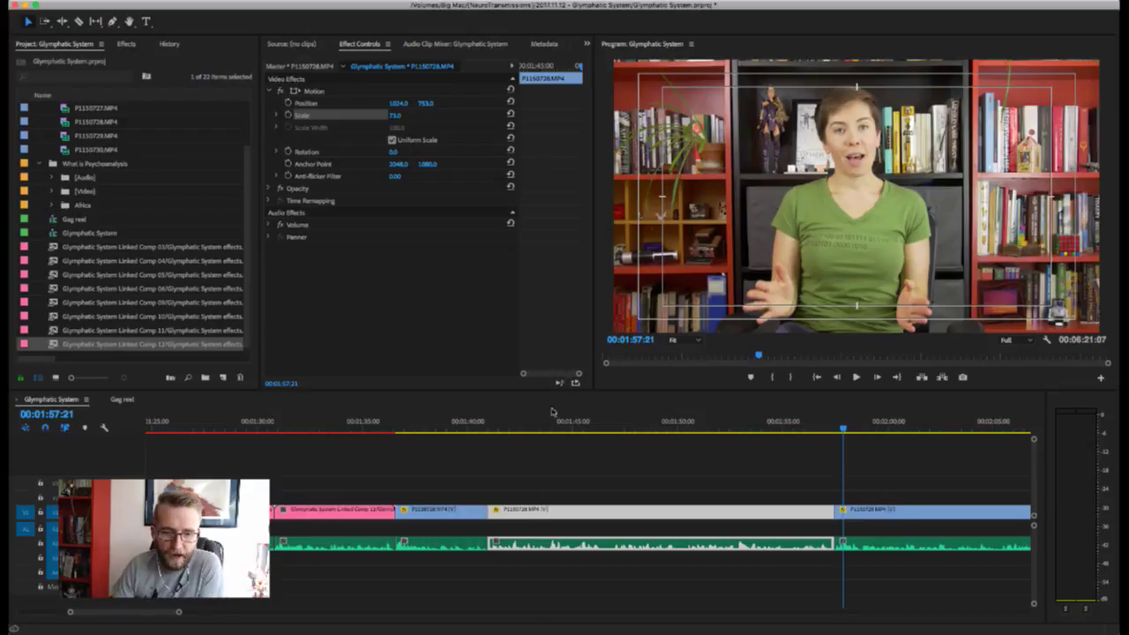
# - Review playback from about 00:01:32 across the cut between the last linked composition and the first blue talking-head clip, up to about 00:01:41
pyautogui.click(507, 486)
pyautogui.scroll(3, 427, 476)
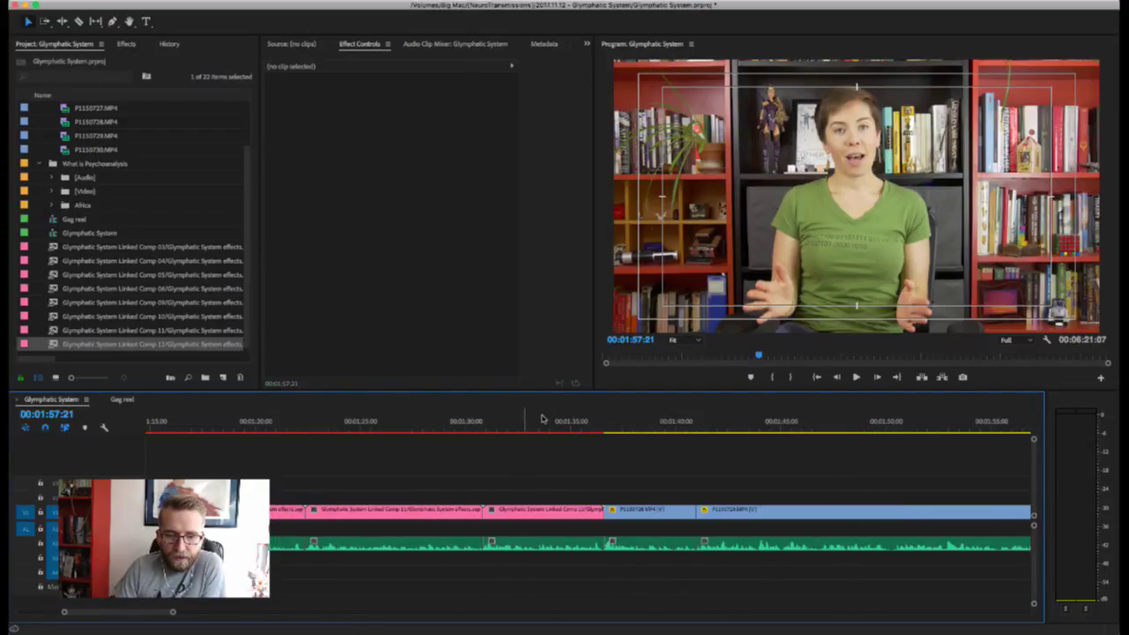
pyautogui.click(509, 423)
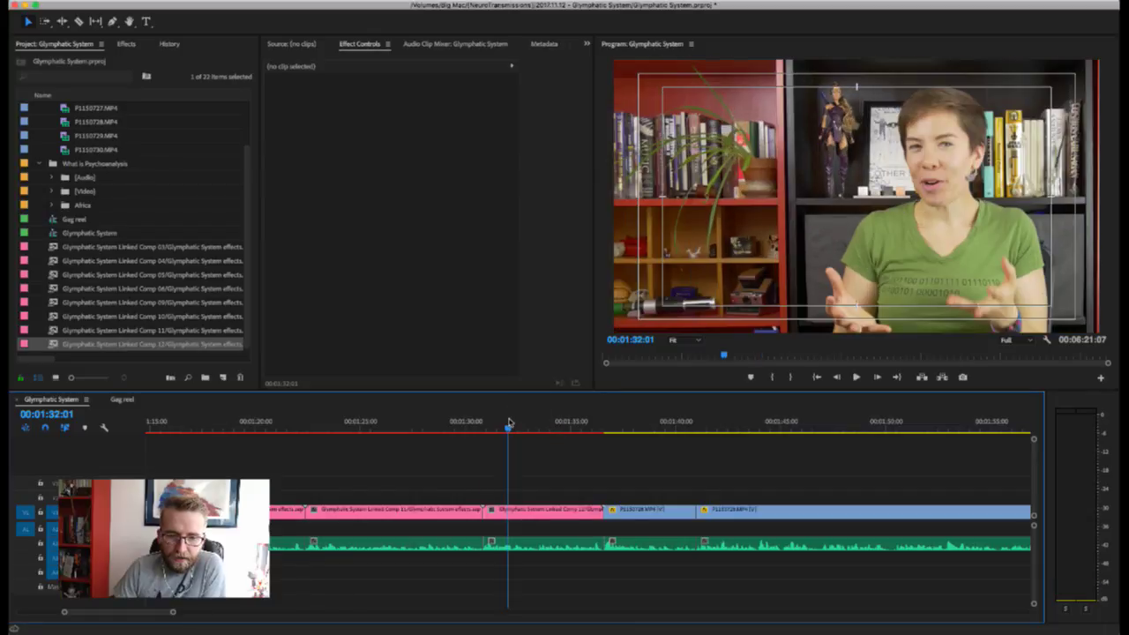
pyautogui.press('space')
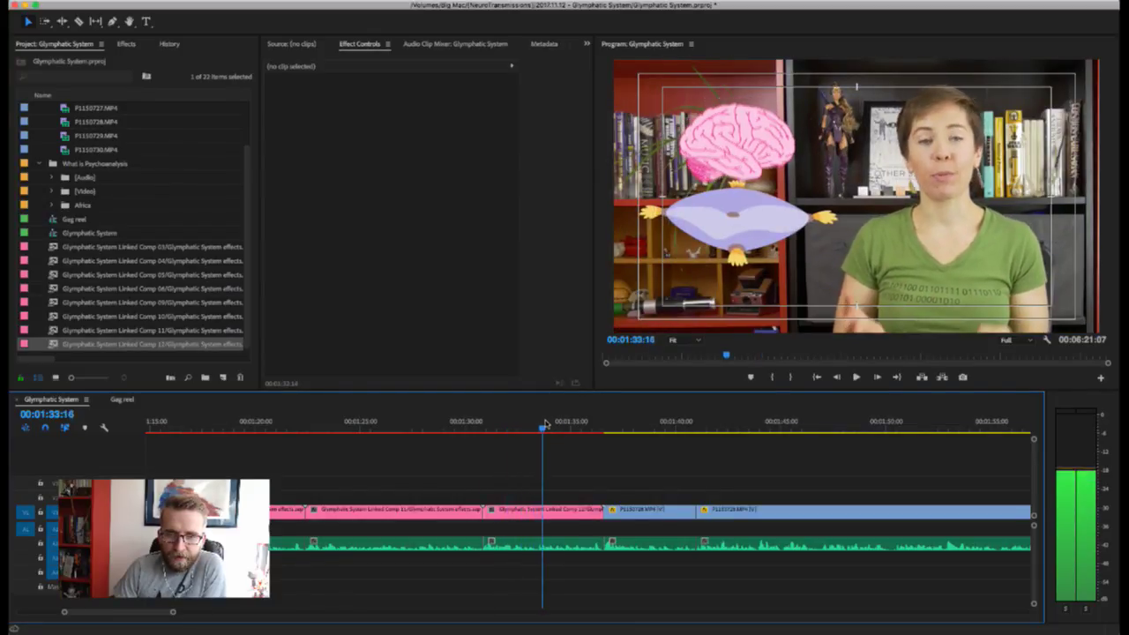
pyautogui.moveTo(554, 424); pyautogui.dragTo(604, 427)
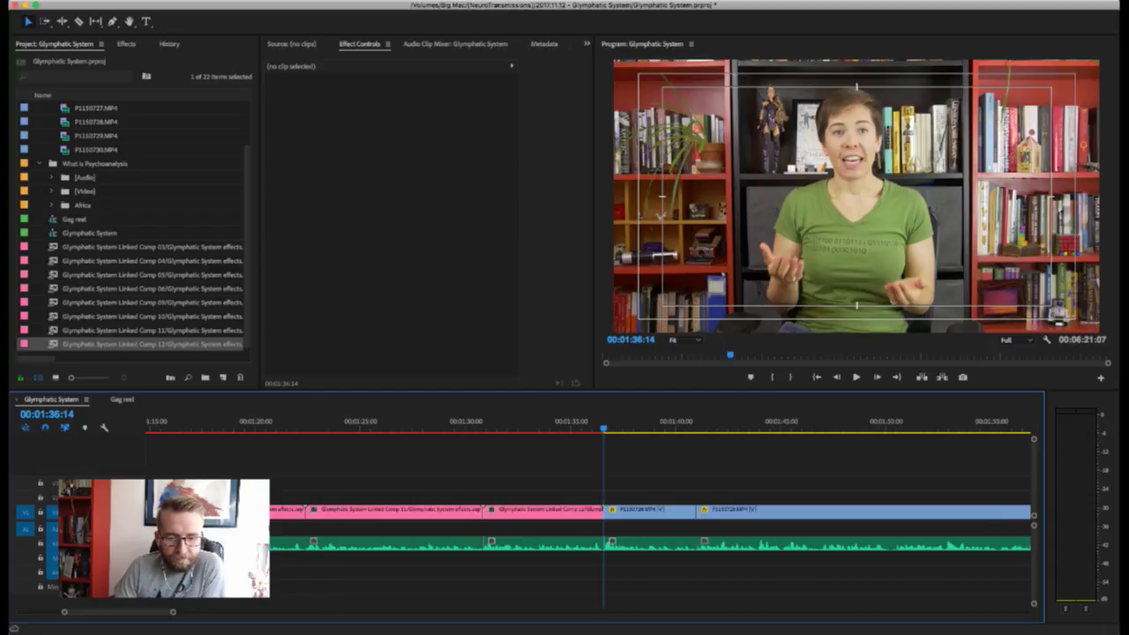
pyautogui.press('super+Tab')
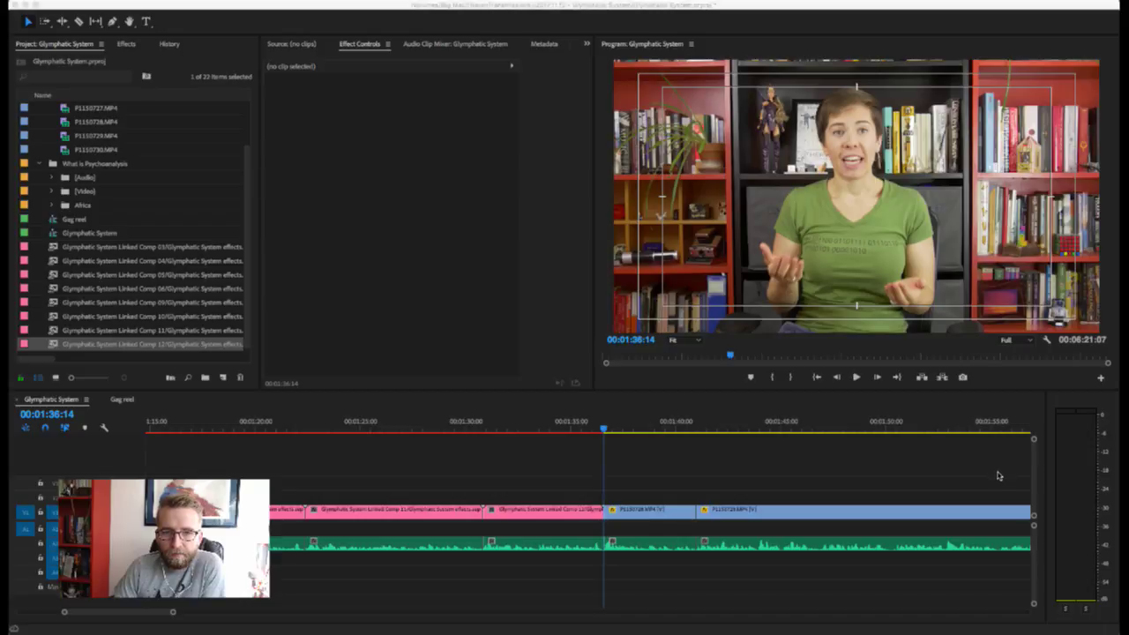
pyautogui.press('super+Tab')
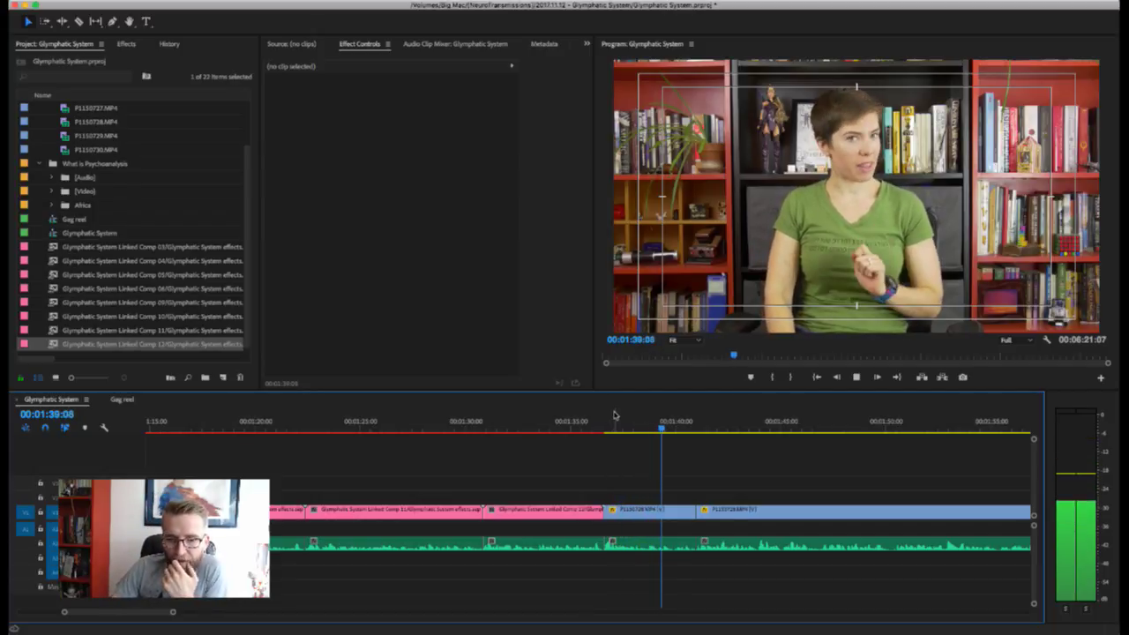
pyautogui.press('space')
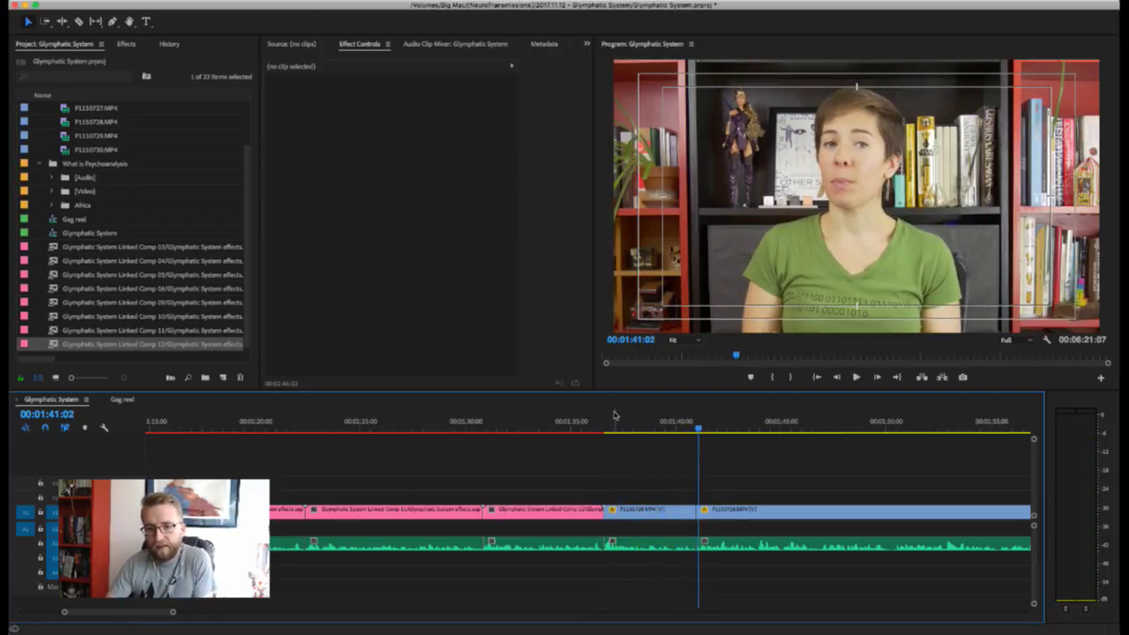
# - Set the short clip starting at about 00:01:36 to scale 82 and position 1052, 820, and compare its framing with the preceding shot
pyautogui.click(609, 427)
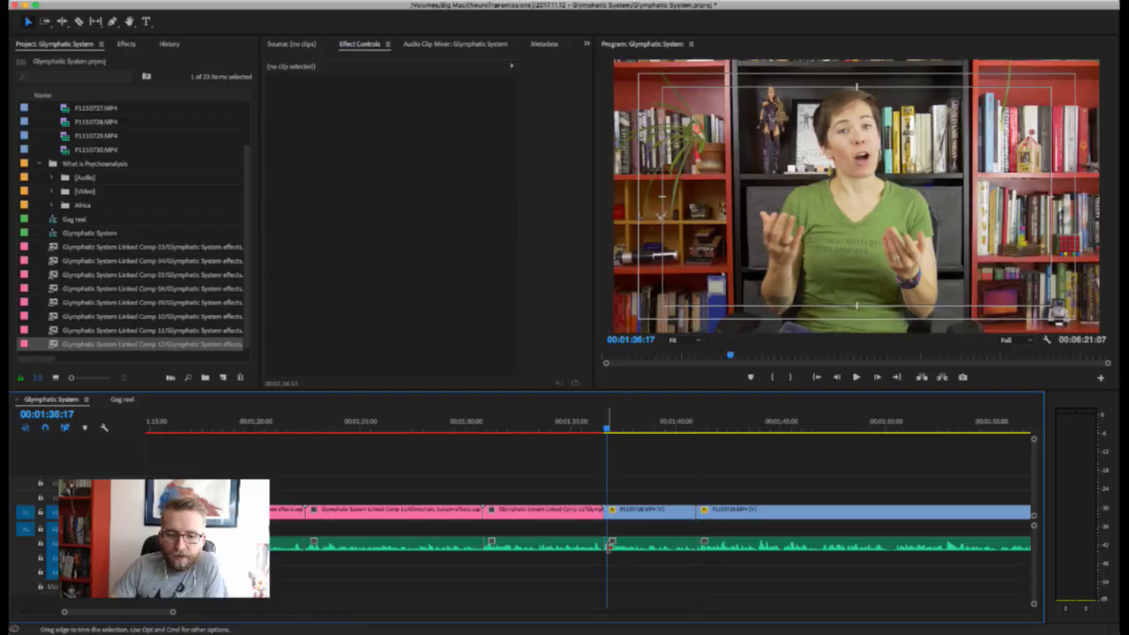
pyautogui.click(650, 510)
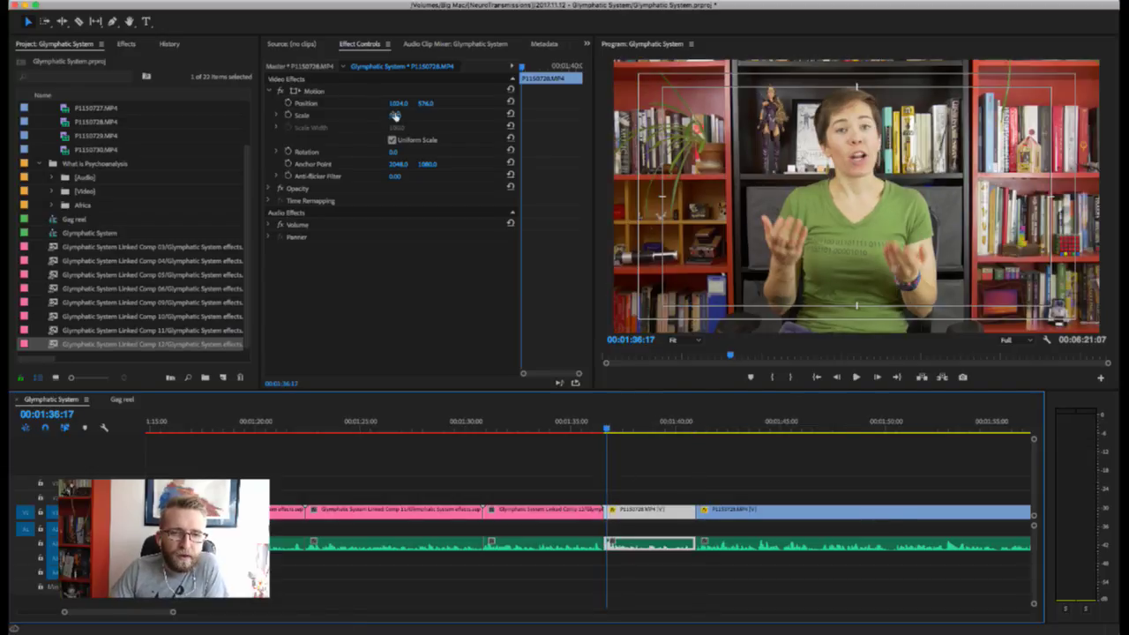
pyautogui.moveTo(395, 116)
pyautogui.mouseDown()
pyautogui.moveTo(430, 97)
pyautogui.moveTo(393, 104)
pyautogui.mouseUp()
pyautogui.click(582, 424)
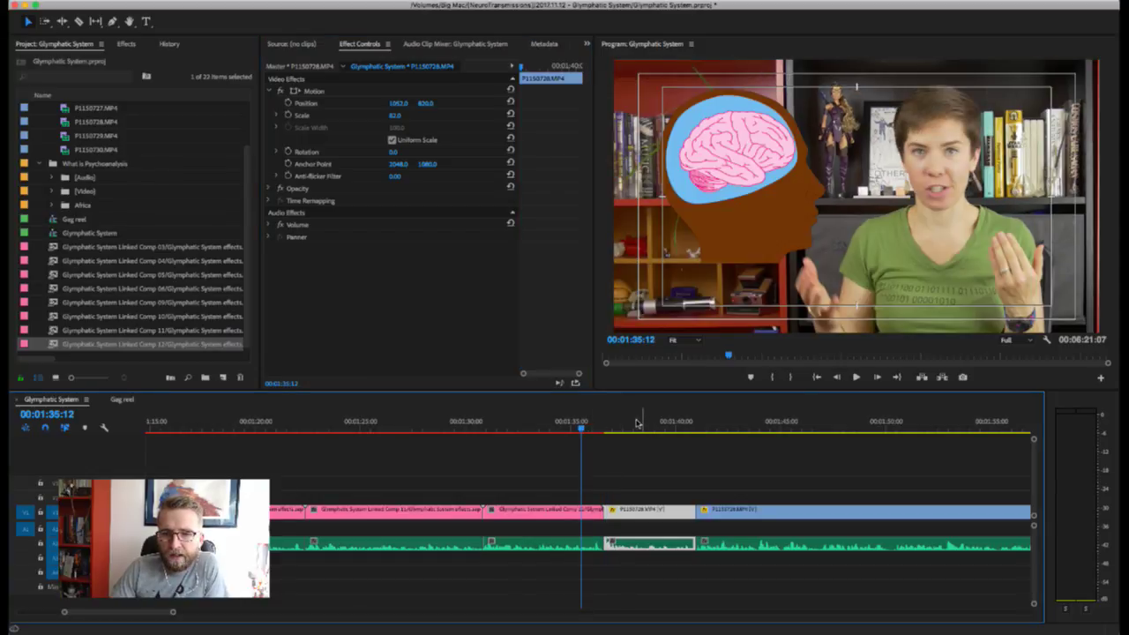
pyautogui.click(608, 426)
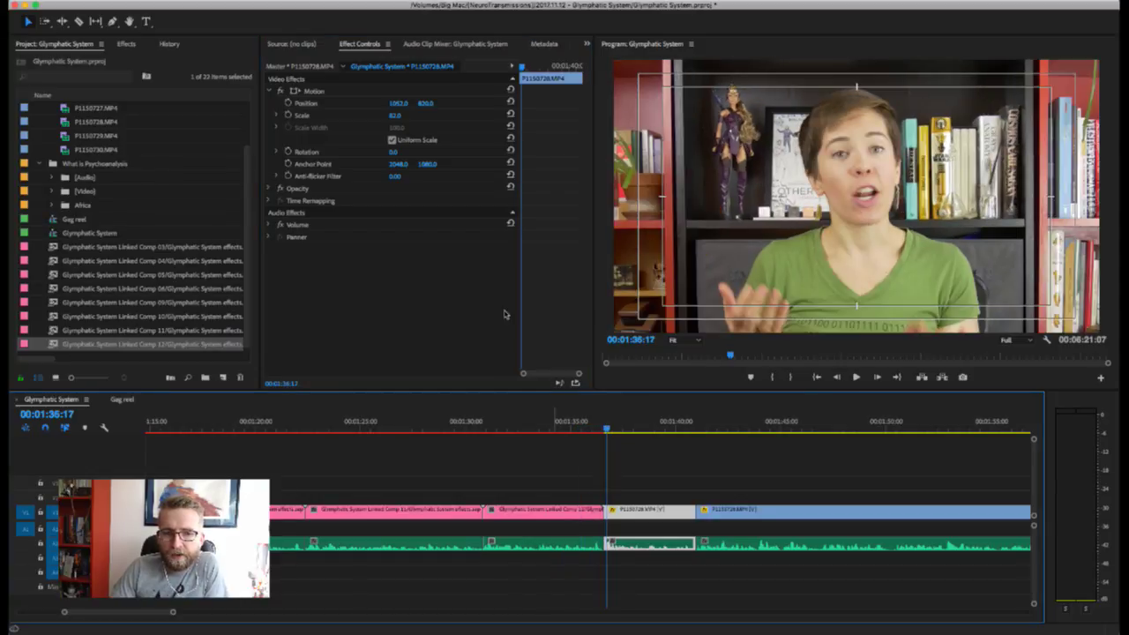
# - Try a tighter close-up on the short clip by raising its scale and vertical position, and preview it
pyautogui.moveTo(386, 116); pyautogui.dragTo(425, 102)
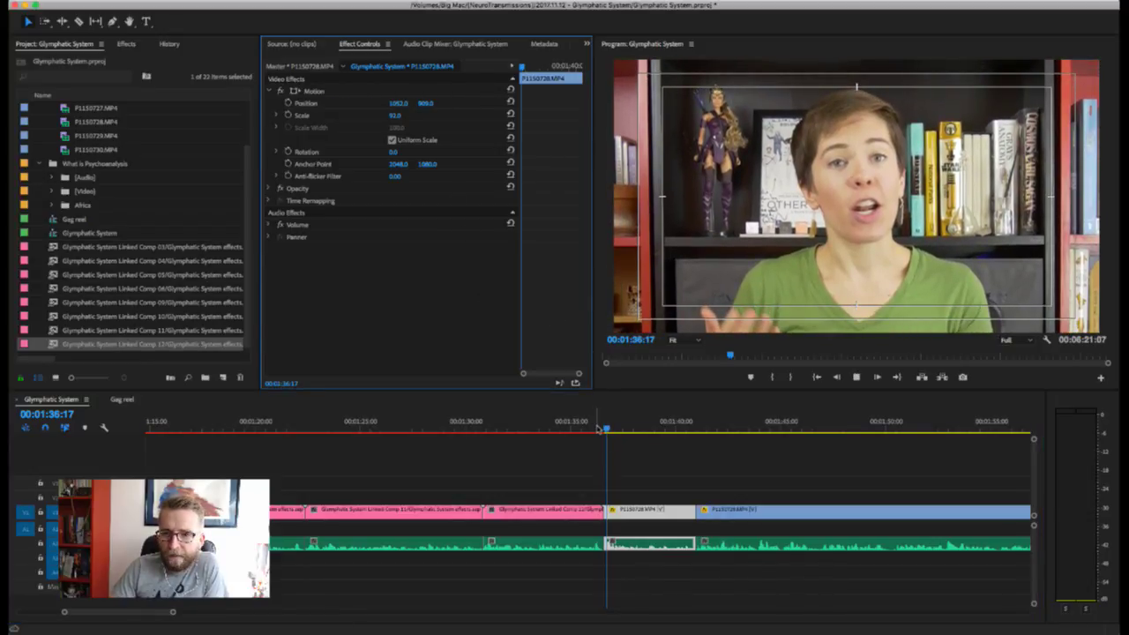
pyautogui.press('space')
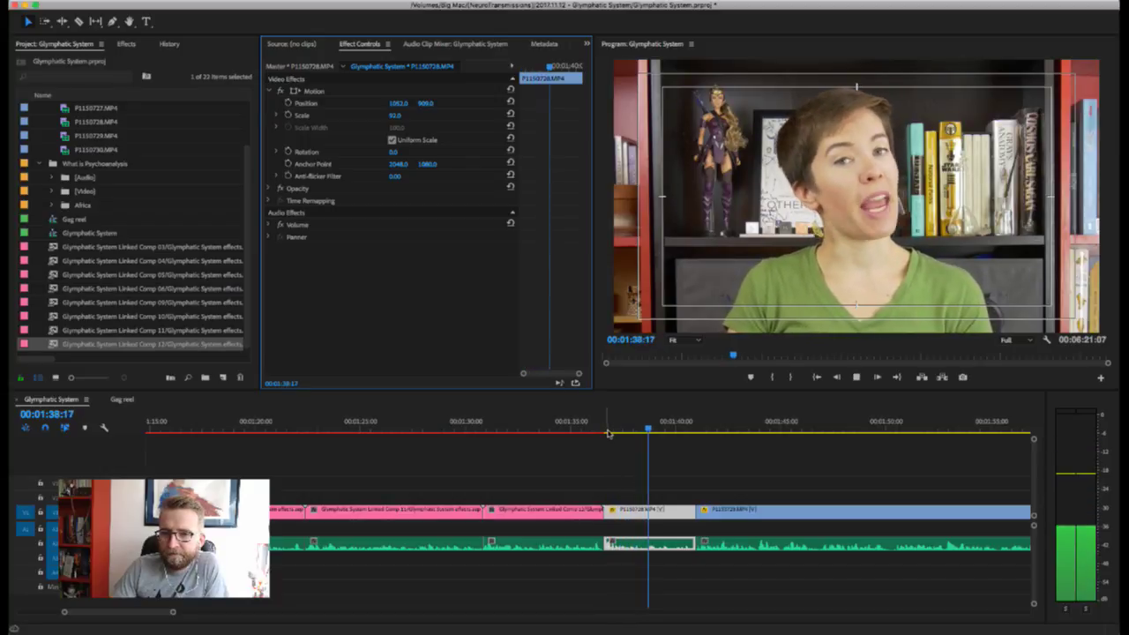
pyautogui.press('space')
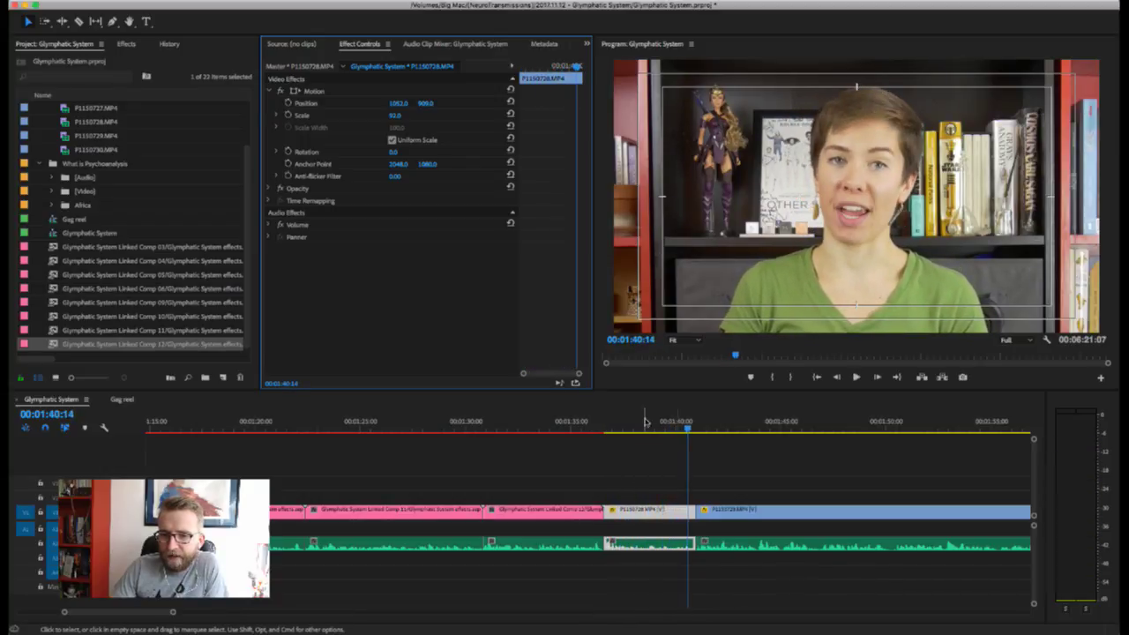
# - Set the short clip's scale to 71 and vertical position to 744, and play it through into the next clip
pyautogui.moveTo(647, 421); pyautogui.dragTo(652, 429)
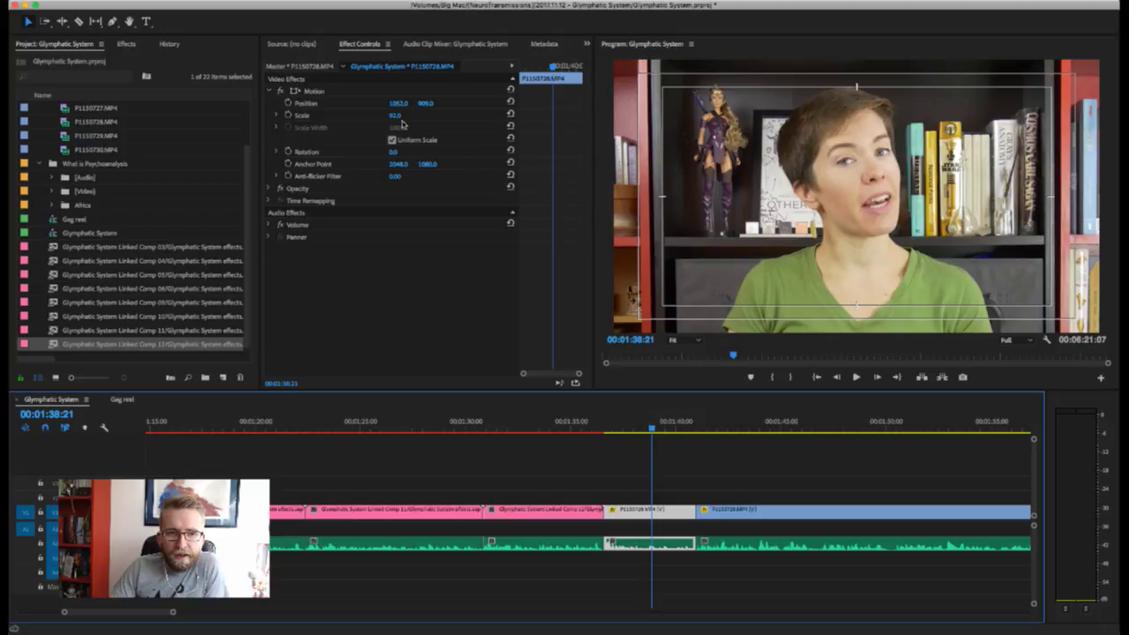
pyautogui.moveTo(396, 116); pyautogui.dragTo(430, 100)
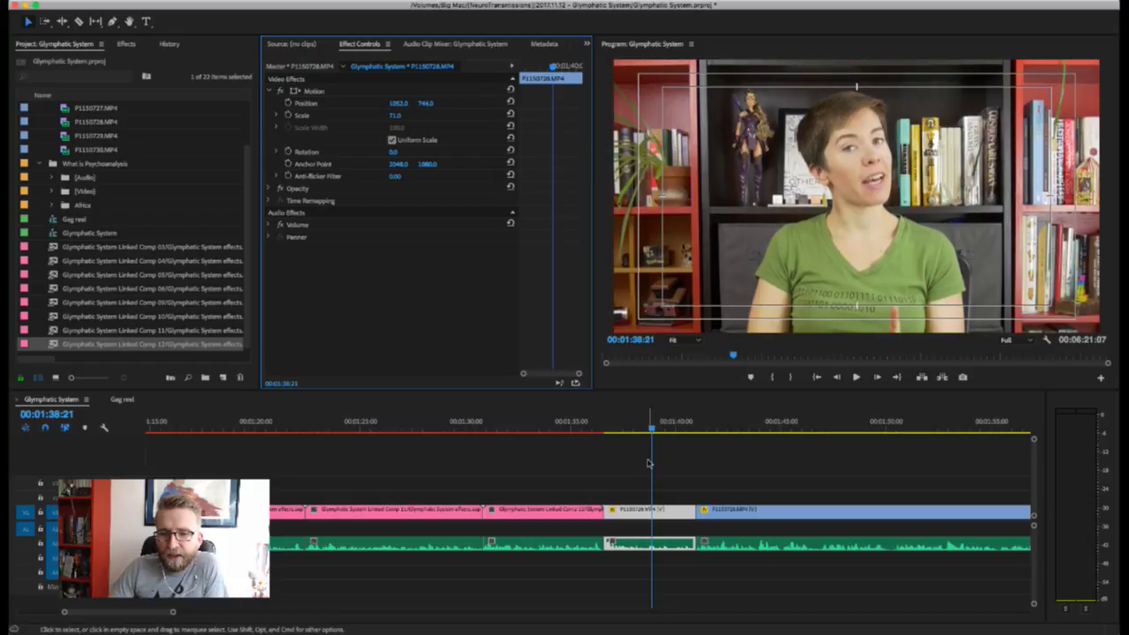
pyautogui.moveTo(608, 419); pyautogui.dragTo(578, 425)
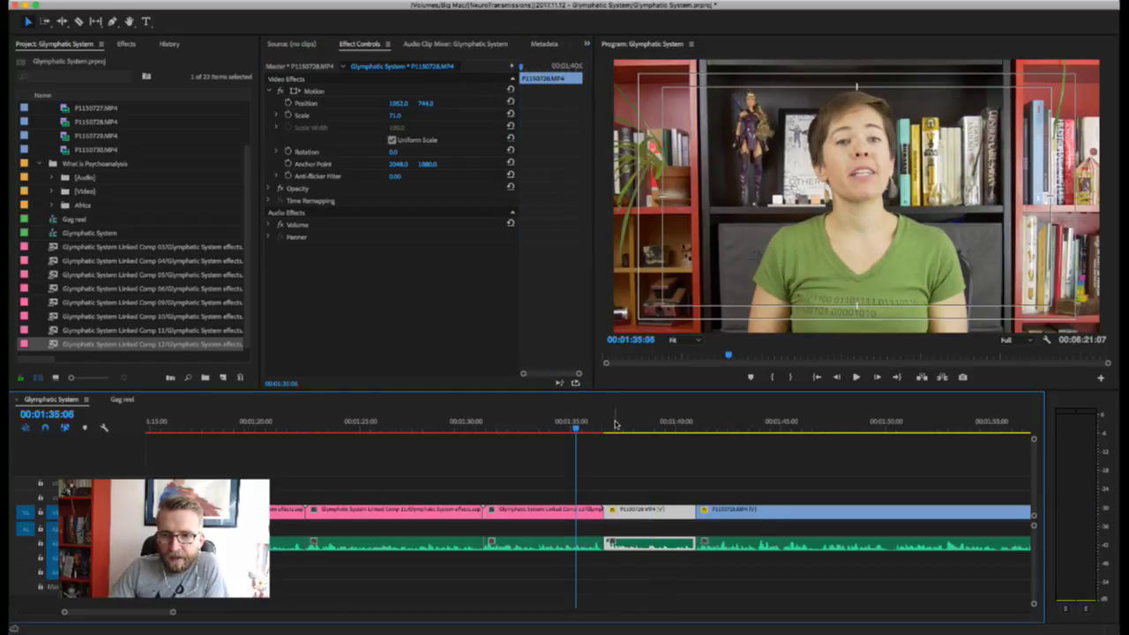
pyautogui.click(606, 426)
pyautogui.press('space')
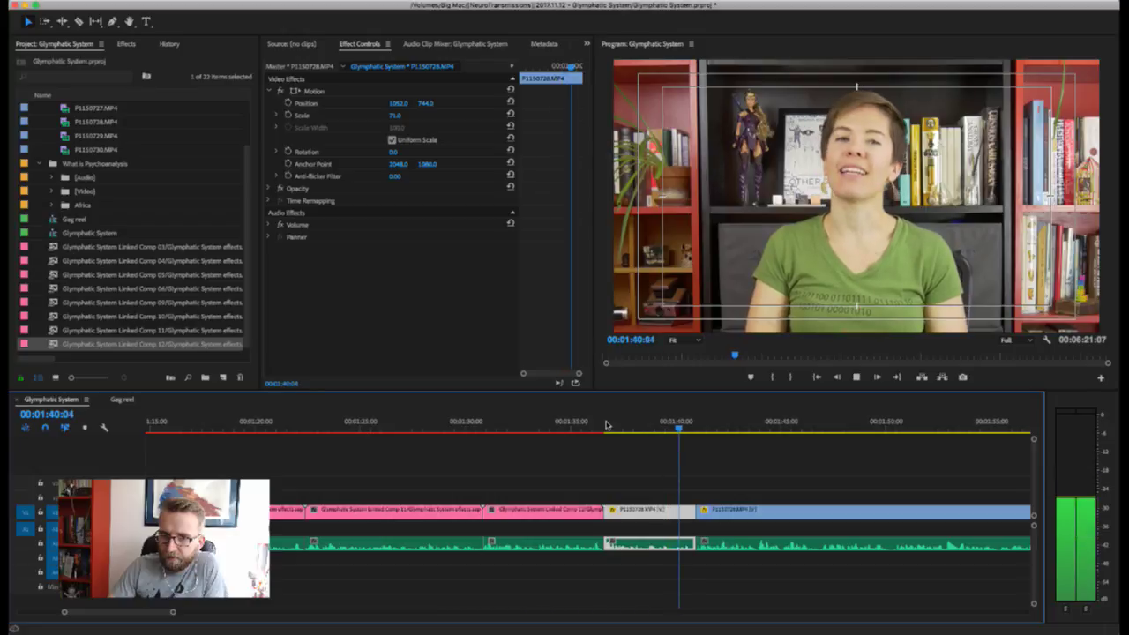
pyautogui.press('space')
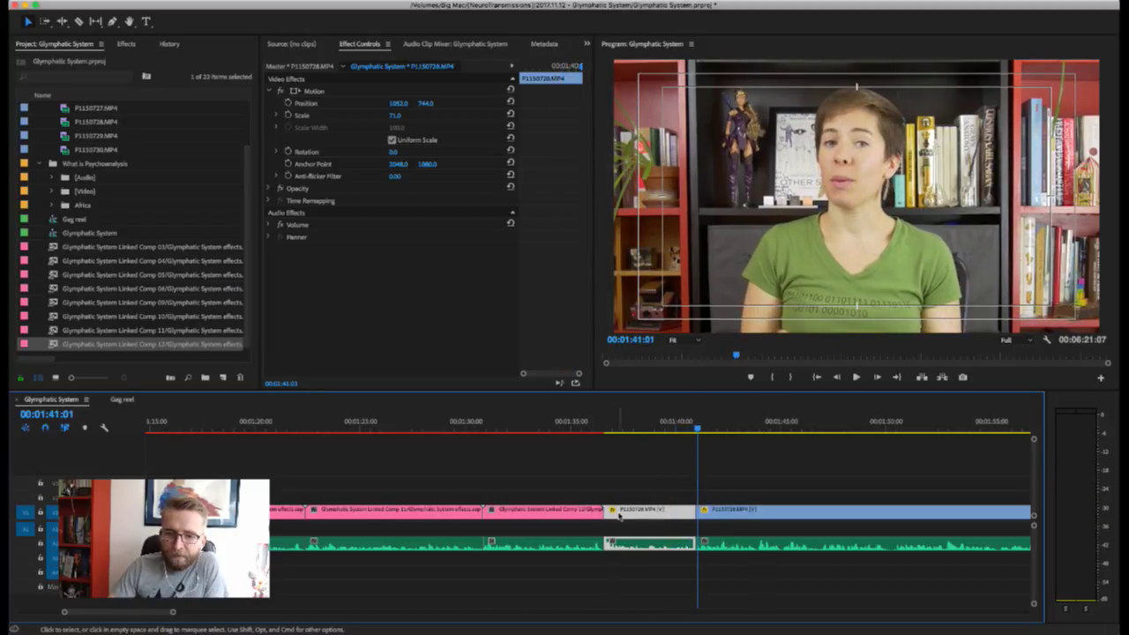
# - Play the following clip from 00:01:41 to about 00:01:57, checking for pauses to trim
pyautogui.hscroll(5, 631, 564)
pyautogui.press('-')
pyautogui.press('-')
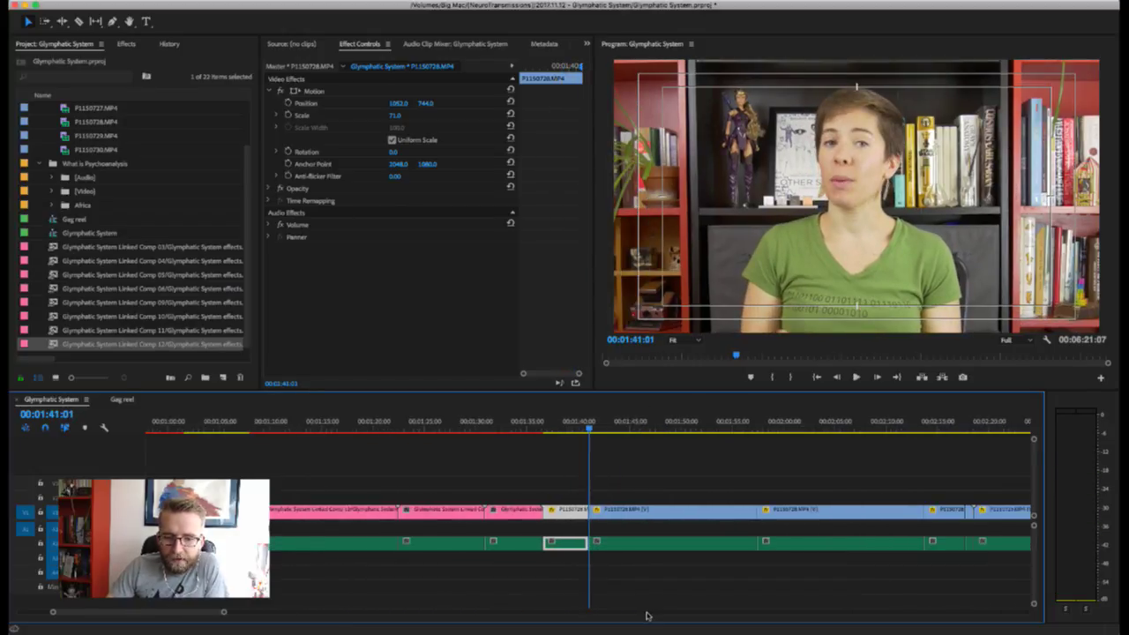
pyautogui.press('space')
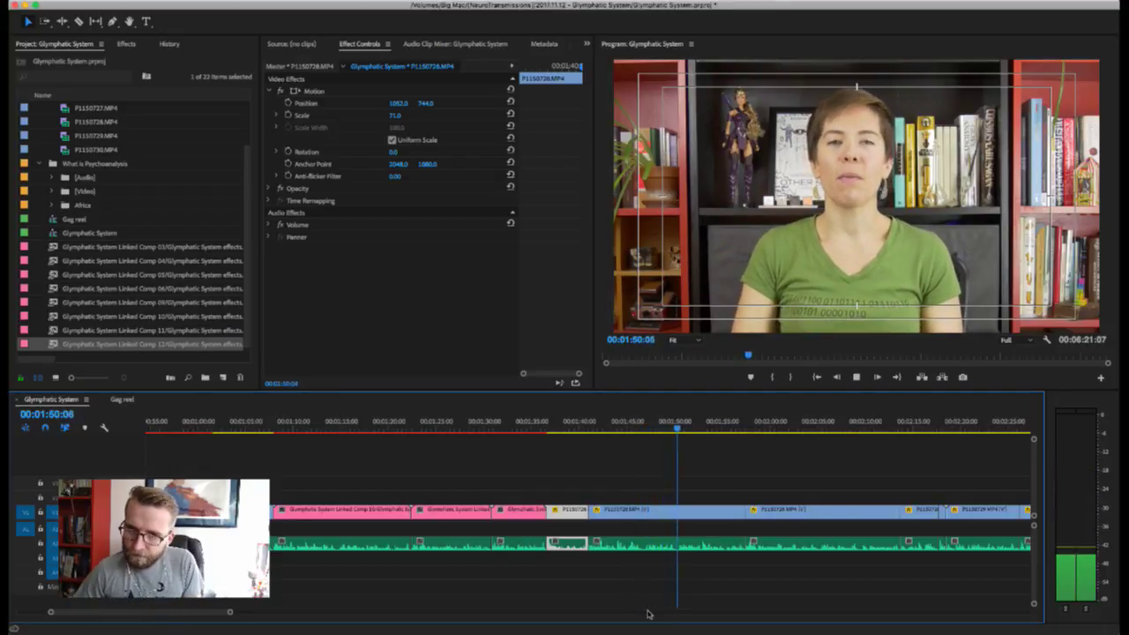
pyautogui.press('=')
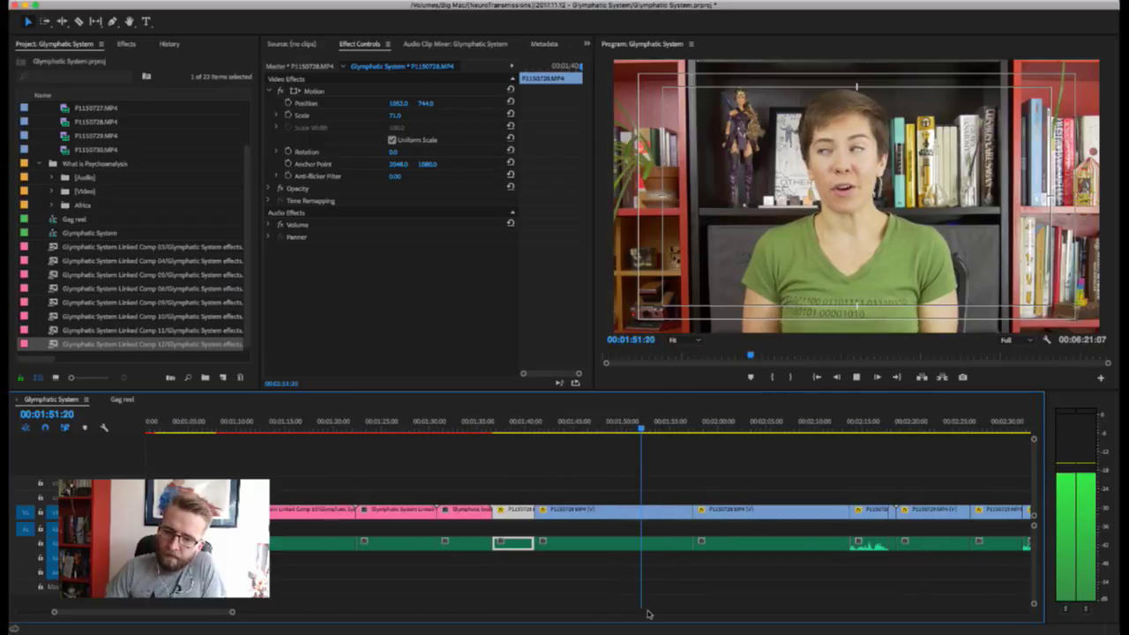
pyautogui.press('=')
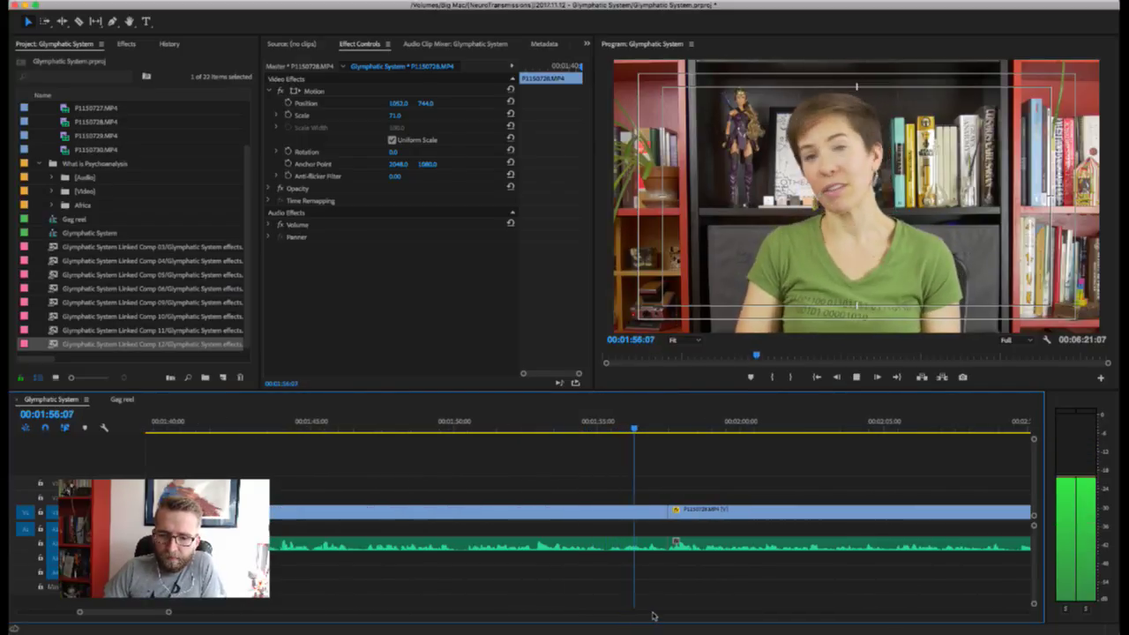
pyautogui.press('space')
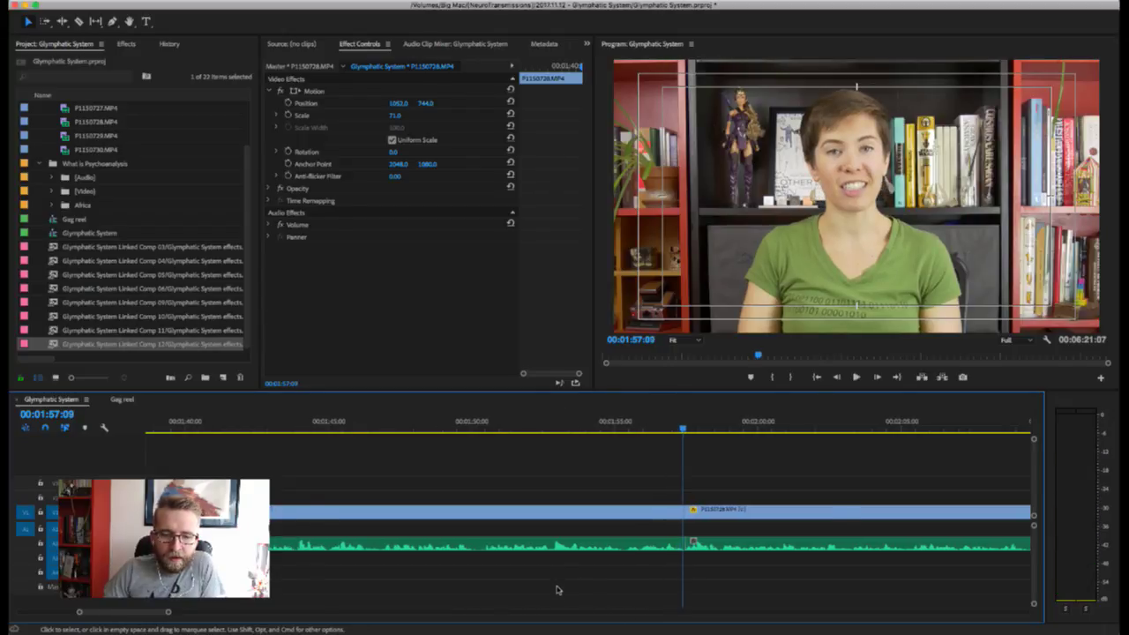
# - Split the clip at about 00:01:50:02 and 00:01:50:11, and delete the short segment between the cuts
pyautogui.hscroll(-5, 557, 590)
pyautogui.click(660, 420)
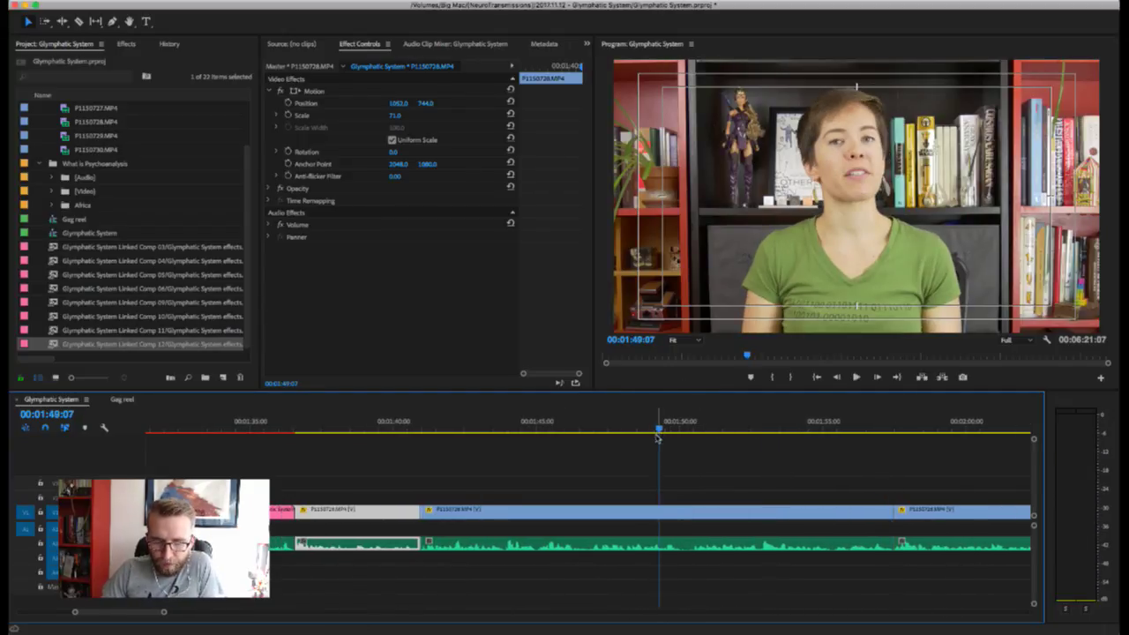
pyautogui.press('space')
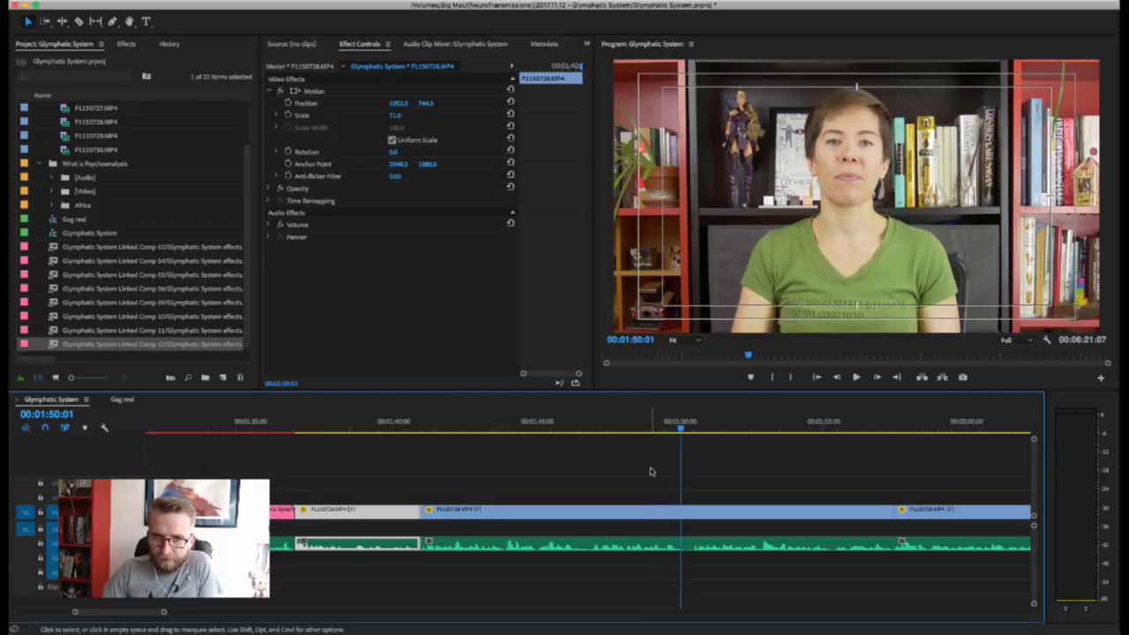
pyautogui.press('c')
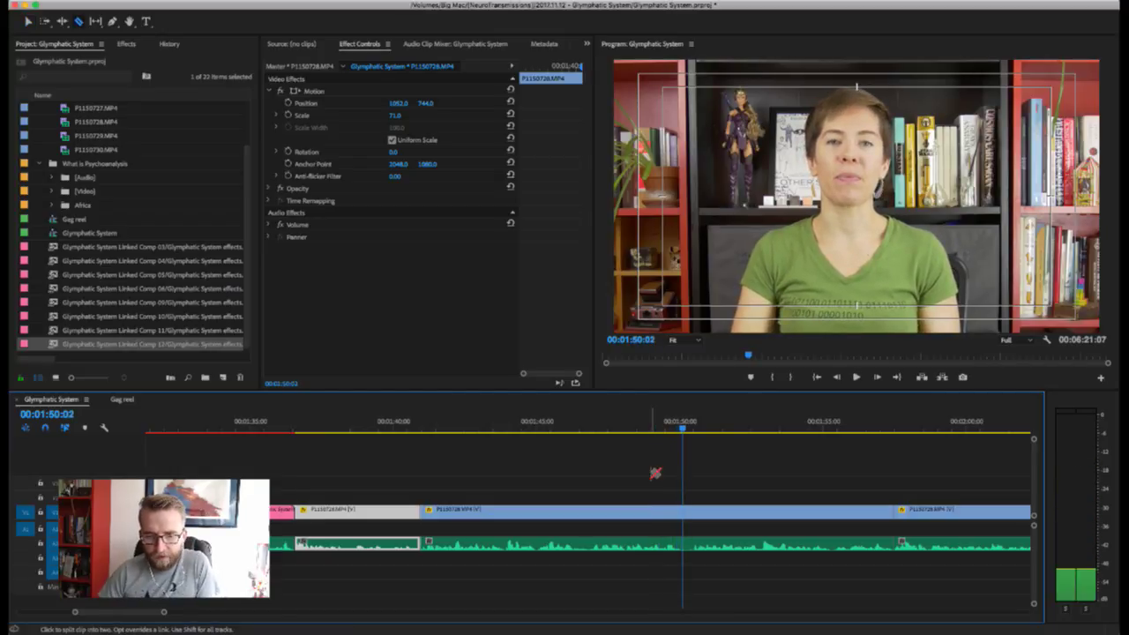
pyautogui.click(686, 510)
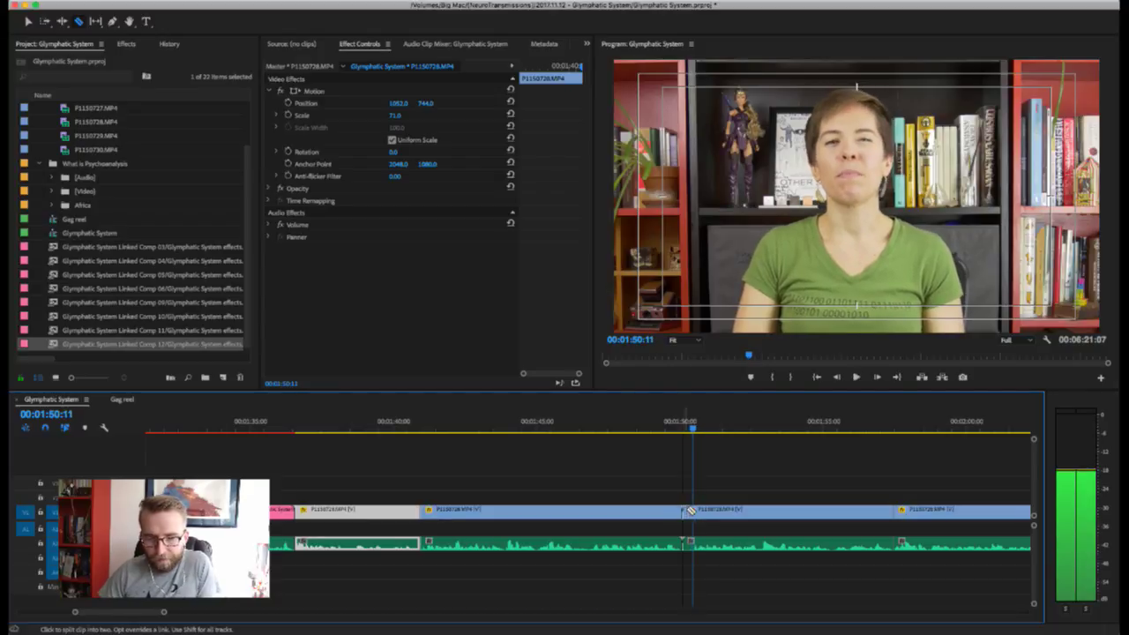
pyautogui.press('v')
pyautogui.click(686, 512)
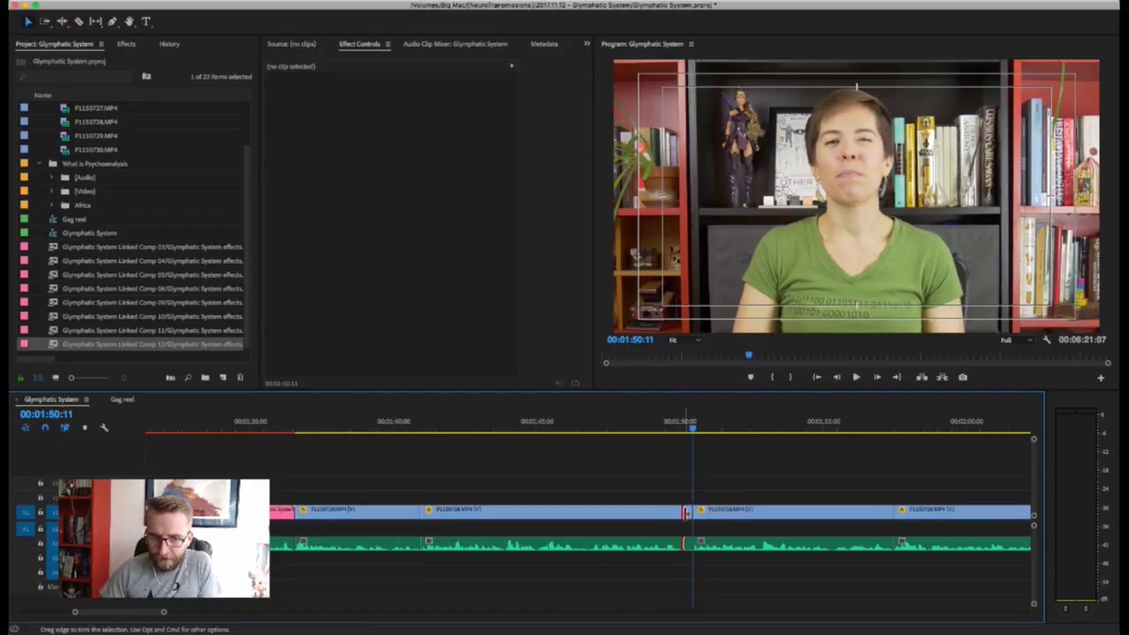
pyautogui.click(686, 512)
pyautogui.press('Delete')
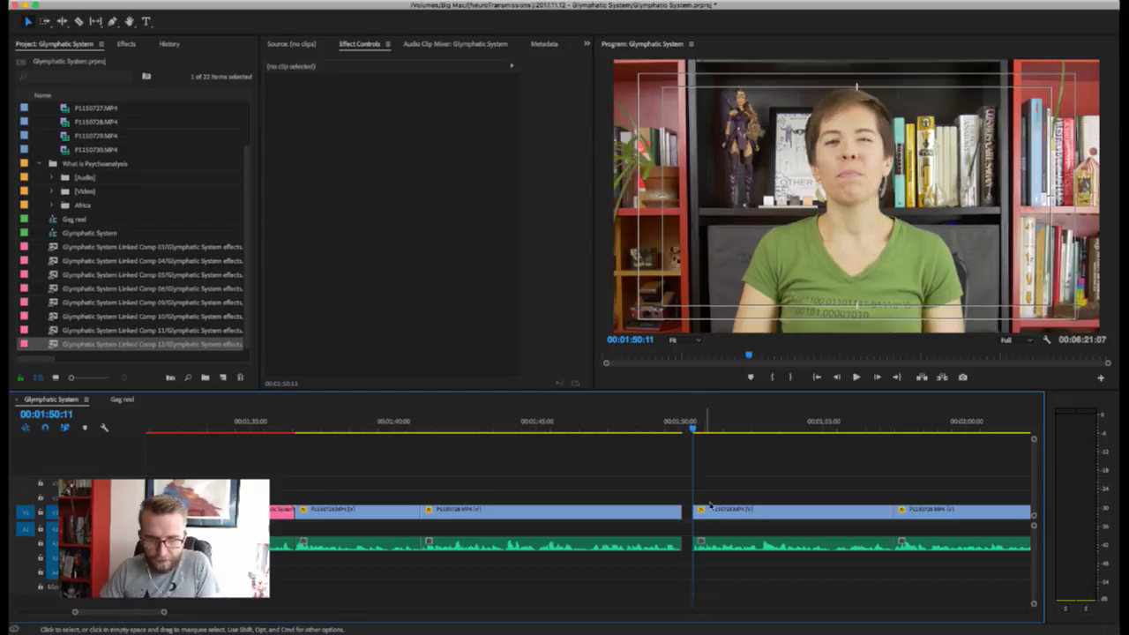
# - Shift all clips following the gap near 00:01:50 earlier to close it, and deselect them
pyautogui.press('a')
pyautogui.click(711, 509)
pyautogui.moveTo(723, 510); pyautogui.dragTo(713, 512)
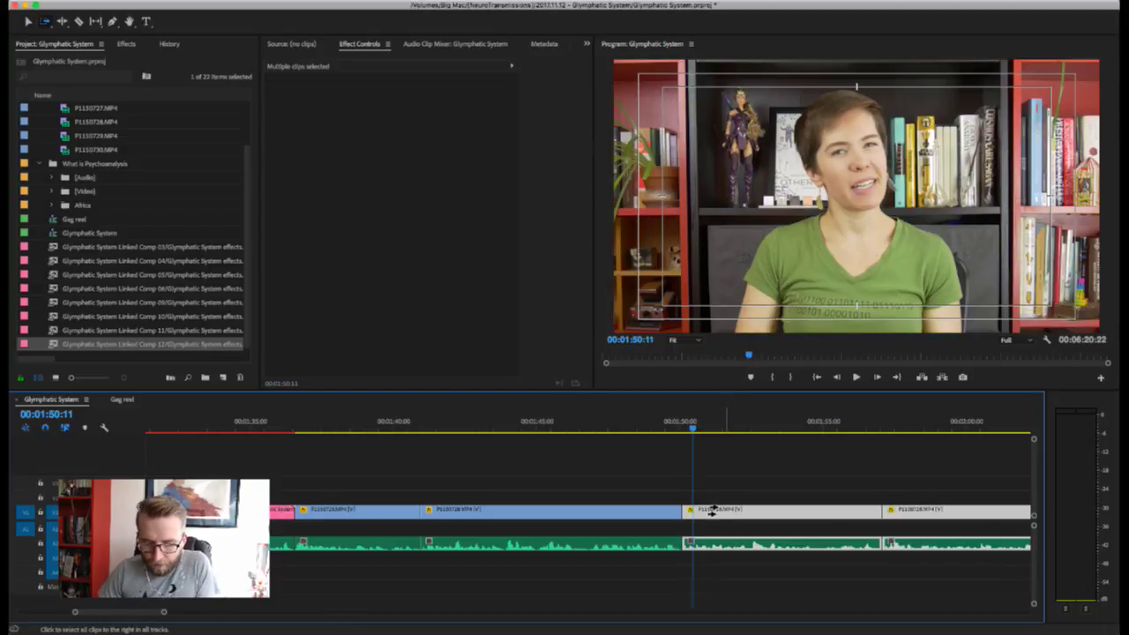
pyautogui.press('v')
pyautogui.click(739, 487)
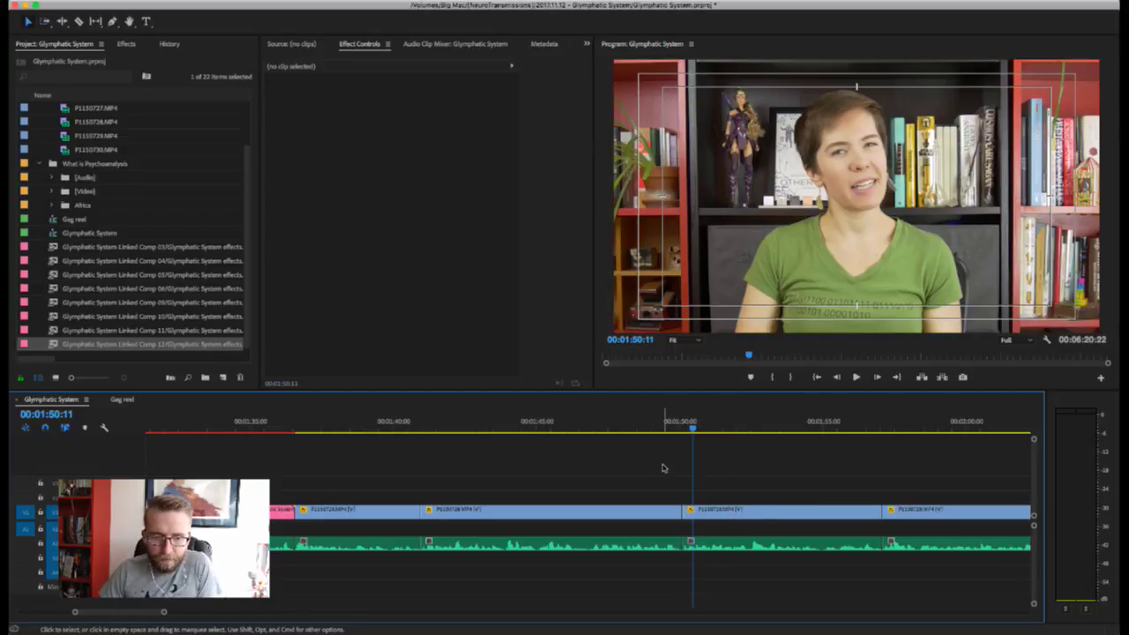
# - Review the clip starting near 00:01:41 by scrubbing and playing it up to about 00:01:44:15, checking its framing
pyautogui.click(446, 425)
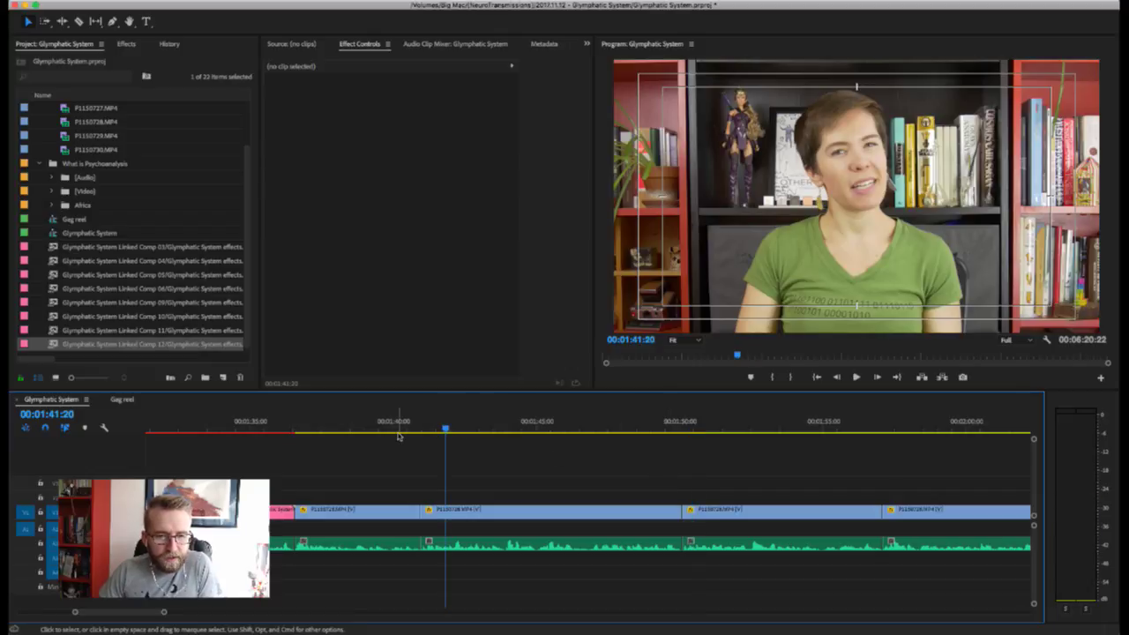
pyautogui.scroll(5, 625, 552)
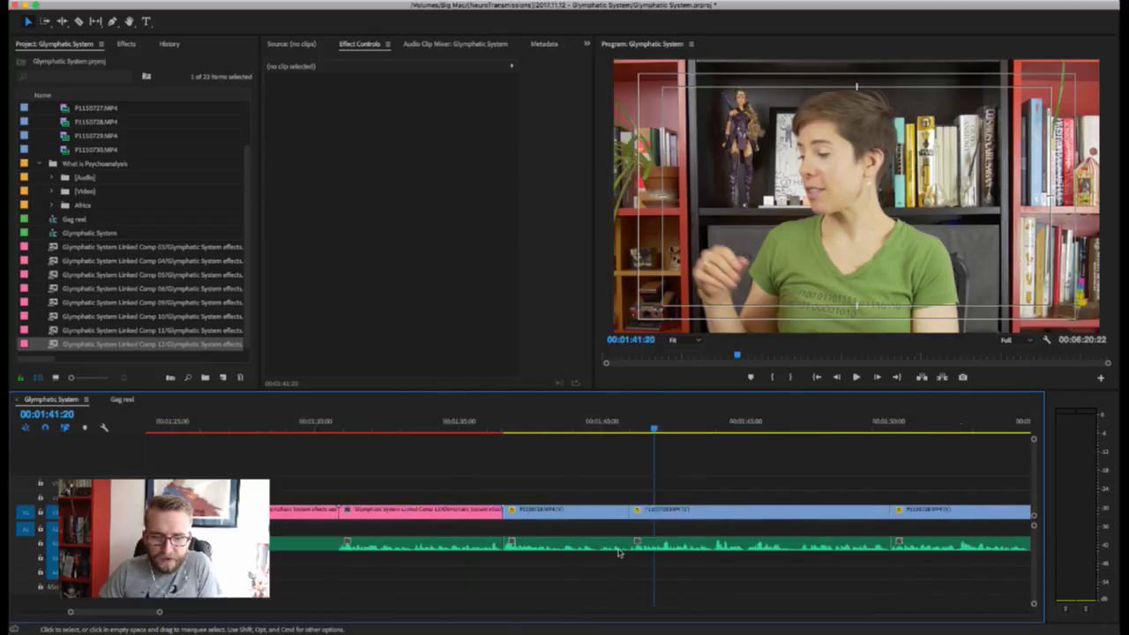
pyautogui.click(754, 511)
pyautogui.click(743, 427)
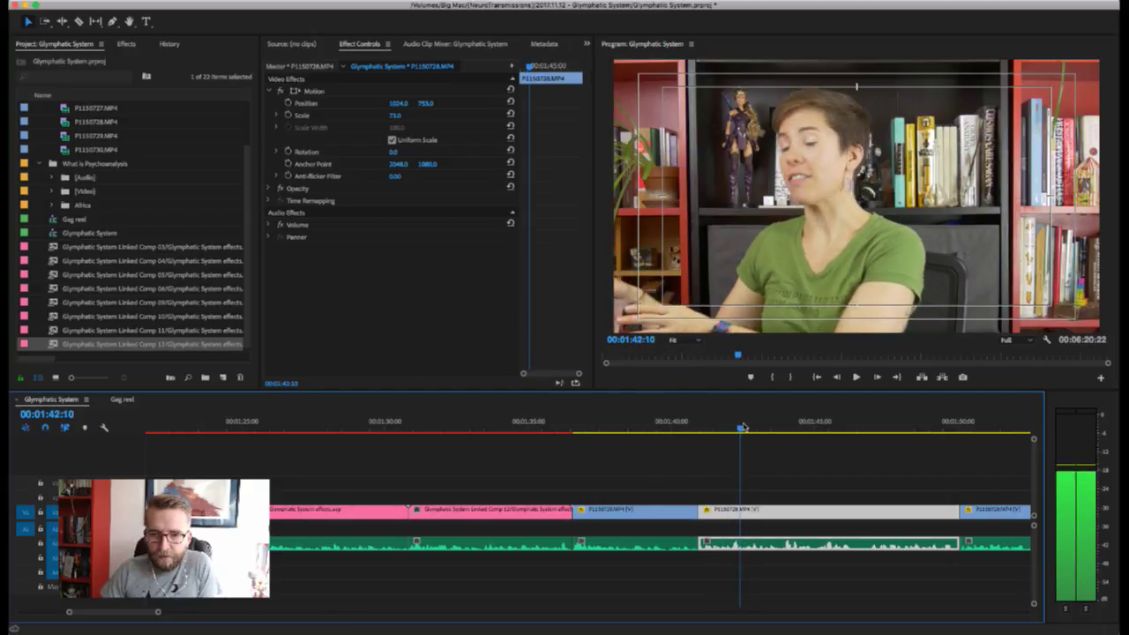
pyautogui.moveTo(743, 427); pyautogui.dragTo(763, 427)
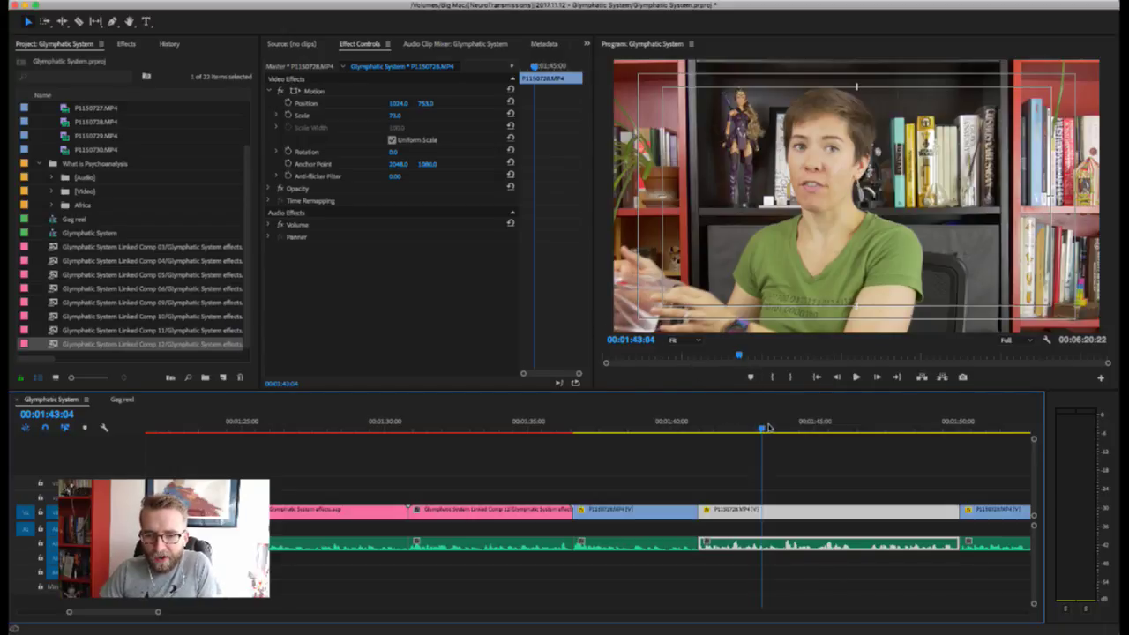
pyautogui.moveTo(769, 427); pyautogui.dragTo(805, 427)
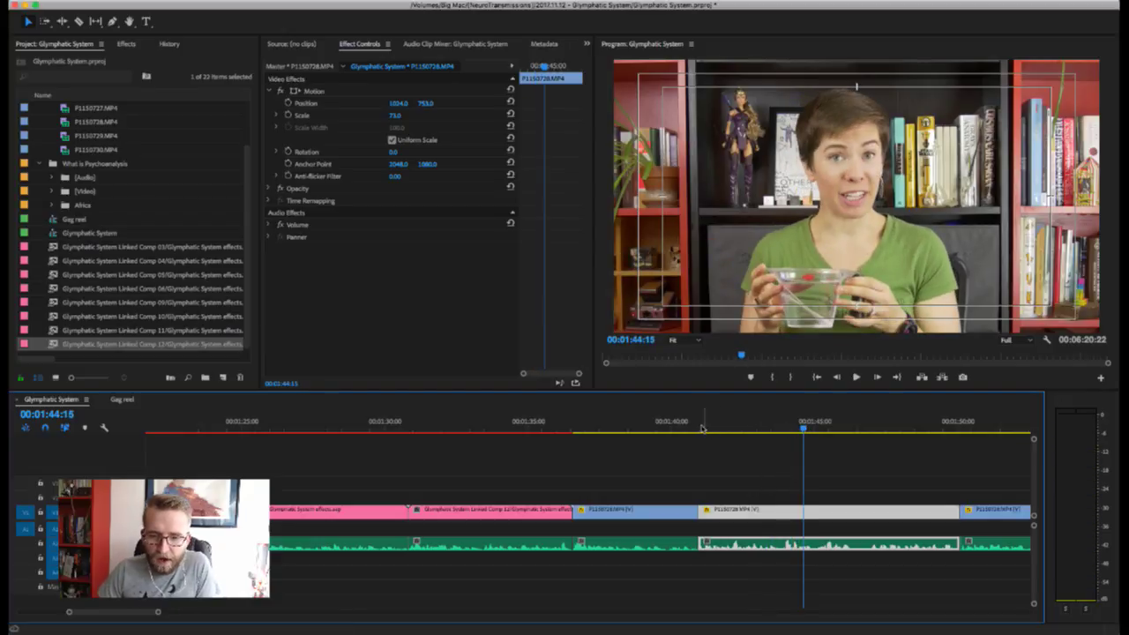
pyautogui.click(699, 428)
pyautogui.press('space')
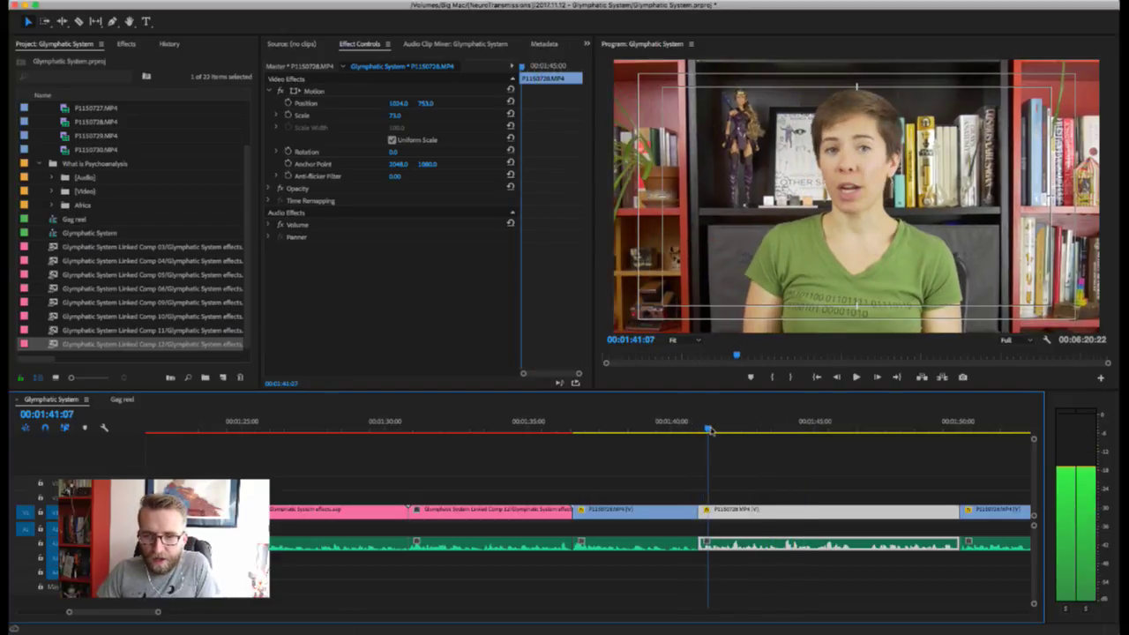
# - Check the frame at 00:01:46:05 and set the selected clip's vertical position to 737
pyautogui.click(806, 422)
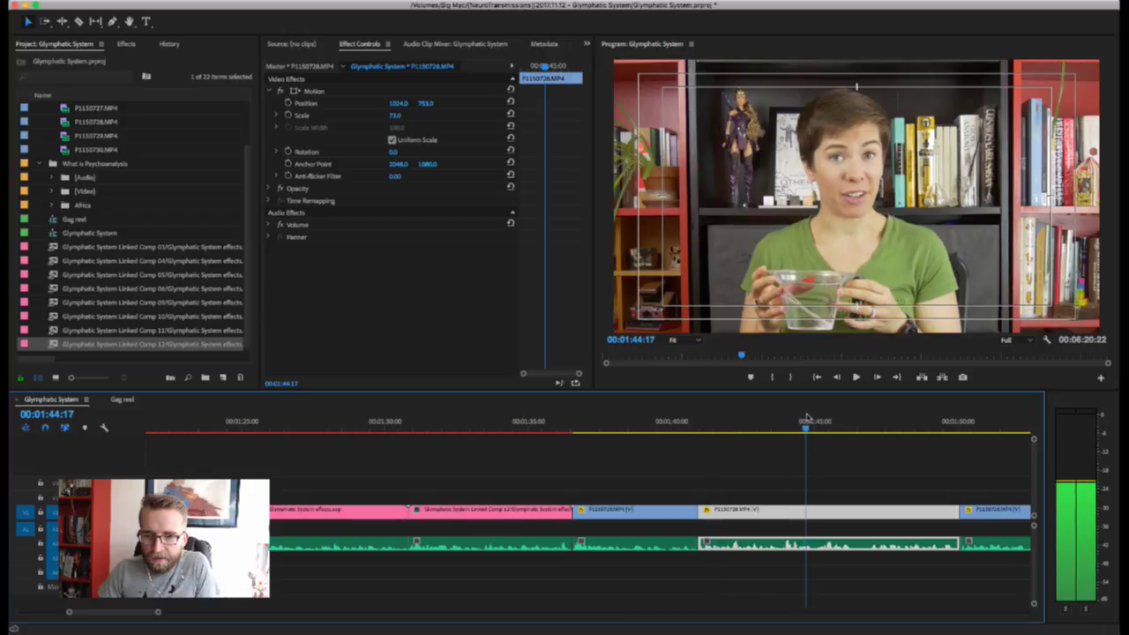
pyautogui.scroll(1, 807, 418)
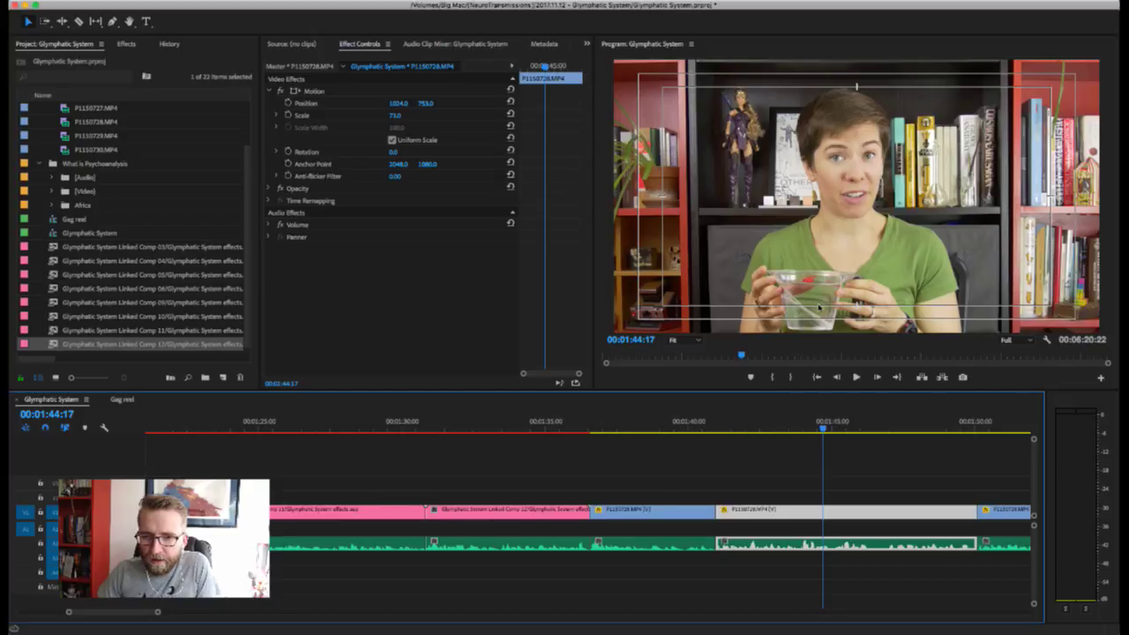
pyautogui.moveTo(825, 430); pyautogui.dragTo(866, 430)
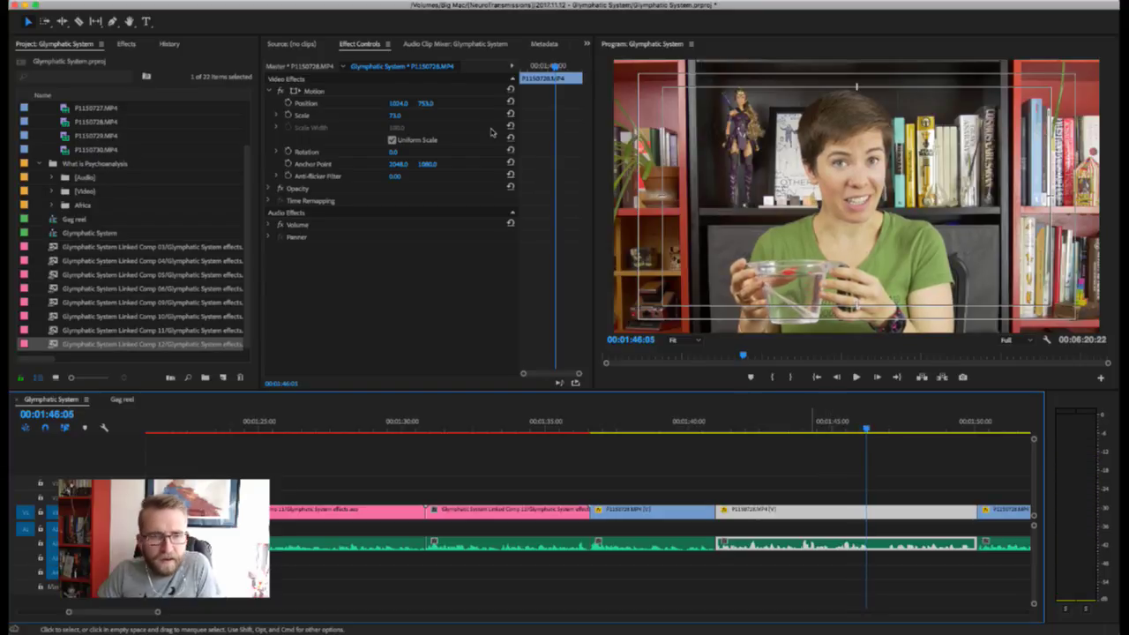
pyautogui.click(429, 104)
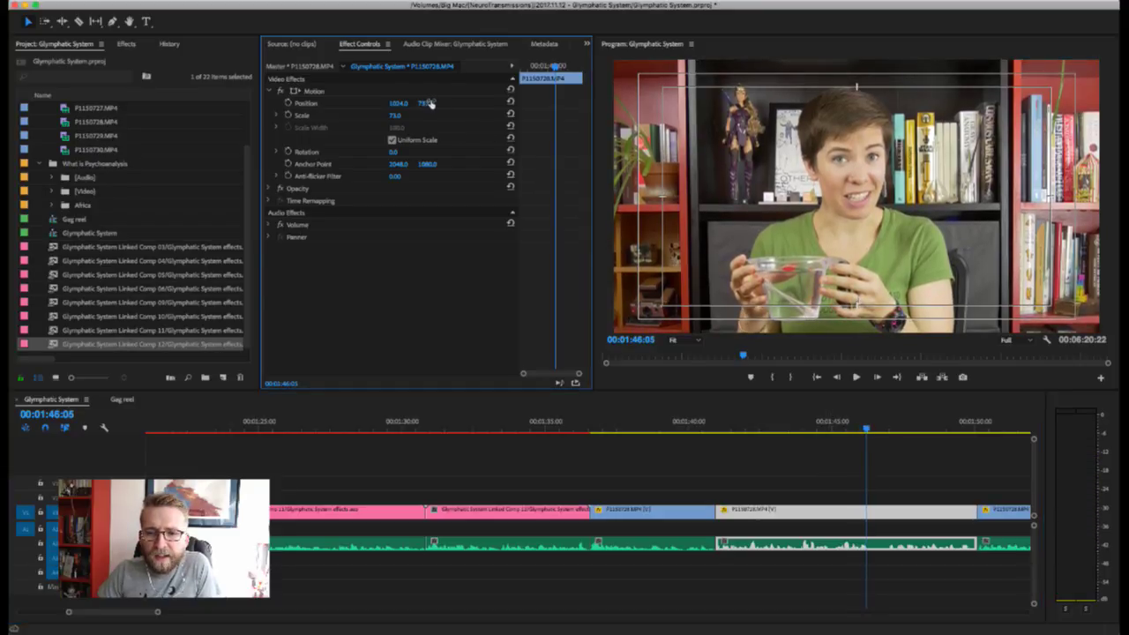
# - Reframe the preceding clip near 00:01:37 as a close-up with scale 100 and position 1081, 981
pyautogui.click(630, 424)
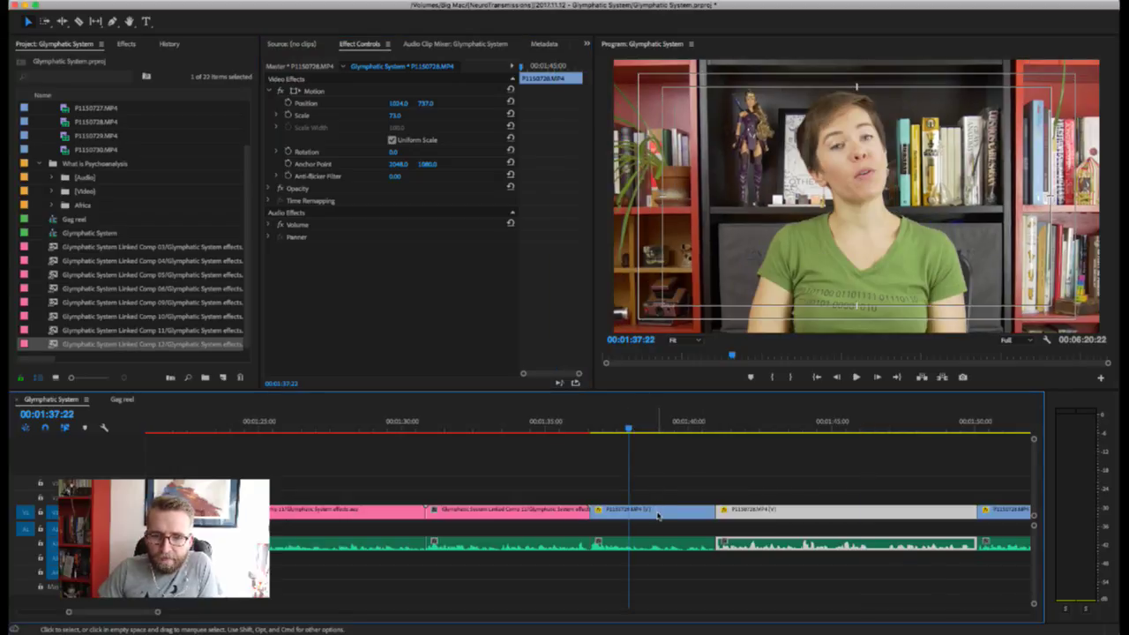
pyautogui.click(658, 516)
pyautogui.click(398, 115)
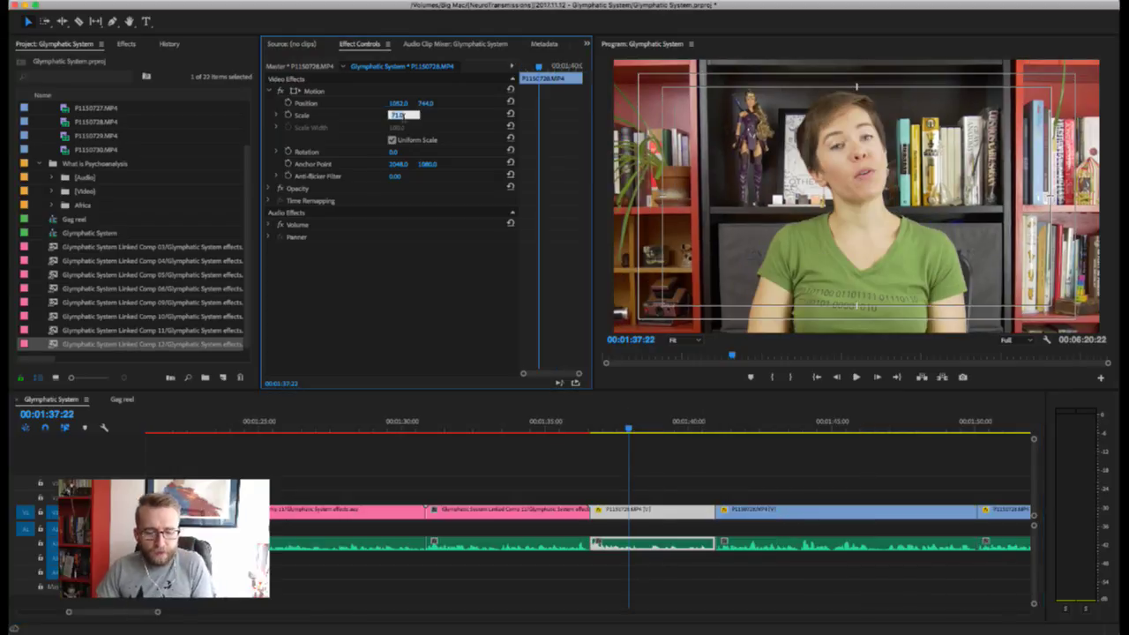
pyautogui.write('100')
pyautogui.press('Return')
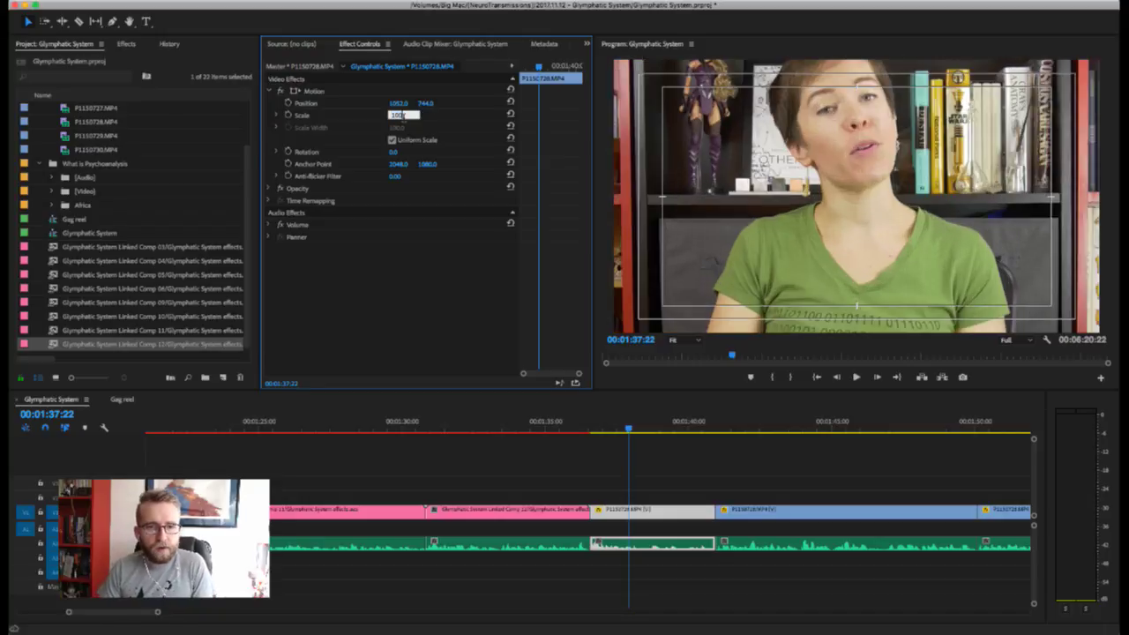
pyautogui.moveTo(444, 103); pyautogui.dragTo(400, 99)
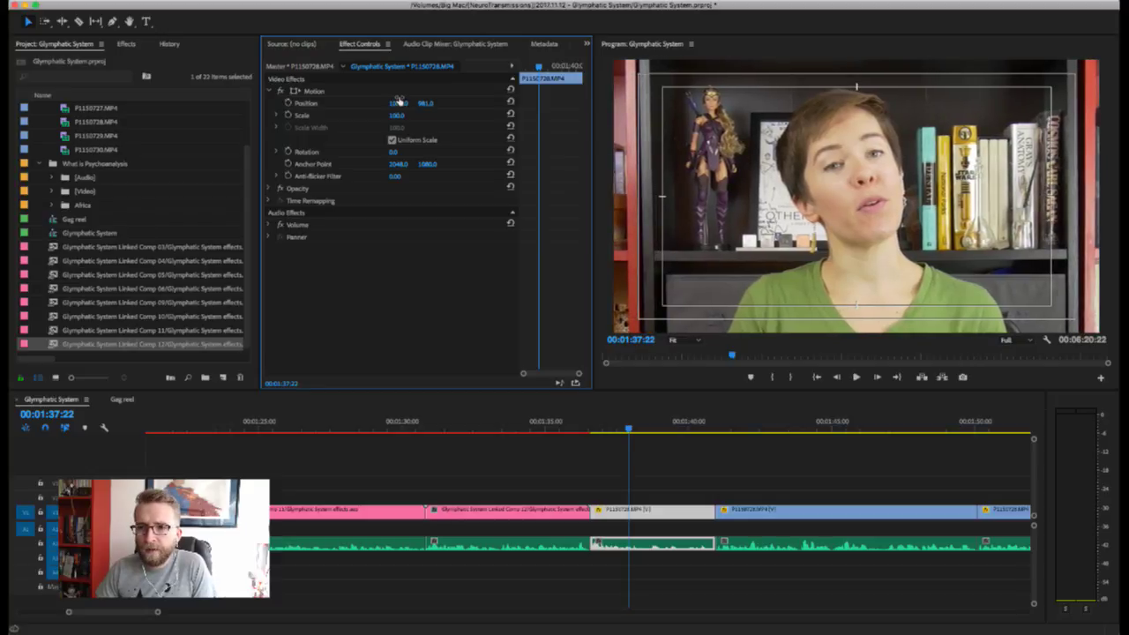
# - Play the sequence from the start of the close-up clip to about 00:01:54, checking the cuts between clips
pyautogui.click(590, 430)
pyautogui.press('space')
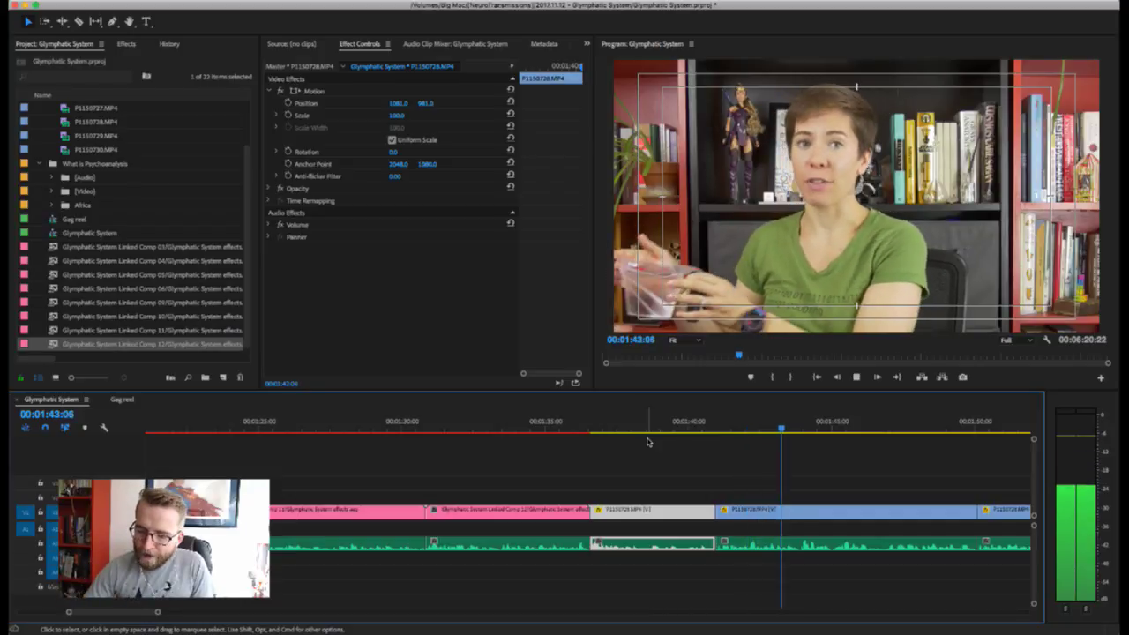
pyautogui.press('space')
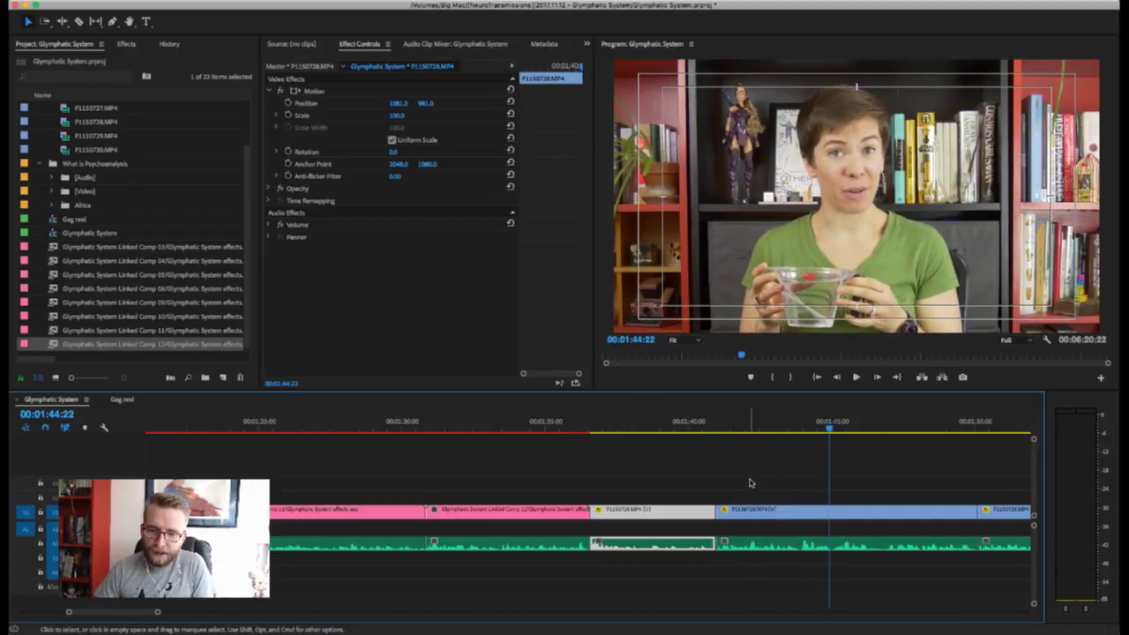
pyautogui.scroll(-3, 750, 481)
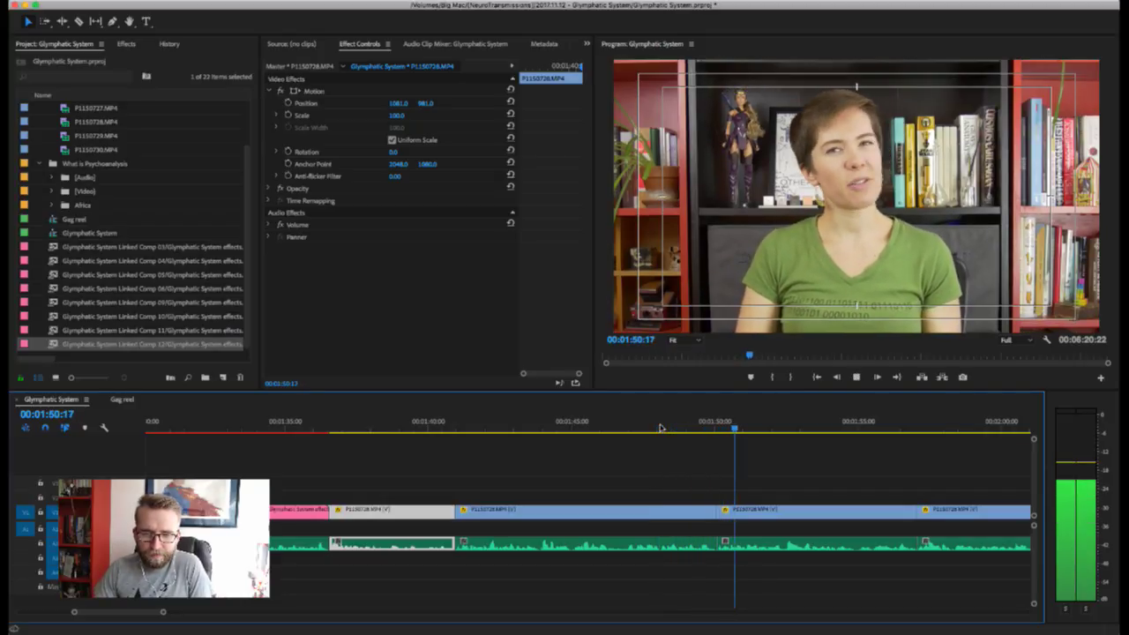
pyautogui.scroll(-3, 706, 467)
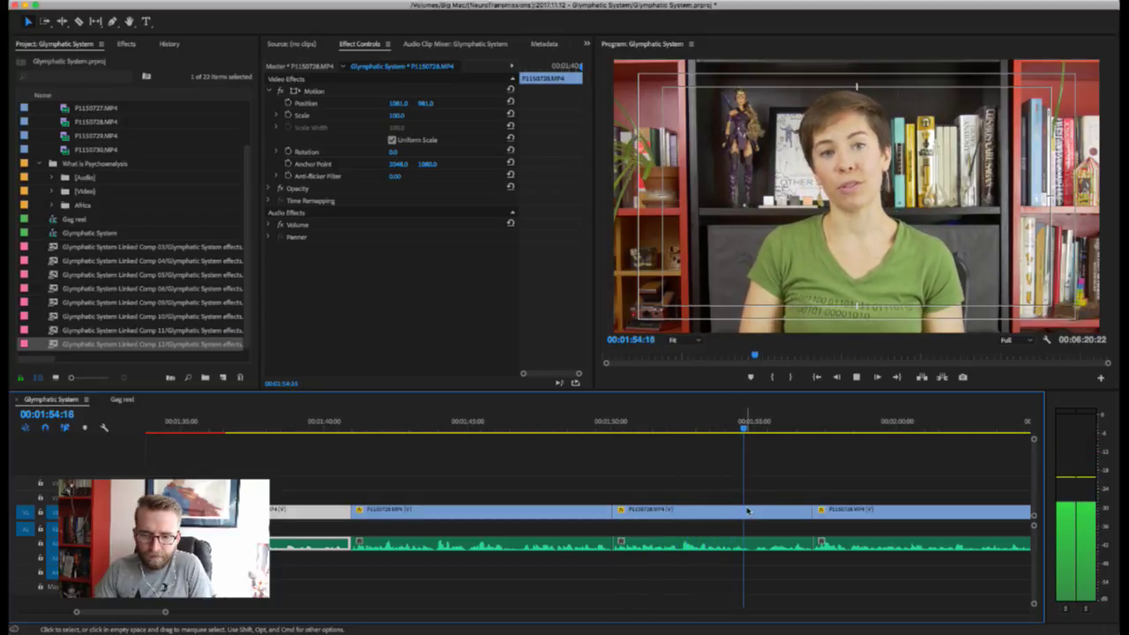
# - Set the scale to 55 and vertical position to 585 for the clip spanning about 00:01:50 to 00:01:57
pyautogui.click(719, 510)
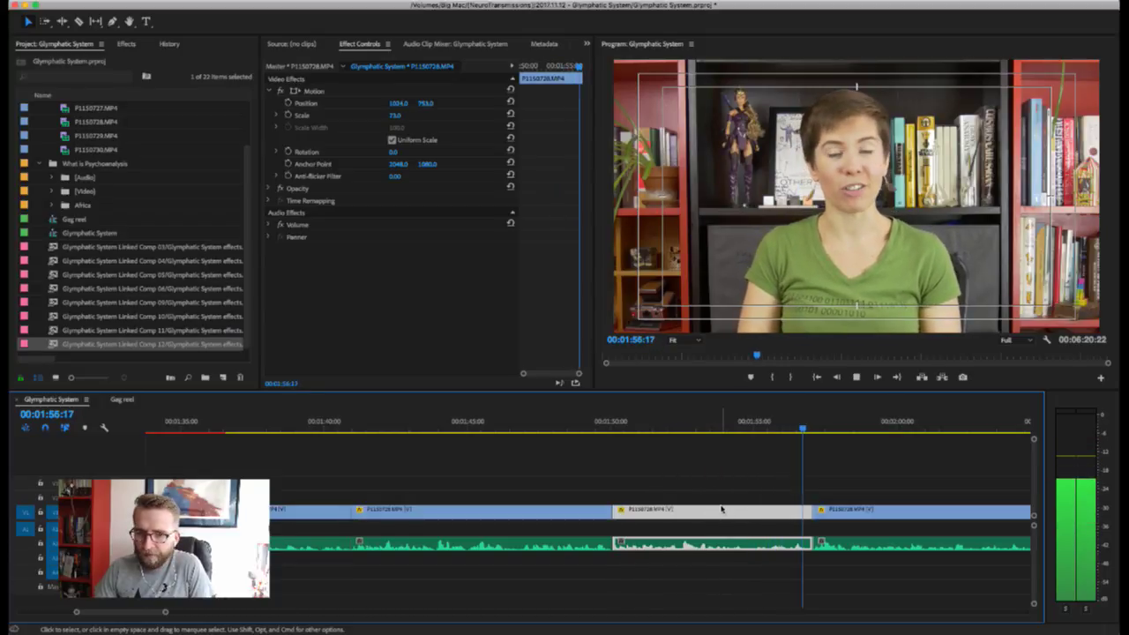
pyautogui.press('space')
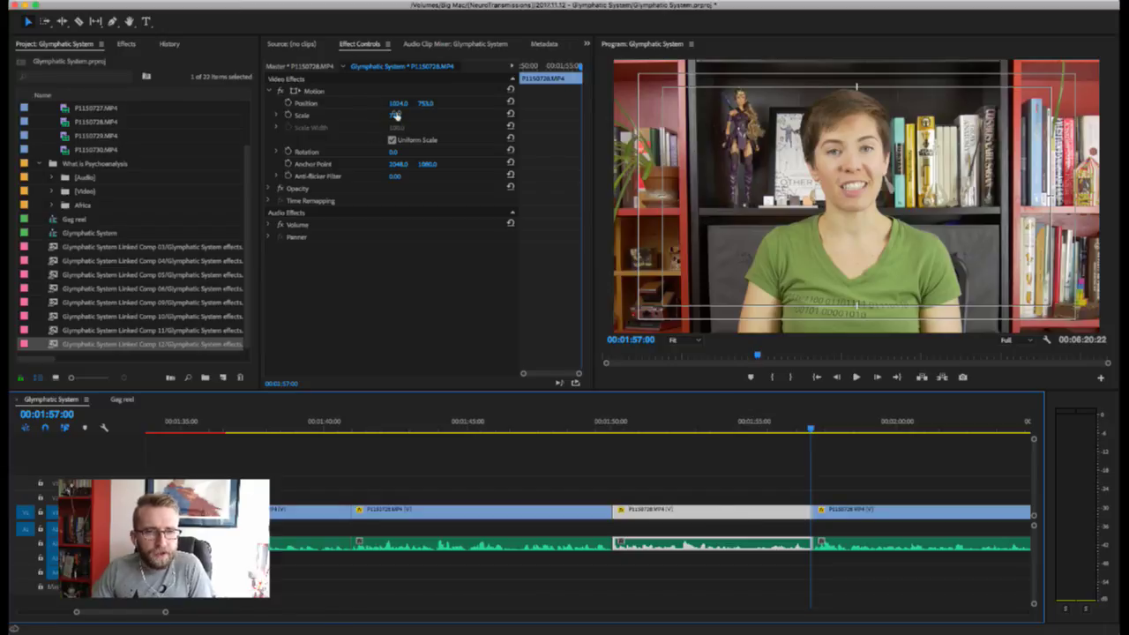
pyautogui.moveTo(396, 115); pyautogui.dragTo(396, 115)
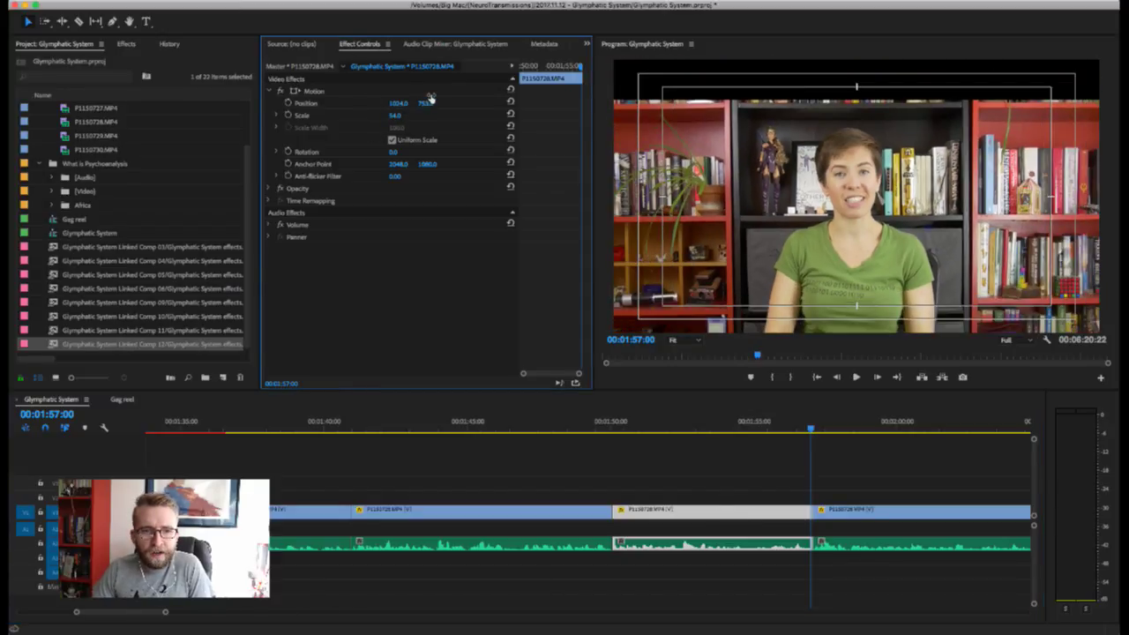
pyautogui.moveTo(429, 98)
pyautogui.mouseDown()
pyautogui.moveTo(401, 98)
pyautogui.moveTo(429, 98)
pyautogui.mouseUp()
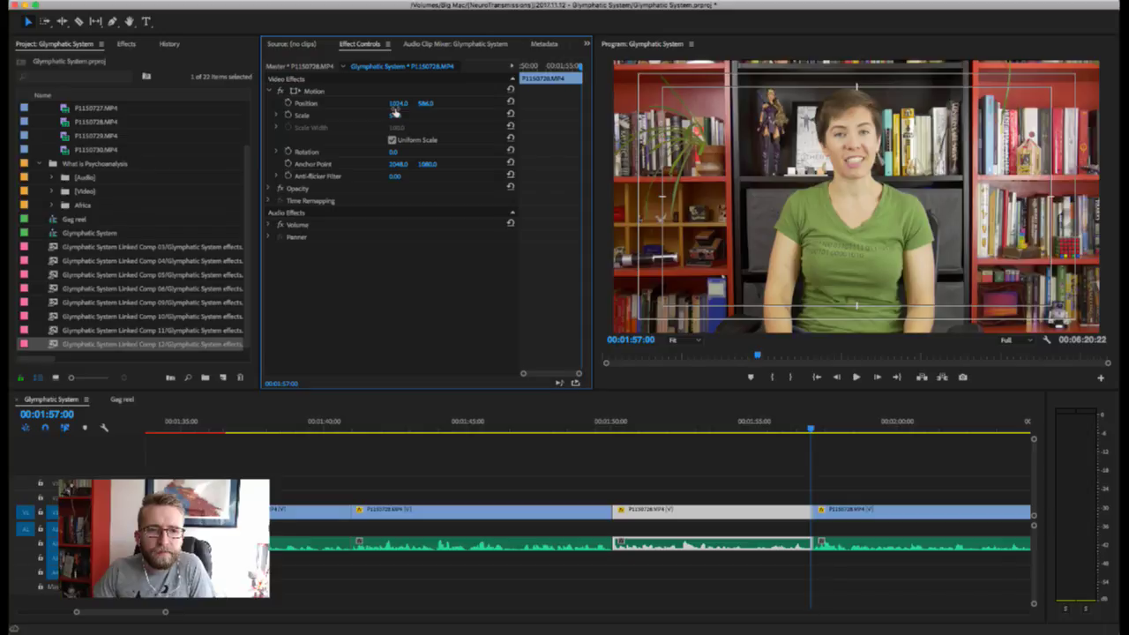
pyautogui.moveTo(395, 113)
pyautogui.mouseDown()
pyautogui.moveTo(433, 113)
pyautogui.moveTo(395, 113)
pyautogui.mouseUp()
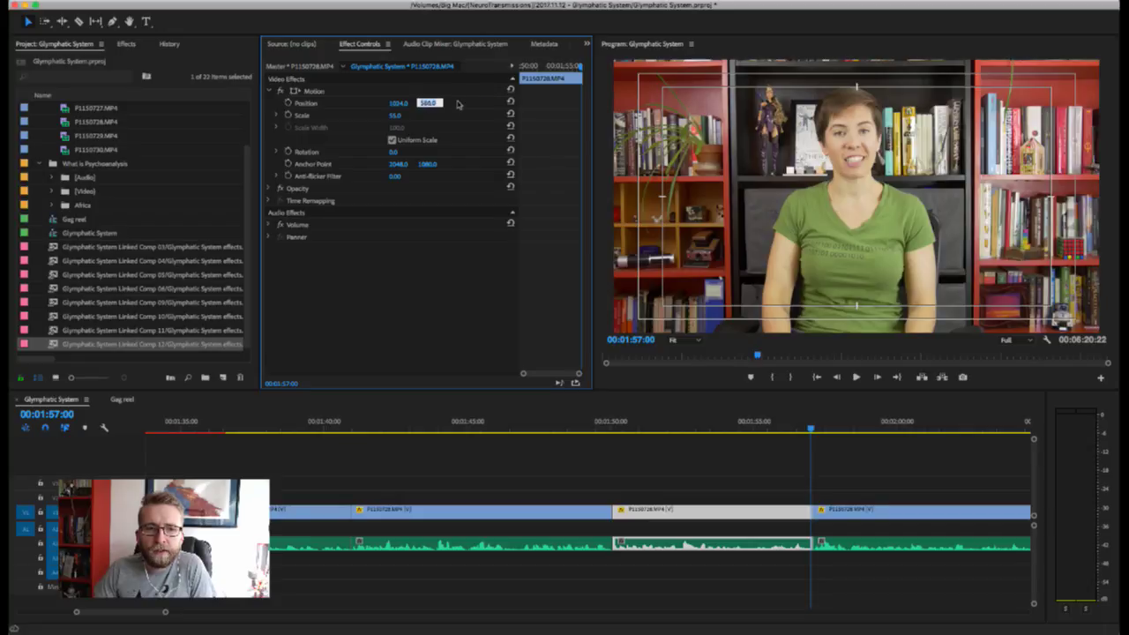
pyautogui.moveTo(433, 97); pyautogui.dragTo(430, 102)
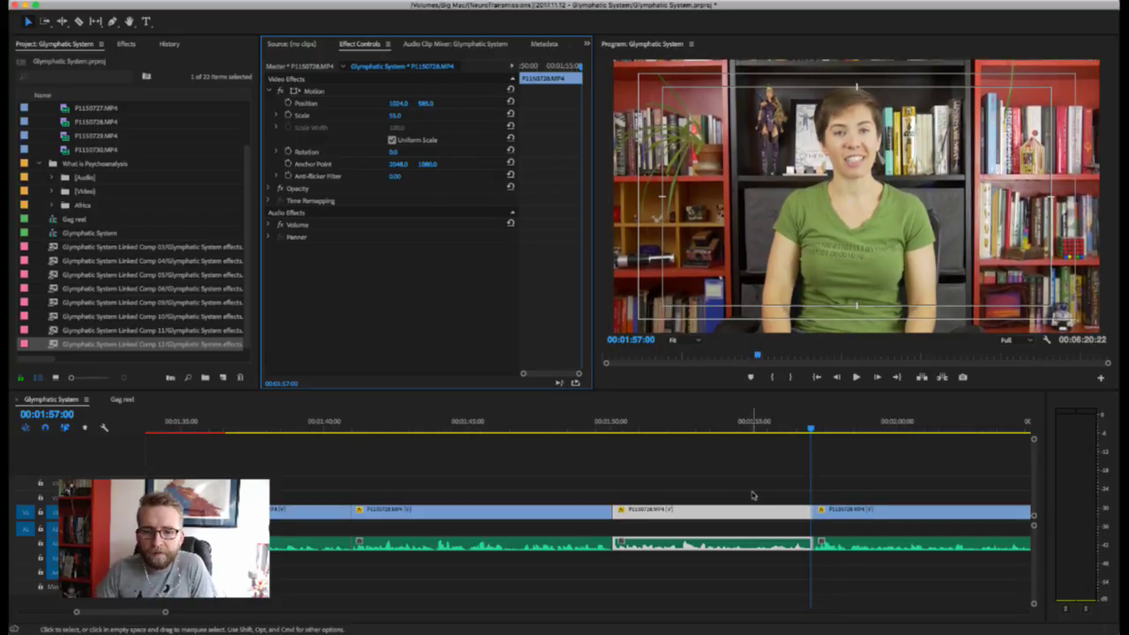
# - Play back the clip from its preceding cut, and reframe it off-centre with scale 67 and position 1343, 667
pyautogui.click(589, 424)
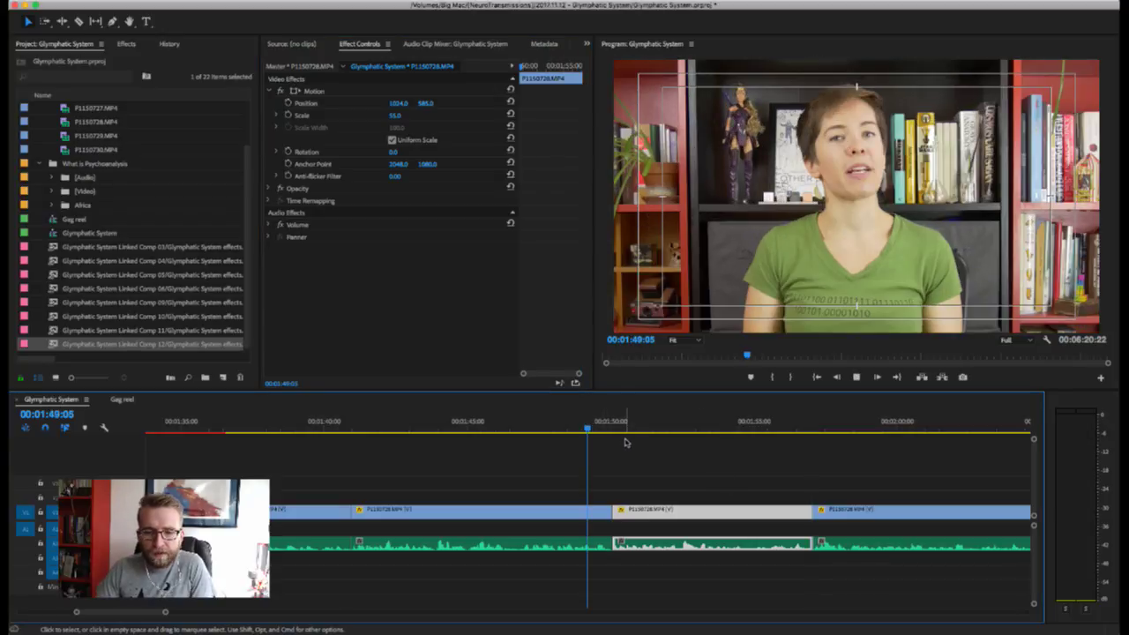
pyautogui.press('space')
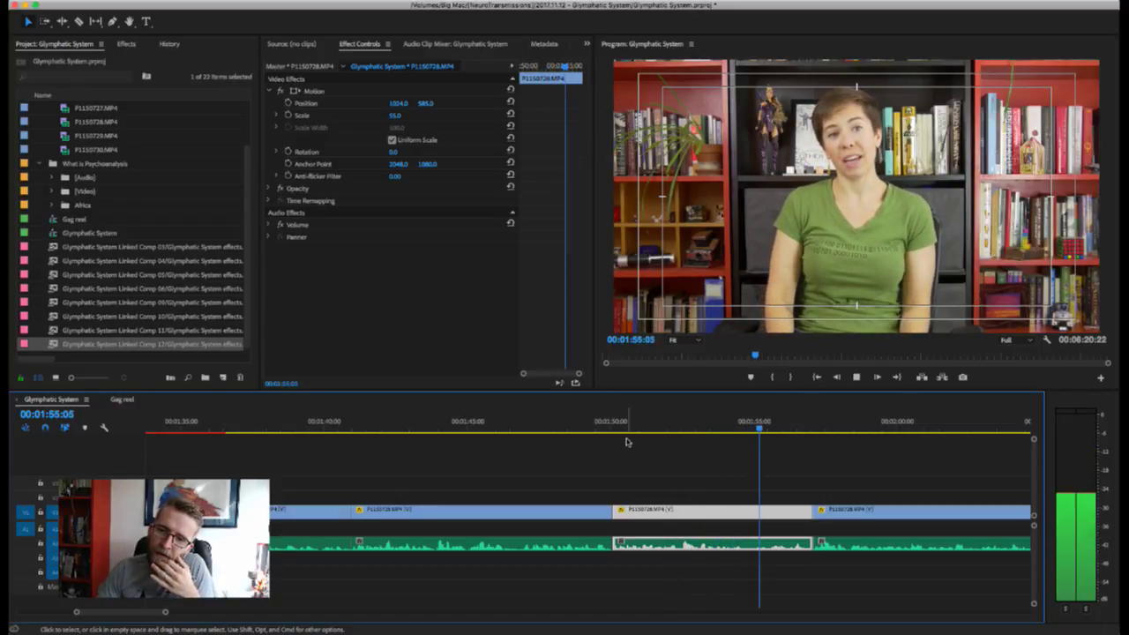
pyautogui.press('space')
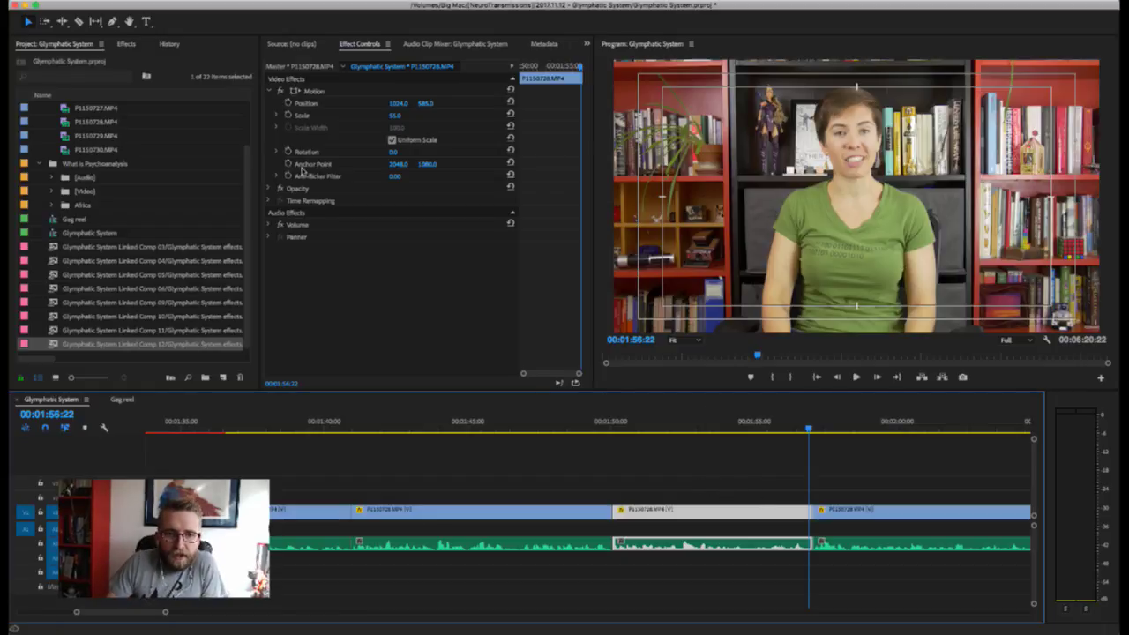
pyautogui.moveTo(393, 115); pyautogui.dragTo(429, 103)
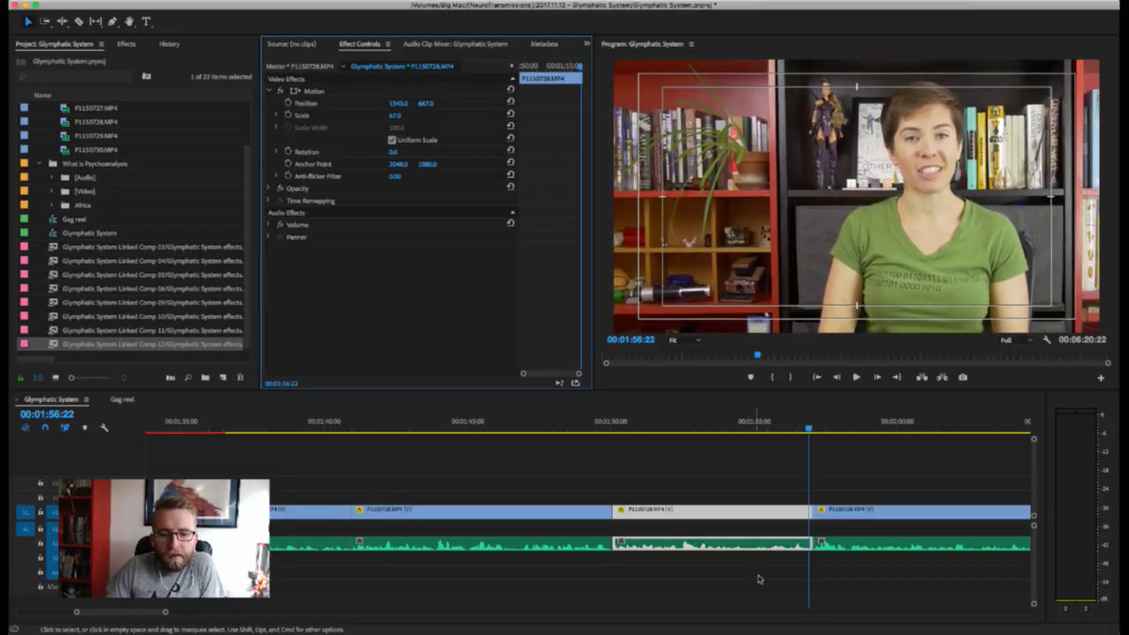
# - Replace the reframed clip with a linked After Effects composition and add an empty text layer to it
pyautogui.click(745, 518)
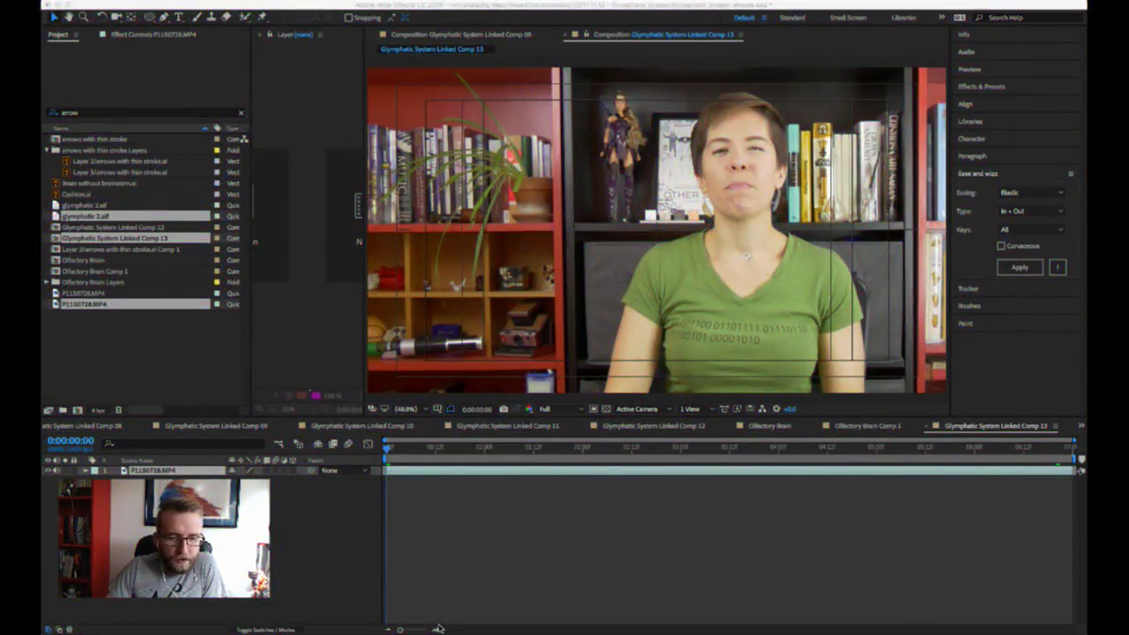
pyautogui.click(179, 17)
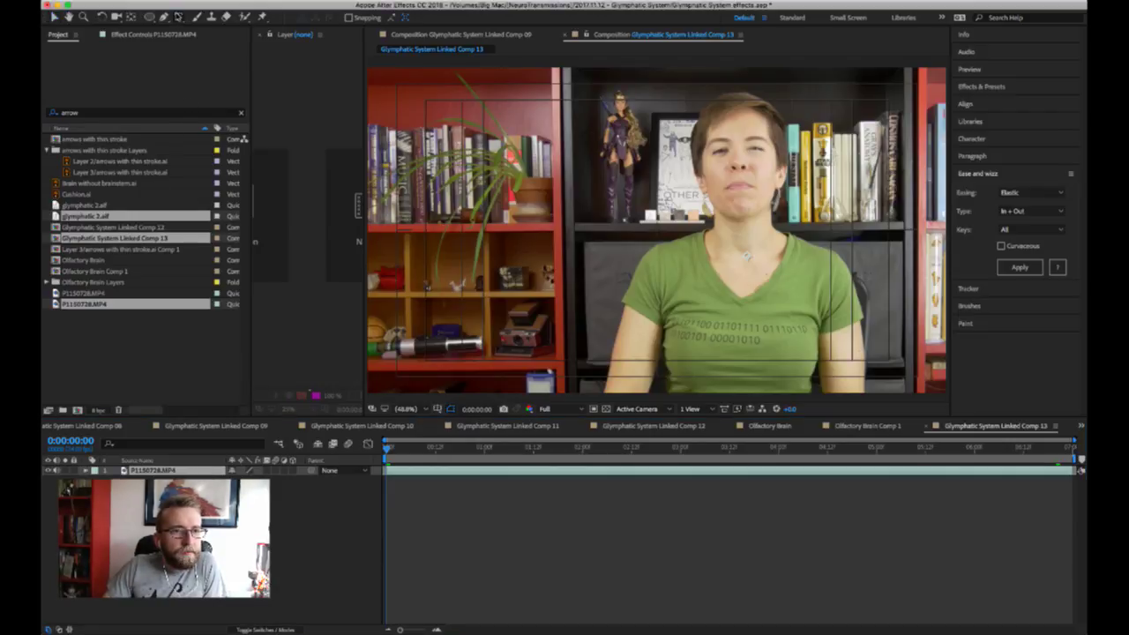
pyautogui.click(385, 368)
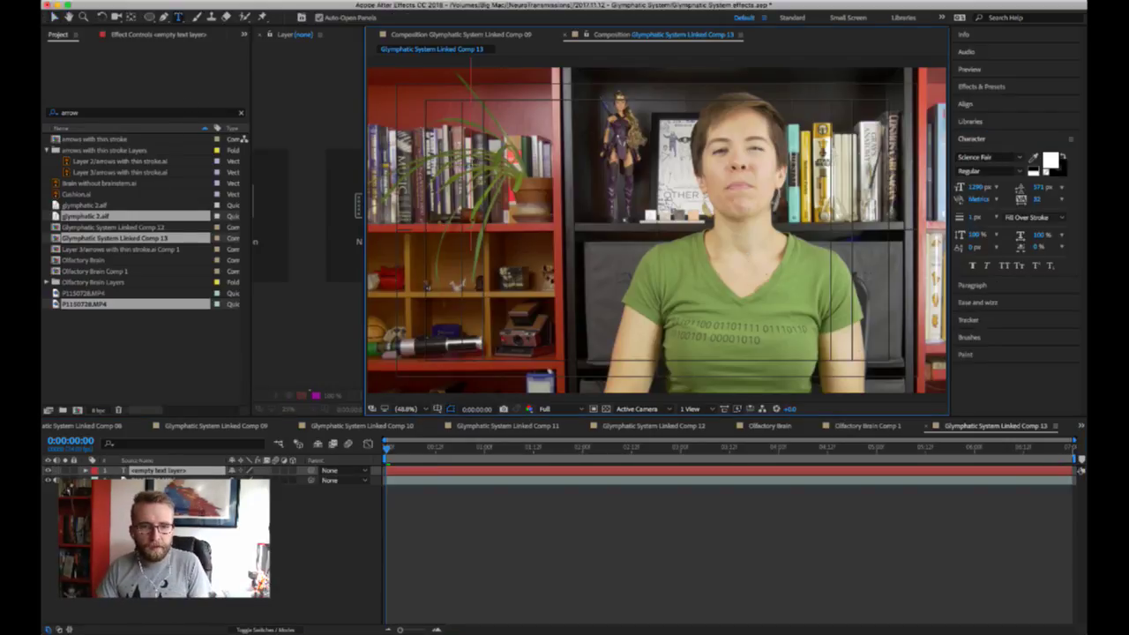
# - Play the linked composition from its start, skip ahead, and preview up to about 0:00:06:02 to find the cue for the text
pyautogui.click(449, 494)
pyautogui.press('space')
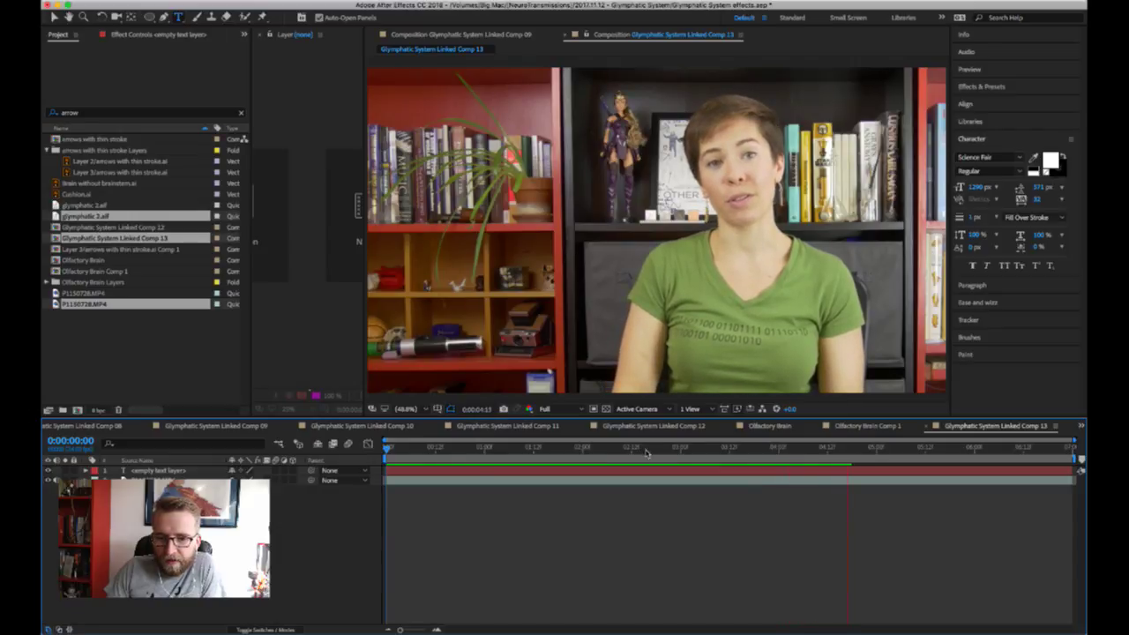
pyautogui.press('space')
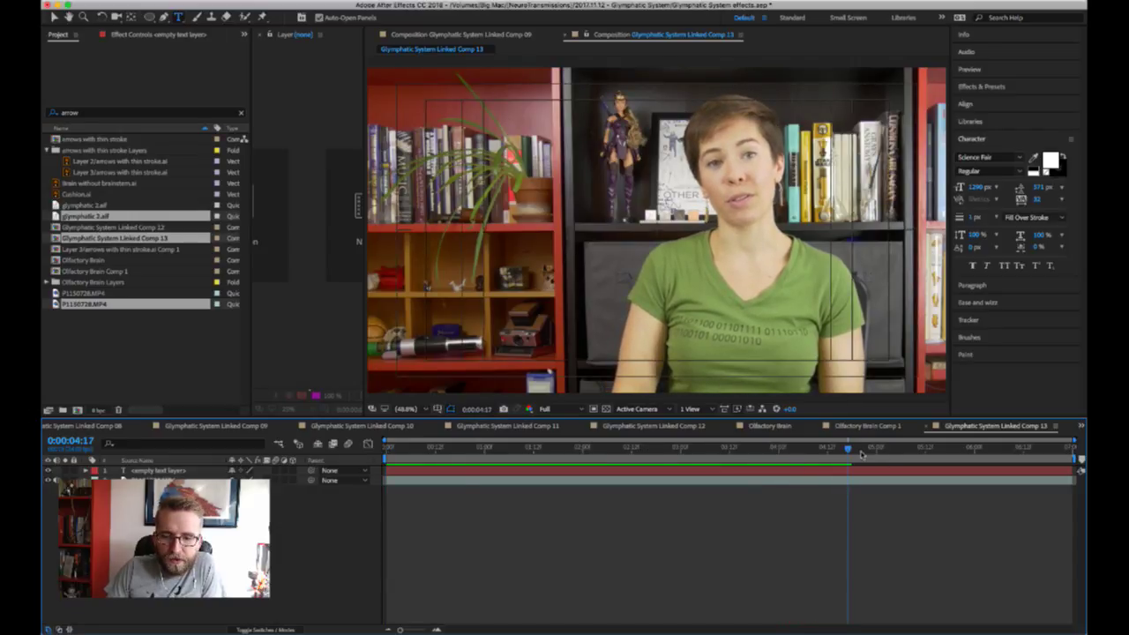
pyautogui.moveTo(857, 453); pyautogui.dragTo(919, 451)
pyautogui.press('space')
pyautogui.press('space')
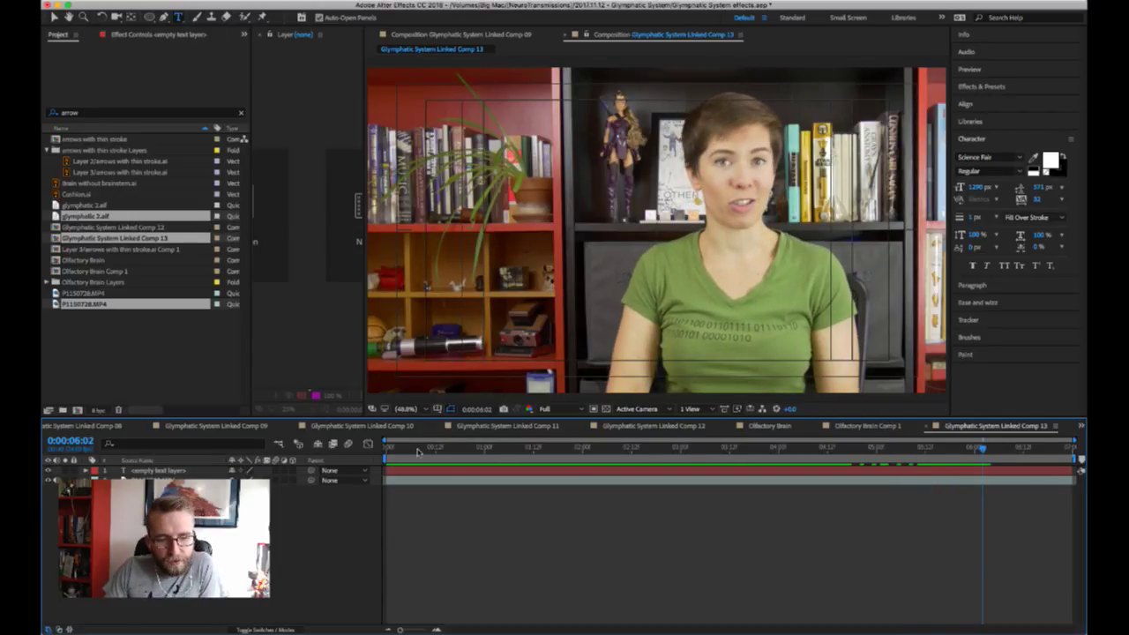
# - Enter "how produced?" on two lines in the empty text layer and scale the layer down to fit beside the speaker
pyautogui.click(164, 471)
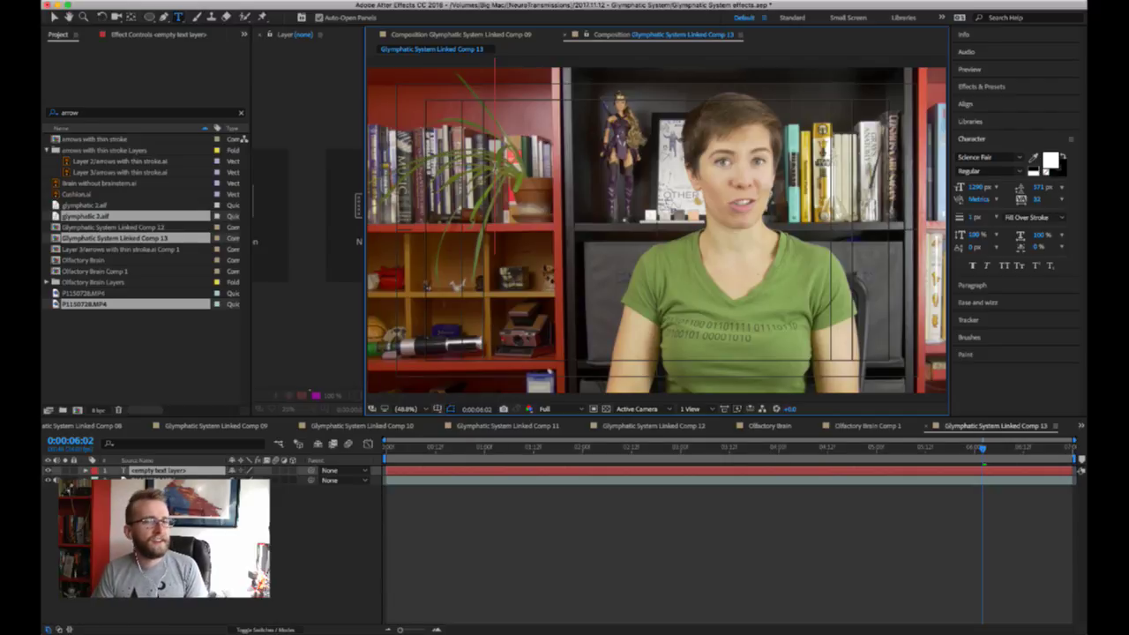
pyautogui.write('h')
pyautogui.press('BackSpace')
pyautogui.write('how')
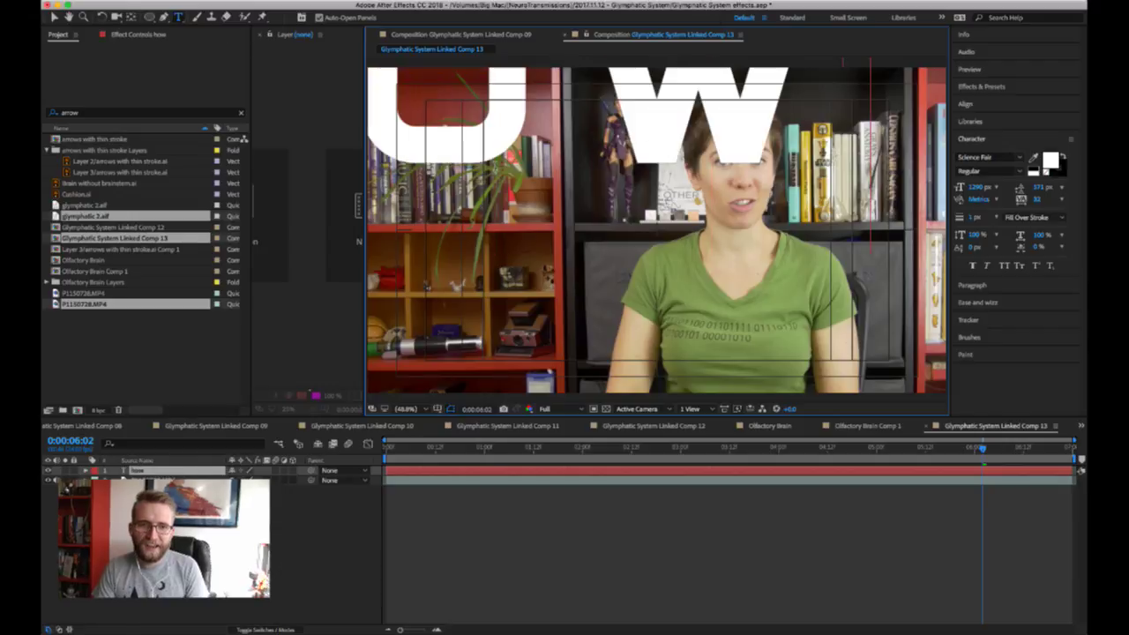
pyautogui.write(' produced?')
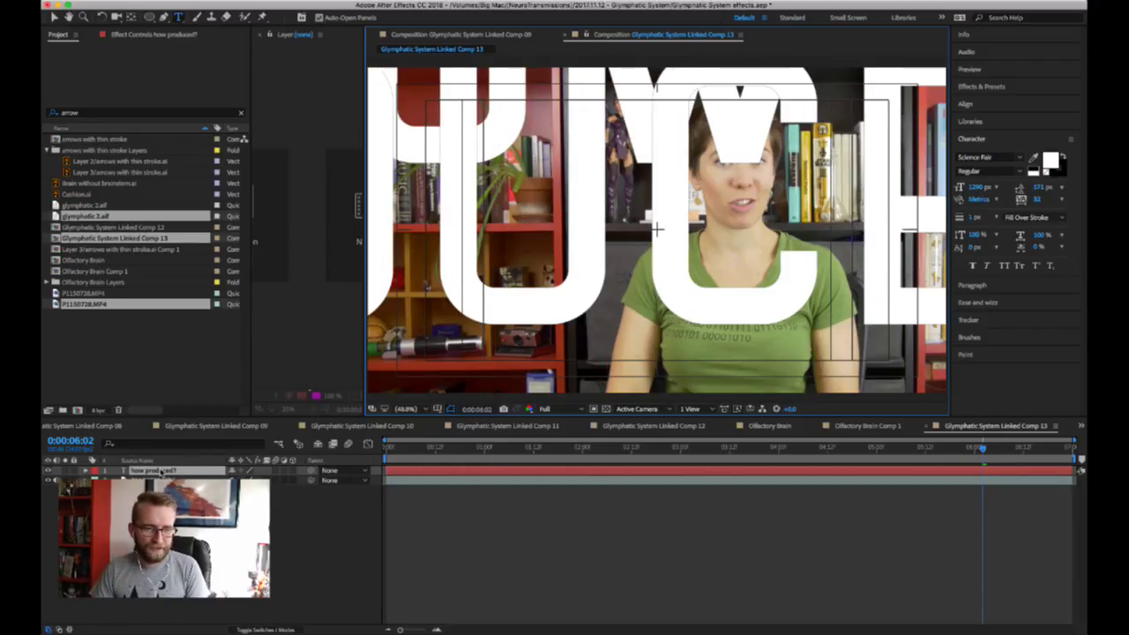
pyautogui.press('Escape')
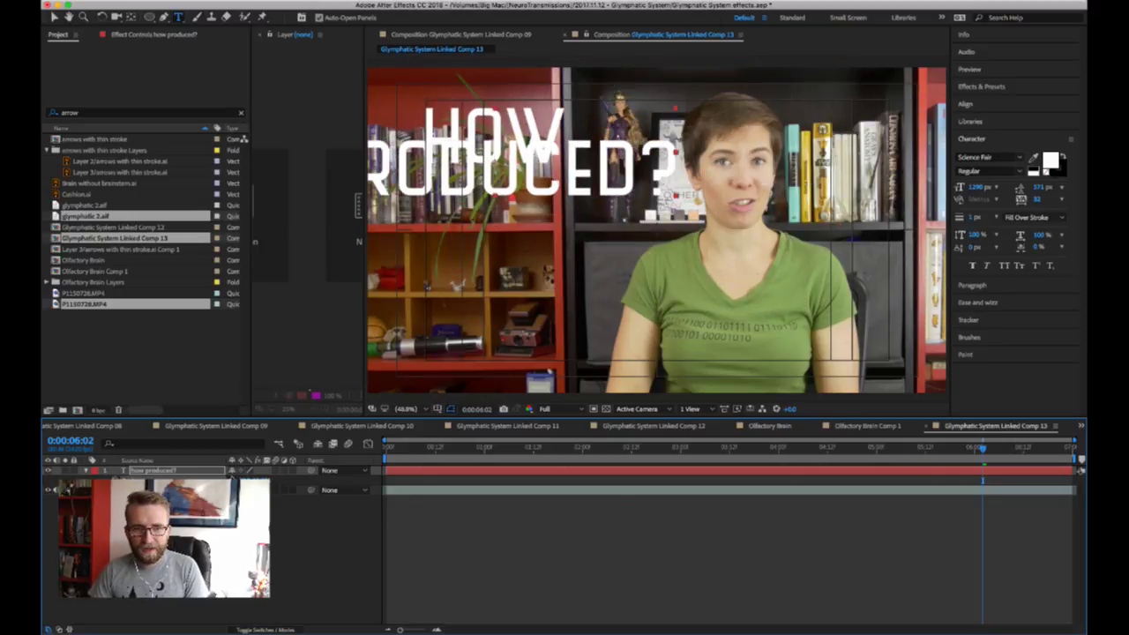
# - Replace the "w" of "how" with a capital "W" and set the leading of the whole text to 1100 px
pyautogui.click(585, 117)
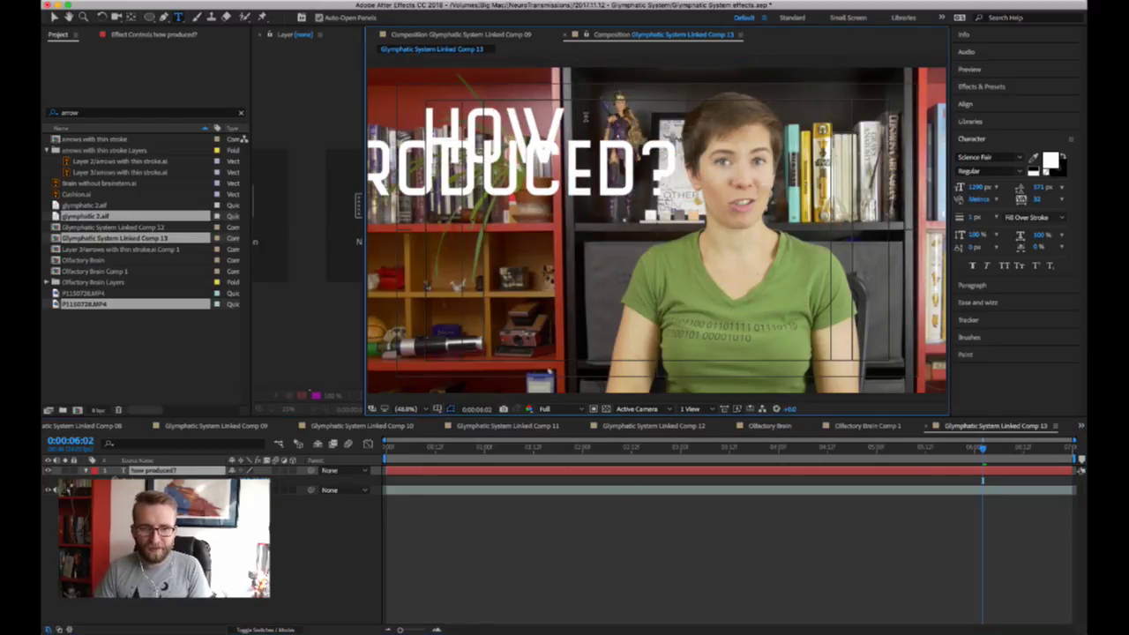
pyautogui.press('BackSpace')
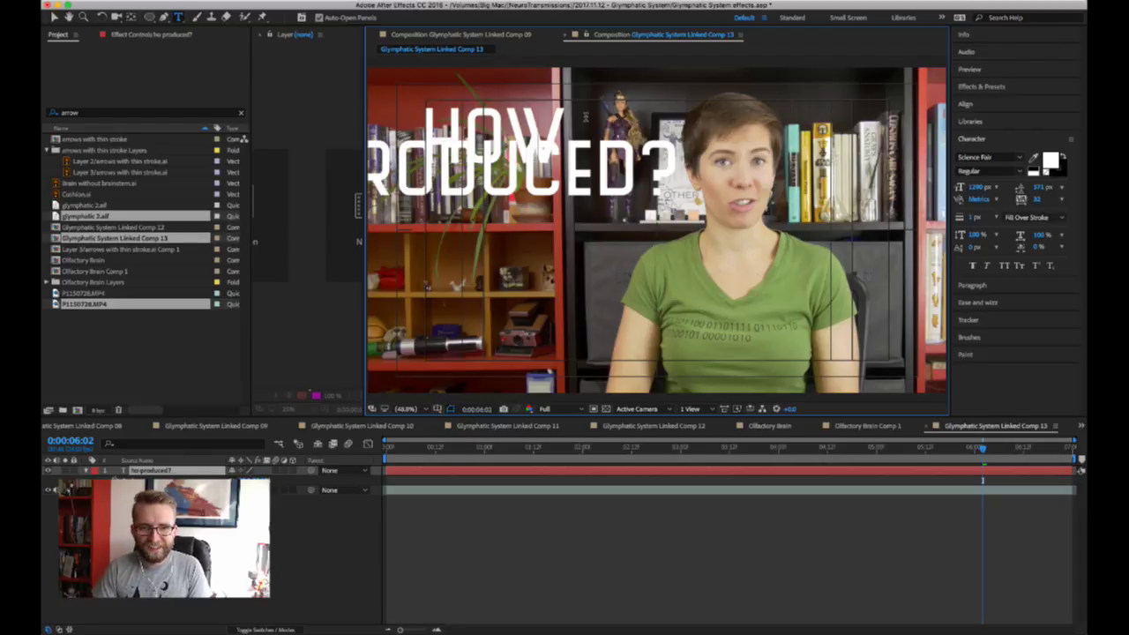
pyautogui.write('W')
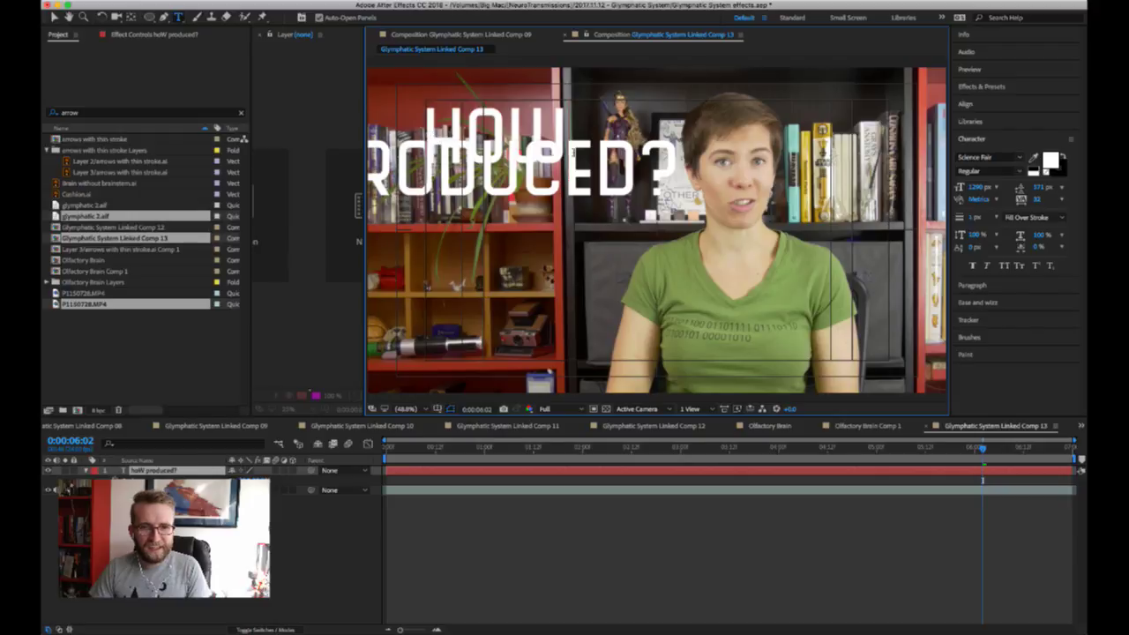
pyautogui.press('super+a')
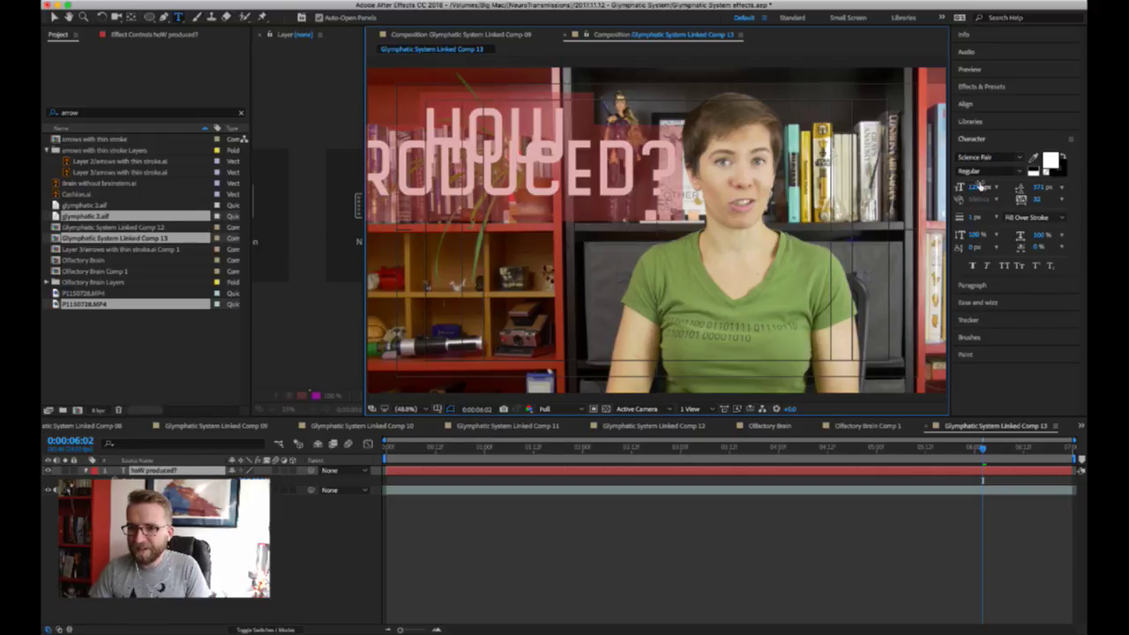
pyautogui.moveTo(981, 184); pyautogui.dragTo(1046, 184)
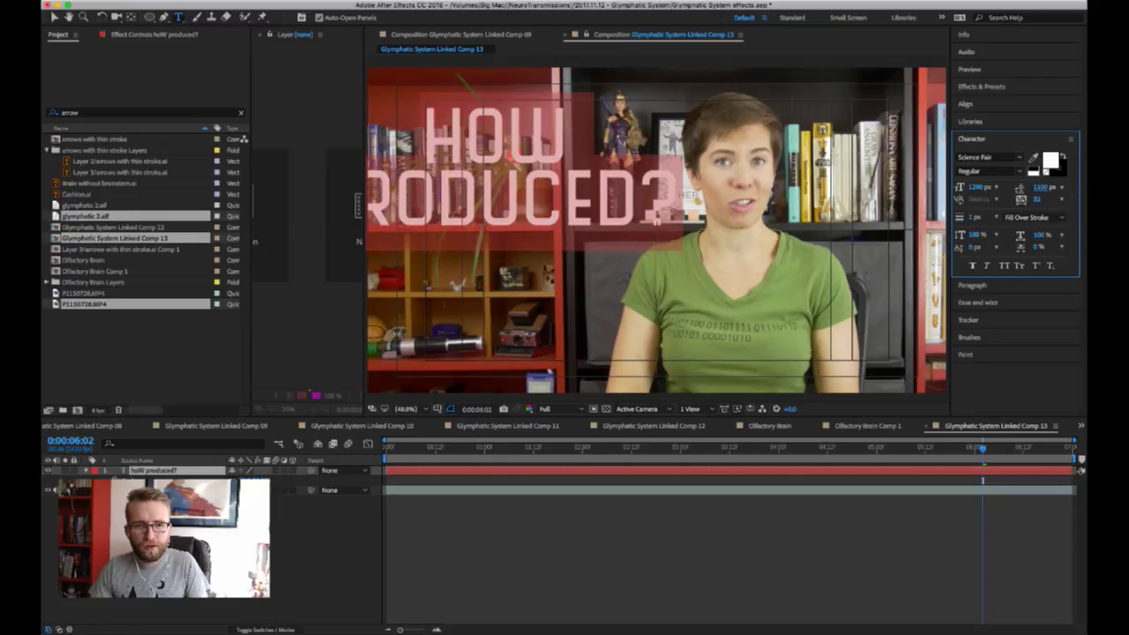
# - Reduce the font size of the "produced?" line to 540 px so it is smaller than the line above
pyautogui.click(515, 138)
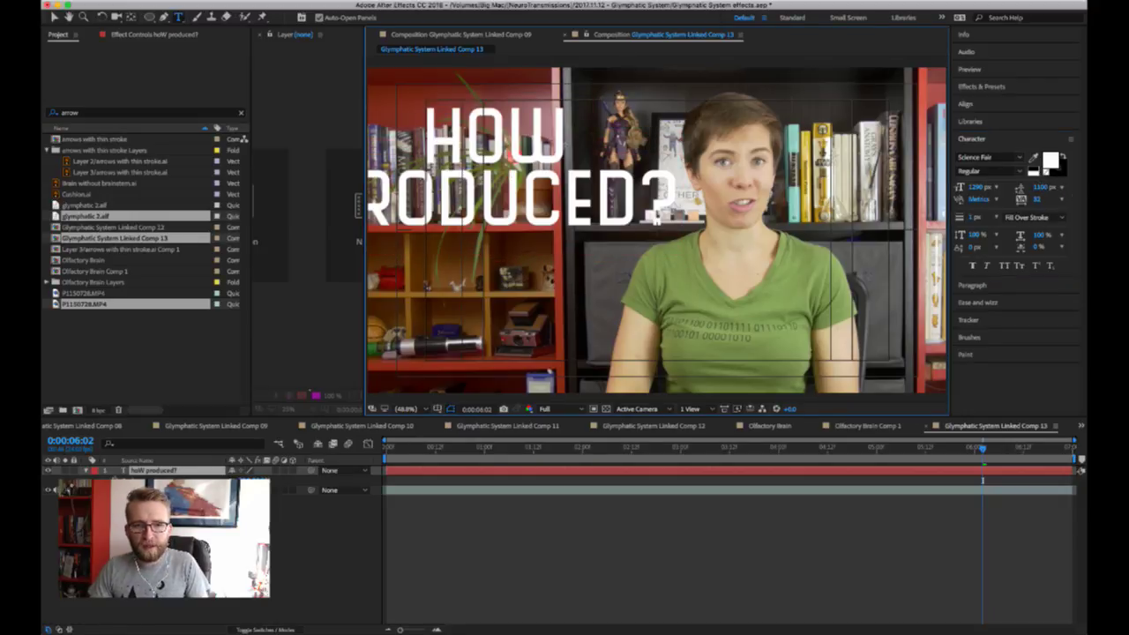
pyautogui.scroll(1, 658, 219)
pyautogui.click(981, 188)
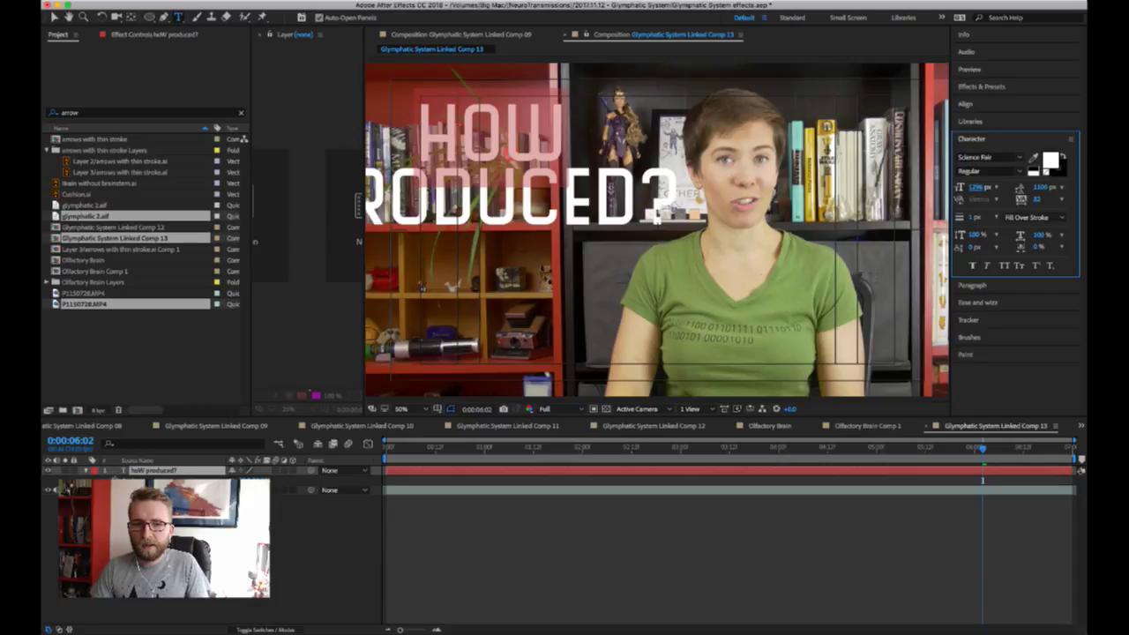
pyautogui.moveTo(606, 190); pyautogui.dragTo(365, 205)
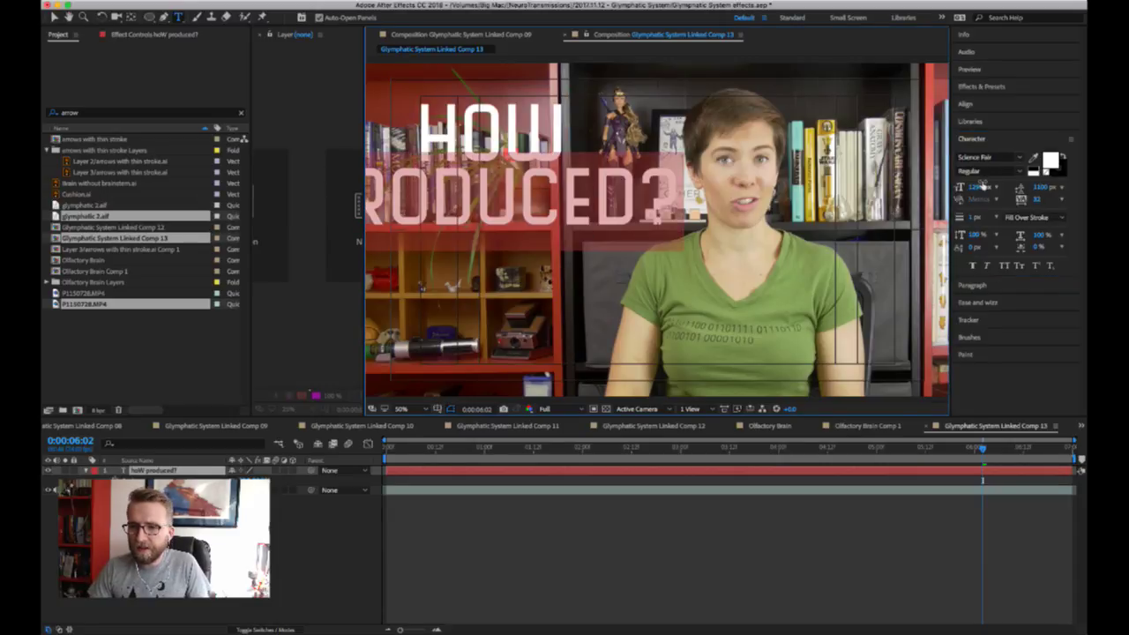
pyautogui.moveTo(975, 187); pyautogui.dragTo(942, 187)
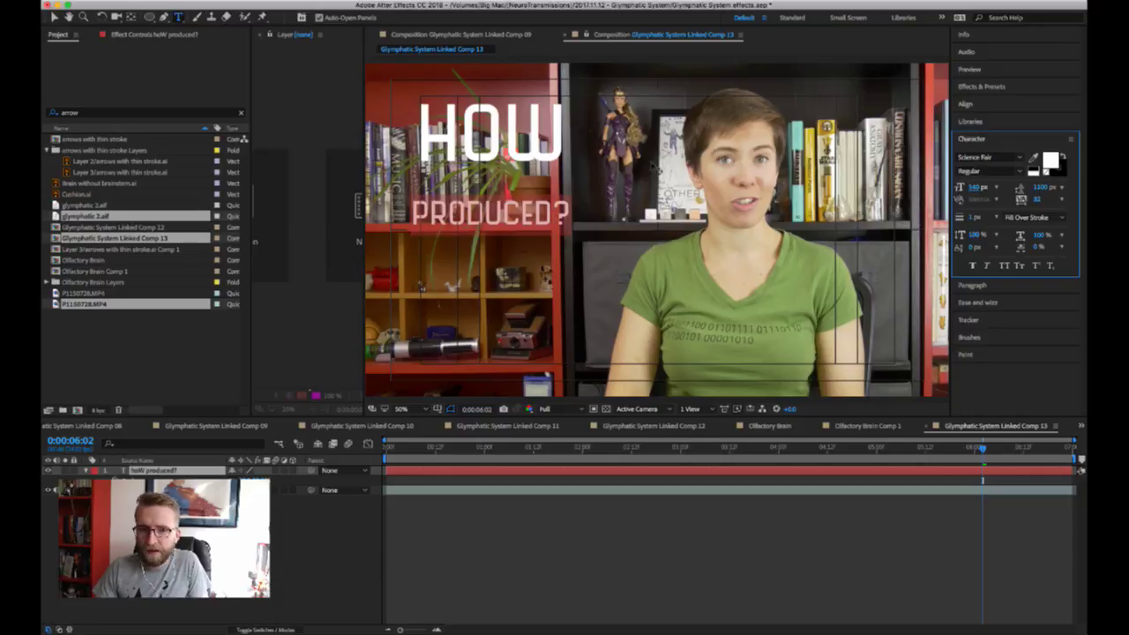
# - Left-align both lines of the title text
pyautogui.press('super+a')
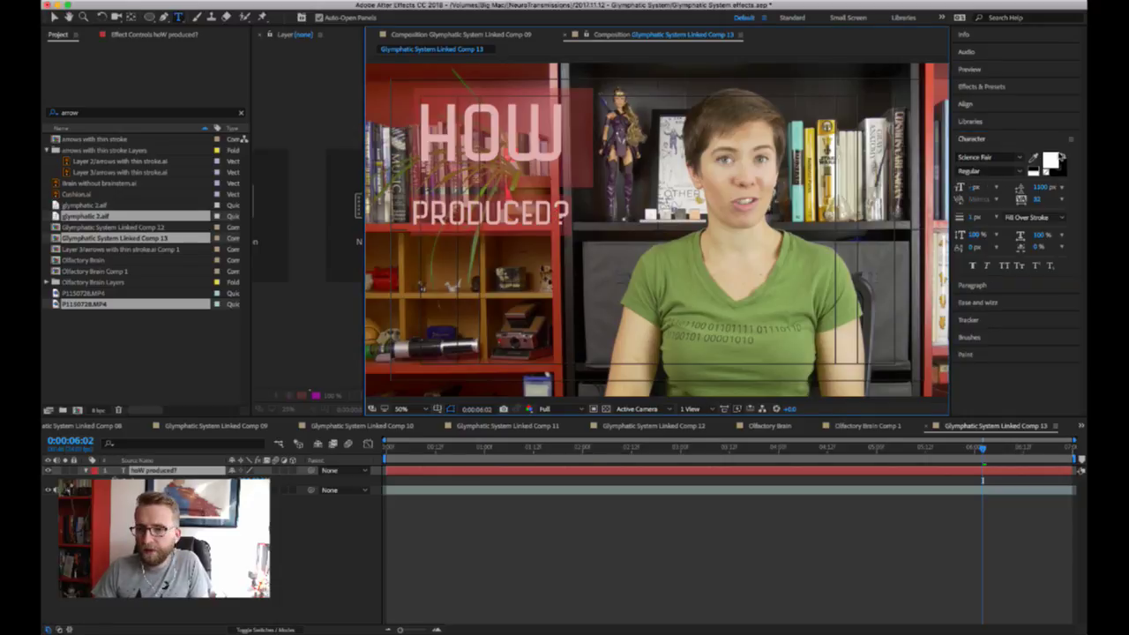
pyautogui.click(1017, 287)
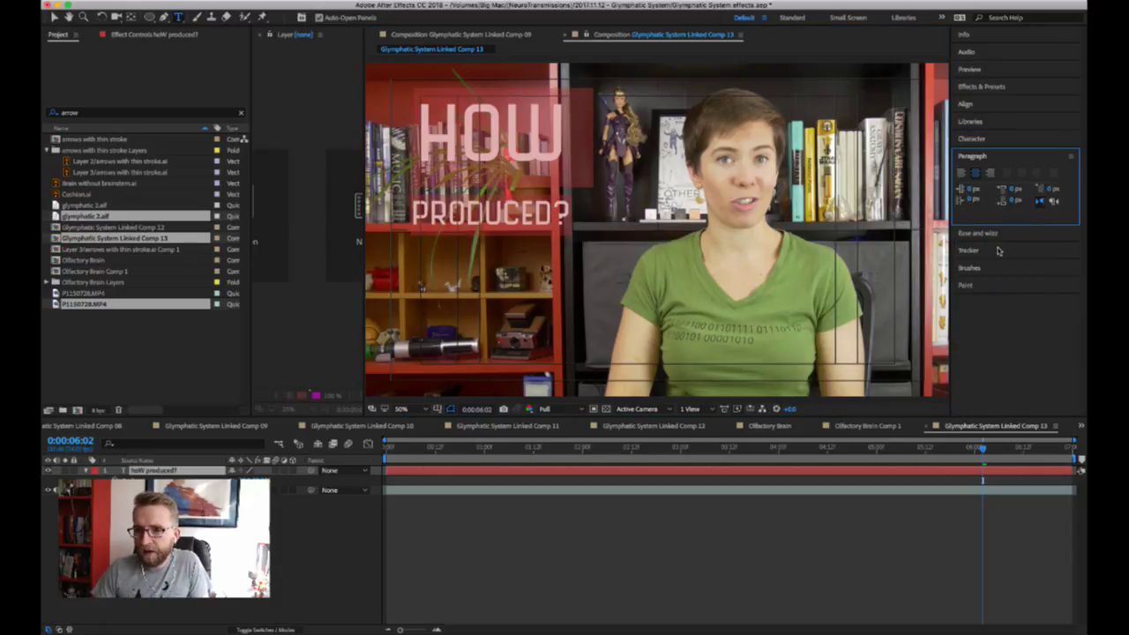
pyautogui.click(969, 174)
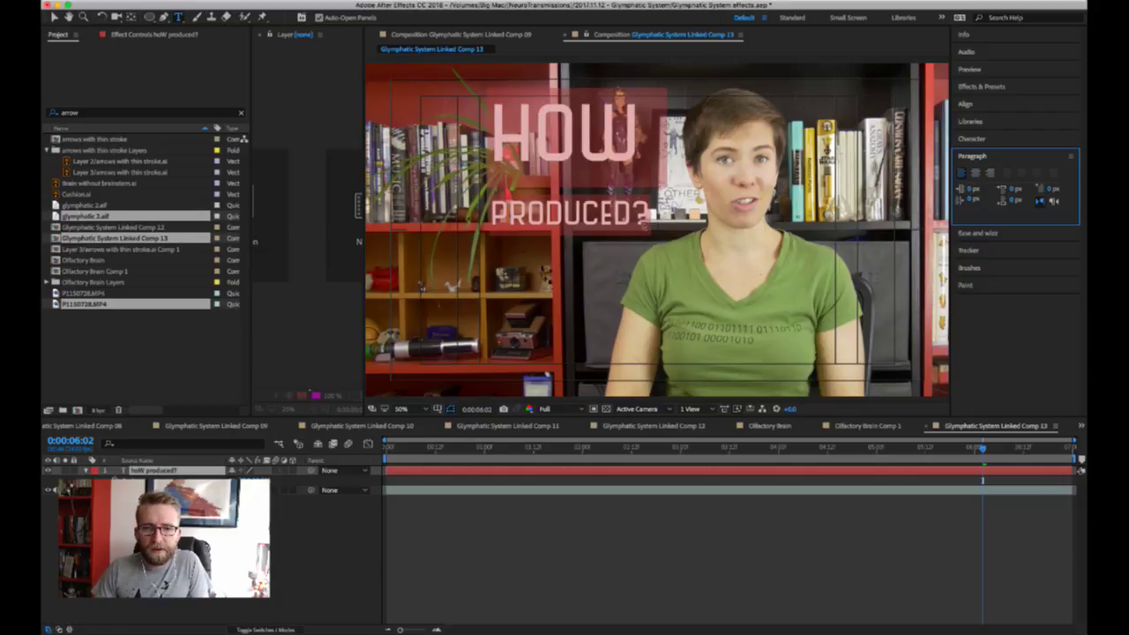
pyautogui.press('Escape')
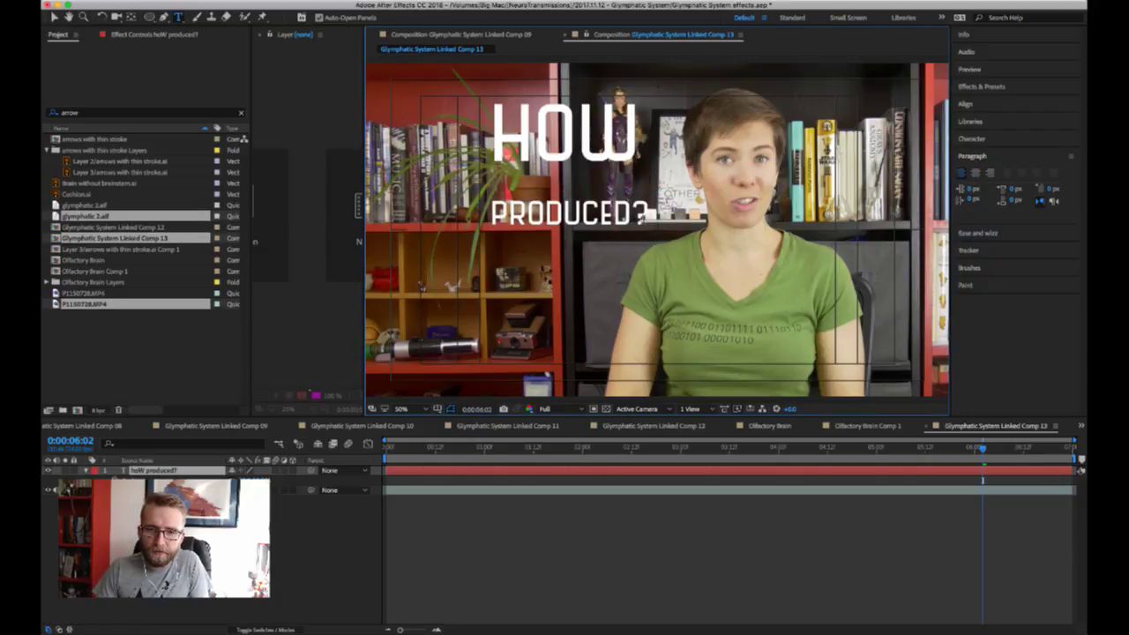
# - Set the "produced?" line to a font size of 564 px and a leading of 543 px
pyautogui.hotkey('shift', 'Left')
pyautogui.hotkey('shift', 'Left')
pyautogui.hotkey('shift', 'Left')
pyautogui.hotkey('shift', 'Left')
pyautogui.hotkey('shift', 'Left')
pyautogui.hotkey('shift', 'Left')
pyautogui.hotkey('shift', 'Left')
pyautogui.hotkey('shift', 'Left')
pyautogui.hotkey('shift', 'Left')
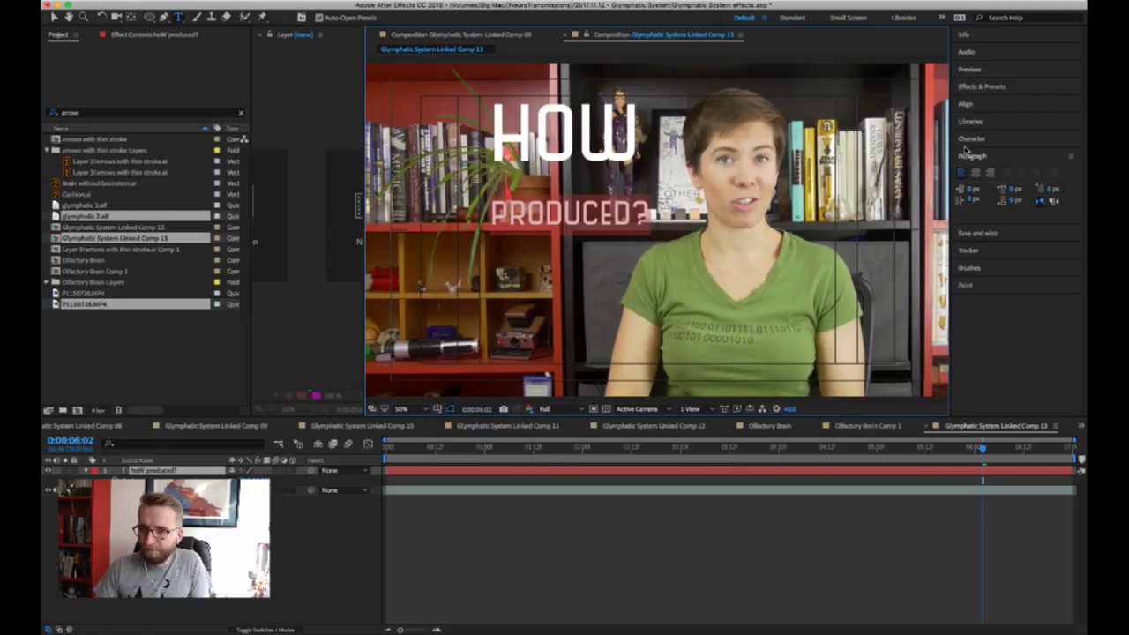
pyautogui.click(972, 138)
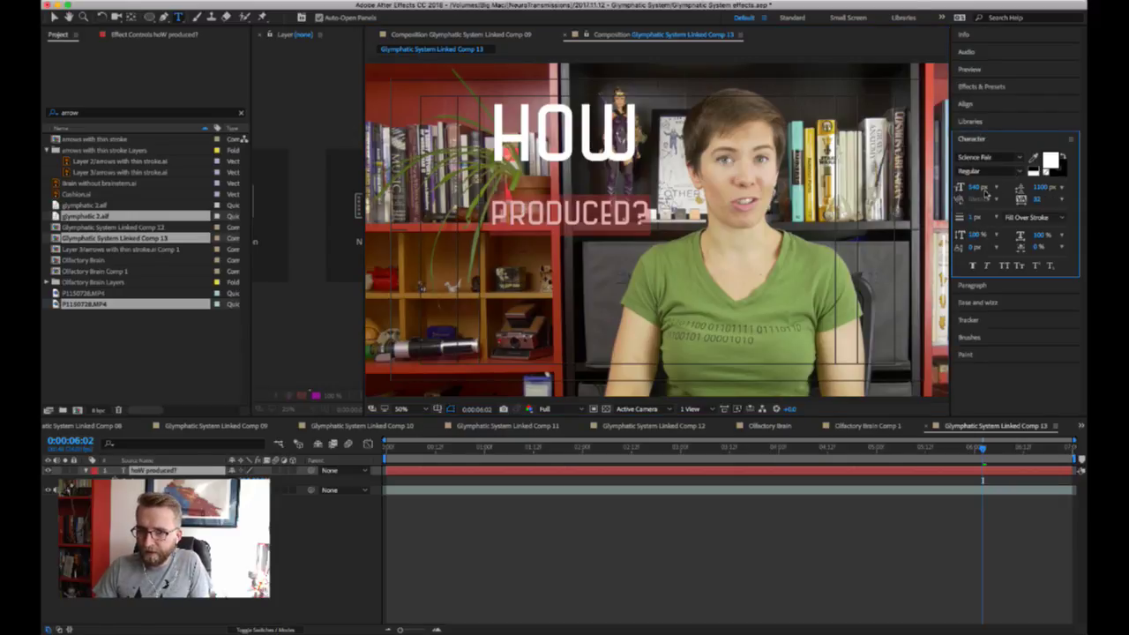
pyautogui.moveTo(975, 188); pyautogui.dragTo(991, 188)
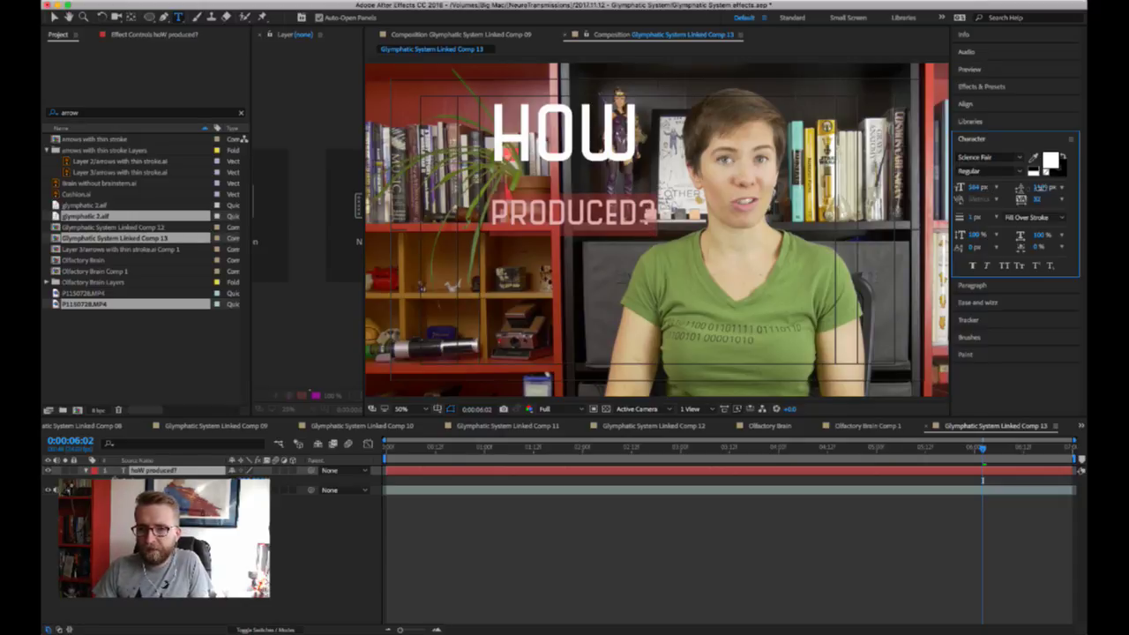
pyautogui.moveTo(1039, 187); pyautogui.dragTo(740, 211)
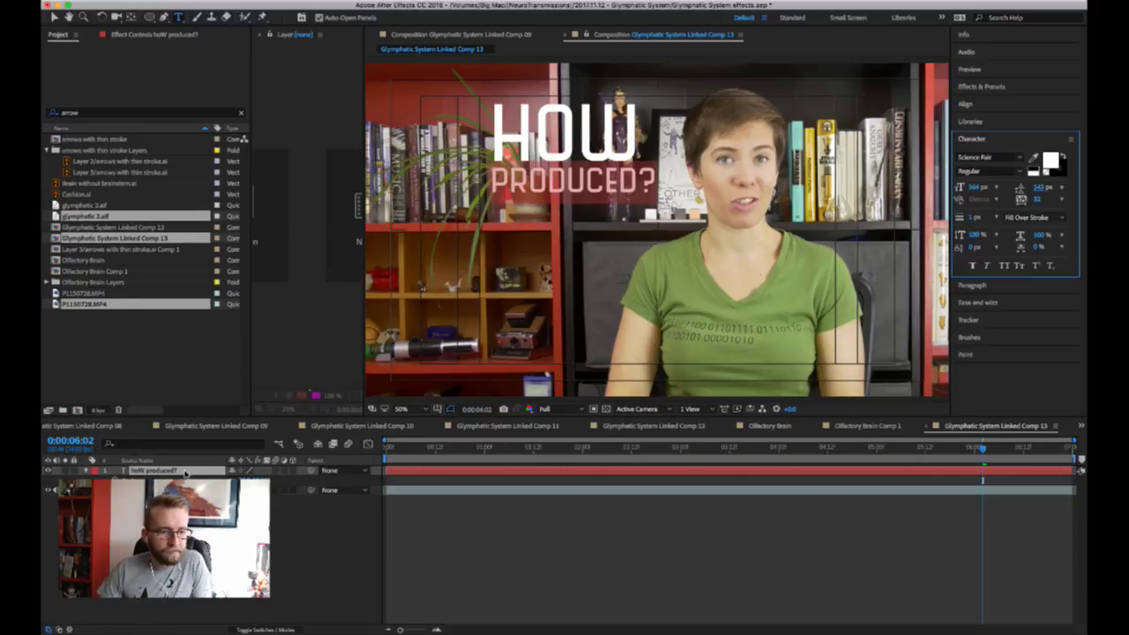
# - Shift the title layer horizontally to the left so it sits over the red bookshelf, clear of the speaker
pyautogui.click(185, 474)
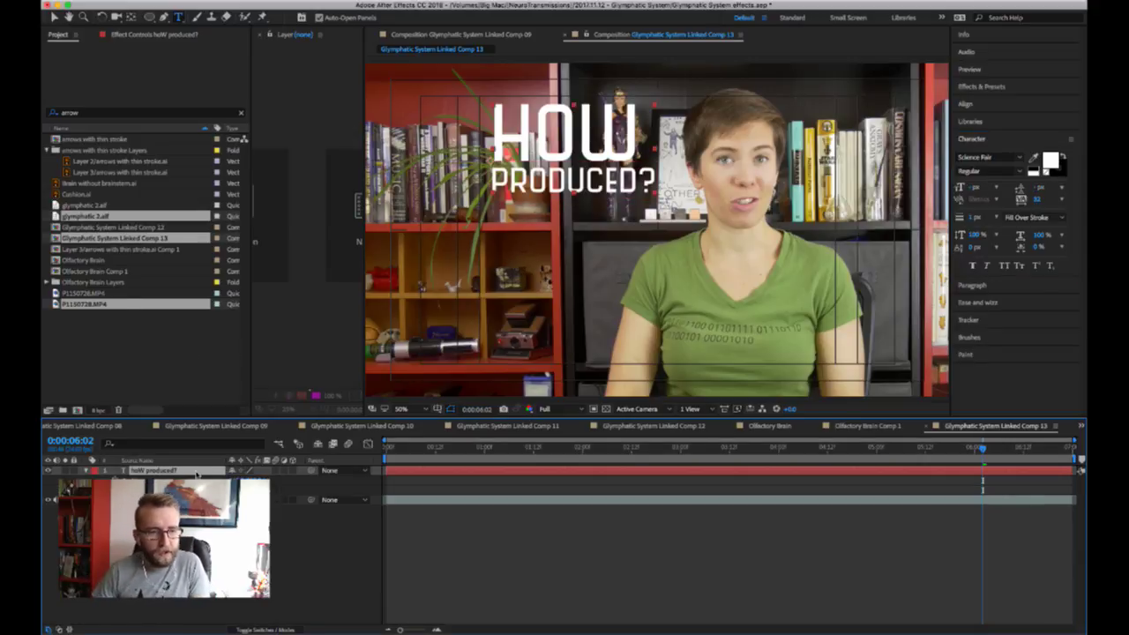
pyautogui.moveTo(238, 480); pyautogui.dragTo(208, 472)
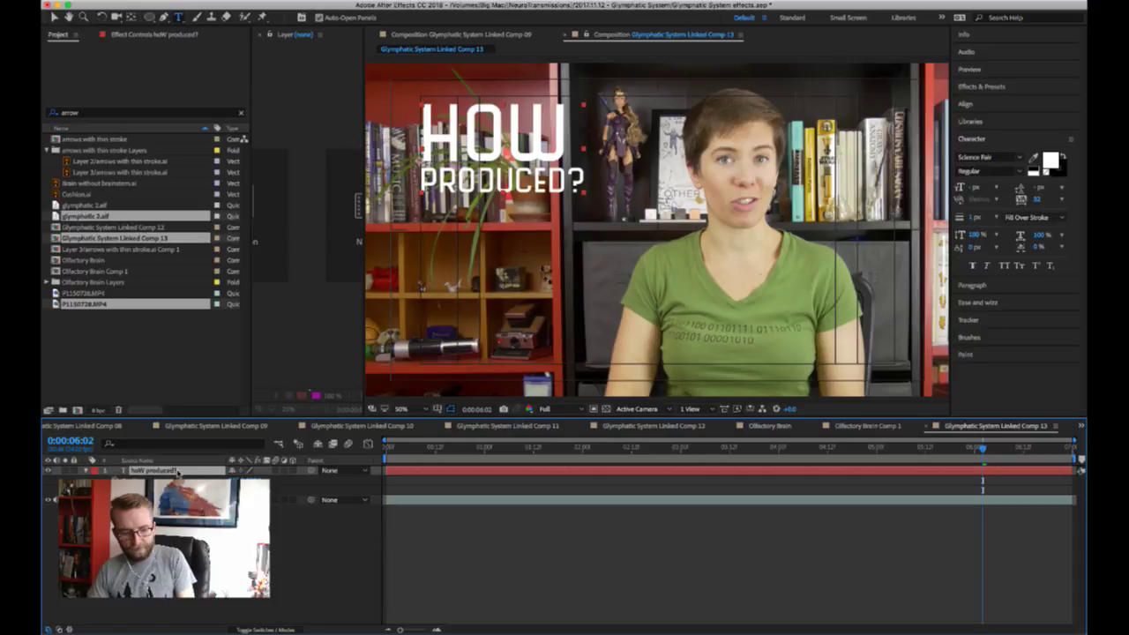
# - Apply a Drop Shadow effect to the title layer and set its distance to 15
pyautogui.press('t')
pyautogui.press('o')
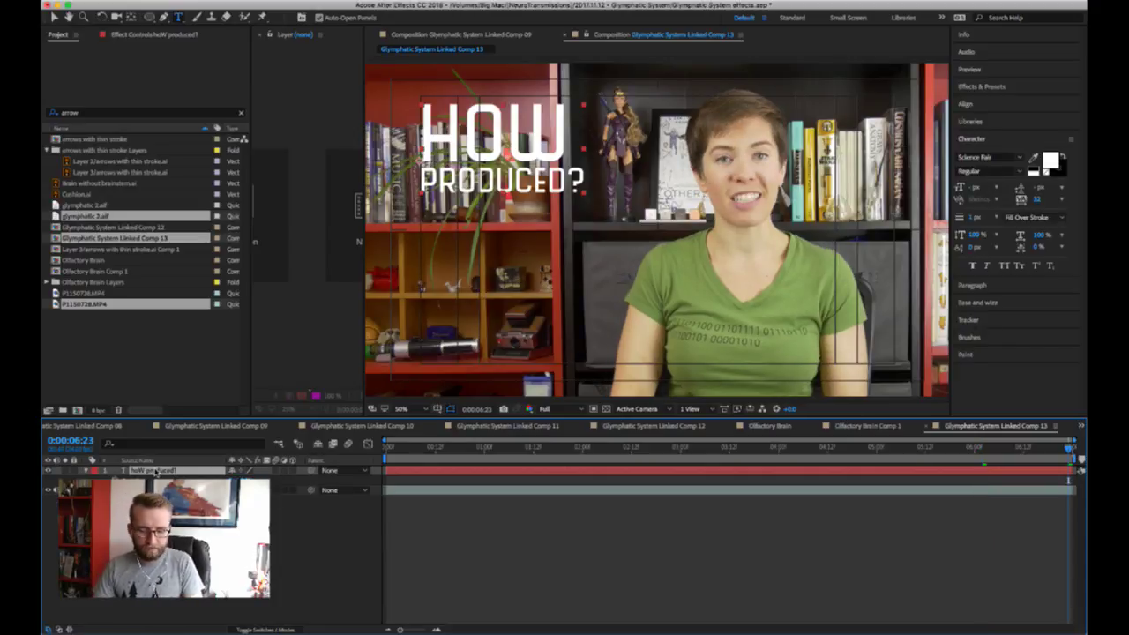
pyautogui.press('Return')
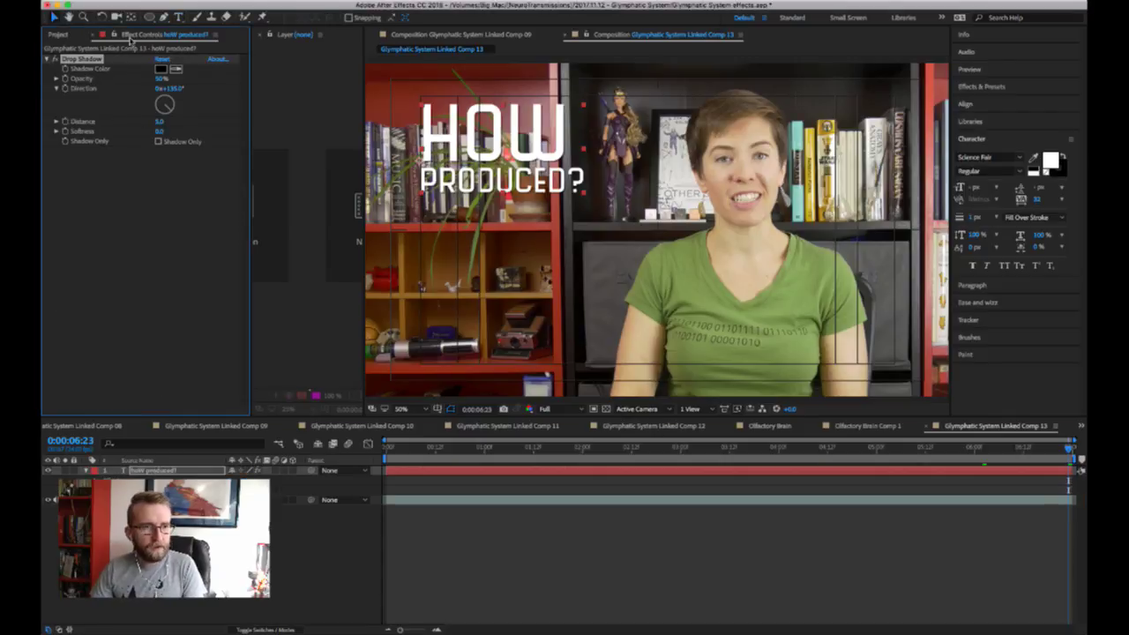
pyautogui.click(160, 122)
pyautogui.write('15')
pyautogui.press('Return')
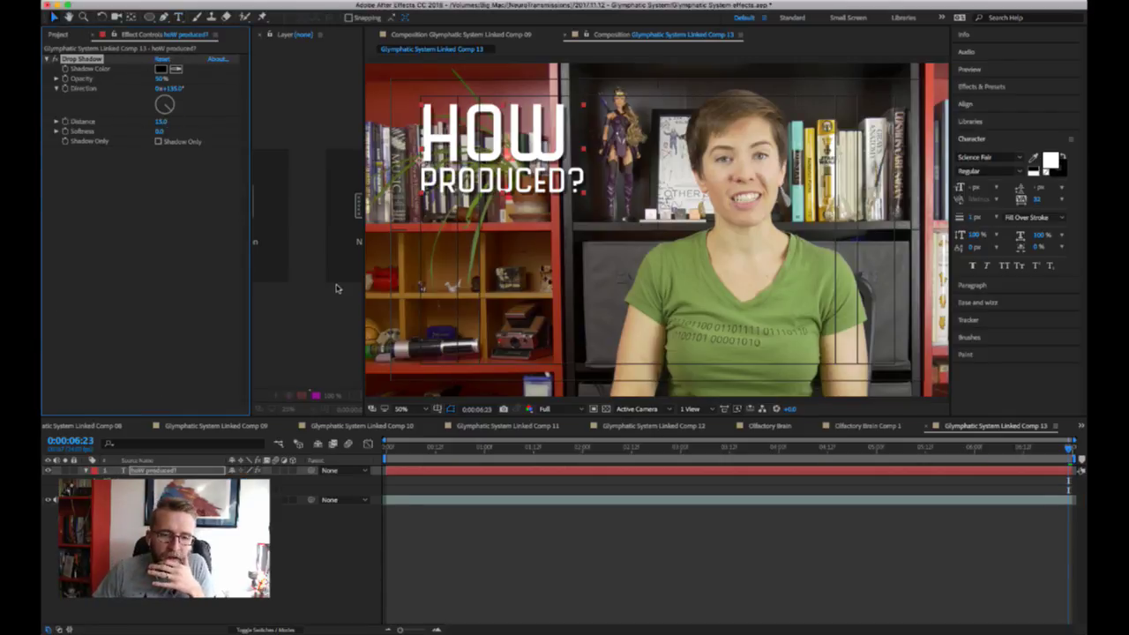
# - Play back from about 0:00:05:02 and change the title's second line to "produce?"
pyautogui.click(887, 450)
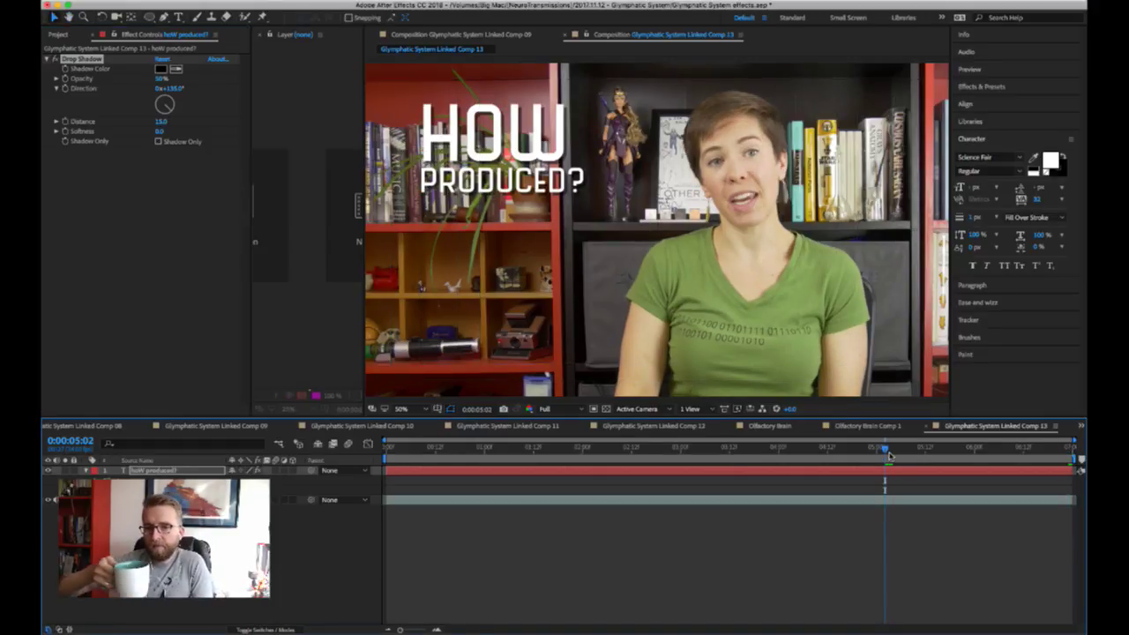
pyautogui.press('space')
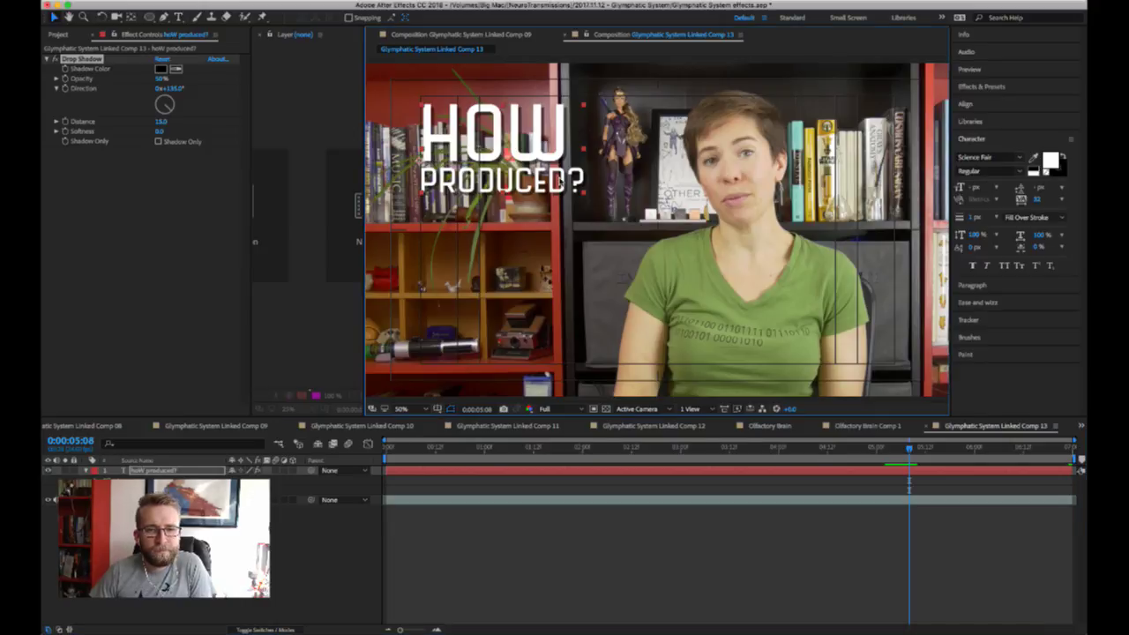
pyautogui.doubleClick(561, 184)
pyautogui.click(562, 186)
pyautogui.press('BackSpace')
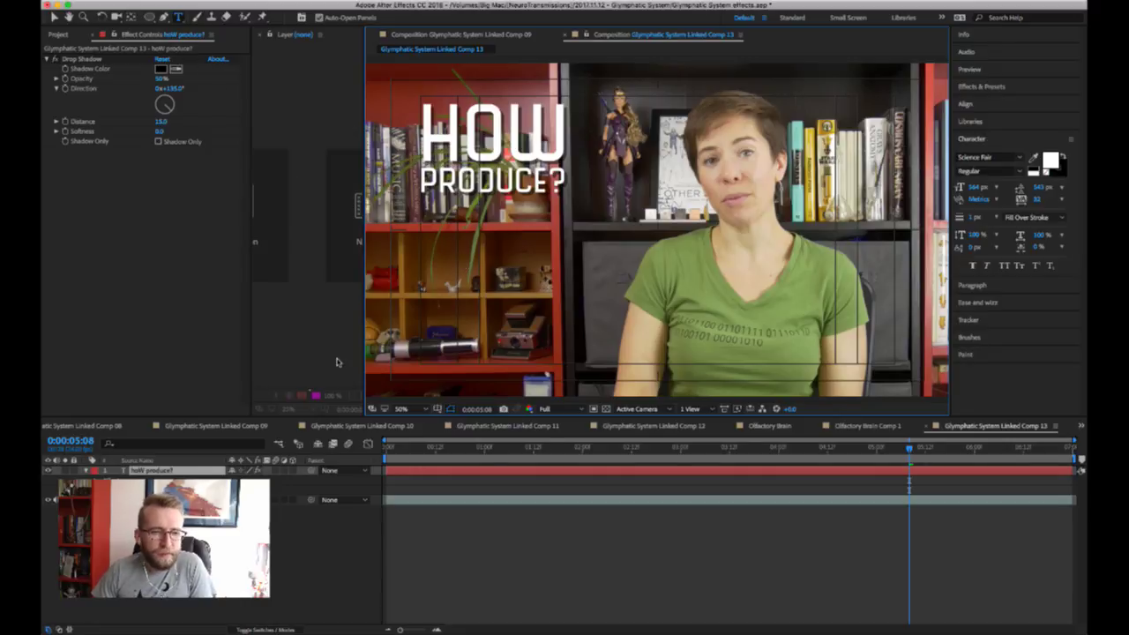
# - Create a new text layer below the "How produce?" title reading "Where go?" on two lines, with a capital W
pyautogui.click(451, 254)
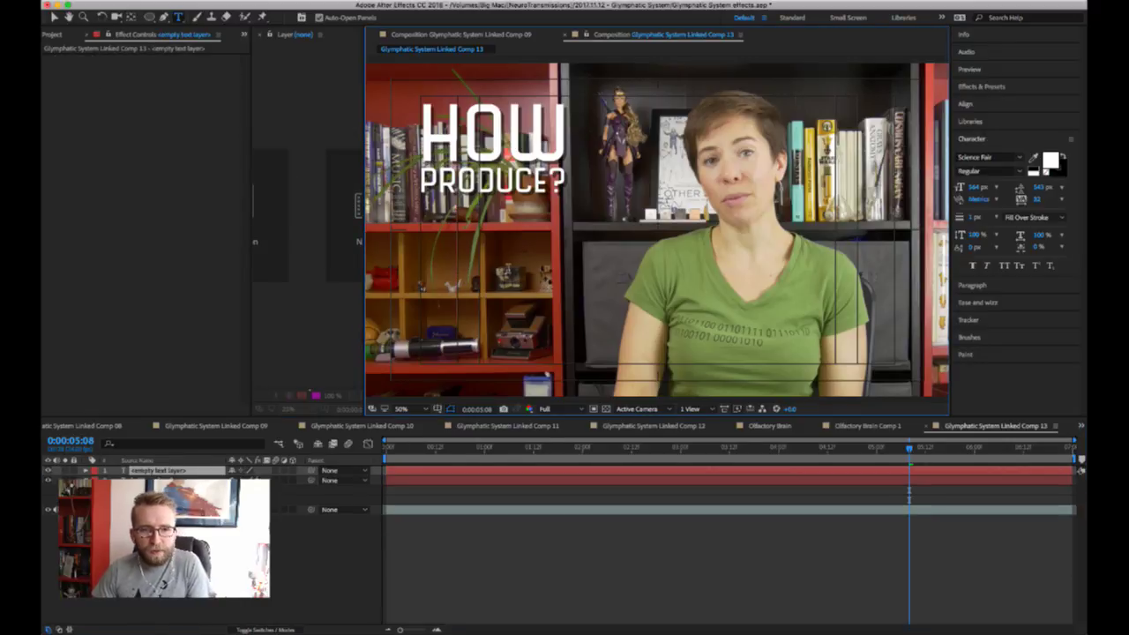
pyautogui.write('WHERE')
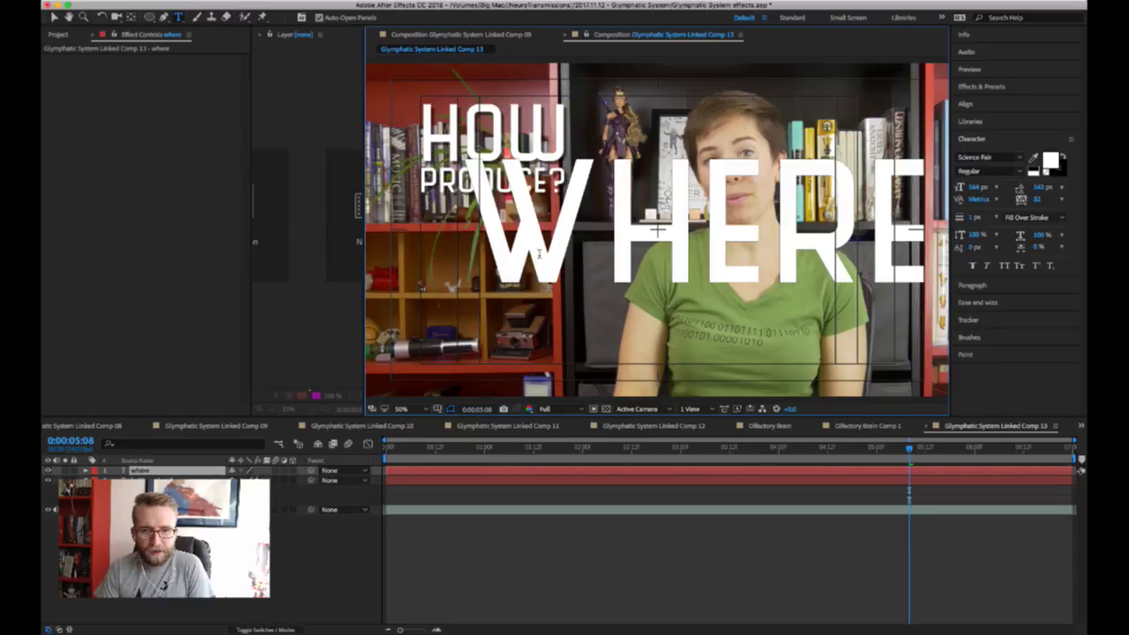
pyautogui.press('BackSpace')
pyautogui.press('BackSpace')
pyautogui.press('BackSpace')
pyautogui.press('BackSpace')
pyautogui.press('BackSpace')
pyautogui.write('WHE')
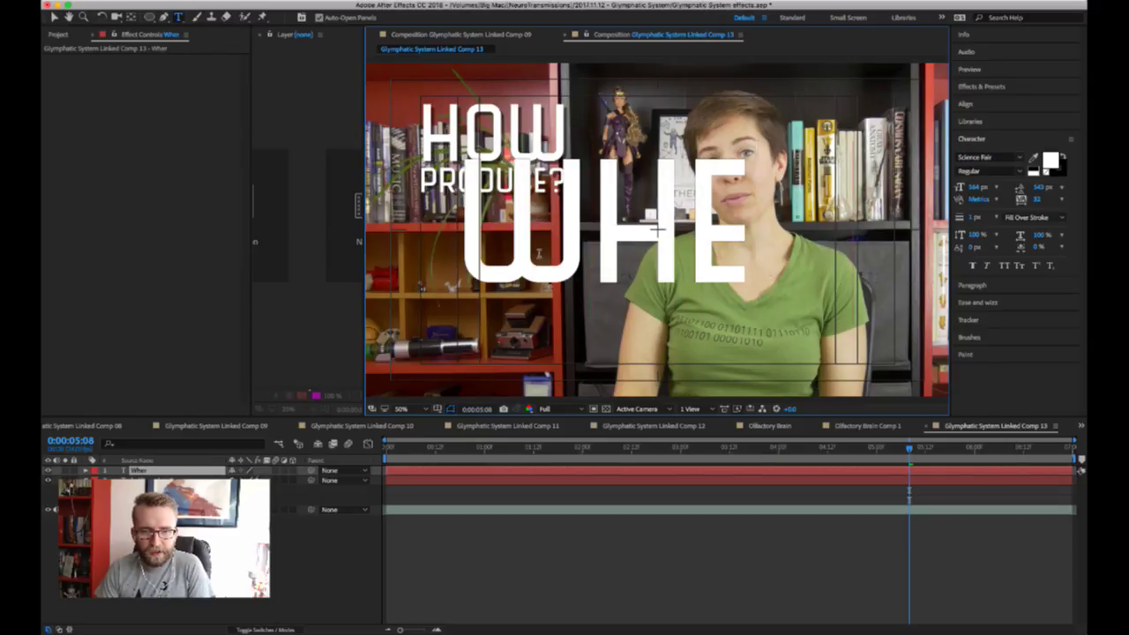
pyautogui.write('RE go?')
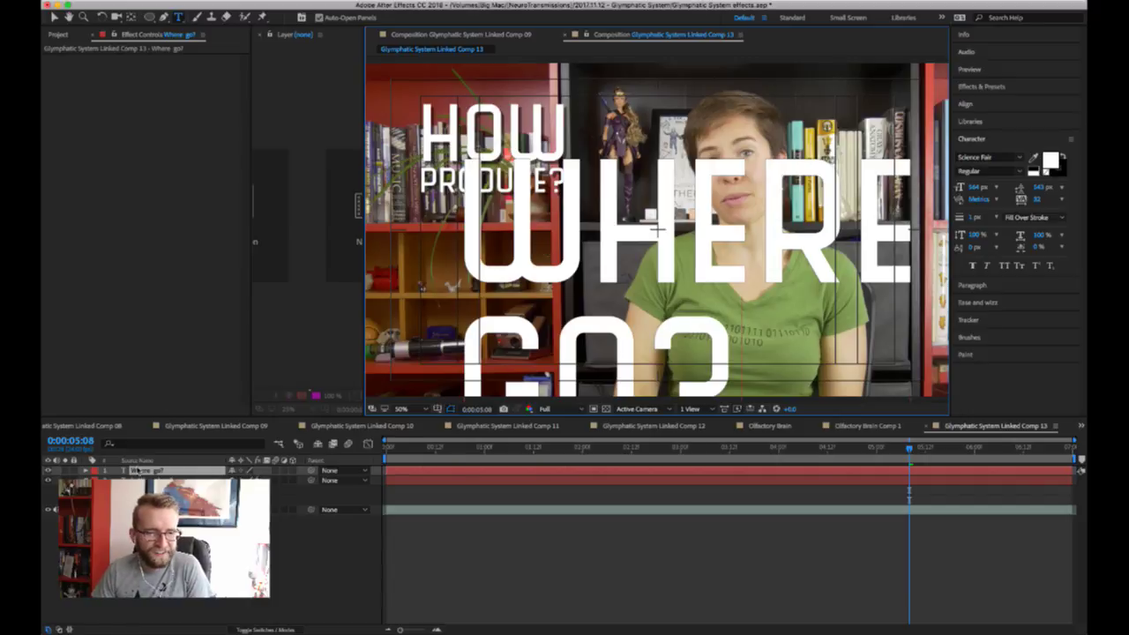
# - Scale down the "Where go?" layer and reduce its "Where" line to a font size of 340 px
pyautogui.click(137, 469)
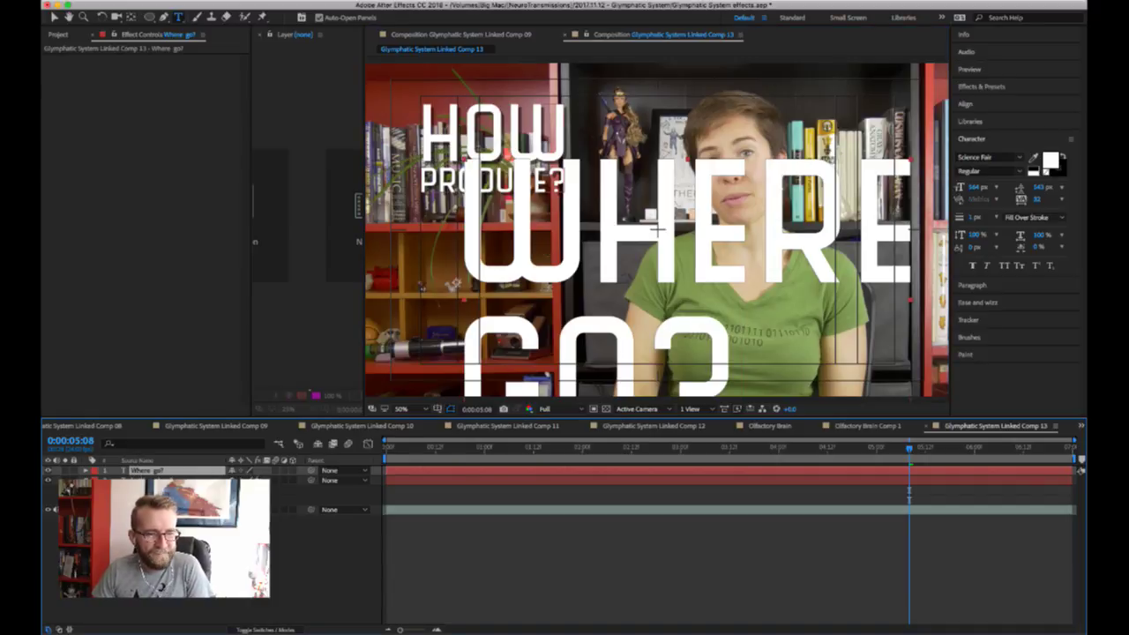
pyautogui.press('s')
pyautogui.moveTo(248, 479); pyautogui.dragTo(226, 479)
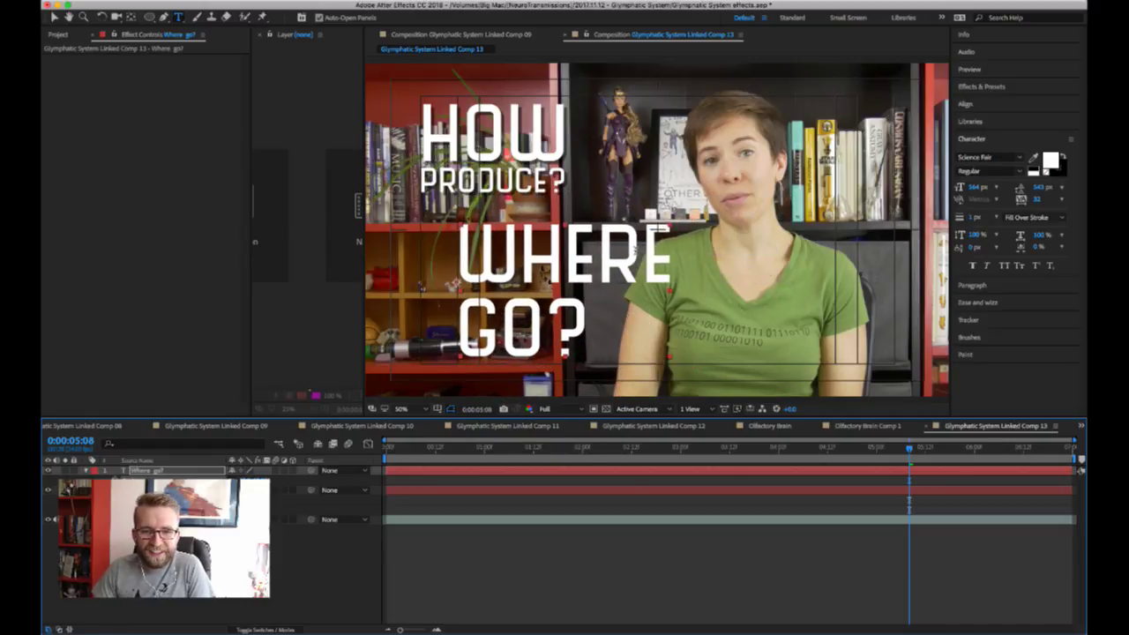
pyautogui.moveTo(666, 255); pyautogui.dragTo(481, 254)
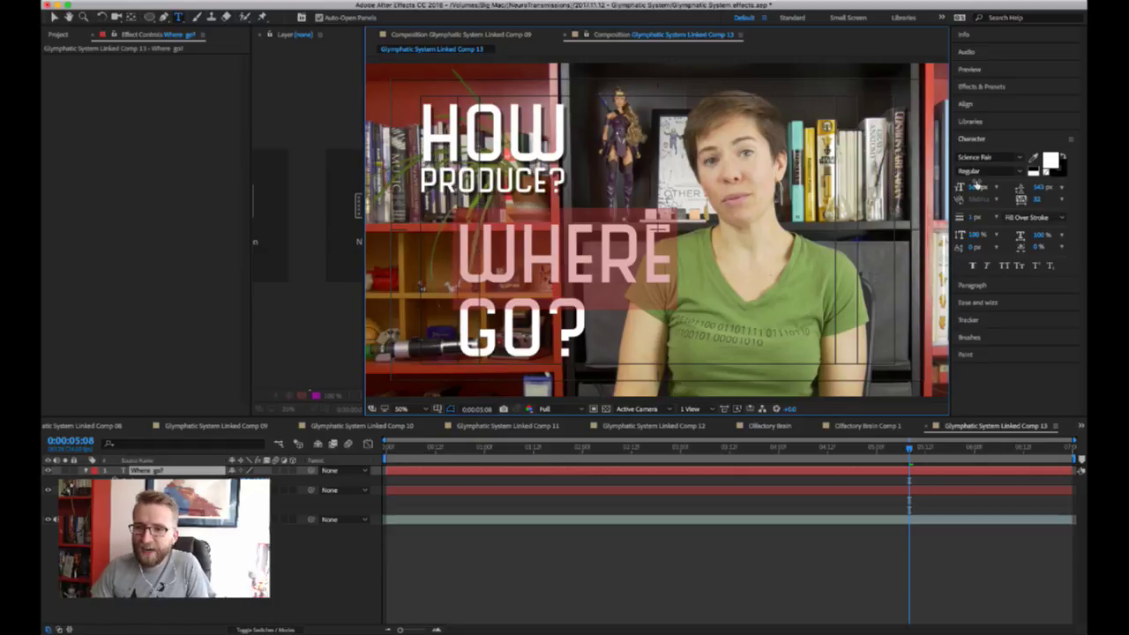
pyautogui.moveTo(977, 186); pyautogui.dragTo(948, 188)
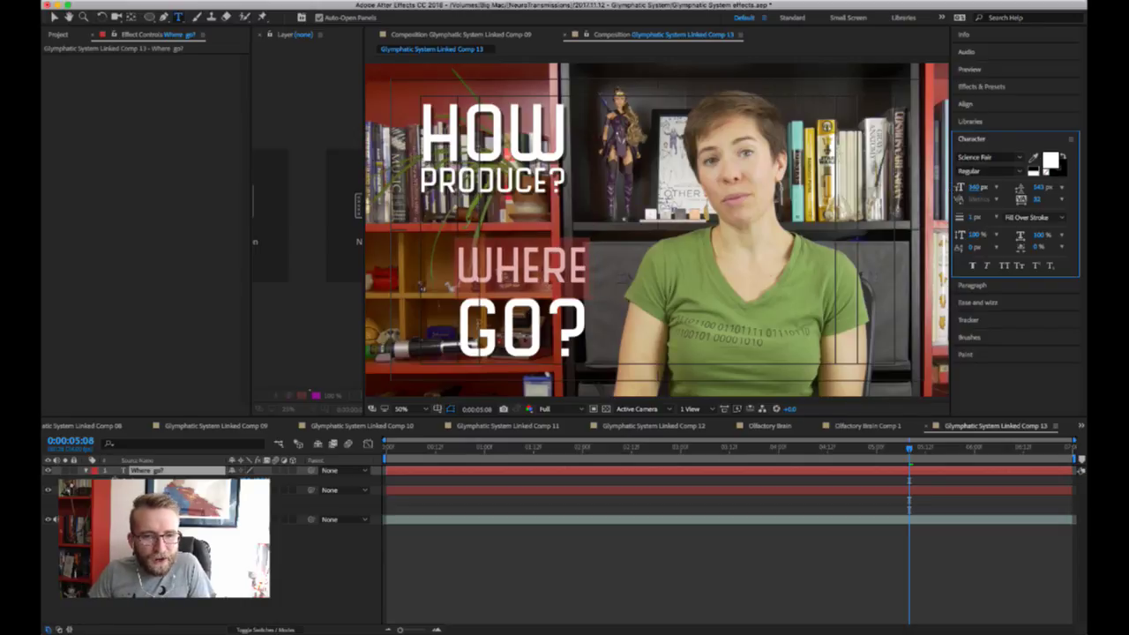
# - Reposition the "Where go?" layer so it aligns with the left edge of "How produce?" and sits slightly higher
pyautogui.click(141, 472)
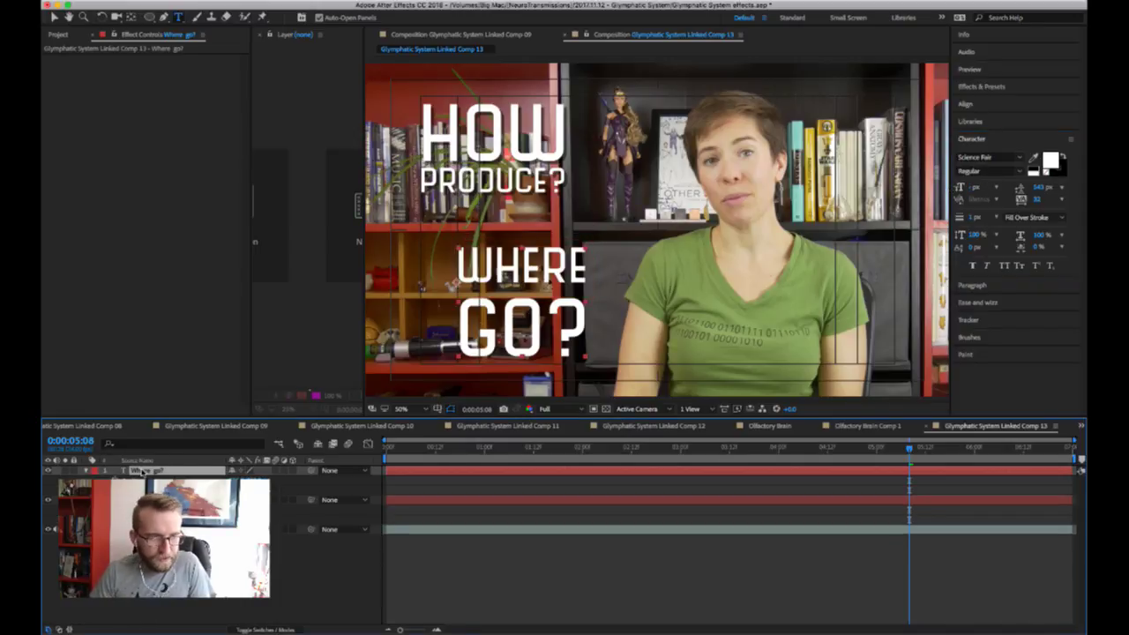
pyautogui.moveTo(234, 479); pyautogui.dragTo(79, 480)
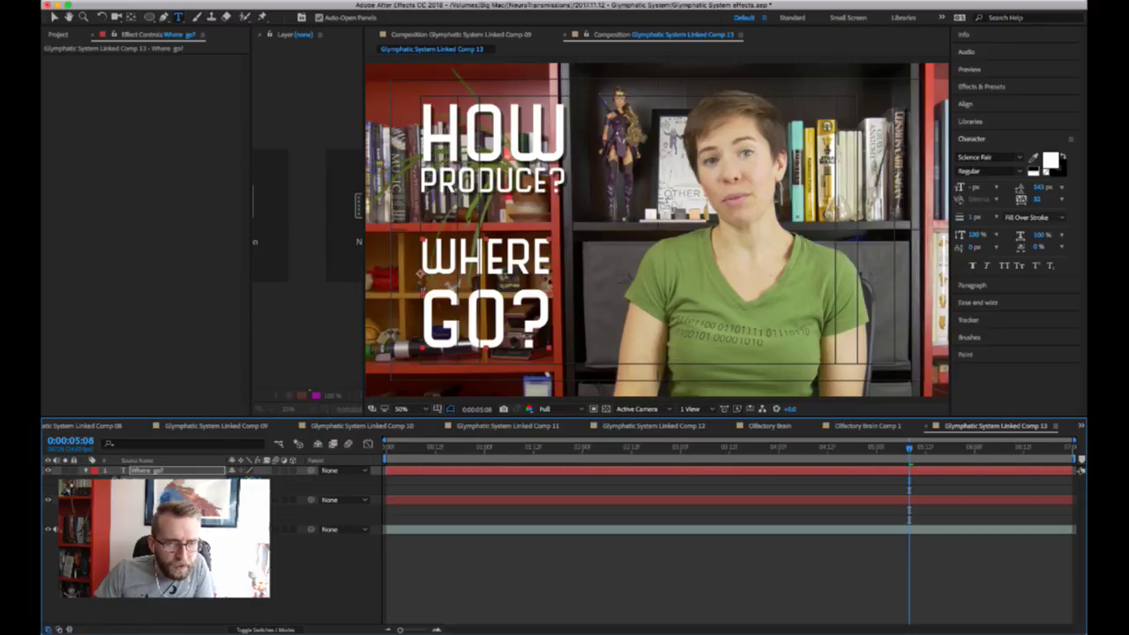
pyautogui.moveTo(264, 481); pyautogui.dragTo(255, 481)
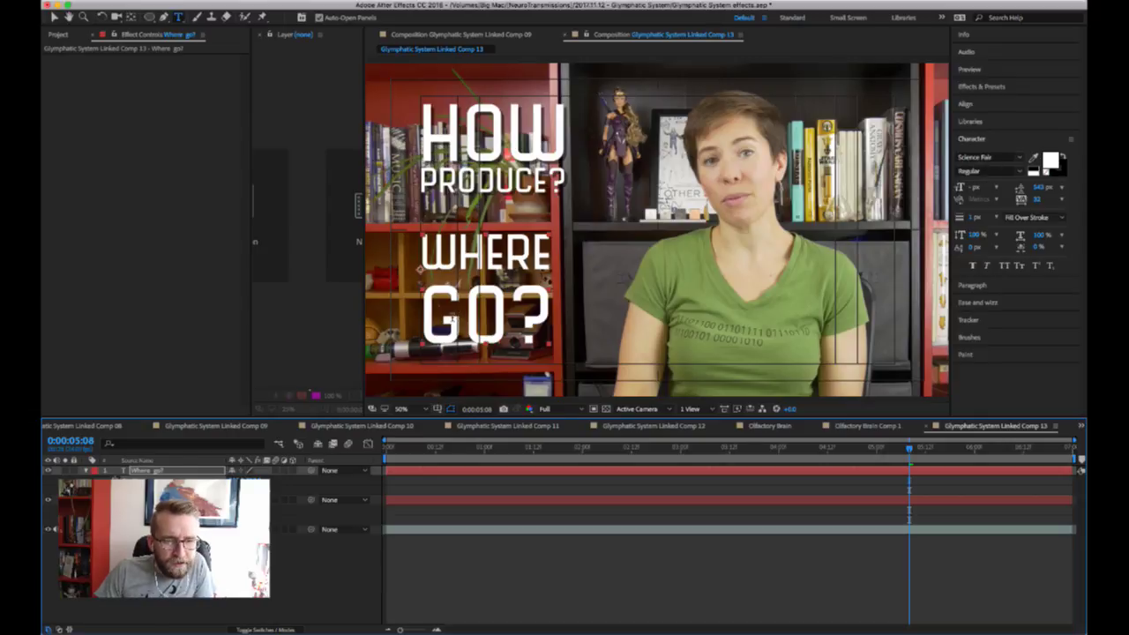
# - Tighten the leading of the "go?" line to 491 px
pyautogui.click(428, 316)
pyautogui.moveTo(427, 316); pyautogui.dragTo(580, 308)
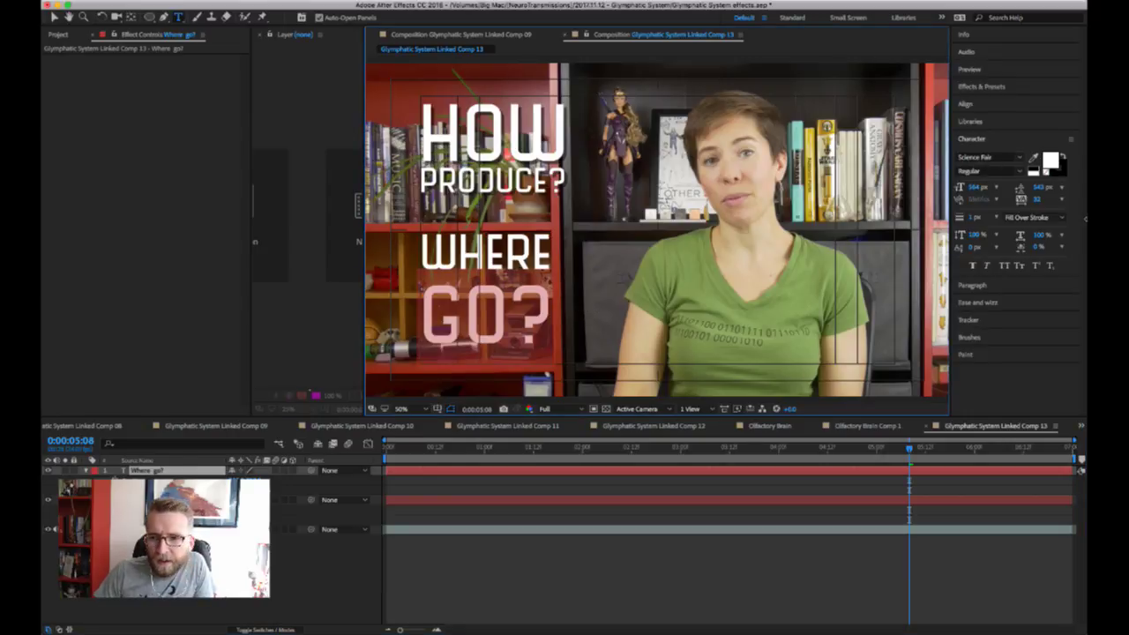
pyautogui.moveTo(1041, 187); pyautogui.dragTo(1018, 196)
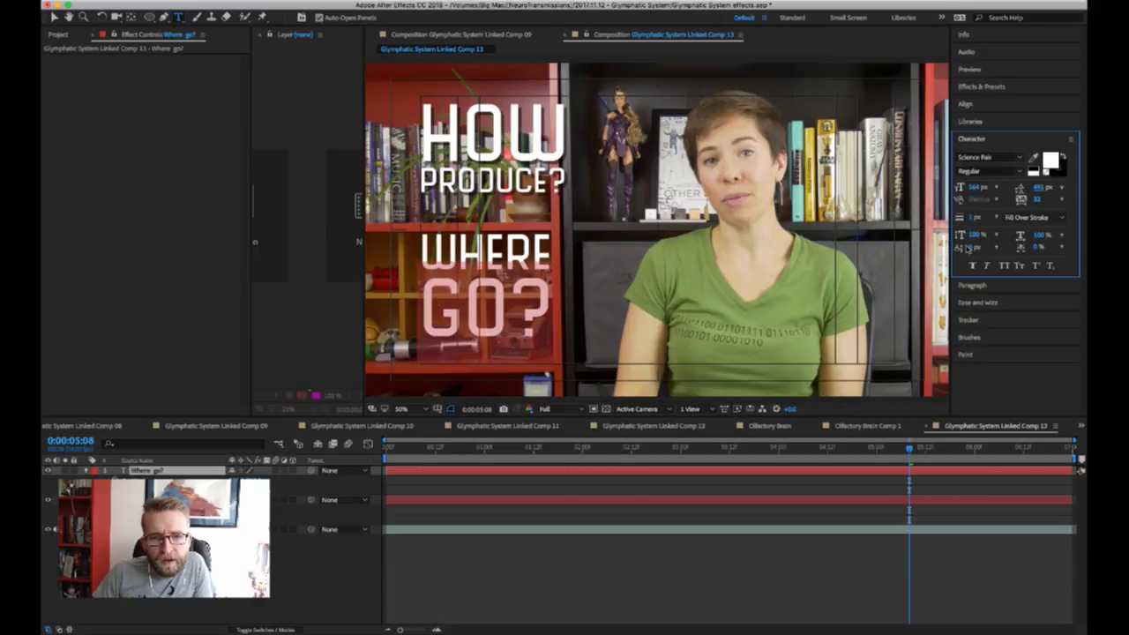
pyautogui.click(341, 544)
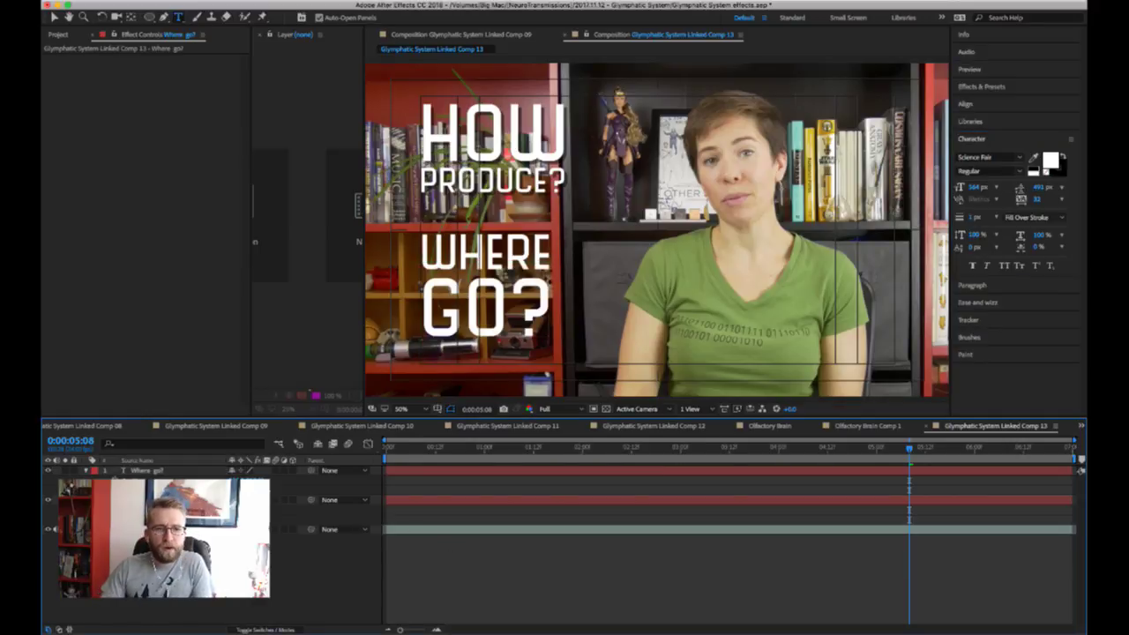
# - Copy the Drop Shadow effect from the "How produce?" layer onto the "Where go?" layer
pyautogui.click(292, 501)
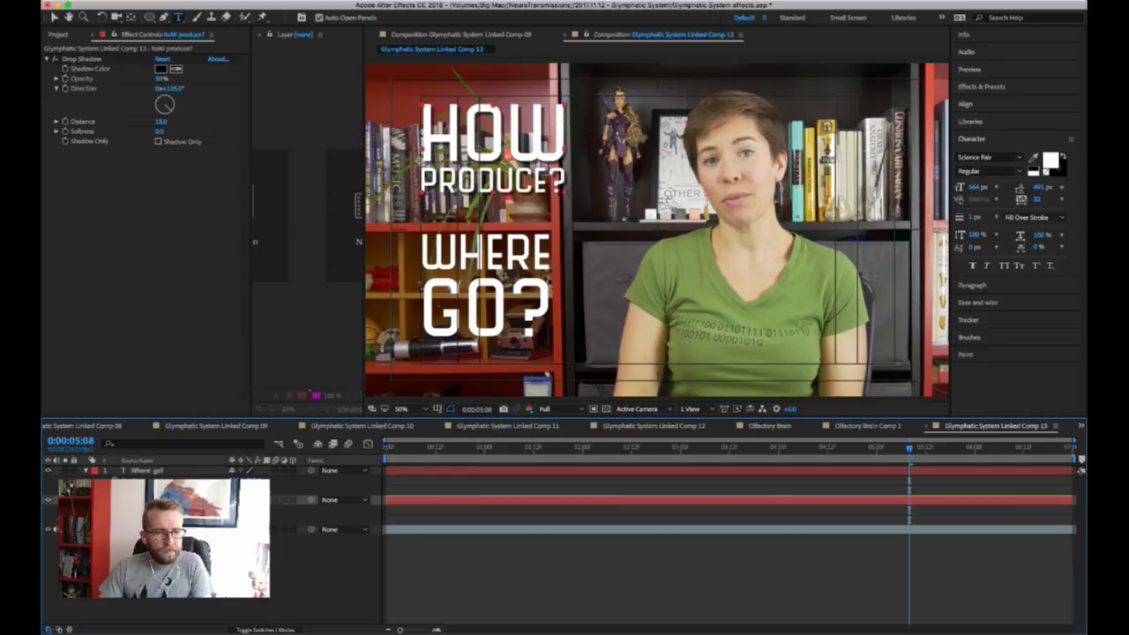
pyautogui.click(93, 59)
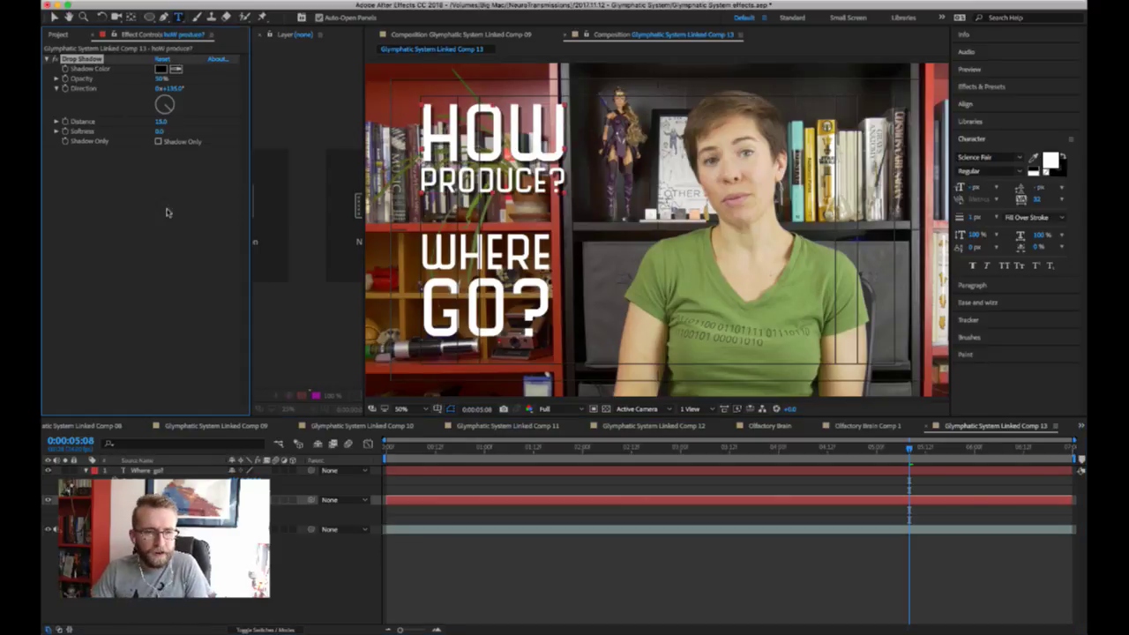
pyautogui.click(157, 472)
pyautogui.hotkey('ctrl', 'v')
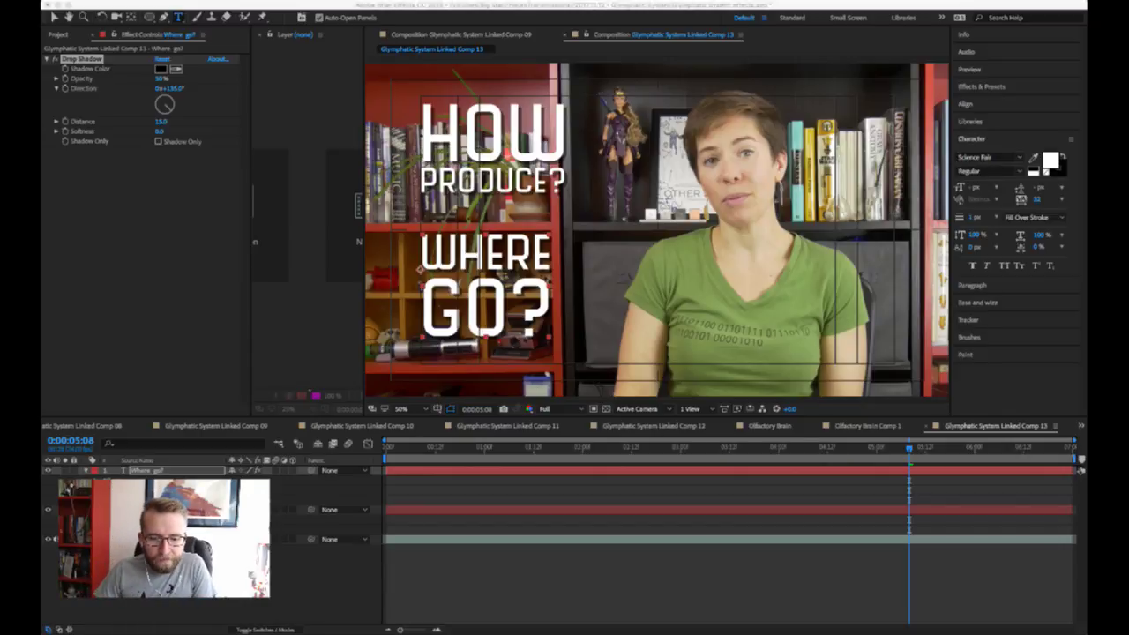
pyautogui.click(1080, 470)
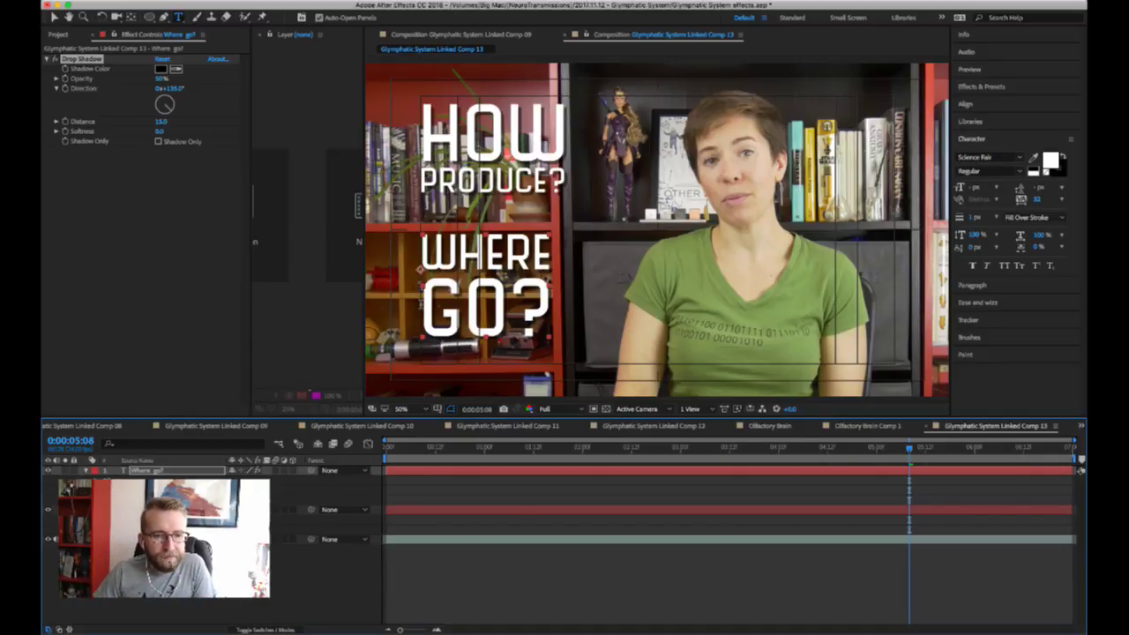
# - Find the green solid layer in Glymphatic System Linked Comp 10 and copy it
pyautogui.click(675, 429)
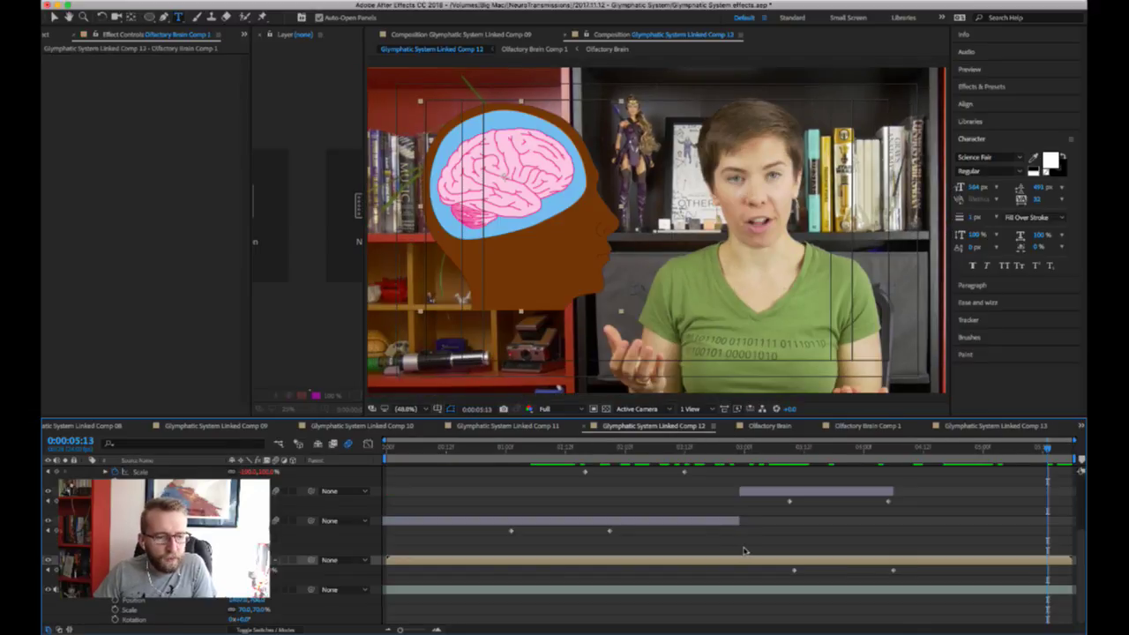
pyautogui.click(531, 429)
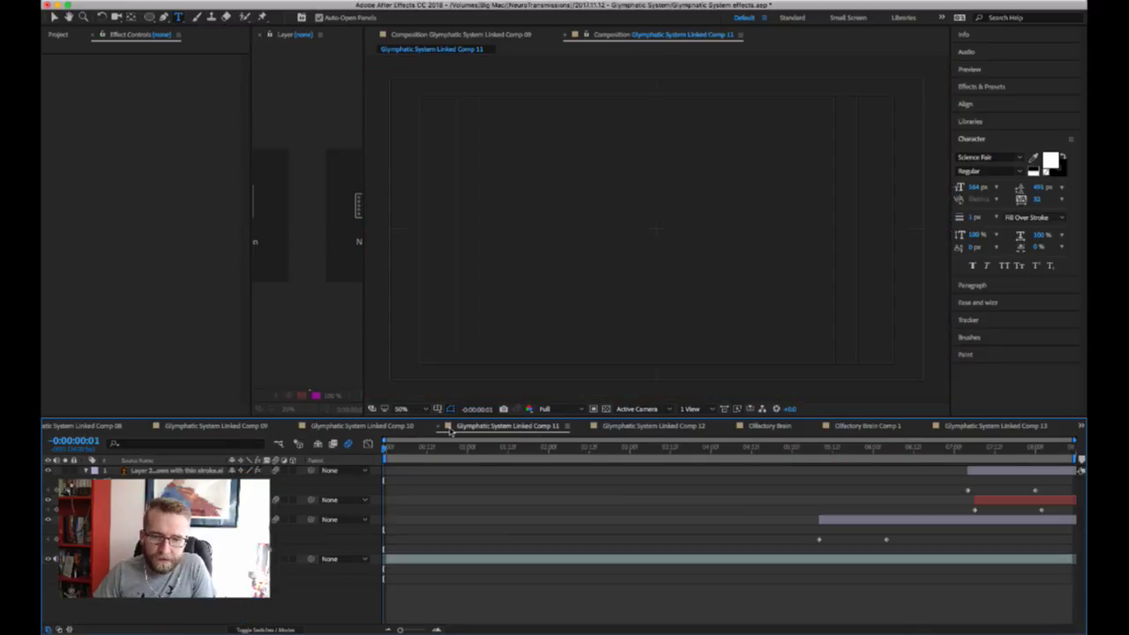
pyautogui.click(394, 429)
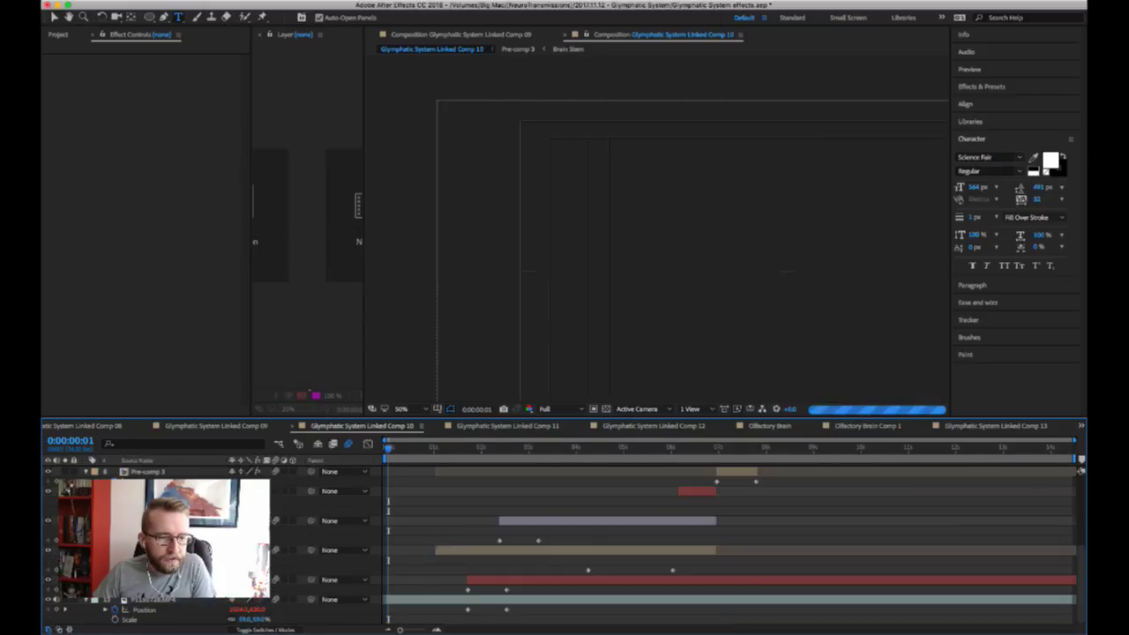
pyautogui.click(159, 580)
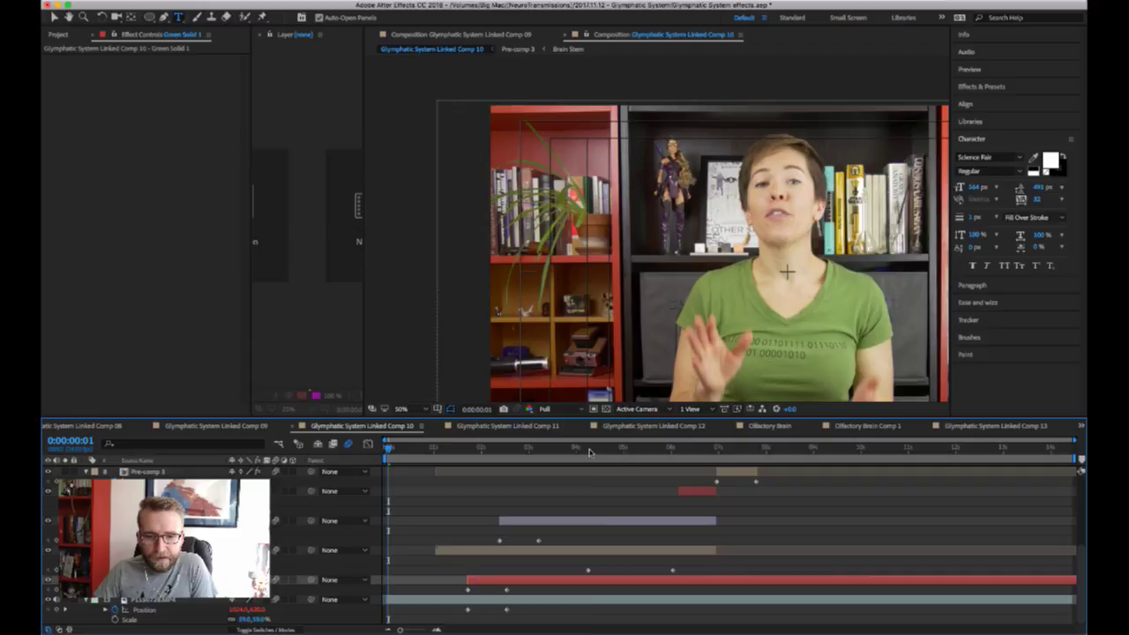
pyautogui.click(590, 449)
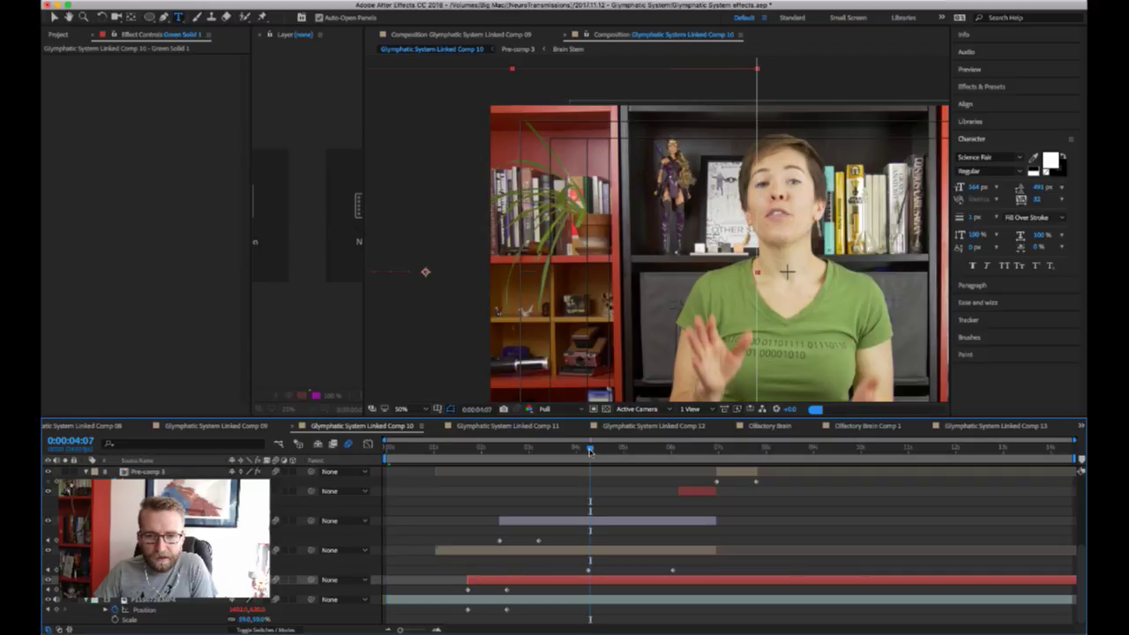
# - Try the green solid as a backdrop in Linked Comp 13, between the titles and the footage, and delete it
pyautogui.click(999, 427)
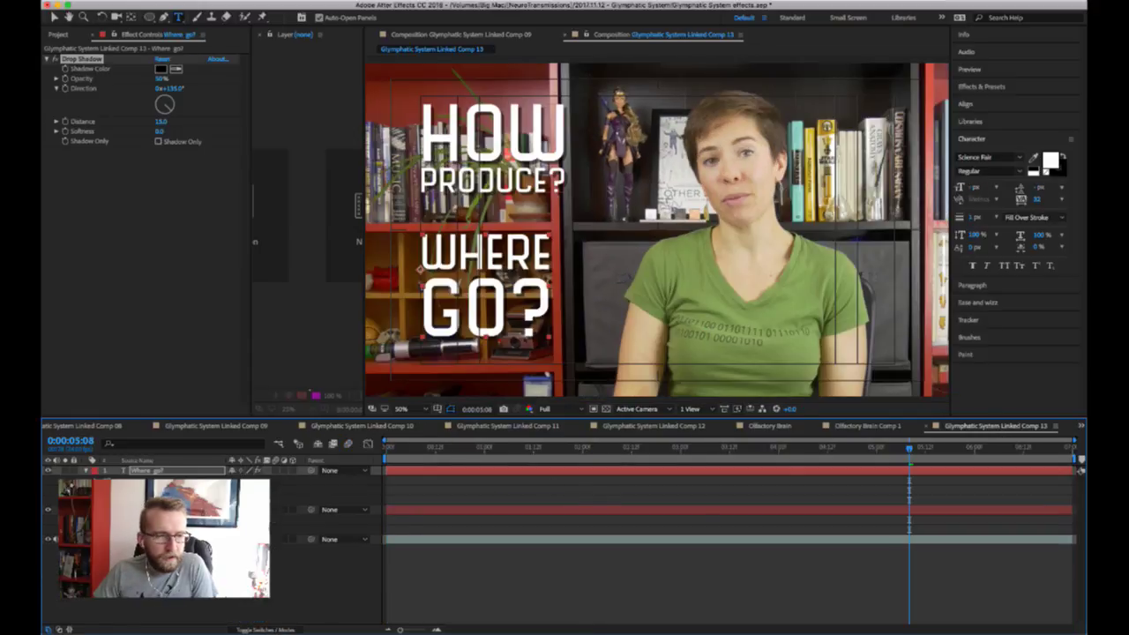
pyautogui.hotkey('ctrl', 'v')
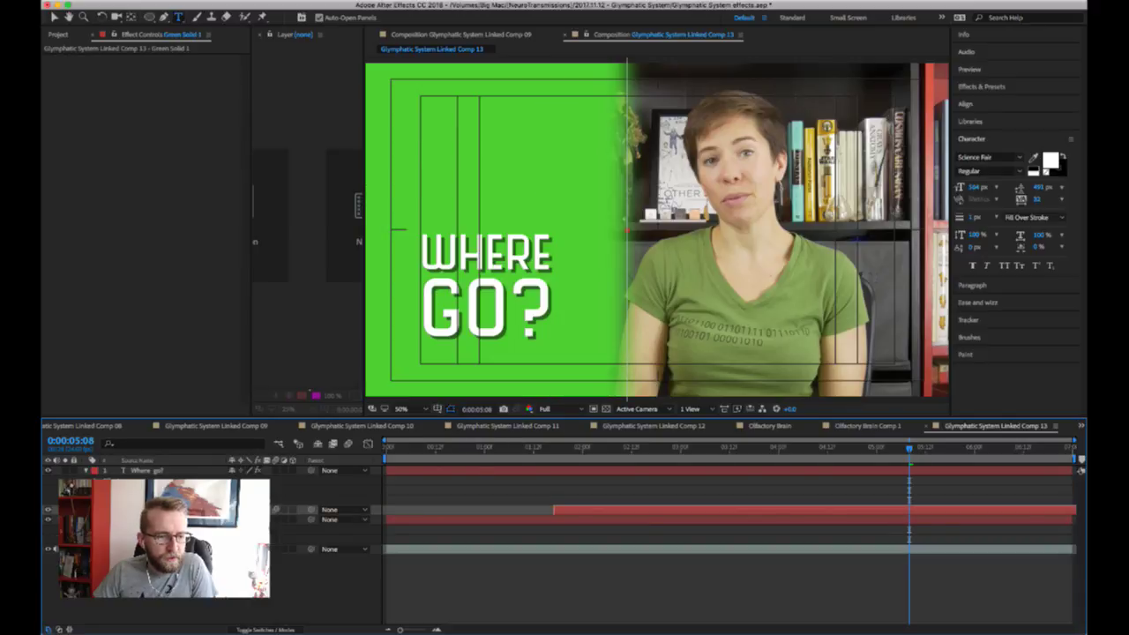
pyautogui.moveTo(275, 510); pyautogui.dragTo(276, 539)
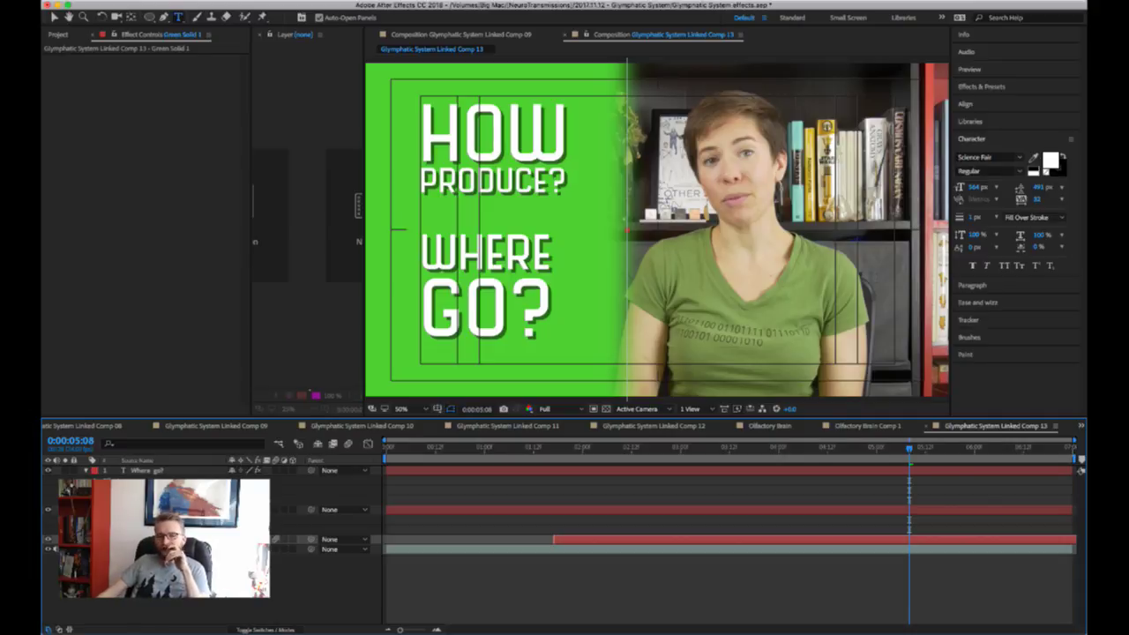
pyautogui.press('Delete')
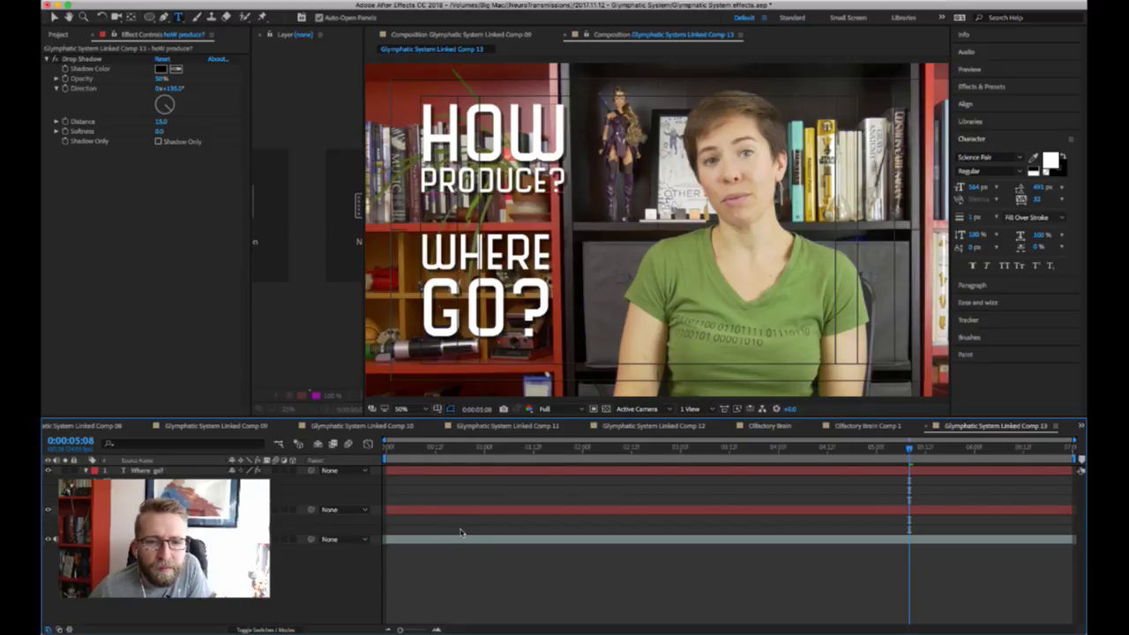
# - Keyframe the position of both title layers at about 20 frames, with the playhead returned to 0:00:00:00
pyautogui.click(749, 255)
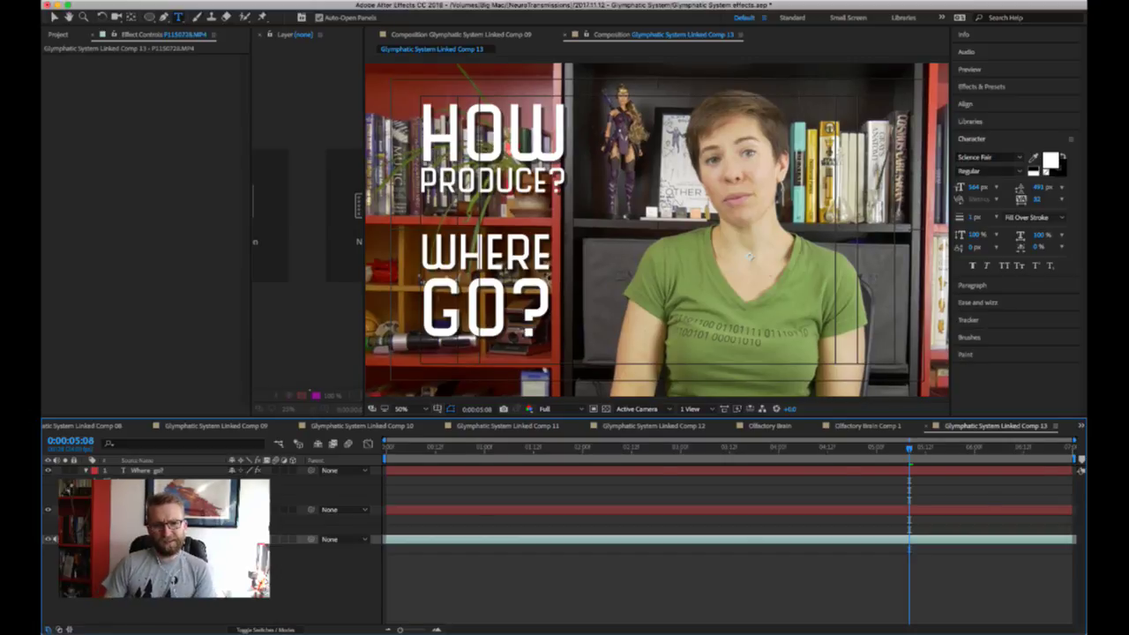
pyautogui.press('F2')
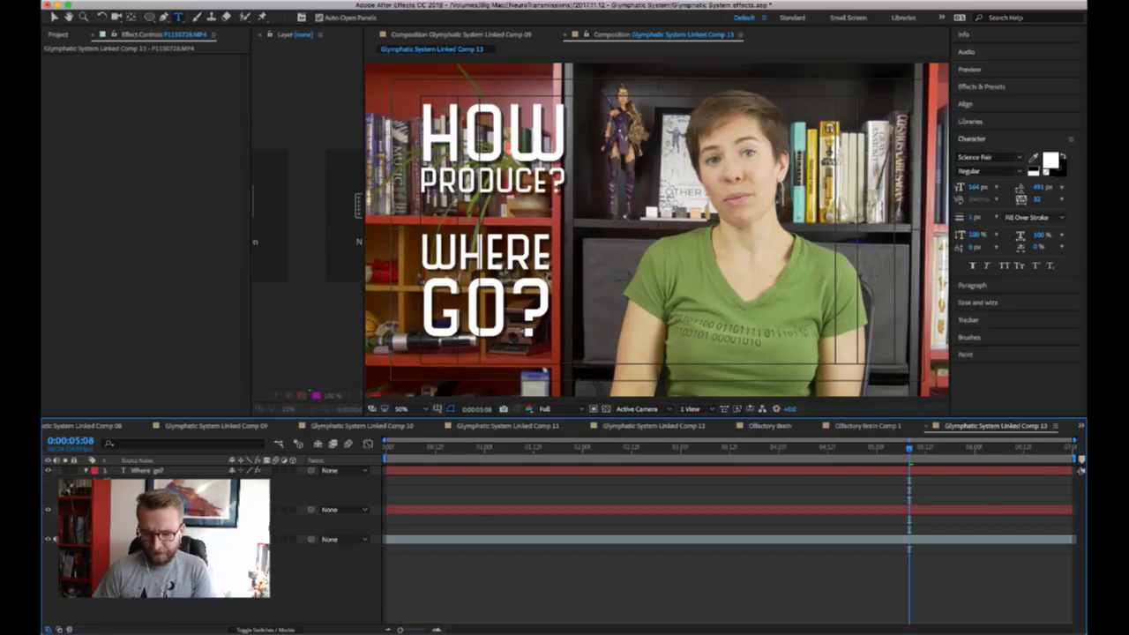
pyautogui.press('super+Up')
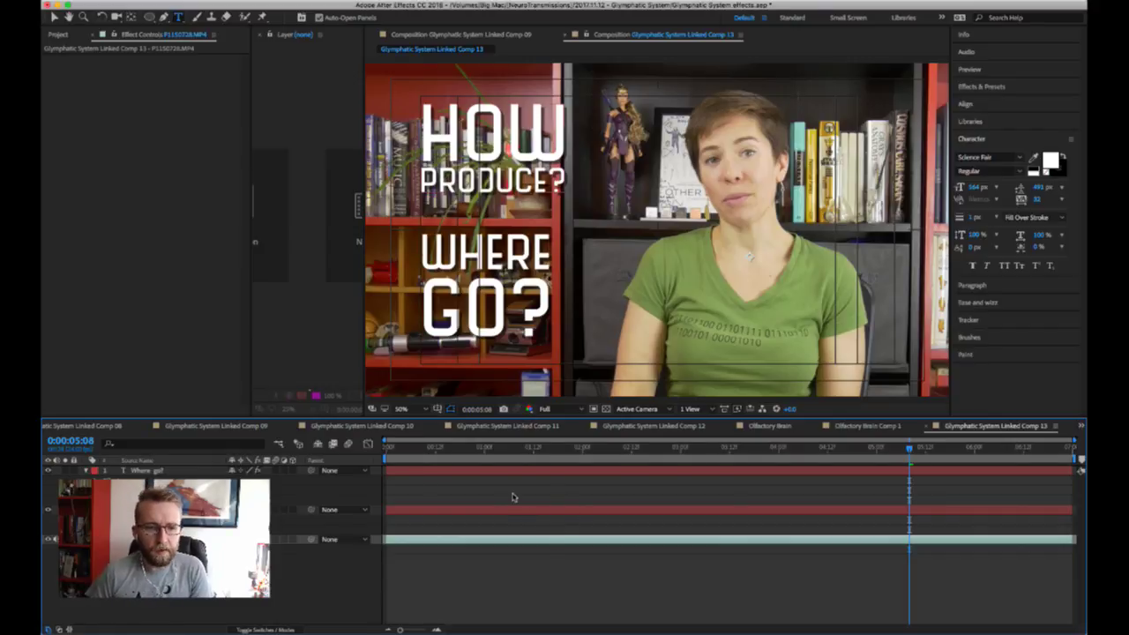
pyautogui.moveTo(405, 451); pyautogui.dragTo(385, 448)
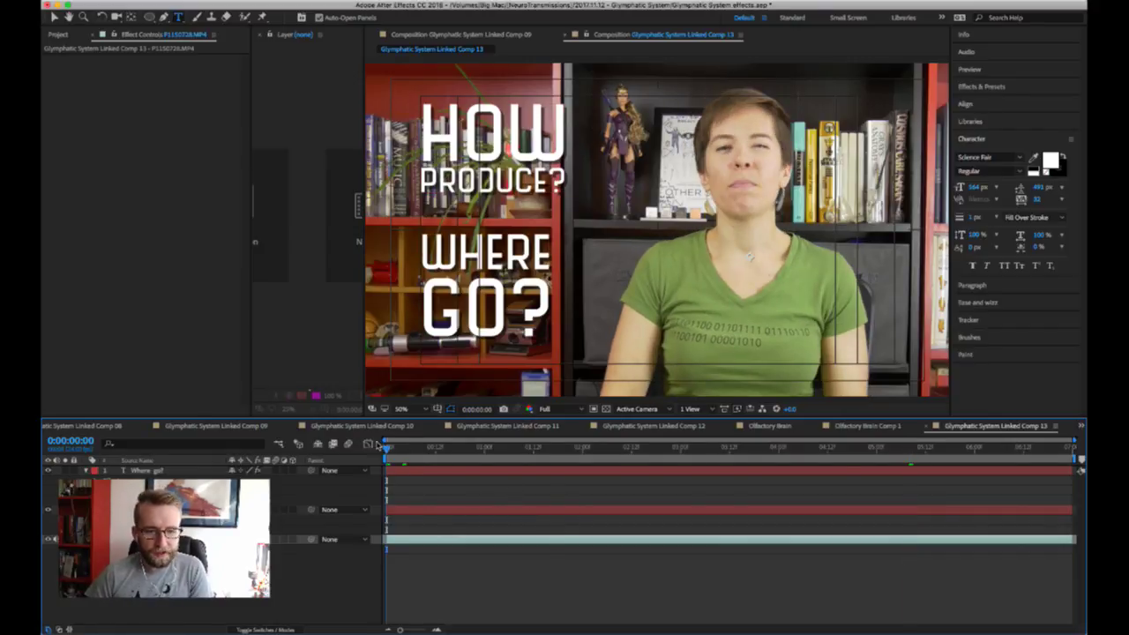
pyautogui.press('super+Up')
pyautogui.press('super+Up')
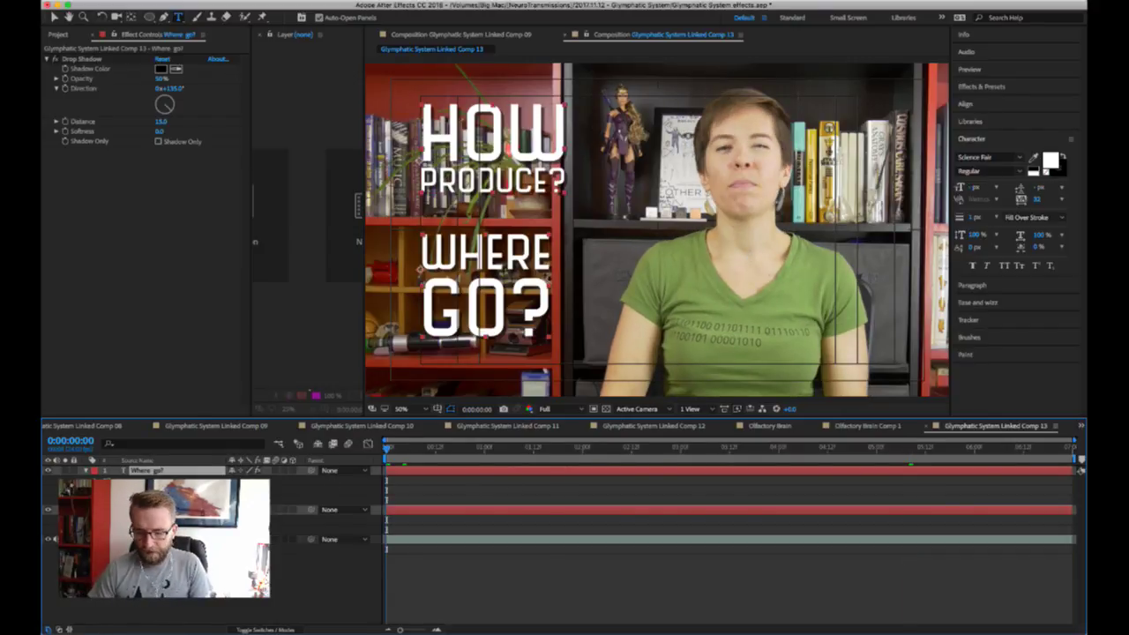
pyautogui.press('u')
pyautogui.press('u')
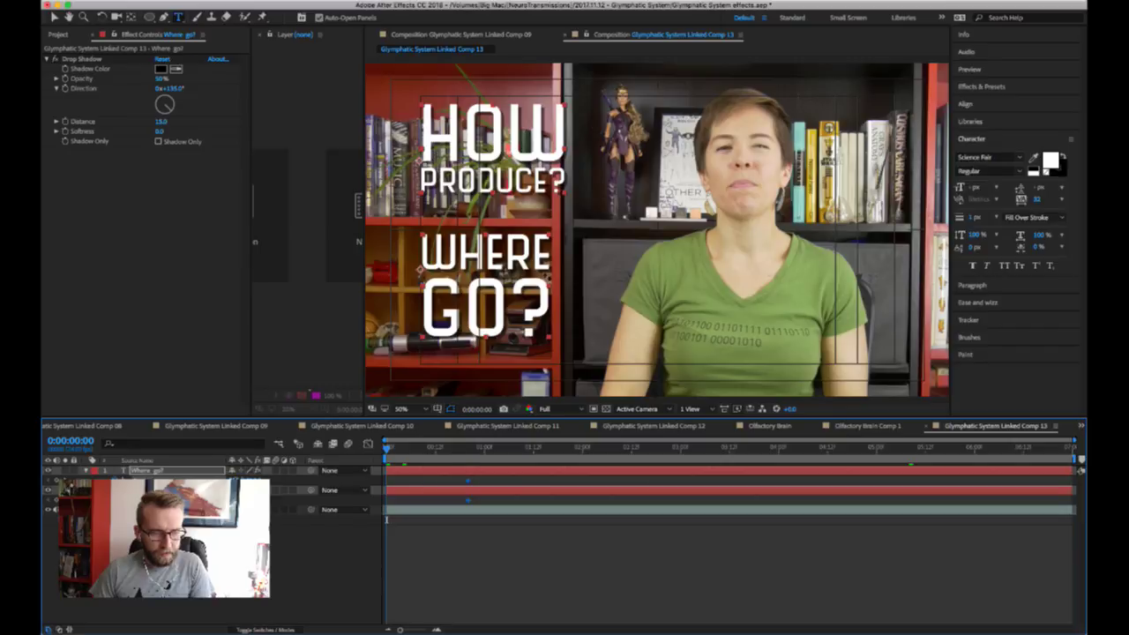
# - Shift both titles leftward until they are completely outside the frame at 0:00:00:00, so they slide in
pyautogui.hotkey('shift', 'Left')
pyautogui.hotkey('shift', 'Left')
pyautogui.hotkey('shift', 'Left')
pyautogui.hotkey('shift', 'Left')
pyautogui.hotkey('shift', 'Left')
pyautogui.hotkey('shift', 'Left')
pyautogui.hotkey('shift', 'Left')
pyautogui.hotkey('shift', 'Left')
pyautogui.hotkey('shift', 'Left')
pyautogui.hotkey('shift', 'Left')
pyautogui.hotkey('shift', 'Left')
pyautogui.hotkey('shift', 'Left')
pyautogui.hotkey('shift', 'Left')
pyautogui.hotkey('shift', 'Left')
pyautogui.hotkey('shift', 'Left')
pyautogui.hotkey('shift', 'Left')
pyautogui.hotkey('shift', 'Left')
pyautogui.hotkey('shift', 'Left')
pyautogui.hotkey('shift', 'Left')
pyautogui.hotkey('shift', 'Left')
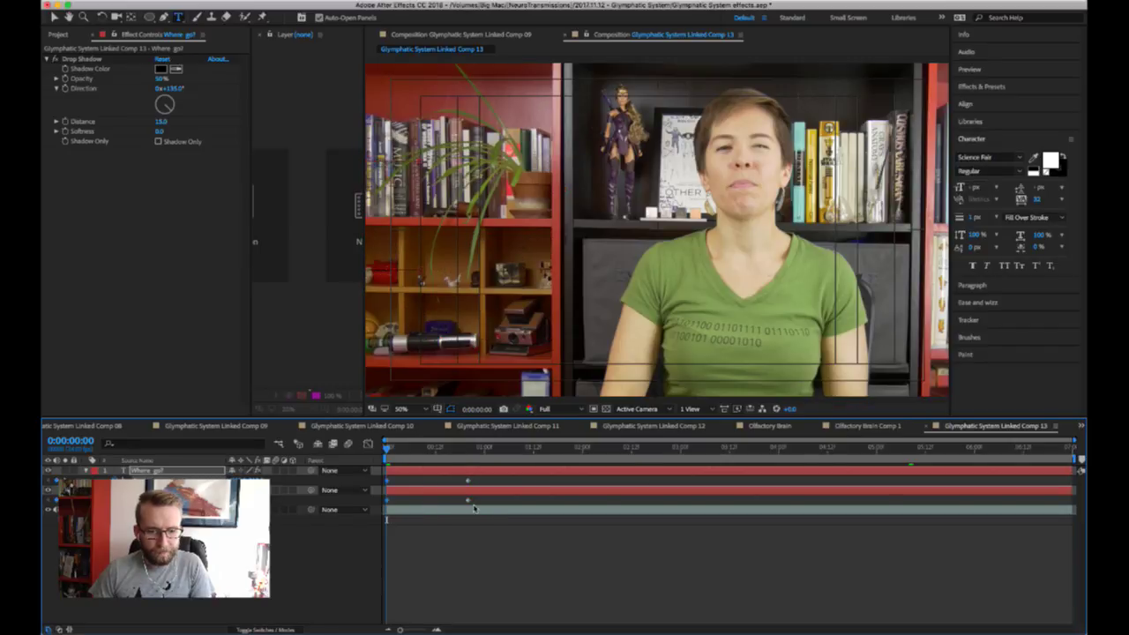
# - Apply Ease and Wizz Elastic easing, type In + Out, to the position keyframes of both titles and preview the slide-in
pyautogui.click(1015, 297)
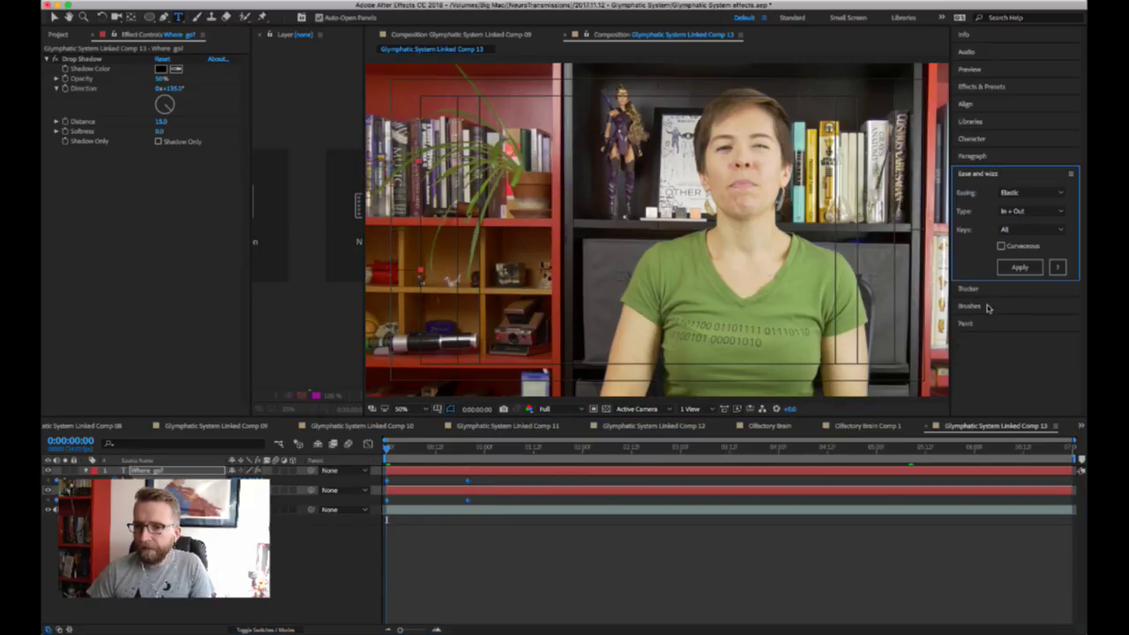
pyautogui.click(1020, 267)
pyautogui.click(584, 499)
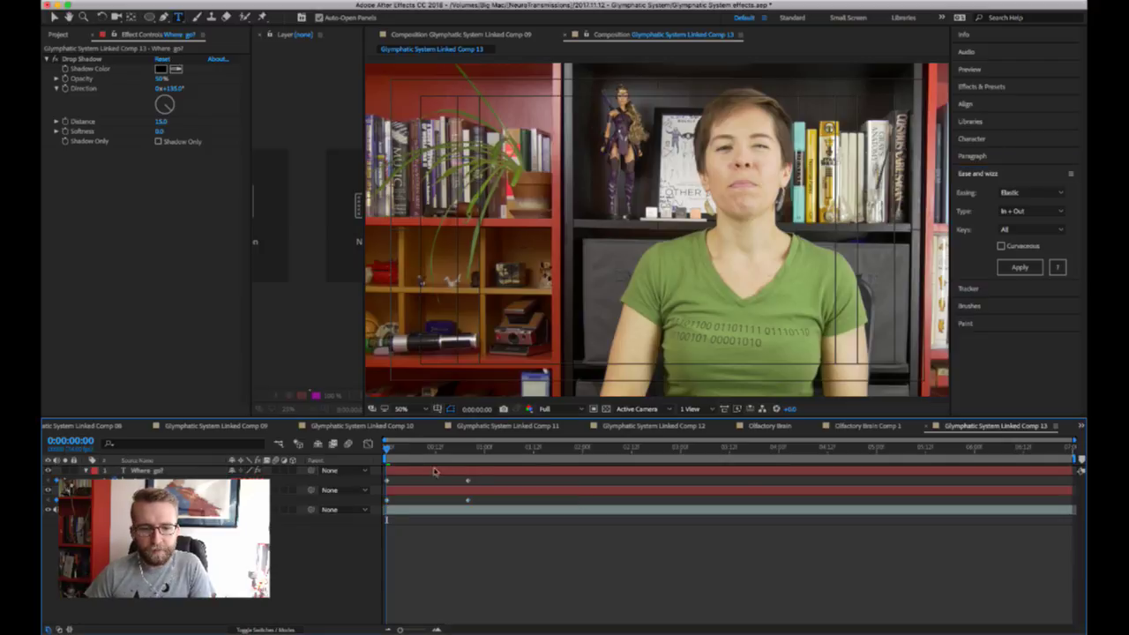
pyautogui.moveTo(389, 451); pyautogui.dragTo(391, 450)
pyautogui.press('space')
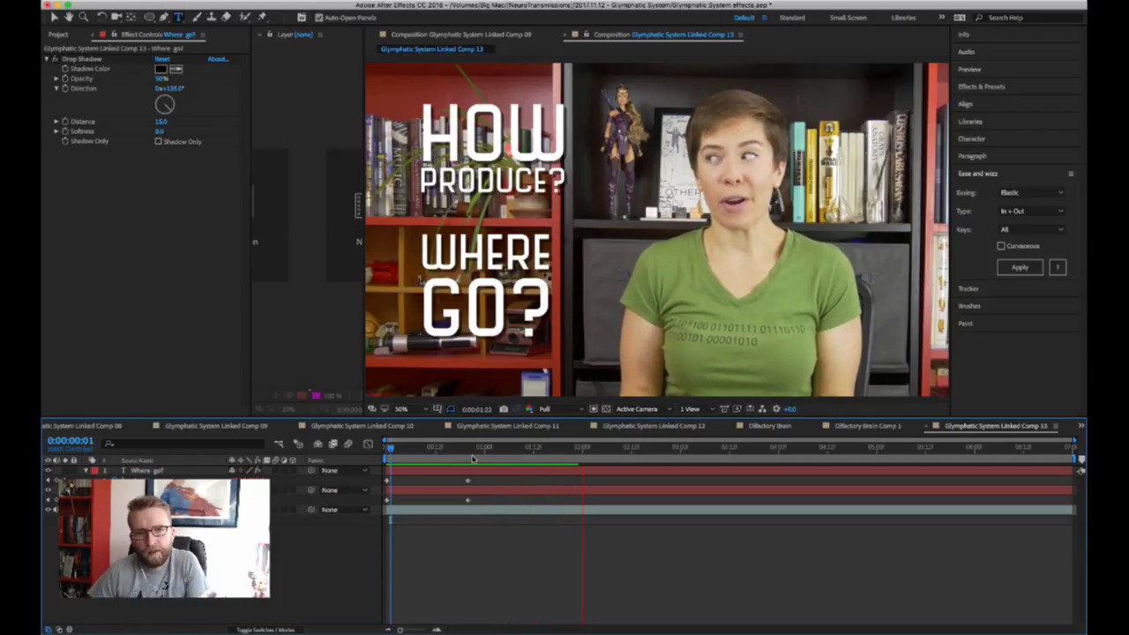
pyautogui.press('space')
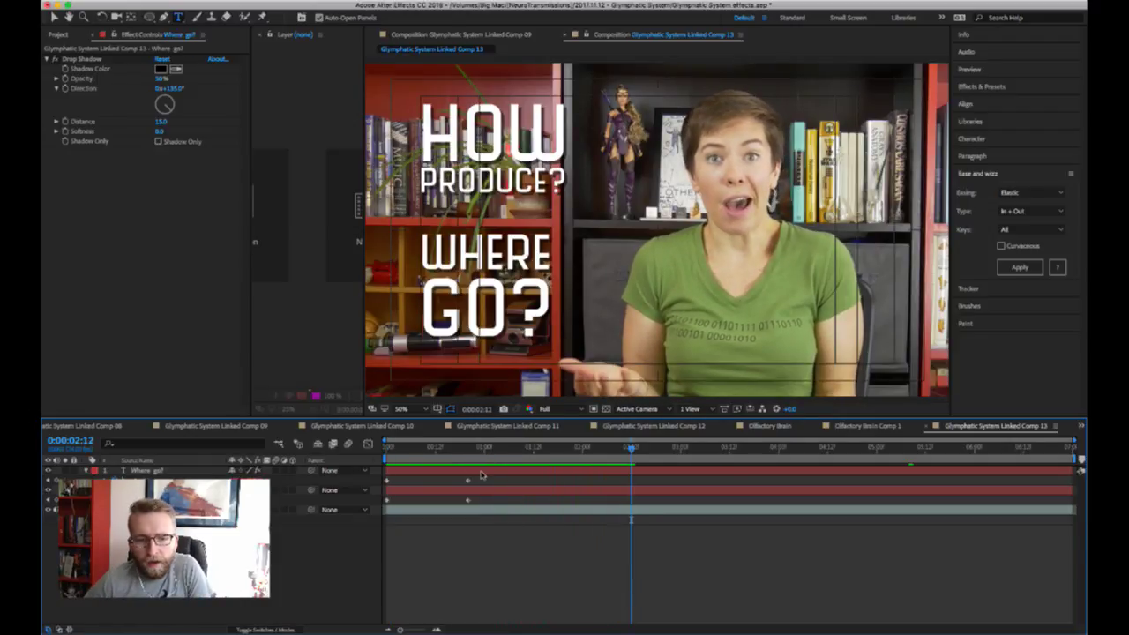
# - Delay "How produce?" to about 0:00:01:22 and "Where go?" to about 0:00:05:01, with motion blur enabled, and preview the titles
pyautogui.moveTo(432, 490); pyautogui.dragTo(616, 491)
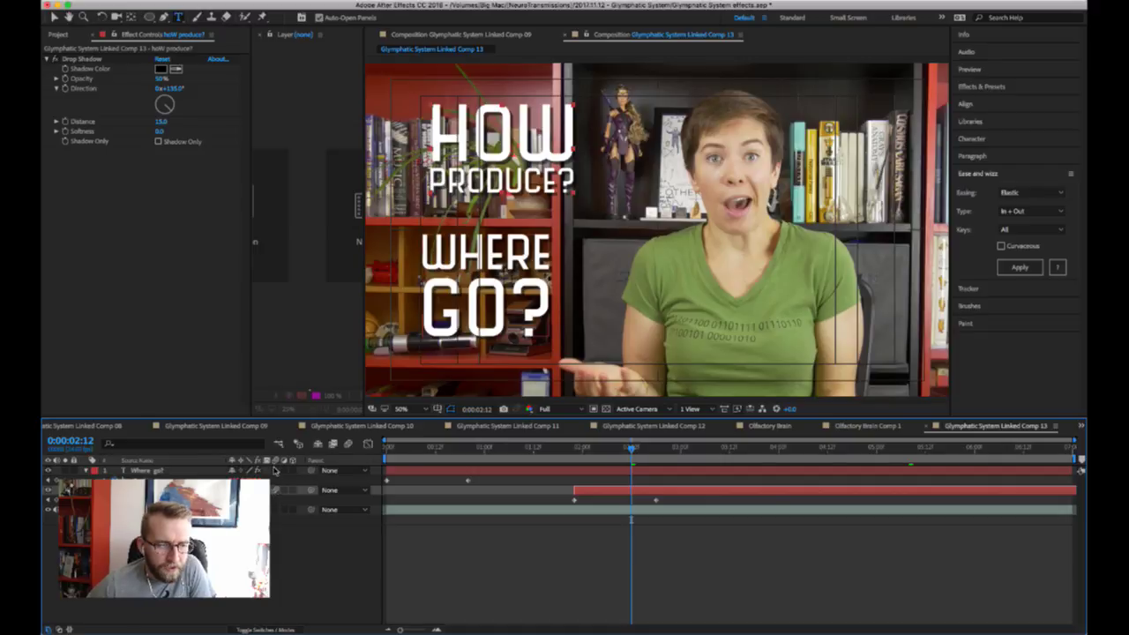
pyautogui.click(348, 444)
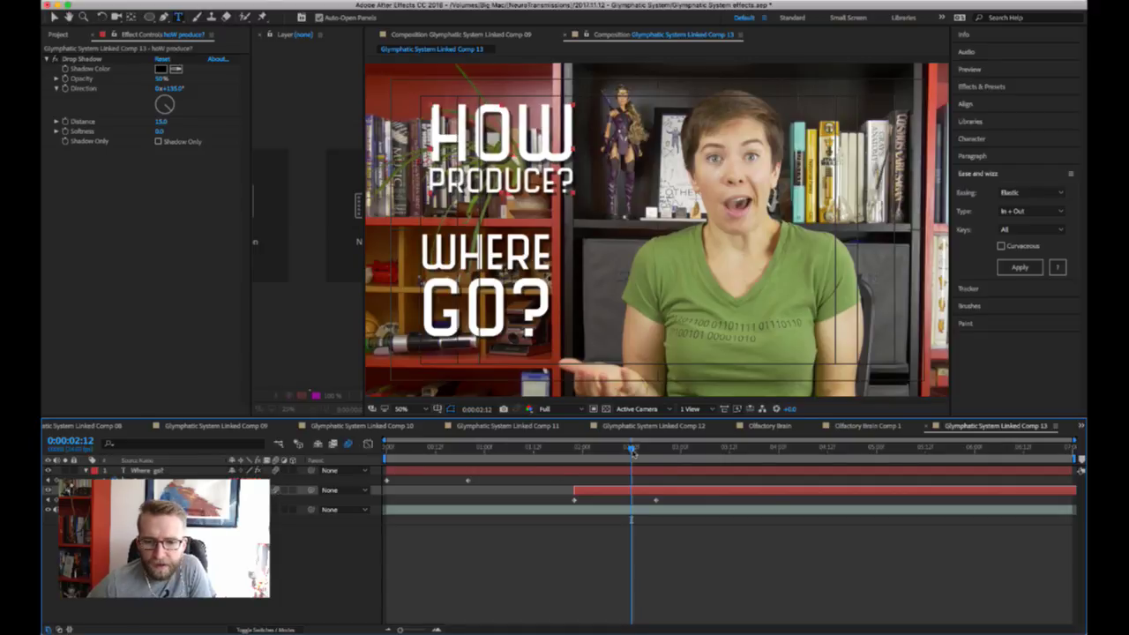
pyautogui.moveTo(631, 451); pyautogui.dragTo(936, 460)
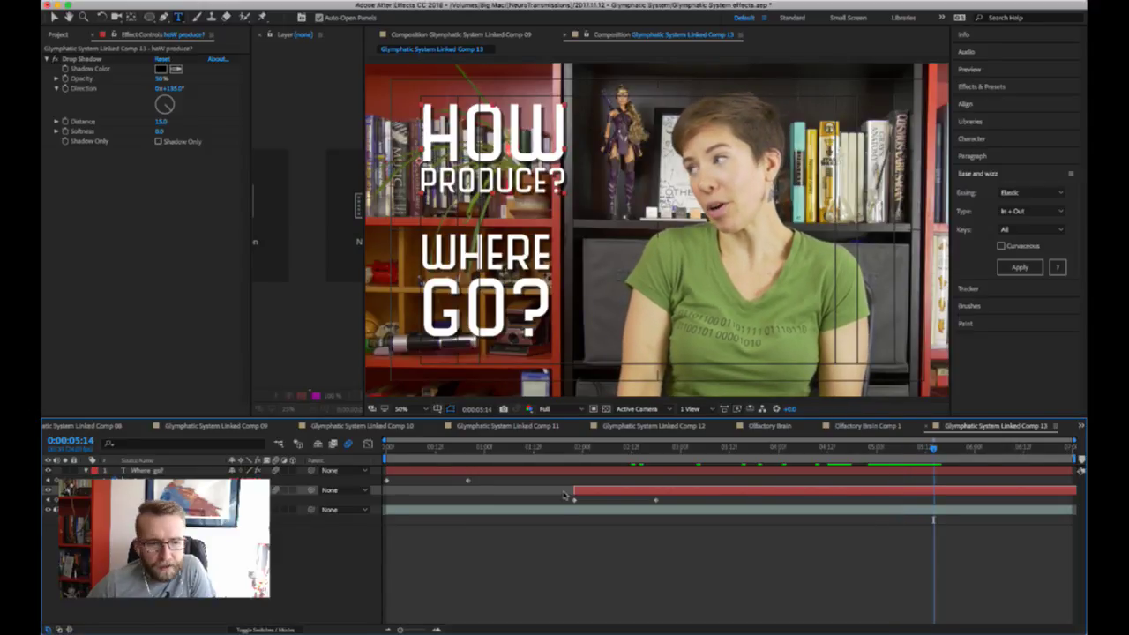
pyautogui.moveTo(433, 473); pyautogui.dragTo(925, 487)
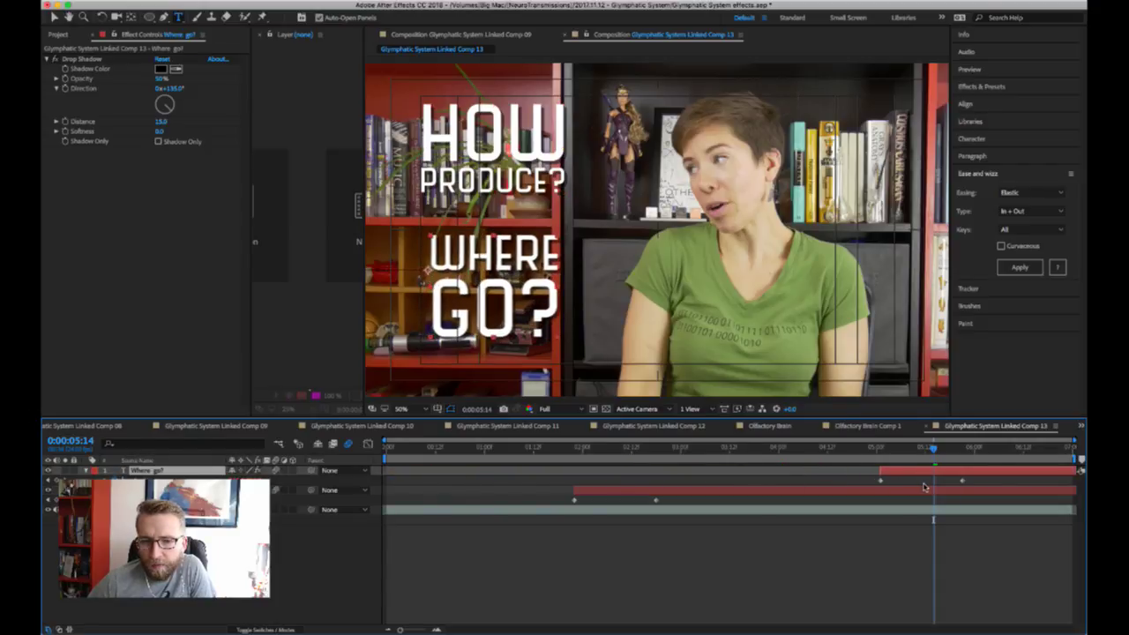
pyautogui.click(546, 449)
pyautogui.press('space')
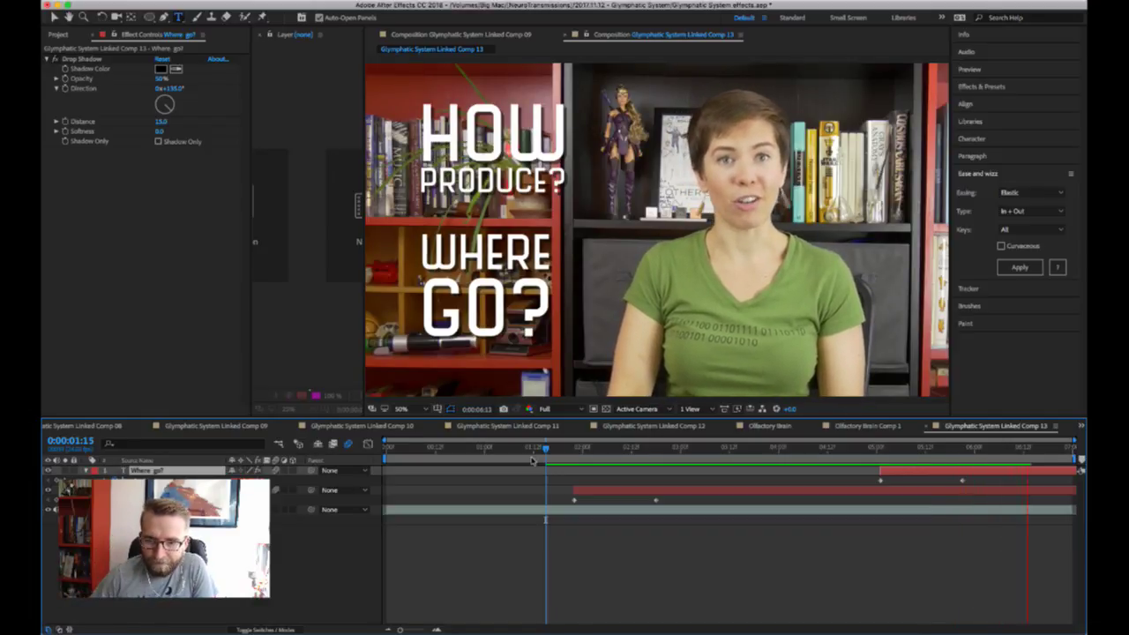
pyautogui.click(550, 449)
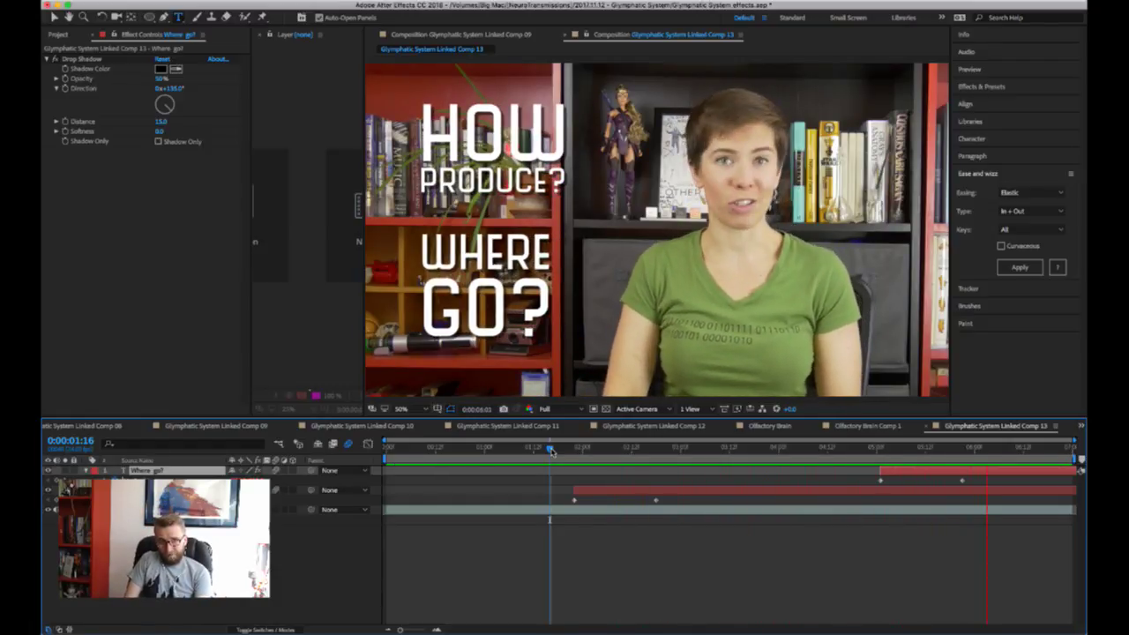
pyautogui.press('Home')
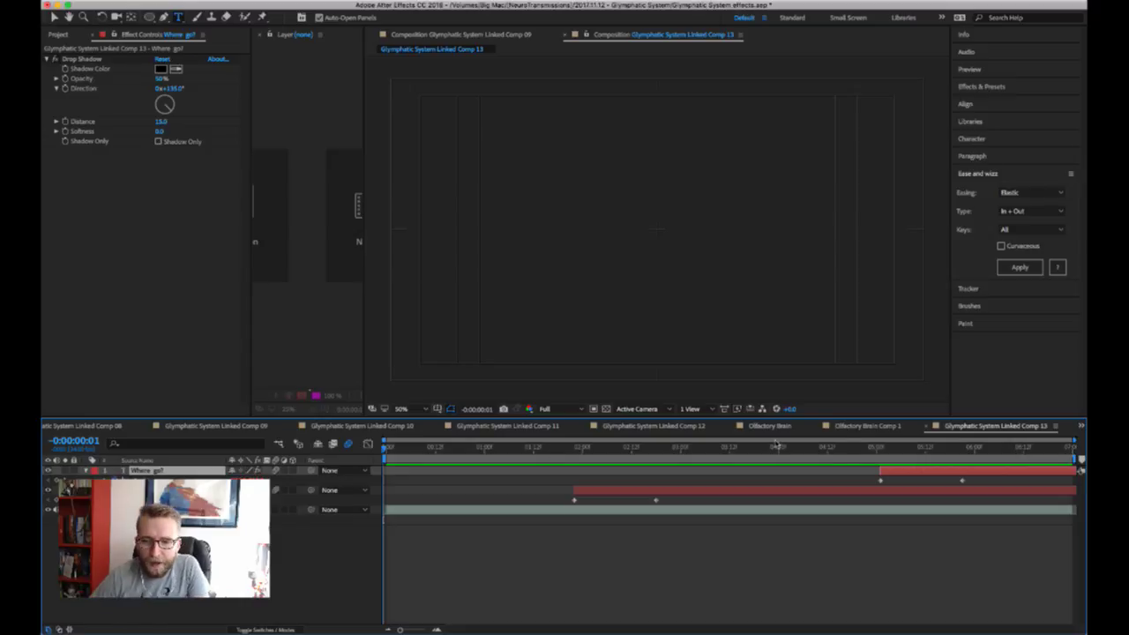
# - At its second position keyframe, 0:00:05:21, nudge the "Where go?" title slightly rightward to centre it beneath "How produce?"
pyautogui.click(925, 449)
pyautogui.moveTo(925, 449); pyautogui.dragTo(954, 449)
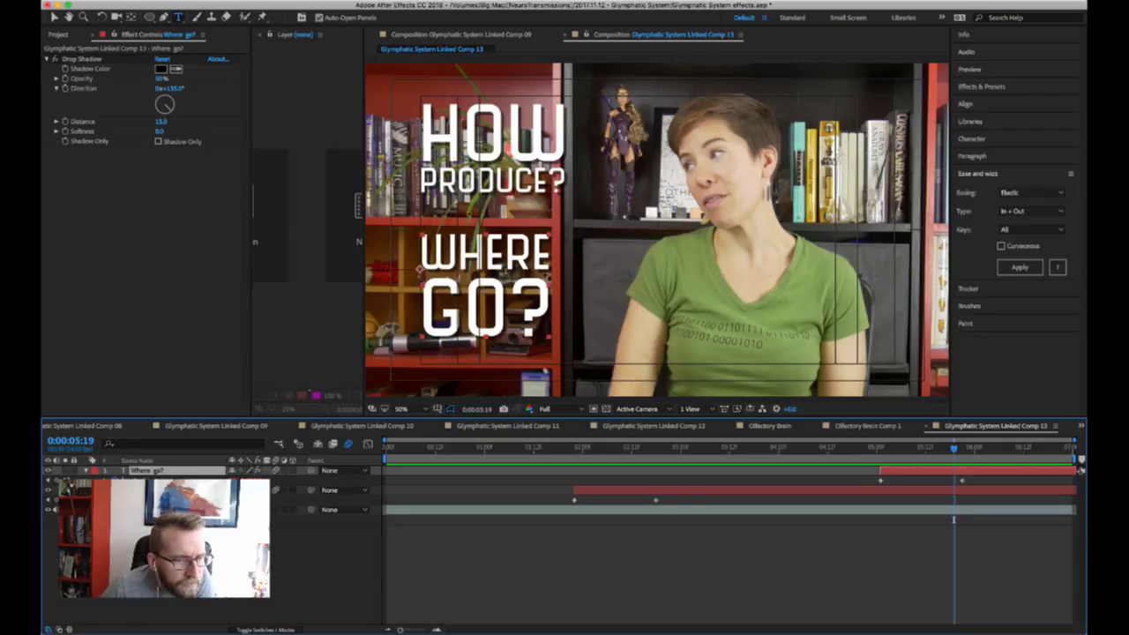
pyautogui.press('pagedown')
pyautogui.press('pagedown')
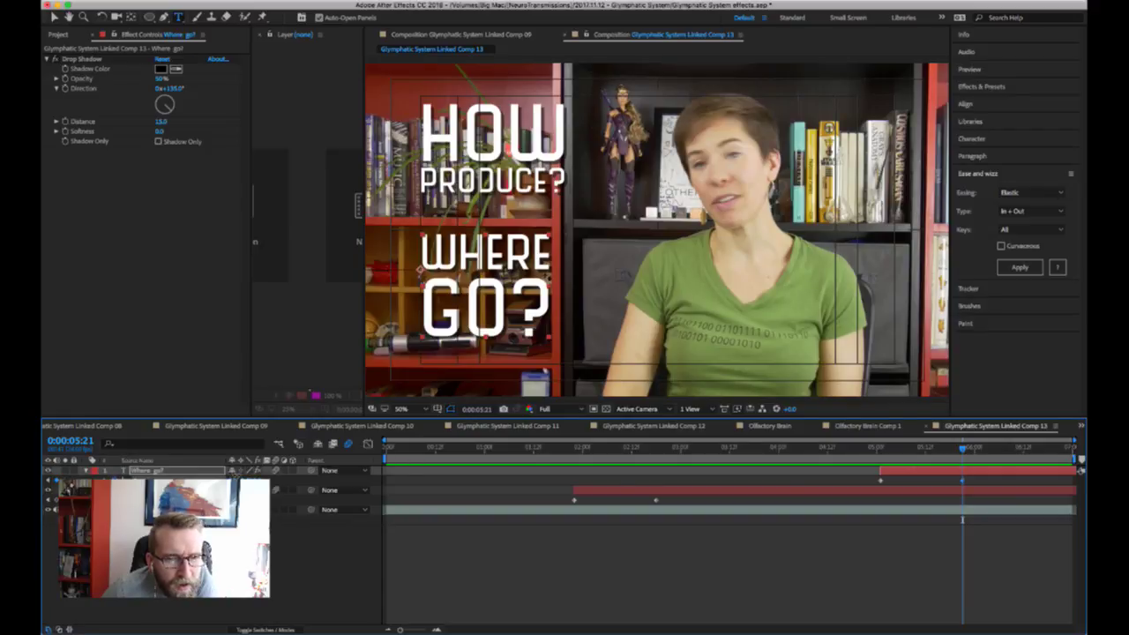
pyautogui.hotkey('shift', 'Right')
pyautogui.hotkey('shift', 'Right')
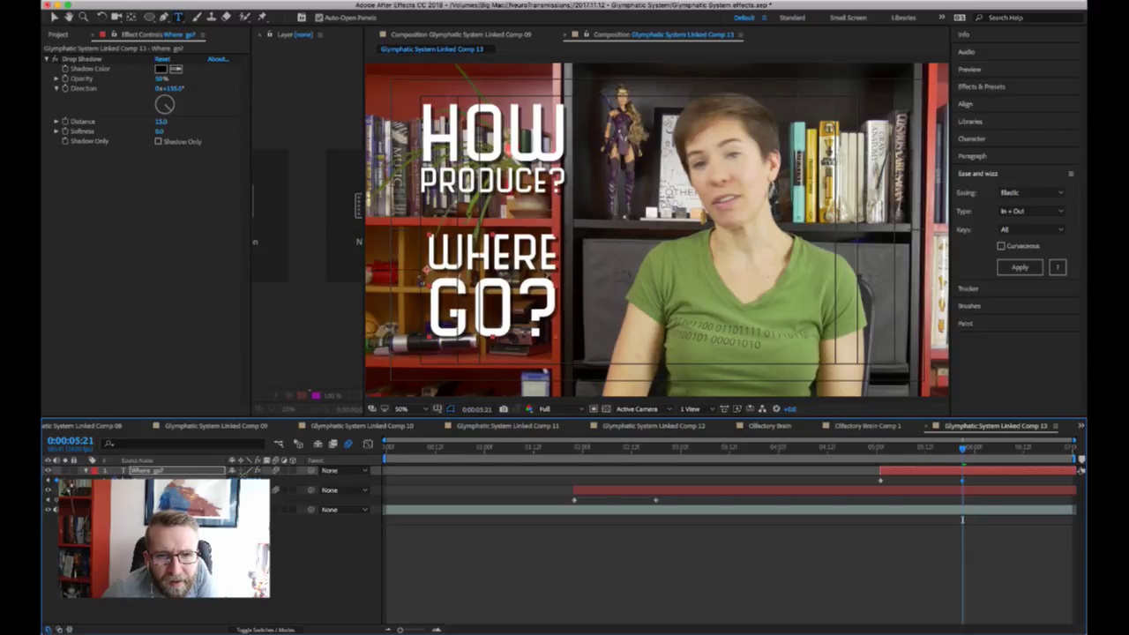
pyautogui.press('space')
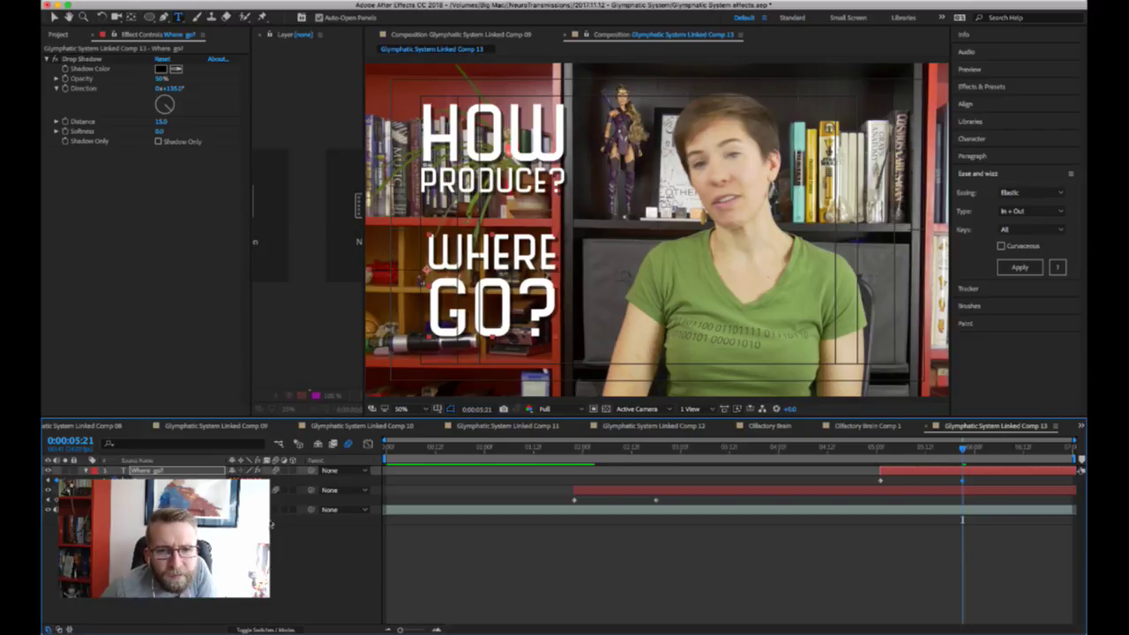
# - Switch to Premiere Pro and review the sequence from 00:01:57:02, just after the Linked Comp 13 clip, to about 00:02:13:10
pyautogui.click(520, 555)
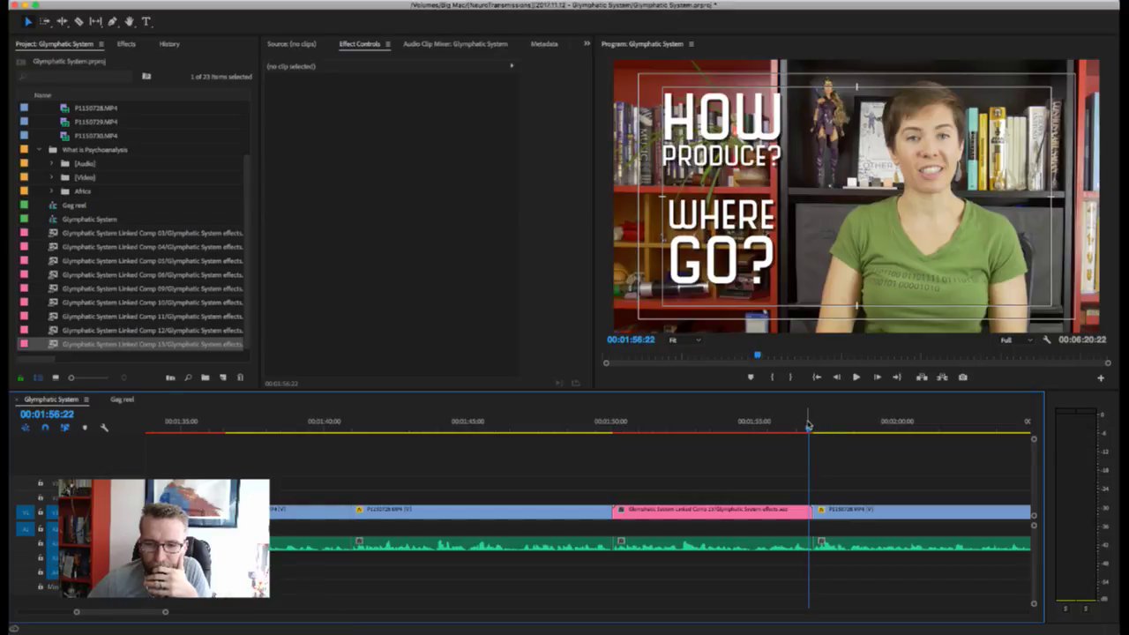
pyautogui.click(812, 426)
pyautogui.moveTo(813, 426); pyautogui.dragTo(814, 427)
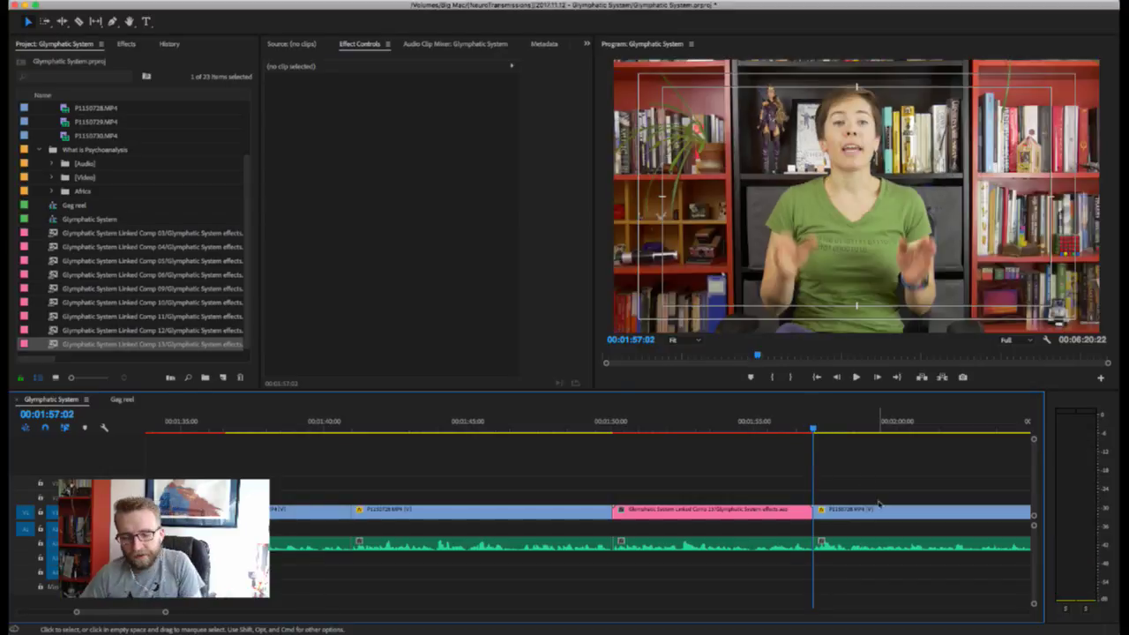
pyautogui.hscroll(3, 879, 508)
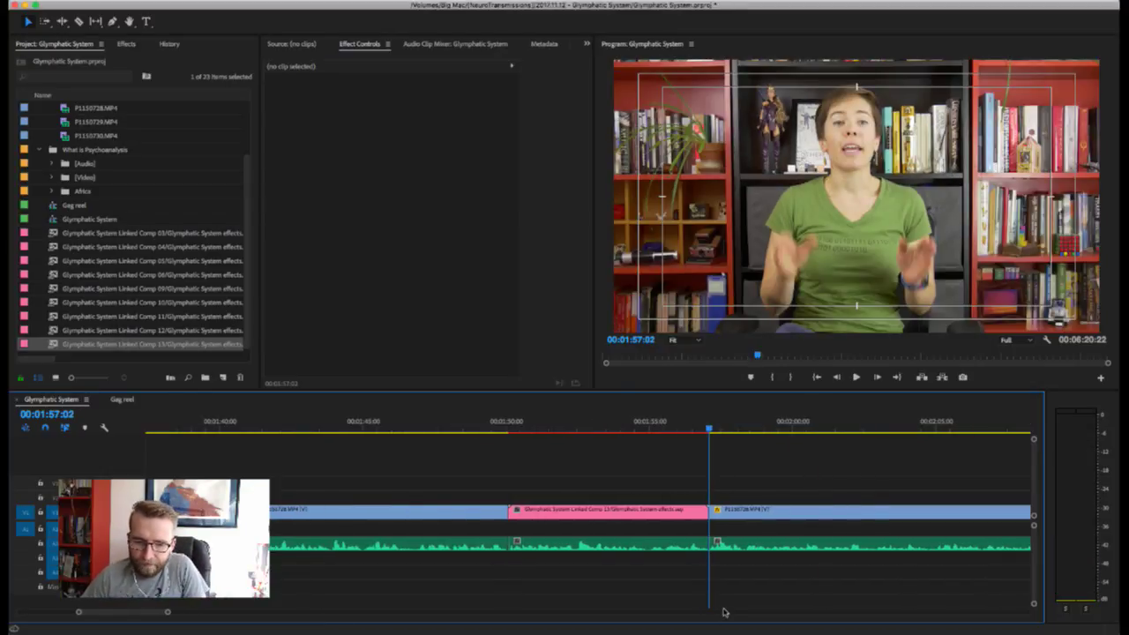
pyautogui.press('-')
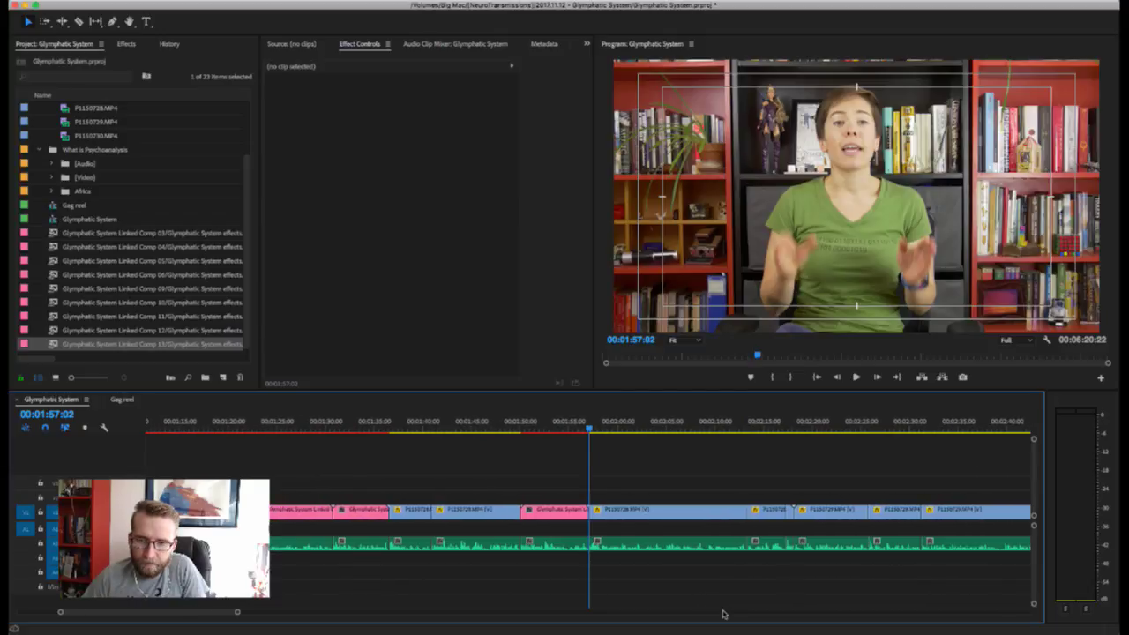
pyautogui.press('space')
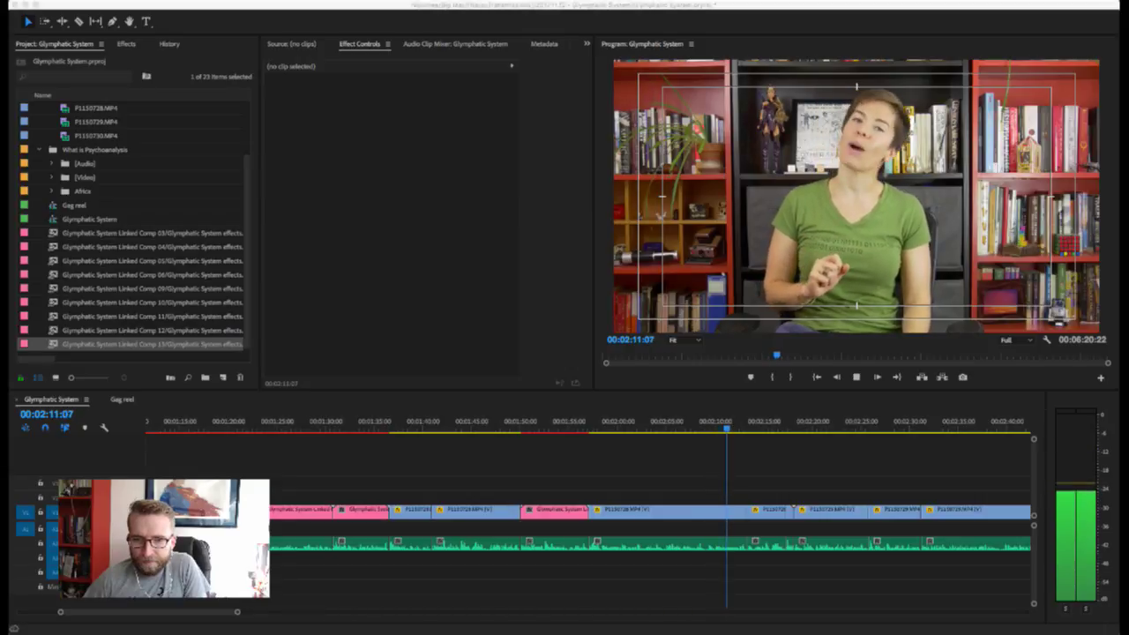
pyautogui.press('super+Tab')
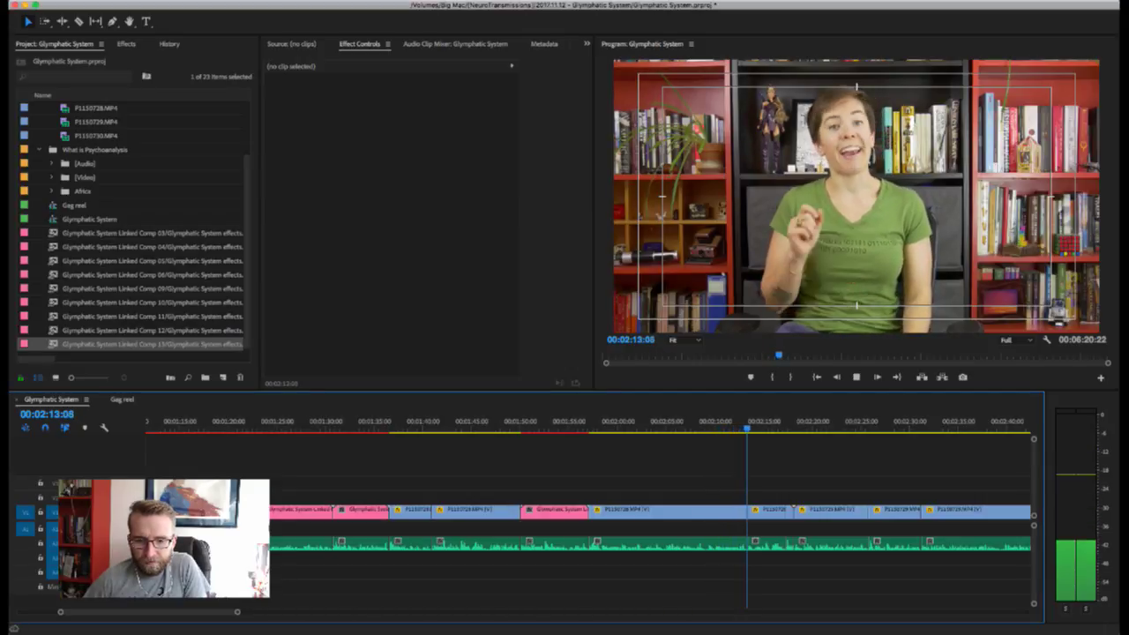
pyautogui.press('space')
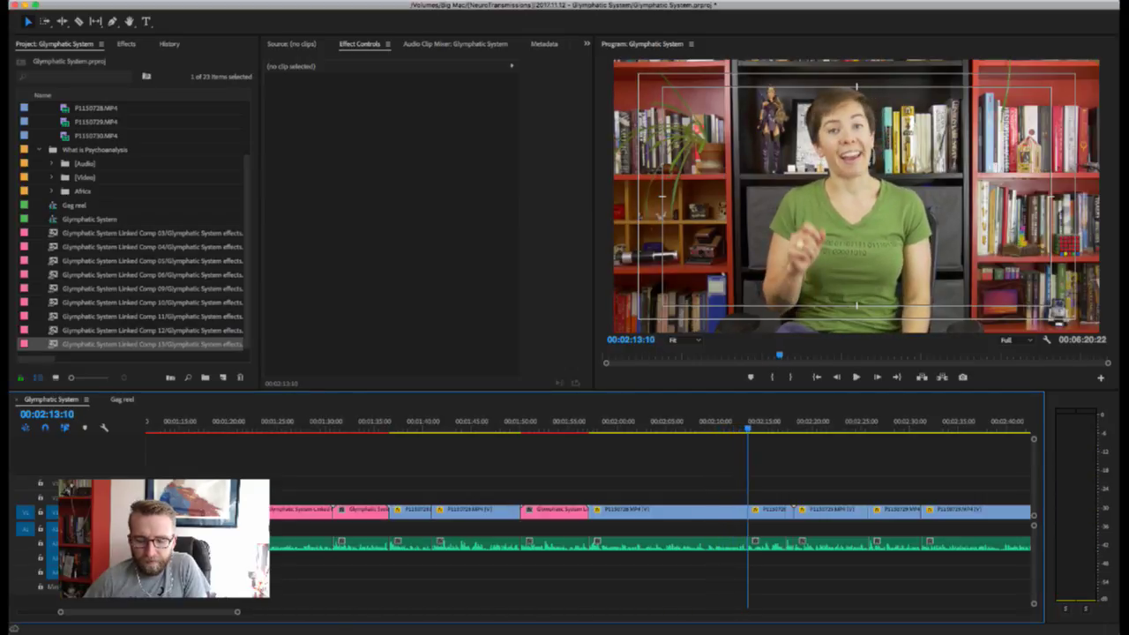
# - Replay the passage from 00:01:57:02 and inspect the footage frame by frame around 00:02:09:00
pyautogui.click(590, 426)
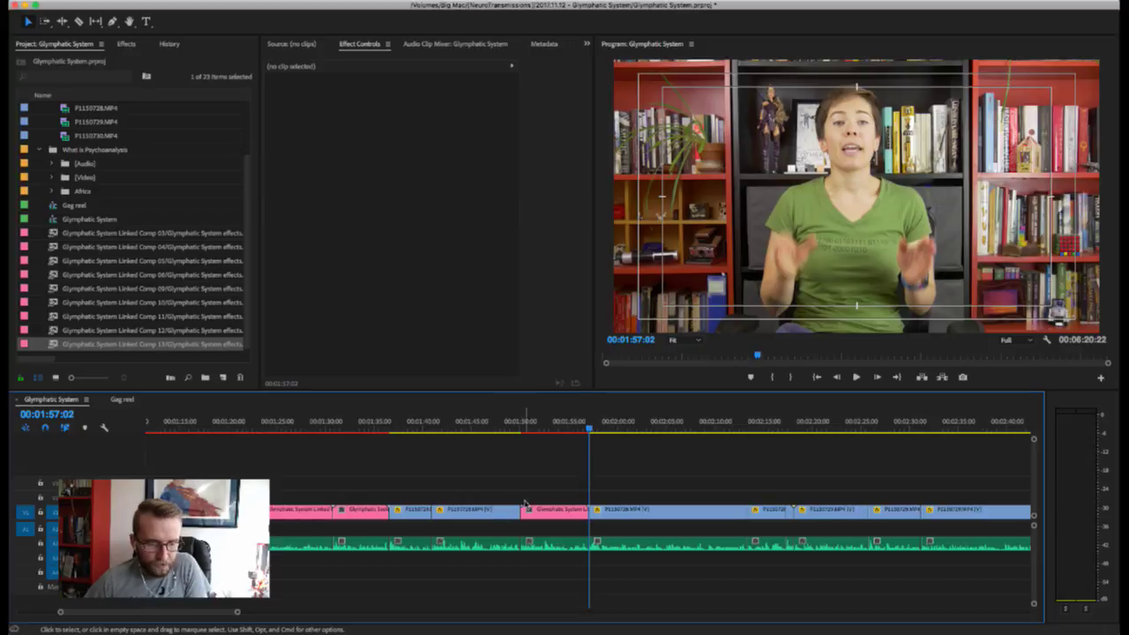
pyautogui.hscroll(5, 525, 507)
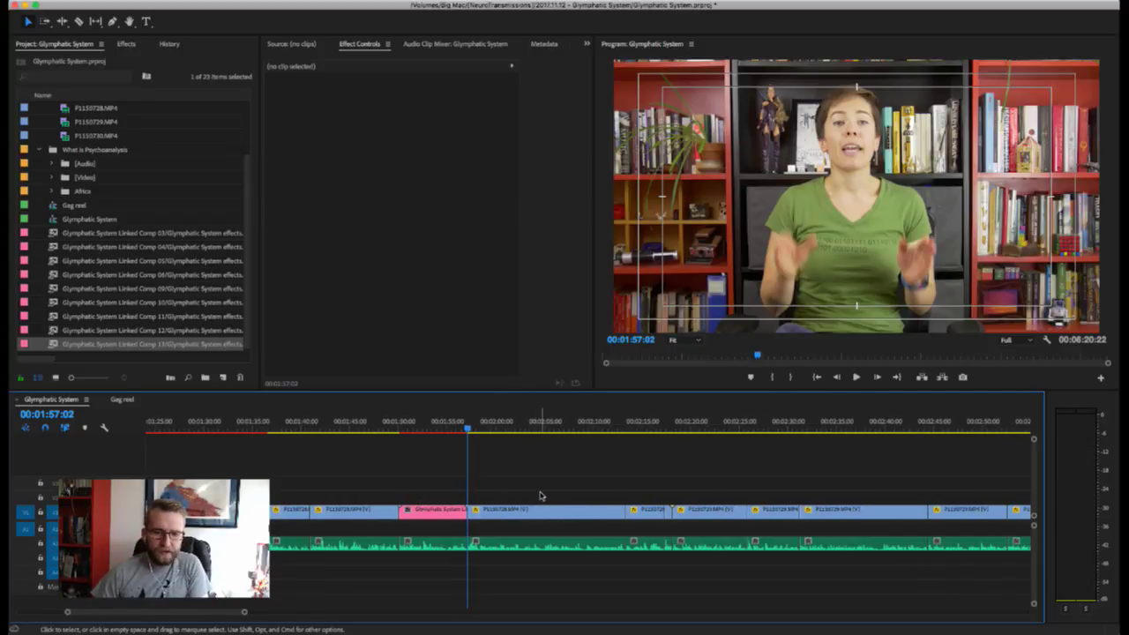
pyautogui.hscroll(1, 540, 496)
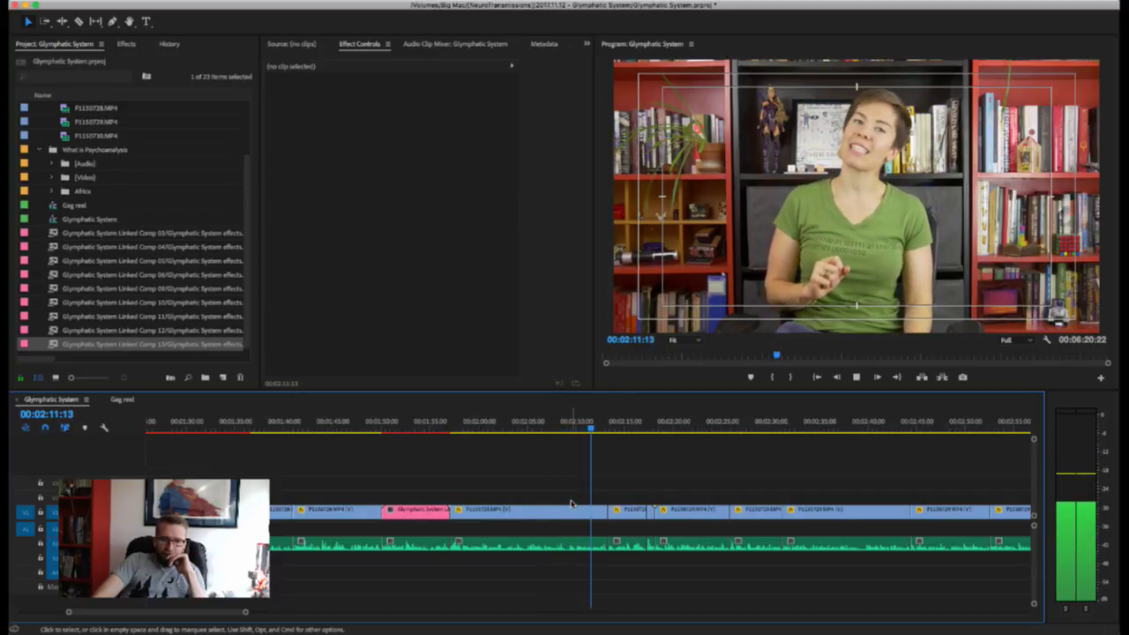
pyautogui.press('space')
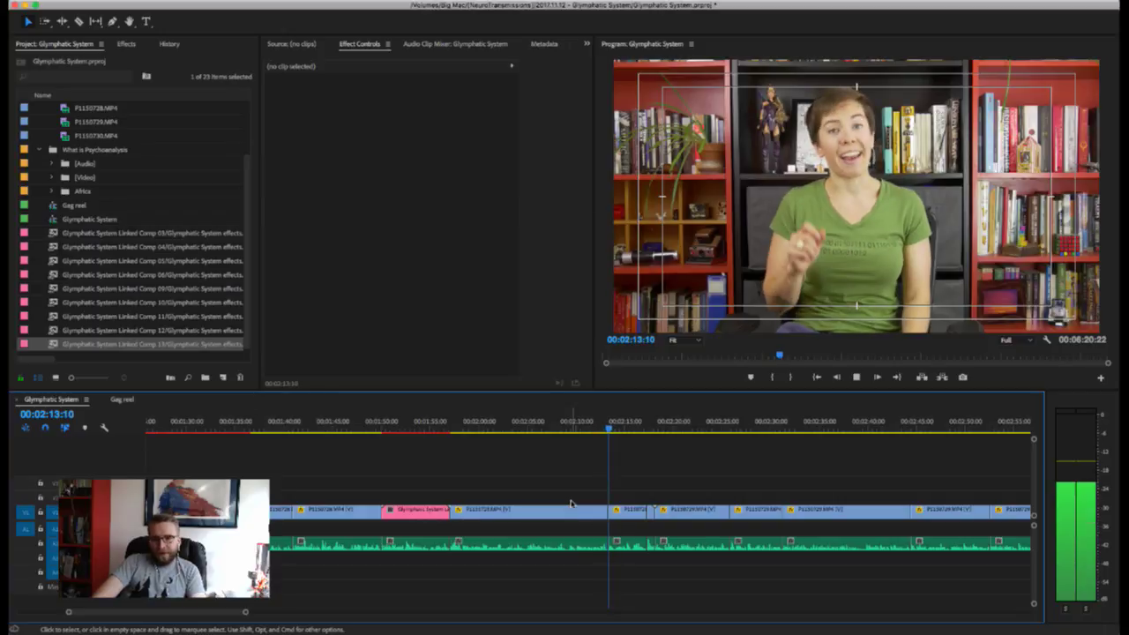
pyautogui.click(568, 425)
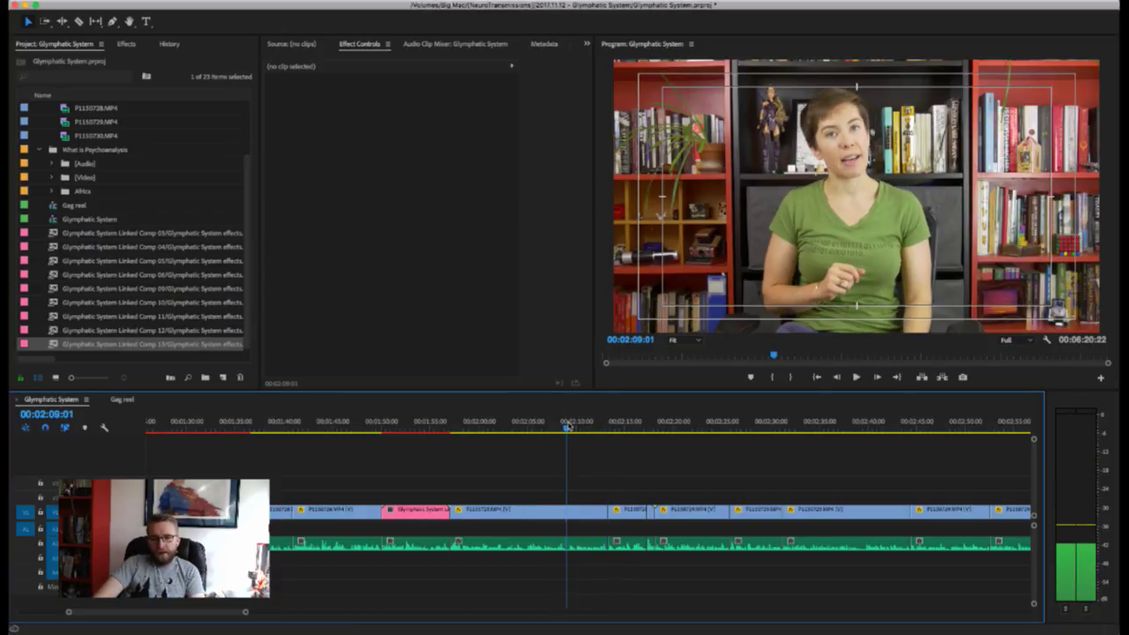
pyautogui.press('Right')
pyautogui.press('Right')
pyautogui.press('Right')
pyautogui.press('Right')
pyautogui.press('Right')
pyautogui.press('Right')
pyautogui.press('Right')
pyautogui.press('Right')
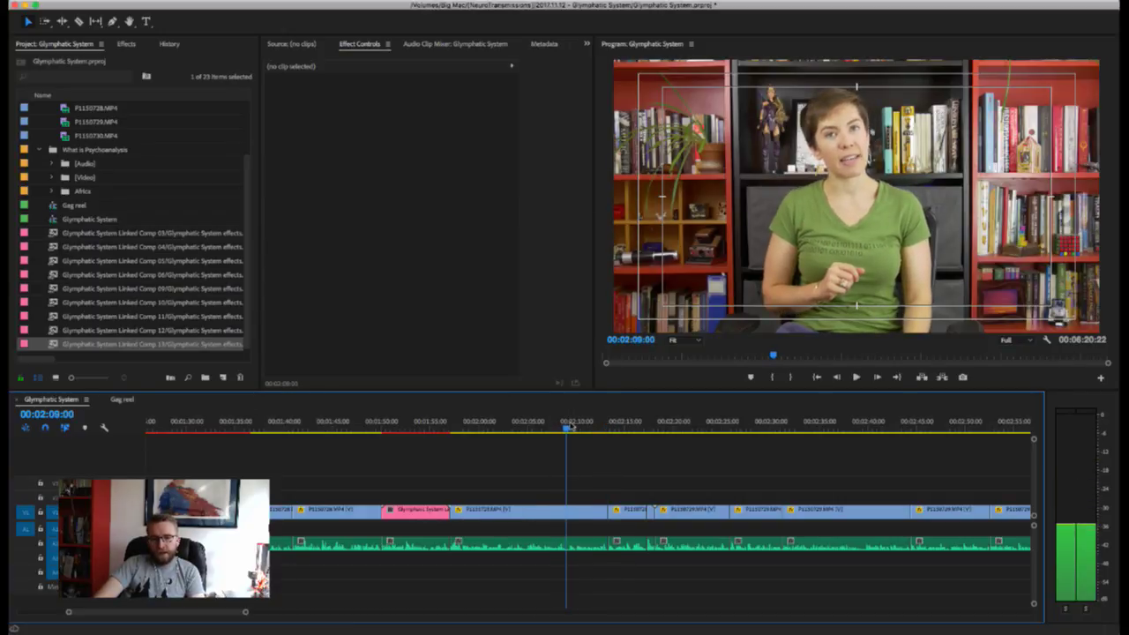
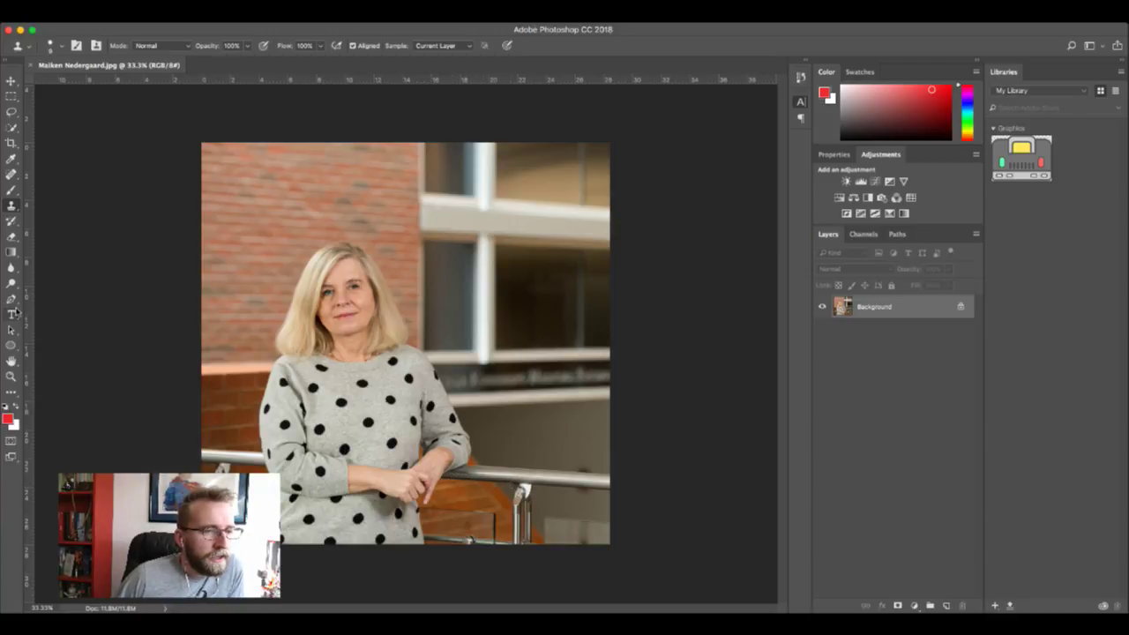
# - In Photoshop, use the Quick Selection tool to select the woman's head, hair and polka-dot sweater in the portrait photo
pyautogui.click(11, 127)
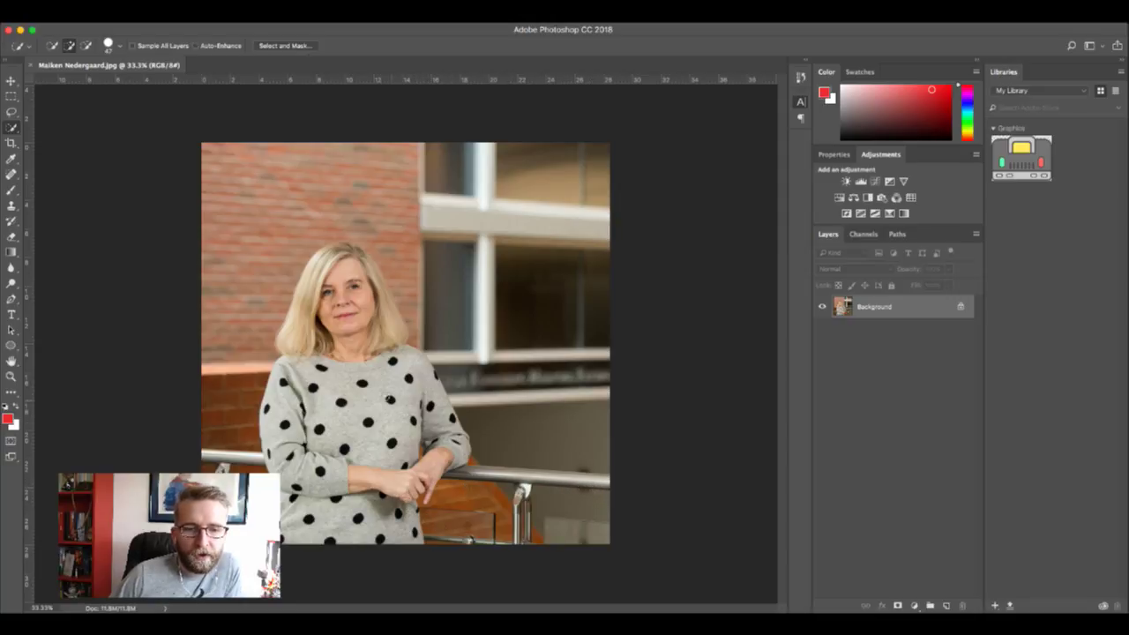
pyautogui.moveTo(355, 353)
pyautogui.mouseDown()
pyautogui.moveTo(331, 298)
pyautogui.moveTo(329, 270)
pyautogui.moveTo(345, 261)
pyautogui.moveTo(365, 346)
pyautogui.mouseUp()
pyautogui.moveTo(370, 412)
pyautogui.mouseDown()
pyautogui.moveTo(376, 442)
pyautogui.moveTo(387, 388)
pyautogui.moveTo(380, 307)
pyautogui.moveTo(347, 277)
pyautogui.moveTo(316, 293)
pyautogui.moveTo(304, 376)
pyautogui.moveTo(284, 408)
pyautogui.moveTo(309, 526)
pyautogui.mouseUp()
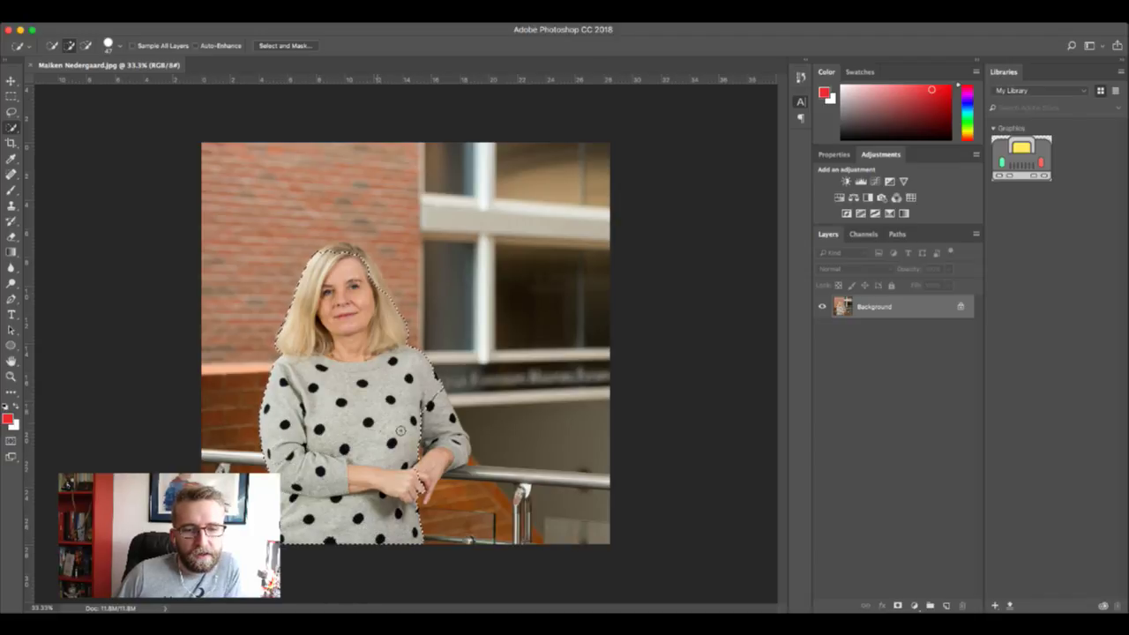
# - Extend the selection over the forearm and the metal railing beside the woman, and undo the last addition below the railing
pyautogui.moveTo(444, 468); pyautogui.dragTo(429, 491)
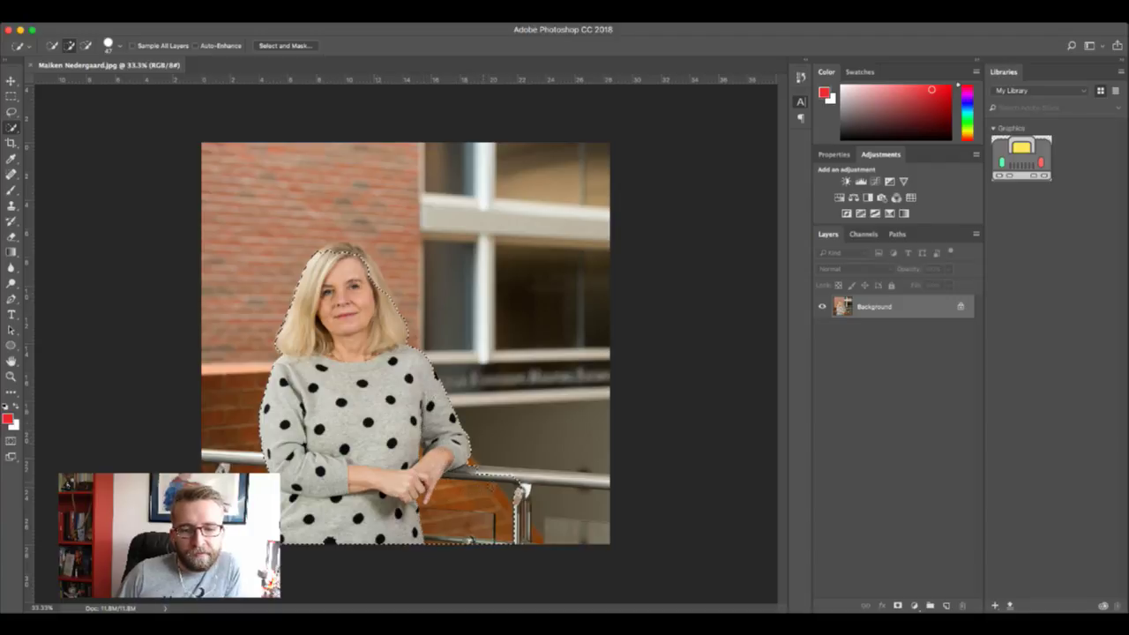
pyautogui.moveTo(520, 484); pyautogui.dragTo(558, 482)
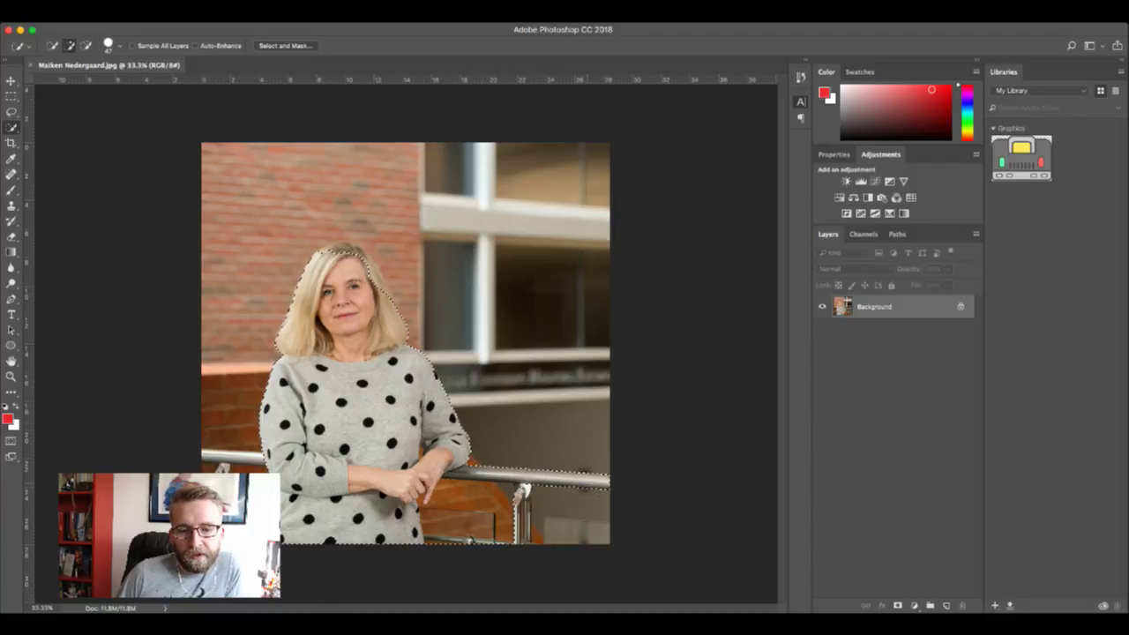
pyautogui.moveTo(517, 530); pyautogui.dragTo(505, 538)
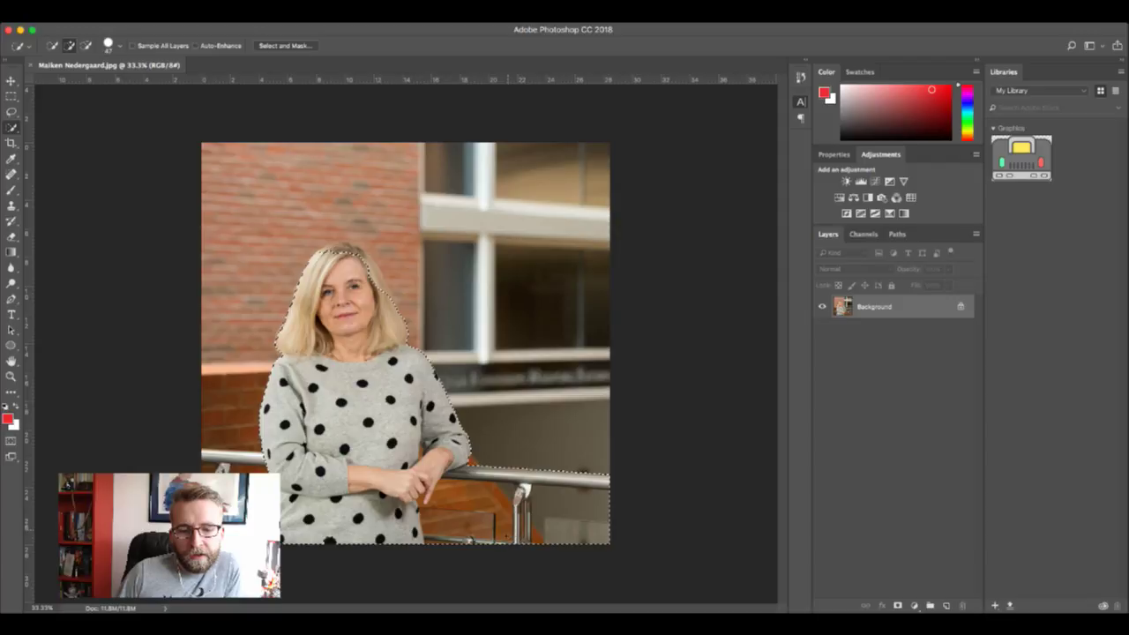
pyautogui.press('super+z')
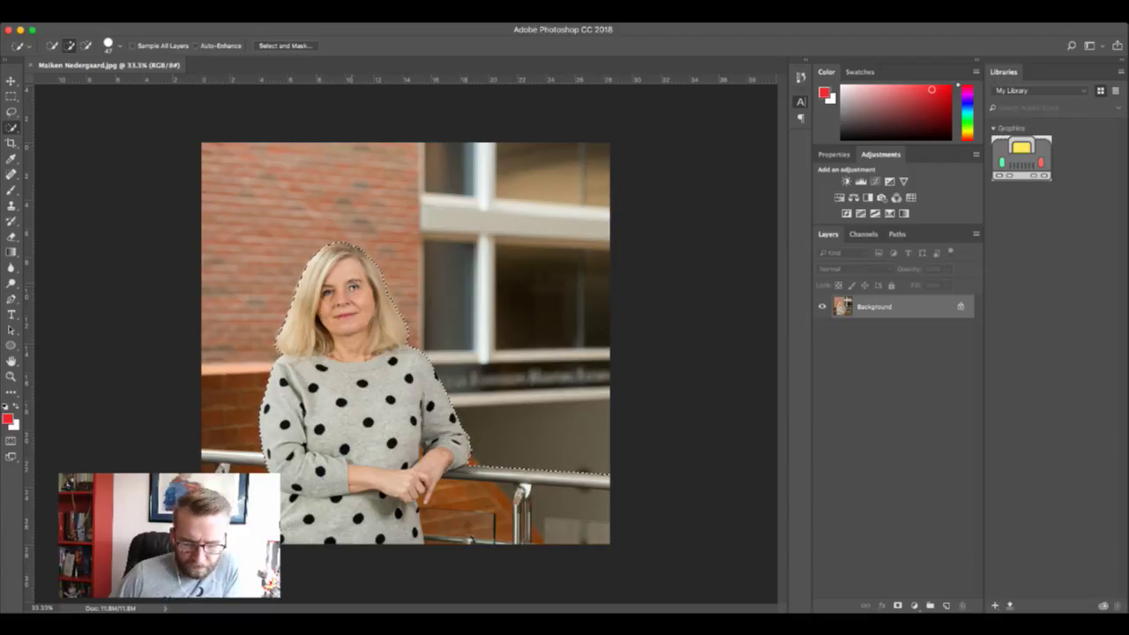
# - Adjust the selection along the woman's hair on the window side and subtract the brick wall area from it
pyautogui.scroll(5, 353, 293)
pyautogui.scroll(1, 353, 298)
pyautogui.scroll(-4, 357, 265)
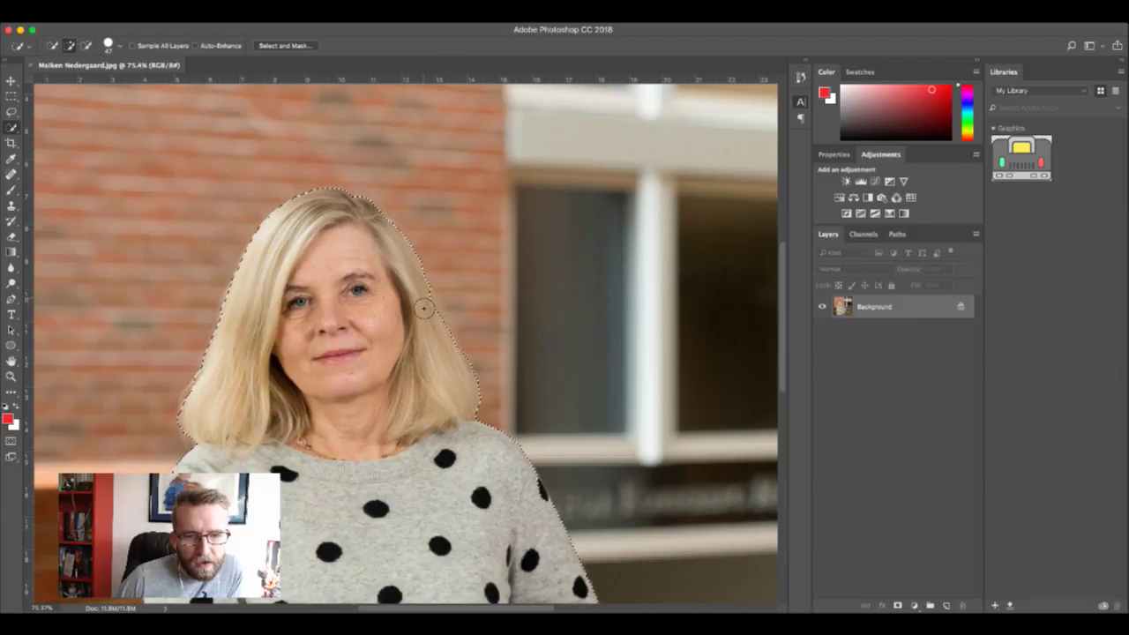
pyautogui.click(434, 339)
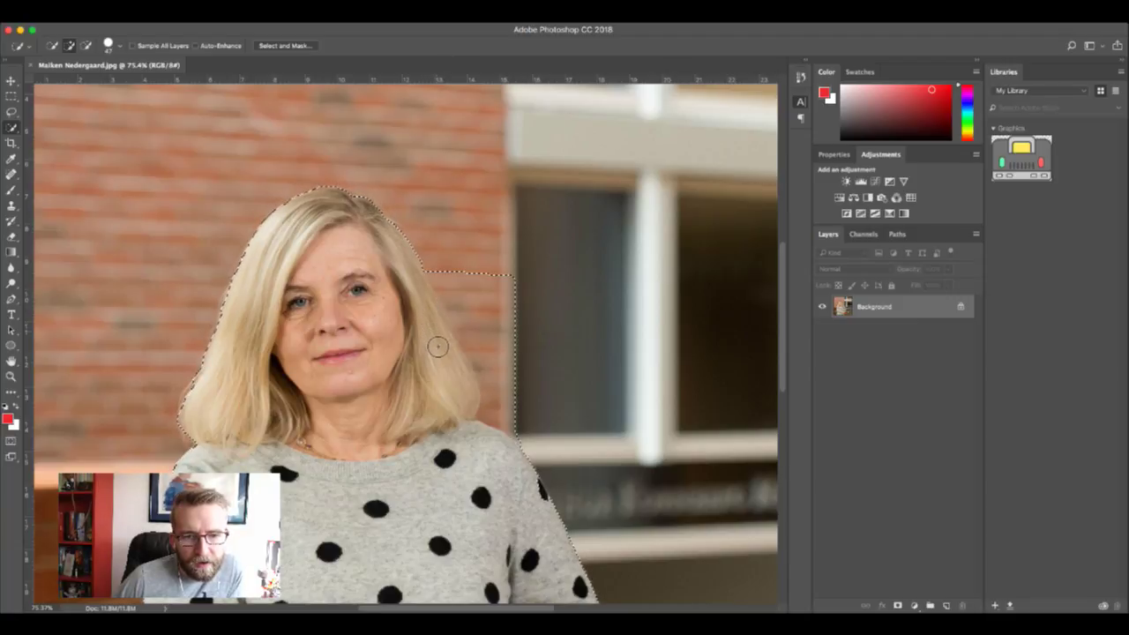
pyautogui.press('alt')
pyautogui.moveTo(483, 295)
pyautogui.mouseDown()
pyautogui.moveTo(505, 324)
pyautogui.moveTo(510, 421)
pyautogui.mouseUp()
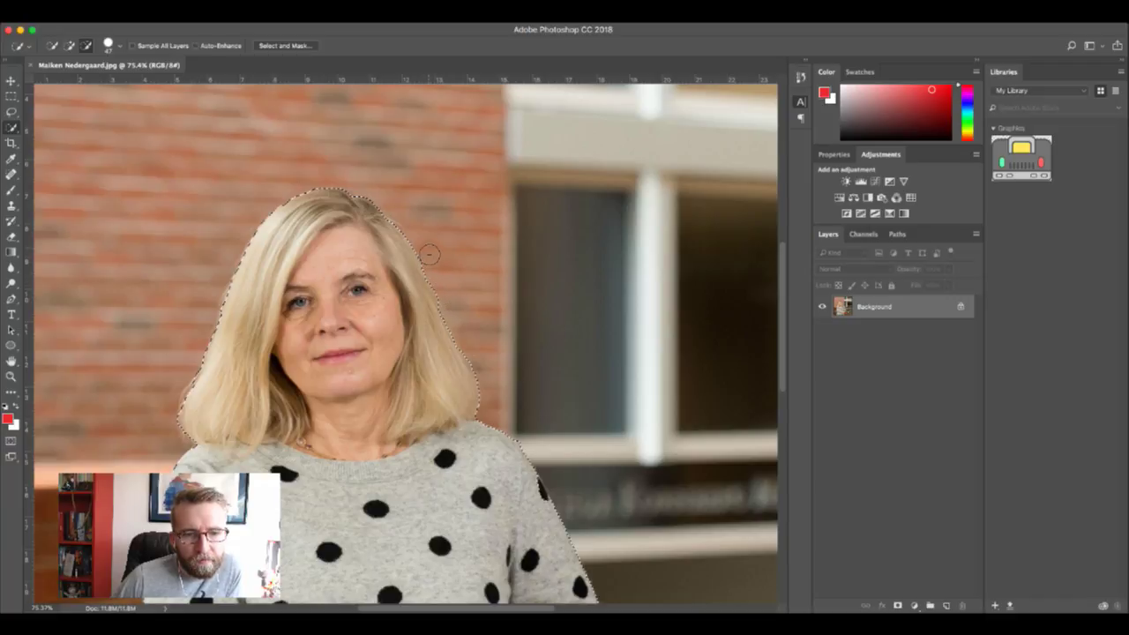
# - Examine the selection outline around the hair, shoulders, sleeves and railing for inaccurate edges
pyautogui.hscroll(-5, 341, 293)
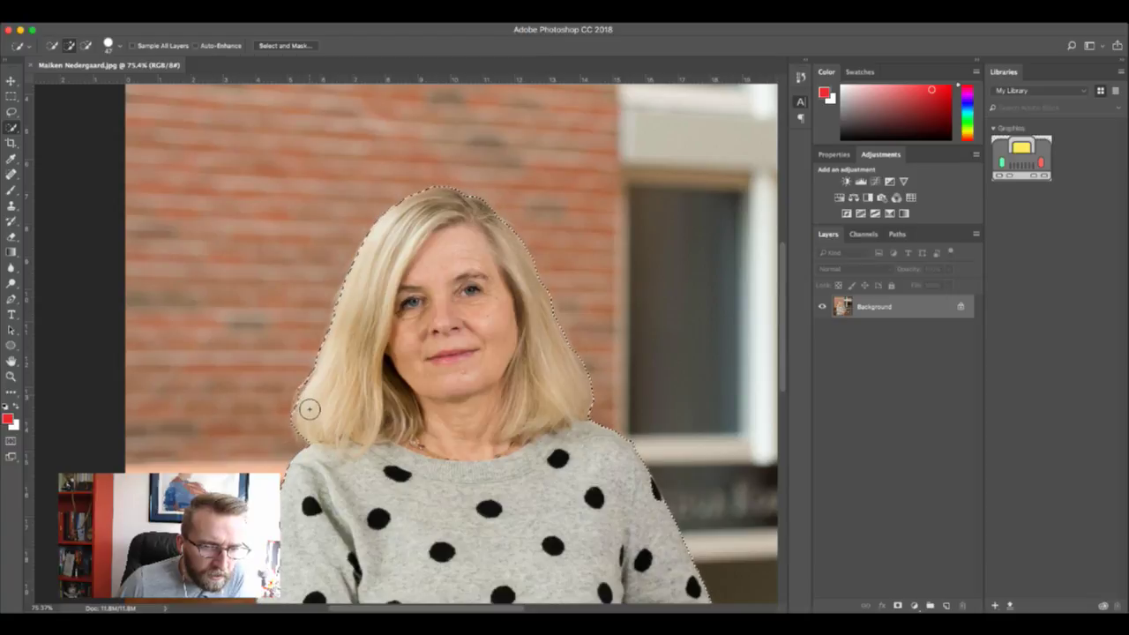
pyautogui.scroll(2, 307, 413)
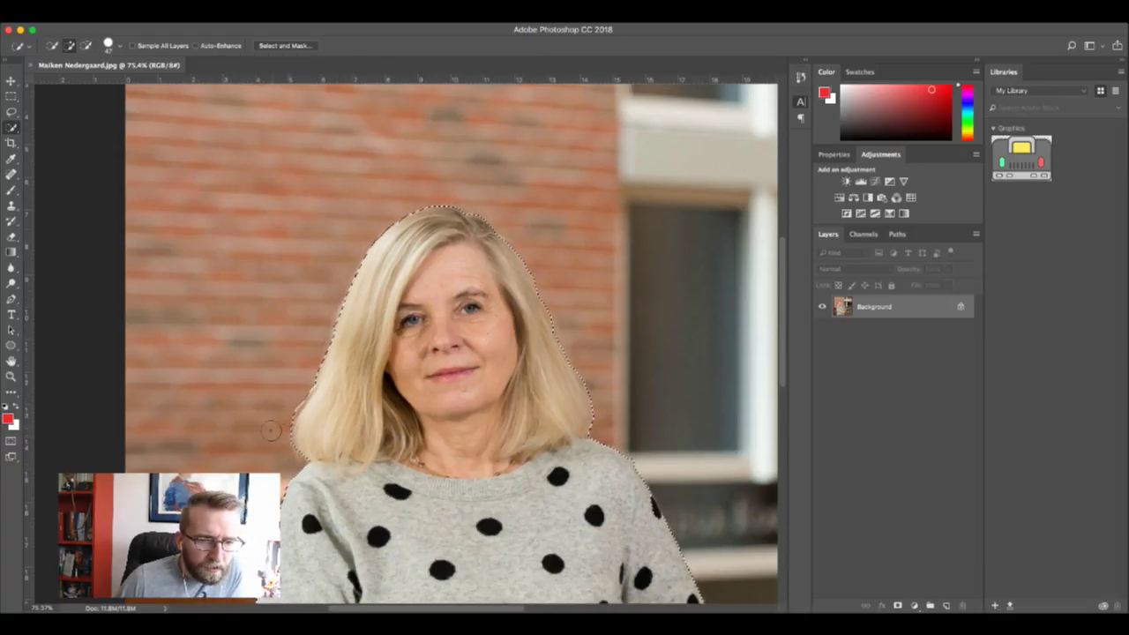
pyautogui.press('alt')
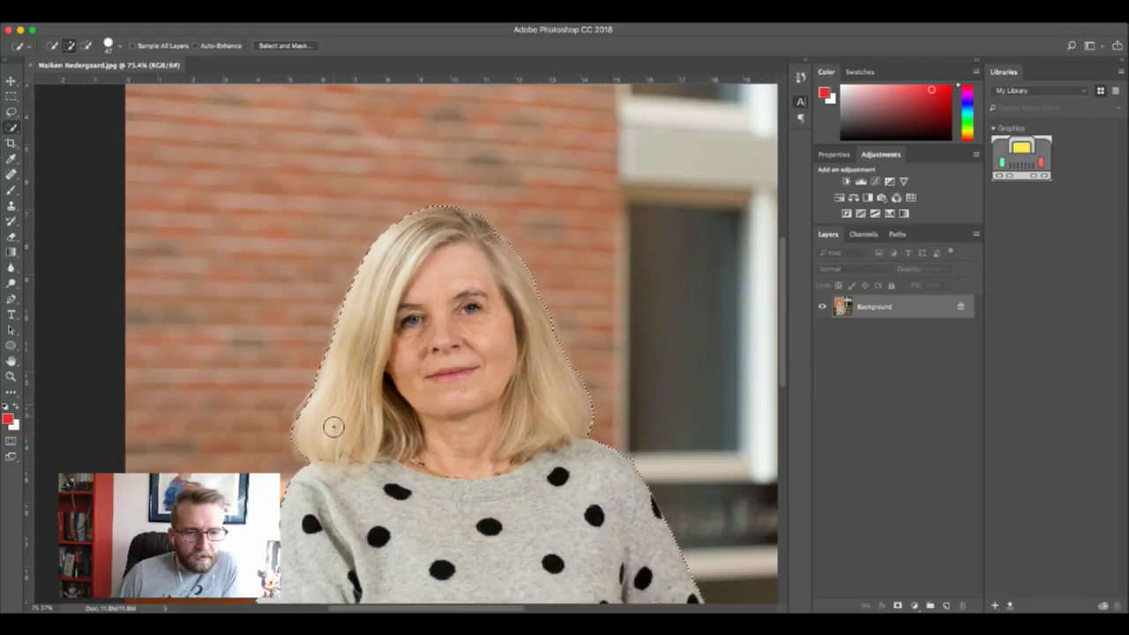
pyautogui.scroll(-10, 333, 427)
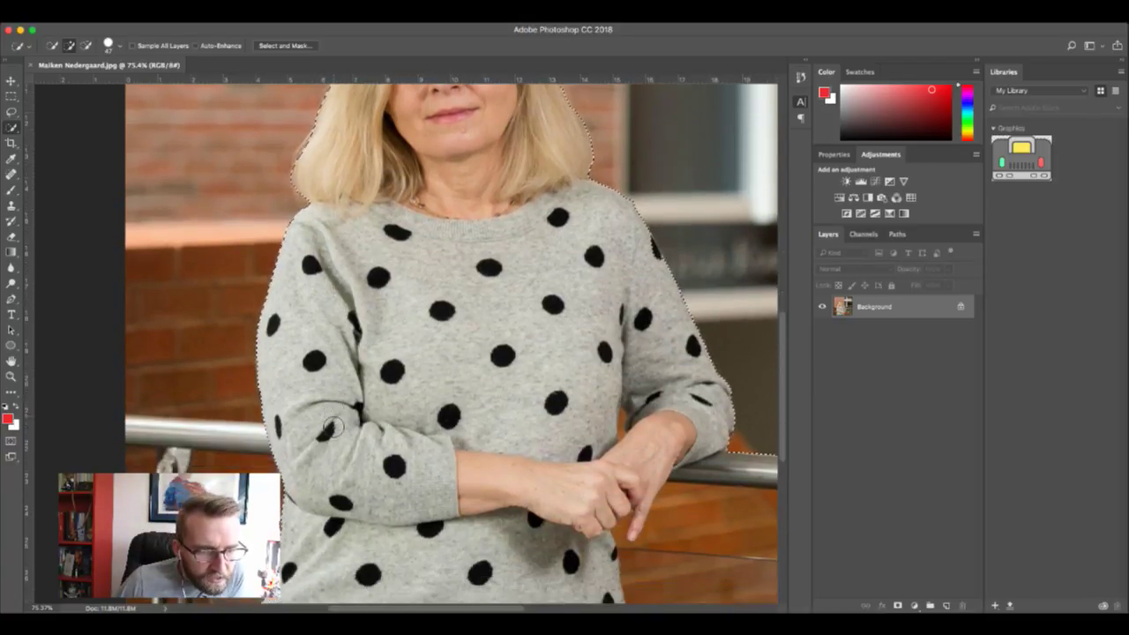
pyautogui.scroll(-8, 332, 427)
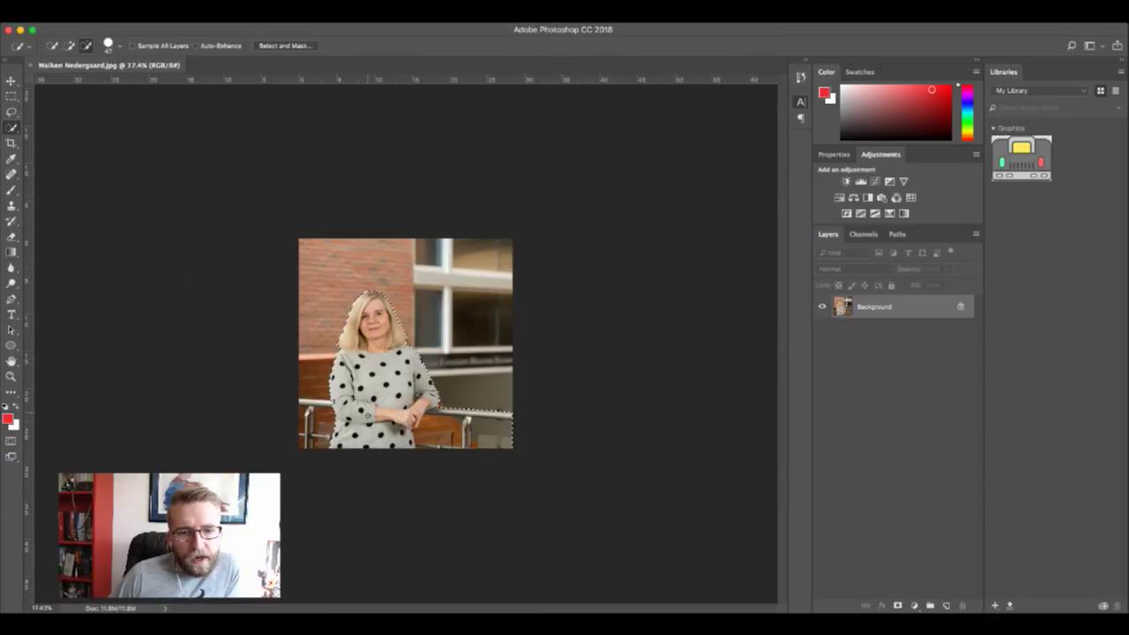
pyautogui.scroll(4, 406, 343)
pyautogui.scroll(-2, 406, 343)
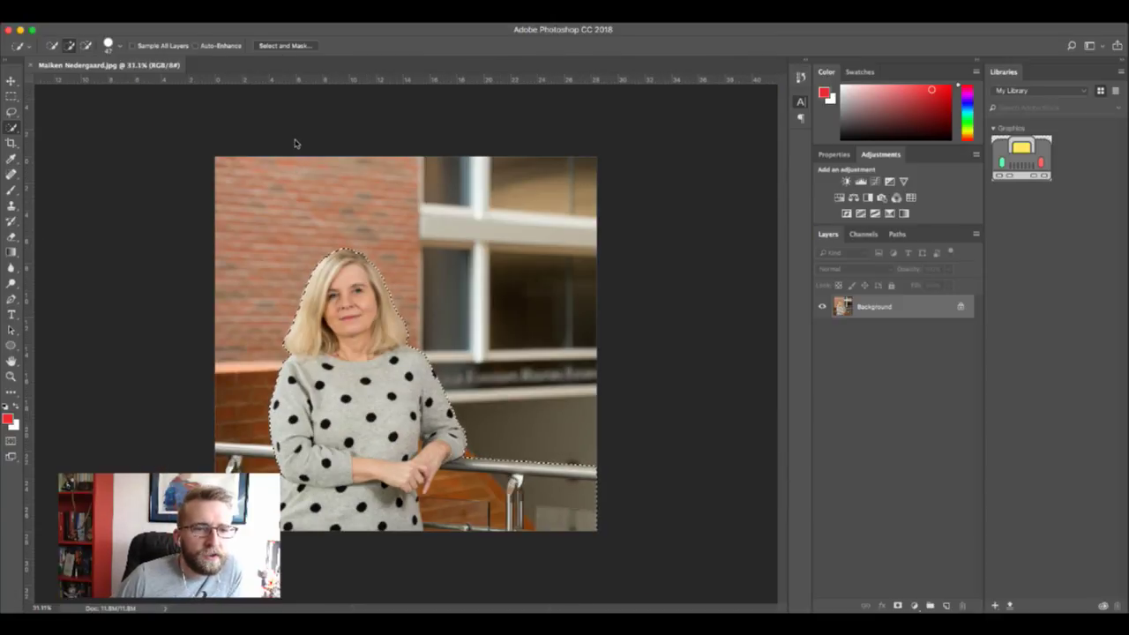
# - Preview the cut-out in Select and Mask, inspect its edges around the sweater, hair and railing, and cancel without applying
pyautogui.press('super+alt+r')
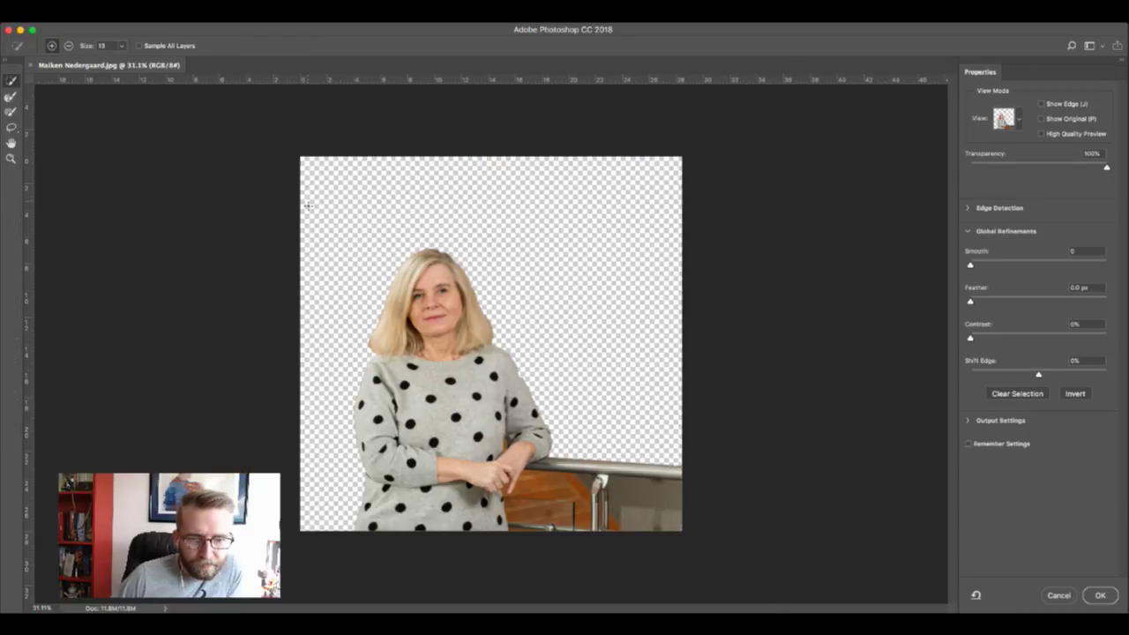
pyautogui.scroll(4, 595, 457)
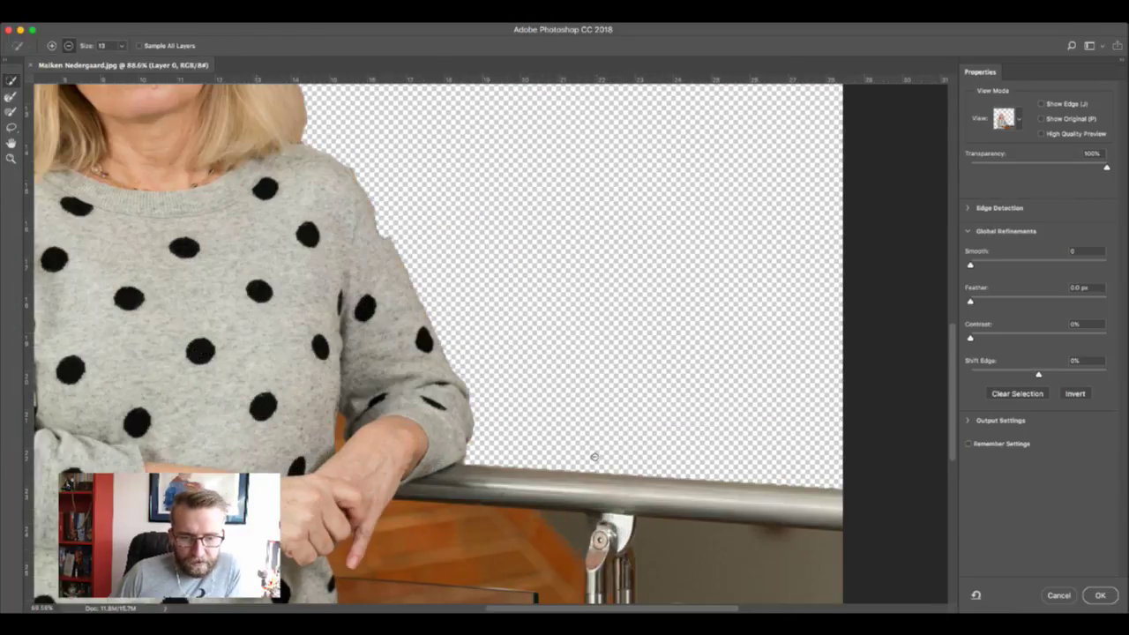
pyautogui.scroll(-6, 596, 457)
pyautogui.scroll(2, 595, 457)
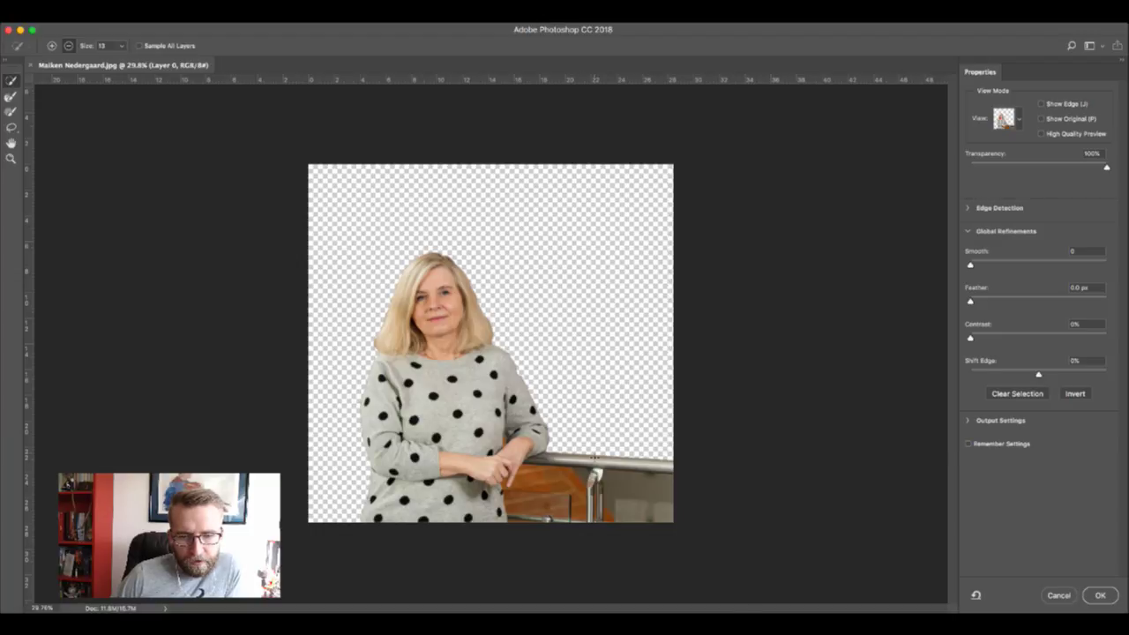
pyautogui.scroll(3, 595, 457)
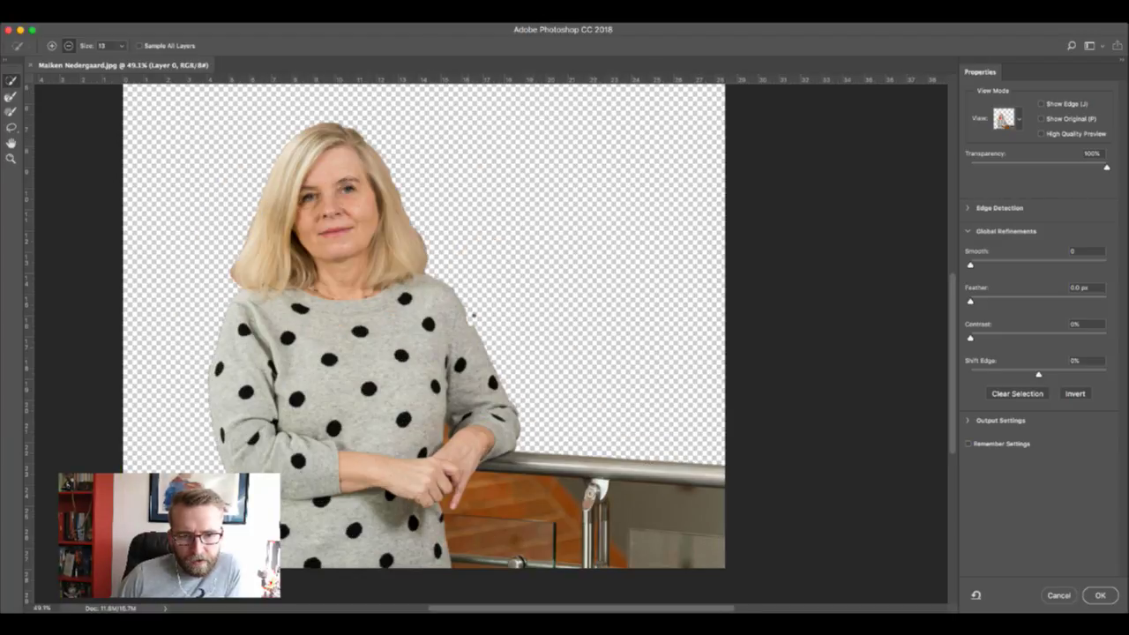
pyautogui.press('alt')
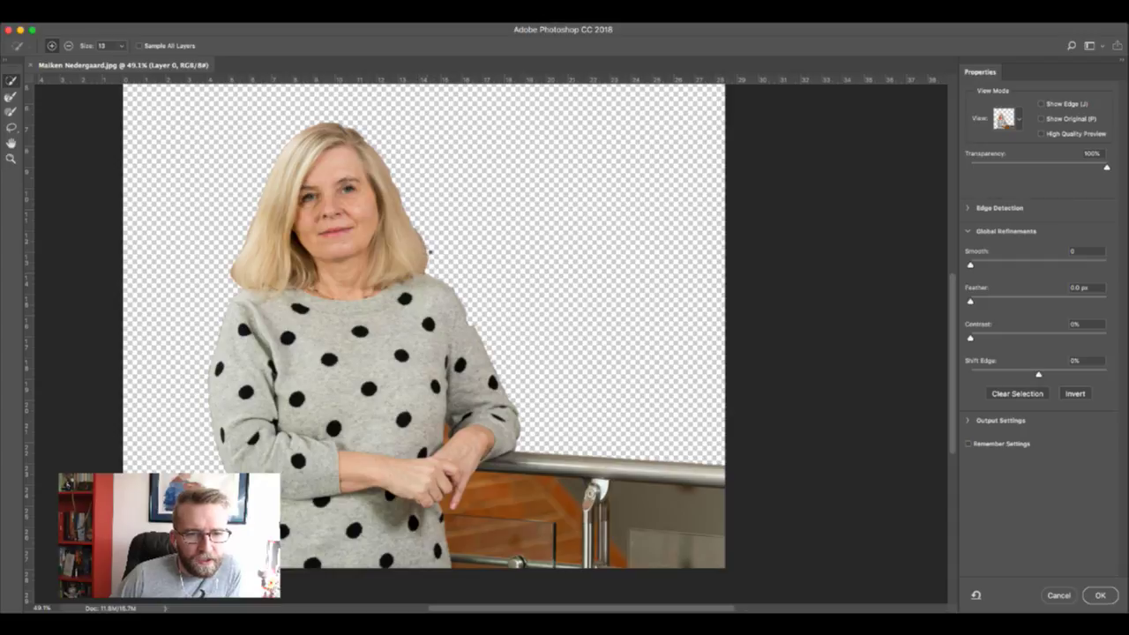
pyautogui.scroll(-5, 513, 373)
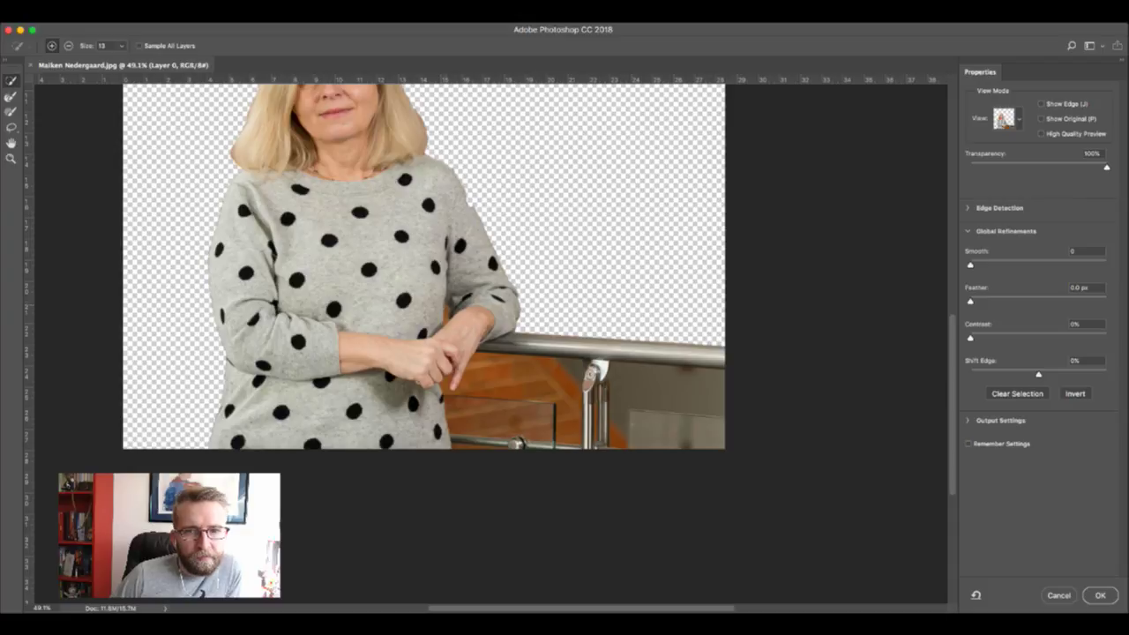
pyautogui.click(1059, 595)
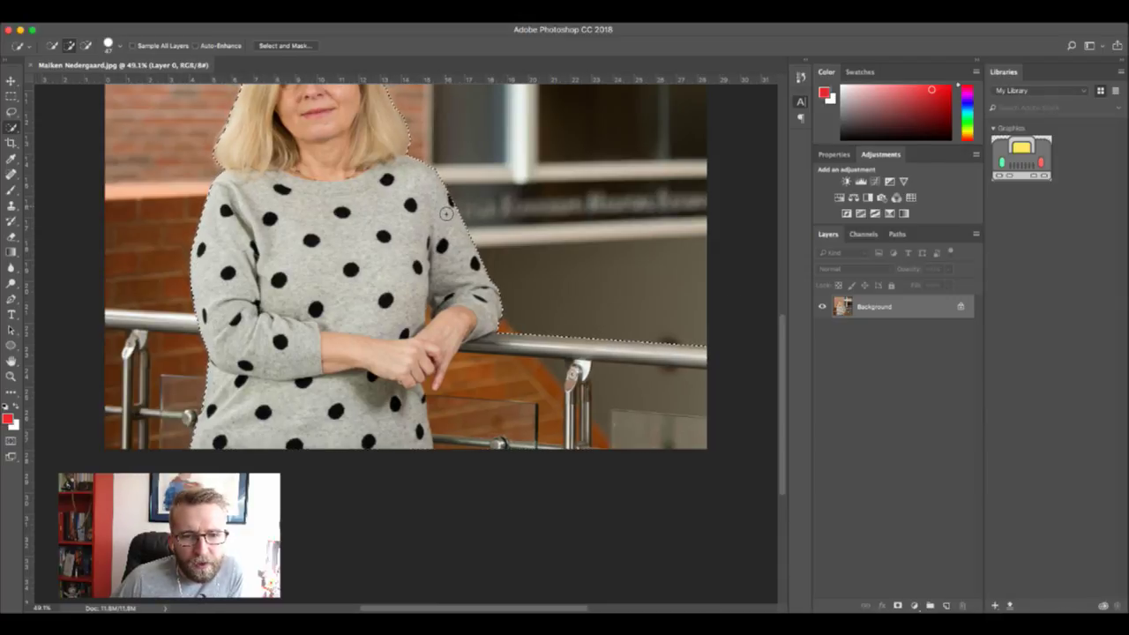
# - Subtract the small orange gap between the sweater and the bent arm from the selection with a 10 px Quick Selection brush
pyautogui.scroll(3, 371, 229)
pyautogui.hscroll(-3, 371, 230)
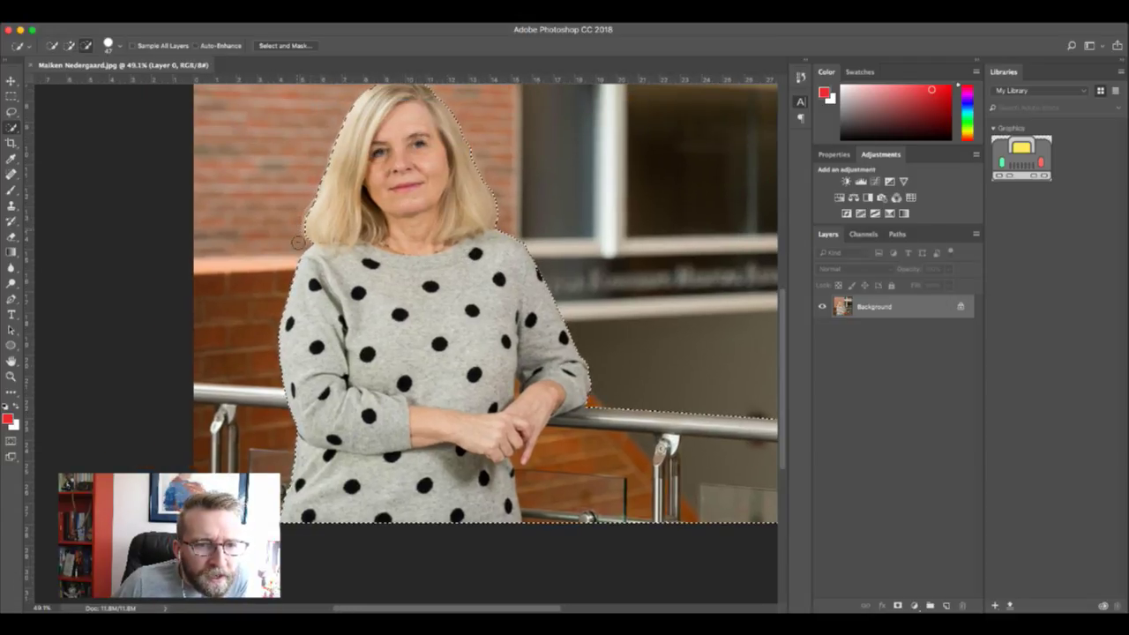
pyautogui.scroll(3, 509, 254)
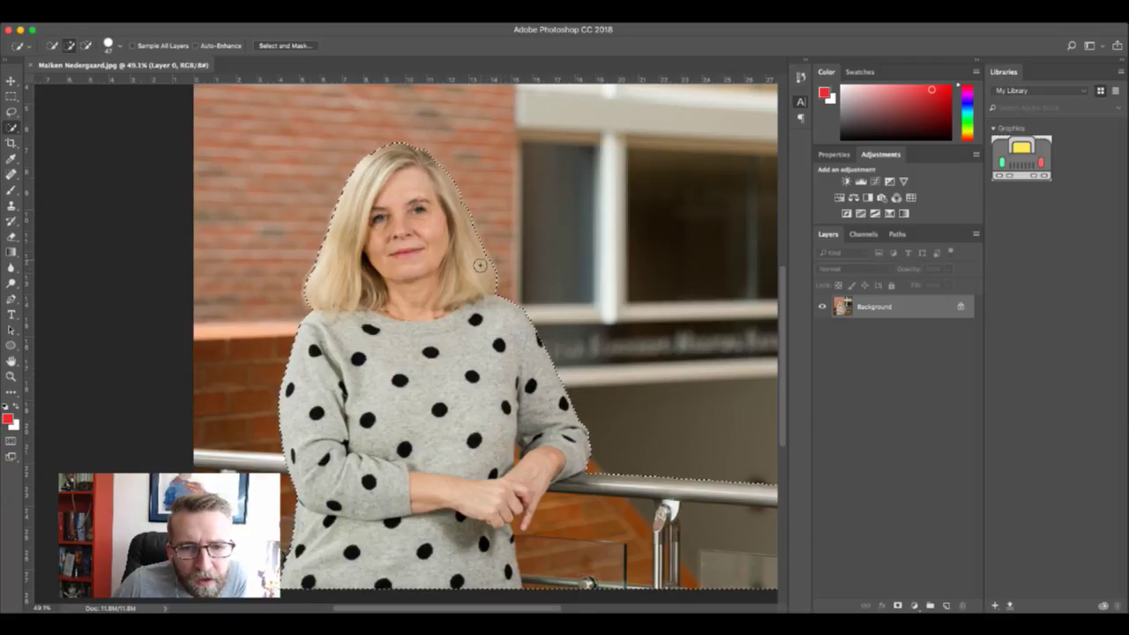
pyautogui.scroll(-2, 486, 287)
pyautogui.scroll(-2, 486, 286)
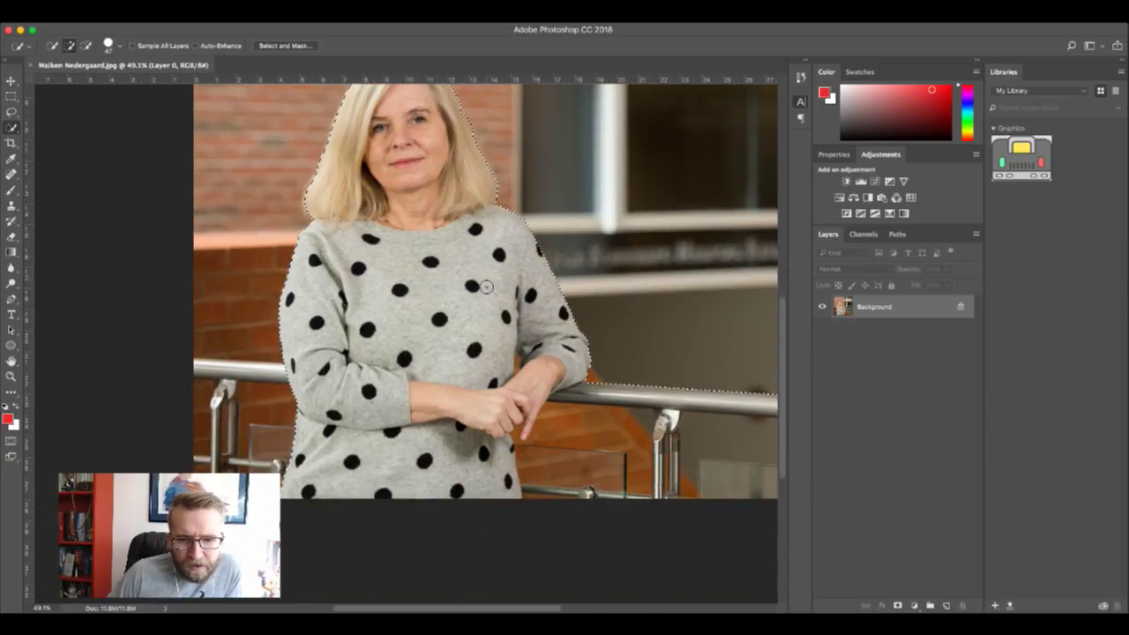
pyautogui.scroll(5, 519, 389)
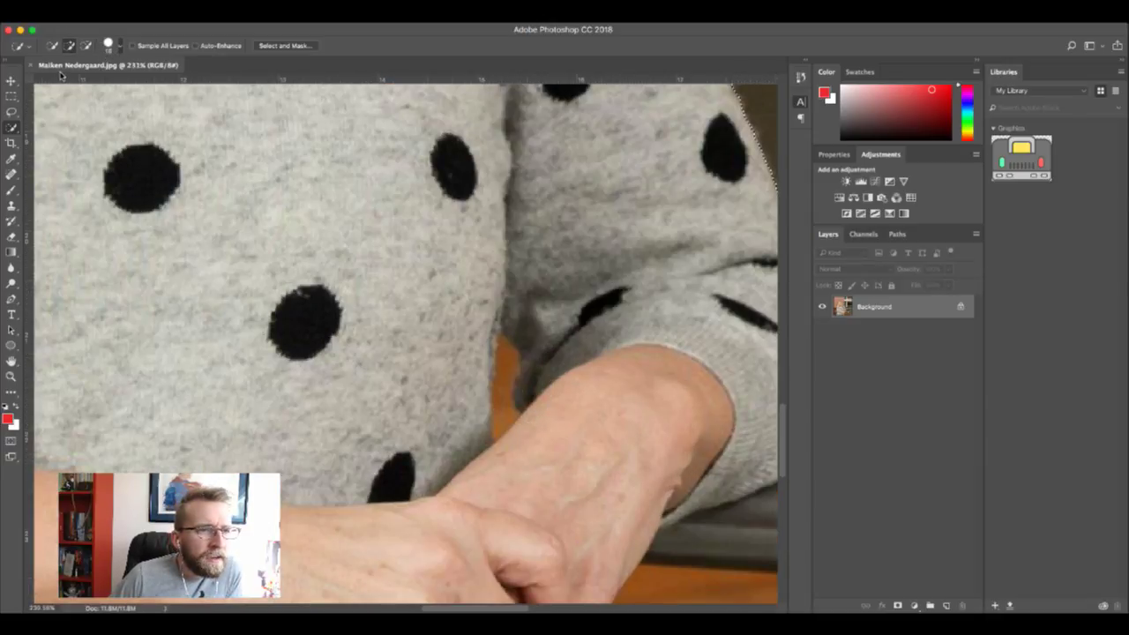
pyautogui.press('[')
pyautogui.press('[')
pyautogui.press('[')
pyautogui.press('[')
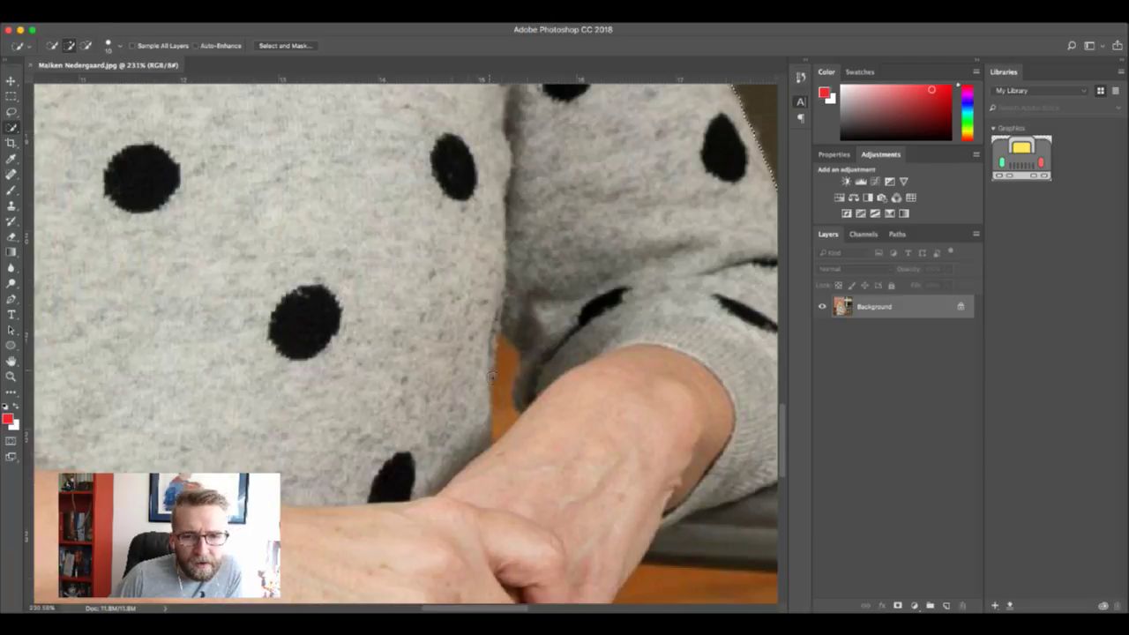
pyautogui.moveTo(505, 375)
pyautogui.mouseDown()
pyautogui.moveTo(499, 346)
pyautogui.moveTo(505, 432)
pyautogui.moveTo(503, 353)
pyautogui.moveTo(512, 383)
pyautogui.moveTo(505, 367)
pyautogui.mouseUp()
pyautogui.keyDown('alt'); pyautogui.click(500, 355); pyautogui.keyUp('alt')
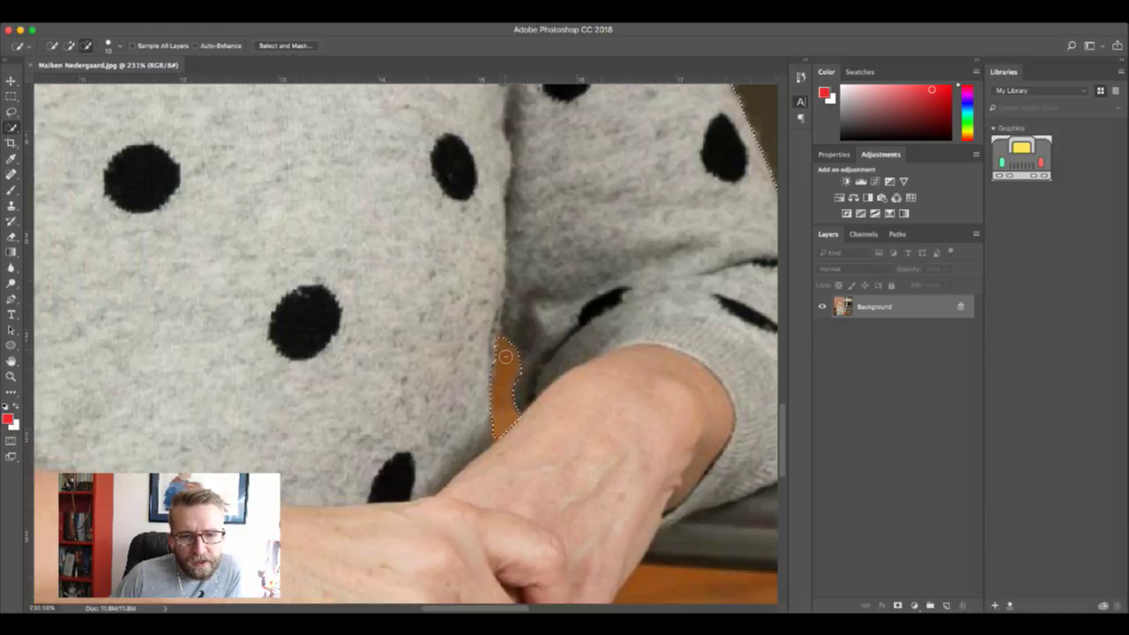
pyautogui.hscroll(-5, 481, 385)
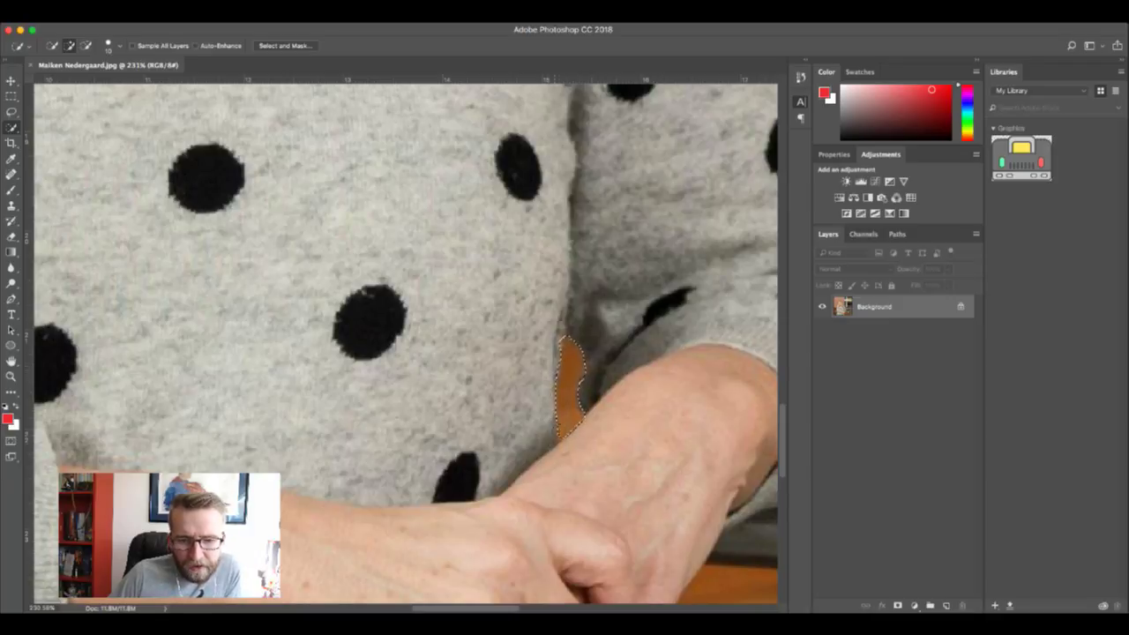
# - Fit the photo in view, check the hair edge of the cut-out in Select and Mask, and cancel without applying
pyautogui.press('super+0')
pyautogui.press('alt')
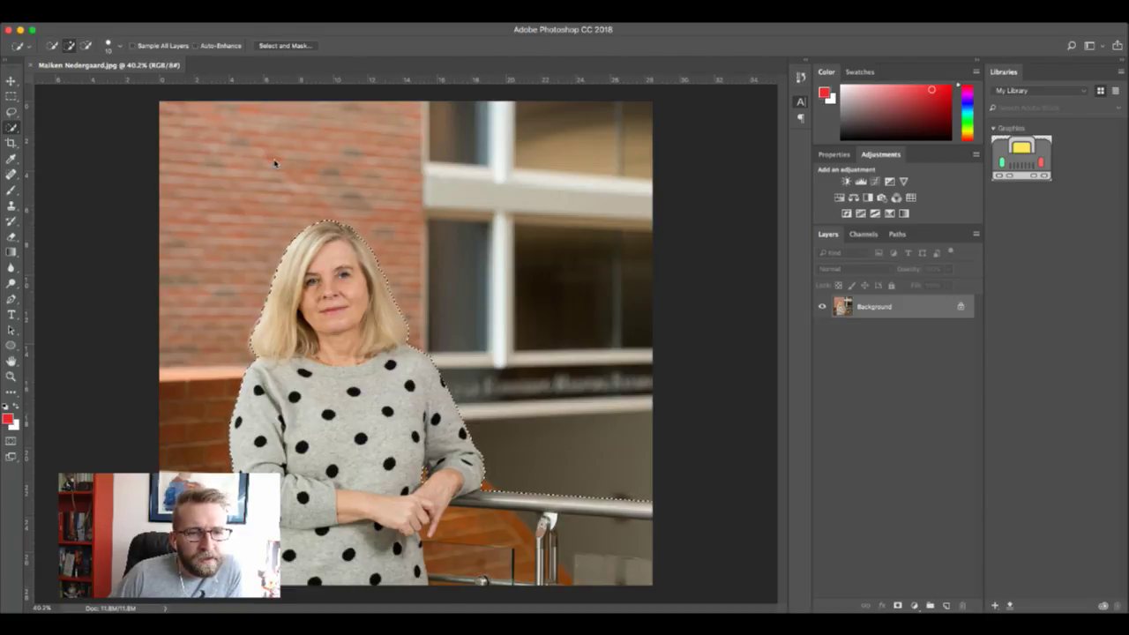
pyautogui.press('alt+super+r')
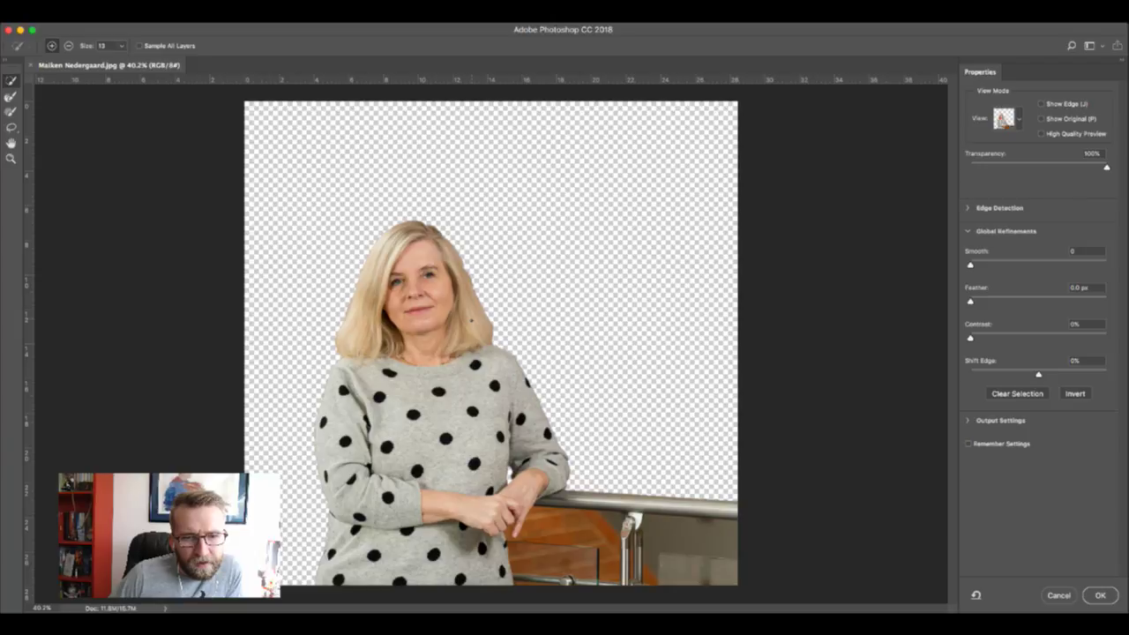
pyautogui.scroll(5, 476, 267)
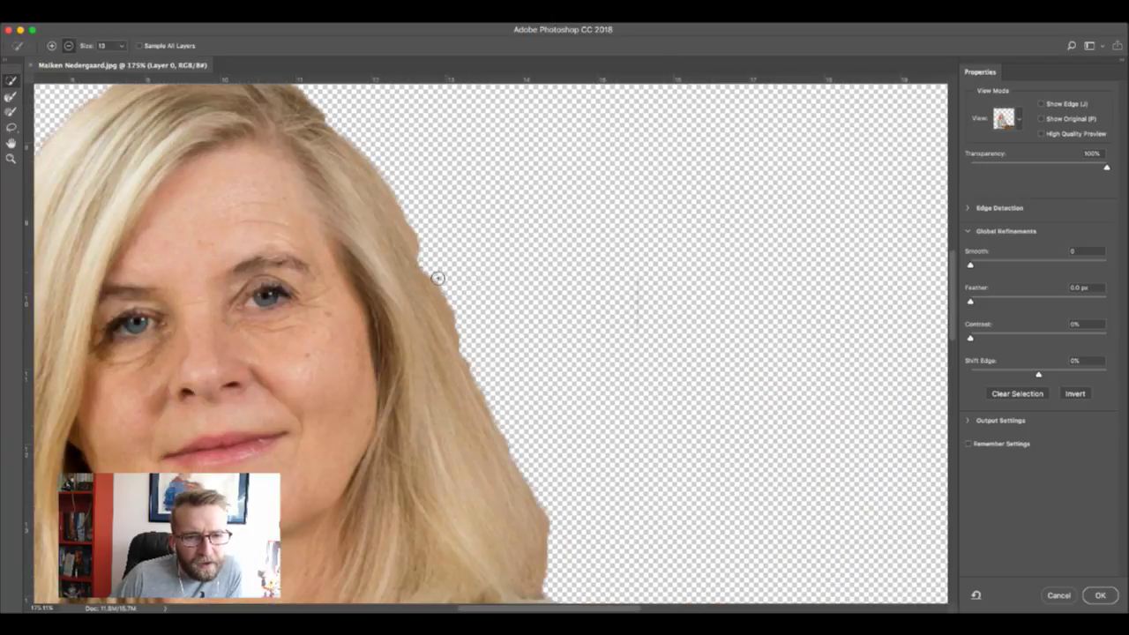
pyautogui.scroll(-5, 408, 231)
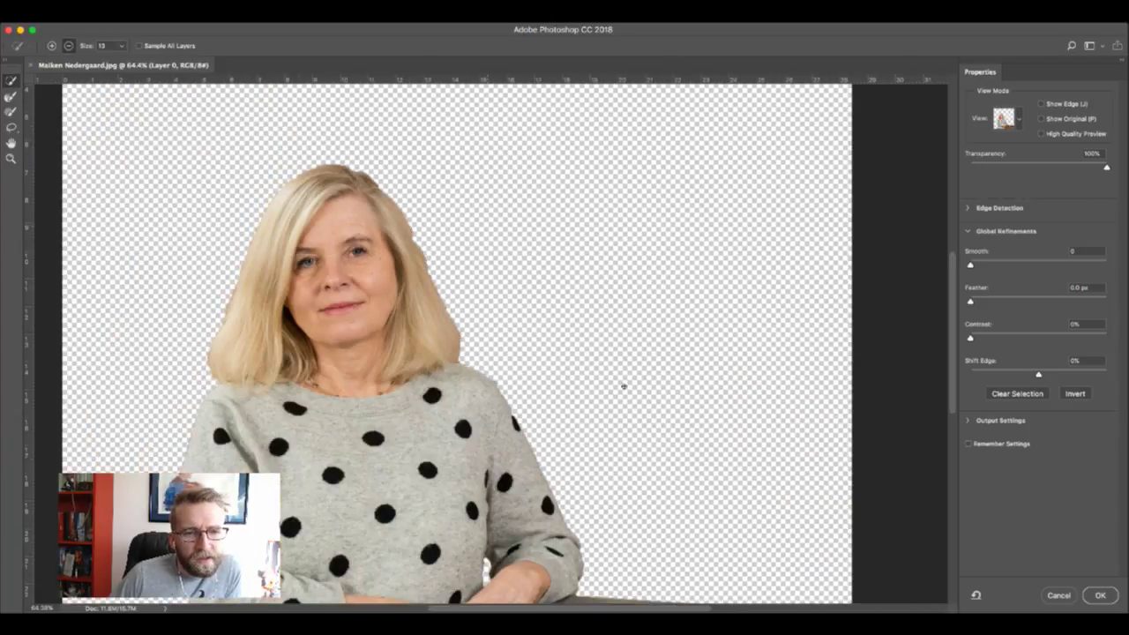
pyautogui.click(1060, 596)
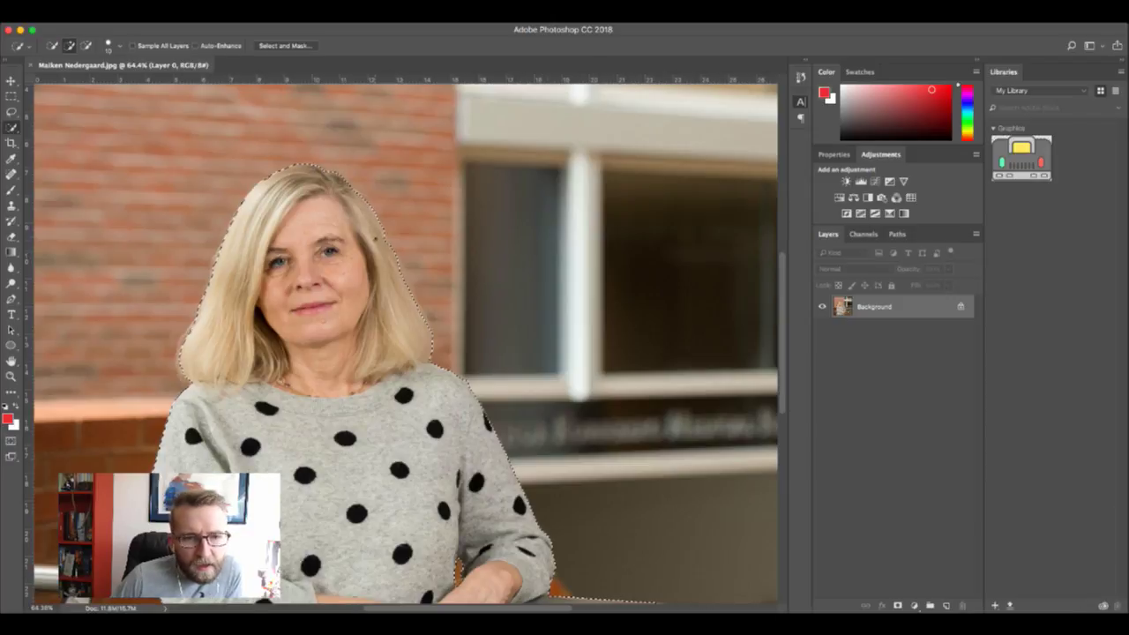
# - Add the missing hair strands on the window side to the selection and subtract the excess wall to smooth the outline
pyautogui.scroll(5, 379, 240)
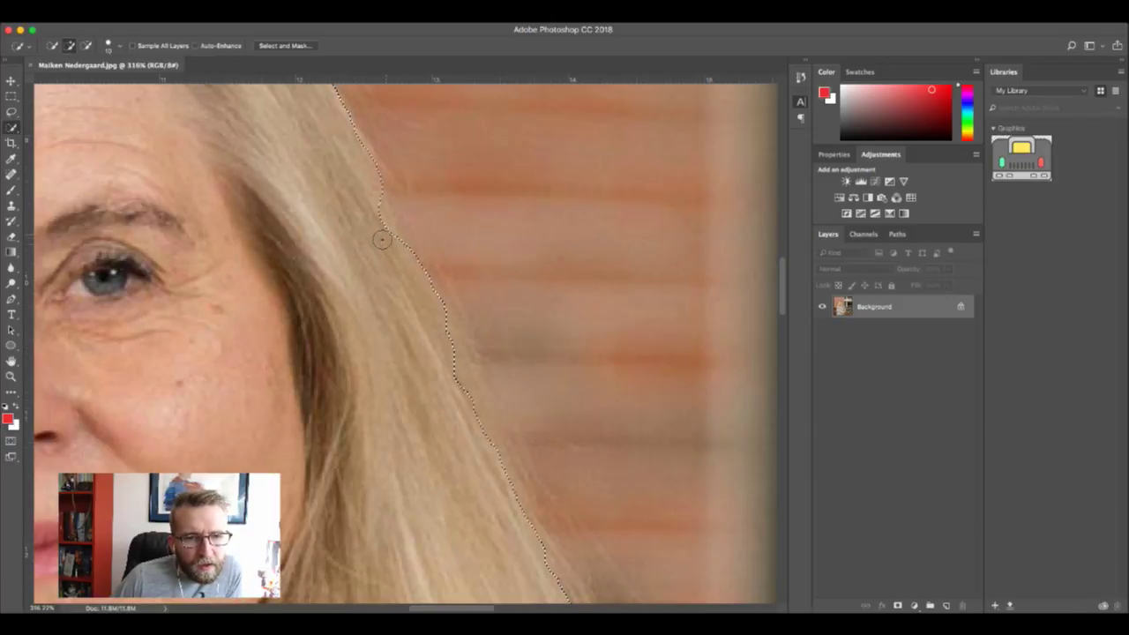
pyautogui.moveTo(381, 239)
pyautogui.mouseDown()
pyautogui.moveTo(367, 206)
pyautogui.moveTo(391, 254)
pyautogui.mouseUp()
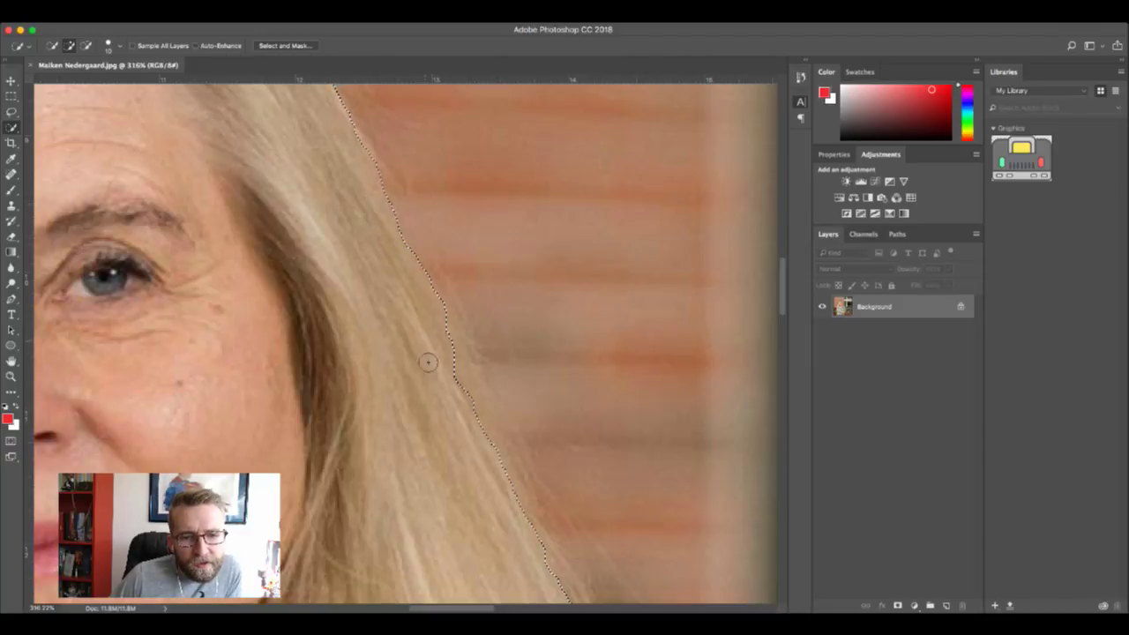
pyautogui.moveTo(428, 361)
pyautogui.mouseDown()
pyautogui.moveTo(444, 350)
pyautogui.moveTo(496, 488)
pyautogui.mouseUp()
pyautogui.moveTo(490, 381); pyautogui.dragTo(495, 394)
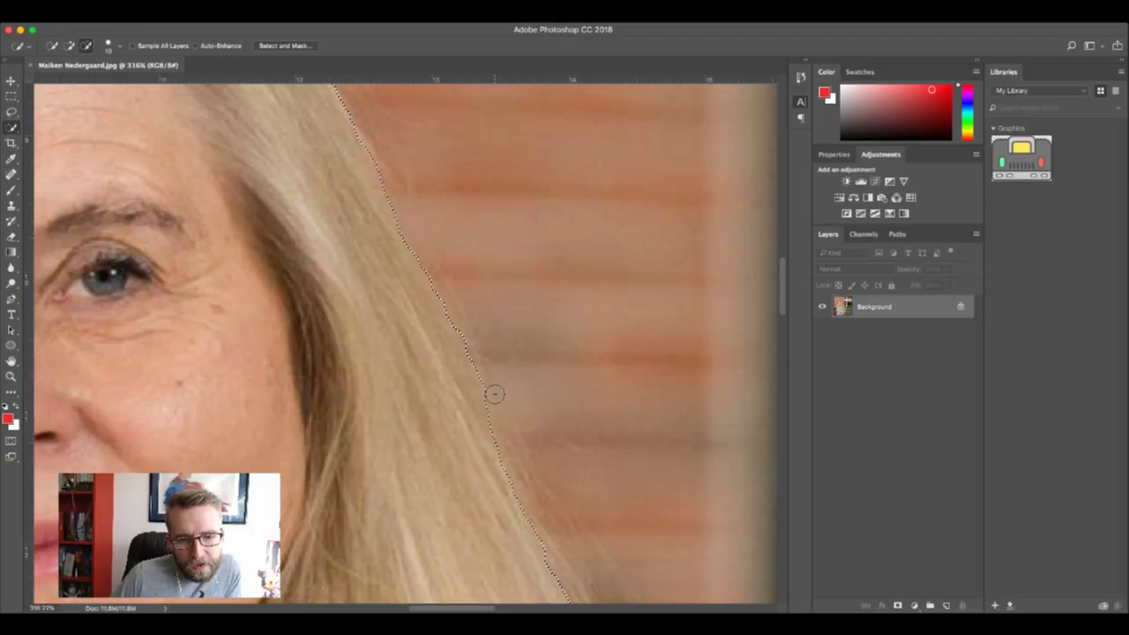
pyautogui.scroll(-3, 461, 409)
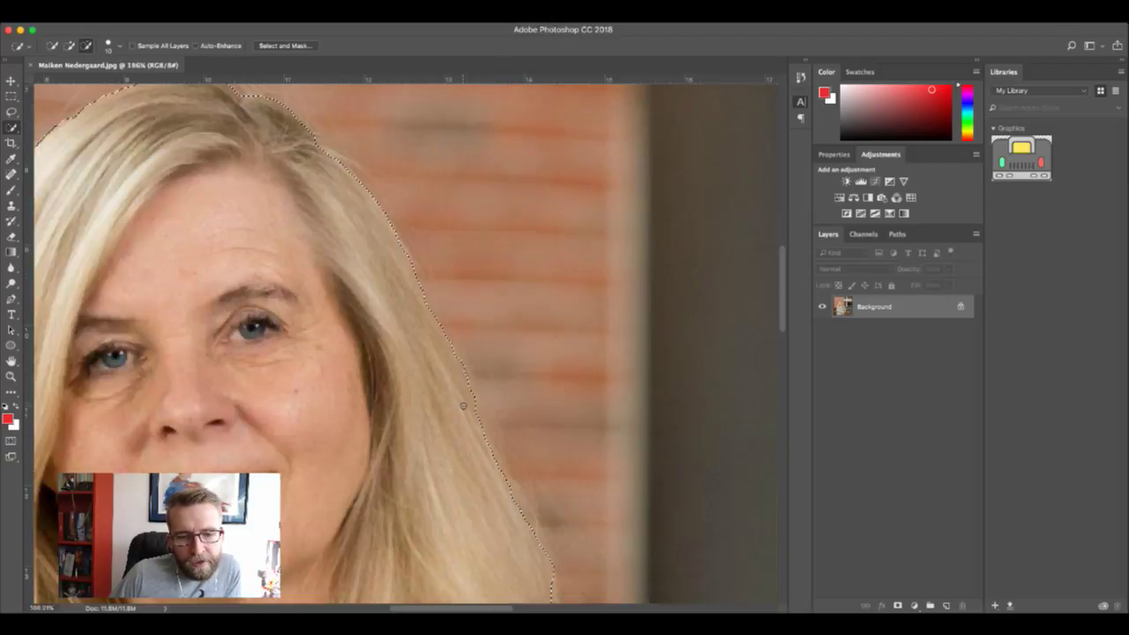
pyautogui.scroll(-5, 463, 406)
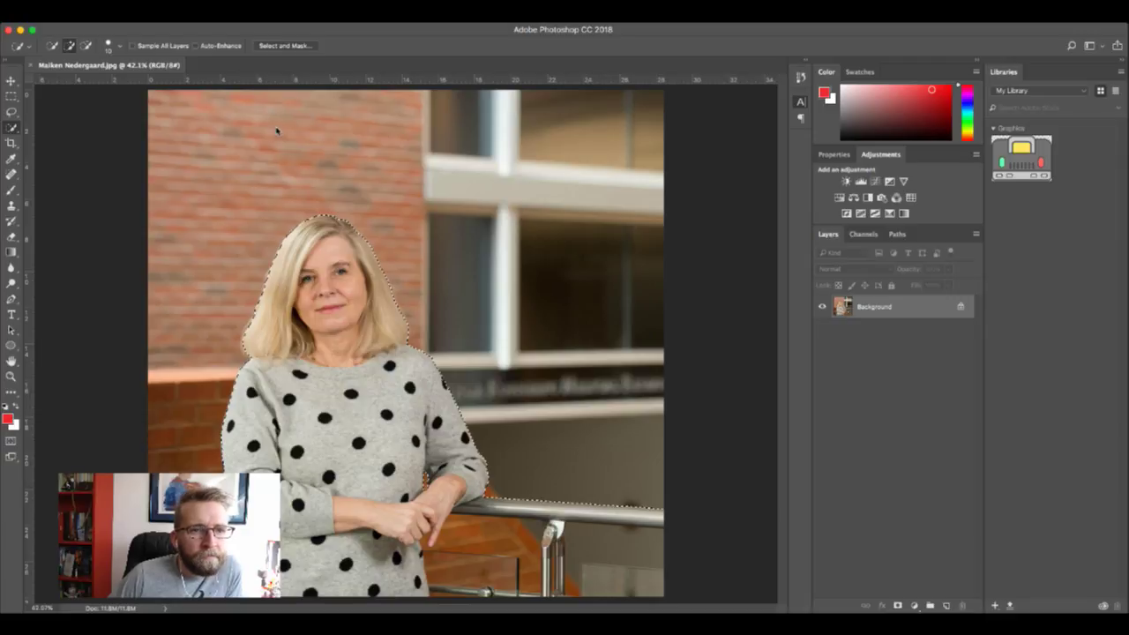
# - Preview the cut-out in Select and Mask, inspect the outline of the hair up close, and cancel without applying
pyautogui.press('alt+super+r')
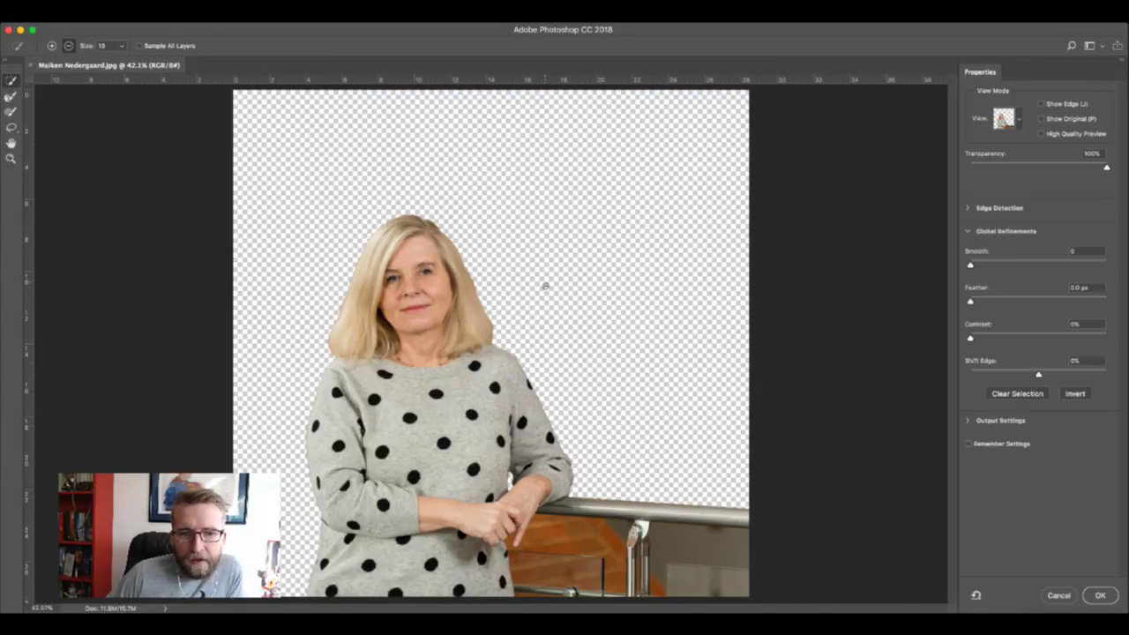
pyautogui.scroll(4, 545, 288)
pyautogui.hscroll(-3, 464, 323)
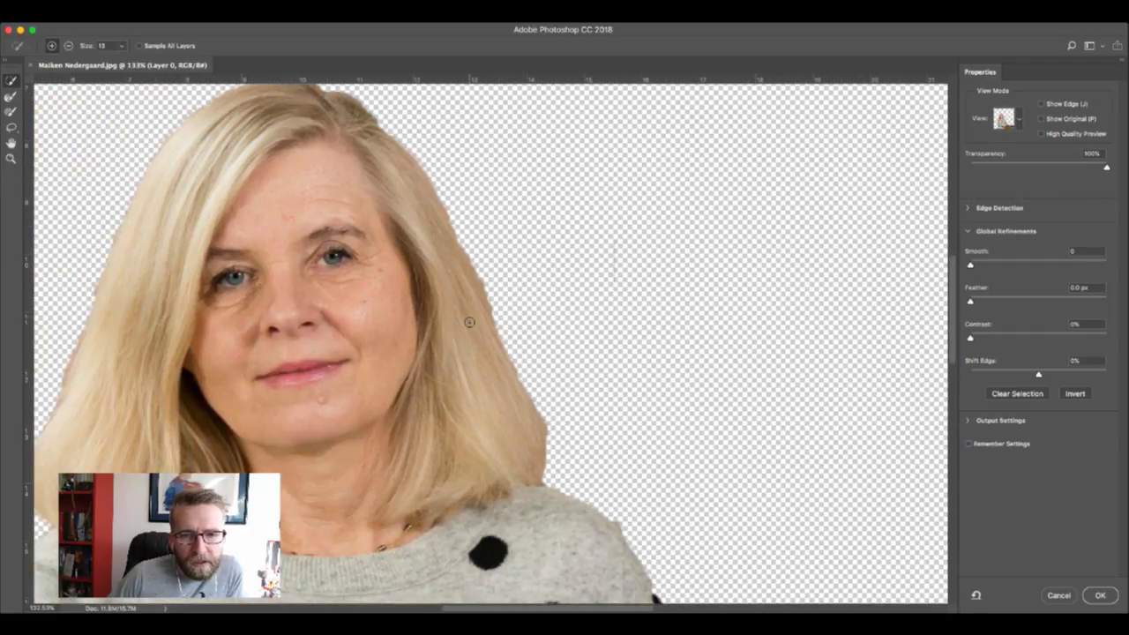
pyautogui.hscroll(-1, 469, 322)
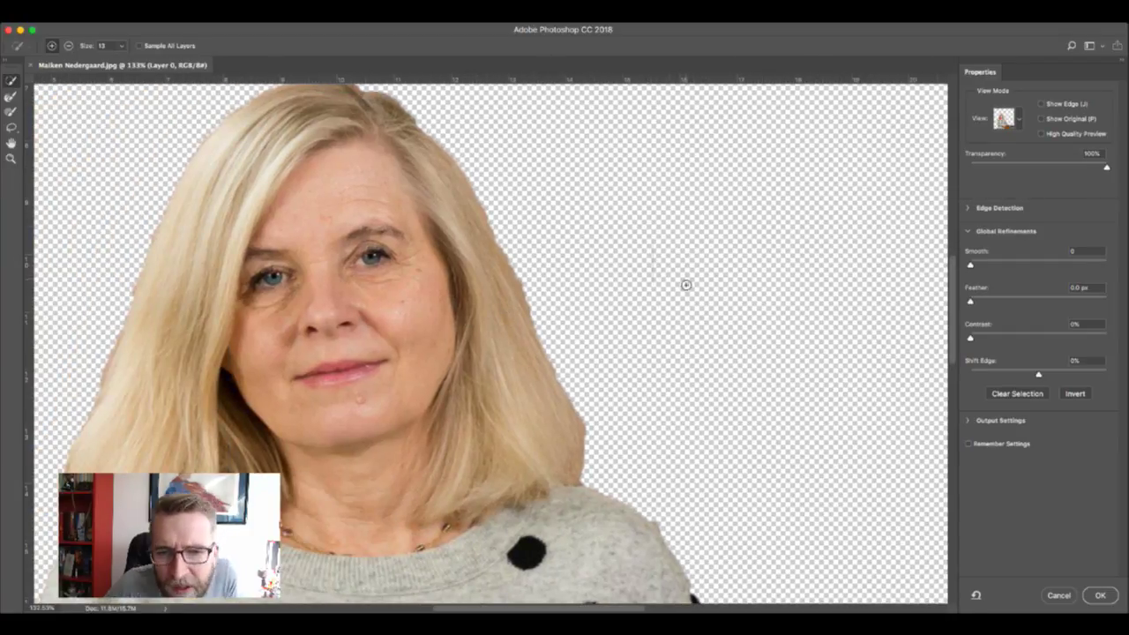
pyautogui.press('Escape')
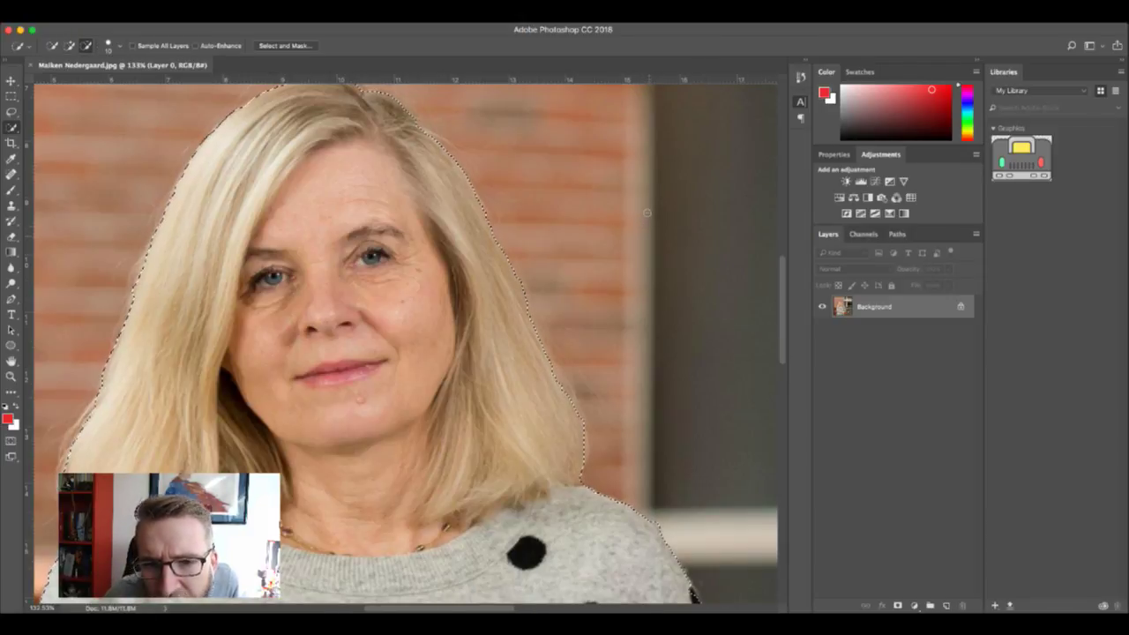
pyautogui.press('alt')
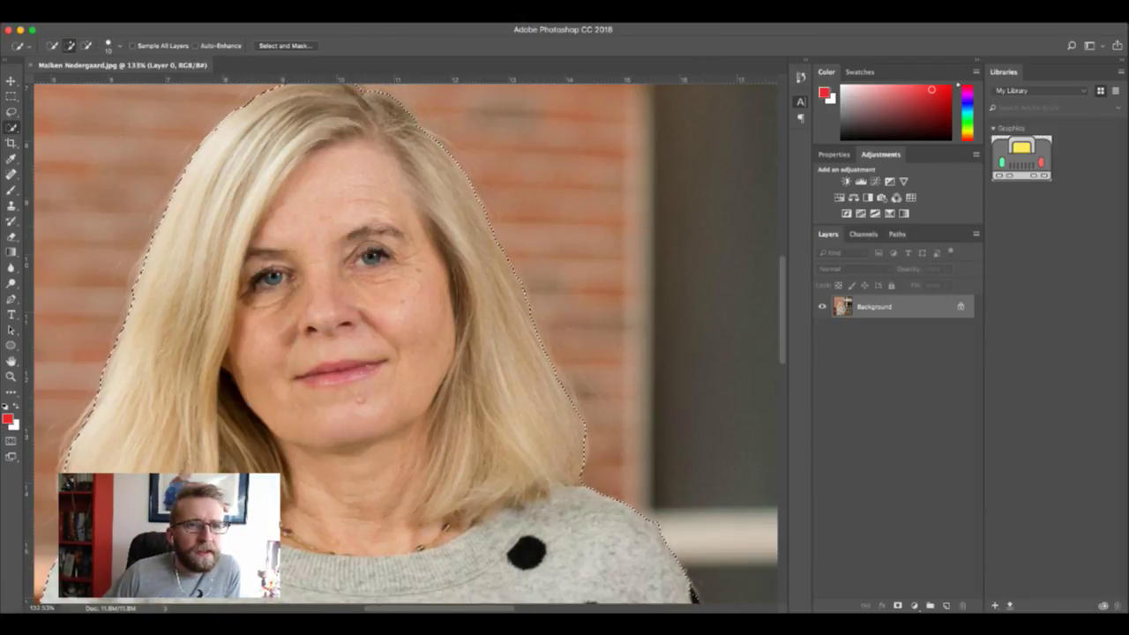
# - Reopen Select and Mask and set Smooth to 46, judging the effect on the hair, sleeve and railing edges
pyautogui.press('super+alt+r')
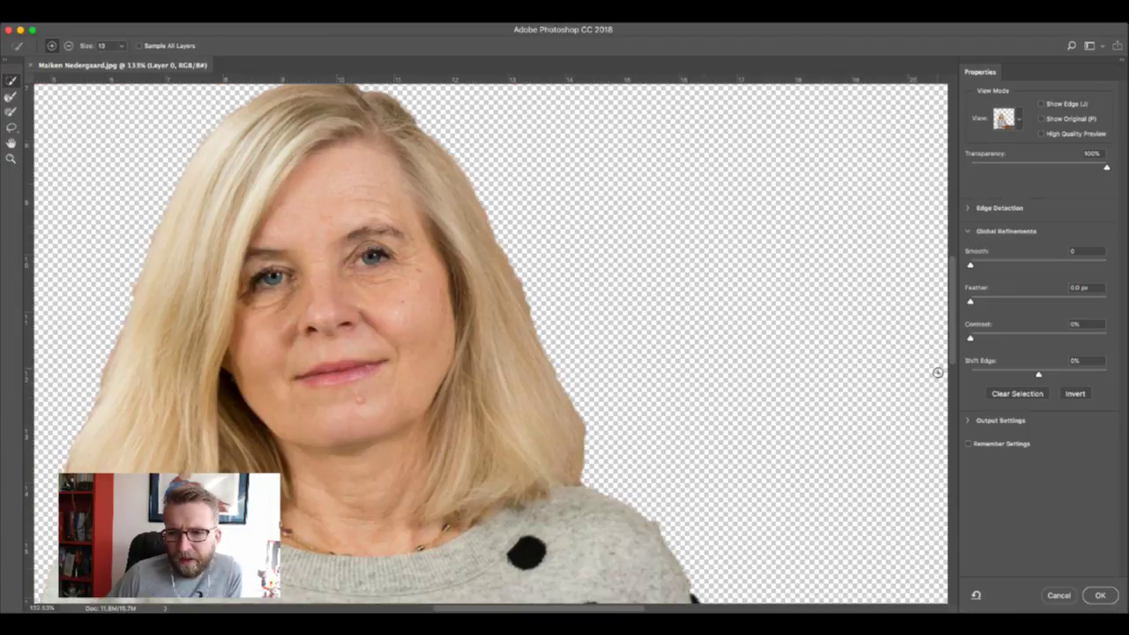
pyautogui.moveTo(971, 266)
pyautogui.mouseDown()
pyautogui.moveTo(1000, 264)
pyautogui.moveTo(951, 263)
pyautogui.mouseUp()
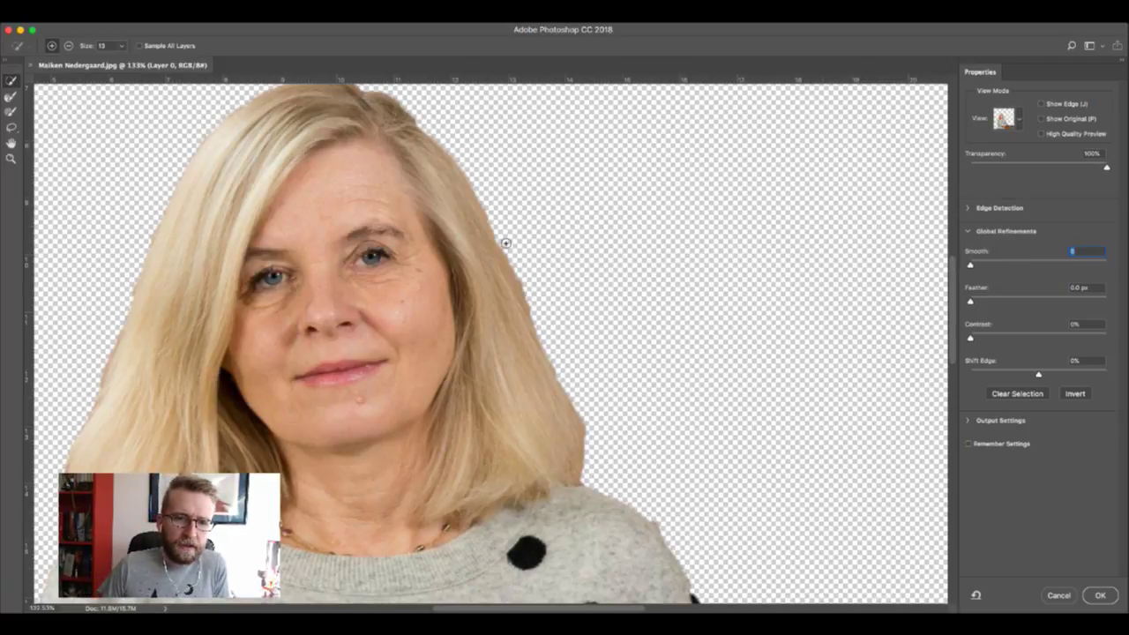
pyautogui.scroll(-5, 703, 444)
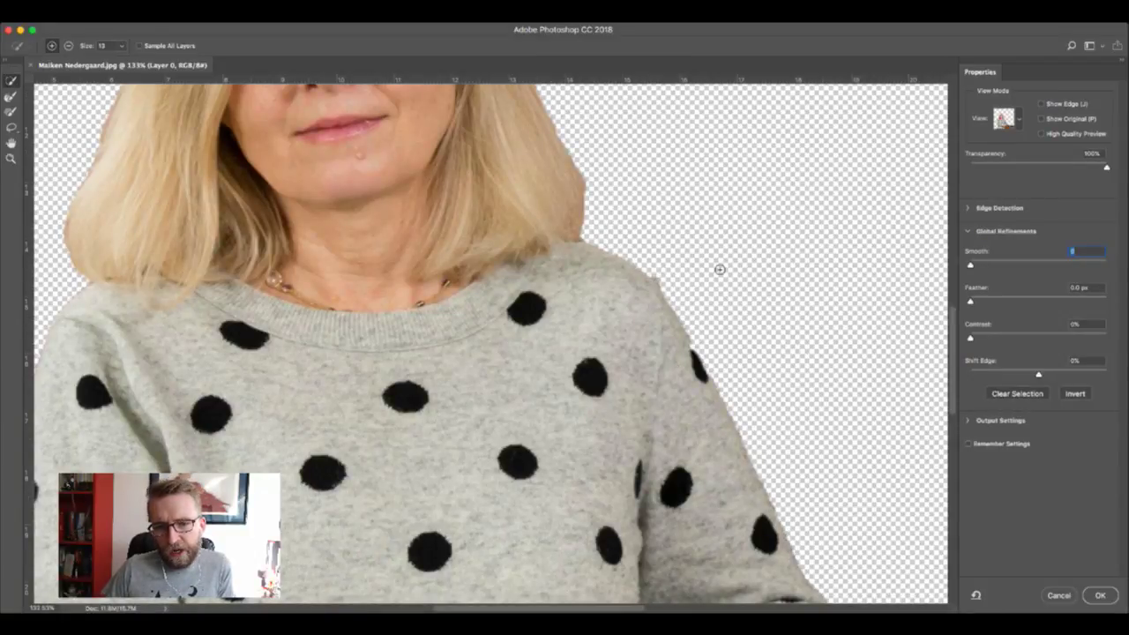
pyautogui.scroll(6, 718, 255)
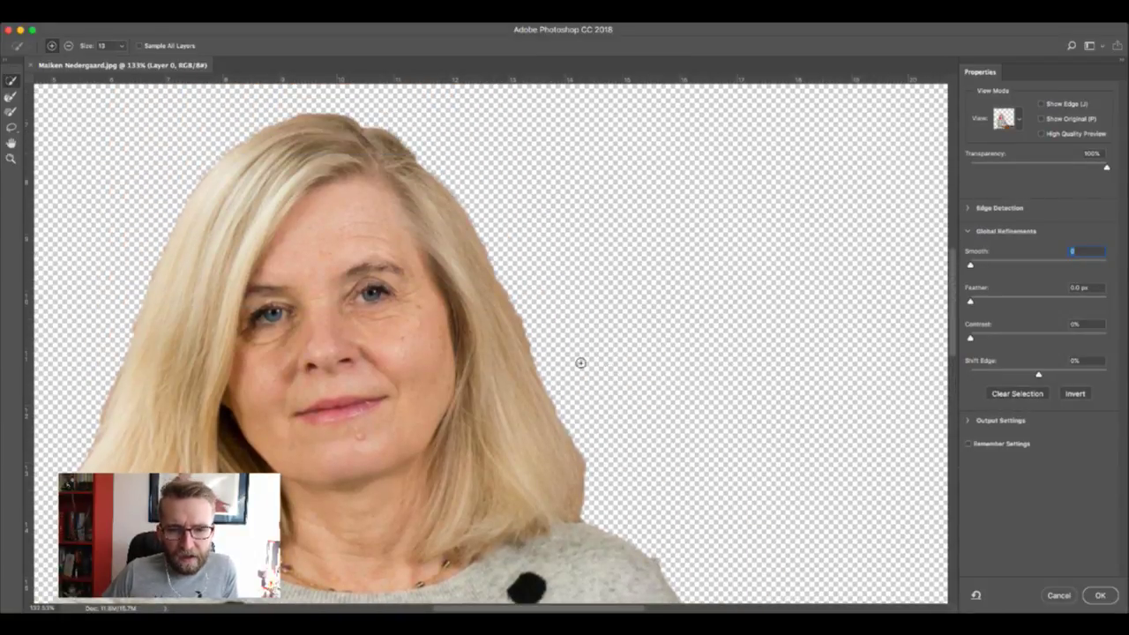
pyautogui.moveTo(971, 267); pyautogui.dragTo(1021, 267)
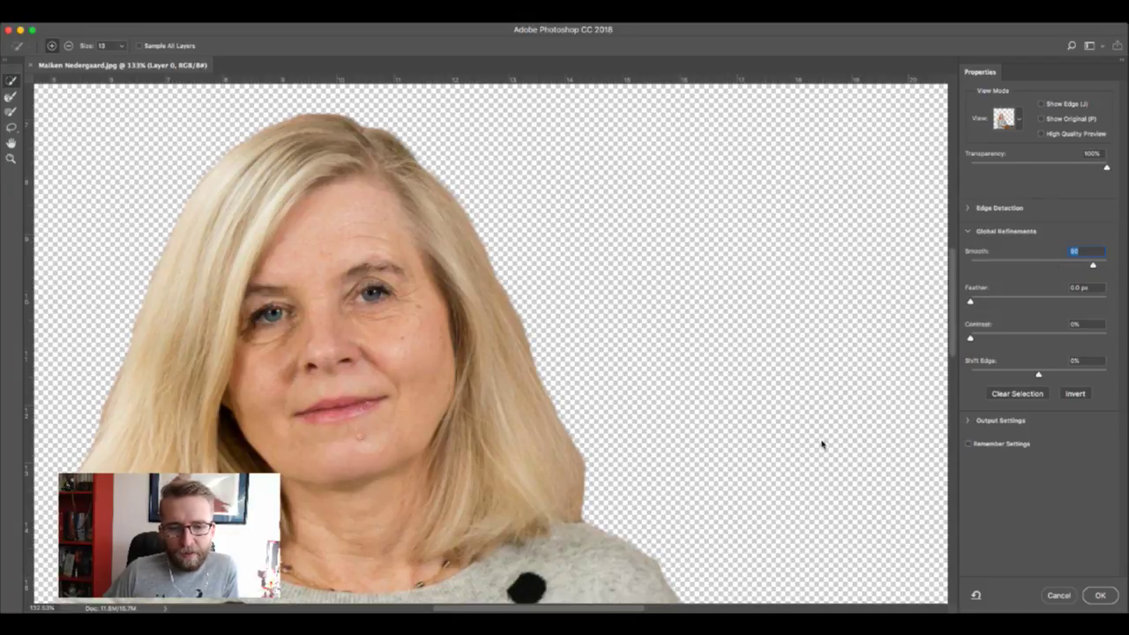
pyautogui.scroll(-10, 665, 444)
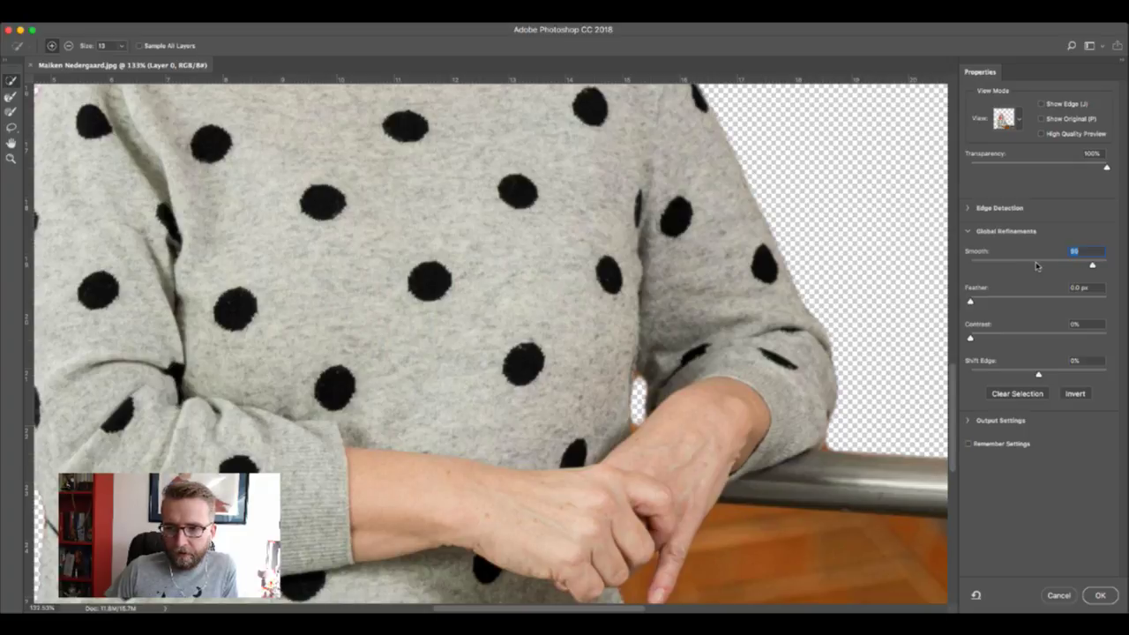
pyautogui.moveTo(1037, 266); pyautogui.dragTo(1063, 265)
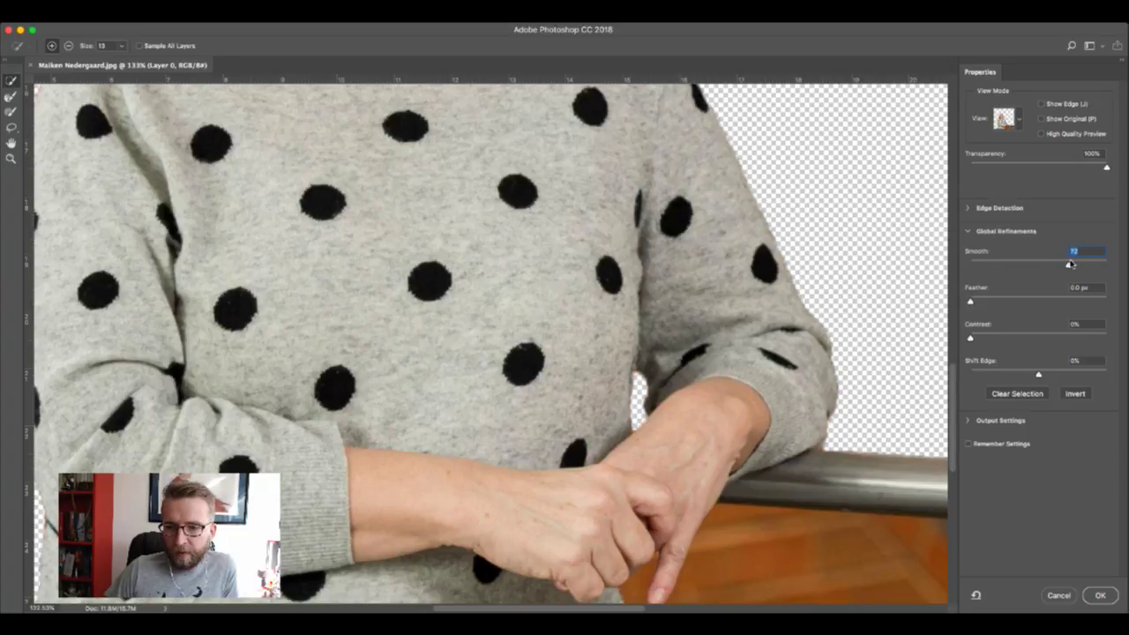
pyautogui.hscroll(10, 768, 356)
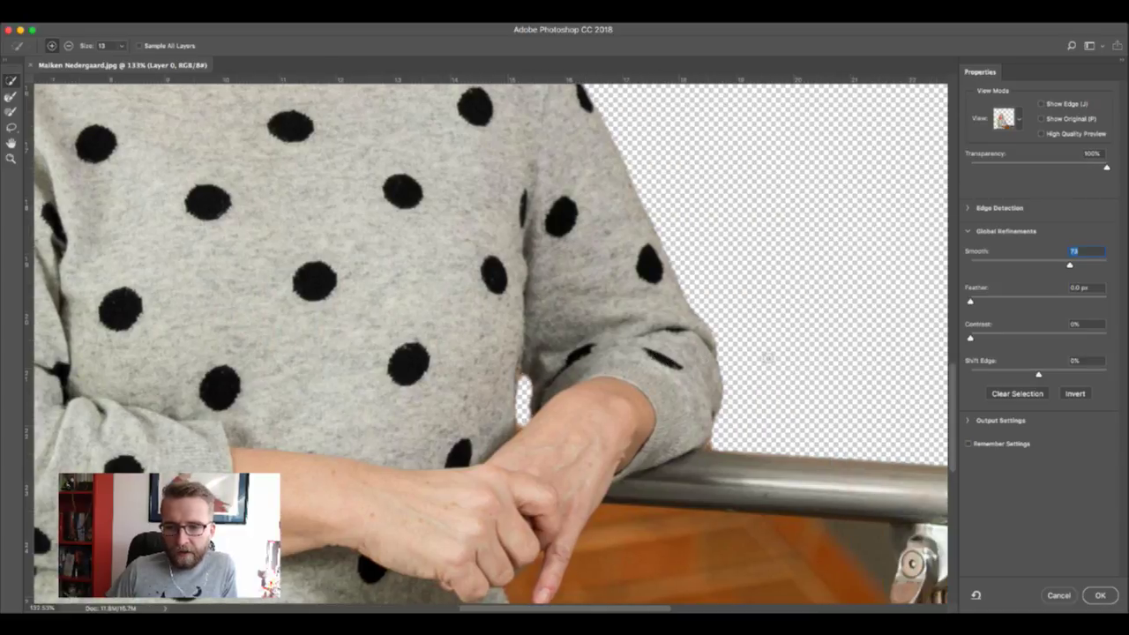
pyautogui.hscroll(4, 768, 357)
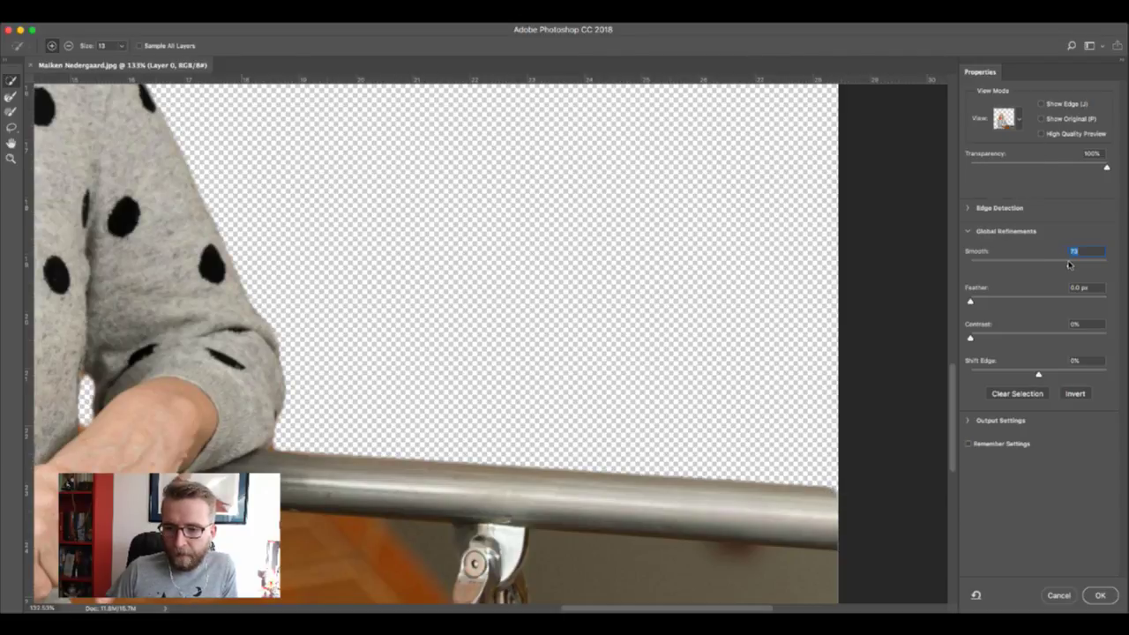
pyautogui.moveTo(1055, 264); pyautogui.dragTo(1041, 265)
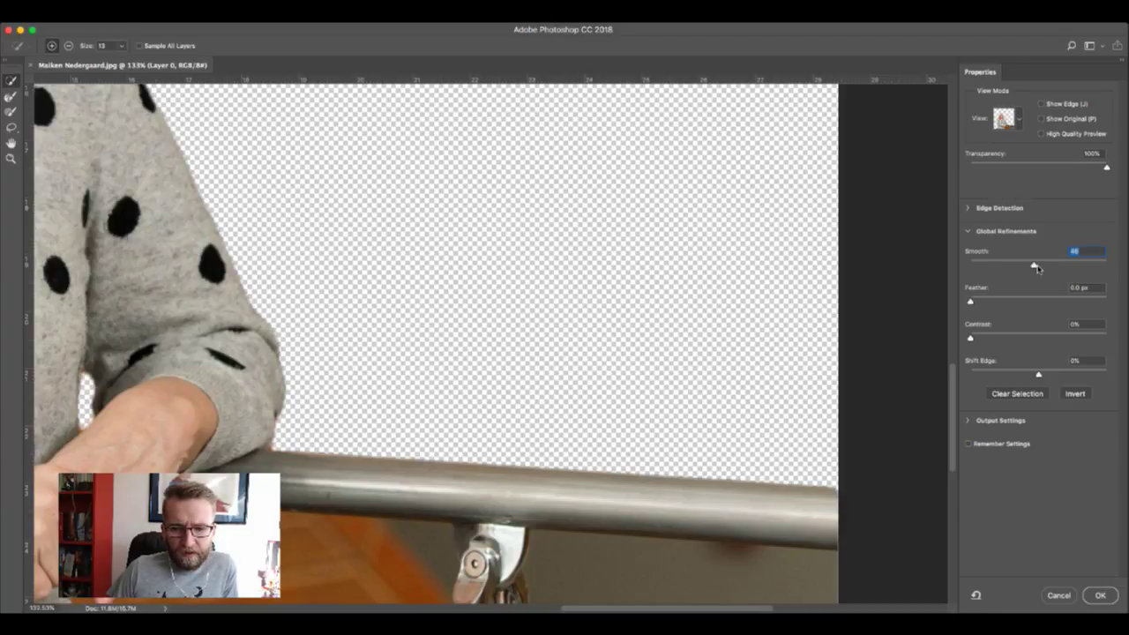
# - Check the smoothed outline around the hair and shoulders, and set Shift Edge to -75% to pull the mask inward
pyautogui.scroll(10, 619, 281)
pyautogui.hscroll(-10, 620, 282)
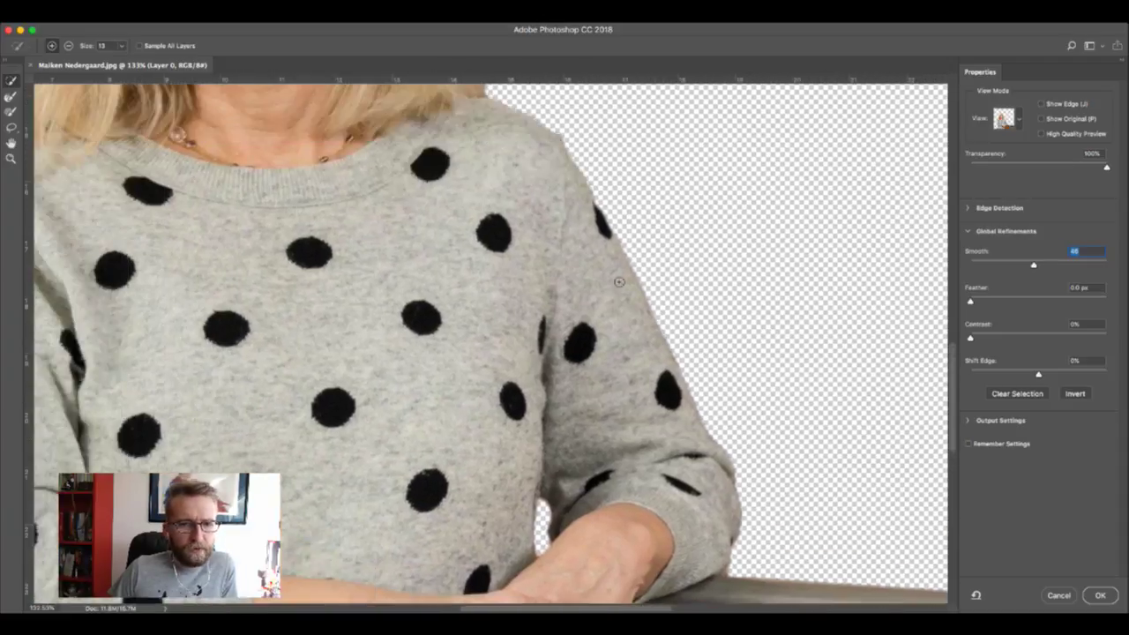
pyautogui.scroll(10, 620, 281)
pyautogui.hscroll(-5, 619, 281)
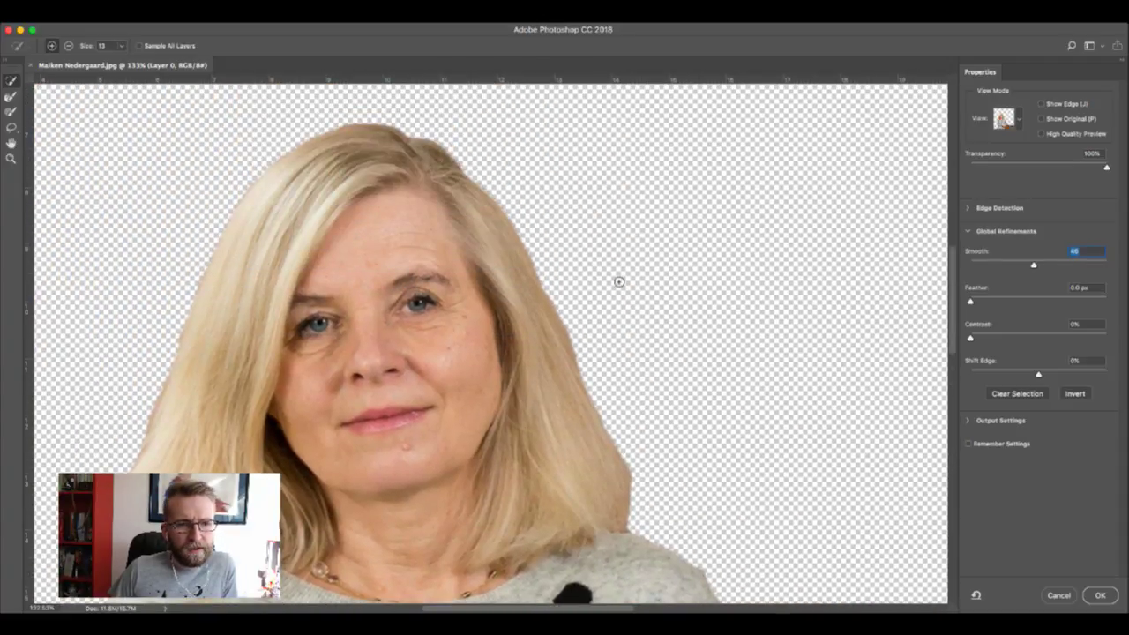
pyautogui.hscroll(-10, 619, 281)
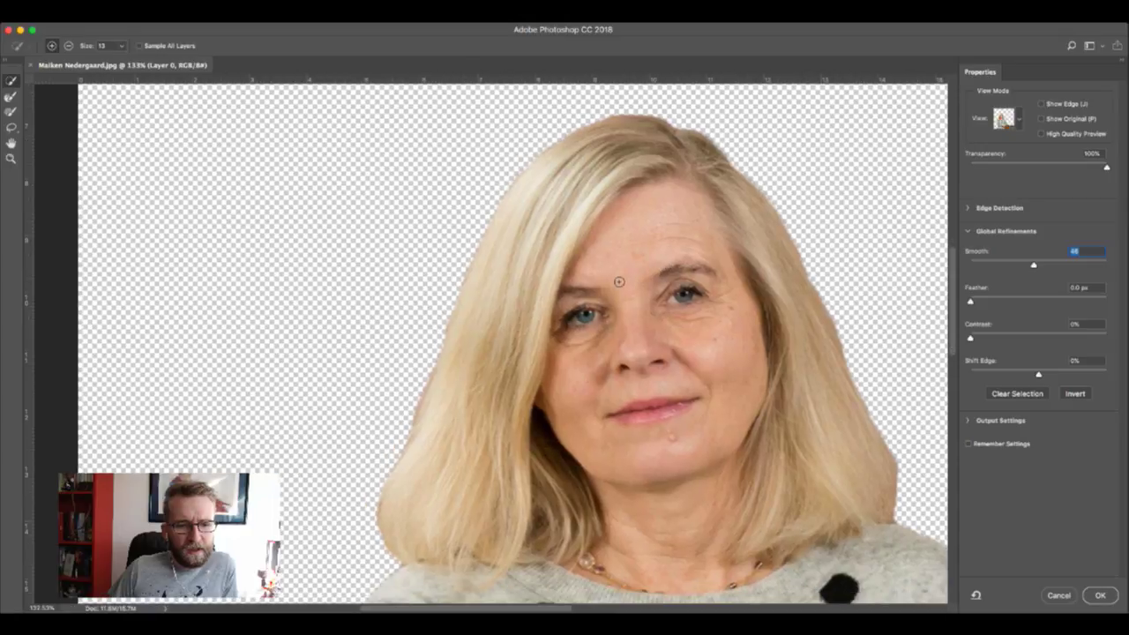
pyautogui.scroll(-10, 619, 281)
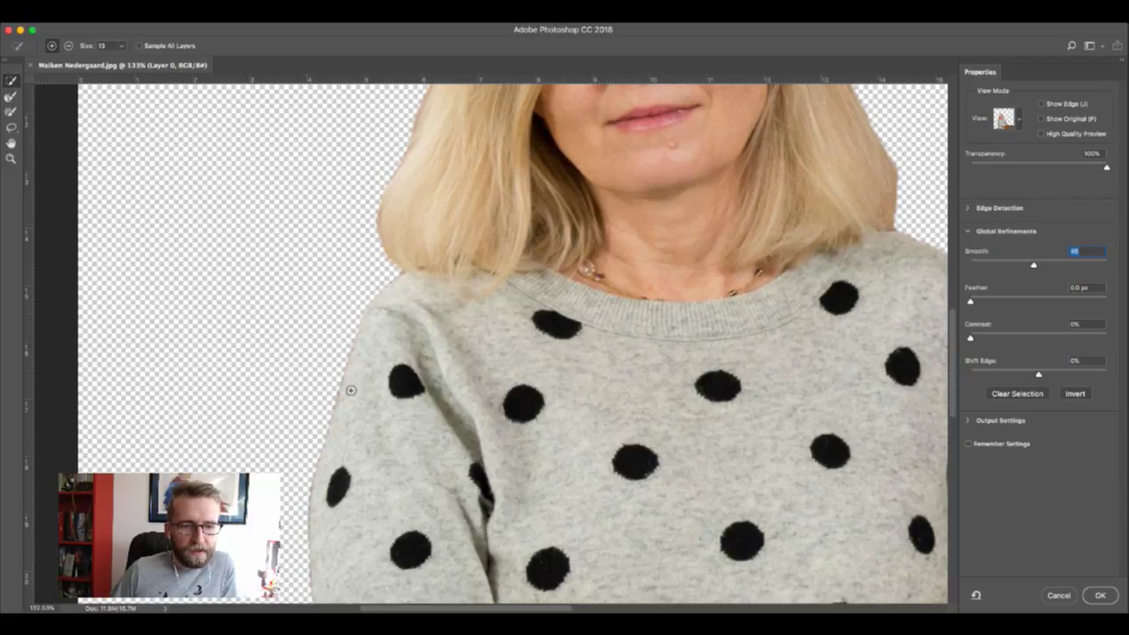
pyautogui.hscroll(2, 620, 384)
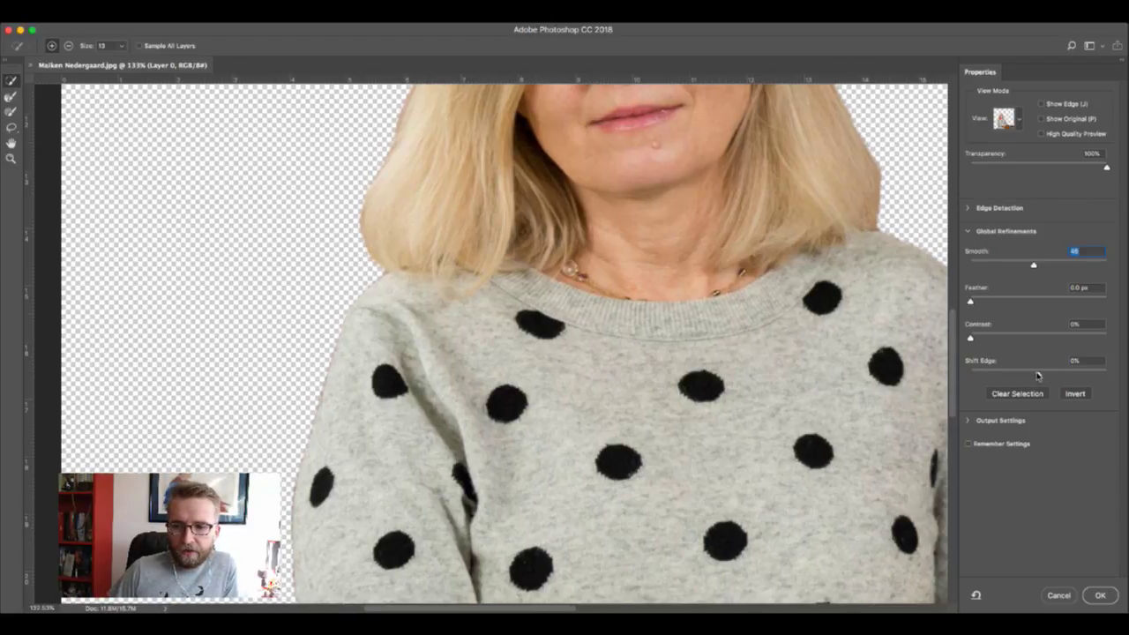
pyautogui.moveTo(1037, 376); pyautogui.dragTo(1013, 376)
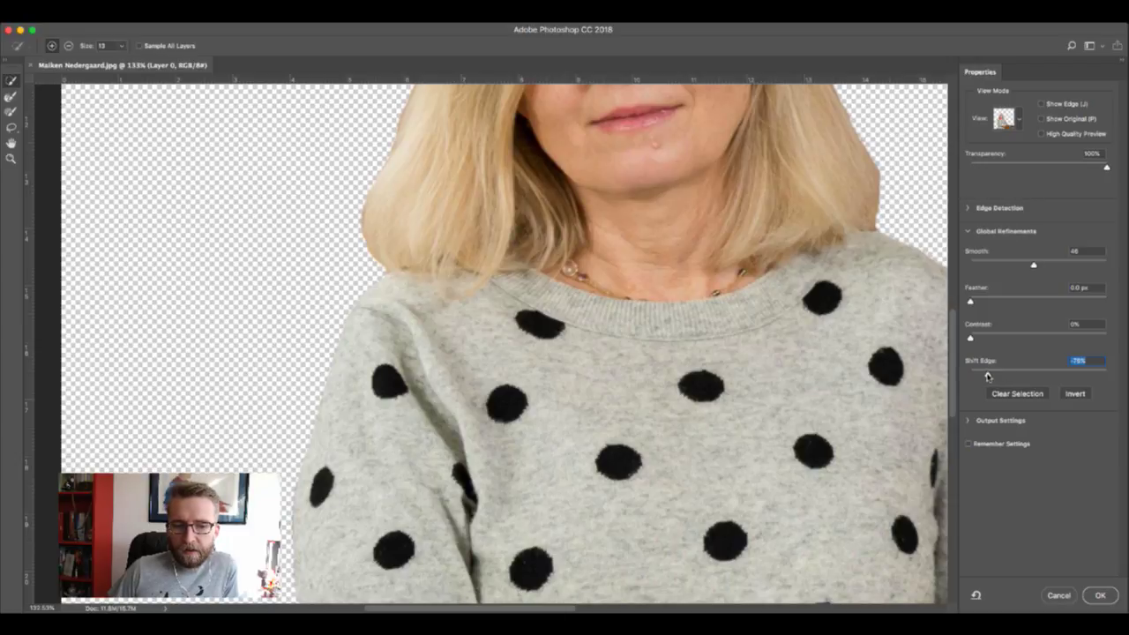
# - Inspect the tightened edges of the sweater, hair and whole figure, and apply the Select and Mask refinements to the selection
pyautogui.scroll(-10, 843, 393)
pyautogui.hscroll(5, 771, 370)
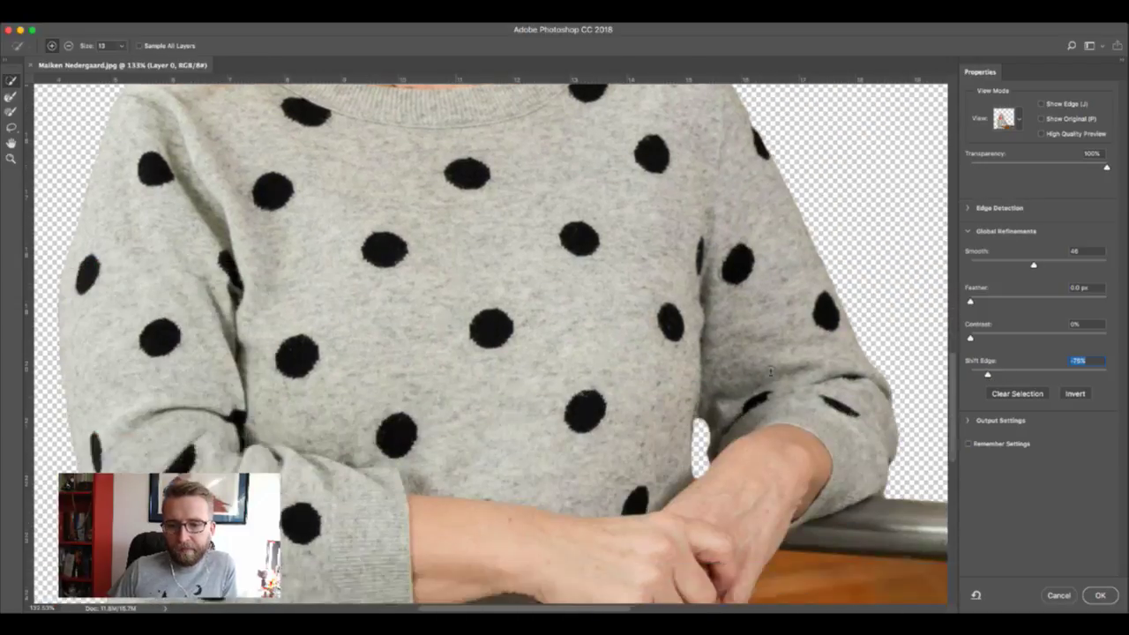
pyautogui.hscroll(5, 771, 371)
pyautogui.scroll(10, 770, 371)
pyautogui.hscroll(-5, 770, 370)
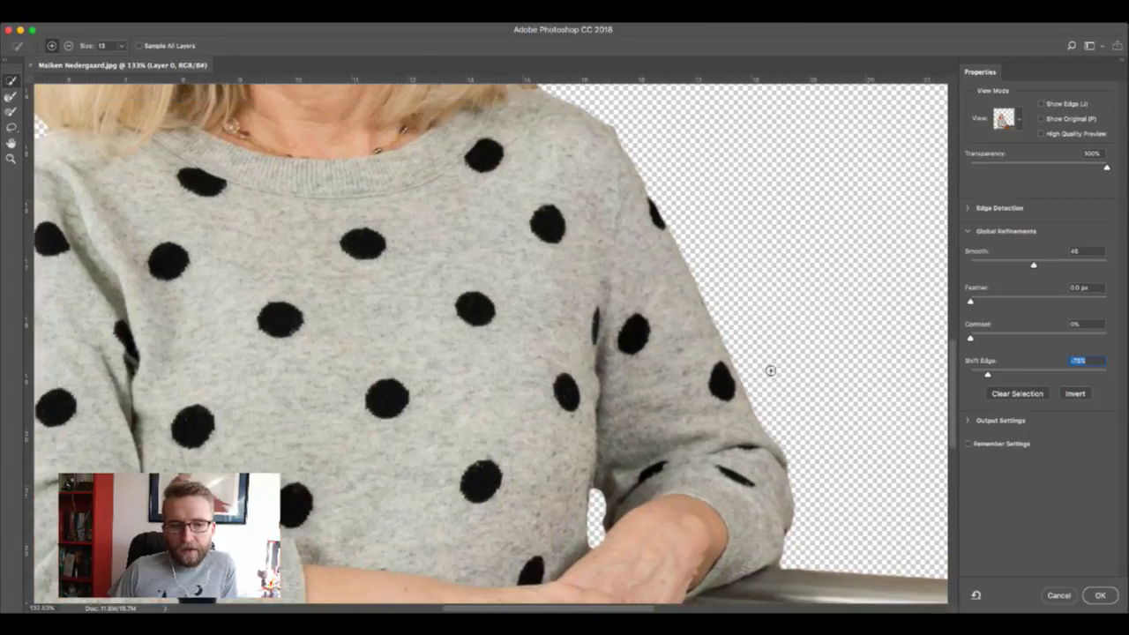
pyautogui.scroll(-5, 771, 370)
pyautogui.scroll(12, 770, 370)
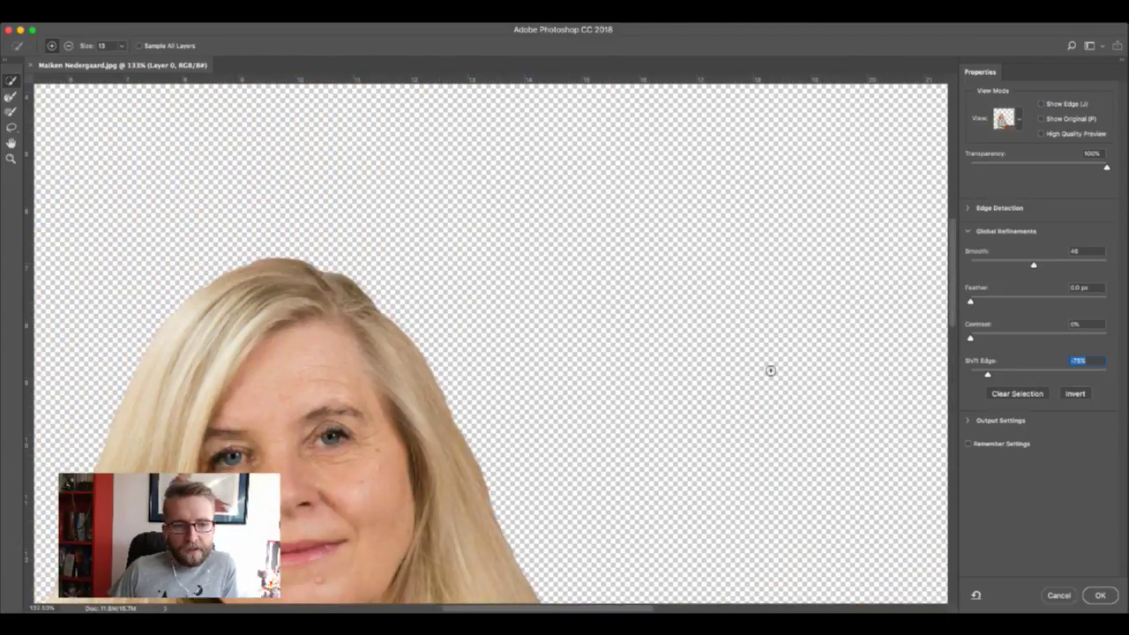
pyautogui.scroll(-2, 770, 370)
pyautogui.keyDown('alt'); pyautogui.scroll(-8, 770, 370); pyautogui.keyUp('alt')
pyautogui.keyDown('alt'); pyautogui.scroll(3, 770, 370); pyautogui.keyUp('alt')
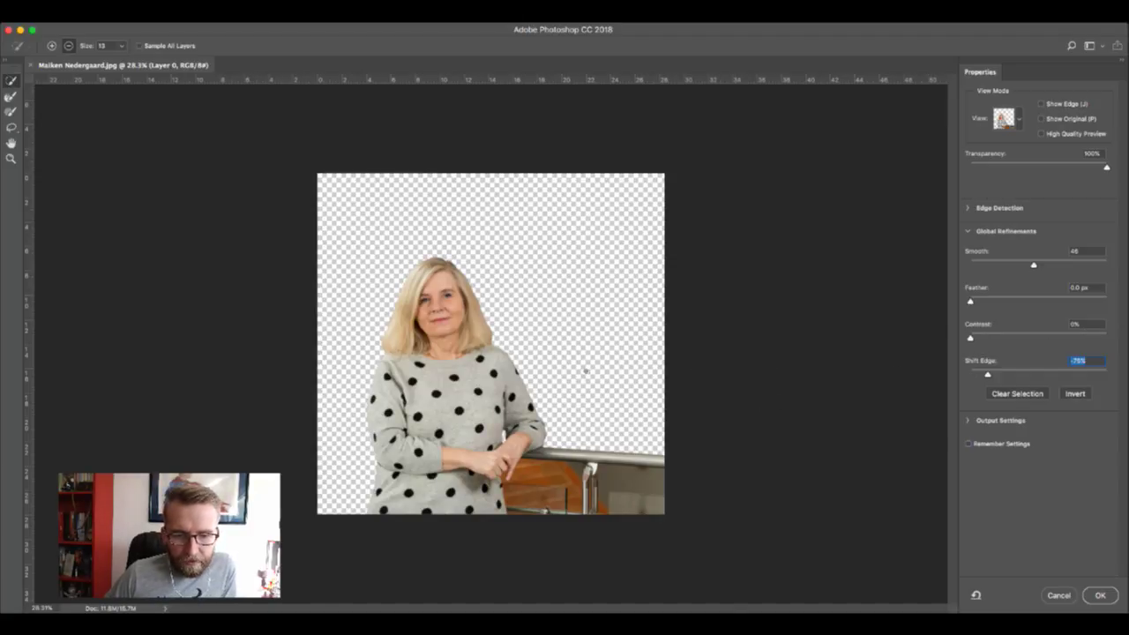
pyautogui.keyDown('alt'); pyautogui.scroll(2, 584, 374); pyautogui.keyUp('alt')
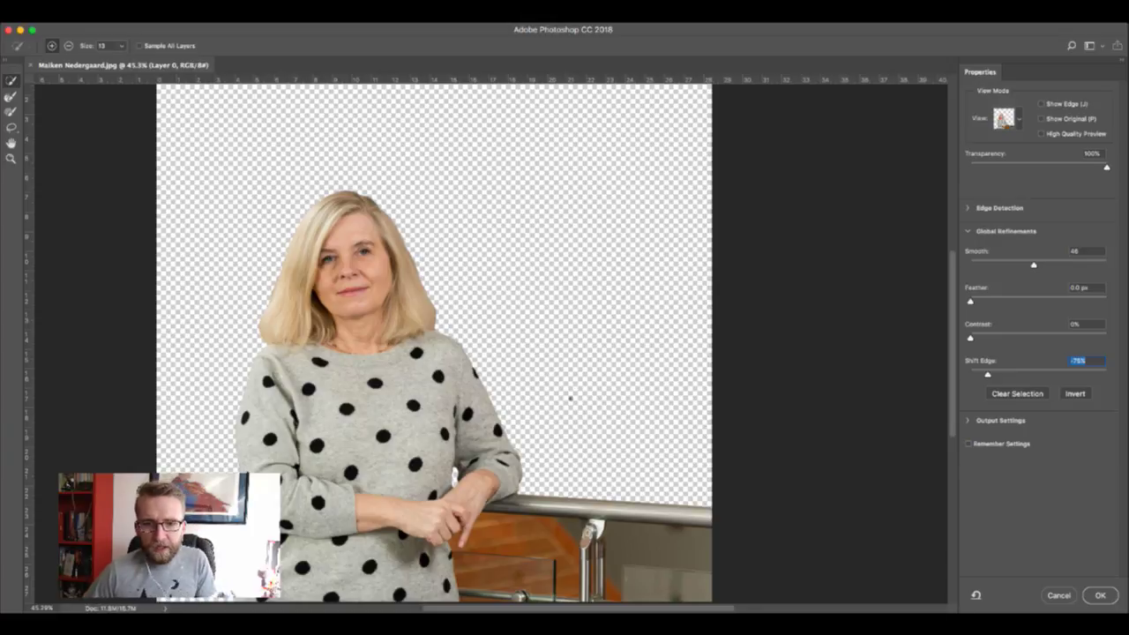
pyautogui.hscroll(-5, 588, 383)
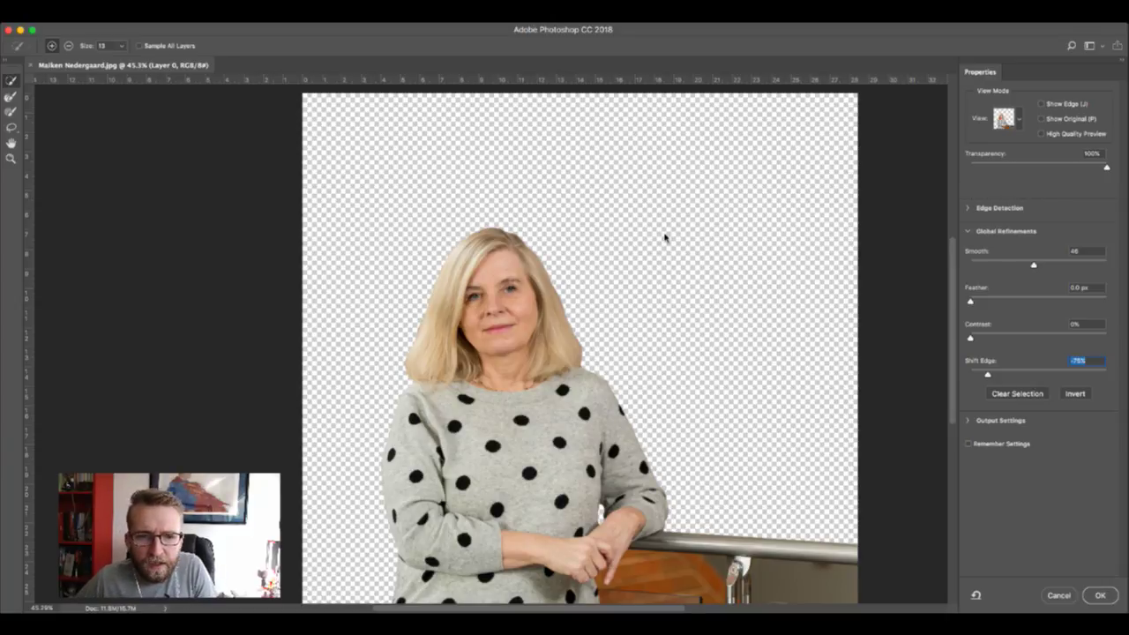
pyautogui.press('Escape')
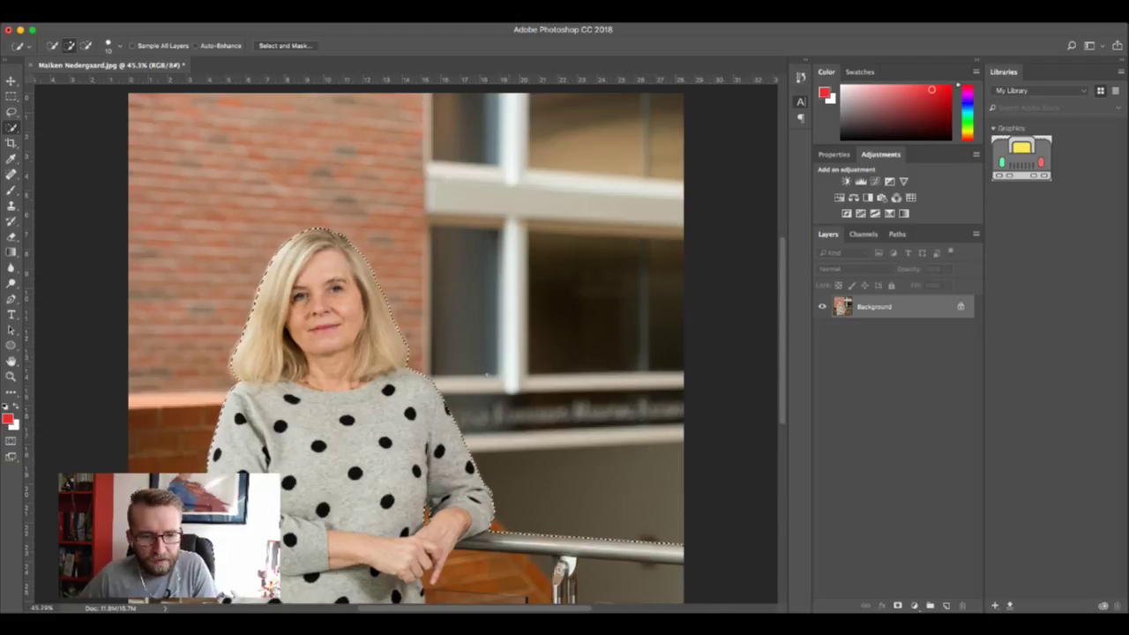
# - Copy the selected woman and railing to a new layer, hide the Background layer, and save the document as a PSD
pyautogui.press('super+j')
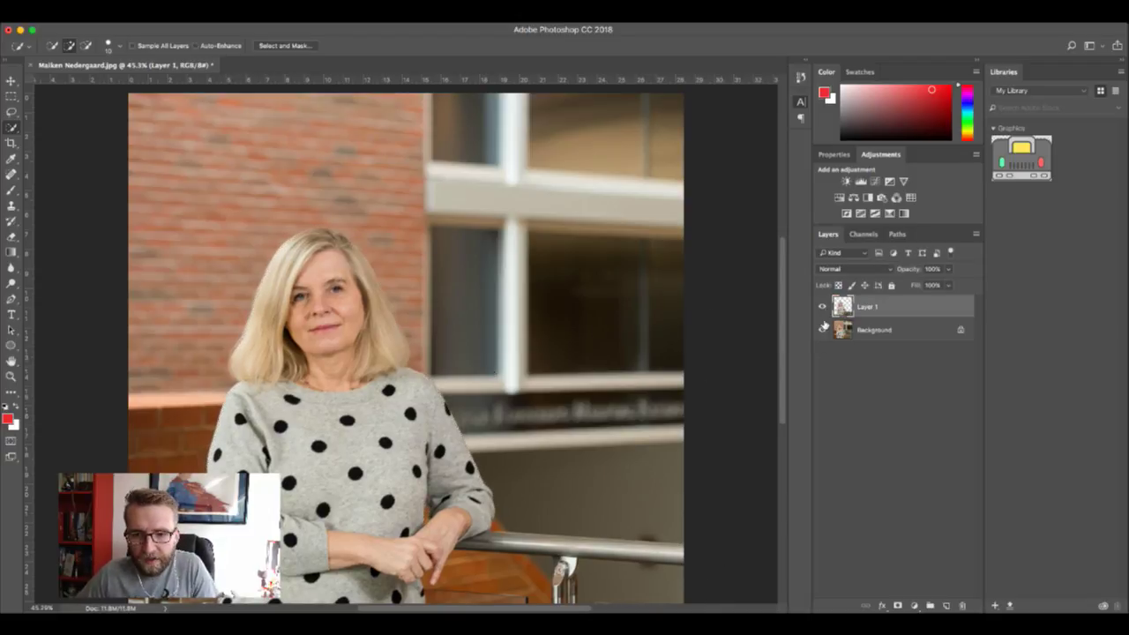
pyautogui.click(824, 329)
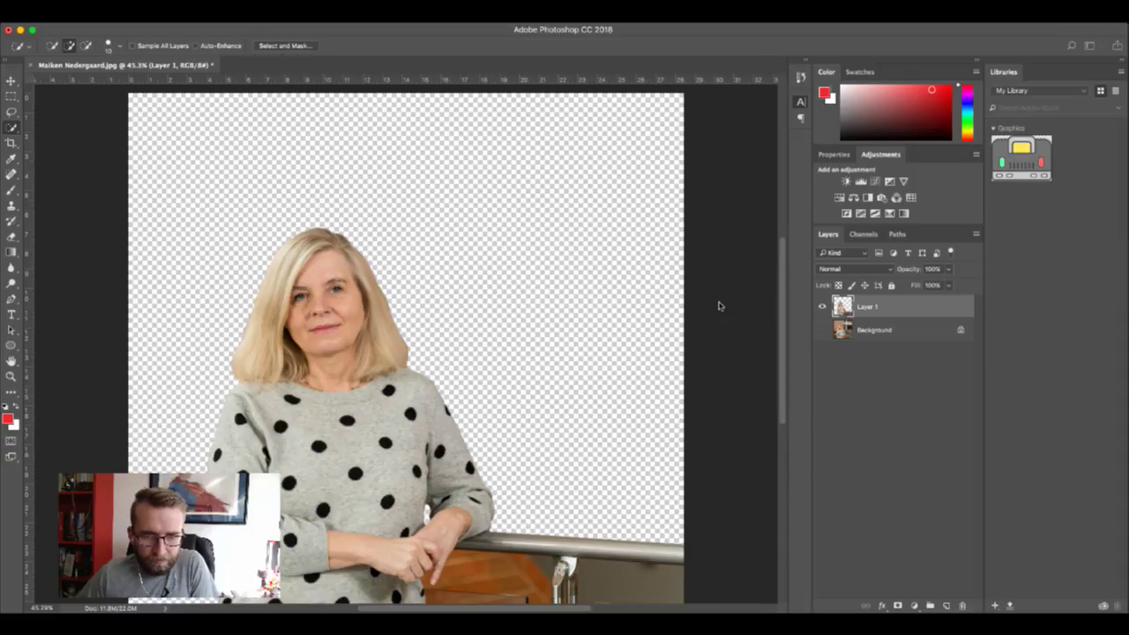
pyautogui.press('super+s')
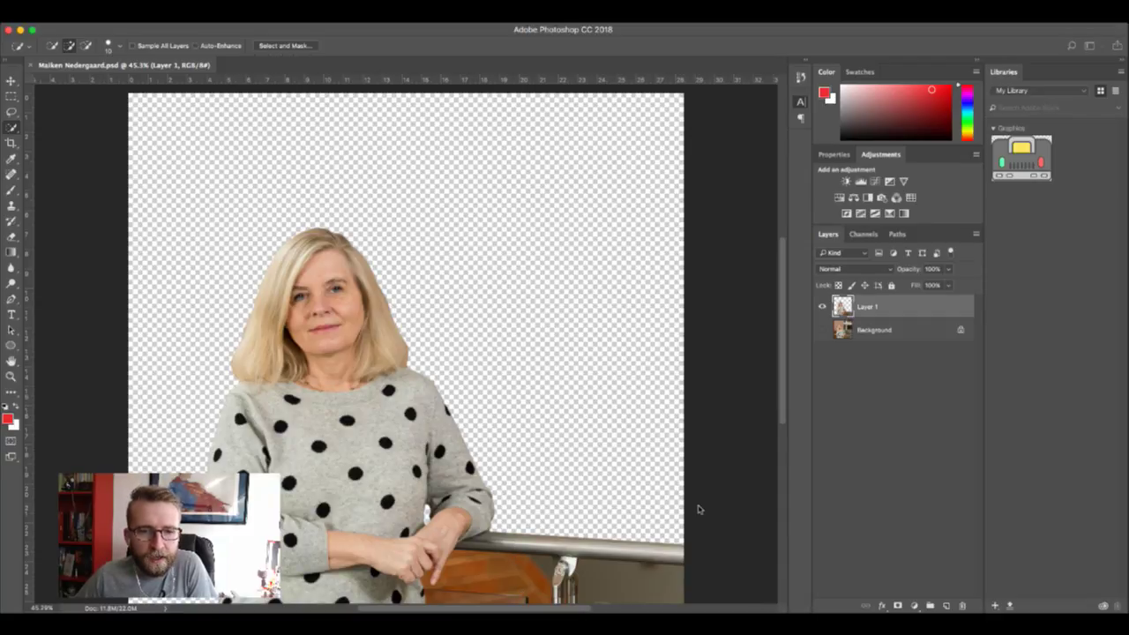
pyautogui.press('super+s')
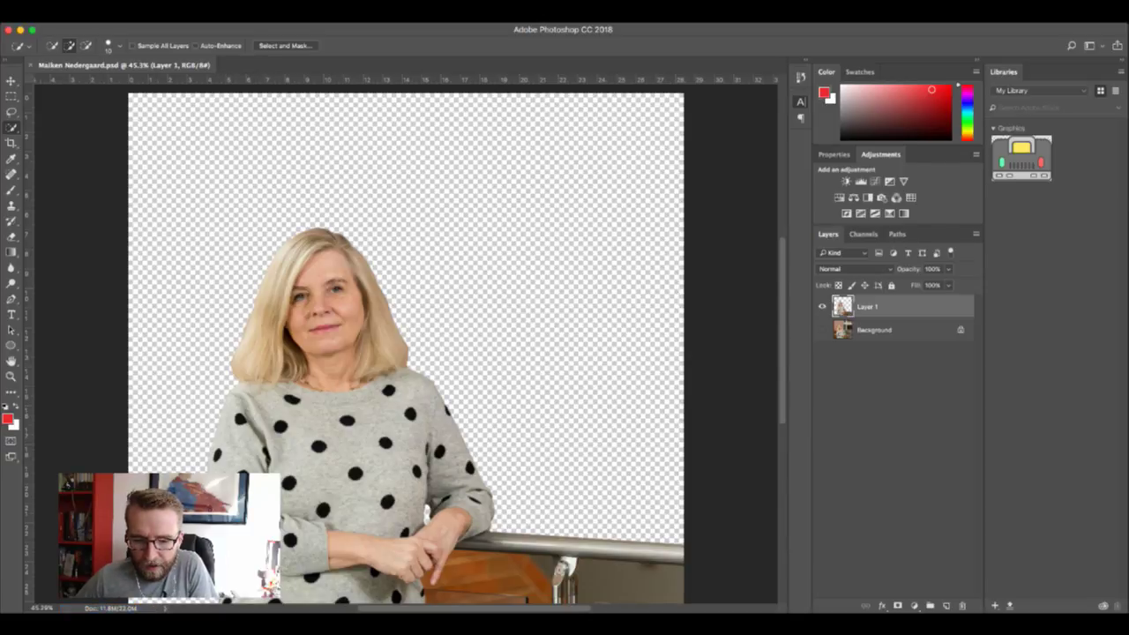
# - Switch to Premiere Pro and replace the talking-head clip under the playhead with a linked After Effects composition, continuing in After Effects
pyautogui.press('super+Tab')
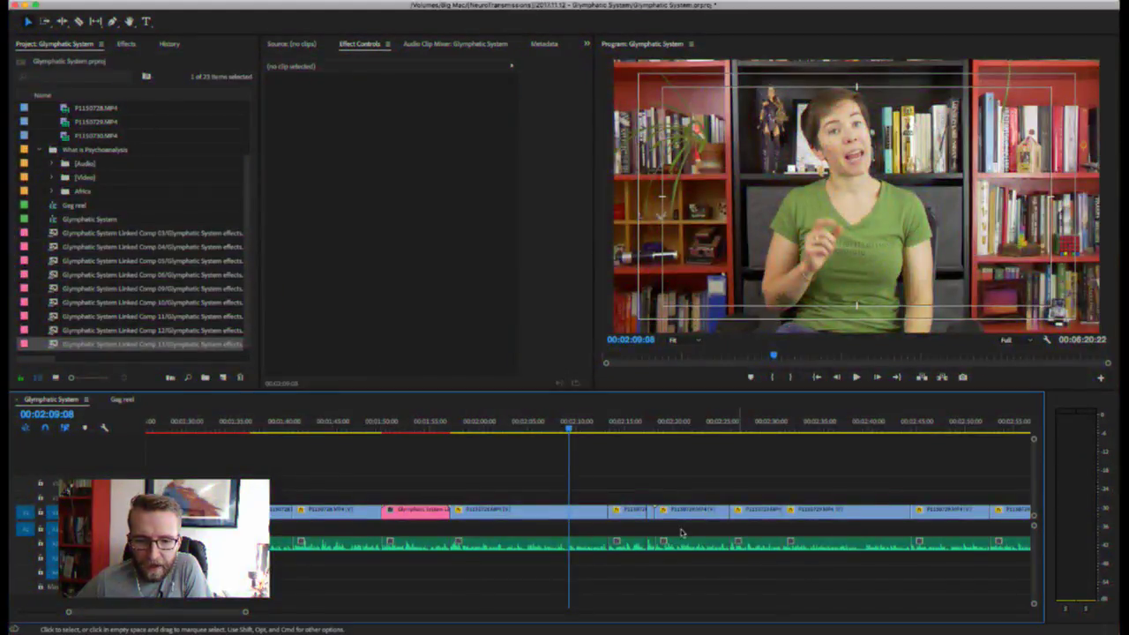
pyautogui.click(588, 512)
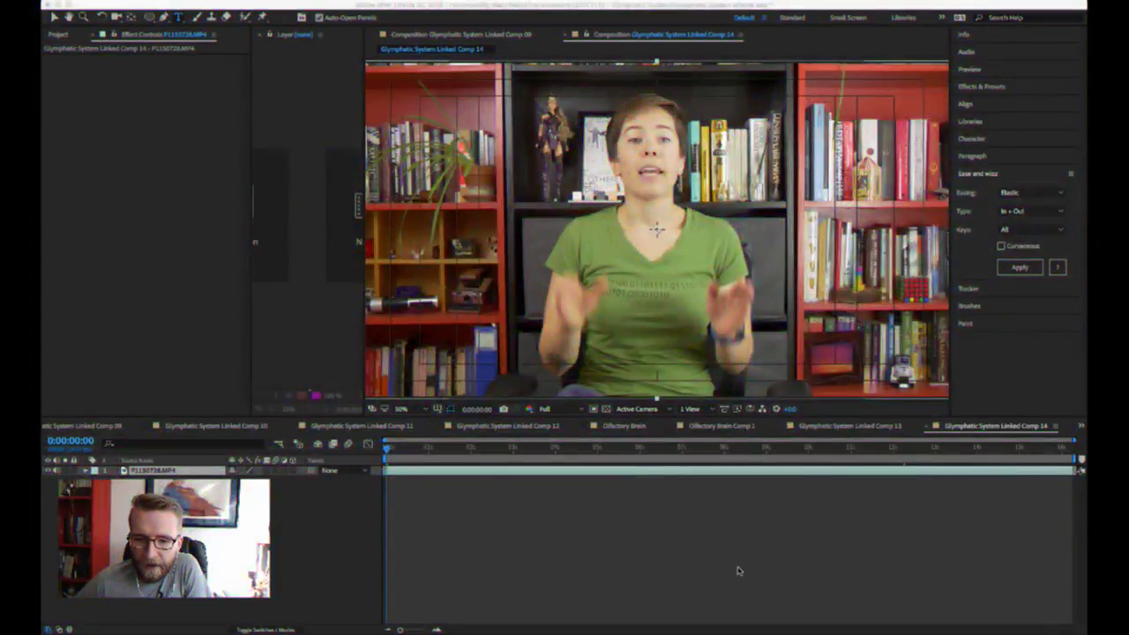
pyautogui.click(738, 573)
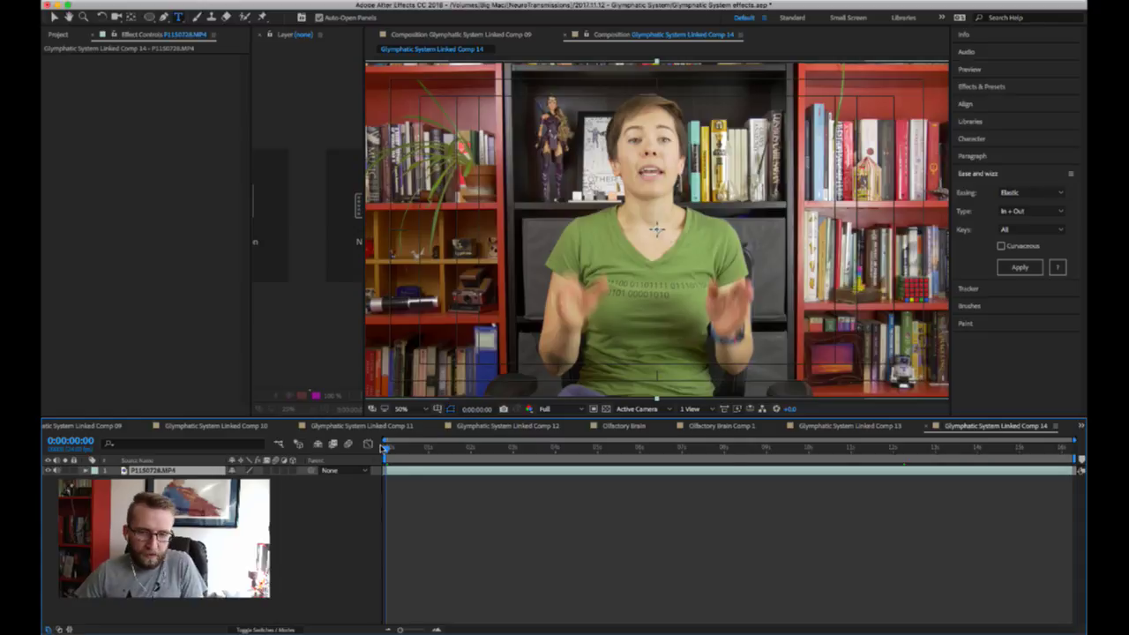
# - Show the project files and preview the opening seconds of the talking-head composition
pyautogui.click(57, 35)
pyautogui.click(175, 363)
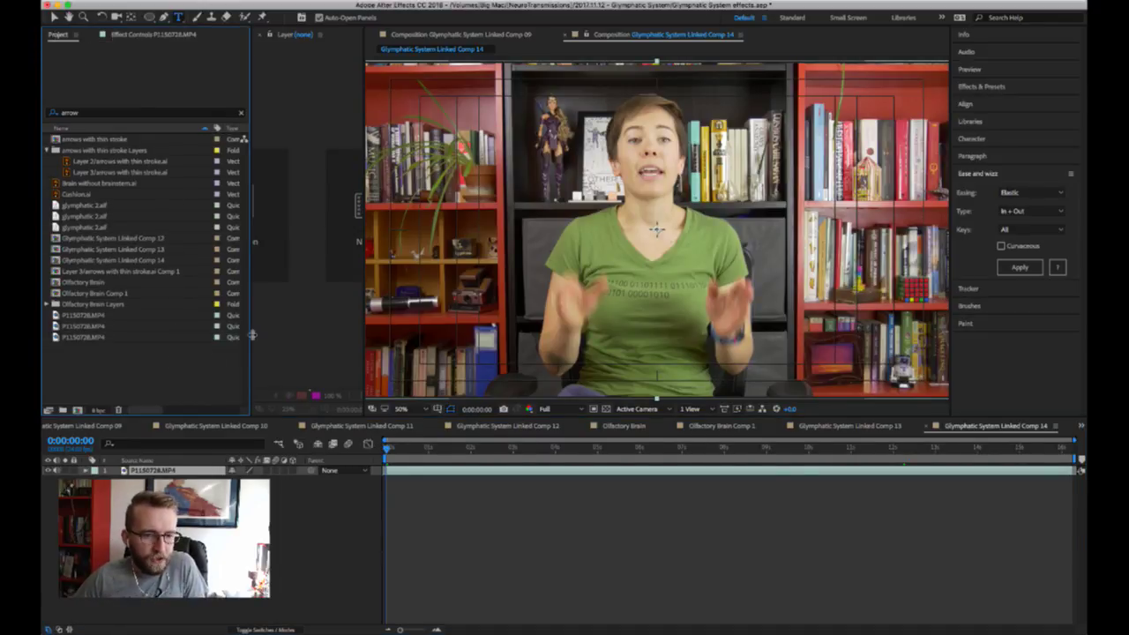
pyautogui.press('space')
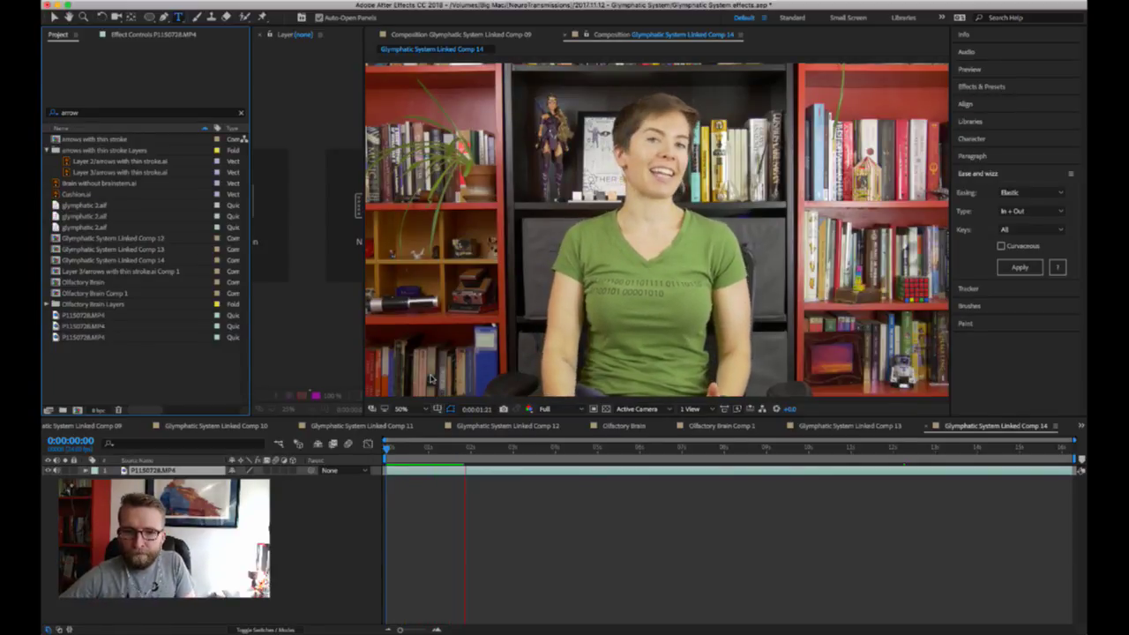
pyautogui.press('space')
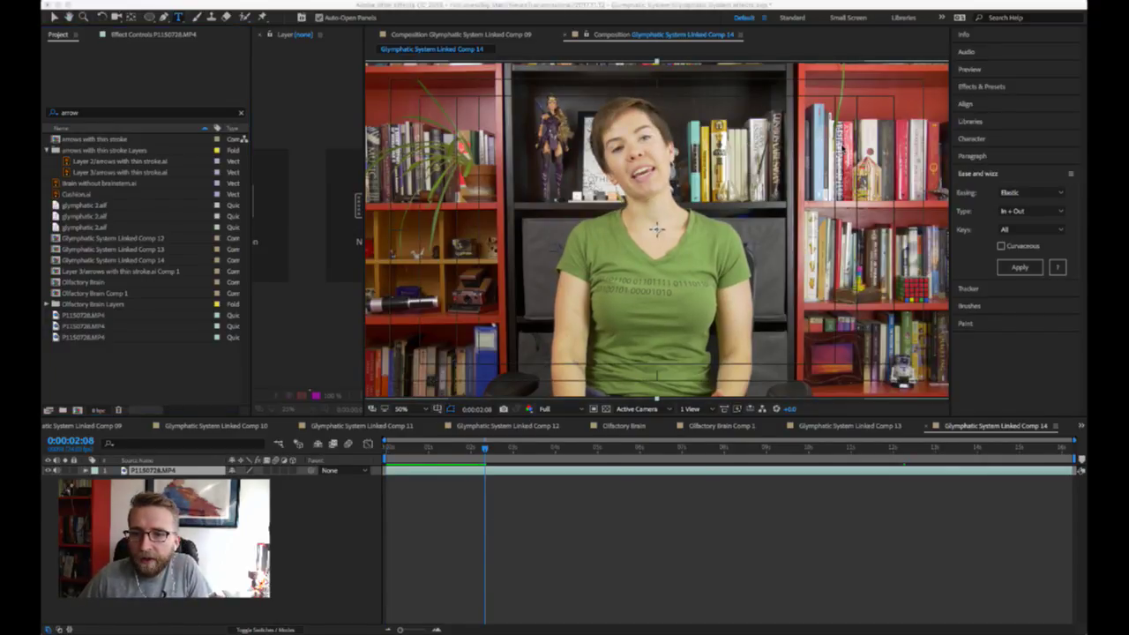
# - Add the cut-out portrait PNG above the talking-head clip, scale it down, and move it to the presenter's right-hand side of the frame
pyautogui.moveTo(1085, 388); pyautogui.dragTo(620, 391)
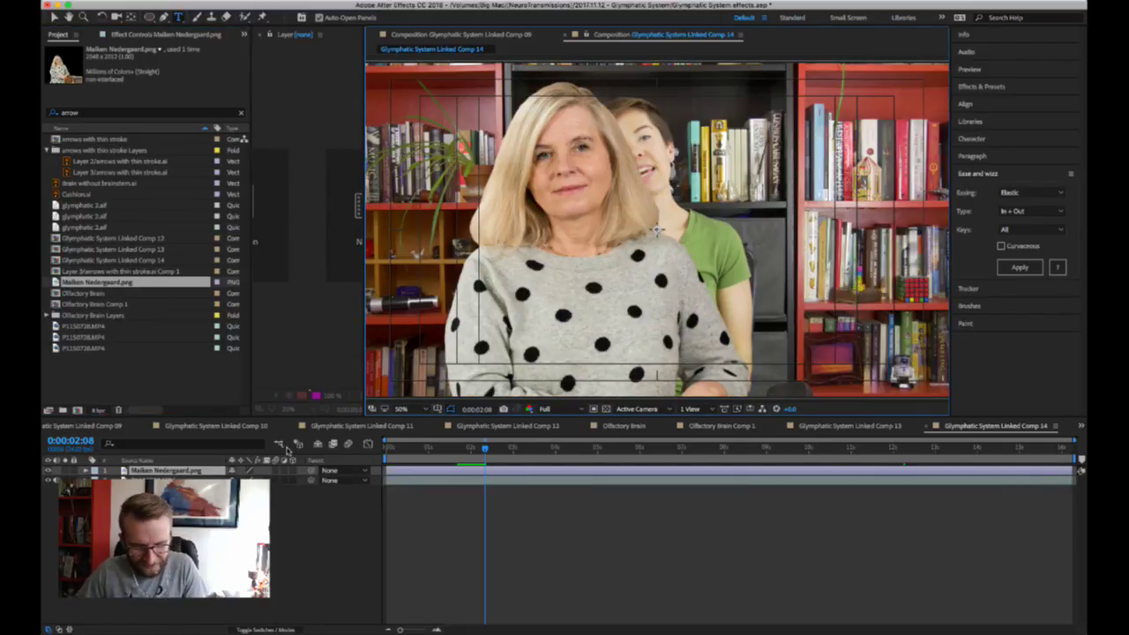
pyautogui.press('s')
pyautogui.moveTo(246, 476); pyautogui.dragTo(211, 475)
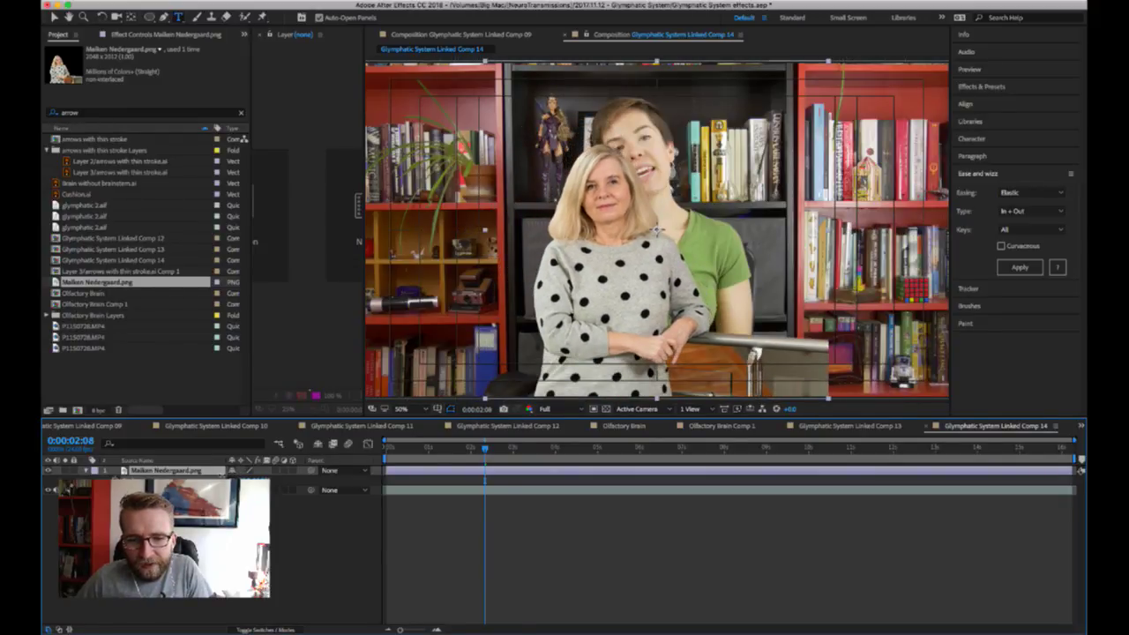
pyautogui.hotkey('shift', 'p')
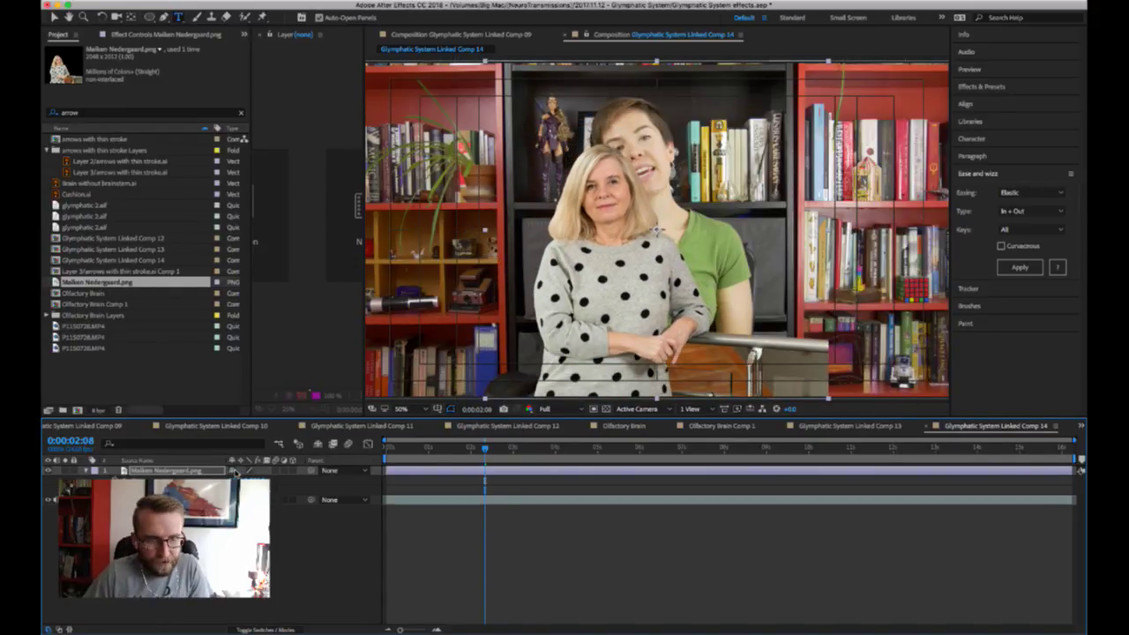
pyautogui.moveTo(237, 476); pyautogui.dragTo(661, 476)
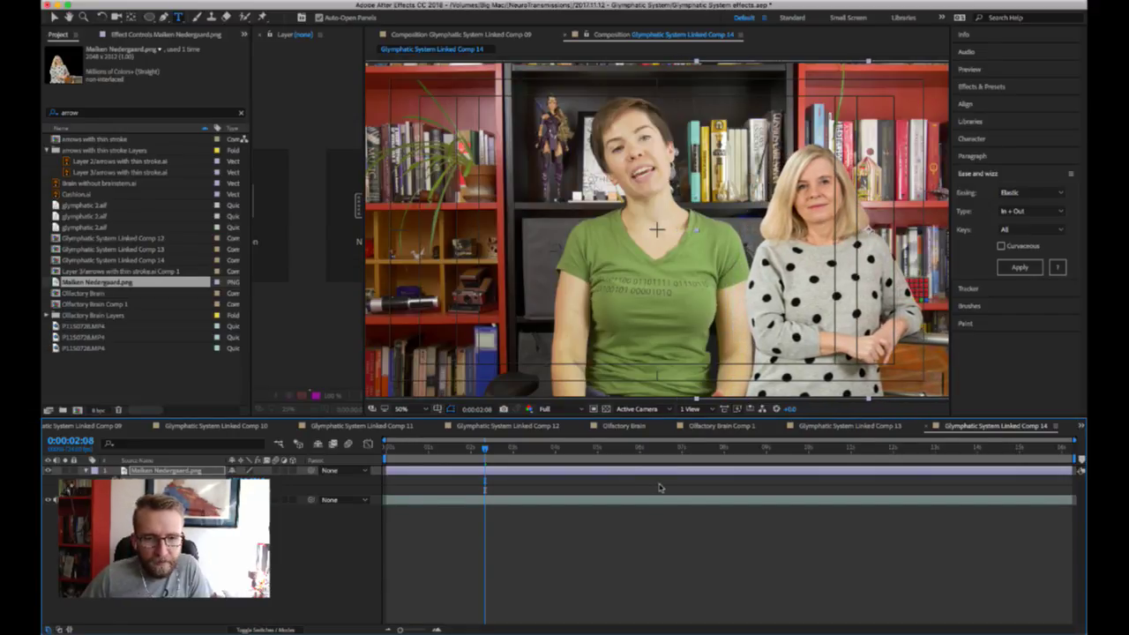
# - Near the composition's start, toggle both layers' visibility, and enlarge the presenter clip to 76% scale at position 1024, 783
pyautogui.click(658, 229)
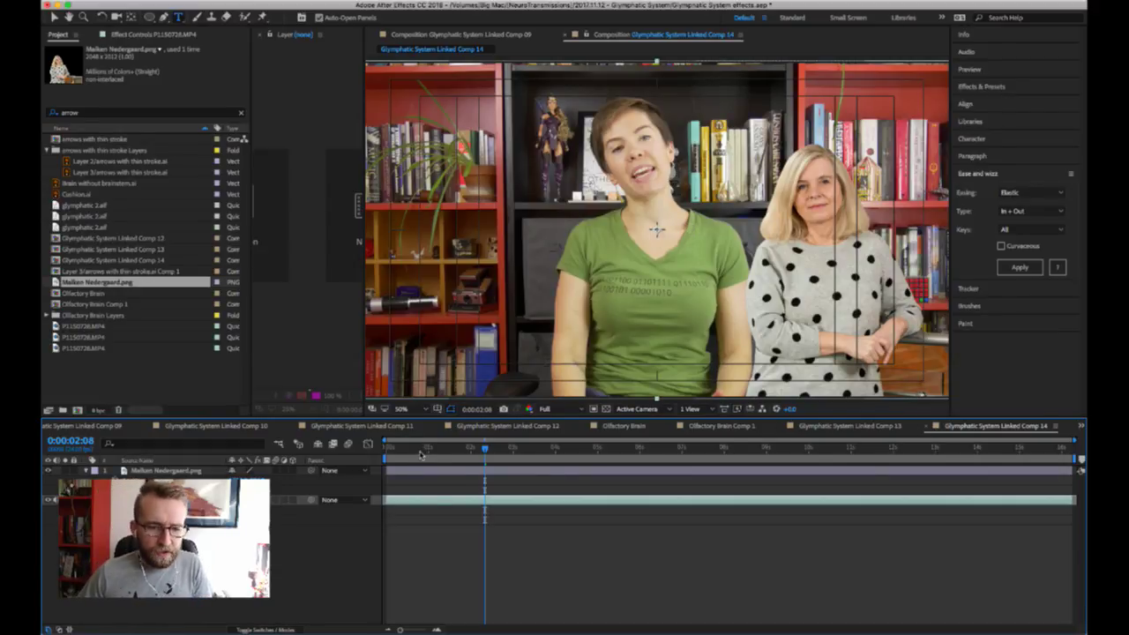
pyautogui.click(390, 448)
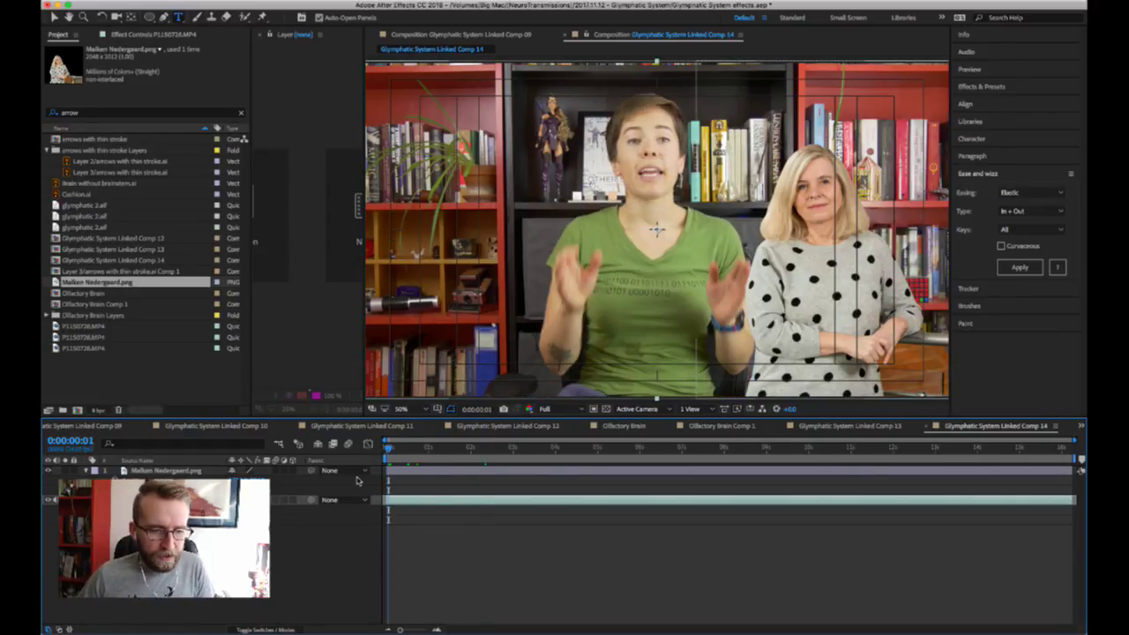
pyautogui.click(48, 471)
pyautogui.click(49, 501)
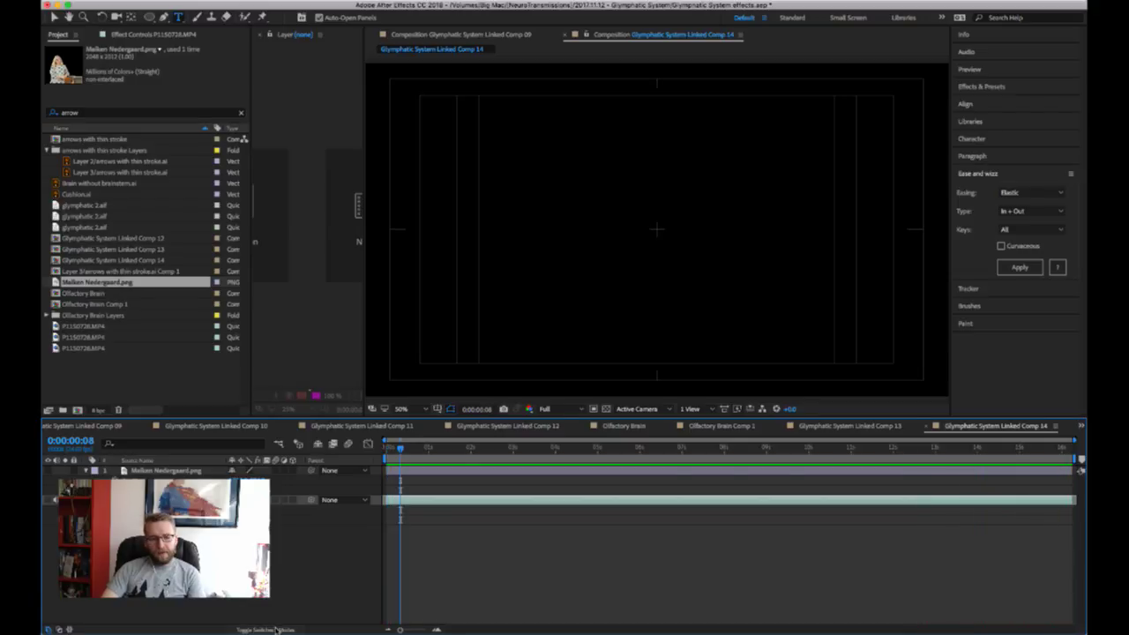
pyautogui.click(49, 500)
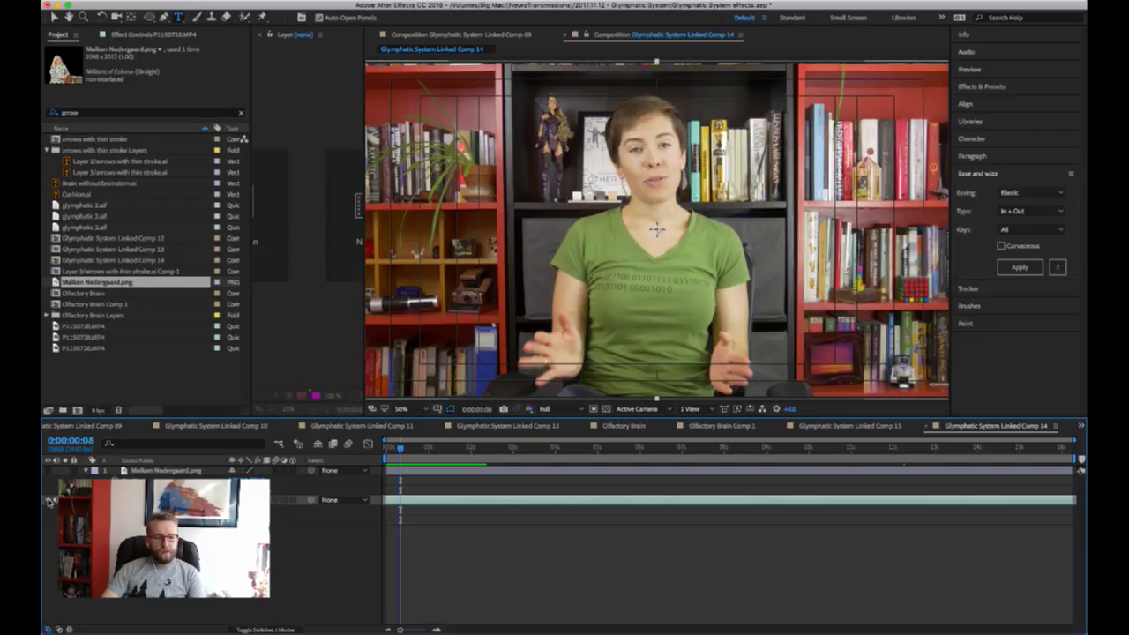
pyautogui.click(49, 470)
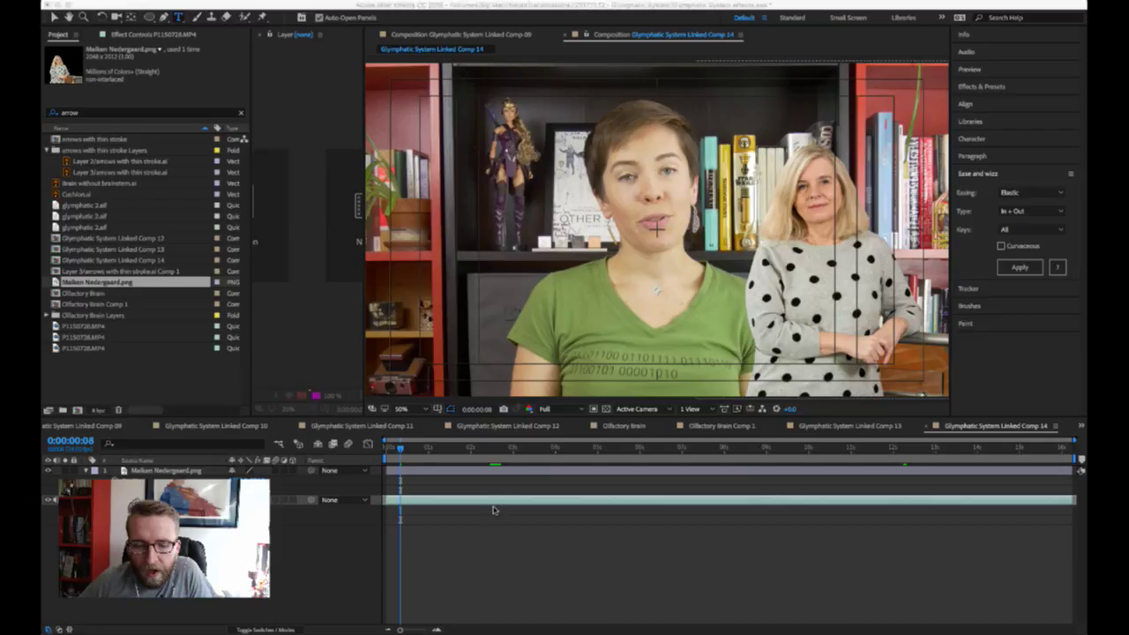
pyautogui.click(508, 483)
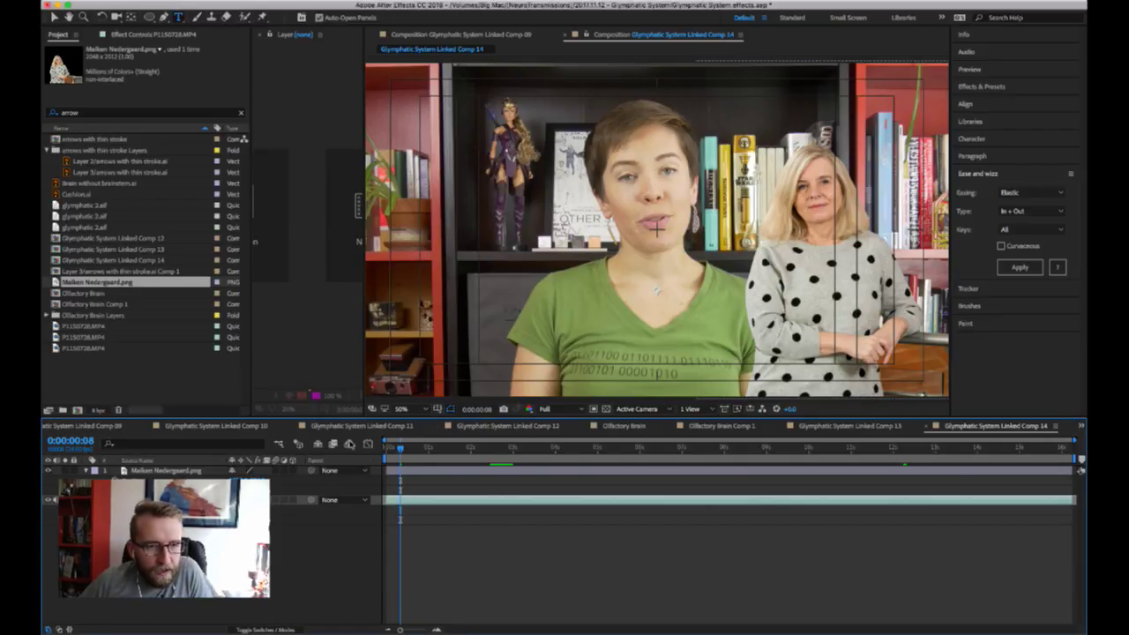
# - Add a green solid between the portrait and the presenter clip, and enlarge it beyond the frame edges
pyautogui.scroll(-2, 656, 227)
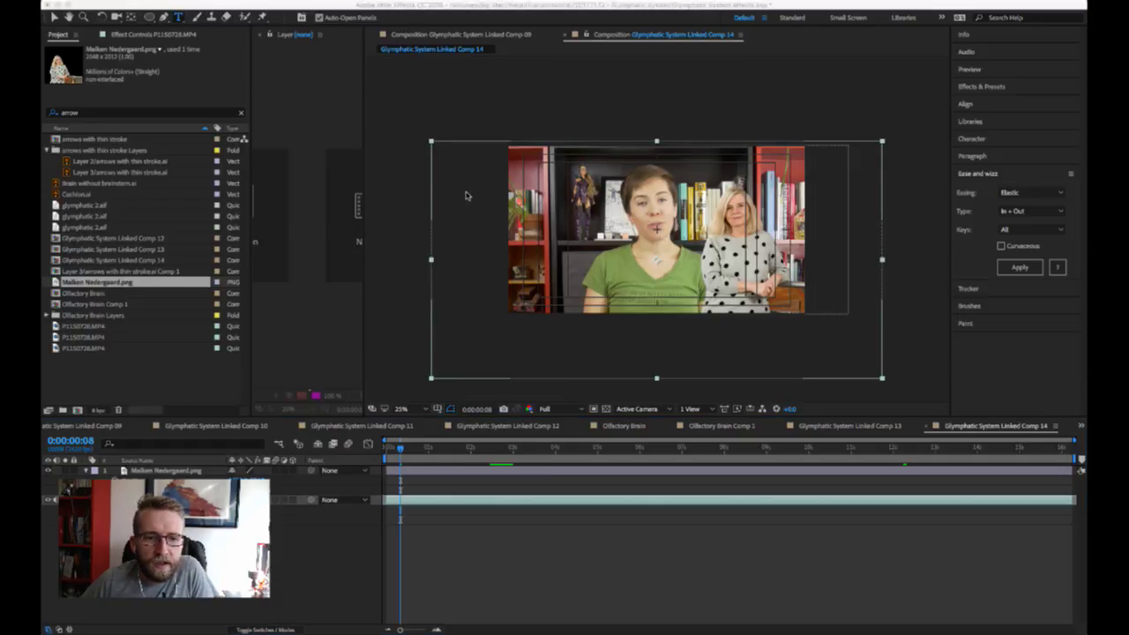
pyautogui.press('super+v')
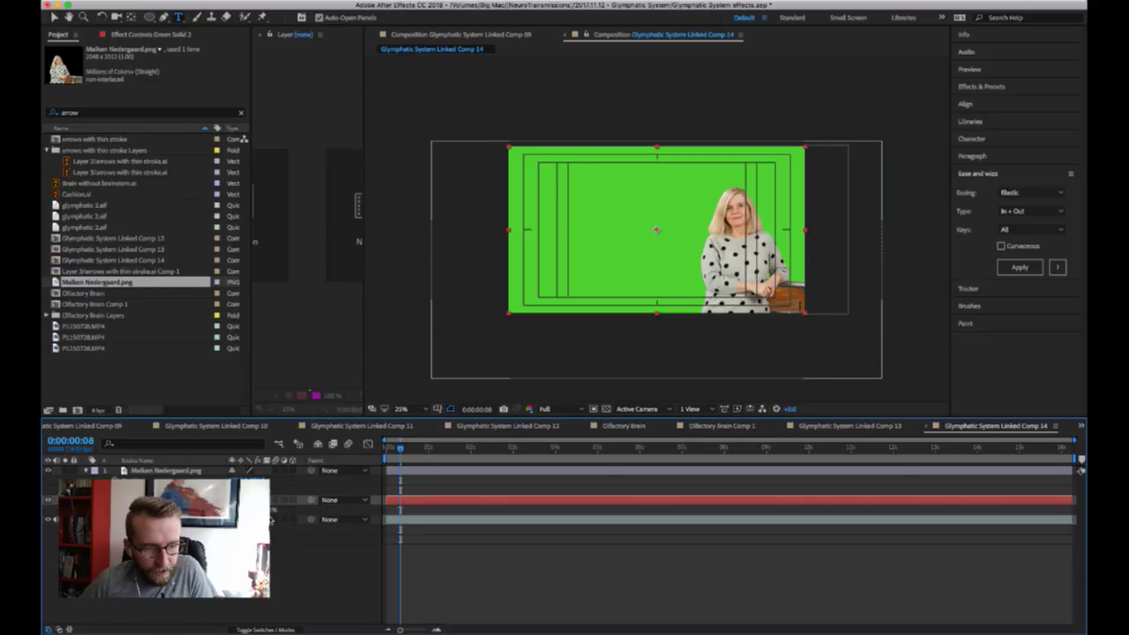
pyautogui.click(276, 511)
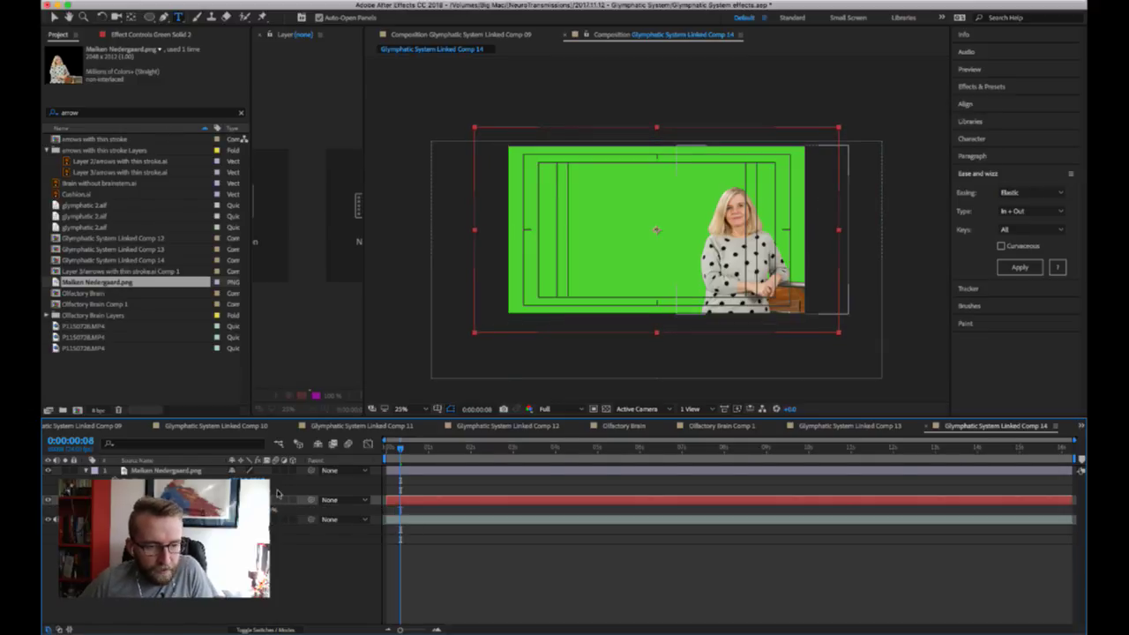
# - Move the green solid straight down until its upper edge sits at about mid-frame
pyautogui.hotkey('shift', 'Down')
pyautogui.hotkey('shift', 'Down')
pyautogui.hotkey('shift', 'Down')
pyautogui.hotkey('shift', 'Down')
pyautogui.hotkey('shift', 'Down')
pyautogui.hotkey('shift', 'Down')
pyautogui.hotkey('shift', 'Down')
pyautogui.hotkey('shift', 'Down')
pyautogui.hotkey('shift', 'Down')
pyautogui.hotkey('shift', 'Down')
pyautogui.hotkey('shift', 'Down')
pyautogui.hotkey('shift', 'Down')
pyautogui.hotkey('shift', 'Down')
pyautogui.hotkey('shift', 'Down')
pyautogui.hotkey('shift', 'Down')
pyautogui.hotkey('shift', 'Down')
pyautogui.hotkey('shift', 'Down')
pyautogui.hotkey('shift', 'Down')
pyautogui.hotkey('shift', 'Down')
pyautogui.hotkey('shift', 'Down')
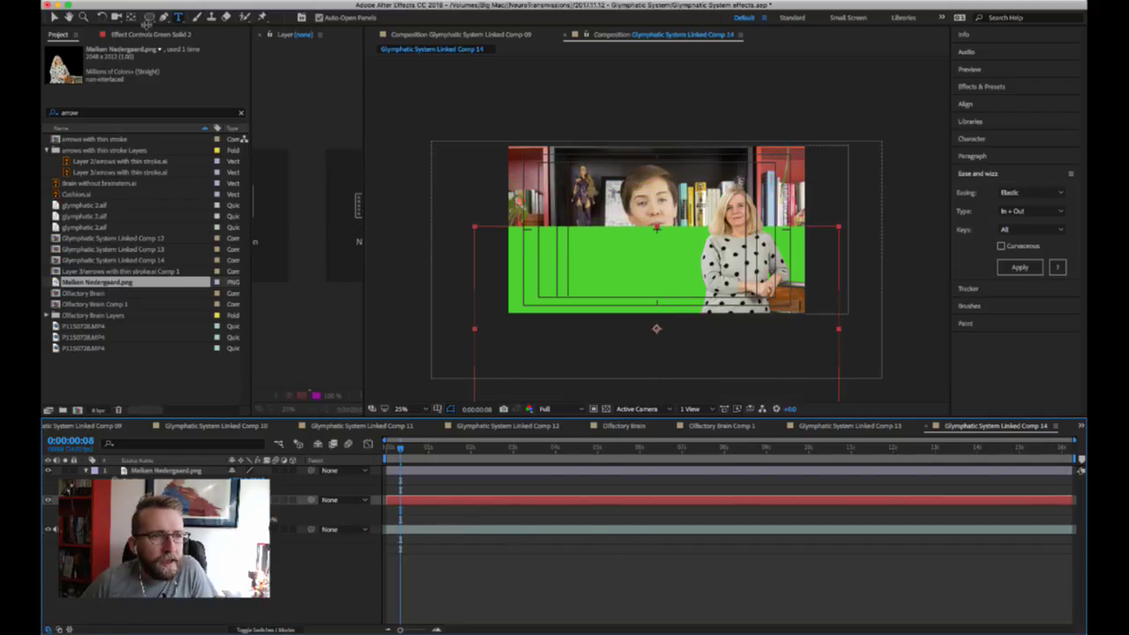
# - Draw a wide rectangular mask on the green solid, limiting it to the lower part of the frame, and feather the mask edge
pyautogui.click(150, 18)
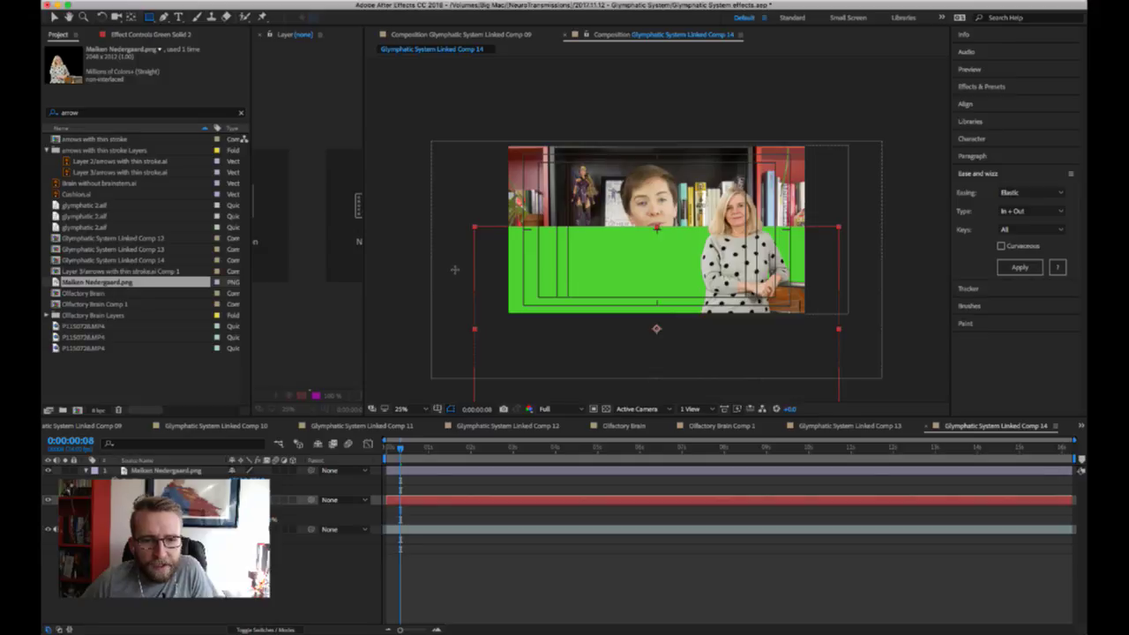
pyautogui.moveTo(457, 266); pyautogui.dragTo(901, 365)
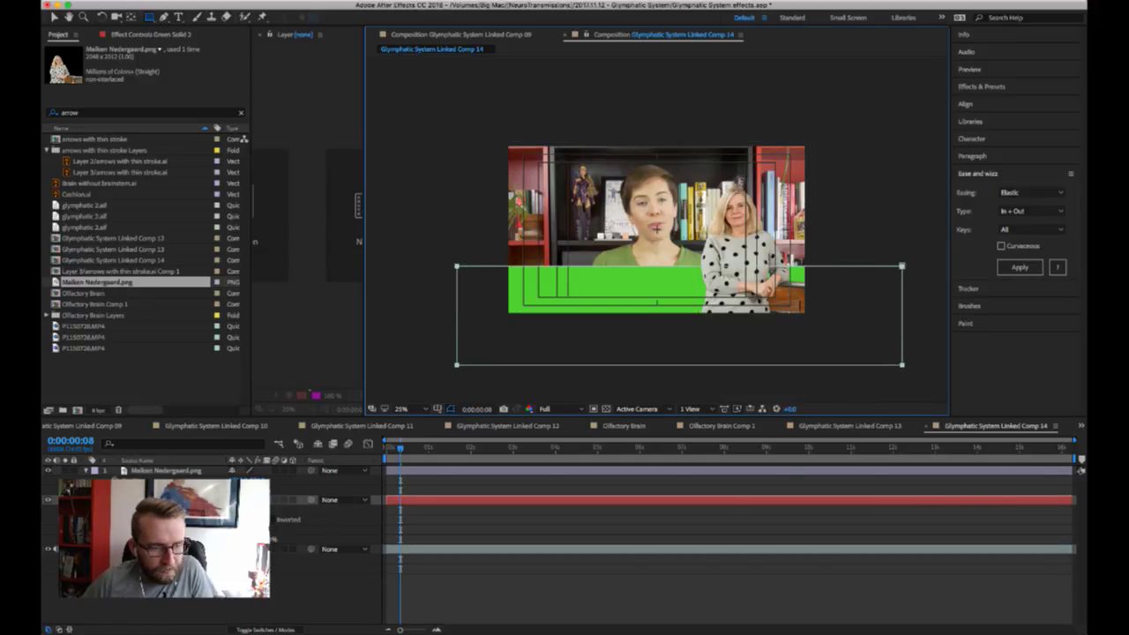
pyautogui.press('s')
pyautogui.press('.')
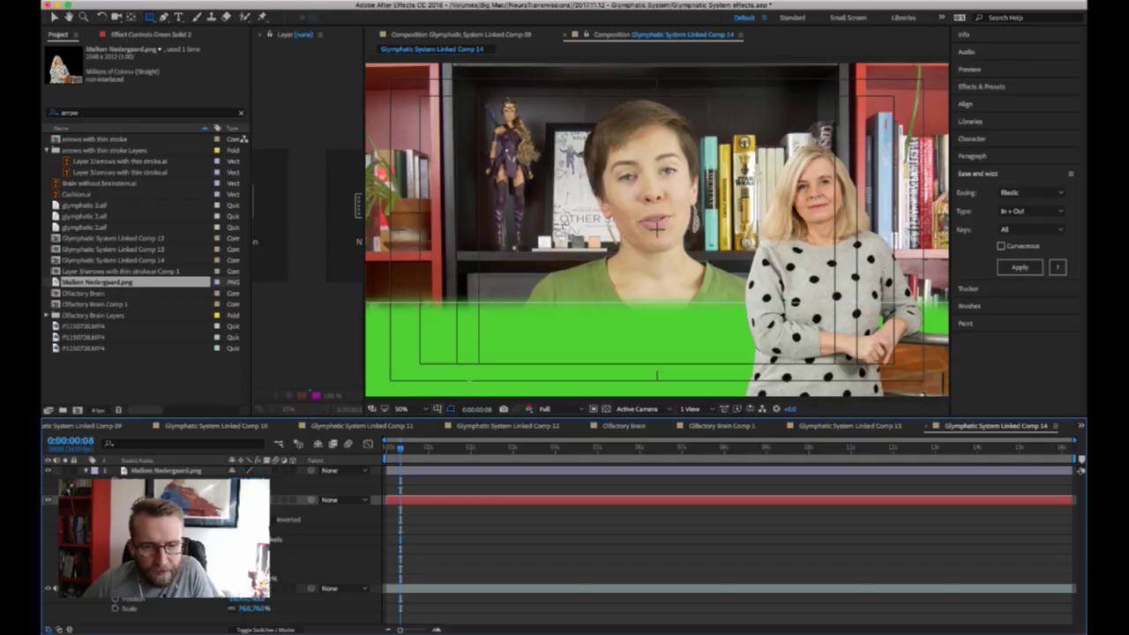
pyautogui.press(',')
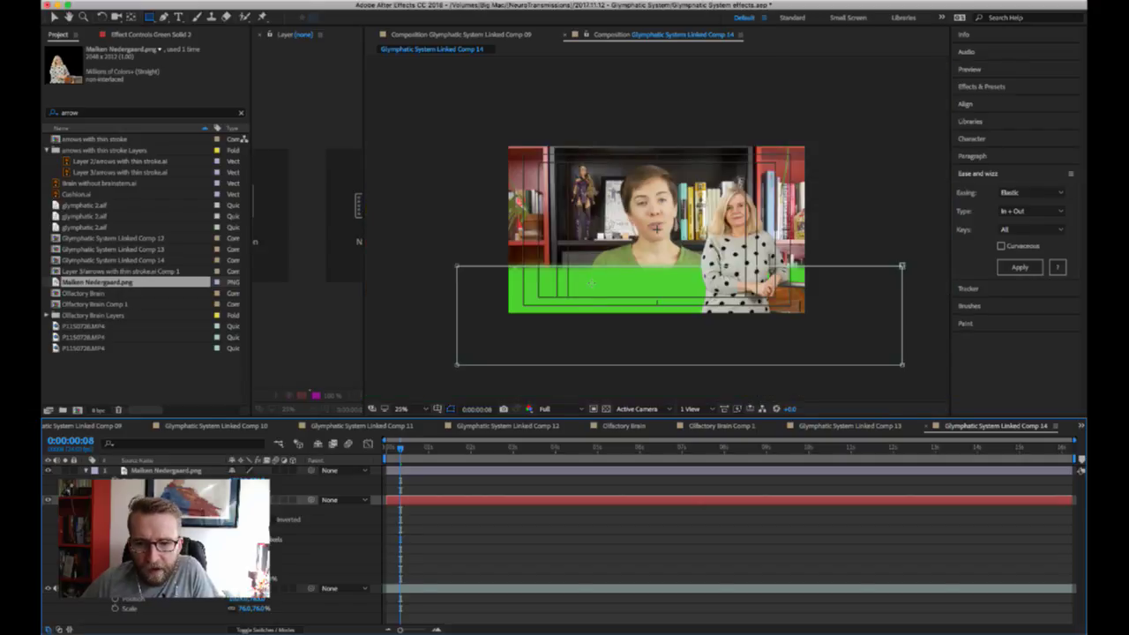
# - Scale the portrait cut-out down further and place it in the lower-right corner of the frame, over the green band
pyautogui.click(518, 532)
pyautogui.click(168, 470)
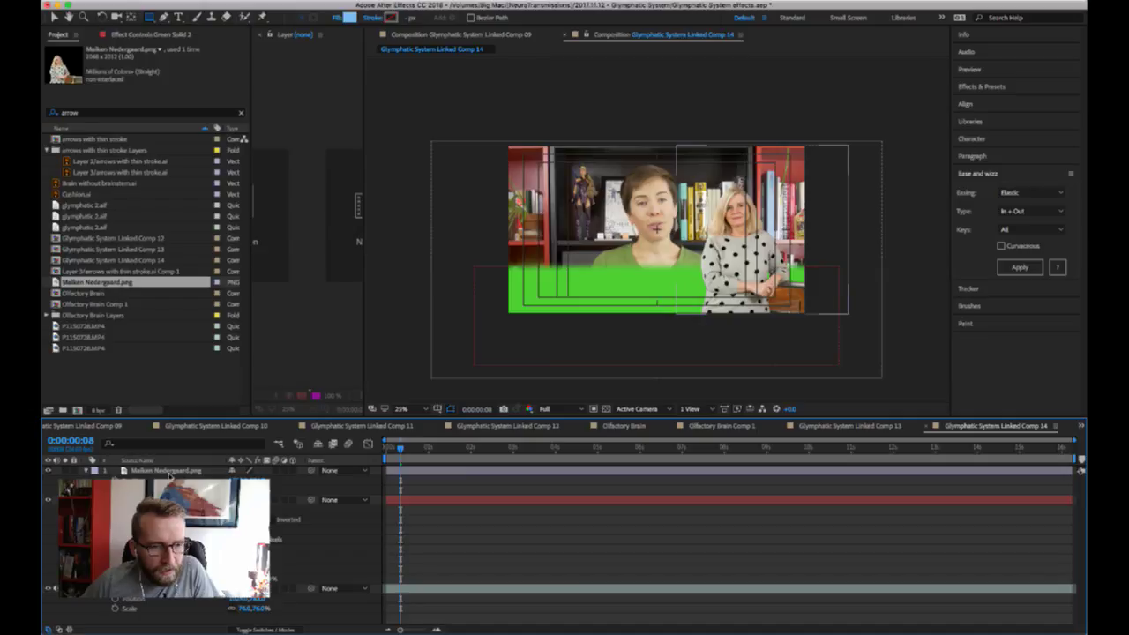
pyautogui.moveTo(247, 490); pyautogui.dragTo(236, 491)
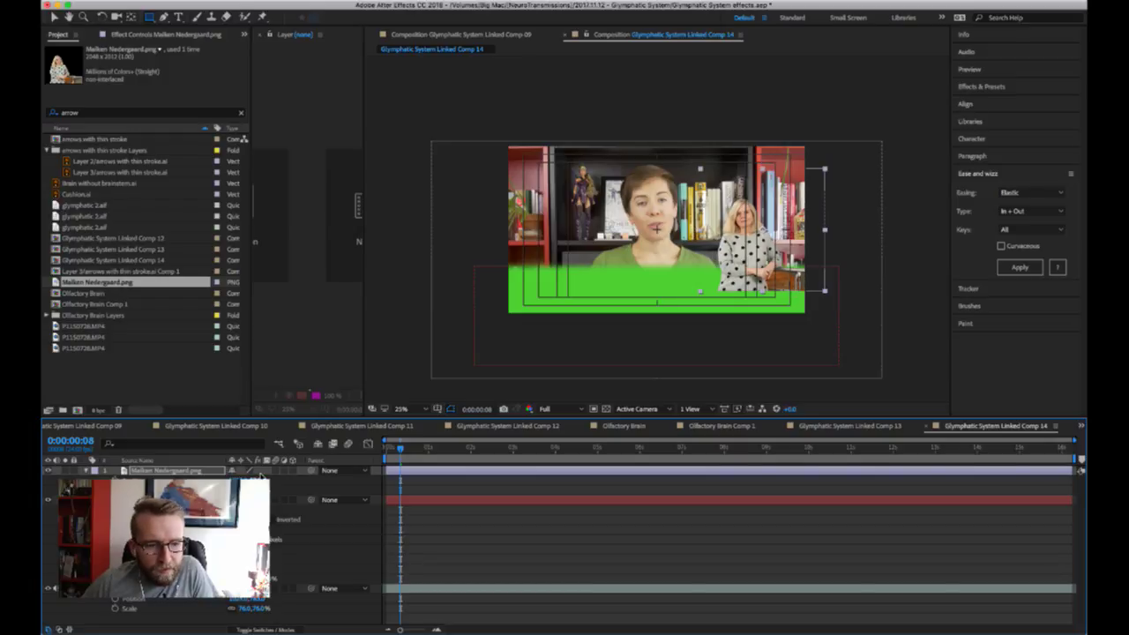
pyautogui.moveTo(257, 477); pyautogui.dragTo(391, 481)
pyautogui.moveTo(240, 473); pyautogui.dragTo(253, 472)
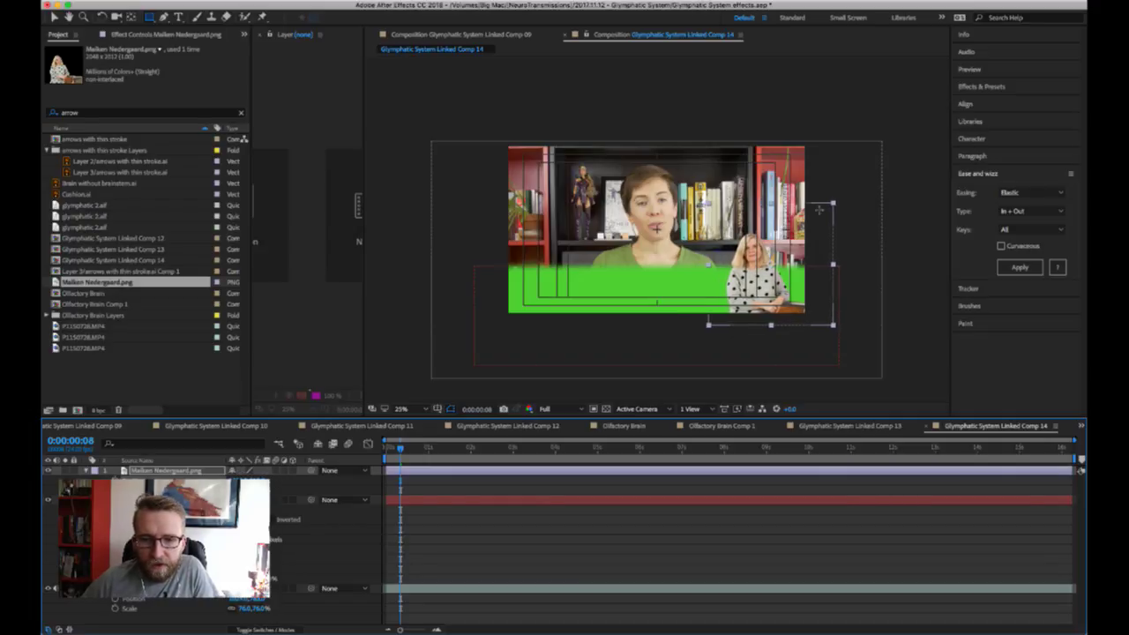
# - Apply a Drop Shadow effect to the portrait cut-out and set the shadow Distance to 71
pyautogui.scroll(4, 657, 228)
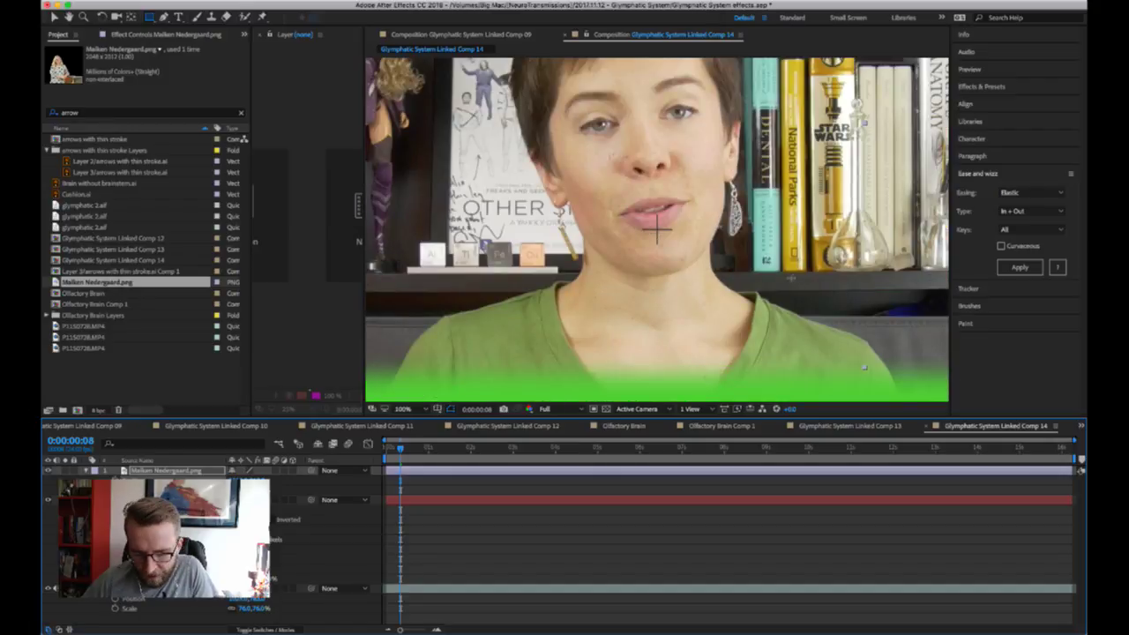
pyautogui.hscroll(10, 656, 227)
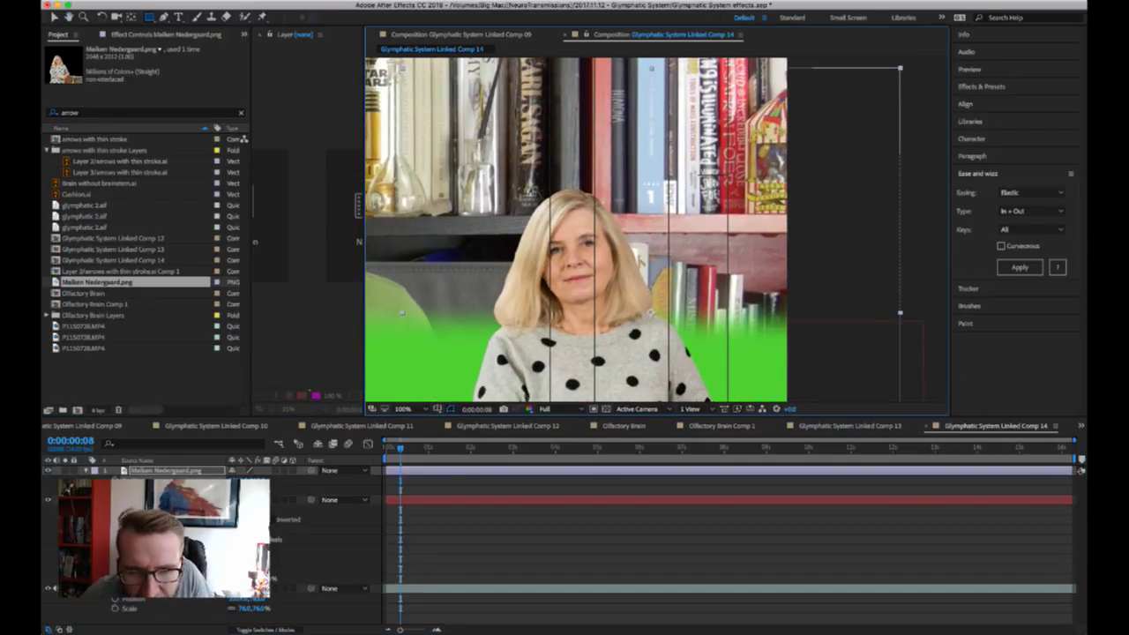
pyautogui.scroll(-2, 657, 225)
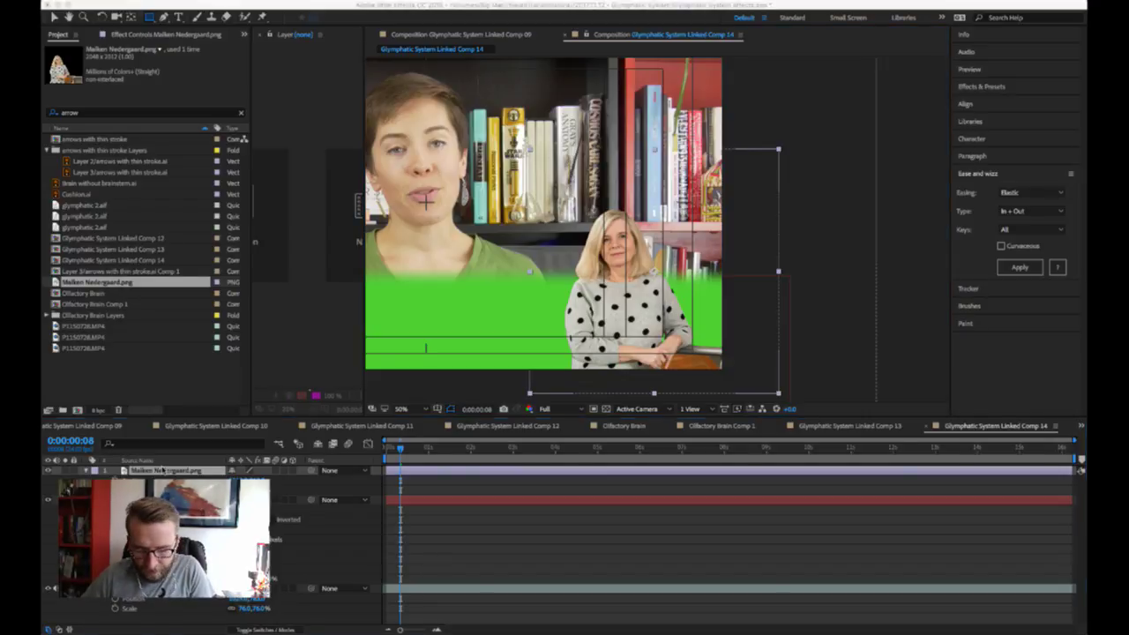
pyautogui.press('Return')
pyautogui.press('v')
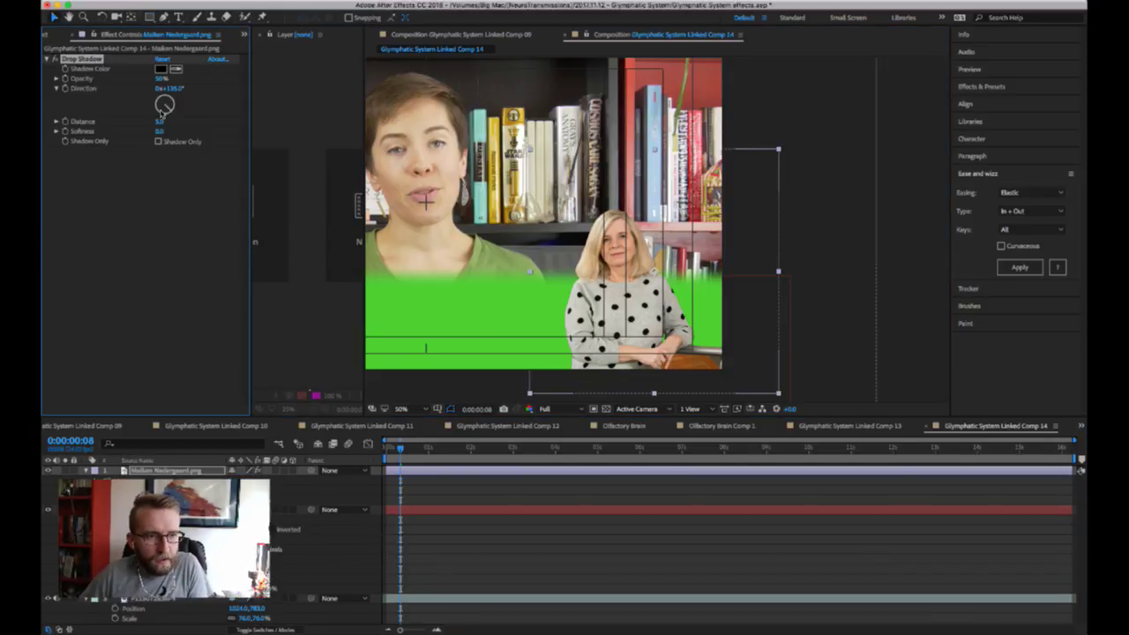
pyautogui.click(160, 121)
pyautogui.write('15')
pyautogui.press('Return')
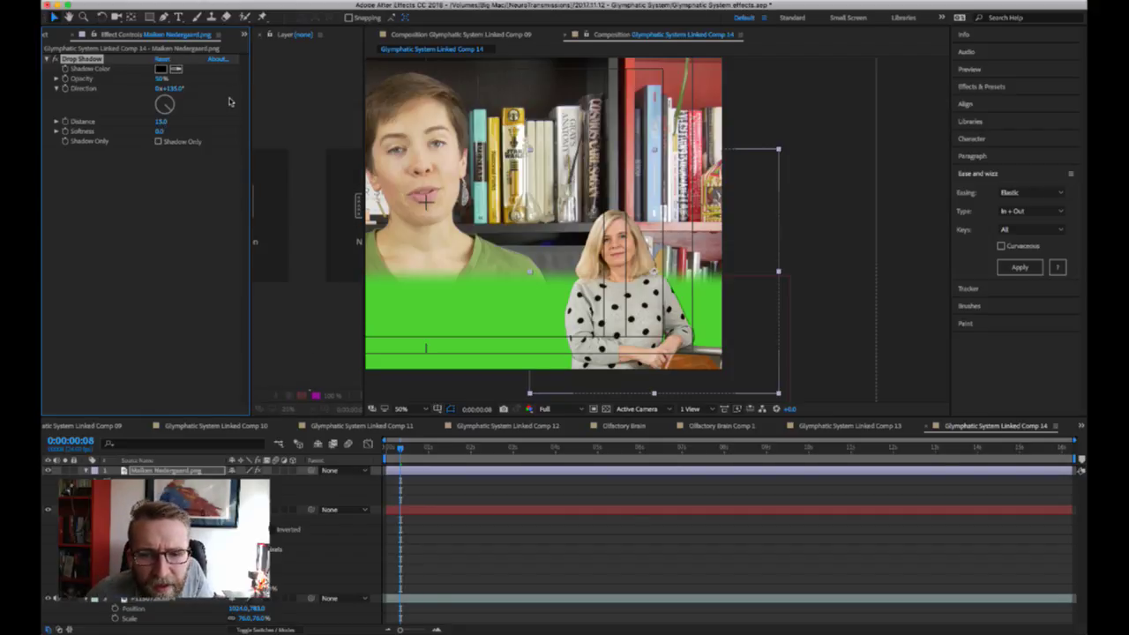
pyautogui.moveTo(158, 122); pyautogui.dragTo(194, 118)
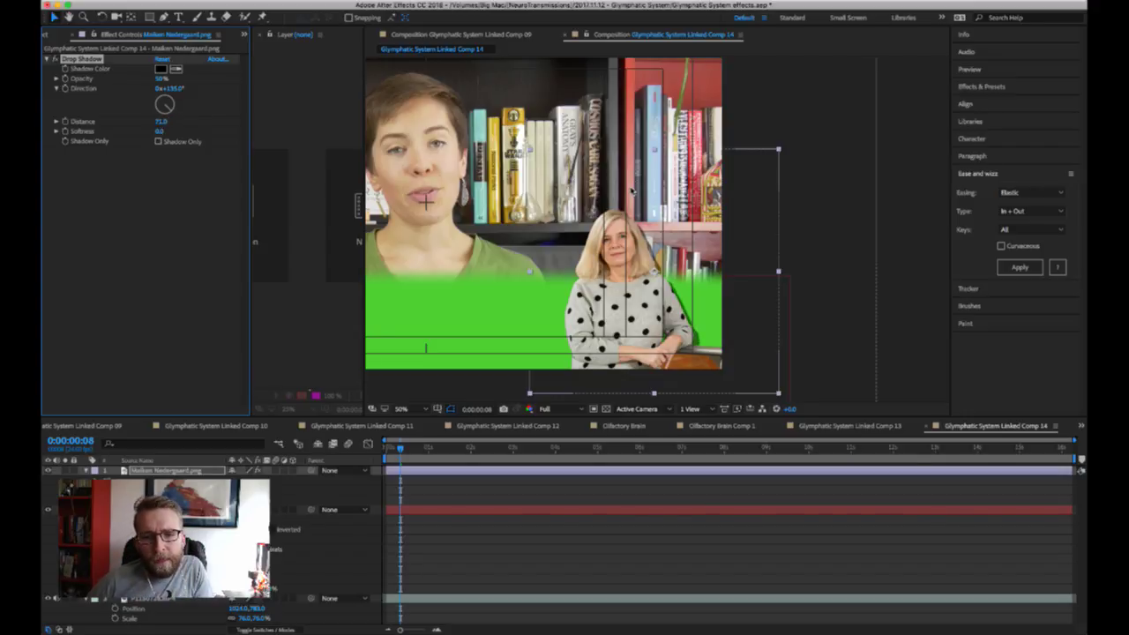
# - Add a "GLYMPHATIC SYSTEM" text layer in white Science Pair over the green band
pyautogui.scroll(-2, 631, 188)
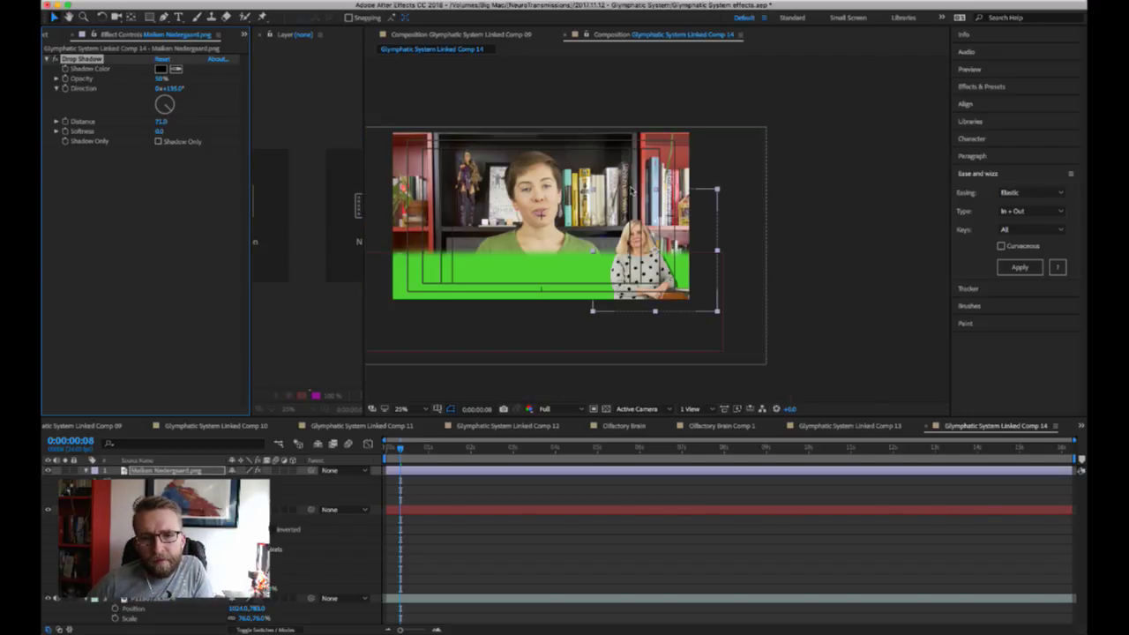
pyautogui.press('space')
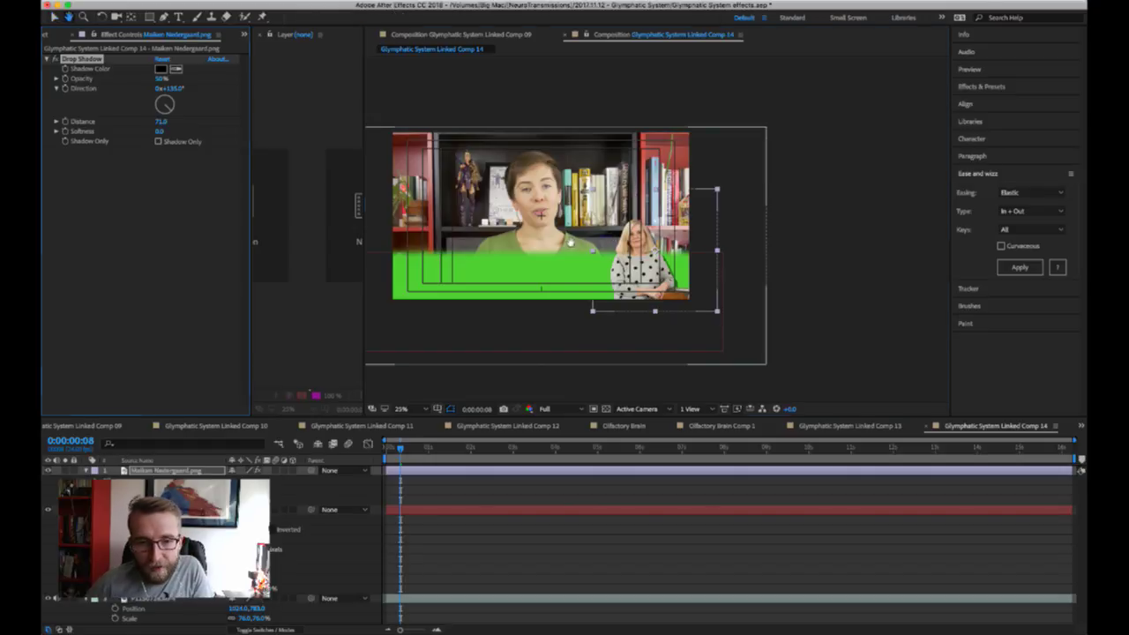
pyautogui.moveTo(562, 245); pyautogui.dragTo(643, 236)
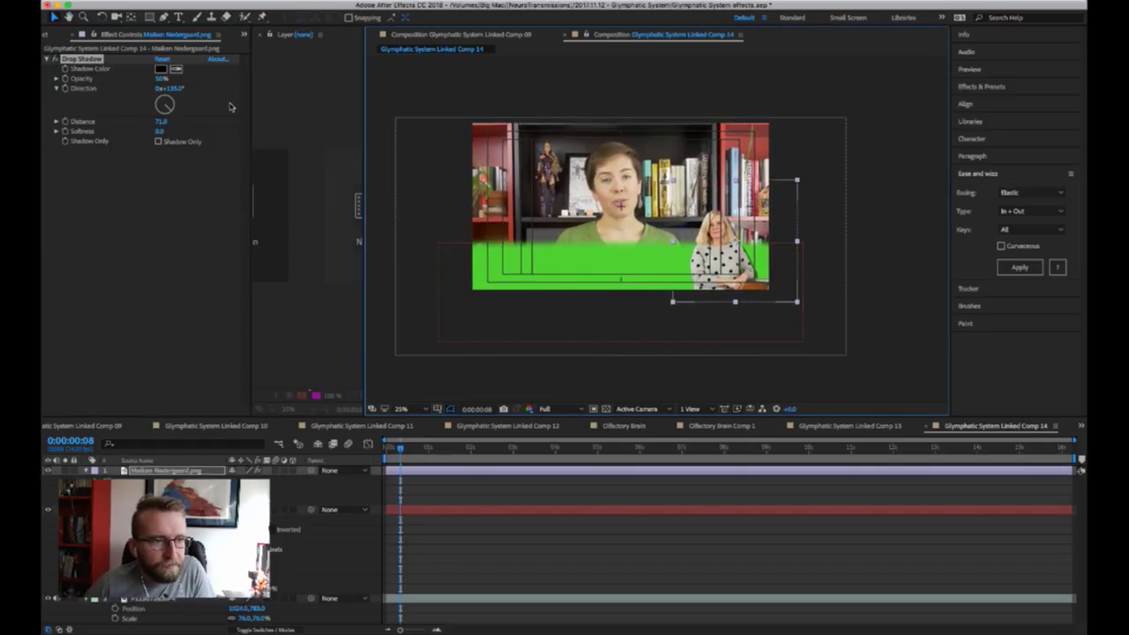
pyautogui.click(177, 17)
pyautogui.click(529, 273)
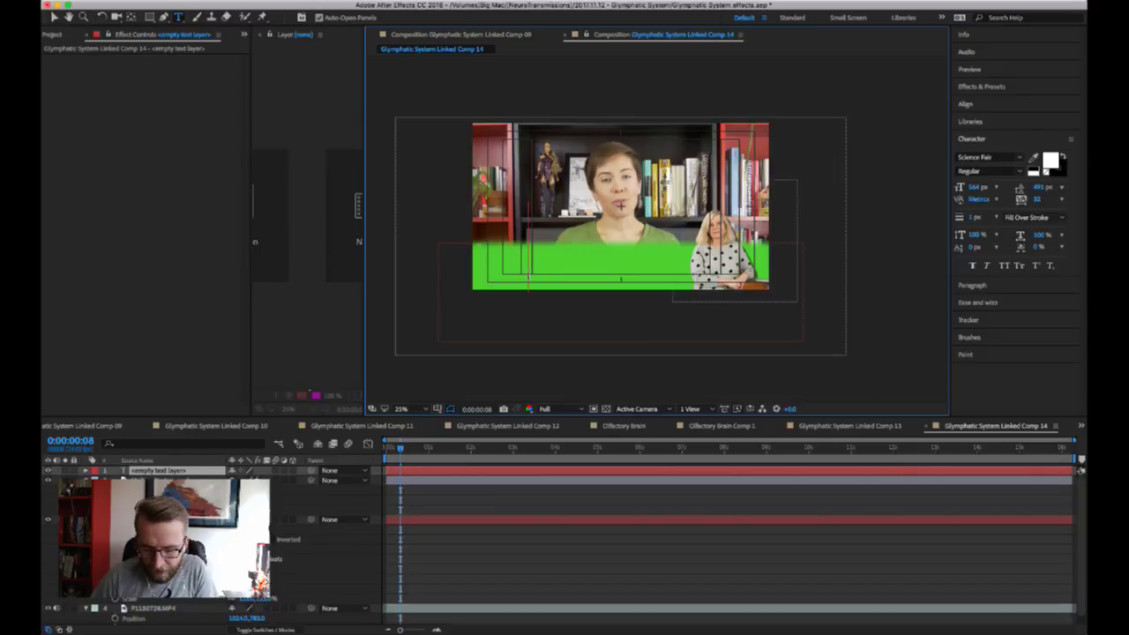
pyautogui.write('GLymphatic syste')
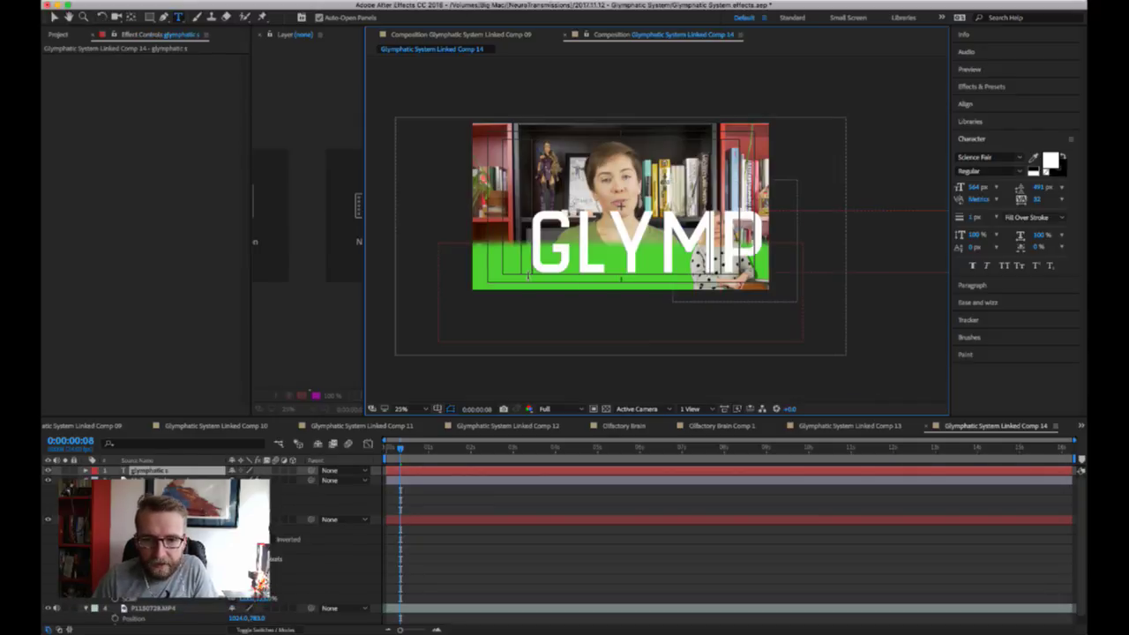
pyautogui.write('m')
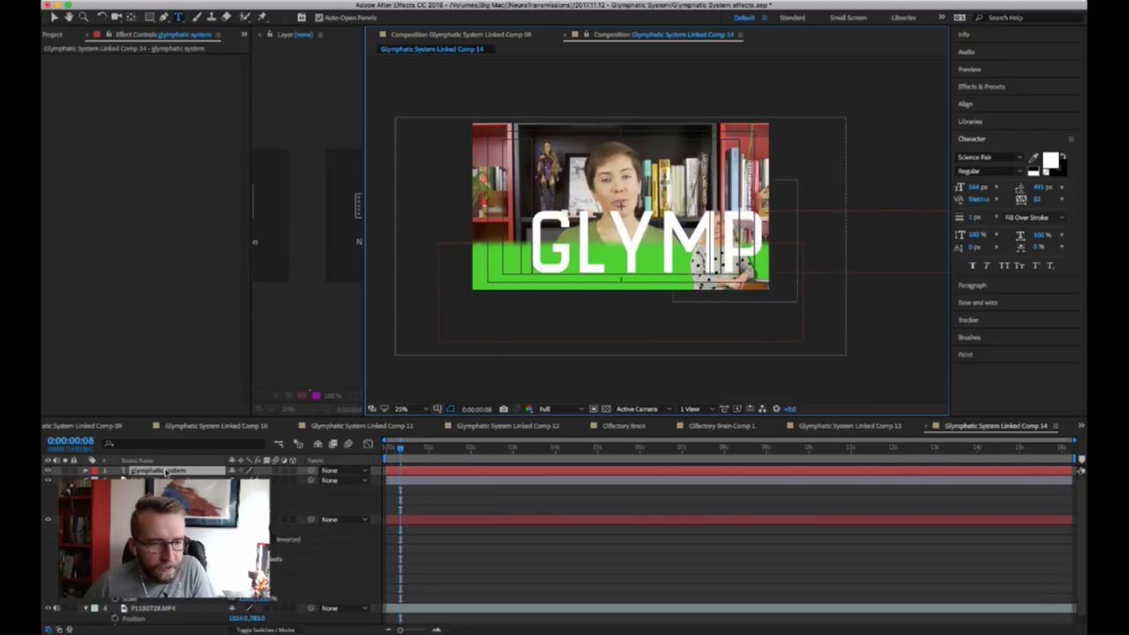
# - Scale the title text down until the whole title fits within the green band
pyautogui.press('Escape')
pyautogui.press('s')
pyautogui.moveTo(245, 479); pyautogui.dragTo(181, 479)
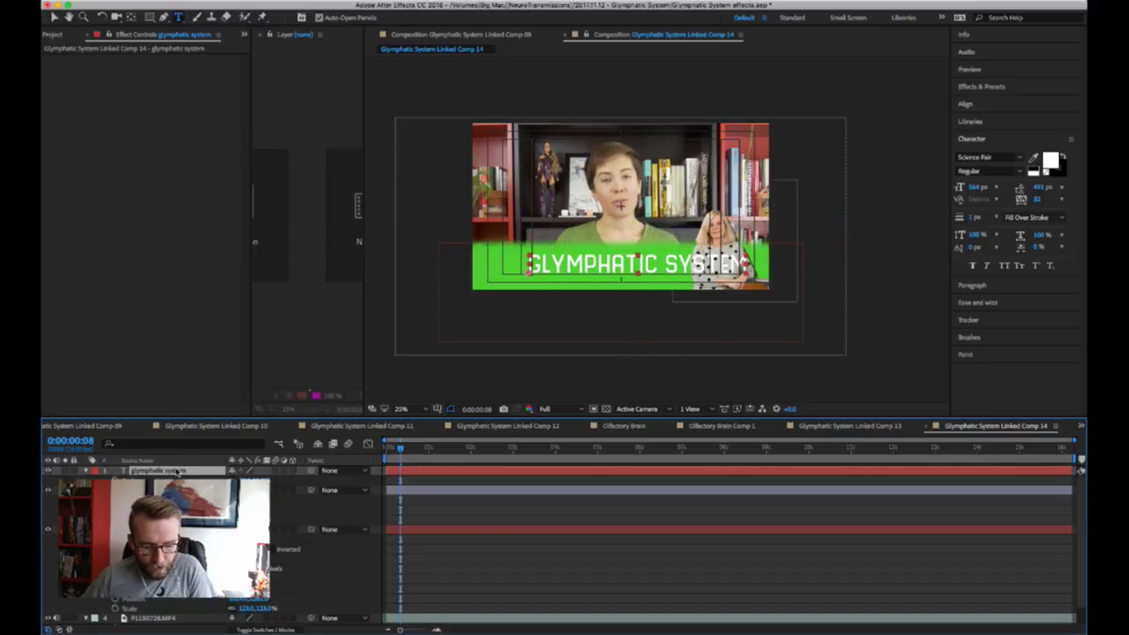
# - Apply a Drop Shadow with Distance 15 to the title and move the title left towards the frame edge
pyautogui.press('super+v')
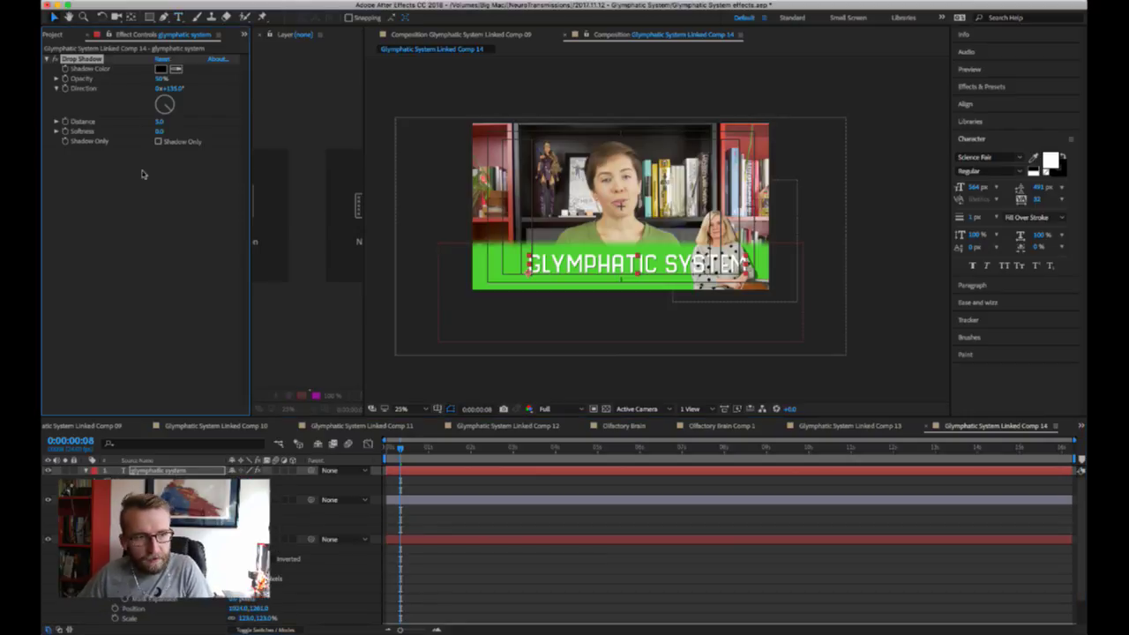
pyautogui.moveTo(159, 121); pyautogui.dragTo(166, 121)
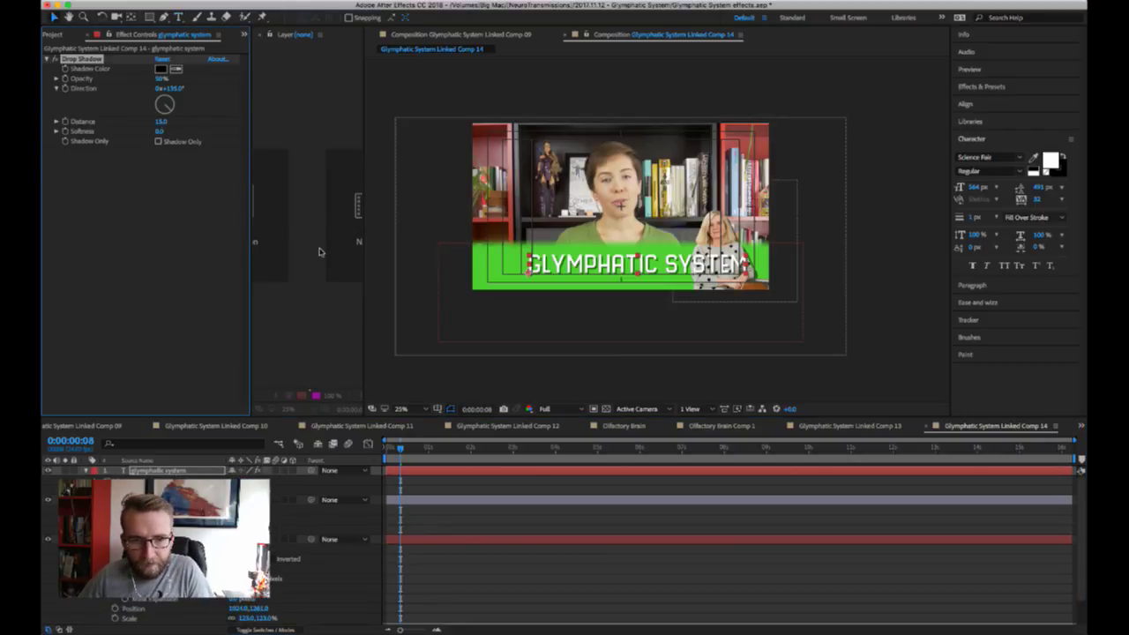
pyautogui.press('p')
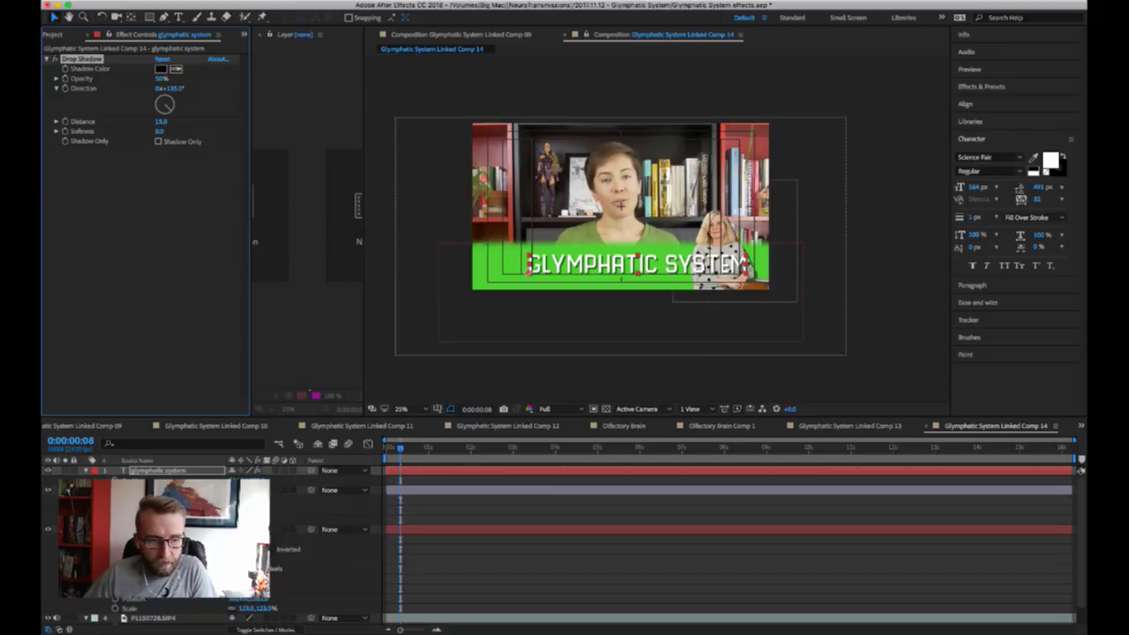
pyautogui.moveTo(236, 479); pyautogui.dragTo(178, 479)
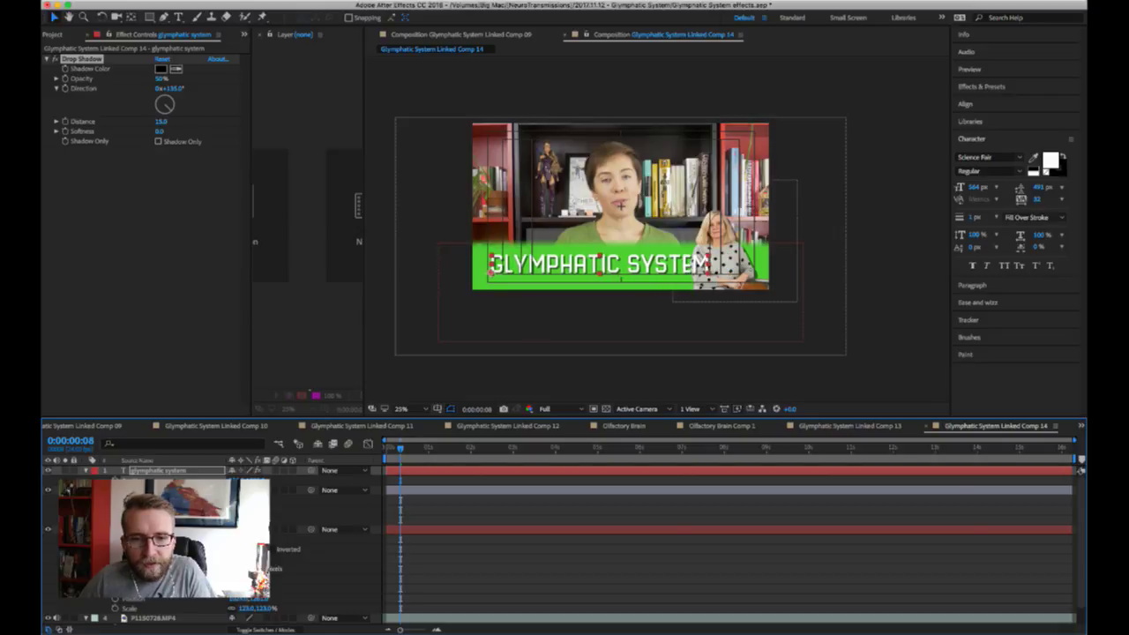
# - Enlarge the title to span most of the frame width and lower it within the green band
pyautogui.click(177, 479)
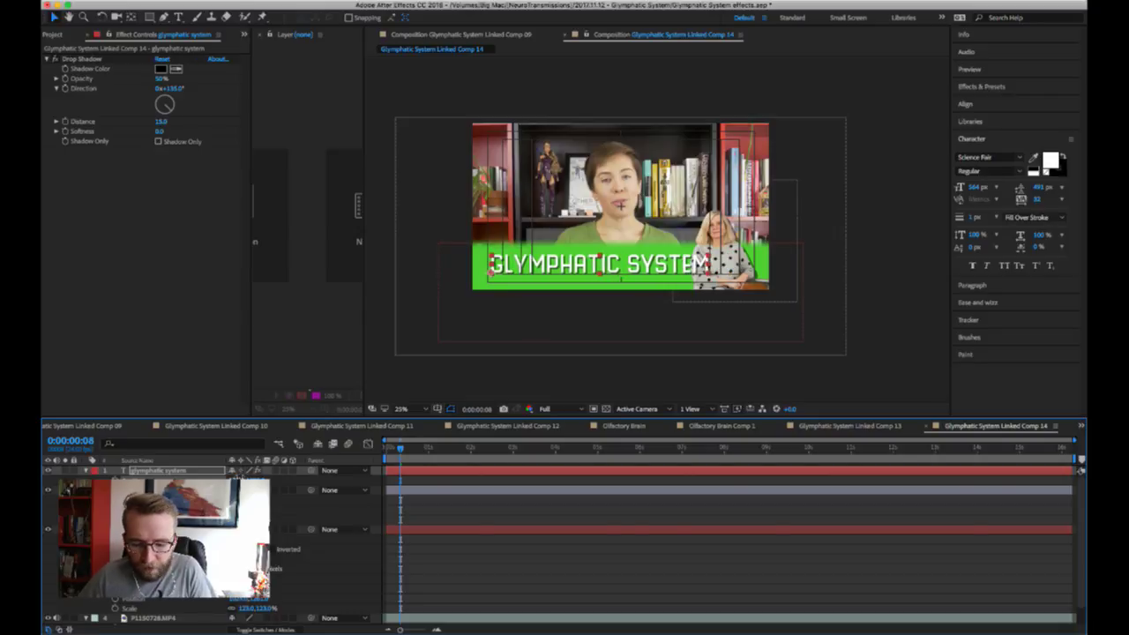
pyautogui.hotkey('shift', 's')
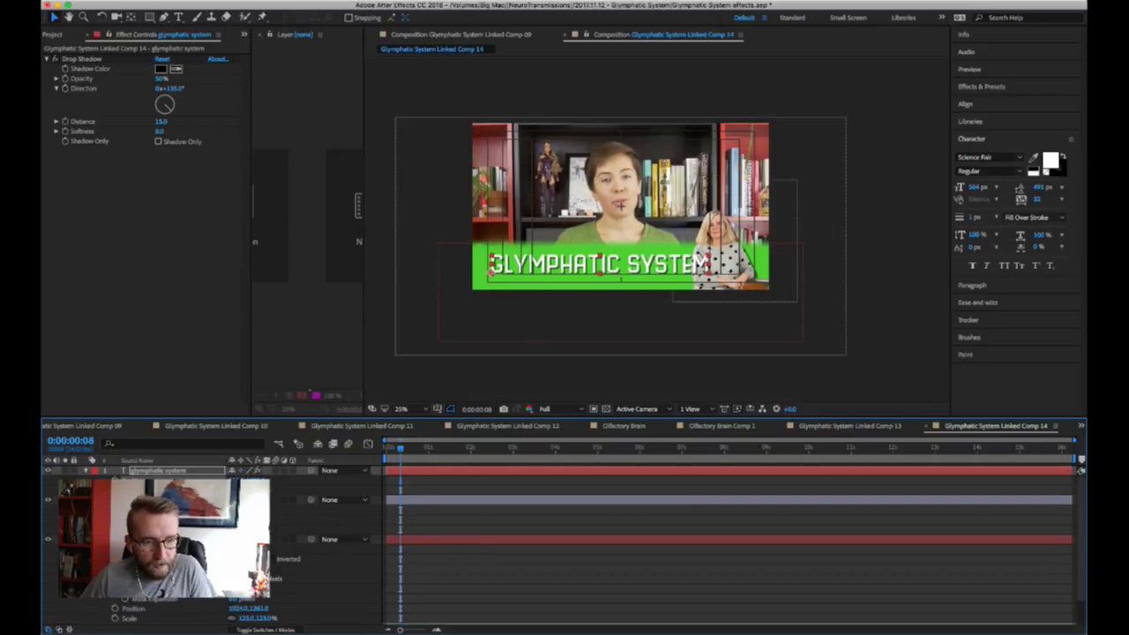
pyautogui.moveTo(247, 618); pyautogui.dragTo(243, 618)
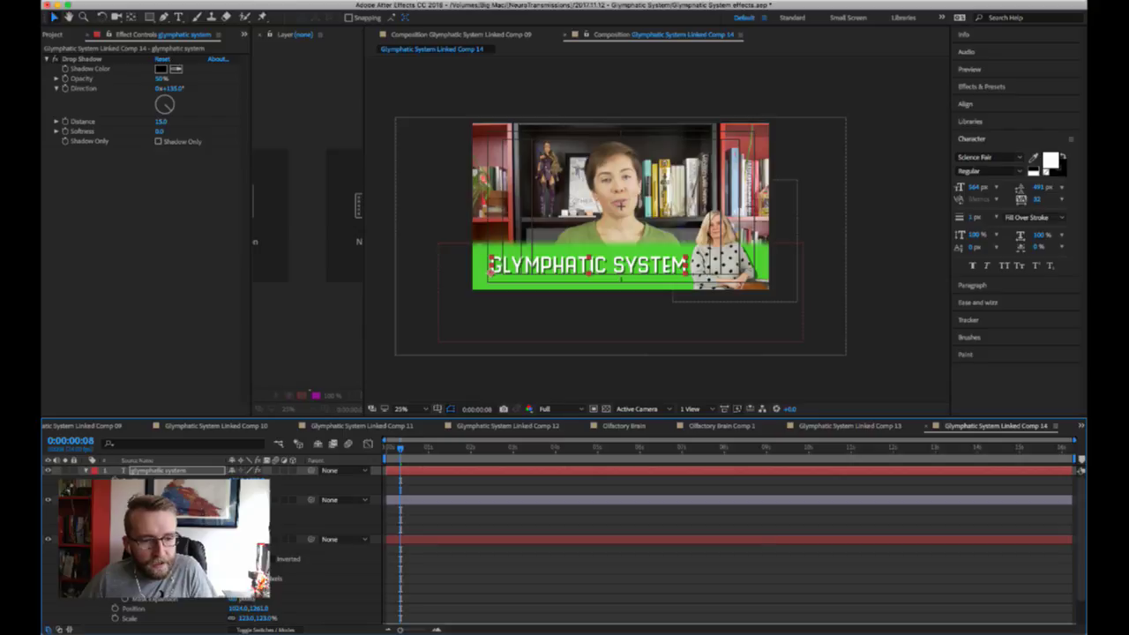
pyautogui.moveTo(244, 619); pyautogui.dragTo(260, 618)
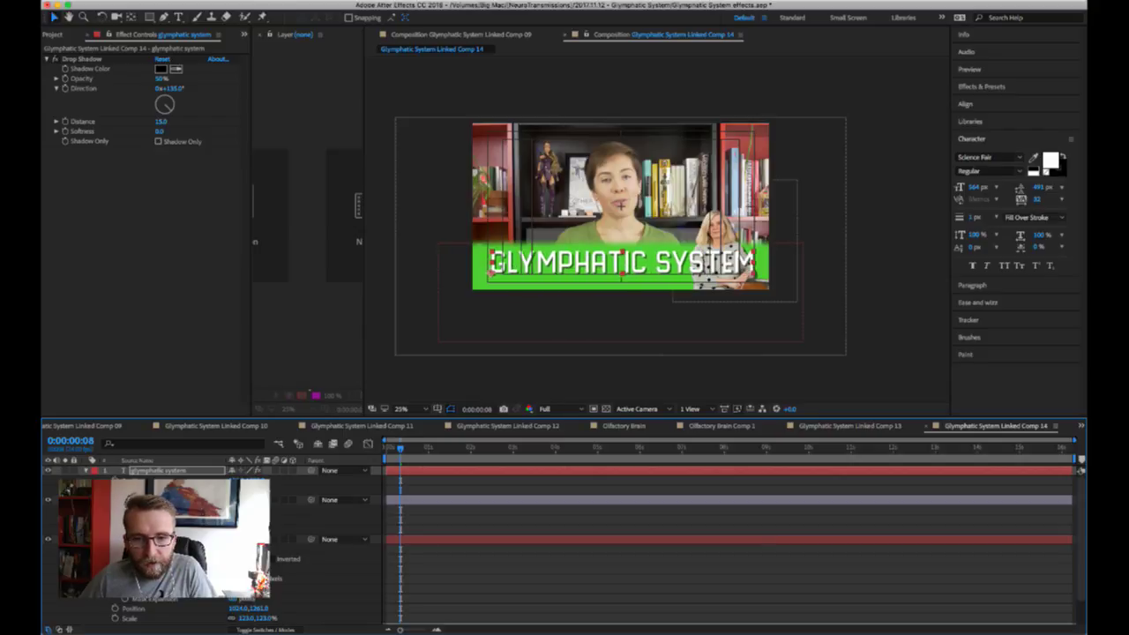
pyautogui.moveTo(260, 478); pyautogui.dragTo(275, 476)
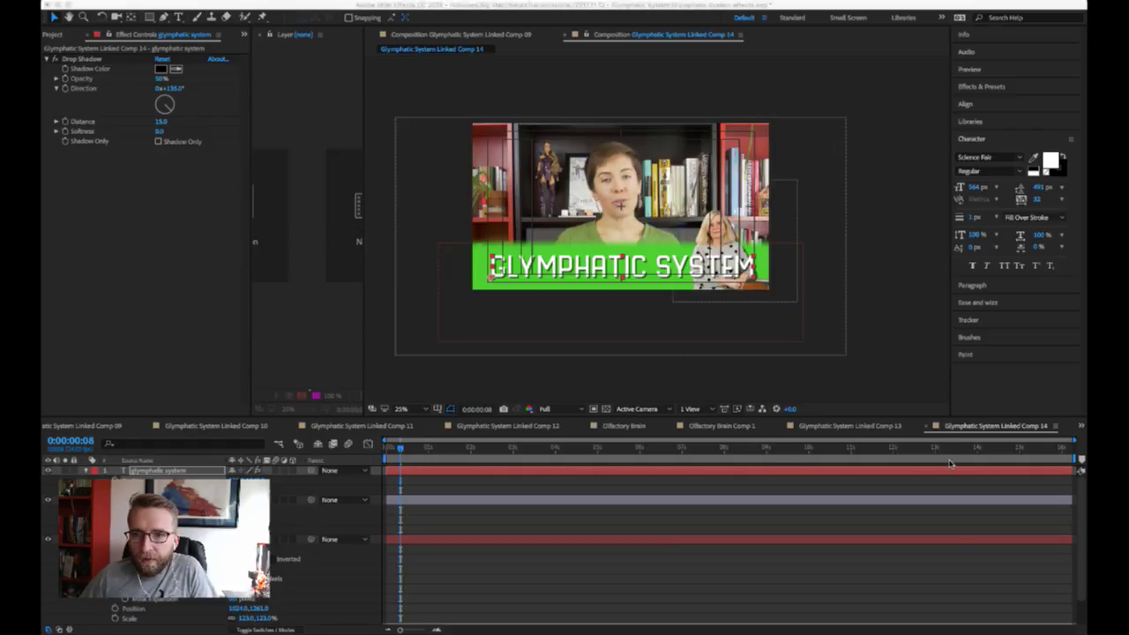
pyautogui.click(494, 550)
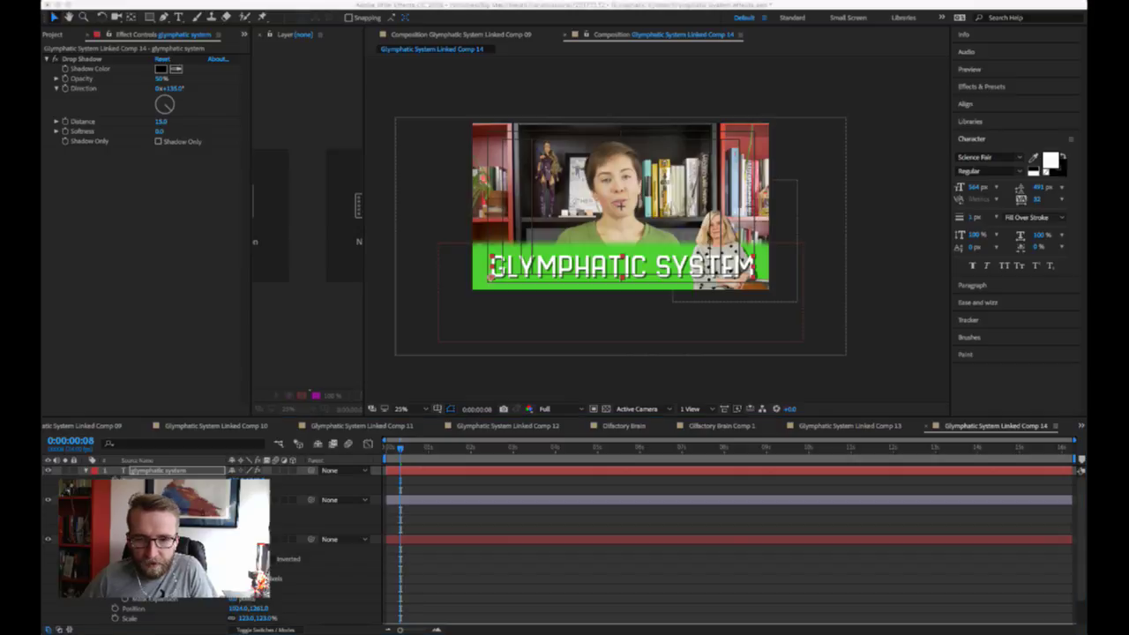
pyautogui.click(823, 605)
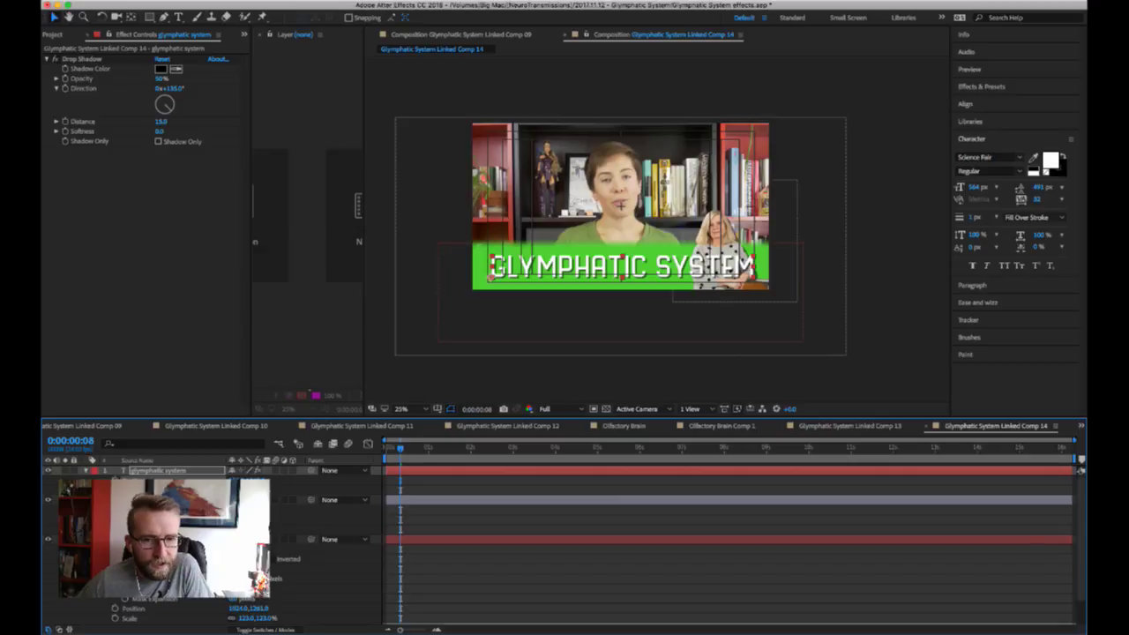
# - Scale the title down so it clears the portrait, and nudge it slightly up and to the left
pyautogui.moveTo(245, 490); pyautogui.dragTo(221, 491)
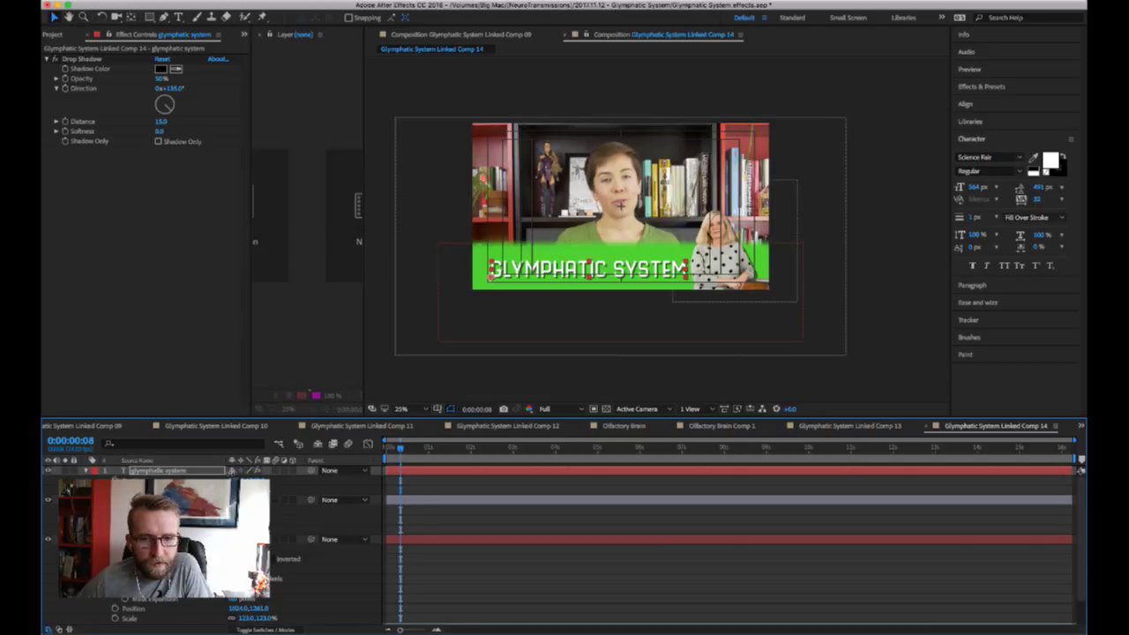
pyautogui.moveTo(233, 478)
pyautogui.mouseDown()
pyautogui.moveTo(224, 473)
pyautogui.moveTo(241, 476)
pyautogui.mouseUp()
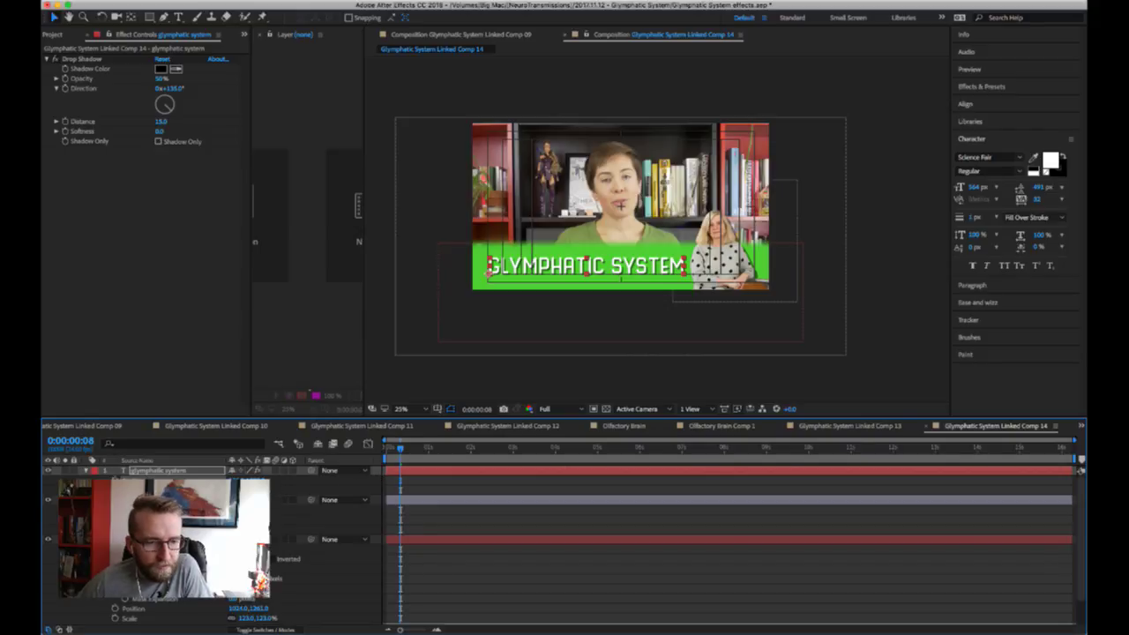
# - Enlarge the title to span most of the frame width, undoing and redoing scale changes to compare sizes
pyautogui.moveTo(242, 490); pyautogui.dragTo(249, 490)
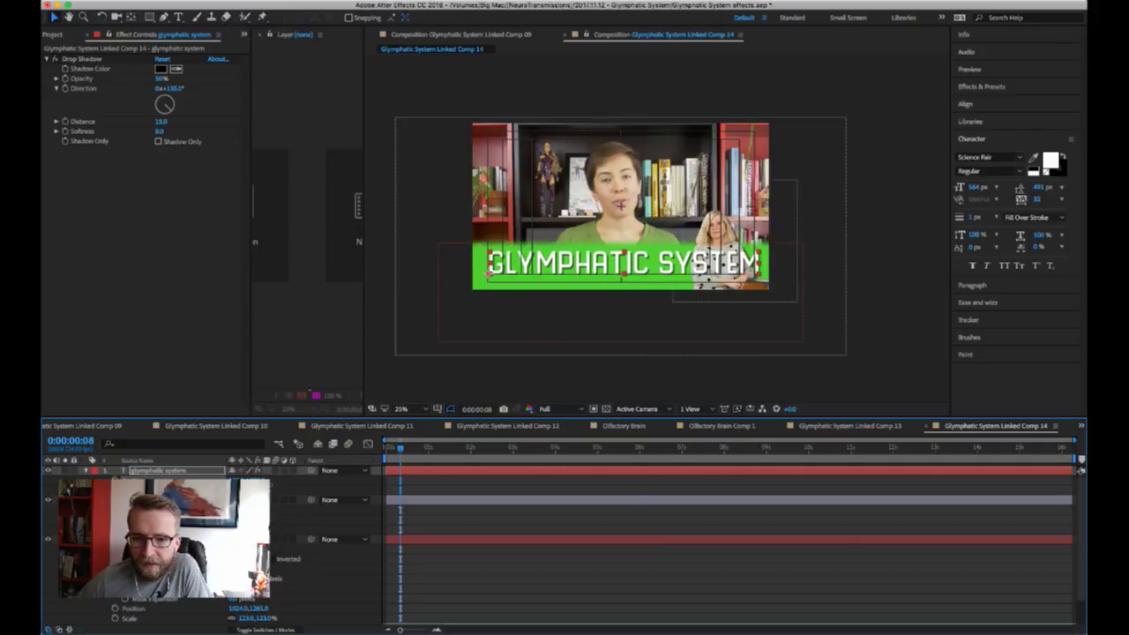
pyautogui.moveTo(249, 490)
pyautogui.mouseDown()
pyautogui.moveTo(233, 489)
pyautogui.moveTo(248, 490)
pyautogui.mouseUp()
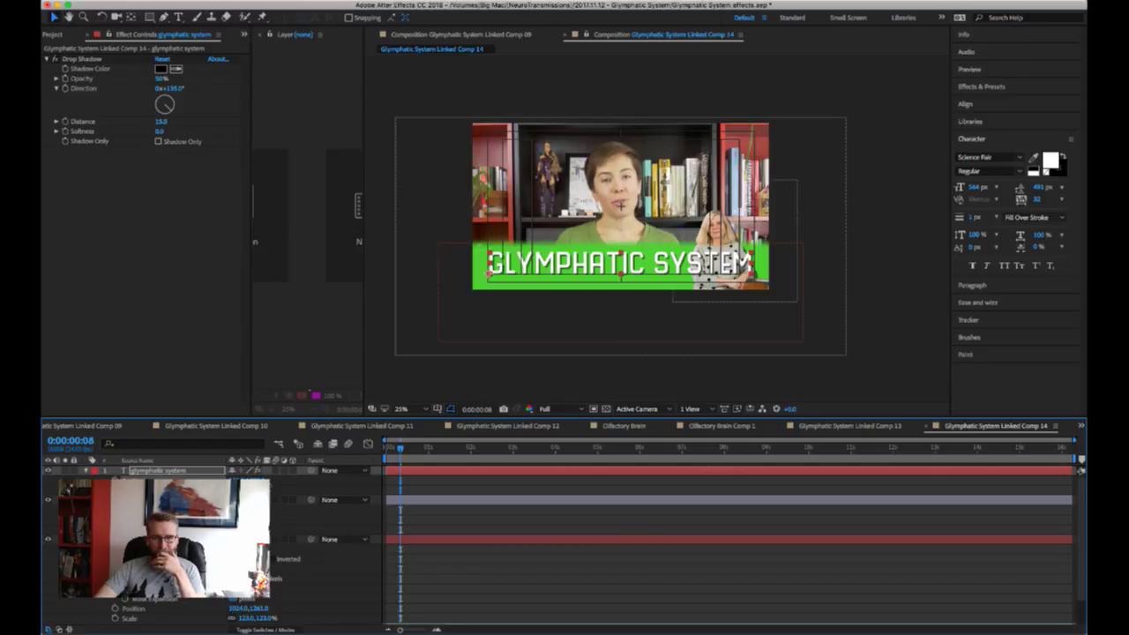
pyautogui.moveTo(248, 490); pyautogui.dragTo(270, 494)
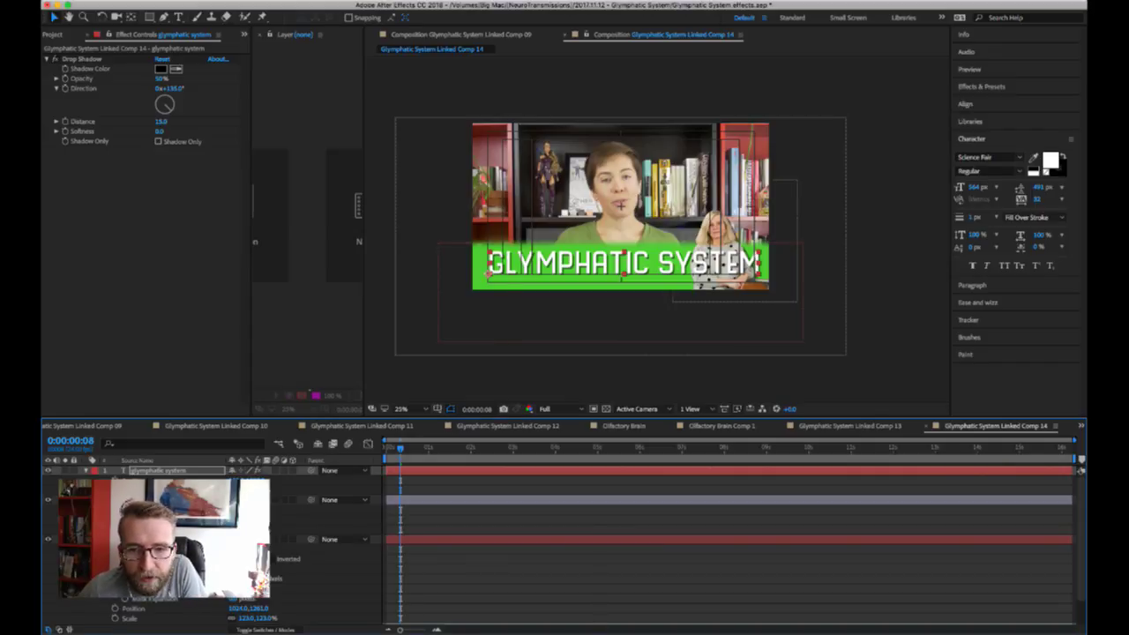
pyautogui.press('super+z')
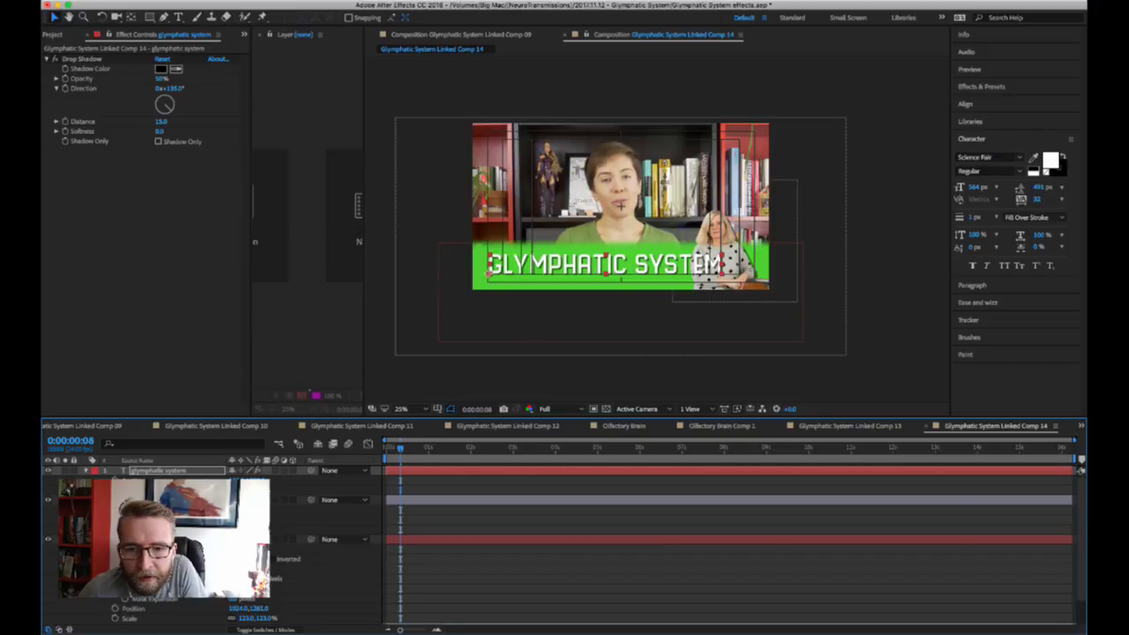
pyautogui.press('super+z')
pyautogui.press('super+shift+z')
pyautogui.press('super+shift+z')
pyautogui.press('super+z')
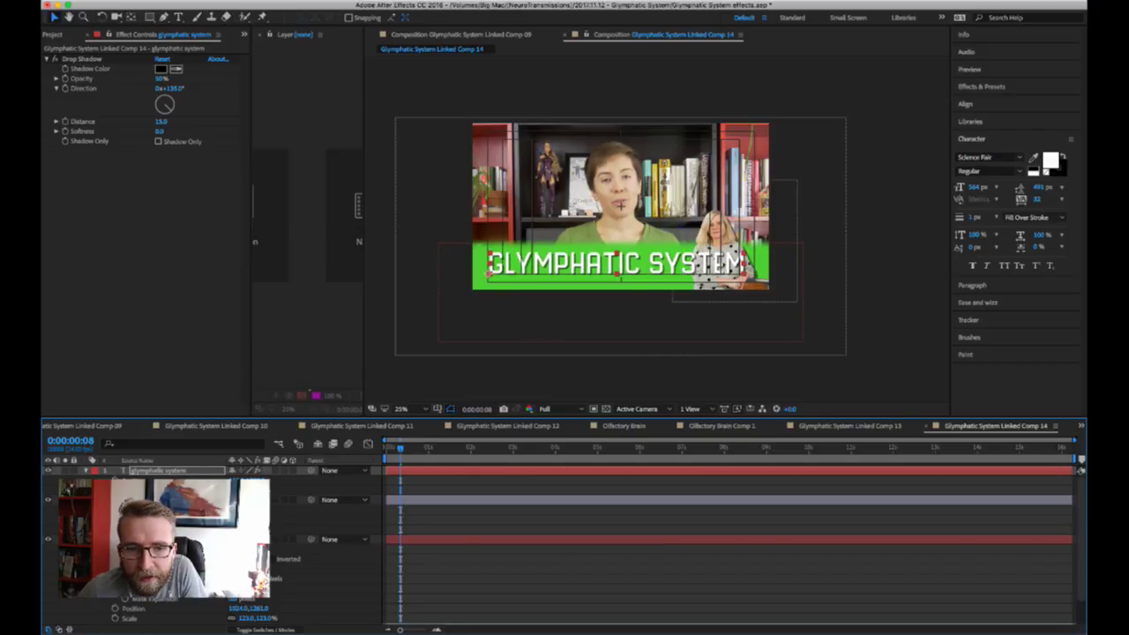
pyautogui.press('super+shift+z')
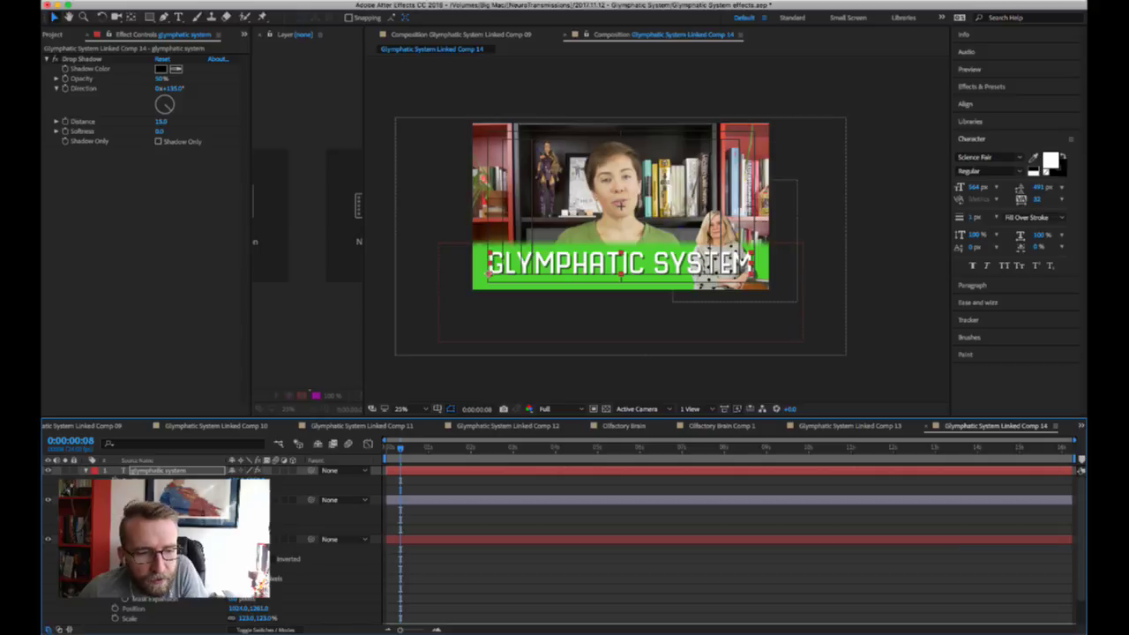
# - Keyframe the title rising from below the frame into the green band, and apply Elastic In + Out easing to its position keyframes
pyautogui.moveTo(257, 480); pyautogui.dragTo(268, 479)
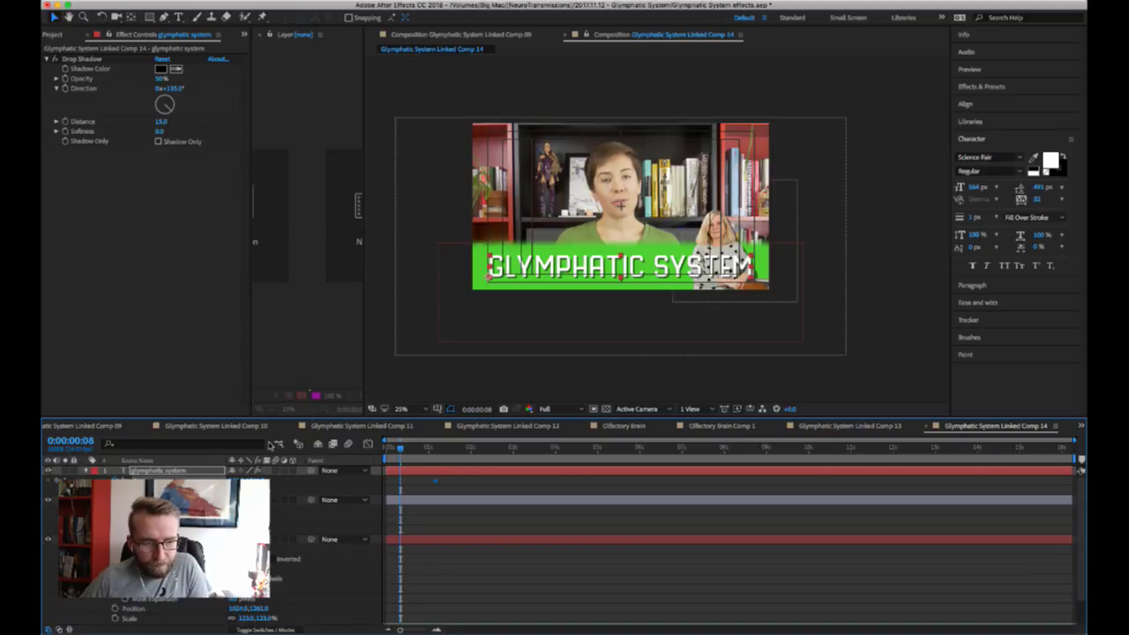
pyautogui.moveTo(256, 477); pyautogui.dragTo(287, 481)
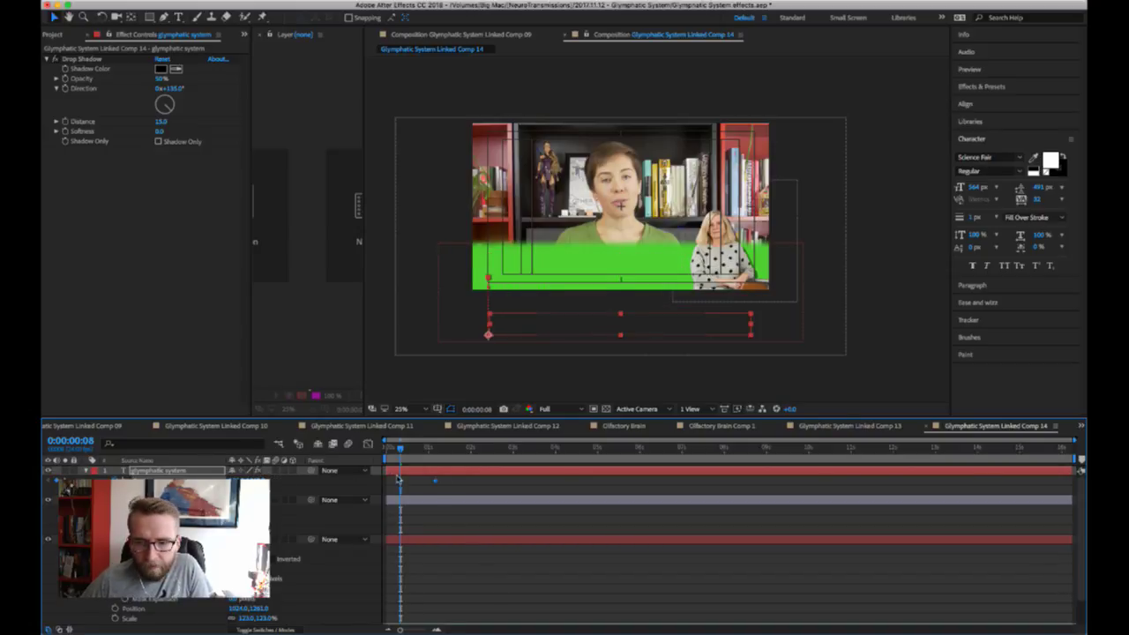
pyautogui.click(978, 303)
pyautogui.click(1020, 267)
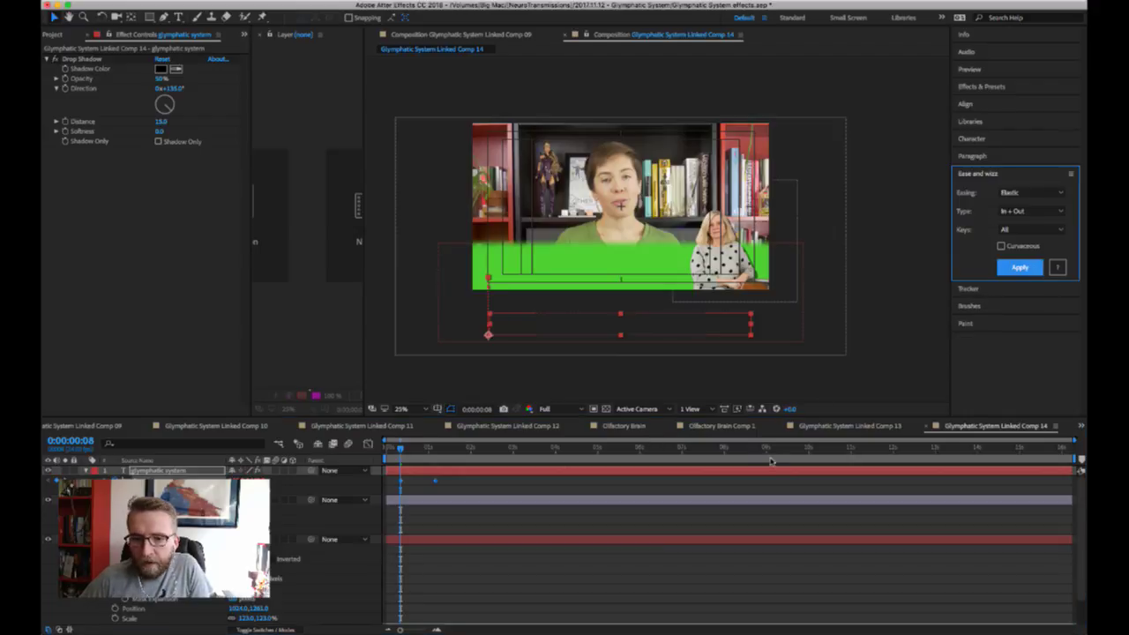
pyautogui.click(722, 486)
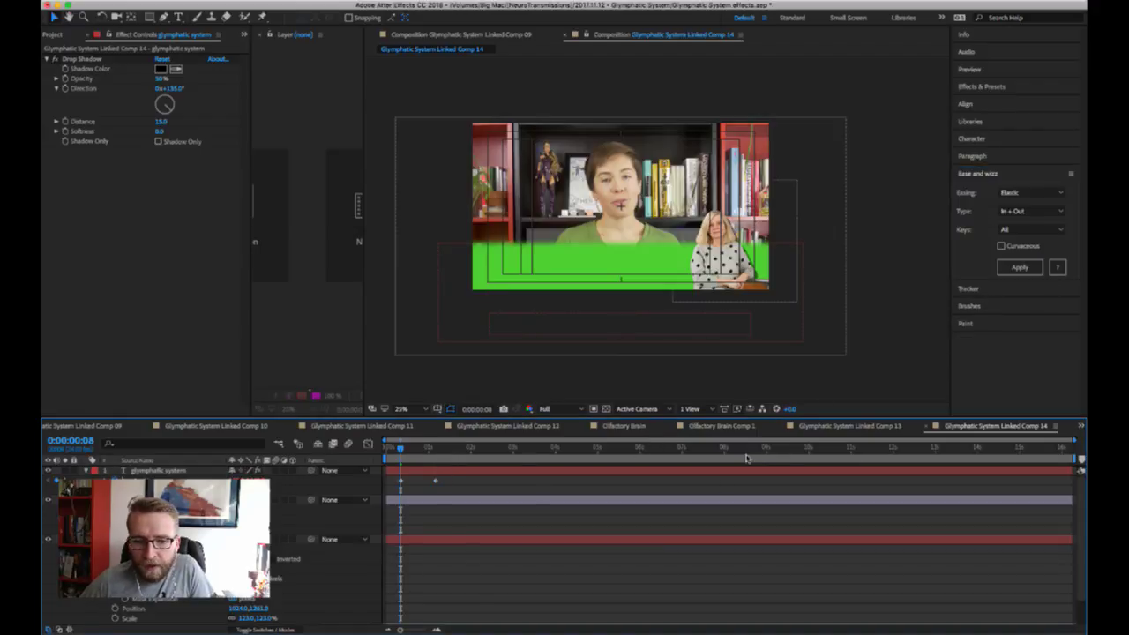
# - Keyframe the portrait sliding in from beyond the frame's right edge, and apply Elastic In + Out easing to its position keyframes
pyautogui.click(413, 503)
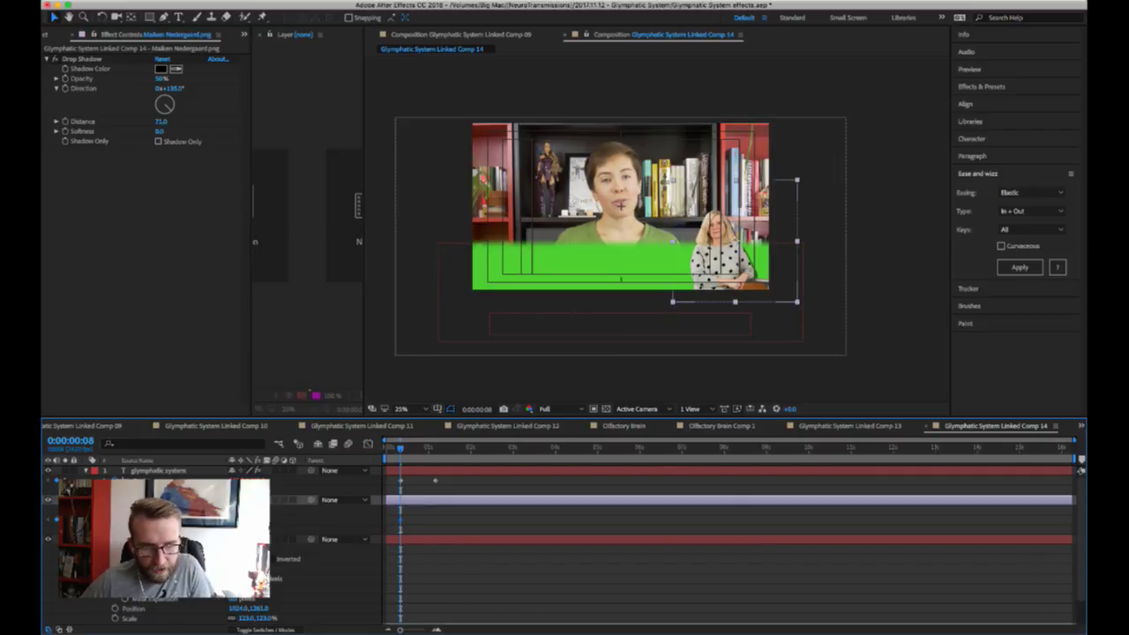
pyautogui.moveTo(237, 521); pyautogui.dragTo(280, 530)
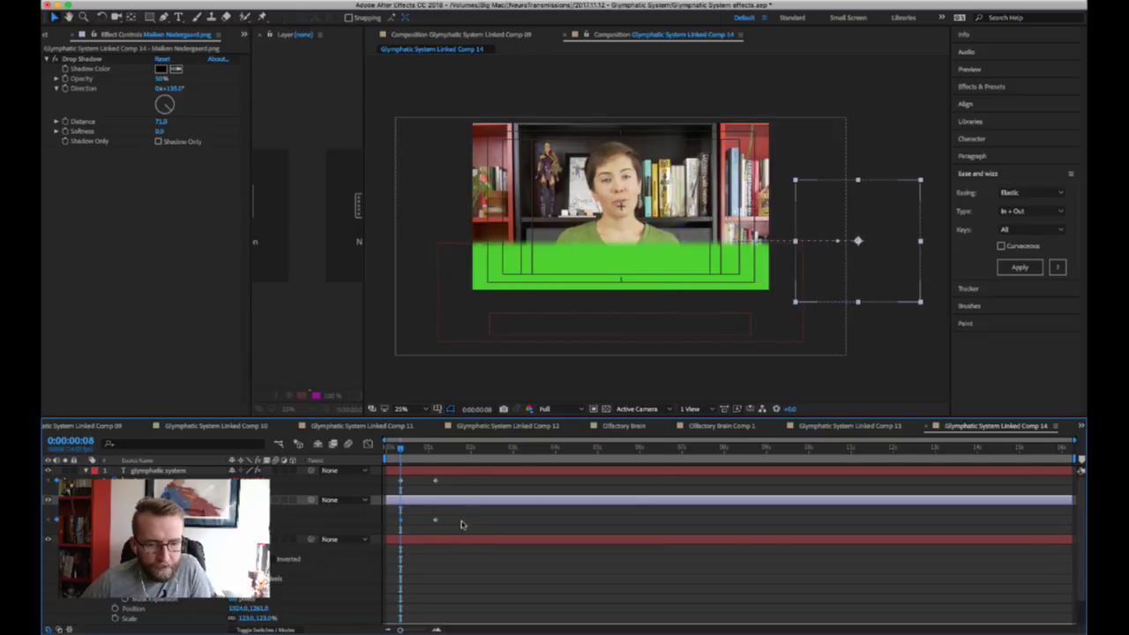
pyautogui.moveTo(461, 526); pyautogui.dragTo(388, 512)
pyautogui.click(1021, 268)
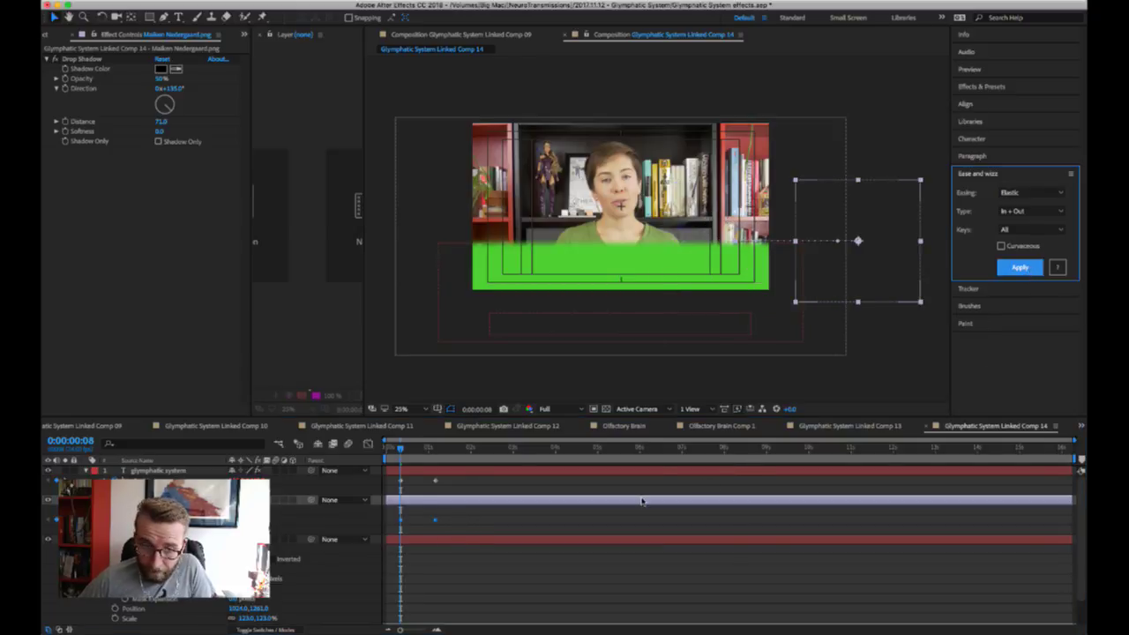
# - Scrub through the entrance animation to 0:00:01:10 and delay the portrait layer by about half a second
pyautogui.moveTo(400, 448); pyautogui.dragTo(446, 452)
pyautogui.moveTo(452, 452); pyautogui.dragTo(446, 452)
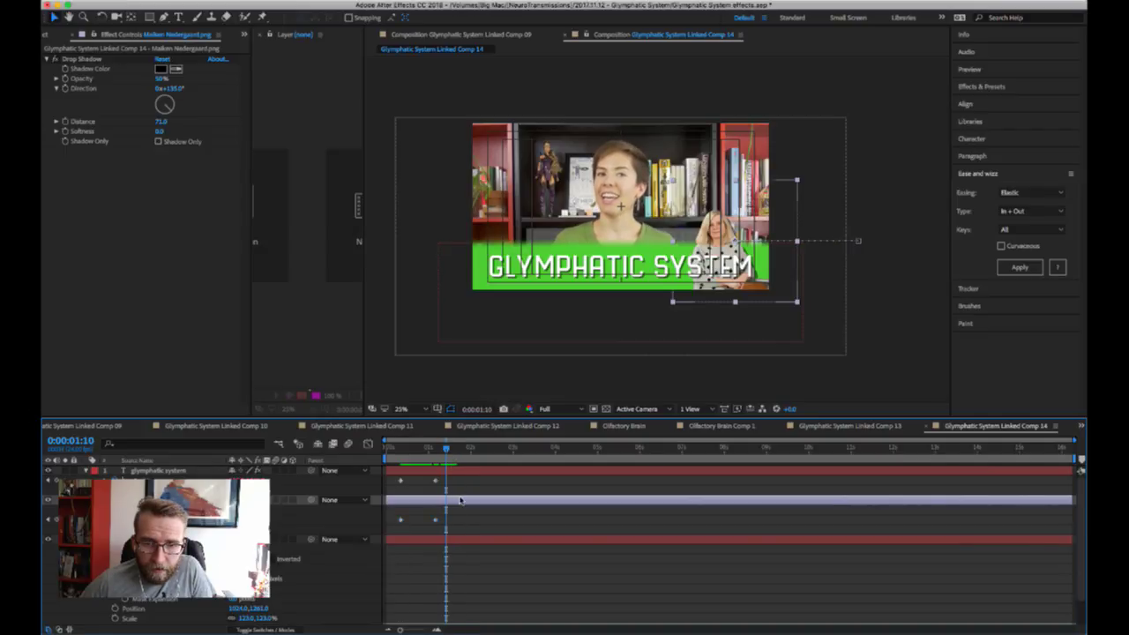
pyautogui.moveTo(460, 501); pyautogui.dragTo(480, 502)
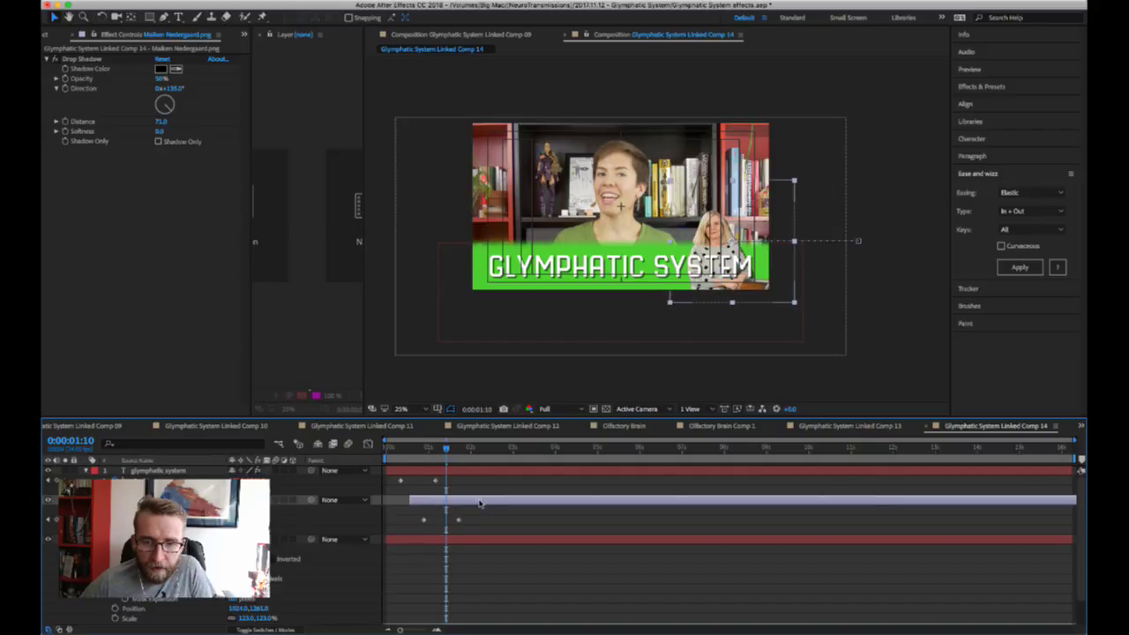
# - Enable motion blur for the composition, restore the full work area and preview the entrance animation from the start
pyautogui.click(349, 444)
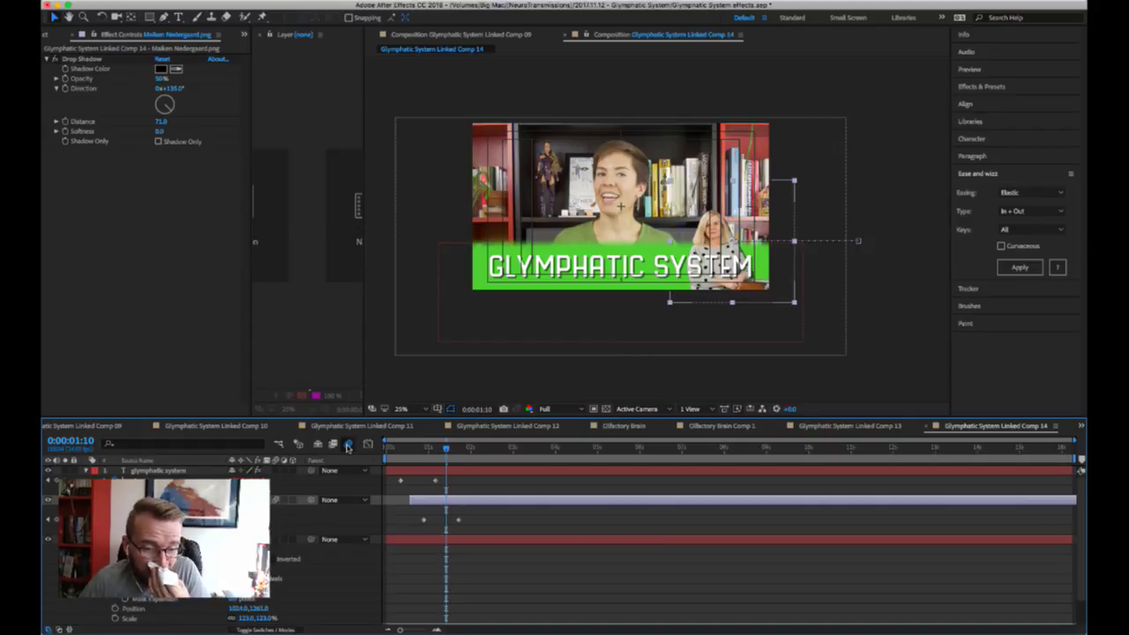
pyautogui.moveTo(447, 450); pyautogui.dragTo(486, 451)
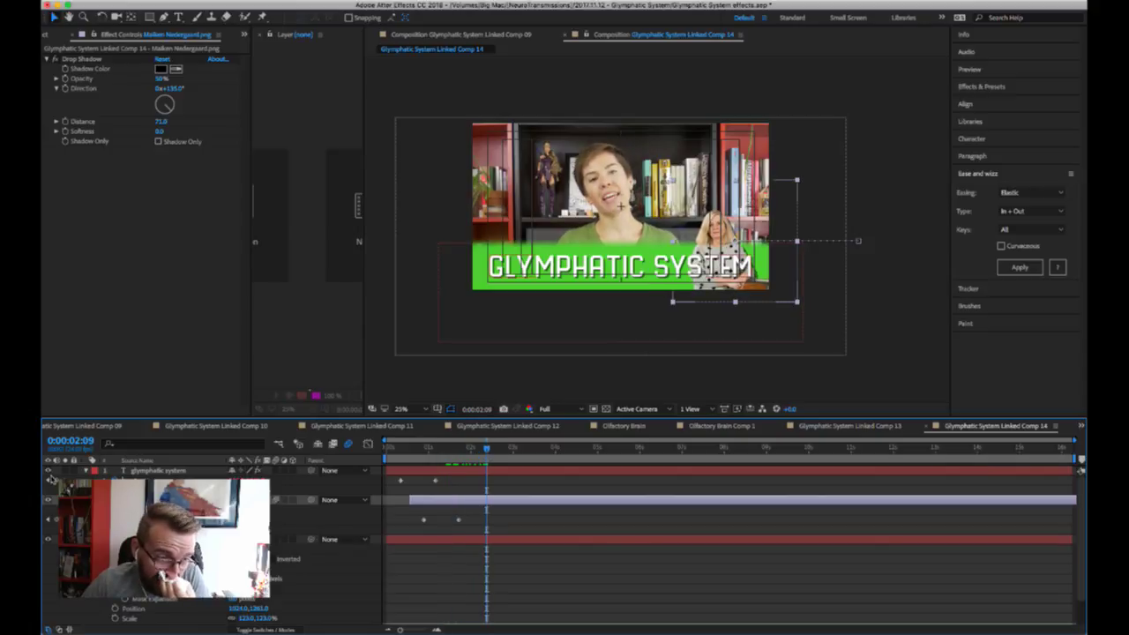
pyautogui.hotkey('ctrl', 'shift', 'a')
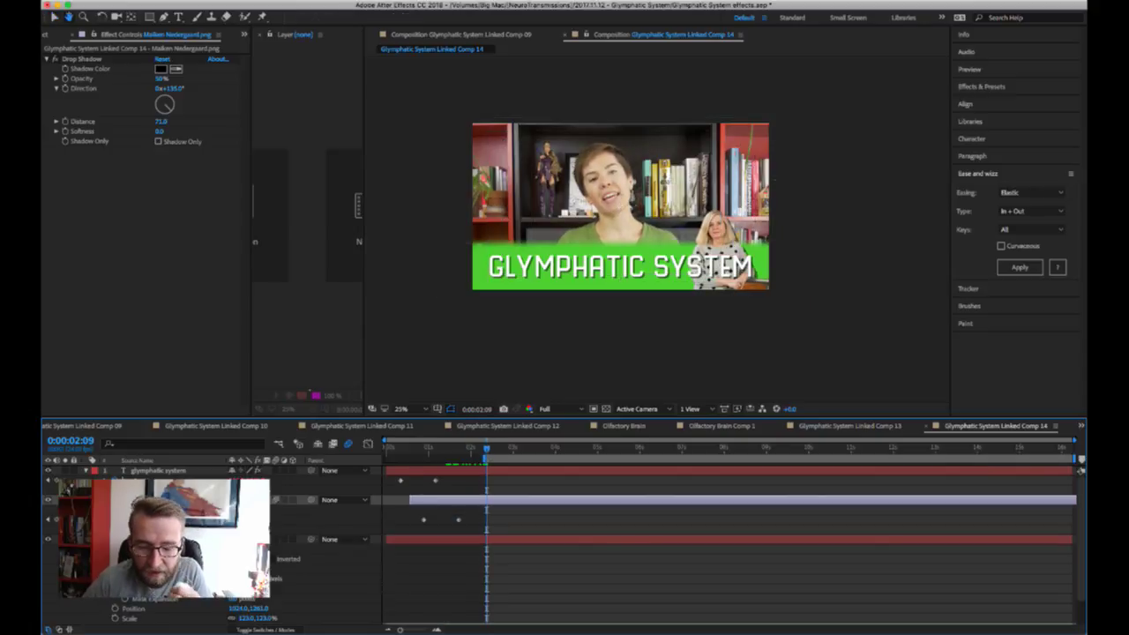
pyautogui.press('space')
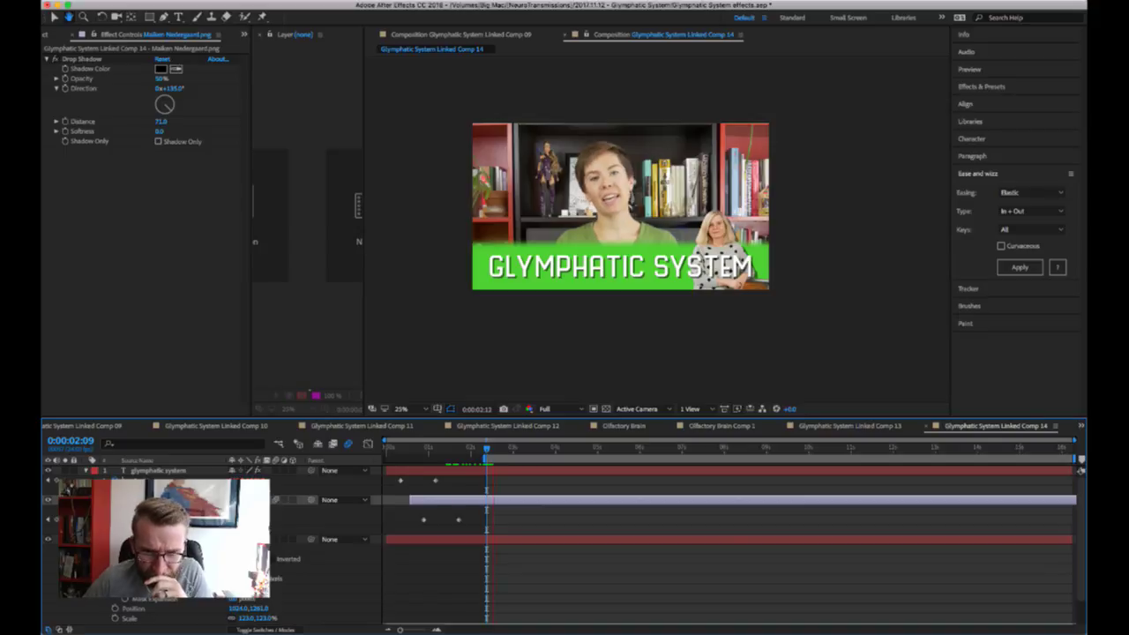
pyautogui.moveTo(430, 454); pyautogui.dragTo(378, 460)
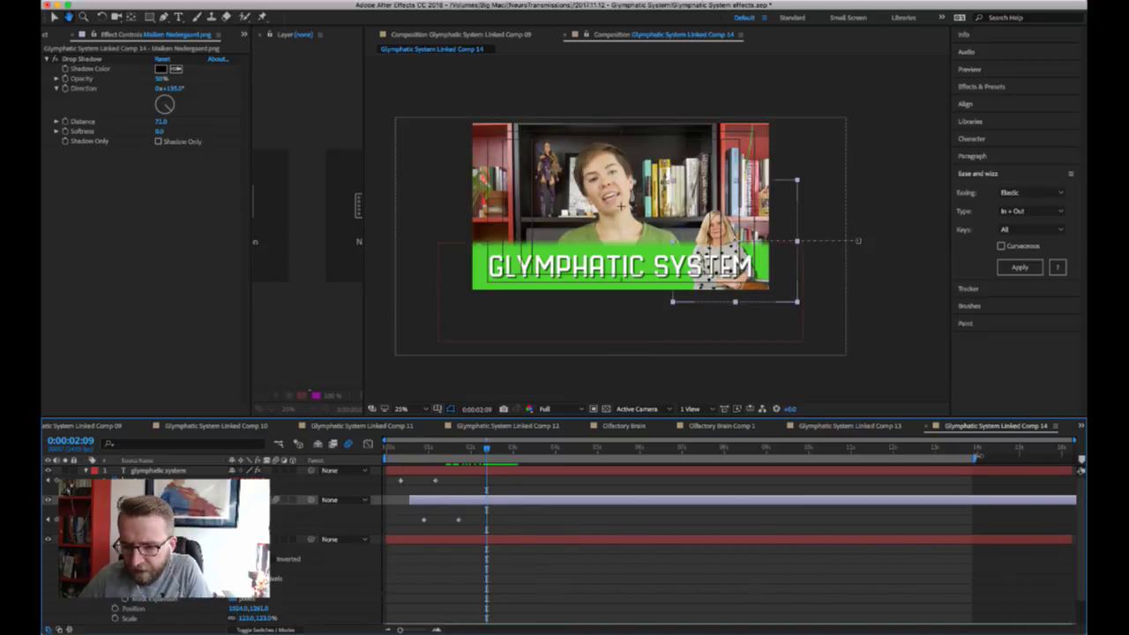
pyautogui.click(386, 448)
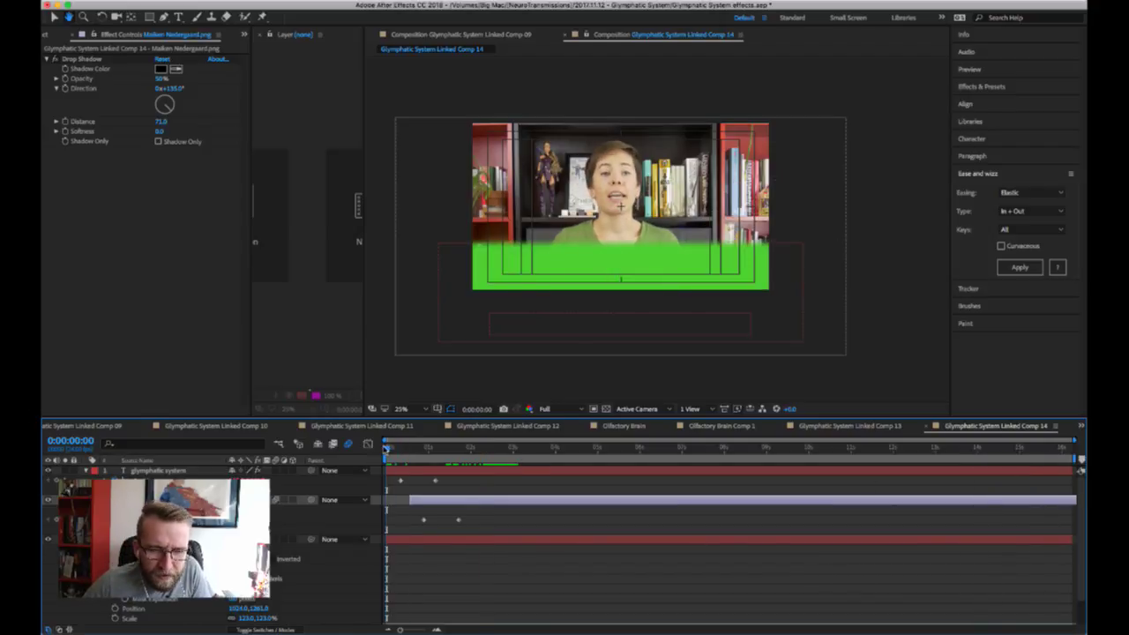
pyautogui.press('space')
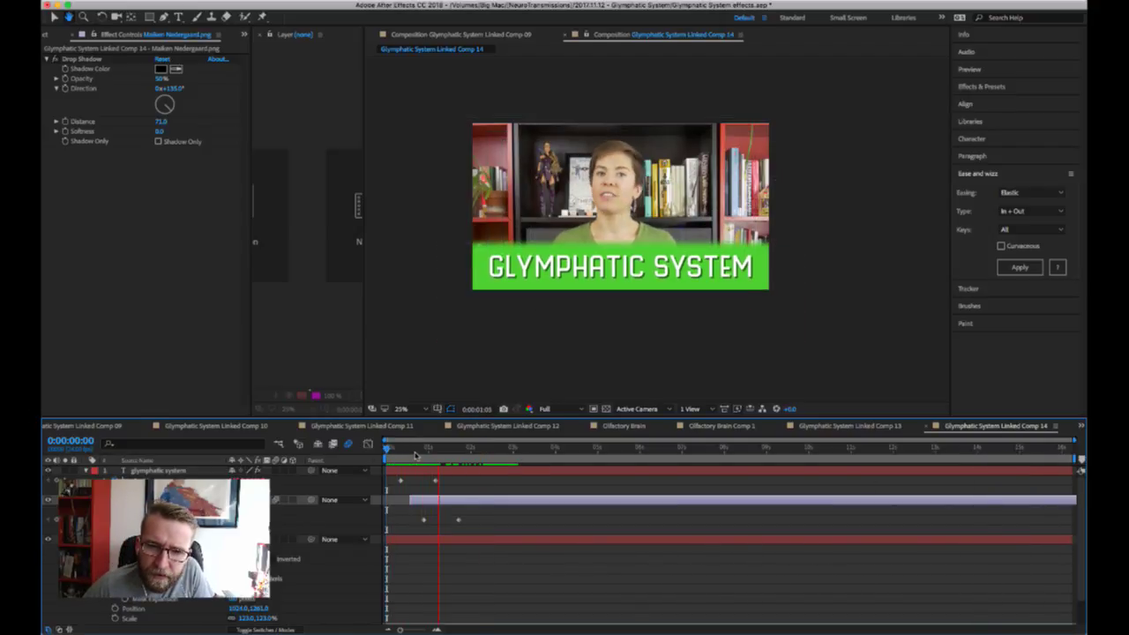
pyautogui.press('space')
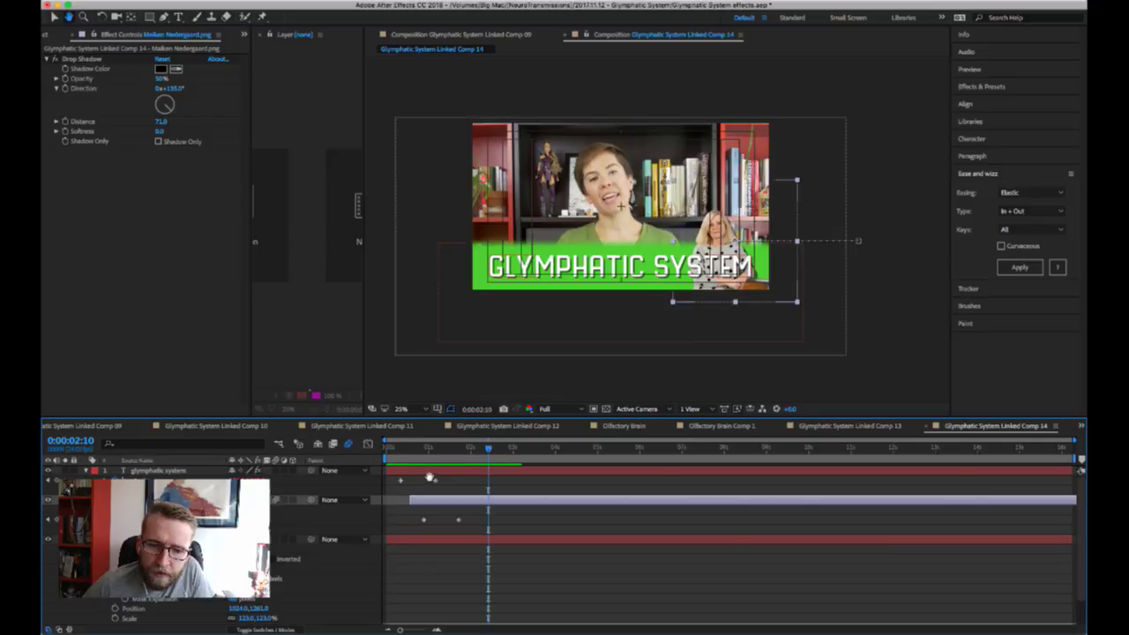
# - Delay the portrait layer by about one more second and preview its entrance from 0:00:01:15
pyautogui.moveTo(443, 503); pyautogui.dragTo(479, 503)
pyautogui.click(456, 451)
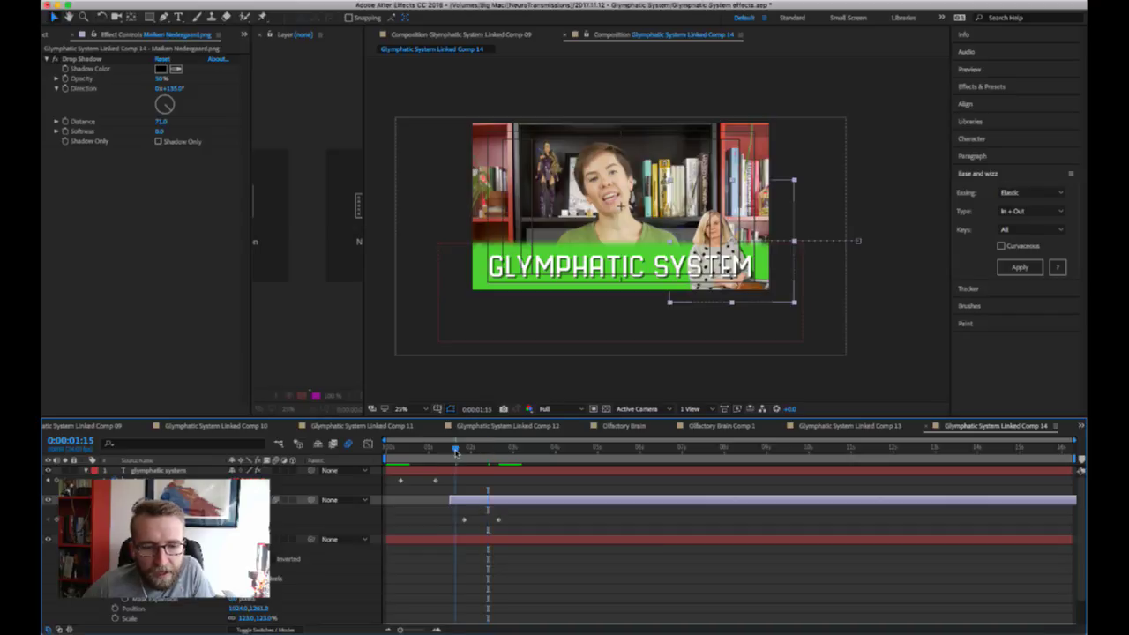
pyautogui.press('space')
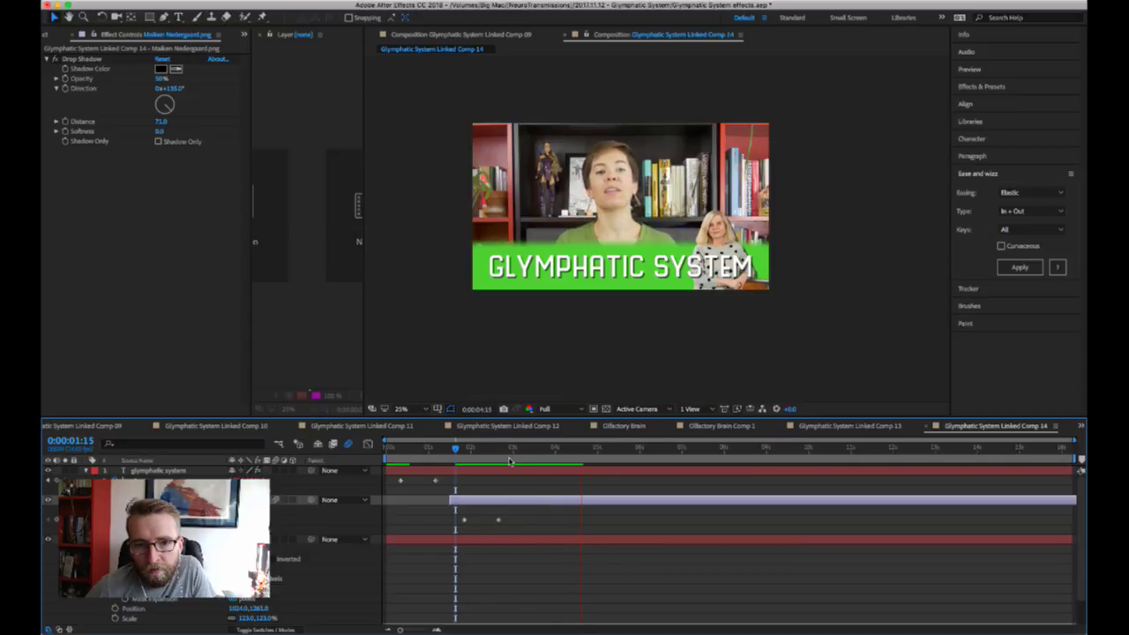
pyautogui.press('space')
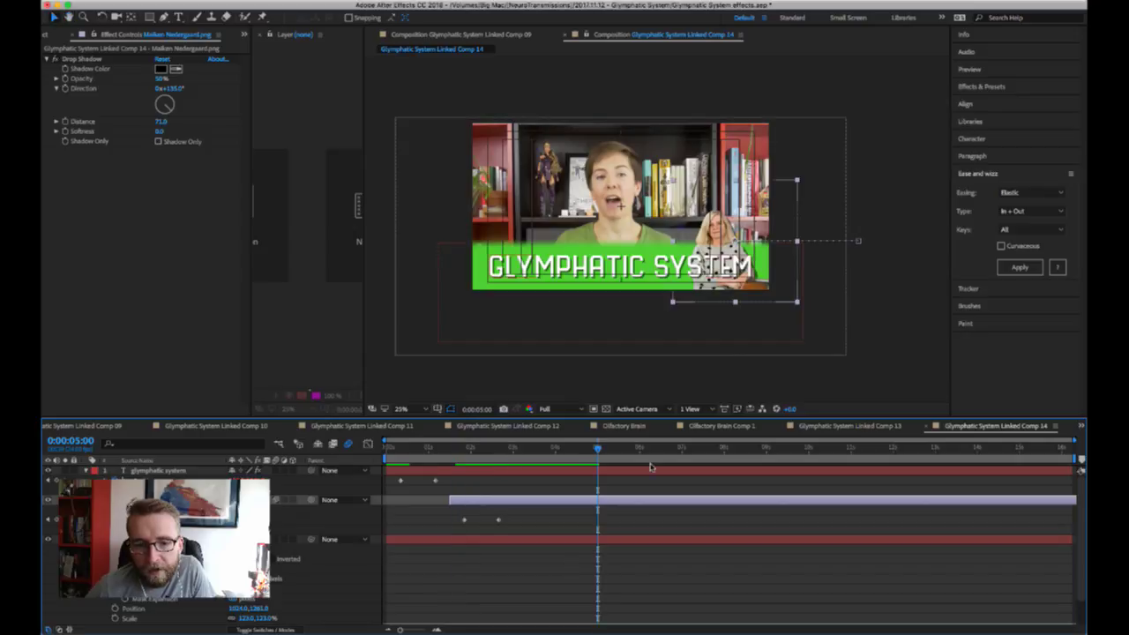
# - Delay the title layer by about four seconds, adjusting it slightly earlier after previewing the title's entrance from 0:00:04:06 and 0:00:04:03
pyautogui.click(468, 470)
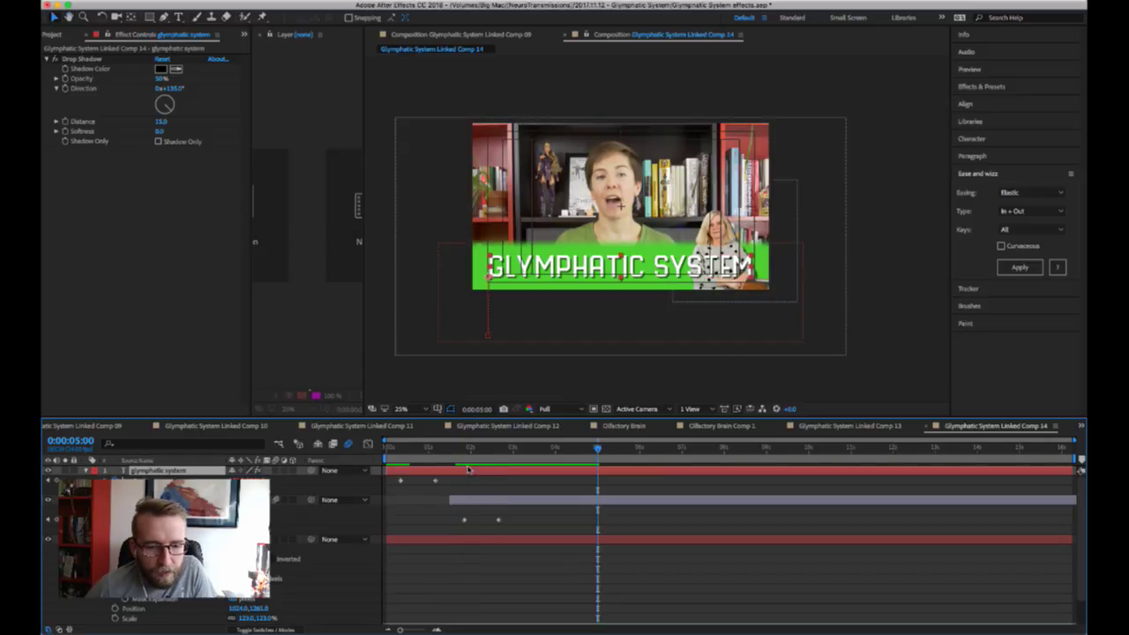
pyautogui.moveTo(469, 470); pyautogui.dragTo(639, 469)
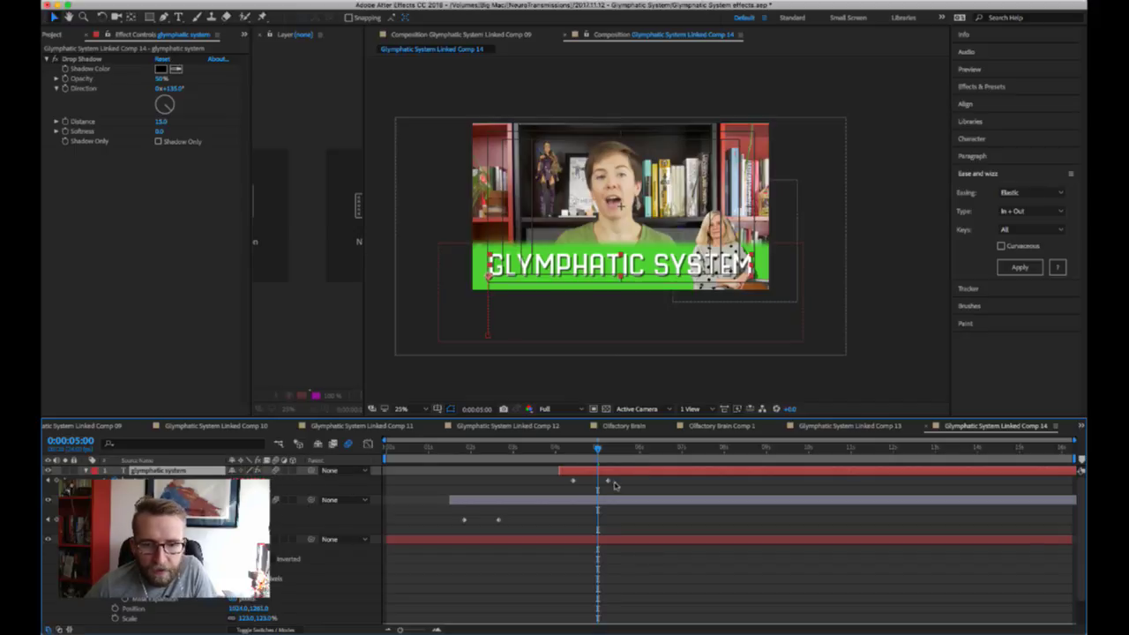
pyautogui.click(565, 449)
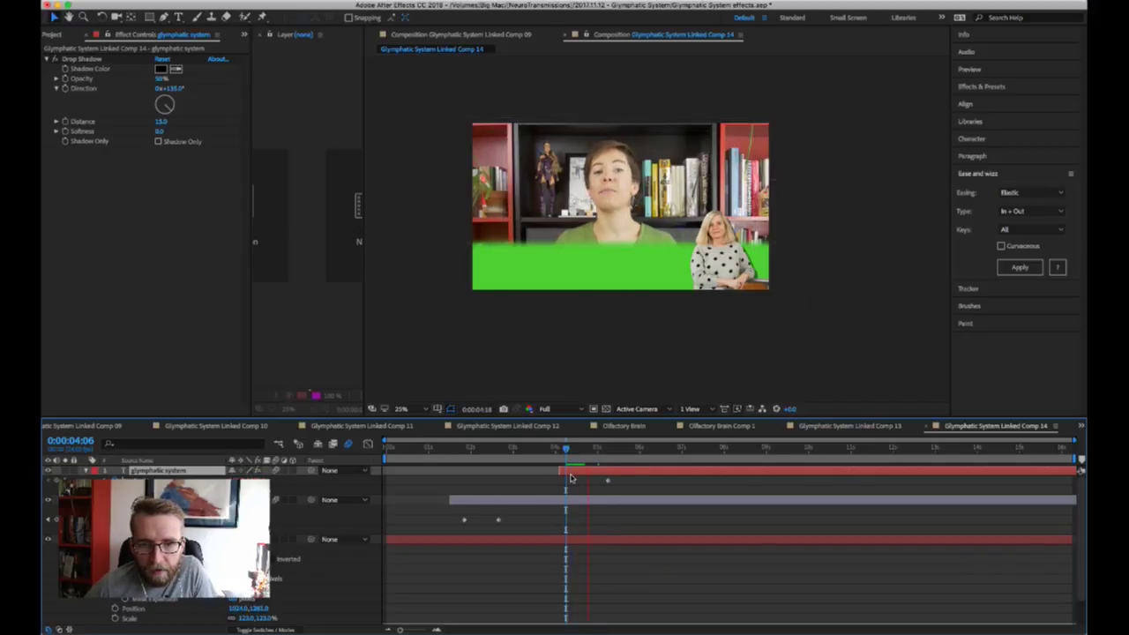
pyautogui.click(570, 477)
pyautogui.click(577, 450)
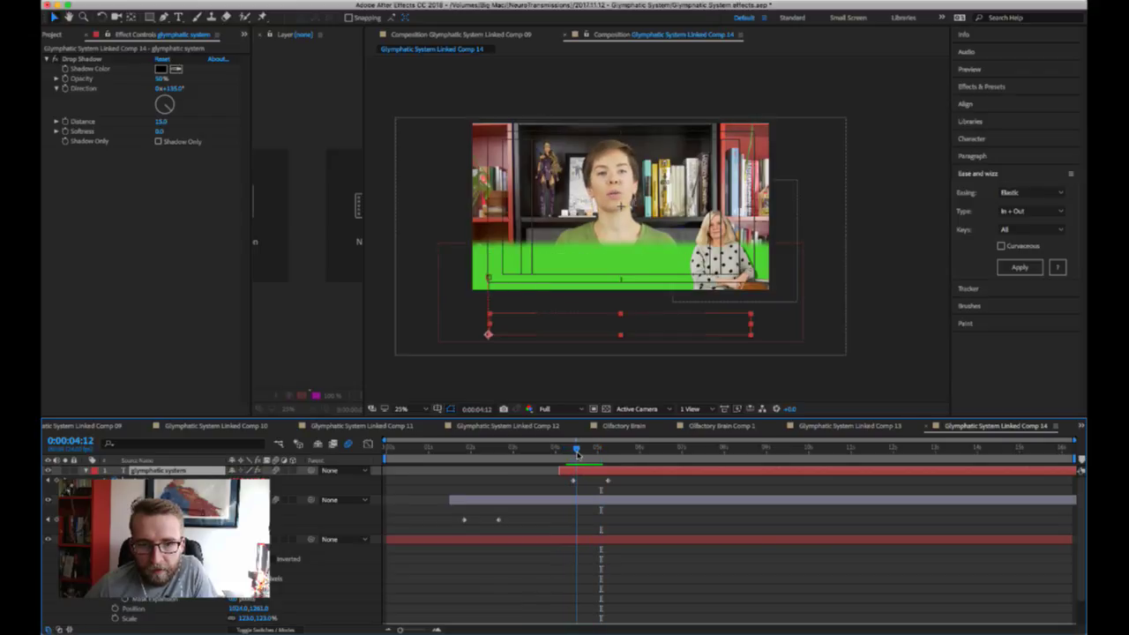
pyautogui.moveTo(578, 452)
pyautogui.mouseDown()
pyautogui.moveTo(618, 472)
pyautogui.moveTo(561, 451)
pyautogui.mouseUp()
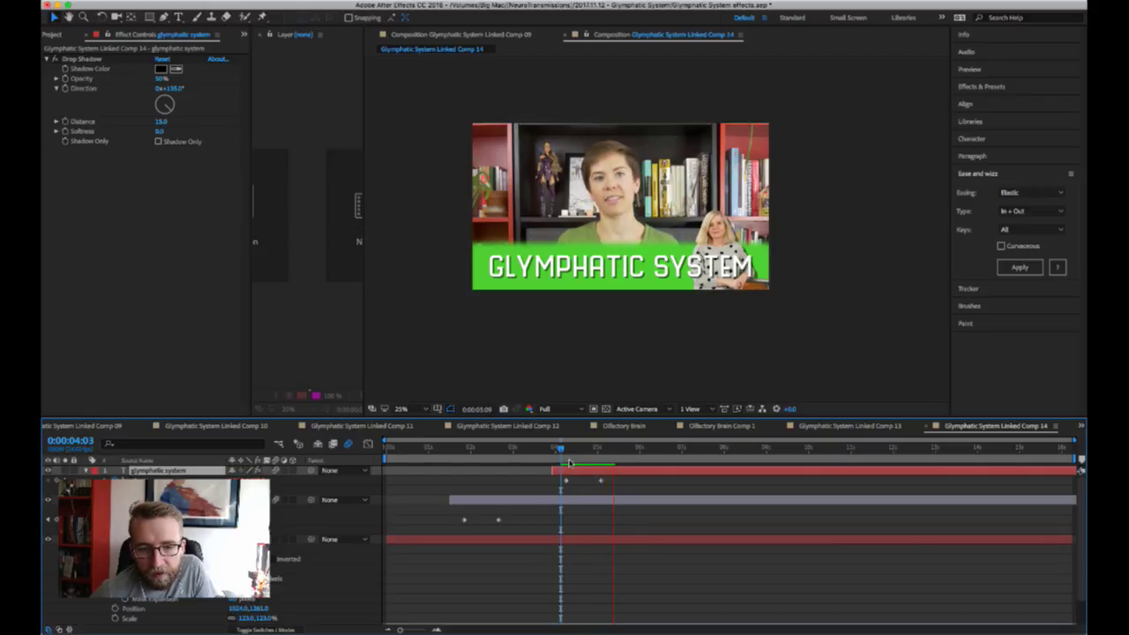
pyautogui.press('space')
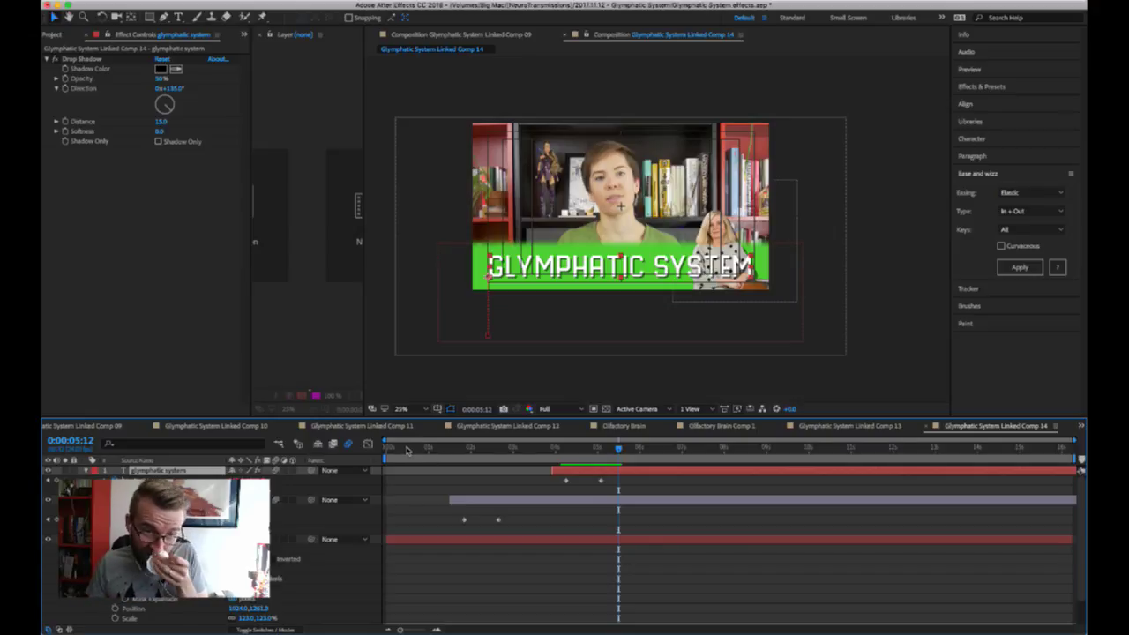
# - Keyframe the green band rising from below the frame, starting at 0:00:00:00, and apply Elastic In + Out easing to its position keyframes
pyautogui.moveTo(406, 450); pyautogui.dragTo(381, 450)
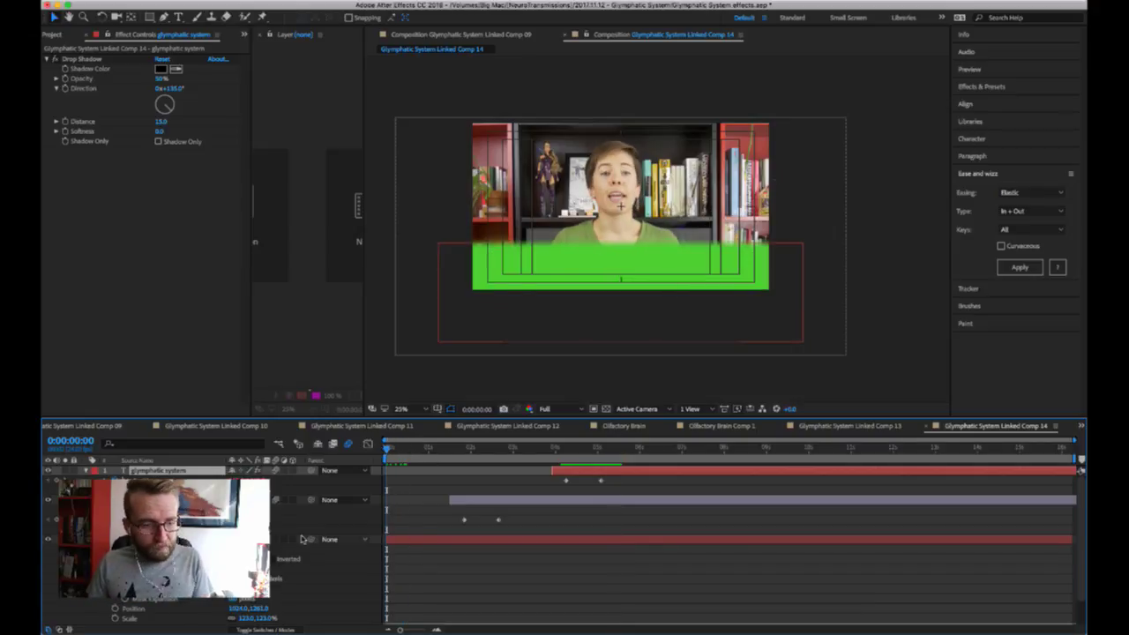
pyautogui.click(303, 539)
pyautogui.hotkey('ctrl', 'd')
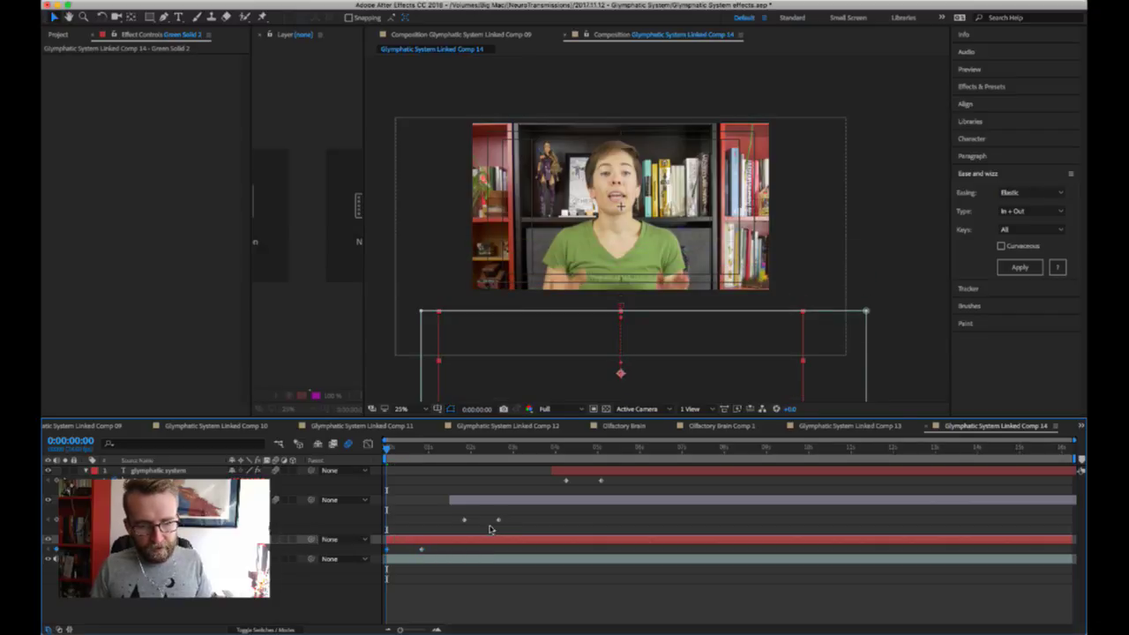
pyautogui.moveTo(443, 551); pyautogui.dragTo(394, 546)
pyautogui.click(1020, 266)
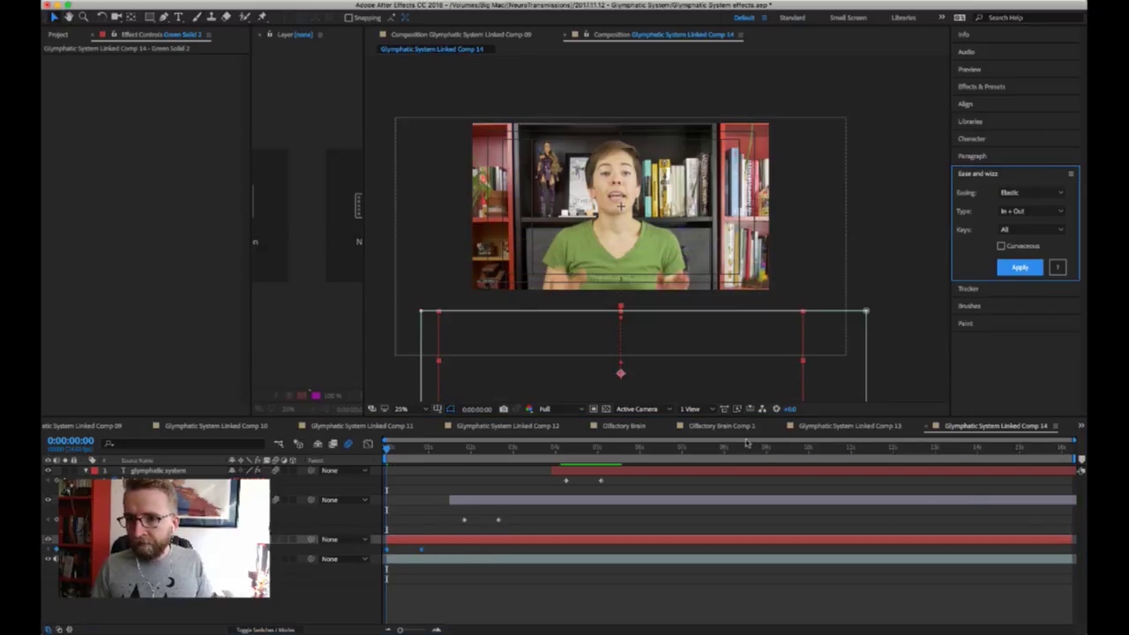
# - Delay the green band layer by about 1.7 seconds and preview the whole lower-third entrance from 0:00:01:12
pyautogui.moveTo(476, 541); pyautogui.dragTo(544, 535)
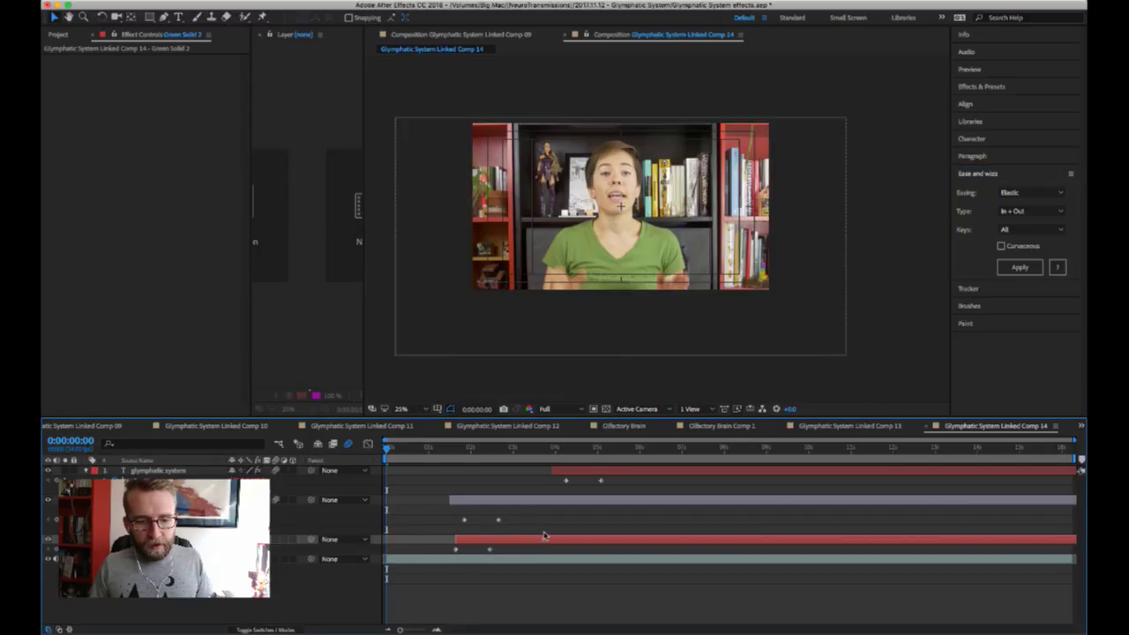
pyautogui.click(449, 449)
pyautogui.press('space')
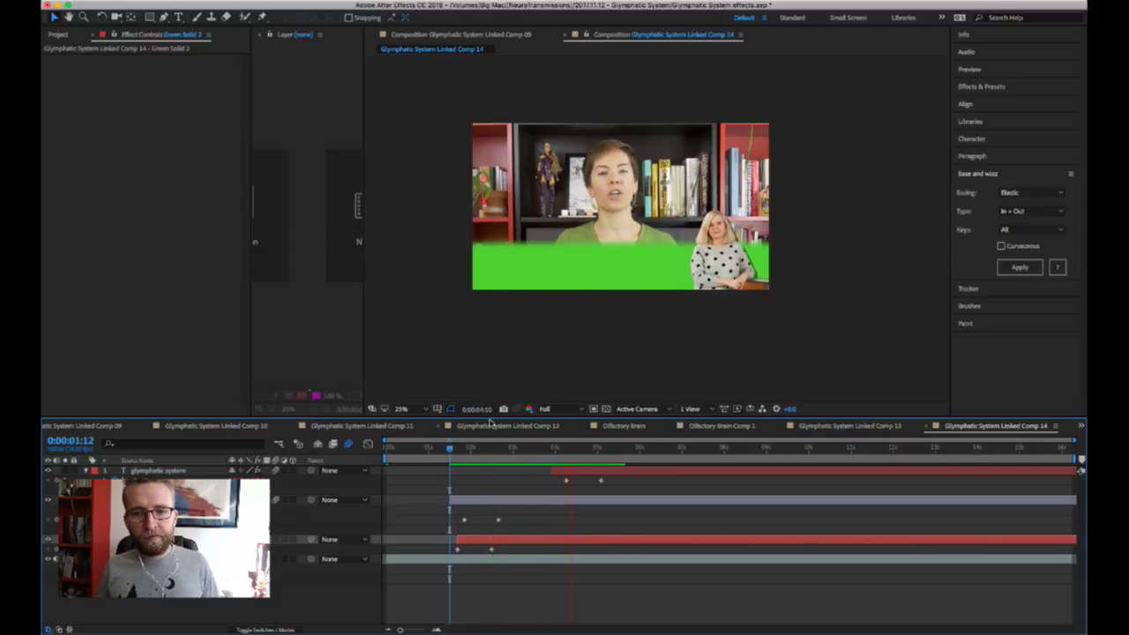
# - Look at Linked Comp 13, return to Linked Comp 14 and preview the assembled lower-third from 0:00:05:09
pyautogui.click(850, 425)
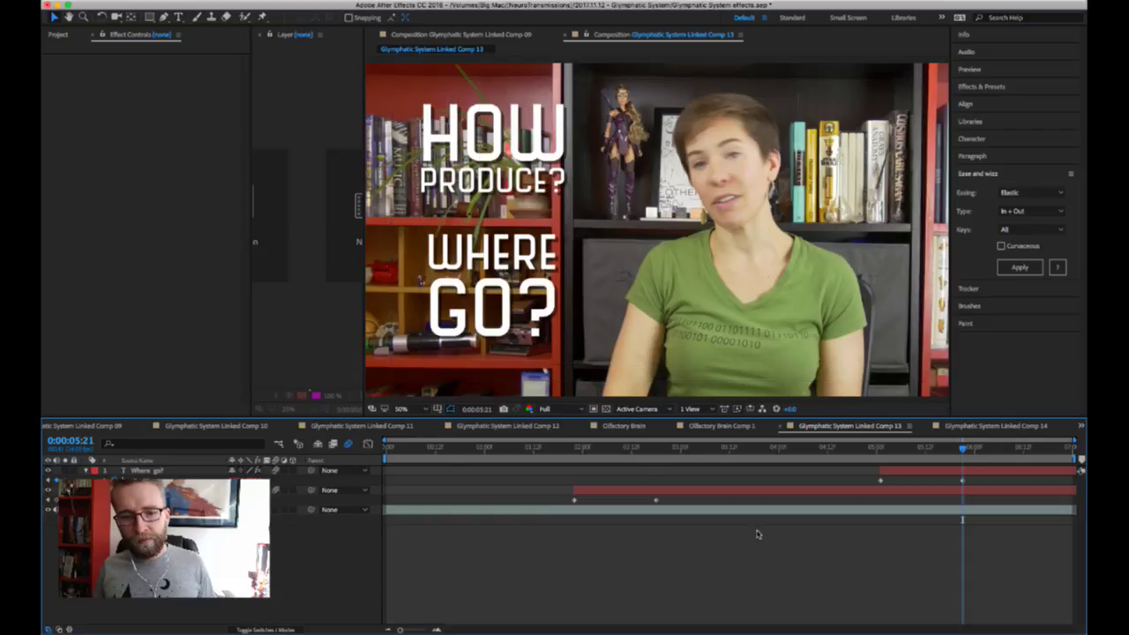
pyautogui.click(1016, 427)
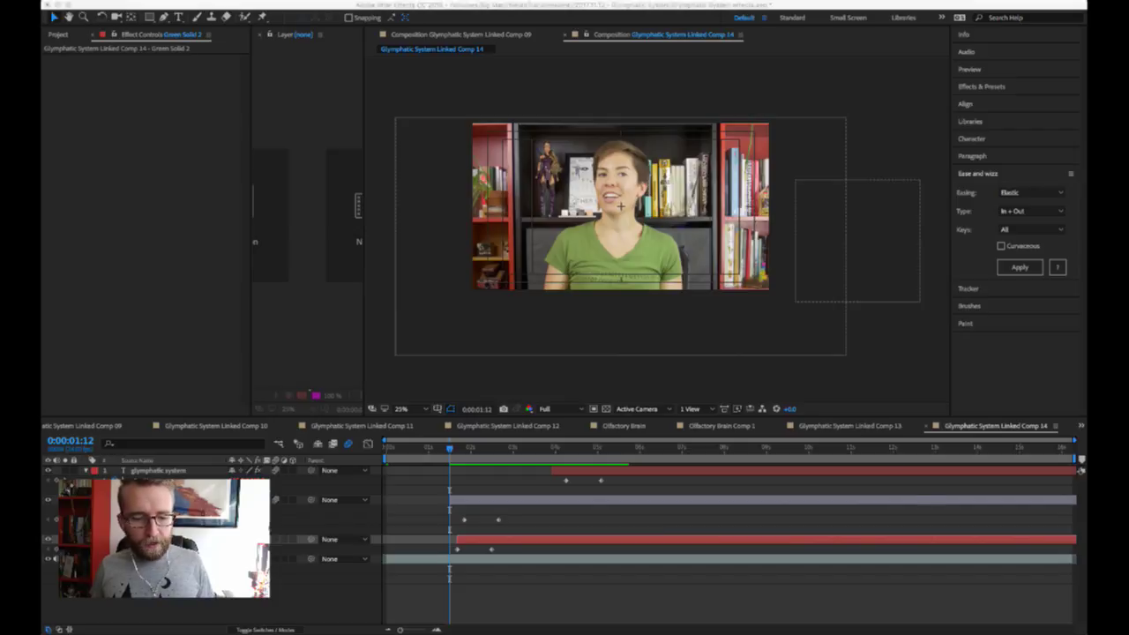
pyautogui.click(556, 485)
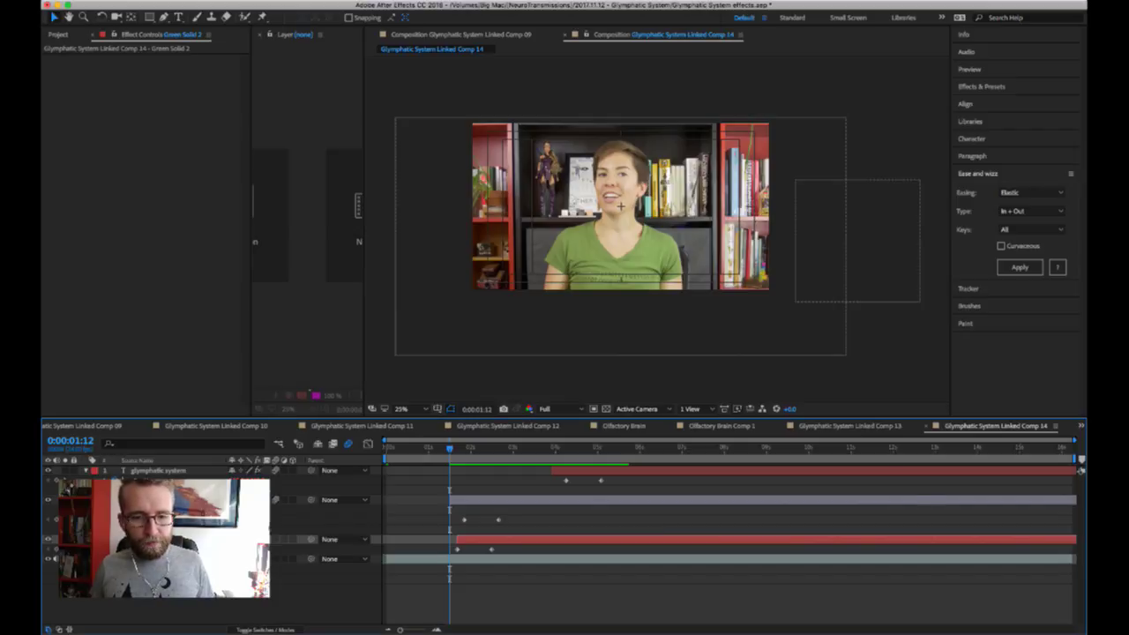
pyautogui.click(614, 445)
pyautogui.press('space')
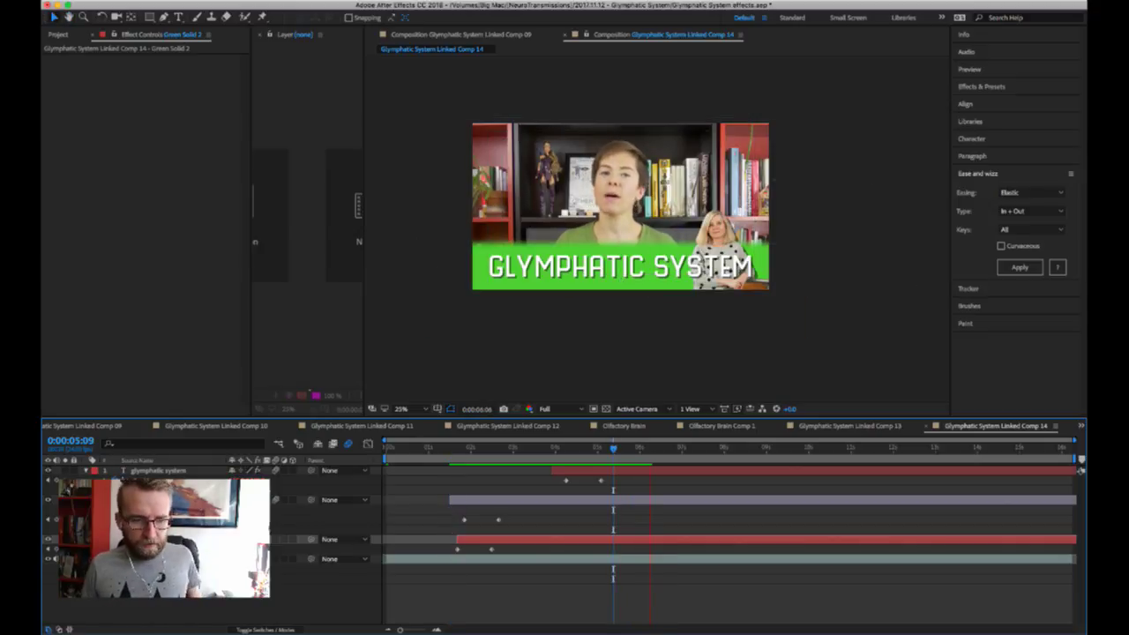
pyautogui.press('space')
# - Hide all layers and listen to the audio from 0:00:06:11, 0:00:10:09, 0:00:09:00 and 0:00:12:02, stopping at 0:00:14:13
pyautogui.moveTo(50, 472); pyautogui.dragTo(50, 559)
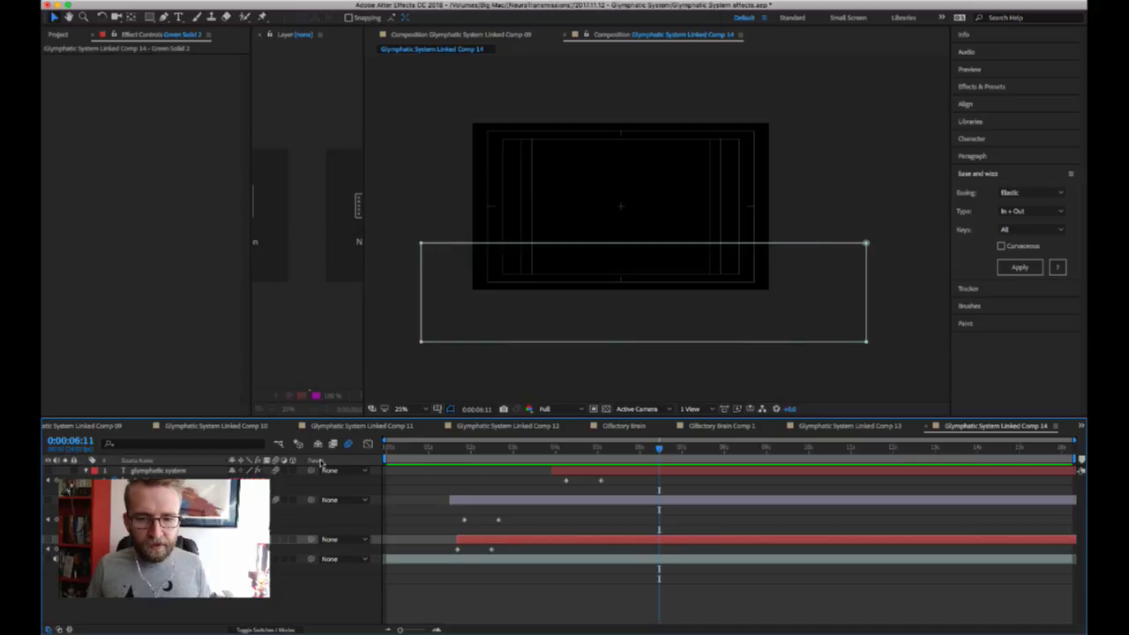
pyautogui.press('space')
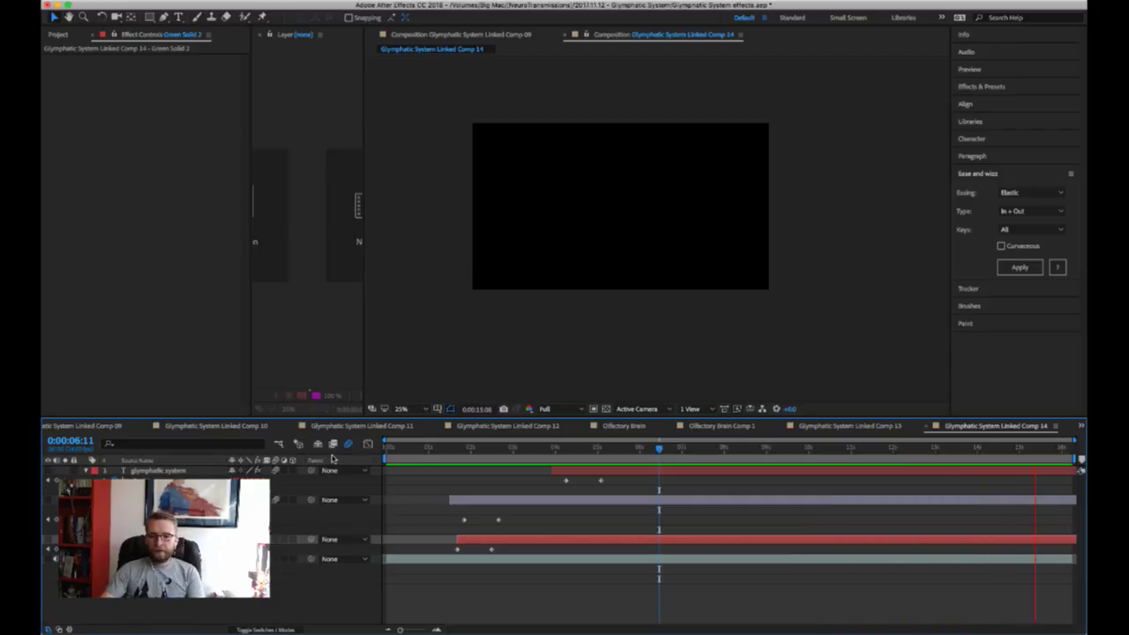
pyautogui.click(825, 450)
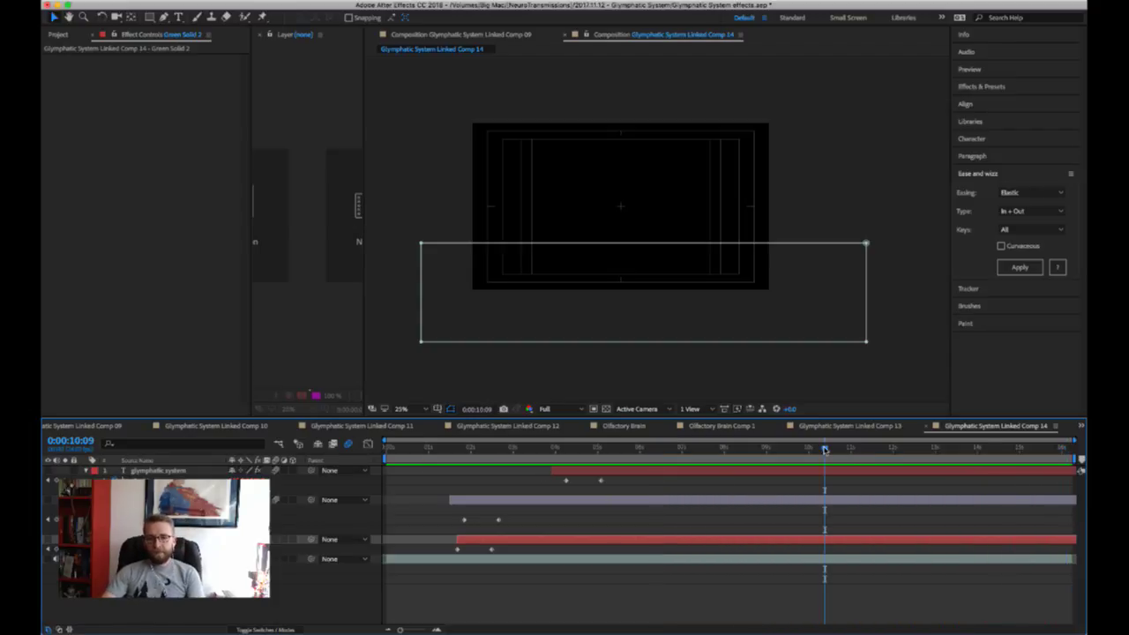
pyautogui.press('space')
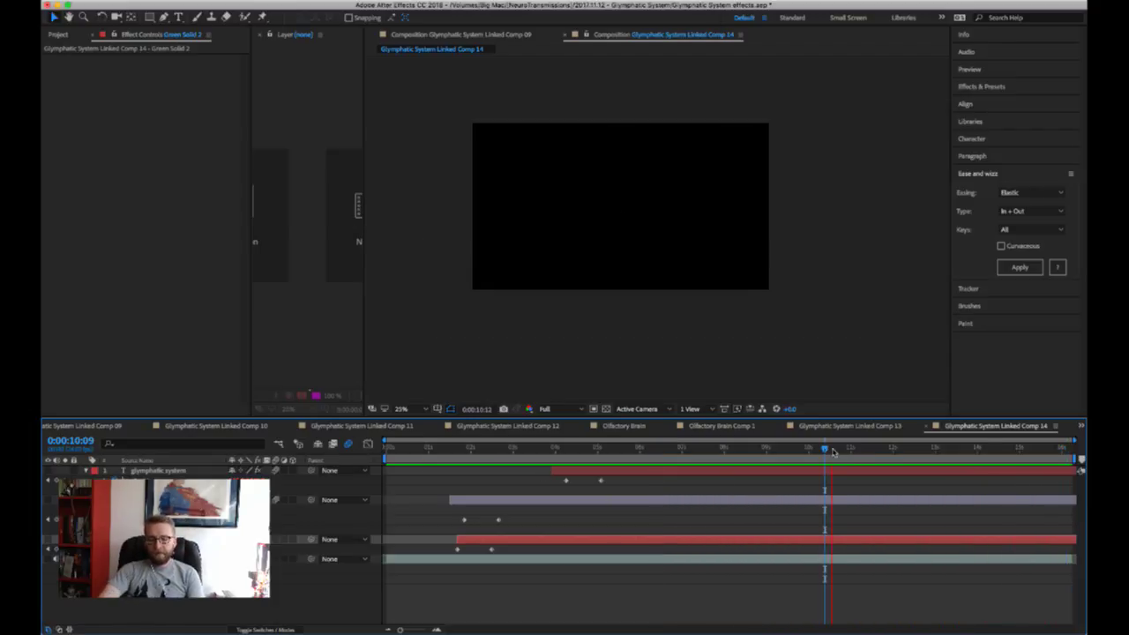
pyautogui.click(767, 452)
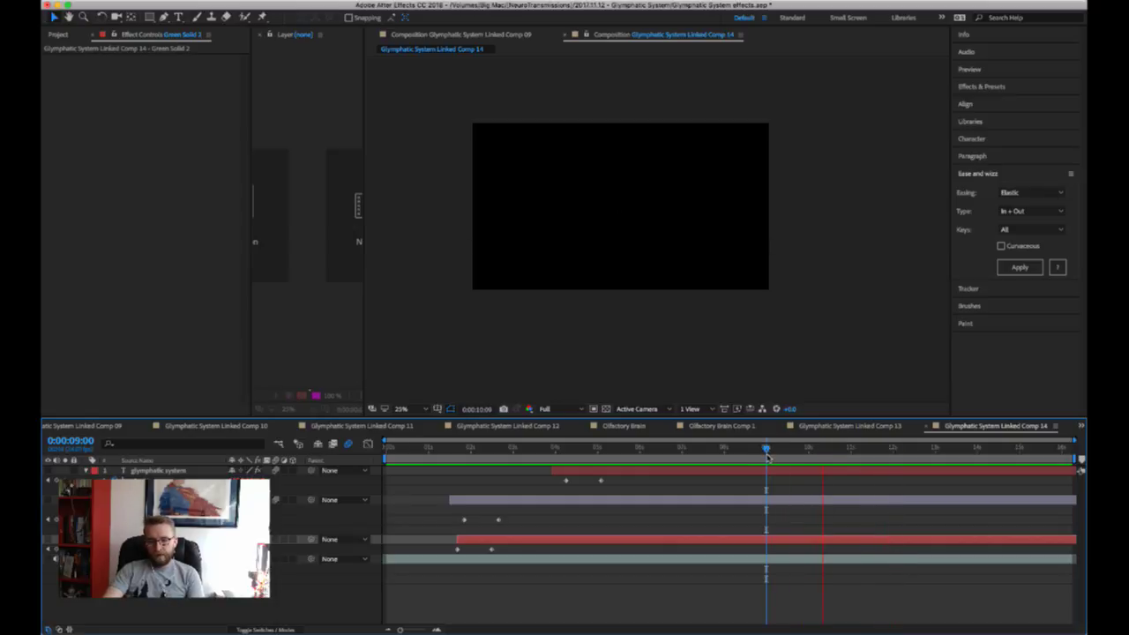
pyautogui.click(895, 452)
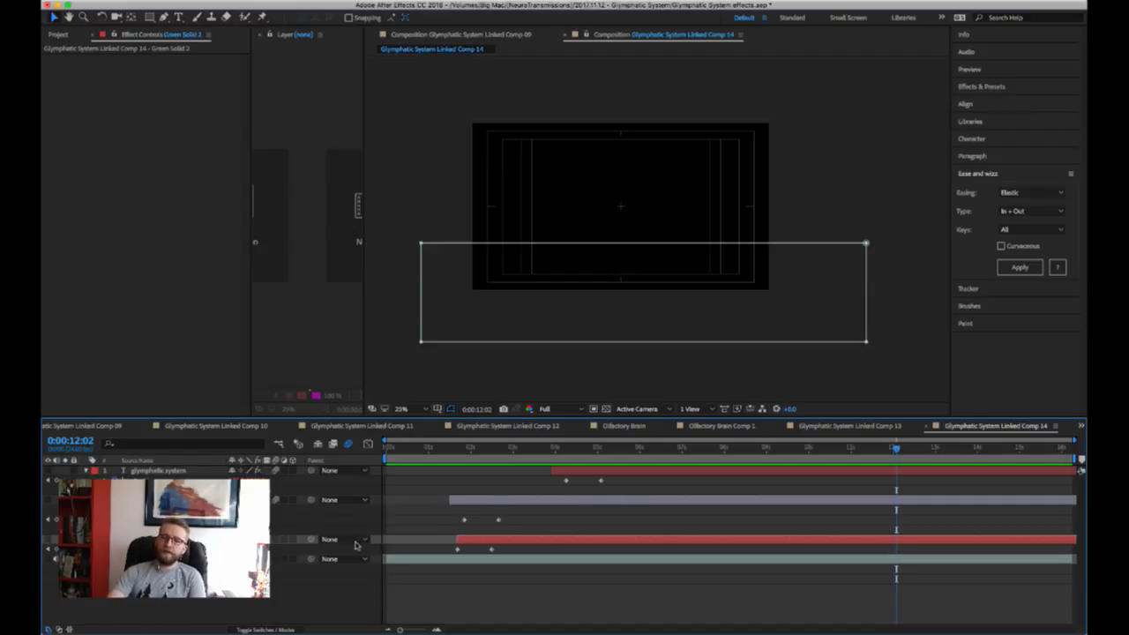
pyautogui.click(920, 462)
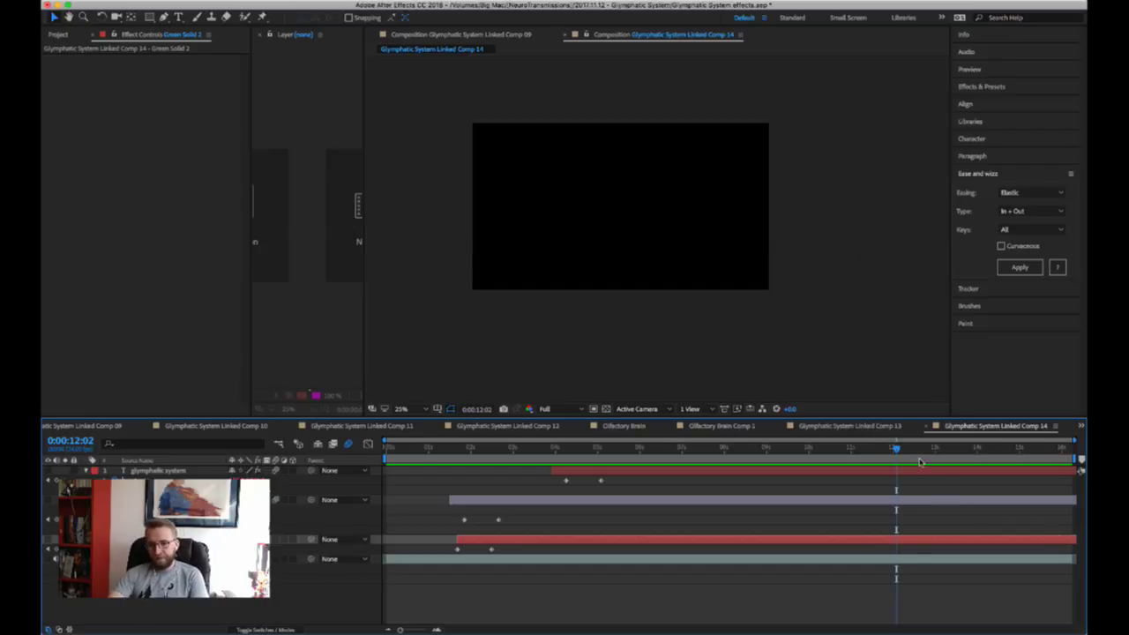
pyautogui.press('space')
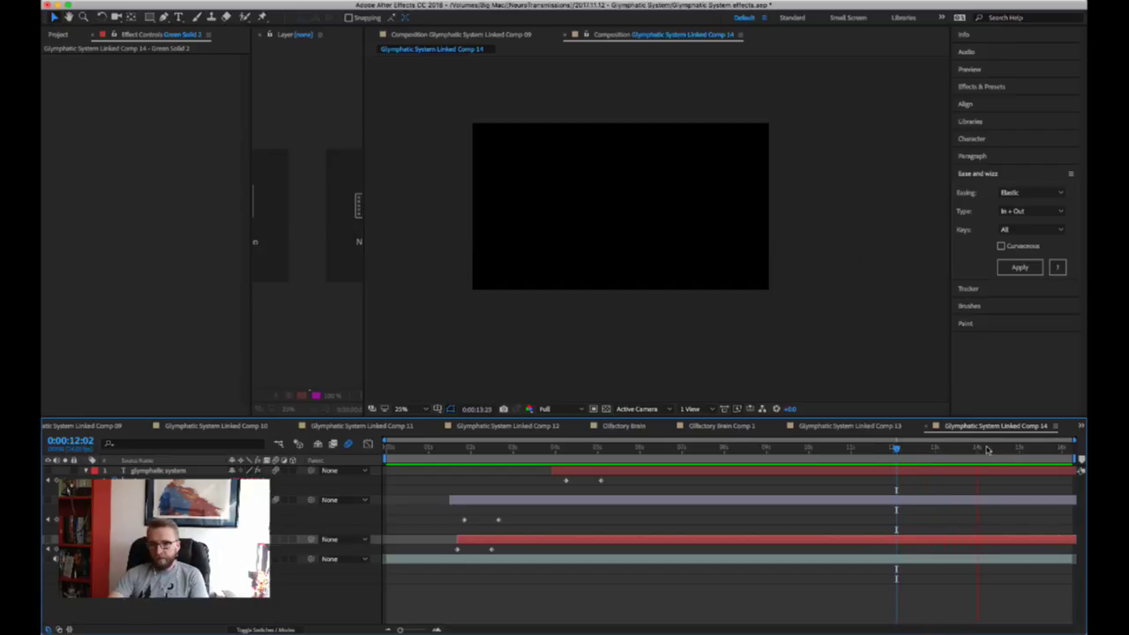
pyautogui.press('space')
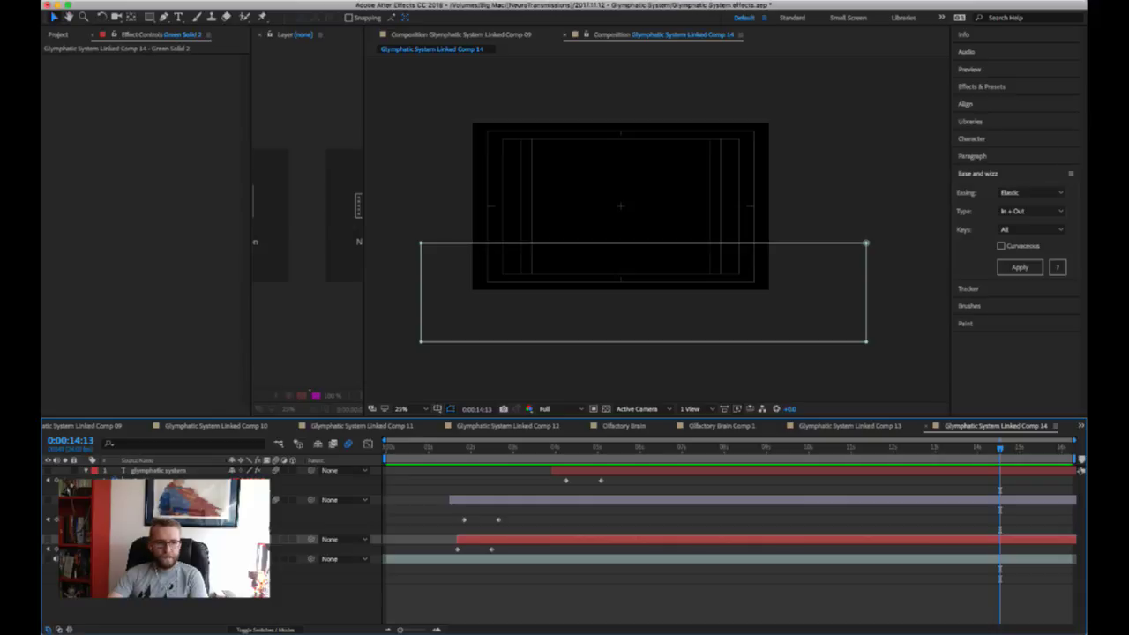
# - Make the title, green band, portrait cut-out and talking-head footage layers visible again
pyautogui.click(49, 470)
pyautogui.click(48, 539)
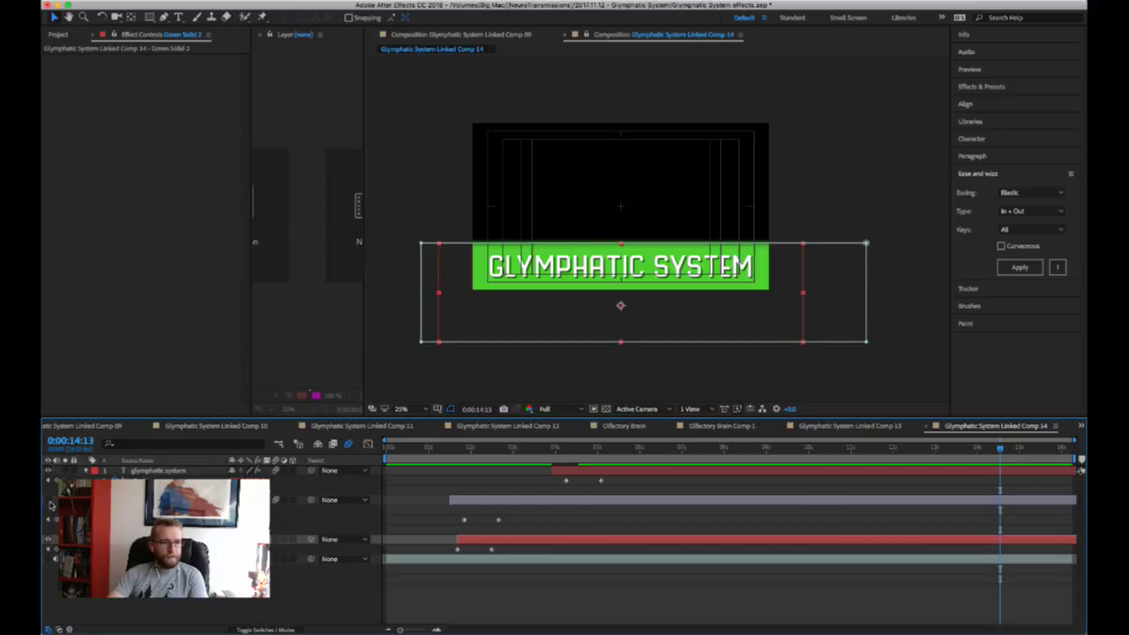
pyautogui.click(48, 499)
pyautogui.click(49, 558)
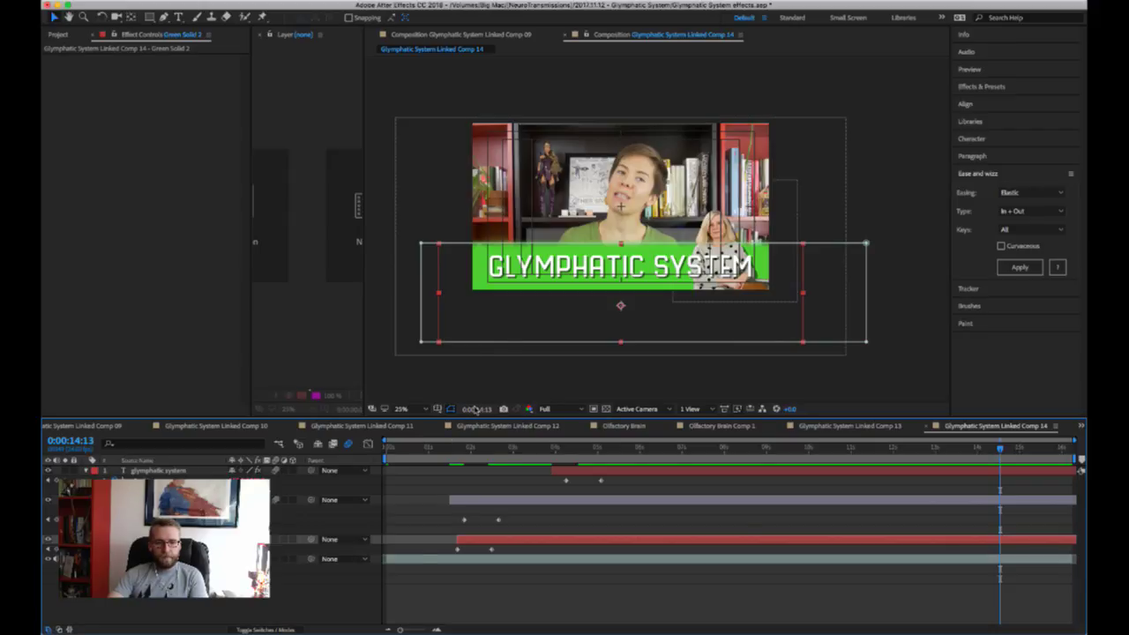
# - Add a text layer reading "Z" above the green band and set its font to Chalkduster
pyautogui.click(178, 17)
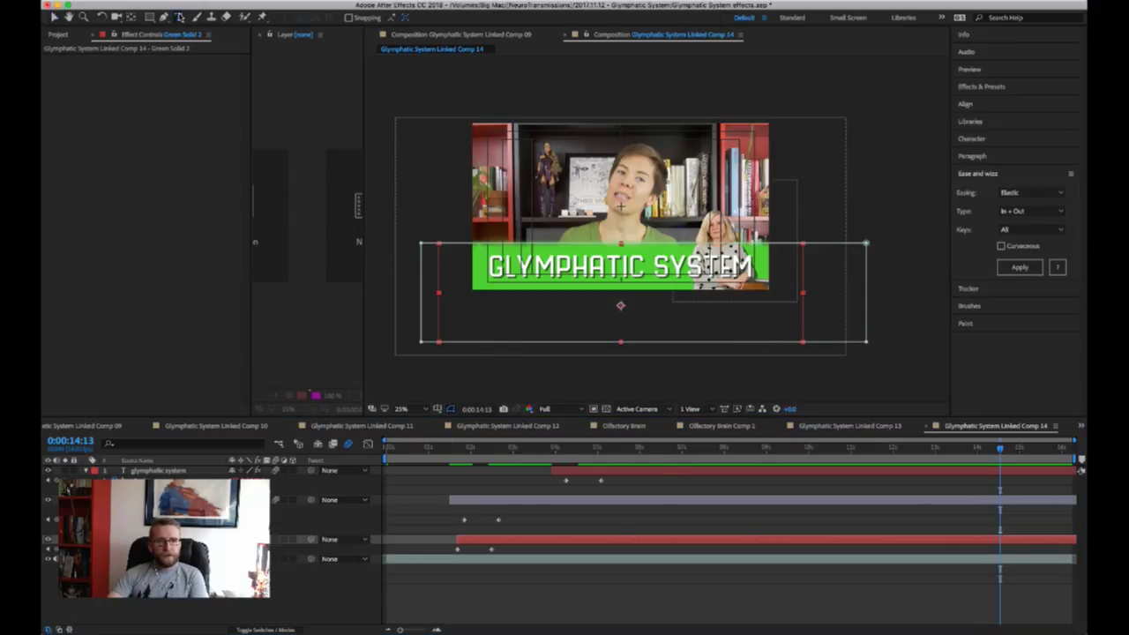
pyautogui.click(618, 326)
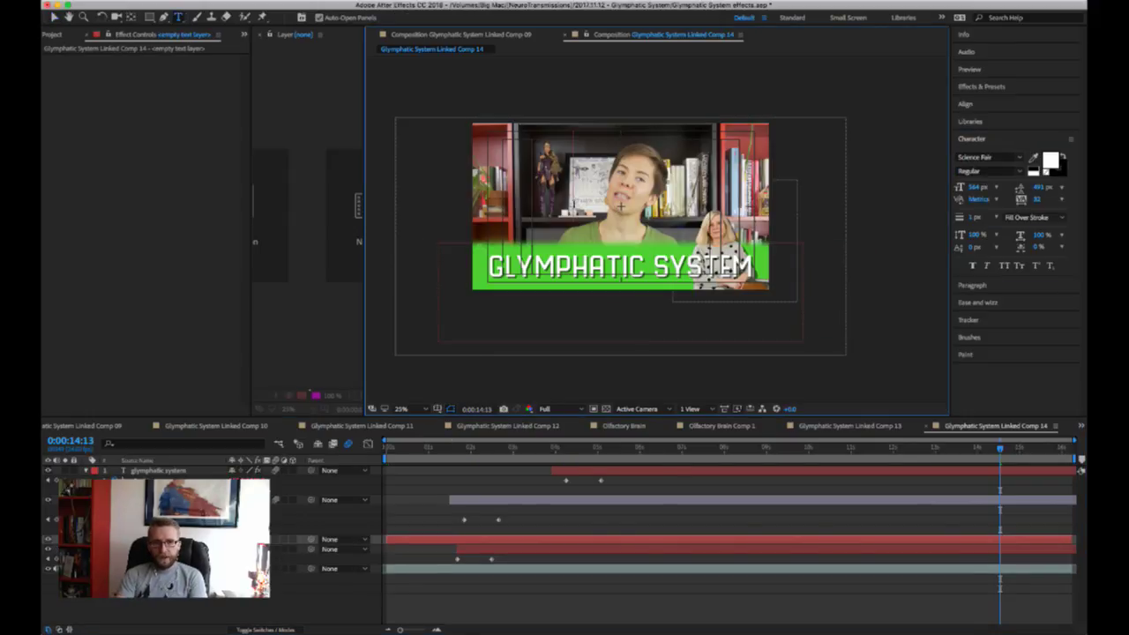
pyautogui.write('Z')
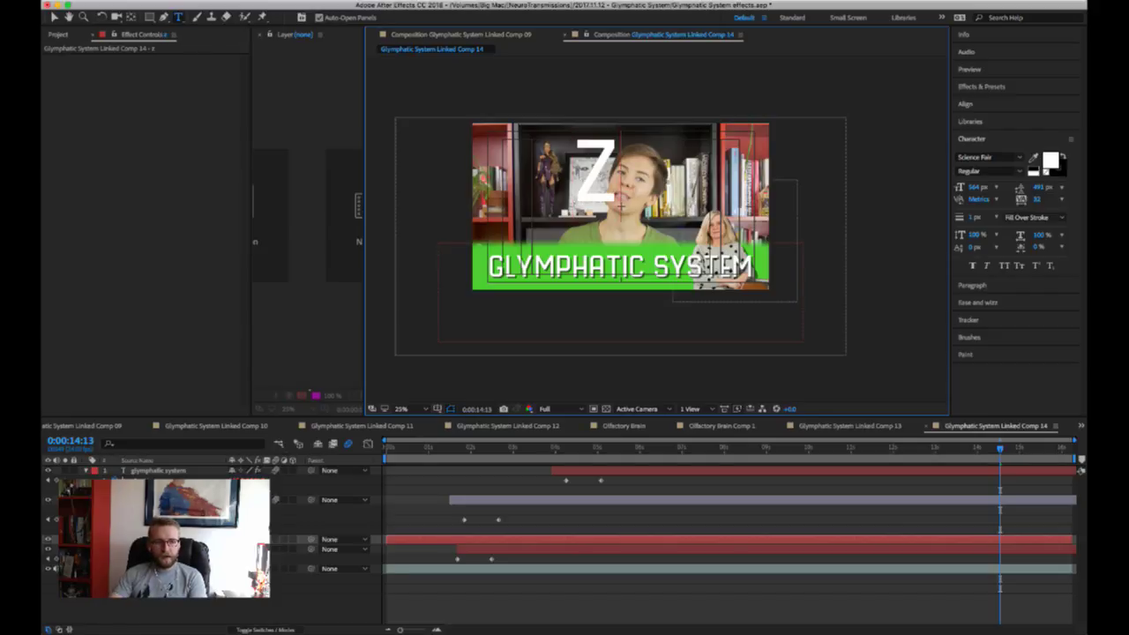
pyautogui.click(176, 539)
pyautogui.click(1014, 159)
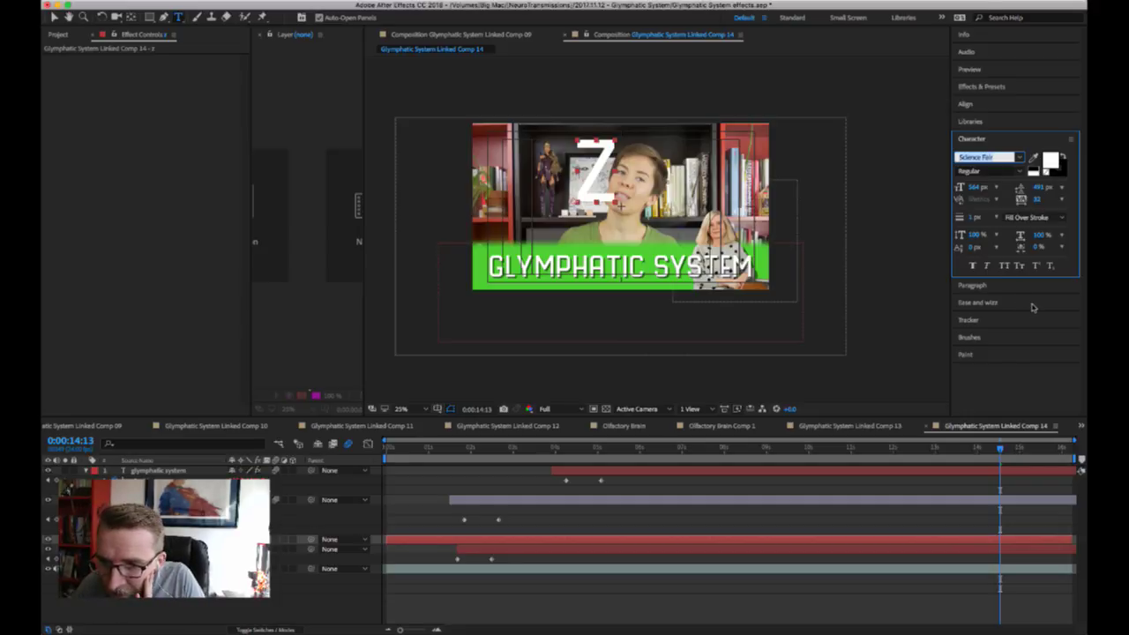
pyautogui.click(1037, 308)
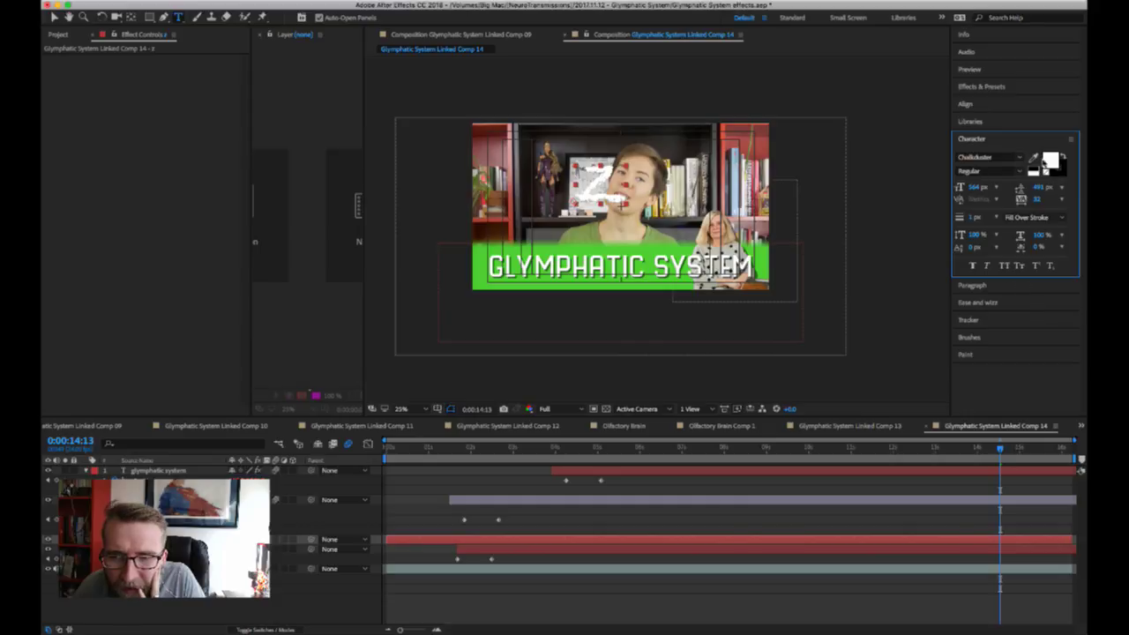
# - Browse the available fonts for an alternative typeface for the "Z" text
pyautogui.click(1025, 159)
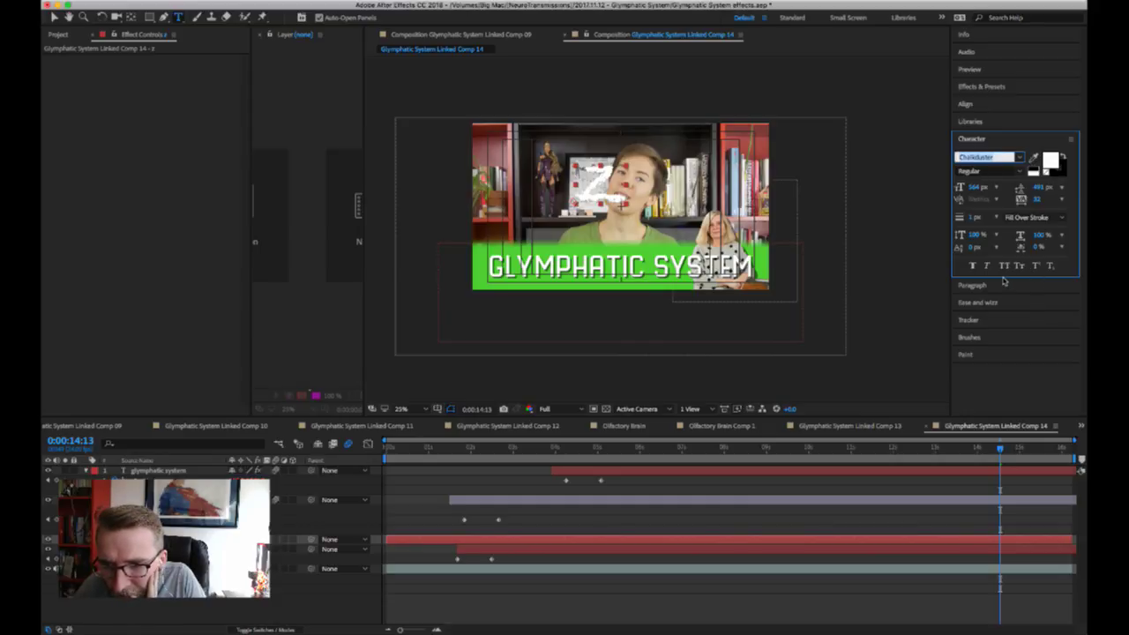
pyautogui.click(1034, 319)
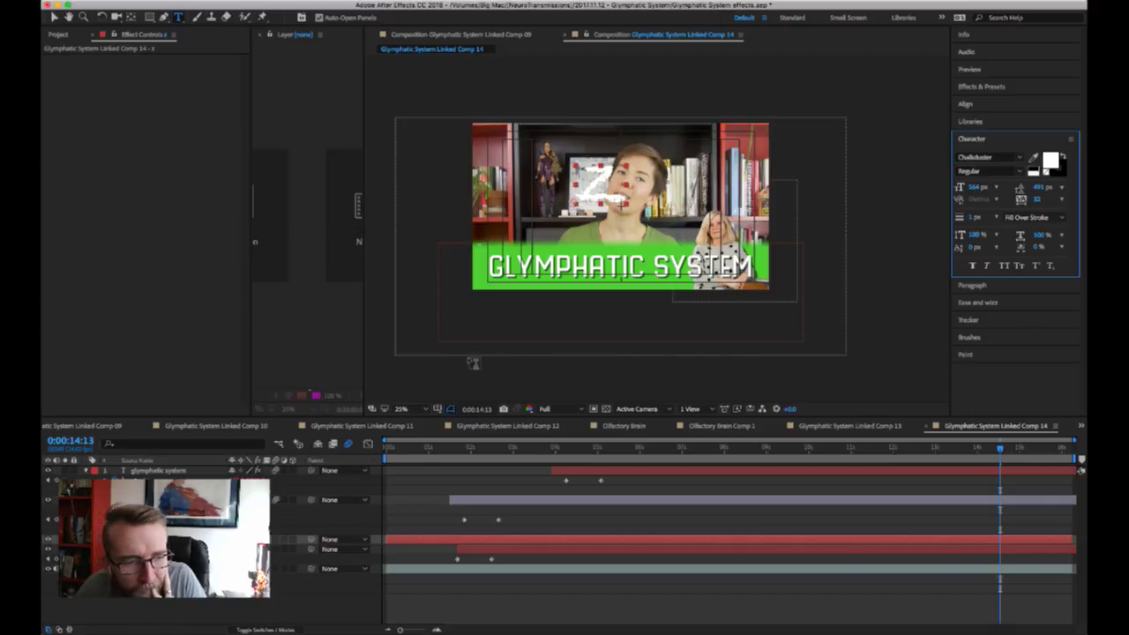
pyautogui.click(1020, 157)
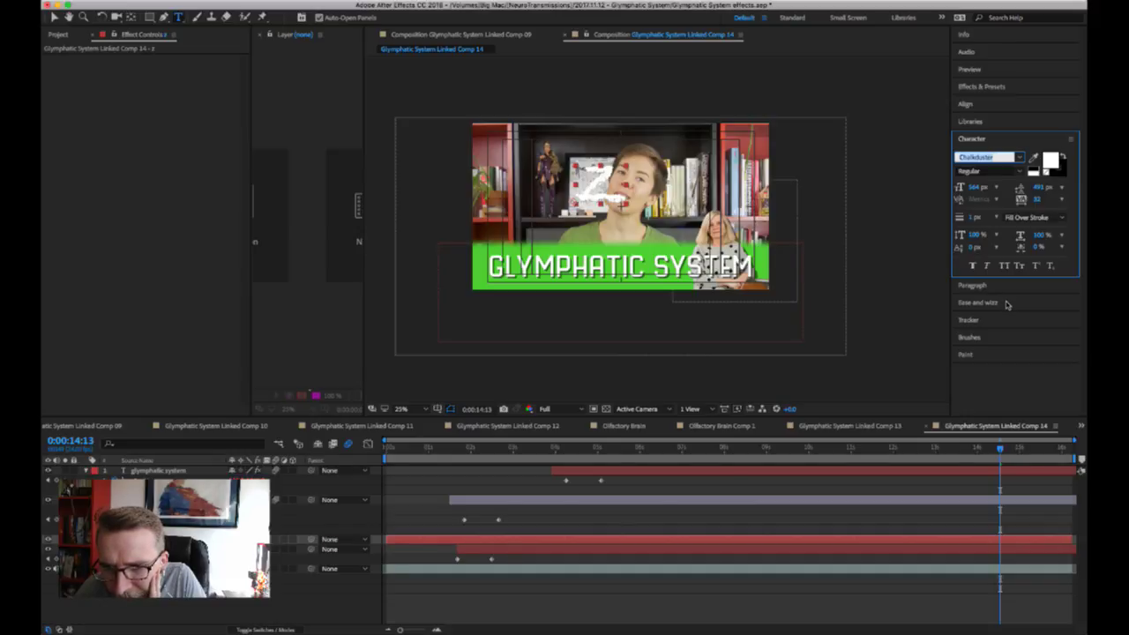
pyautogui.press('Return')
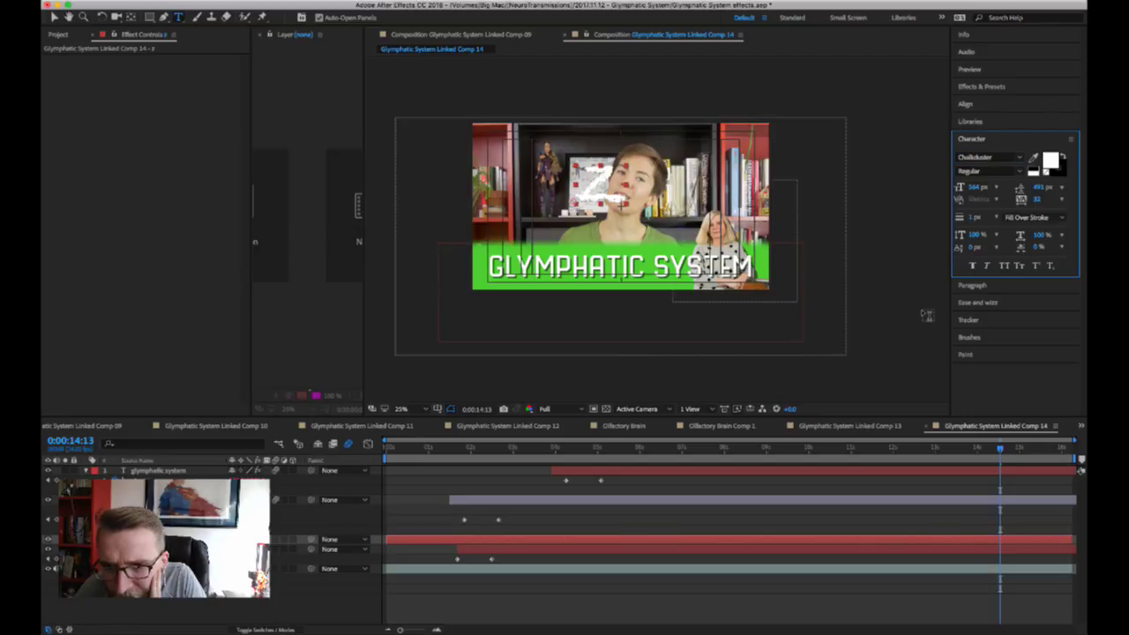
pyautogui.click(605, 194)
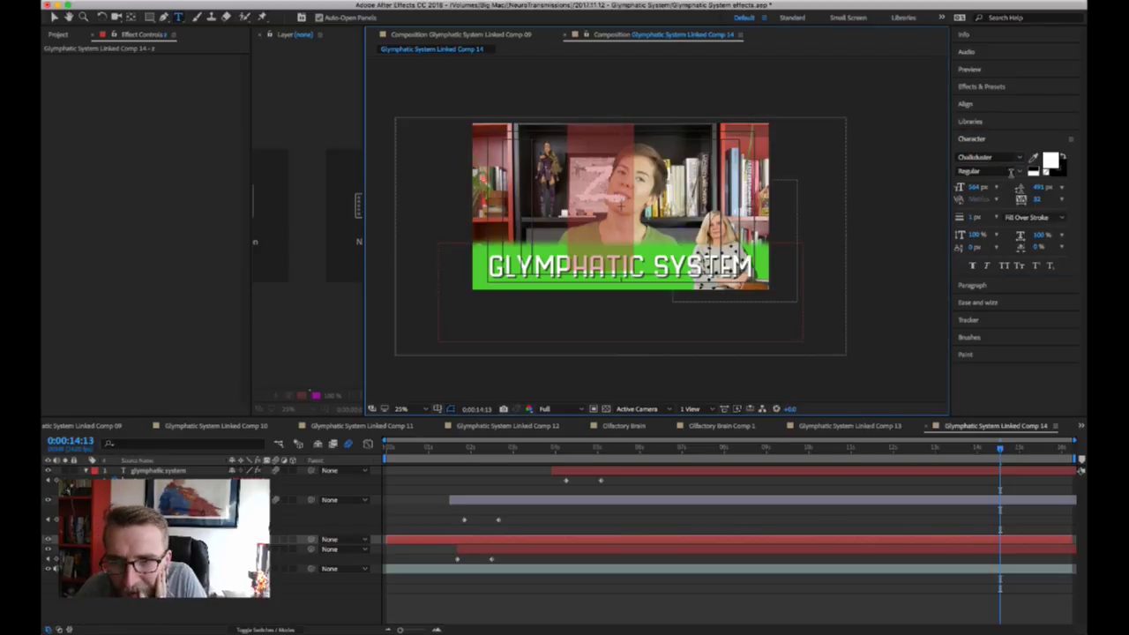
pyautogui.click(1016, 158)
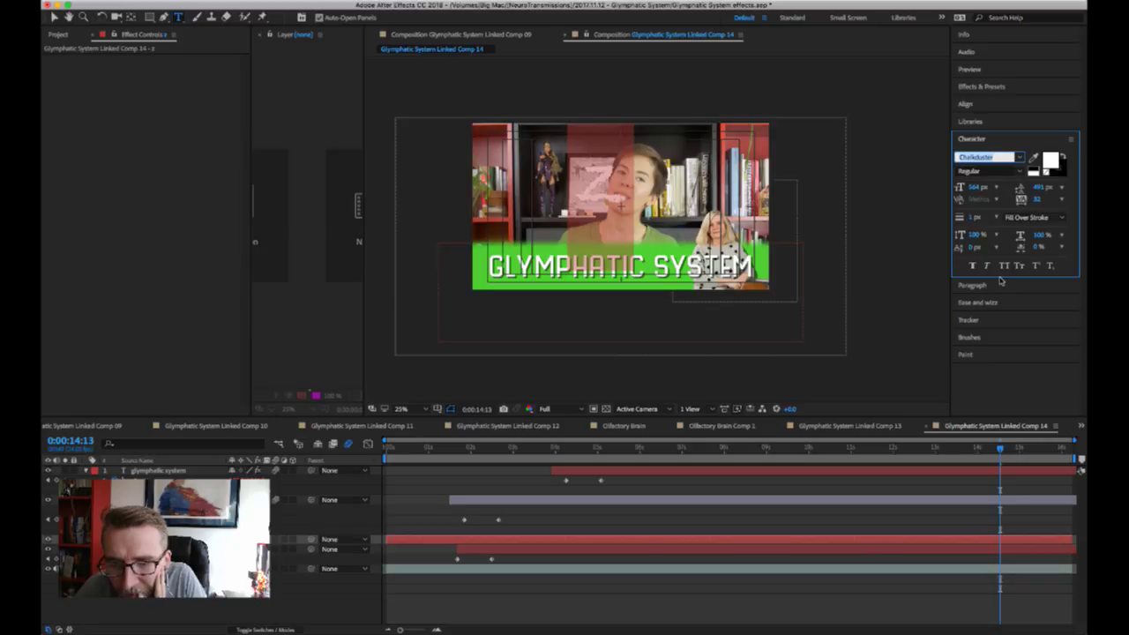
pyautogui.click(929, 266)
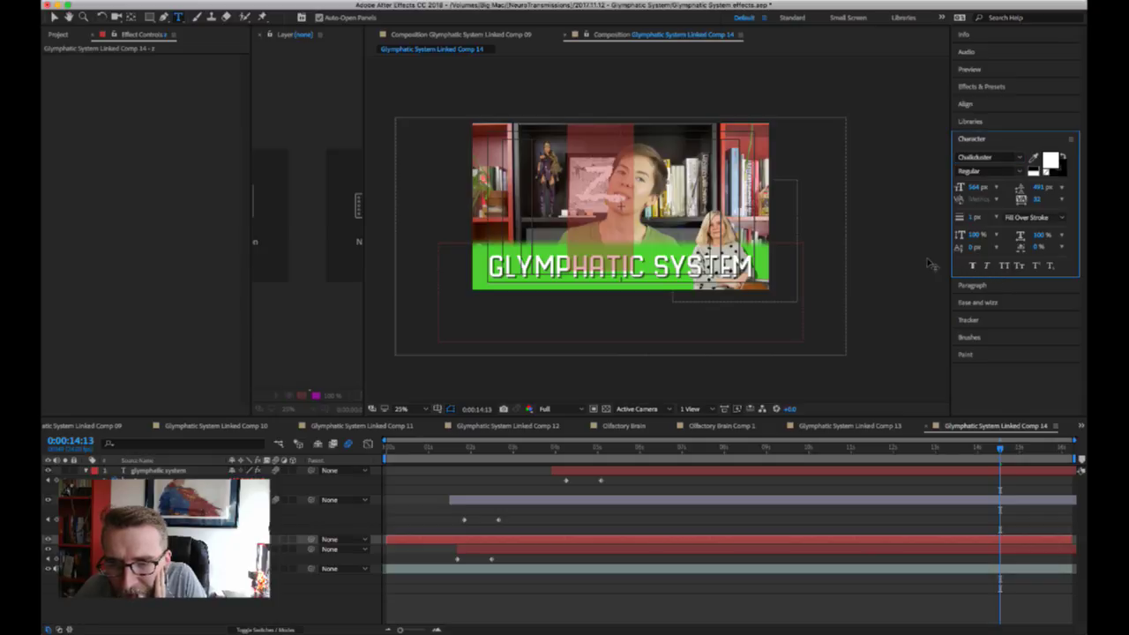
pyautogui.click(1019, 159)
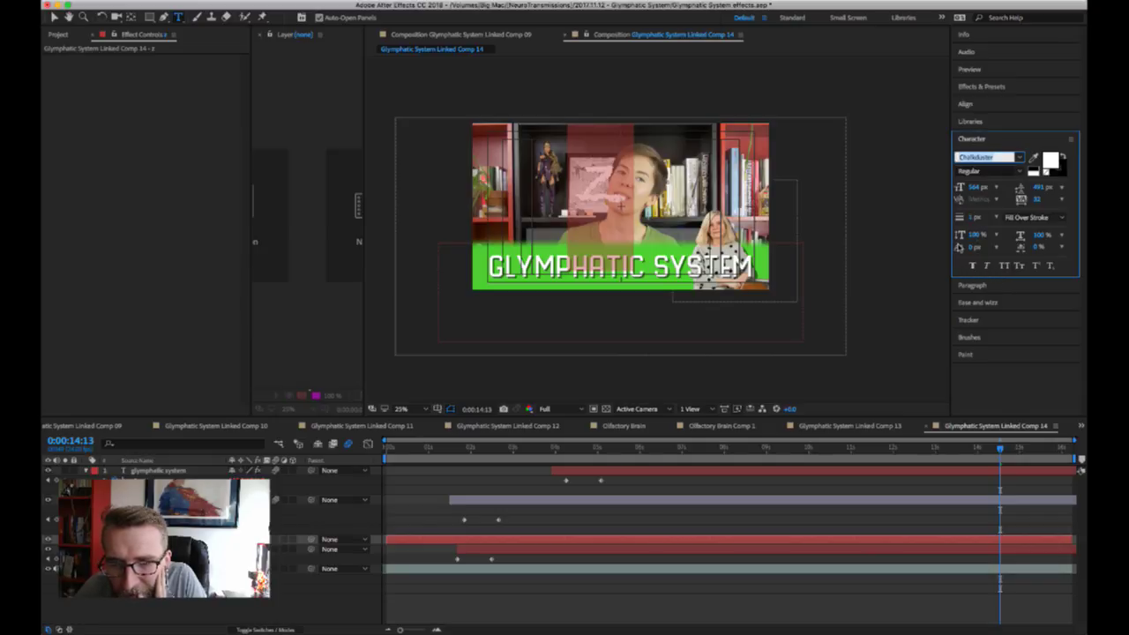
pyautogui.click(898, 266)
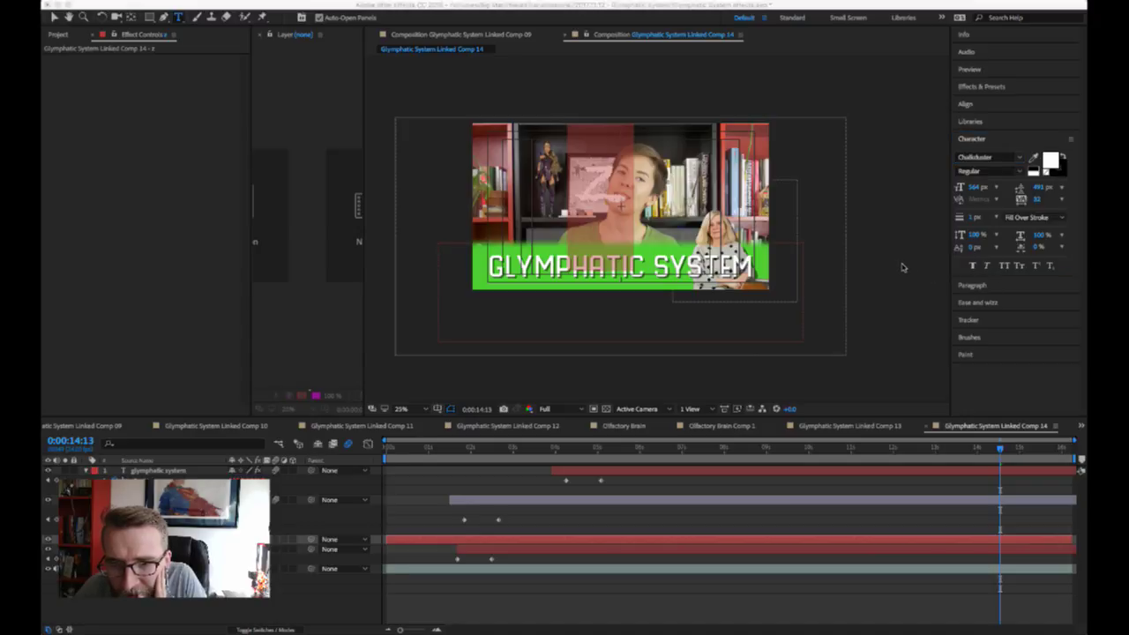
# - Set the font of the z text layer to Noteworthy
pyautogui.click(935, 284)
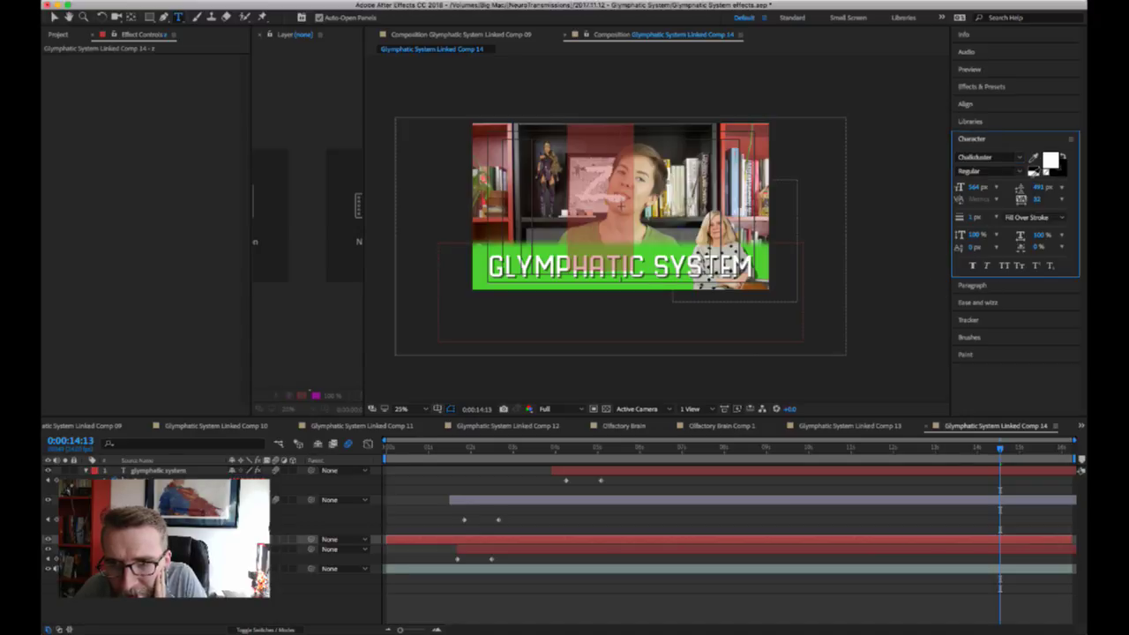
pyautogui.click(1016, 160)
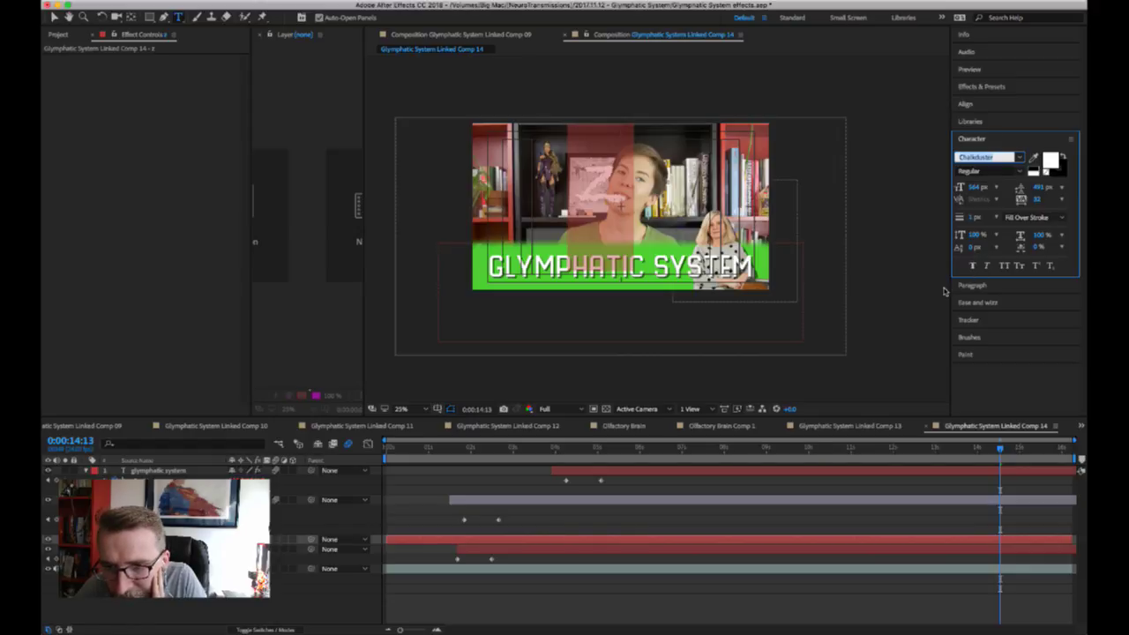
pyautogui.write('Noteworthy')
pyautogui.press('Return')
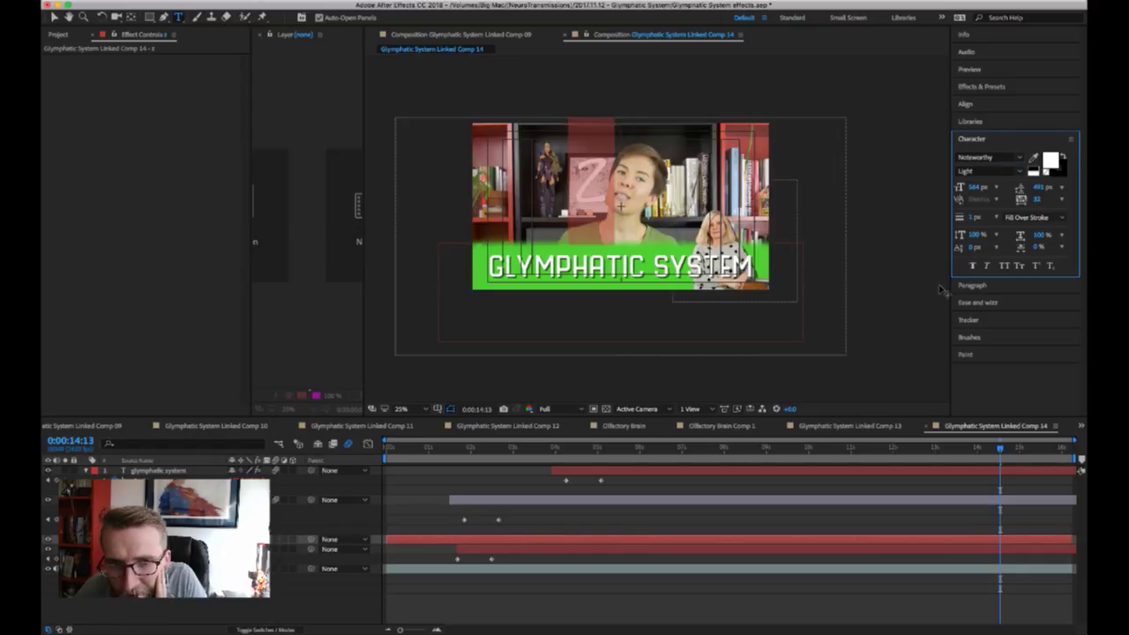
# - Try Verdana as the font of the z text and go back to Noteworthy
pyautogui.click(1023, 158)
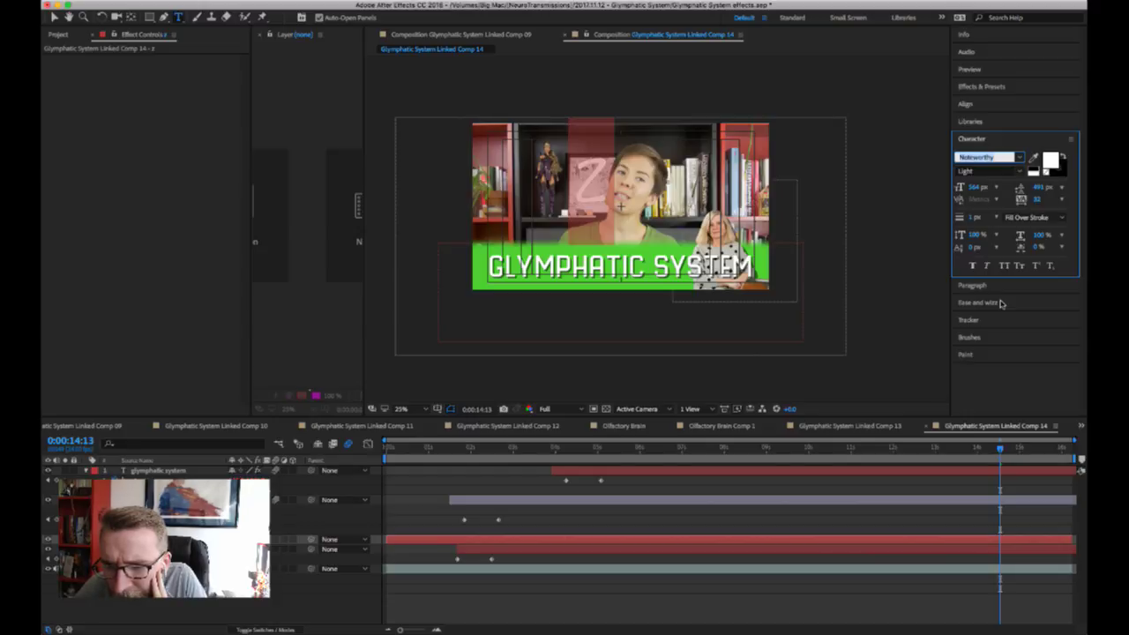
pyautogui.write('Verdana')
pyautogui.press('Return')
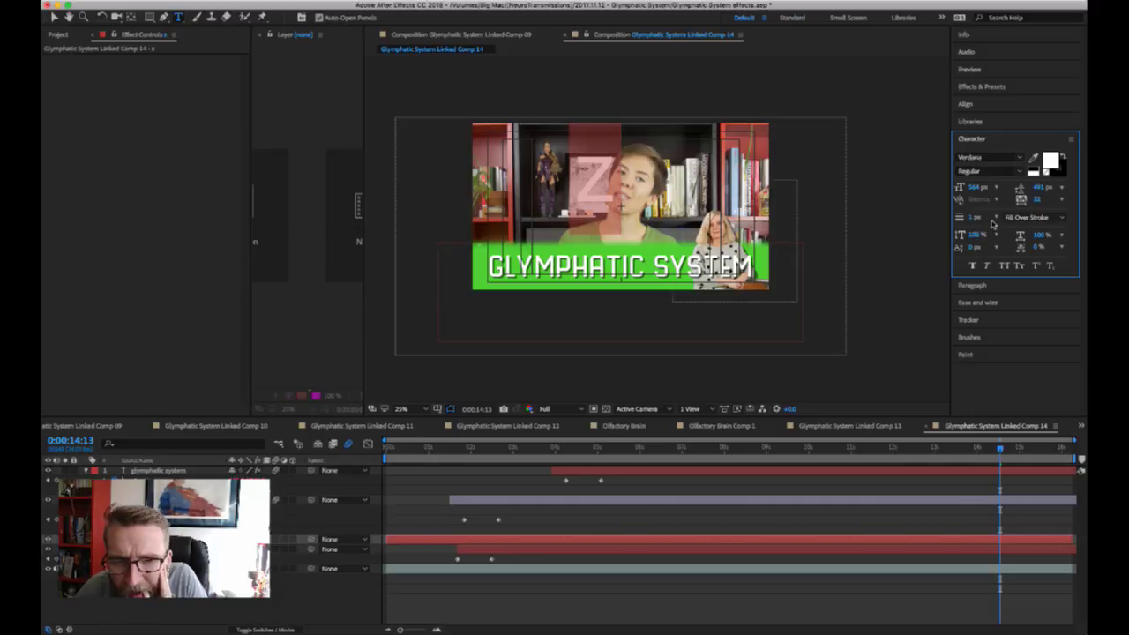
pyautogui.click(1014, 158)
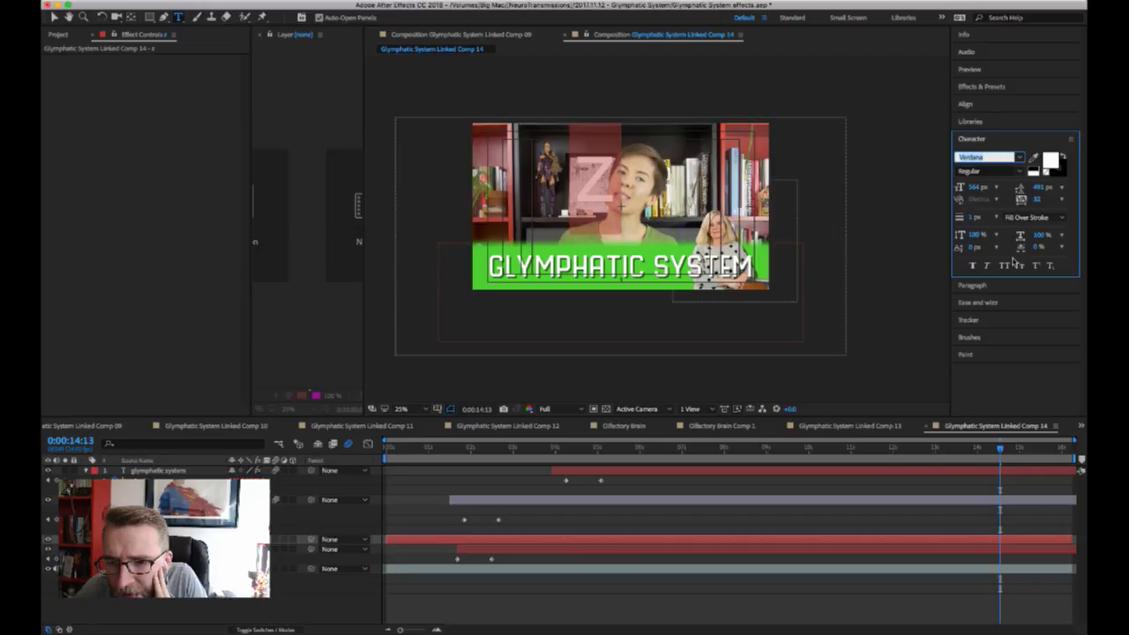
pyautogui.click(938, 345)
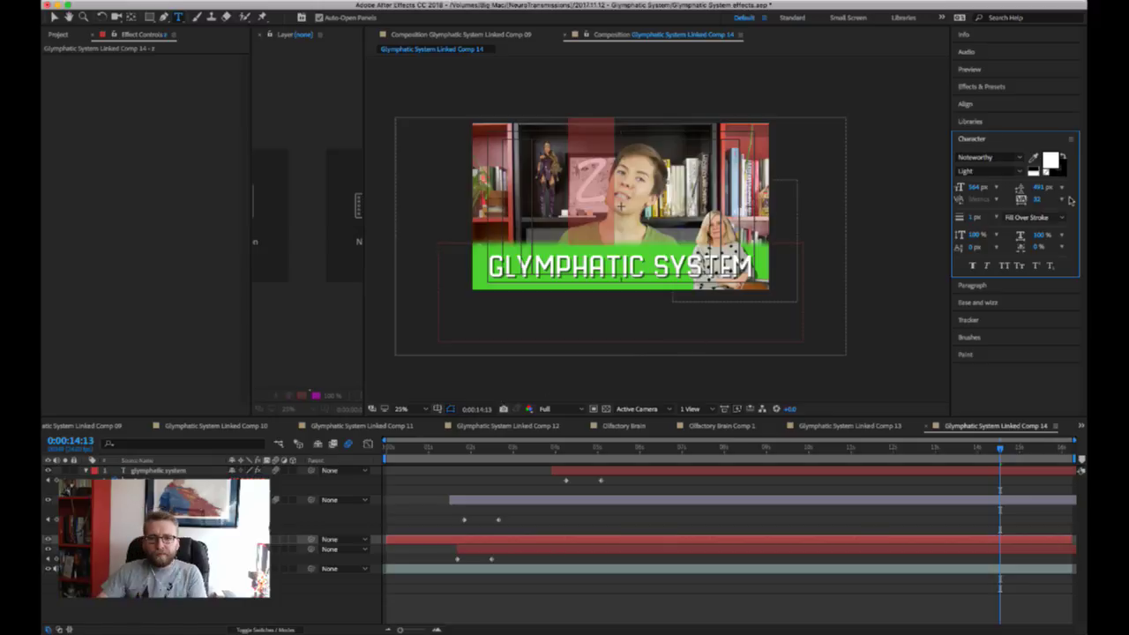
# - Set the z text's stroke width to 0 px and move its layer to the top of the layer stack
pyautogui.moveTo(980, 219); pyautogui.dragTo(926, 225)
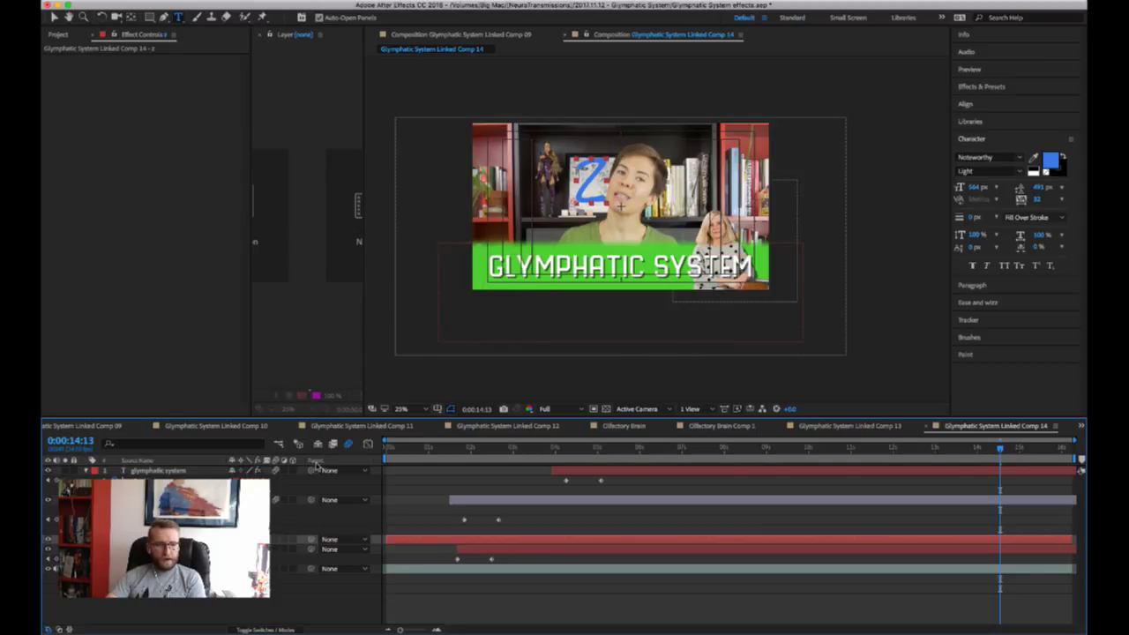
pyautogui.moveTo(159, 539); pyautogui.dragTo(152, 470)
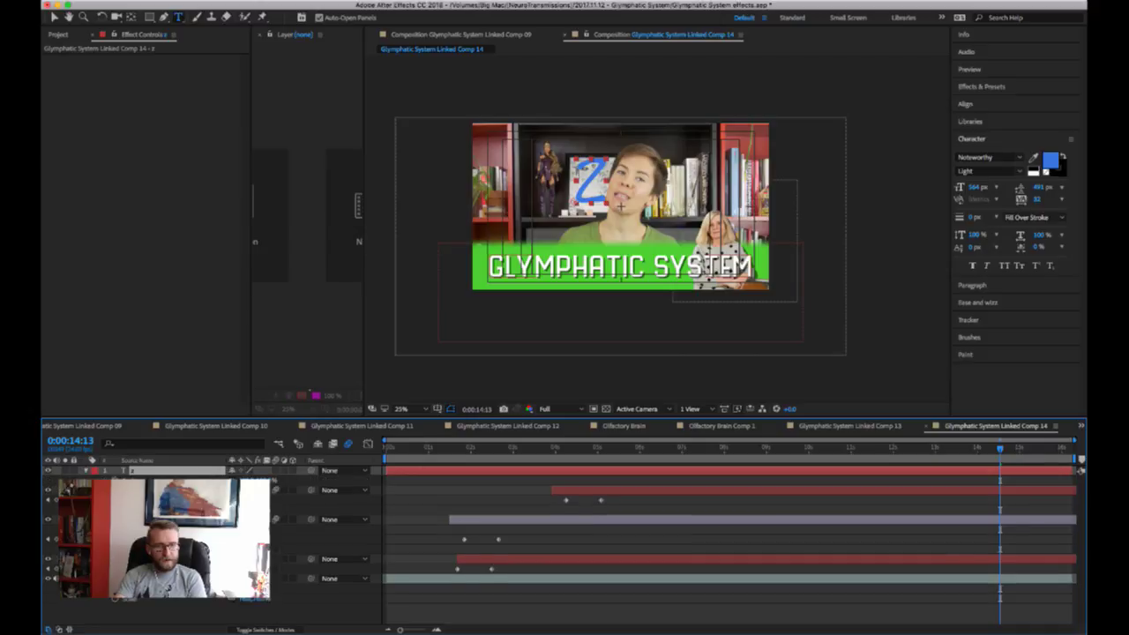
# - Shrink the z and place it outside the frame, just below the lower-left corner of the green banner
pyautogui.press('s')
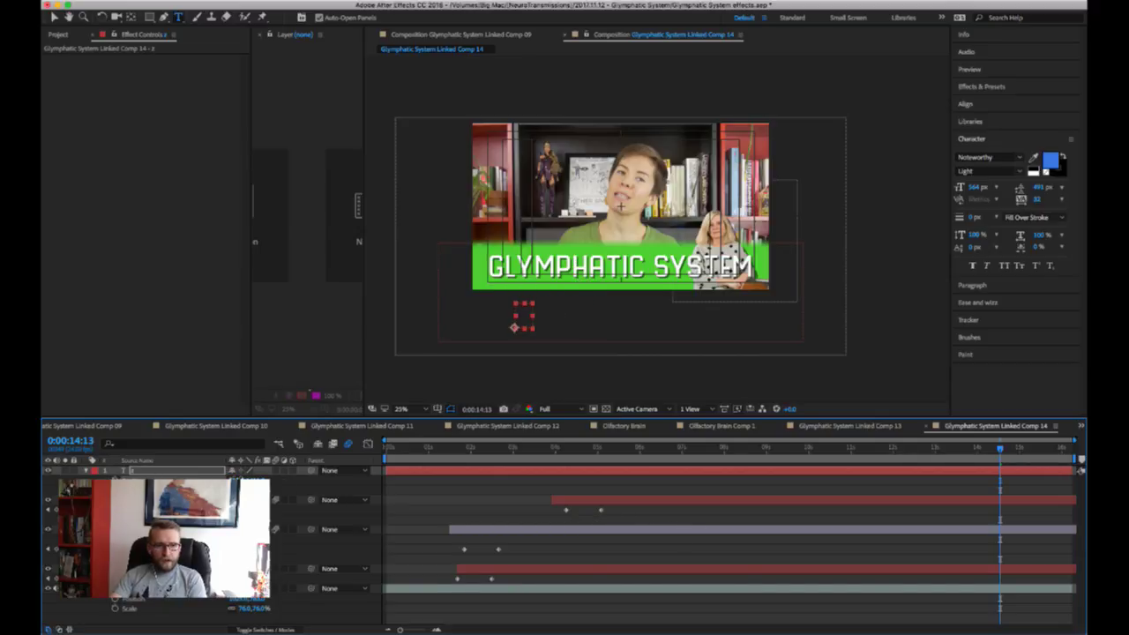
pyautogui.moveTo(237, 481); pyautogui.dragTo(120, 482)
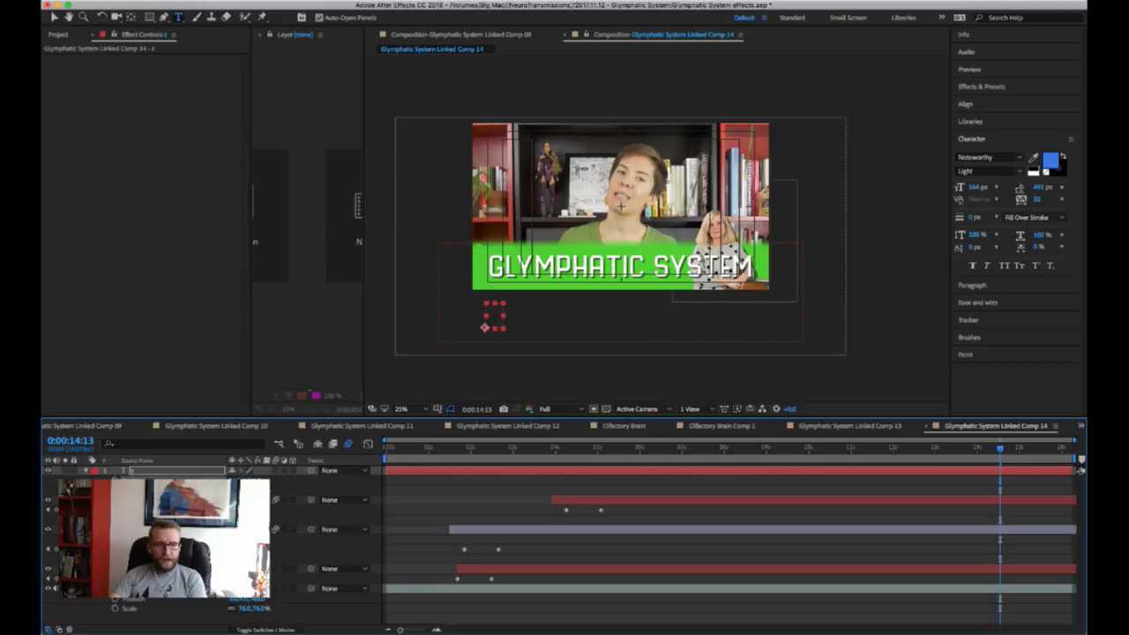
# - Rotate the z slightly counter-clockwise and move its anchor point to the center of the letter
pyautogui.hotkey('shift', 'r')
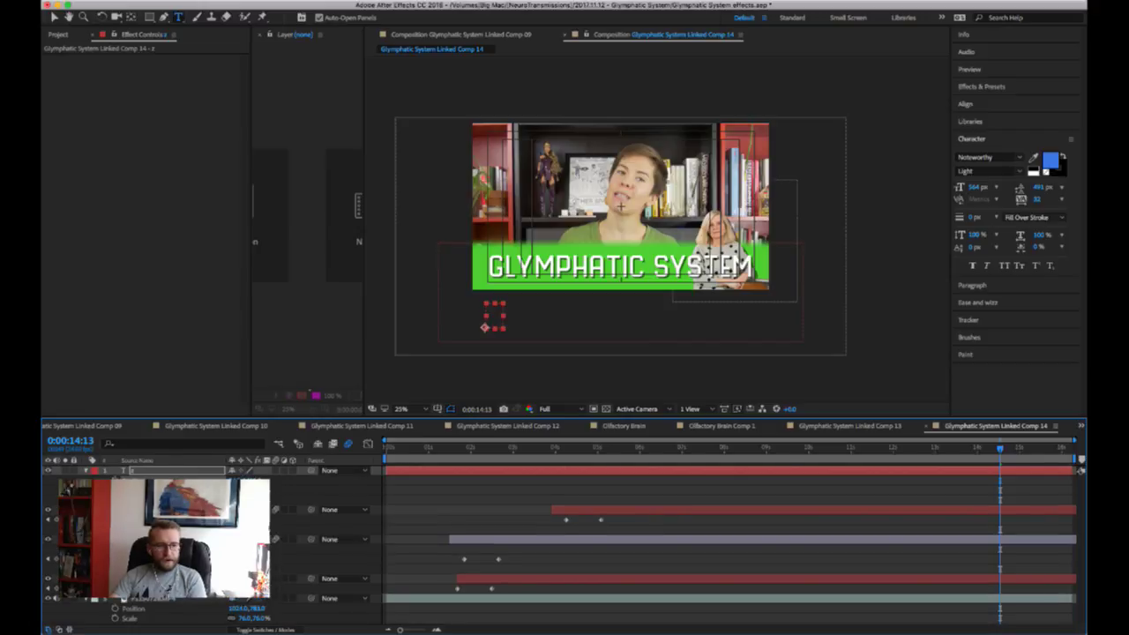
pyautogui.moveTo(244, 500); pyautogui.dragTo(236, 500)
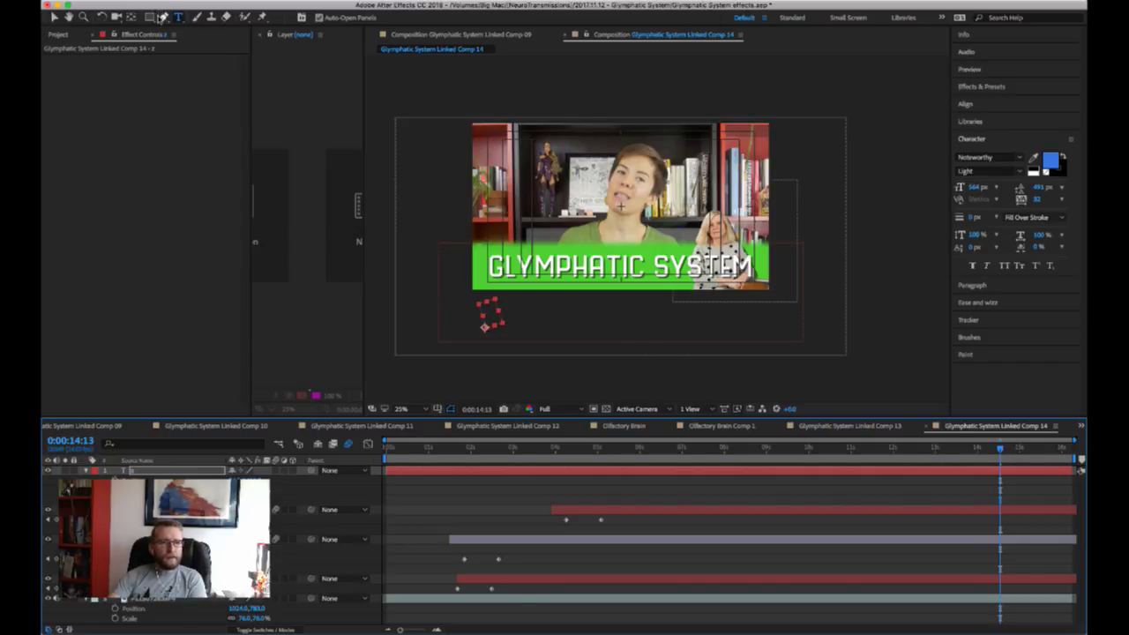
pyautogui.click(130, 17)
pyautogui.moveTo(485, 327); pyautogui.dragTo(495, 312)
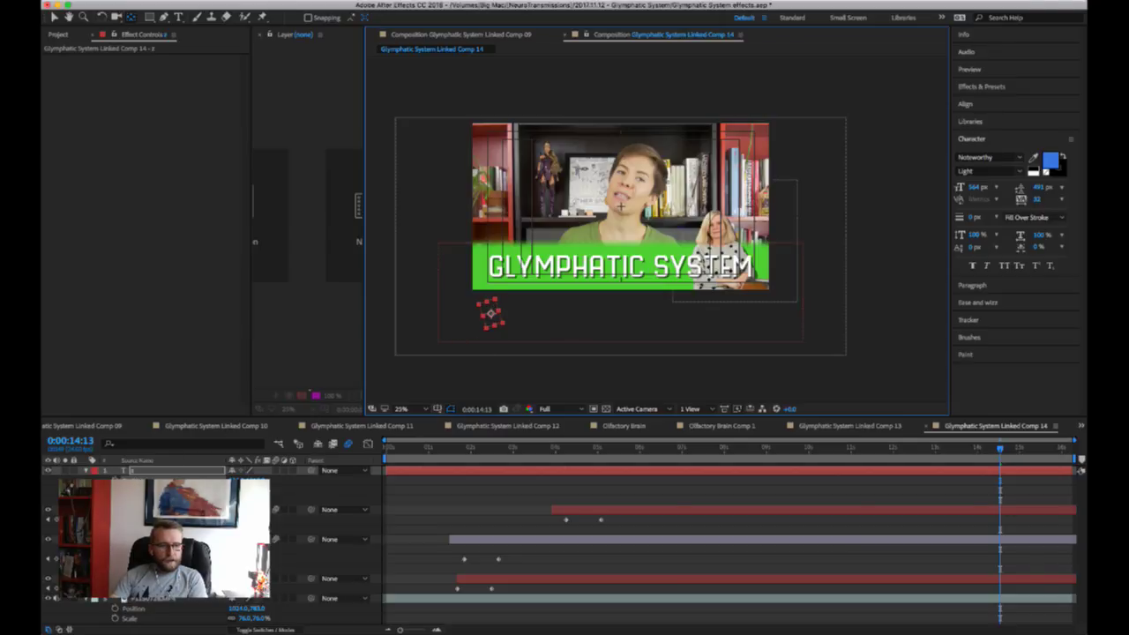
# - Keyframe the z's position from below the frame at about 0:00:14:03 to above the green banner beside the presenter's shoulder at 0:00:14:23
pyautogui.click(1082, 470)
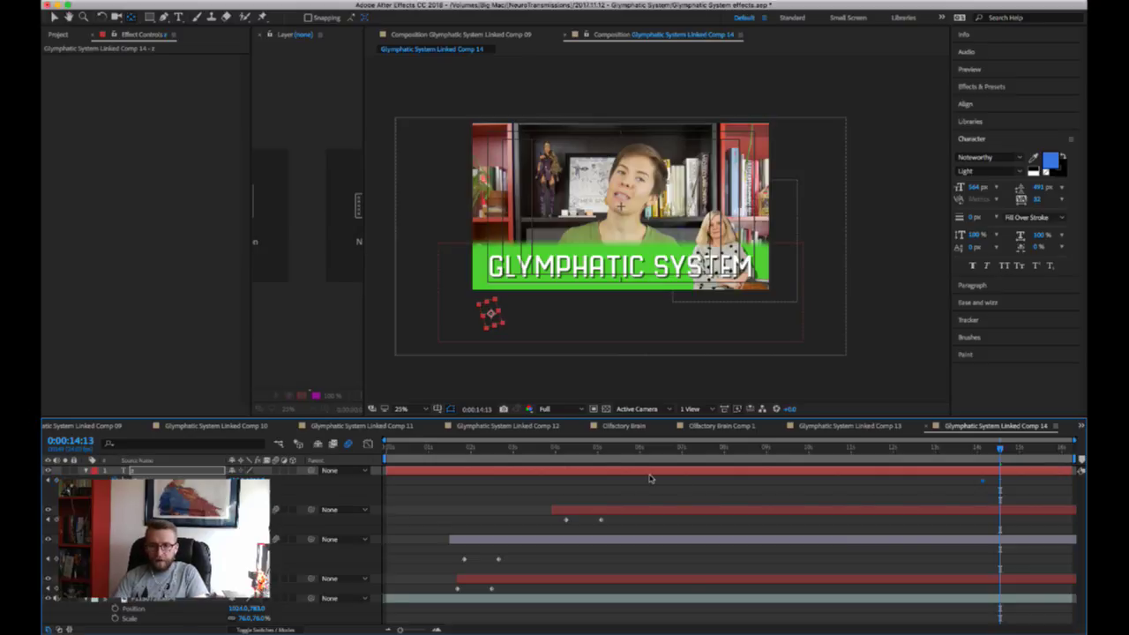
pyautogui.press('space')
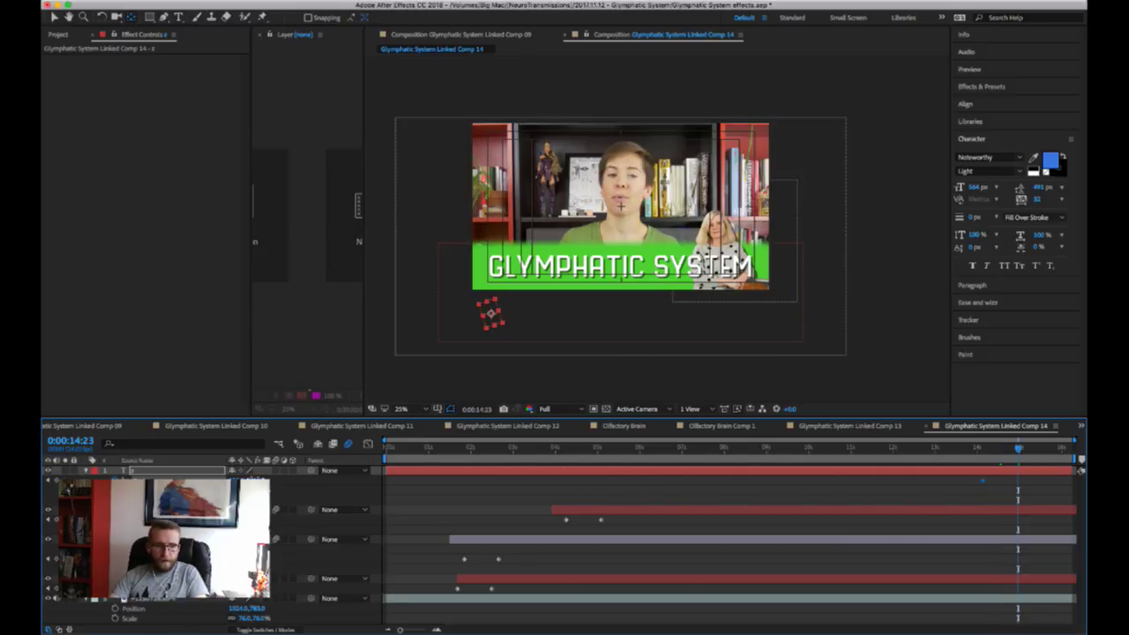
pyautogui.moveTo(491, 313); pyautogui.dragTo(489, 257)
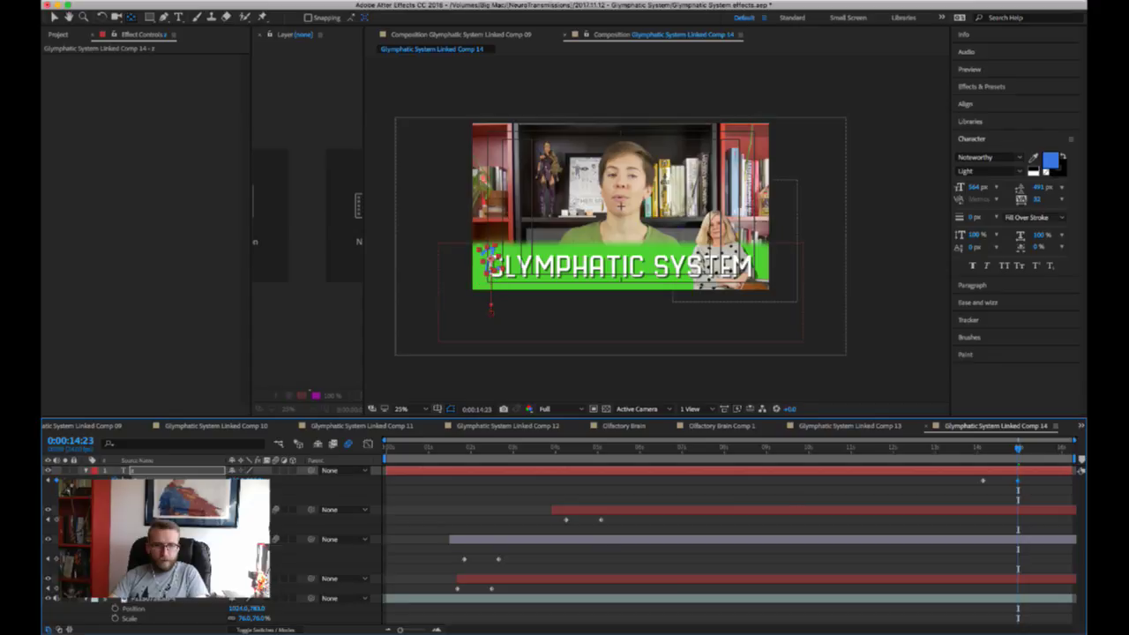
pyautogui.click(529, 235)
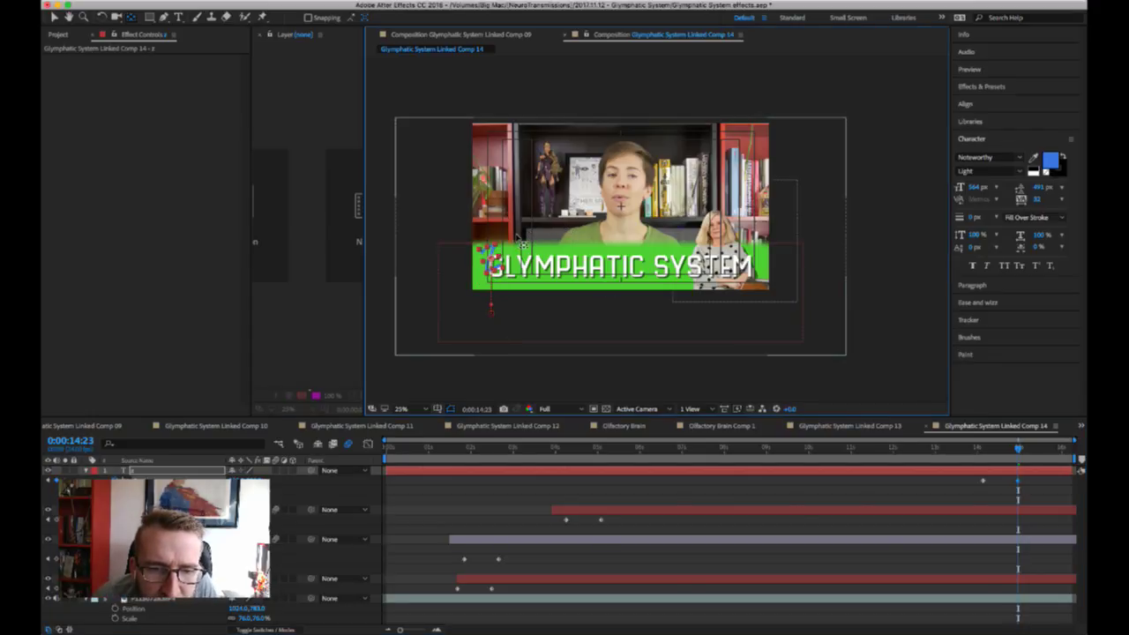
pyautogui.press('.')
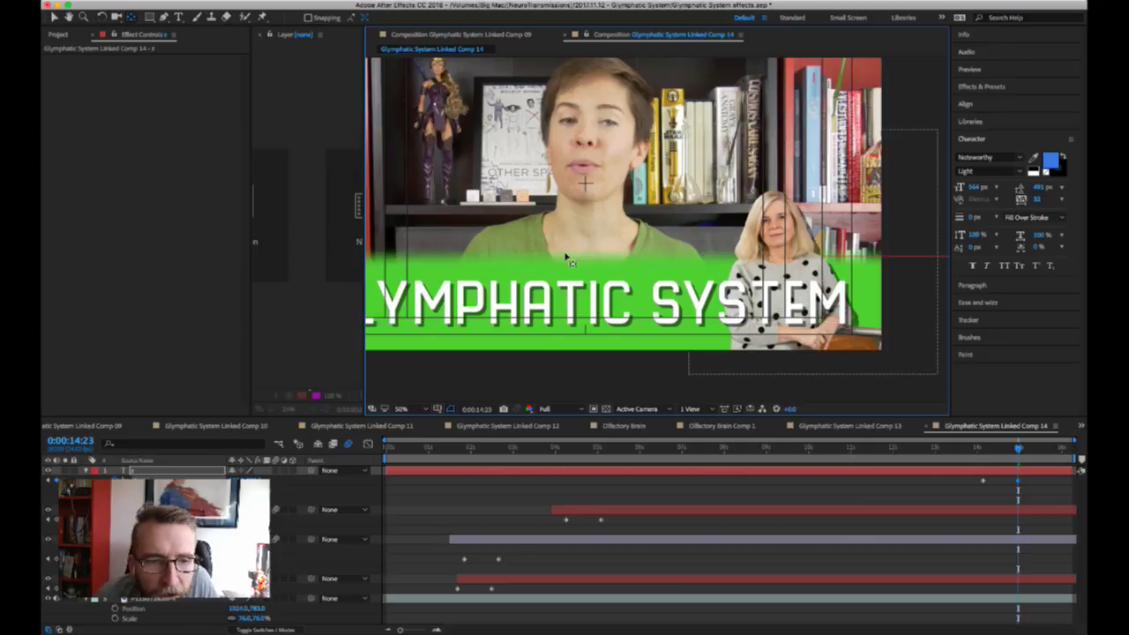
pyautogui.hscroll(-5, 552, 261)
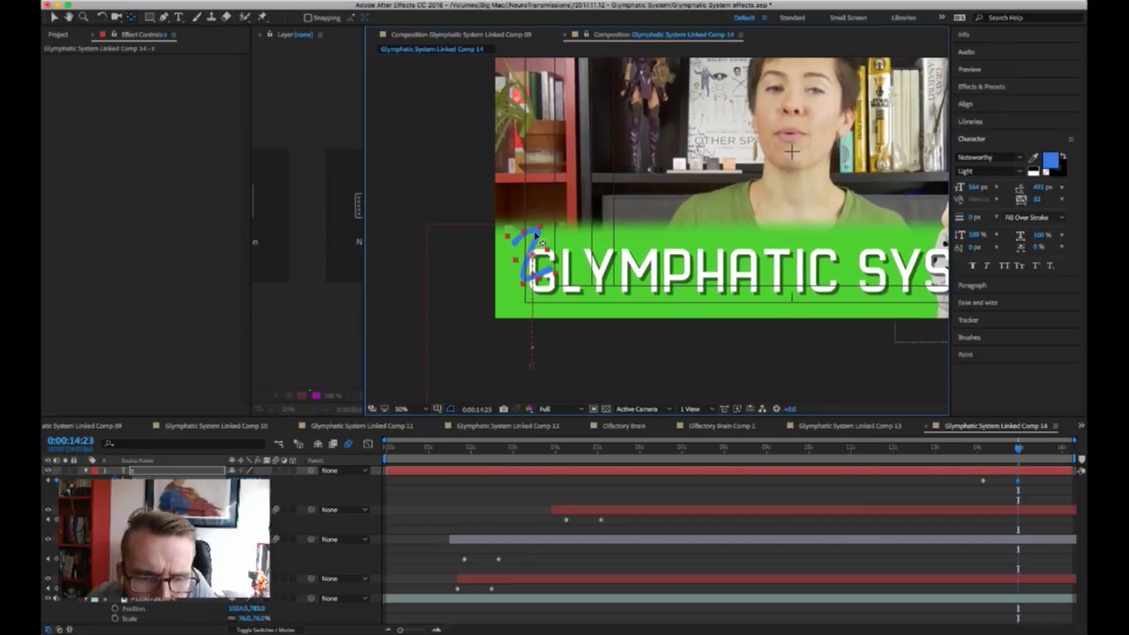
pyautogui.press('v')
pyautogui.moveTo(535, 240)
pyautogui.mouseDown()
pyautogui.moveTo(644, 221)
pyautogui.moveTo(655, 180)
pyautogui.moveTo(635, 168)
pyautogui.moveTo(647, 170)
pyautogui.mouseUp()
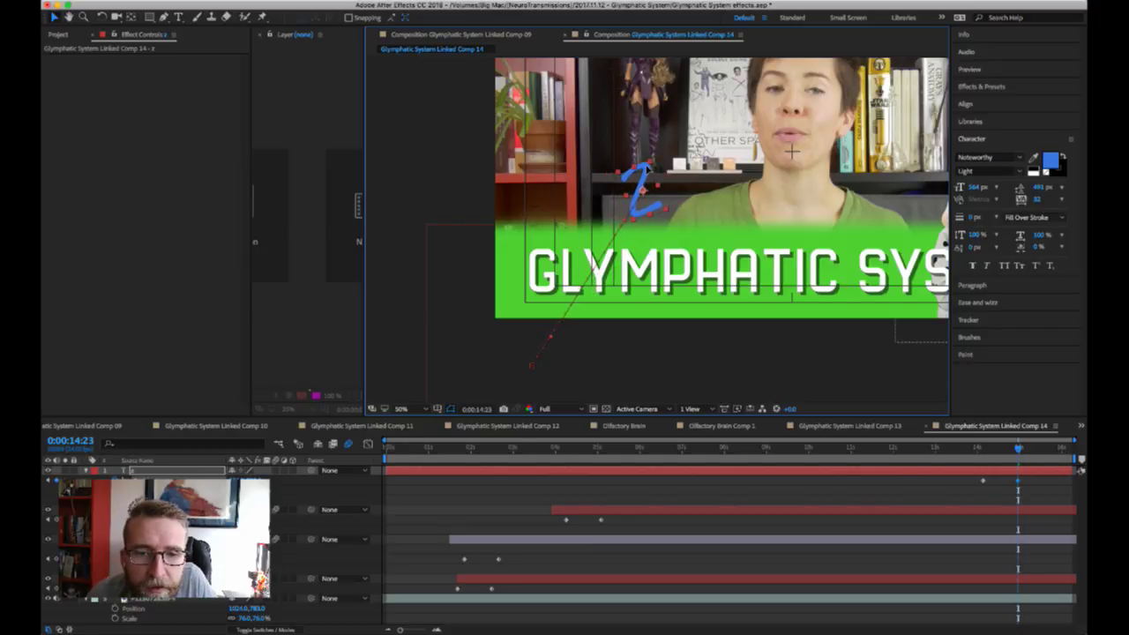
# - Bend the z's motion path into a curve and preview the movement from about 0:00:14:02
pyautogui.moveTo(549, 335); pyautogui.dragTo(550, 258)
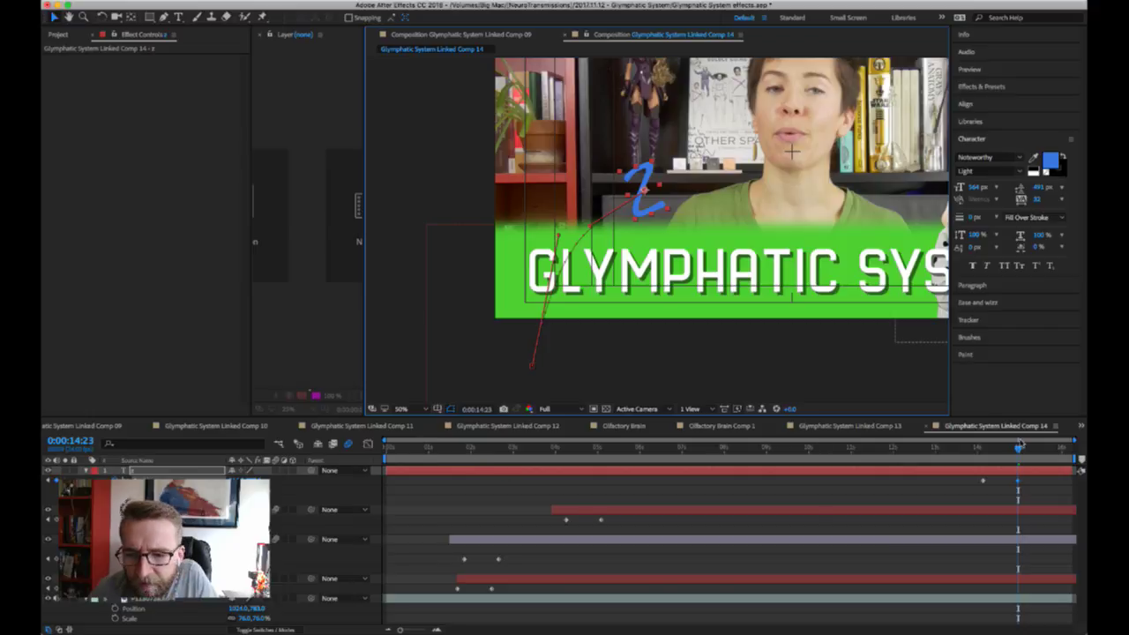
pyautogui.click(984, 449)
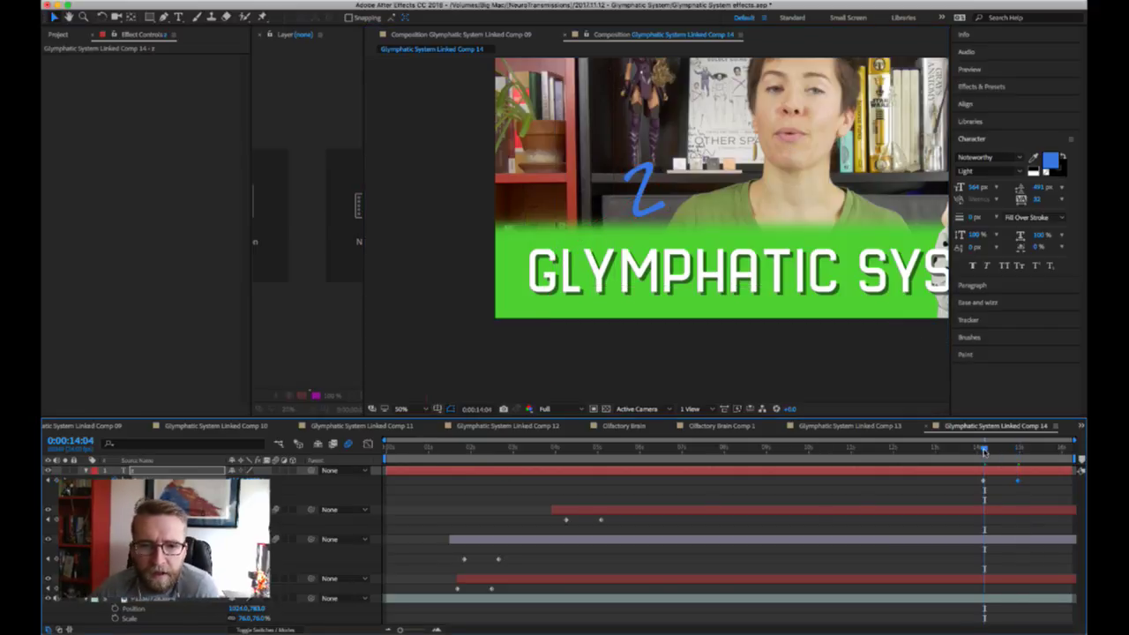
pyautogui.press('space')
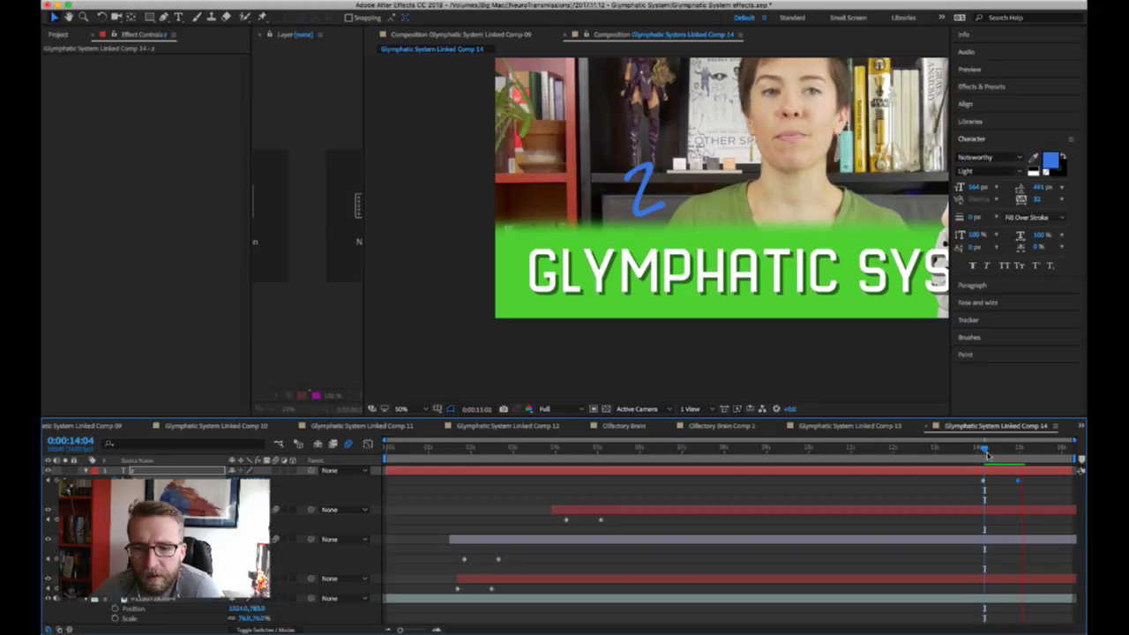
pyautogui.click(981, 450)
pyautogui.press('v')
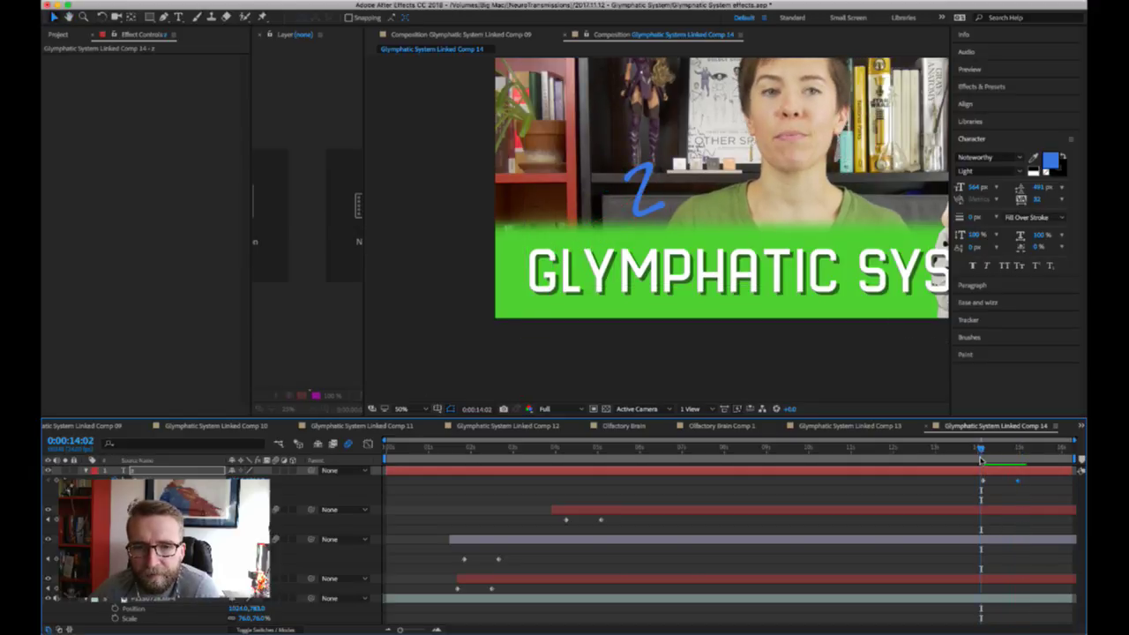
pyautogui.press('space')
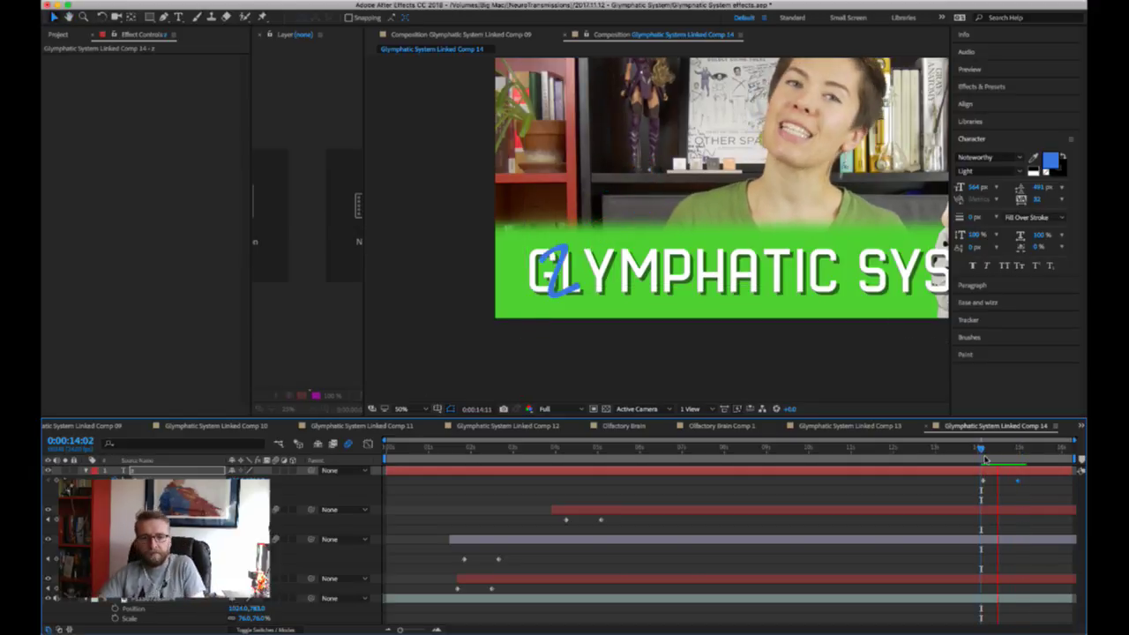
# - Delay the z's ending position keyframe to 0:00:15:13 and add rotation keyframes at 0:00:14:03 and 0:00:15:13
pyautogui.click(1026, 483)
pyautogui.moveTo(1026, 483); pyautogui.dragTo(1036, 484)
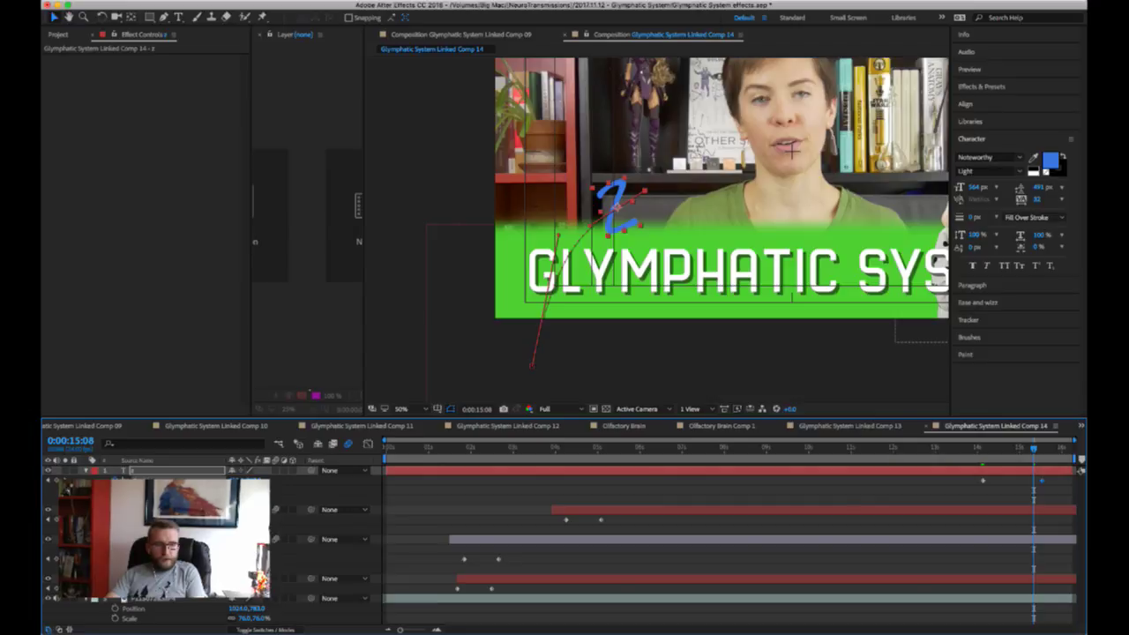
pyautogui.click(982, 449)
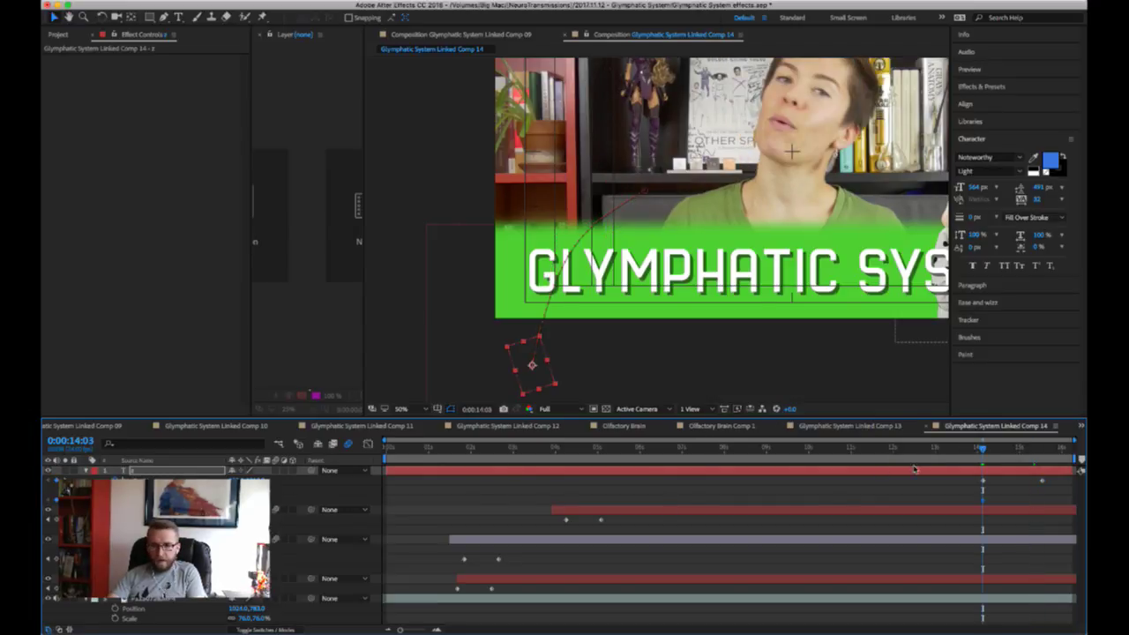
pyautogui.click(1040, 450)
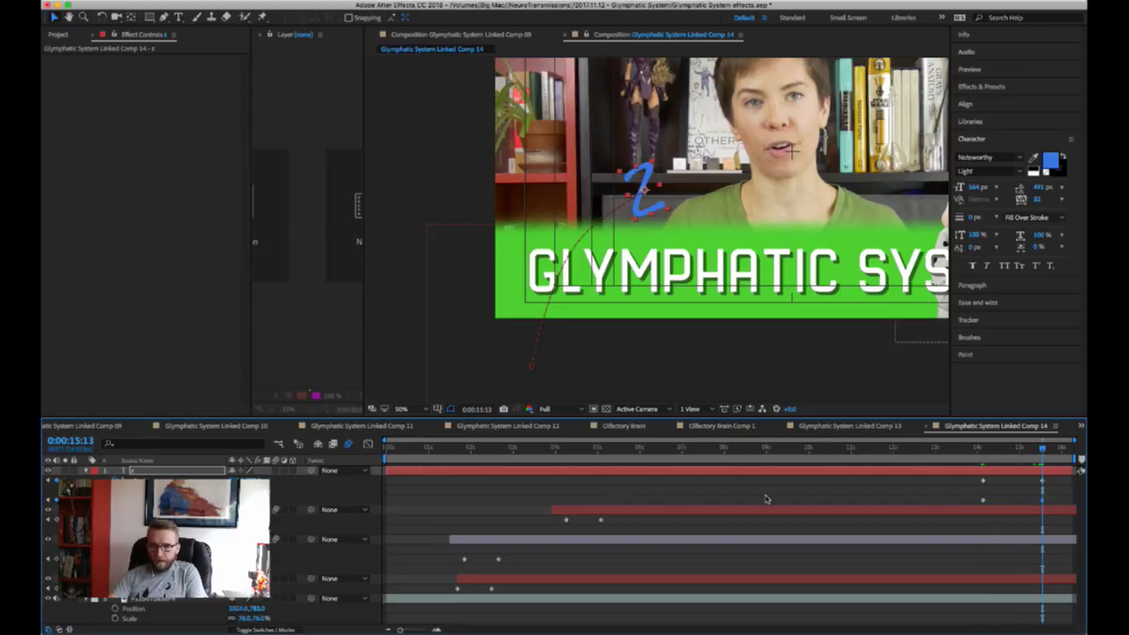
# - Apply Ease and Wizz easing Back, type In + Out, to both rotation keyframes of the z
pyautogui.moveTo(970, 497); pyautogui.dragTo(1050, 499)
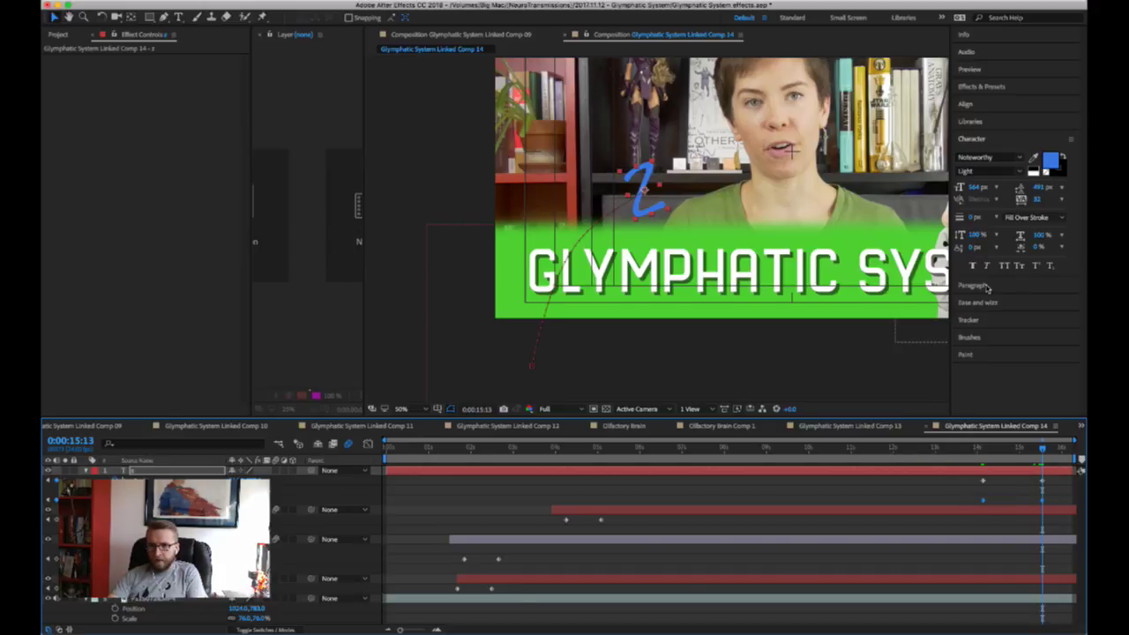
pyautogui.click(1012, 306)
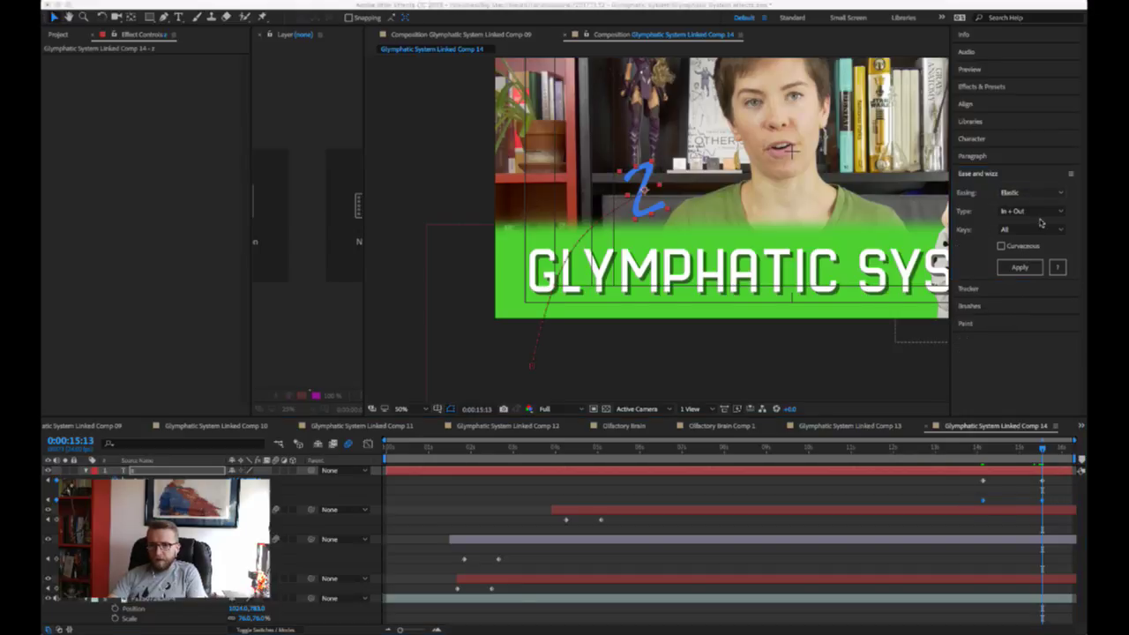
pyautogui.click(1025, 298)
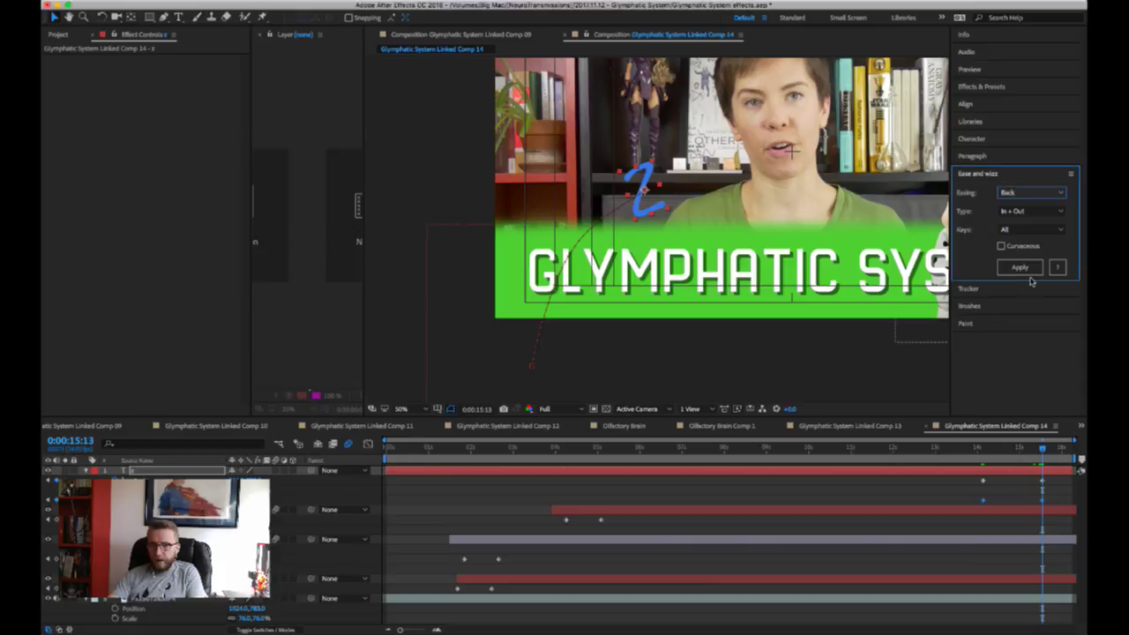
pyautogui.click(1027, 268)
# - Preview the z animation from 0:00:14:01 and scrub back to 0:00:14:13 to examine the eased motion
pyautogui.click(979, 451)
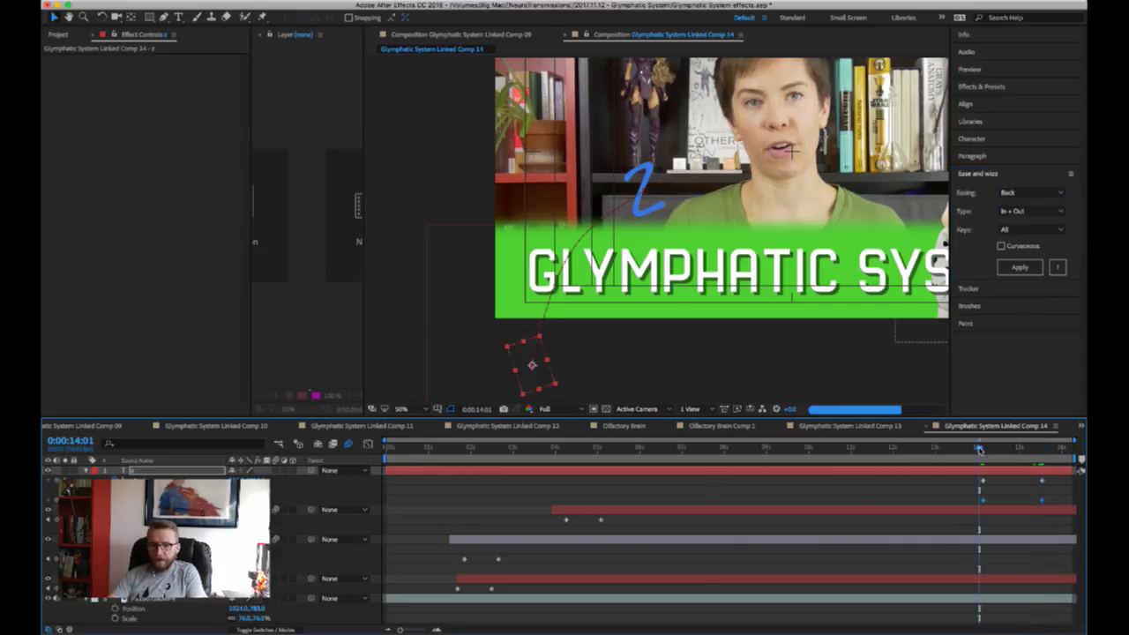
pyautogui.press('space')
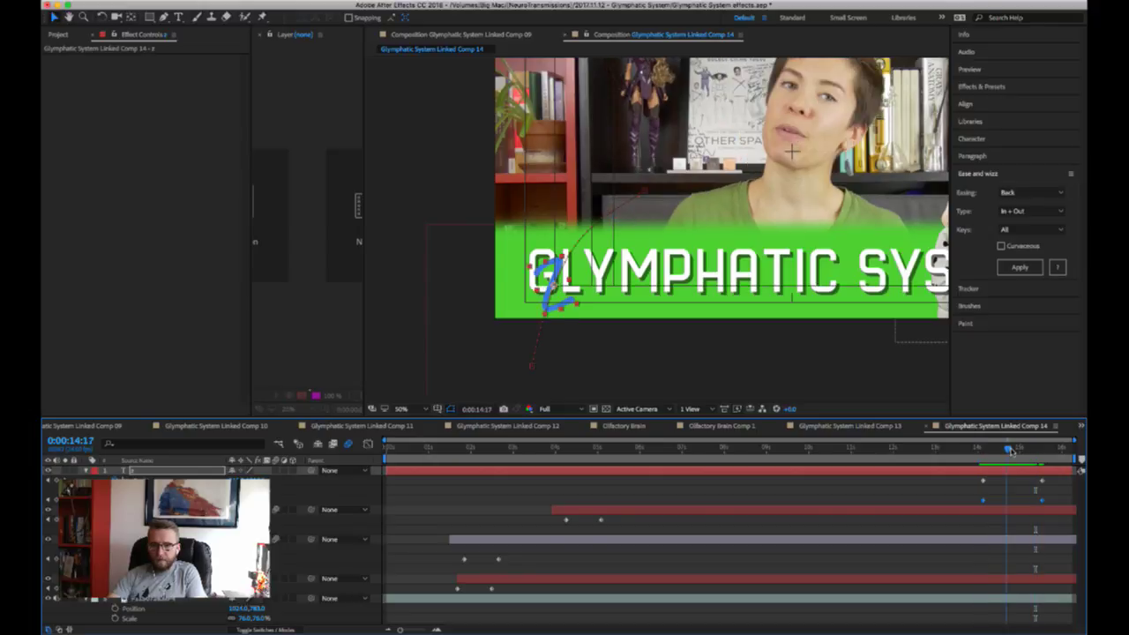
pyautogui.click(1004, 451)
pyautogui.moveTo(1006, 452); pyautogui.dragTo(999, 452)
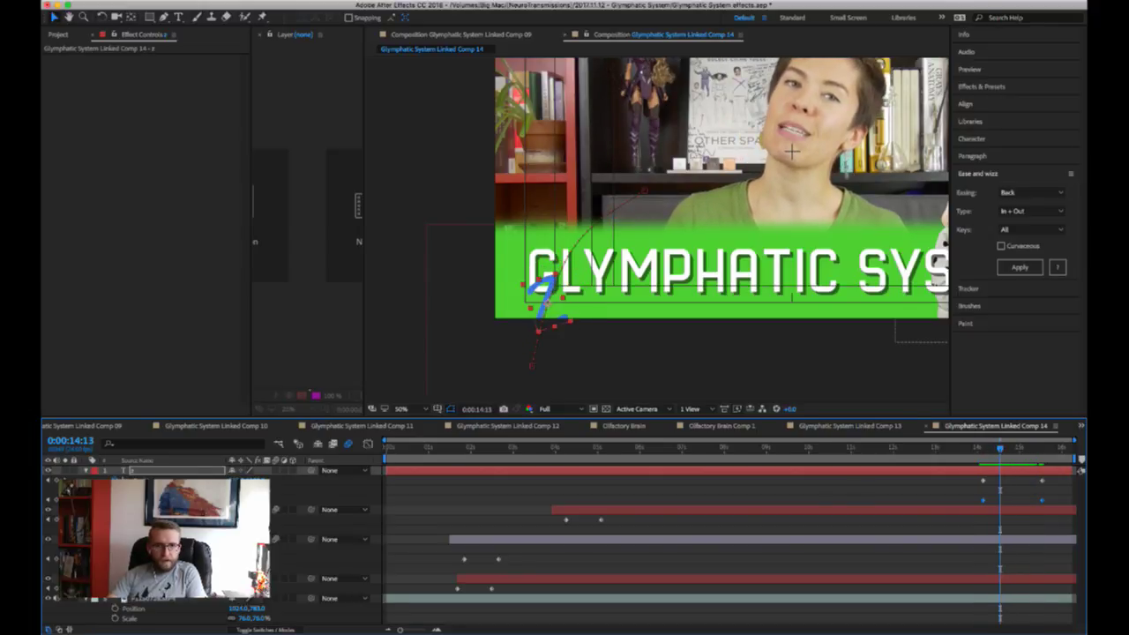
# - Add intermediate rotation keyframes to the z at 0:00:14:13 and 0:00:15:02, tilting it opposite ways, and preview the wobble from 0:00:13:23
pyautogui.moveTo(247, 500); pyautogui.dragTo(239, 500)
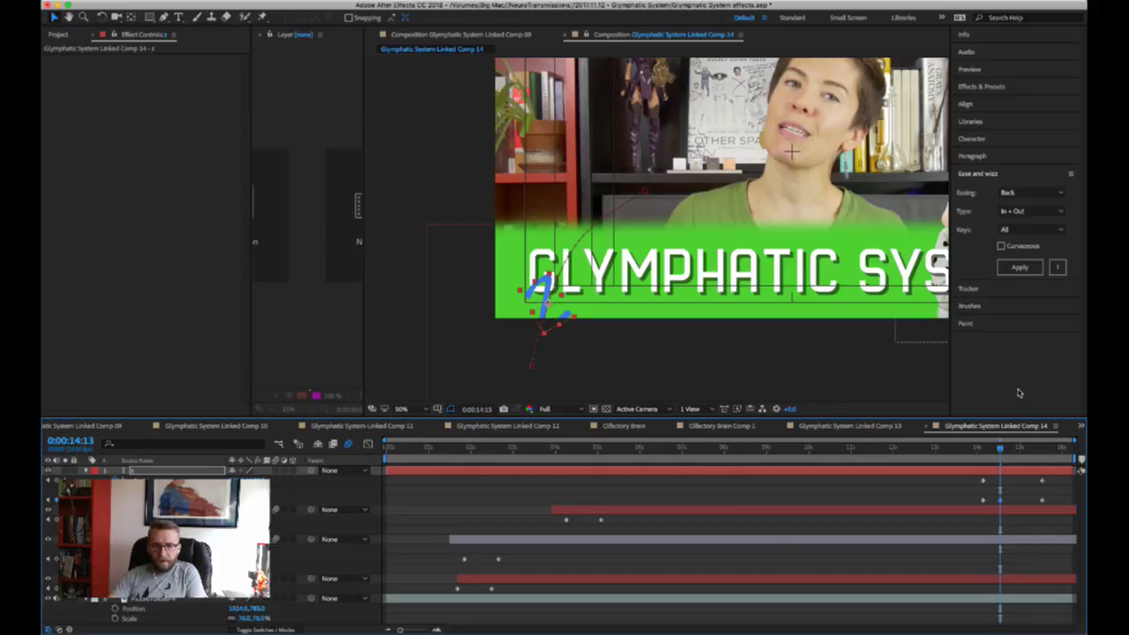
pyautogui.press('space')
pyautogui.press('space')
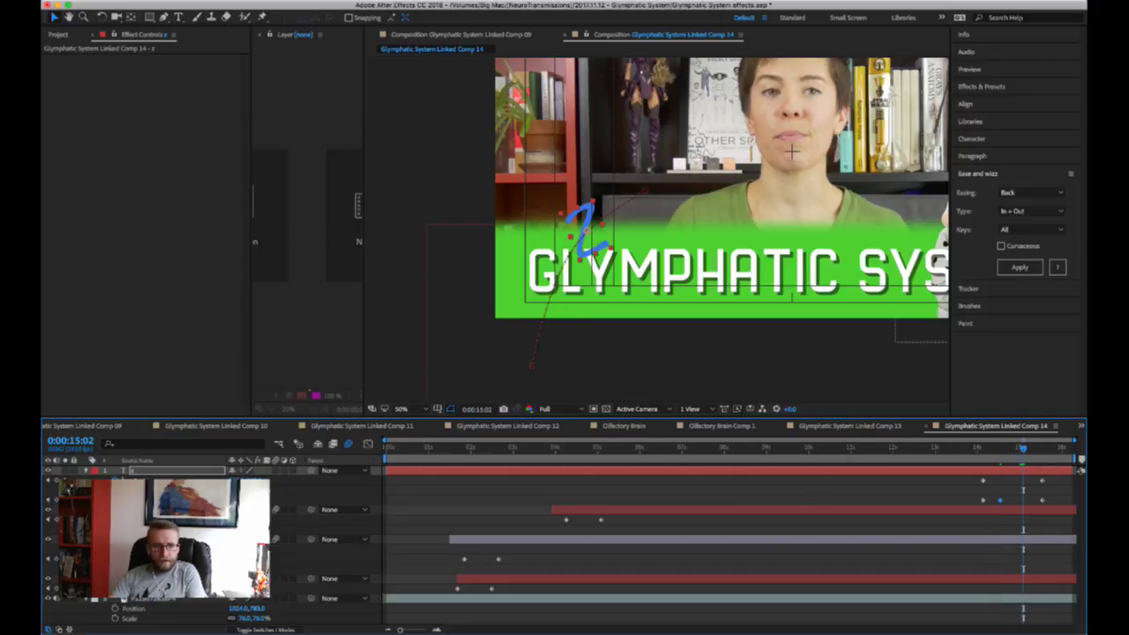
pyautogui.moveTo(247, 500); pyautogui.dragTo(261, 500)
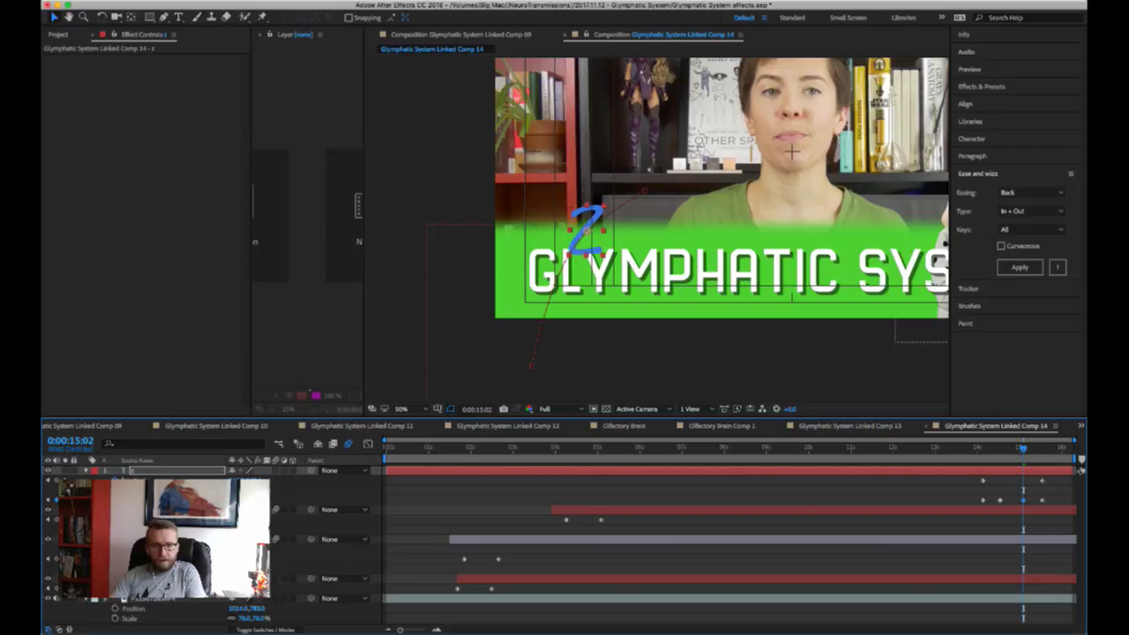
pyautogui.press('space')
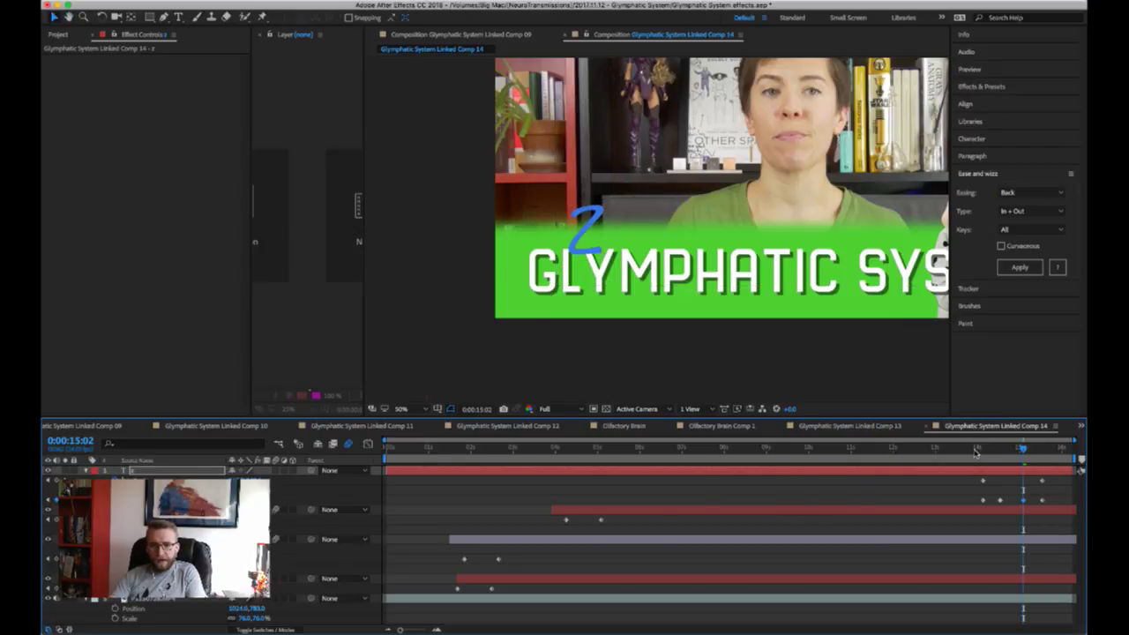
pyautogui.click(976, 450)
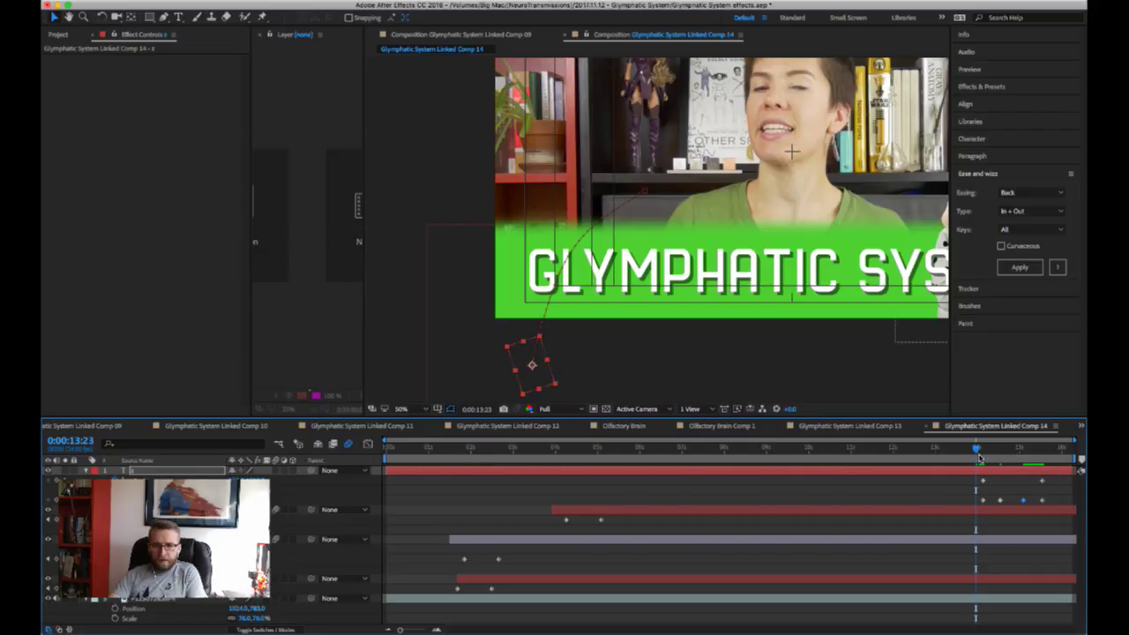
pyautogui.press('space')
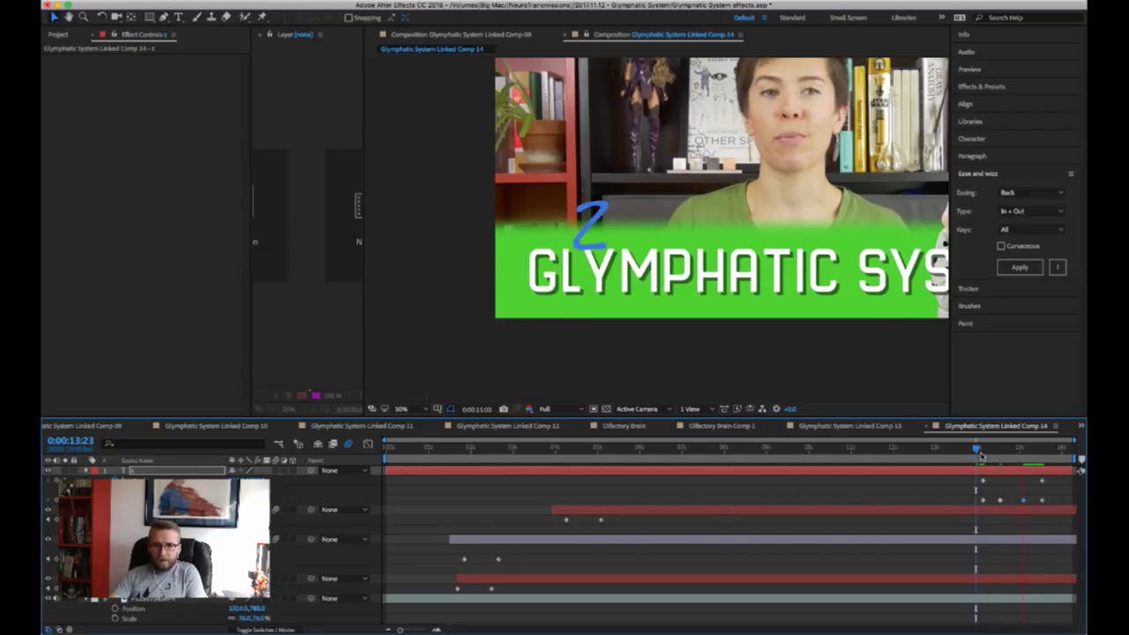
# - Delete the two intermediate rotation keyframes of the z at 0:00:14:13 and 0:00:15:02
pyautogui.moveTo(981, 456); pyautogui.dragTo(1043, 452)
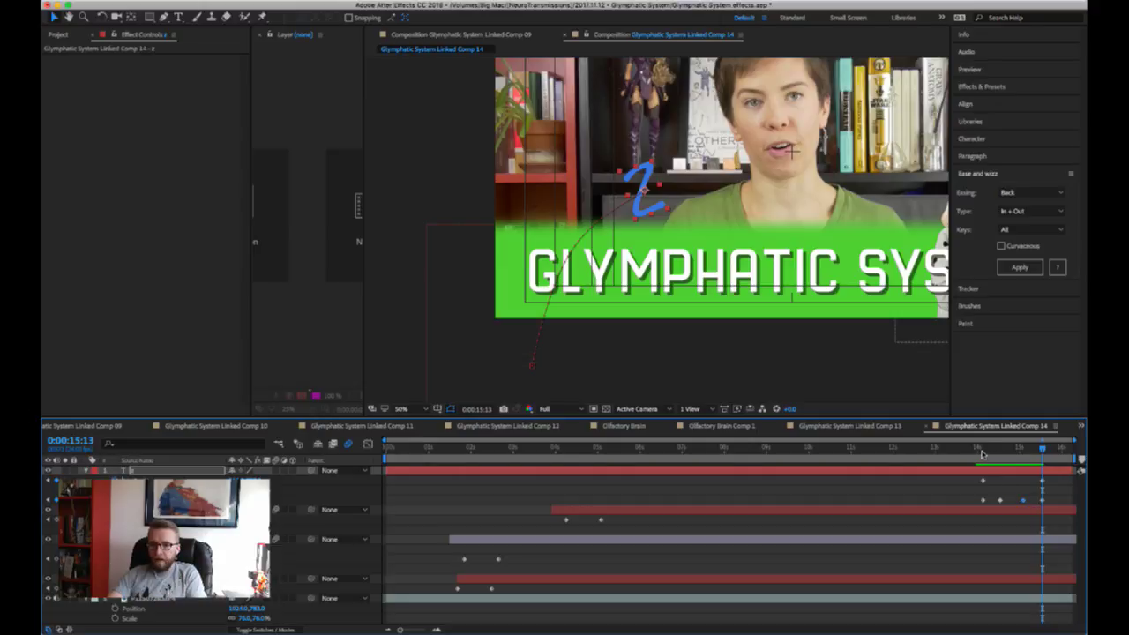
pyautogui.moveTo(983, 453); pyautogui.dragTo(1000, 452)
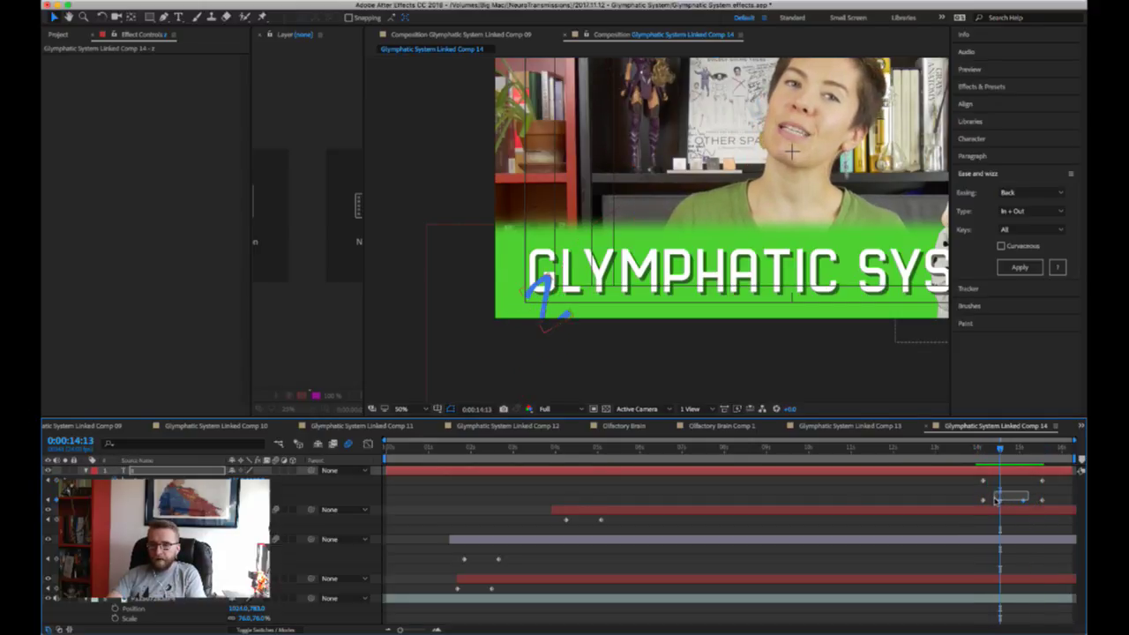
pyautogui.press('Delete')
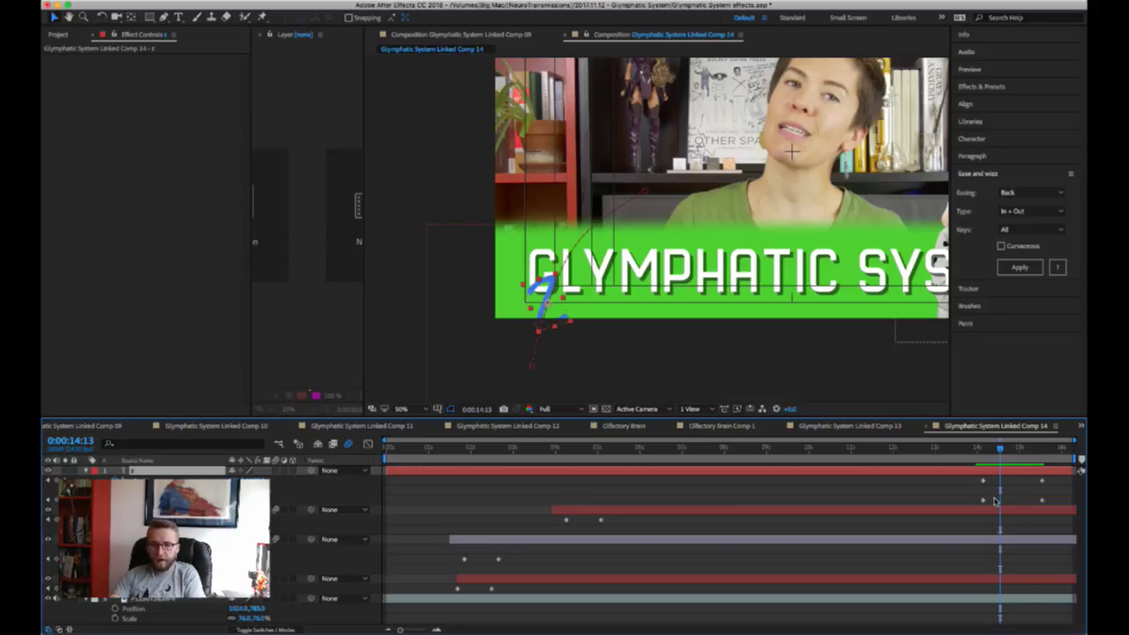
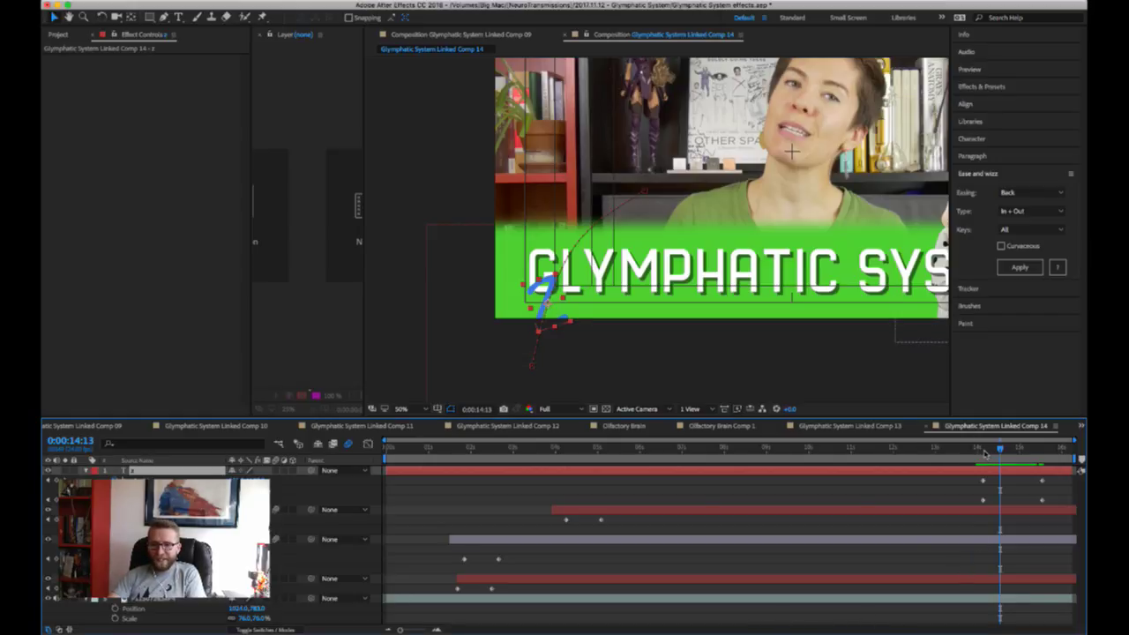
# - Add rotation keyframes tilting the z opposite ways at 0:00:14:16 and 0:00:15:02, and preview from 0:00:14:01
pyautogui.moveTo(984, 453); pyautogui.dragTo(1005, 450)
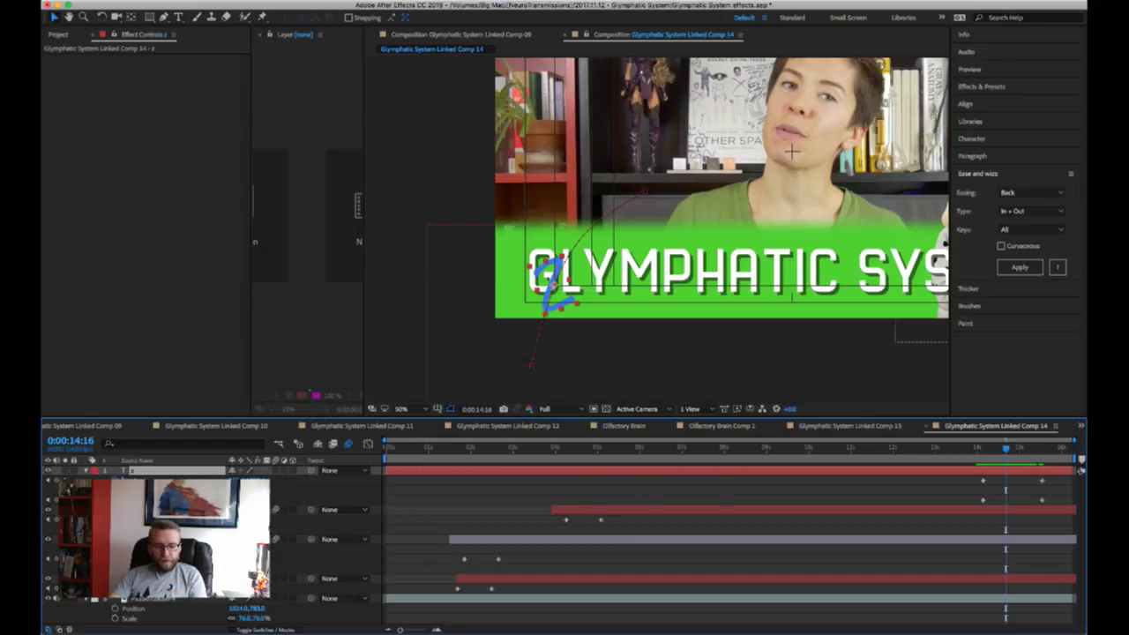
pyautogui.click(130, 500)
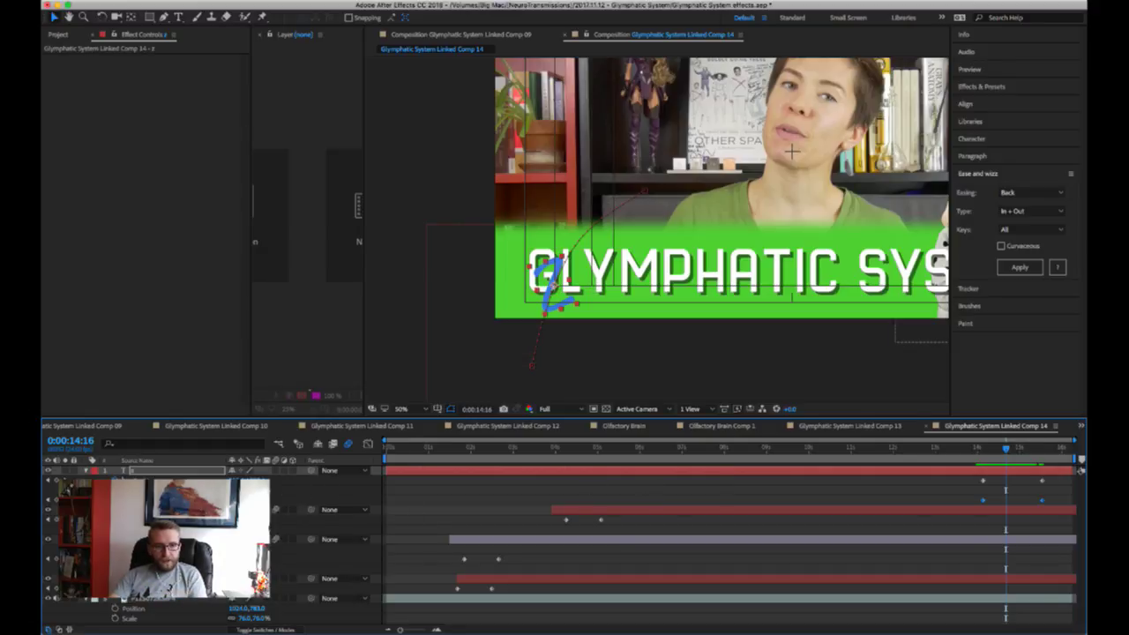
pyautogui.moveTo(248, 501); pyautogui.dragTo(236, 500)
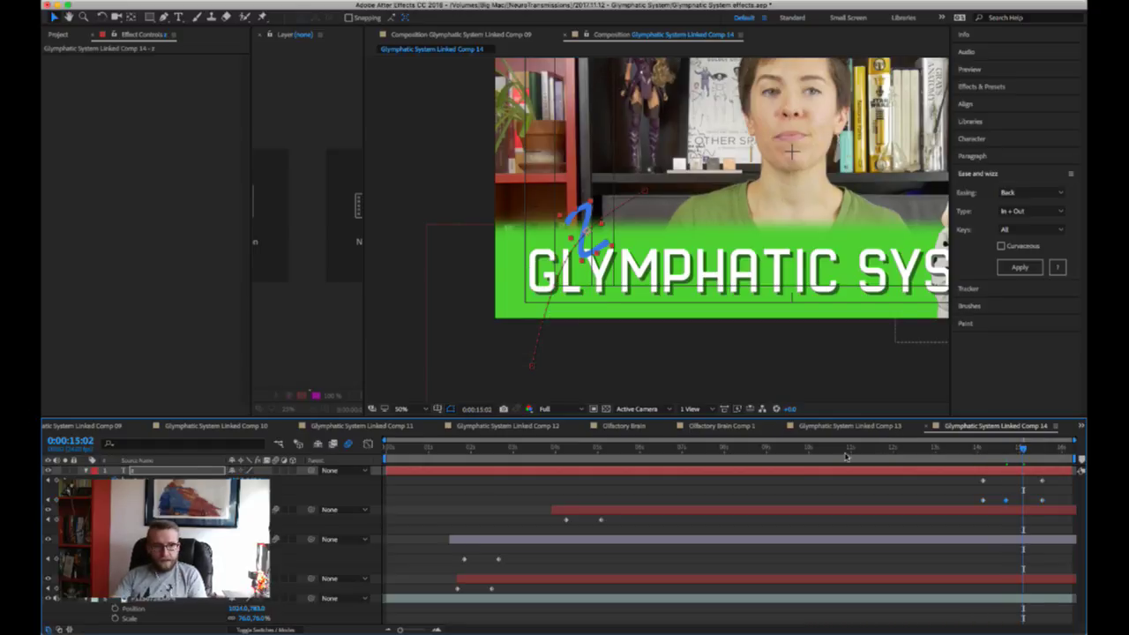
pyautogui.moveTo(237, 501); pyautogui.dragTo(274, 504)
pyautogui.click(979, 451)
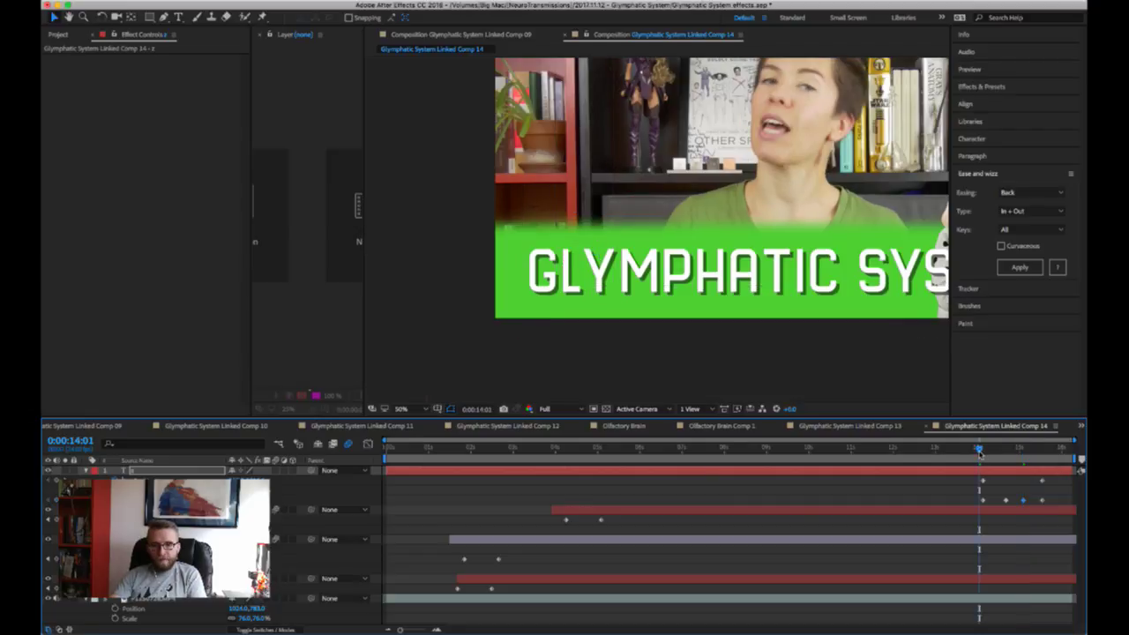
pyautogui.press('space')
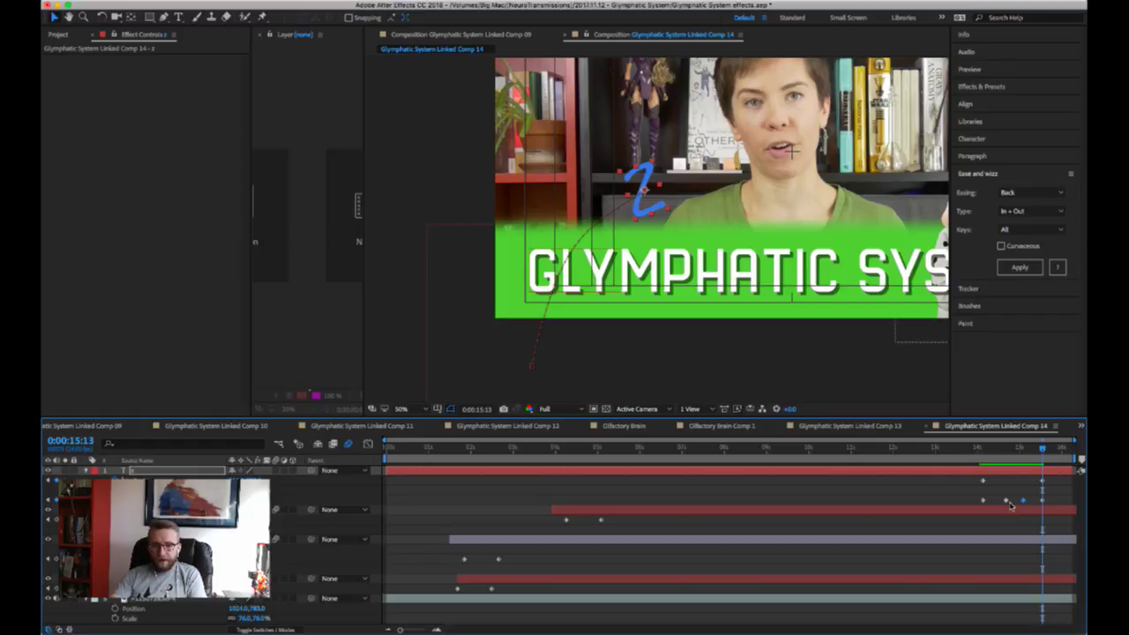
# - Apply Easy Ease to all four rotation keyframes of the z and preview from 0:00:14:01
pyautogui.moveTo(997, 498); pyautogui.dragTo(975, 506)
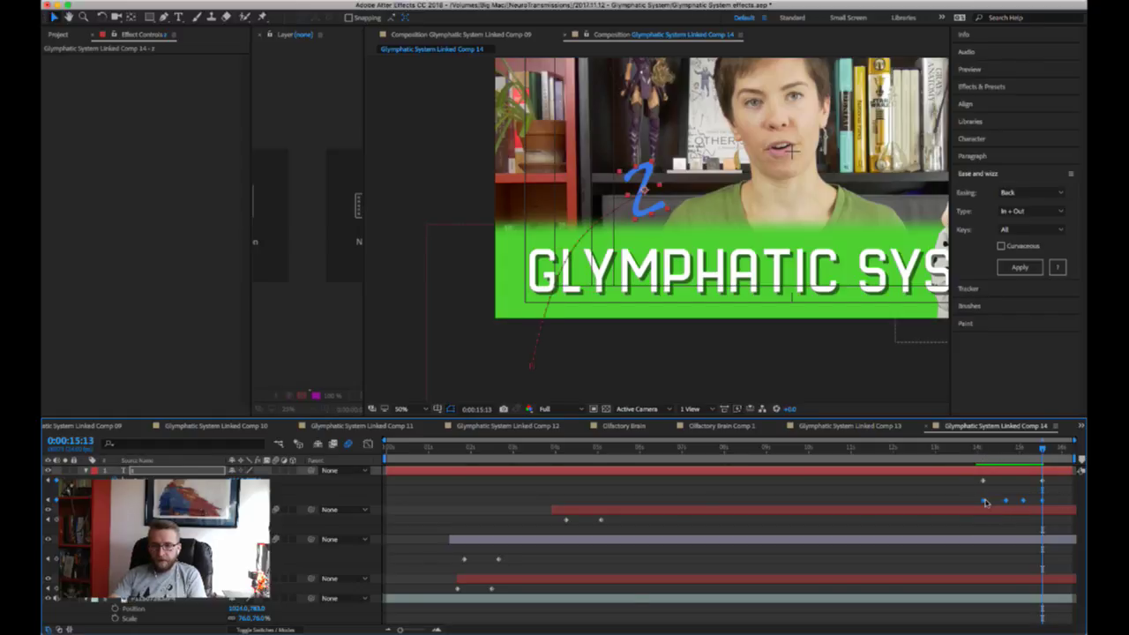
pyautogui.click(892, 562)
pyautogui.click(979, 450)
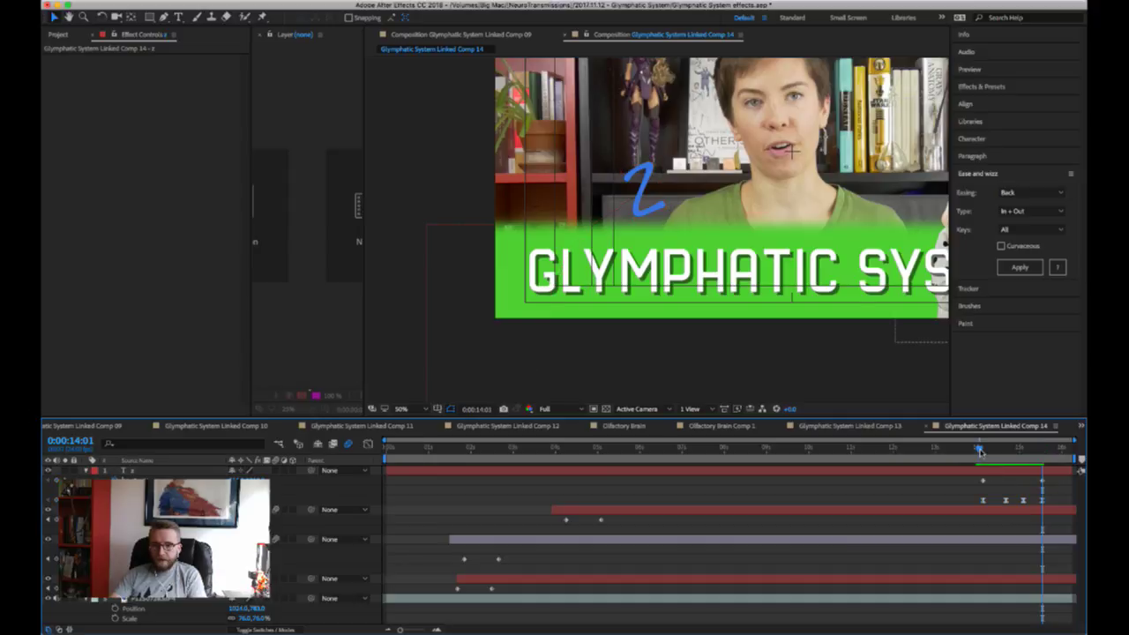
pyautogui.press('space')
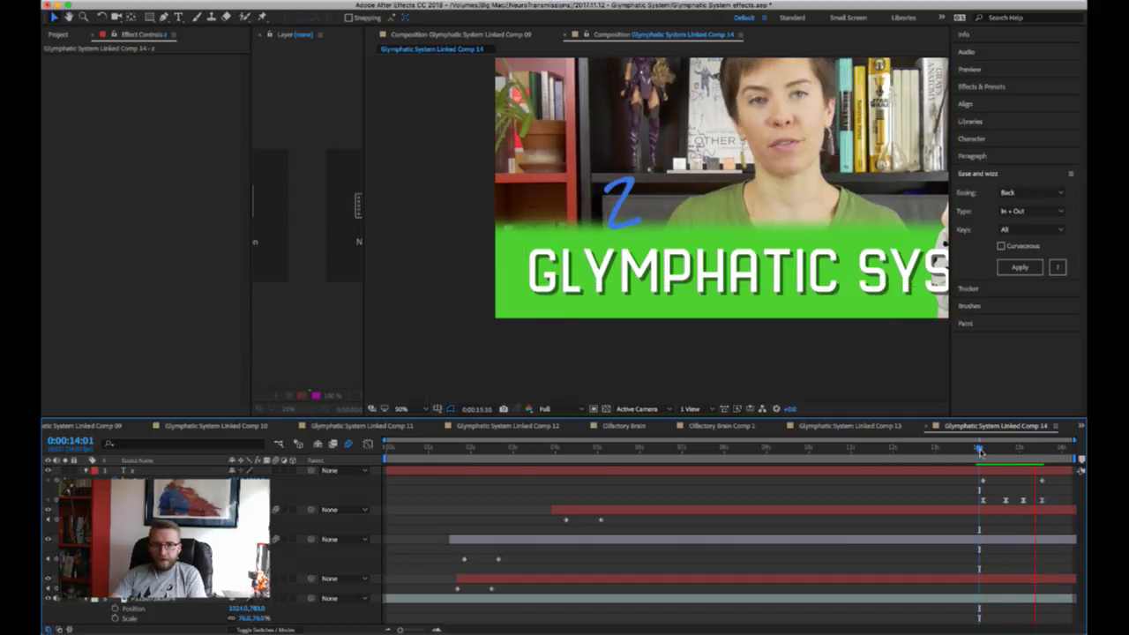
pyautogui.press('space')
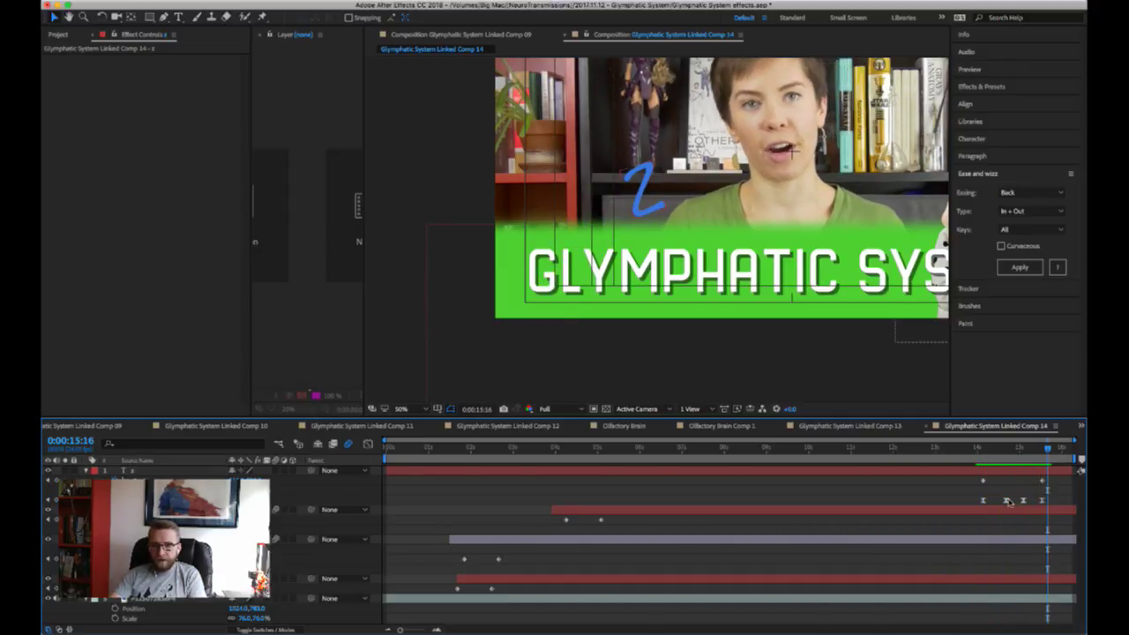
# - Shift the z's two middle rotation keyframes slightly earlier, nudge the third one back a little, and preview the timing
pyautogui.click(1023, 499)
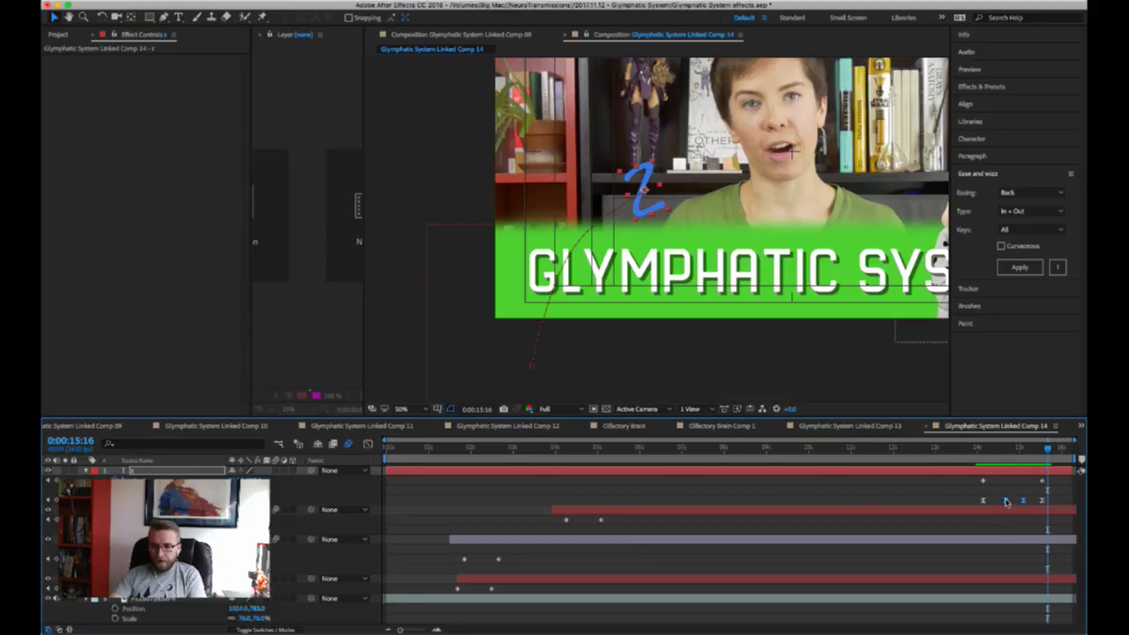
pyautogui.moveTo(1006, 501); pyautogui.dragTo(1002, 501)
pyautogui.click(979, 457)
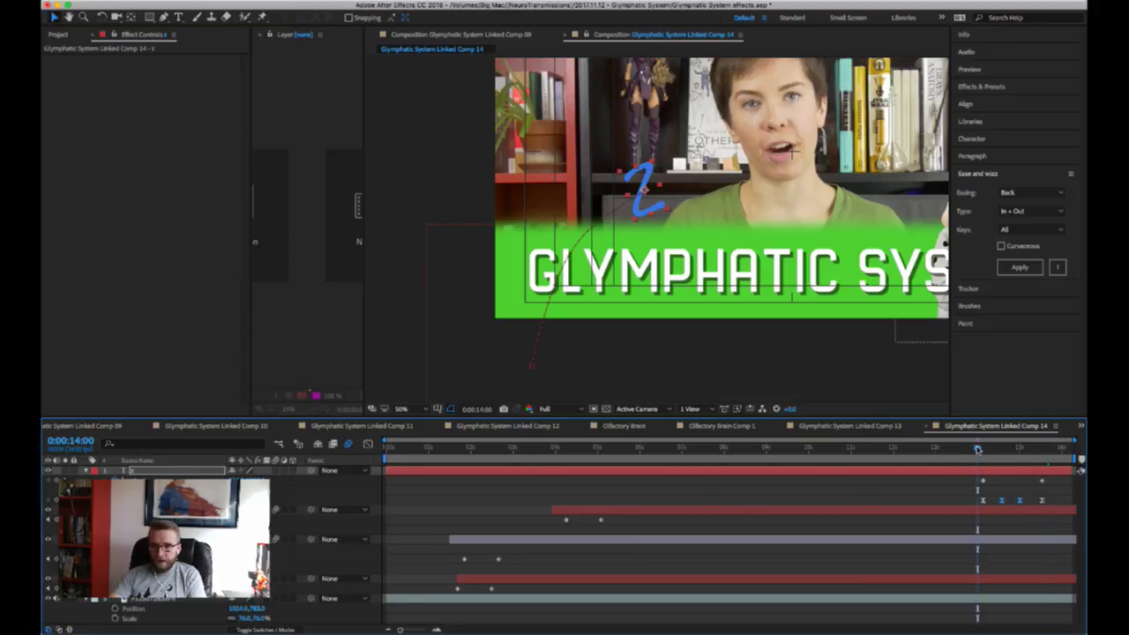
pyautogui.press('space')
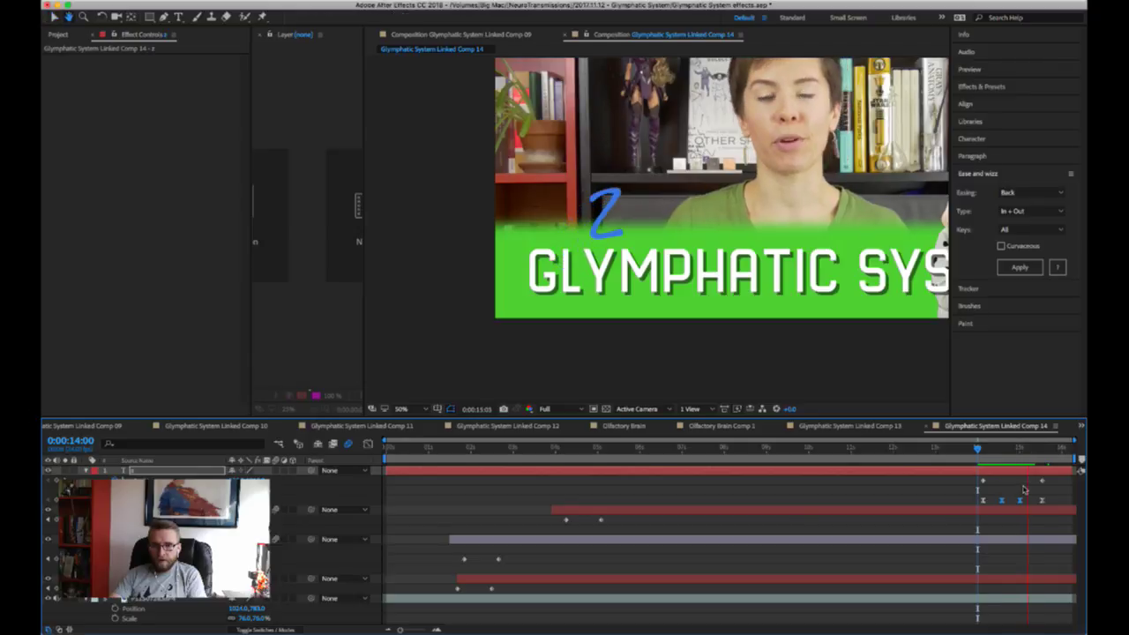
pyautogui.press('space')
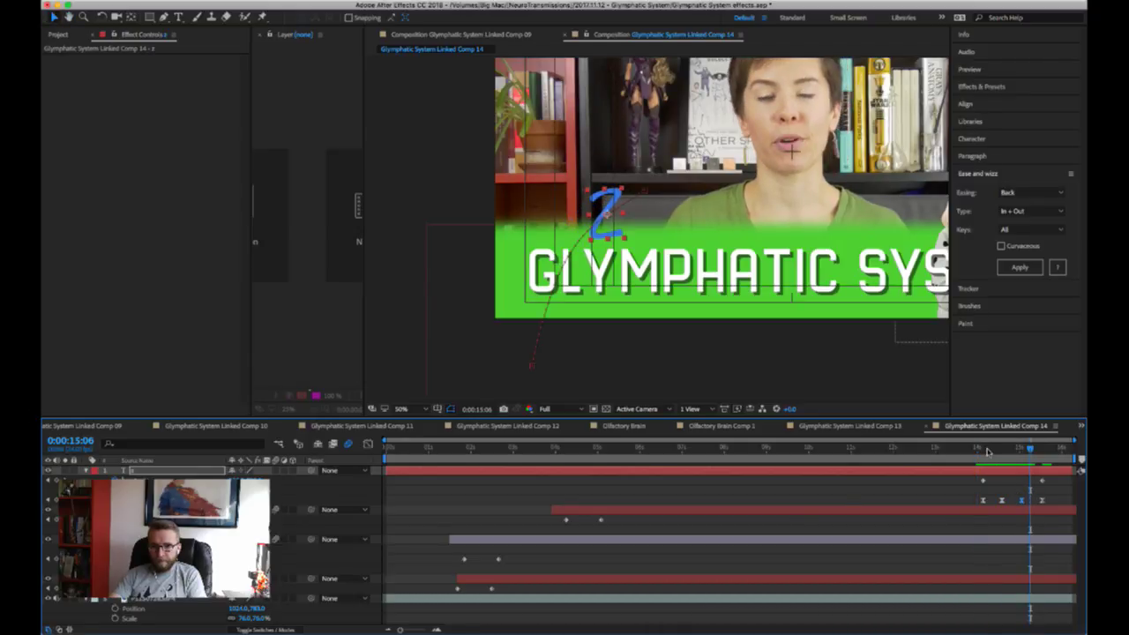
pyautogui.click(985, 456)
pyautogui.press('space')
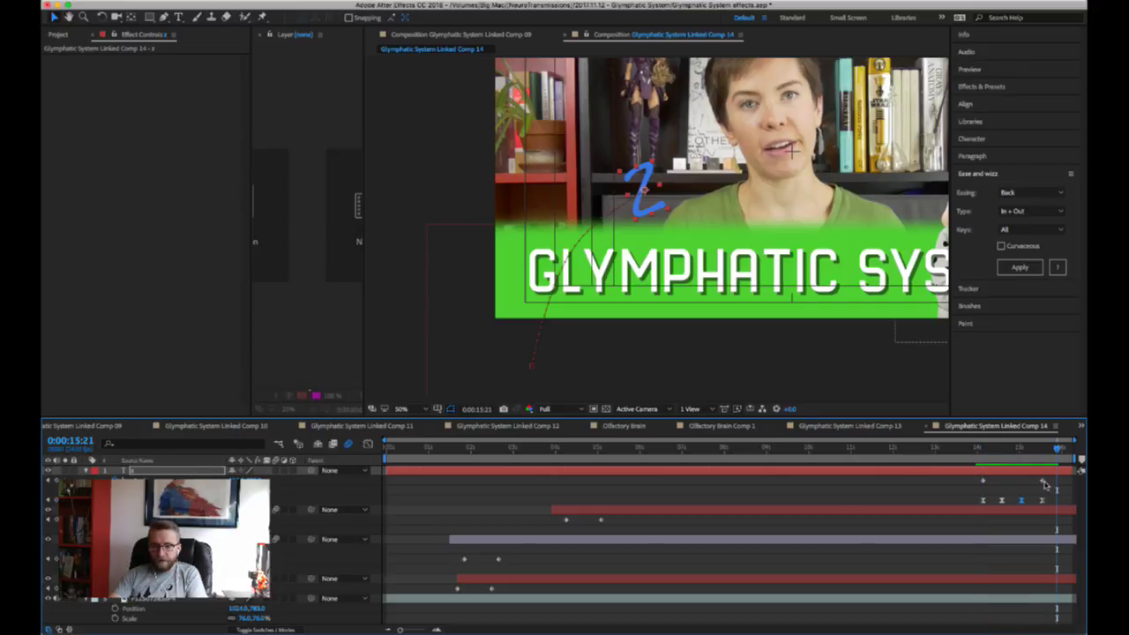
pyautogui.press('space')
# - Apply Easy Ease to both position keyframes of the z and preview from 0:00:14:02
pyautogui.moveTo(1046, 482); pyautogui.dragTo(989, 482)
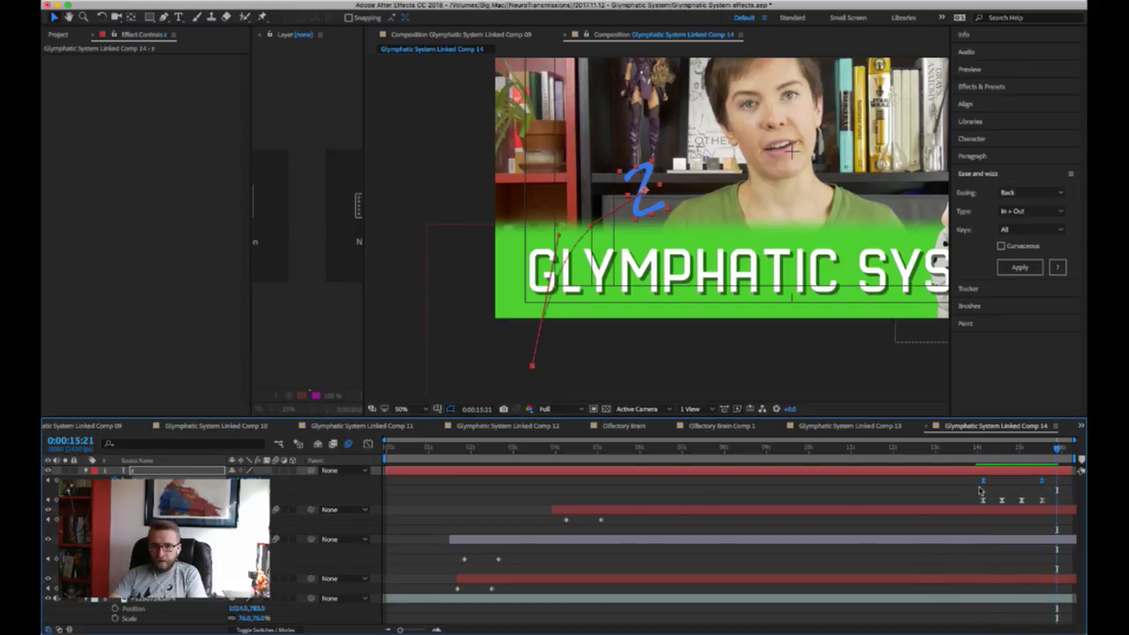
pyautogui.click(947, 488)
pyautogui.click(978, 450)
pyautogui.press('space')
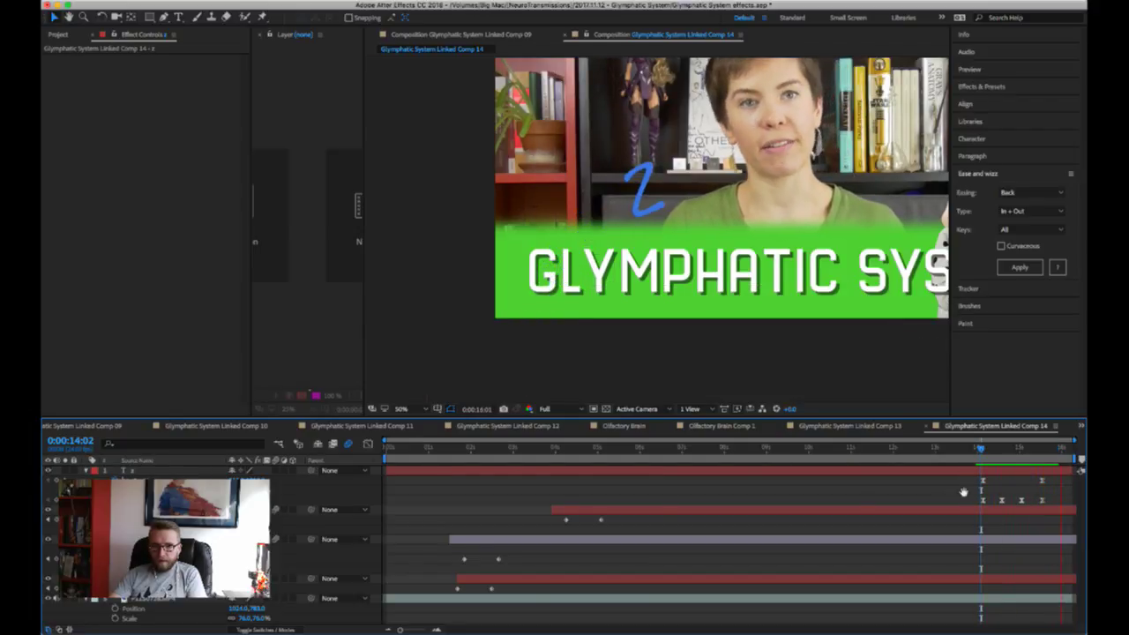
pyautogui.press('space')
# - Delay the z's ending position keyframe to about 0:00:16:01 and preview from 0:00:14:01
pyautogui.click(1041, 479)
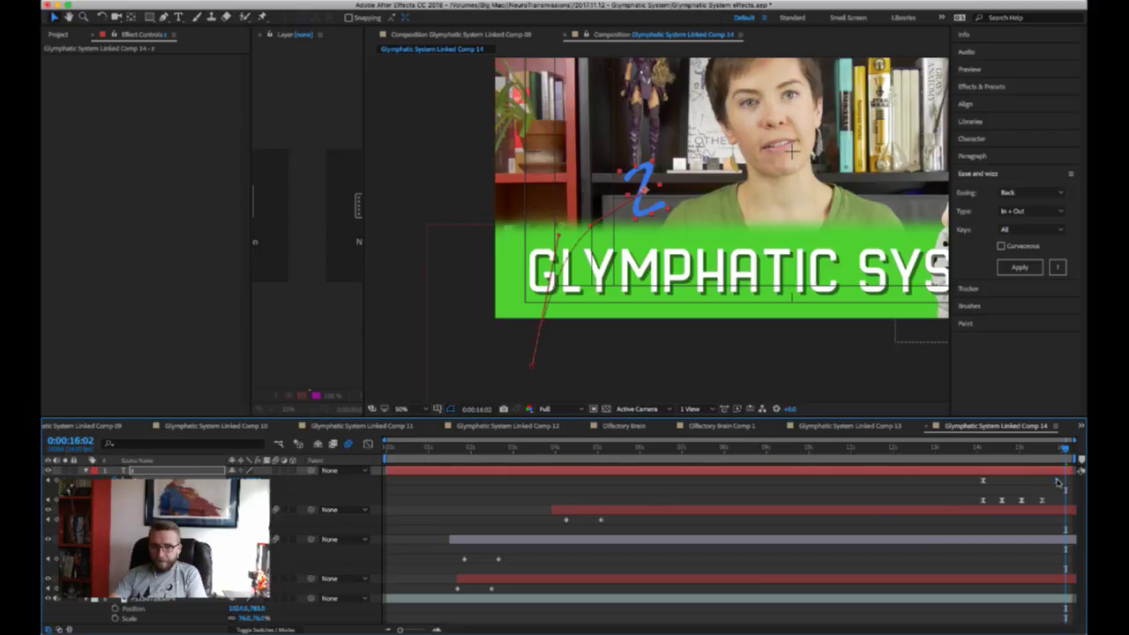
pyautogui.click(978, 452)
pyautogui.press('space')
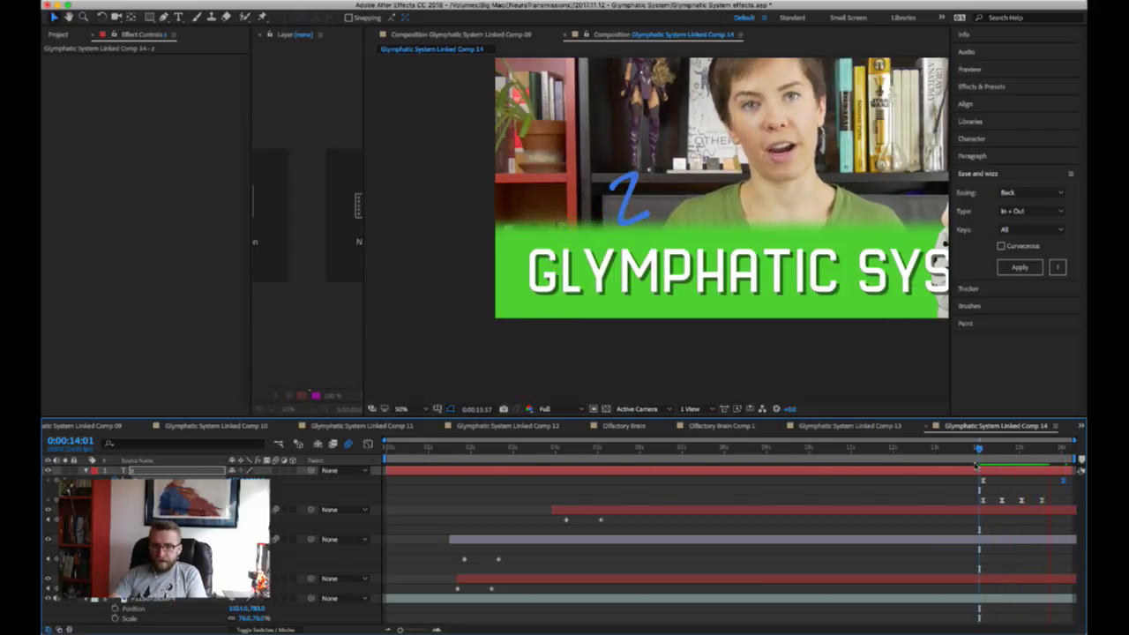
pyautogui.press('space')
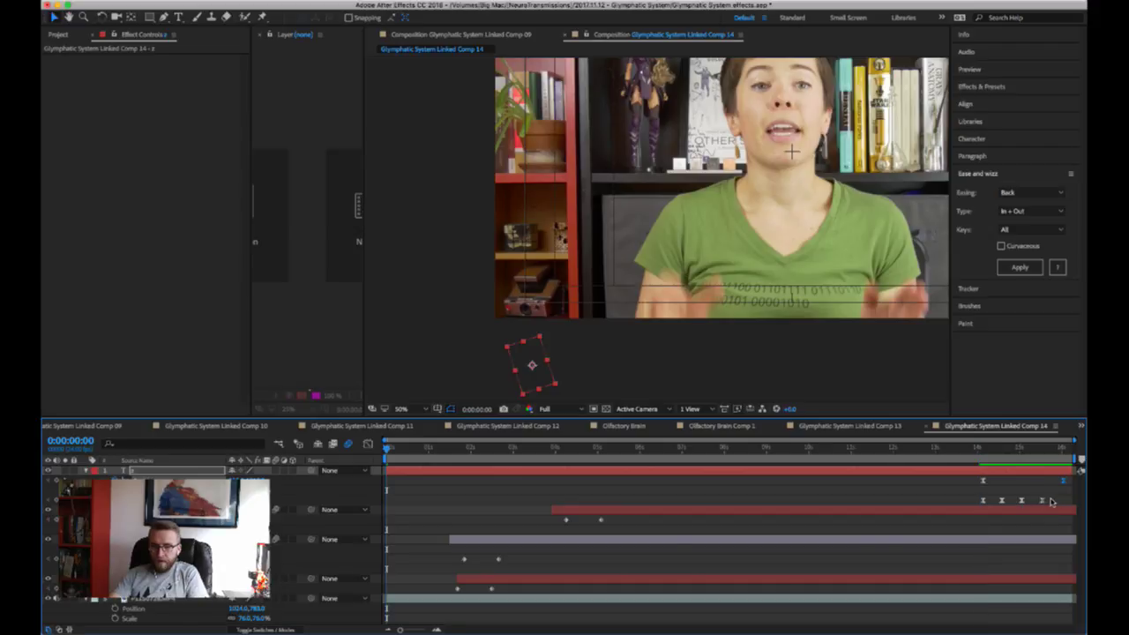
# - Stretch the z's four rotation keyframes proportionally to end at about 0:00:16:00 and preview from 0:00:14:03
pyautogui.moveTo(1055, 504)
pyautogui.mouseDown()
pyautogui.moveTo(979, 493)
pyautogui.moveTo(1061, 502)
pyautogui.mouseUp()
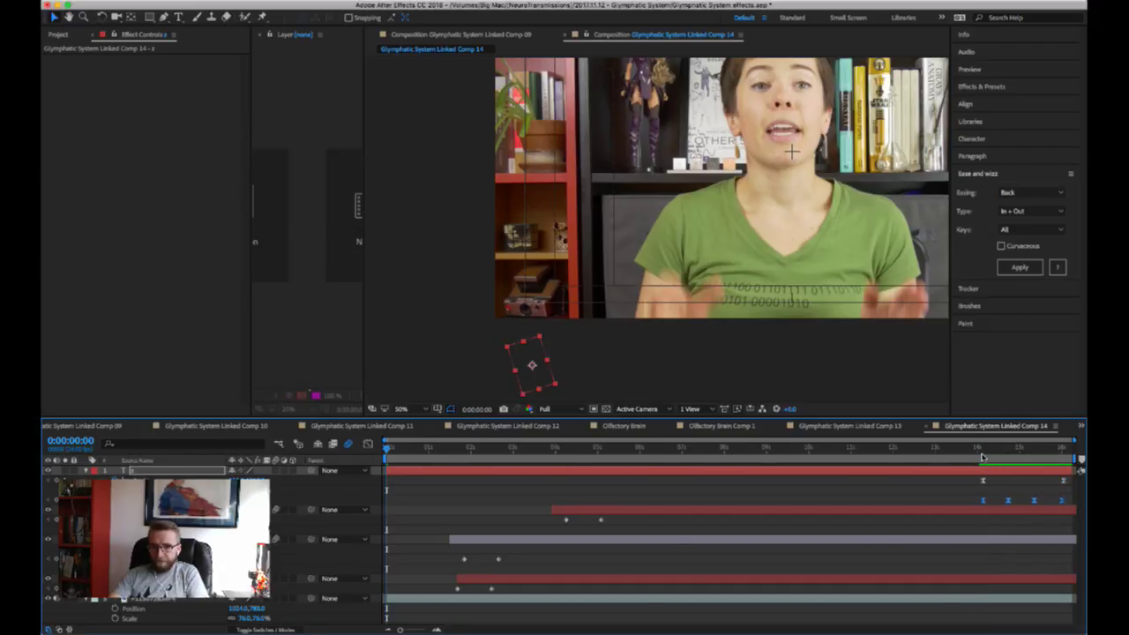
pyautogui.click(982, 451)
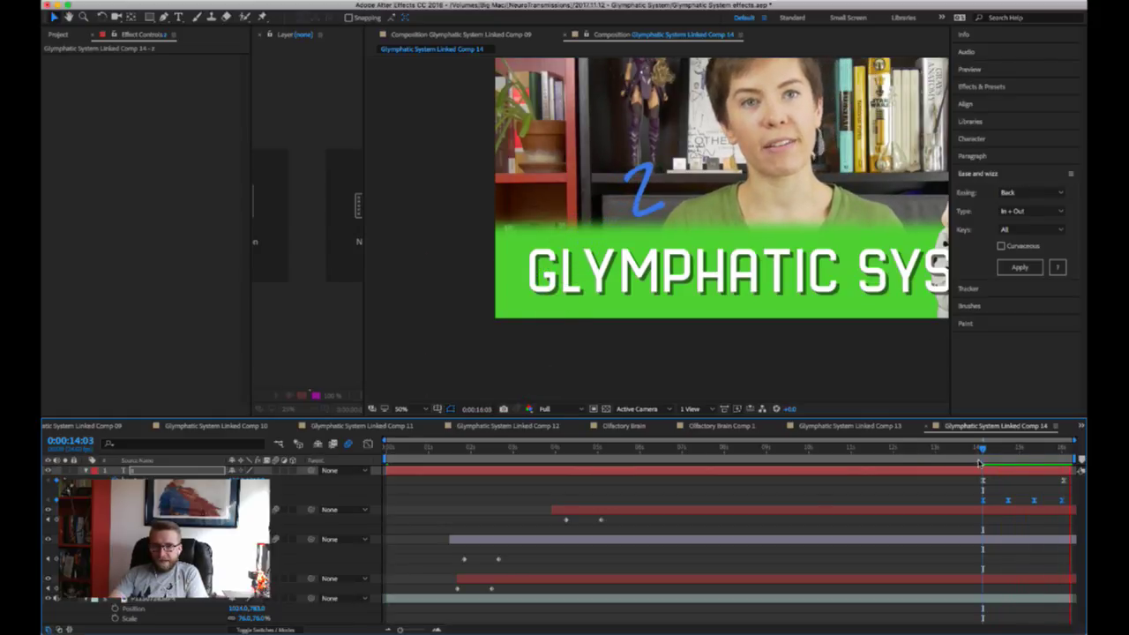
pyautogui.press('Home')
# - Stretch the z's position and rotation keyframes proportionally to start at 0:00:13:07, keeping their end, and preview the slower animation
pyautogui.moveTo(962, 501); pyautogui.dragTo(1080, 473)
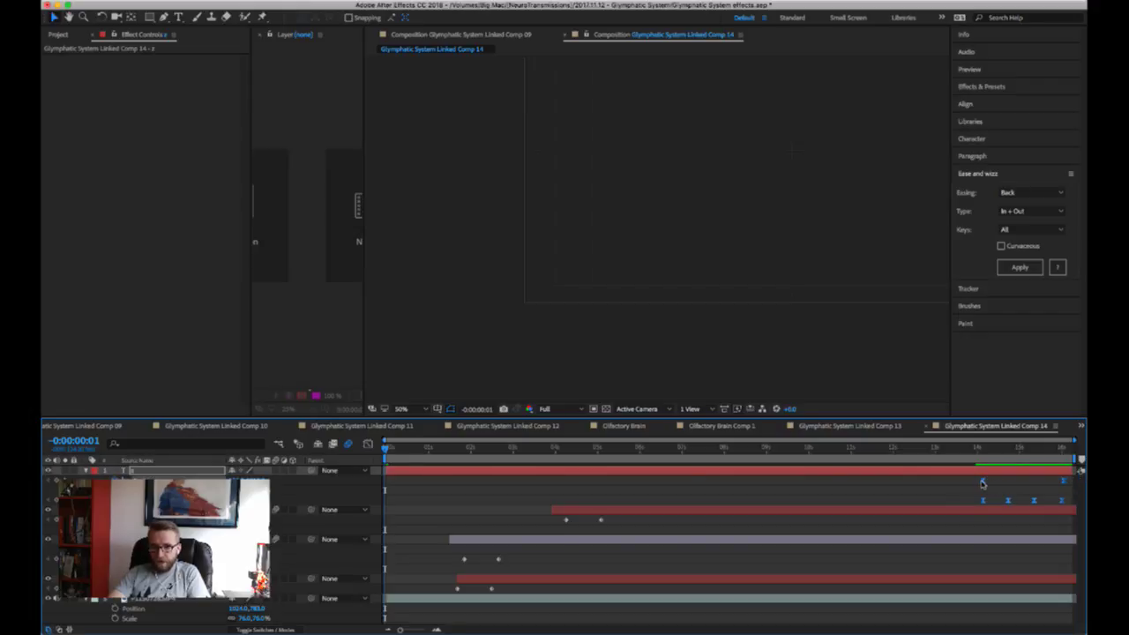
pyautogui.moveTo(984, 483); pyautogui.dragTo(947, 484)
pyautogui.click(946, 459)
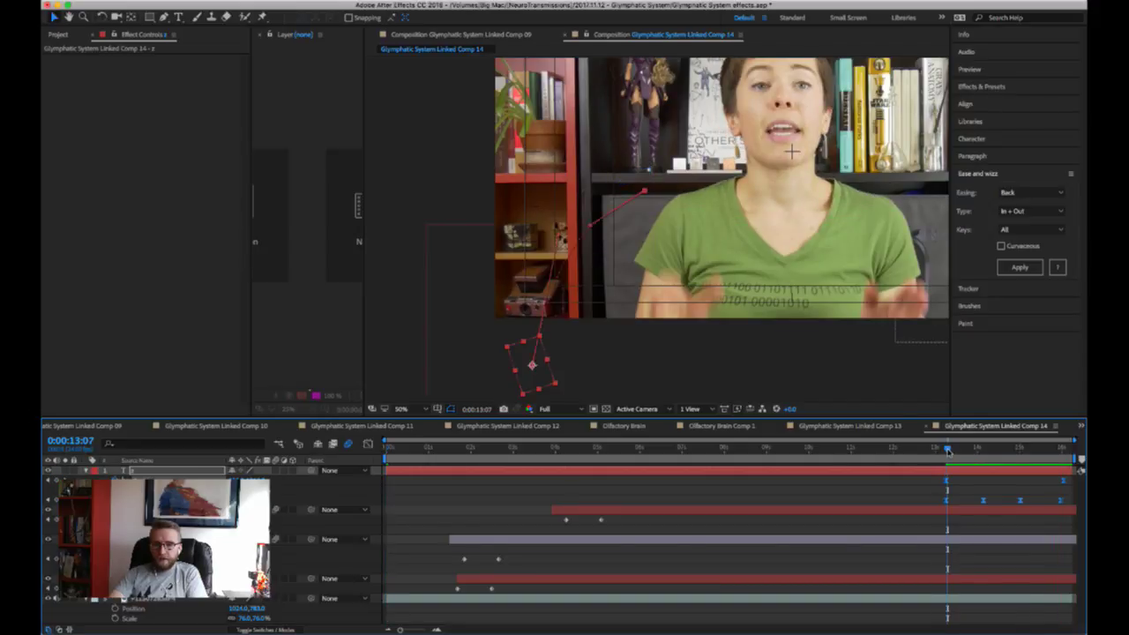
pyautogui.click(946, 452)
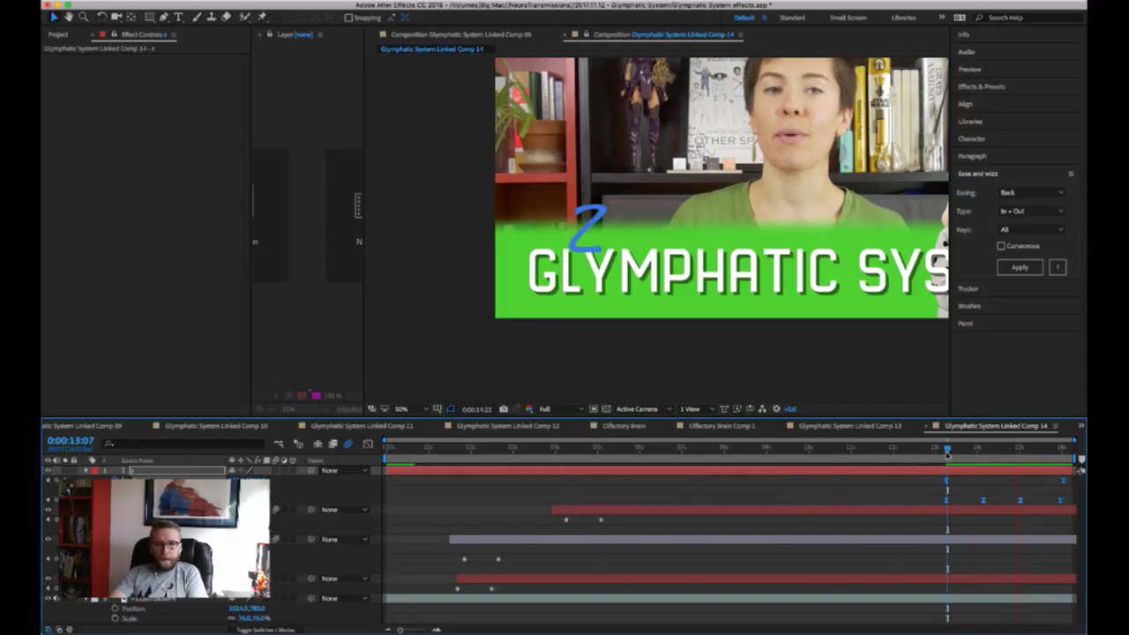
pyautogui.press('Home')
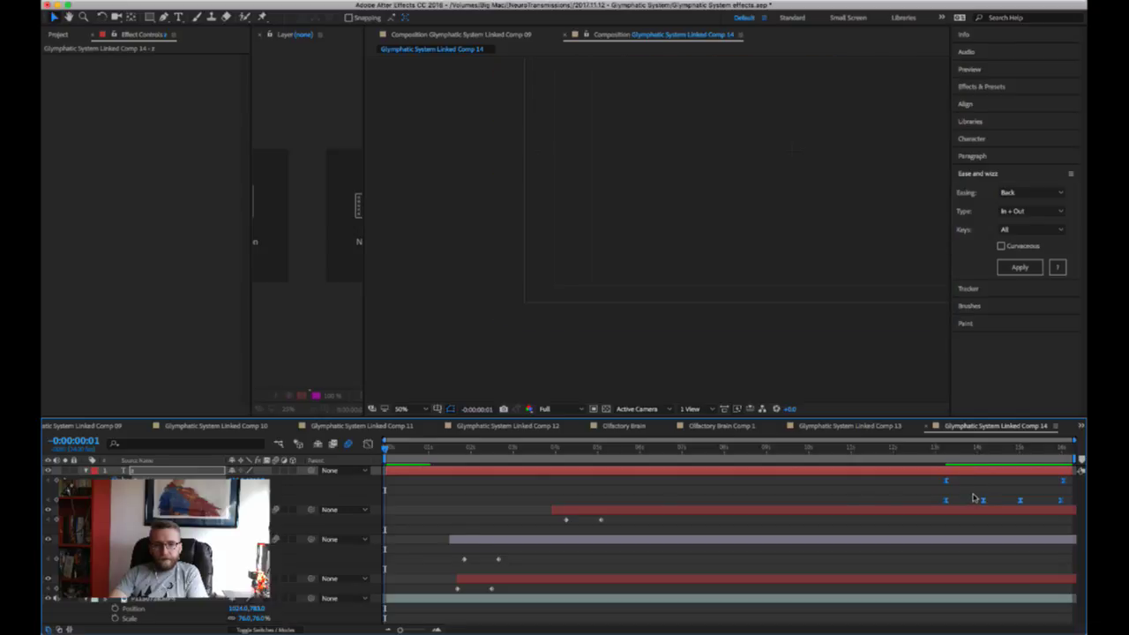
# - Add position keyframes to the z at 0:00:14:03 and 0:00:15:00, in line with its two middle rotation keyframes
pyautogui.click(945, 450)
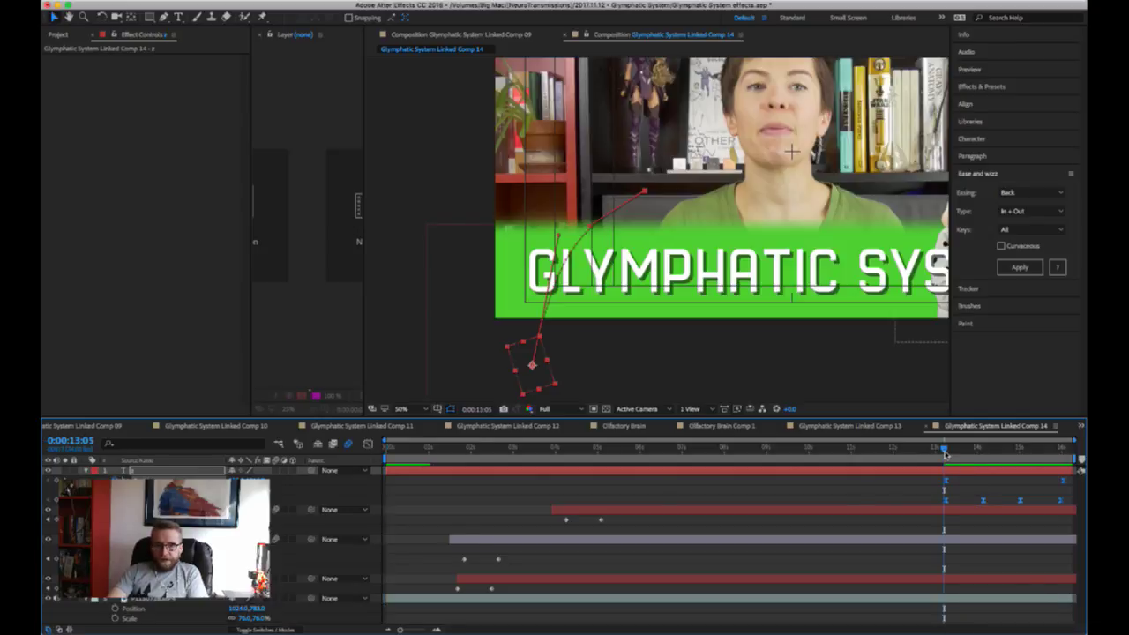
pyautogui.moveTo(945, 451); pyautogui.dragTo(984, 452)
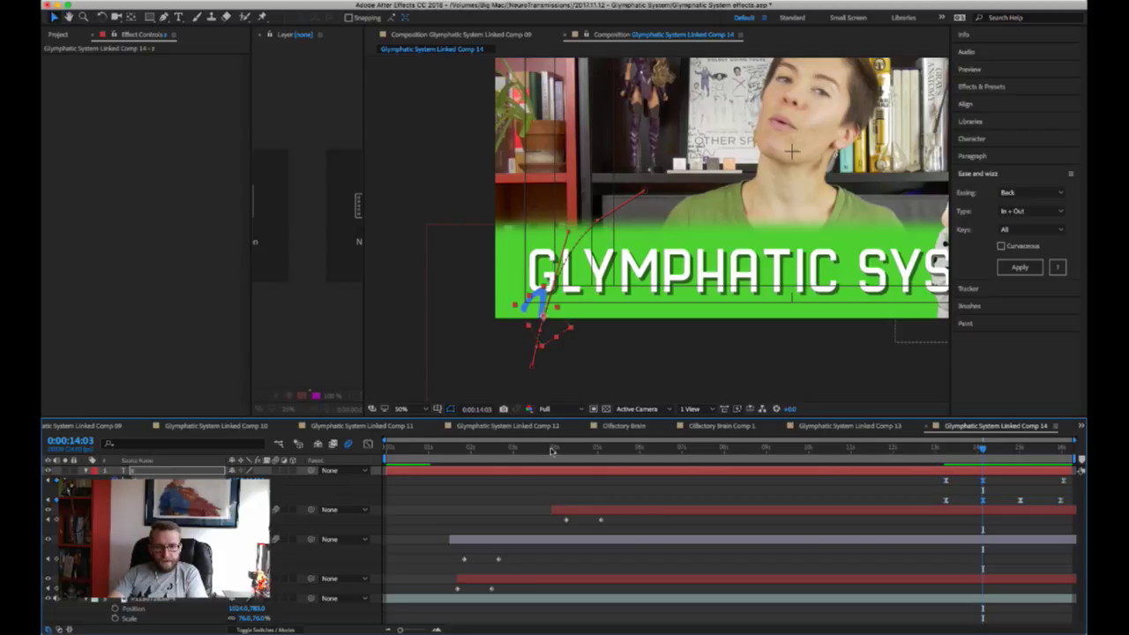
pyautogui.moveTo(991, 450); pyautogui.dragTo(1022, 450)
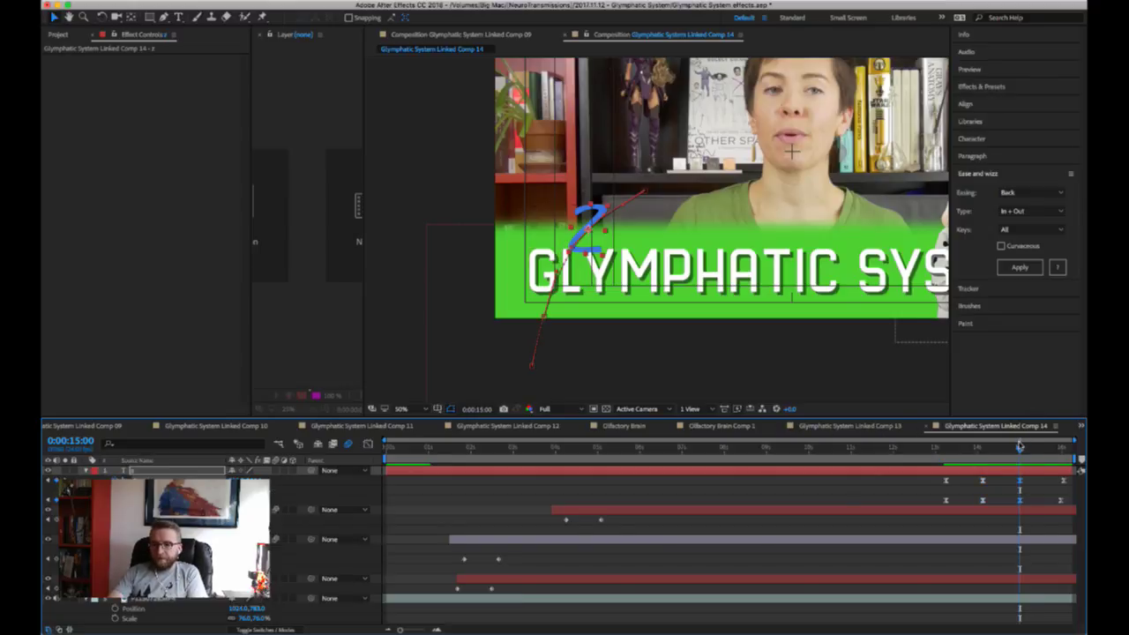
# - Try adding extra position and rotation keyframes to the z at 0:00:14:08, just after the second keyframe pair
pyautogui.moveTo(1022, 449); pyautogui.dragTo(992, 449)
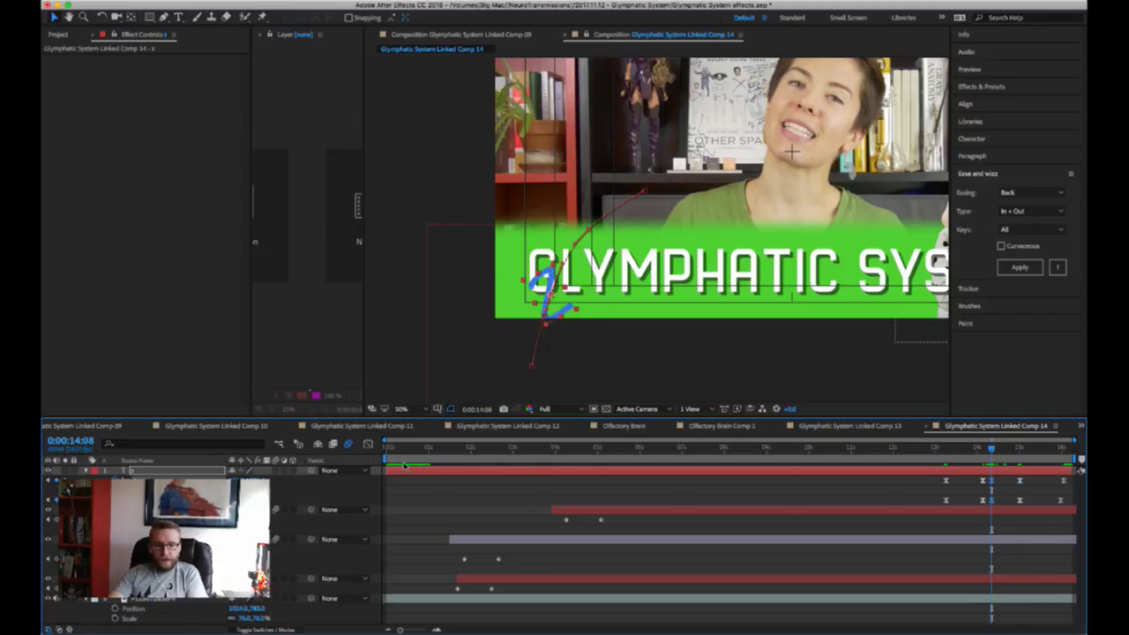
pyautogui.click(1029, 450)
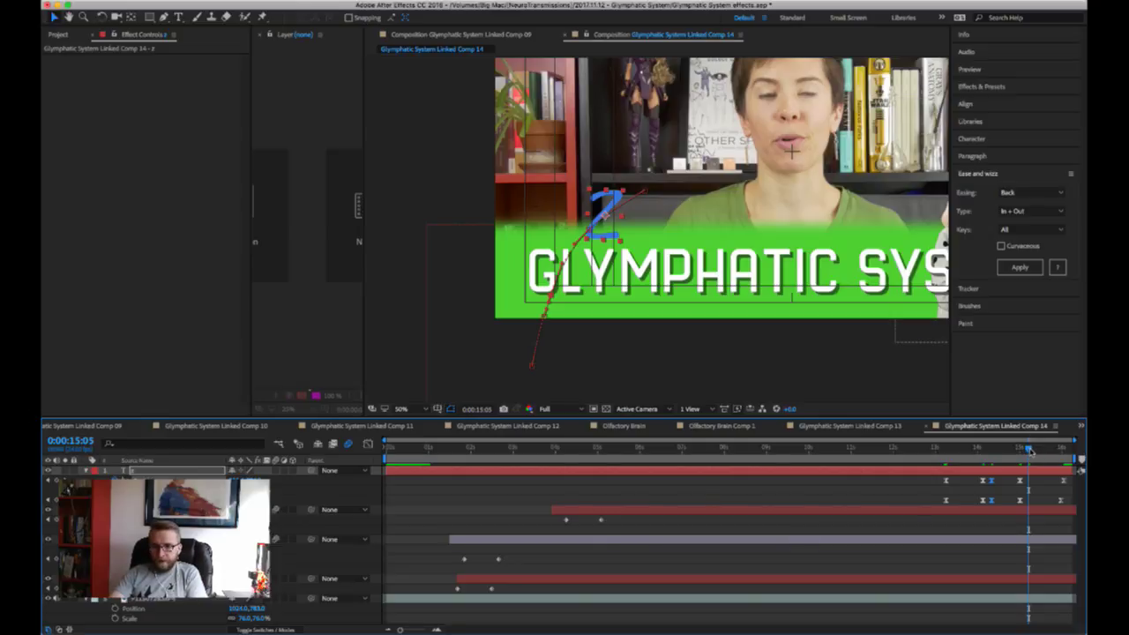
pyautogui.moveTo(1030, 451); pyautogui.dragTo(1032, 451)
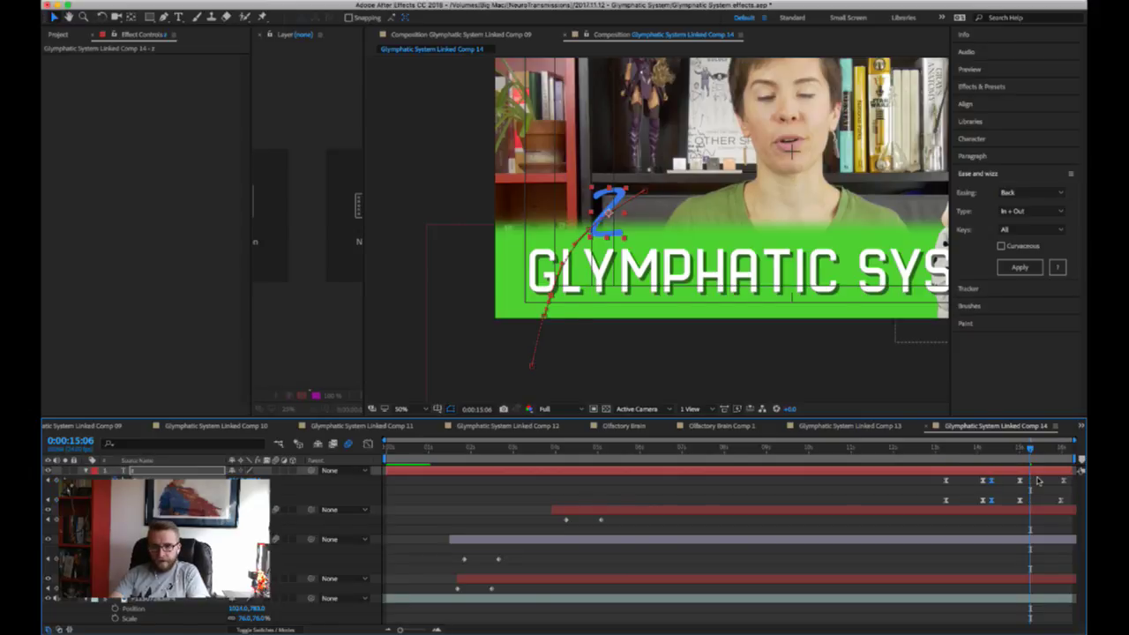
pyautogui.press('j')
pyautogui.press('F2')
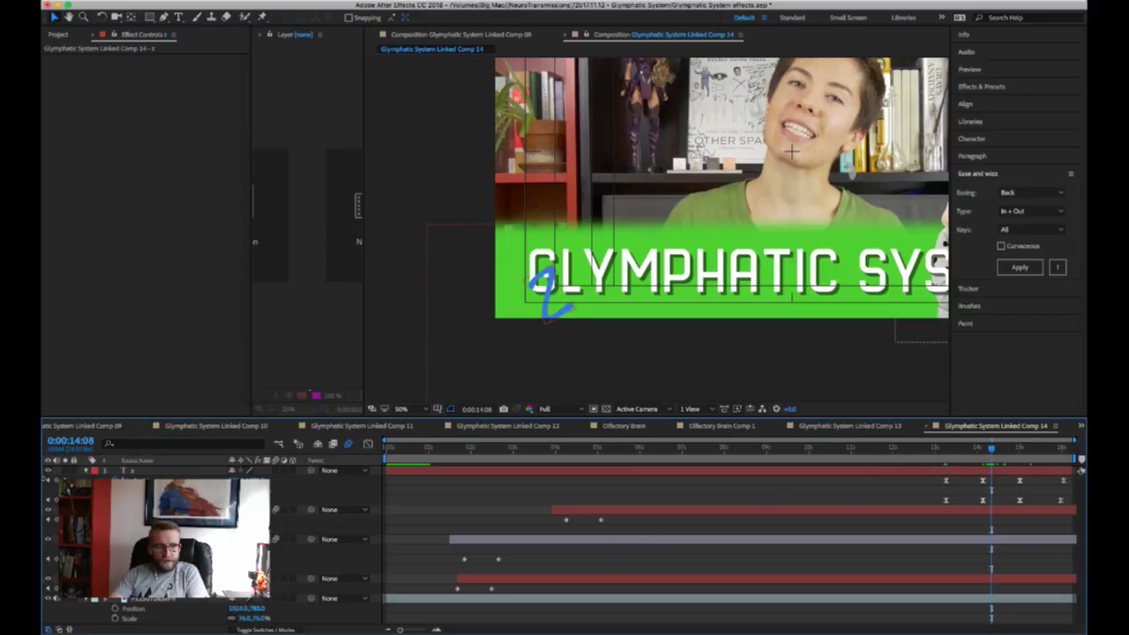
# - Try extra position keyframes shortly after the two middle ones, near 0:00:14:08 and 0:00:15:06, and preview from 0:00:13:05
pyautogui.click(885, 464)
pyautogui.click(1029, 450)
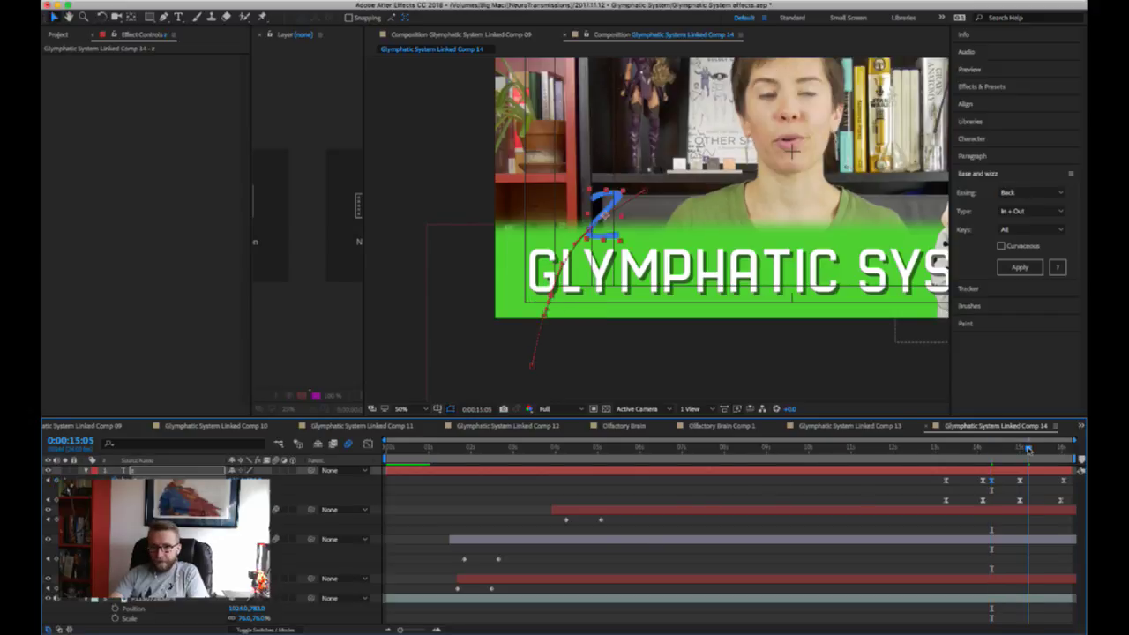
pyautogui.press('pagedown')
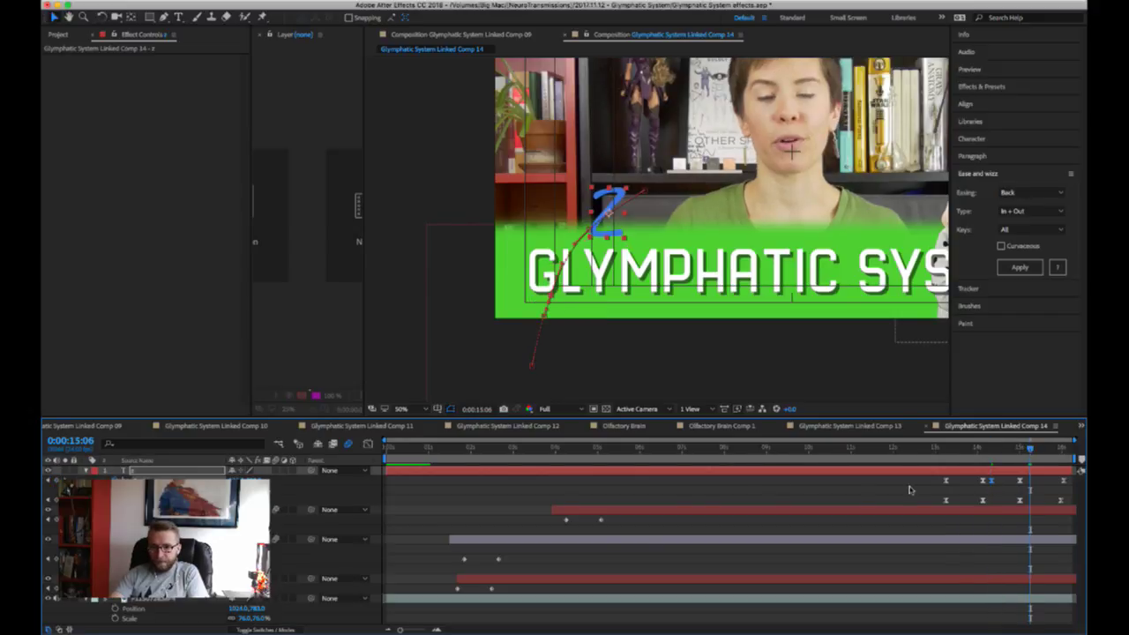
pyautogui.click(1029, 481)
pyautogui.click(945, 449)
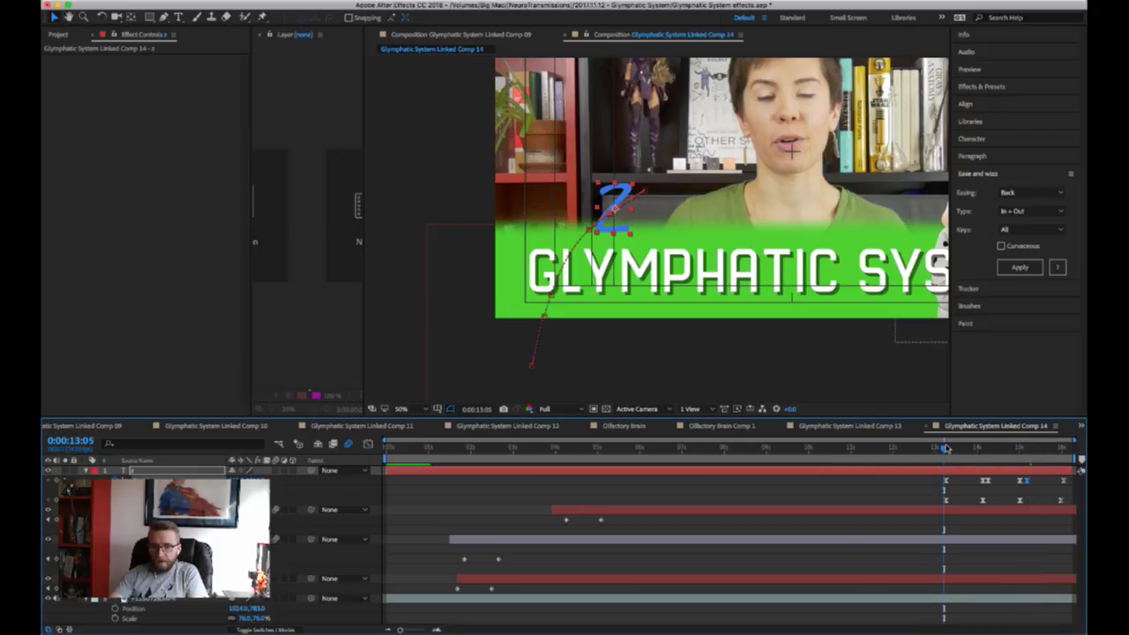
pyautogui.press('space')
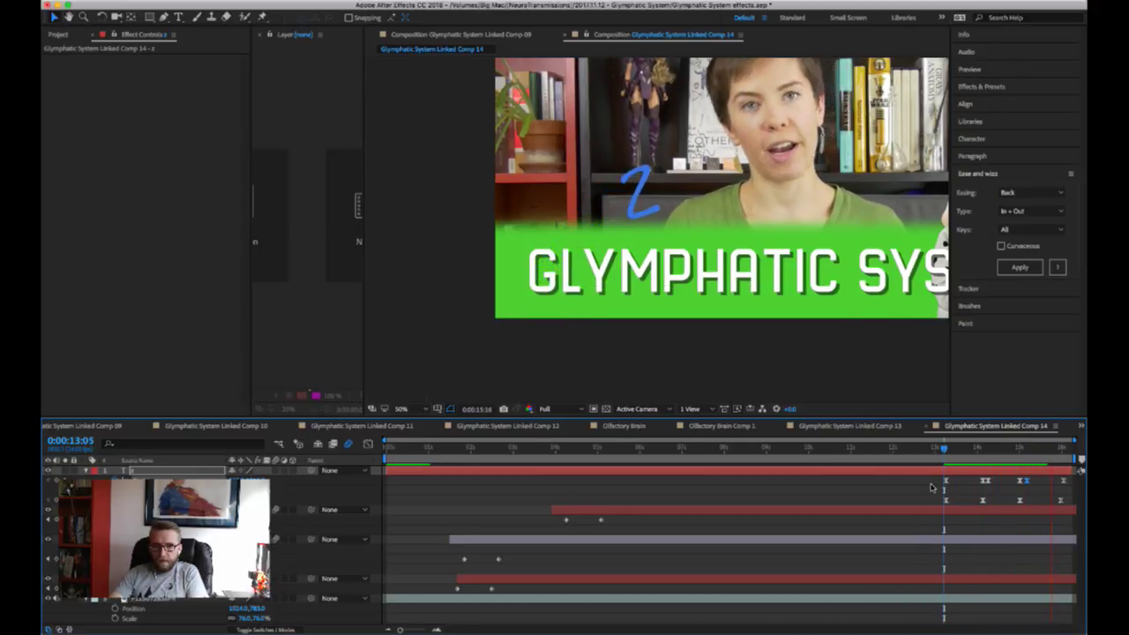
# - Remove the two extra position keyframes of the z that follow 0:00:14:03 and 0:00:15:00
pyautogui.click(979, 452)
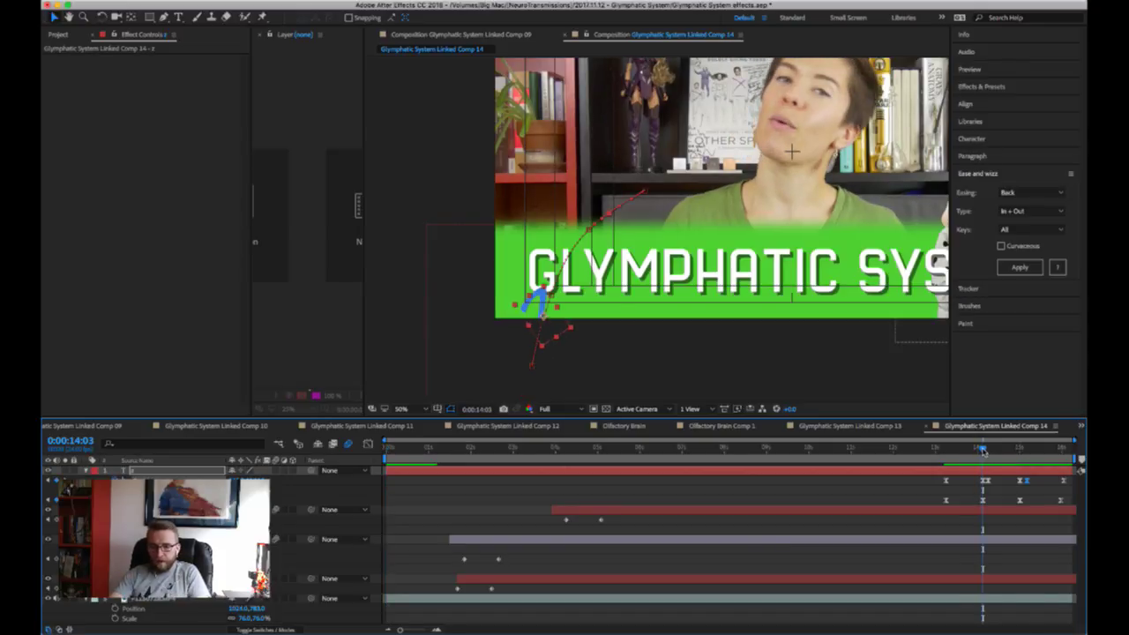
pyautogui.click(1030, 449)
pyautogui.click(992, 449)
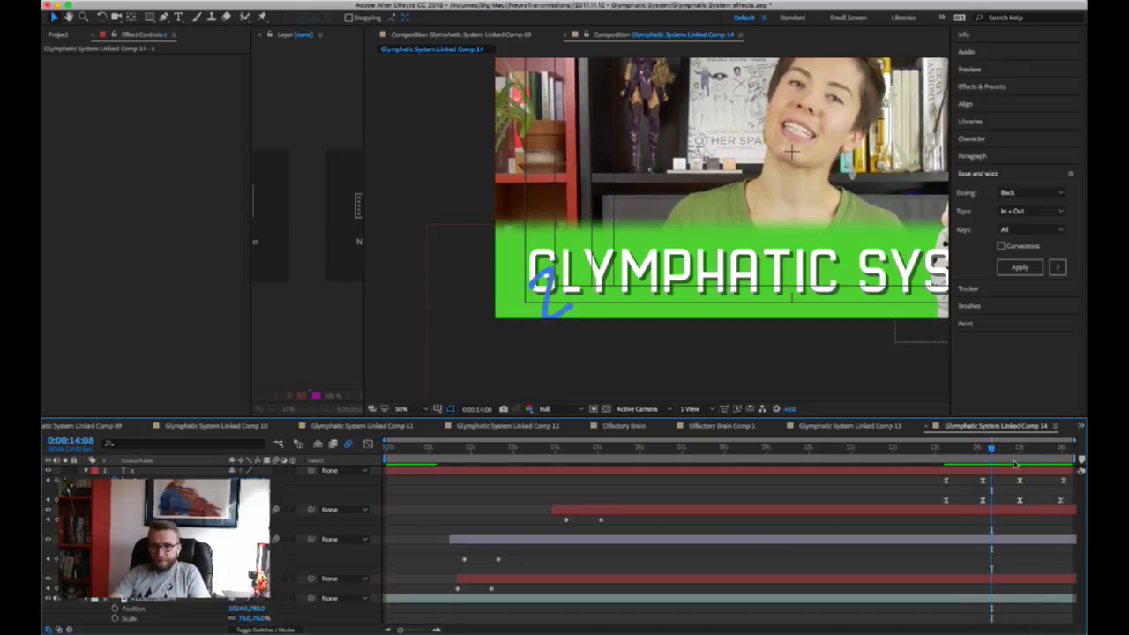
# - Try position keyframes at 0:00:14:04 and 0:00:15:01, shift them a few frames later, and preview from 0:00:13:04
pyautogui.moveTo(991, 449); pyautogui.dragTo(983, 450)
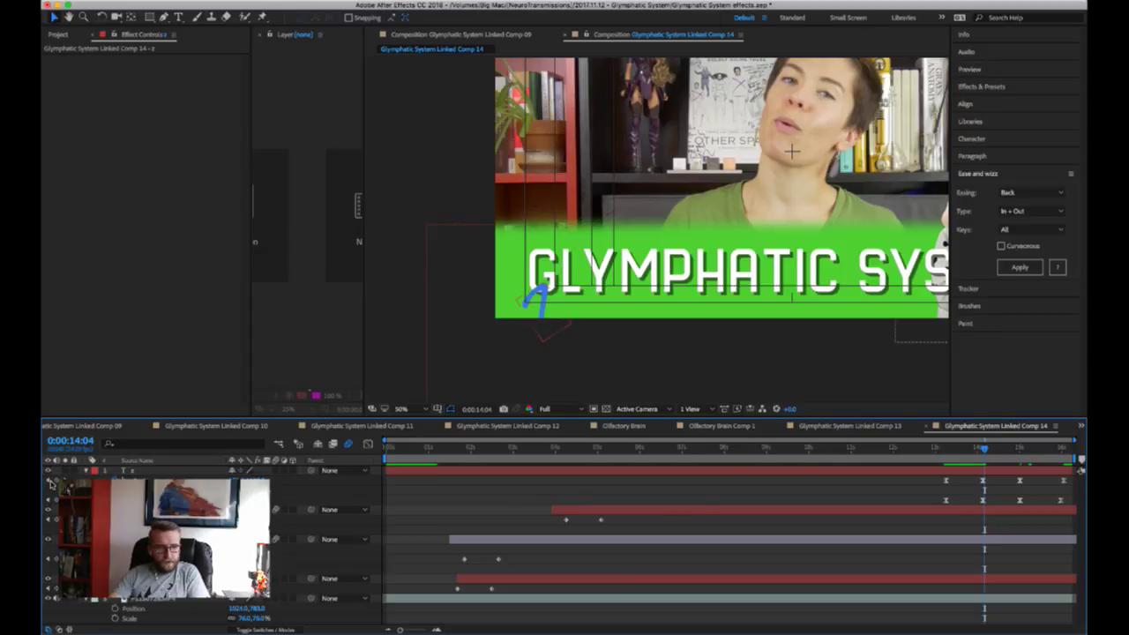
pyautogui.click(53, 478)
pyautogui.click(1022, 450)
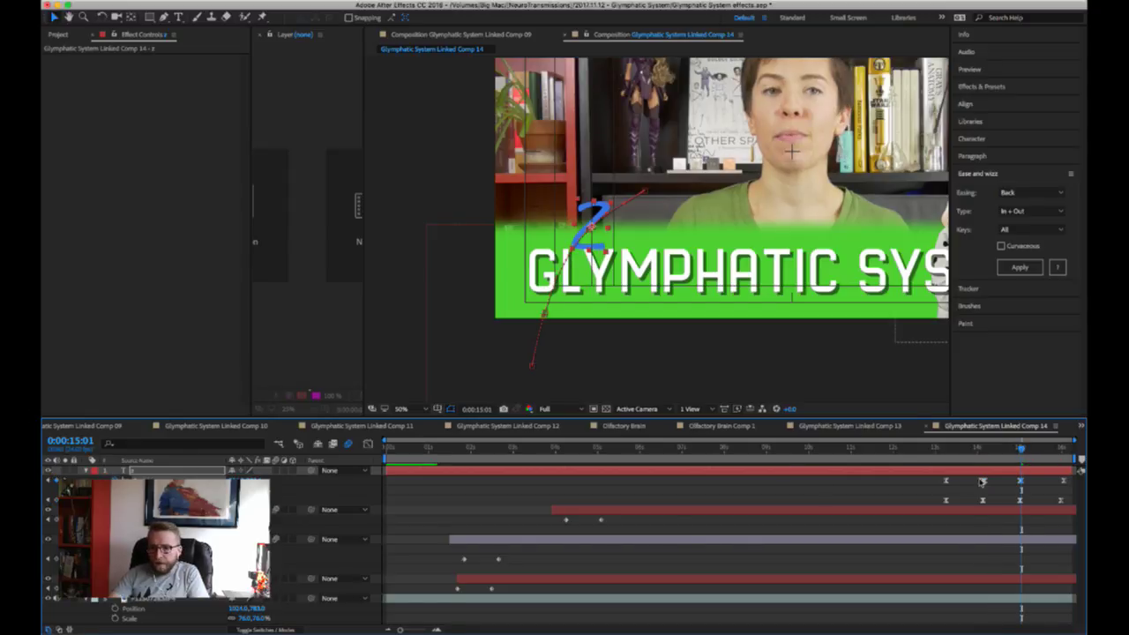
pyautogui.click(984, 481)
pyautogui.moveTo(990, 482); pyautogui.dragTo(1026, 482)
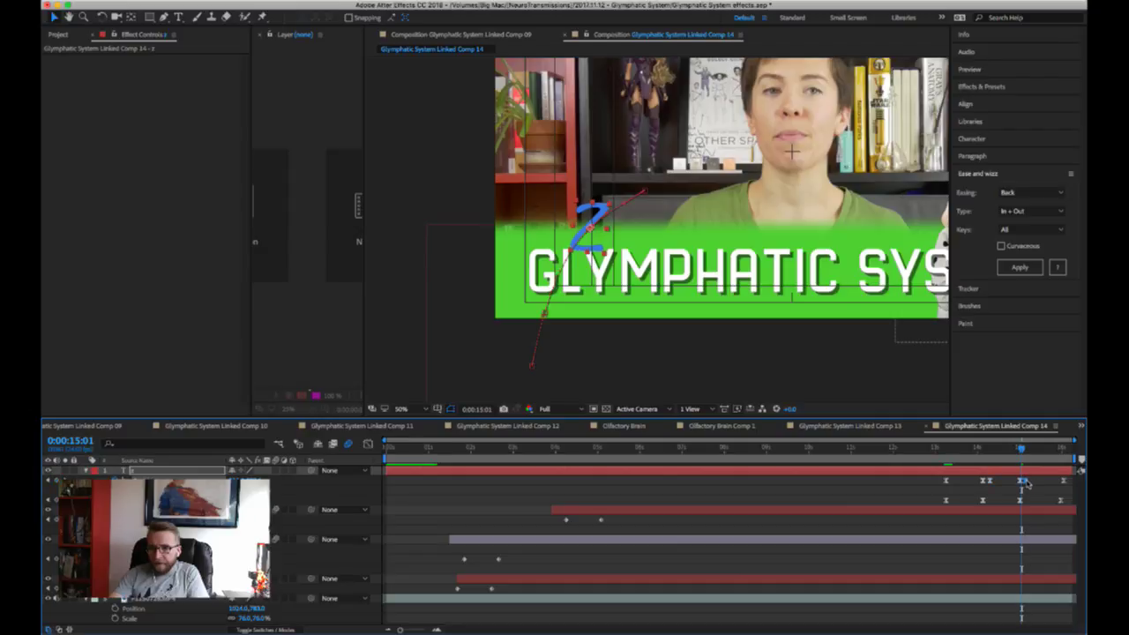
pyautogui.click(942, 450)
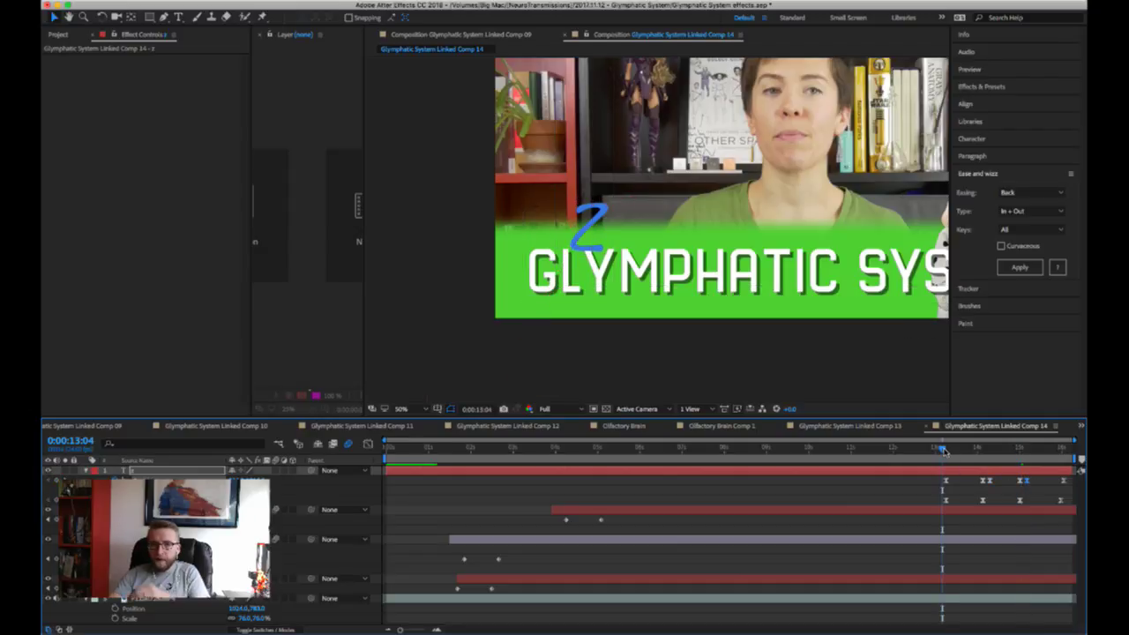
pyautogui.press('space')
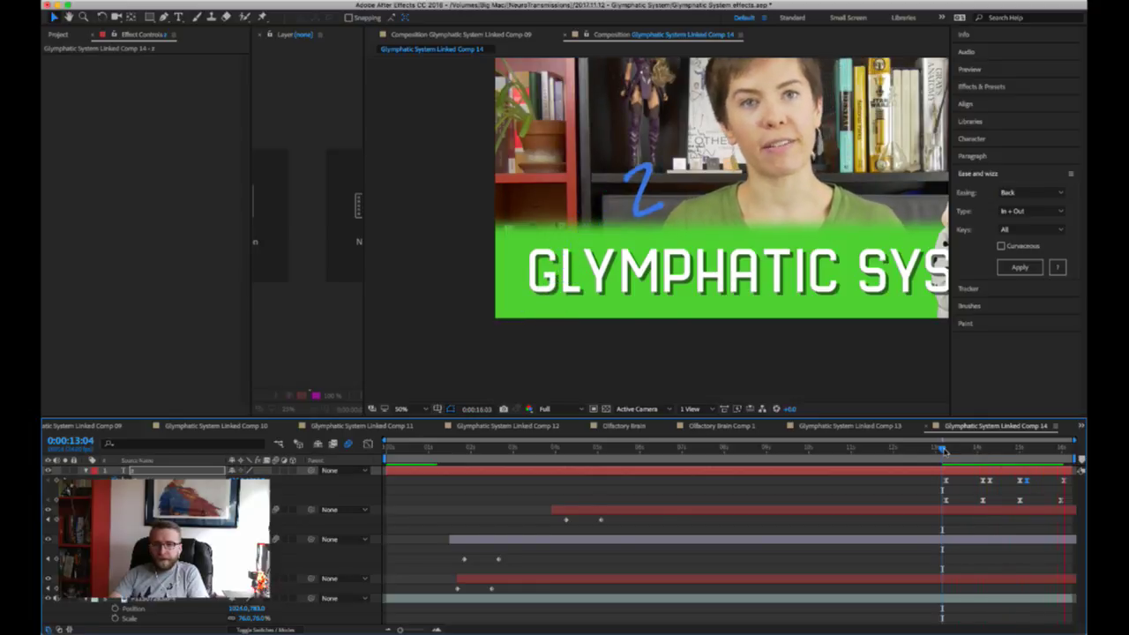
# - Move the extra position keyframes closer to those at 0:00:14:03 and 0:00:15:00, and preview from 0:00:13:23 and 0:00:13:07
pyautogui.press('Home')
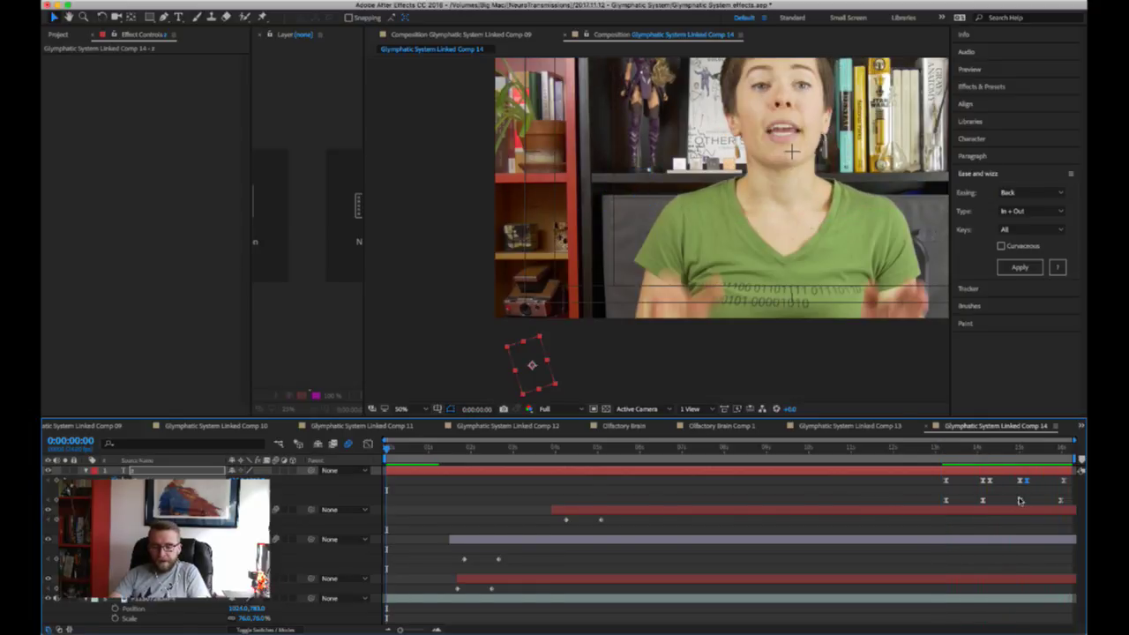
pyautogui.click(1020, 501)
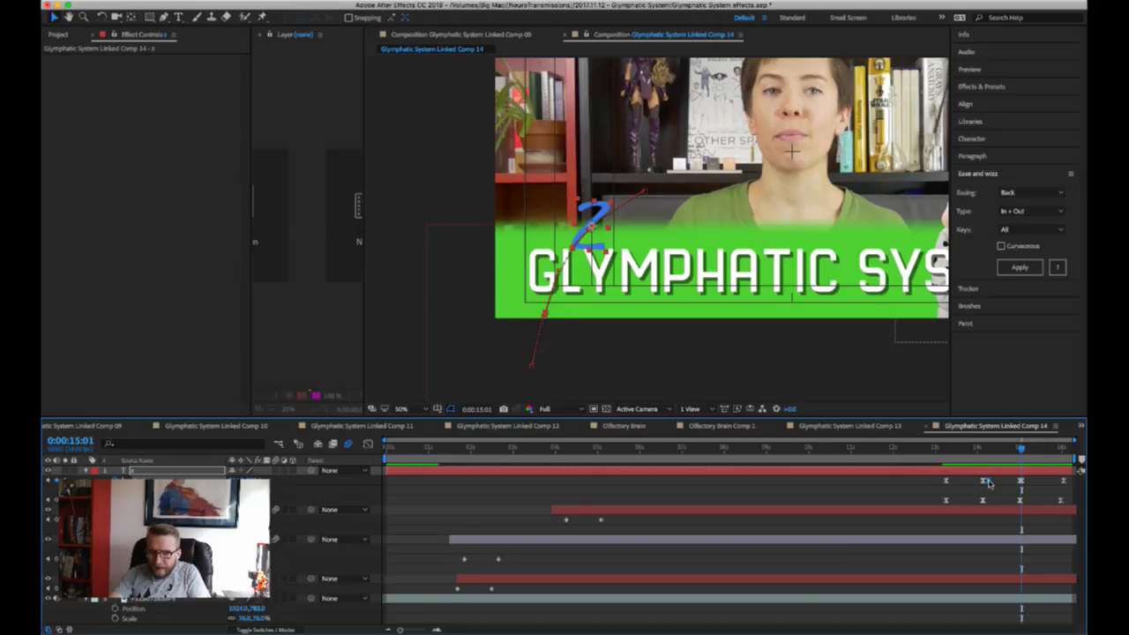
pyautogui.click(1022, 481)
pyautogui.click(977, 450)
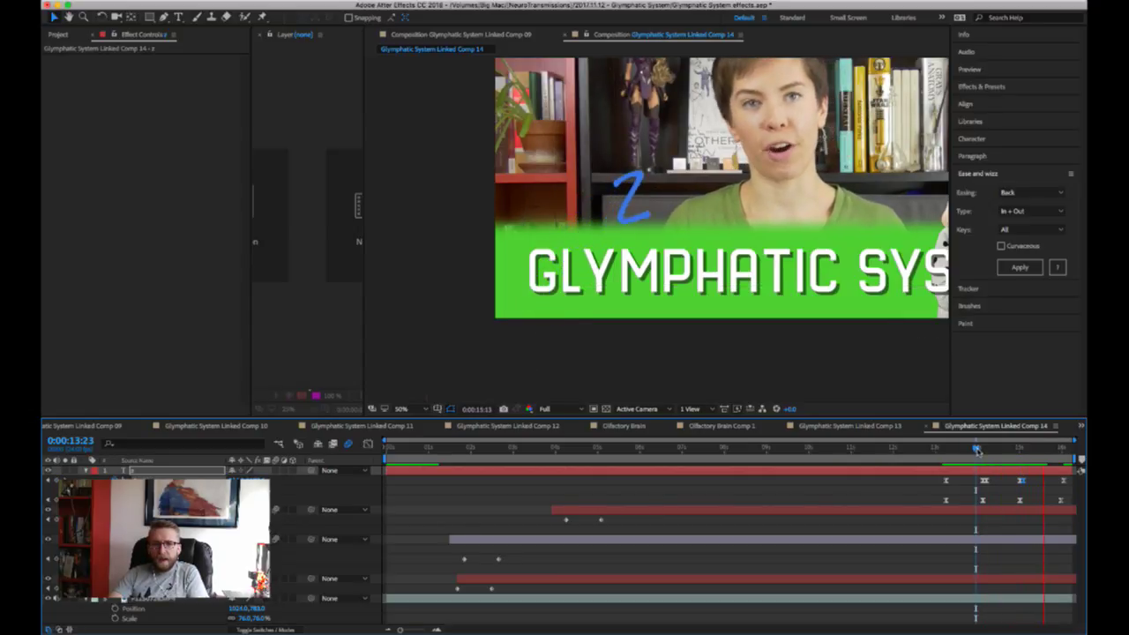
pyautogui.press('space')
pyautogui.click(948, 450)
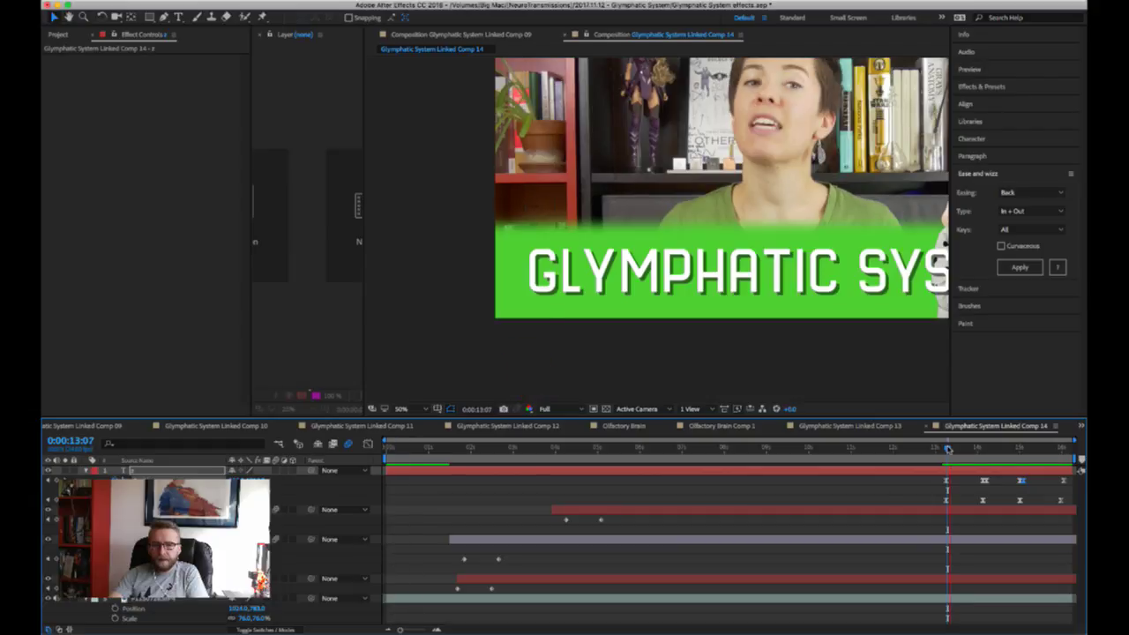
pyautogui.press('space')
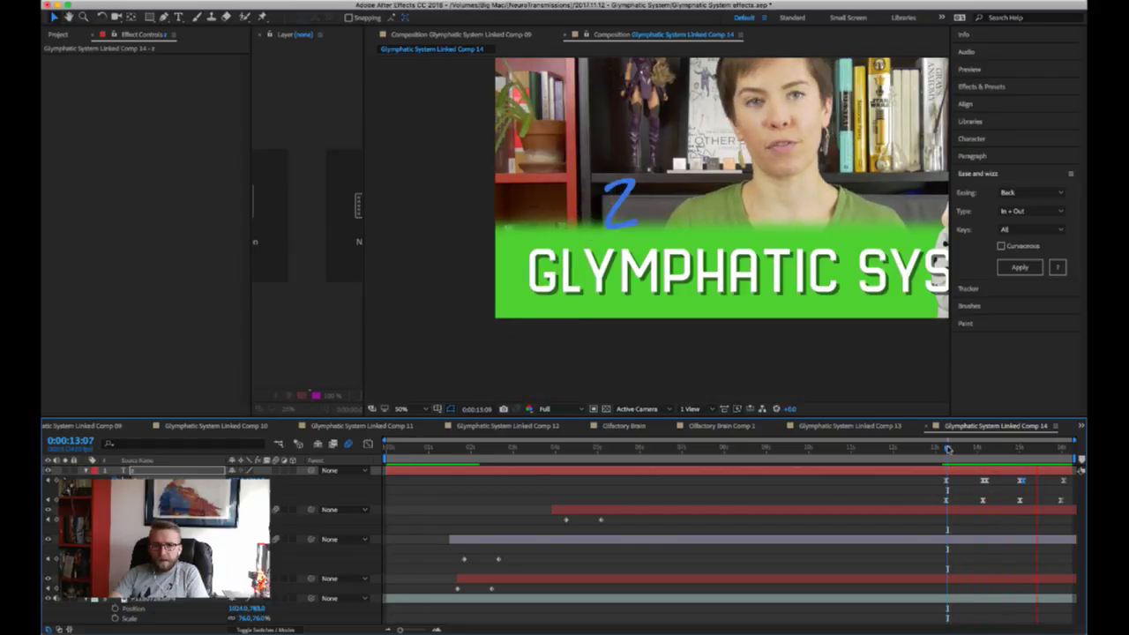
# - Undo the extra position keyframes so only four are left, and preview the z's animation from just before it starts
pyautogui.press('space')
pyautogui.press('space')
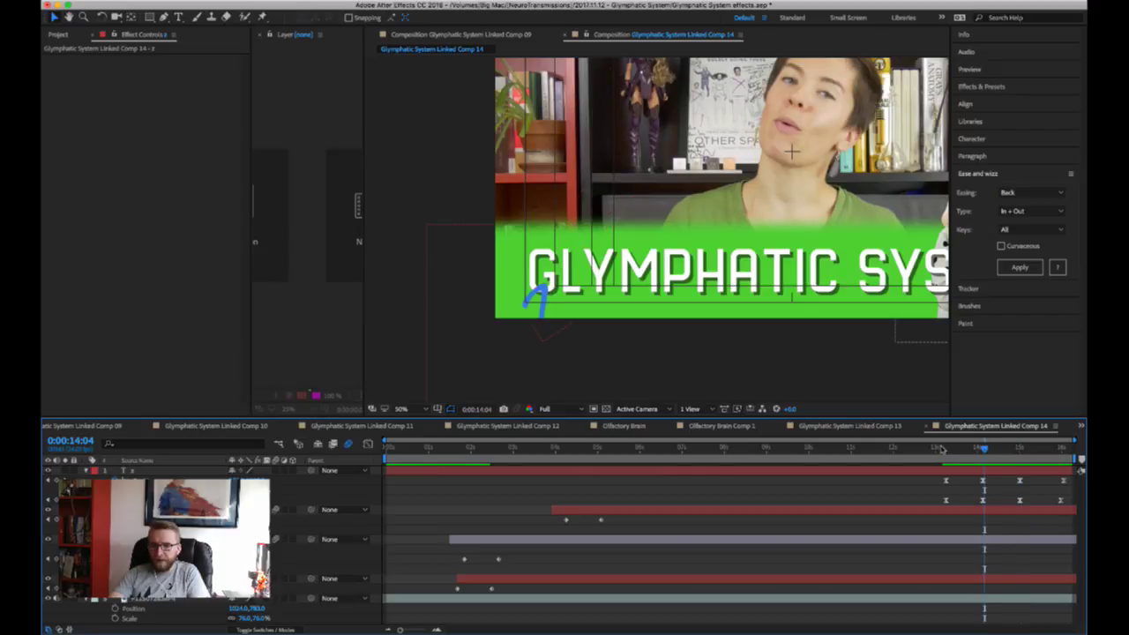
pyautogui.click(941, 450)
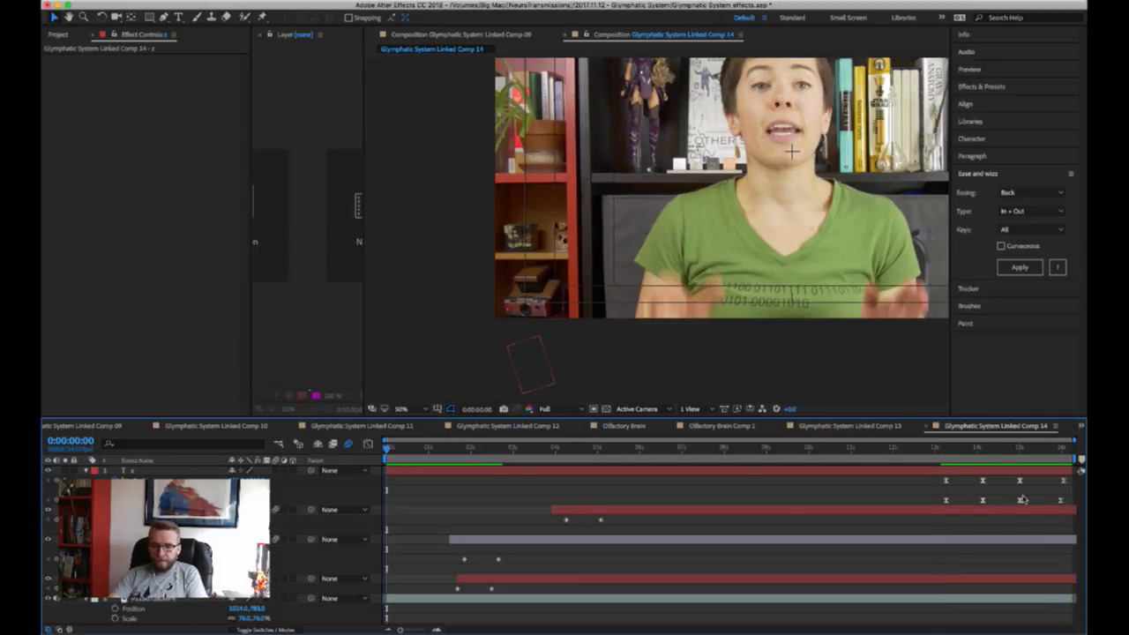
# - Tilt the z slightly more counterclockwise at its 0:00:15:00 rotation keyframe, compare it with the neighbouring keyframes and preview the motion
pyautogui.click(1021, 449)
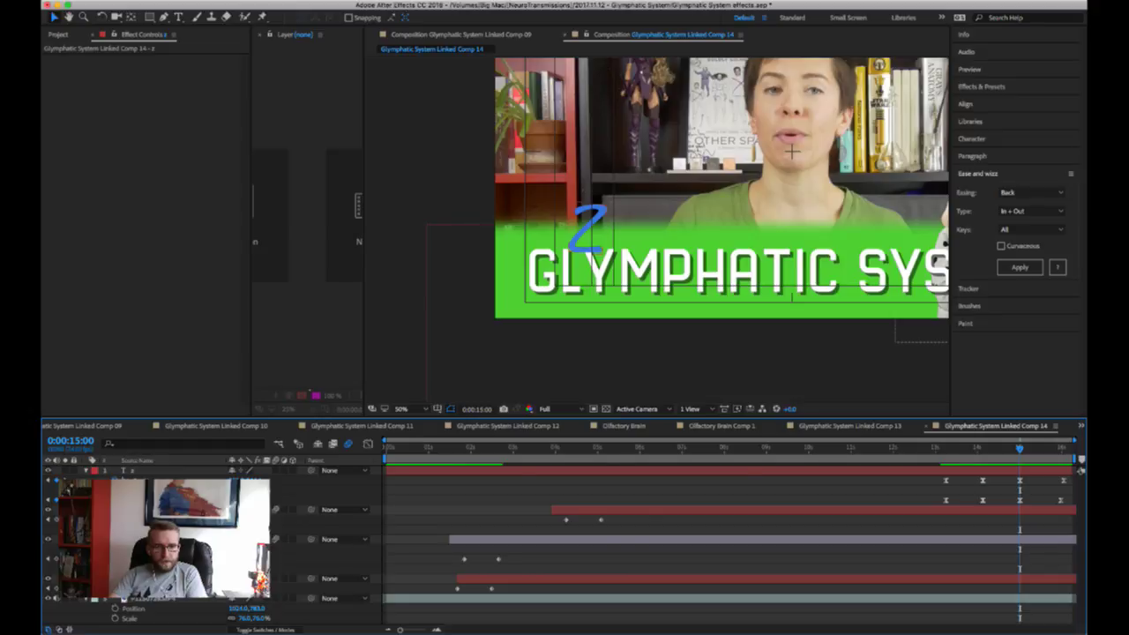
pyautogui.click(1020, 501)
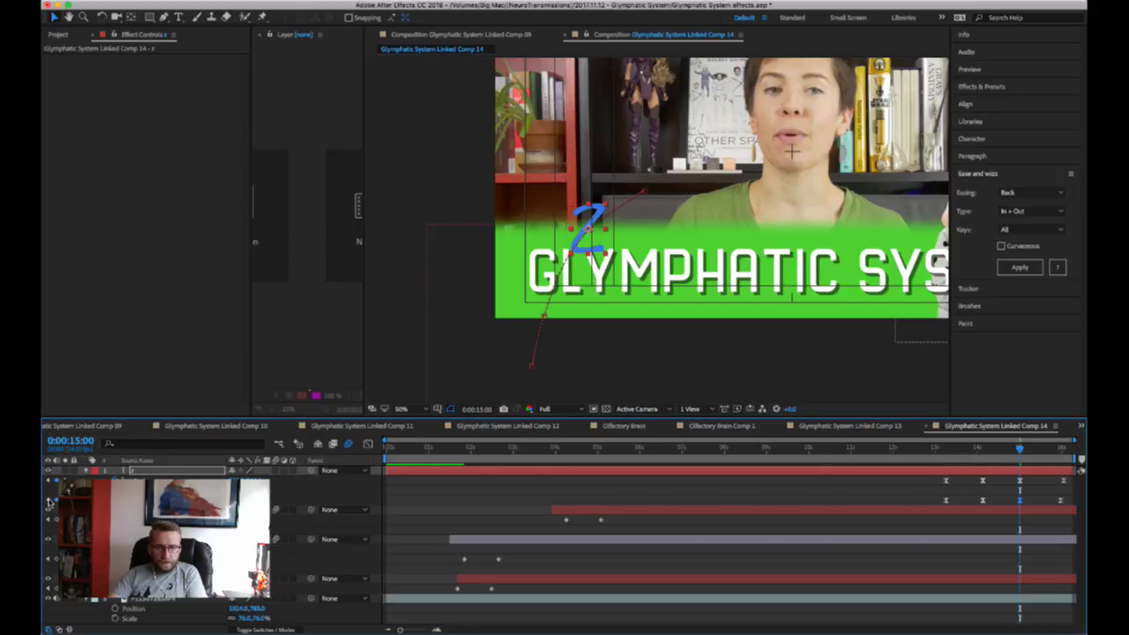
pyautogui.press('j')
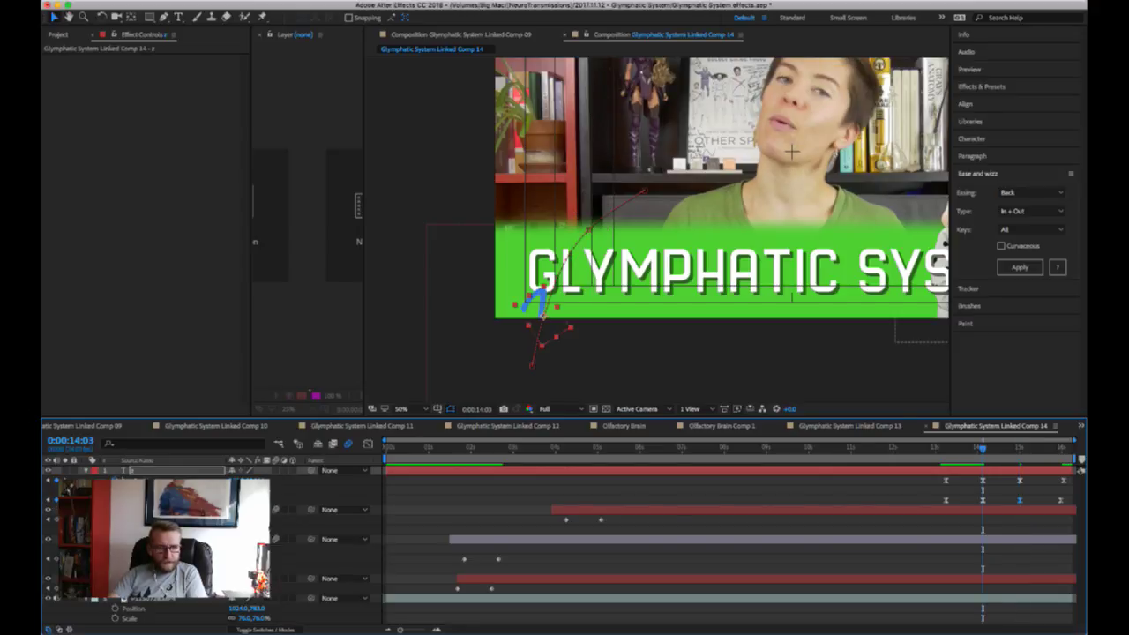
pyautogui.press('k')
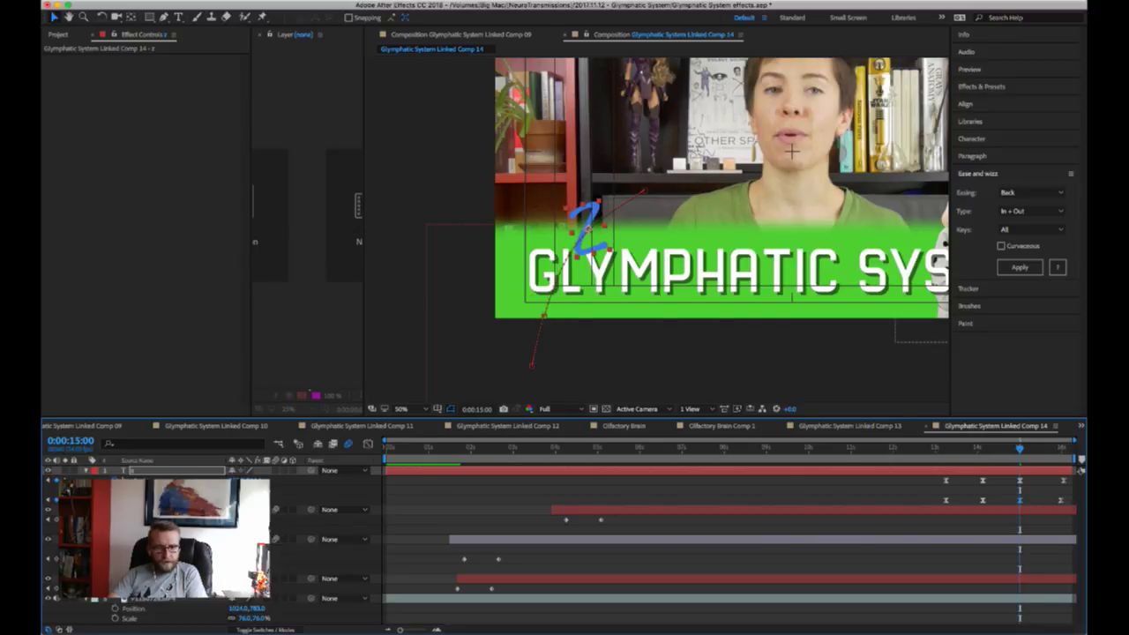
pyautogui.press('k')
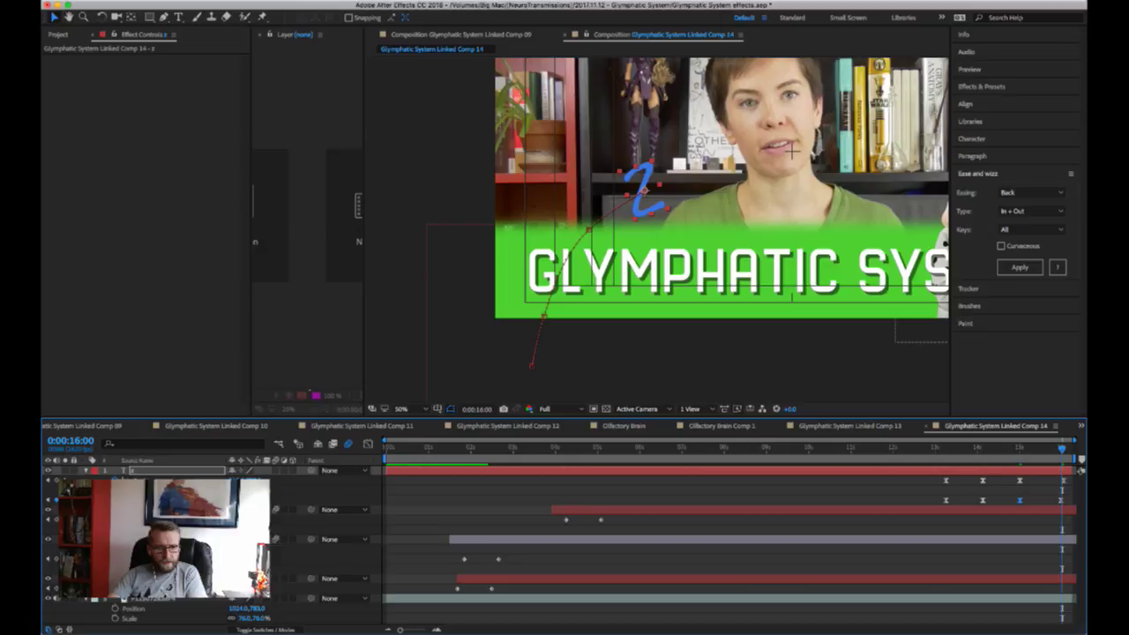
pyautogui.press('j')
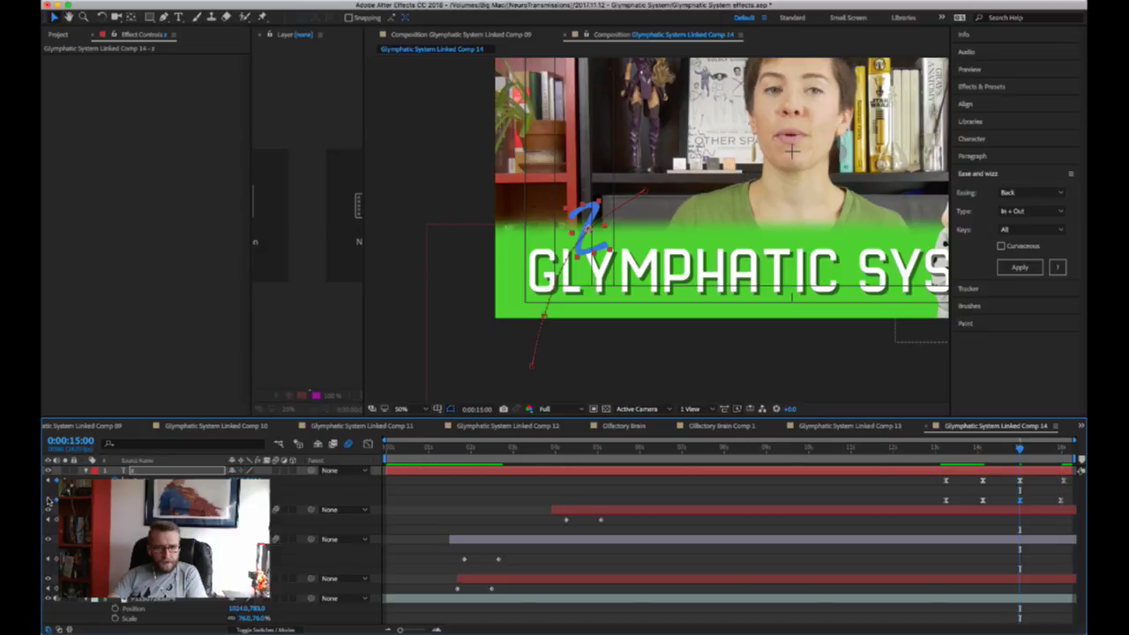
pyautogui.press('j')
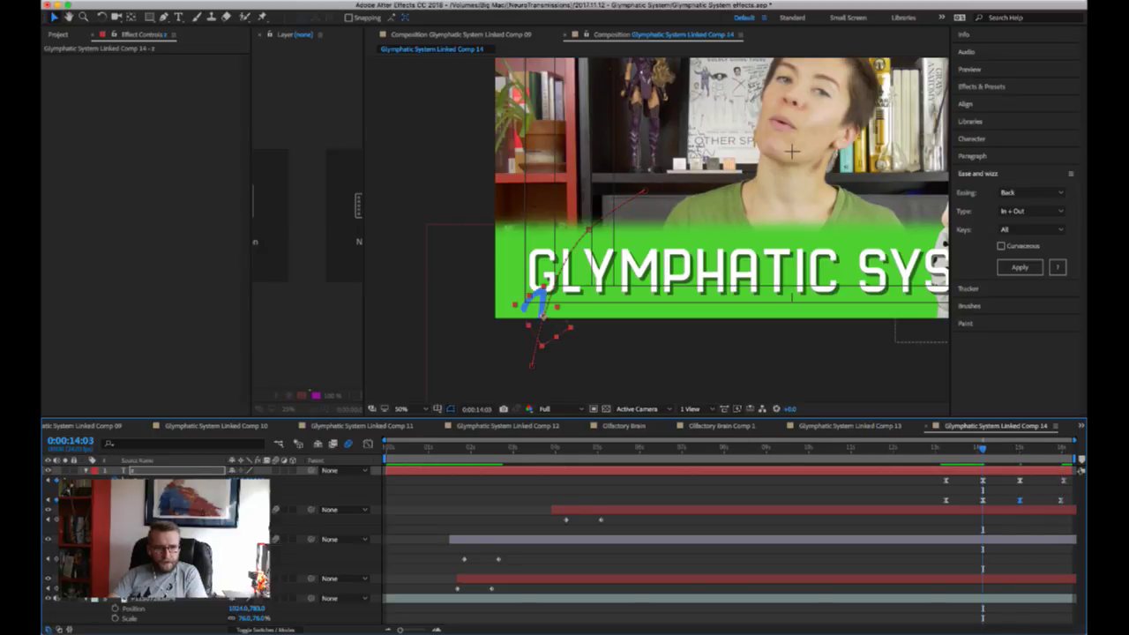
pyautogui.moveTo(983, 452); pyautogui.dragTo(942, 452)
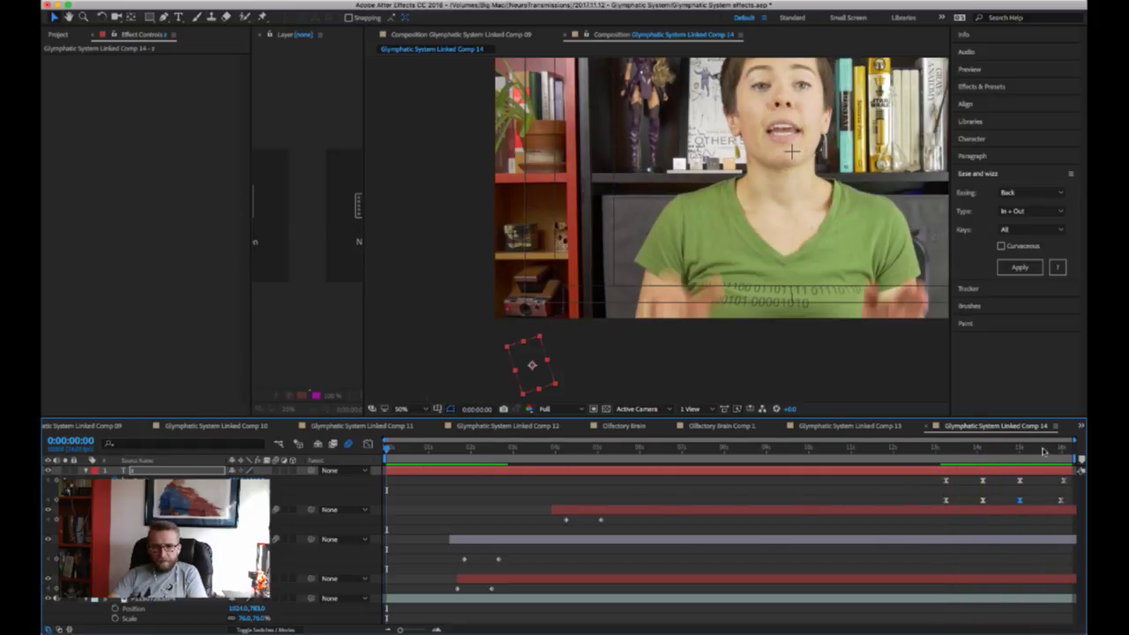
# - Rotate the z slightly back clockwise at its 0:00:15:00 rotation keyframe
pyautogui.click(1021, 451)
pyautogui.click(1019, 451)
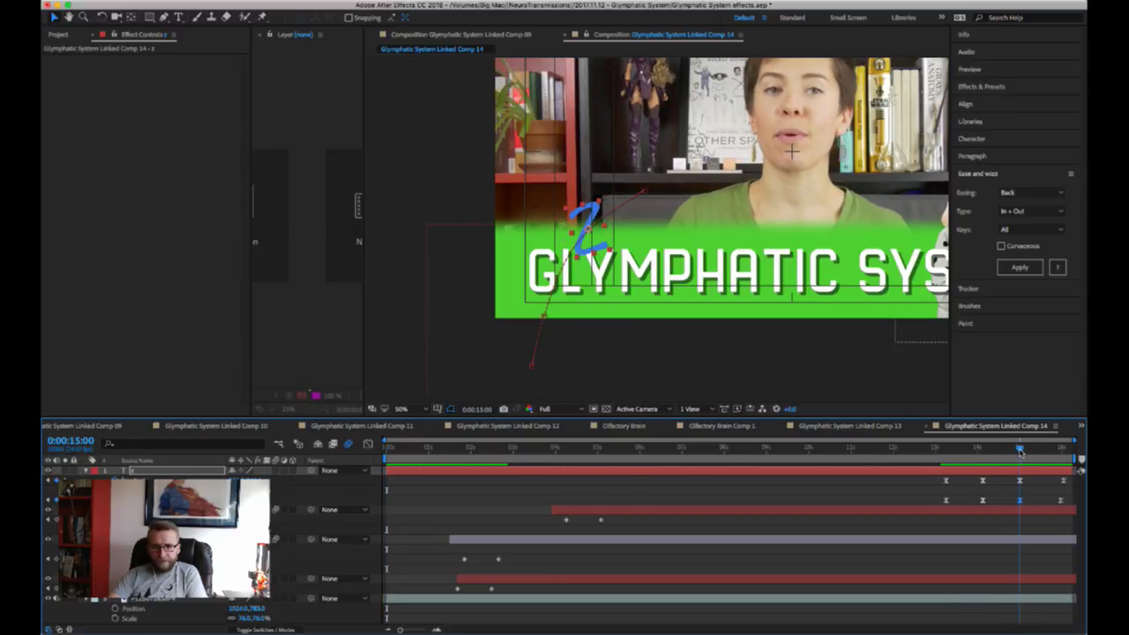
pyautogui.moveTo(245, 500); pyautogui.dragTo(248, 500)
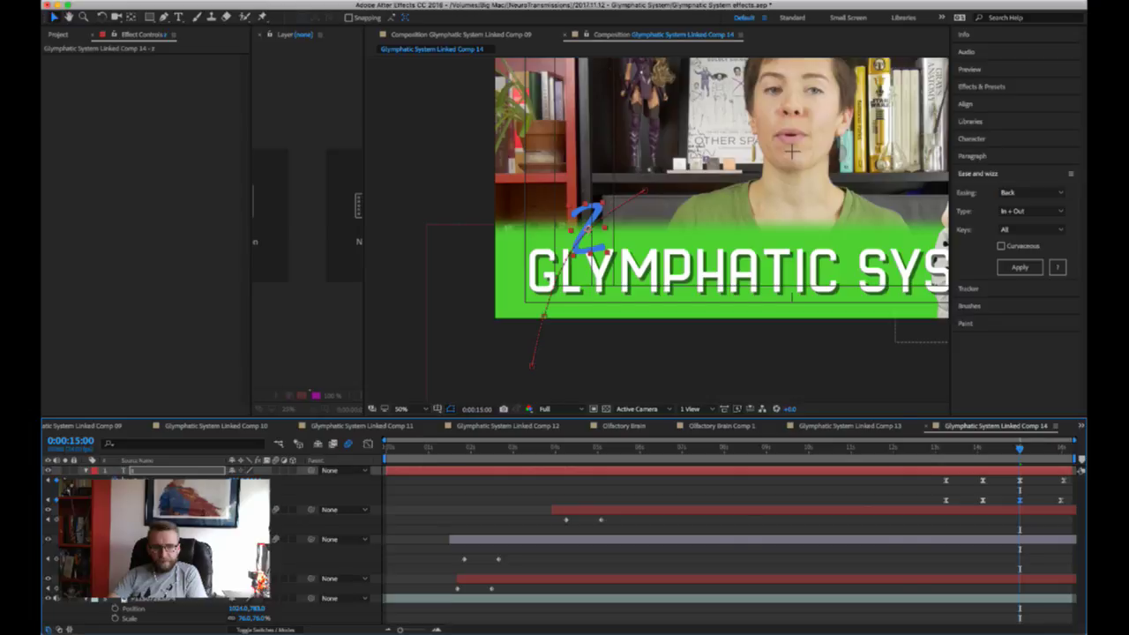
# - Preview the z's motion from 0:00:13:06 and adjust its rotation at the 0:00:14:03 keyframe
pyautogui.click(944, 453)
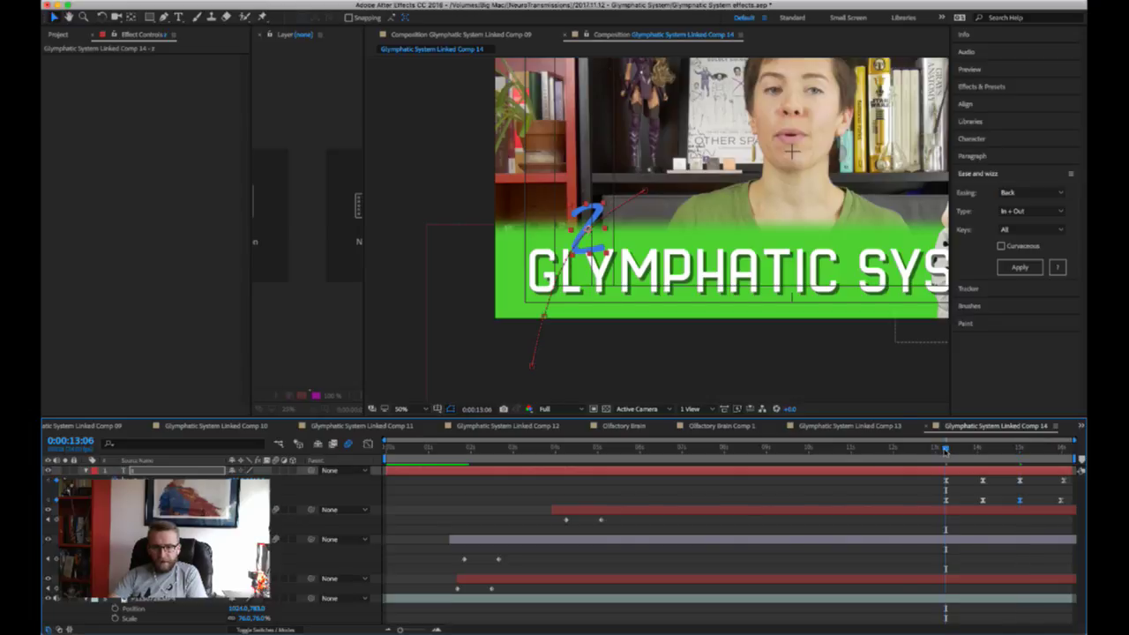
pyautogui.press('space')
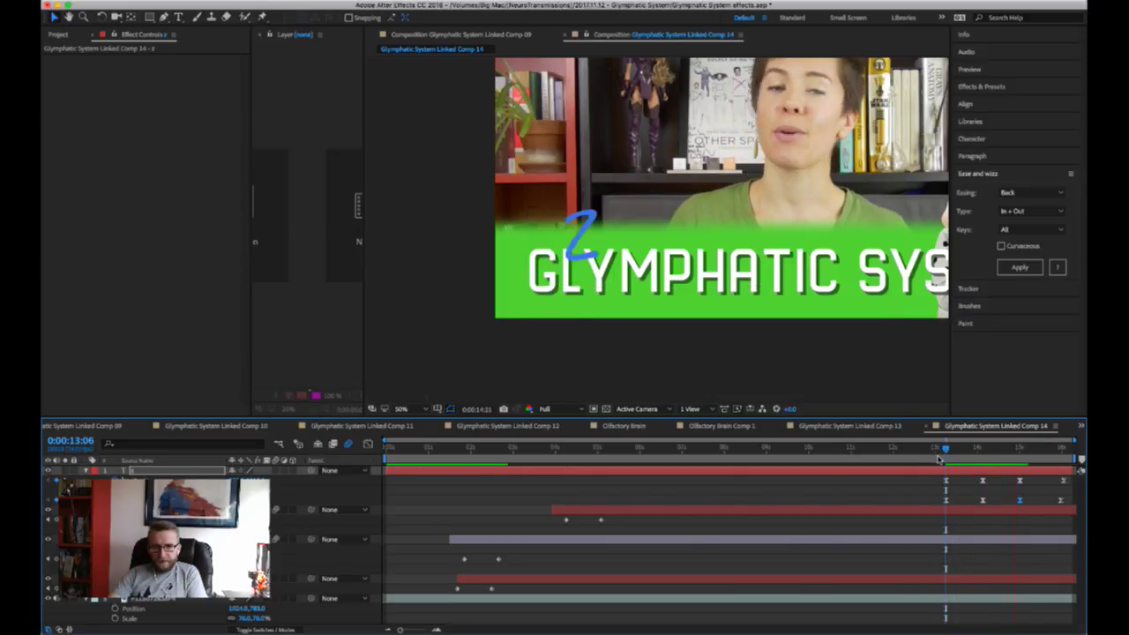
pyautogui.press('space')
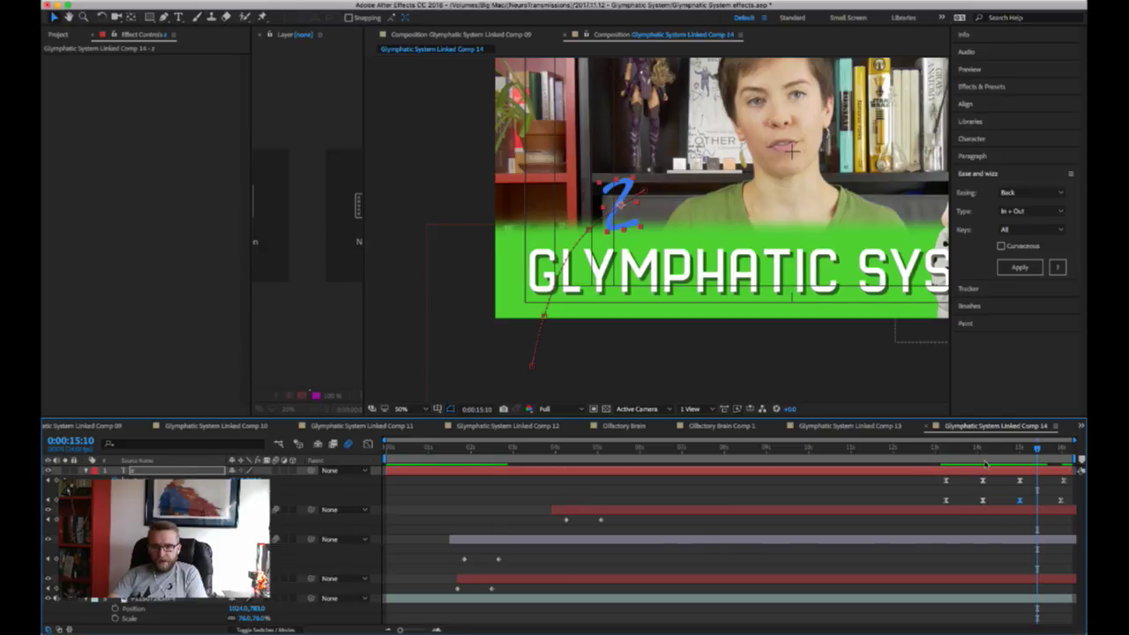
pyautogui.click(986, 452)
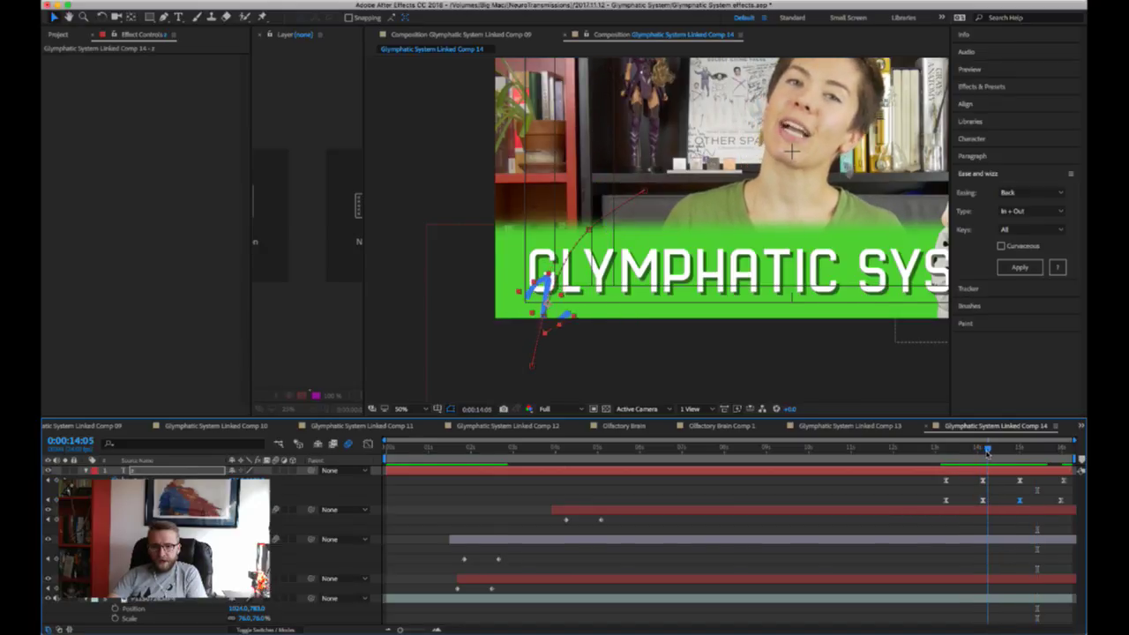
pyautogui.moveTo(986, 452); pyautogui.dragTo(983, 451)
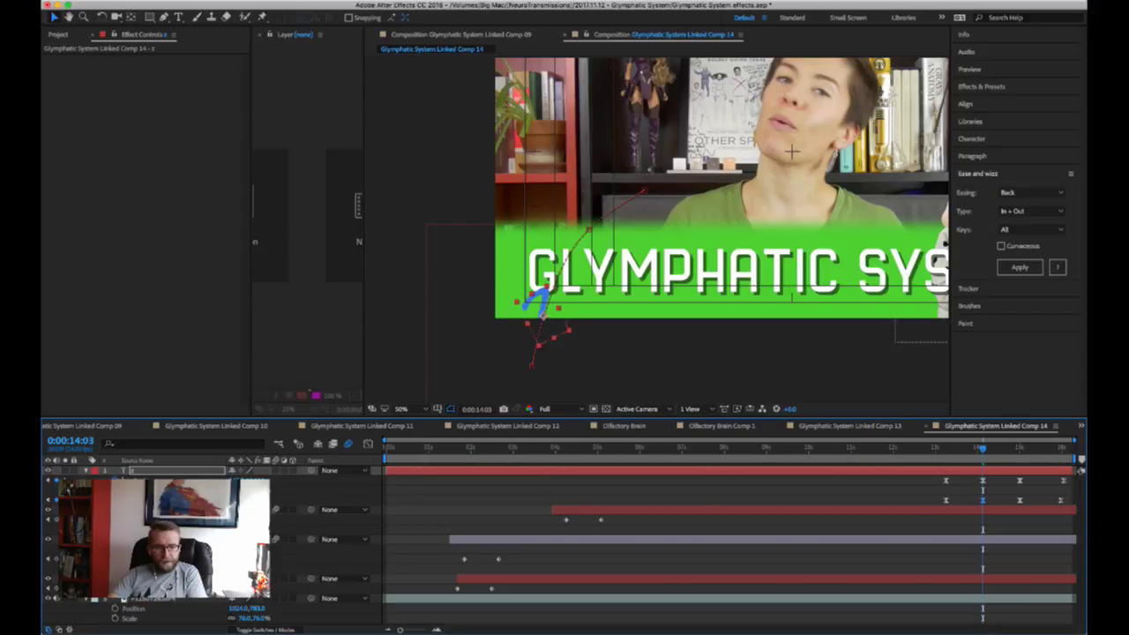
# - Change the z's starting tilt at its 0:00:13:06 rotation keyframe and preview the motion before and after the change
pyautogui.click(949, 449)
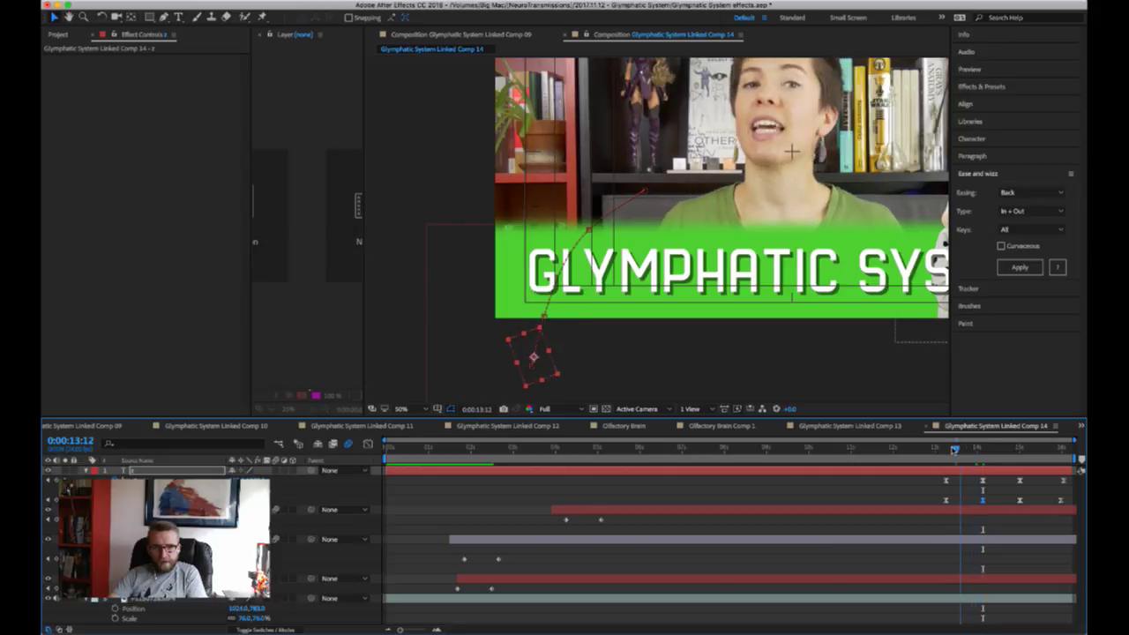
pyautogui.press('space')
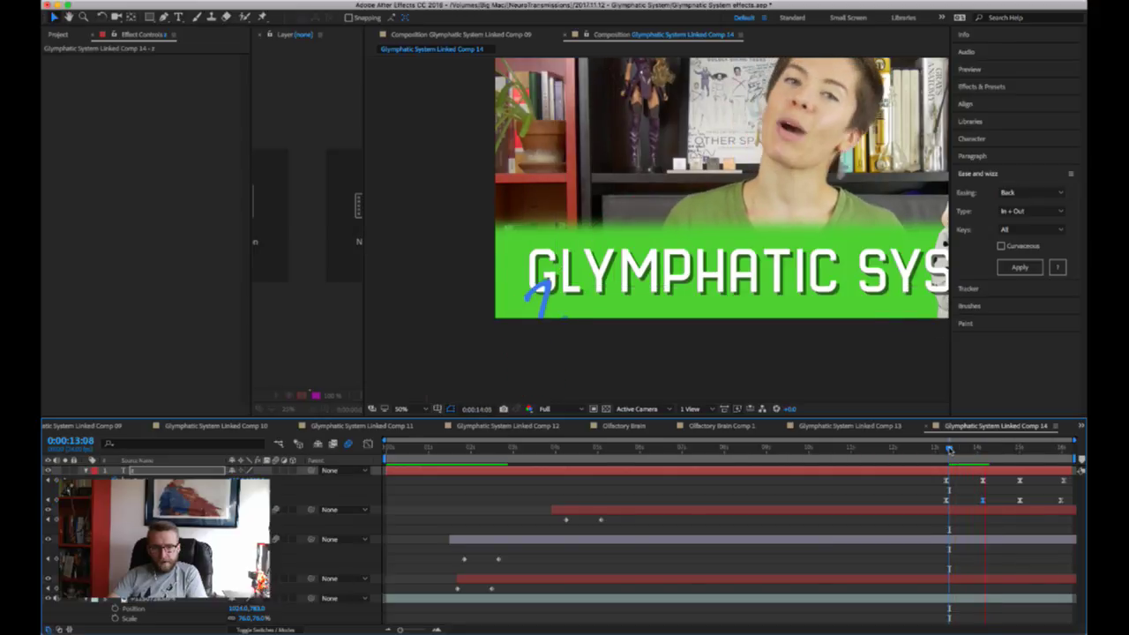
pyautogui.press('space')
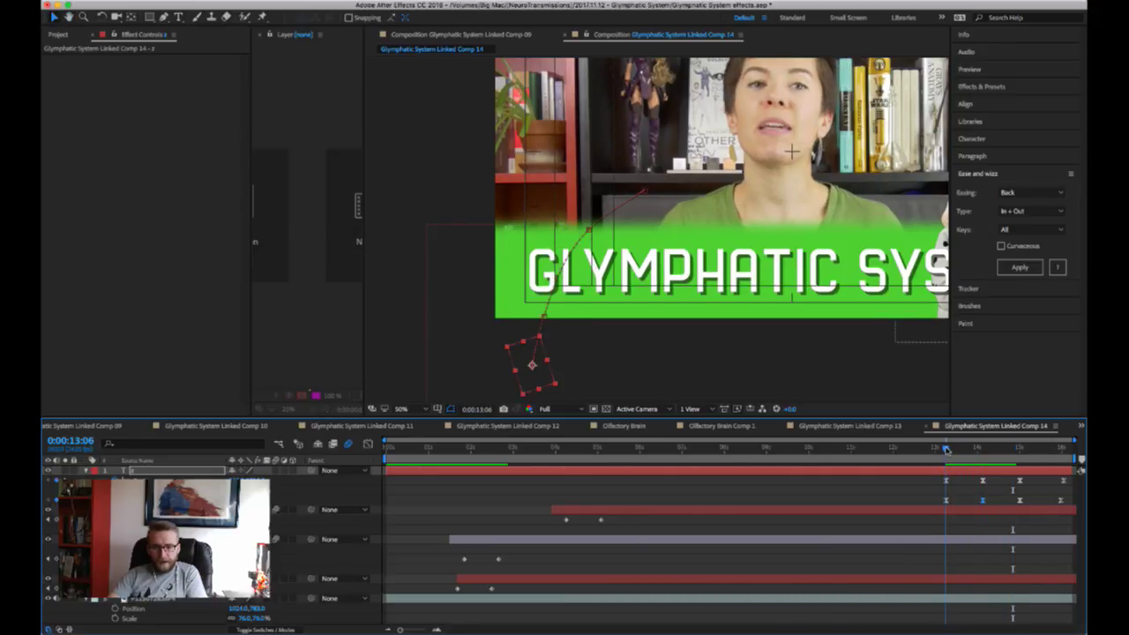
pyautogui.moveTo(247, 501); pyautogui.dragTo(227, 500)
pyautogui.press('space')
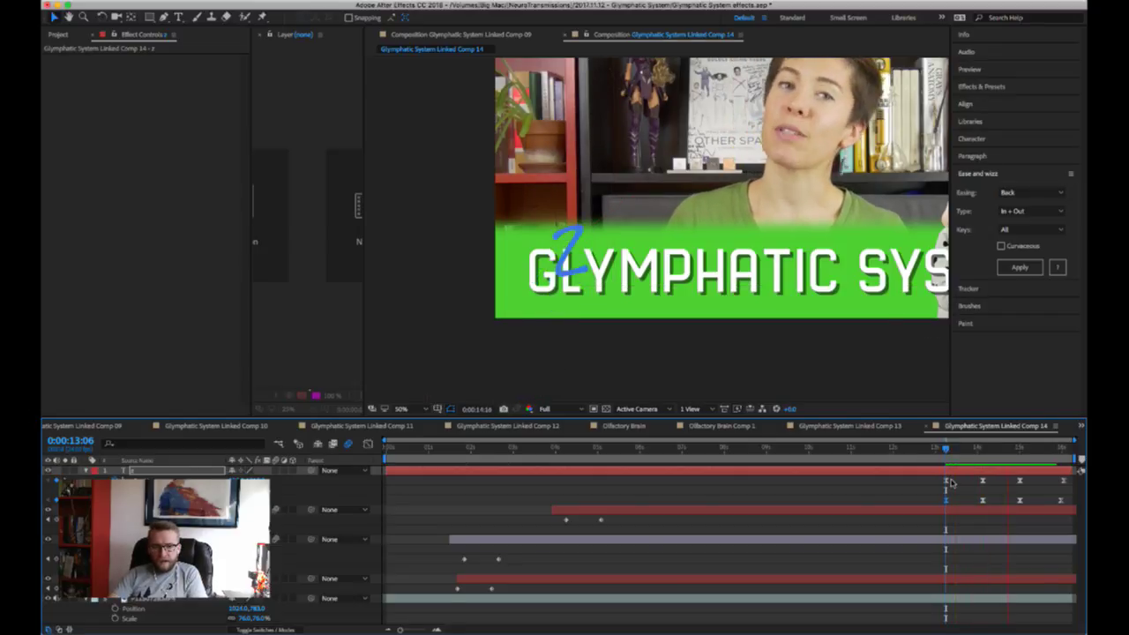
pyautogui.press('space')
# - Tilt the z further counterclockwise at its 0:00:14:03 and 0:00:13:06 rotation keyframes and preview the motion
pyautogui.click(982, 450)
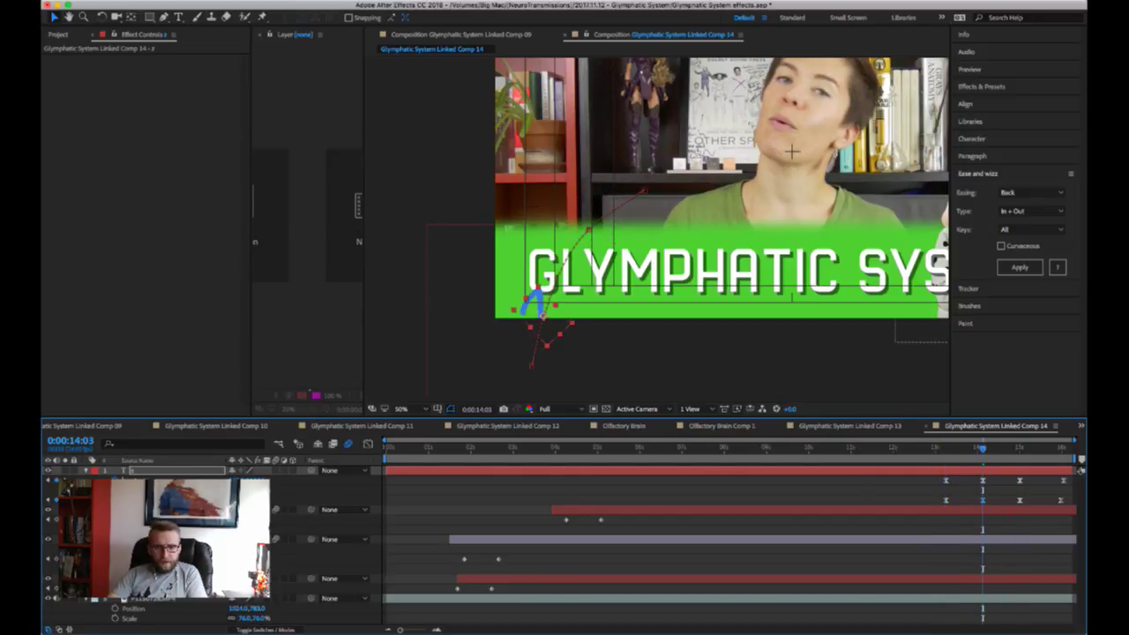
pyautogui.moveTo(979, 449); pyautogui.dragTo(947, 450)
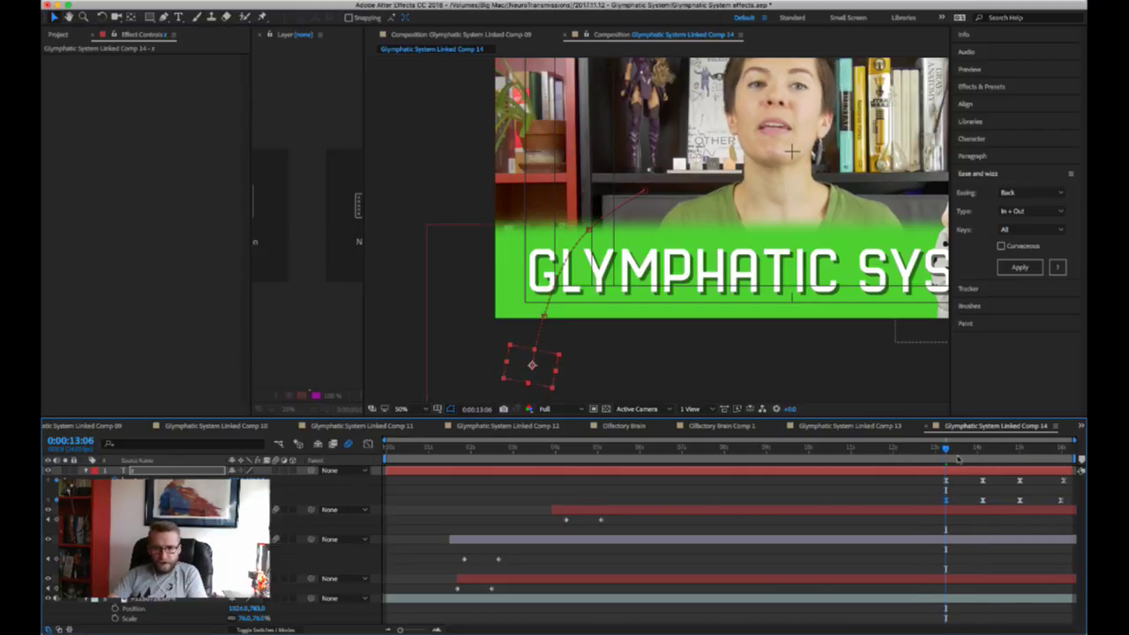
pyautogui.press('space')
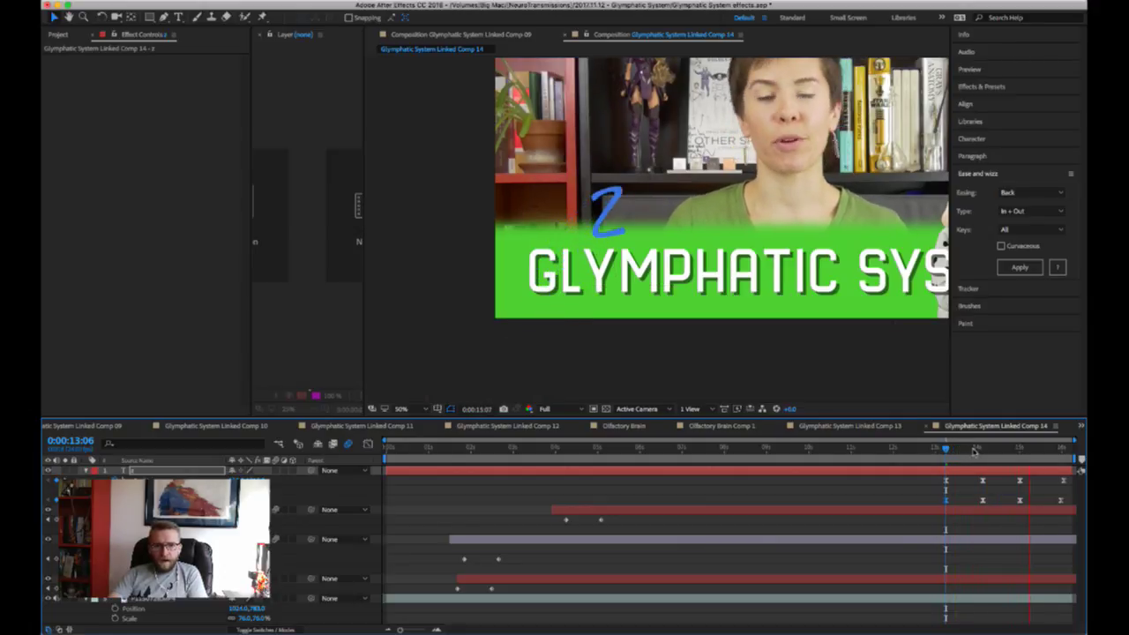
# - Delete the z's rotation keyframes at 0:00:14:03 and 0:00:15:00 and preview the simplified rotation from 0:00:13:04
pyautogui.click(1020, 450)
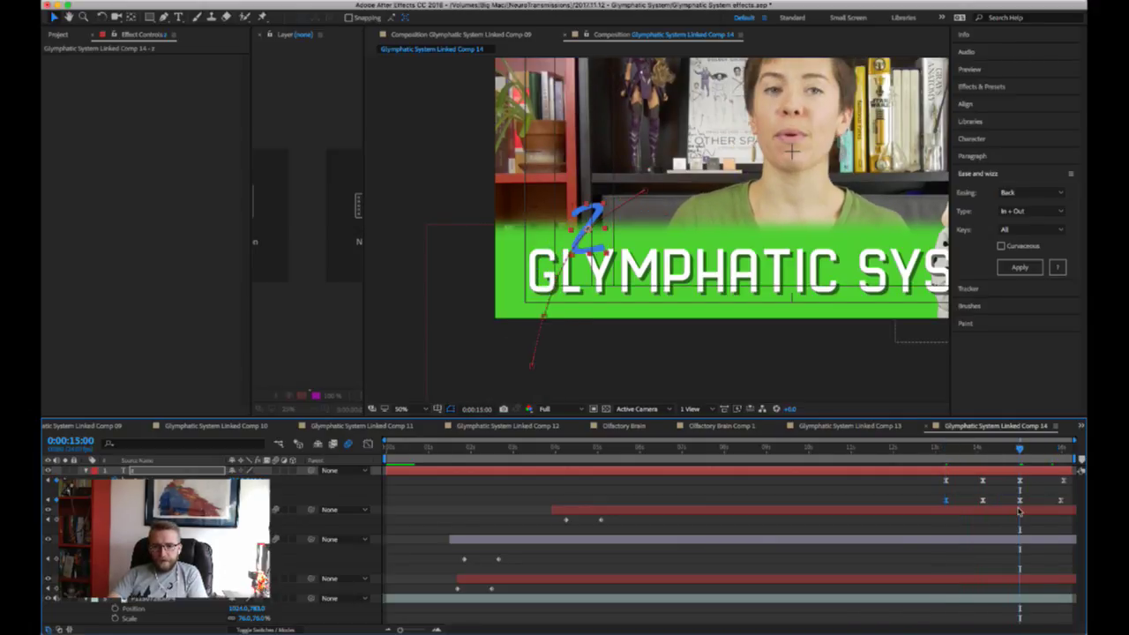
pyautogui.moveTo(1021, 501); pyautogui.dragTo(986, 502)
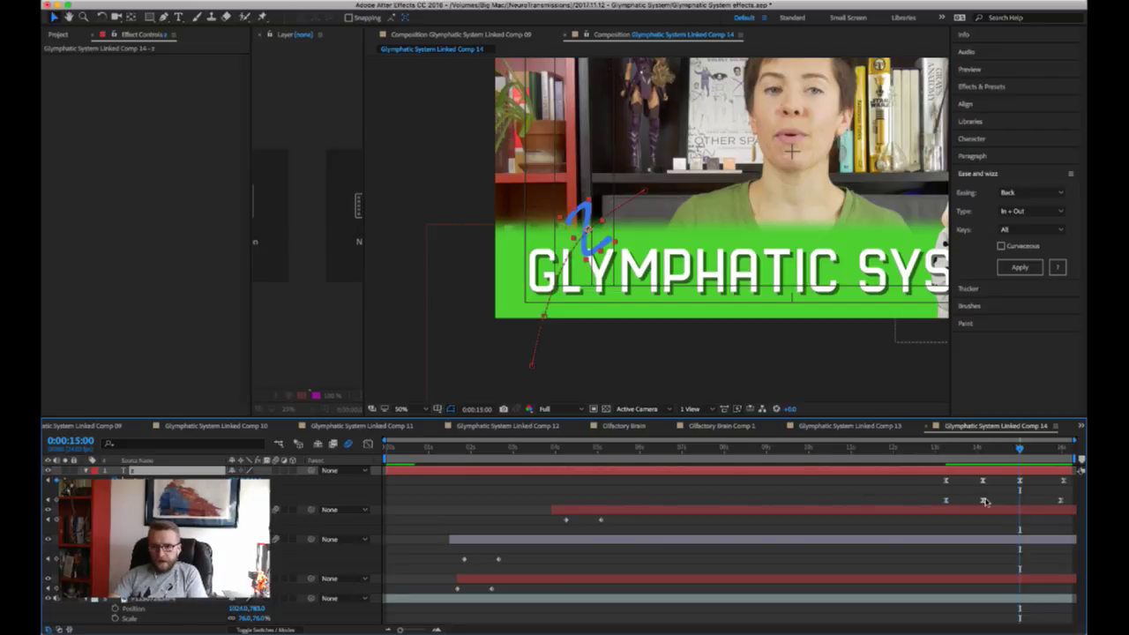
pyautogui.click(942, 450)
pyautogui.press('space')
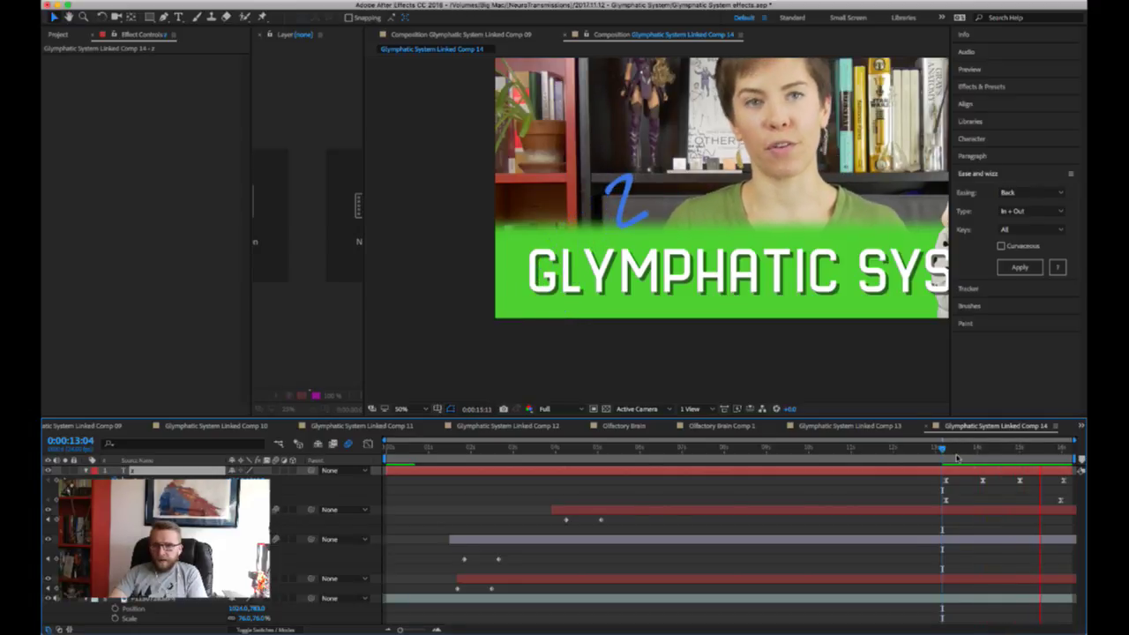
pyautogui.press('space')
# - Try deleting the z's two middle position keyframes, restore them and preview the animation
pyautogui.moveTo(1034, 489)
pyautogui.mouseDown()
pyautogui.moveTo(945, 474)
pyautogui.moveTo(1029, 483)
pyautogui.mouseUp()
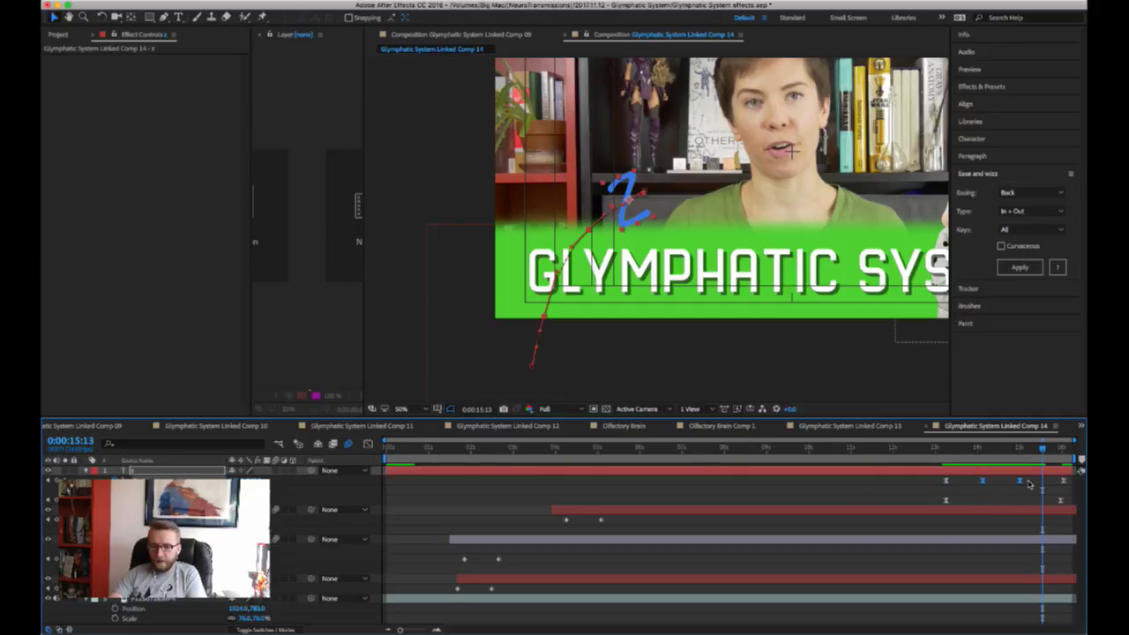
pyautogui.click(1029, 483)
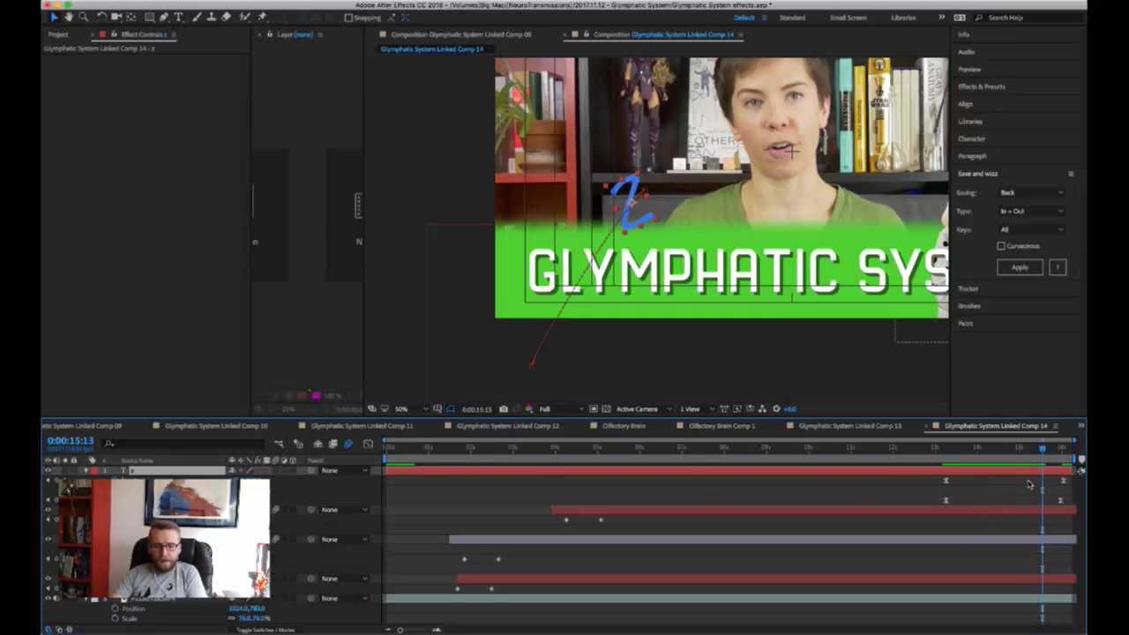
pyautogui.hotkey('ctrl', 'z')
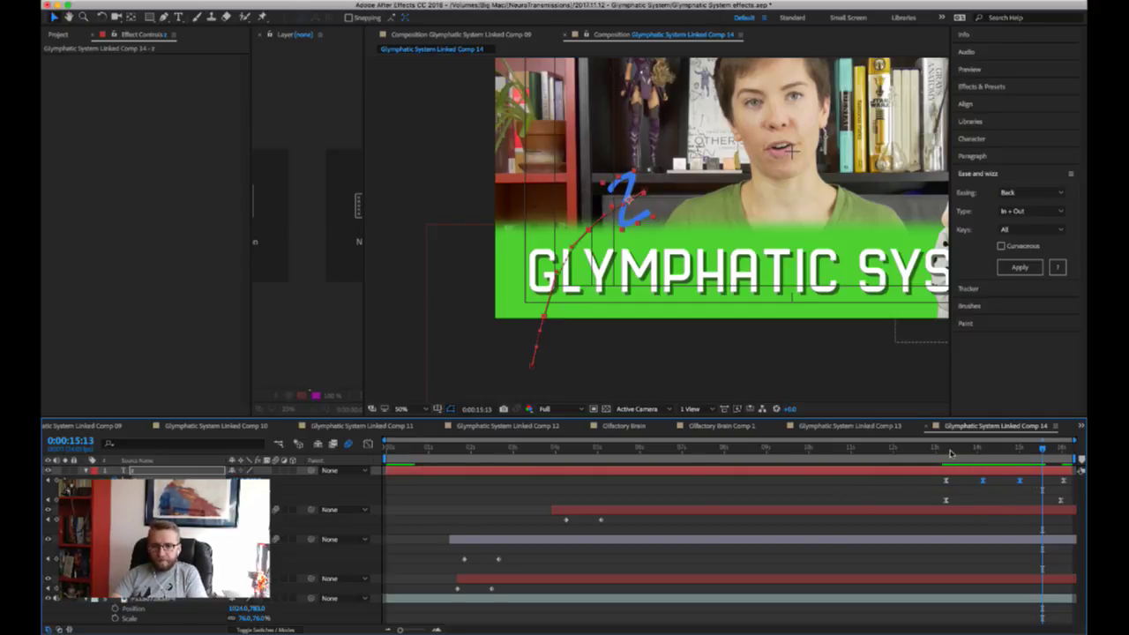
pyautogui.click(951, 454)
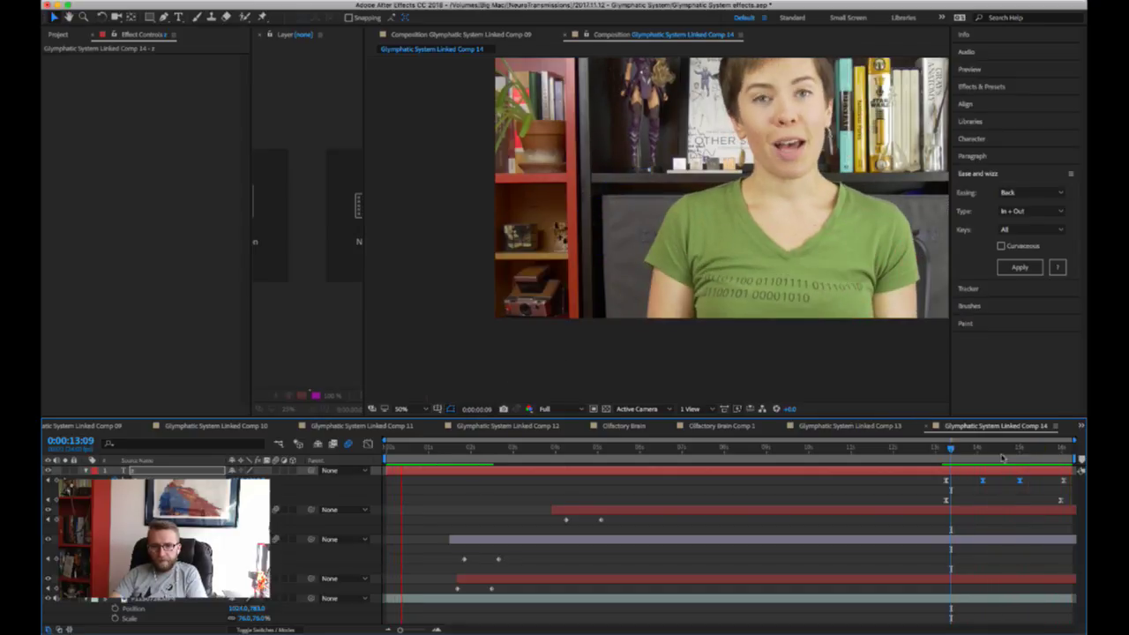
pyautogui.press('space')
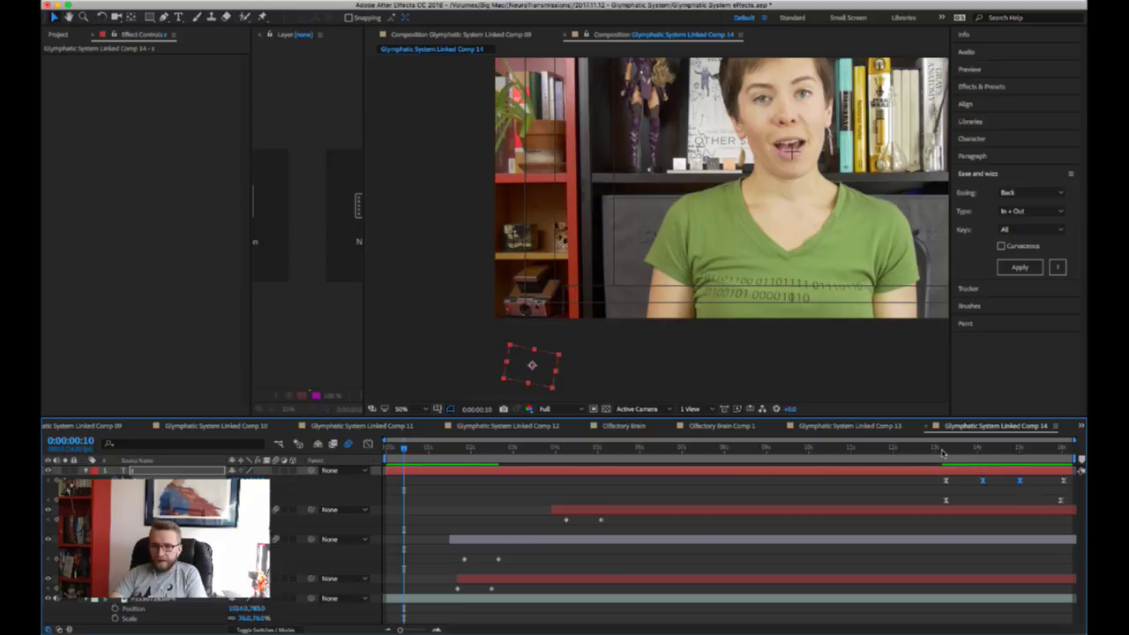
# - Add opacity keyframes that fade the z out between 0:00:15:11 and 0:00:15:21, ending fully transparent
pyautogui.moveTo(942, 453); pyautogui.dragTo(1064, 450)
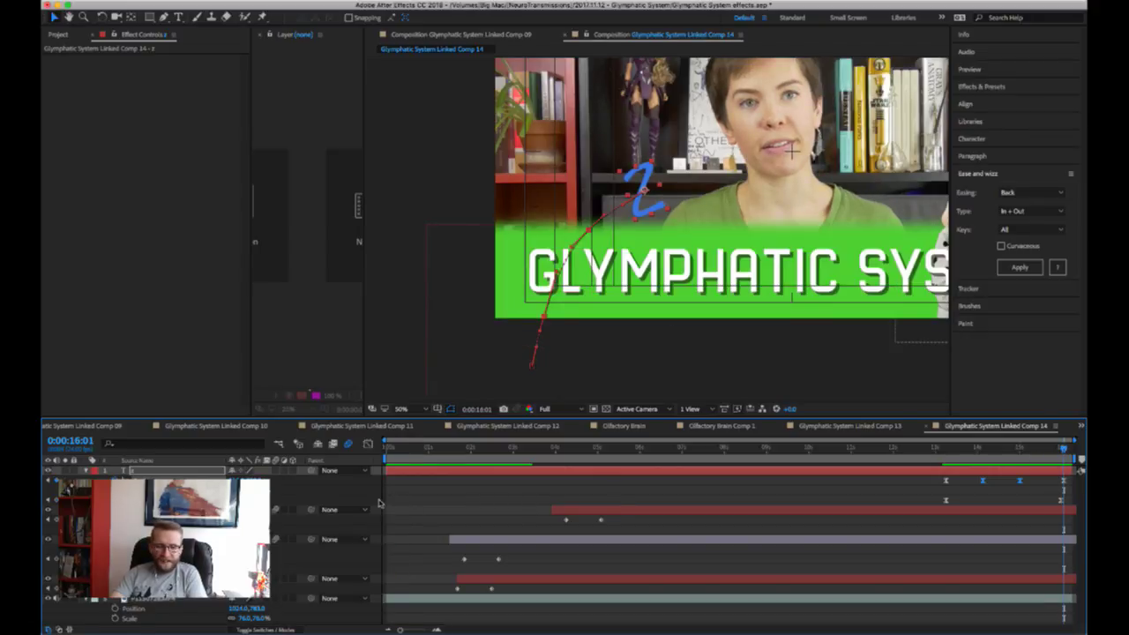
pyautogui.press('u')
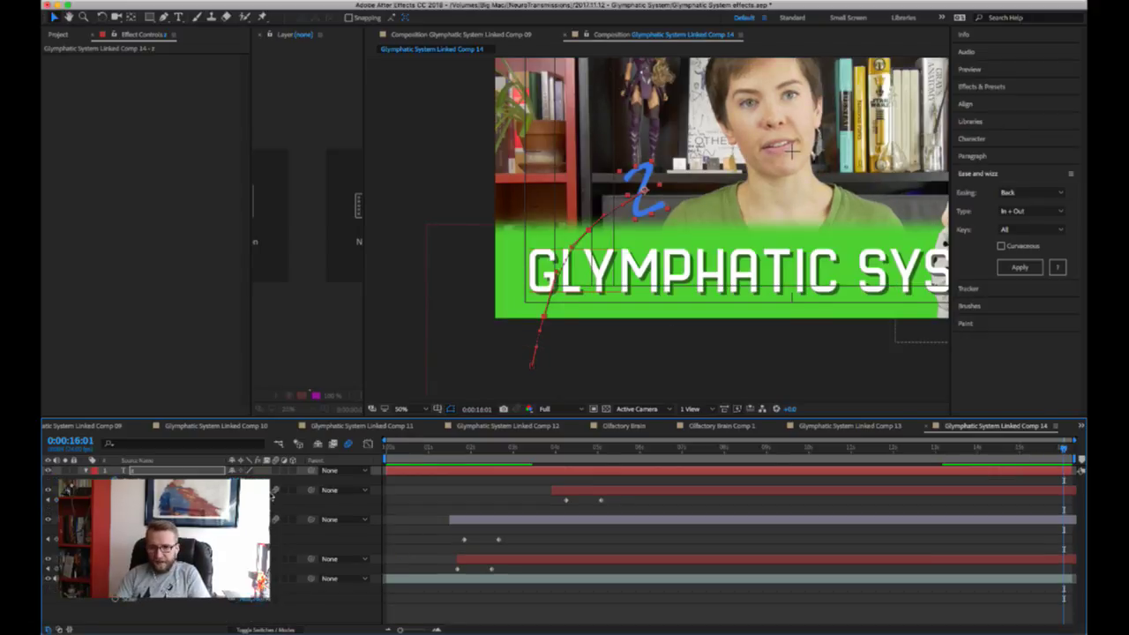
pyautogui.press('pageup')
pyautogui.press('pageup')
pyautogui.press('pageup')
pyautogui.press('pageup')
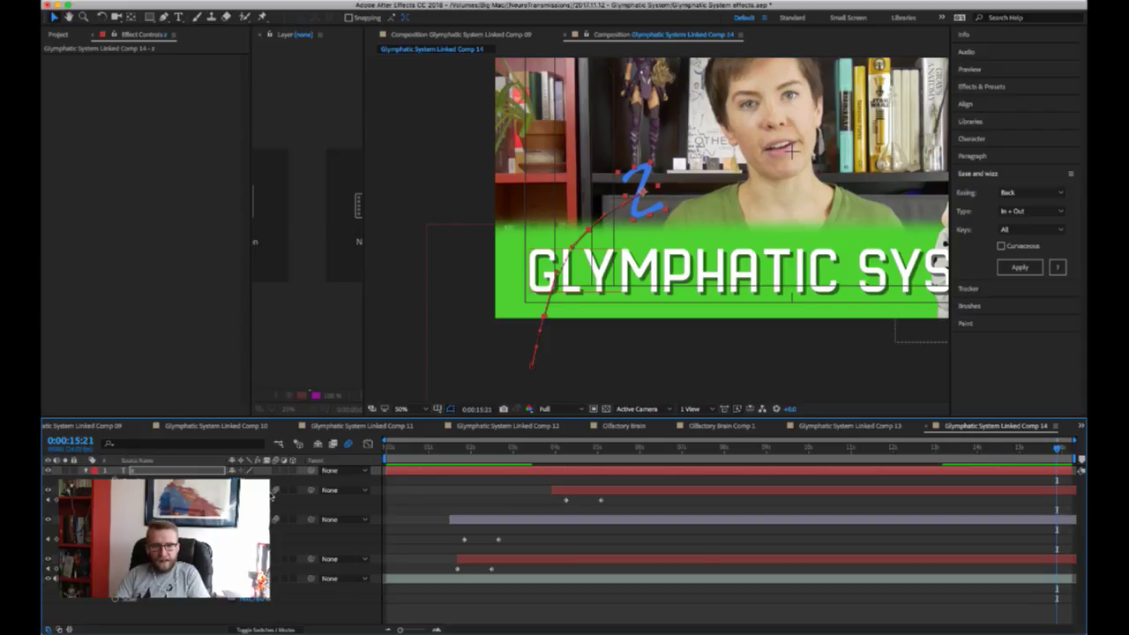
pyautogui.press('pageup')
pyautogui.press('pageup')
pyautogui.press('pageup')
pyautogui.press('pageup')
pyautogui.press('pageup')
pyautogui.press('pageup')
pyautogui.press('pageup')
pyautogui.press('pageup')
pyautogui.press('pageup')
pyautogui.press('pageup')
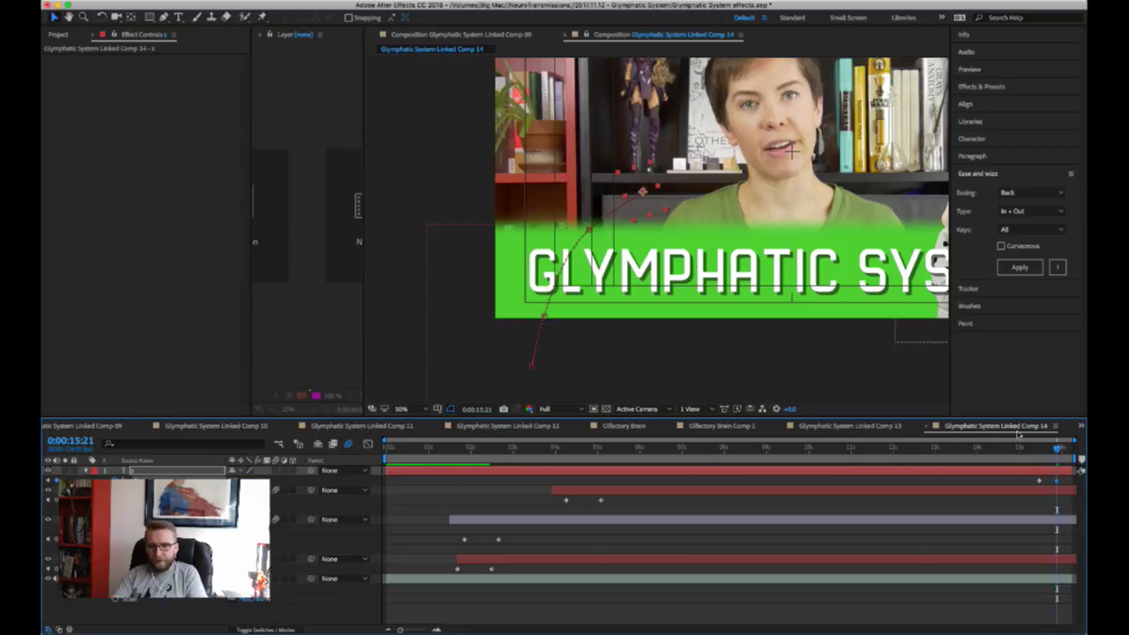
# - Preview the fade-out, add opacity keyframes that fade the z in from fully transparent at 0:00:13:19, and play it back
pyautogui.press('space')
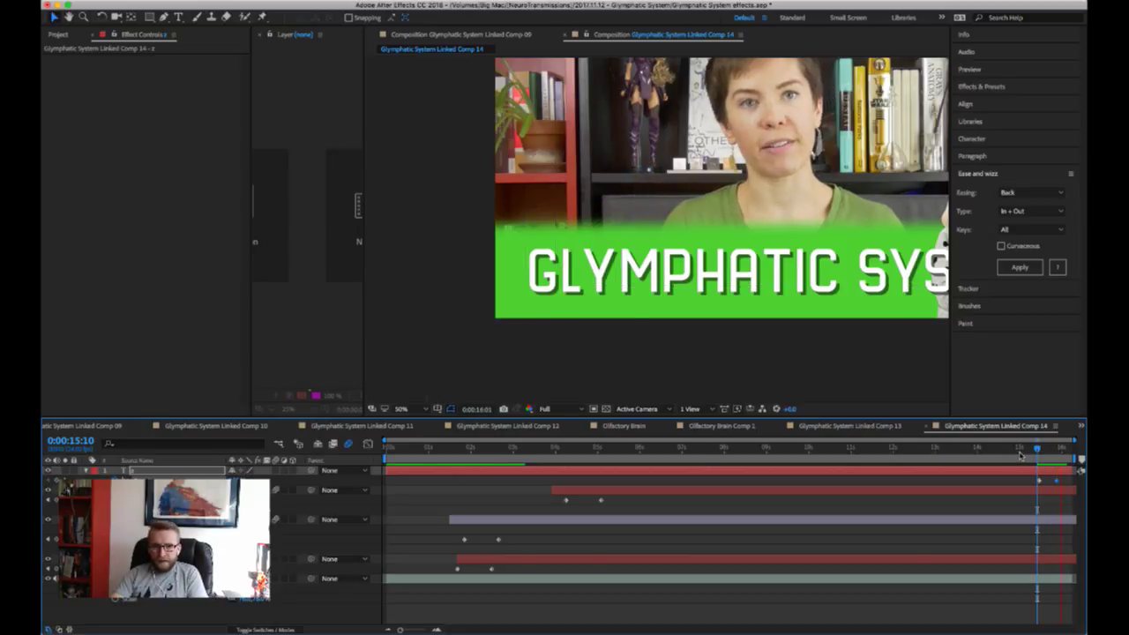
pyautogui.click(955, 449)
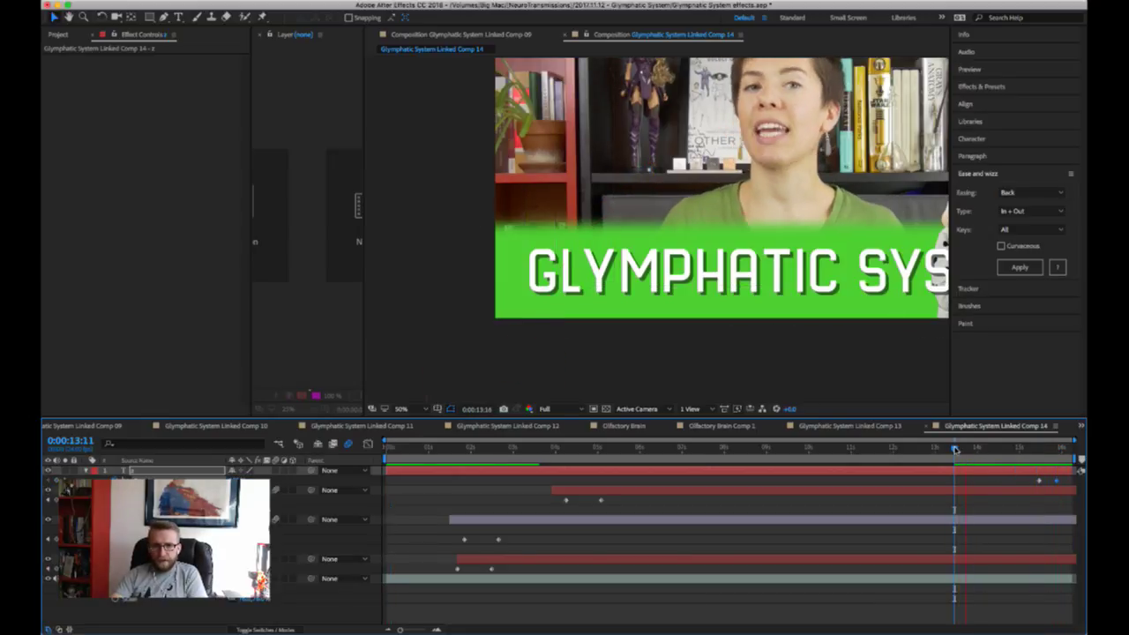
pyautogui.moveTo(955, 449); pyautogui.dragTo(969, 449)
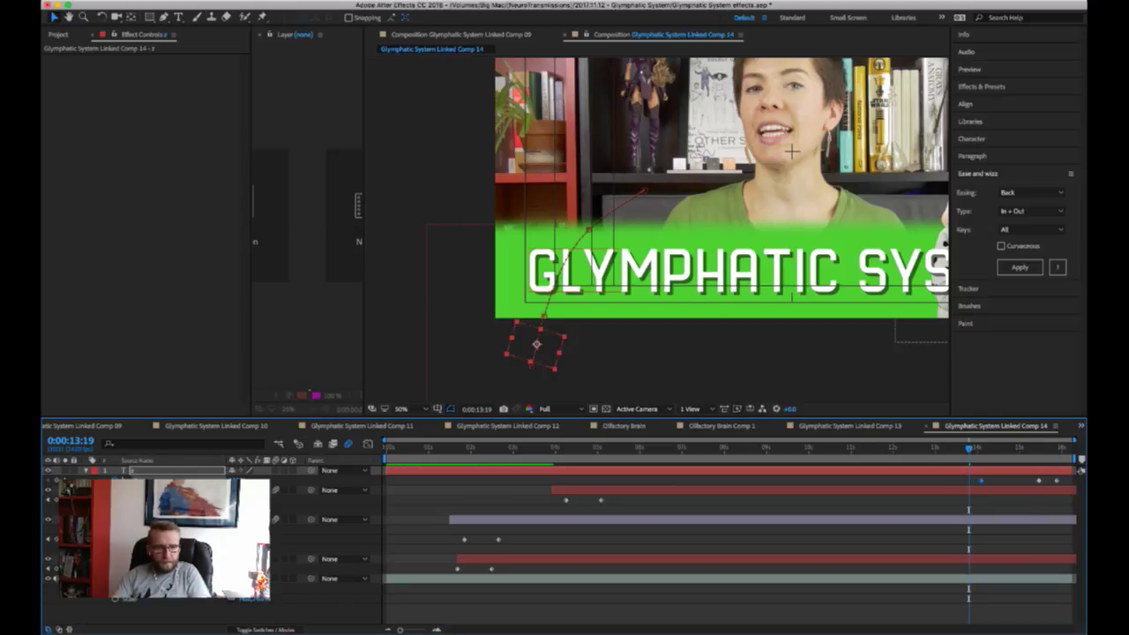
pyautogui.click(276, 477)
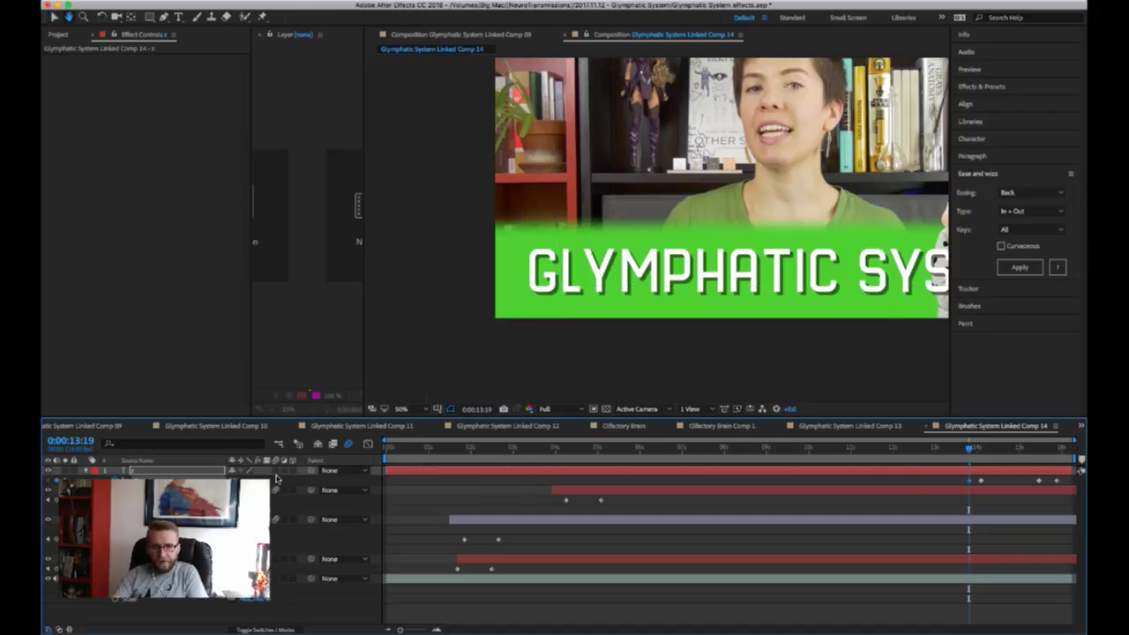
pyautogui.press('space')
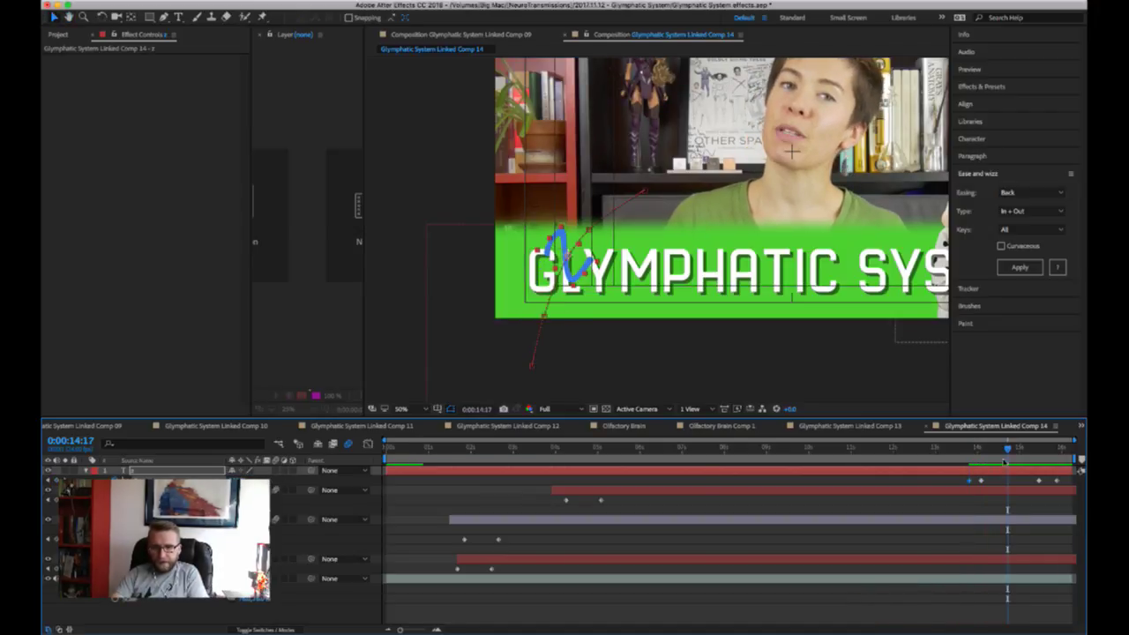
# - Delay the fade-in's end and start opacity keyframes by a few frames each, and preview the fade from 0:00:13:17 and 0:00:13:18
pyautogui.click(984, 479)
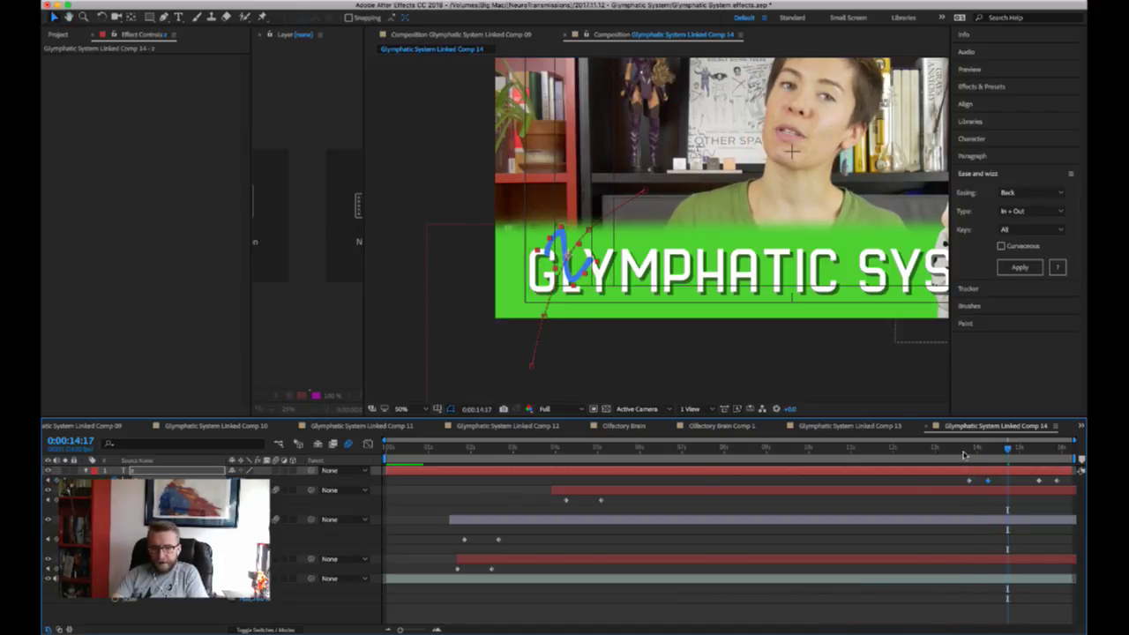
pyautogui.click(964, 452)
pyautogui.press('space')
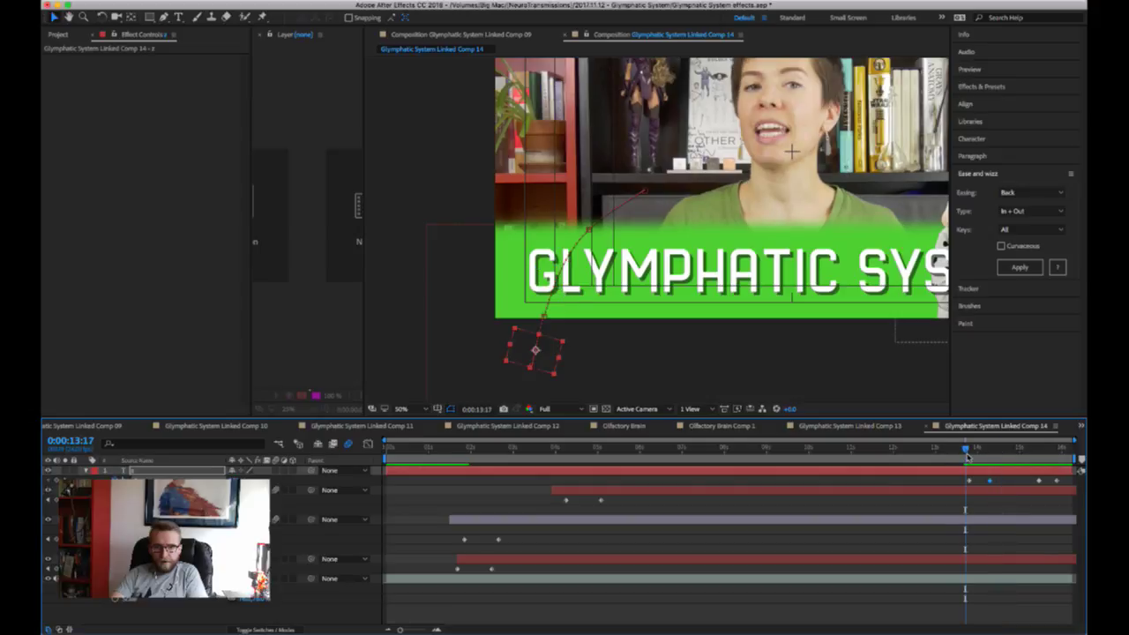
pyautogui.press('space')
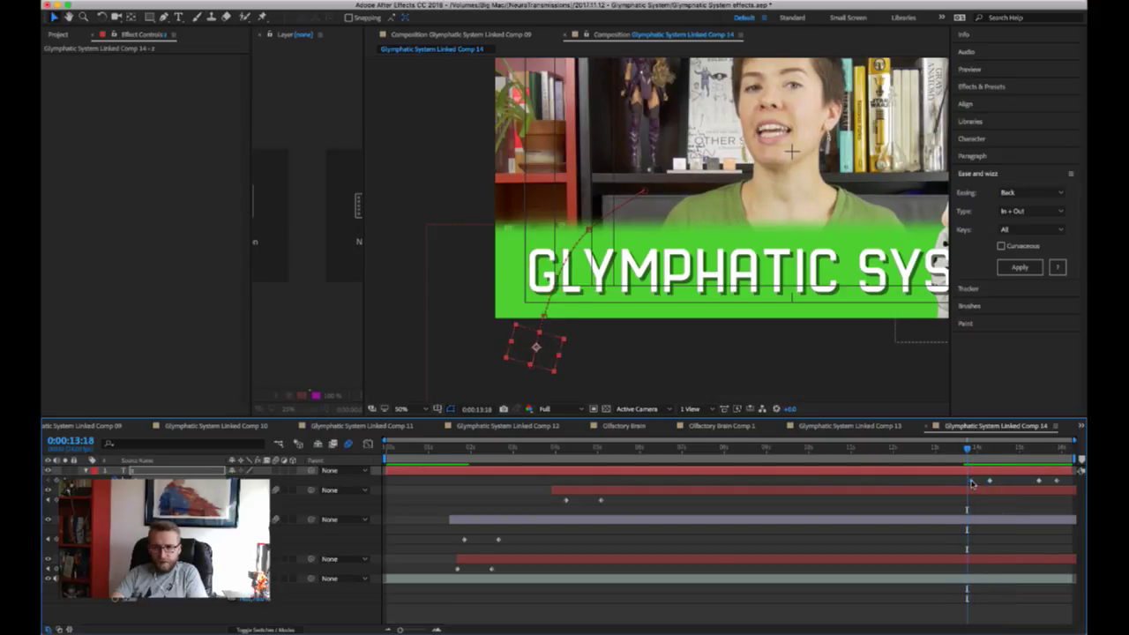
pyautogui.press('space')
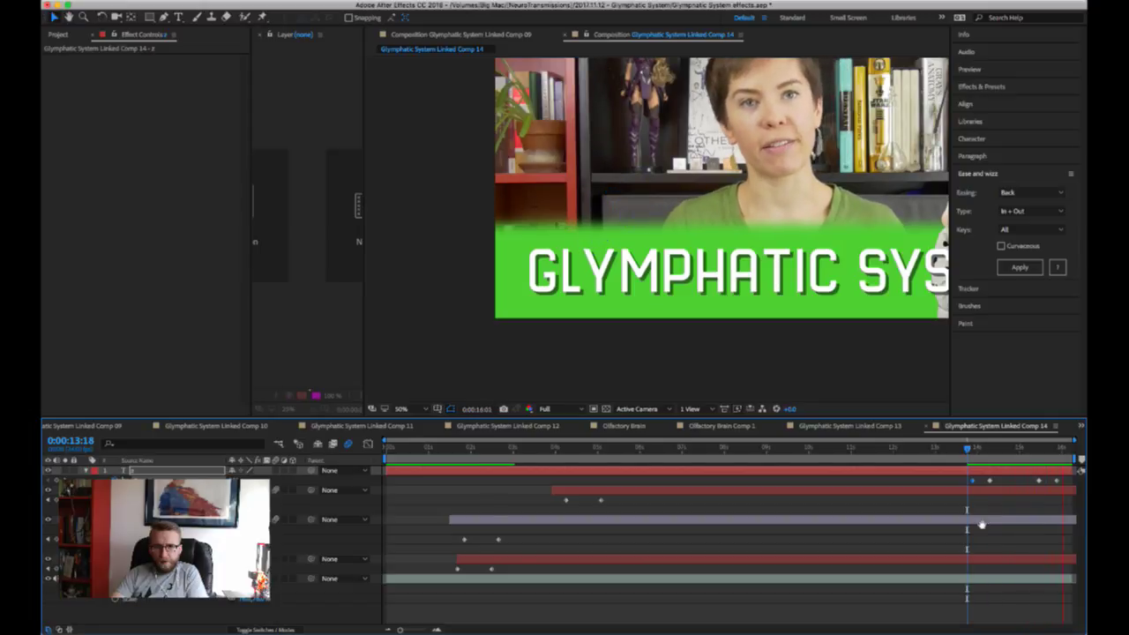
pyautogui.press('space')
pyautogui.press('Home')
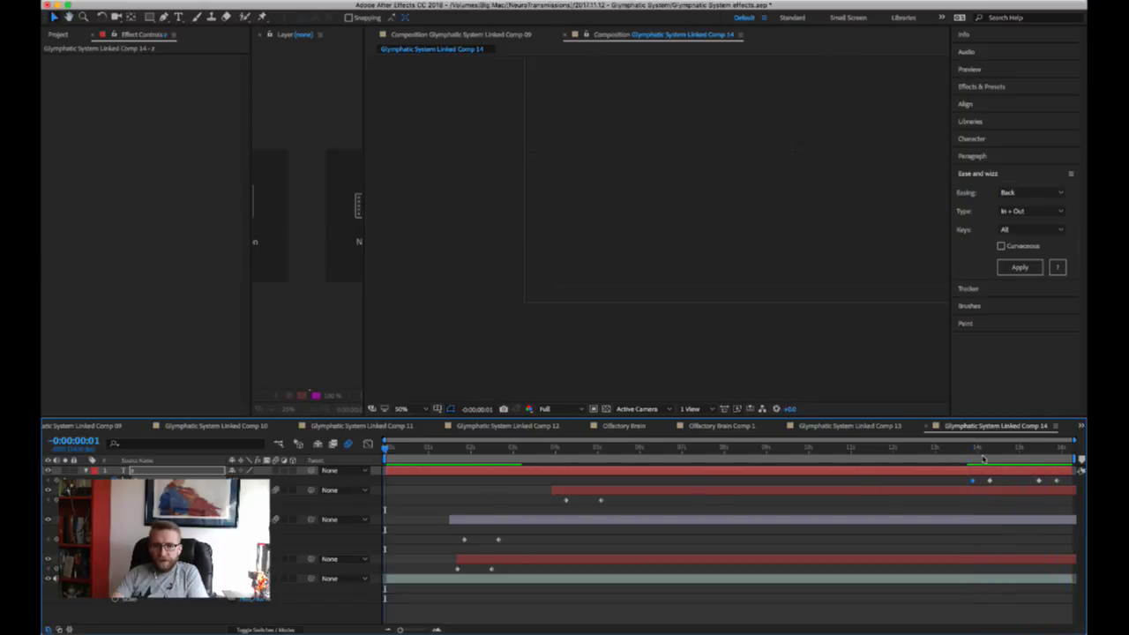
pyautogui.click(975, 449)
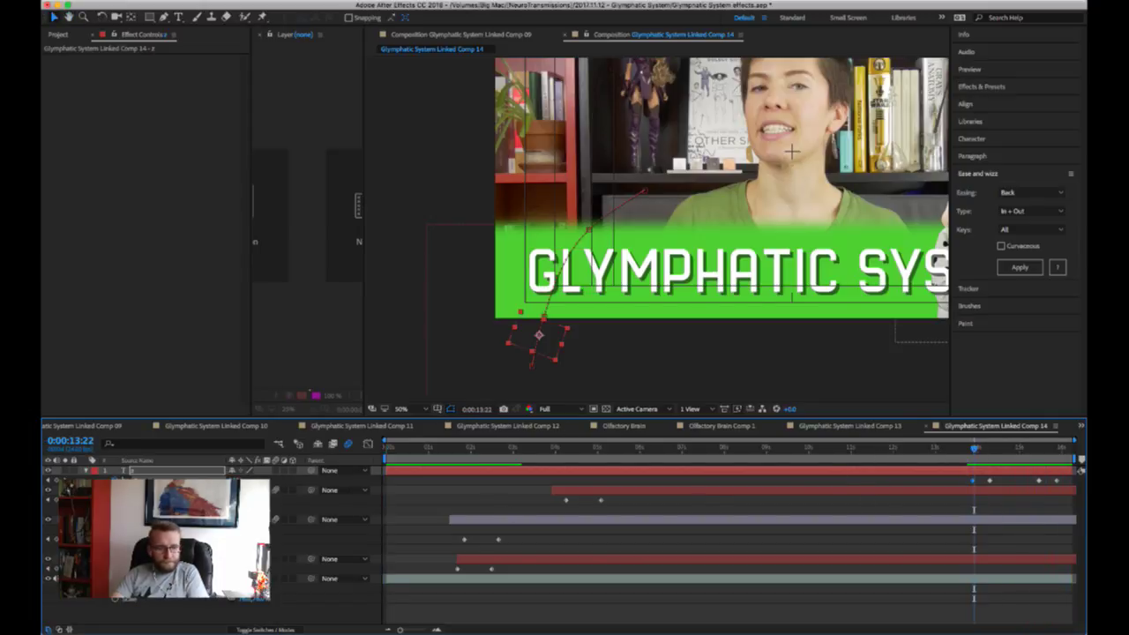
# - Scale the z text layer down uniformly, and select the layer
pyautogui.press('s')
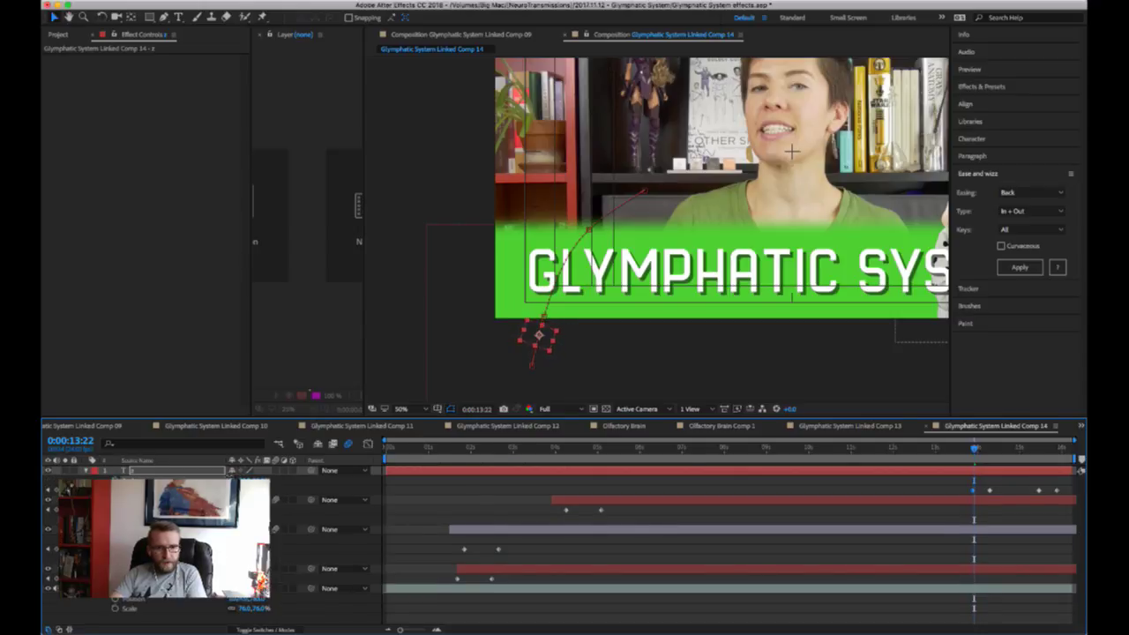
pyautogui.click(138, 471)
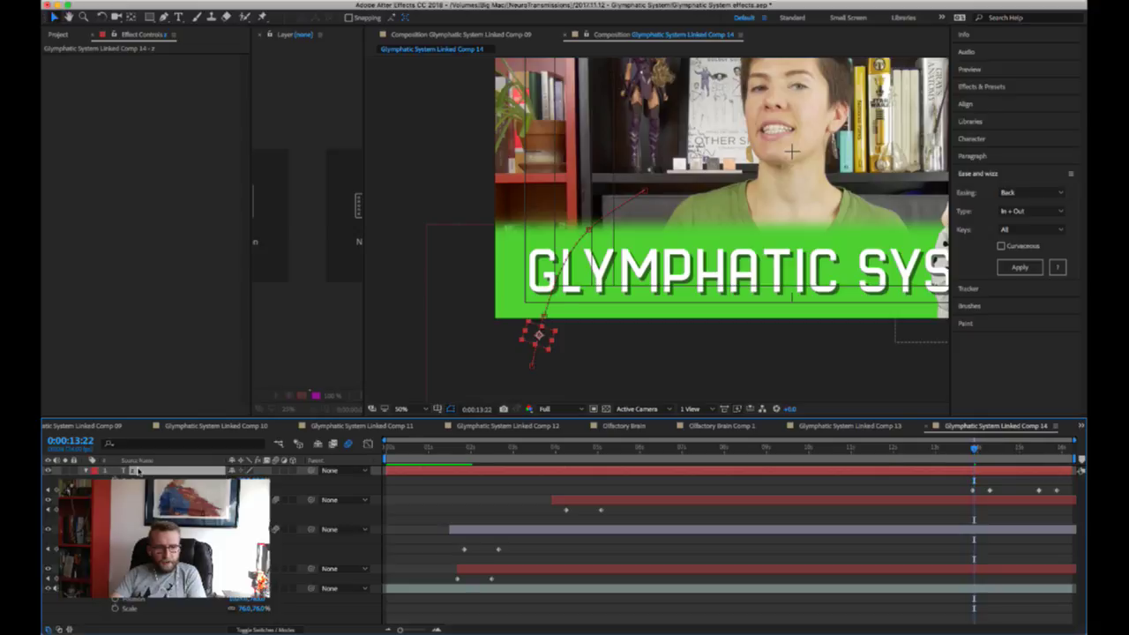
pyautogui.press('super+d')
pyautogui.press('super+d')
pyautogui.press('super+d')
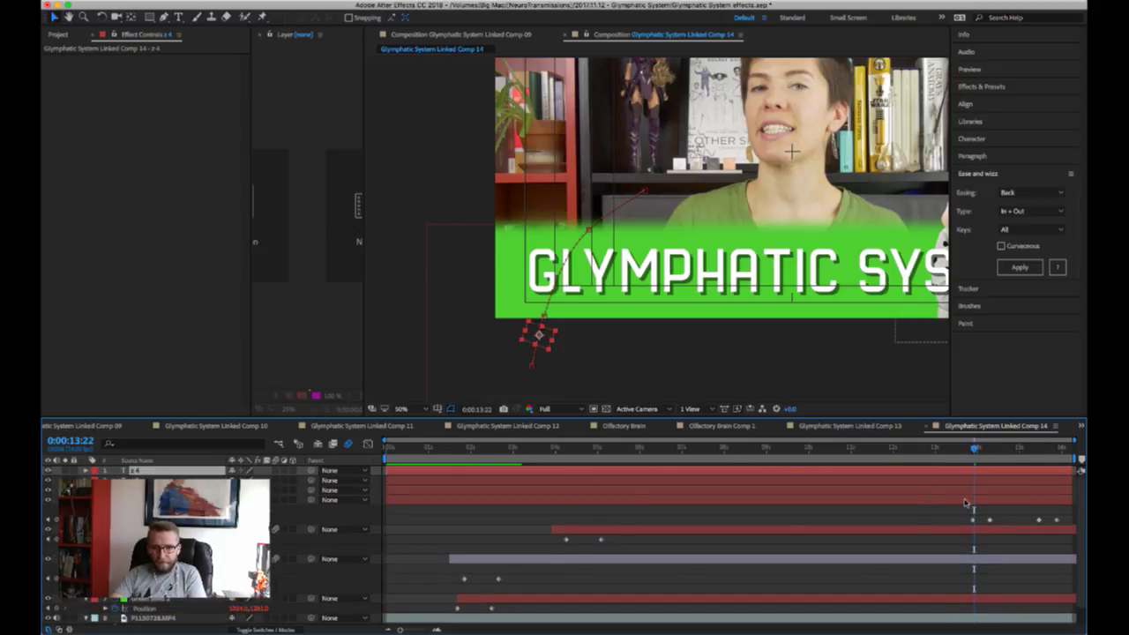
pyautogui.press('super+z')
pyautogui.press('super+z')
pyautogui.press('super+z')
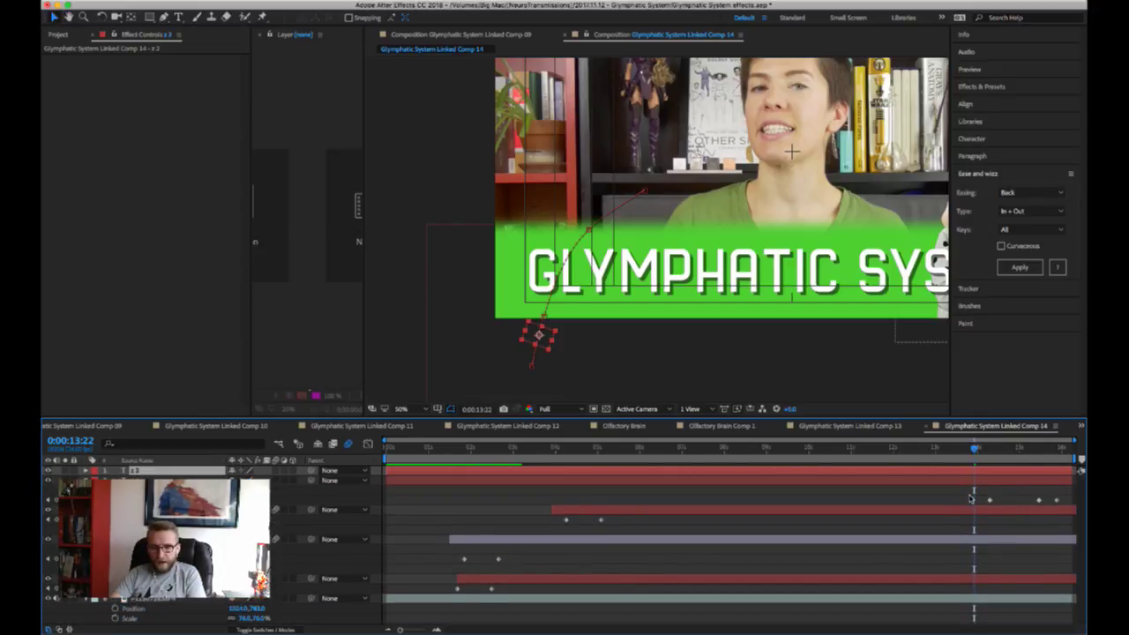
# - Trim the z layer's start to 0:00:13:21 and duplicate the trimmed layer three times
pyautogui.moveTo(975, 450); pyautogui.dragTo(972, 451)
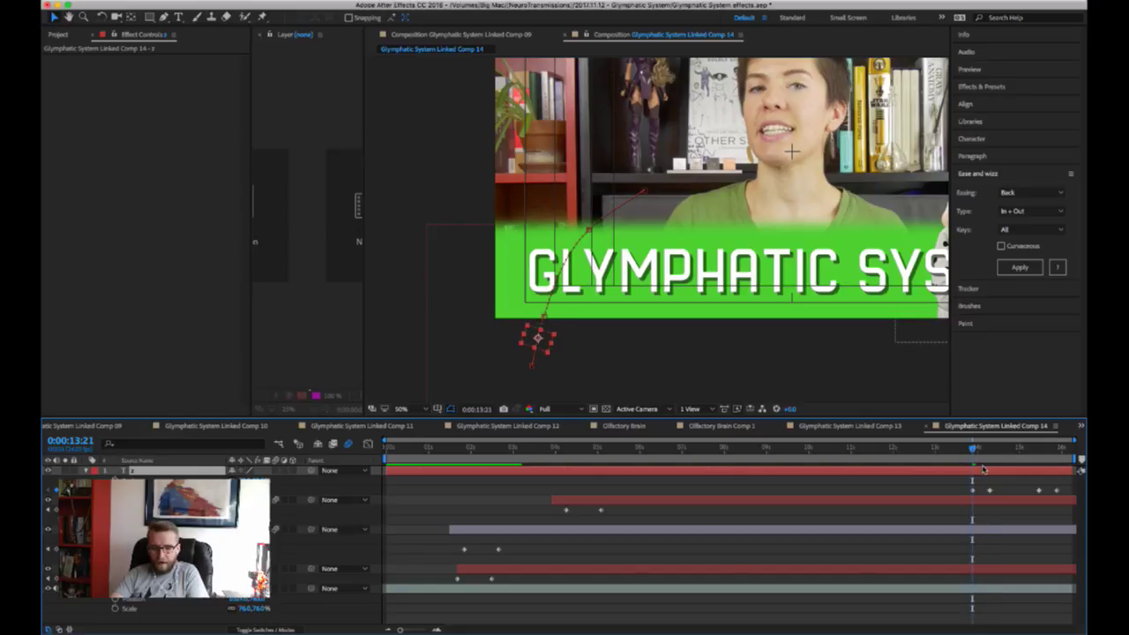
pyautogui.hotkey('alt', '[')
pyautogui.press('super+d')
pyautogui.press('super+d')
pyautogui.press('super+d')
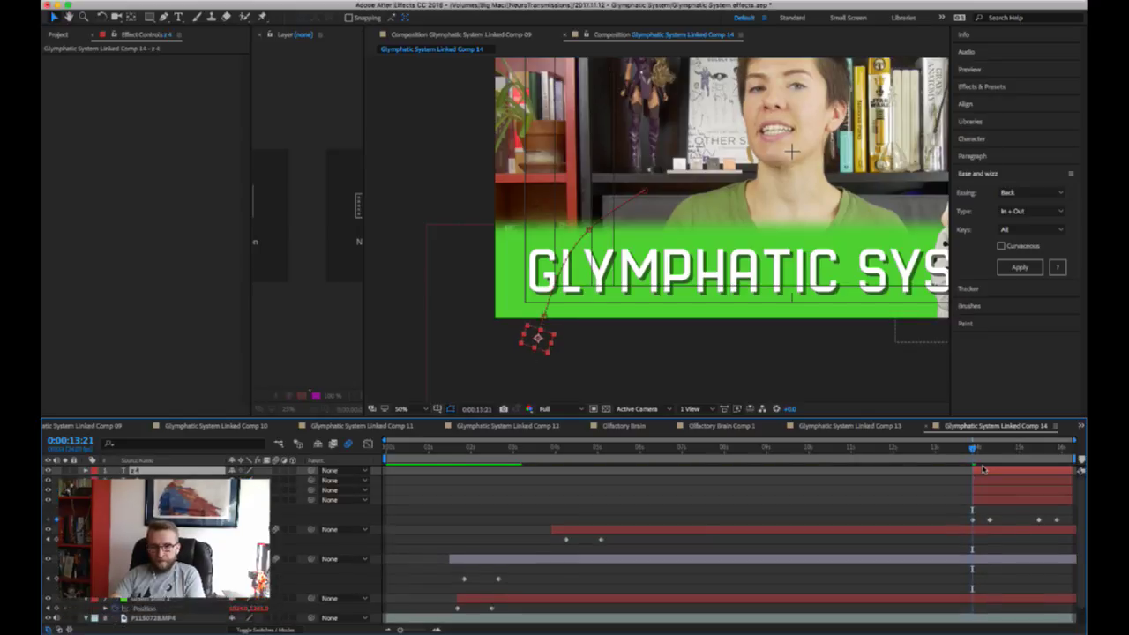
# - Stagger the three z copies in time so each starts later than the previous one, preview them, and spread their starts further apart
pyautogui.click(995, 490)
pyautogui.click(999, 482)
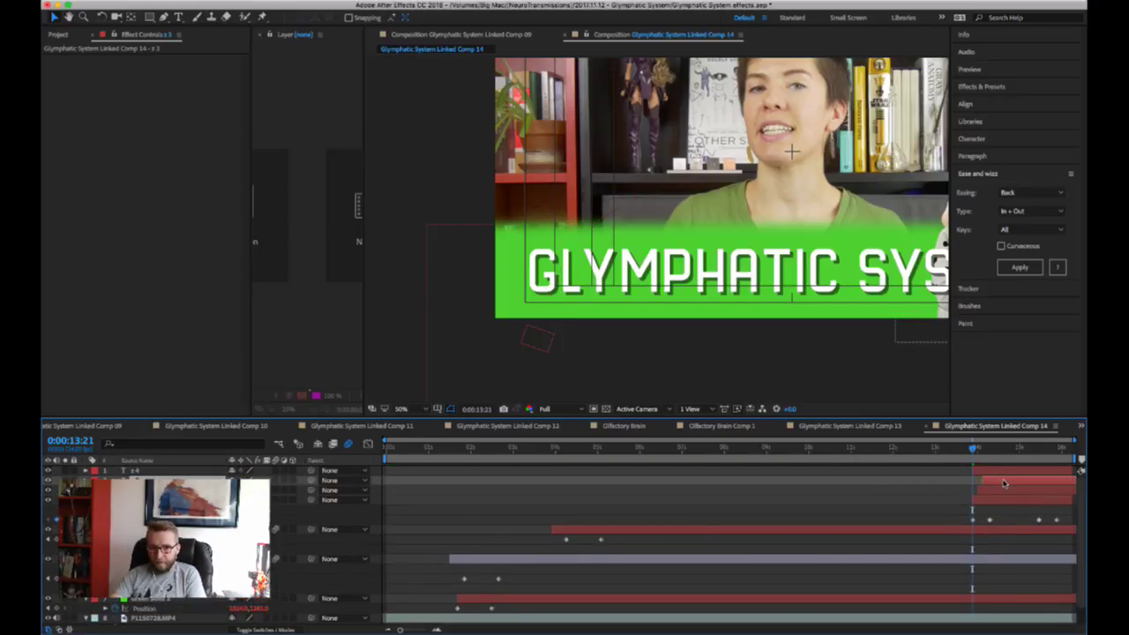
pyautogui.click(1003, 474)
pyautogui.moveTo(1003, 473); pyautogui.dragTo(1035, 471)
pyautogui.press('space')
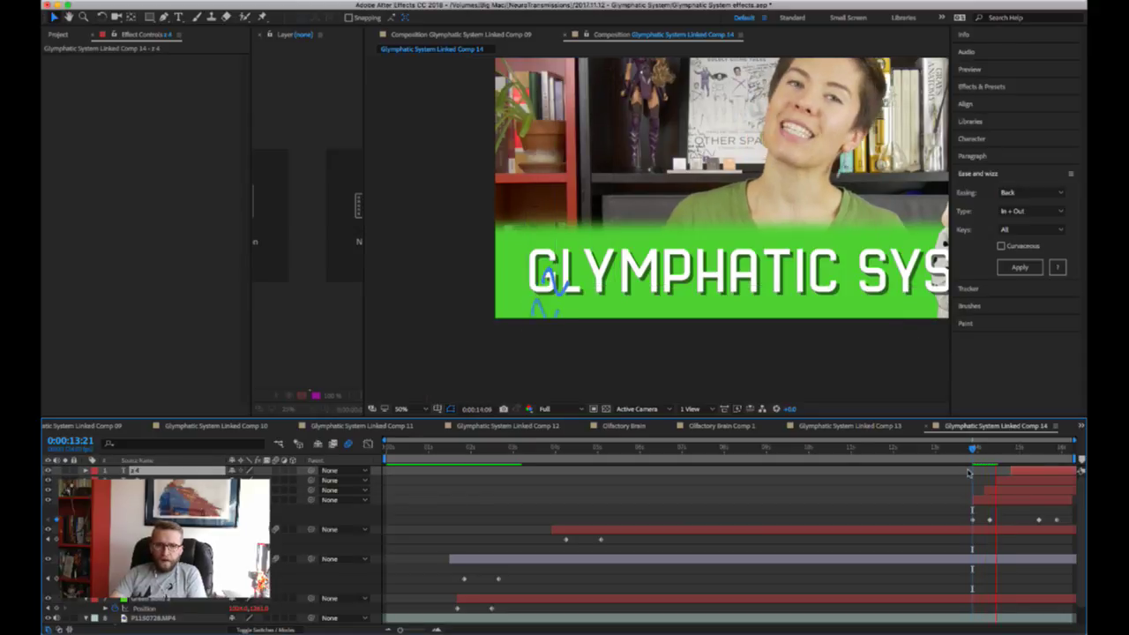
pyautogui.press('space')
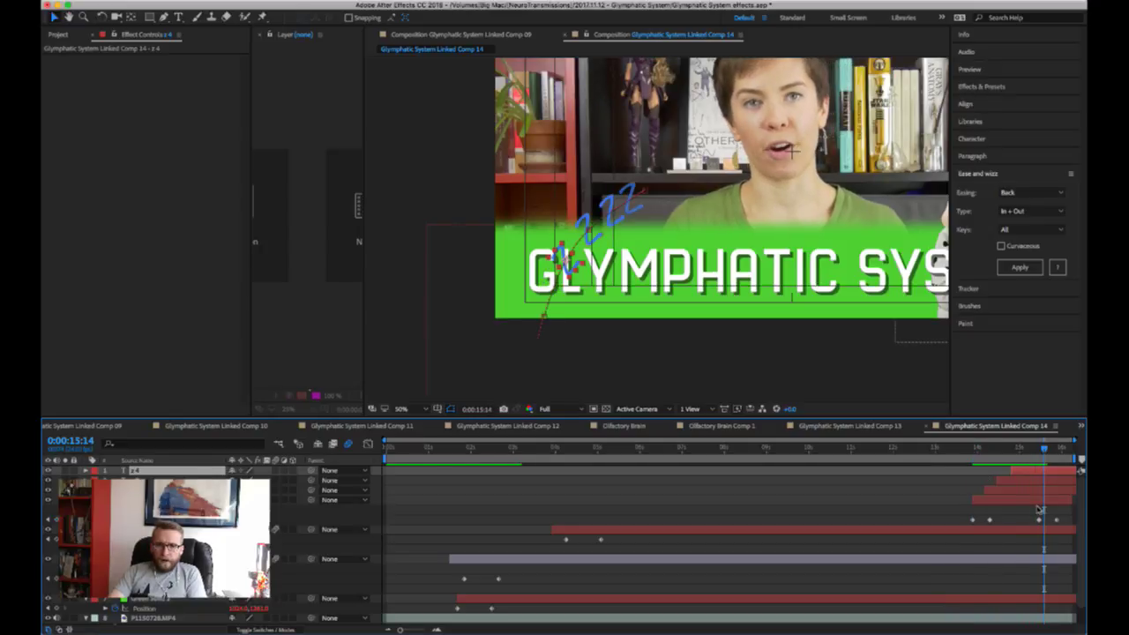
pyautogui.moveTo(1006, 492); pyautogui.dragTo(1060, 476)
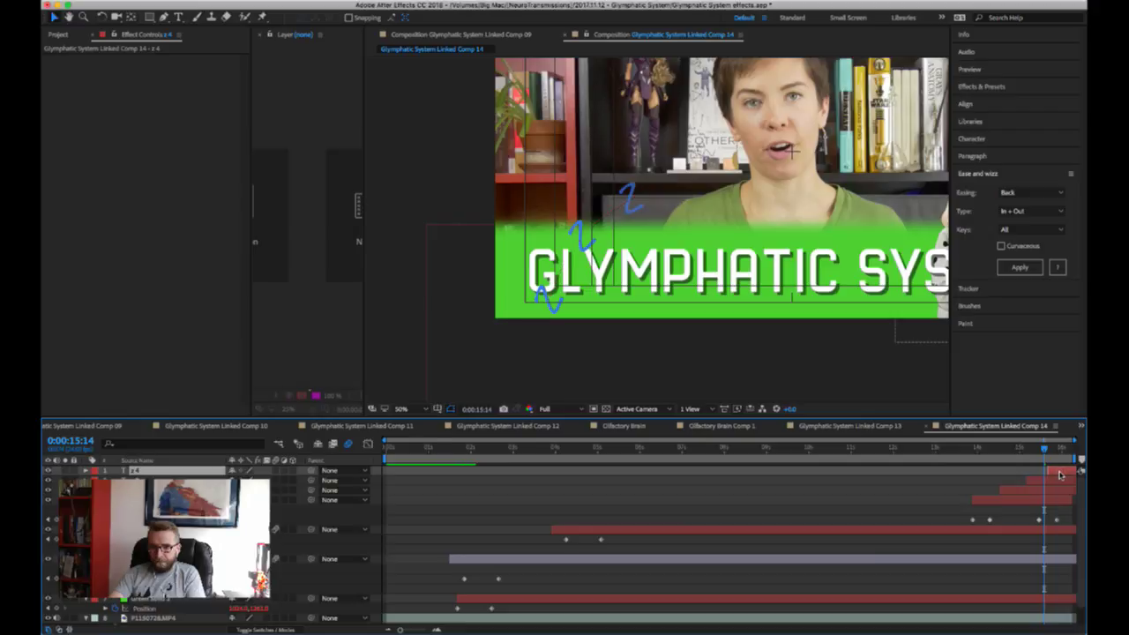
# - Shift the whole motion path of layer z 2 slightly to the right, moving all its position keyframes together
pyautogui.click(1030, 490)
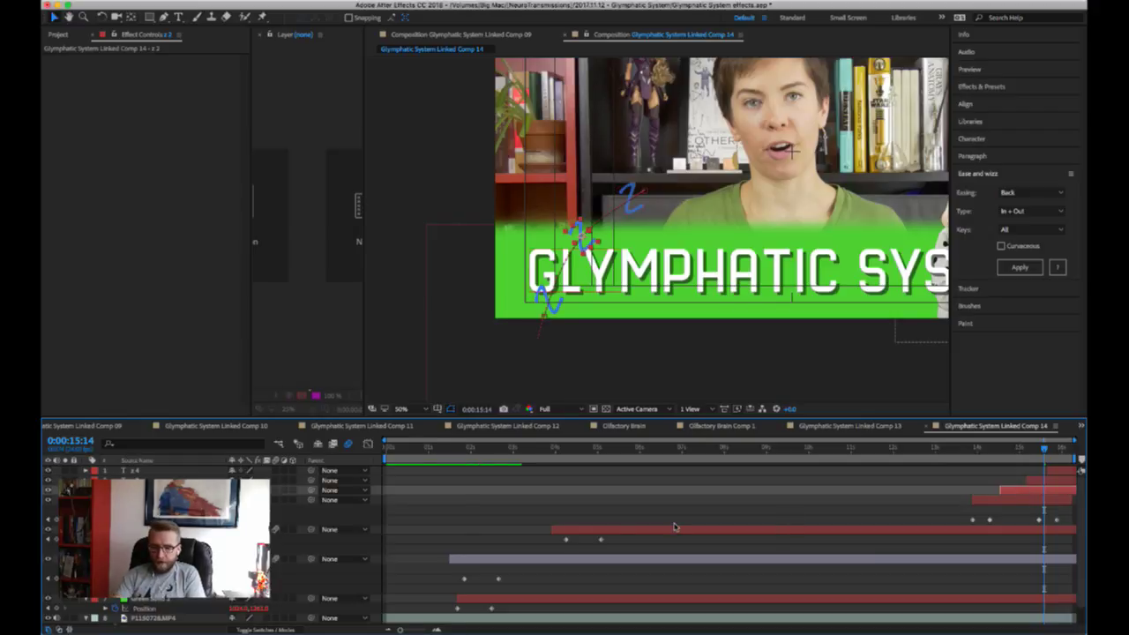
pyautogui.press('u')
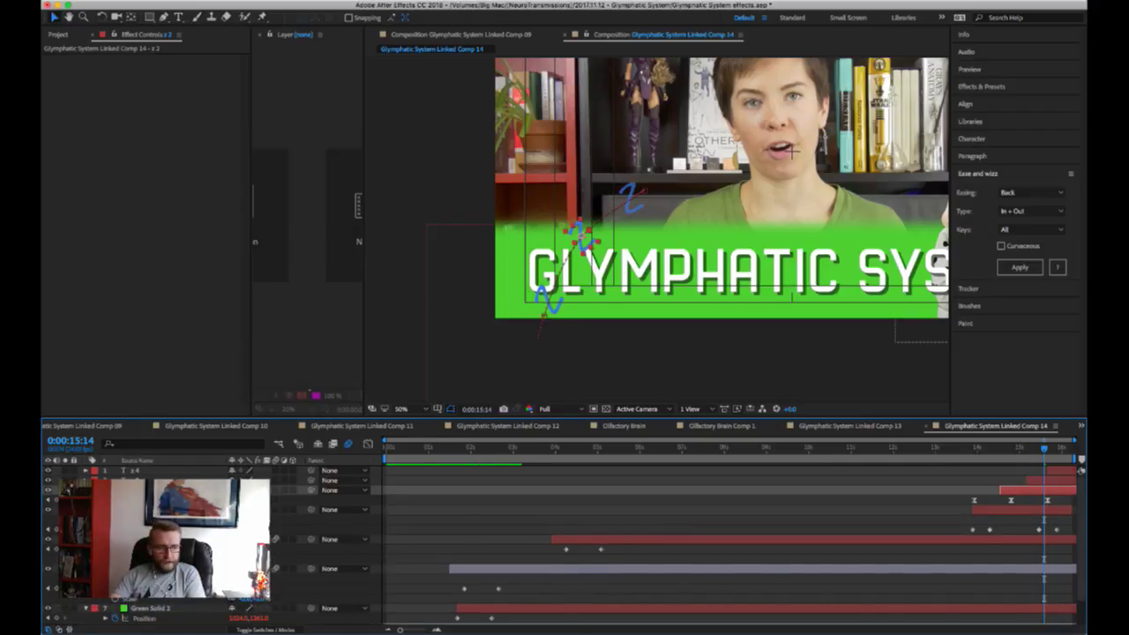
pyautogui.press('j')
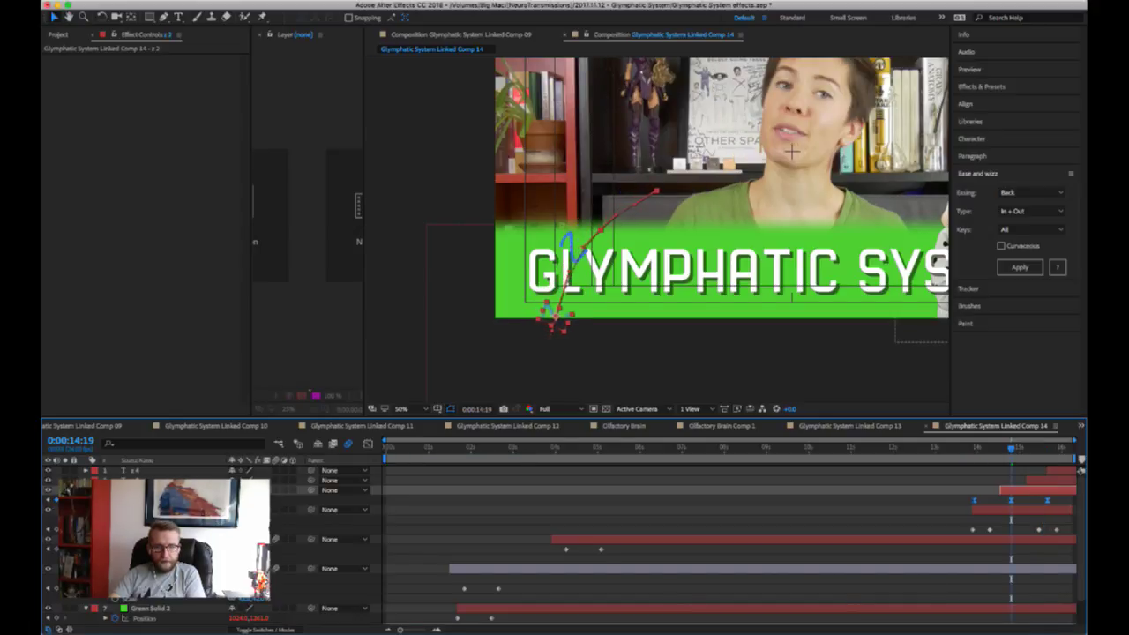
# - Shift the whole motion path of layer z 3 to the left, and preview the animation from 0:00:13:20
pyautogui.click(1054, 481)
pyautogui.press('s')
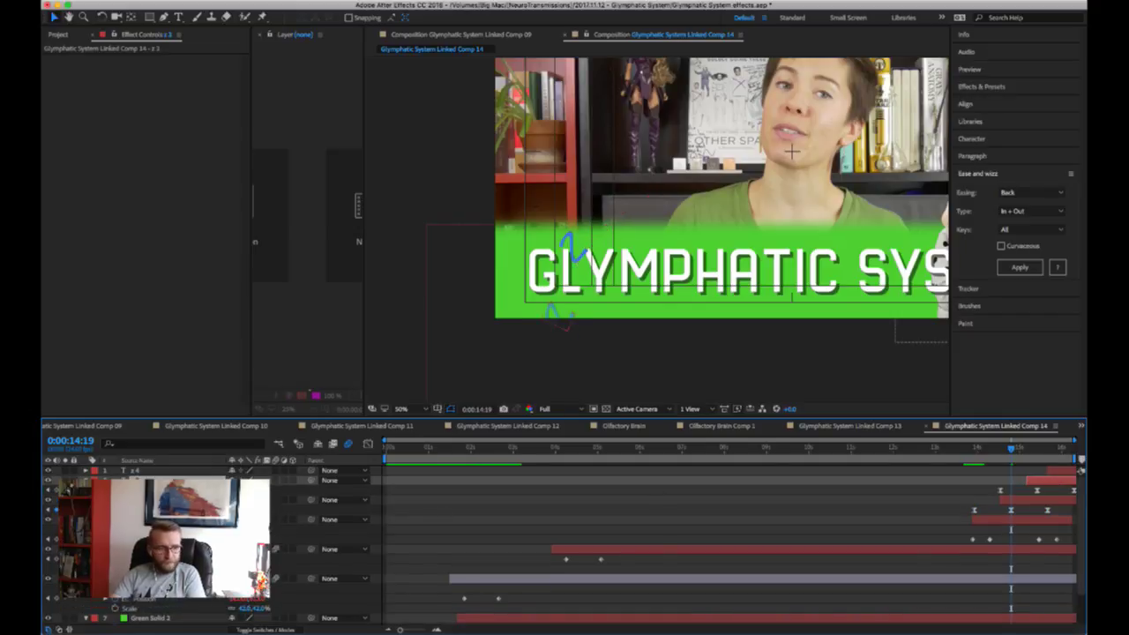
pyautogui.press('space')
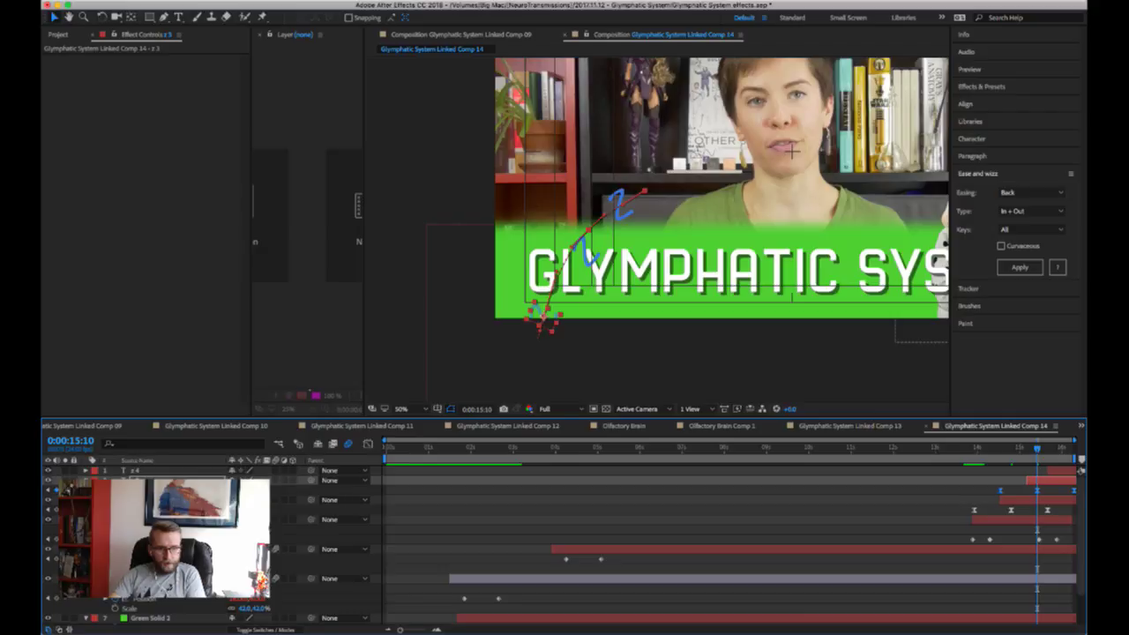
pyautogui.hotkey('shift', 'Left')
pyautogui.hotkey('shift', 'Left')
pyautogui.hotkey('shift', 'Left')
pyautogui.hotkey('shift', 'Left')
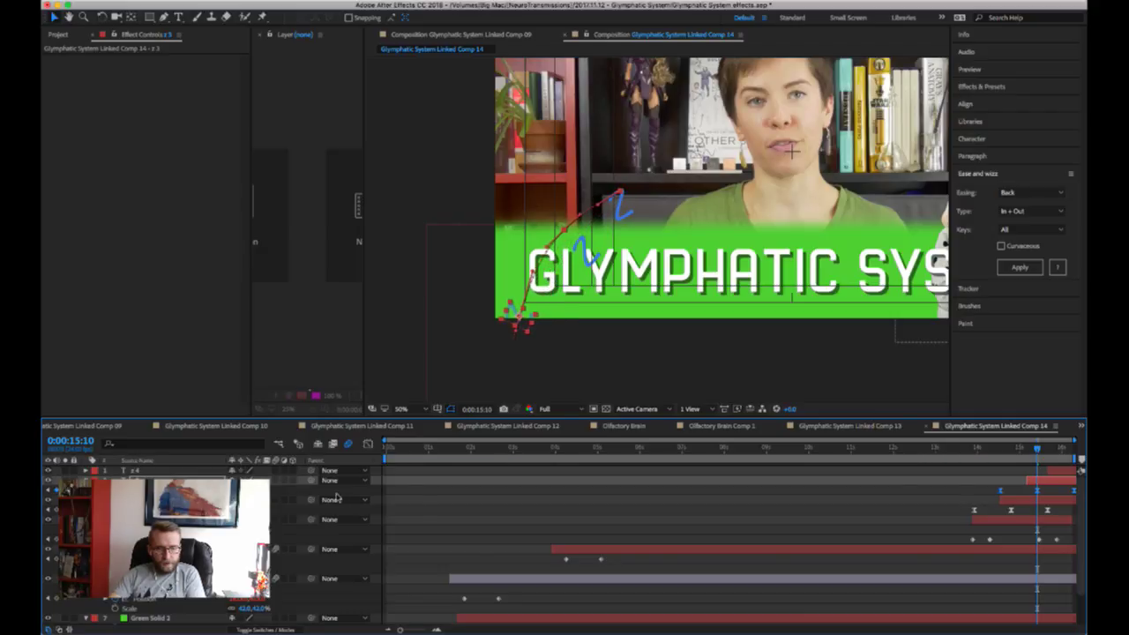
pyautogui.click(971, 448)
pyautogui.press('space')
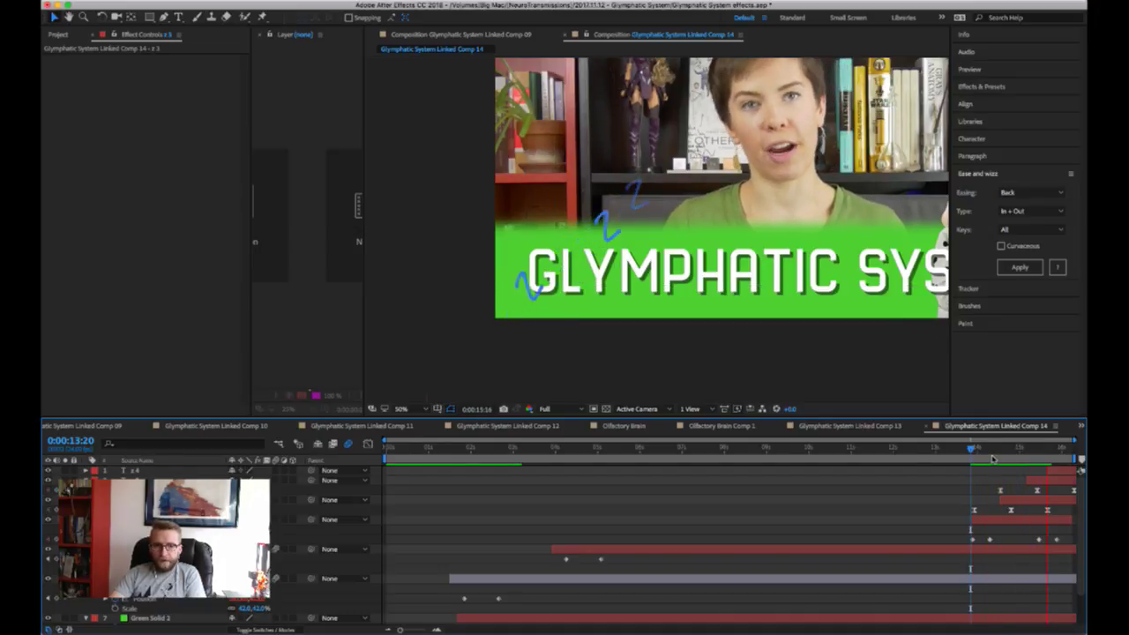
pyautogui.press('space')
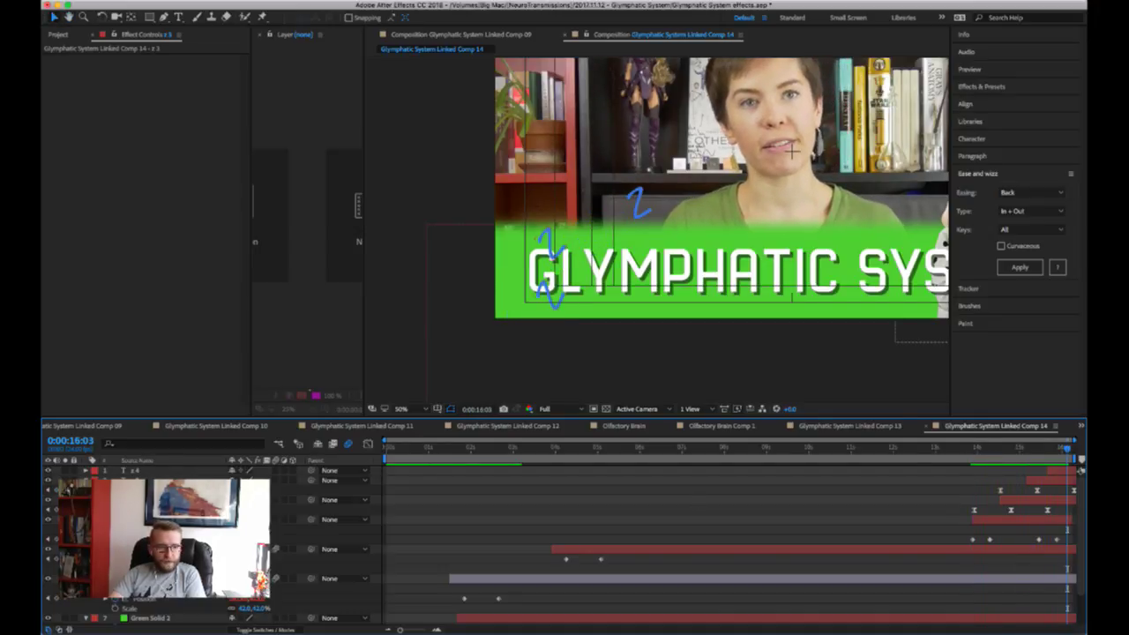
# - Nudge all position keyframes of layer z 3 slightly back to the right
pyautogui.click(48, 490)
pyautogui.click(144, 490)
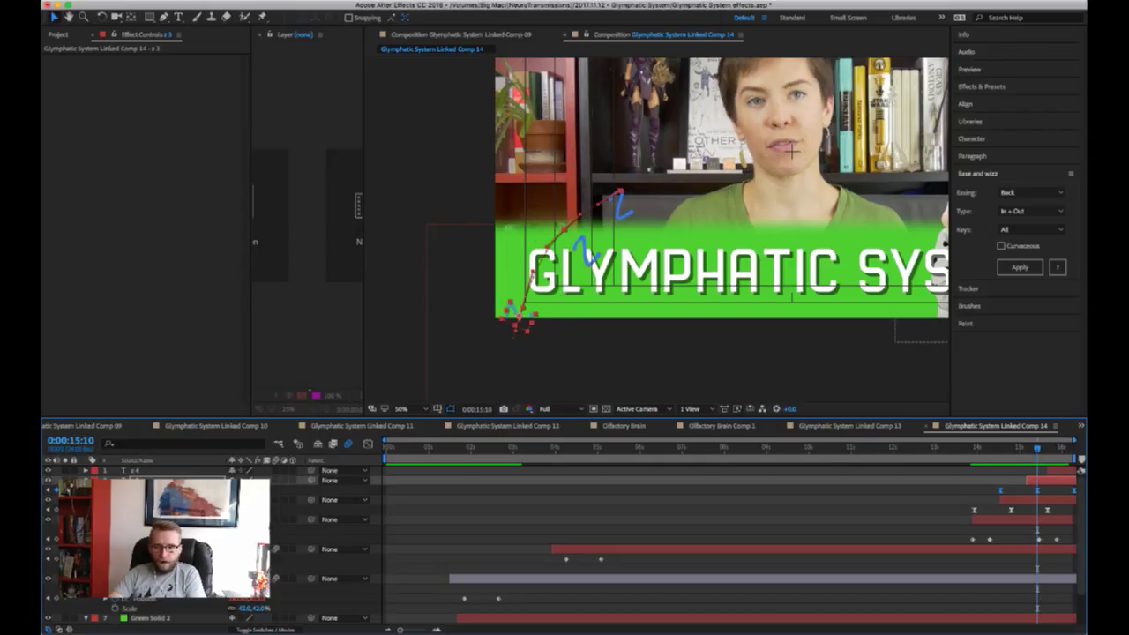
pyautogui.hotkey('shift', 'Right')
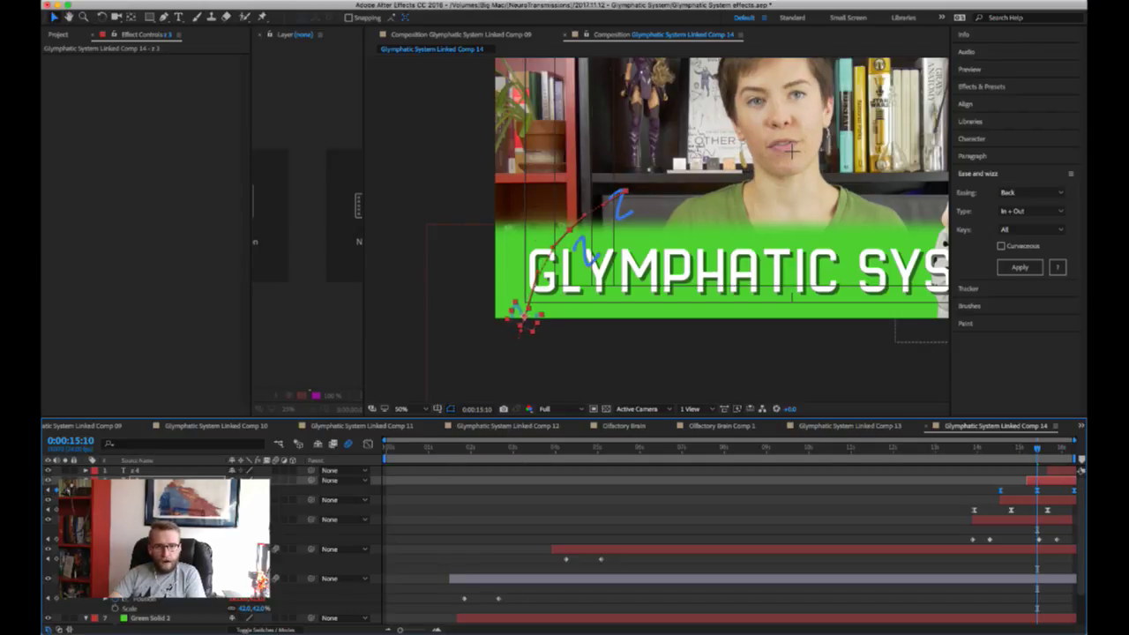
# - Preview the staggered z animation several times, starting from about 0:00:14:00
pyautogui.click(982, 477)
pyautogui.click(978, 448)
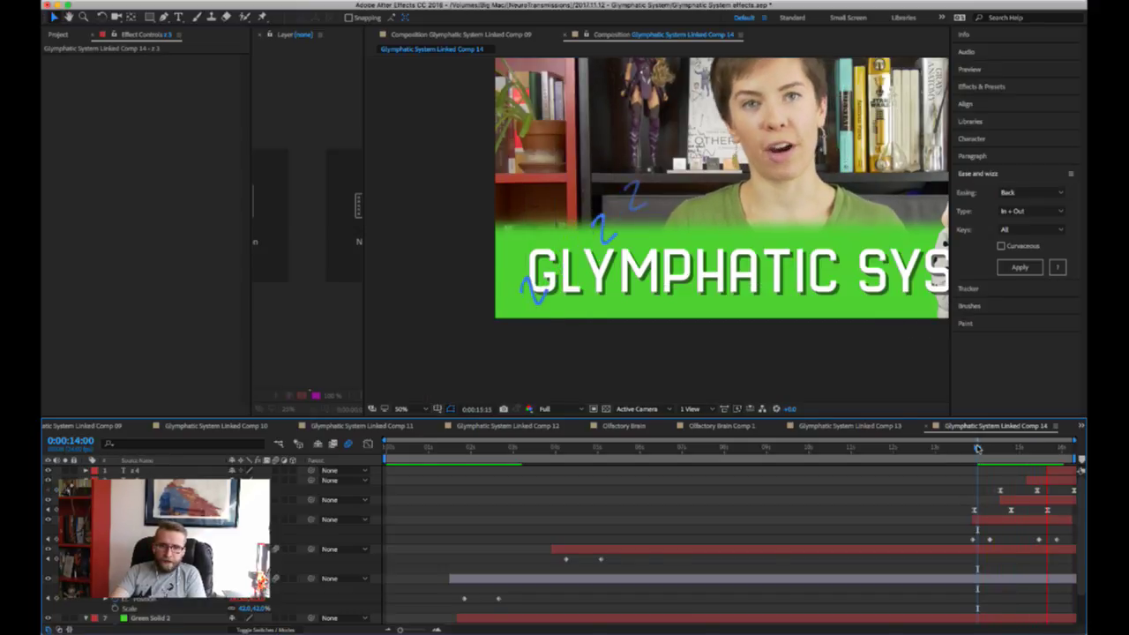
pyautogui.press('space')
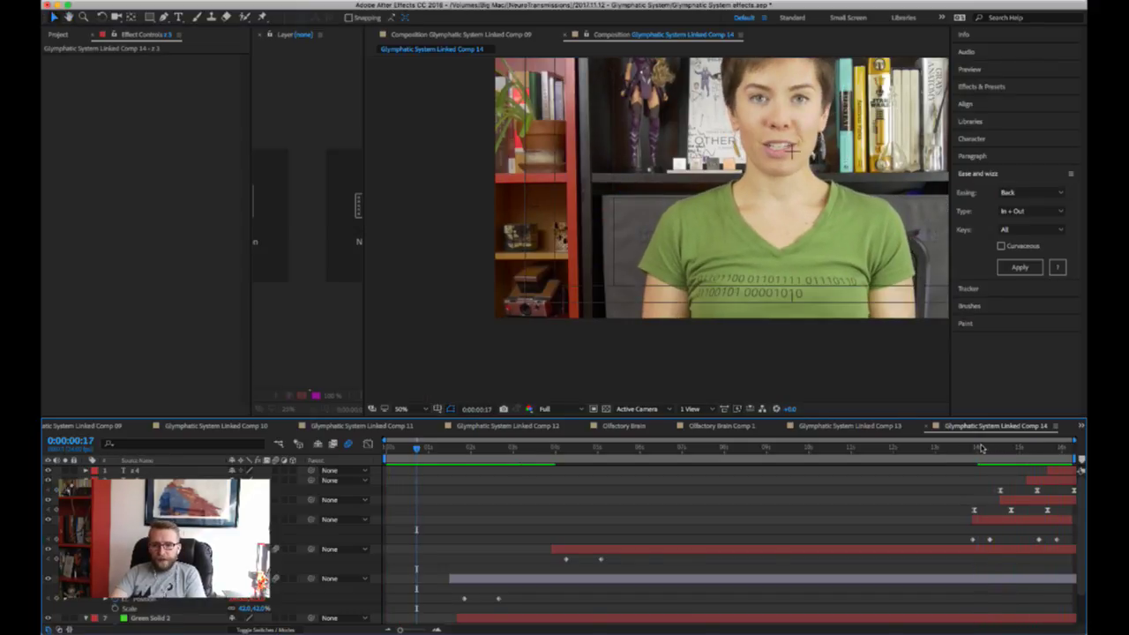
pyautogui.click(980, 448)
pyautogui.press('space')
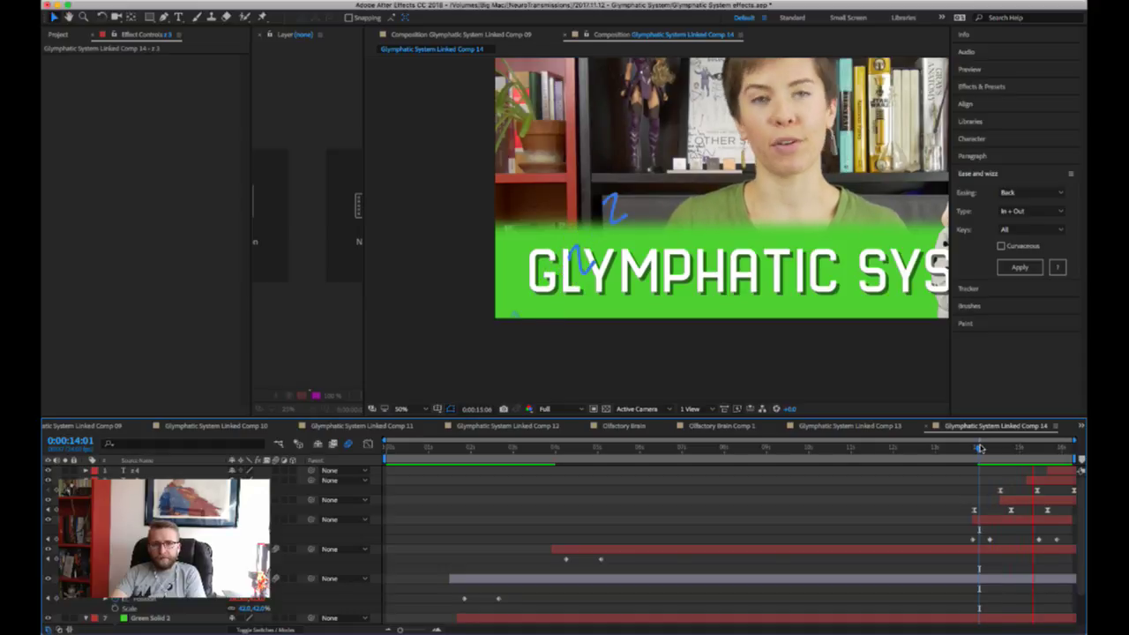
pyautogui.press('space')
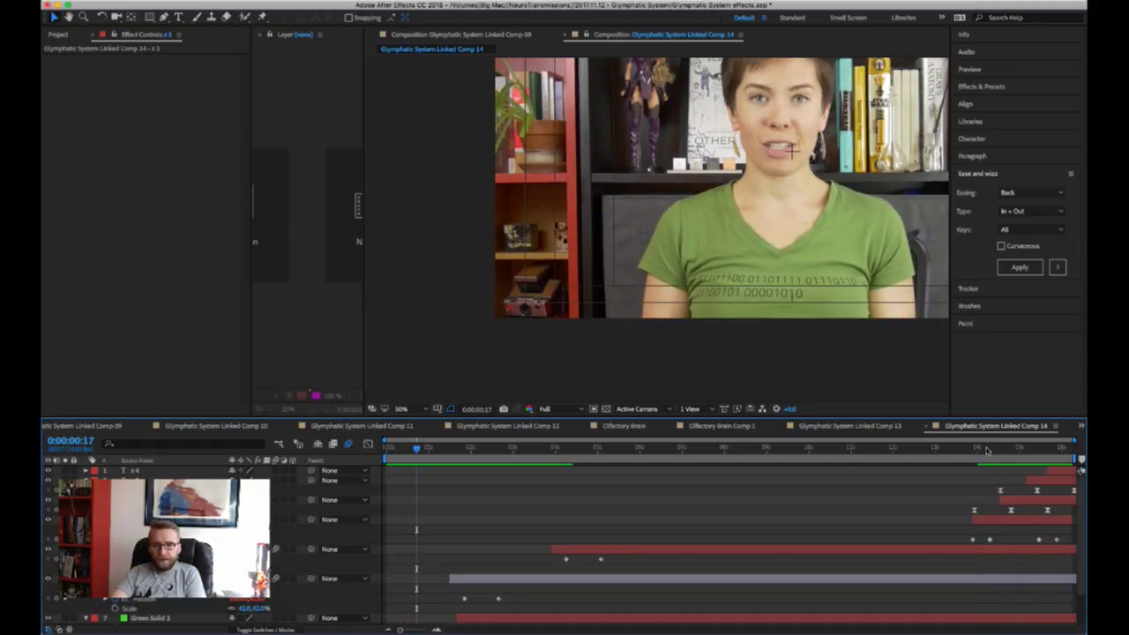
pyautogui.click(986, 451)
pyautogui.press('space')
pyautogui.press('space')
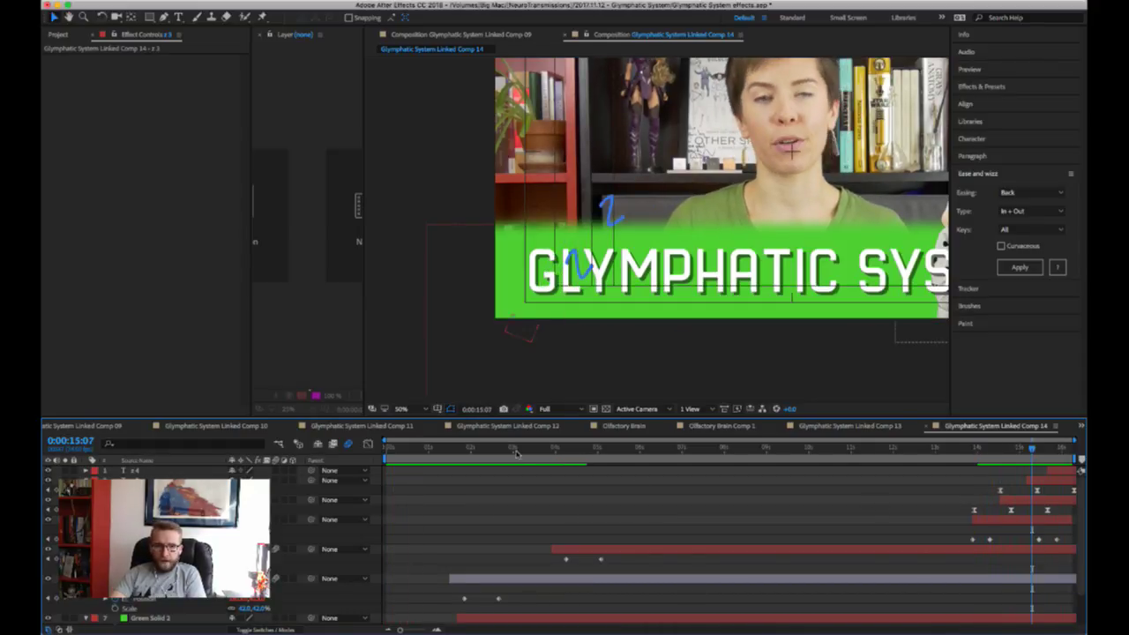
# - Fit the full composition in the viewer and play the z animation from 0:00:13:17
pyautogui.click(411, 413)
pyautogui.hotkey('shift', '/')
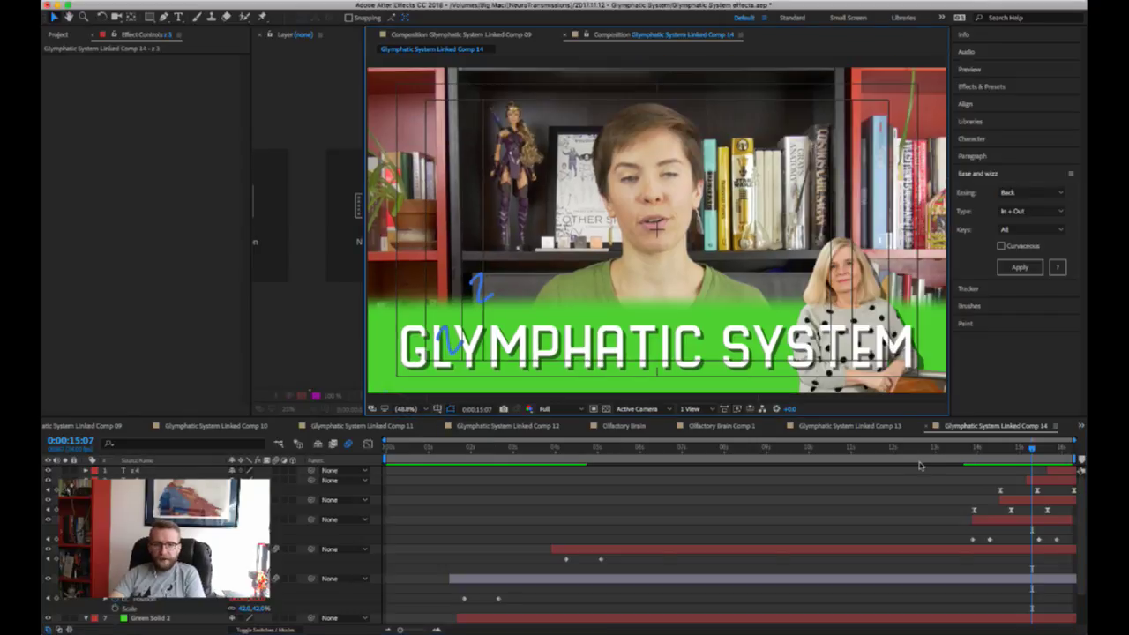
pyautogui.click(966, 451)
pyautogui.press('space')
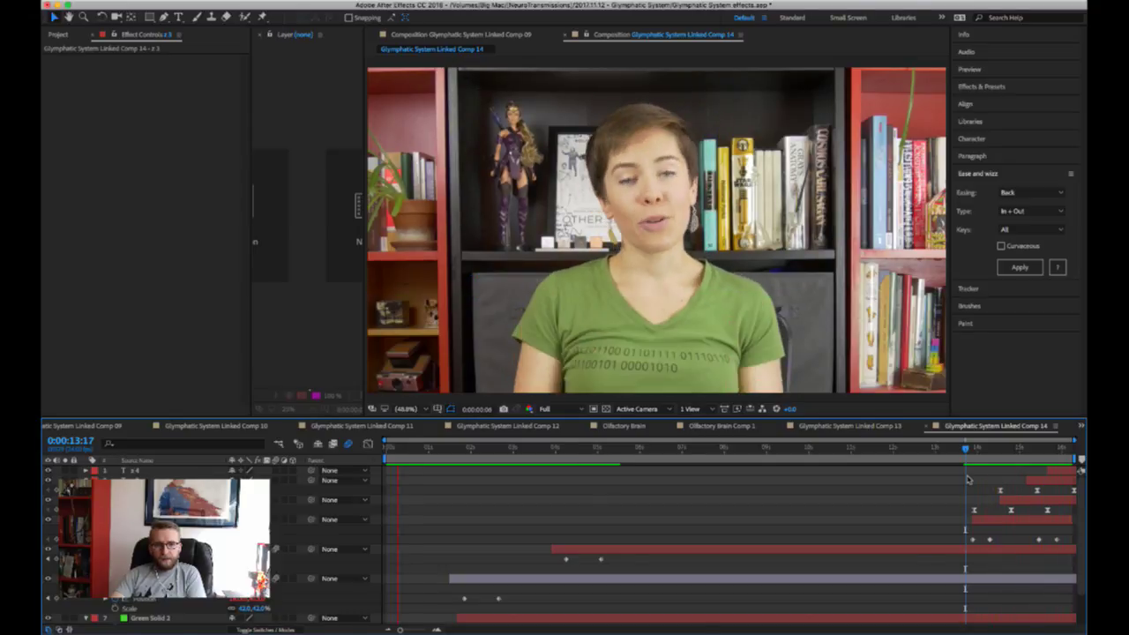
pyautogui.press('space')
pyautogui.press('space')
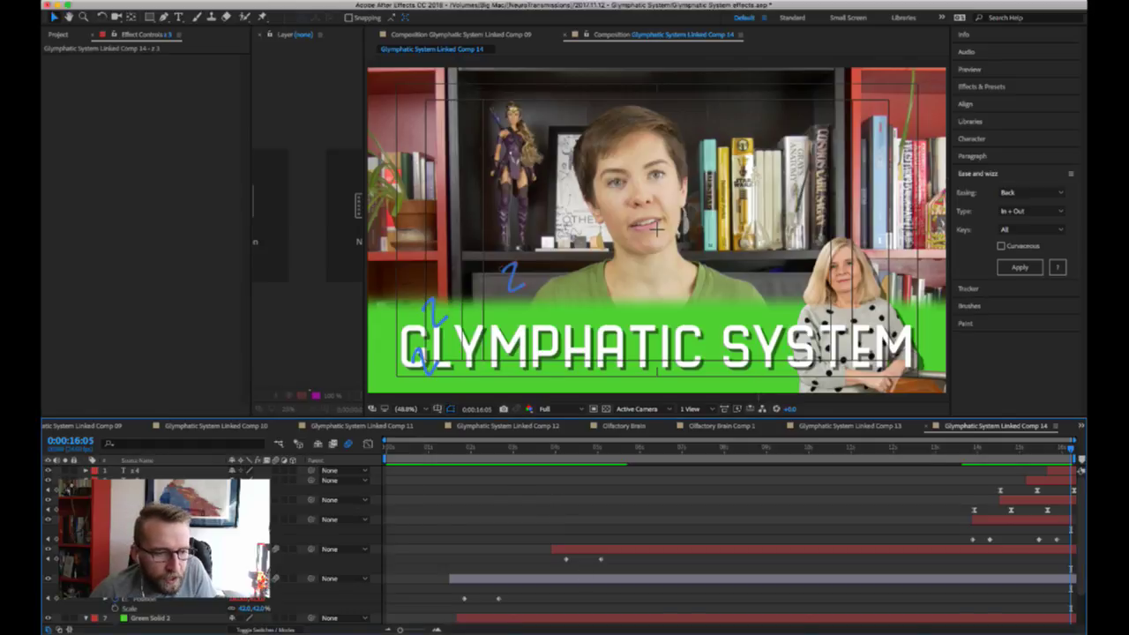
# - Change the original z layer's text fill color to teal
pyautogui.click(282, 519)
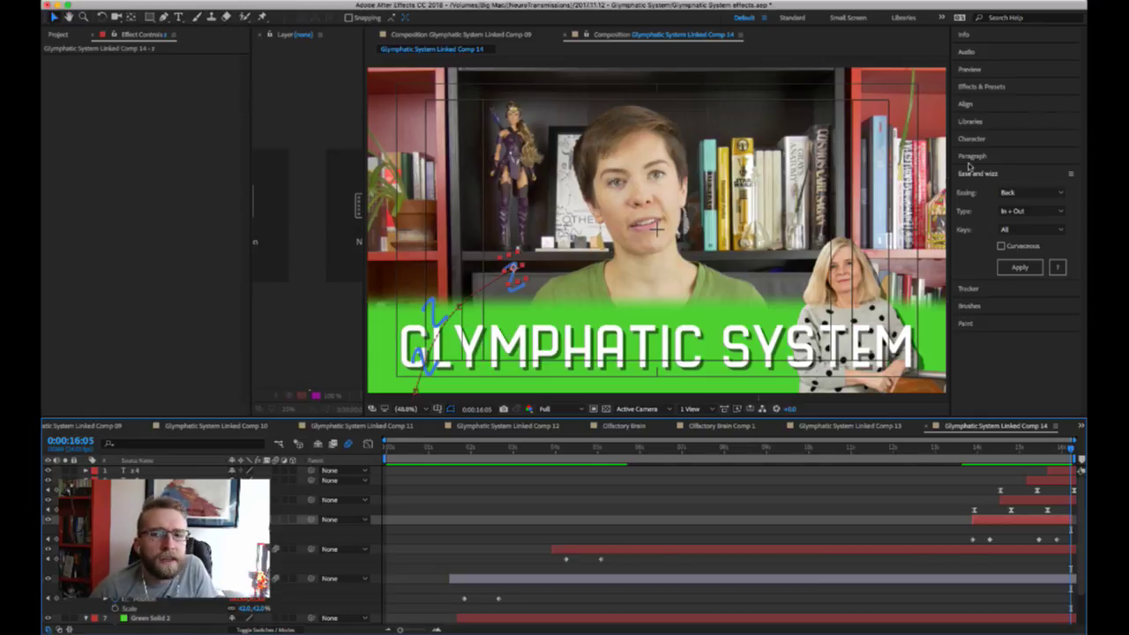
pyautogui.click(997, 138)
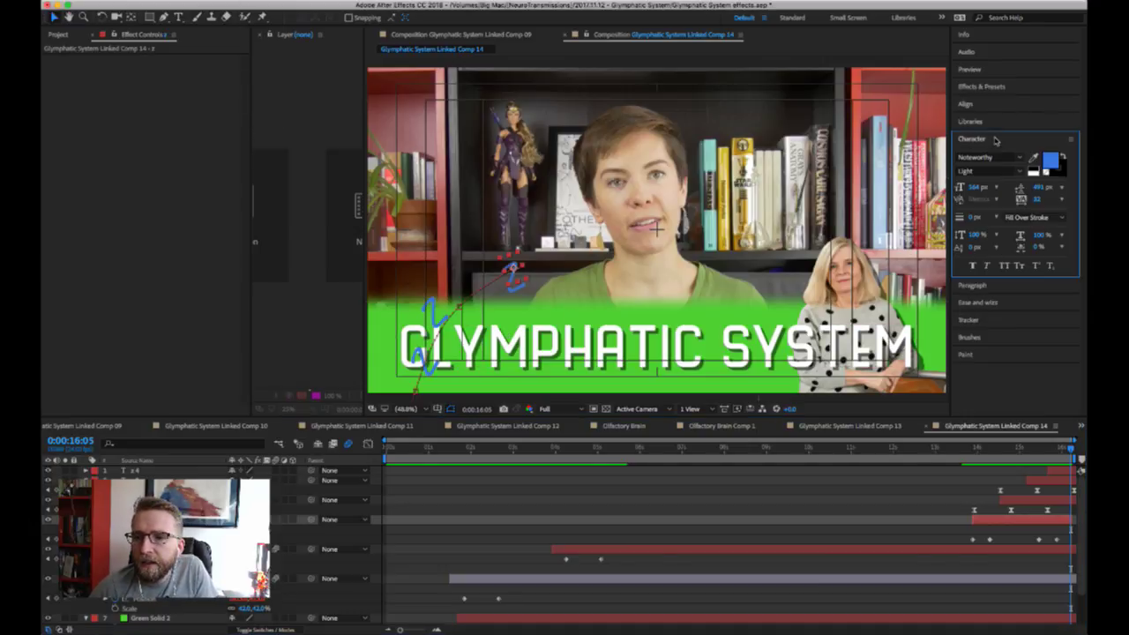
pyautogui.click(1051, 160)
pyautogui.click(851, 369)
pyautogui.click(944, 312)
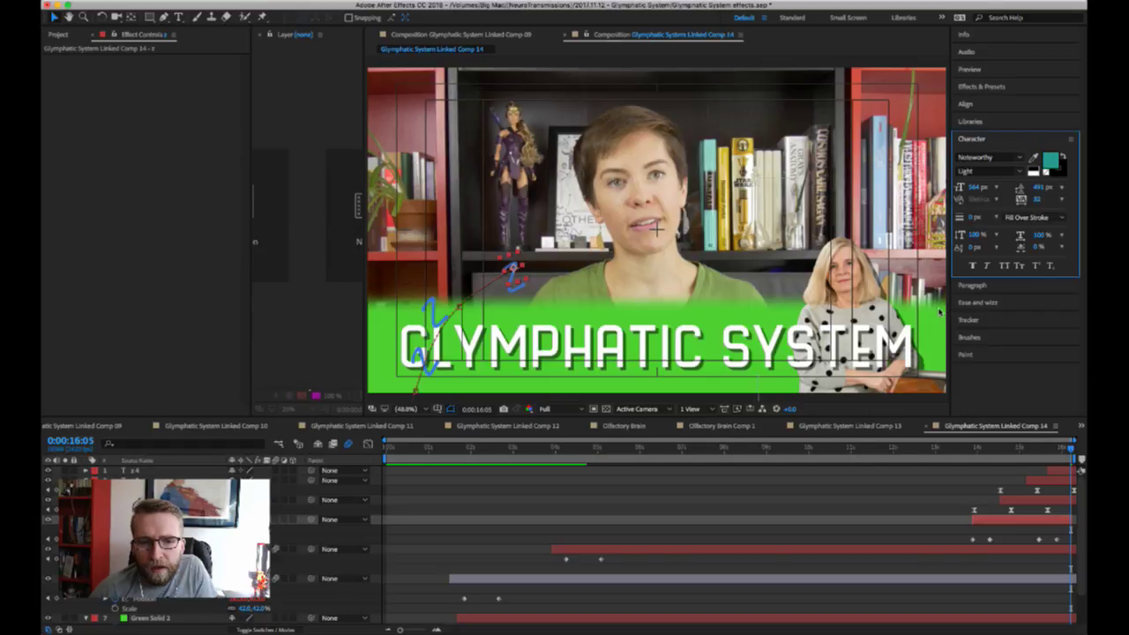
# - Change the text fill color of layers z 2, z 3 and z 4 to the same teal as the original z
pyautogui.click(137, 500)
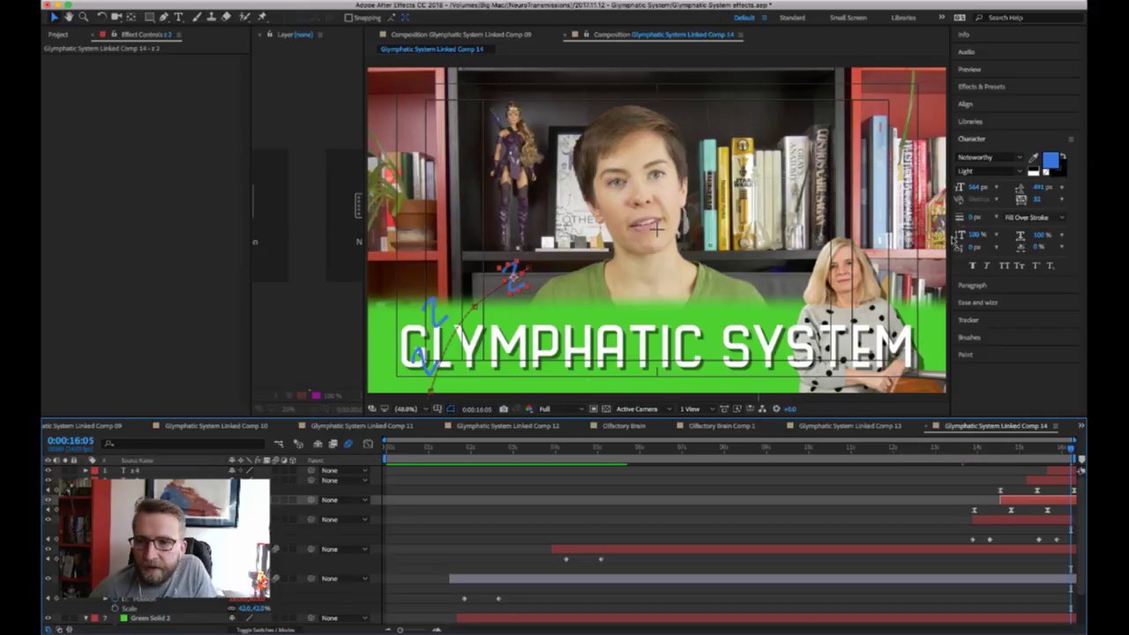
pyautogui.click(1050, 161)
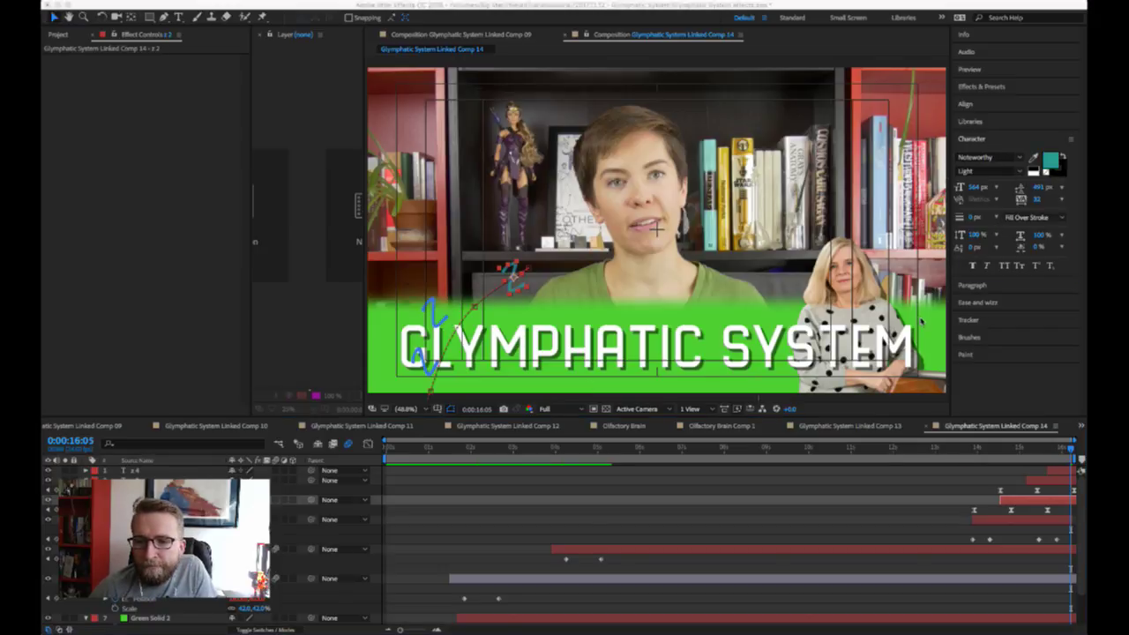
pyautogui.press('Return')
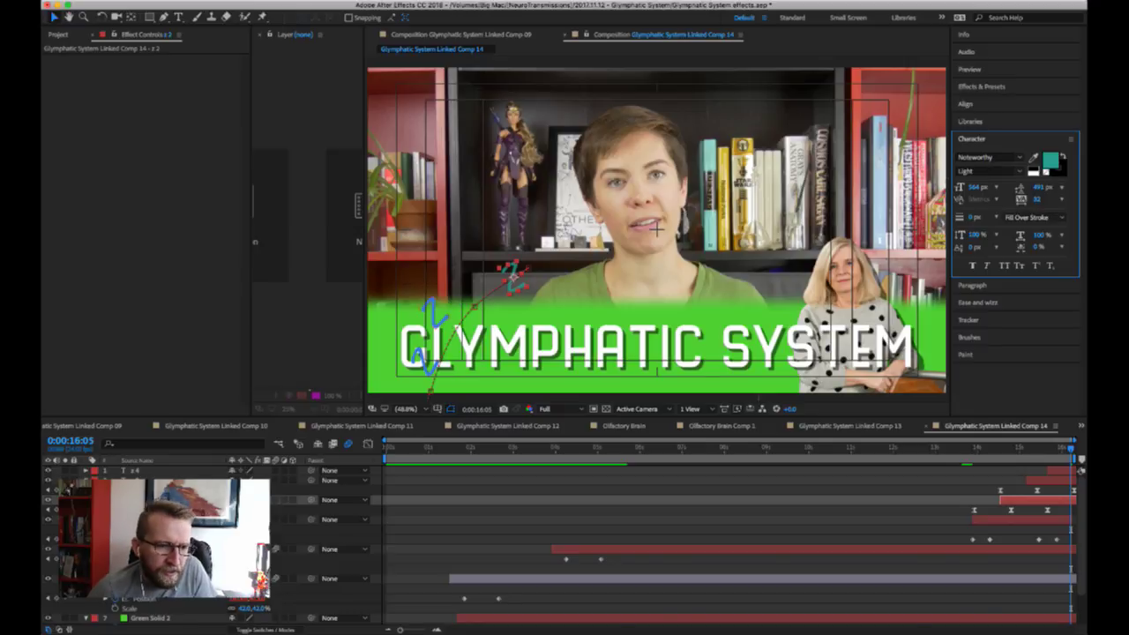
pyautogui.press('super+z')
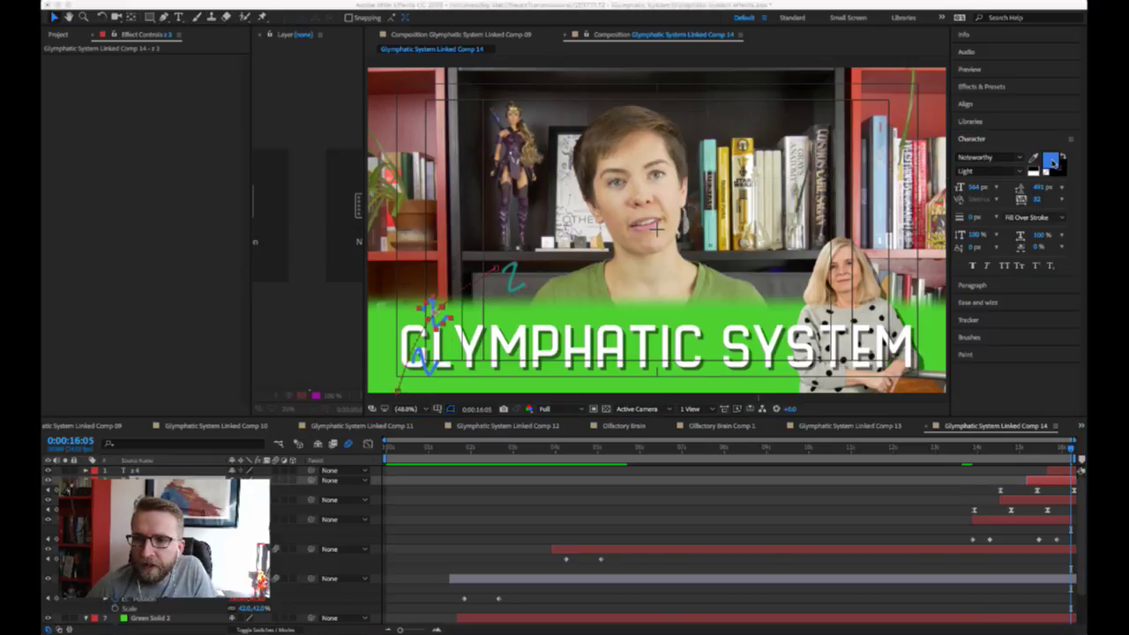
pyautogui.press('super+shift+z')
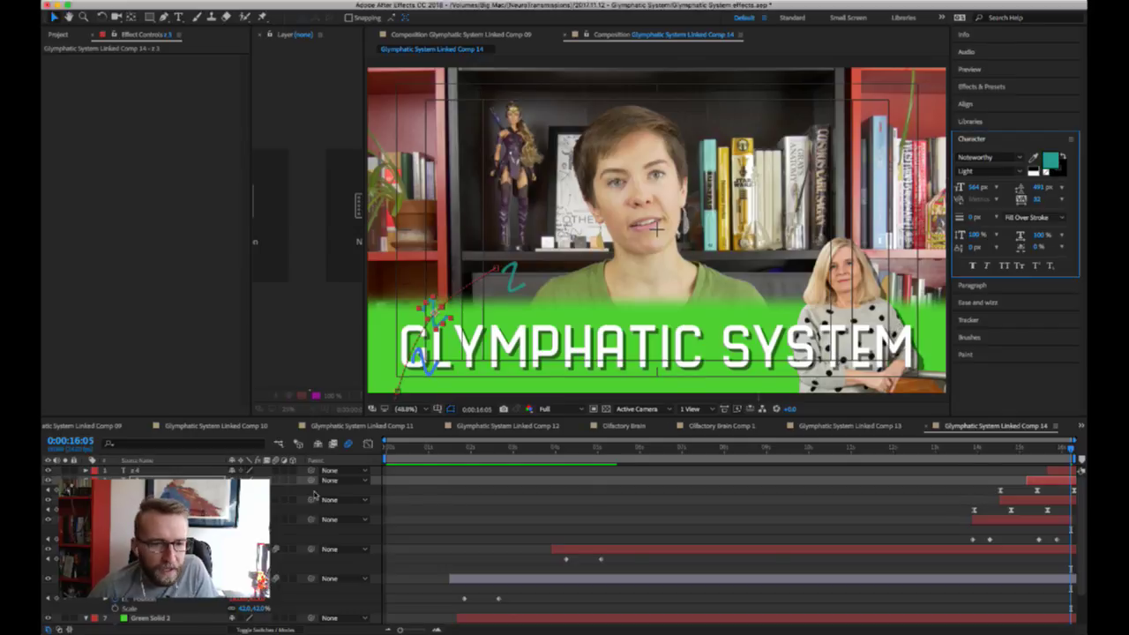
pyautogui.press('super+z')
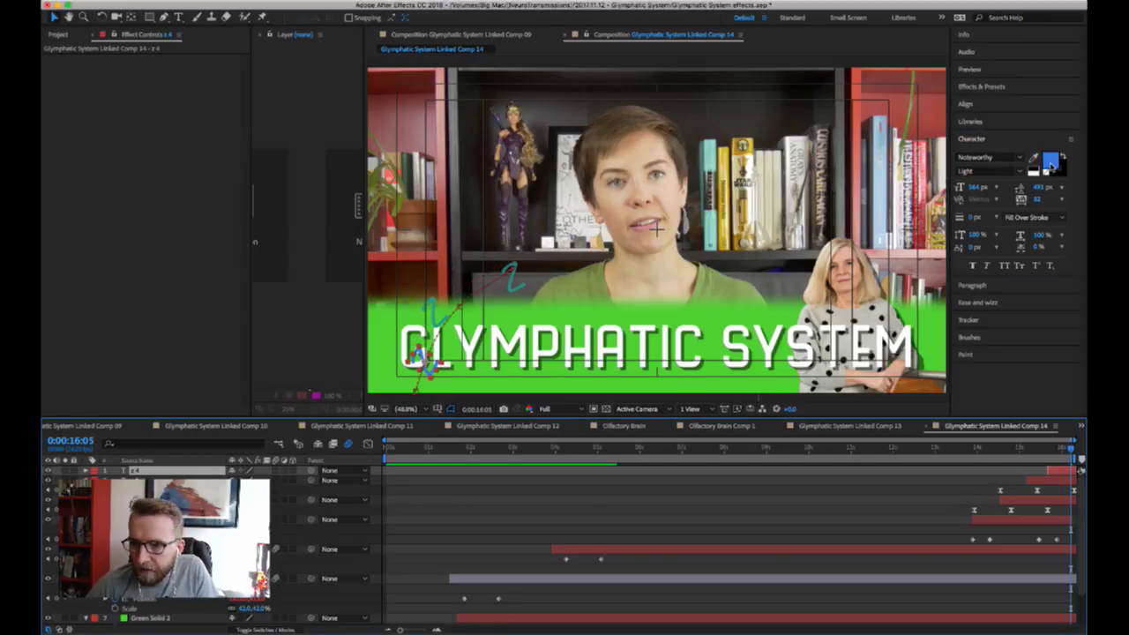
pyautogui.press('super+shift+z')
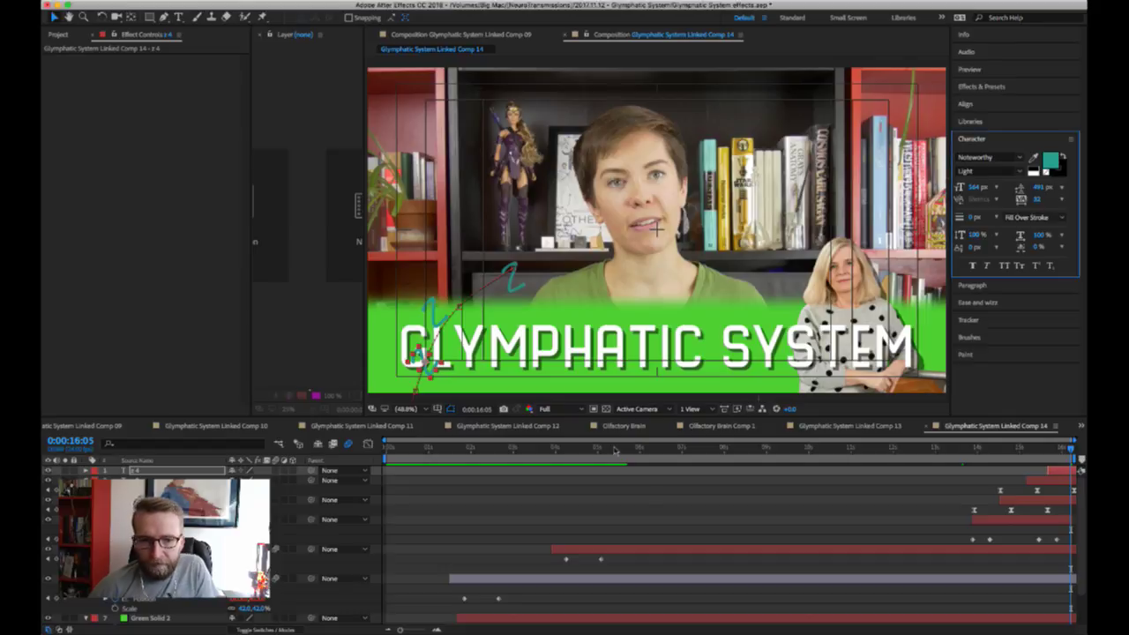
# - Preview the recolored z animation from 0:00:13:12
pyautogui.click(957, 450)
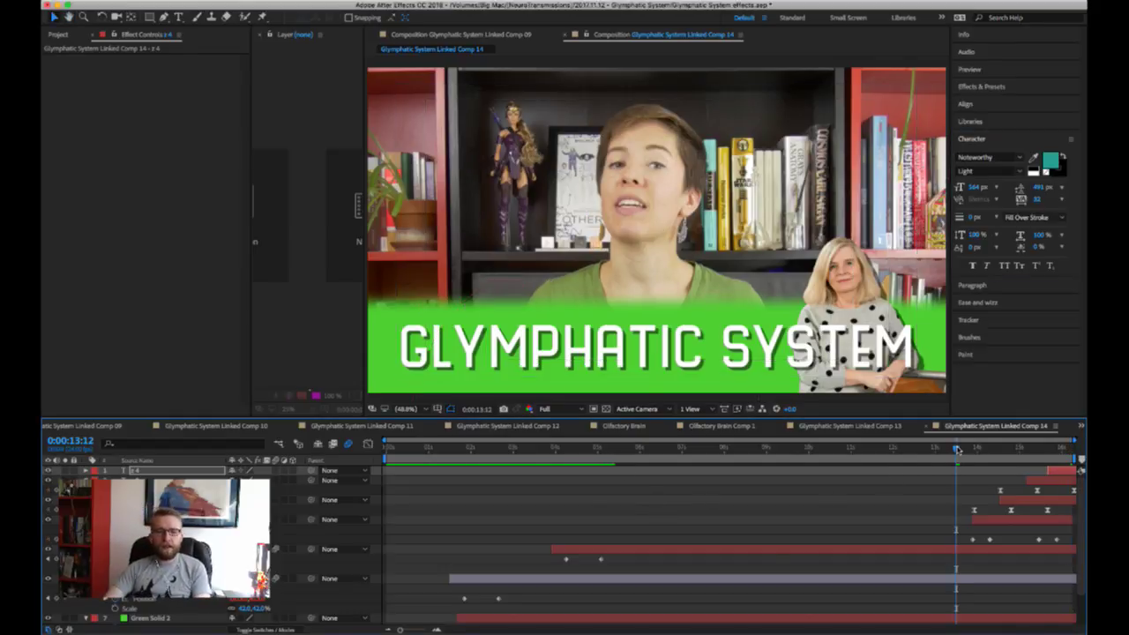
pyautogui.press('space')
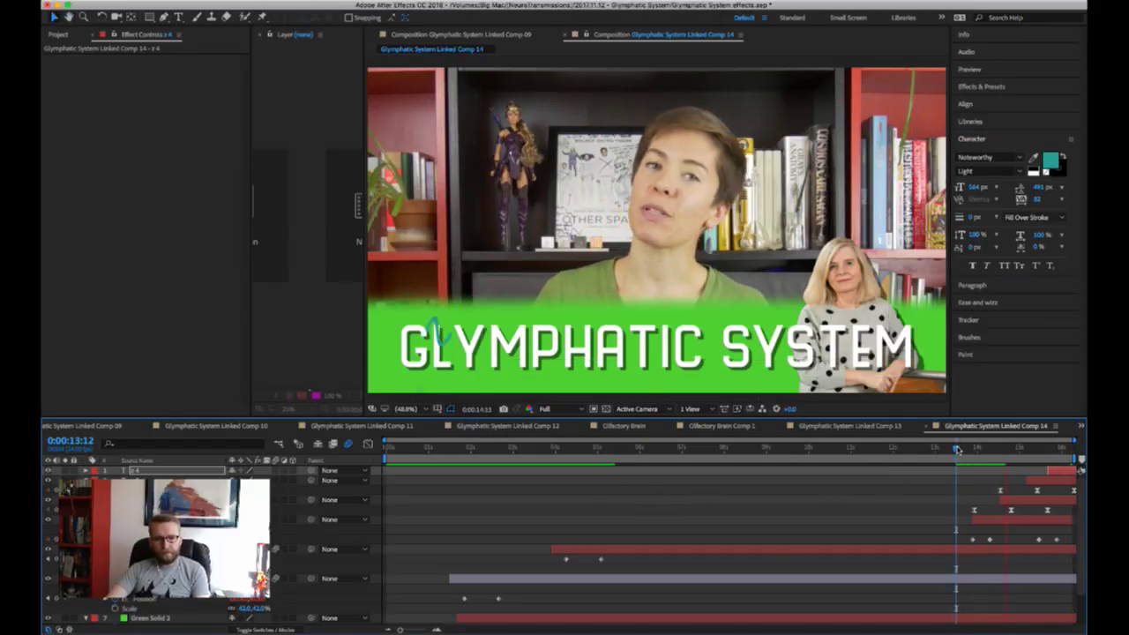
pyautogui.click(966, 449)
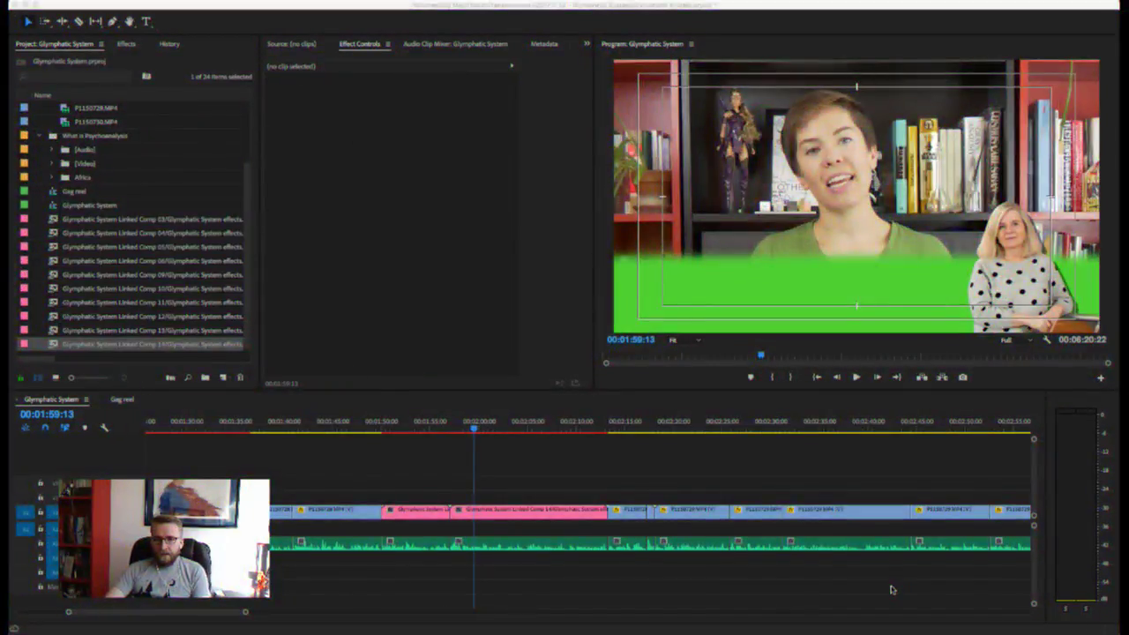
# - Switch to Premiere Pro and play the sequence from the cut right after the Linked Comp 14 clip
pyautogui.click(610, 456)
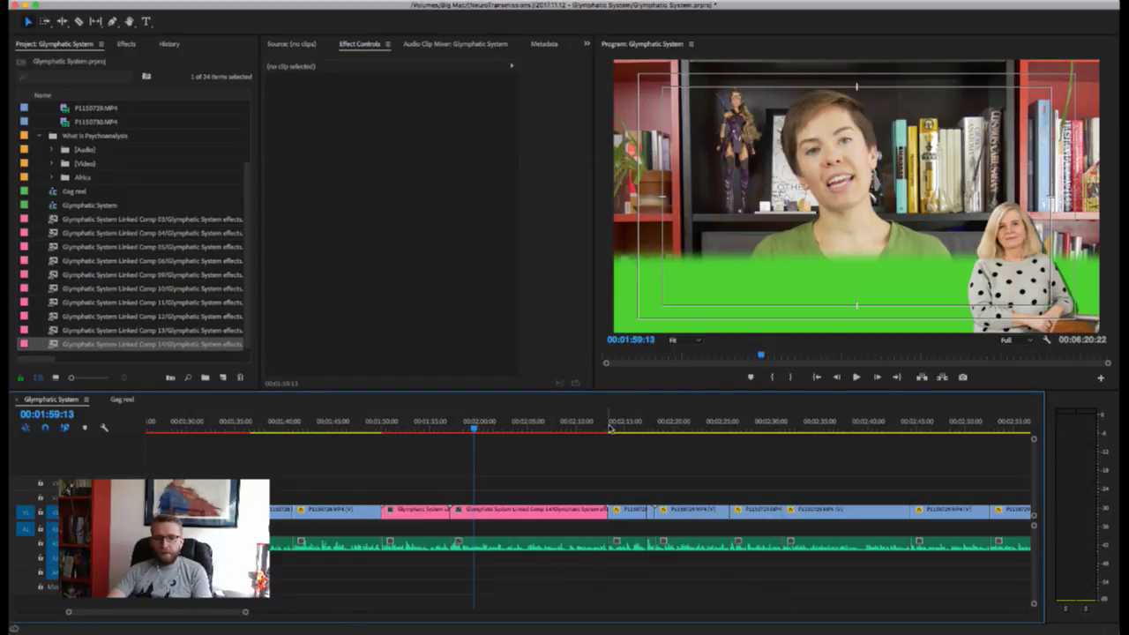
pyautogui.click(608, 429)
pyautogui.press('space')
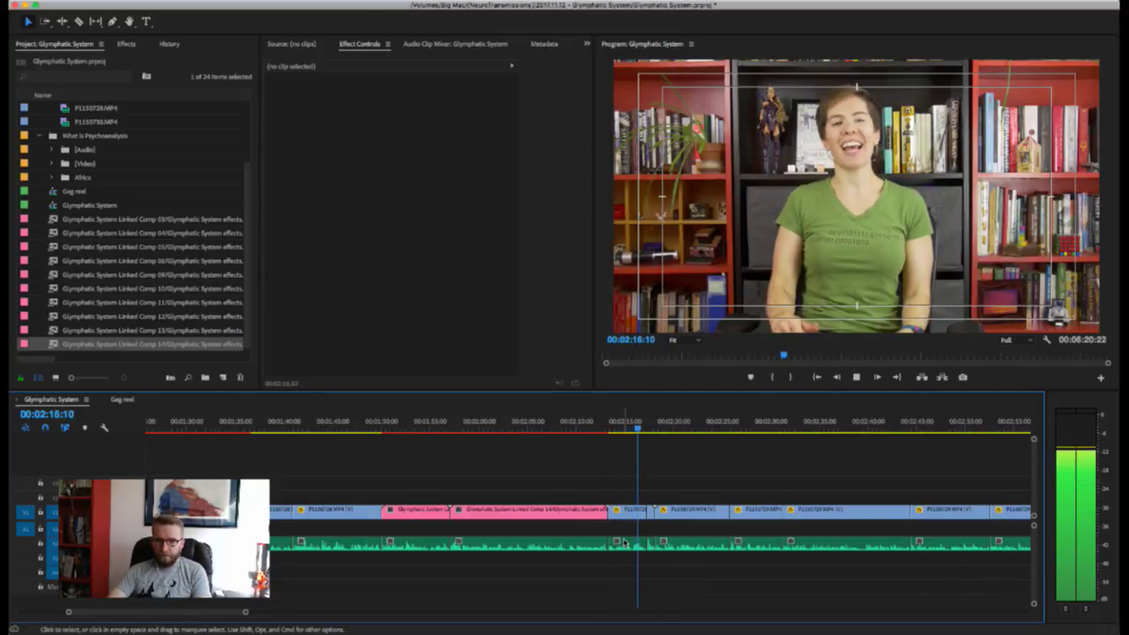
pyautogui.press('space')
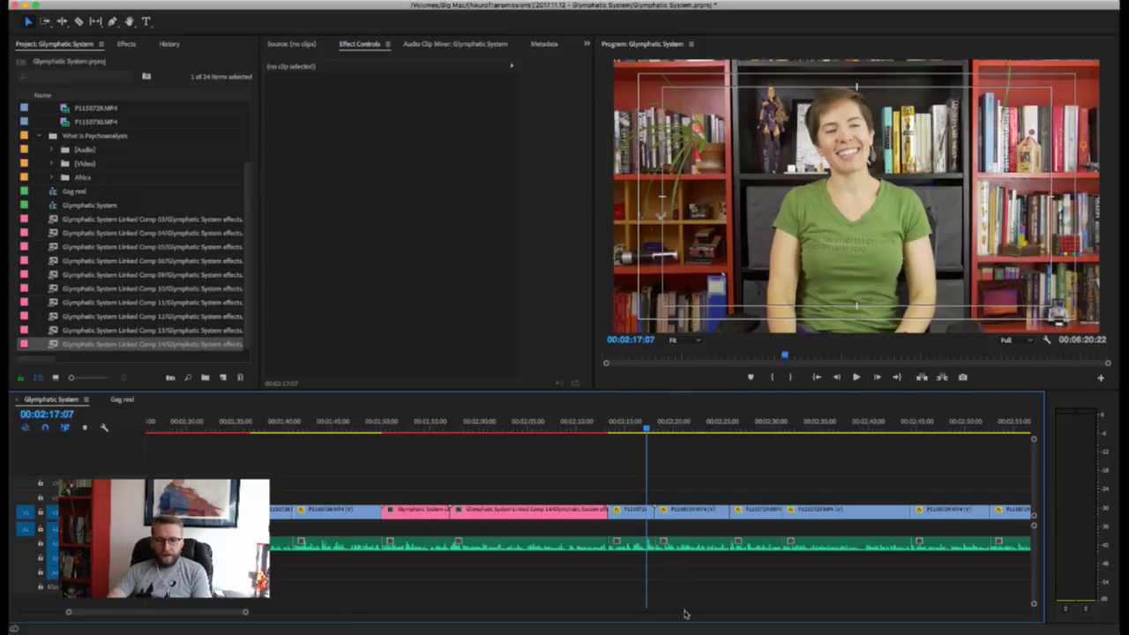
# - Replace the P1150728.MP4 clip right after Linked Comp 14 with an After Effects composition and place Astrocyte.ai above its footage
pyautogui.press('=')
pyautogui.press('=')
pyautogui.press('=')
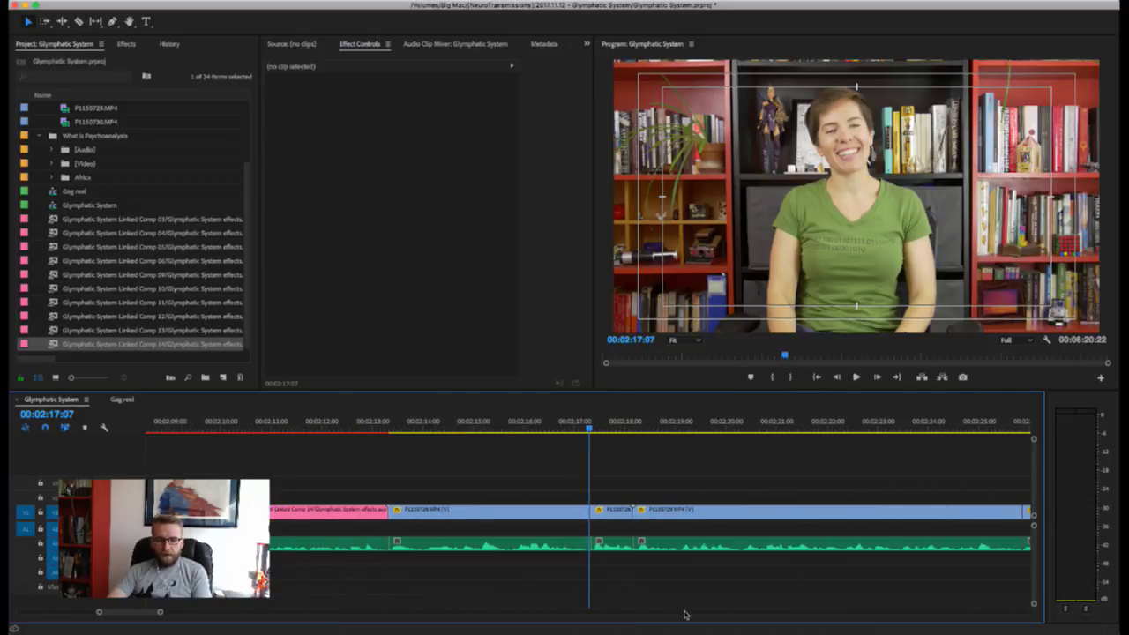
pyautogui.press('-')
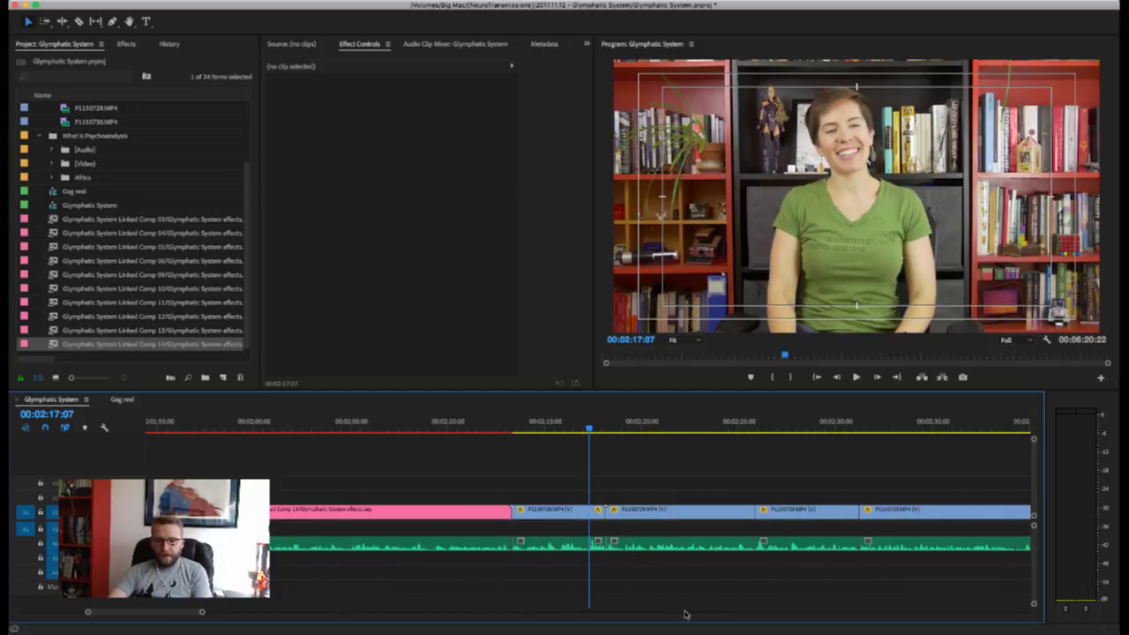
pyautogui.click(557, 514)
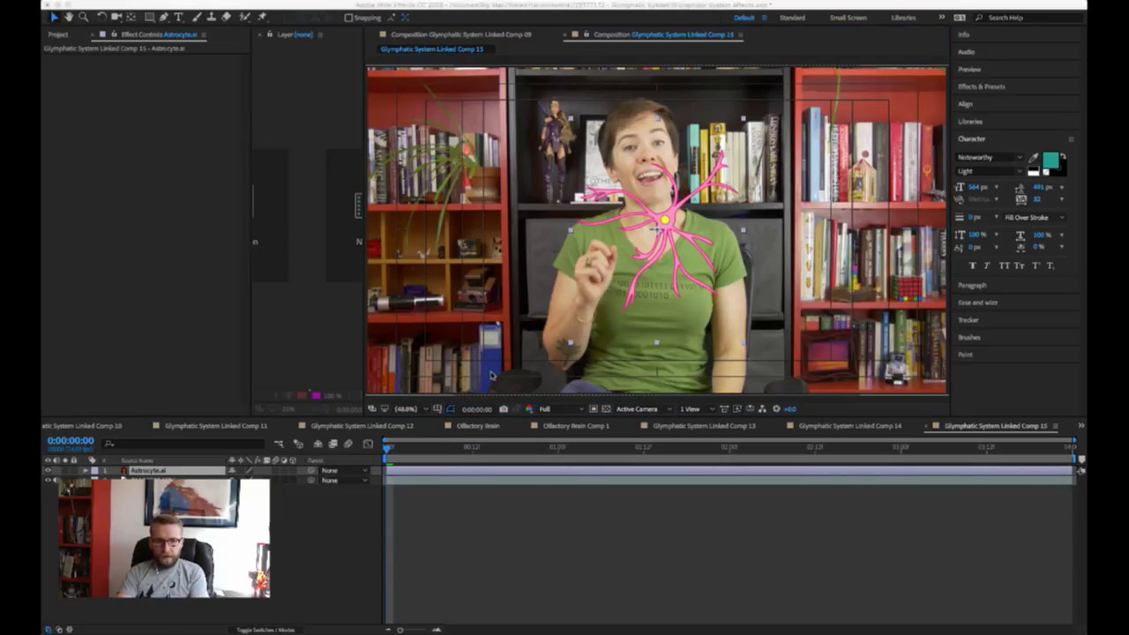
# - Apply a Drop Shadow effect to the Astrocyte.ai layer with a distance of 15
pyautogui.press('Return')
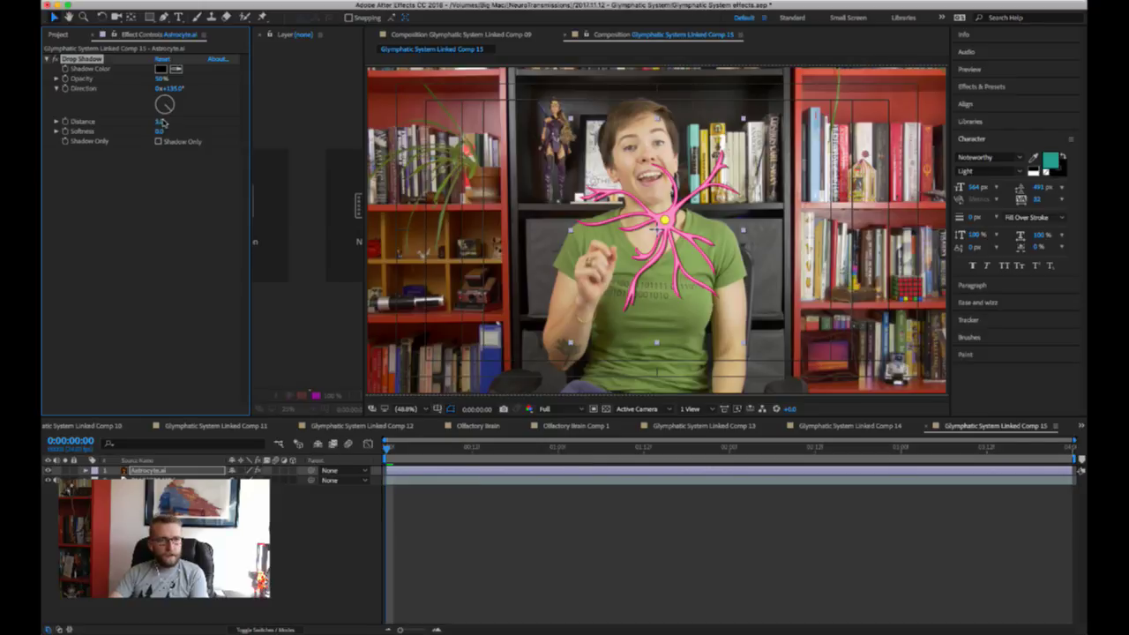
pyautogui.click(163, 122)
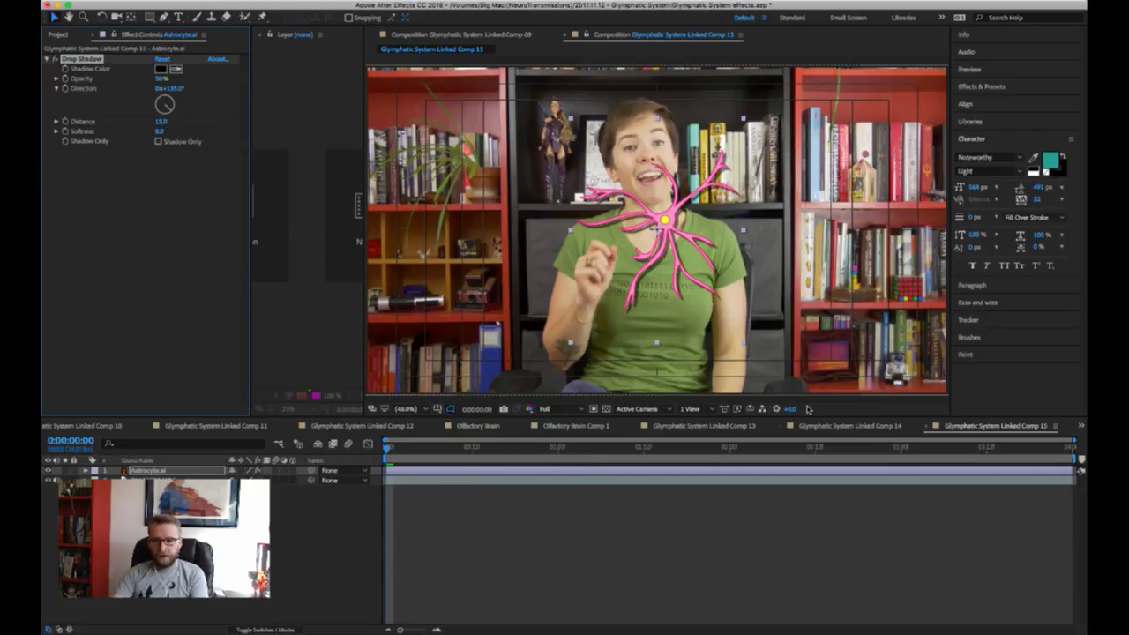
# - In Glymphatic System Linked Comp 14, apply a Drop Shadow with a distance of 15 to the original z layer
pyautogui.click(868, 430)
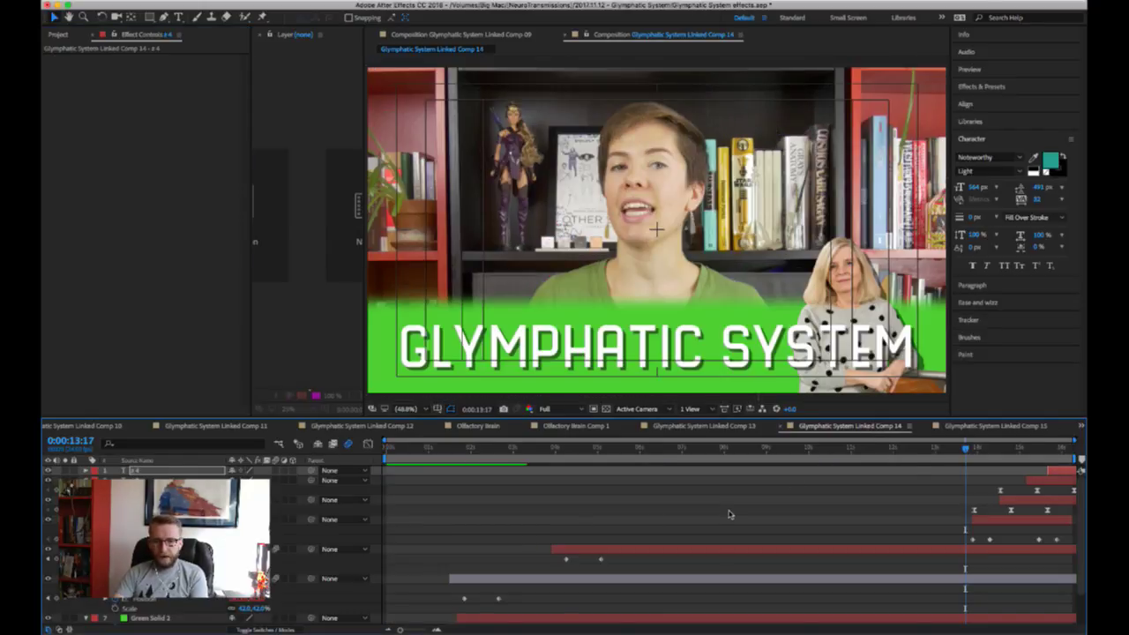
pyautogui.click(1020, 523)
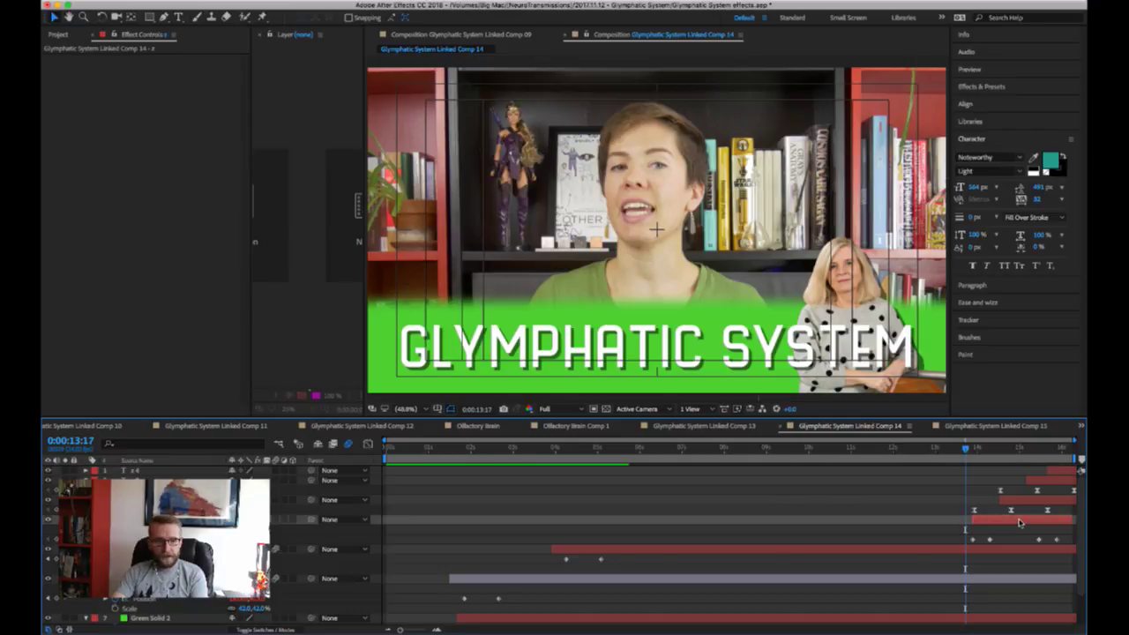
pyautogui.click(1046, 450)
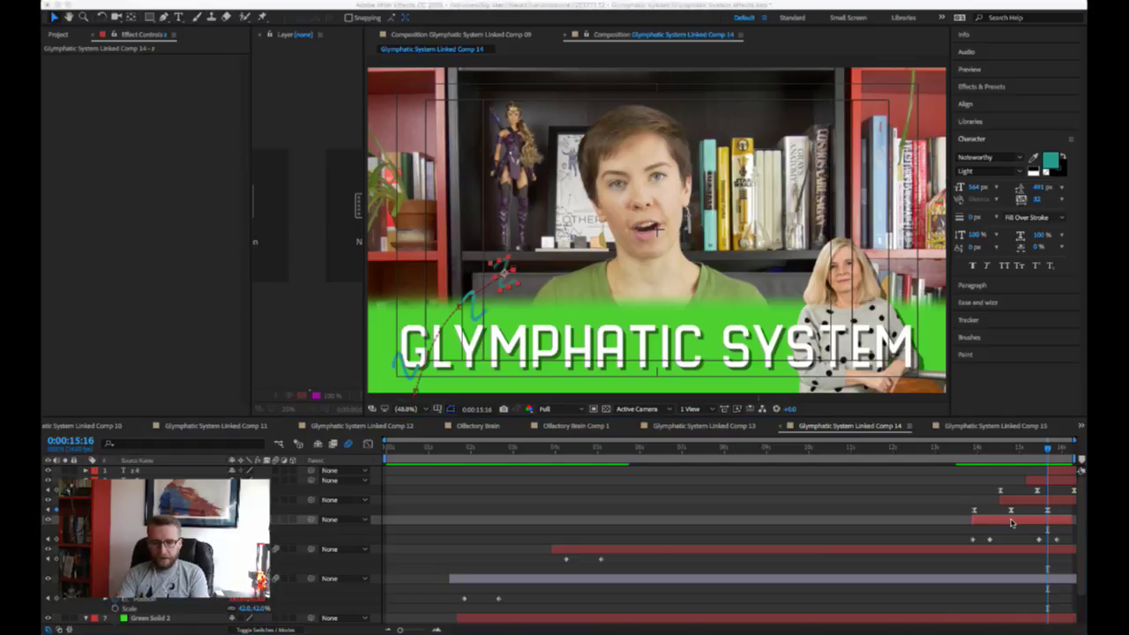
pyautogui.hotkey('ctrl', 'alt', 'shift', 'e')
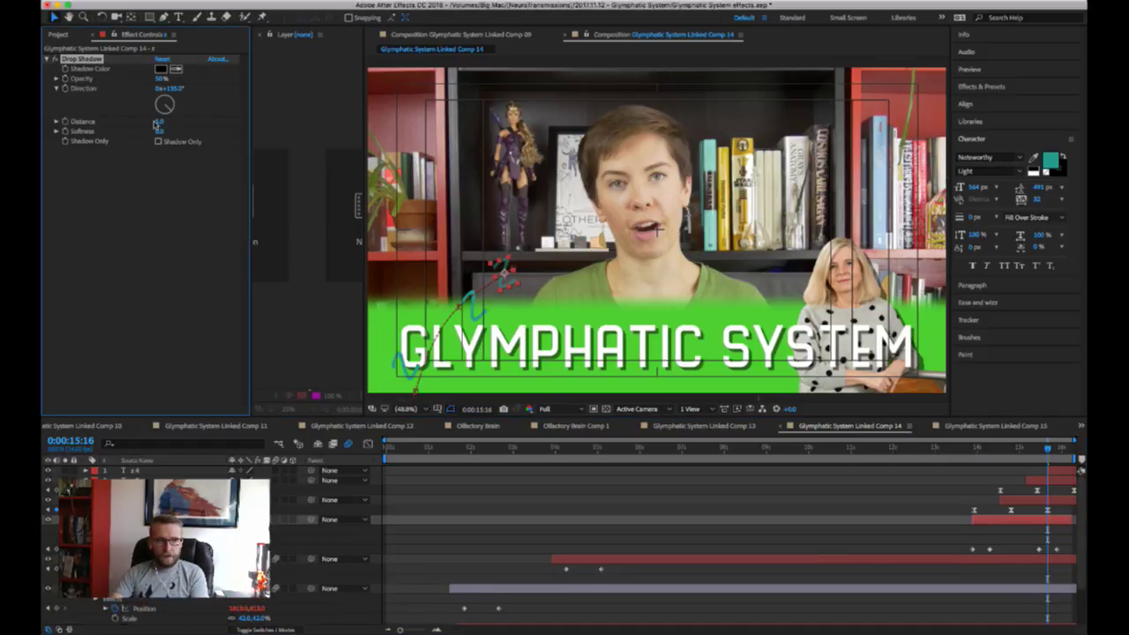
pyautogui.click(166, 121)
pyautogui.write('15')
pyautogui.press('Return')
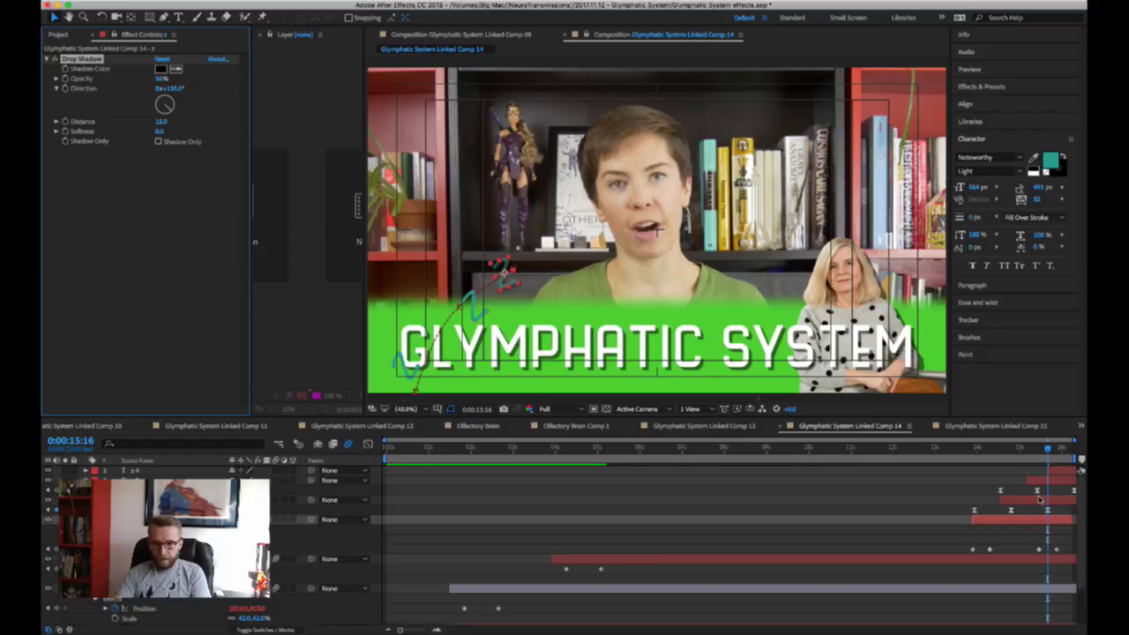
# - Paste the drop shadow onto layers z 2, z 3 and z 4, and preview the z animation from 0:00:15:08
pyautogui.click(1059, 474)
pyautogui.hotkey('ctrl', 'v')
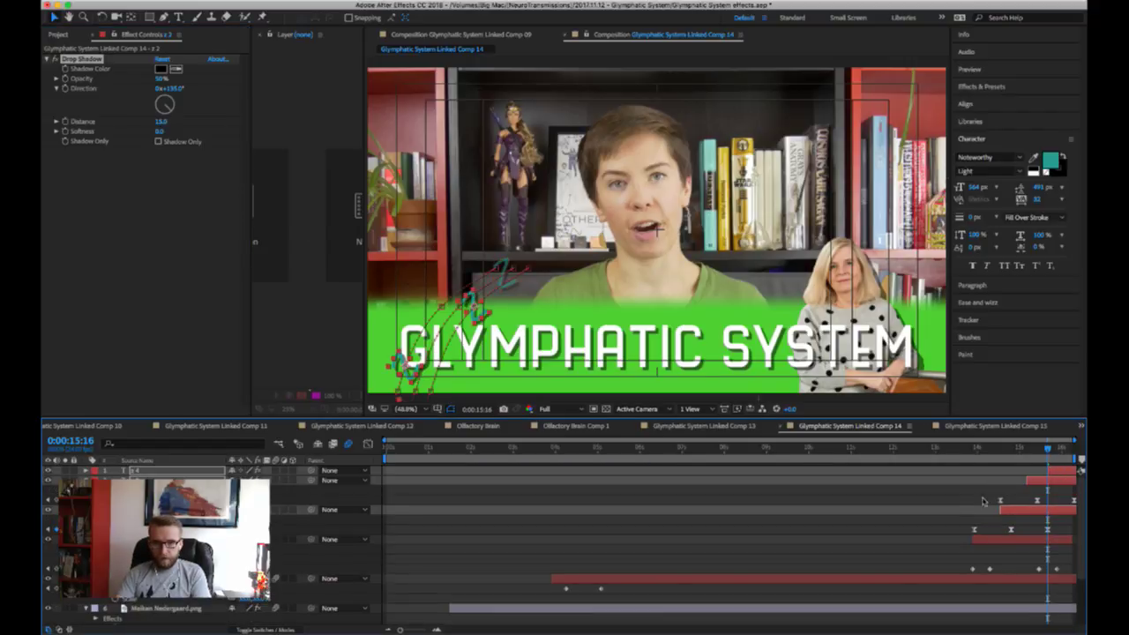
pyautogui.click(977, 519)
pyautogui.click(1034, 449)
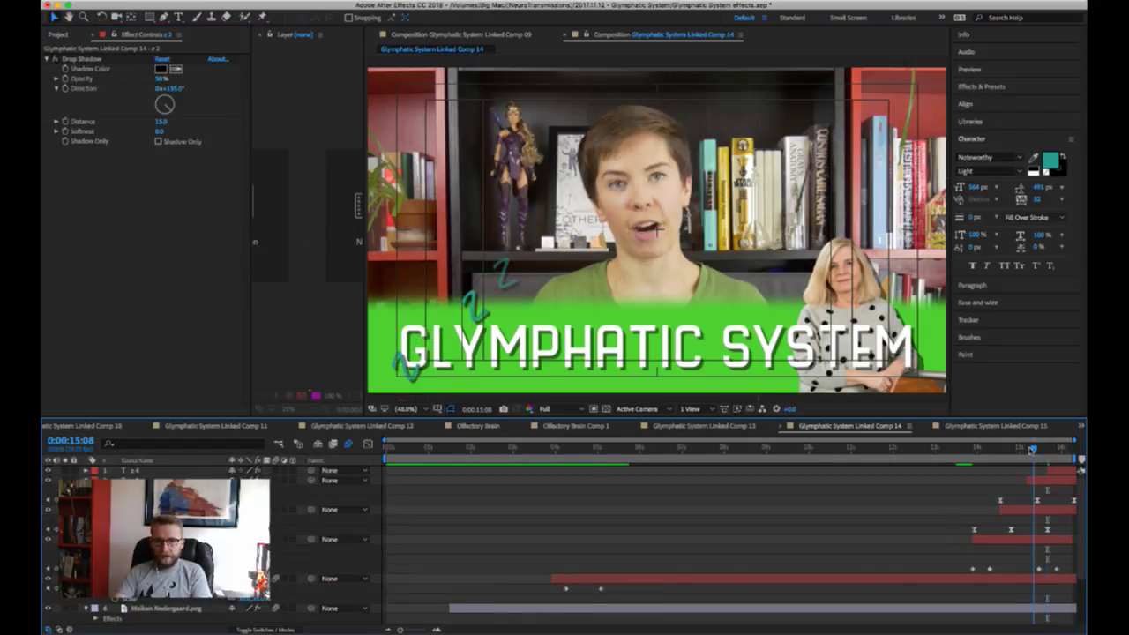
pyautogui.moveTo(1034, 450); pyautogui.dragTo(1080, 457)
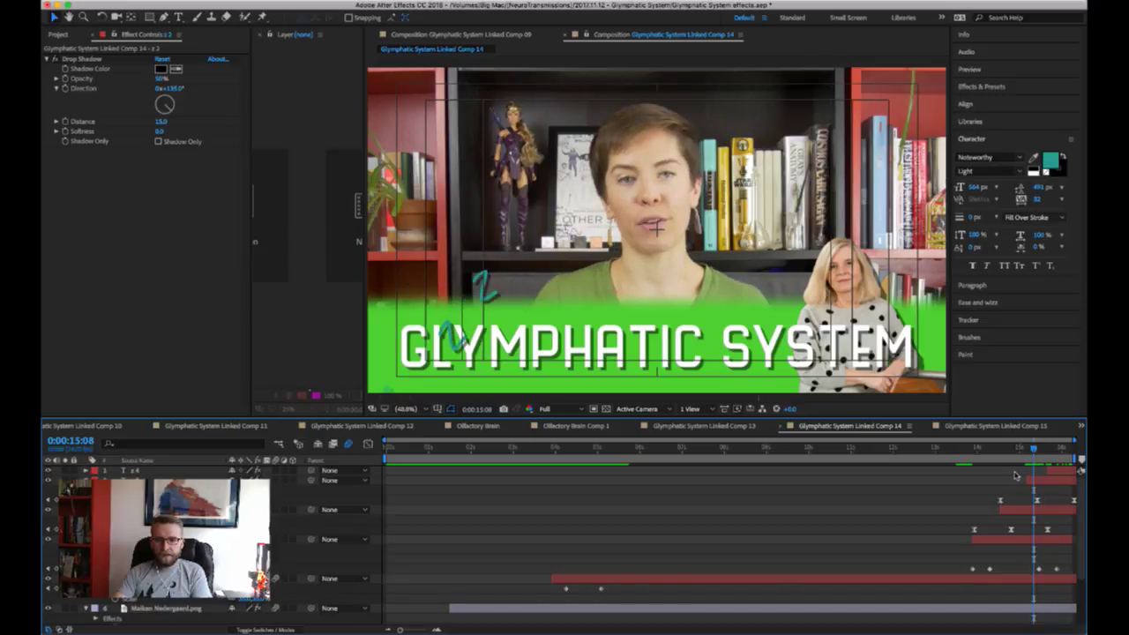
# - Open Glymphatic System Linked Comp 15 and play it from the start to review the astrocyte over the footage
pyautogui.click(968, 427)
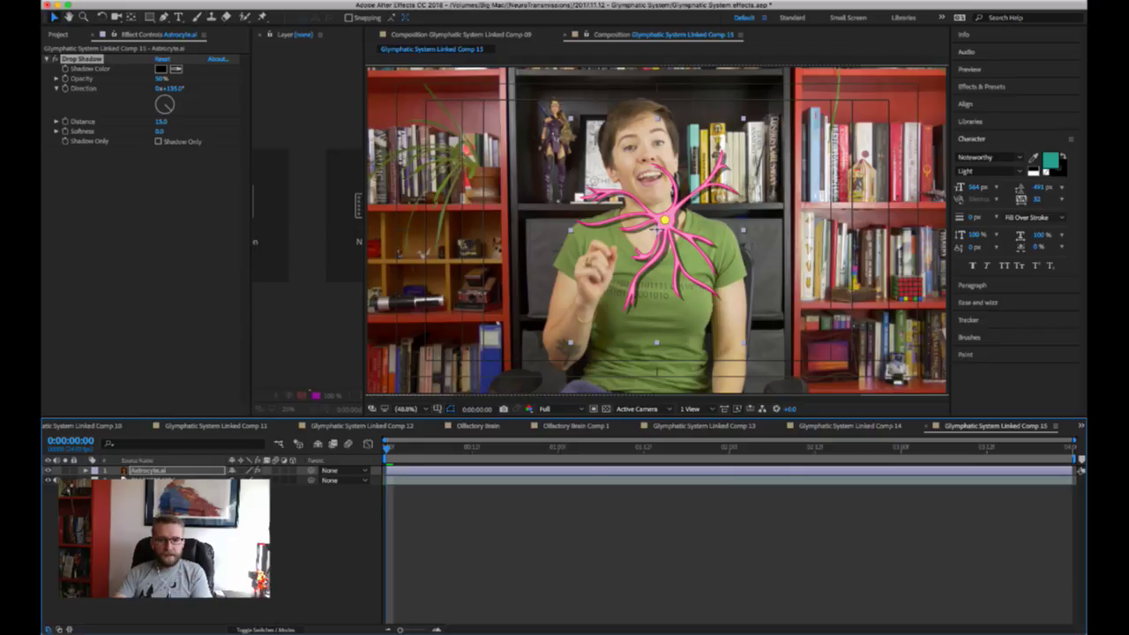
pyautogui.press('space')
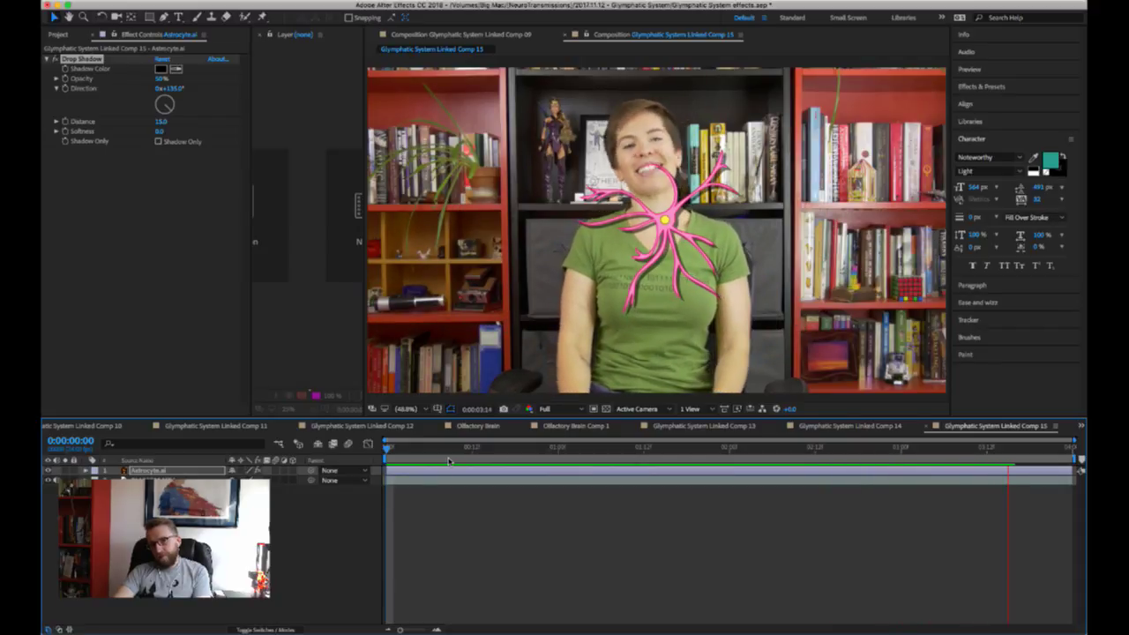
pyautogui.press('space')
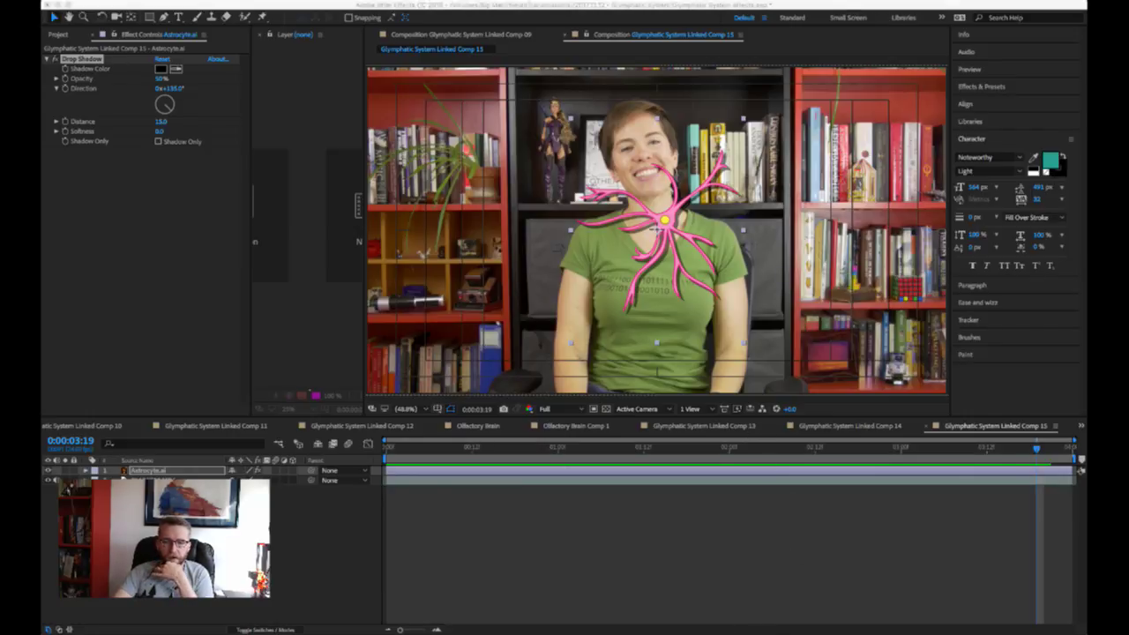
pyautogui.press('super+Tab')
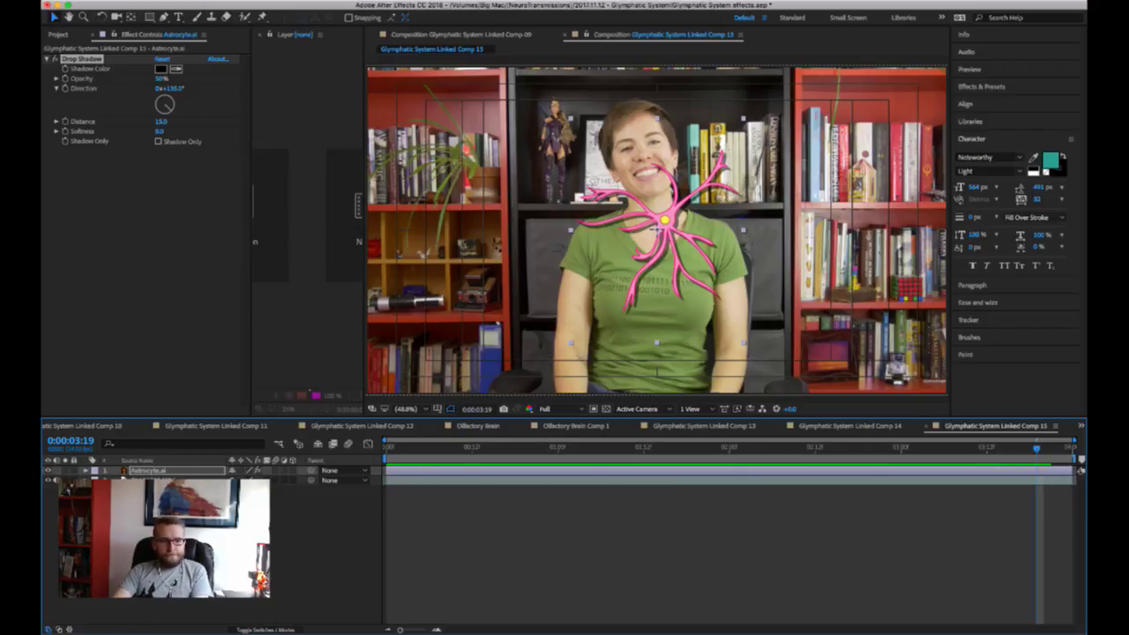
# - Scale up the P1150728.MP4 footage layer and move it down and slightly right to frame the presenter's face, checking the first frame
pyautogui.click(654, 228)
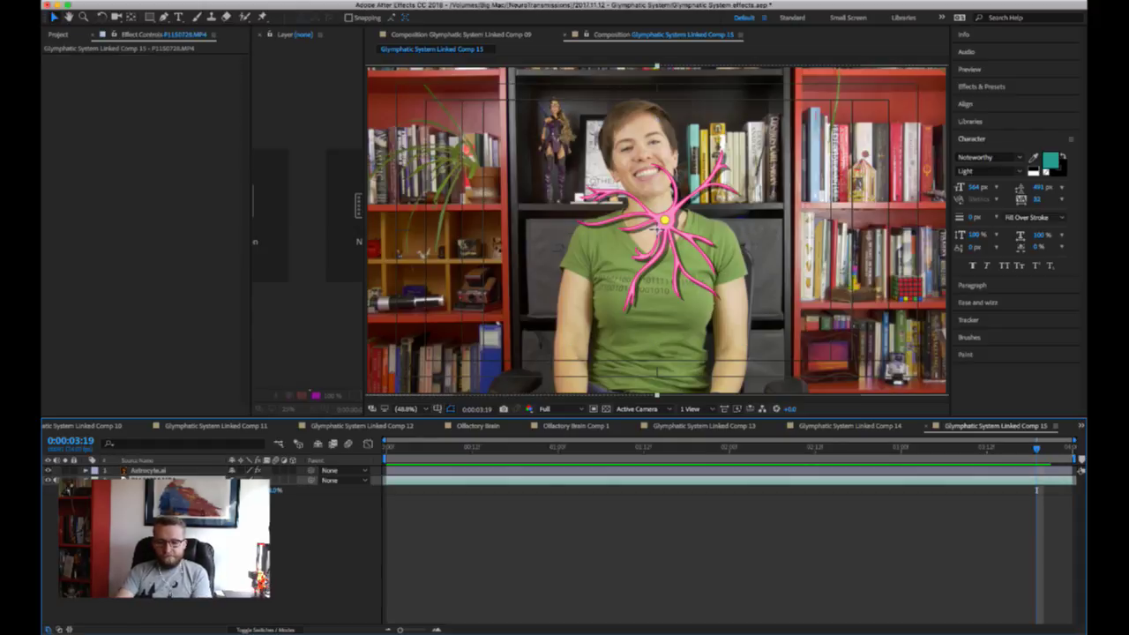
pyautogui.moveTo(244, 491); pyautogui.dragTo(268, 491)
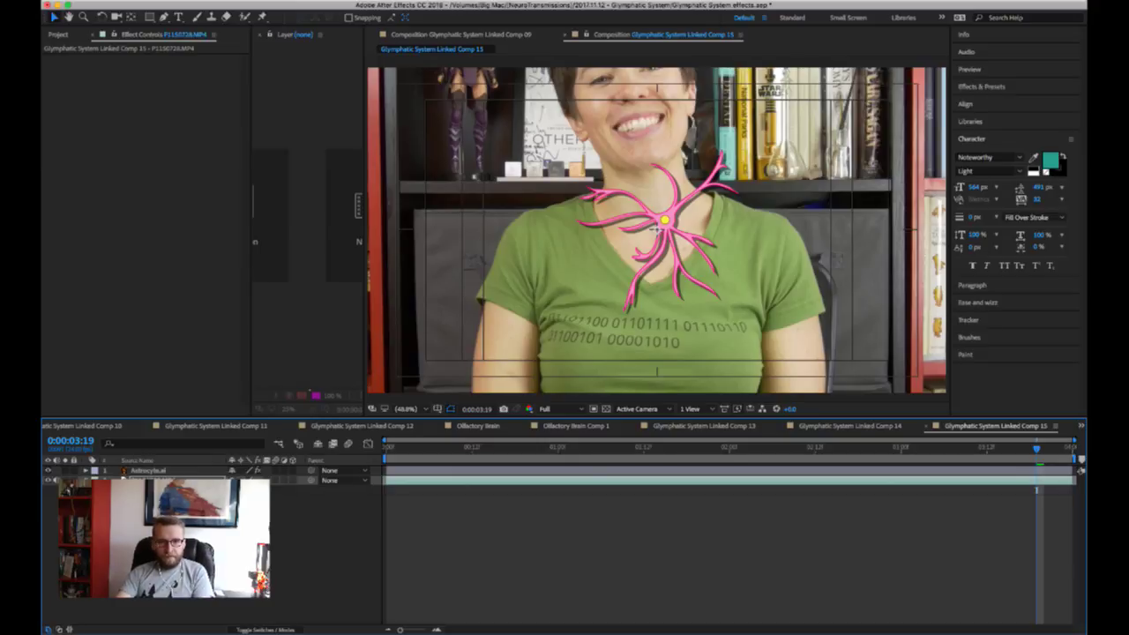
pyautogui.hotkey('ctrl', 'z')
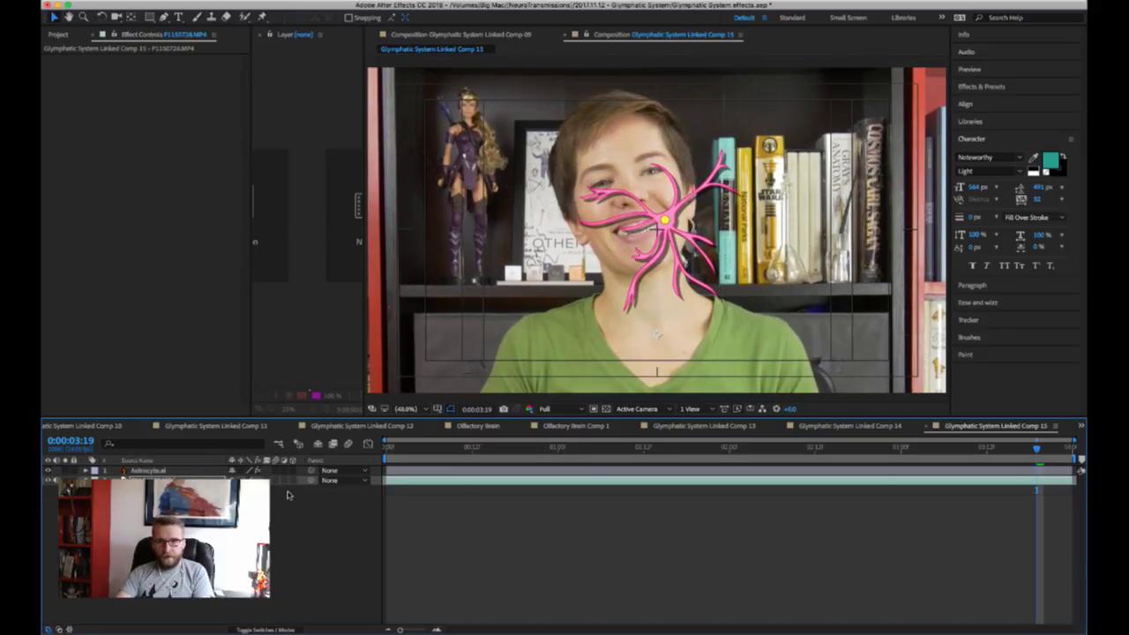
pyautogui.hotkey('ctrl', 'z')
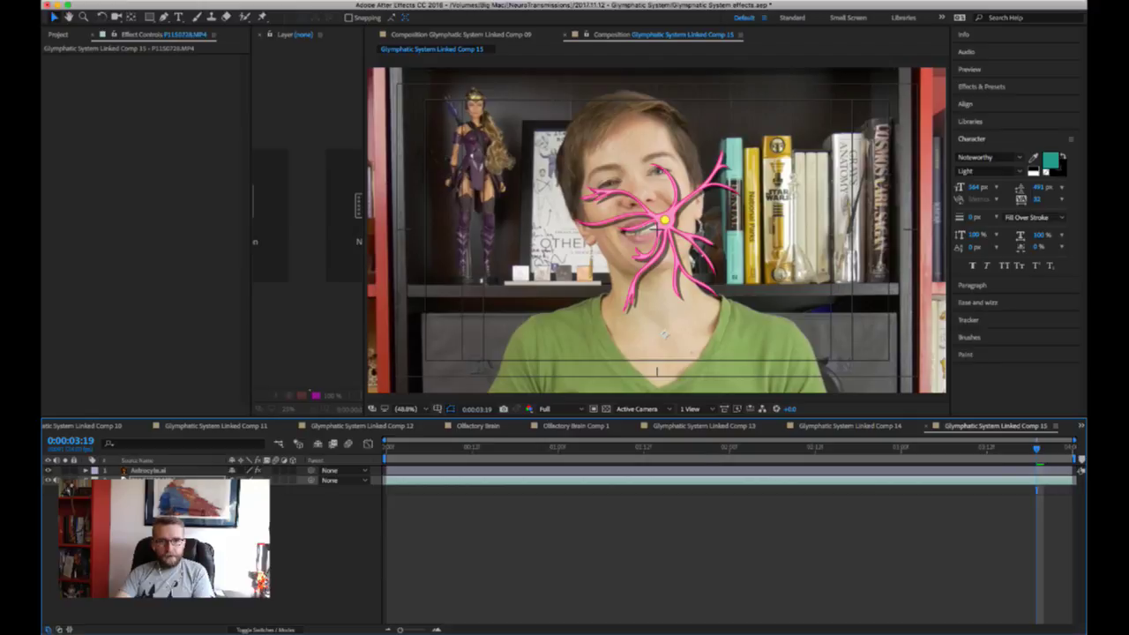
pyautogui.hotkey('ctrl', 'z')
pyautogui.press('Home')
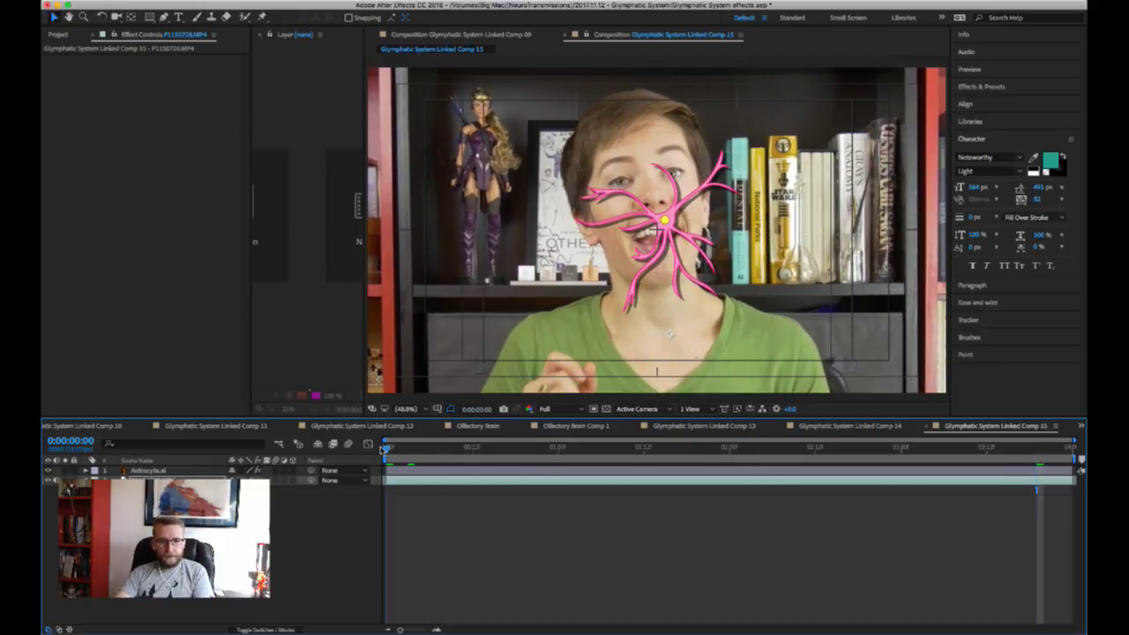
# - Preview the comp, then scale down the P1150728.MP4 footage and shift it right so the presenter sits right of centre
pyautogui.press('space')
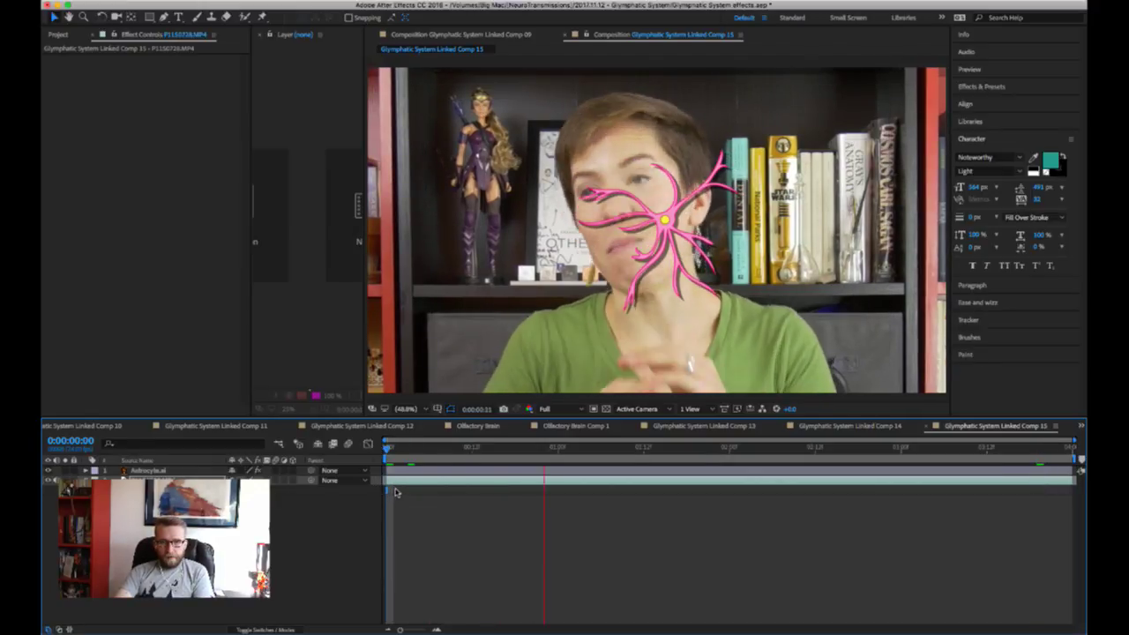
pyautogui.press('space')
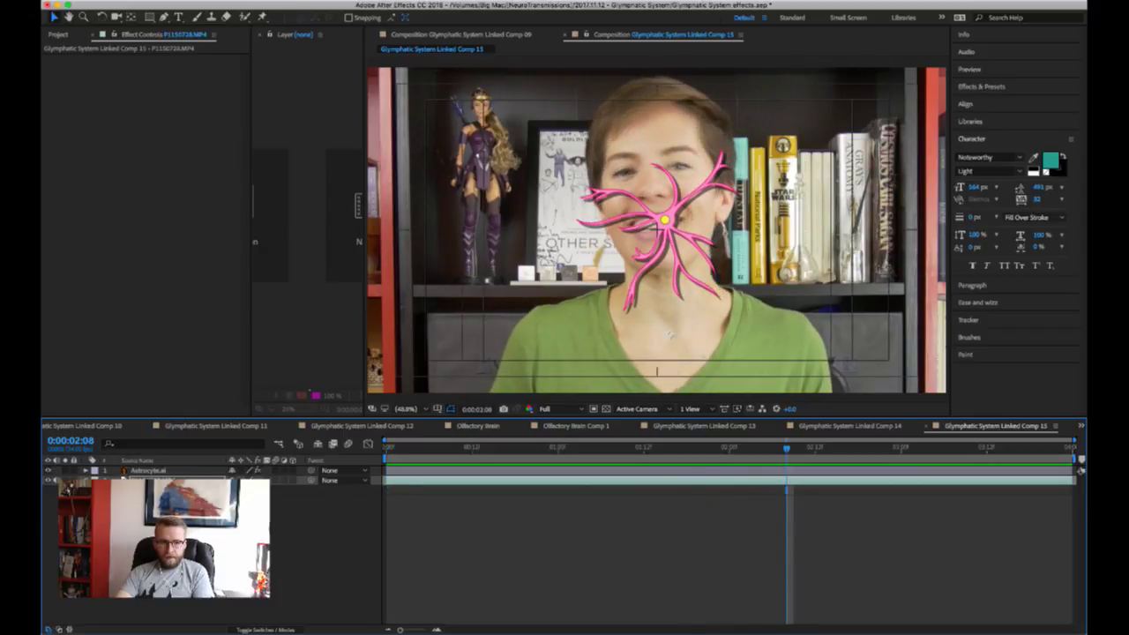
pyautogui.moveTo(266, 501); pyautogui.dragTo(238, 500)
pyautogui.press('space')
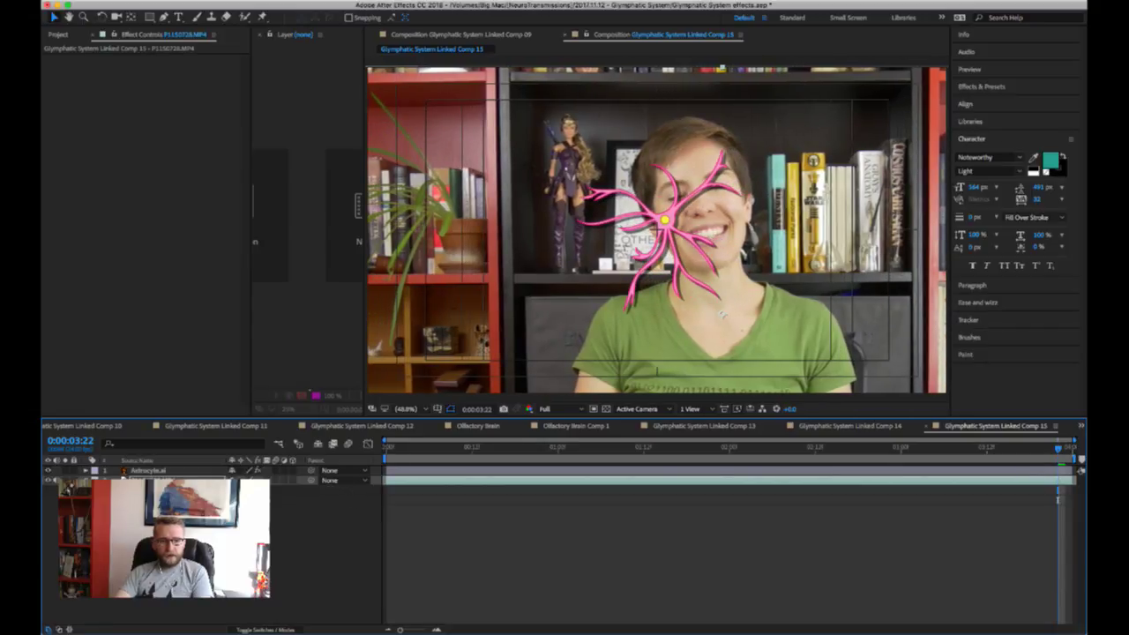
# - Move the Astrocyte.ai layer off the presenter's face onto the shelves beside the doll
pyautogui.click(155, 470)
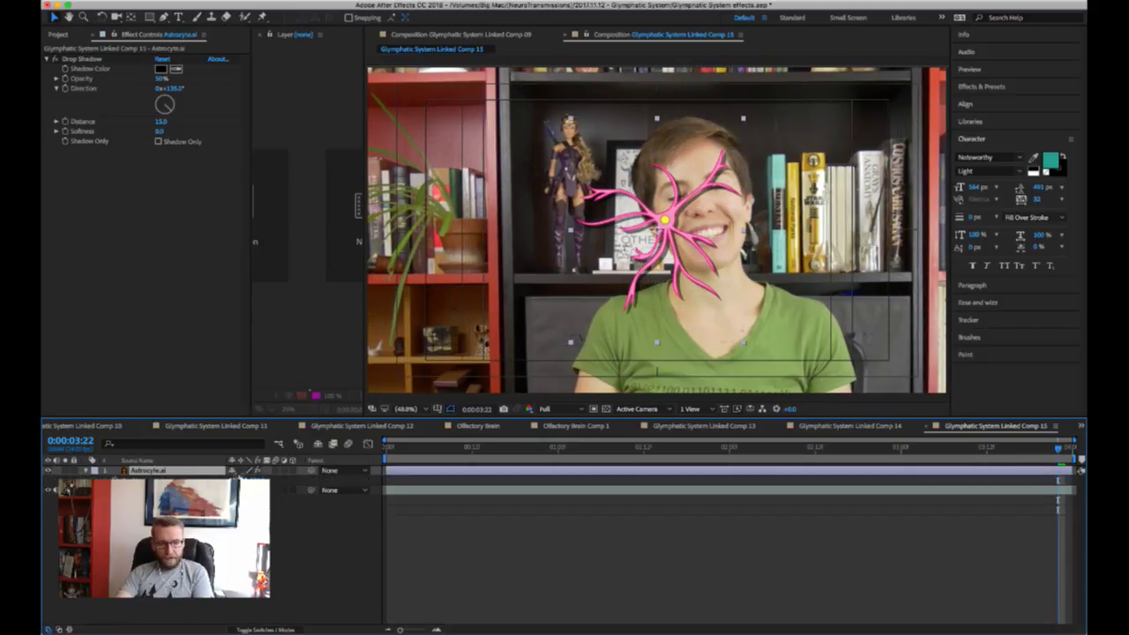
pyautogui.moveTo(661, 219); pyautogui.dragTo(523, 188)
pyautogui.press('Return')
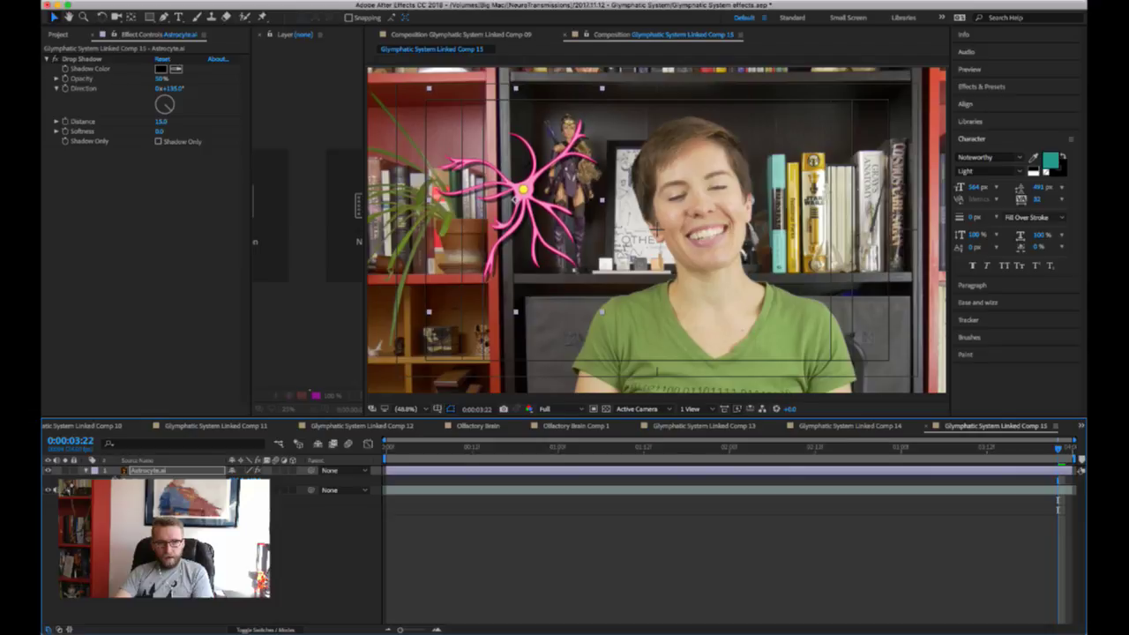
# - Animate the Astrocyte.ai layer's scale from 0% at 0:00:00:00 to full size at about 0:00:00:20
pyautogui.click(159, 473)
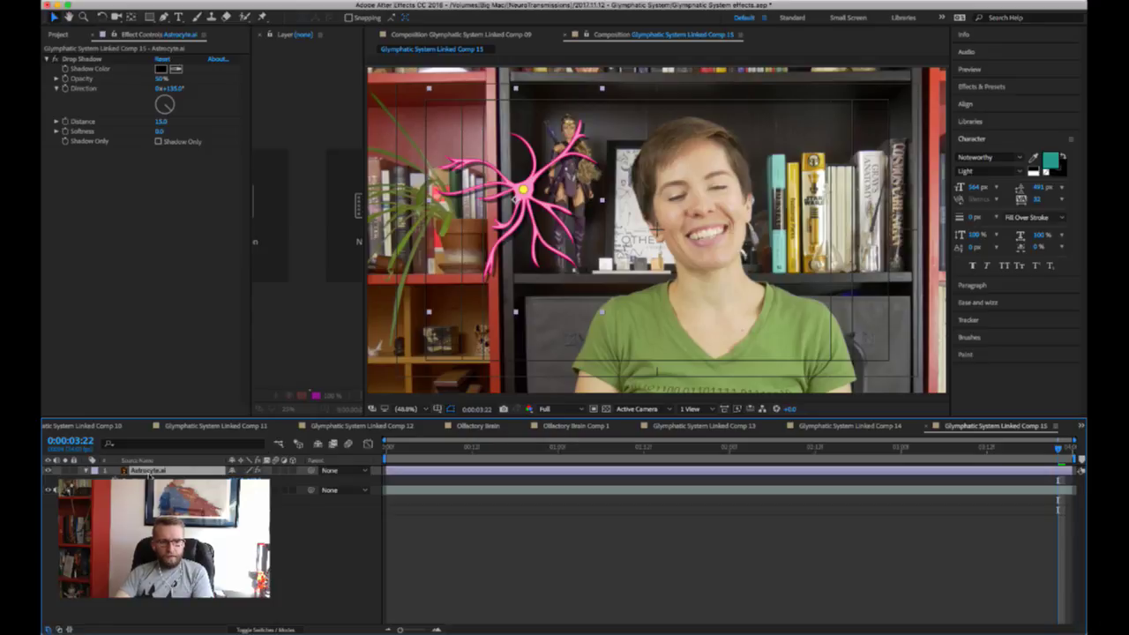
pyautogui.press('e')
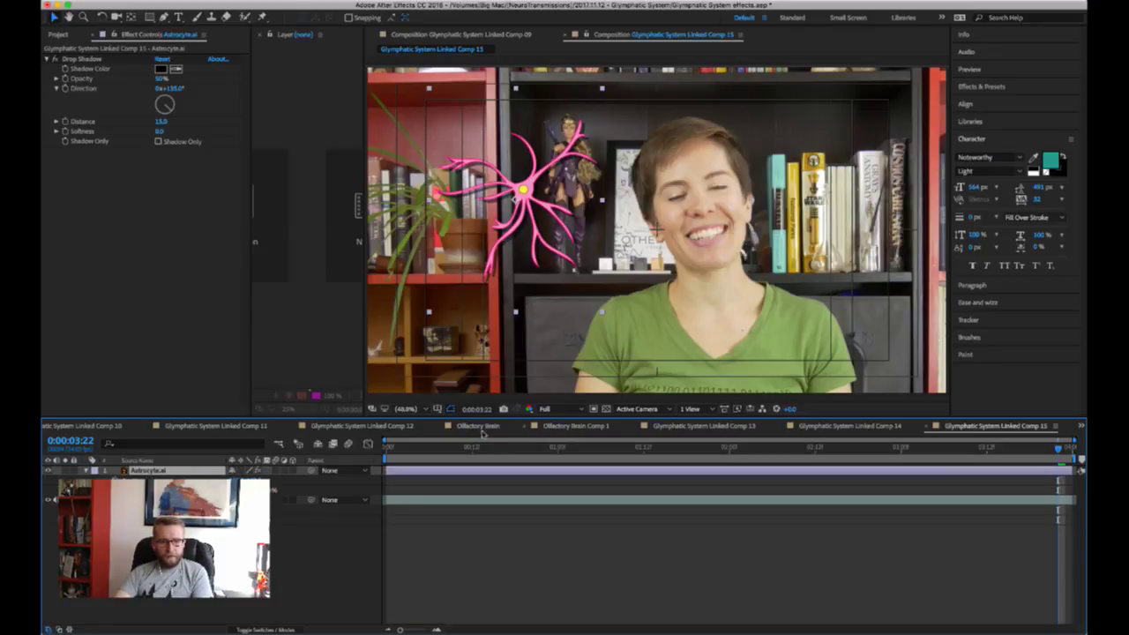
pyautogui.press('space')
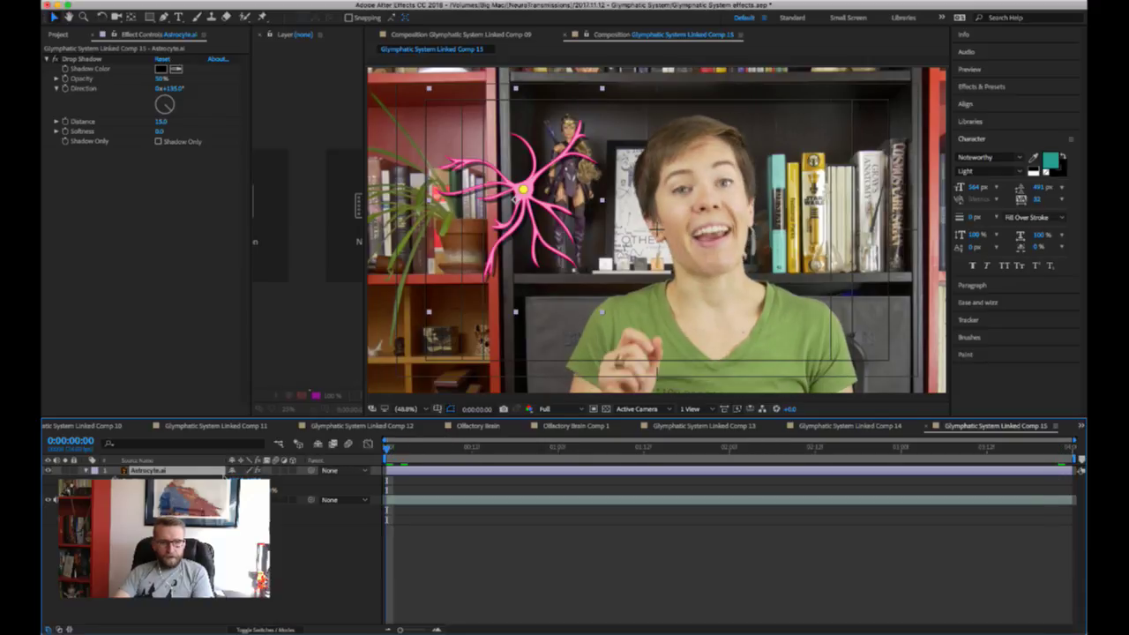
pyautogui.press('Return')
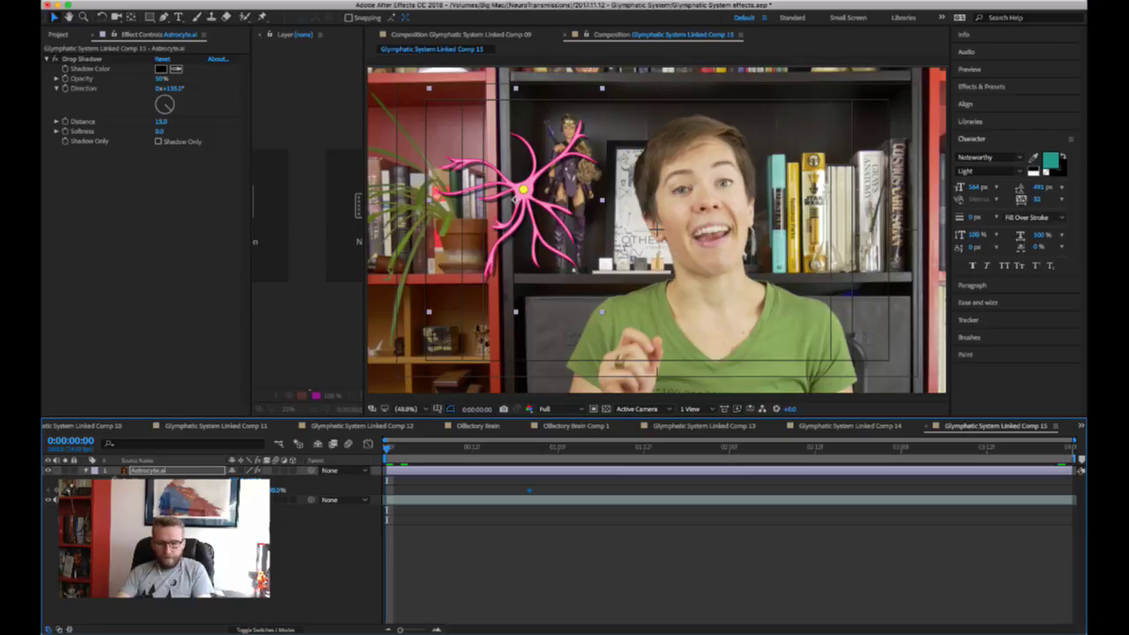
pyautogui.write('0')
pyautogui.press('Return')
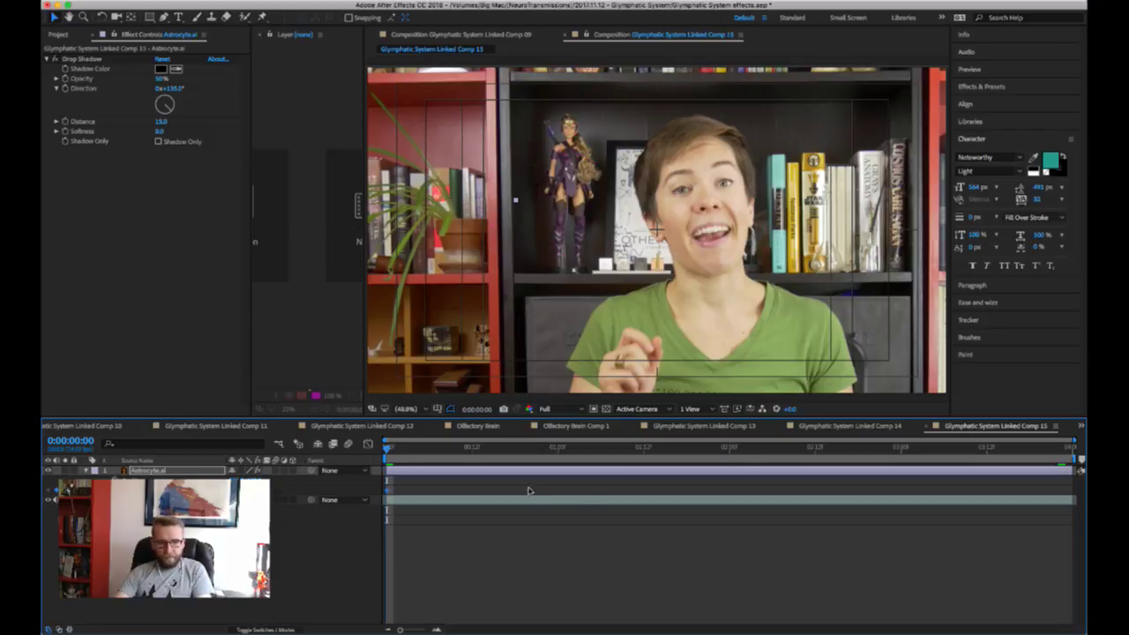
# - Apply Ease and Wizz easing Back, In + Out, to both astrocyte scale keyframes and preview the growth
pyautogui.moveTo(567, 491); pyautogui.dragTo(372, 483)
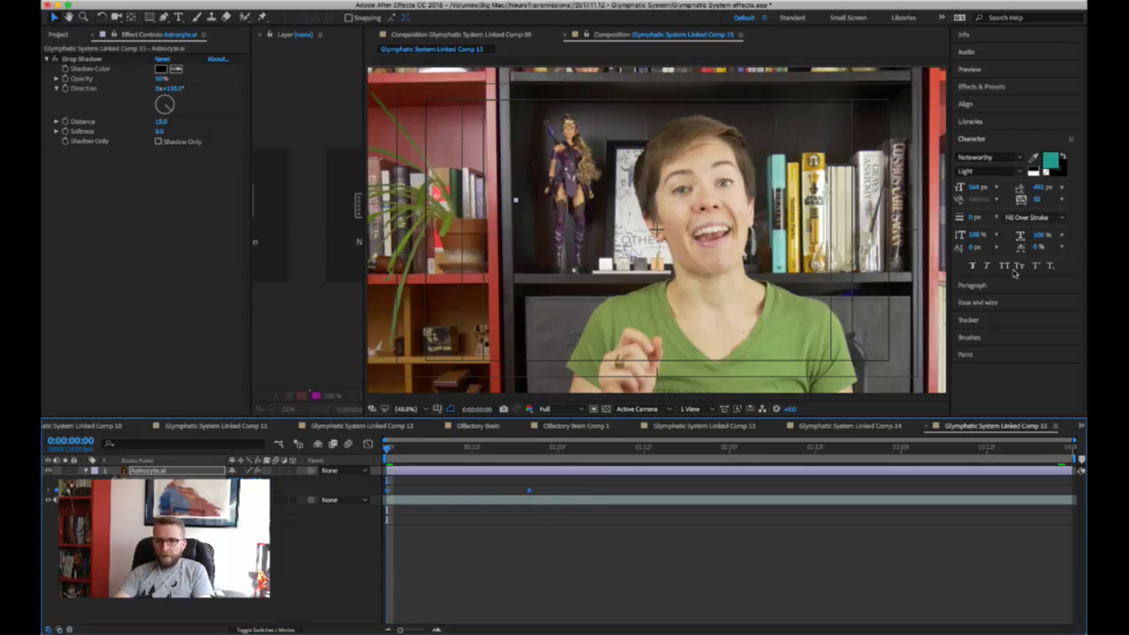
pyautogui.click(991, 306)
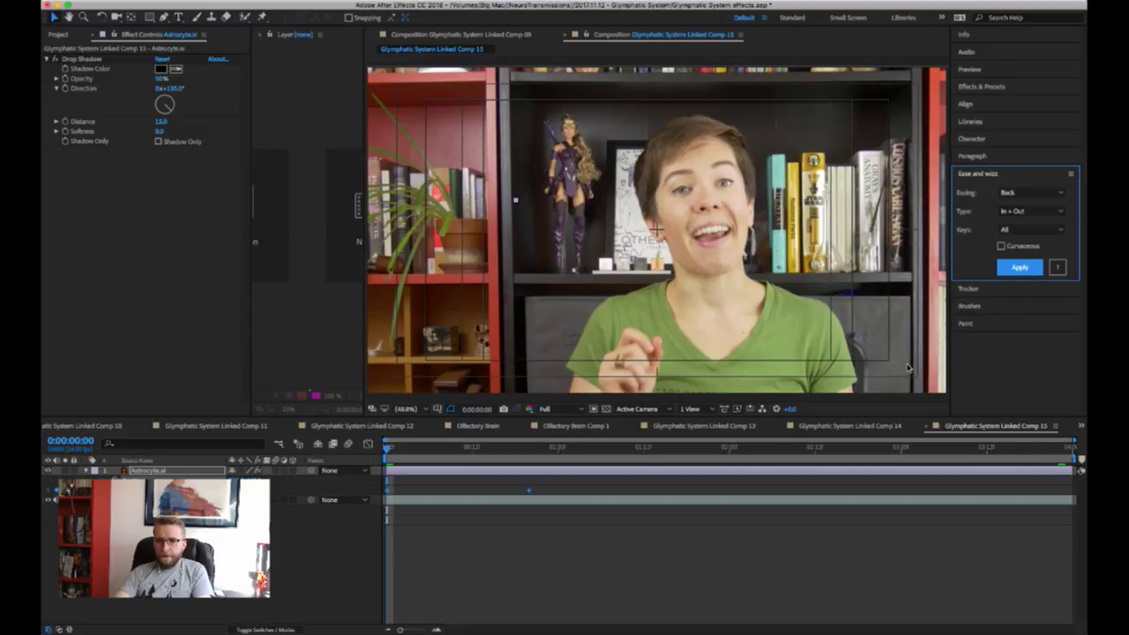
pyautogui.click(662, 488)
pyautogui.press('space')
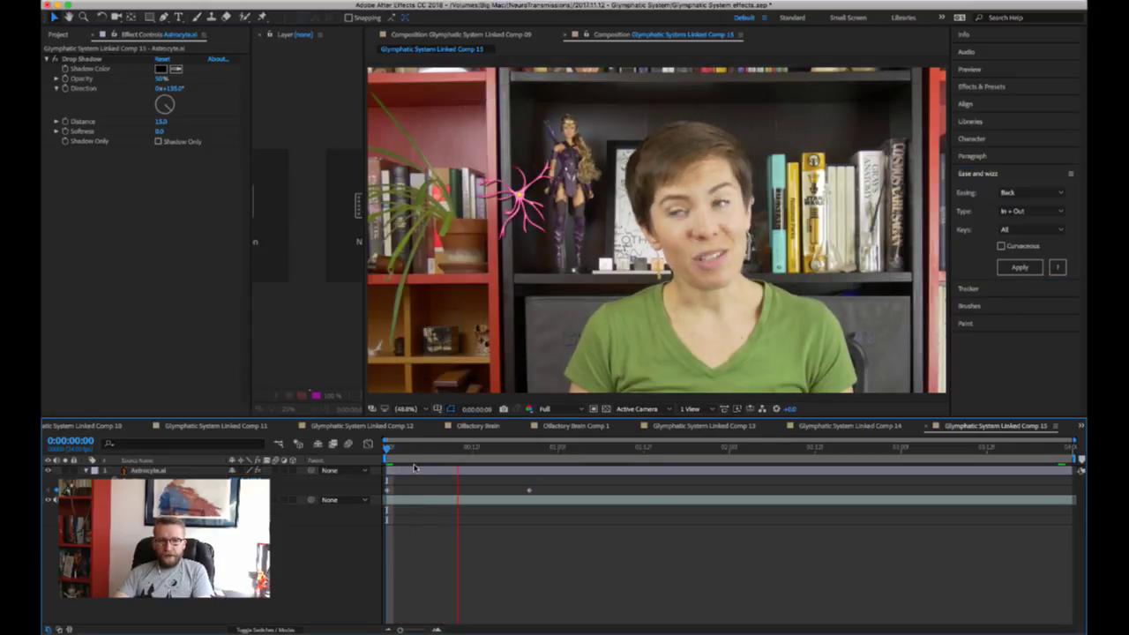
# - Trim the start of the Astrocyte.ai layer to 0:00:00:08 and preview the animation from there
pyautogui.click(396, 450)
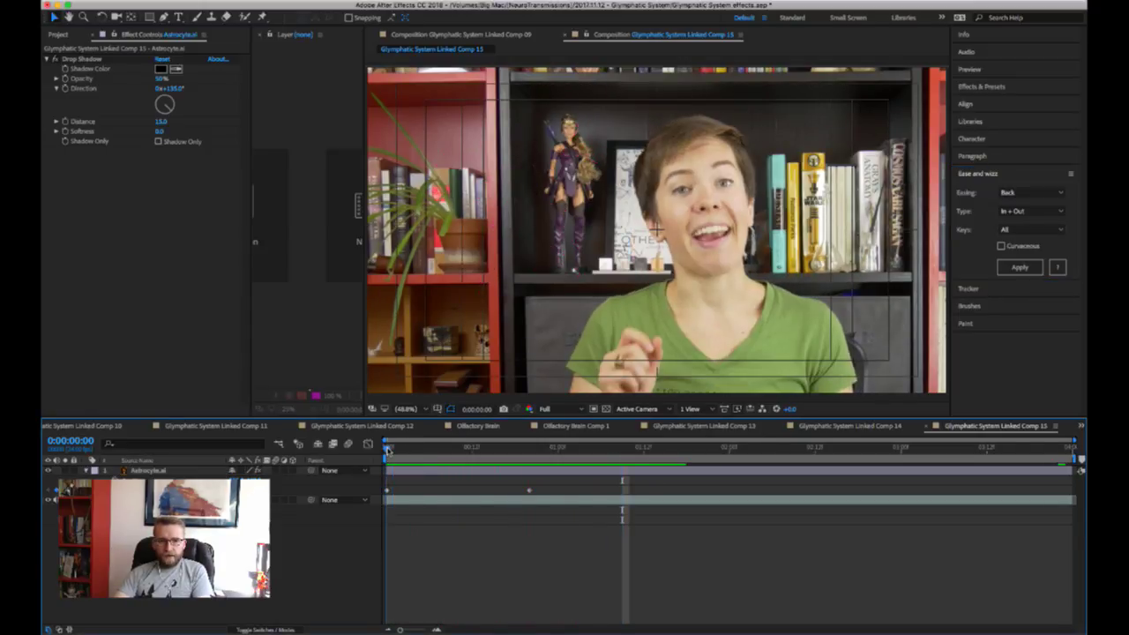
pyautogui.moveTo(396, 450); pyautogui.dragTo(443, 452)
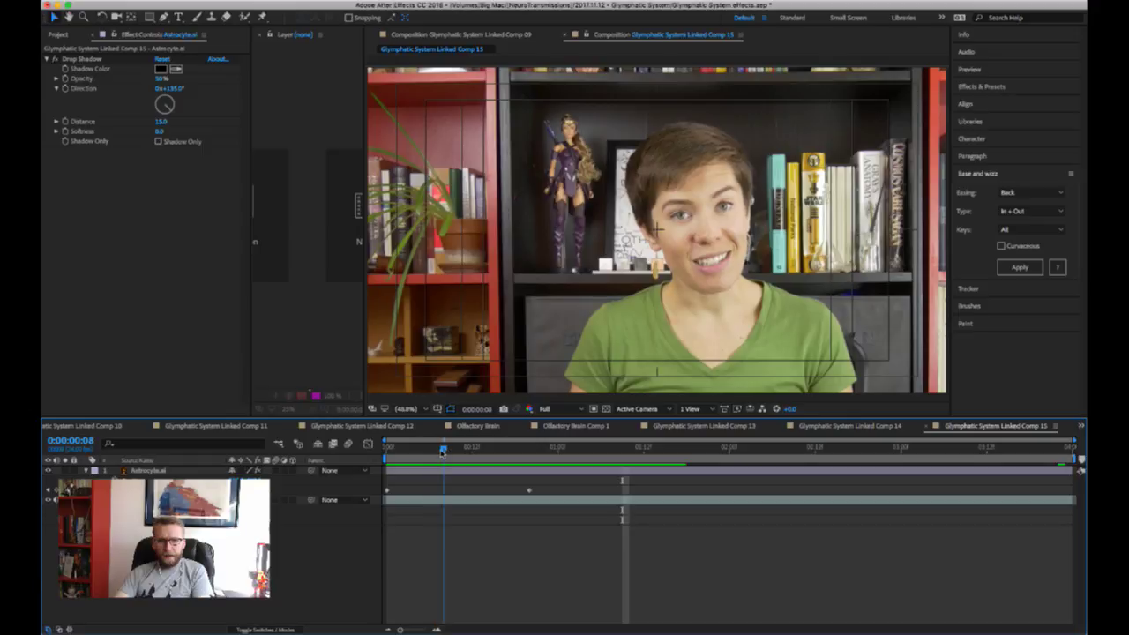
pyautogui.click(460, 470)
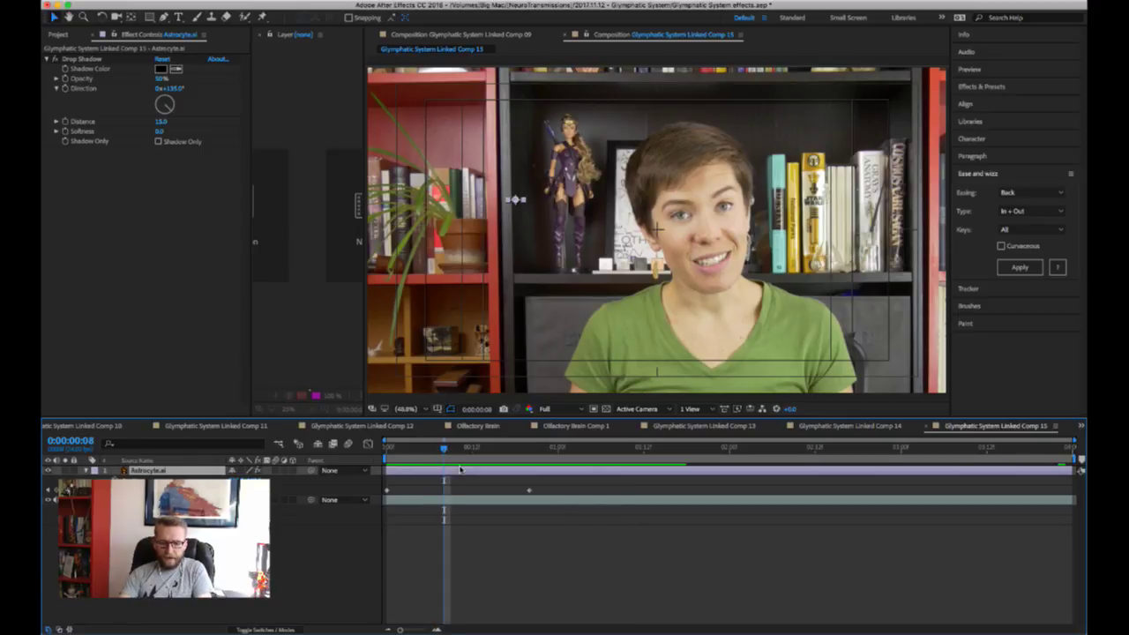
pyautogui.hotkey('alt', '[')
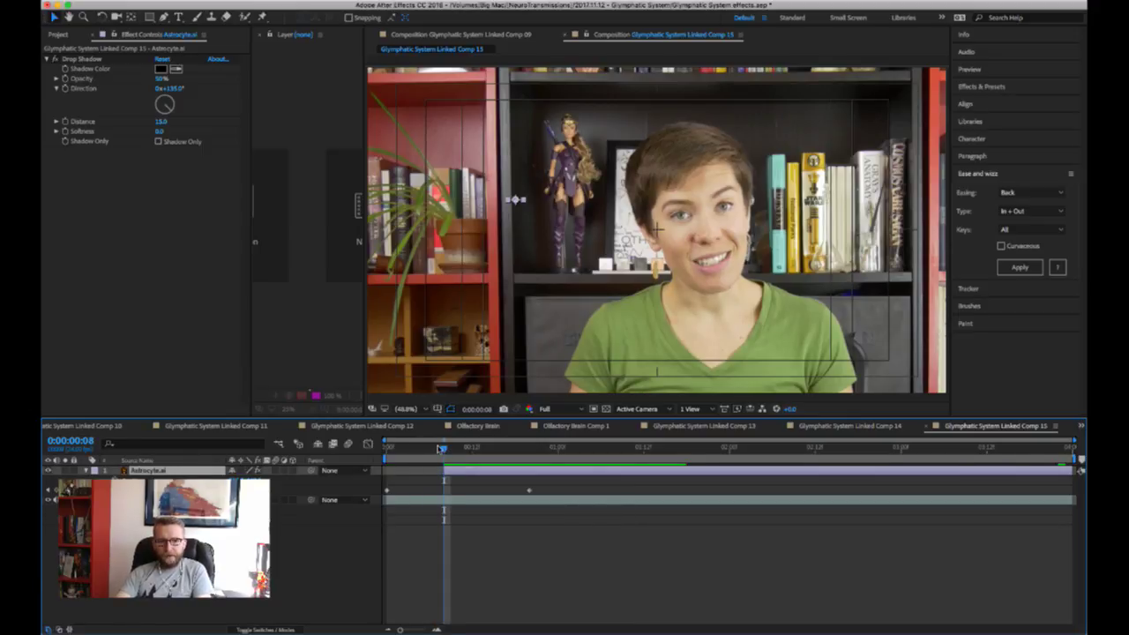
pyautogui.press('space')
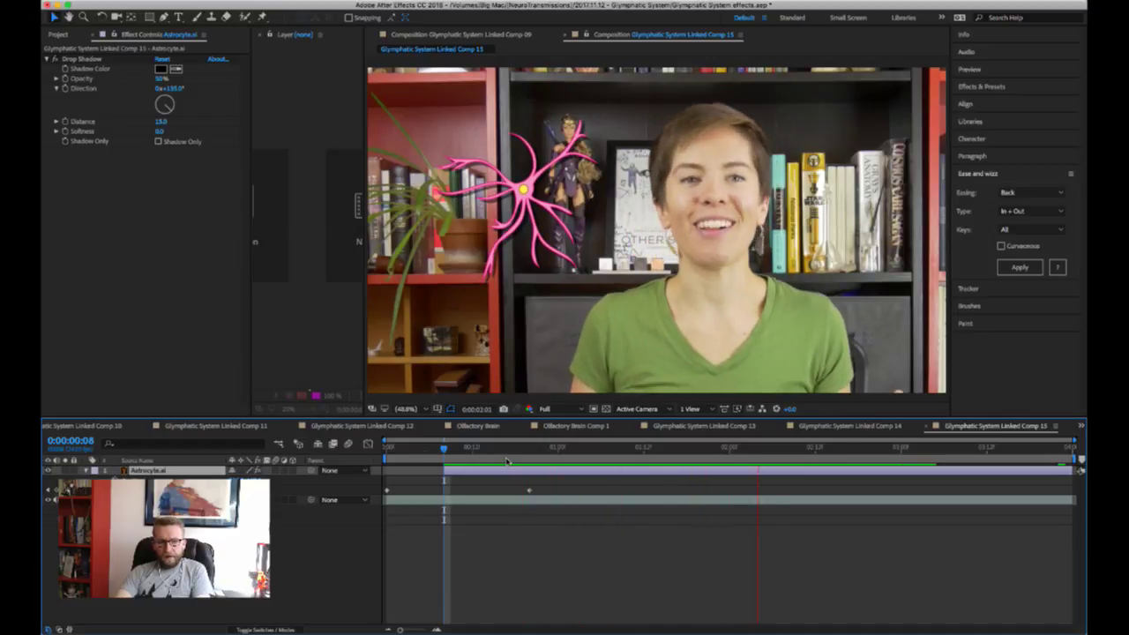
pyautogui.press('space')
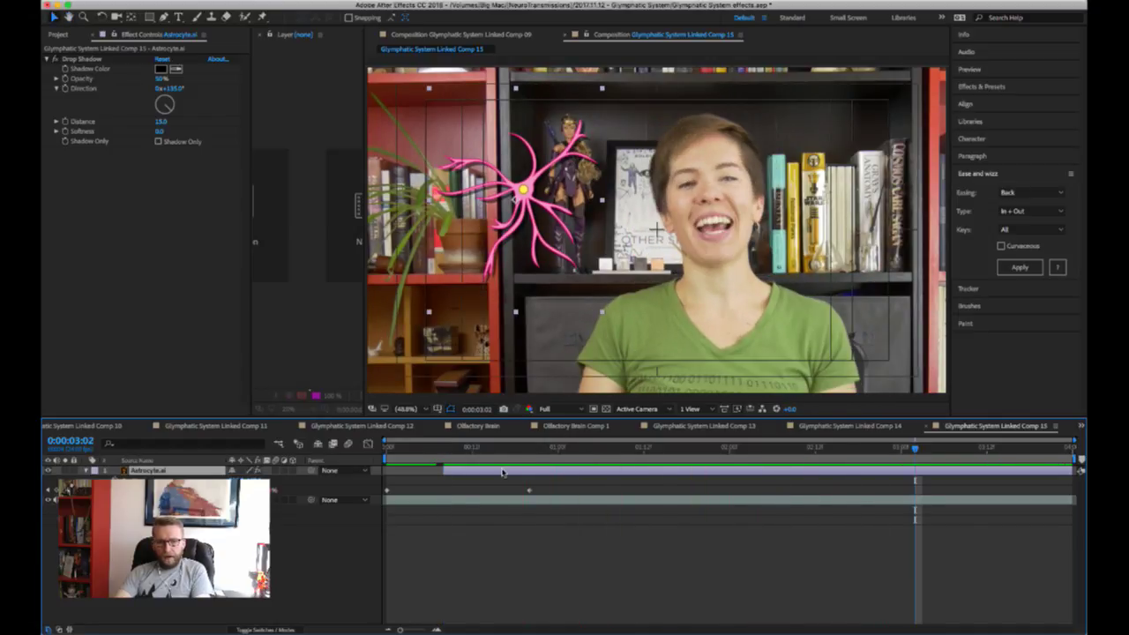
# - Shift the Astrocyte.ai layer later so its growth ends at 0:00:03:07, and preview the new timing
pyautogui.moveTo(502, 473); pyautogui.dragTo(925, 465)
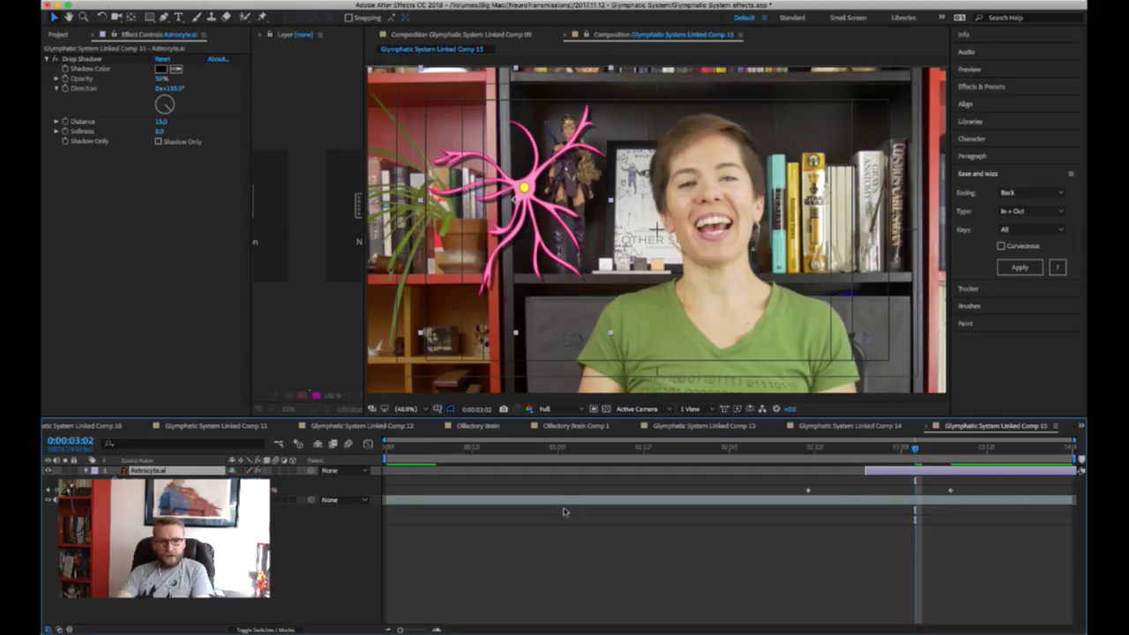
pyautogui.click(815, 448)
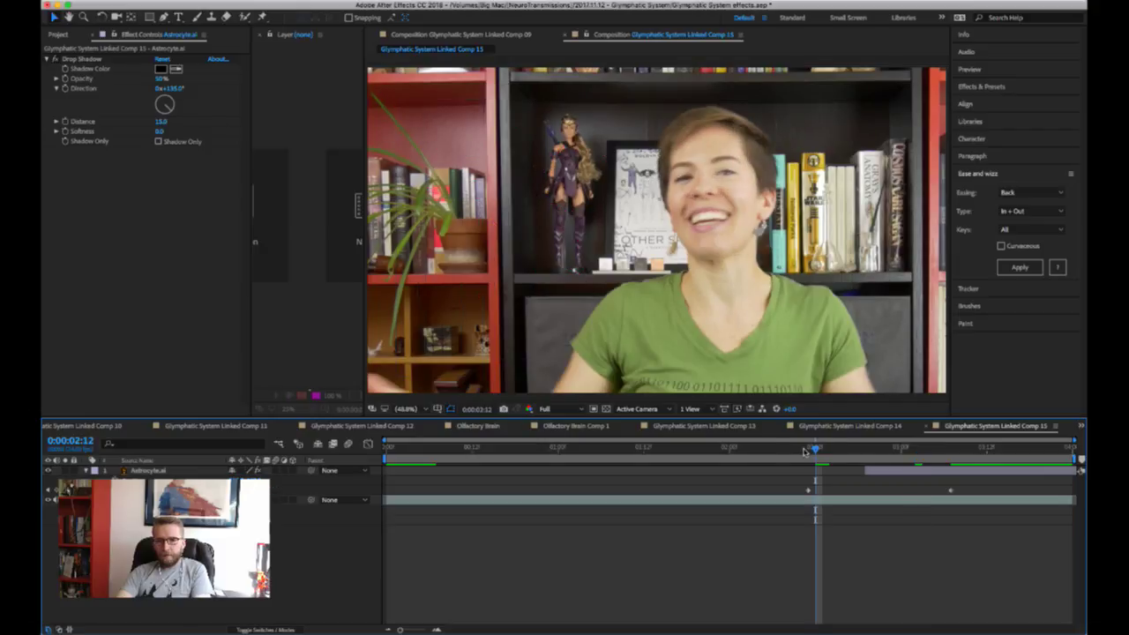
pyautogui.moveTo(803, 451); pyautogui.dragTo(829, 451)
pyautogui.press('space')
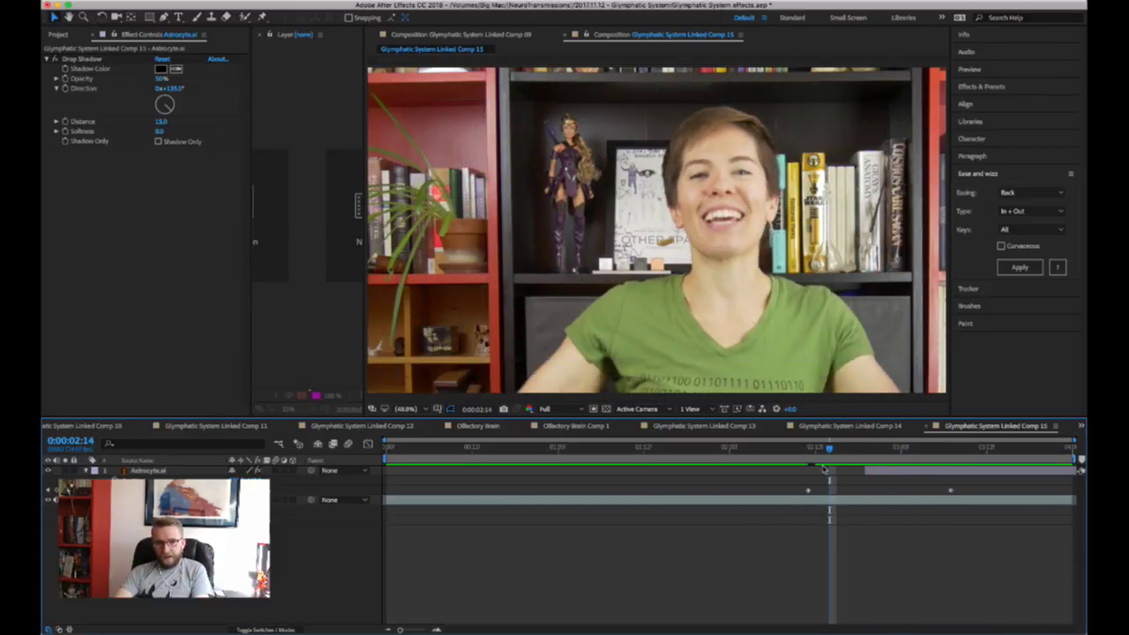
pyautogui.press('space')
pyautogui.press('space')
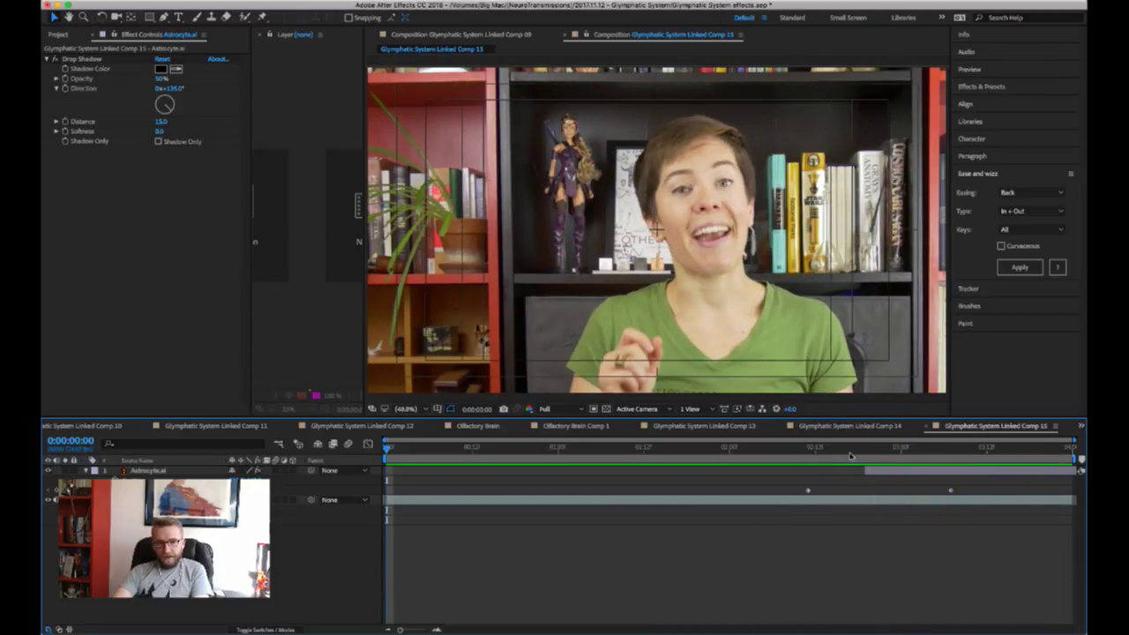
# - Enlarge the astrocyte at its final scale keyframe at 0:00:03:07 and check it at 0:00:03:21
pyautogui.moveTo(852, 454); pyautogui.dragTo(951, 459)
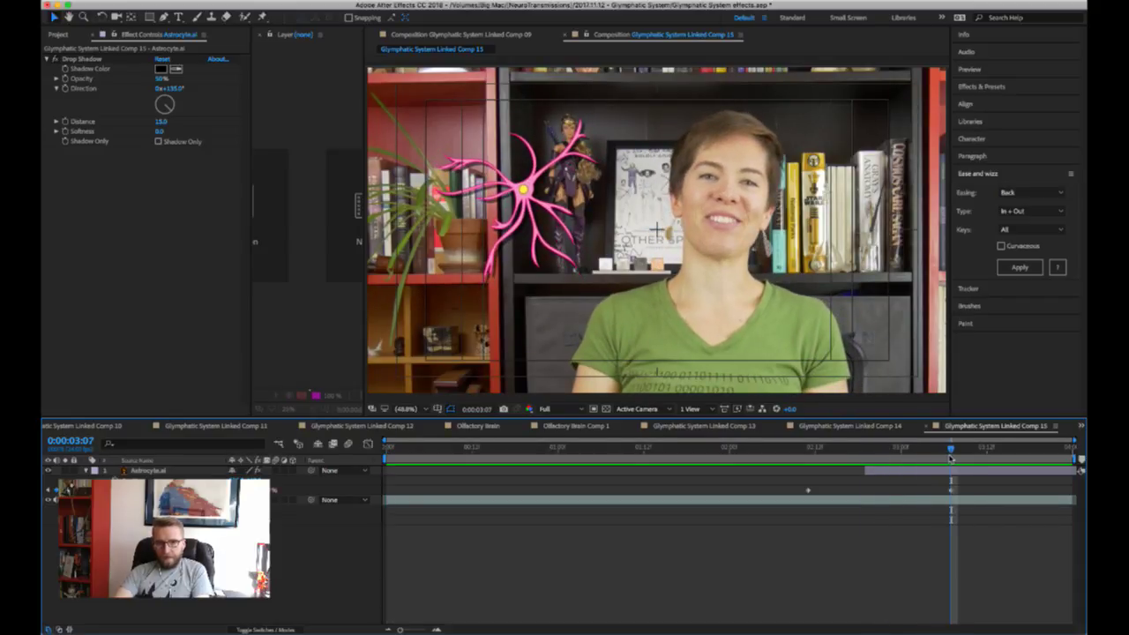
pyautogui.click(273, 481)
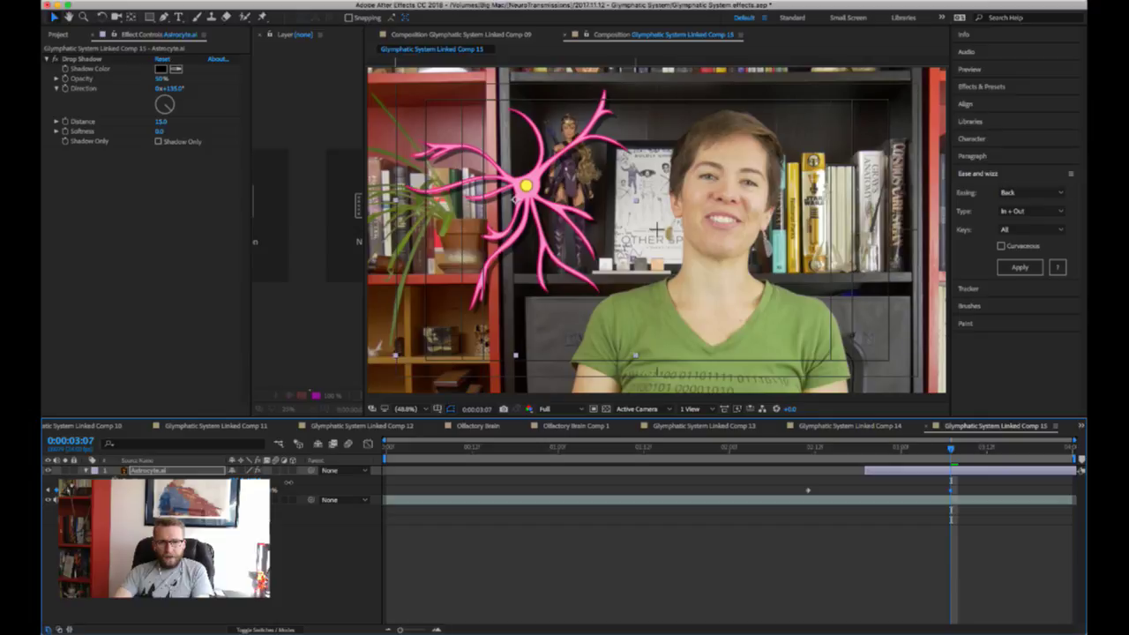
pyautogui.moveTo(411, 452); pyautogui.dragTo(794, 452)
pyautogui.press('space')
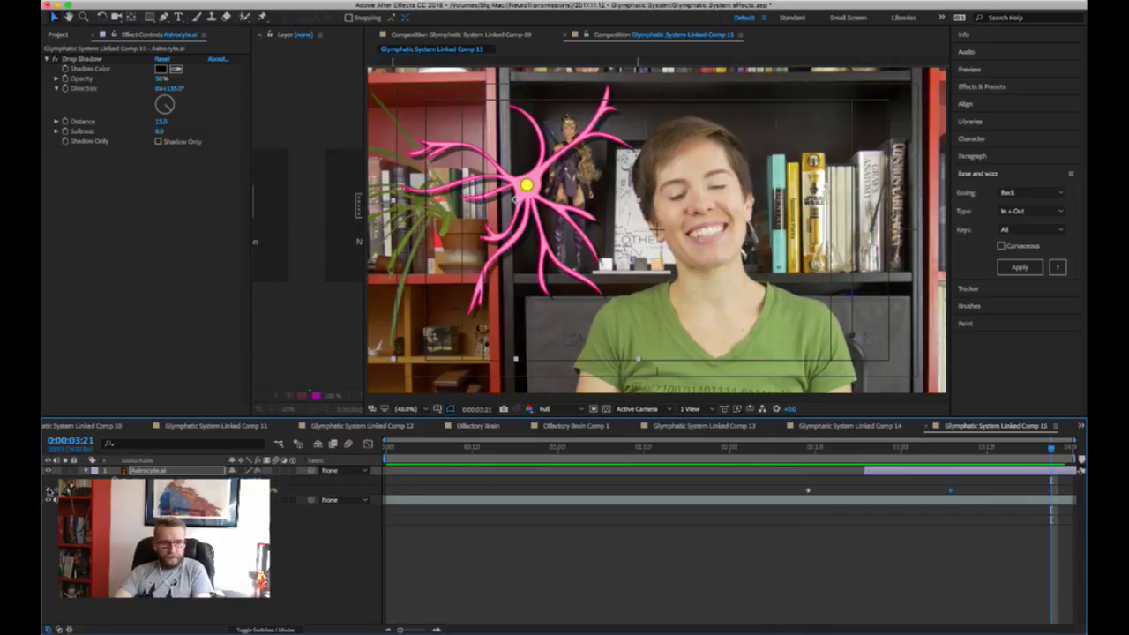
pyautogui.press('j')
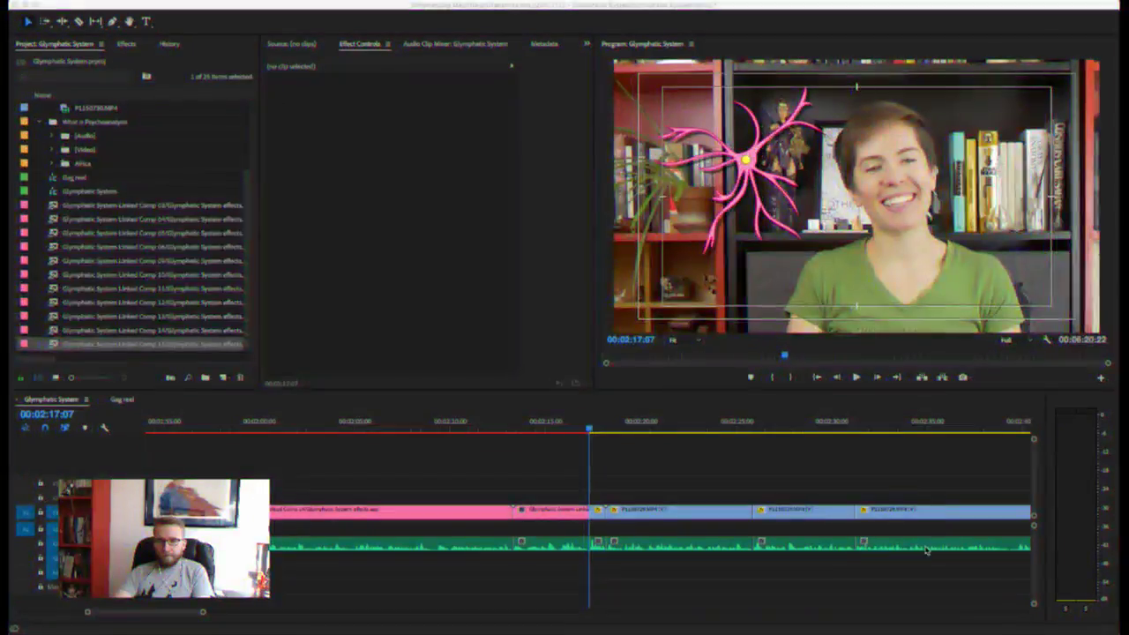
# - Switch to Premiere Pro, play the Glymphatic System sequence after the new linked comp, and return the playhead to the comp's end
pyautogui.click(925, 557)
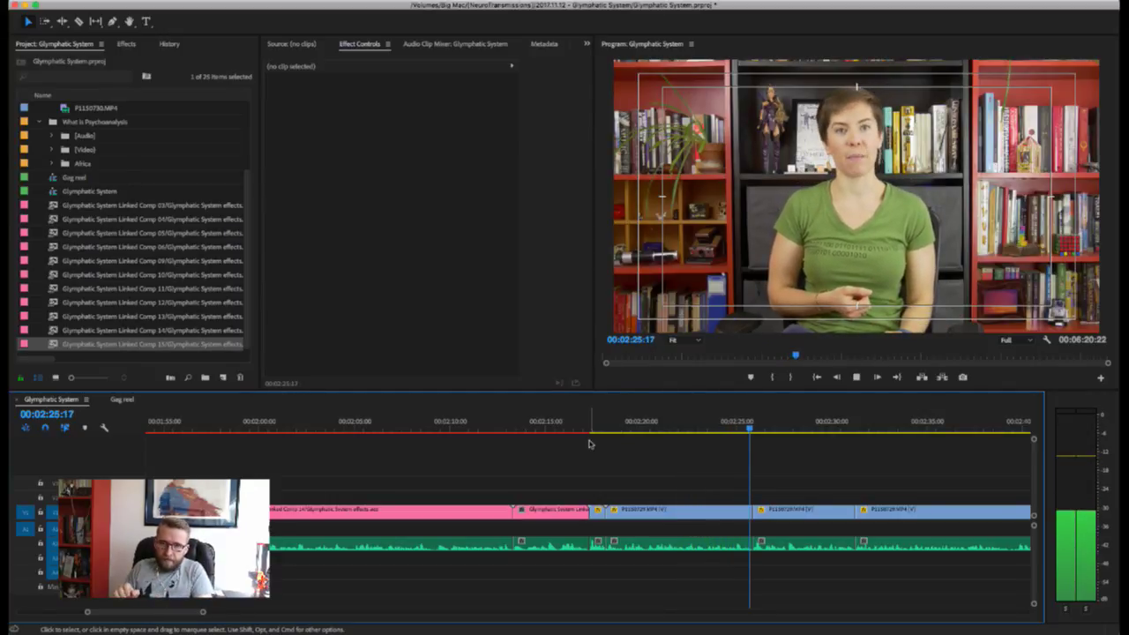
pyautogui.press('space')
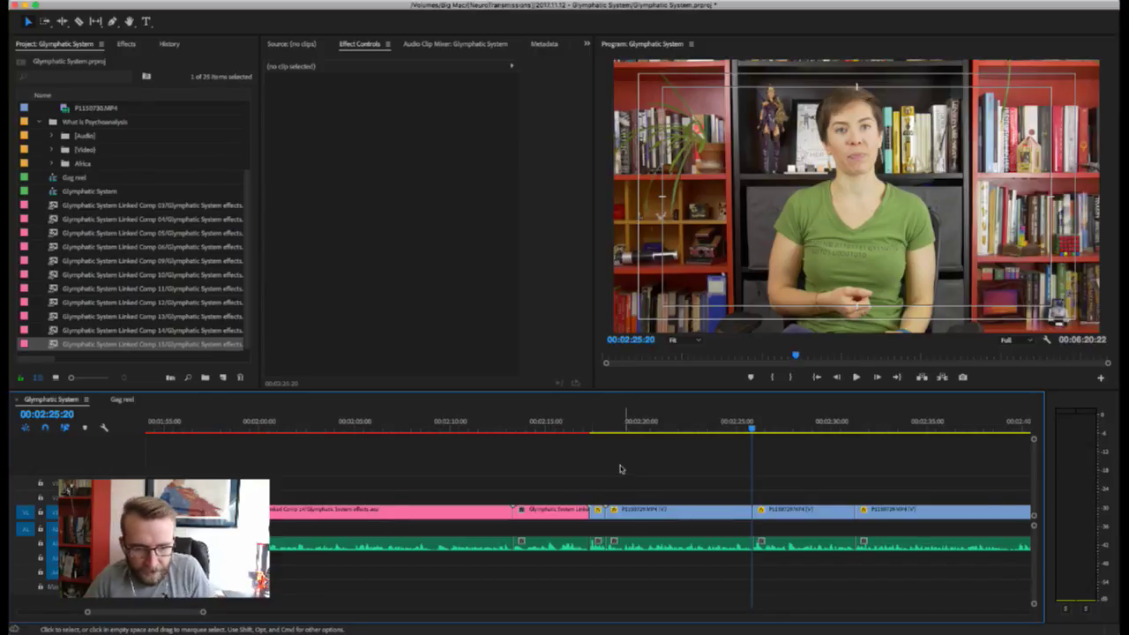
pyautogui.click(591, 426)
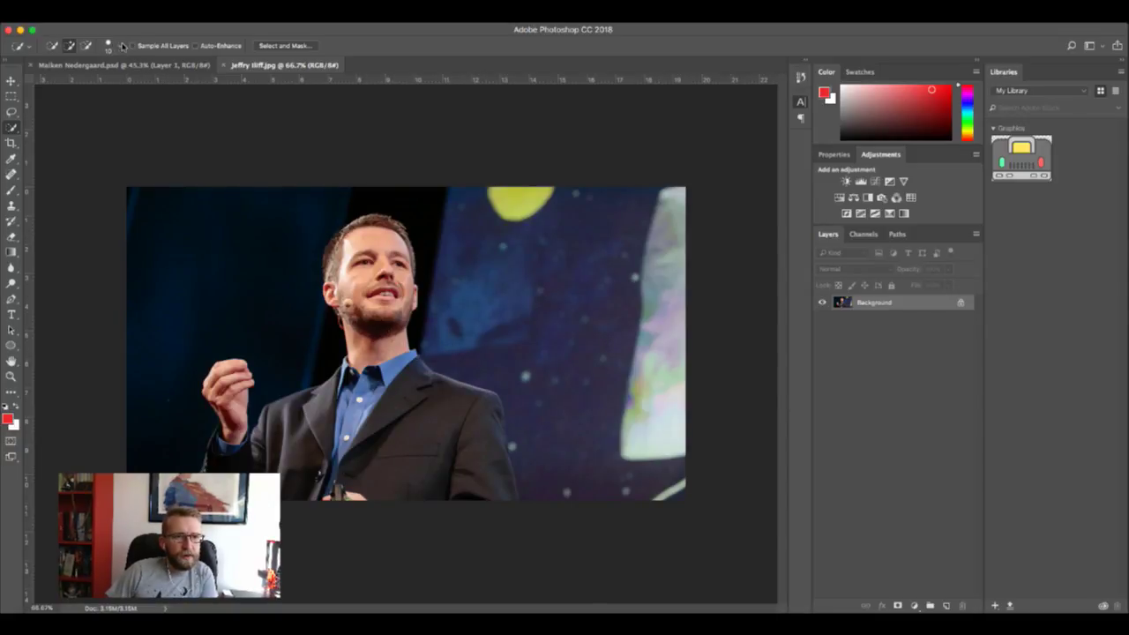
# - Enlarge the Quick Selection brush and select the whole researcher, including his hair, suit and raised hand
pyautogui.press(']')
pyautogui.press(']')
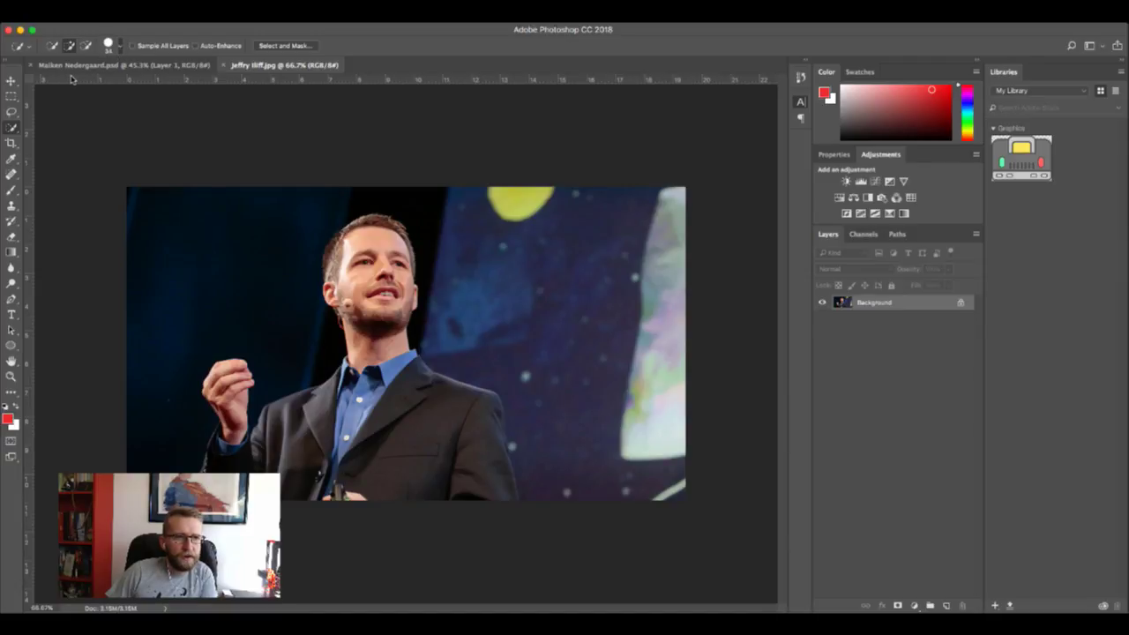
pyautogui.click(352, 262)
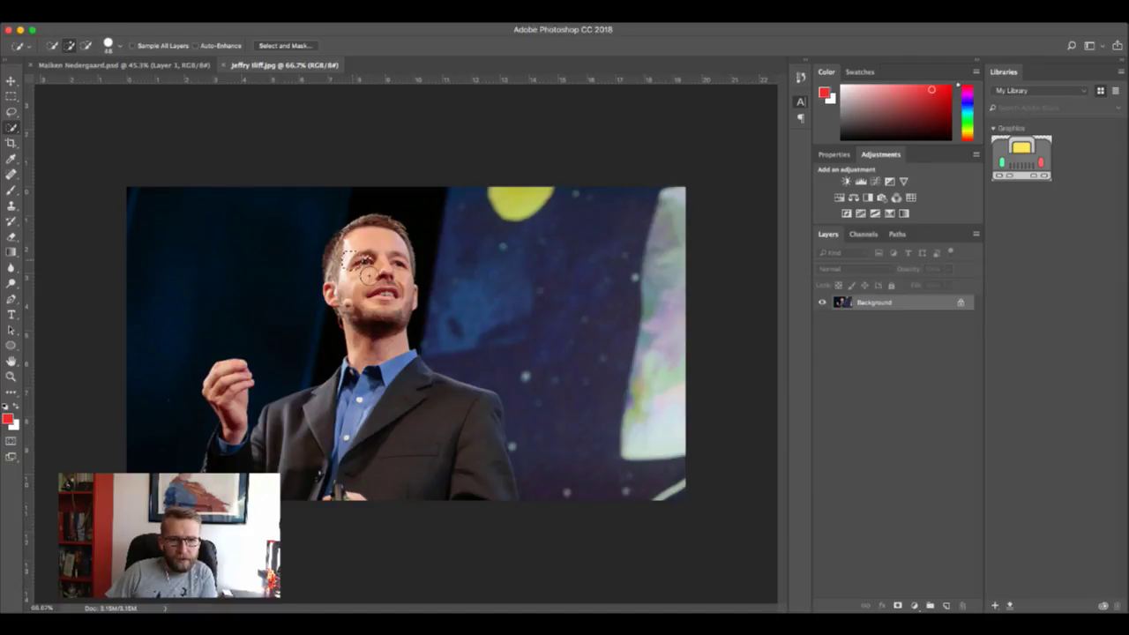
pyautogui.moveTo(367, 275)
pyautogui.mouseDown()
pyautogui.moveTo(390, 345)
pyautogui.moveTo(391, 398)
pyautogui.moveTo(469, 460)
pyautogui.mouseUp()
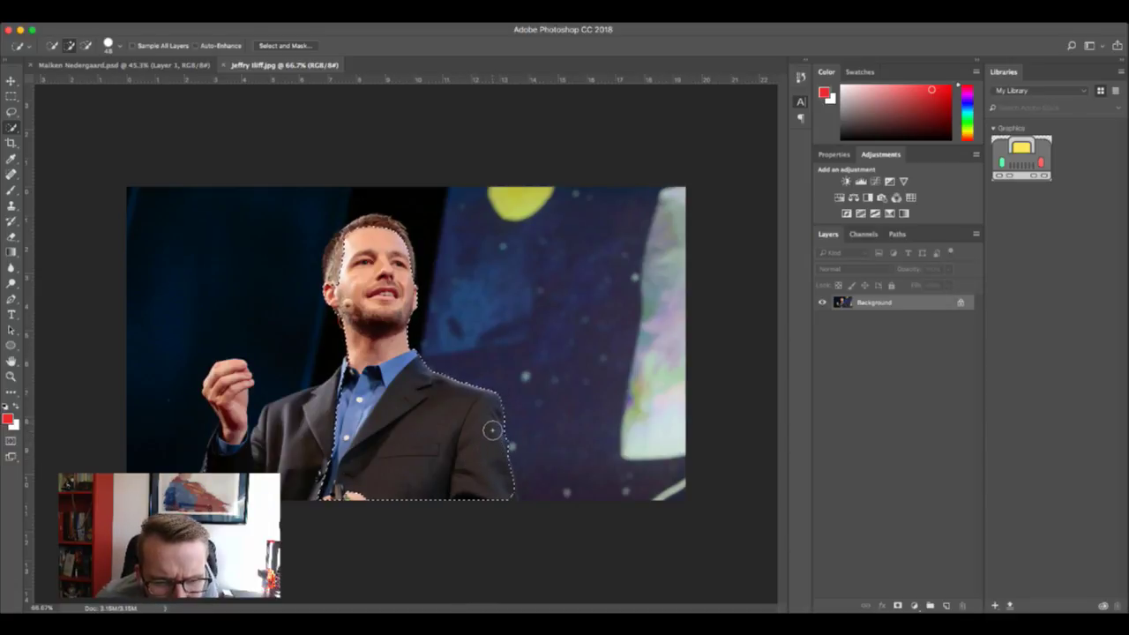
pyautogui.moveTo(492, 430)
pyautogui.mouseDown()
pyautogui.moveTo(328, 417)
pyautogui.moveTo(264, 466)
pyautogui.mouseUp()
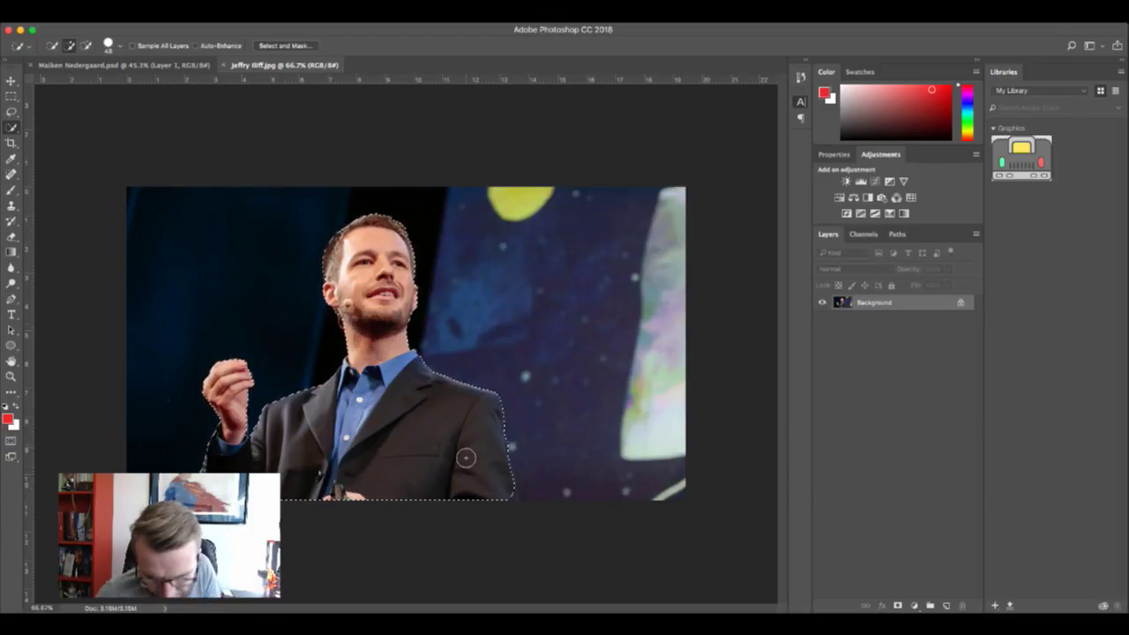
# - Examine the selection edge up close along the jacket sleeve, shoulder, collar, hair and face
pyautogui.scroll(5, 450, 458)
pyautogui.scroll(-3, 486, 498)
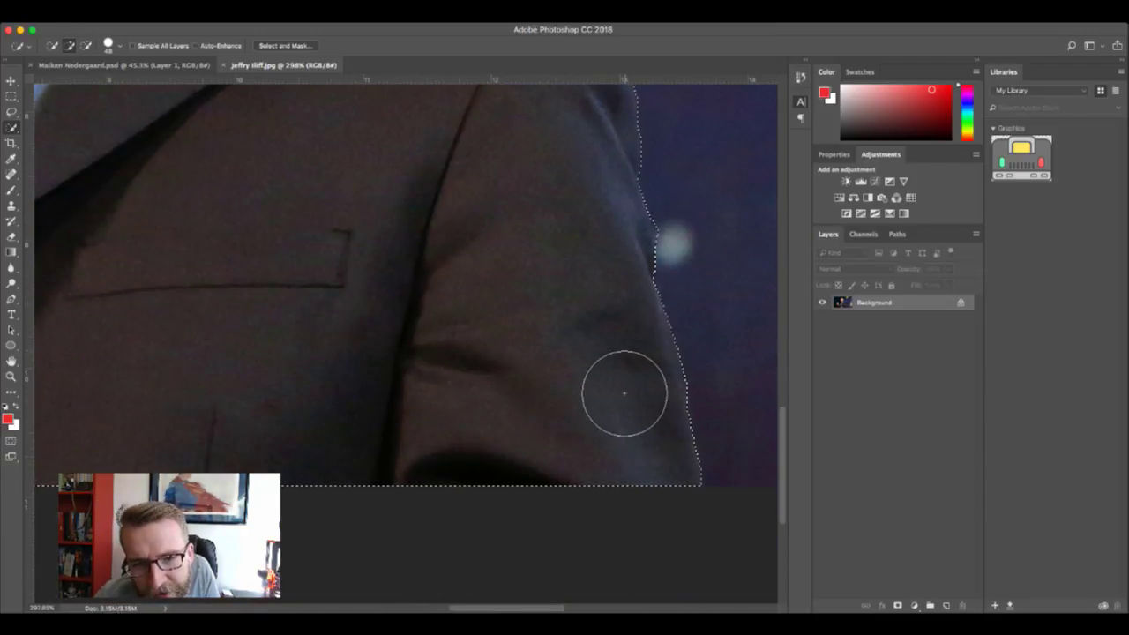
pyautogui.scroll(4, 609, 397)
pyautogui.scroll(10, 567, 429)
pyautogui.hscroll(-5, 564, 430)
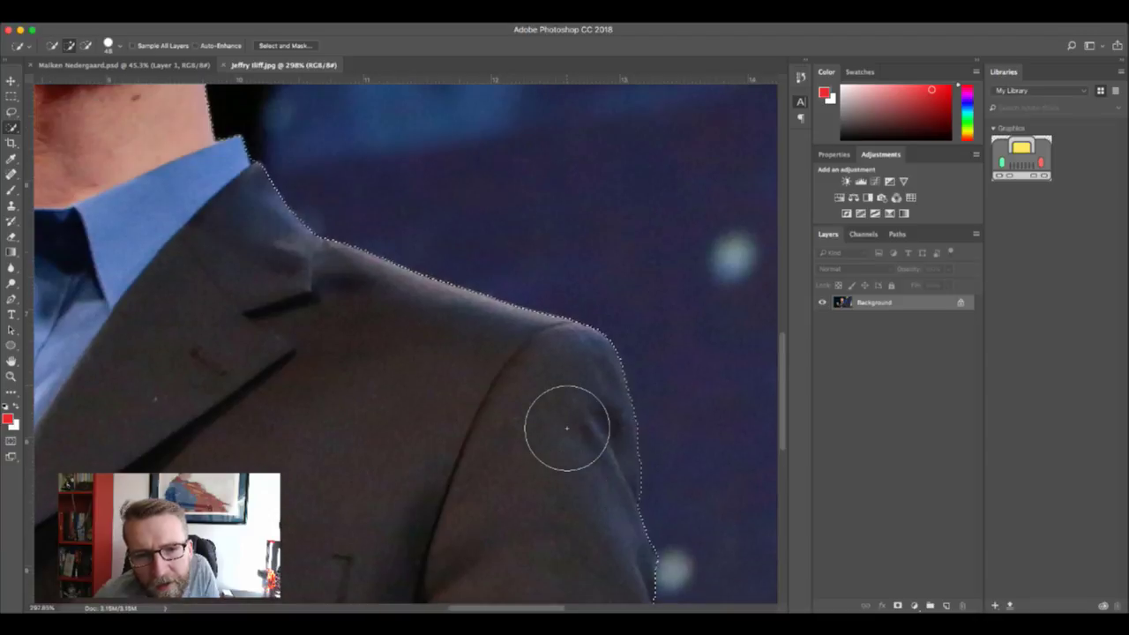
pyautogui.scroll(12, 547, 433)
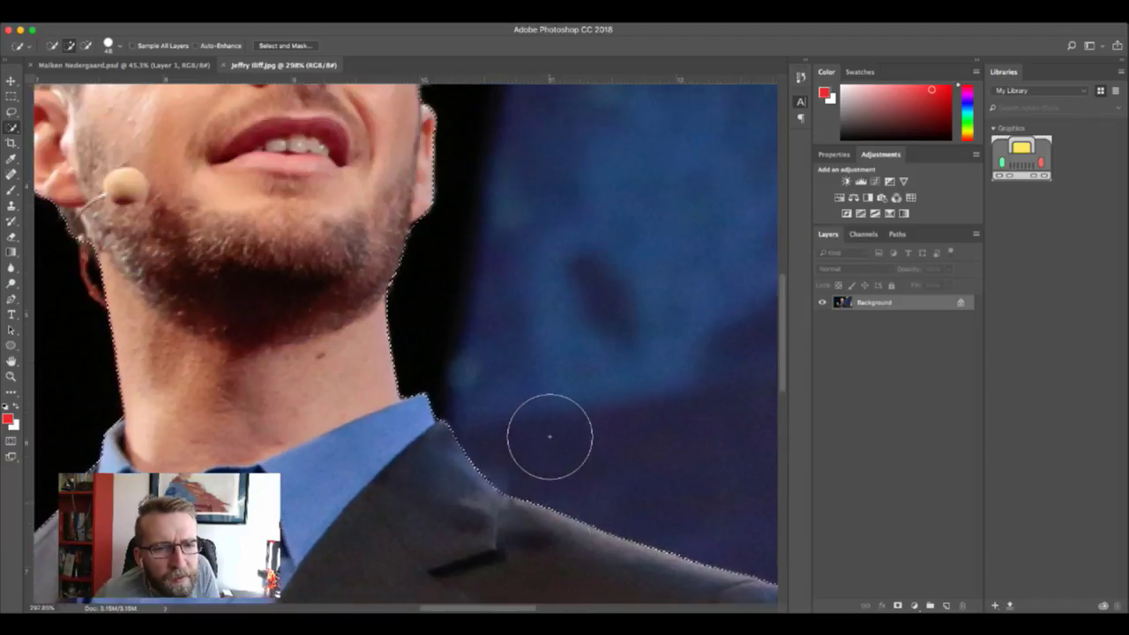
pyautogui.hscroll(2, 471, 447)
pyautogui.scroll(3, 474, 448)
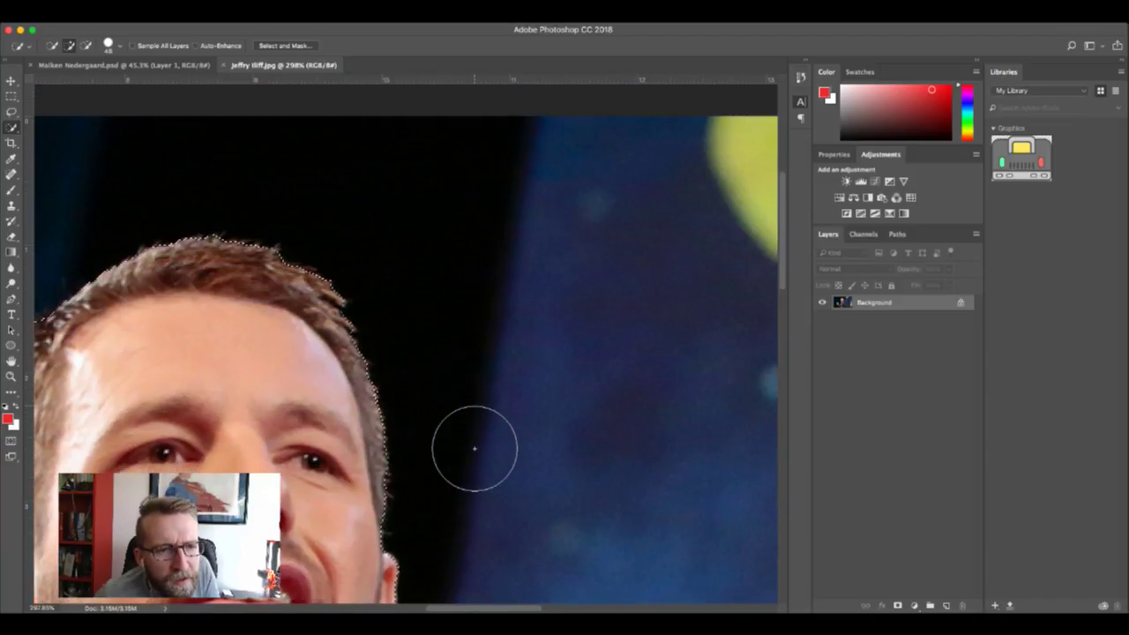
pyautogui.hscroll(-8, 475, 448)
pyautogui.scroll(-2, 474, 448)
pyautogui.scroll(-8, 474, 448)
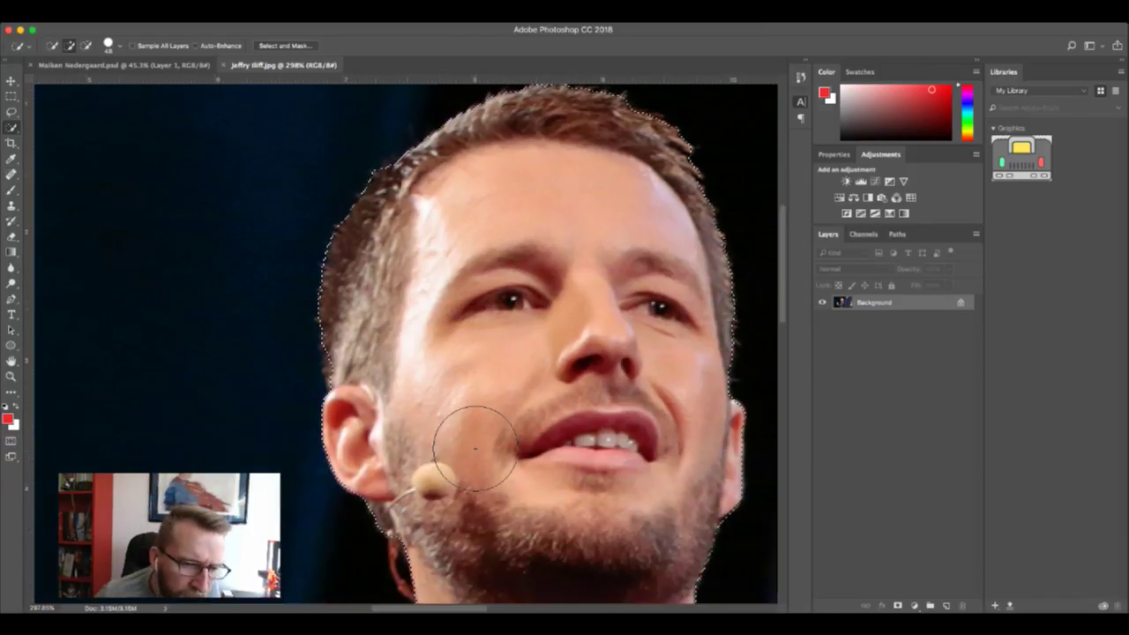
# - Examine the selection edge around the neck, raised hand and cuff, and view the whole figure again
pyautogui.scroll(-4, 475, 448)
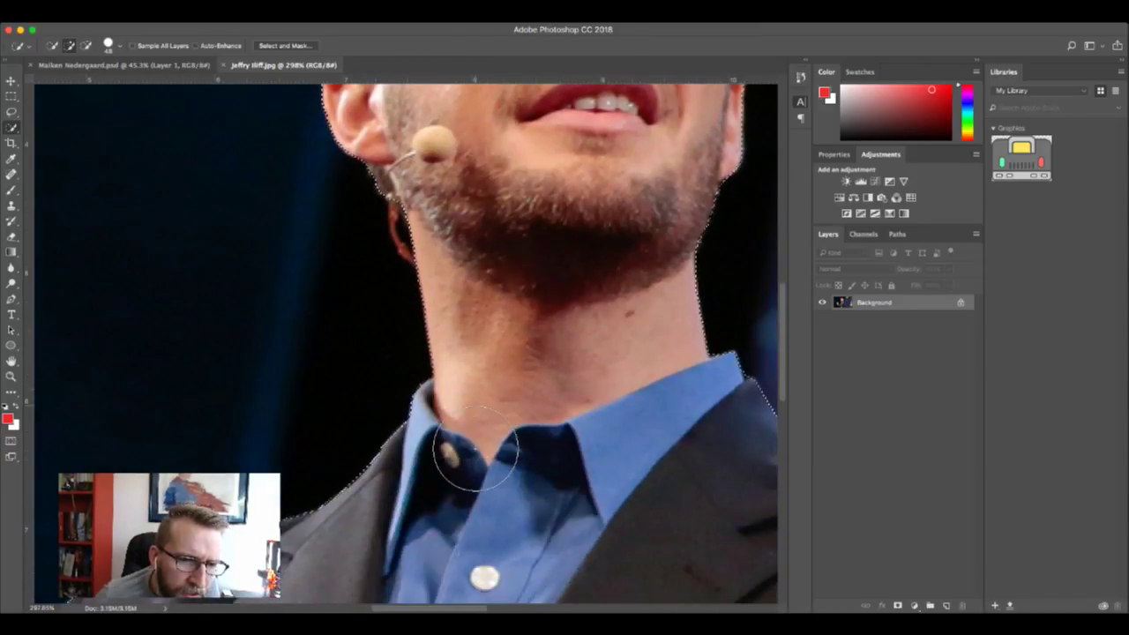
pyautogui.hscroll(-5, 475, 448)
pyautogui.scroll(-2, 475, 448)
pyautogui.scroll(-1, 475, 448)
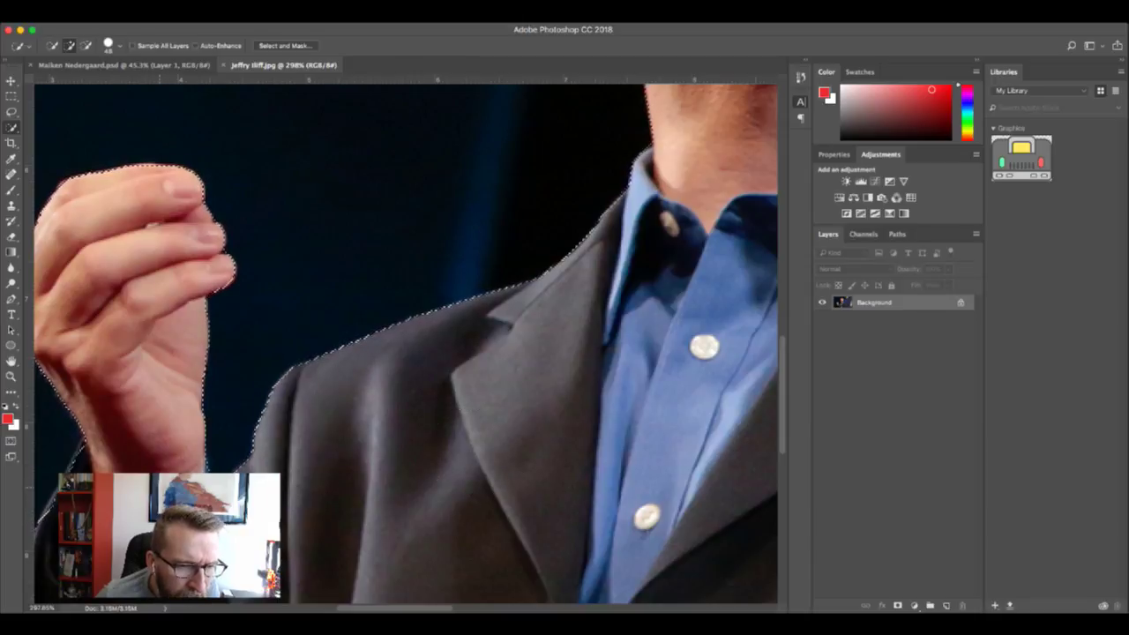
pyautogui.scroll(4, 474, 448)
pyautogui.hscroll(-2, 474, 449)
pyautogui.scroll(-5, 406, 344)
pyautogui.hscroll(-1, 406, 344)
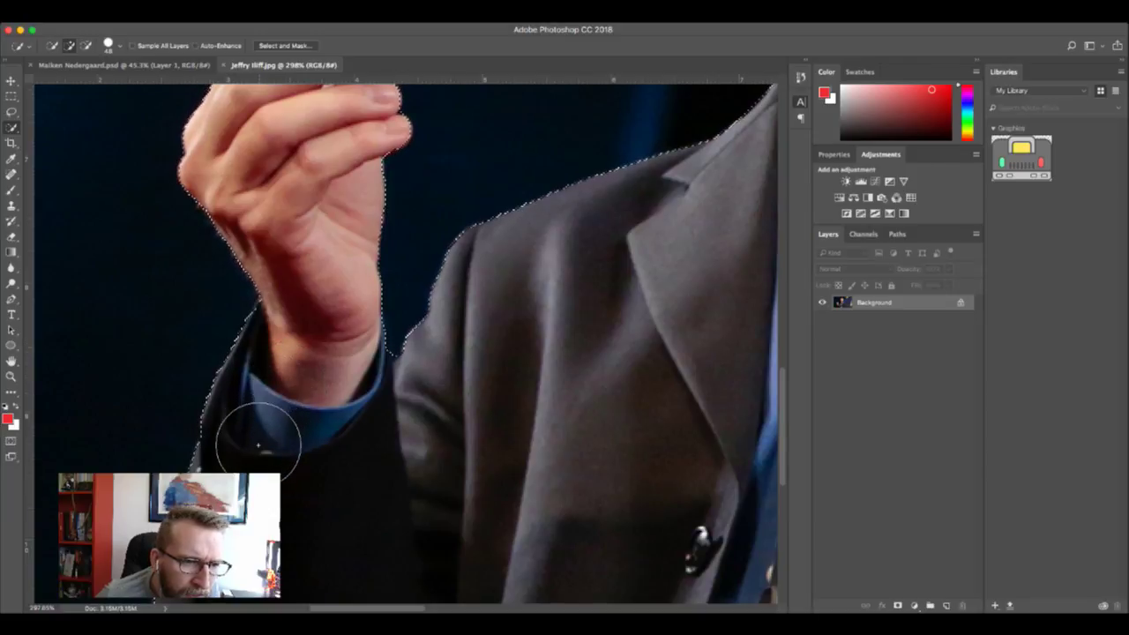
pyautogui.scroll(-2, 263, 475)
pyautogui.scroll(-8, 366, 415)
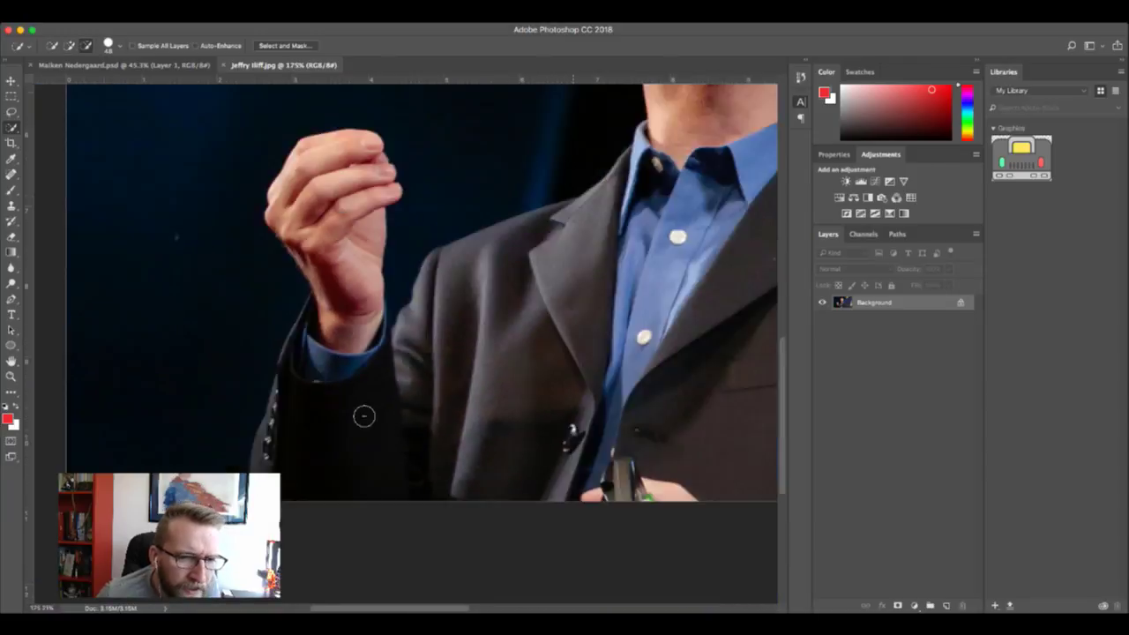
pyautogui.scroll(5, 365, 414)
pyautogui.scroll(3, 365, 415)
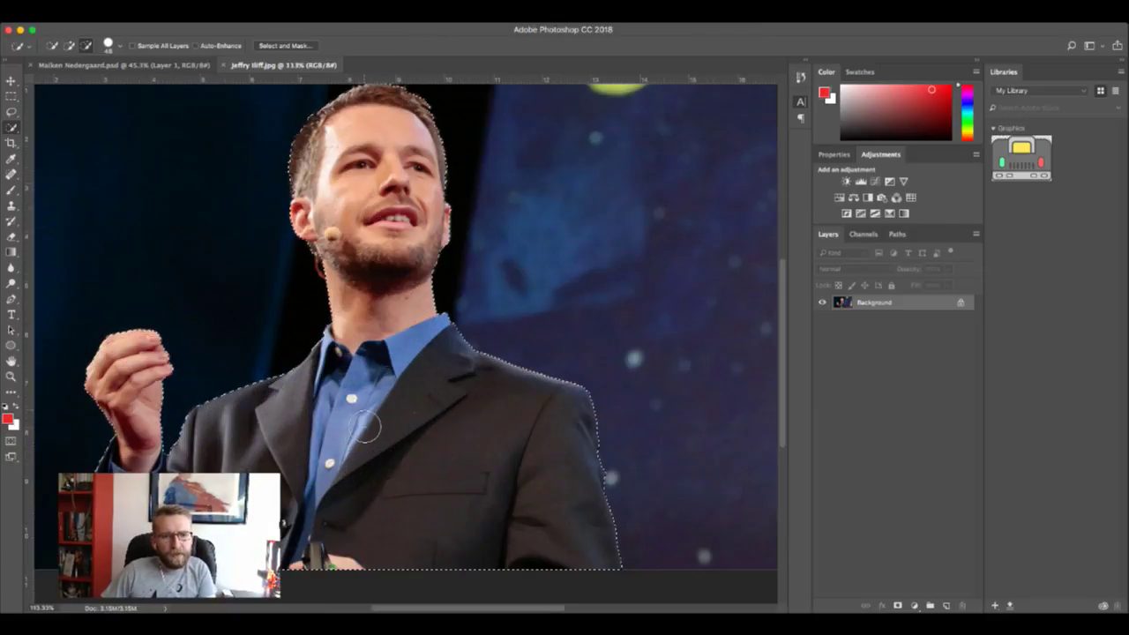
pyautogui.scroll(-2, 366, 429)
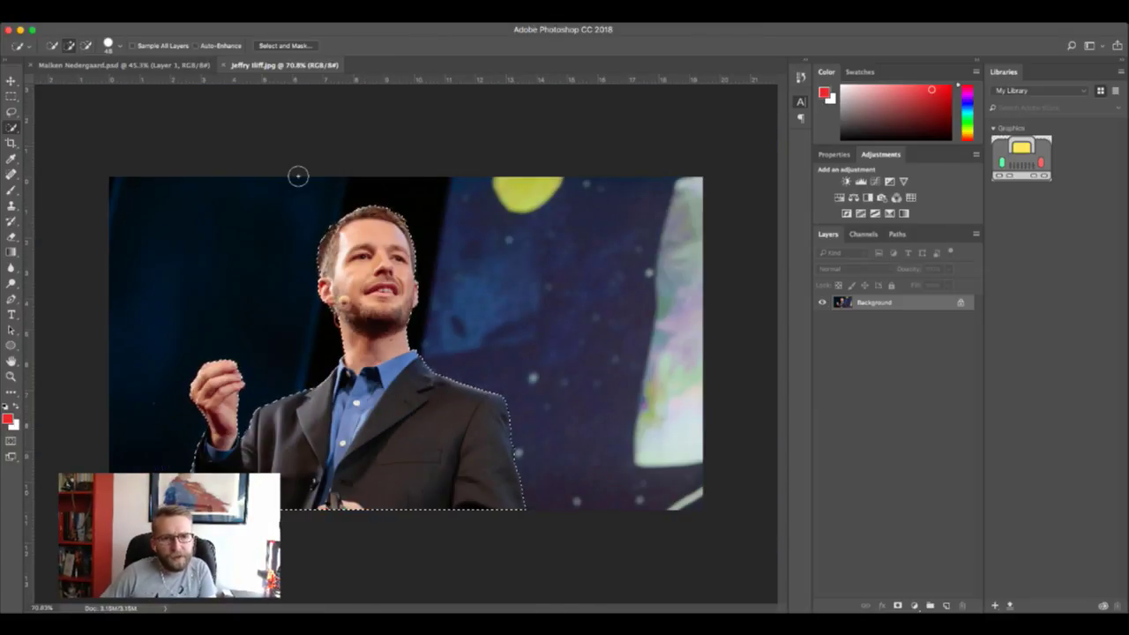
# - Refine the selection in Select and Mask with Smooth 35 and Shift Edge -53%, and check the edge around the raised hand
pyautogui.press('super+alt+r')
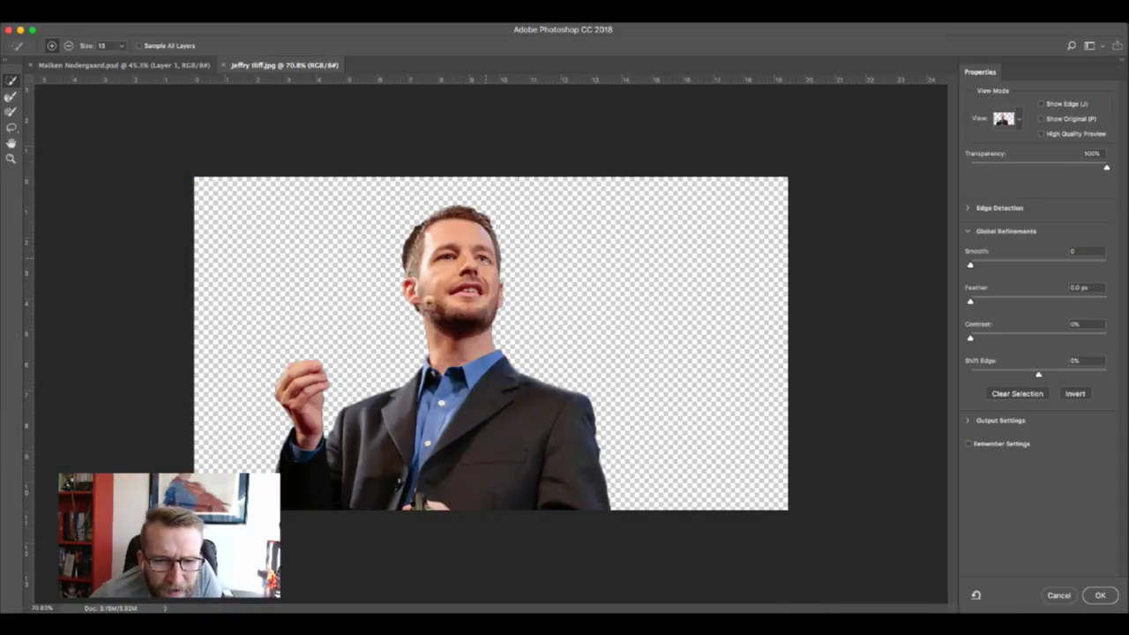
pyautogui.moveTo(970, 264); pyautogui.dragTo(1019, 265)
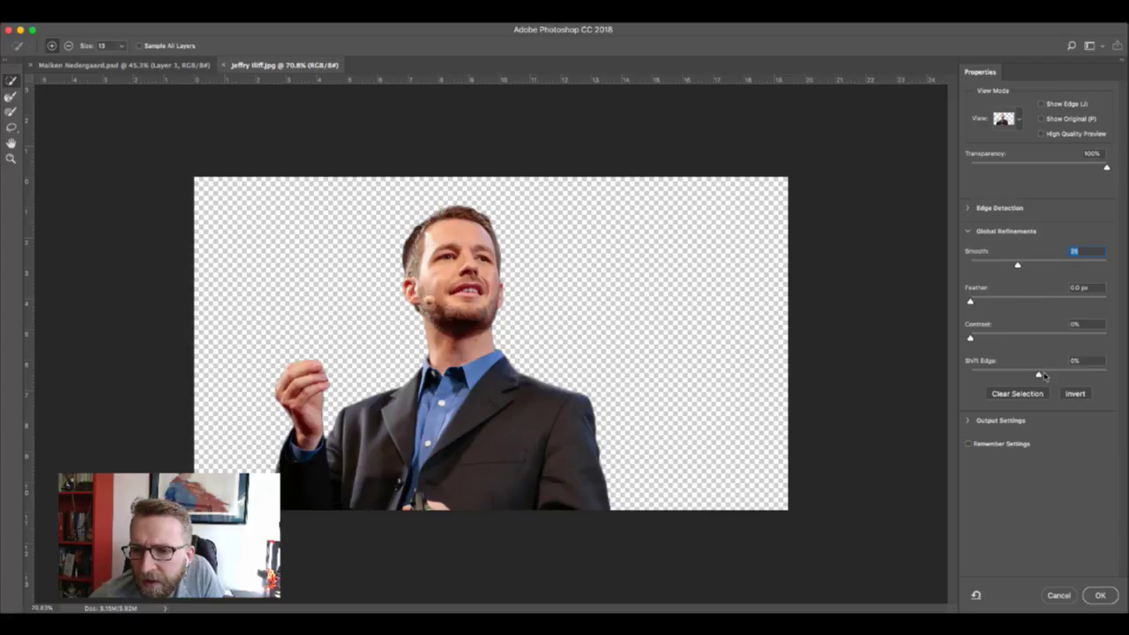
pyautogui.moveTo(1039, 375); pyautogui.dragTo(1024, 376)
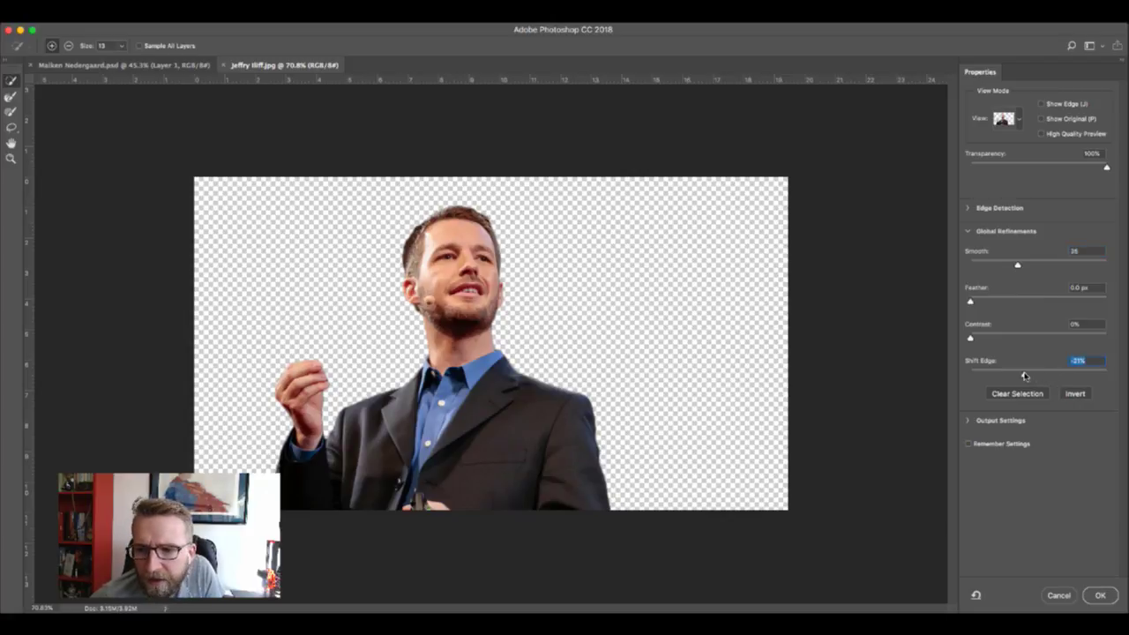
pyautogui.moveTo(1024, 376); pyautogui.dragTo(1004, 375)
pyautogui.scroll(6, 290, 456)
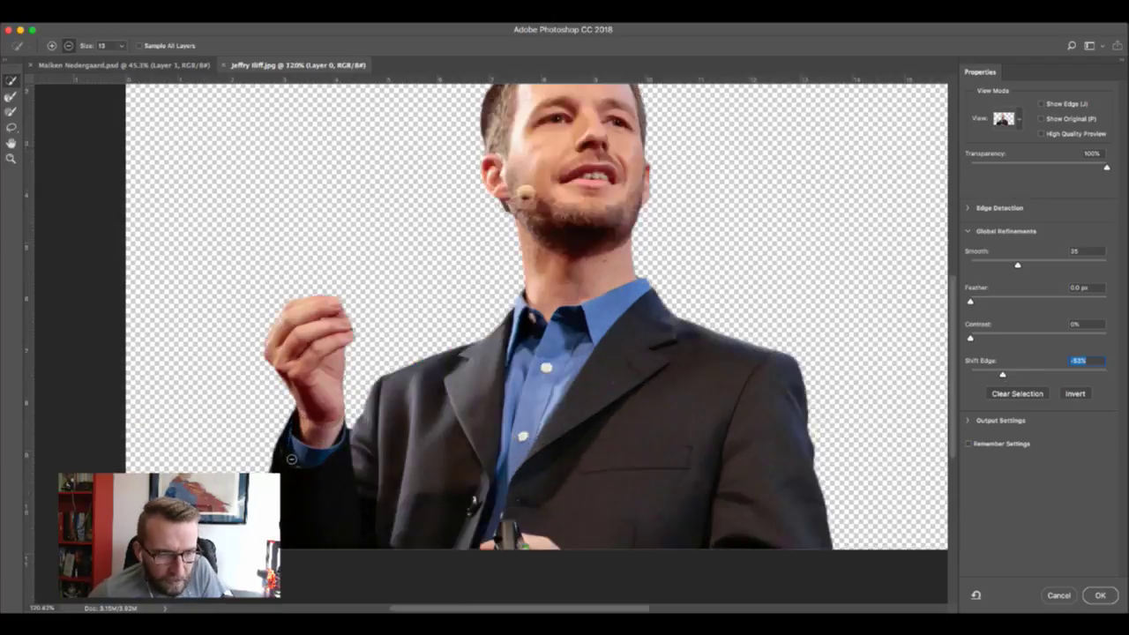
pyautogui.scroll(-10, 291, 466)
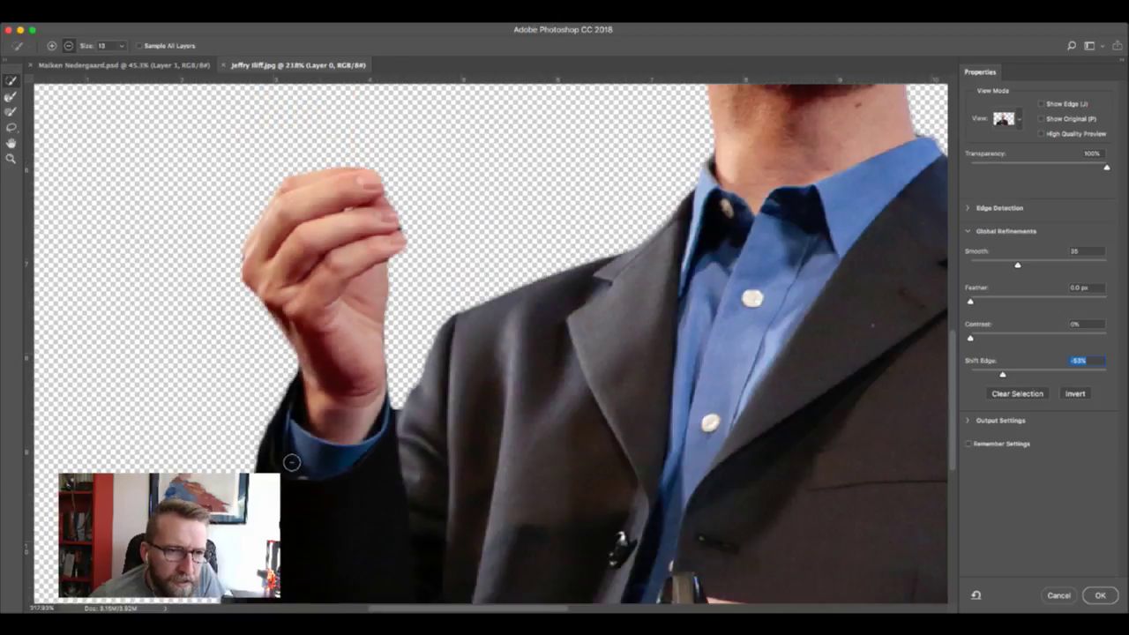
pyautogui.scroll(-4, 491, 343)
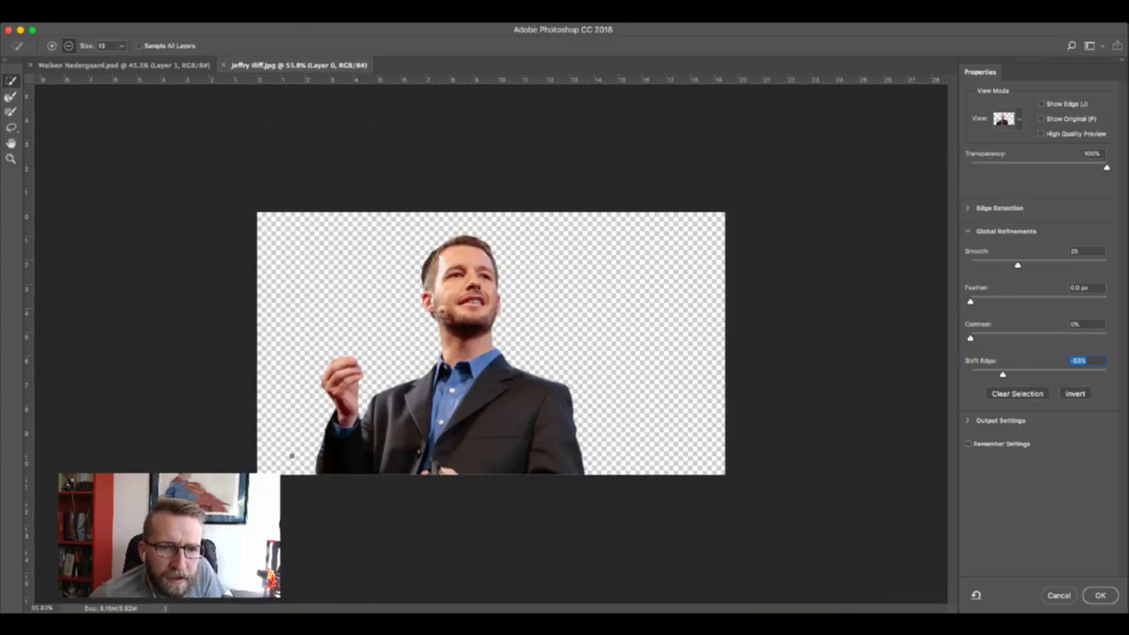
# - Accept the refinement, copy the researcher to a new layer, hide the Background layer and save the document
pyautogui.click(1100, 595)
pyautogui.hotkey('ctrl', 'j')
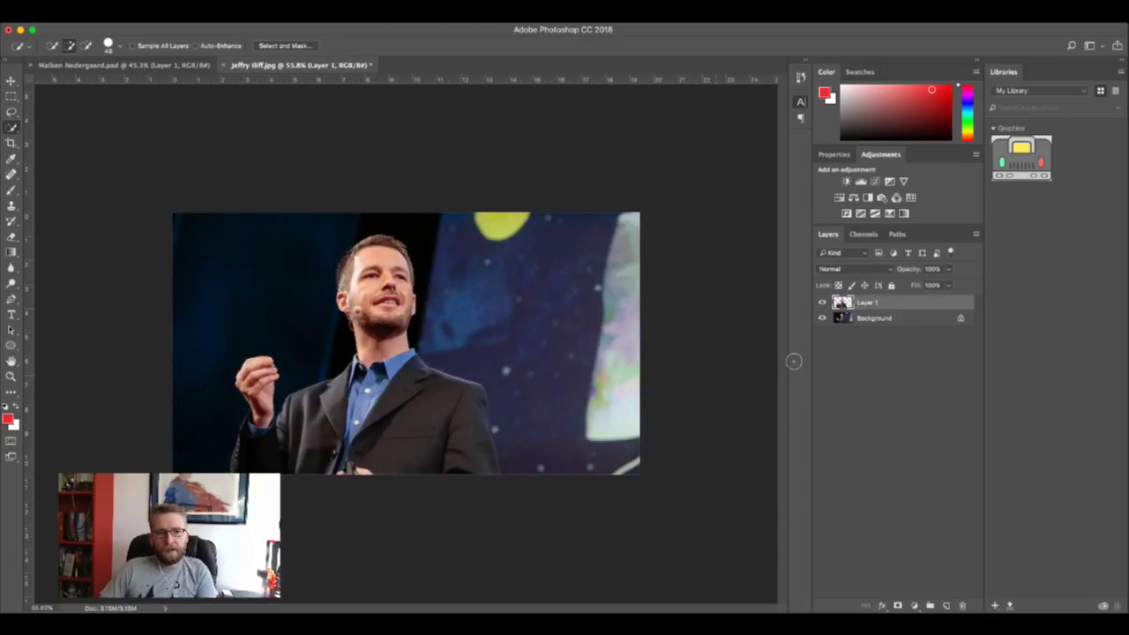
pyautogui.click(823, 318)
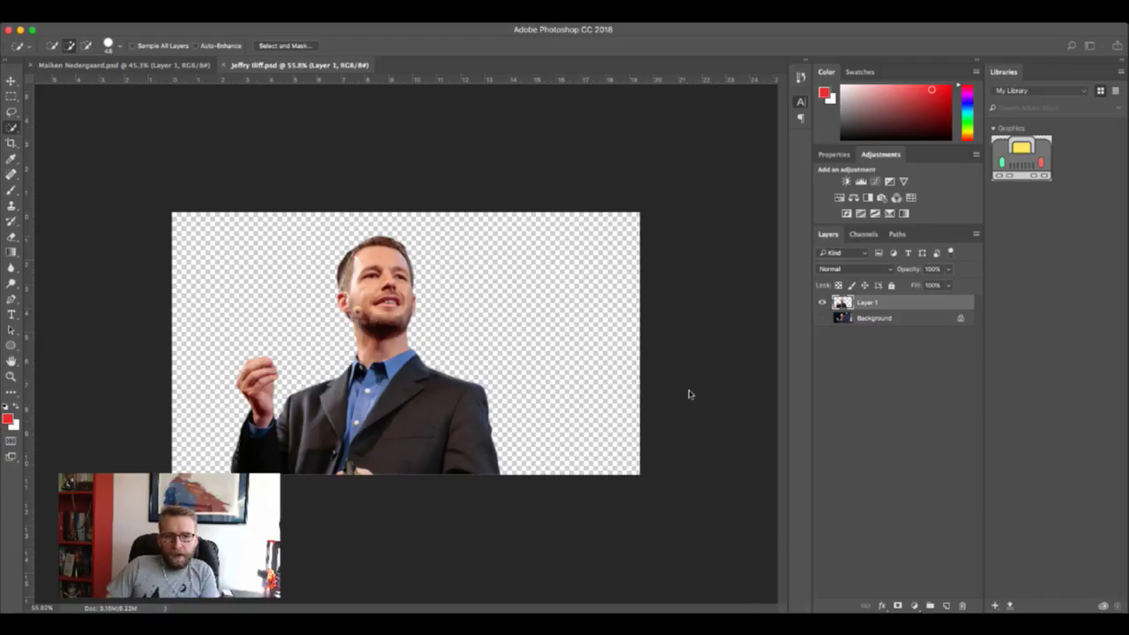
pyautogui.hotkey('ctrl', 's')
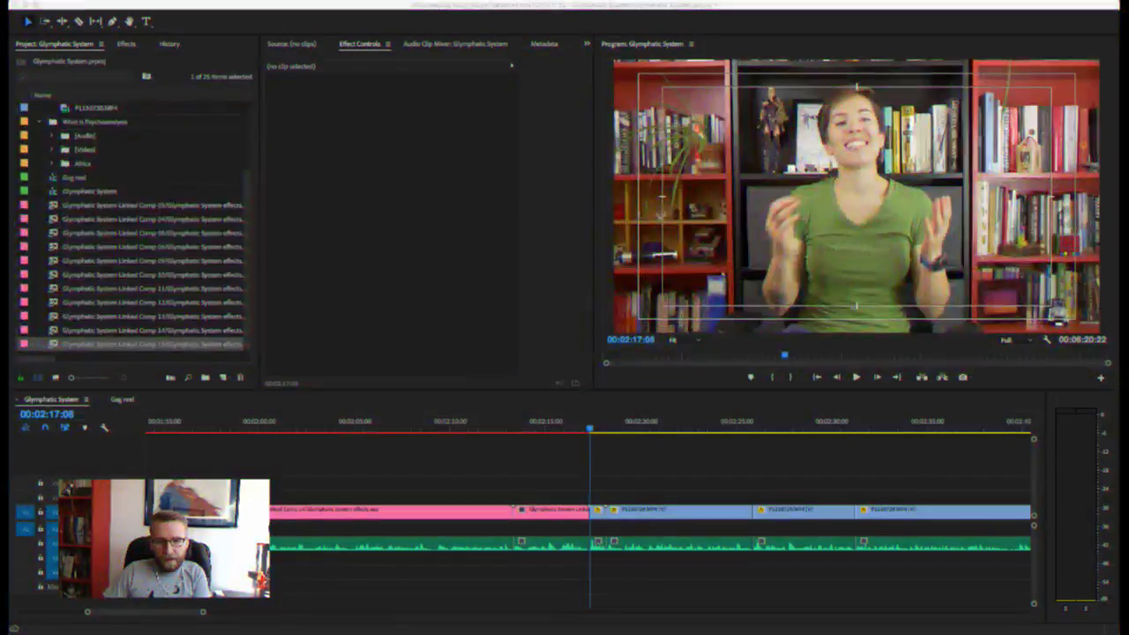
# - Select the clip after the playhead in Premiere Pro, and switch to After Effects to preview Linked Comp 16 with the researcher's cut-out
pyautogui.click(607, 509)
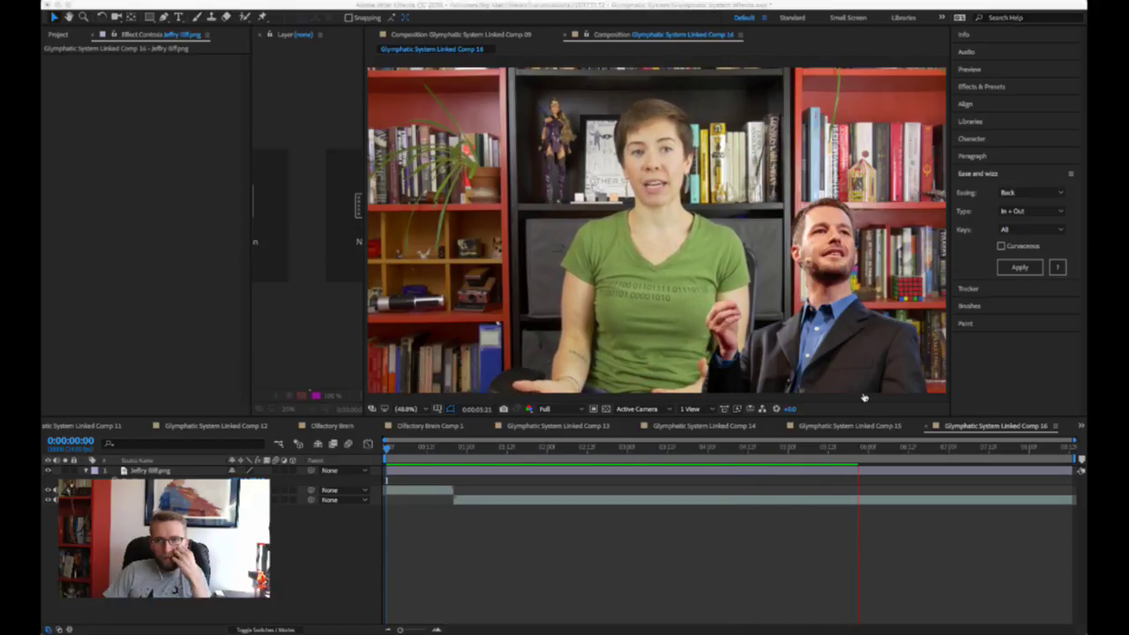
pyautogui.click(371, 449)
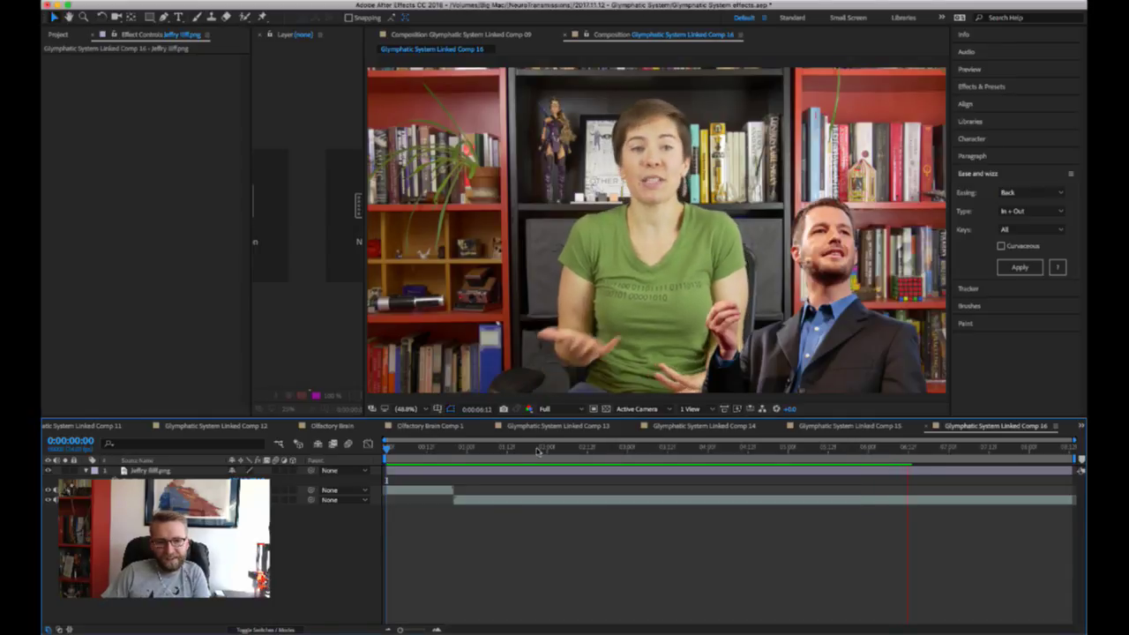
pyautogui.press('space')
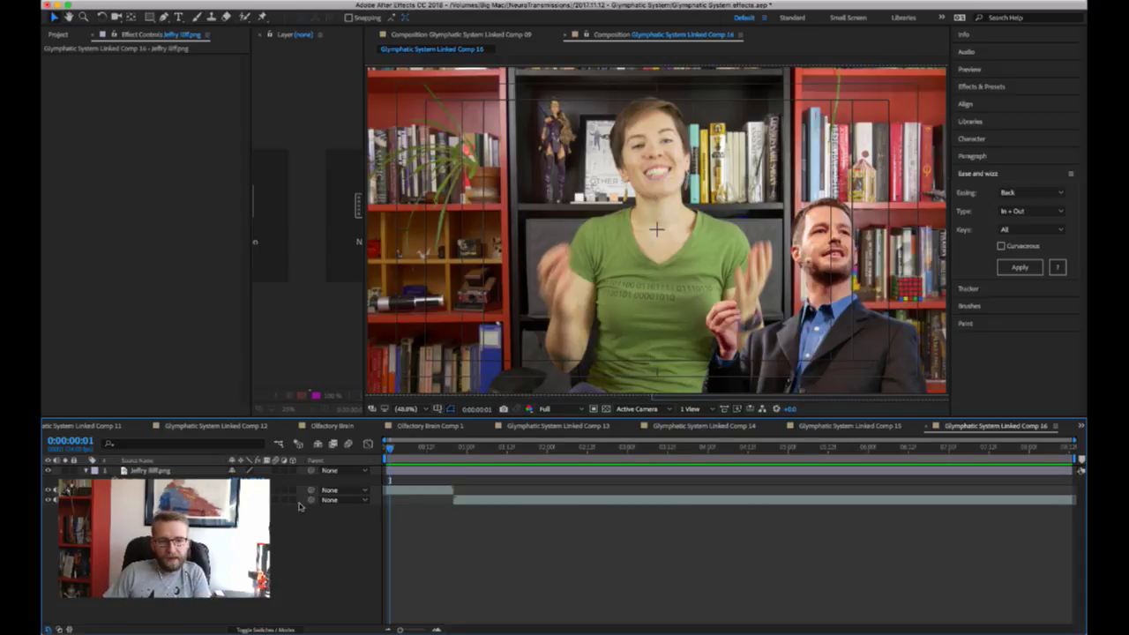
# - Scale down the researcher's cut-out and keyframe its position so it enters from out of frame, starting at 0:00:00:01
pyautogui.click(151, 472)
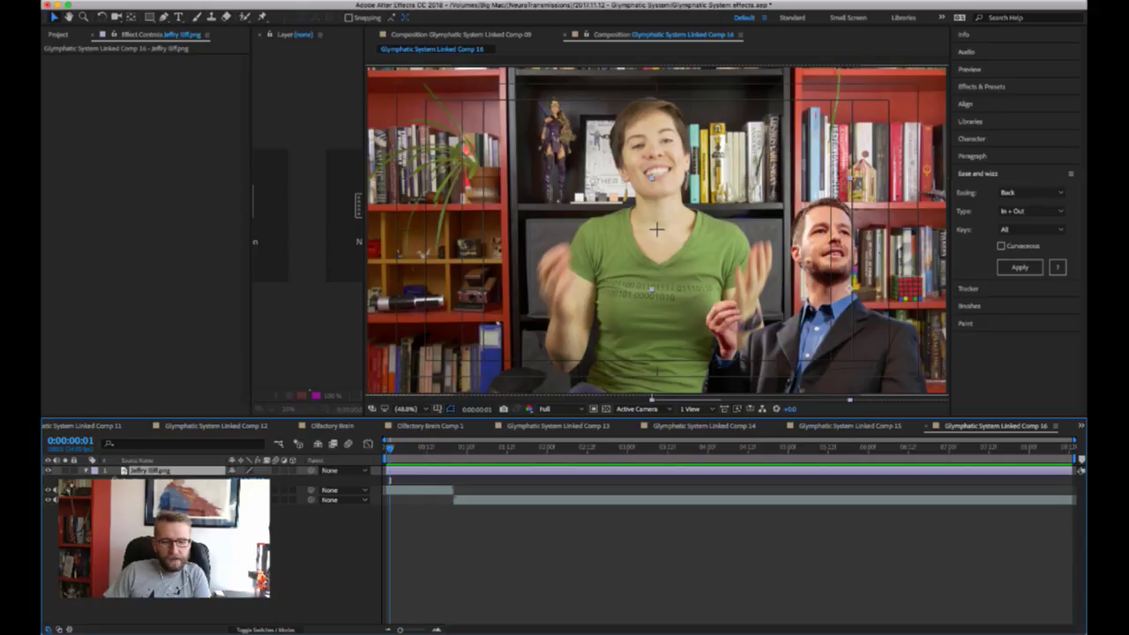
pyautogui.press('p')
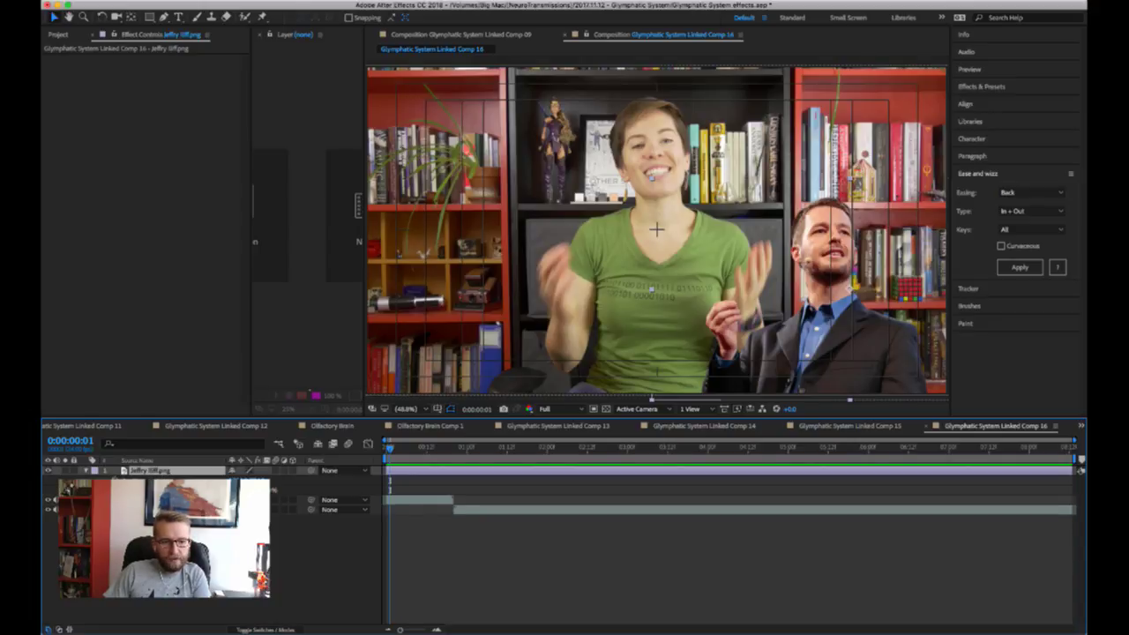
pyautogui.moveTo(261, 490); pyautogui.dragTo(256, 490)
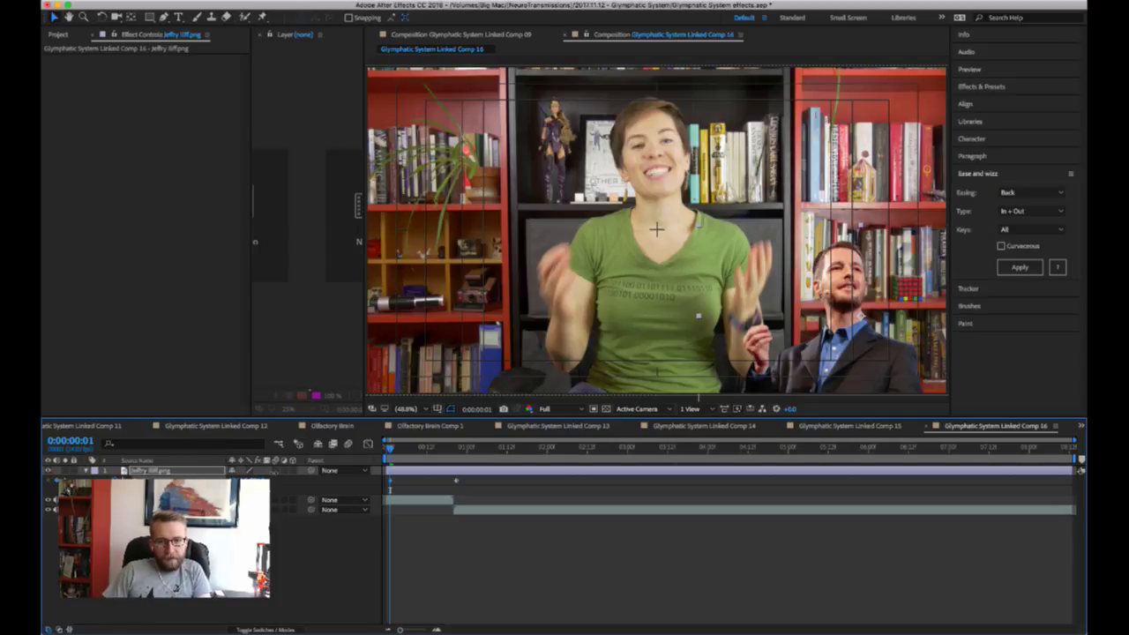
# - Apply Elastic In + Out easing to both position keyframes of the researcher's cut-out and preview the entrance
pyautogui.click(475, 486)
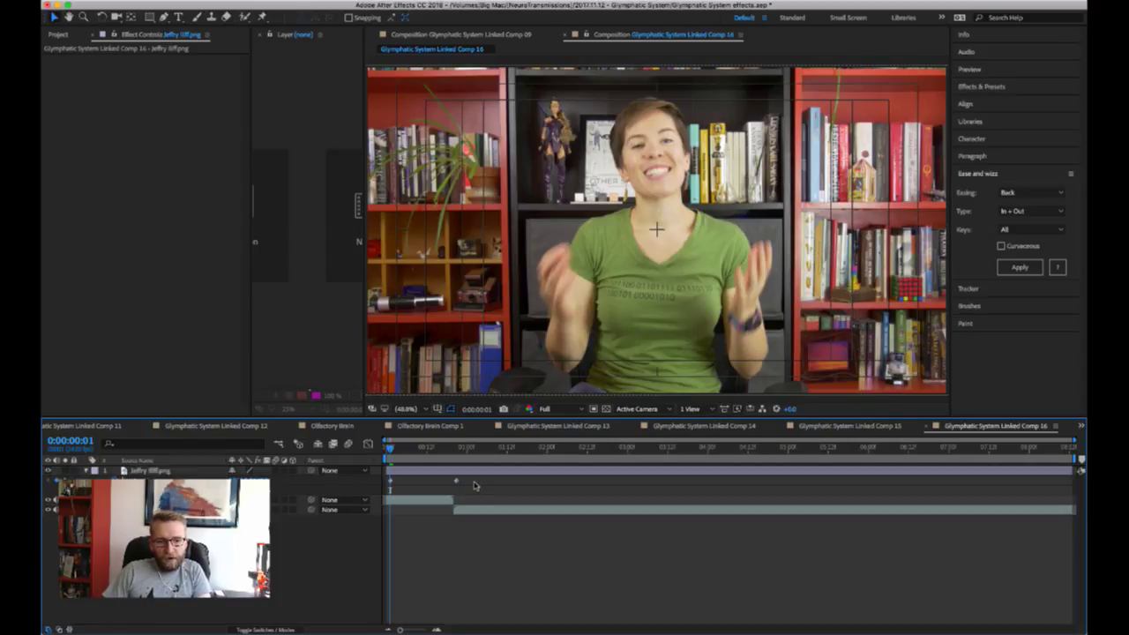
pyautogui.moveTo(474, 485); pyautogui.dragTo(381, 474)
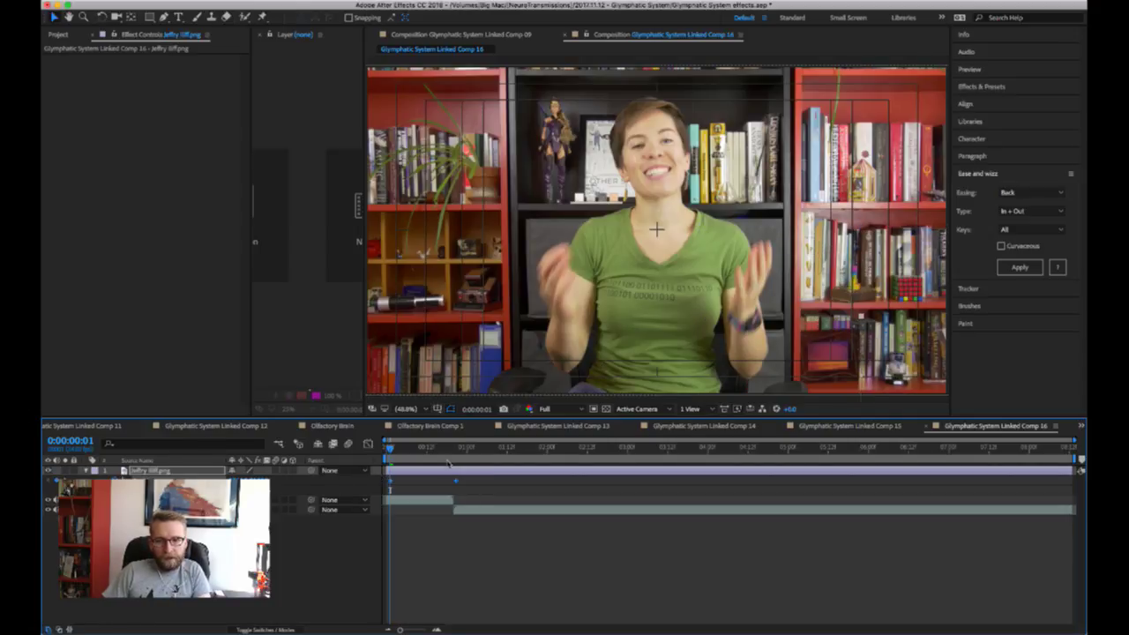
pyautogui.click(1030, 193)
pyautogui.click(1025, 307)
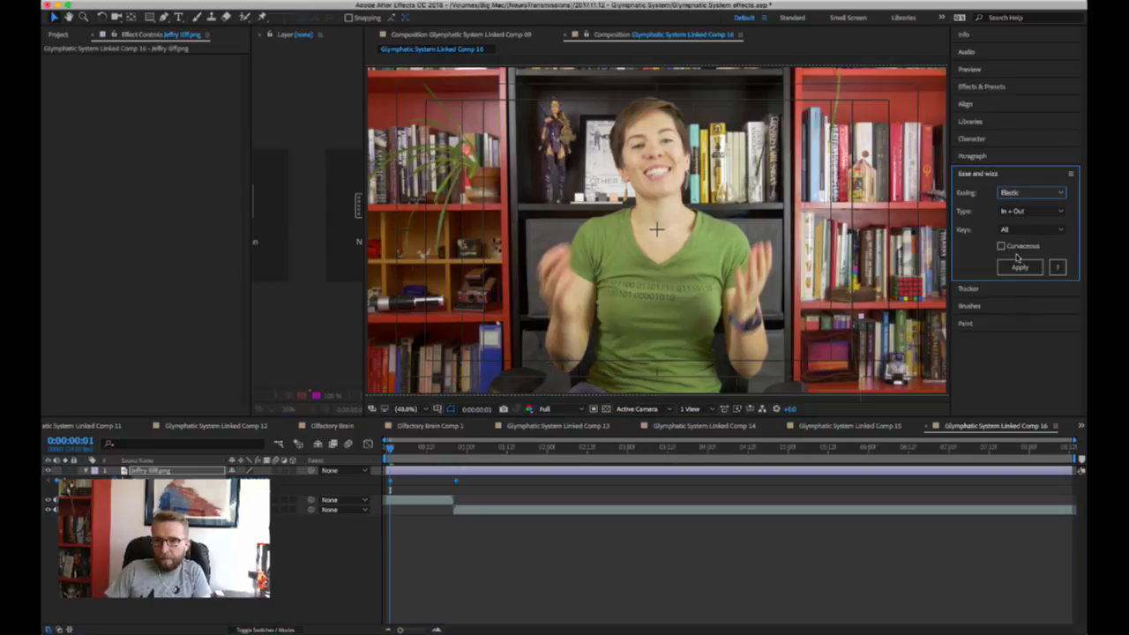
pyautogui.click(1019, 267)
pyautogui.click(558, 480)
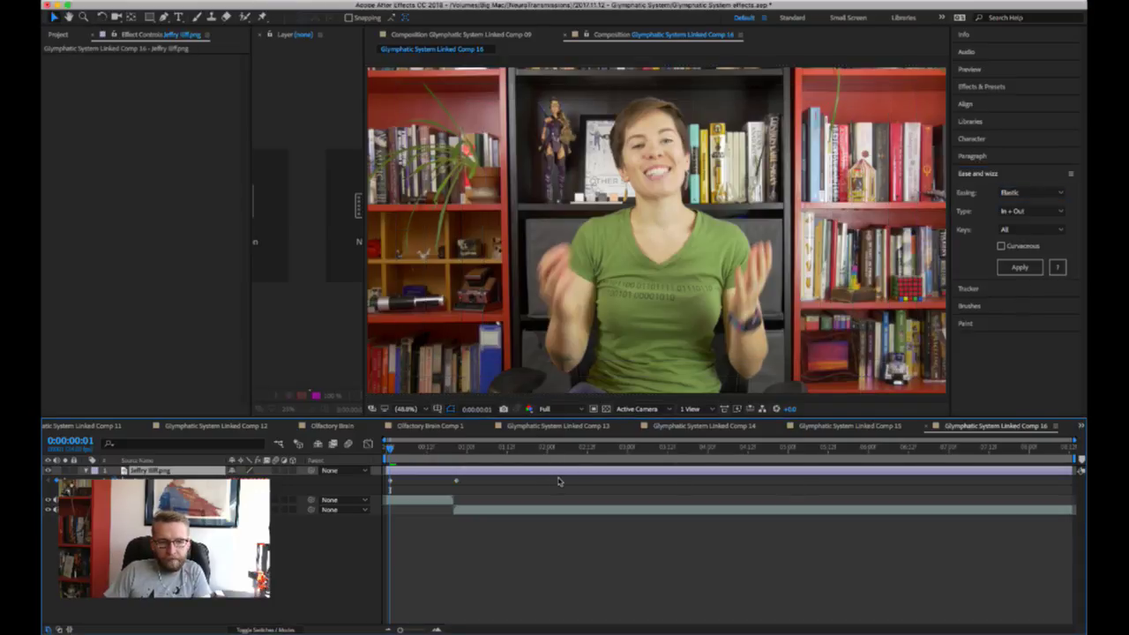
pyautogui.press('space')
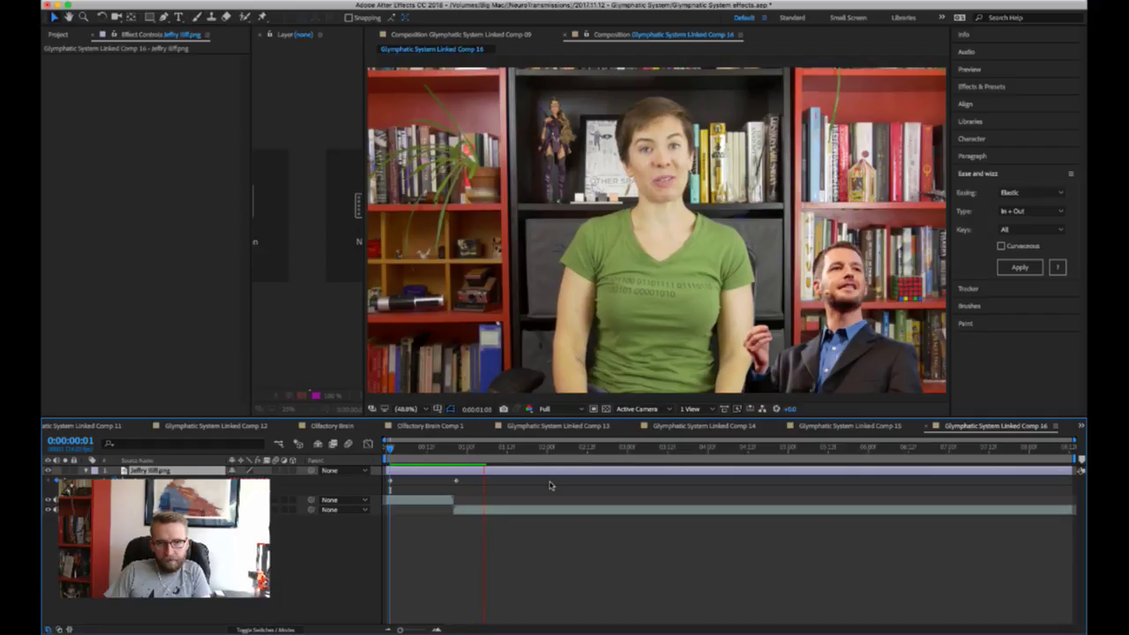
# - Shift the researcher's layer to start at about 0:00:01:03, enable motion blur for it, and preview from 0:00:01:05
pyautogui.press('space')
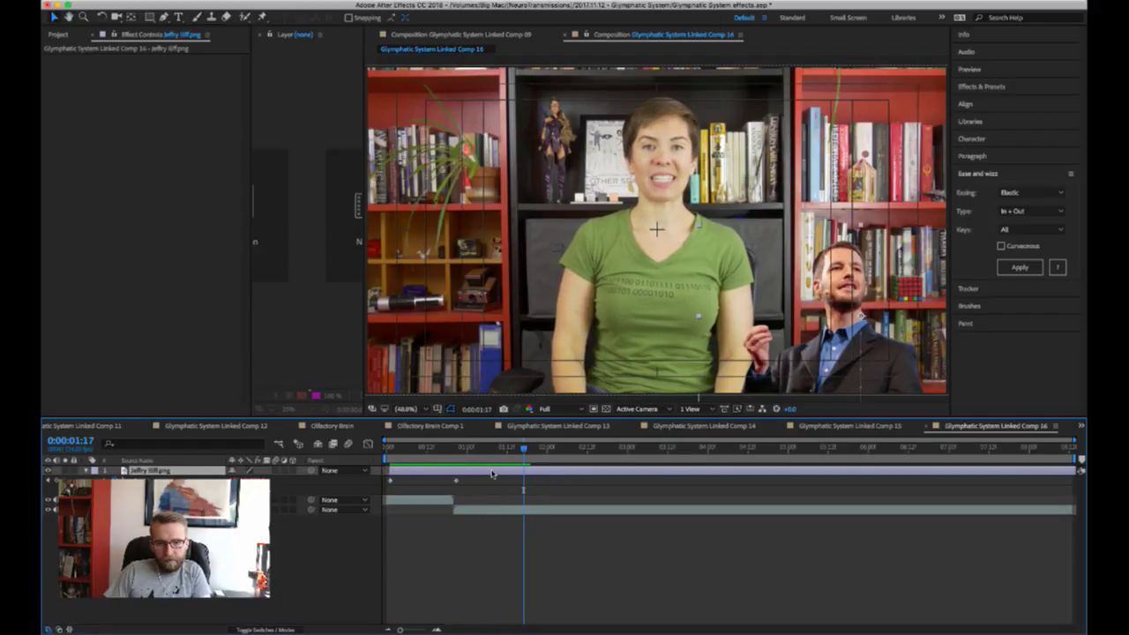
pyautogui.moveTo(492, 475); pyautogui.dragTo(581, 475)
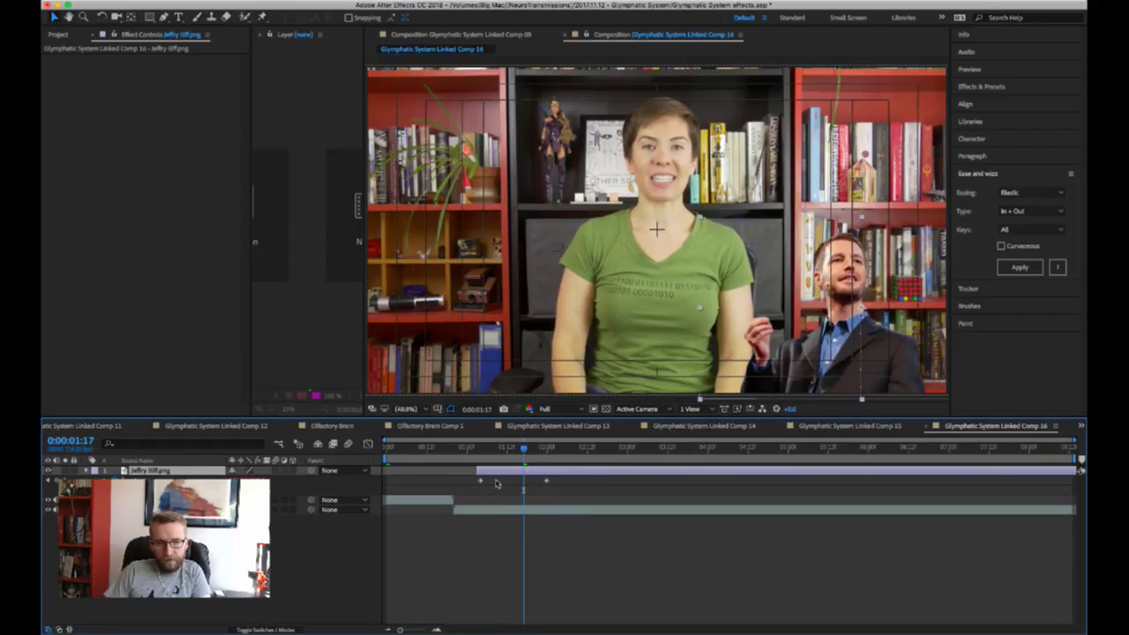
pyautogui.click(349, 444)
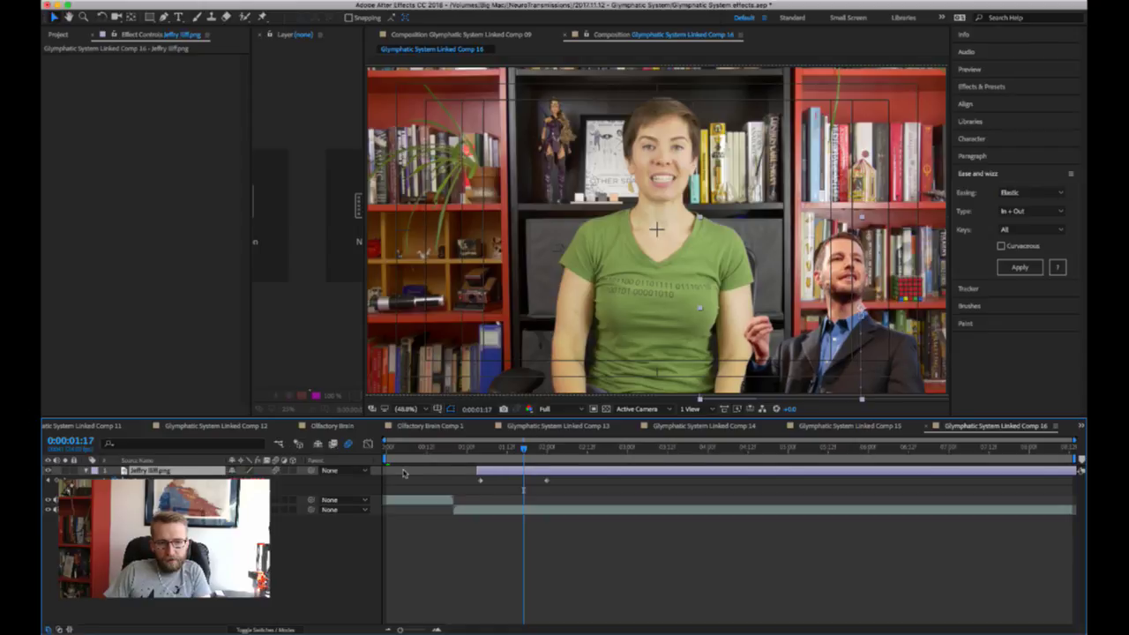
pyautogui.click(483, 448)
pyautogui.press('space')
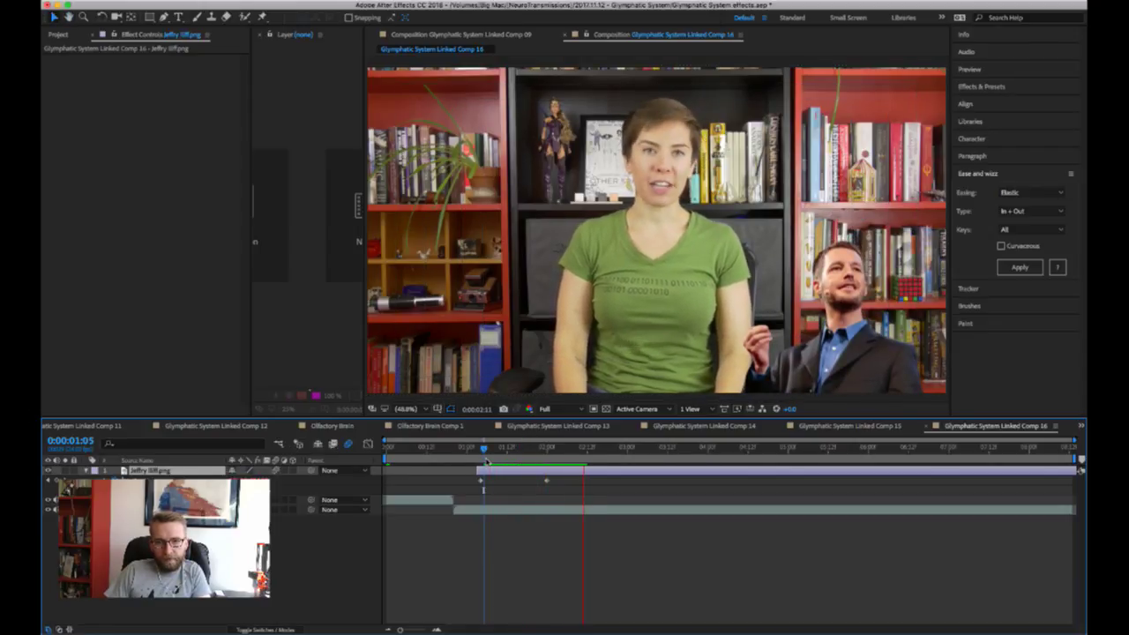
# - Delay the researcher's layer further so it starts at about 0:00:01:15, and preview the entrance from 0:00:01:16
pyautogui.moveTo(486, 460); pyautogui.dragTo(564, 455)
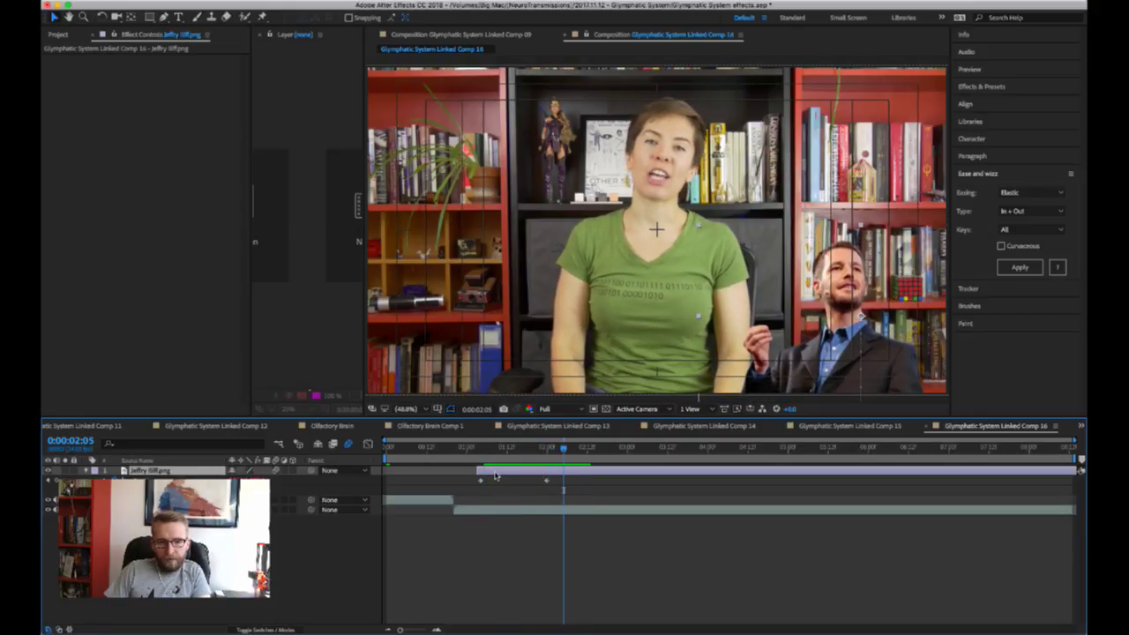
pyautogui.moveTo(496, 472); pyautogui.dragTo(535, 472)
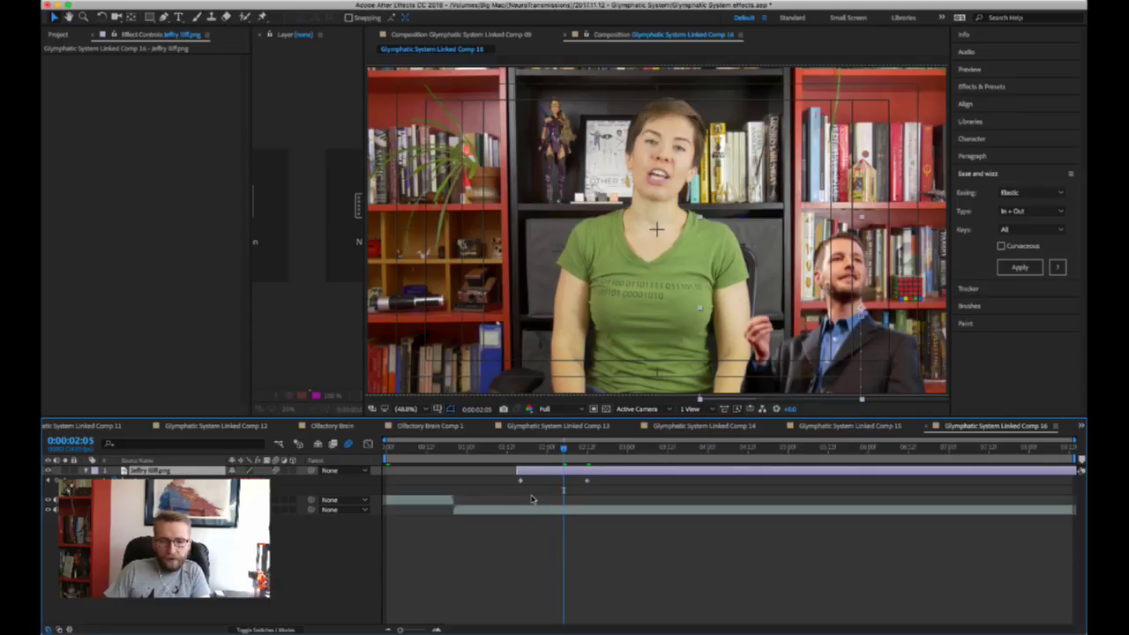
pyautogui.click(606, 499)
pyautogui.click(521, 452)
pyautogui.press('space')
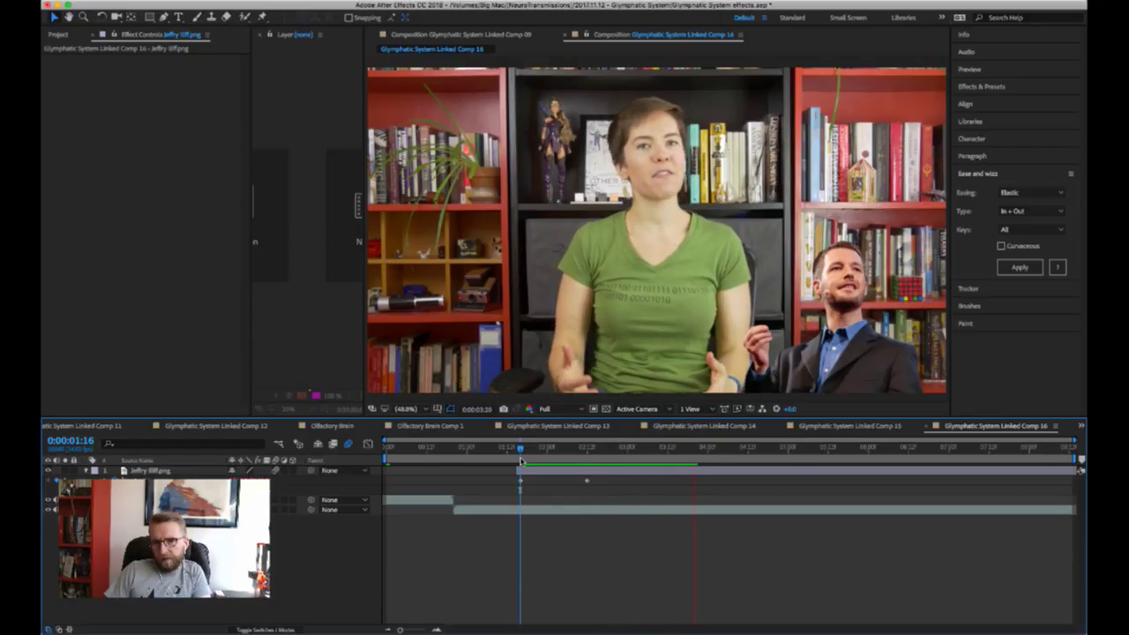
pyautogui.press('space')
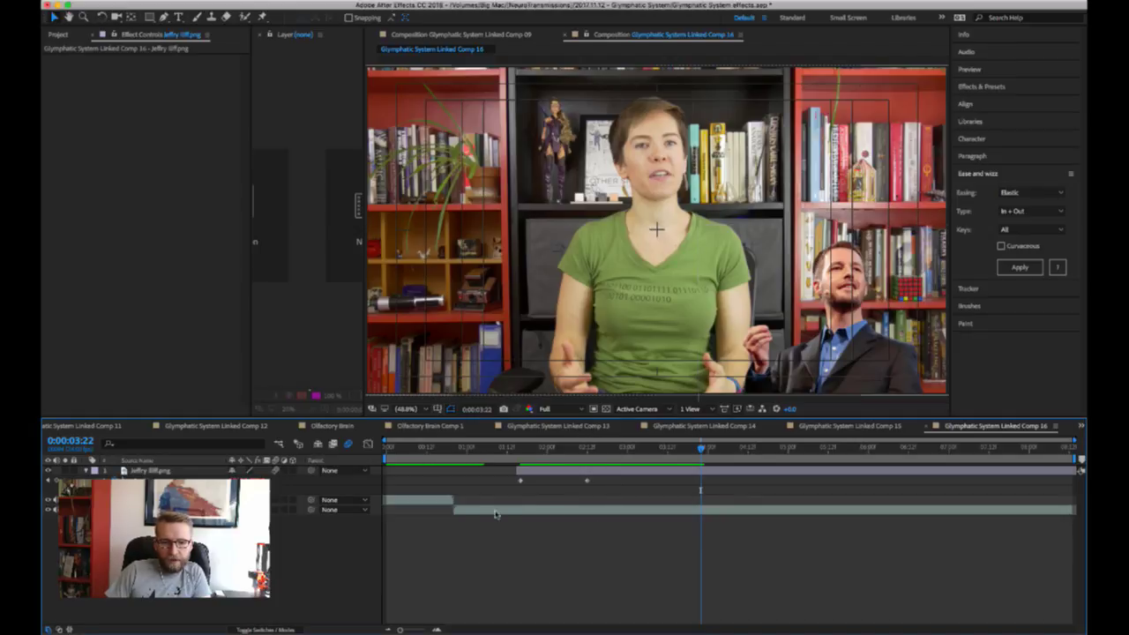
# - Scale up both presenter clips, preview from 0:00:01:11, and set the current time to 0:00:06:03
pyautogui.click(443, 510)
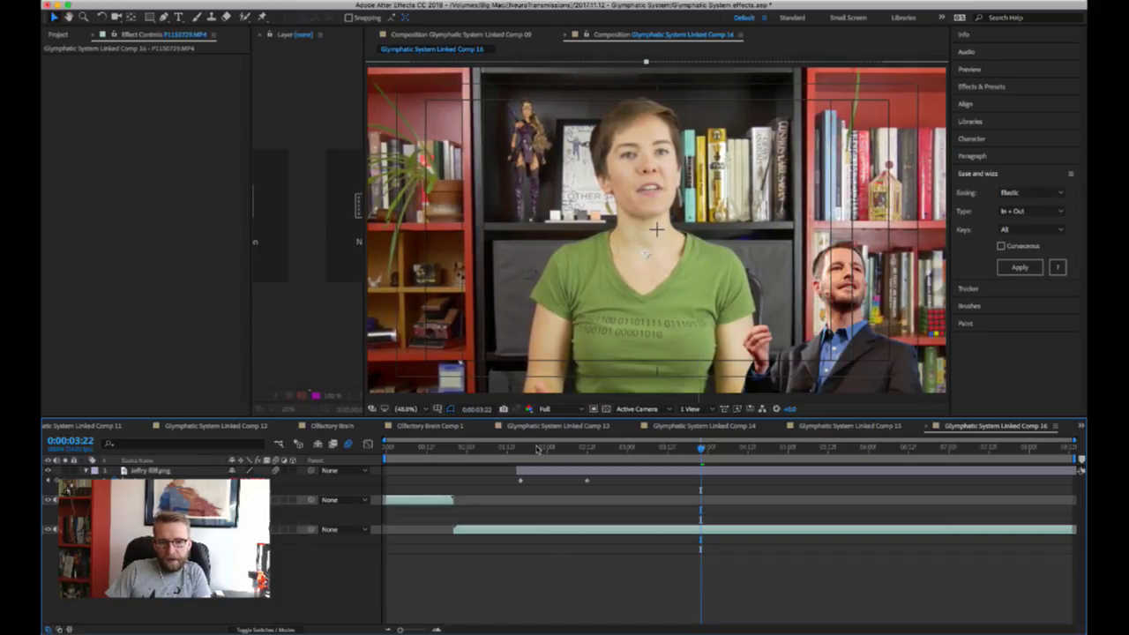
pyautogui.click(503, 449)
pyautogui.press('space')
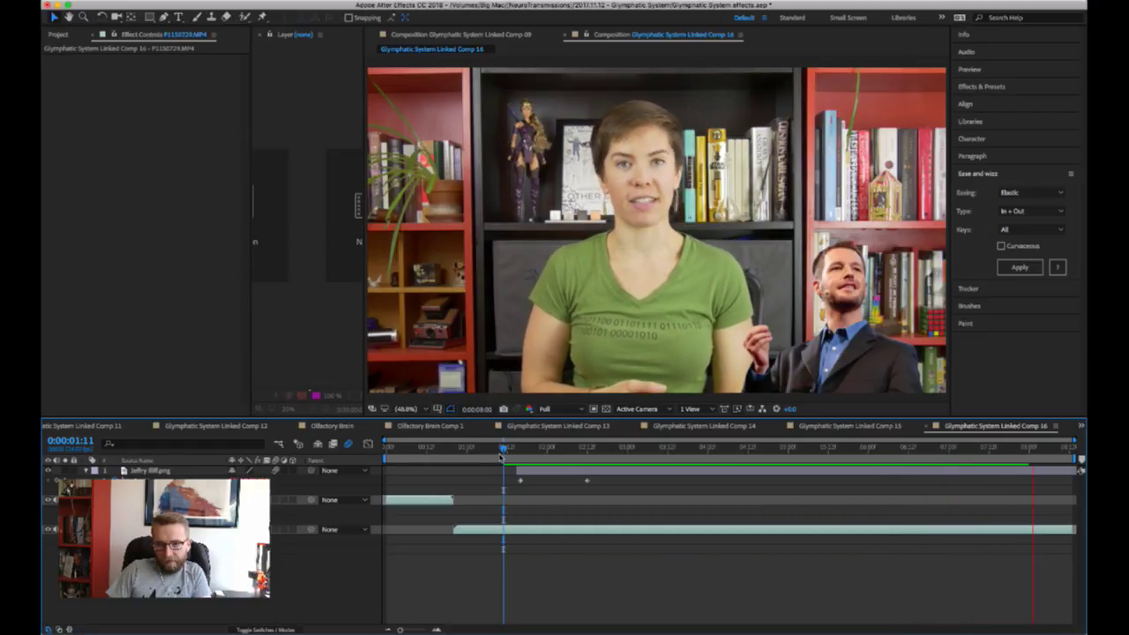
pyautogui.press('space')
pyautogui.press('Home')
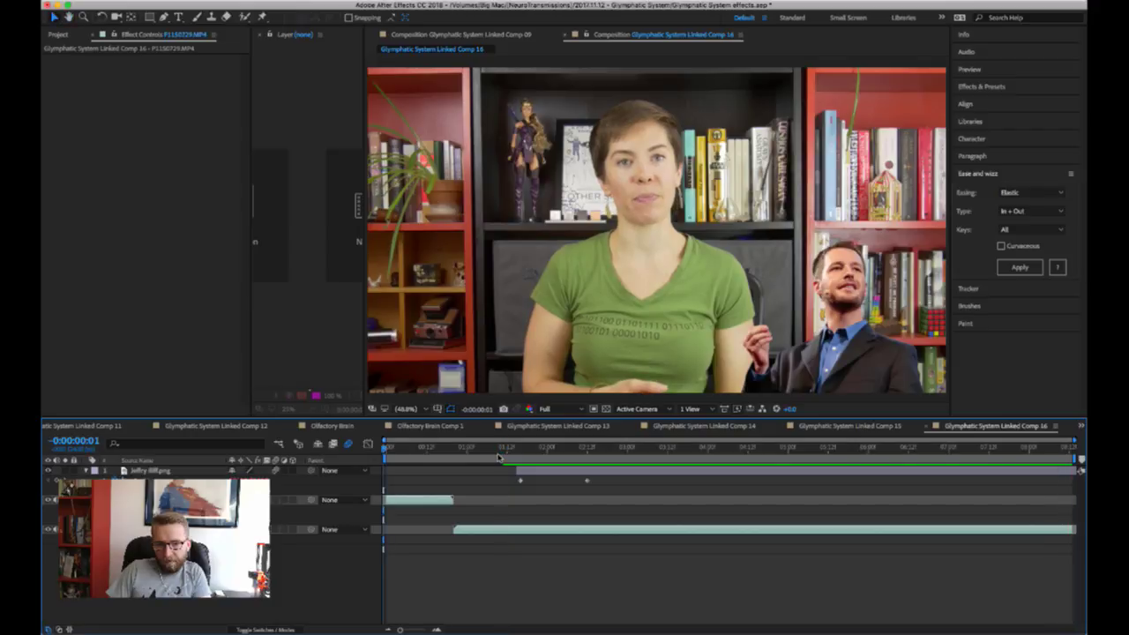
pyautogui.moveTo(541, 447); pyautogui.dragTo(878, 490)
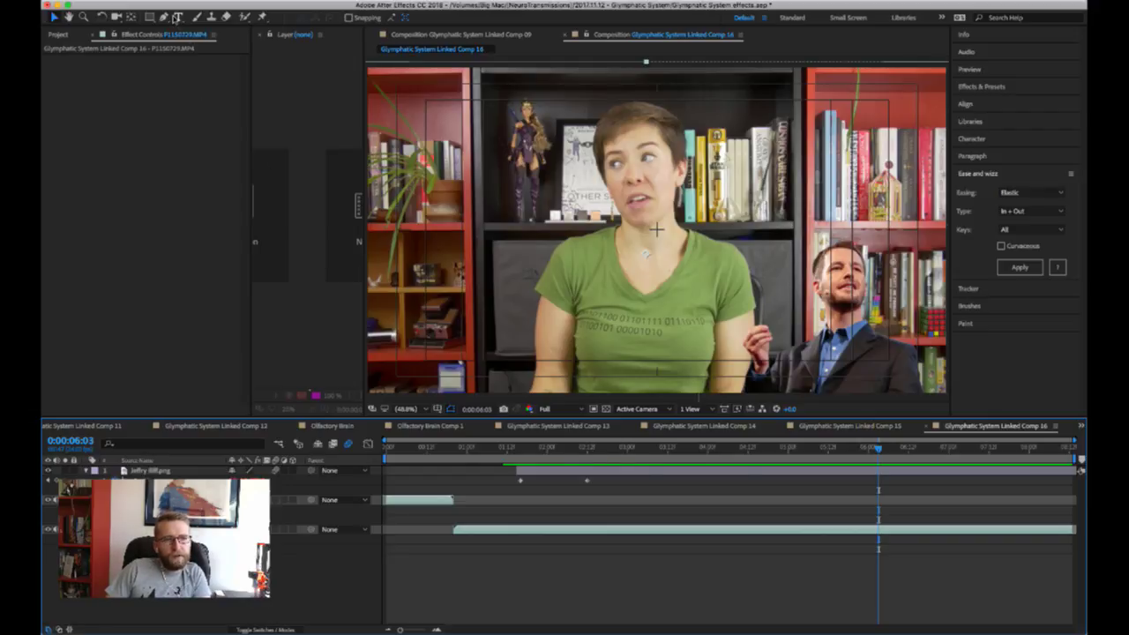
pyautogui.click(178, 17)
pyautogui.click(656, 229)
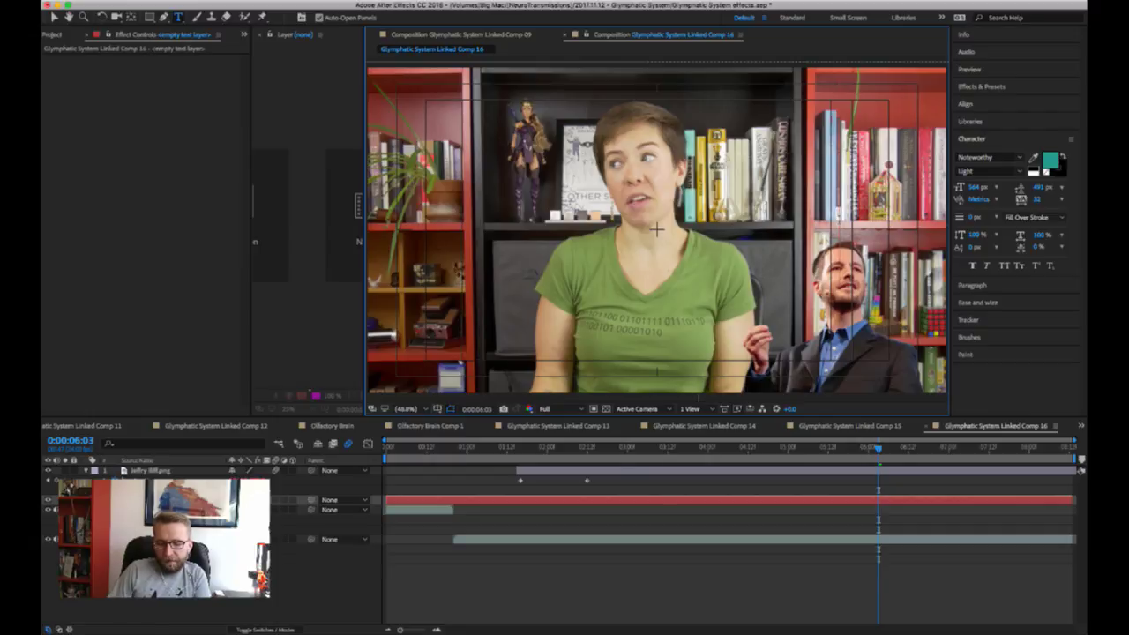
pyautogui.write('/')
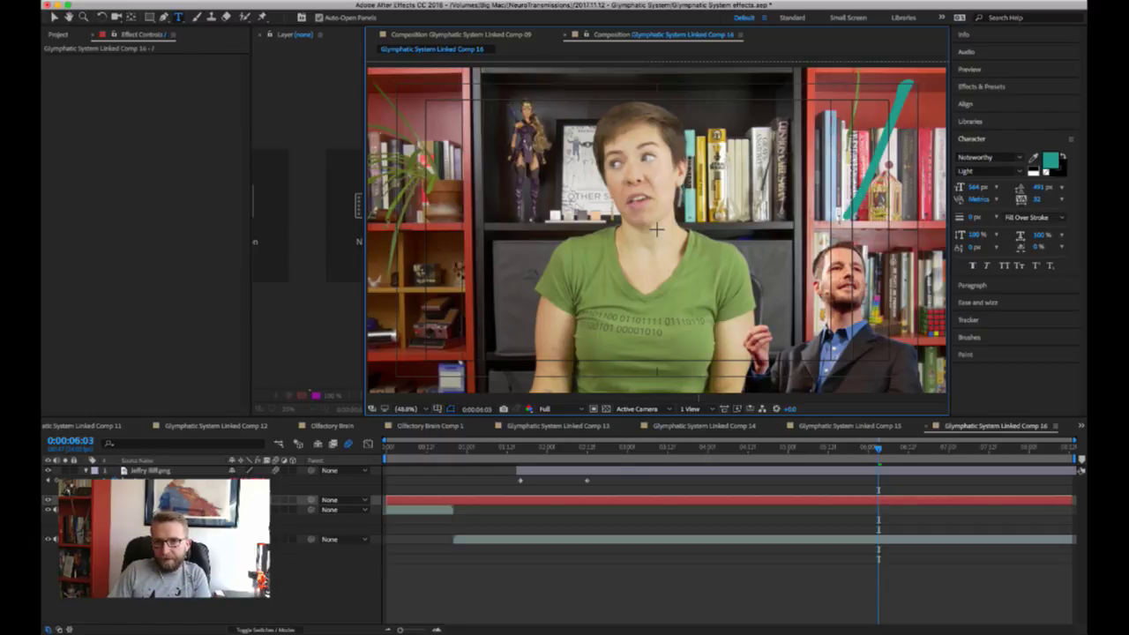
pyautogui.press('BackSpace')
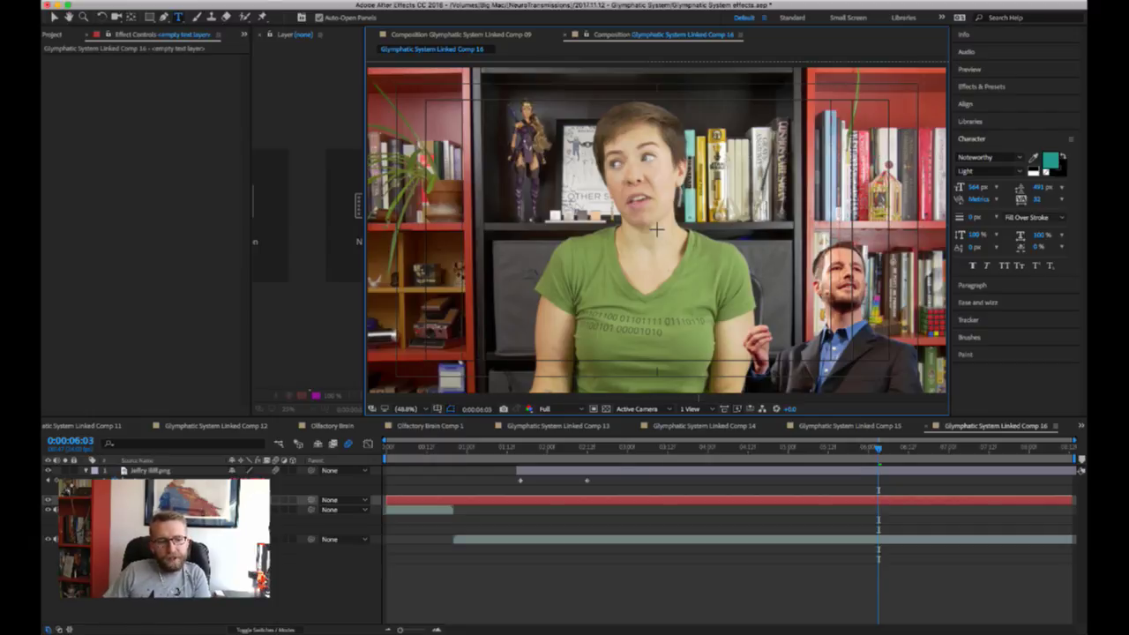
pyautogui.press('Escape')
pyautogui.press('Delete')
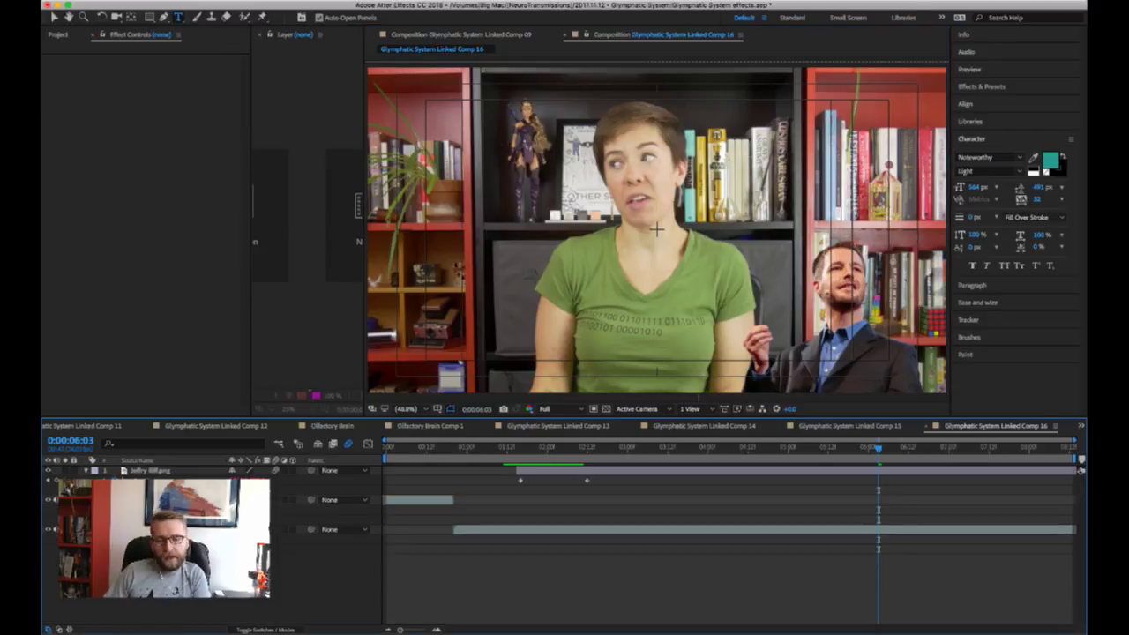
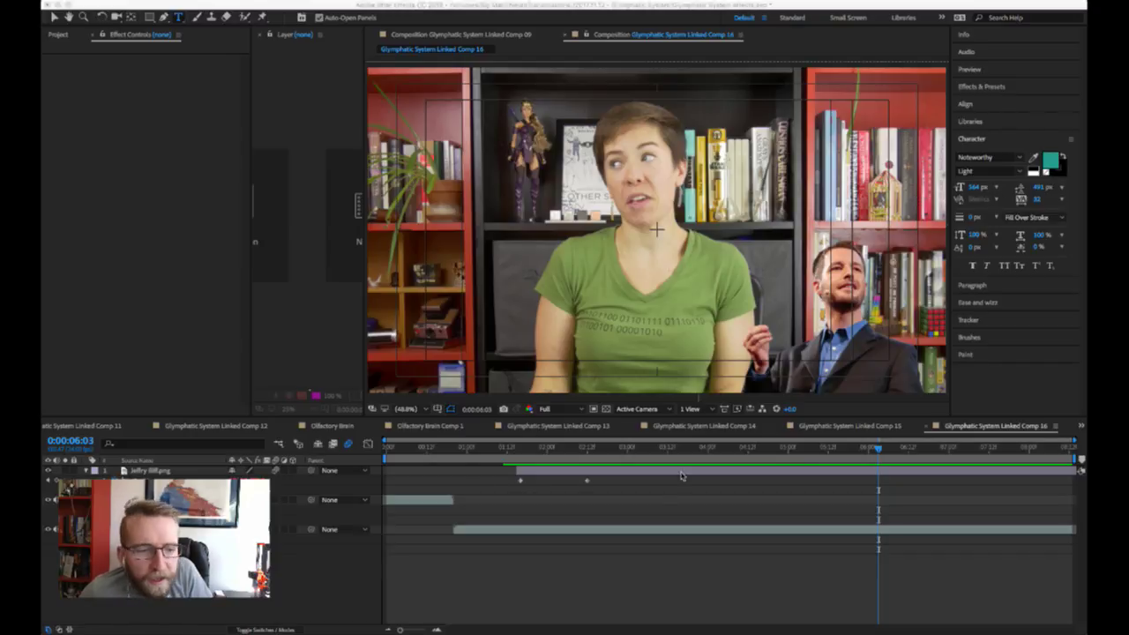
# - Add thought_bubble.png as the top layer of Linked Comp 16 and place it above the researcher's head
pyautogui.moveTo(176, 494); pyautogui.dragTo(160, 480)
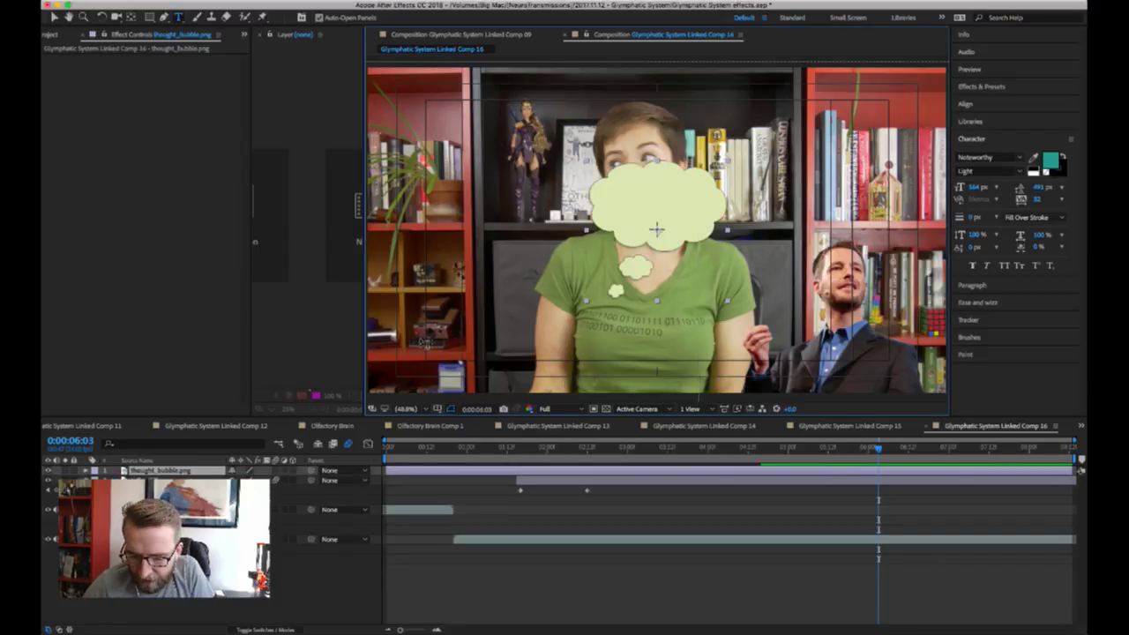
pyautogui.press('s')
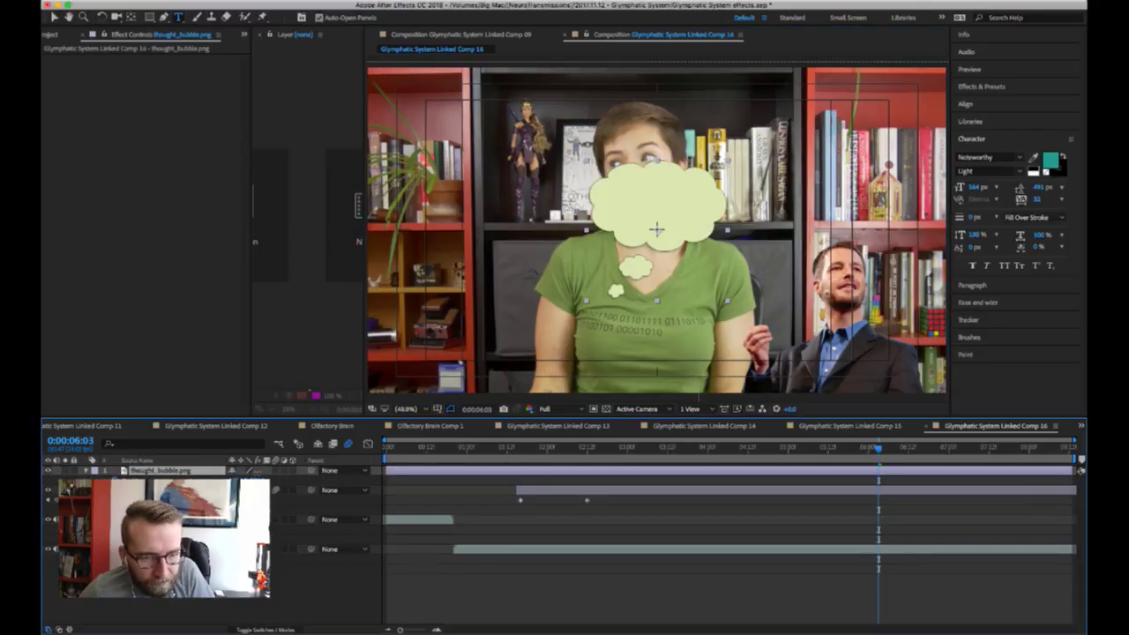
pyautogui.moveTo(657, 211); pyautogui.dragTo(882, 161)
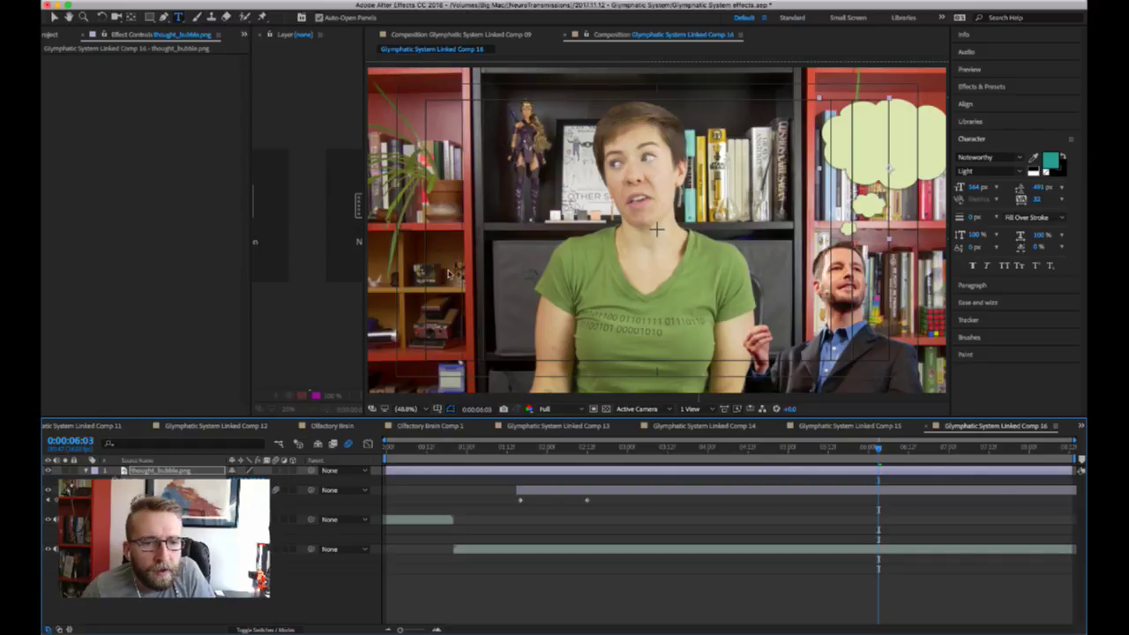
# - Try flipping the thought bubble horizontally, nudging it towards the presenter and rotating it slightly
pyautogui.click(442, 214)
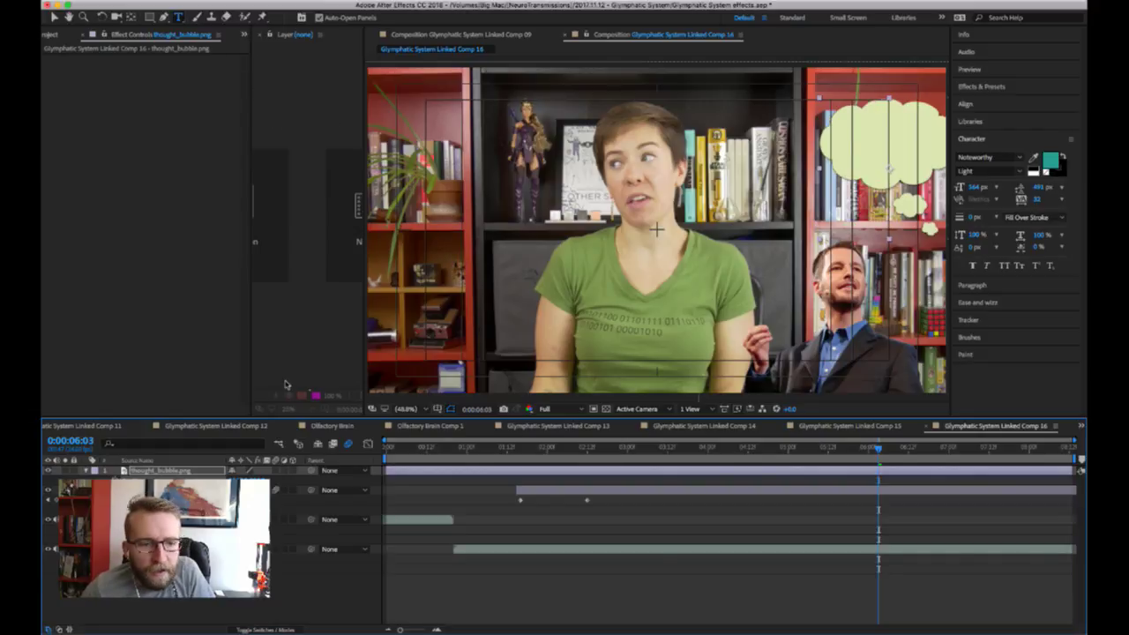
pyautogui.hotkey('shift', 'Left')
pyautogui.hotkey('shift', 'Left')
pyautogui.hotkey('shift', 'Left')
pyautogui.hotkey('shift', 'Left')
pyautogui.hotkey('shift', 'Left')
pyautogui.hotkey('shift', 'Left')
pyautogui.hotkey('shift', 'Left')
pyautogui.hotkey('shift', 'Left')
pyautogui.hotkey('shift', 'Left')
pyautogui.hotkey('shift', 'Left')
pyautogui.hotkey('shift', 'Left')
pyautogui.hotkey('shift', 'Left')
pyautogui.hotkey('shift', 'Left')
pyautogui.hotkey('shift', 'Left')
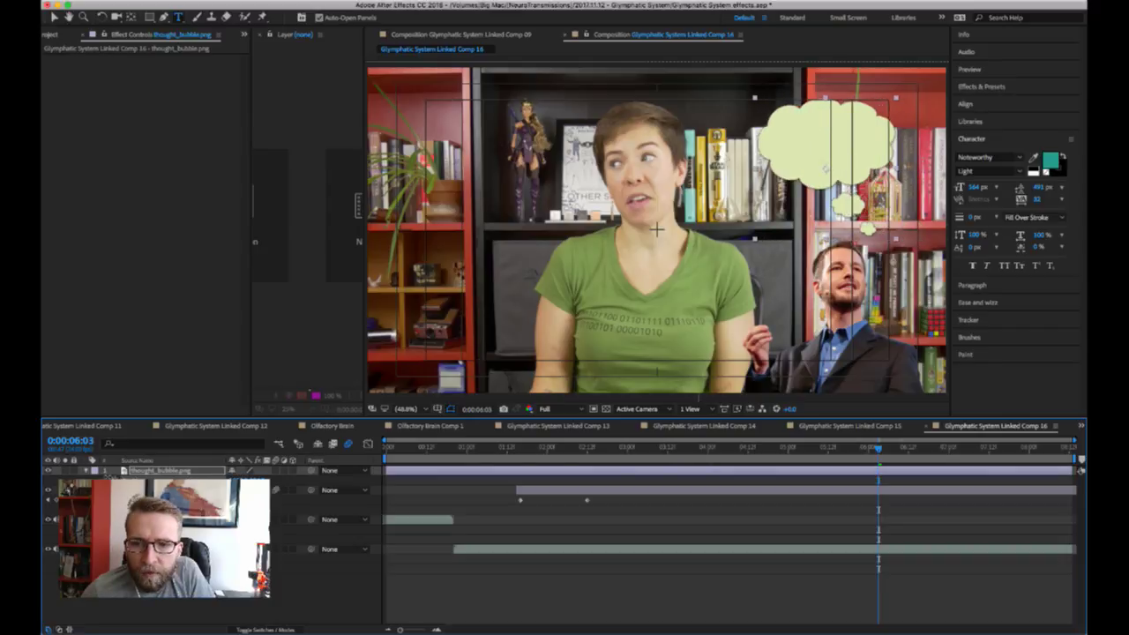
pyautogui.hotkey('shift', 'Left')
pyautogui.hotkey('shift', 'Left')
pyautogui.press('r')
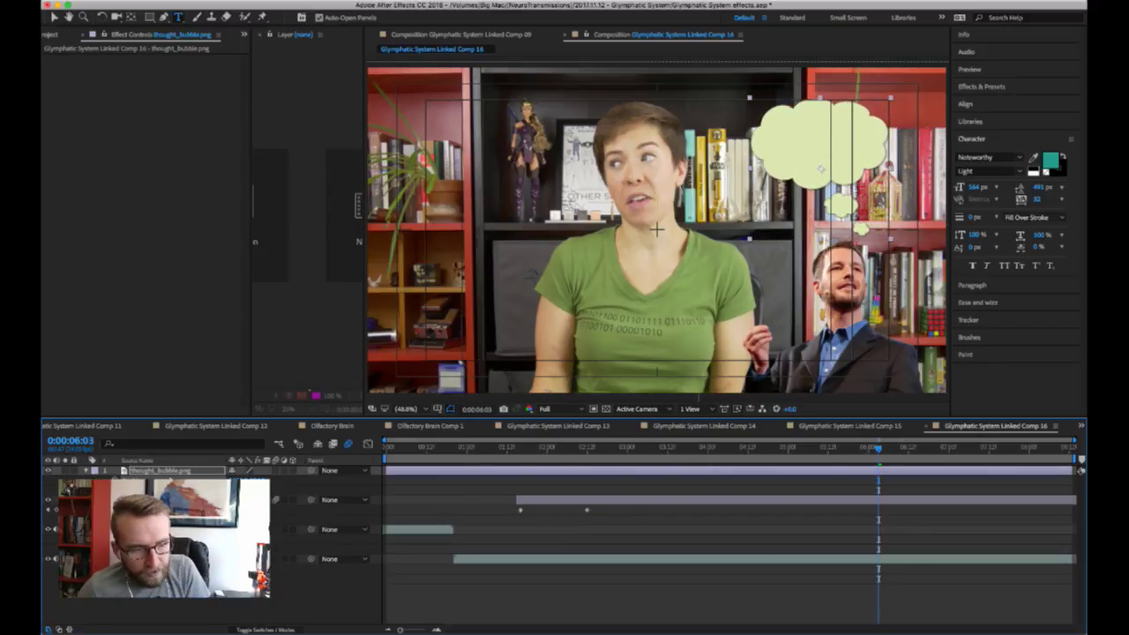
pyautogui.moveTo(243, 481); pyautogui.dragTo(144, 474)
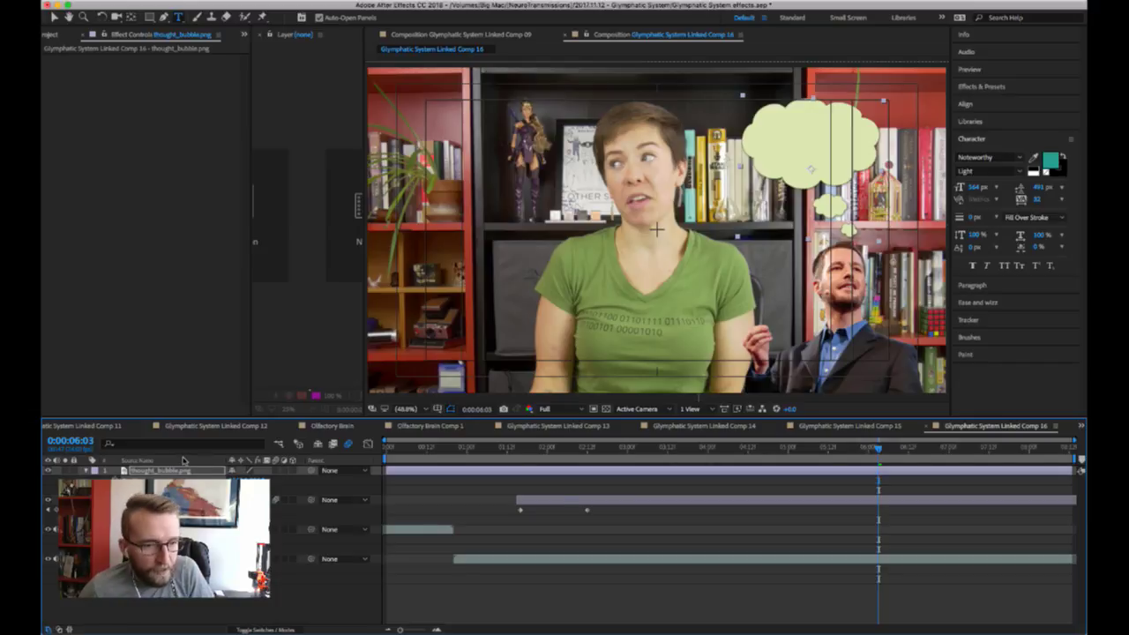
# - Undo the thought bubble's rotation, nudges and horizontal flip
pyautogui.press('super+z')
pyautogui.press('super+z')
pyautogui.press('super+z')
pyautogui.press('super+z')
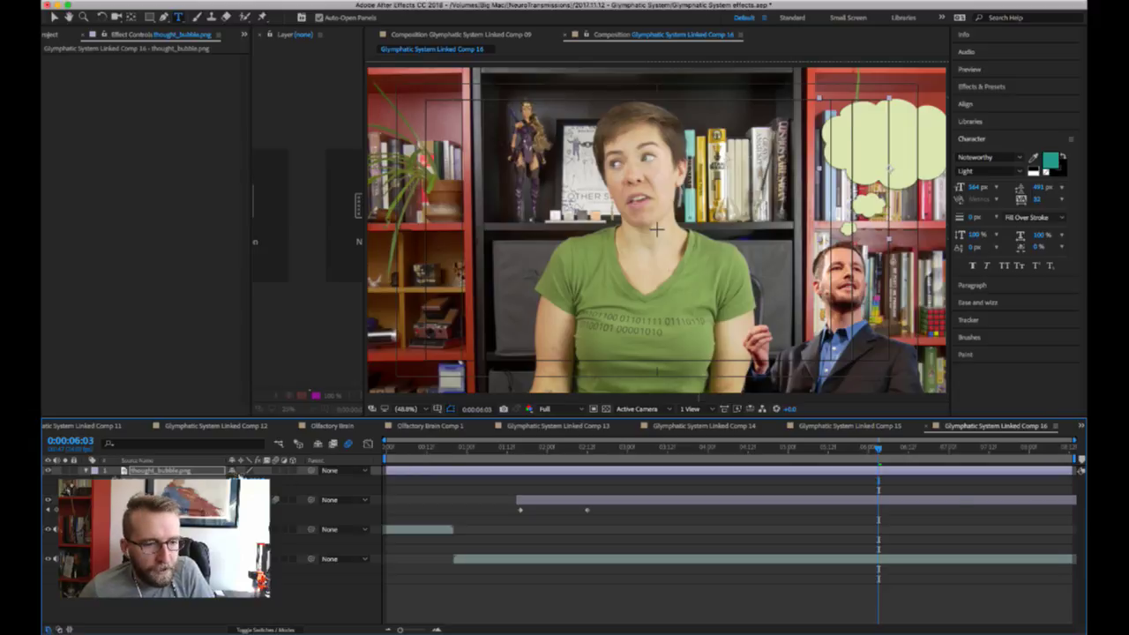
pyautogui.press('super+z')
pyautogui.press('super+z')
pyautogui.press('super+z')
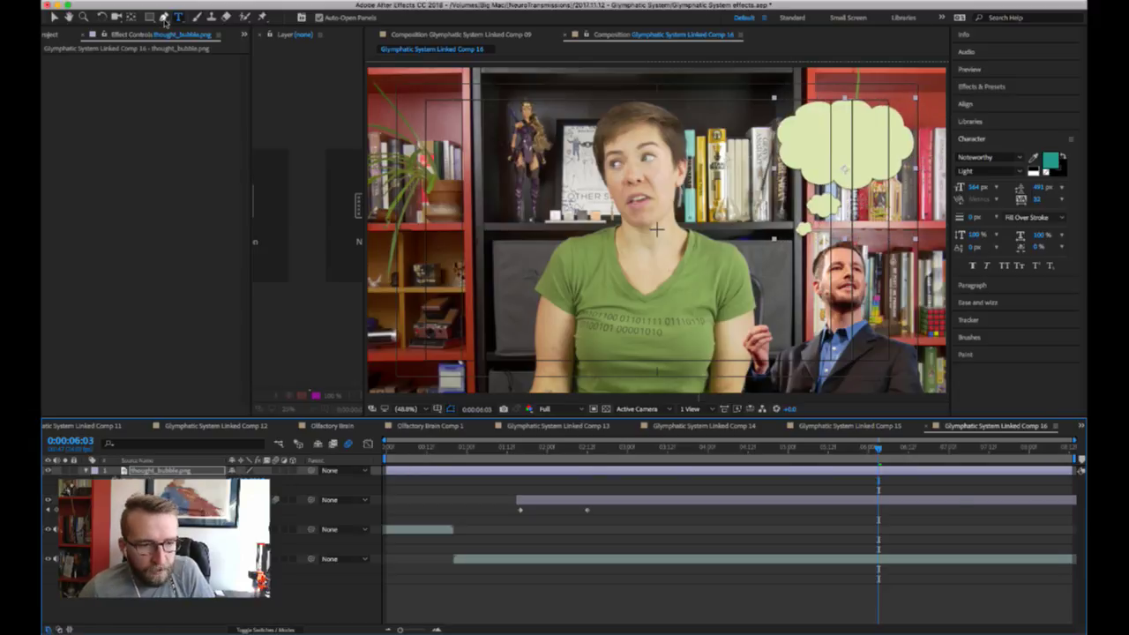
pyautogui.press('super+d')
pyautogui.press('super+d')
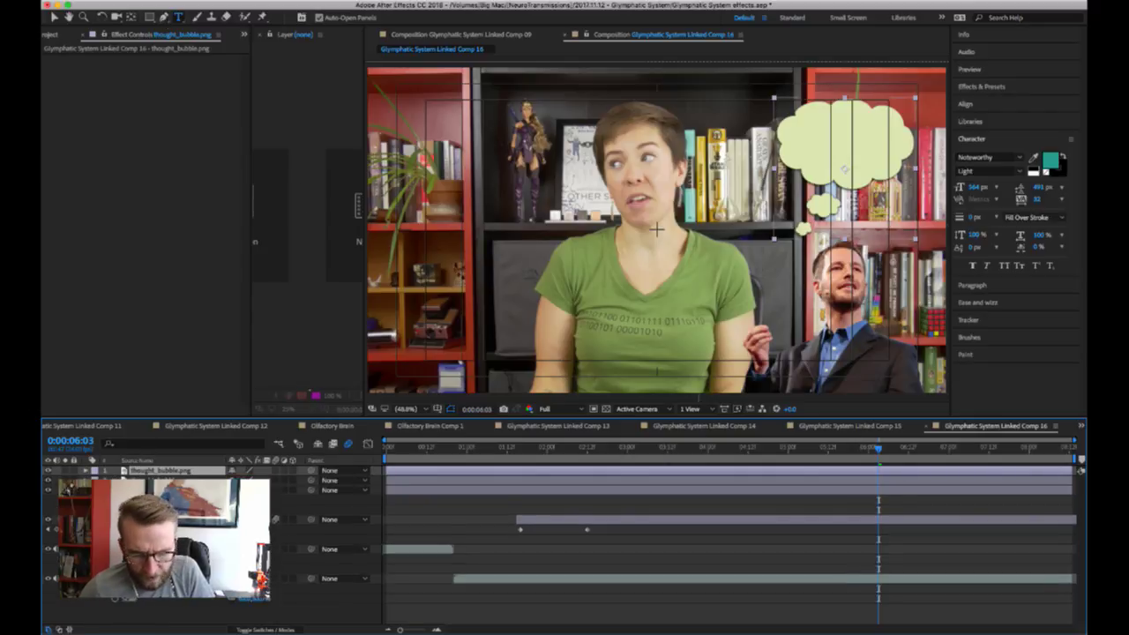
pyautogui.press('super+z')
pyautogui.press('super+z')
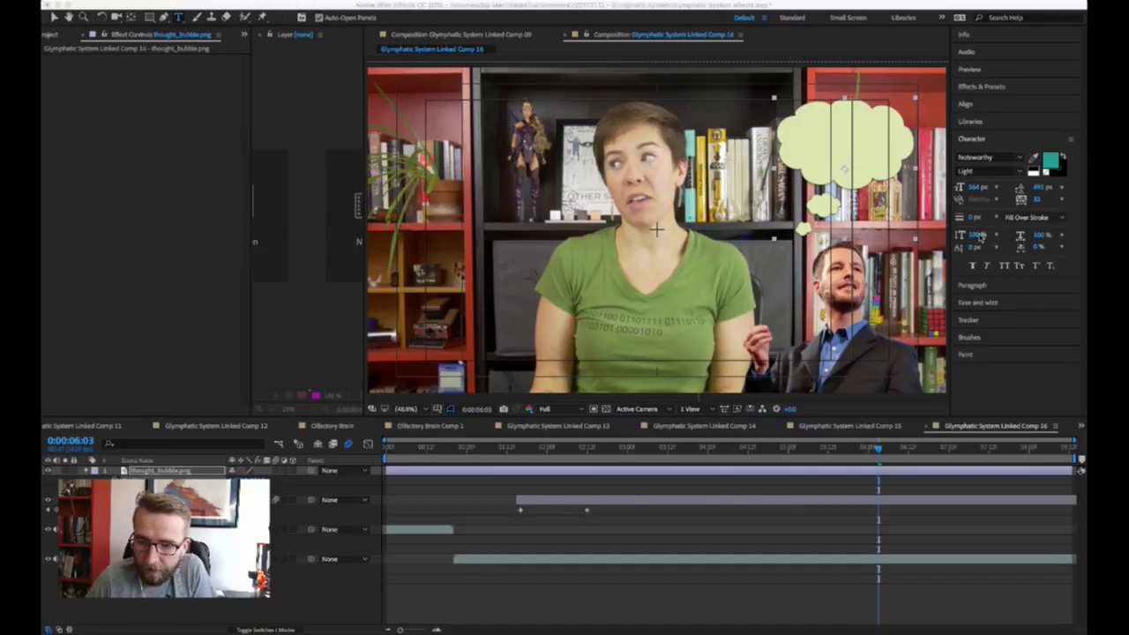
# - Apply the Change to Color effect to the thought bubble and sample its pale green fill as the From color
pyautogui.press('Return')
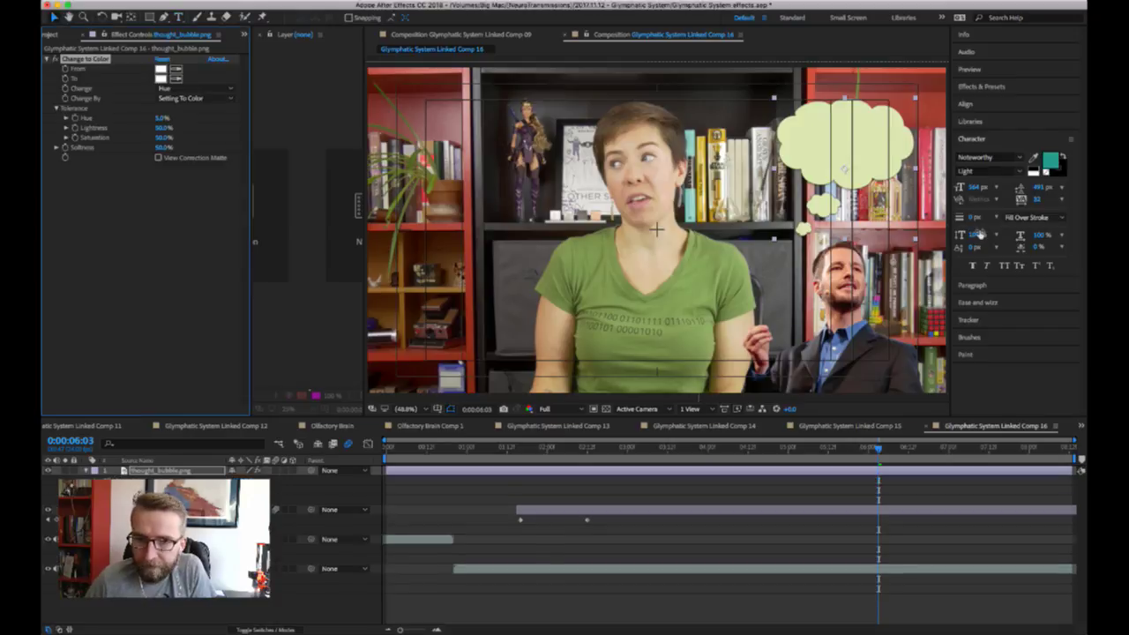
pyautogui.click(177, 70)
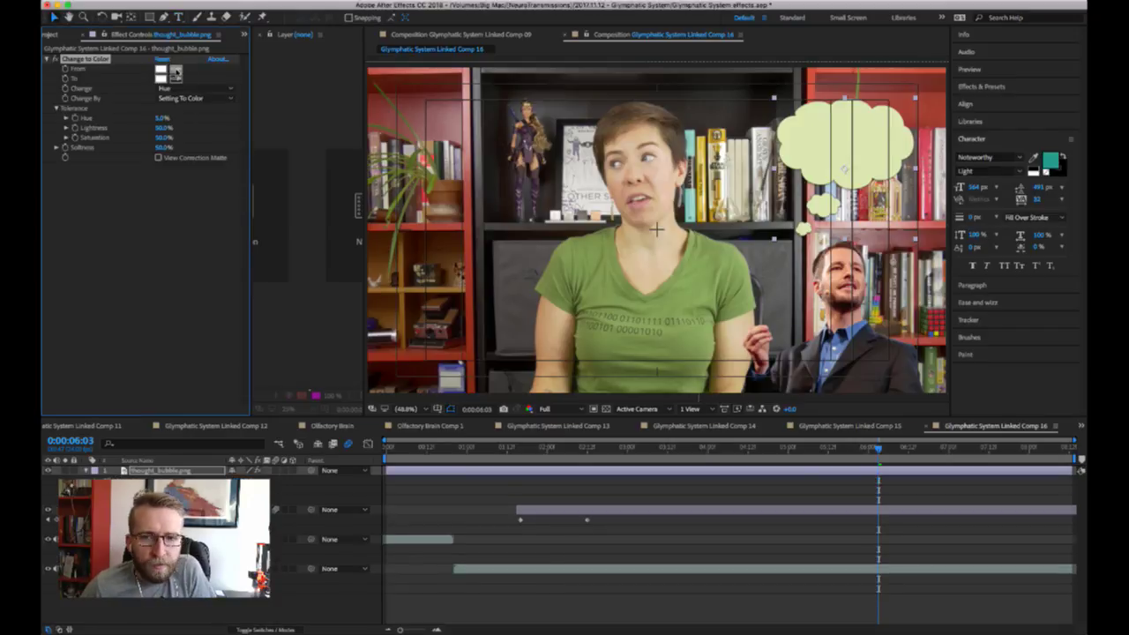
pyautogui.click(817, 145)
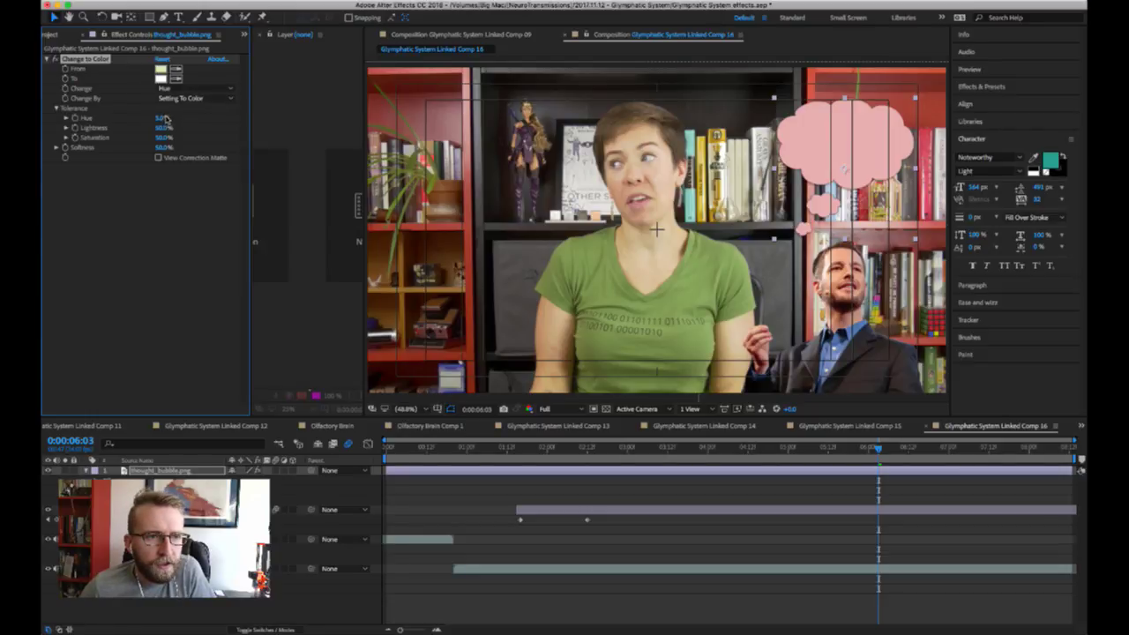
# - Set Change to Color to affect Hue, Lightness & Saturation with 100% hue tolerance, and make the To color bright yellow
pyautogui.click(189, 131)
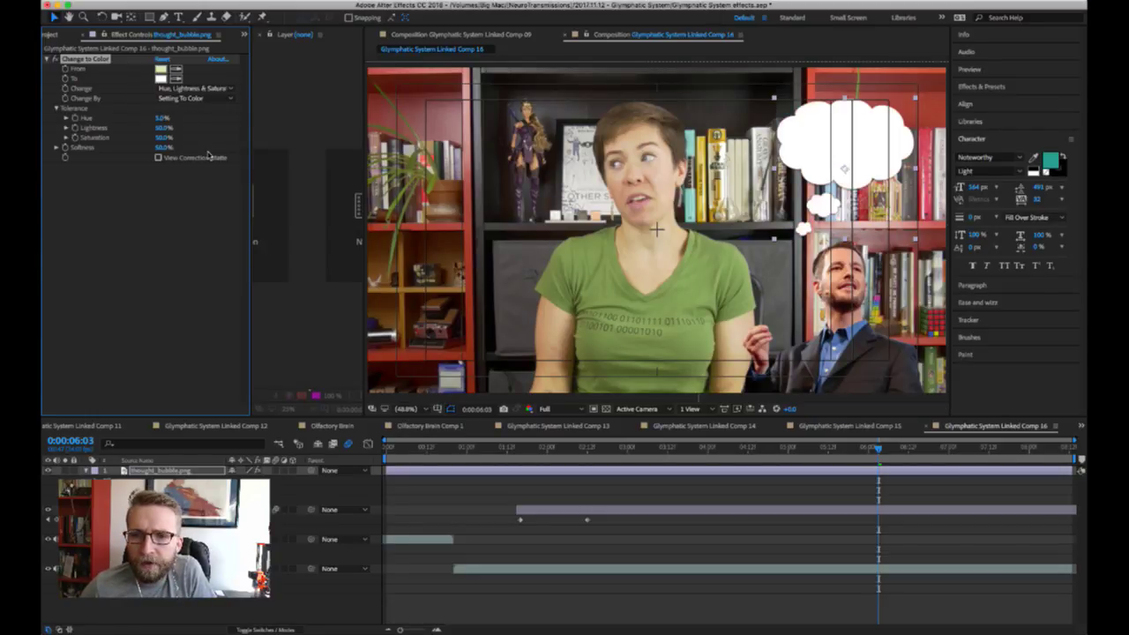
pyautogui.moveTo(160, 115); pyautogui.dragTo(324, 112)
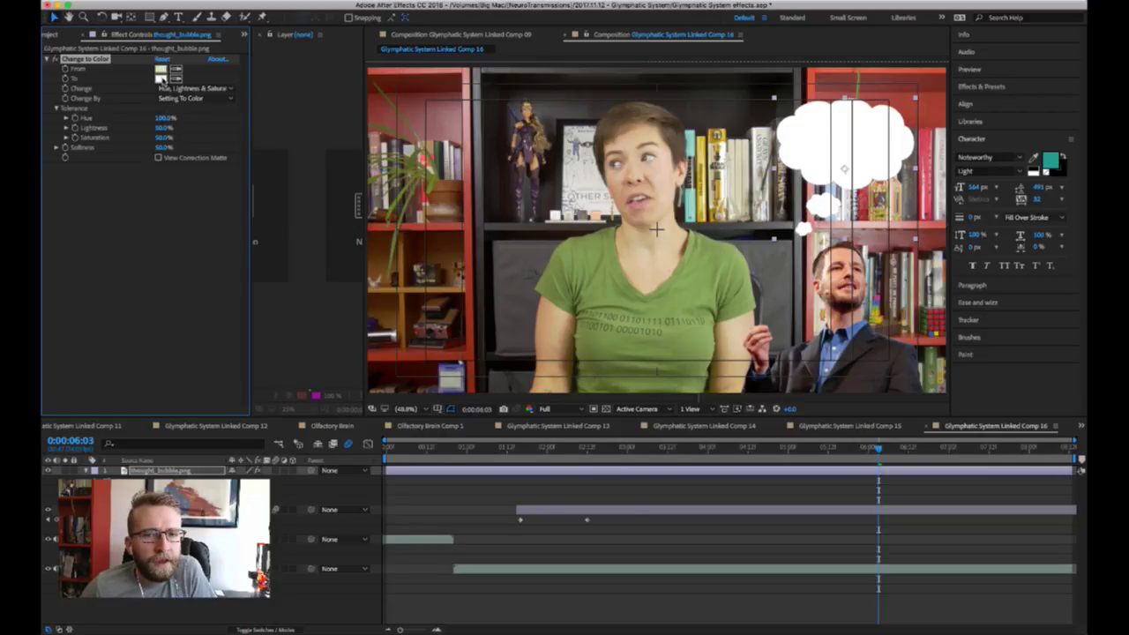
pyautogui.click(161, 70)
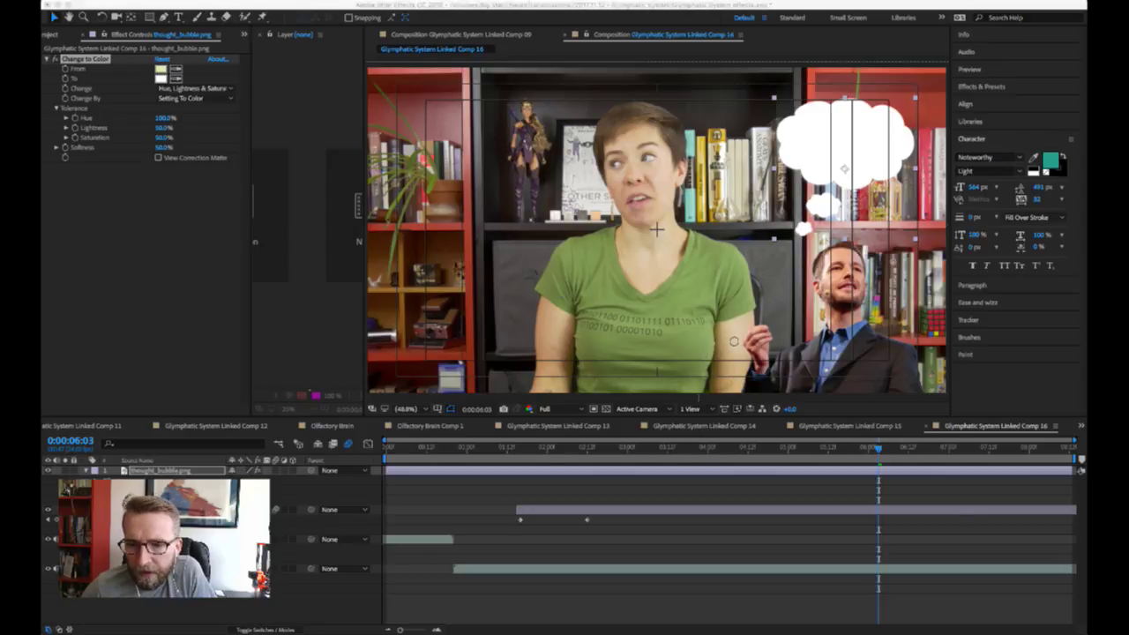
pyautogui.click(749, 325)
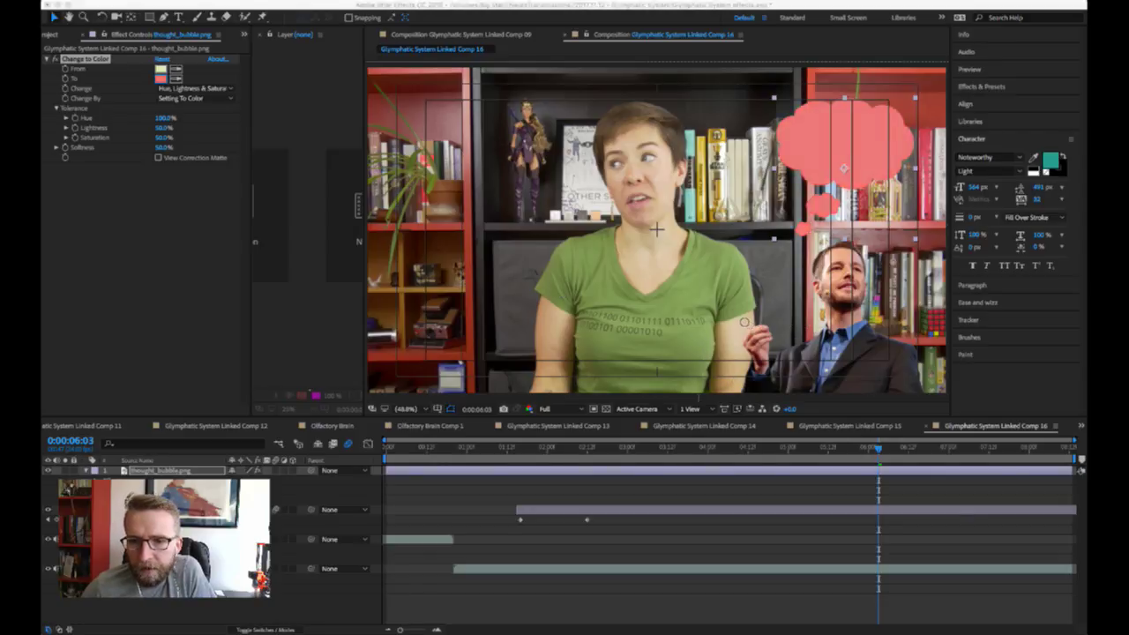
pyautogui.click(839, 377)
pyautogui.click(837, 367)
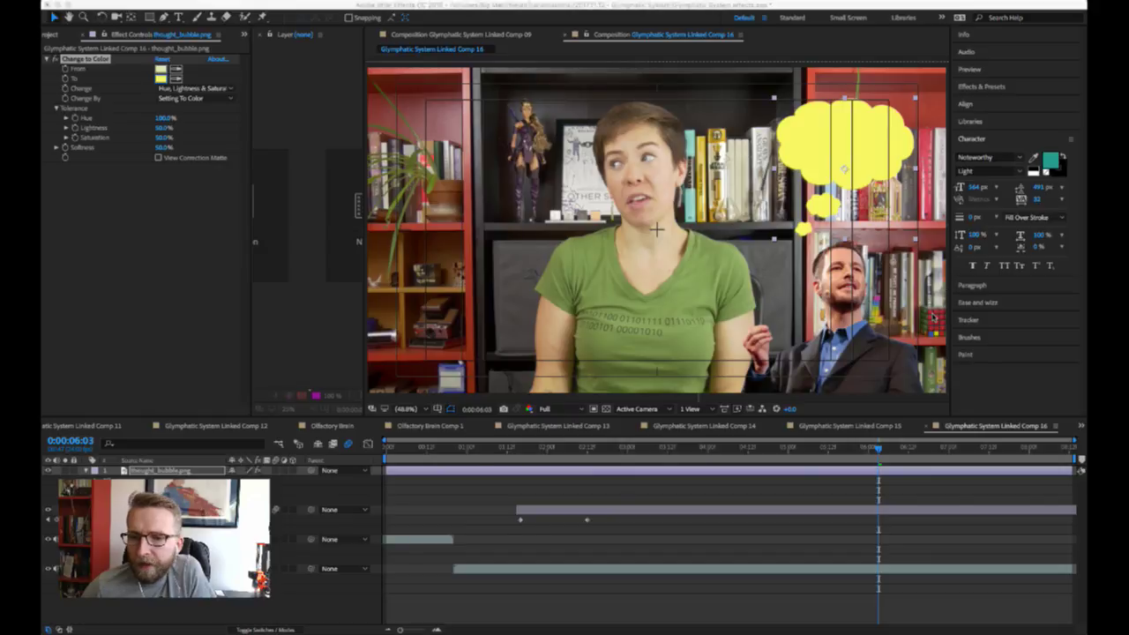
pyautogui.click(933, 316)
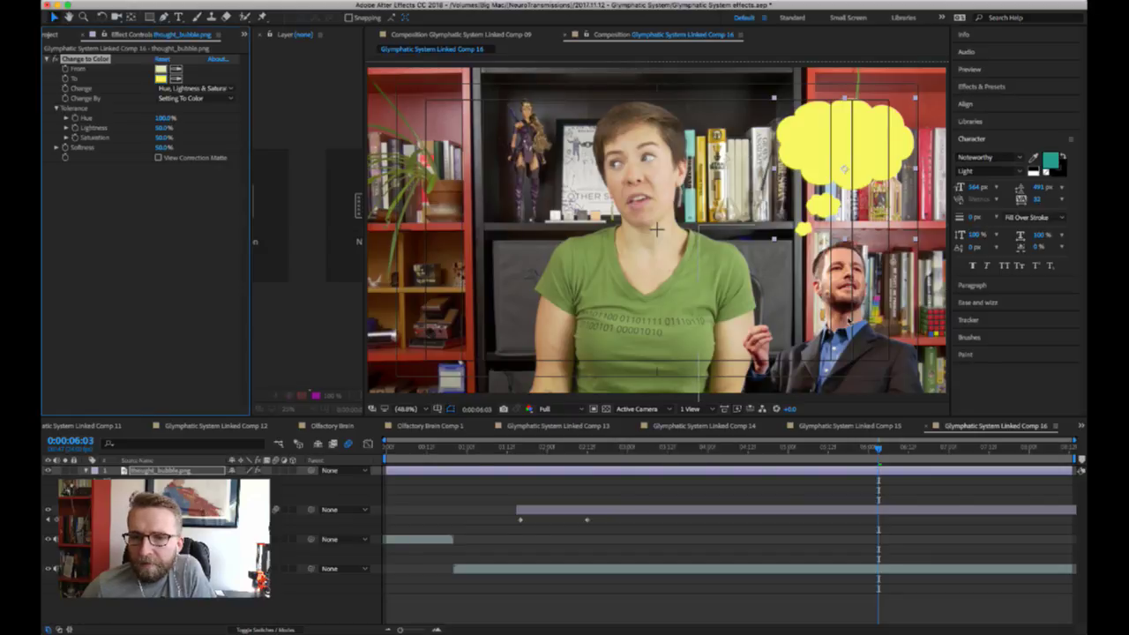
# - Duplicate the recolored thought_bubble.png layer twice
pyautogui.click(159, 471)
pyautogui.hotkey('ctrl', 'd')
pyautogui.hotkey('ctrl', 'd')
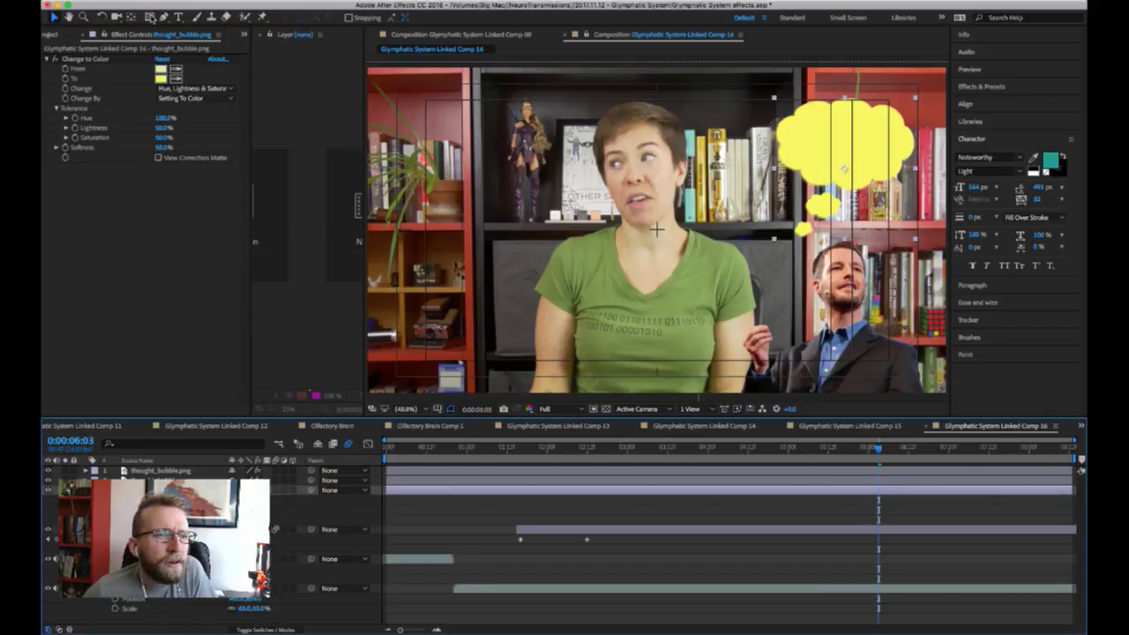
# - Mask the lowest thought bubble copy to its smallest bubble and the middle copy to its medium bubble using the Pen tool
pyautogui.click(163, 17)
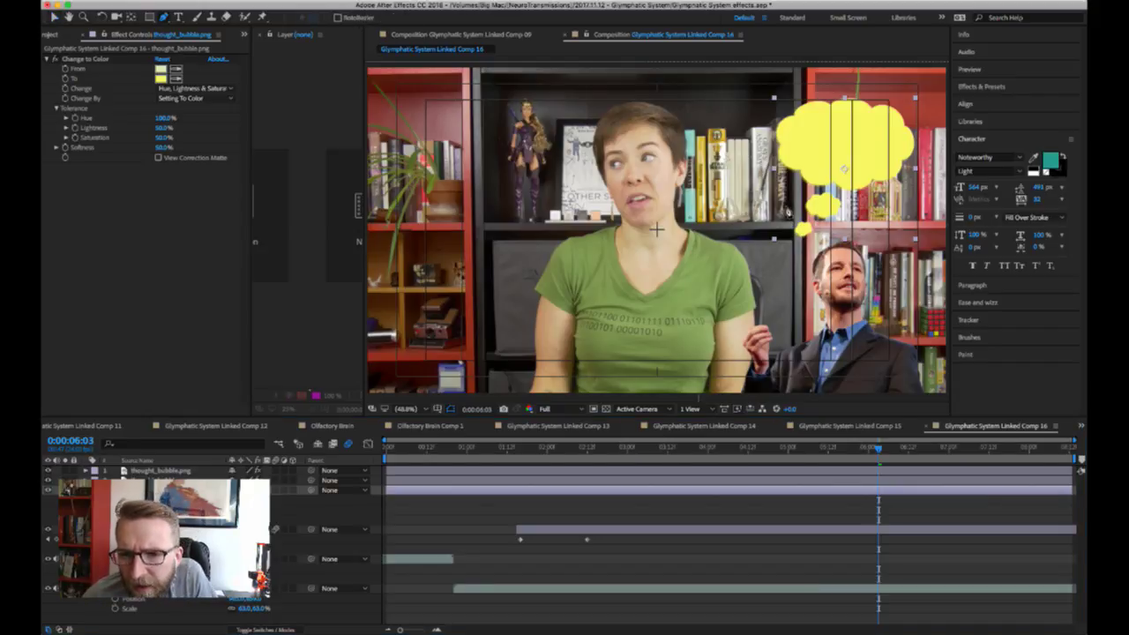
pyautogui.click(823, 223)
pyautogui.click(783, 213)
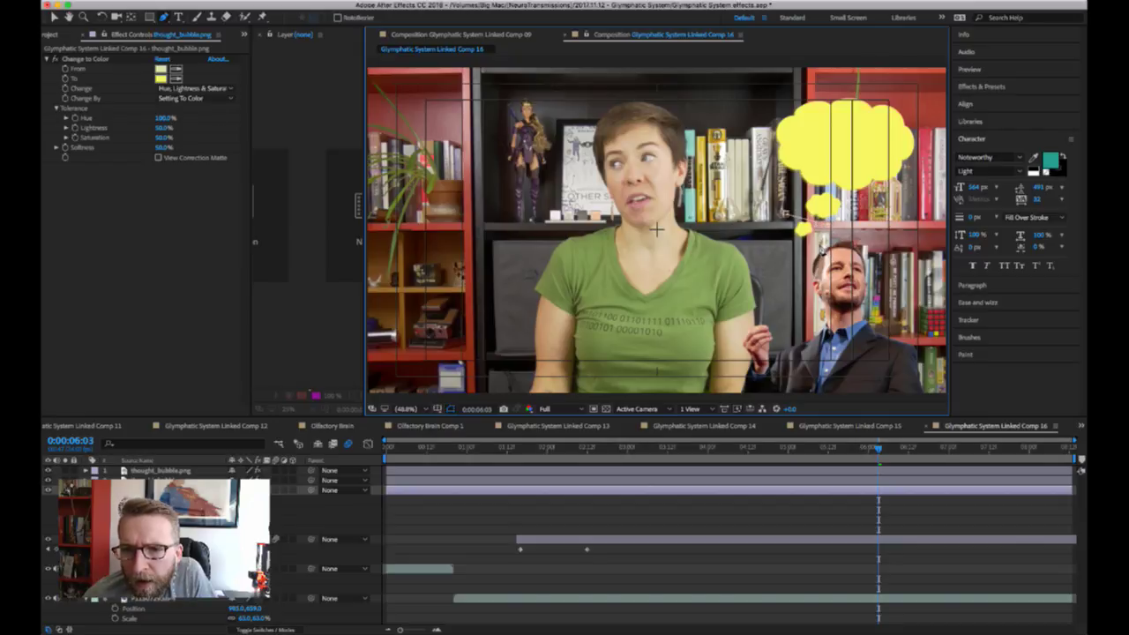
pyautogui.click(770, 249)
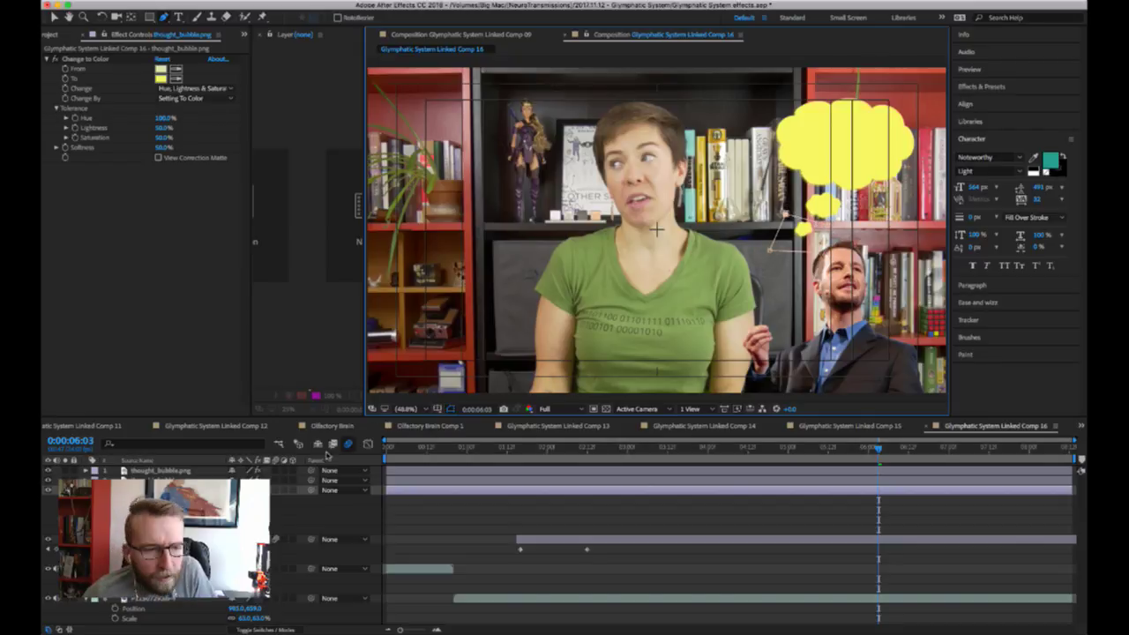
pyautogui.click(424, 481)
pyautogui.click(792, 183)
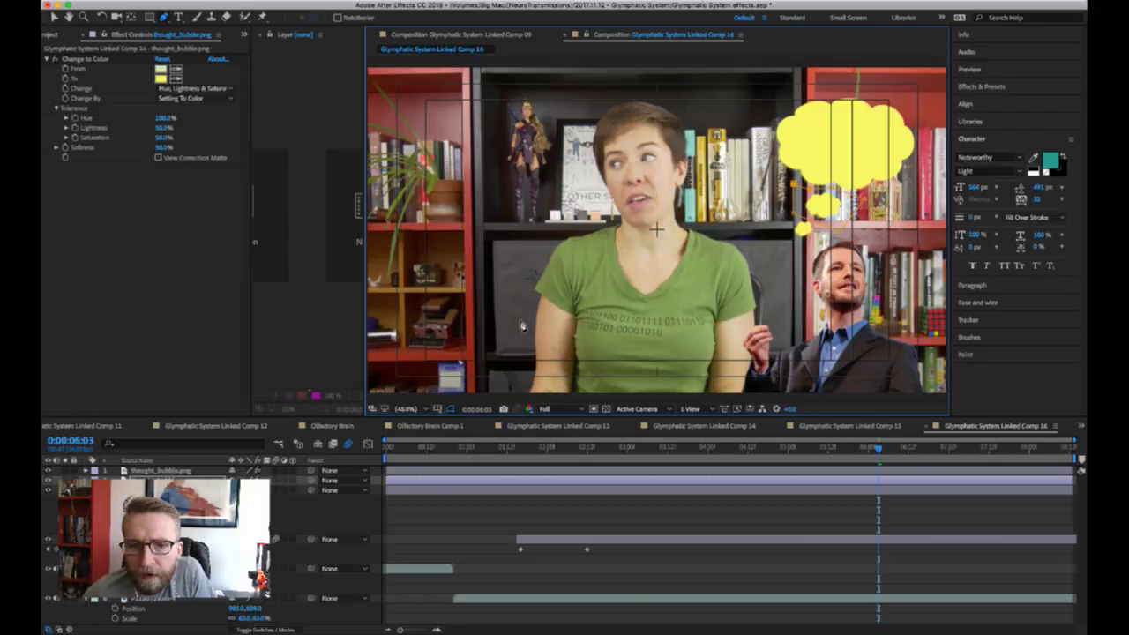
# - Draw a closed Pen mask around the large cloud on the top thought bubble layer
pyautogui.click(181, 471)
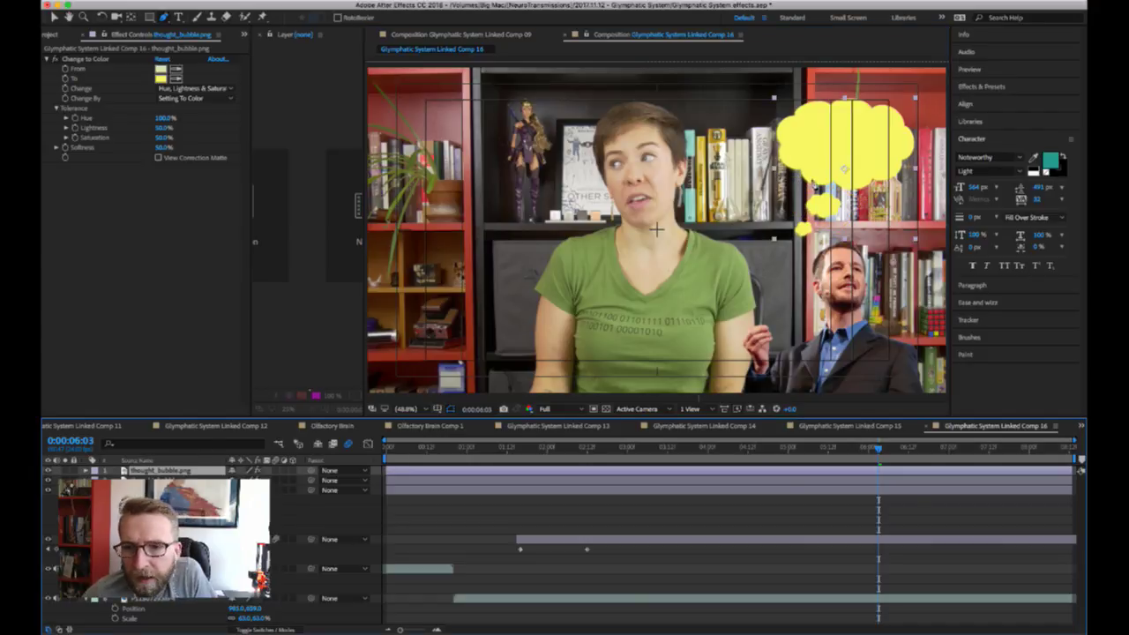
pyautogui.click(801, 188)
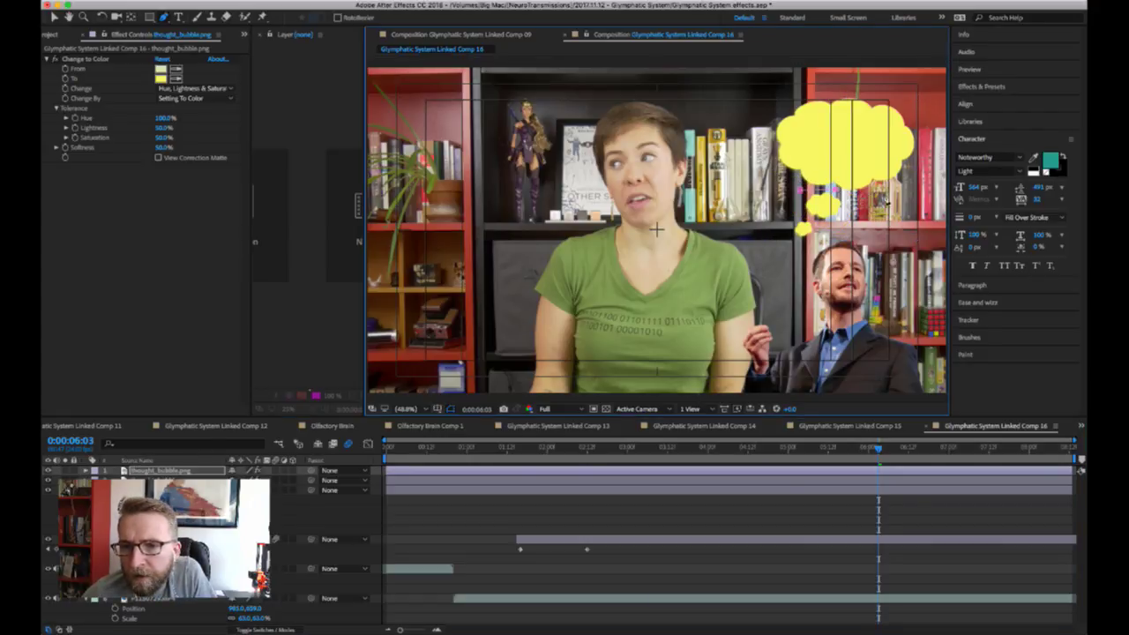
pyautogui.click(917, 88)
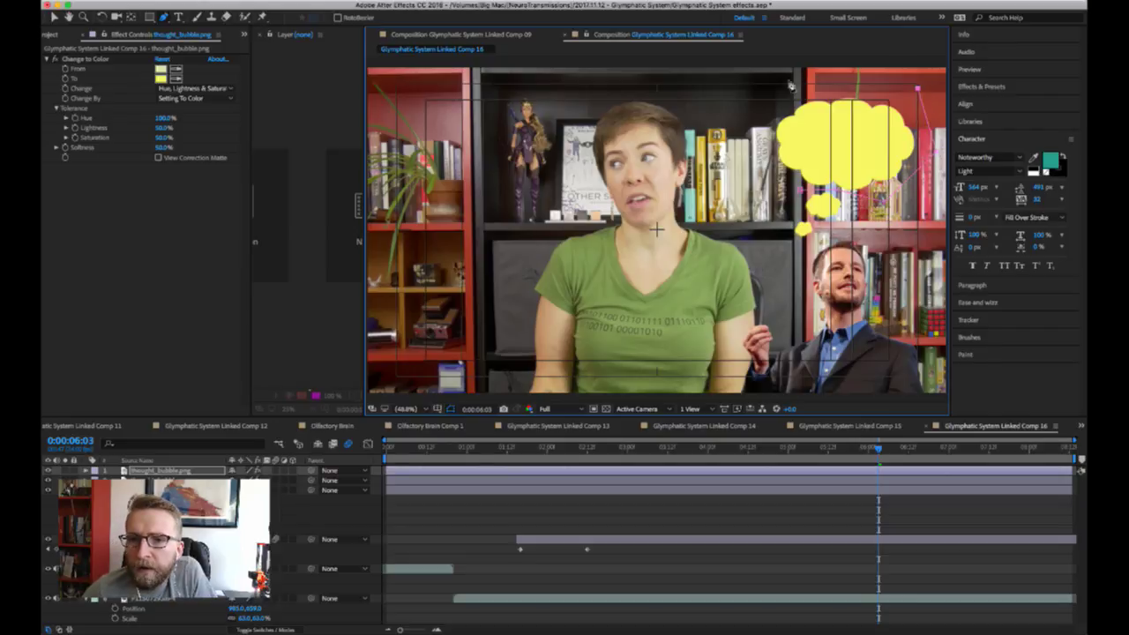
pyautogui.click(781, 87)
pyautogui.click(748, 128)
pyautogui.click(802, 188)
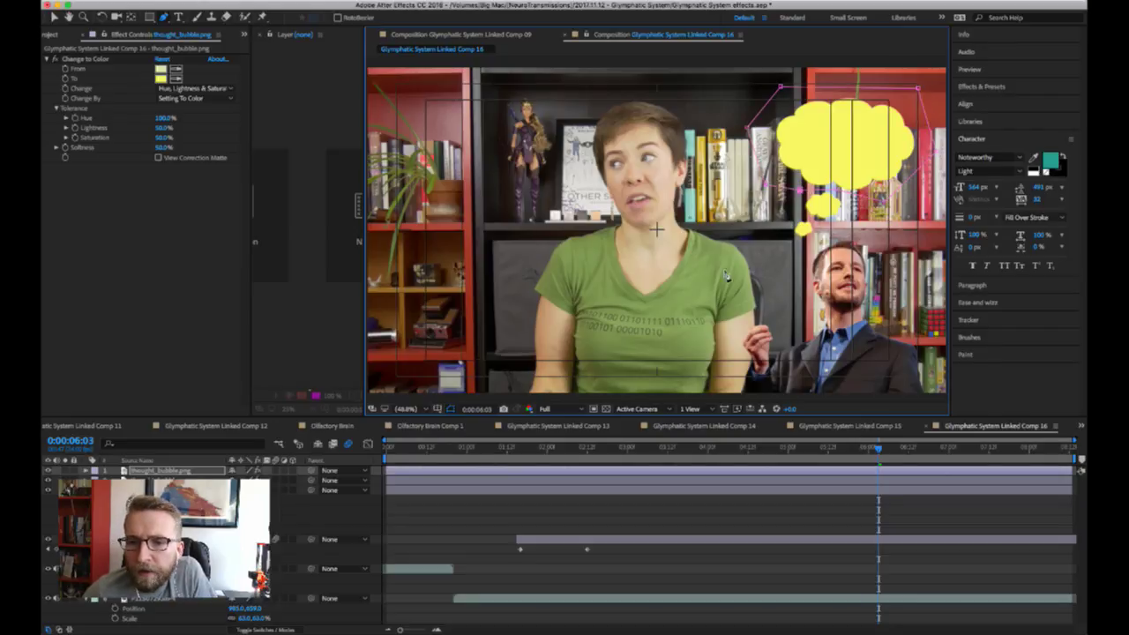
# - Toggle the visibility of the lower thought bubble layers to check that each mask isolates its own part
pyautogui.click(49, 487)
pyautogui.click(50, 490)
pyautogui.click(49, 489)
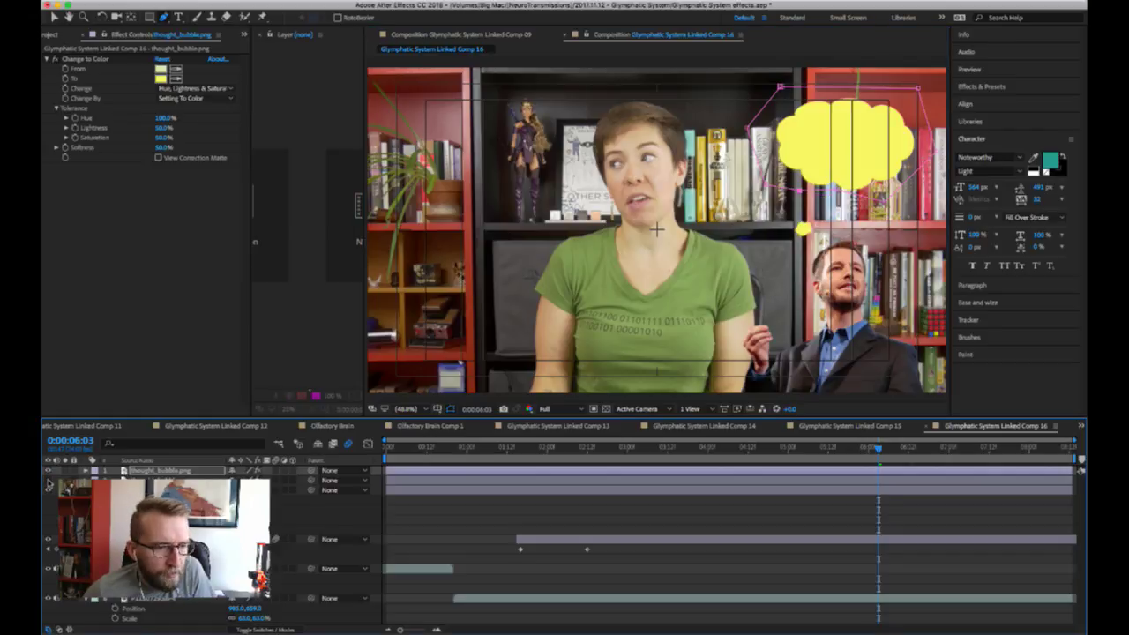
pyautogui.click(48, 481)
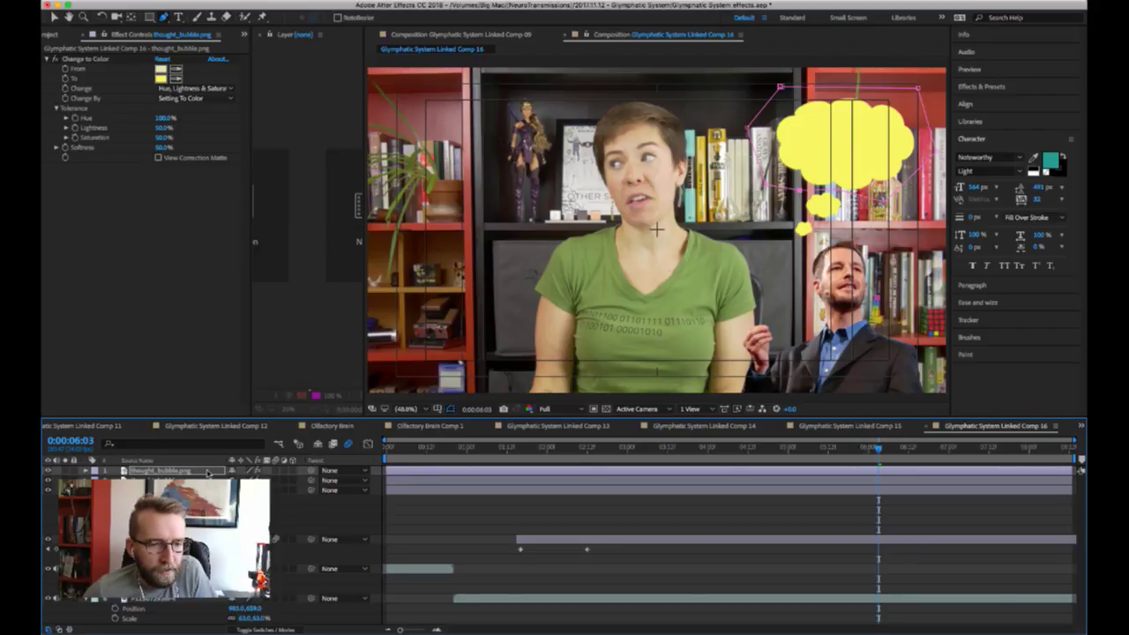
# - Move the anchor points of the small bubble, medium bubble and large cloud layers to the centre of each shape
pyautogui.click(160, 491)
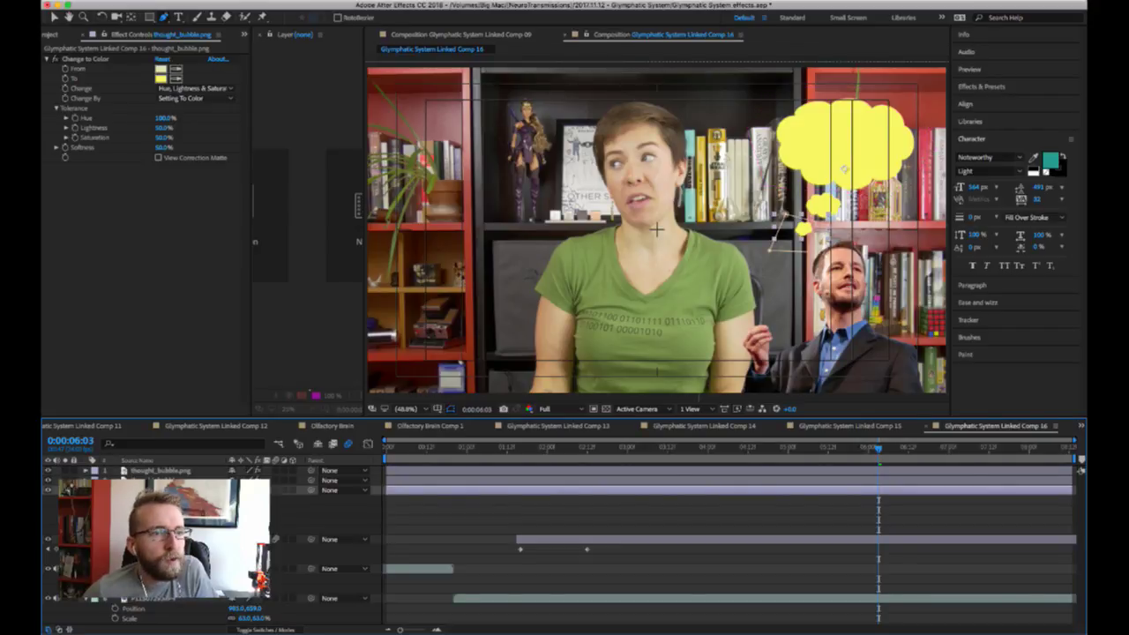
pyautogui.click(131, 16)
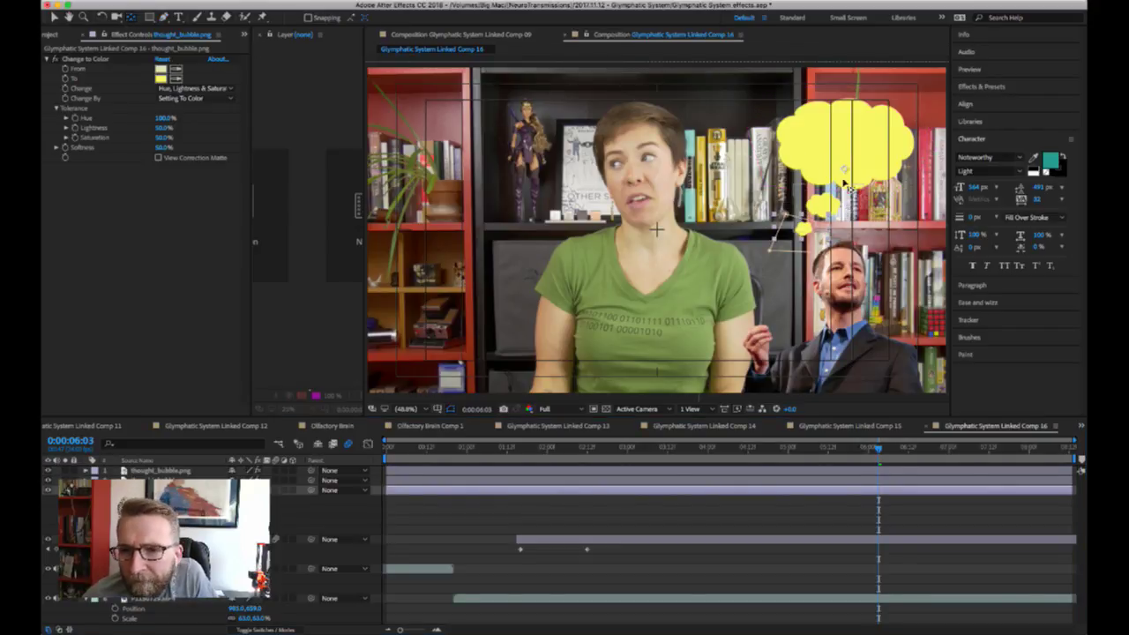
pyautogui.moveTo(847, 168); pyautogui.dragTo(804, 228)
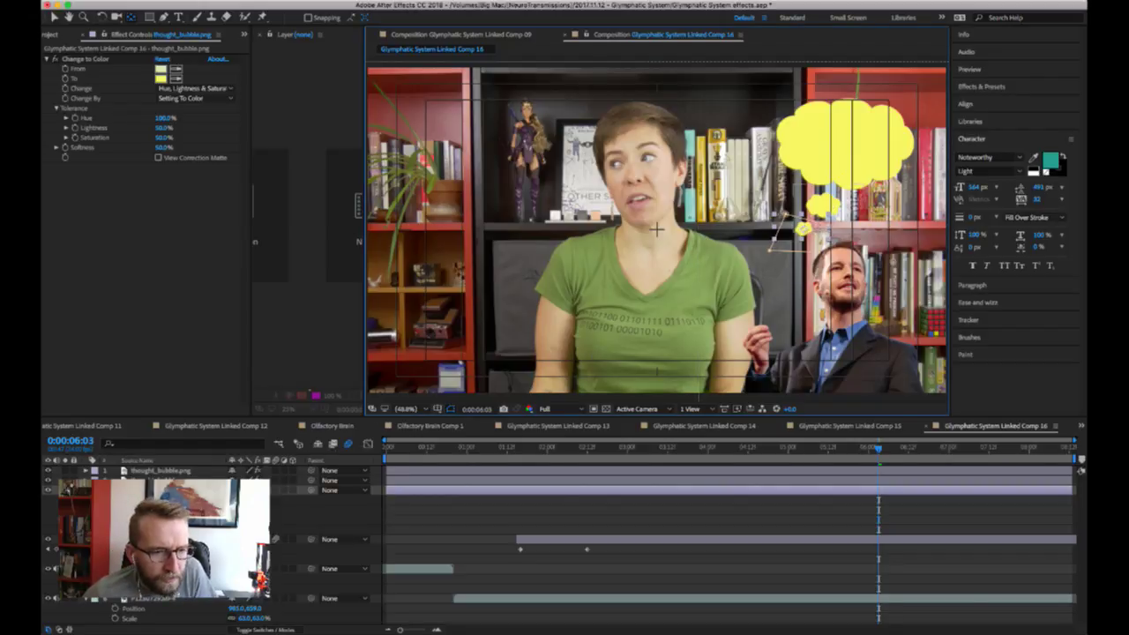
pyautogui.click(849, 160)
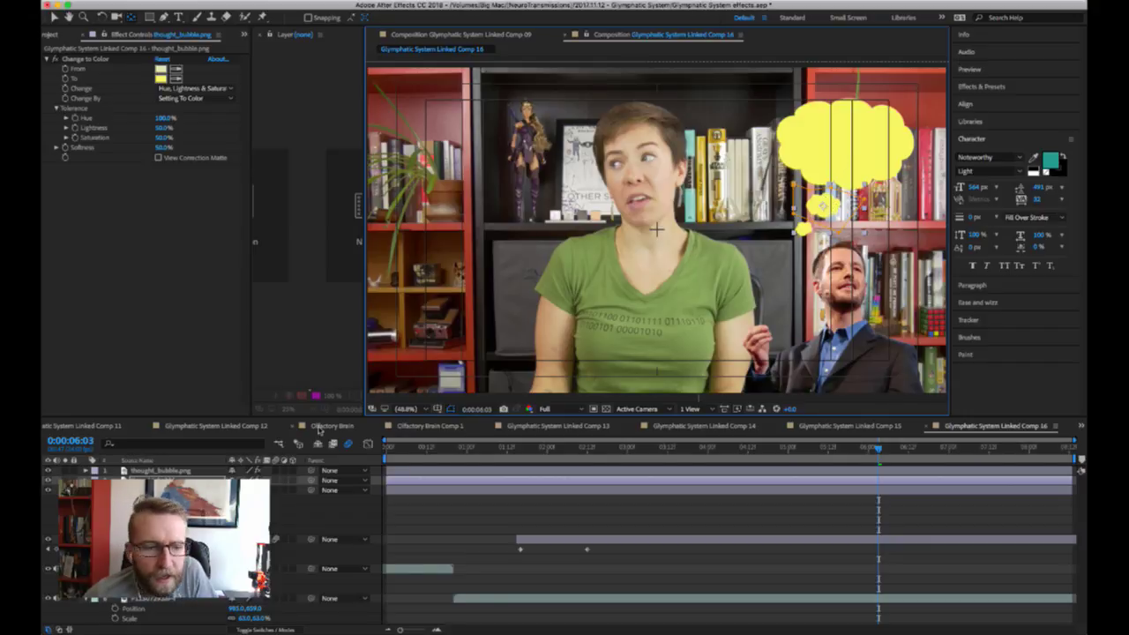
pyautogui.click(825, 205)
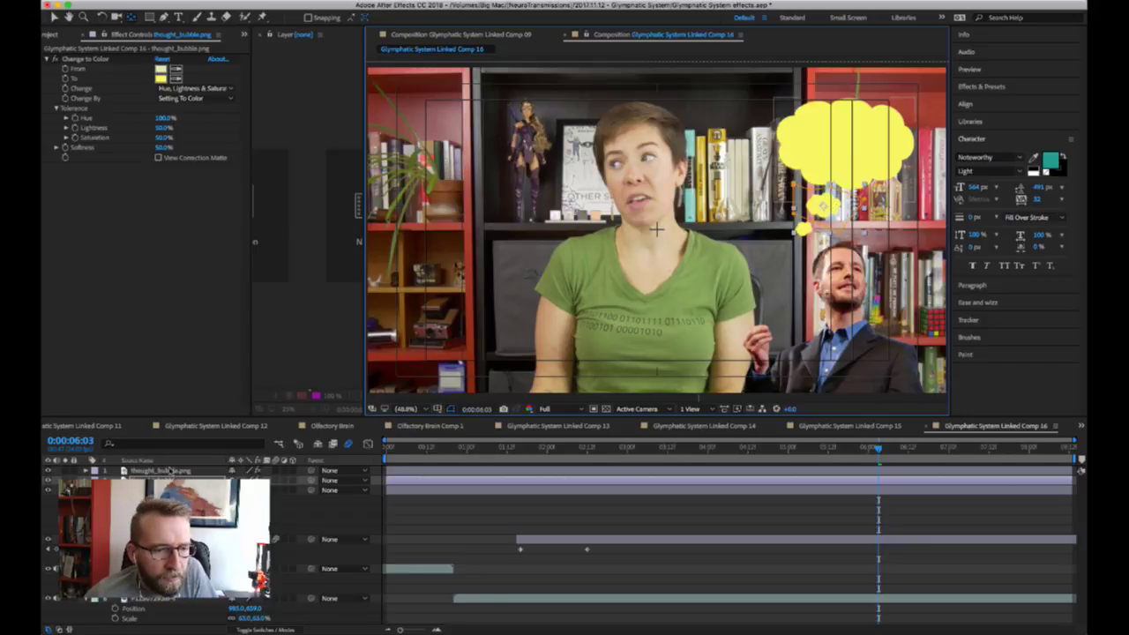
pyautogui.click(849, 168)
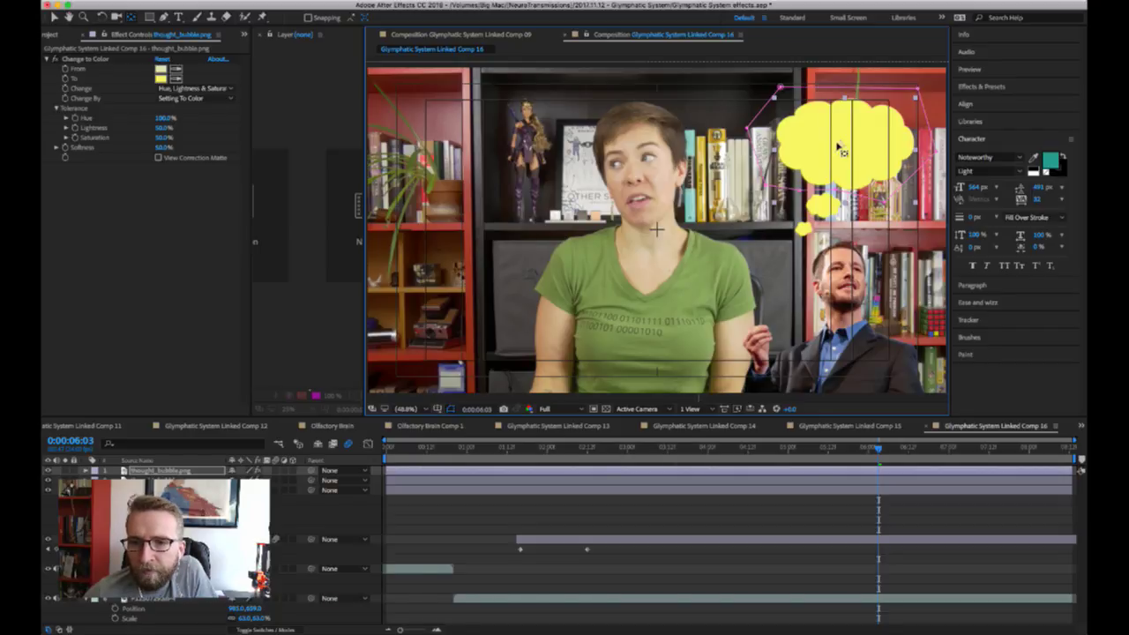
# - Collapse the open layer properties and reveal Scale for the three thought bubble layers
pyautogui.click(778, 235)
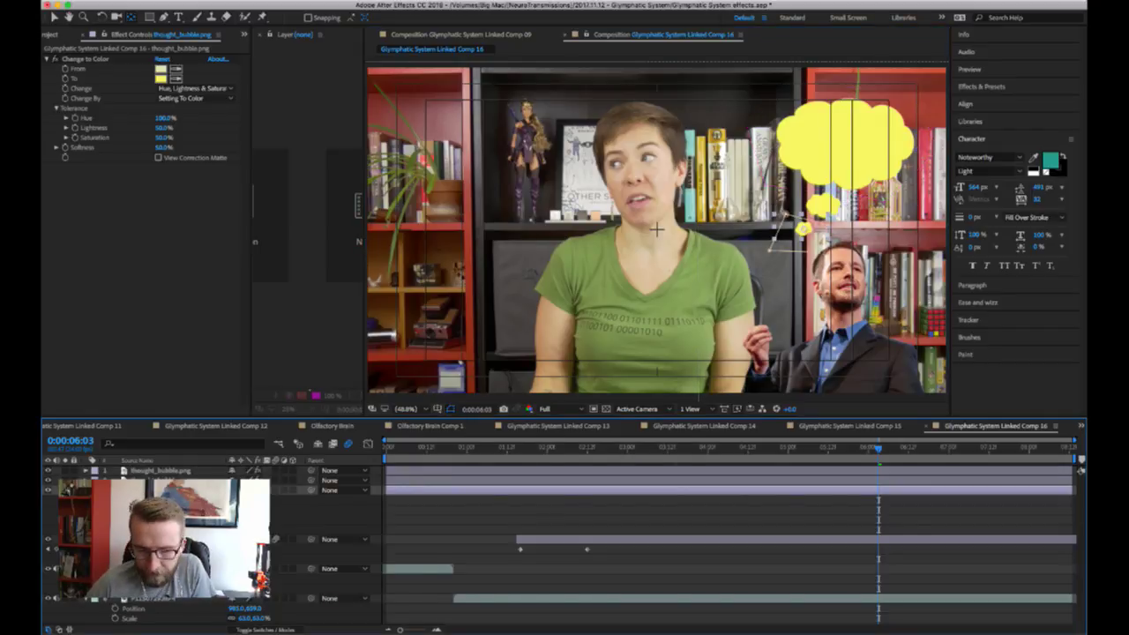
pyautogui.press('u')
pyautogui.click(180, 472)
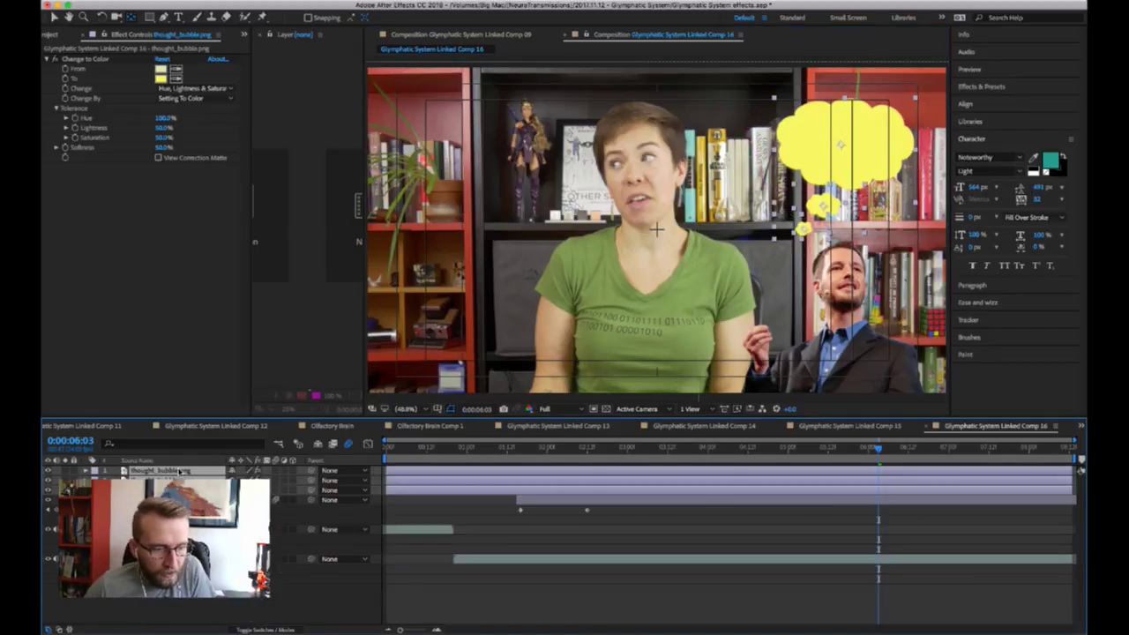
pyautogui.press('s')
# - Move the smallest bubble directly above the researcher's head and shift the medium bubble slightly towards it
pyautogui.click(168, 529)
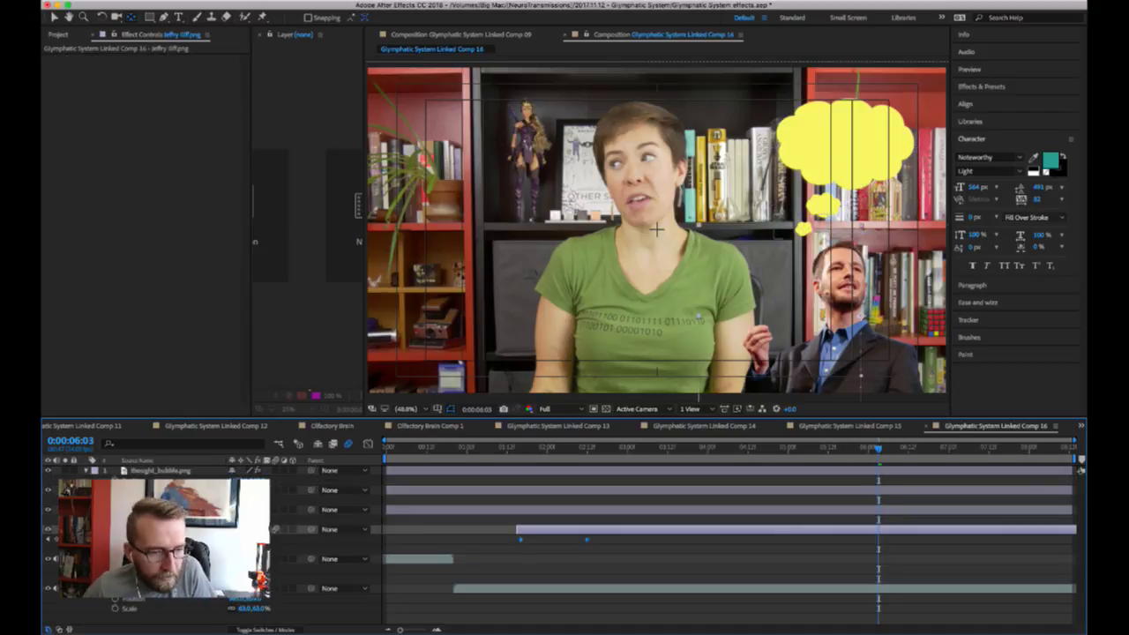
pyautogui.click(168, 510)
pyautogui.moveTo(803, 231); pyautogui.dragTo(849, 229)
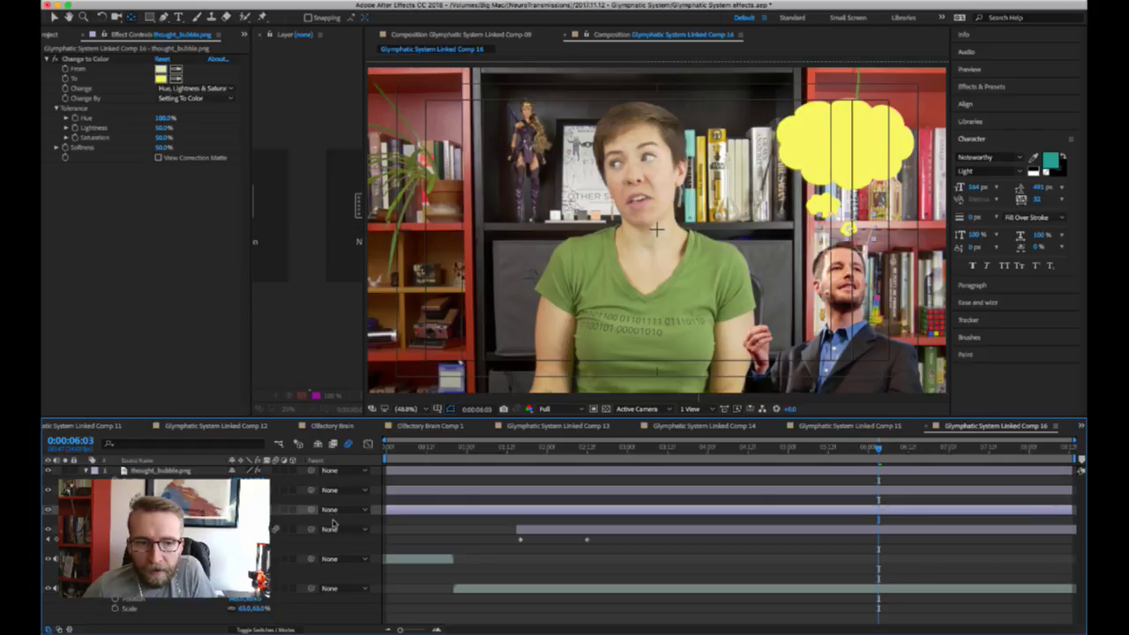
pyautogui.moveTo(823, 205); pyautogui.dragTo(827, 206)
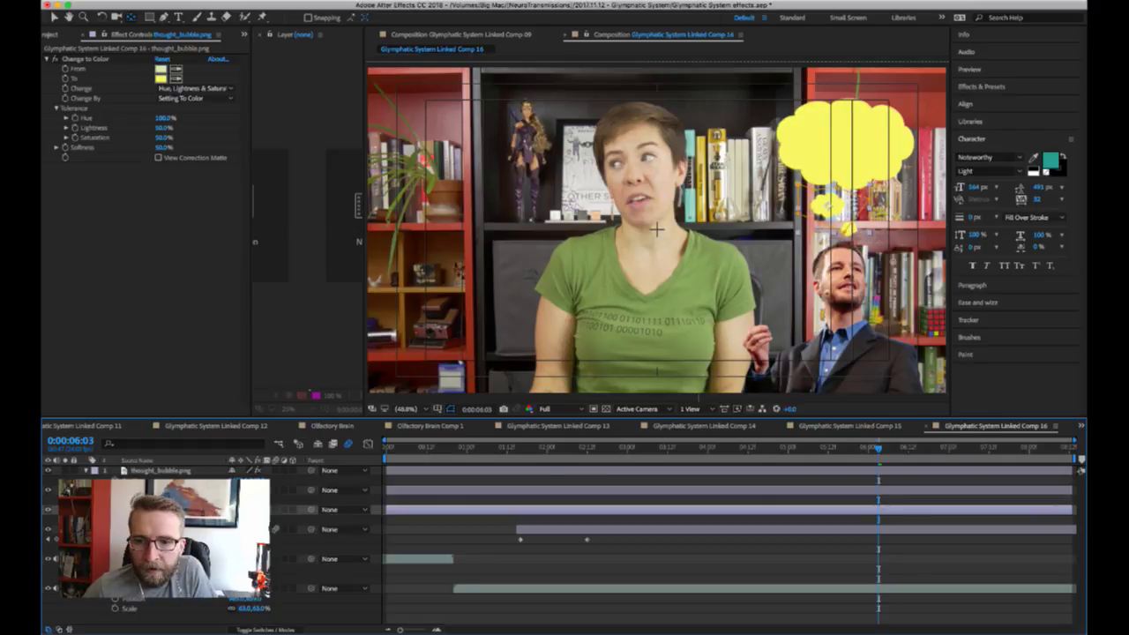
# - Nudge the large cloud slightly towards the presenter and upward, away from the medium bubble
pyautogui.press('super+Up')
pyautogui.press('super+Up')
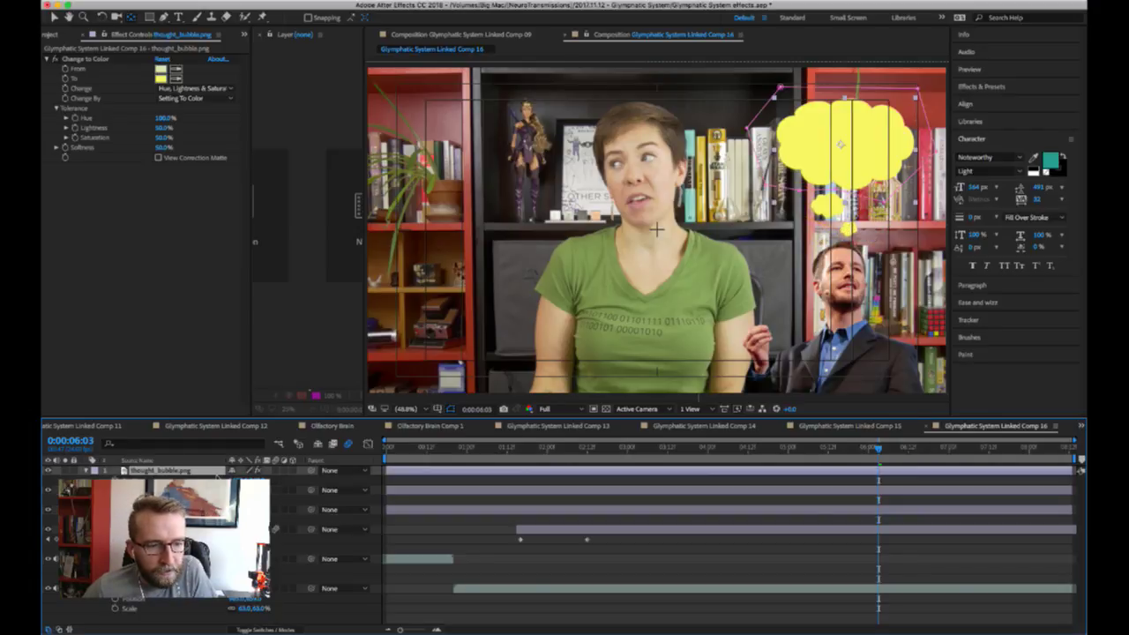
pyautogui.hotkey('shift', 'Left')
pyautogui.hotkey('shift', 'Left')
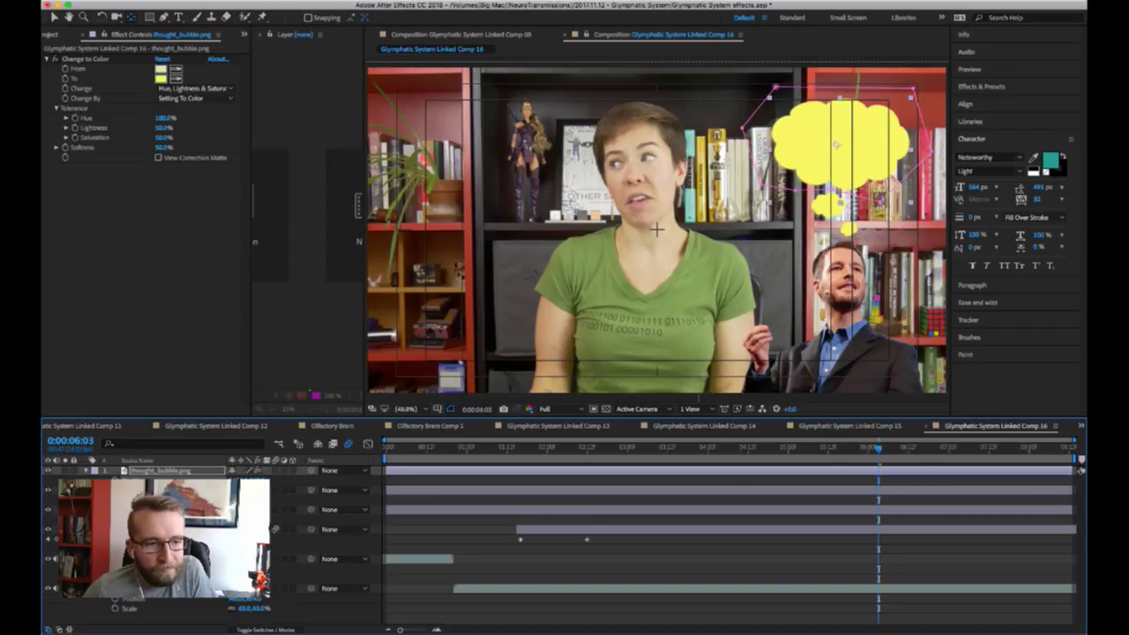
pyautogui.hotkey('shift', 'Up')
pyautogui.hotkey('shift', 'Up')
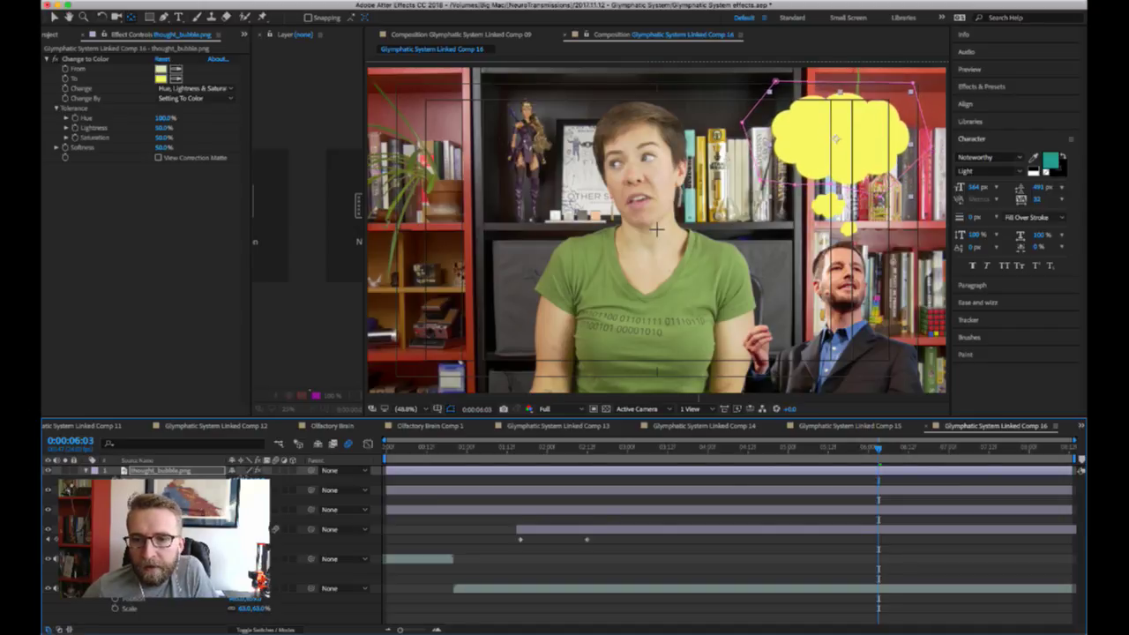
pyautogui.hotkey('shift', 'Up')
pyautogui.hotkey('shift', 'Up')
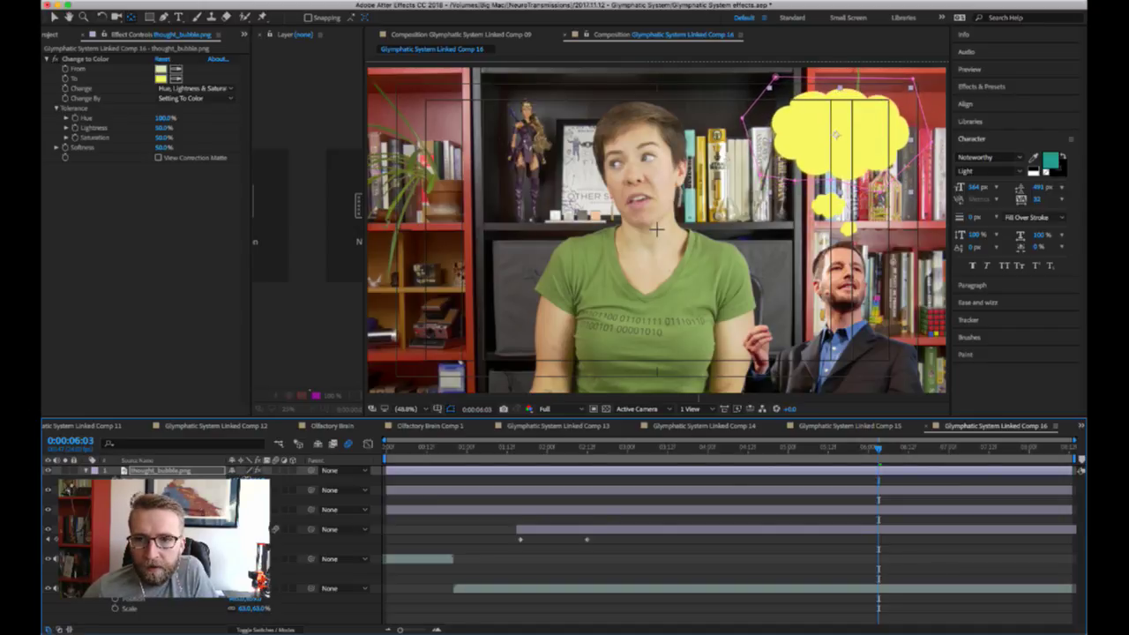
# - Nudge the medium bubble up and to the right to space it between the cloud and the smallest bubble
pyautogui.hotkey('ctrl', 'Down')
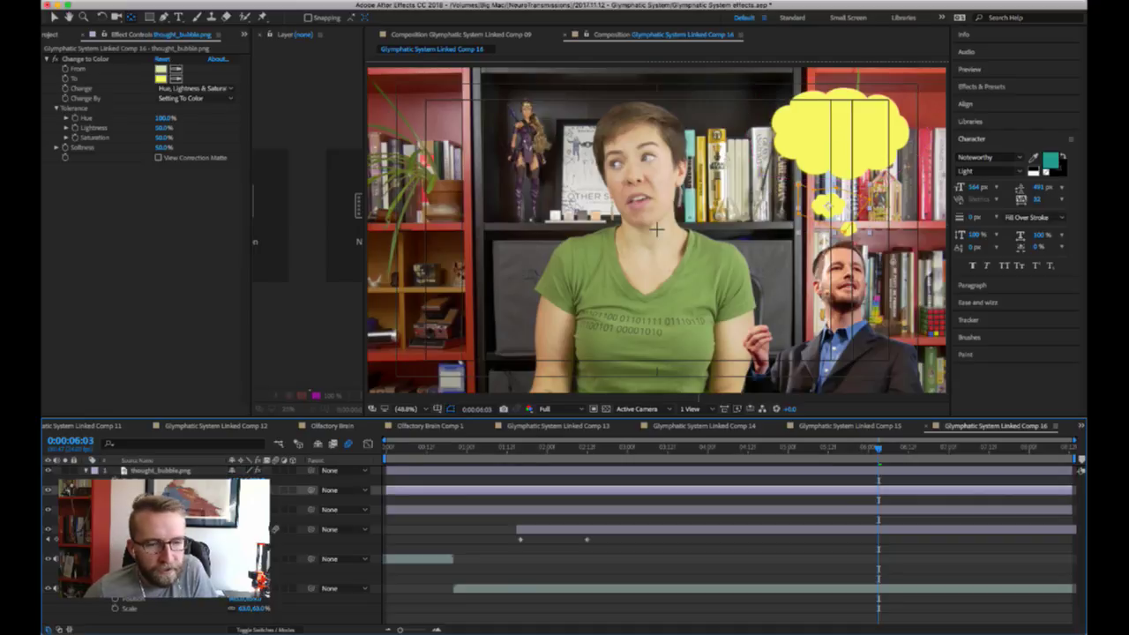
pyautogui.hotkey('shift', 'Up')
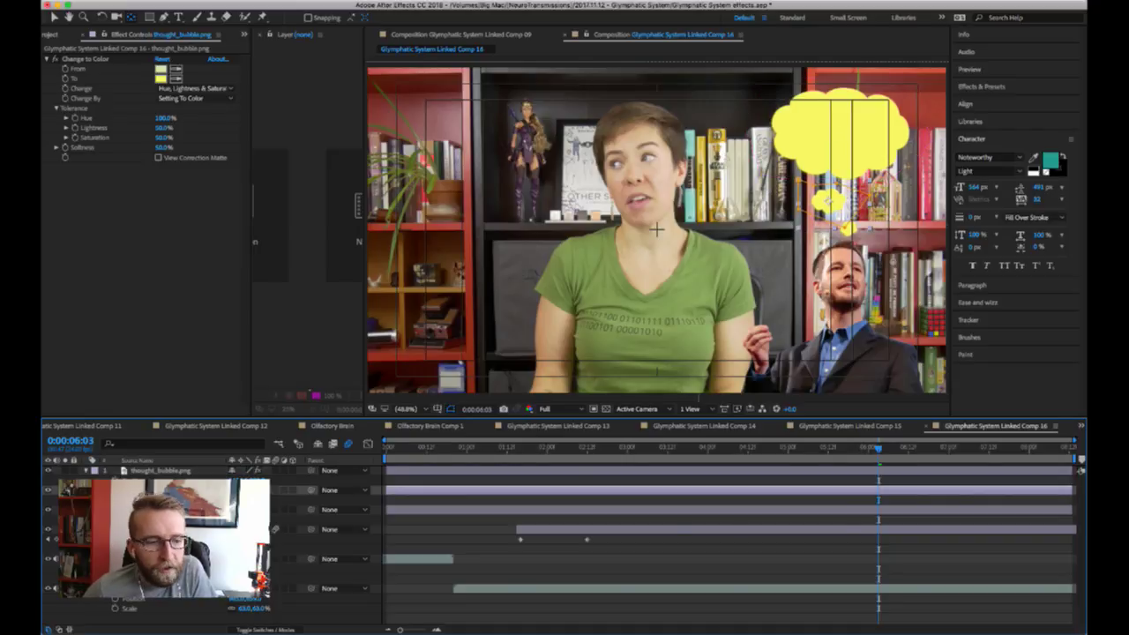
pyautogui.hotkey('shift', 'Right')
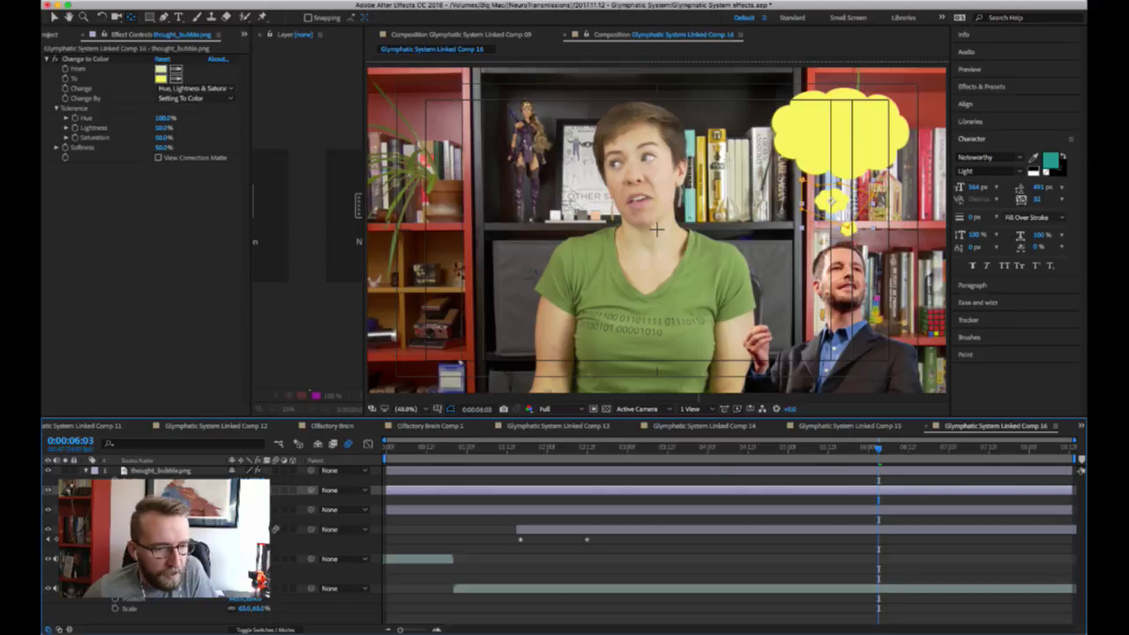
# - Nudge the smallest thought bubble towards the presenter so it sits between the researcher's head and the medium bubble
pyautogui.hotkey('ctrl', 'Down')
pyautogui.hotkey('shift', 'Left')
pyautogui.hotkey('shift', 'Left')
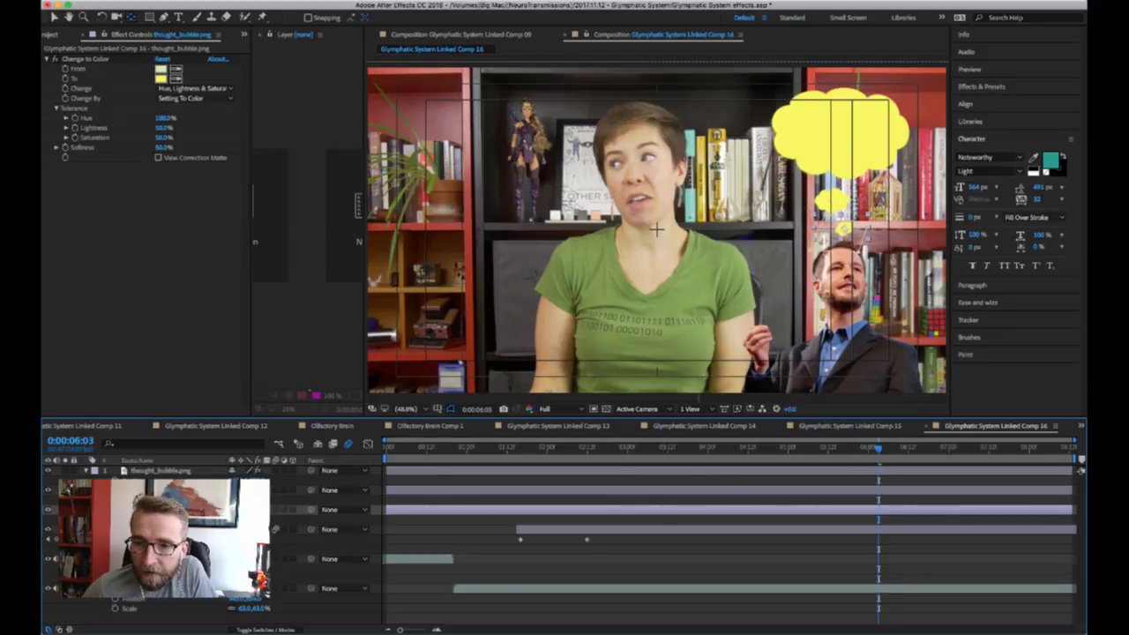
pyautogui.hotkey('shift', 'Up')
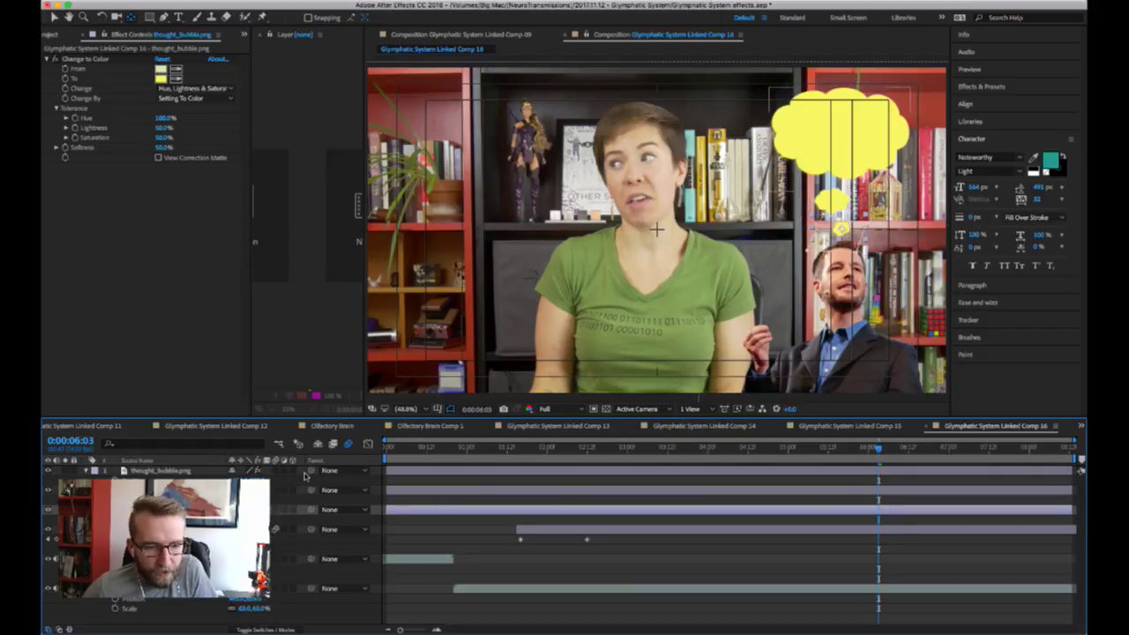
# - Keyframe Scale on all three thought bubble layers so they grow from 0% at 0:00:02:00 to their full size
pyautogui.click(172, 470)
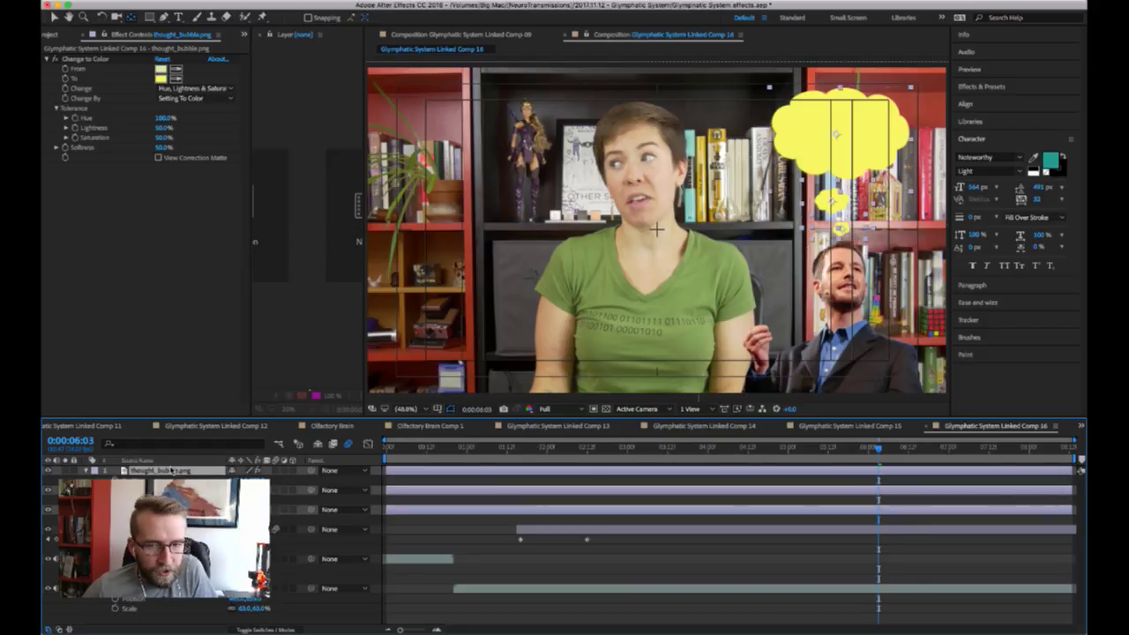
pyautogui.click(542, 450)
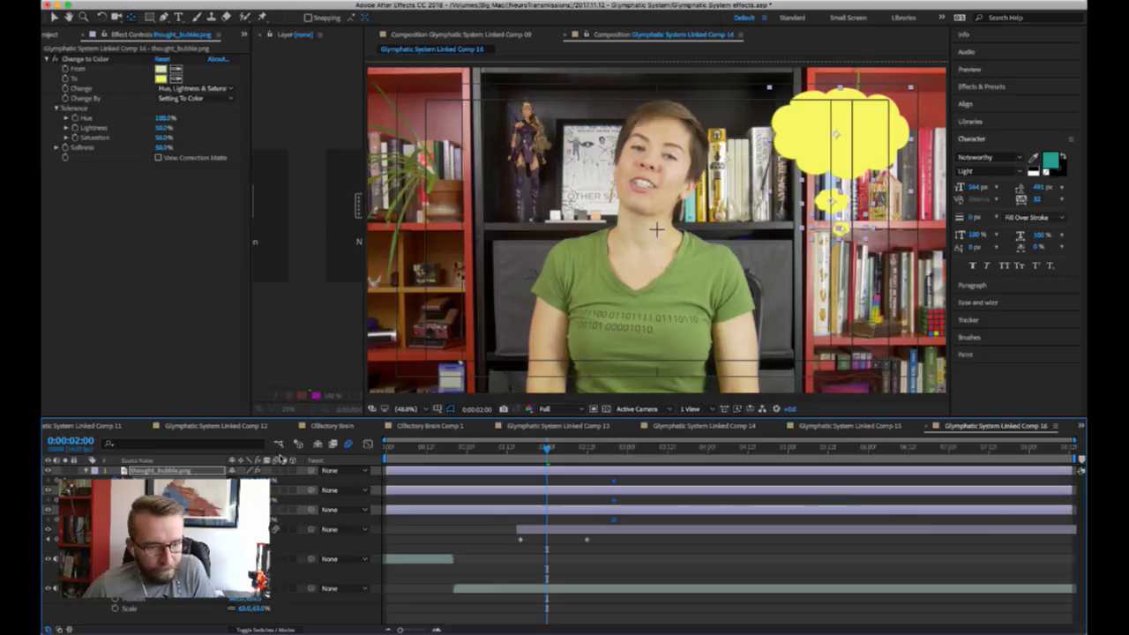
pyautogui.click(267, 480)
pyautogui.write('0')
pyautogui.press('Return')
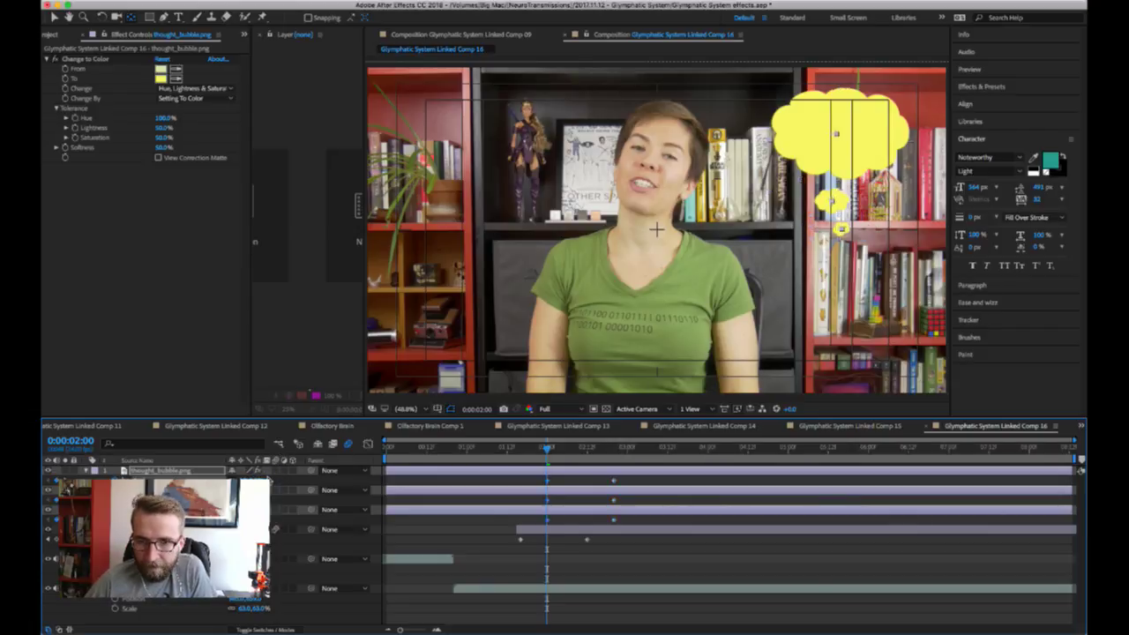
pyautogui.click(485, 537)
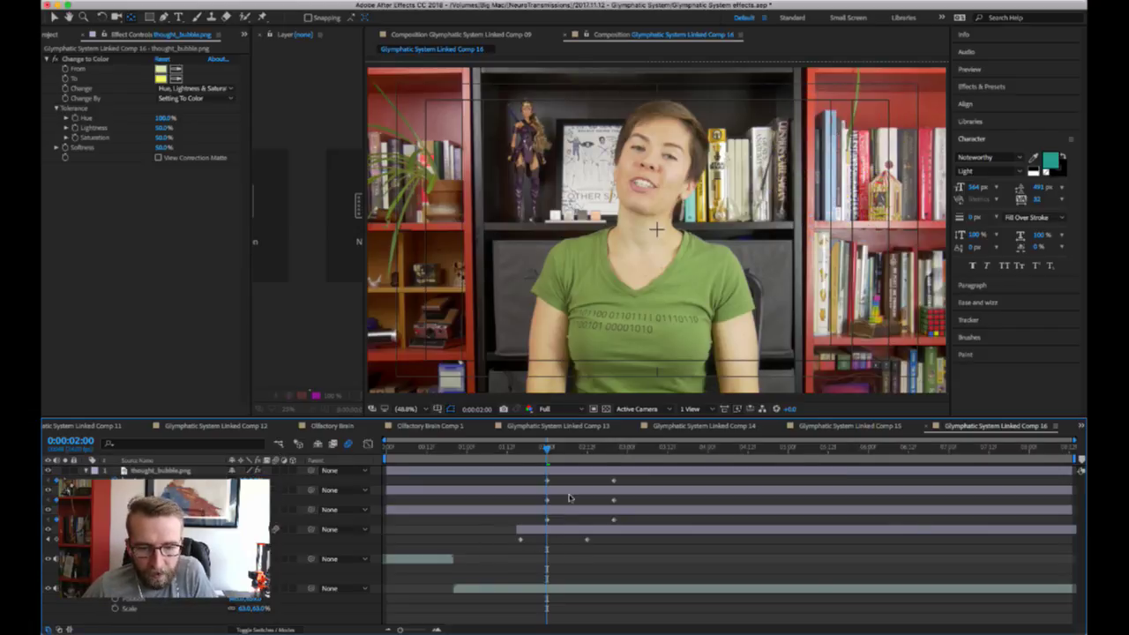
# - Stagger the thought bubble layers by delaying the medium bubble about 10 frames and the cloud about 20 frames, and preview the animation
pyautogui.click(580, 486)
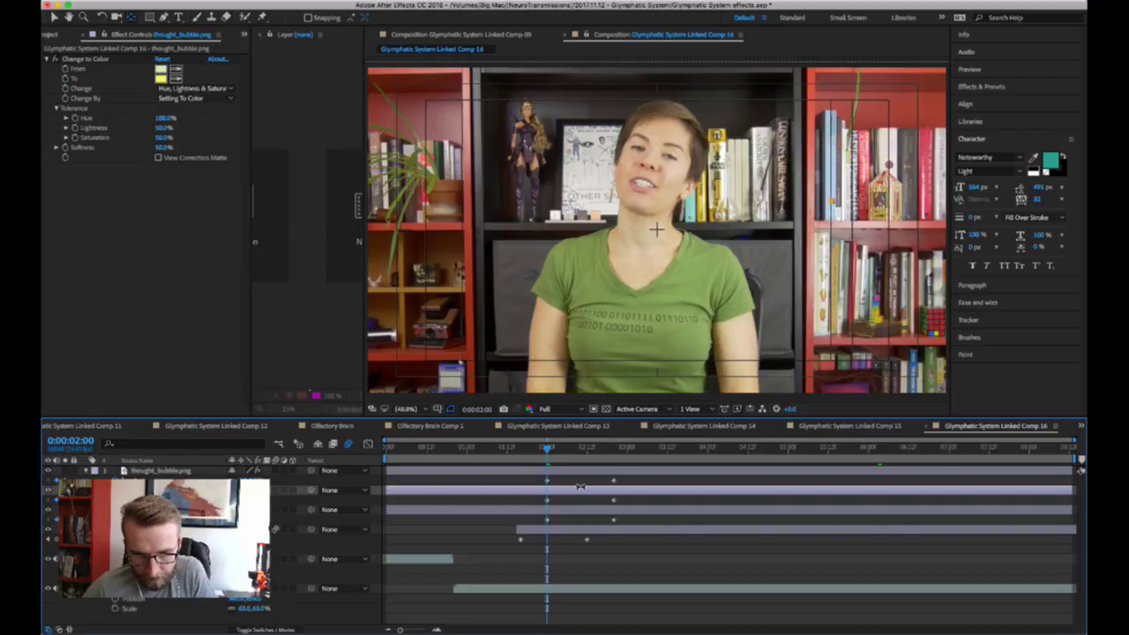
pyautogui.moveTo(580, 486); pyautogui.dragTo(654, 468)
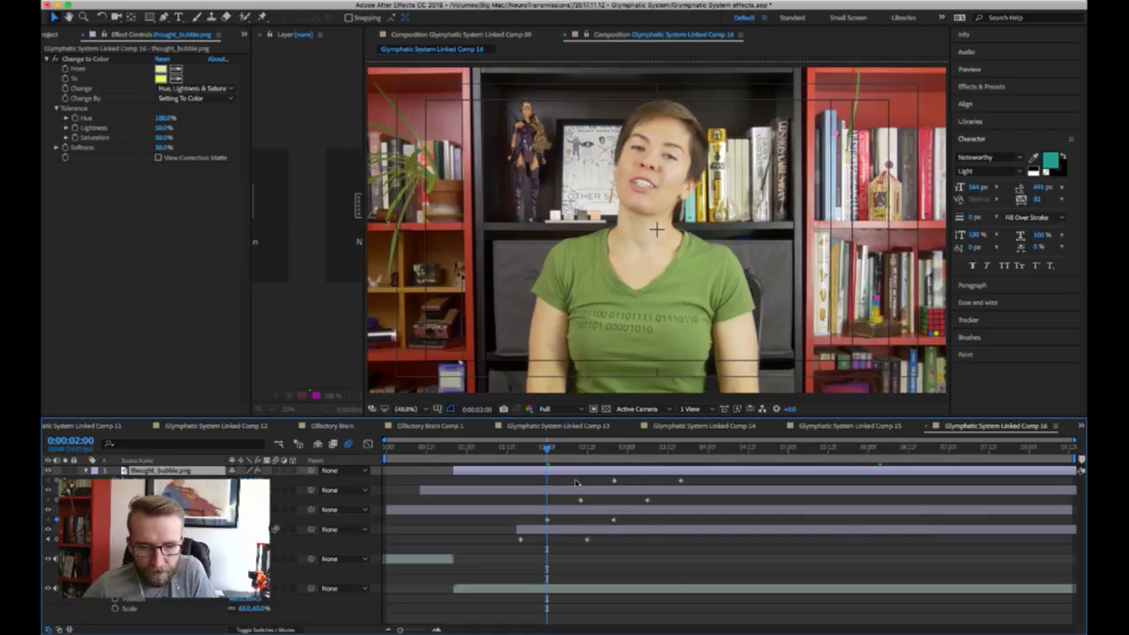
pyautogui.press('space')
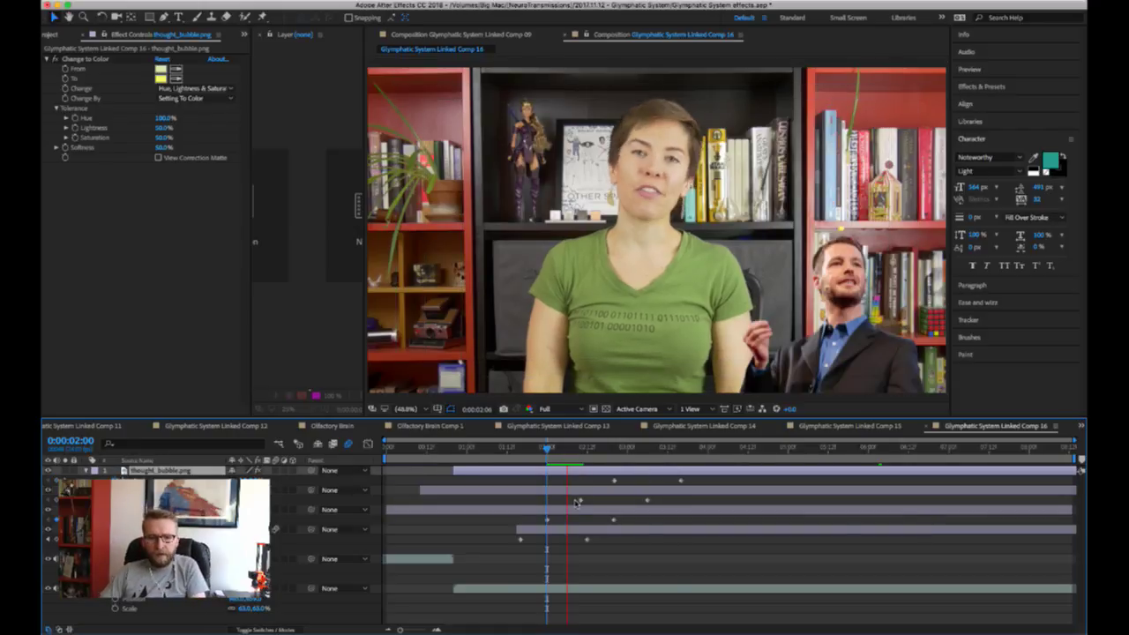
pyautogui.press('space')
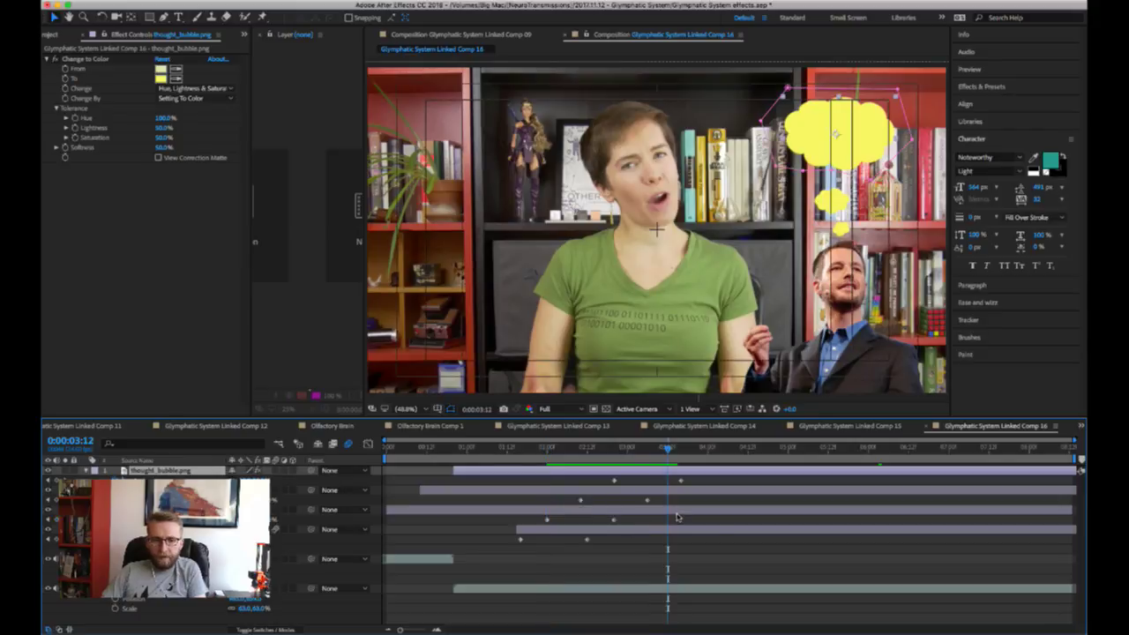
# - Select all Scale keyframes of the three thought bubble layers
pyautogui.moveTo(721, 522); pyautogui.dragTo(537, 471)
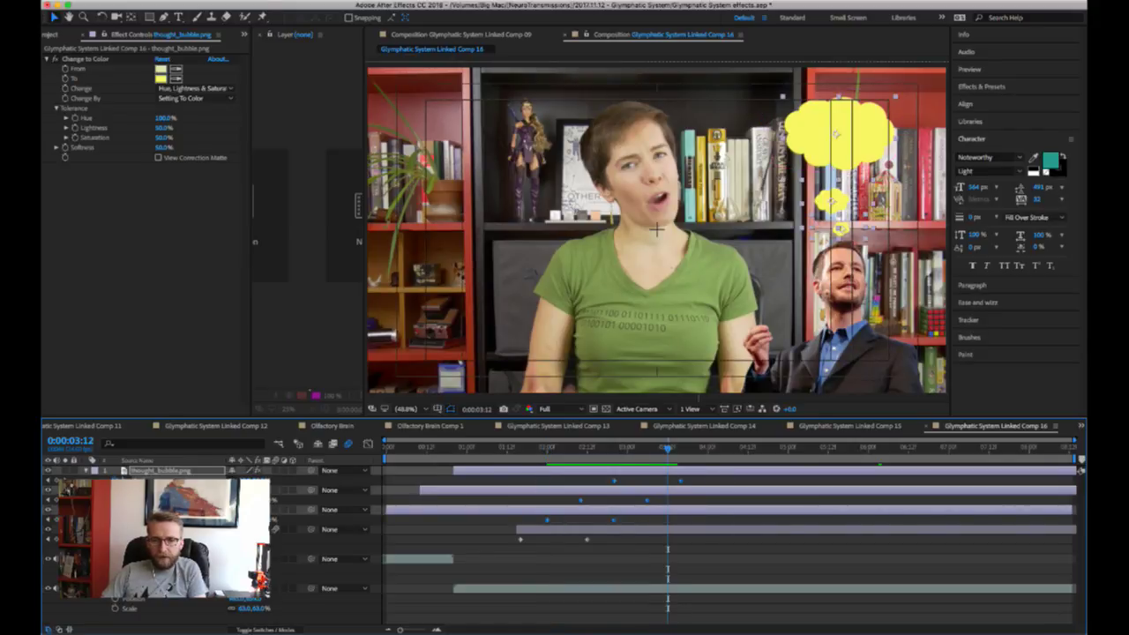
# - Apply Elastic In + Out easing to the selected thought bubble keyframes and shift the three bubble layers about half a second later
pyautogui.click(996, 302)
pyautogui.click(1020, 266)
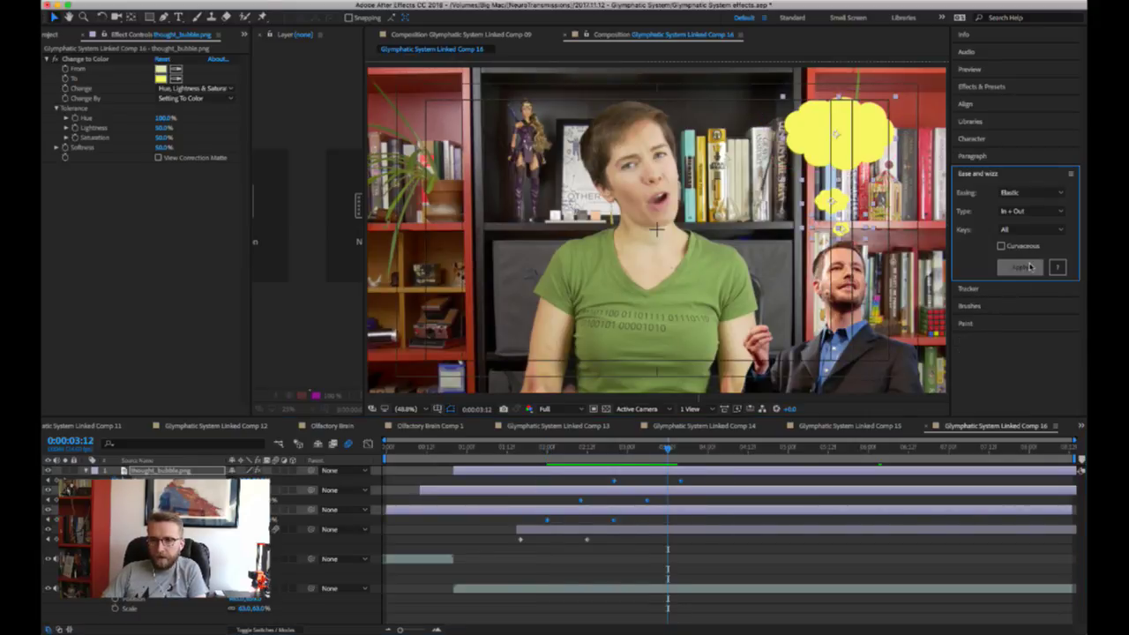
pyautogui.moveTo(688, 487); pyautogui.dragTo(732, 487)
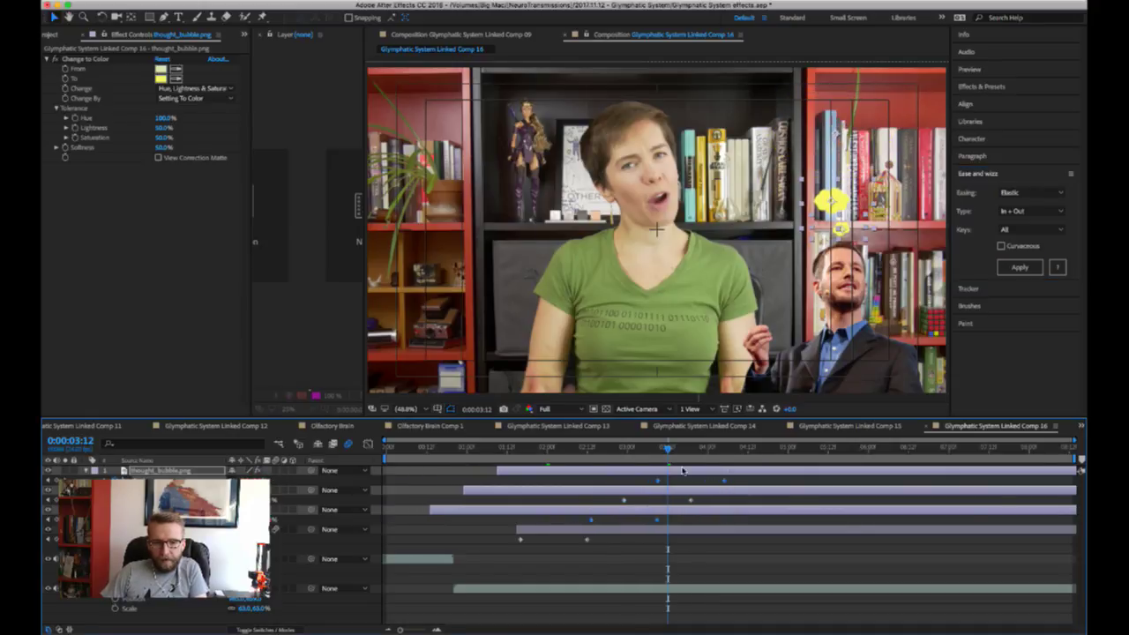
# - Preview the thought bubble animation and shift its three layers about two seconds later in the timeline
pyautogui.click(572, 452)
pyautogui.press('space')
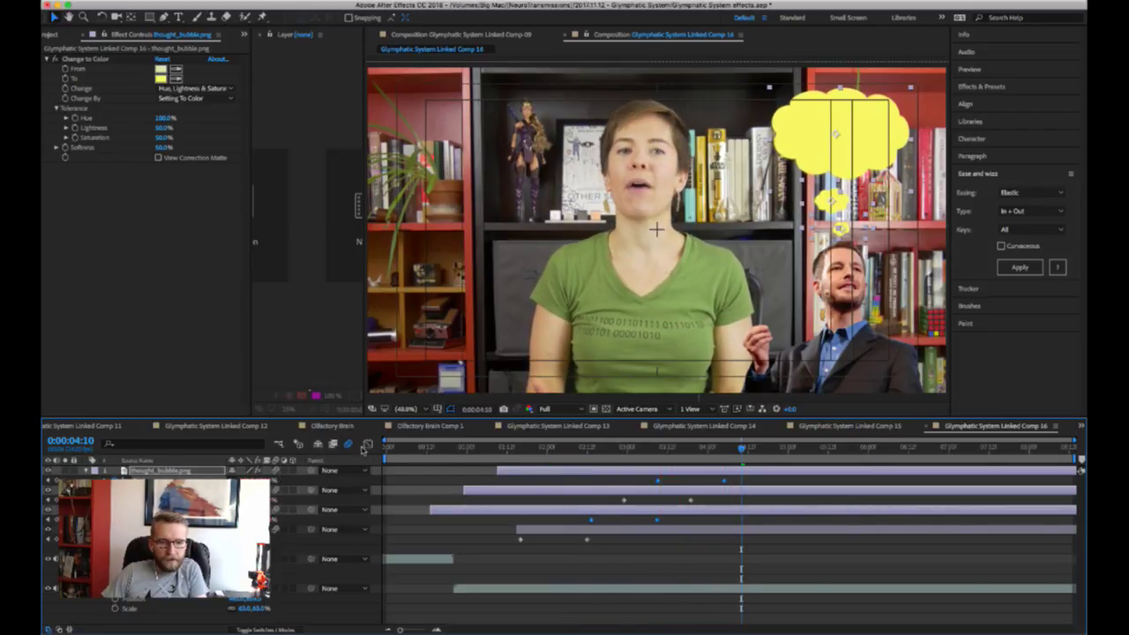
pyautogui.click(585, 452)
pyautogui.press('space')
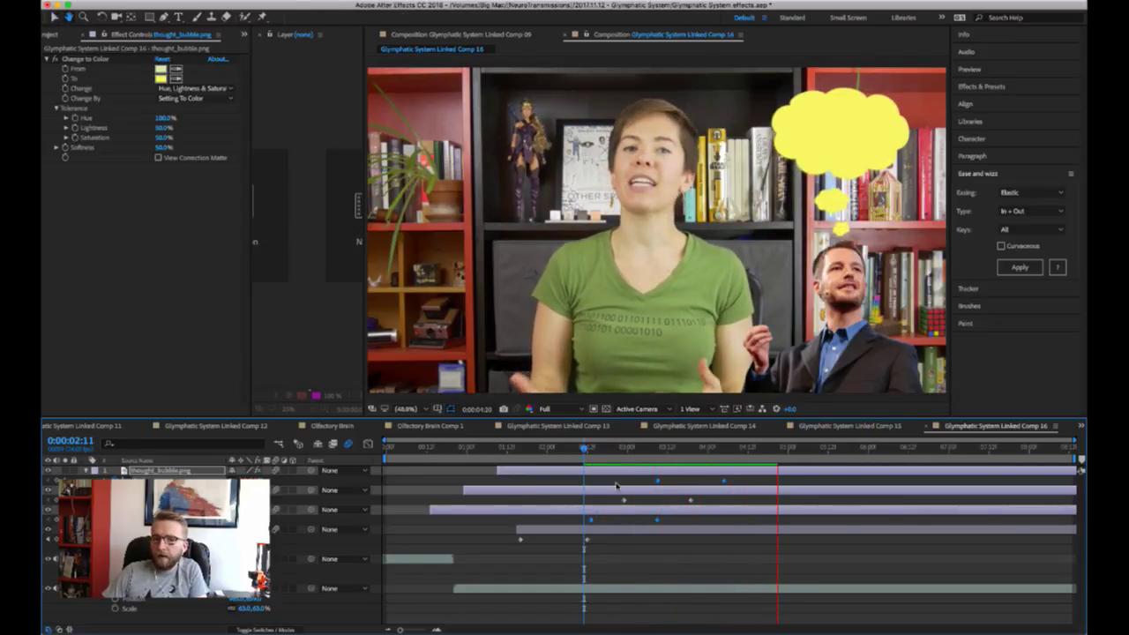
pyautogui.click(590, 451)
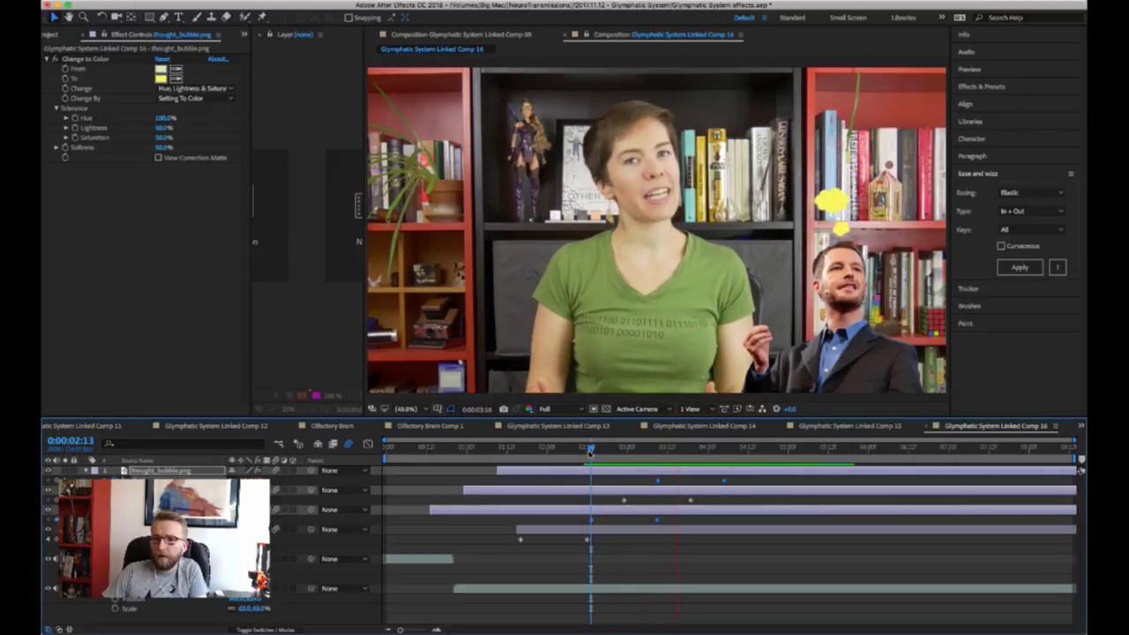
pyautogui.press('space')
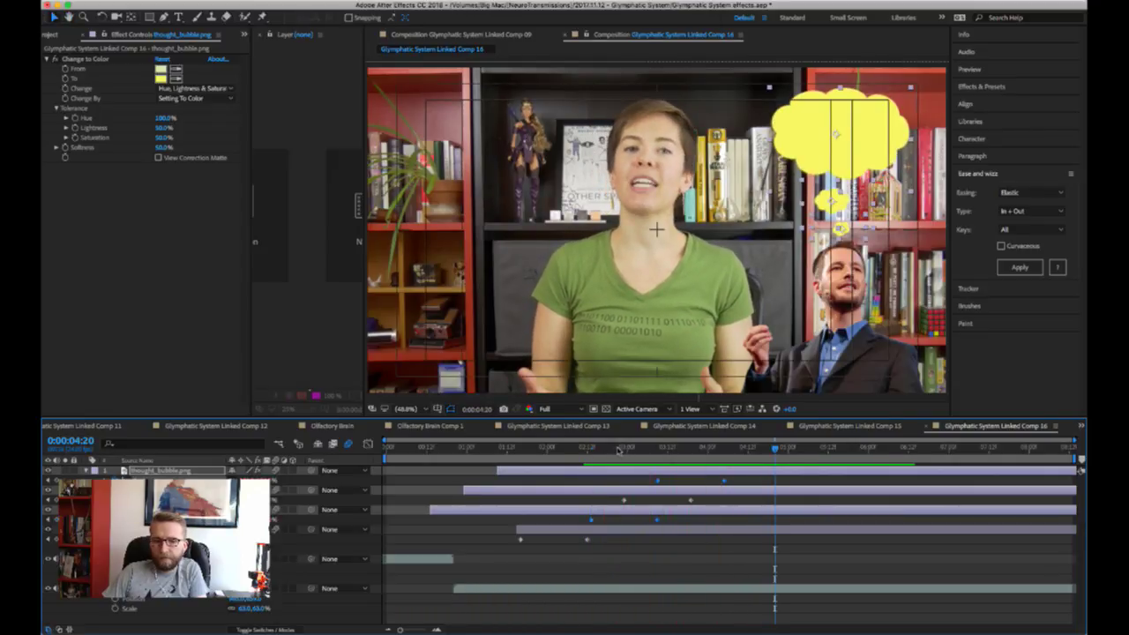
pyautogui.press('space')
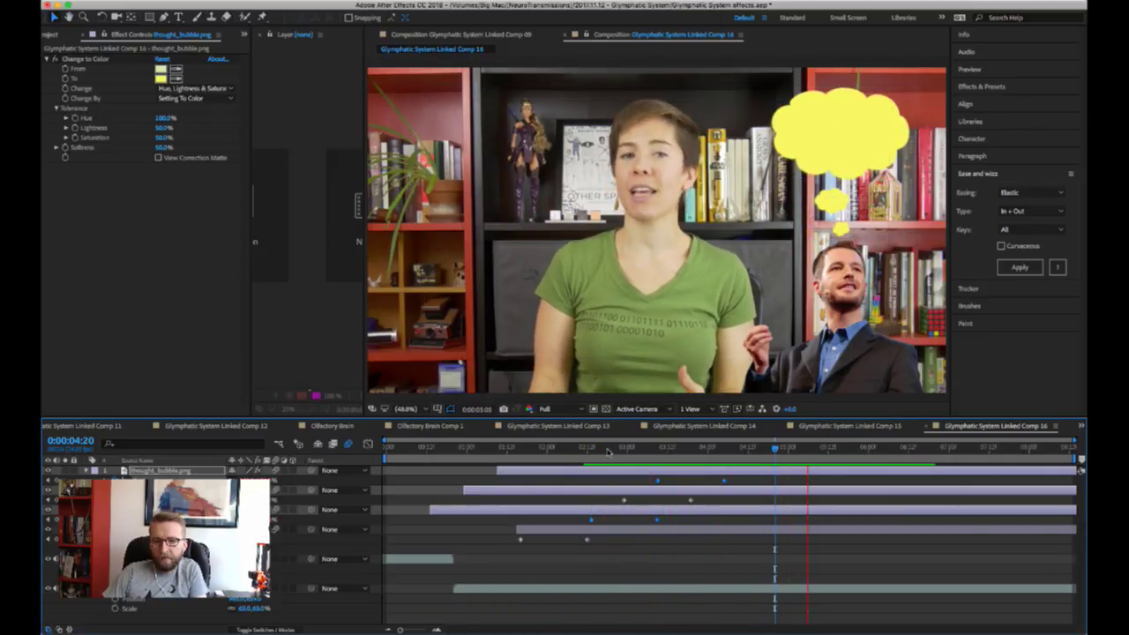
pyautogui.press('space')
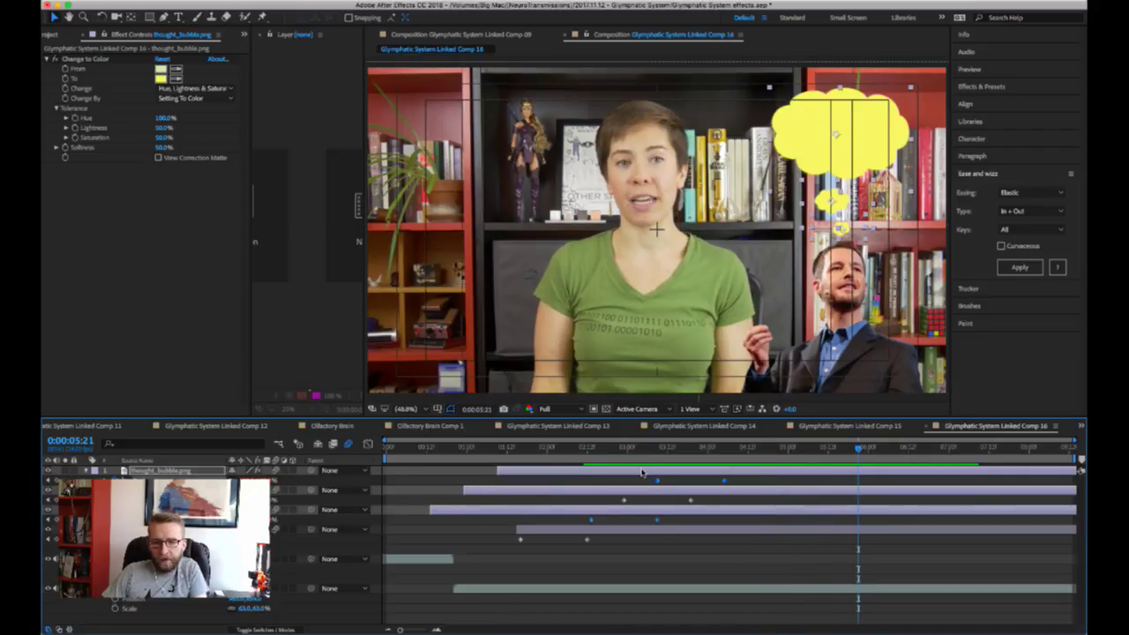
pyautogui.moveTo(642, 473); pyautogui.dragTo(798, 472)
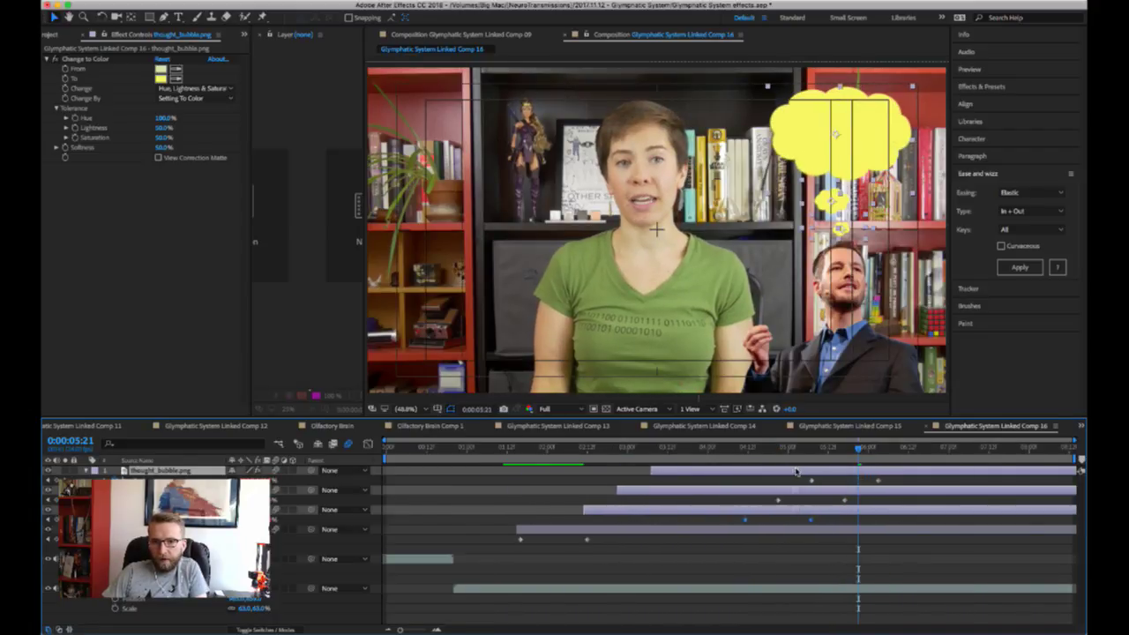
# - Add a "?" text layer over the large yellow thought bubble
pyautogui.click(179, 16)
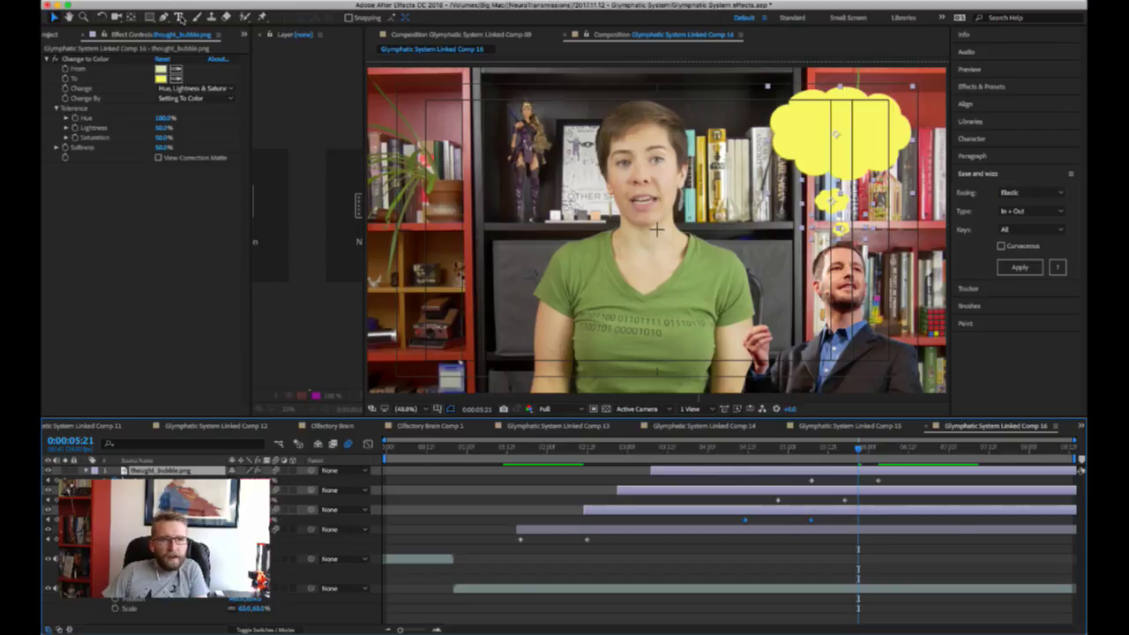
pyautogui.click(843, 133)
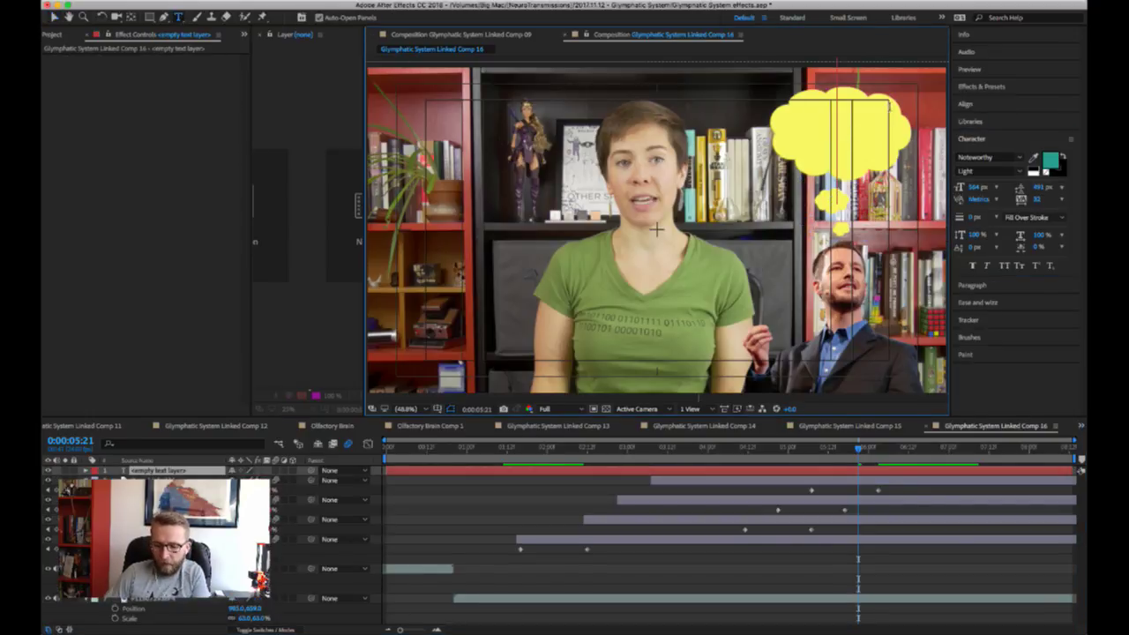
pyautogui.write('?')
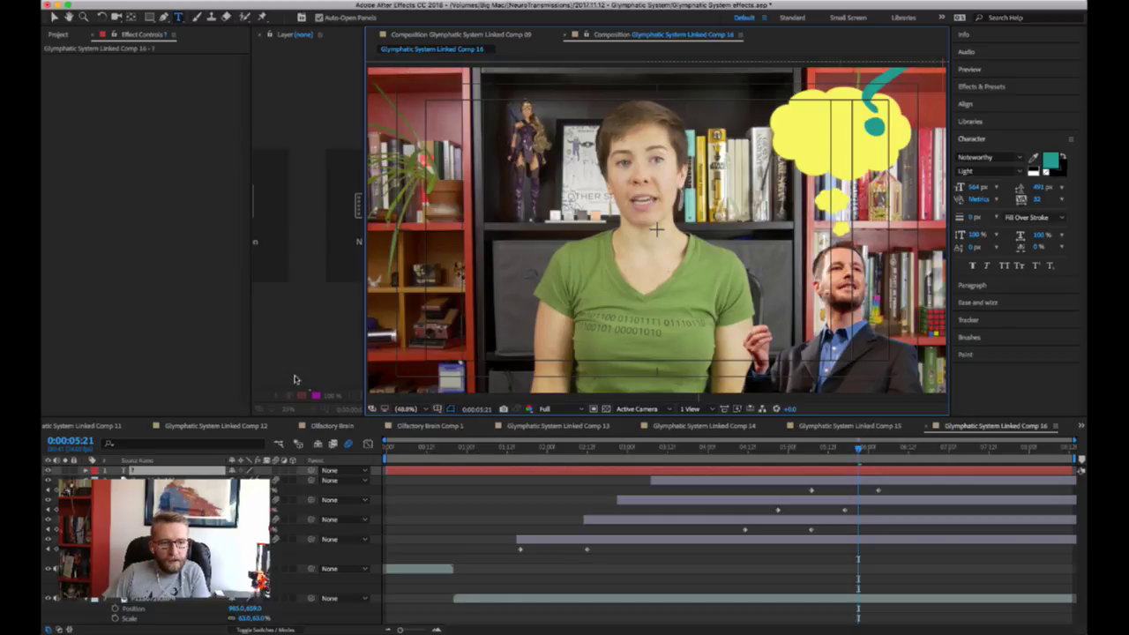
# - Scale down the question mark text to fit the bubble and set its fill colour to white
pyautogui.click(197, 474)
pyautogui.press('s')
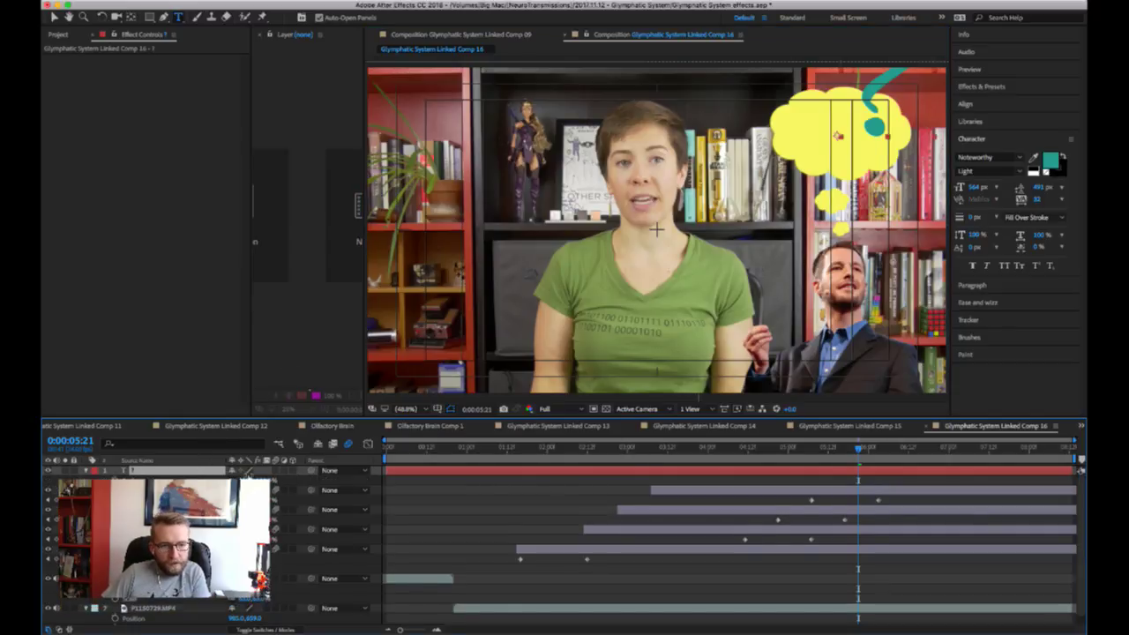
pyautogui.moveTo(245, 481)
pyautogui.mouseDown()
pyautogui.moveTo(228, 482)
pyautogui.moveTo(247, 482)
pyautogui.mouseUp()
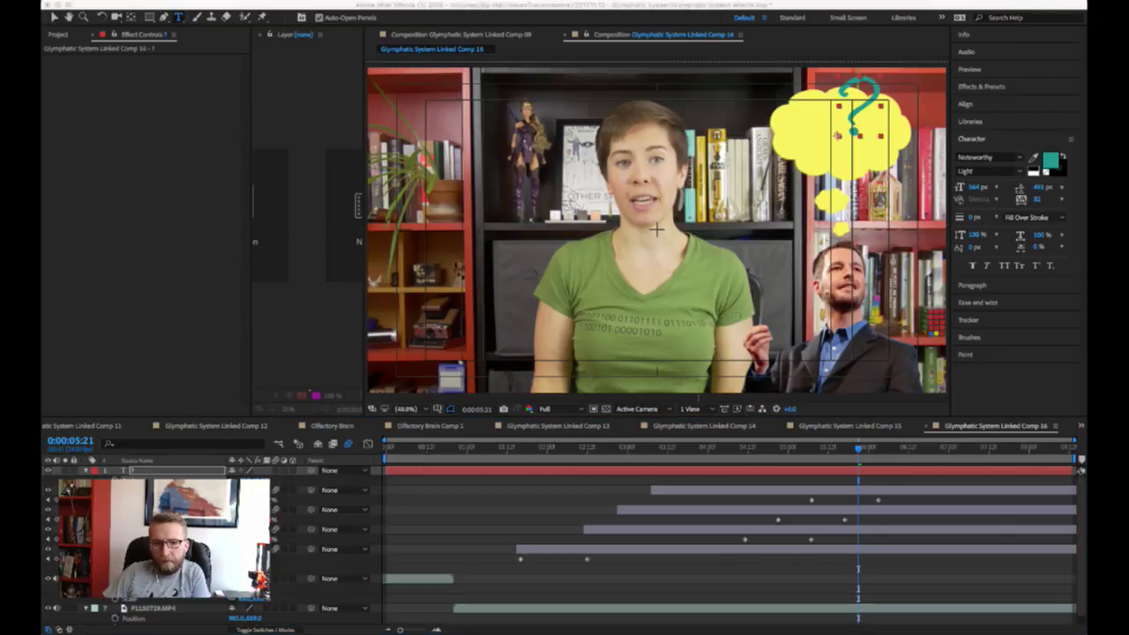
pyautogui.click(1035, 172)
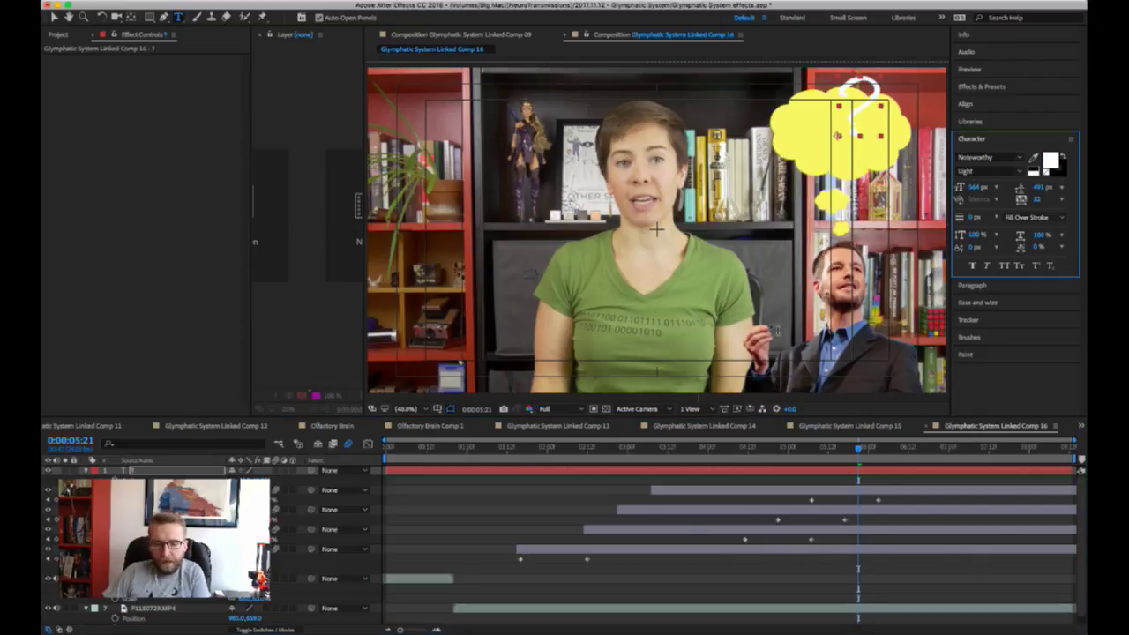
# - Apply a Drop Shadow effect to the question mark and set its distance to 15
pyautogui.press('super+s')
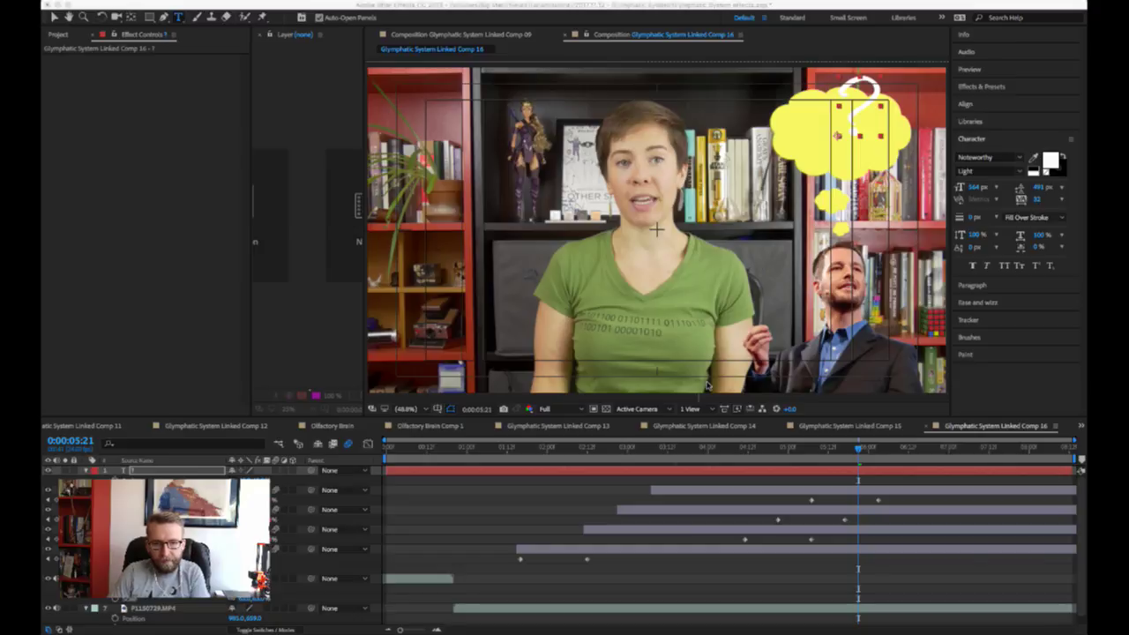
pyautogui.press('super+alt+shift+e')
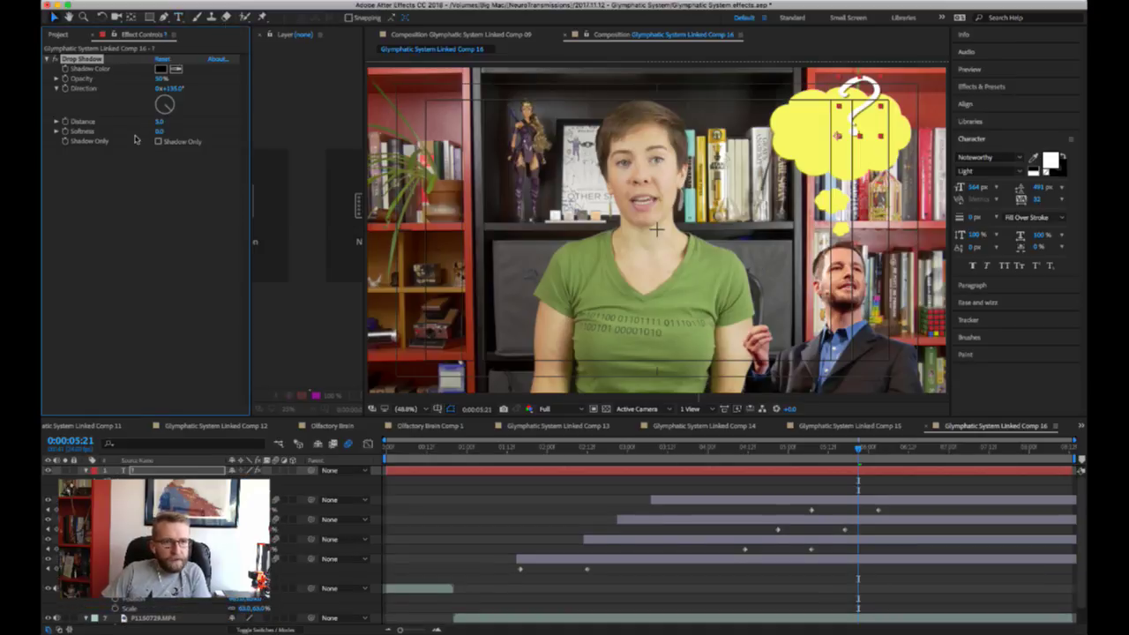
pyautogui.click(160, 120)
pyautogui.write('15')
pyautogui.press('Return')
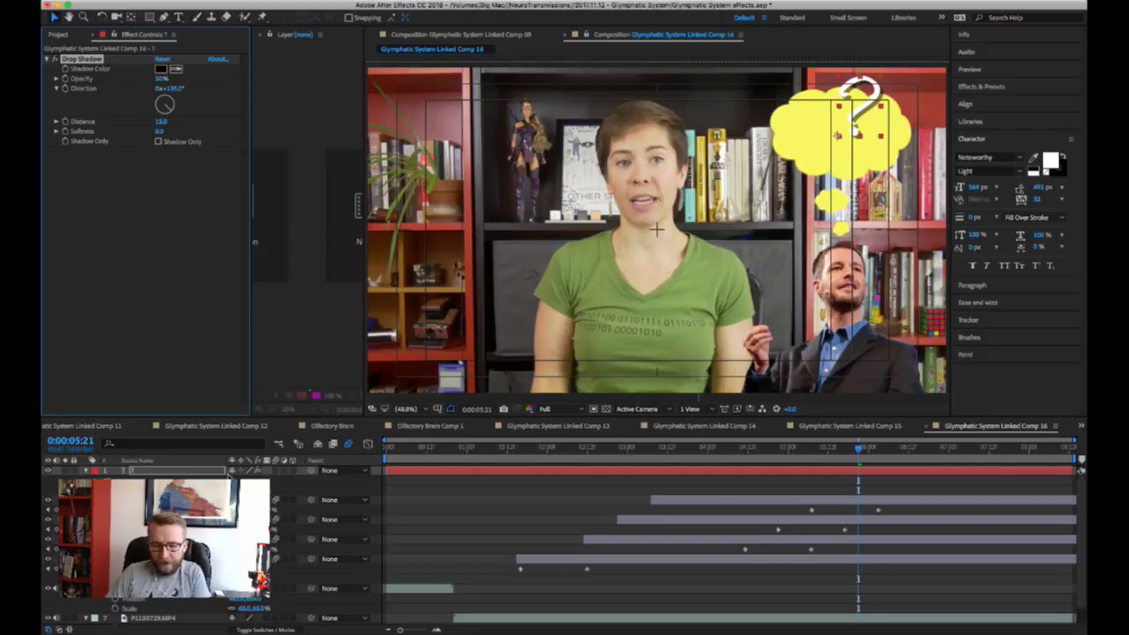
# - Reposition the question mark so it sits in the middle of the large thought bubble
pyautogui.hotkey('shift', 'r')
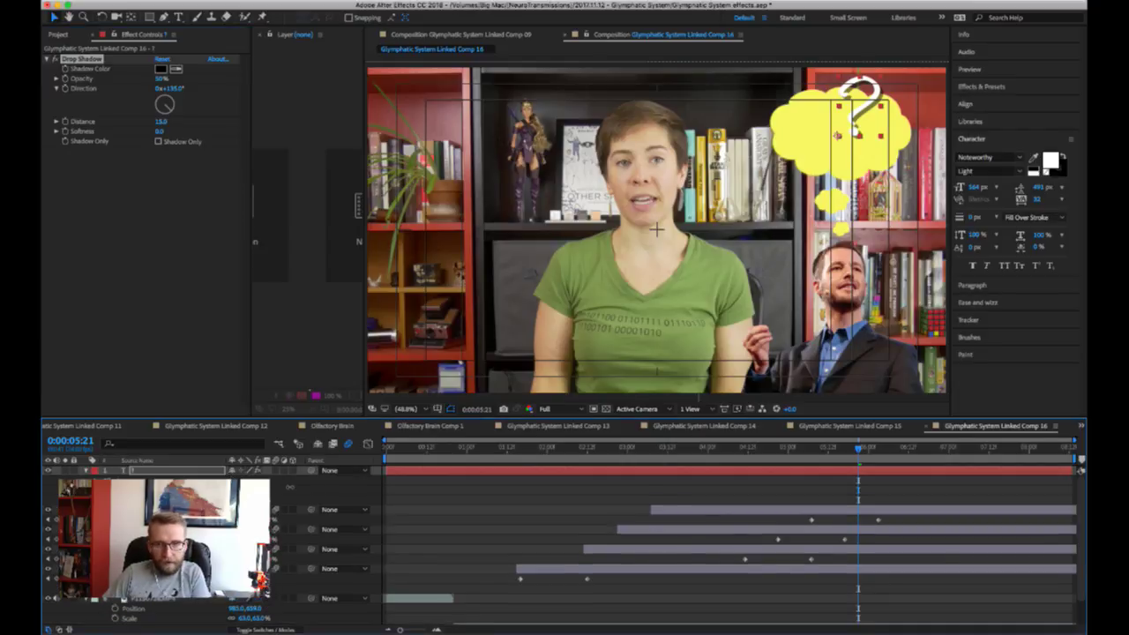
pyautogui.click(300, 494)
pyautogui.moveTo(238, 489); pyautogui.dragTo(279, 474)
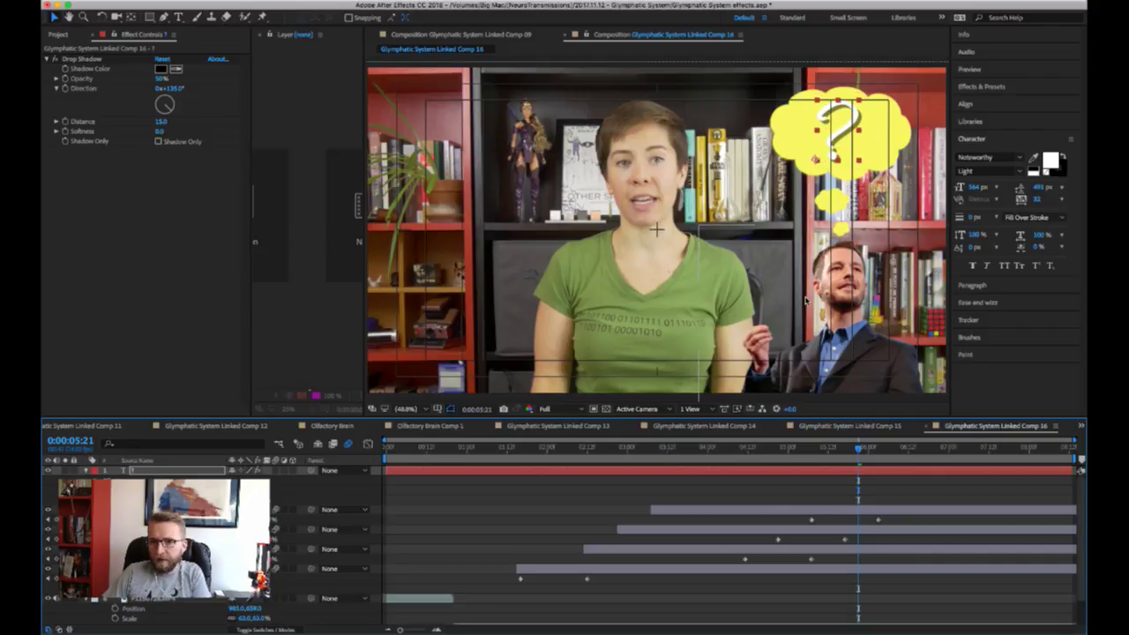
# - Change the question mark's font to Science Fair Regular and nudge the text back to the bubble's centre
pyautogui.click(1015, 157)
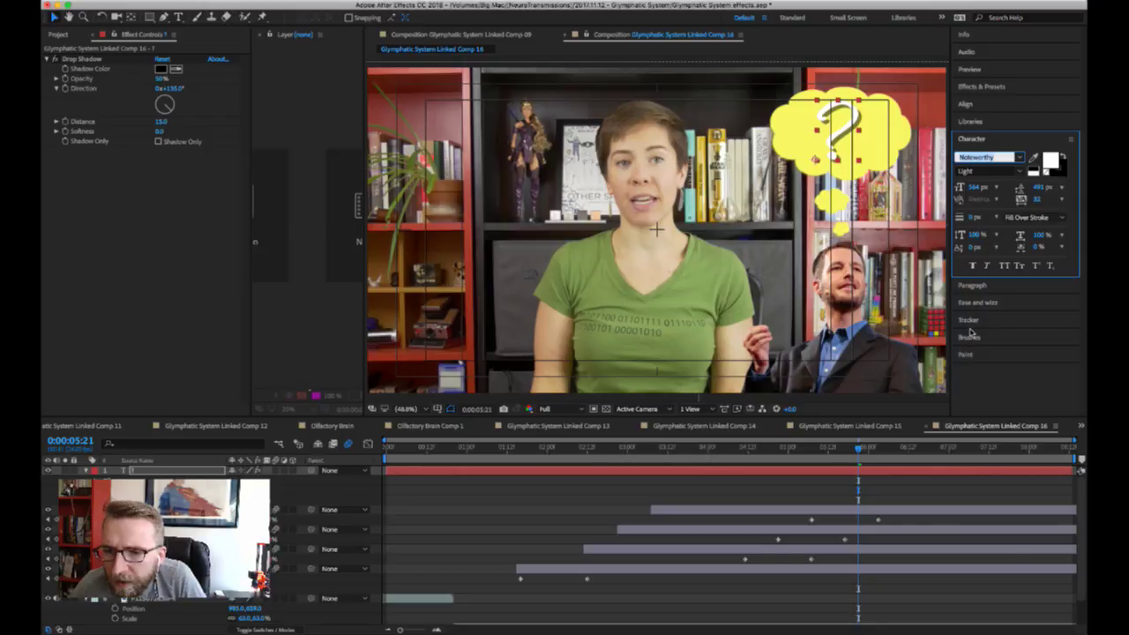
pyautogui.click(937, 360)
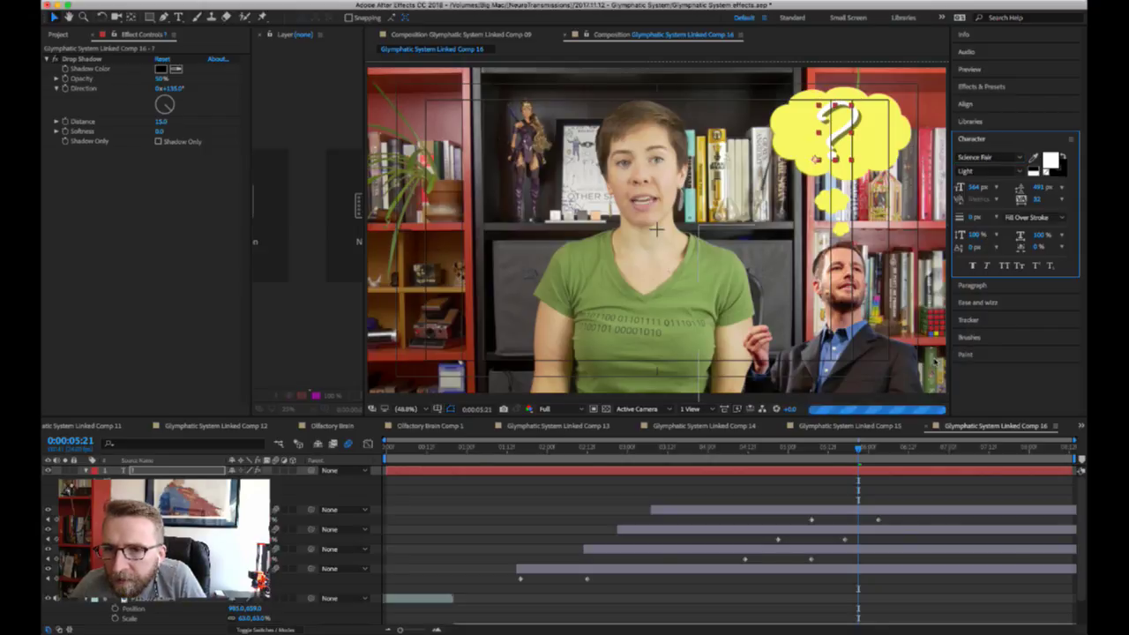
pyautogui.click(1012, 172)
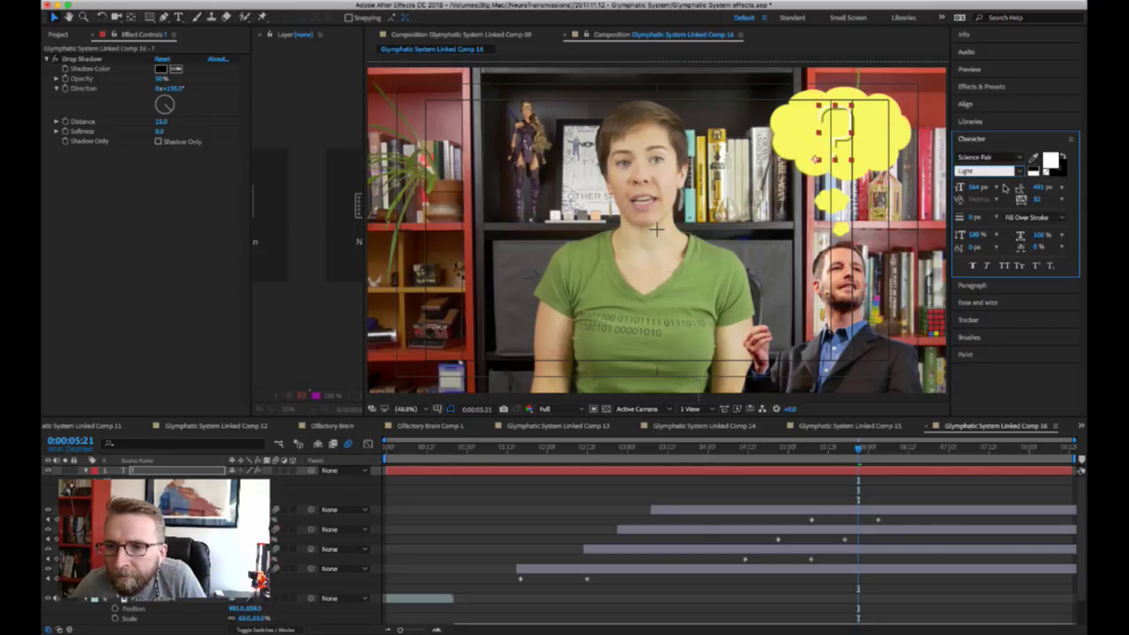
pyautogui.press('Down')
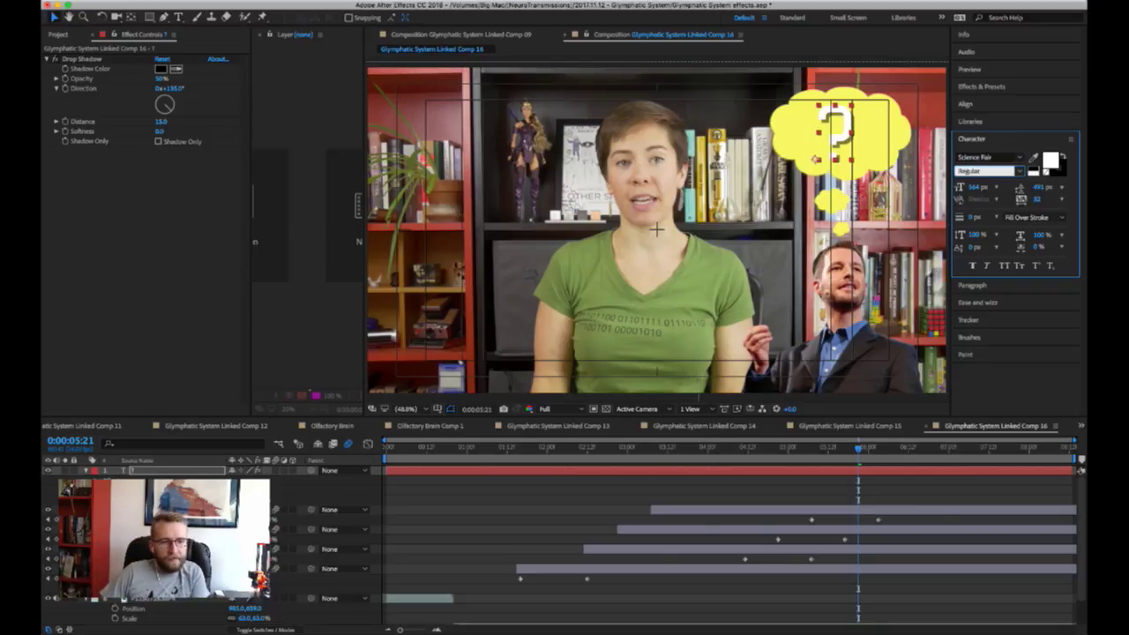
pyautogui.click(386, 448)
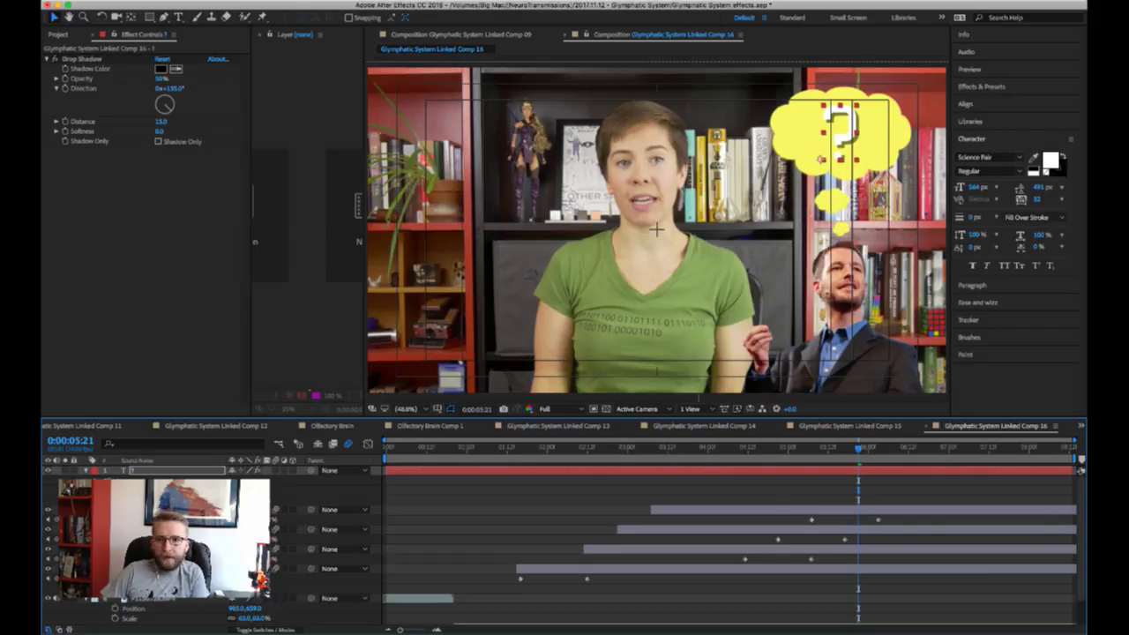
# - Keyframe the question mark's scale to grow in from 0:00:05:17 and apply Elastic In + Out easing to the keyframes
pyautogui.click(813, 449)
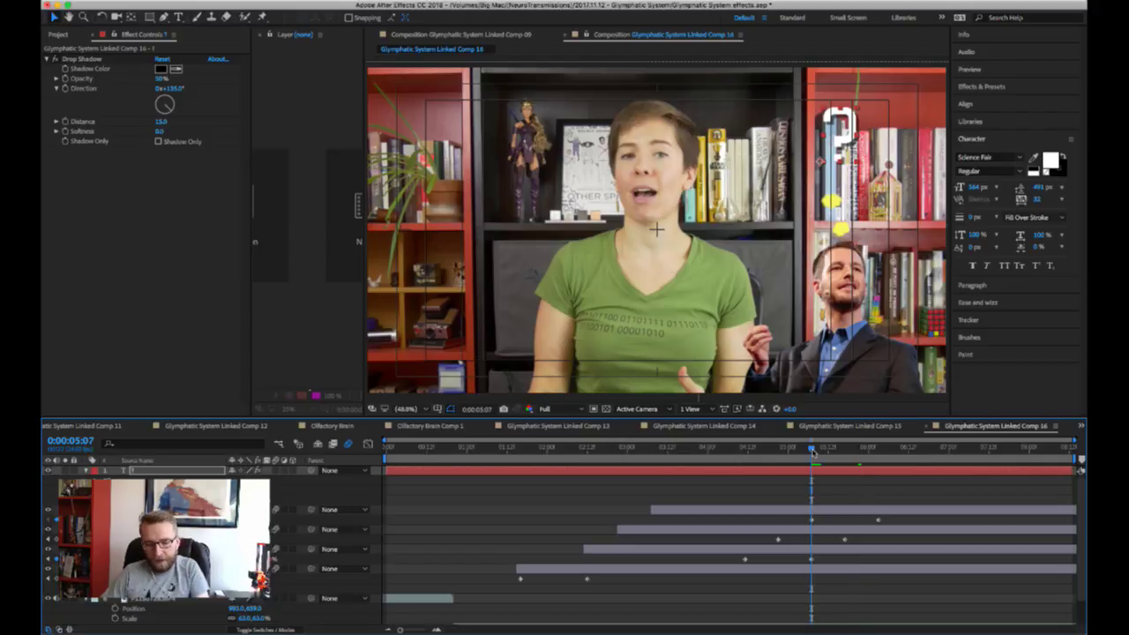
pyautogui.hotkey('shift', 'pagedown')
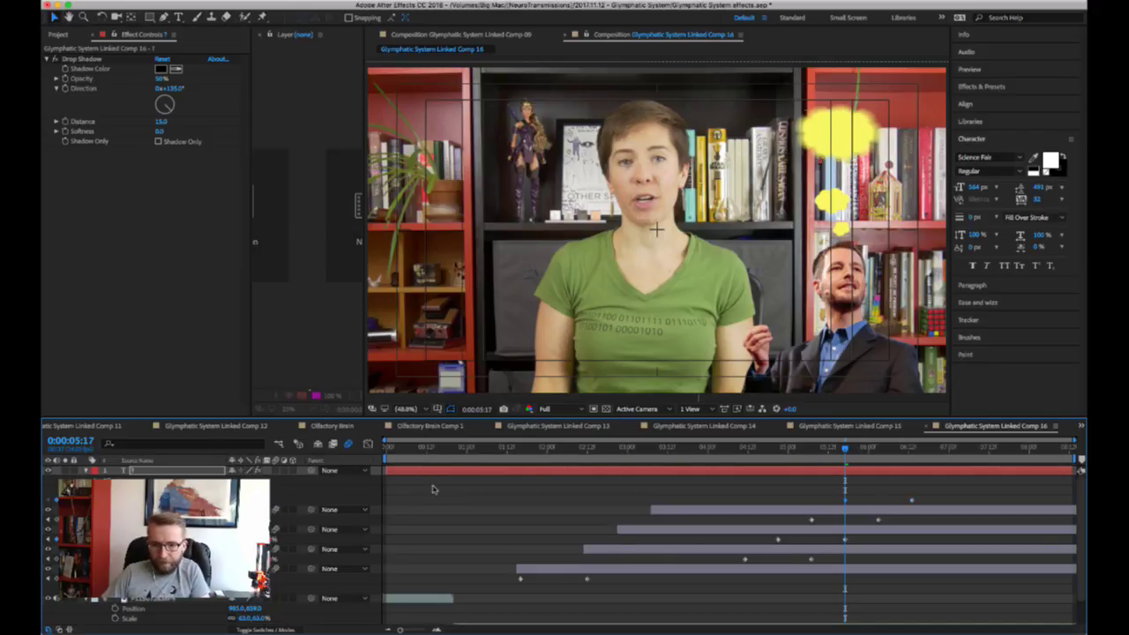
pyautogui.moveTo(831, 501); pyautogui.dragTo(962, 483)
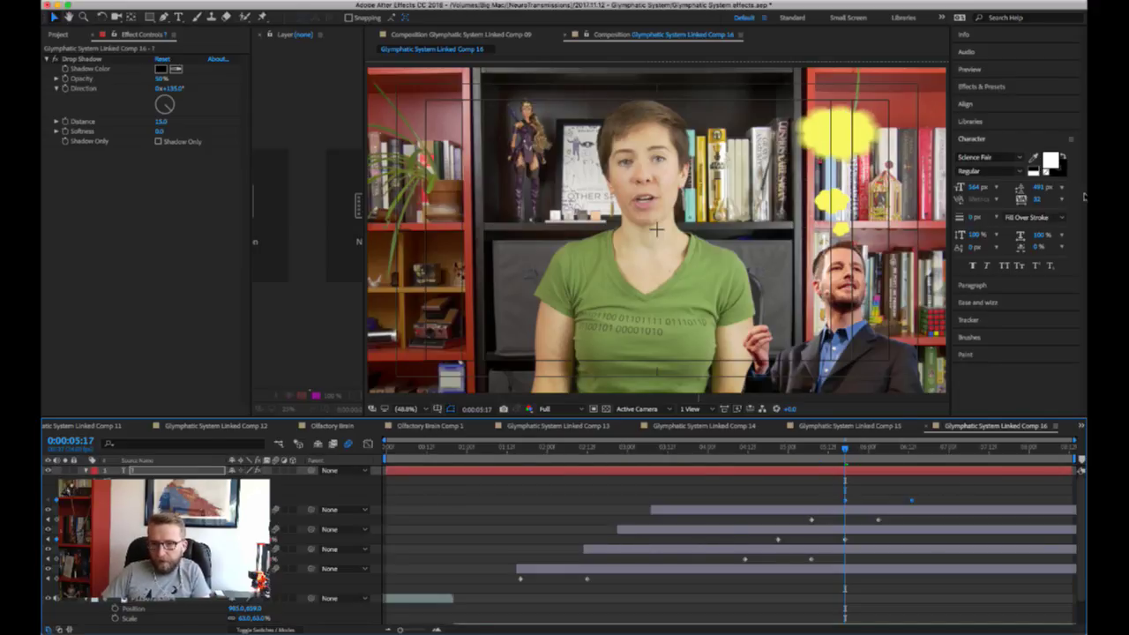
pyautogui.click(999, 302)
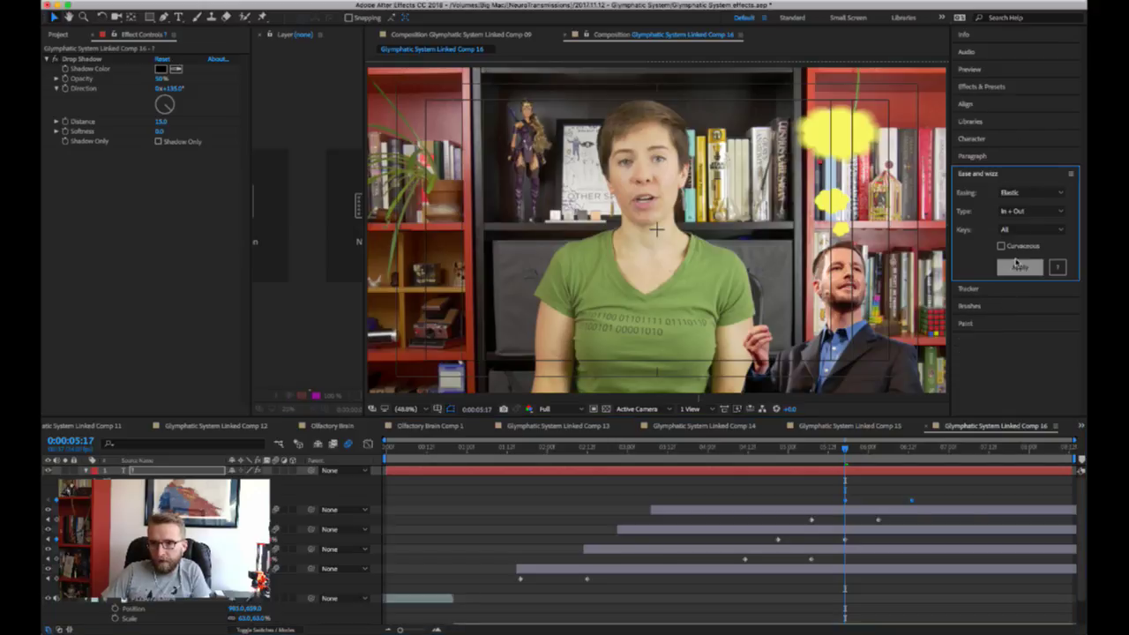
# - Trim the start of the question mark layer to 0:00:05:17
pyautogui.click(930, 479)
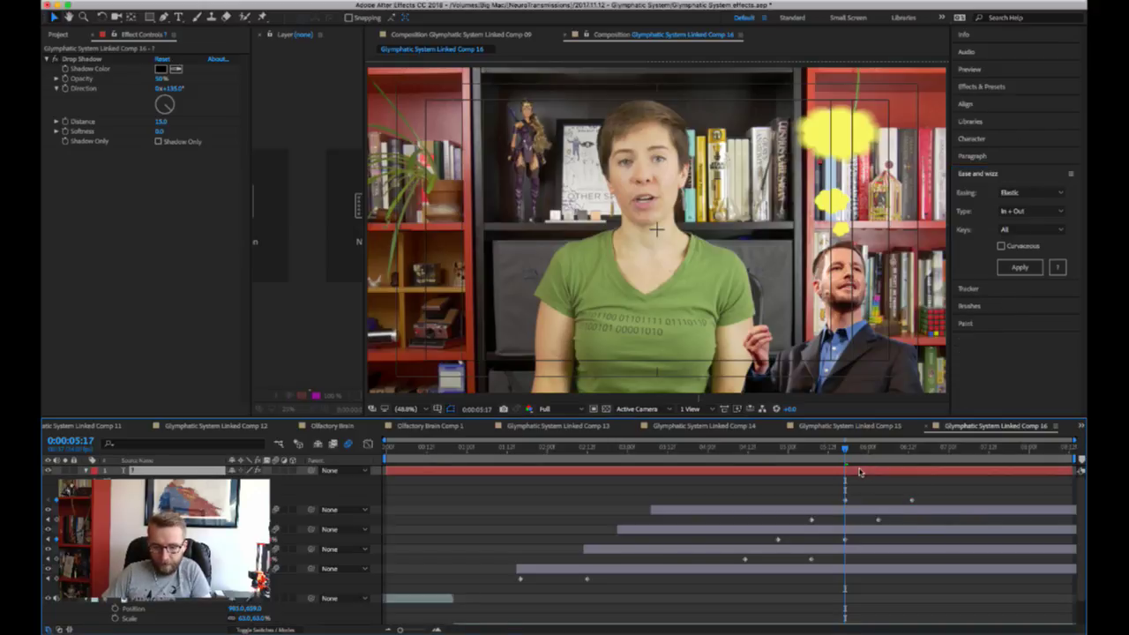
pyautogui.hotkey('alt', '[')
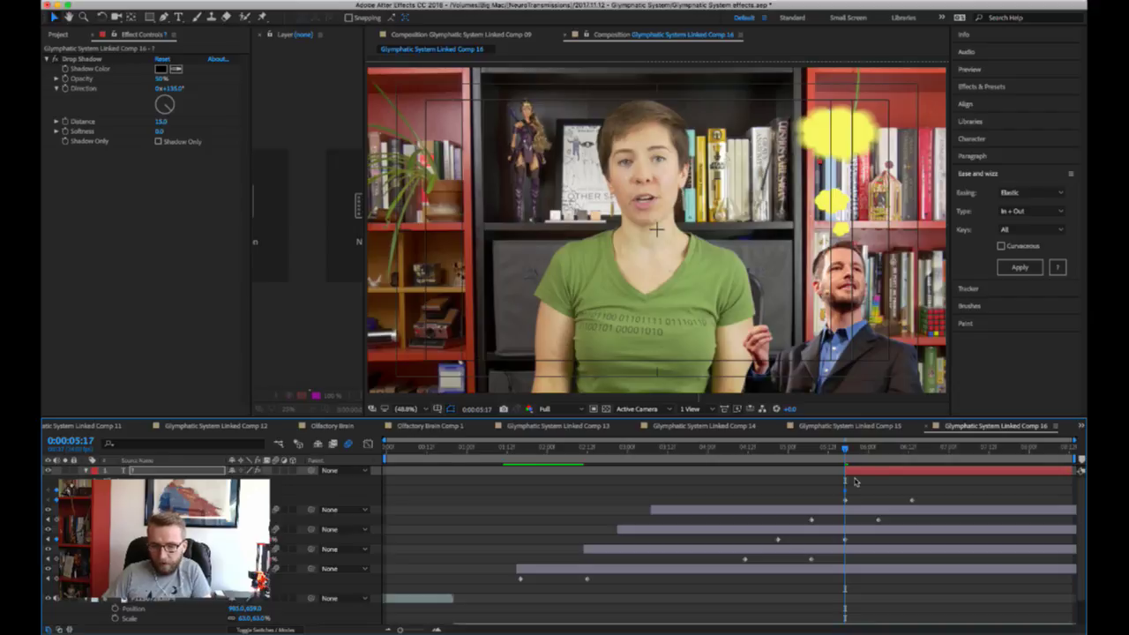
pyautogui.hotkey('ctrl', 'z')
pyautogui.hotkey('ctrl', 'z')
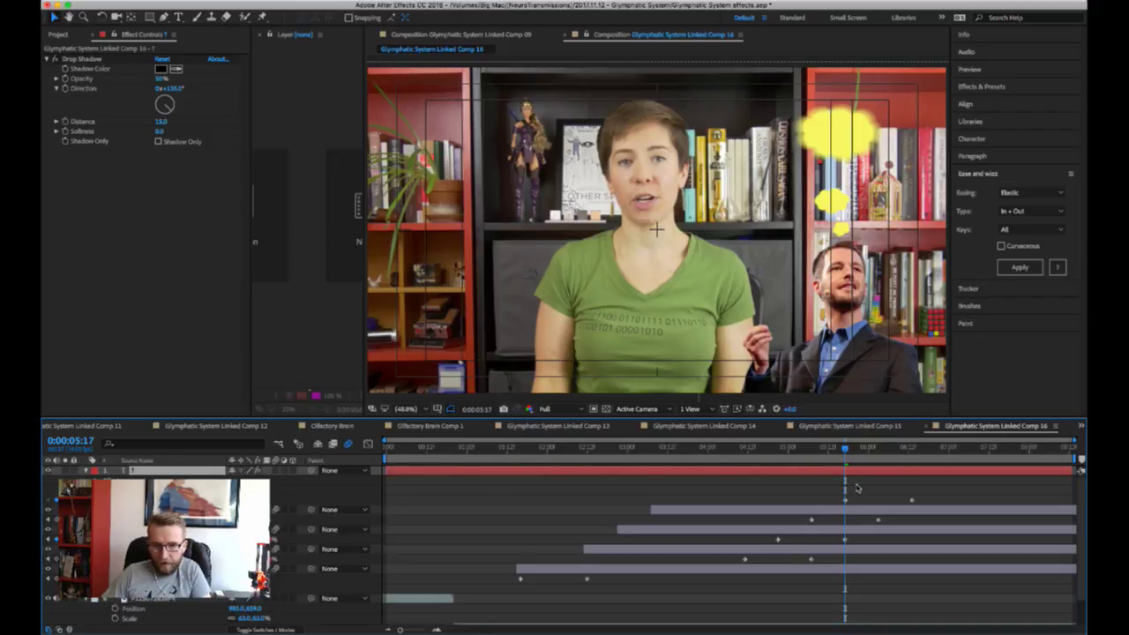
pyautogui.hotkey('alt', '[')
# - Trim the start of the large thought bubble layer to its first scale keyframe at 0:00:05:07
pyautogui.click(812, 451)
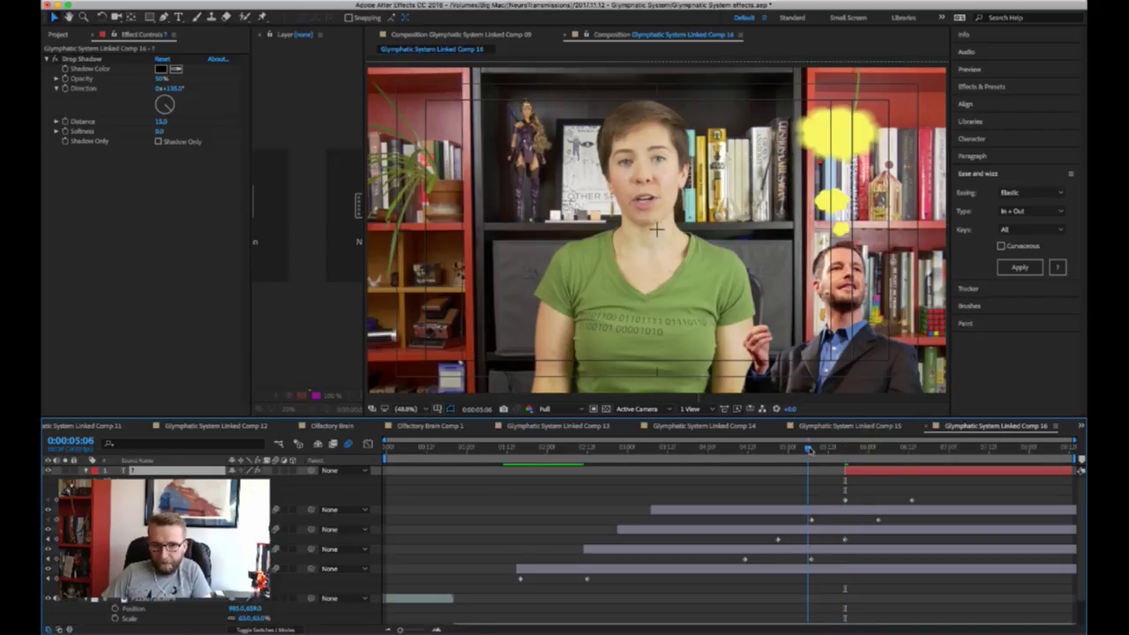
pyautogui.click(831, 513)
pyautogui.hotkey('alt', '[')
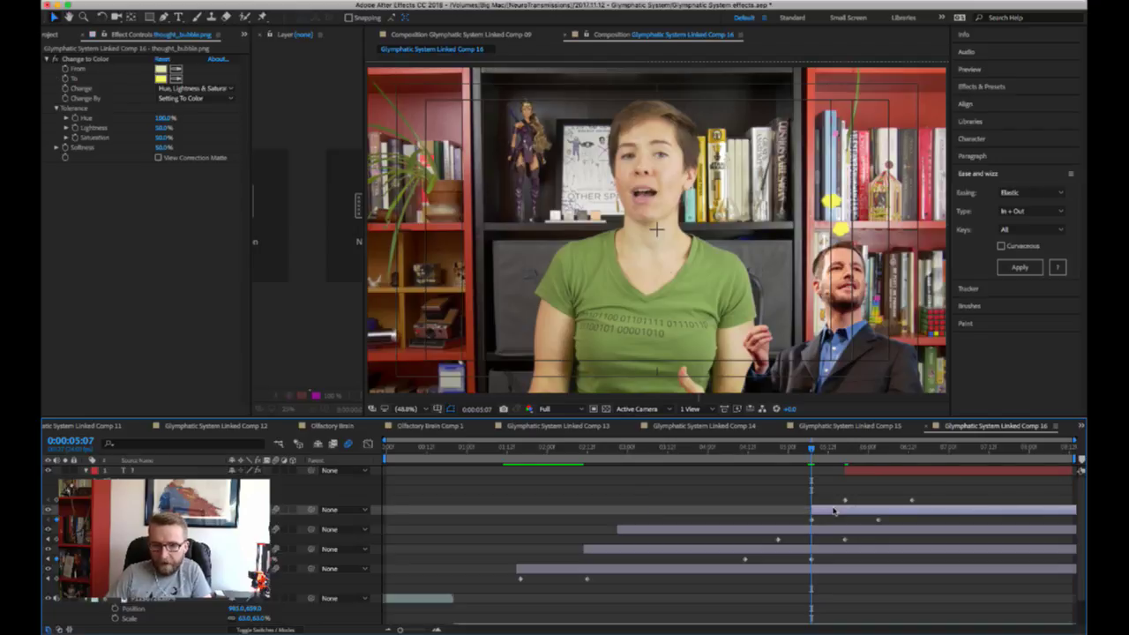
# - Trim the starts of the middle and small thought bubble layers to their first scale keyframes at 0:00:04:21 and 0:00:04:11
pyautogui.hotkey('shift', 'pageup')
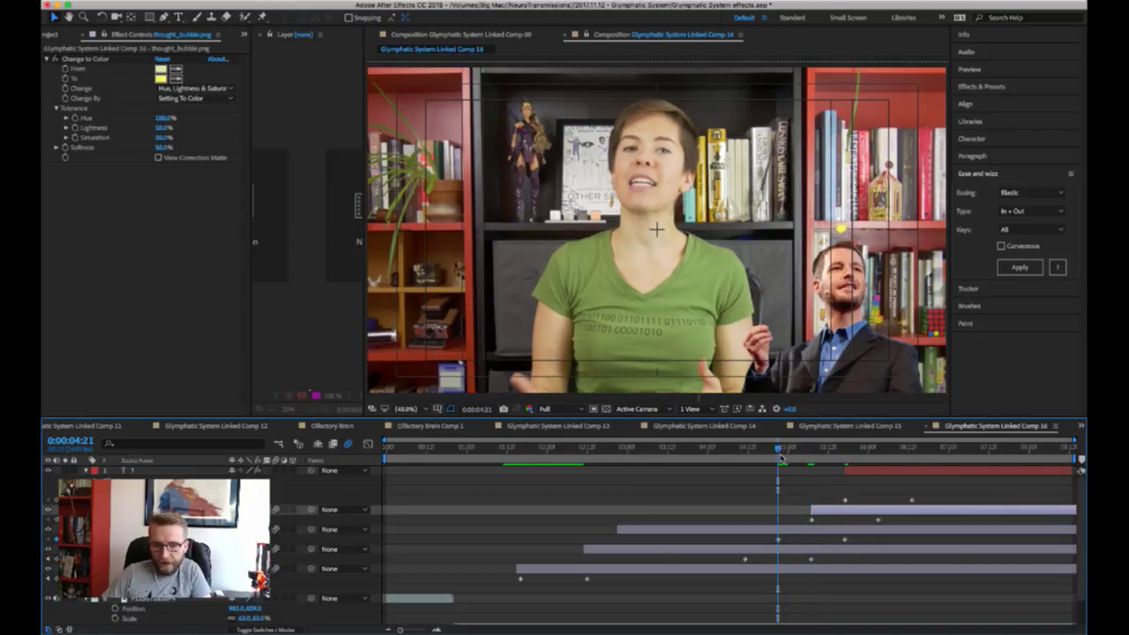
pyautogui.click(806, 530)
pyautogui.hotkey('alt', '[')
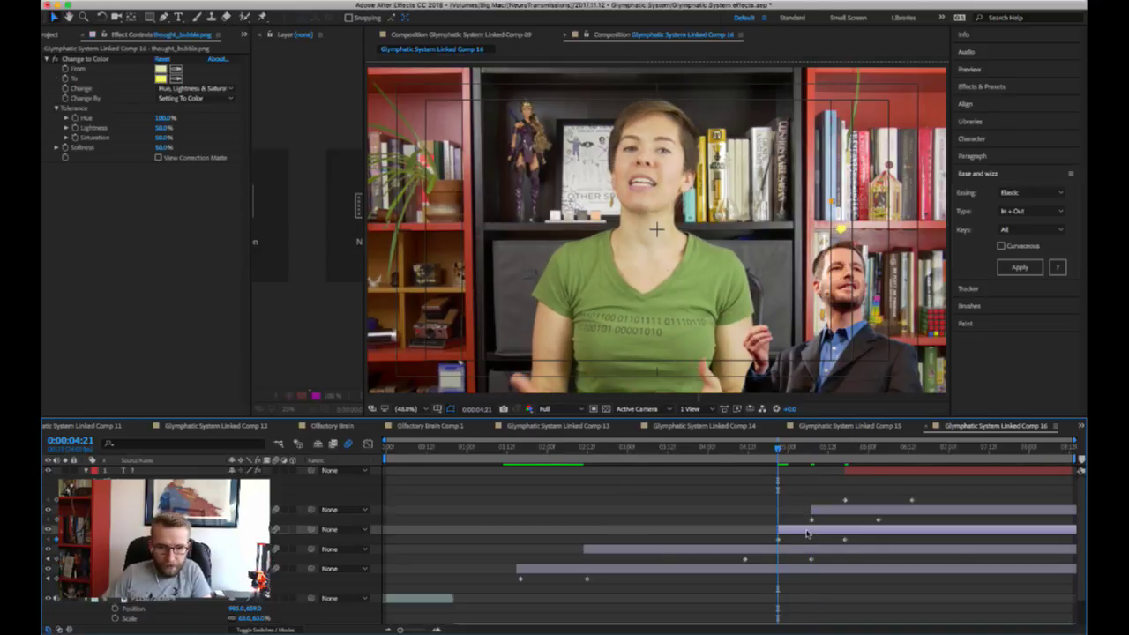
pyautogui.click(746, 450)
pyautogui.click(792, 552)
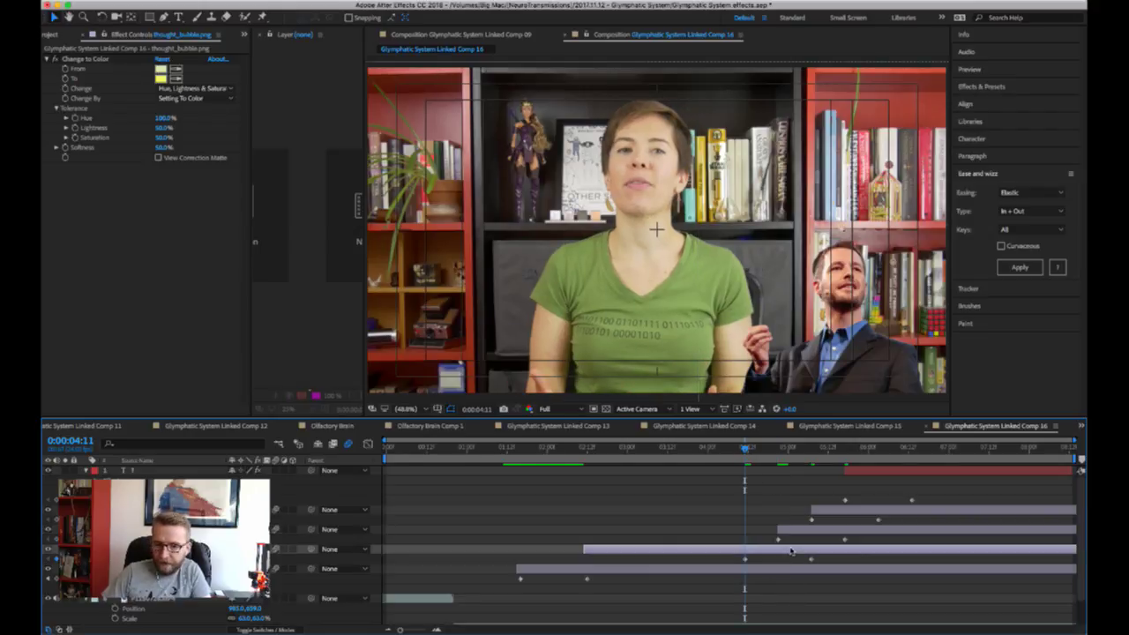
pyautogui.hotkey('alt', '[')
# - Preview the thought bubble animation from 0:00:02:00 through the question mark's pop-in
pyautogui.click(546, 448)
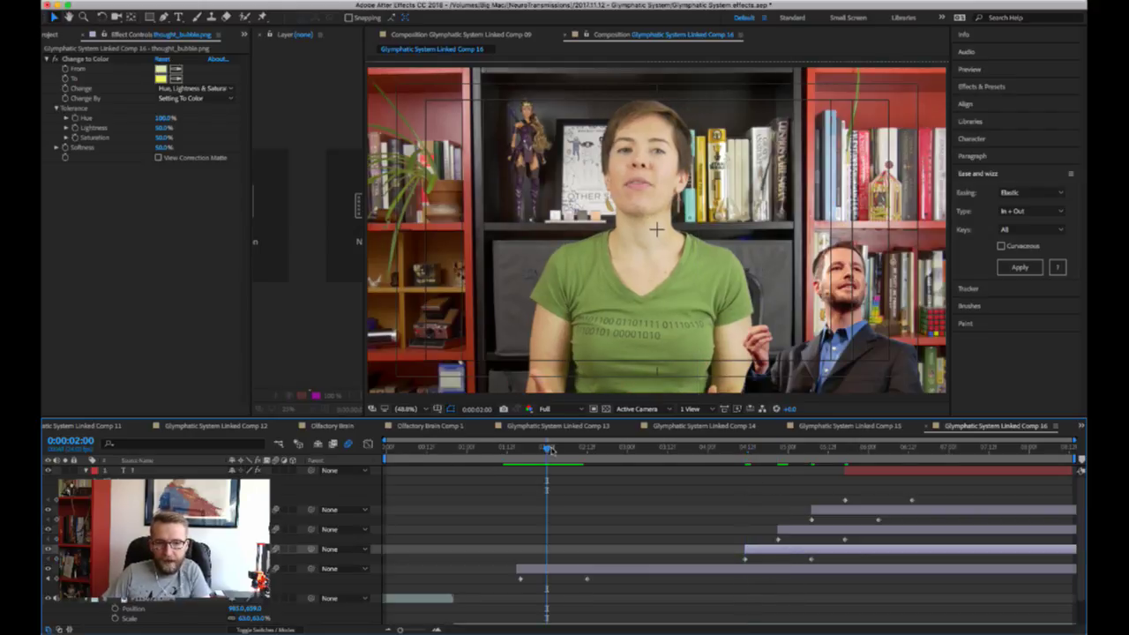
pyautogui.press('space')
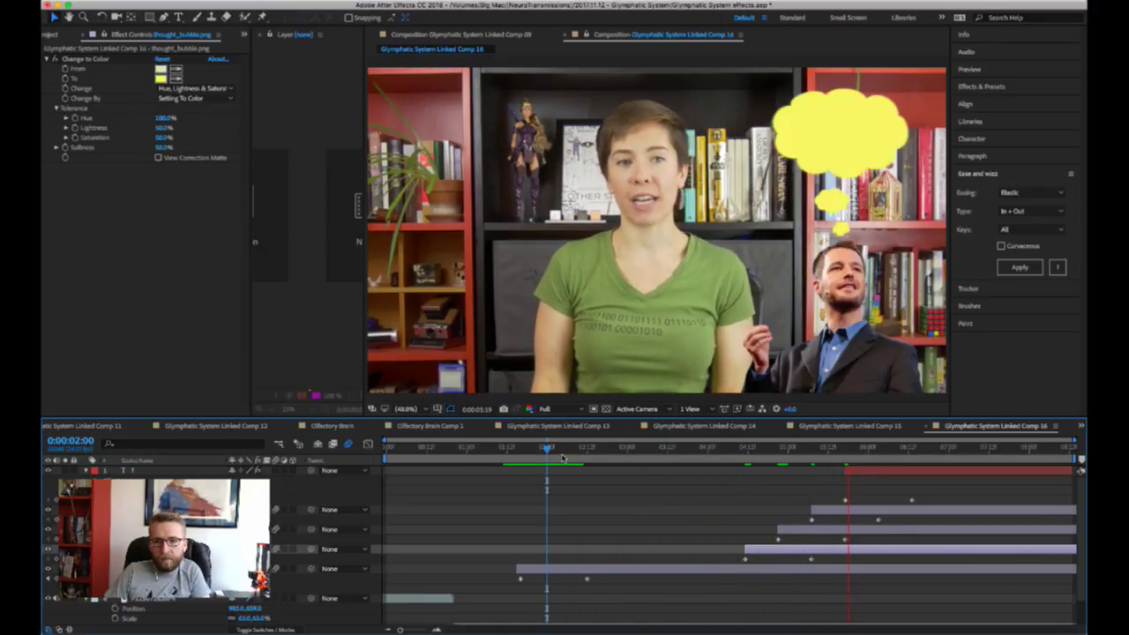
pyautogui.press('space')
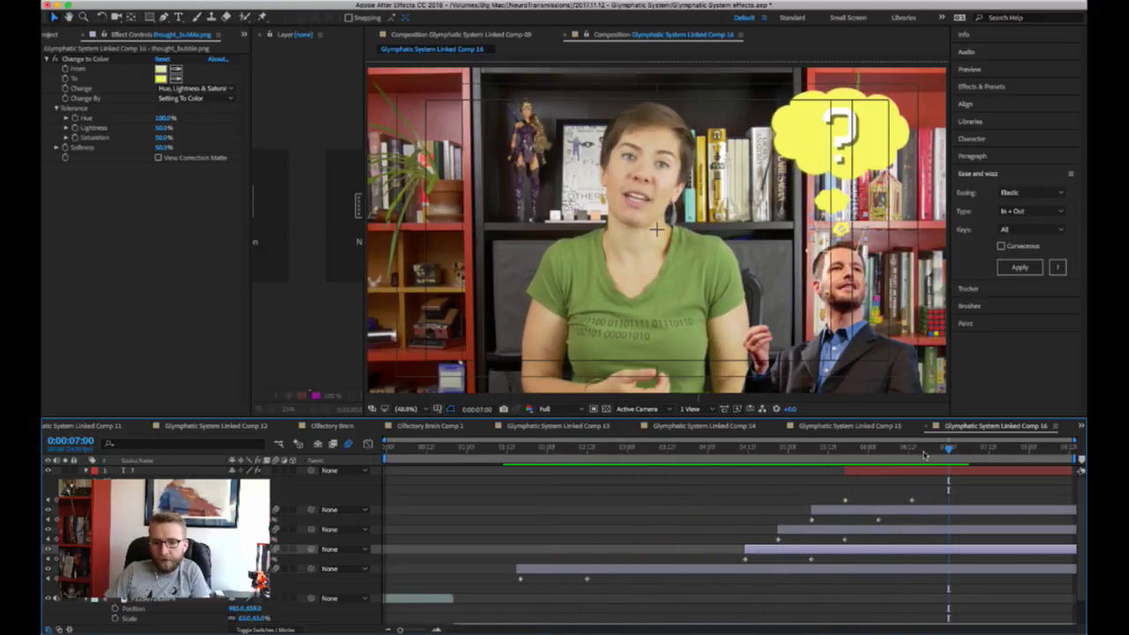
# - At 0:00:06:13, move the question mark layer's anchor point to the centre of the glyph with the Pan Behind tool
pyautogui.moveTo(925, 452); pyautogui.dragTo(913, 453)
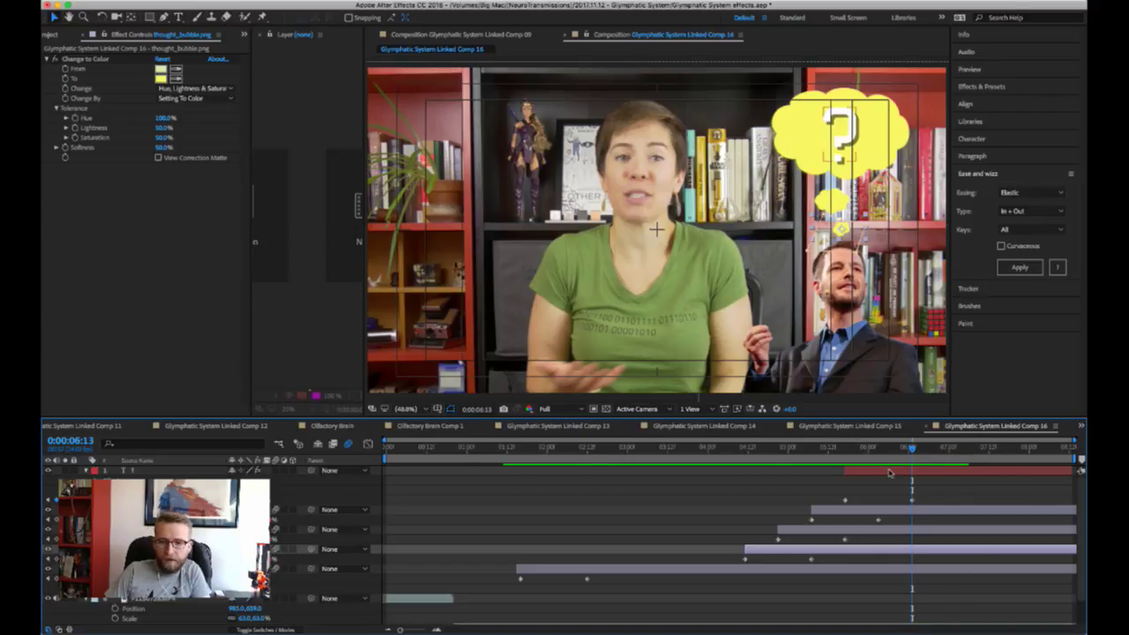
pyautogui.click(904, 471)
pyautogui.click(131, 17)
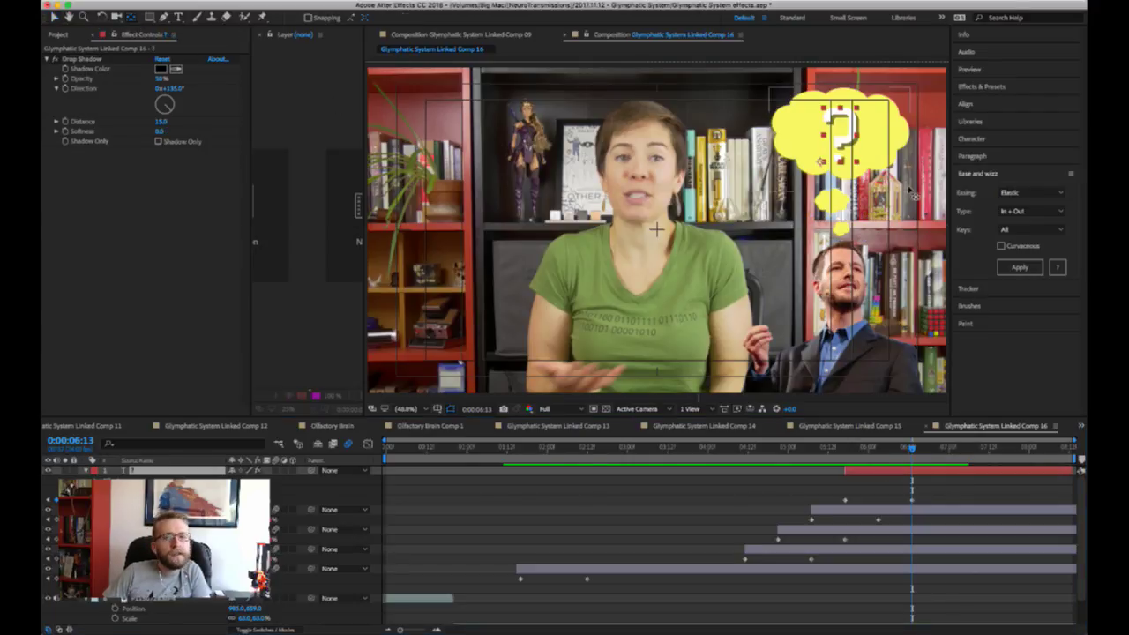
pyautogui.moveTo(821, 162); pyautogui.dragTo(843, 134)
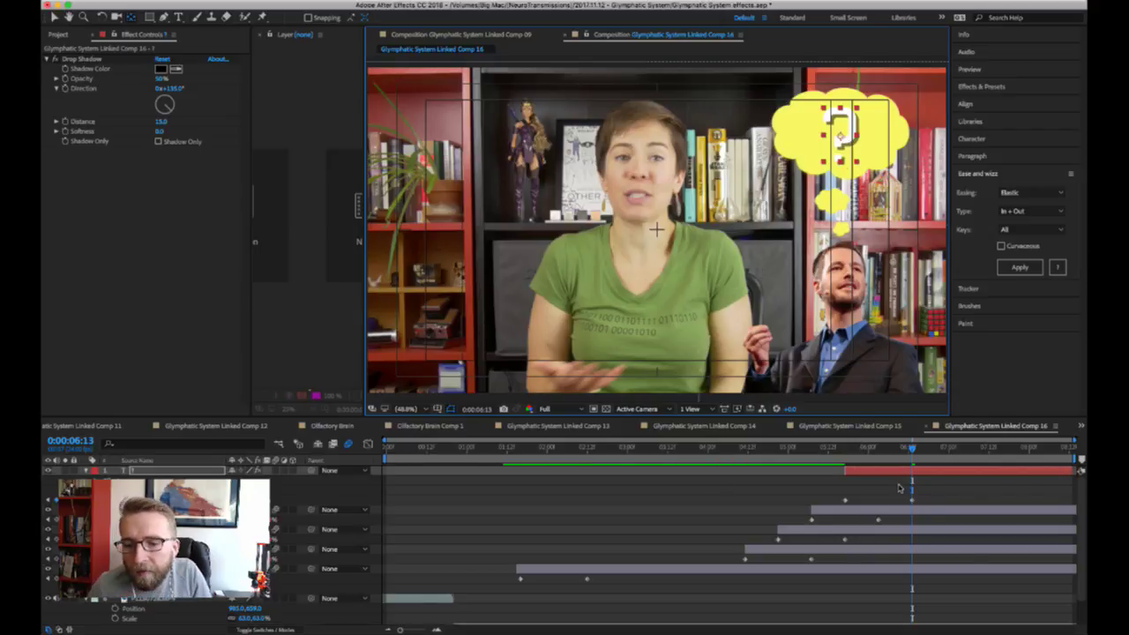
# - Preview the question mark's scale-in from about 0:00:05:12 and park the playhead at 0:00:06:18
pyautogui.click(828, 448)
pyautogui.press('space')
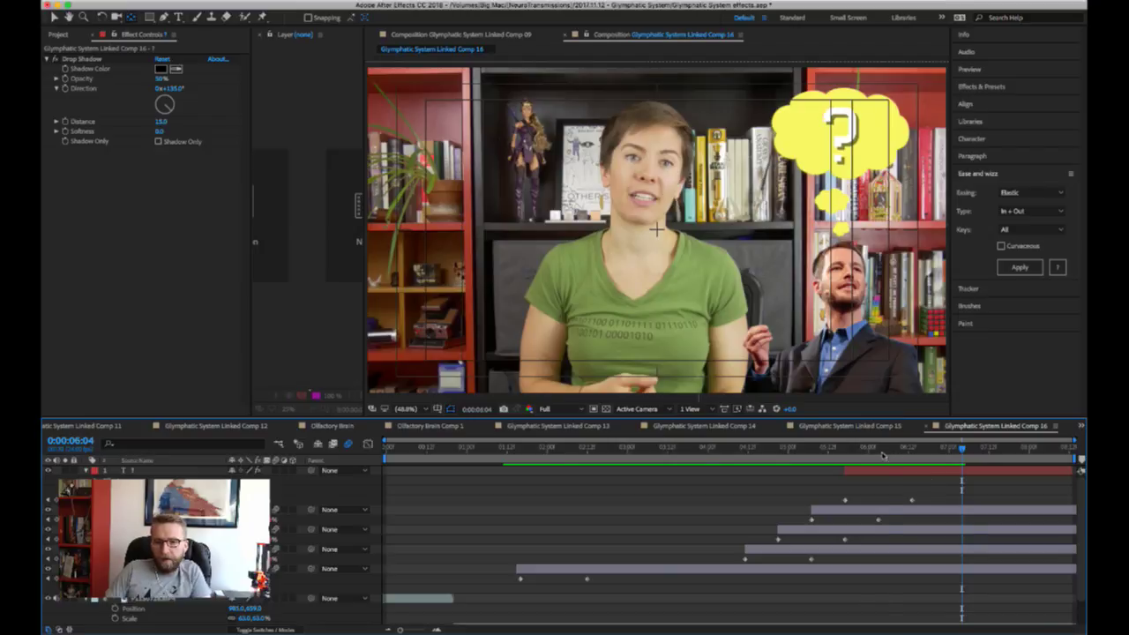
pyautogui.click(920, 449)
pyautogui.moveTo(920, 449); pyautogui.dragTo(929, 450)
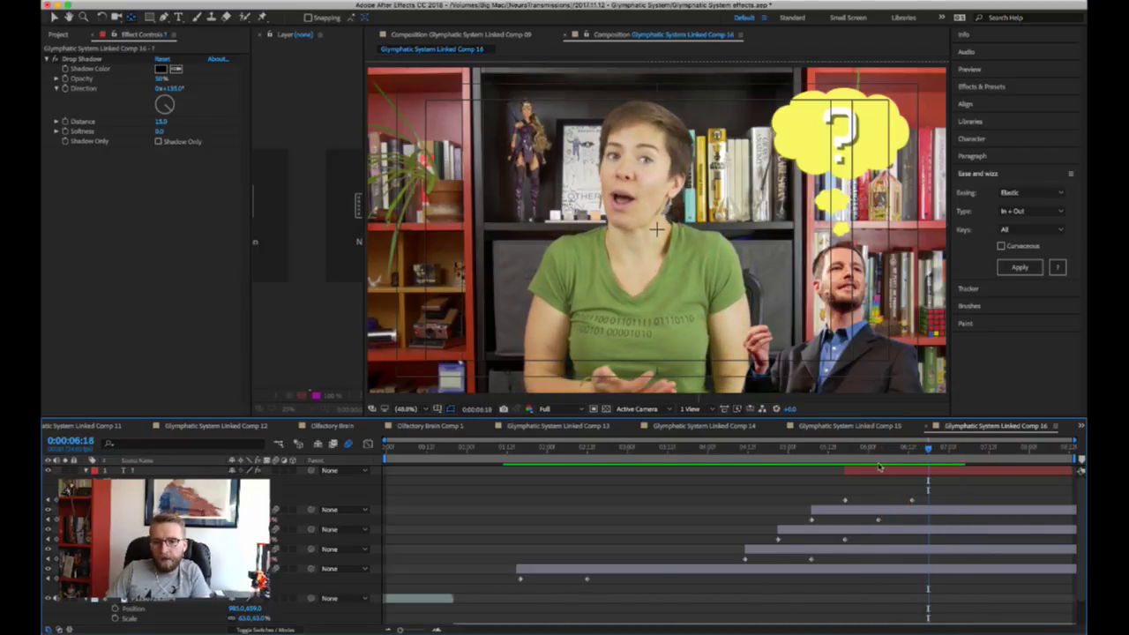
# - Shift the question mark layer about half a second later in the timeline, check its timing in playback and save the project
pyautogui.moveTo(871, 469); pyautogui.dragTo(909, 470)
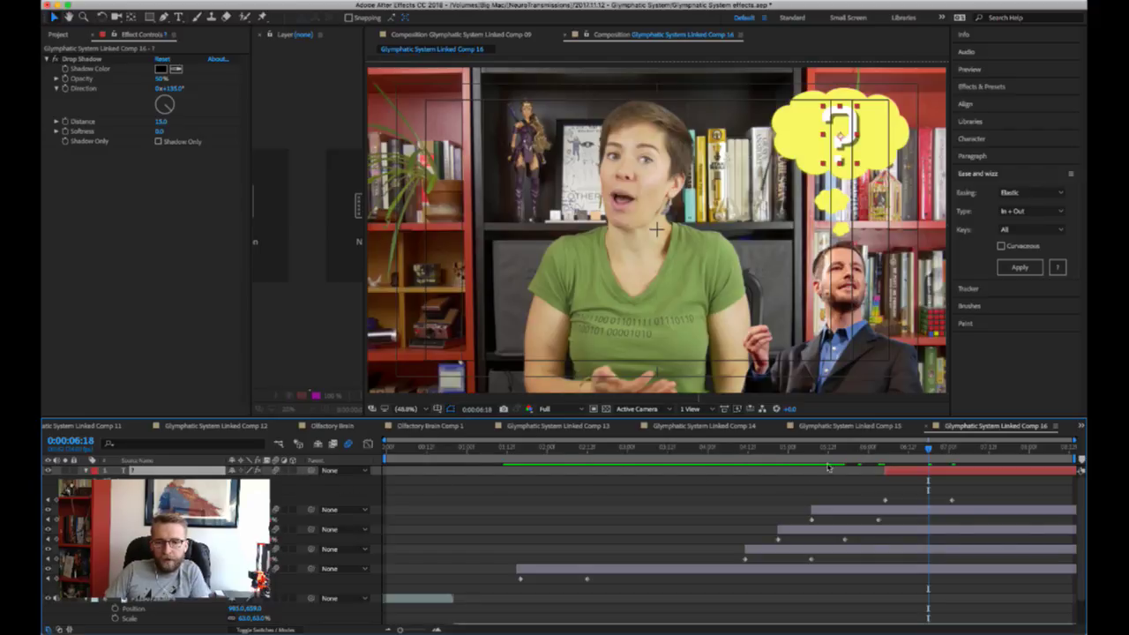
pyautogui.moveTo(827, 467); pyautogui.dragTo(804, 470)
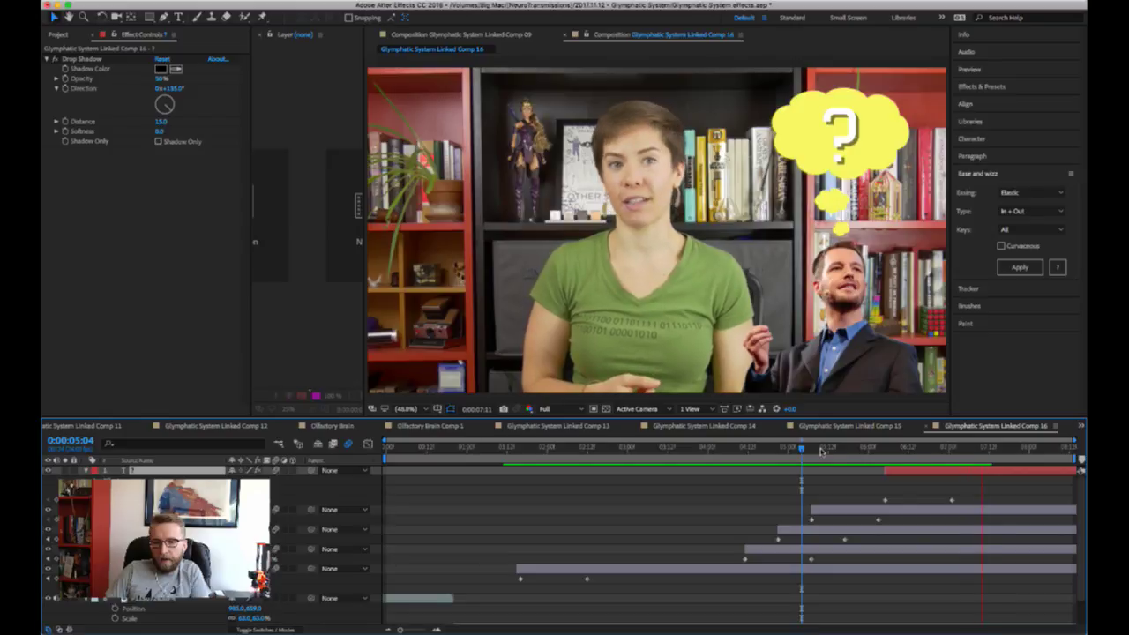
pyautogui.click(820, 450)
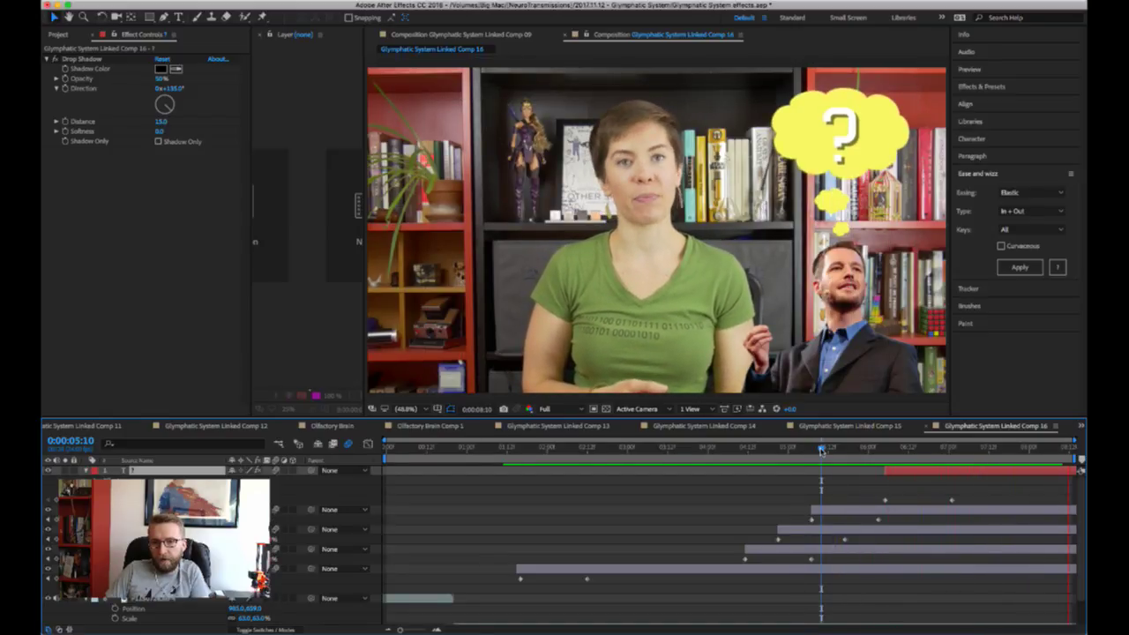
pyautogui.press('super+s')
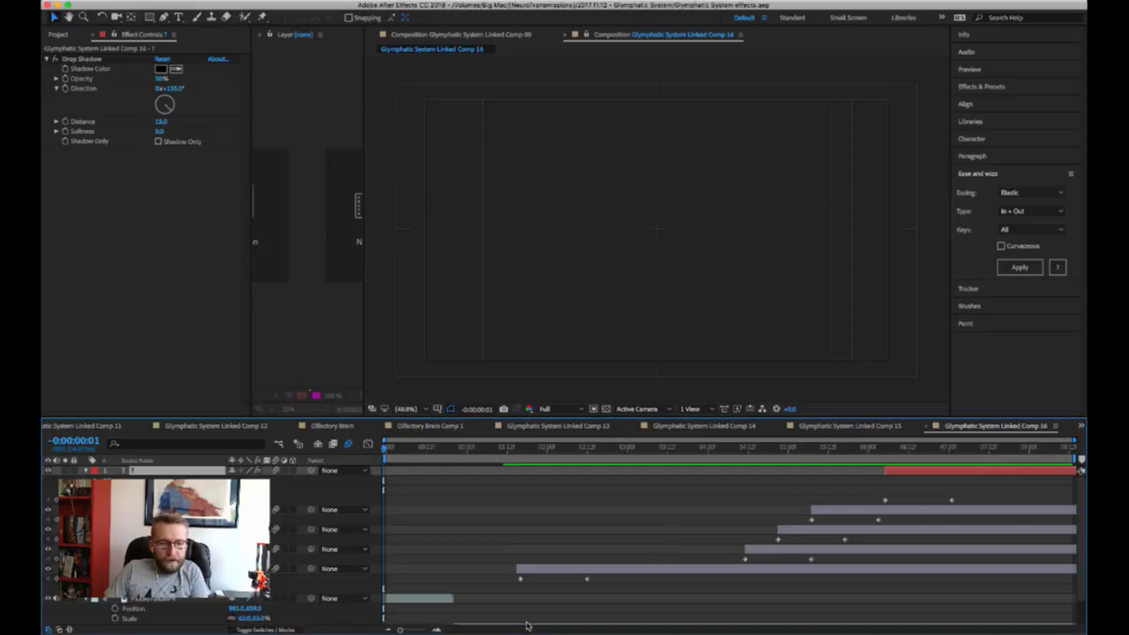
# - Switch to Premiere Pro and check the linked thought bubble comp in the sequence at 00:02:23:15
pyautogui.press('super+Tab')
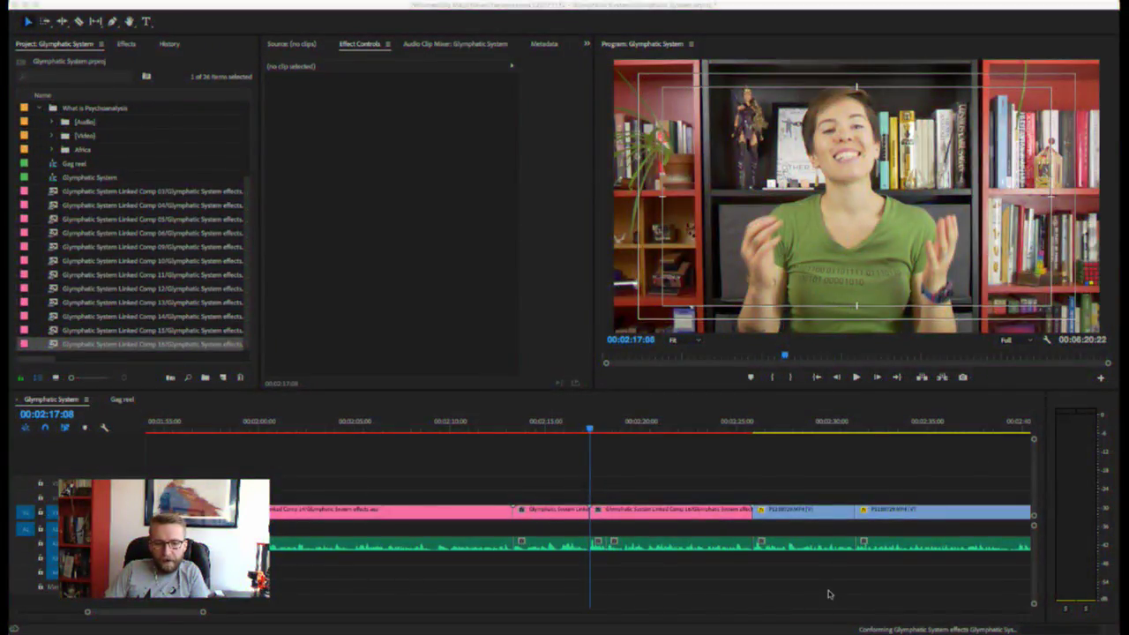
pyautogui.click(608, 616)
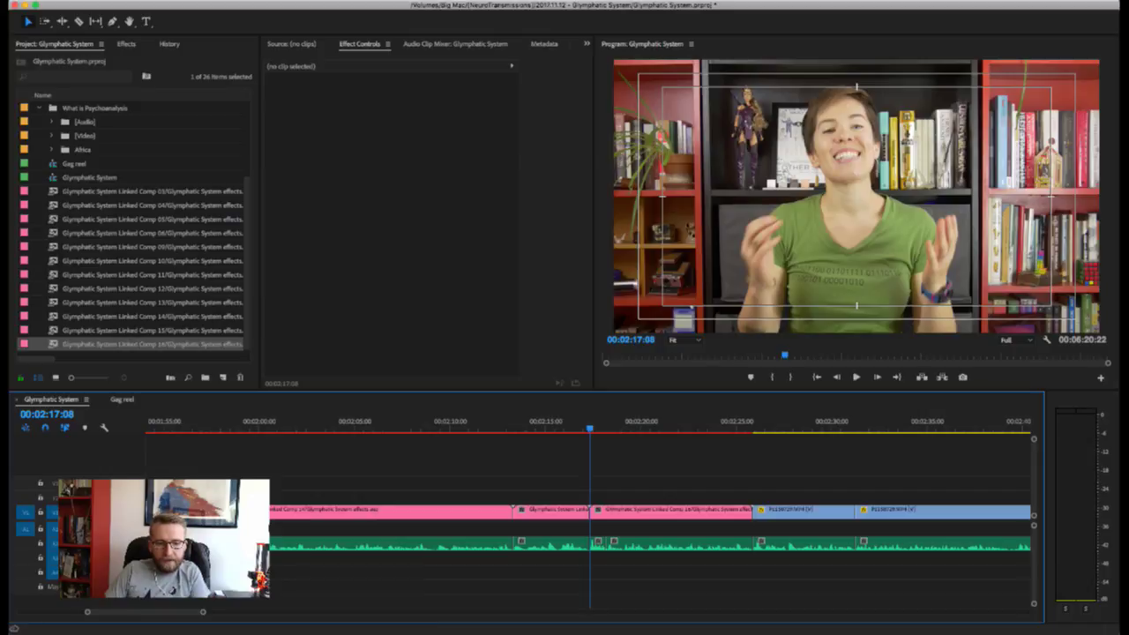
pyautogui.click(711, 422)
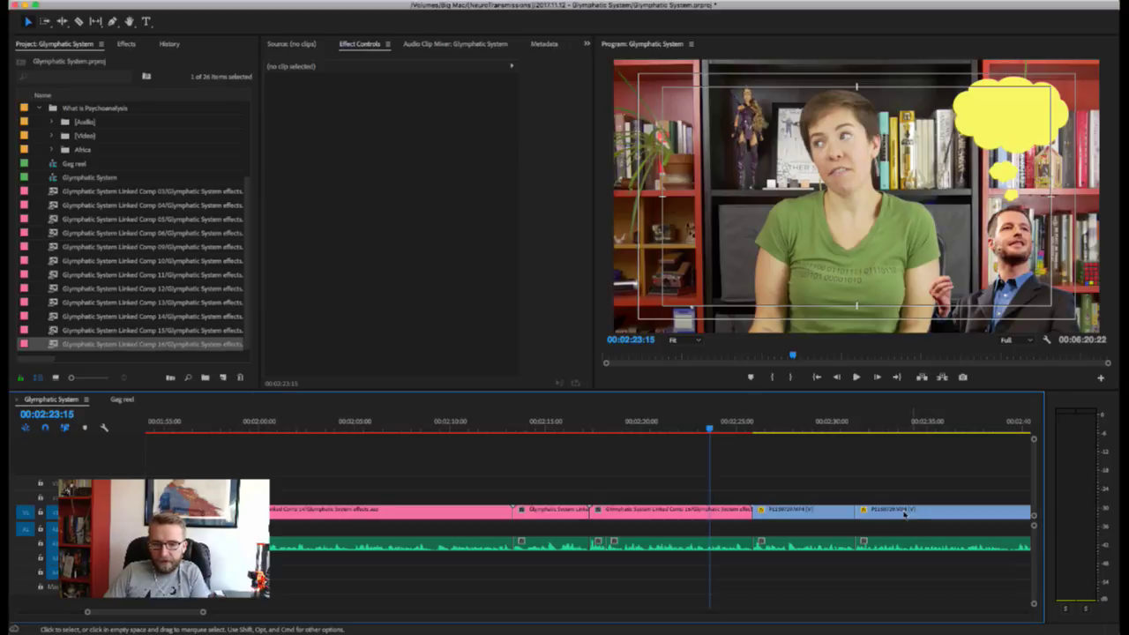
# - Play the footage following the last linked comp and scrub back to 00:02:29:19
pyautogui.click(752, 426)
pyautogui.press('space')
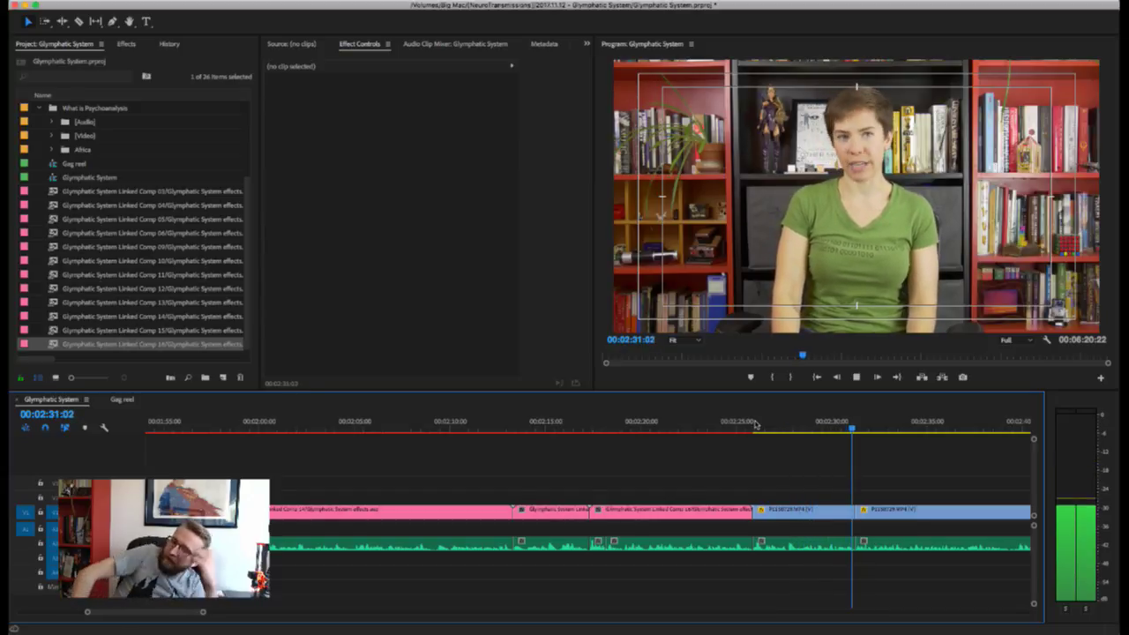
pyautogui.press('space')
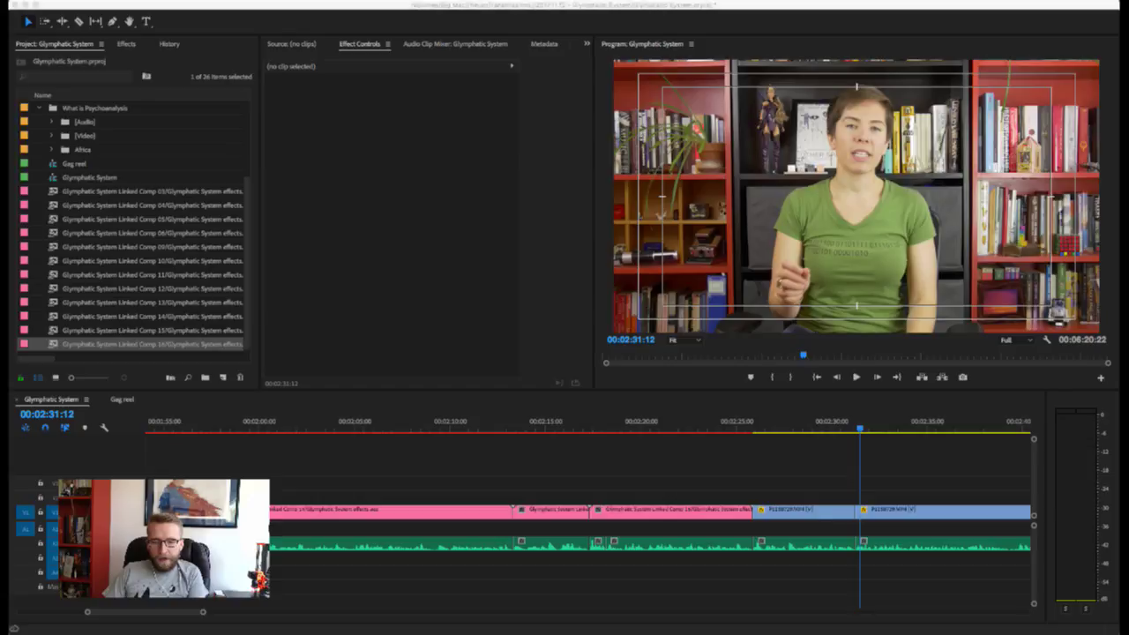
pyautogui.click(748, 607)
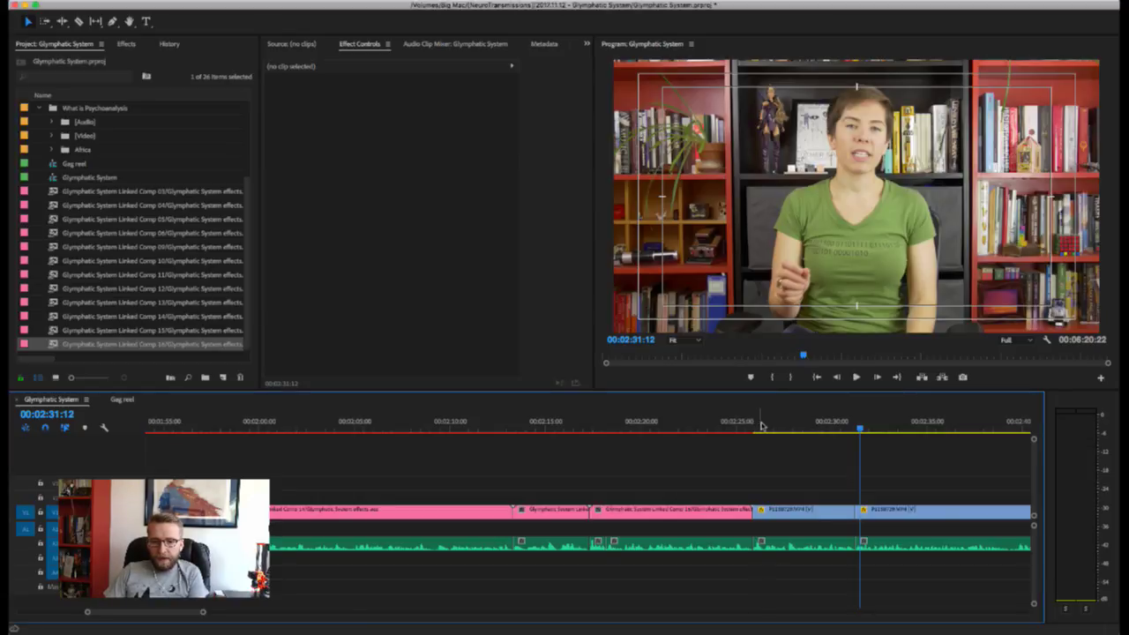
pyautogui.moveTo(780, 426); pyautogui.dragTo(834, 427)
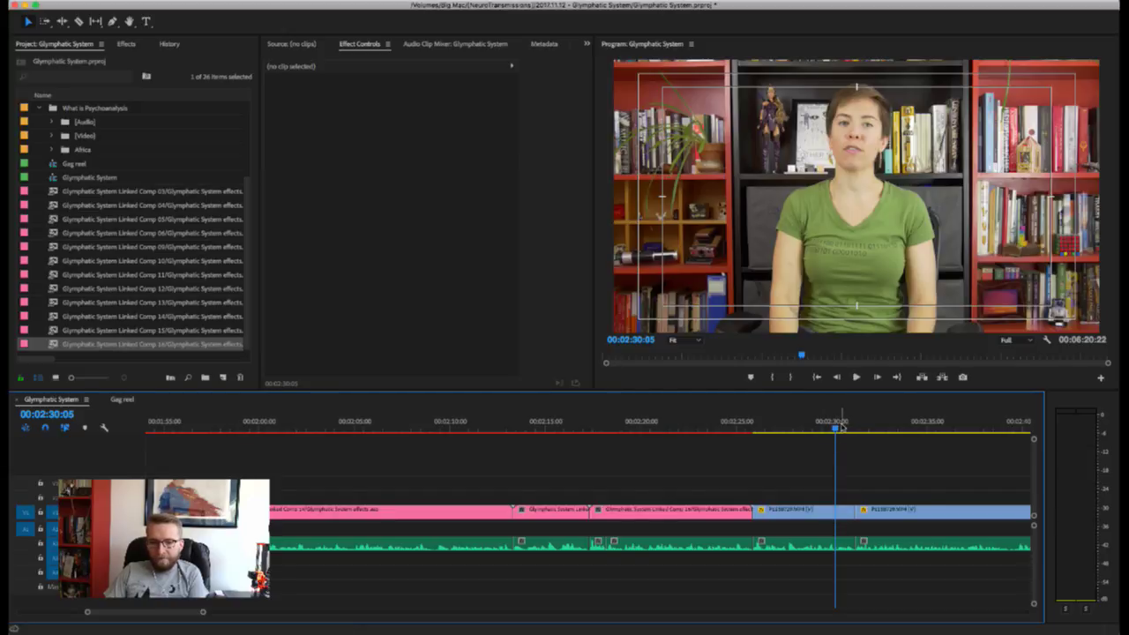
pyautogui.moveTo(843, 426)
pyautogui.mouseDown()
pyautogui.moveTo(789, 426)
pyautogui.moveTo(828, 426)
pyautogui.mouseUp()
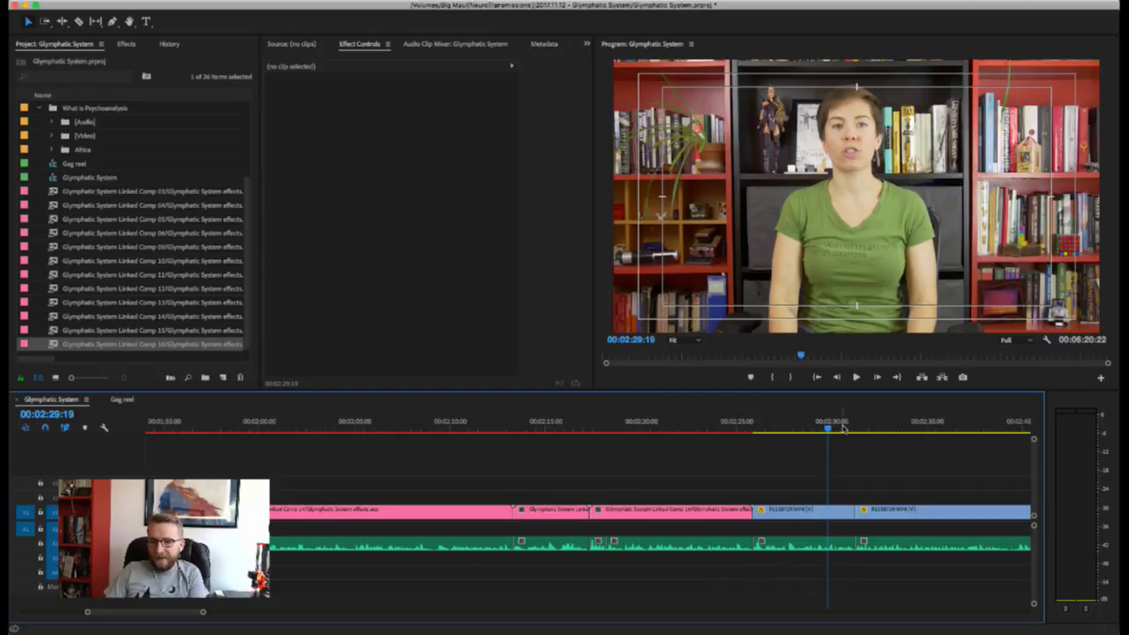
# - Reframe the first P1150729.MP4 clip after the linked comp with scale 63 and vertical position 662
pyautogui.click(780, 519)
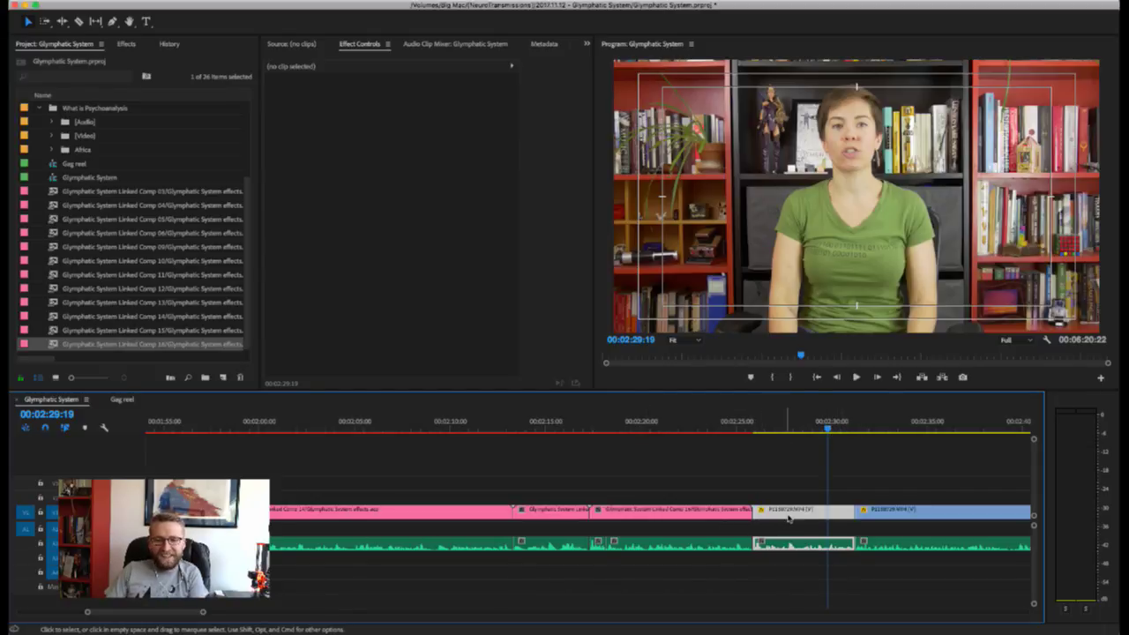
pyautogui.moveTo(398, 116); pyautogui.dragTo(426, 103)
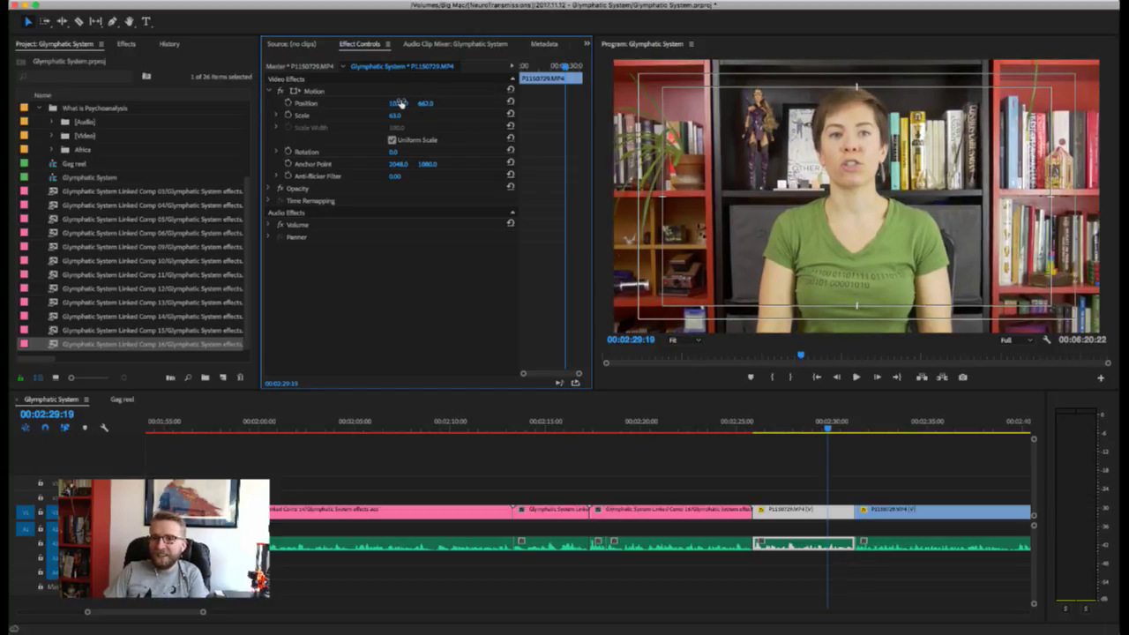
pyautogui.click(764, 457)
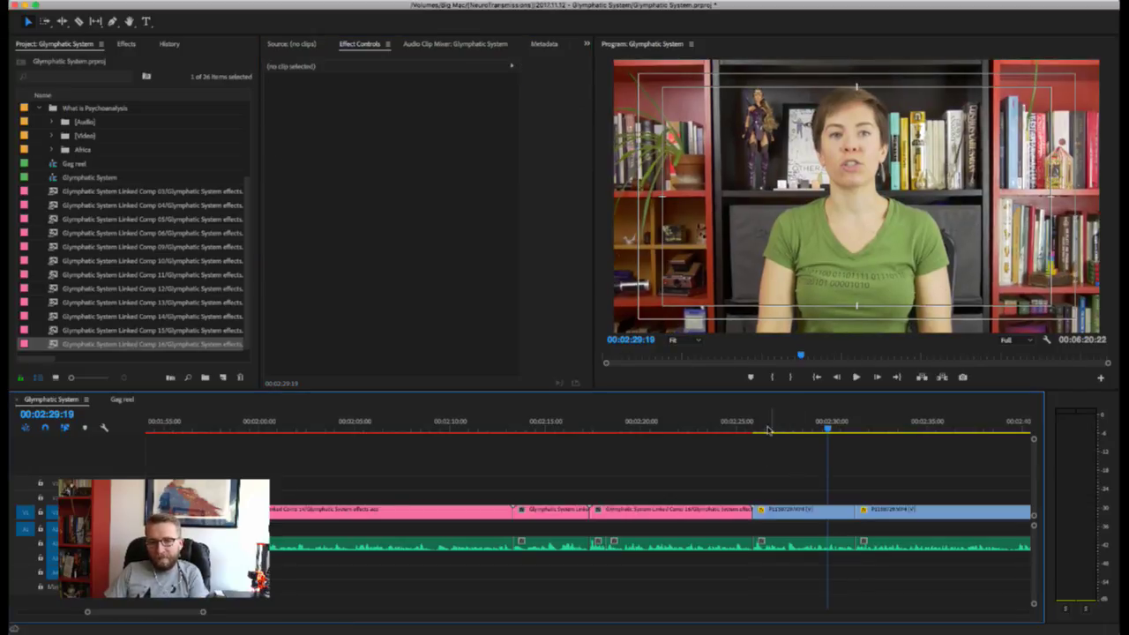
# - Play the sequence from the start of the reframed clip to 00:02:44:10 and return to the clip's end at 00:02:31:01
pyautogui.click(760, 426)
pyautogui.press('space')
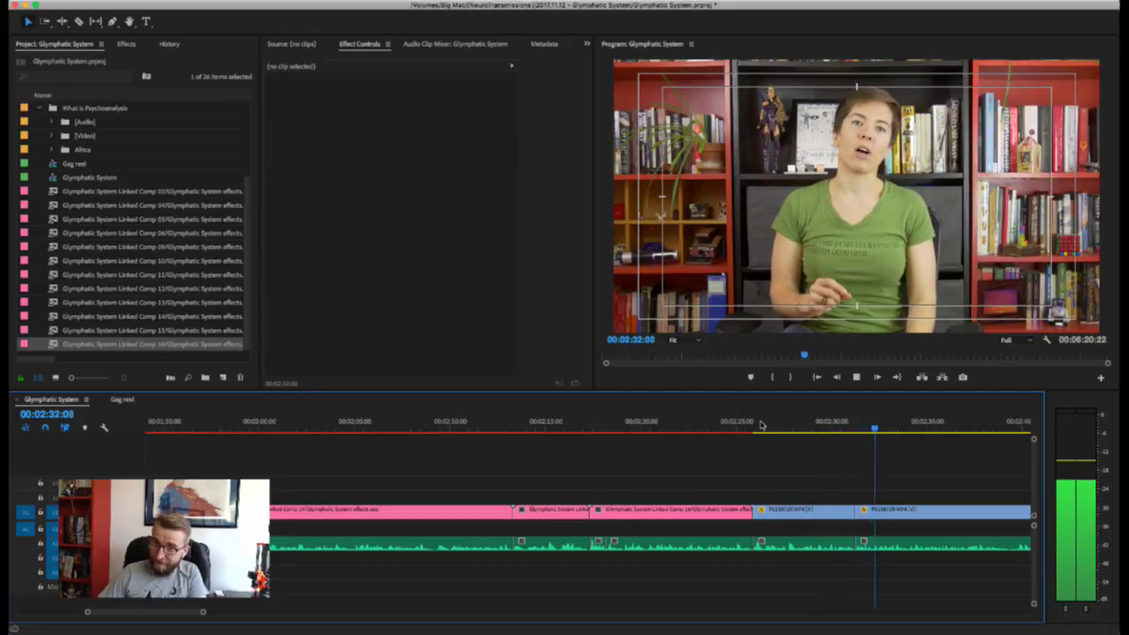
pyautogui.hscroll(1, 776, 499)
pyautogui.hscroll(5, 746, 522)
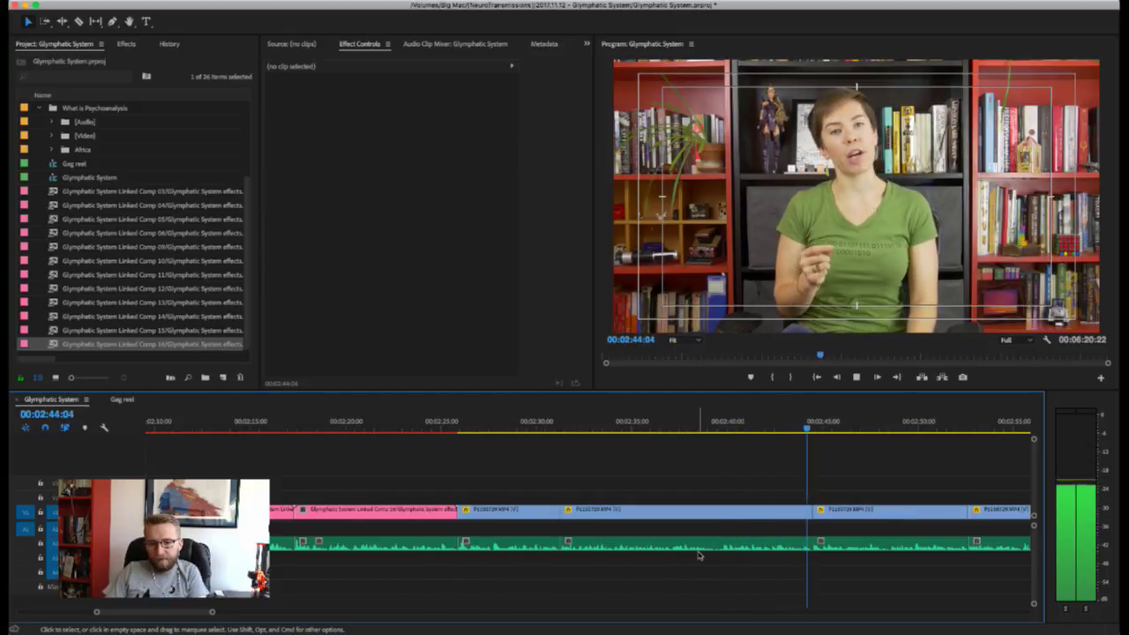
pyautogui.press('space')
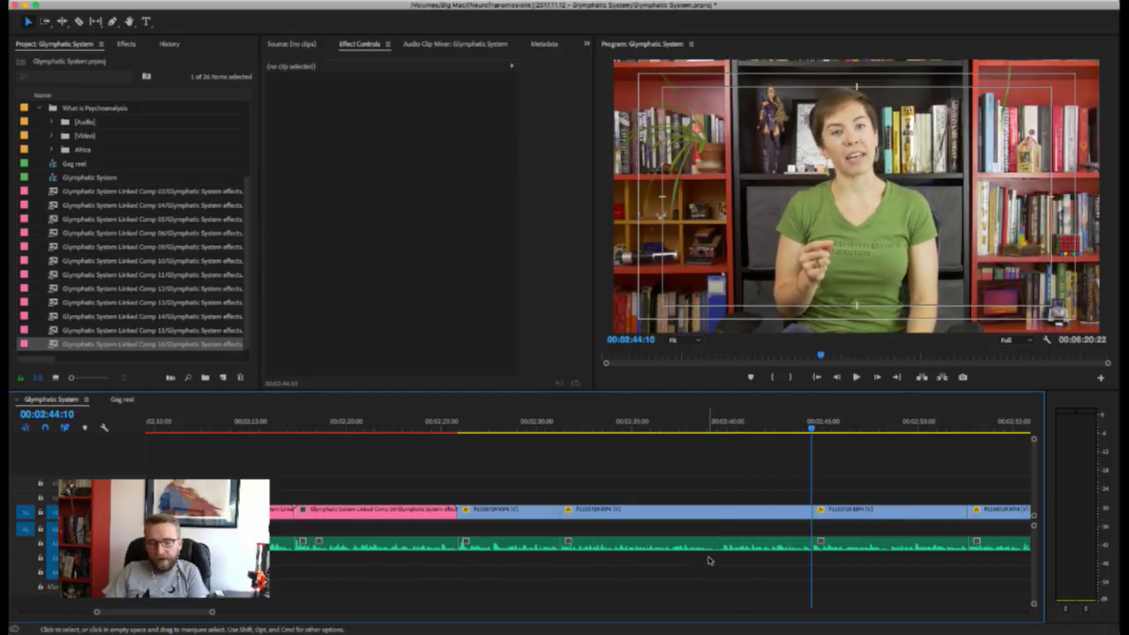
pyautogui.click(565, 429)
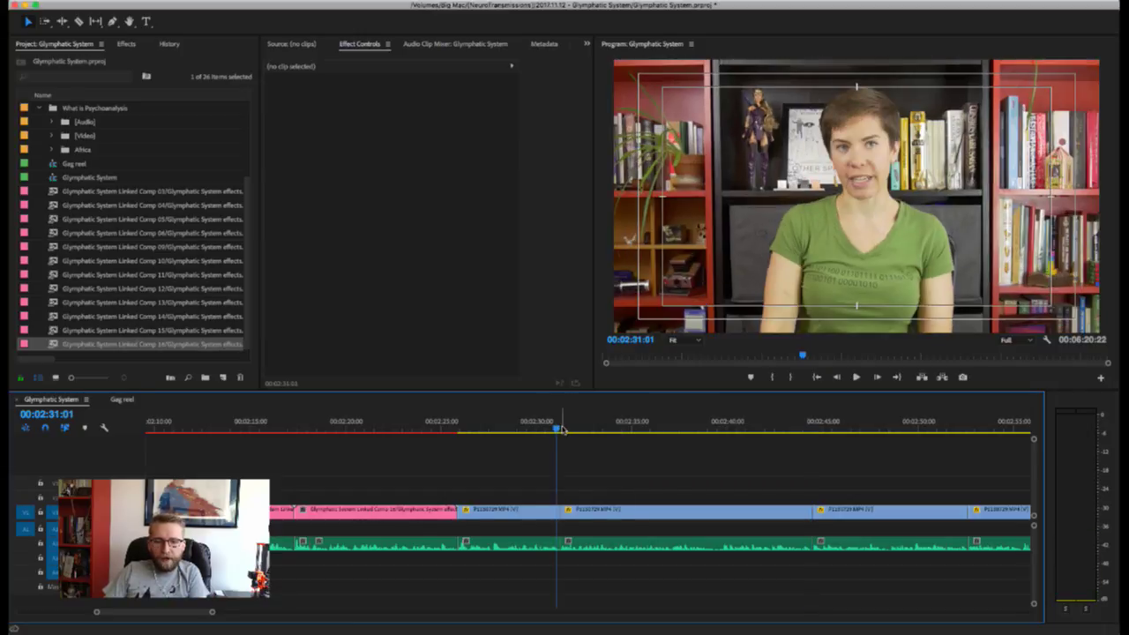
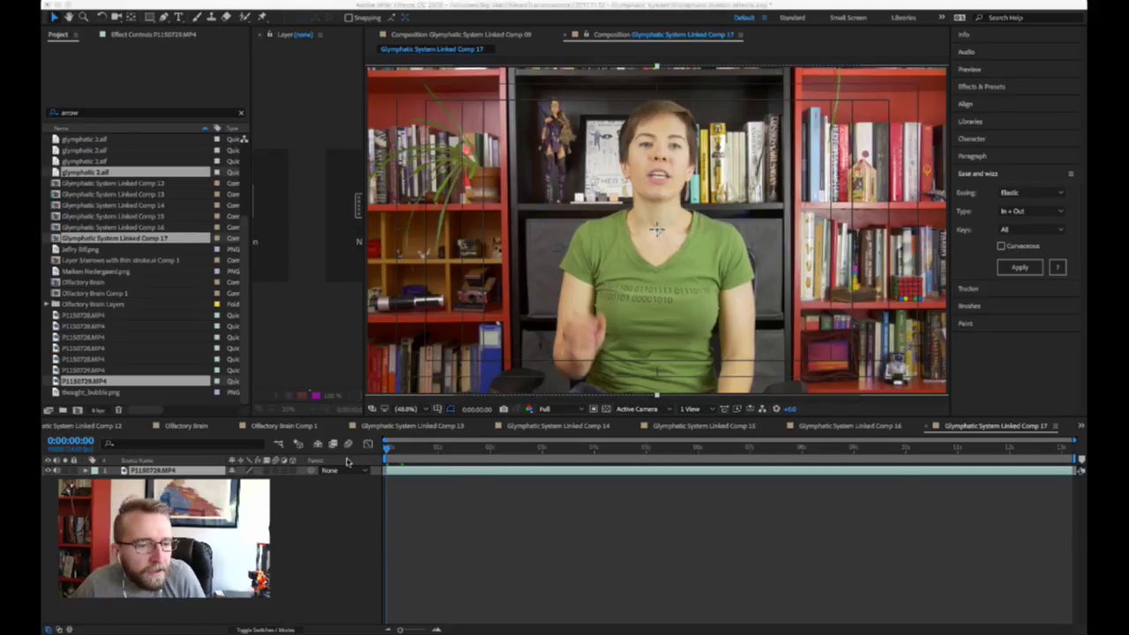
# - Layer the microscopy images over the footage in Glymphatic System Linked Comp 17 and scale down the multiphoton excitation image
pyautogui.moveTo(265, 496); pyautogui.dragTo(573, 430)
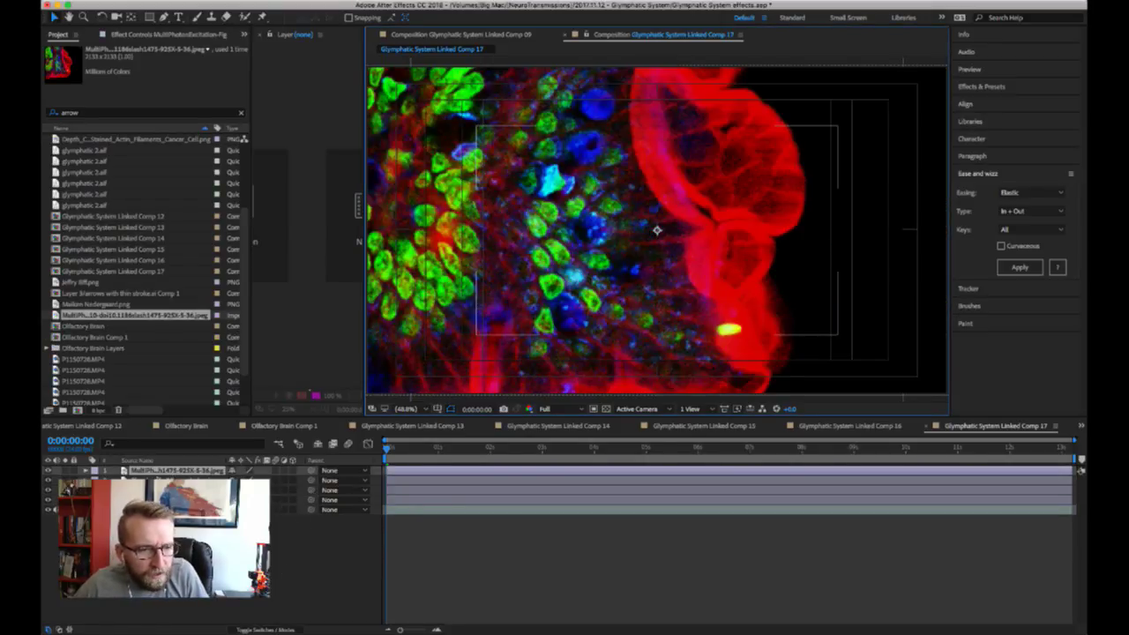
pyautogui.press('s')
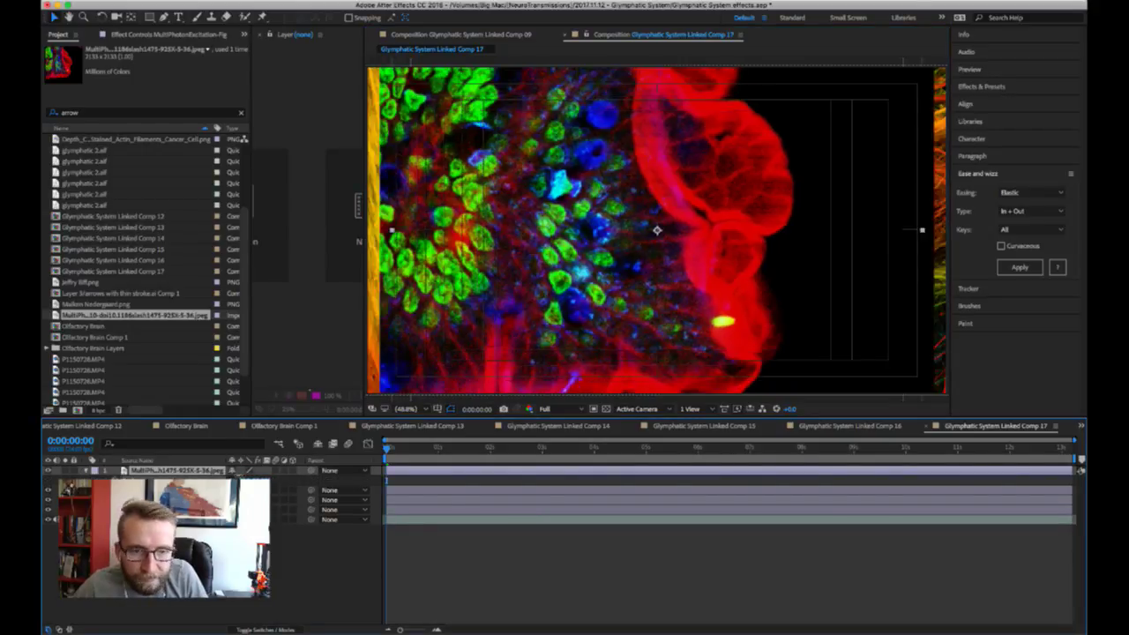
pyautogui.hotkey('ctrl', 'alt', 'f')
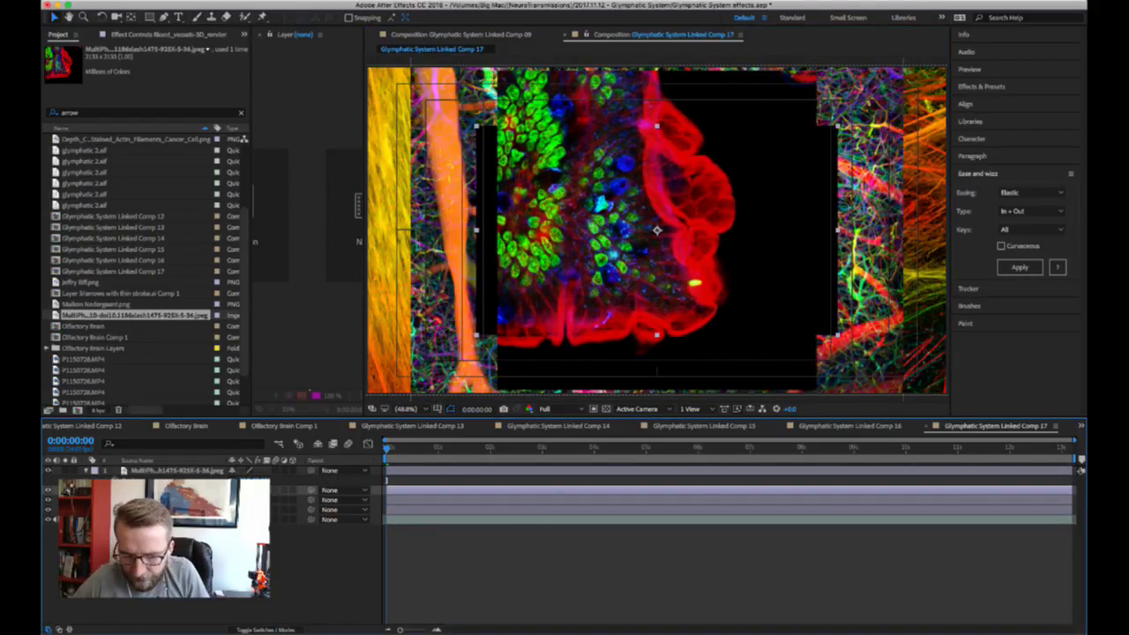
pyautogui.hotkey('shift', 'p')
pyautogui.hotkey('shift', 'Left')
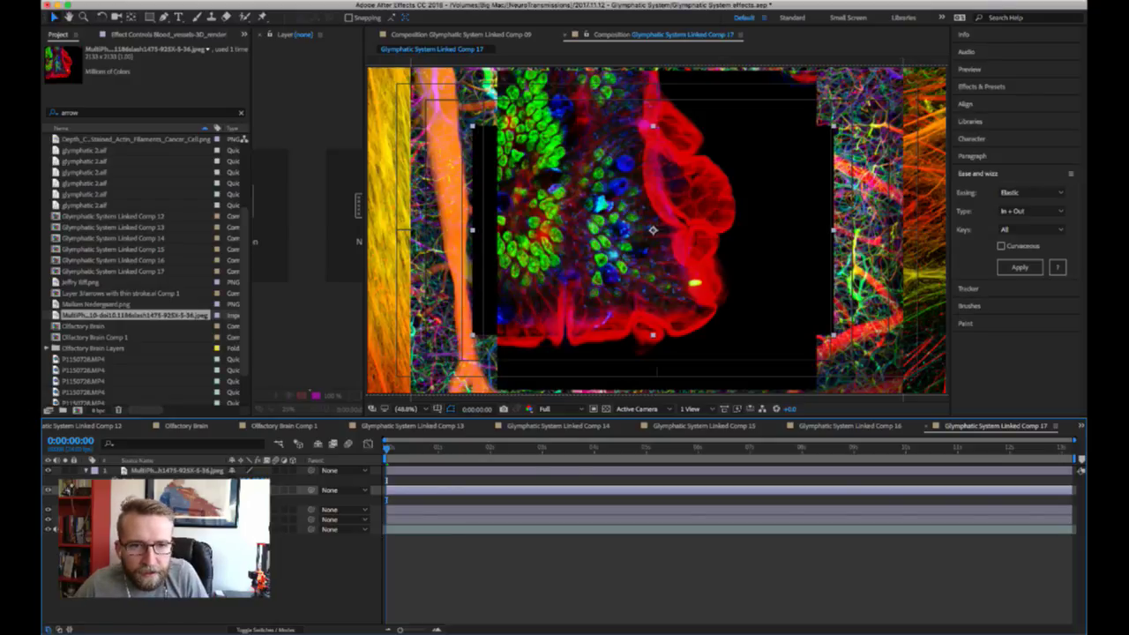
pyautogui.hotkey('ctrl', 'Down')
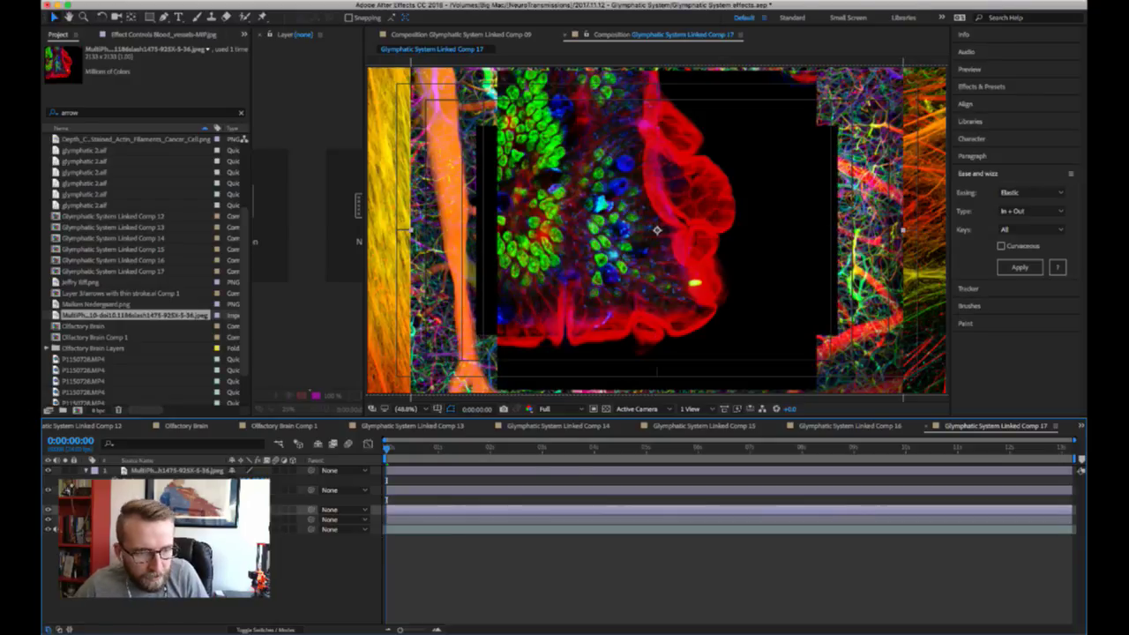
pyautogui.press('p')
pyautogui.hotkey('shift', 'Left')
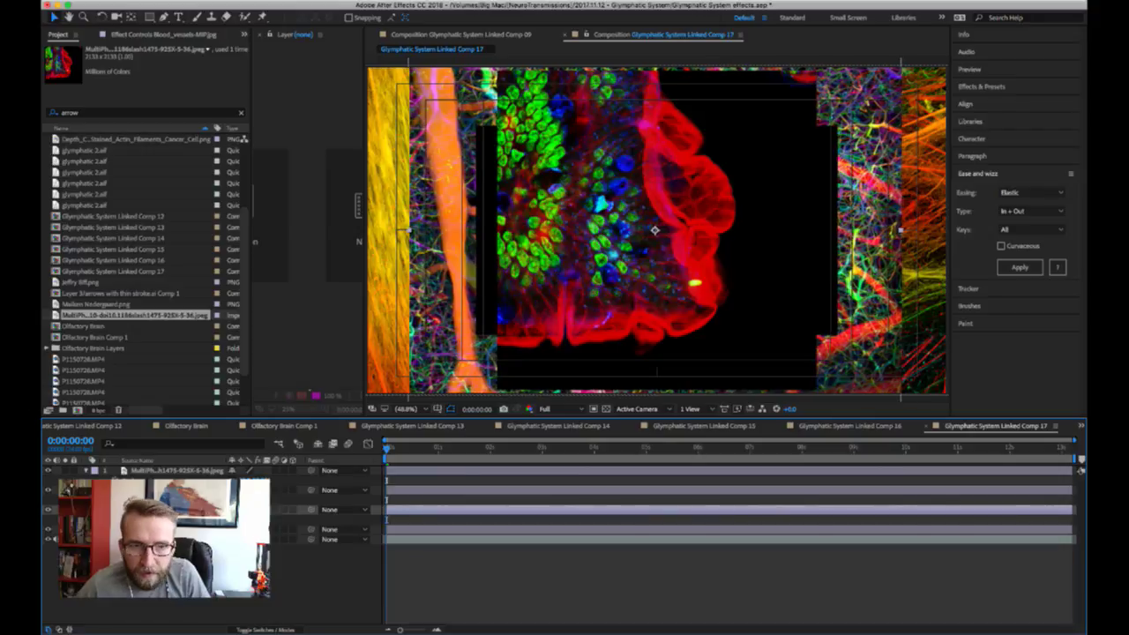
pyautogui.hotkey('shift', 'Right')
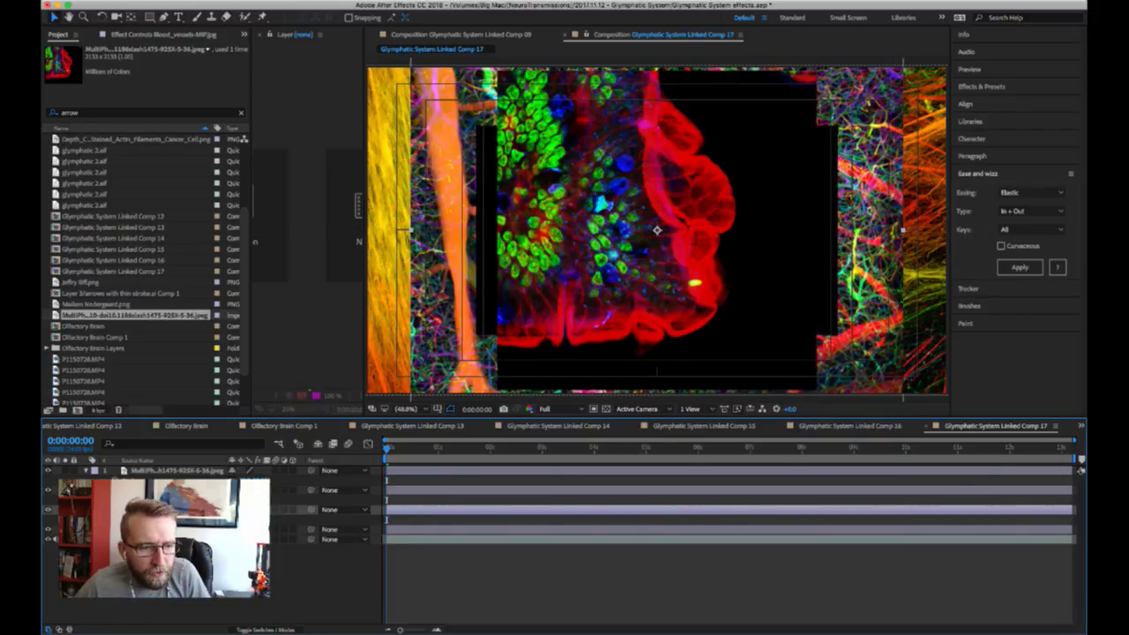
# - Scale the depth-coded actin filaments image down until it just spans the width of the frame
pyautogui.click(177, 529)
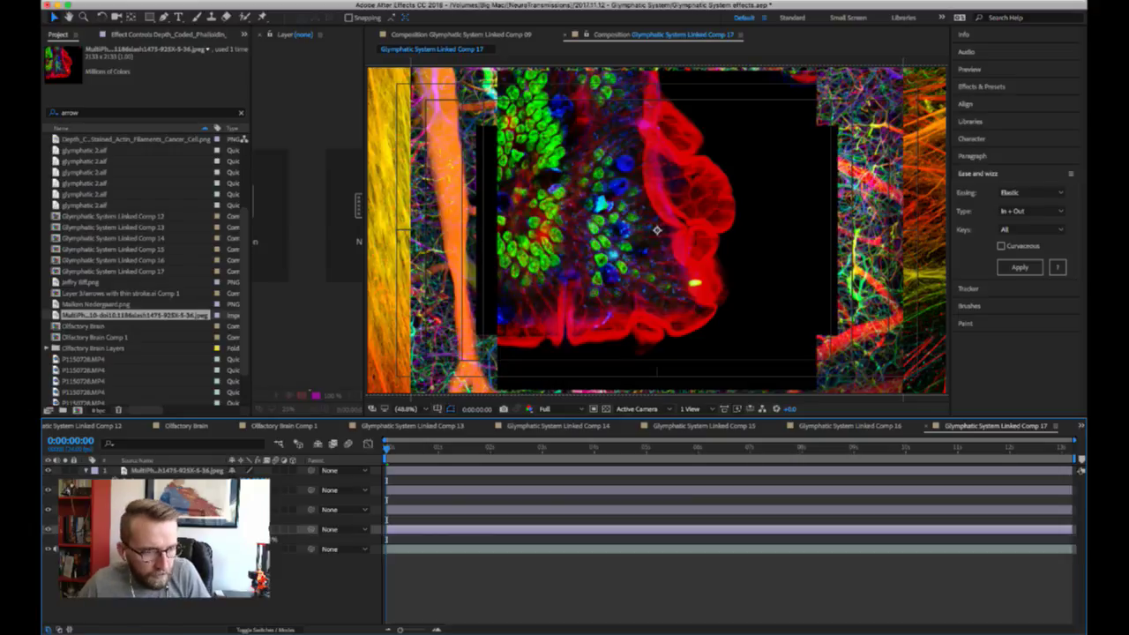
pyautogui.moveTo(247, 540); pyautogui.dragTo(220, 540)
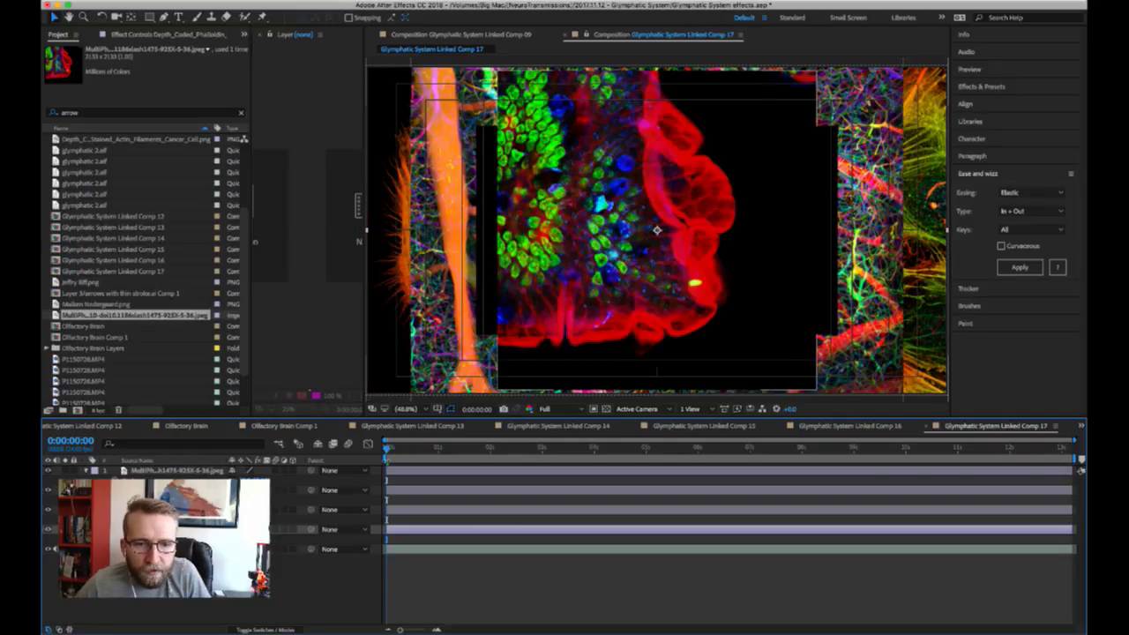
# - Try rotating the multiphoton excitation image about its centre
pyautogui.click(183, 471)
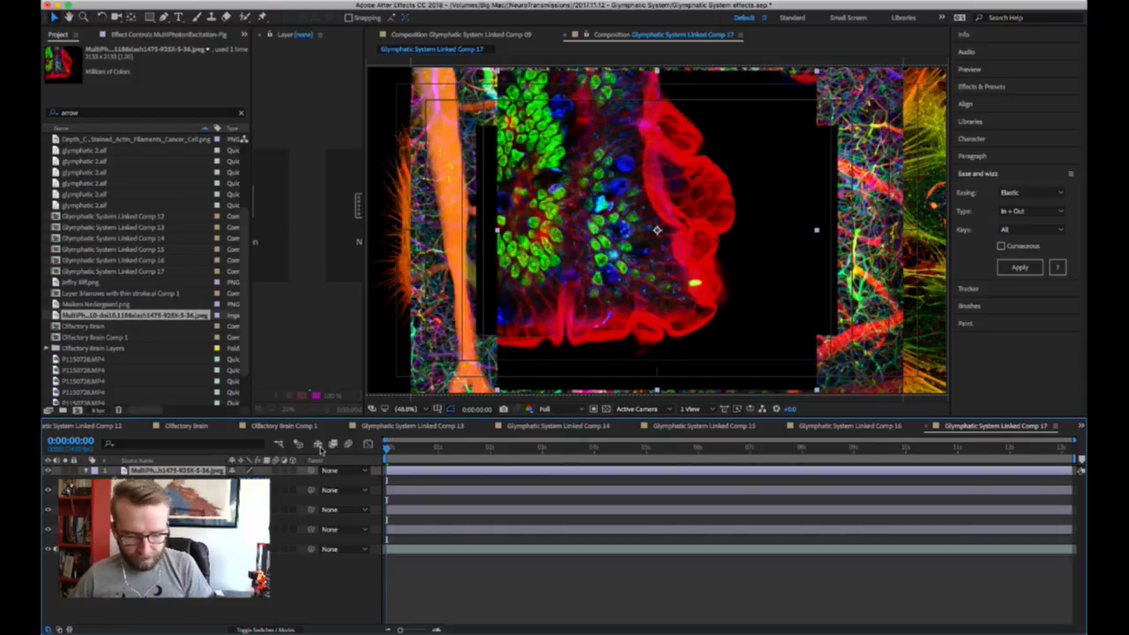
pyautogui.hotkey('shift', 'p')
pyautogui.moveTo(251, 491)
pyautogui.mouseDown()
pyautogui.moveTo(198, 490)
pyautogui.moveTo(269, 481)
pyautogui.mouseUp()
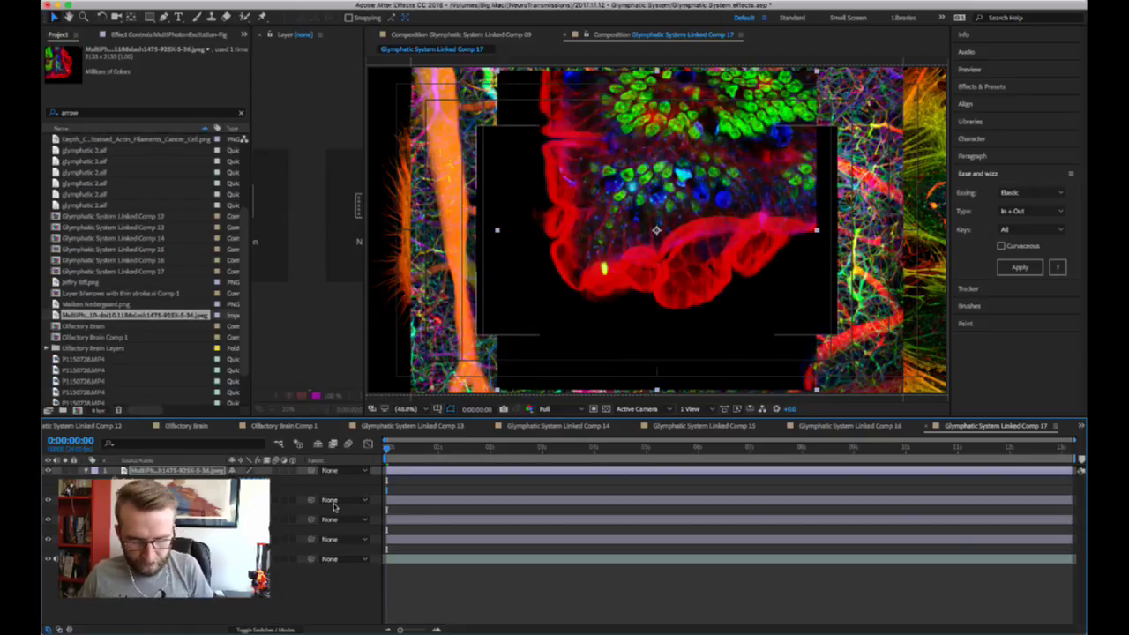
pyautogui.hotkey('ctrl', 'z')
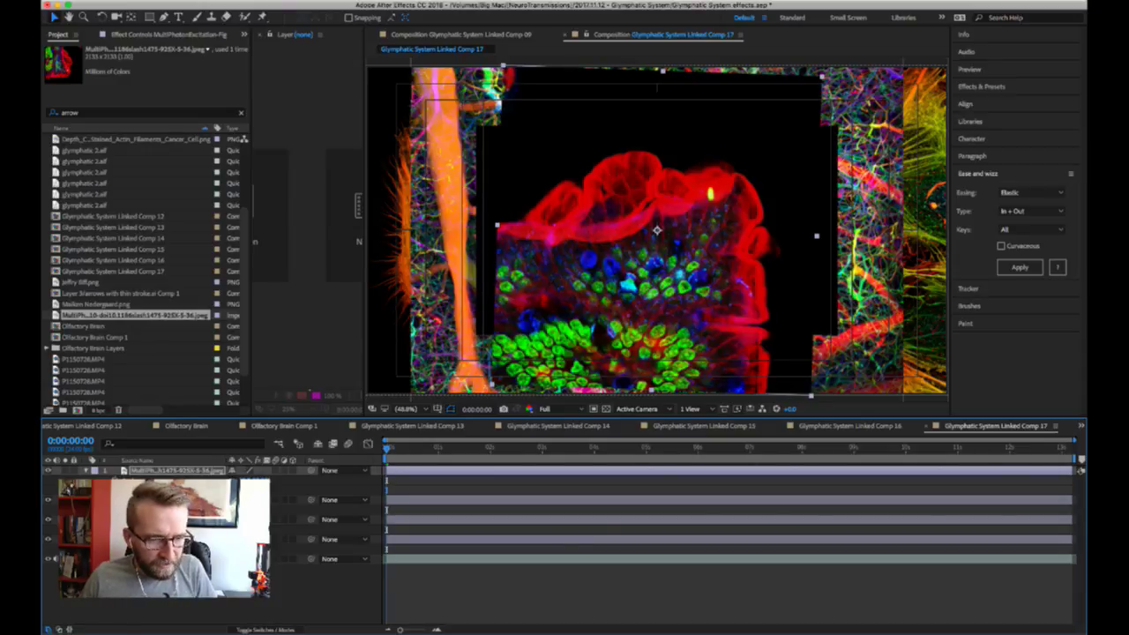
pyautogui.press('Return')
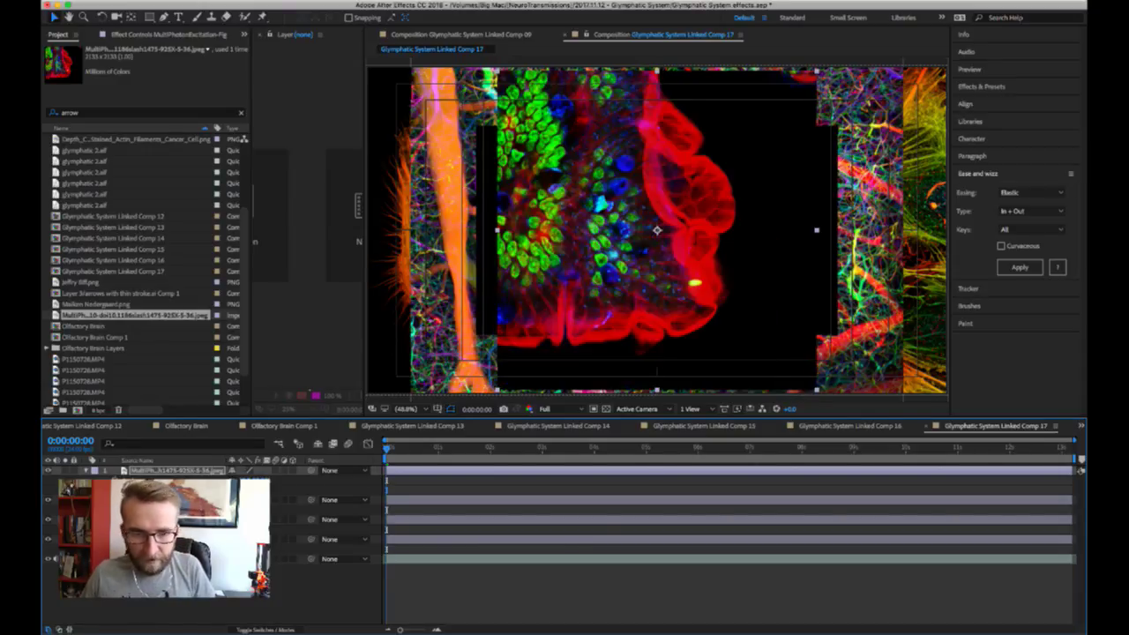
# - Enlarge the multiphoton excitation image to fill the frame width, shift it downward, and hide its layer
pyautogui.press('alt+KP_Add')
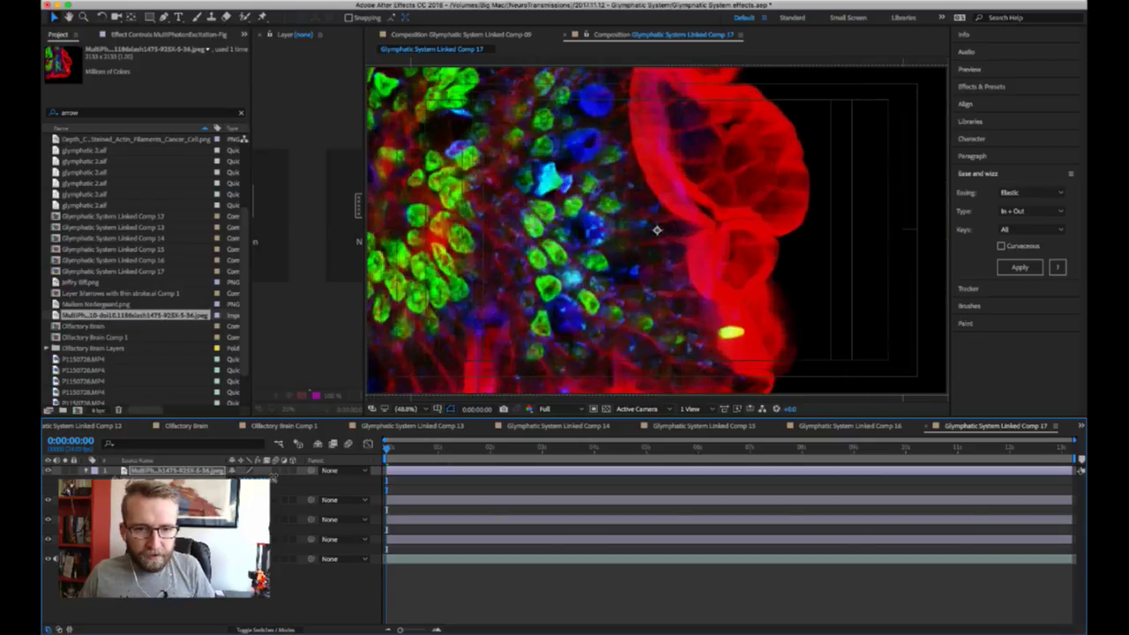
pyautogui.press('alt+KP_Add')
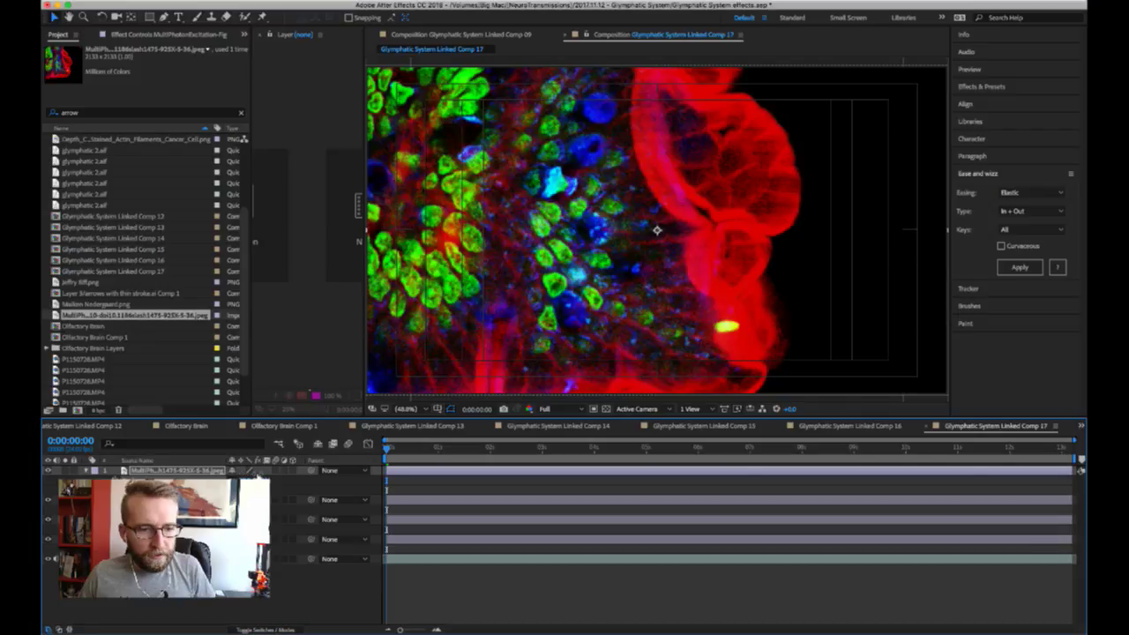
pyautogui.hotkey('shift', 'p')
pyautogui.moveTo(260, 477); pyautogui.dragTo(384, 492)
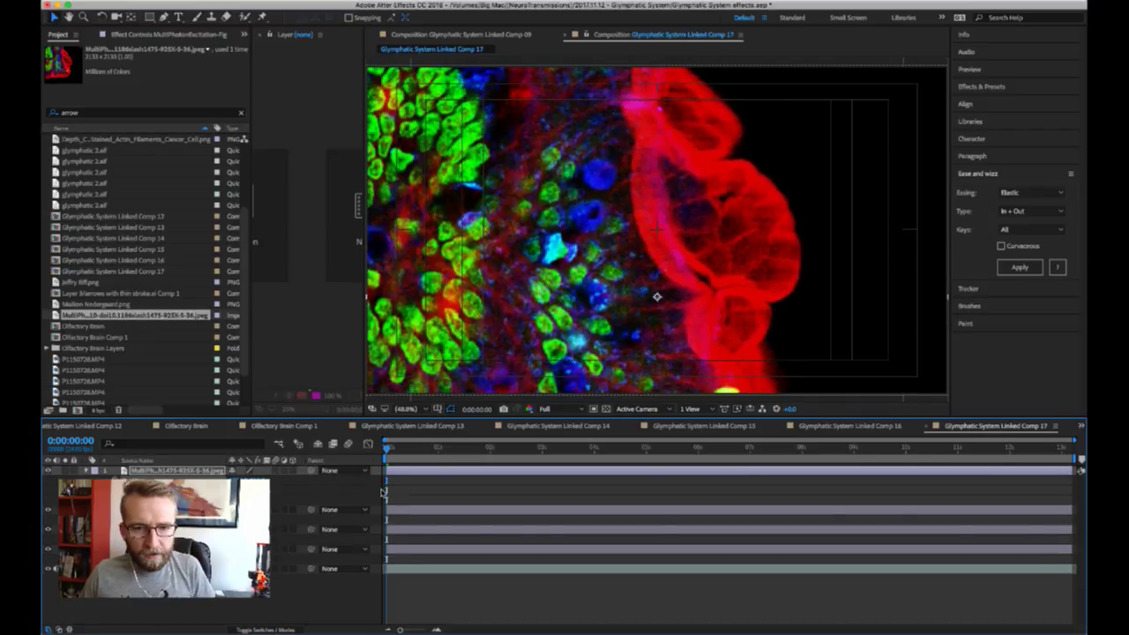
pyautogui.click(49, 470)
# - Enlarge the red 3D blood vessel render to fill the frame, shift it slightly downward, and hide its layer
pyautogui.hotkey('ctrl', 'Down')
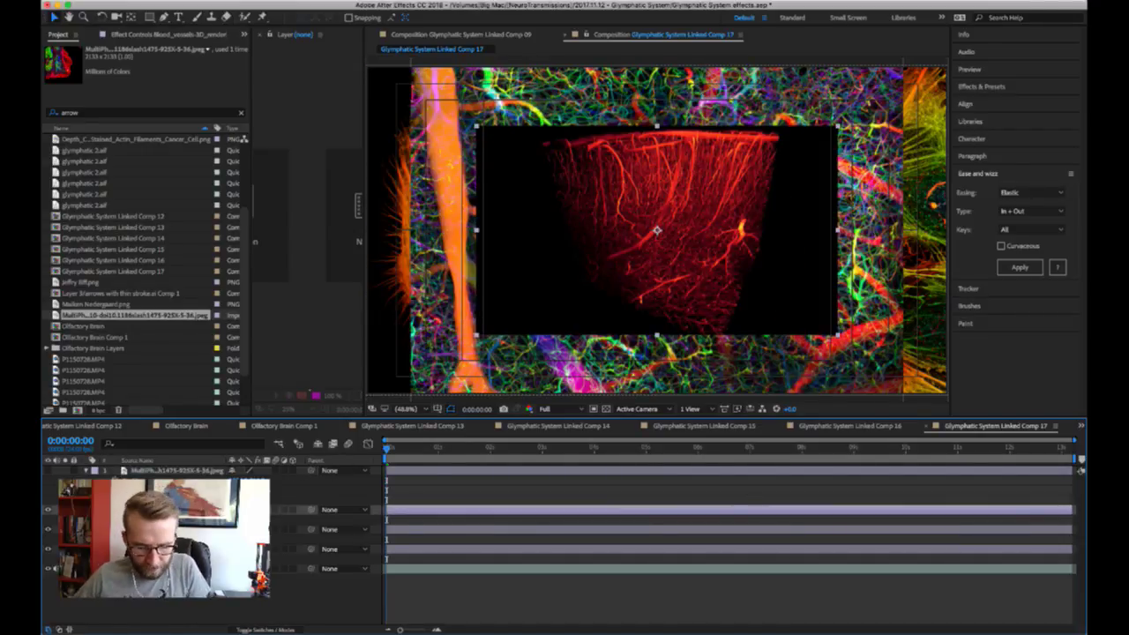
pyautogui.press('p')
pyautogui.hotkey('ctrl', 'alt', 'f')
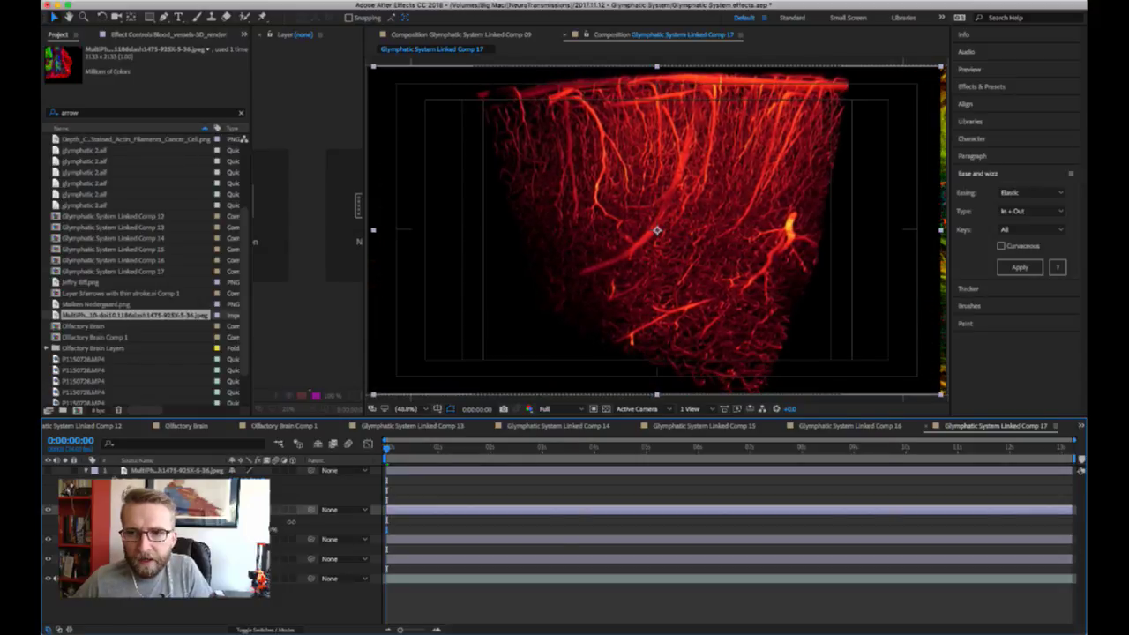
pyautogui.moveTo(292, 522); pyautogui.dragTo(296, 526)
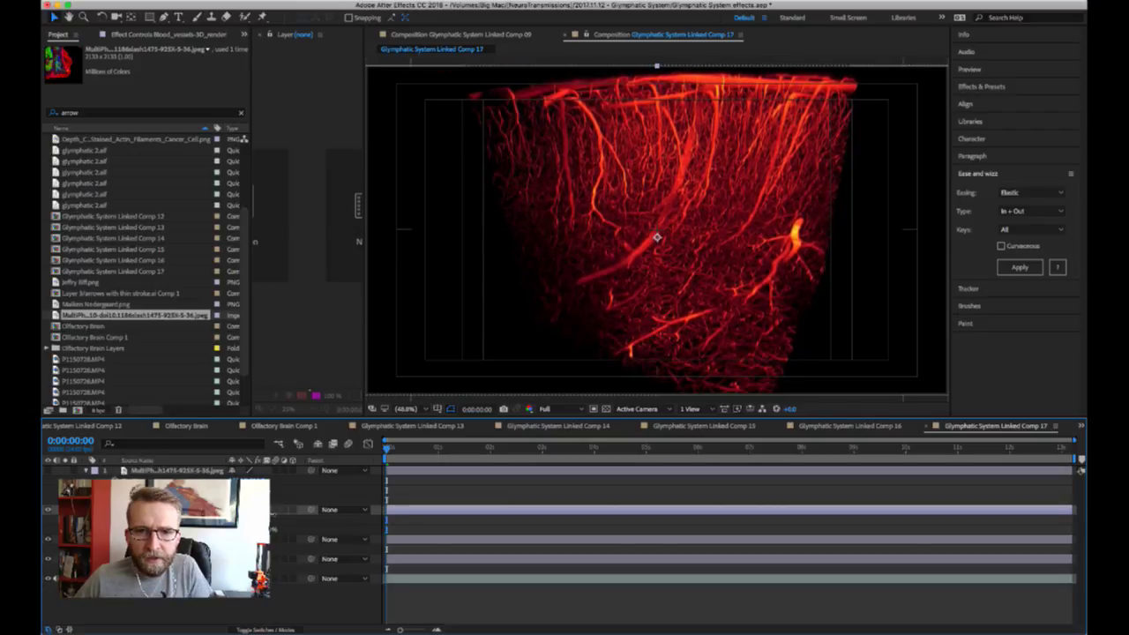
pyautogui.click(274, 538)
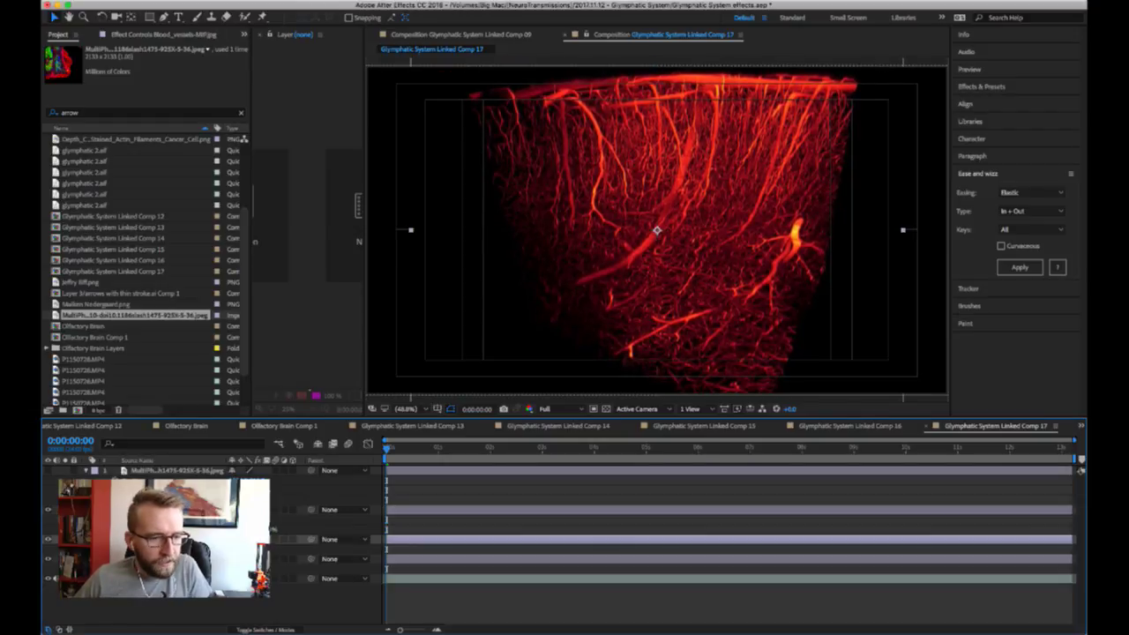
pyautogui.click(49, 509)
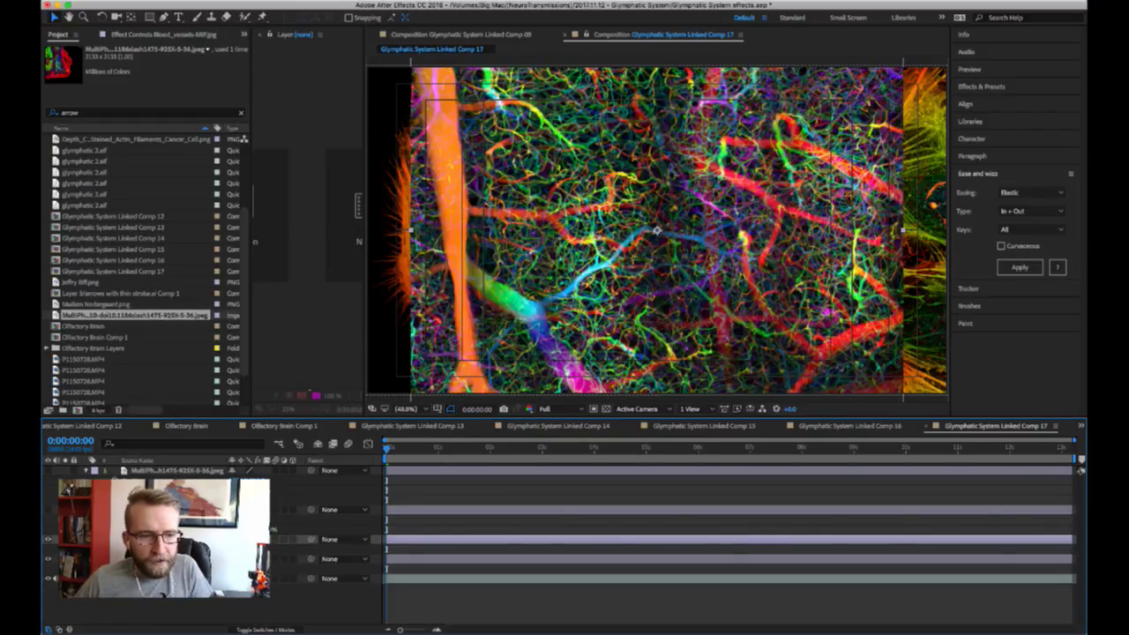
# - Rotate the multicoloured blood vessels MIP image a quarter turn counterclockwise, scale it up to fill the frame width, and hide its layer
pyautogui.press('p')
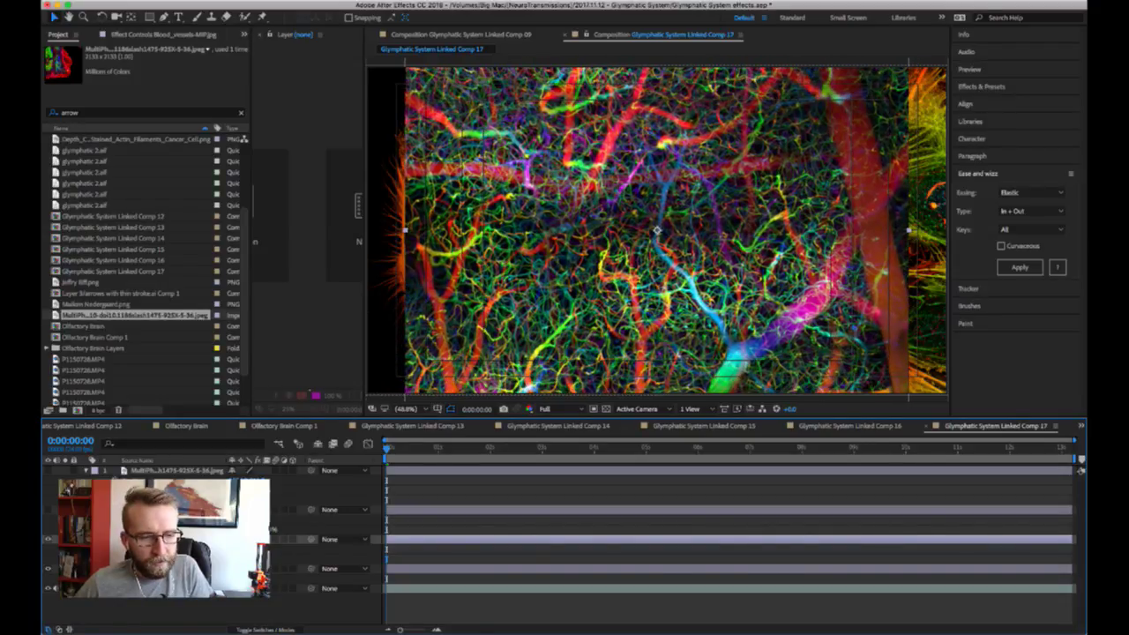
pyautogui.click(291, 554)
pyautogui.press('u')
pyautogui.press('u')
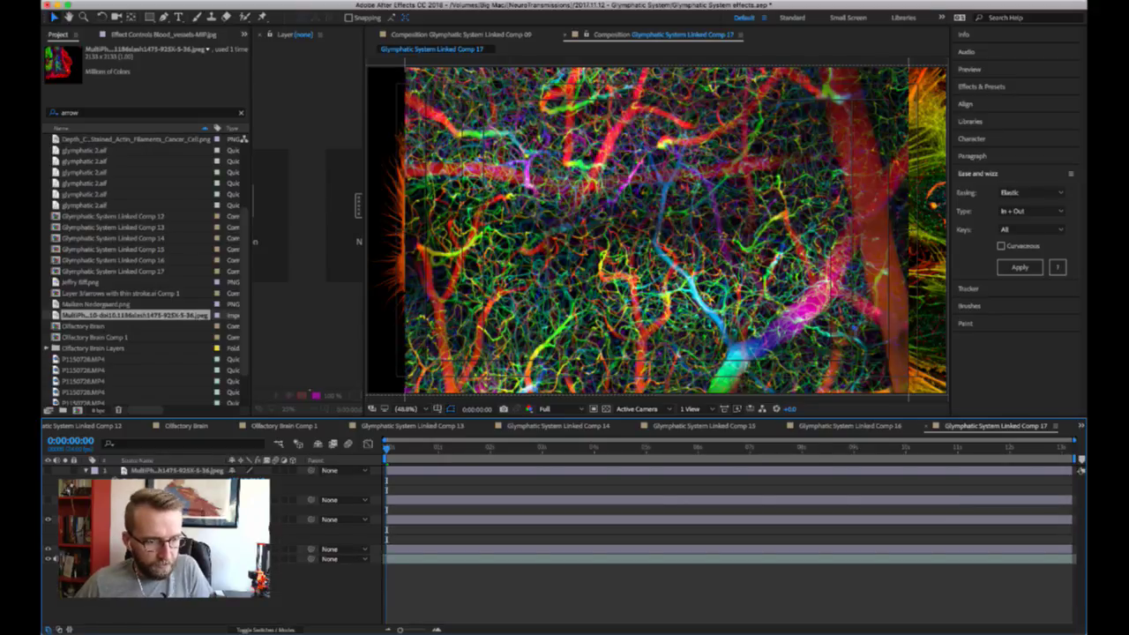
pyautogui.click(291, 520)
pyautogui.press('s')
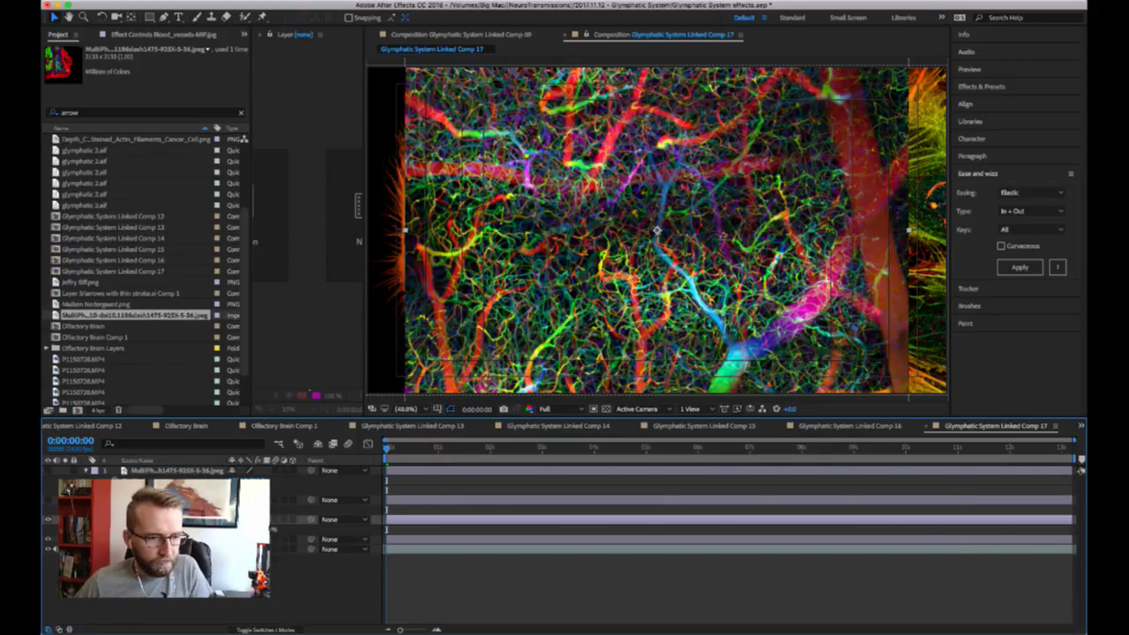
pyautogui.moveTo(254, 528); pyautogui.dragTo(273, 527)
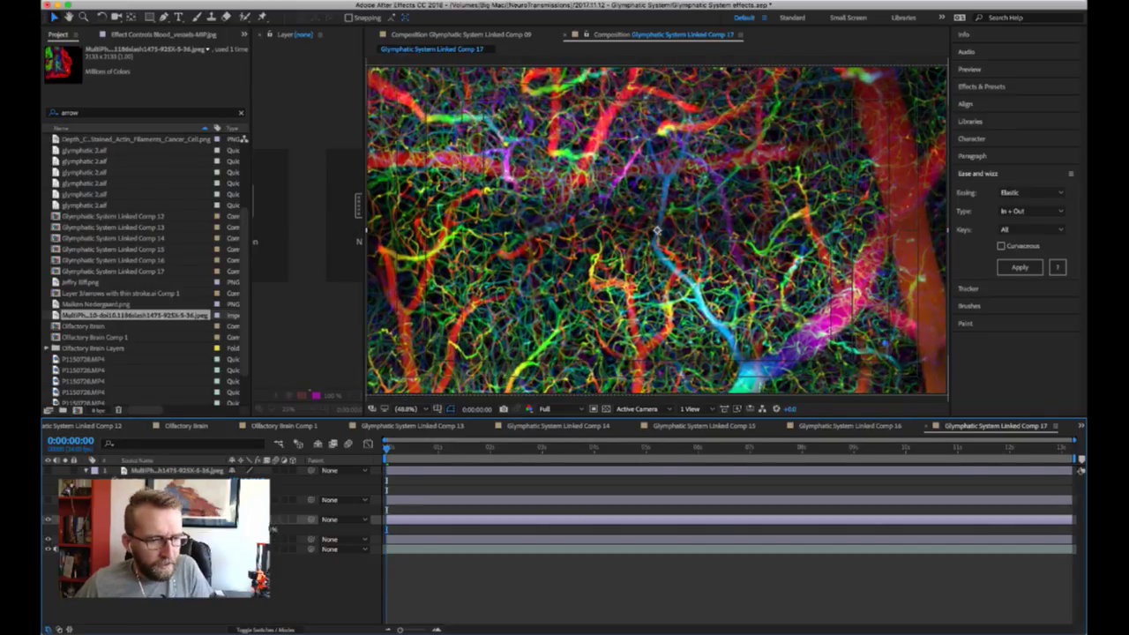
pyautogui.hotkey('ctrl', 'Down')
pyautogui.click(48, 521)
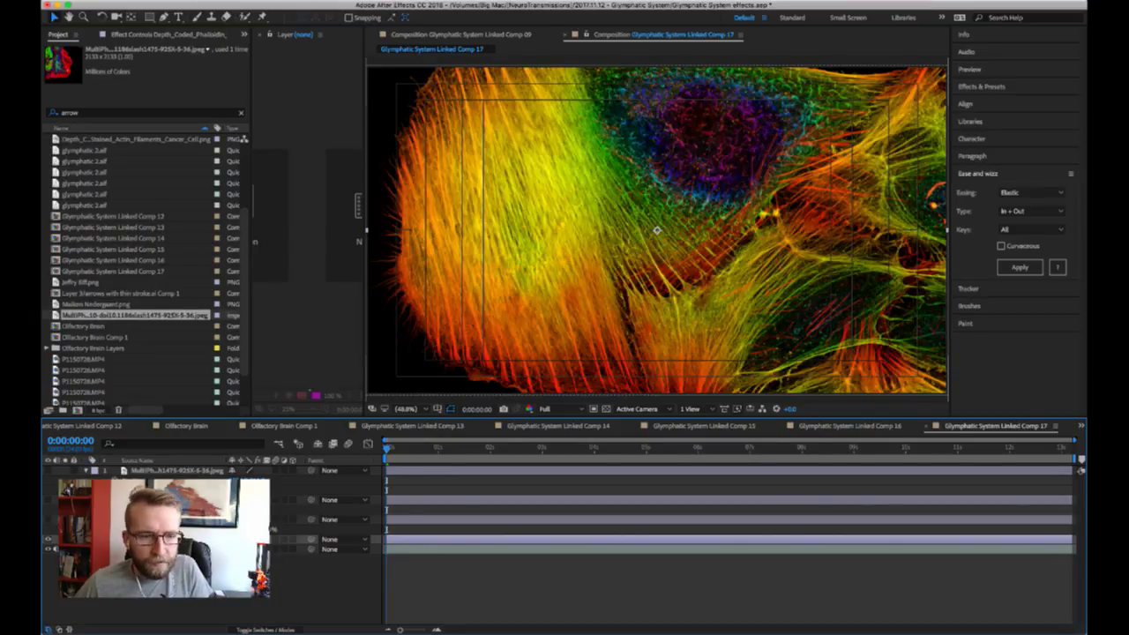
# - Scale the depth-coded actin filaments image up slightly and hide its layer to reveal the presenter footage
pyautogui.press('s')
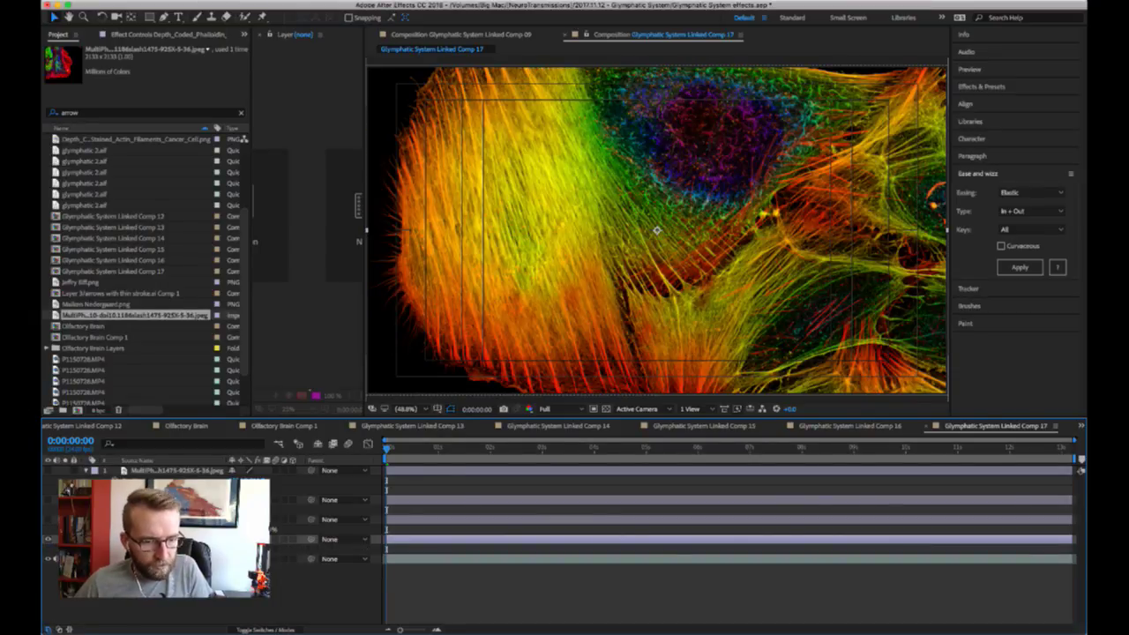
pyautogui.moveTo(250, 548)
pyautogui.mouseDown()
pyautogui.moveTo(239, 549)
pyautogui.moveTo(253, 549)
pyautogui.mouseUp()
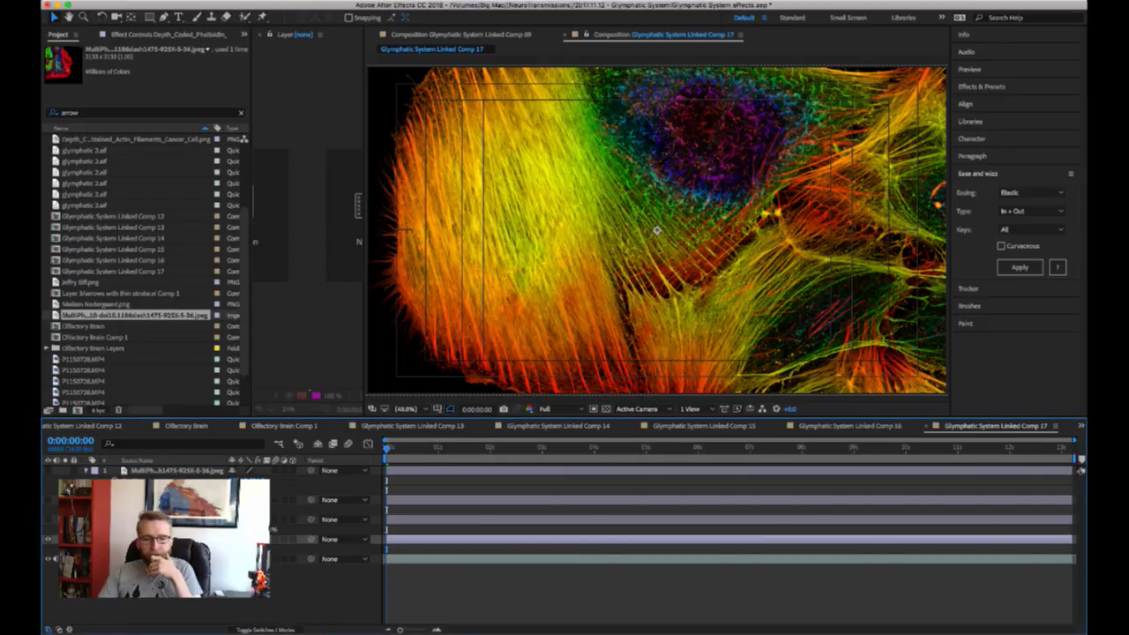
pyautogui.click(847, 616)
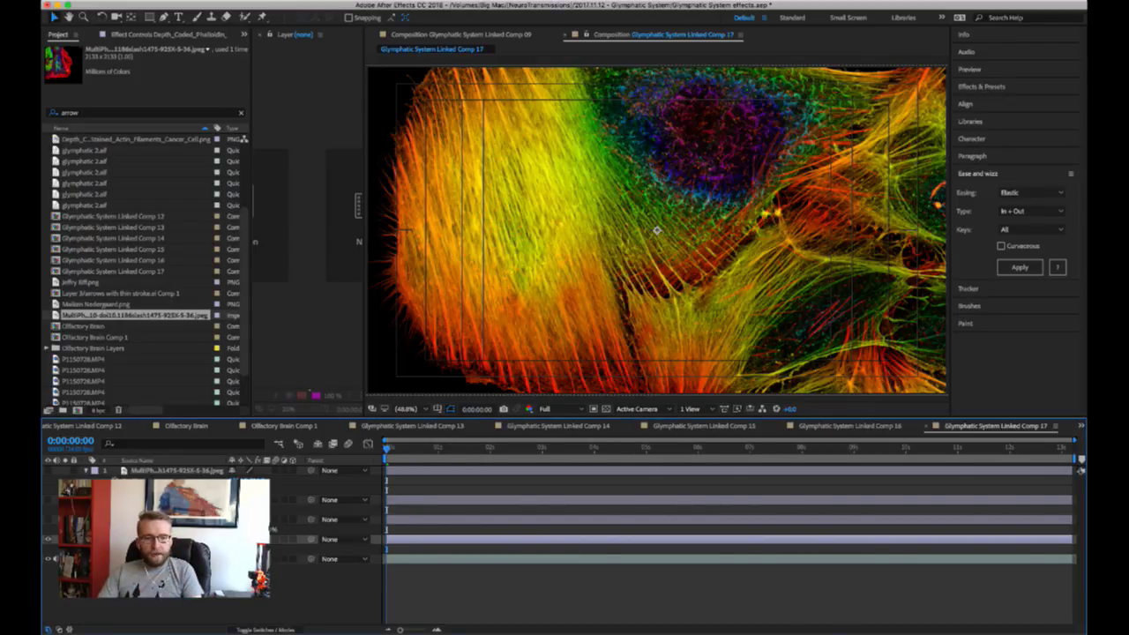
pyautogui.click(50, 539)
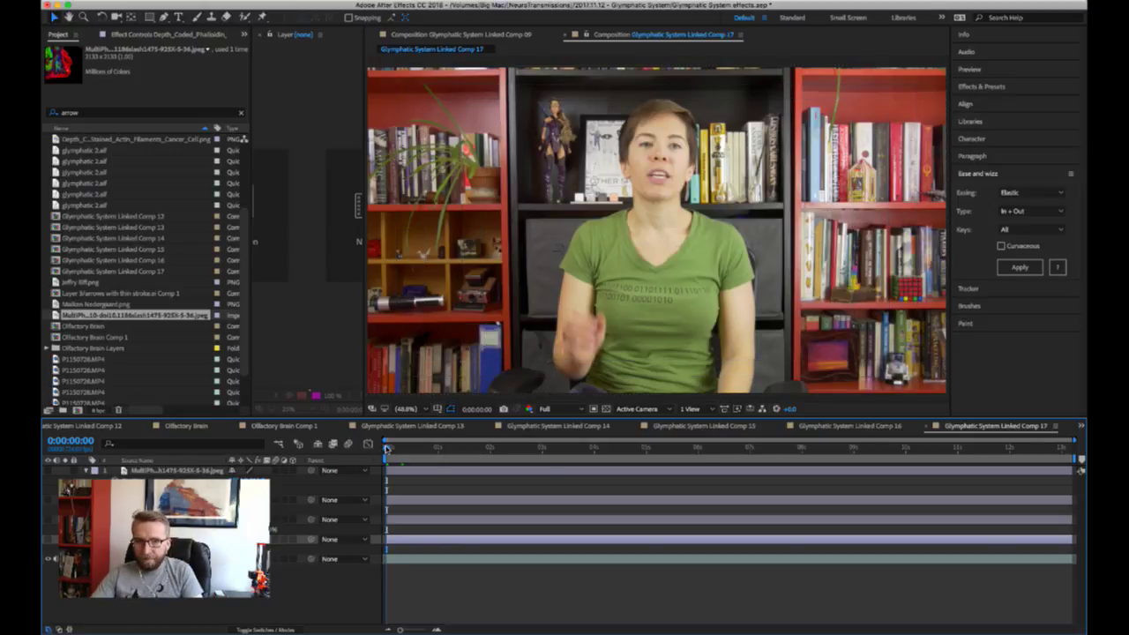
# - Play through the opening seconds of the presenter footage and park the playhead at 0:00:02:19
pyautogui.press('space')
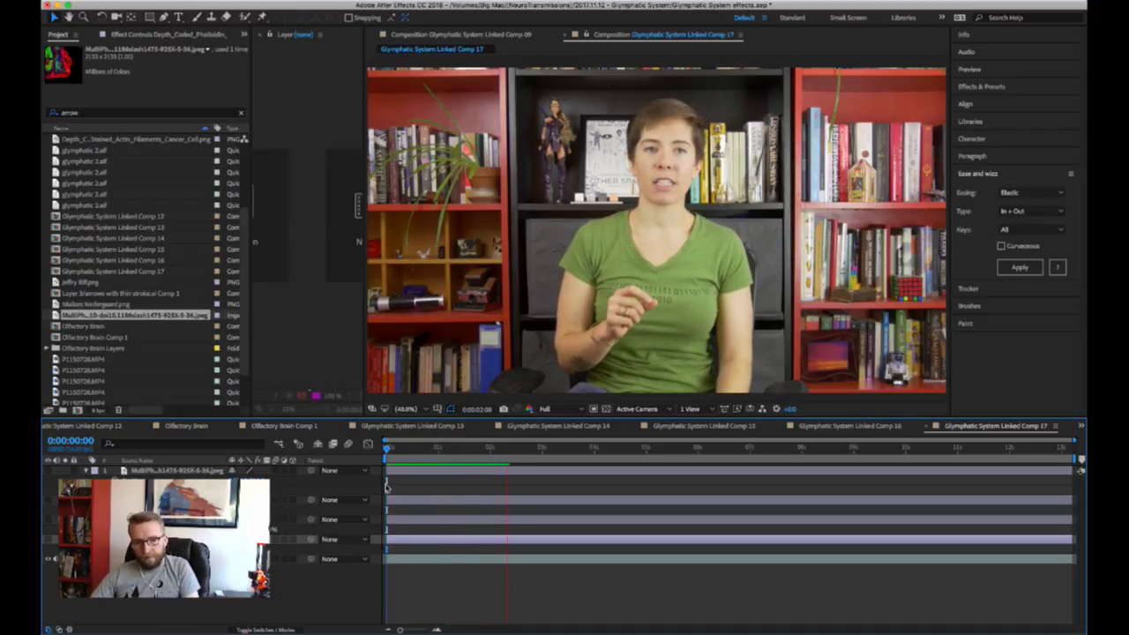
pyautogui.click(434, 448)
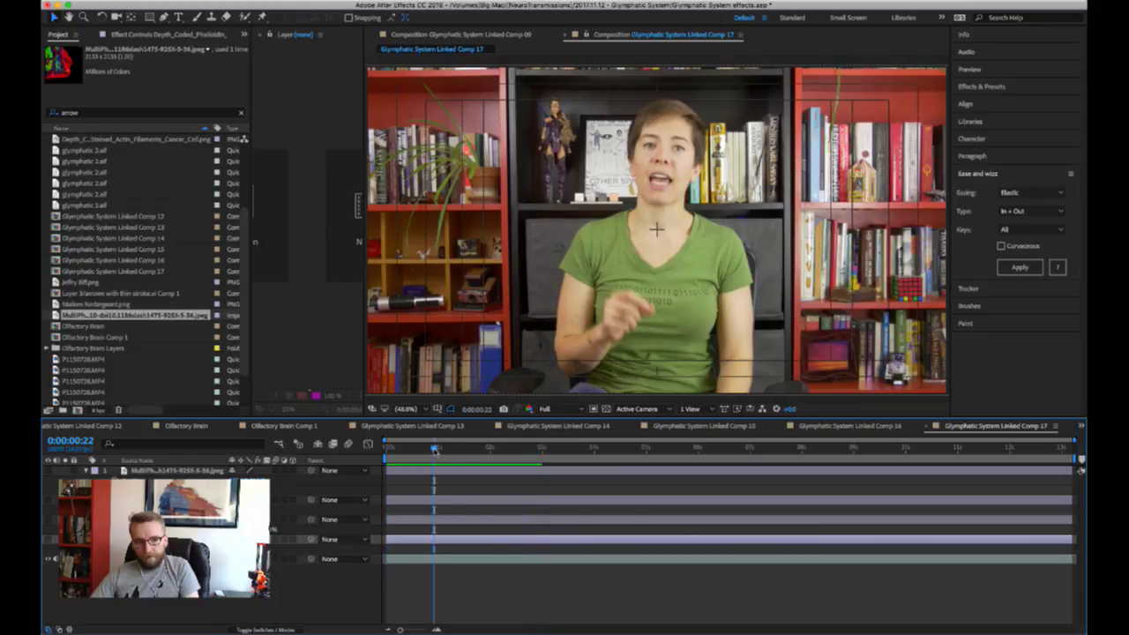
pyautogui.press('space')
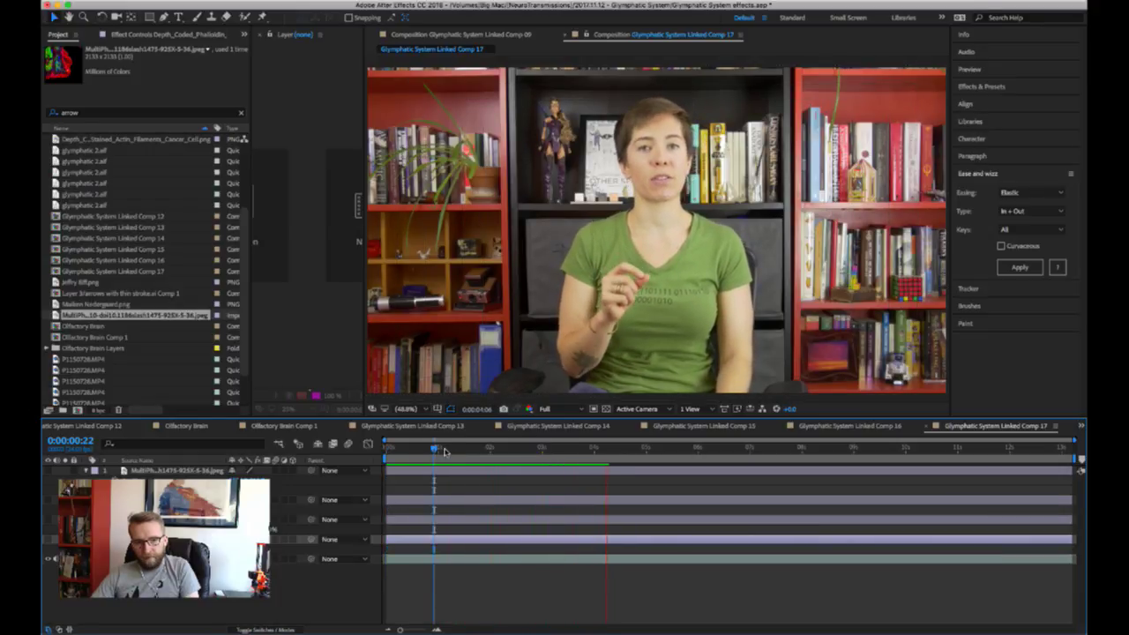
pyautogui.click(448, 448)
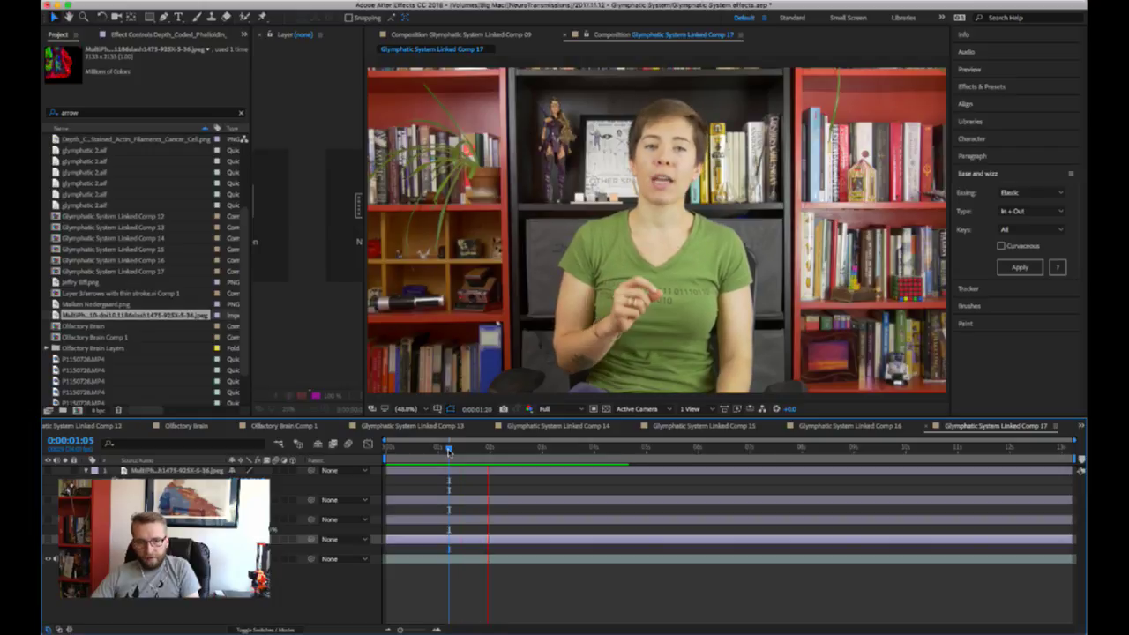
pyautogui.press('space')
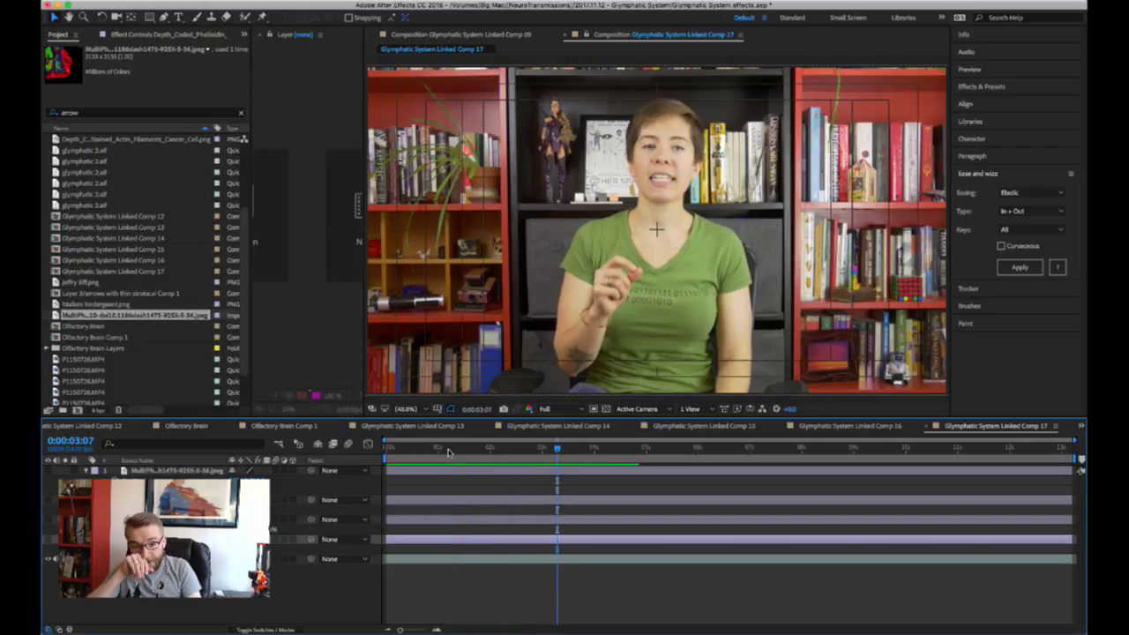
pyautogui.click(448, 449)
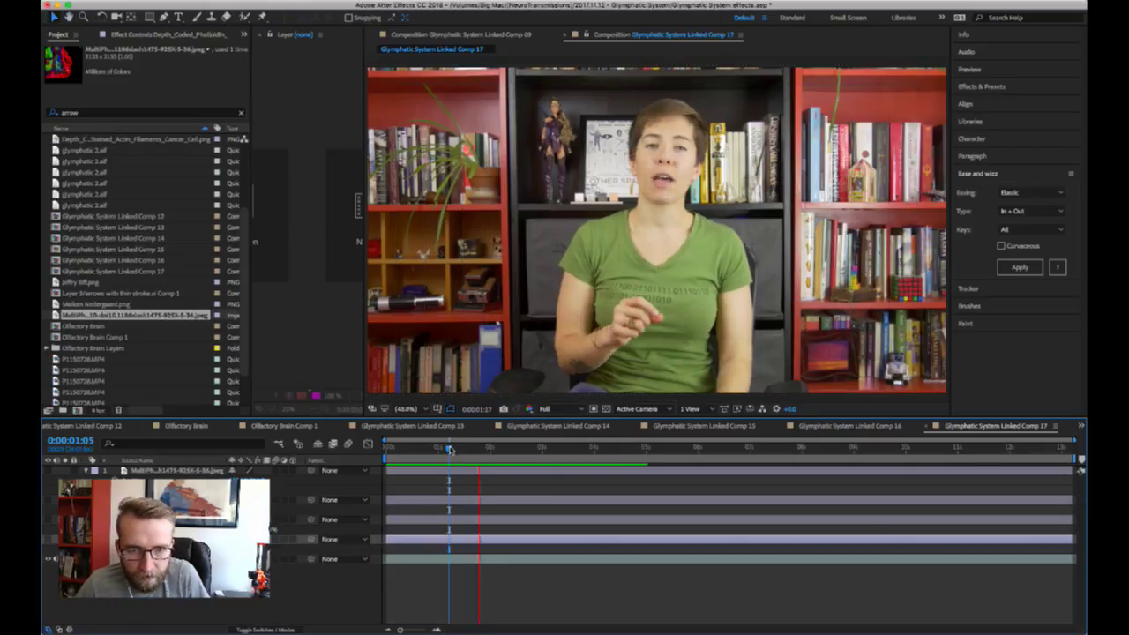
pyautogui.press('space')
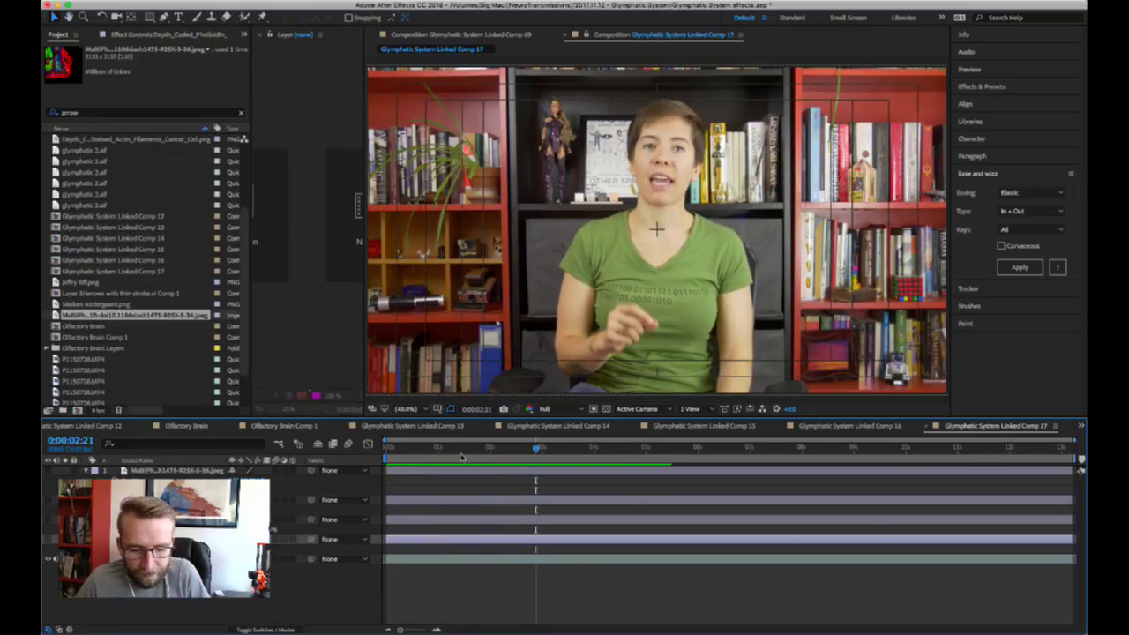
pyautogui.press('pageup')
pyautogui.press('pageup')
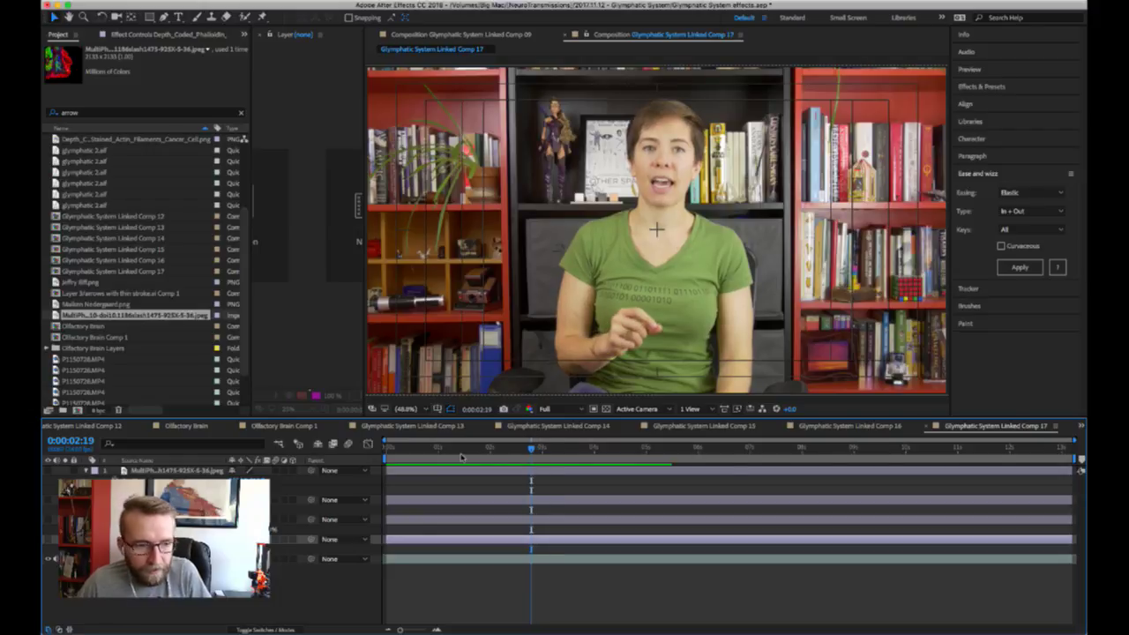
# - Move the playhead back to 0:00:02:17 and view the microscopy images one at a time by showing each layer in turn
pyautogui.press('pageup')
pyautogui.press('pageup')
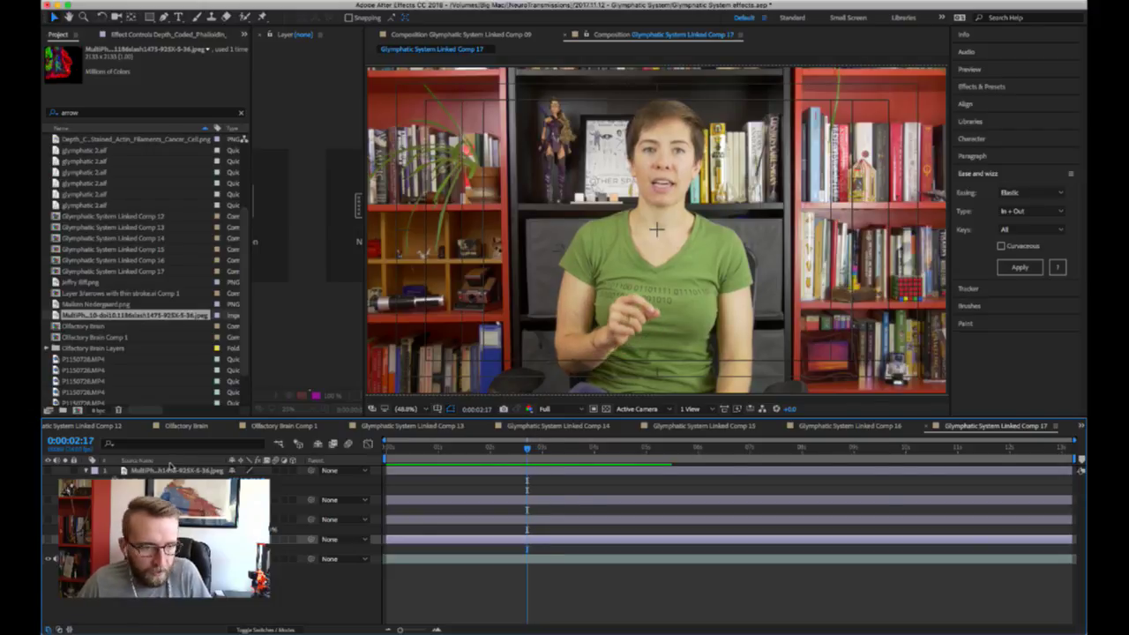
pyautogui.click(171, 471)
pyautogui.click(50, 471)
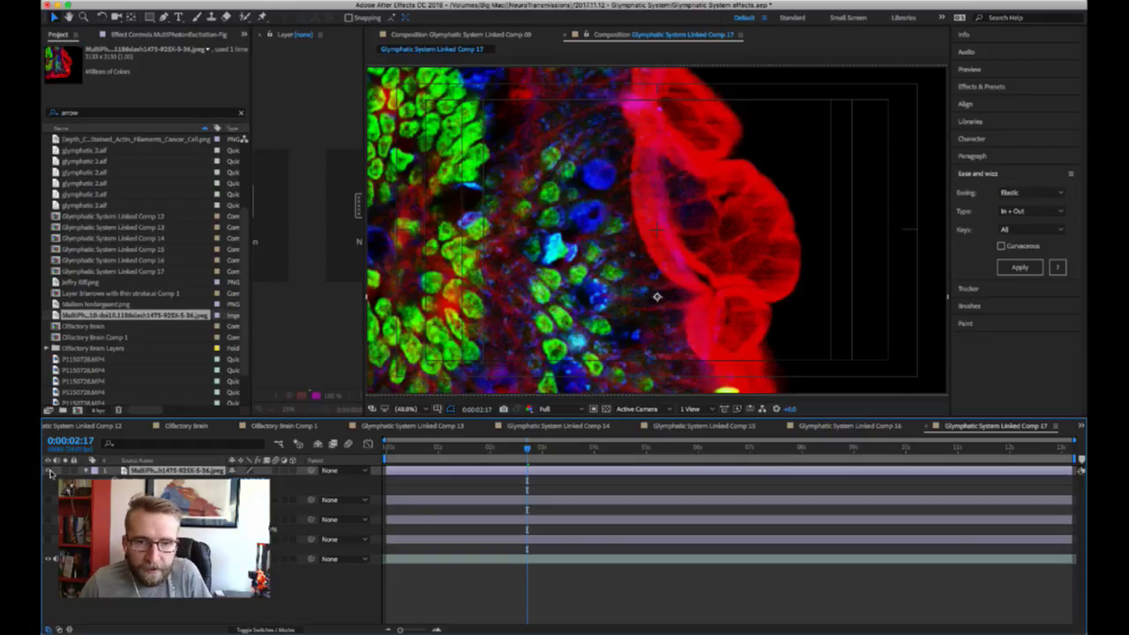
pyautogui.click(49, 471)
pyautogui.click(49, 502)
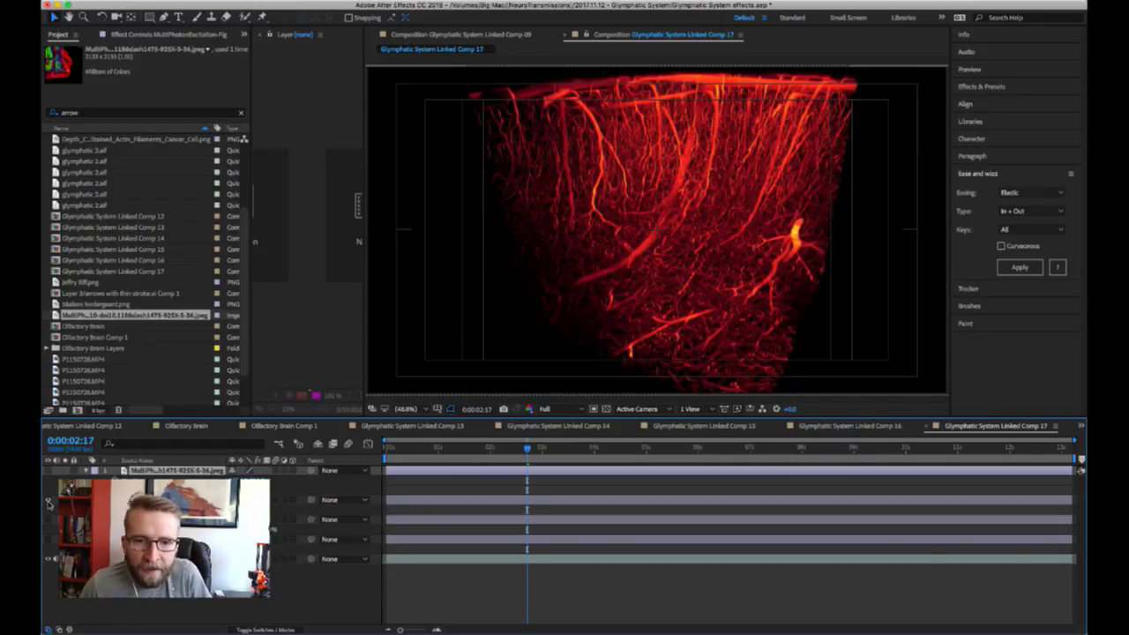
pyautogui.click(49, 502)
pyautogui.click(50, 521)
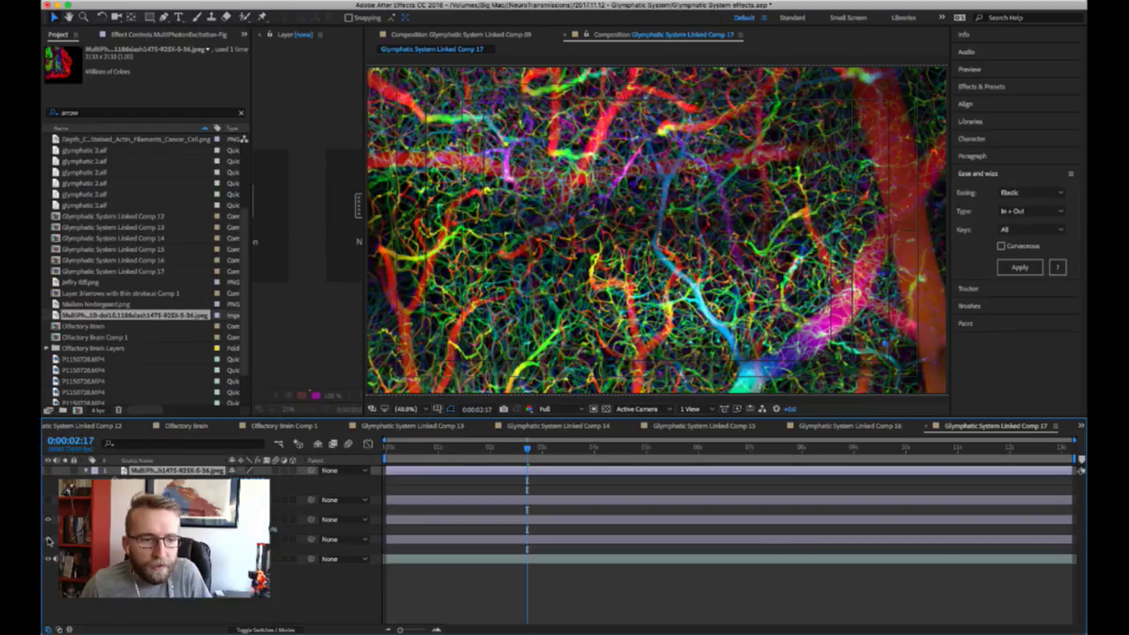
pyautogui.click(49, 521)
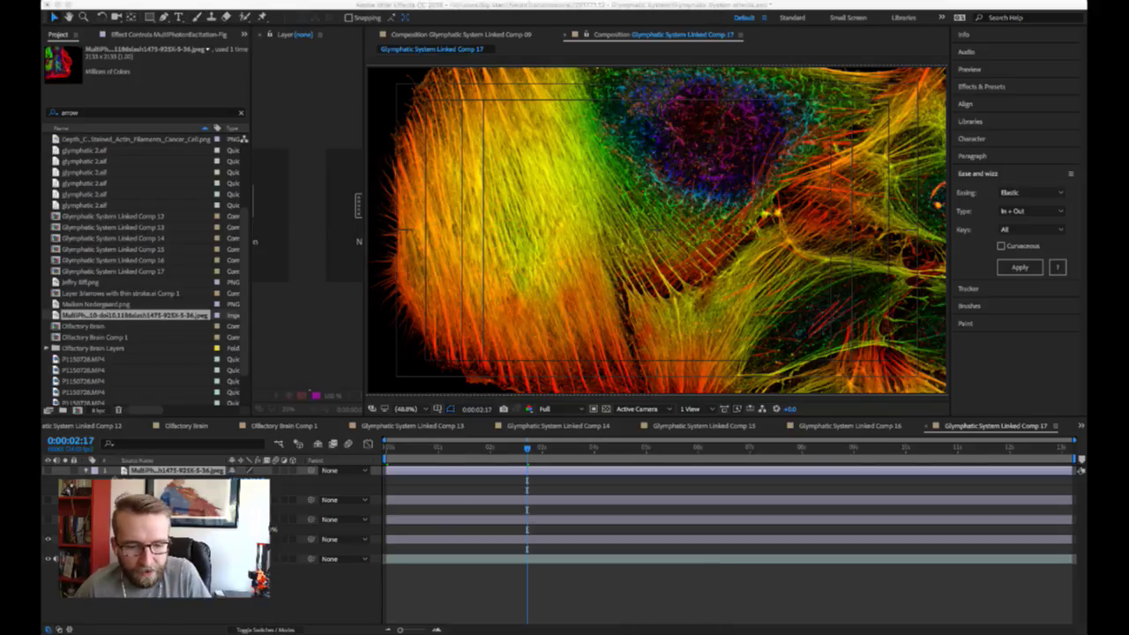
# - Delete the depth-coded actin filaments layer from the comp
pyautogui.click(523, 521)
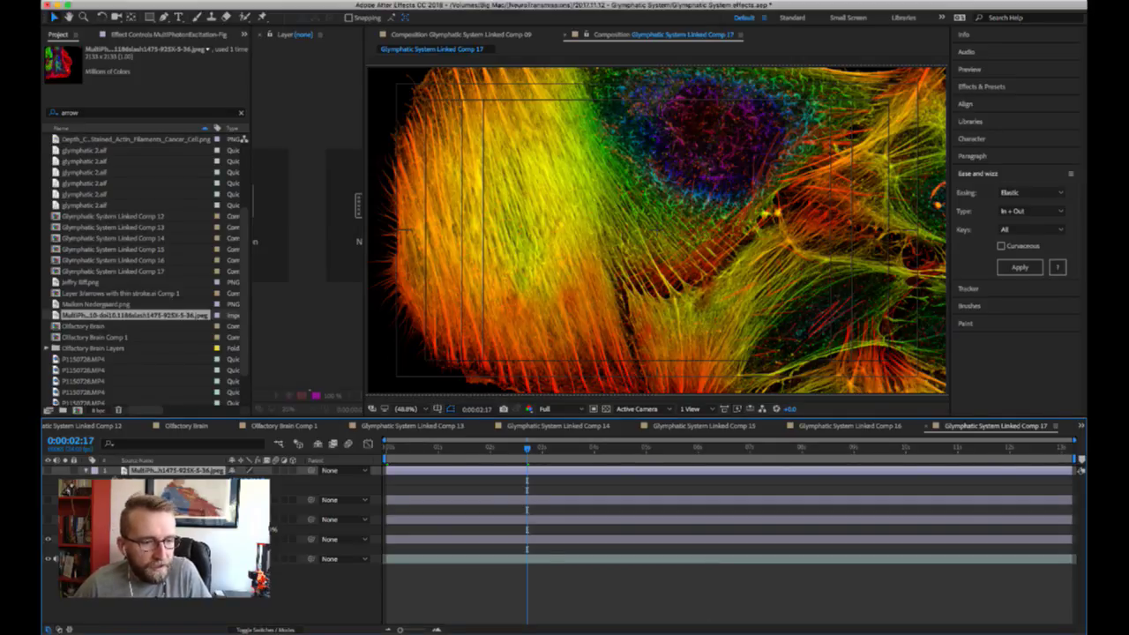
pyautogui.click(523, 539)
pyautogui.press('Delete')
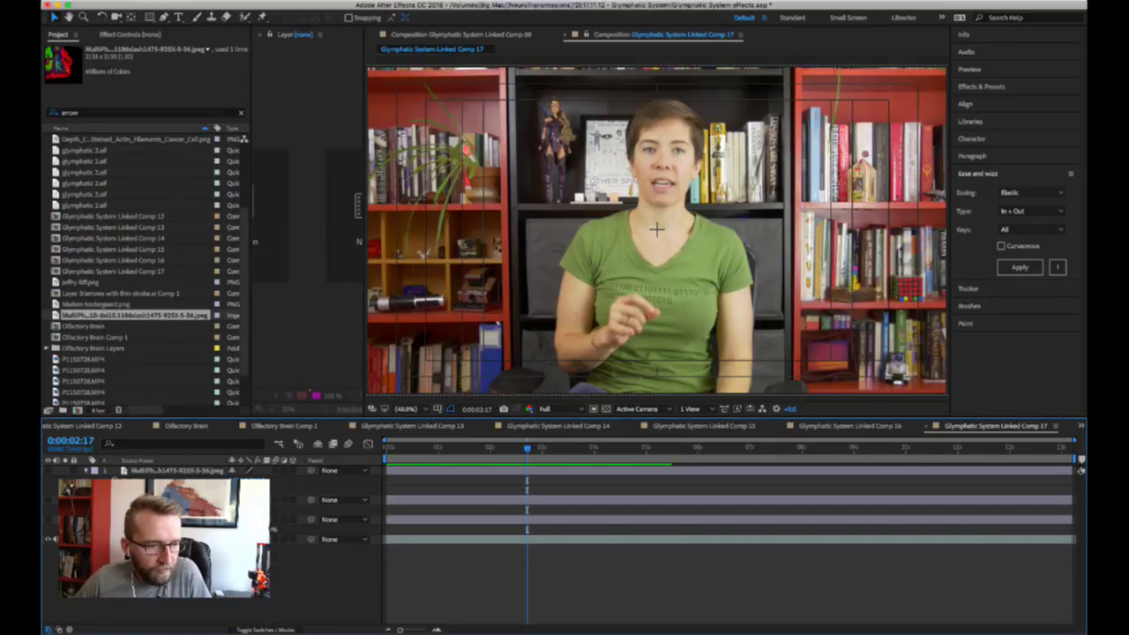
# - Show the multicoloured blood vessels MIP layer, nudge it slightly upward, and keyframe its position at 0:00:02:17
pyautogui.click(50, 521)
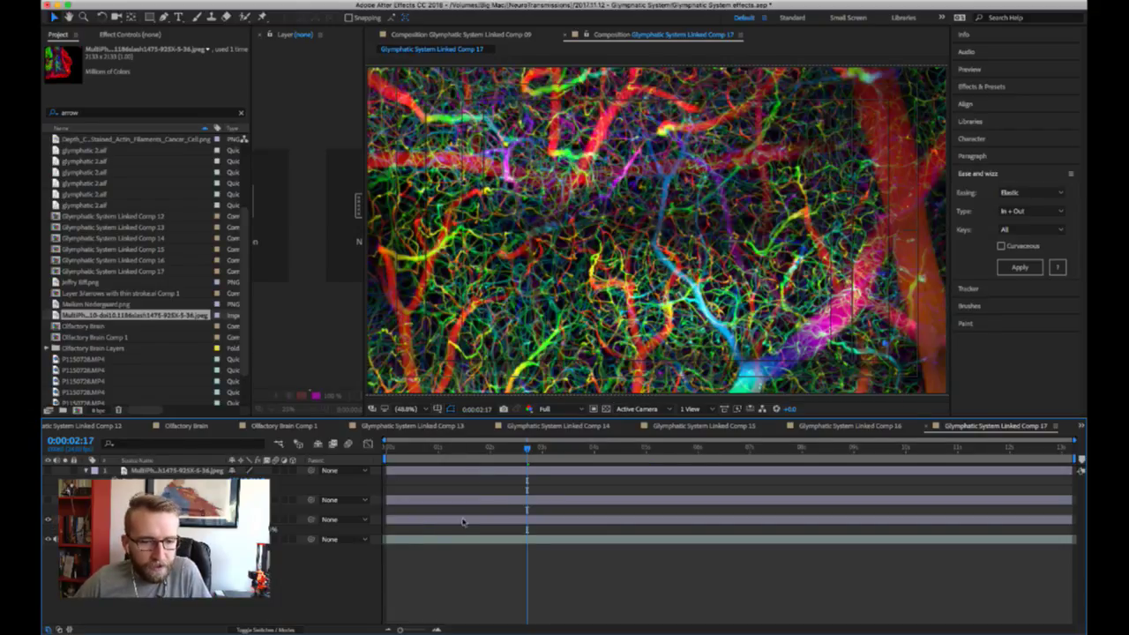
pyautogui.press(',')
pyautogui.press(',')
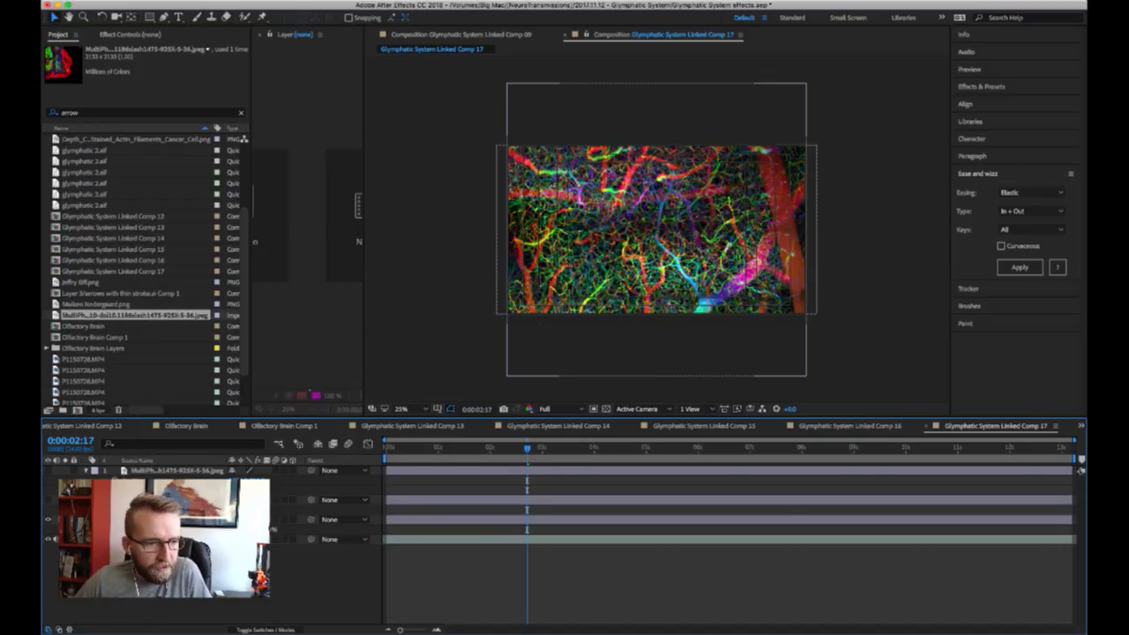
pyautogui.click(177, 519)
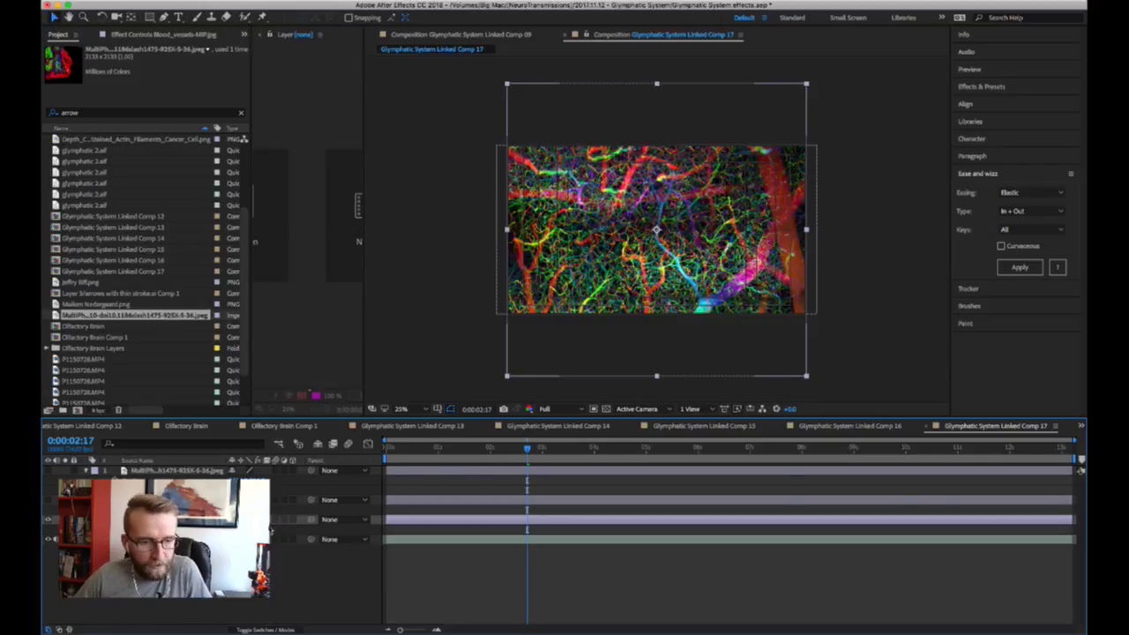
pyautogui.press('Up')
pyautogui.press('Up')
pyautogui.press('Up')
pyautogui.press('Up')
pyautogui.press('Up')
pyautogui.press('Up')
pyautogui.press('Up')
pyautogui.press('Up')
pyautogui.press('Up')
pyautogui.press('Up')
pyautogui.press('Up')
pyautogui.press('Up')
pyautogui.press('Up')
pyautogui.press('Up')
pyautogui.press('Up')
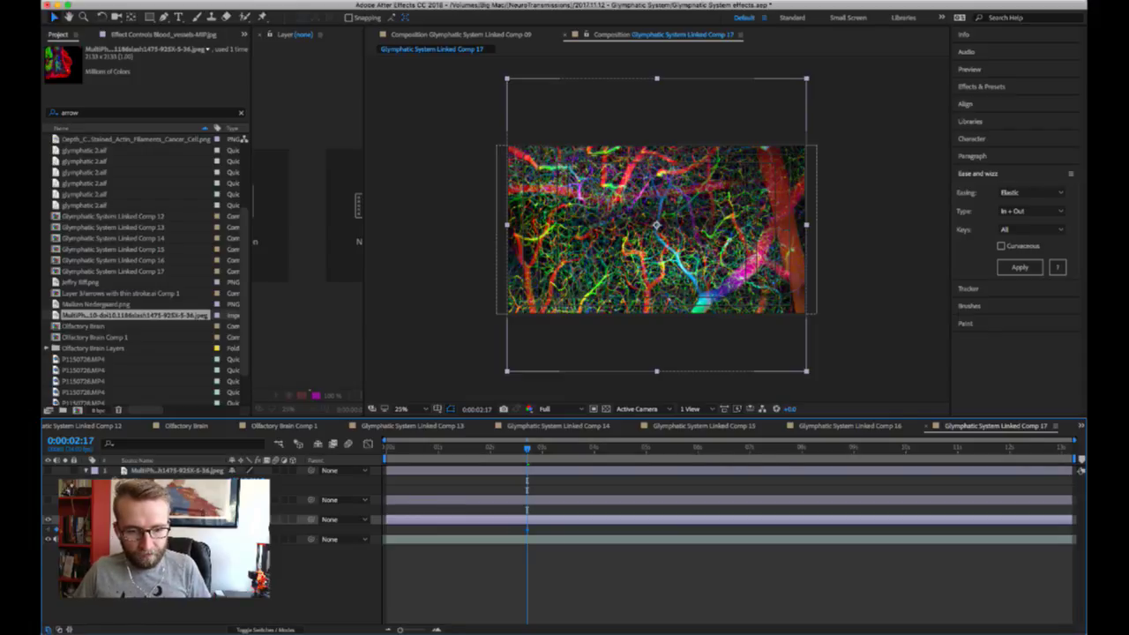
# - Animate the blood vessels image sliding in from off-frame left between 0:00:02:07 and 0:00:03:03, with Elastic In + Out easing on both keyframes
pyautogui.hotkey('shift', 'pageup')
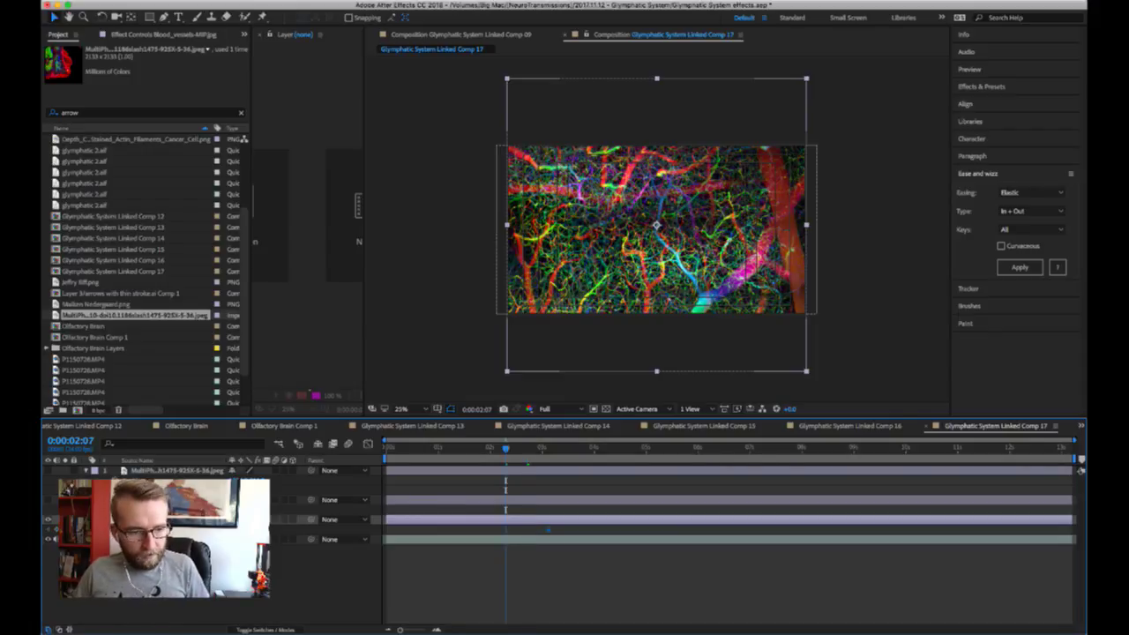
pyautogui.moveTo(238, 529); pyautogui.dragTo(168, 529)
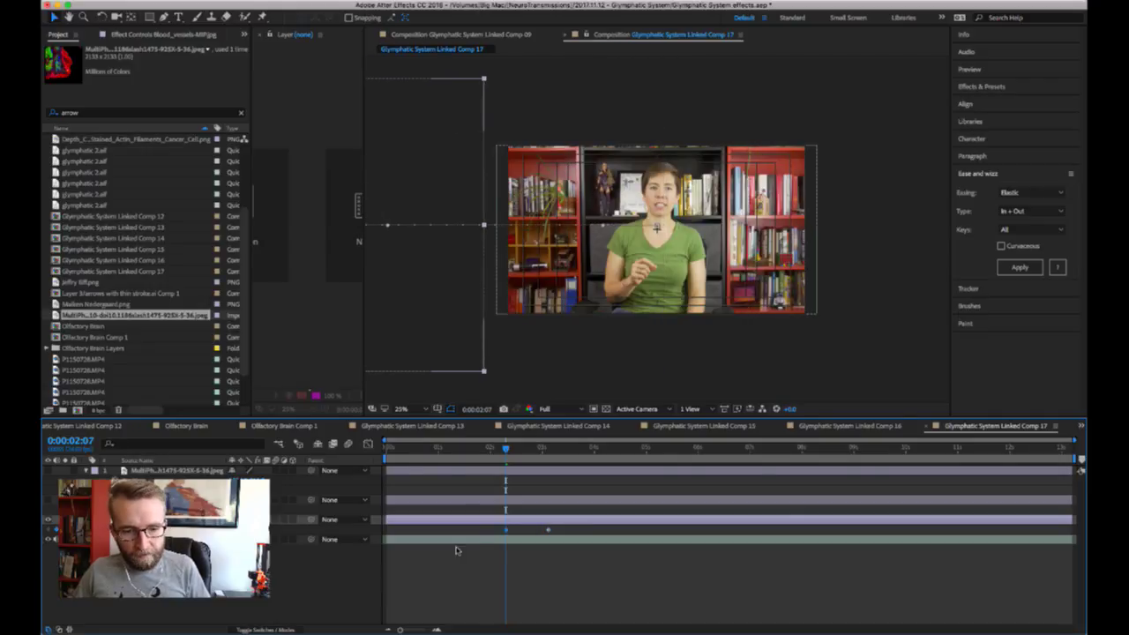
pyautogui.moveTo(494, 531); pyautogui.dragTo(581, 521)
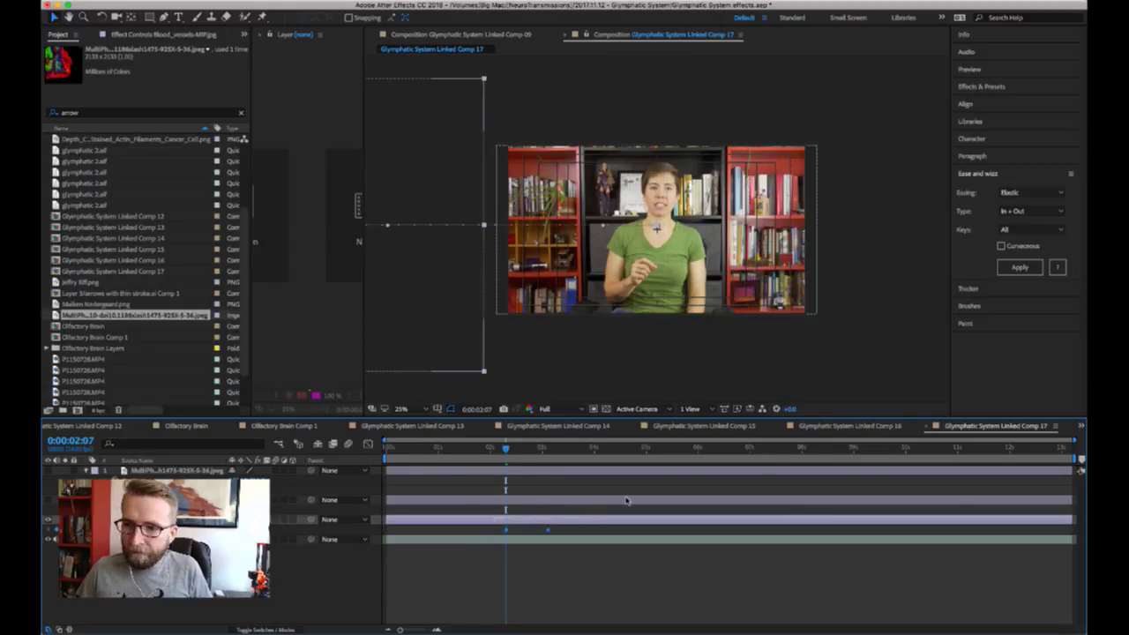
pyautogui.click(1019, 268)
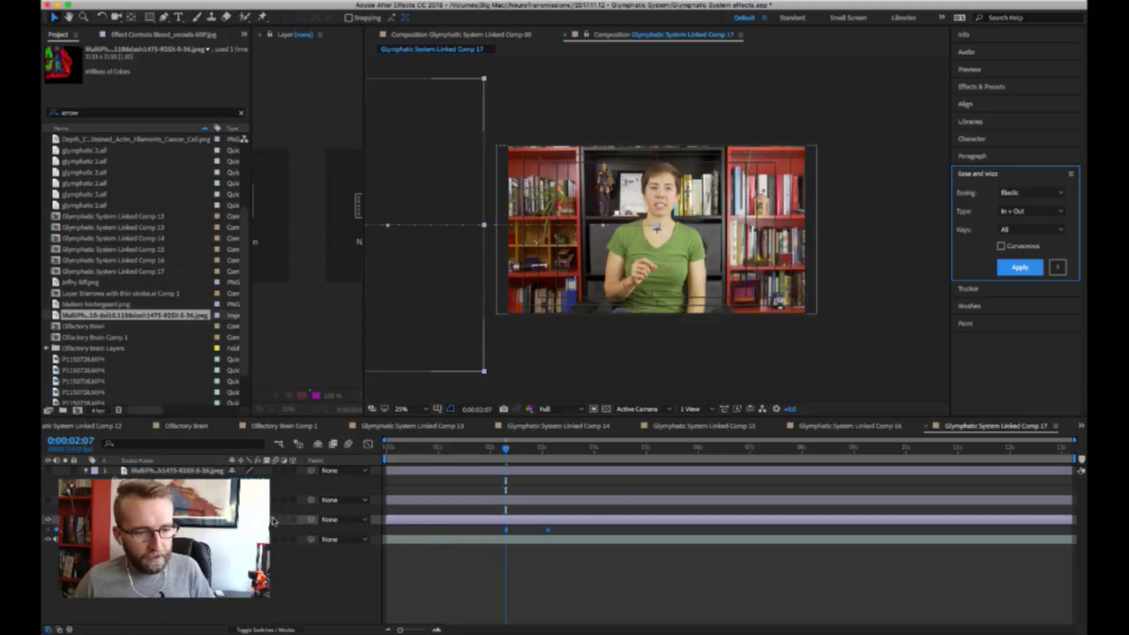
# - Enable motion blur for the blood vessels layer and the comp, and preview the slide-in from 0:00:02:07
pyautogui.click(274, 521)
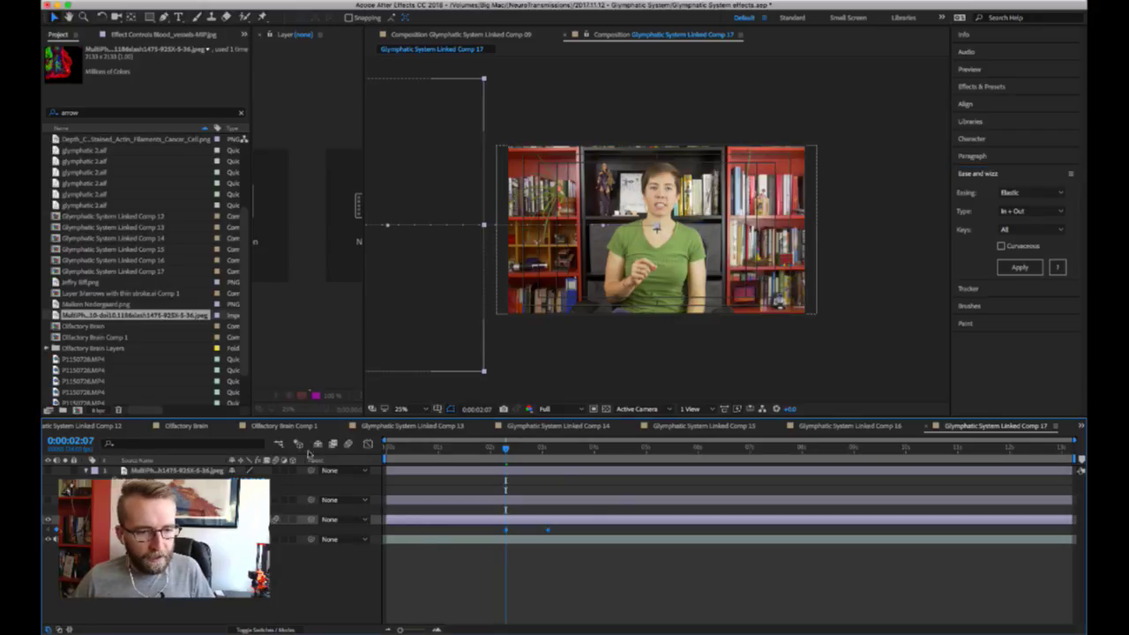
pyautogui.click(575, 530)
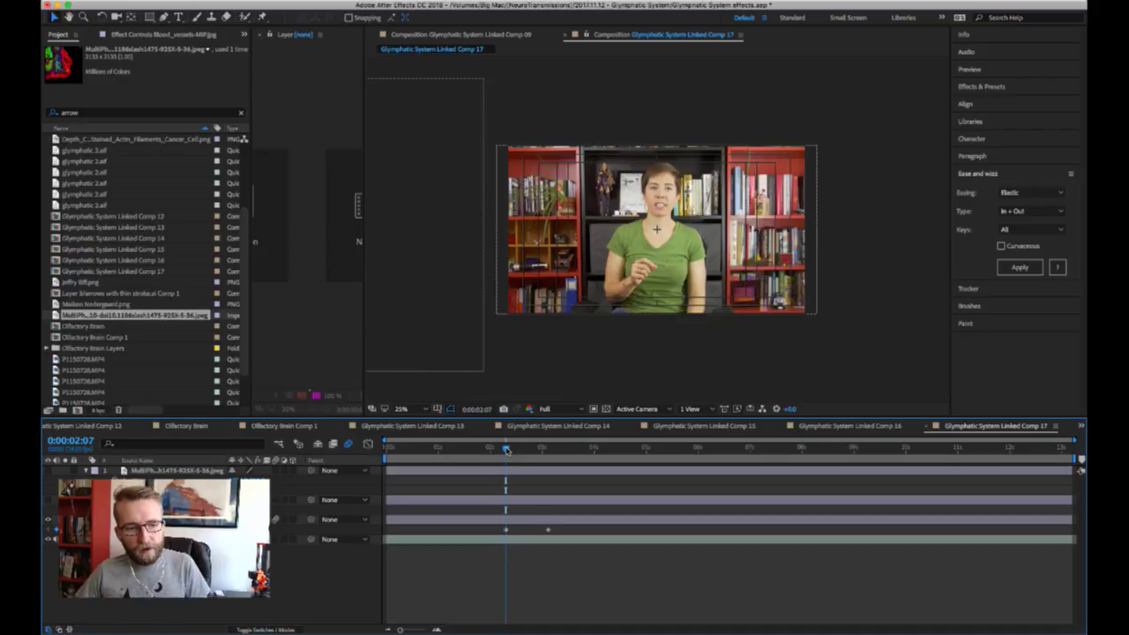
pyautogui.click(505, 450)
pyautogui.press('space')
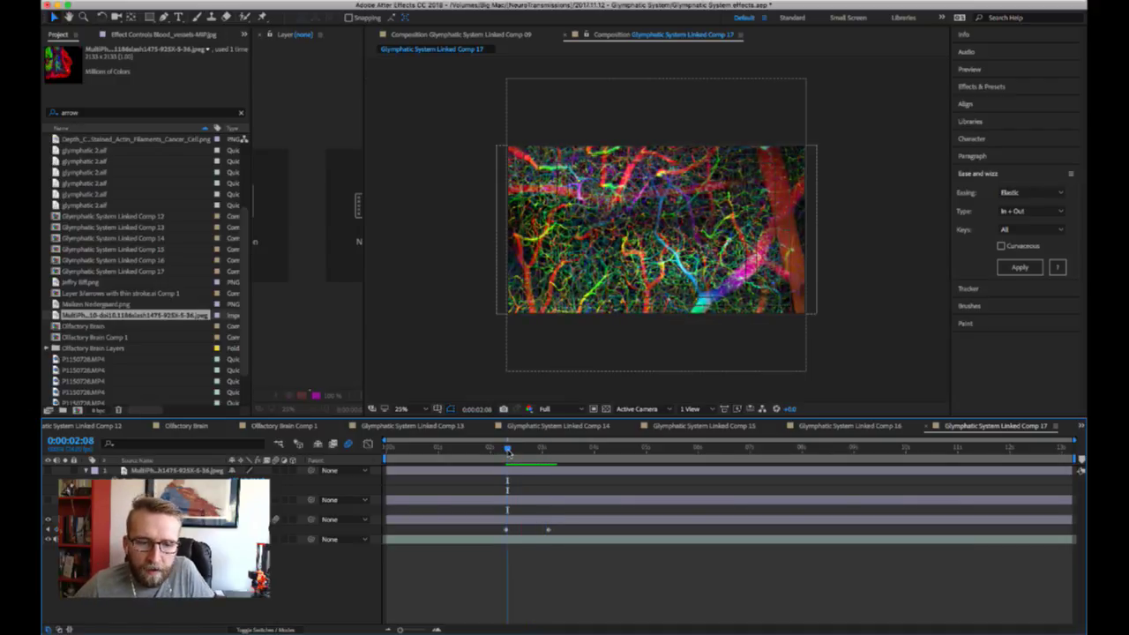
pyautogui.press('space')
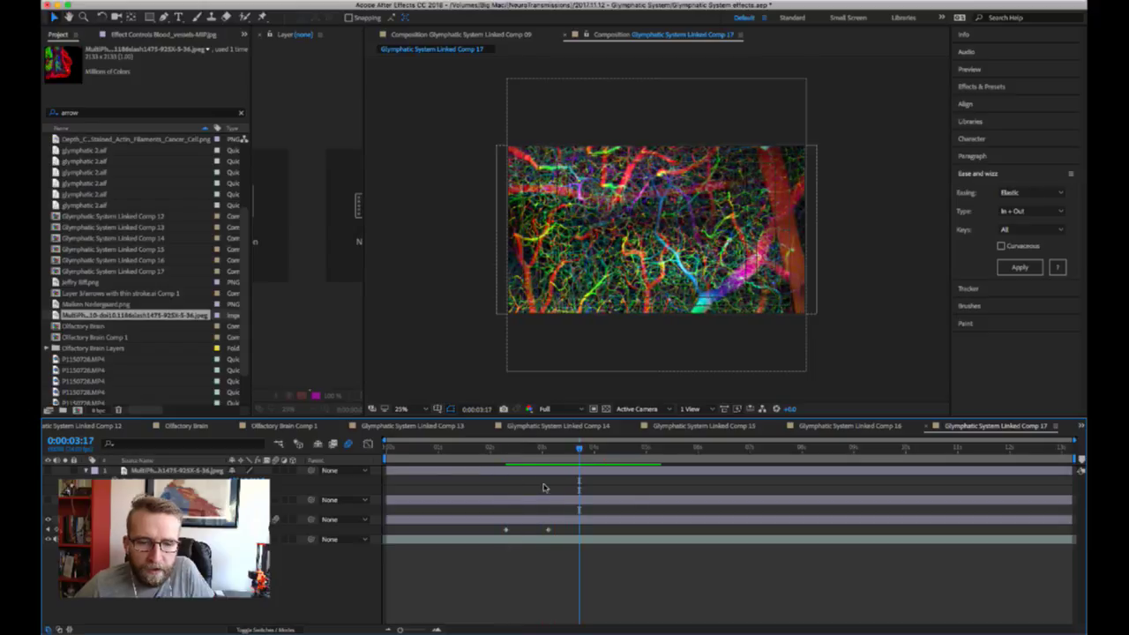
# - Split the blood vessels layer at the end of its slide-in, 0:00:03:03
pyautogui.moveTo(554, 450); pyautogui.dragTo(549, 450)
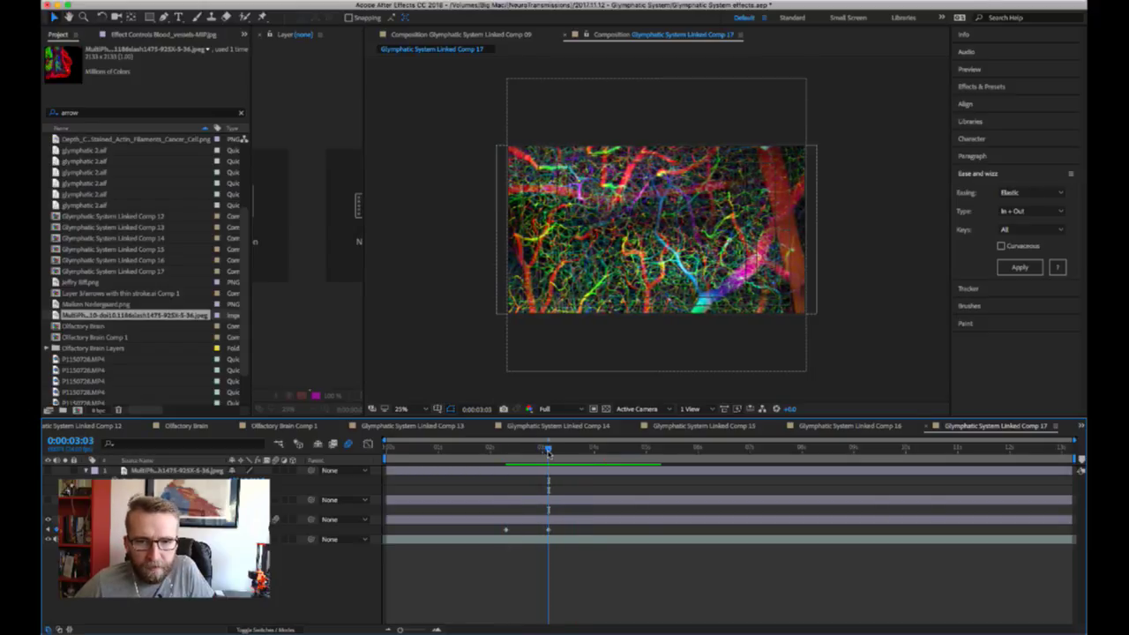
pyautogui.click(575, 521)
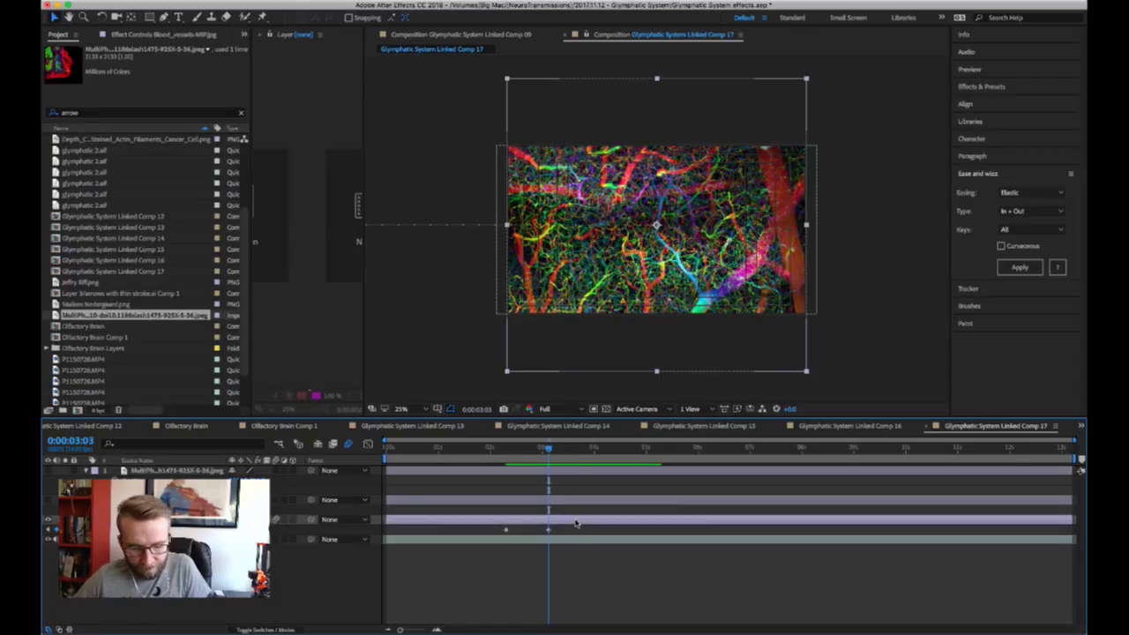
pyautogui.hotkey('ctrl', 'shift', 'd')
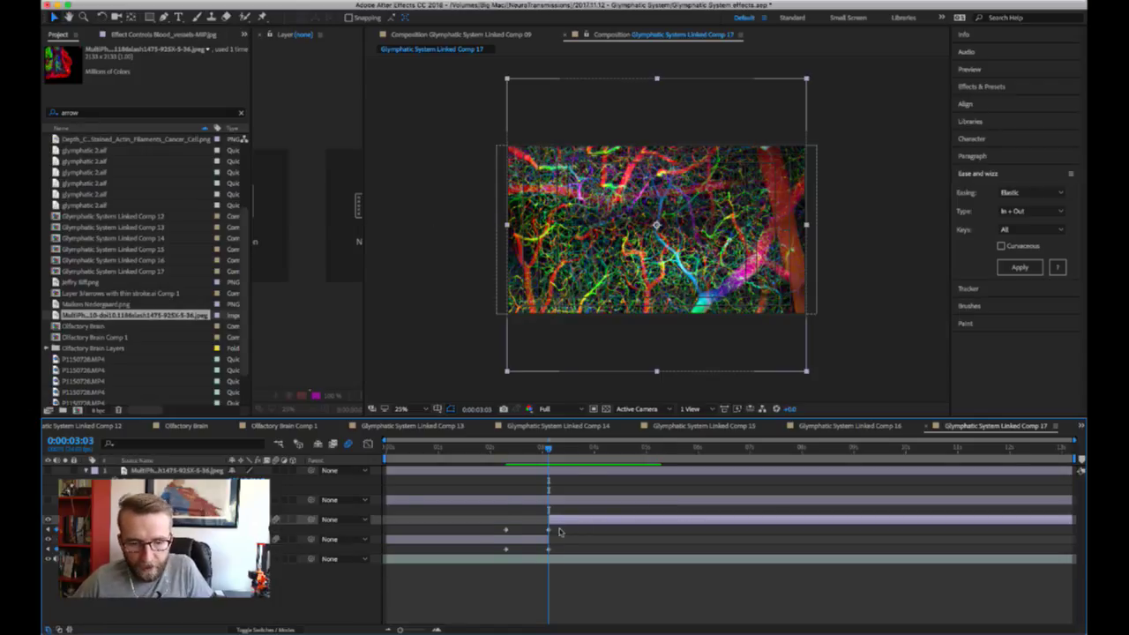
# - Replace the second part's slide-in keyframes with a slight downward drift from 0:00:03:03 to 0:00:05:05, and preview it
pyautogui.moveTo(558, 531); pyautogui.dragTo(494, 522)
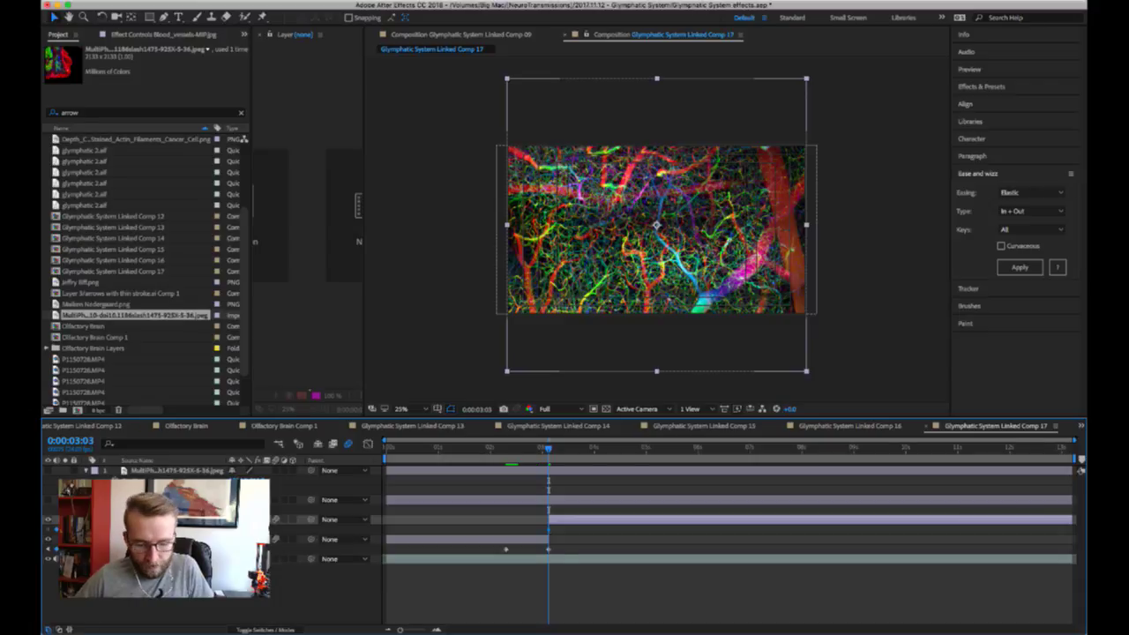
pyautogui.press('space')
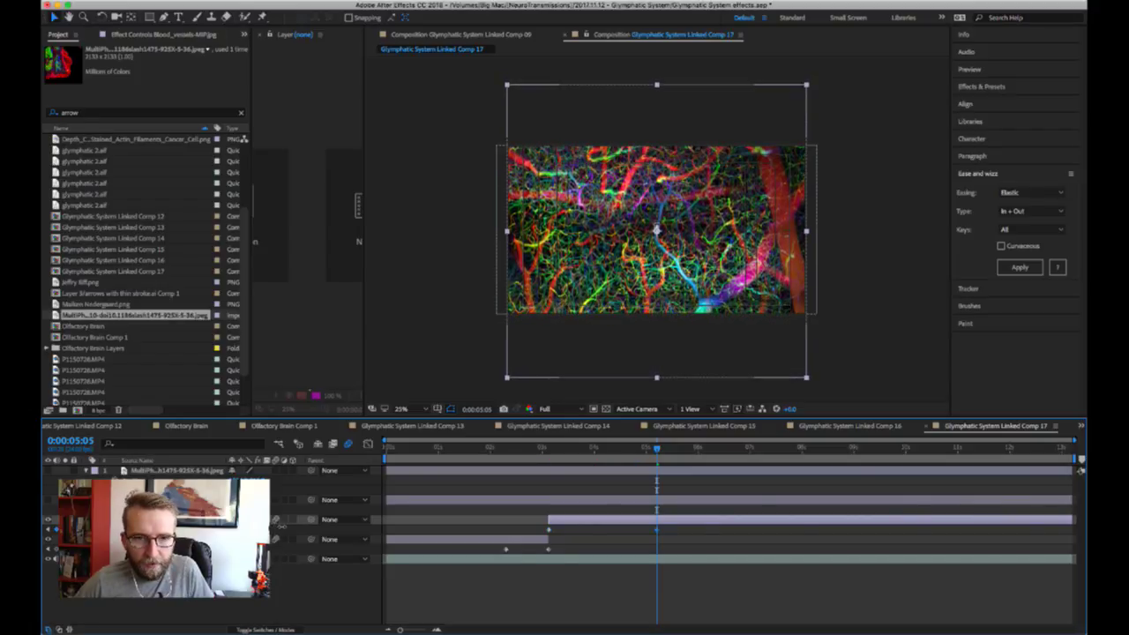
pyautogui.click(628, 535)
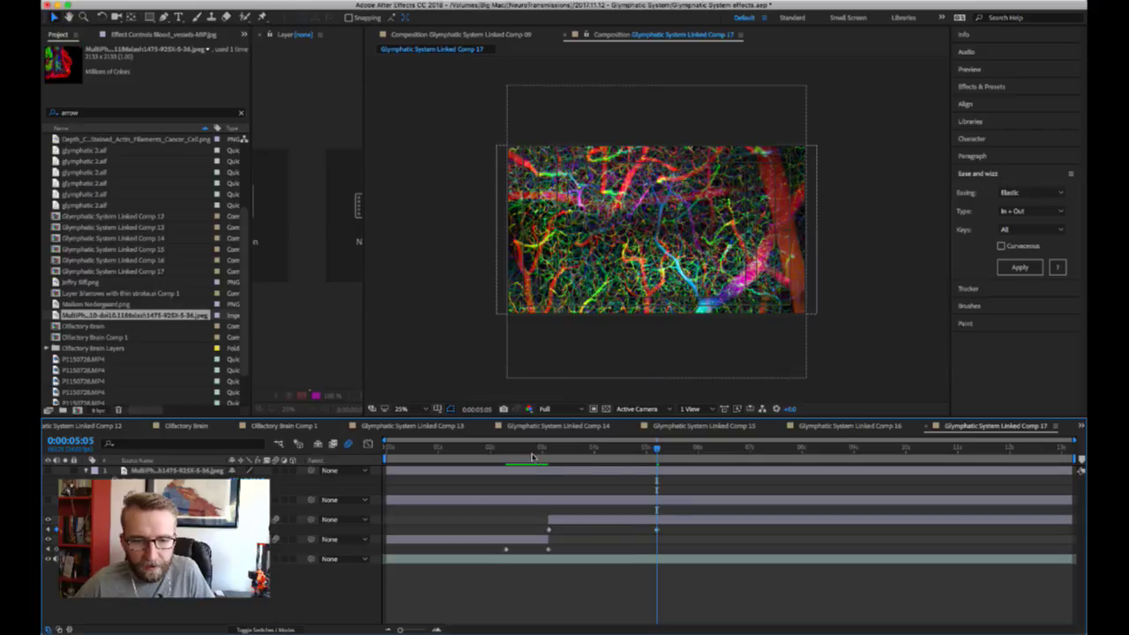
pyautogui.moveTo(534, 449); pyautogui.dragTo(508, 452)
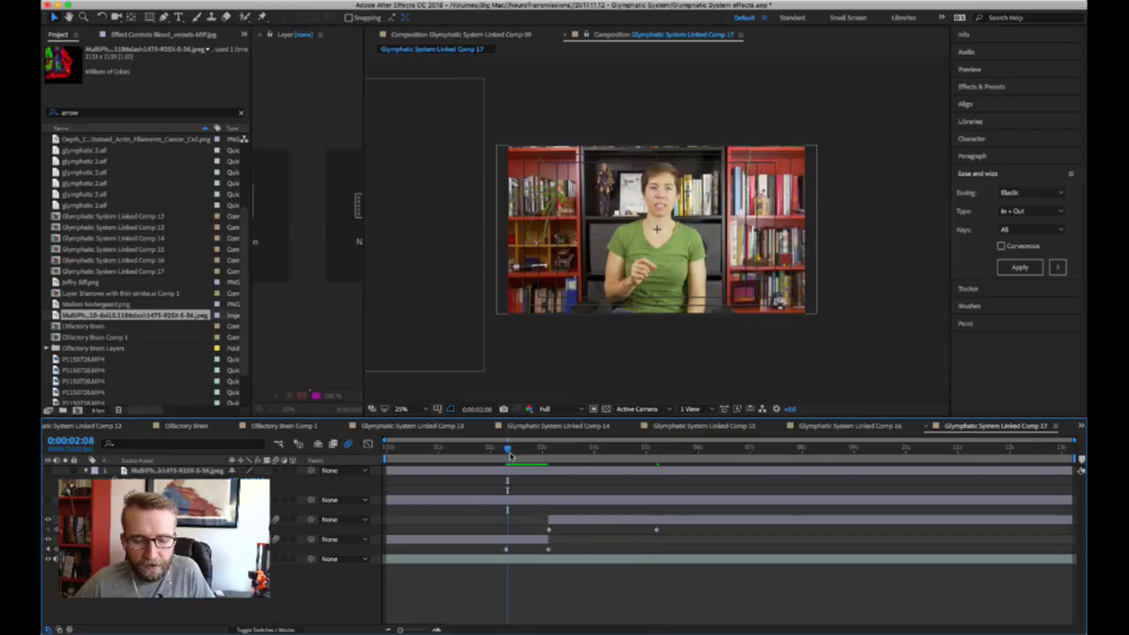
pyautogui.press('space')
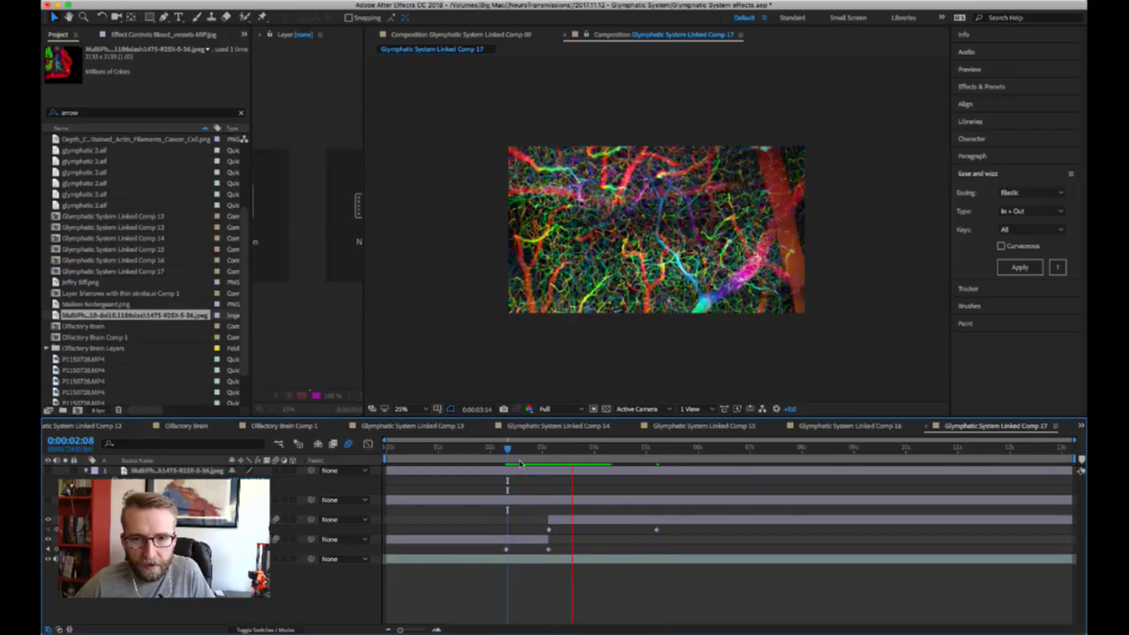
pyautogui.press('space')
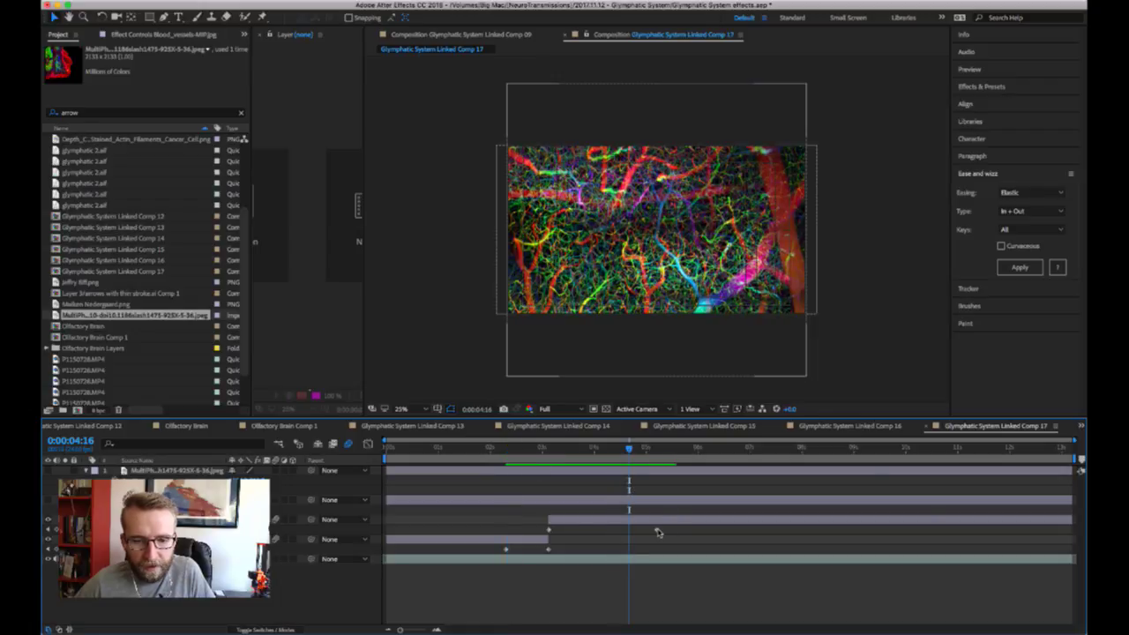
# - Slow the downward drift by moving its end keyframe out to about 8 seconds, checking the speed in playback
pyautogui.moveTo(658, 529); pyautogui.dragTo(725, 530)
pyautogui.moveTo(628, 448); pyautogui.dragTo(498, 450)
pyautogui.press('space')
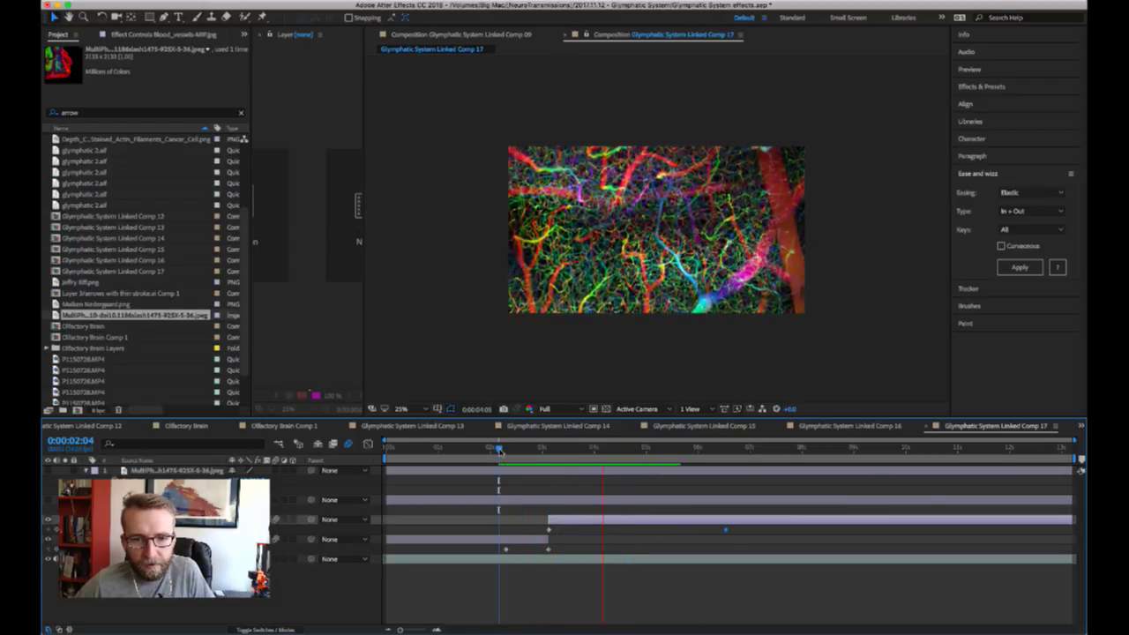
pyautogui.press('space')
pyautogui.moveTo(737, 531); pyautogui.dragTo(803, 530)
pyautogui.click(516, 458)
pyautogui.press('space')
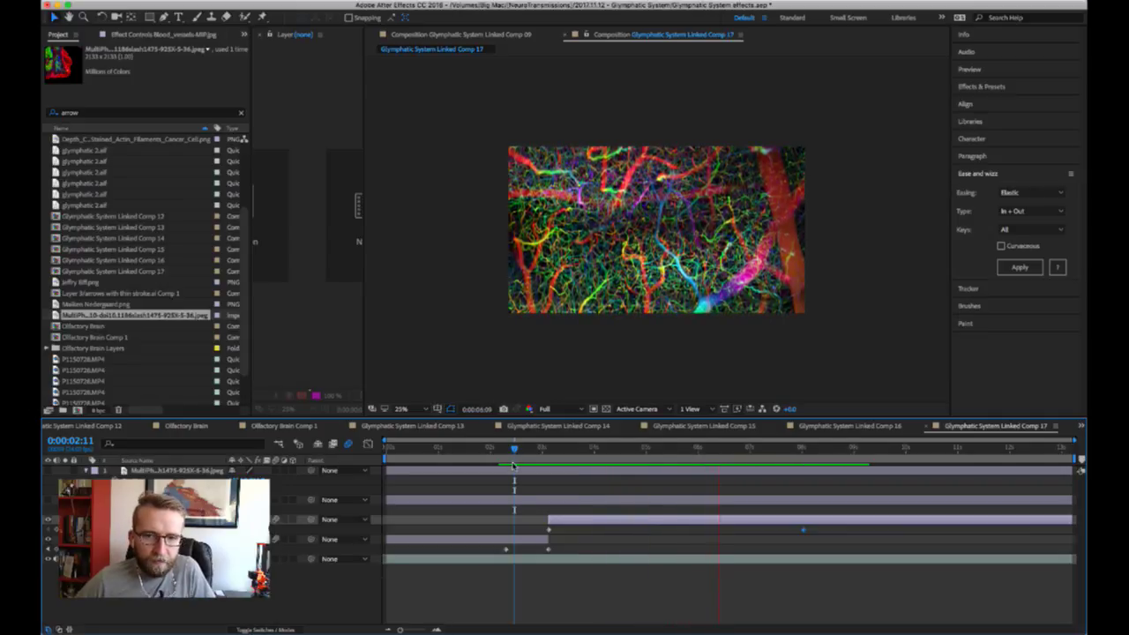
pyautogui.press('space')
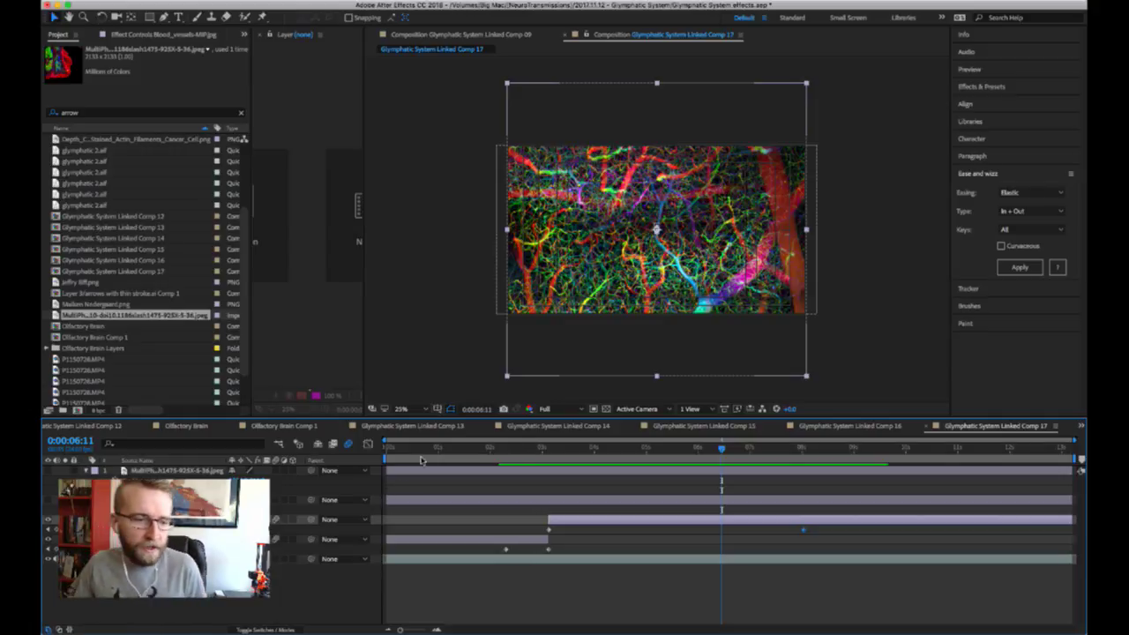
# - Copy the slide-in keyframes from the first blood vessels part to the red 3D render layer, starting at 0:00:04:13
pyautogui.click(49, 502)
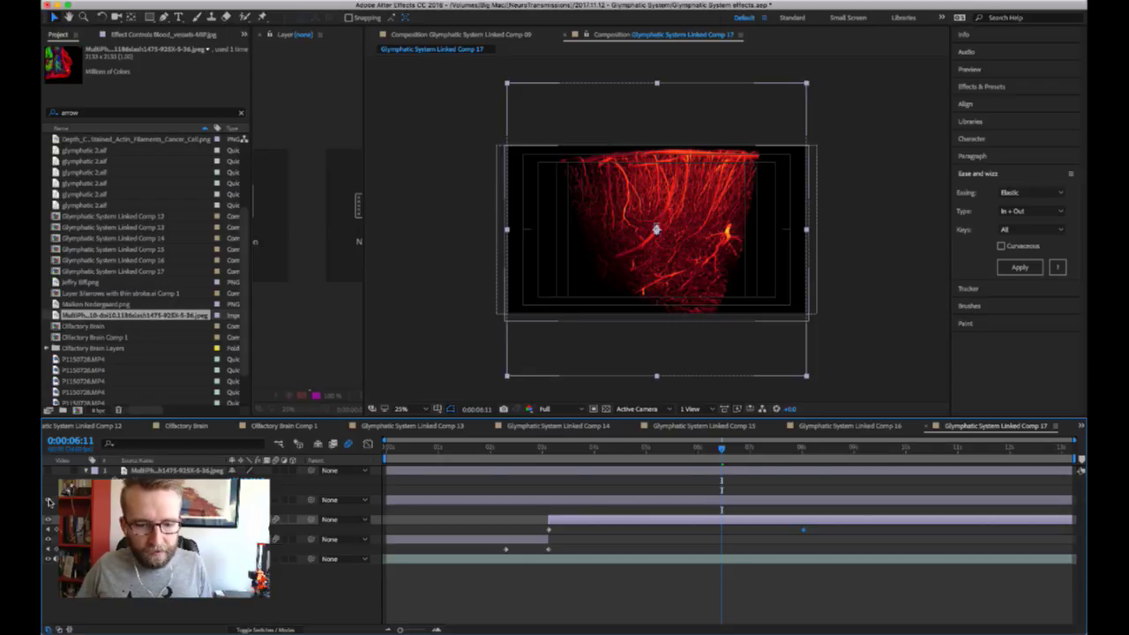
pyautogui.click(49, 502)
pyautogui.click(622, 449)
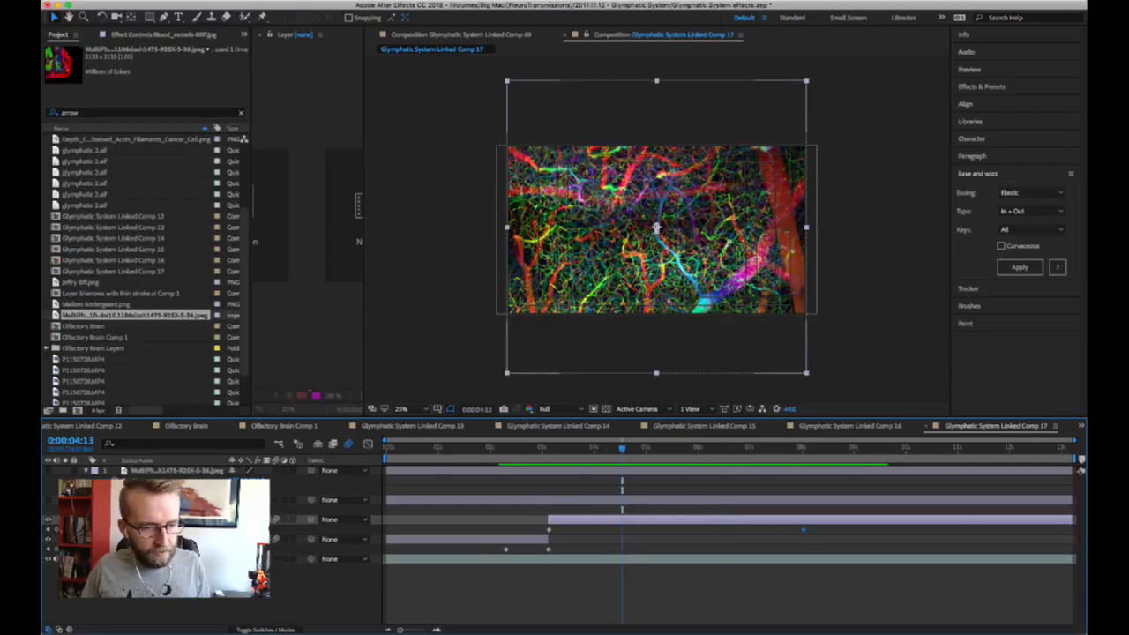
pyautogui.click(467, 539)
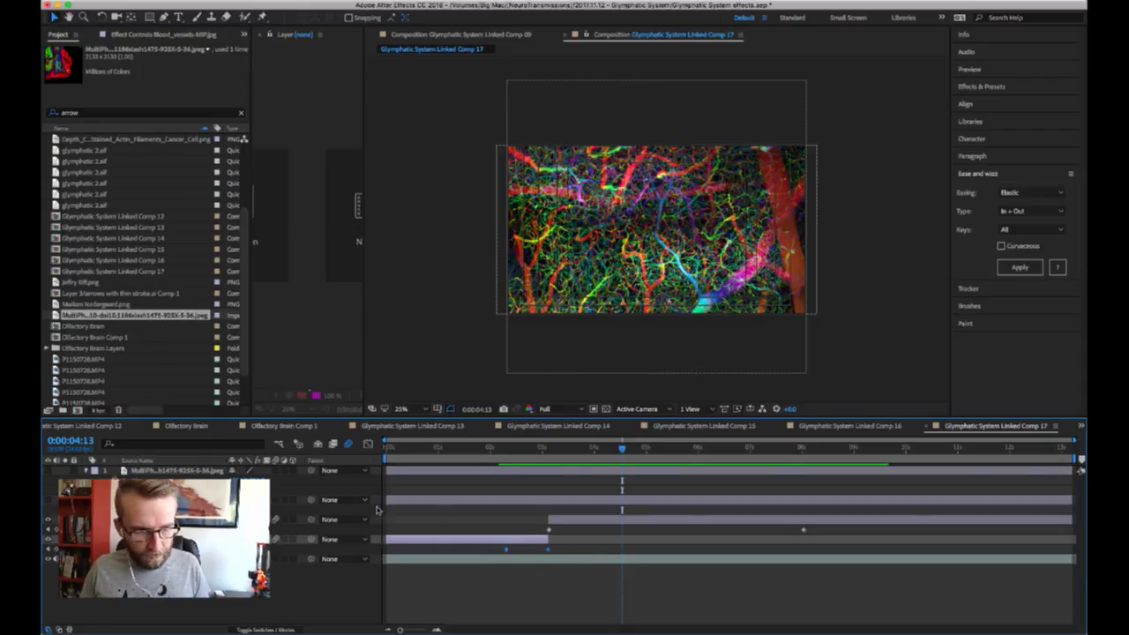
pyautogui.click(176, 500)
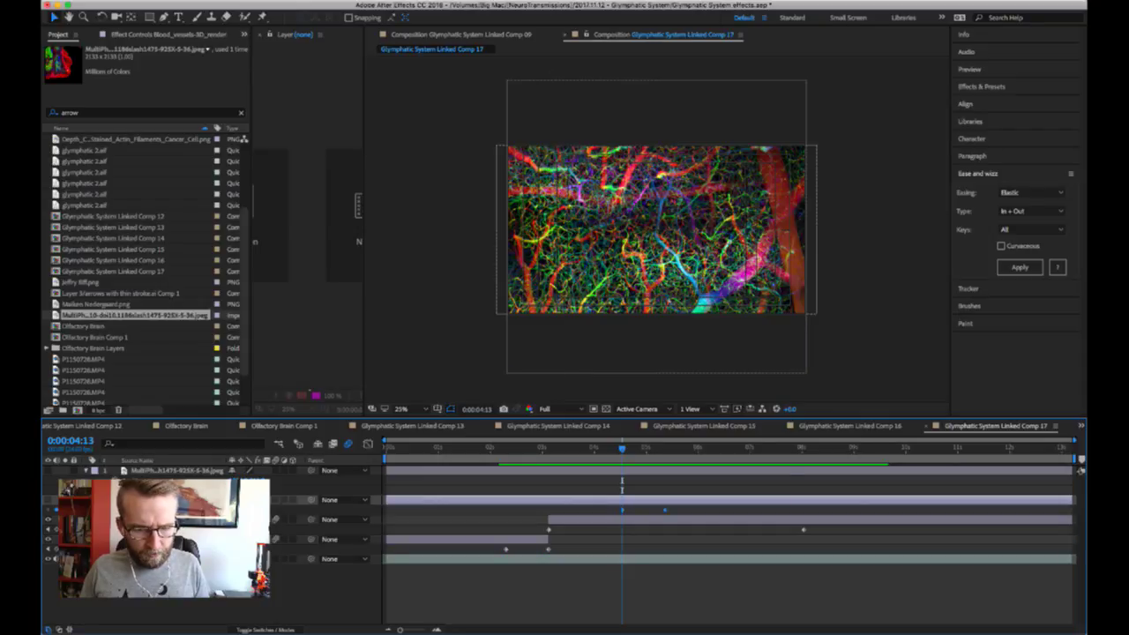
# - Make the red 3D render layer visible, nudge it slightly down at its slide-in end keyframe, 0:00:05:09, and preview from 0:00:02:13
pyautogui.moveTo(623, 449); pyautogui.dragTo(664, 450)
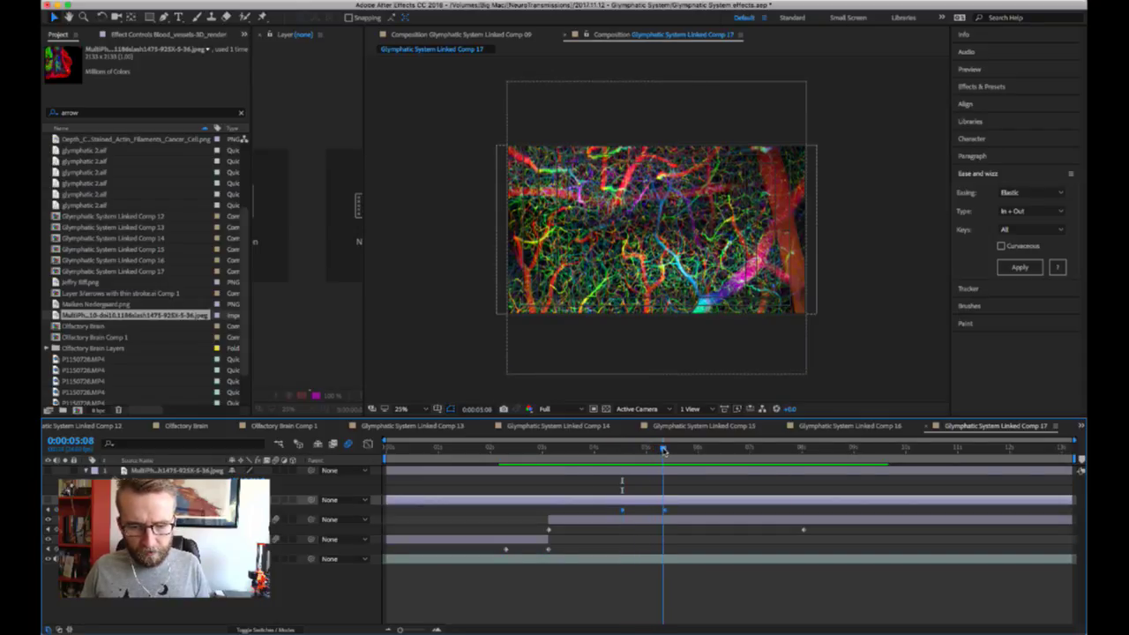
pyautogui.click(50, 500)
pyautogui.moveTo(664, 451)
pyautogui.mouseDown()
pyautogui.moveTo(624, 451)
pyautogui.moveTo(665, 450)
pyautogui.mouseUp()
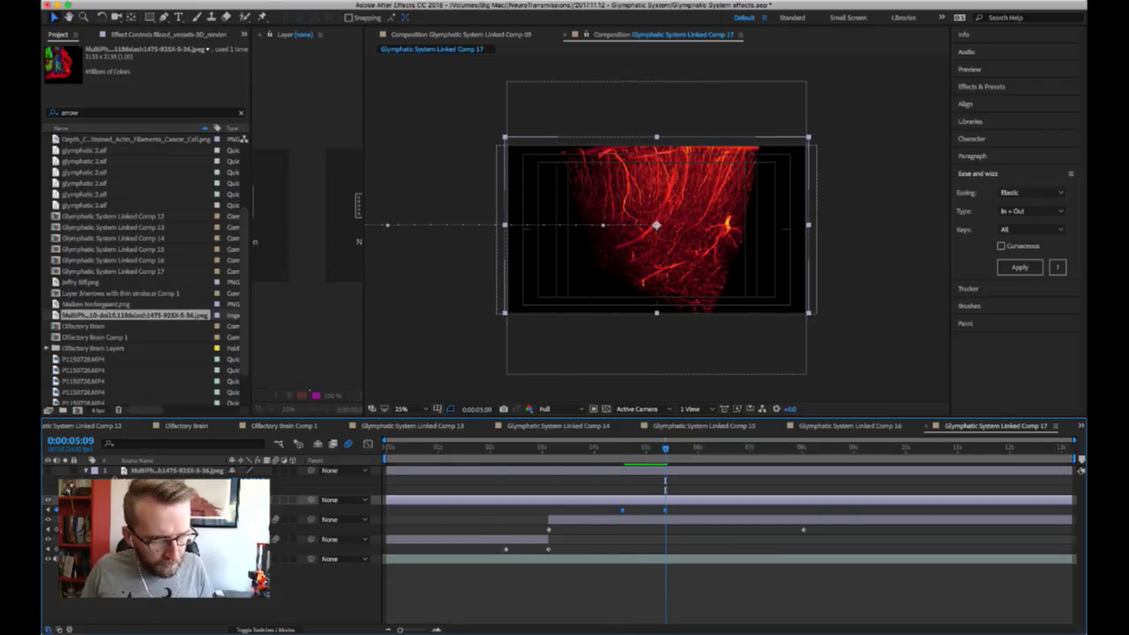
pyautogui.hotkey('shift', 'Down')
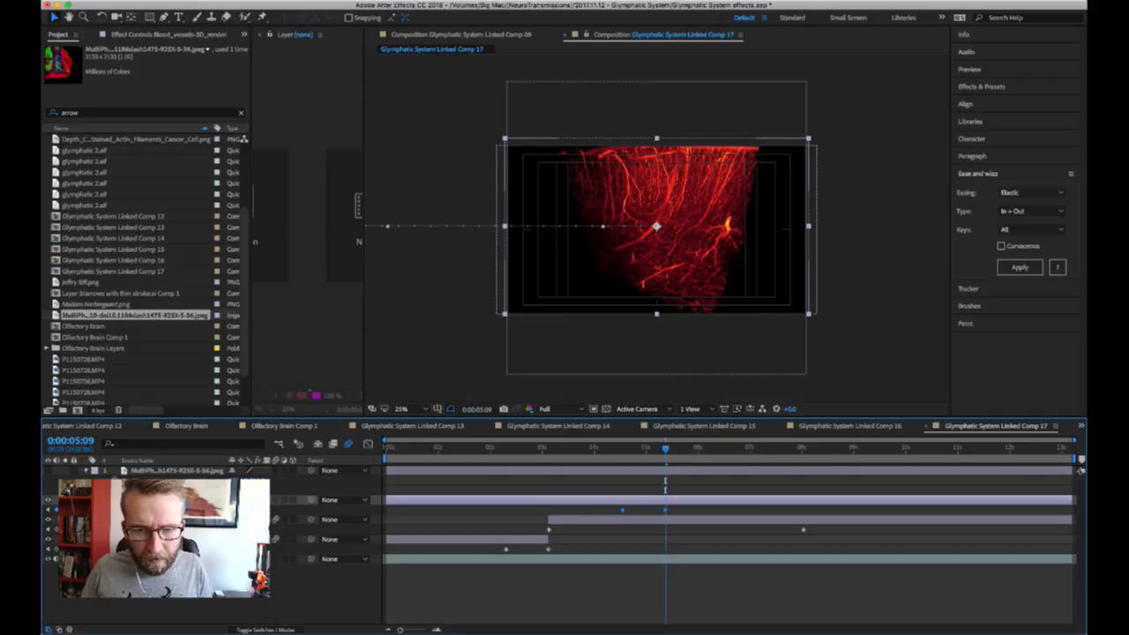
pyautogui.hotkey('shift', 'Down')
pyautogui.hotkey('shift', 'Down')
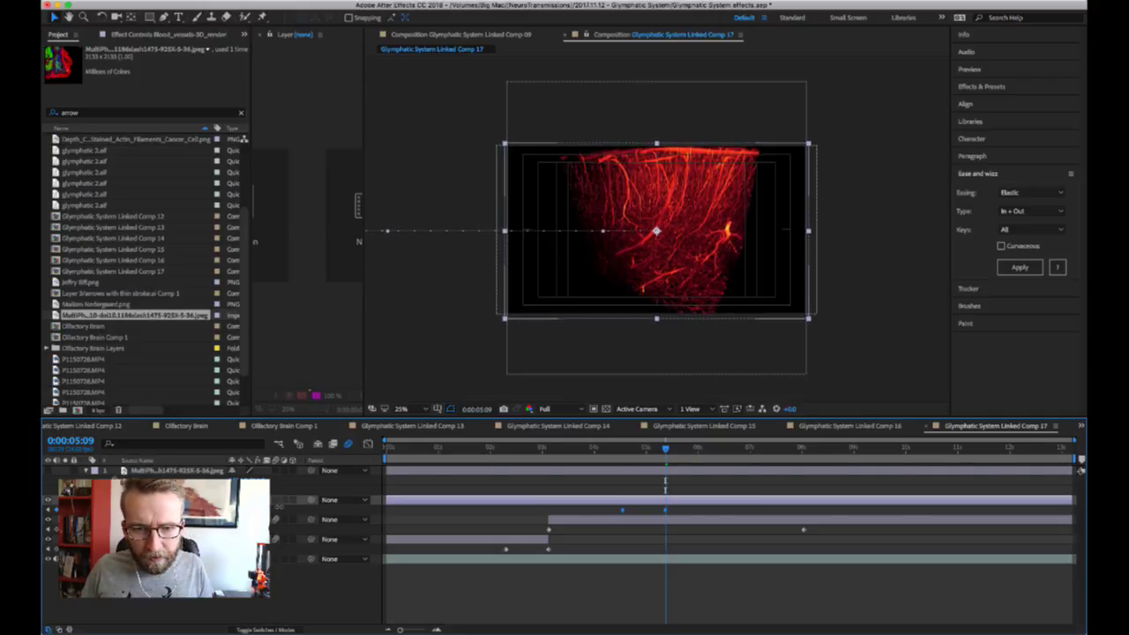
pyautogui.hotkey('shift', 'Down')
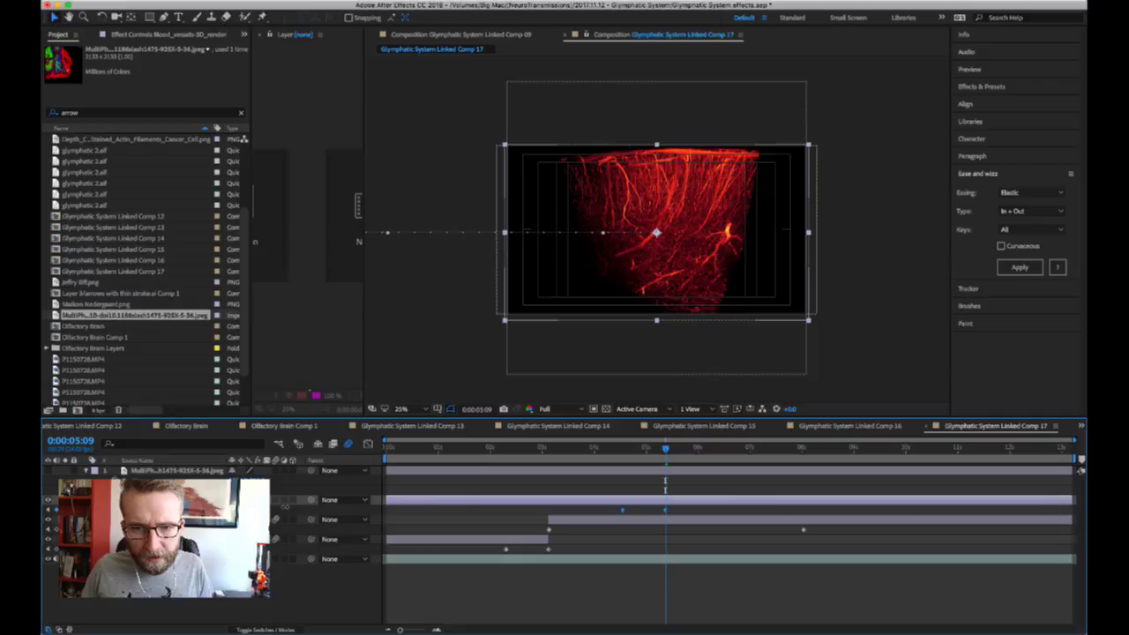
pyautogui.click(622, 448)
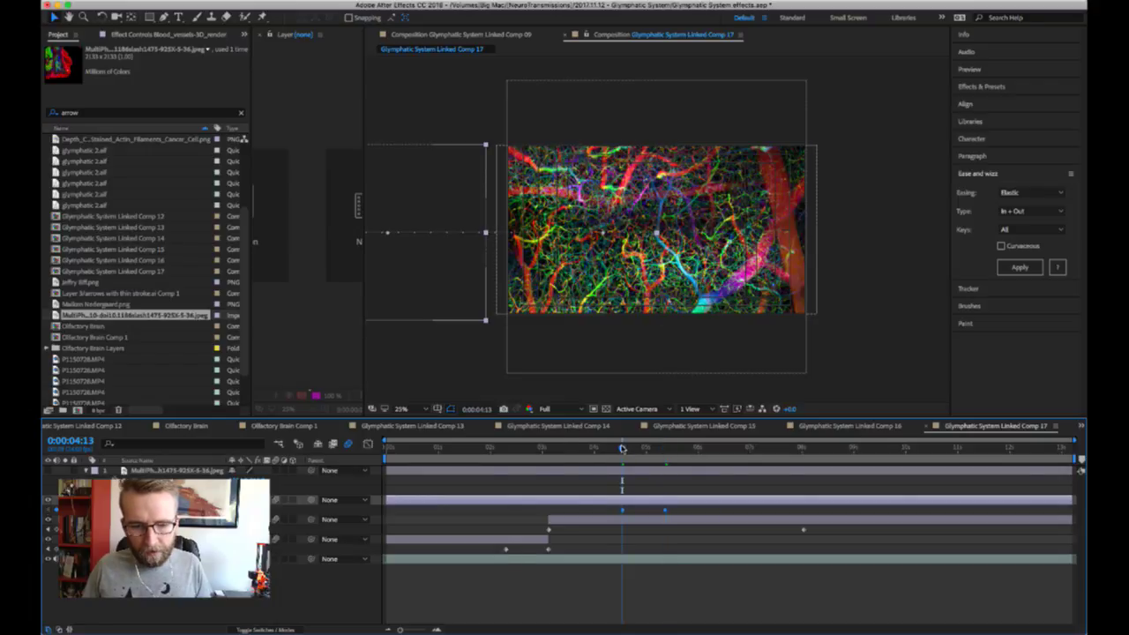
pyautogui.moveTo(525, 450); pyautogui.dragTo(519, 450)
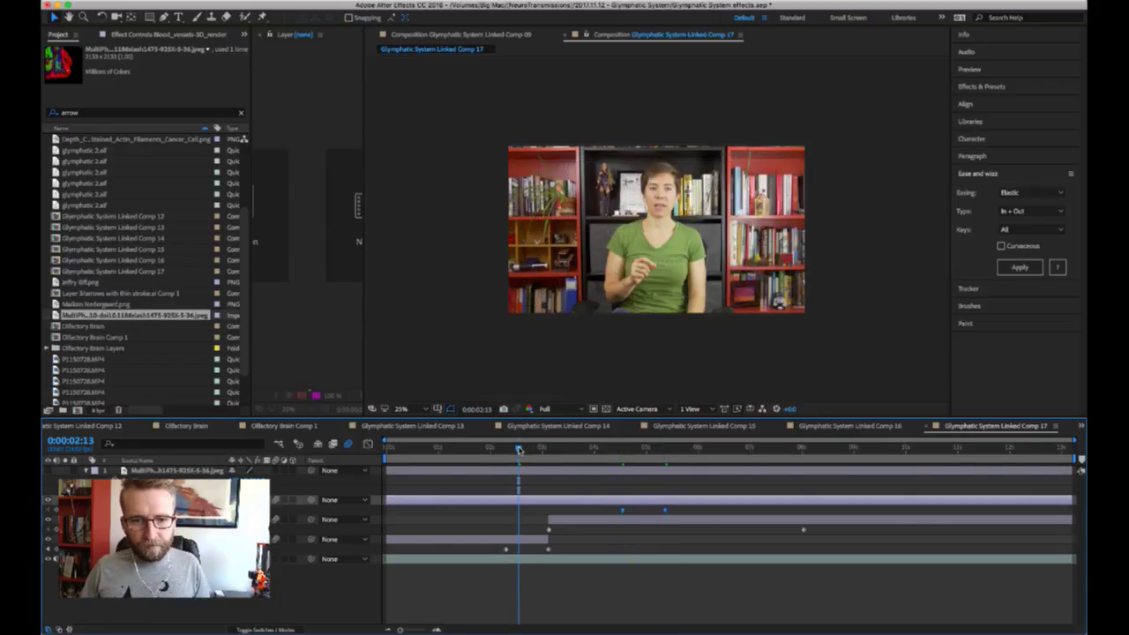
pyautogui.press('space')
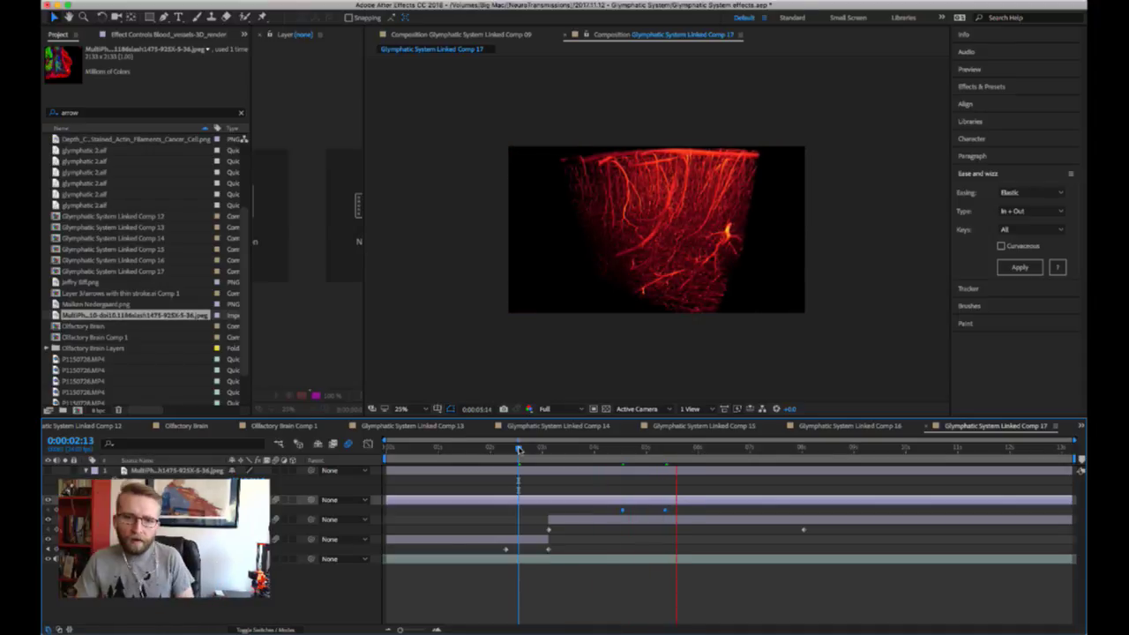
pyautogui.press('space')
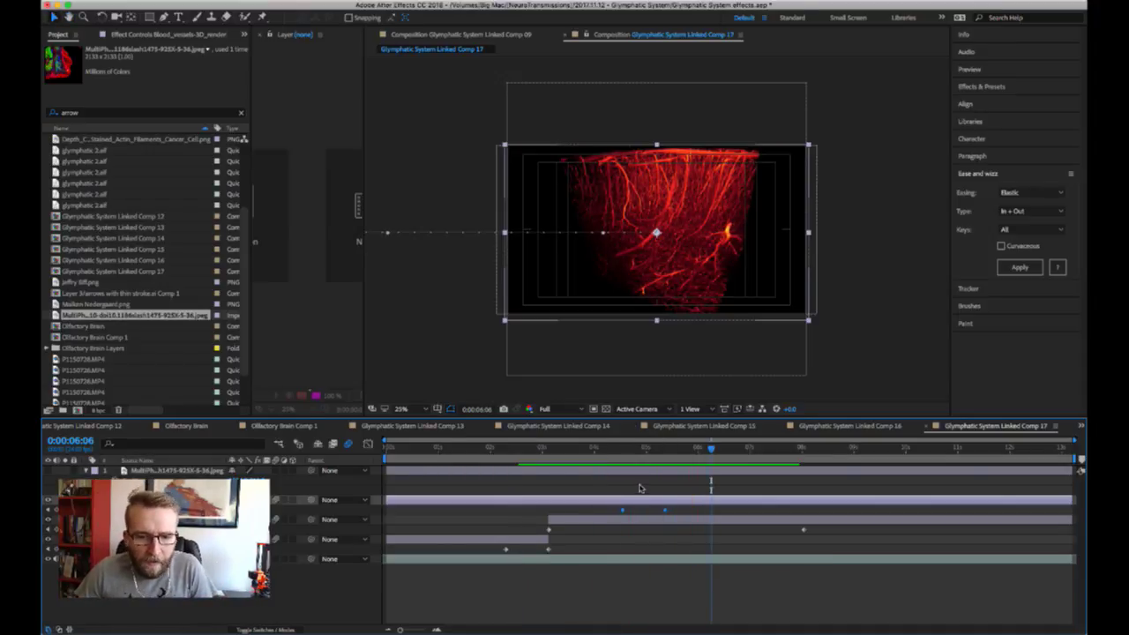
# - Scale up the red 3D render layer and lower its position at 0:00:05:09 so its upper edge stays in frame
pyautogui.click(666, 450)
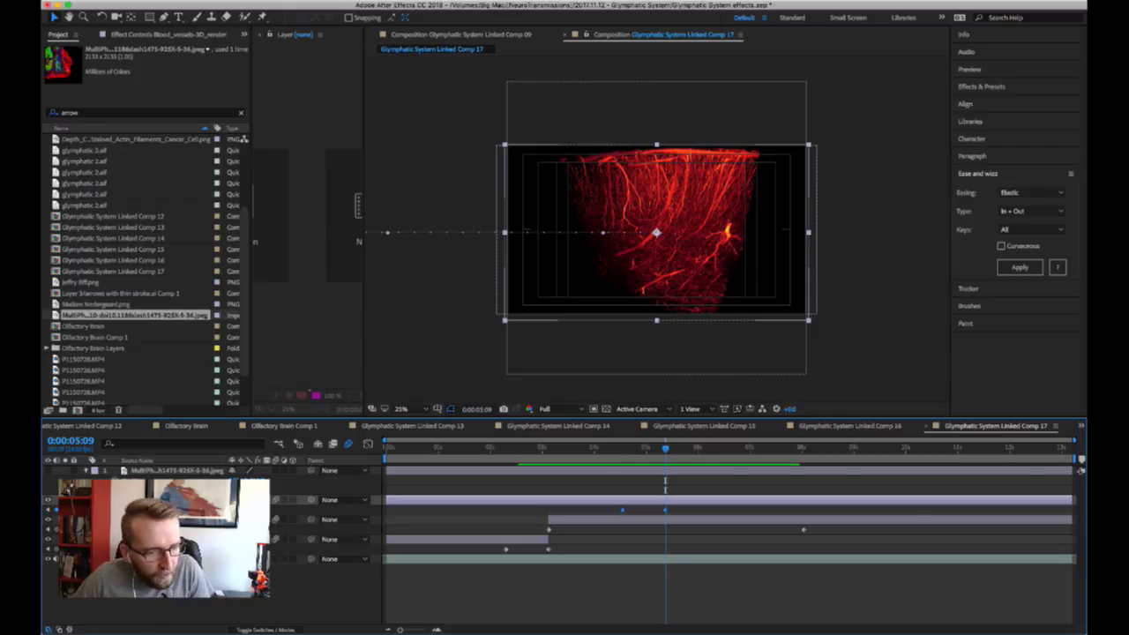
pyautogui.hotkey('shift', 's')
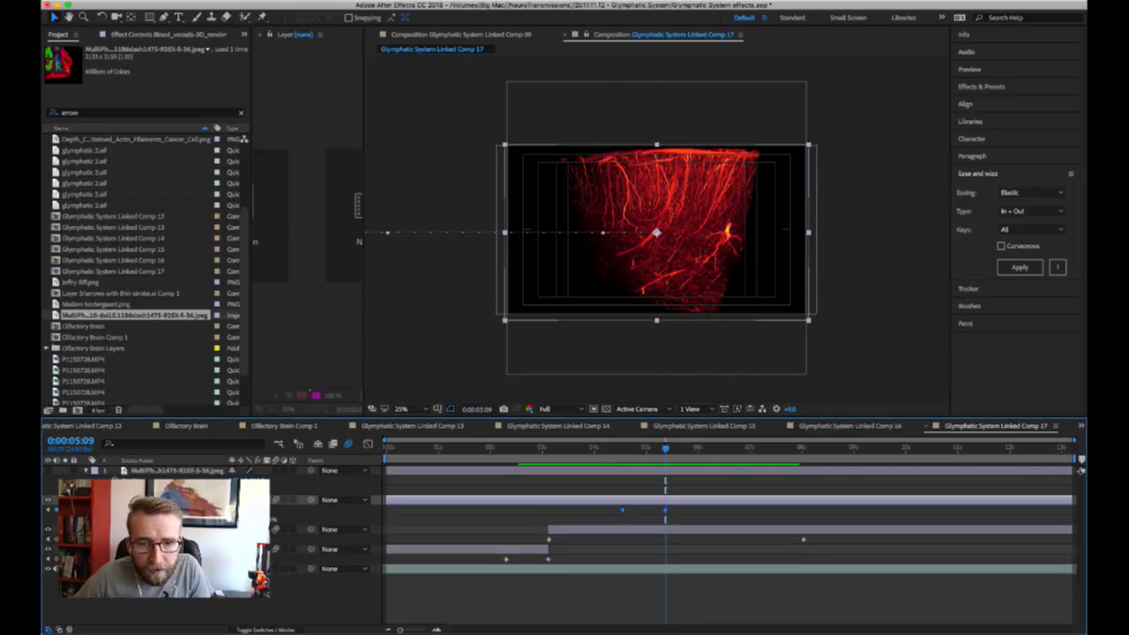
pyautogui.moveTo(256, 520); pyautogui.dragTo(280, 520)
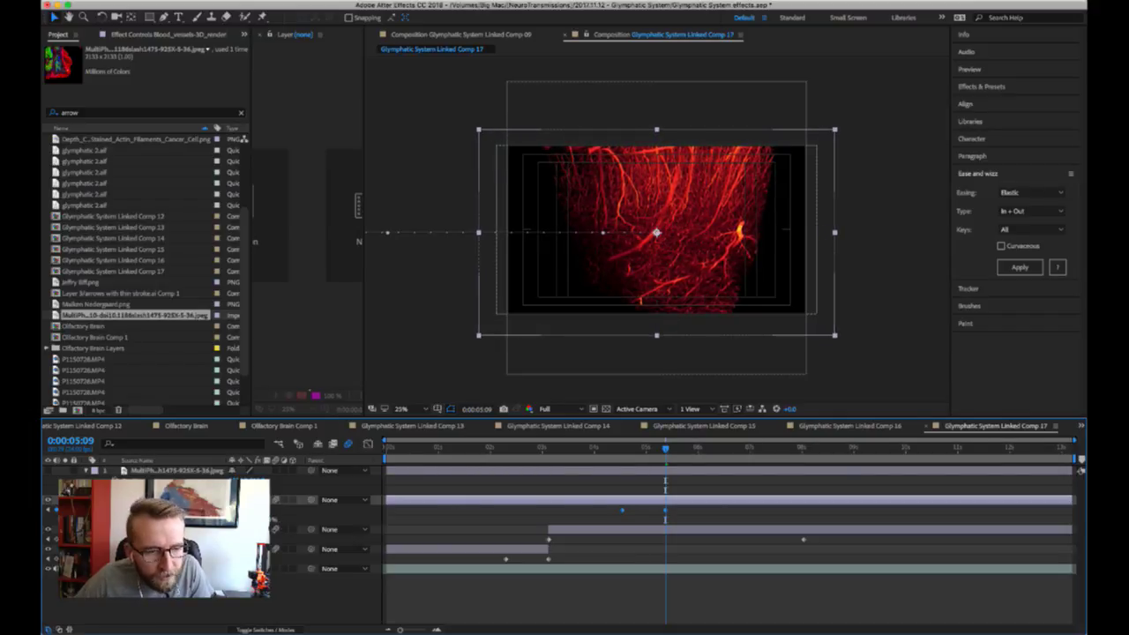
pyautogui.moveTo(255, 510); pyautogui.dragTo(312, 504)
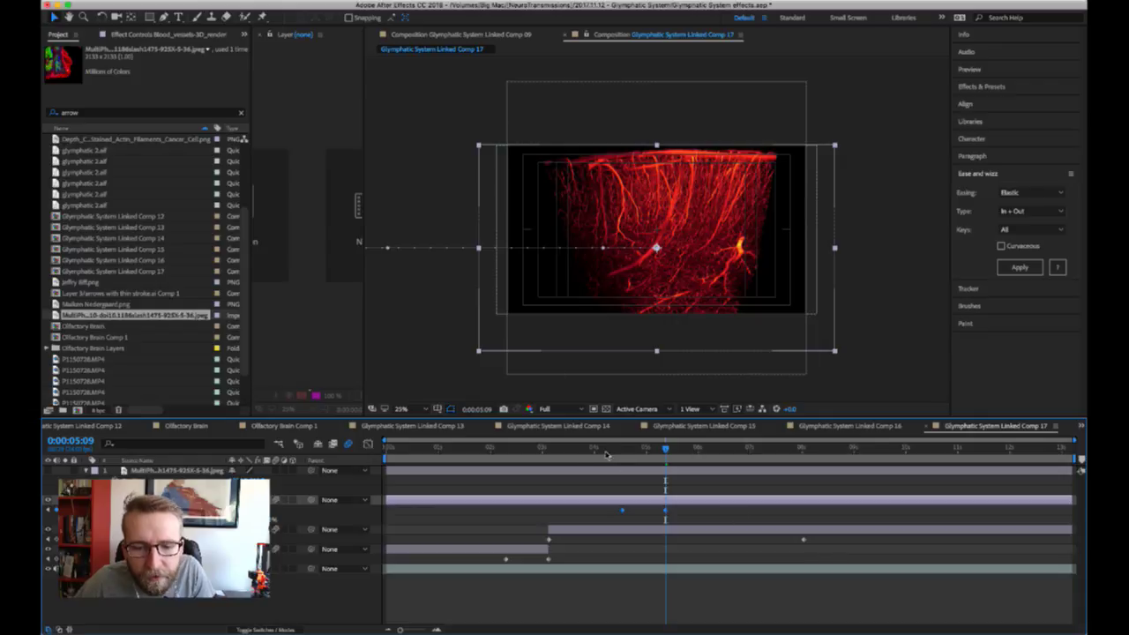
# - Trim the start of the red 3D render layer to 0:00:04:13 and preview the sequence from 0:00:02:08
pyautogui.click(621, 449)
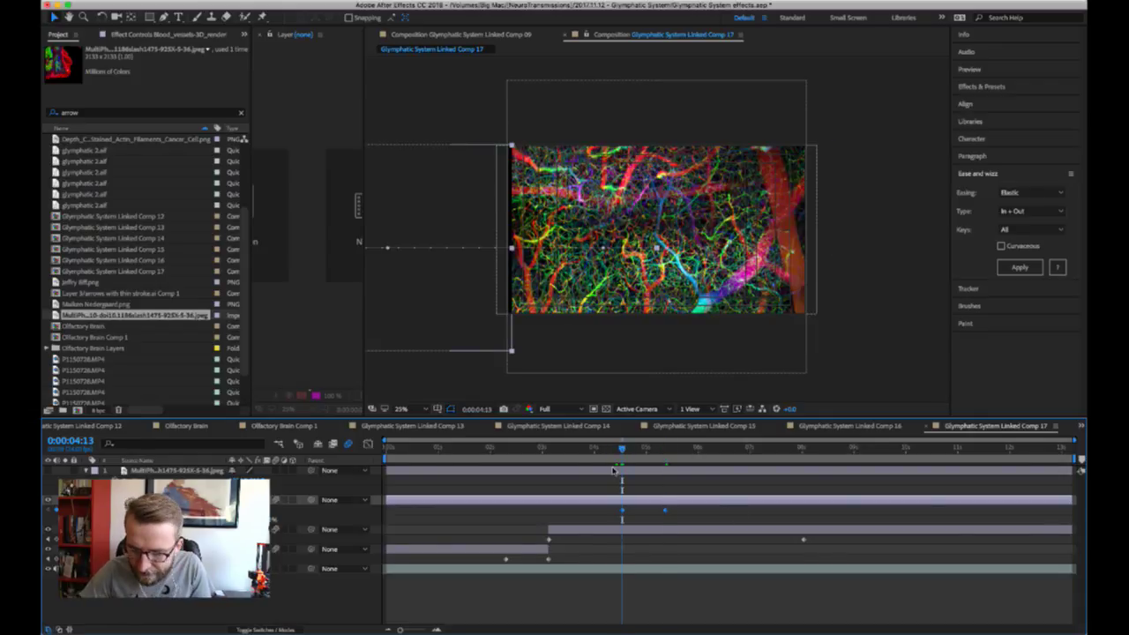
pyautogui.hotkey('alt', '[')
pyautogui.click(510, 452)
pyautogui.press('space')
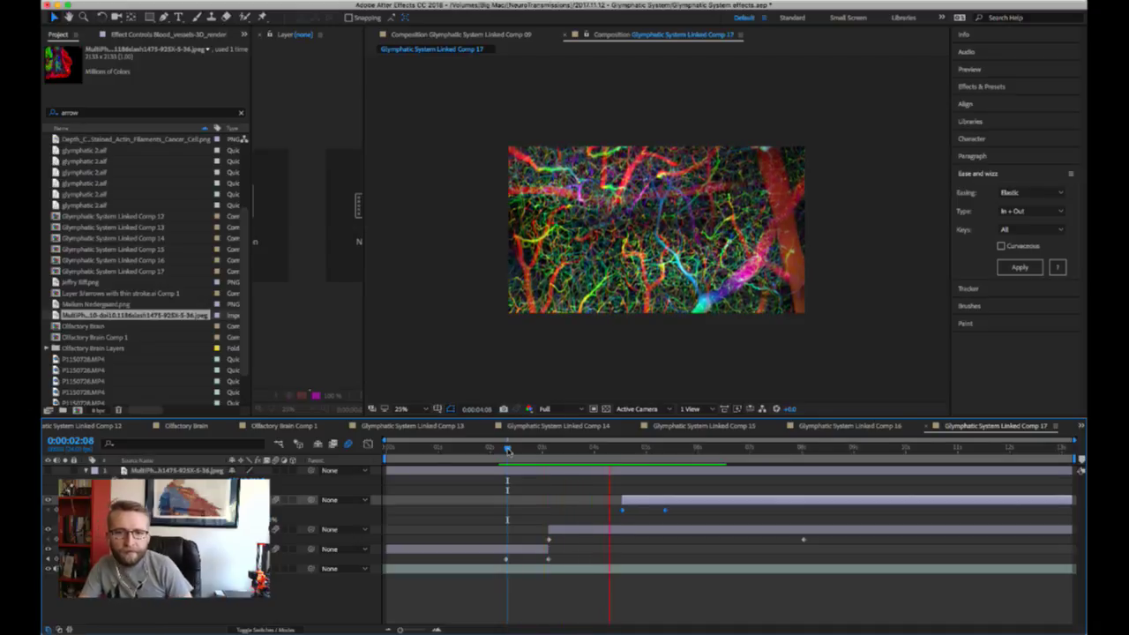
pyautogui.press('space')
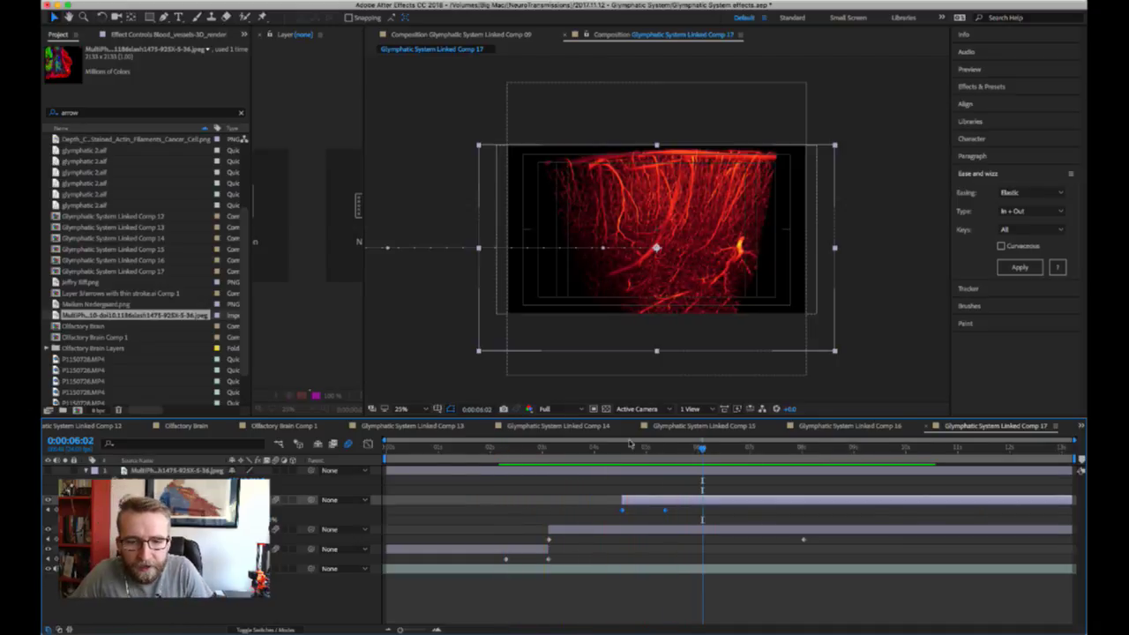
# - Split the red 3D render layer at the end of its slide-in, 0:00:05:09
pyautogui.click(628, 447)
pyautogui.click(666, 449)
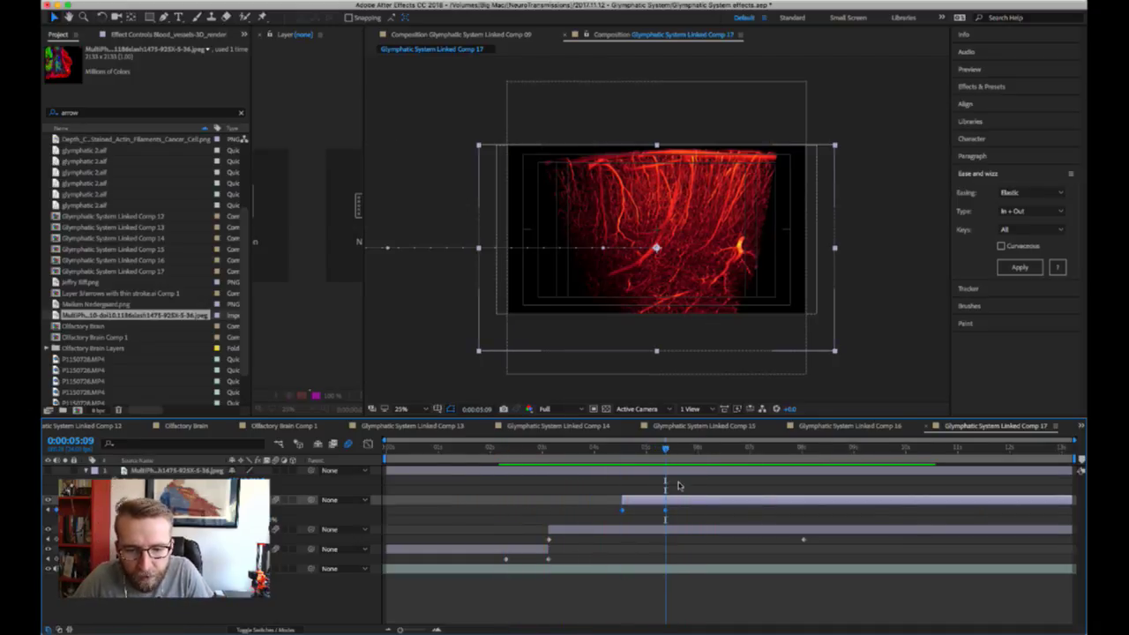
pyautogui.press('super+shift+d')
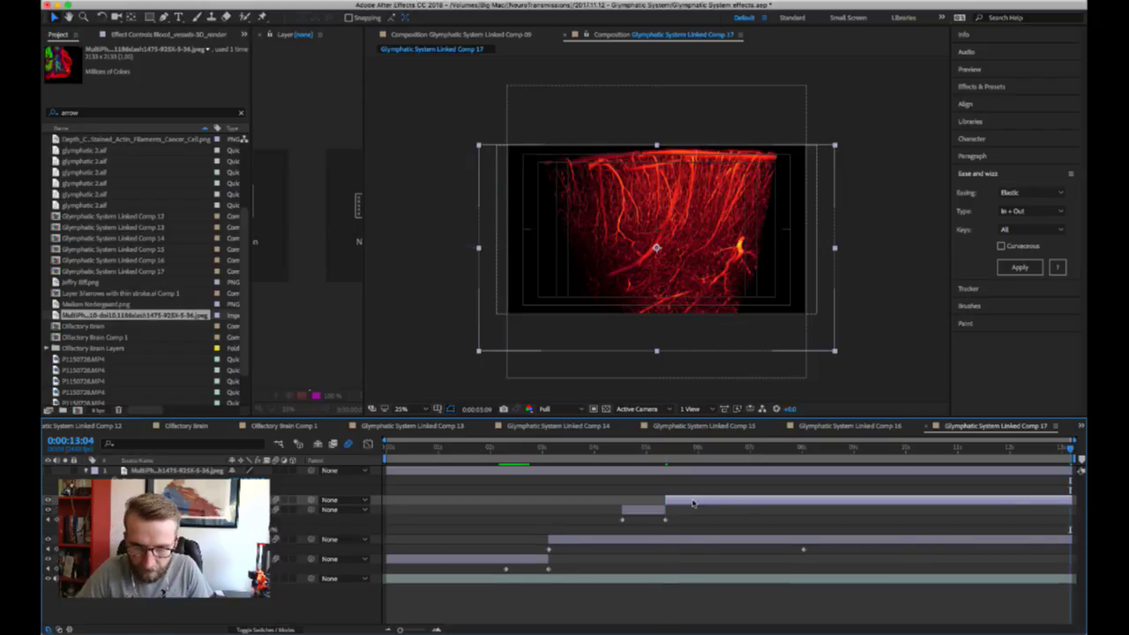
pyautogui.press('End')
pyautogui.click(667, 449)
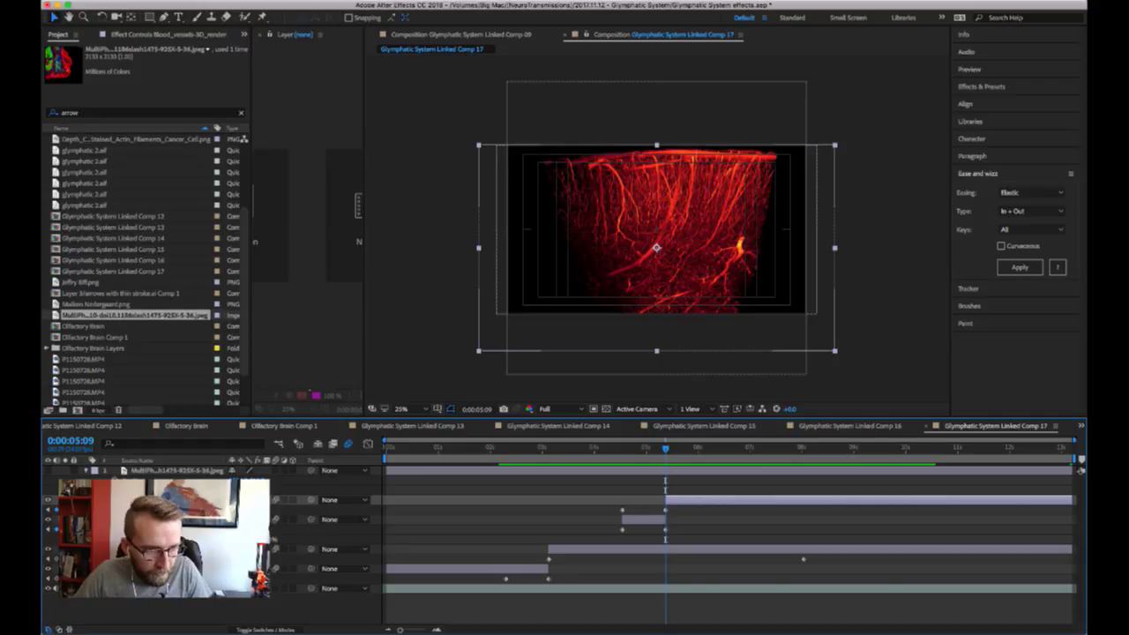
# - Replace the second red part's slide-in keyframes with a drift keyframe at 0:00:09:03, nudged slightly to the right
pyautogui.press('Delete')
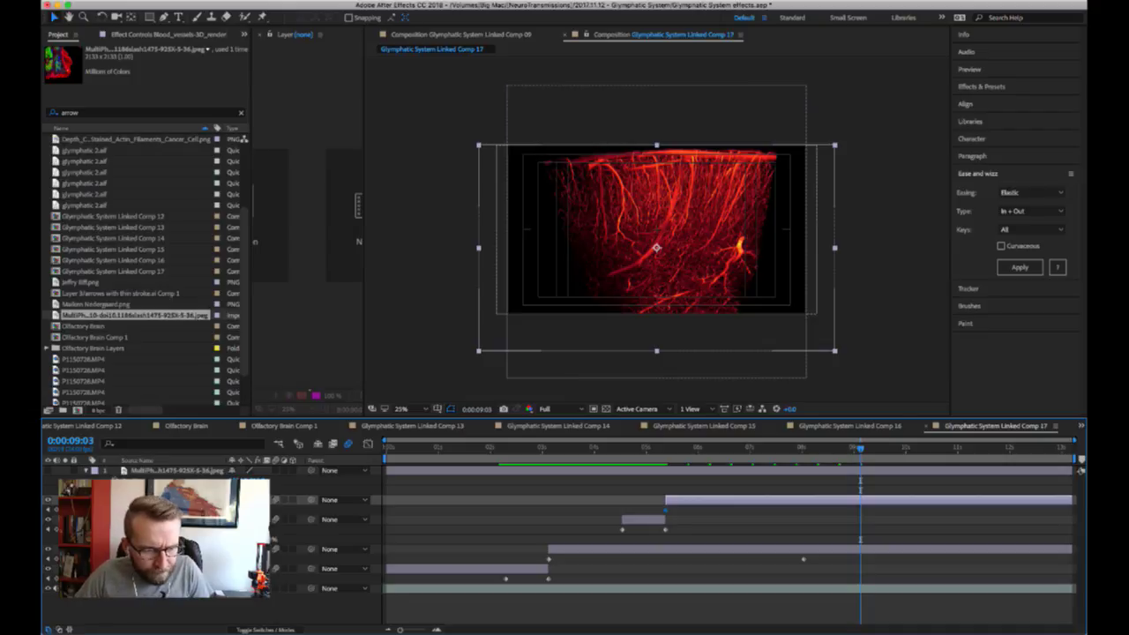
pyautogui.press('Right')
pyautogui.press('Right')
pyautogui.press('Right')
pyautogui.press('Right')
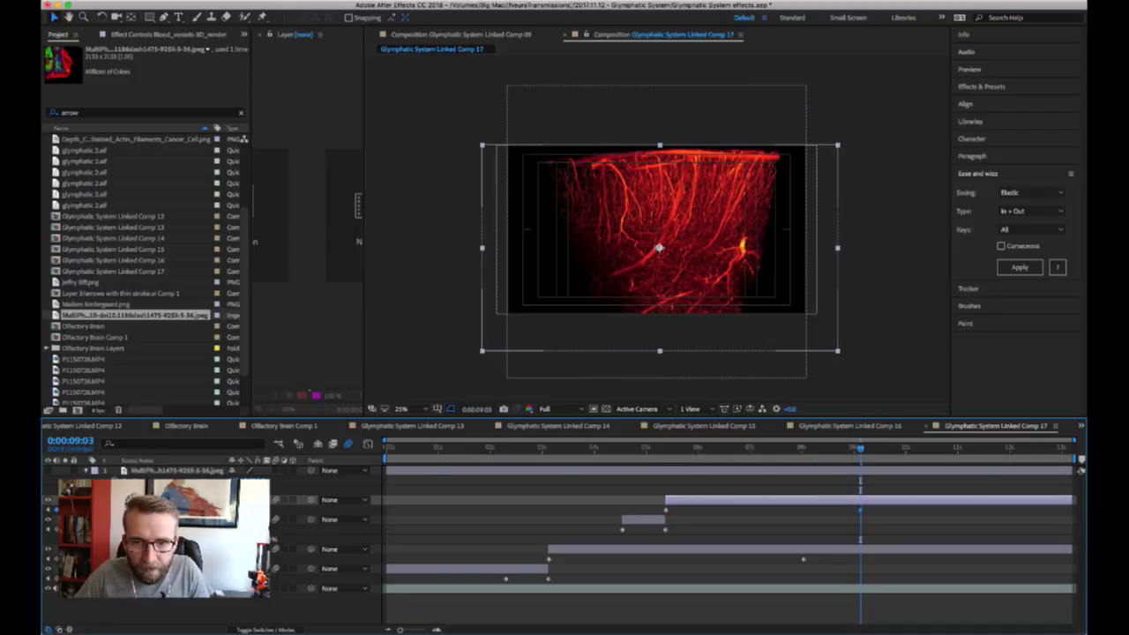
pyautogui.press('Left')
pyautogui.press('Left')
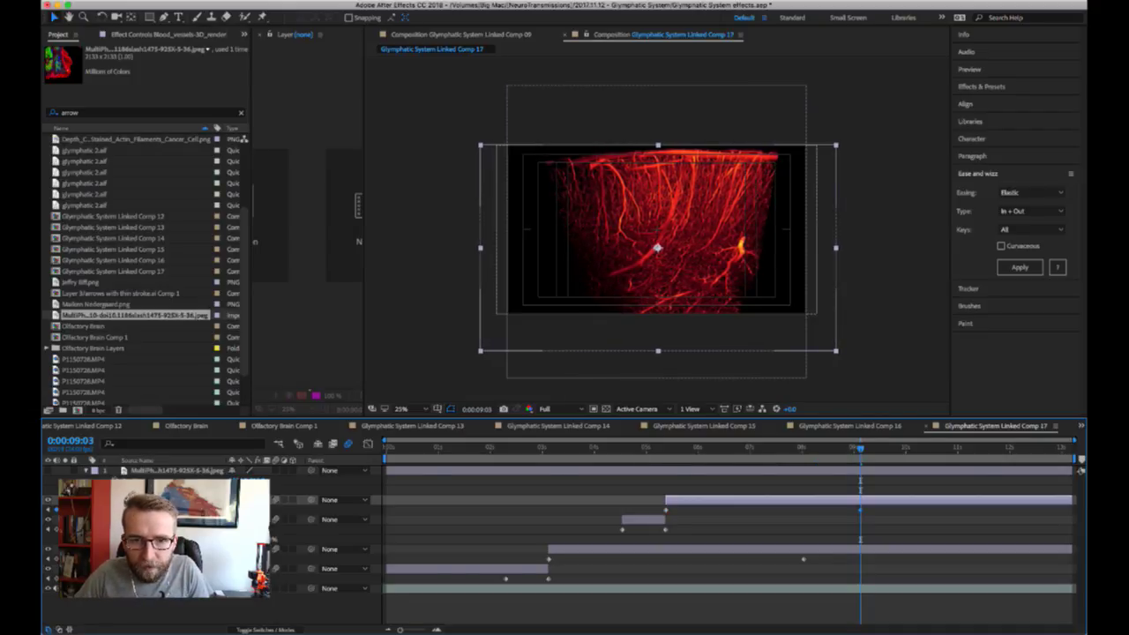
# - Shift the second red part's drift start position to the left at 0:00:05:09, and preview the motion from 0:00:04:07
pyautogui.press('j')
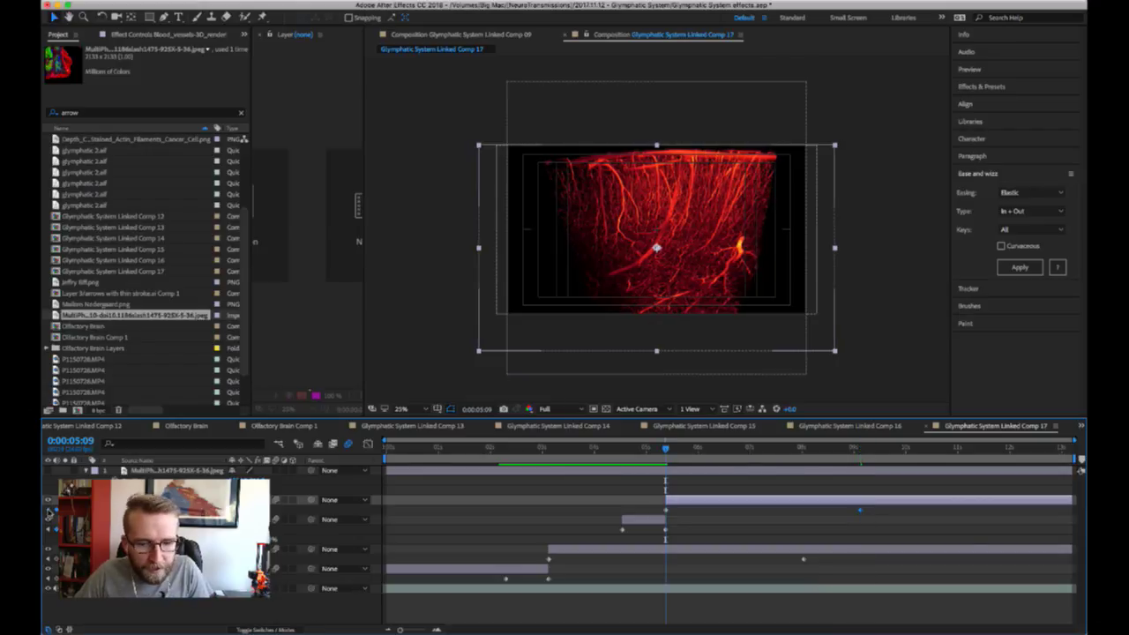
pyautogui.press('Left')
pyautogui.press('Left')
pyautogui.press('Left')
pyautogui.press('Left')
pyautogui.press('Left')
pyautogui.press('Left')
pyautogui.press('Left')
pyautogui.press('Left')
pyautogui.press('Left')
pyautogui.press('Left')
pyautogui.press('Left')
pyautogui.press('Left')
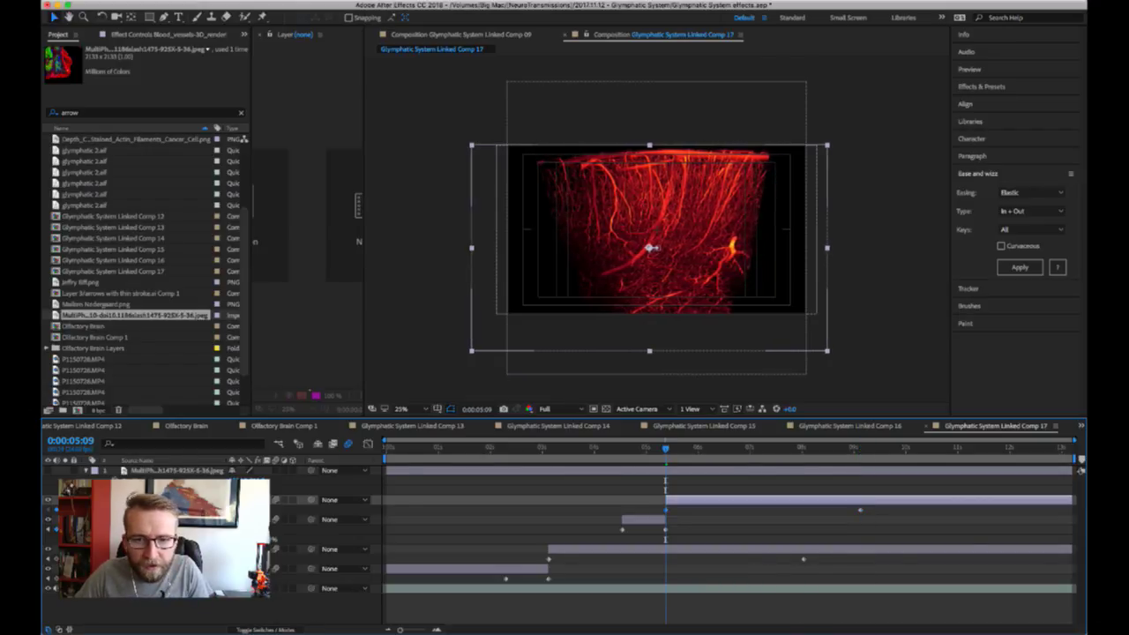
pyautogui.press('Left')
pyautogui.press('Left')
pyautogui.press('Left')
pyautogui.press('Left')
pyautogui.press('Left')
pyautogui.press('Left')
pyautogui.press('Left')
pyautogui.press('Left')
pyautogui.press('Left')
pyautogui.press('Left')
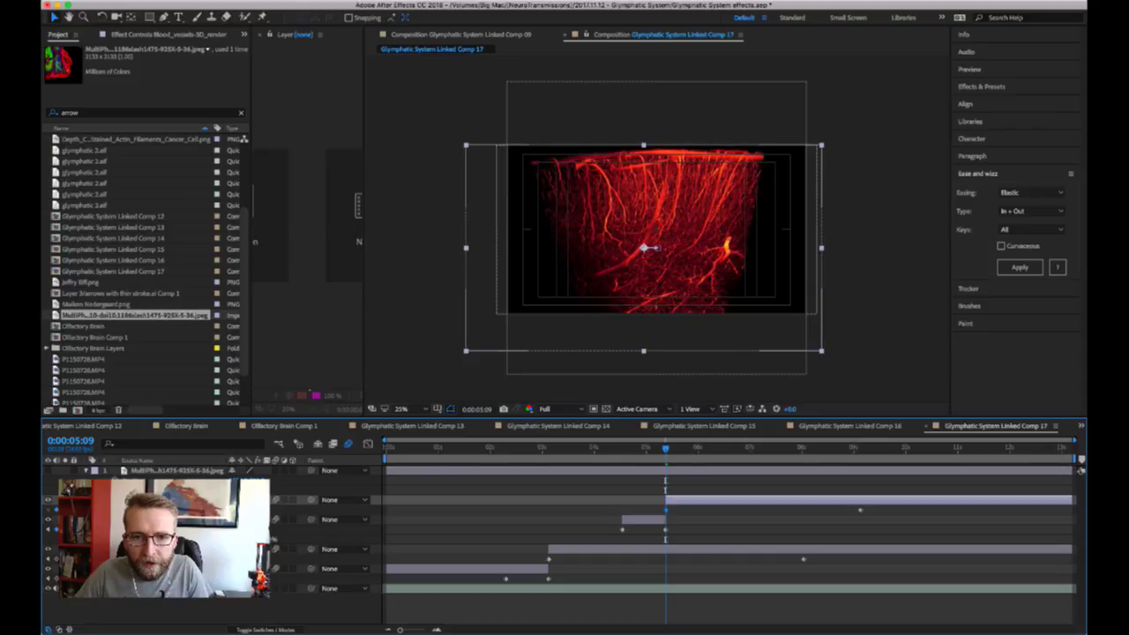
pyautogui.click(609, 452)
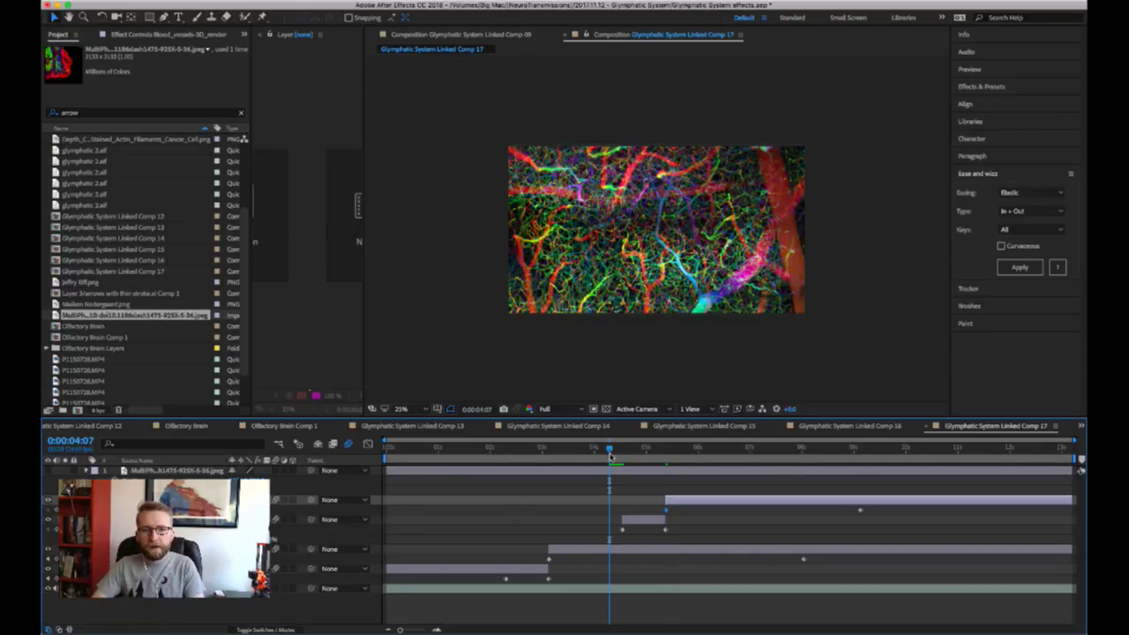
pyautogui.press('space')
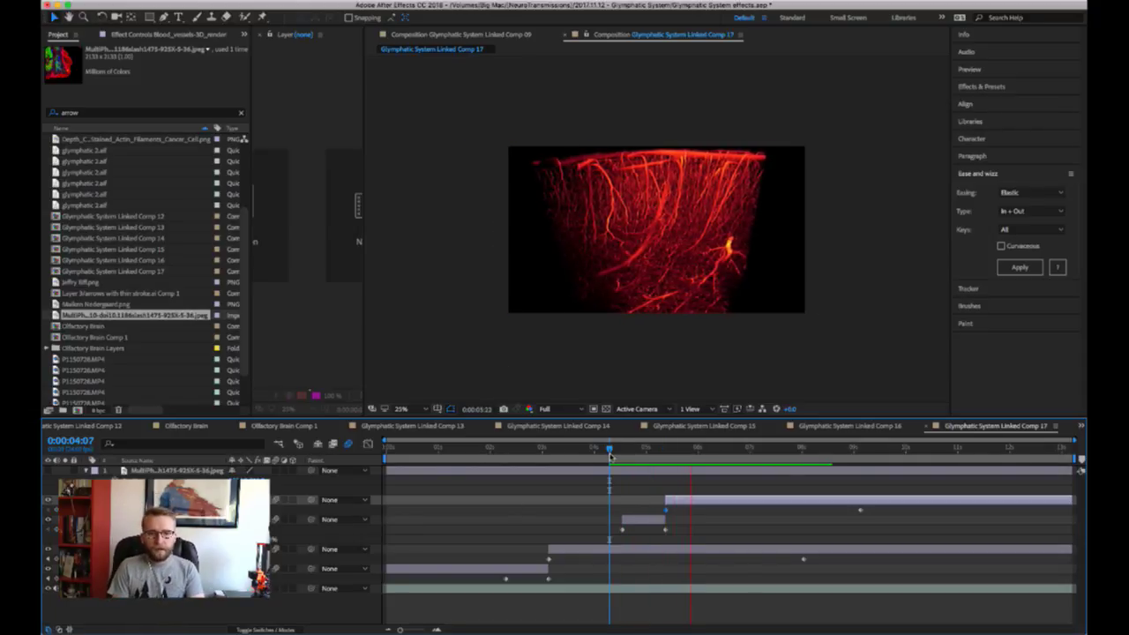
pyautogui.press('space')
# - Move the first red part's start position at 0:00:04:13 farther left, completely out of frame, and preview the slide-in from 0:00:04:03
pyautogui.moveTo(629, 450); pyautogui.dragTo(625, 451)
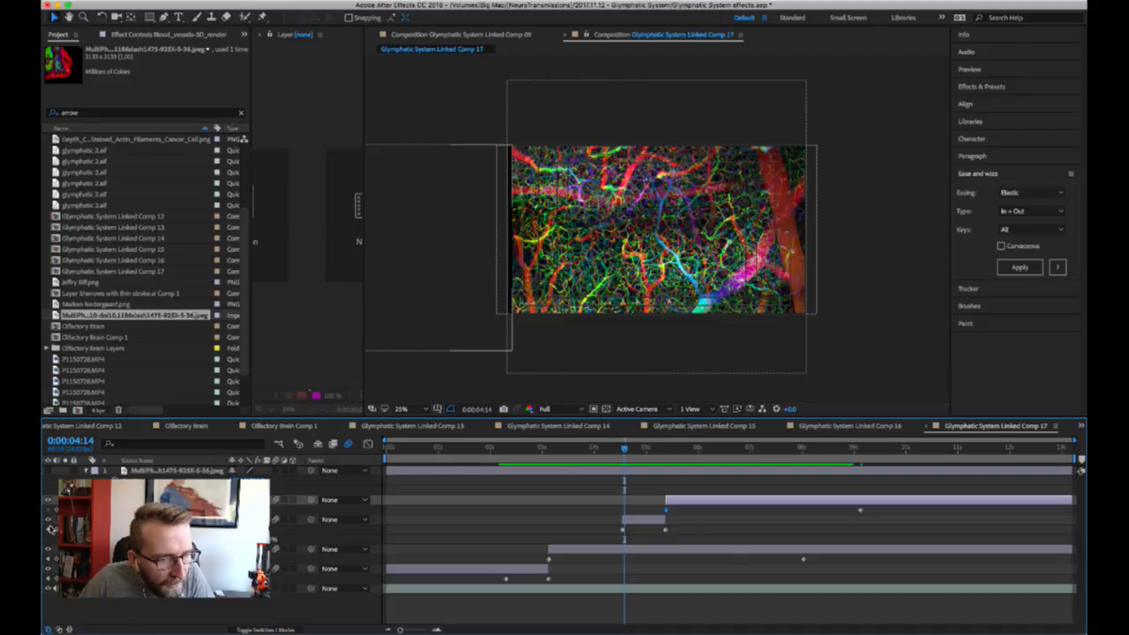
pyautogui.press('pageup')
pyautogui.hotkey('ctrl', 'Down')
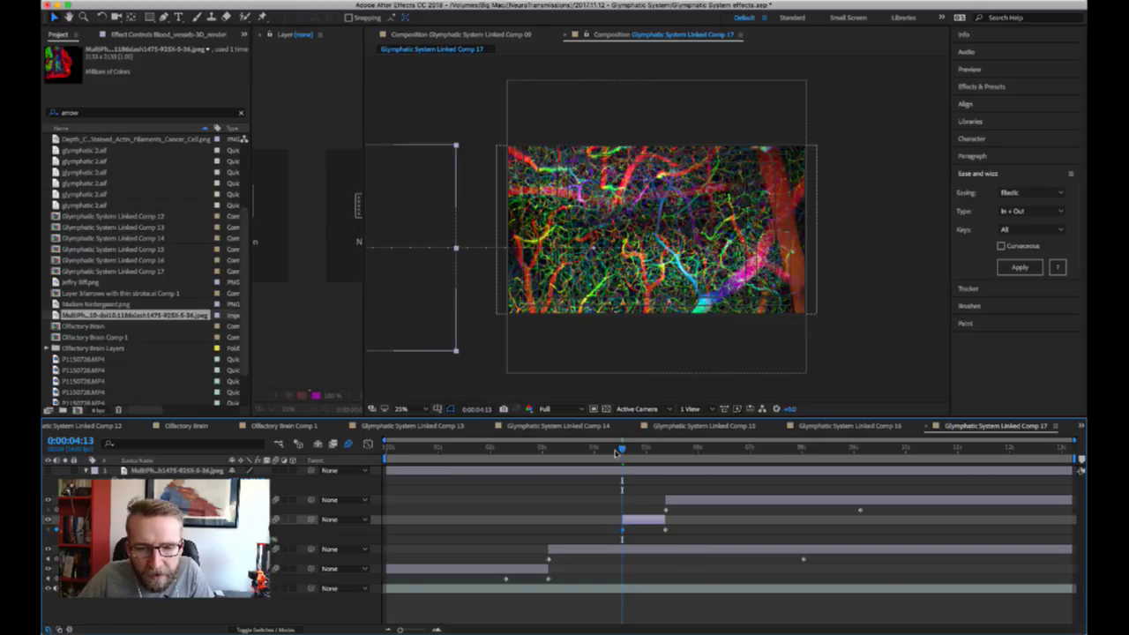
pyautogui.moveTo(618, 452); pyautogui.dragTo(601, 448)
pyautogui.press('space')
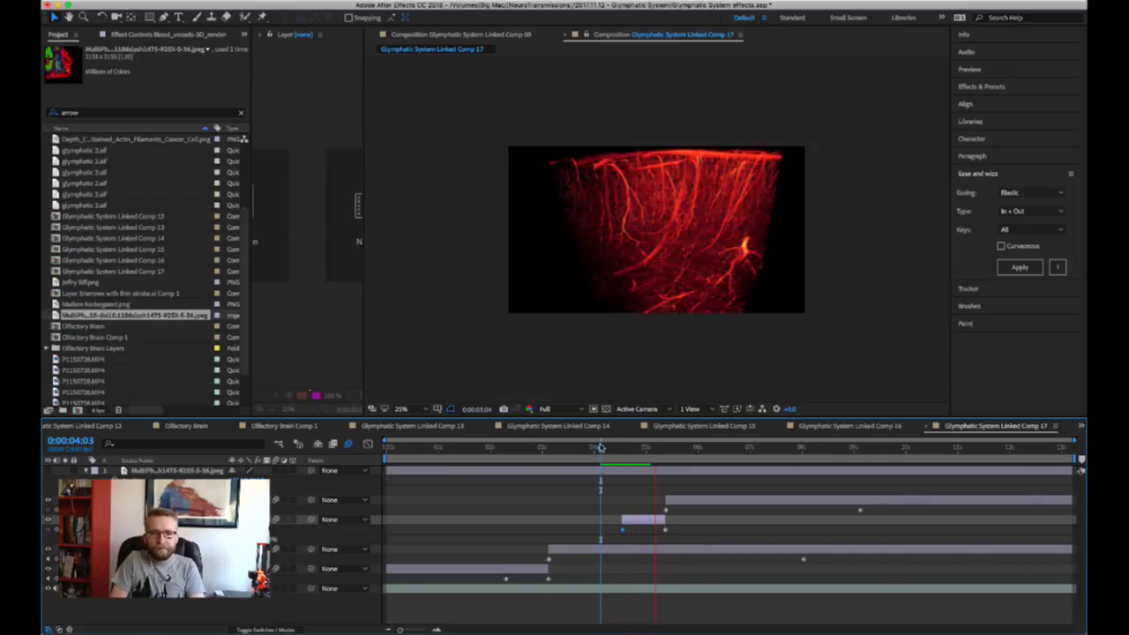
pyautogui.press('space')
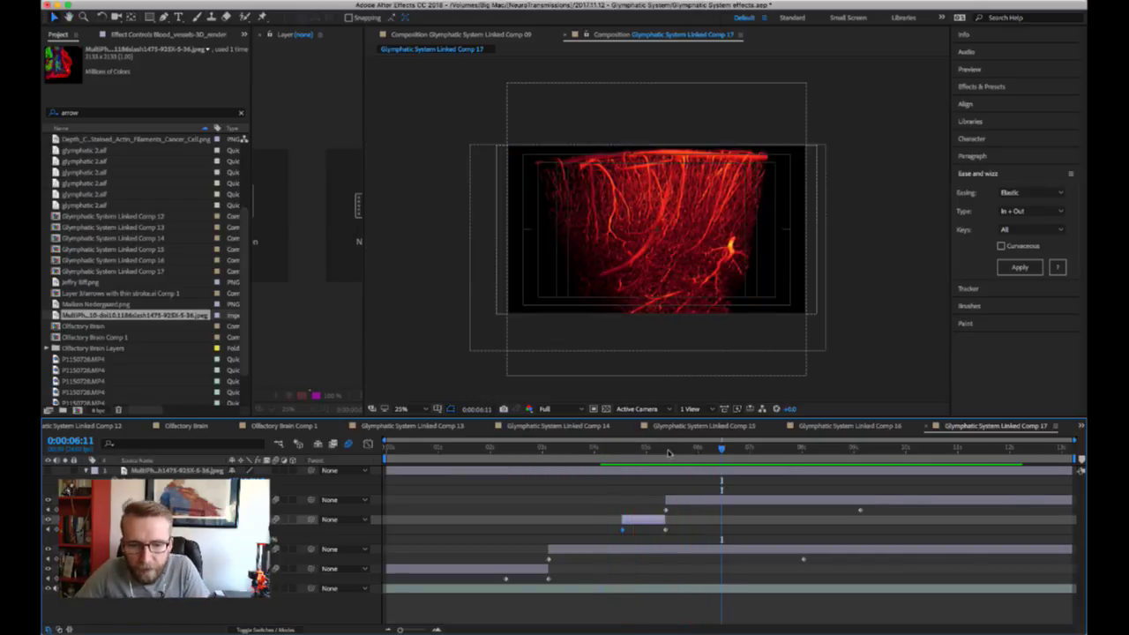
# - Match the first red part's end keyframe at 0:00:05:09 to the second part's drift start position, and preview the transition
pyautogui.click(667, 450)
pyautogui.click(666, 509)
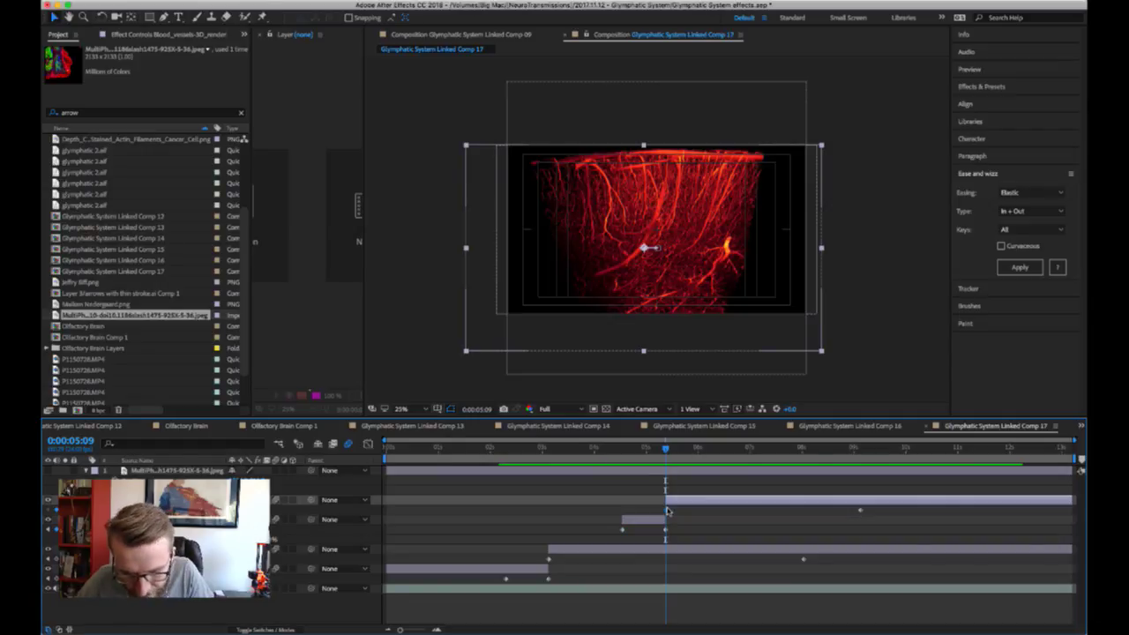
pyautogui.click(667, 532)
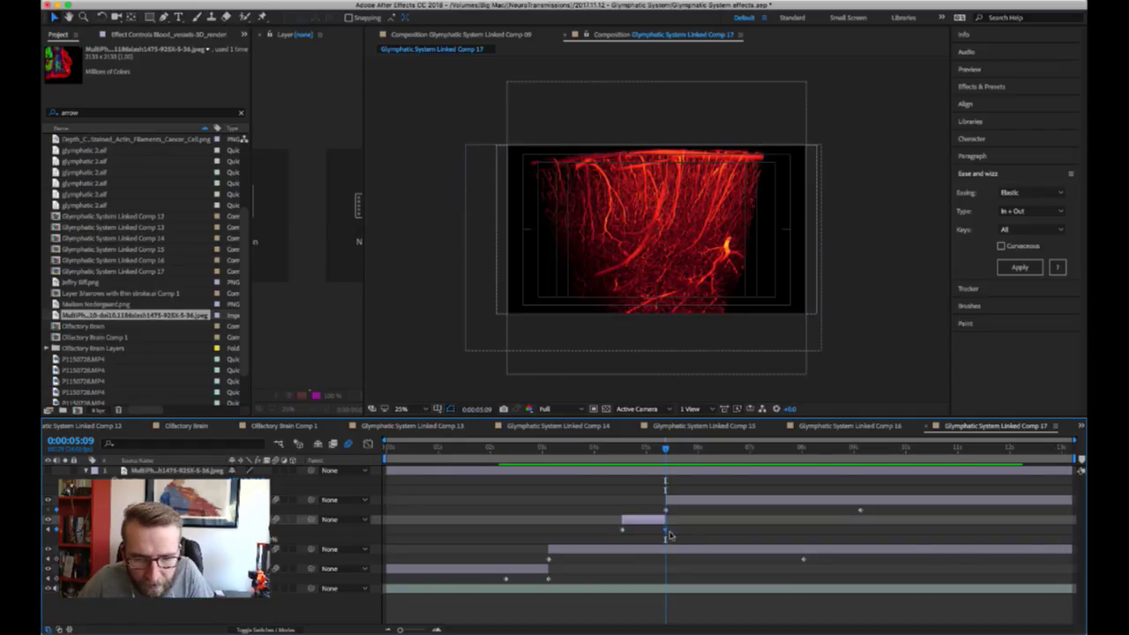
pyautogui.click(615, 451)
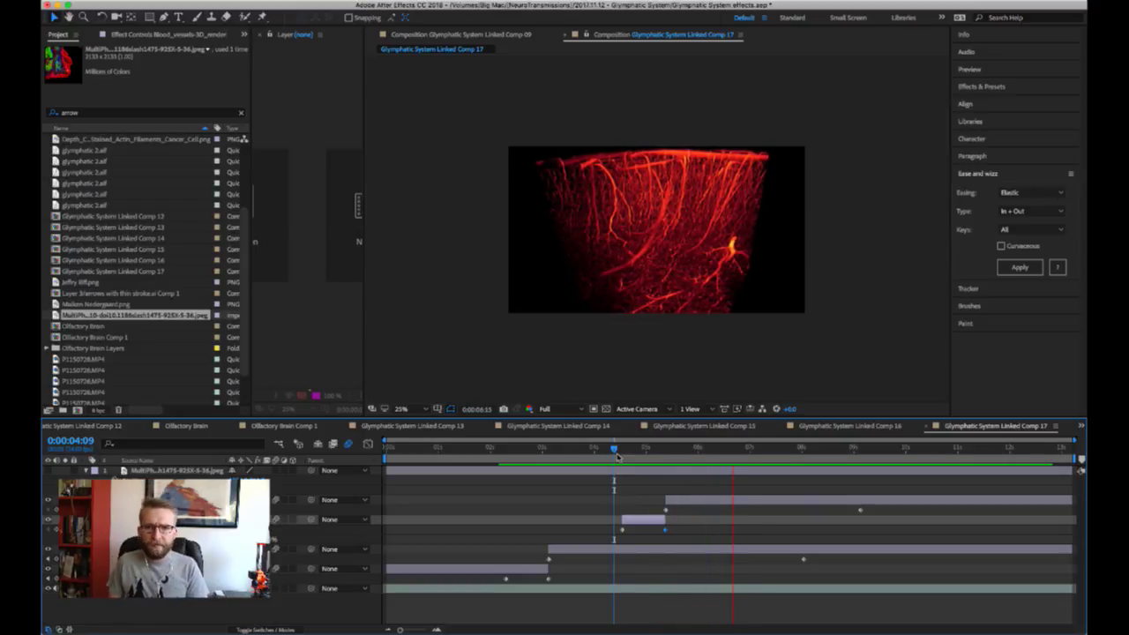
pyautogui.press('space')
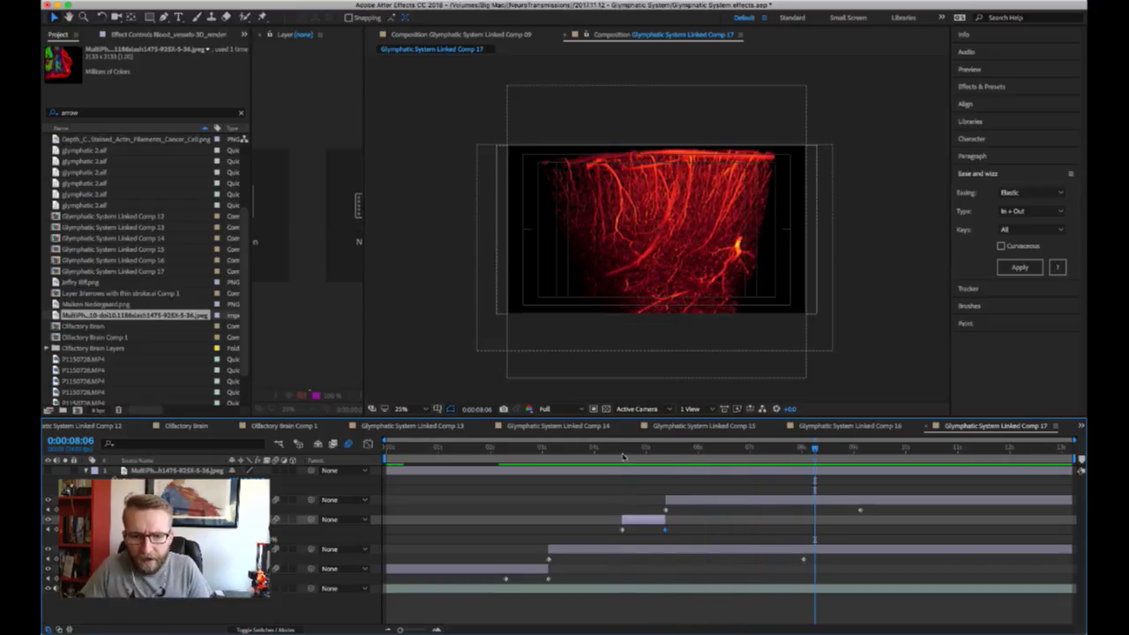
# - Shift the second red part's drift end position at 0:00:09:03 to the left
pyautogui.click(861, 511)
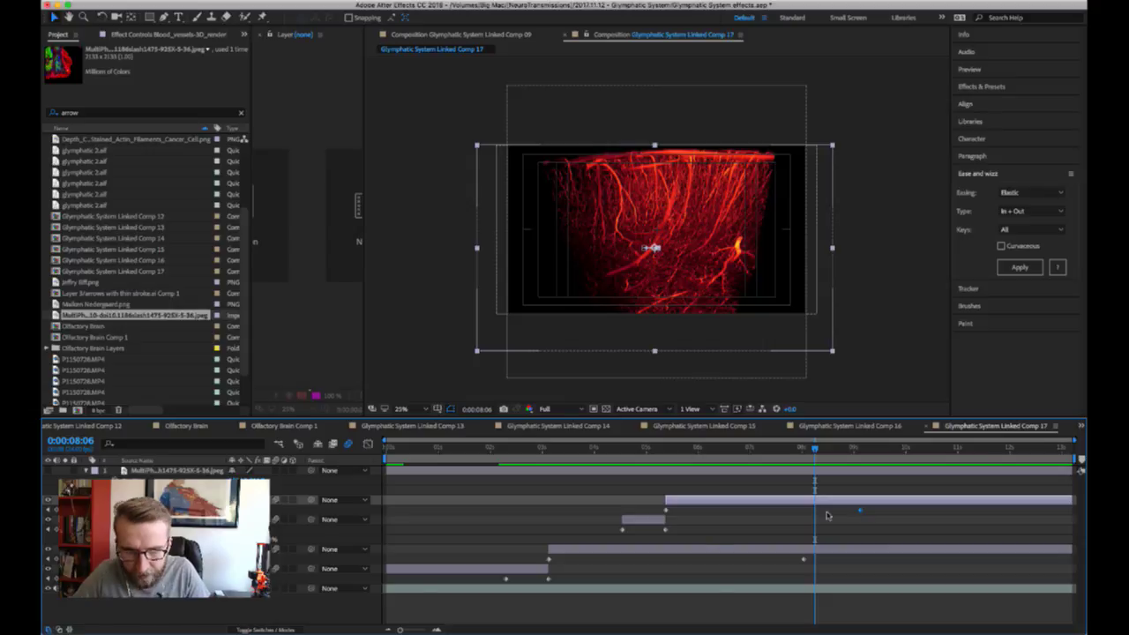
pyautogui.click(666, 530)
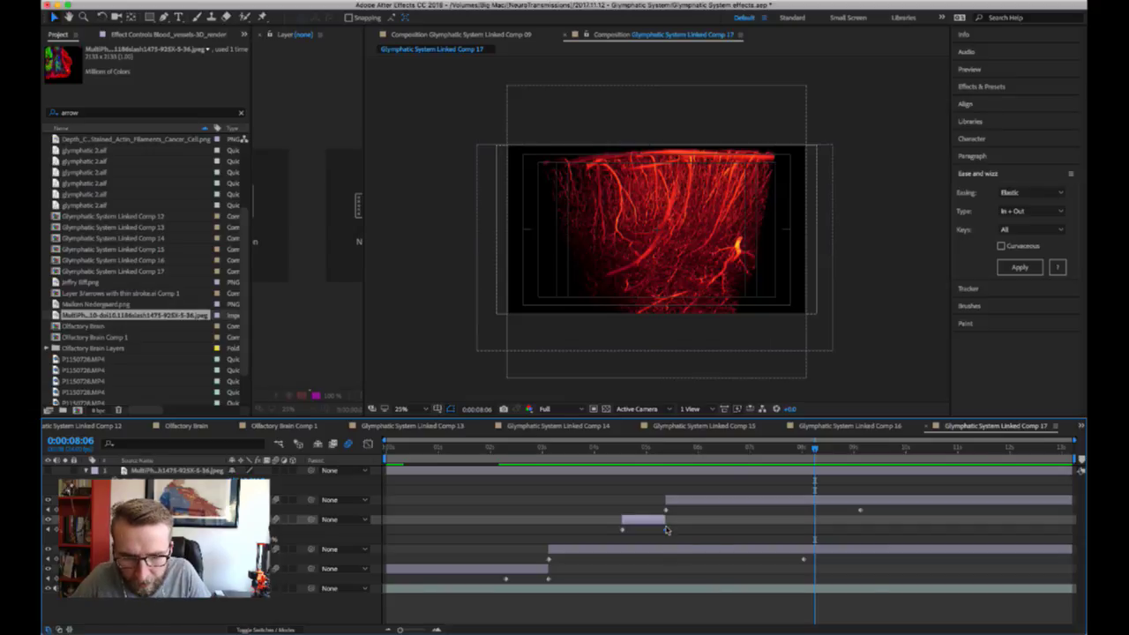
pyautogui.click(666, 448)
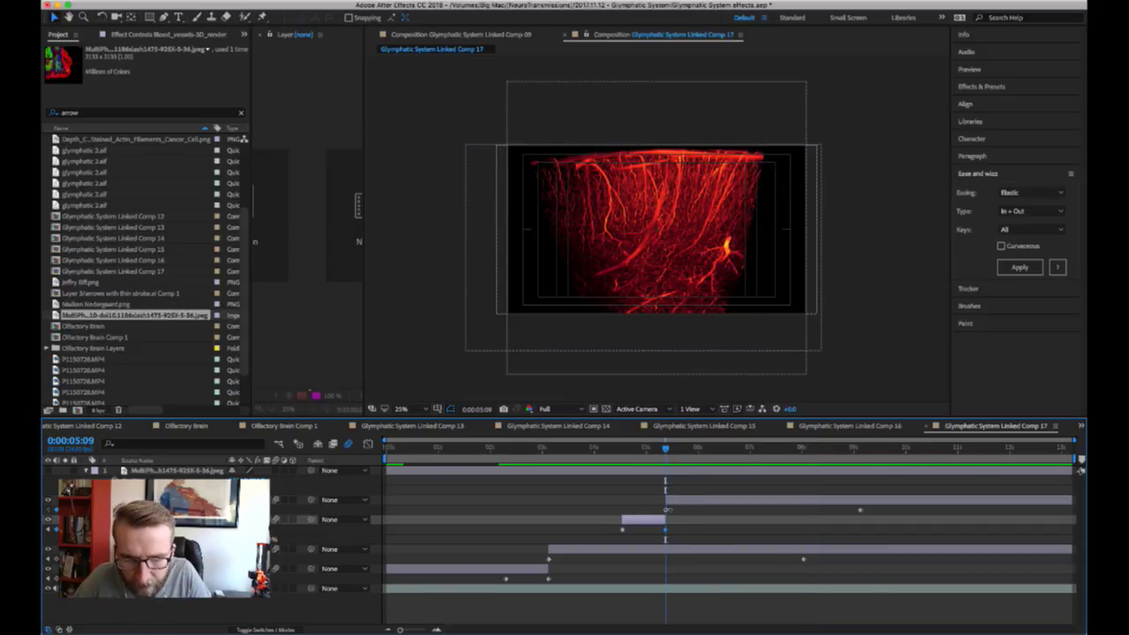
pyautogui.click(668, 511)
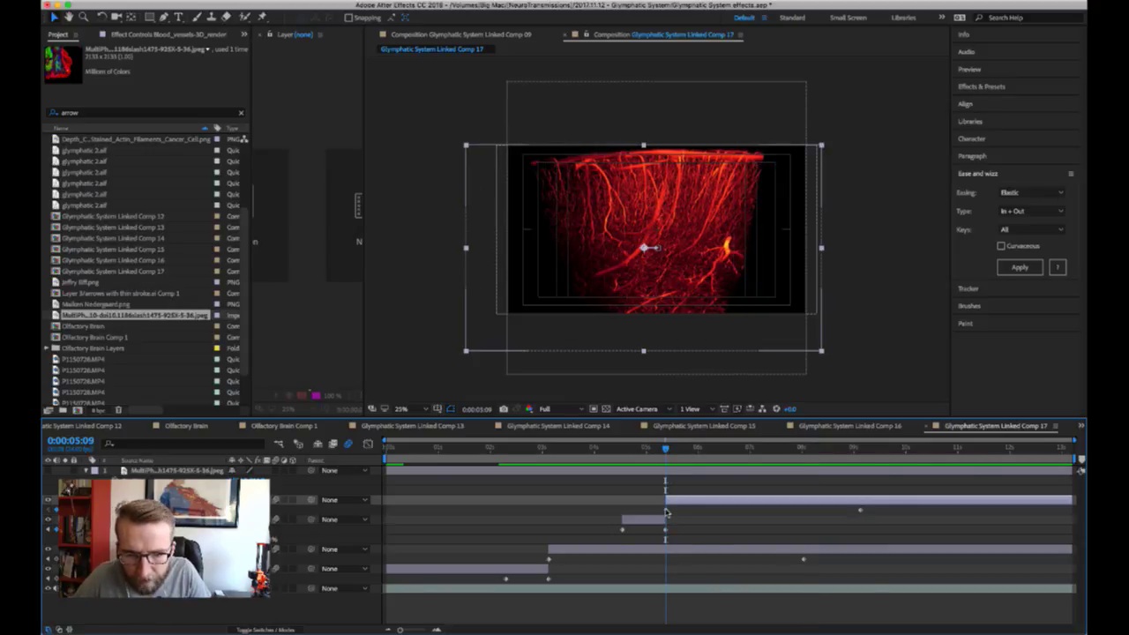
pyautogui.click(861, 450)
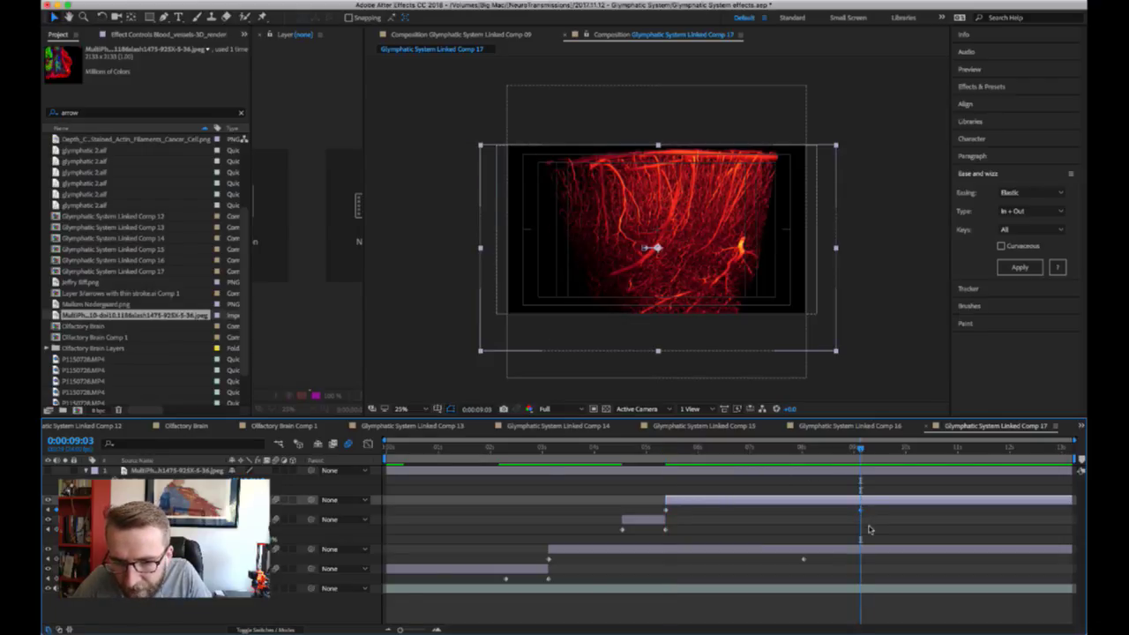
pyautogui.hotkey('shift', 'Left')
pyautogui.hotkey('shift', 'Left')
pyautogui.hotkey('shift', 'Left')
pyautogui.hotkey('shift', 'Left')
pyautogui.hotkey('shift', 'Left')
pyautogui.hotkey('shift', 'Left')
# - Shift the second red part's drift start position at 0:00:05:09 to the right, and preview the motion from 0:00:04:10
pyautogui.click(667, 529)
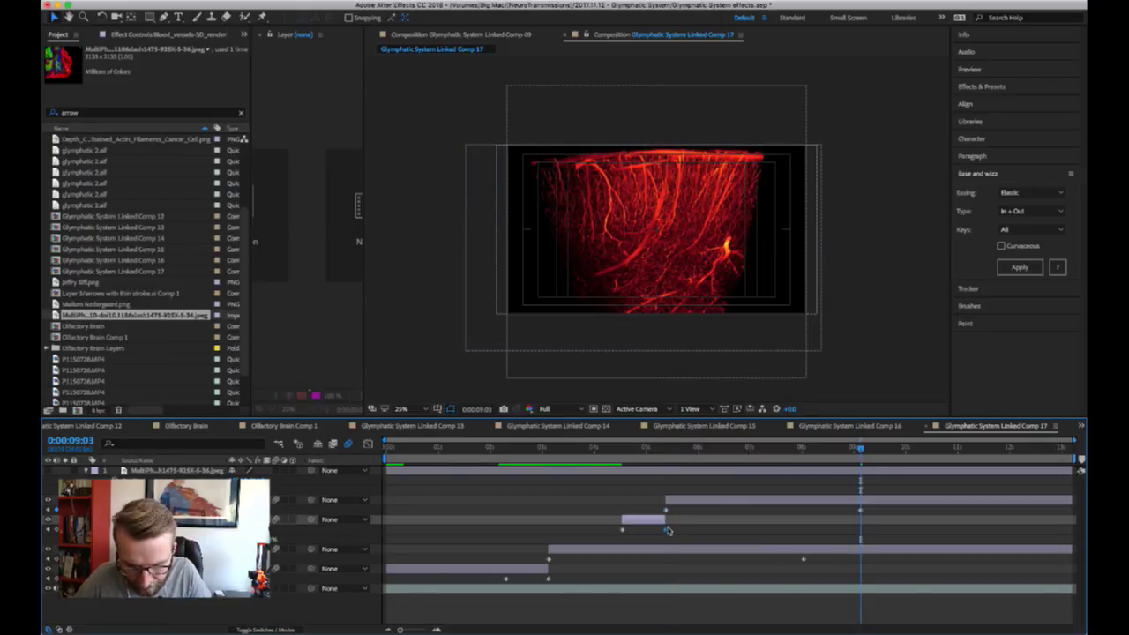
pyautogui.click(669, 450)
pyautogui.click(666, 510)
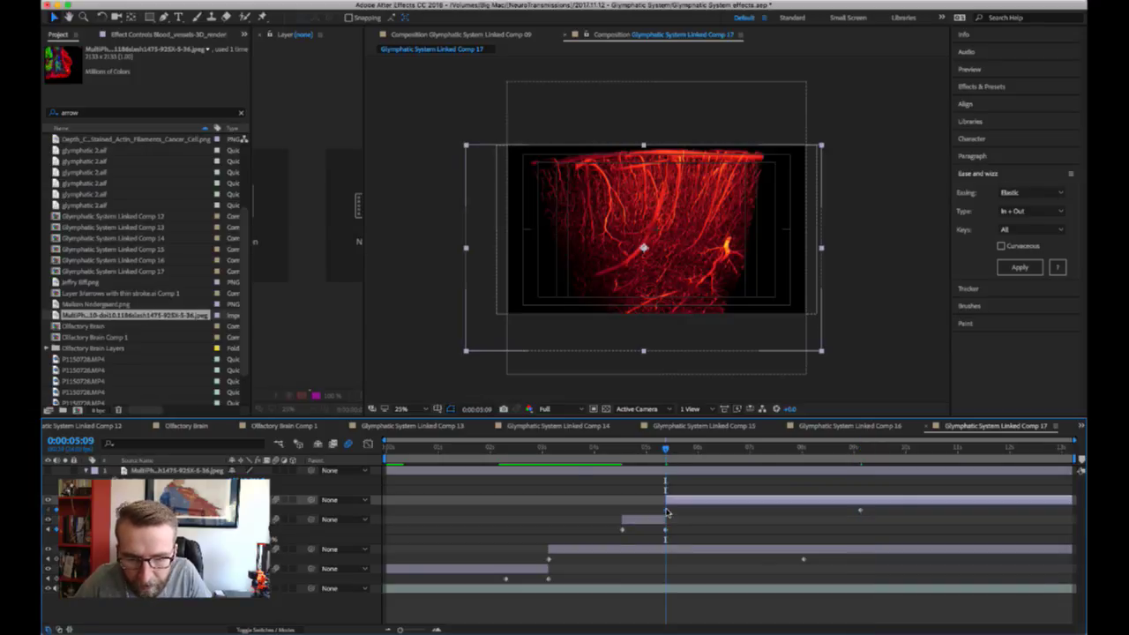
pyautogui.click(617, 454)
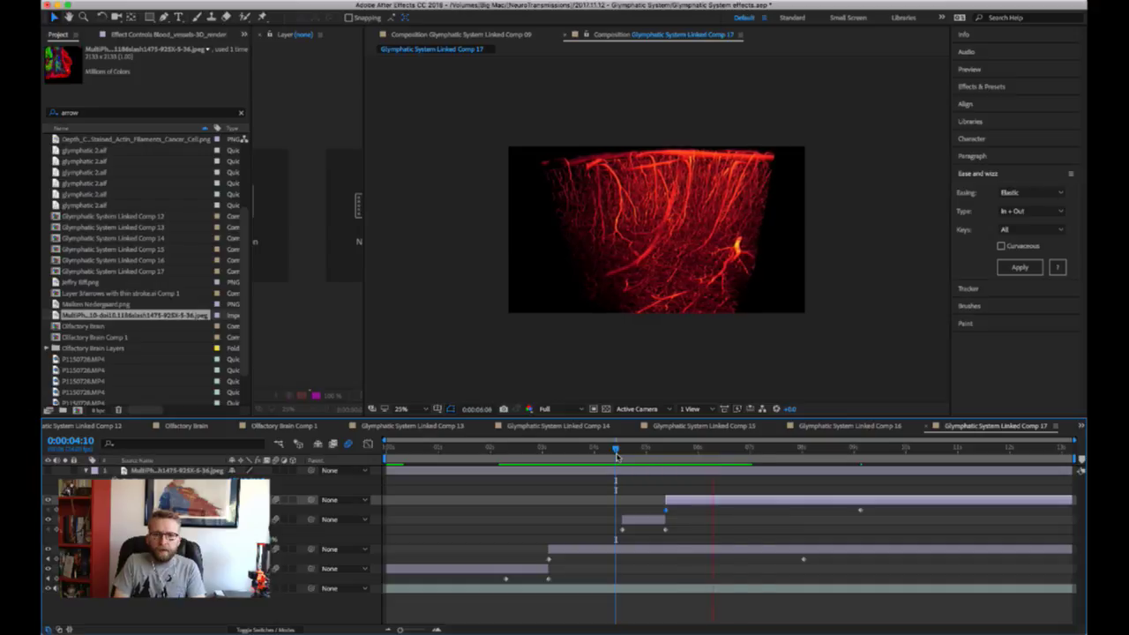
pyautogui.press('space')
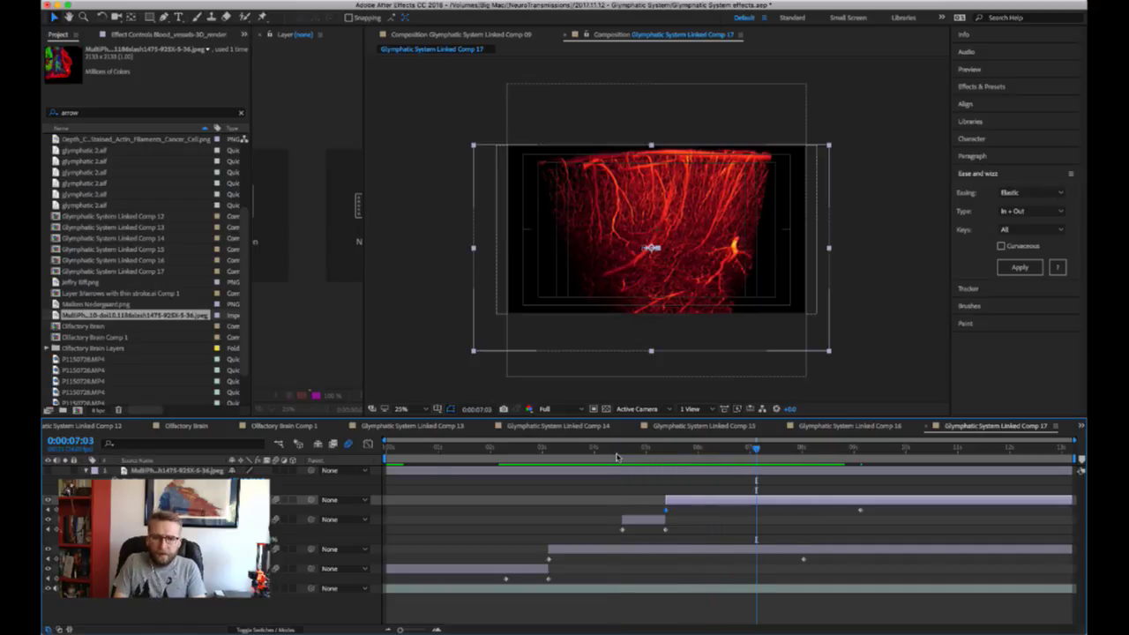
# - Move the second red part's in point and first drift keyframe slightly earlier than 0:00:05:09, and preview the transition from 0:00:05:00
pyautogui.click(666, 449)
pyautogui.moveTo(667, 450); pyautogui.dragTo(662, 450)
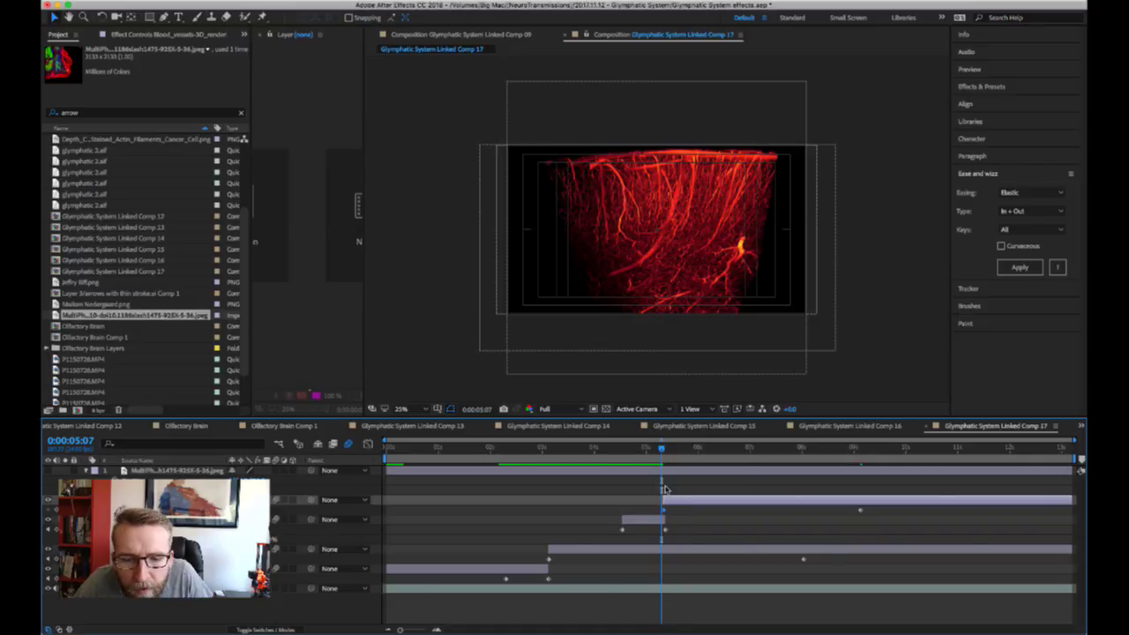
pyautogui.moveTo(659, 458); pyautogui.dragTo(647, 456)
pyautogui.press('space')
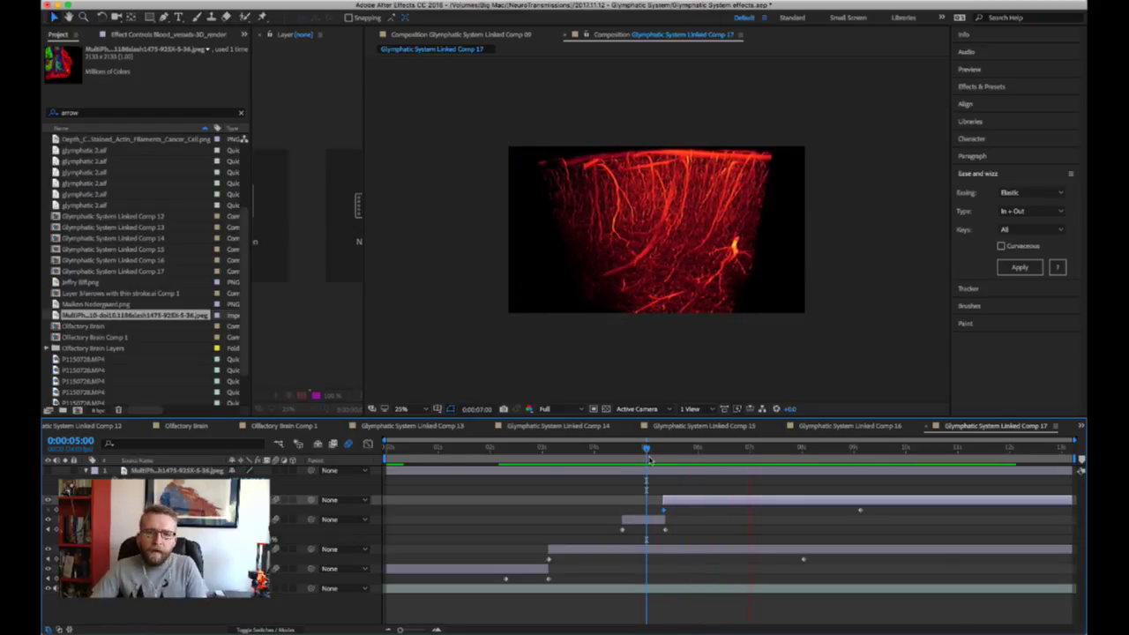
pyautogui.press('space')
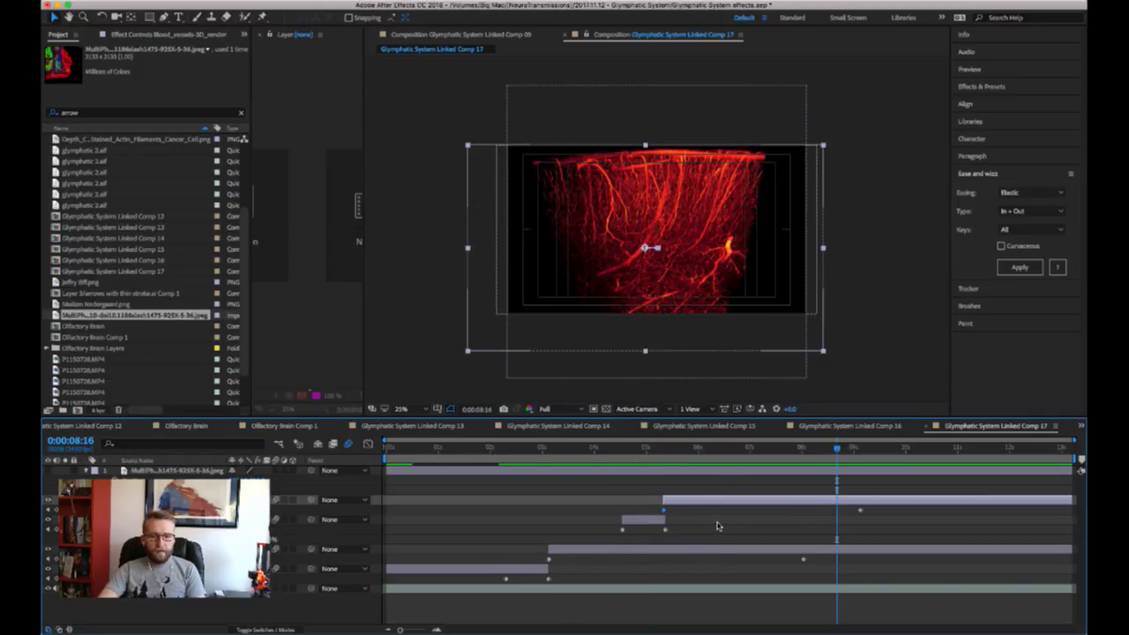
# - Trim the end of the colored blood vessel layer's second part to 0:00:05:09
pyautogui.moveTo(648, 450); pyautogui.dragTo(666, 450)
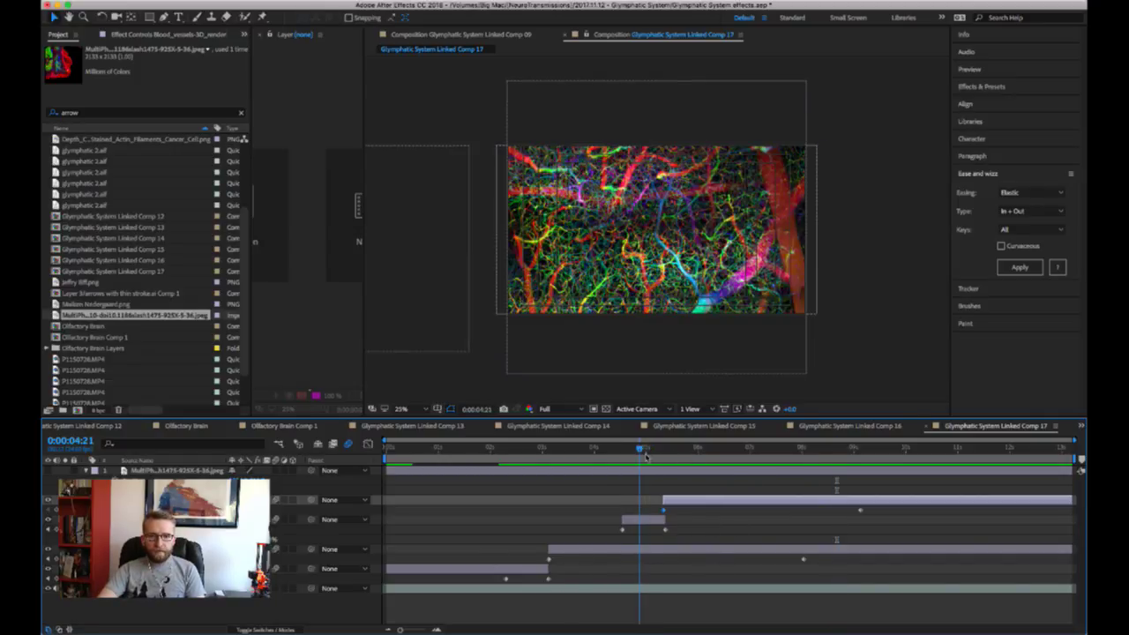
pyautogui.click(698, 549)
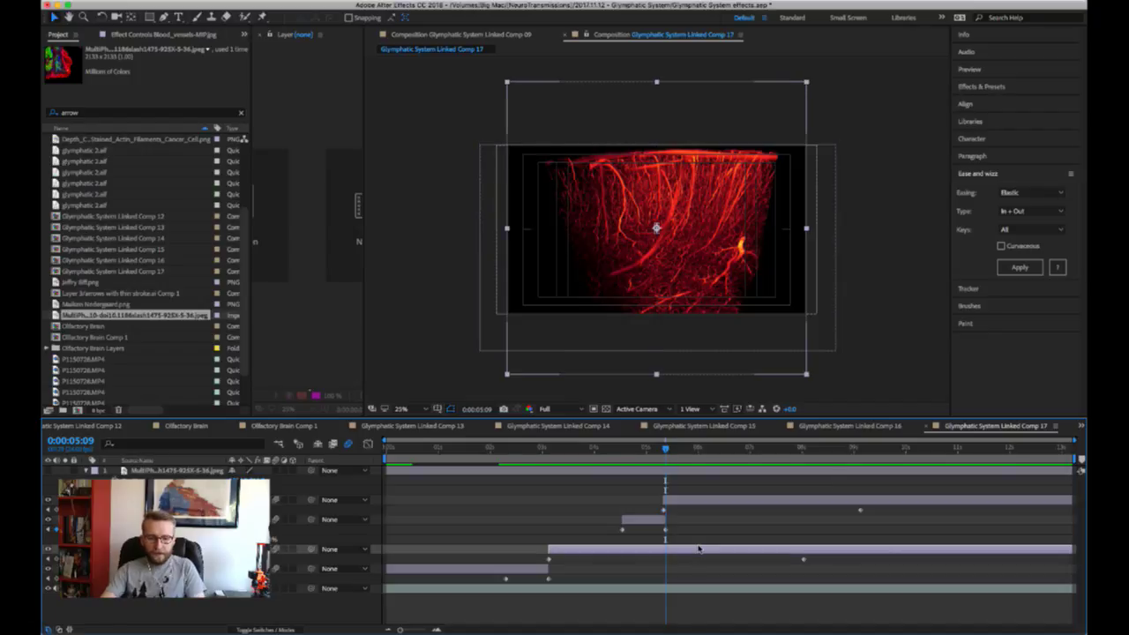
pyautogui.hotkey('alt', ']')
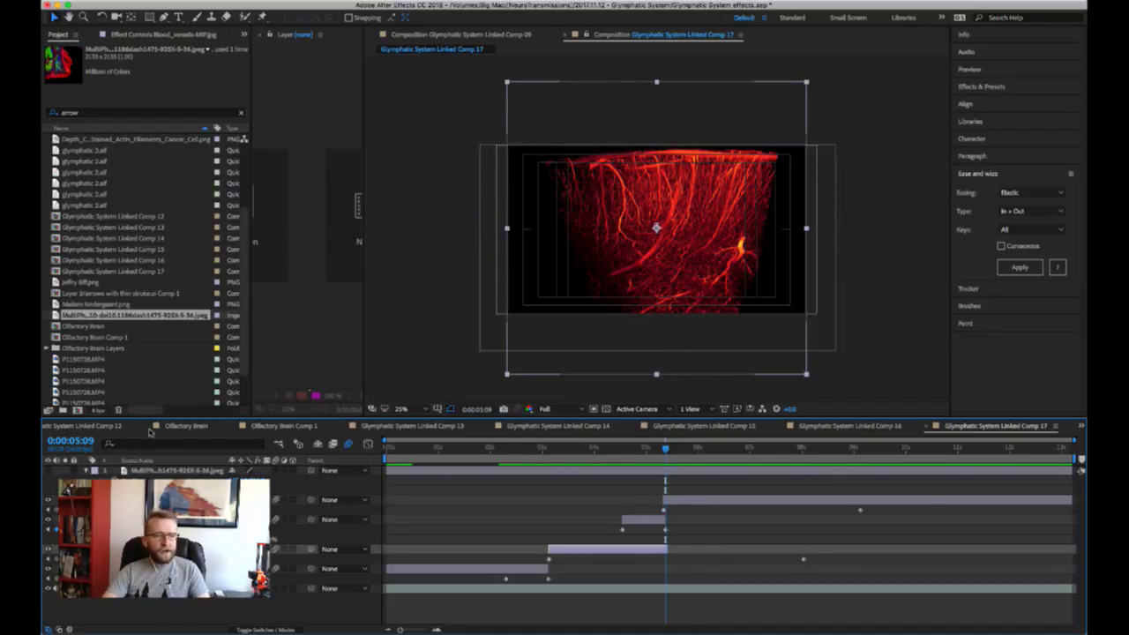
# - Show the hidden green-and-red microscopy image layer at the top of the stack and delete it from the composition
pyautogui.click(49, 470)
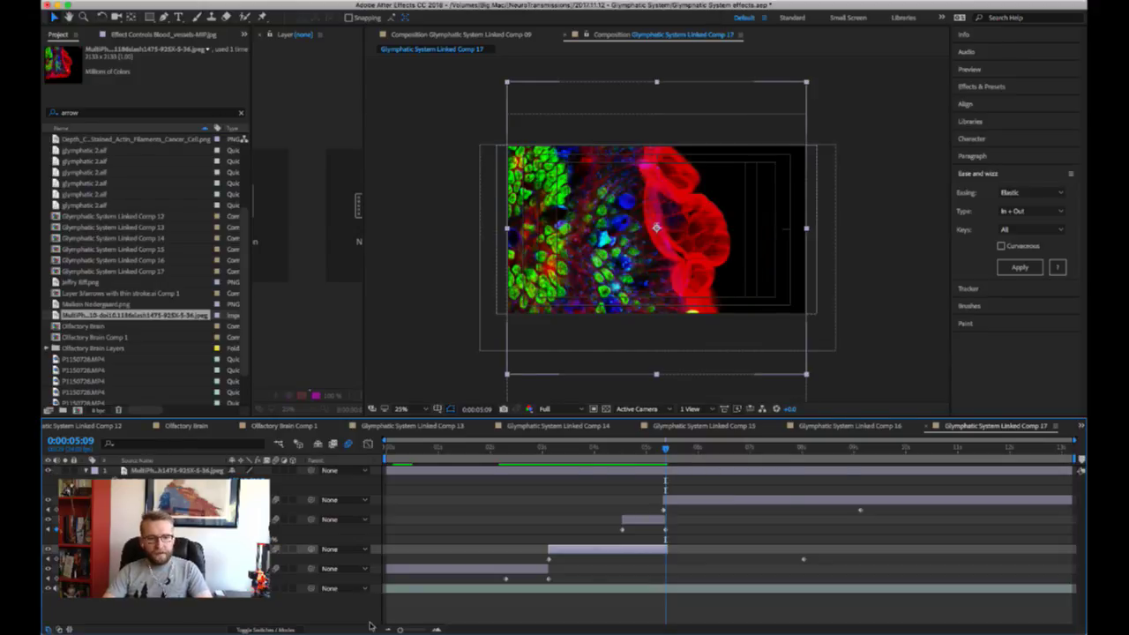
pyautogui.press('super+Tab')
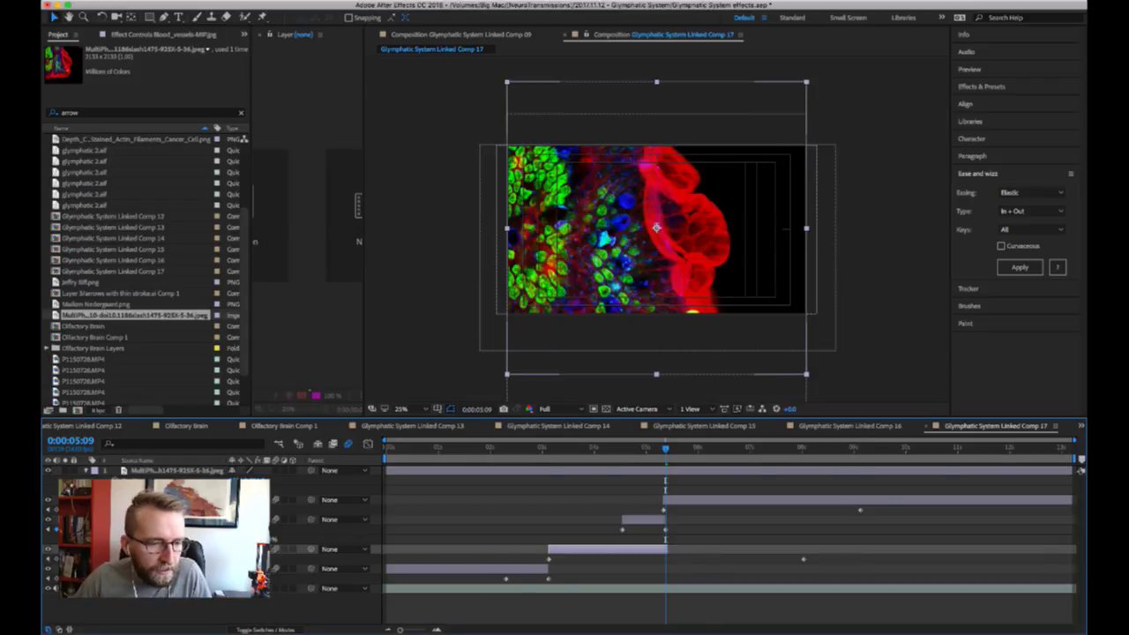
pyautogui.press('Delete')
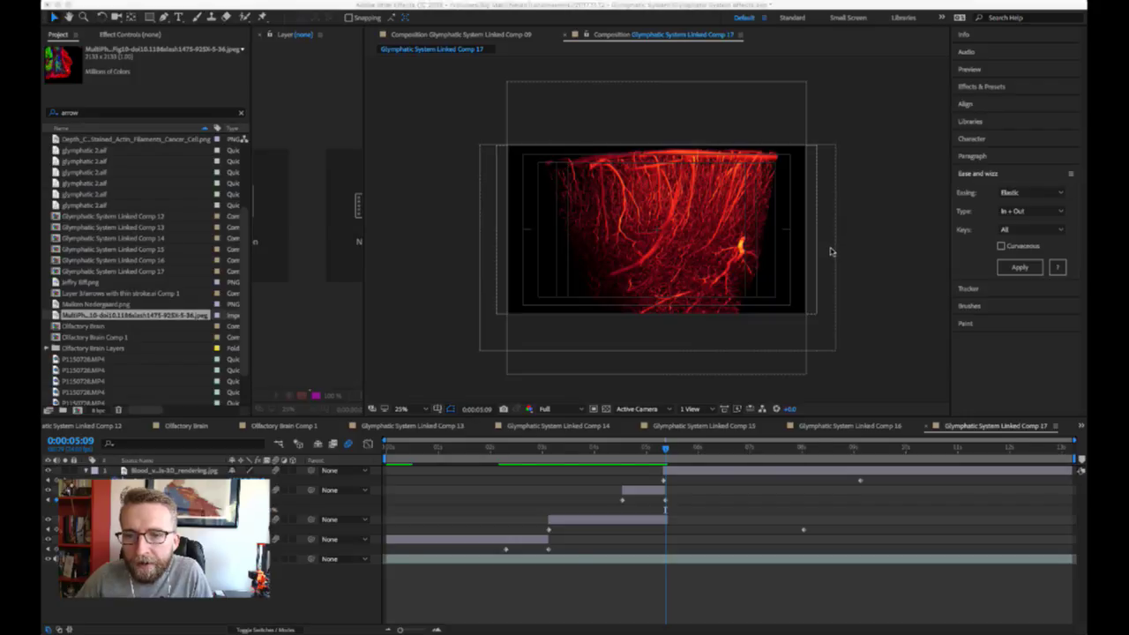
# - Bring neuron.jpg into Comp 17 as the top layer, rotate it a quarter turn clockwise and enlarge it to fill the frame
pyautogui.moveTo(814, 254); pyautogui.dragTo(250, 475)
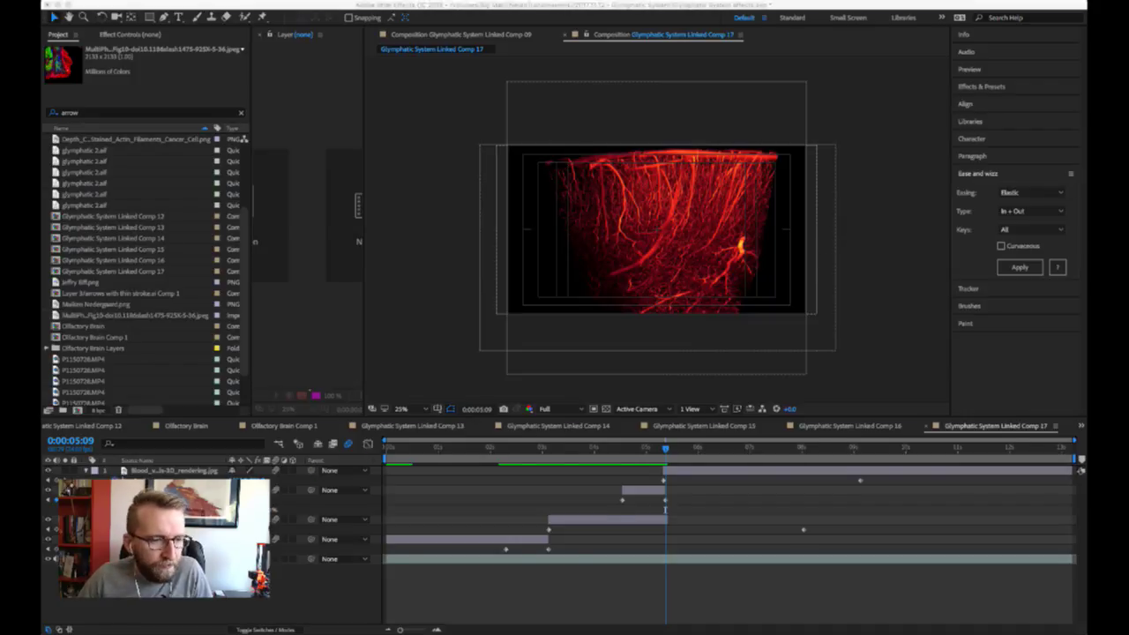
pyautogui.press('s')
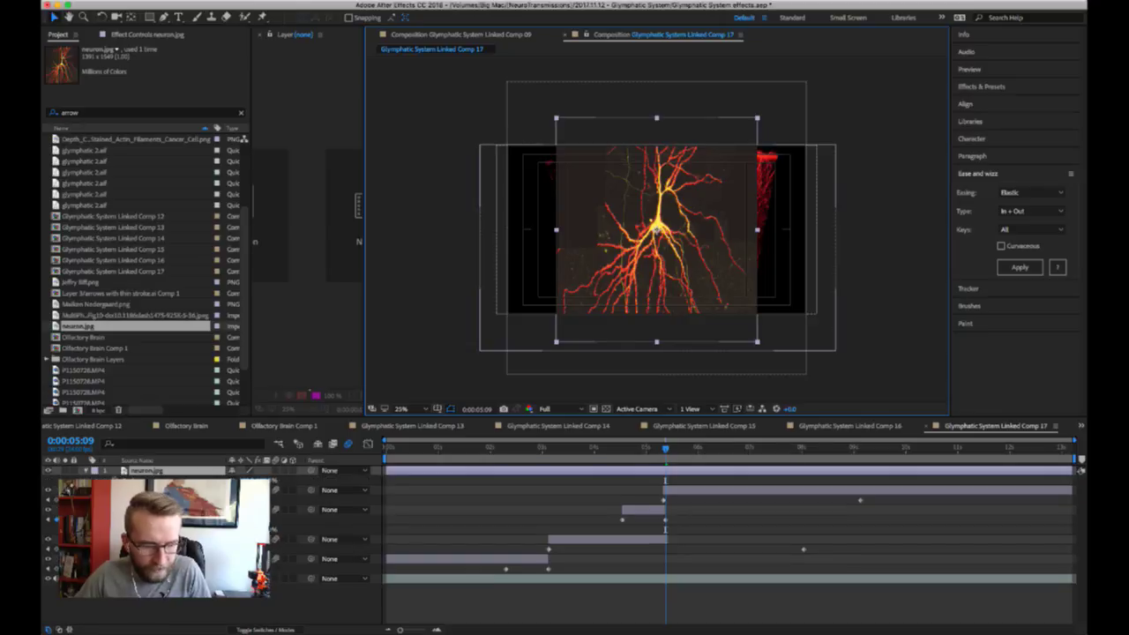
pyautogui.hotkey('shift', 'p')
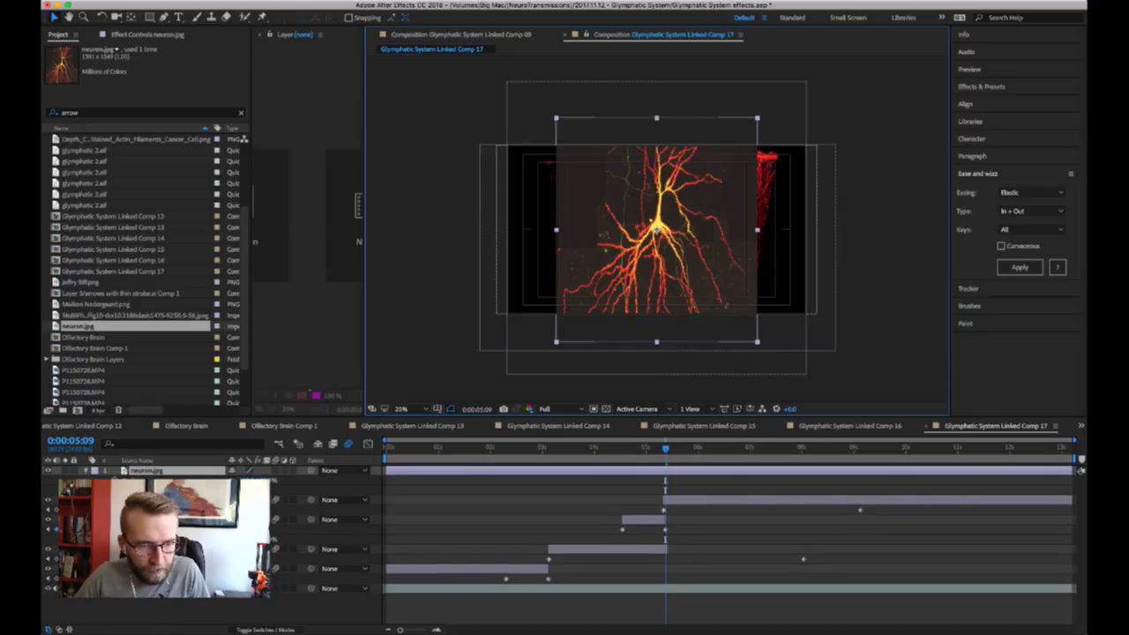
pyautogui.moveTo(250, 491); pyautogui.dragTo(292, 476)
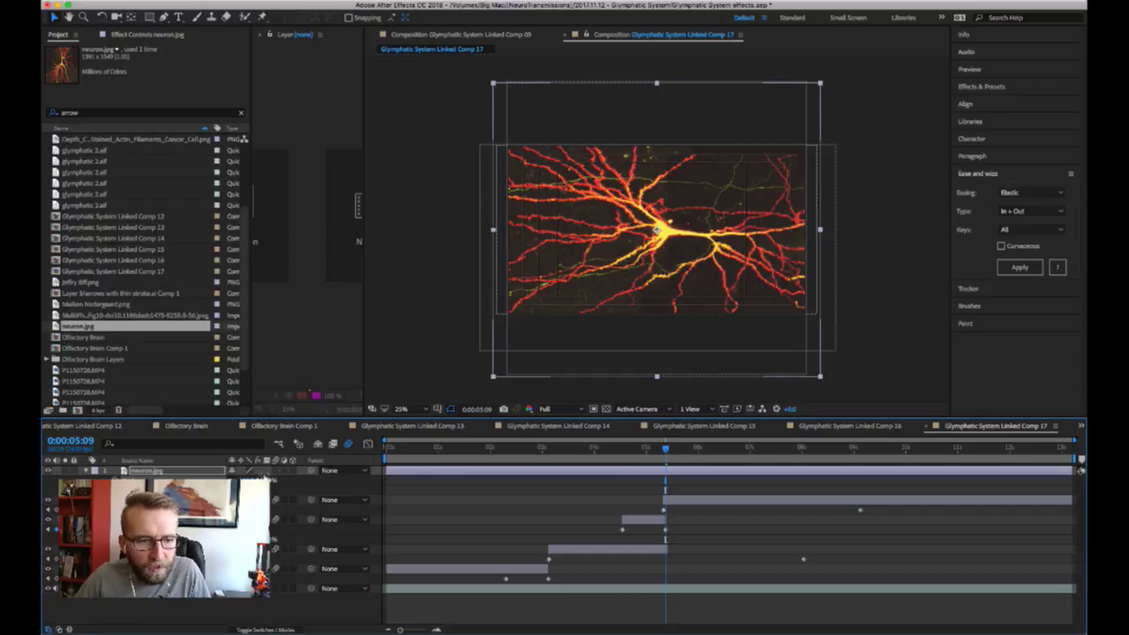
# - Move the neuron image slightly up and scale it down a little while still covering the frame
pyautogui.hotkey('shift', 'p')
pyautogui.moveTo(265, 481); pyautogui.dragTo(277, 481)
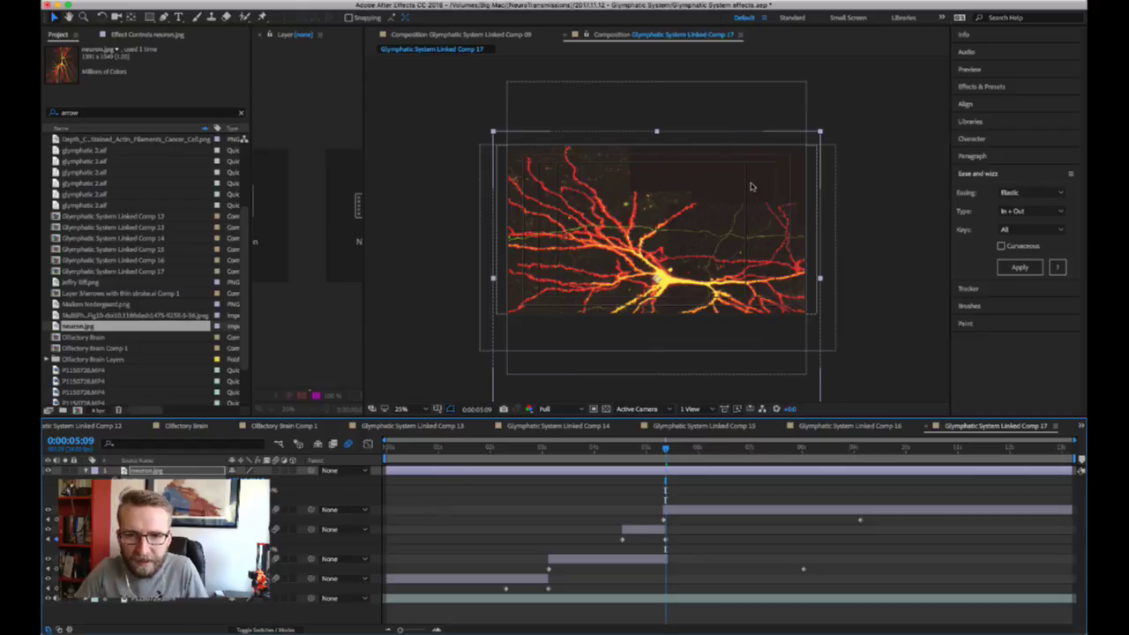
pyautogui.moveTo(267, 477); pyautogui.dragTo(251, 477)
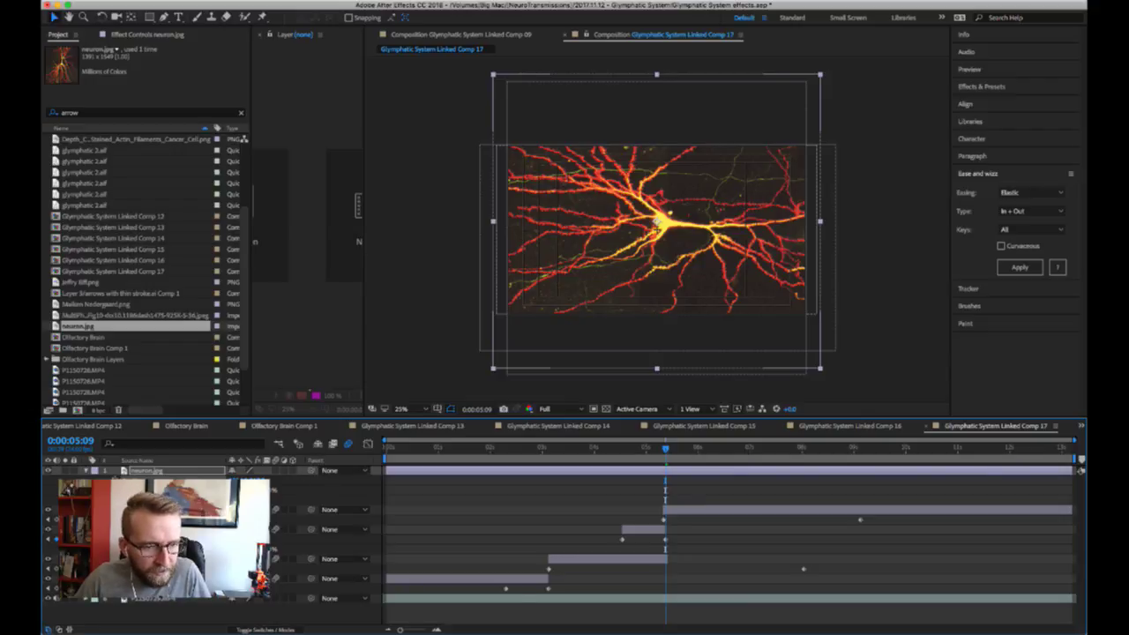
pyautogui.moveTo(257, 490); pyautogui.dragTo(254, 490)
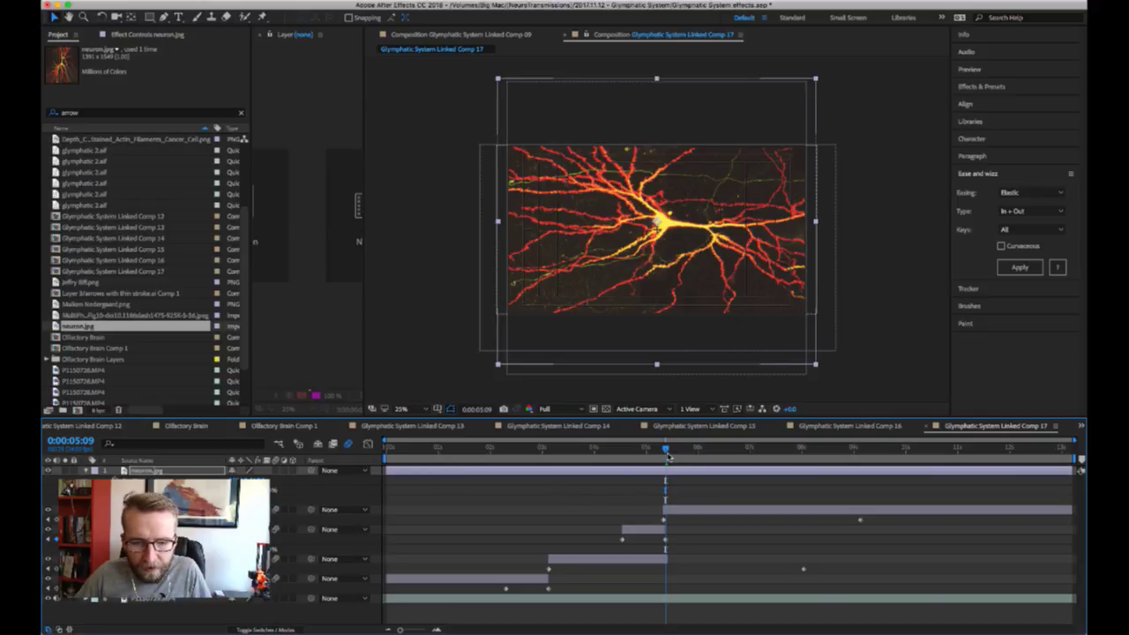
# - Keyframe the neuron image sliding in from outside the frame's left edge, from 0:00:06:17 to 0:00:07:13, with Elastic In + Out easing
pyautogui.moveTo(666, 454); pyautogui.dragTo(736, 452)
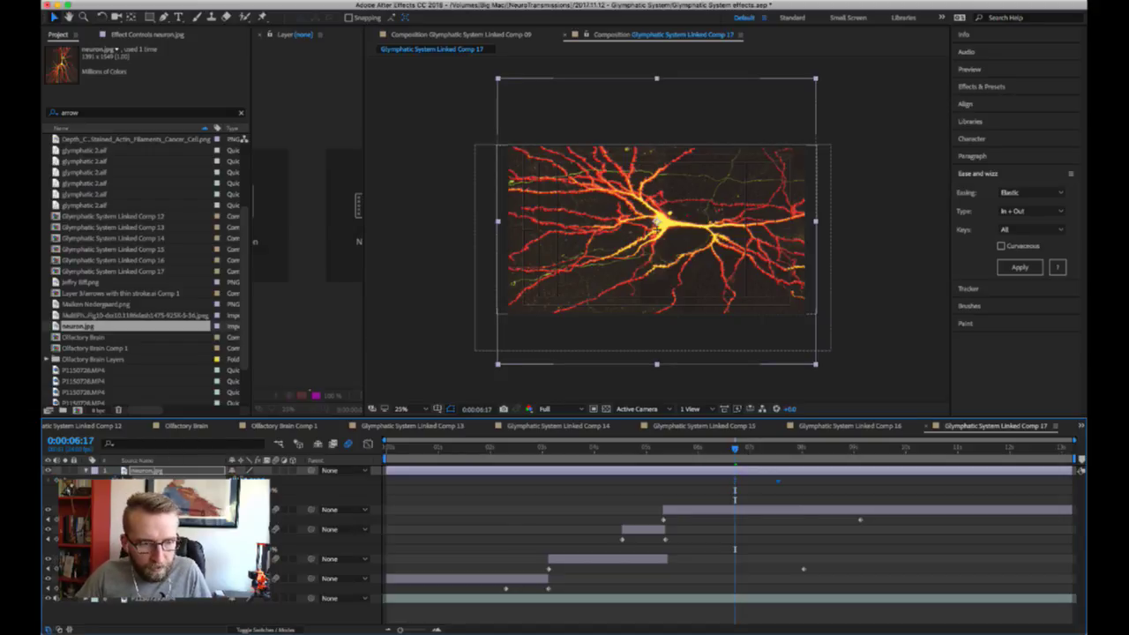
pyautogui.moveTo(657, 223); pyautogui.dragTo(292, 221)
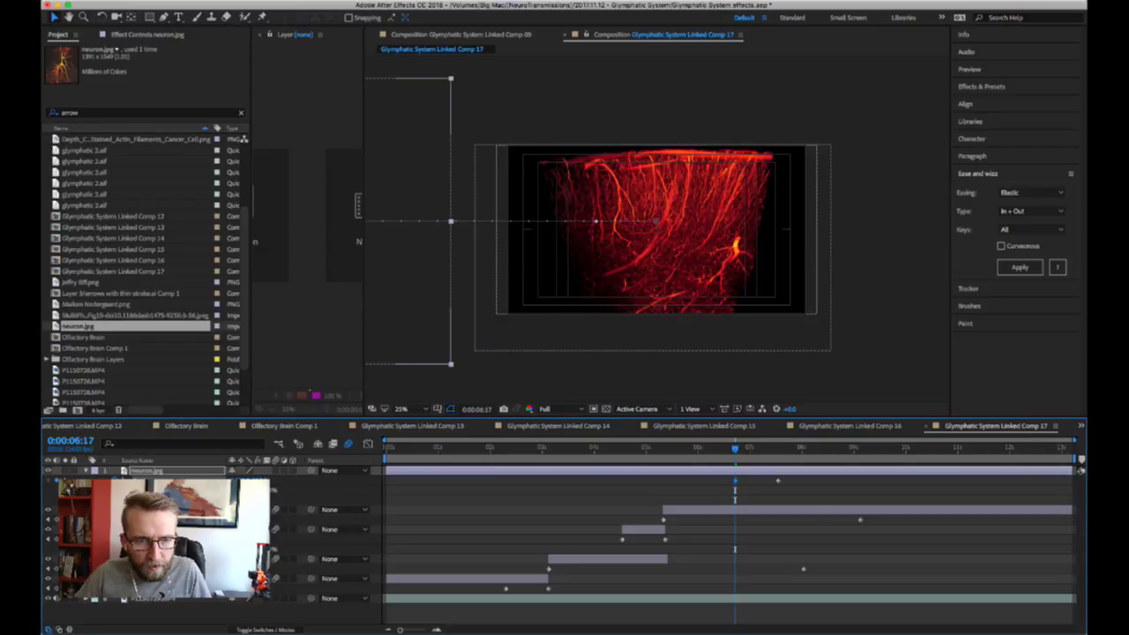
pyautogui.moveTo(715, 492); pyautogui.dragTo(805, 478)
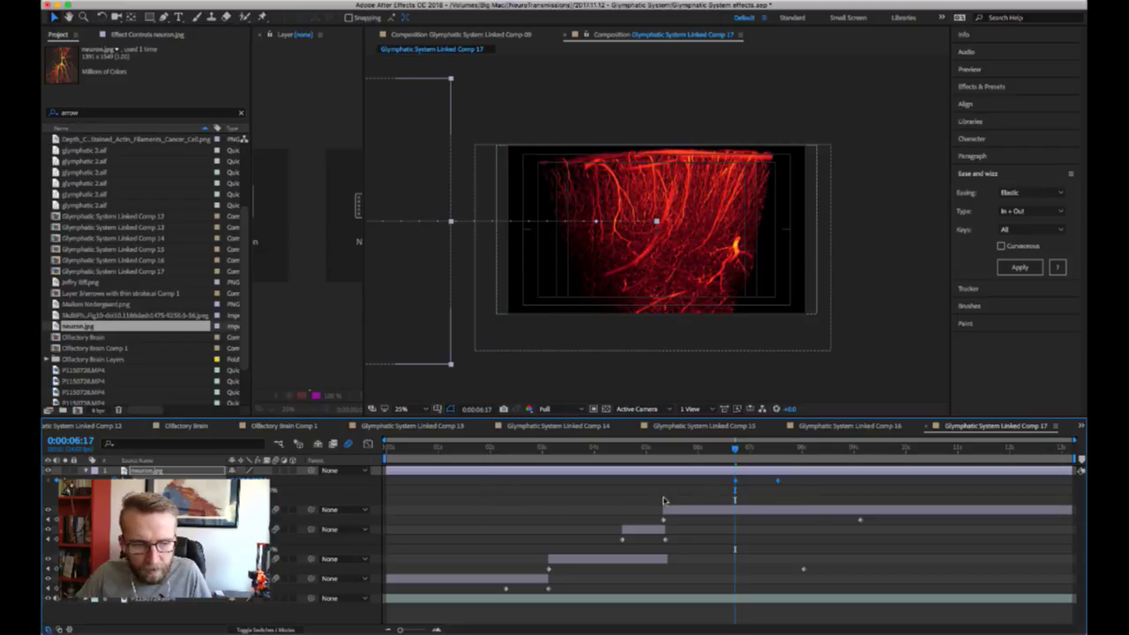
pyautogui.click(1012, 270)
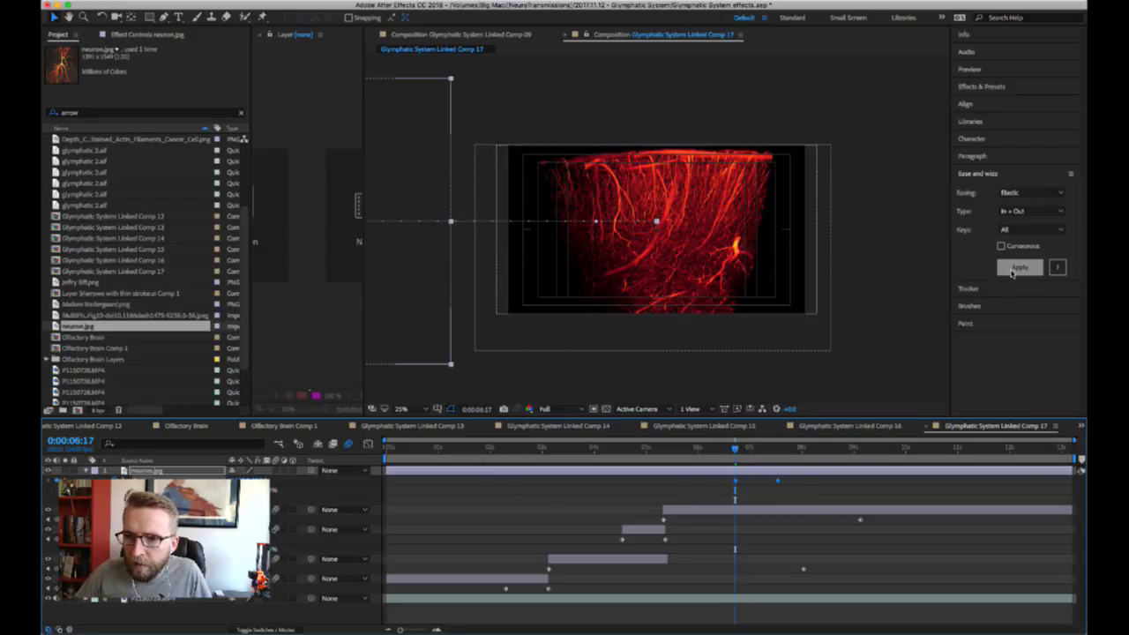
# - Split the neuron layer at 0:00:07:13 and clear the slide-in position keyframes from its second part
pyautogui.click(778, 450)
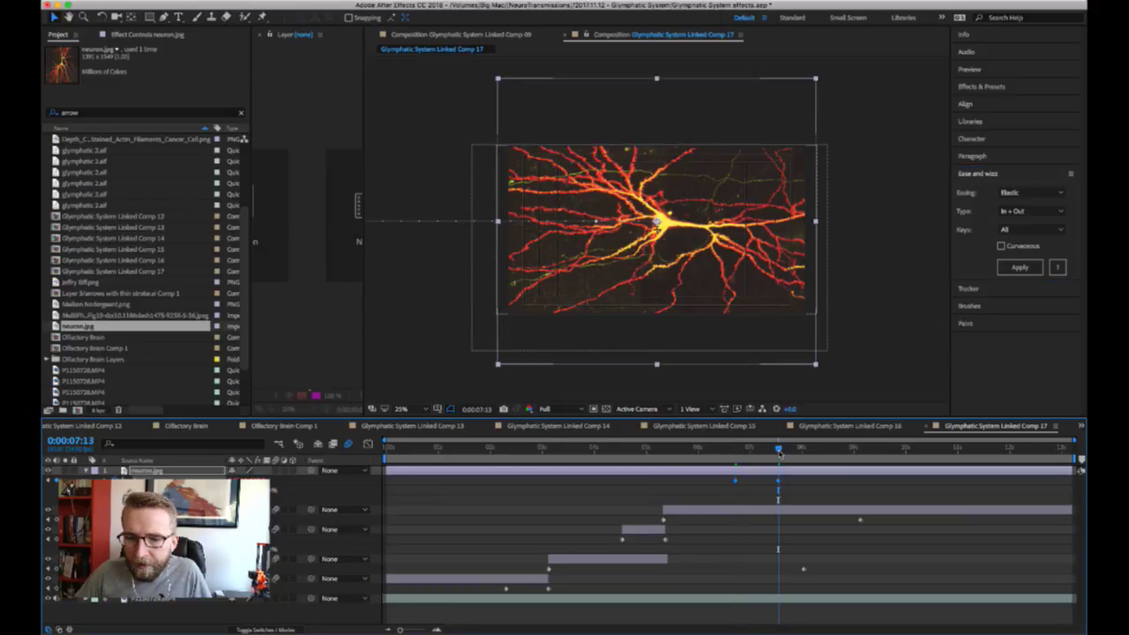
pyautogui.press('super+shift+d')
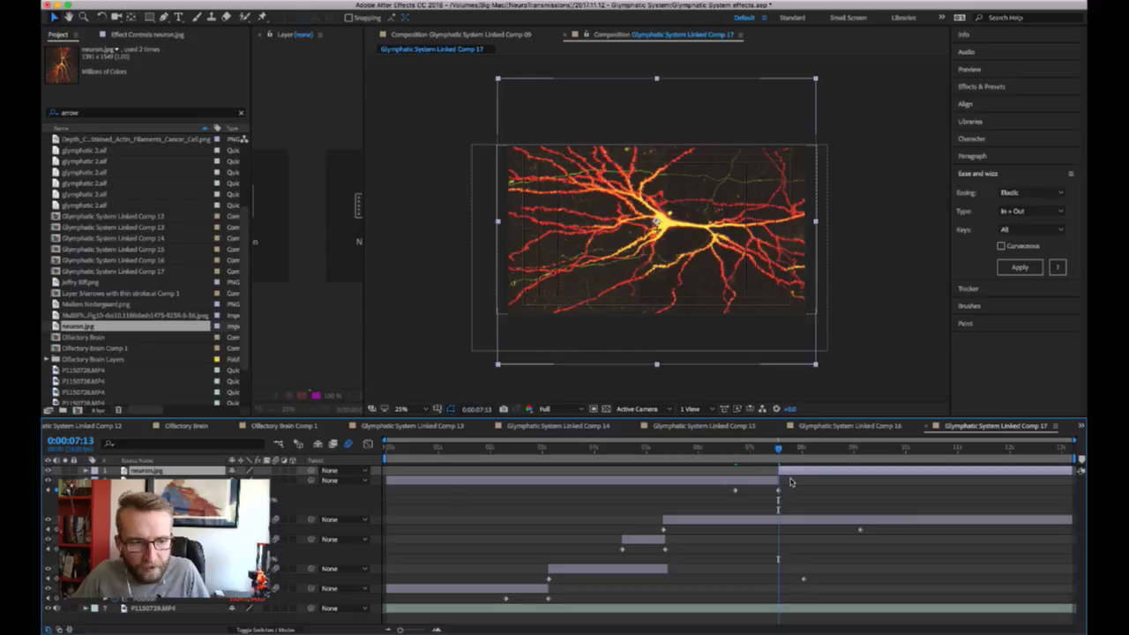
pyautogui.press('p')
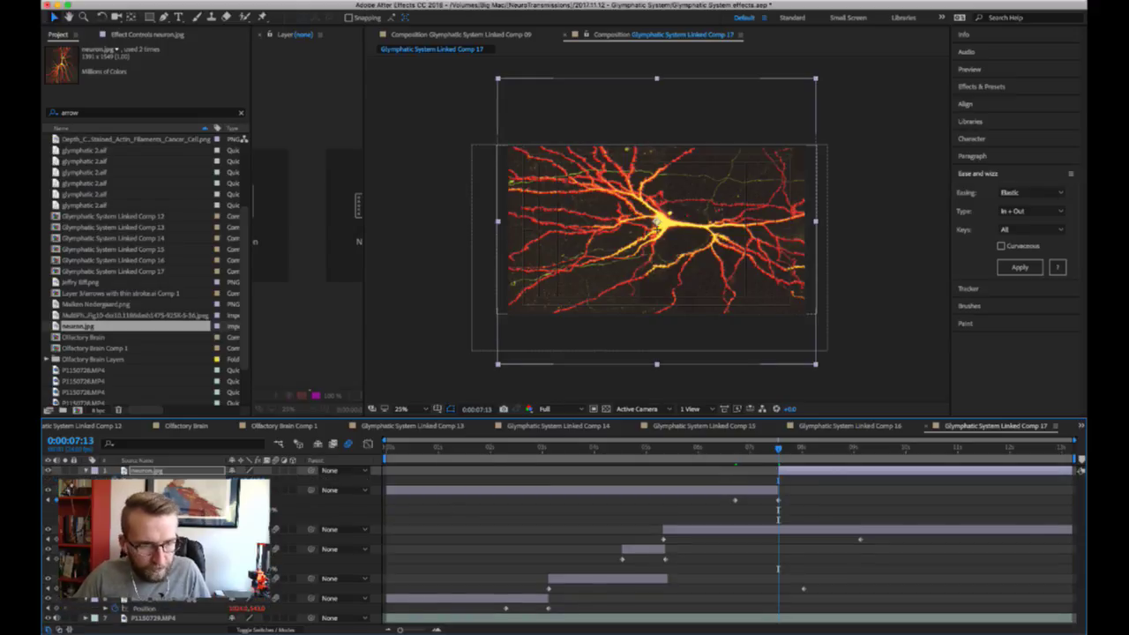
# - Keyframe a slow drift slightly to the right on the neuron's second part, from 0:00:07:13 to 0:00:10:21
pyautogui.press('space')
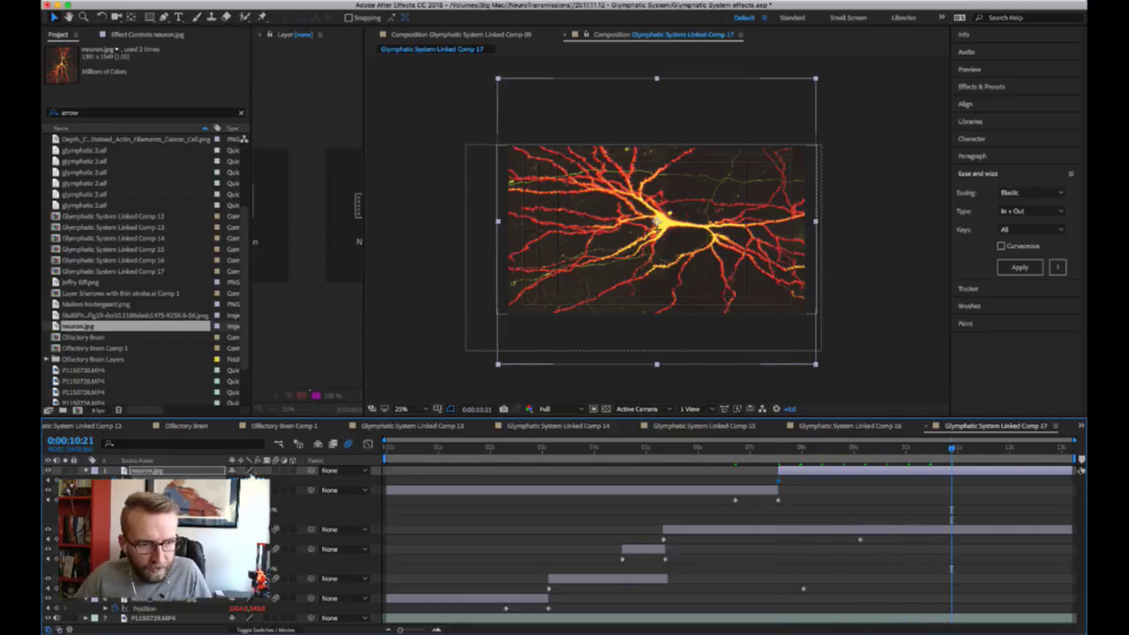
pyautogui.moveTo(658, 222); pyautogui.dragTo(665, 221)
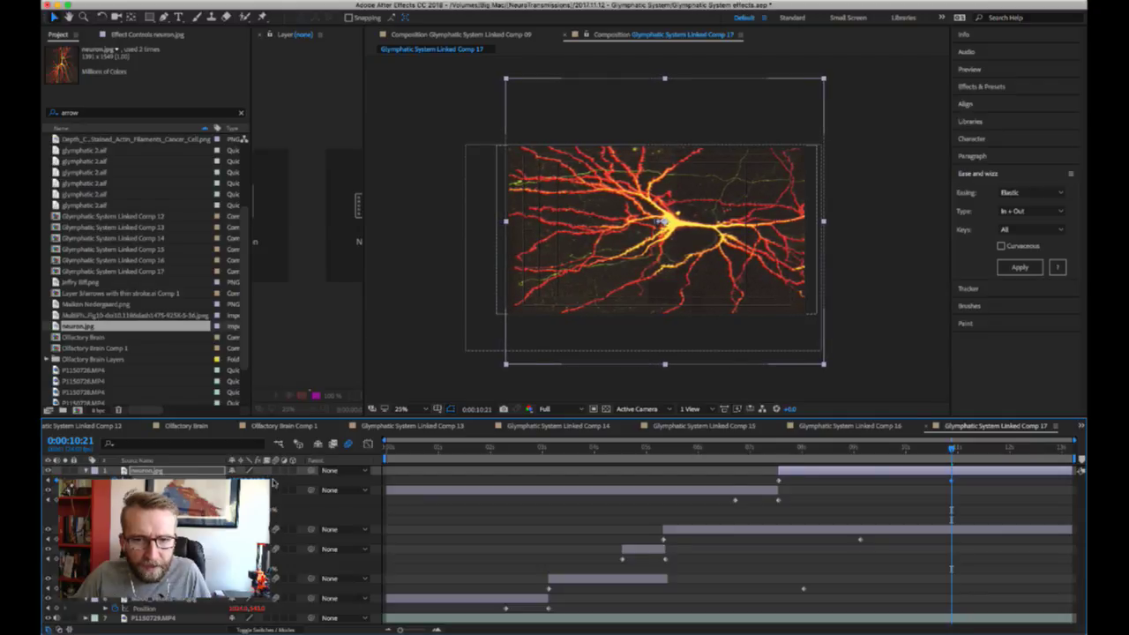
pyautogui.click(838, 491)
pyautogui.click(728, 450)
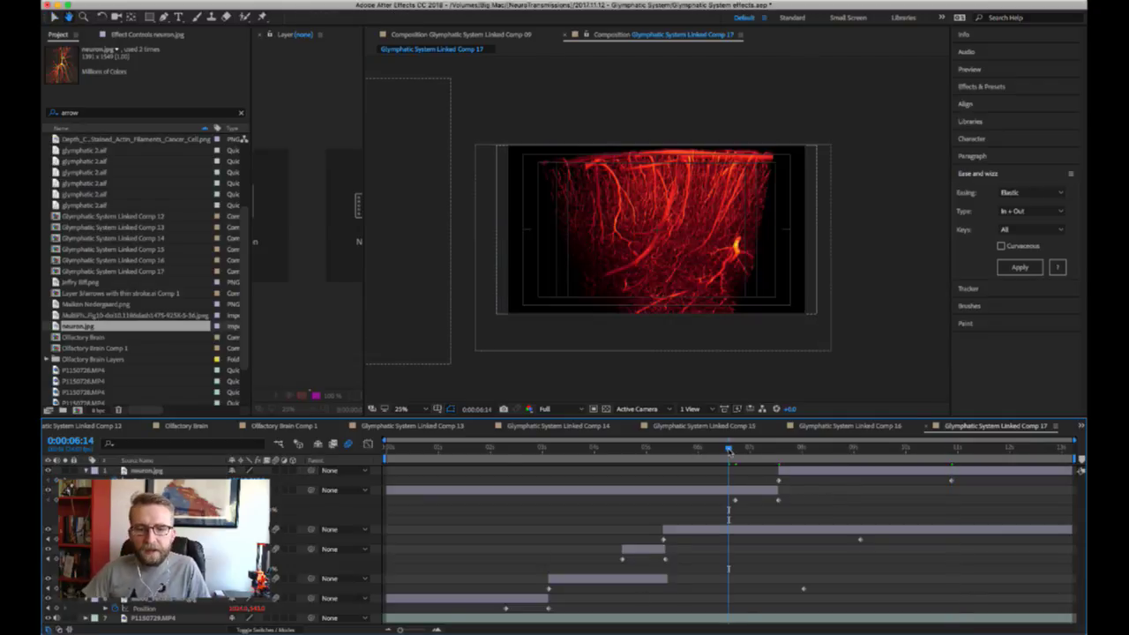
# - Replace the rightward drift on the neuron's second part with a slow upward drift ending at 0:00:10:21, and preview it
pyautogui.press('space')
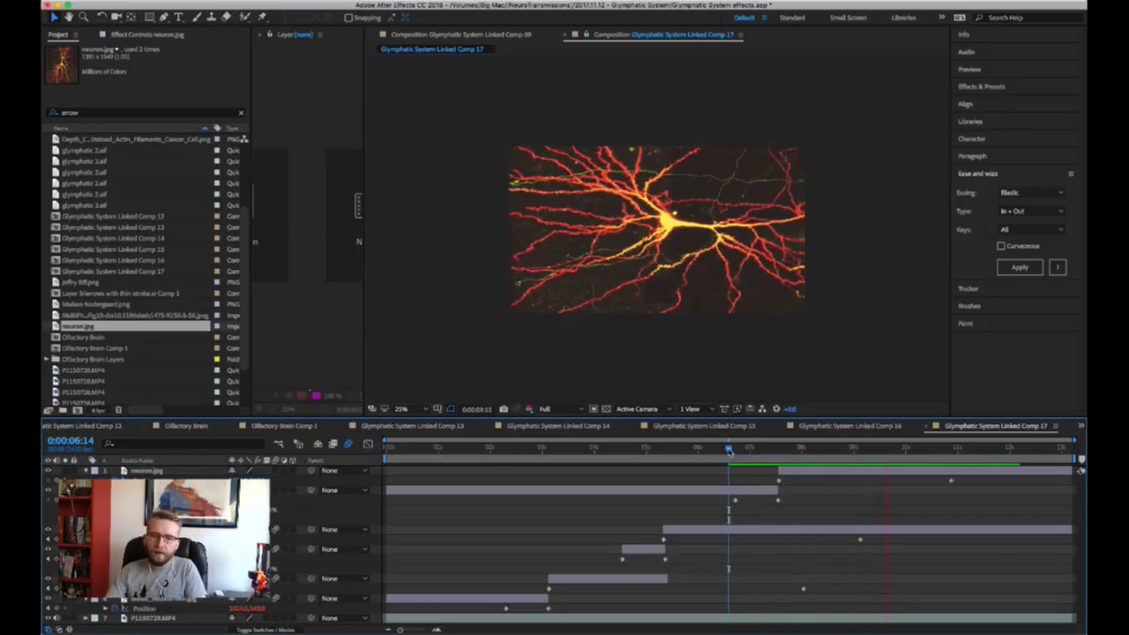
pyautogui.press('space')
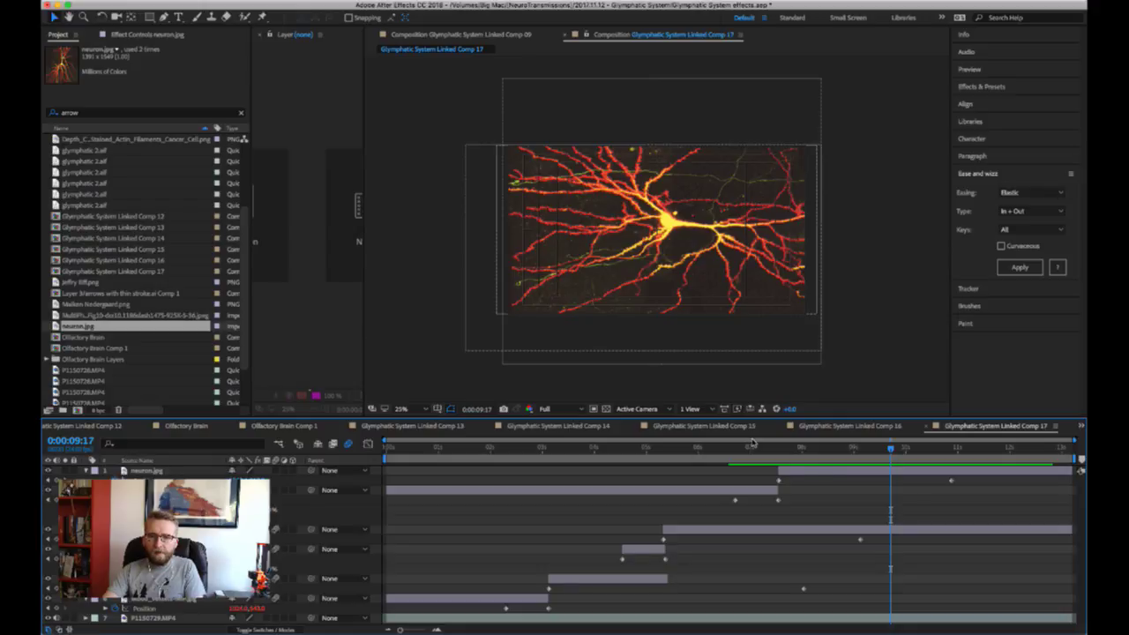
pyautogui.click(811, 472)
pyautogui.press('k')
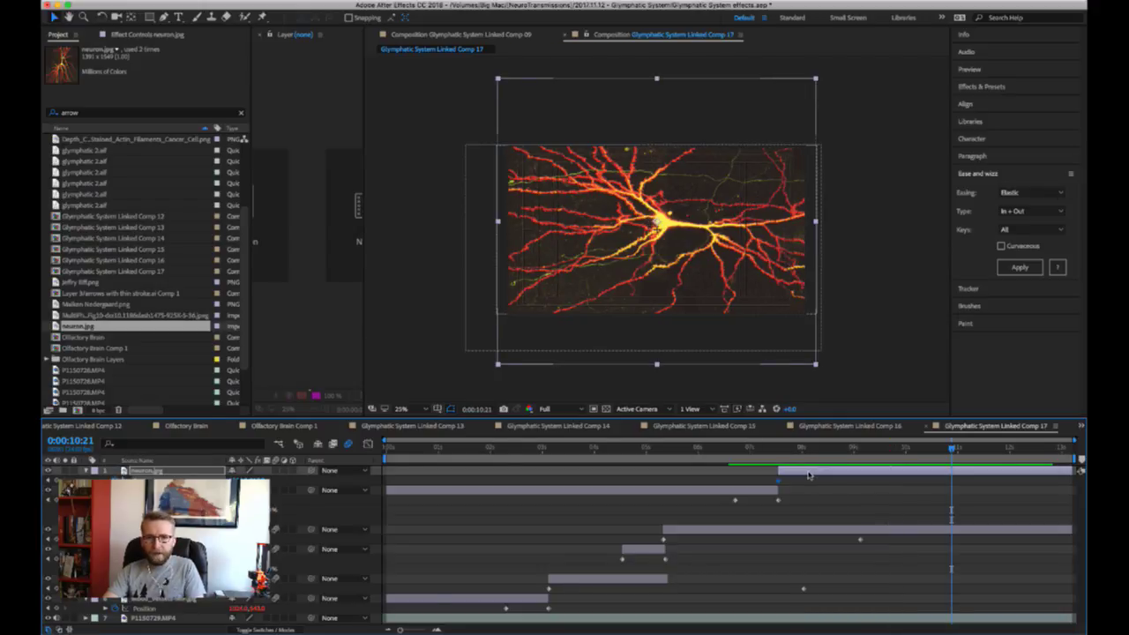
pyautogui.moveTo(256, 481)
pyautogui.mouseDown()
pyautogui.moveTo(275, 481)
pyautogui.moveTo(259, 480)
pyautogui.mouseUp()
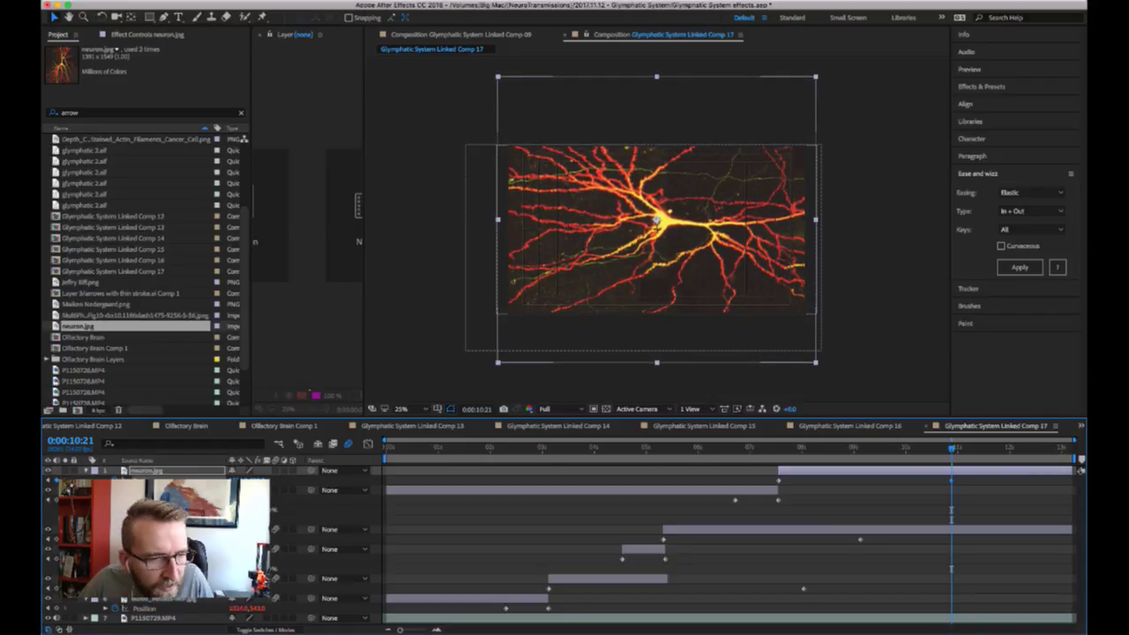
pyautogui.click(46, 482)
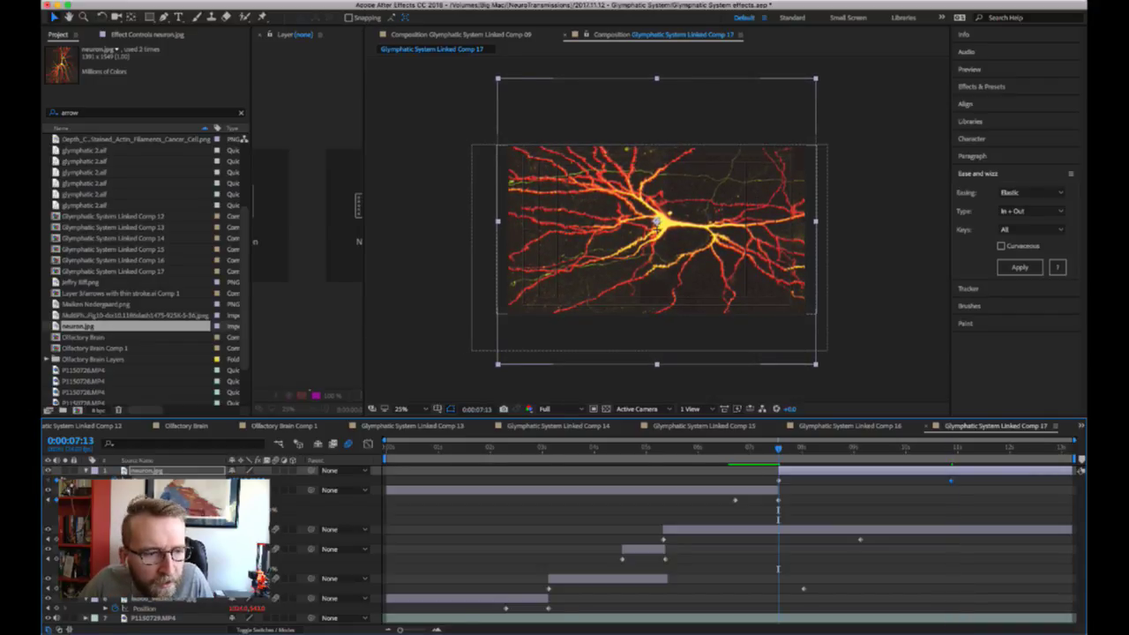
pyautogui.press('k')
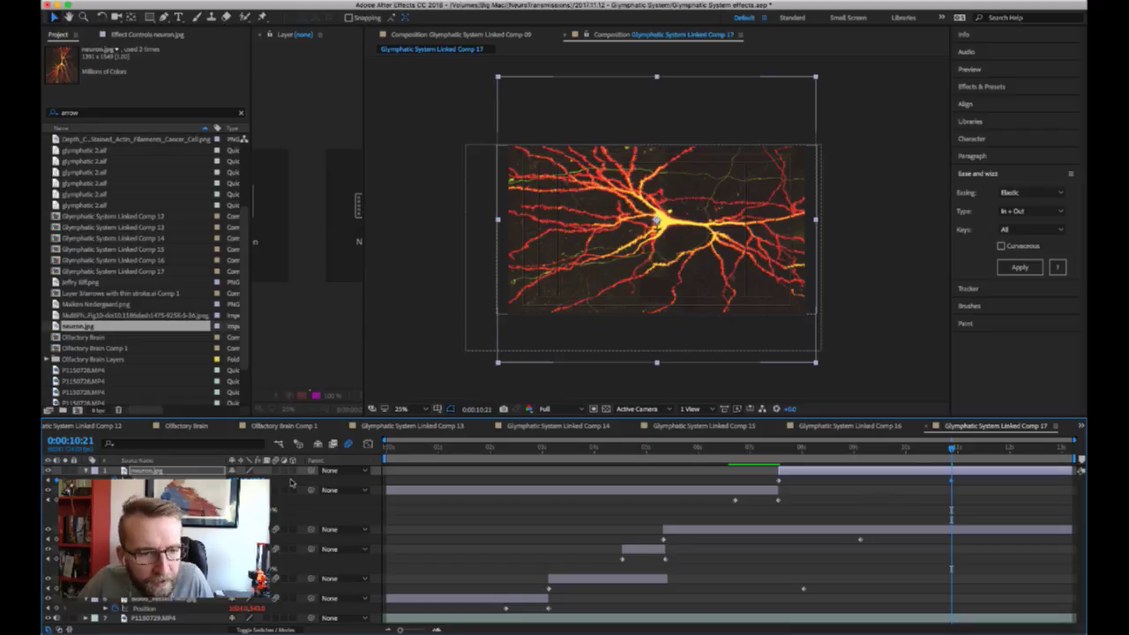
pyautogui.moveTo(261, 481); pyautogui.dragTo(254, 481)
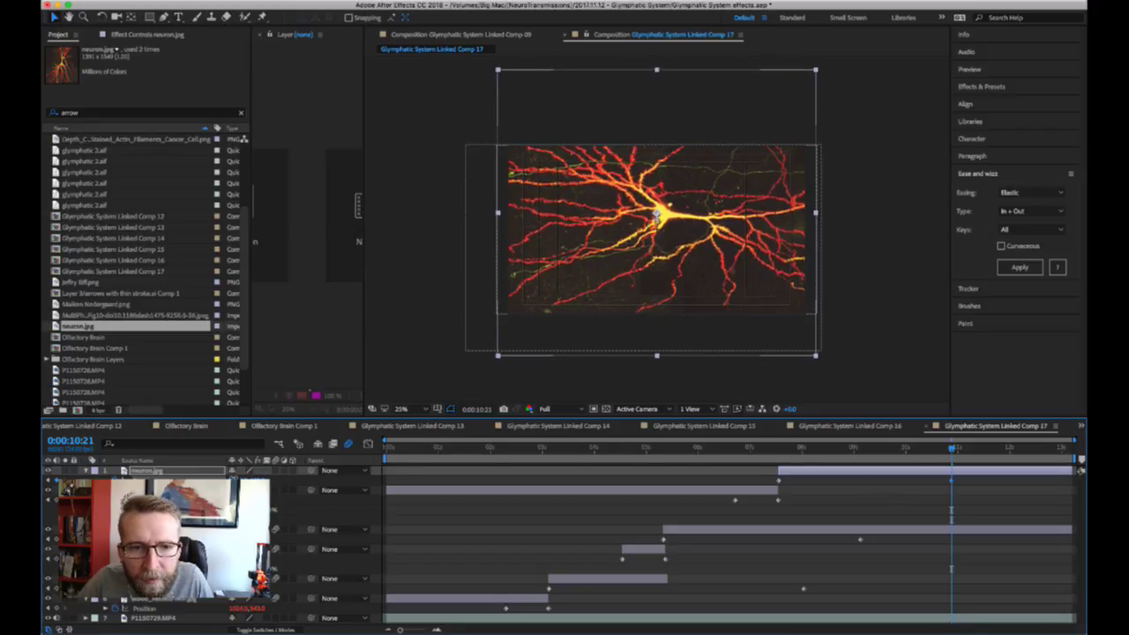
pyautogui.click(723, 449)
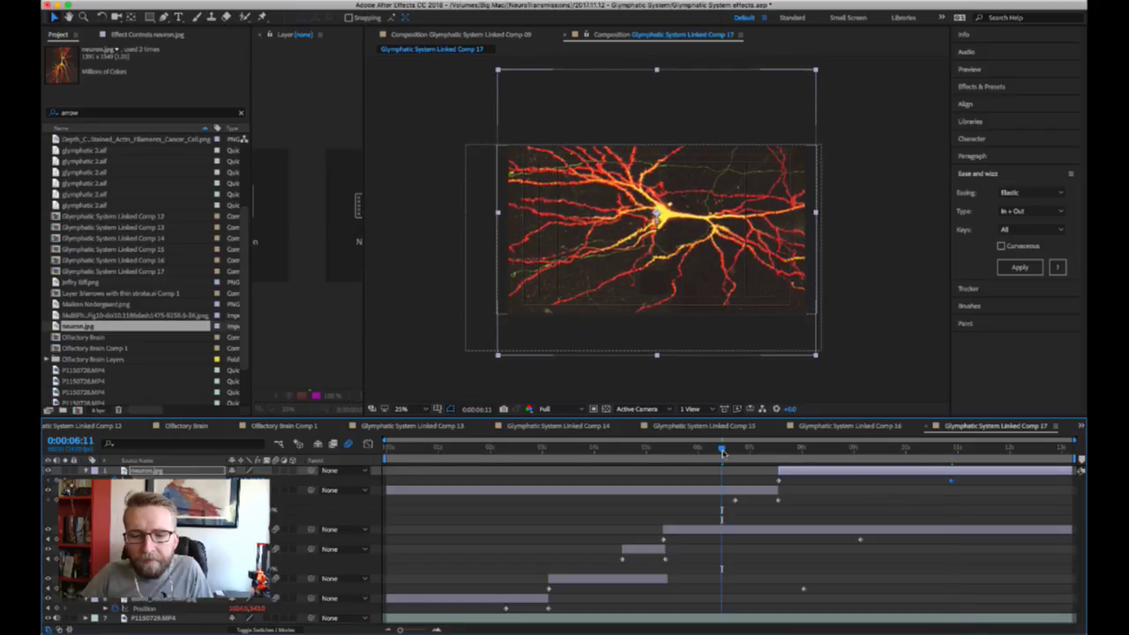
pyautogui.press('space')
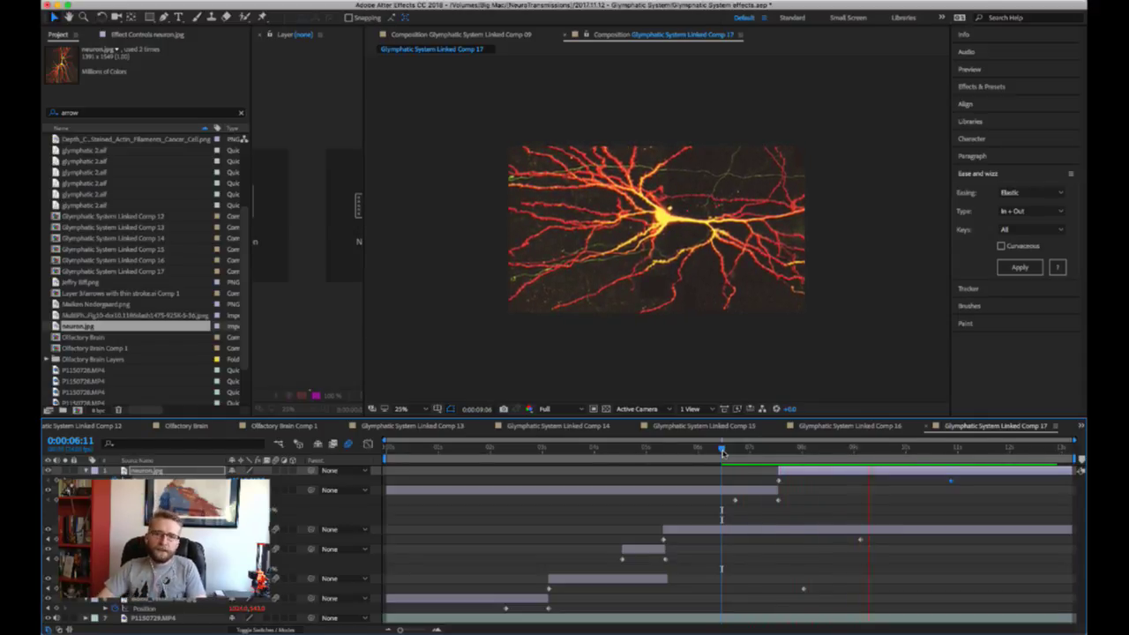
pyautogui.press('space')
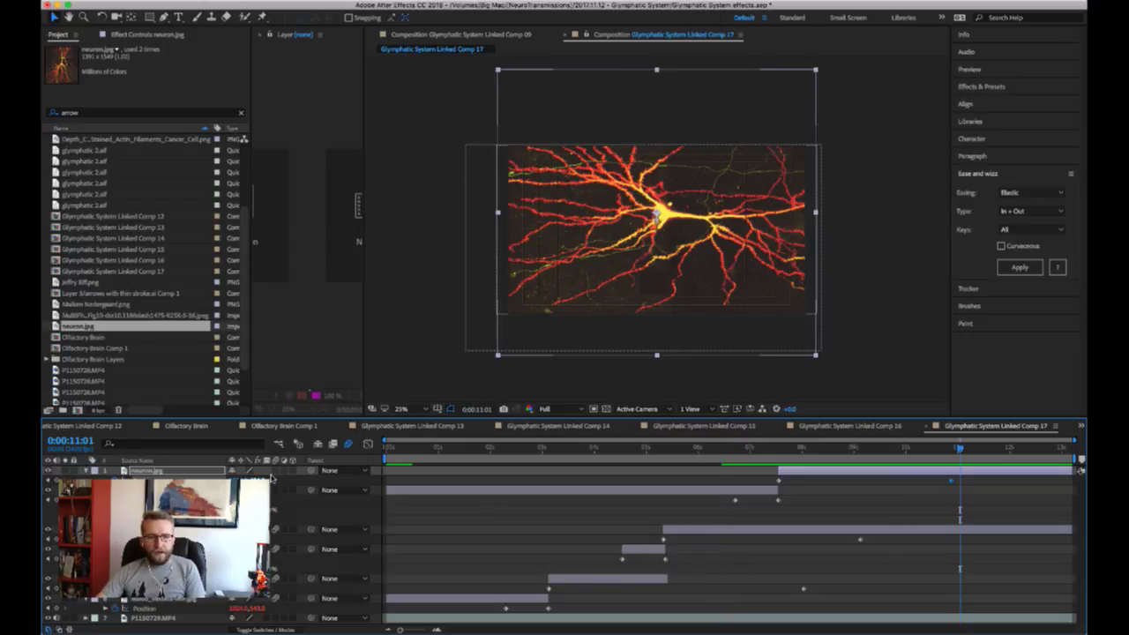
# - Trim the slide-in neuron layer to start at 0:00:06:17 and the Blood_vessels-3D_render layer to end at 0:00:07:10
pyautogui.click(735, 450)
pyautogui.click(757, 491)
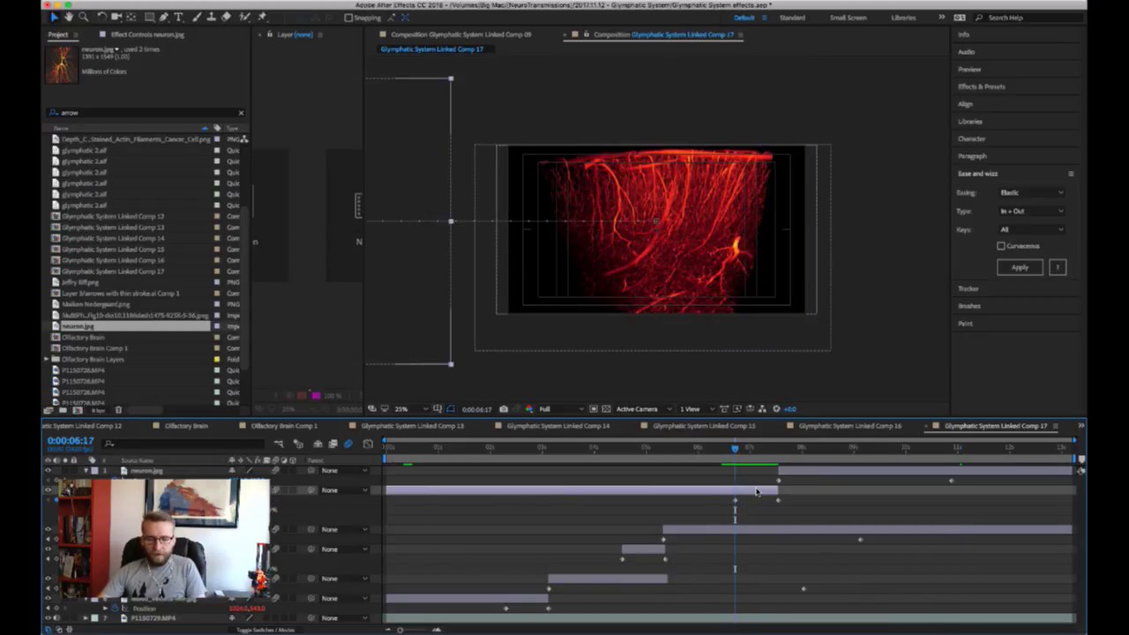
pyautogui.hotkey('alt', '[')
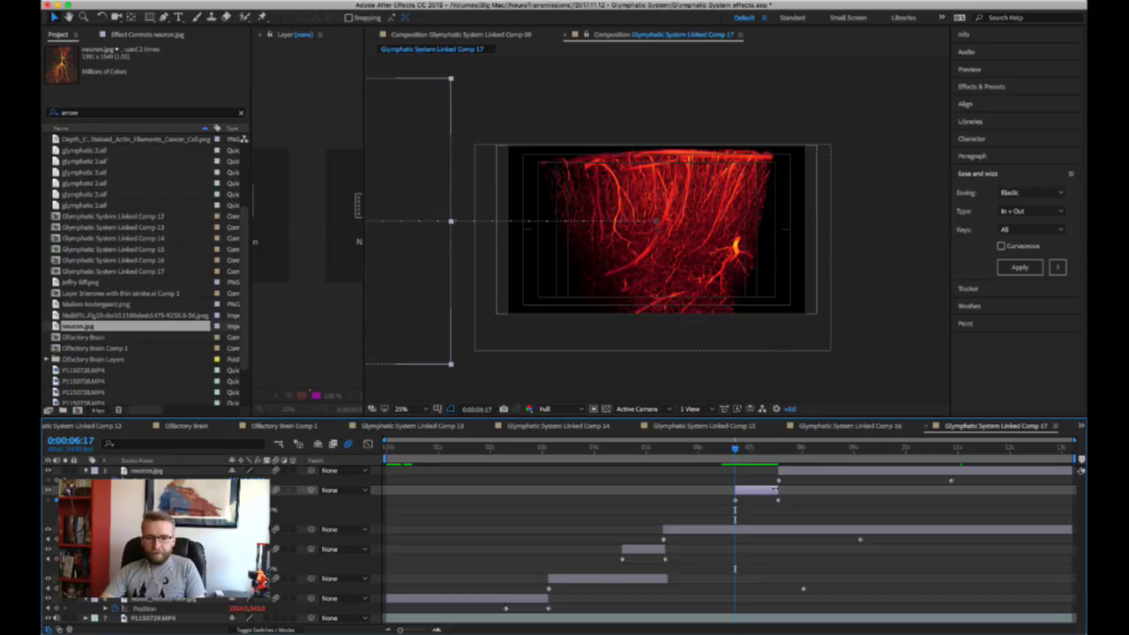
pyautogui.moveTo(754, 448); pyautogui.dragTo(772, 448)
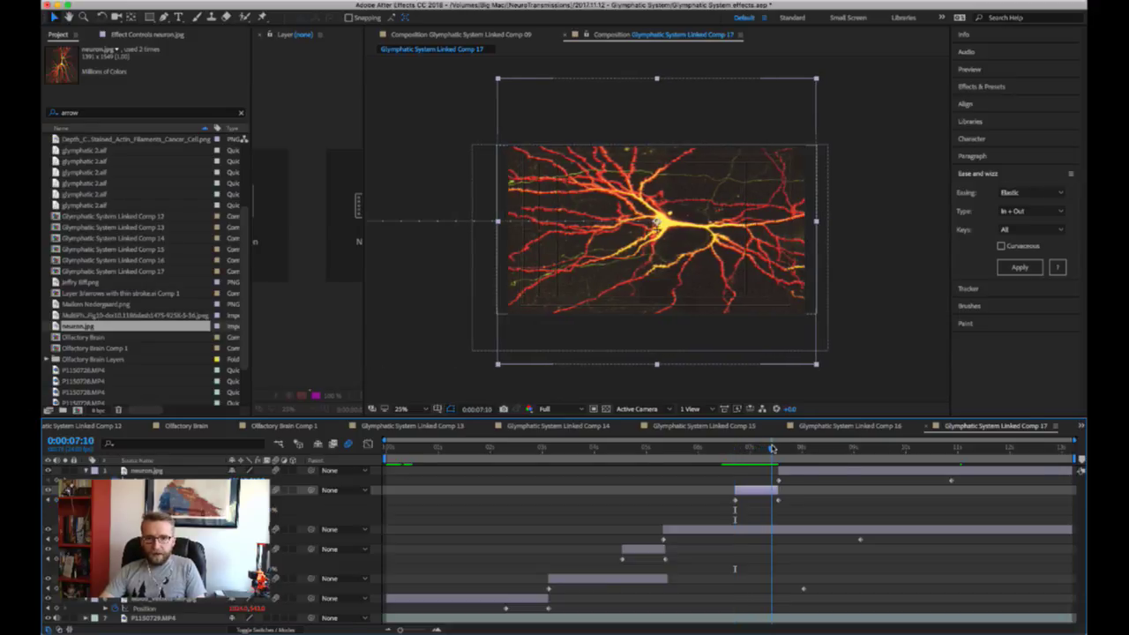
pyautogui.click(779, 530)
pyautogui.hotkey('alt', ']')
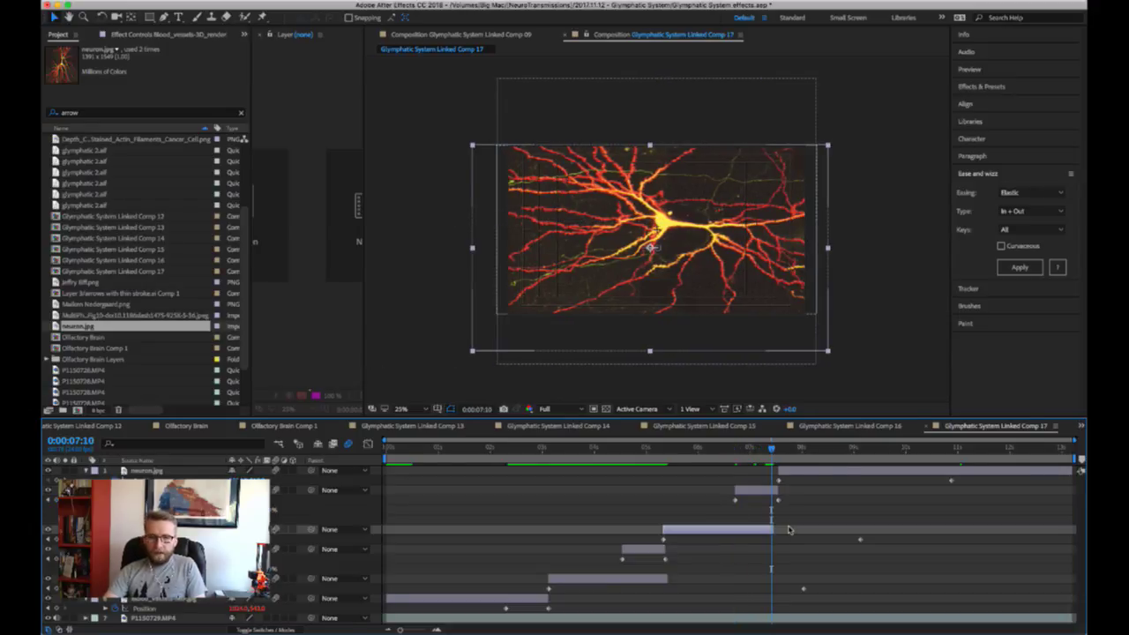
# - Play the composition through from the start and split the drifting neuron layer at 0:00:09:09
pyautogui.click(391, 450)
pyautogui.press('space')
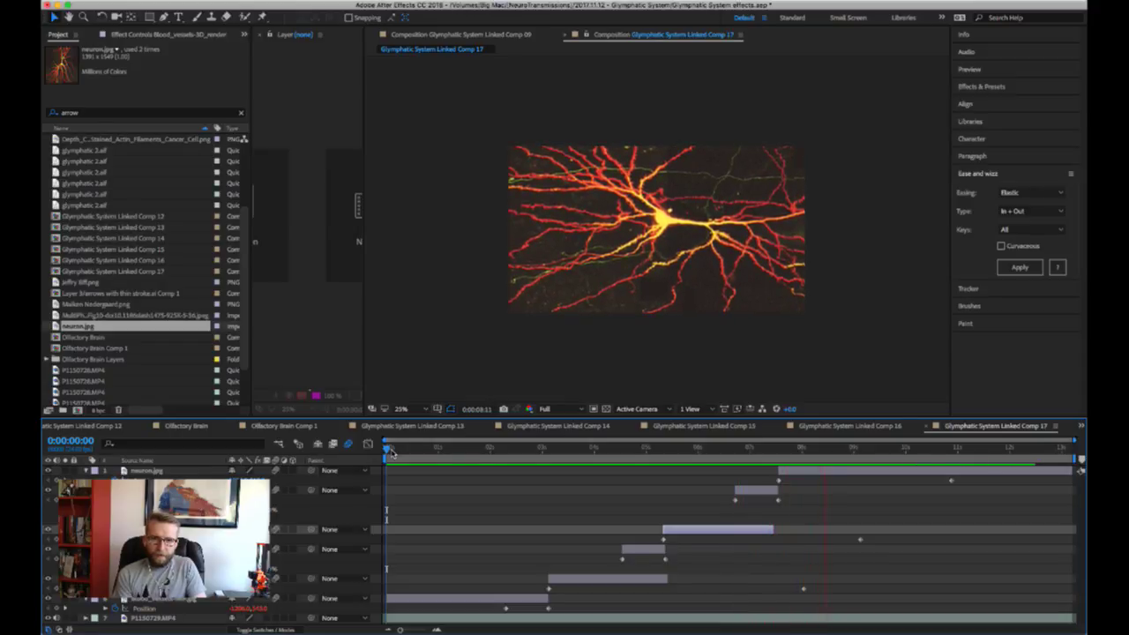
pyautogui.press('space')
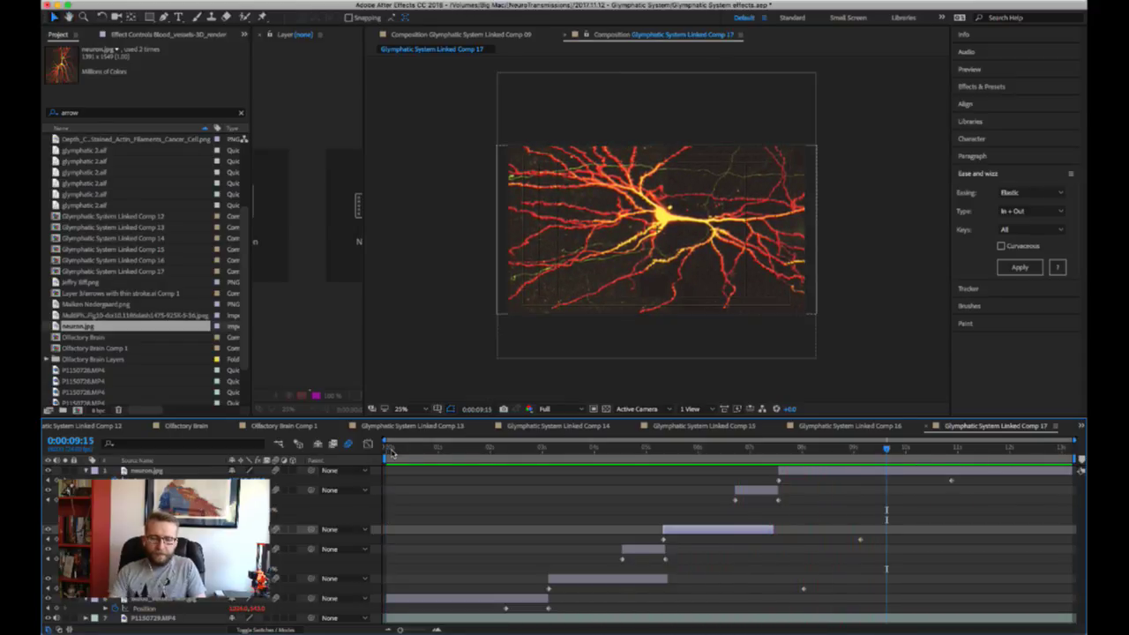
pyautogui.click(819, 448)
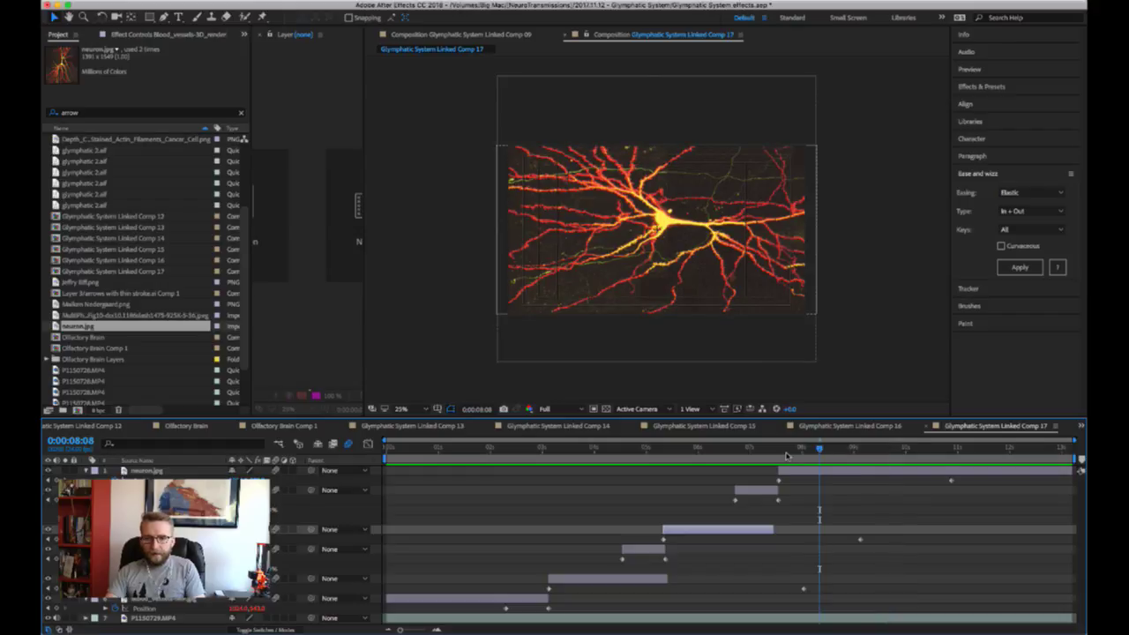
pyautogui.press('space')
pyautogui.press('space')
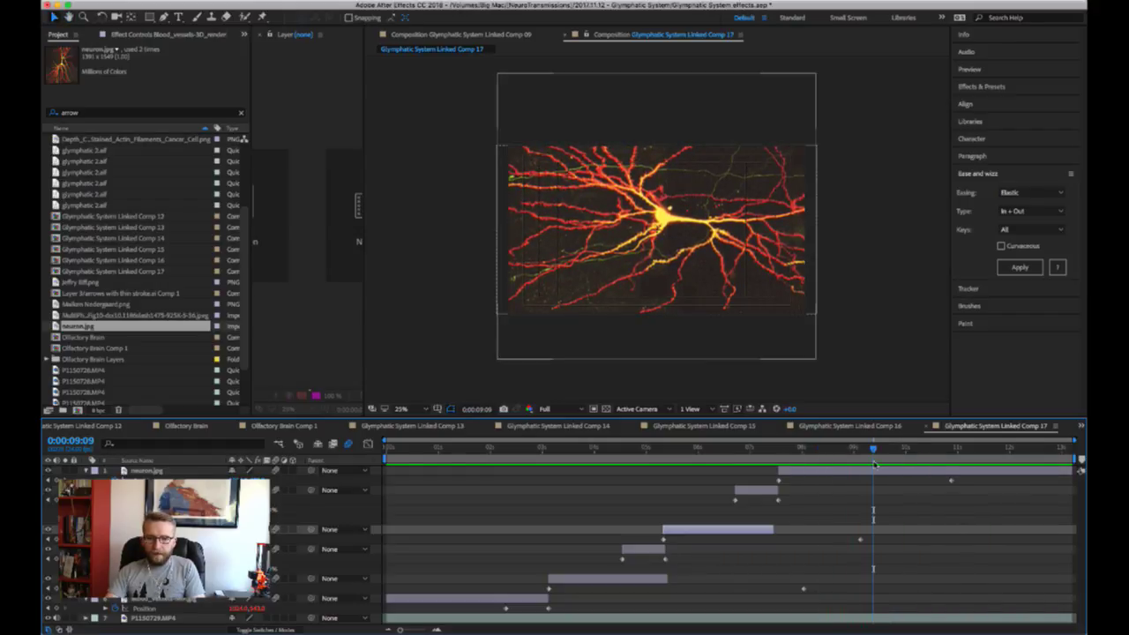
pyautogui.click(834, 470)
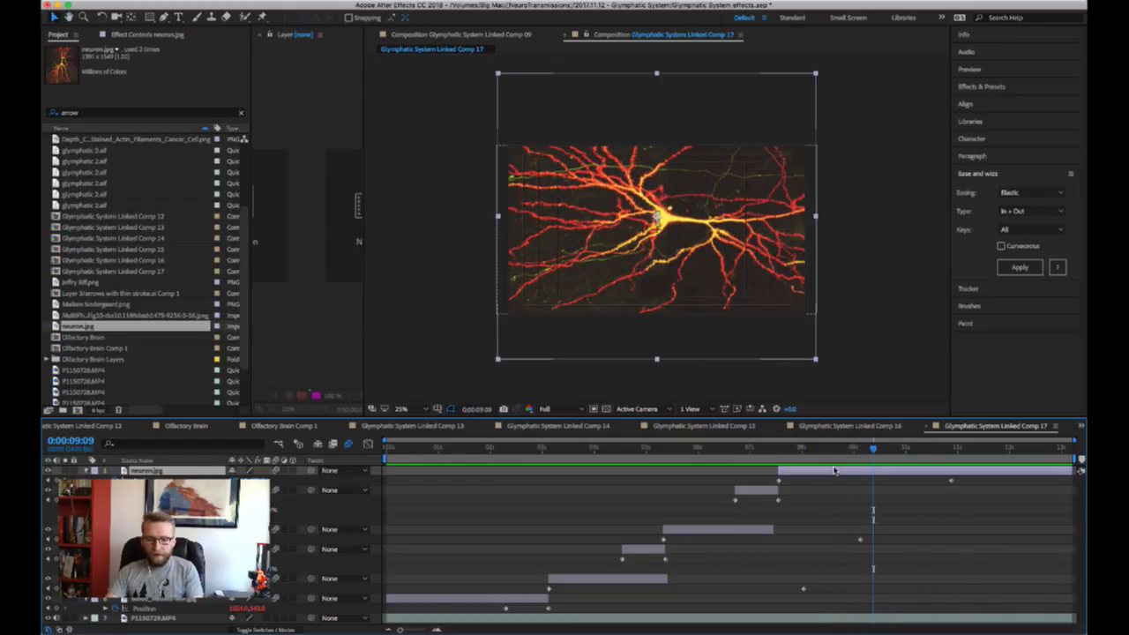
pyautogui.press('super+shift+d')
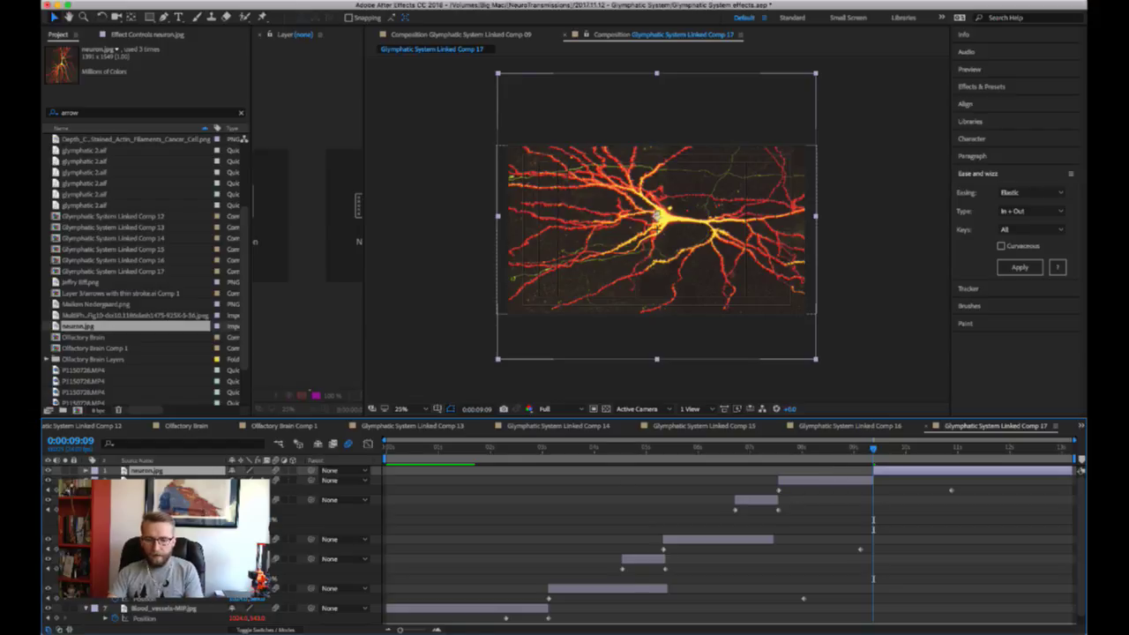
# - Keyframe the neuron's last part sliding out past the frame's right edge from 0:00:09:09 to 0:00:10:05, with Elastic In + Out easing, and preview it
pyautogui.press('u')
pyautogui.press('Return')
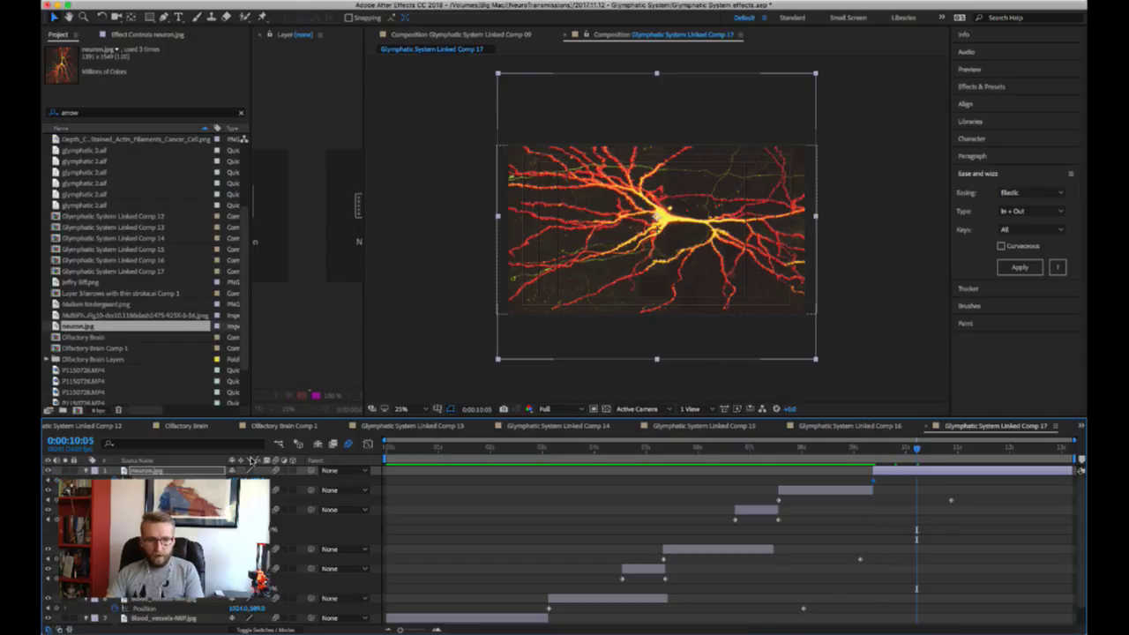
pyautogui.moveTo(357, 479); pyautogui.dragTo(600, 485)
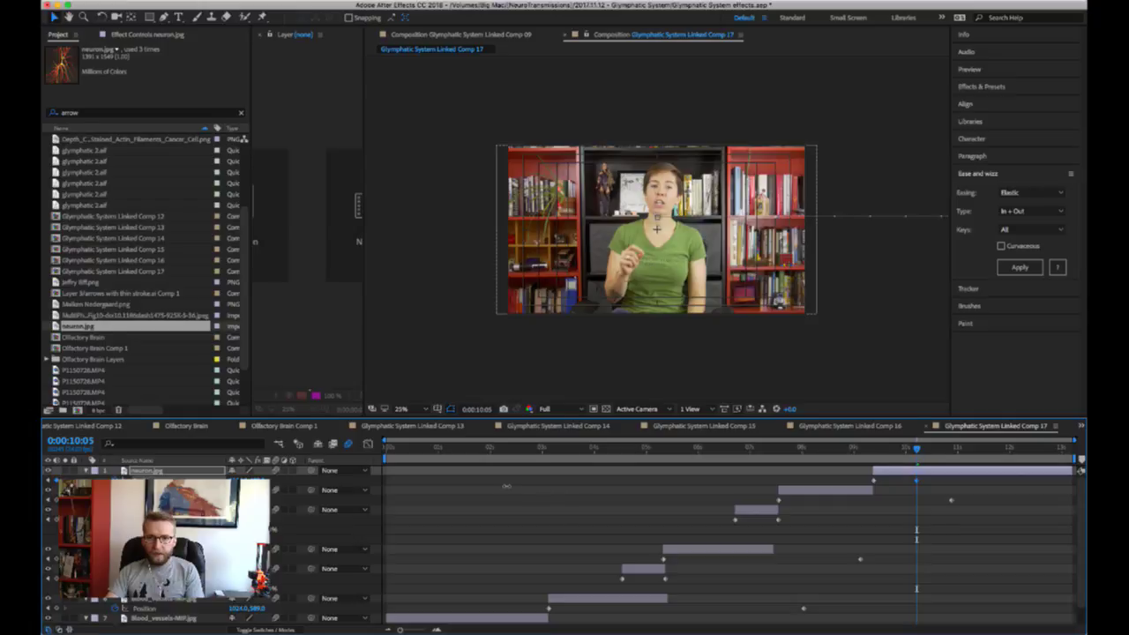
pyautogui.moveTo(441, 482); pyautogui.dragTo(386, 483)
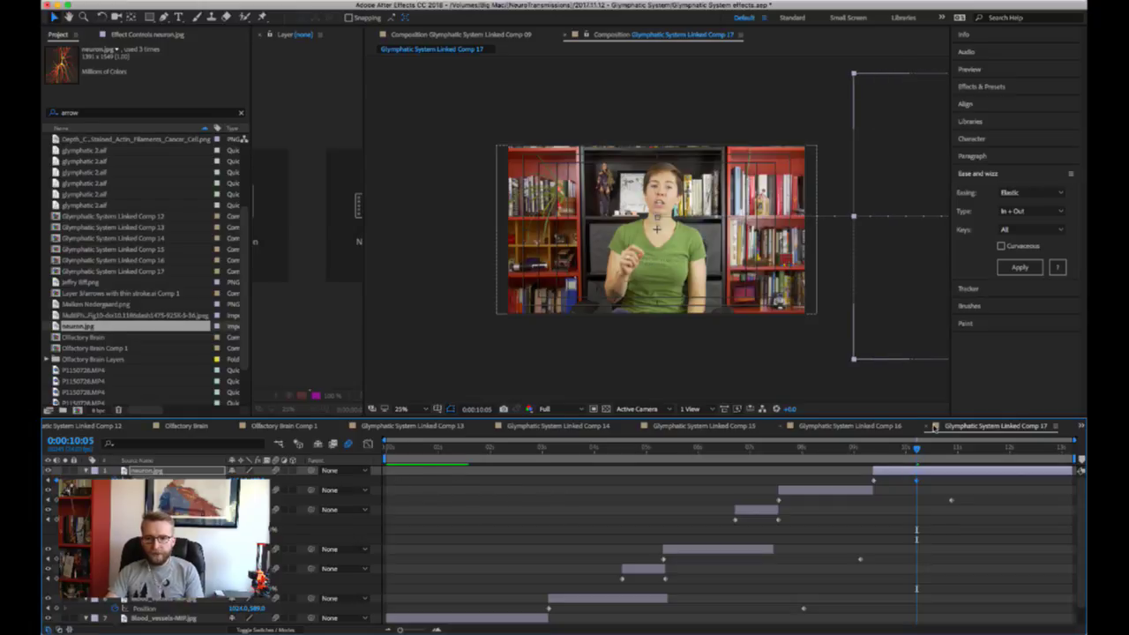
pyautogui.click(1020, 267)
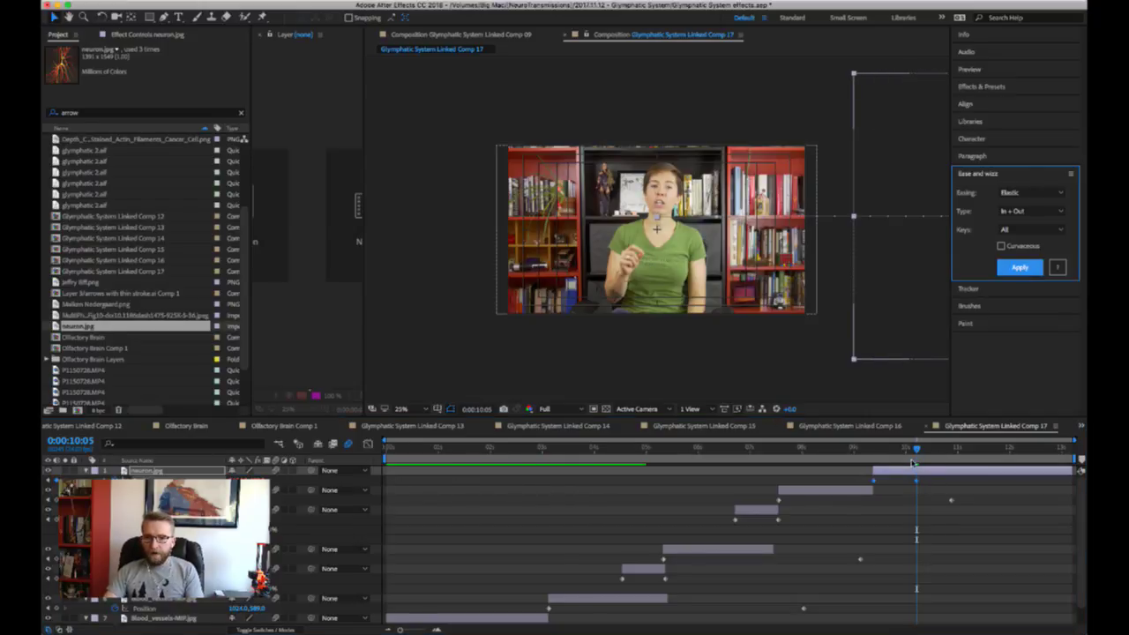
pyautogui.click(805, 450)
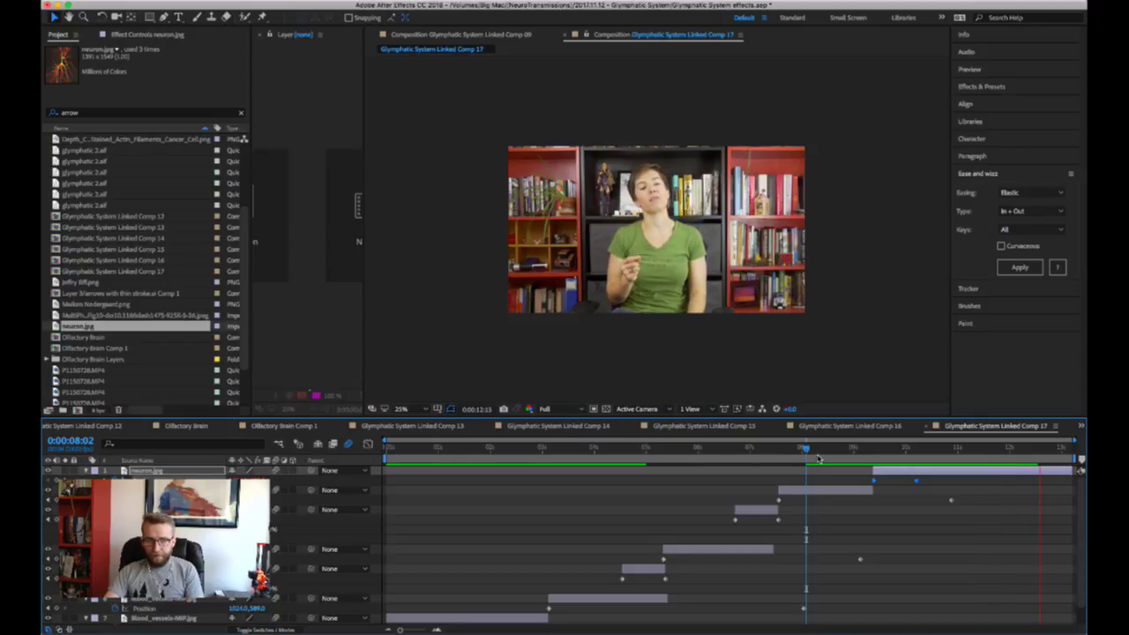
pyautogui.press('Home')
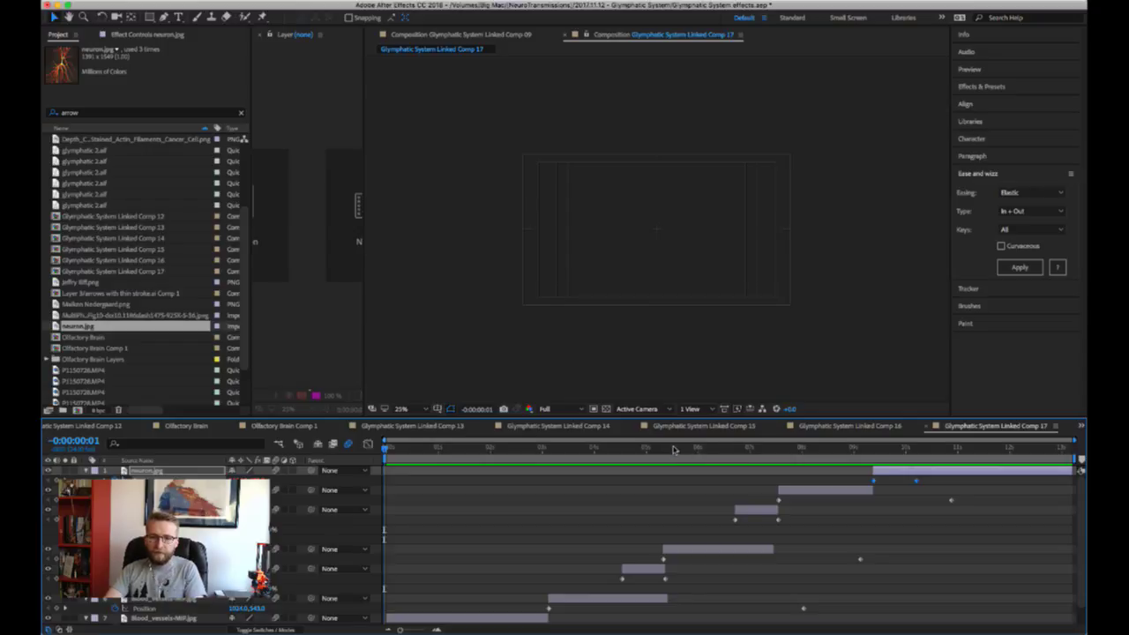
pyautogui.press('space')
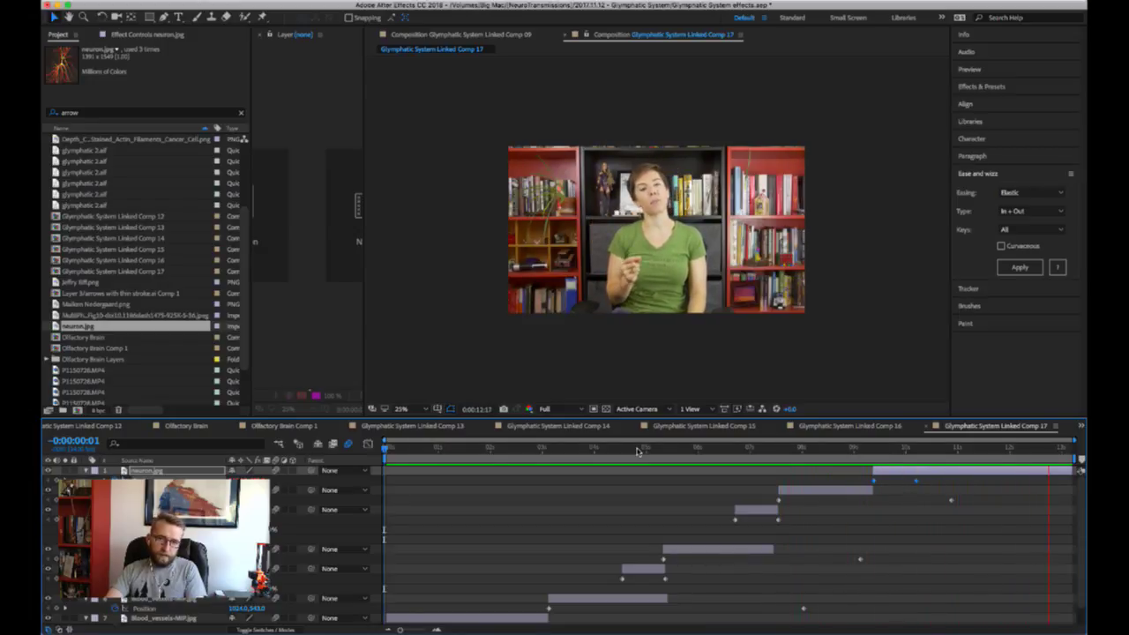
pyautogui.press('space')
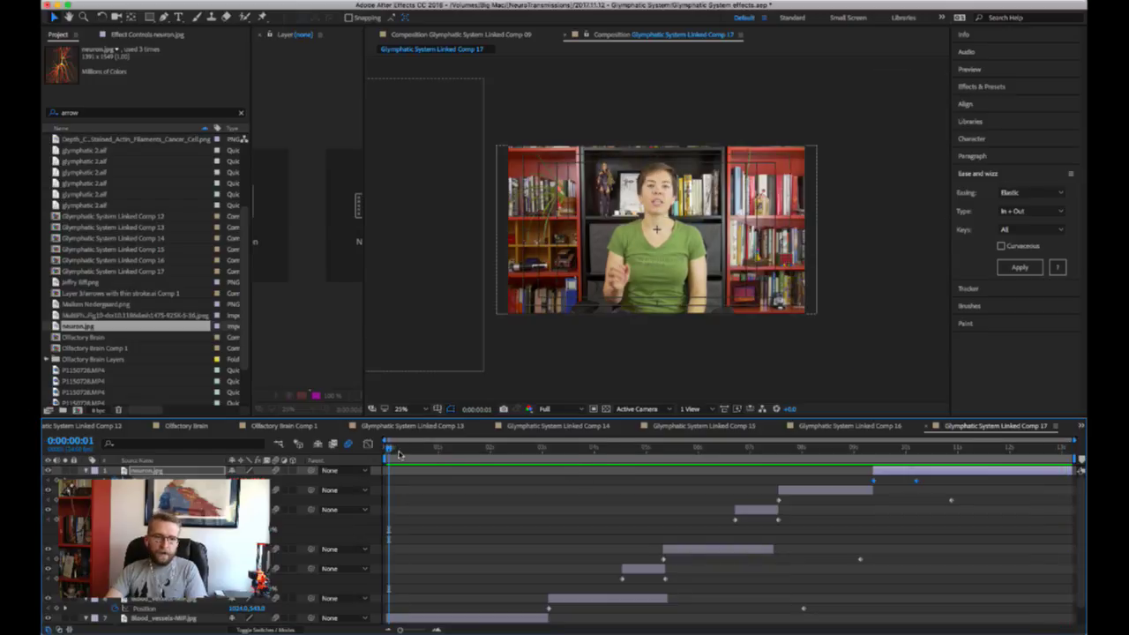
# - Trim the sliding-in Blood_vessels-MIP.jpg layer to start at its first position keyframe, 0:00:02:07
pyautogui.press('Home')
pyautogui.scroll(-1, 690, 501)
pyautogui.scroll(-1, 690, 501)
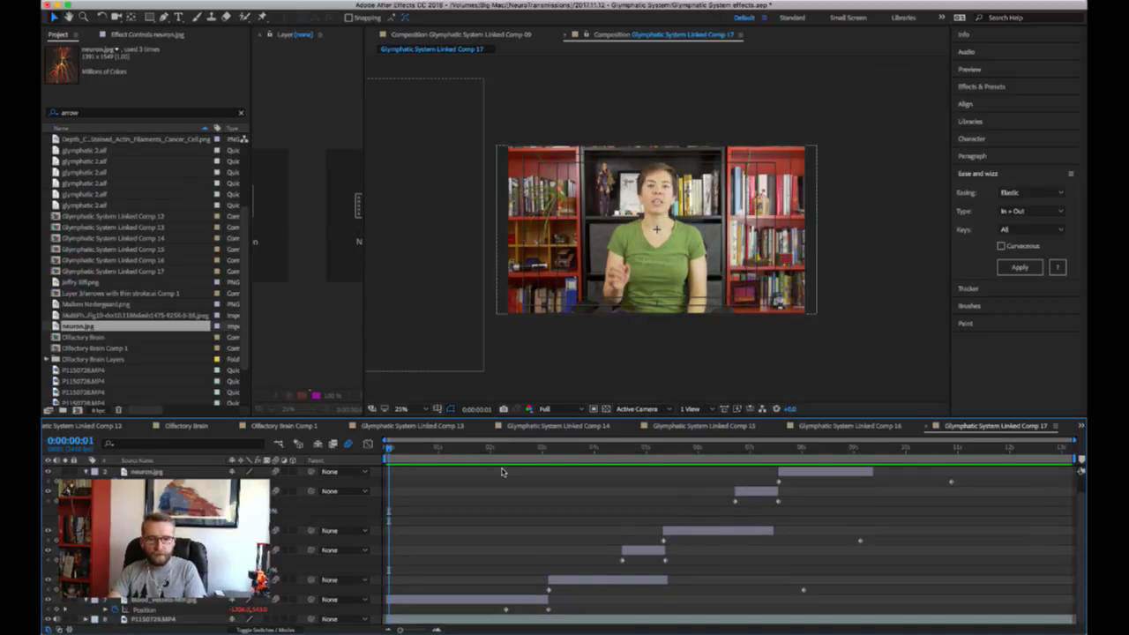
pyautogui.click(508, 449)
pyautogui.click(520, 599)
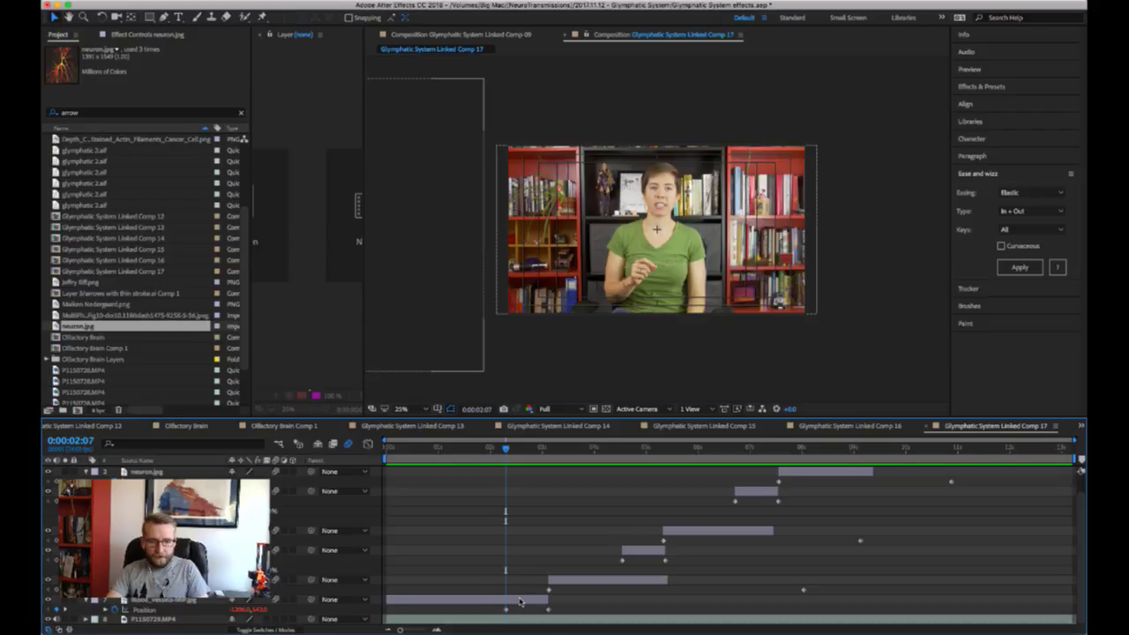
pyautogui.hotkey('alt', '[')
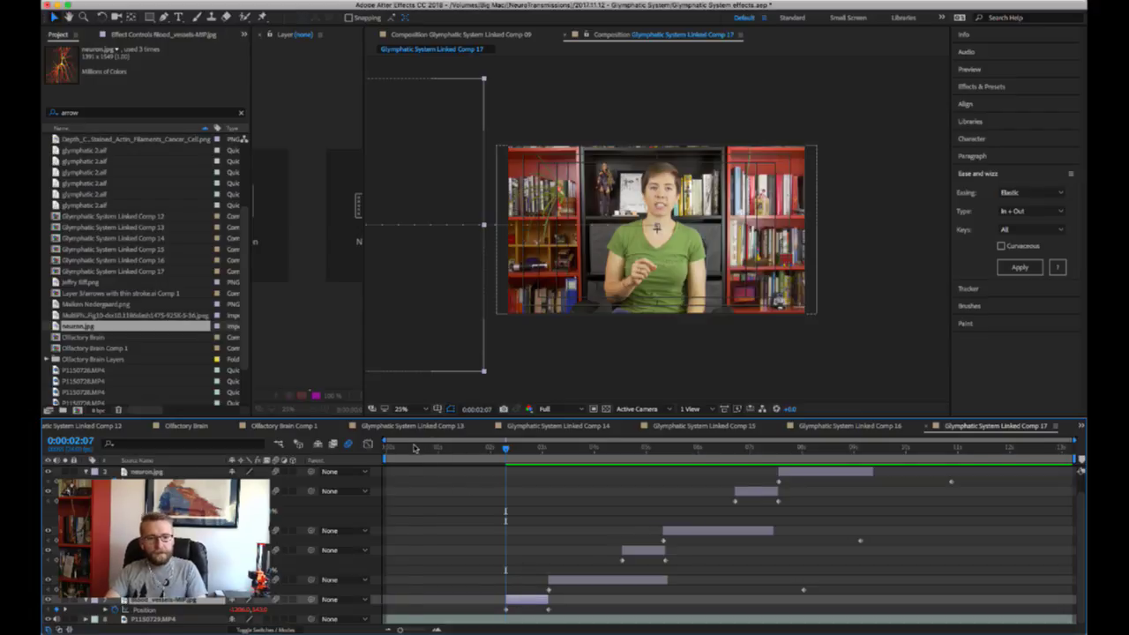
# - Add a "two-photon microscopy" text layer over the presenter at 0:00:00:00 and centre-align its paragraph
pyautogui.press('Home')
pyautogui.hotkey('ctrl', 't')
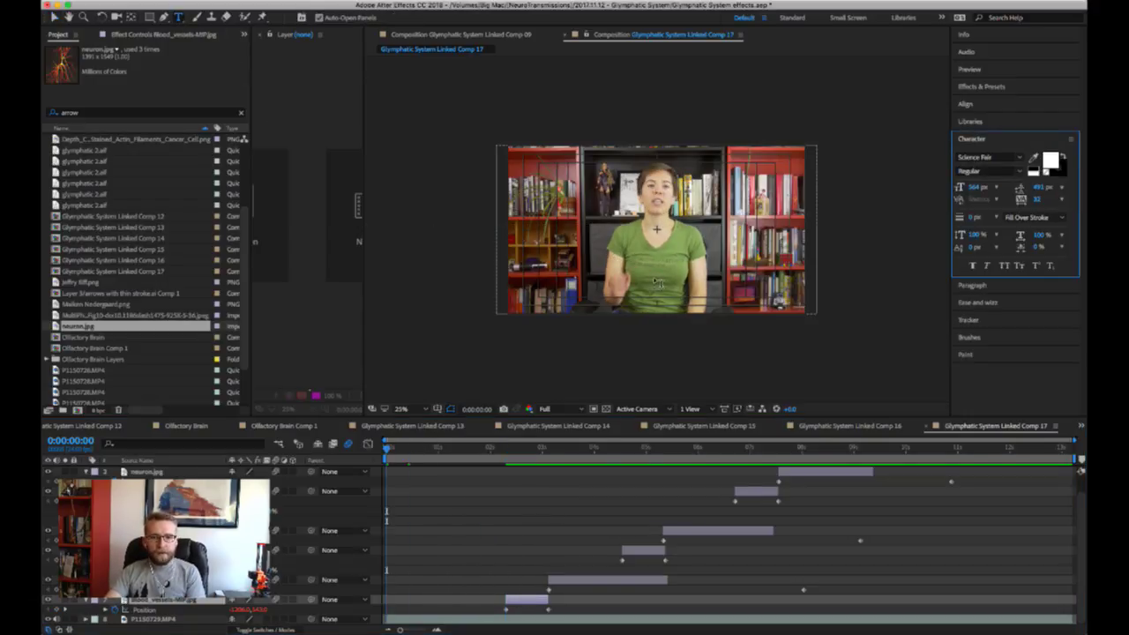
pyautogui.click(658, 286)
pyautogui.write('TWO')
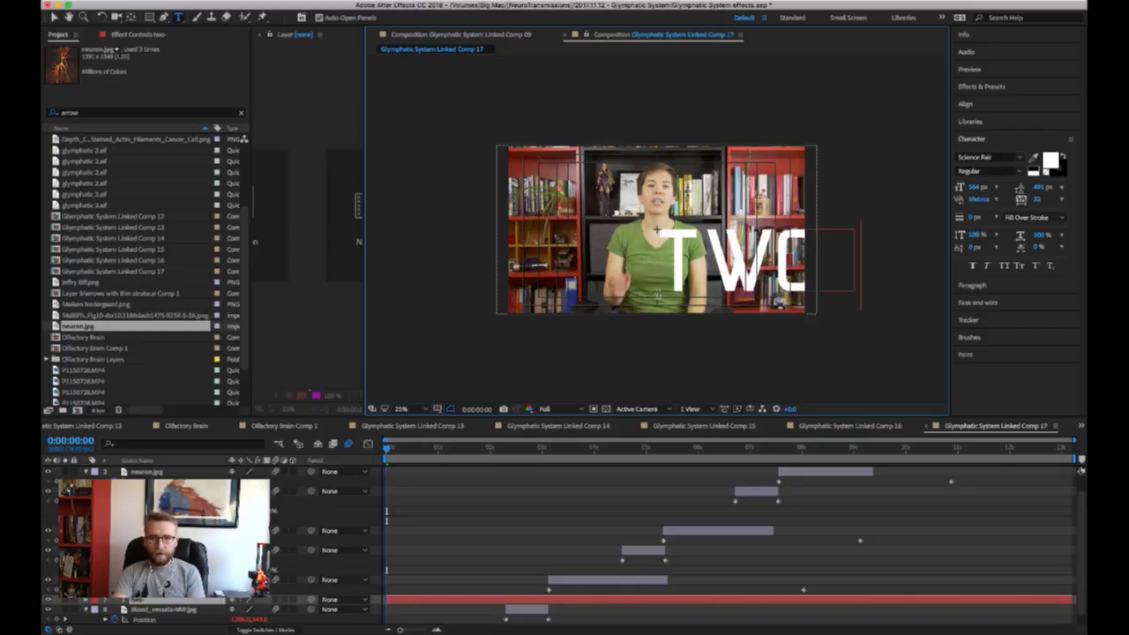
pyautogui.press('BackSpace')
pyautogui.press('BackSpace')
pyautogui.write('WO')
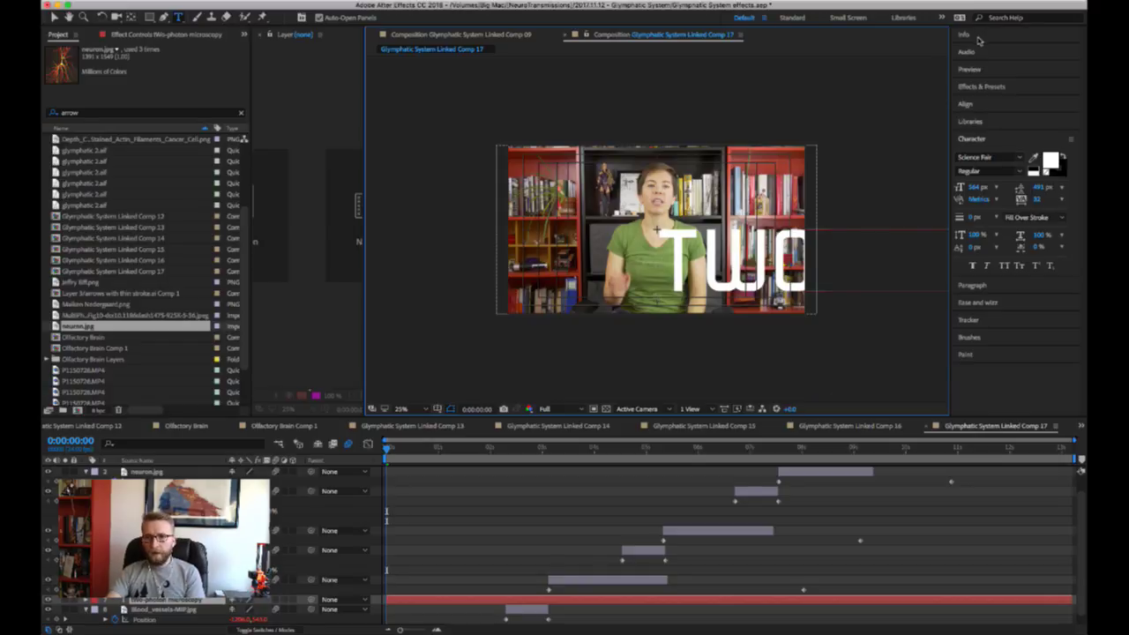
pyautogui.click(1015, 284)
pyautogui.click(976, 174)
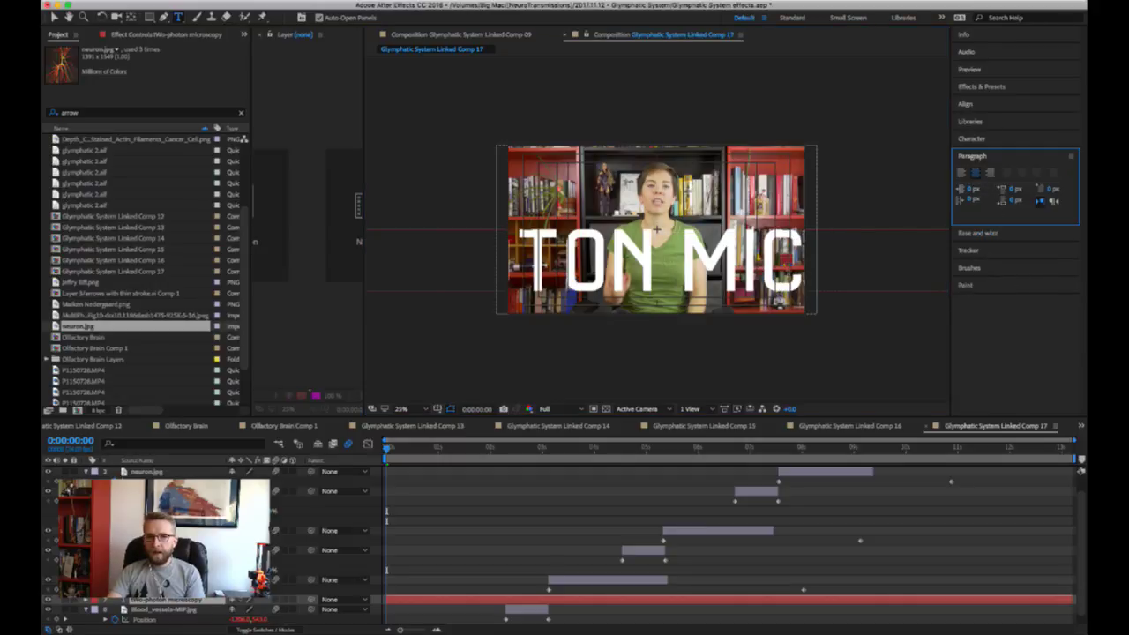
# - Centre the title layer horizontally in the composition and scale it down until the whole text fits inside the frame
pyautogui.click(978, 104)
pyautogui.click(980, 133)
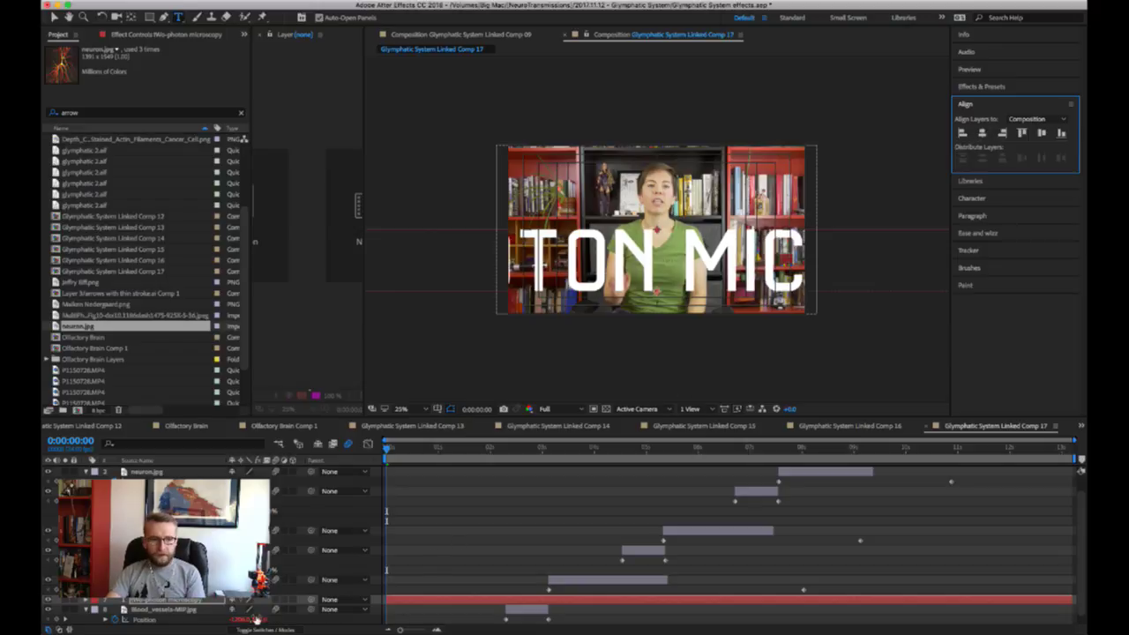
pyautogui.click(177, 601)
pyautogui.press('s')
pyautogui.moveTo(247, 609); pyautogui.dragTo(212, 608)
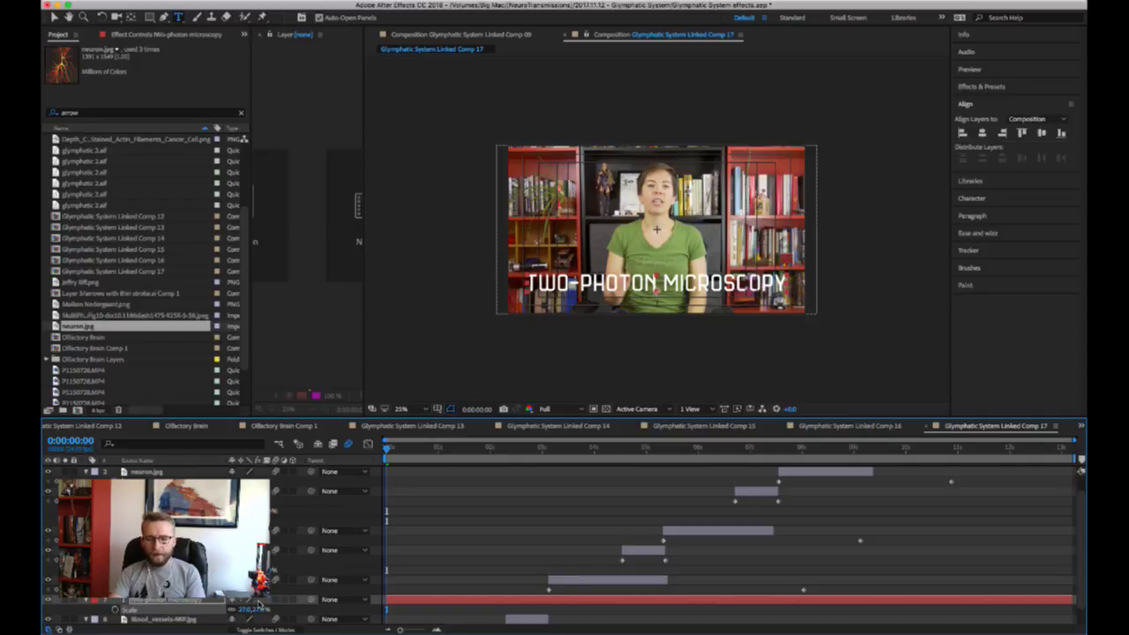
# - Keyframe the title rising from Y 1394 below the frame at 0:00:00:00 to Y 1044 near the frame's lower edge about 20 frames later
pyautogui.hotkey('shift', 'p')
pyautogui.moveTo(260, 609); pyautogui.dragTo(284, 606)
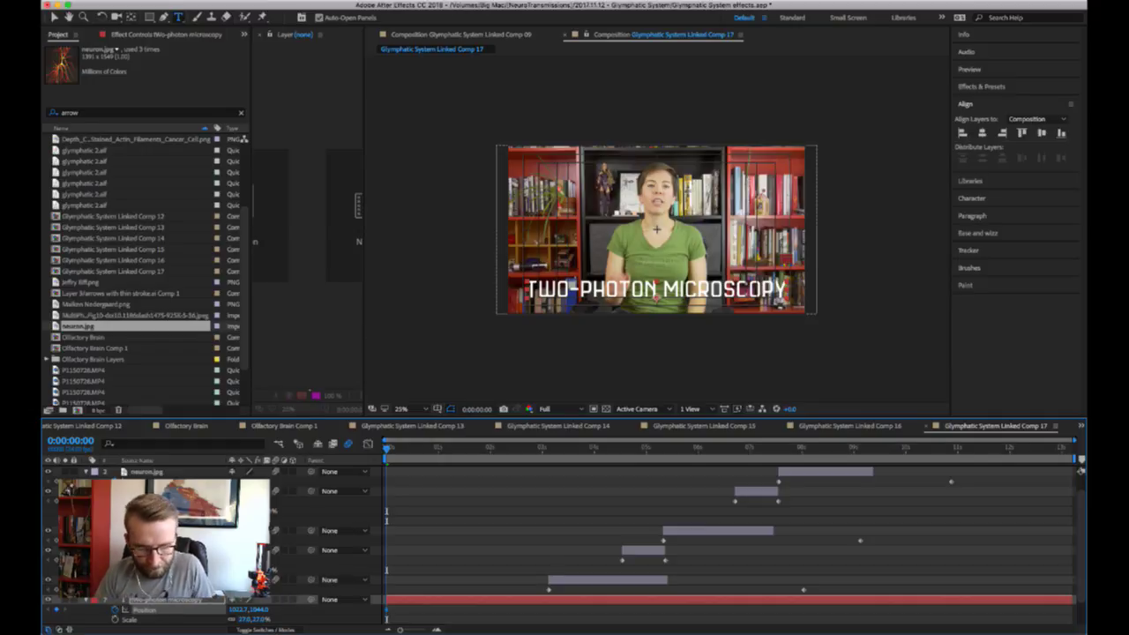
pyautogui.moveTo(284, 607); pyautogui.dragTo(311, 608)
pyautogui.moveTo(443, 612); pyautogui.dragTo(380, 605)
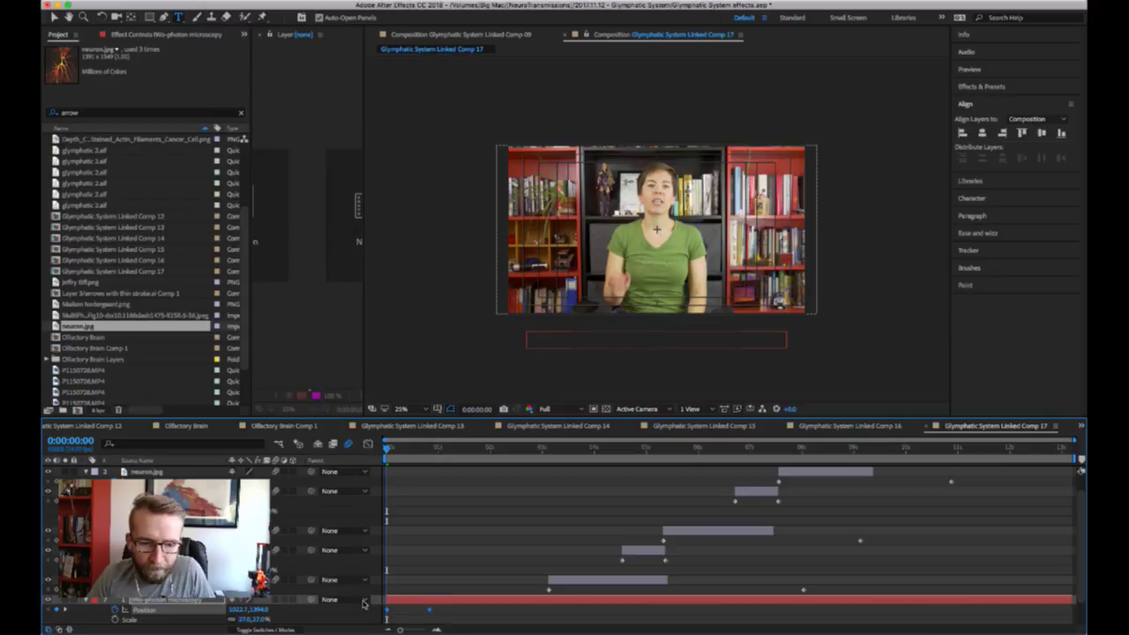
# - Apply Elastic In + Out easing to the title's position keyframes and preview the slide-in from the start
pyautogui.click(977, 233)
pyautogui.click(1018, 268)
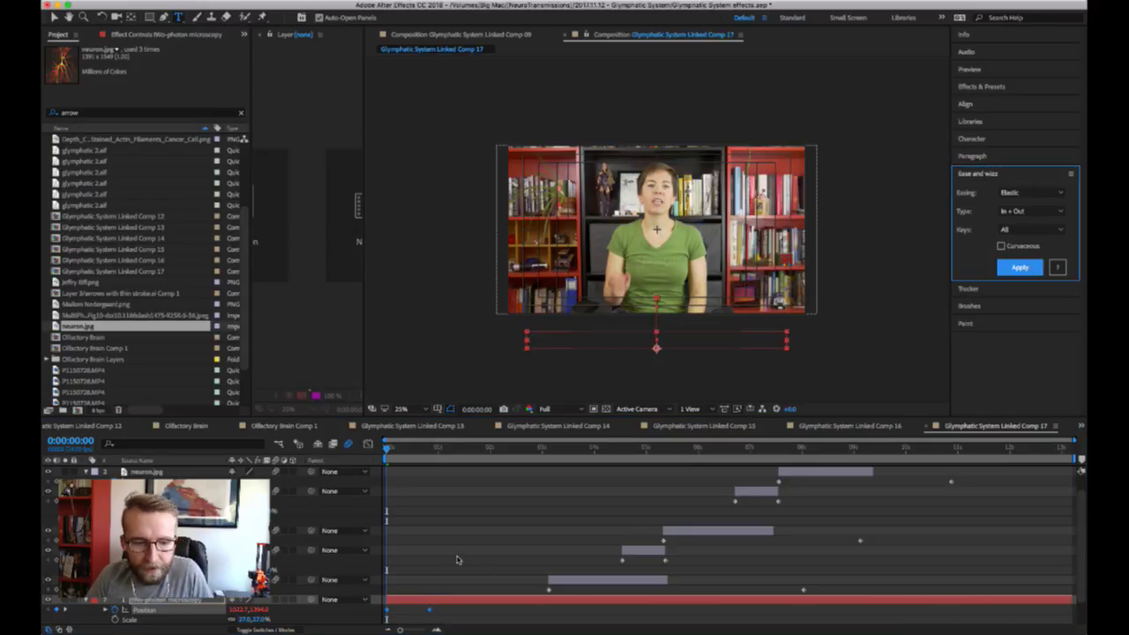
pyautogui.click(386, 457)
pyautogui.press('space')
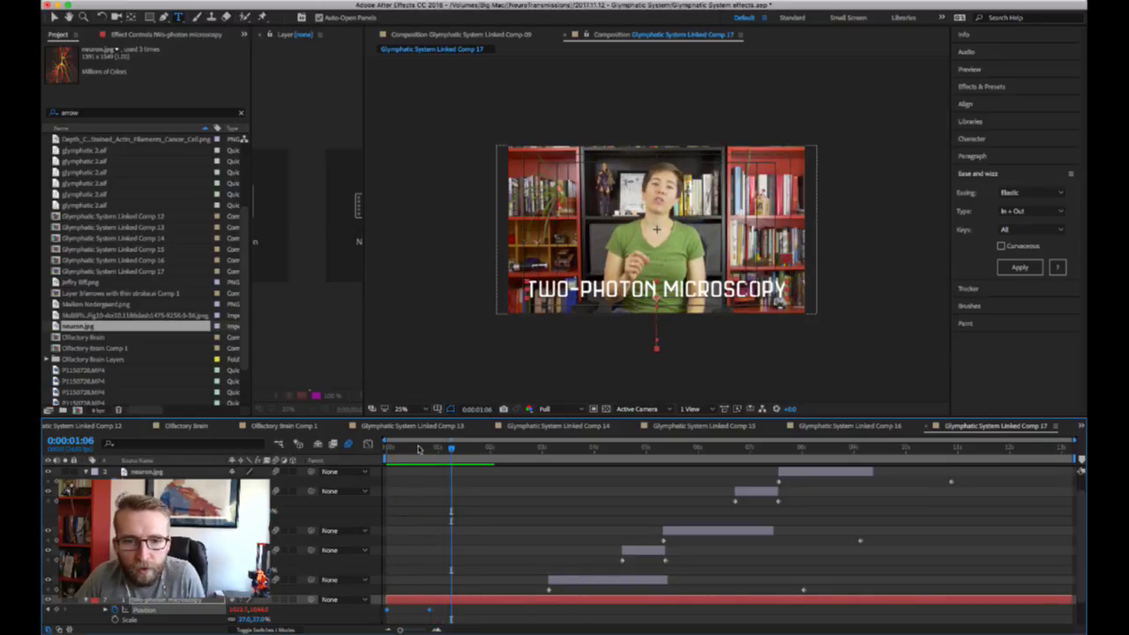
# - Shift the title layer and its keyframes to start at about 0:00:00:16, and preview from 0:00:00:12
pyautogui.moveTo(455, 597); pyautogui.dragTo(493, 600)
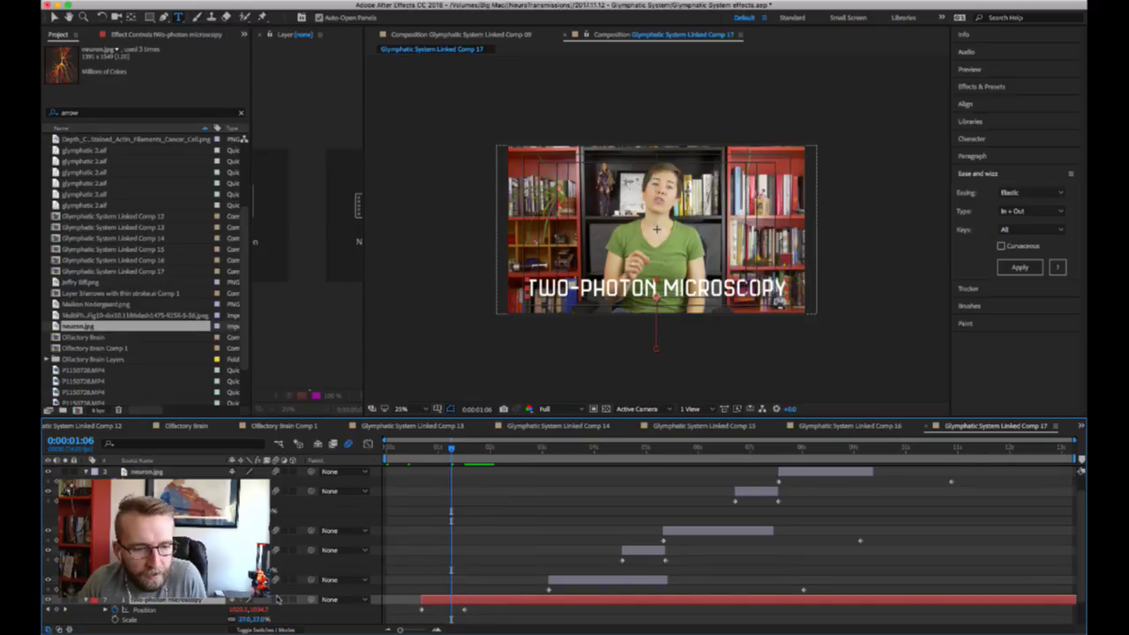
pyautogui.click(413, 452)
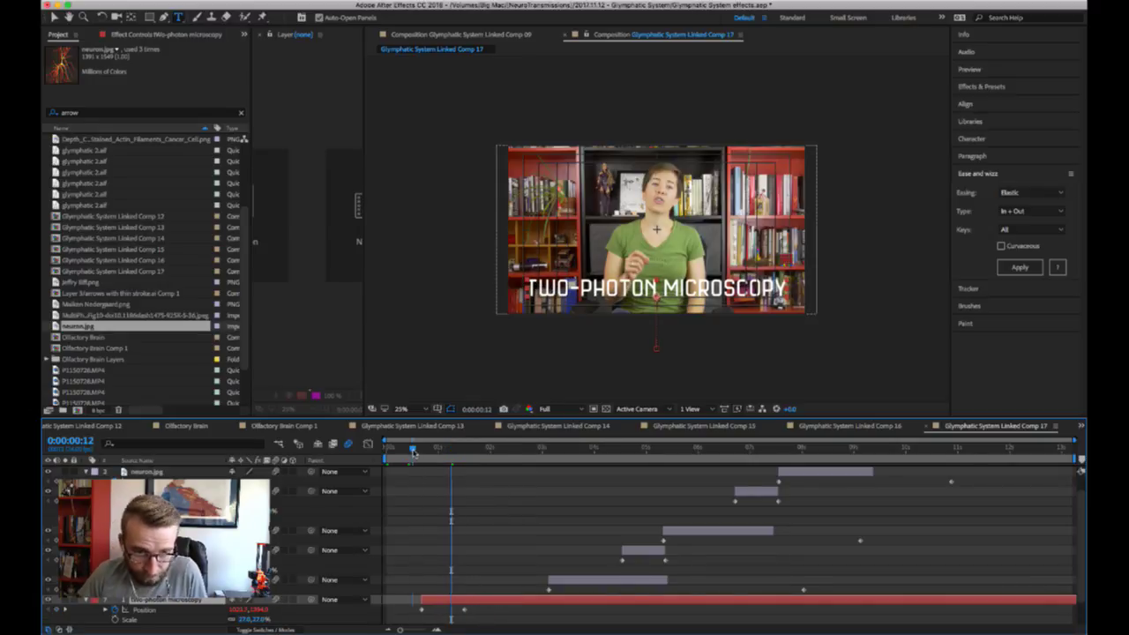
pyautogui.press('space')
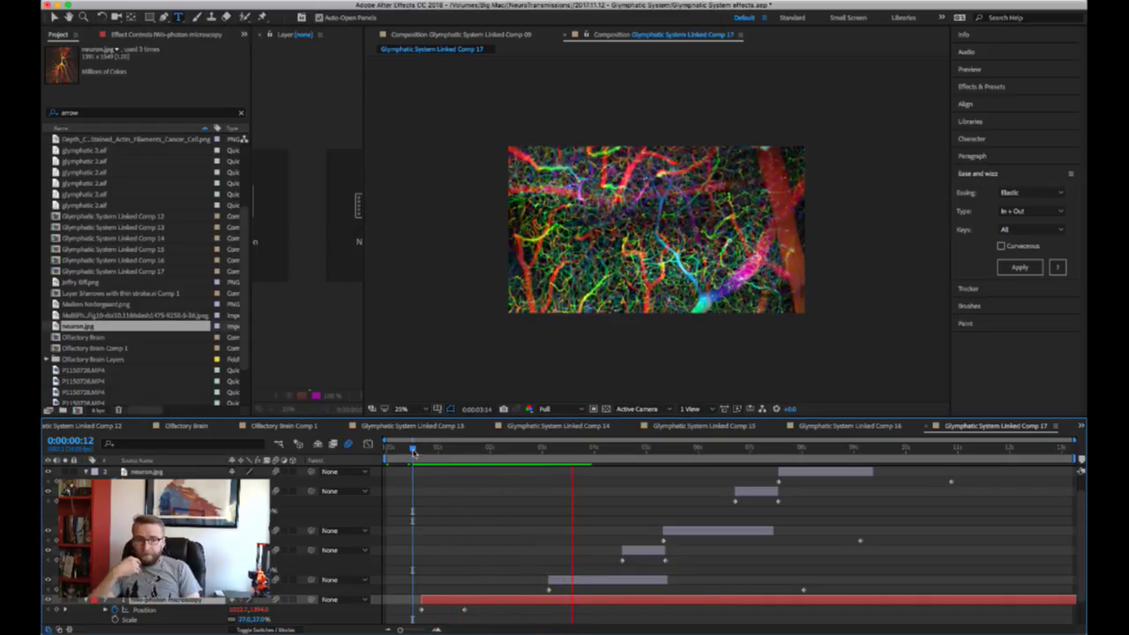
# - Stop playback at 0:00:03:21, move the title to the top of the layer stack and split it there
pyautogui.press('space')
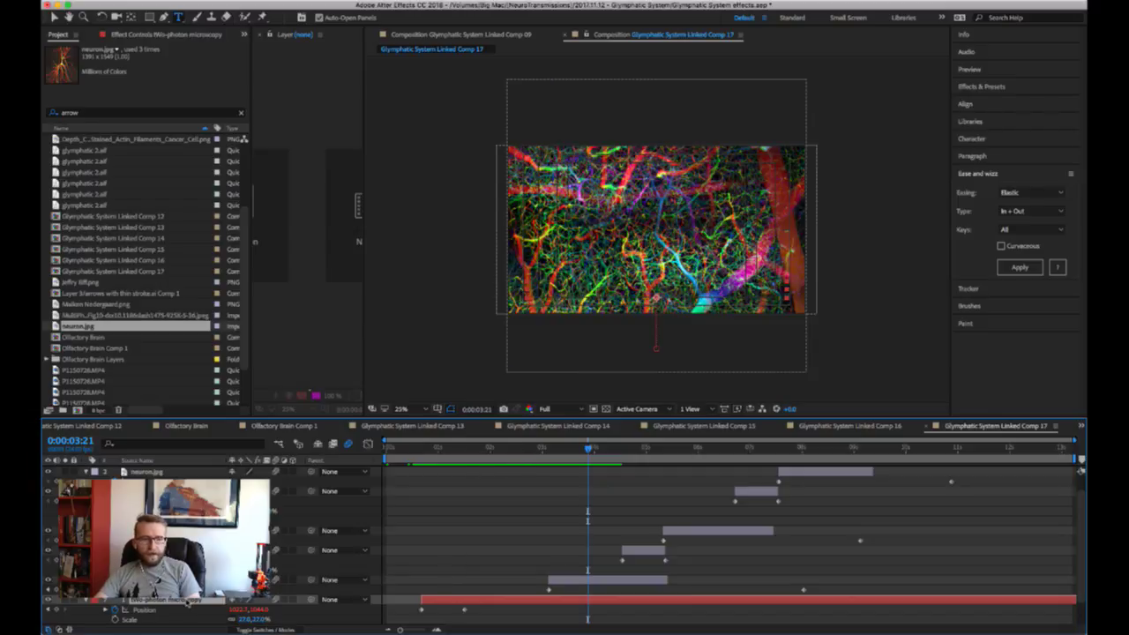
pyautogui.moveTo(180, 600); pyautogui.dragTo(186, 467)
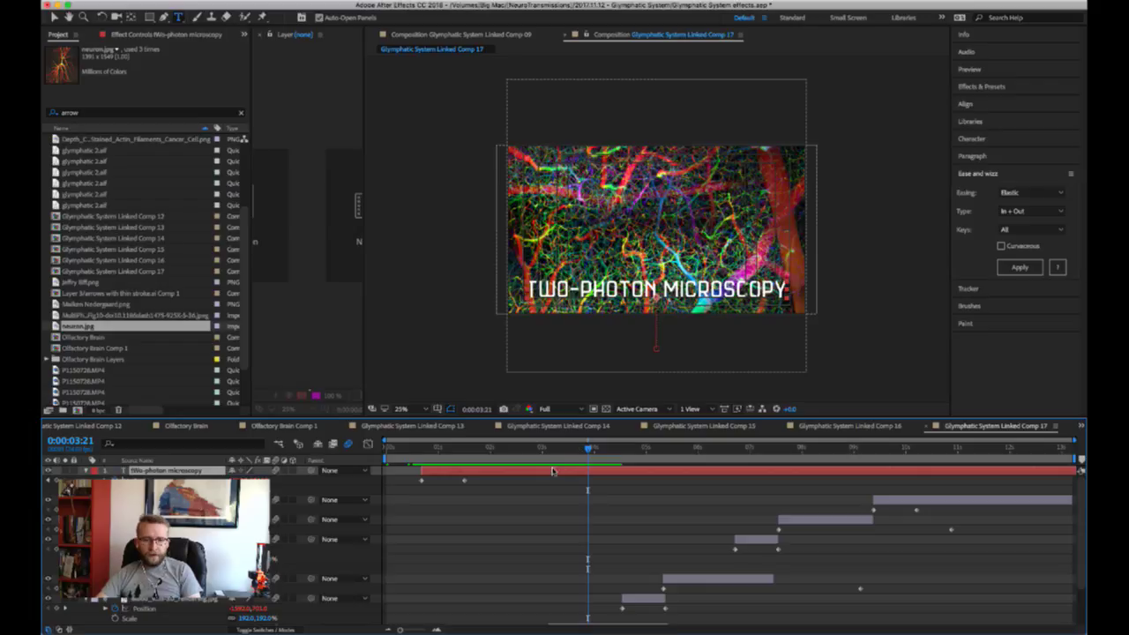
pyautogui.press('super+shift+d')
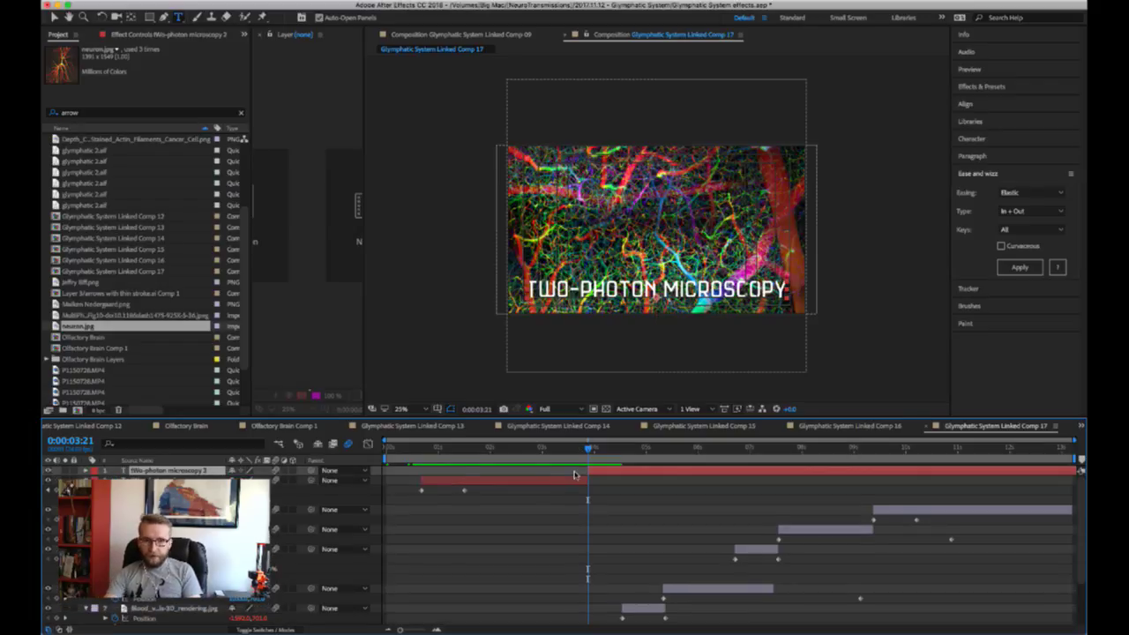
# - Keyframe the title's second part sliding down out of the frame from 0:00:03:21 to 0:00:04:17, and preview from 0:00:00:17
pyautogui.press('u')
pyautogui.click(123, 472)
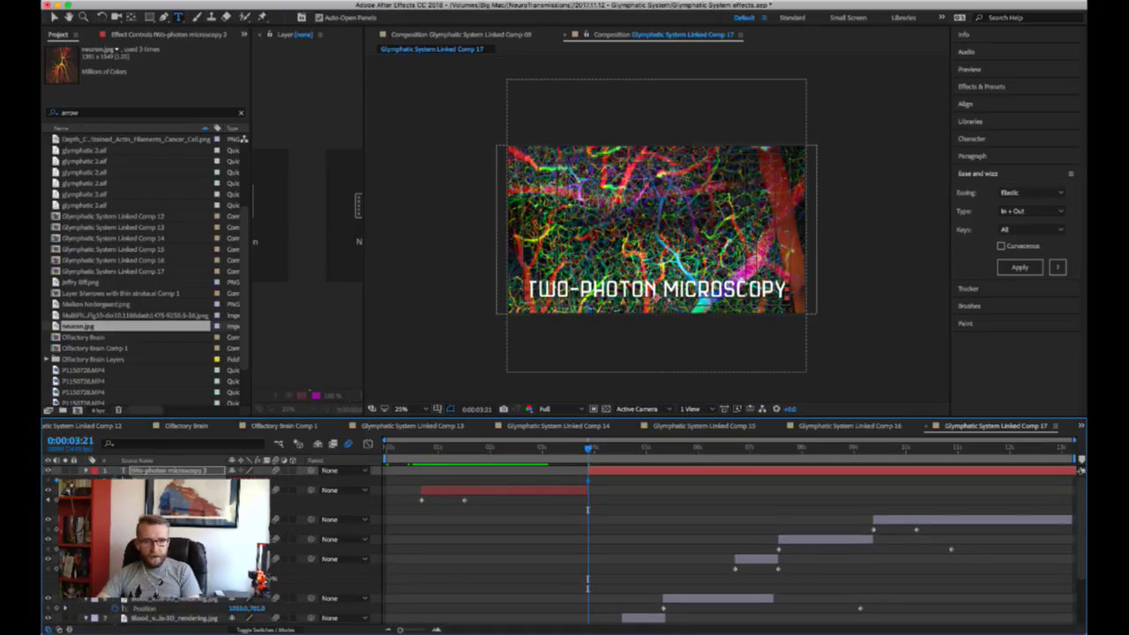
pyautogui.press('space')
pyautogui.press('space')
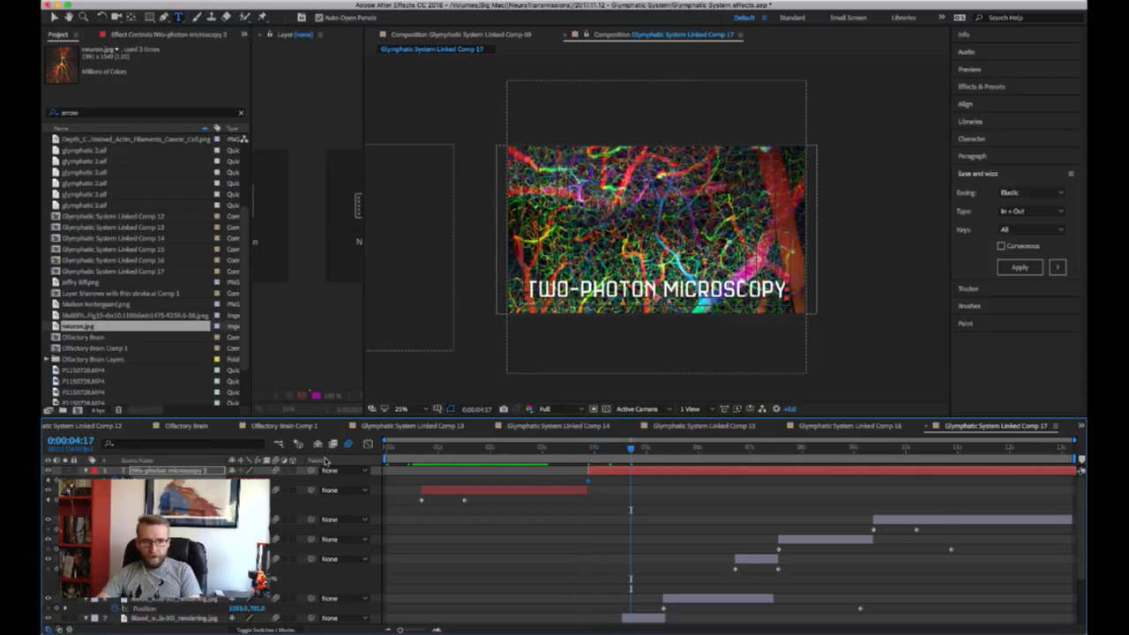
pyautogui.moveTo(257, 480); pyautogui.dragTo(304, 481)
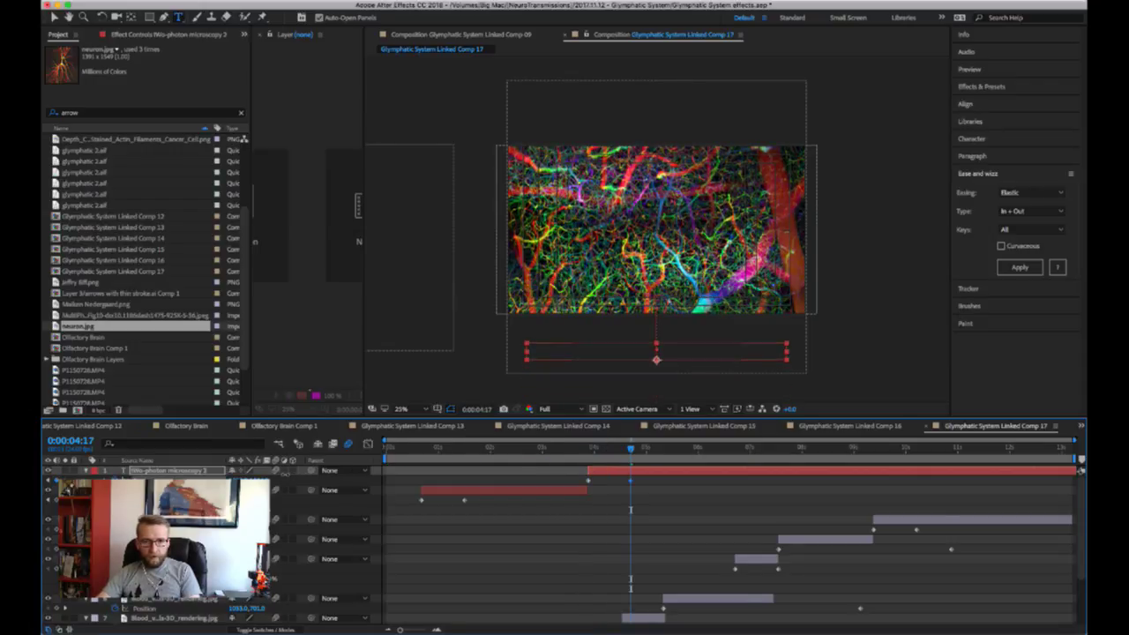
pyautogui.click(423, 450)
pyautogui.press('space')
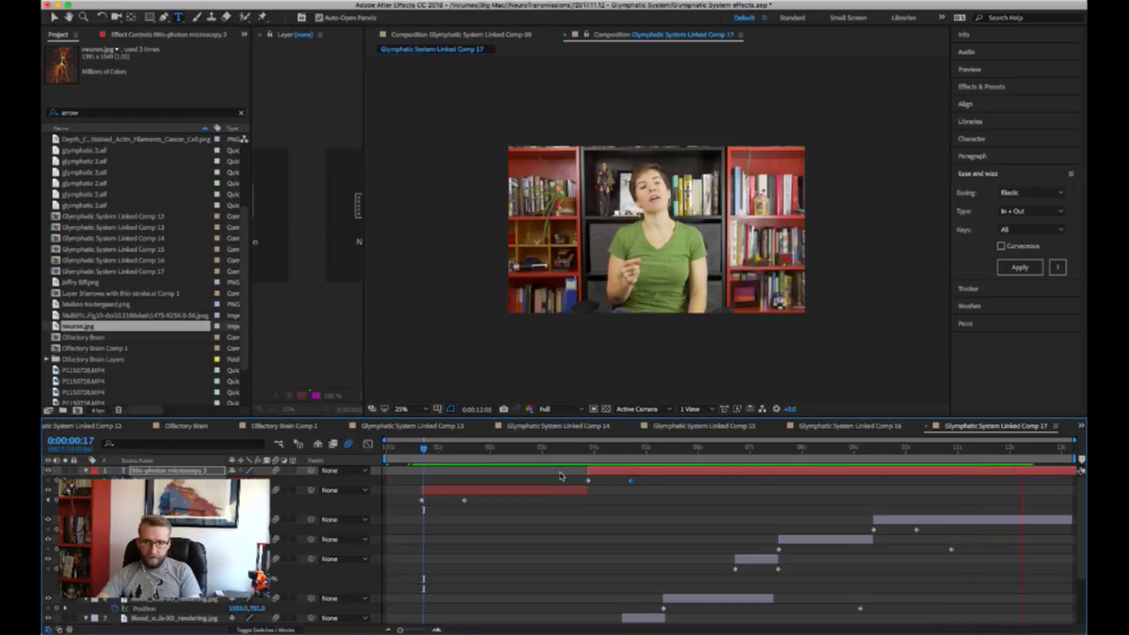
pyautogui.press('space')
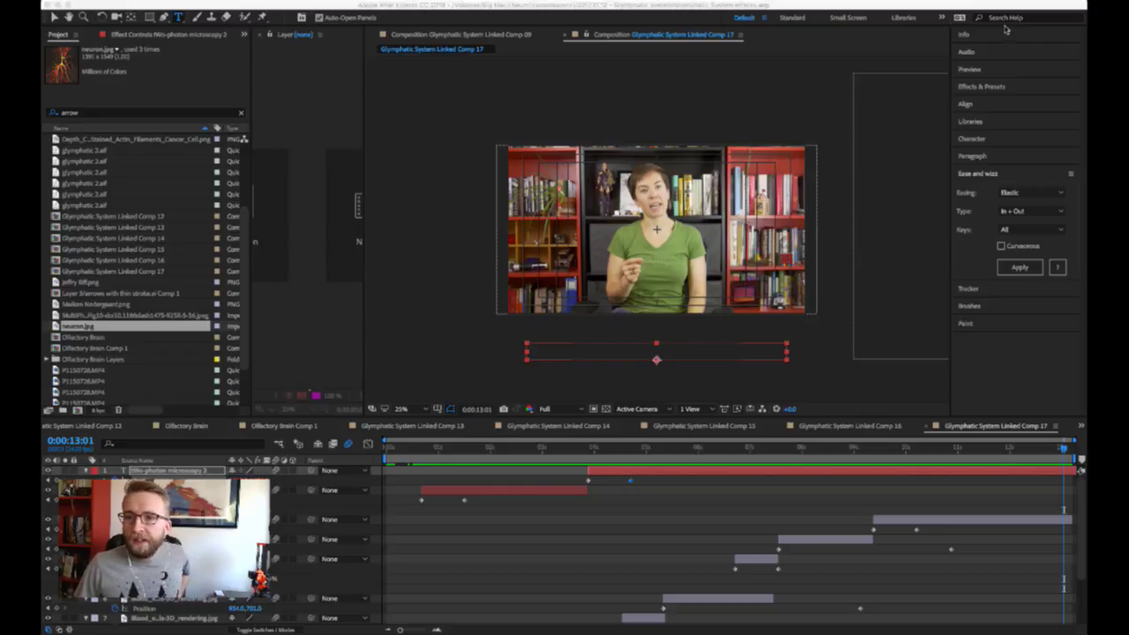
# - Return to After Effects and play Comp 17 through from 0:00:00:11 to review the finished title and images
pyautogui.press('super+Tab')
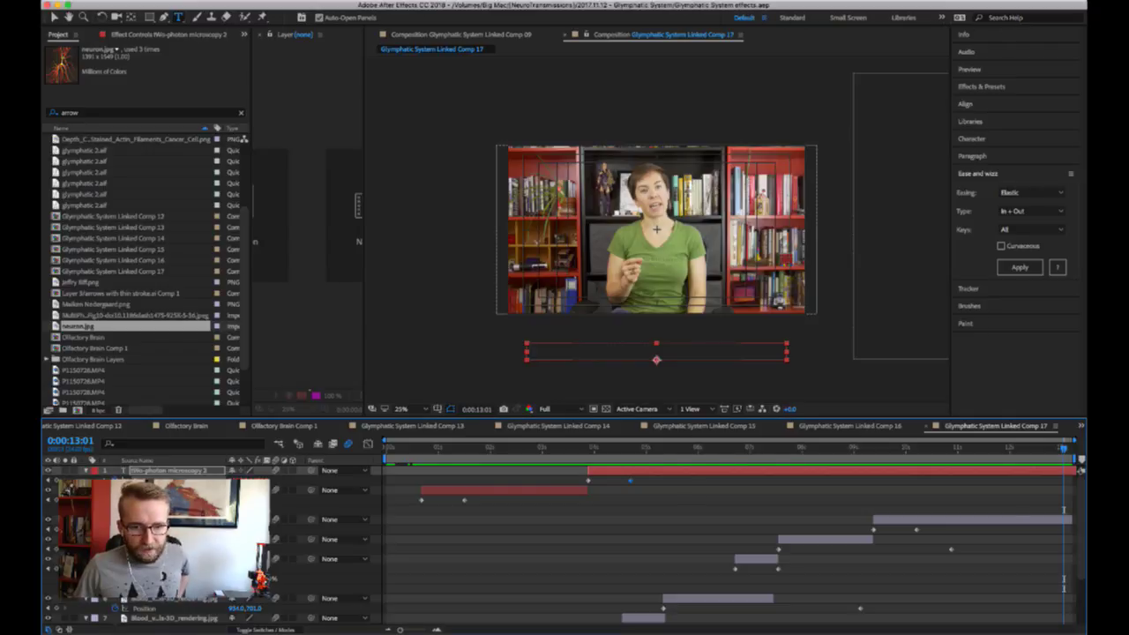
pyautogui.click(410, 450)
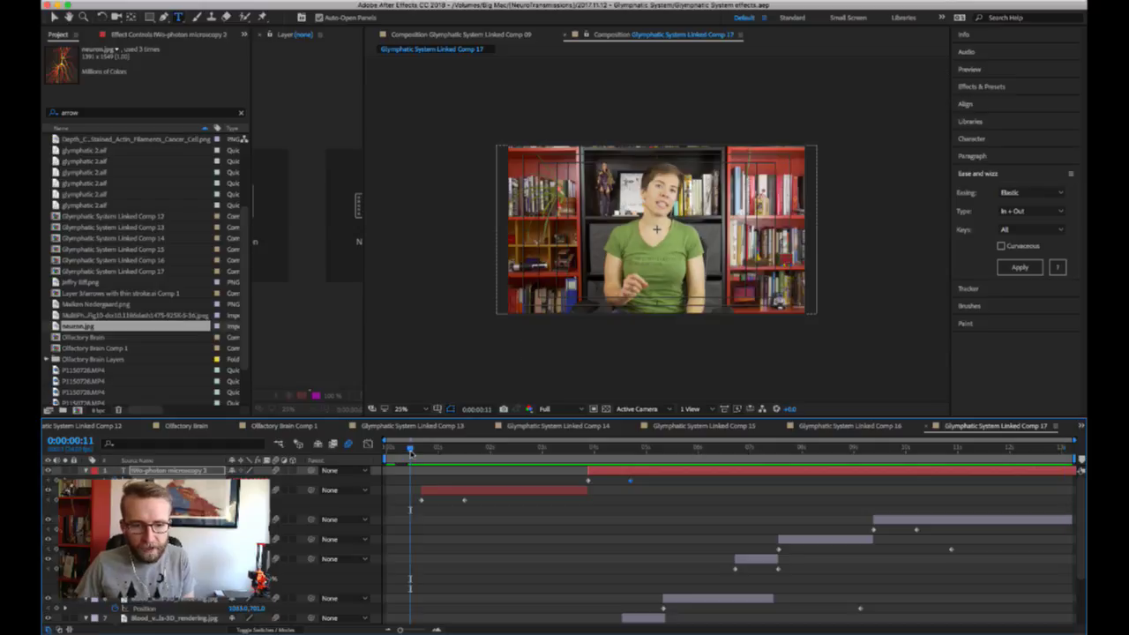
pyautogui.press('space')
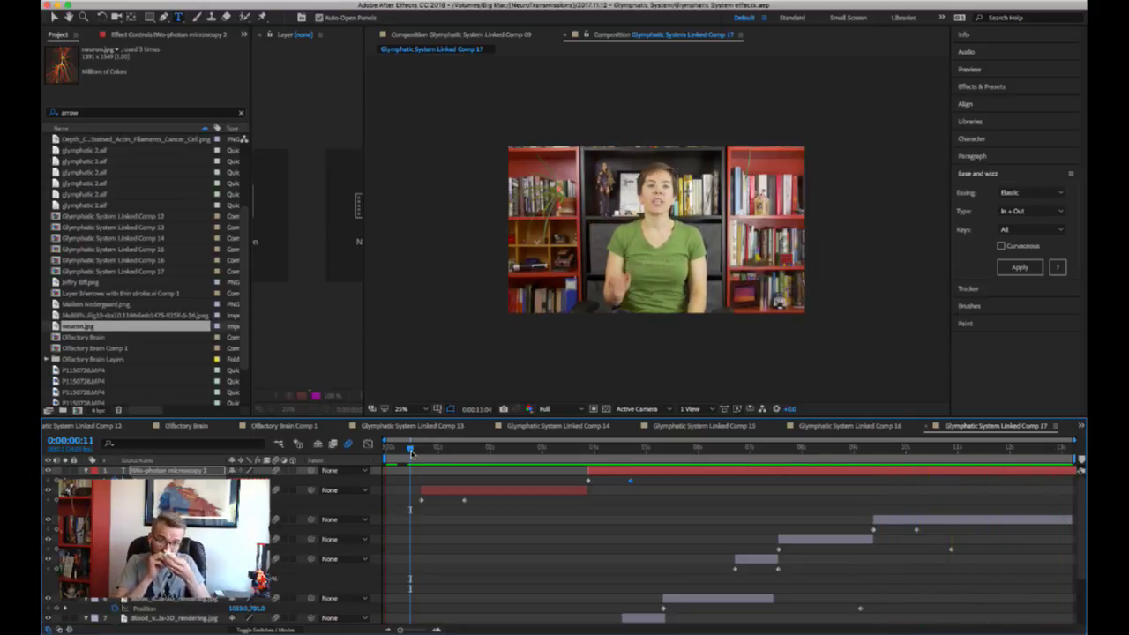
pyautogui.press('space')
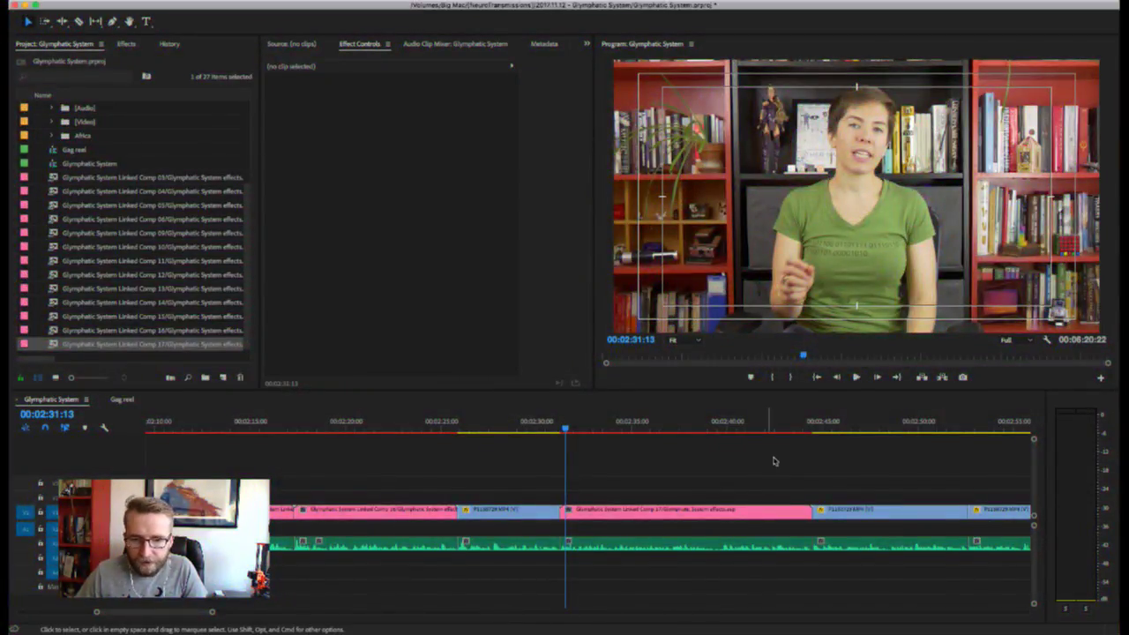
# - In the Premiere Pro sequence, play the presenter clip that follows Comp 17, starting from 00:02:44:13
pyautogui.click(812, 421)
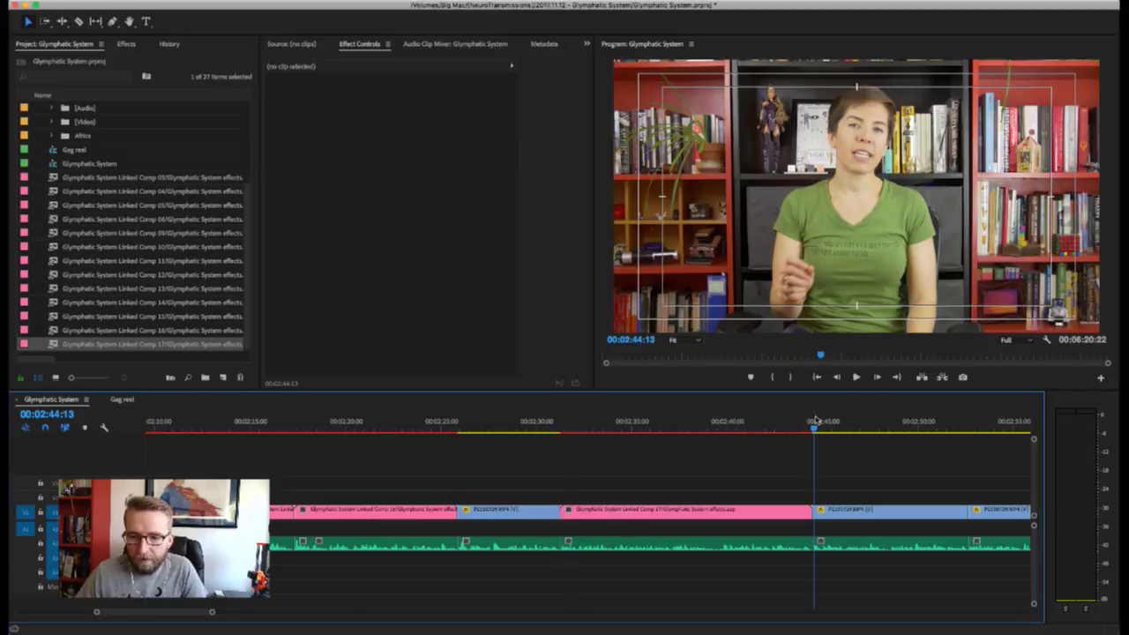
pyautogui.press('space')
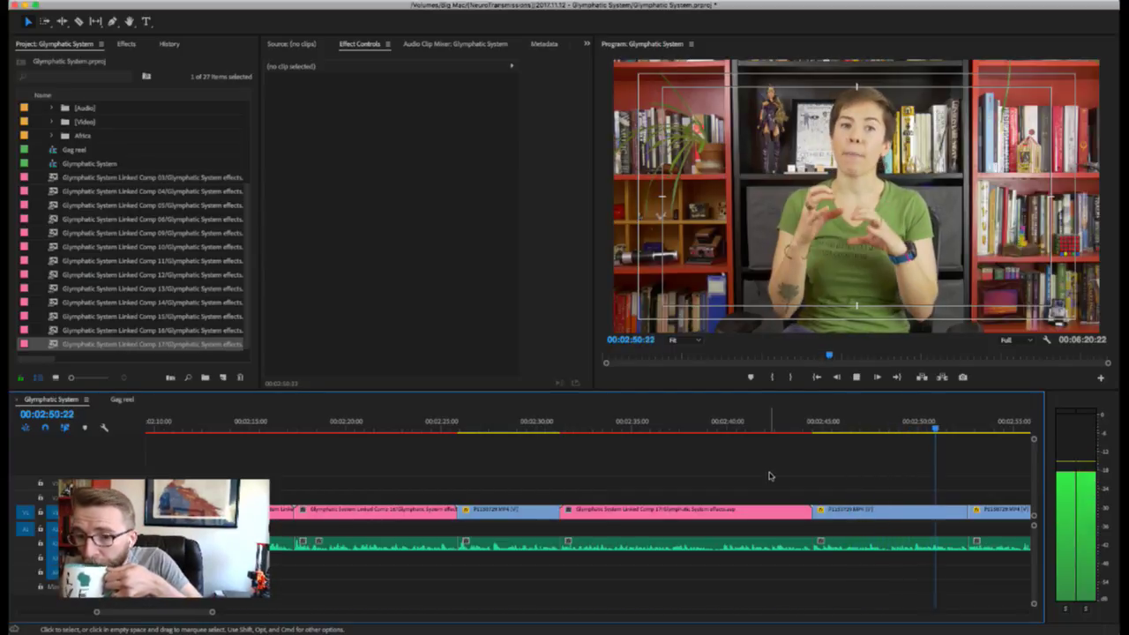
pyautogui.press('space')
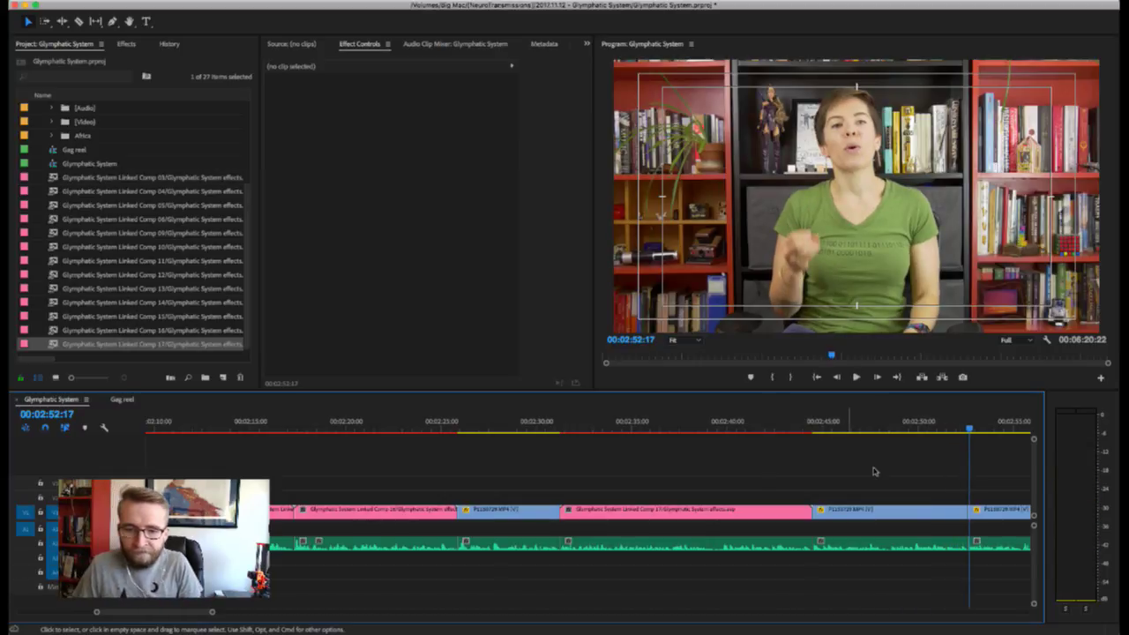
# - Enlarge the P1150729.MP4 clip after Comp 17 to scale 82, set its vertical position to 817, and play it back
pyautogui.click(816, 430)
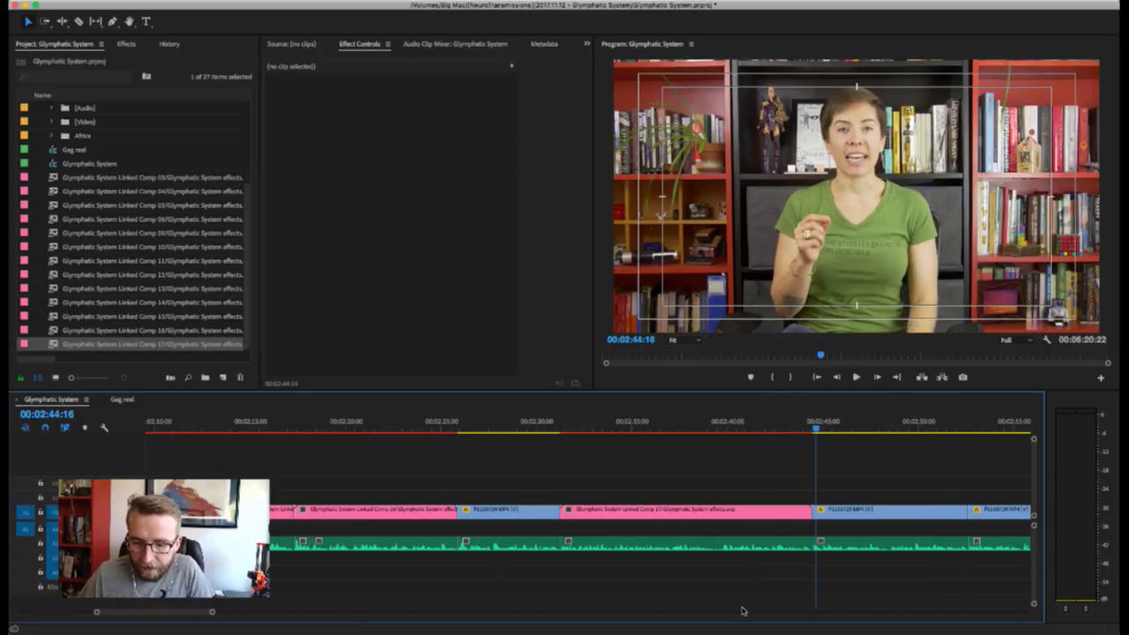
pyautogui.scroll(-1, 741, 613)
pyautogui.press('=')
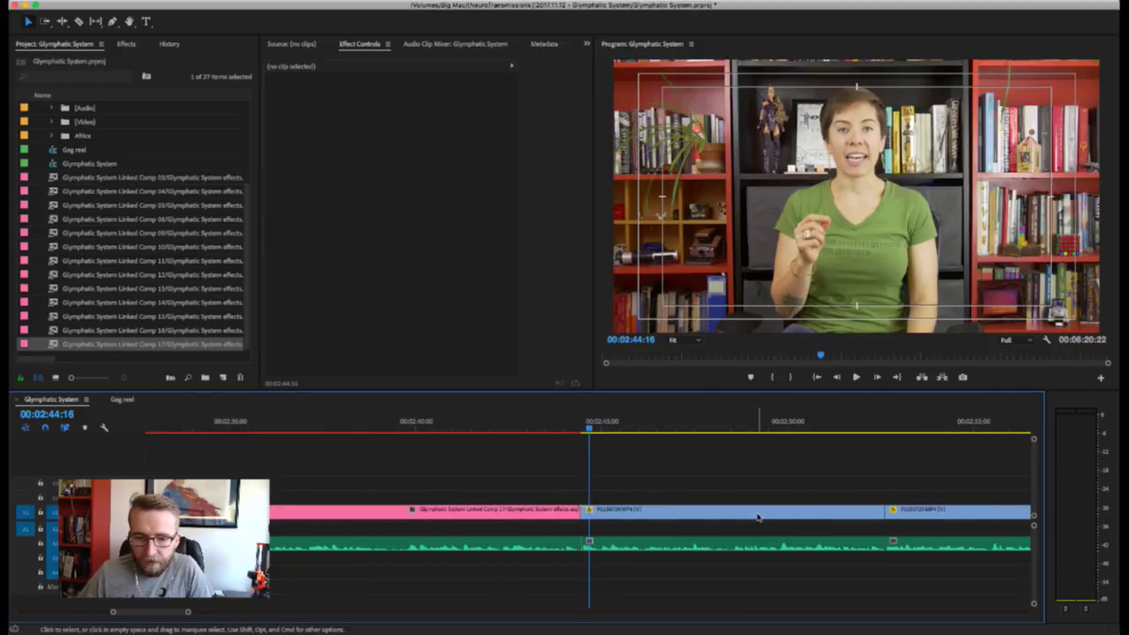
pyautogui.click(755, 516)
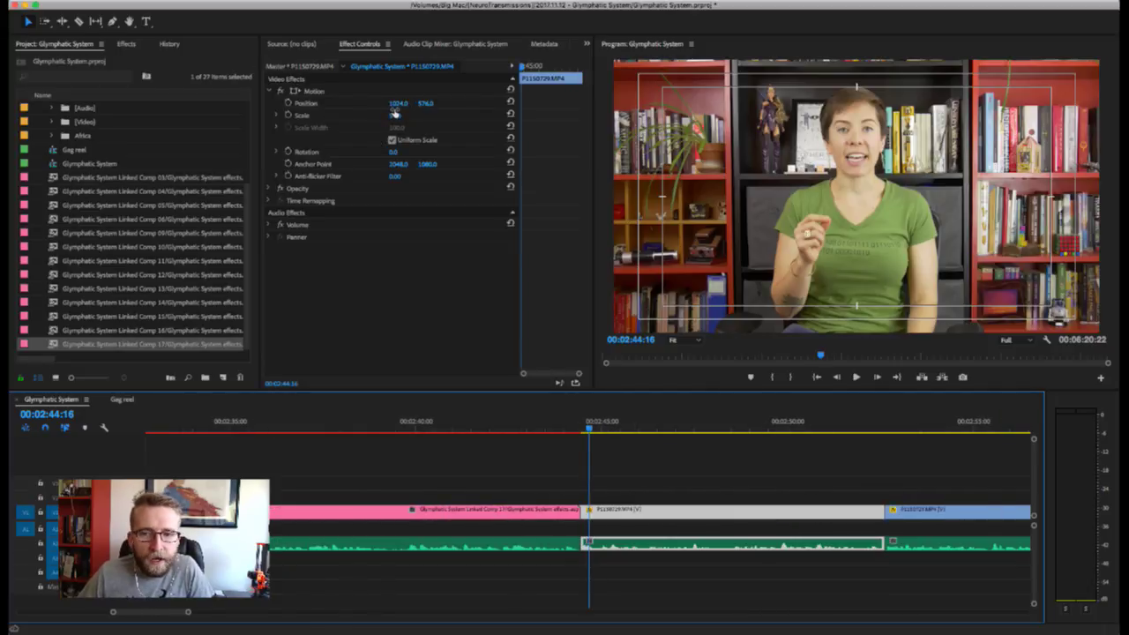
pyautogui.moveTo(393, 116); pyautogui.dragTo(427, 103)
pyautogui.press('space')
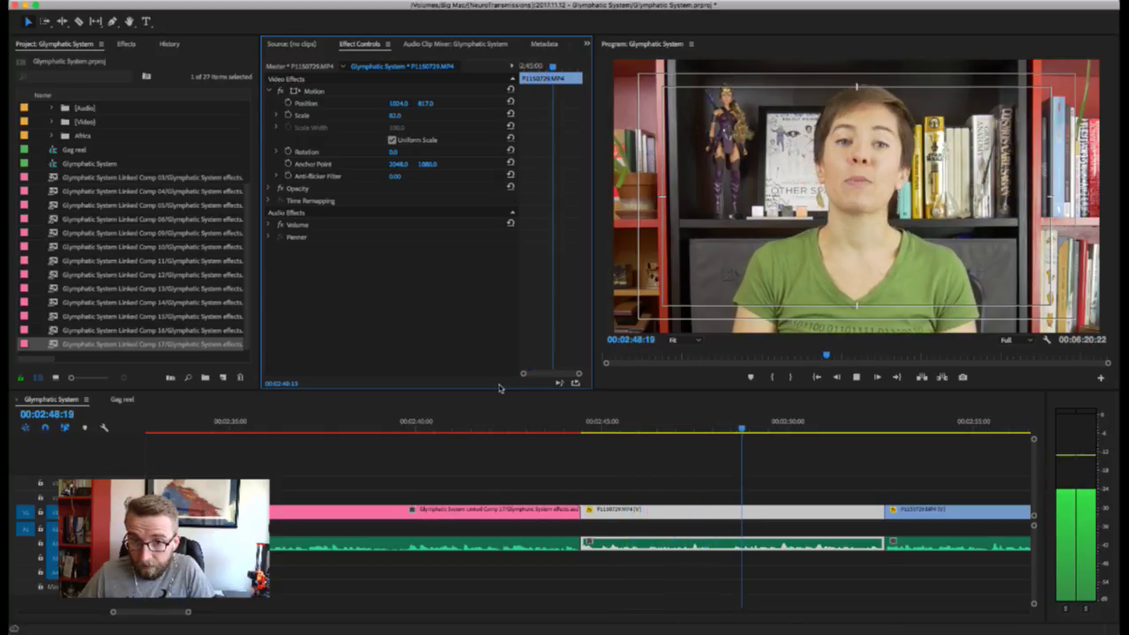
pyautogui.press('space')
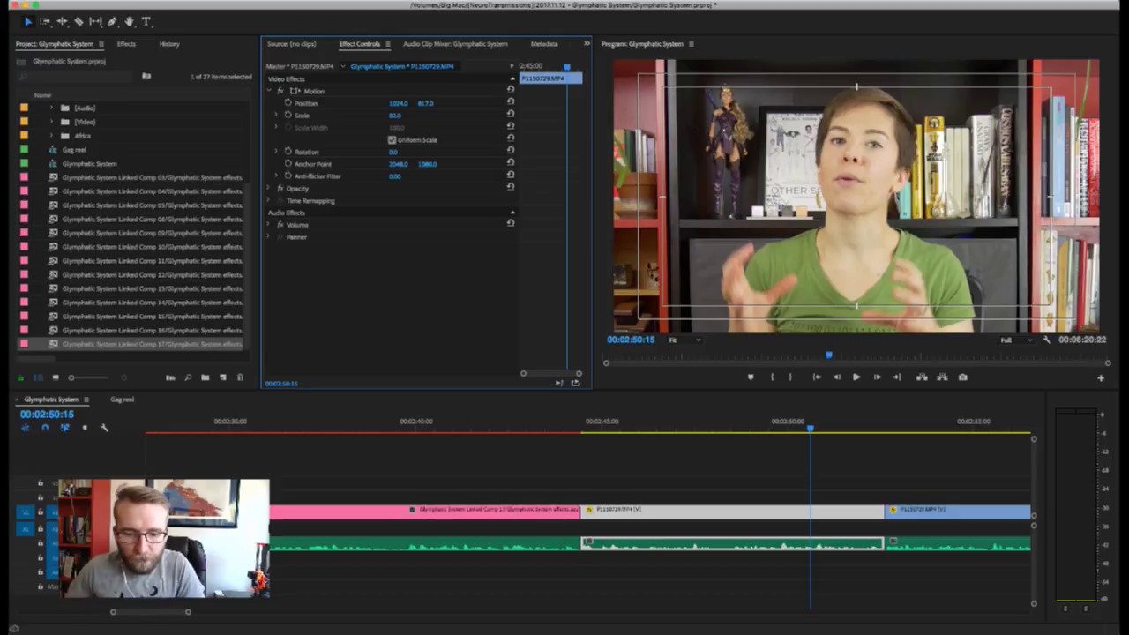
# - Replace the enlarged P1150729.MP4 clip with a linked After Effects composition
pyautogui.click(847, 477)
pyautogui.click(739, 512)
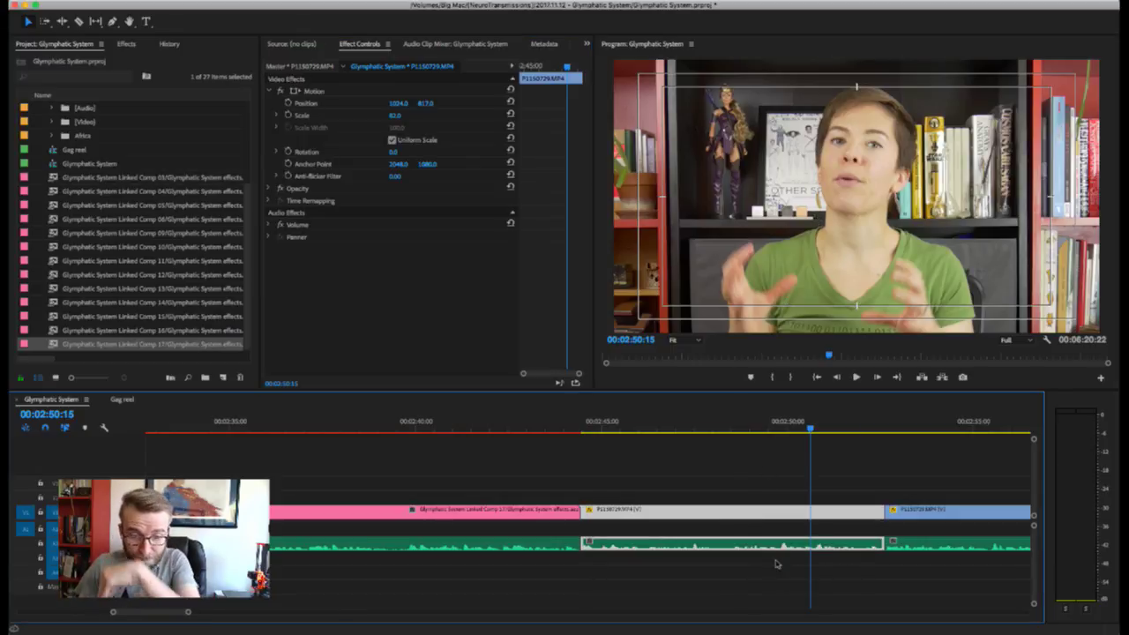
pyautogui.press('super+shift+a')
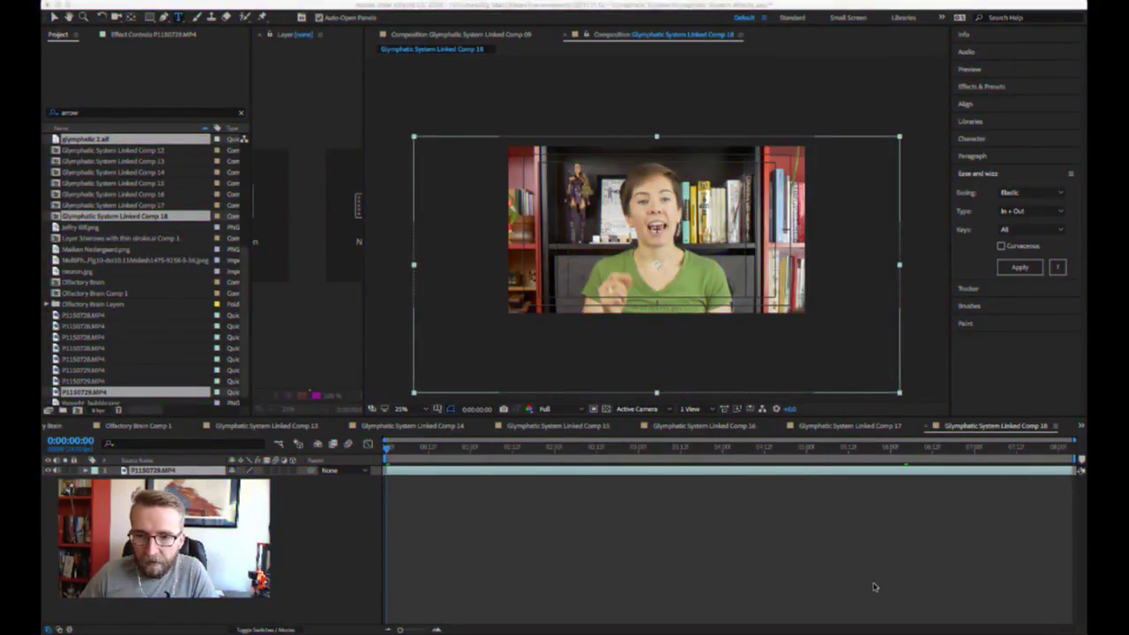
# - Play the new Comp 18 in After Effects to review the presenter's speech, and return to 0:00:00:00
pyautogui.click(874, 587)
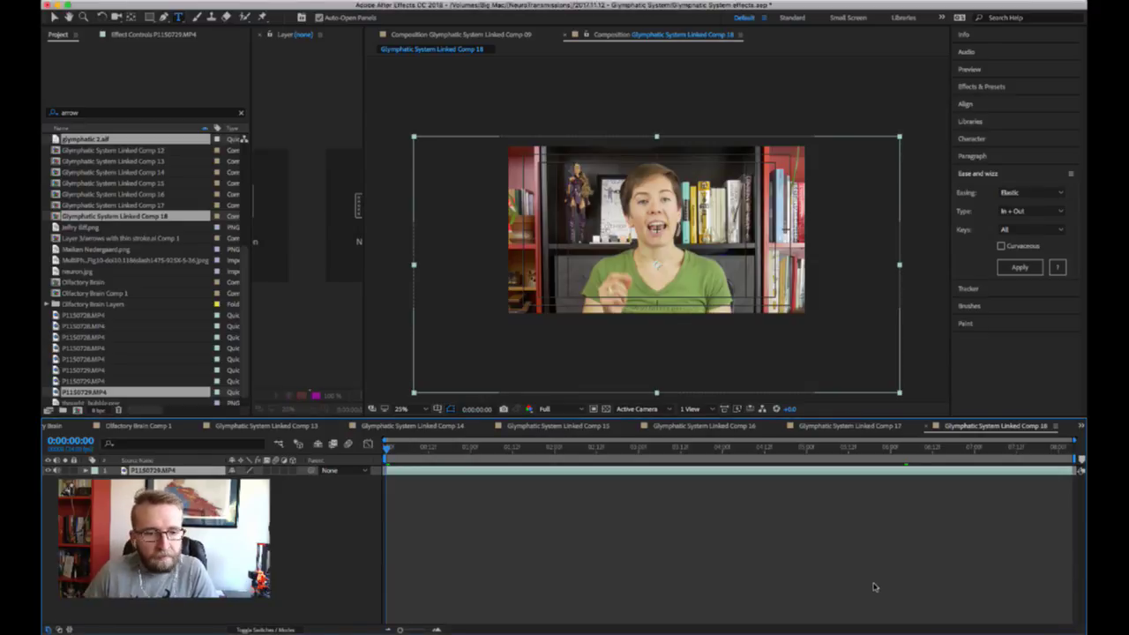
pyautogui.press('space')
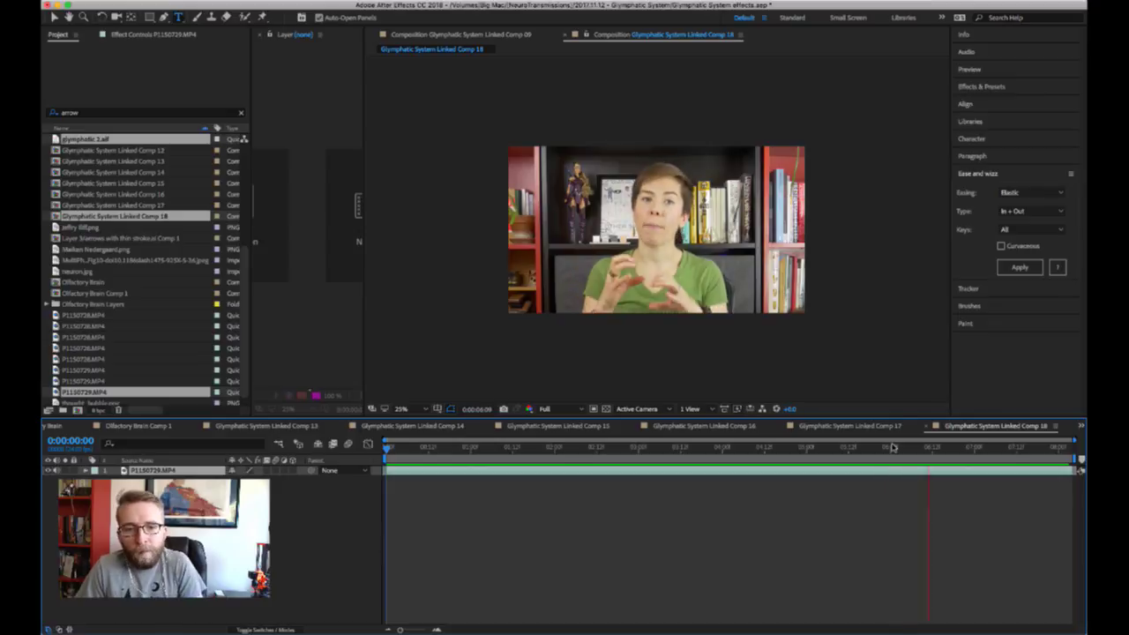
pyautogui.press('space')
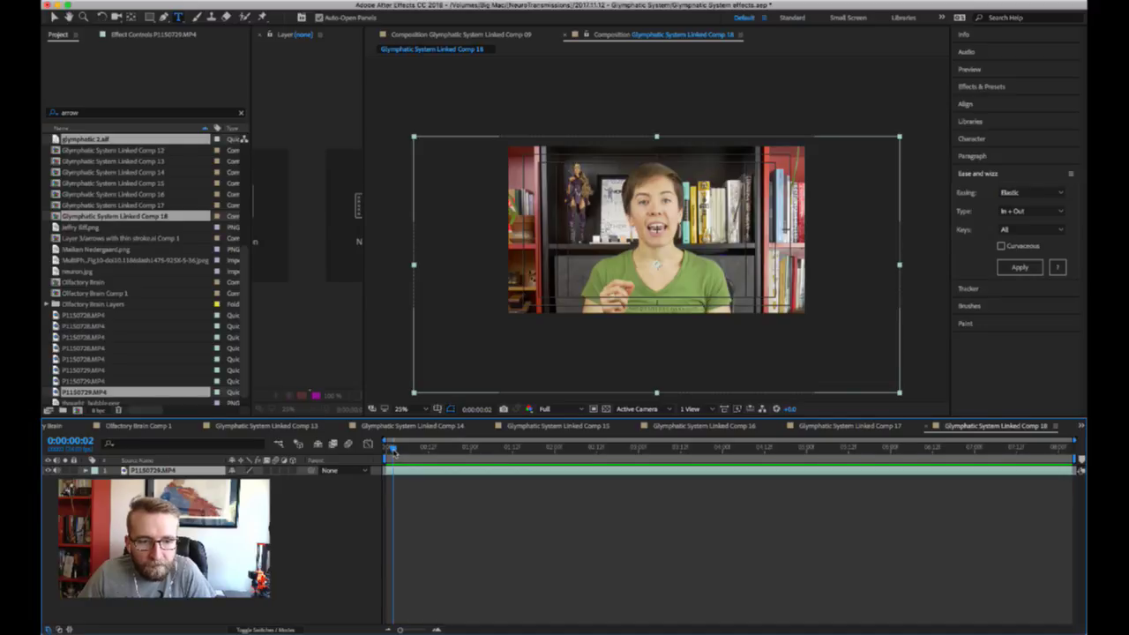
pyautogui.moveTo(393, 451)
pyautogui.mouseDown()
pyautogui.moveTo(421, 450)
pyautogui.moveTo(374, 445)
pyautogui.mouseUp()
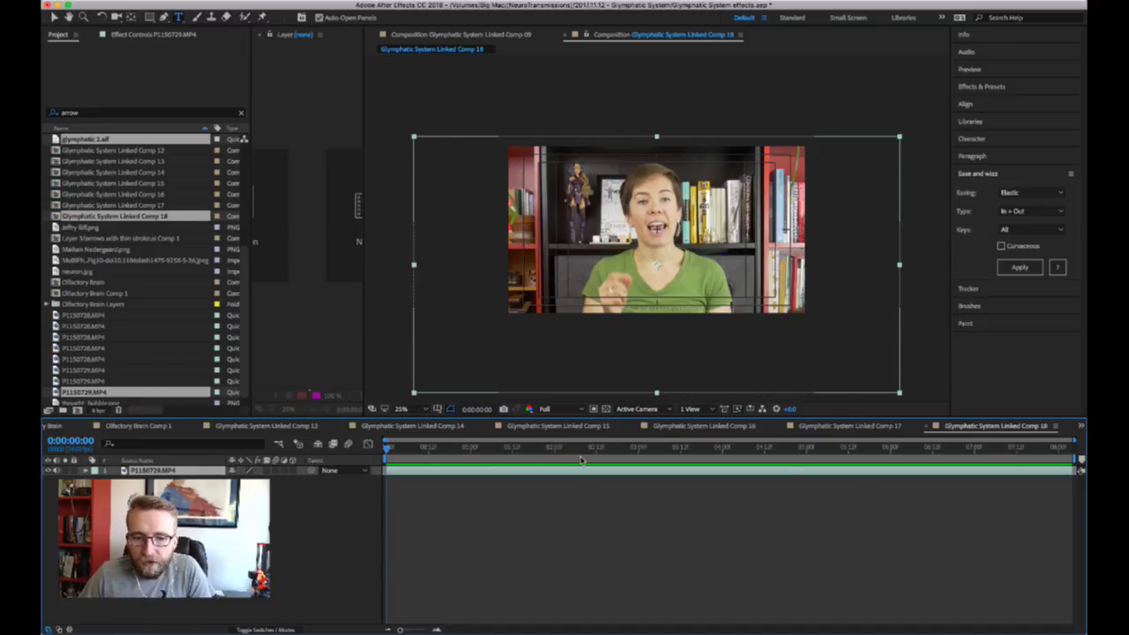
# - Find the animated Green Solid 1 in the earlier linked comps and copy it into Glymphatic System Linked Comp 18 above P1150729.MP4
pyautogui.click(236, 427)
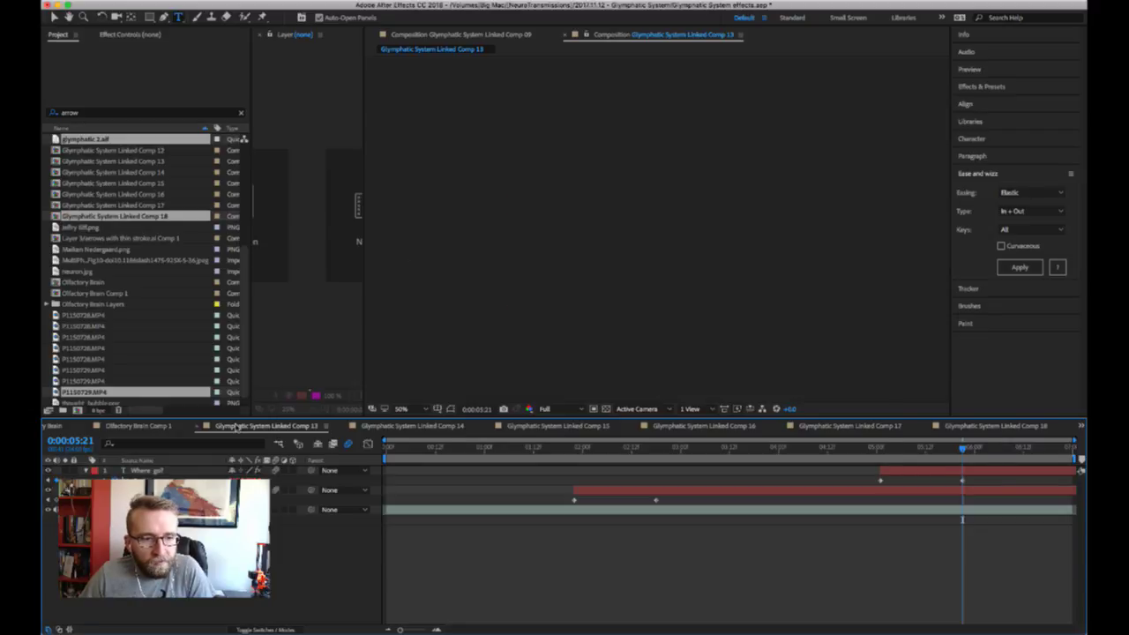
pyautogui.scroll(8, 236, 426)
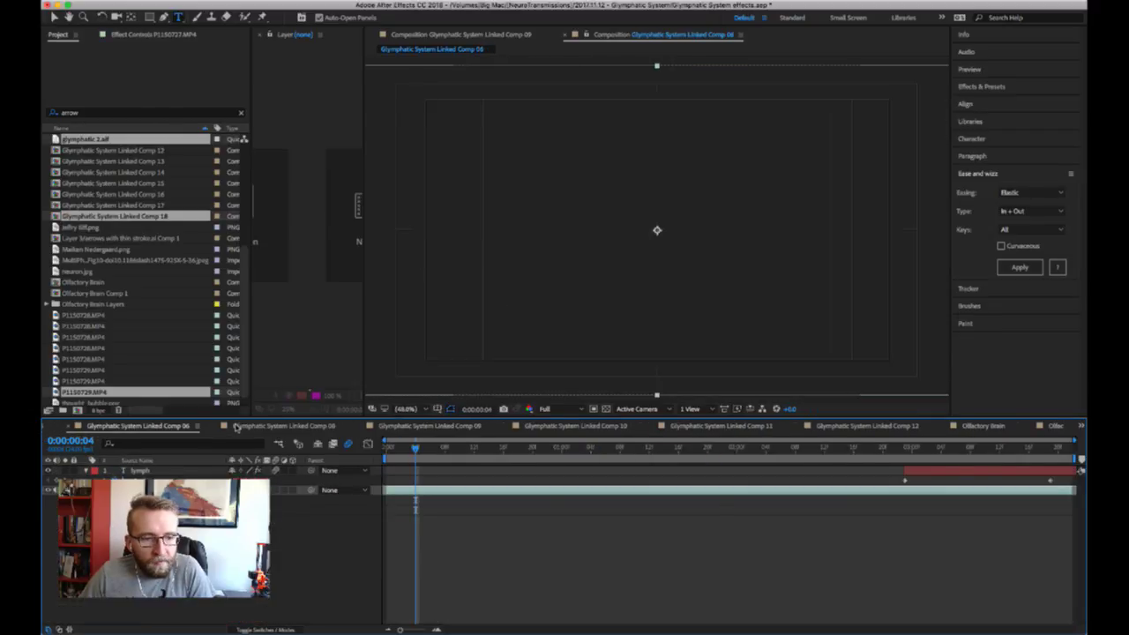
pyautogui.scroll(3, 236, 426)
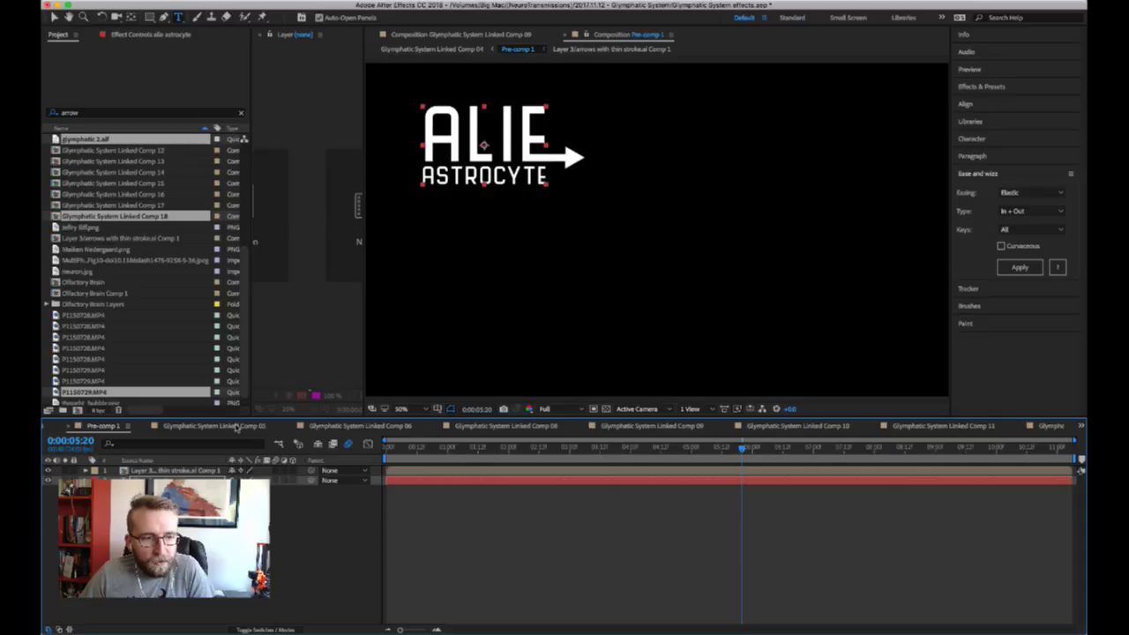
pyautogui.scroll(-2, 265, 426)
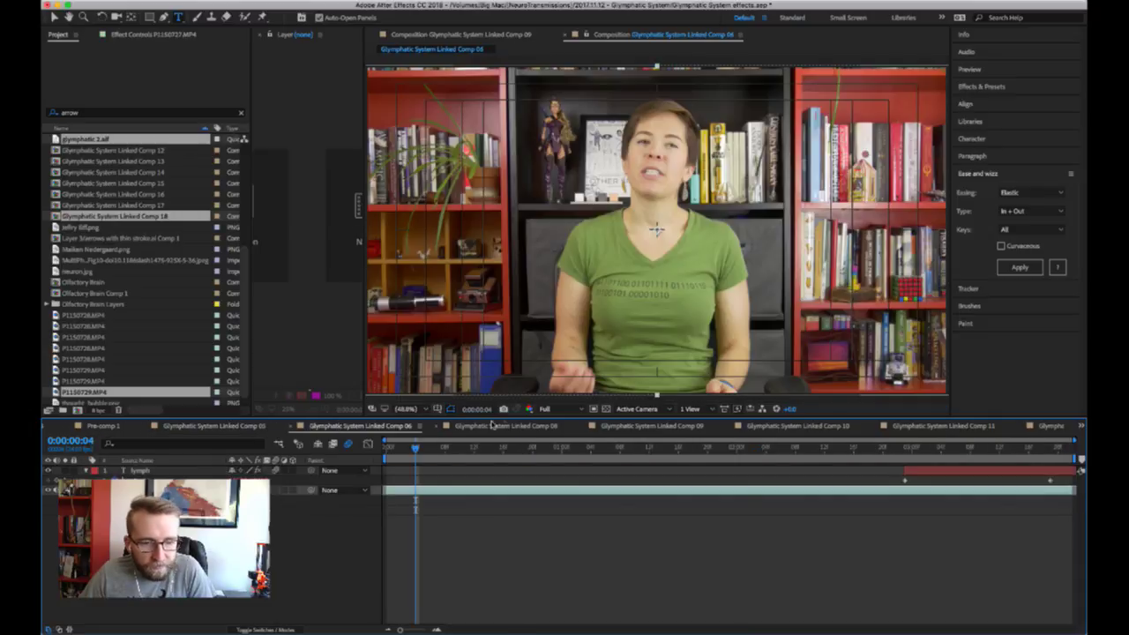
pyautogui.click(492, 426)
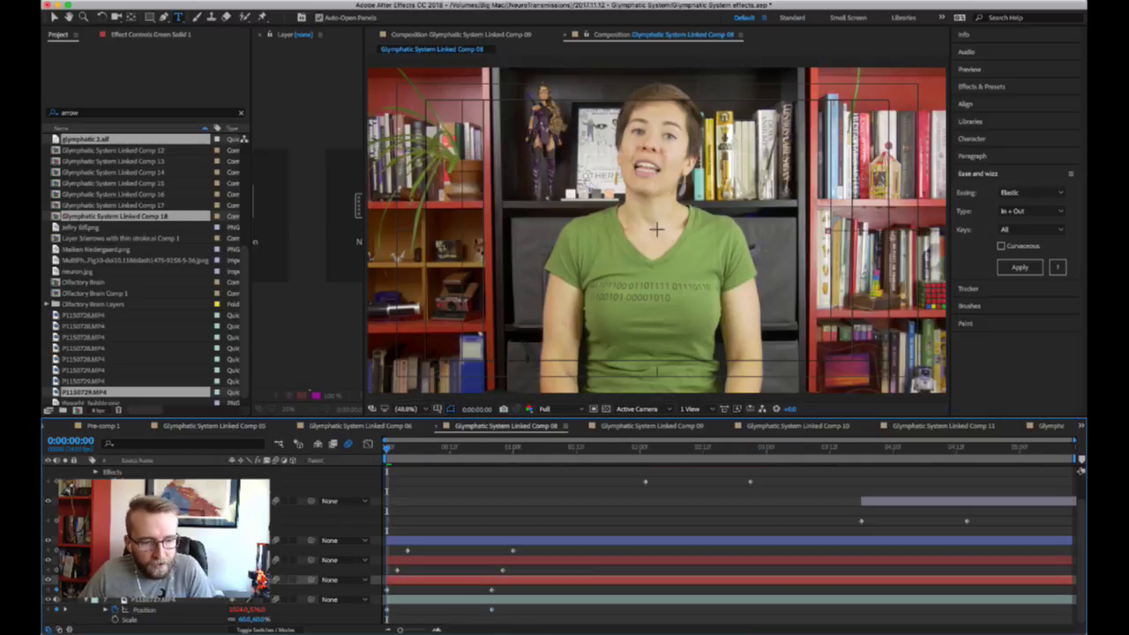
pyautogui.scroll(-7, 980, 428)
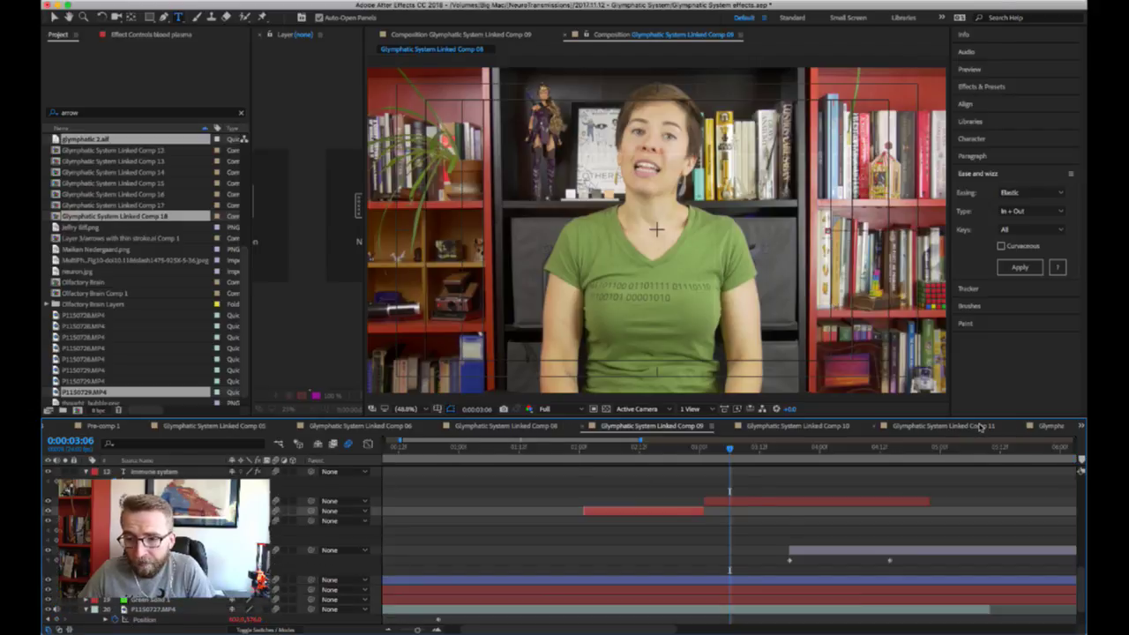
pyautogui.scroll(-5, 979, 428)
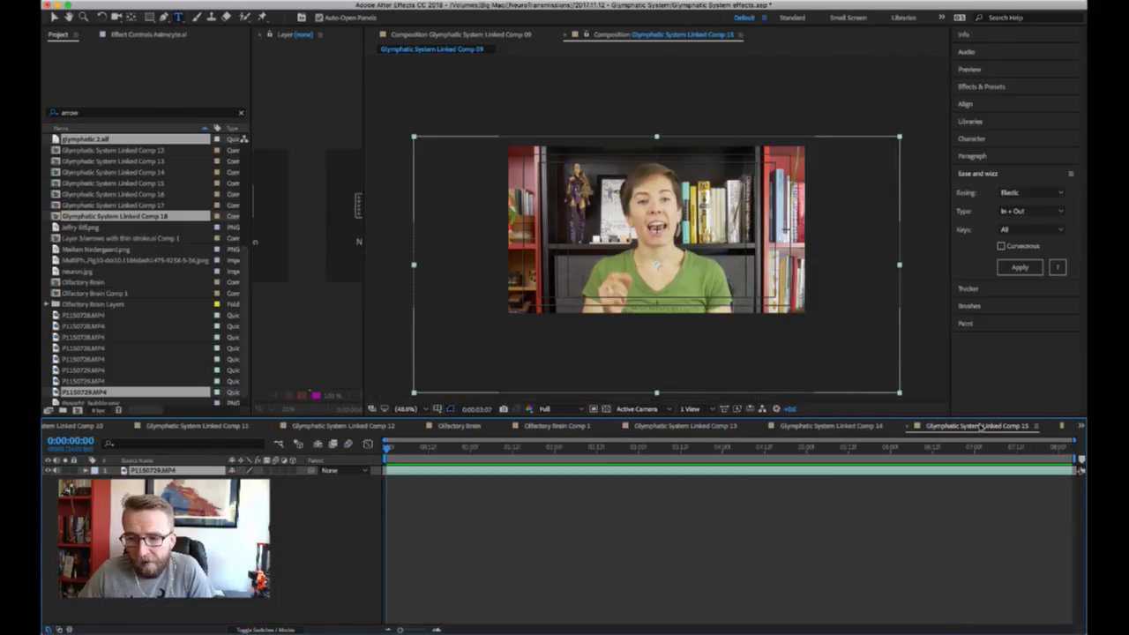
pyautogui.click(547, 481)
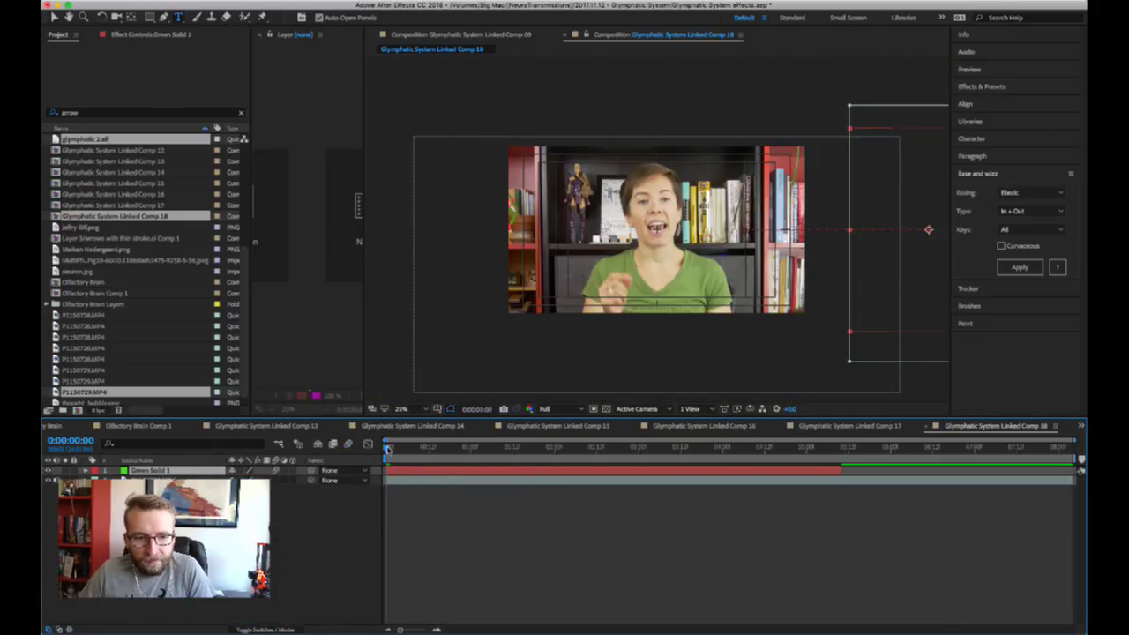
# - Play Comp 18, shift the Green Solid 1 layer to start at 0:00:02:11, and reveal its keyframes
pyautogui.press('space')
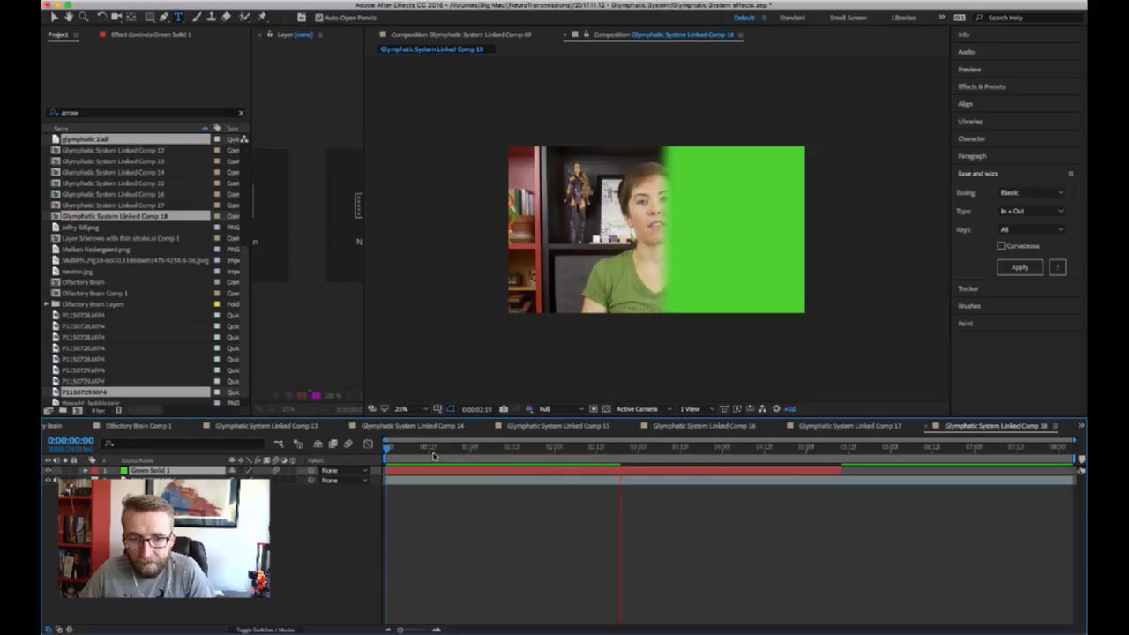
pyautogui.press('space')
pyautogui.moveTo(519, 472); pyautogui.dragTo(703, 474)
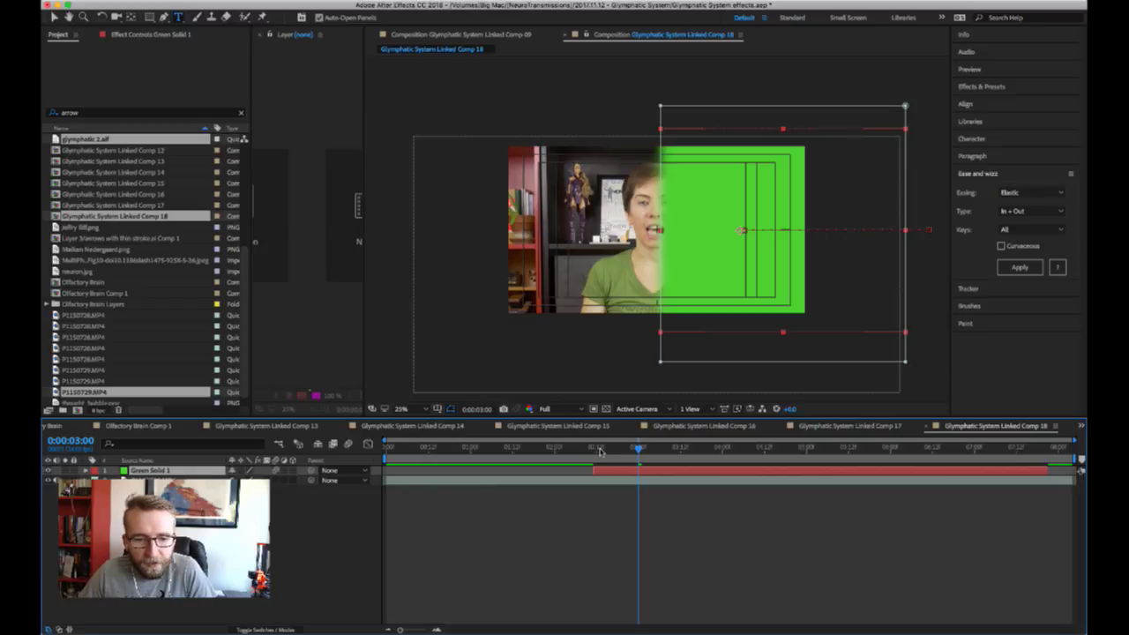
pyautogui.click(598, 450)
pyautogui.press('u')
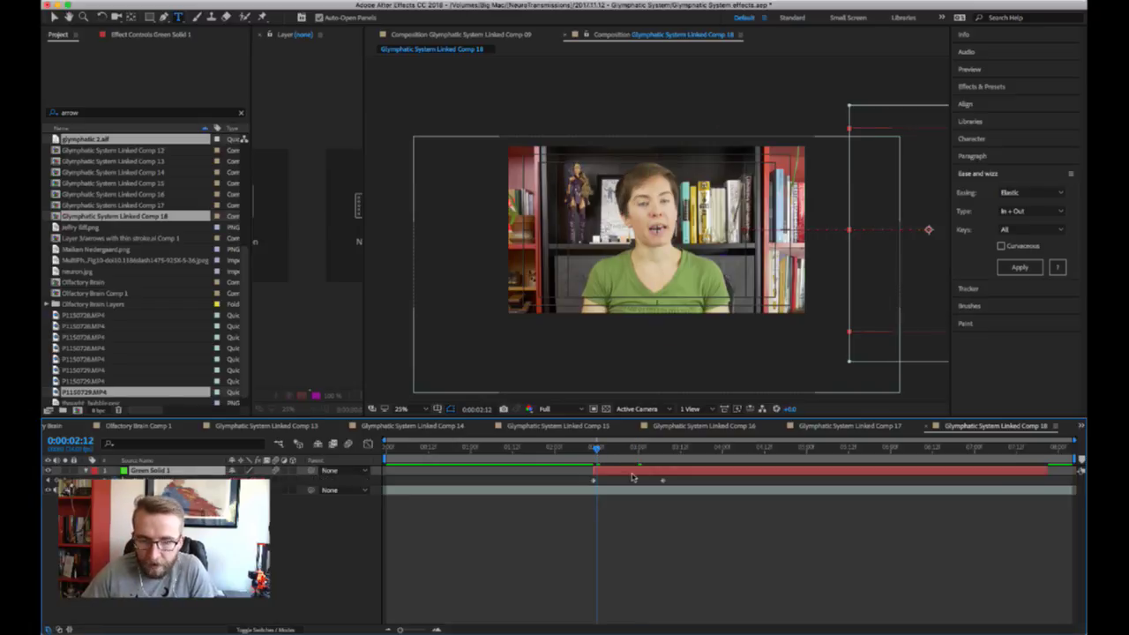
# - Keyframe P1150729.MP4's position from 0:00:02:11 to 0:00:03:07 so the presenter slides left into the area beside the green solid
pyautogui.moveTo(598, 449); pyautogui.dragTo(593, 449)
pyautogui.click(612, 488)
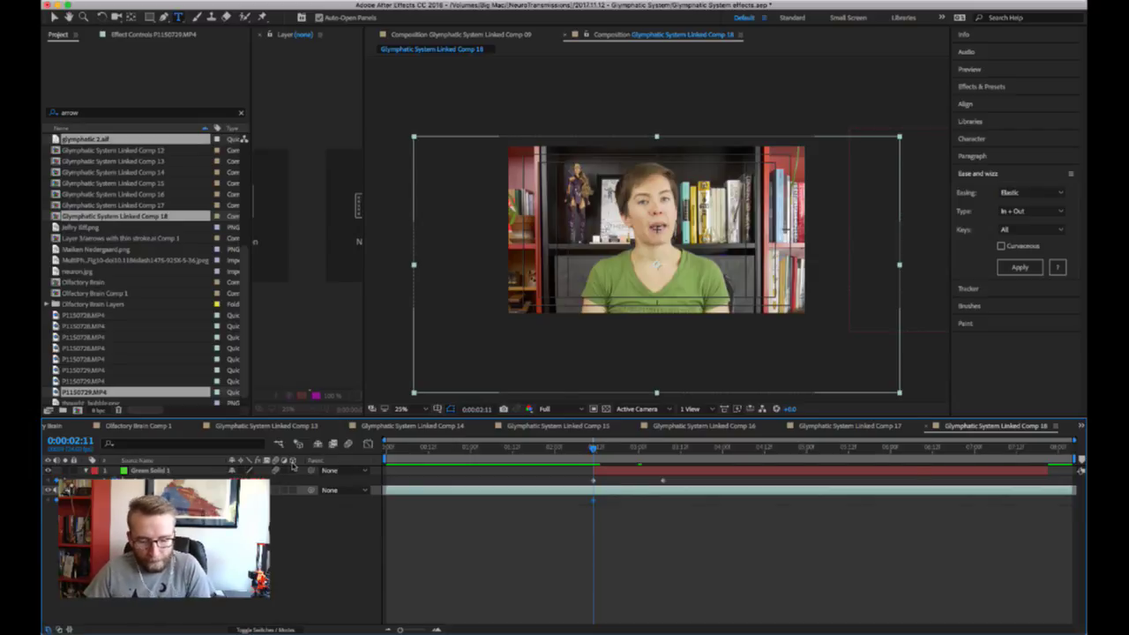
pyautogui.hotkey('shift', 'pagedown')
pyautogui.hotkey('shift', 'pagedown')
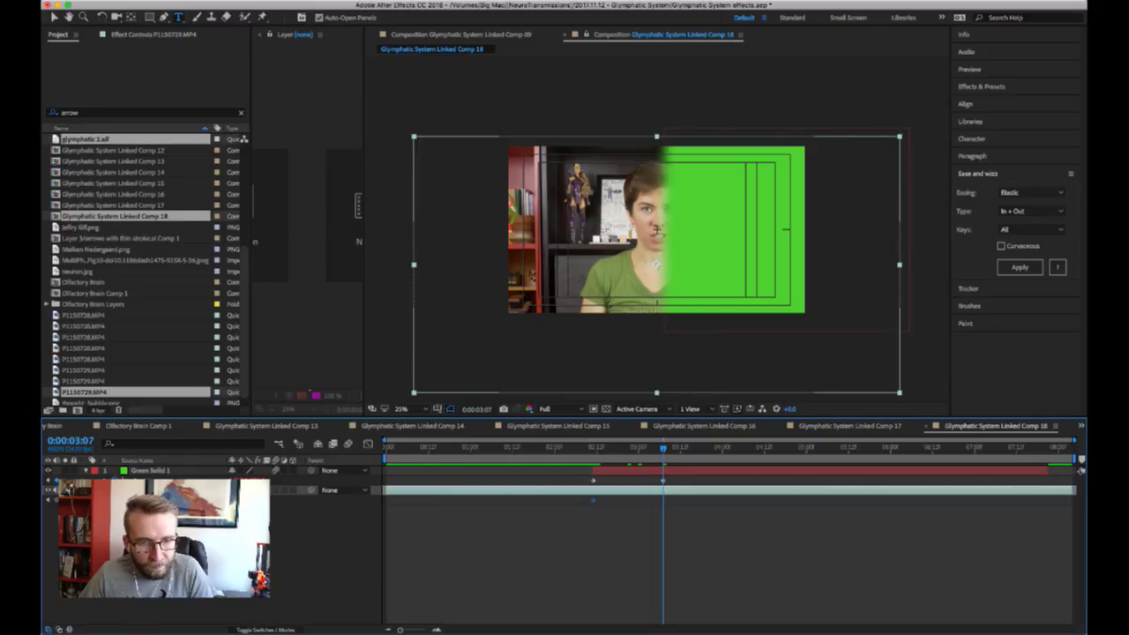
pyautogui.moveTo(656, 229); pyautogui.dragTo(586, 230)
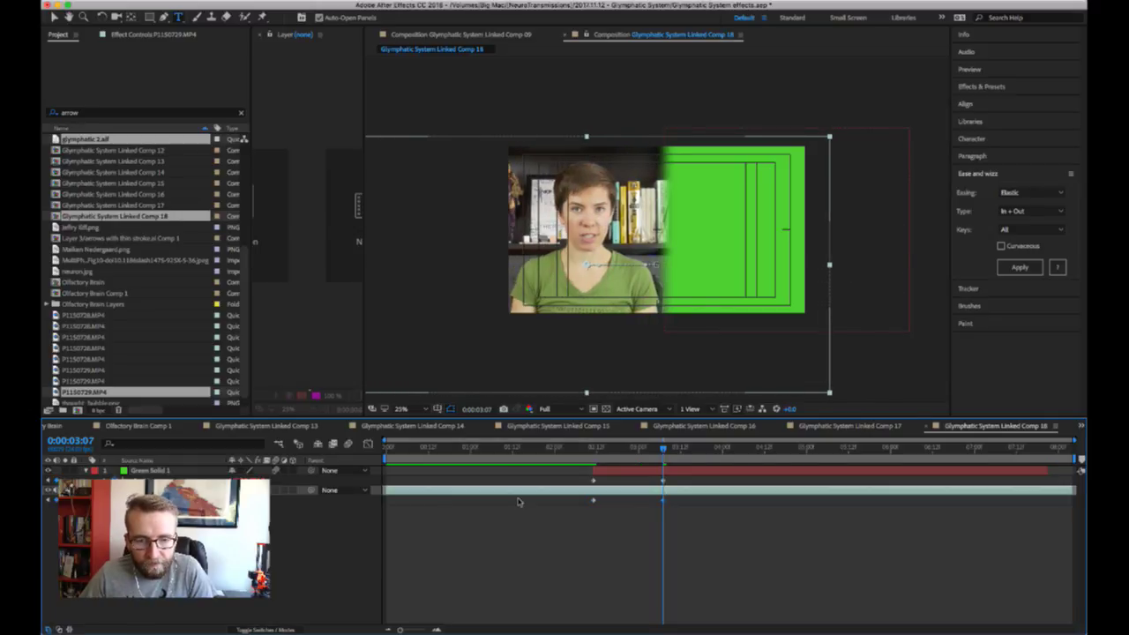
# - Apply Elastic In + Out easing to both P1150729.MP4 position keyframes and enable motion blur for the layer and comp
pyautogui.moveTo(577, 508); pyautogui.dragTo(688, 497)
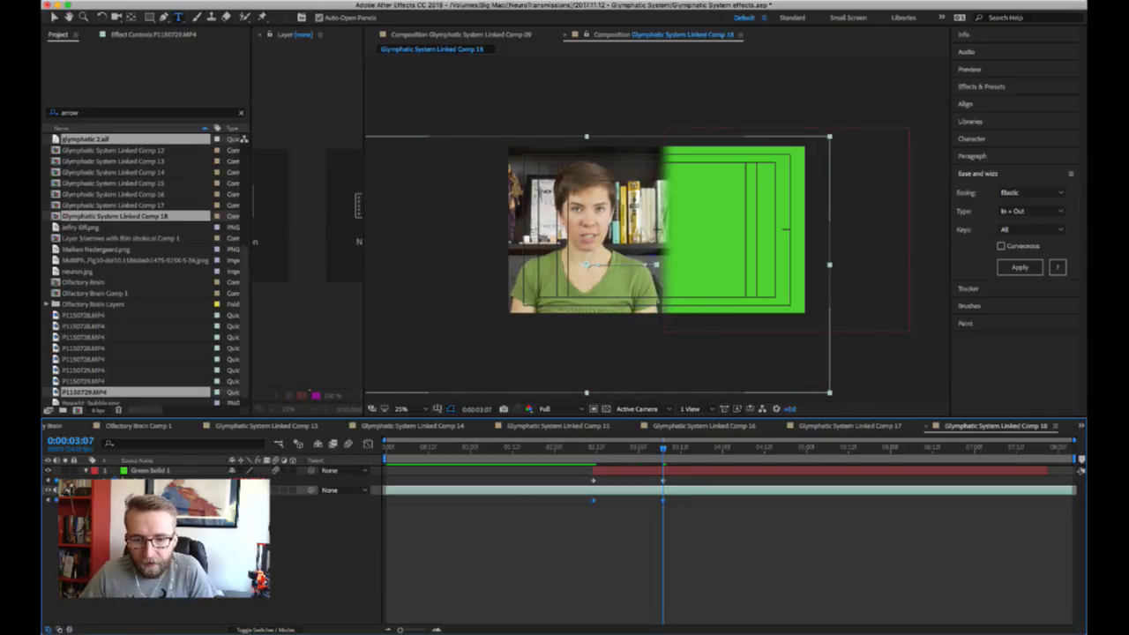
pyautogui.click(1022, 267)
pyautogui.click(273, 494)
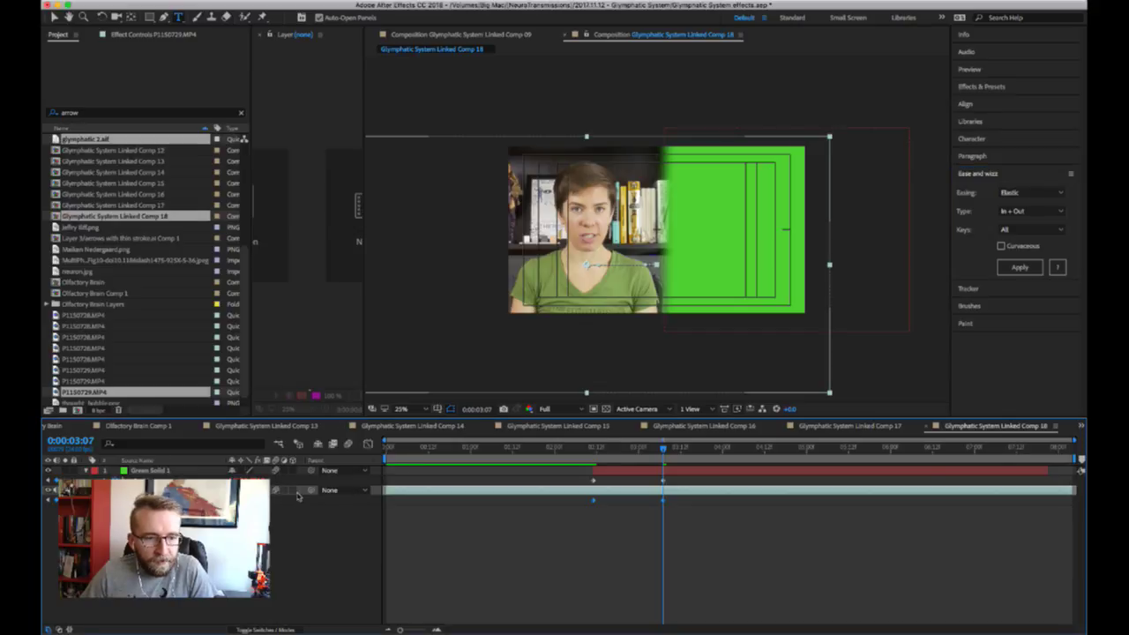
pyautogui.click(588, 528)
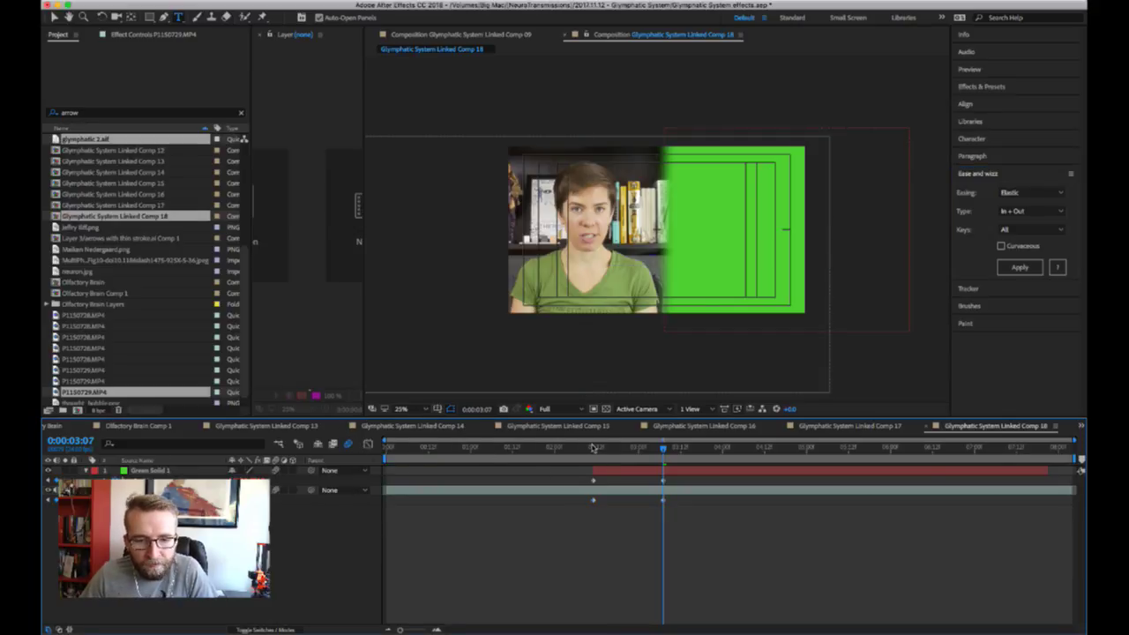
# - Play back the slide transition from 0:00:02:11 and extend Green Solid 1 to the end of the comp
pyautogui.click(593, 448)
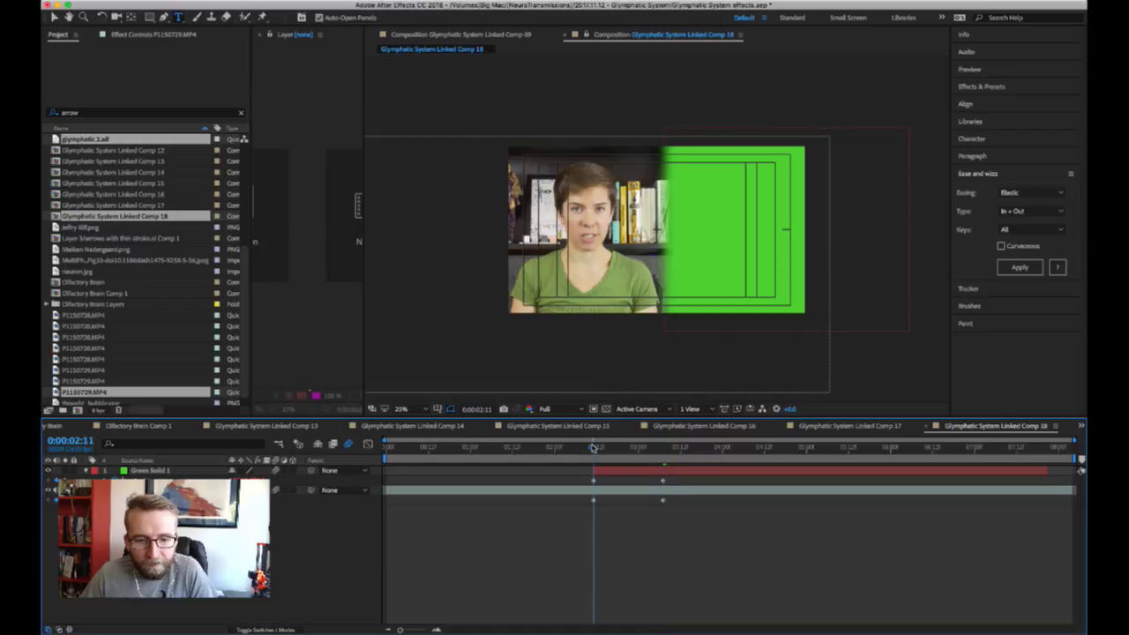
pyautogui.press('space')
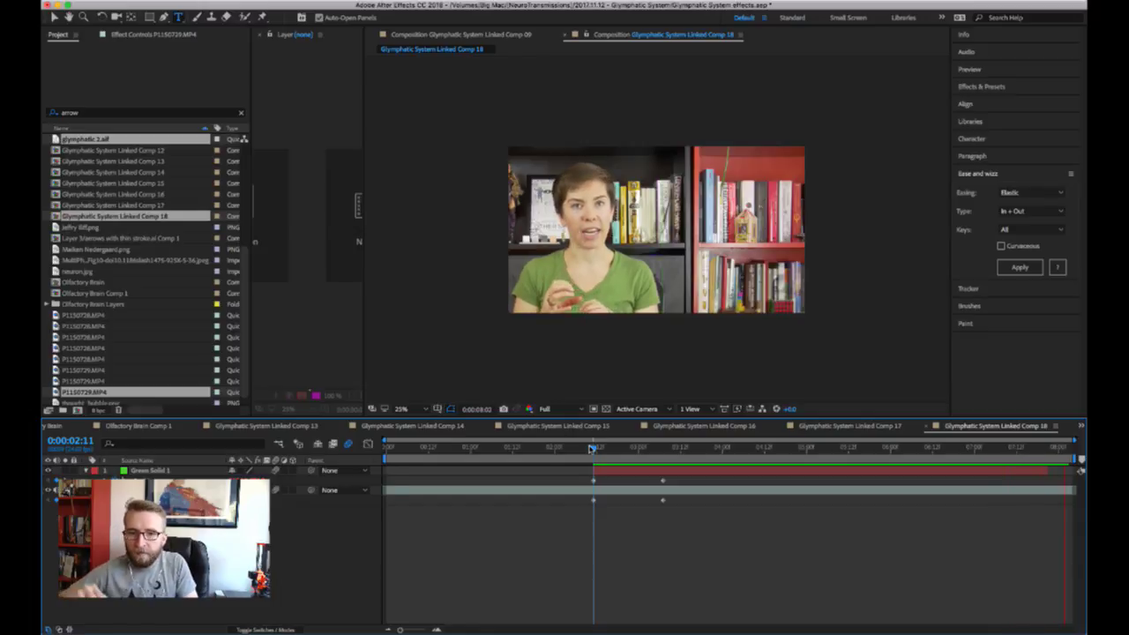
pyautogui.press('space')
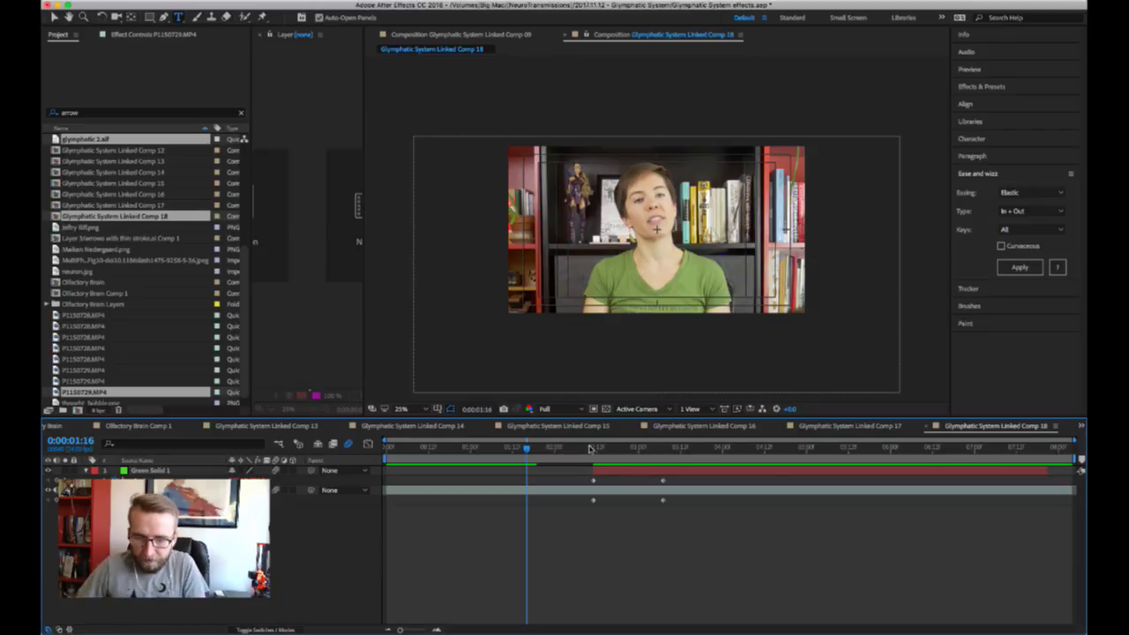
pyautogui.click(1044, 472)
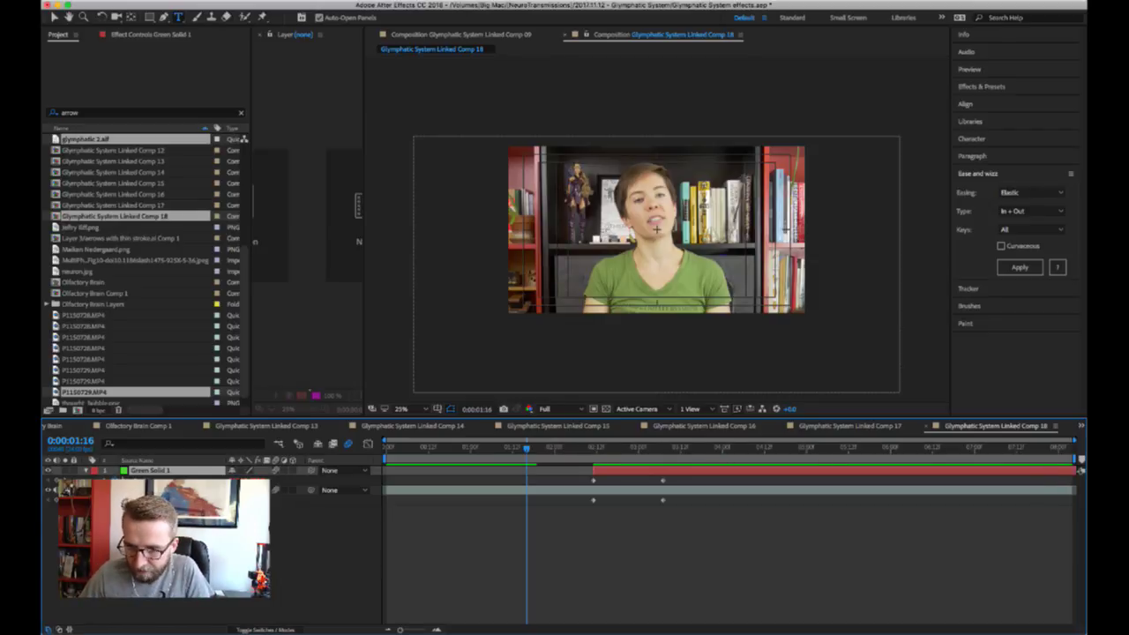
# - Move Green Solid 1 and the P1150729.MP4 position keyframes earlier so the slide starts at 0:00:02:08
pyautogui.click(615, 449)
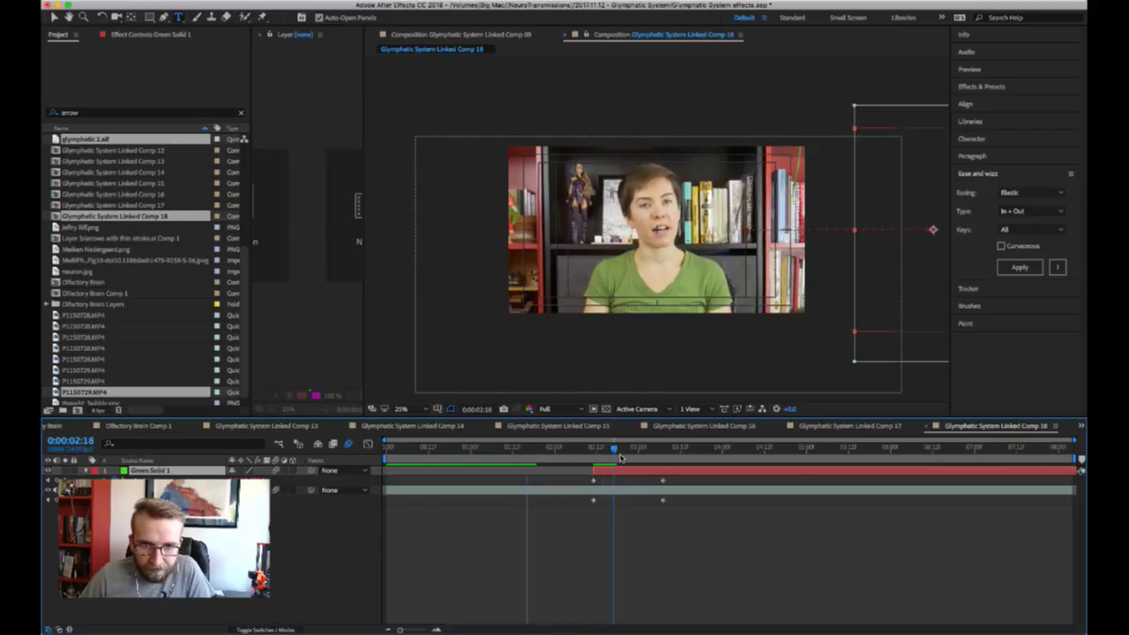
pyautogui.moveTo(620, 458)
pyautogui.mouseDown()
pyautogui.moveTo(652, 459)
pyautogui.moveTo(605, 460)
pyautogui.moveTo(622, 461)
pyautogui.moveTo(625, 475)
pyautogui.mouseUp()
pyautogui.moveTo(676, 506); pyautogui.dragTo(583, 501)
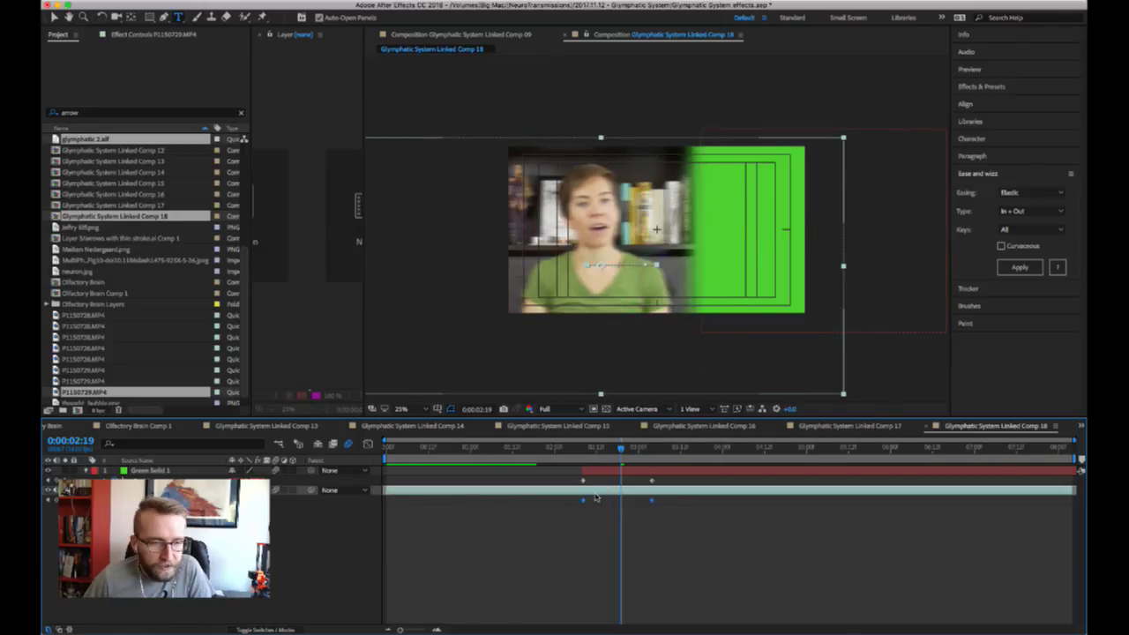
# - Search the project for "astr" and add Astrocyte.ai to Comp 18 as the top layer
pyautogui.click(146, 113)
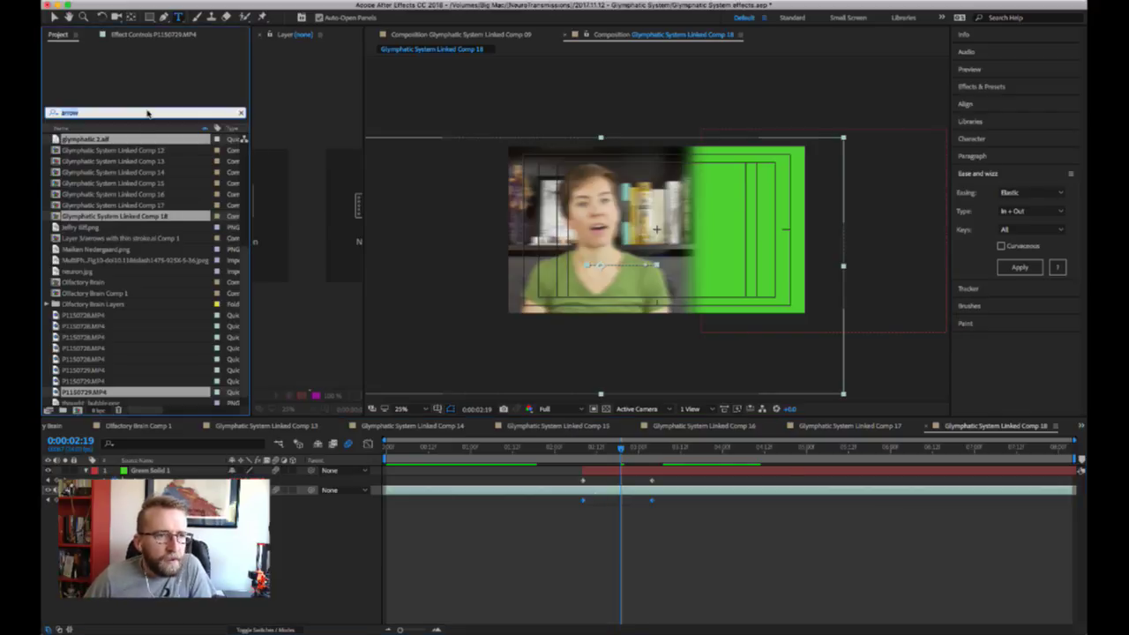
pyautogui.write('astr')
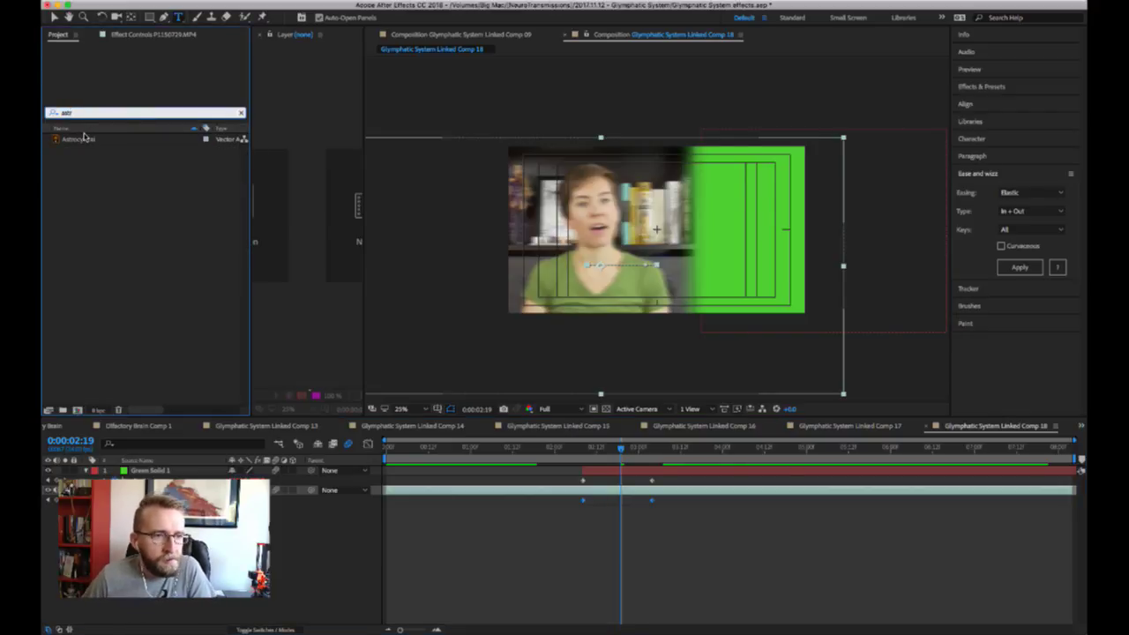
pyautogui.moveTo(86, 138); pyautogui.dragTo(152, 339)
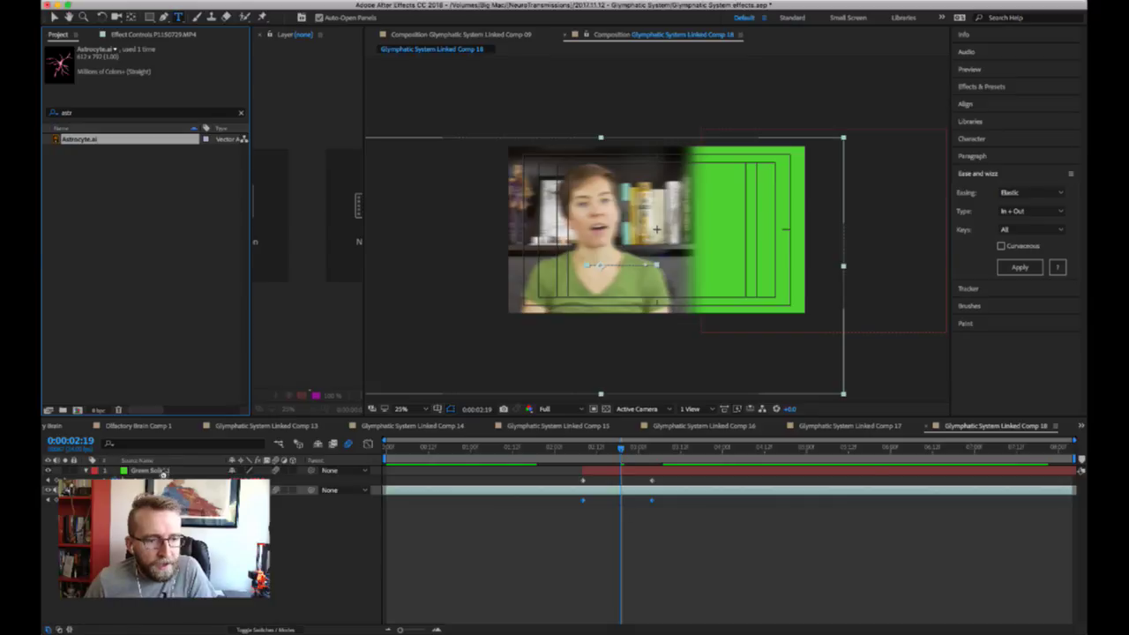
pyautogui.moveTo(162, 474)
pyautogui.mouseDown()
pyautogui.moveTo(175, 469)
pyautogui.moveTo(149, 472)
pyautogui.mouseUp()
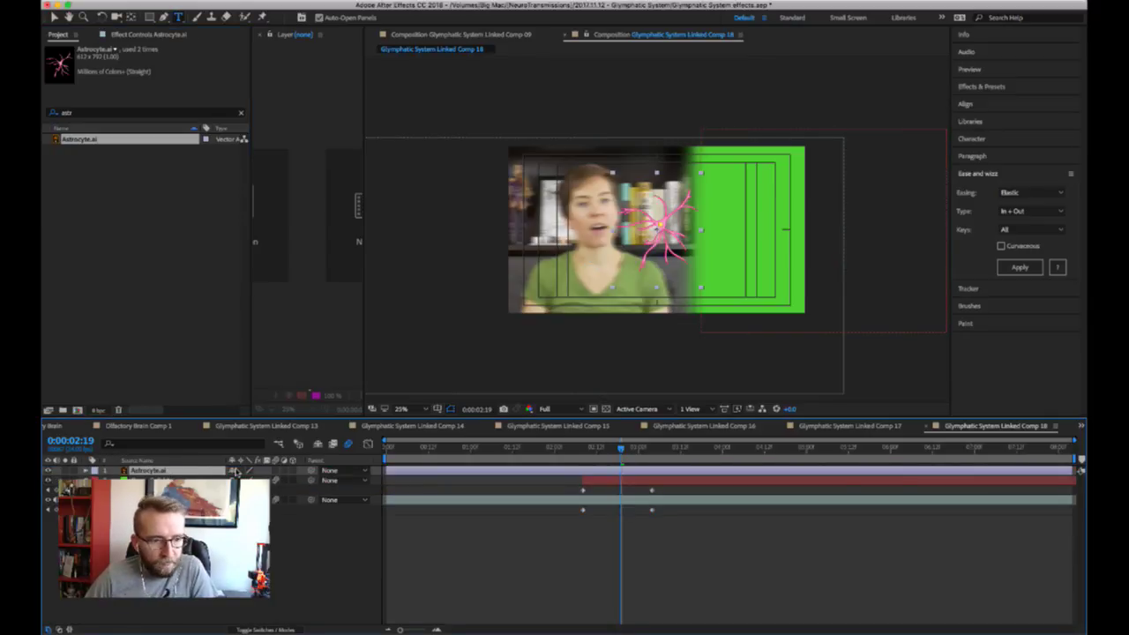
# - Enlarge Astrocyte.ai, centre it on the green area, and keyframe its position where the green solid's slide ends
pyautogui.press('p')
pyautogui.hotkey('shift', 's')
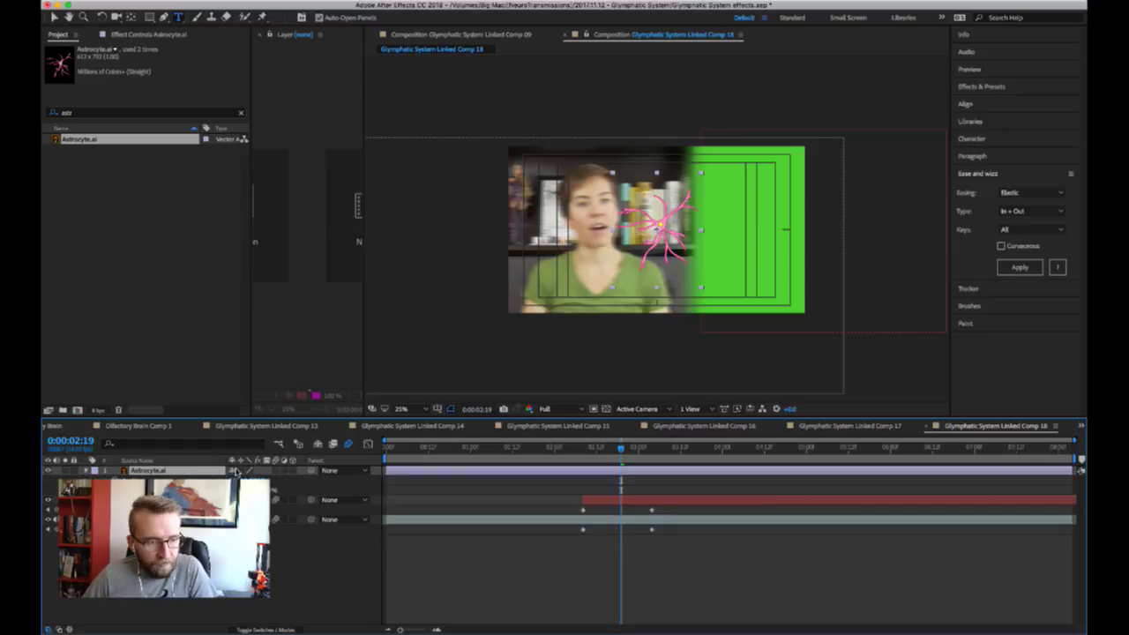
pyautogui.moveTo(269, 477); pyautogui.dragTo(504, 476)
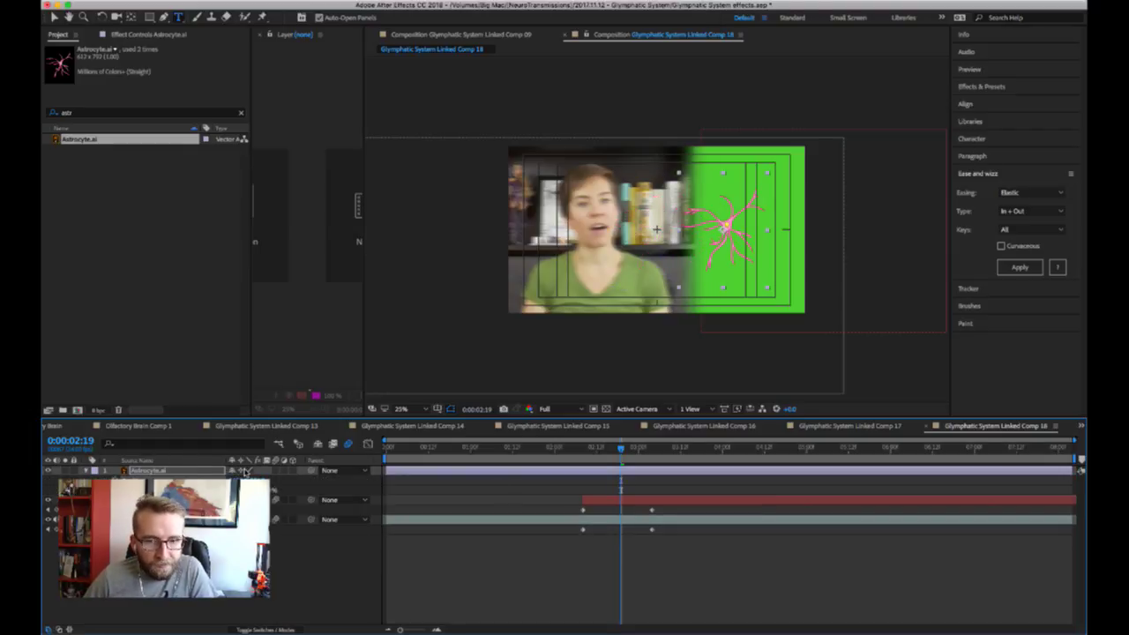
pyautogui.moveTo(258, 476); pyautogui.dragTo(360, 480)
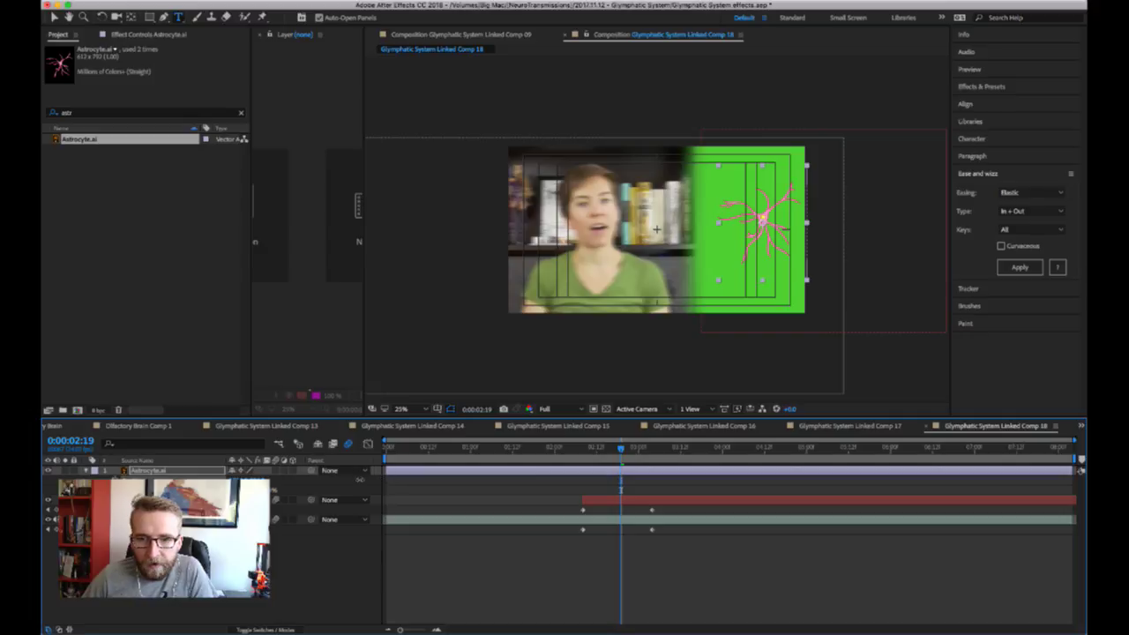
pyautogui.click(657, 449)
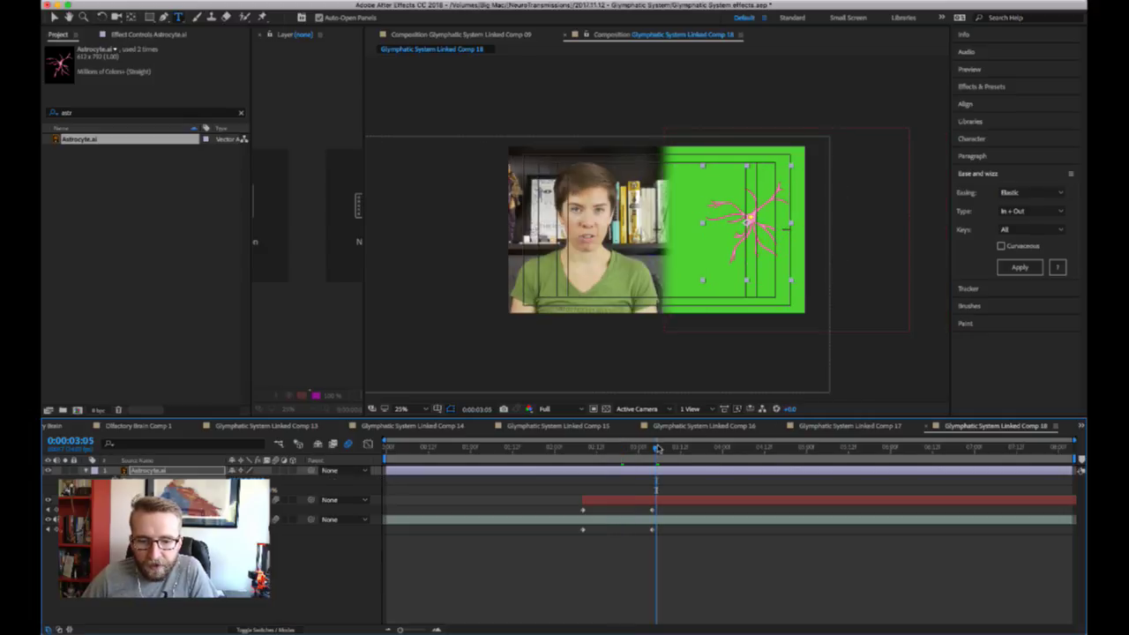
pyautogui.moveTo(238, 477)
pyautogui.mouseDown()
pyautogui.moveTo(189, 477)
pyautogui.moveTo(302, 478)
pyautogui.moveTo(261, 489)
pyautogui.moveTo(270, 490)
pyautogui.moveTo(240, 477)
pyautogui.moveTo(249, 478)
pyautogui.mouseUp()
# - Keyframe Astrocyte.ai off the frame's right side at 0:00:02:08 and apply Elastic In + Out easing to its position keyframes
pyautogui.press('pageup')
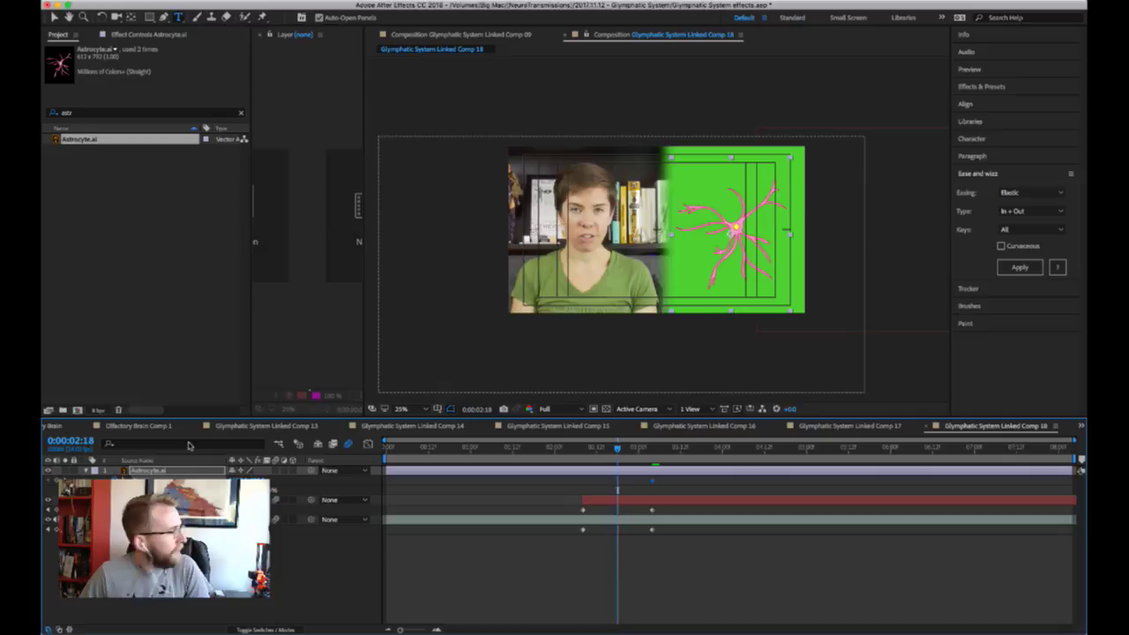
pyautogui.press('j')
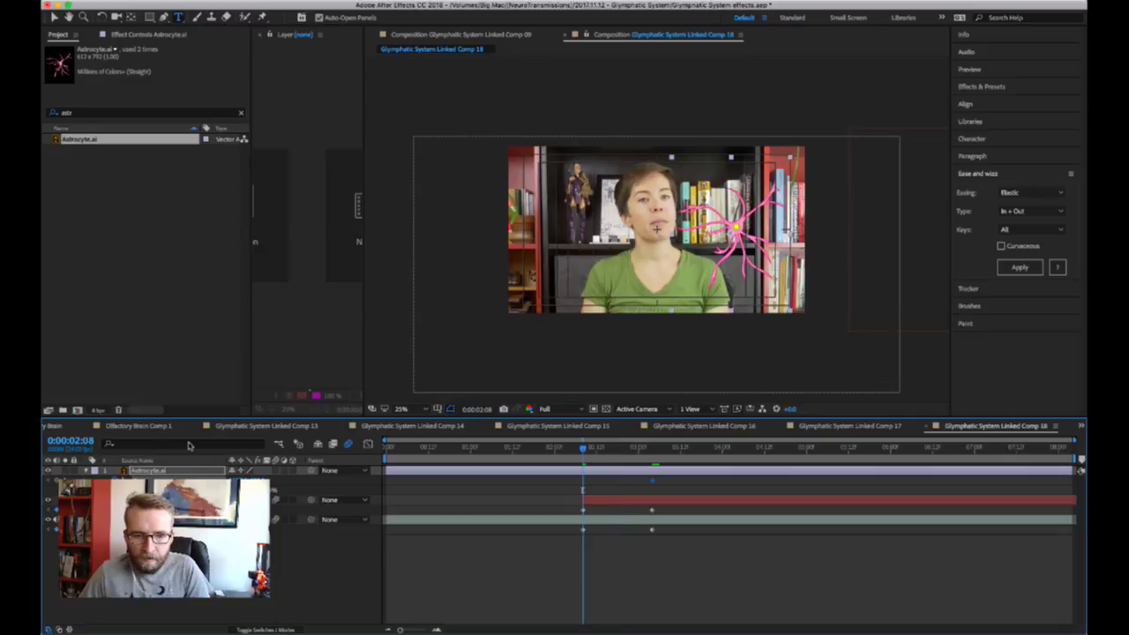
pyautogui.moveTo(234, 480); pyautogui.dragTo(283, 485)
pyautogui.moveTo(562, 490); pyautogui.dragTo(696, 474)
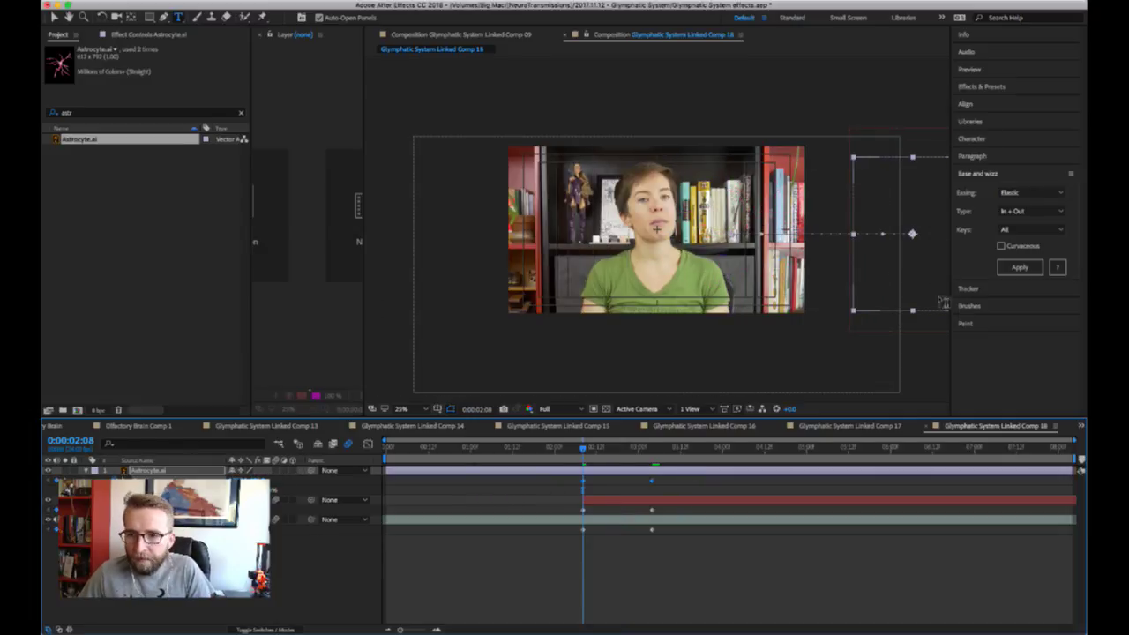
pyautogui.click(1019, 266)
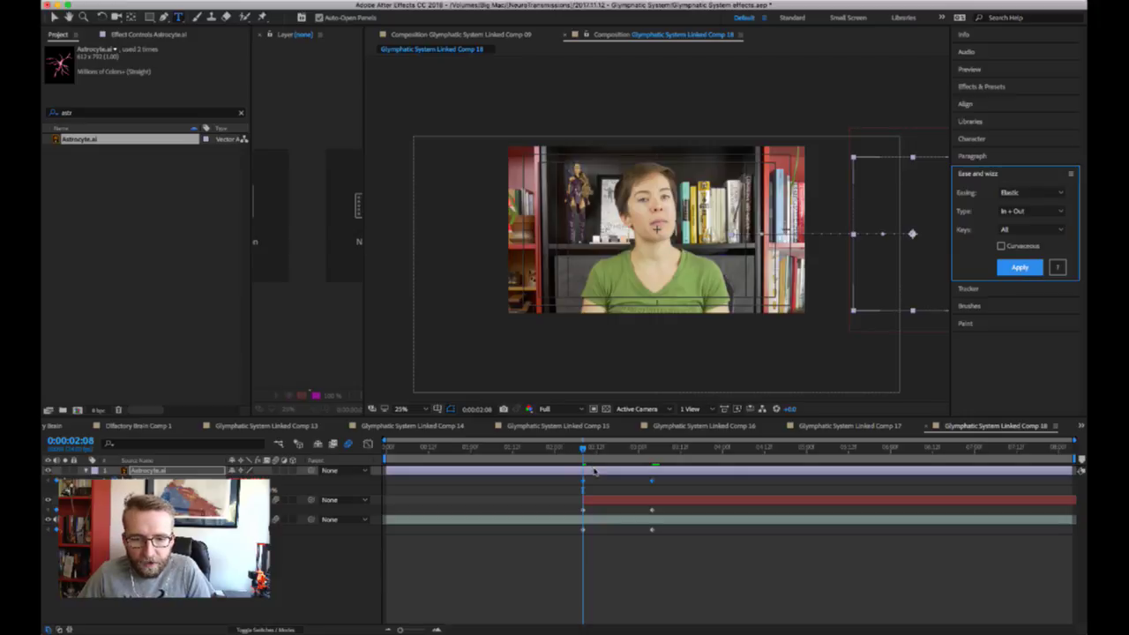
# - Shift the Astrocyte.ai layer a few frames behind the green solid's slide, trim its start to its first keyframe, and preview the timing
pyautogui.moveTo(595, 473); pyautogui.dragTo(601, 474)
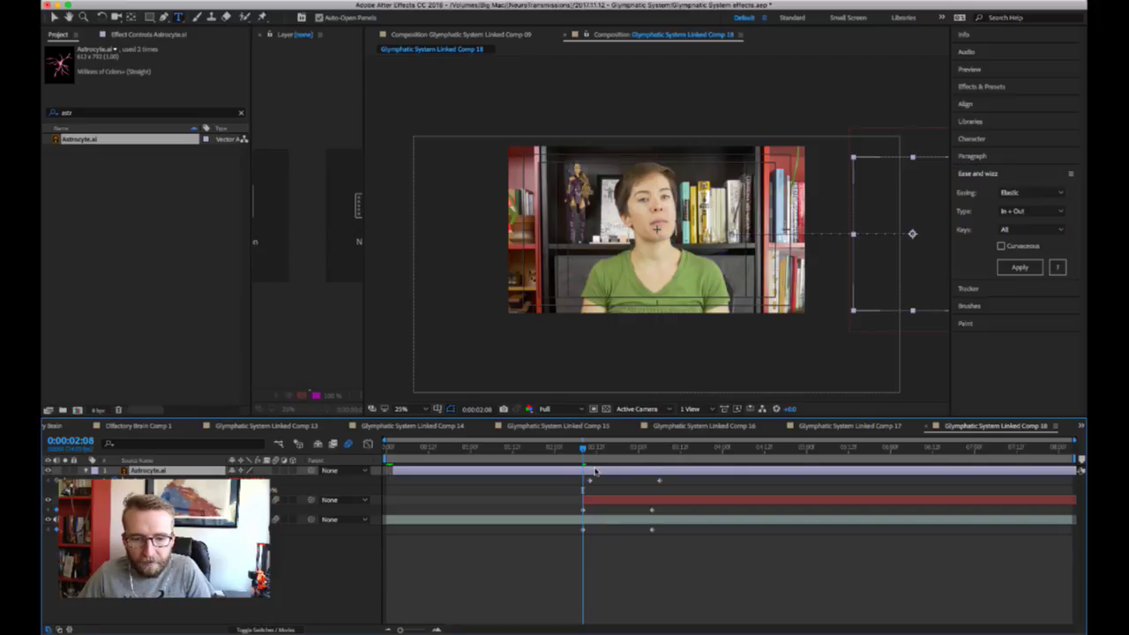
pyautogui.press('space')
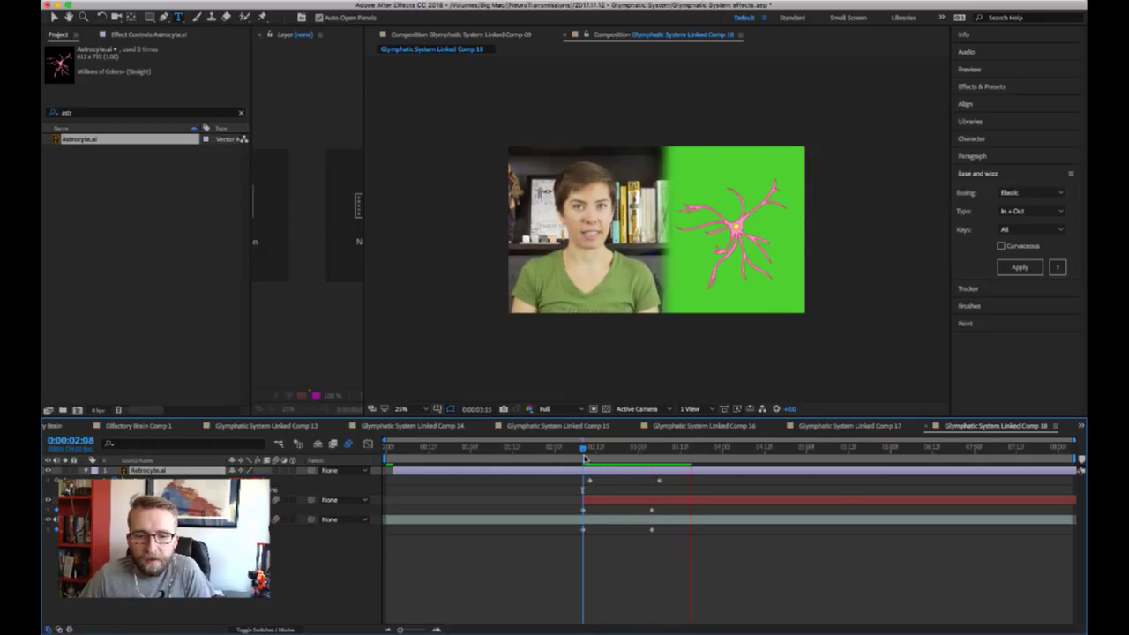
pyautogui.press('space')
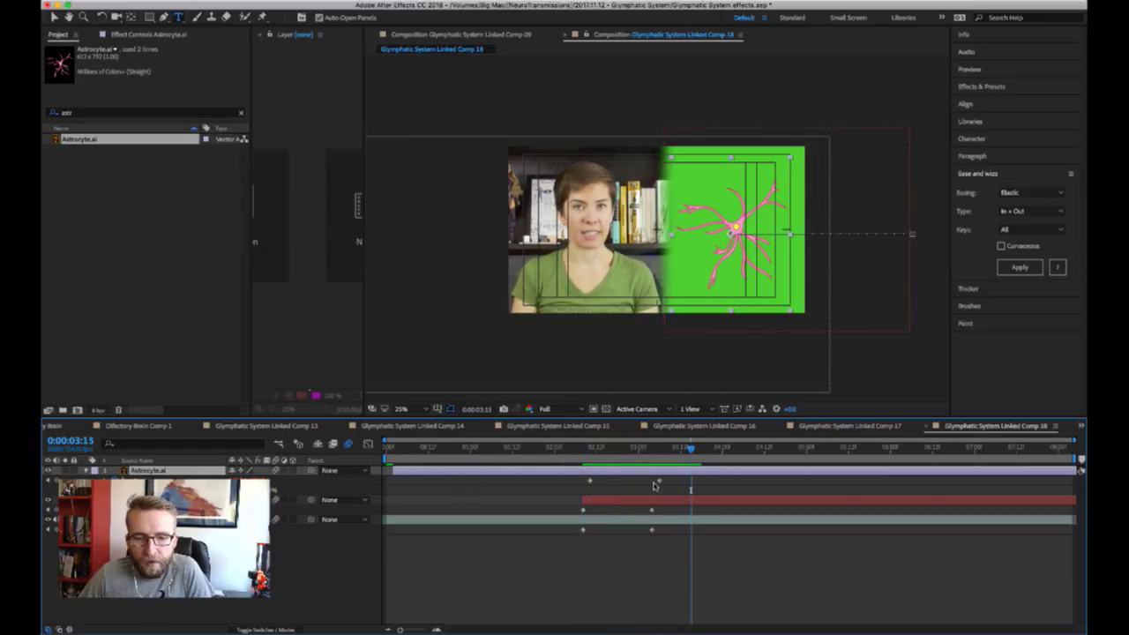
pyautogui.click(591, 457)
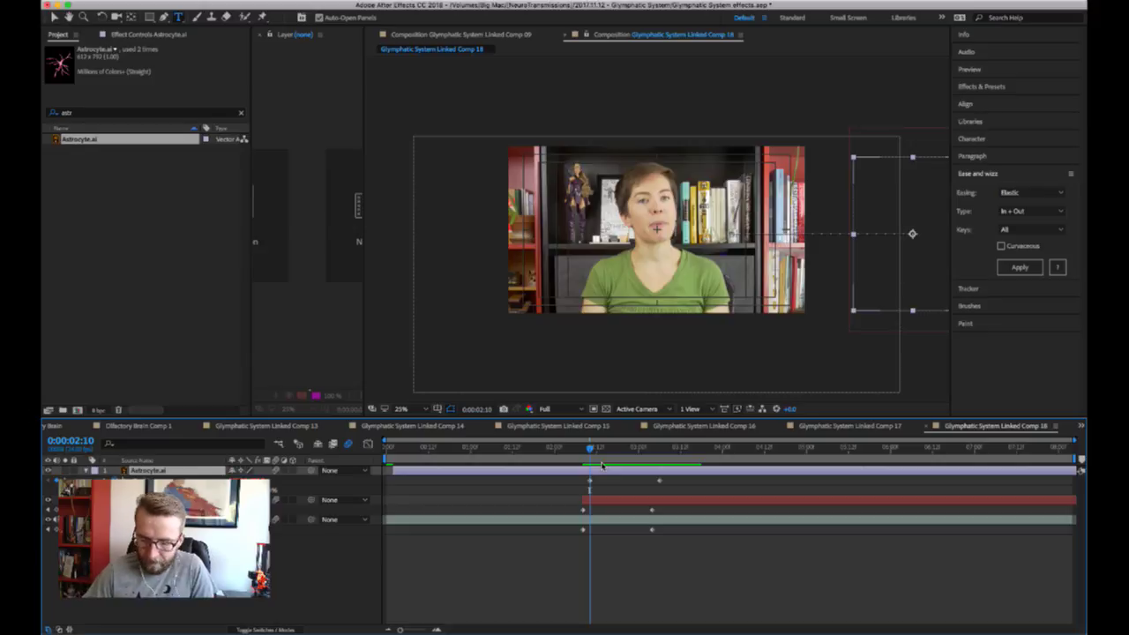
pyautogui.moveTo(590, 448)
pyautogui.mouseDown()
pyautogui.moveTo(658, 452)
pyautogui.moveTo(649, 475)
pyautogui.moveTo(588, 450)
pyautogui.mouseUp()
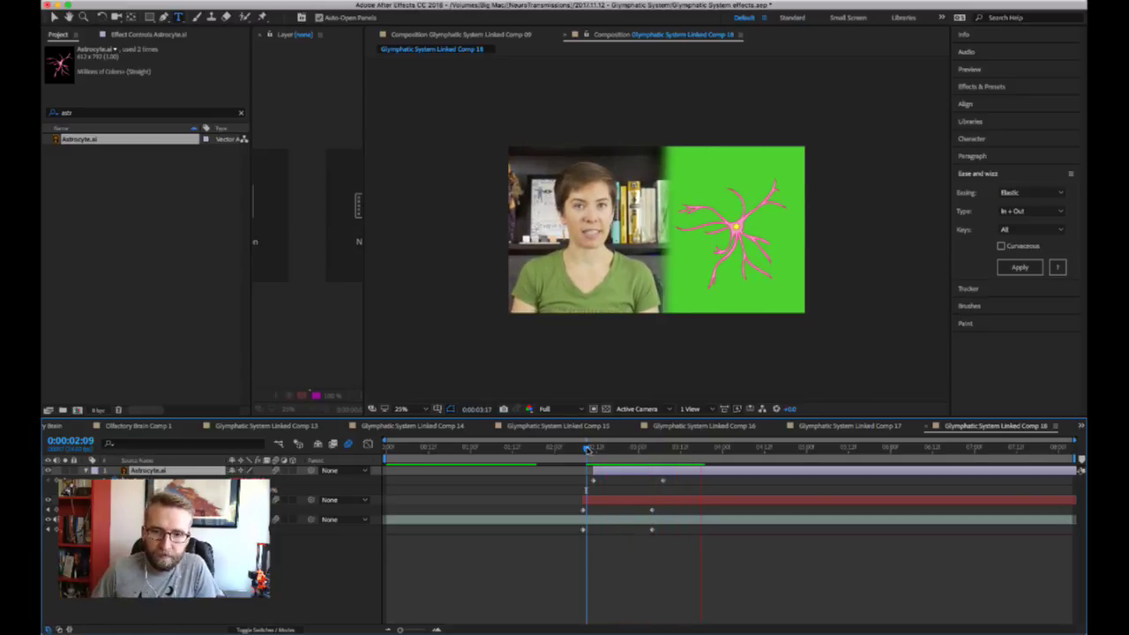
pyautogui.press('space')
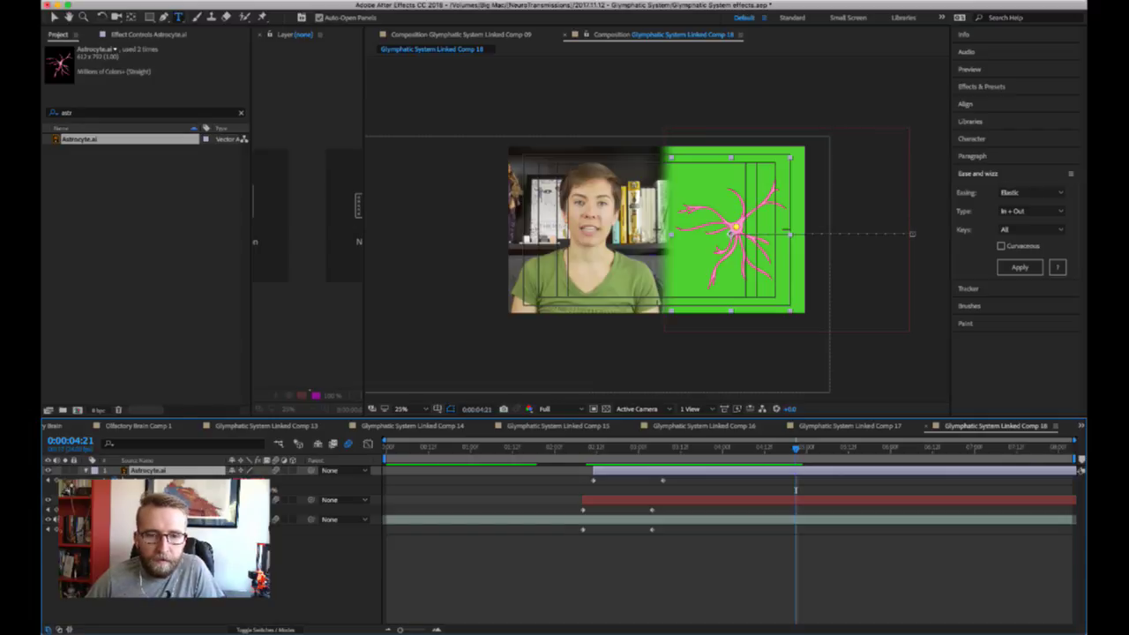
# - Preview the Comp 18 animation from 0:00:02:12 through to the end of the composition
pyautogui.press('super+Tab')
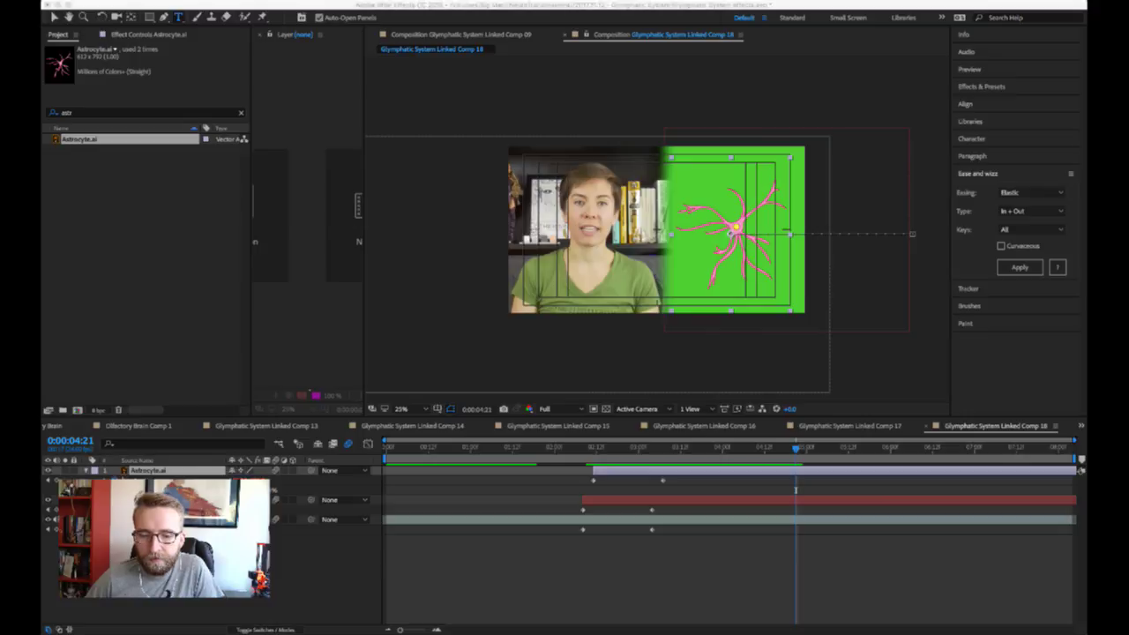
pyautogui.click(796, 489)
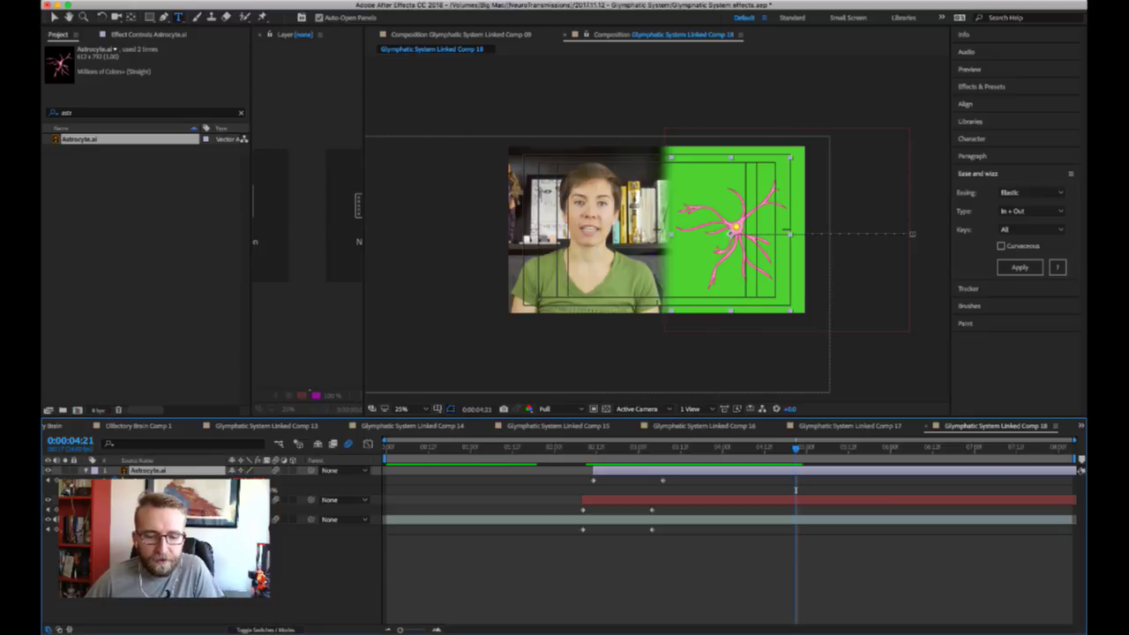
pyautogui.click(597, 449)
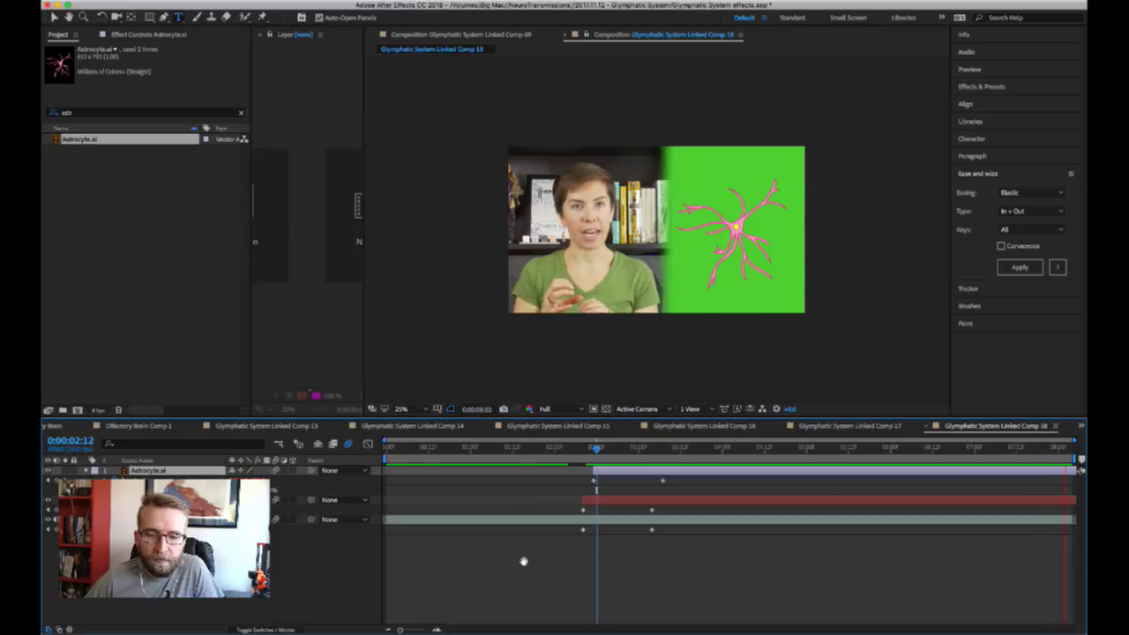
pyautogui.press('space')
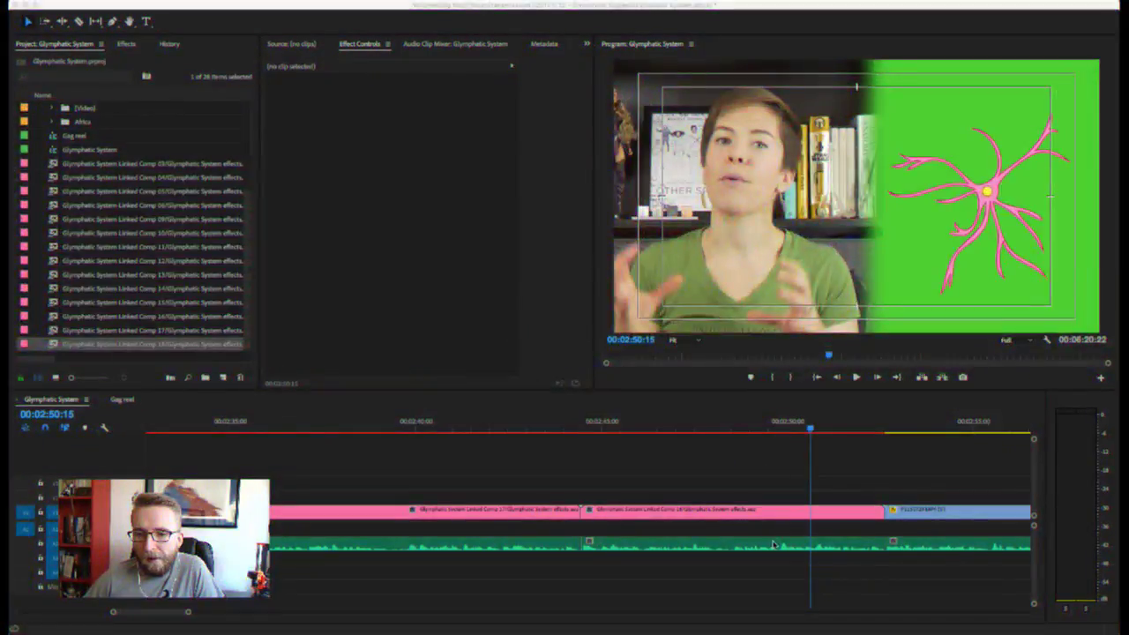
# - Switch to Premiere Pro and review the Glymphatic System sequence from 00:02:52:17 to 00:03:37:15
pyautogui.click(940, 458)
pyautogui.moveTo(896, 430); pyautogui.dragTo(888, 470)
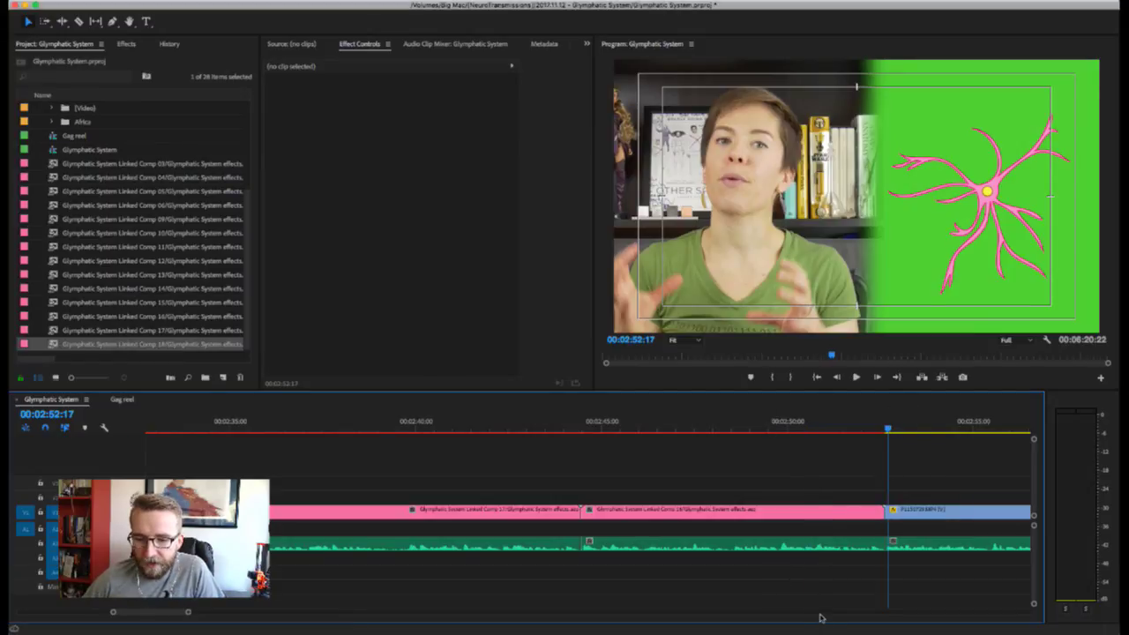
pyautogui.press('-')
pyautogui.press('-')
pyautogui.press('-')
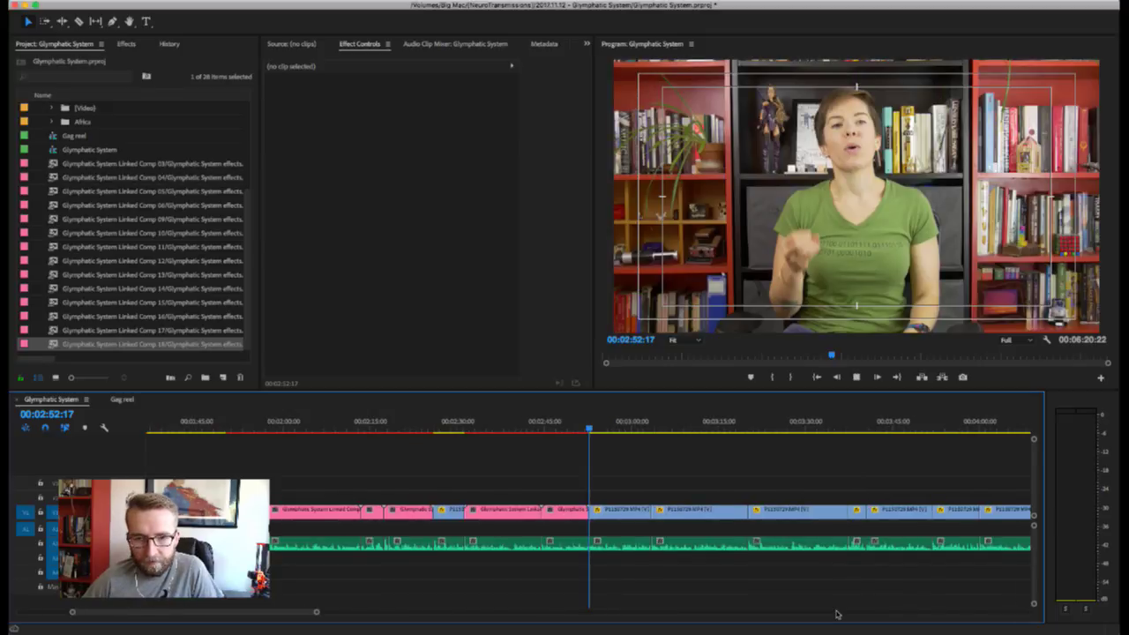
pyautogui.press('space')
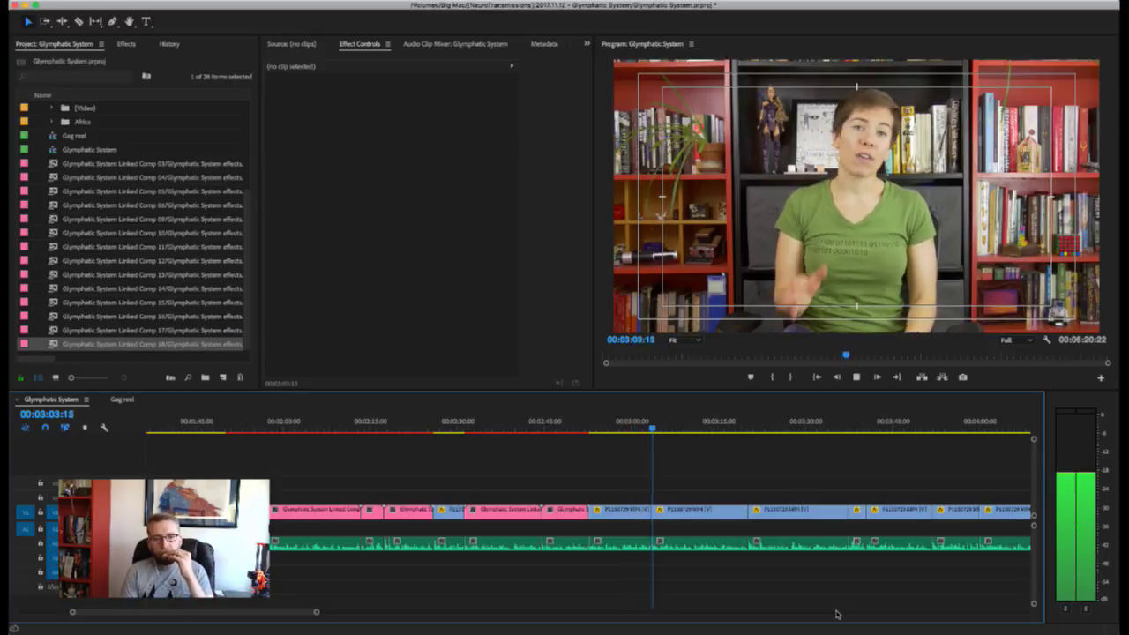
pyautogui.press('space')
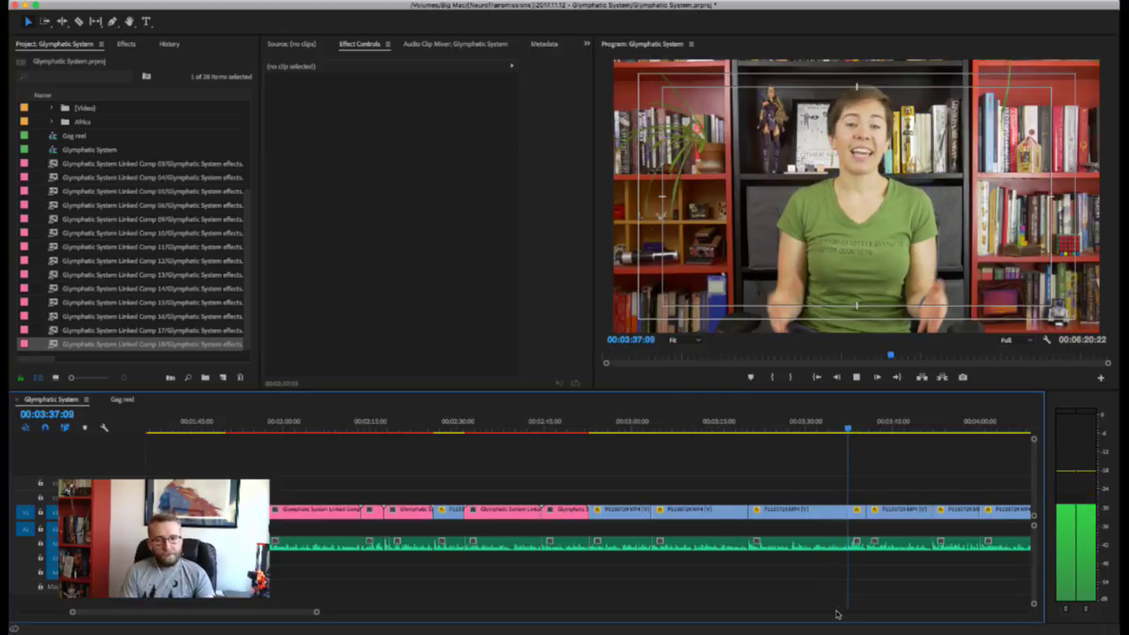
pyautogui.press('space')
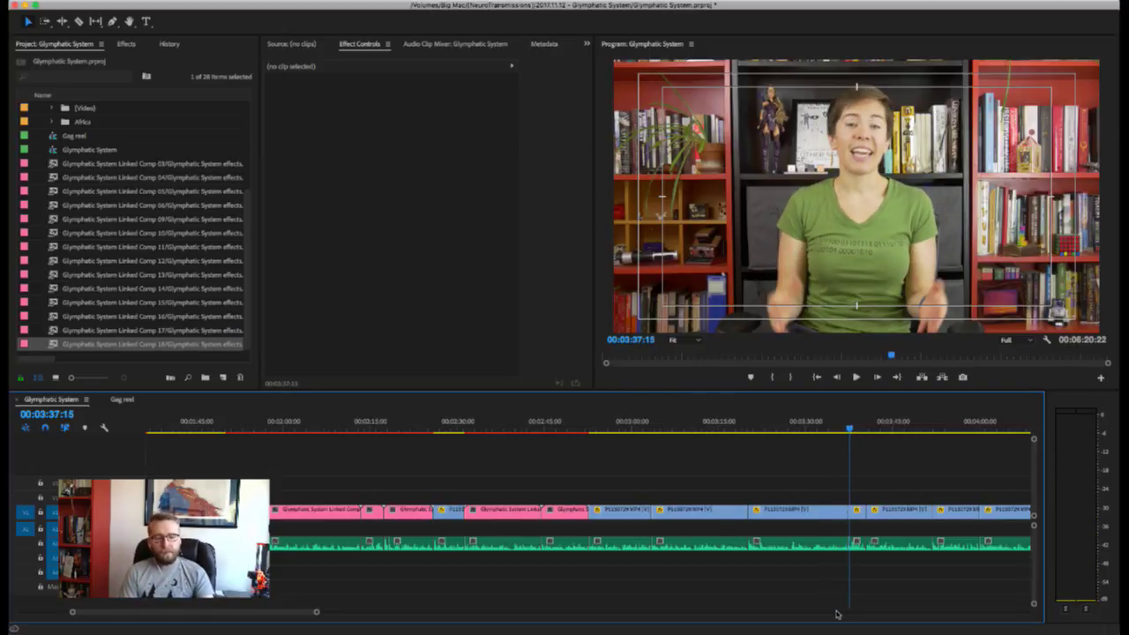
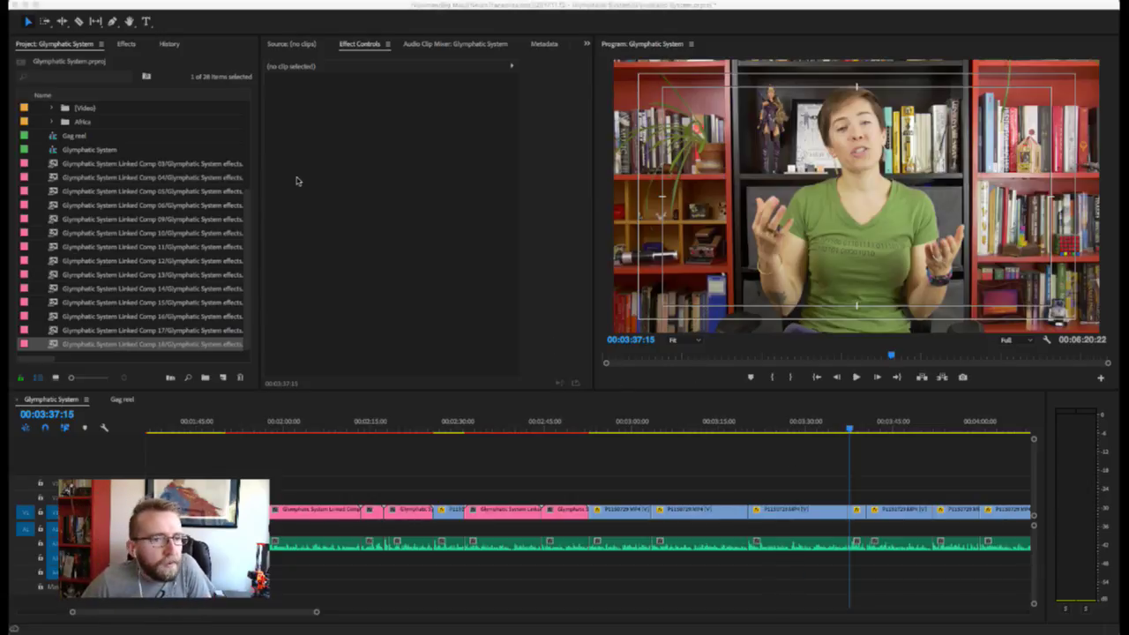
pyautogui.click(562, 461)
pyautogui.click(593, 425)
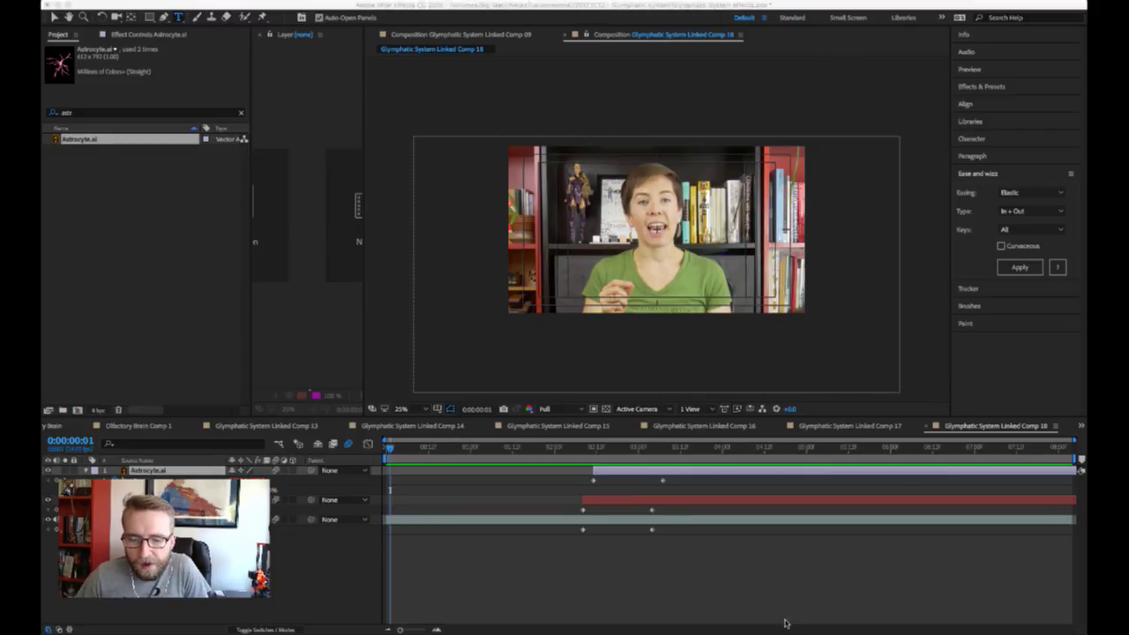
# - In After Effects, draw a tall vertical rectangle with red fill and a red 15 px stroke across the astrocyte at 0:00:03:08 in Comp 18
pyautogui.click(568, 450)
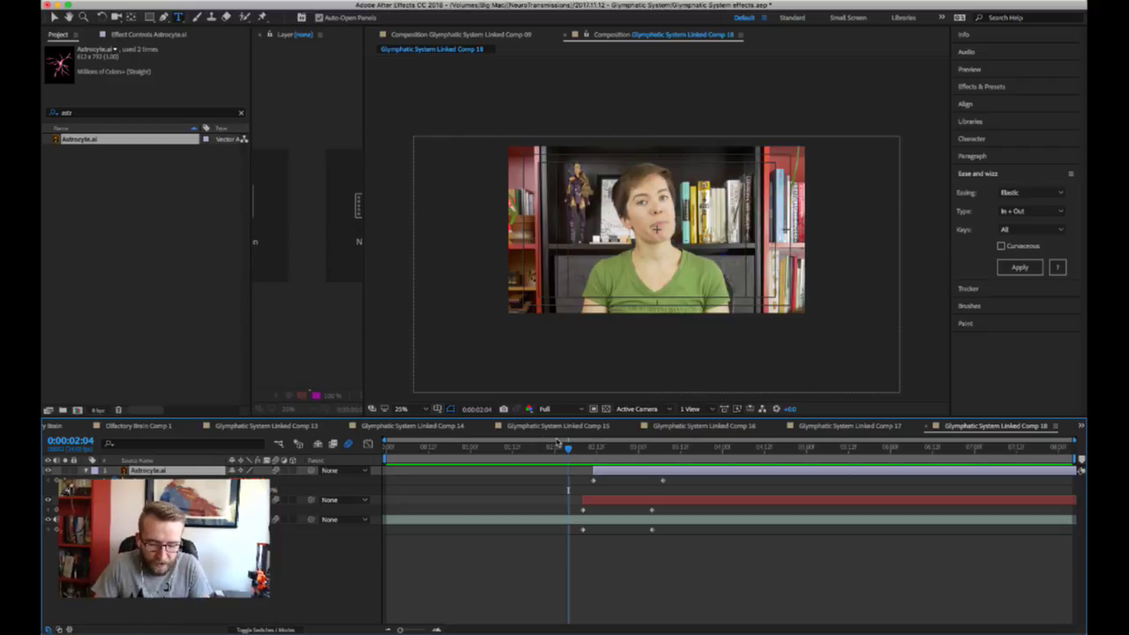
pyautogui.click(665, 450)
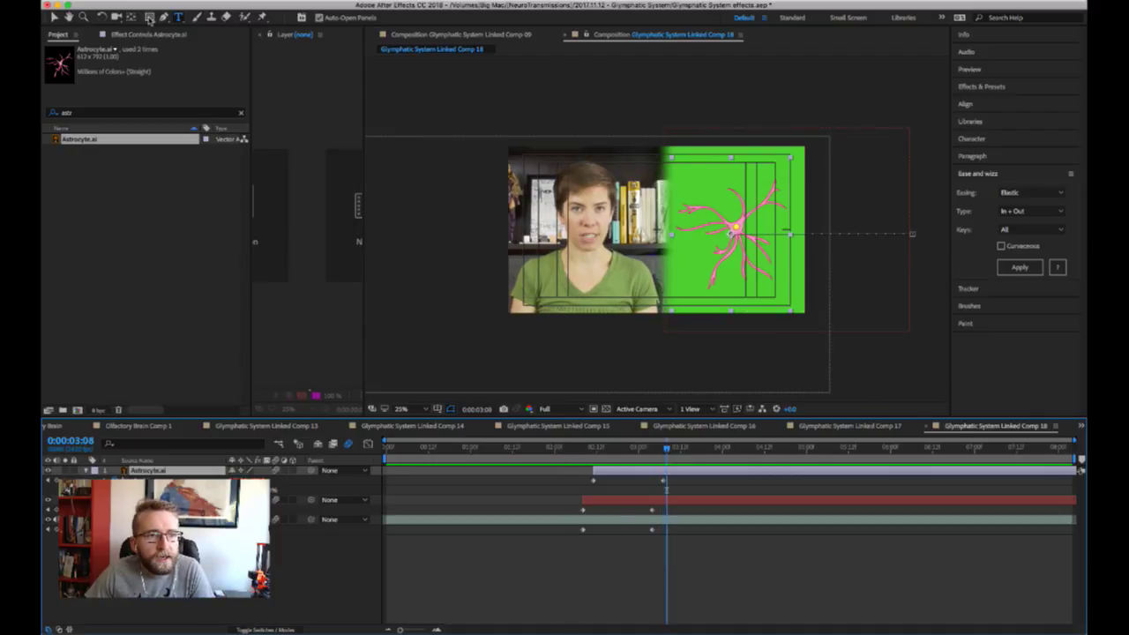
pyautogui.click(149, 18)
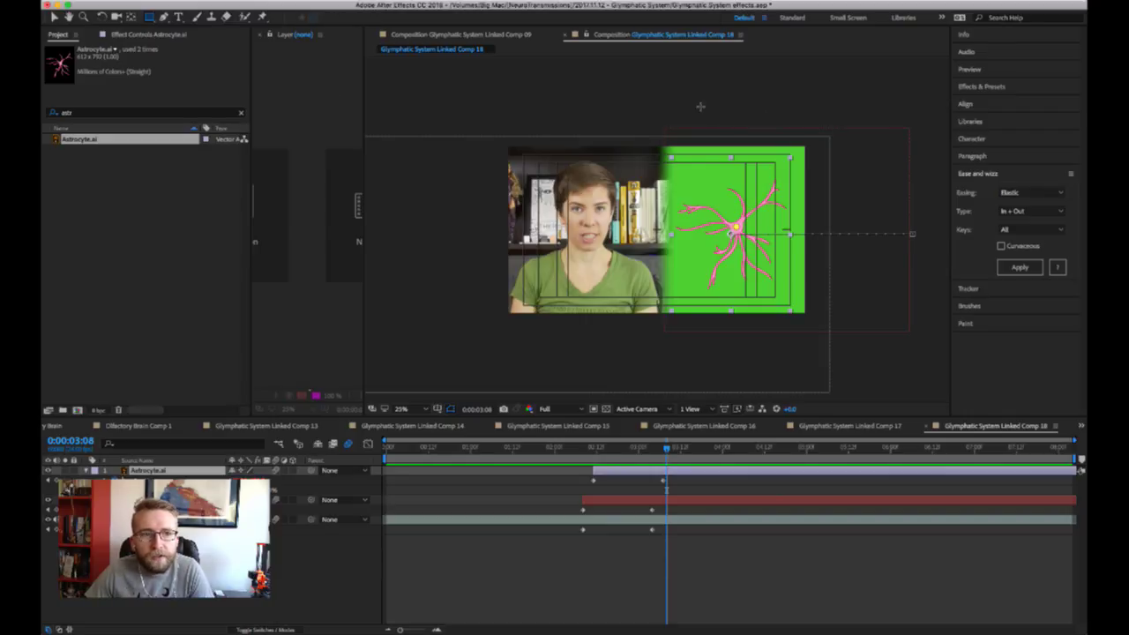
pyautogui.click(549, 589)
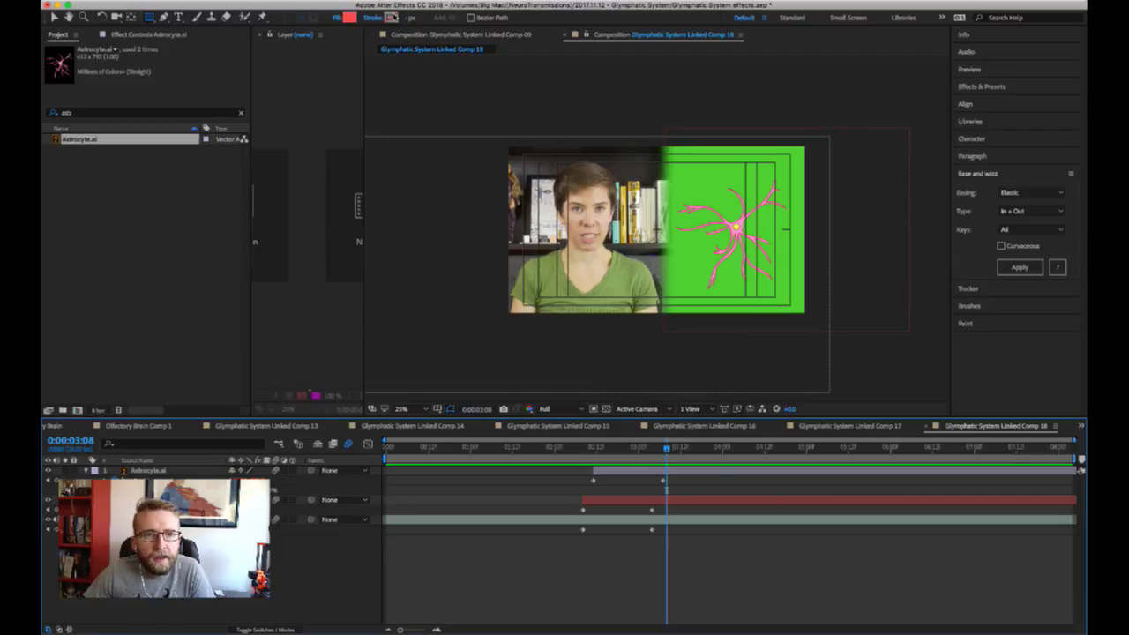
pyautogui.click(391, 18)
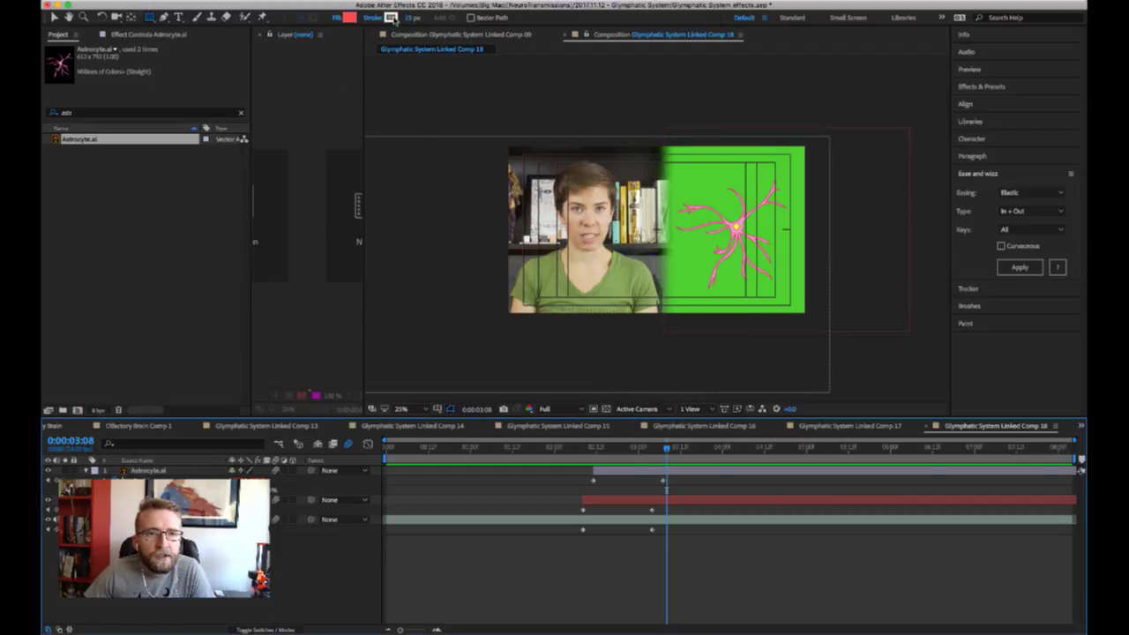
pyautogui.click(391, 18)
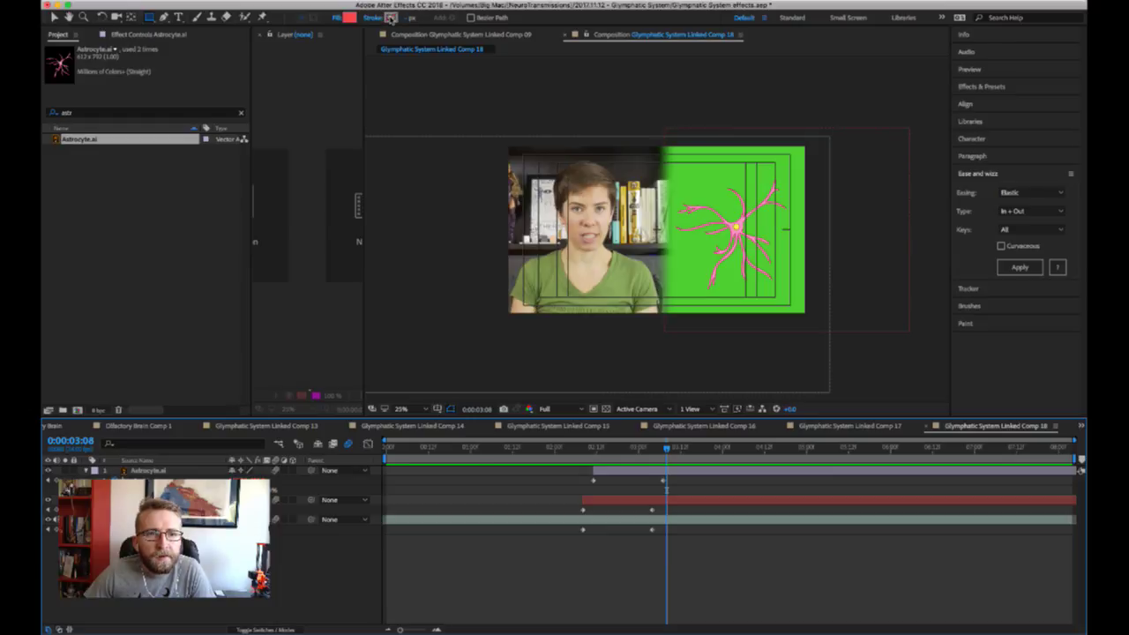
pyautogui.click(391, 17)
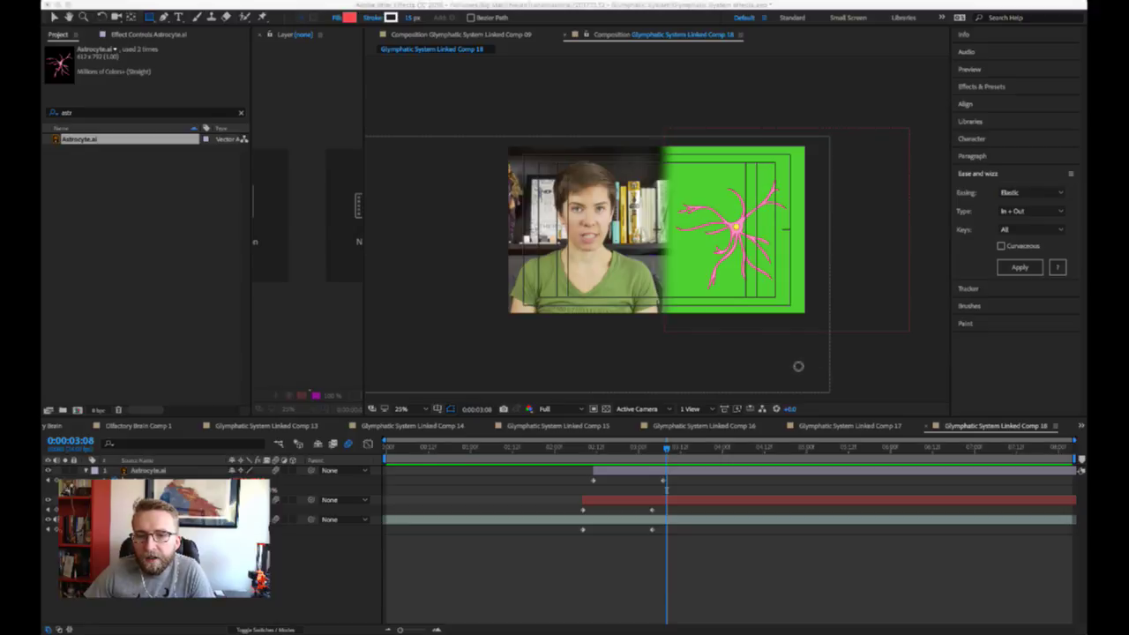
pyautogui.click(936, 315)
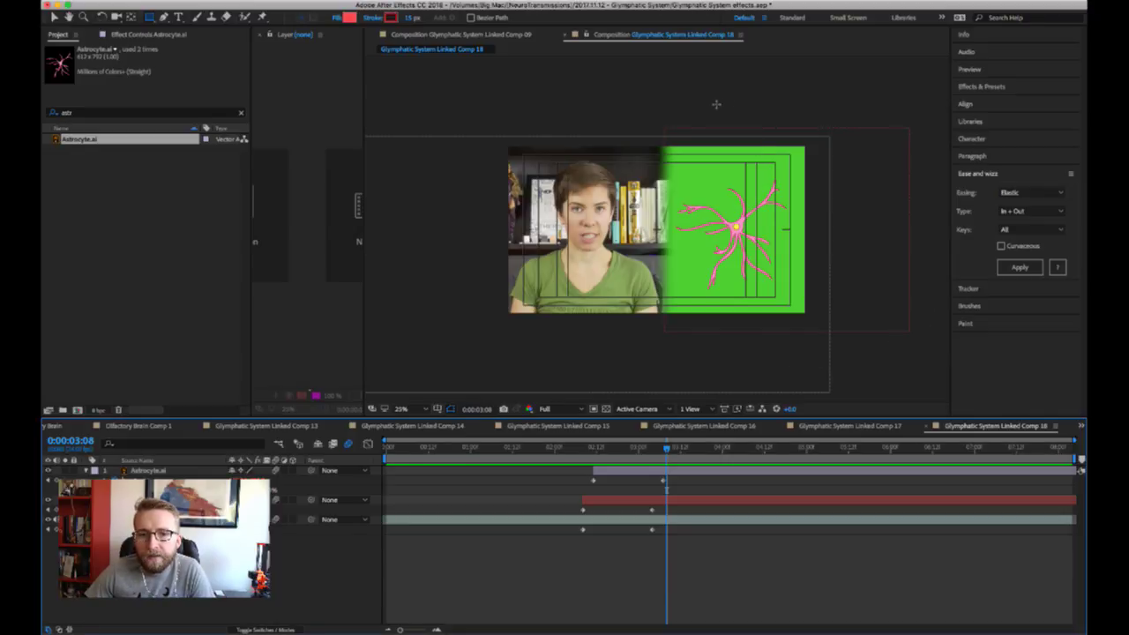
pyautogui.moveTo(714, 105); pyautogui.dragTo(757, 348)
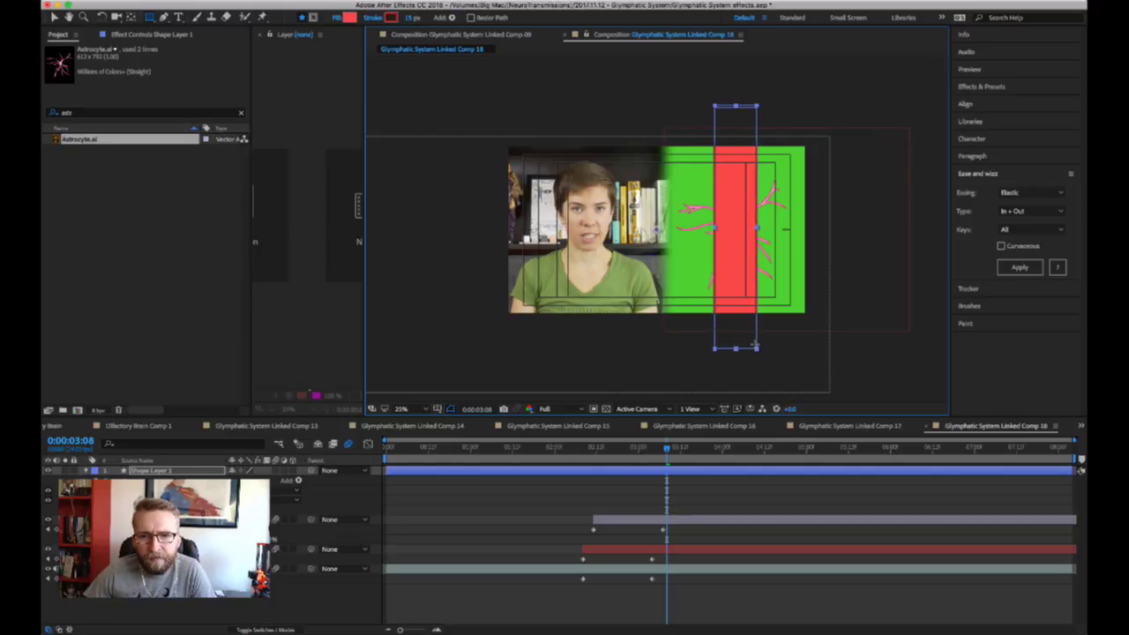
pyautogui.click(724, 501)
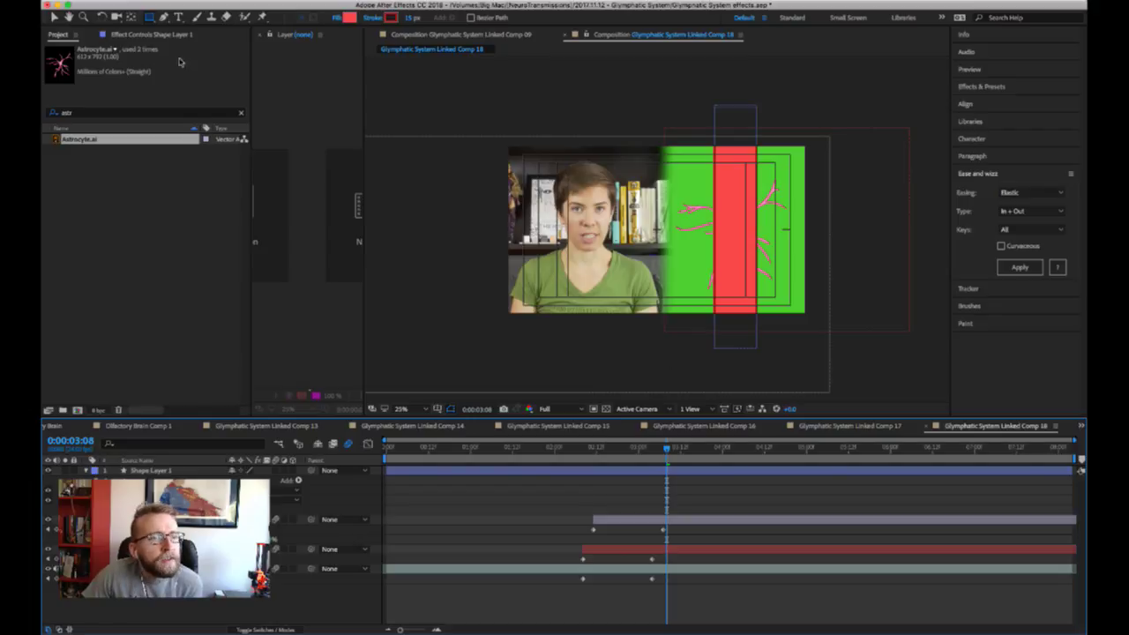
# - Narrow the red rectangle, place it over the astrocyte's left arms, and hide Shape Layer 1
pyautogui.click(55, 16)
pyautogui.moveTo(746, 209)
pyautogui.mouseDown()
pyautogui.moveTo(741, 225)
pyautogui.moveTo(715, 229)
pyautogui.mouseUp()
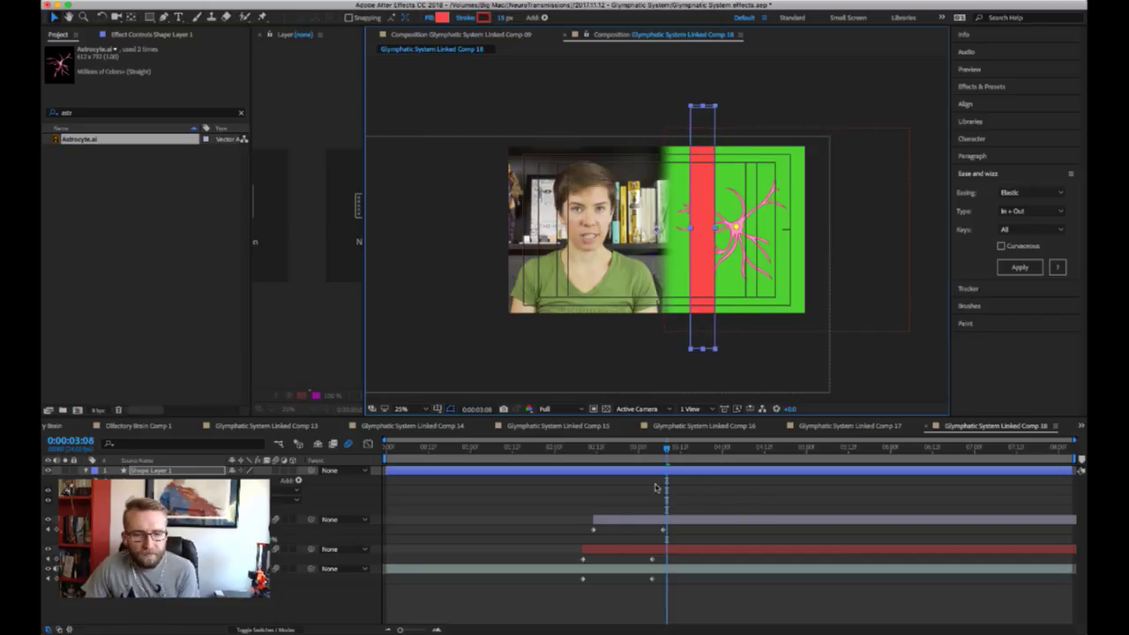
pyautogui.click(51, 473)
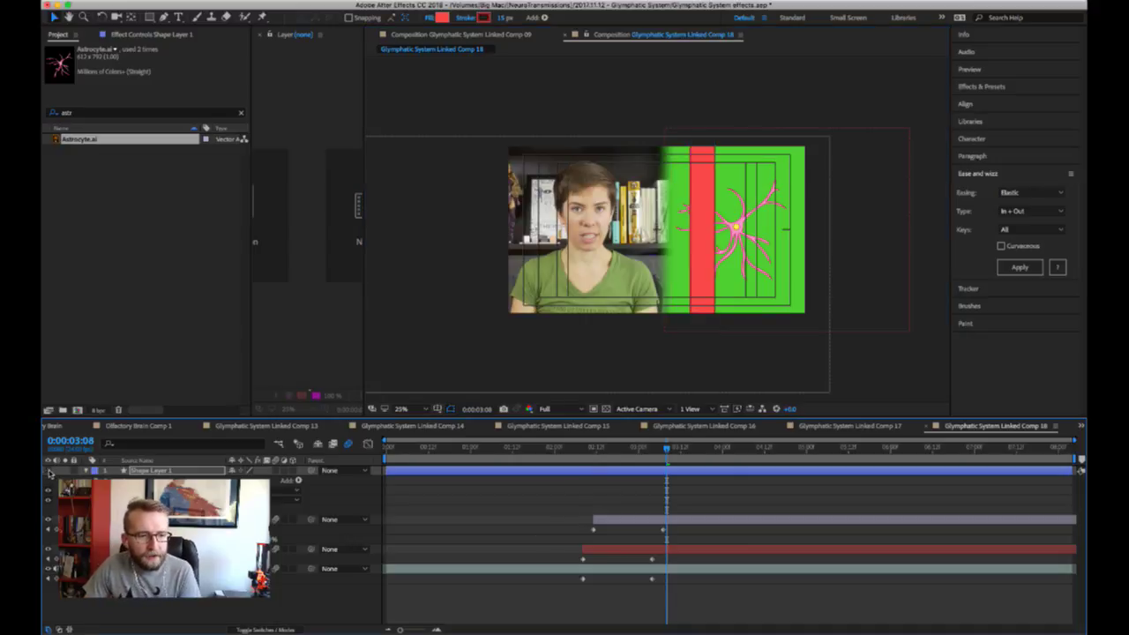
pyautogui.click(49, 472)
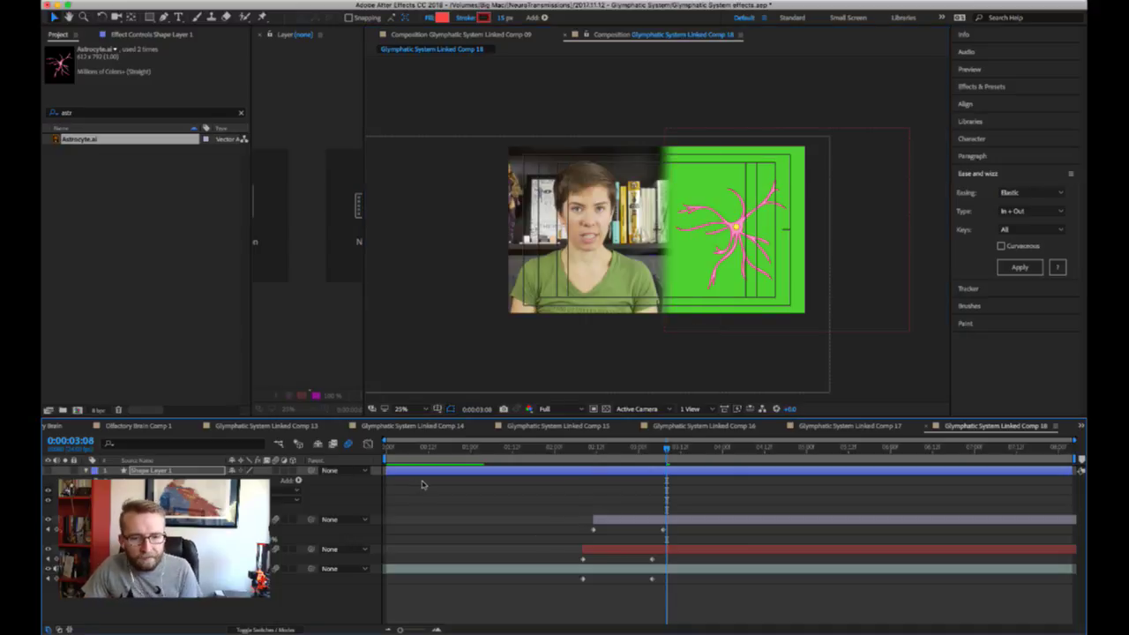
# - Select the Astrocyte.ai layer and preview Comp 18 from 0:00:02:10
pyautogui.click(638, 520)
pyautogui.click(589, 451)
pyautogui.press('space')
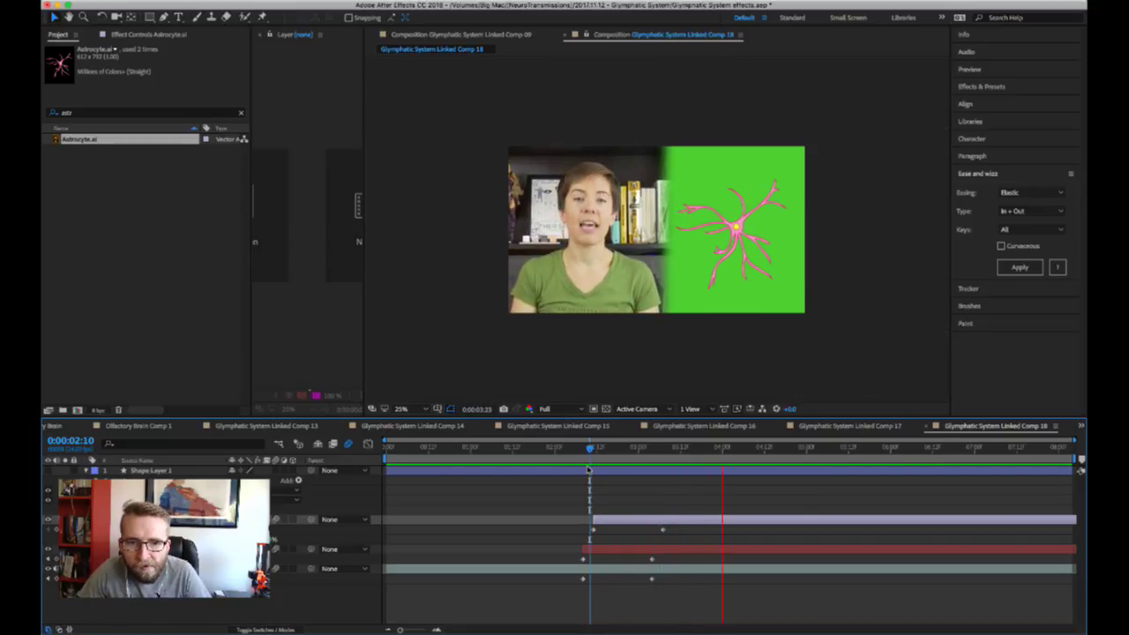
pyautogui.press('space')
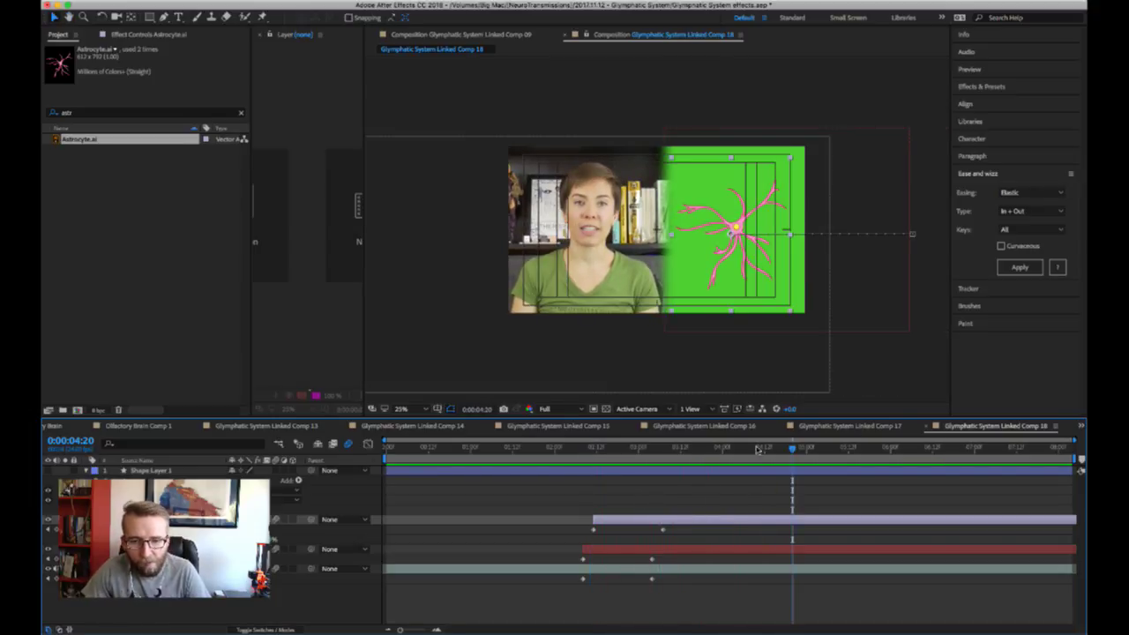
# - Split the Astrocyte.ai layer at 0:00:04:00, then show the later part's keyframes with the time at 0:00:04:10
pyautogui.hotkey('shift', 'pageup')
pyautogui.hotkey('shift', 'pageup')
pyautogui.hotkey('ctrl', 'shift', 'd')
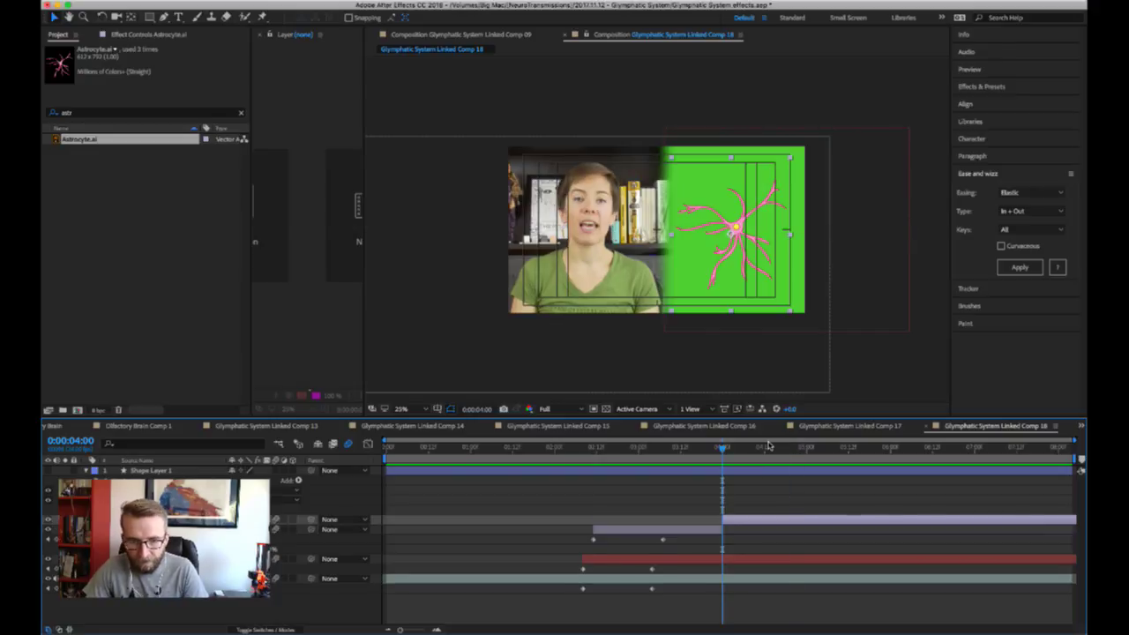
pyautogui.hotkey('shift', 'pagedown')
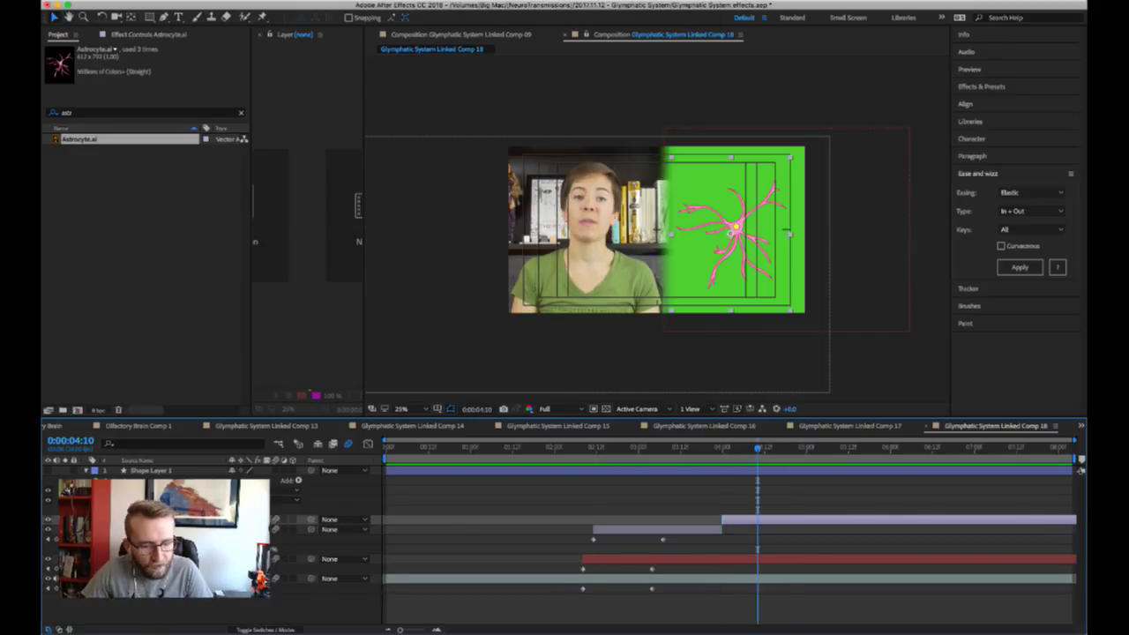
pyautogui.press('u')
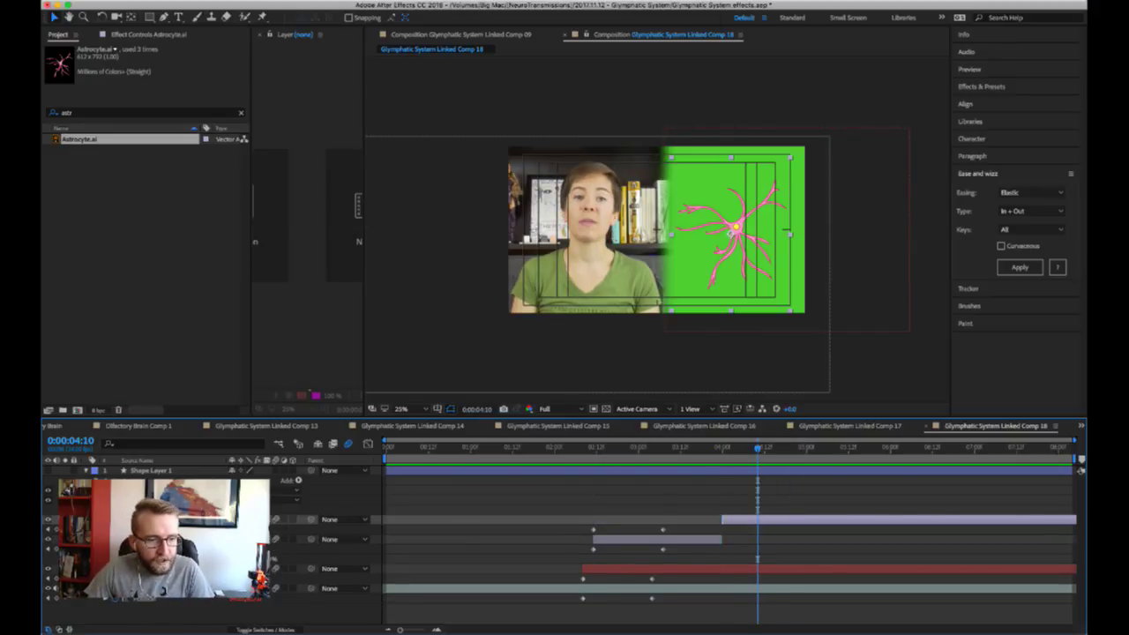
# - Add a scale keyframe at 0:00:05:06 that enlarges the astrocyte until its arms extend beyond the frame
pyautogui.press('u')
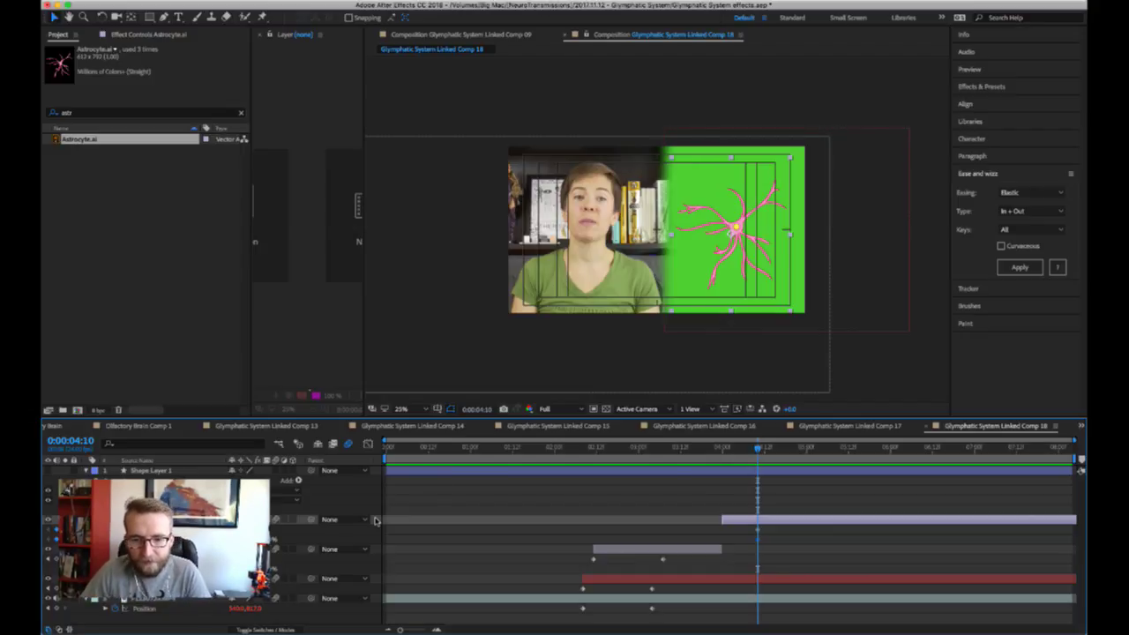
pyautogui.hotkey('shift', 'pagedown')
pyautogui.hotkey('shift', 'pagedown')
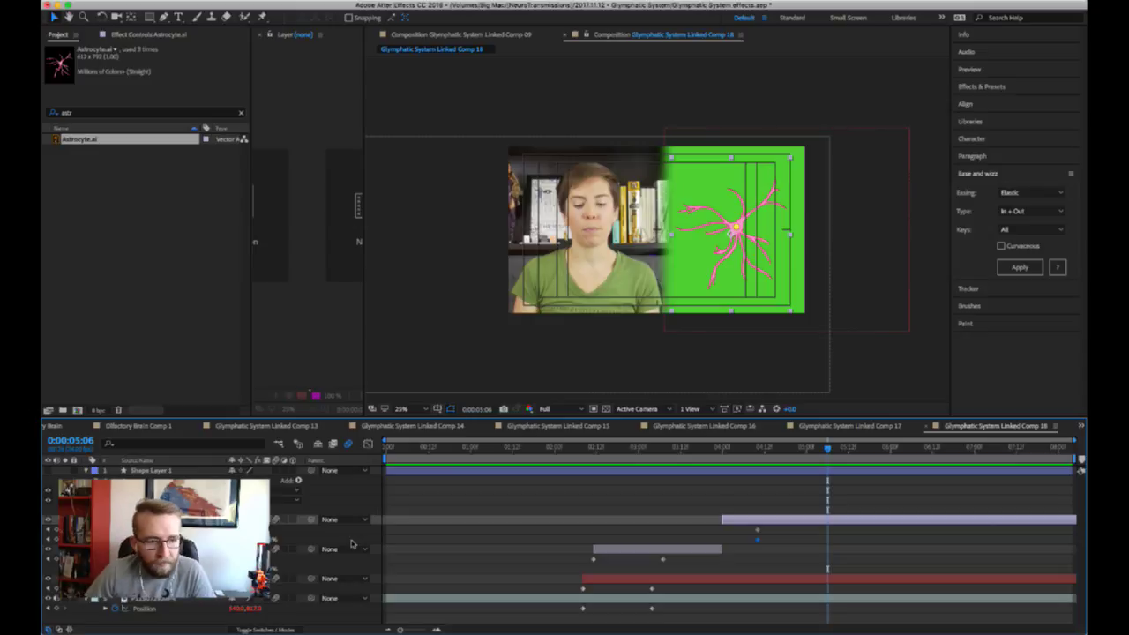
pyautogui.moveTo(256, 539); pyautogui.dragTo(409, 530)
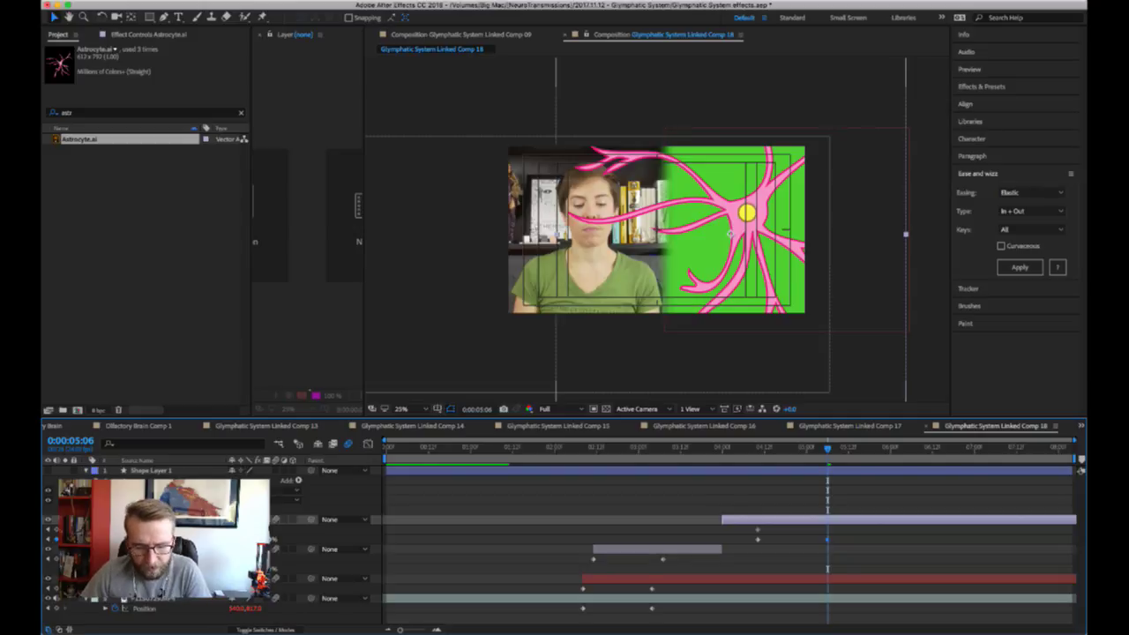
# - Keyframe the astrocyte's rotation at 0:00:04:10 and tilt it slightly counter-clockwise at 0:00:05:06
pyautogui.hotkey('shift', 'p')
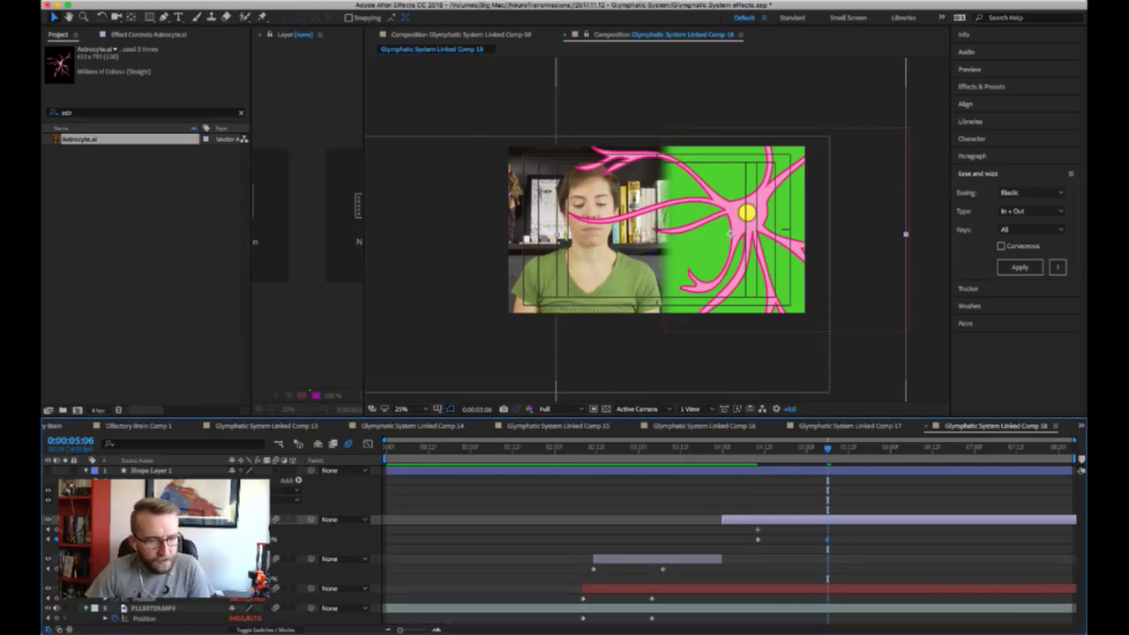
pyautogui.press('j')
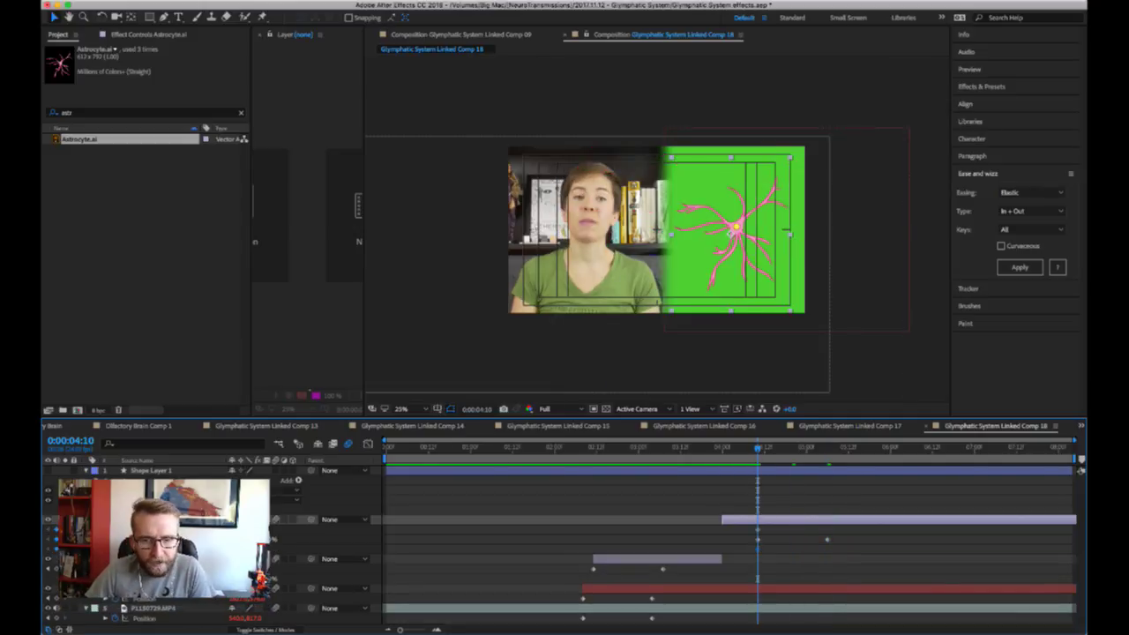
pyautogui.press('k')
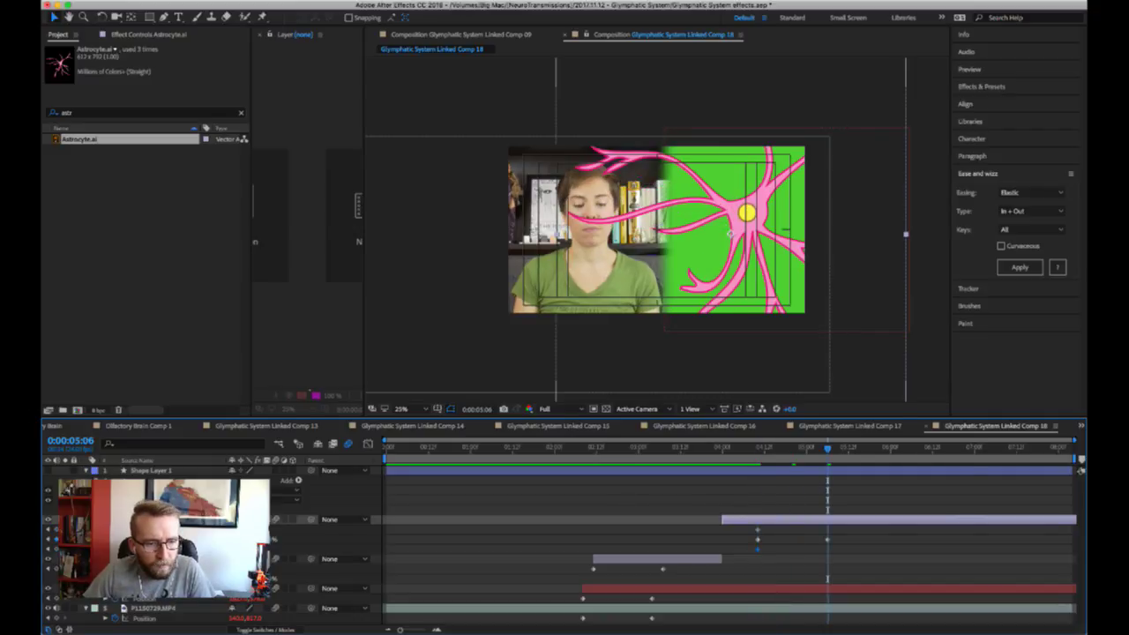
pyautogui.moveTo(245, 550); pyautogui.dragTo(333, 549)
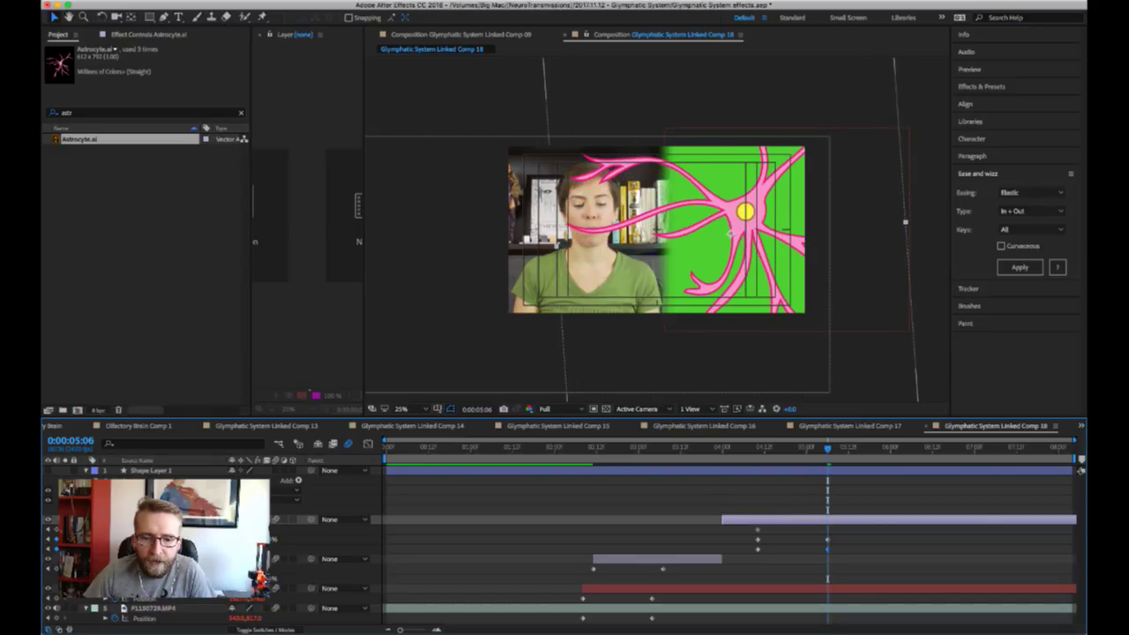
# - Slide the astrocyte mostly past the frame's right edge at 0:00:05:06 and apply Elastic In + Out easing to its scale and rotation keyframes
pyautogui.moveTo(234, 529); pyautogui.dragTo(970, 502)
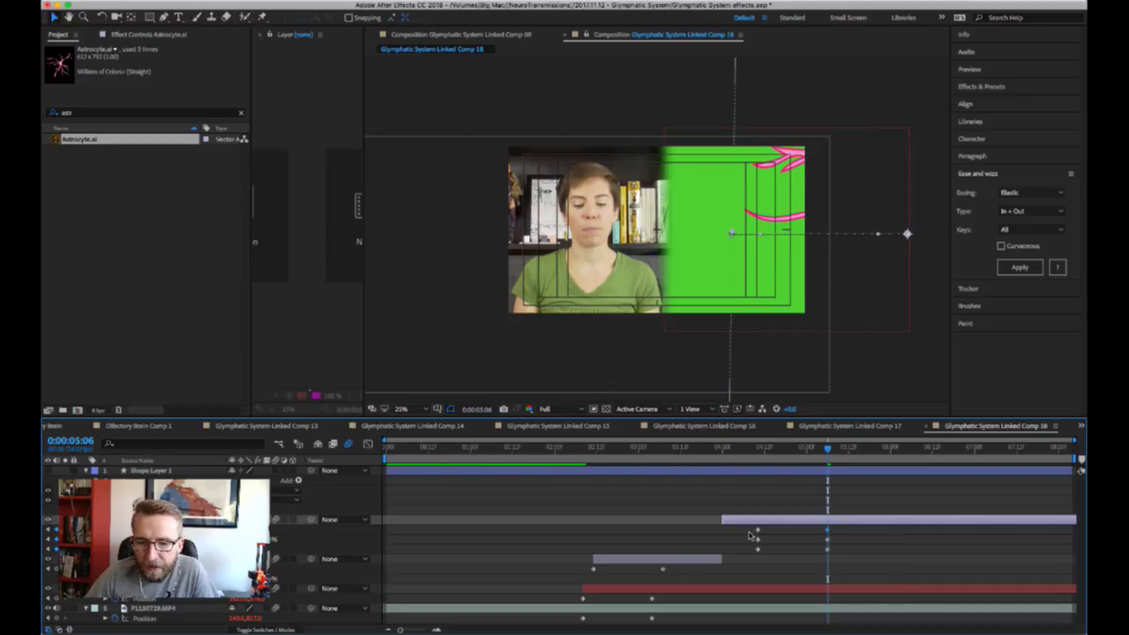
pyautogui.moveTo(741, 540); pyautogui.dragTo(838, 552)
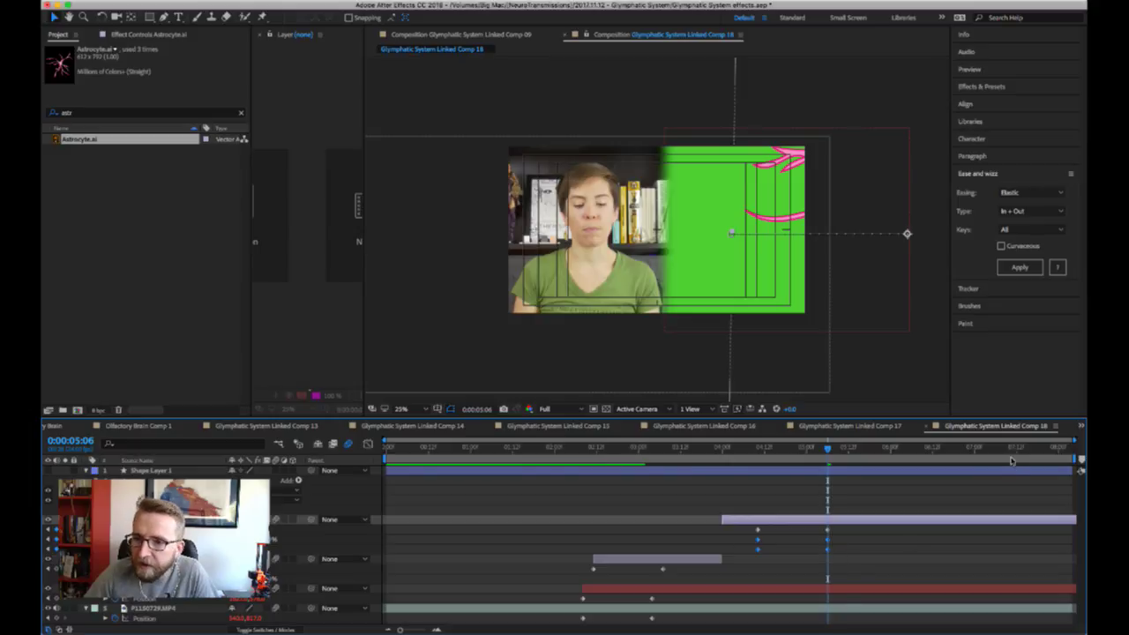
pyautogui.click(1020, 266)
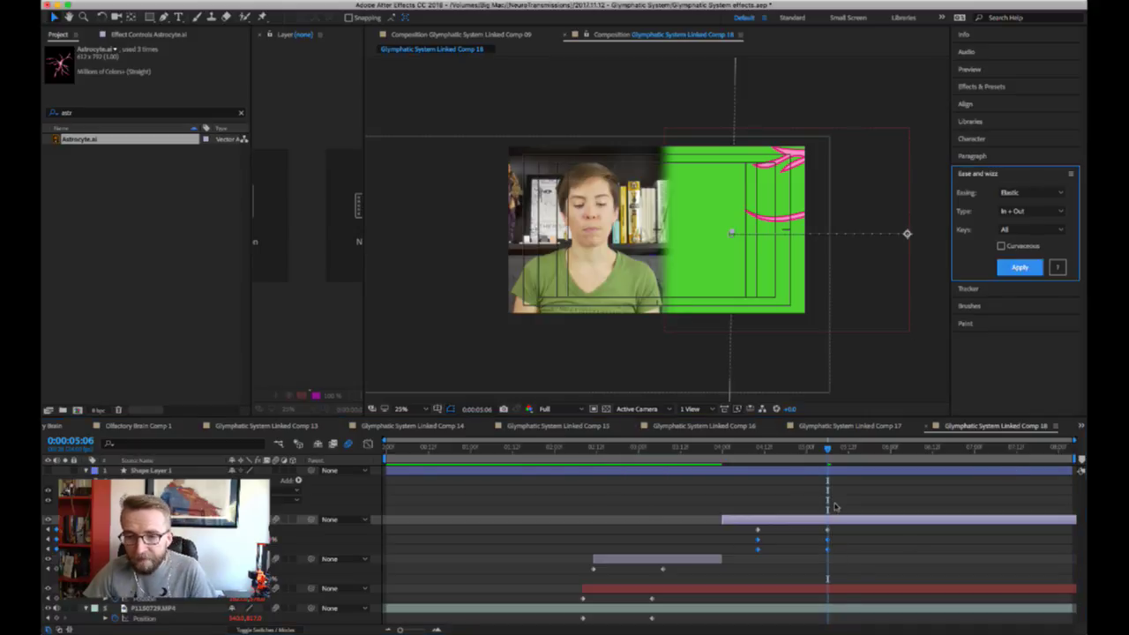
# - Return to 0:00:04:10, then make the red vertical bar's shape layer visible and select it
pyautogui.click(759, 449)
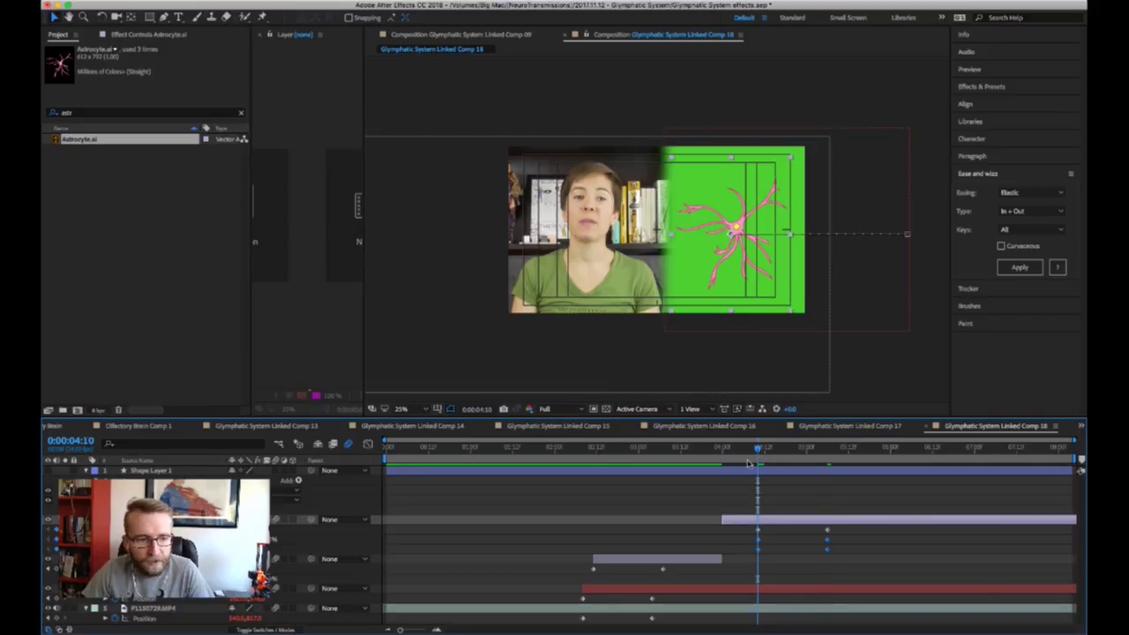
pyautogui.click(725, 473)
pyautogui.press('q')
pyautogui.moveTo(690, 106); pyautogui.dragTo(716, 349)
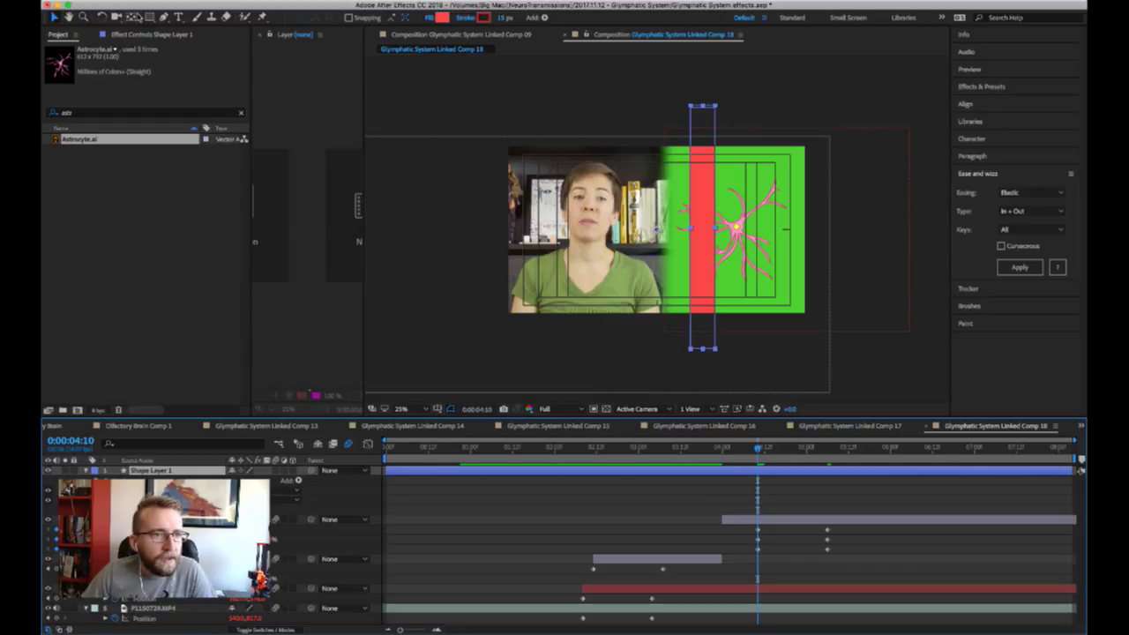
pyautogui.click(134, 17)
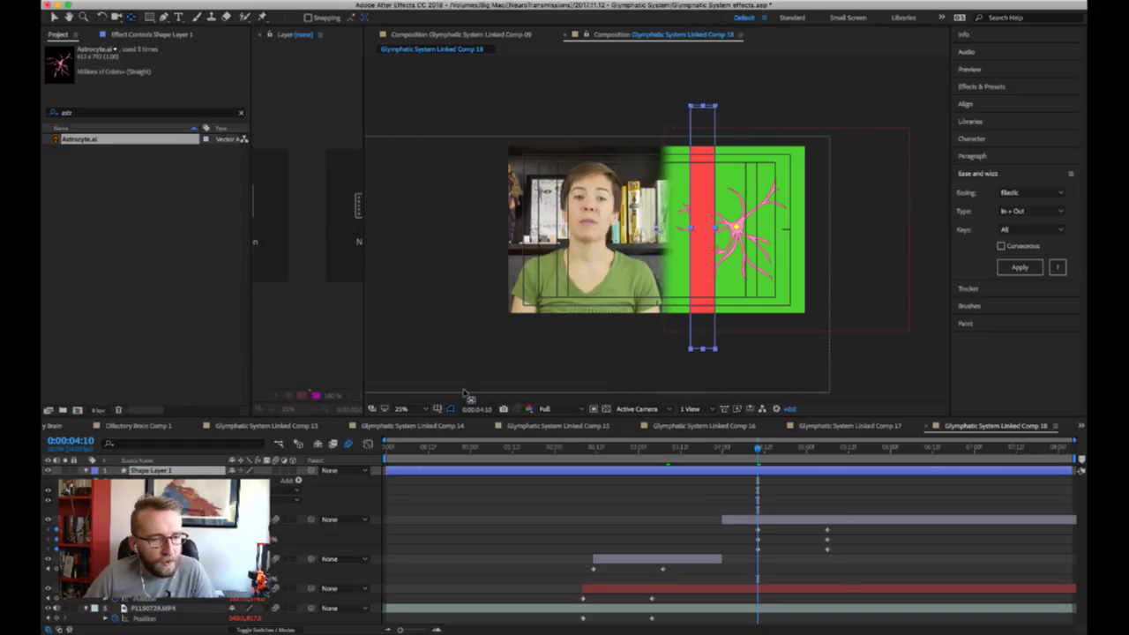
pyautogui.click(150, 17)
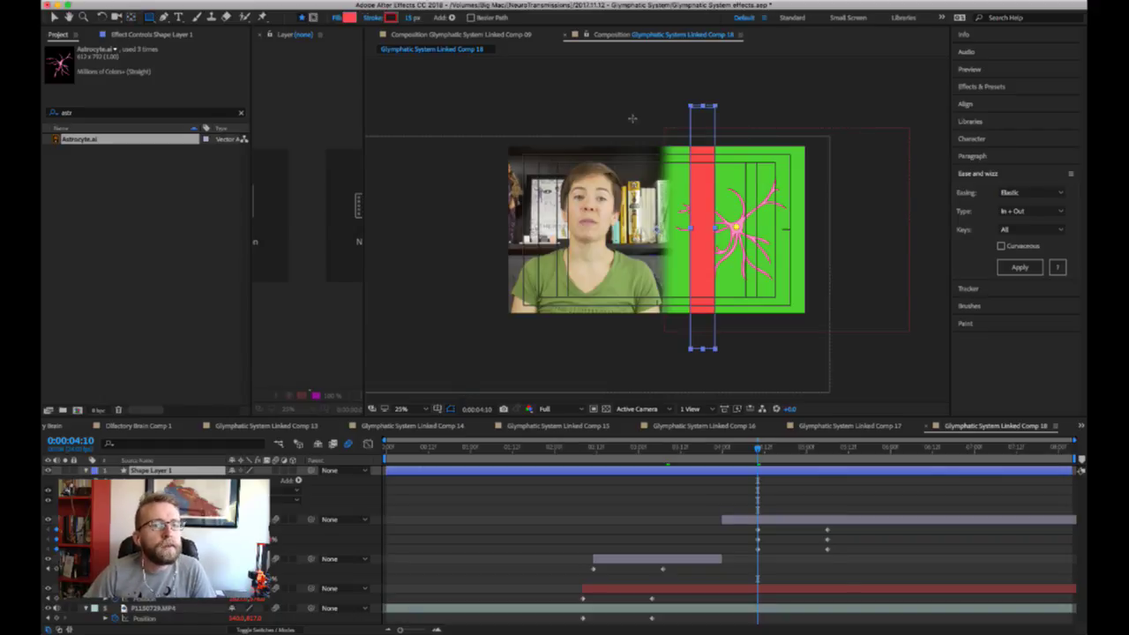
pyautogui.moveTo(651, 89); pyautogui.dragTo(753, 111)
pyautogui.hotkey('ctrl', 'z')
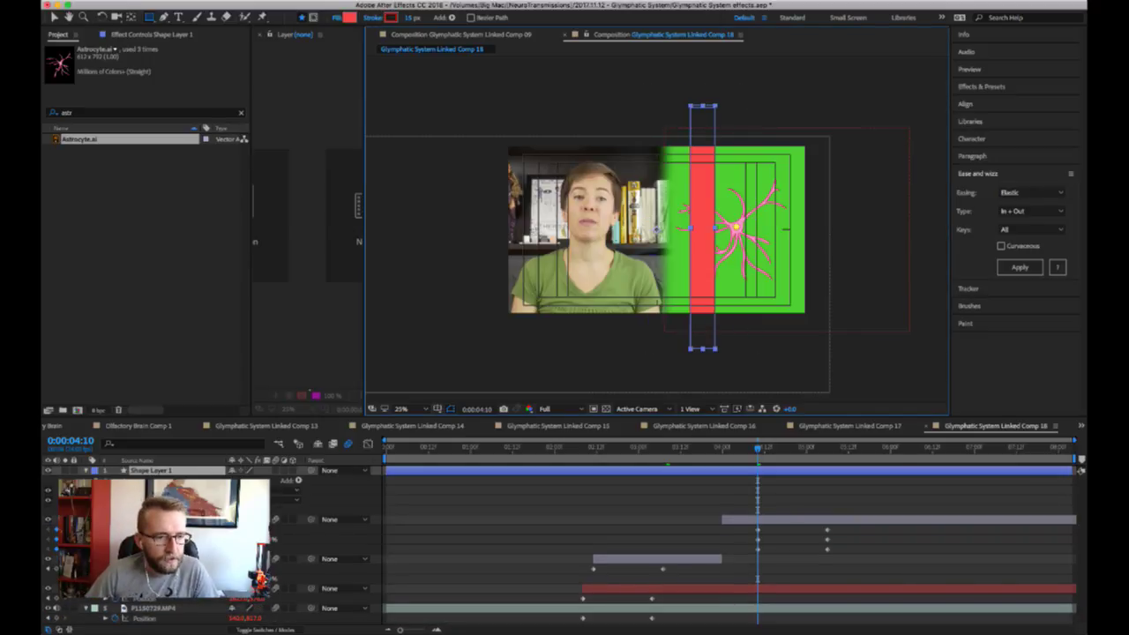
pyautogui.click(159, 474)
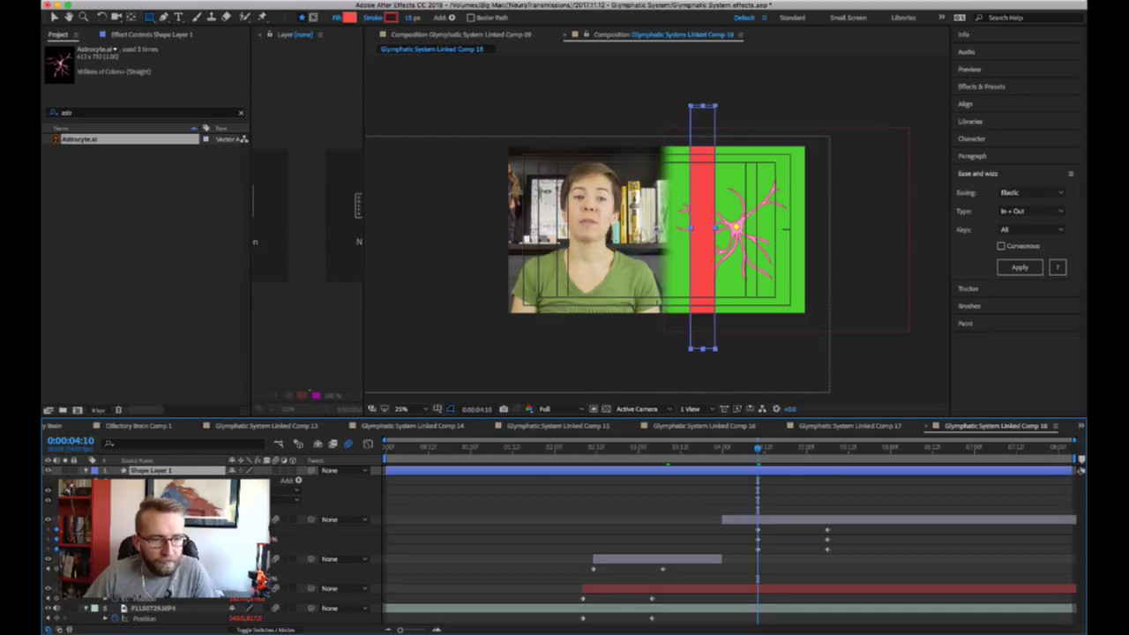
pyautogui.press('super+Tab')
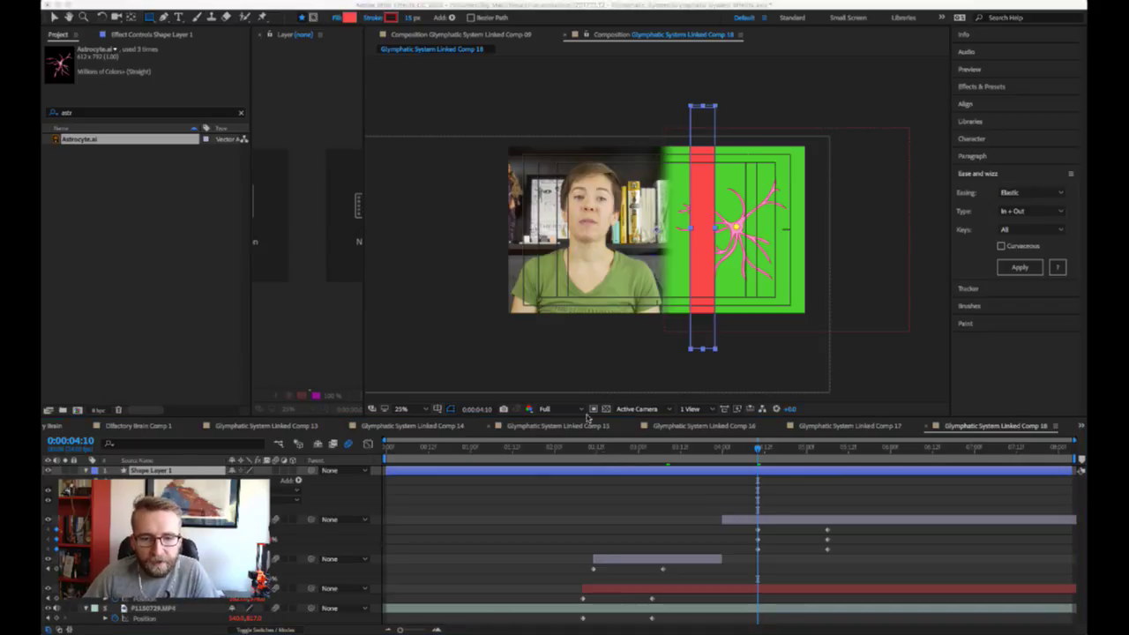
pyautogui.press('super+Tab')
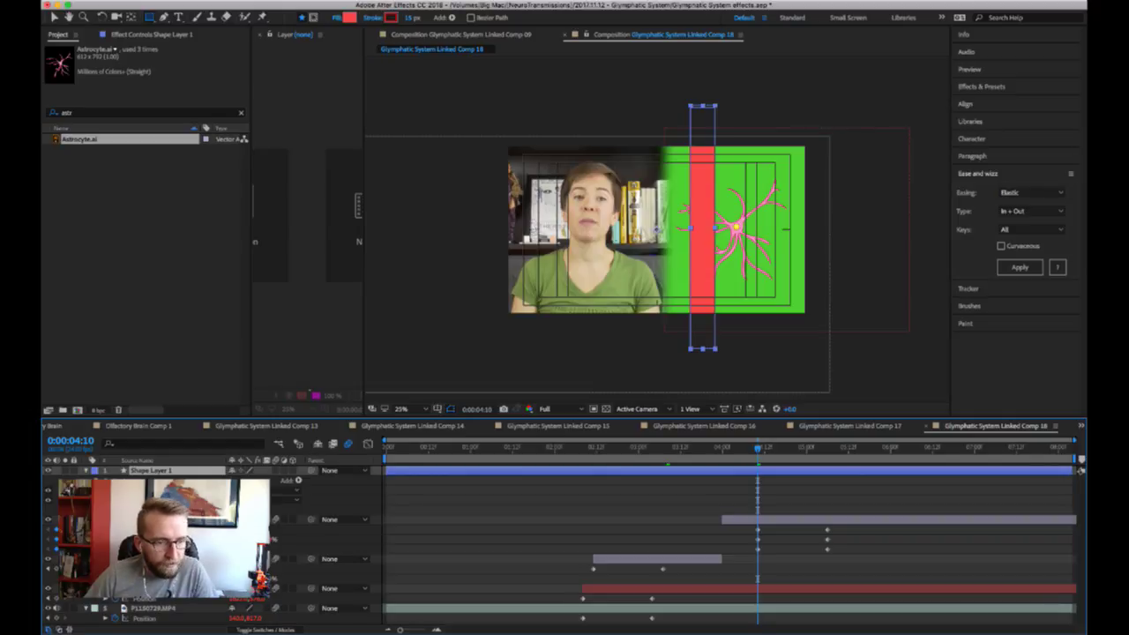
# - Move the red bar's anchor point to its top edge and keyframe its vertical scale from collapsed at 0:00:04:10 to full height at 0:00:05:06
pyautogui.press('u')
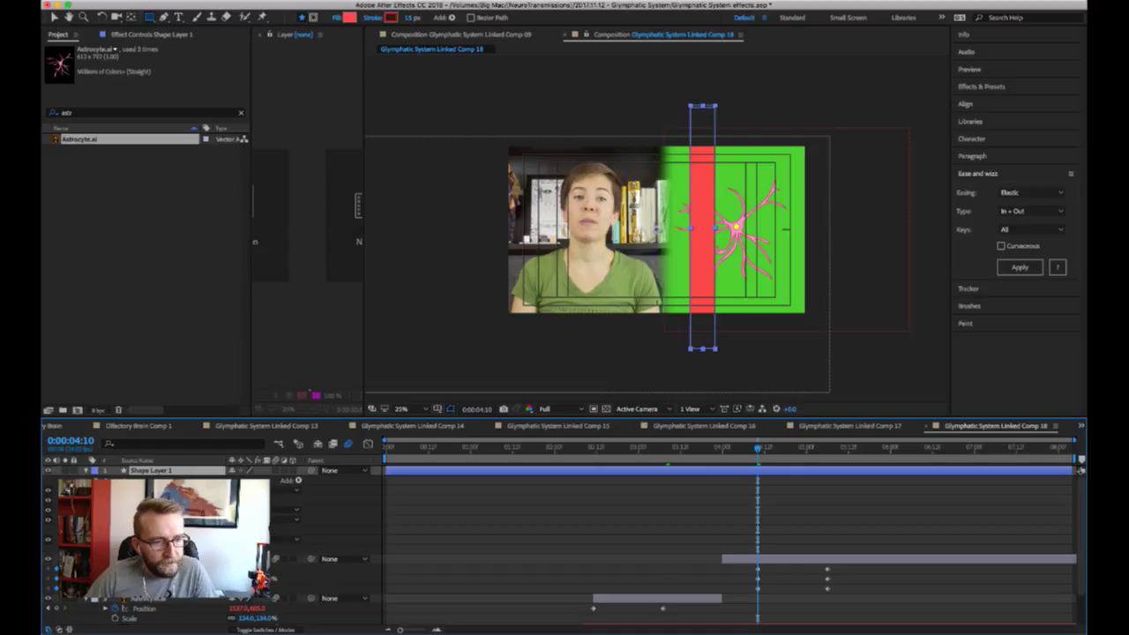
pyautogui.press('u')
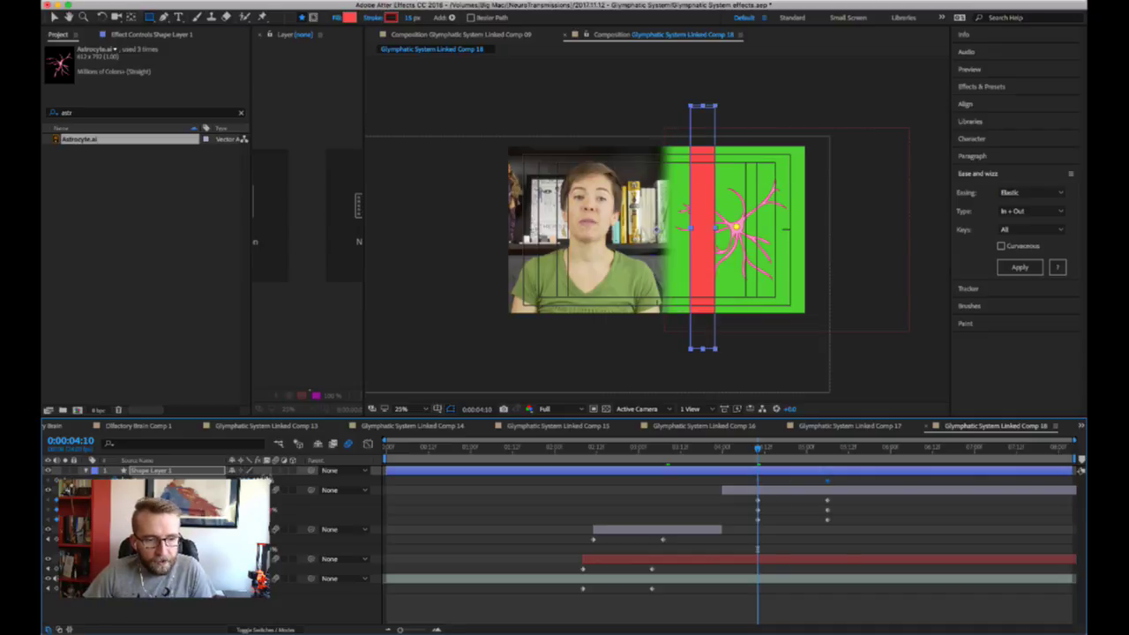
pyautogui.moveTo(263, 480)
pyautogui.mouseDown()
pyautogui.moveTo(205, 480)
pyautogui.moveTo(273, 480)
pyautogui.mouseUp()
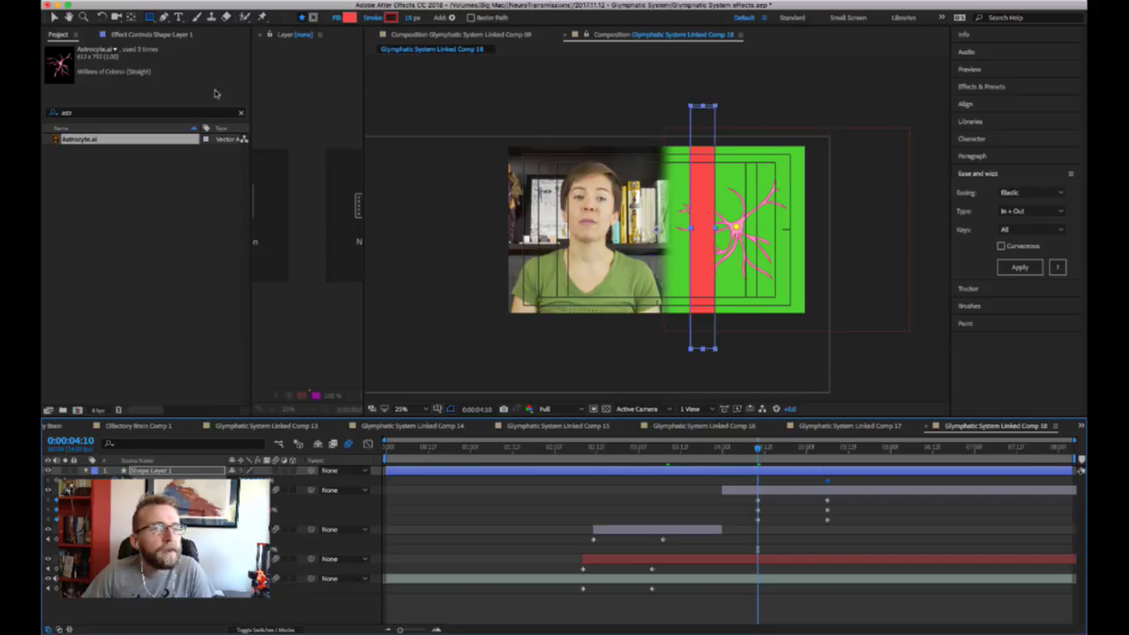
pyautogui.click(130, 18)
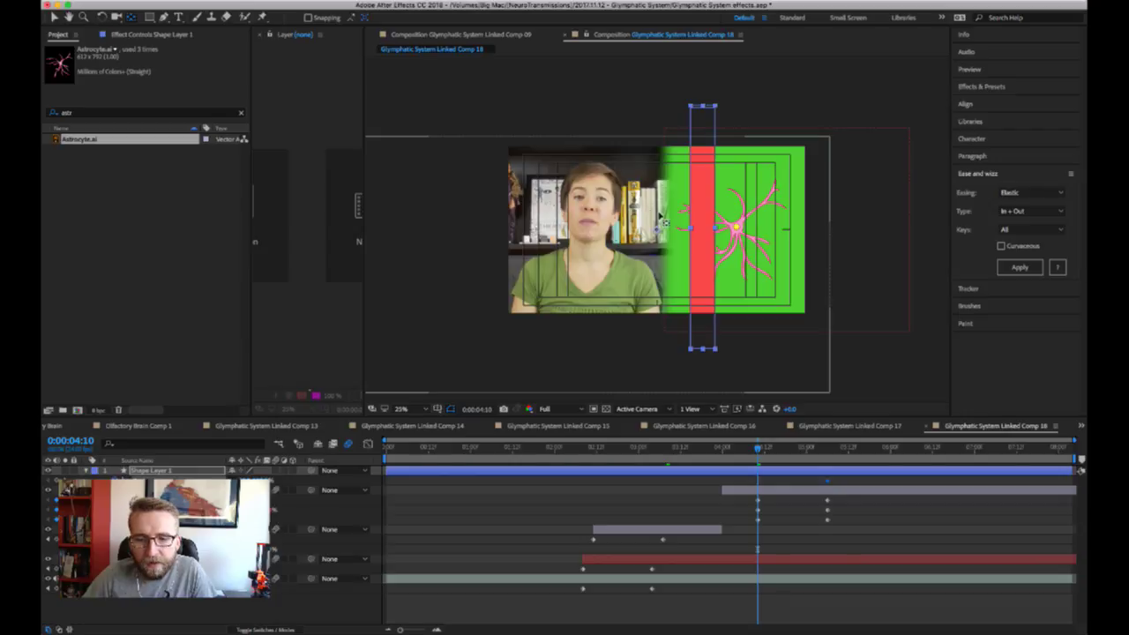
pyautogui.moveTo(667, 234); pyautogui.dragTo(713, 107)
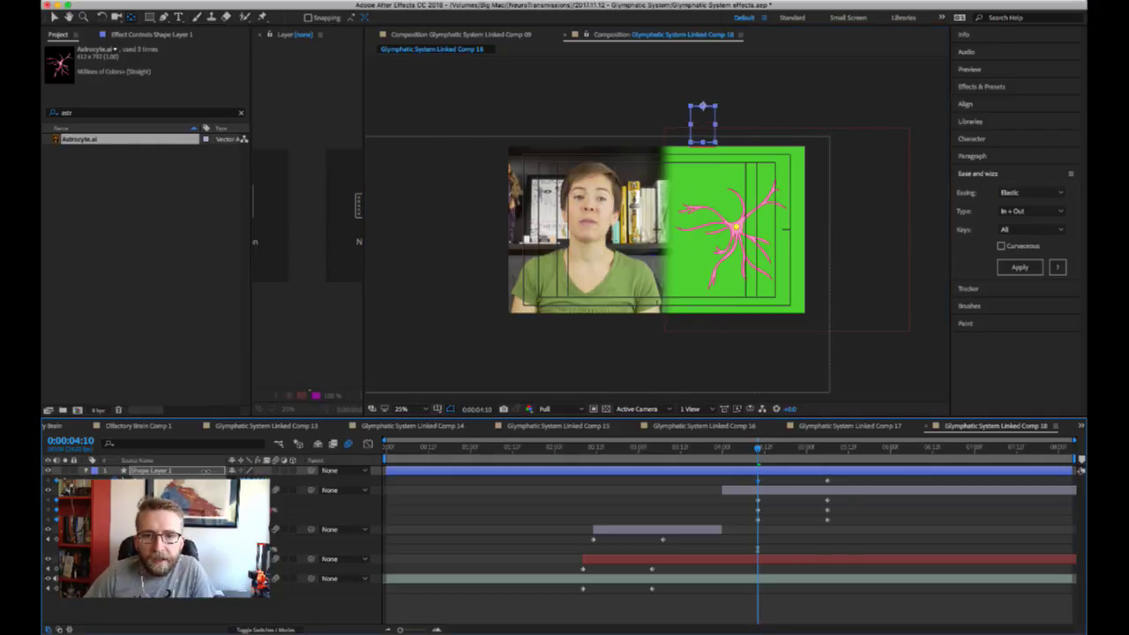
# - Apply Elastic In + Out easing to the red bar's scale keyframes
pyautogui.click(827, 481)
pyautogui.click(1020, 266)
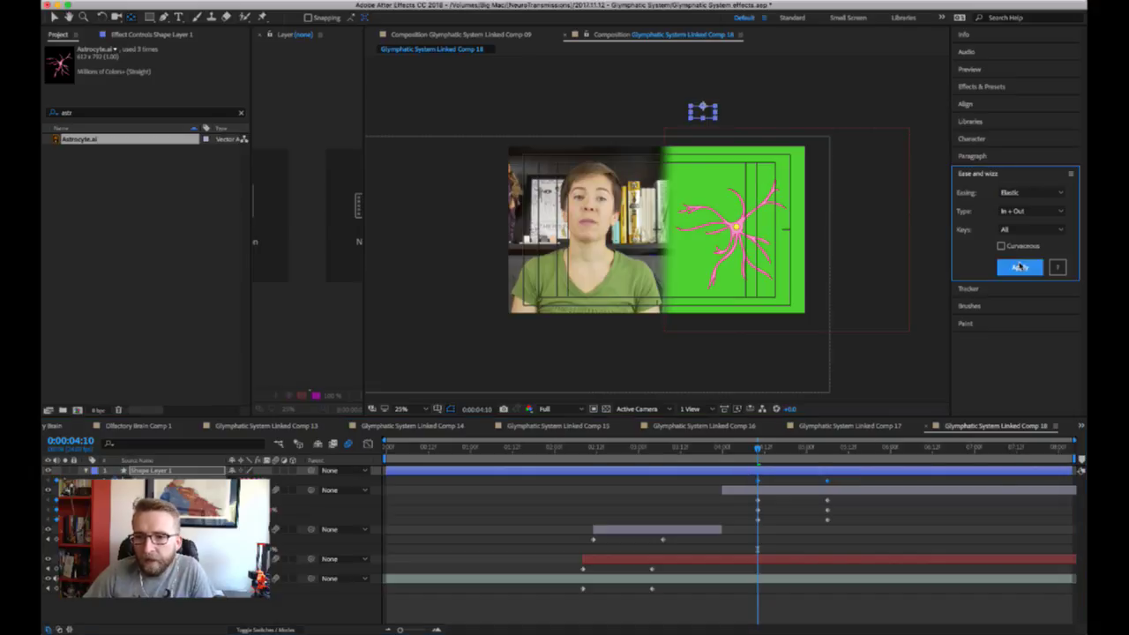
pyautogui.click(882, 521)
# - Preview the astrocyte zoom and the red bar's drop several times, starting around 0:00:04:10
pyautogui.click(745, 447)
pyautogui.press('space')
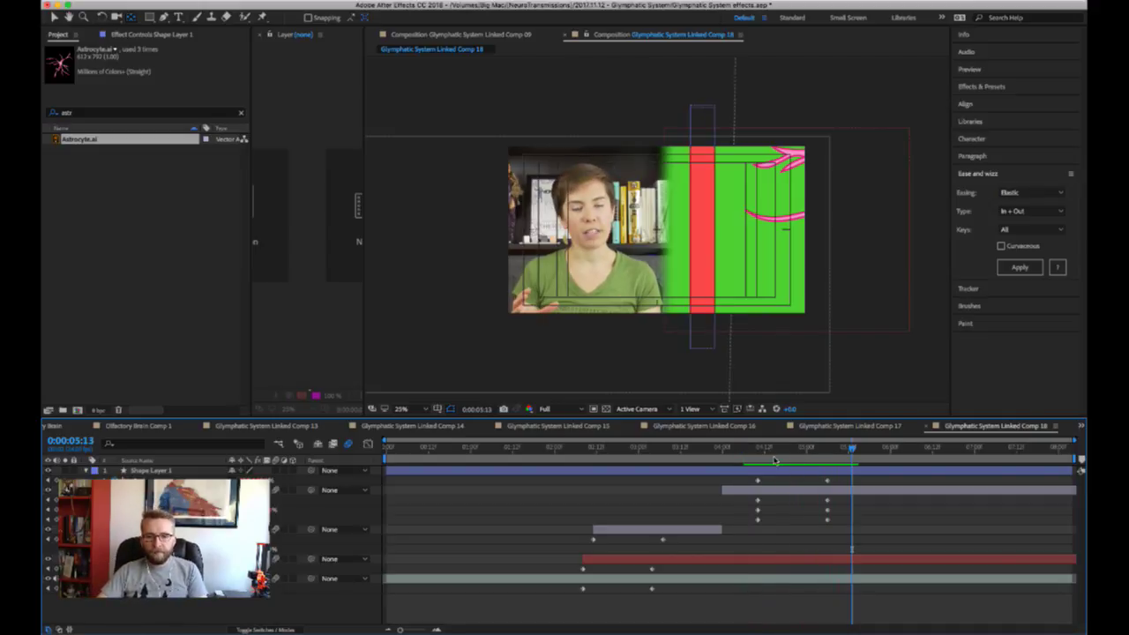
pyautogui.click(762, 449)
pyautogui.press('space')
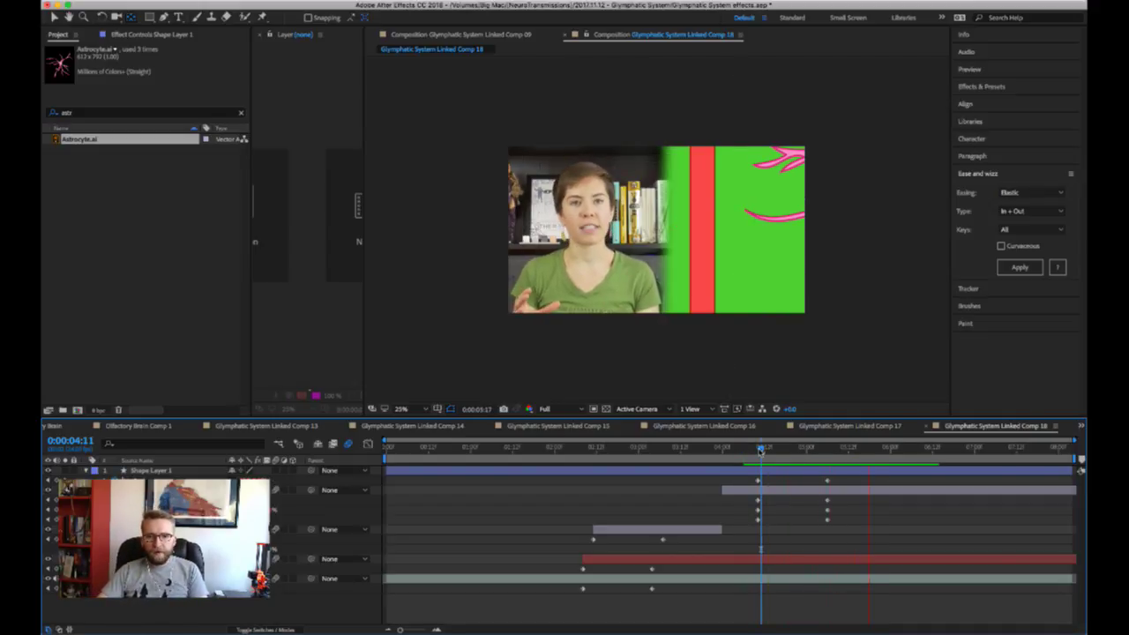
pyautogui.click(758, 448)
pyautogui.press('space')
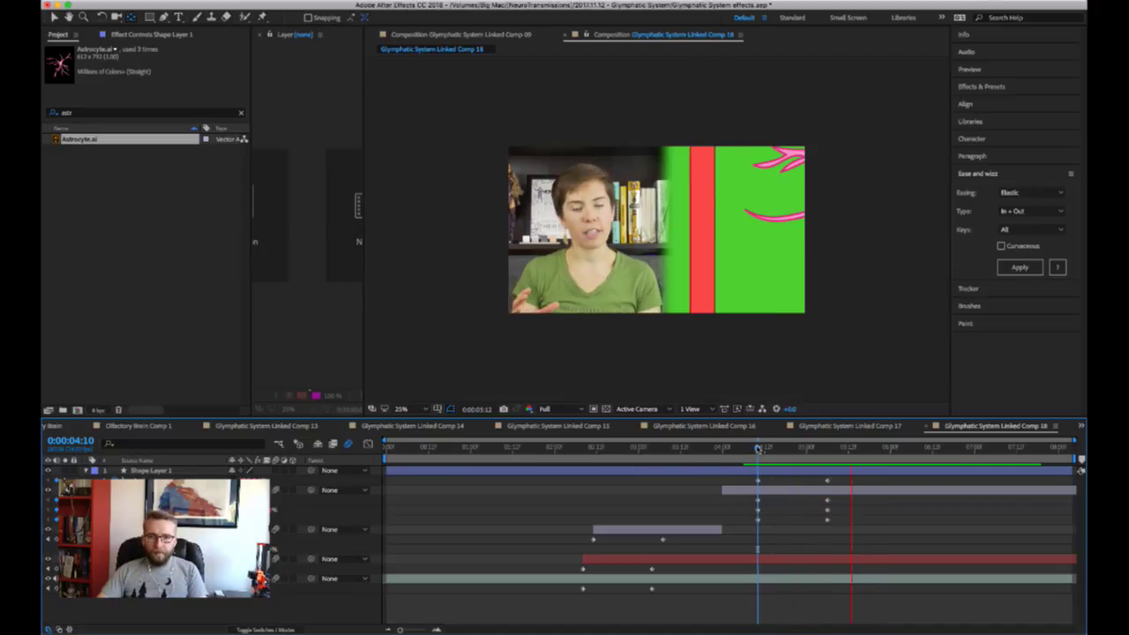
pyautogui.press('space')
pyautogui.press('space')
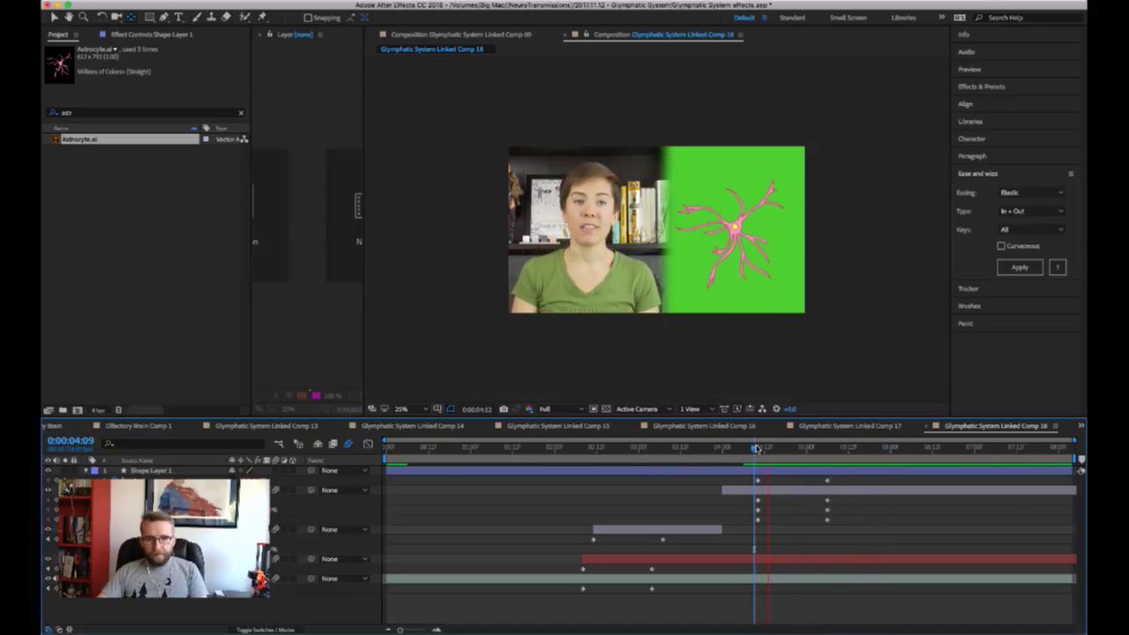
pyautogui.press('space')
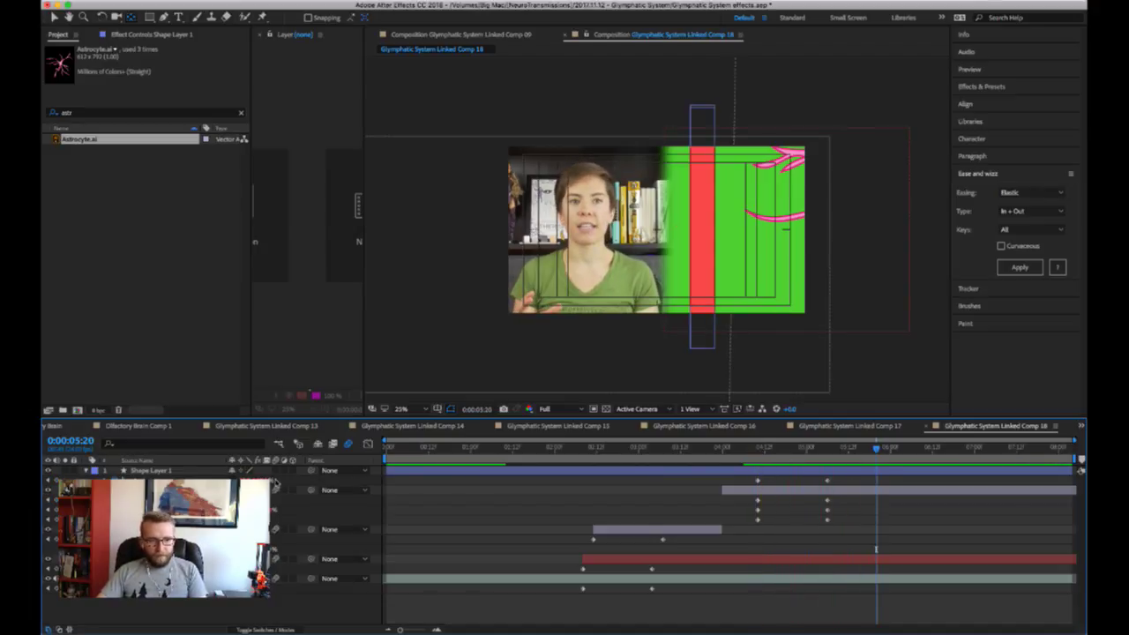
pyautogui.click(758, 448)
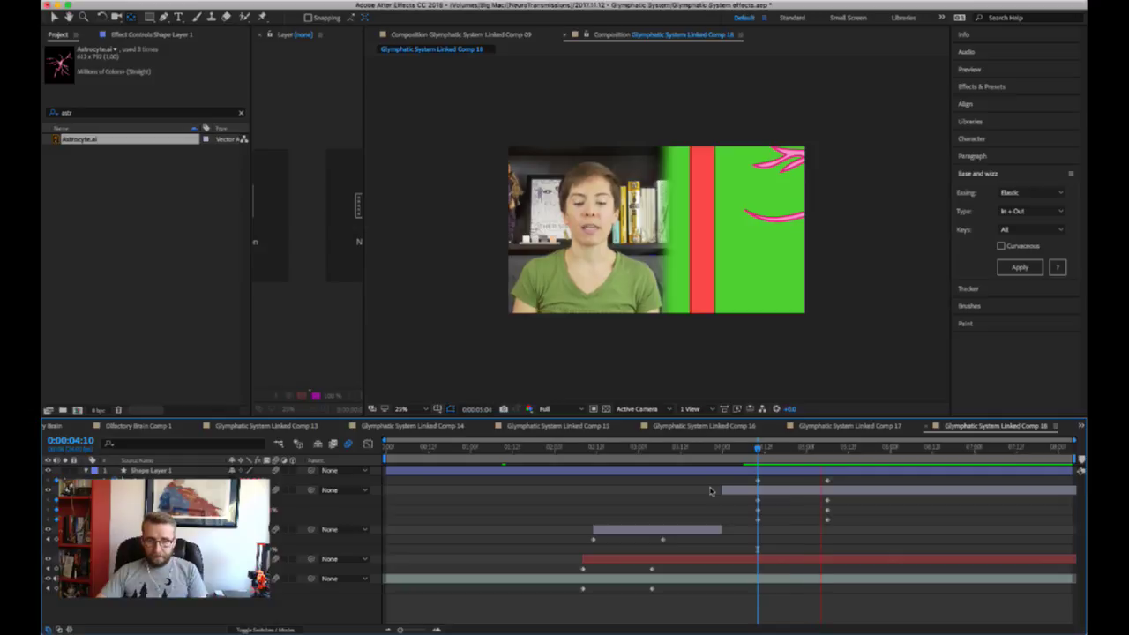
pyautogui.press('space')
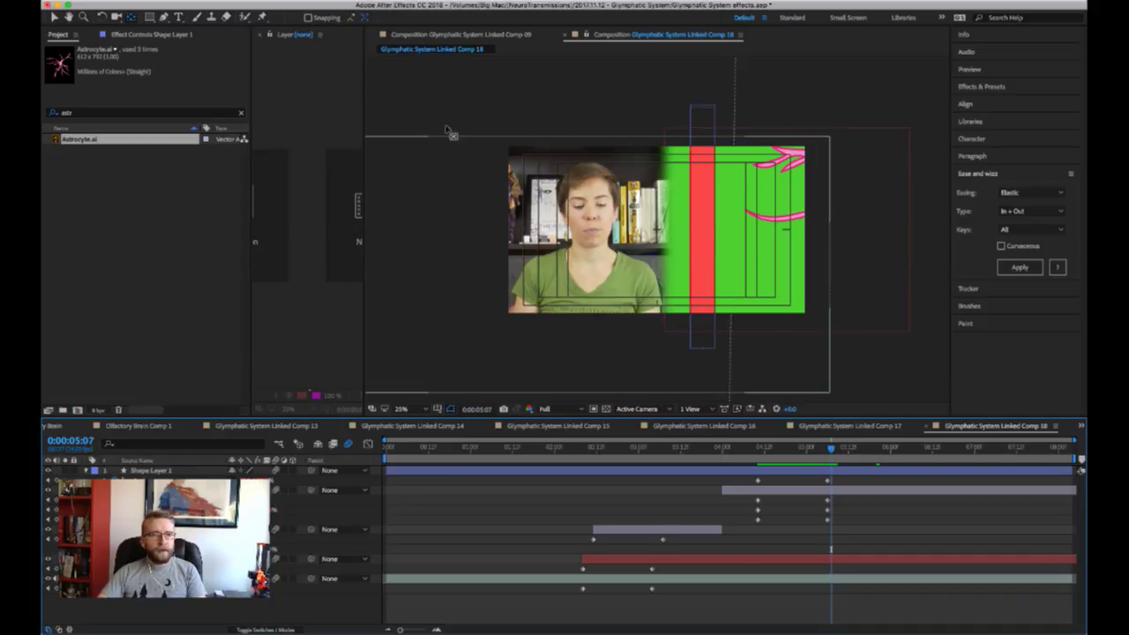
# - Choose the Pen tool and set its fill to the astrocyte's light pink and its stroke to the astrocyte's darker pink outline colour
pyautogui.click(163, 18)
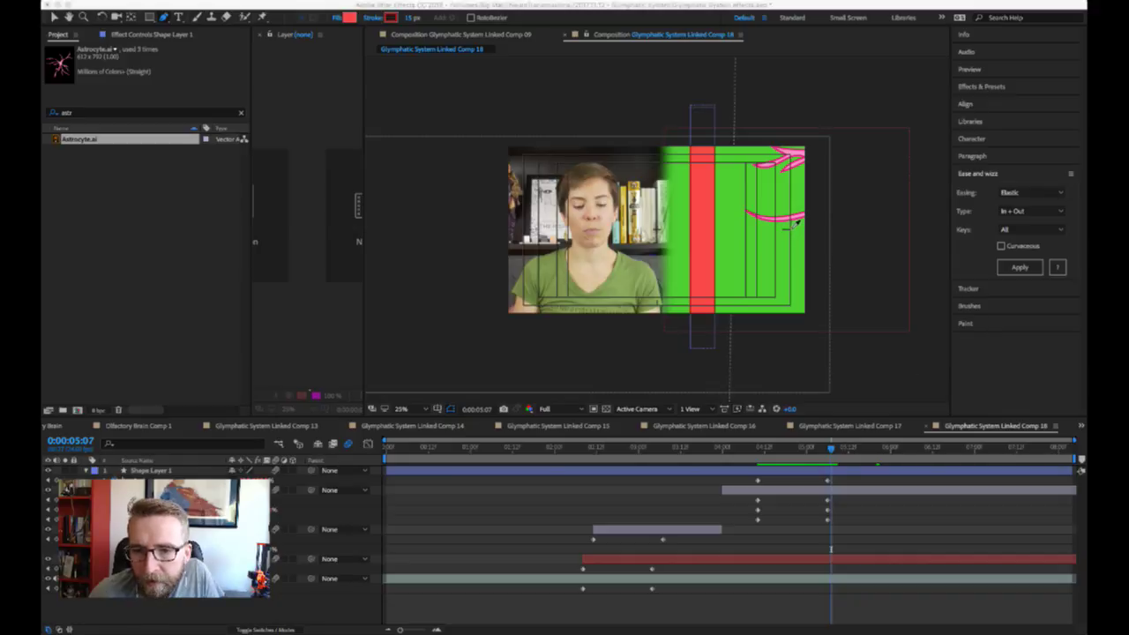
pyautogui.click(931, 312)
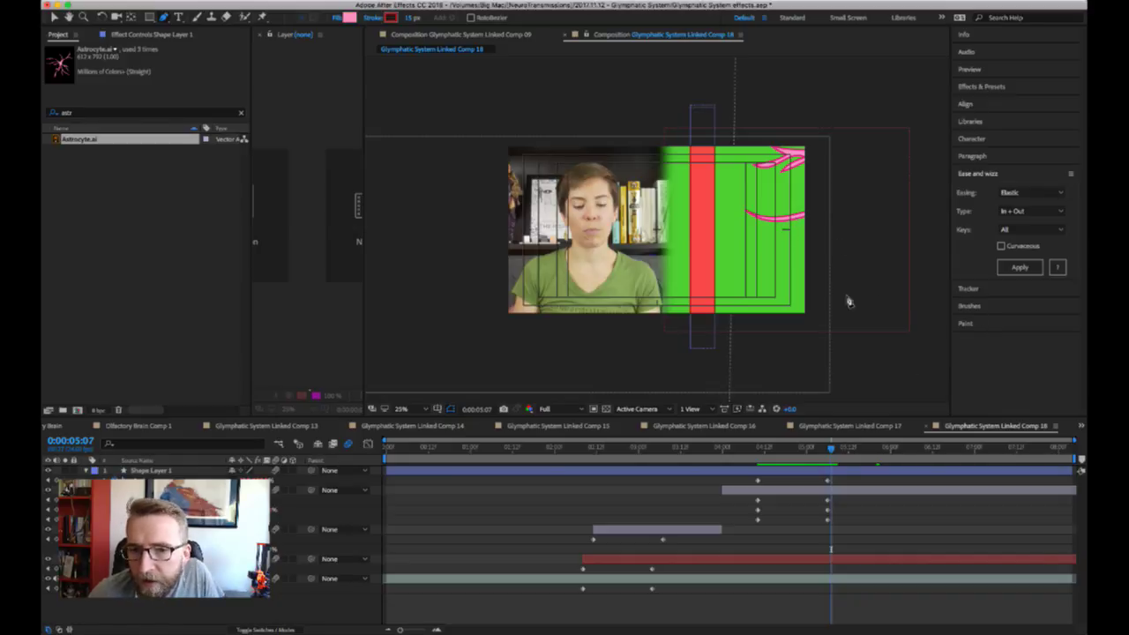
pyautogui.click(392, 17)
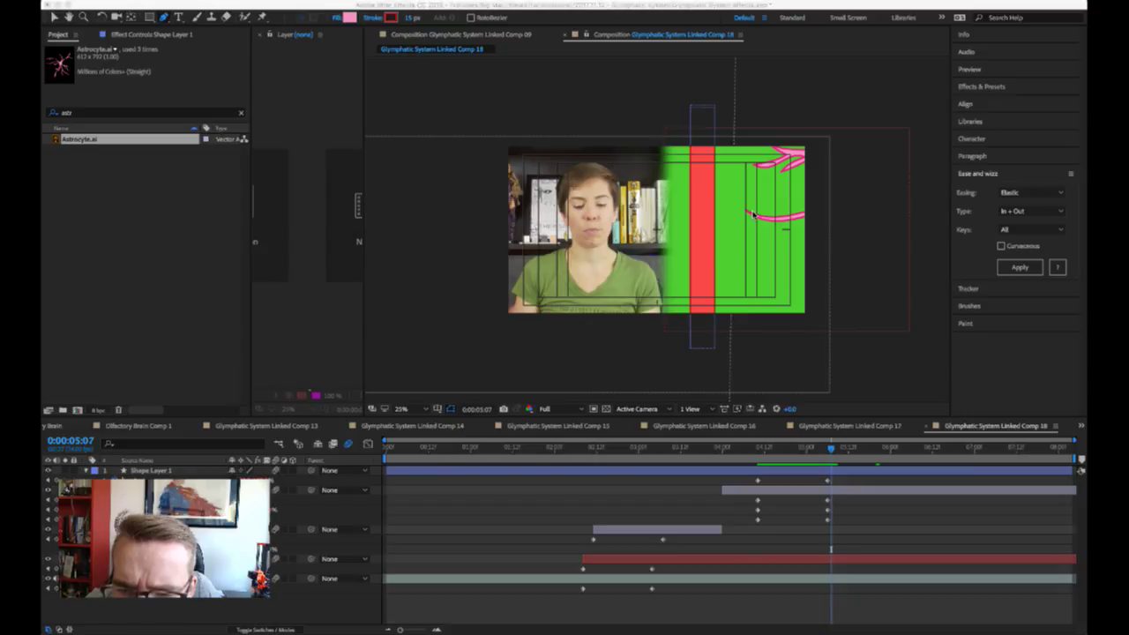
pyautogui.click(937, 314)
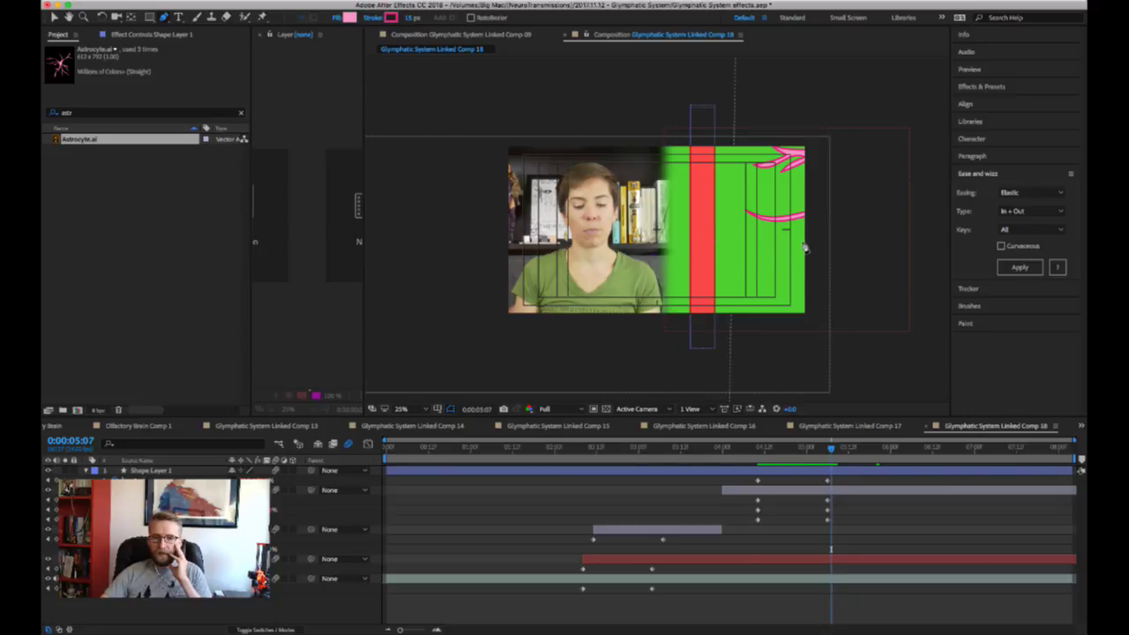
# - Draw the upper edge of a pink astrocyte arm from the red bar's left side across the bar and past the frame's right edge
pyautogui.click(693, 236)
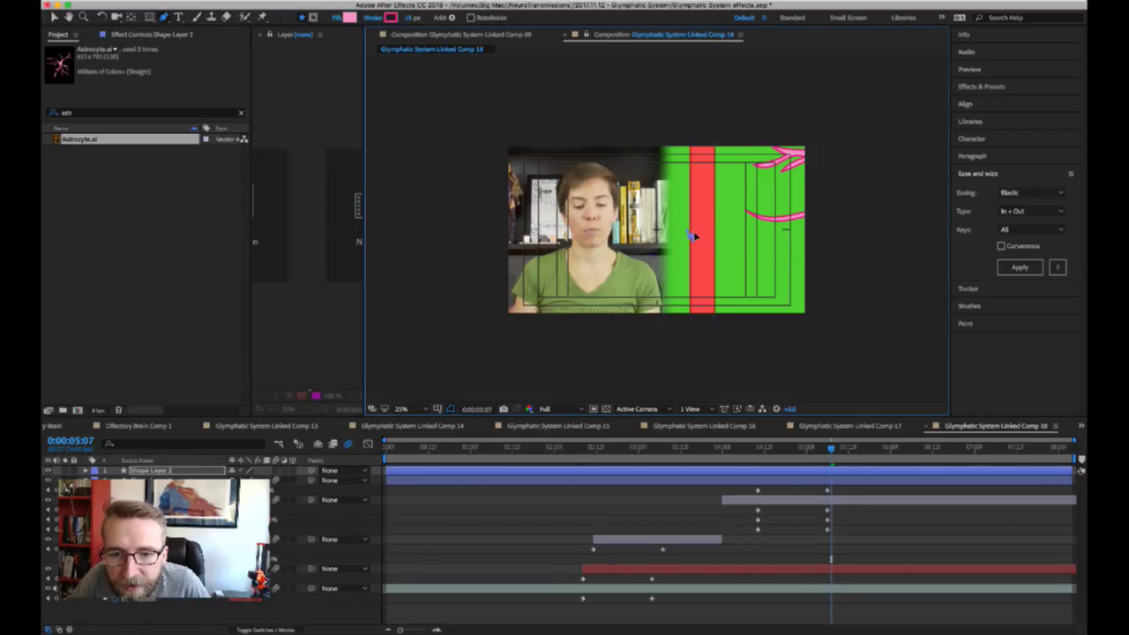
pyautogui.scroll(-1, 694, 237)
pyautogui.scroll(2, 680, 235)
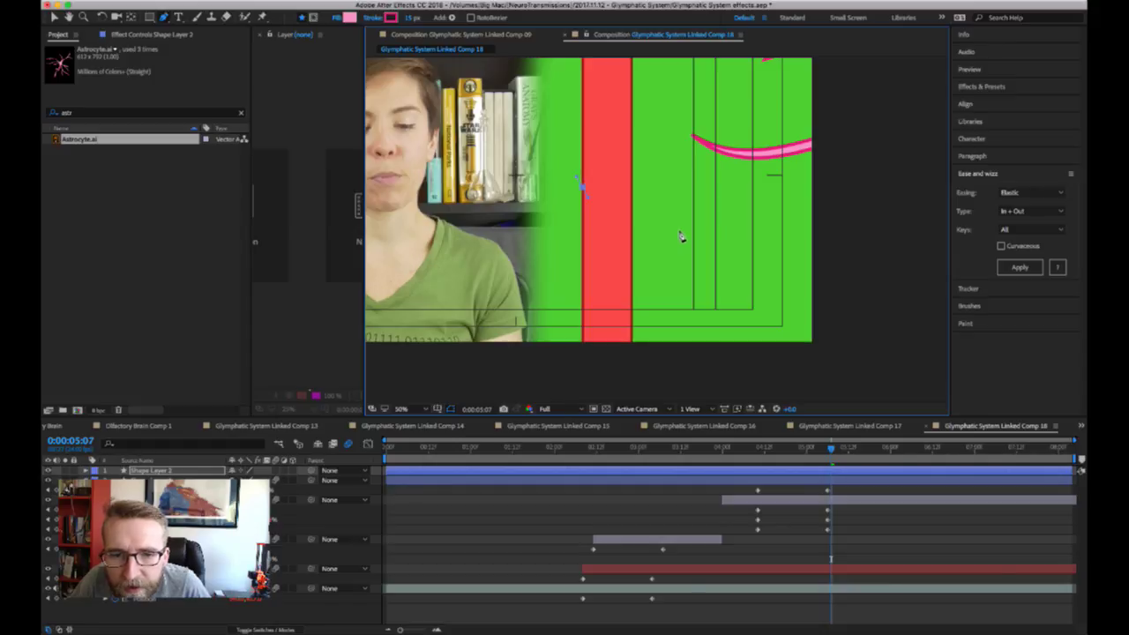
pyautogui.moveTo(608, 191); pyautogui.dragTo(613, 194)
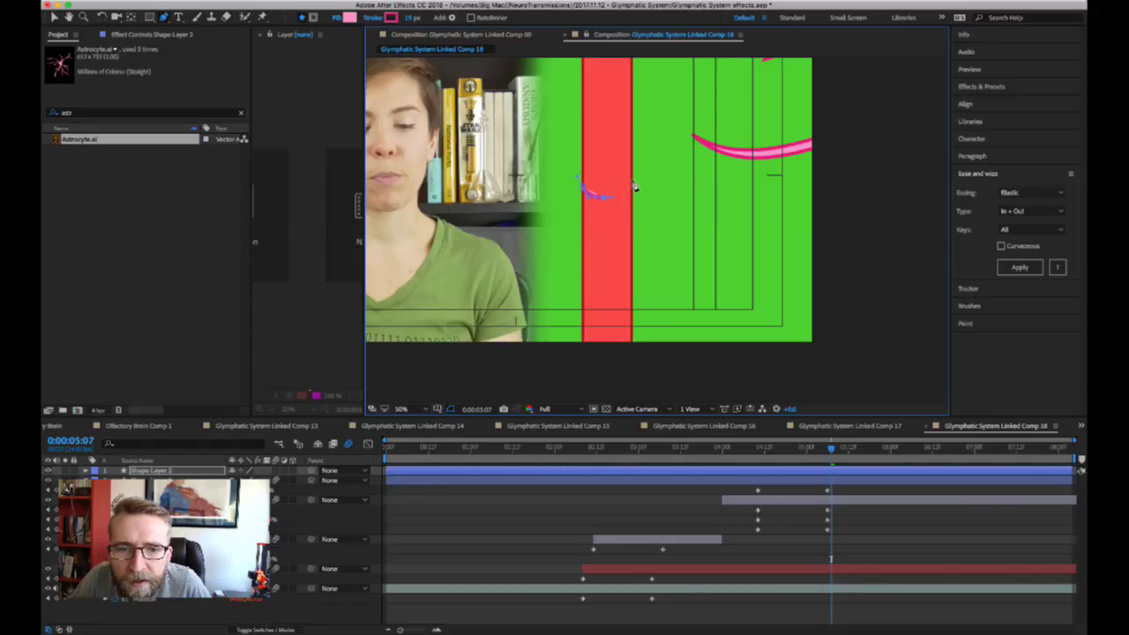
pyautogui.click(633, 182)
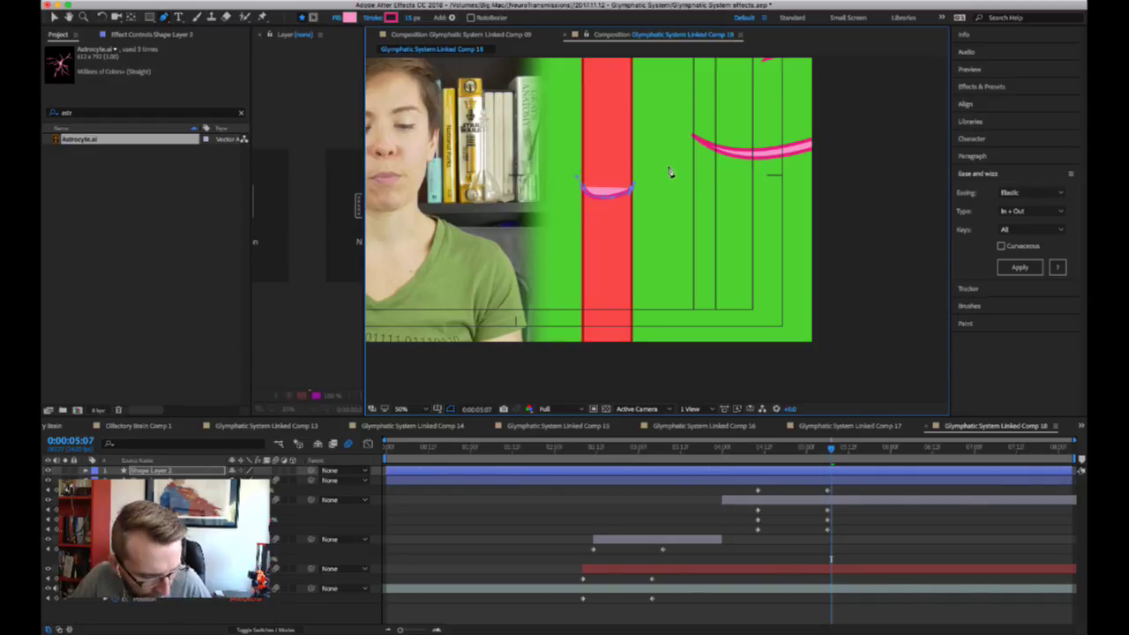
pyautogui.click(670, 174)
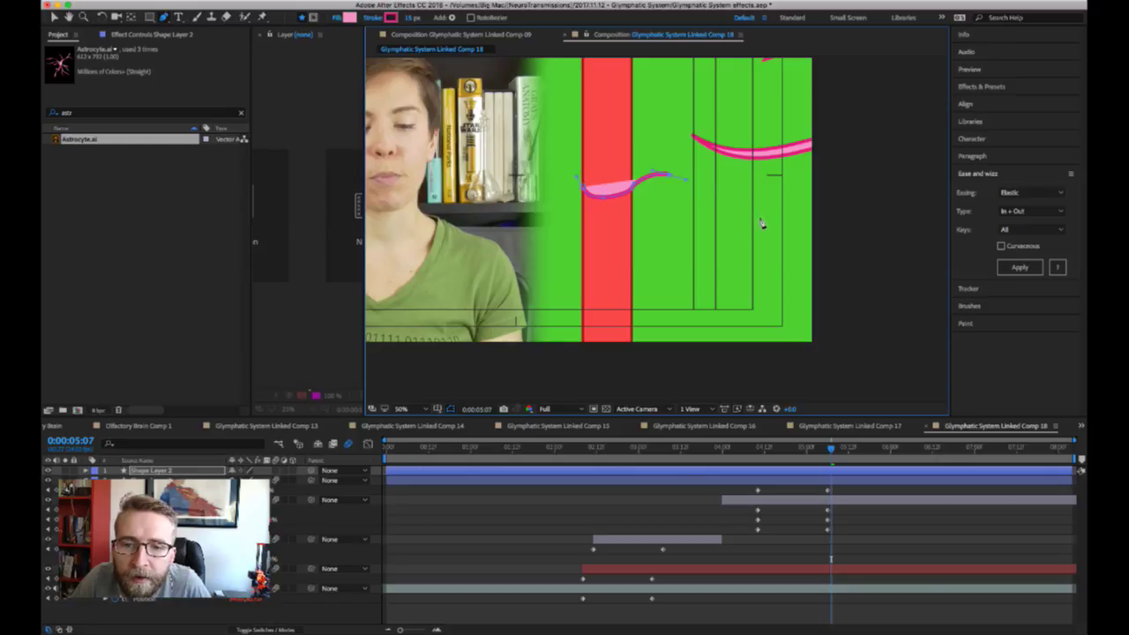
pyautogui.moveTo(772, 221); pyautogui.dragTo(887, 204)
pyautogui.click(904, 256)
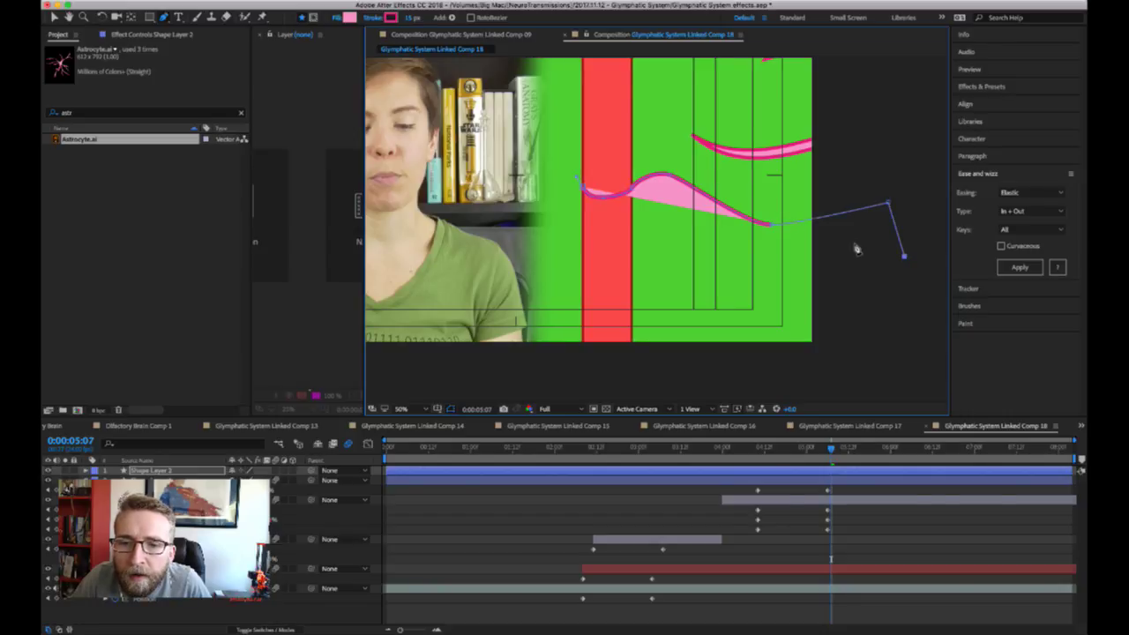
# - Draw the arm's lower edge back across the red bar and close the path at its starting point
pyautogui.click(768, 255)
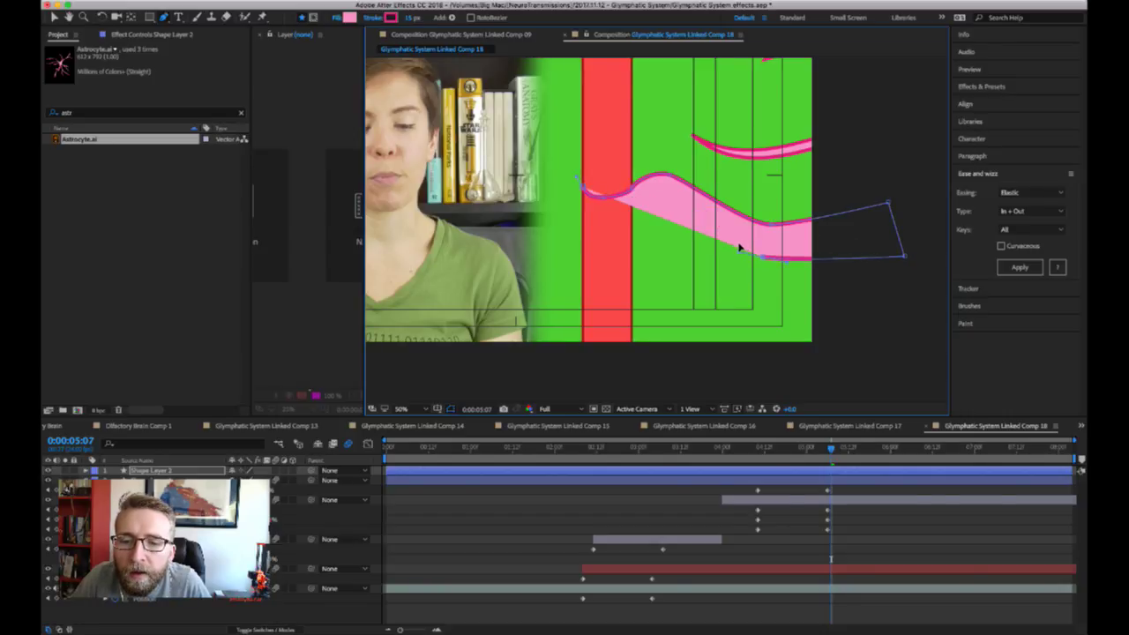
pyautogui.click(667, 208)
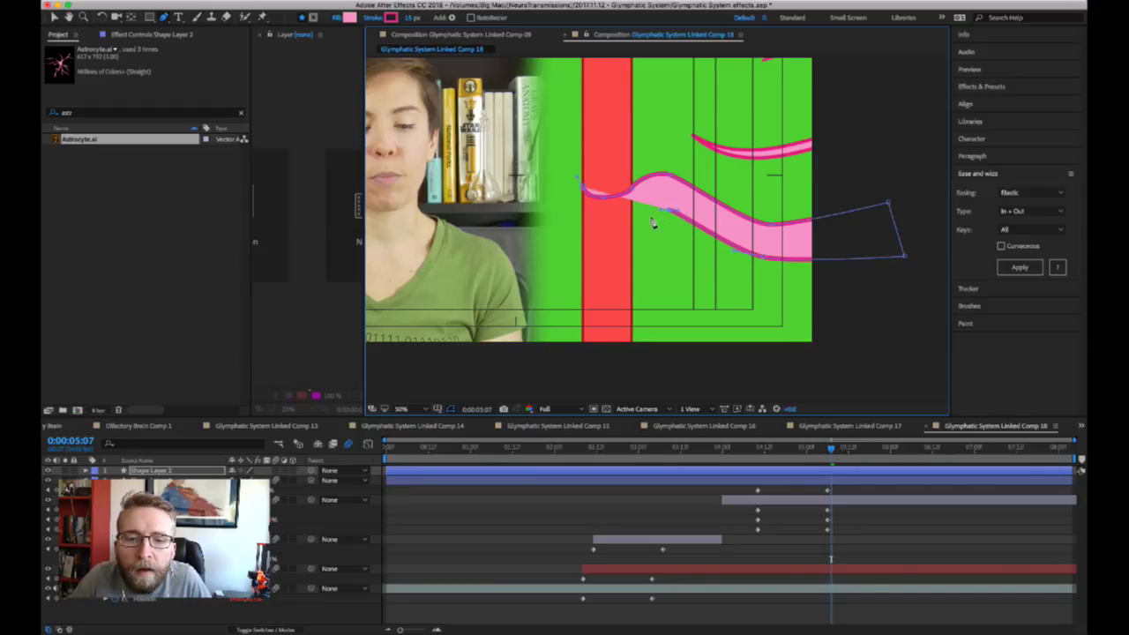
pyautogui.click(624, 238)
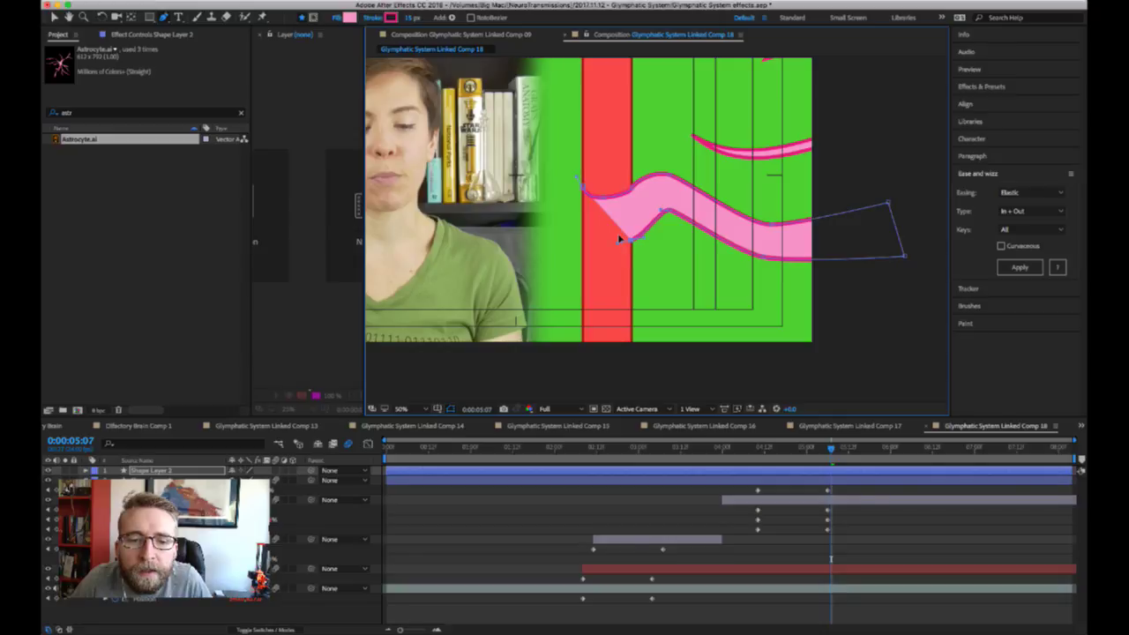
pyautogui.click(580, 239)
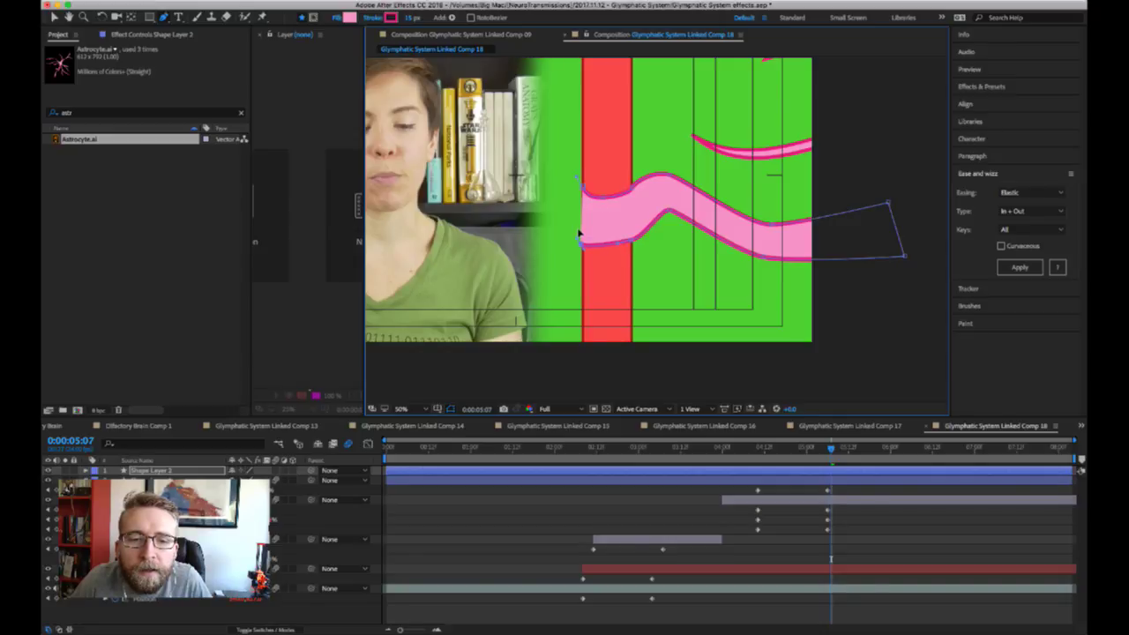
pyautogui.click(588, 183)
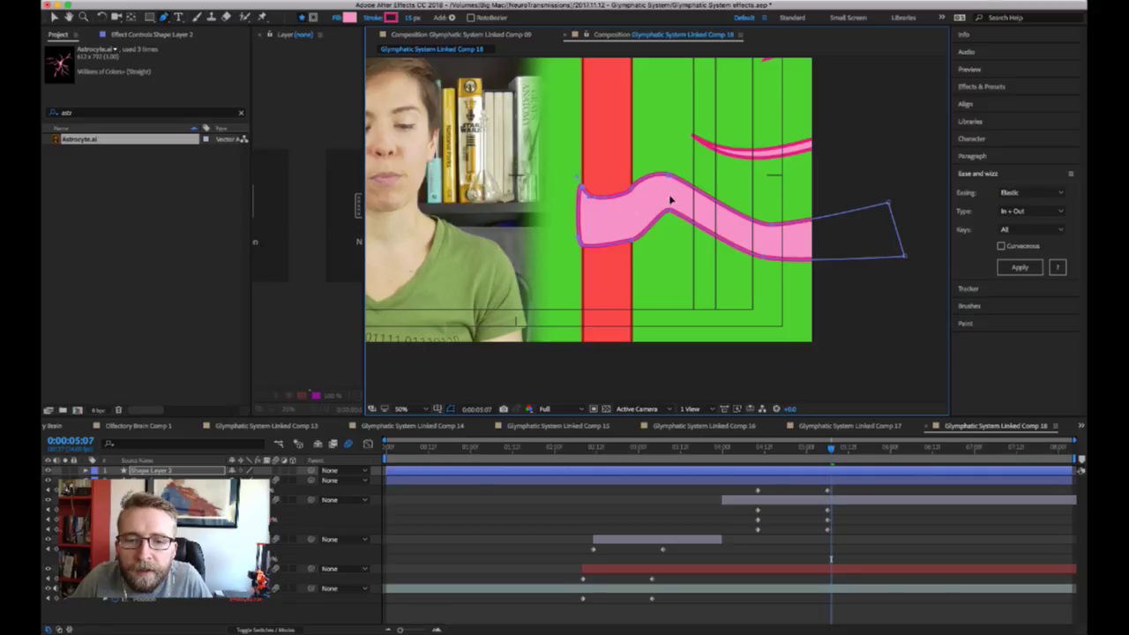
# - Slim the arm by raising its lower-edge points, and pull its upper bend into a corner at the red bar's right edge
pyautogui.moveTo(673, 194); pyautogui.dragTo(668, 200)
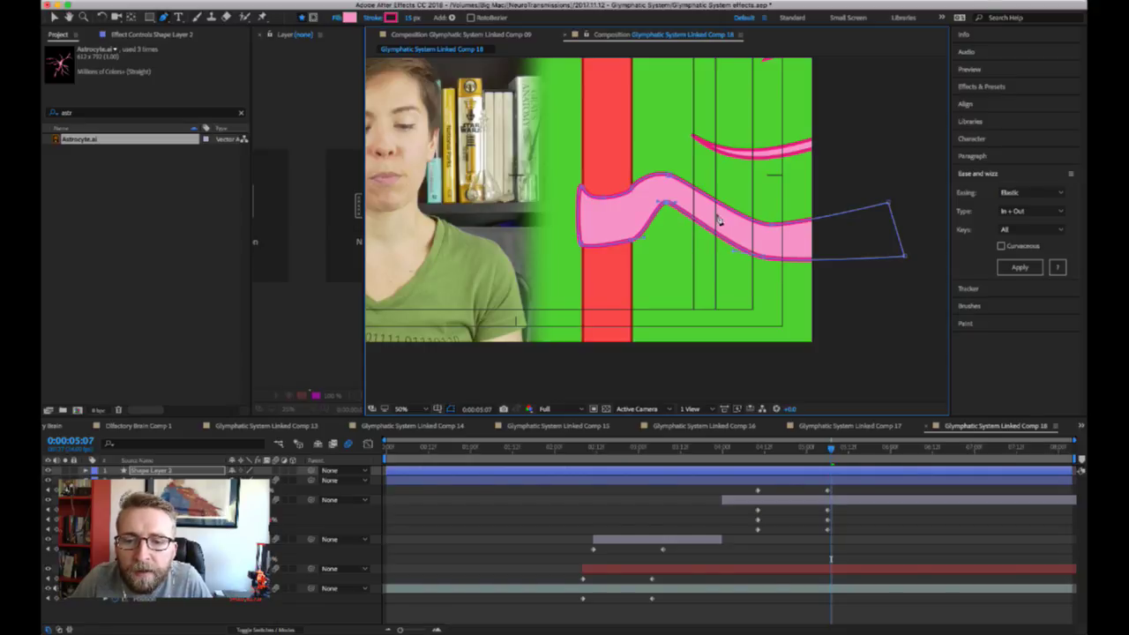
pyautogui.moveTo(764, 246); pyautogui.dragTo(767, 240)
pyautogui.press('.')
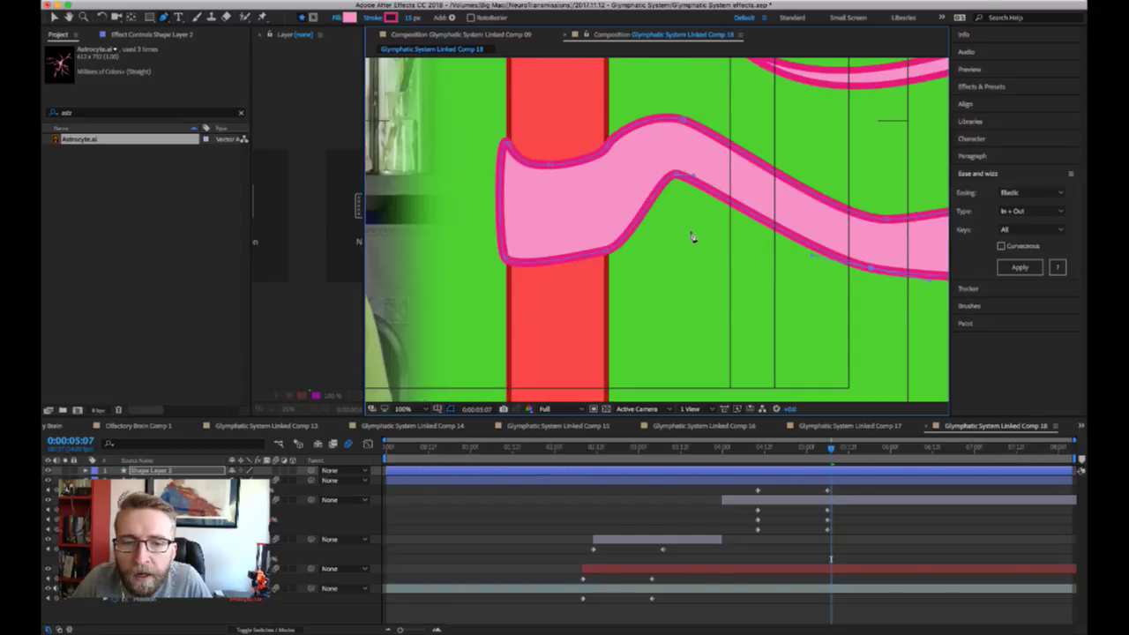
pyautogui.press(',')
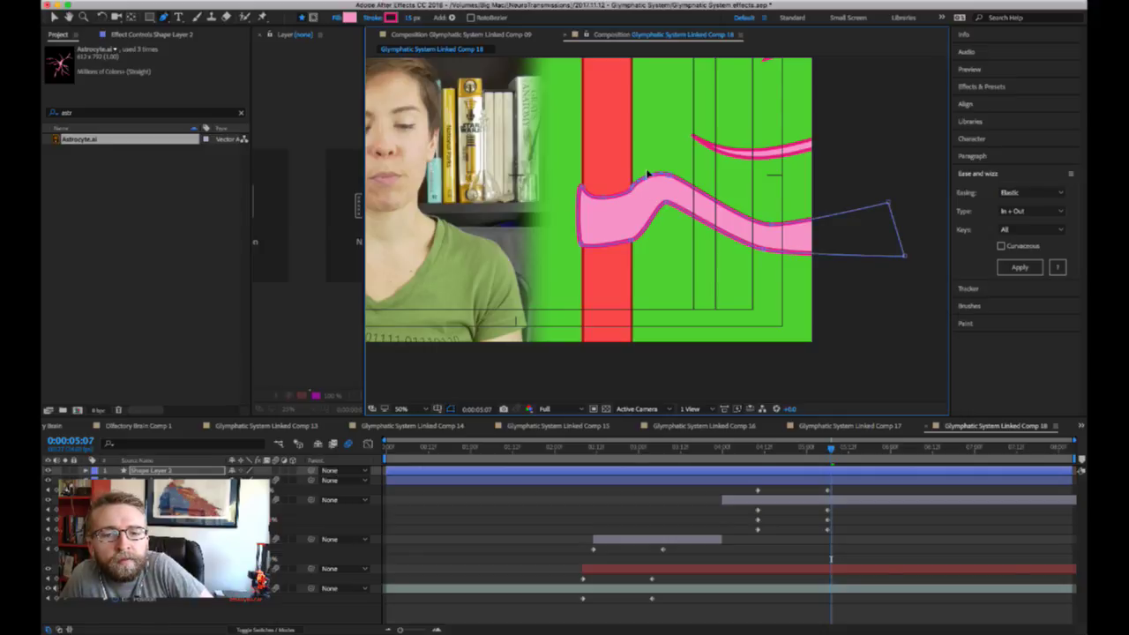
pyautogui.moveTo(647, 174); pyautogui.dragTo(636, 147)
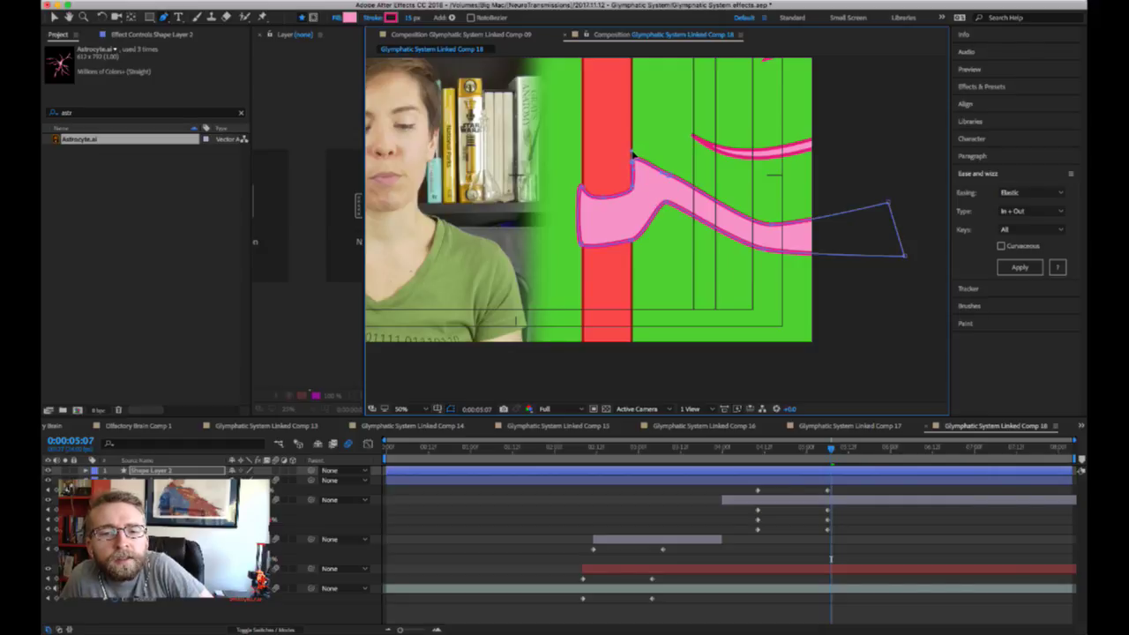
# - Draw a small closed pink flap on a separate shape layer at the red bar's left edge, just above the arm's wrapped end
pyautogui.click(148, 469)
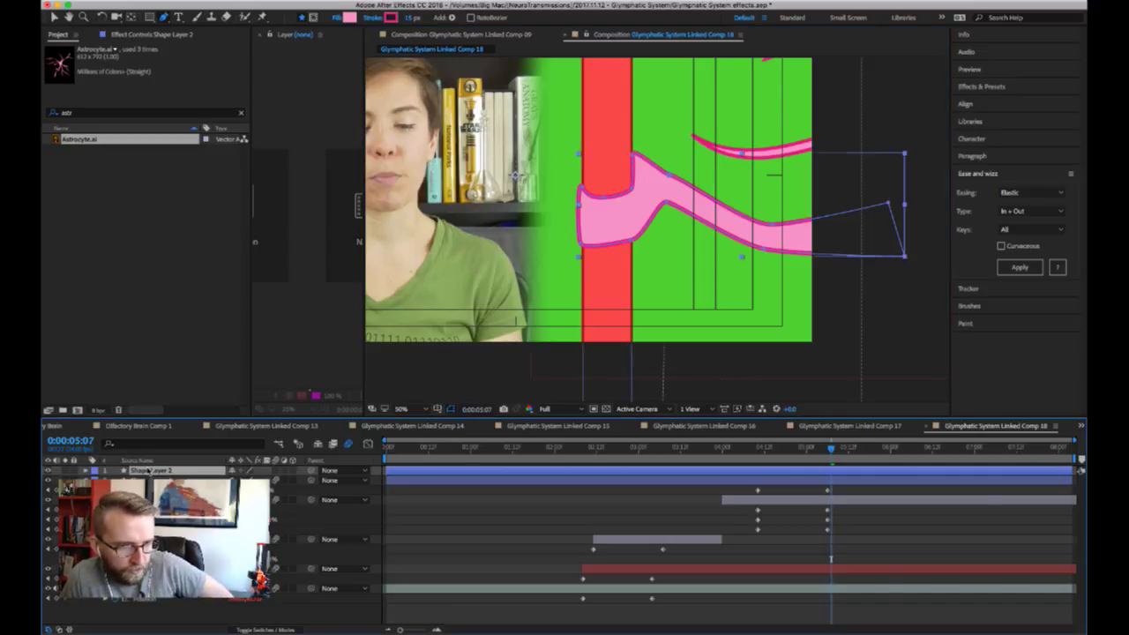
pyautogui.click(574, 500)
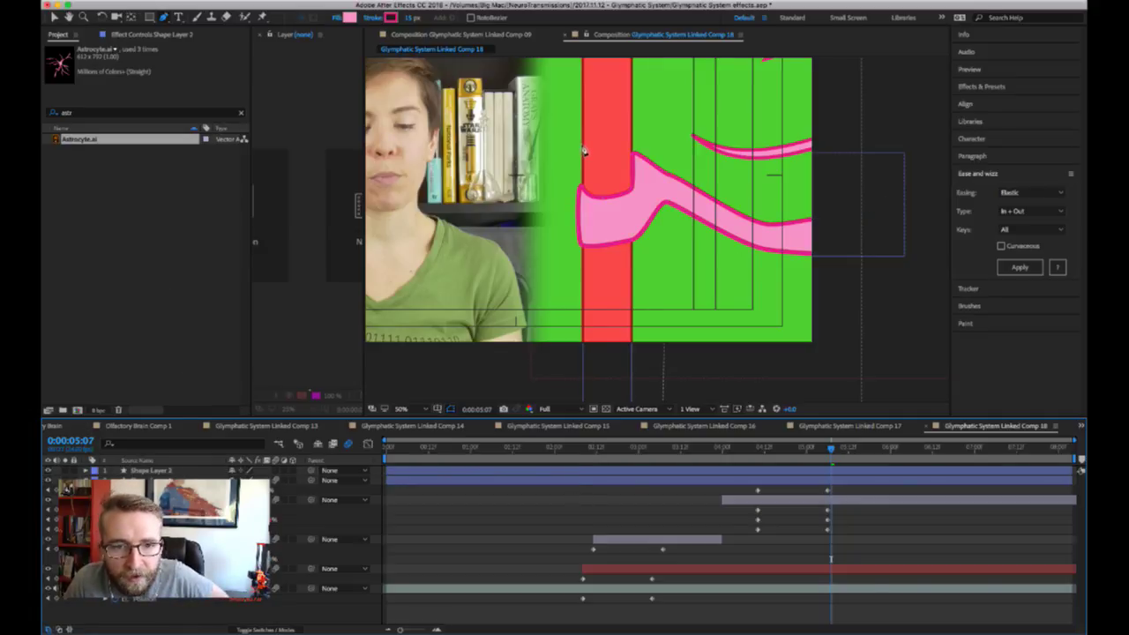
pyautogui.click(582, 151)
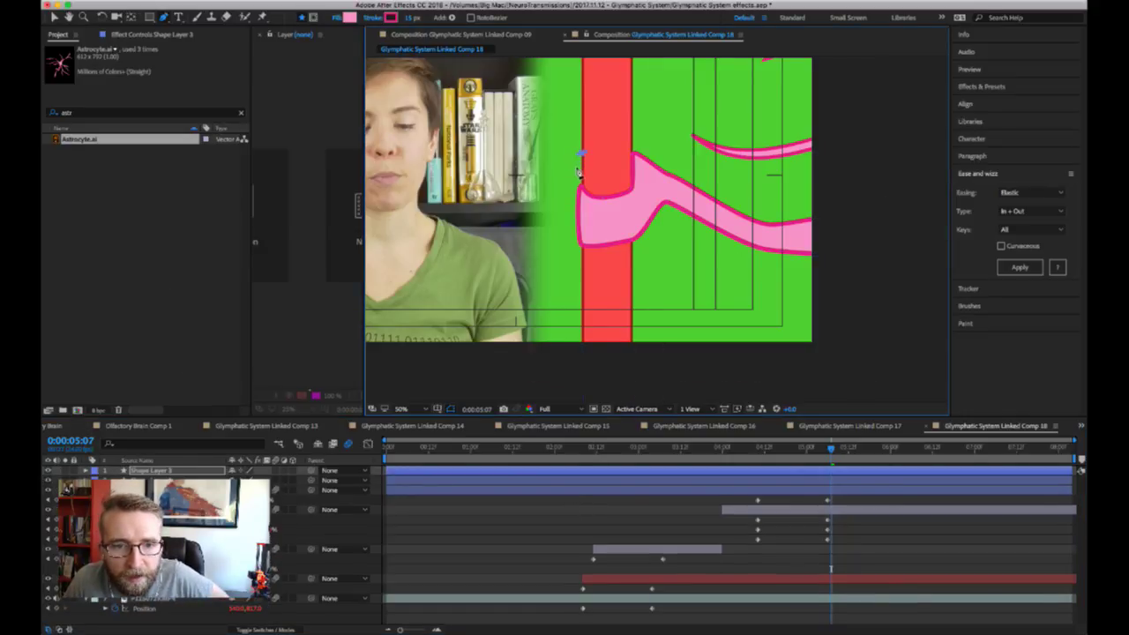
pyautogui.click(577, 177)
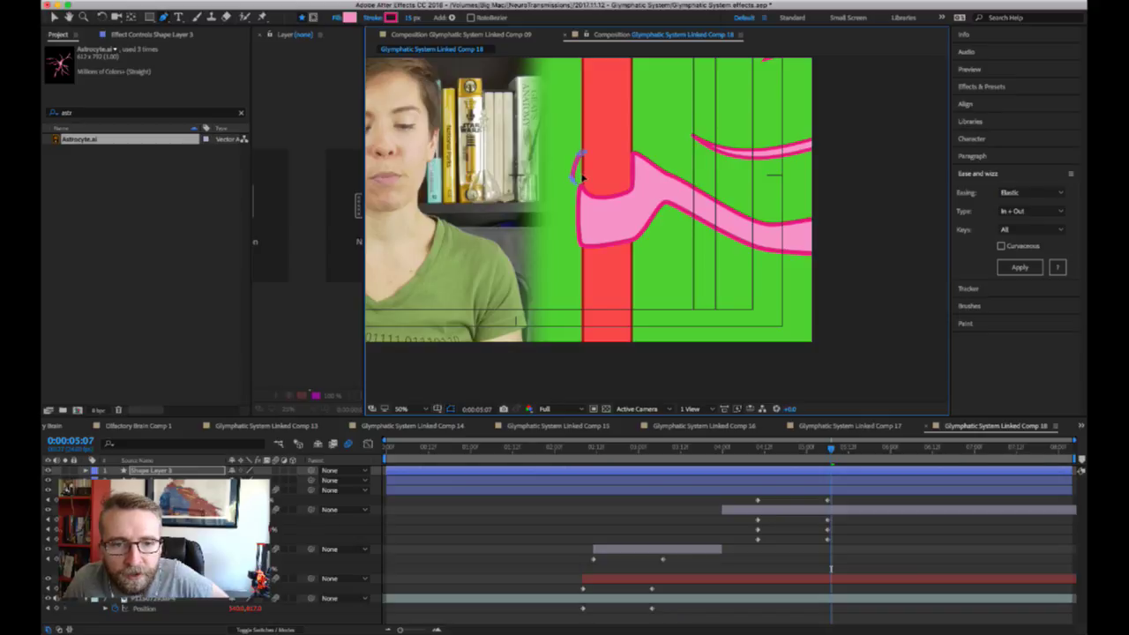
pyautogui.click(582, 151)
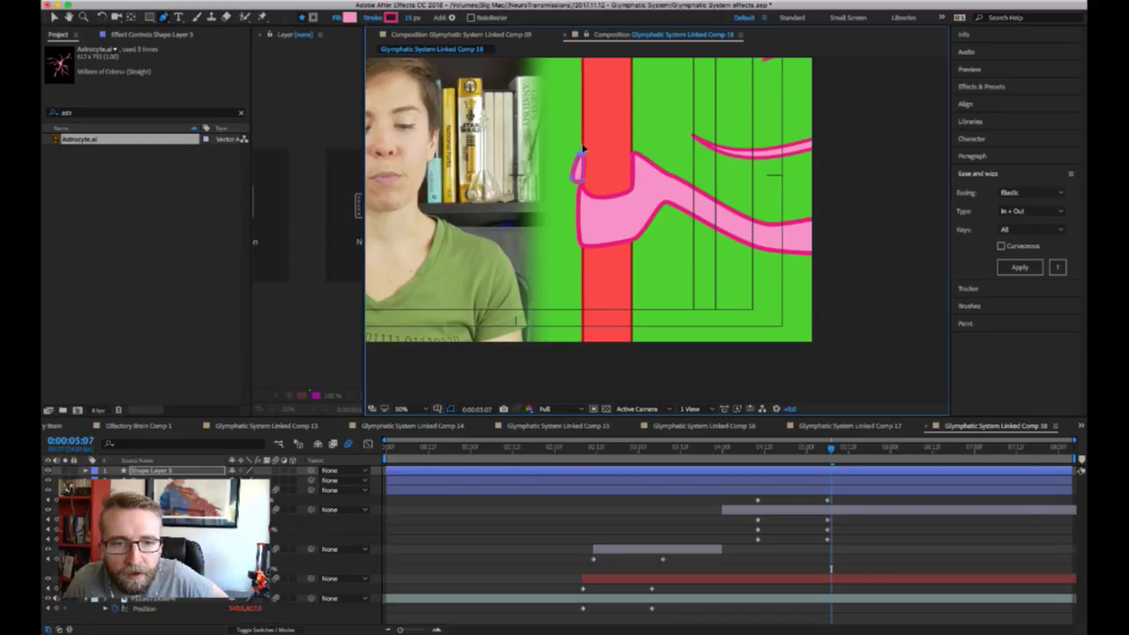
pyautogui.click(706, 528)
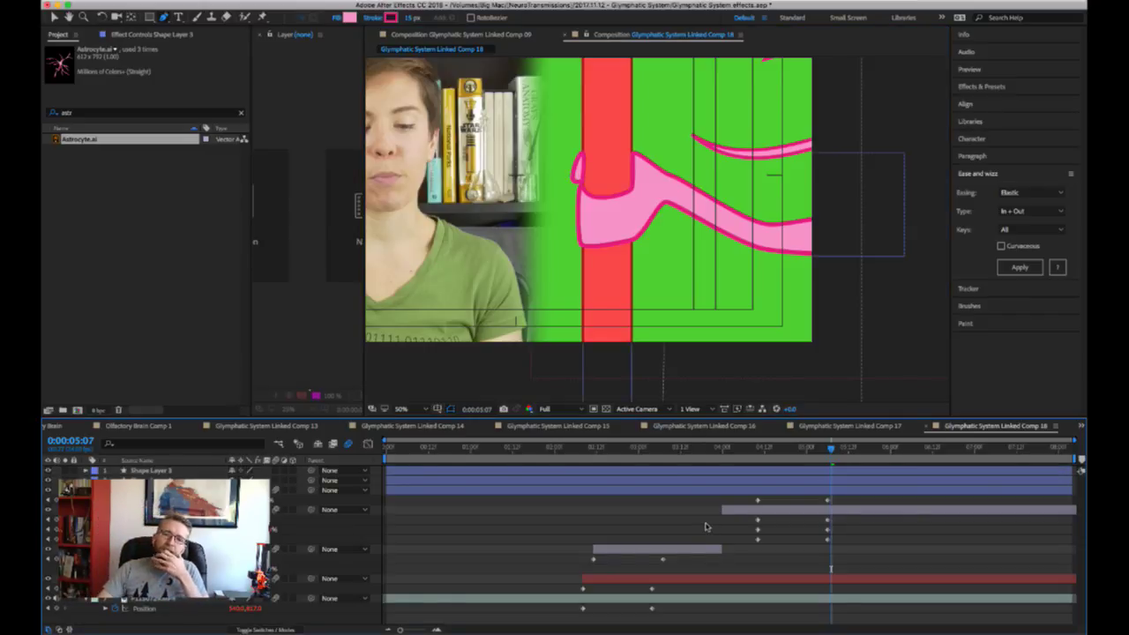
# - Reshape the curve handles on the arm's upper edge so it sweeps smoothly from the red bar to the frame's right edge
pyautogui.scroll(-1, 656, 240)
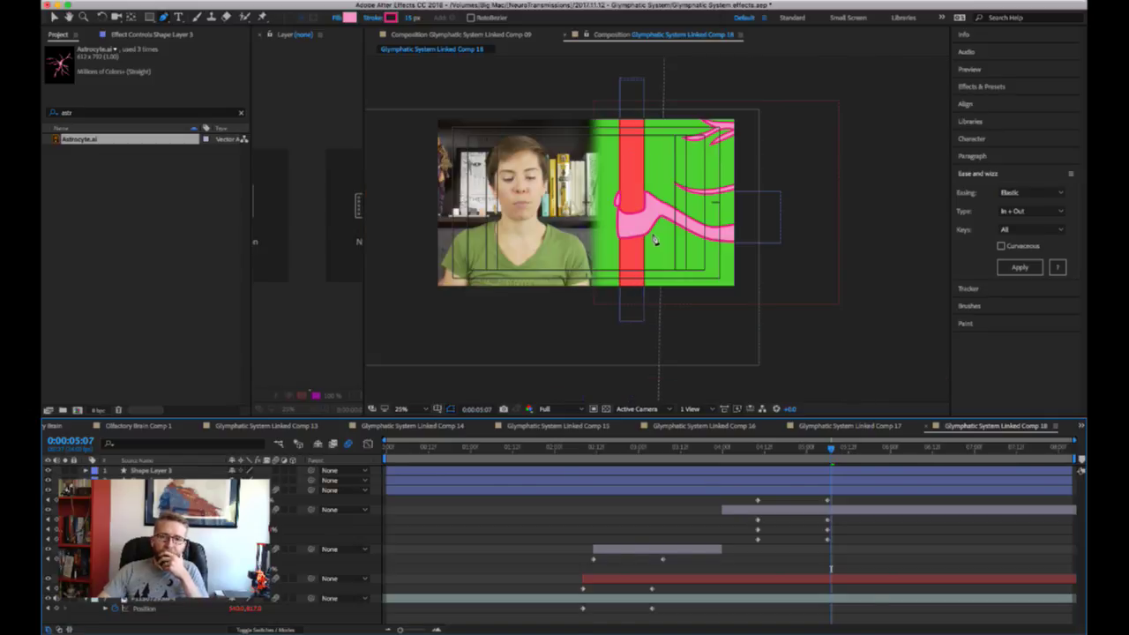
pyautogui.scroll(1, 656, 240)
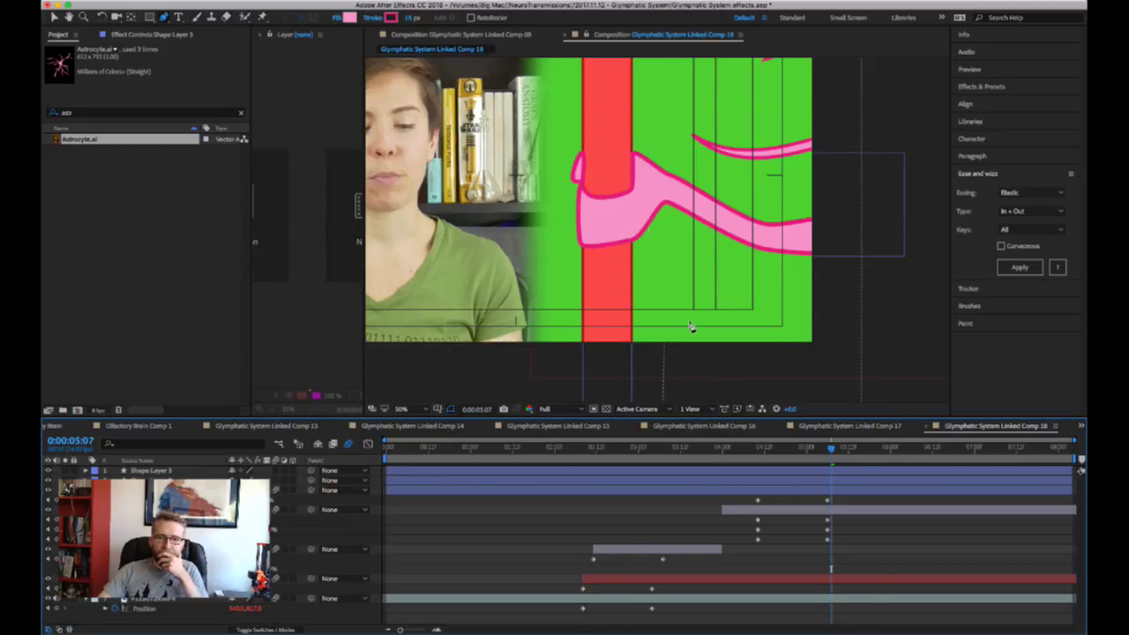
pyautogui.click(734, 482)
pyautogui.click(669, 170)
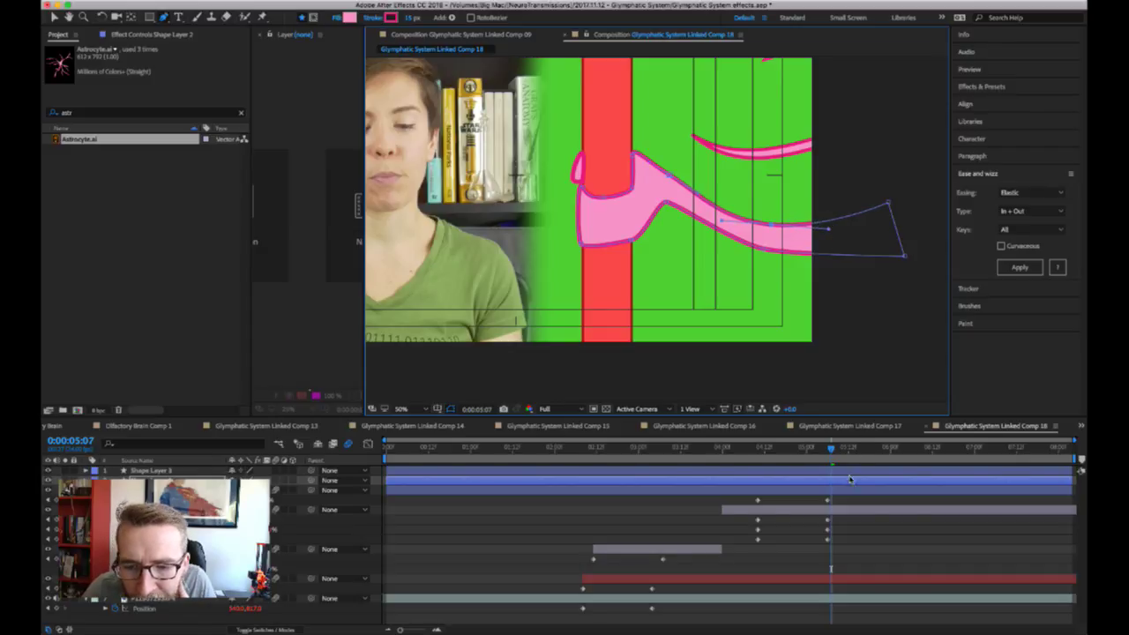
pyautogui.click(871, 504)
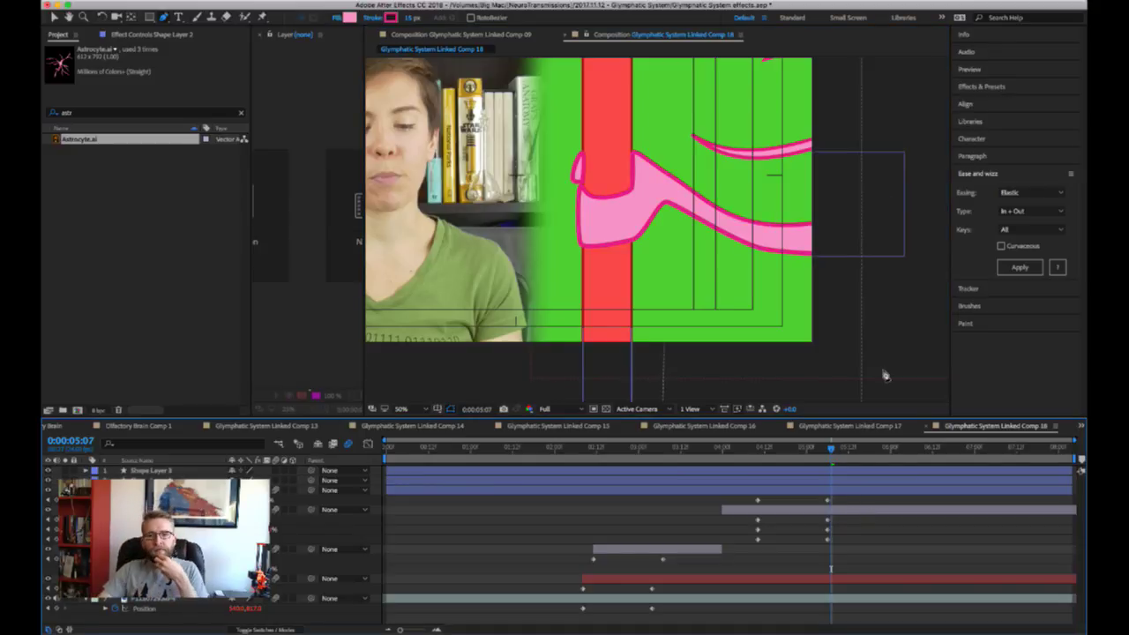
# - Adjust the curve handles on the arm's lower edge to bow it downward along the upper edge's sweep
pyautogui.click(879, 210)
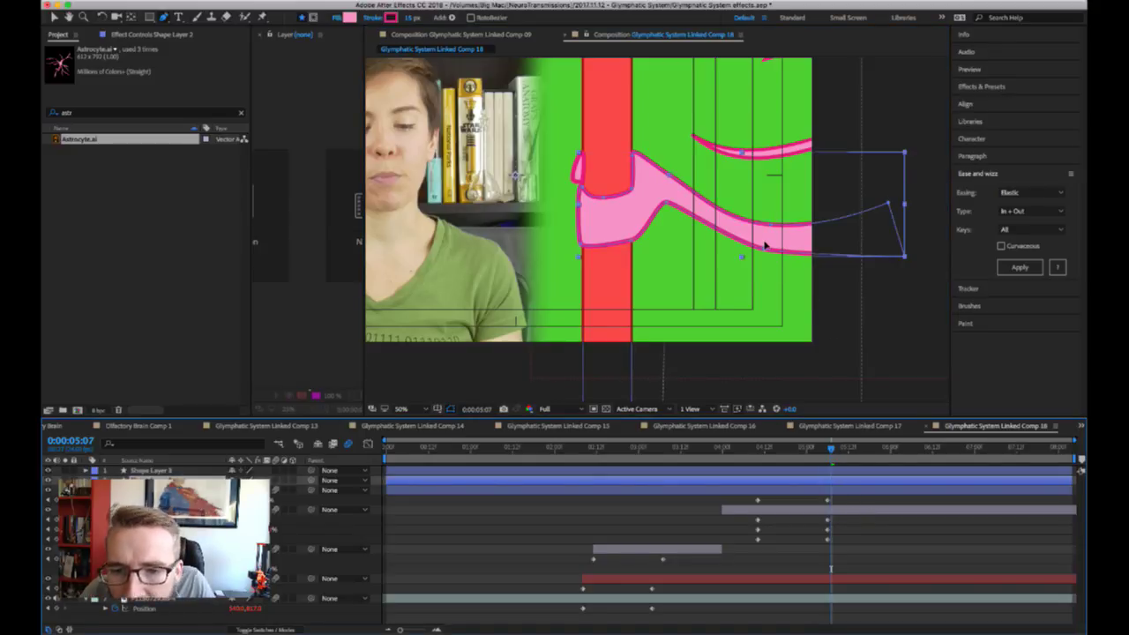
pyautogui.click(792, 252)
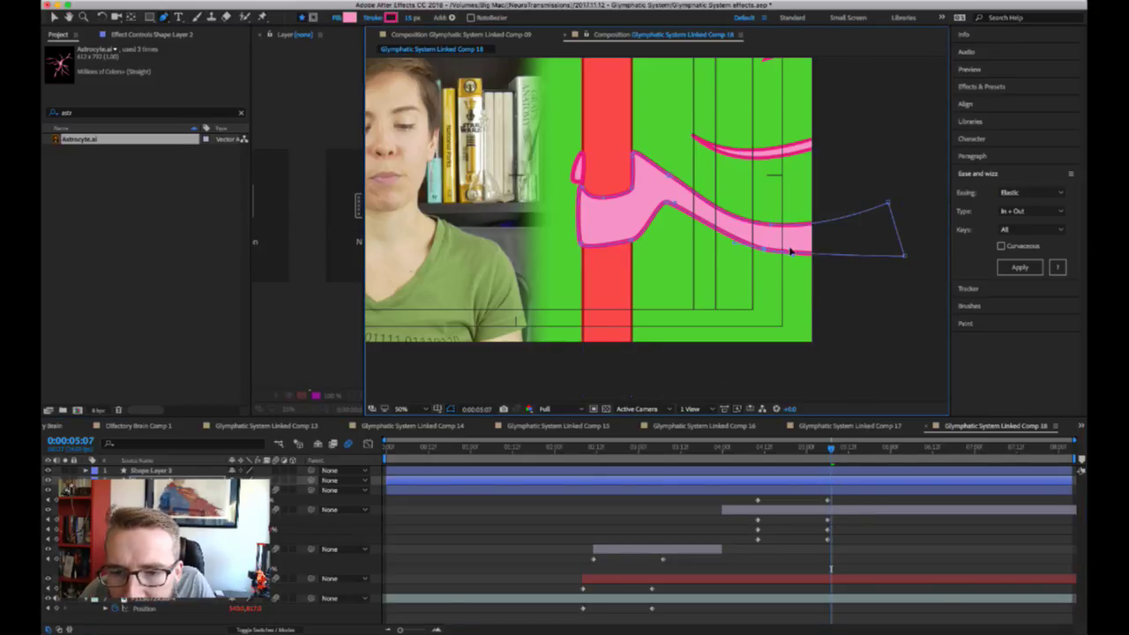
pyautogui.click(835, 260)
pyautogui.moveTo(761, 244); pyautogui.dragTo(711, 231)
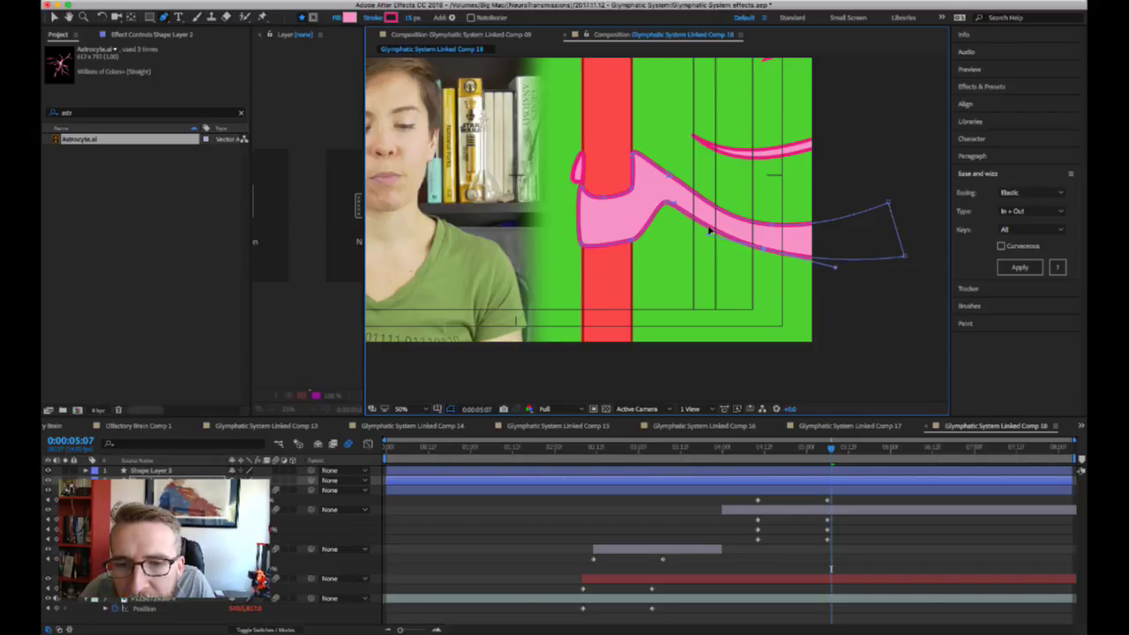
pyautogui.click(961, 561)
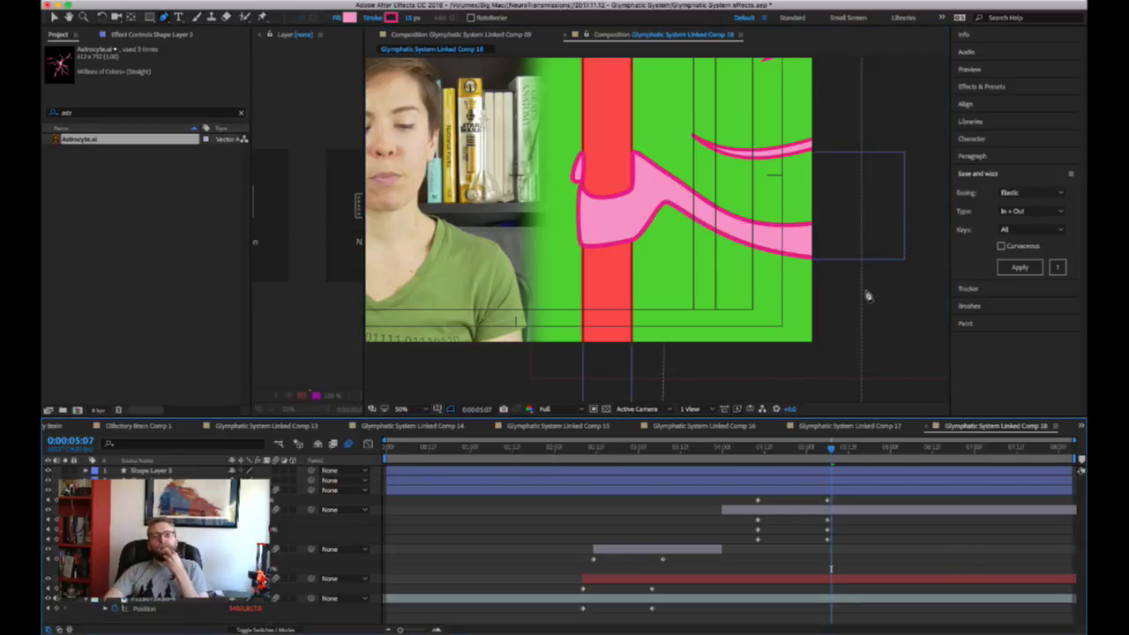
# - Reveal the path property of the astrocyte arm's shape layer and set a path keyframe at 0:00:05:07
pyautogui.press(',')
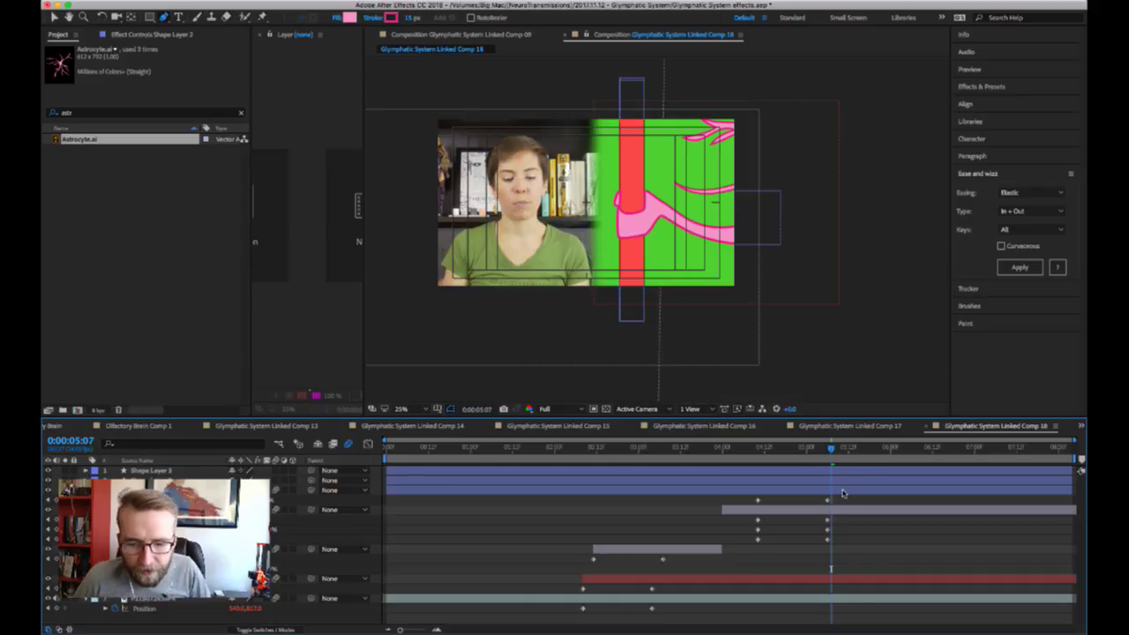
pyautogui.click(759, 483)
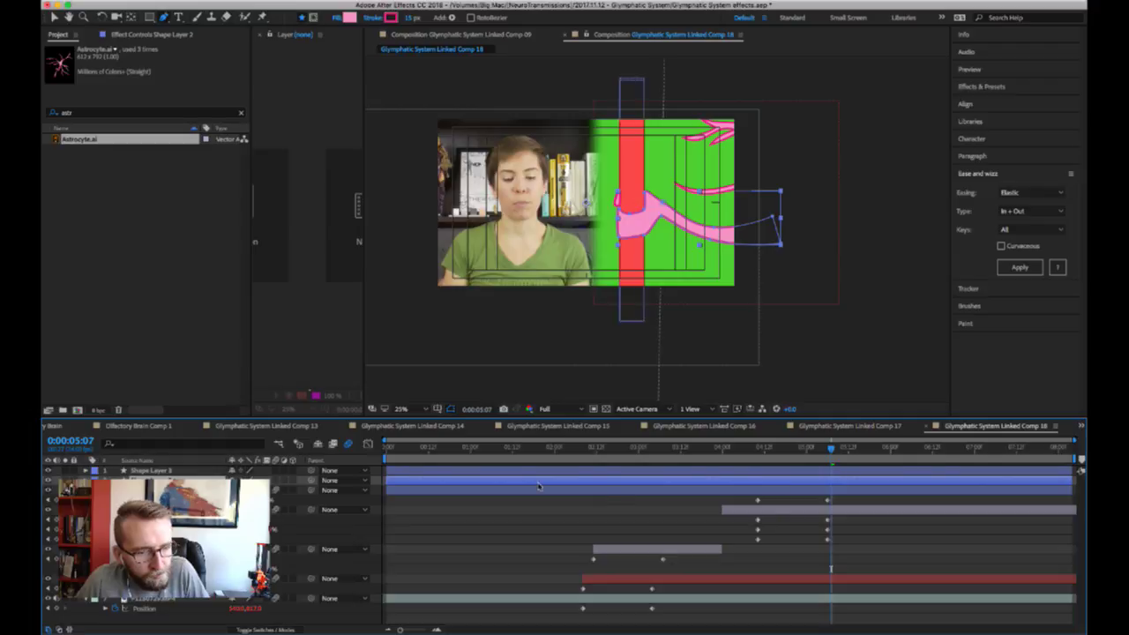
pyautogui.click(85, 470)
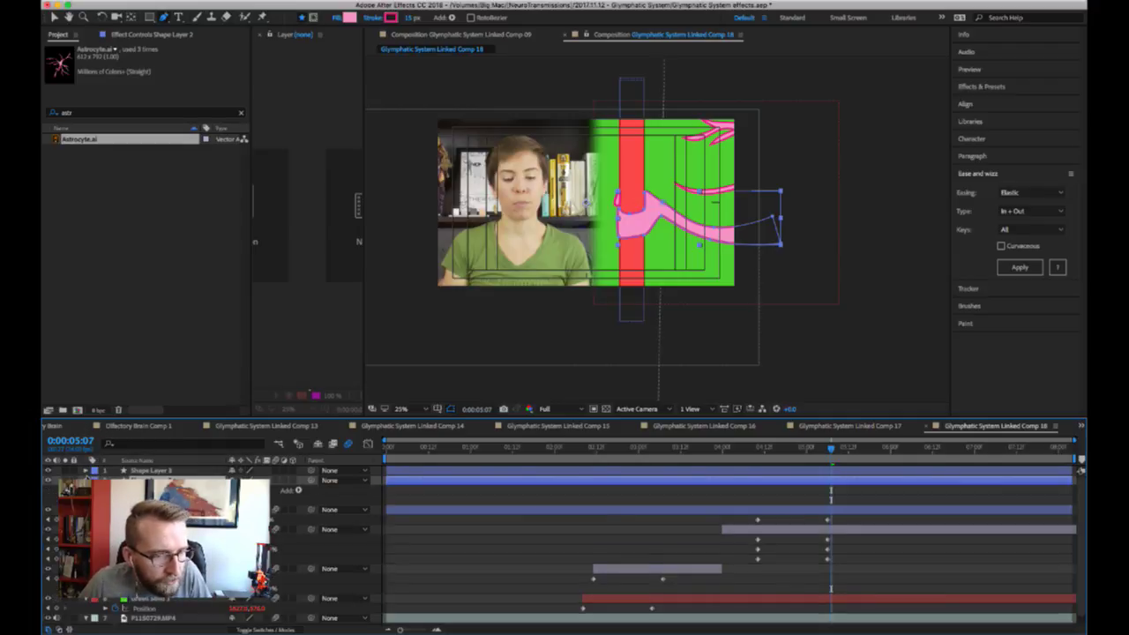
pyautogui.click(95, 491)
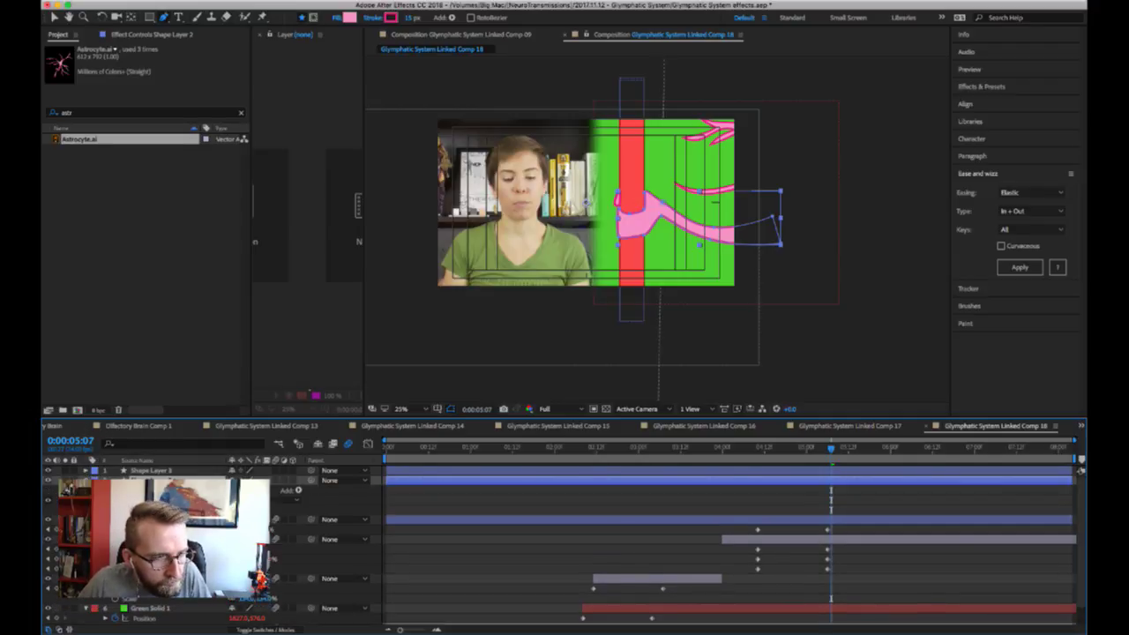
pyautogui.click(105, 500)
pyautogui.click(115, 510)
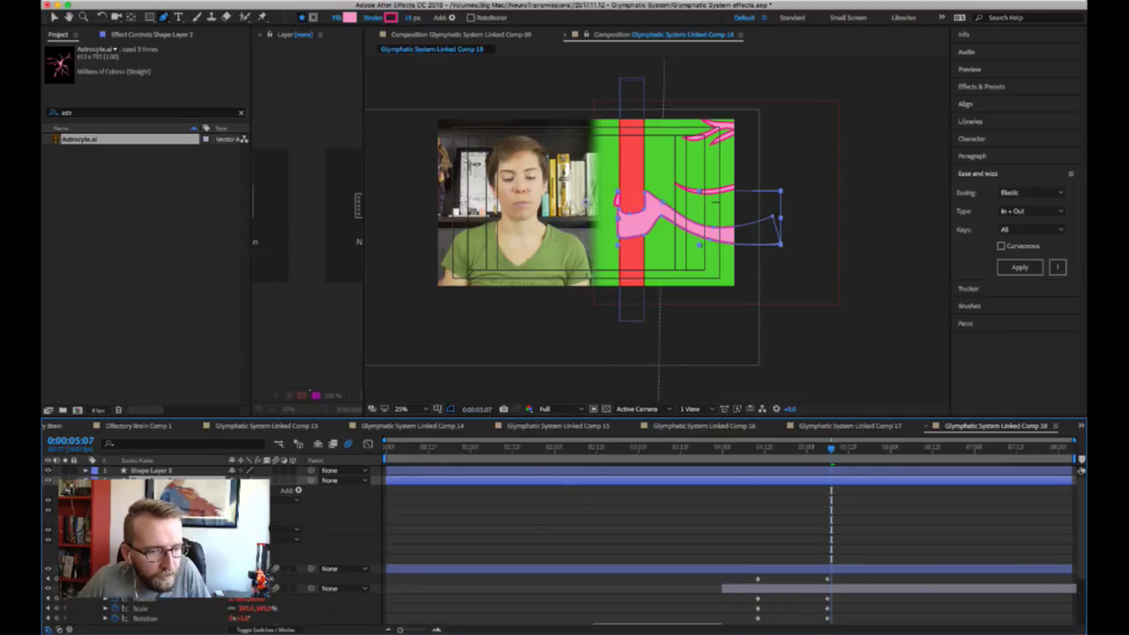
pyautogui.click(830, 521)
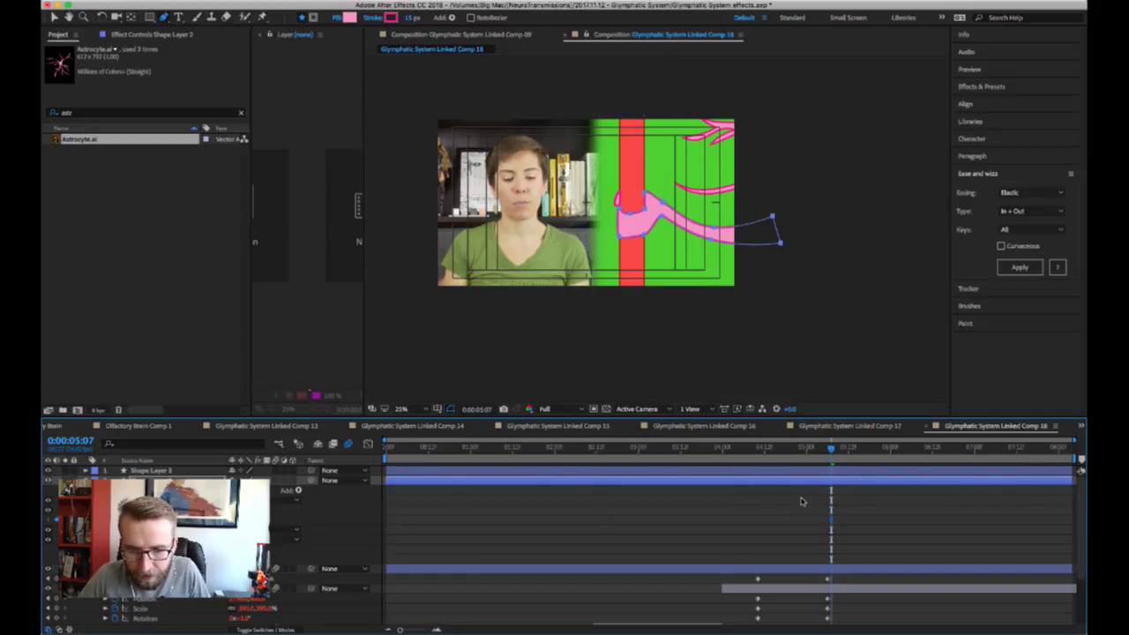
# - At 0:00:04:21, pull the far end of the astrocyte arm's path back to about the middle of the red bar
pyautogui.hotkey('shift', 'pageup')
pyautogui.hotkey('shift', 'pageup')
pyautogui.hotkey('shift', 'pageup')
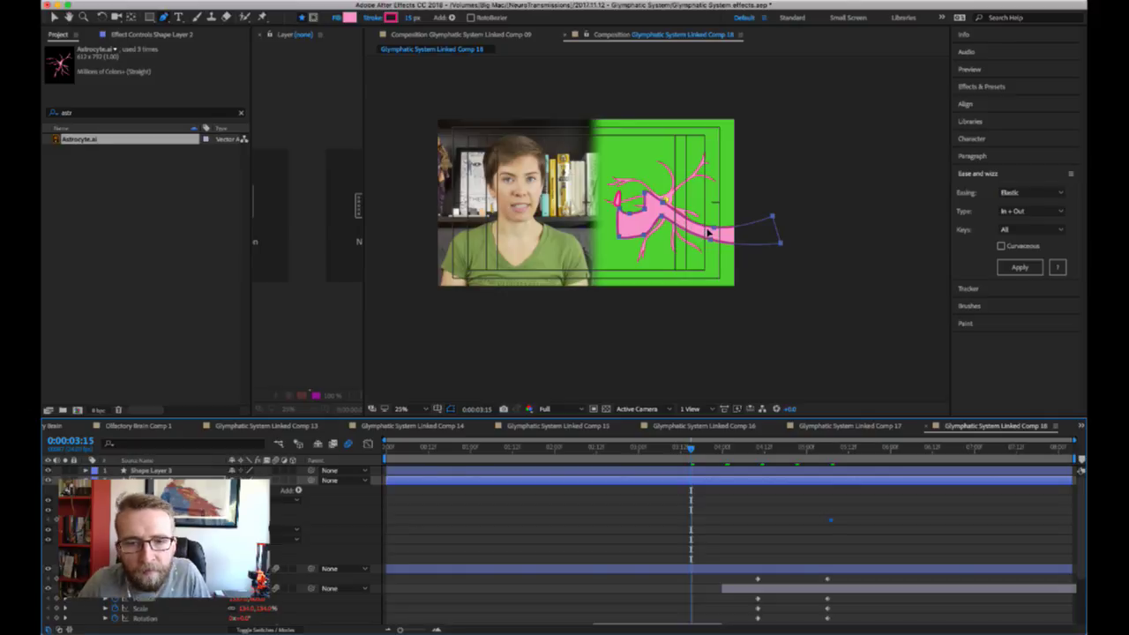
pyautogui.press('space')
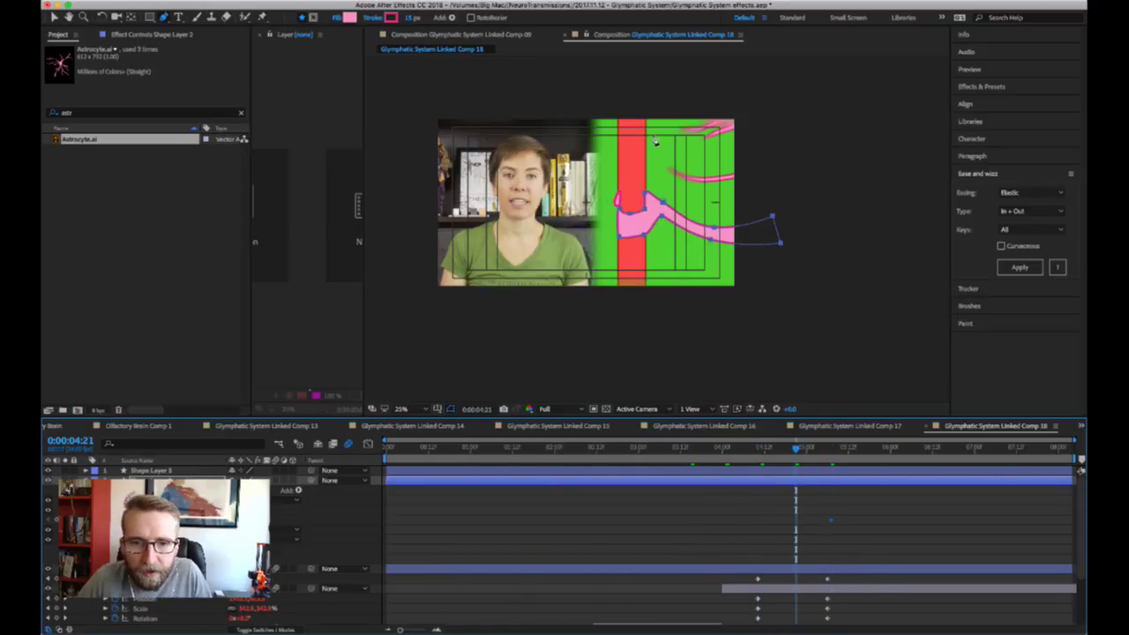
pyautogui.click(646, 232)
pyautogui.scroll(2, 646, 232)
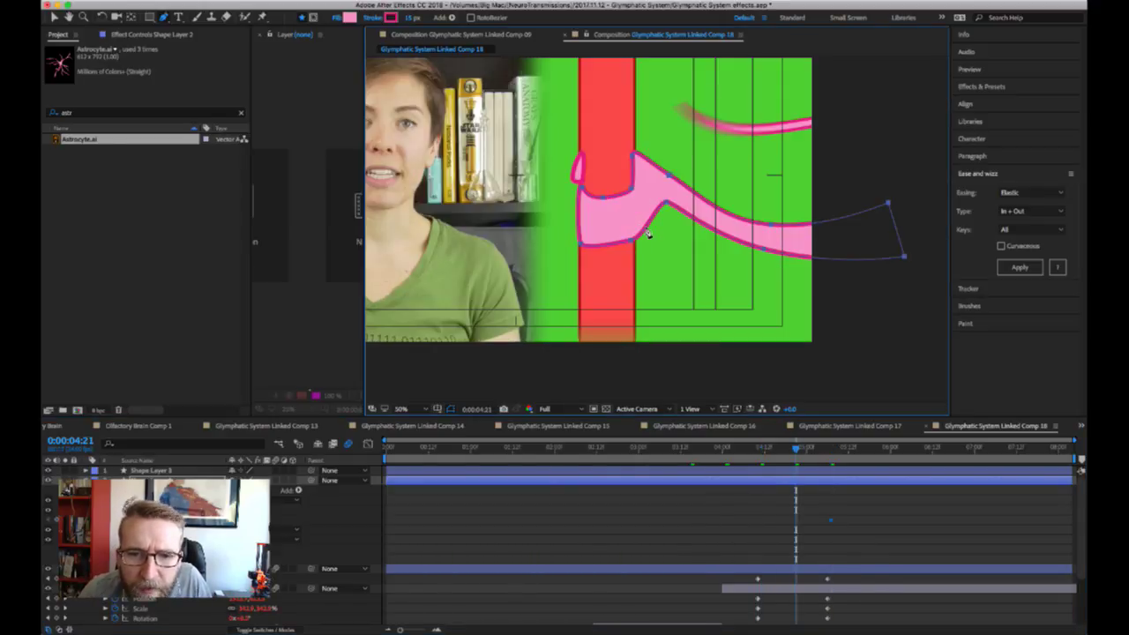
pyautogui.click(54, 17)
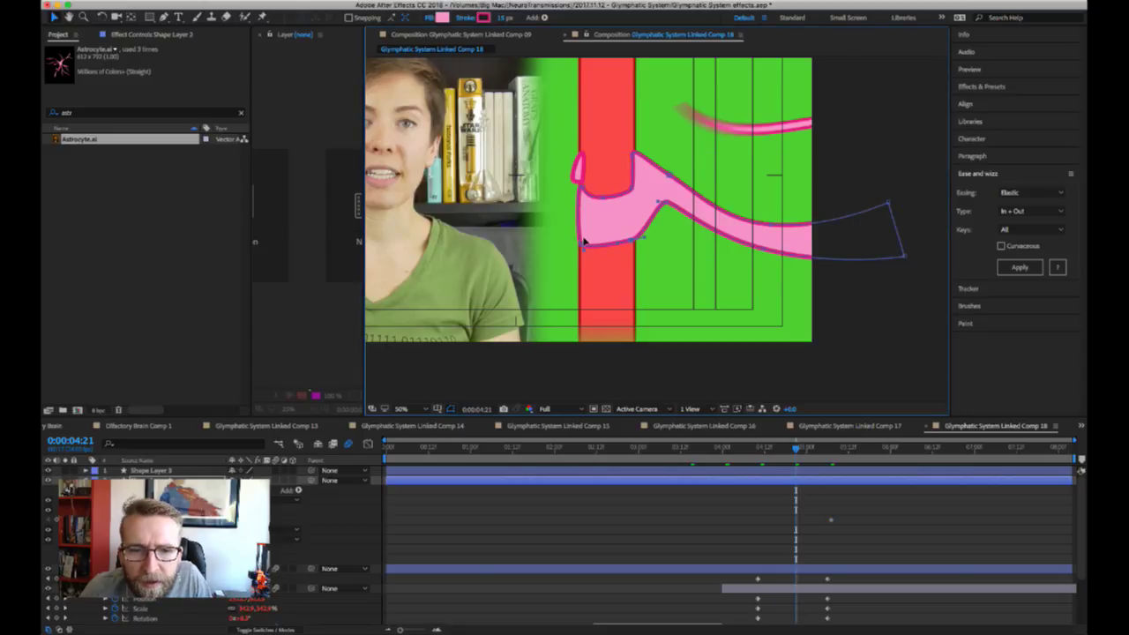
pyautogui.moveTo(584, 239); pyautogui.dragTo(612, 238)
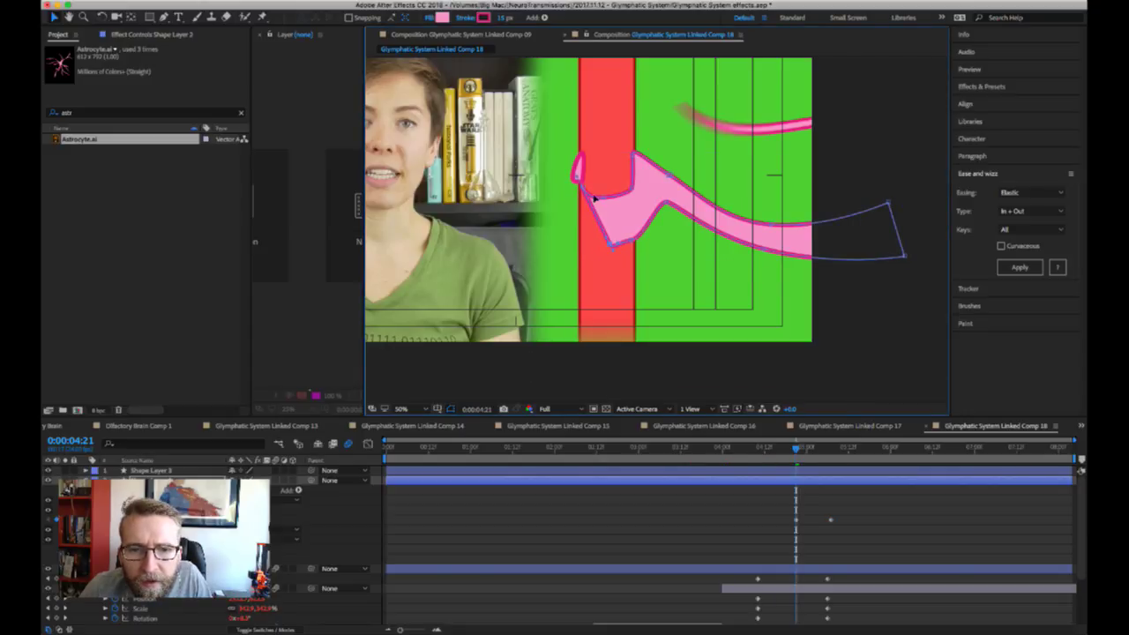
pyautogui.moveTo(584, 180); pyautogui.dragTo(589, 221)
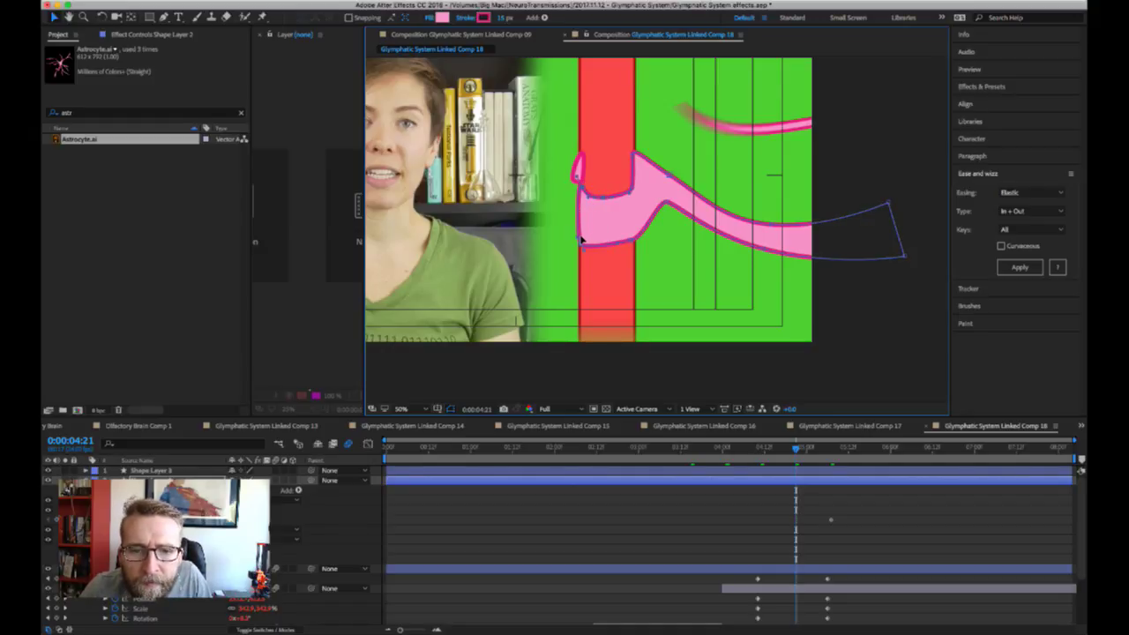
pyautogui.moveTo(582, 239); pyautogui.dragTo(654, 209)
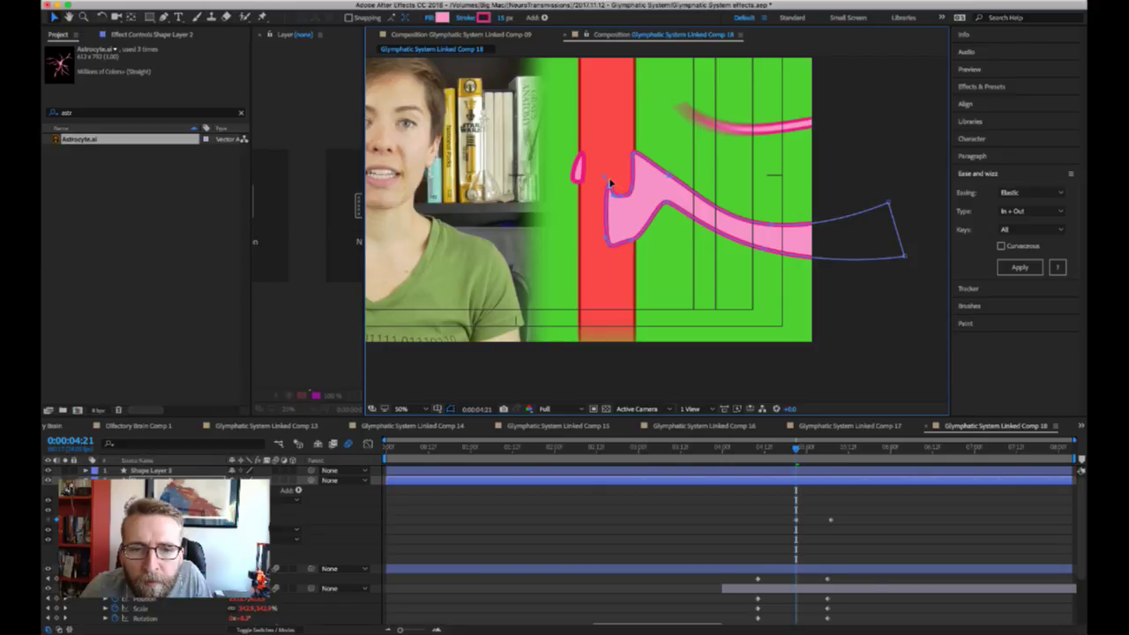
# - Reshape the curve at the arm's shortened end over the red bar into a smooth, rounded tip
pyautogui.press(',')
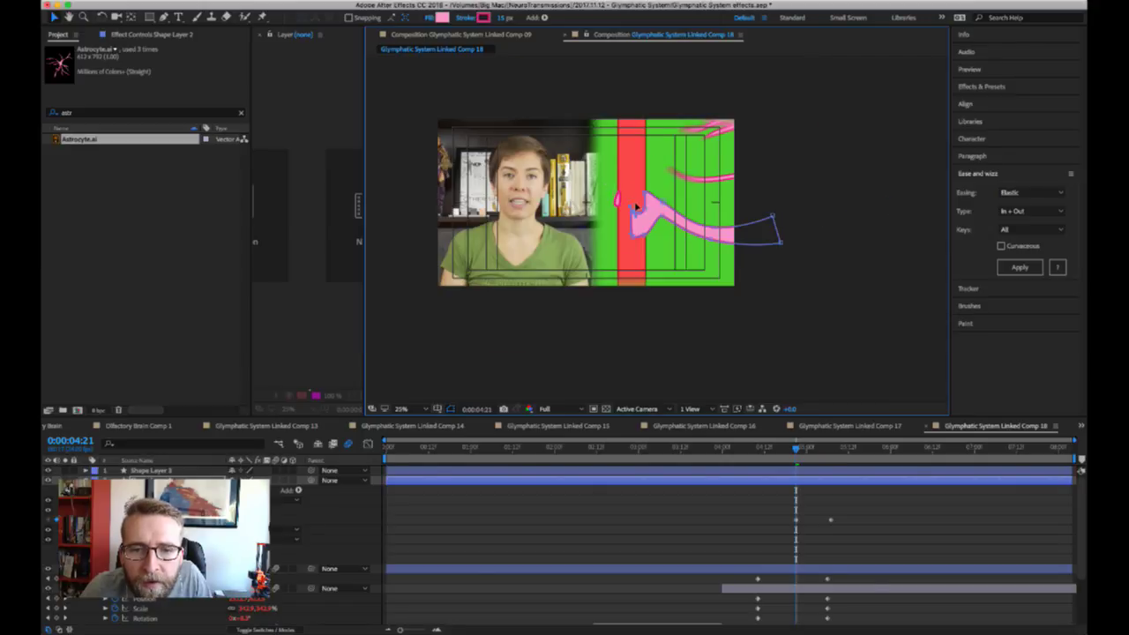
pyautogui.press('/')
pyautogui.moveTo(544, 139); pyautogui.dragTo(554, 174)
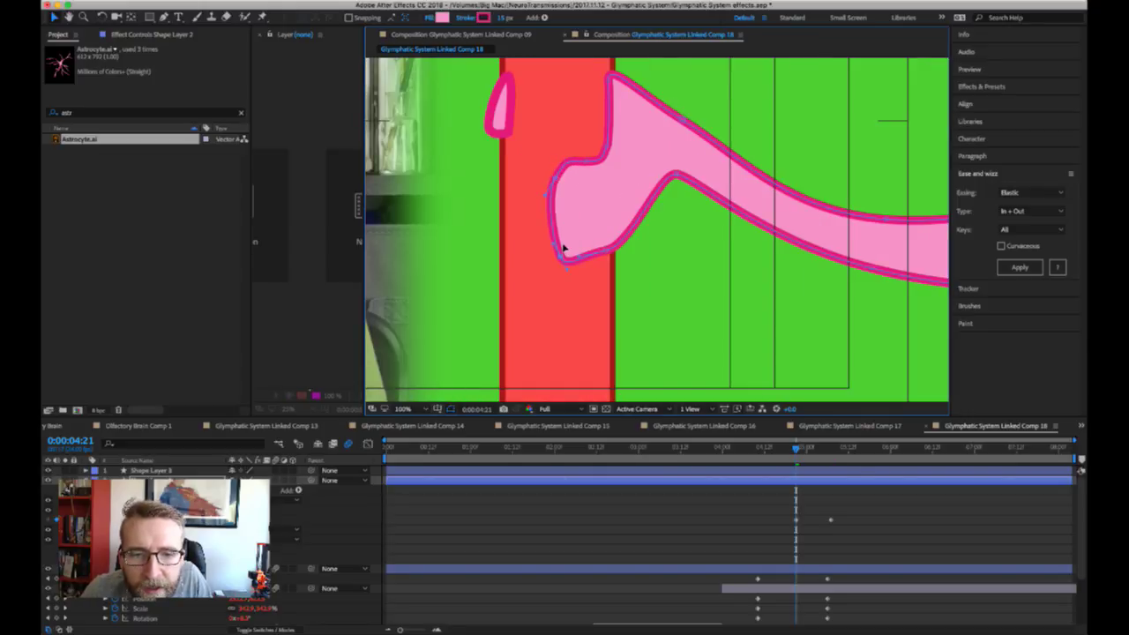
pyautogui.moveTo(564, 250); pyautogui.dragTo(565, 234)
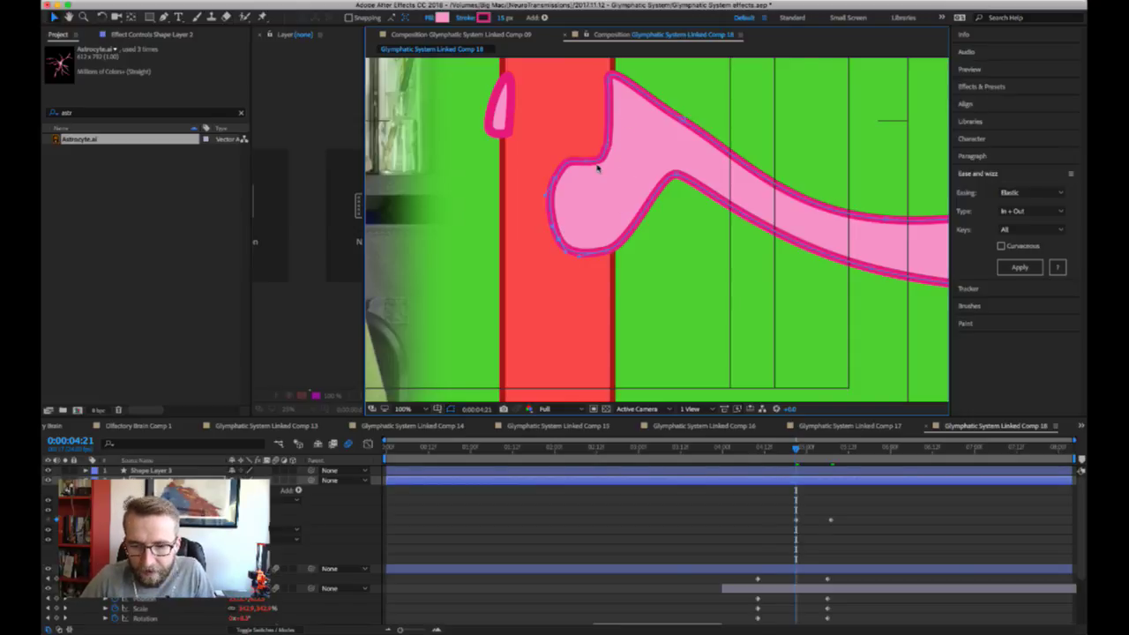
# - At 0:00:04:11, pull the arm's pointed upper corner back toward the astrocyte body and smooth the upper edge into an even curve
pyautogui.hotkey('shift', 'pageup')
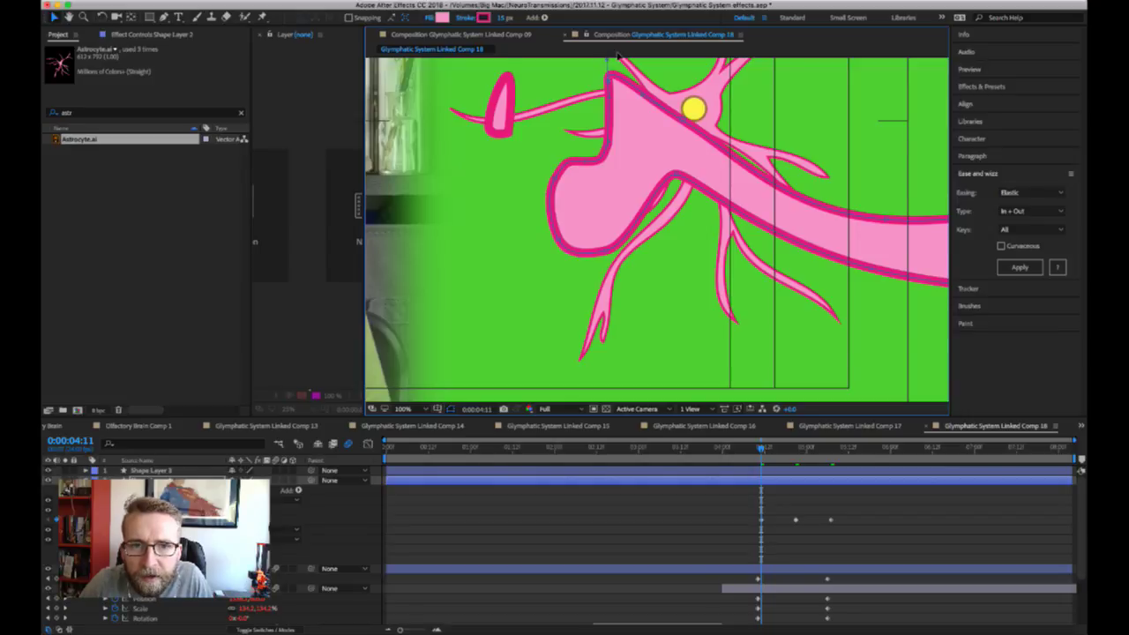
pyautogui.moveTo(609, 60); pyautogui.dragTo(694, 142)
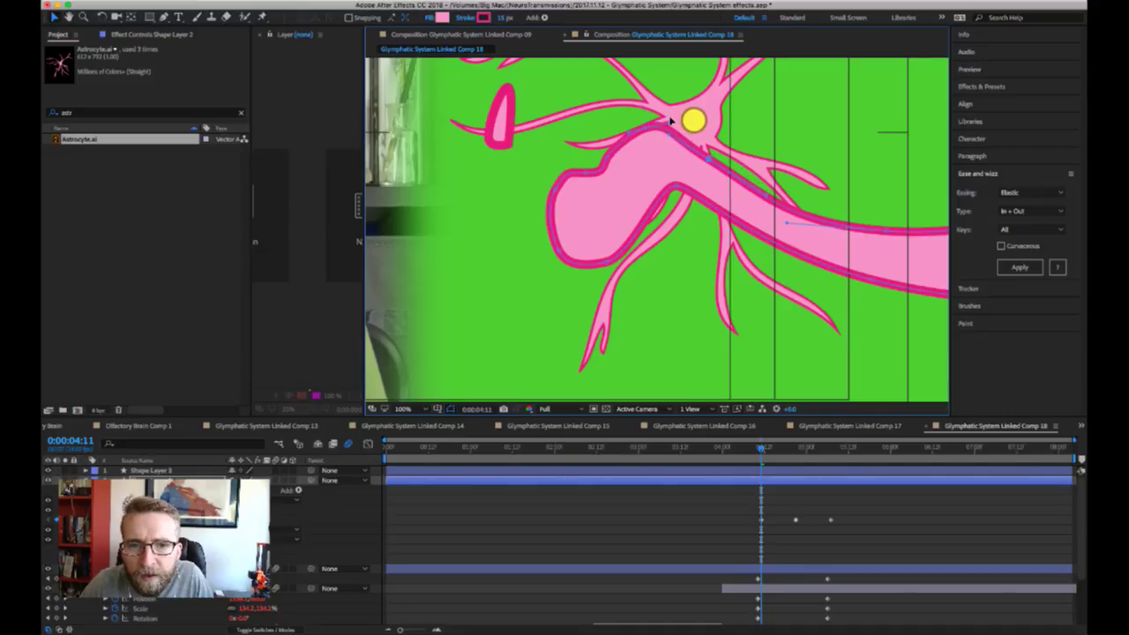
pyautogui.moveTo(647, 126); pyautogui.dragTo(656, 131)
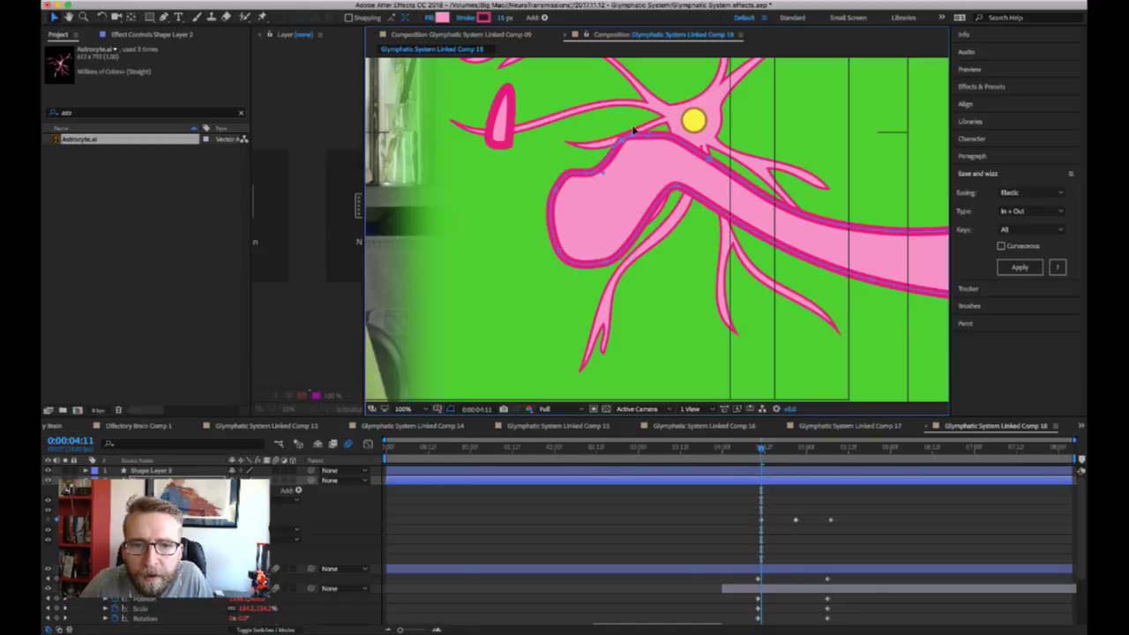
pyautogui.moveTo(588, 167); pyautogui.dragTo(607, 138)
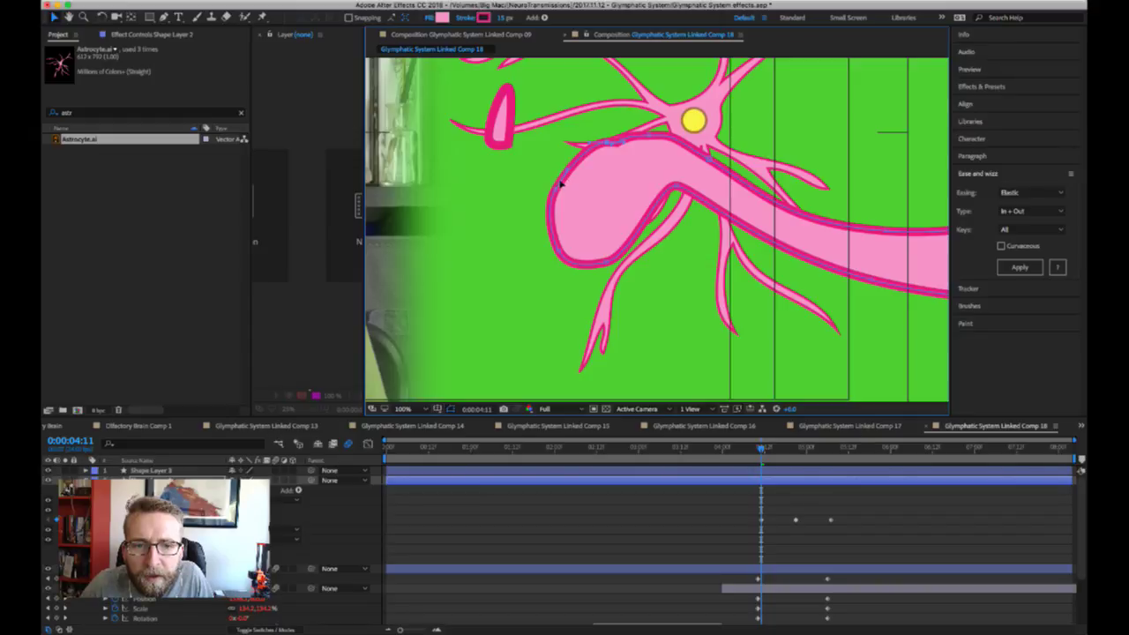
# - Draw in the arm's bulging end at 0:00:04:11 to a slimmer rounded tip and smooth its lower edge below the astrocyte body
pyautogui.moveTo(560, 184); pyautogui.dragTo(582, 207)
pyautogui.moveTo(561, 247); pyautogui.dragTo(595, 143)
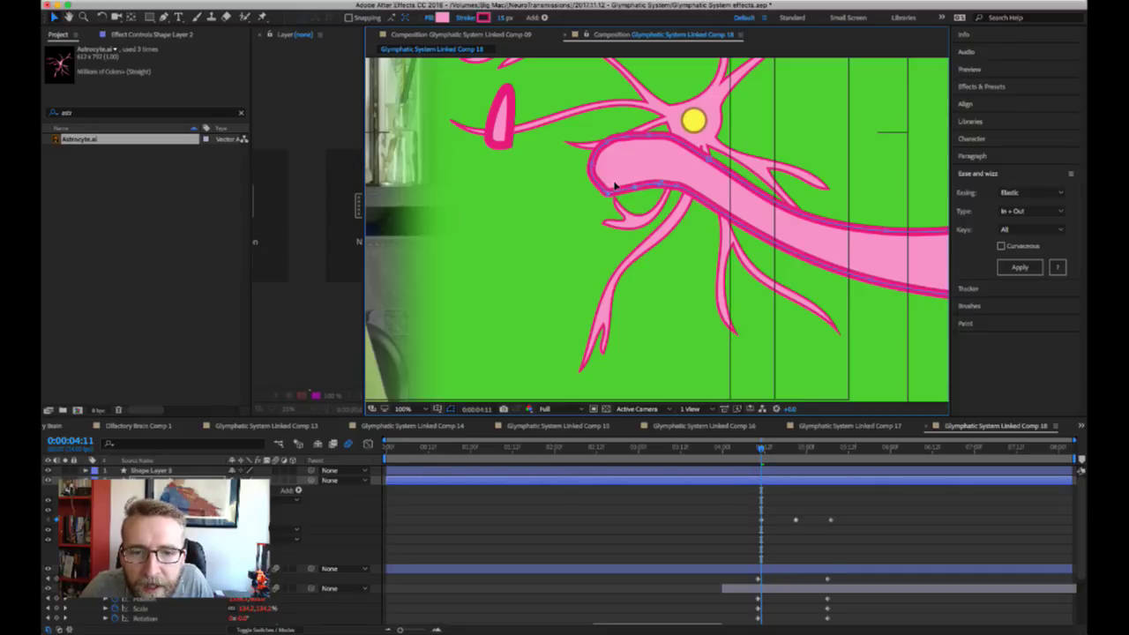
pyautogui.press(',')
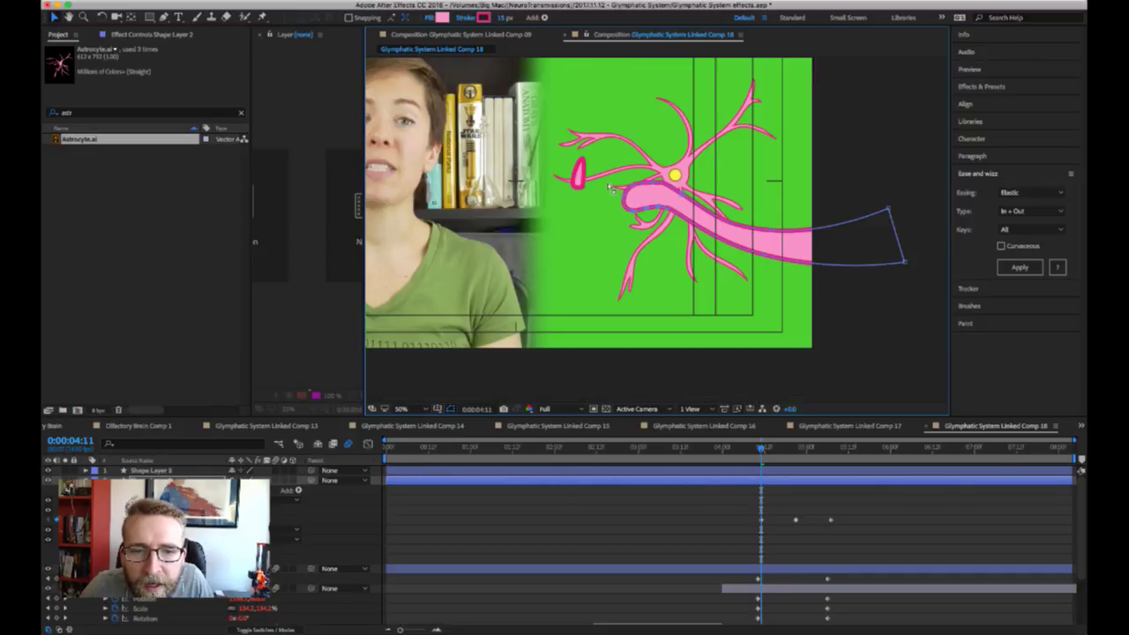
pyautogui.press('.')
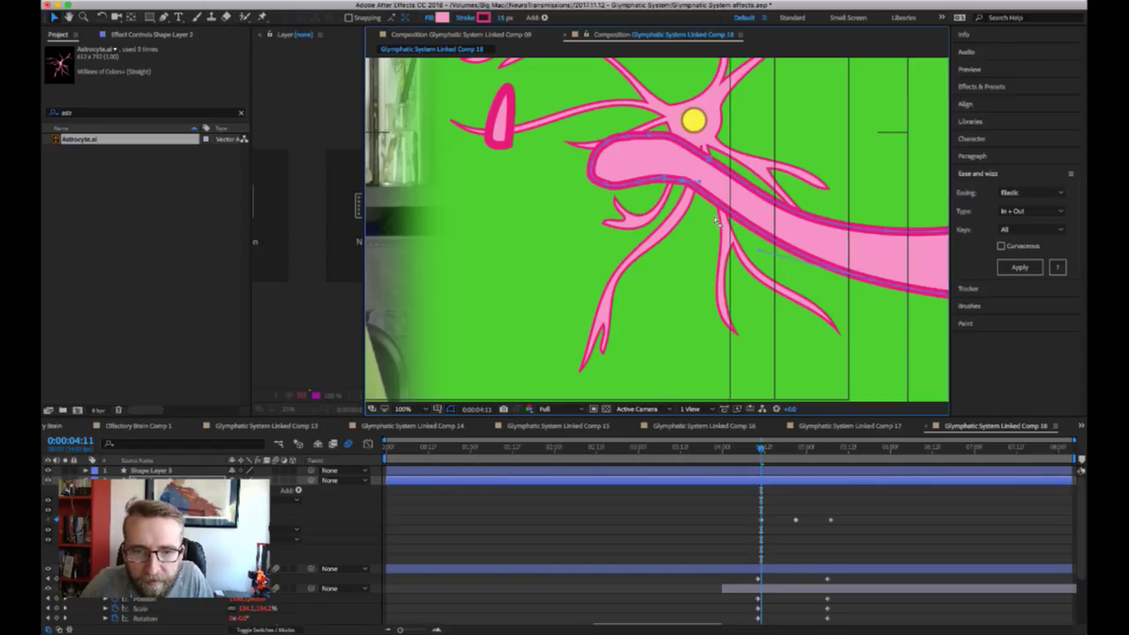
pyautogui.hotkey('shift', 'pagedown')
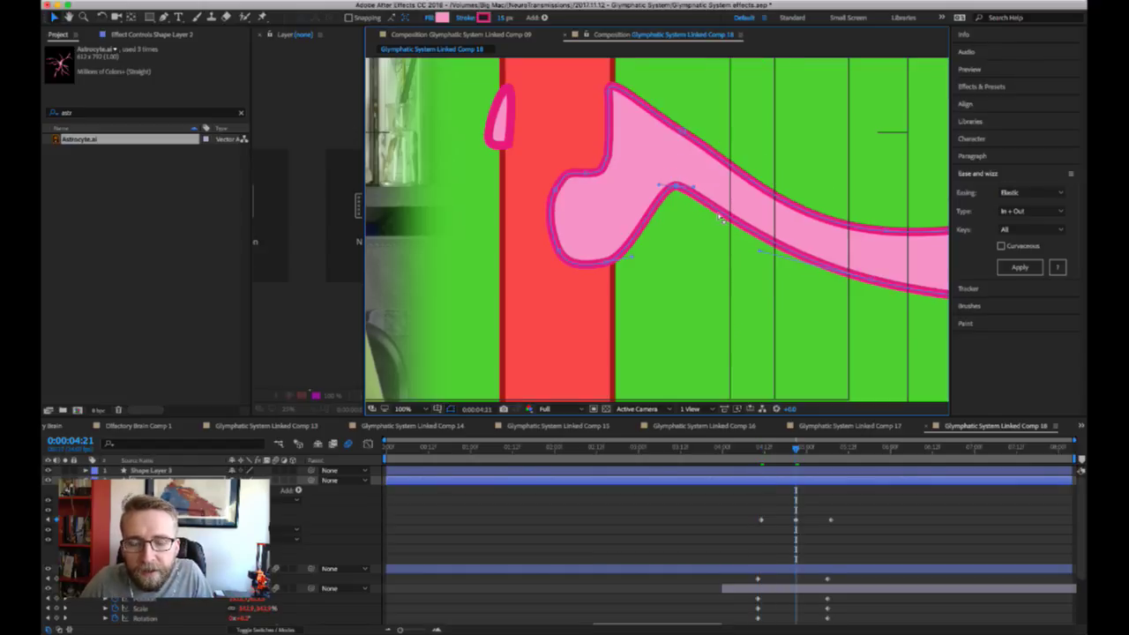
# - At 0:00:04:01, shift the arm's rounded end points down and away from the astrocyte body, toward the frame's right edge
pyautogui.hotkey('shift', 'pageup')
pyautogui.hotkey('shift', 'pageup')
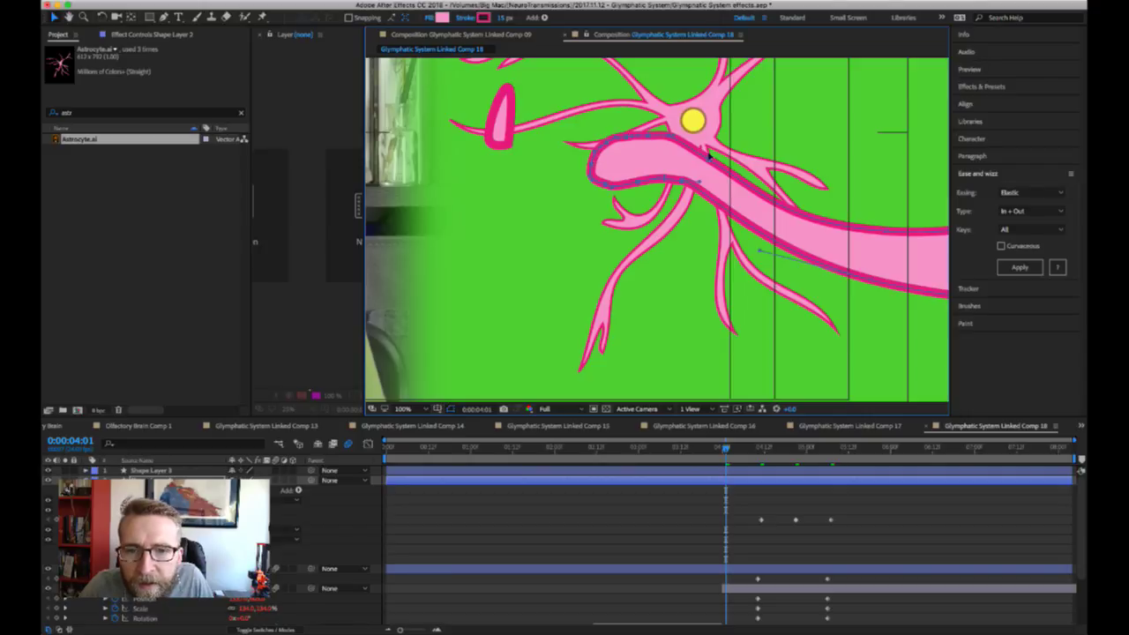
pyautogui.moveTo(719, 164); pyautogui.dragTo(835, 227)
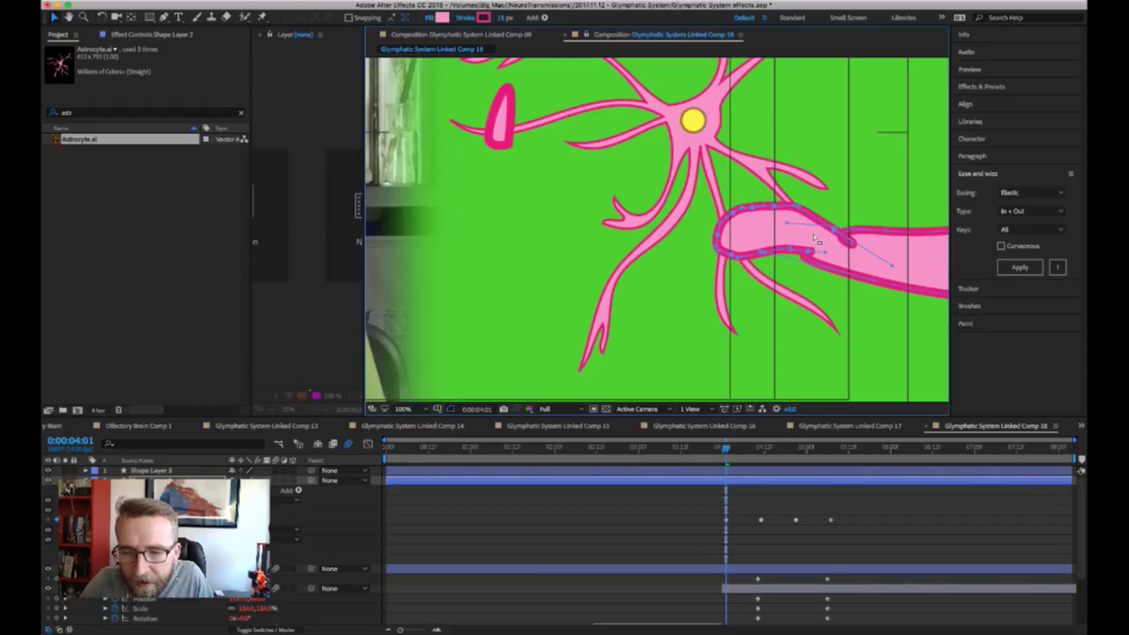
# - Move the arm's remaining edge points outward past the frame's right edge at 0:00:04:01, removing the kinks and narrowing the tip
pyautogui.hscroll(5, 817, 238)
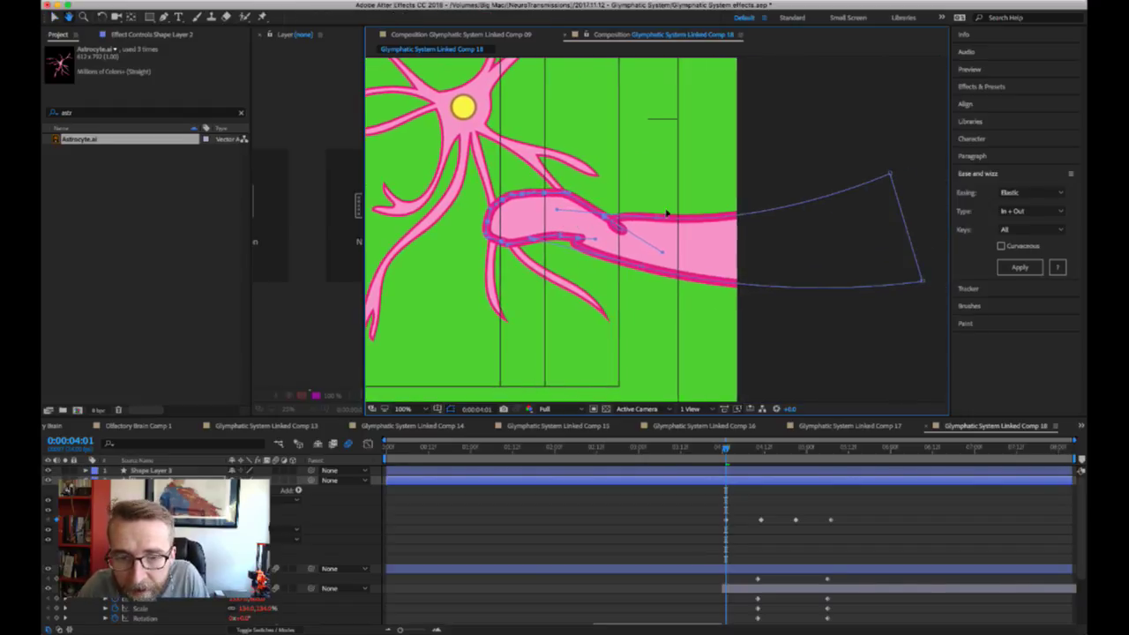
pyautogui.moveTo(655, 214); pyautogui.dragTo(784, 247)
pyautogui.moveTo(644, 262); pyautogui.dragTo(757, 294)
pyautogui.moveTo(535, 232); pyautogui.dragTo(570, 229)
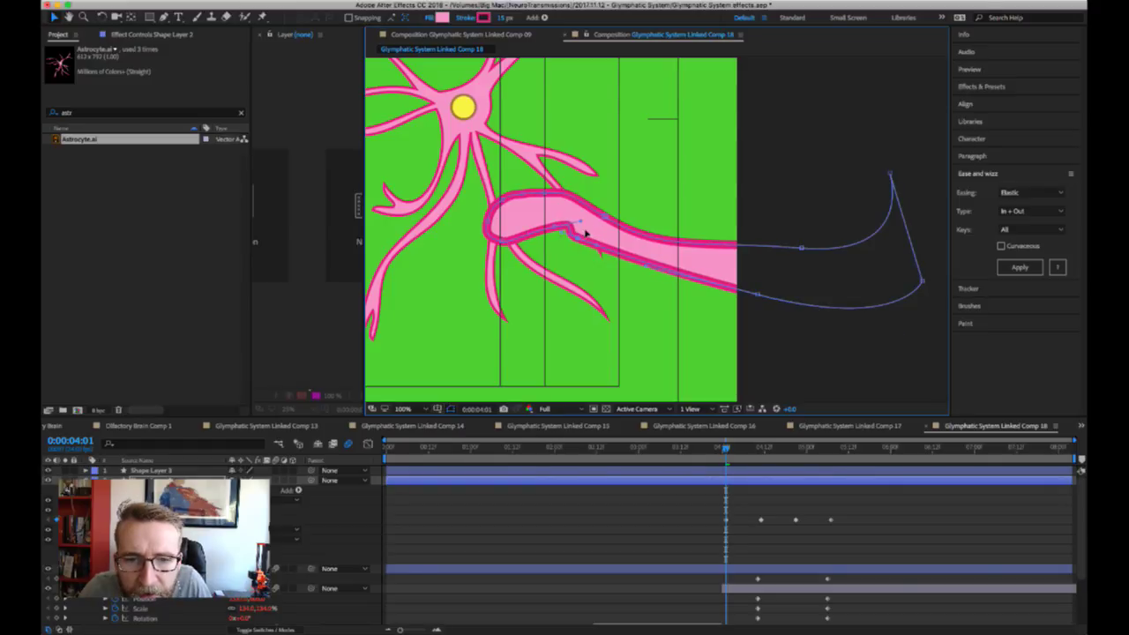
pyautogui.moveTo(582, 232); pyautogui.dragTo(604, 235)
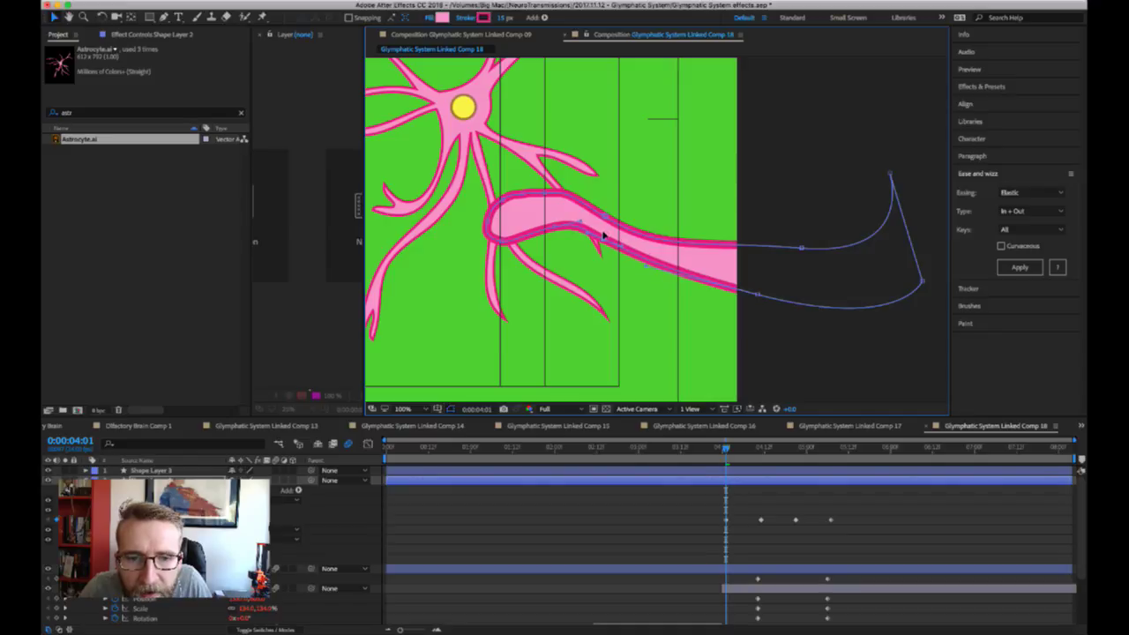
pyautogui.moveTo(547, 188); pyautogui.dragTo(503, 235)
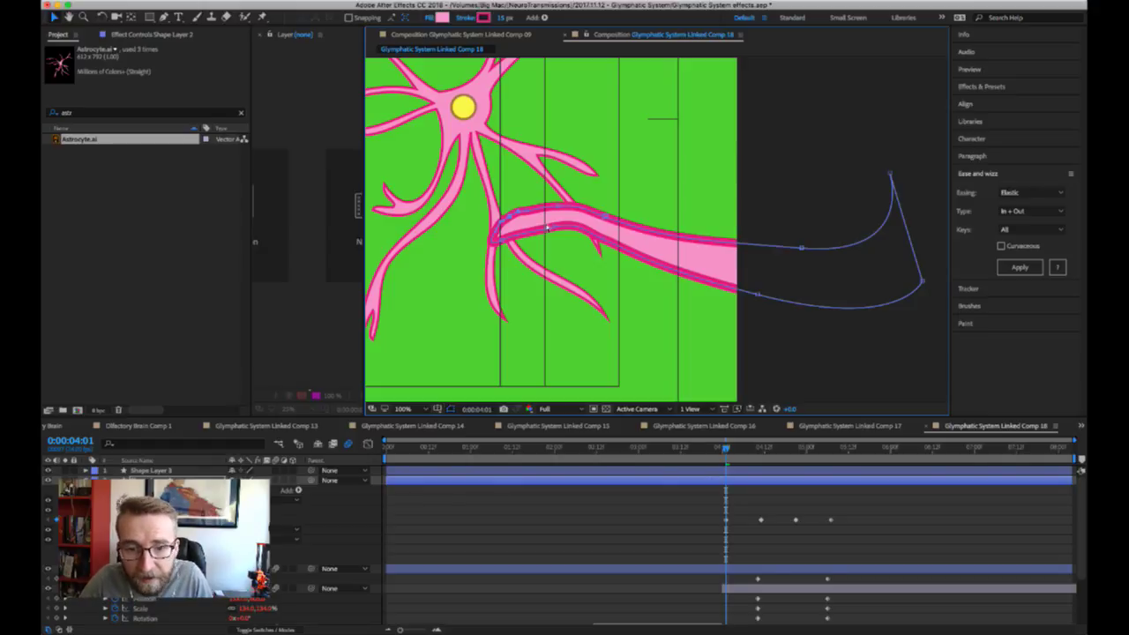
# - Retract the arm's path further toward the frame's right edge at 0:00:03:15 and completely outside the frame at 0:00:03:05
pyautogui.hotkey('shift', 'pageup')
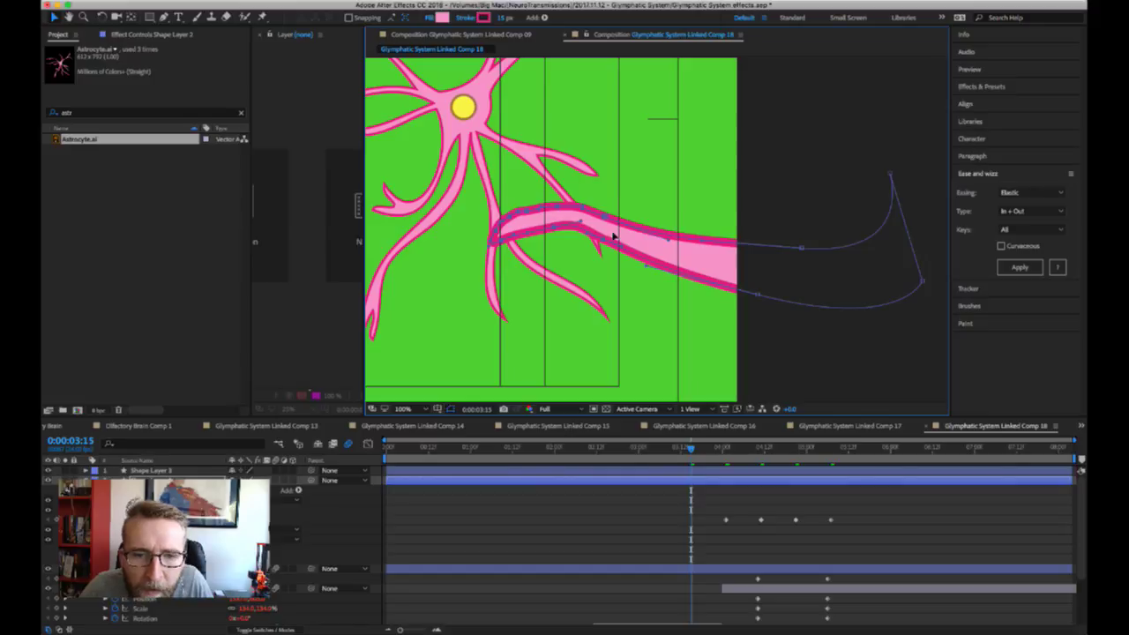
pyautogui.moveTo(613, 234); pyautogui.dragTo(757, 291)
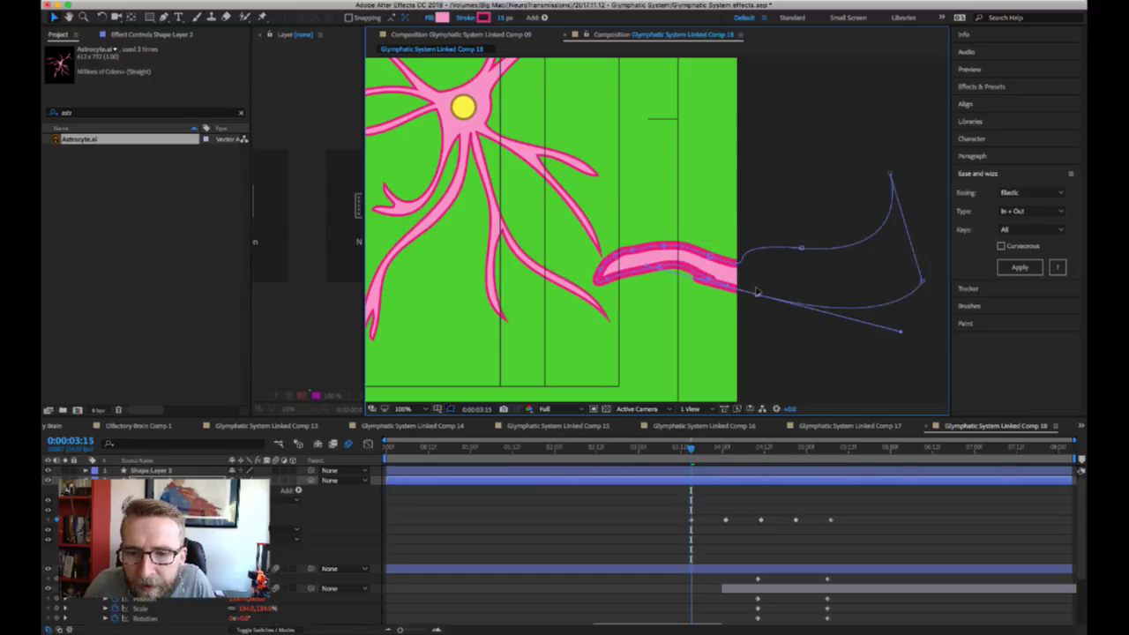
pyautogui.click(801, 246)
pyautogui.moveTo(801, 246); pyautogui.dragTo(957, 287)
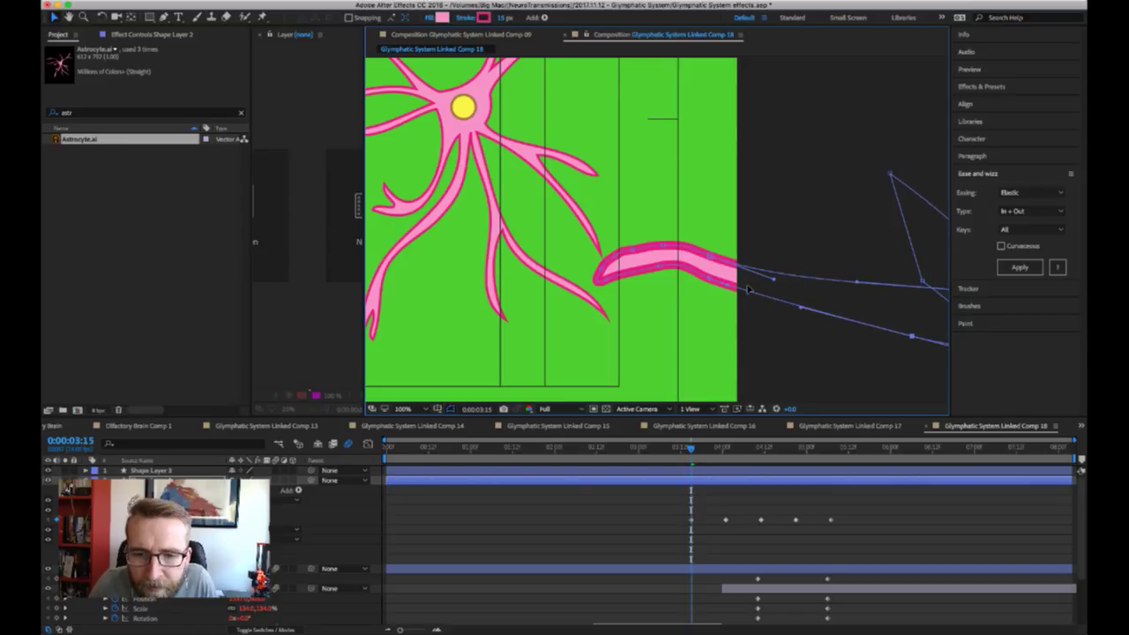
pyautogui.hotkey('shift', 'pageup')
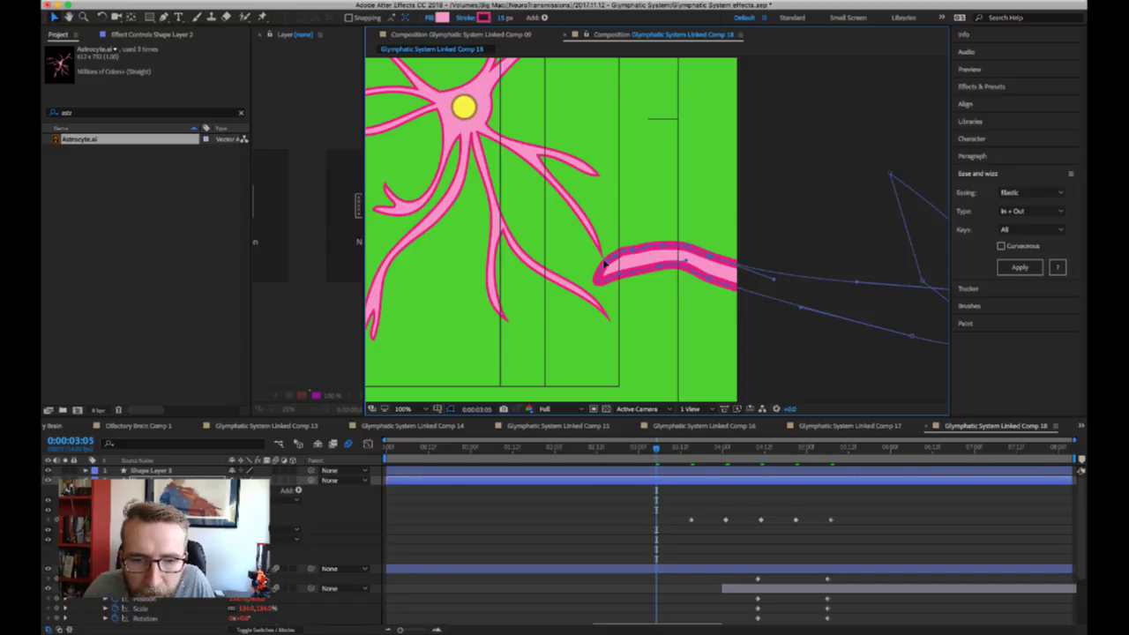
pyautogui.moveTo(679, 279); pyautogui.dragTo(855, 281)
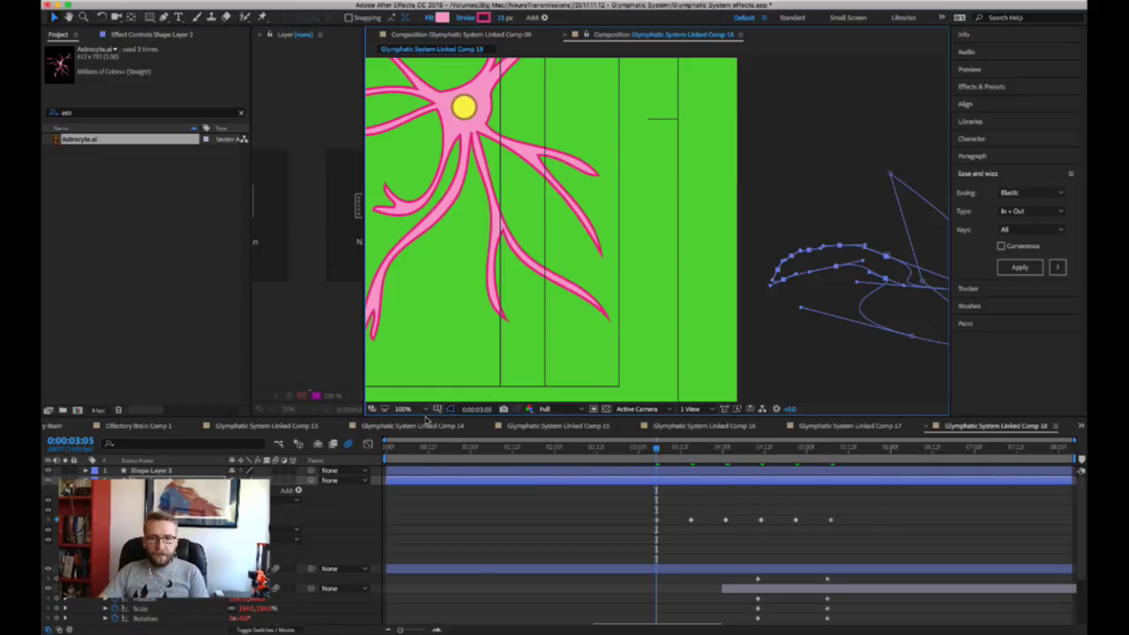
# - Preview the arm's wrapping animation and shift all its path keyframes later so the first sits at about 0:00:04:20
pyautogui.hotkey('shift', '/')
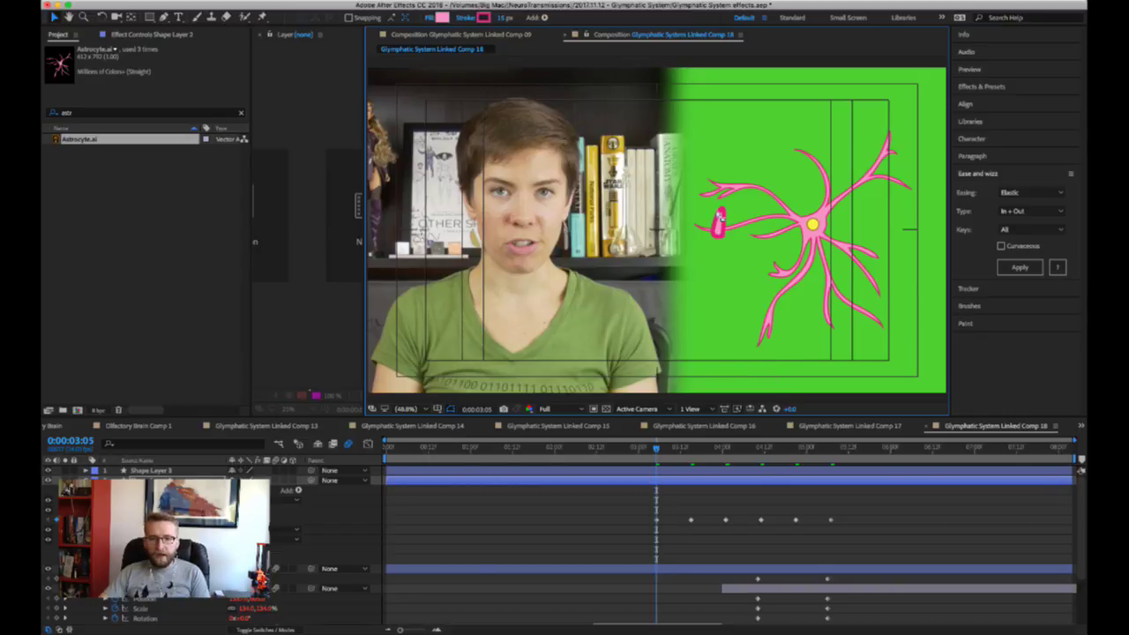
pyautogui.press("'")
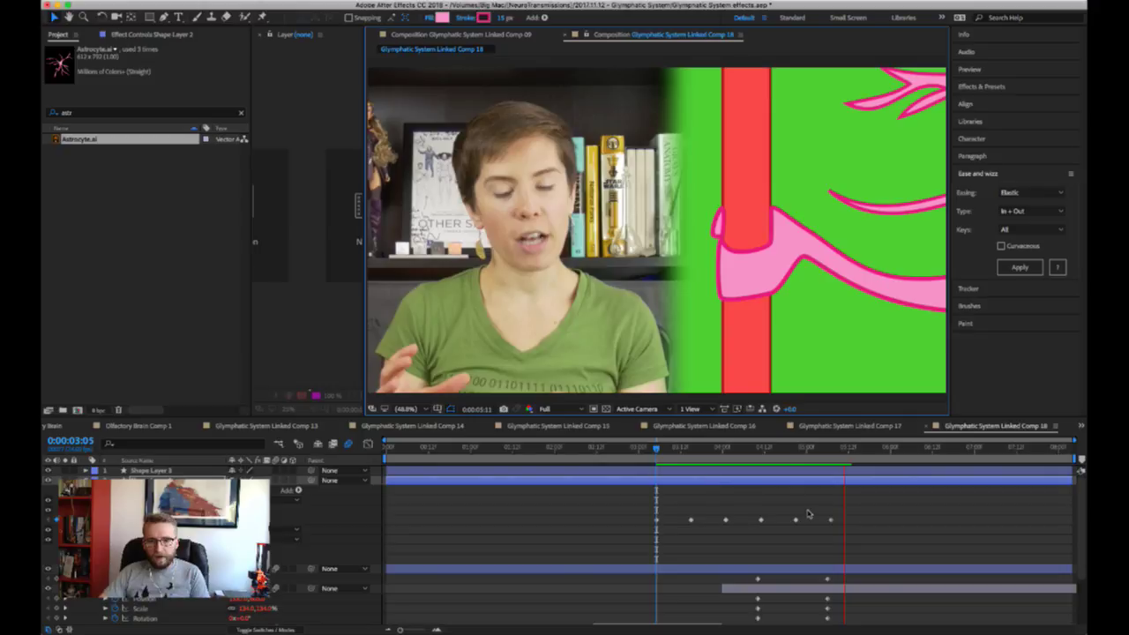
pyautogui.click(827, 449)
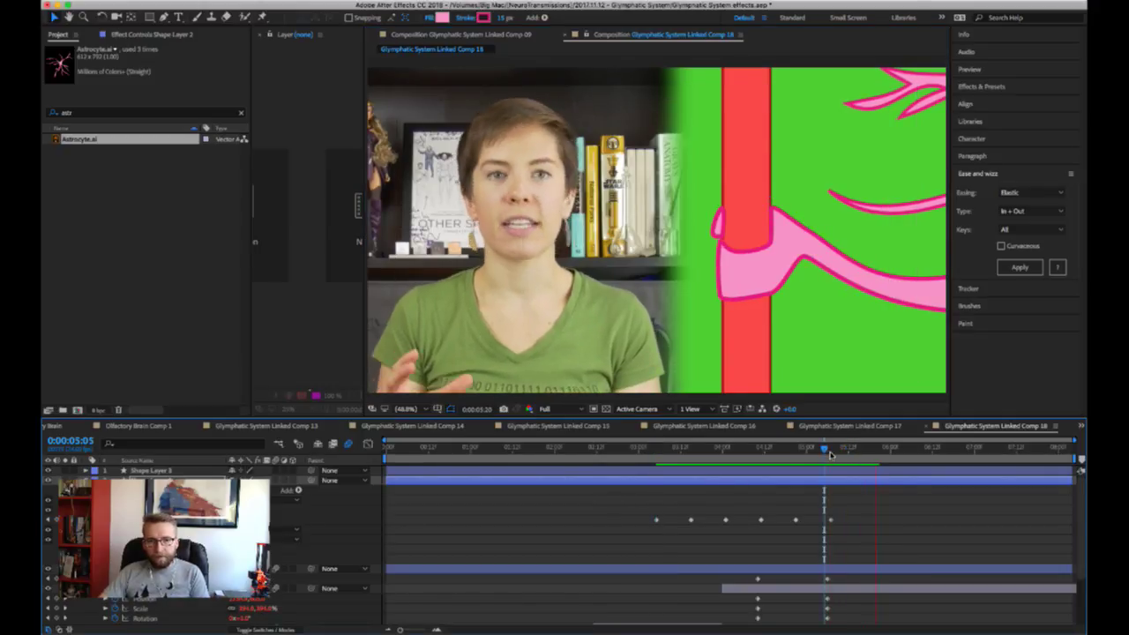
pyautogui.press('space')
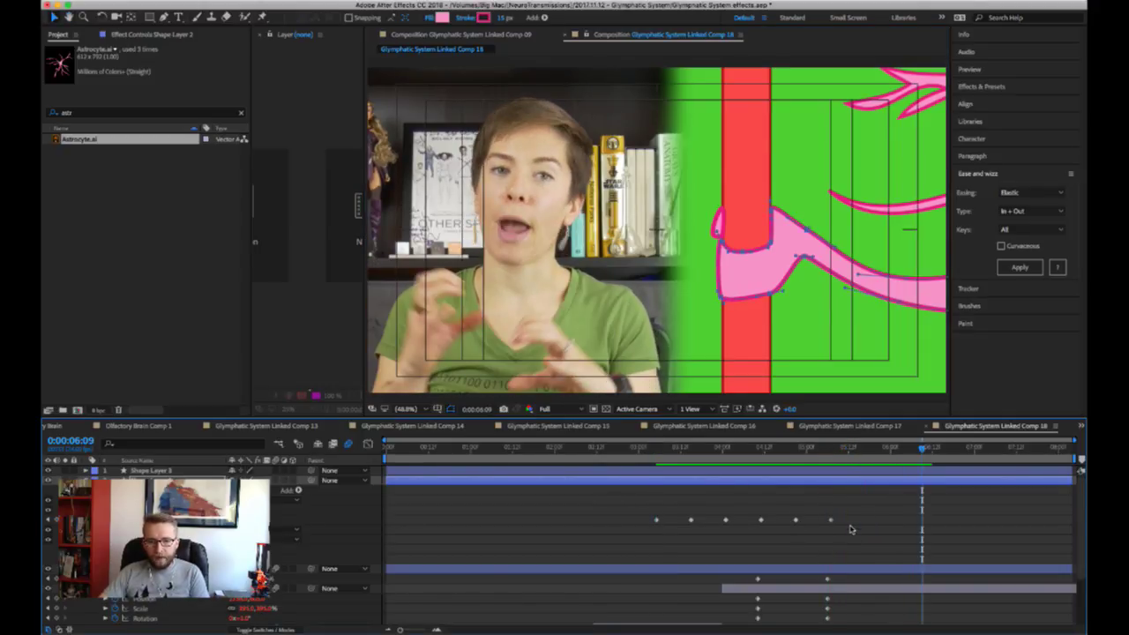
pyautogui.moveTo(853, 529); pyautogui.dragTo(793, 526)
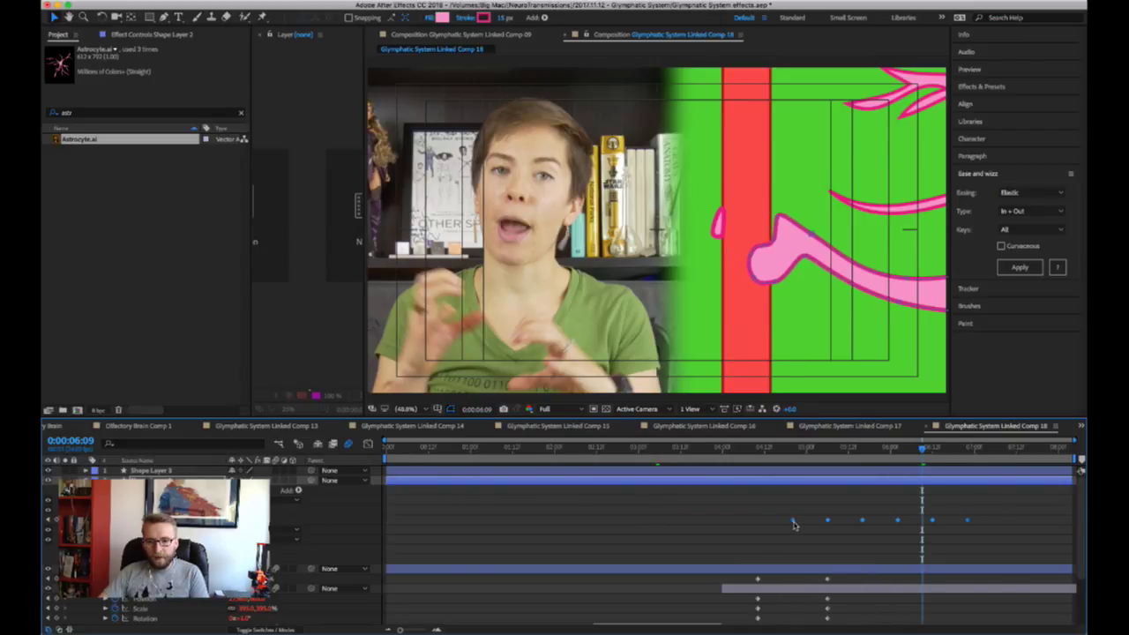
pyautogui.click(814, 494)
pyautogui.click(785, 450)
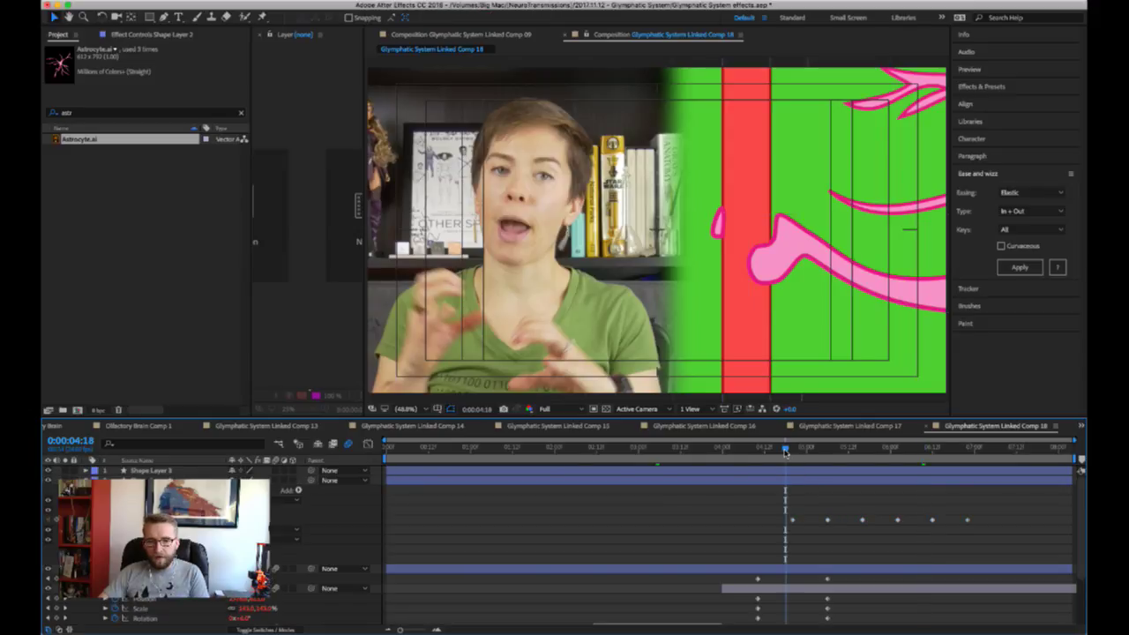
# - Preview the arm's wrapping animation from 0:00:04:18 to about 0:00:07:01
pyautogui.press('space')
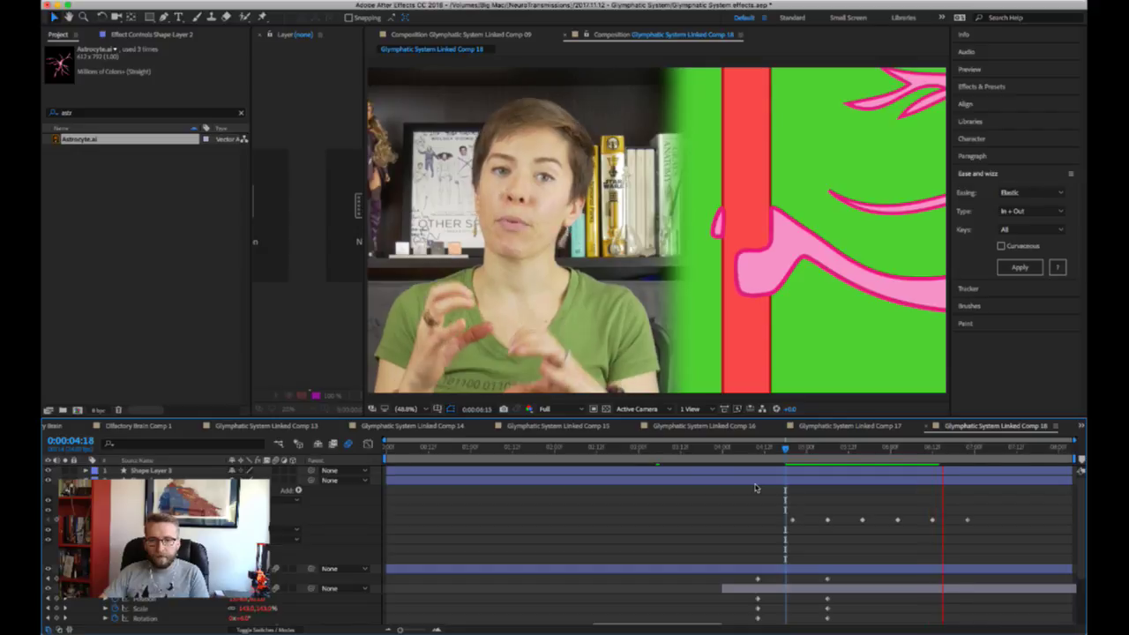
pyautogui.press('space')
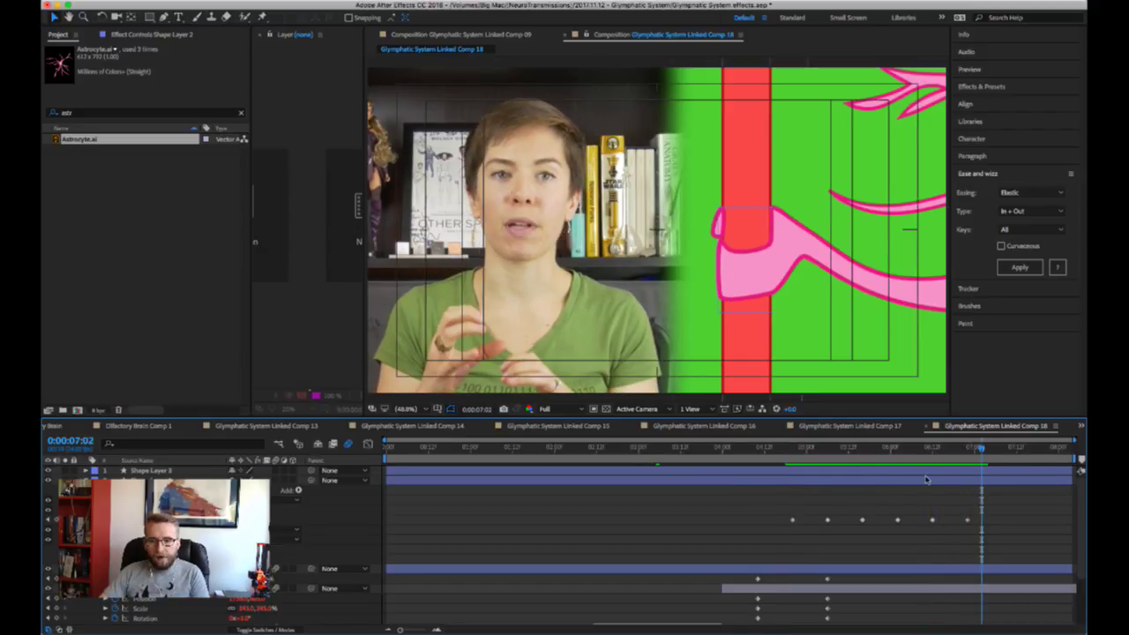
pyautogui.moveTo(959, 455)
pyautogui.mouseDown()
pyautogui.moveTo(869, 456)
pyautogui.moveTo(979, 458)
pyautogui.mouseUp()
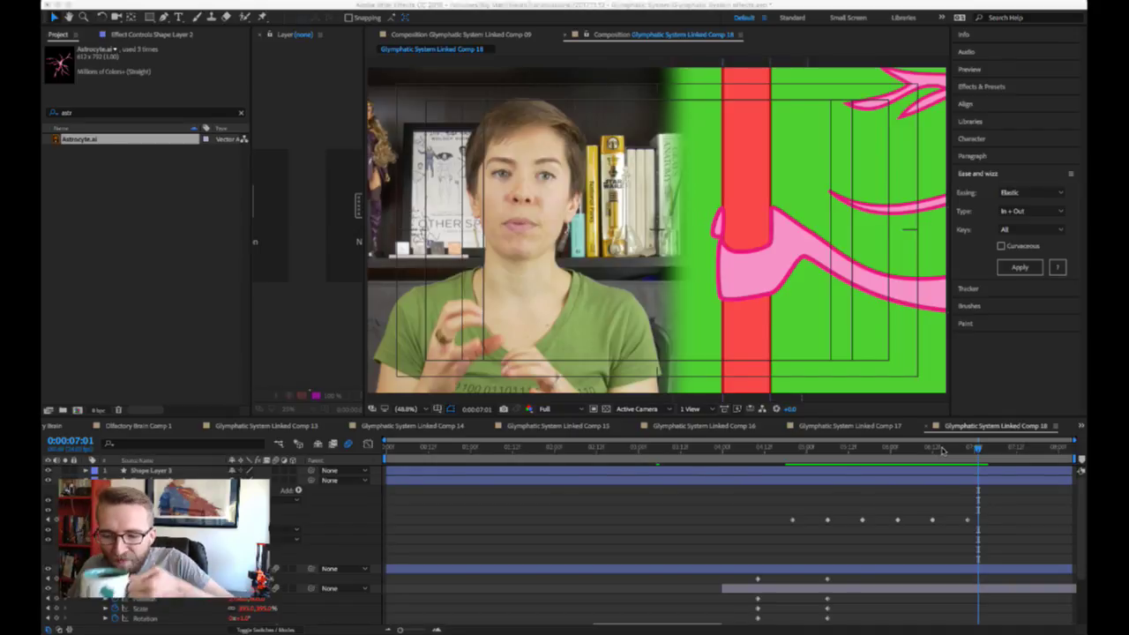
pyautogui.click(797, 563)
pyautogui.press('super+Tab')
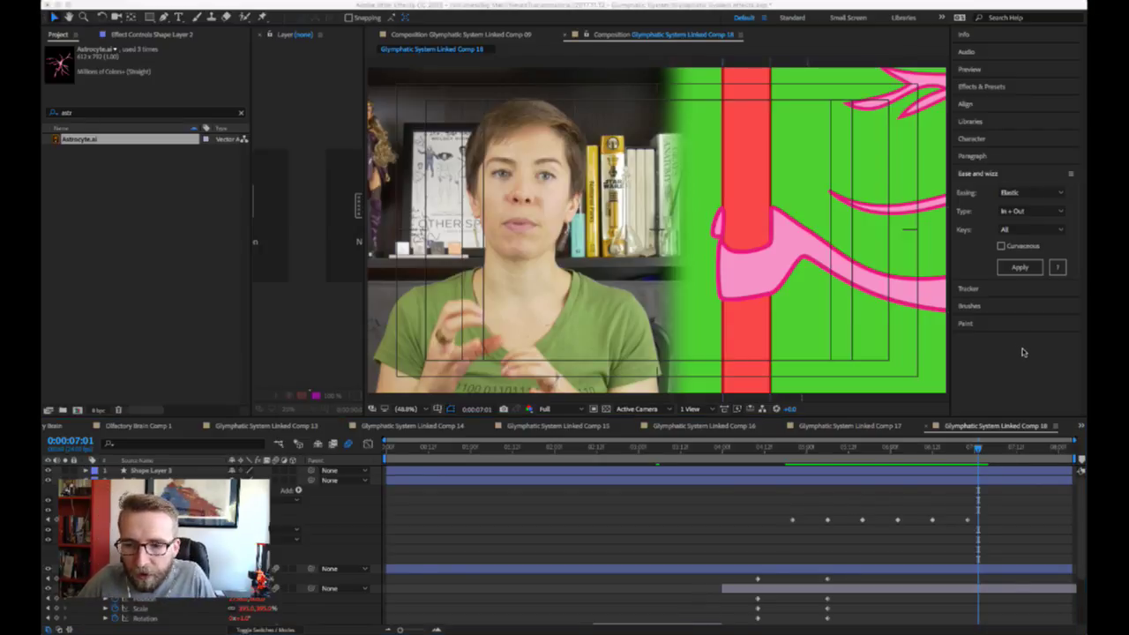
pyautogui.press('super+Tab')
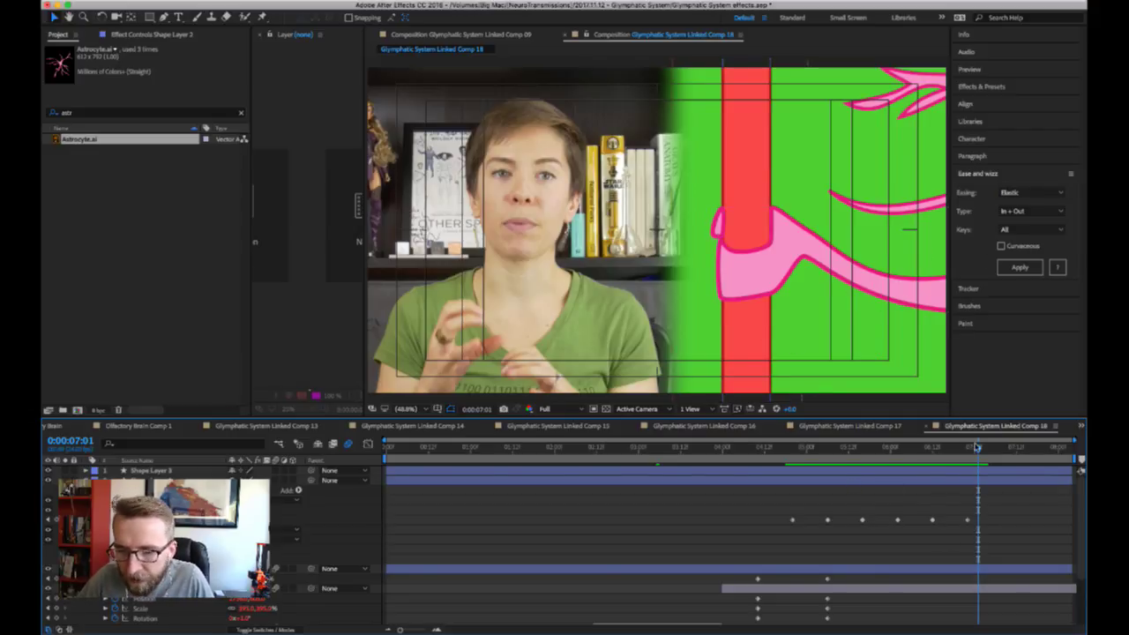
# - Go to the arm's path keyframe at 0:00:06:12 and select the arm's shape layer
pyautogui.moveTo(976, 447); pyautogui.dragTo(931, 447)
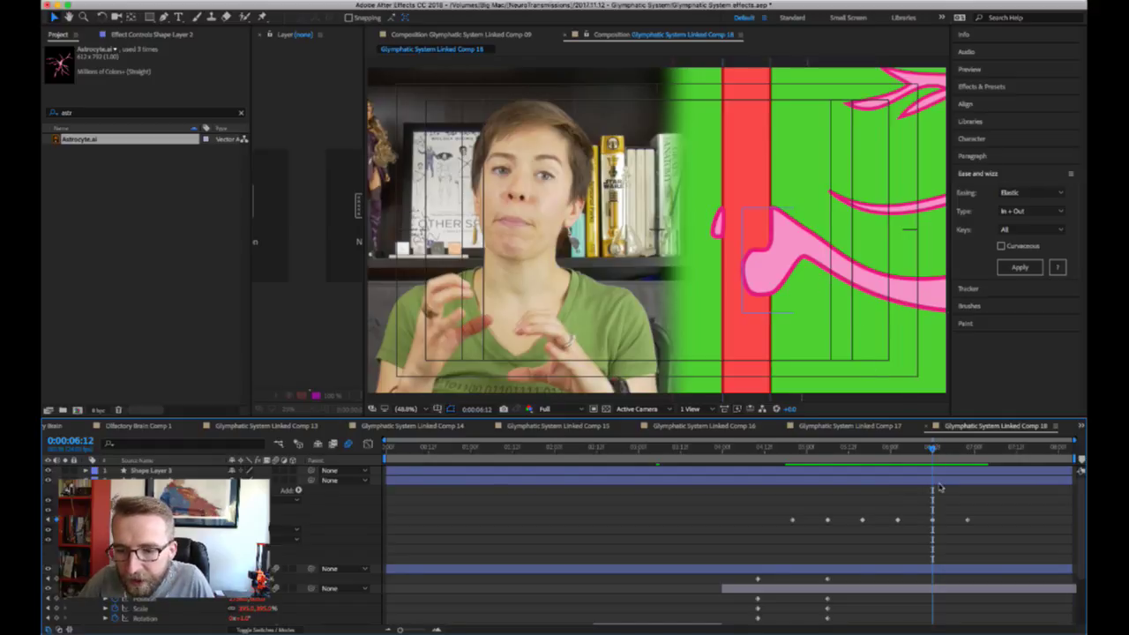
pyautogui.click(938, 476)
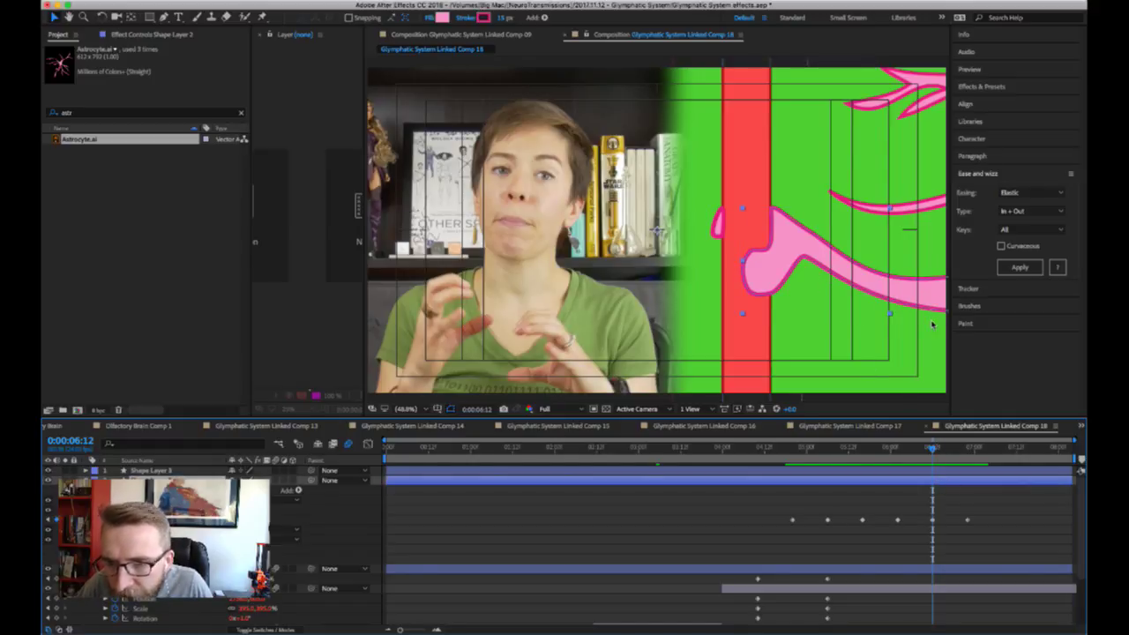
pyautogui.hscroll(5, 933, 325)
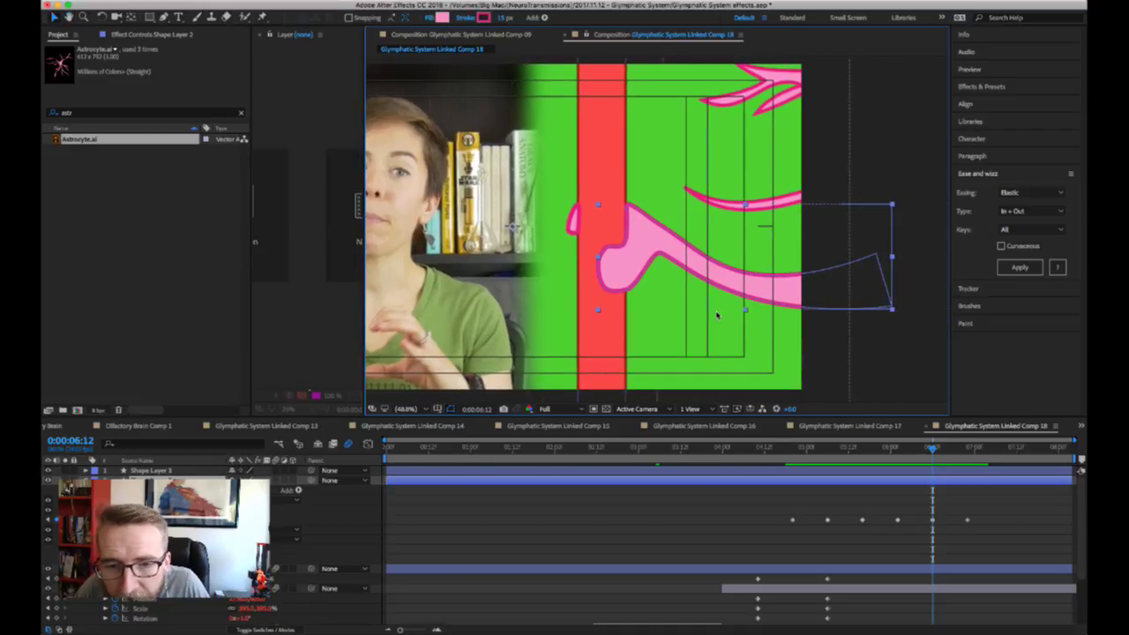
pyautogui.scroll(2, 809, 306)
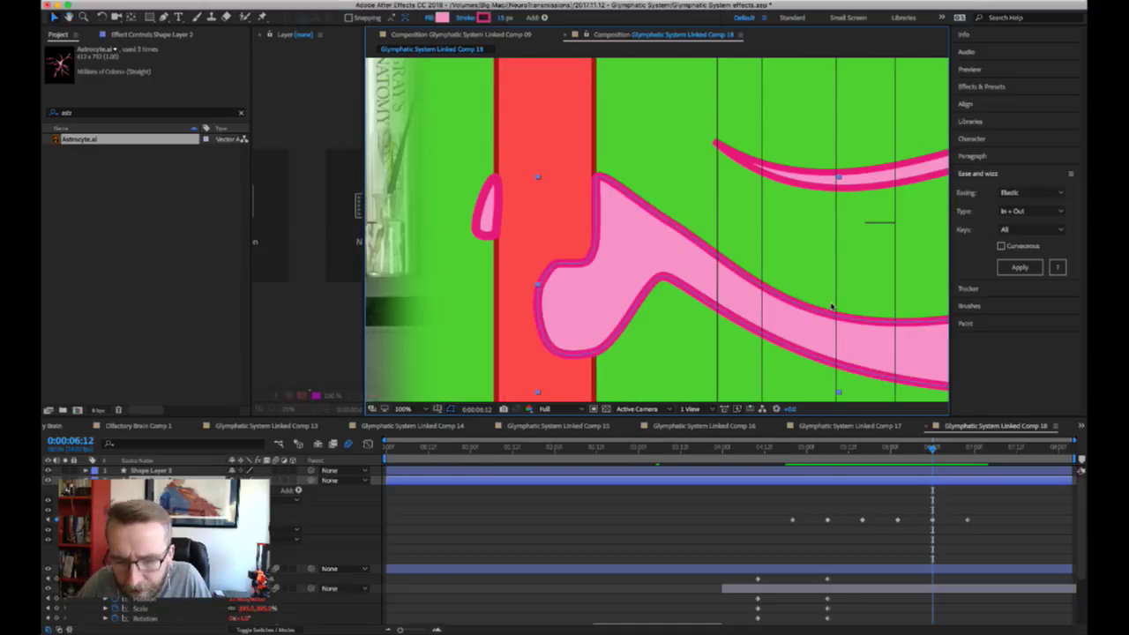
pyautogui.hscroll(5, 832, 306)
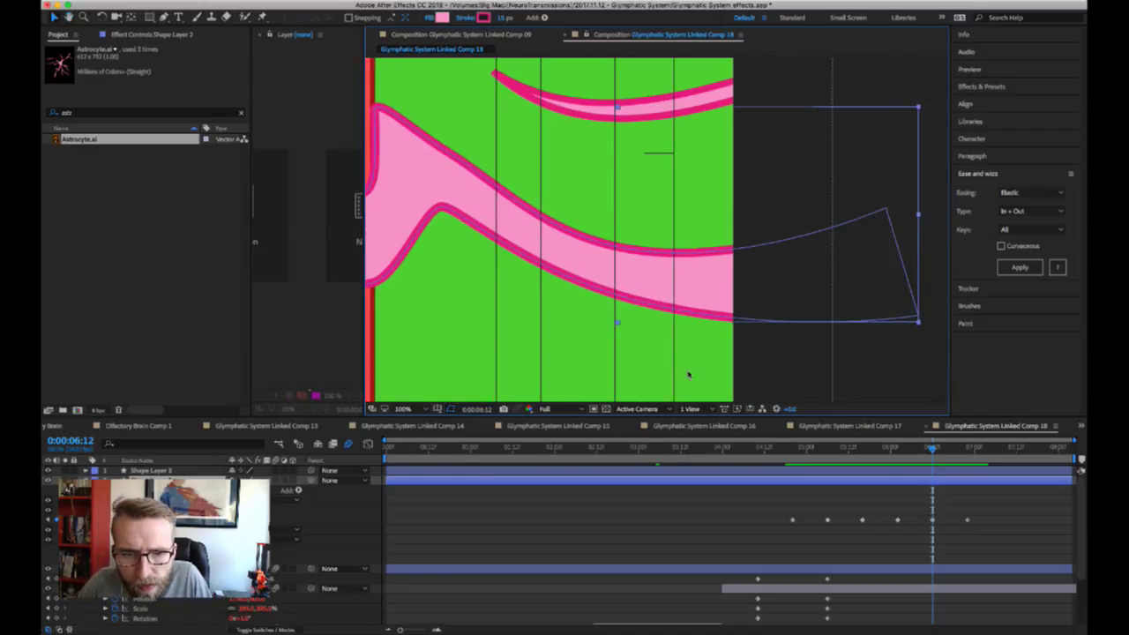
pyautogui.click(675, 298)
pyautogui.scroll(2, 635, 289)
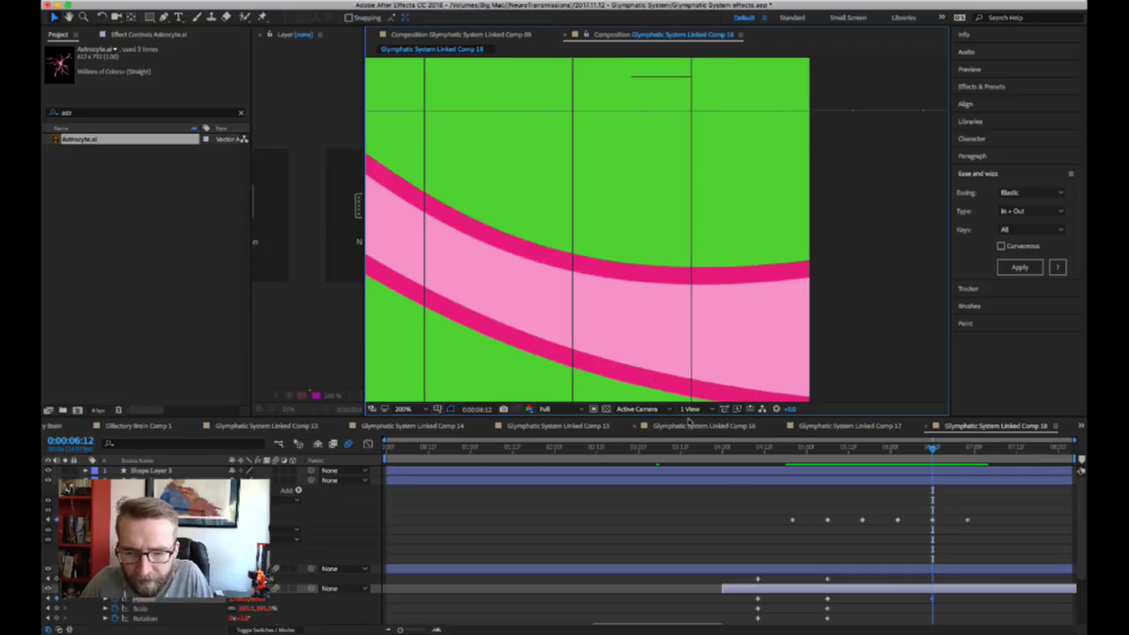
pyautogui.click(470, 34)
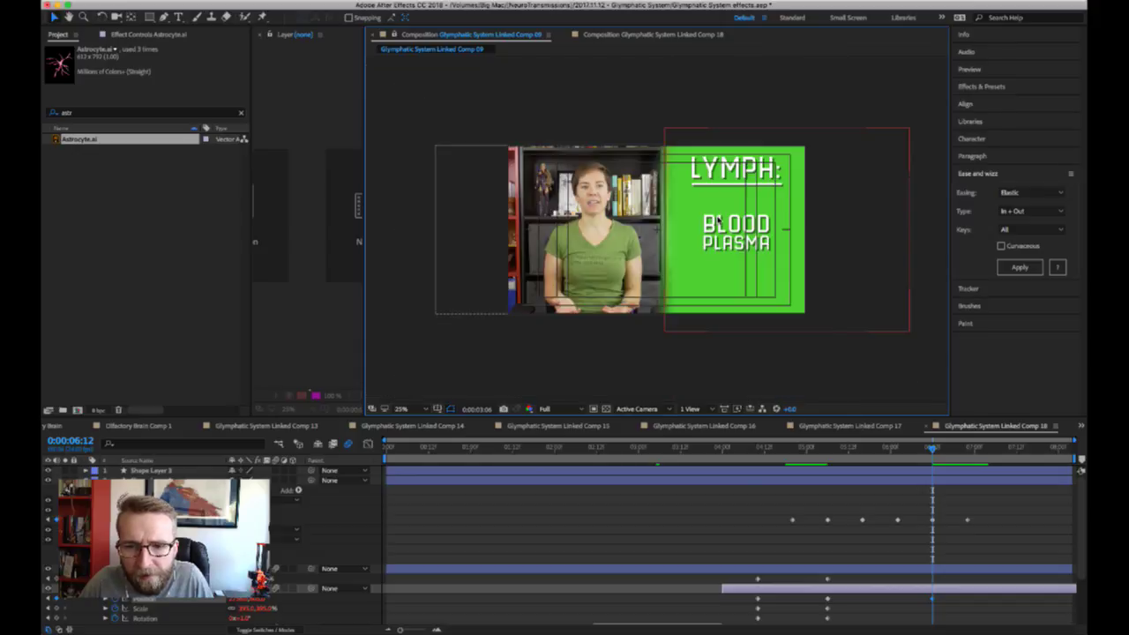
pyautogui.scroll(1, 718, 220)
pyautogui.click(630, 38)
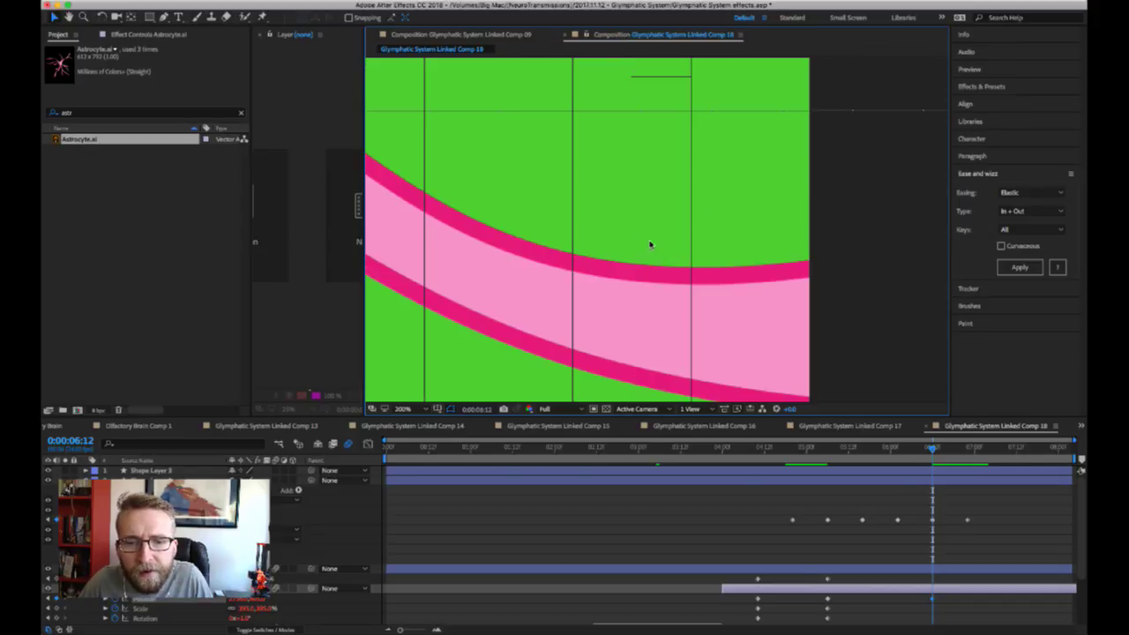
pyautogui.scroll(-2, 651, 264)
# - With the Pen tool, shift the arm's lower and upper edge points near the frame's right edge slightly outward and down at 0:00:06:12
pyautogui.click(799, 475)
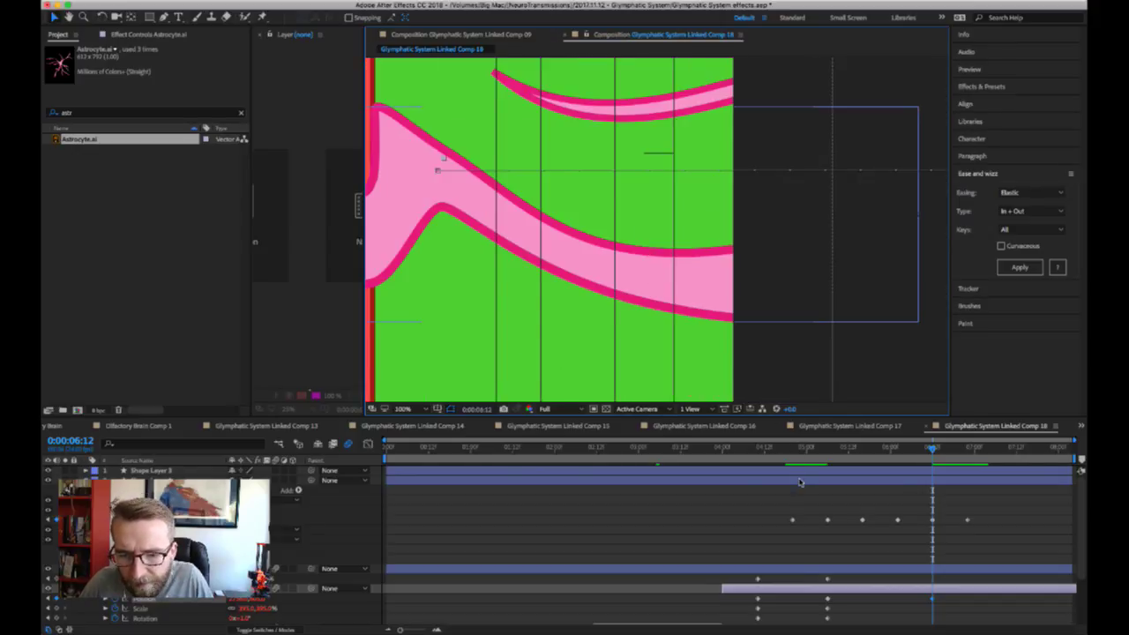
pyautogui.click(165, 17)
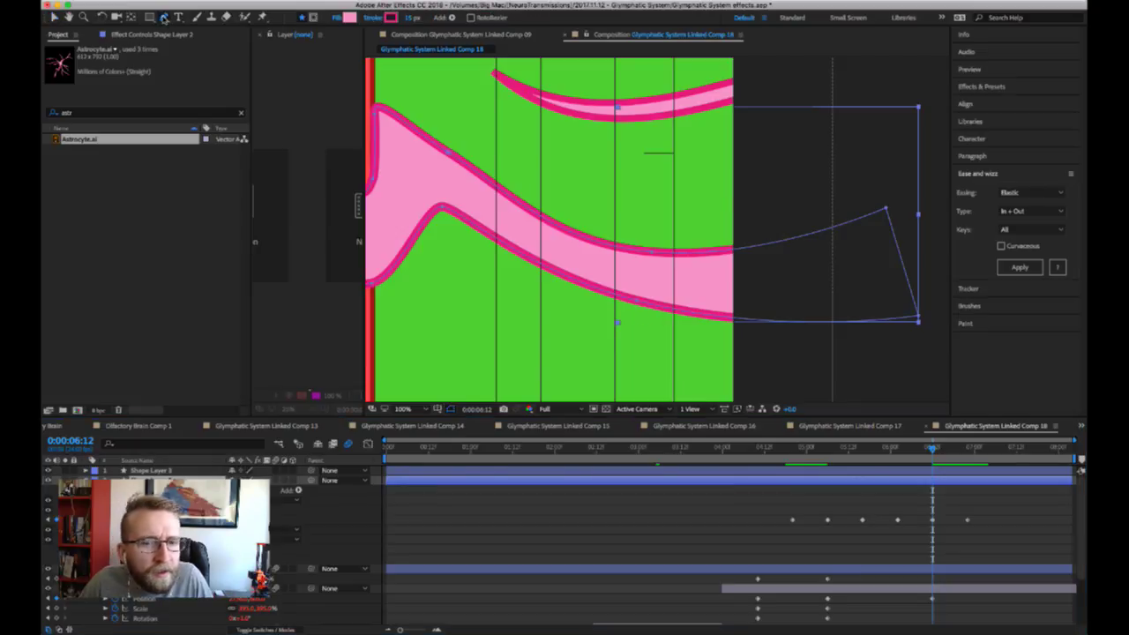
pyautogui.click(638, 297)
pyautogui.moveTo(639, 300); pyautogui.dragTo(676, 305)
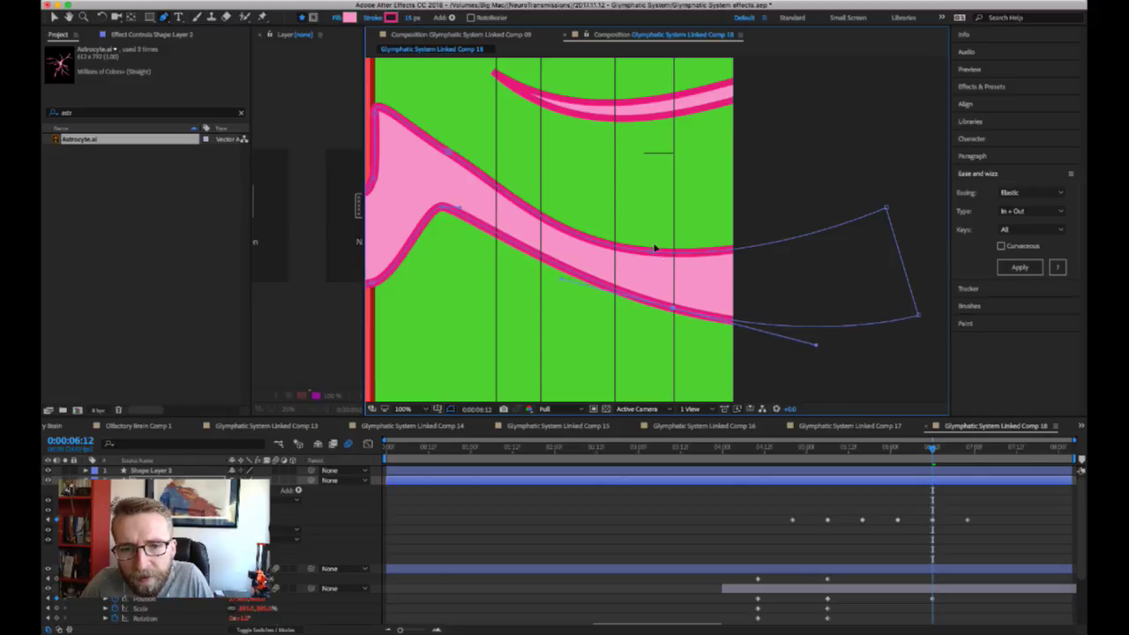
pyautogui.moveTo(654, 249); pyautogui.dragTo(657, 253)
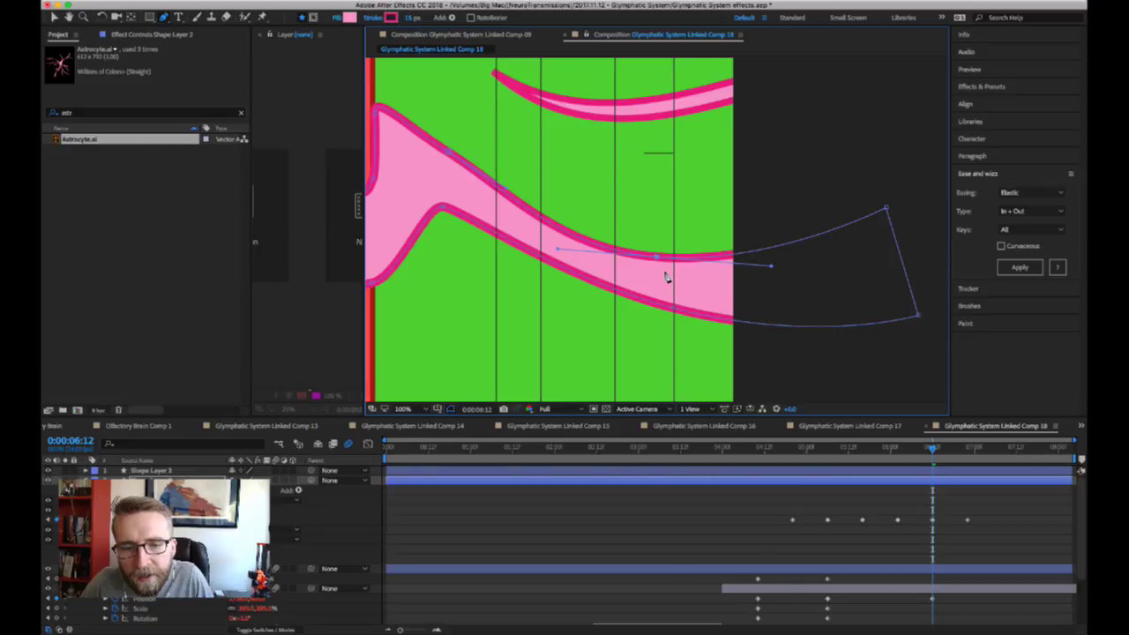
# - At 0:00:06:02, shift the arm's lower edge point at the bend down and away from the vessel to smooth the underside
pyautogui.moveTo(933, 452)
pyautogui.mouseDown()
pyautogui.moveTo(959, 450)
pyautogui.moveTo(923, 451)
pyautogui.moveTo(961, 450)
pyautogui.moveTo(892, 452)
pyautogui.moveTo(971, 462)
pyautogui.moveTo(918, 464)
pyautogui.moveTo(933, 463)
pyautogui.mouseUp()
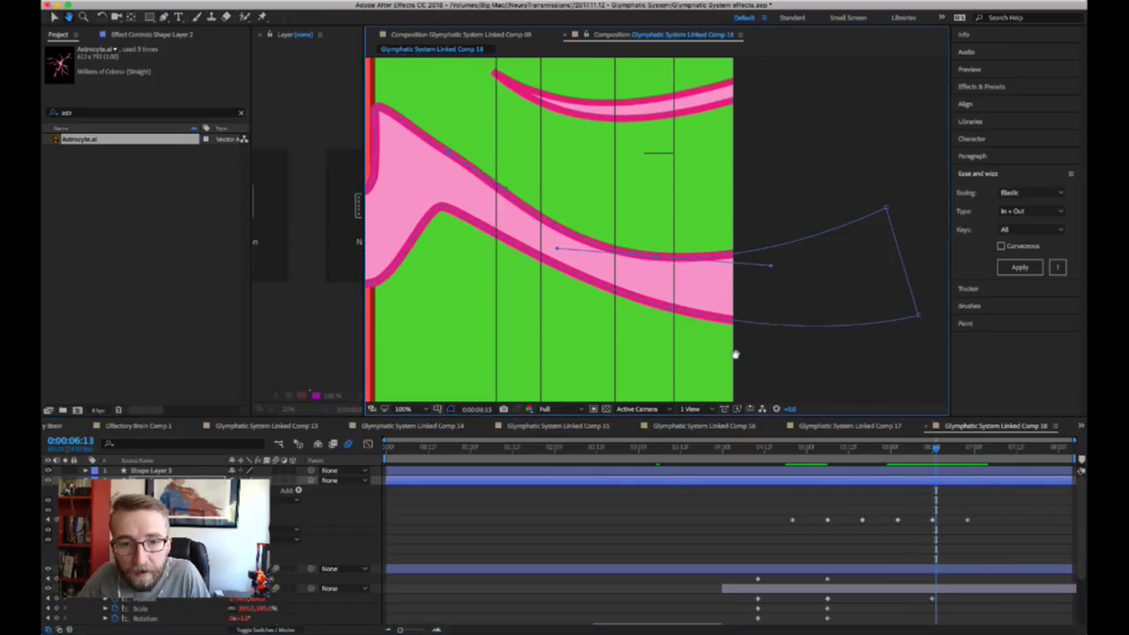
pyautogui.press('space')
pyautogui.moveTo(733, 356); pyautogui.dragTo(950, 374)
pyautogui.click(906, 450)
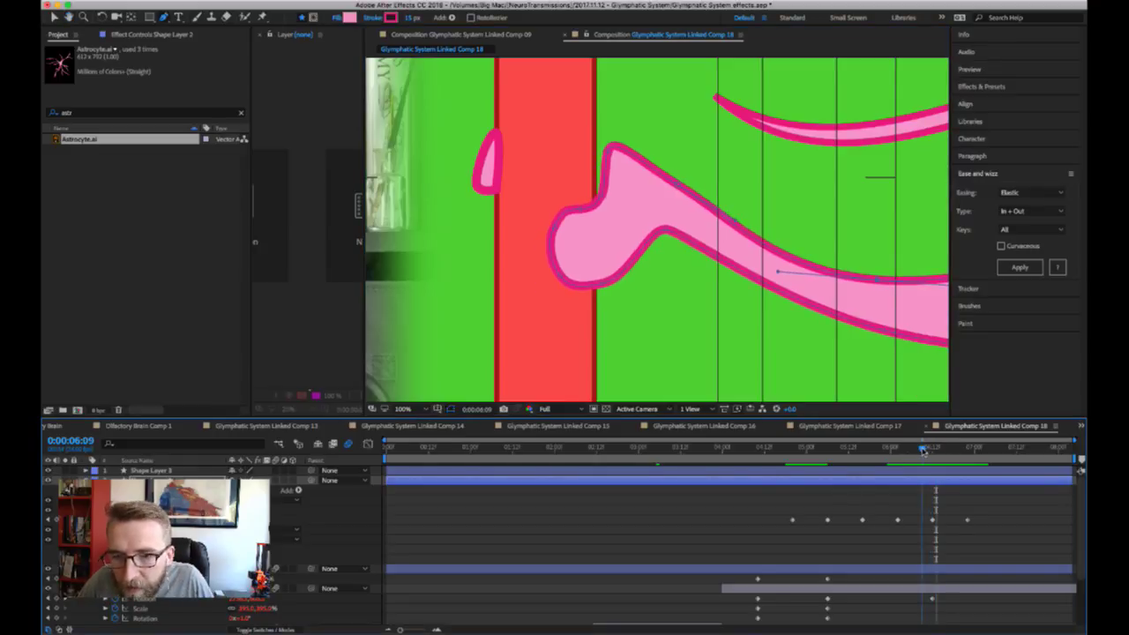
pyautogui.moveTo(905, 450); pyautogui.dragTo(867, 450)
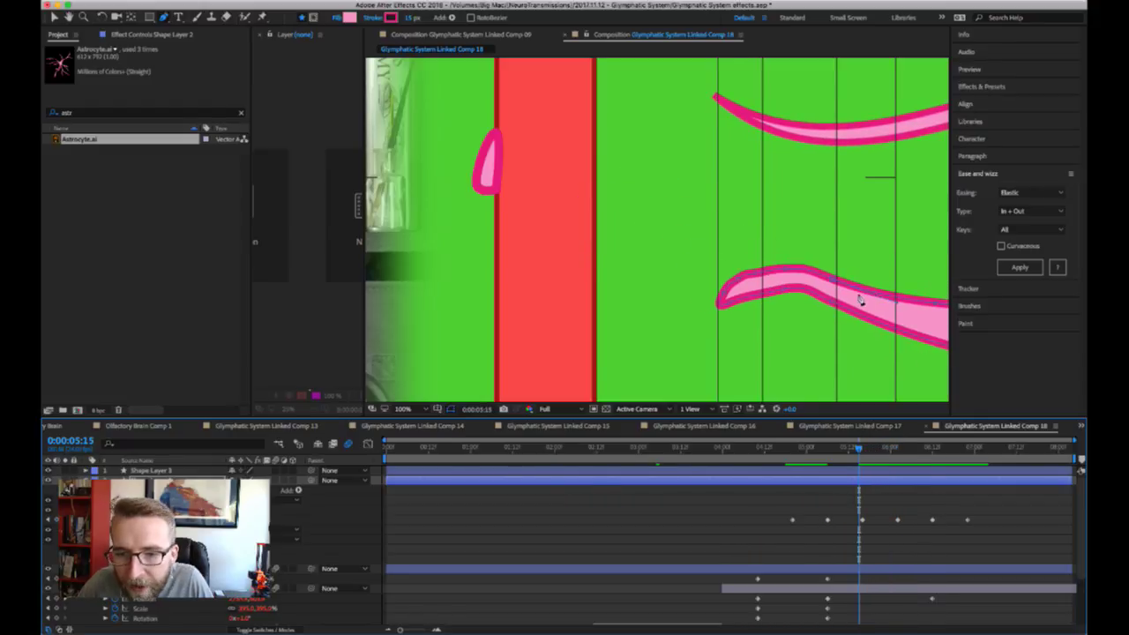
pyautogui.moveTo(863, 304); pyautogui.dragTo(722, 255)
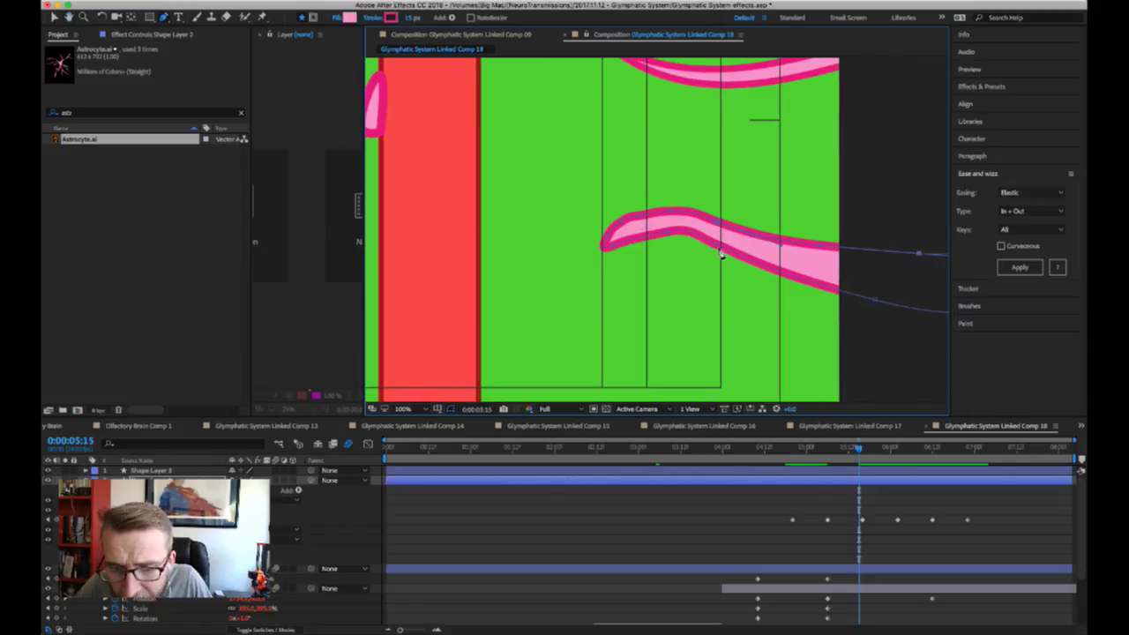
pyautogui.moveTo(858, 451); pyautogui.dragTo(897, 451)
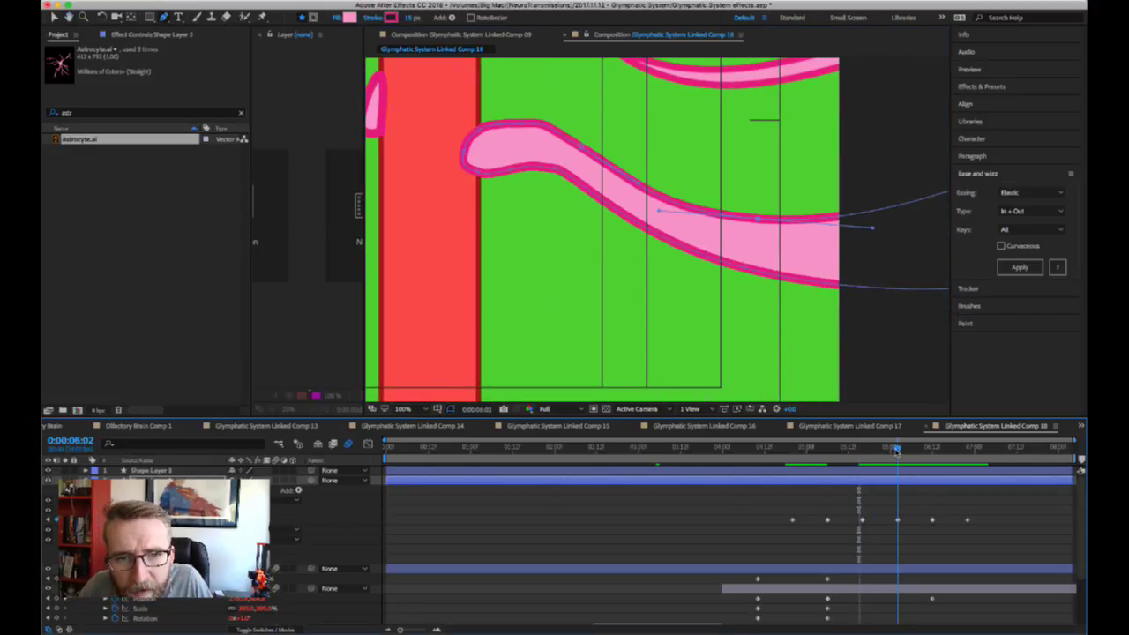
pyautogui.click(555, 165)
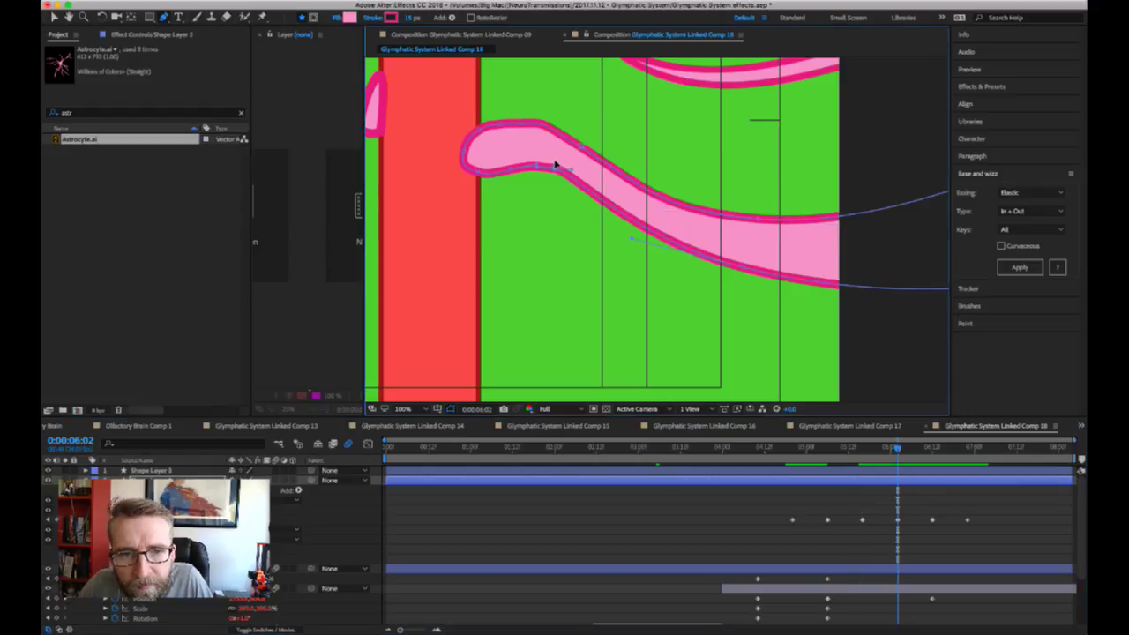
pyautogui.moveTo(555, 165); pyautogui.dragTo(579, 182)
pyautogui.scroll(-2, 582, 185)
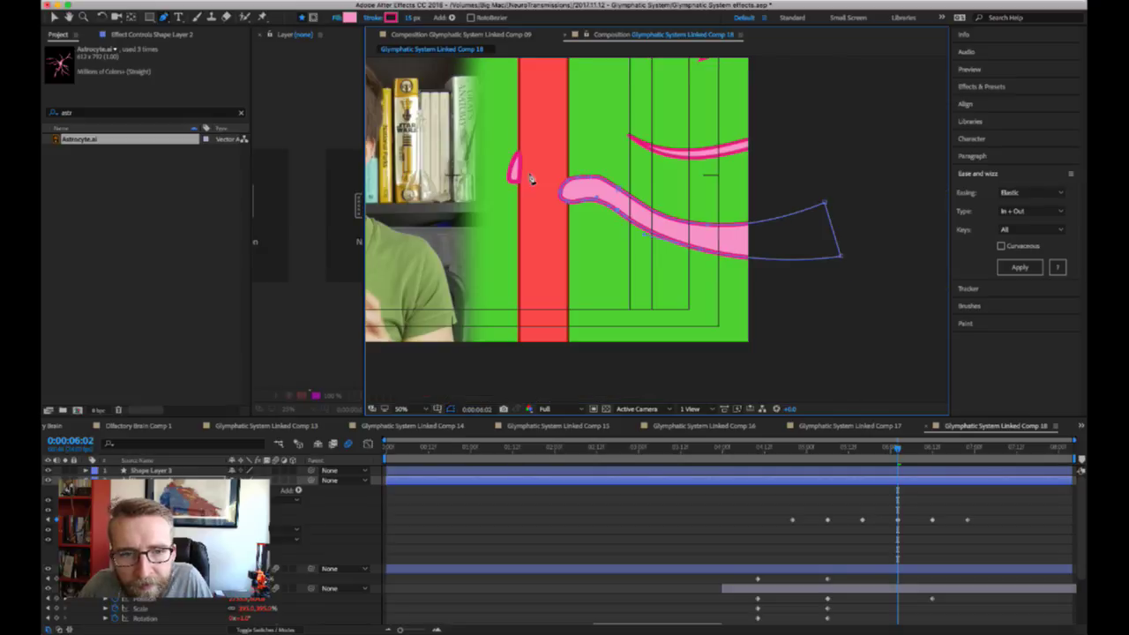
pyautogui.scroll(2, 605, 201)
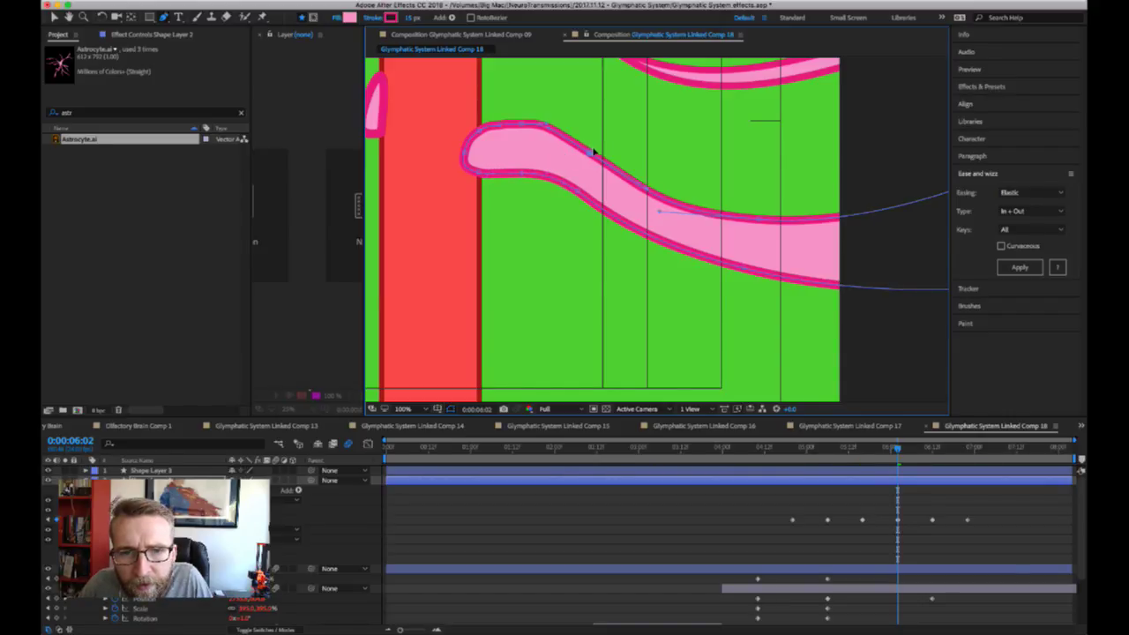
# - Shift the arm's upper edge points away from the vessel at 0:00:06:02 and smooth the curve behind the rounded tip
pyautogui.moveTo(593, 148); pyautogui.dragTo(604, 159)
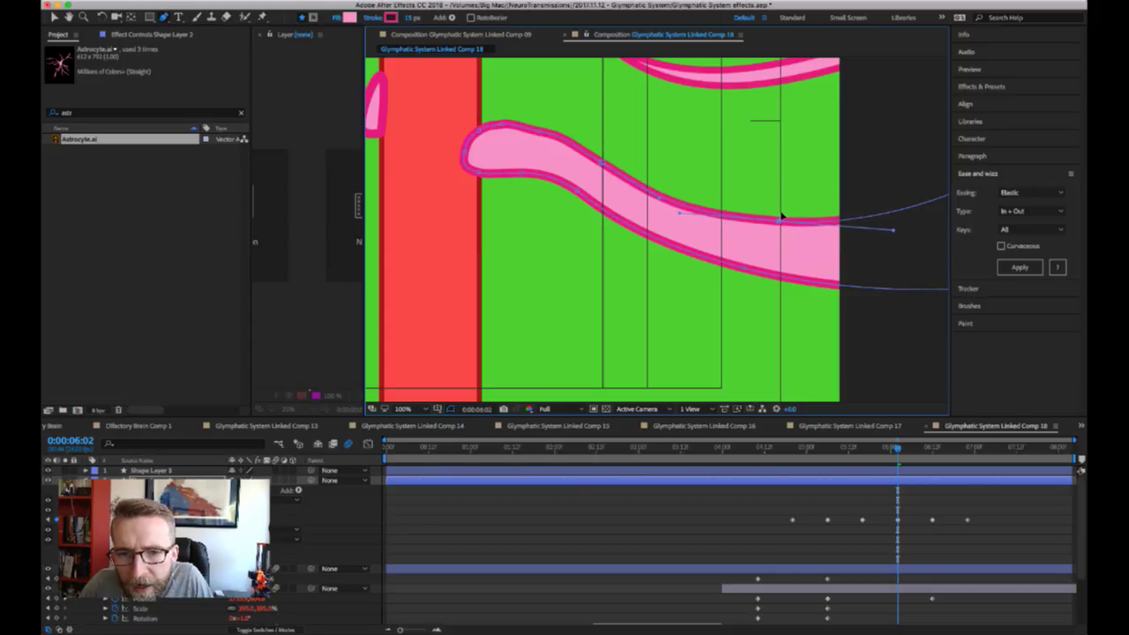
pyautogui.scroll(-2, 638, 186)
pyautogui.scroll(2, 647, 196)
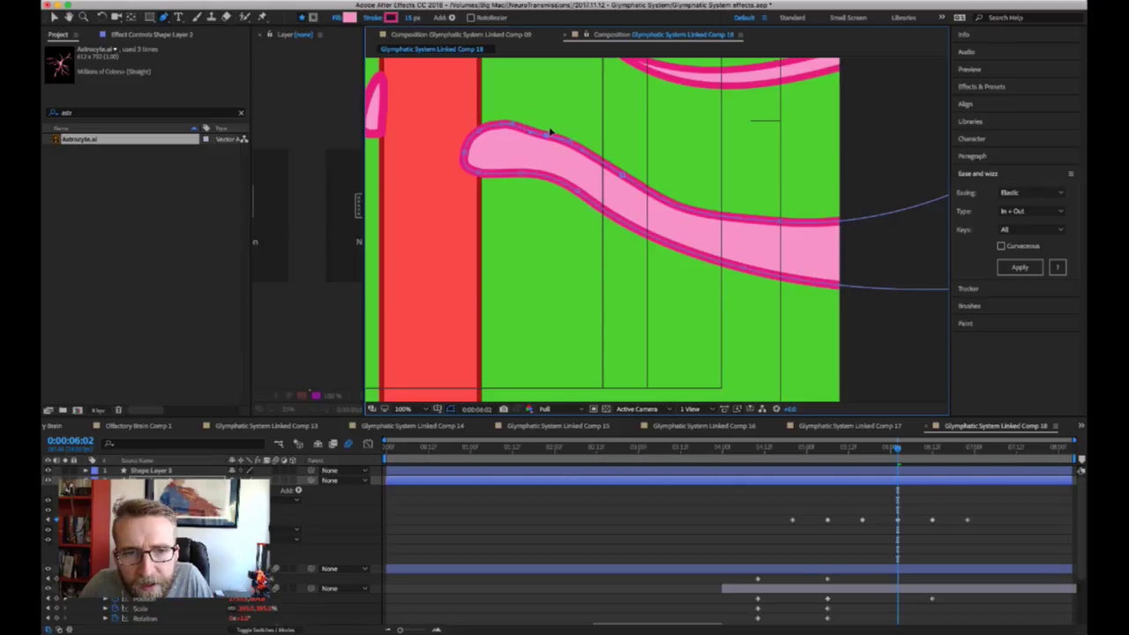
pyautogui.moveTo(503, 121); pyautogui.dragTo(520, 127)
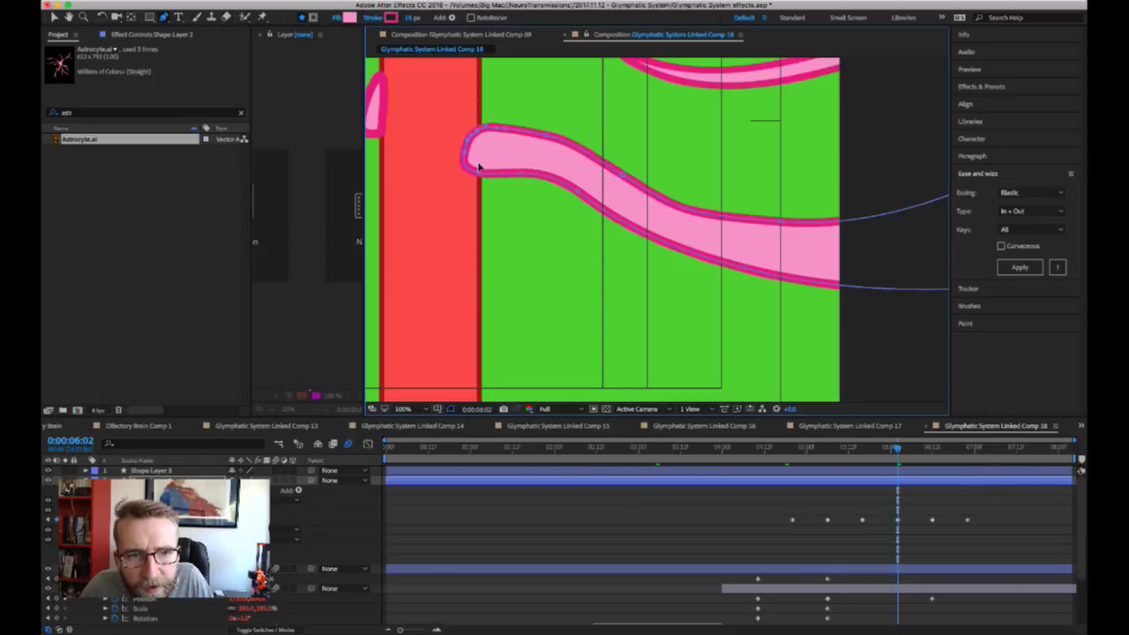
pyautogui.press(',')
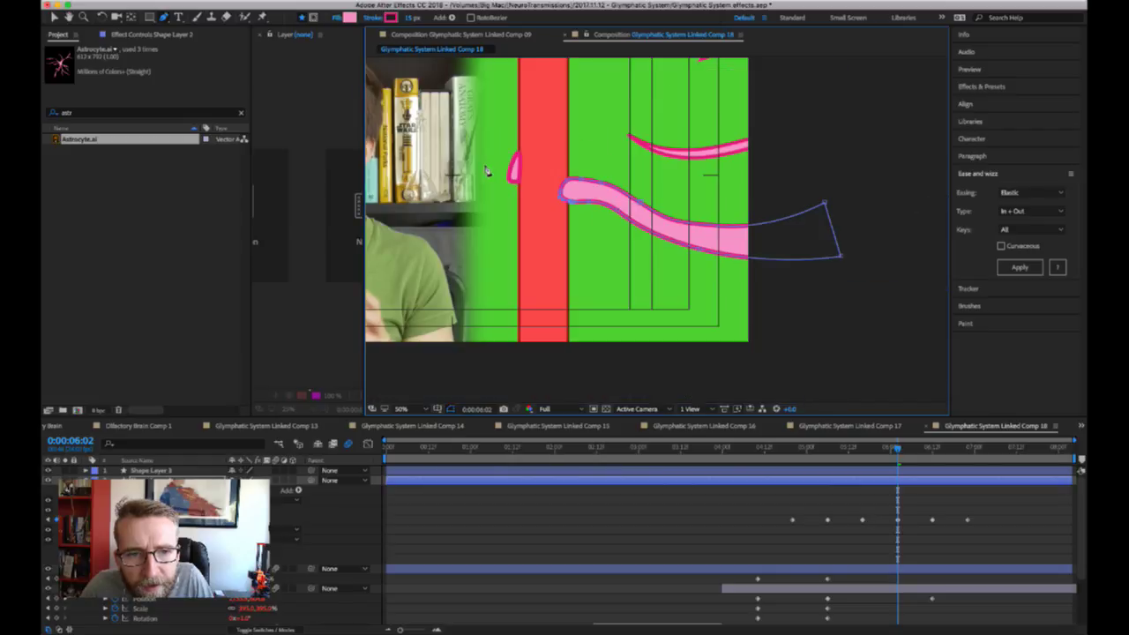
pyautogui.press('.')
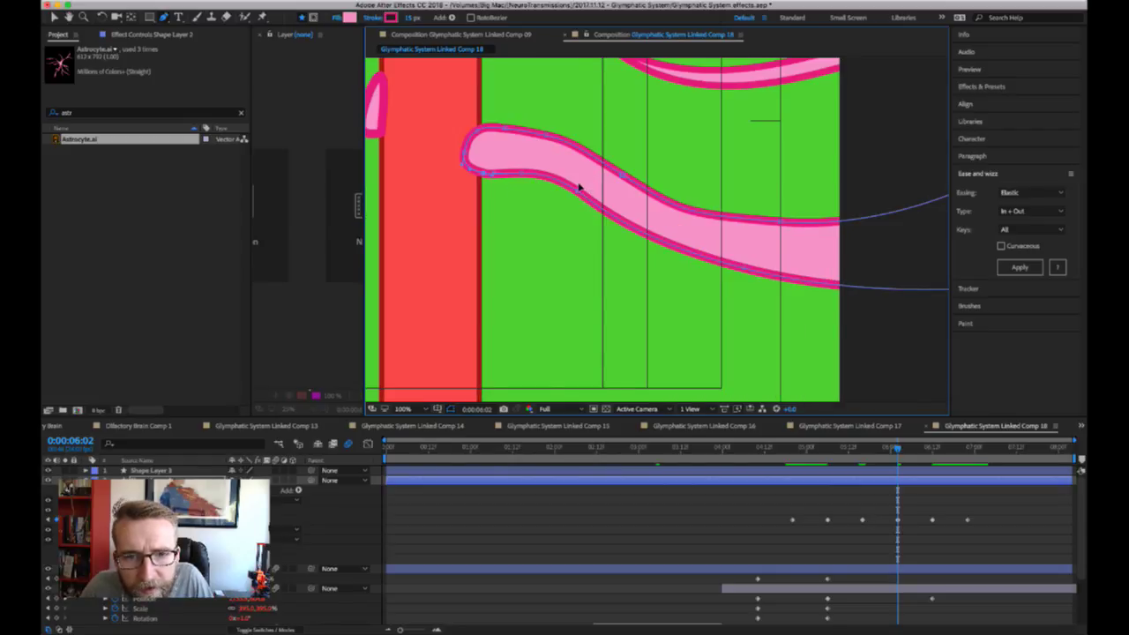
# - Adjust the arm's lower edge points near the tip at 0:00:06:02 to even out the underside curve
pyautogui.click(592, 198)
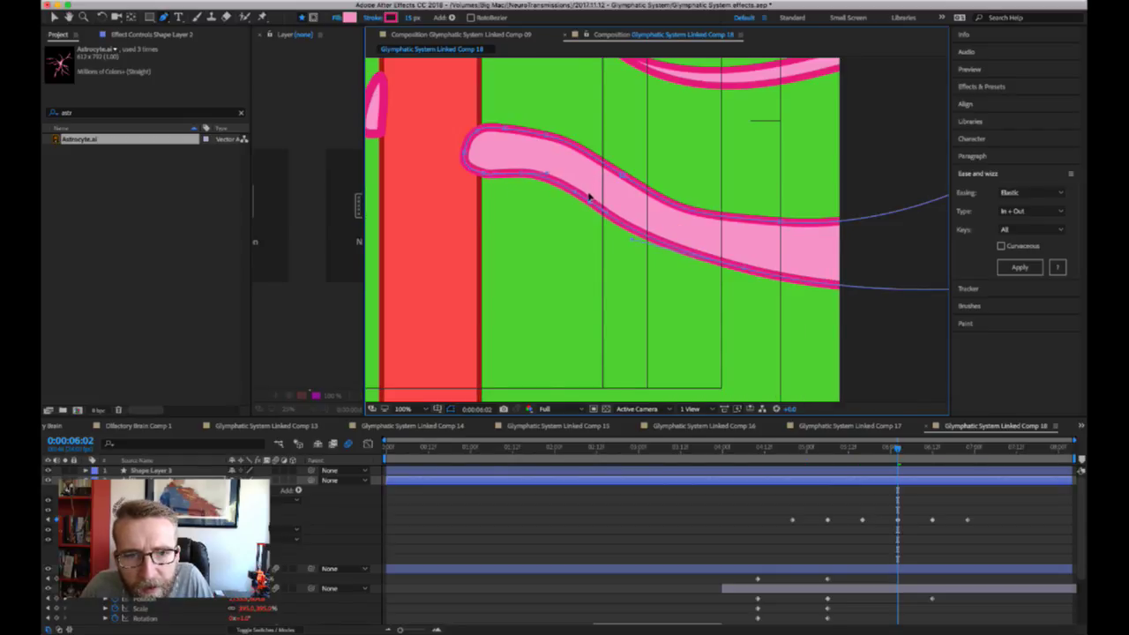
pyautogui.moveTo(519, 170); pyautogui.dragTo(531, 172)
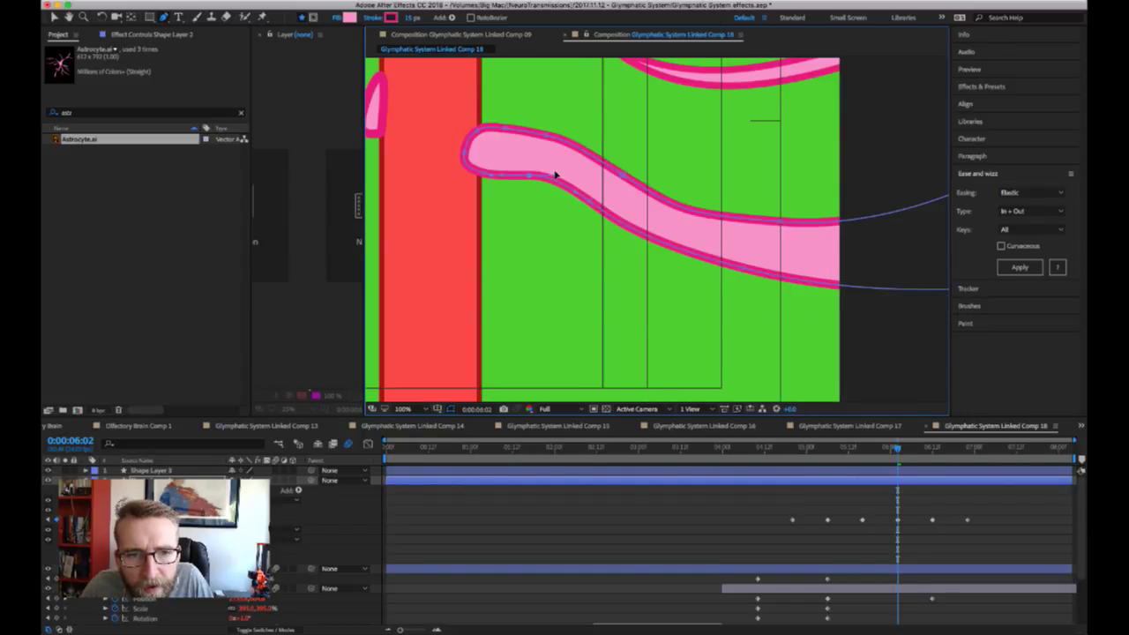
pyautogui.moveTo(556, 174); pyautogui.dragTo(555, 177)
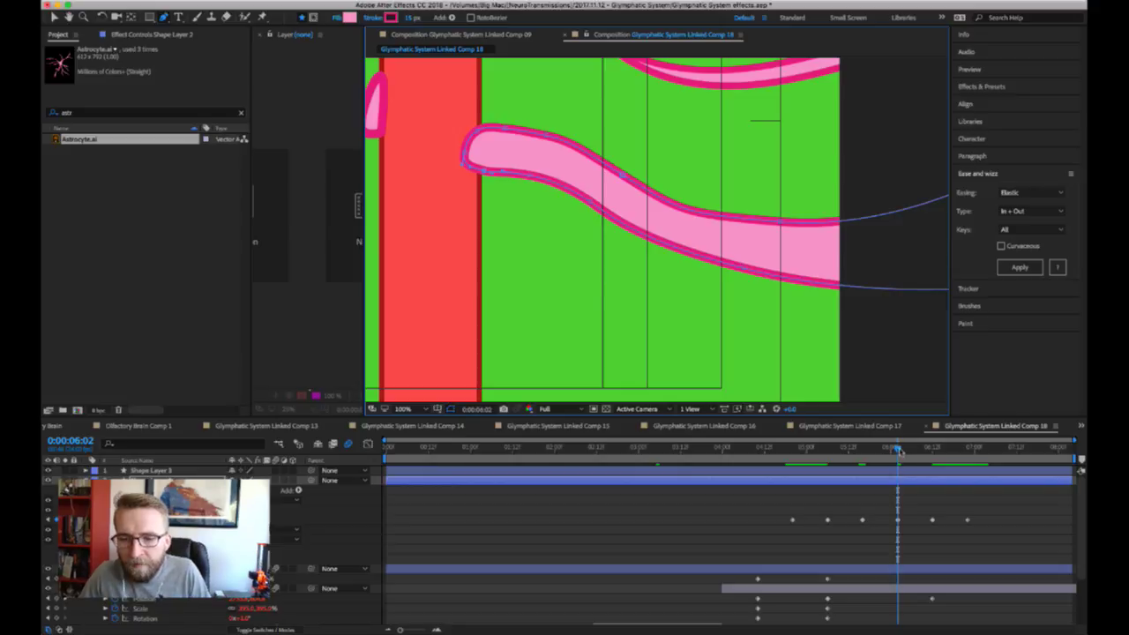
# - At 0:00:05:16, shift the arm's lower edge points away from the vessel, one beyond the frame's right edge, to straighten the underside
pyautogui.moveTo(898, 450); pyautogui.dragTo(863, 451)
pyautogui.click(705, 237)
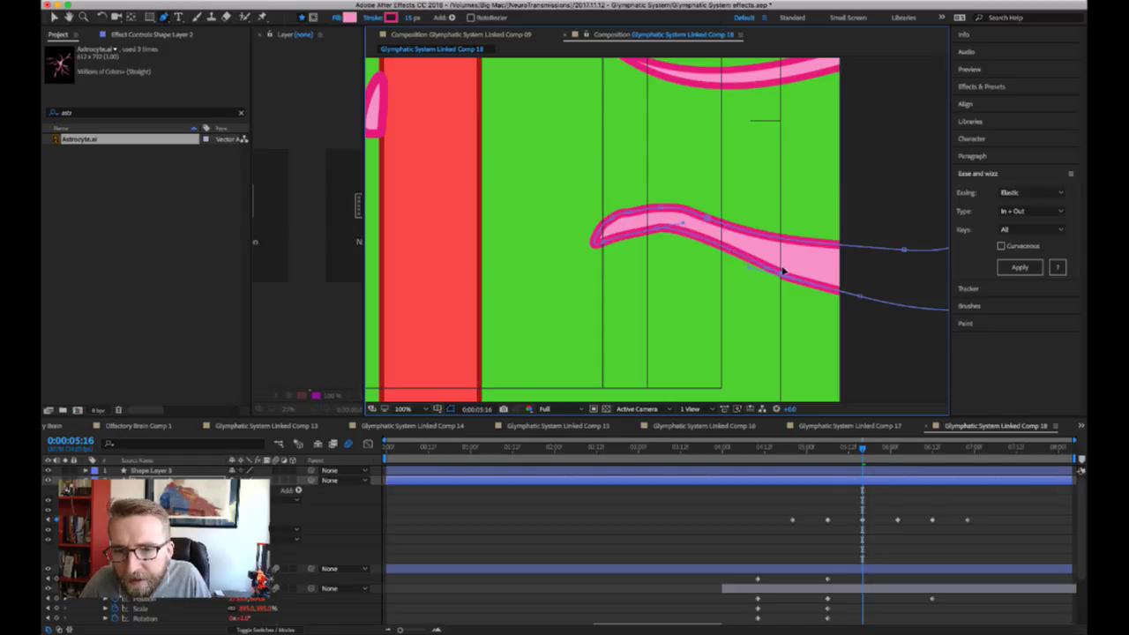
pyautogui.moveTo(860, 291); pyautogui.dragTo(922, 304)
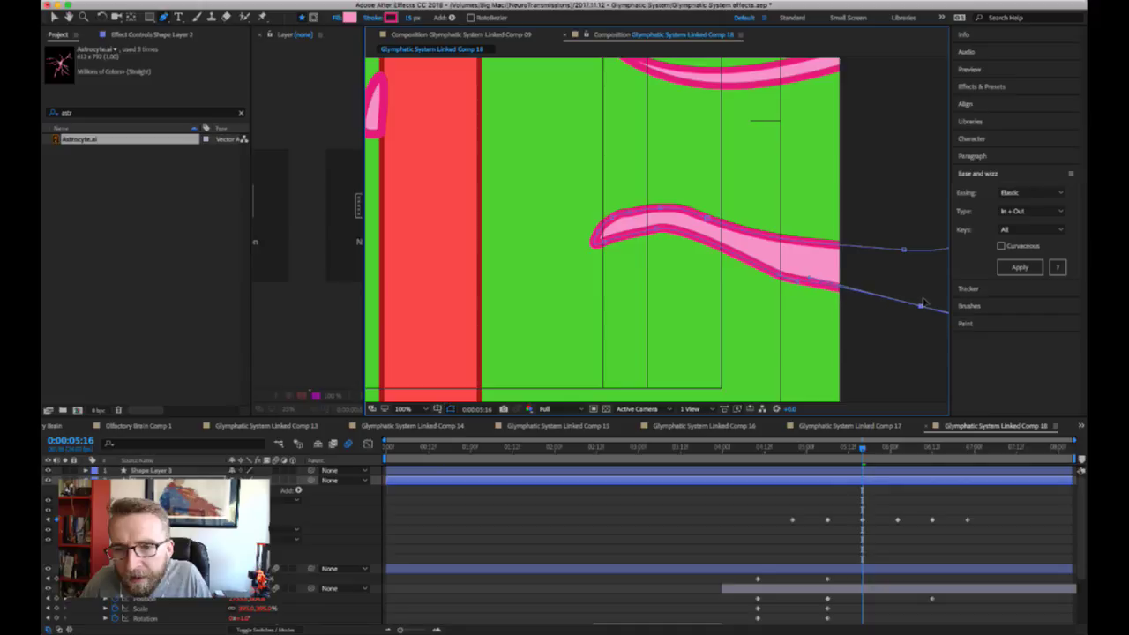
pyautogui.click(799, 275)
pyautogui.scroll(2, 798, 274)
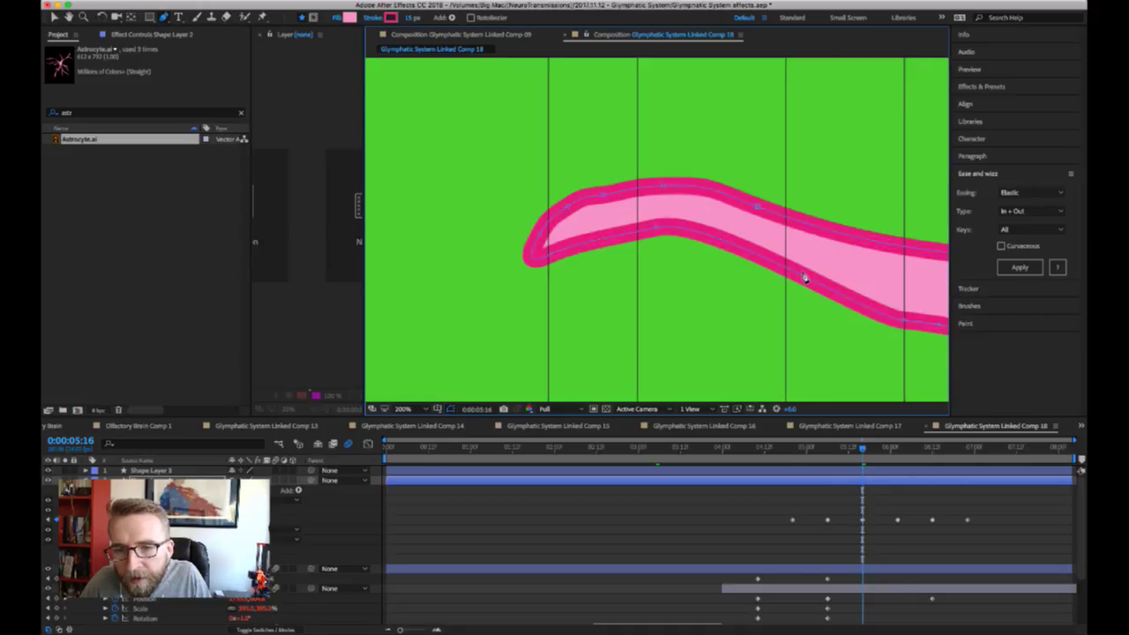
pyautogui.scroll(-2, 805, 279)
pyautogui.click(780, 269)
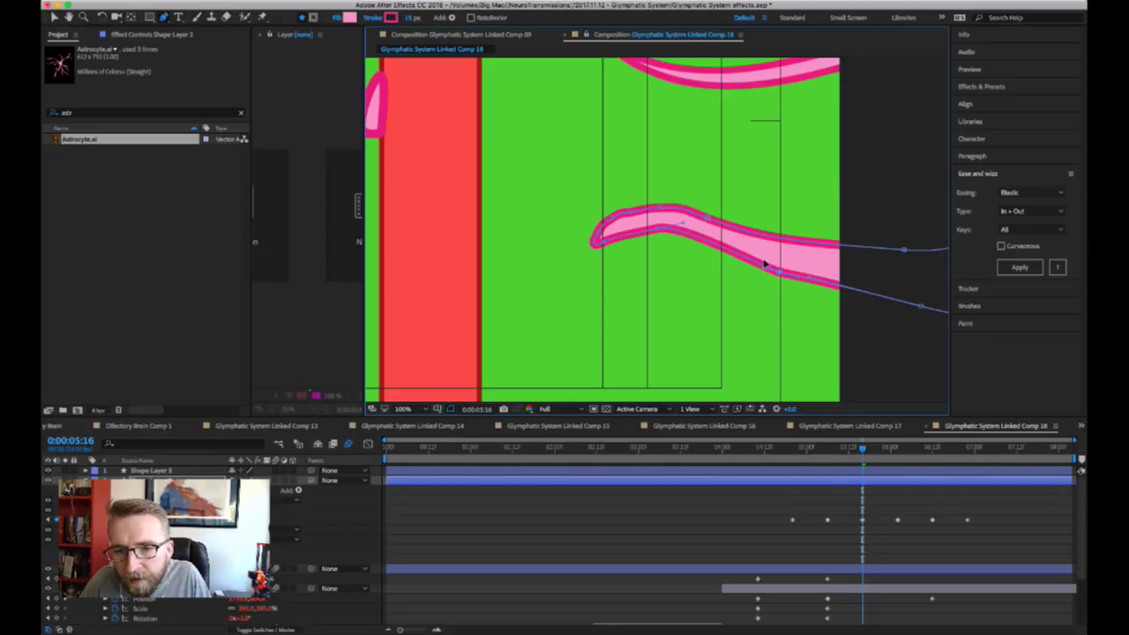
# - Shift the arm's upper edge points away from the vessel and slightly down at 0:00:05:16 to smooth the top curve
pyautogui.moveTo(904, 249); pyautogui.dragTo(922, 261)
pyautogui.click(714, 214)
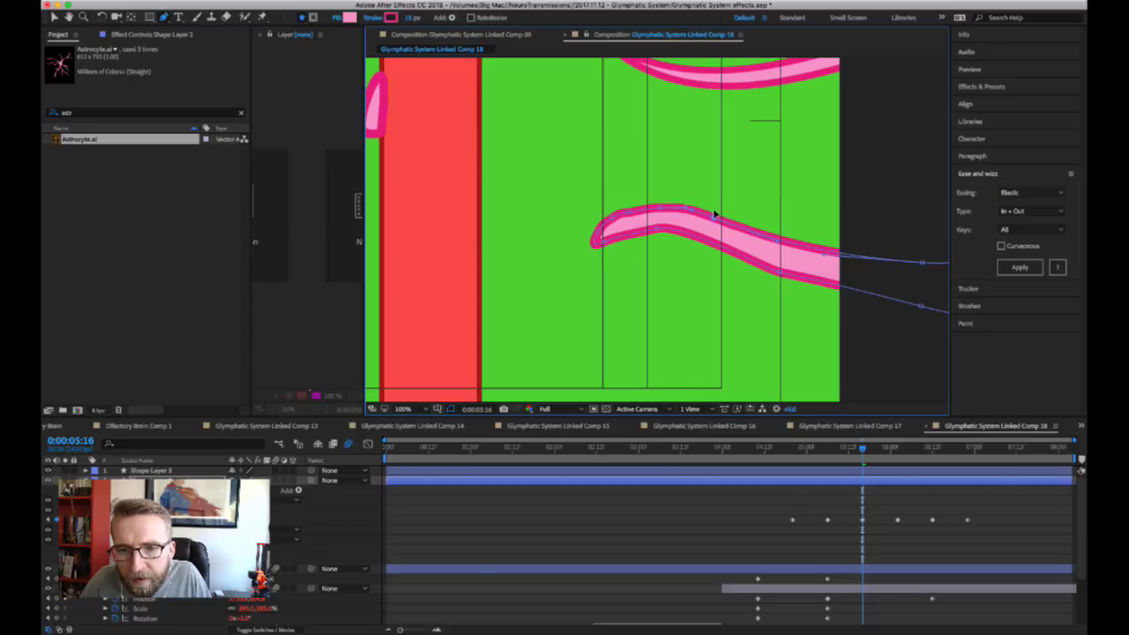
pyautogui.moveTo(717, 213); pyautogui.dragTo(741, 220)
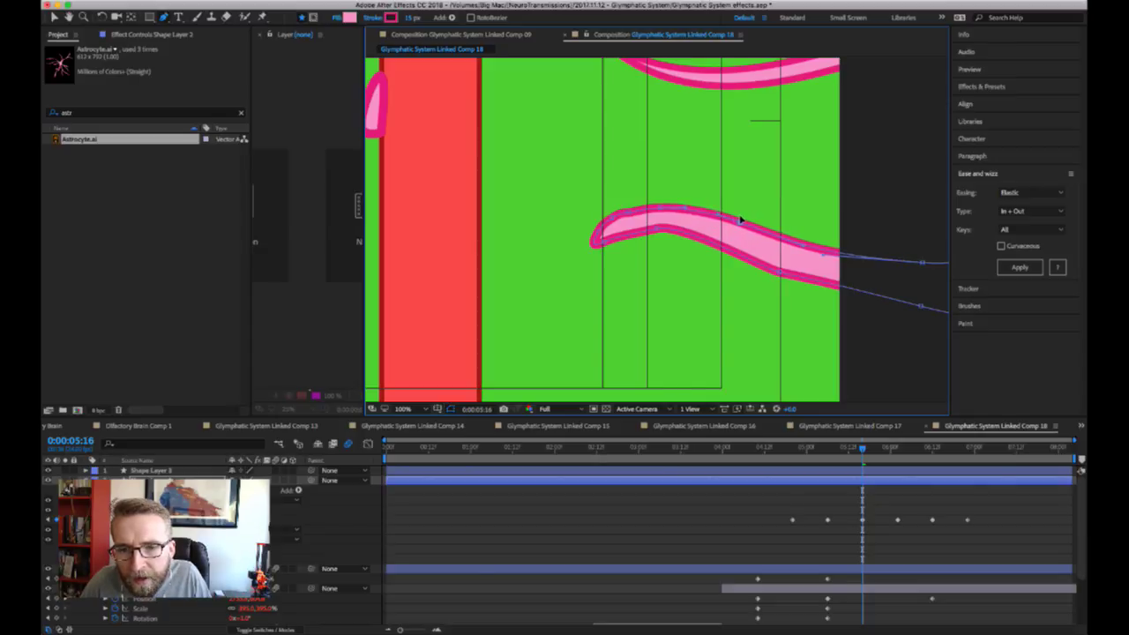
# - Move the lower edge point behind the tip outward and down at 0:00:05:16 and even out the underside curve
pyautogui.click(781, 266)
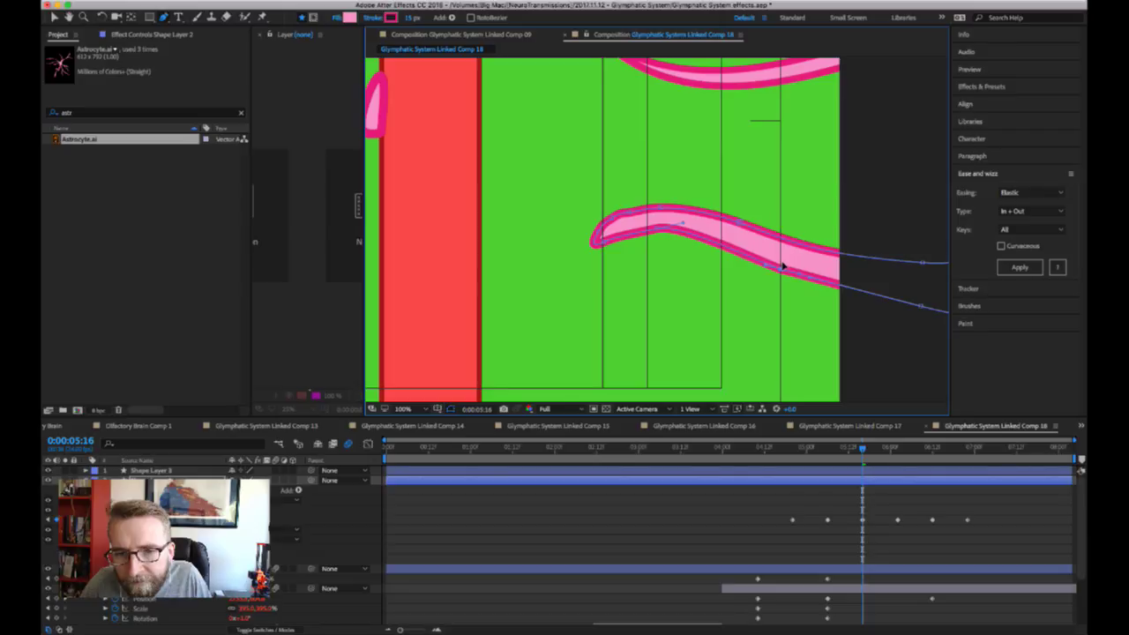
pyautogui.click(682, 223)
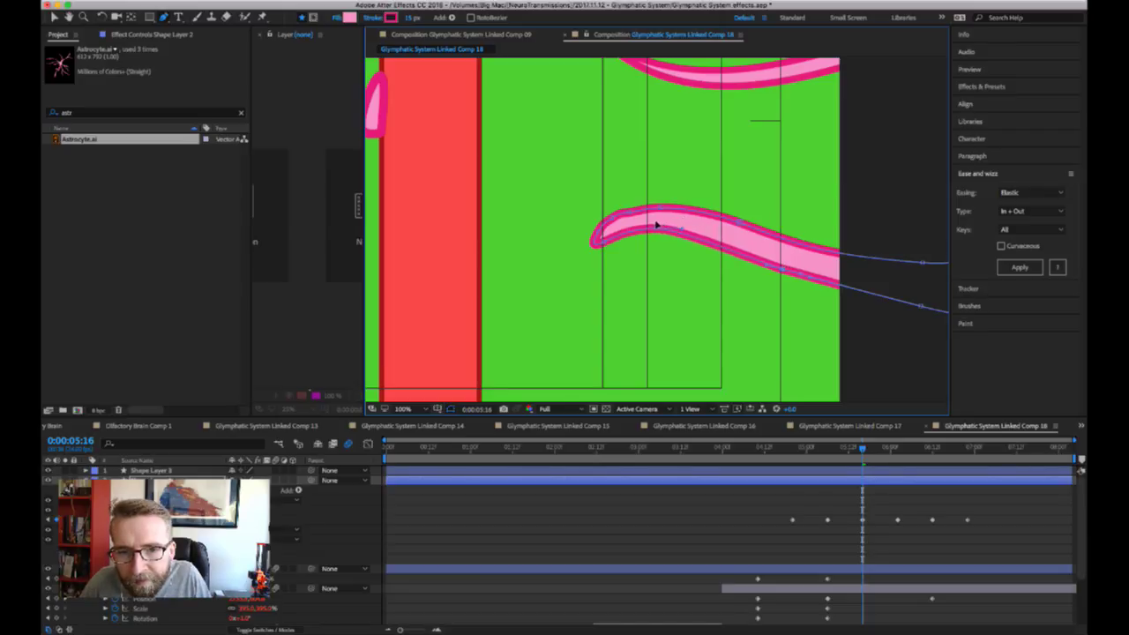
pyautogui.moveTo(656, 226); pyautogui.dragTo(685, 236)
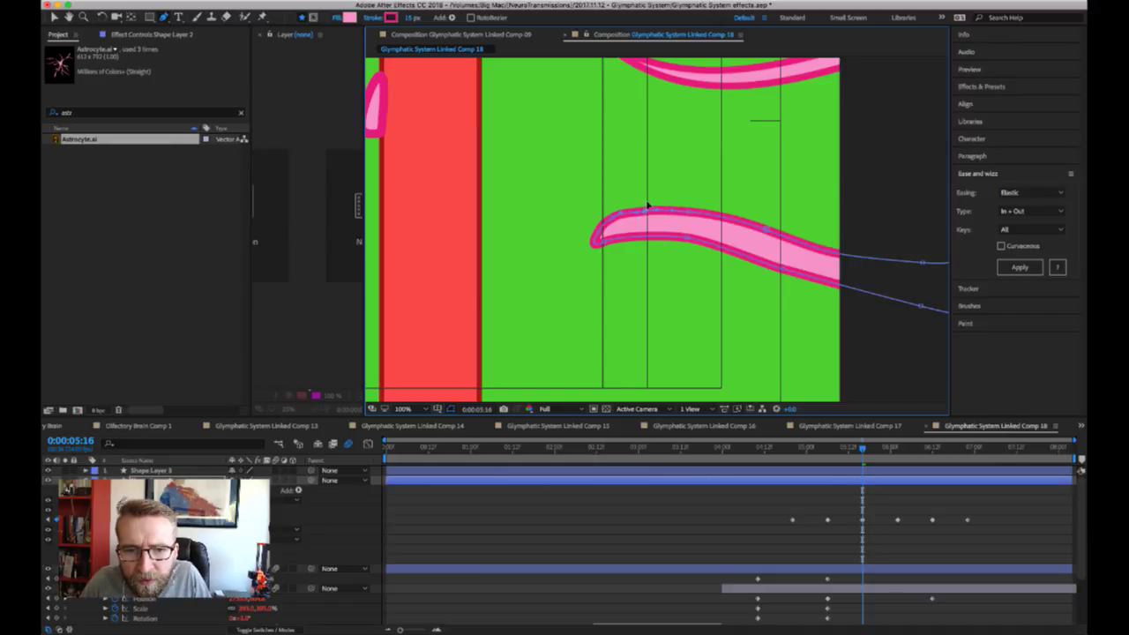
# - Refine the upper curve behind the tip at 0:00:05:16 and nudge the off-frame lower edge point slightly outward and down
pyautogui.press('.')
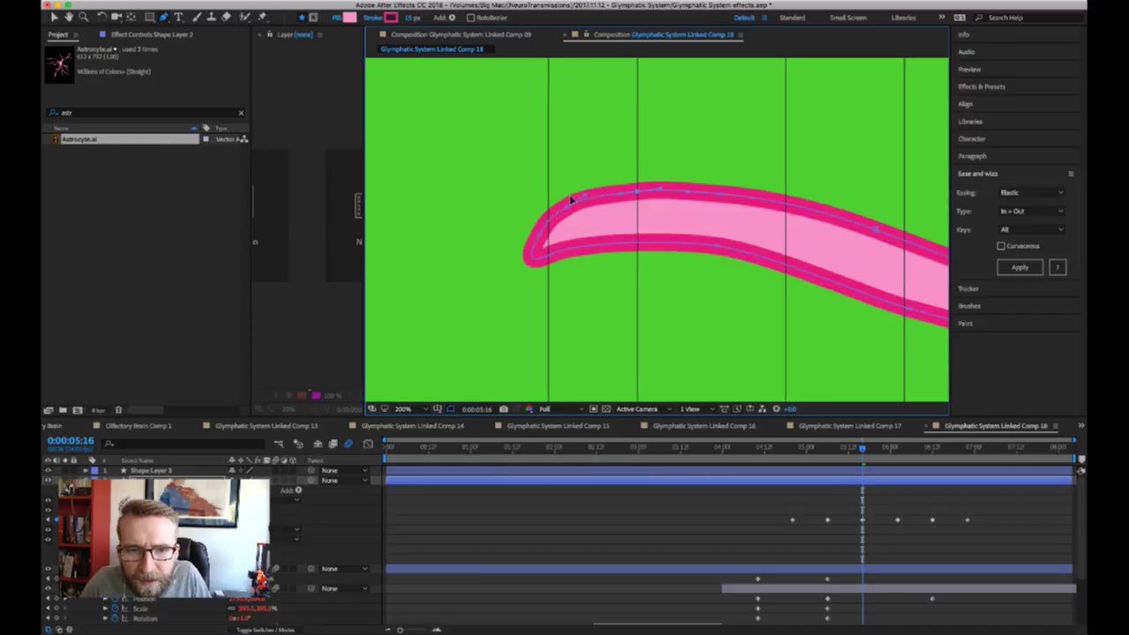
pyautogui.moveTo(570, 200); pyautogui.dragTo(581, 200)
pyautogui.press('.')
pyautogui.press(',')
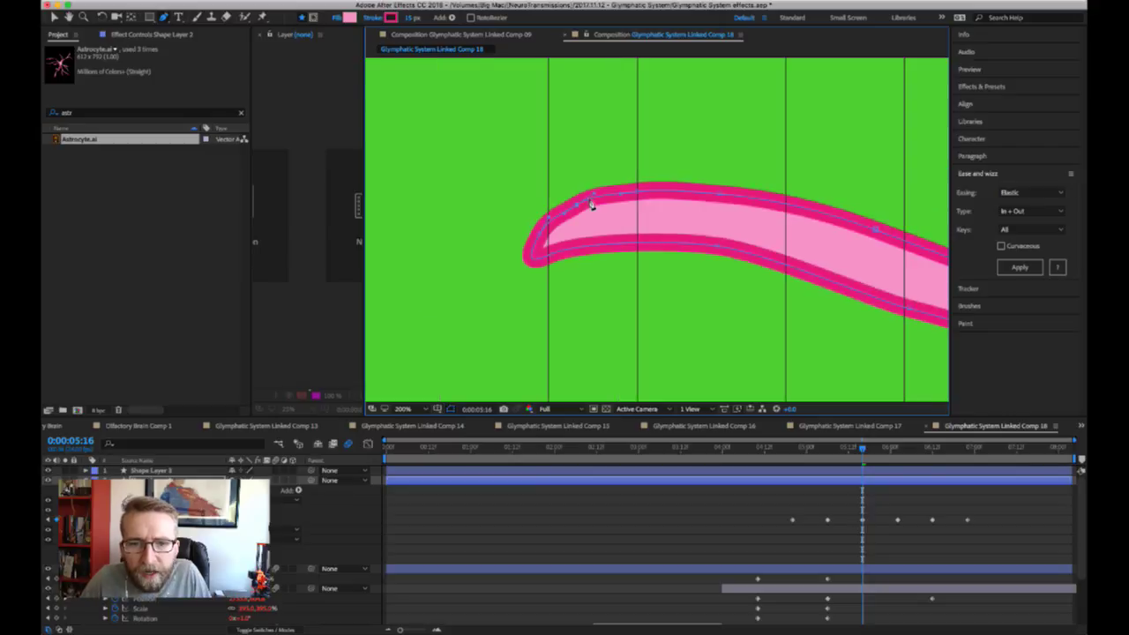
pyautogui.press(',')
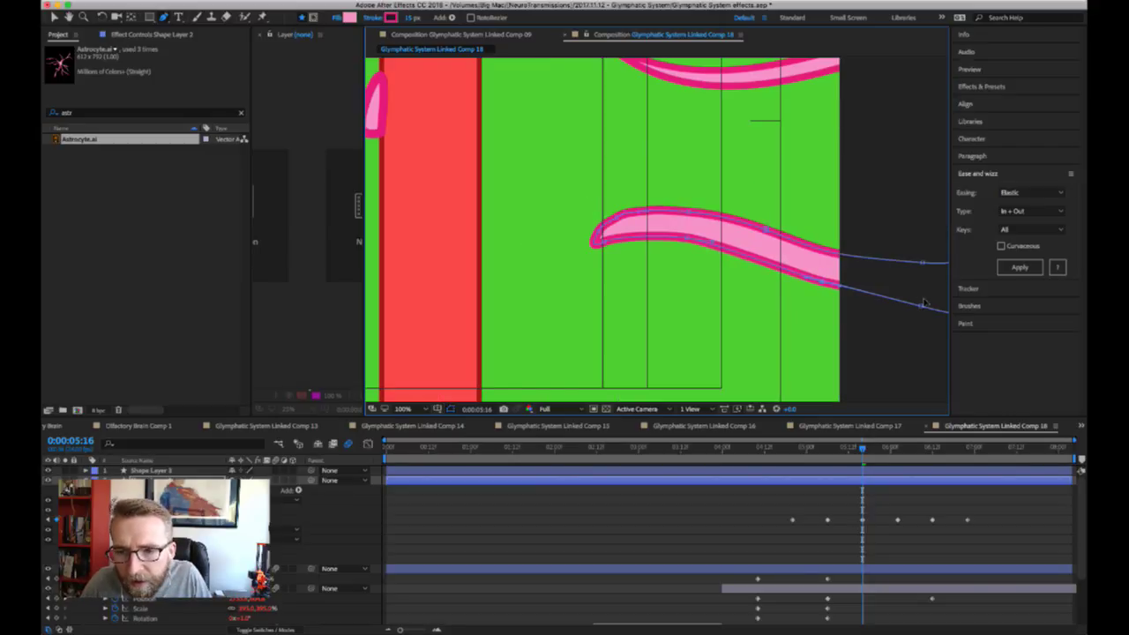
pyautogui.moveTo(925, 304); pyautogui.dragTo(934, 313)
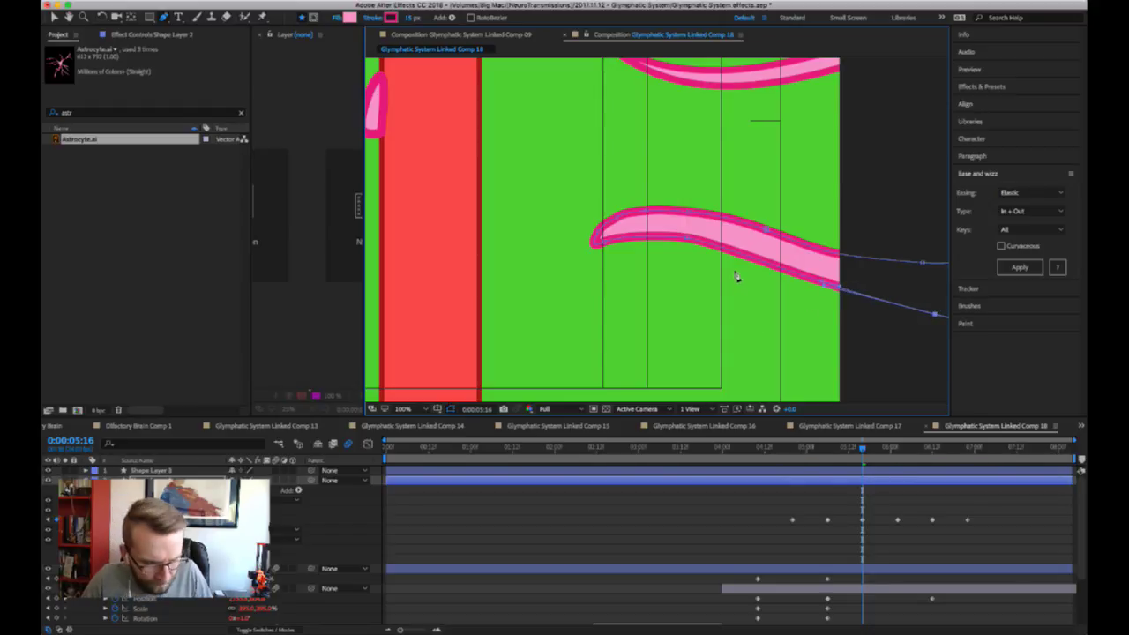
# - At 0:00:05:06, shift the arm's lower and upper edge points outward toward and beyond the frame's right edge to smooth the arm
pyautogui.moveTo(794, 456); pyautogui.dragTo(827, 460)
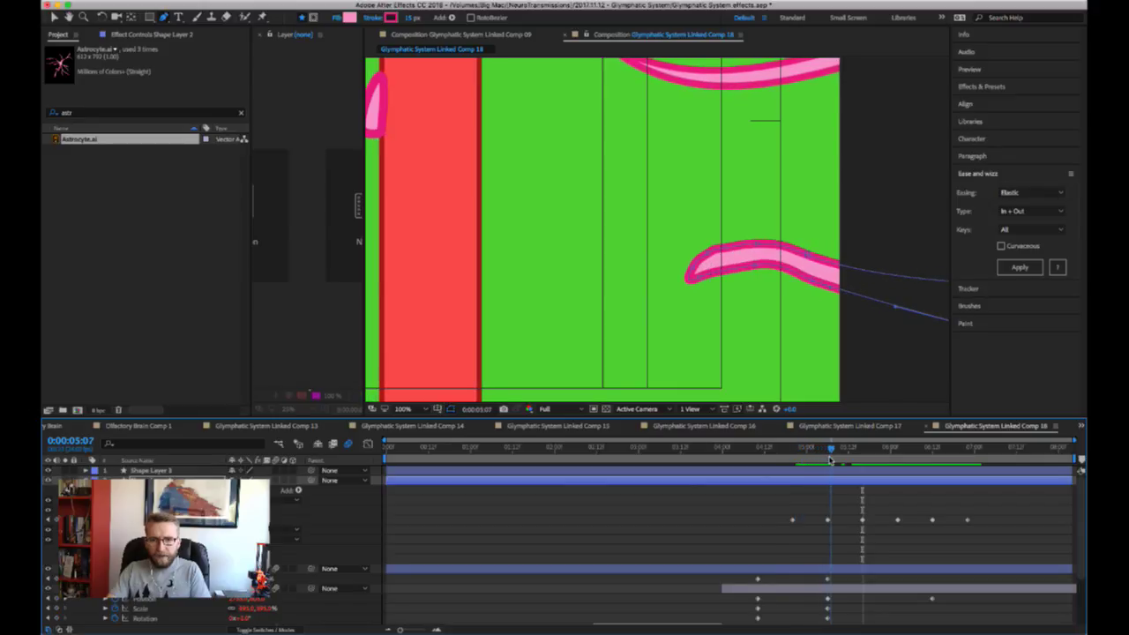
pyautogui.click(827, 273)
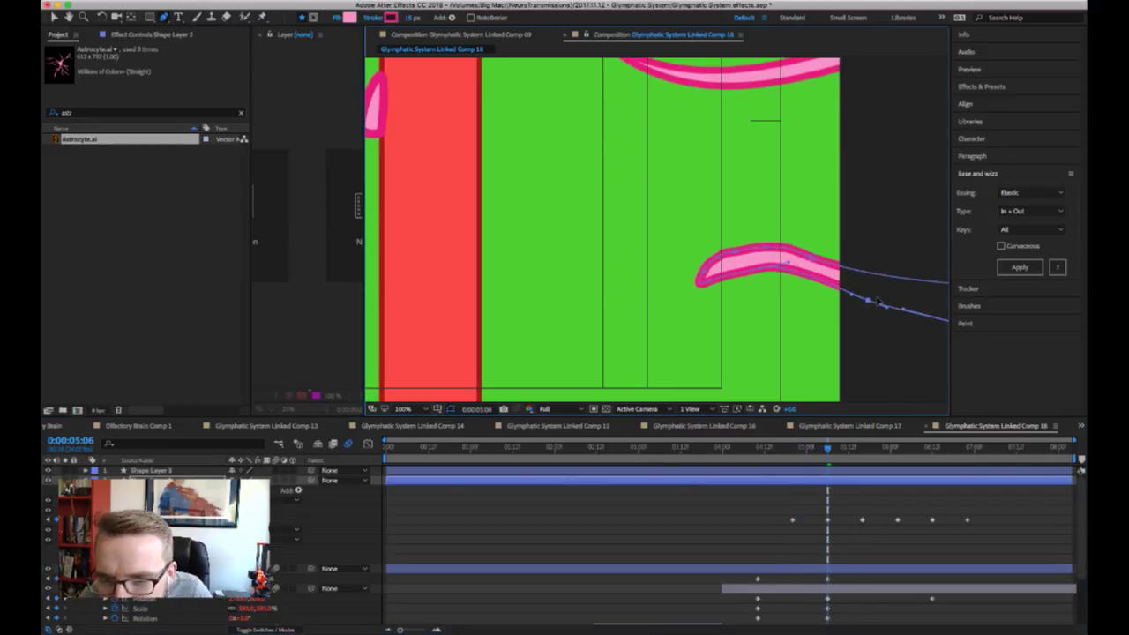
pyautogui.moveTo(878, 302); pyautogui.dragTo(884, 305)
pyautogui.moveTo(766, 263); pyautogui.dragTo(876, 270)
pyautogui.moveTo(783, 251); pyautogui.dragTo(831, 254)
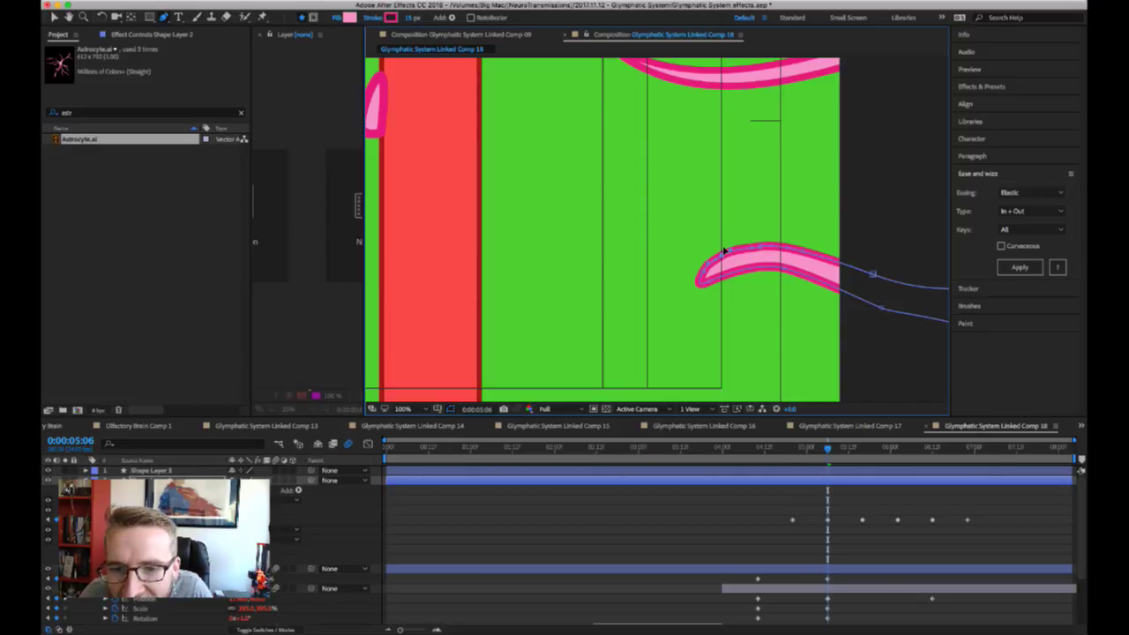
# - Apply Easy Ease to all of the arm's path keyframes
pyautogui.moveTo(826, 452); pyautogui.dragTo(852, 453)
pyautogui.moveTo(782, 527); pyautogui.dragTo(988, 530)
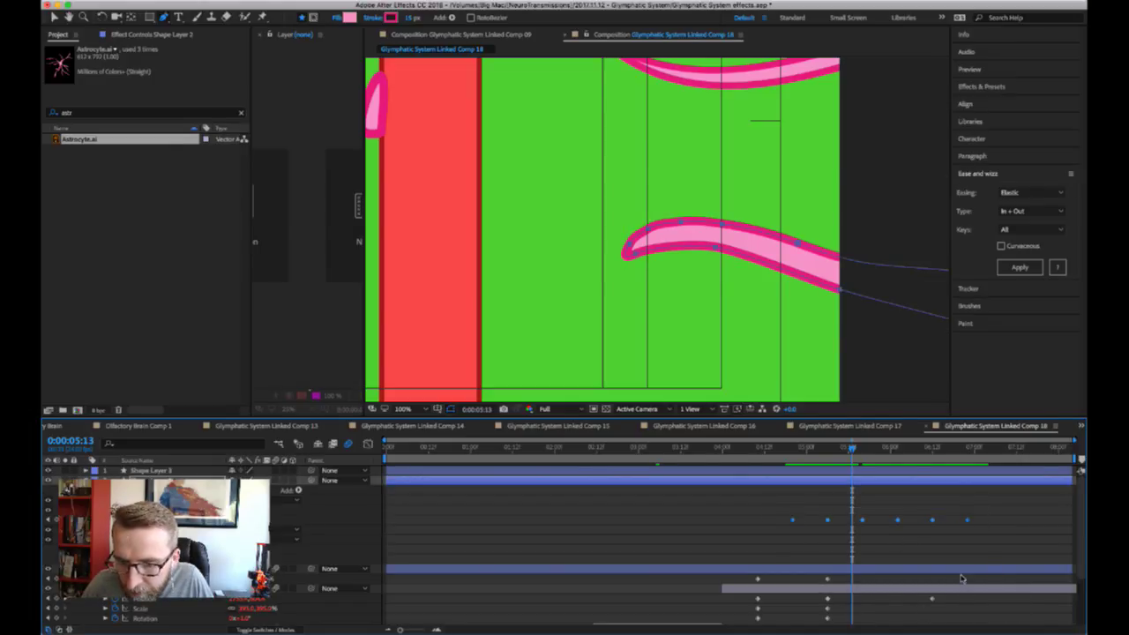
pyautogui.press('F9')
pyautogui.click(832, 555)
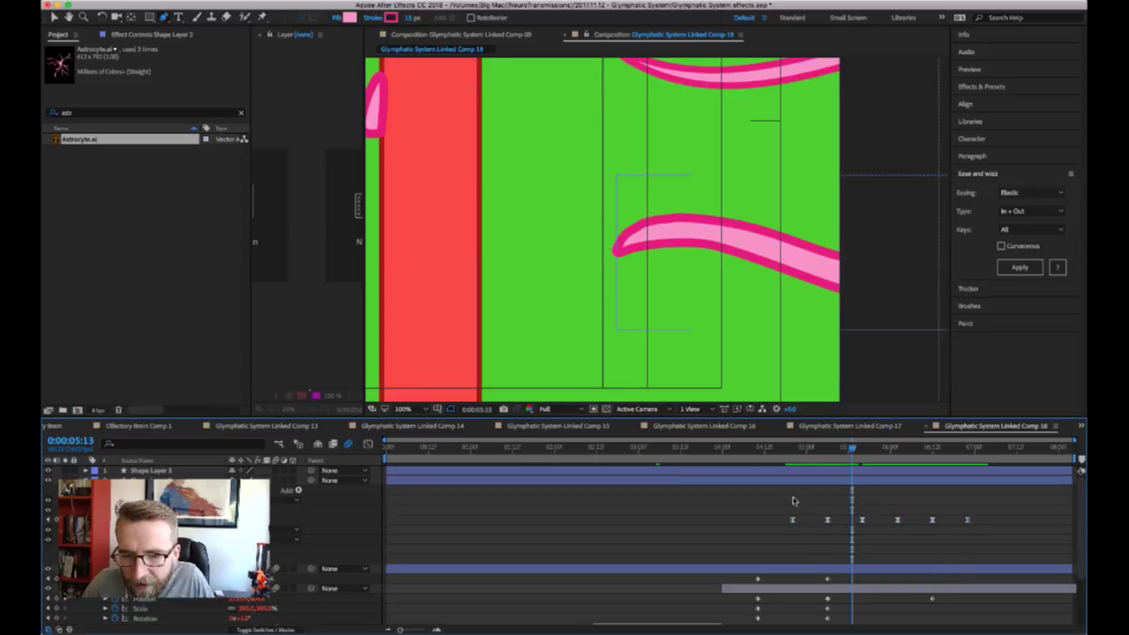
# - Preview the arm's growth from 0:00:04:18, first close up and again with the whole composition fitted in view
pyautogui.click(786, 450)
pyautogui.press('space')
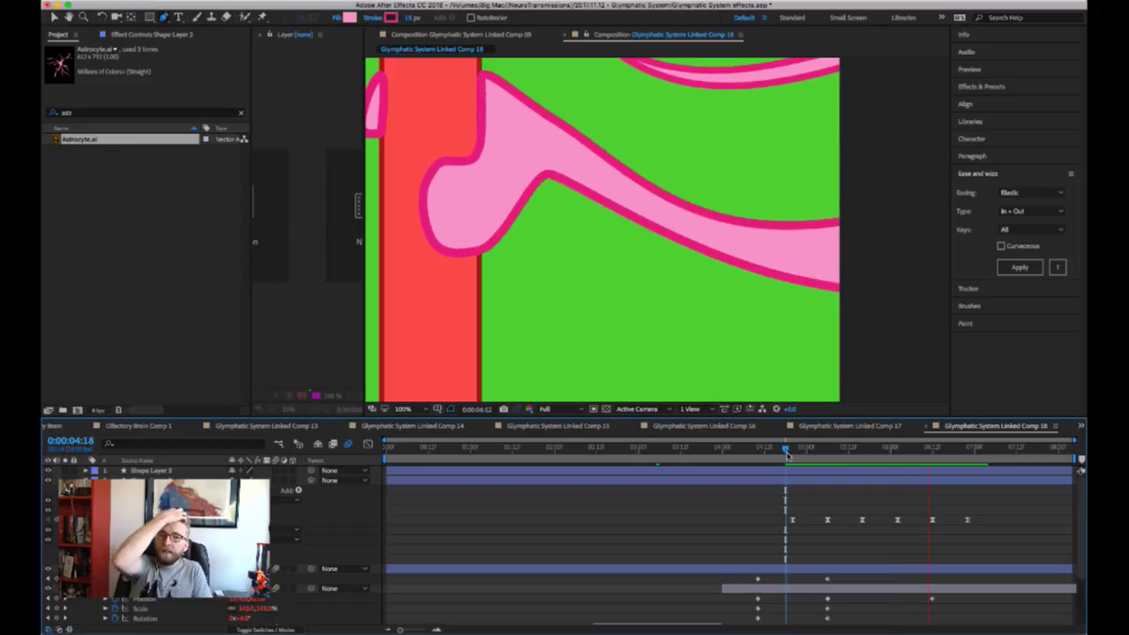
pyautogui.press('space')
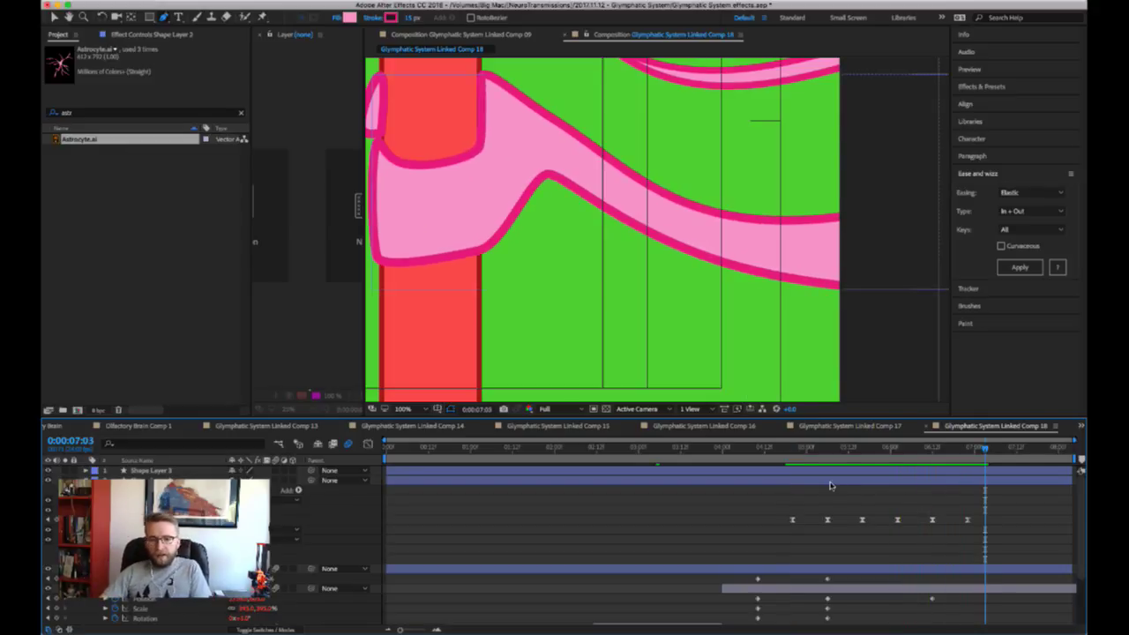
pyautogui.click(427, 413)
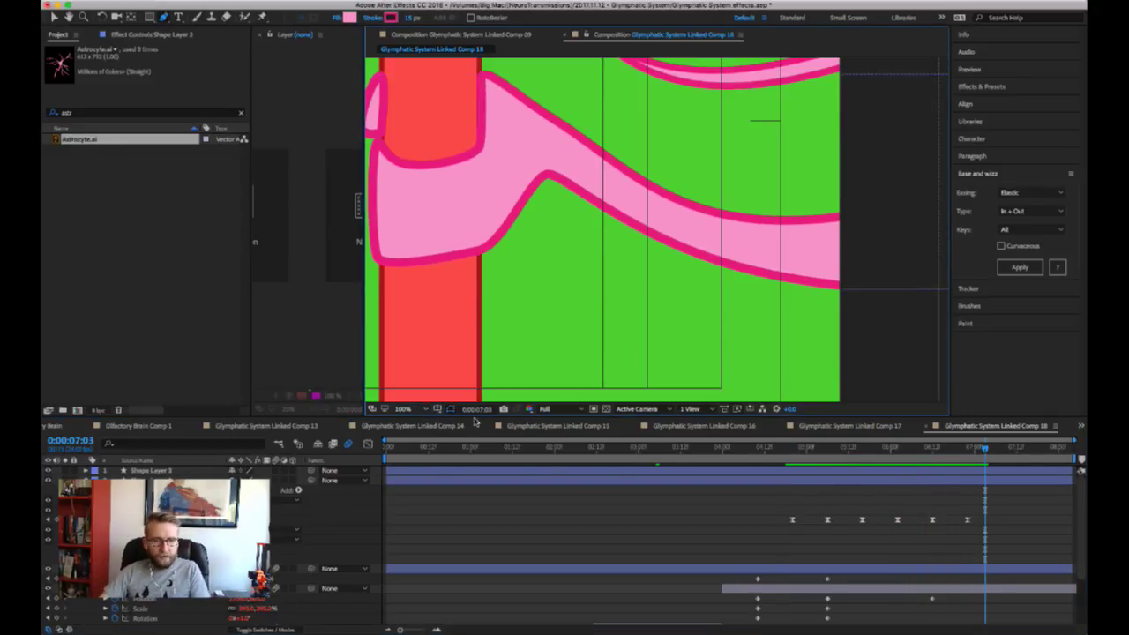
pyautogui.hotkey('shift', '/')
pyautogui.click(789, 453)
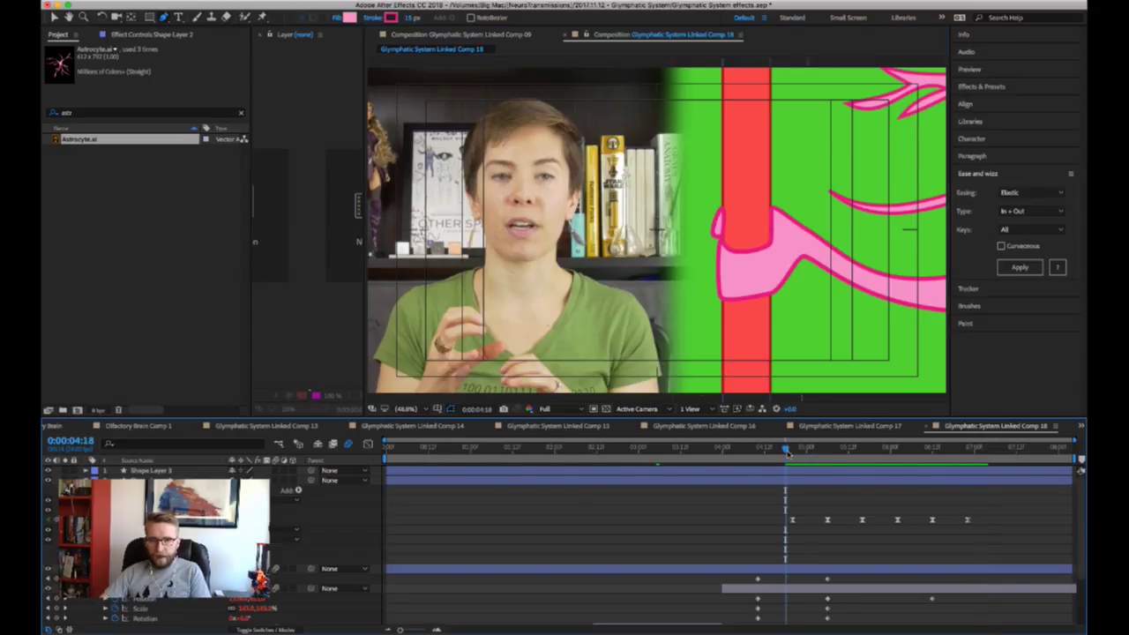
pyautogui.press('space')
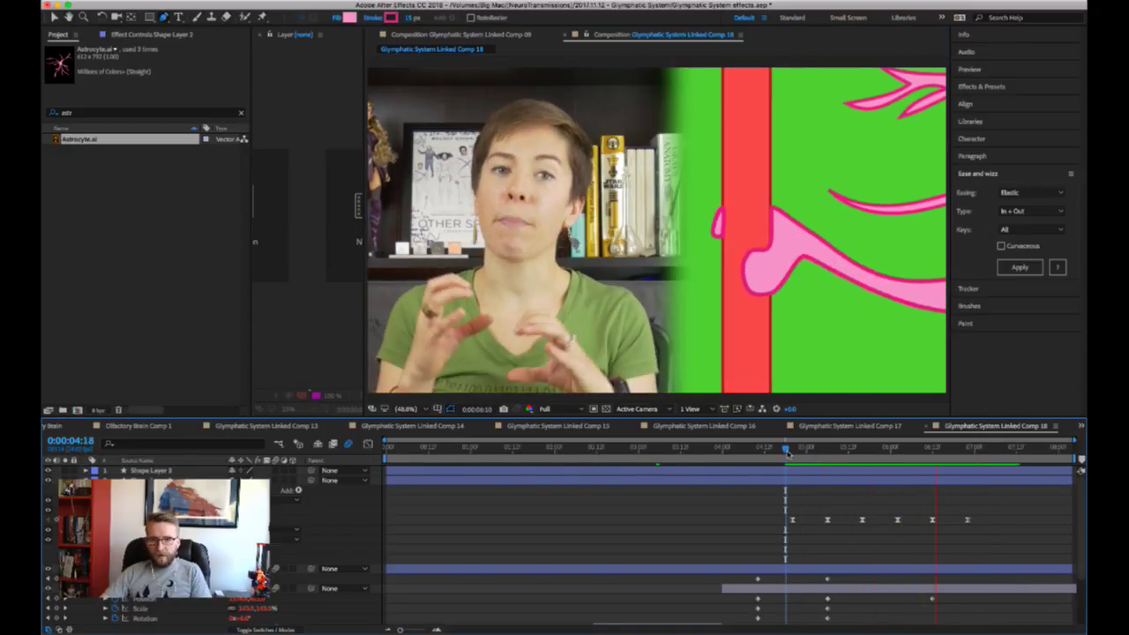
pyautogui.press('space')
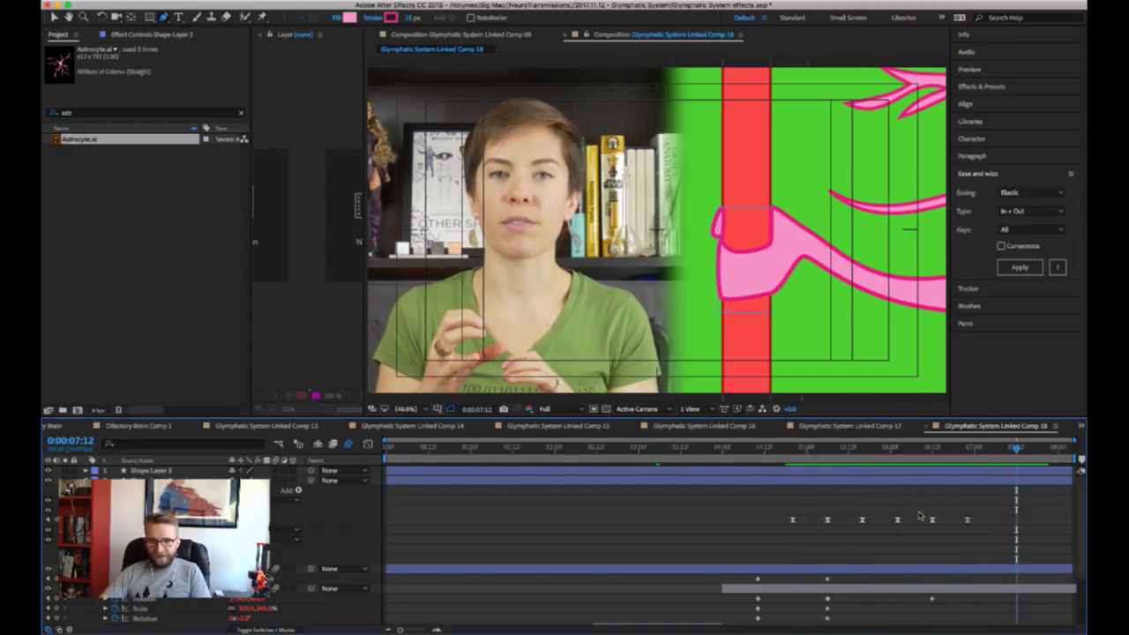
# - Convert the arm's path keyframes at 0:00:05:06 and 0:00:05:16 to linear interpolation and preview the growth
pyautogui.moveTo(817, 451); pyautogui.dragTo(897, 474)
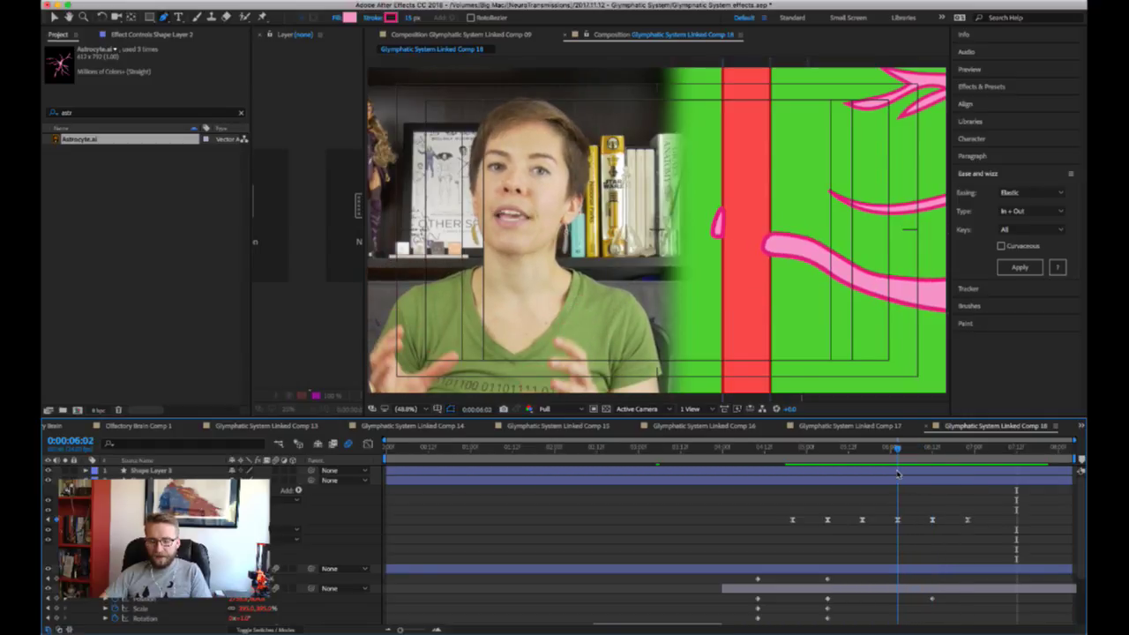
pyautogui.click(862, 520)
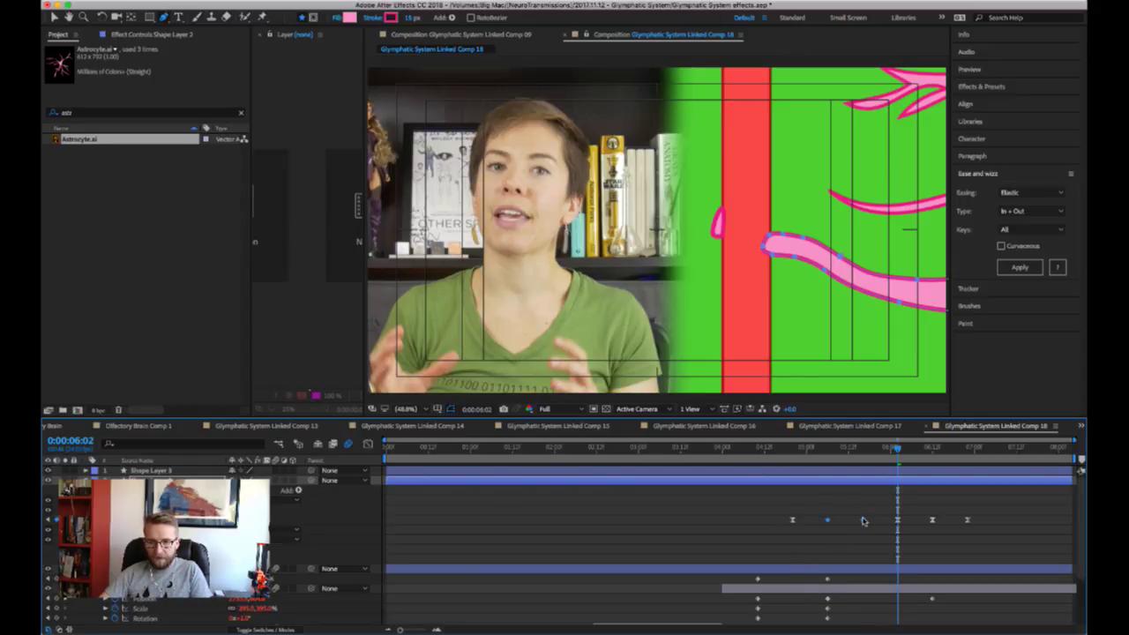
pyautogui.click(779, 449)
pyautogui.press('space')
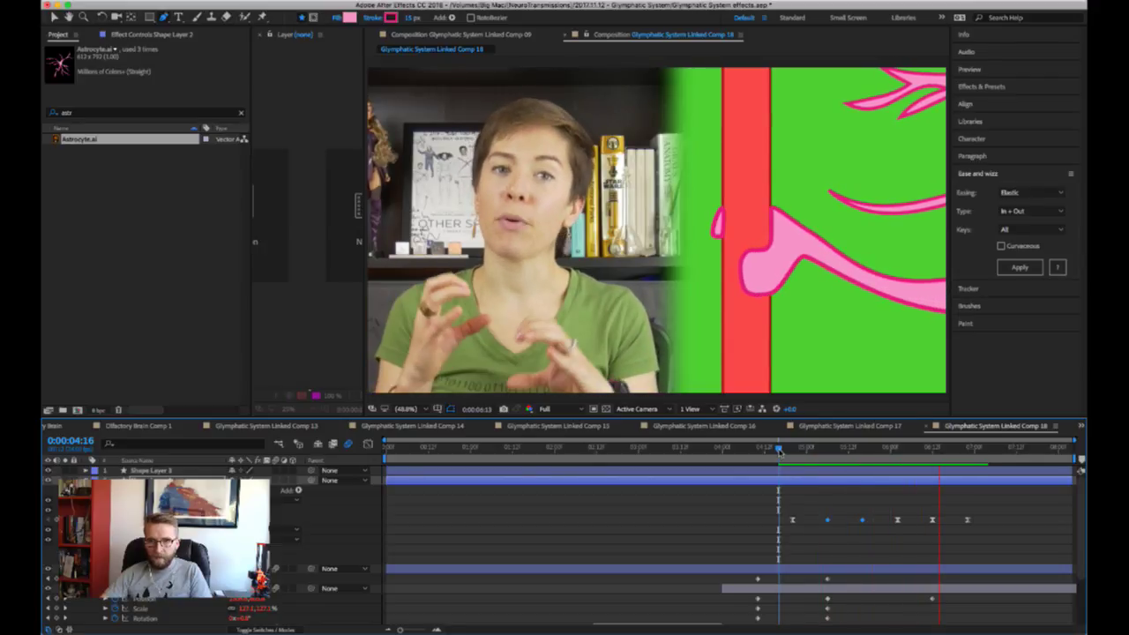
pyautogui.press('space')
pyautogui.click(797, 451)
pyautogui.press('space')
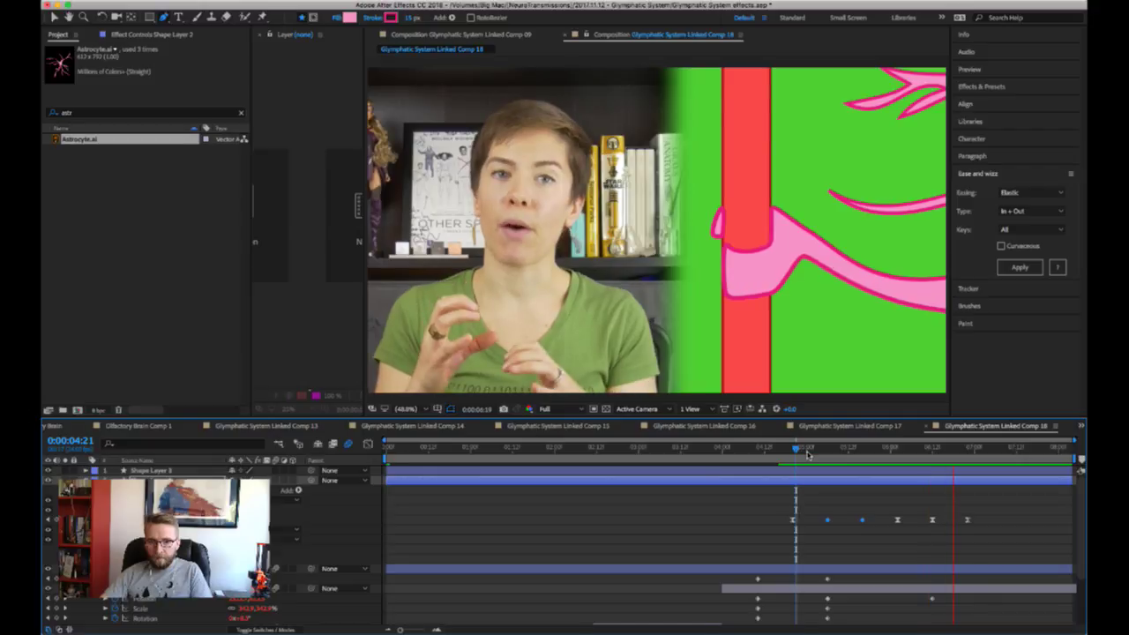
pyautogui.press('space')
# - Change the arm's path keyframe at 0:00:05:16 to Auto Bezier interpolation and preview the motion from 0:00:05:03
pyautogui.click(851, 451)
pyautogui.moveTo(851, 453)
pyautogui.mouseDown()
pyautogui.moveTo(831, 457)
pyautogui.moveTo(887, 463)
pyautogui.moveTo(841, 463)
pyautogui.moveTo(863, 465)
pyautogui.mouseUp()
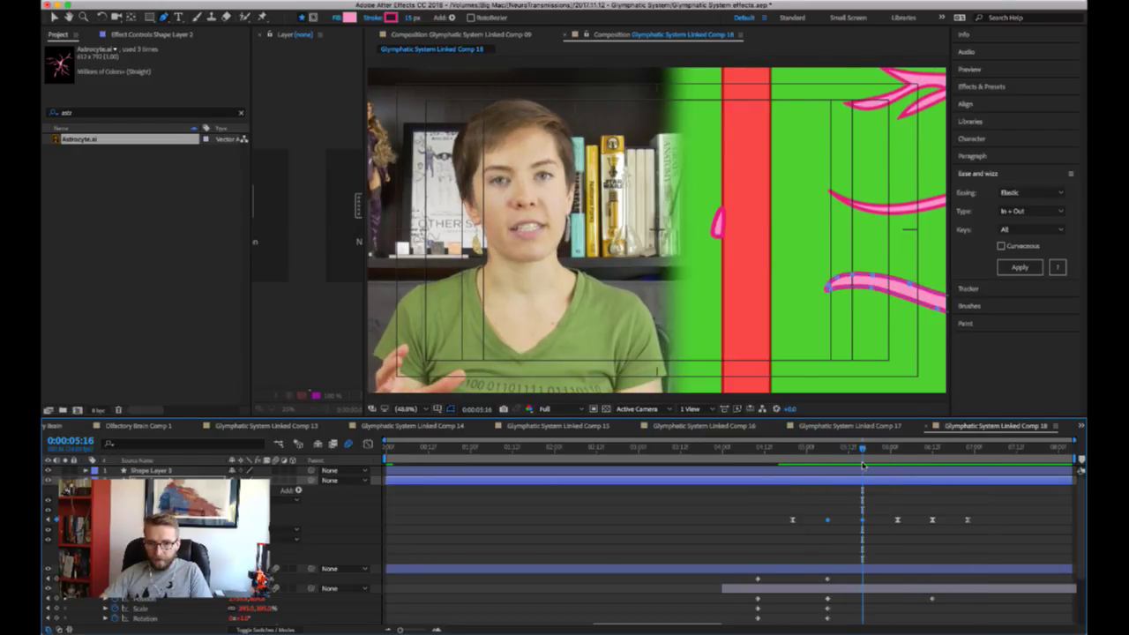
pyautogui.click(881, 503)
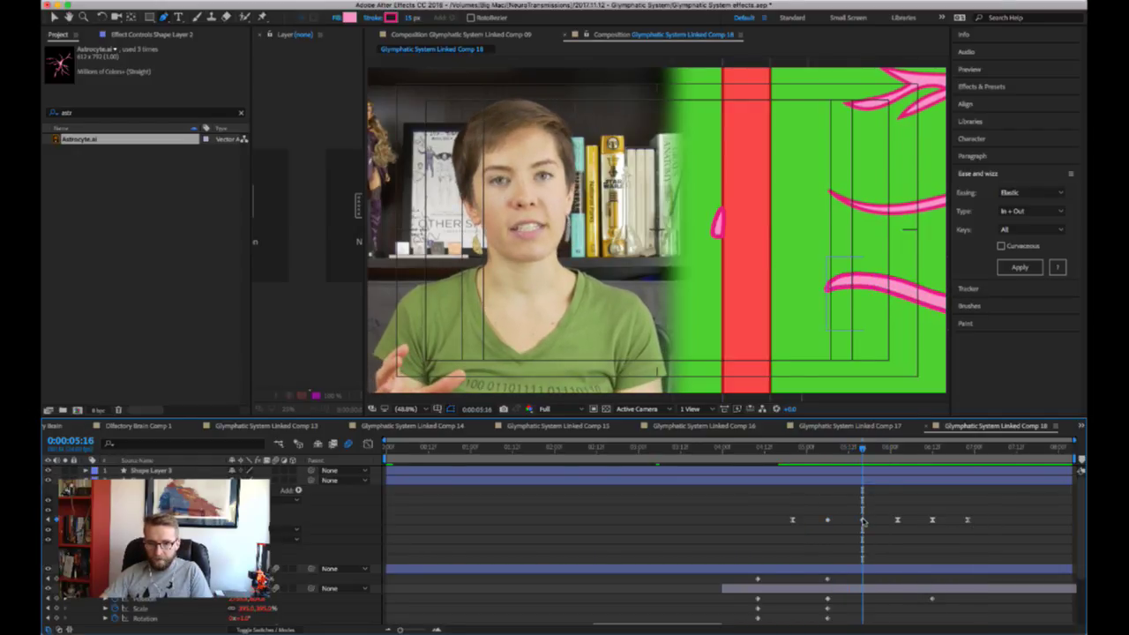
pyautogui.click(863, 520)
pyautogui.click(819, 450)
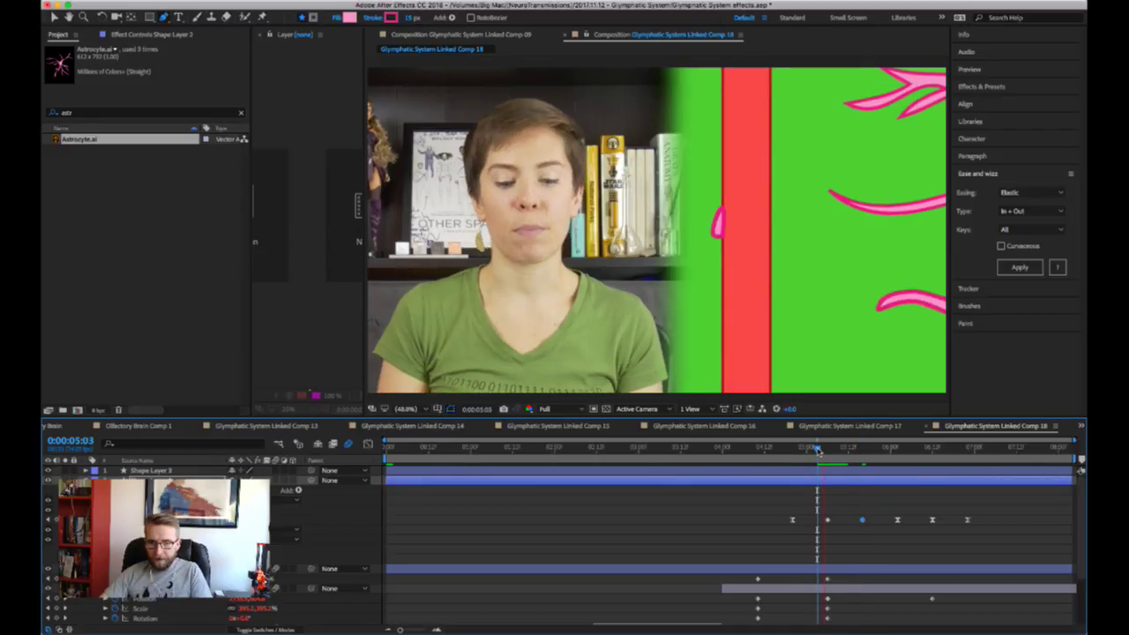
pyautogui.press('space')
pyautogui.press('space')
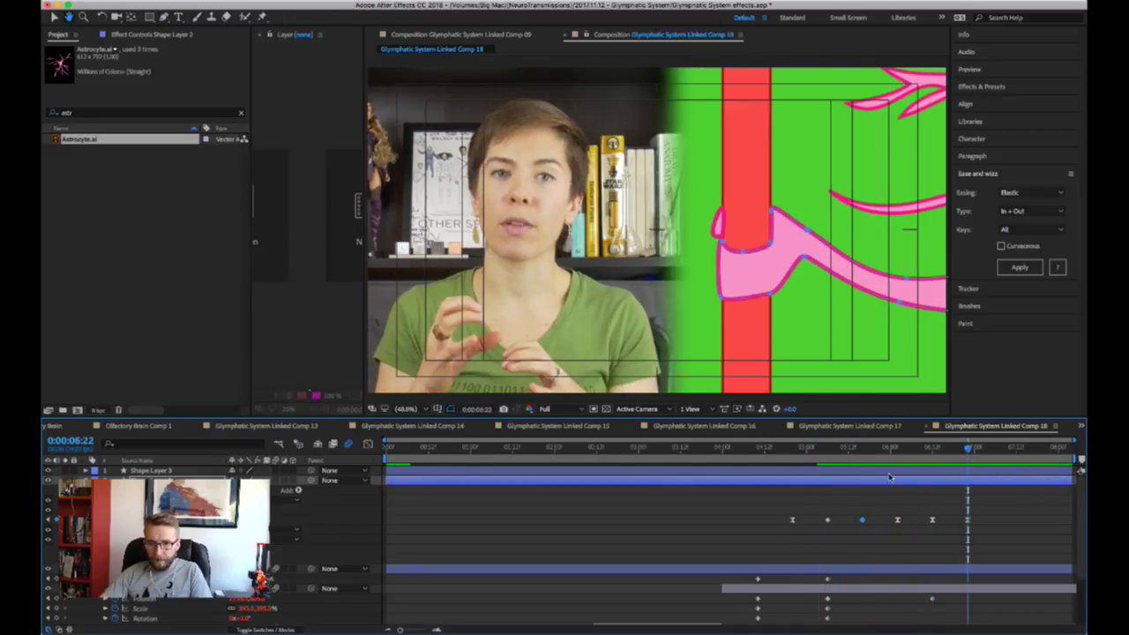
# - Convert the arm's path keyframe at 0:00:06:12 to linear interpolation and preview the wrap around the vessel
pyautogui.press('g')
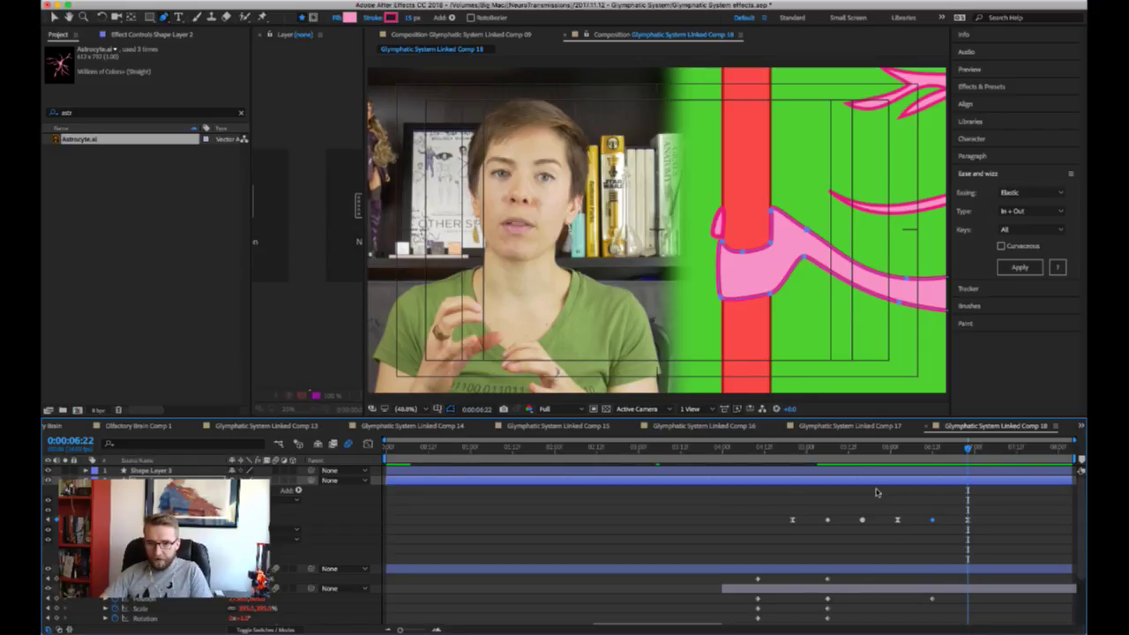
pyautogui.click(847, 451)
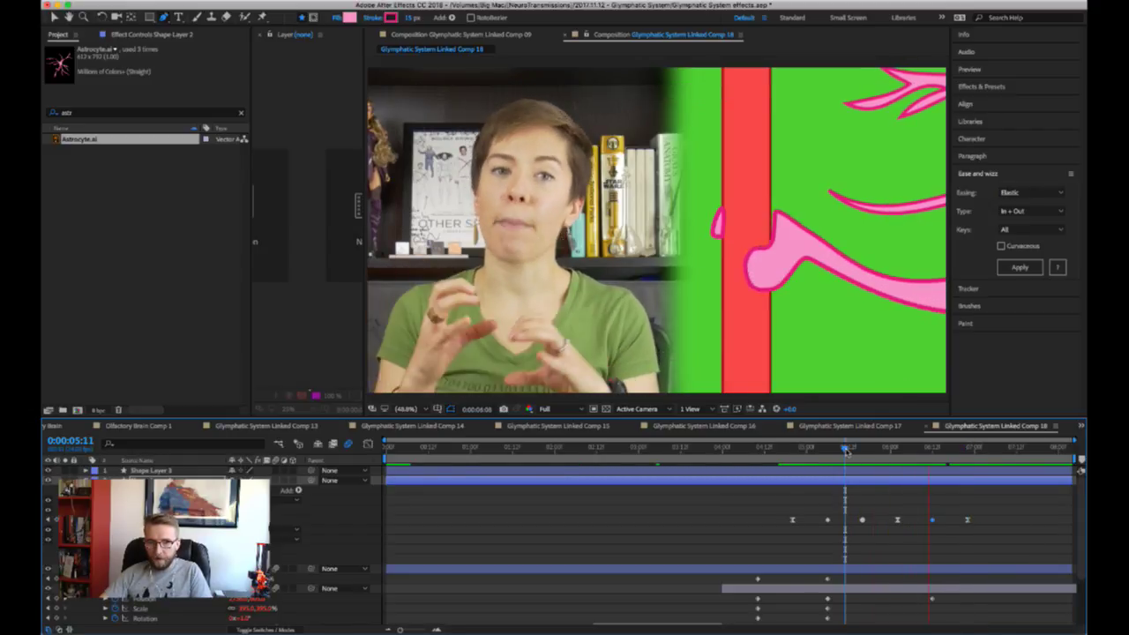
pyautogui.press('space')
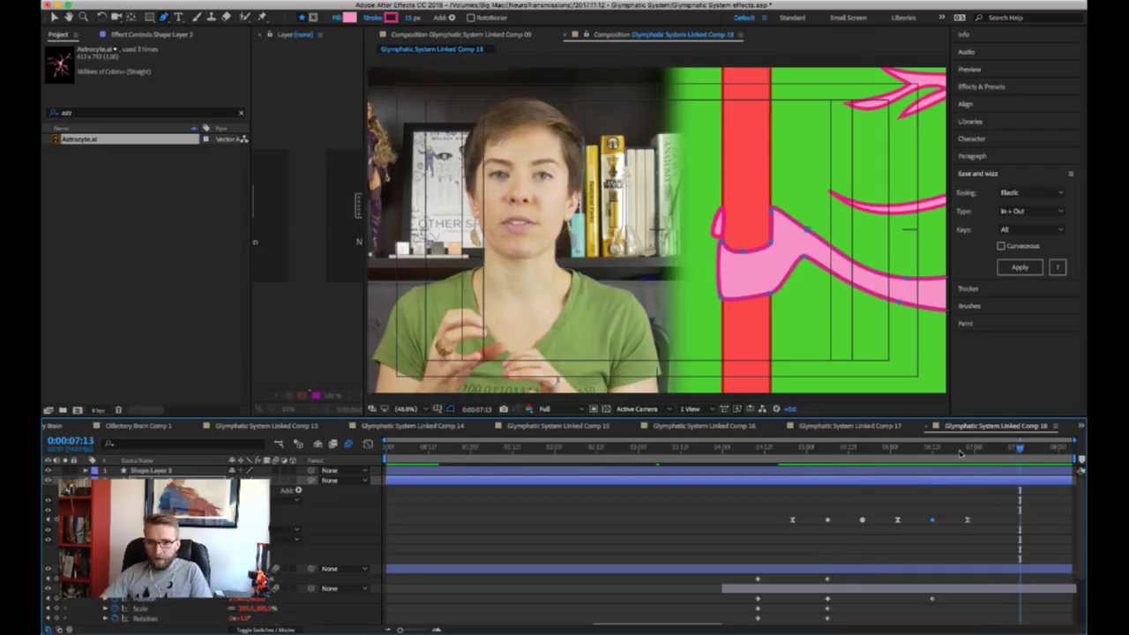
# - Delete the arm's path keyframe at 0:00:05:06 and preview the growth from about 0:00:04:18
pyautogui.moveTo(960, 453); pyautogui.dragTo(940, 451)
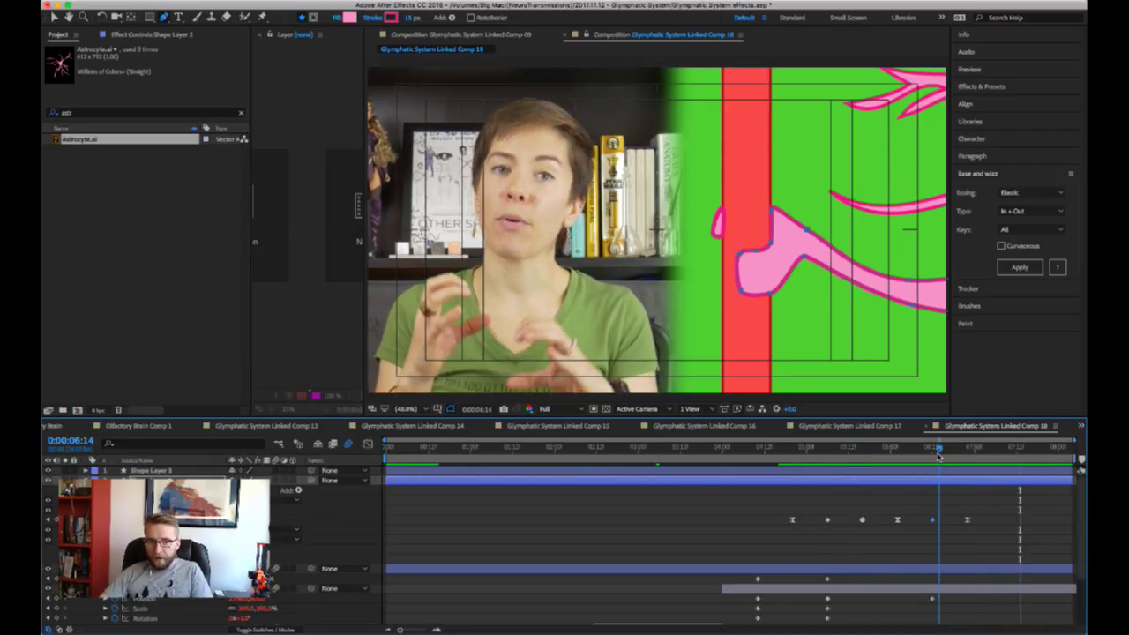
pyautogui.press('pageup')
pyautogui.press('pageup')
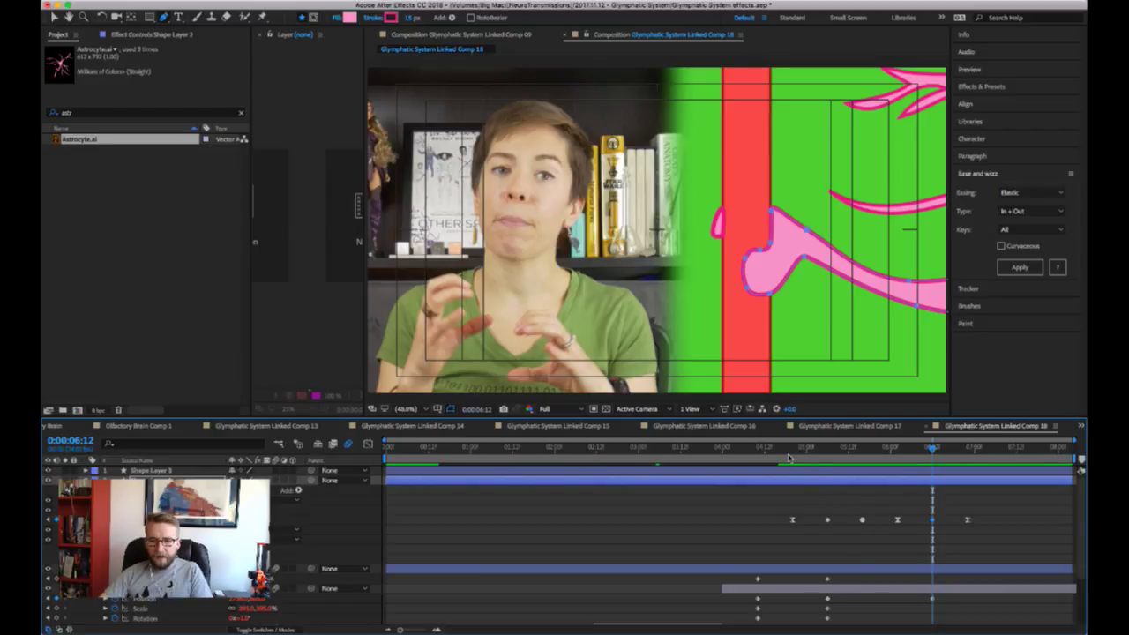
pyautogui.moveTo(789, 457); pyautogui.dragTo(865, 470)
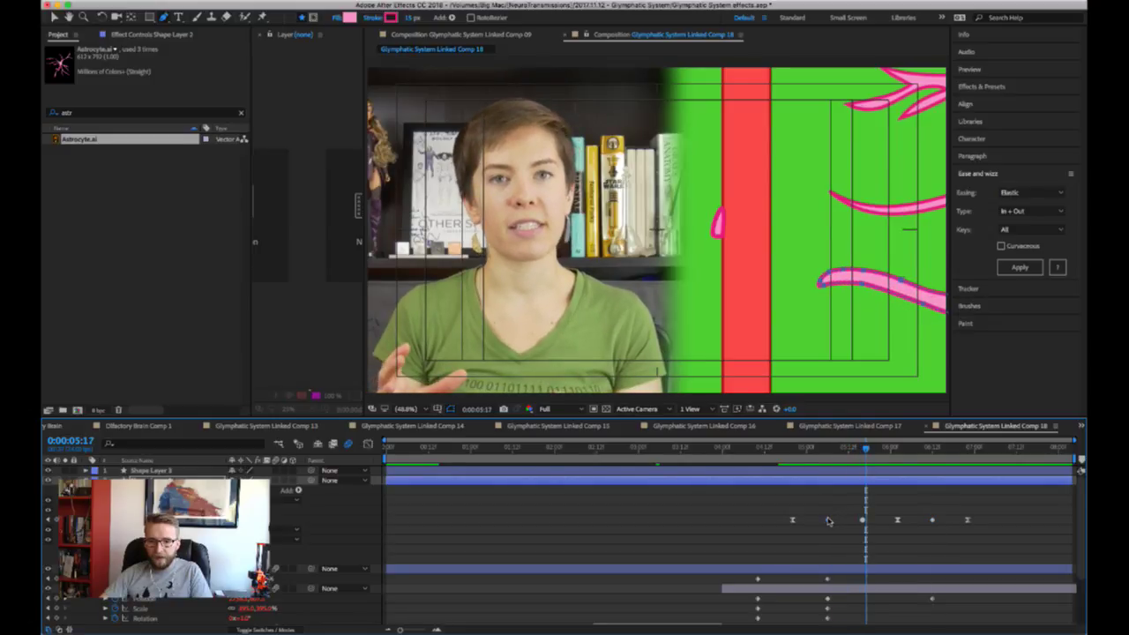
pyautogui.click(786, 452)
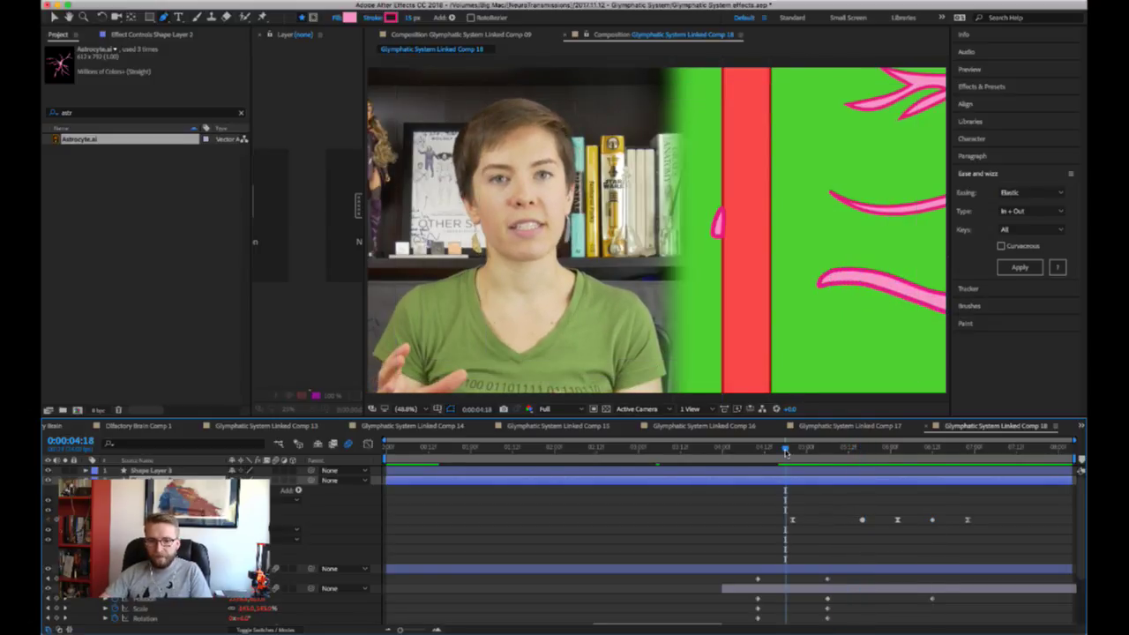
pyautogui.press('space')
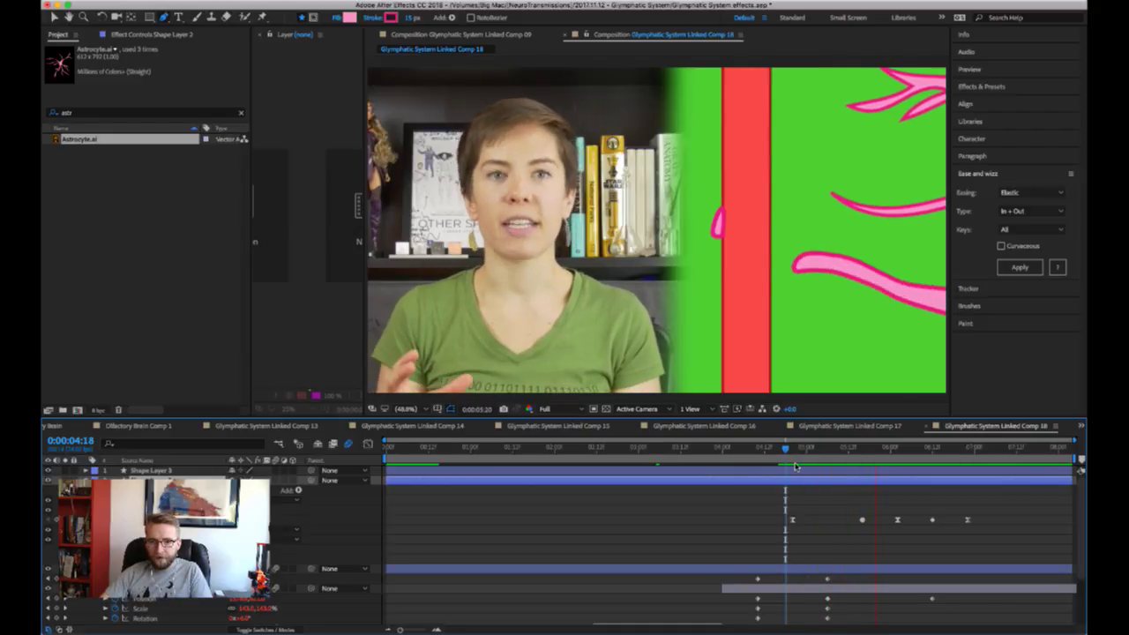
pyautogui.press('space')
pyautogui.press('space')
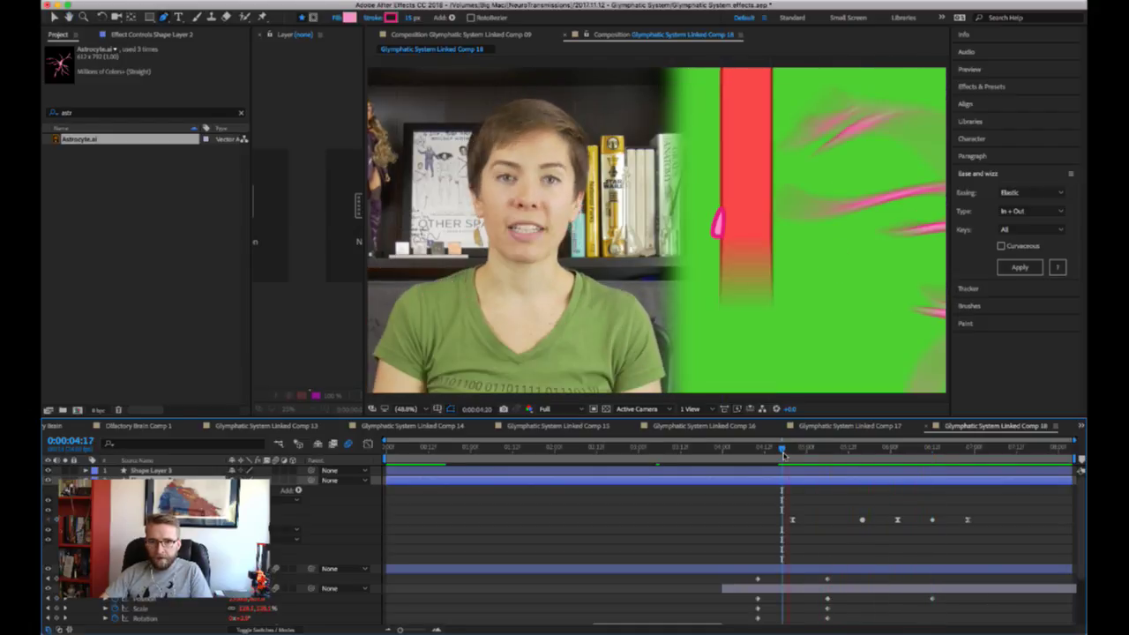
pyautogui.press('space')
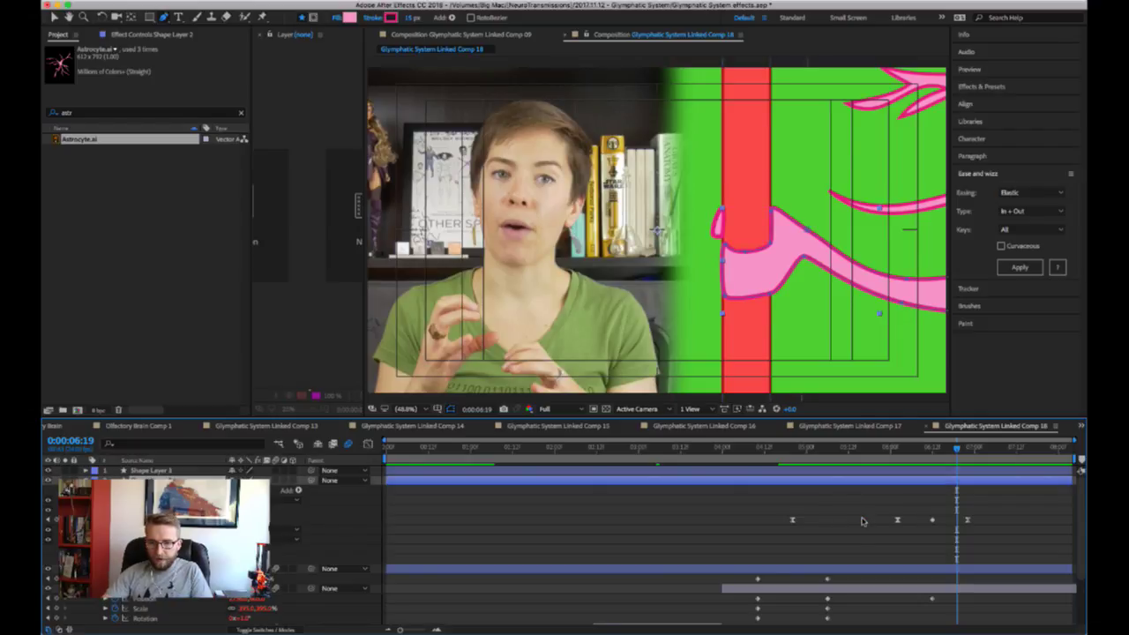
# - Delete the arm's path keyframe at 0:00:05:16 and preview the growth and wrap from about 0:00:04:19
pyautogui.click(792, 449)
pyautogui.press('space')
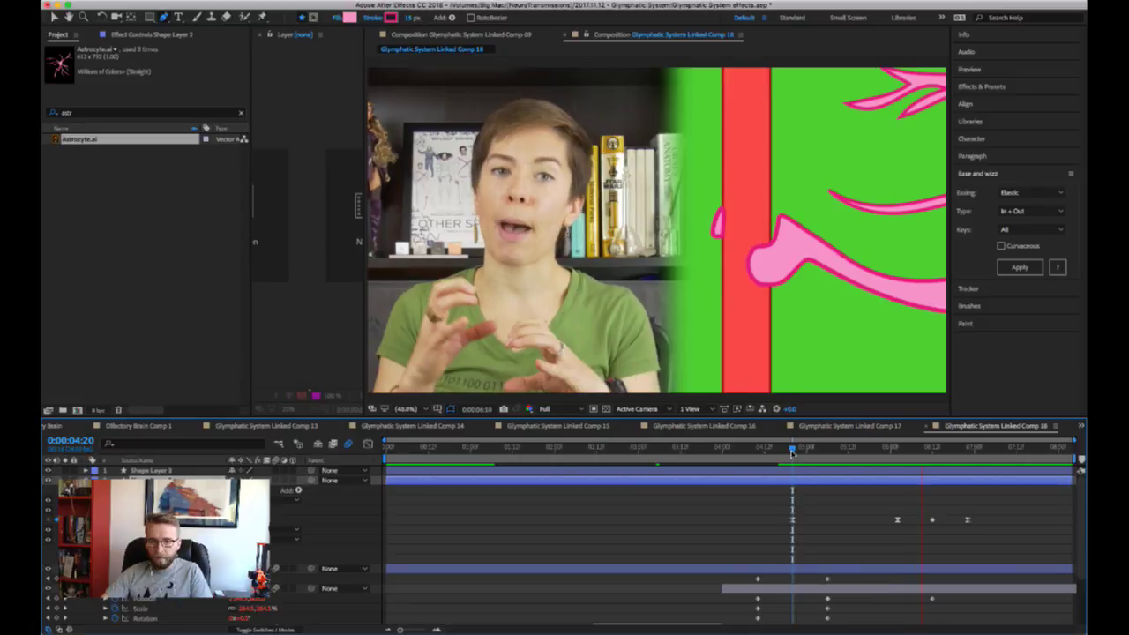
pyautogui.press('space')
pyautogui.click(792, 449)
pyautogui.press('space')
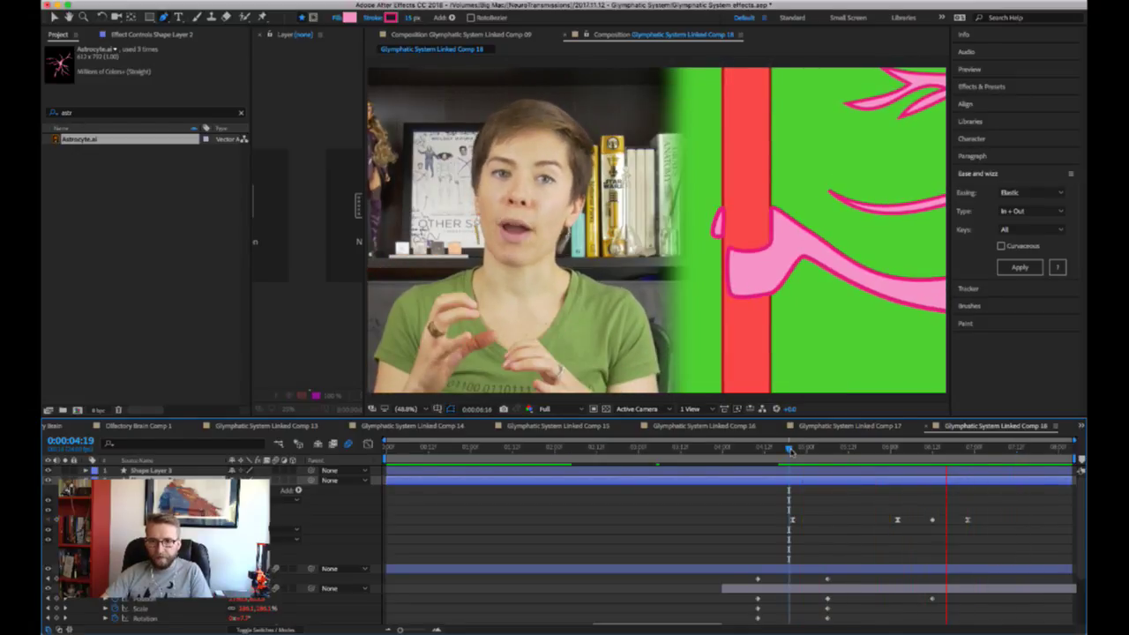
pyautogui.press('space')
pyautogui.press('space')
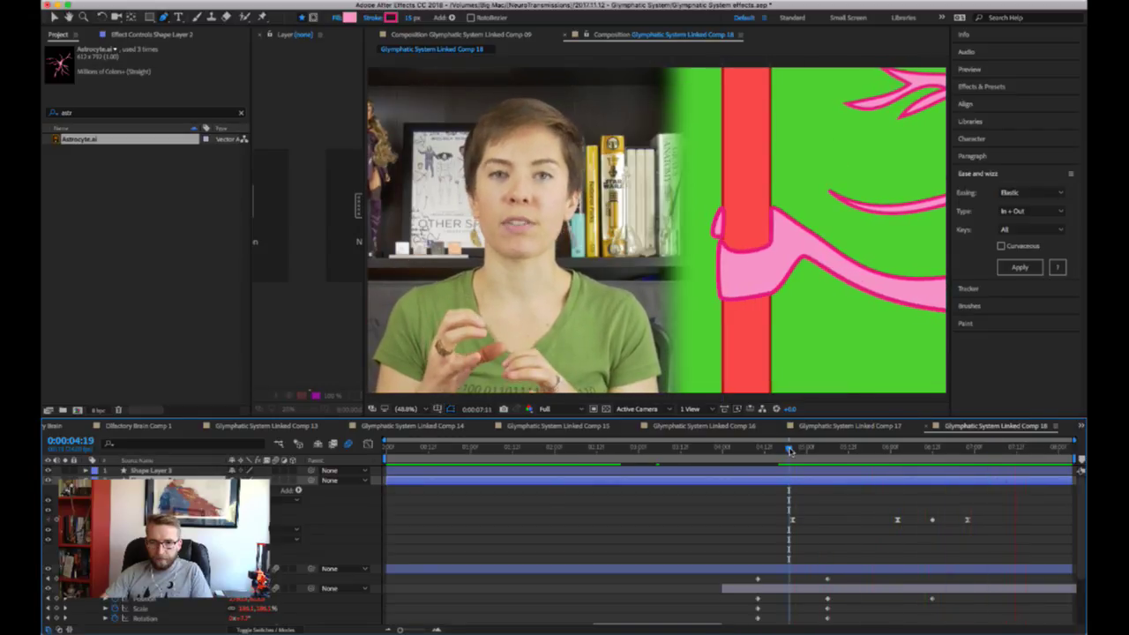
pyautogui.press('space')
# - Set a path keyframe at 0:00:06:22 on Shape Layer 3, the small pink tip beside the vessel
pyautogui.click(932, 450)
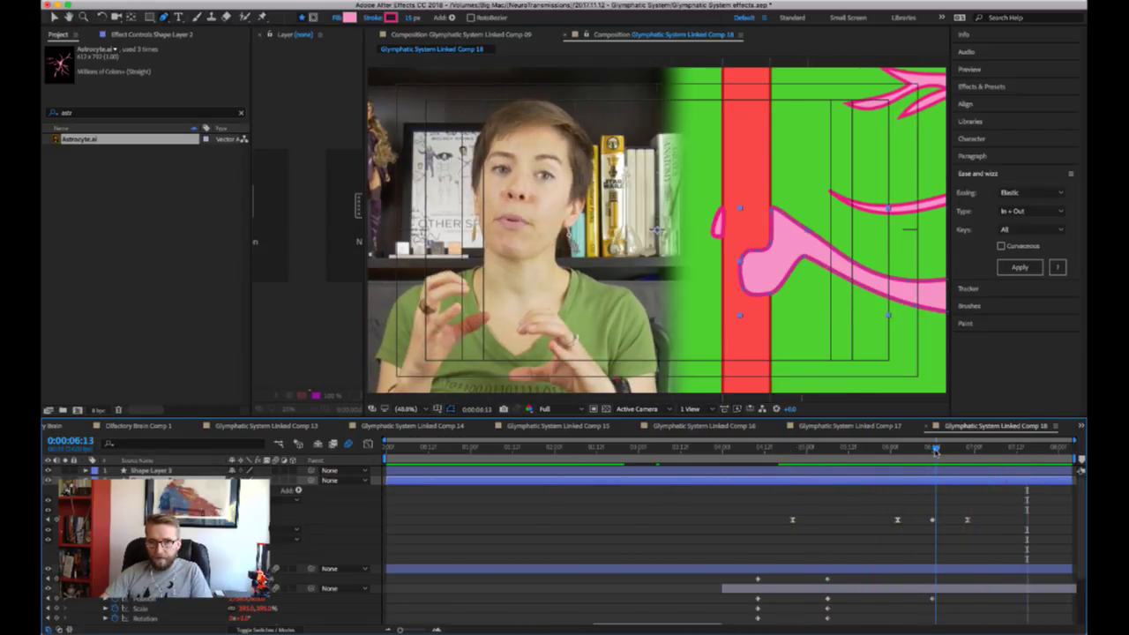
pyautogui.click(924, 475)
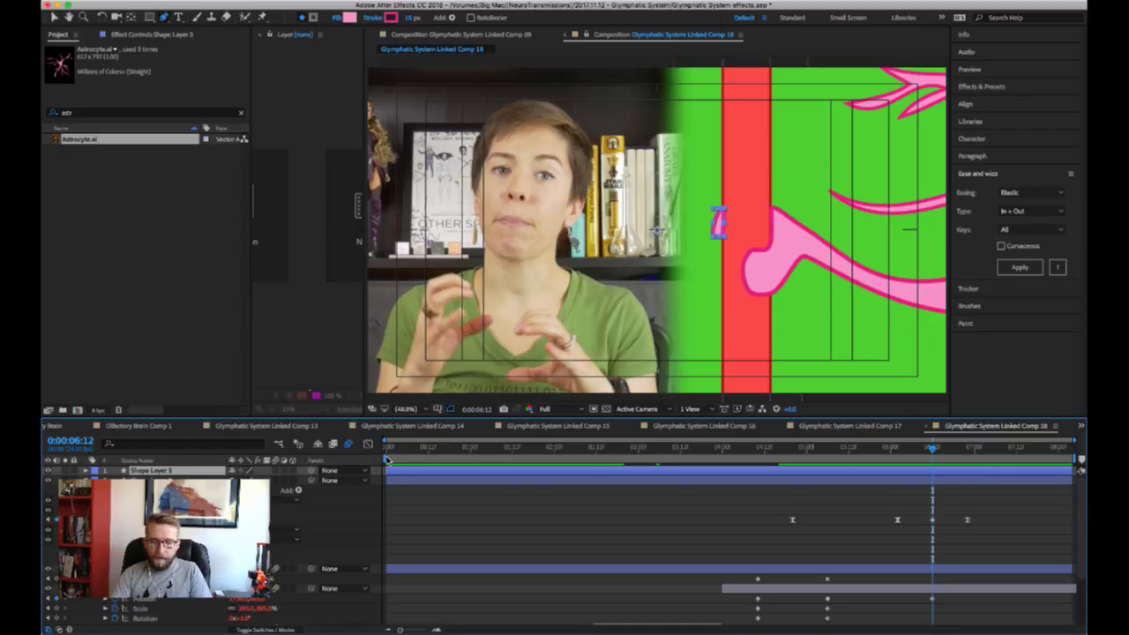
pyautogui.click(968, 449)
pyautogui.hotkey('alt', 'shift', 'Right')
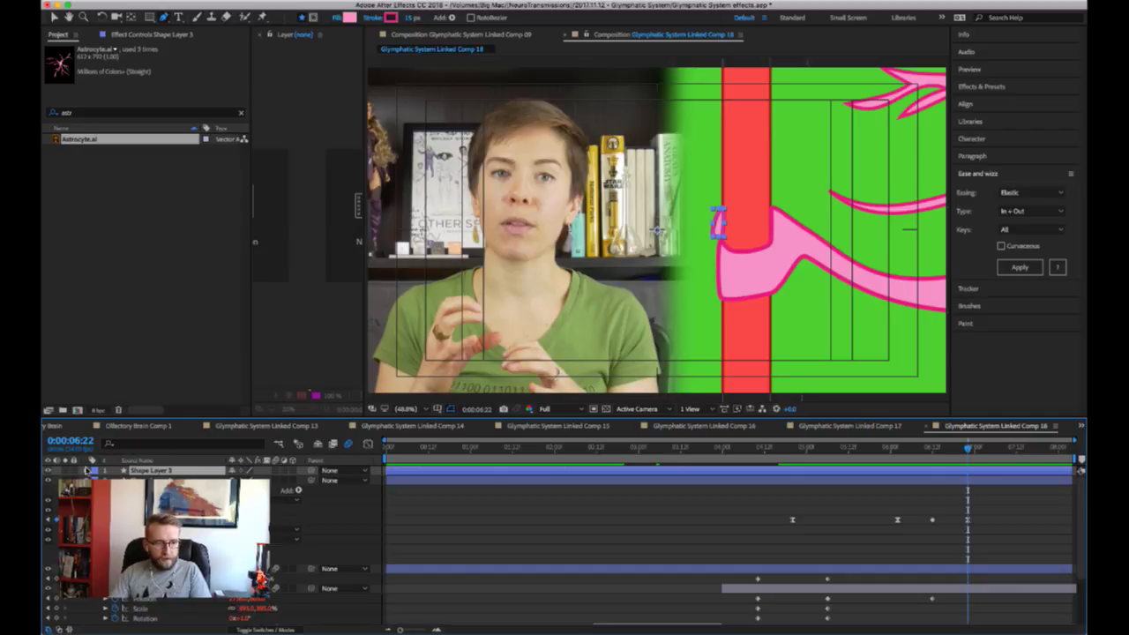
pyautogui.click(86, 471)
pyautogui.click(96, 481)
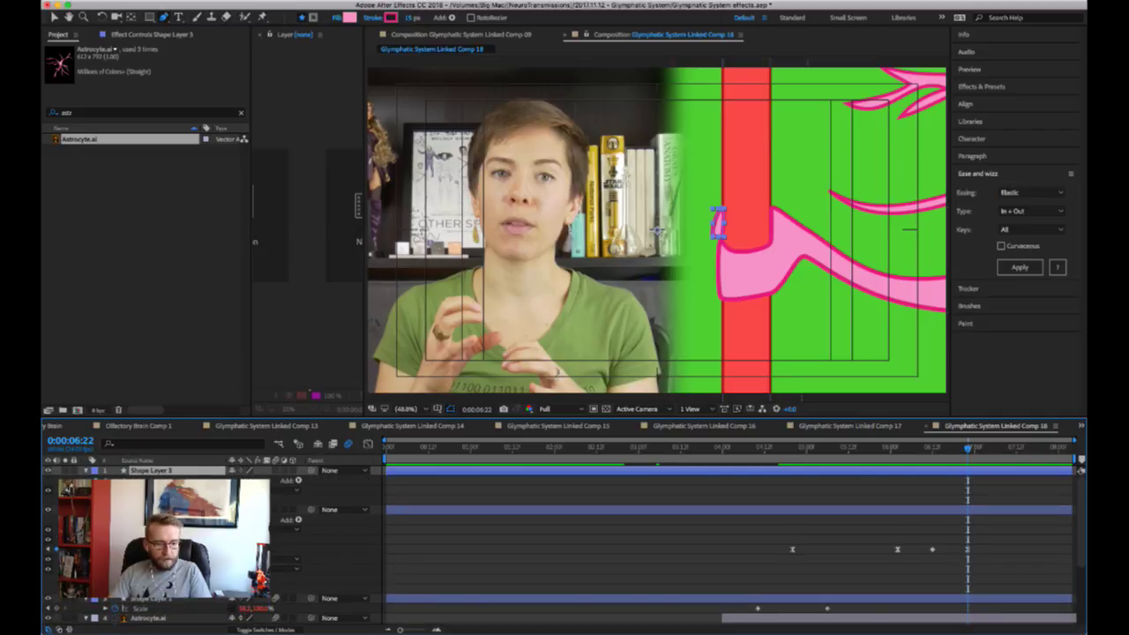
pyautogui.click(106, 491)
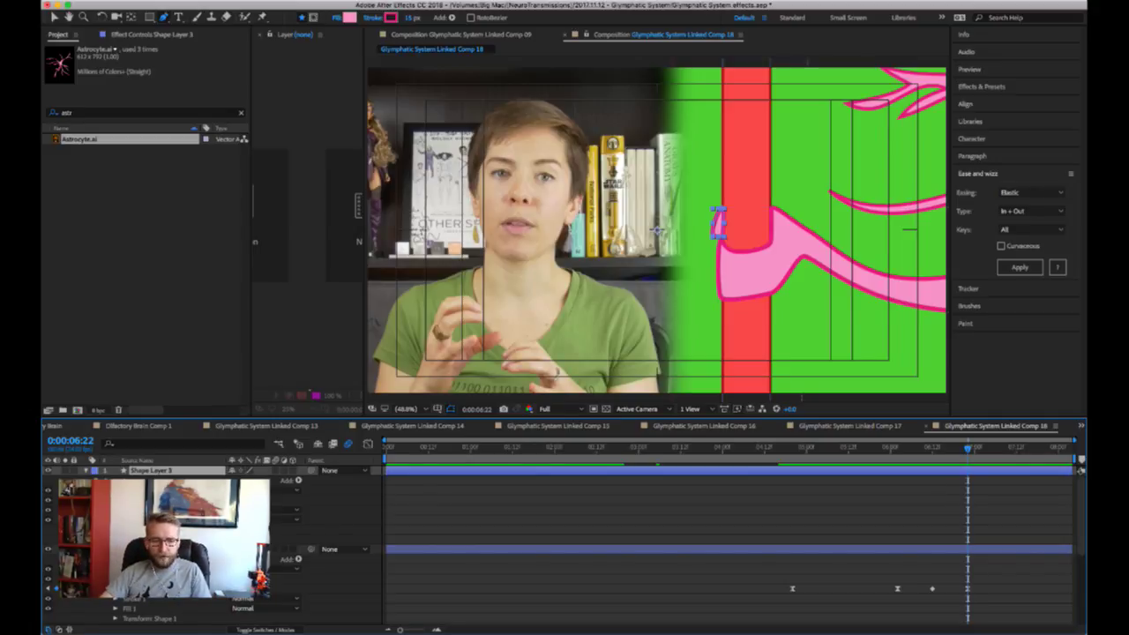
pyautogui.press('super+Tab')
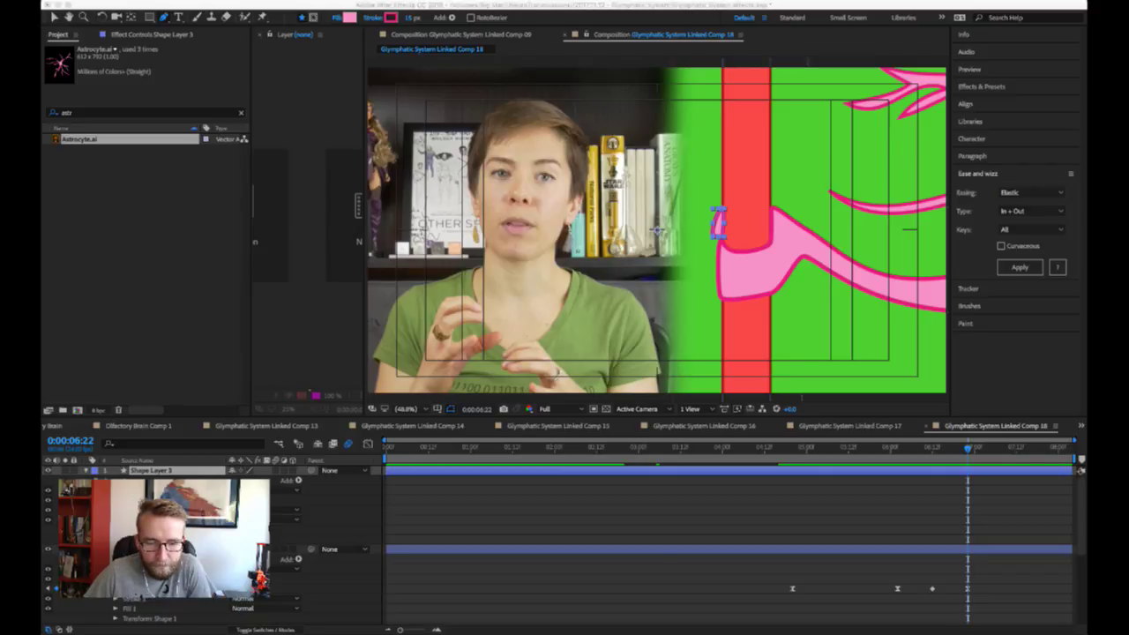
pyautogui.press('super+Tab')
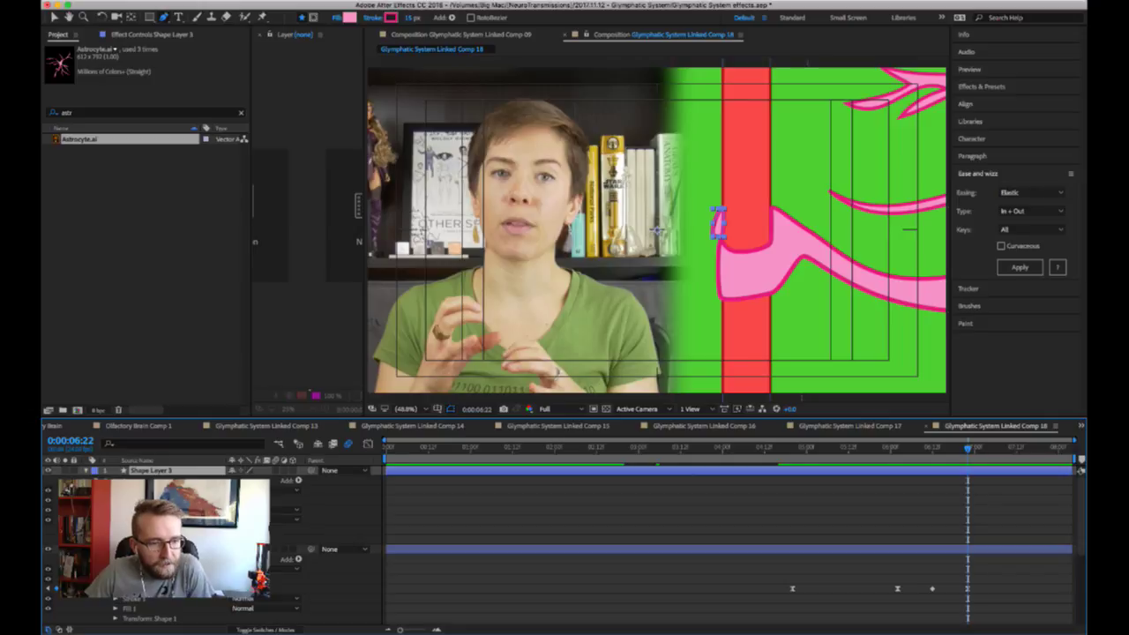
pyautogui.click(115, 500)
pyautogui.click(135, 510)
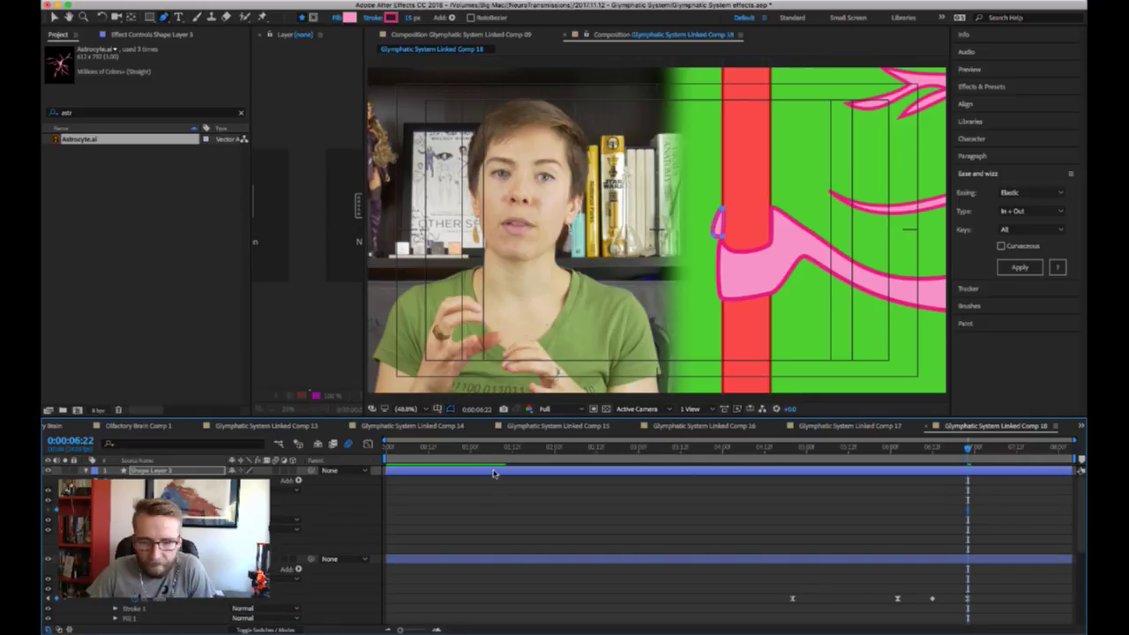
# - At 0:00:06:12, collapse the small pink tip's path points onto its upper end at the vessel's edge
pyautogui.press('pageup')
pyautogui.press('pageup')
pyautogui.press('pageup')
pyautogui.press('pageup')
pyautogui.press('pageup')
pyautogui.press('pageup')
pyautogui.press('pageup')
pyautogui.press('pageup')
pyautogui.press('pageup')
pyautogui.press('pageup')
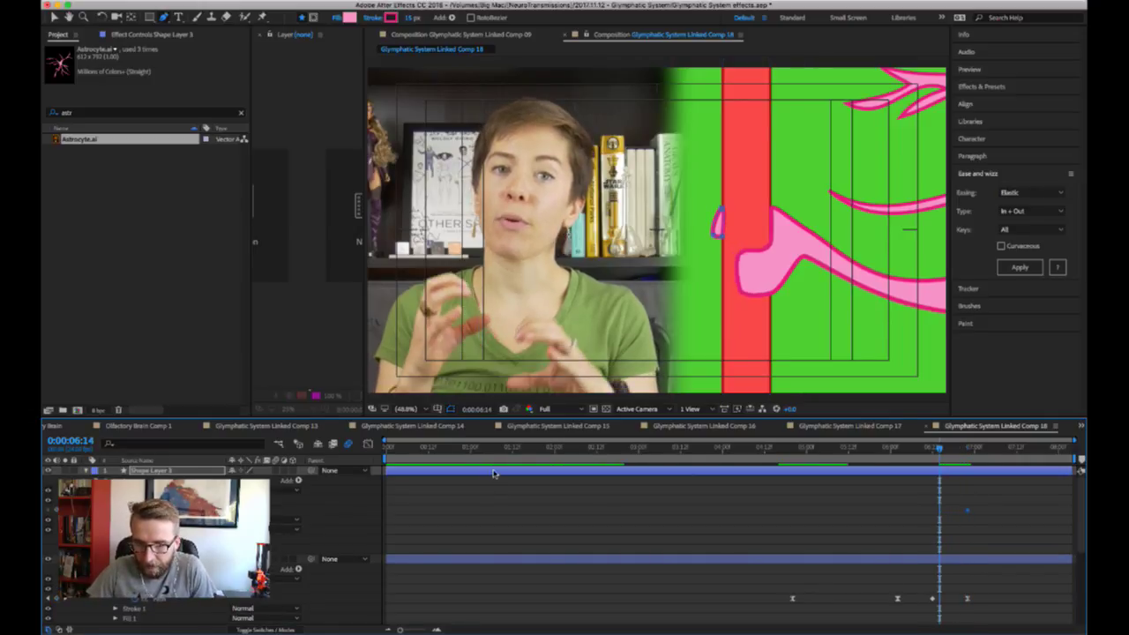
pyautogui.press('pageup')
pyautogui.press('pageup')
pyautogui.press('pageup')
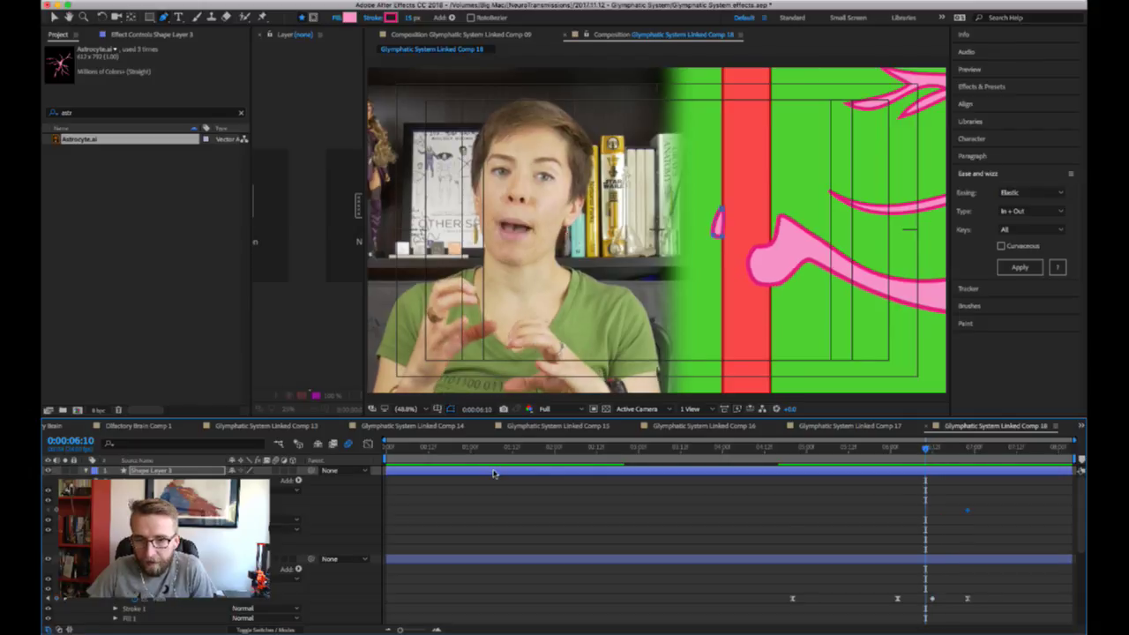
pyautogui.press('pagedown')
pyautogui.press('pagedown')
pyautogui.press('pagedown')
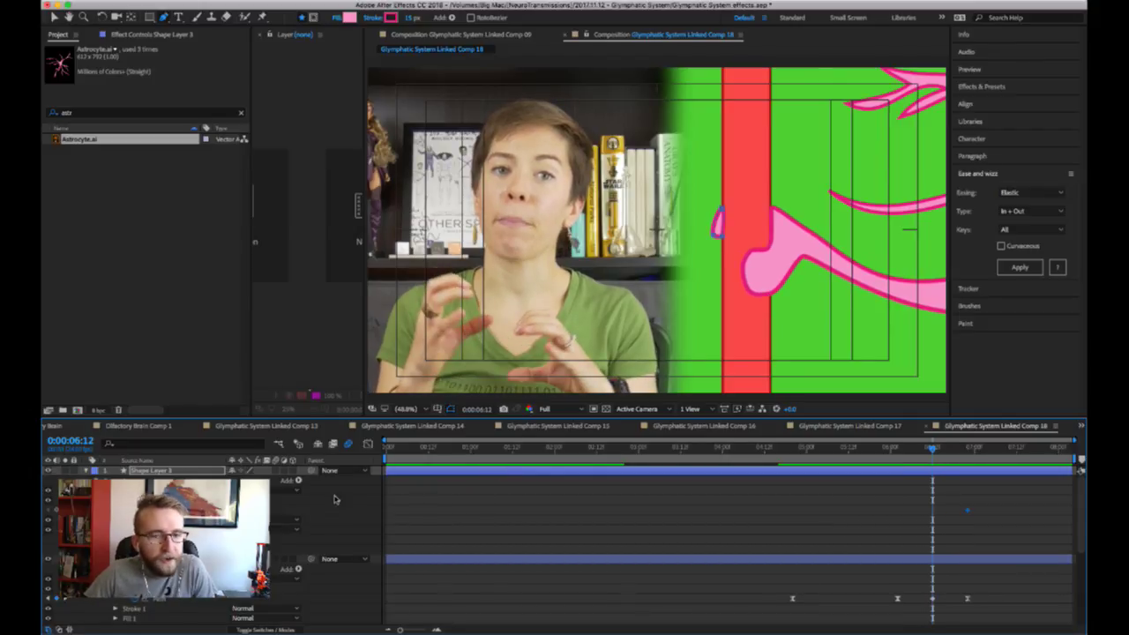
pyautogui.click(723, 207)
pyautogui.press('.')
pyautogui.press('.')
pyautogui.press('.')
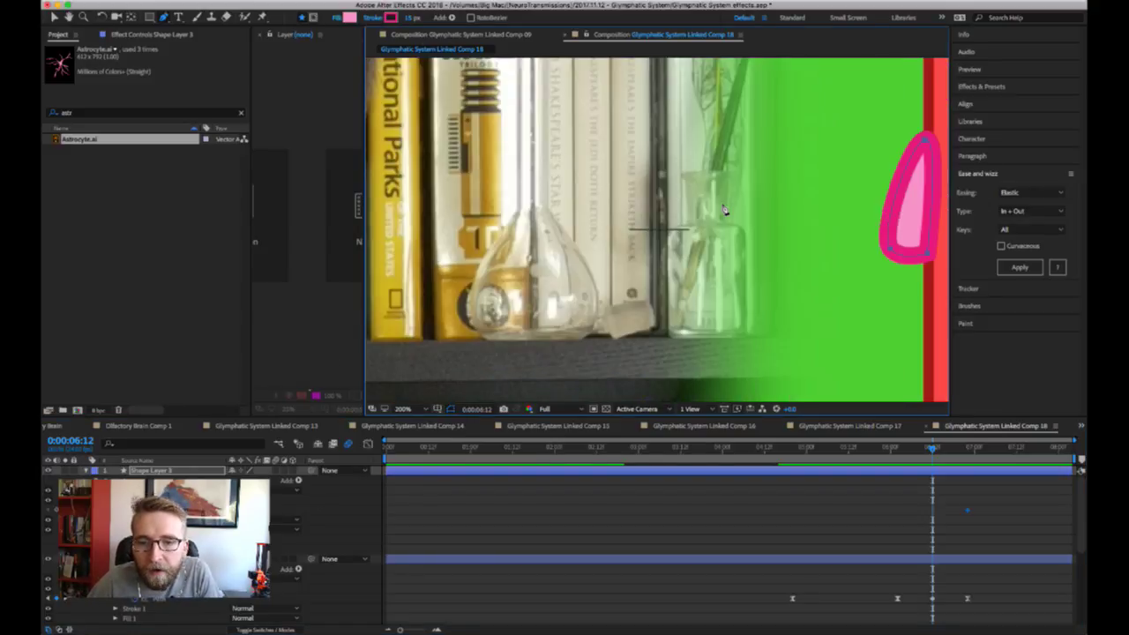
pyautogui.moveTo(762, 194); pyautogui.dragTo(504, 202)
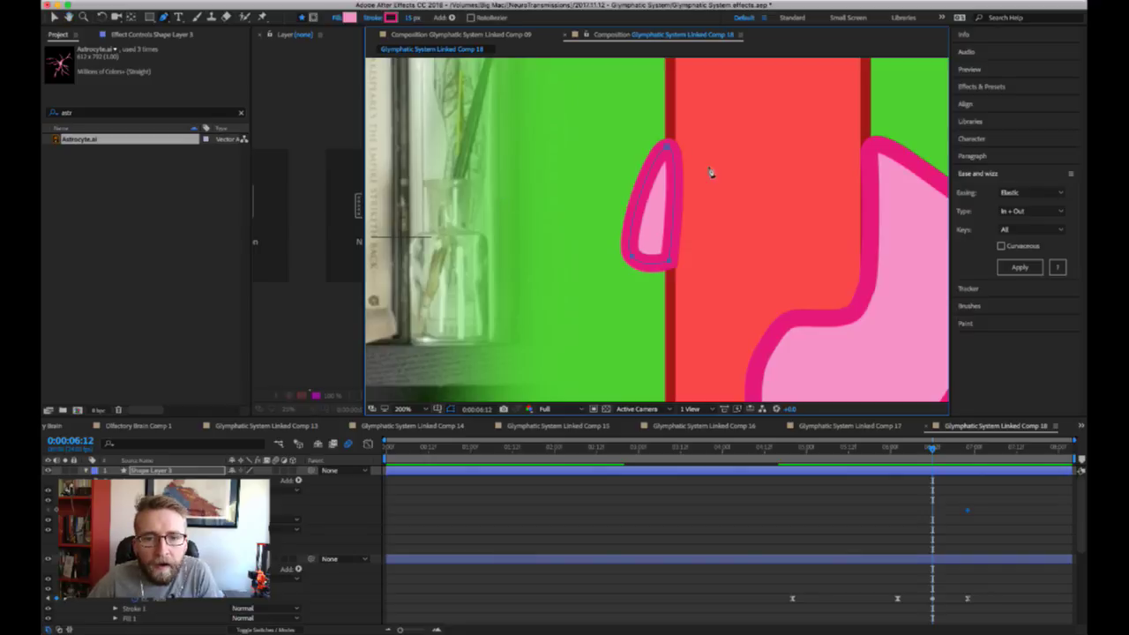
pyautogui.press('v')
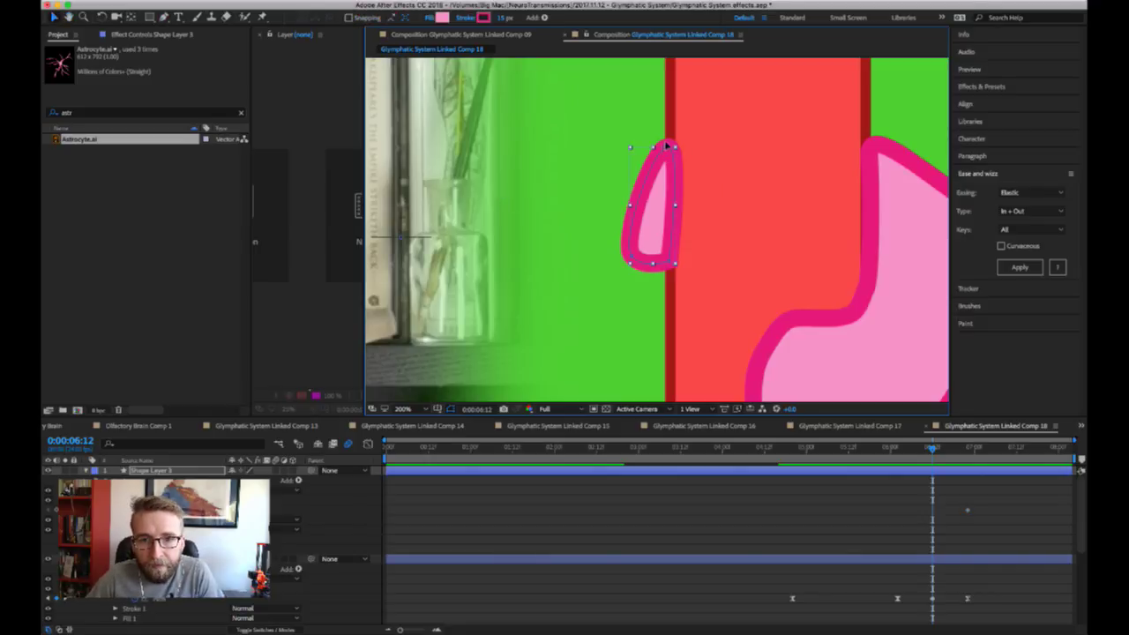
pyautogui.moveTo(669, 144)
pyautogui.mouseDown()
pyautogui.moveTo(670, 192)
pyautogui.moveTo(667, 158)
pyautogui.mouseUp()
pyautogui.moveTo(671, 255); pyautogui.dragTo(668, 159)
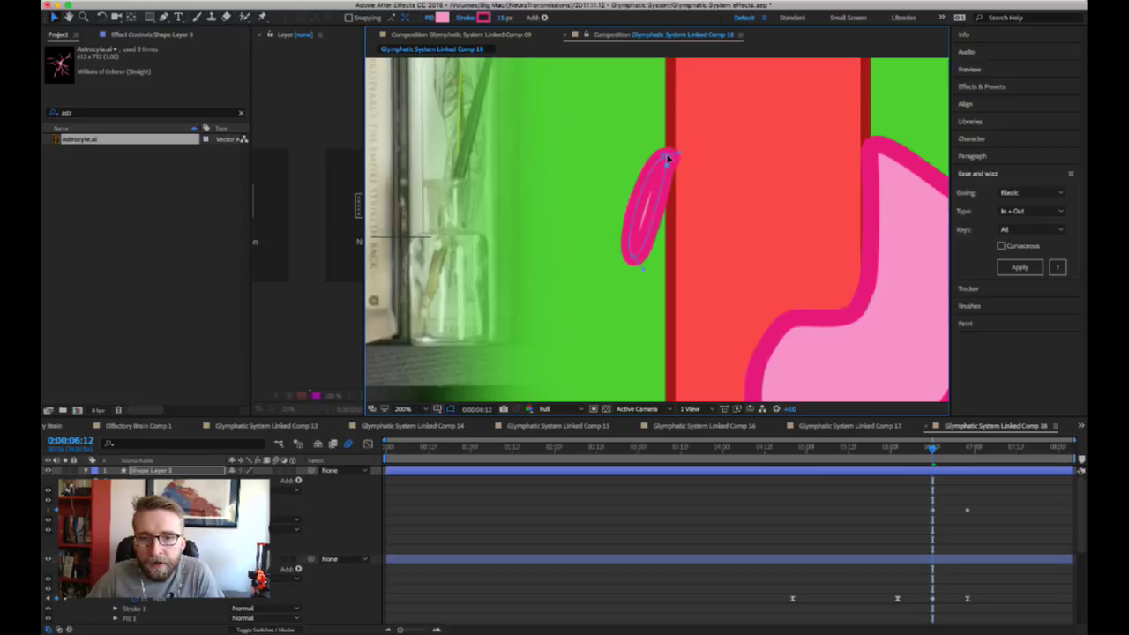
pyautogui.moveTo(635, 247); pyautogui.dragTo(659, 161)
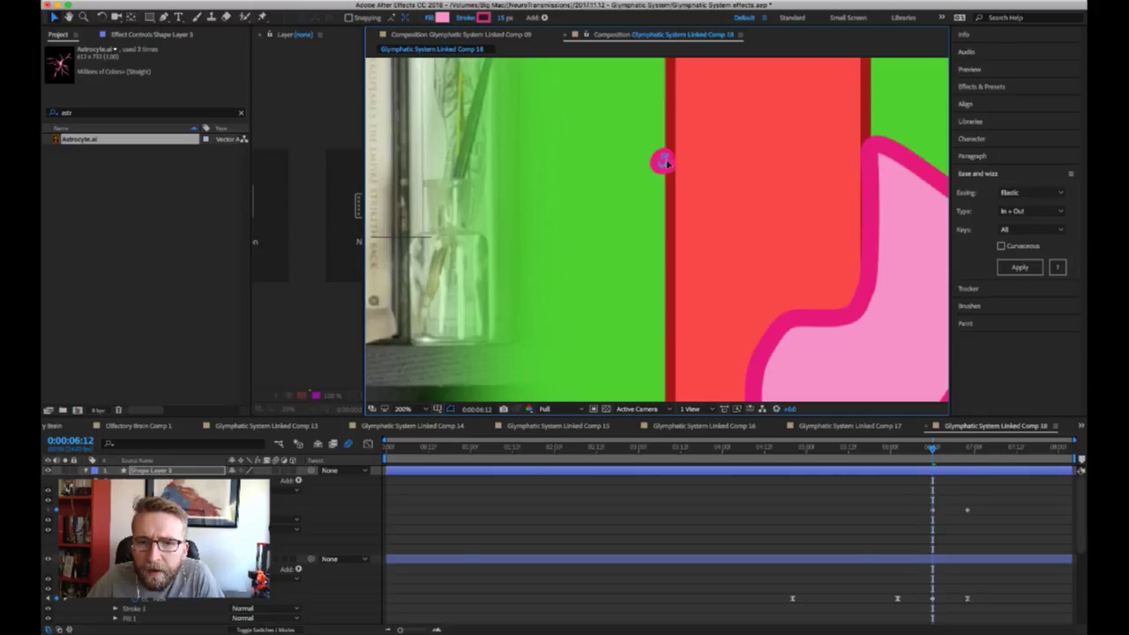
# - Pull the collapsed tip's remaining path points together into one tight dot on the vessel's edge
pyautogui.scroll(2, 663, 162)
pyautogui.scroll(1, 685, 139)
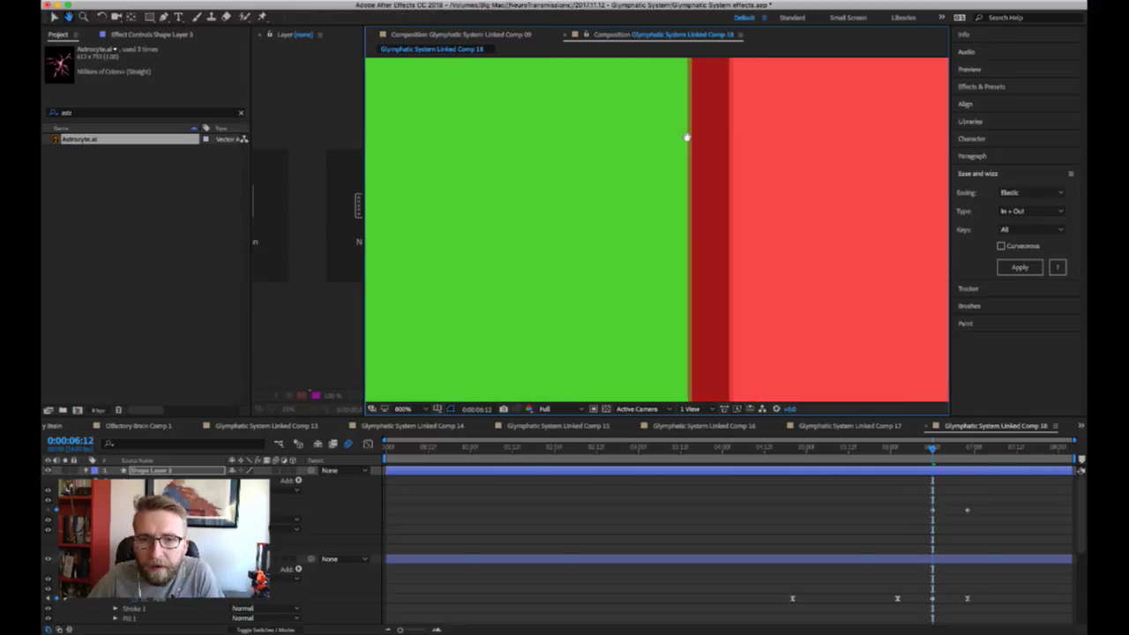
pyautogui.click(686, 156)
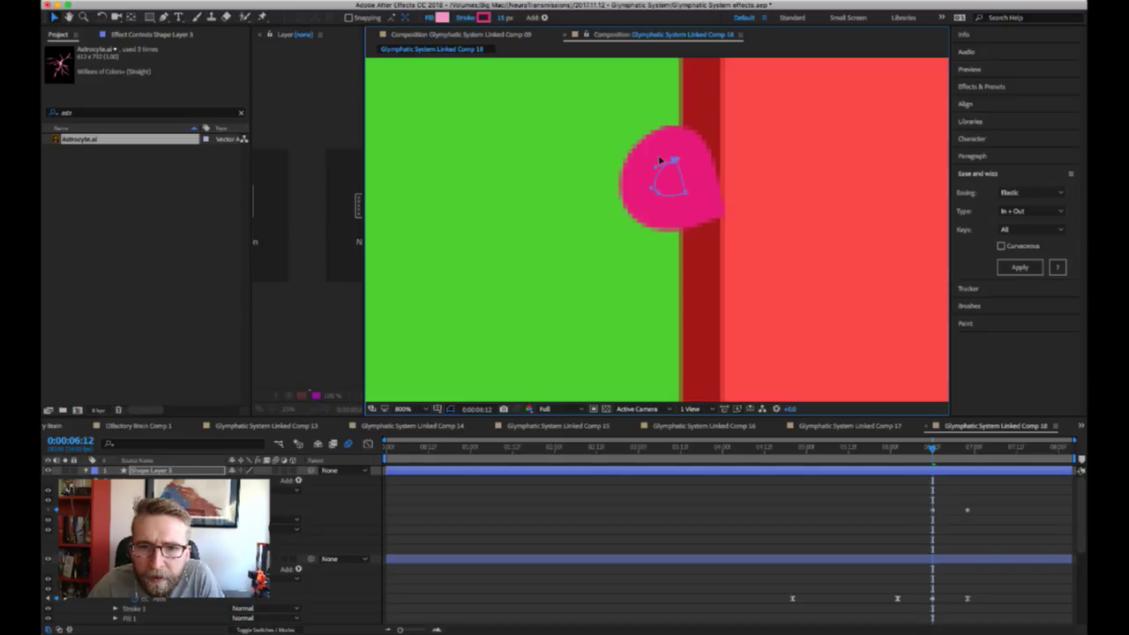
pyautogui.moveTo(668, 172)
pyautogui.mouseDown()
pyautogui.moveTo(660, 186)
pyautogui.moveTo(676, 162)
pyautogui.mouseUp()
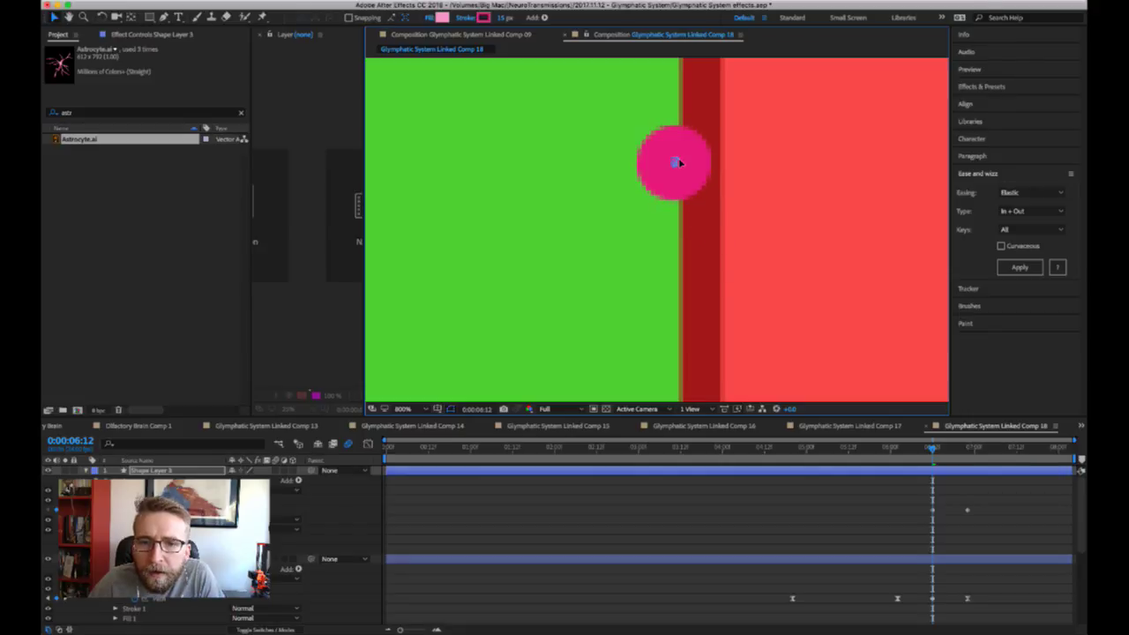
pyautogui.scroll(-6, 675, 162)
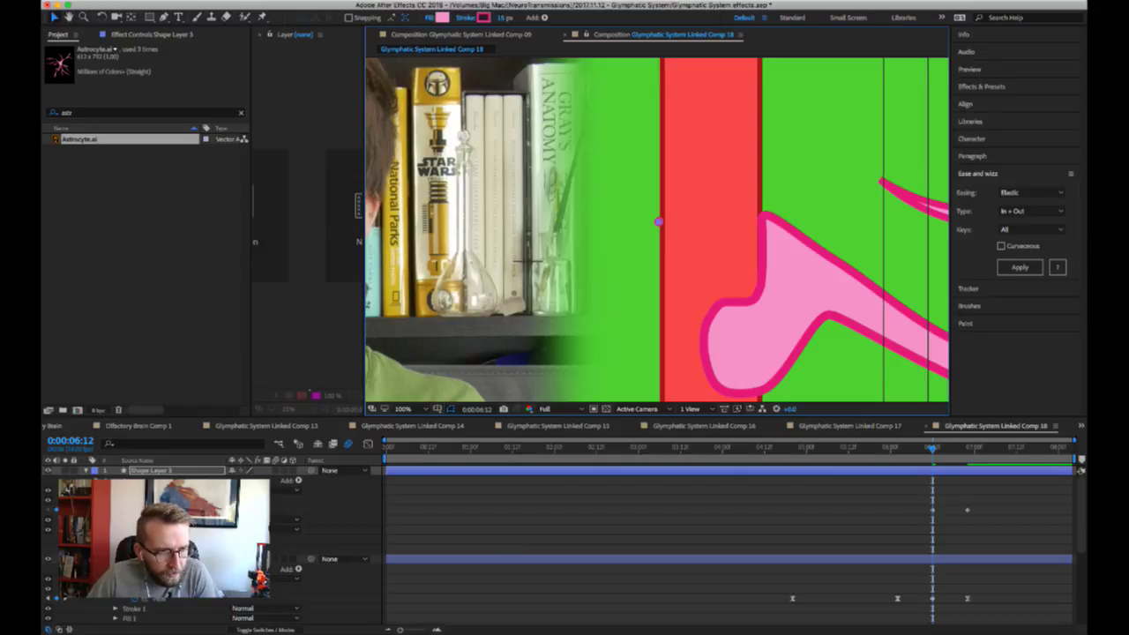
# - Keyframe Shape Layer 3's opacity to be hidden at 0:00:06:12 and visible at 0:00:06:13, and preview from 0:00:06:07
pyautogui.click(96, 480)
pyautogui.click(95, 490)
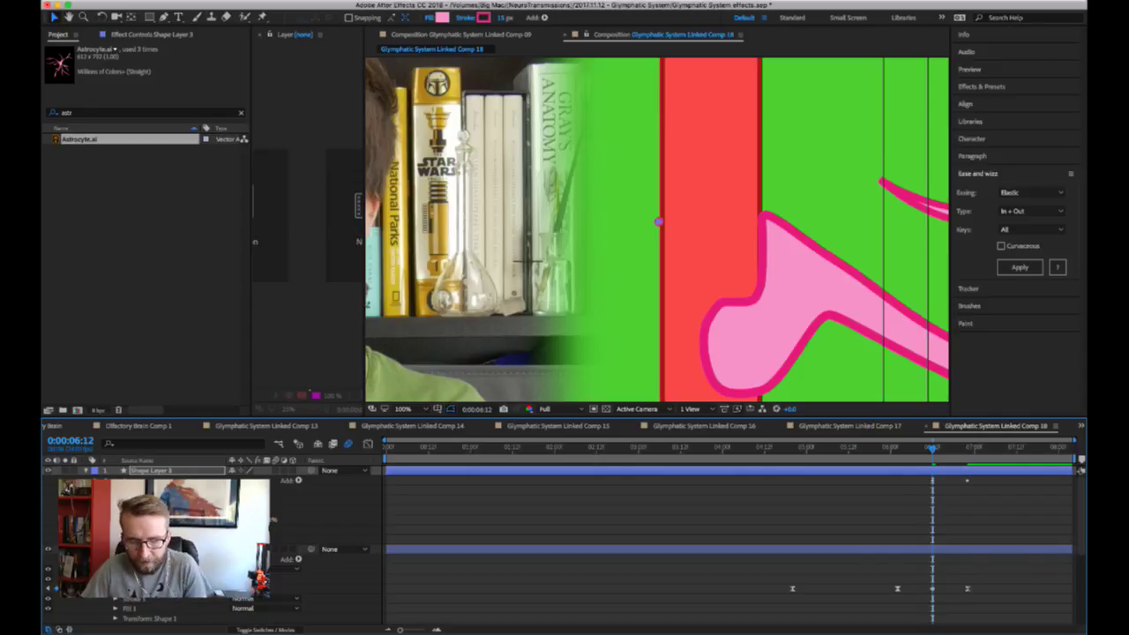
pyautogui.press('pagedown')
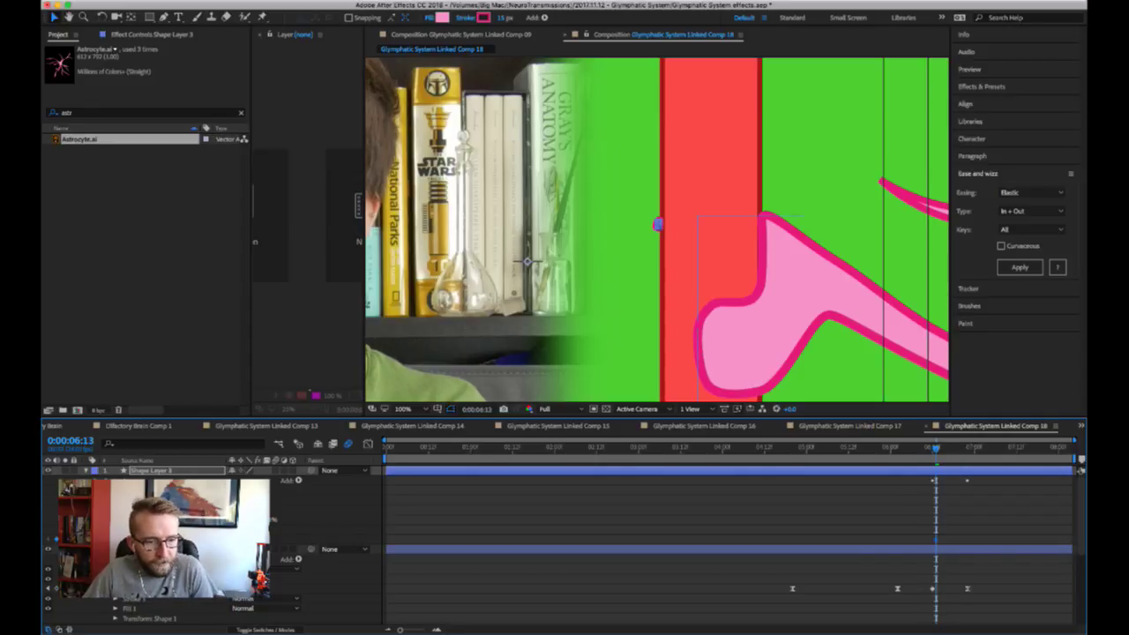
pyautogui.press('pageup')
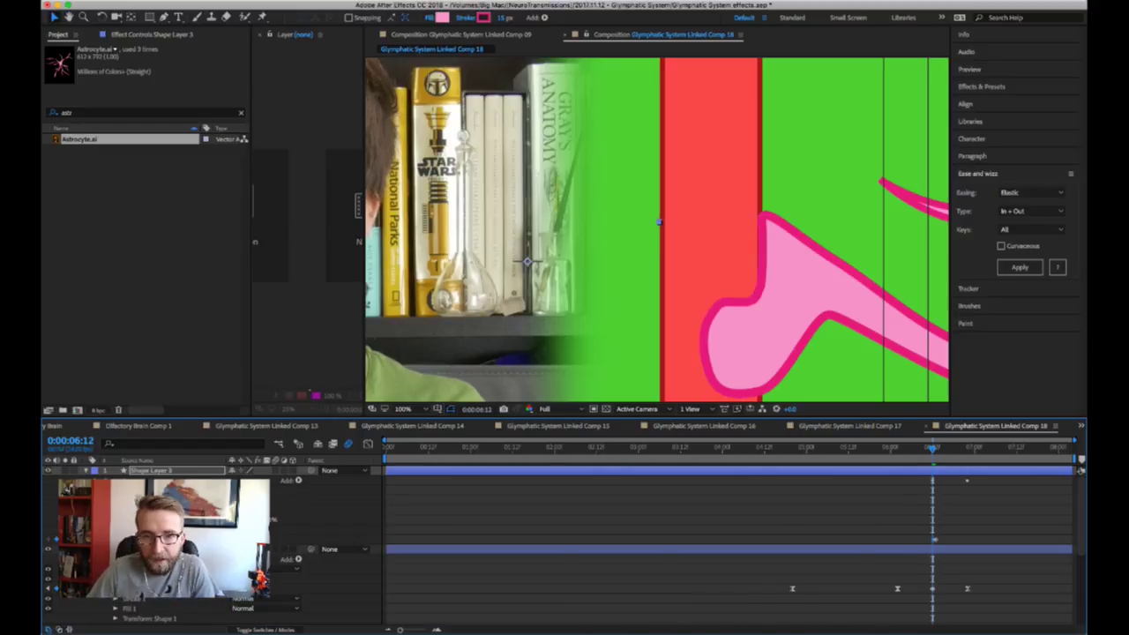
pyautogui.click(915, 449)
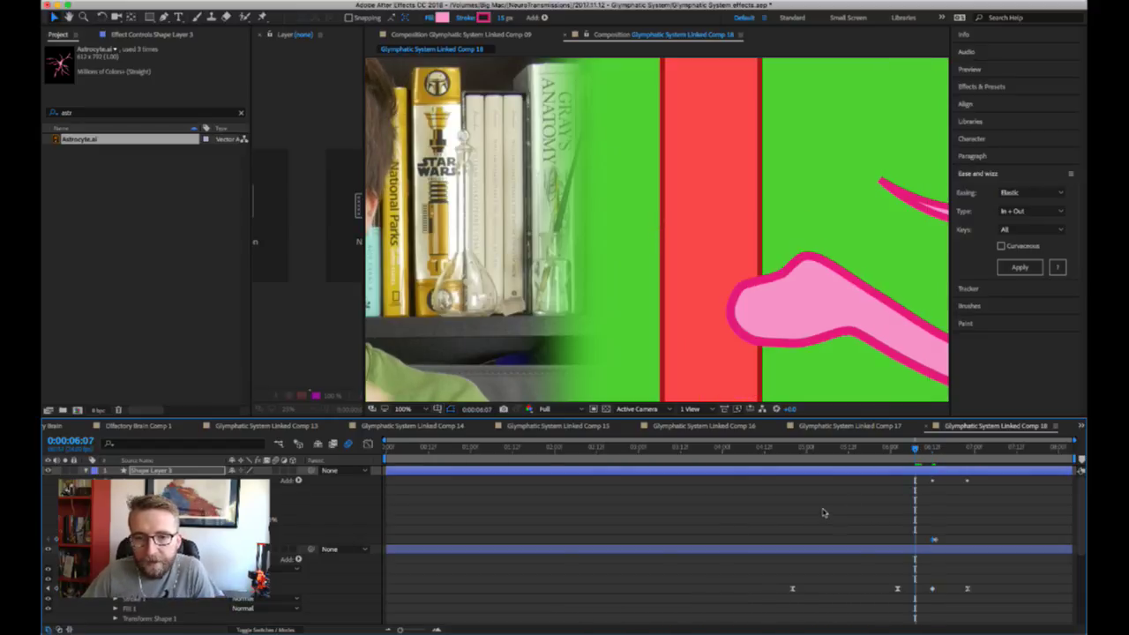
pyautogui.press('space')
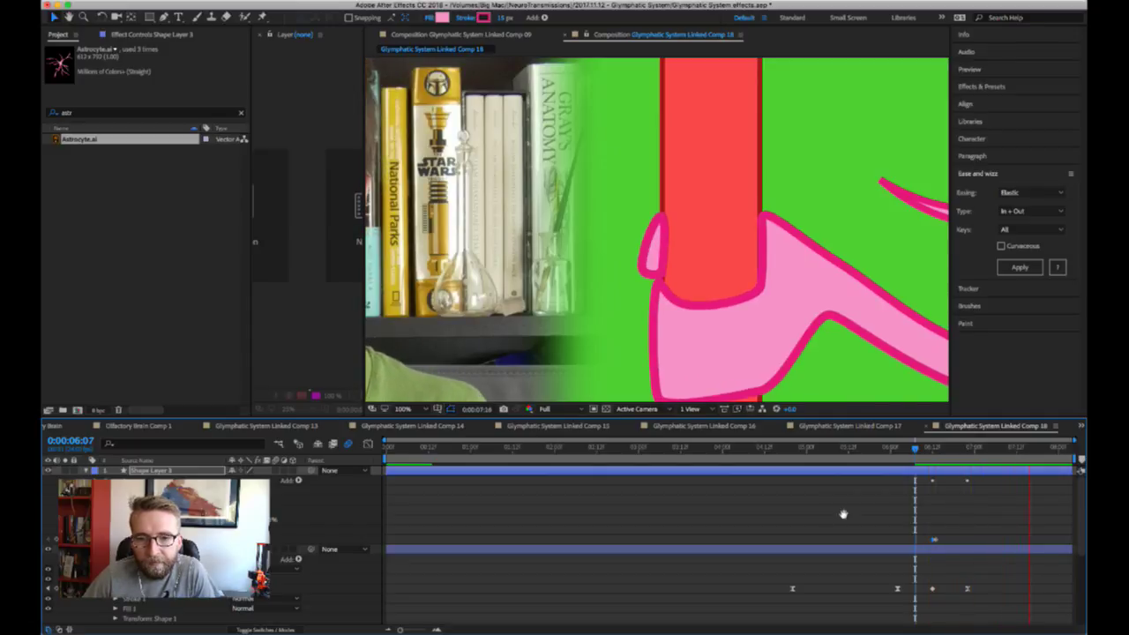
# - Move Shape Layer 3's final path keyframe to about 0:00:07:02, apply Easy Ease to it, and preview the tip's growth
pyautogui.click(926, 463)
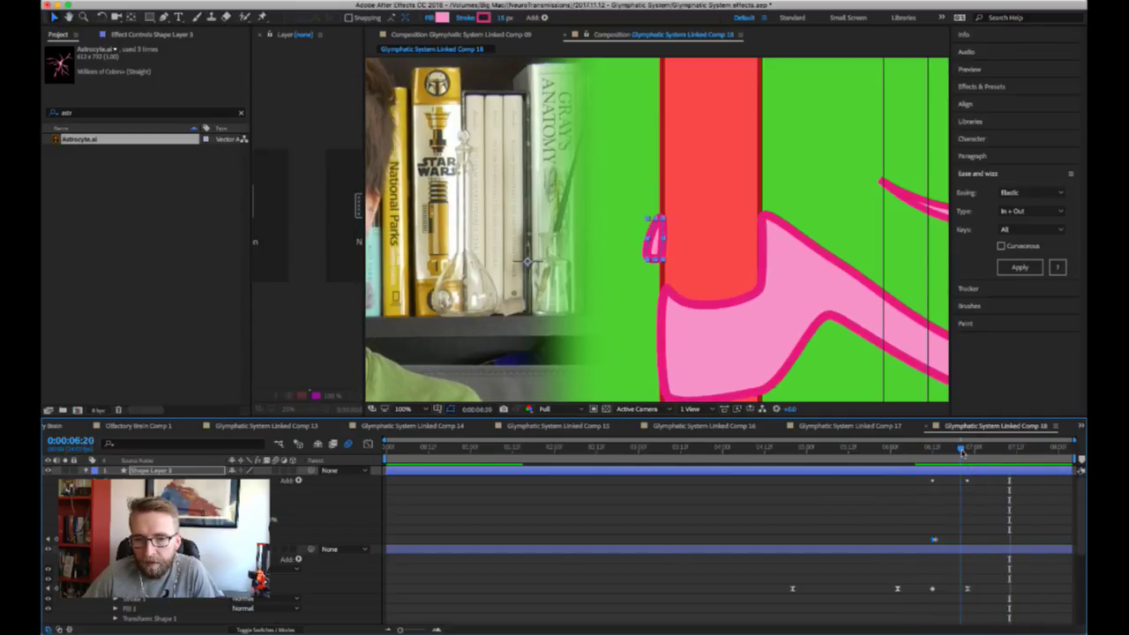
pyautogui.press('j')
pyautogui.click(983, 493)
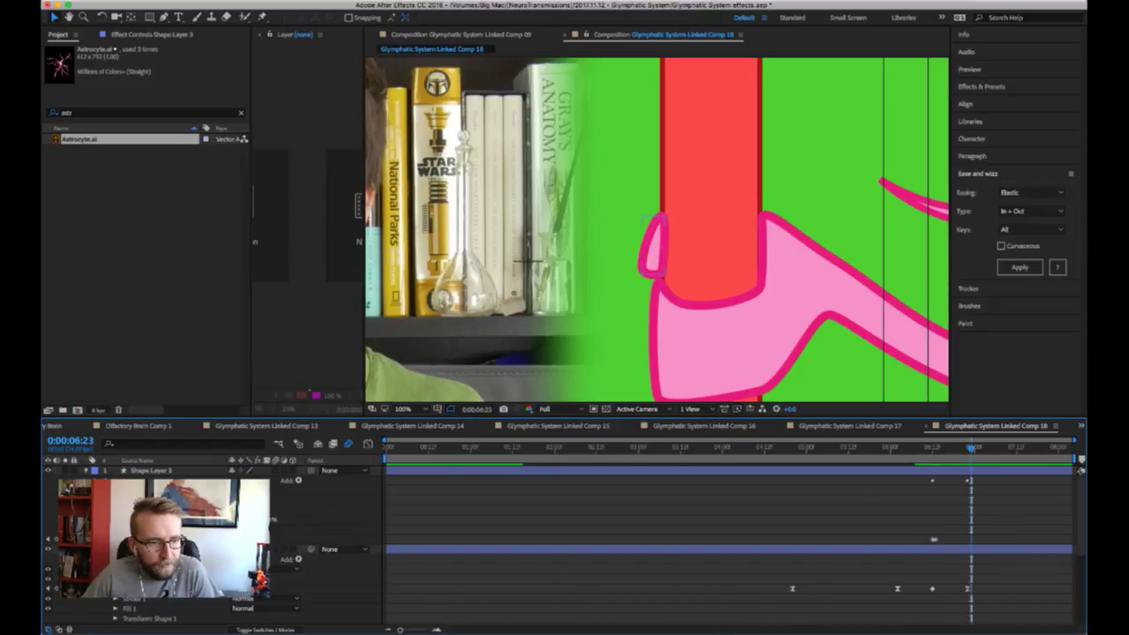
pyautogui.press('u')
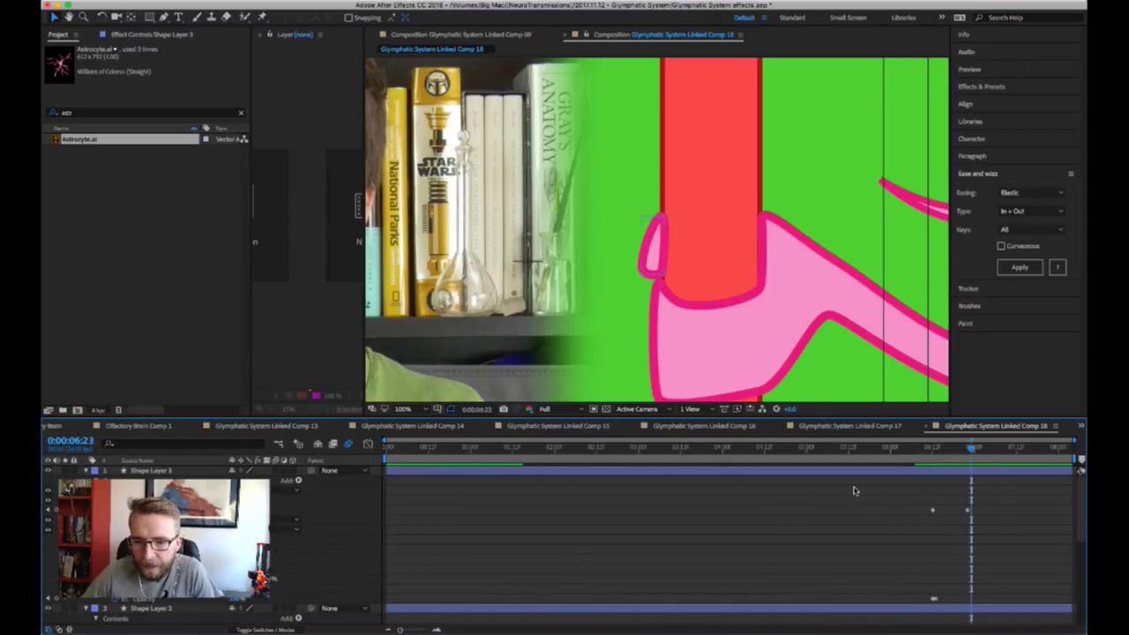
pyautogui.click(984, 512)
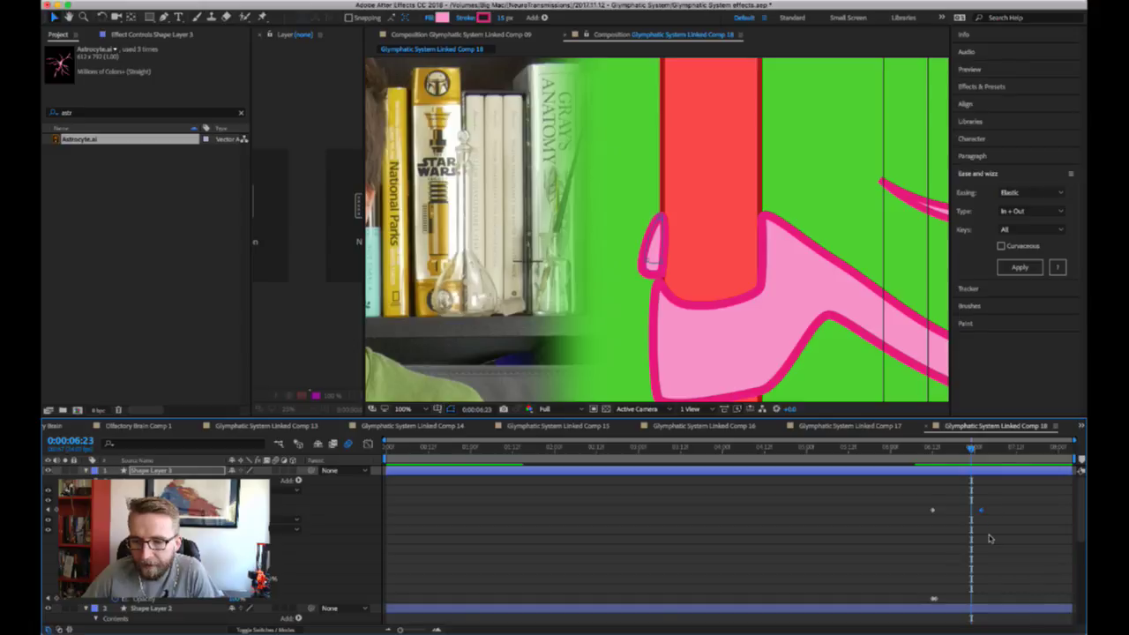
pyautogui.scroll(-3, 989, 538)
pyautogui.scroll(3, 990, 538)
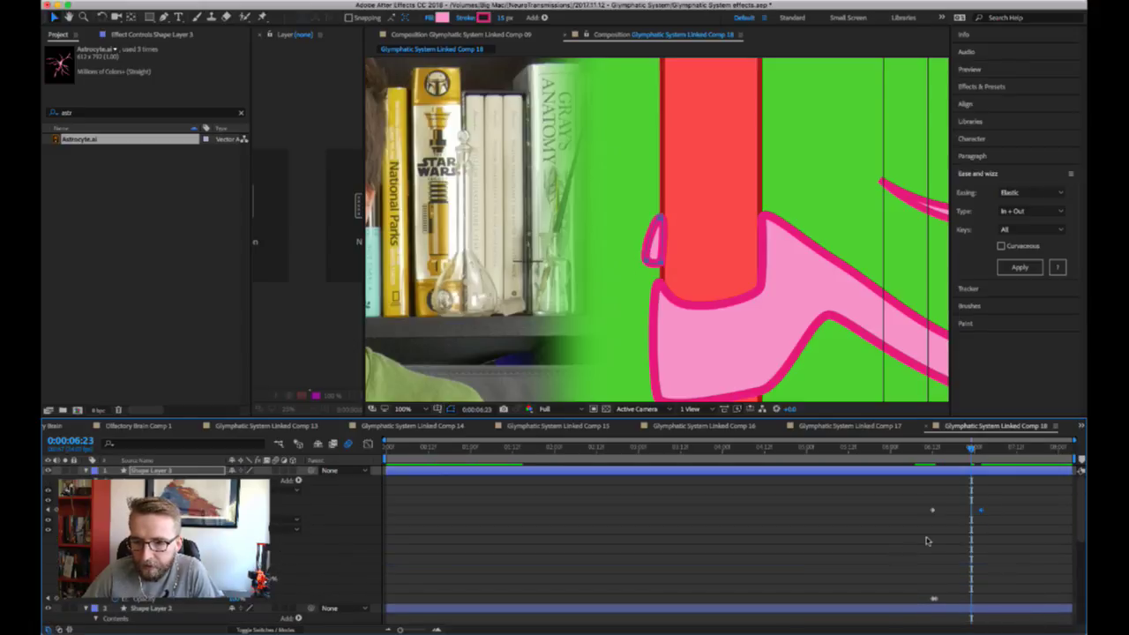
pyautogui.press('F9')
pyautogui.click(958, 524)
pyautogui.click(926, 450)
pyautogui.press('space')
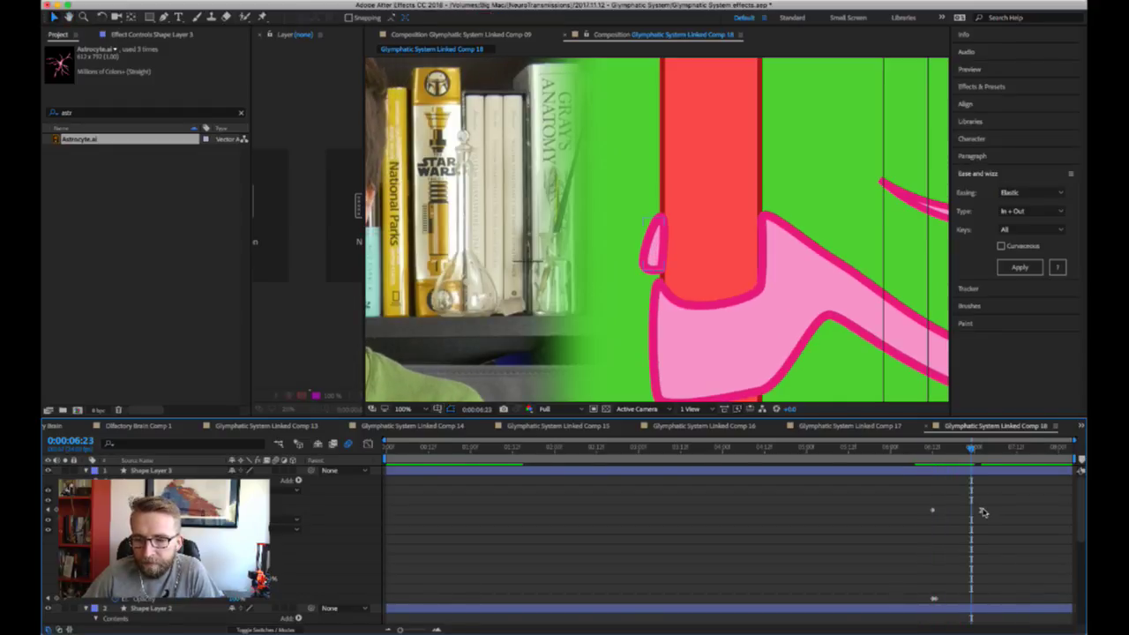
# - Move the final path keyframes of Shape Layer 3 and Shape Layer 2 to 0:00:07:09
pyautogui.click(982, 512)
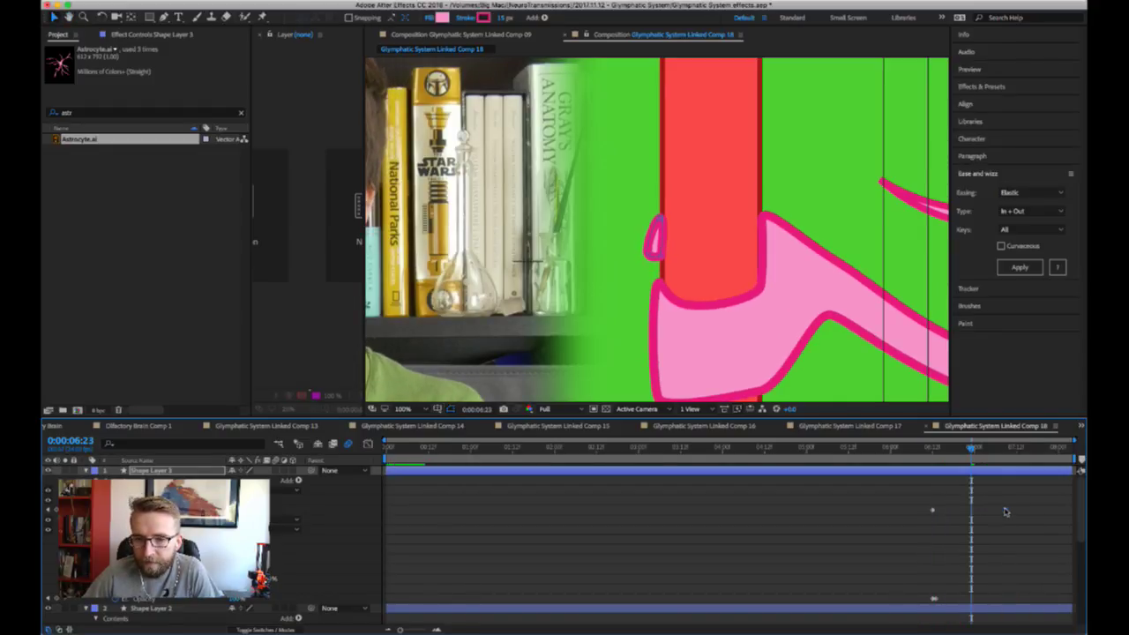
pyautogui.press('space')
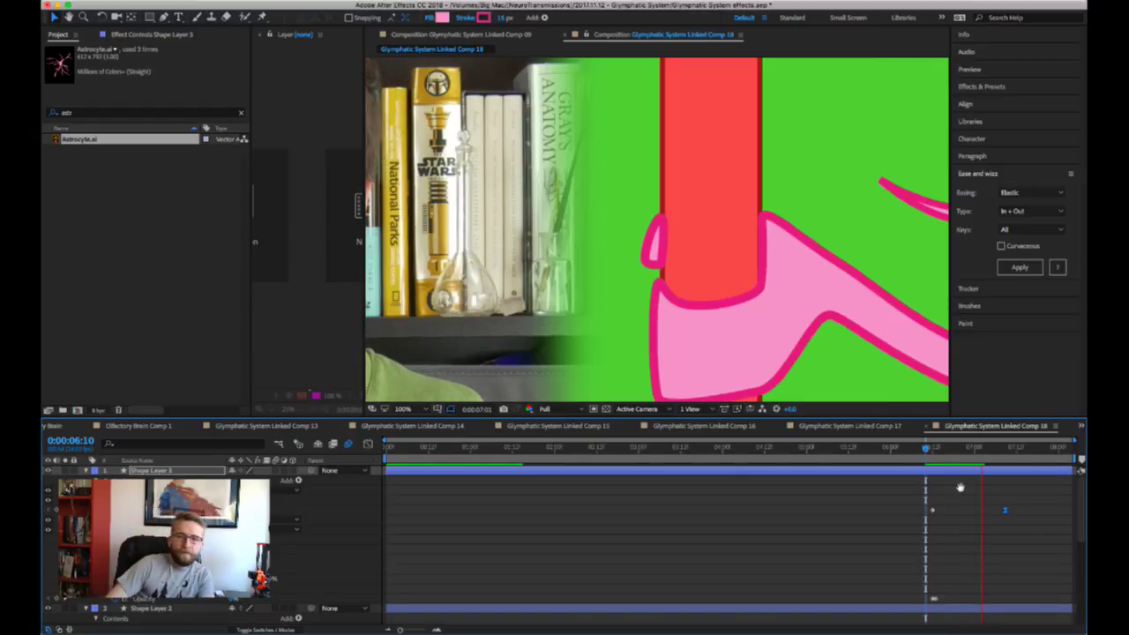
pyautogui.press('u')
pyautogui.moveTo(968, 561); pyautogui.dragTo(993, 563)
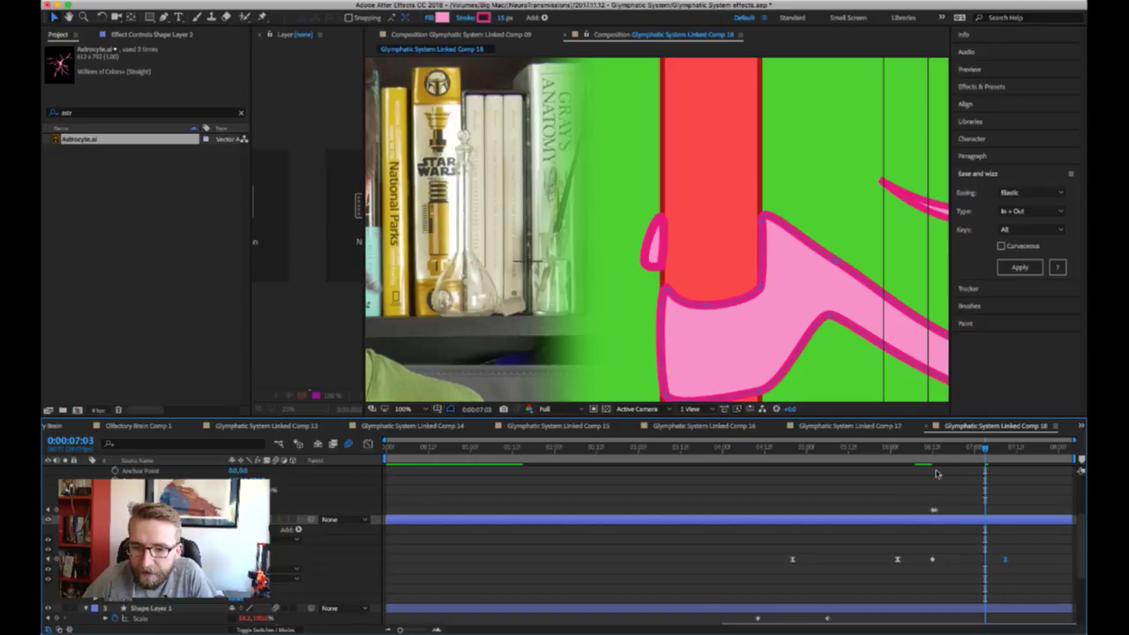
# - Apply Easy Ease to Shape Layer 2's path keyframe at 0:00:06:12 and preview from 0:00:06:00
pyautogui.moveTo(925, 460); pyautogui.dragTo(922, 459)
pyautogui.press('space')
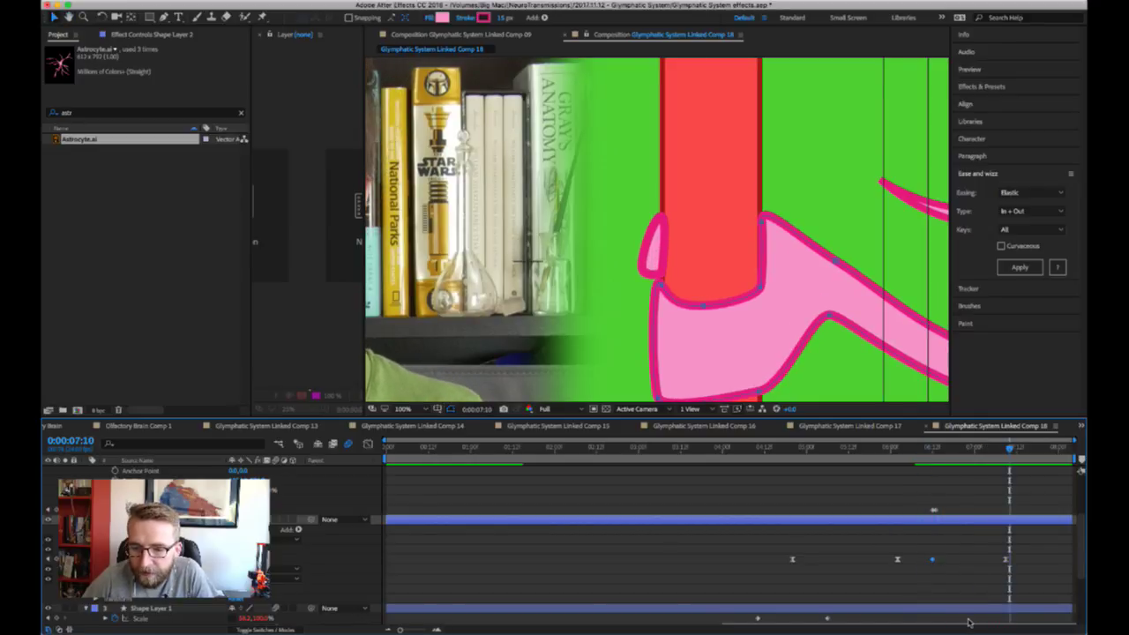
pyautogui.click(917, 588)
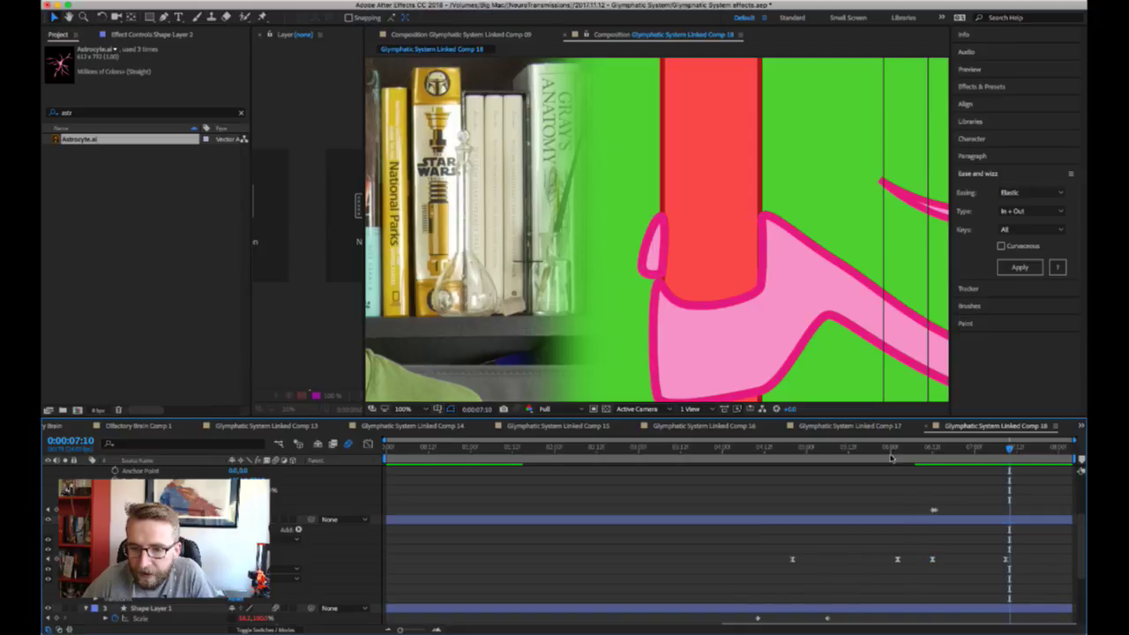
pyautogui.click(891, 460)
pyautogui.press('space')
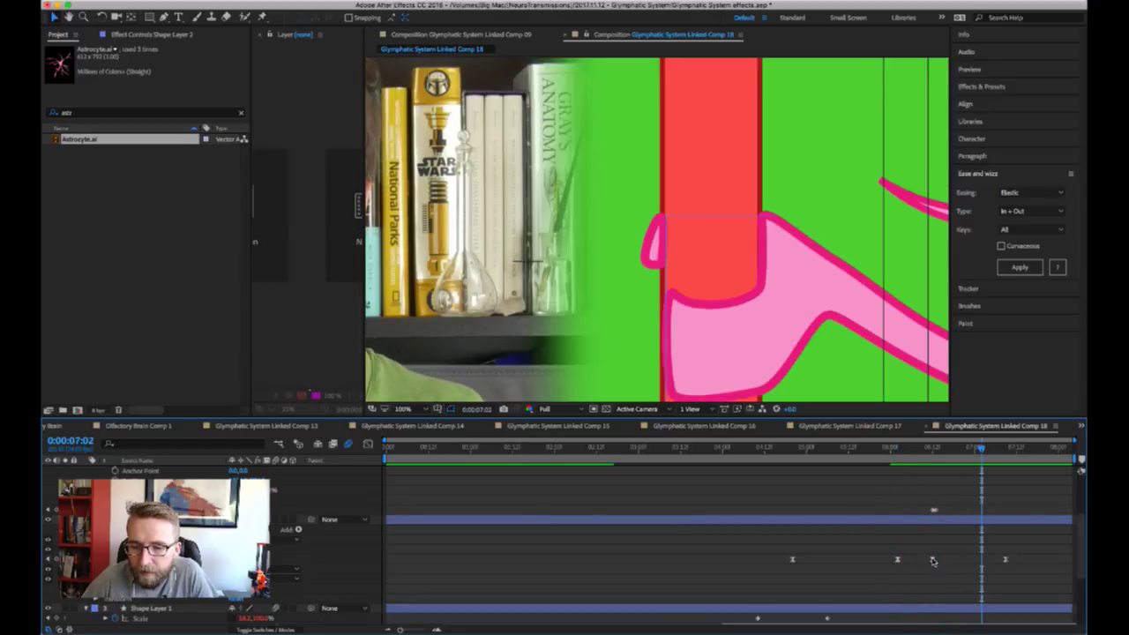
# - Move Shape Layer 2's third path keyframe to about 0:00:06:16 and preview the whole wrap from 0:00:04:22
pyautogui.moveTo(933, 561); pyautogui.dragTo(946, 560)
pyautogui.click(896, 453)
pyautogui.press('space')
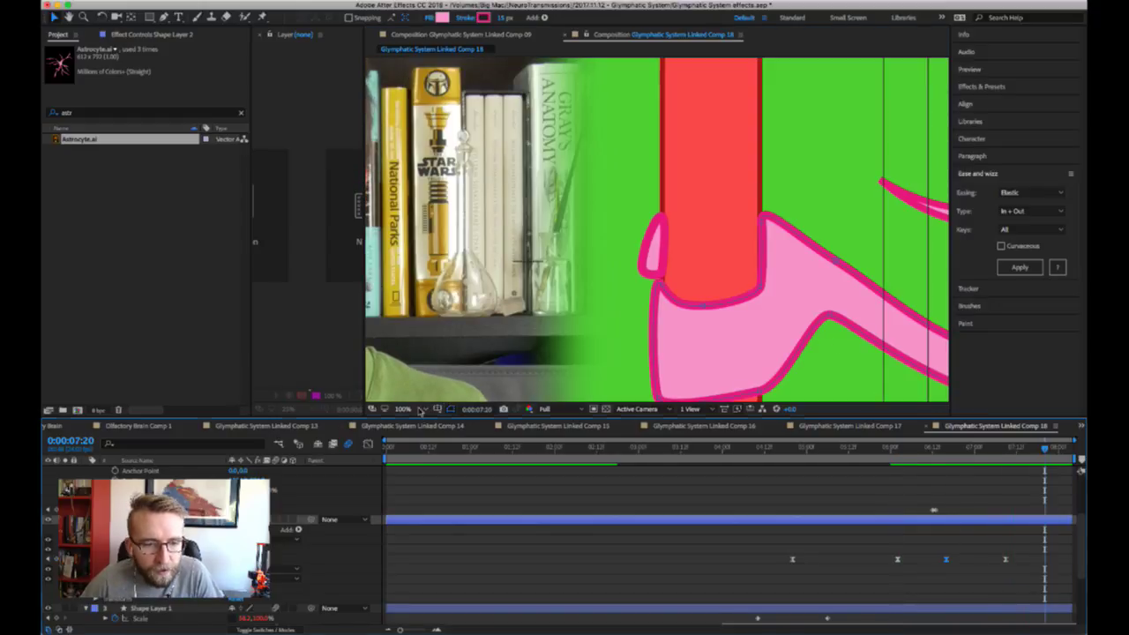
pyautogui.hotkey('shift', '/')
pyautogui.click(799, 450)
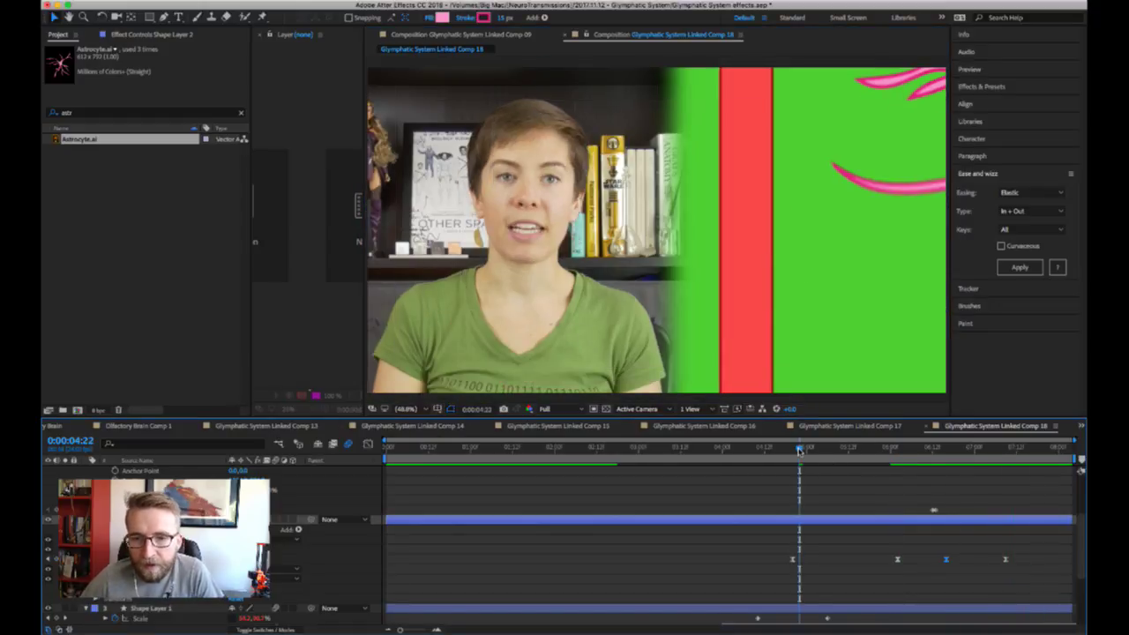
pyautogui.press('space')
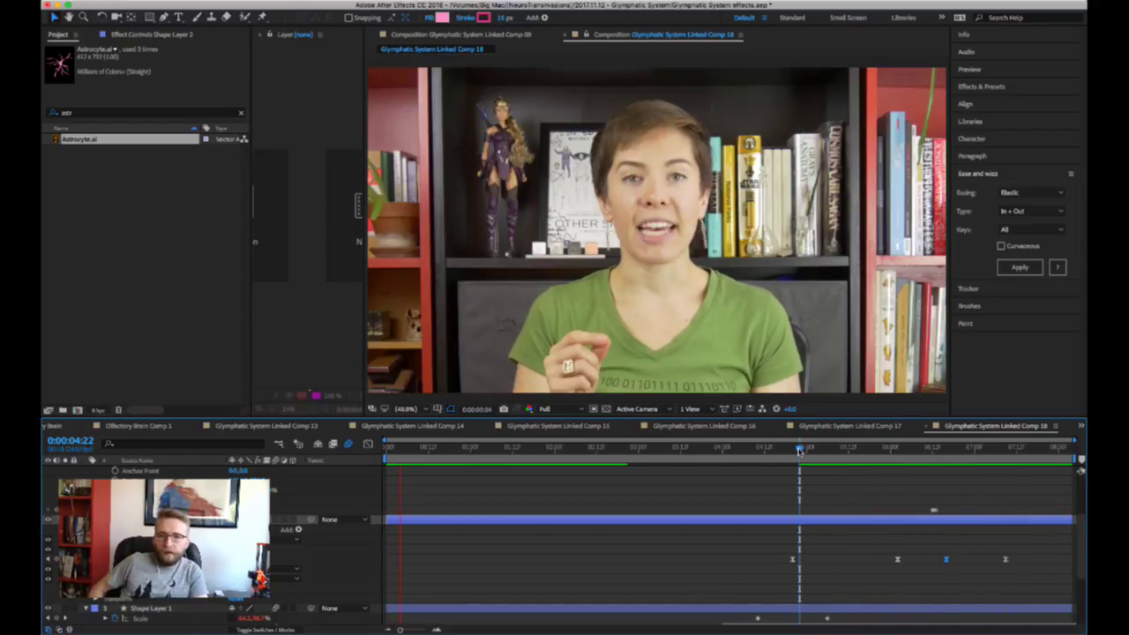
# - At 0:00:07:09, reshape the upper corner of Shape Layer 2's arm into a sharp point flush with the vessel's edge
pyautogui.click(894, 451)
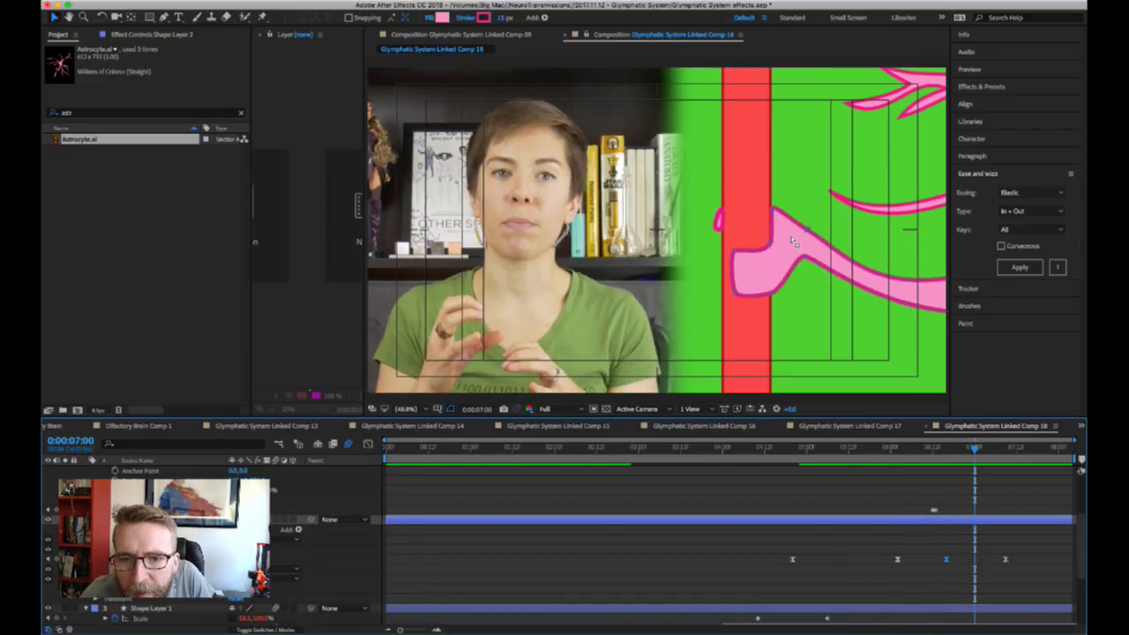
pyautogui.press('.')
pyautogui.press('.')
pyautogui.press('.')
pyautogui.moveTo(815, 241); pyautogui.dragTo(547, 353)
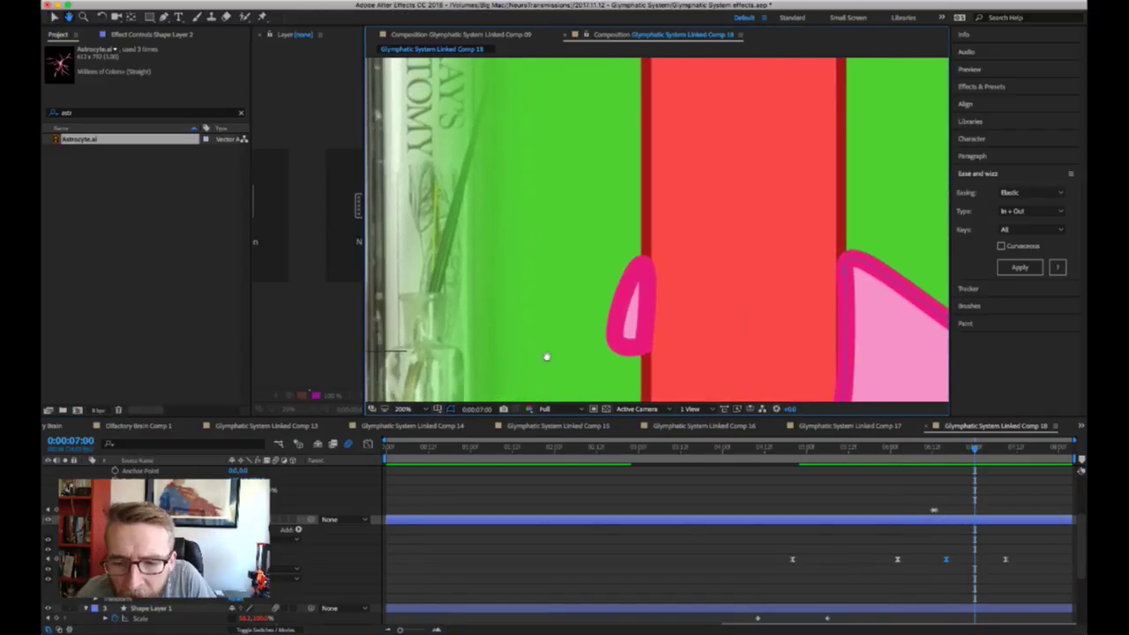
pyautogui.click(975, 521)
pyautogui.click(998, 521)
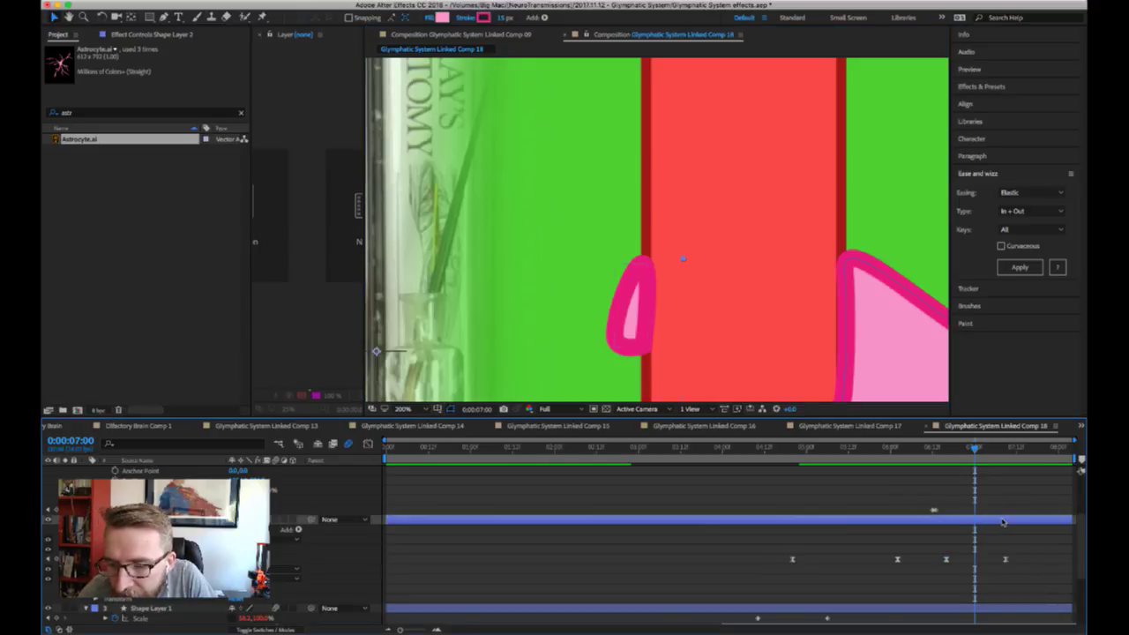
pyautogui.moveTo(996, 439); pyautogui.dragTo(1005, 449)
pyautogui.scroll(-1, 1005, 449)
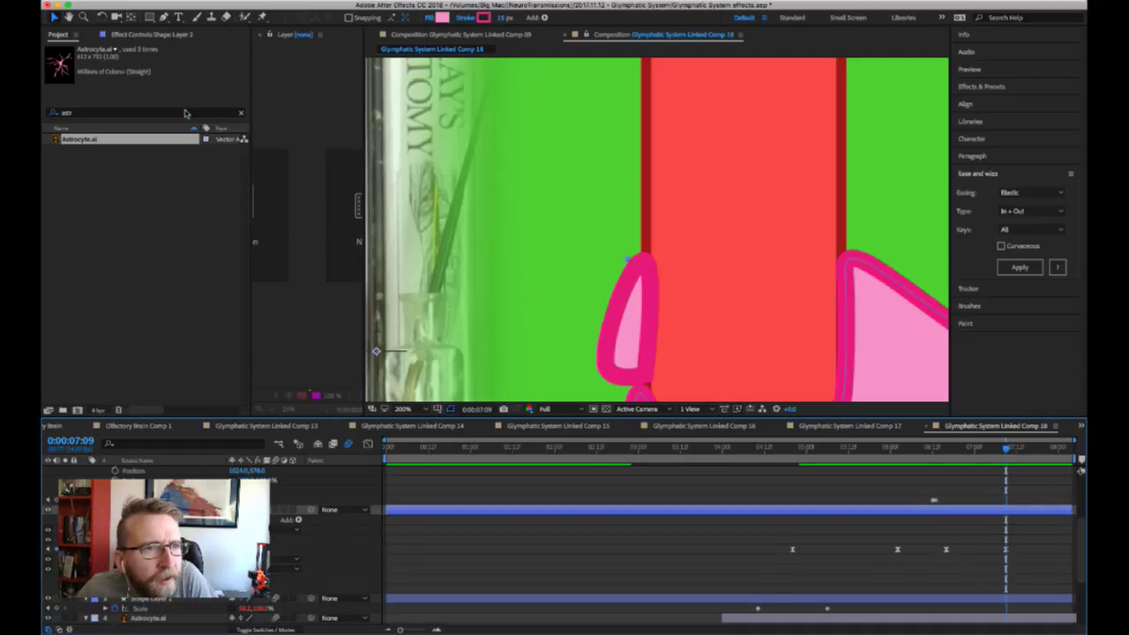
pyautogui.press('g')
pyautogui.click(846, 269)
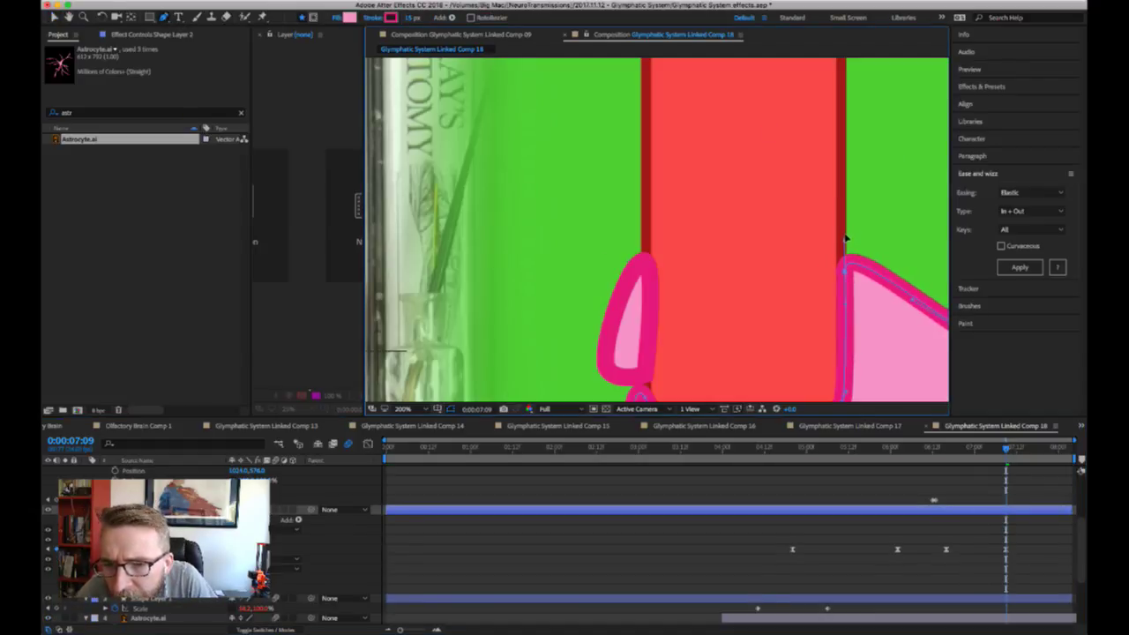
pyautogui.moveTo(844, 235); pyautogui.dragTo(845, 260)
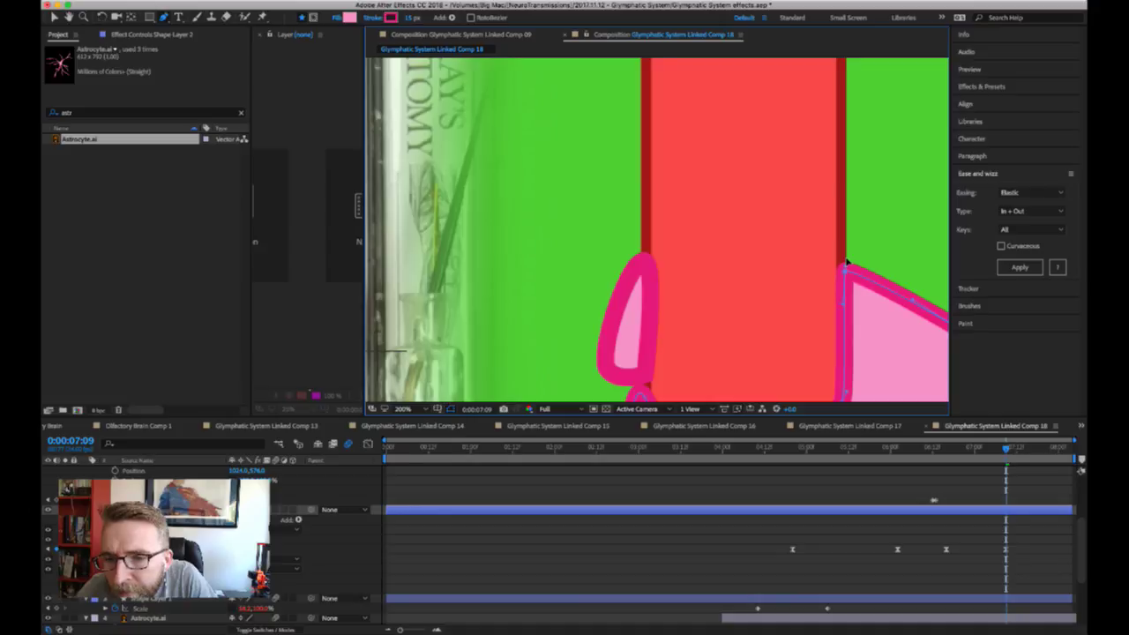
pyautogui.press('space')
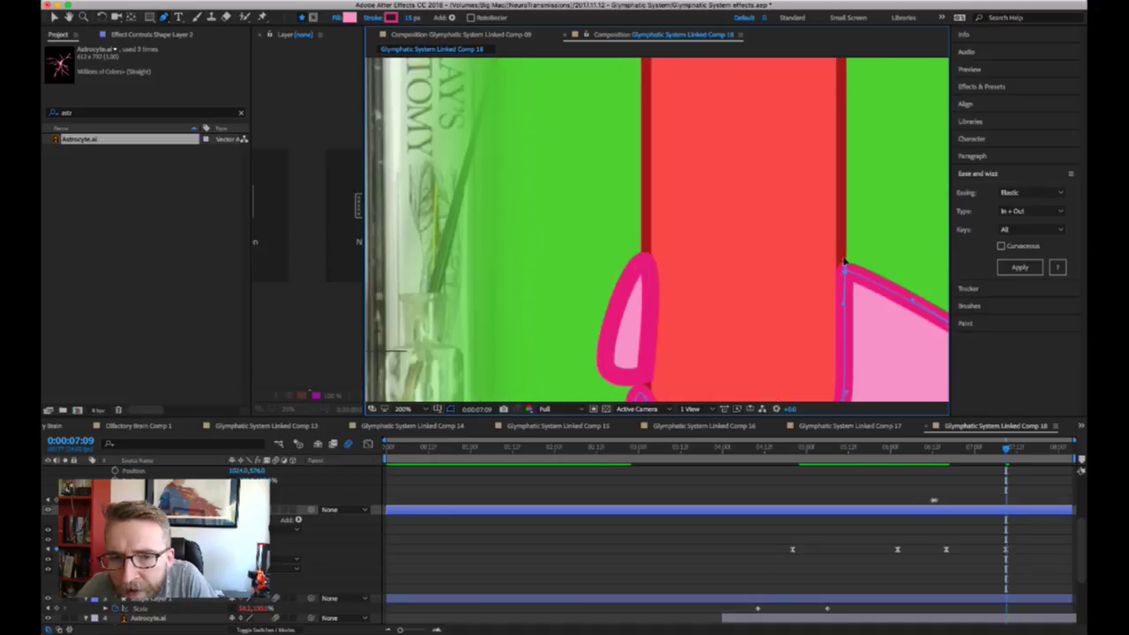
# - At 0:00:07:09, straighten the inner side of Shape Layer 3's small tip along the vessel's edge and check the fit
pyautogui.scroll(2, 894, 492)
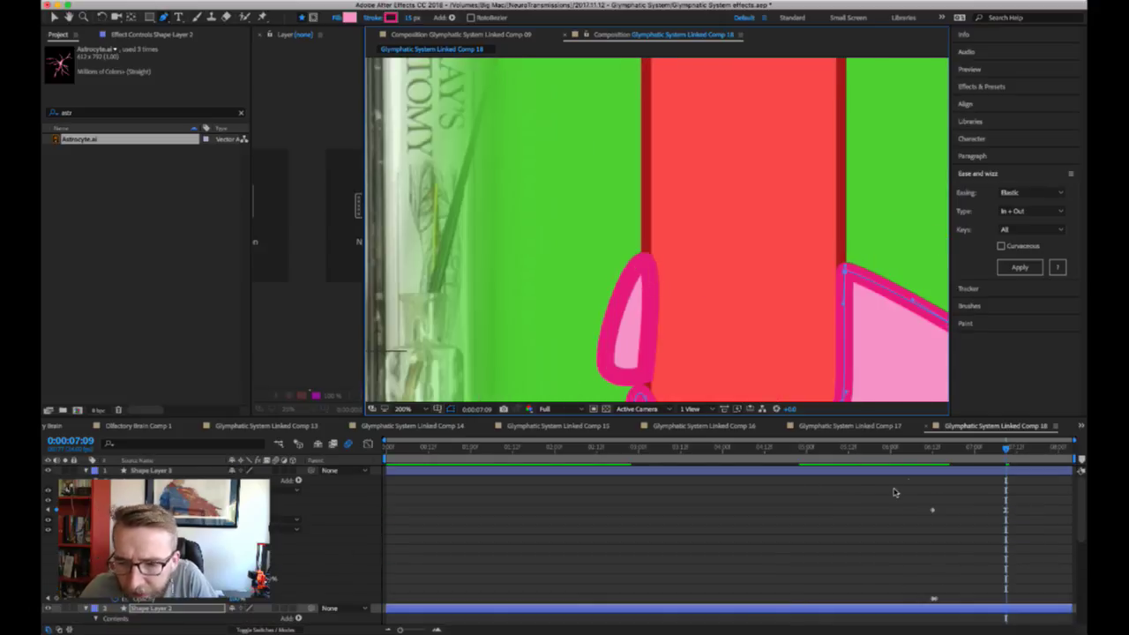
pyautogui.click(917, 471)
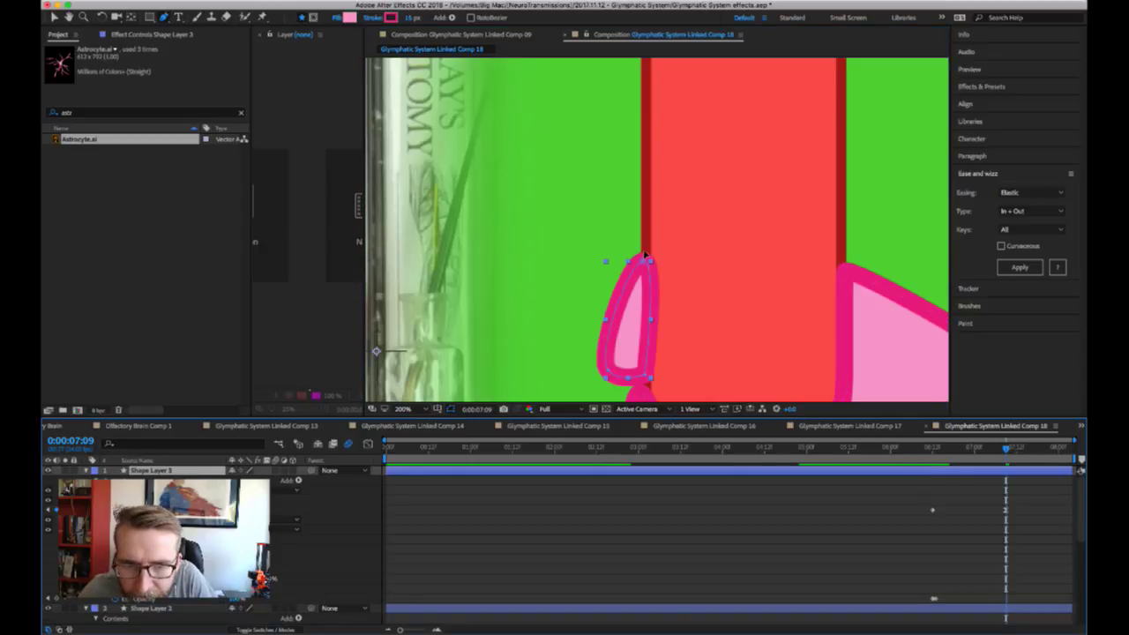
pyautogui.click(644, 255)
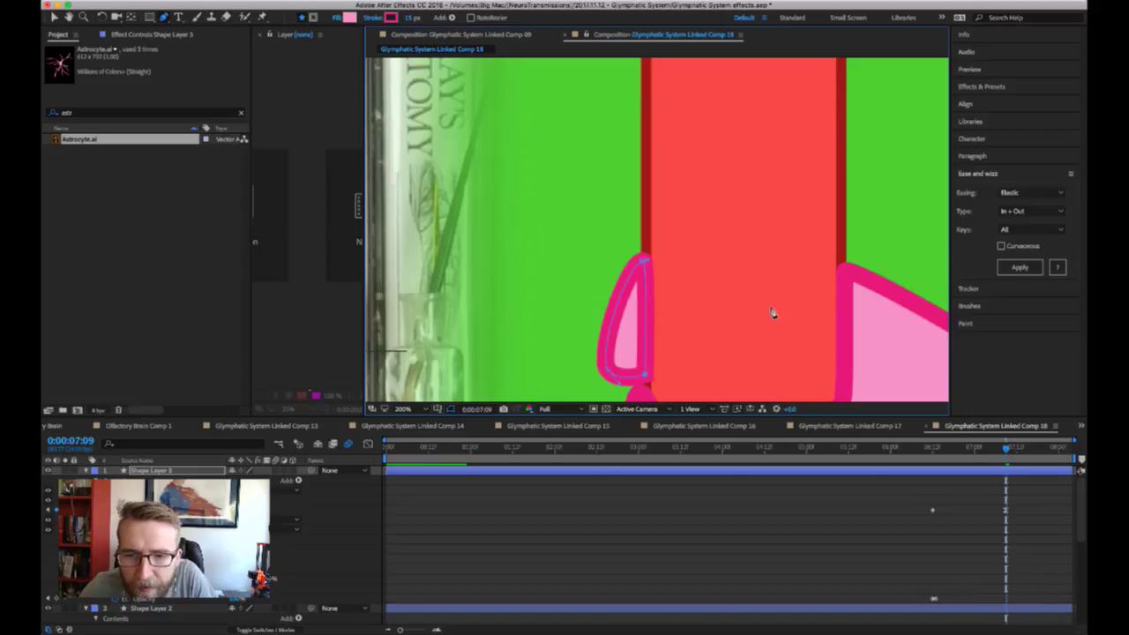
pyautogui.press(',')
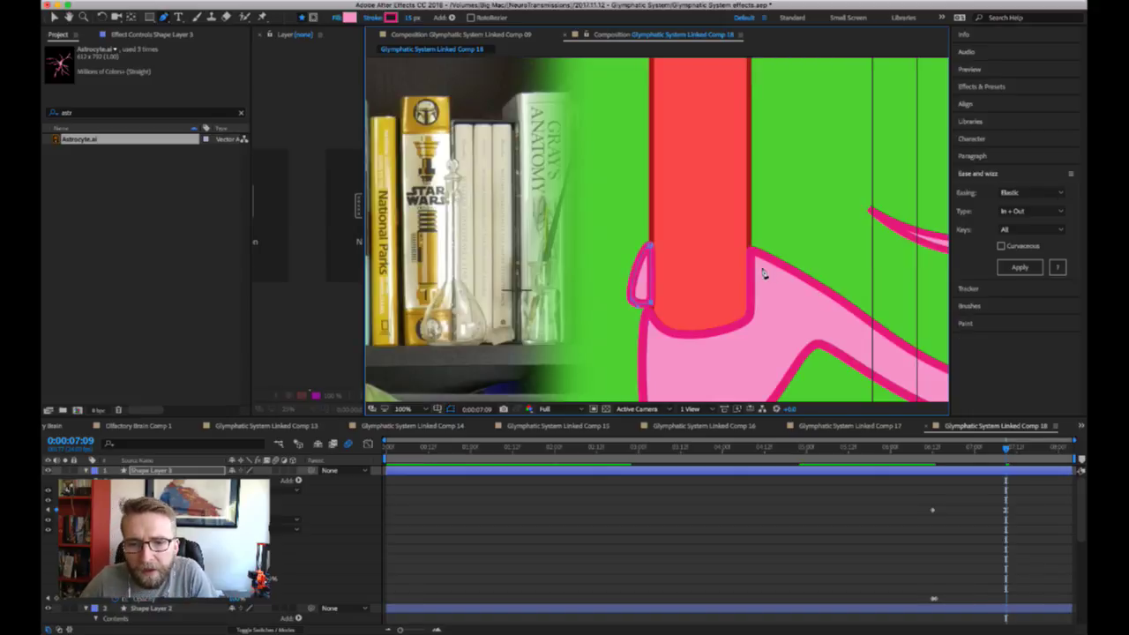
pyautogui.press(',')
pyautogui.click(848, 522)
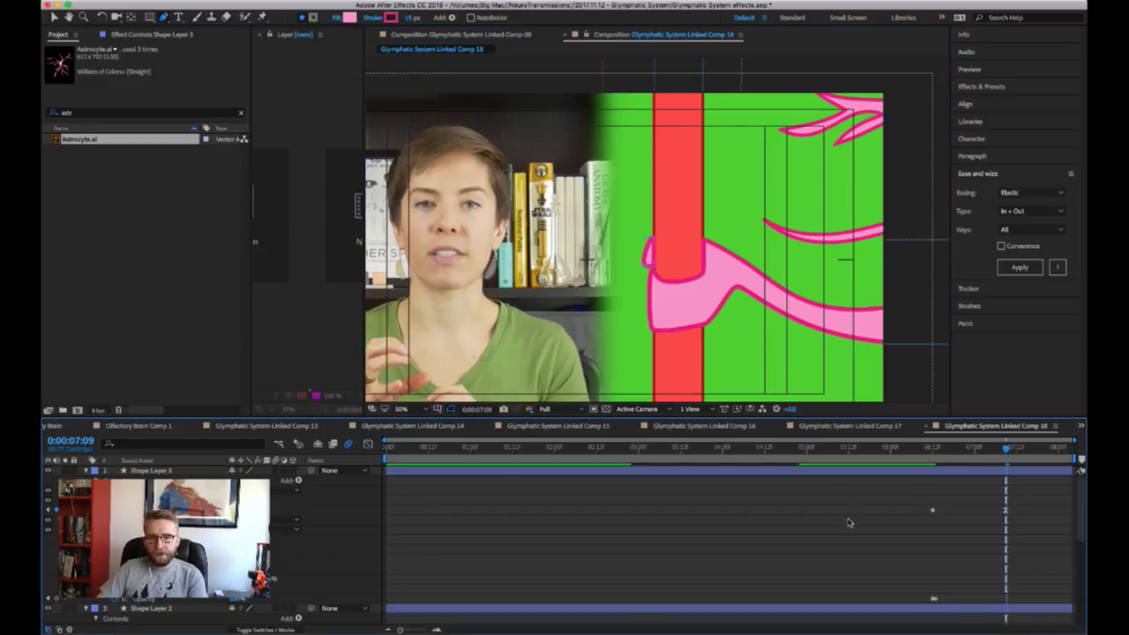
pyautogui.scroll(4, 655, 251)
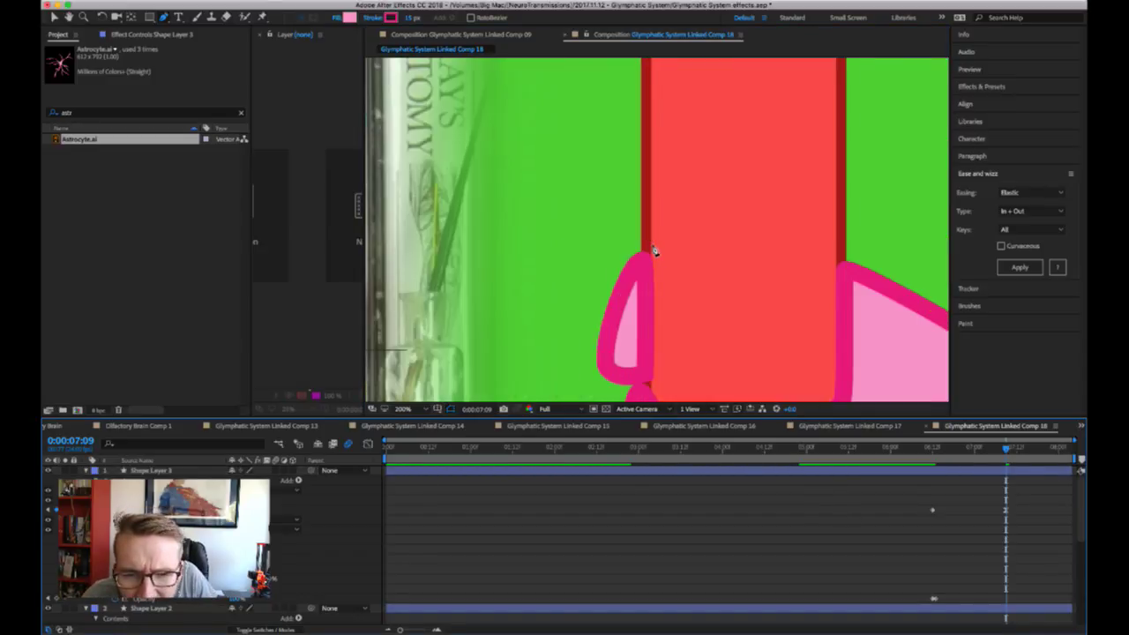
pyautogui.scroll(-4, 655, 251)
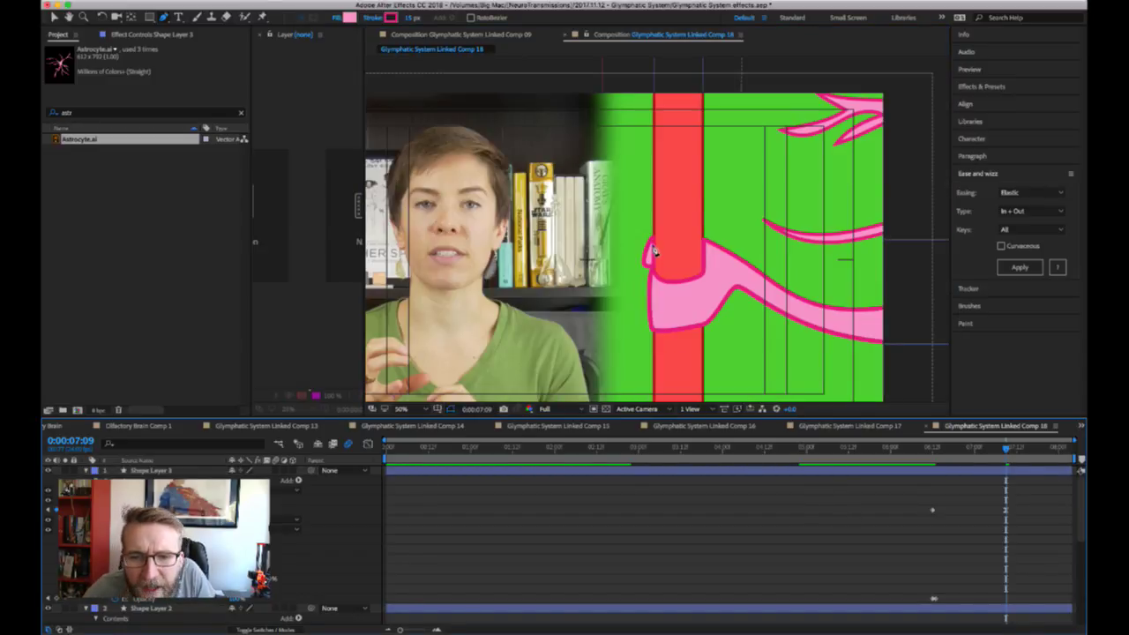
# - Preview the wrap, move Shape Layer 3's final path keyframe to about 0:00:07:14, and preview again from 0:00:06:10
pyautogui.click(917, 449)
pyautogui.press('space')
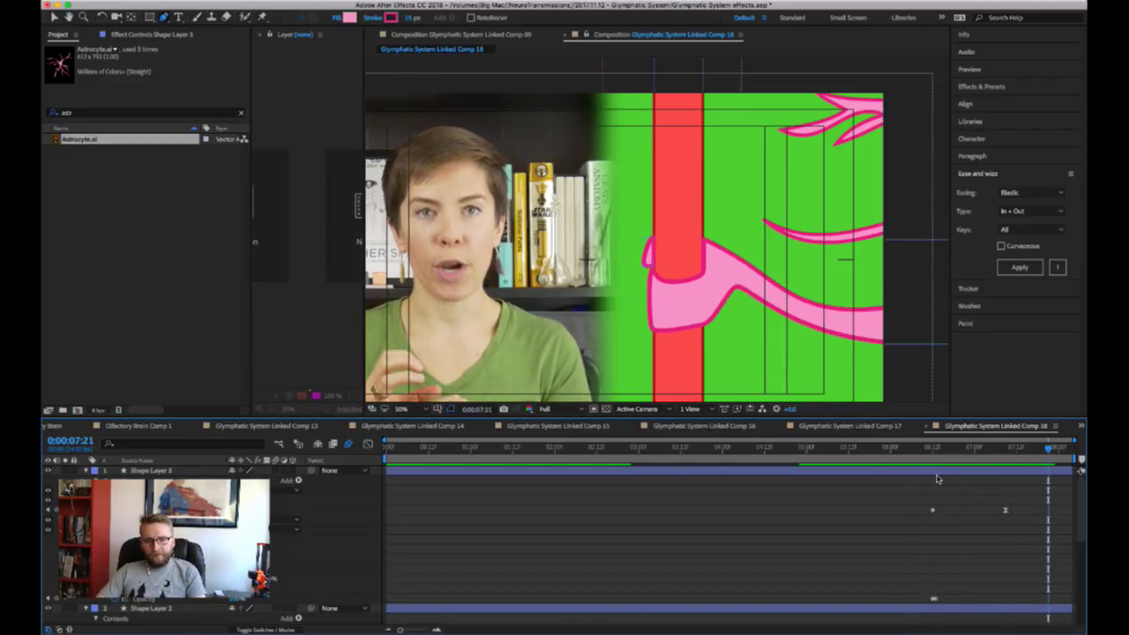
pyautogui.click(898, 450)
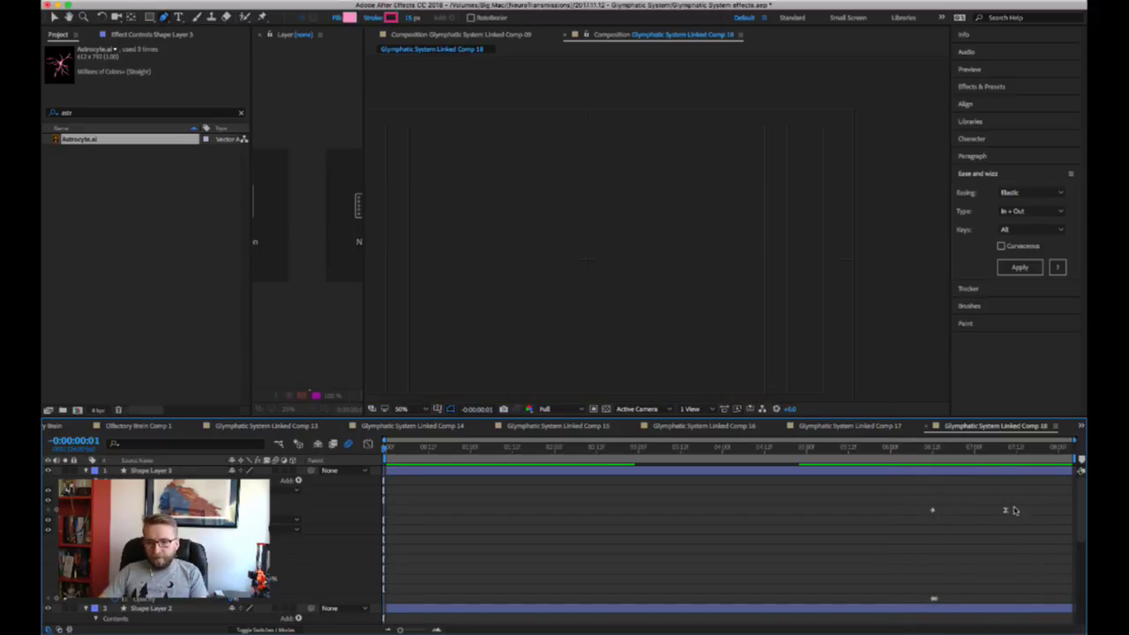
pyautogui.click(1003, 462)
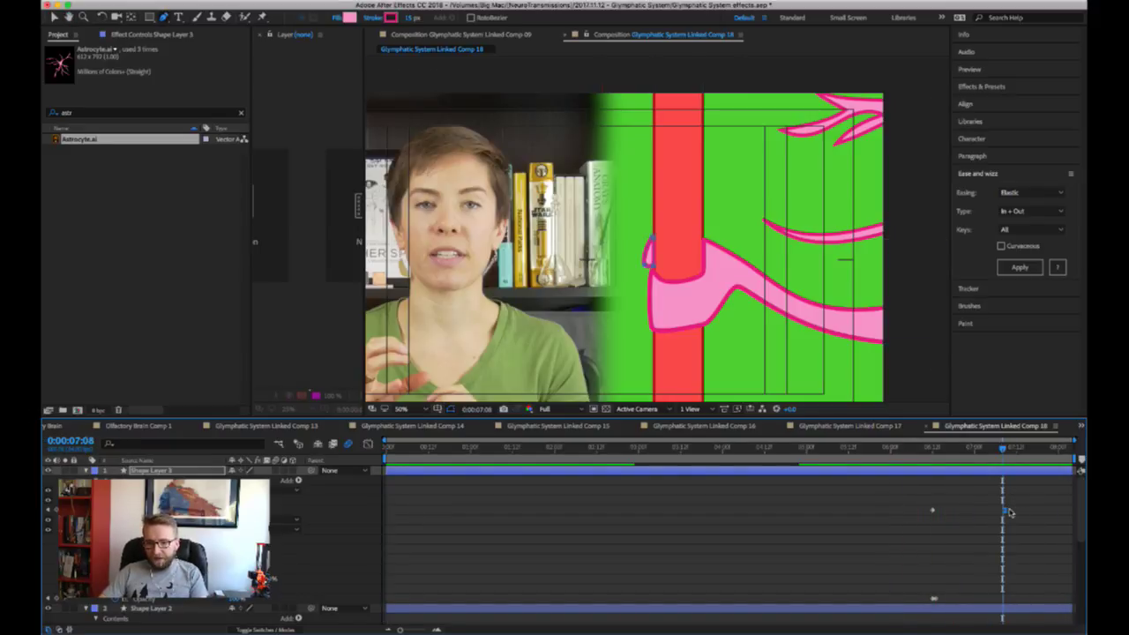
pyautogui.click(927, 451)
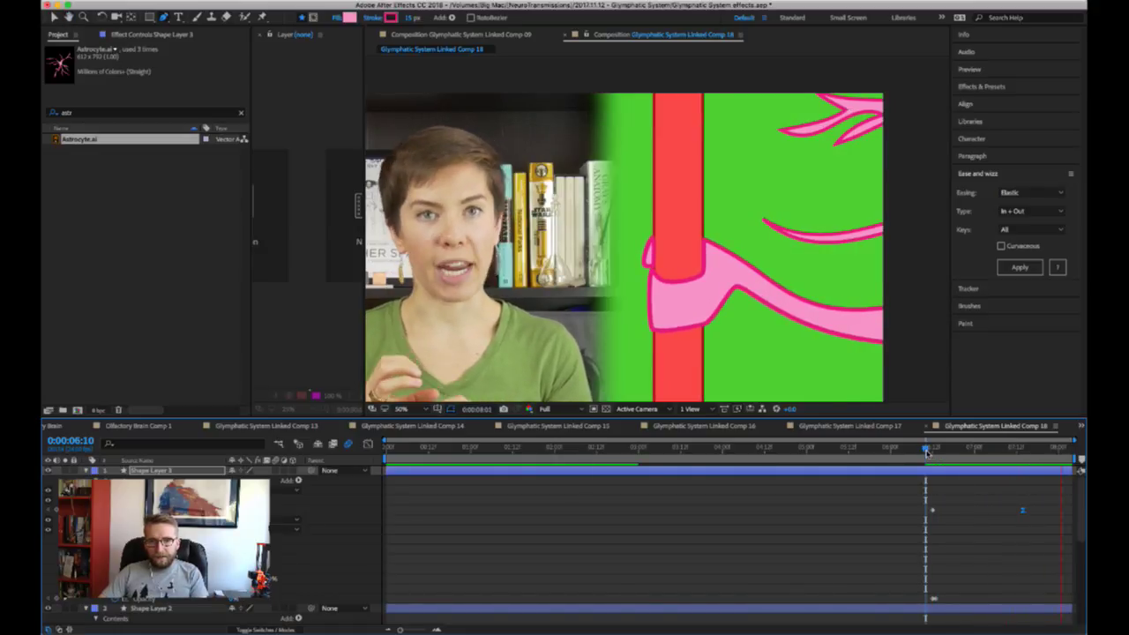
# - Move Shape Layer 2's second path keyframe to about 0:00:05:22 and preview the wrap from 0:00:04:19
pyautogui.scroll(5, 988, 545)
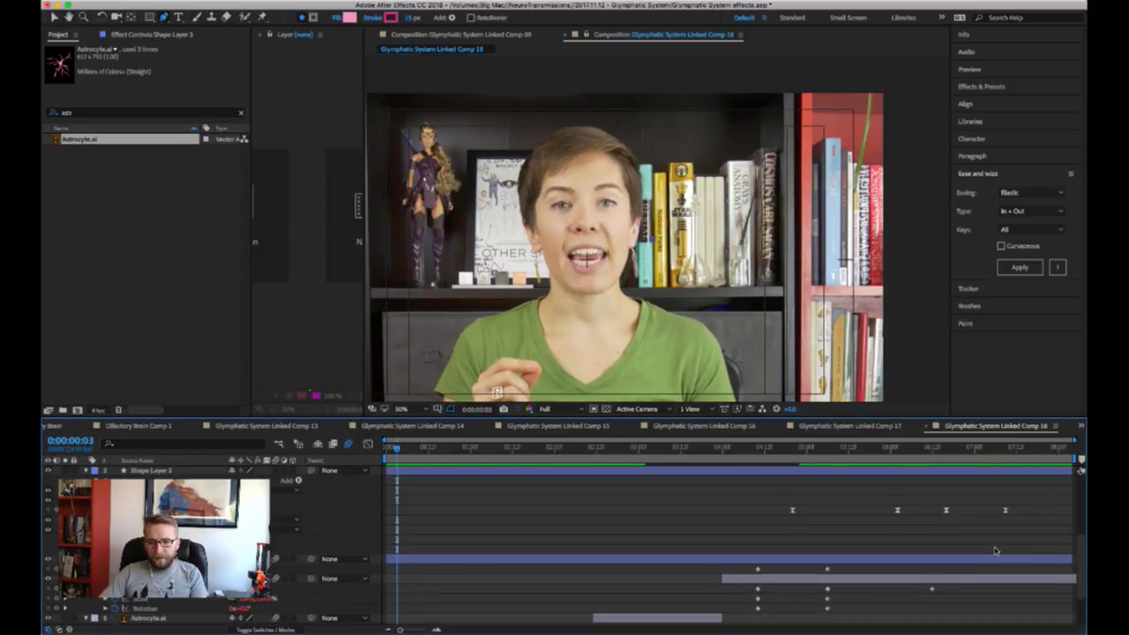
pyautogui.moveTo(885, 454); pyautogui.dragTo(933, 473)
pyautogui.click(948, 569)
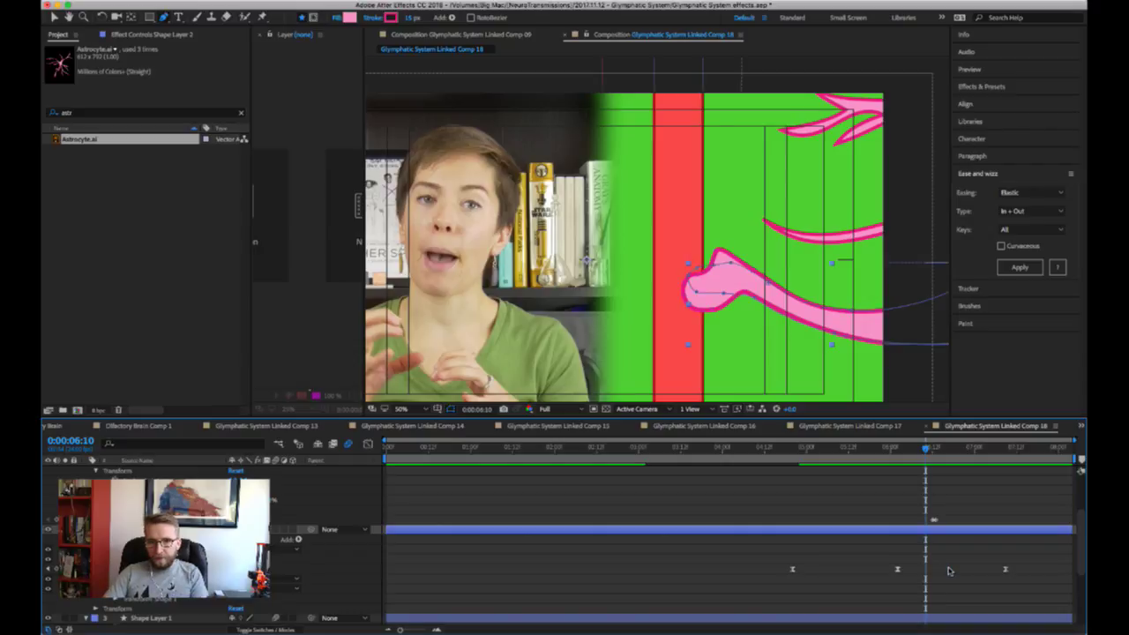
pyautogui.click(901, 453)
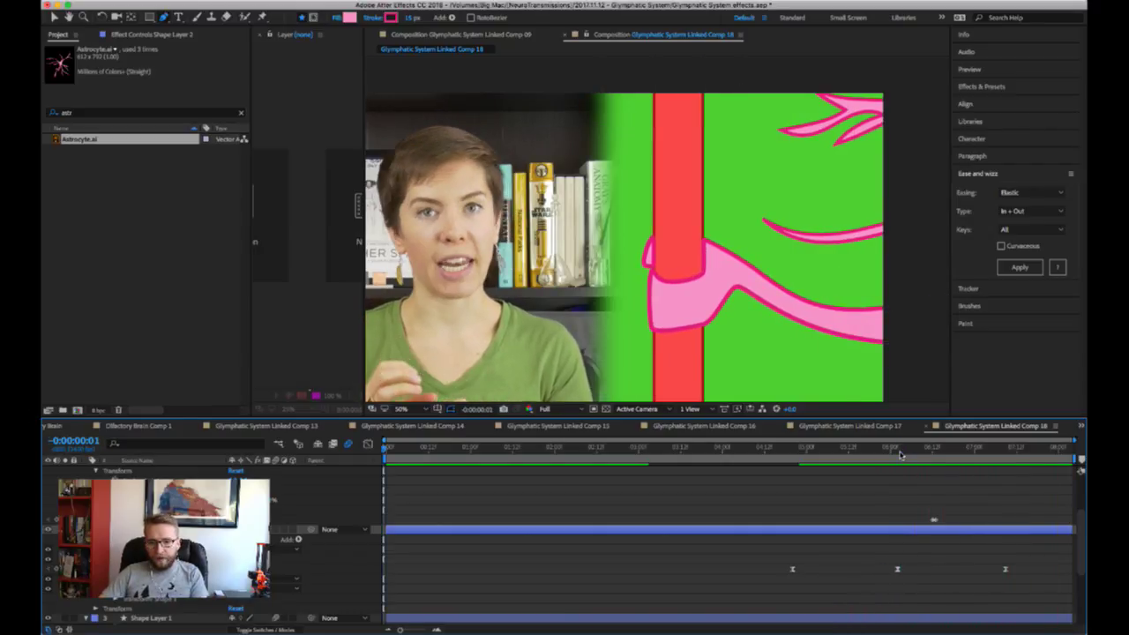
pyautogui.press('Home')
pyautogui.moveTo(901, 453); pyautogui.dragTo(926, 454)
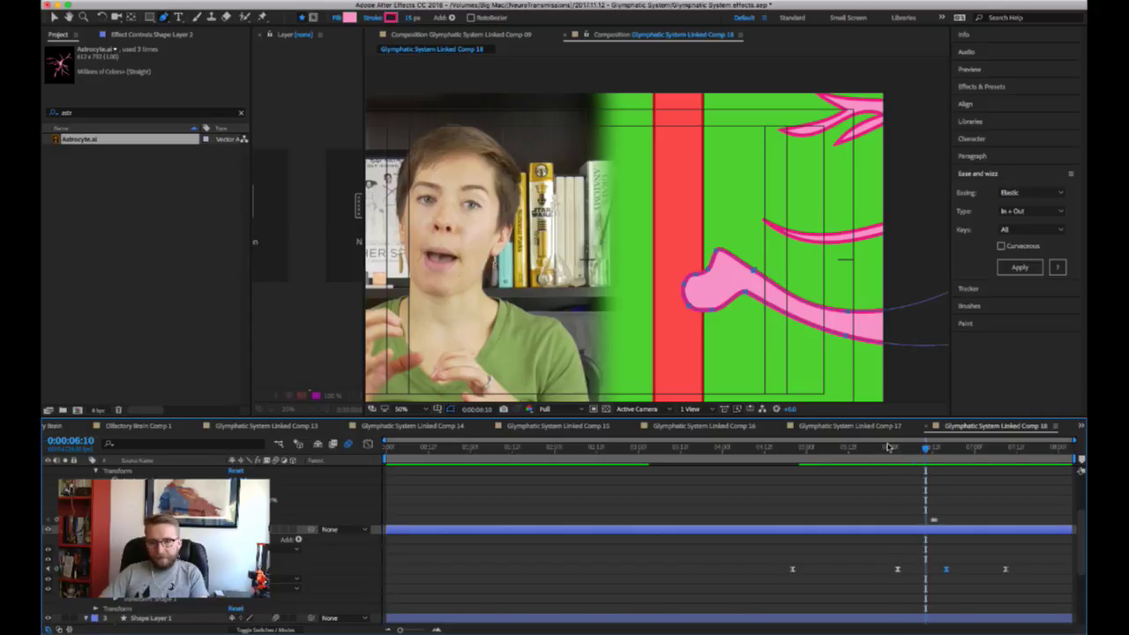
pyautogui.click(901, 454)
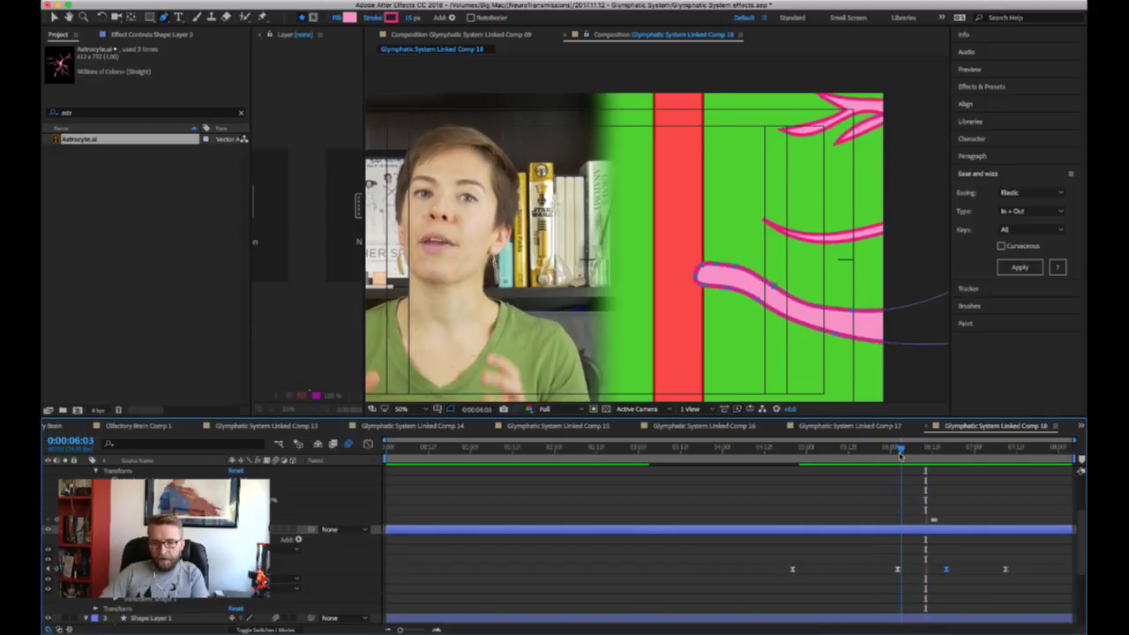
pyautogui.press('pageup')
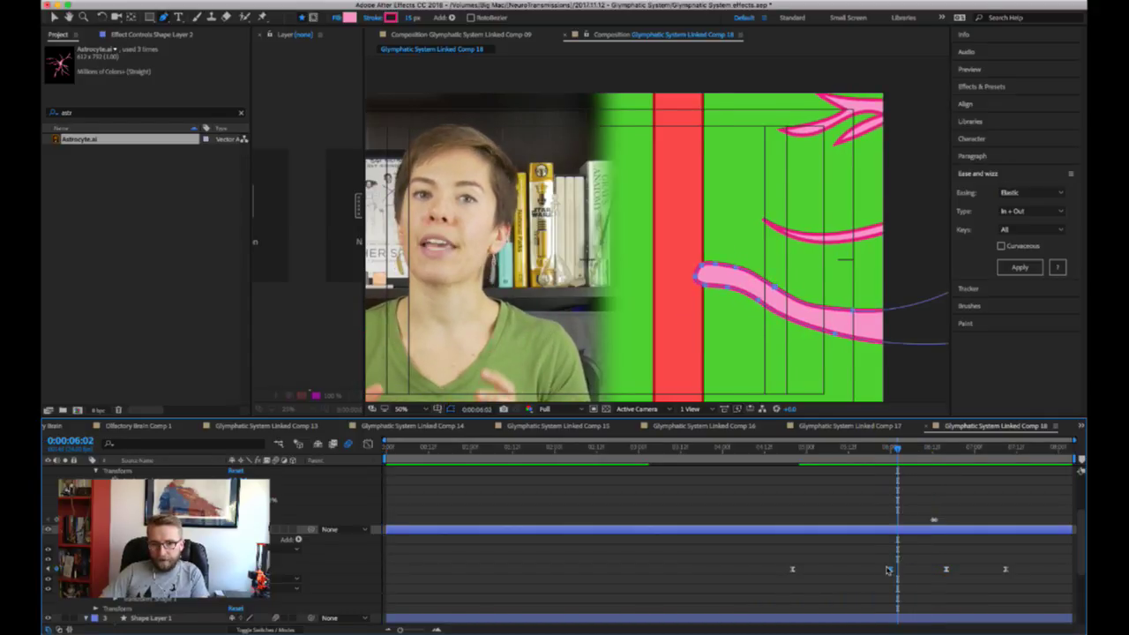
pyautogui.click(888, 570)
pyautogui.click(790, 451)
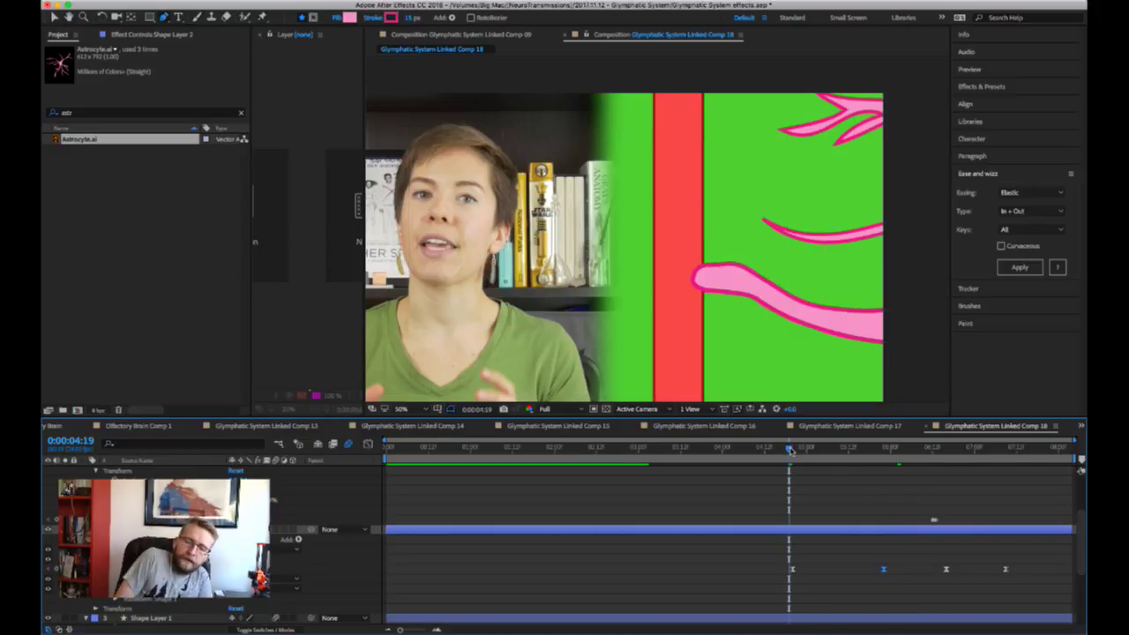
pyautogui.press('space')
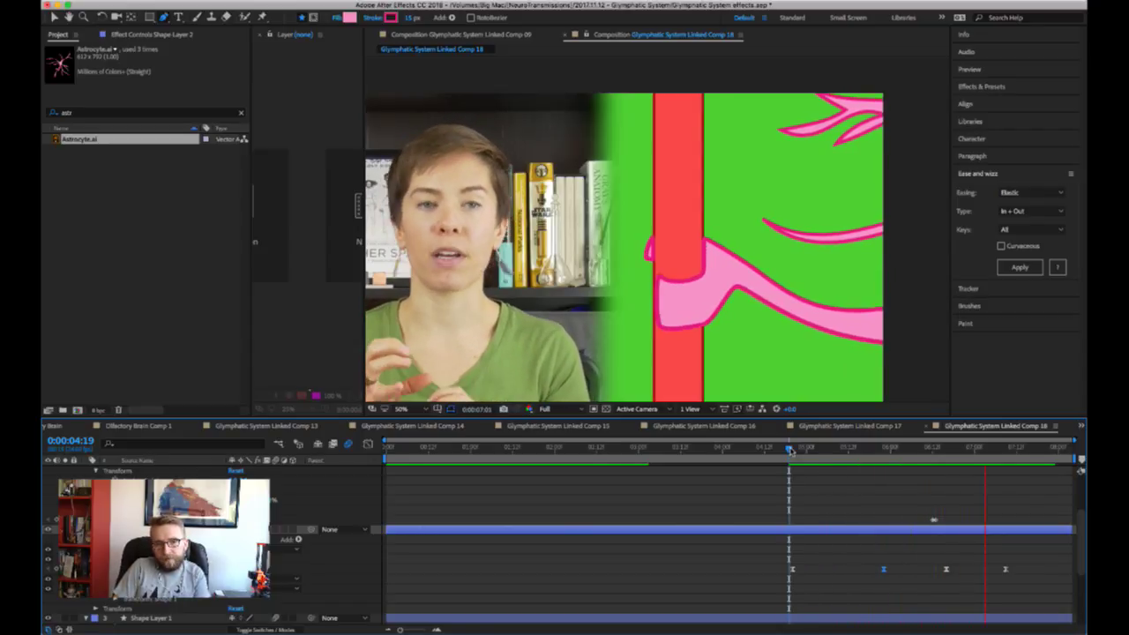
pyautogui.press('space')
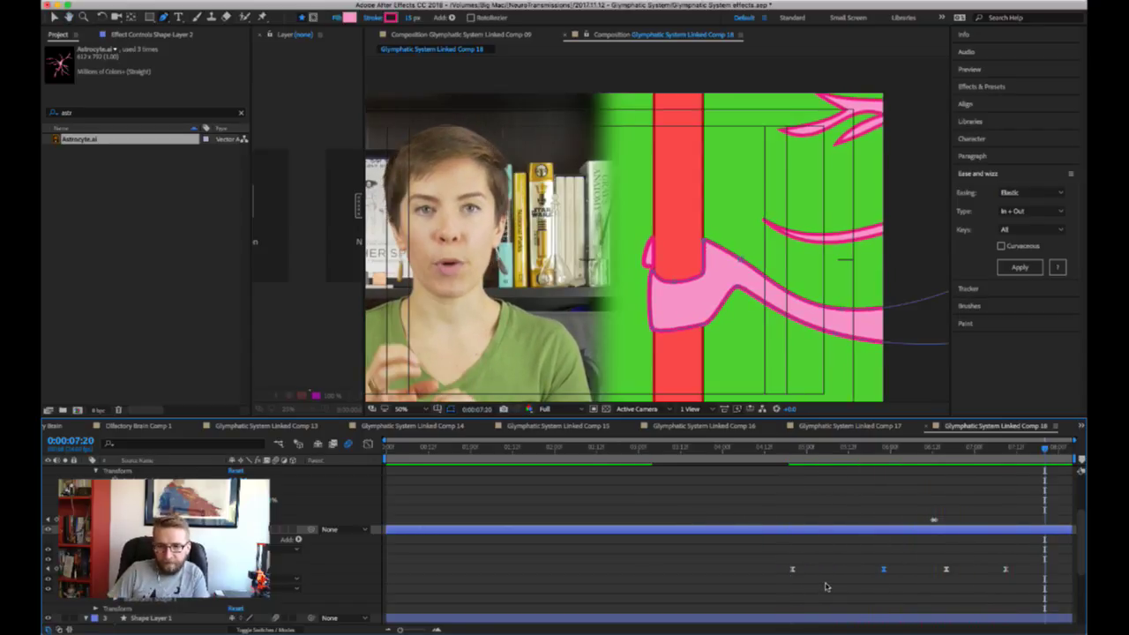
# - Move Shape Layer 2's first two path keyframes to about 0:00:04:16 and 0:00:05:18, and preview from 0:00:04:11
pyautogui.moveTo(789, 584); pyautogui.dragTo(868, 571)
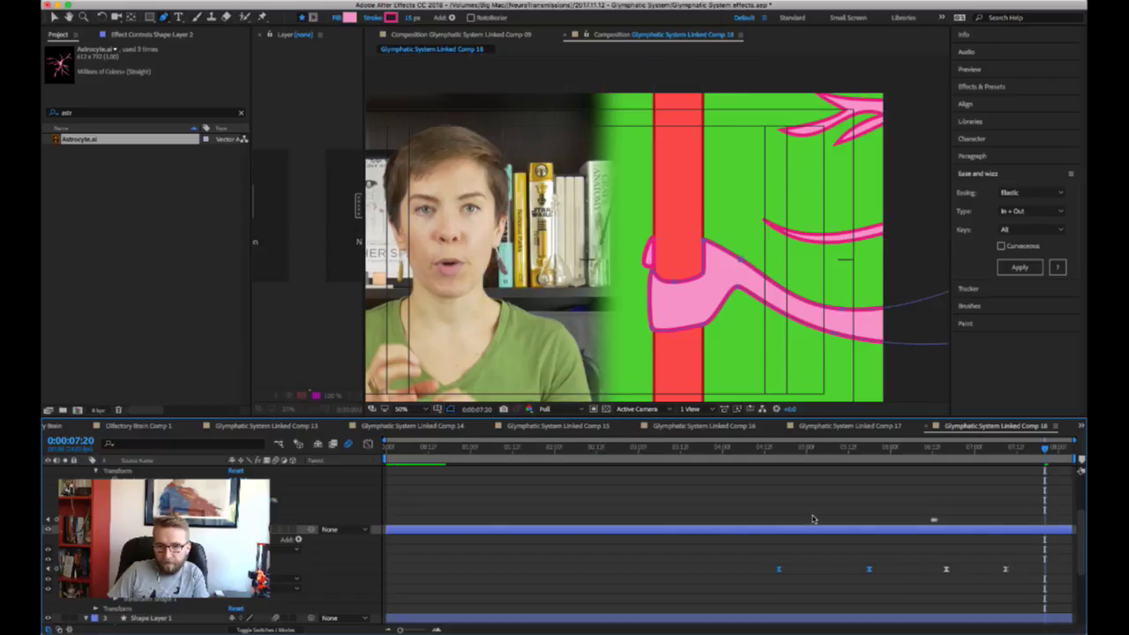
pyautogui.click(761, 451)
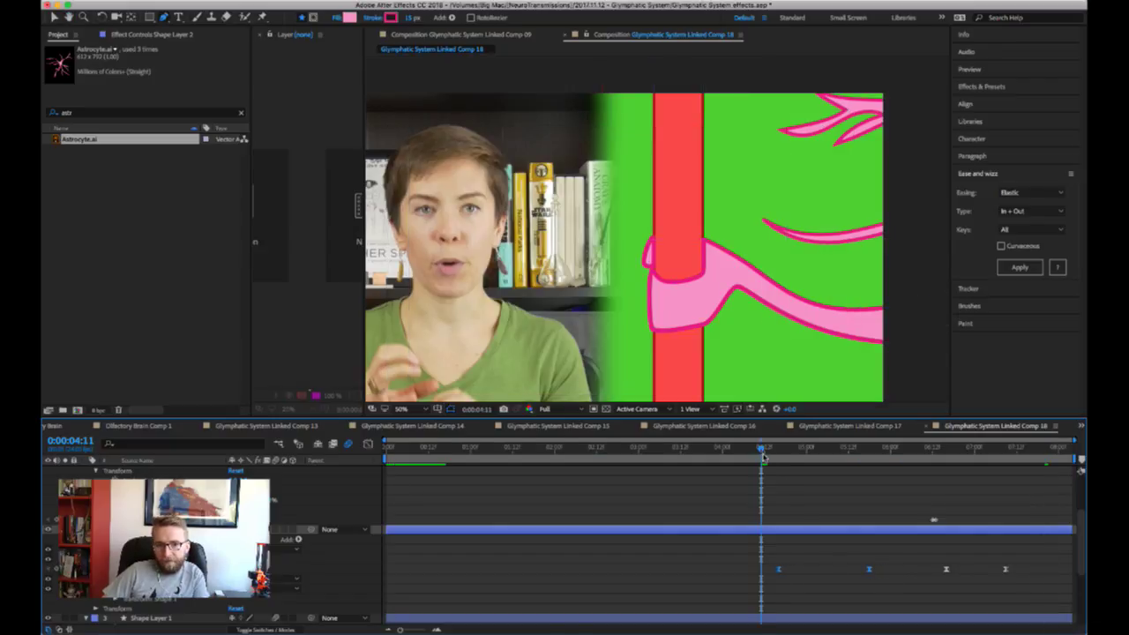
pyautogui.press('space')
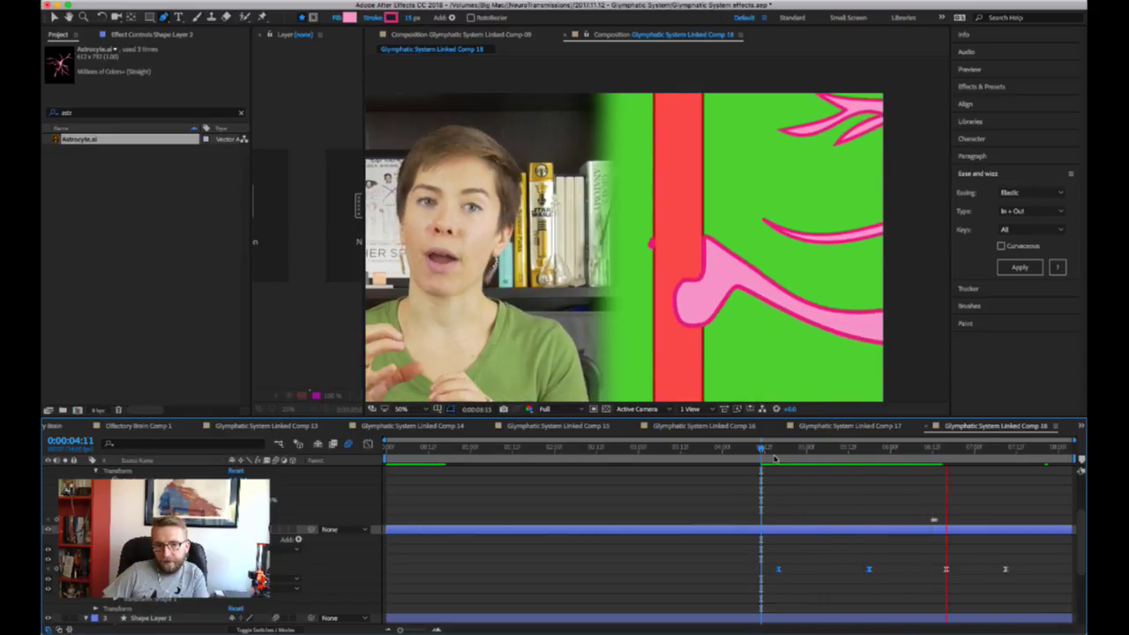
# - Review the arm's motion around the vessel again, including playback from 0:00:04:14, and save the project
pyautogui.press('g')
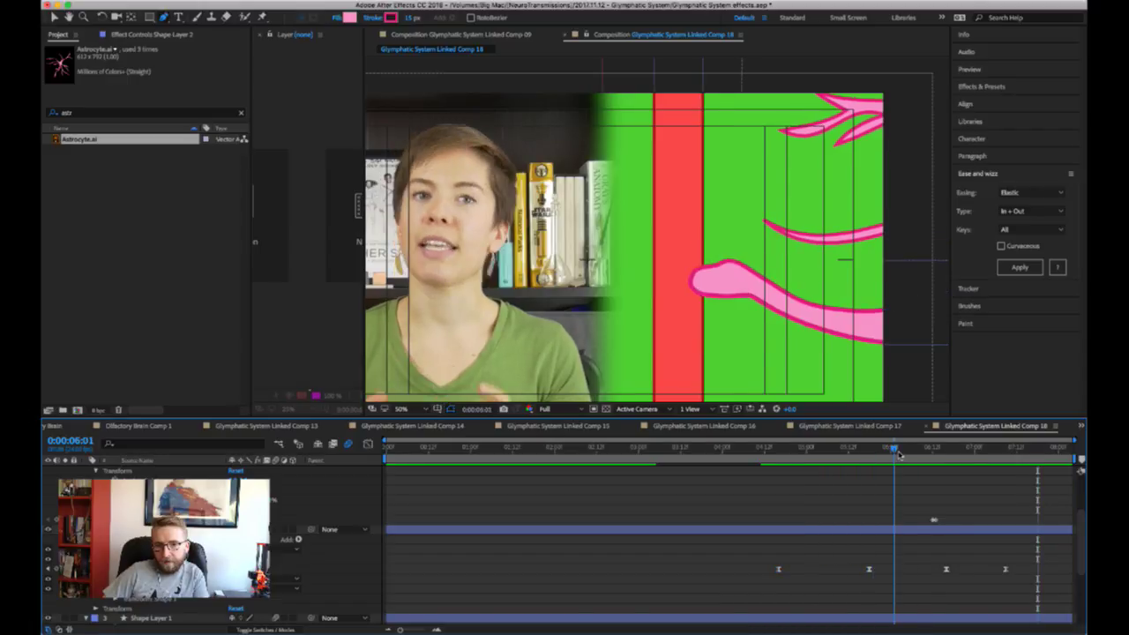
pyautogui.moveTo(937, 450); pyautogui.dragTo(818, 481)
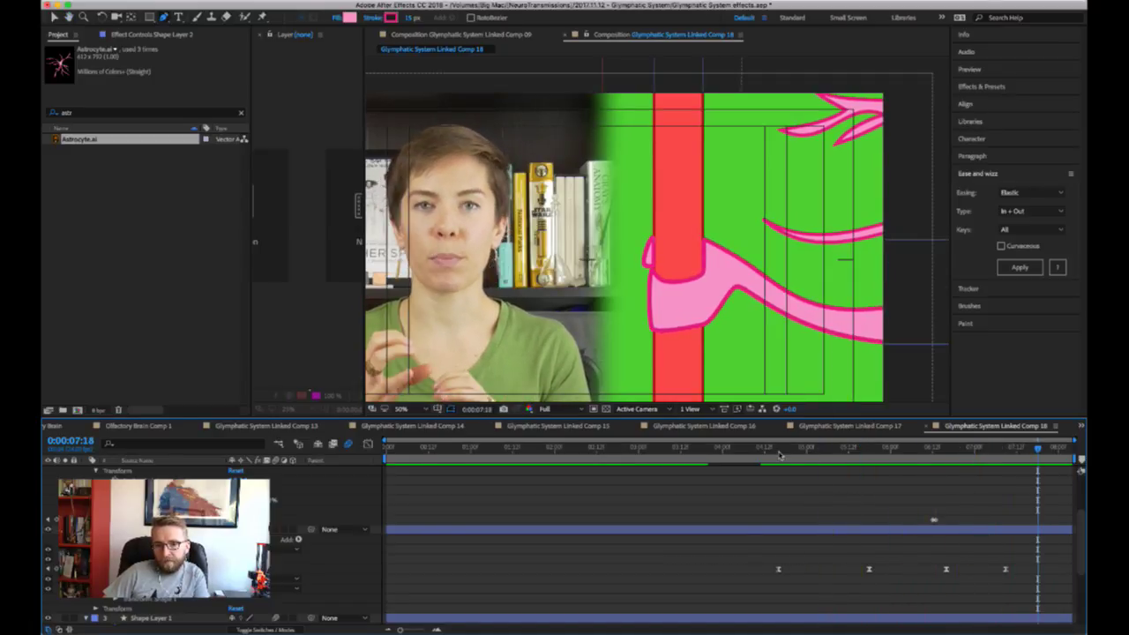
pyautogui.click(771, 450)
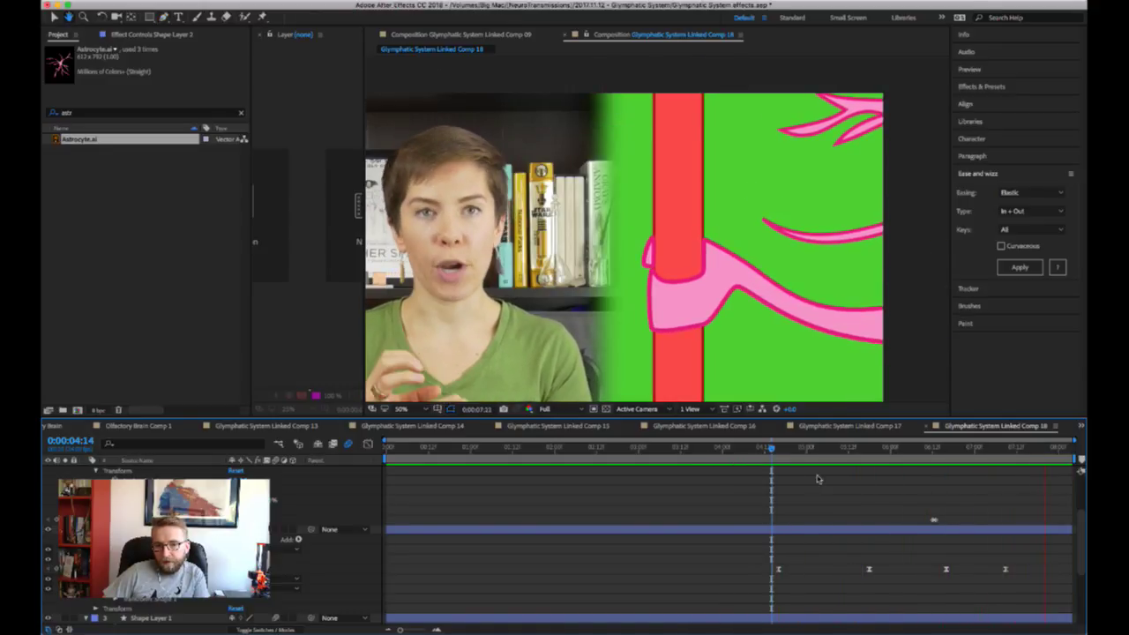
pyautogui.moveTo(771, 450); pyautogui.dragTo(1000, 452)
pyautogui.click(884, 448)
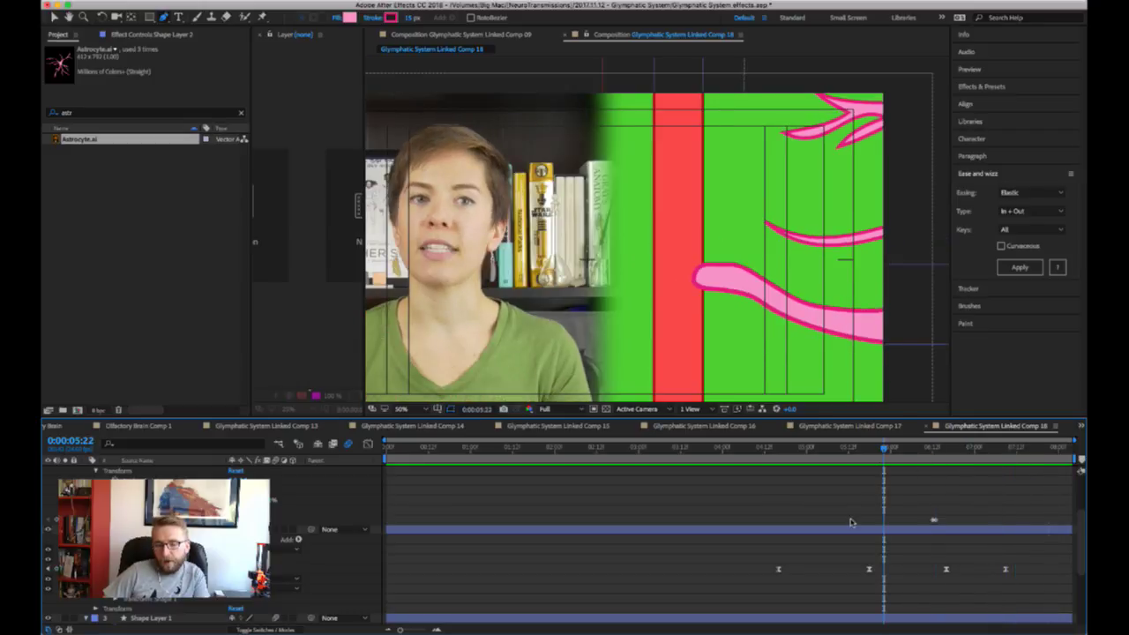
pyautogui.press('super+s')
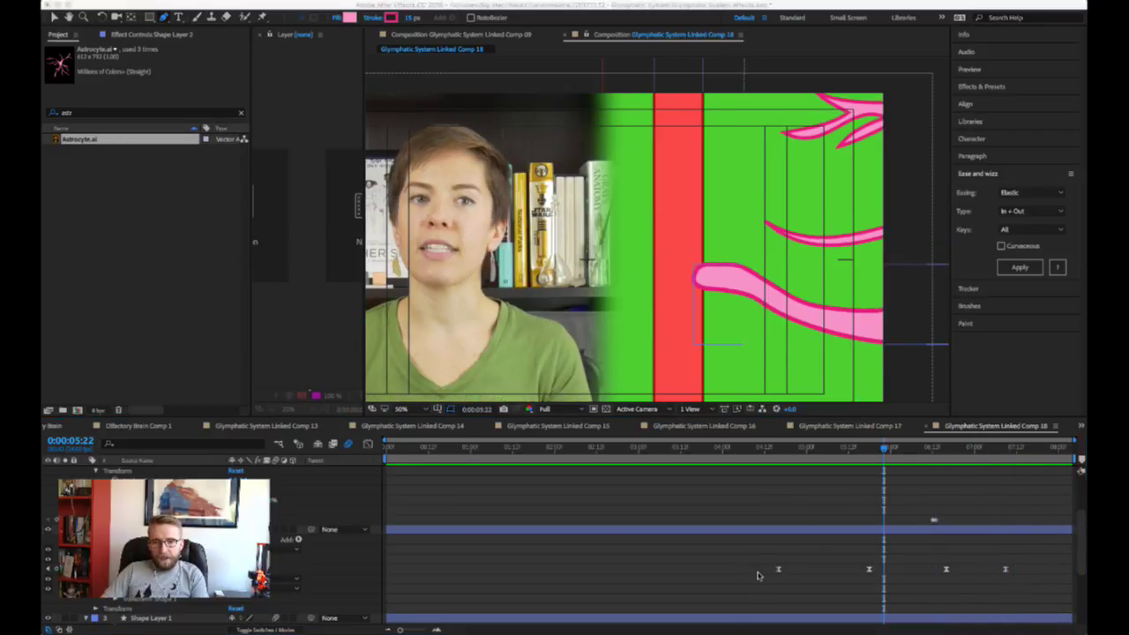
# - Delete the zoomed Astrocyte.ai layer's third Position keyframe at about 0:00:06:12 and preview the animation from 0:00:04:05
pyautogui.click(779, 448)
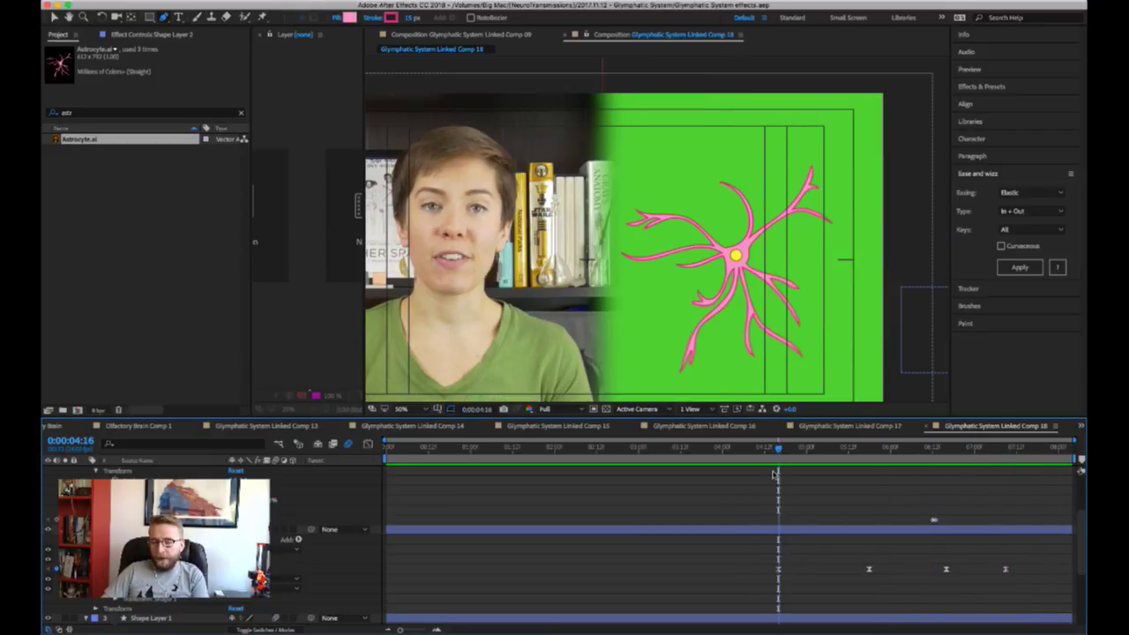
pyautogui.moveTo(779, 455); pyautogui.dragTo(901, 464)
pyautogui.press('space')
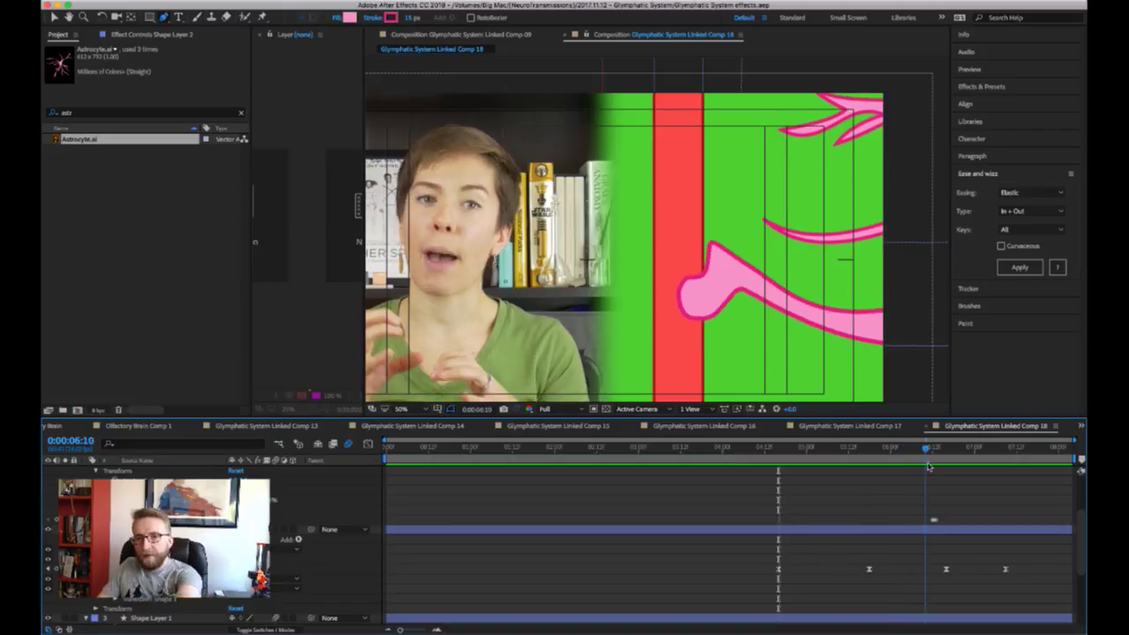
pyautogui.scroll(-5, 865, 549)
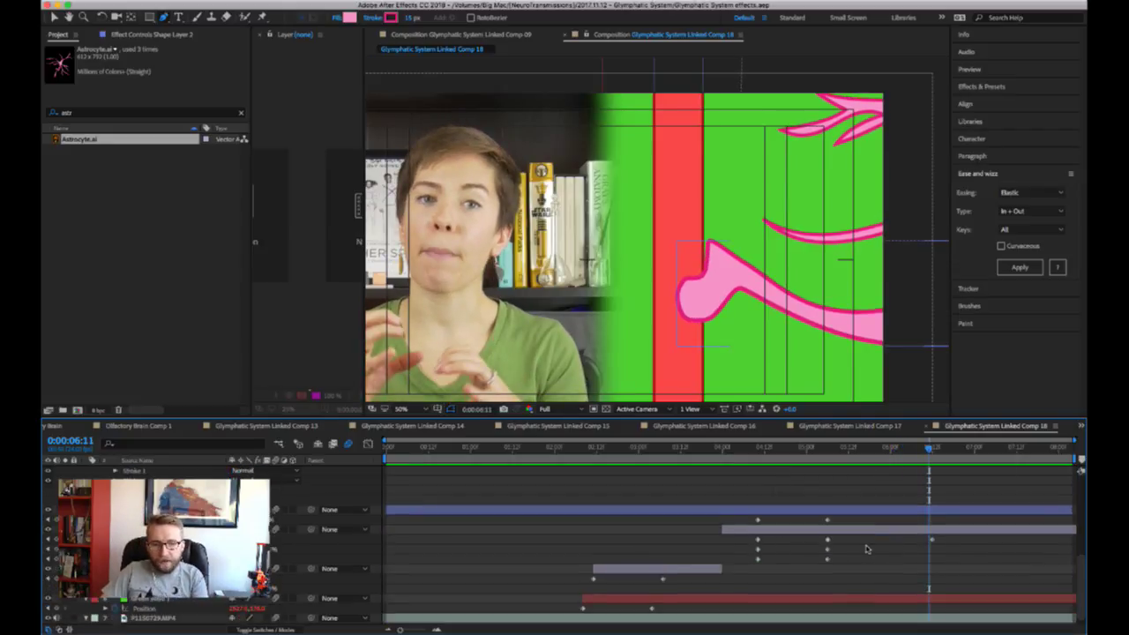
pyautogui.click(868, 522)
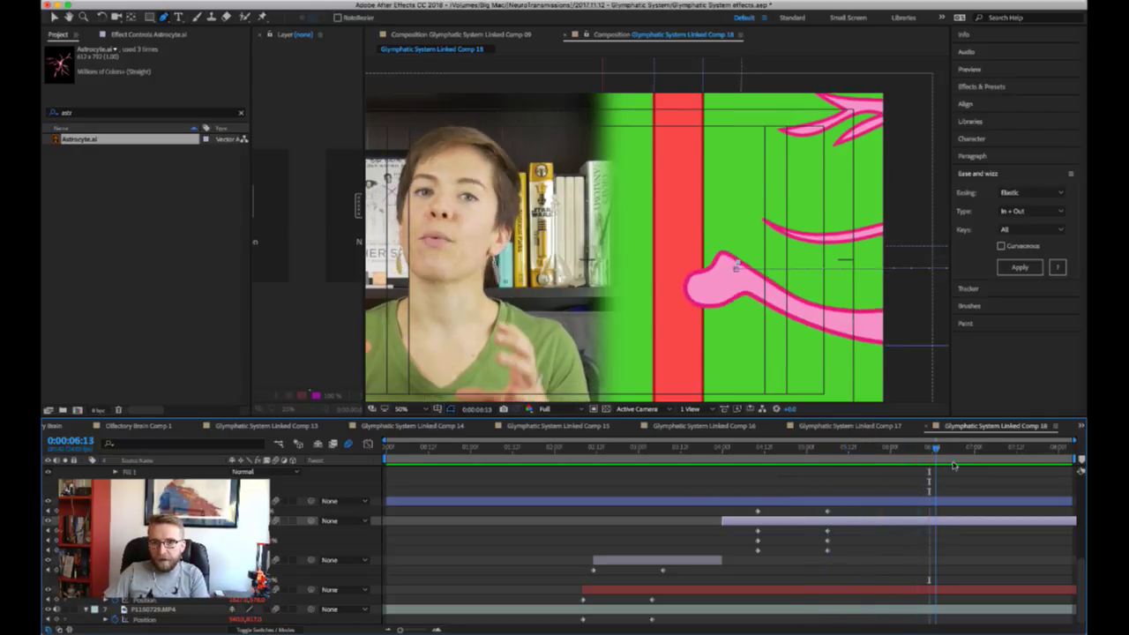
pyautogui.moveTo(953, 465); pyautogui.dragTo(889, 530)
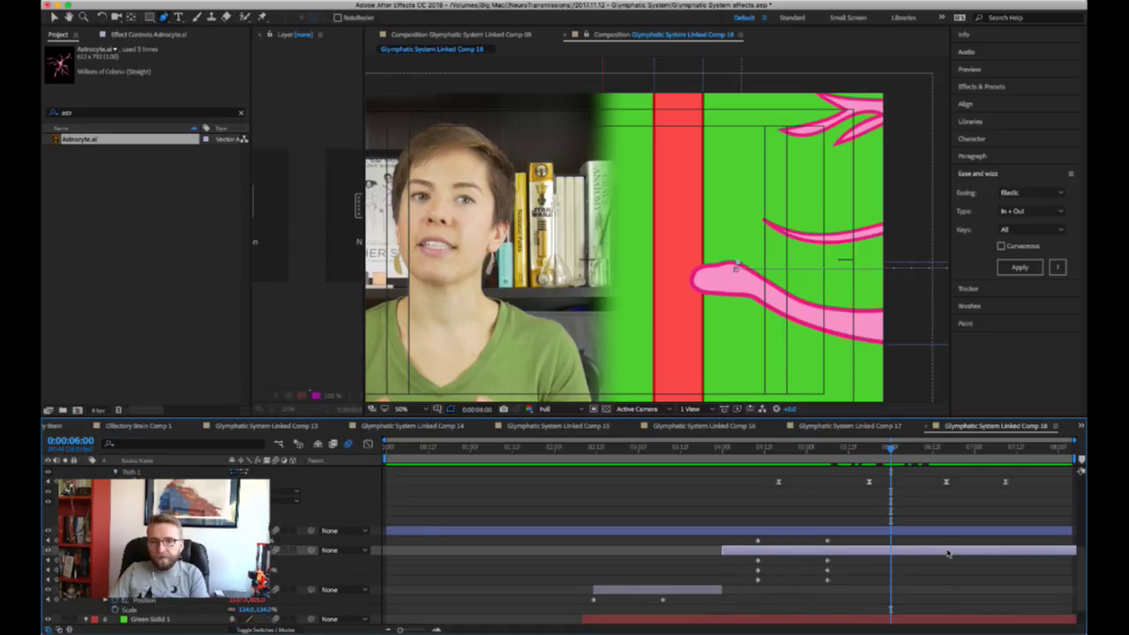
pyautogui.scroll(-1, 739, 622)
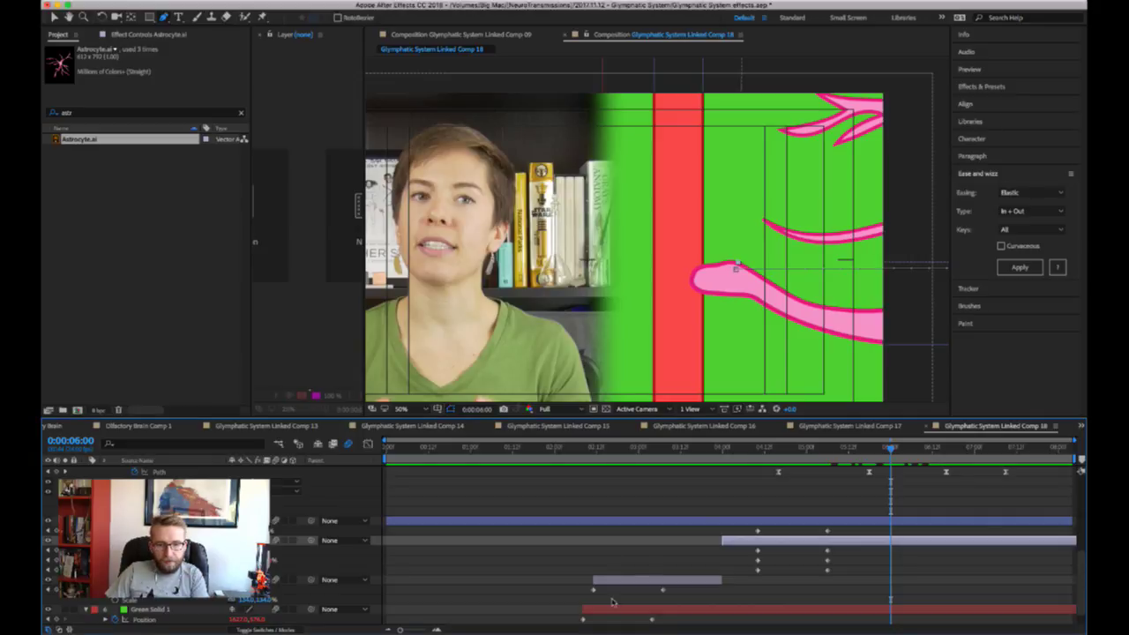
pyautogui.click(740, 449)
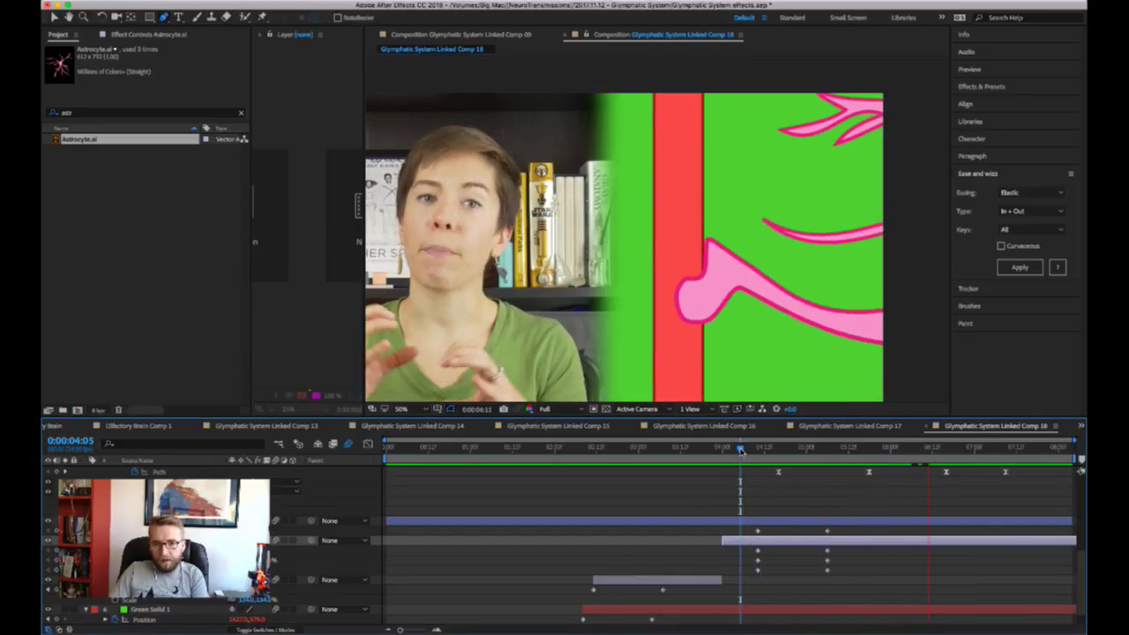
pyautogui.press('space')
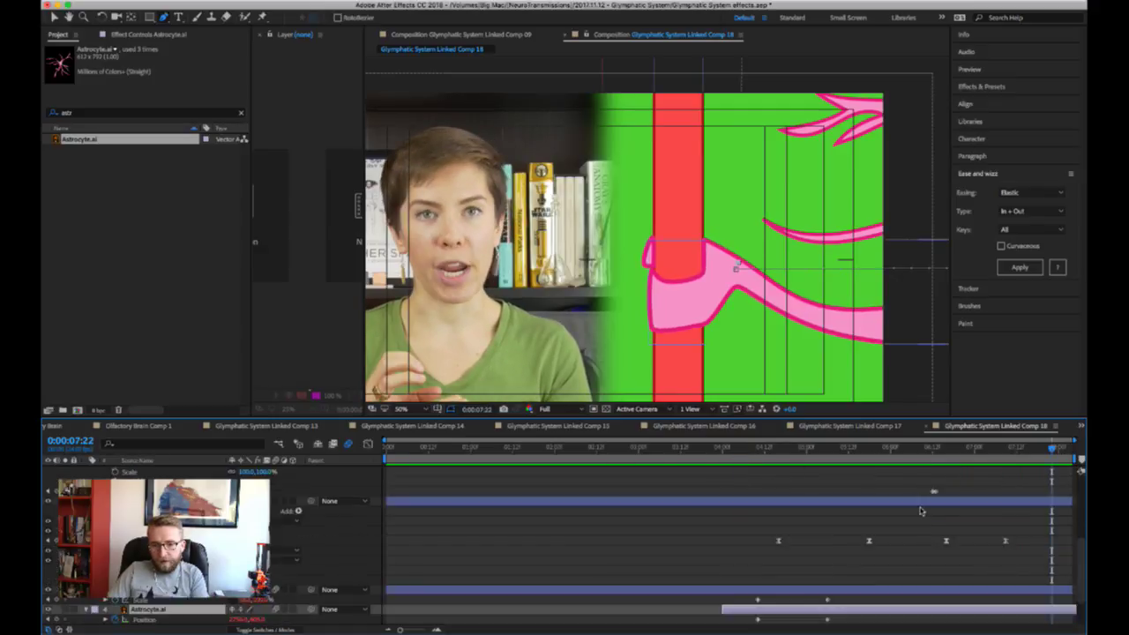
# - At 0:00:05:18, reshape the blunt end of Shape Layer 2's arm into a slim pointed tip overlapping the vessel's edge
pyautogui.scroll(-1, 920, 511)
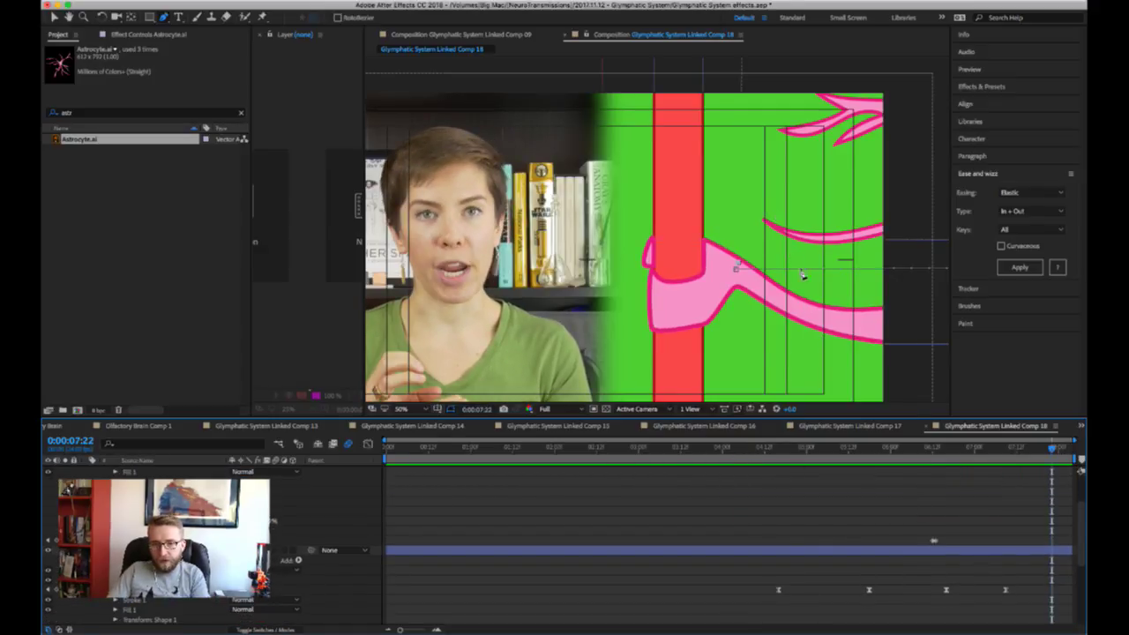
pyautogui.click(866, 448)
pyautogui.press('pagedown')
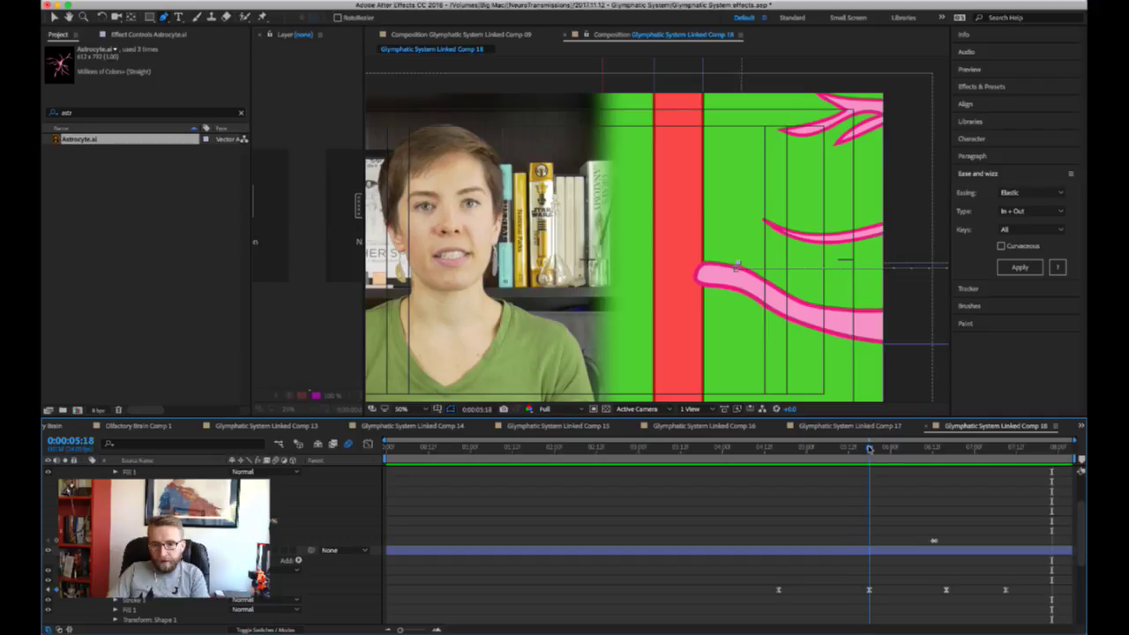
pyautogui.click(874, 551)
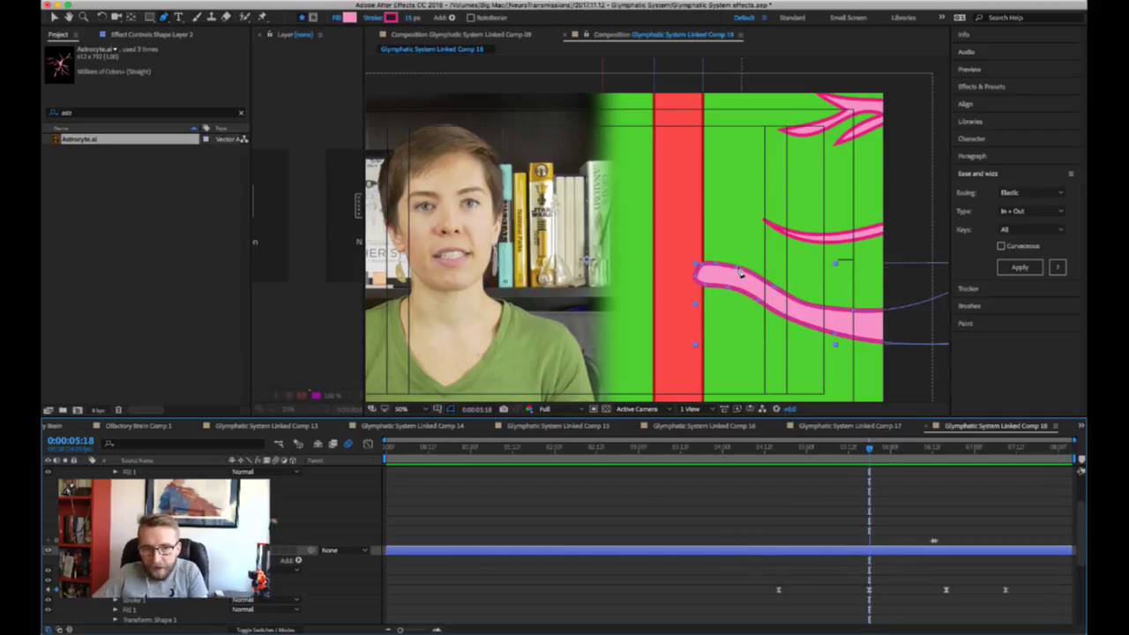
pyautogui.press('/')
pyautogui.click(751, 298)
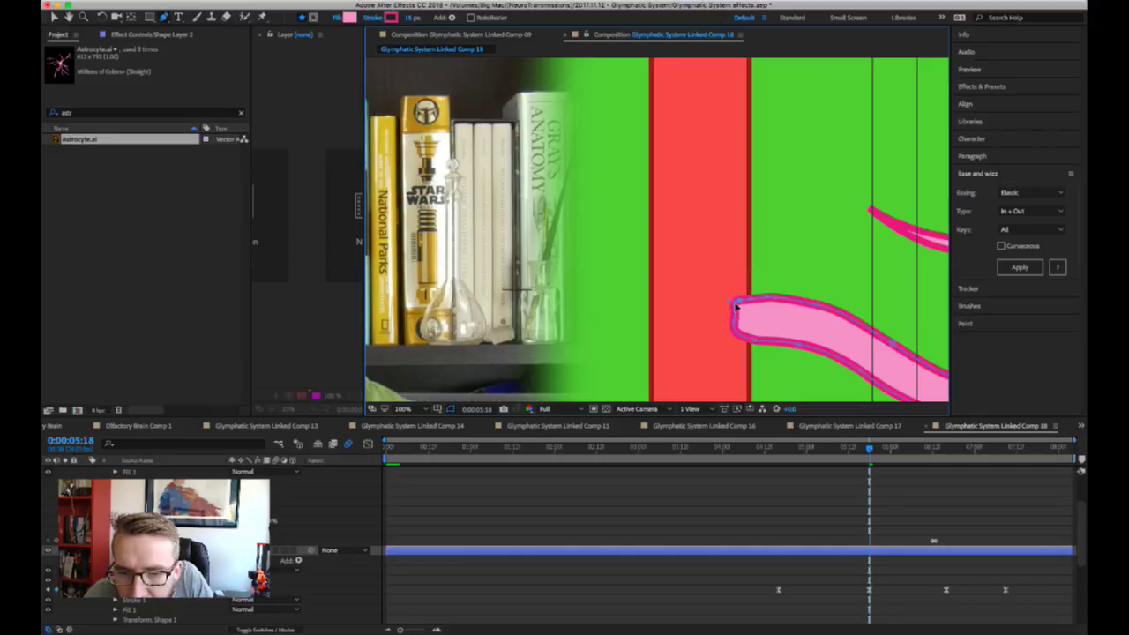
pyautogui.moveTo(732, 303); pyautogui.dragTo(724, 306)
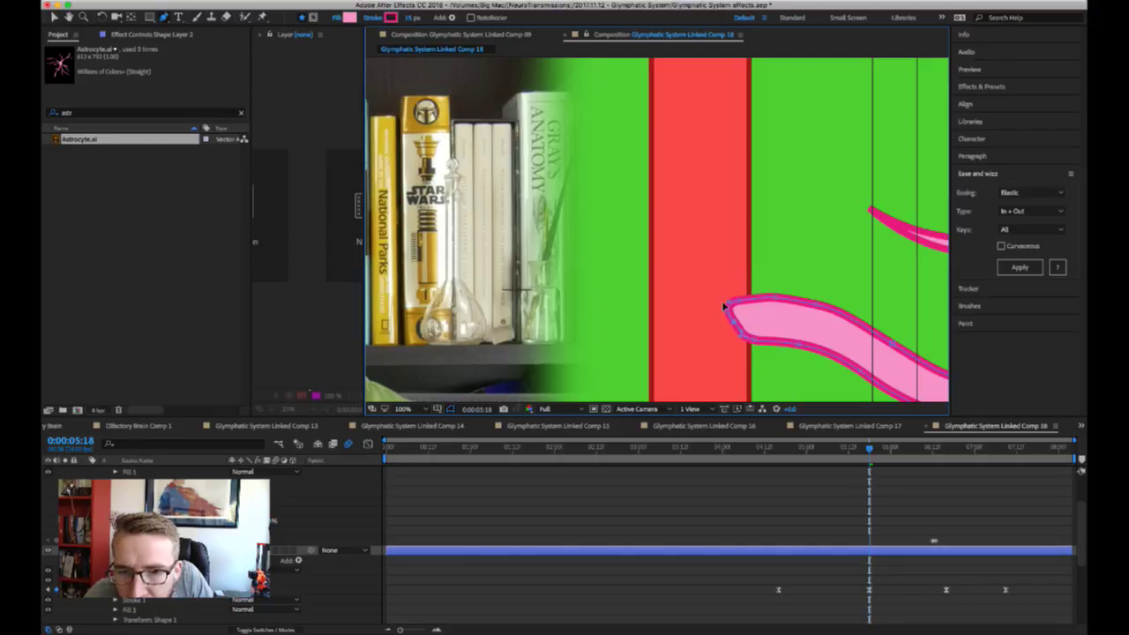
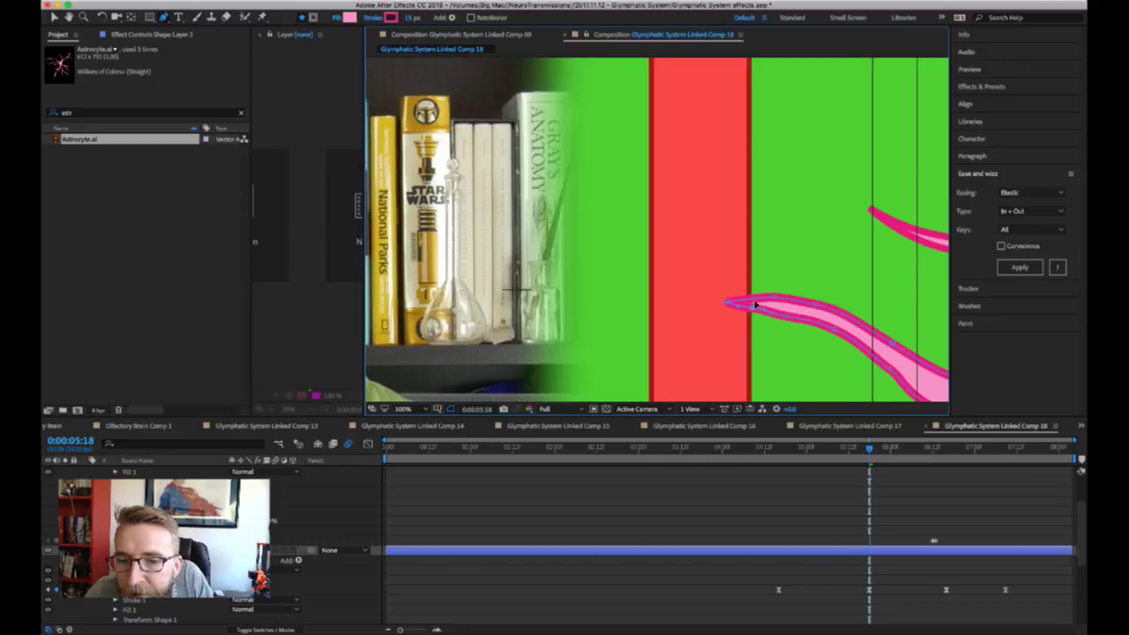
# - Convert the tip vertex of Shape Layer 2's arm into a sharp corner point at 0:00:05:18
pyautogui.press('.')
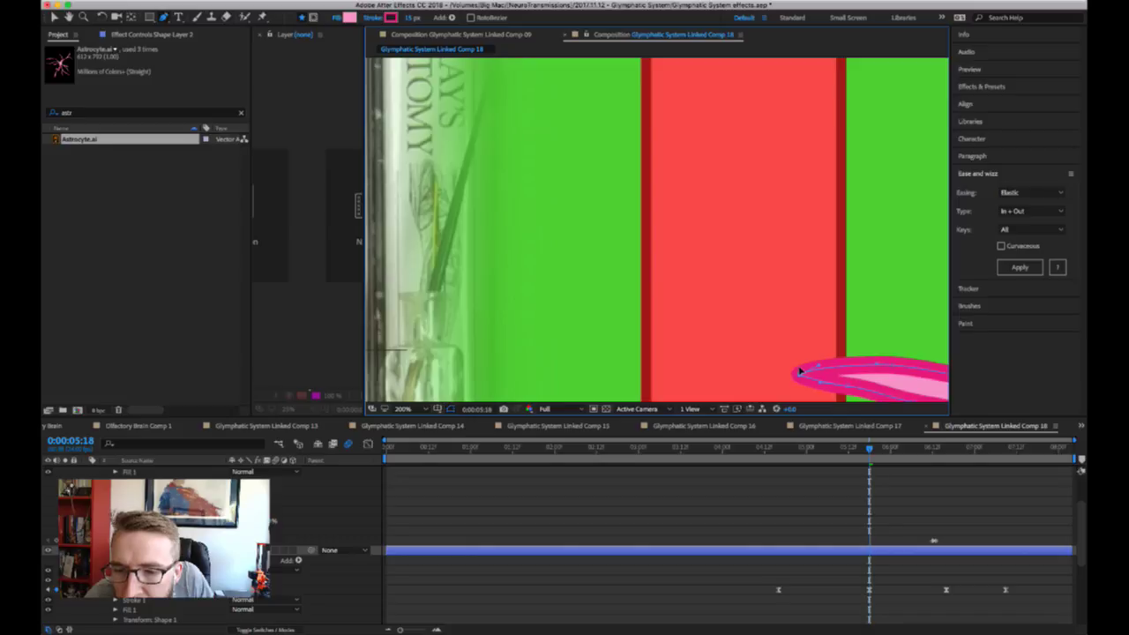
pyautogui.keyDown('alt'); pyautogui.click(800, 372); pyautogui.keyUp('alt')
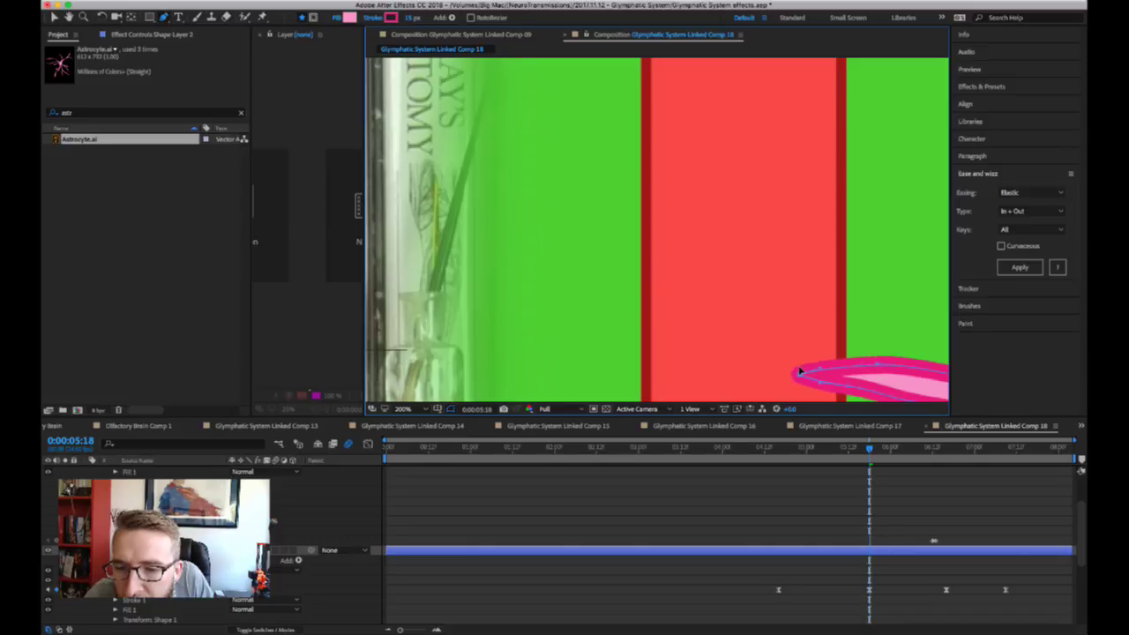
pyautogui.press(',')
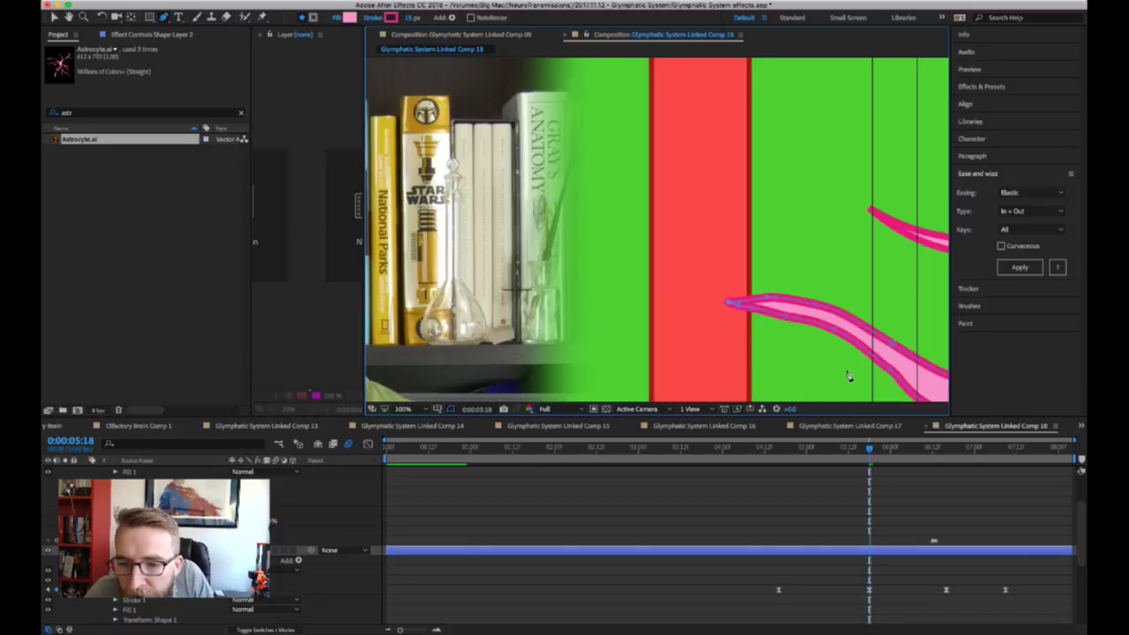
# - Smooth and slim the upper and lower edges of Shape Layer 2's arm at 0:00:05:18, and preview from 0:00:04:14
pyautogui.moveTo(867, 367); pyautogui.dragTo(719, 259)
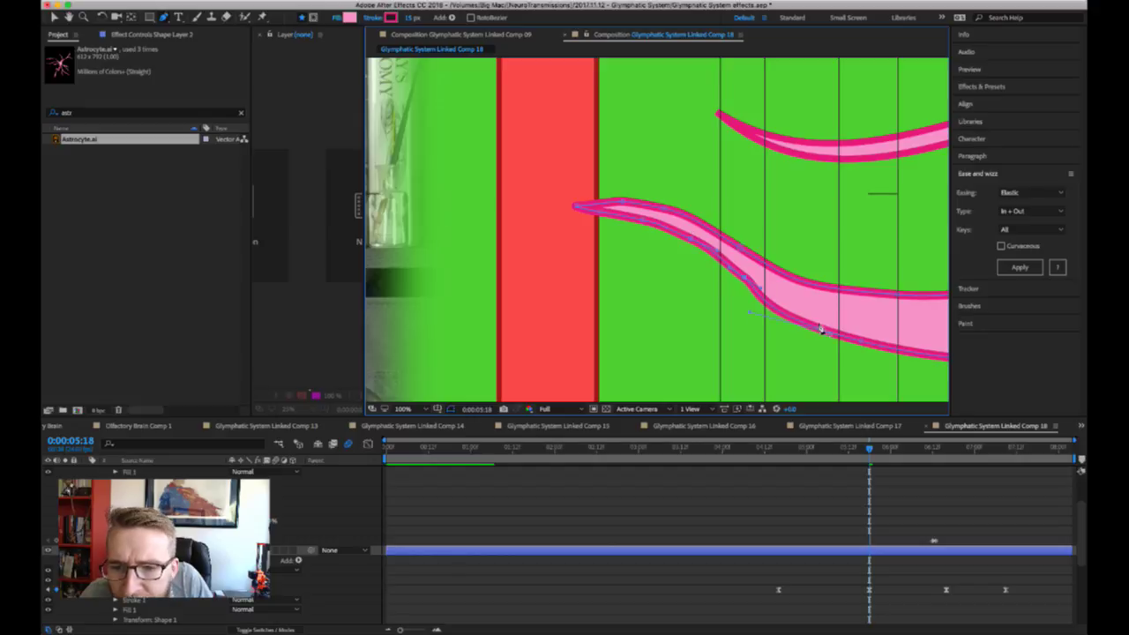
pyautogui.moveTo(862, 335); pyautogui.dragTo(912, 341)
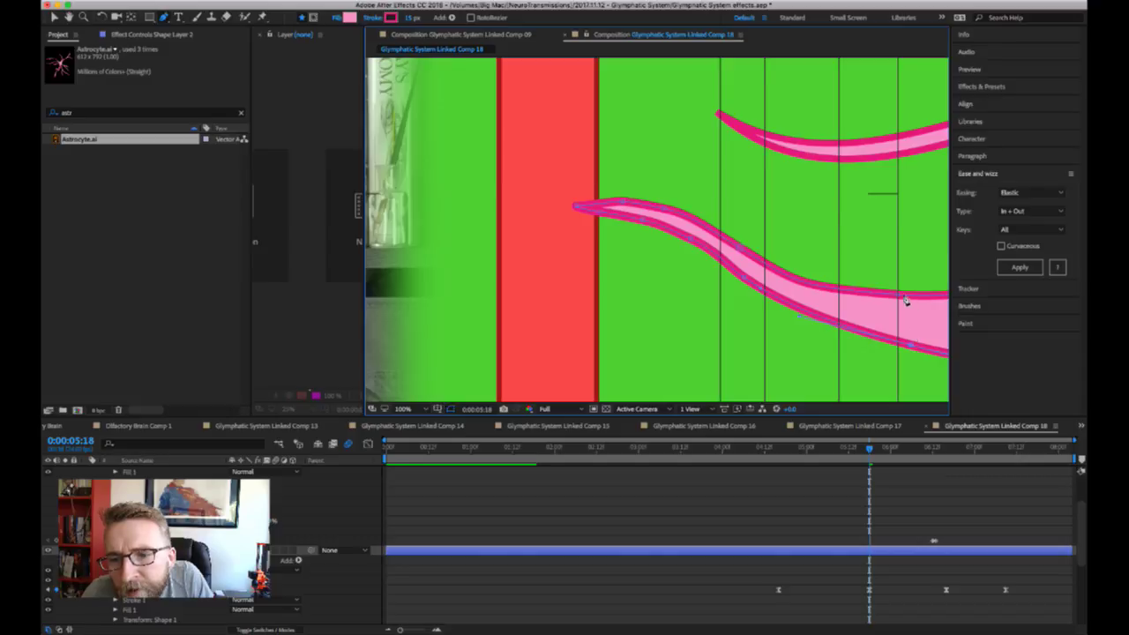
pyautogui.moveTo(800, 285); pyautogui.dragTo(797, 274)
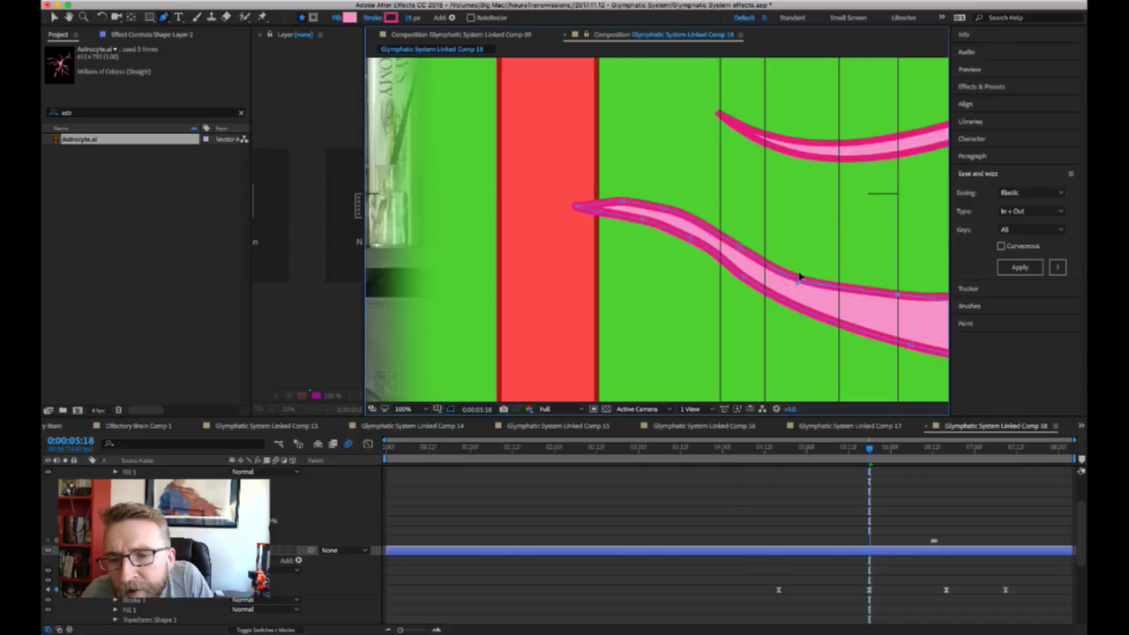
pyautogui.moveTo(909, 298); pyautogui.dragTo(920, 307)
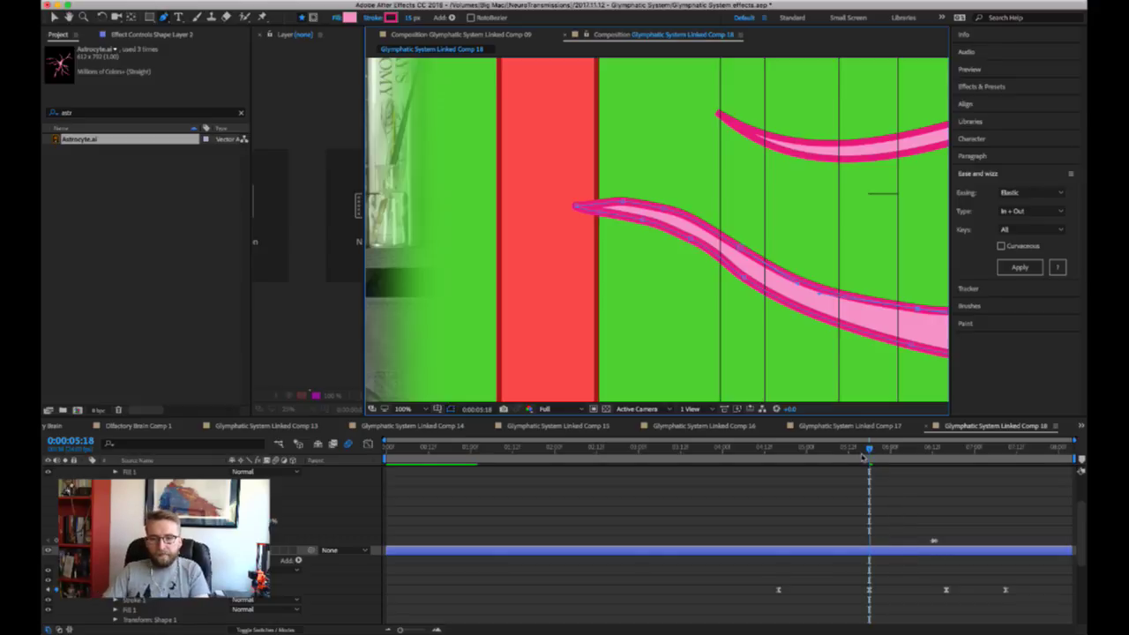
pyautogui.moveTo(863, 456); pyautogui.dragTo(772, 450)
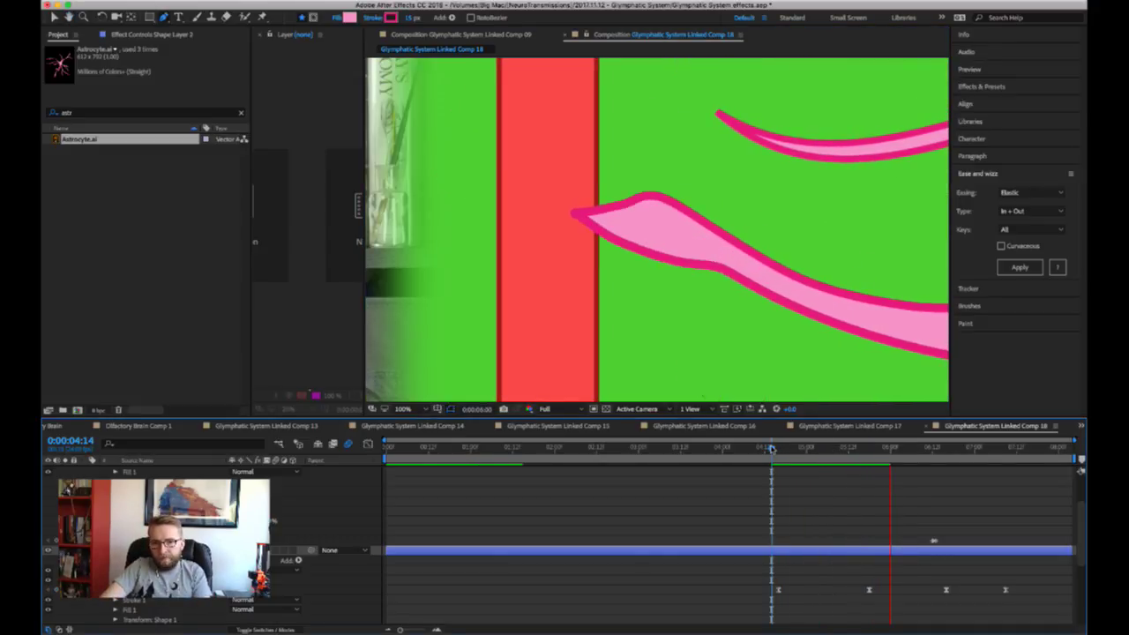
pyautogui.press('space')
# - At 0:00:04:16, pull the blunt end of Shape Layer 2's off-frame path out into a narrow pointed tip near the frame's edge
pyautogui.moveTo(773, 451); pyautogui.dragTo(779, 451)
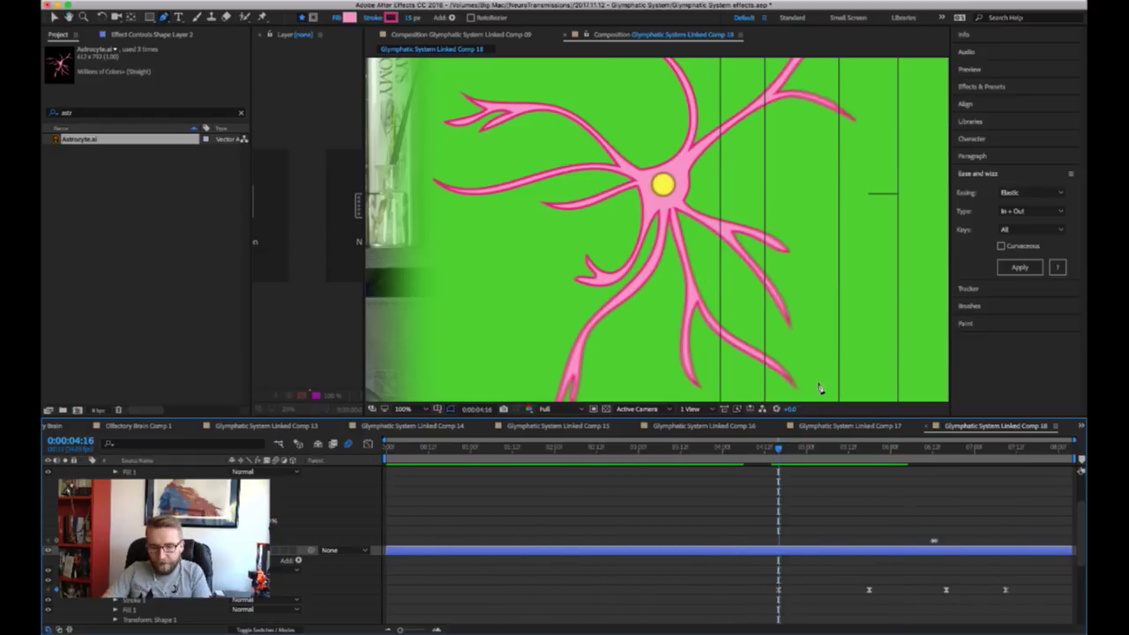
pyautogui.moveTo(874, 303); pyautogui.dragTo(630, 245)
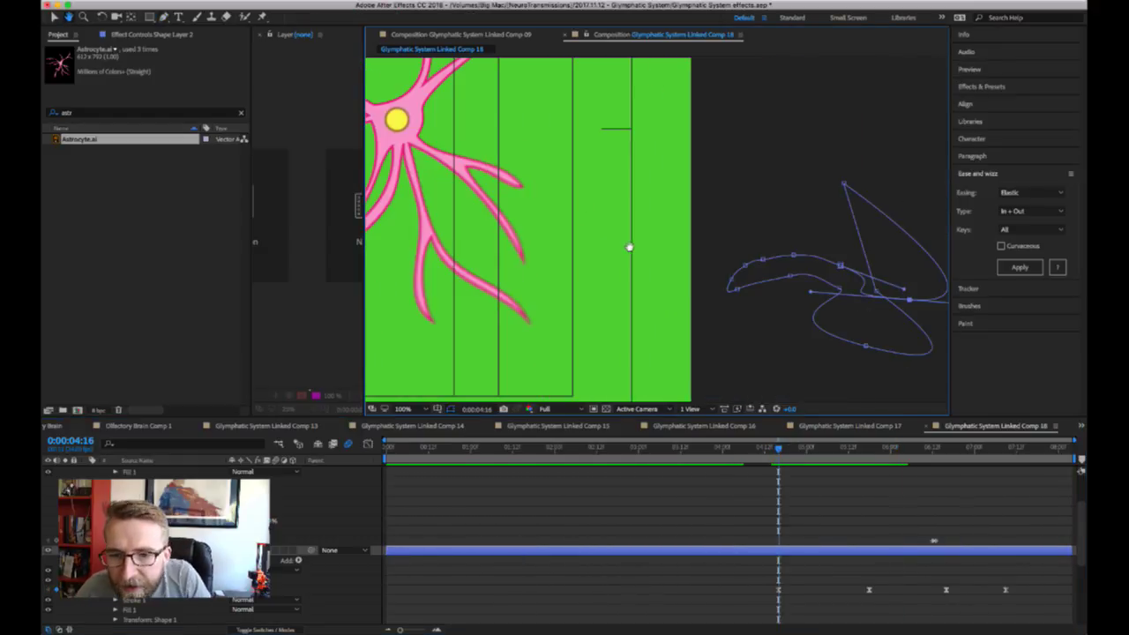
pyautogui.doubleClick(740, 282)
pyautogui.press('v')
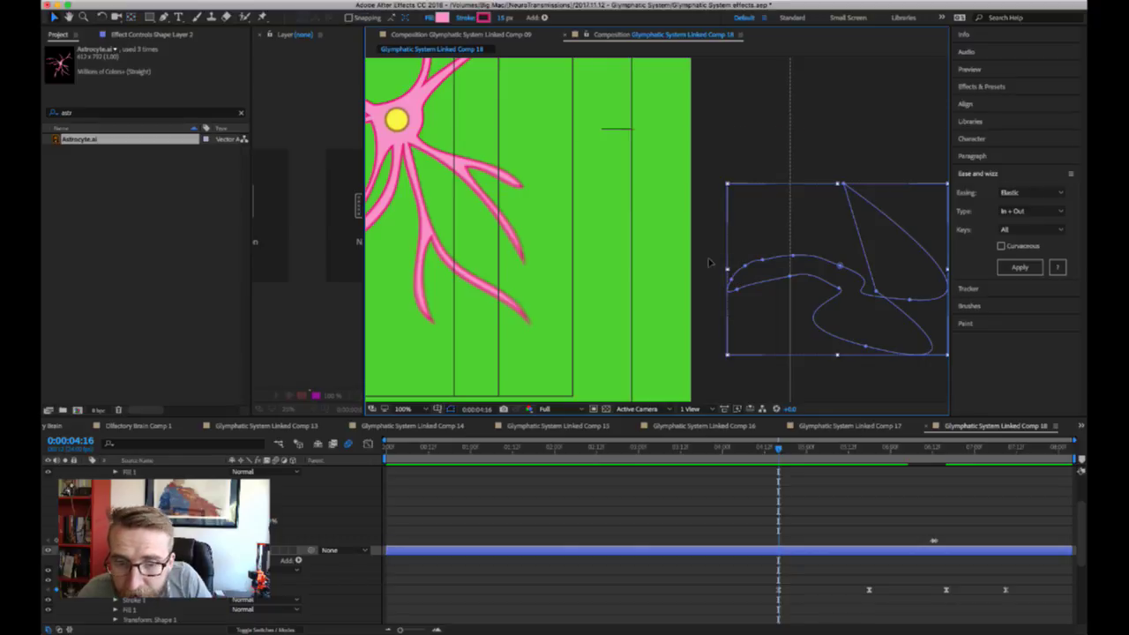
pyautogui.click(710, 260)
pyautogui.click(830, 550)
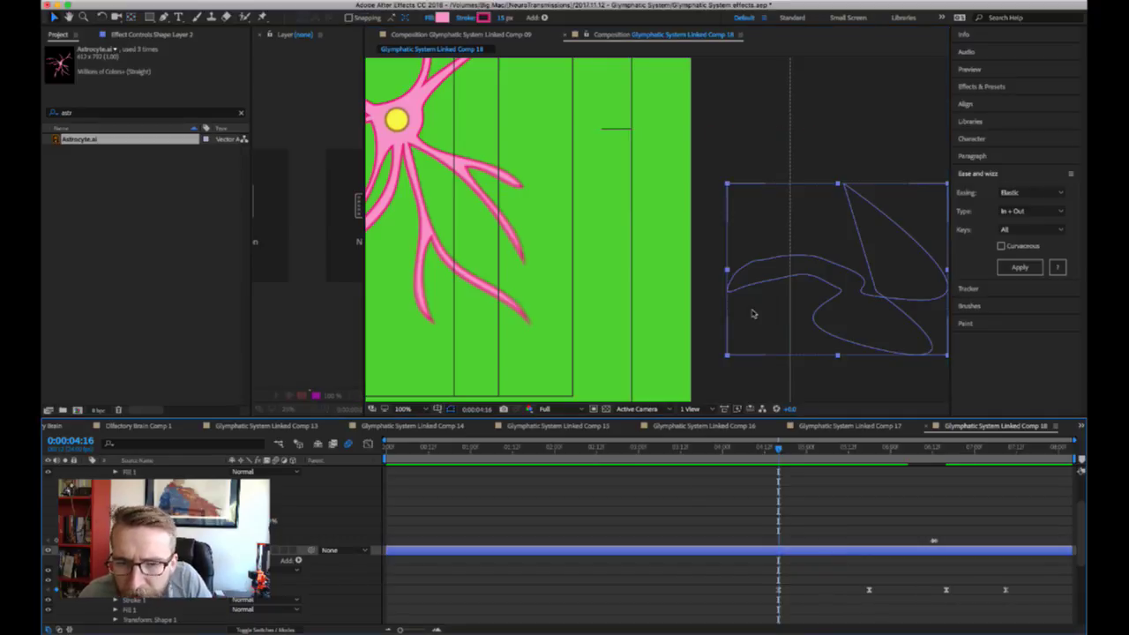
pyautogui.click(164, 17)
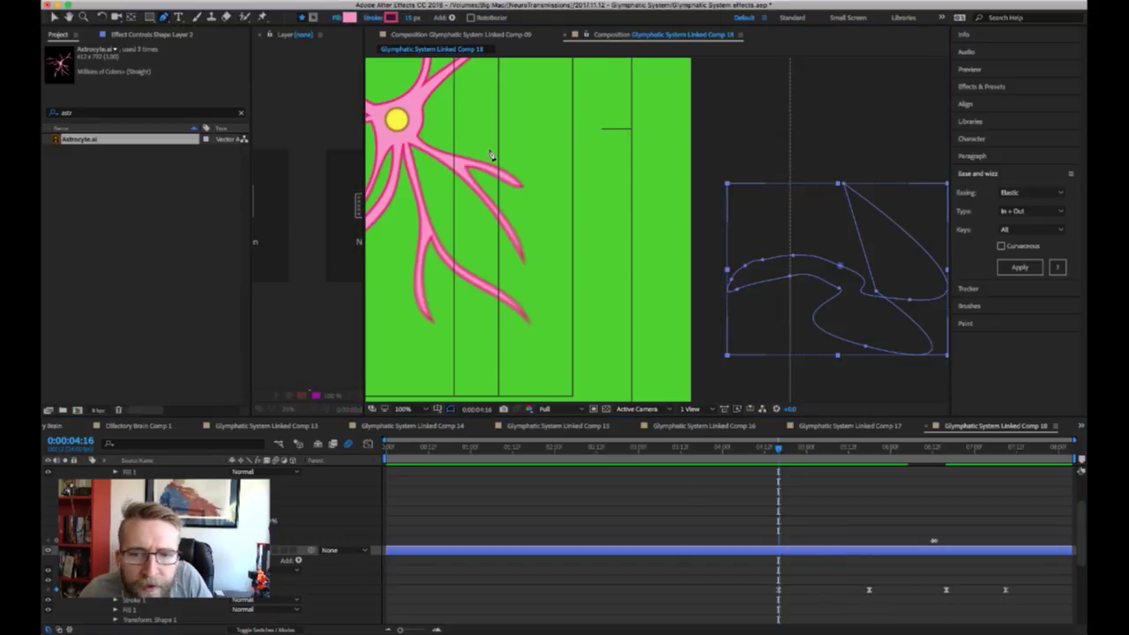
pyautogui.moveTo(732, 275); pyautogui.dragTo(723, 284)
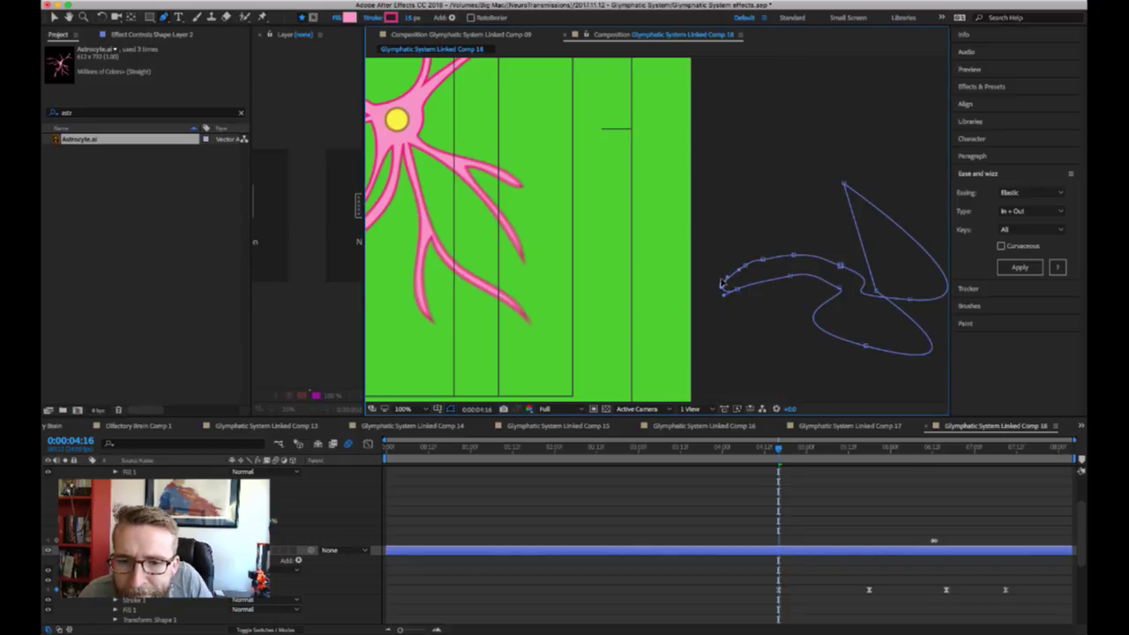
pyautogui.press(',')
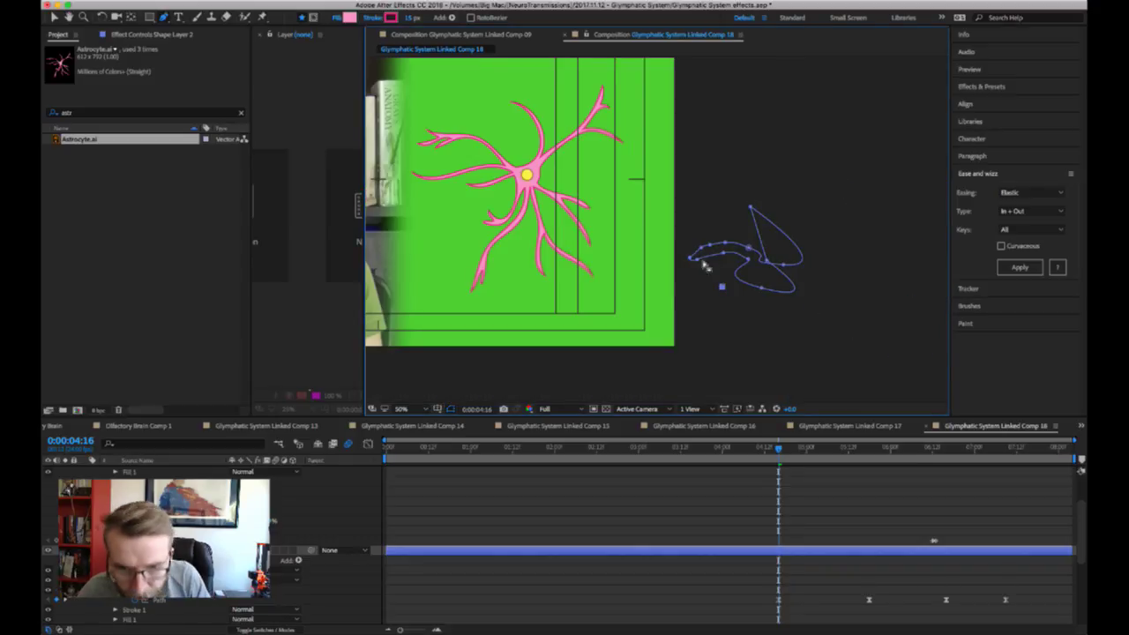
pyautogui.click(693, 257)
pyautogui.moveTo(681, 255); pyautogui.dragTo(681, 262)
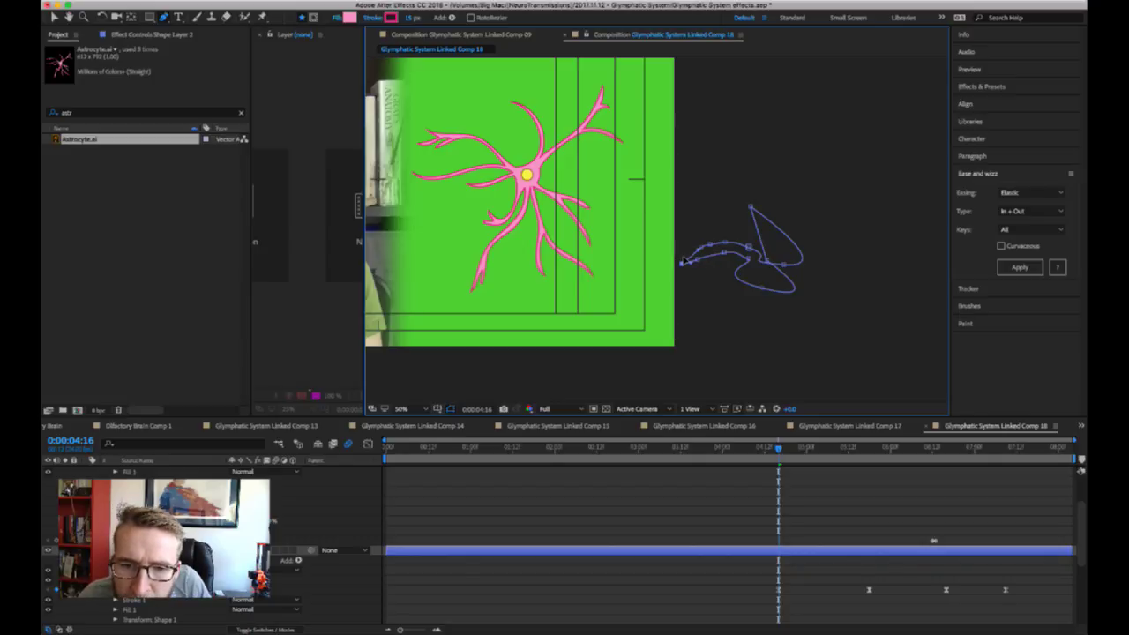
# - Preview the arm animation from 0:00:04:16, and again from 0:00:04:19 with the whole composition fitted in view
pyautogui.press('space')
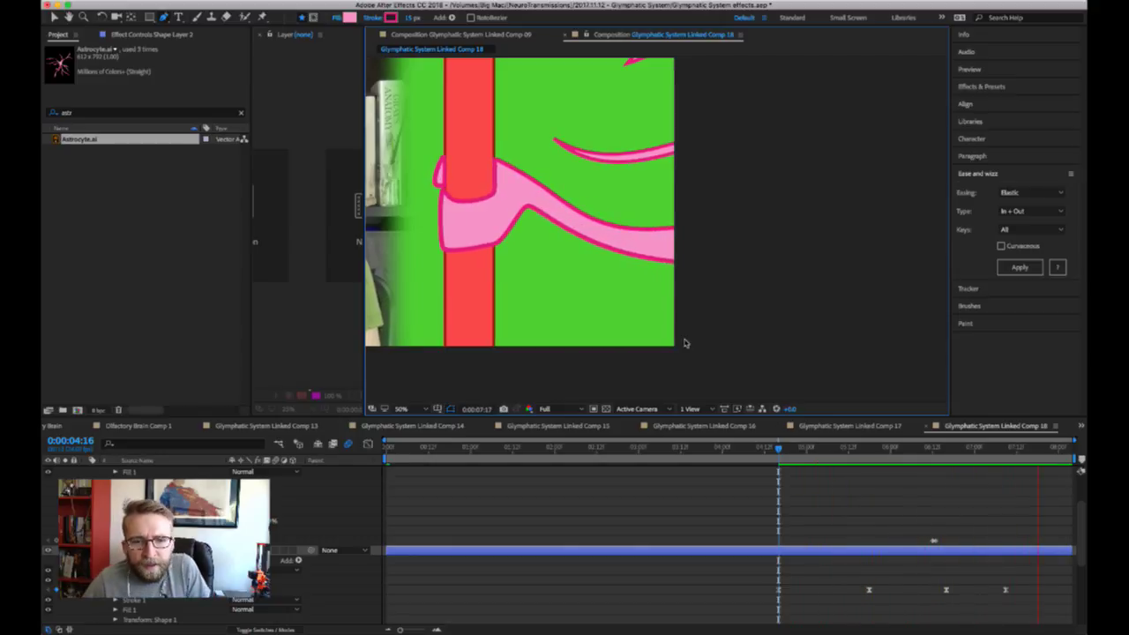
pyautogui.press('Home')
pyautogui.scroll(-2, 623, 295)
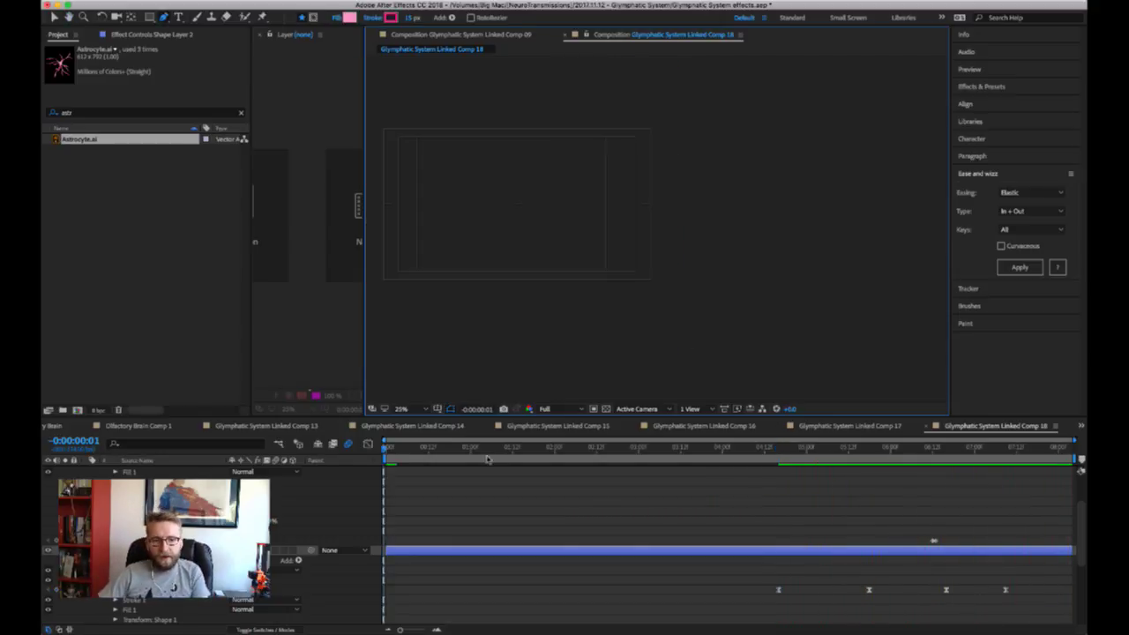
pyautogui.hotkey('shift', '/')
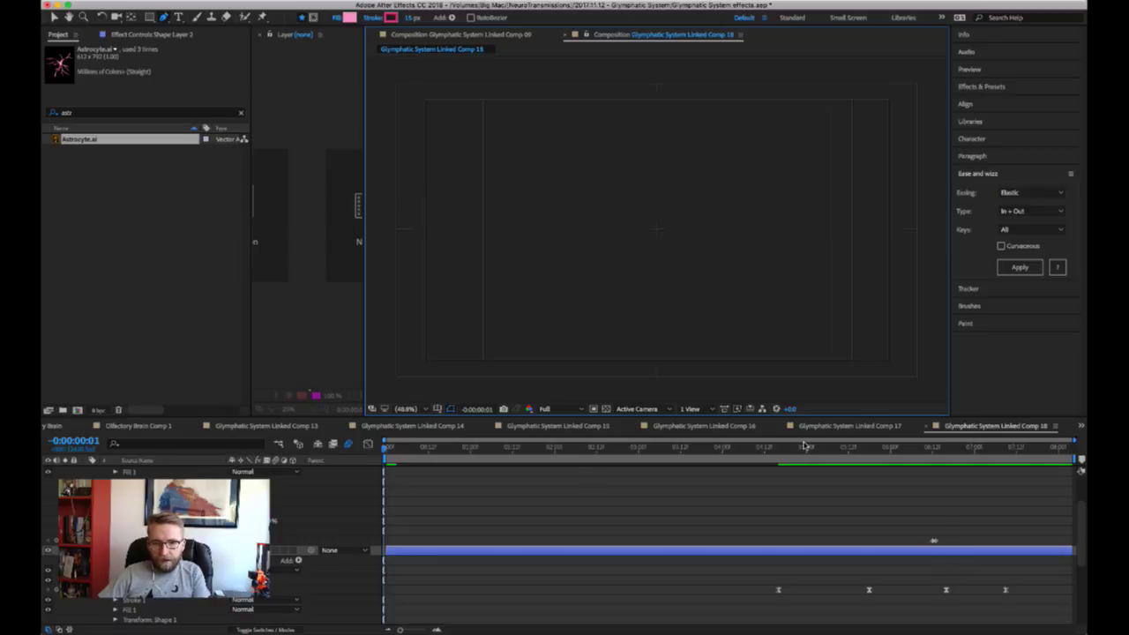
pyautogui.click(789, 449)
pyautogui.press('space')
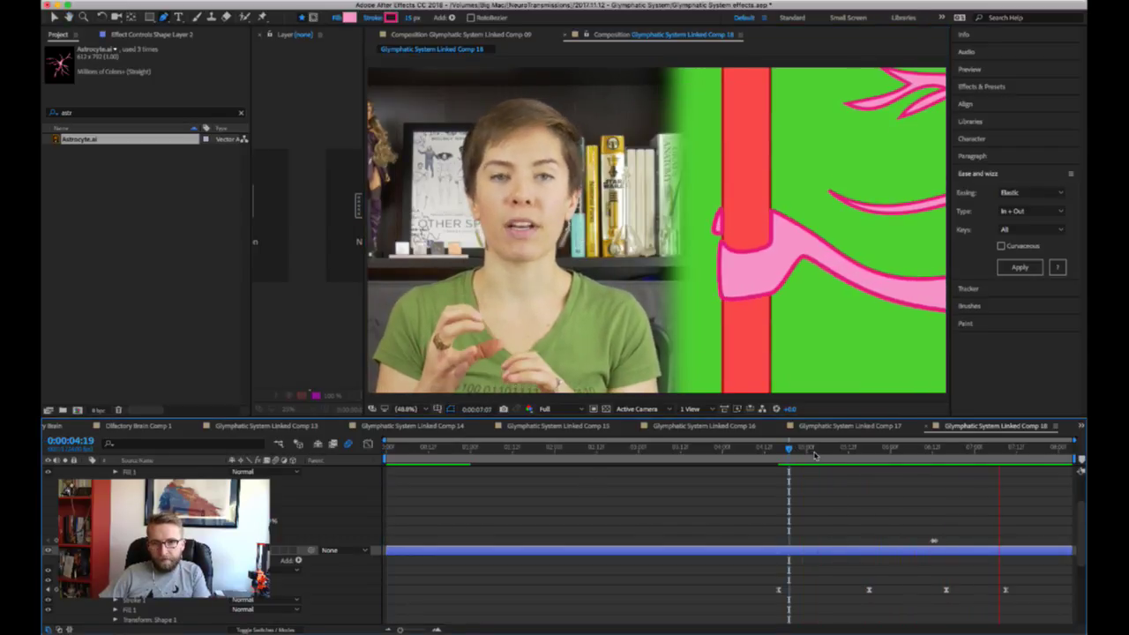
pyautogui.press('g')
# - At 0:00:05:04, reshape Shape Layer 2's arm with a pointed tip and smoother off-frame edges, adding a path keyframe
pyautogui.click(826, 450)
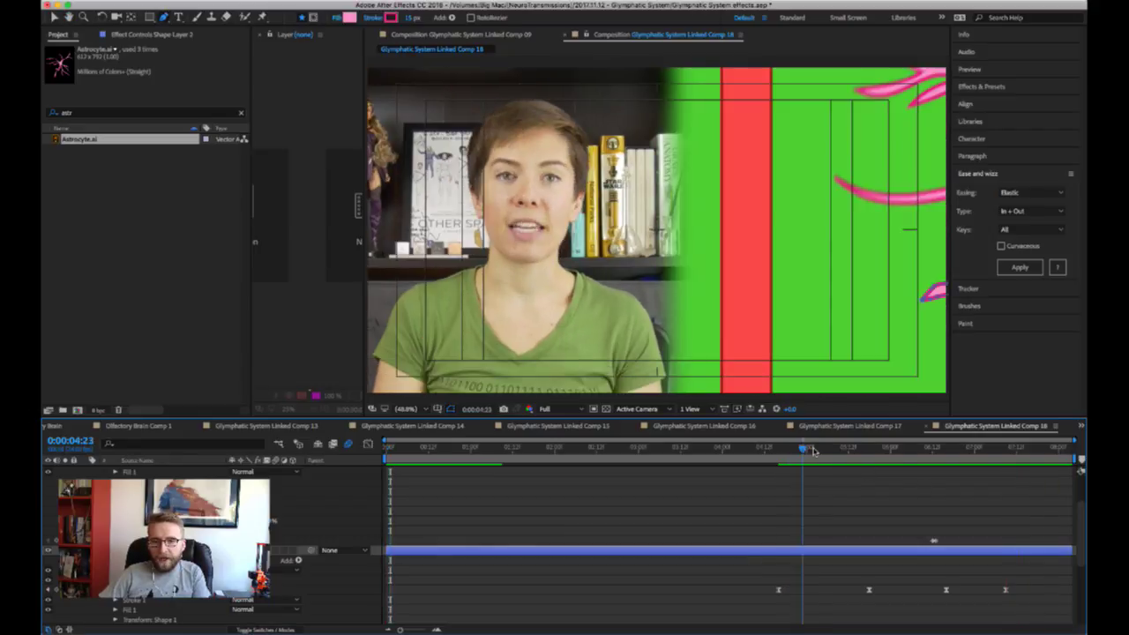
pyautogui.moveTo(826, 452); pyautogui.dragTo(820, 452)
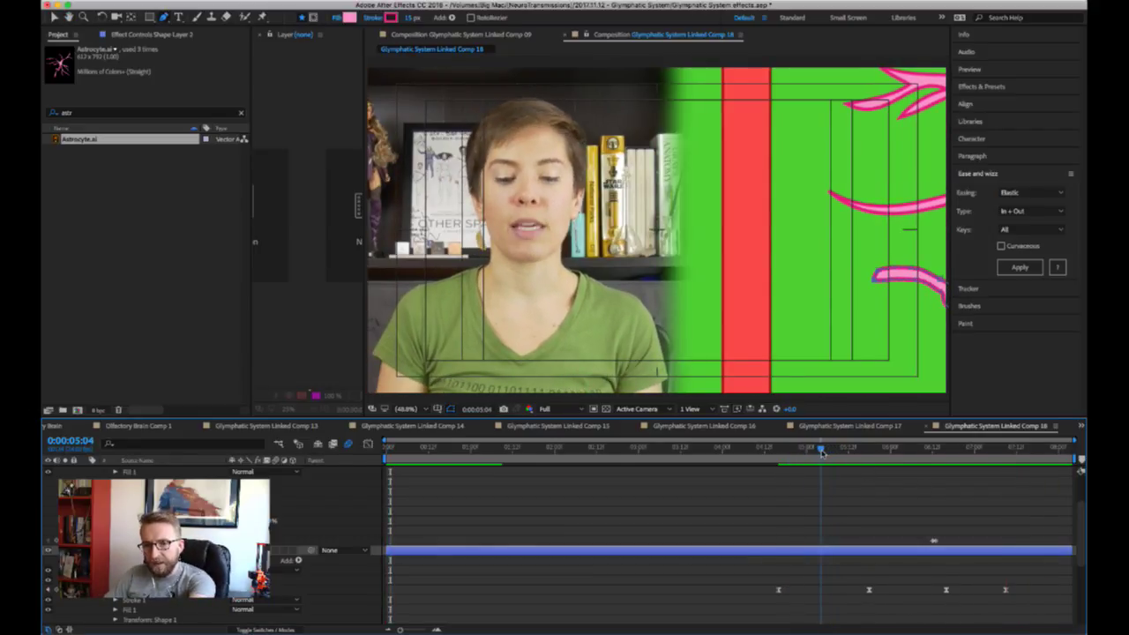
pyautogui.moveTo(915, 300); pyautogui.dragTo(782, 295)
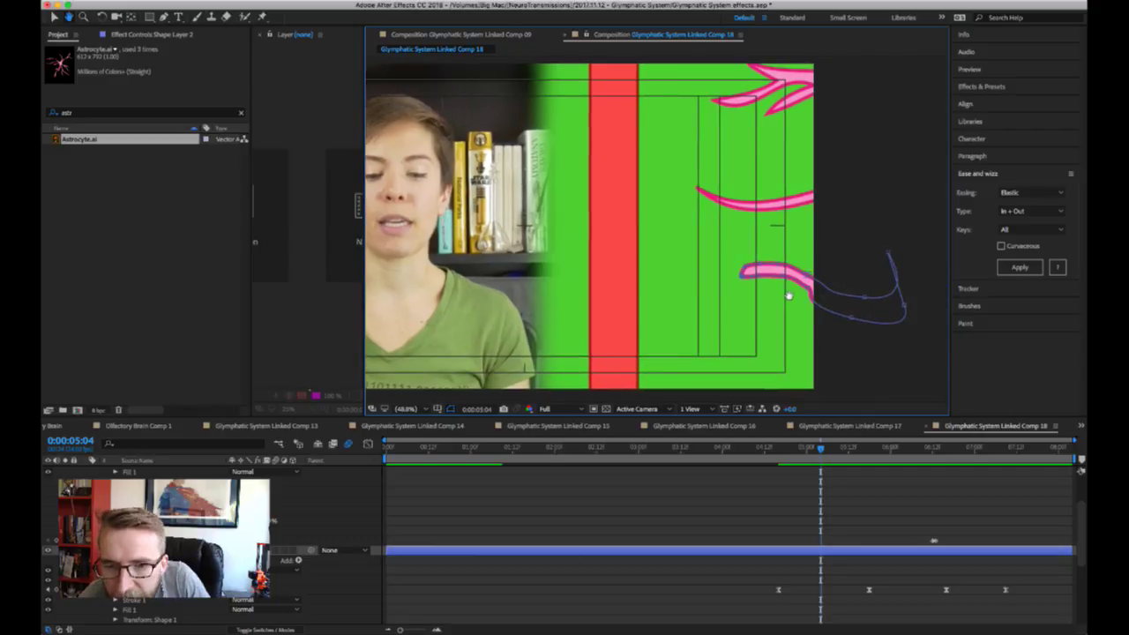
pyautogui.click(851, 314)
pyautogui.moveTo(851, 313); pyautogui.dragTo(829, 287)
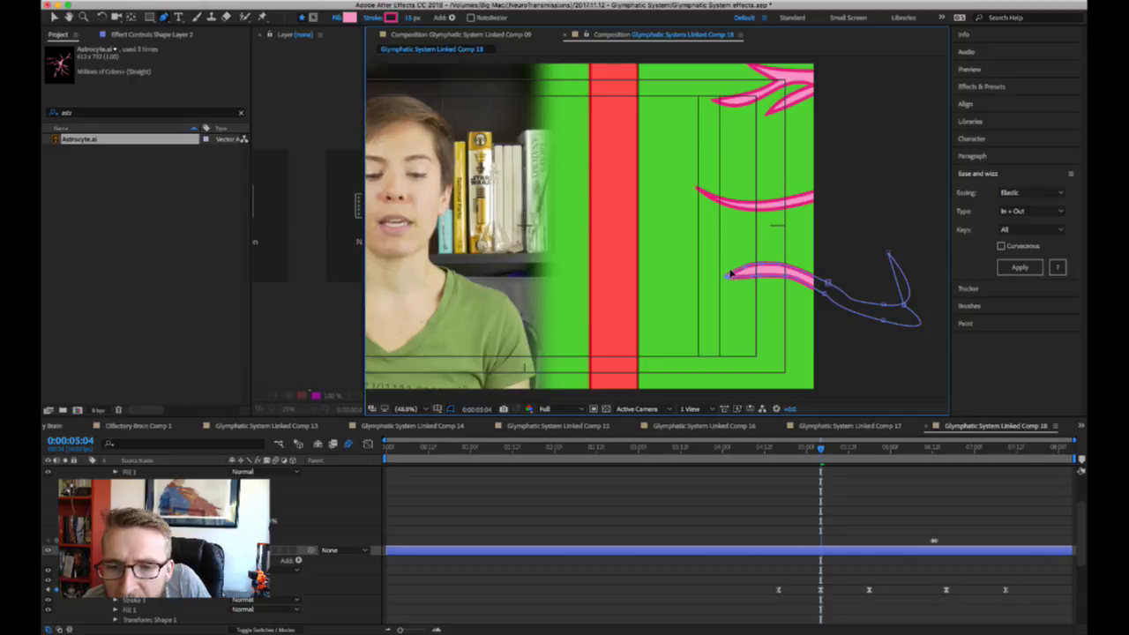
pyautogui.scroll(-3, 730, 273)
pyautogui.scroll(5, 706, 297)
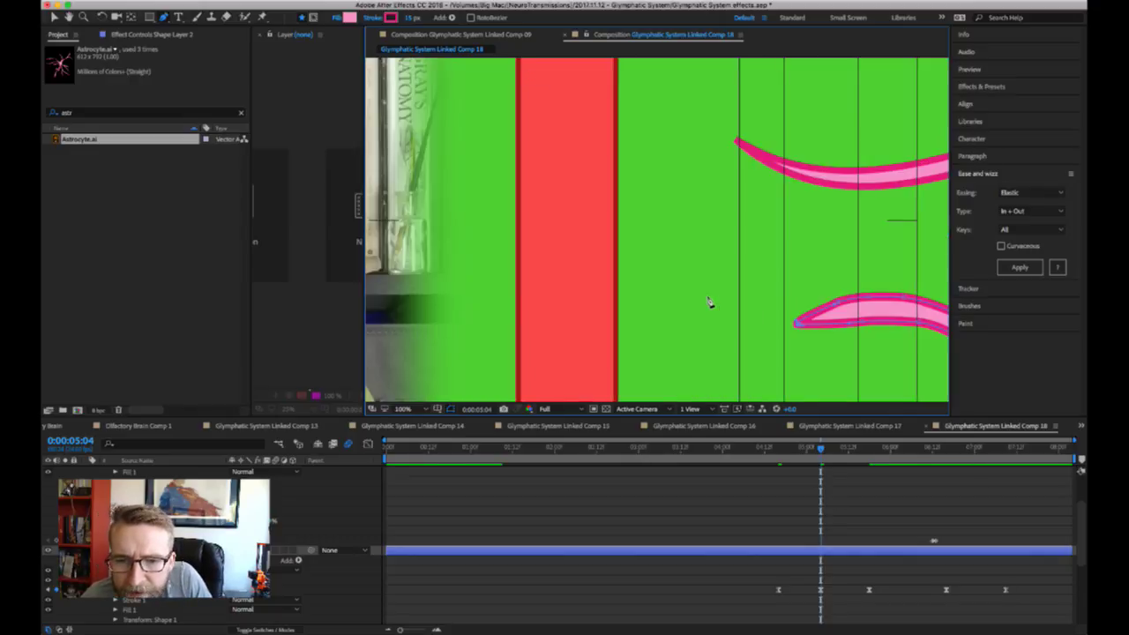
# - Check the arm's reshaped entry at 0:00:04:20 and review its movement through the finished wrap around the vessel
pyautogui.moveTo(823, 452); pyautogui.dragTo(792, 450)
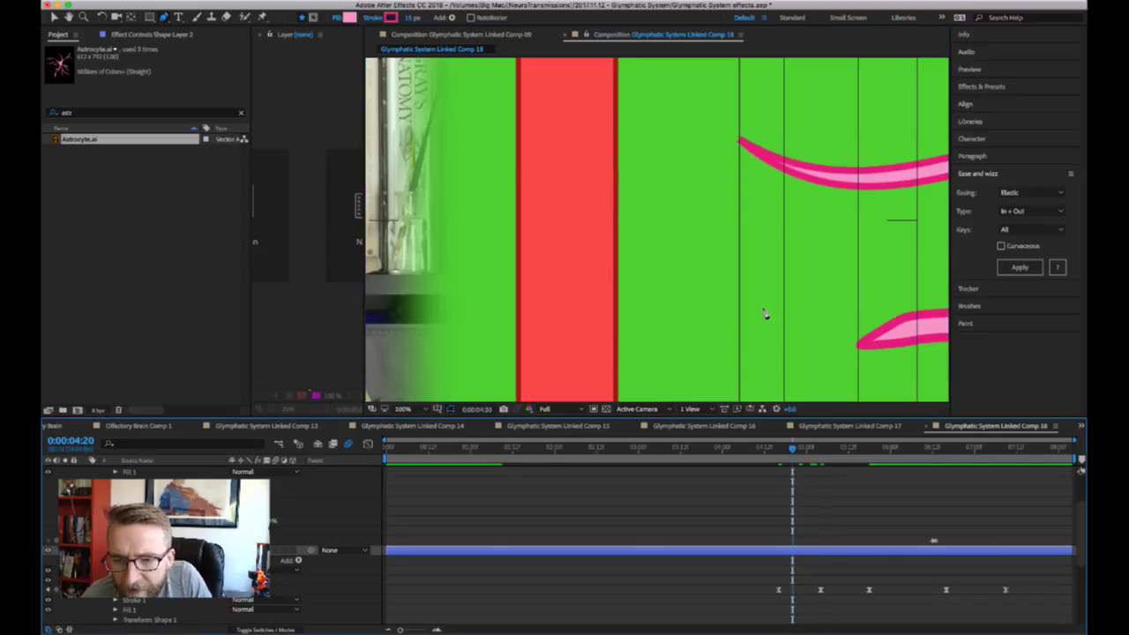
pyautogui.scroll(-2, 764, 315)
pyautogui.click(778, 455)
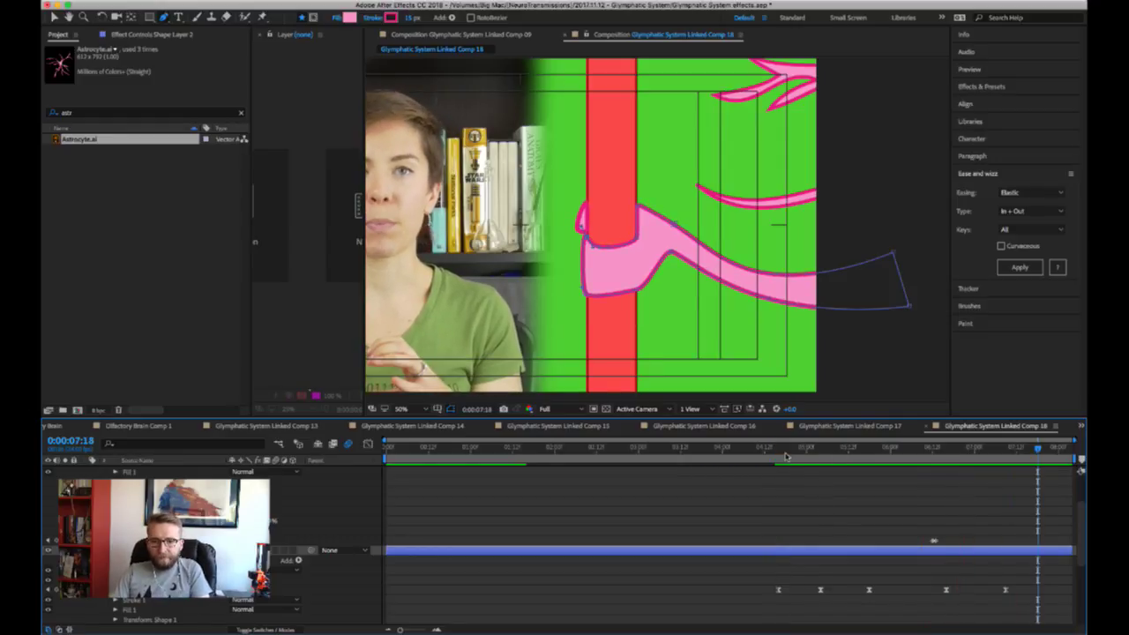
pyautogui.click(825, 452)
pyautogui.press('space')
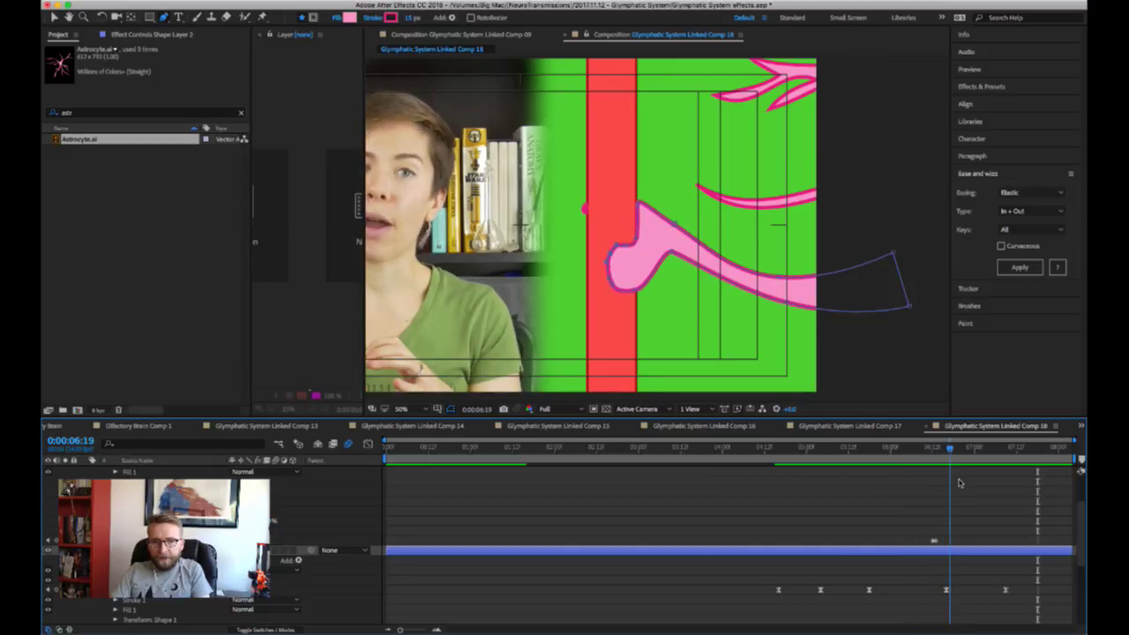
pyautogui.scroll(-1, 835, 539)
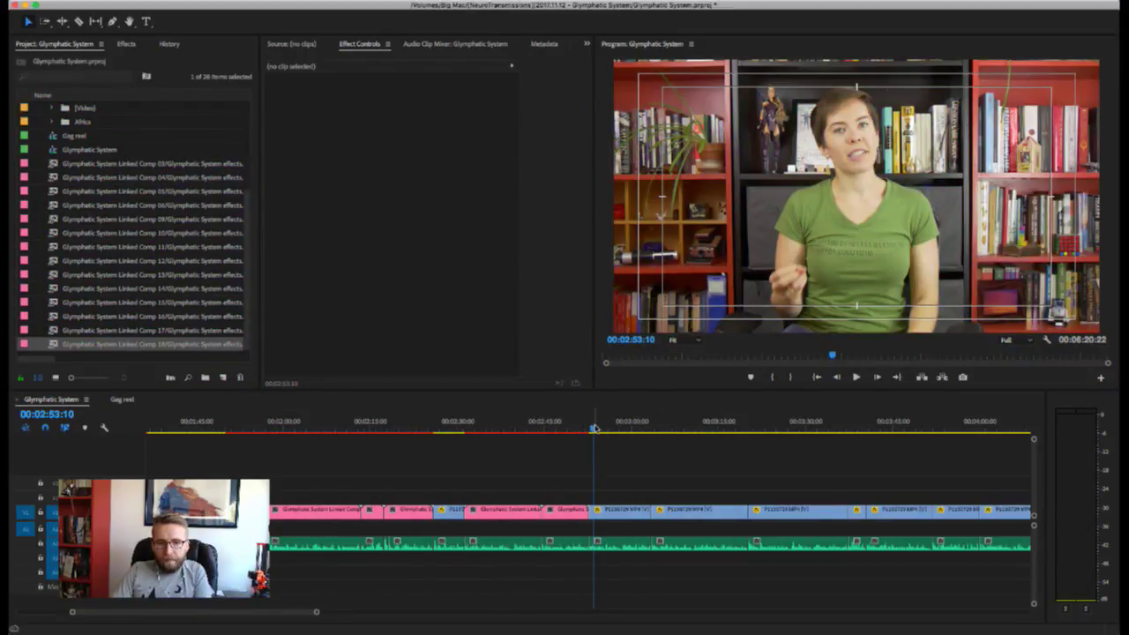
# - Switch to Premiere Pro, review the footage after the last linked comp twice, and move the playhead to 00:02:54:17
pyautogui.moveTo(596, 428); pyautogui.dragTo(589, 428)
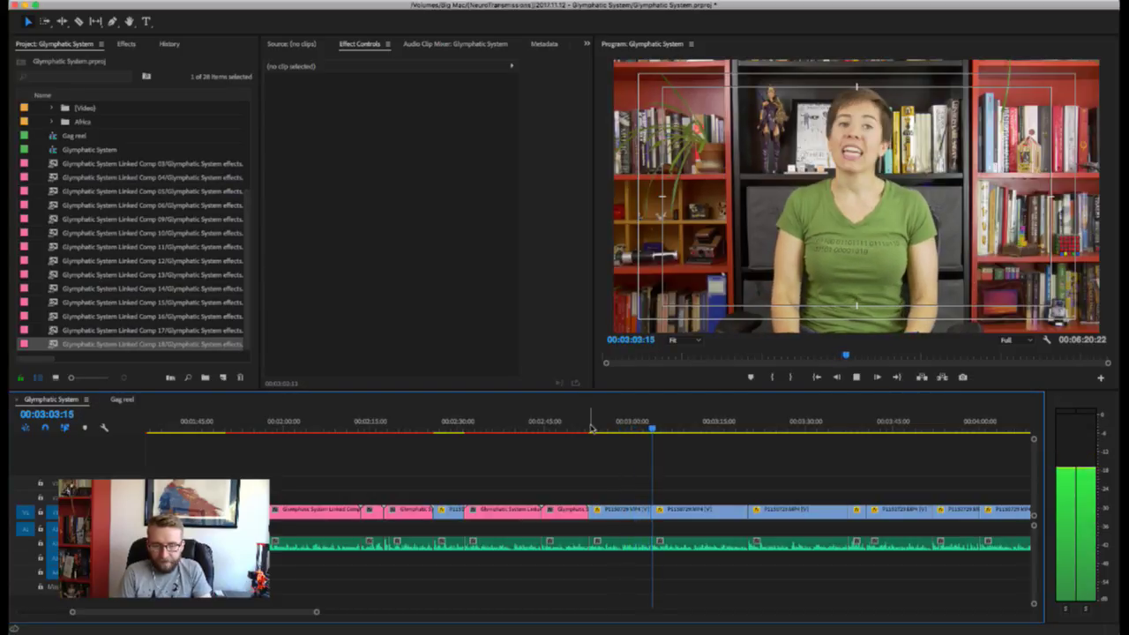
pyautogui.press('space')
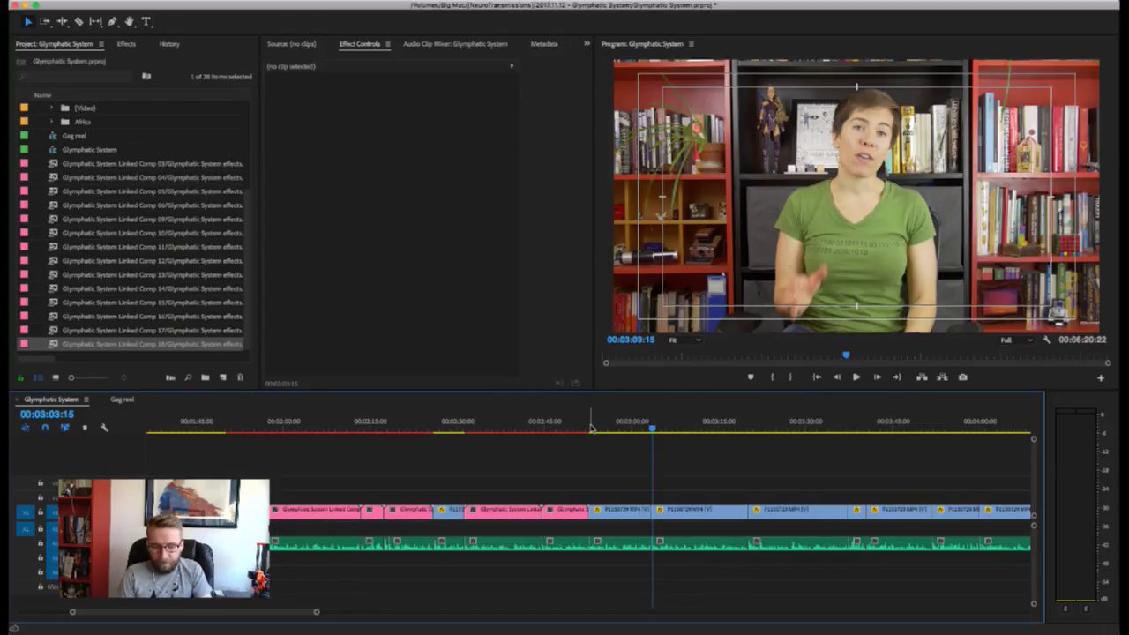
pyautogui.click(589, 428)
pyautogui.press('space')
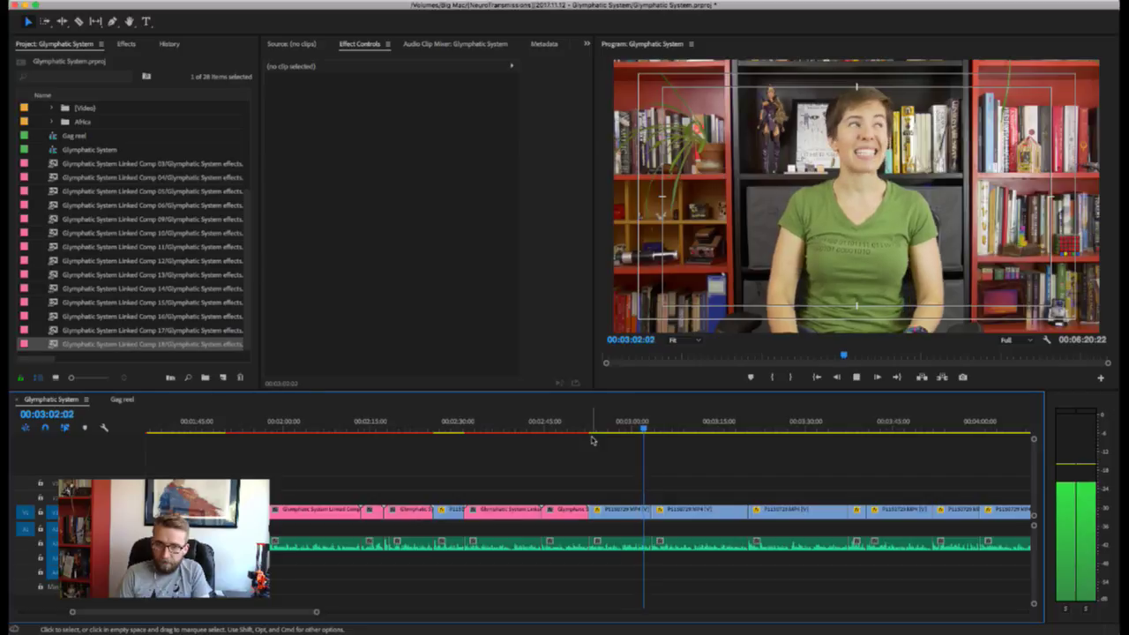
pyautogui.press('space')
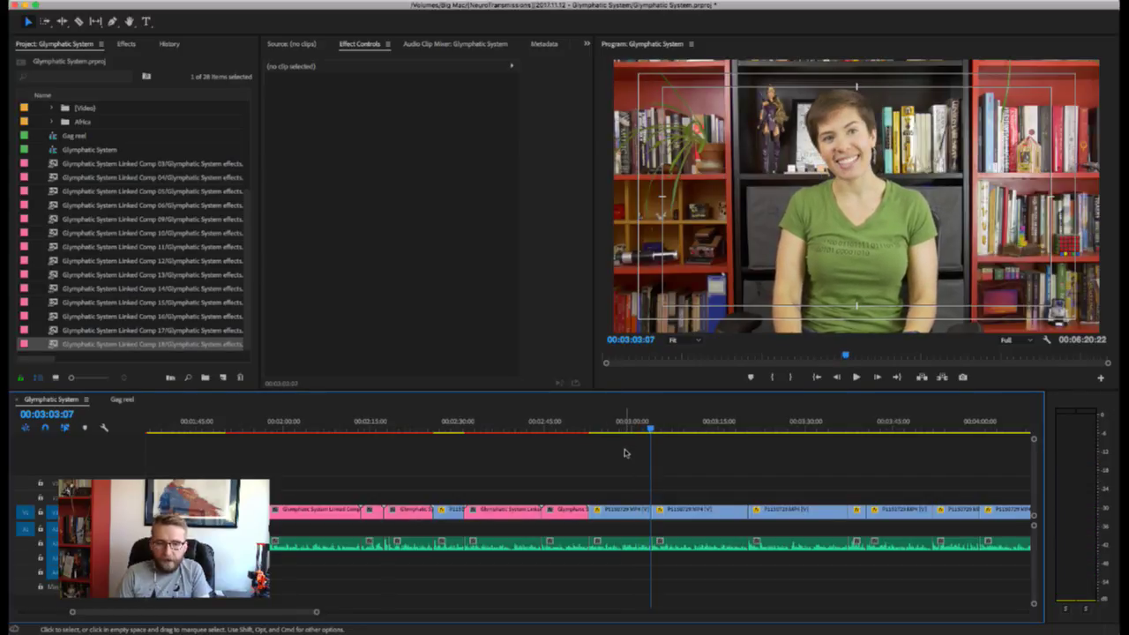
pyautogui.click(558, 427)
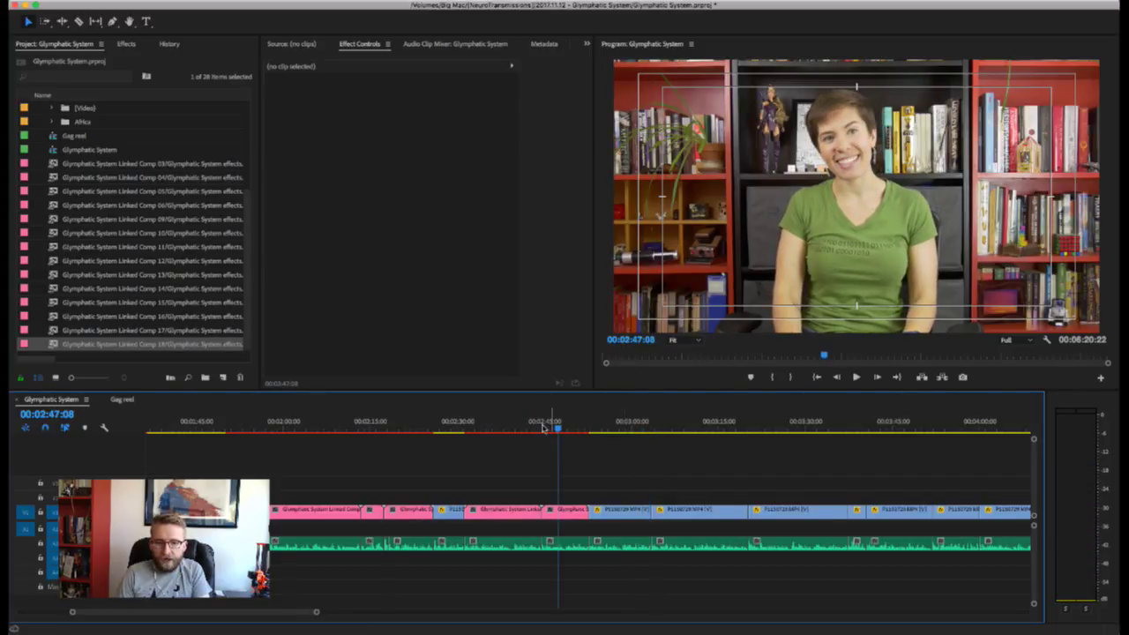
pyautogui.click(602, 427)
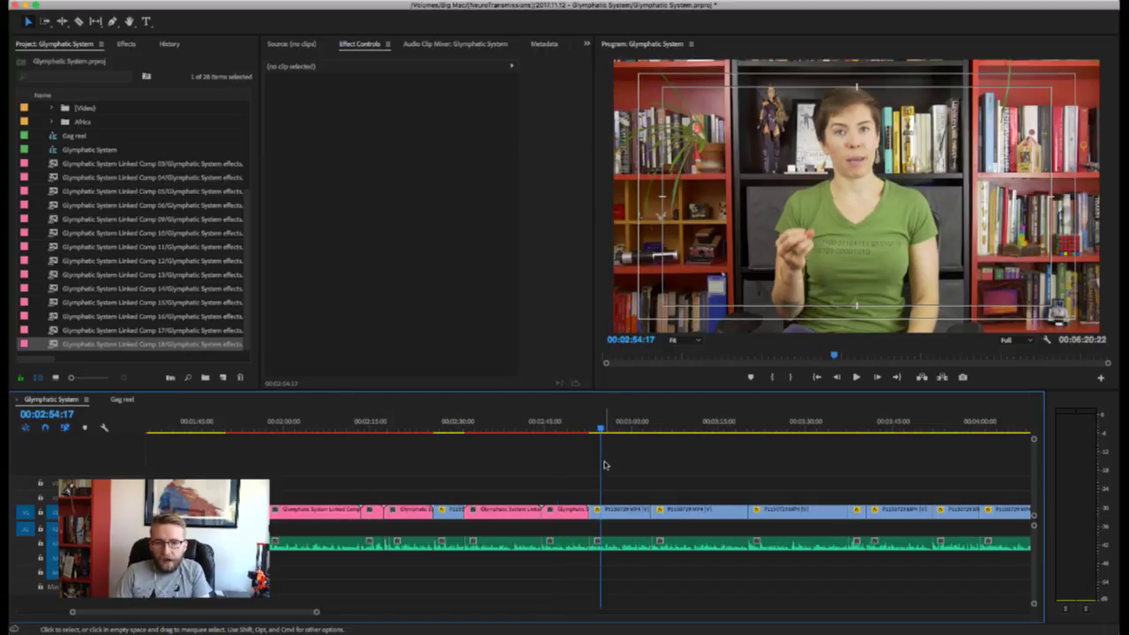
# - Replace the clip at the playhead with a linked After Effects composition, paste in the Green Solid 1 layer, and preview it
pyautogui.click(626, 514)
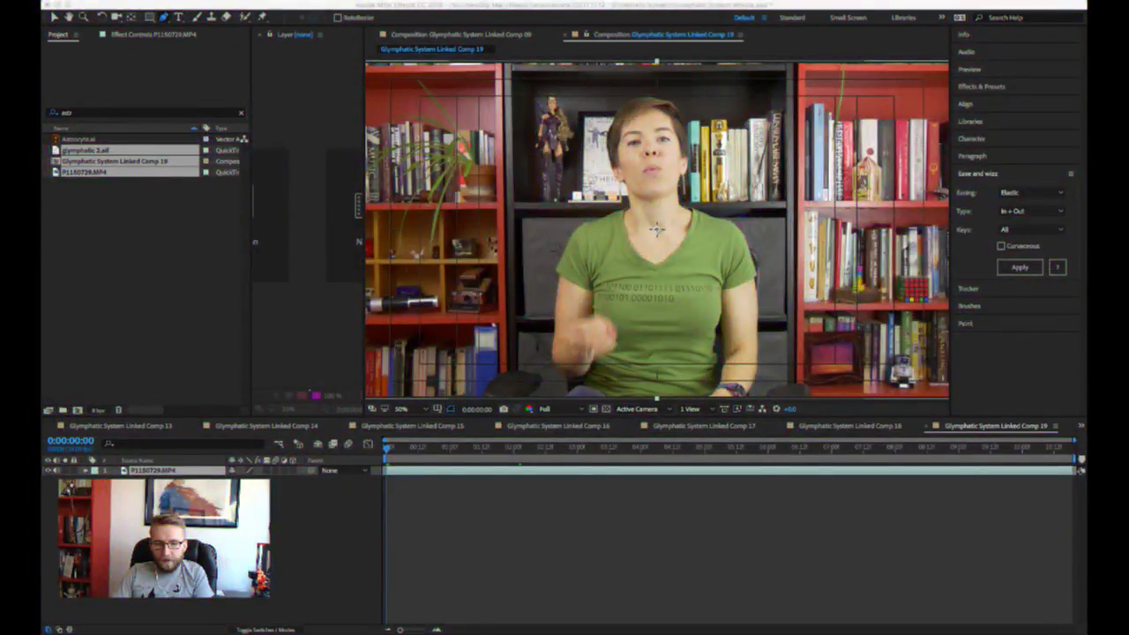
pyautogui.hotkey('ctrl', 'v')
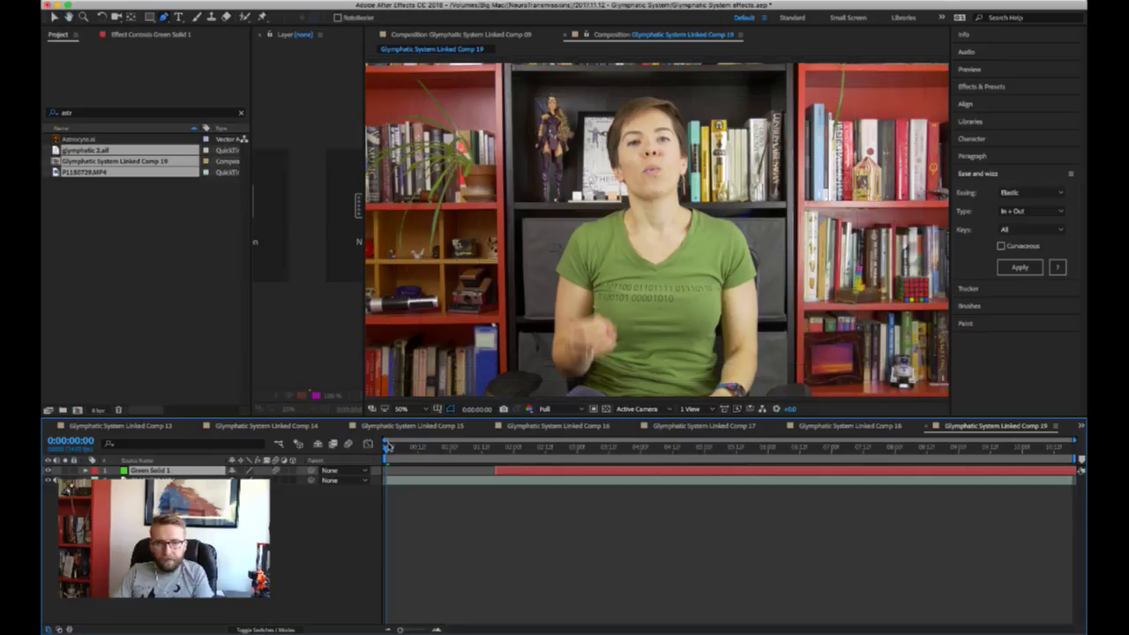
pyautogui.press('space')
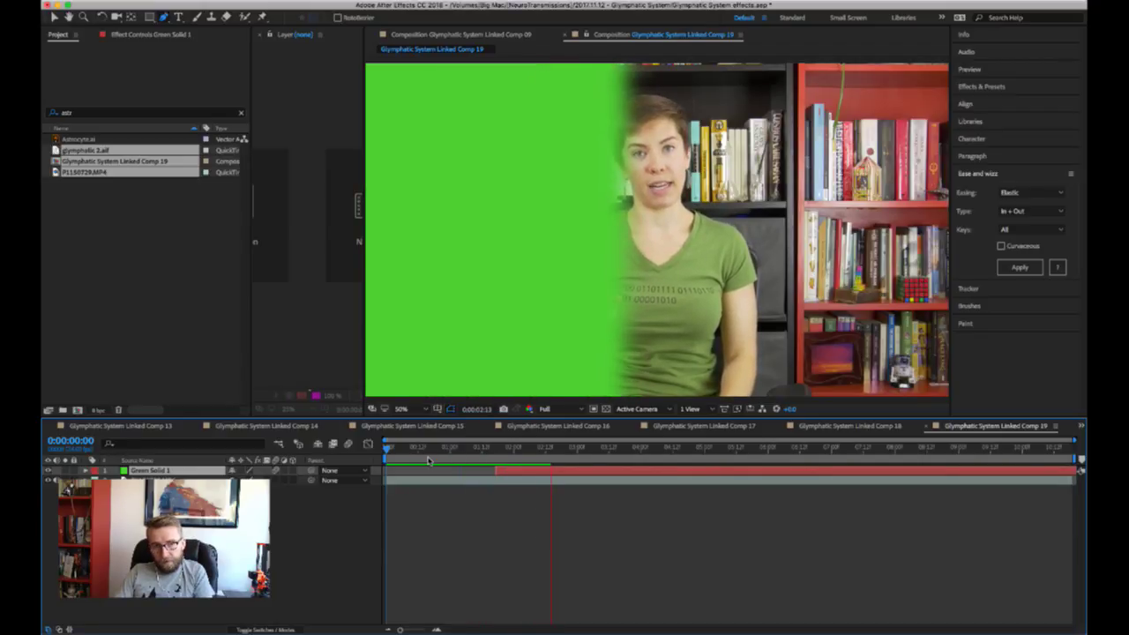
pyautogui.press('space')
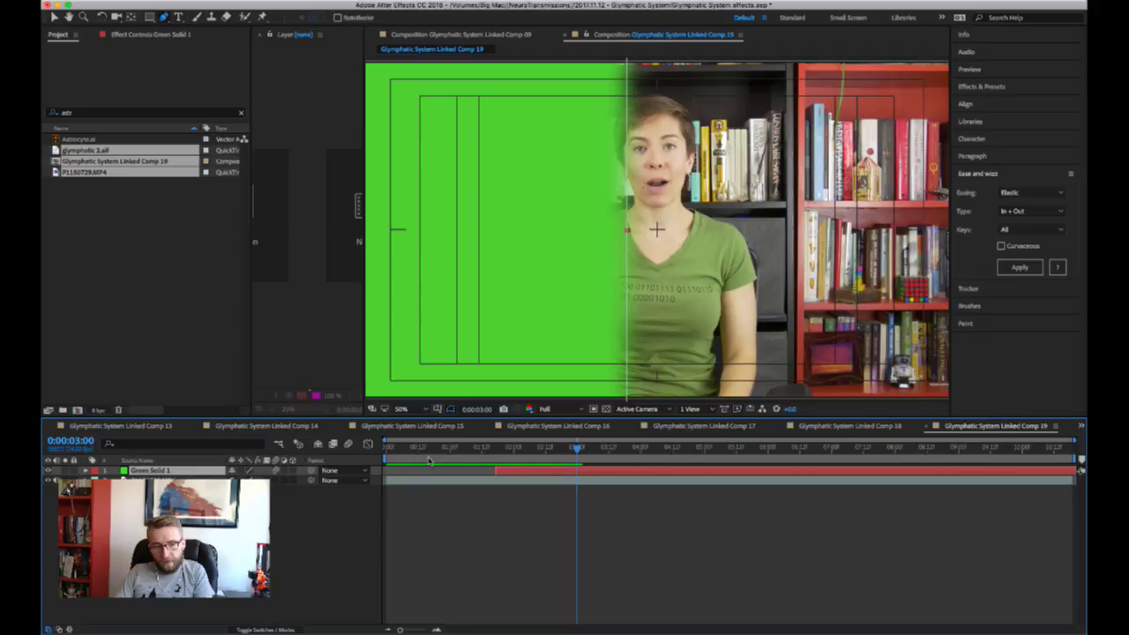
# - Enlarge the presenter footage and shift it so she sits beside the green panel, and preview from 0:00:01:09
pyautogui.click(490, 483)
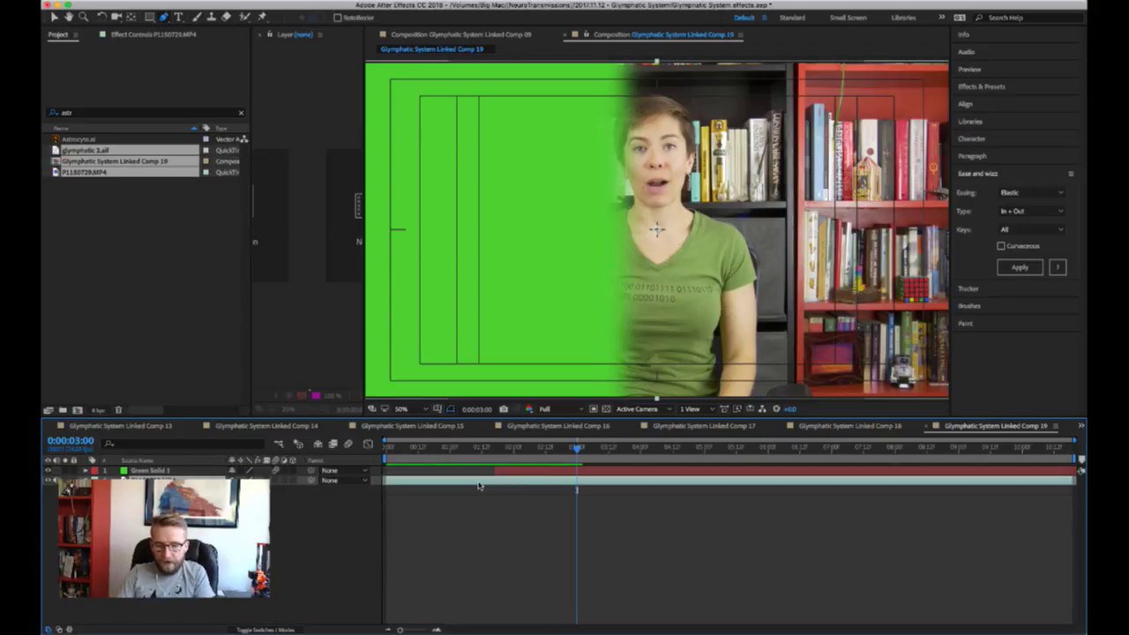
pyautogui.moveTo(247, 501); pyautogui.dragTo(496, 498)
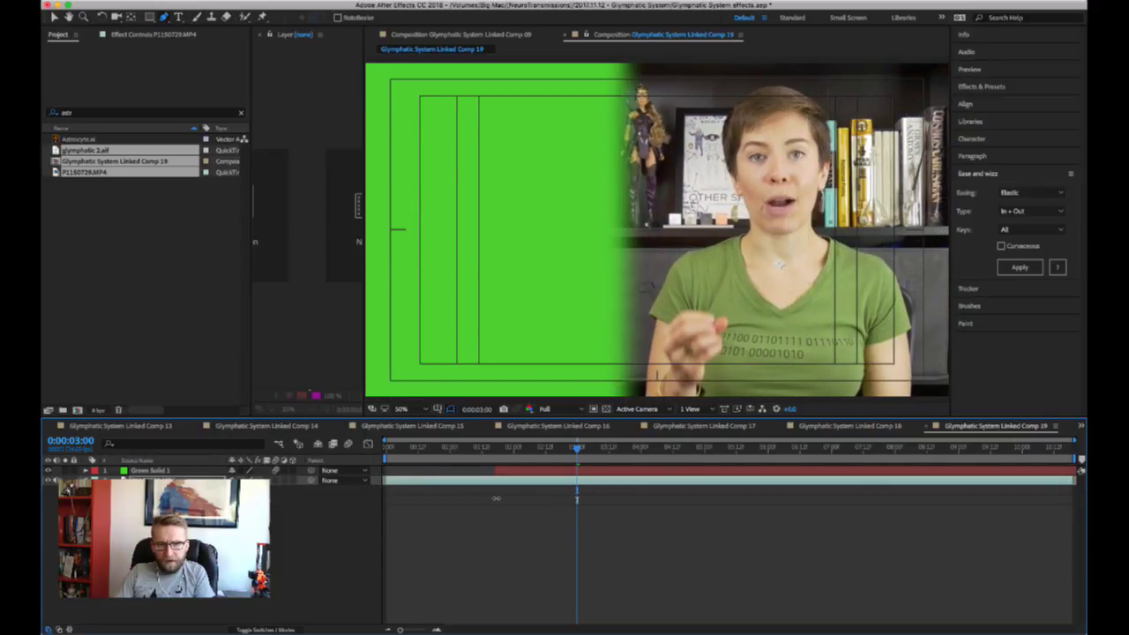
pyautogui.click(475, 449)
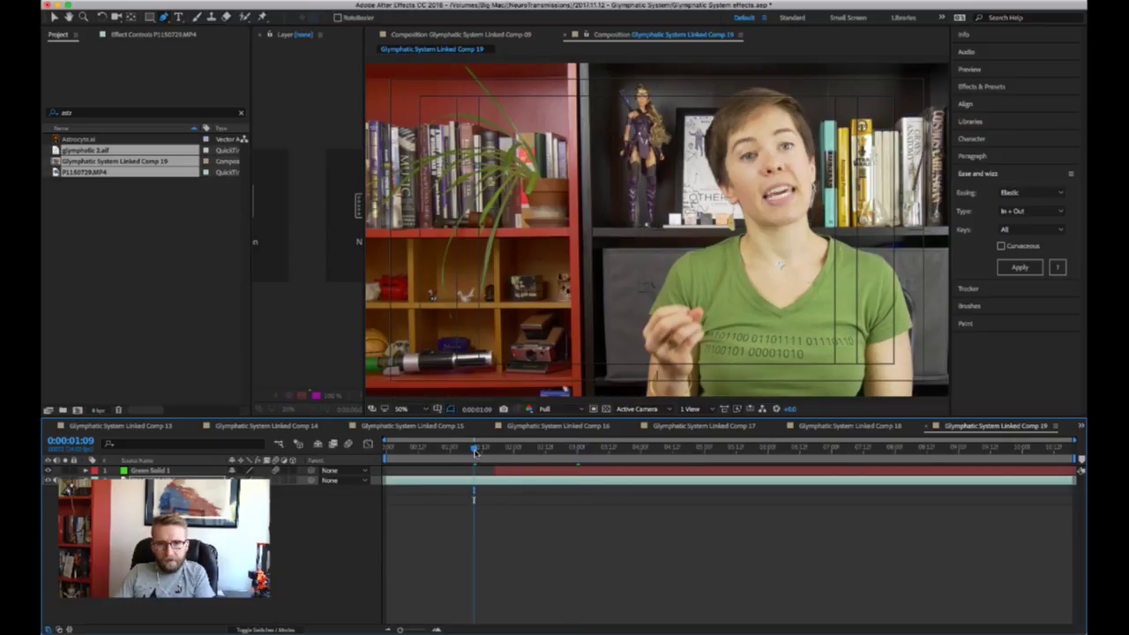
pyautogui.press('g')
pyautogui.press('space')
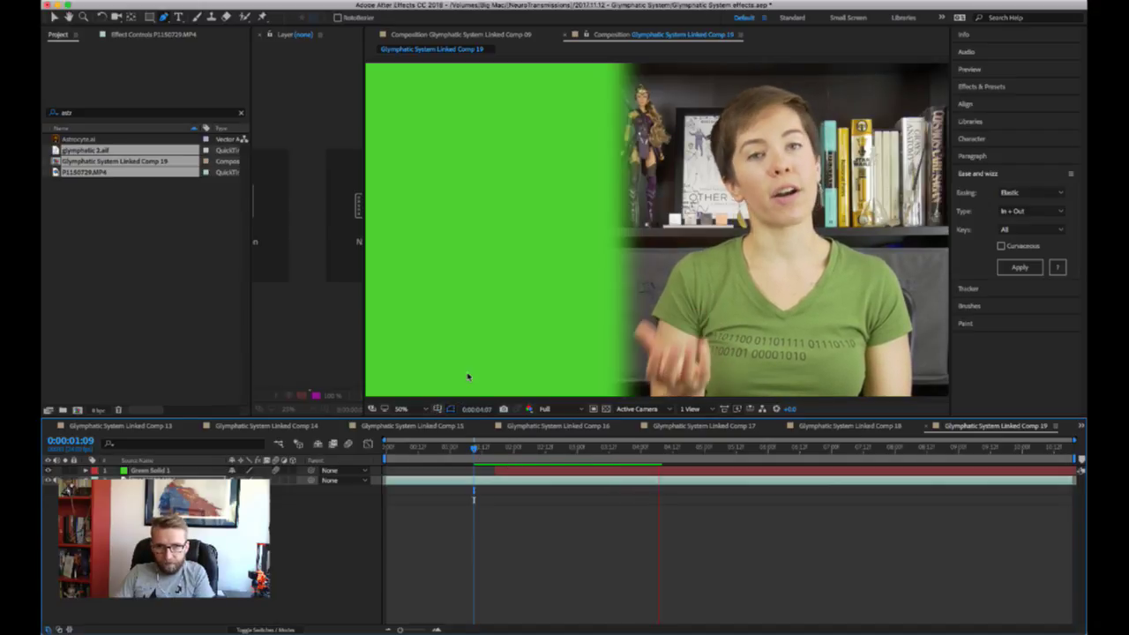
pyautogui.press('space')
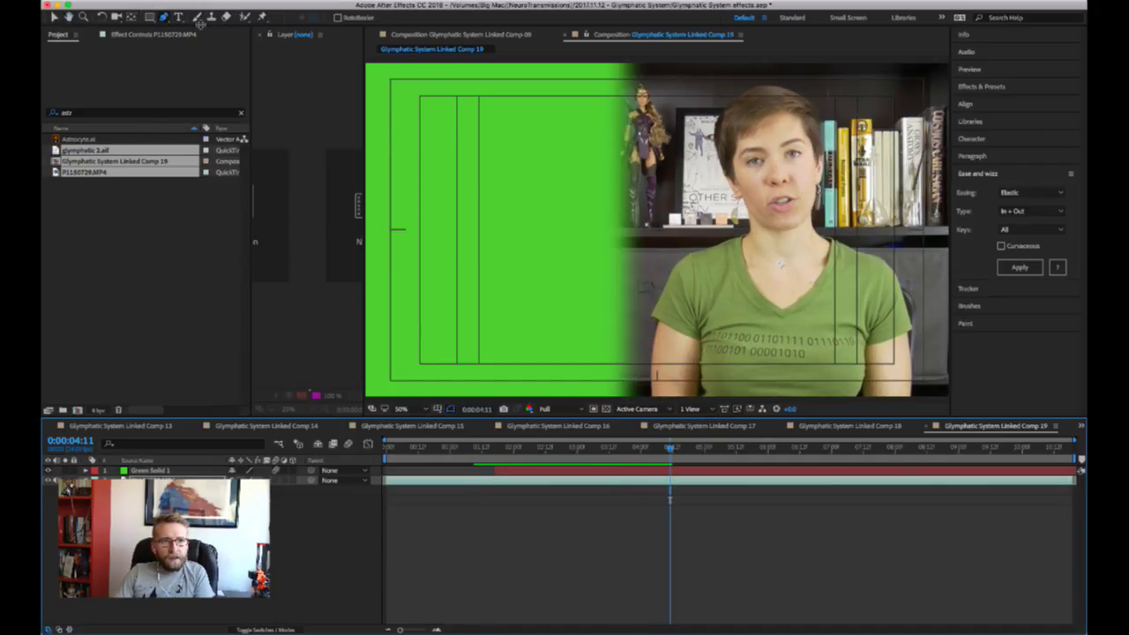
# - Add the text "aquaporin-4" above the green solid in the layer order and scale it down to fit the green panel
pyautogui.click(178, 18)
pyautogui.click(474, 186)
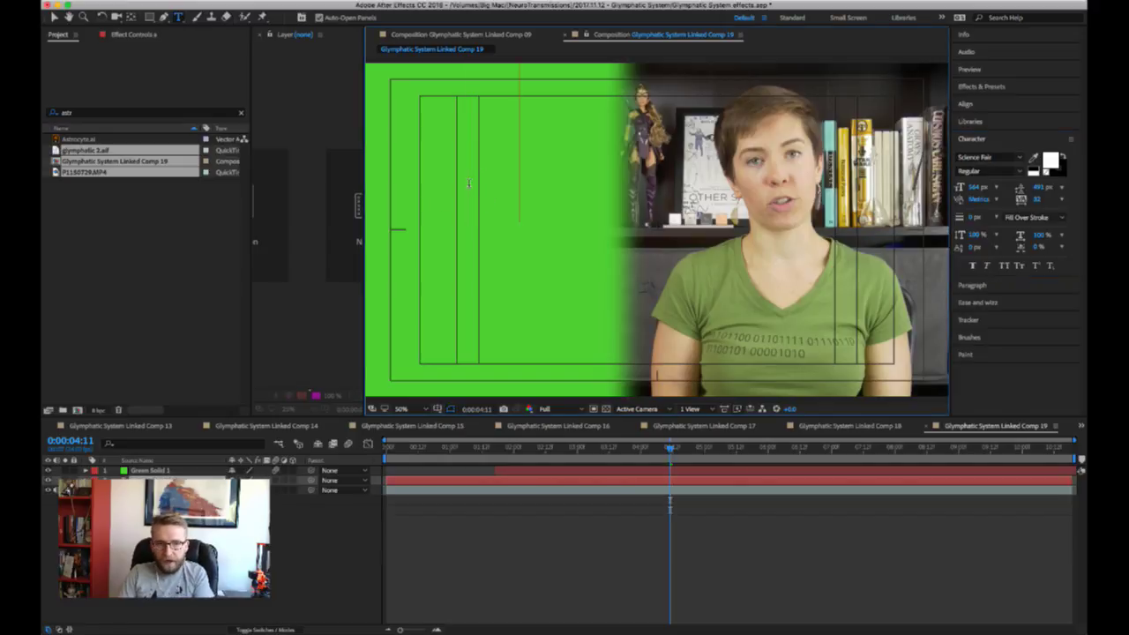
pyautogui.write('PRIN')
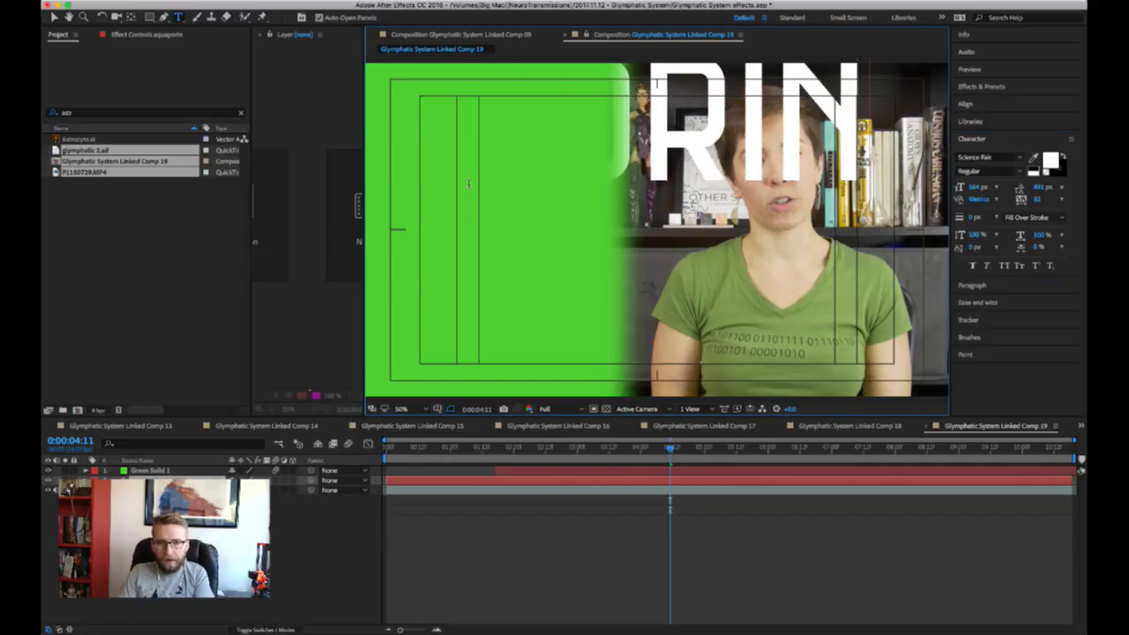
pyautogui.write('-U')
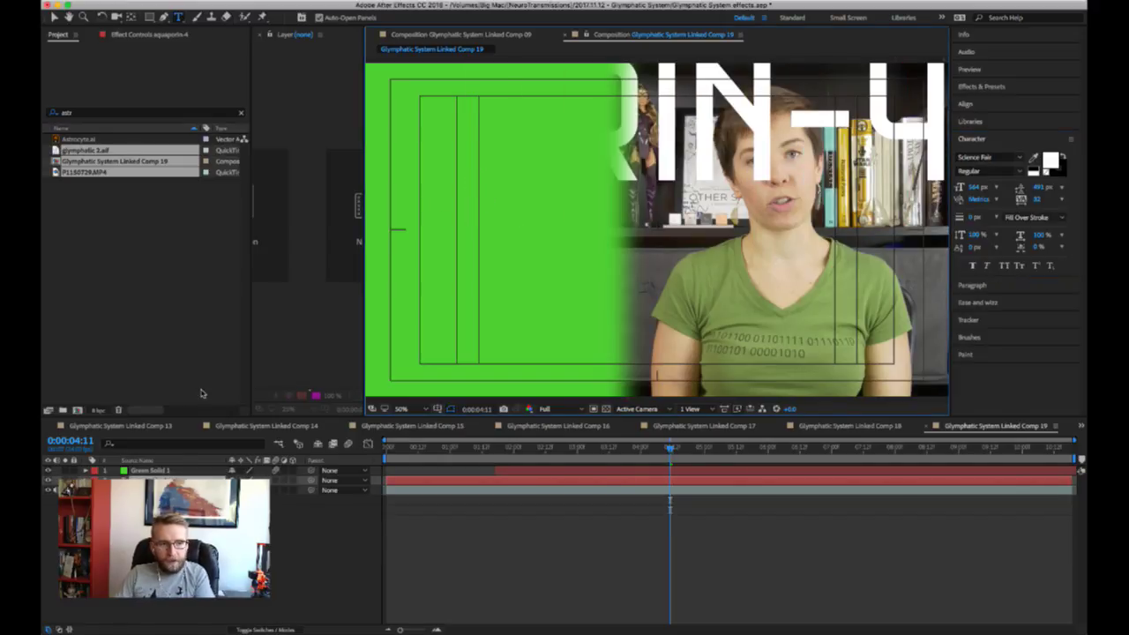
pyautogui.moveTo(154, 481); pyautogui.dragTo(153, 466)
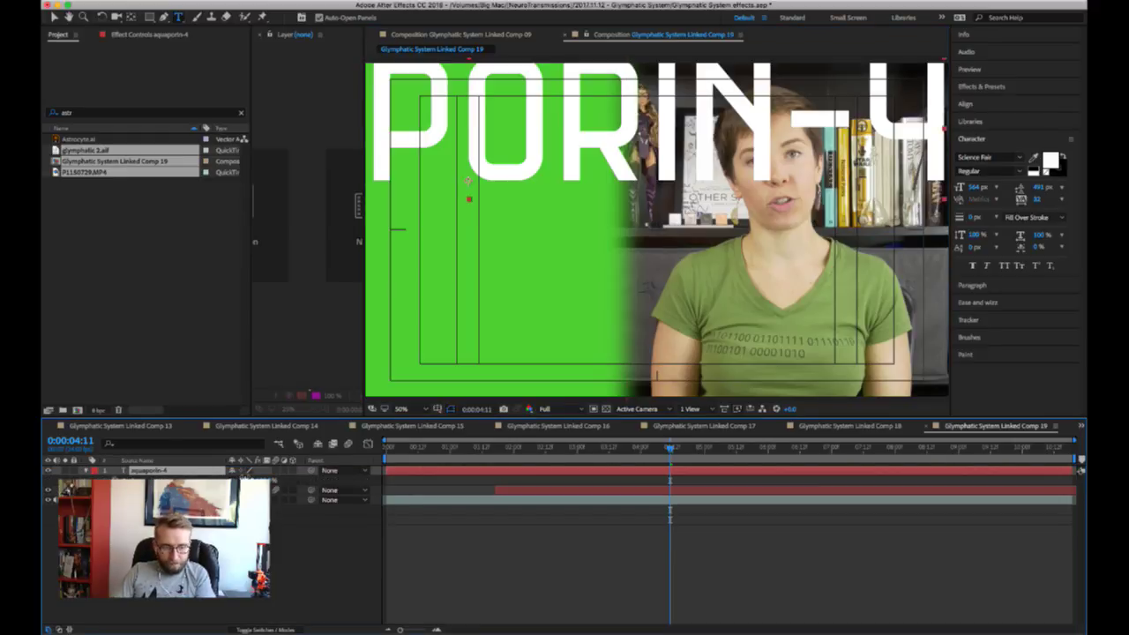
pyautogui.moveTo(248, 480); pyautogui.dragTo(201, 481)
pyautogui.press('Return')
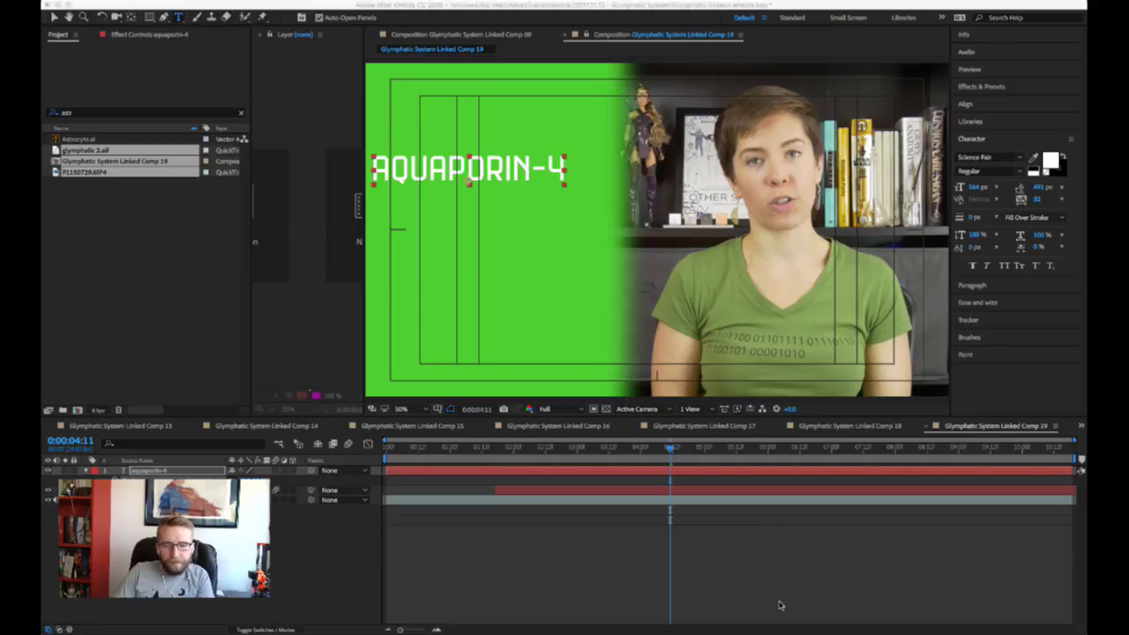
# - Apply a Drop Shadow with a distance of 15 to the aquaporin-4 title and move it horizontally toward the green panel's centre
pyautogui.click(594, 607)
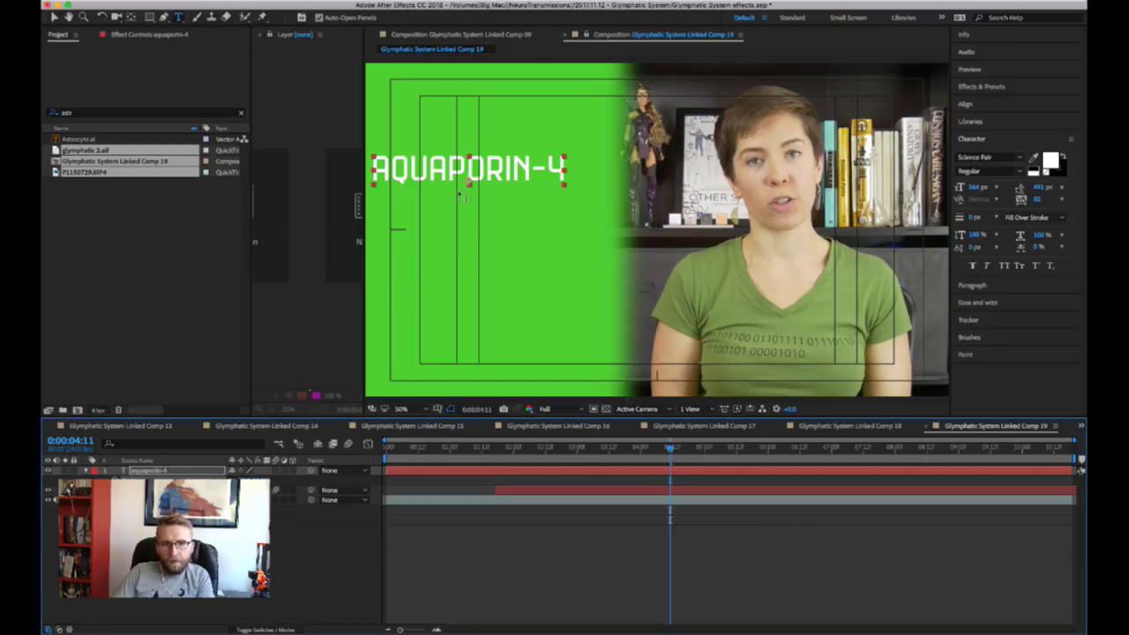
pyautogui.press('Return')
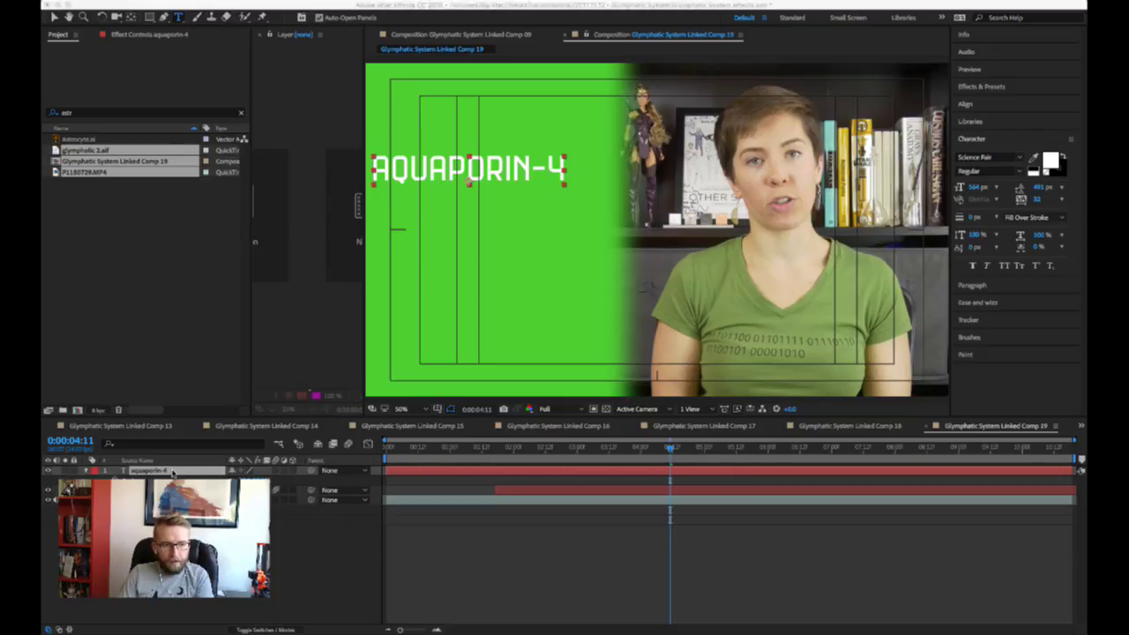
pyautogui.press('Return')
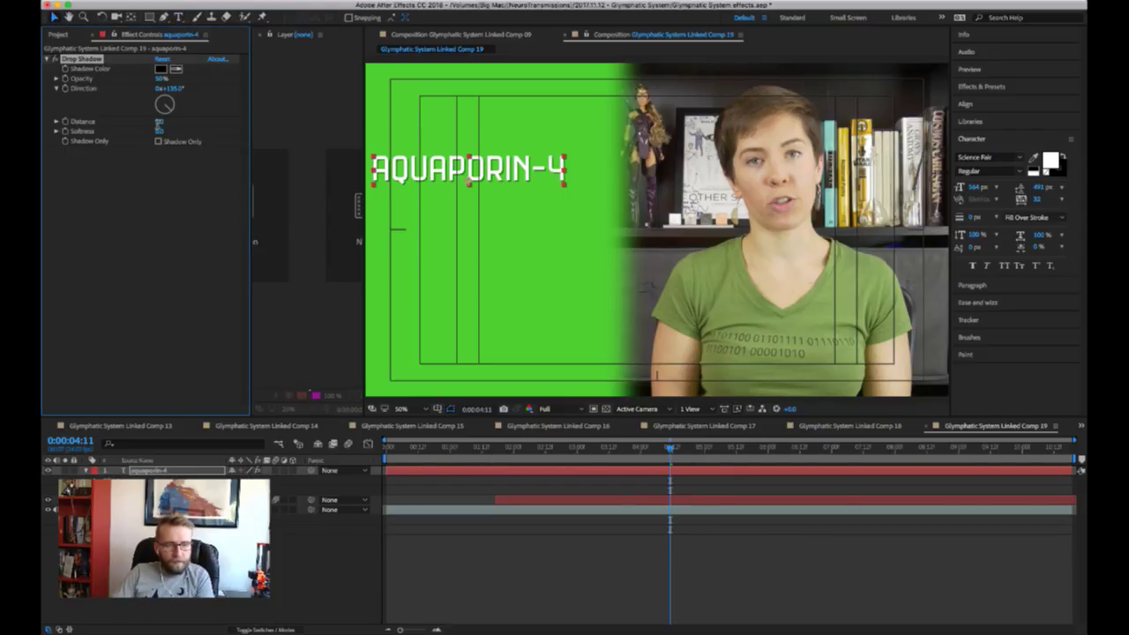
pyautogui.click(160, 121)
pyautogui.write('15')
pyautogui.press('Return')
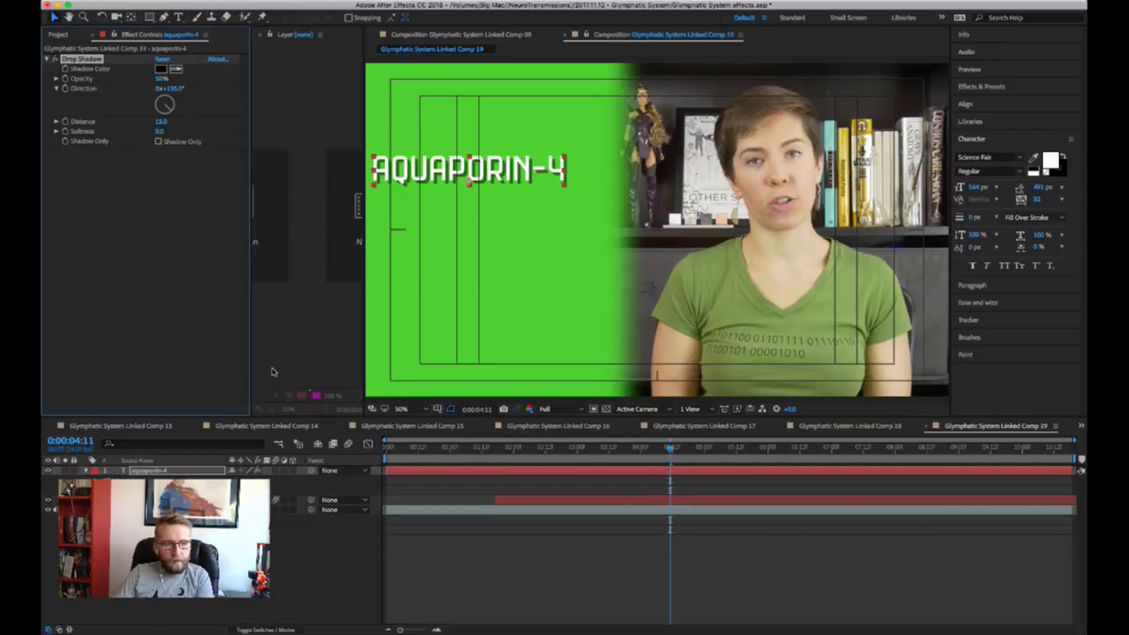
pyautogui.press('e')
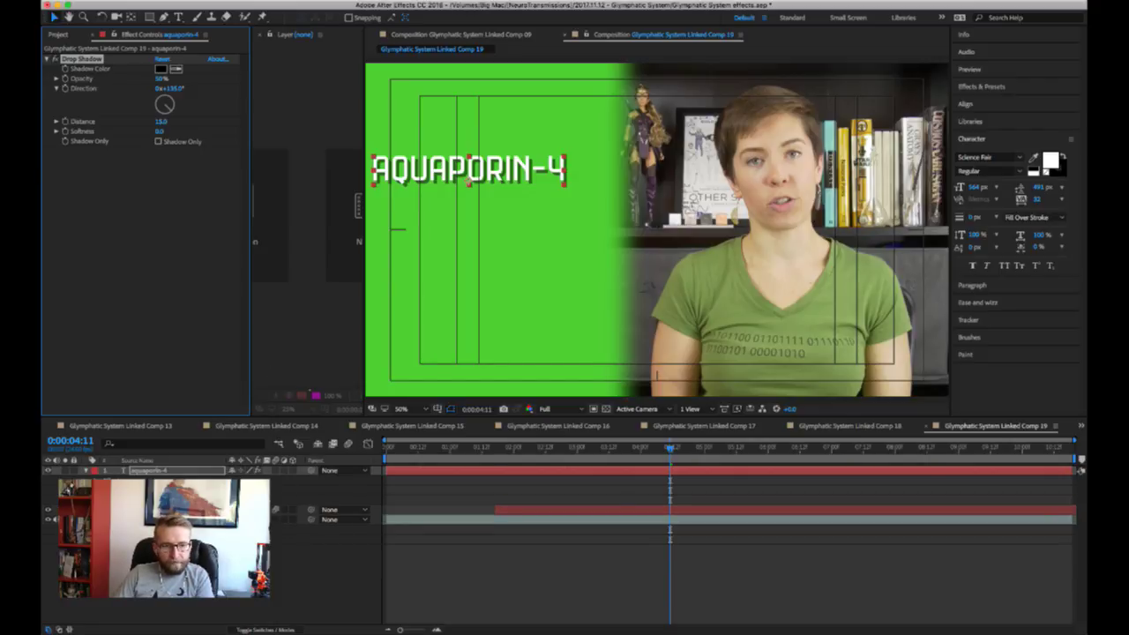
pyautogui.moveTo(232, 483); pyautogui.dragTo(288, 486)
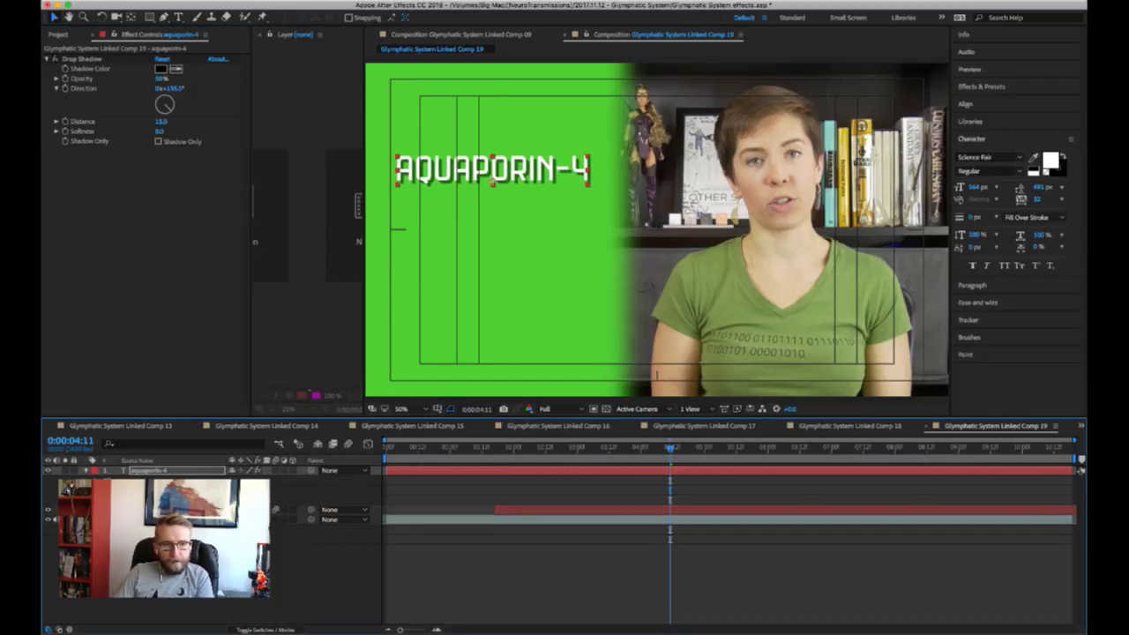
# - Play the composition from 0:00:02:16 and again from 0:00:02:19 to review the narration with the title in place
pyautogui.moveTo(494, 448); pyautogui.dragTo(557, 451)
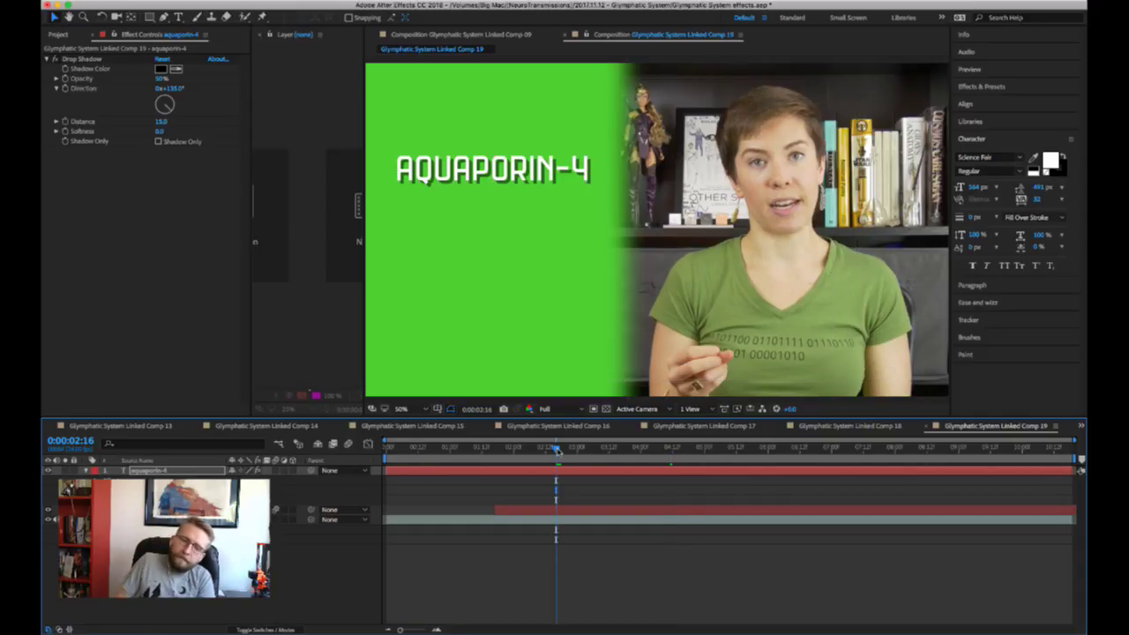
pyautogui.press('space')
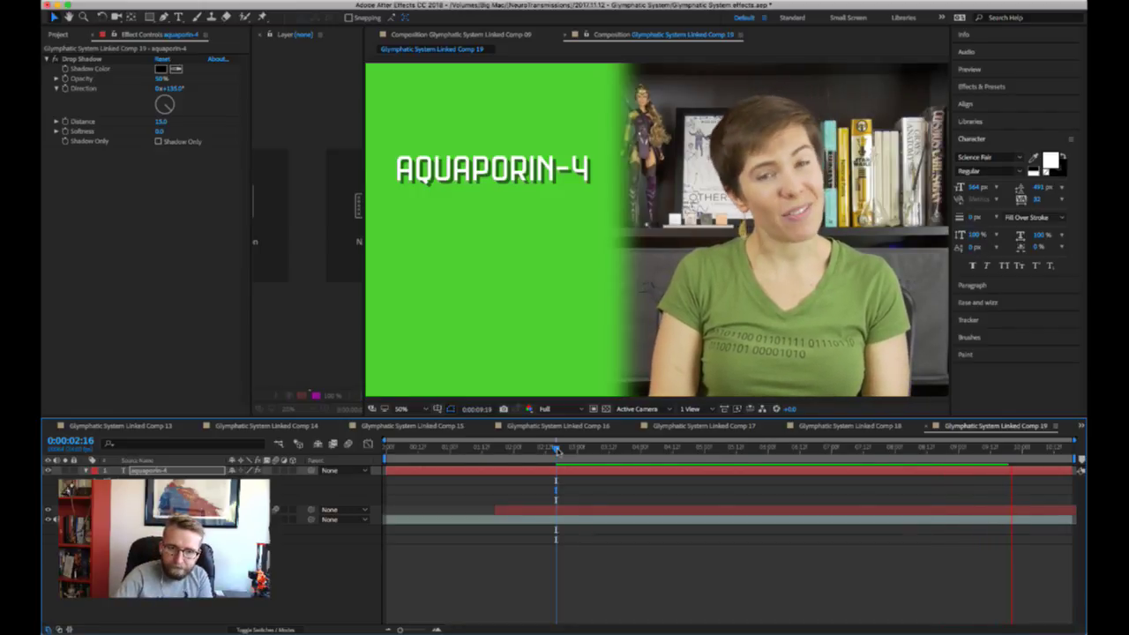
pyautogui.moveTo(556, 462); pyautogui.dragTo(567, 453)
pyautogui.press('space')
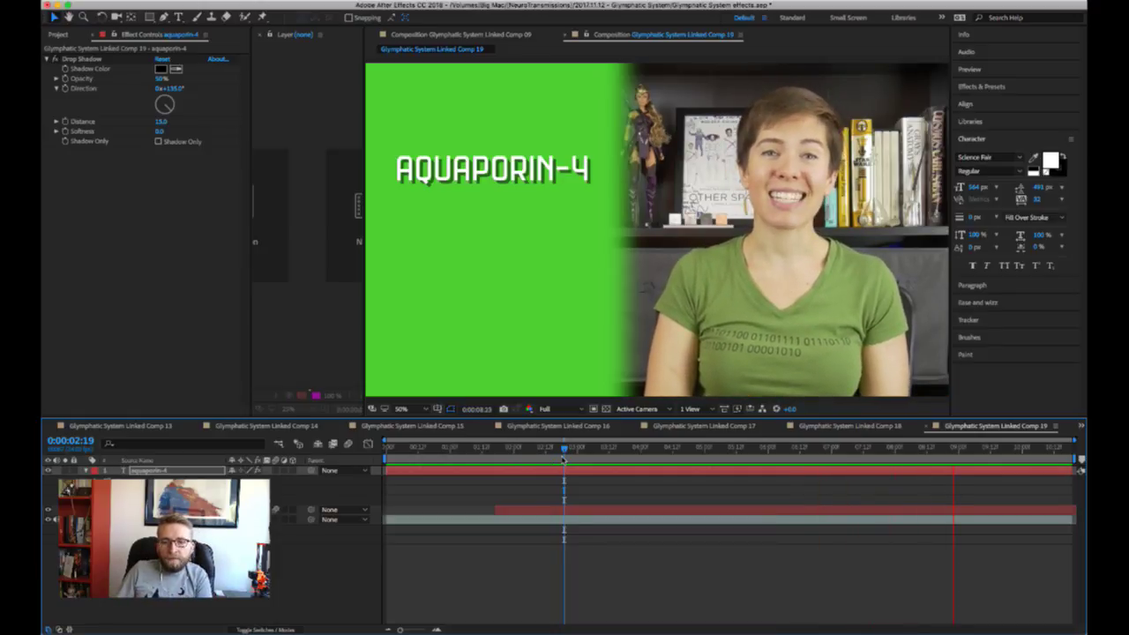
pyautogui.press('space')
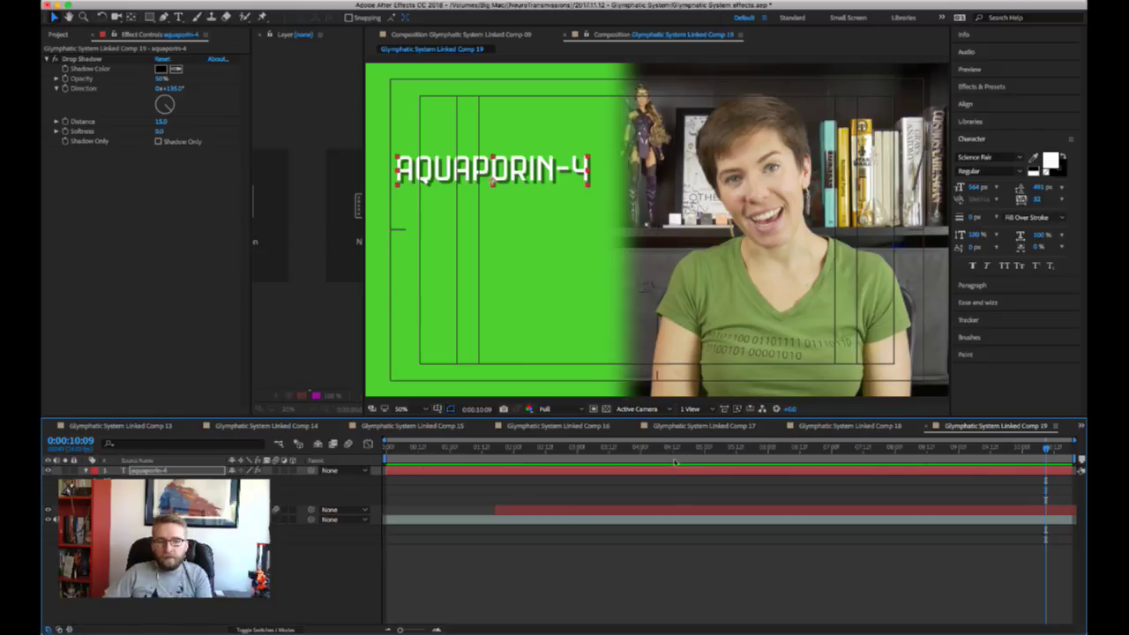
# - Duplicate the aquaporin-4 title, move the copy below the original, and change its text to "70%"
pyautogui.click(152, 472)
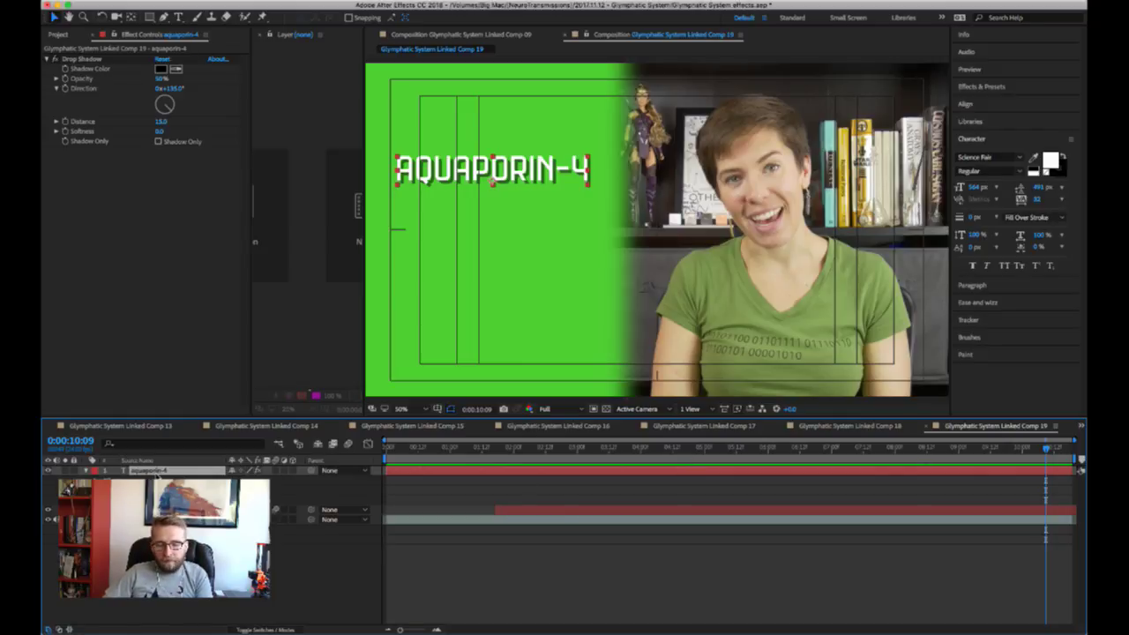
pyautogui.press('super+d')
pyautogui.press('p')
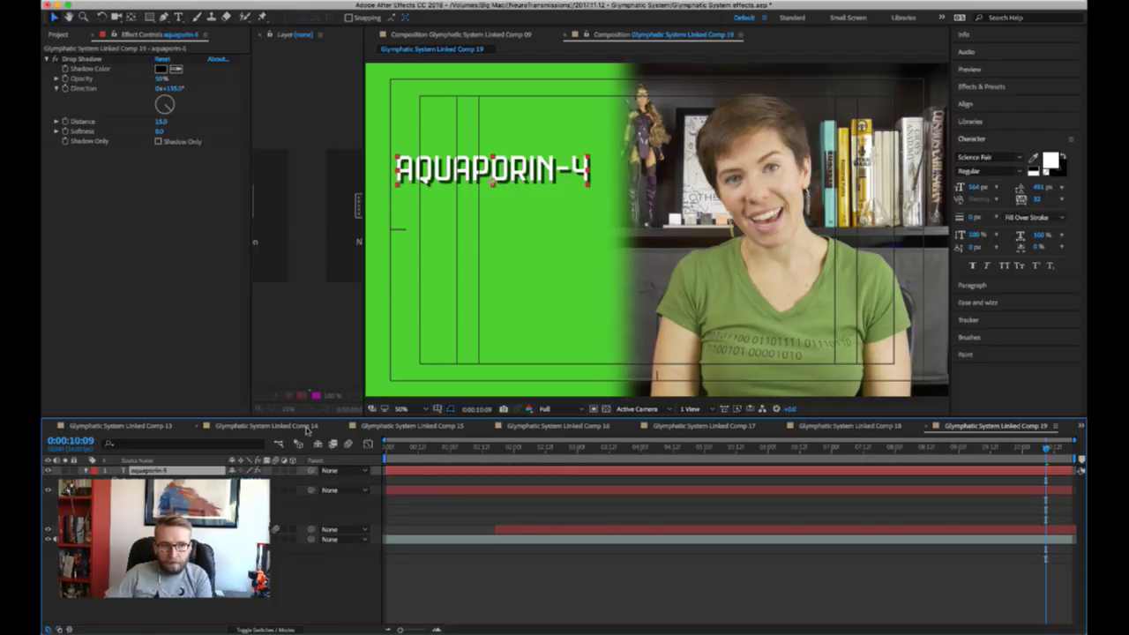
pyautogui.moveTo(256, 480); pyautogui.dragTo(286, 481)
pyautogui.doubleClick(536, 295)
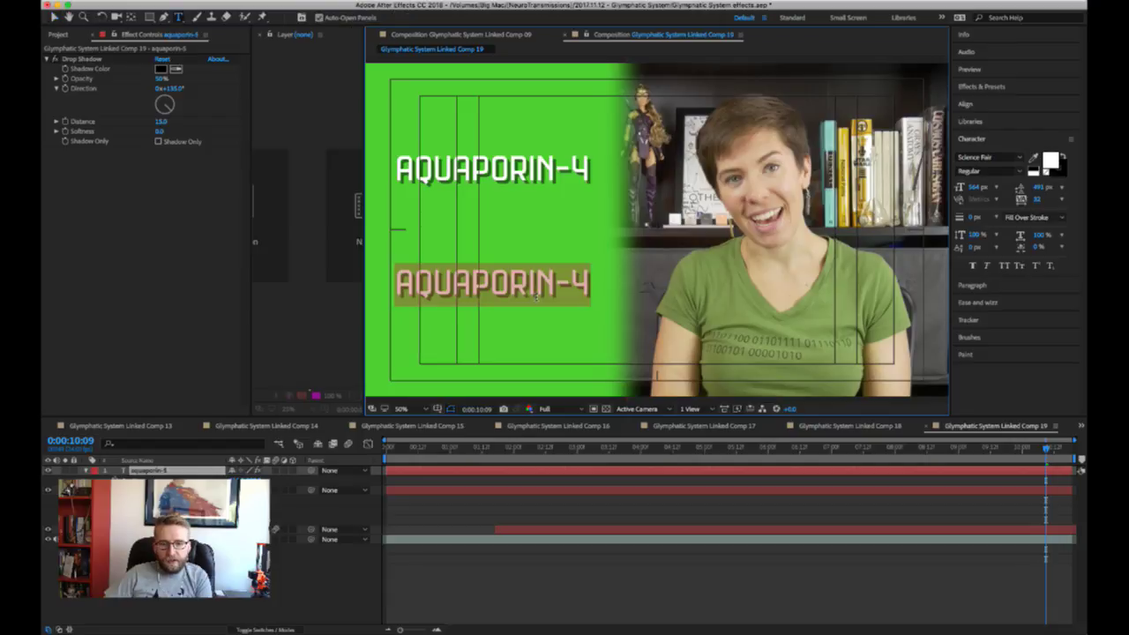
pyautogui.write('70%')
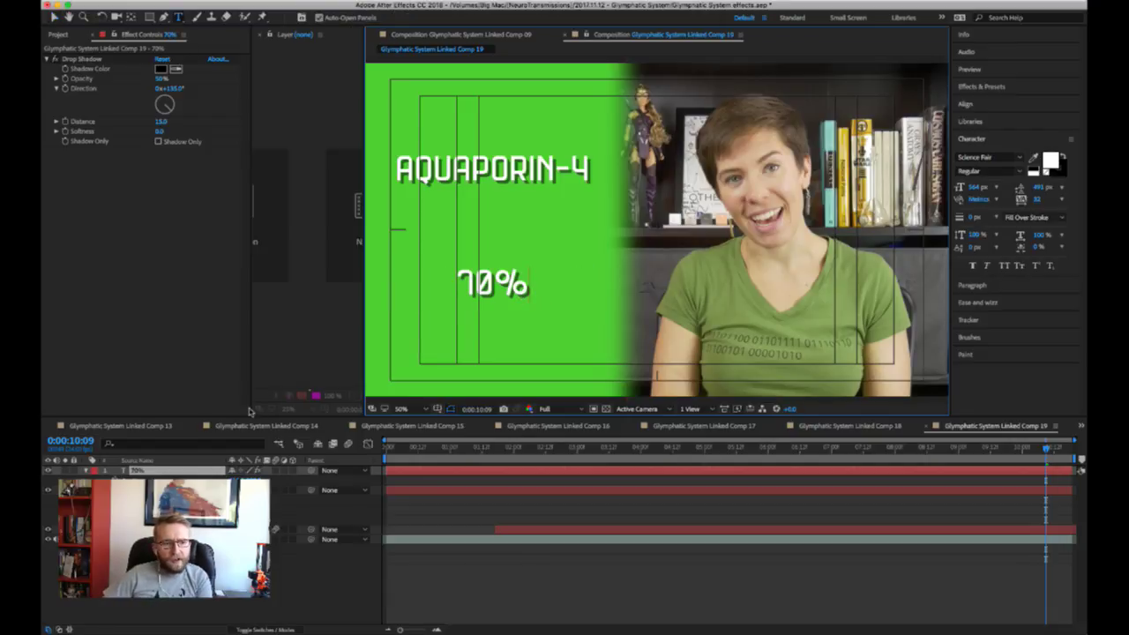
pyautogui.click(301, 468)
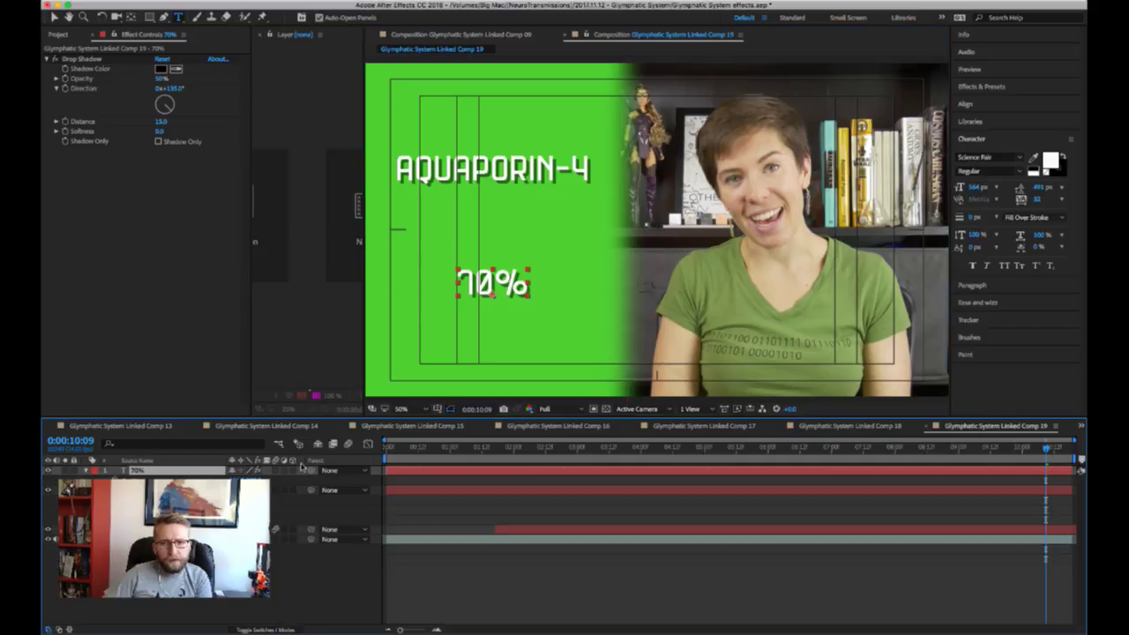
# - Search the effects and presets for "count", apply the gg_CounterPro preset to the 70% layer, and expand its Numbers settings
pyautogui.click(1007, 88)
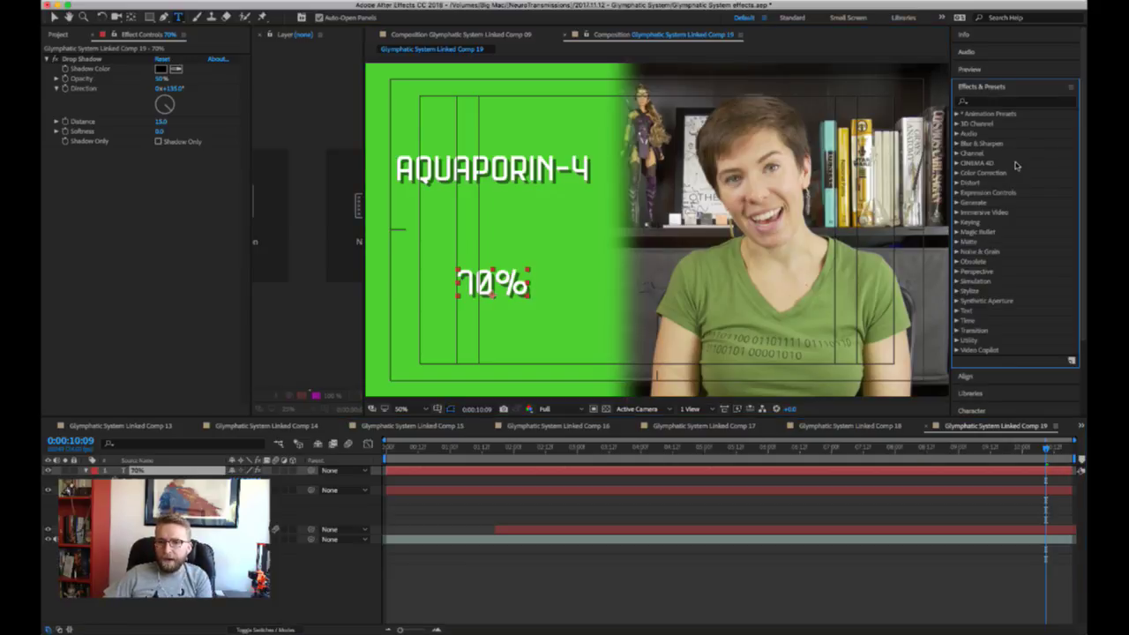
pyautogui.scroll(-1, 1016, 165)
pyautogui.scroll(1, 1017, 166)
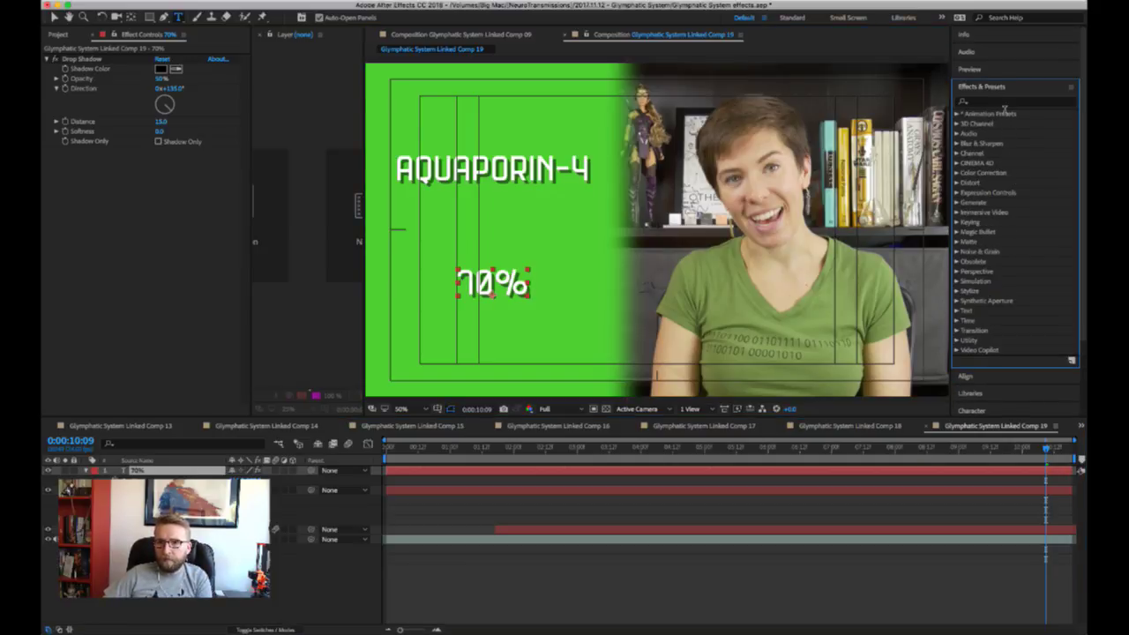
pyautogui.press('c')
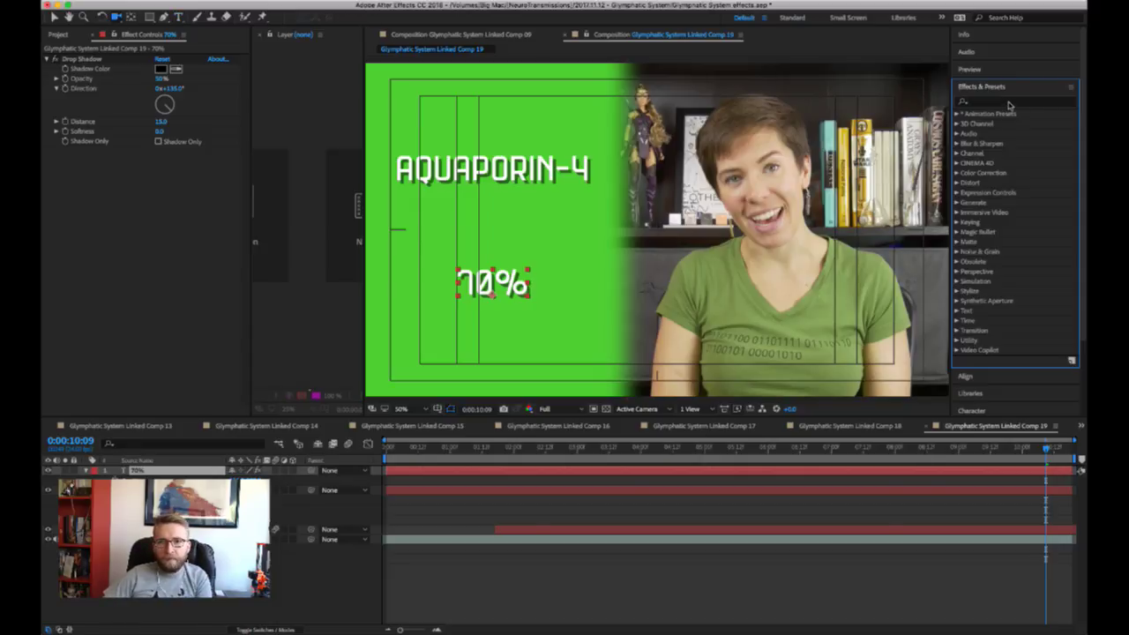
pyautogui.click(1010, 103)
pyautogui.write('coun')
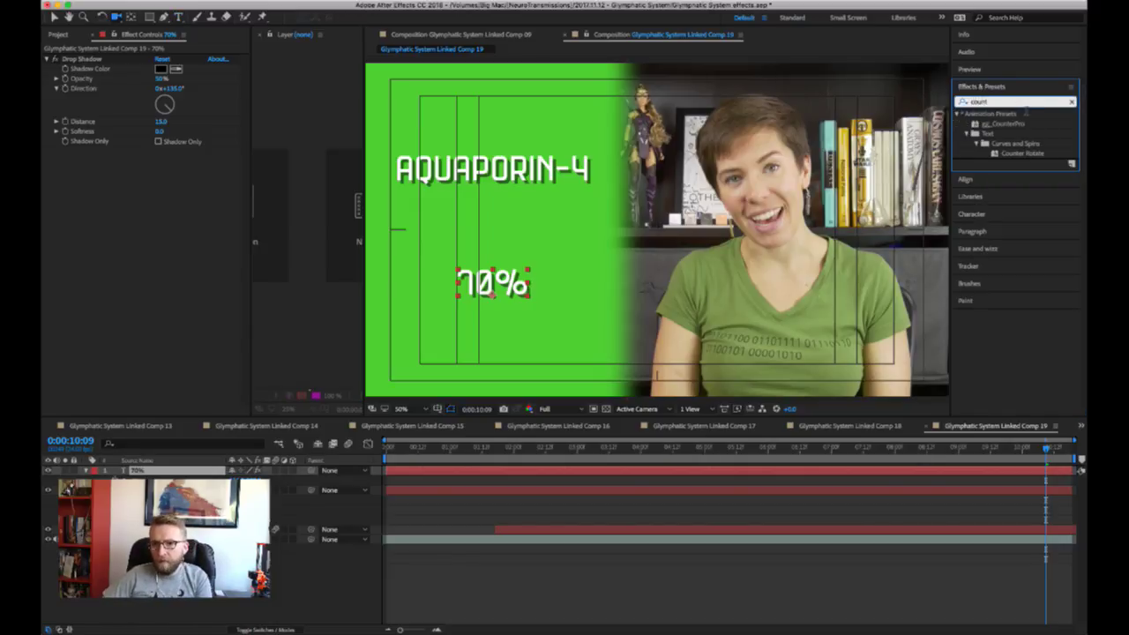
pyautogui.write('t')
pyautogui.moveTo(1005, 123); pyautogui.dragTo(187, 472)
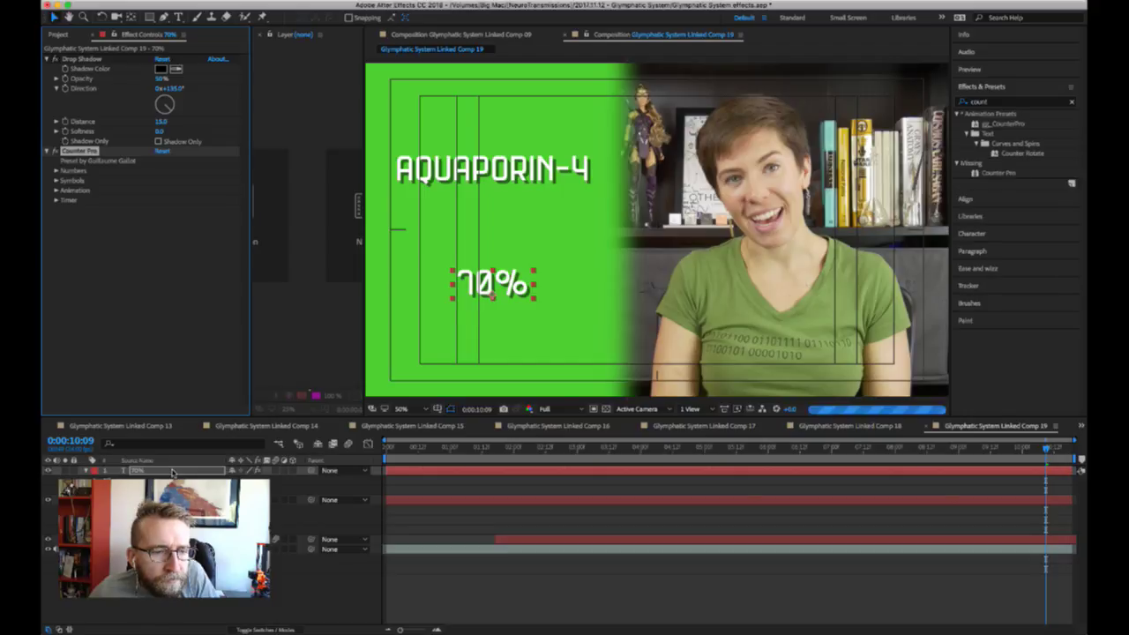
pyautogui.click(57, 171)
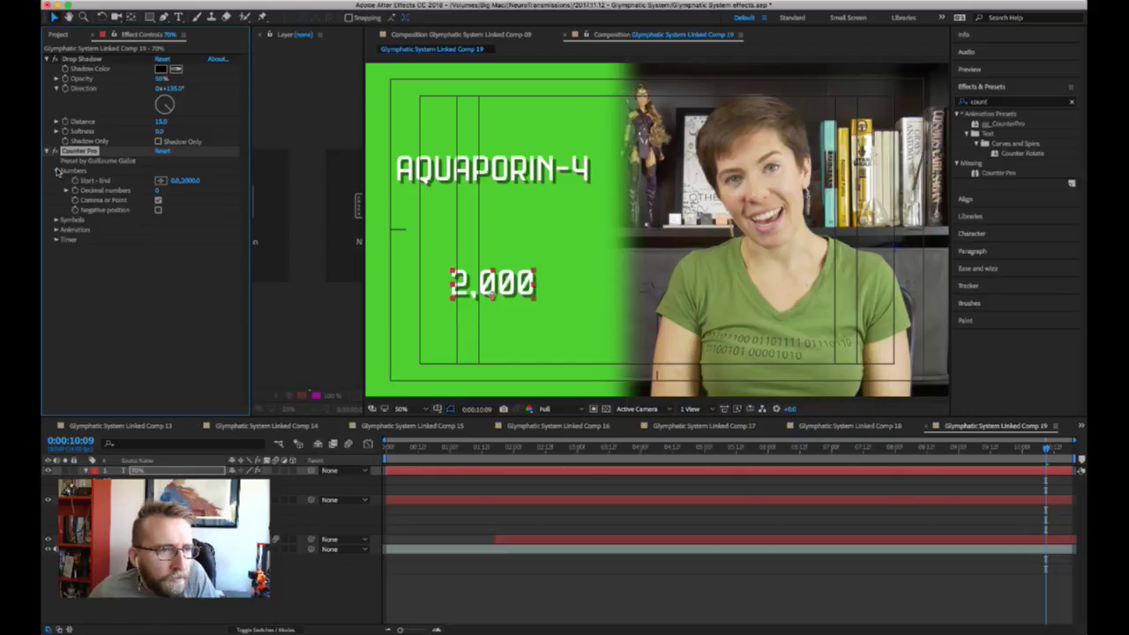
# - Set the 70% layer's Counter Pro end number to 70 and enable its Percent suffix
pyautogui.click(192, 181)
pyautogui.write('70')
pyautogui.press('Return')
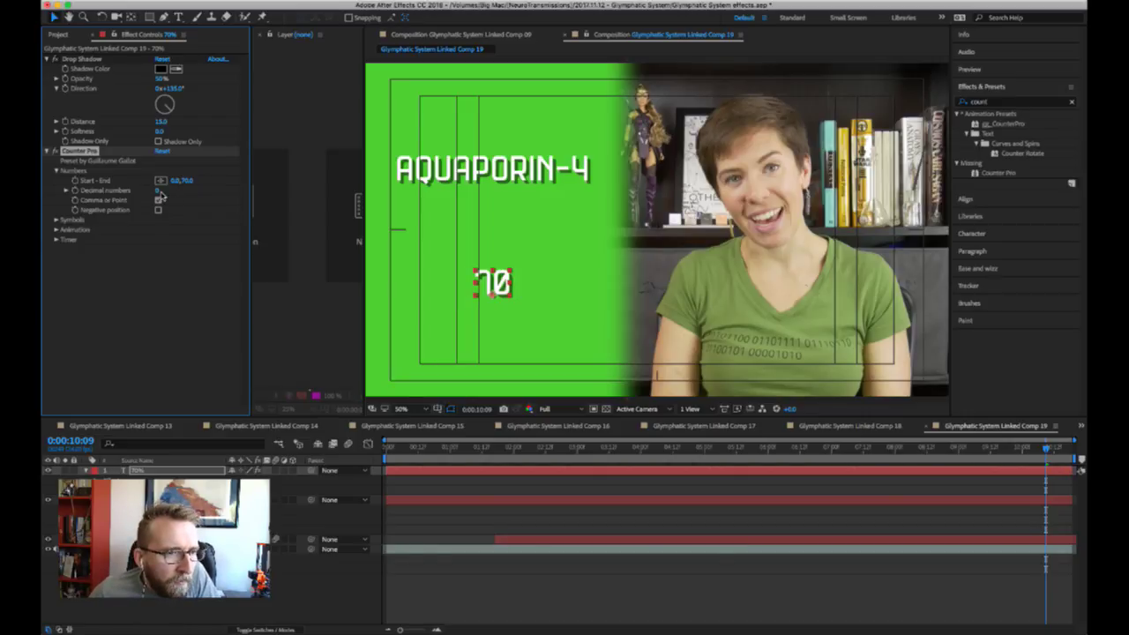
pyautogui.click(56, 221)
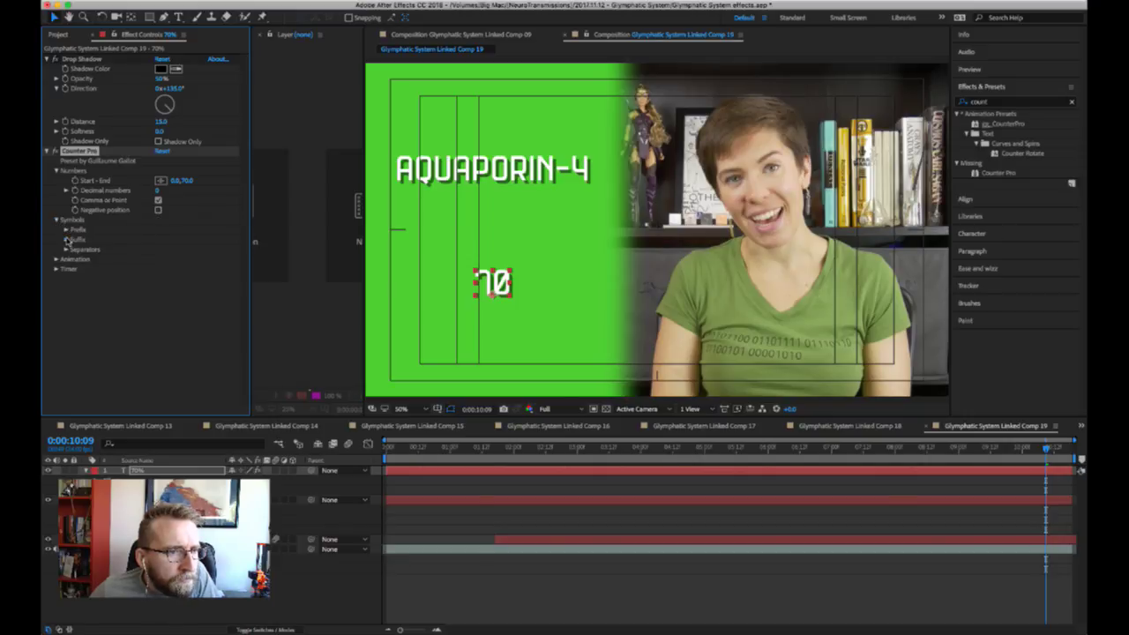
pyautogui.click(67, 239)
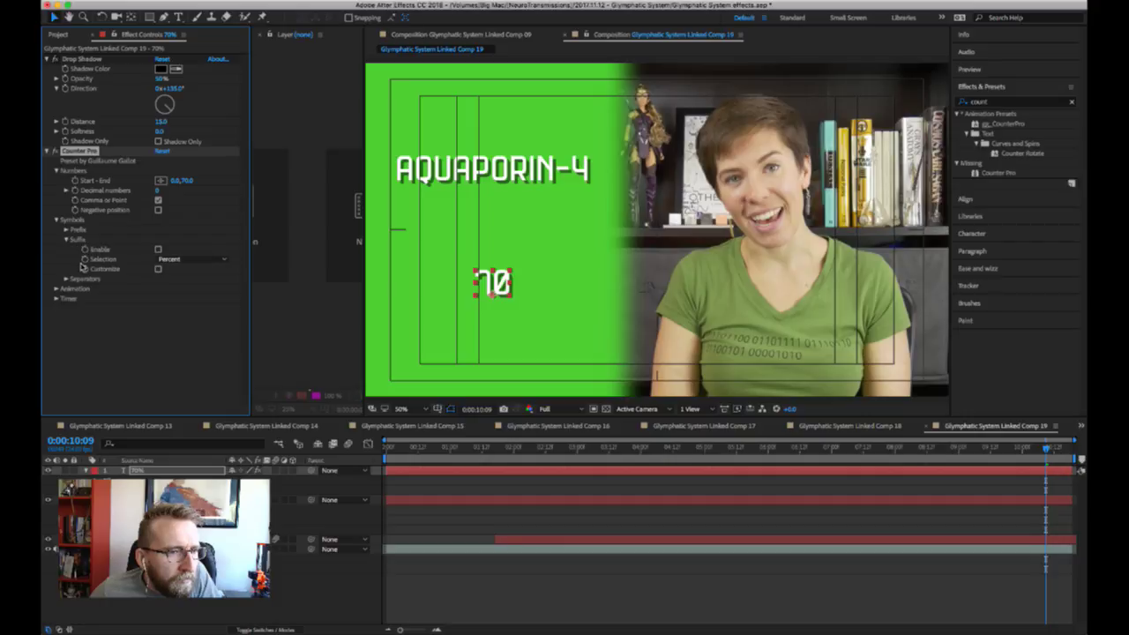
pyautogui.click(158, 249)
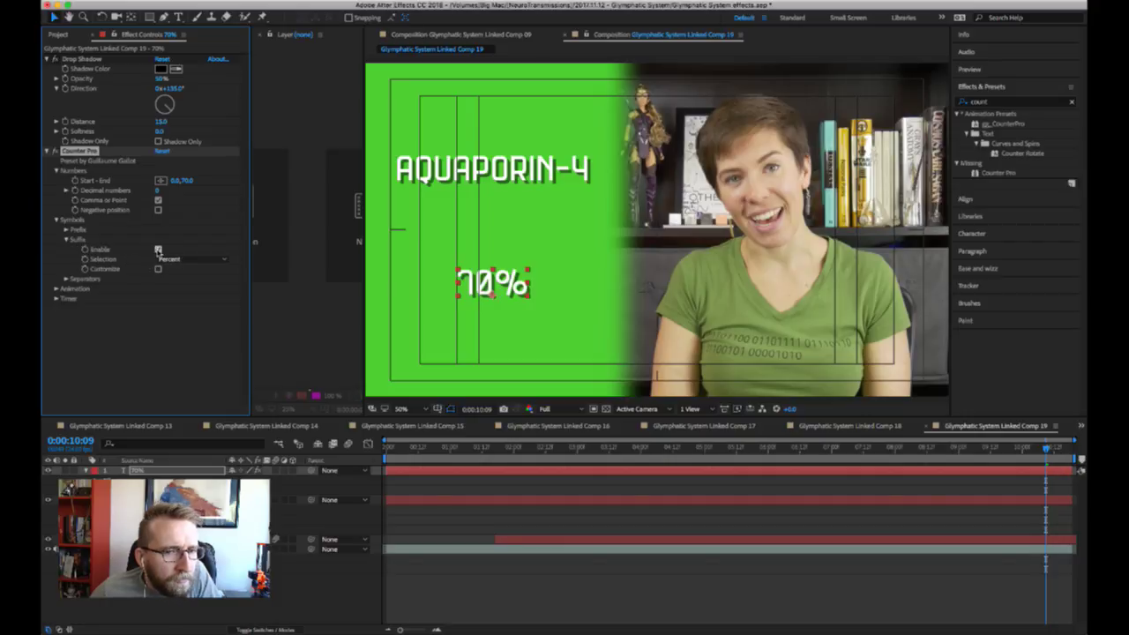
# - Play the later part of the composition up to 0:00:08:23 and reveal the 70% layer's keyframed properties
pyautogui.click(873, 450)
pyautogui.moveTo(870, 452); pyautogui.dragTo(931, 464)
pyautogui.press('space')
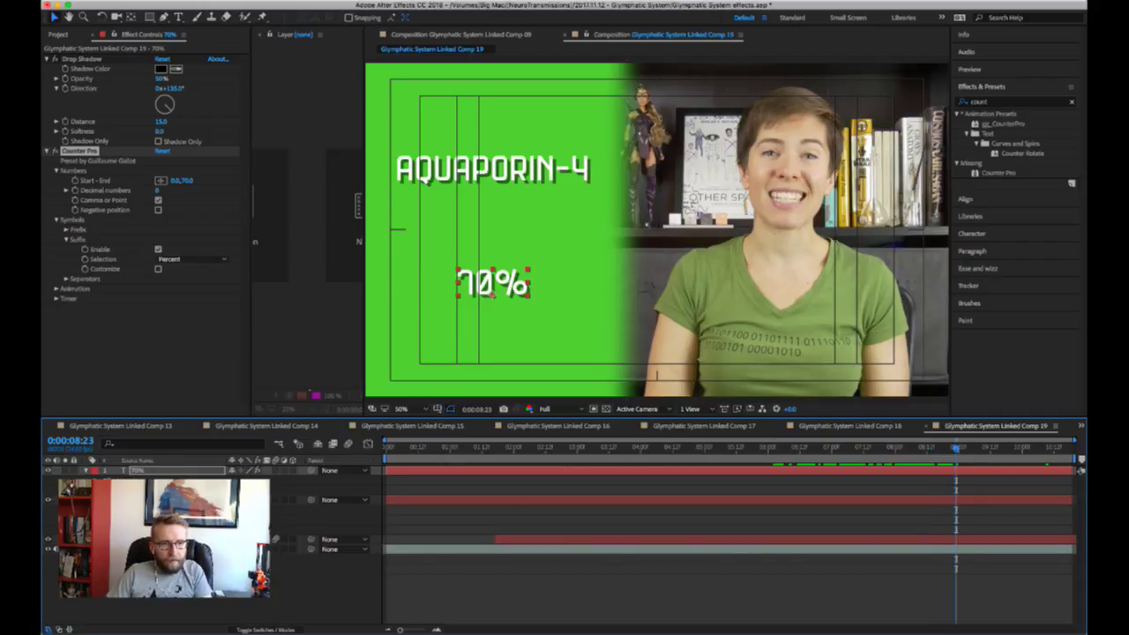
pyautogui.press('u')
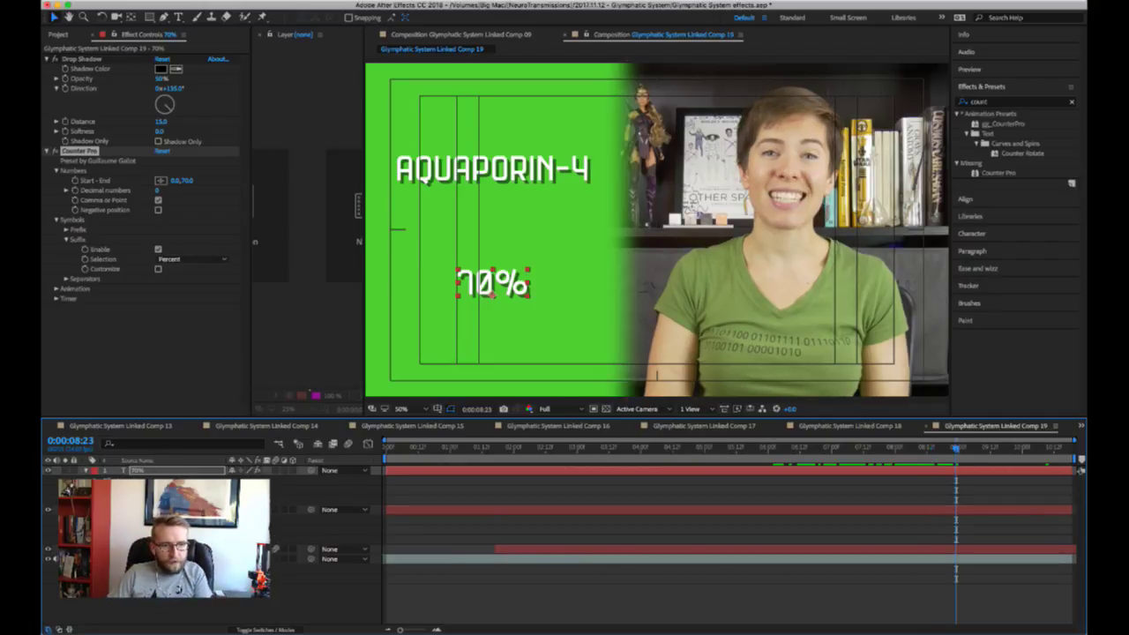
# - Enlarge the 70% text to 45% scale and keyframe its position from off-screen at 0:00:08:03 to its place at 0:00:08:23
pyautogui.moveTo(236, 500); pyautogui.dragTo(303, 487)
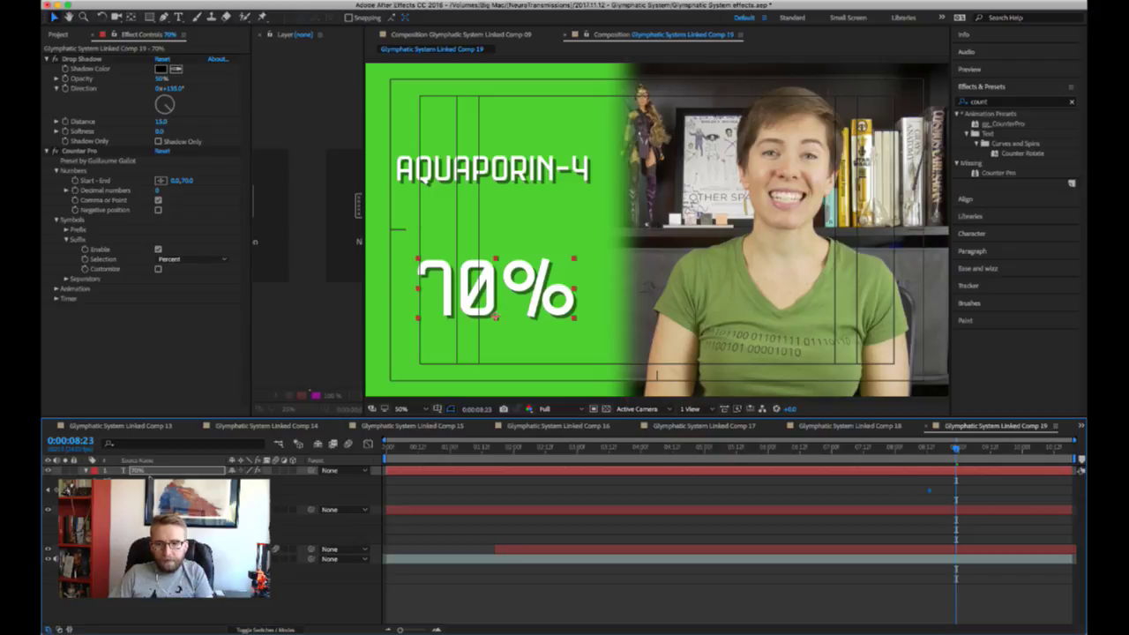
pyautogui.hotkey('shift', 'pageup')
pyautogui.hotkey('shift', 'pageup')
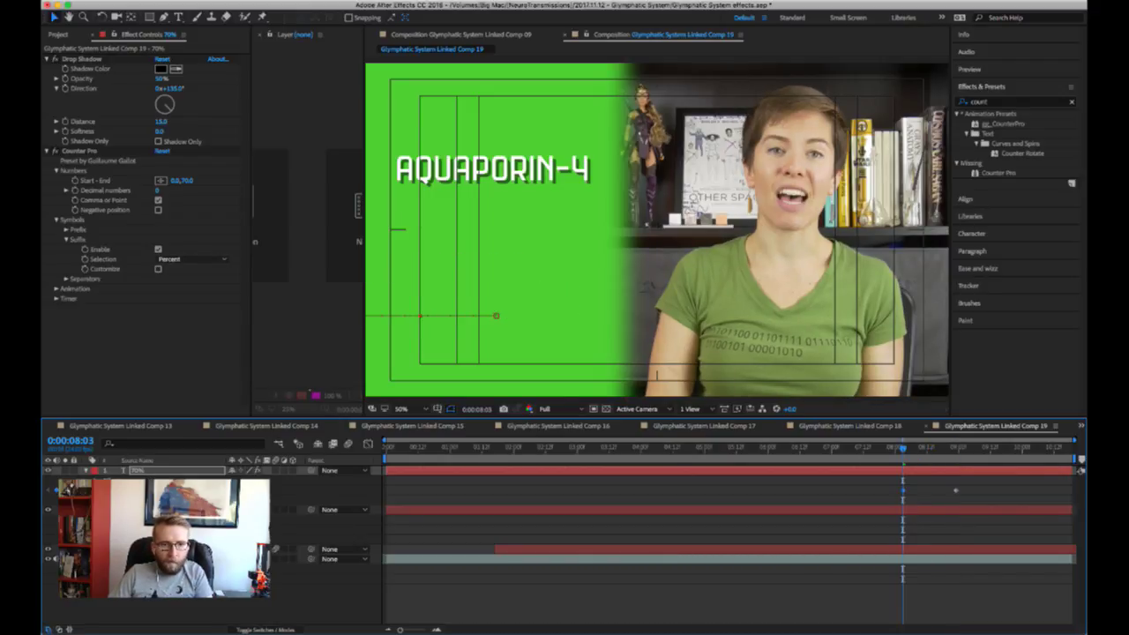
# - Apply Ease and Wizz Elastic easing to the 70% text's position keyframes and play the slide-in
pyautogui.click(904, 450)
pyautogui.moveTo(904, 450); pyautogui.dragTo(900, 483)
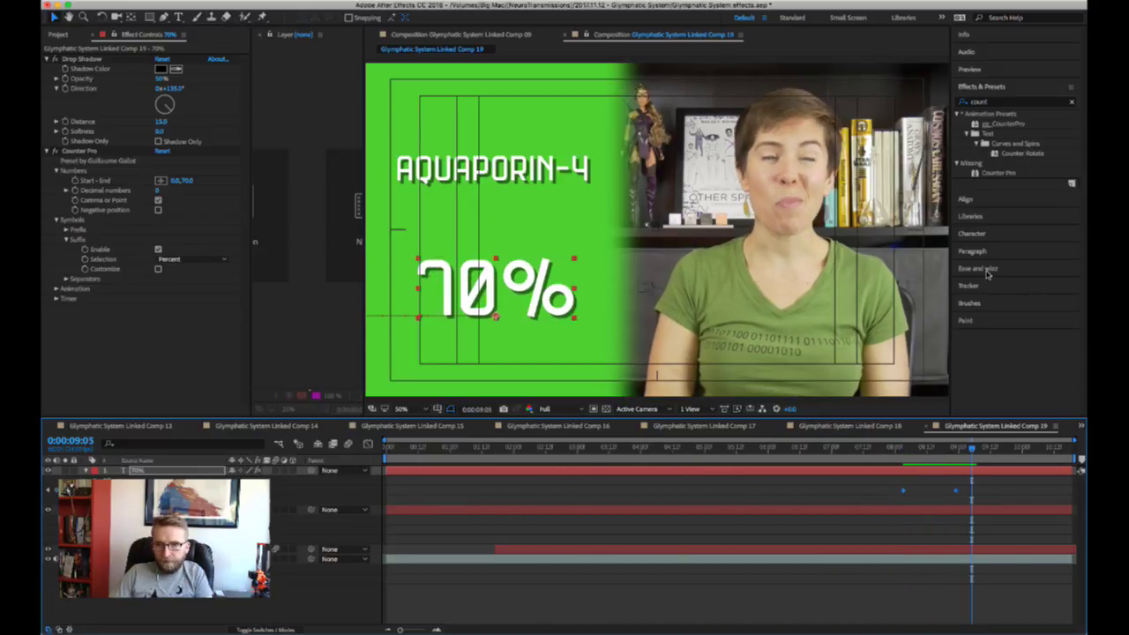
pyautogui.click(981, 269)
pyautogui.click(899, 450)
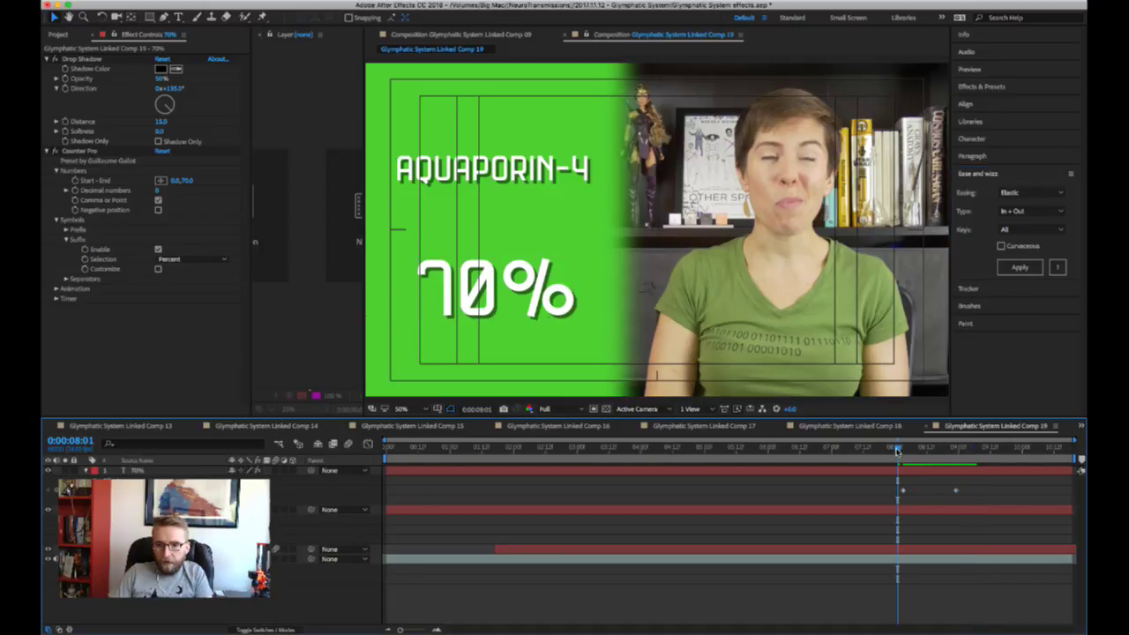
pyautogui.press('space')
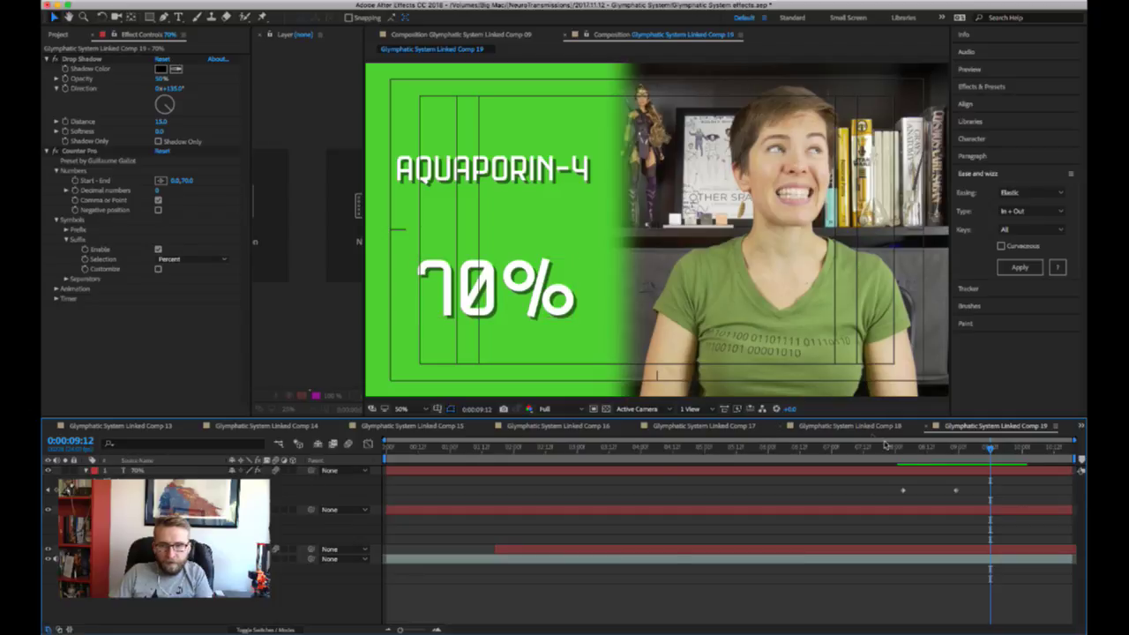
# - Review the 70% text's slide-in around 0:00:08:19 and inspect the Timer settings of Counter Pro
pyautogui.click(903, 449)
pyautogui.moveTo(903, 449); pyautogui.dragTo(947, 450)
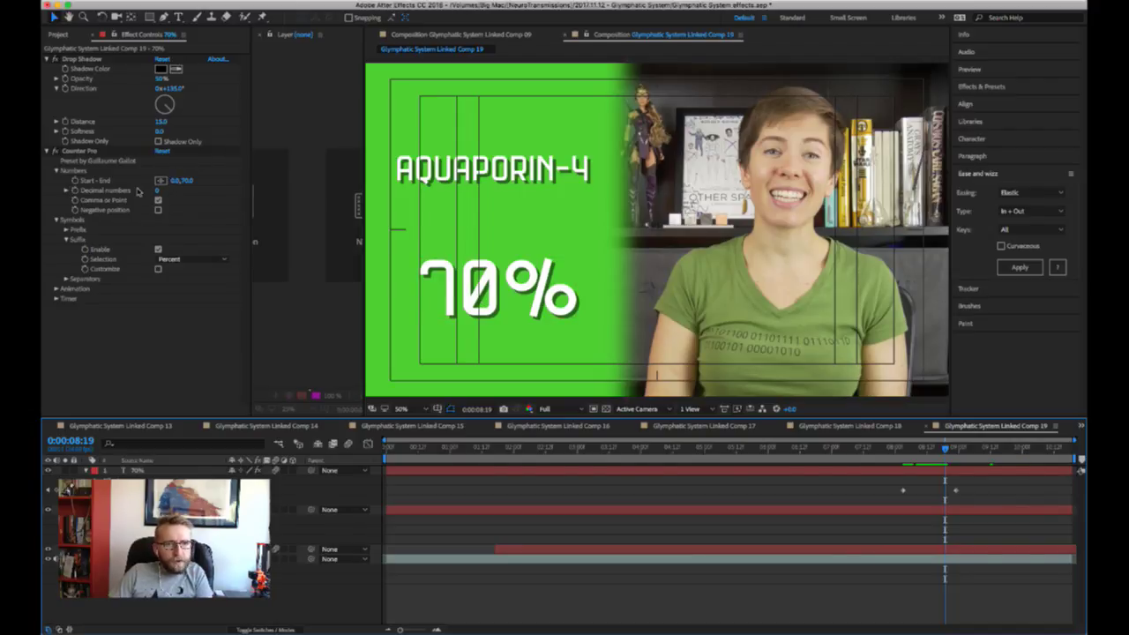
pyautogui.click(56, 299)
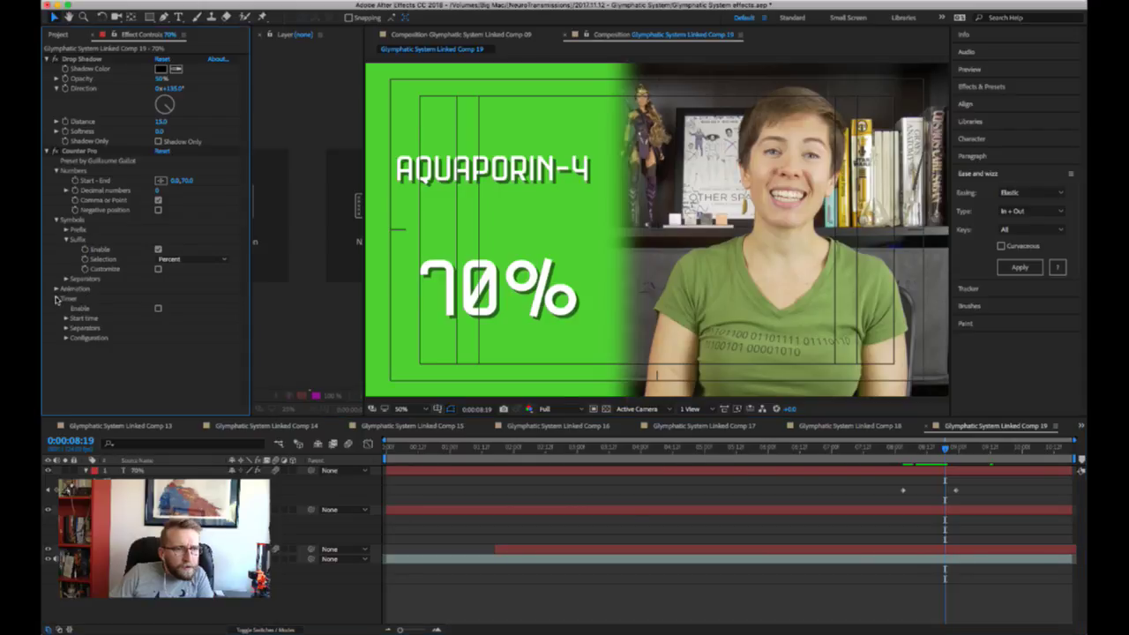
pyautogui.click(55, 299)
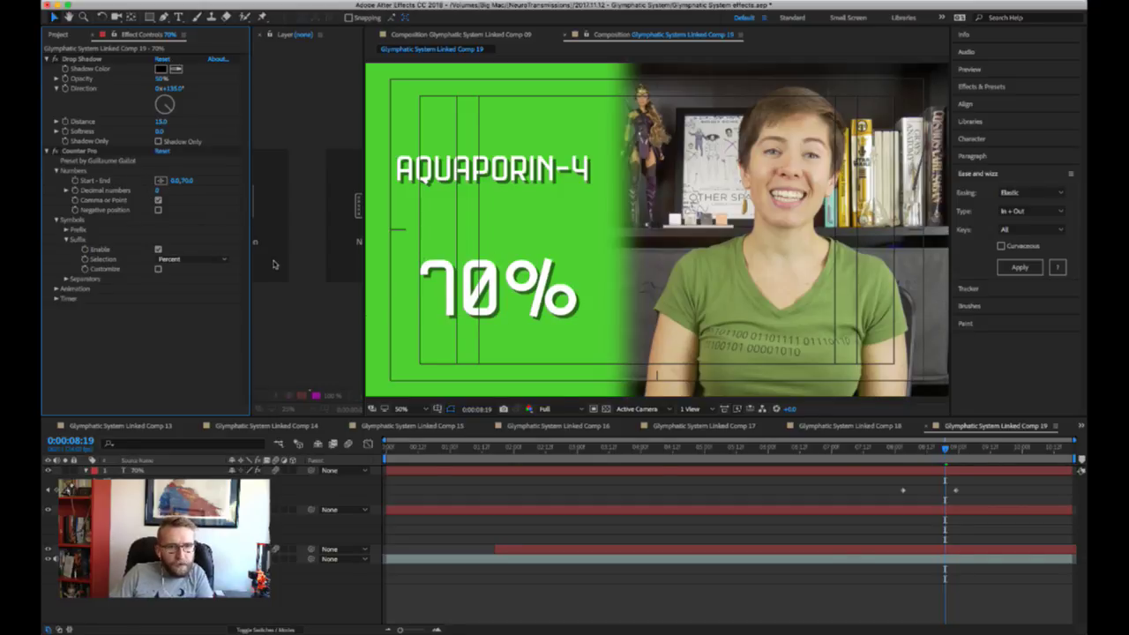
# - Trim the start of the 70% text layer to its first position keyframe at 0:00:08:03
pyautogui.click(496, 467)
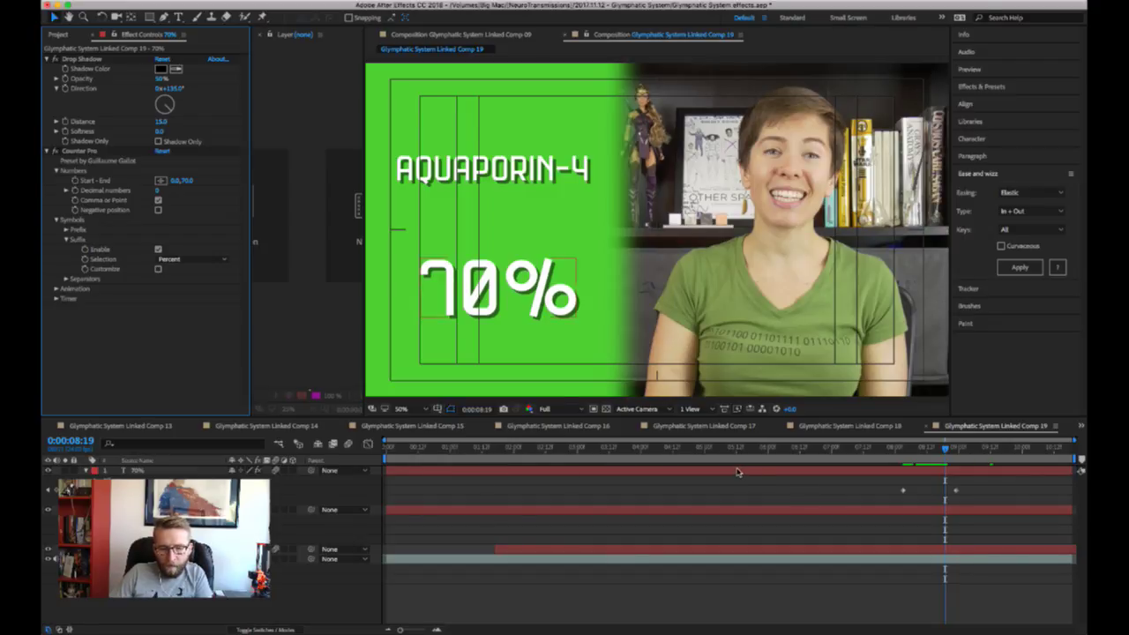
pyautogui.press('u')
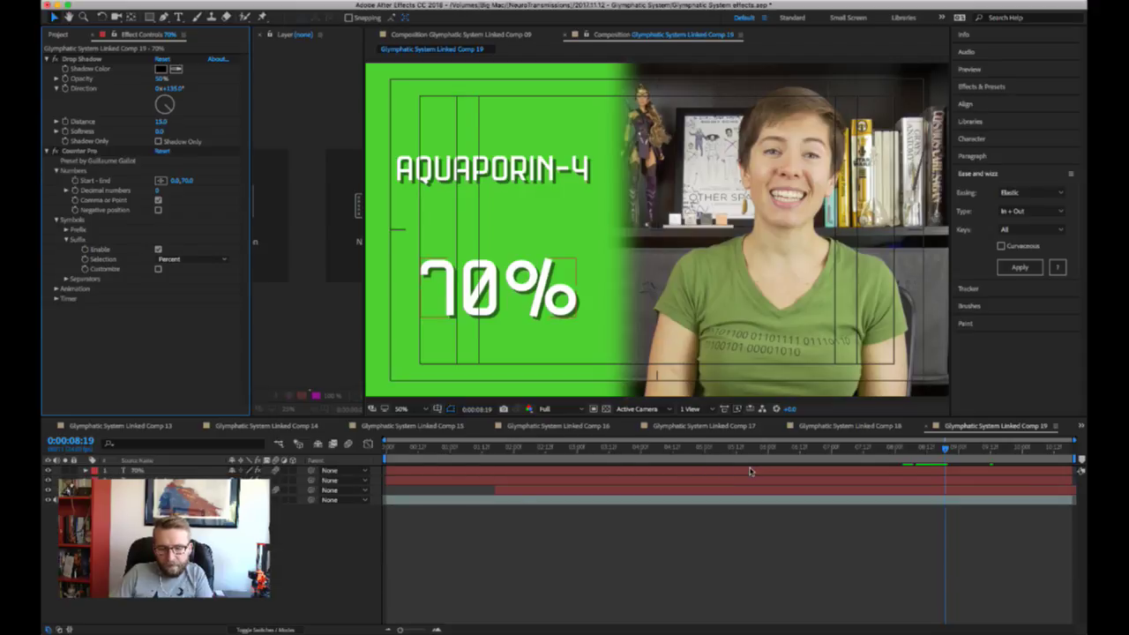
pyautogui.click(750, 472)
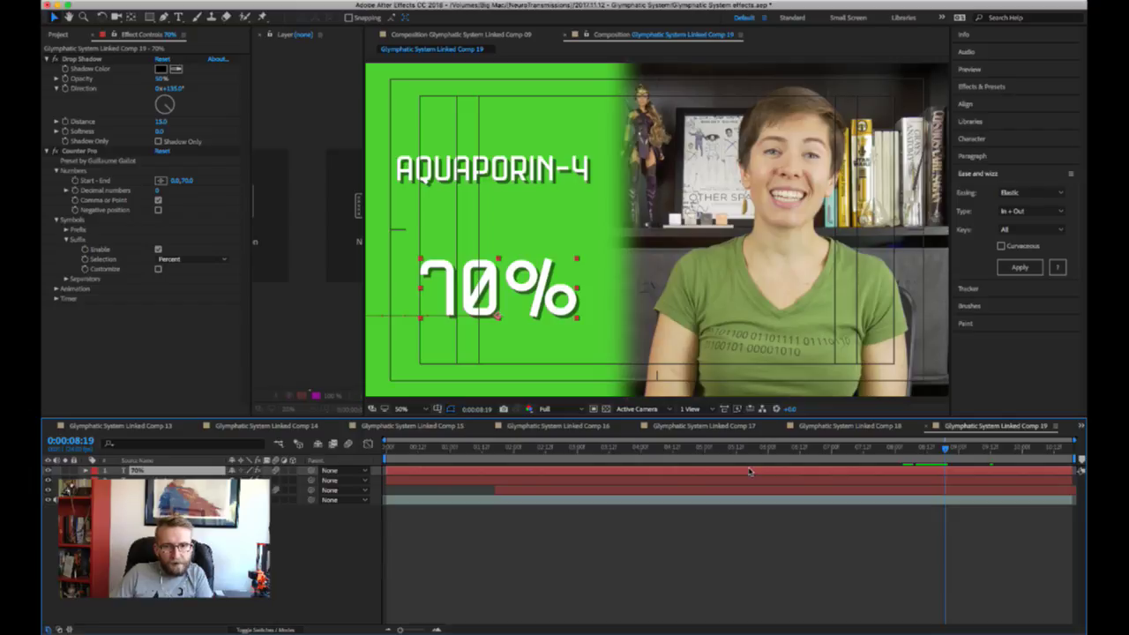
pyautogui.press('u')
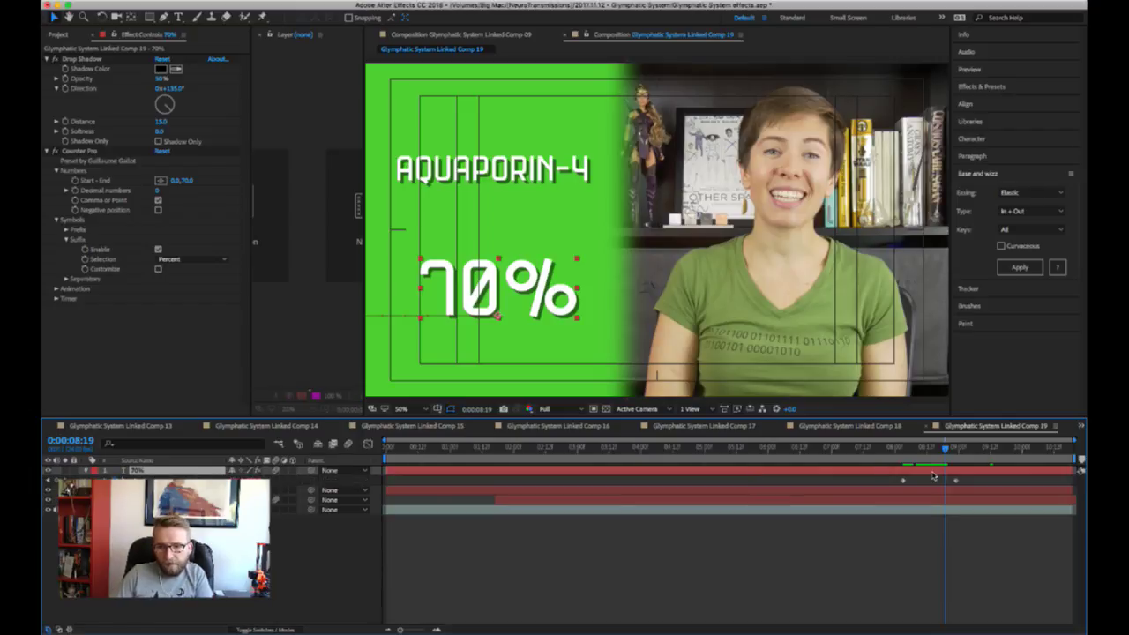
pyautogui.click(956, 450)
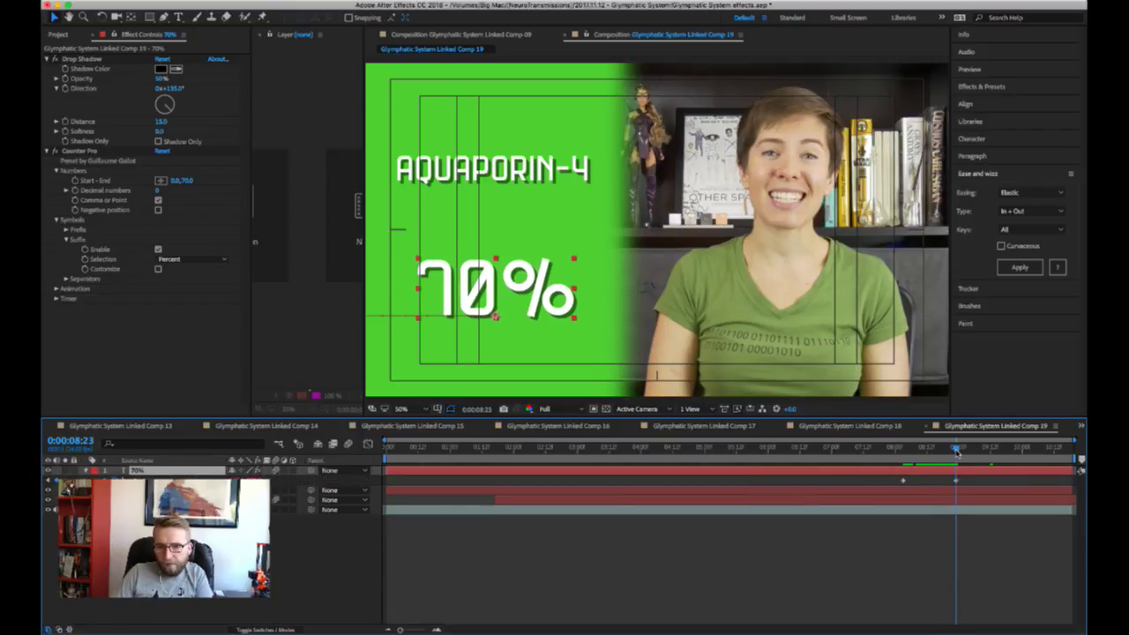
pyautogui.moveTo(971, 478); pyautogui.dragTo(923, 478)
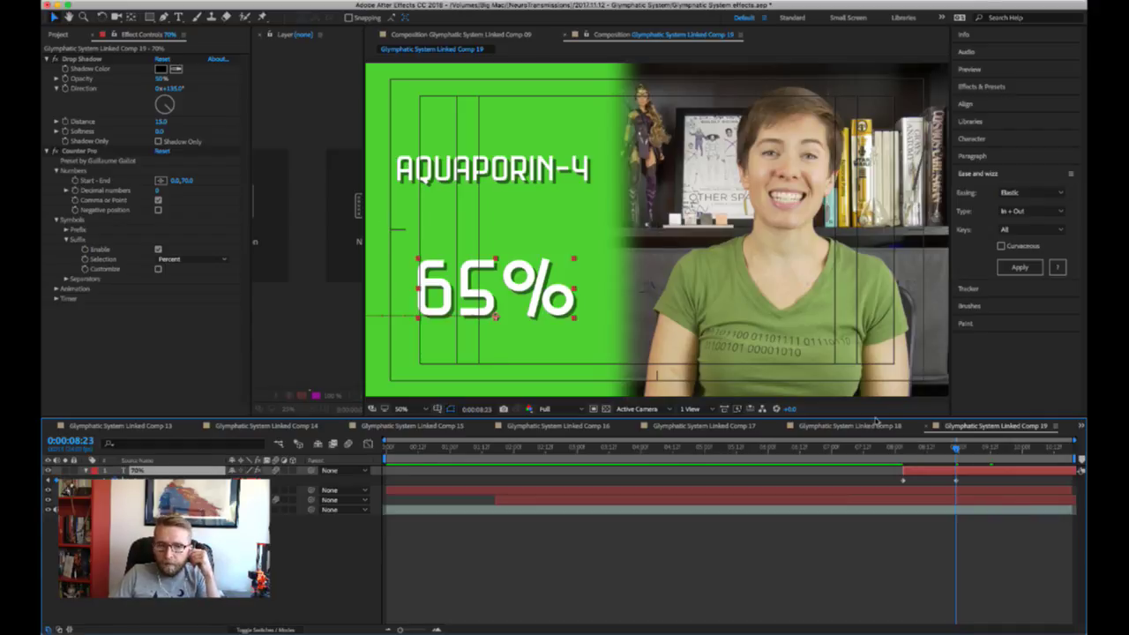
# - Try to animate Counter Pro's Start - End value with a keyframe at 0:00:08:16
pyautogui.moveTo(913, 448); pyautogui.dragTo(937, 450)
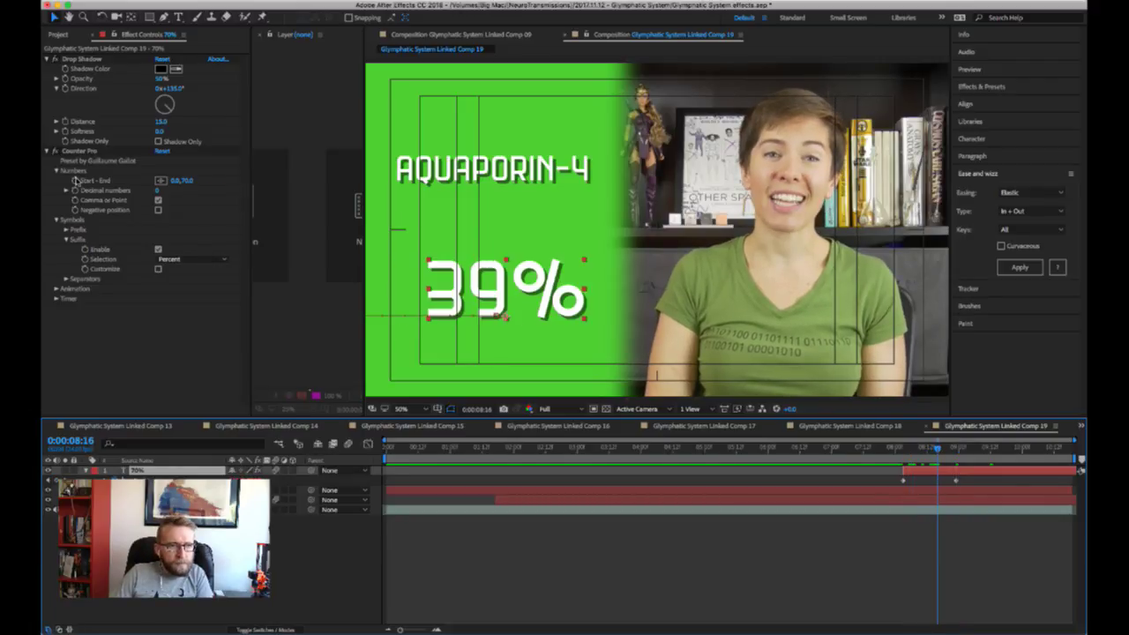
pyautogui.click(79, 181)
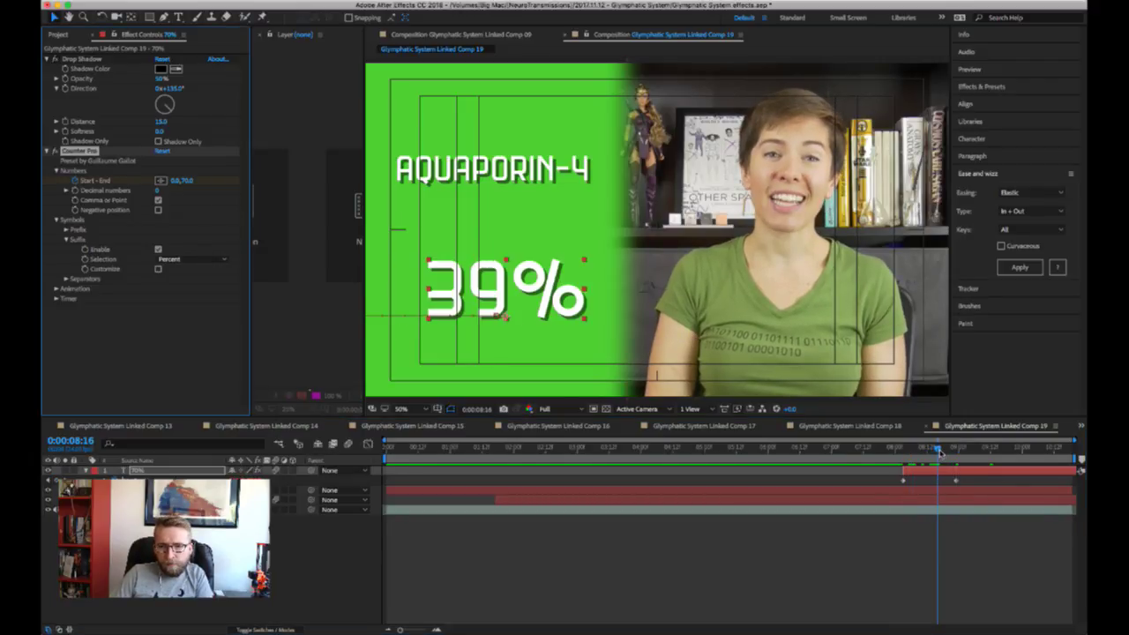
pyautogui.moveTo(940, 451); pyautogui.dragTo(993, 449)
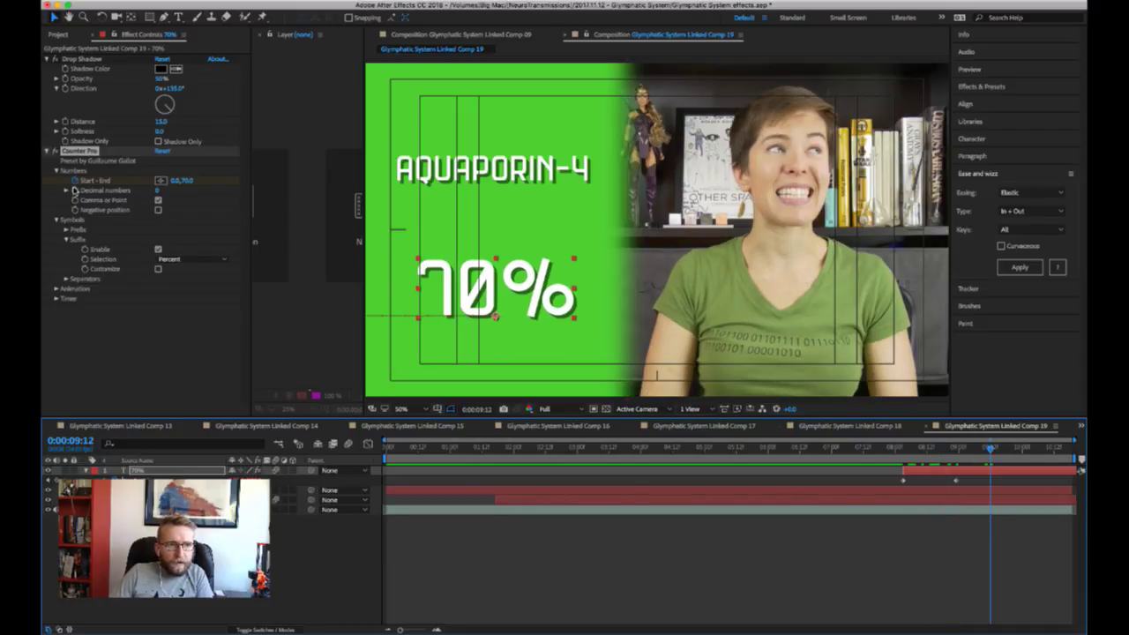
pyautogui.click(239, 273)
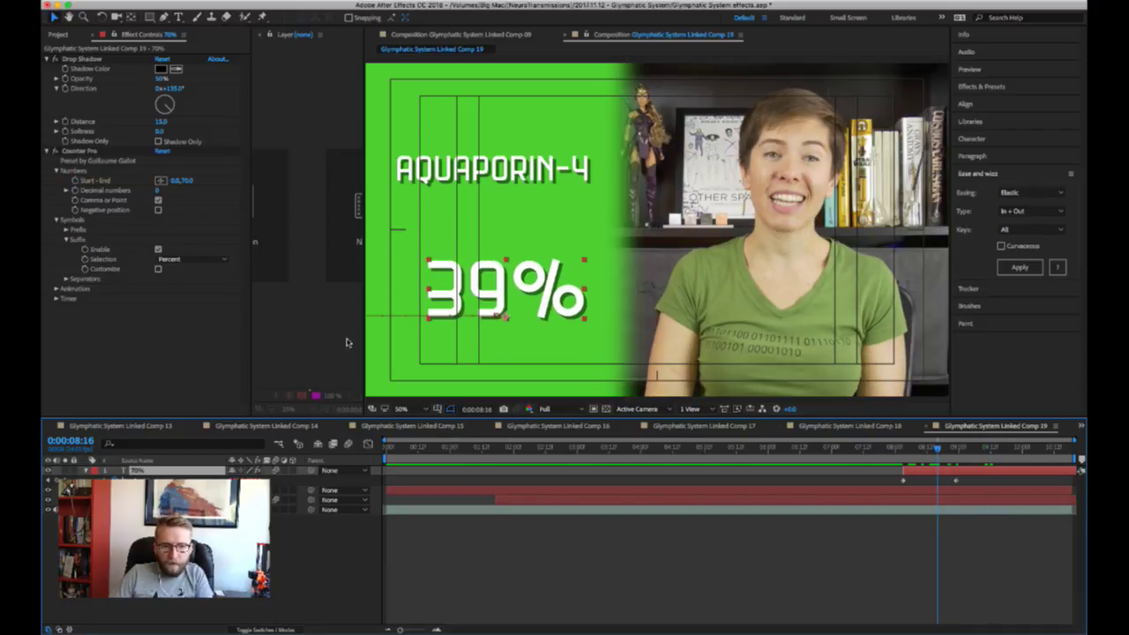
# - Expand the 70% layer and examine its Counter Pro and Transform properties for the counter's timing settings
pyautogui.click(86, 472)
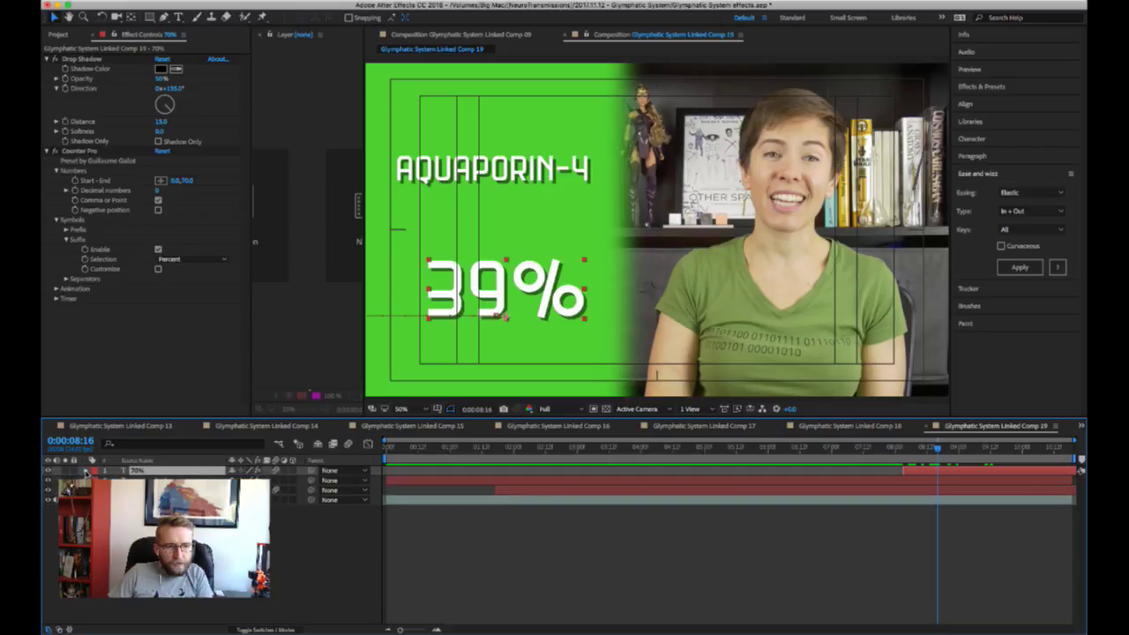
pyautogui.click(95, 490)
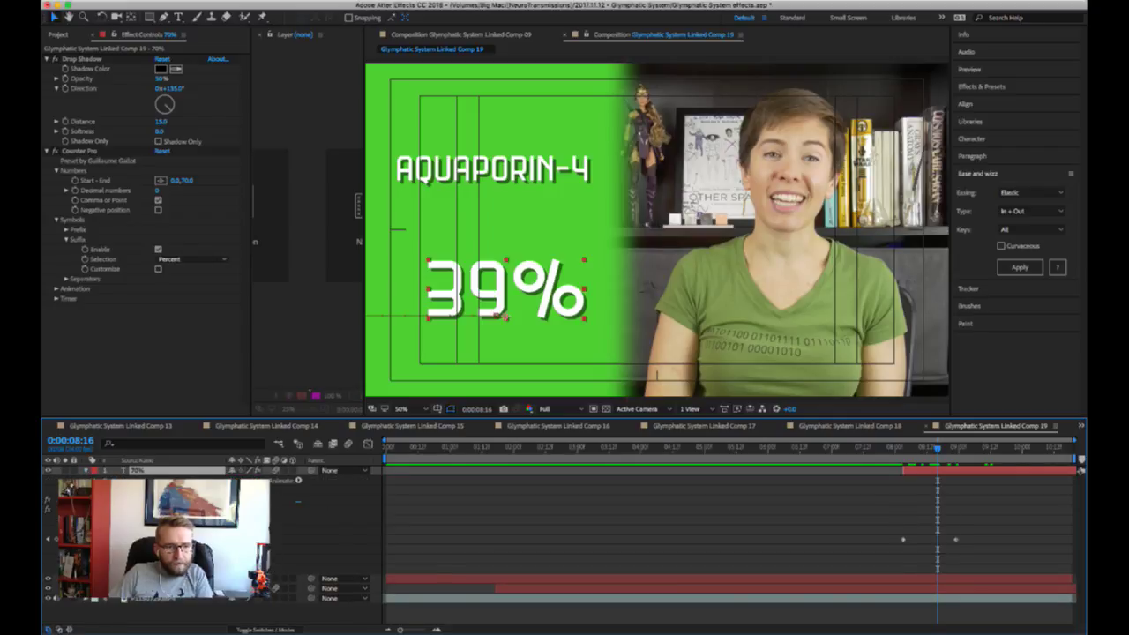
pyautogui.scroll(-3, 374, 551)
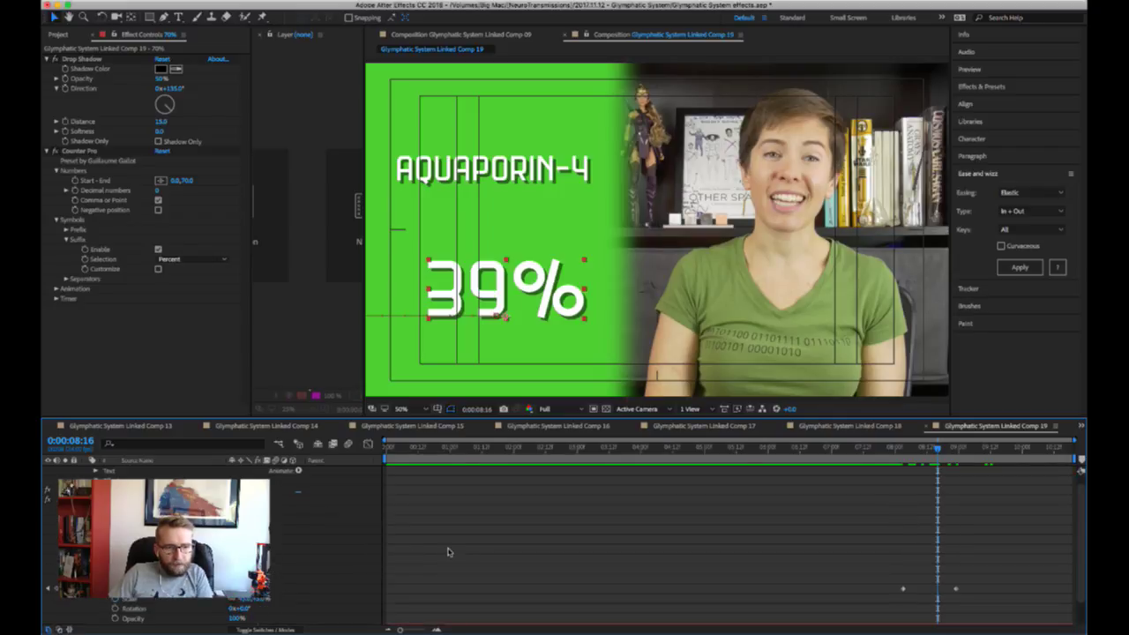
pyautogui.scroll(2, 211, 547)
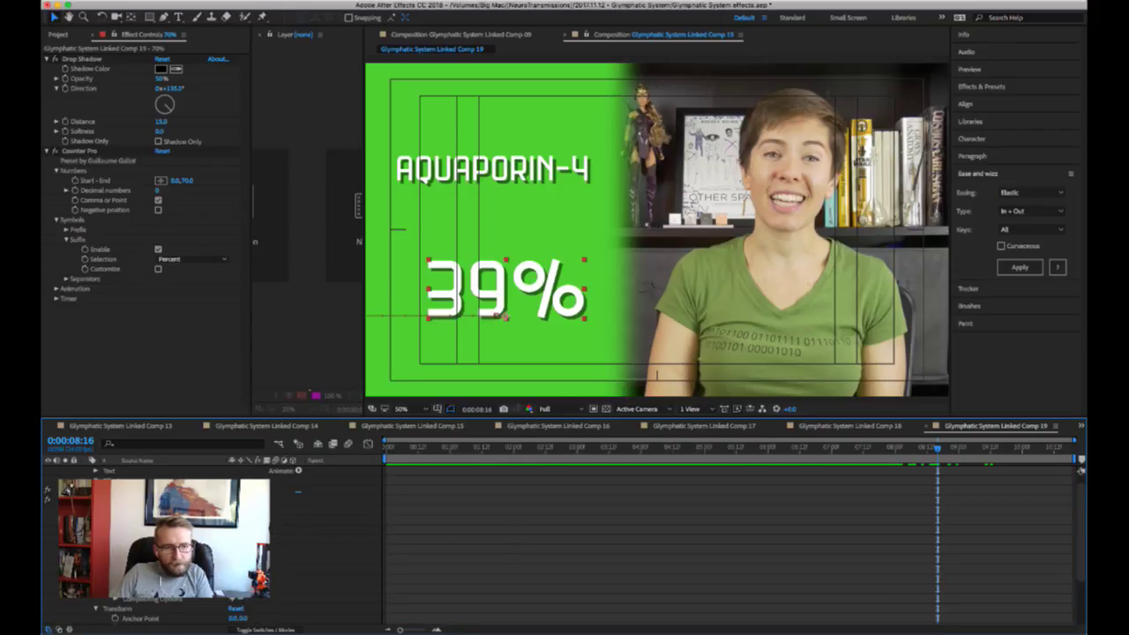
pyautogui.scroll(-3, 303, 549)
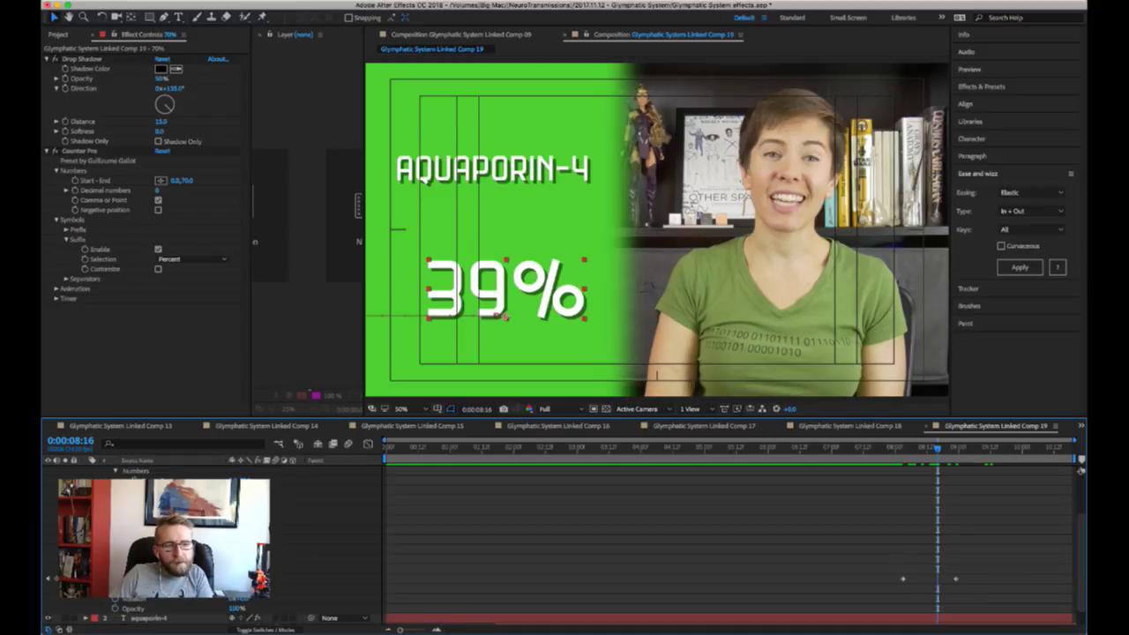
pyautogui.scroll(1, 560, 547)
pyautogui.scroll(1, 564, 538)
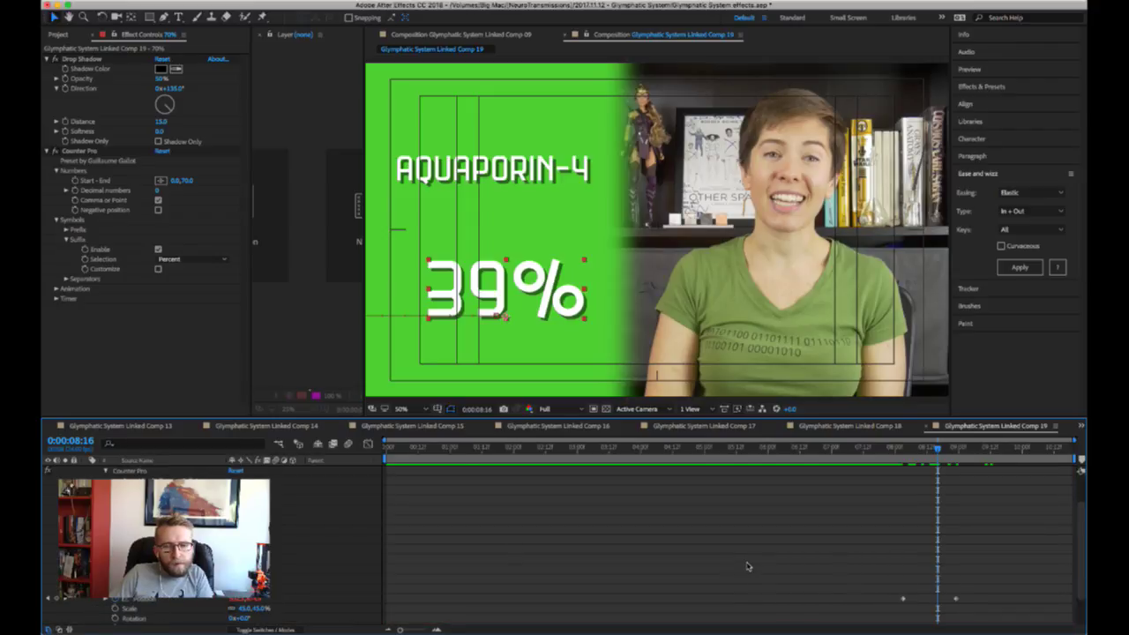
pyautogui.scroll(1, 750, 564)
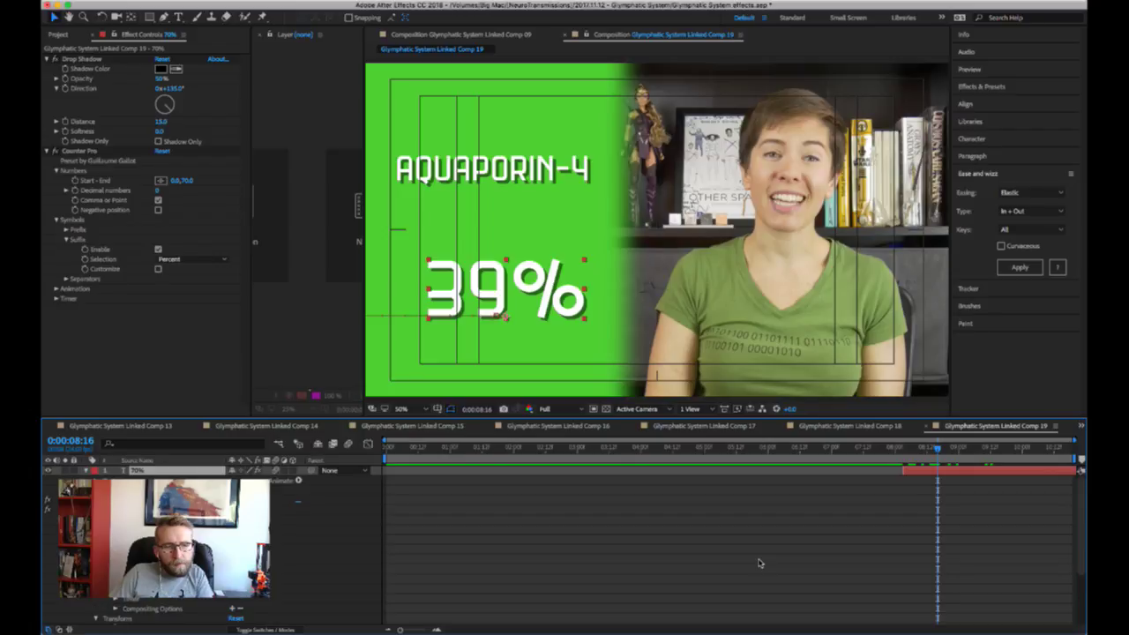
# - Select the 70% layer's Counter Pro effect, go to 0:00:08:03, and delay the count with its Retard value
pyautogui.click(132, 509)
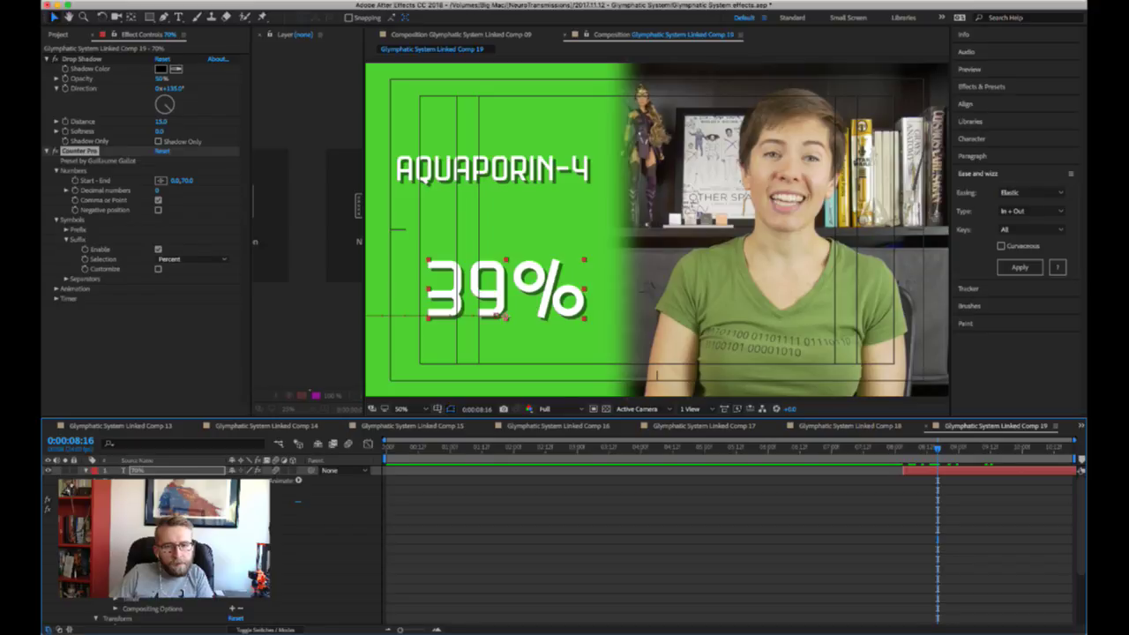
pyautogui.click(906, 449)
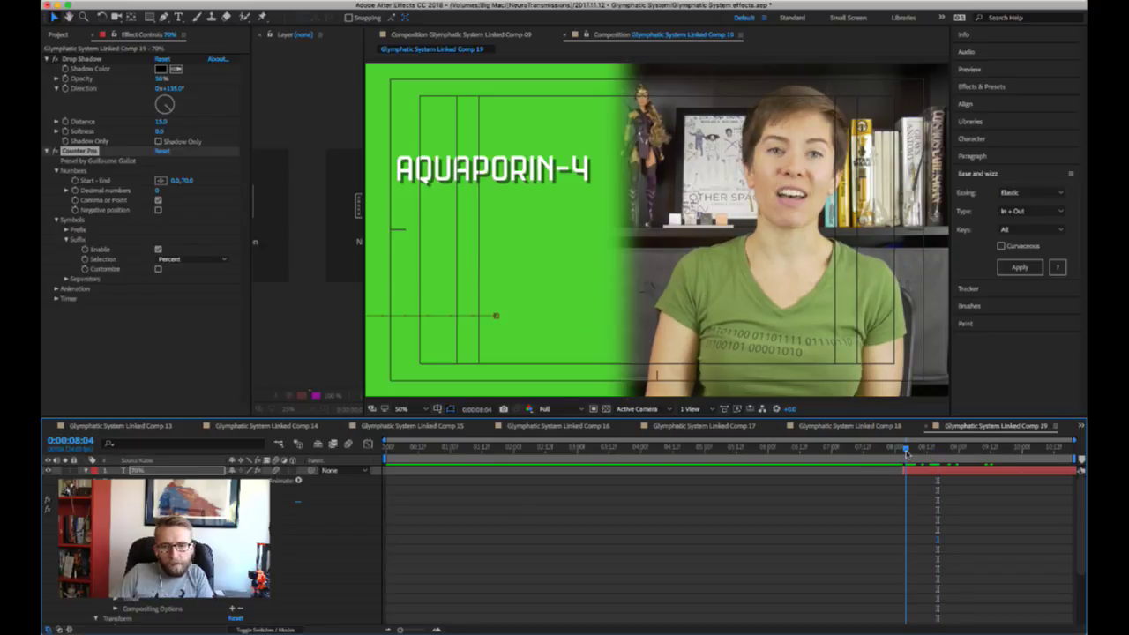
pyautogui.press('pageup')
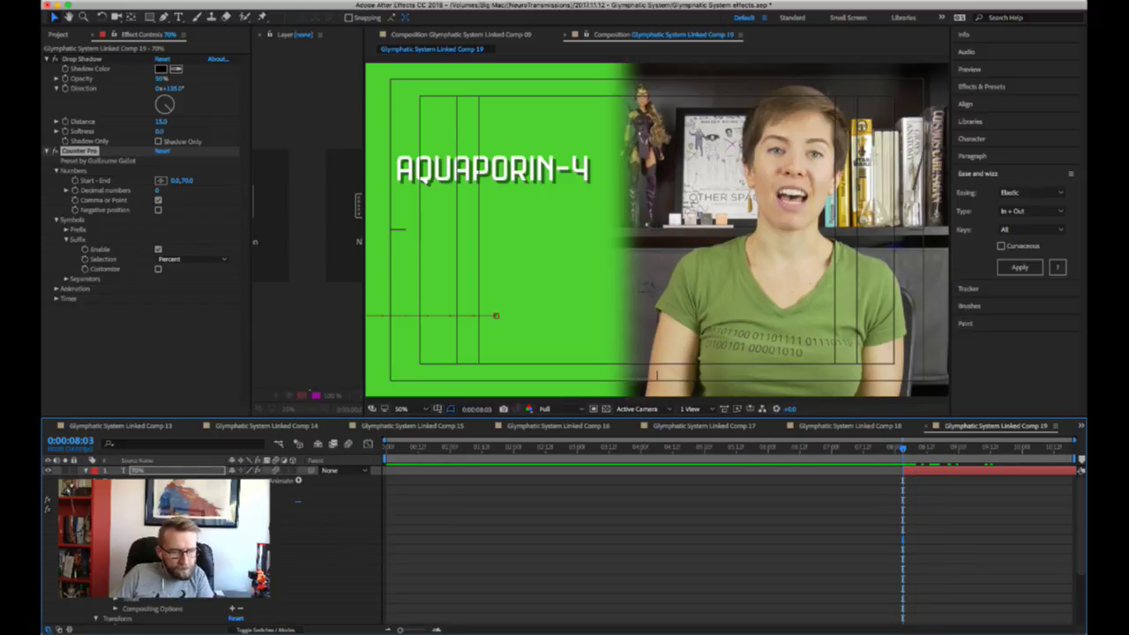
pyautogui.scroll(-1, 275, 549)
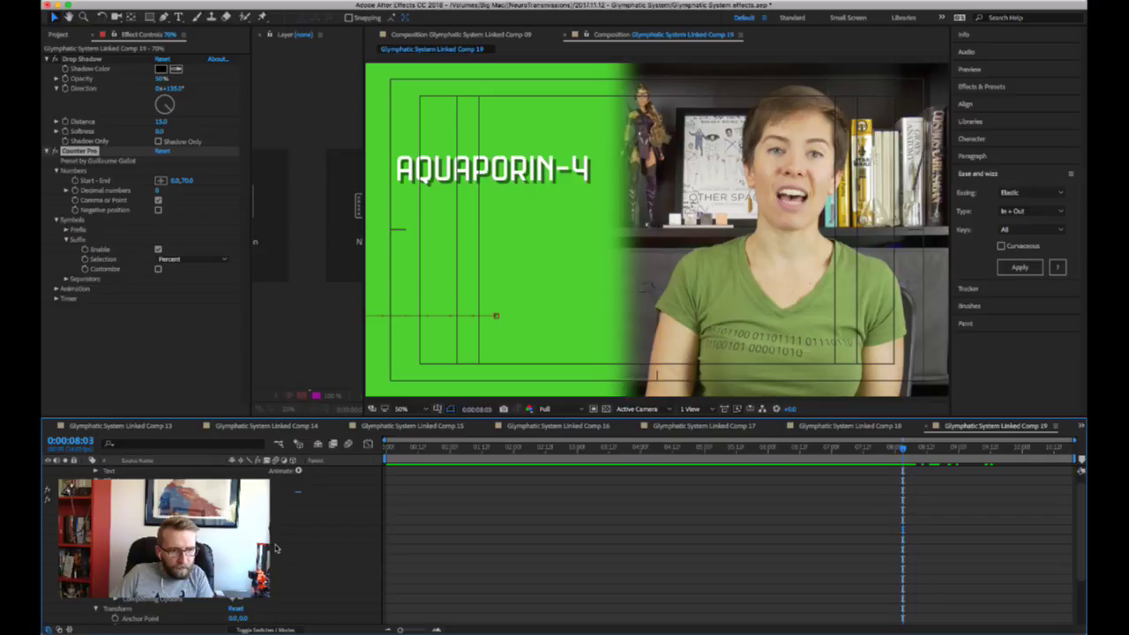
pyautogui.scroll(-2, 275, 549)
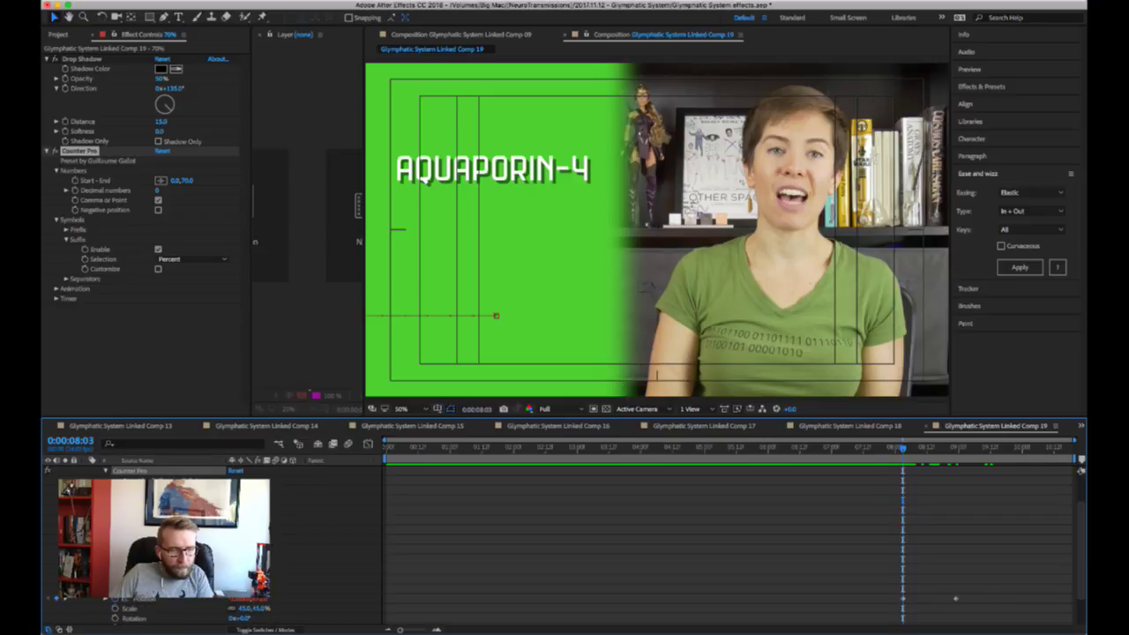
pyautogui.scroll(2, 955, 598)
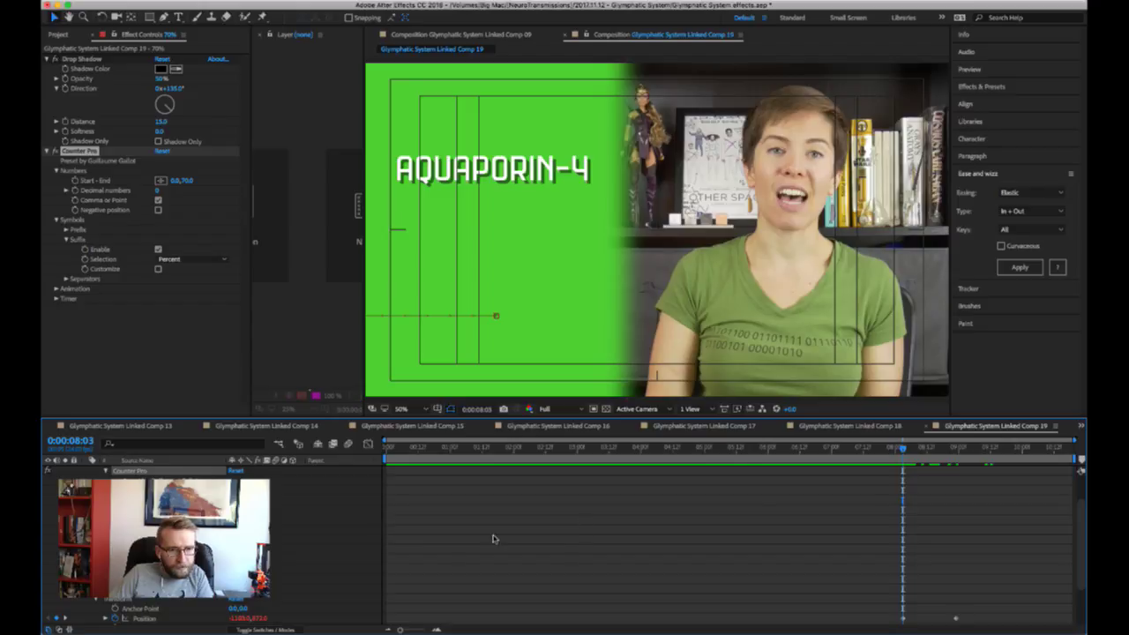
# - Adjust Counter Pro's Retard value so the count starts sooner, and check the counter between 0:00:08:19 and 0:00:09:18
pyautogui.moveTo(909, 450); pyautogui.dragTo(945, 465)
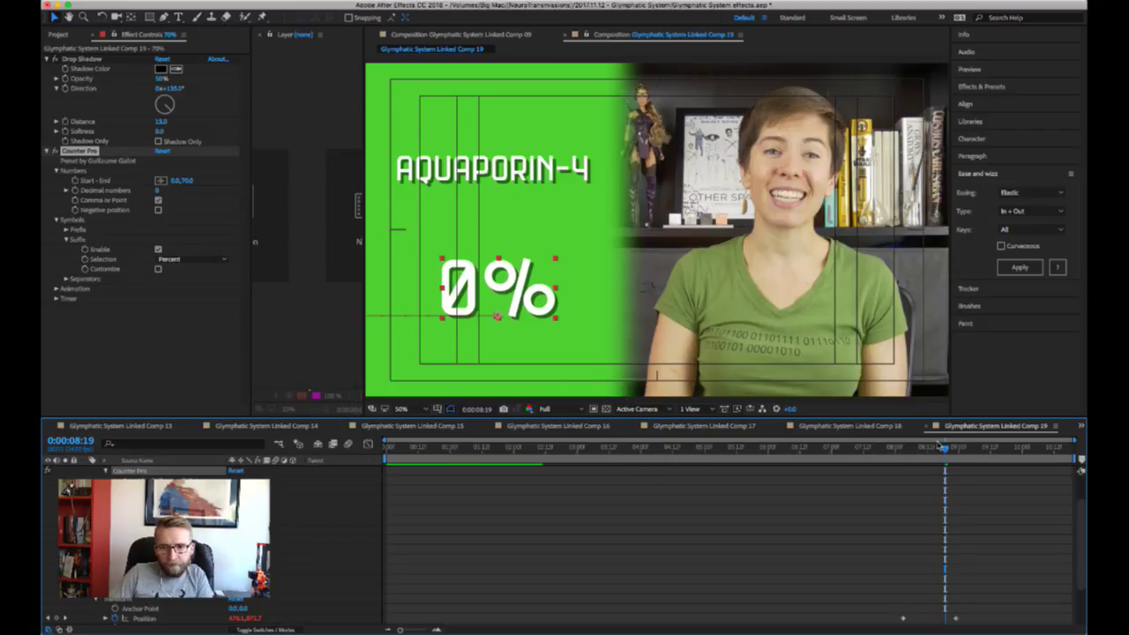
pyautogui.click(953, 448)
pyautogui.moveTo(958, 448); pyautogui.dragTo(1008, 448)
pyautogui.scroll(5, 1082, 459)
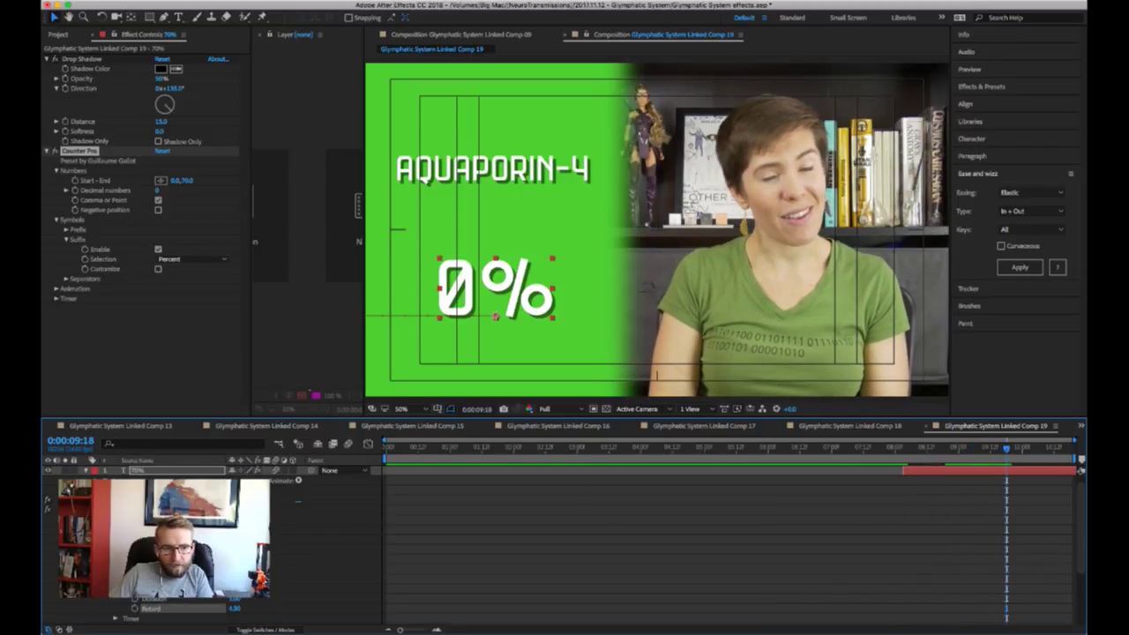
pyautogui.scroll(-1, 1082, 470)
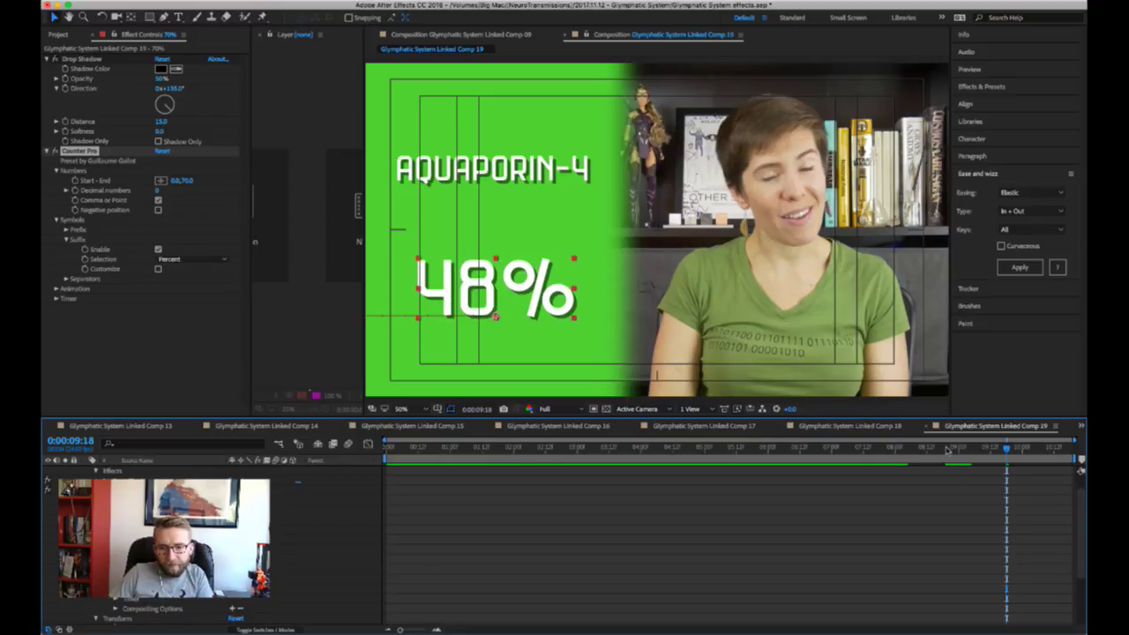
pyautogui.moveTo(950, 450); pyautogui.dragTo(1008, 461)
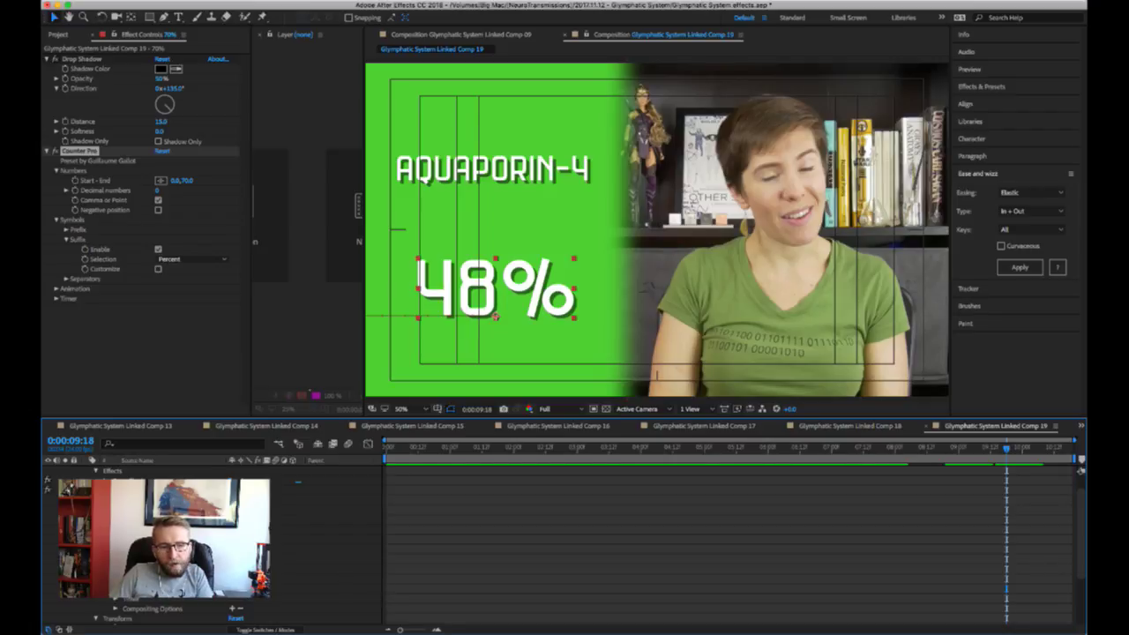
# - Undo the last change to Counter Pro's Retard value and preview the count-up from 0:00:08:20
pyautogui.press('super+z')
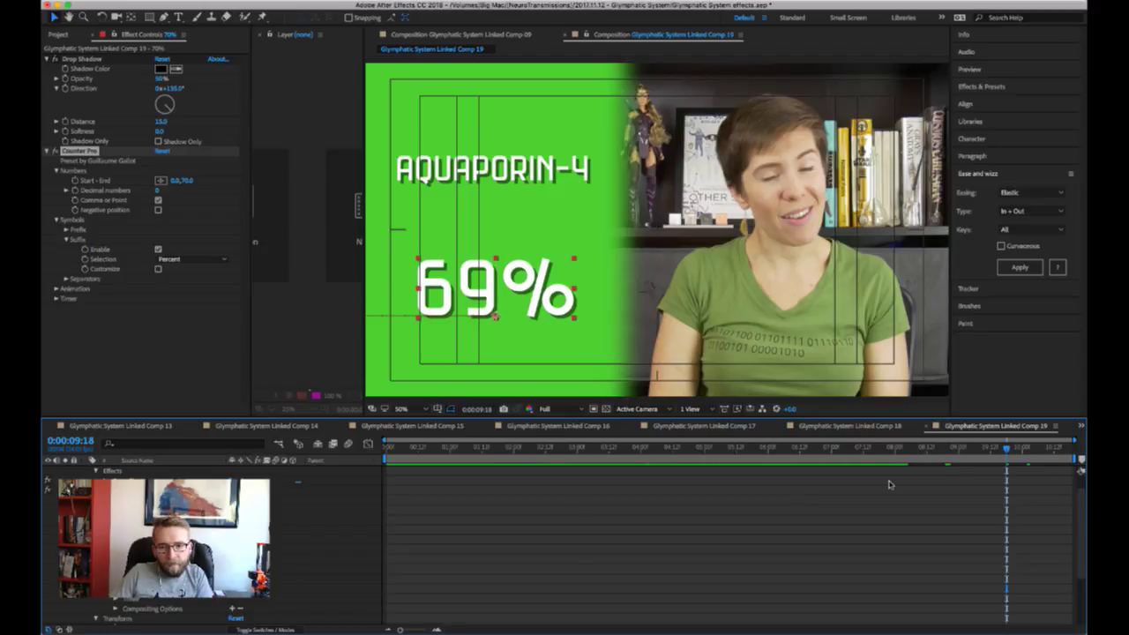
pyautogui.click(949, 448)
pyautogui.press('space')
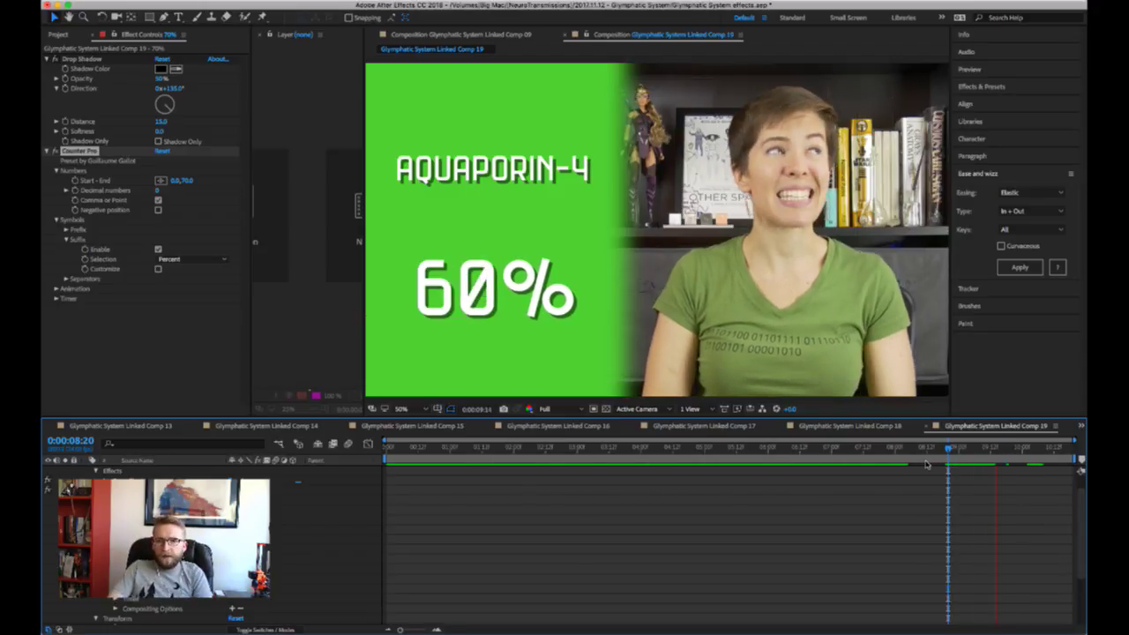
pyautogui.press('space')
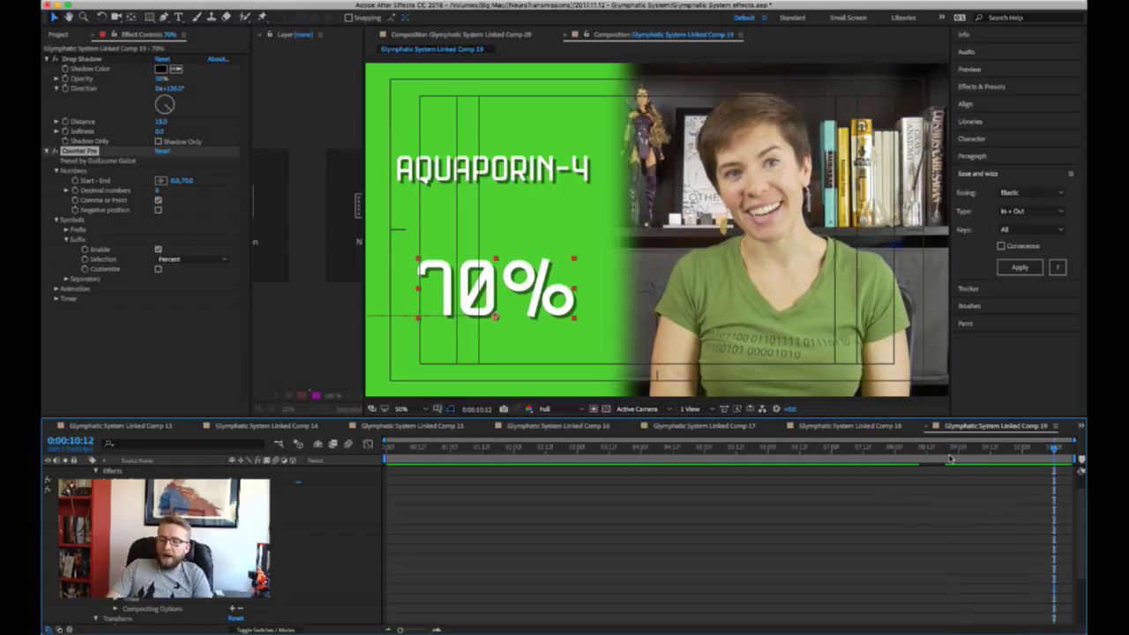
# - Play back the 70% text's slide-in and count-up from 0:00:08:08, 0:00:08:07 and 0:00:08:04
pyautogui.click(950, 457)
pyautogui.scroll(-3, 944, 460)
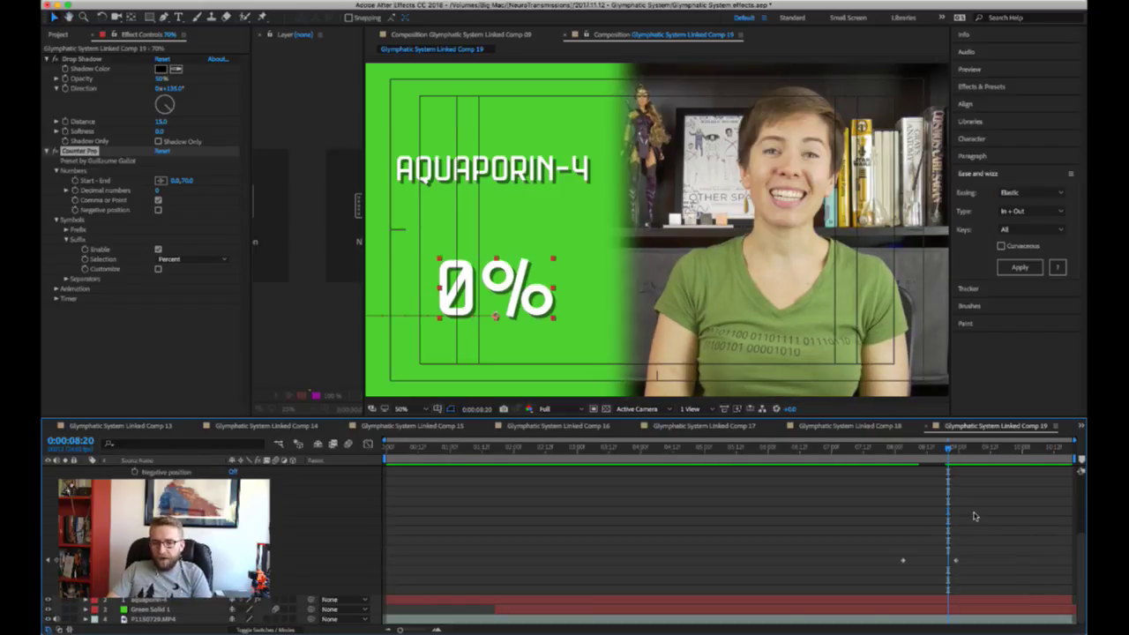
pyautogui.click(917, 459)
pyautogui.press('space')
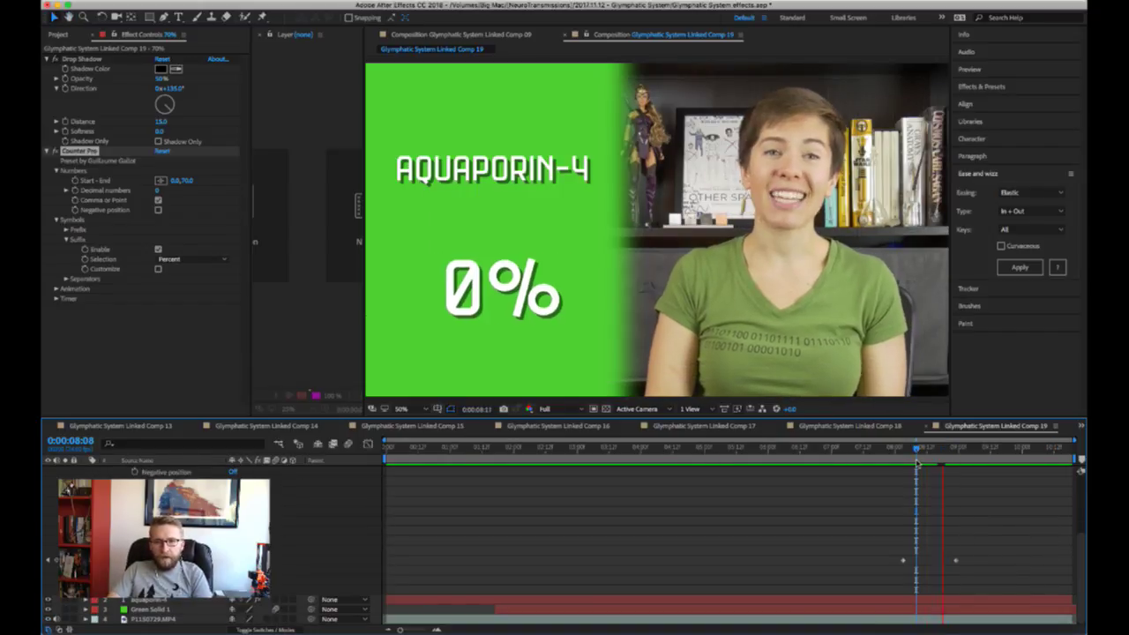
pyautogui.click(914, 452)
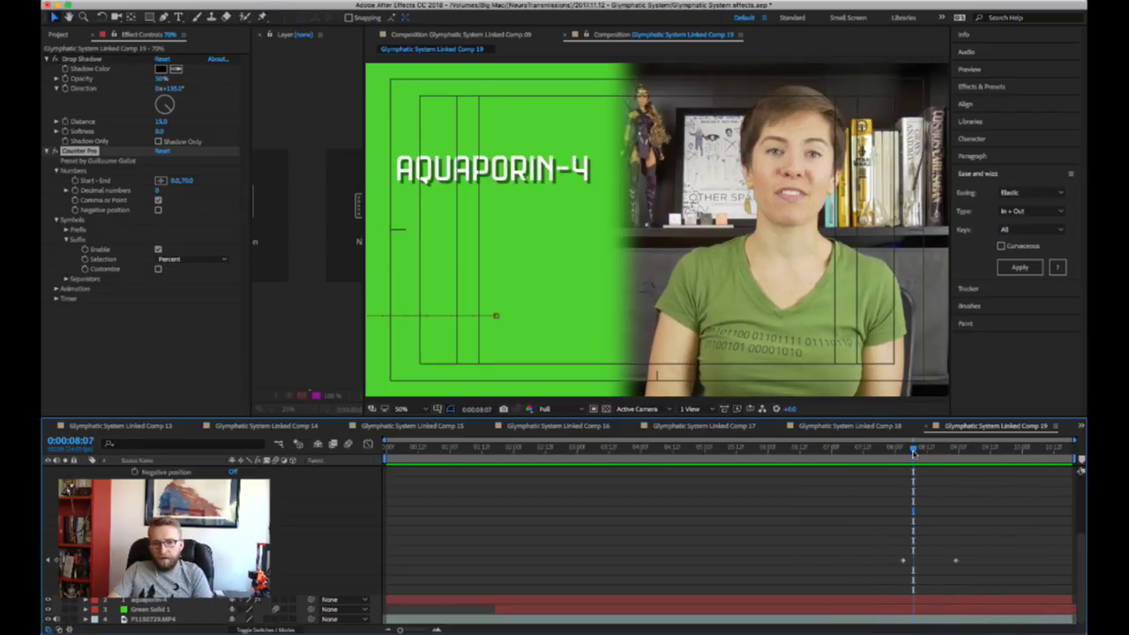
pyautogui.press('space')
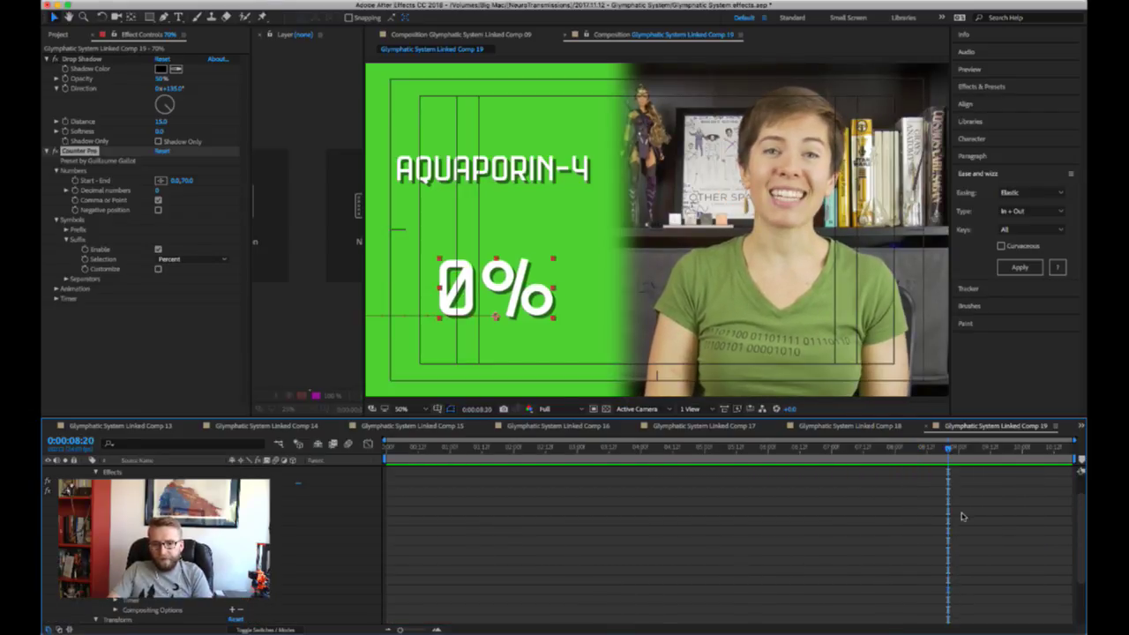
pyautogui.click(962, 517)
pyautogui.click(905, 450)
pyautogui.press('space')
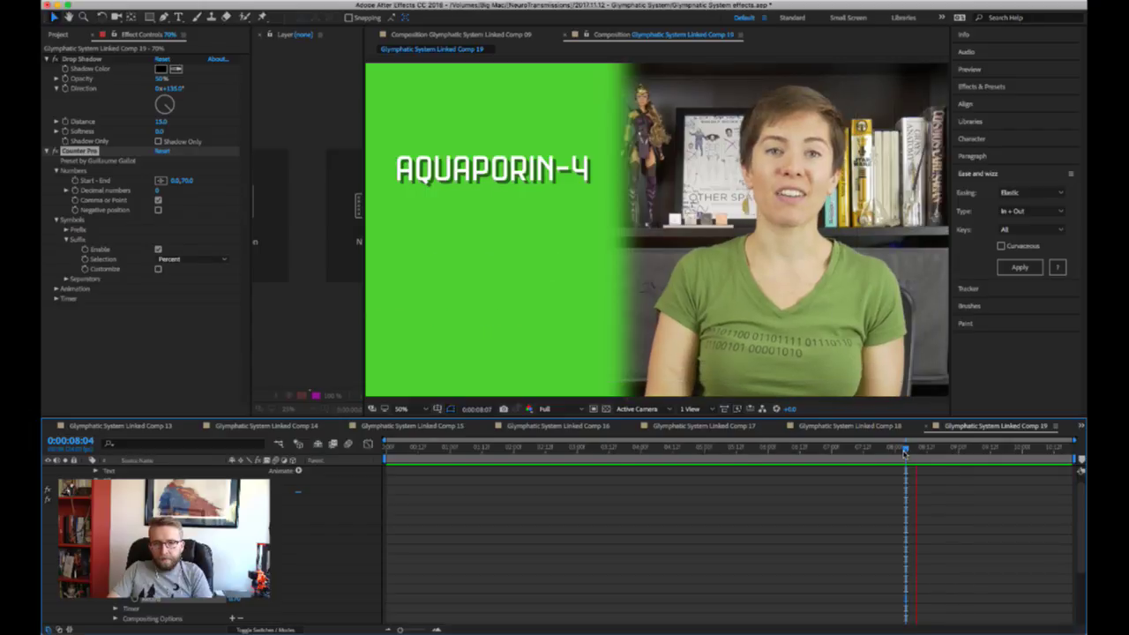
# - Scrub through the count-up to 0:00:09:19, and replay it from 0:00:08:14 and 0:00:08:06
pyautogui.click(920, 450)
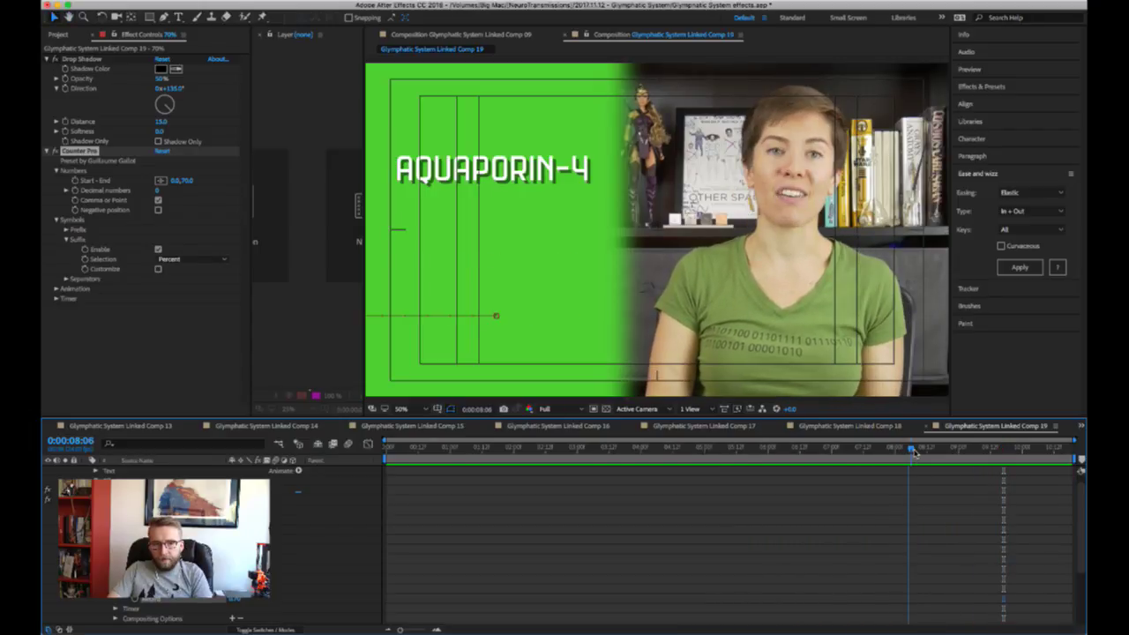
pyautogui.moveTo(920, 451); pyautogui.dragTo(1008, 454)
pyautogui.scroll(-1, 800, 496)
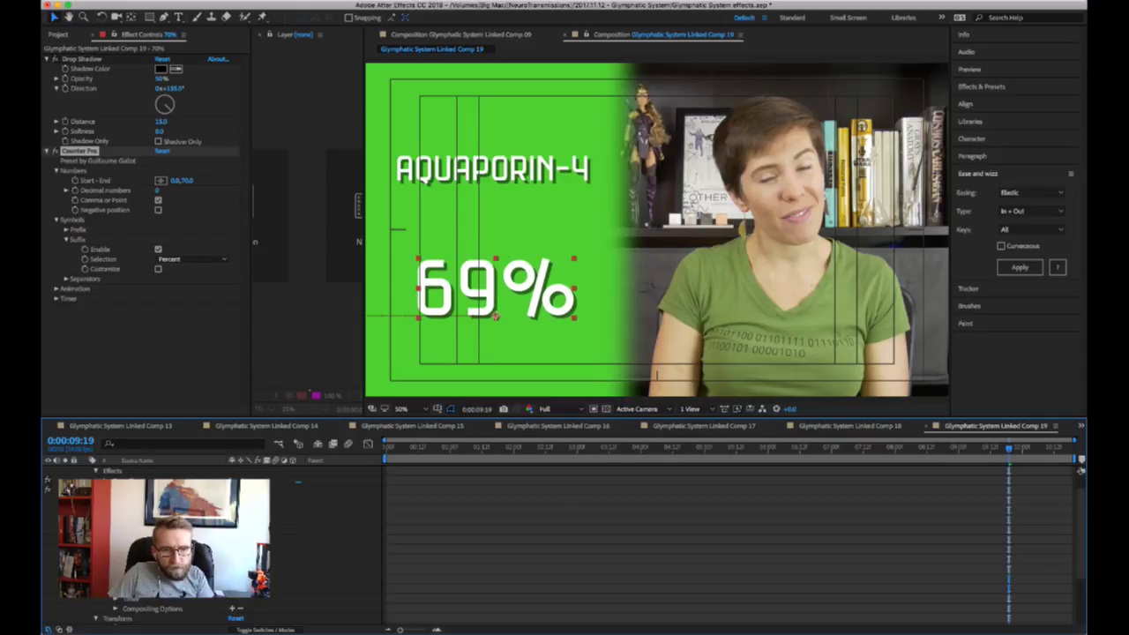
pyautogui.click(933, 449)
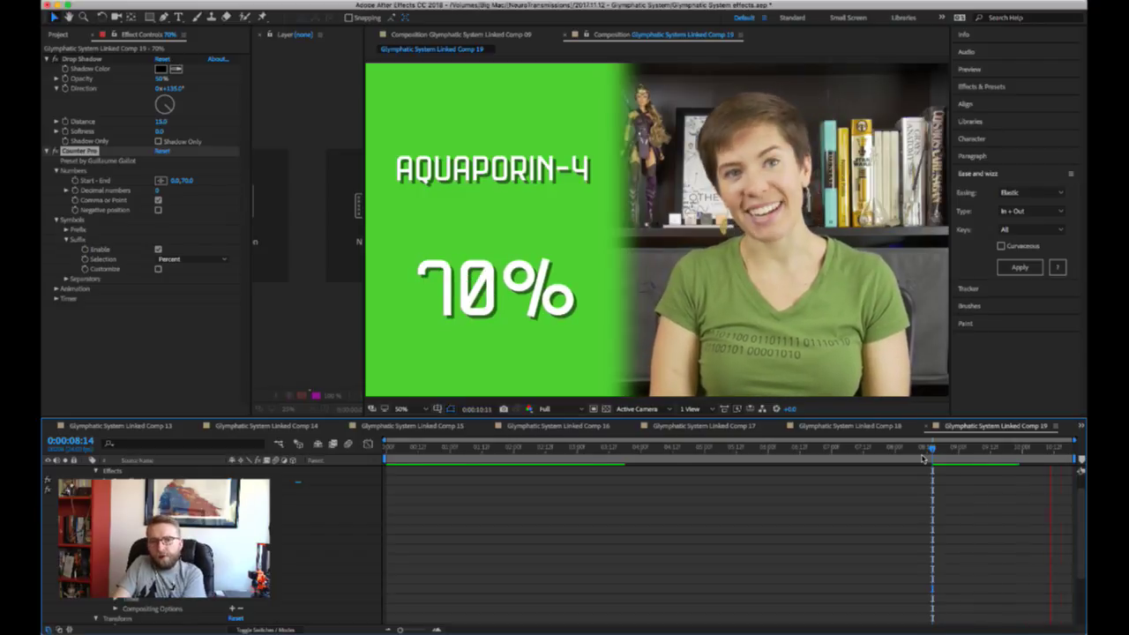
pyautogui.click(912, 459)
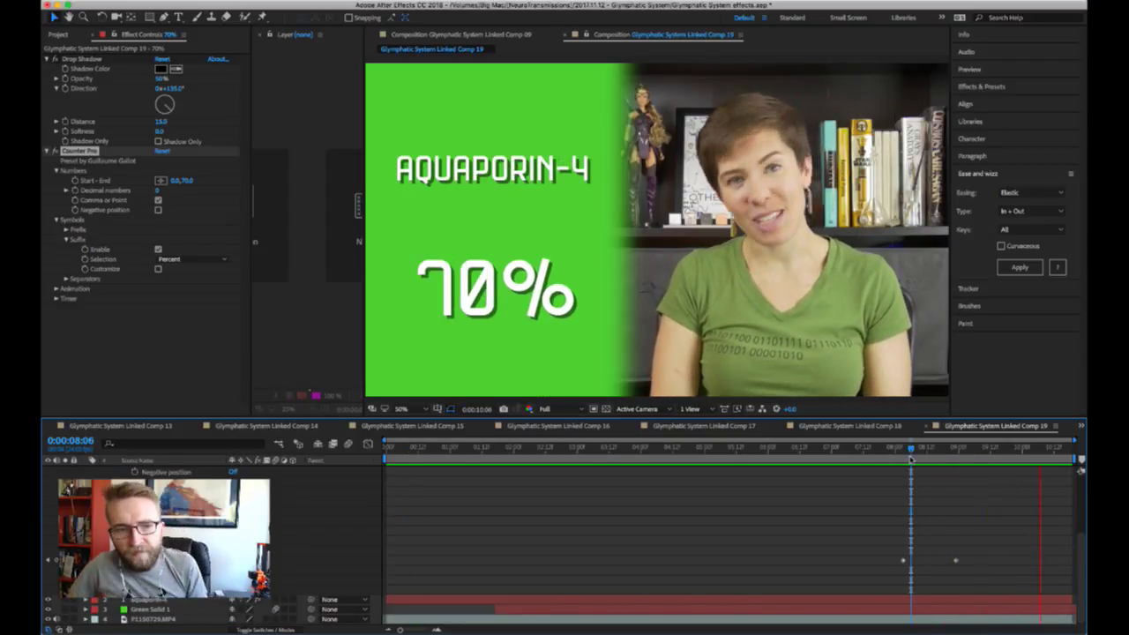
pyautogui.press('space')
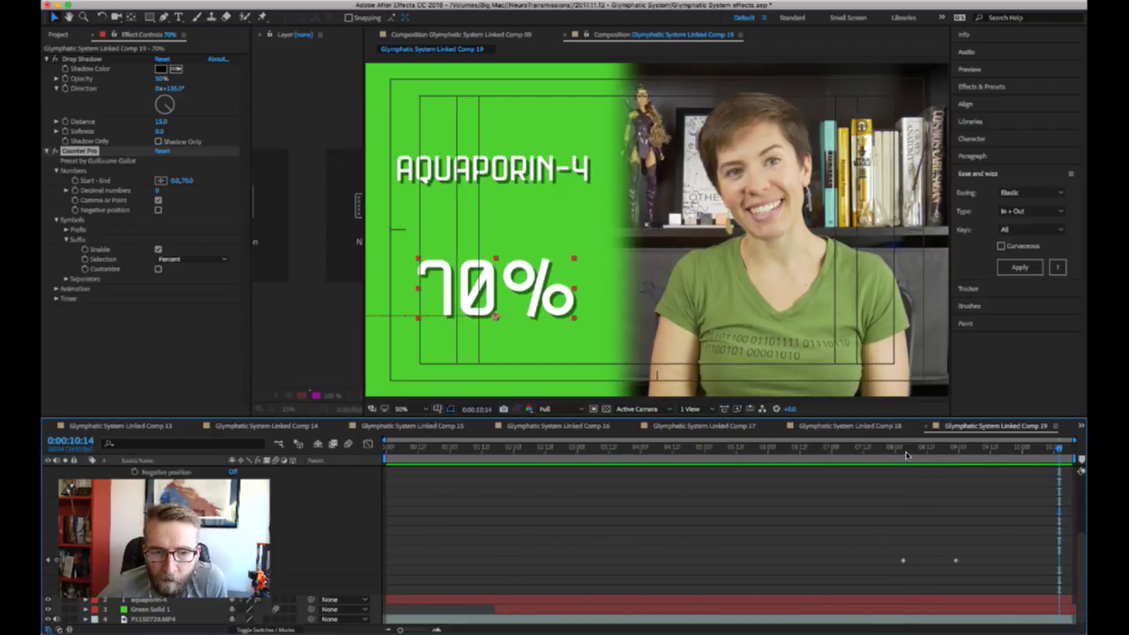
# - Set the end number of Counter Pro's Start - End to -70 and check the counter around 0:00:09:05
pyautogui.moveTo(907, 456); pyautogui.dragTo(957, 455)
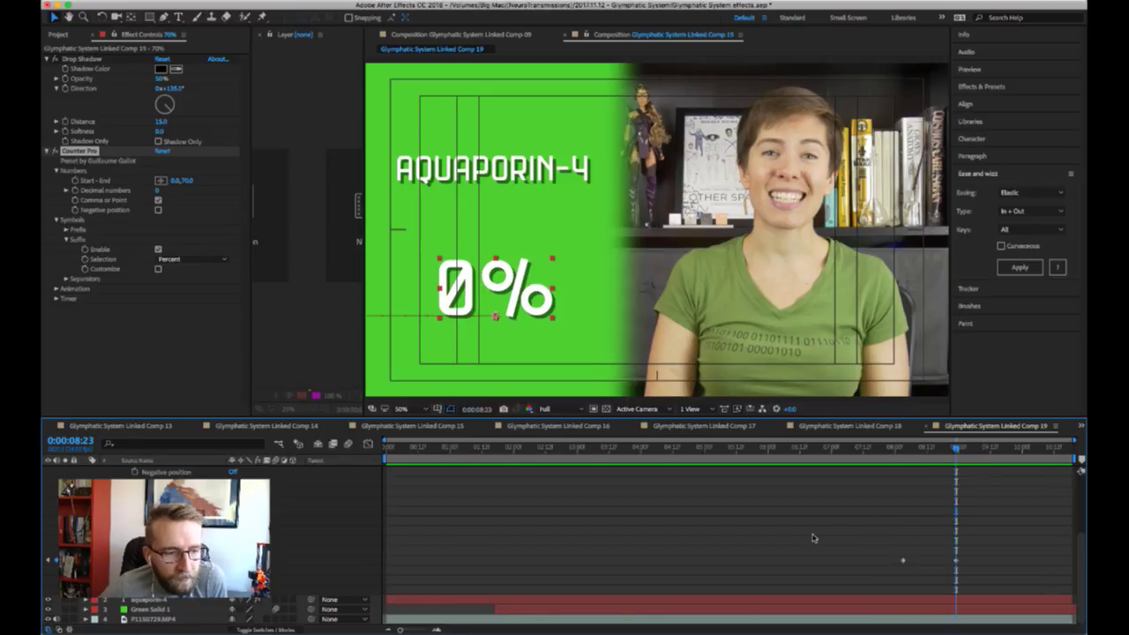
pyautogui.click(187, 181)
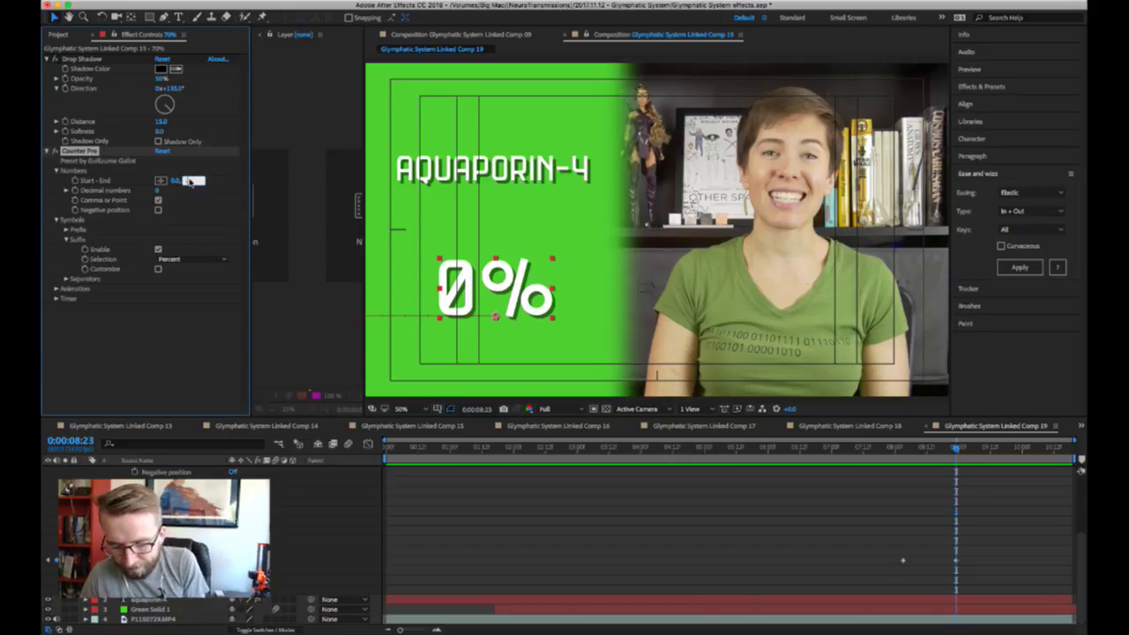
pyautogui.write('-70')
pyautogui.press('Return')
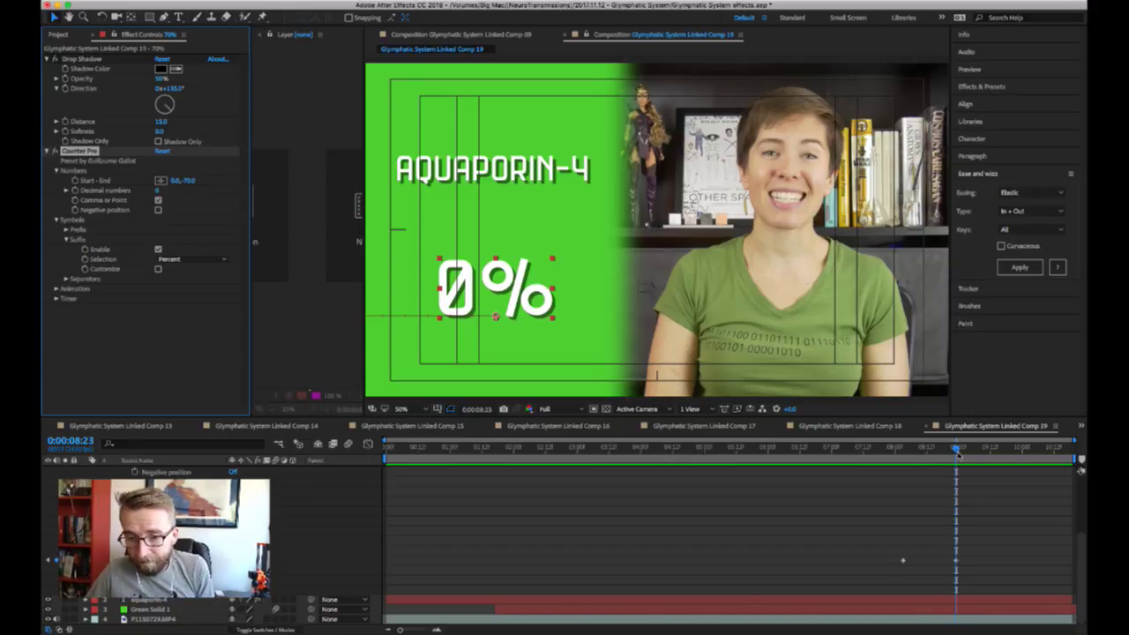
pyautogui.click(969, 449)
pyautogui.moveTo(982, 451)
pyautogui.mouseDown()
pyautogui.moveTo(1025, 451)
pyautogui.moveTo(973, 453)
pyautogui.mouseUp()
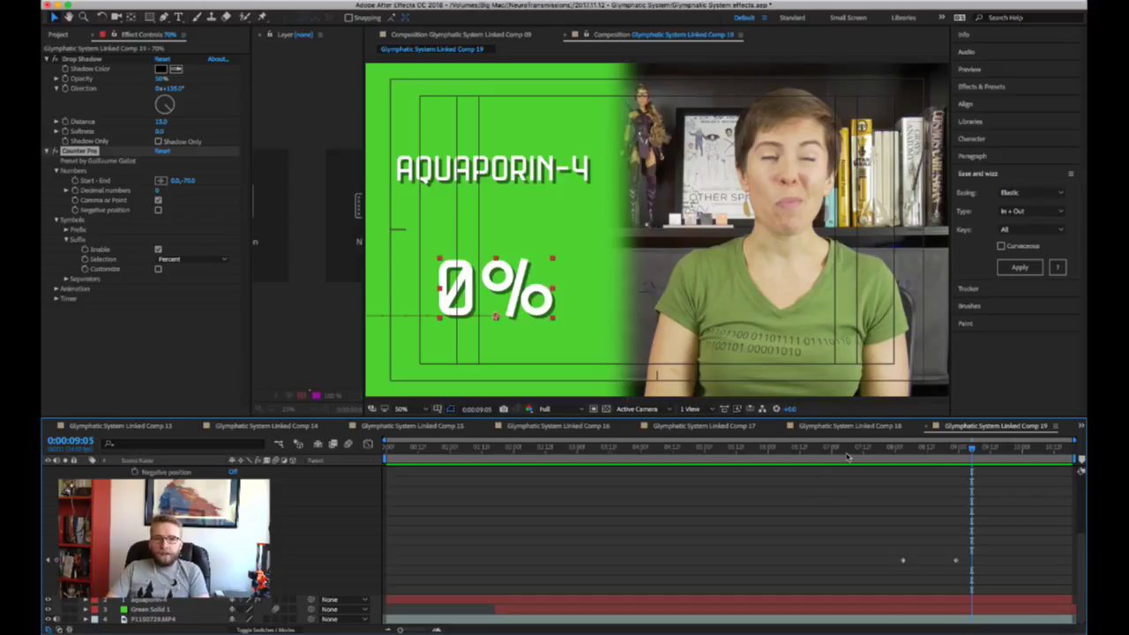
pyautogui.scroll(2, 562, 504)
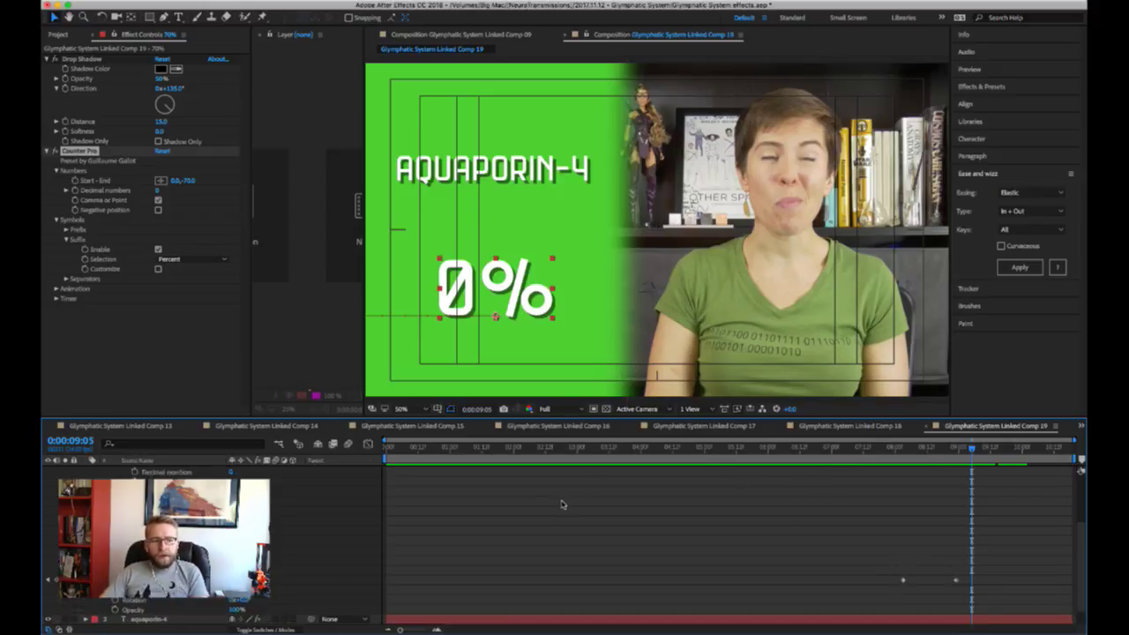
pyautogui.scroll(-5, 562, 505)
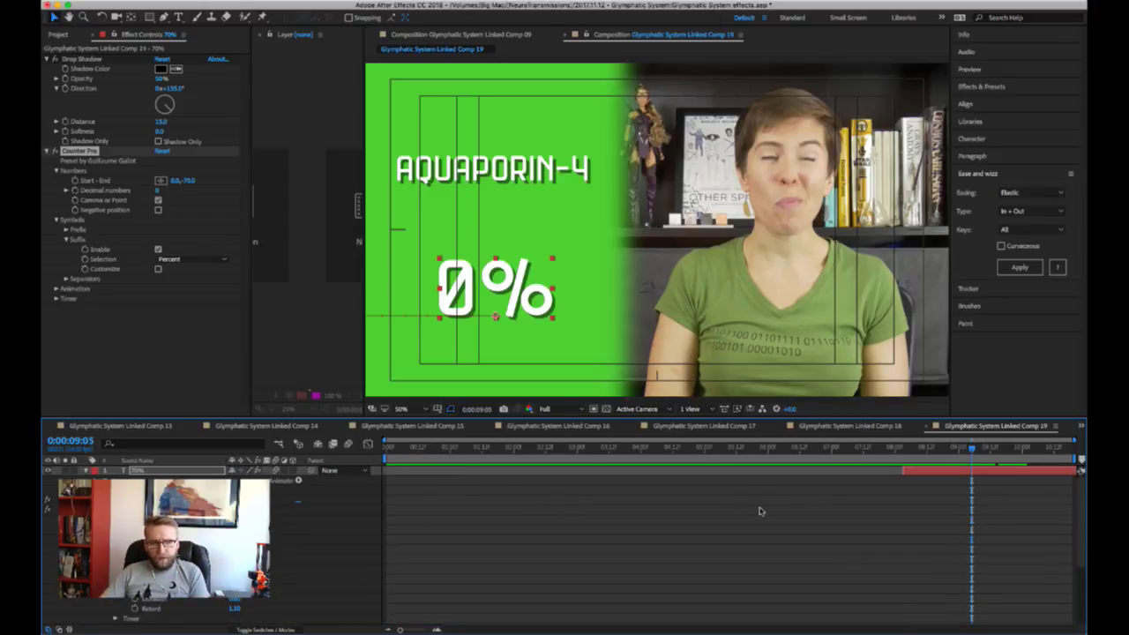
pyautogui.scroll(5, 760, 511)
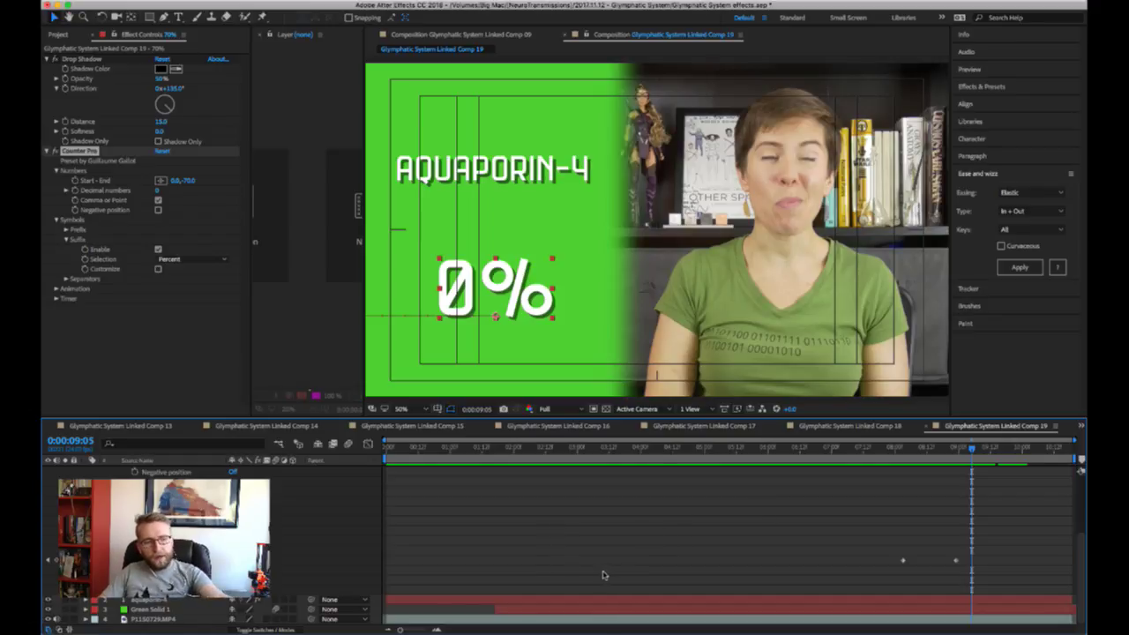
# - Go to 0:00:03:02, show the aquaporin-4 layer's Position and Scale, and enlarge the text slightly
pyautogui.moveTo(484, 448); pyautogui.dragTo(584, 463)
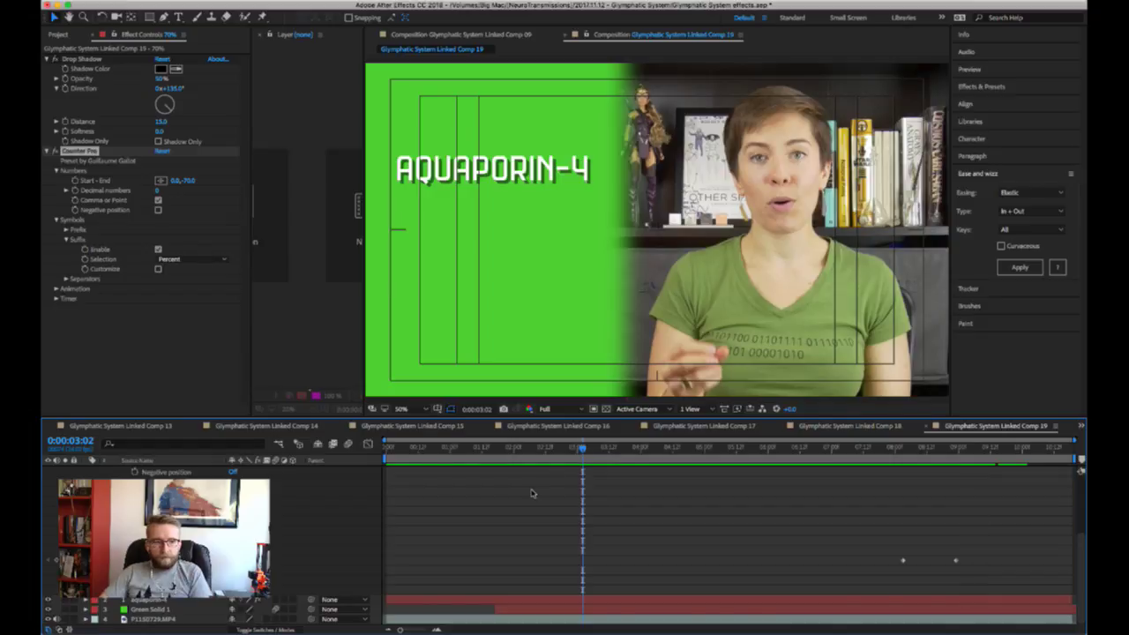
pyautogui.click(159, 600)
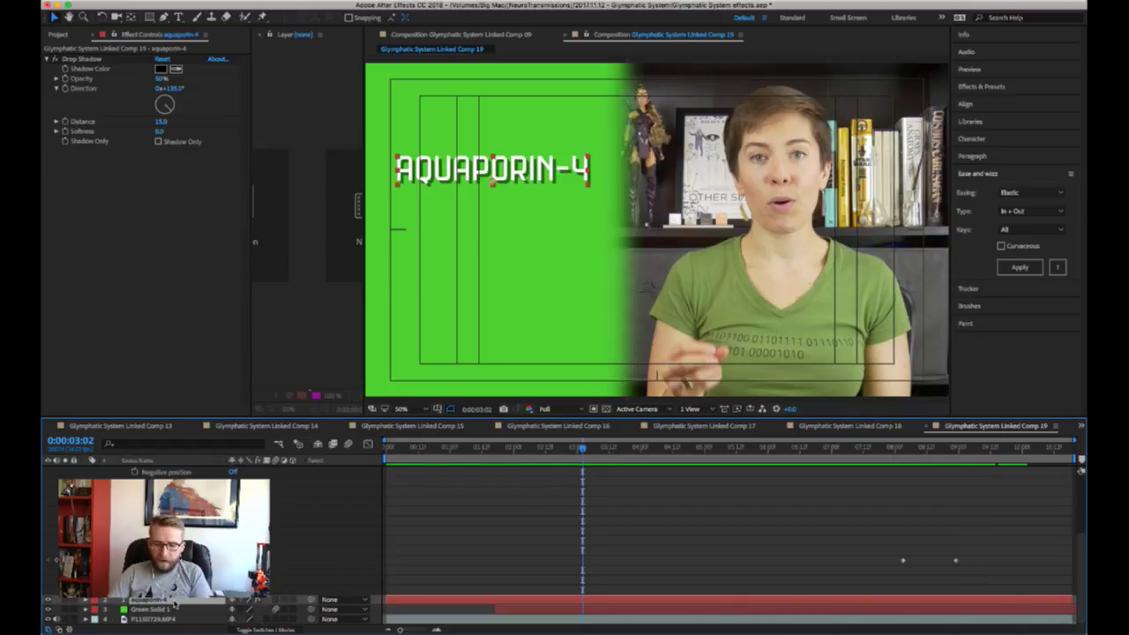
pyautogui.press('p')
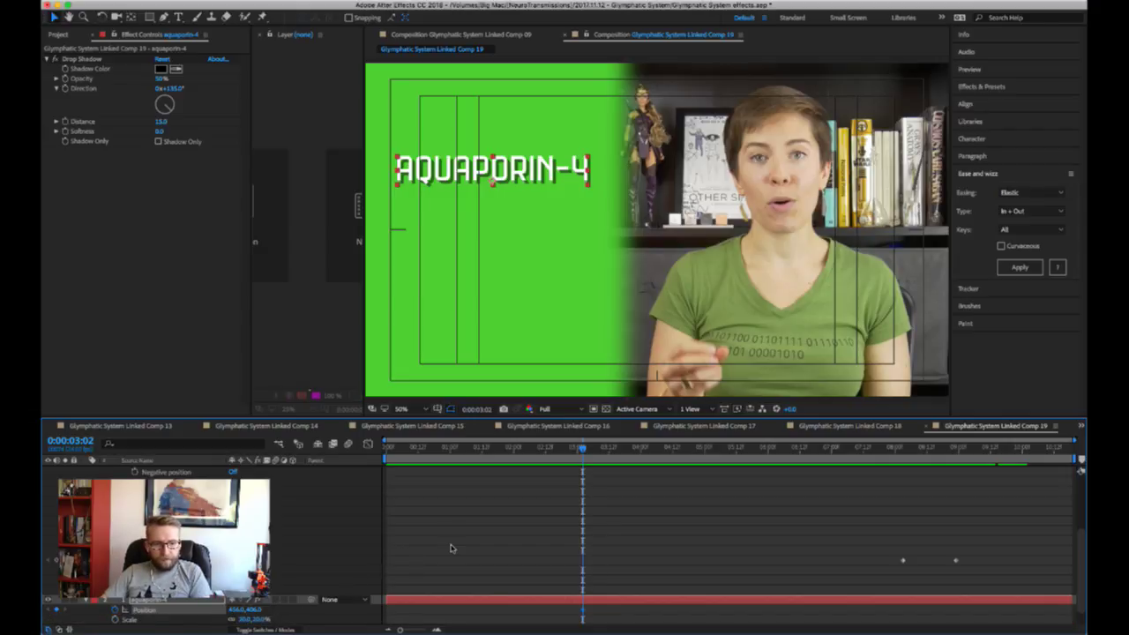
pyautogui.hotkey('shift', 's')
pyautogui.click(265, 599)
pyautogui.moveTo(264, 599)
pyautogui.mouseDown()
pyautogui.moveTo(296, 599)
pyautogui.moveTo(274, 599)
pyautogui.mouseUp()
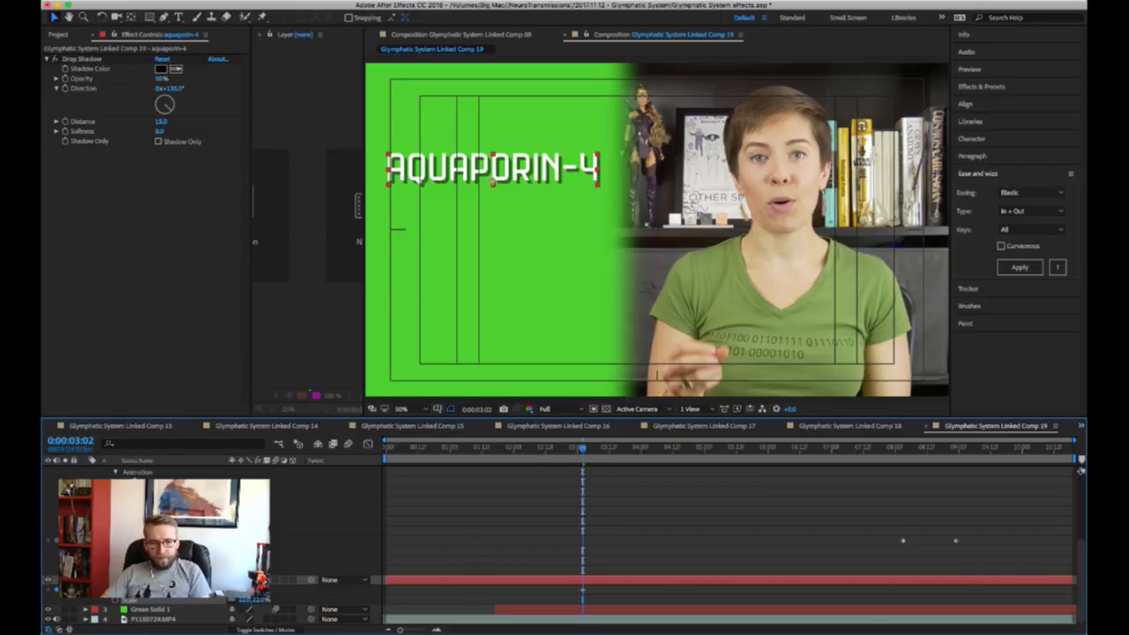
# - Keyframe AQUAPORIN-4 off the frame's left edge at 0:00:02:06 and apply Elastic In + Out easing to both Position keyframes
pyautogui.hotkey('shift', 'pageup')
pyautogui.hotkey('shift', 'pageup')
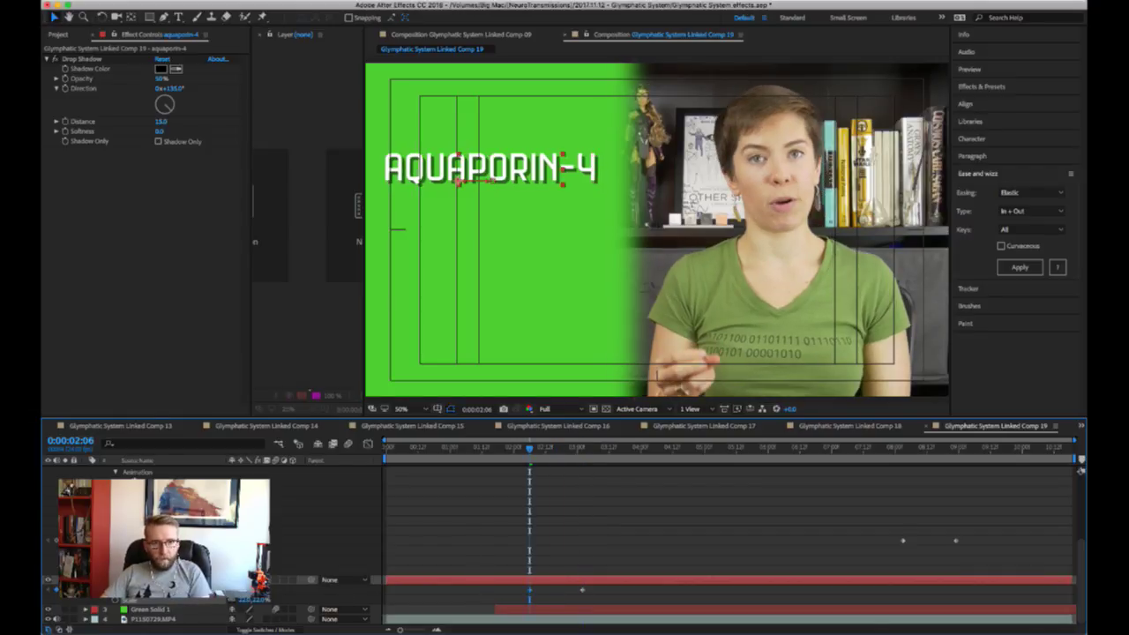
pyautogui.moveTo(614, 585); pyautogui.dragTo(509, 598)
pyautogui.click(1020, 268)
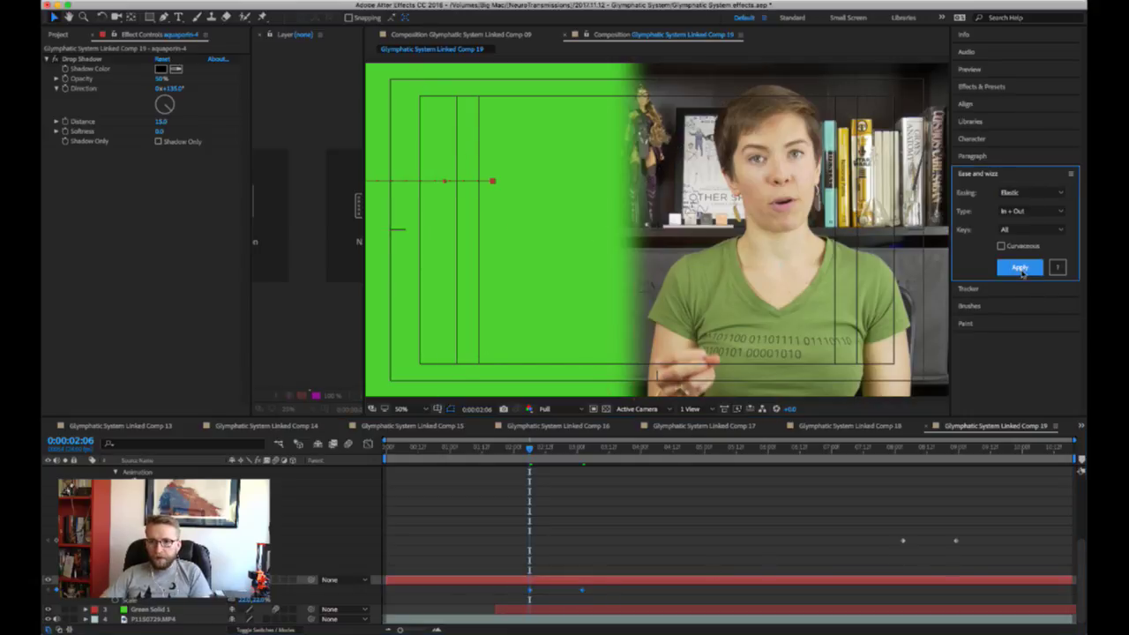
# - Trim the aquaporin-4 layer to start at 0:00:02:06 and preview its slide-in from the start of the composition
pyautogui.click(569, 491)
pyautogui.click(550, 582)
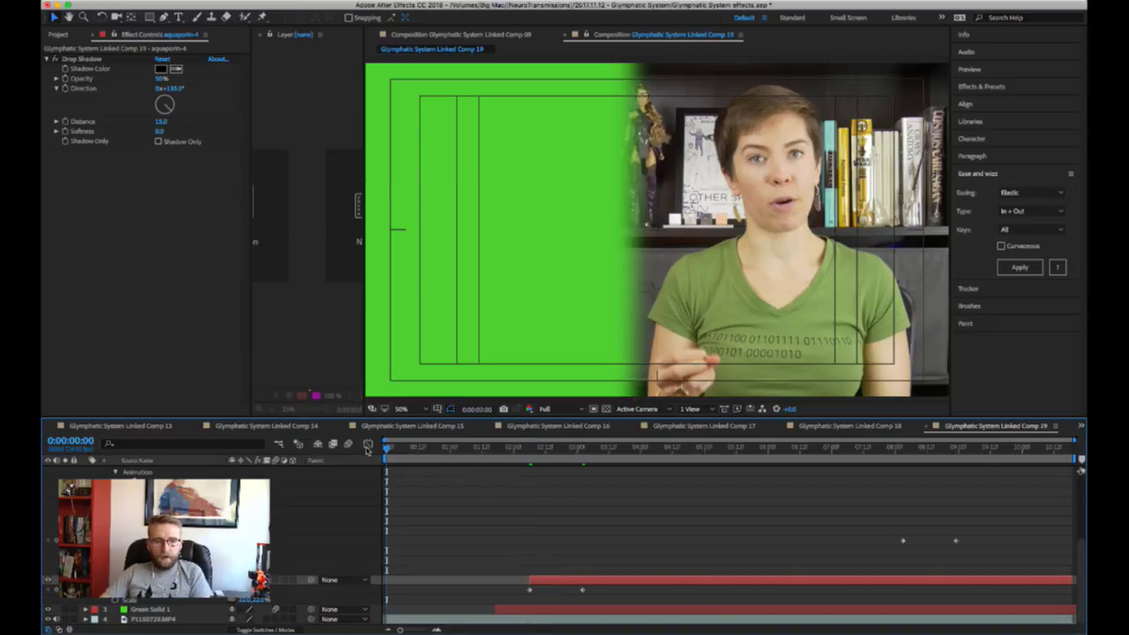
pyautogui.press('Home')
pyautogui.press('space')
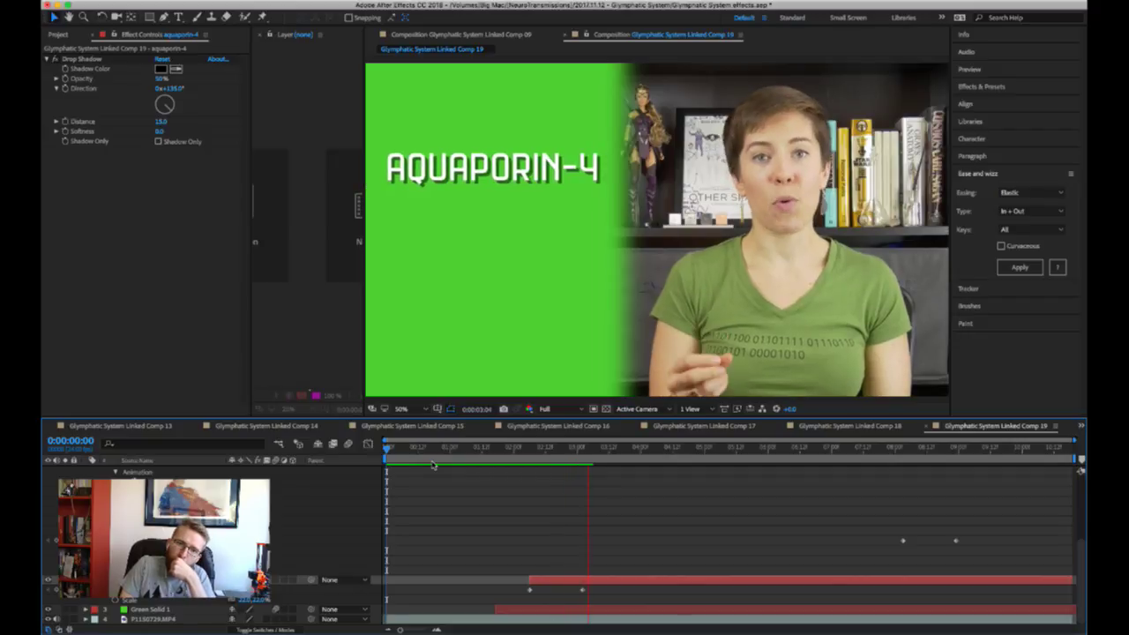
pyautogui.press('space')
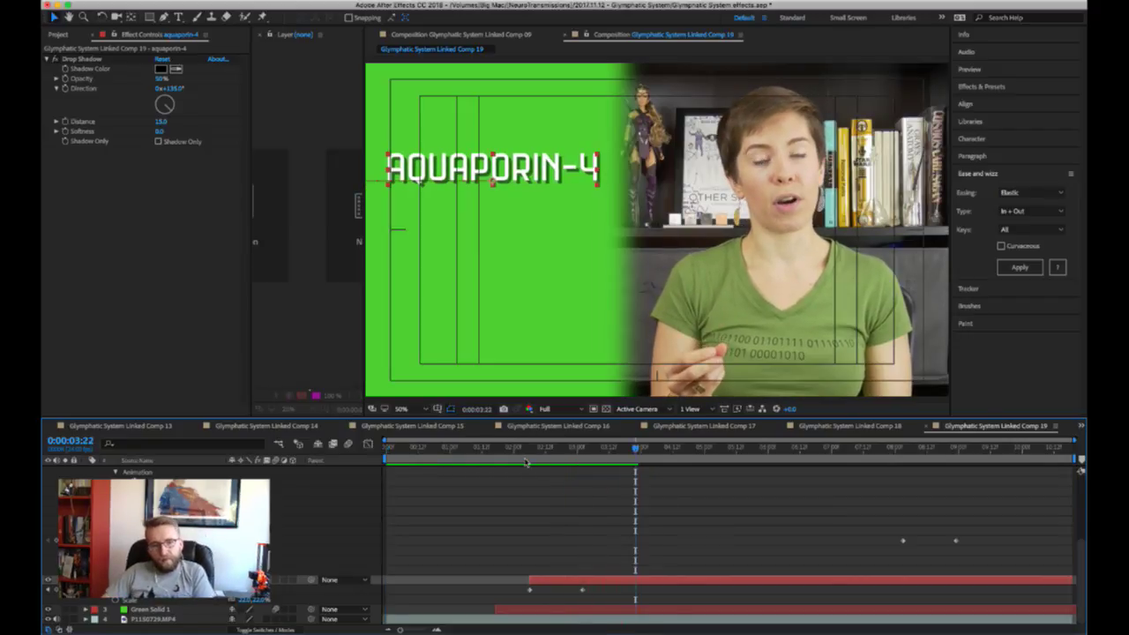
# - Shift the aquaporin-4 layer and its keyframes about five frames later, and preview the slide-in from 0:00:02:03
pyautogui.moveTo(545, 448); pyautogui.dragTo(578, 452)
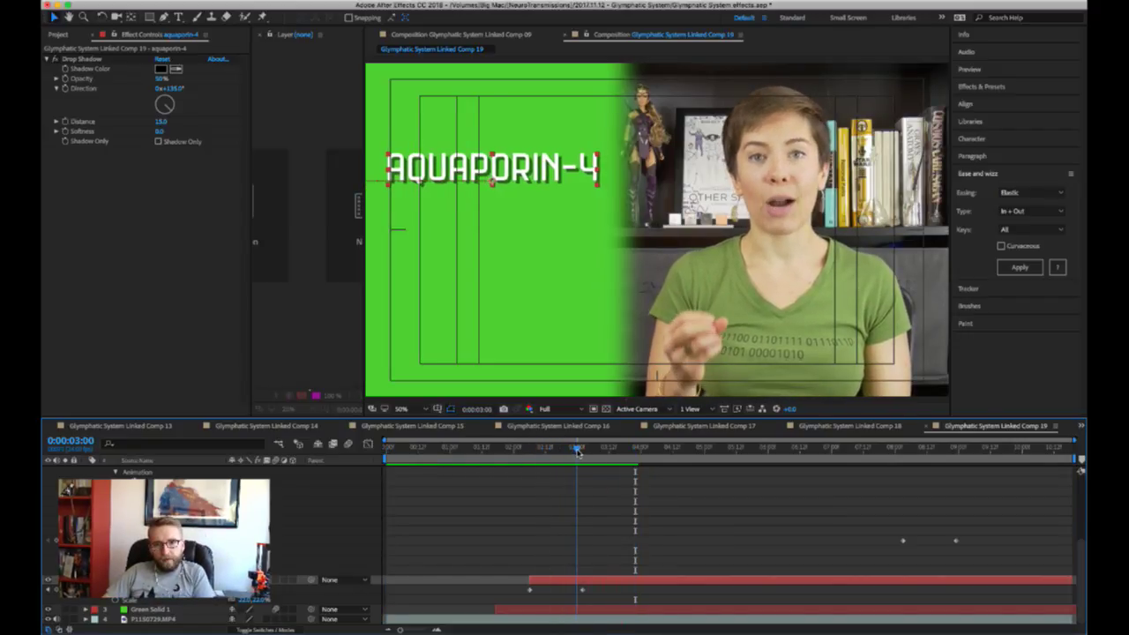
pyautogui.moveTo(601, 581); pyautogui.dragTo(613, 581)
pyautogui.click(521, 449)
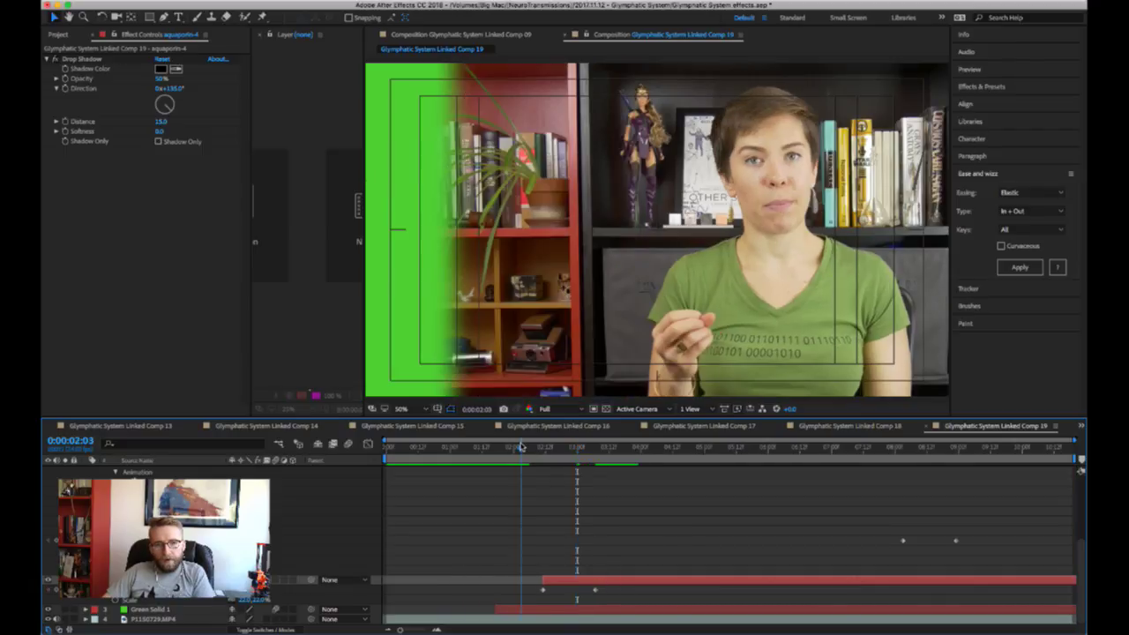
pyautogui.press('space')
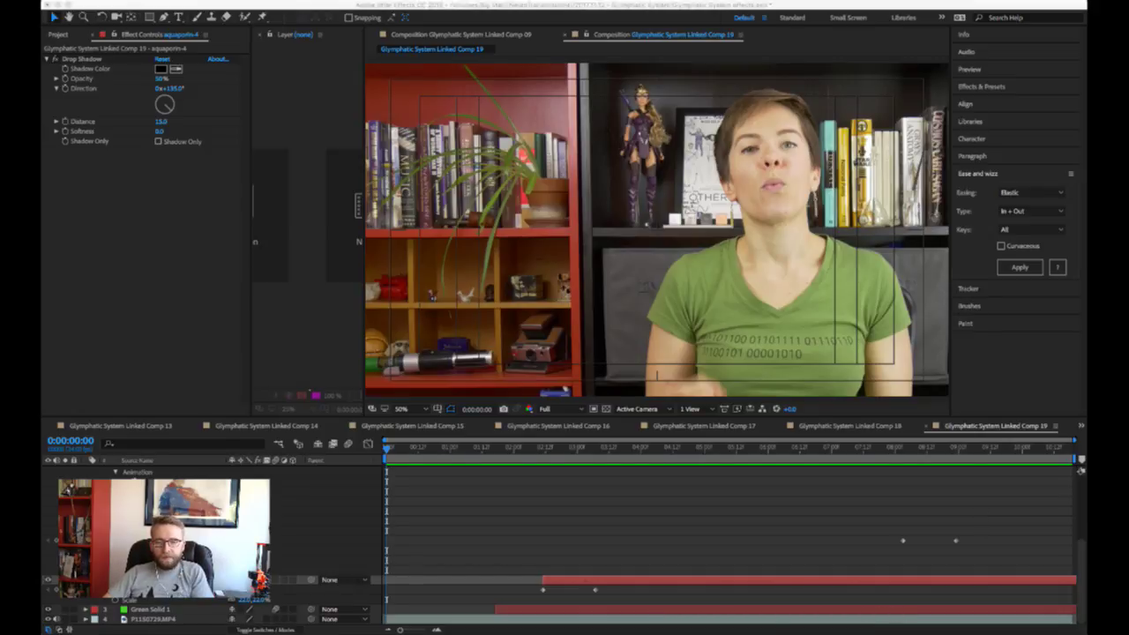
# - Switch to the Glymphatic System sequence in Premiere Pro
pyautogui.press('super+Tab')
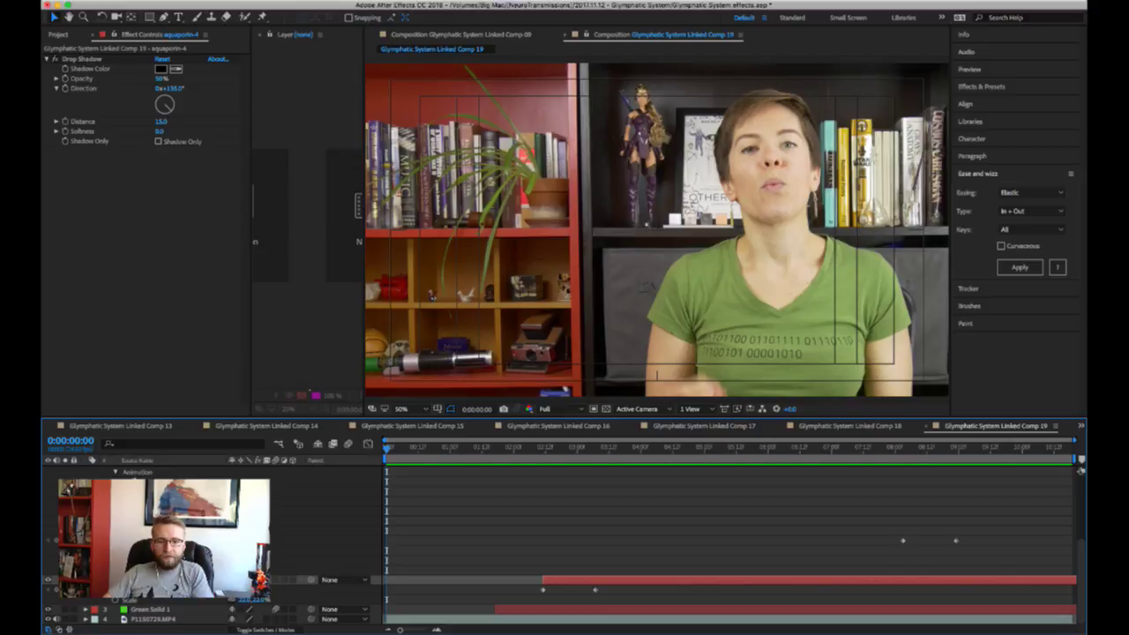
pyautogui.click(606, 595)
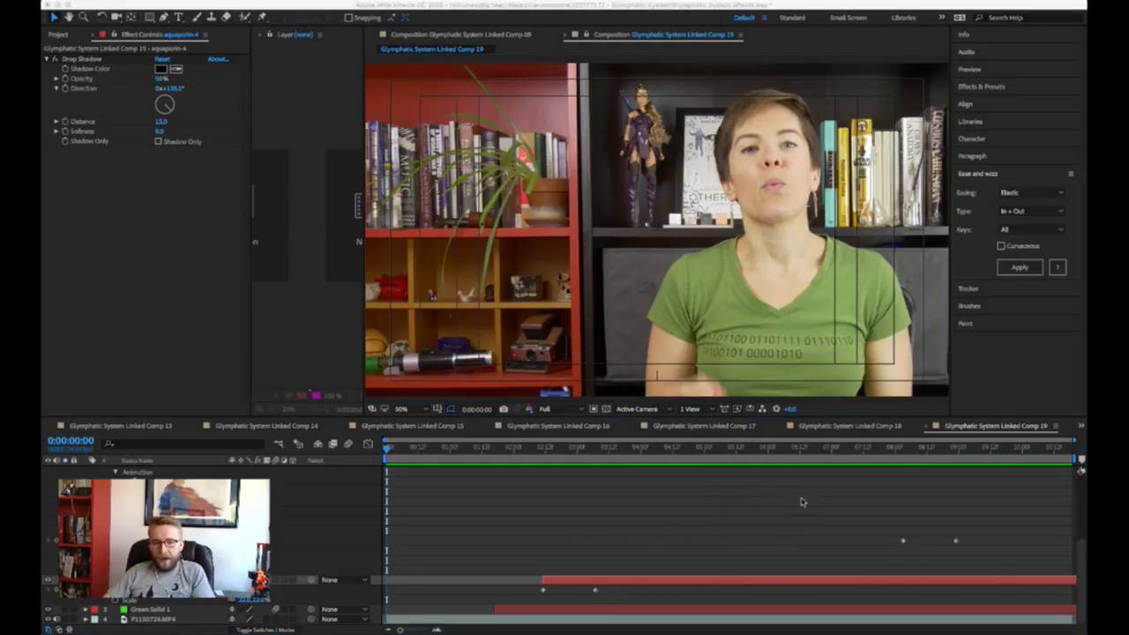
pyautogui.click(754, 511)
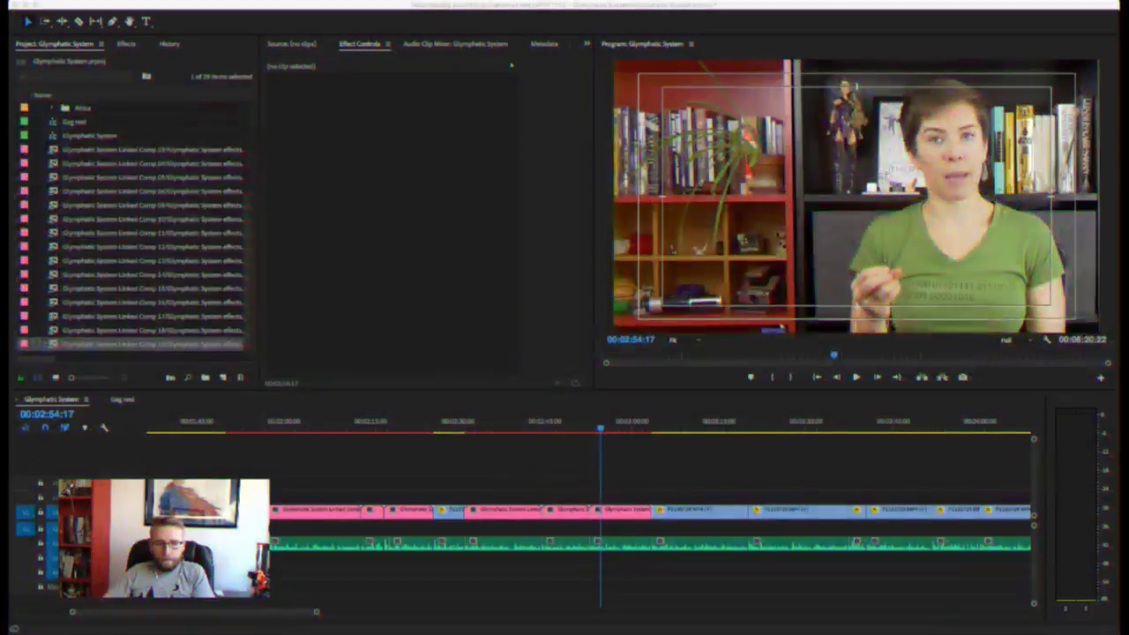
# - Play the sequence from 00:03:03:07 to review the untreated talking-head clip that follows the linked comps
pyautogui.click(652, 424)
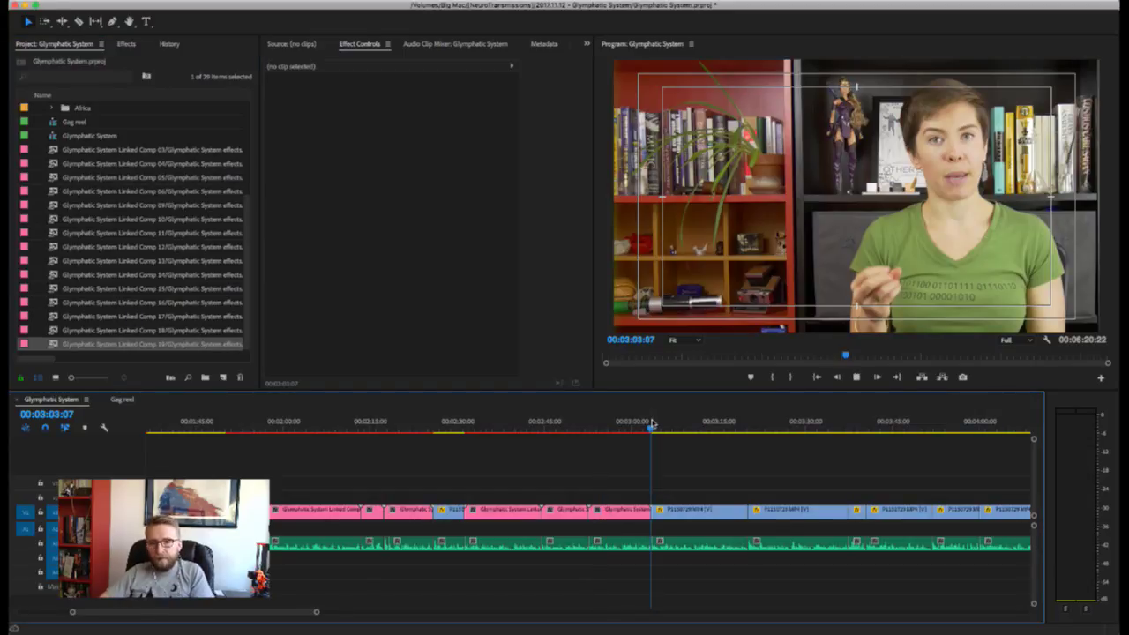
pyautogui.press('space')
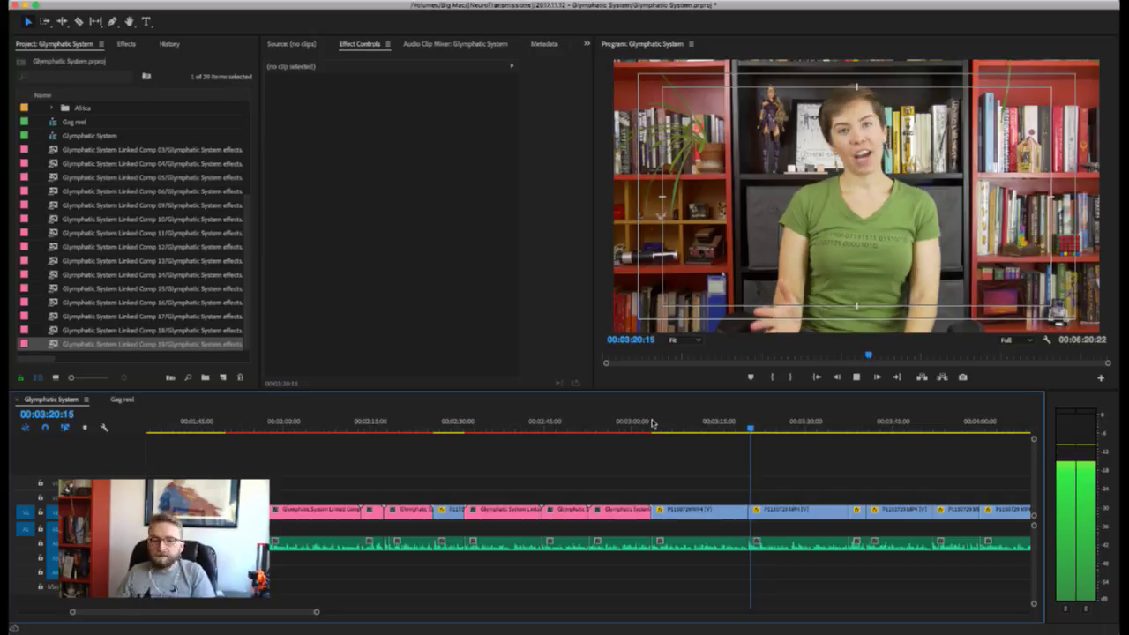
pyautogui.click(652, 424)
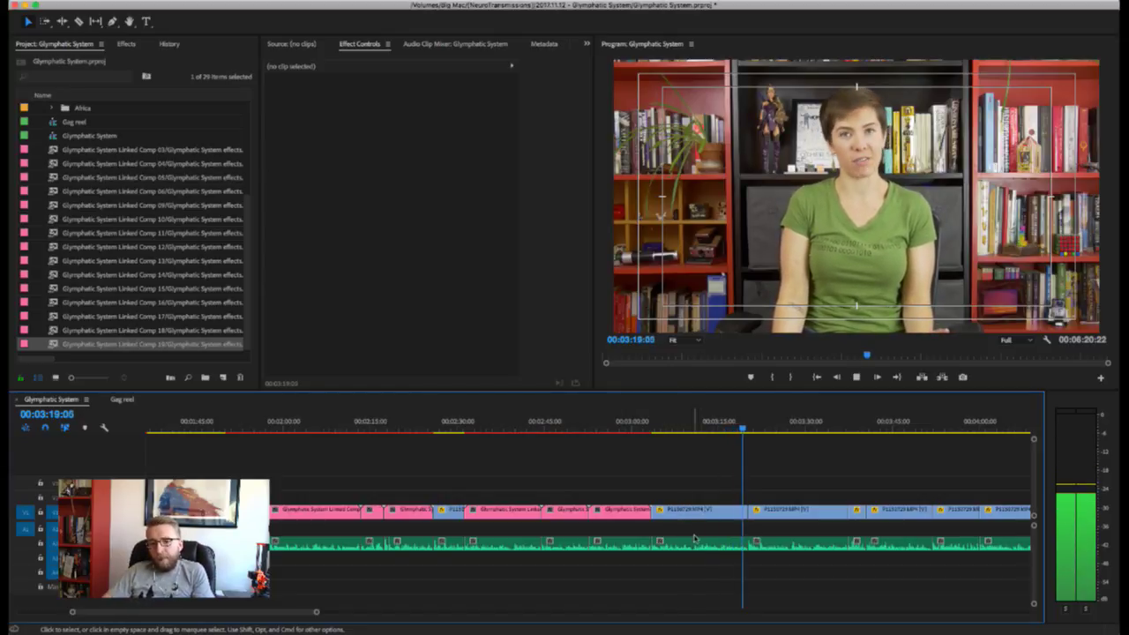
pyautogui.press('space')
# - Set the P1150729.MP4 clip at 00:03:04:14 to 100 scale and lower its framing to a vertical position of 995
pyautogui.click(658, 425)
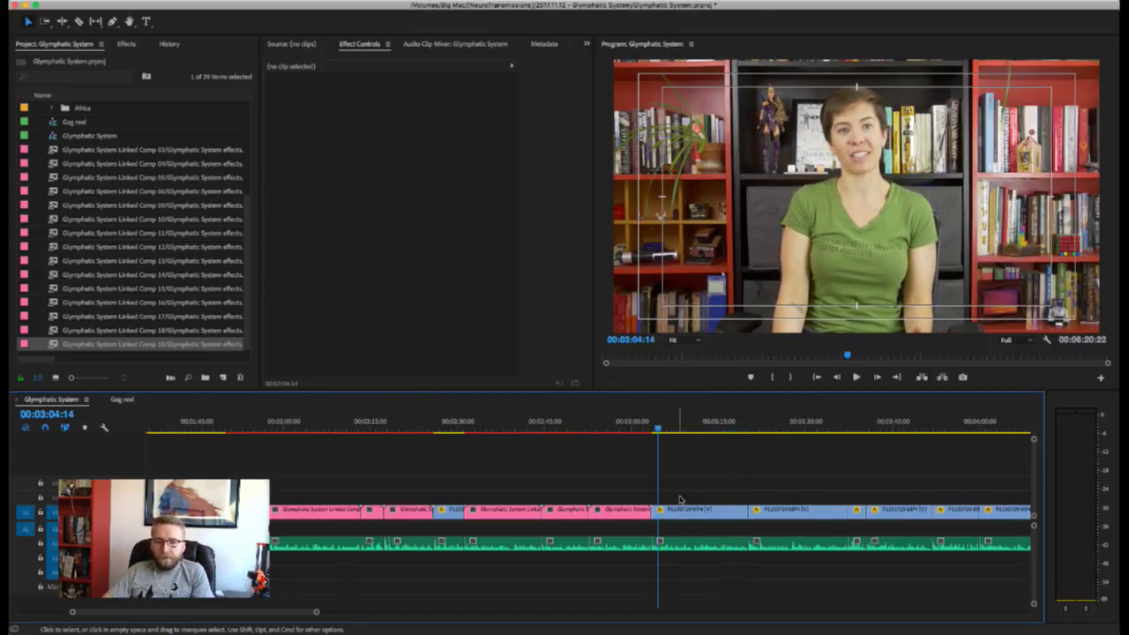
pyautogui.click(690, 510)
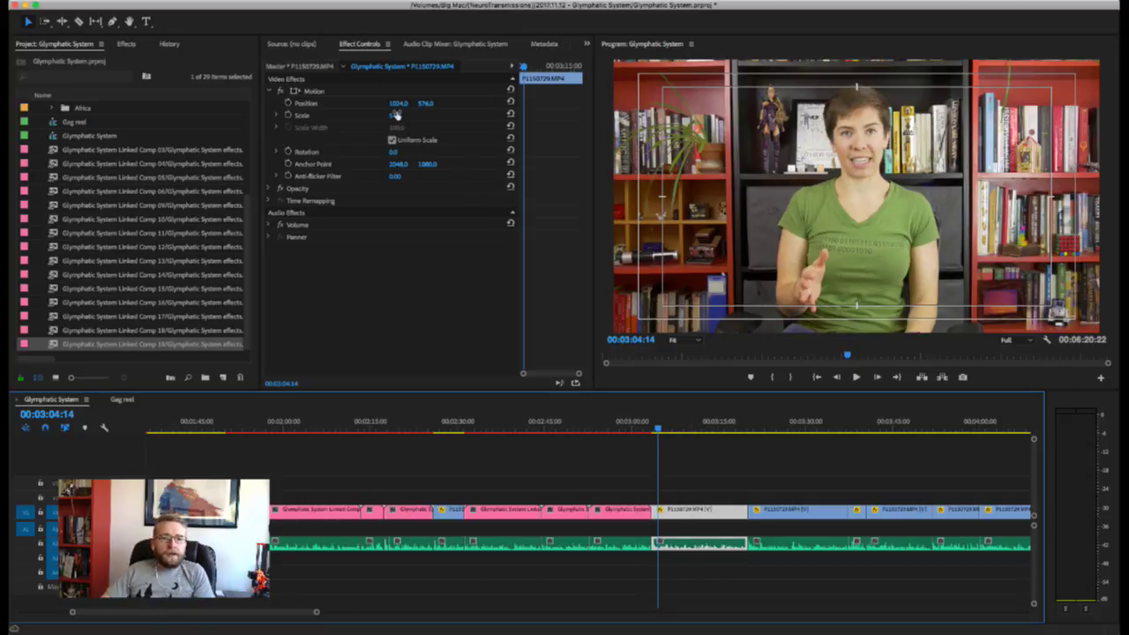
pyautogui.click(397, 115)
pyautogui.write('150')
pyautogui.press('Return')
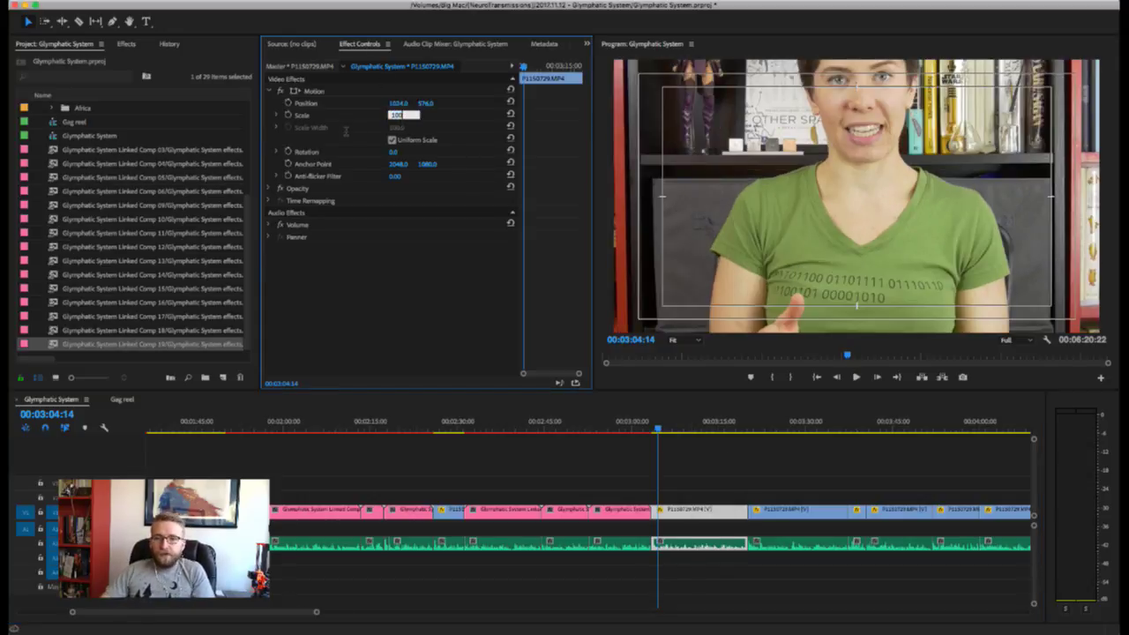
pyautogui.moveTo(425, 104); pyautogui.dragTo(423, 100)
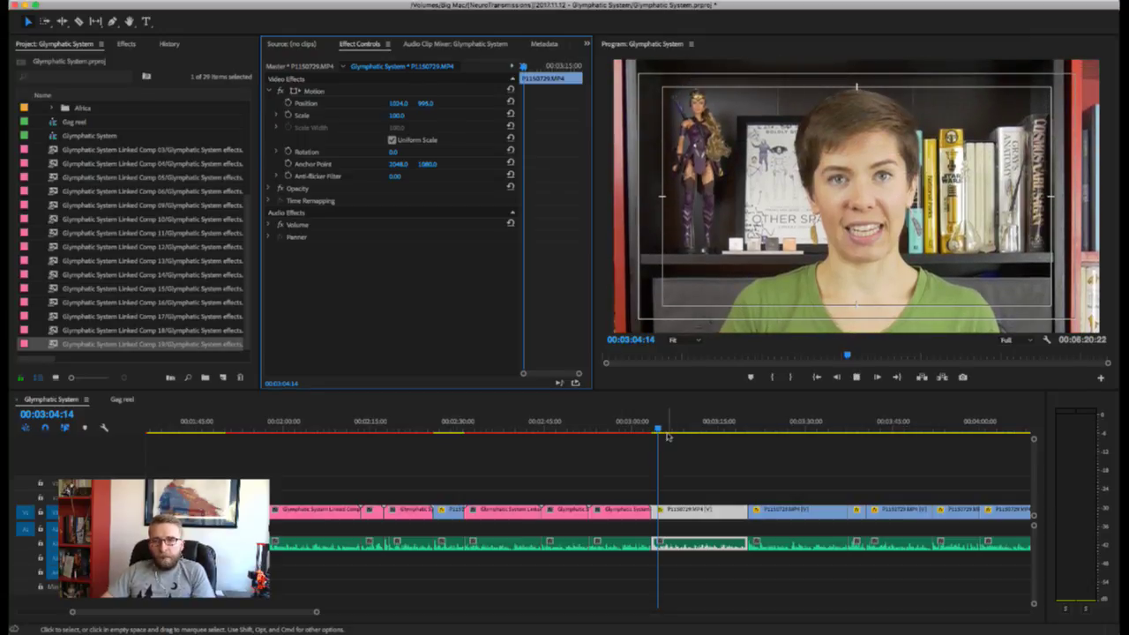
# - Play the reframed clip, and review the next clip from 00:03:20:03 up to its end
pyautogui.press('space')
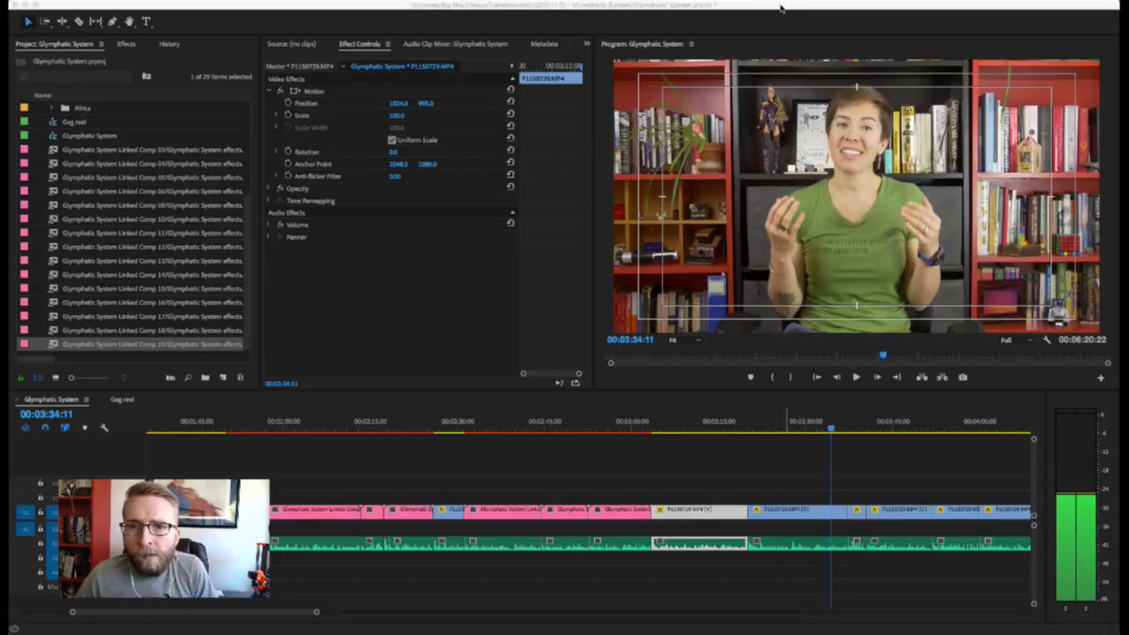
pyautogui.click(837, 463)
pyautogui.press('space')
pyautogui.click(749, 424)
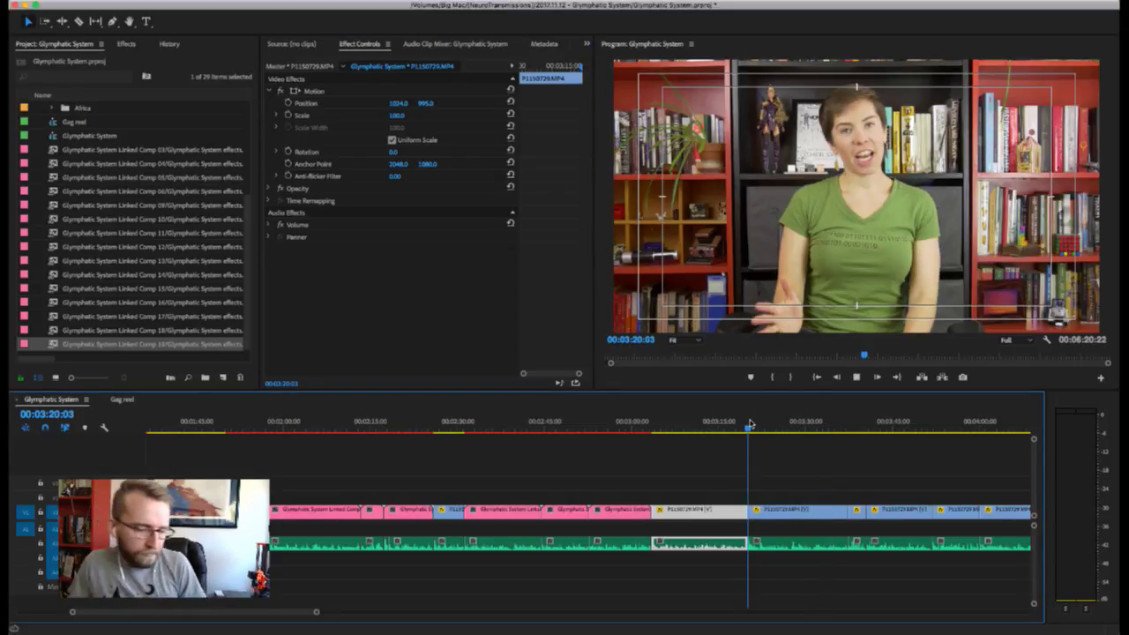
pyautogui.press('space')
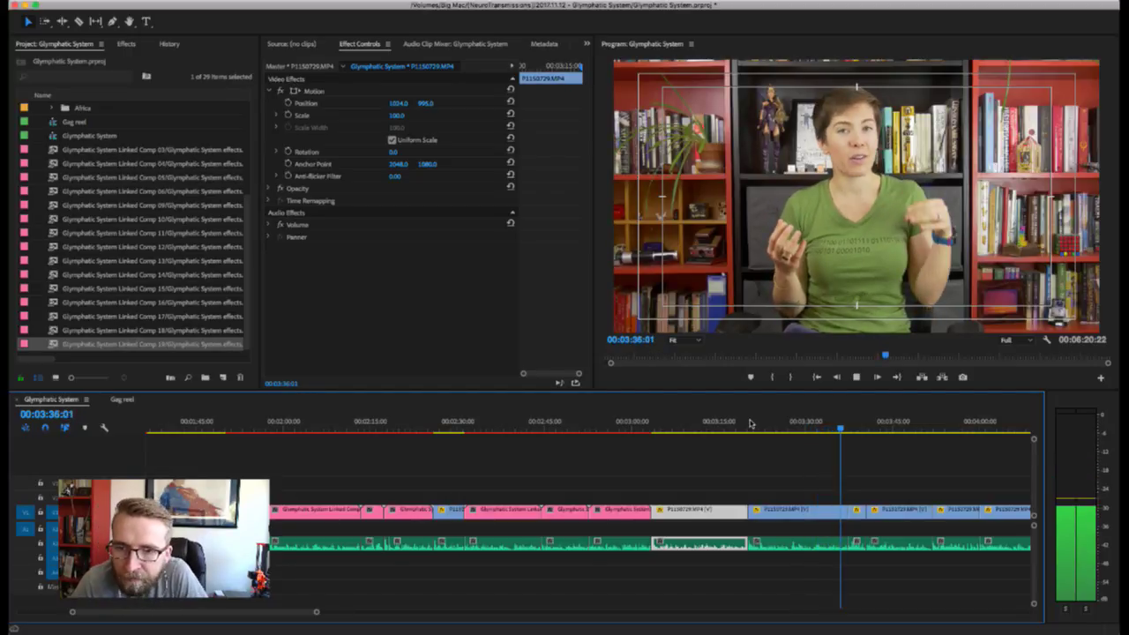
pyautogui.press('space')
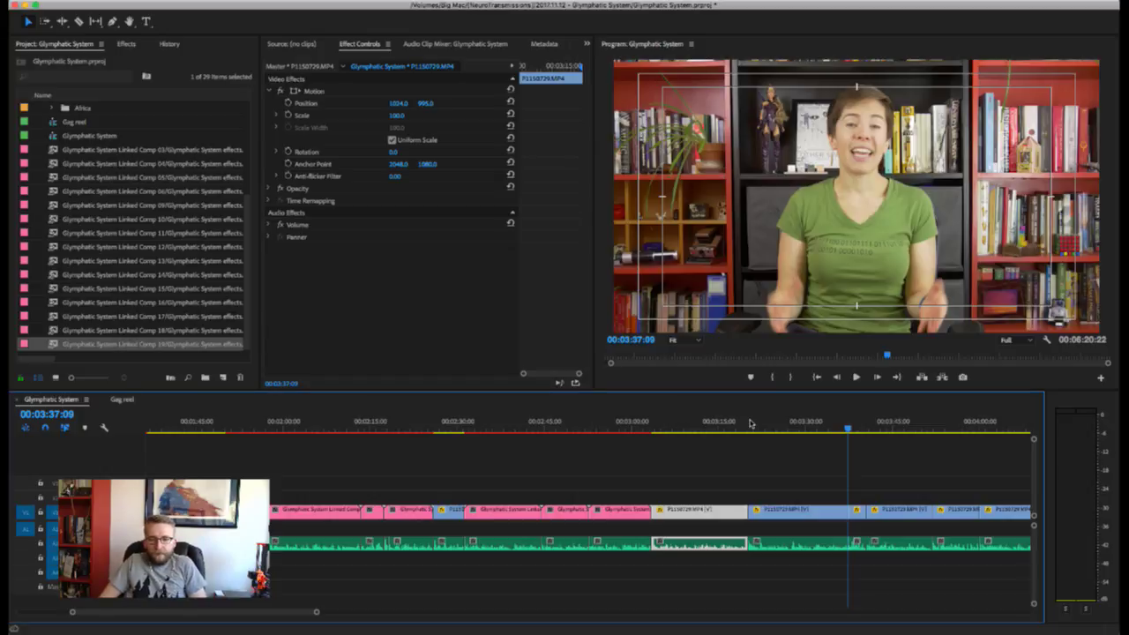
# - Replace the P1150729.MP4 clip starting near 00:03:20 with a linked After Effects composition and open it in After Effects
pyautogui.click(778, 463)
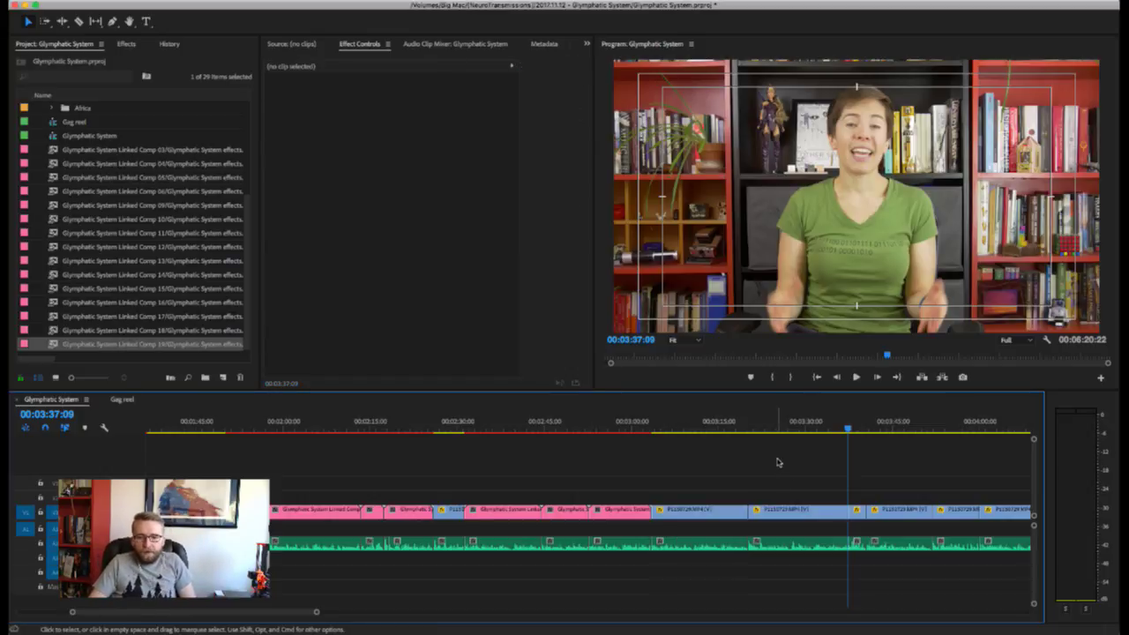
pyautogui.click(796, 513)
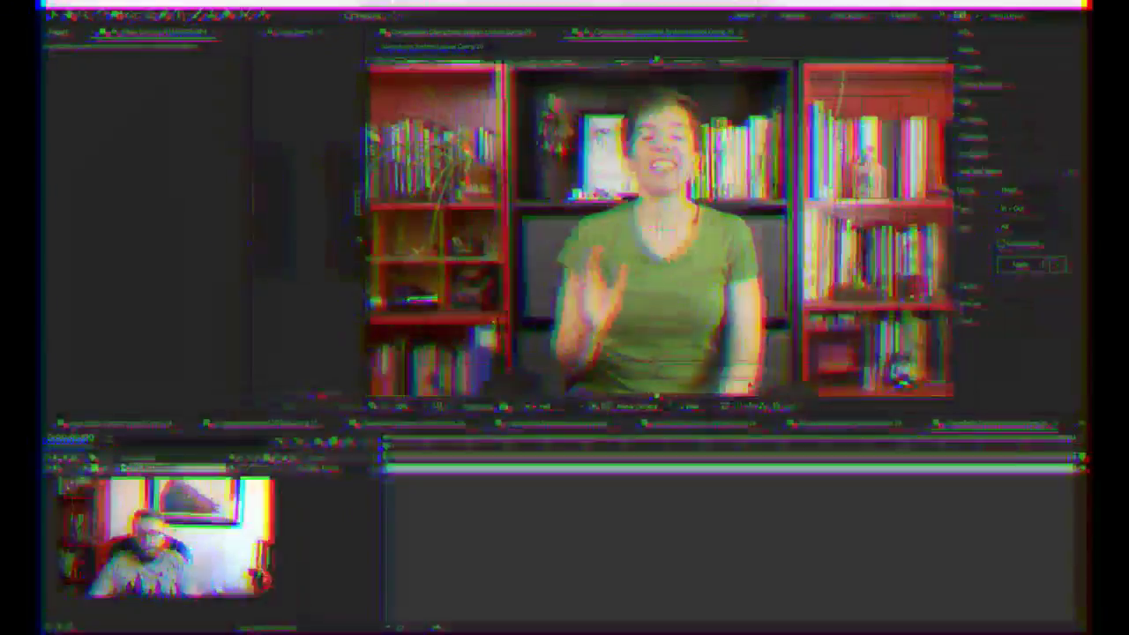
pyautogui.click(829, 574)
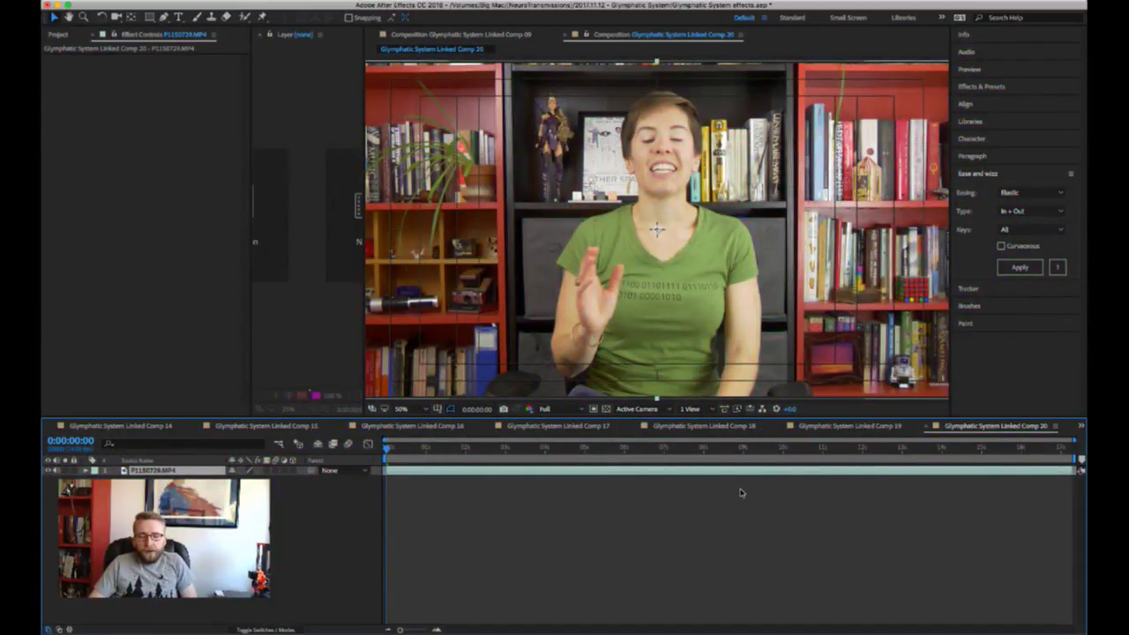
# - Copy the Green Solid 1 layer from Glymphatic System Linked Comp 18 into Glymphatic System Linked Comp 20
pyautogui.click(834, 427)
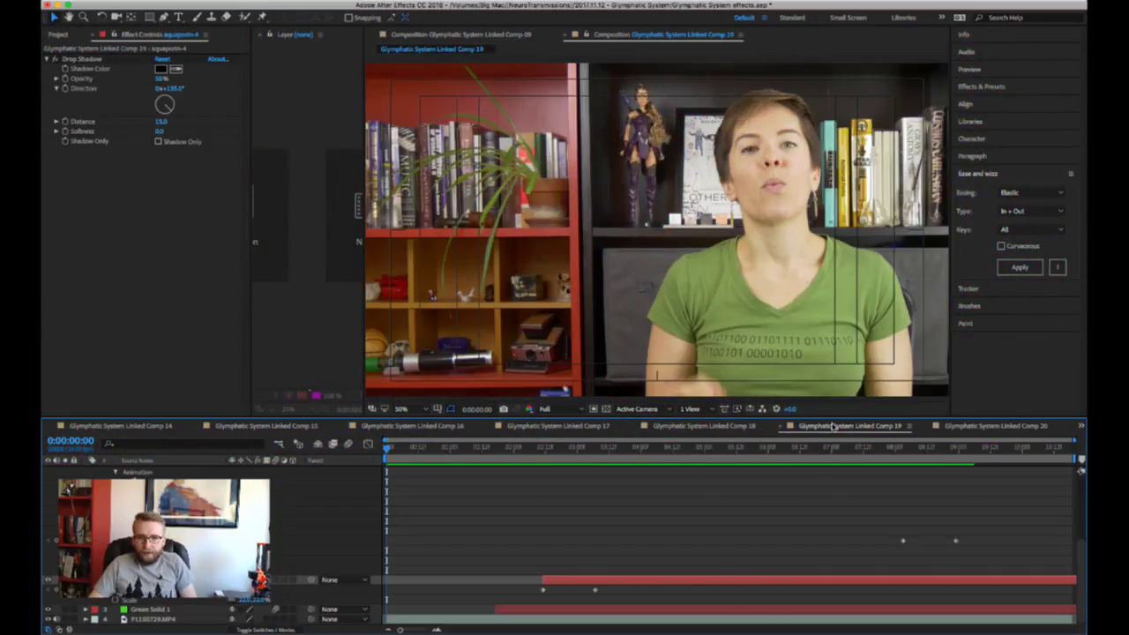
pyautogui.click(744, 427)
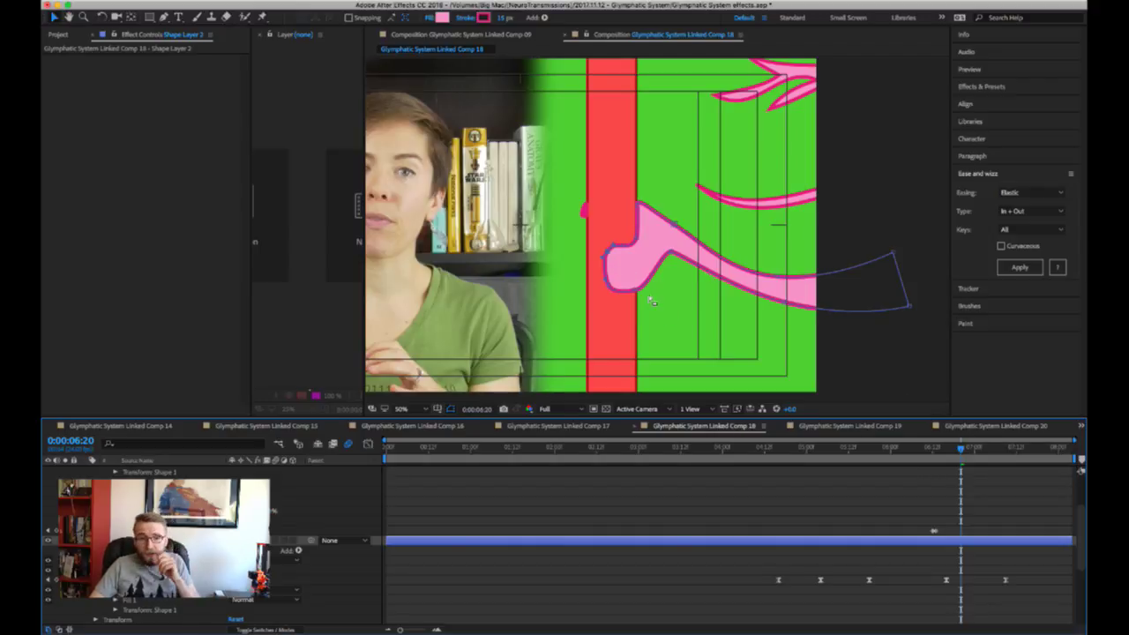
pyautogui.hotkey('shift', '/')
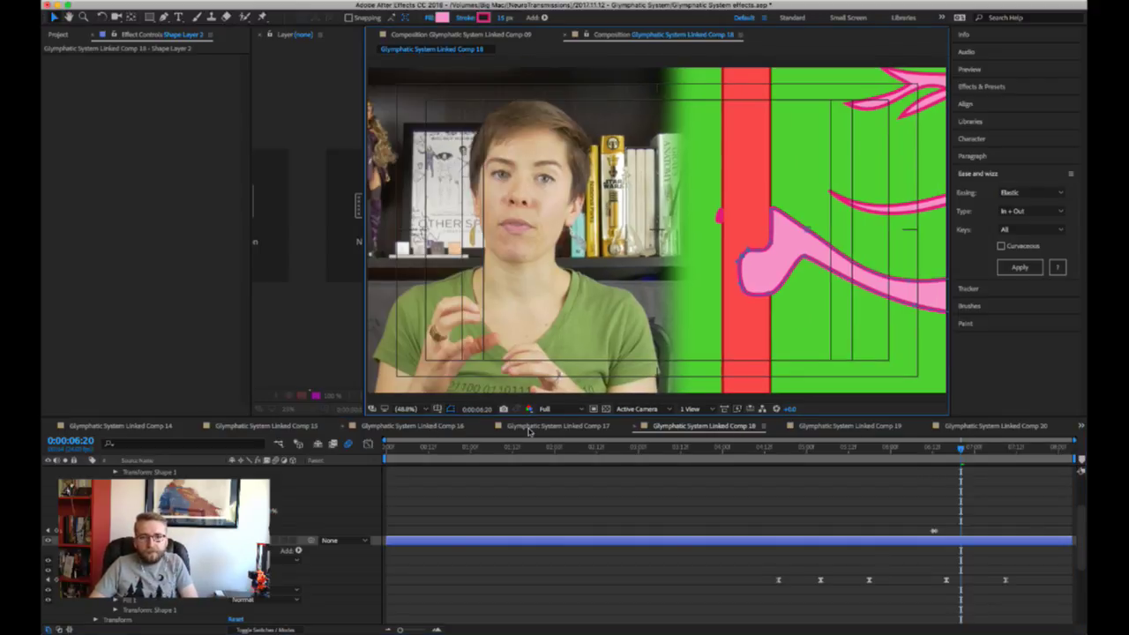
pyautogui.click(970, 427)
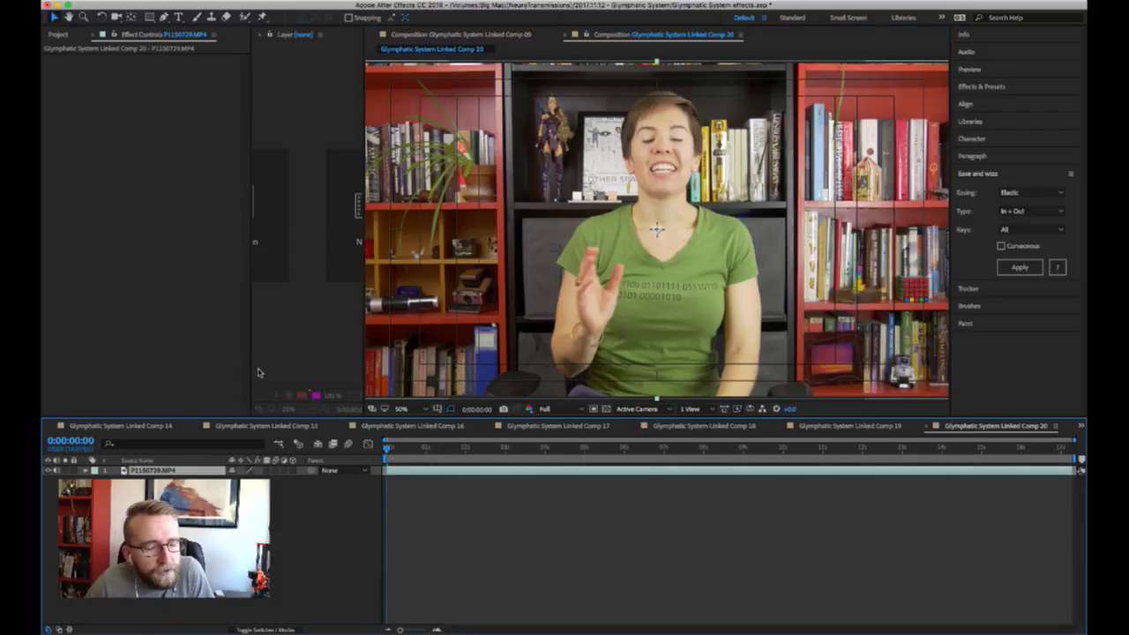
pyautogui.click(684, 423)
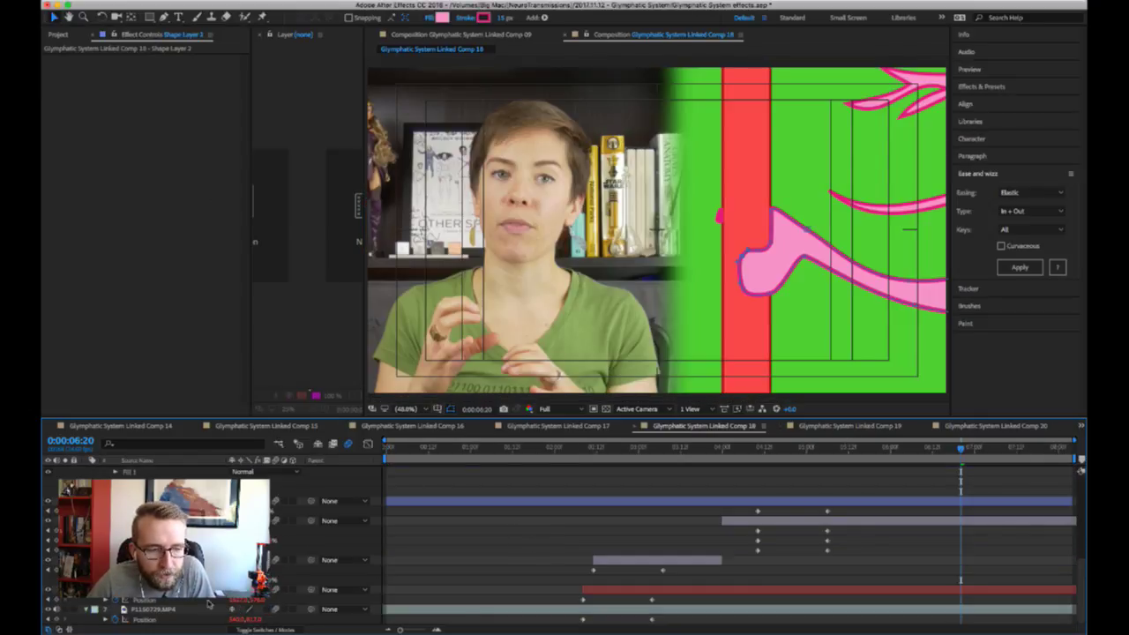
pyautogui.click(209, 591)
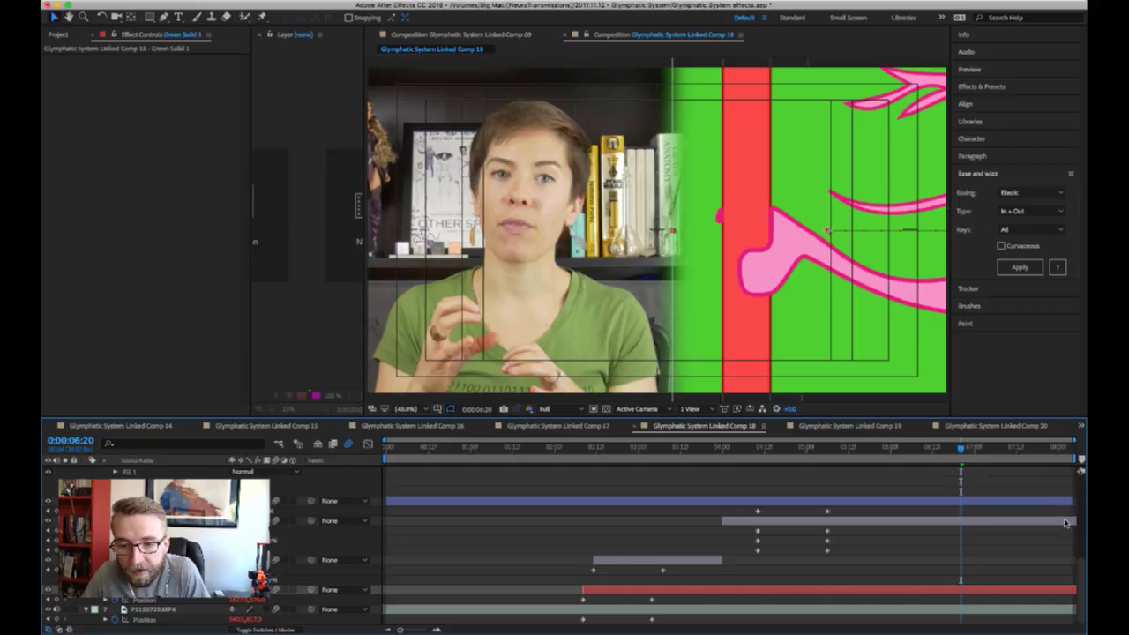
pyautogui.click(1006, 429)
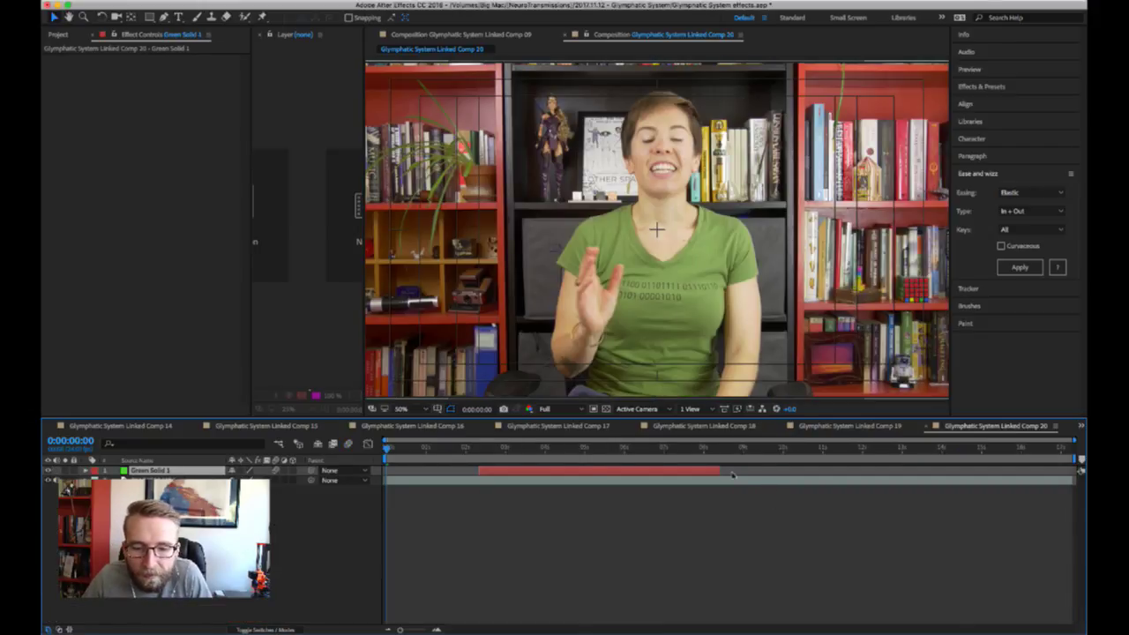
# - Extend Green Solid 1 to the end of the composition and shift it earlier to start at 0:00:01:09
pyautogui.press('space')
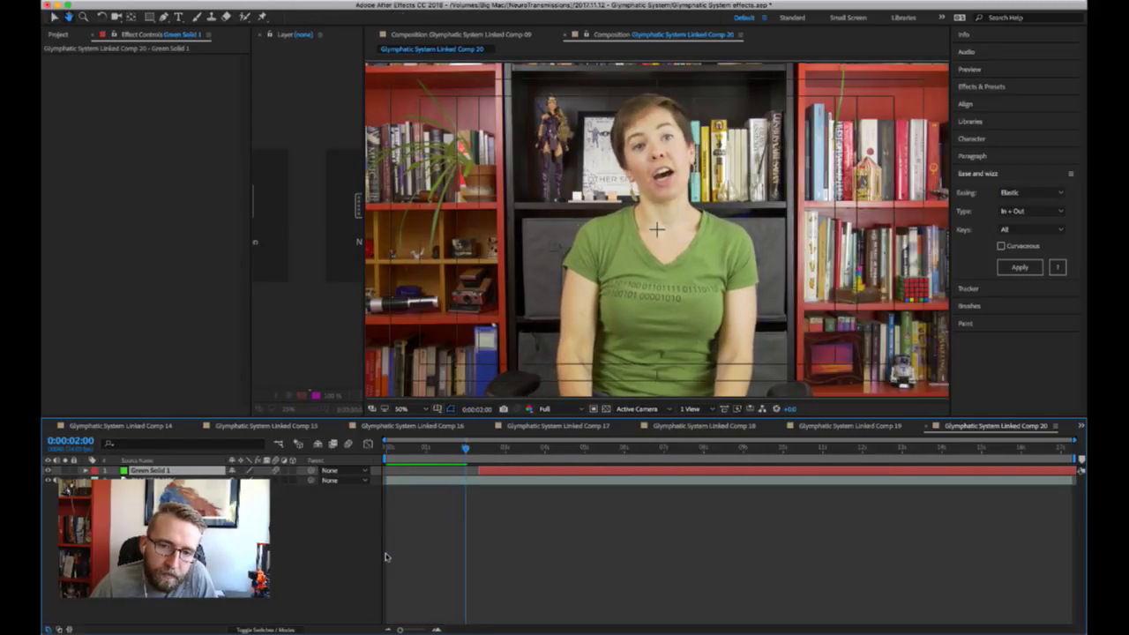
pyautogui.press('space')
pyautogui.press('pageup')
pyautogui.press('pageup')
pyautogui.press('pageup')
pyautogui.press('pageup')
pyautogui.press('pageup')
pyautogui.press('pageup')
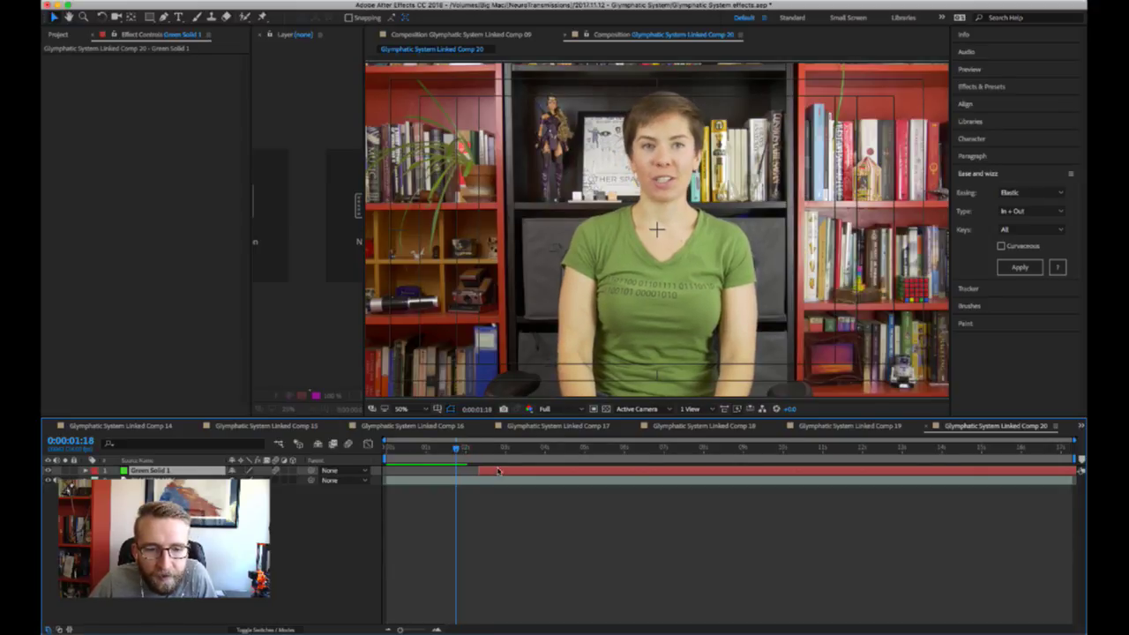
pyautogui.moveTo(499, 471); pyautogui.dragTo(462, 472)
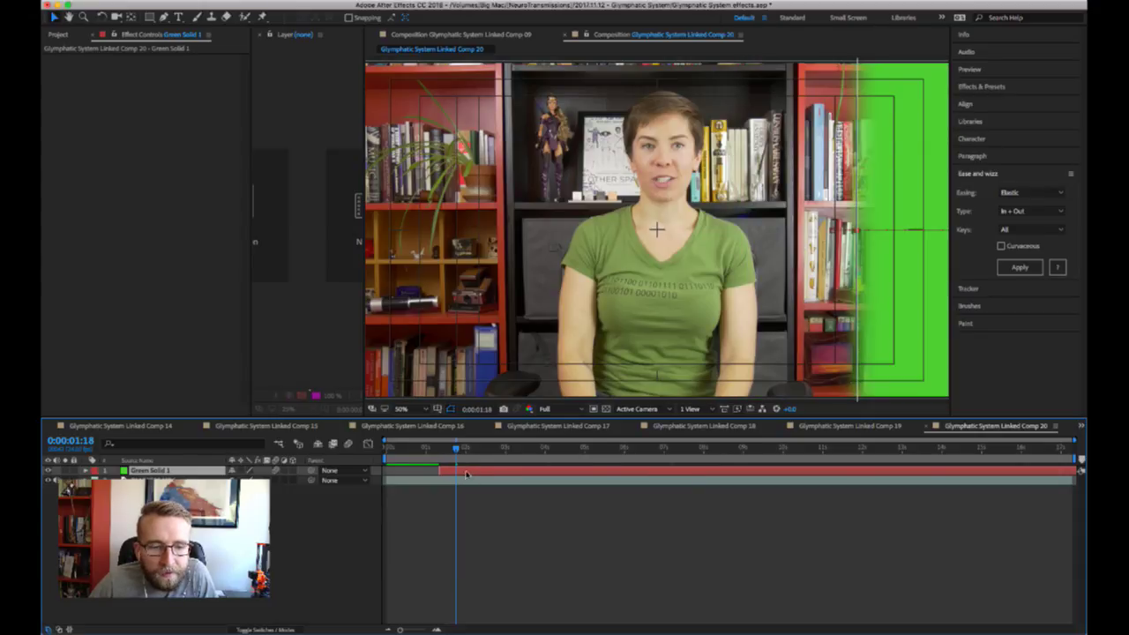
pyautogui.moveTo(468, 474); pyautogui.dragTo(469, 474)
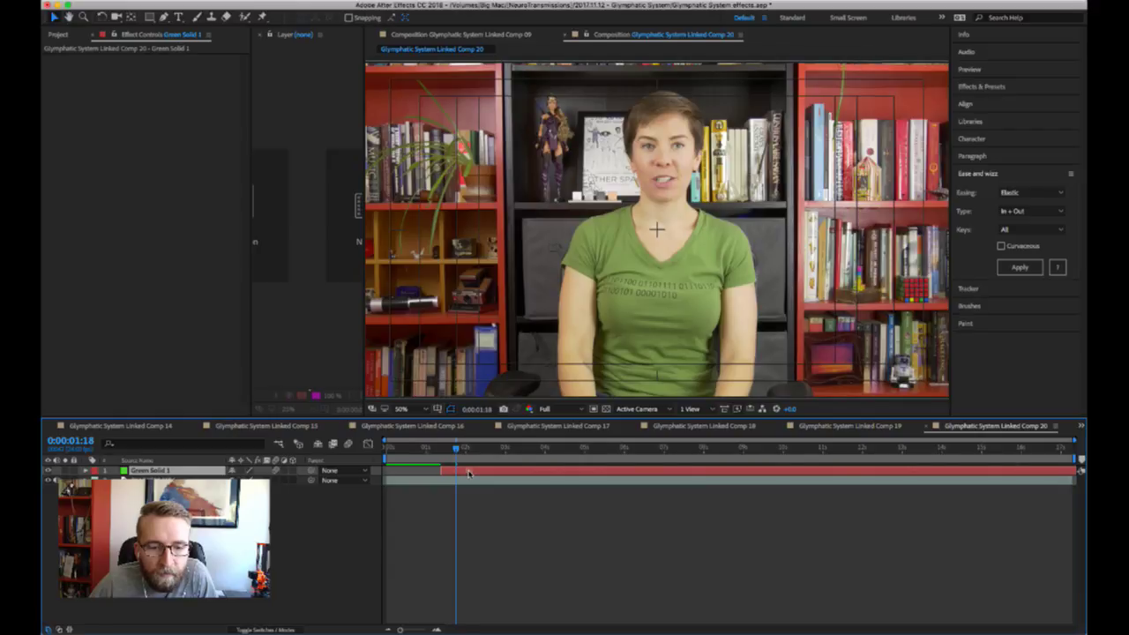
# - Reveal Green Solid 1's keyframes and add a Position keyframe to the P1150729.MP4 layer at its first keyframe time, 0:00:01:09
pyautogui.click(656, 230)
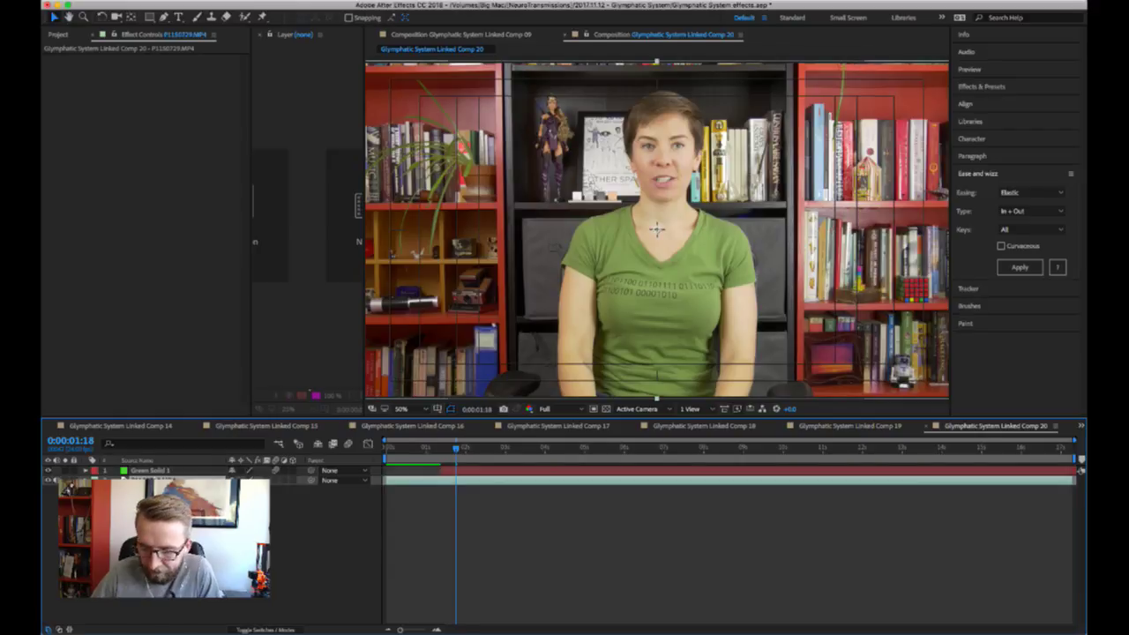
pyautogui.click(464, 472)
pyautogui.press('u')
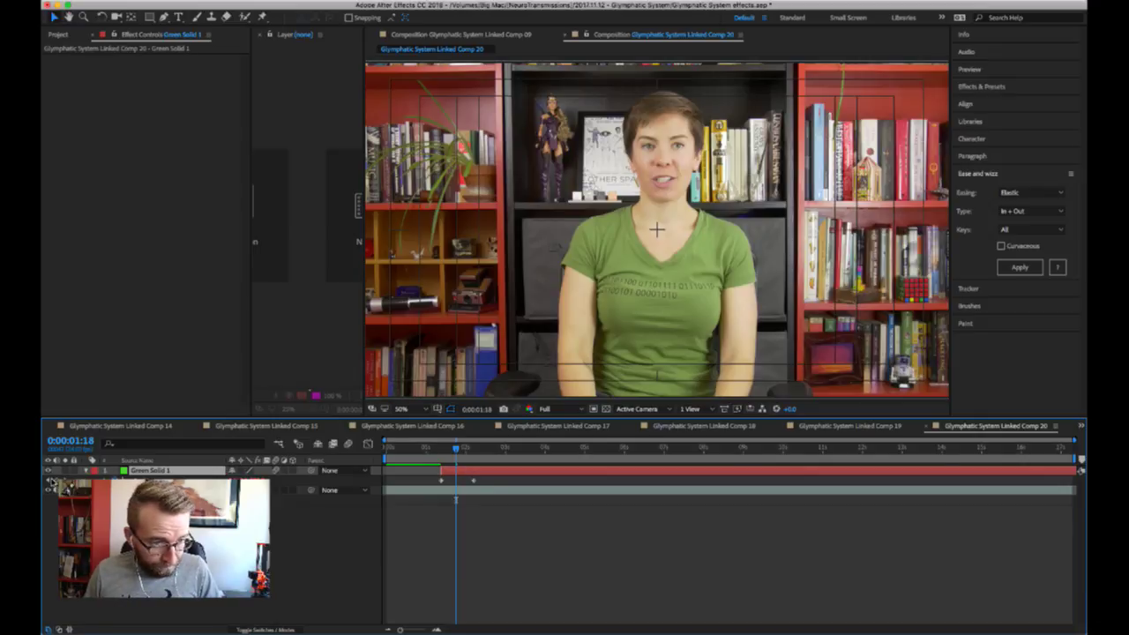
pyautogui.press('j')
pyautogui.click(657, 228)
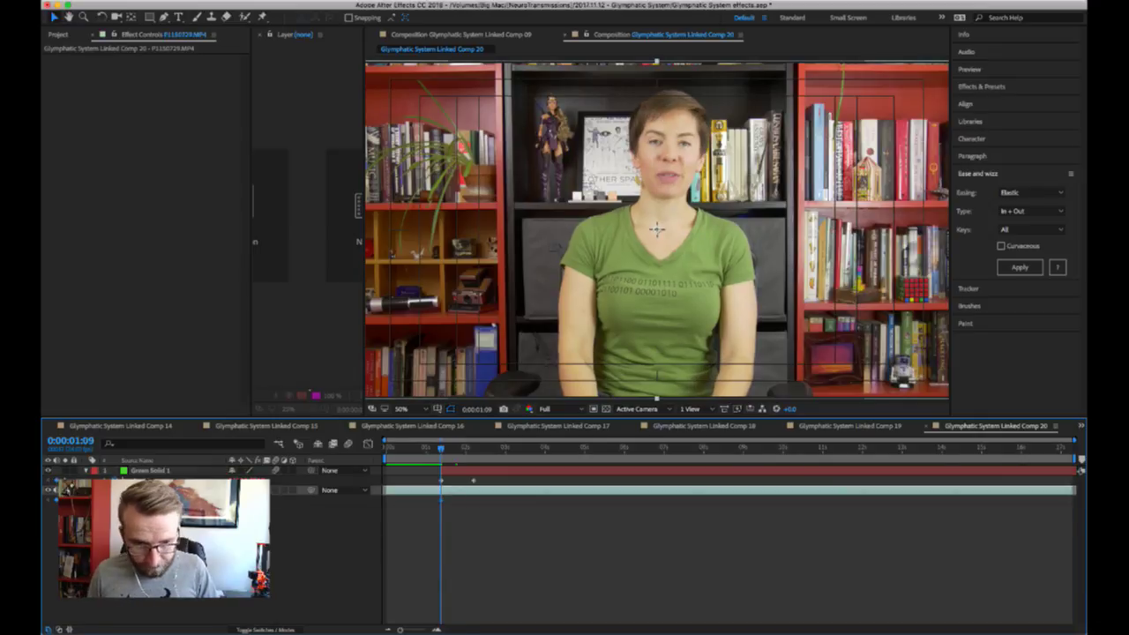
pyautogui.press('k')
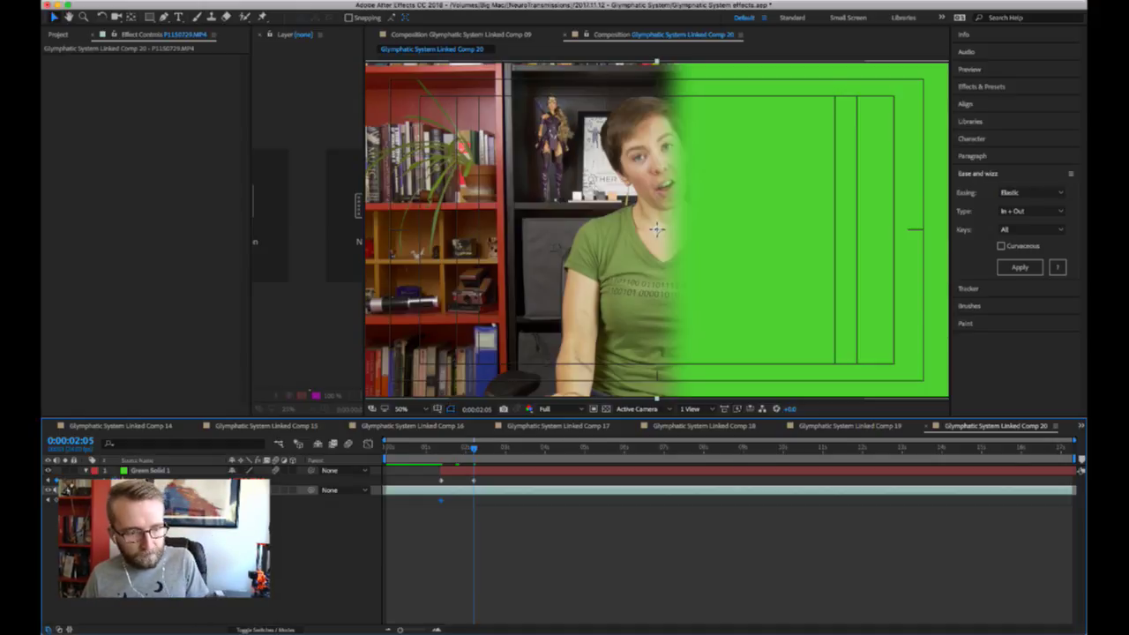
# - Enlarge the P1150729.MP4 layer, lower it at 0:00:01:09, and keyframe it shifted left beside the green panel at 0:00:02:05
pyautogui.moveTo(244, 501); pyautogui.dragTo(258, 501)
pyautogui.click(51, 501)
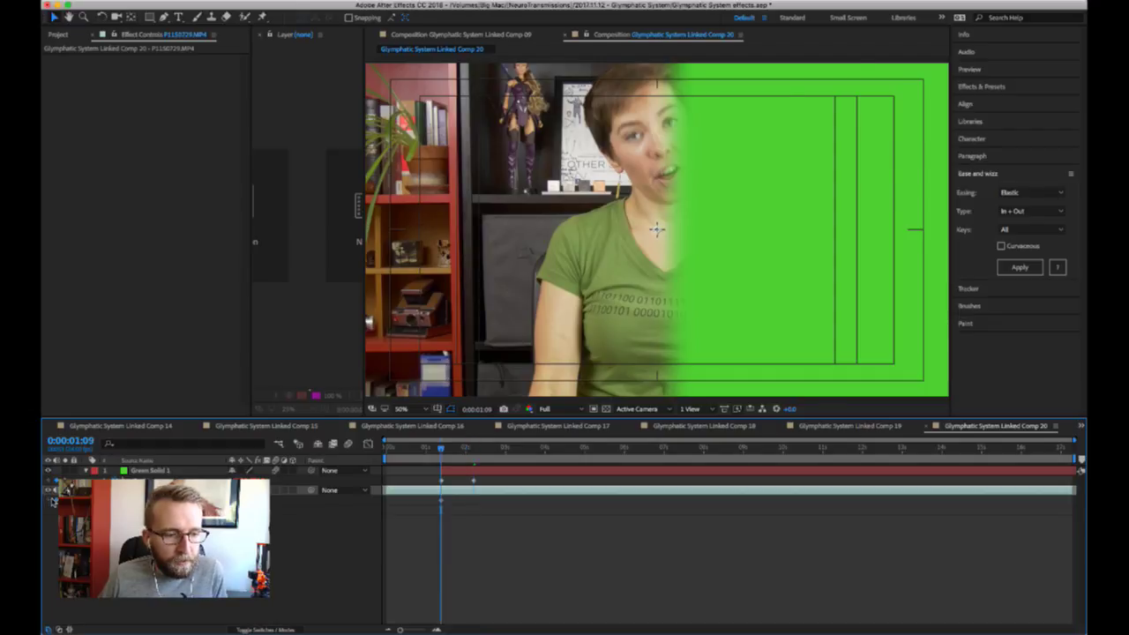
pyautogui.moveTo(271, 499); pyautogui.dragTo(329, 508)
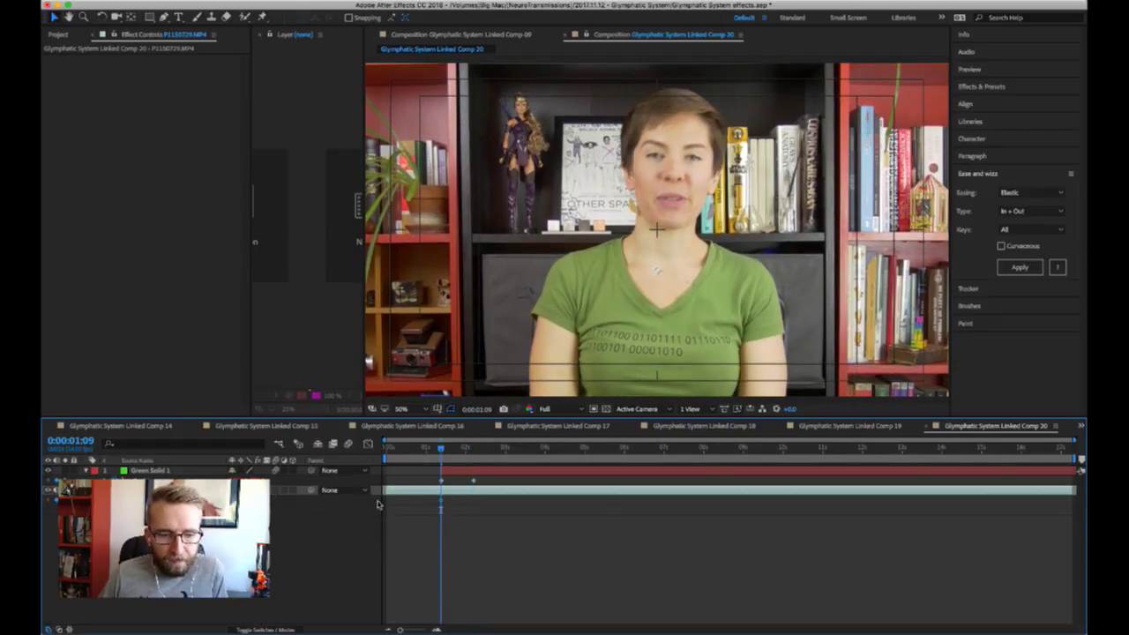
pyautogui.press('space')
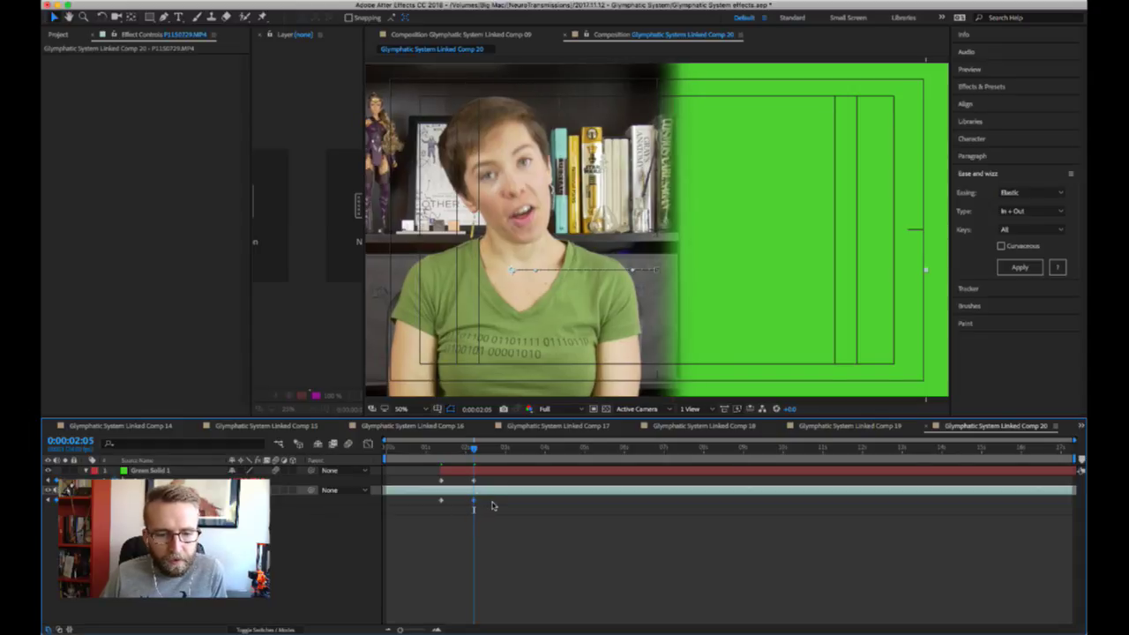
# - Apply Elastic In + Out easing to both Position keyframes of the P1150729.MP4 layer and preview the move from 0:00:01:06
pyautogui.click(442, 500)
pyautogui.click(1020, 267)
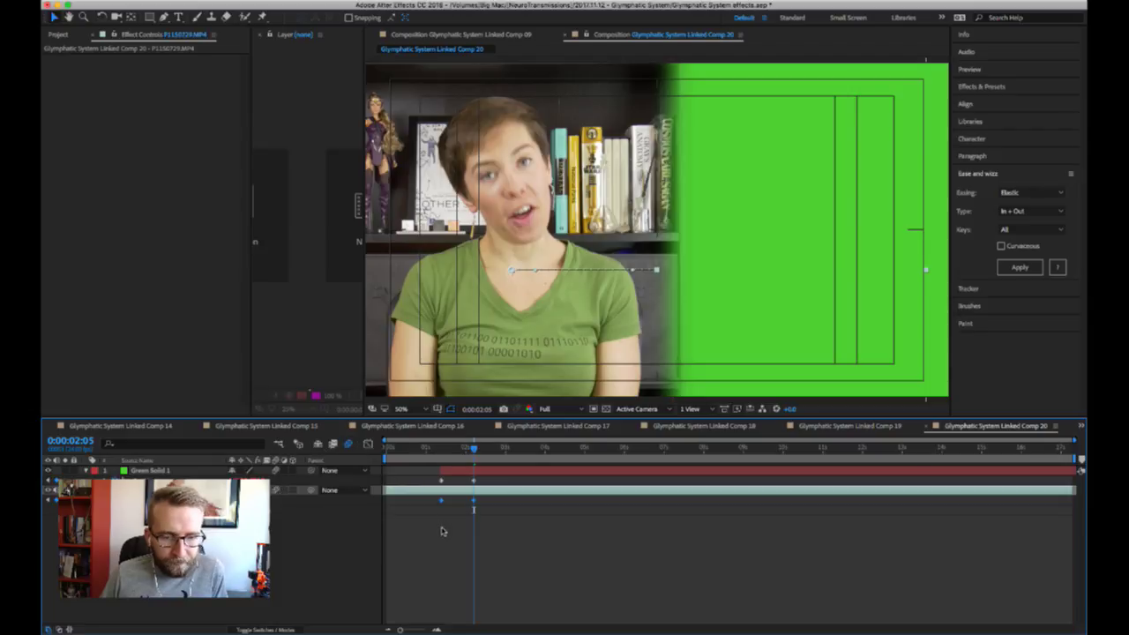
pyautogui.click(444, 532)
pyautogui.click(436, 450)
pyautogui.press('space')
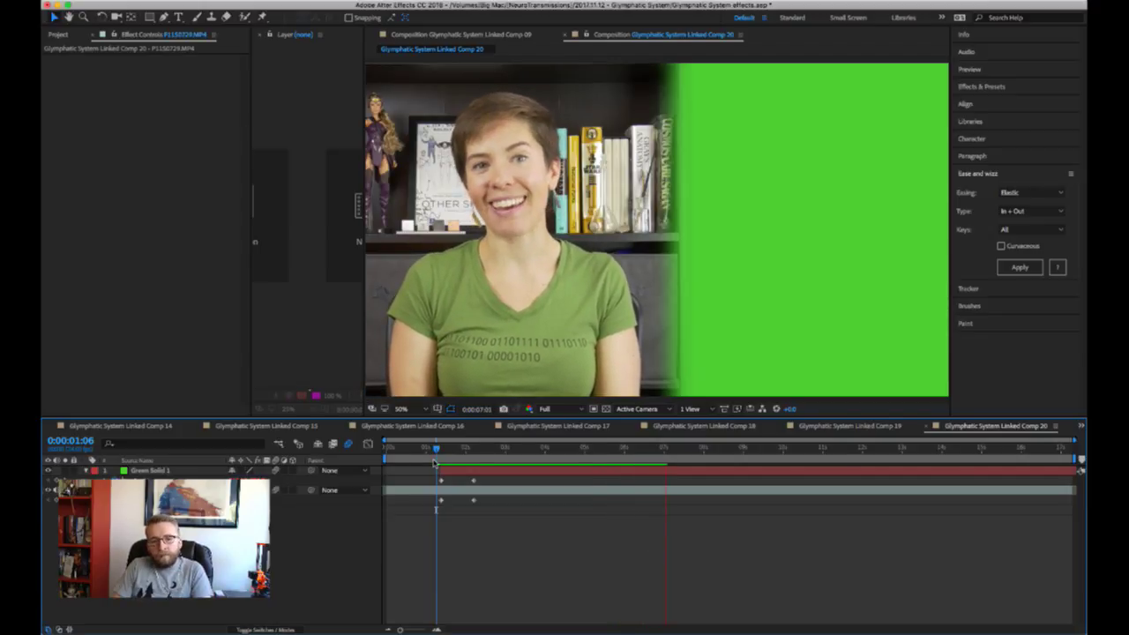
pyautogui.press('space')
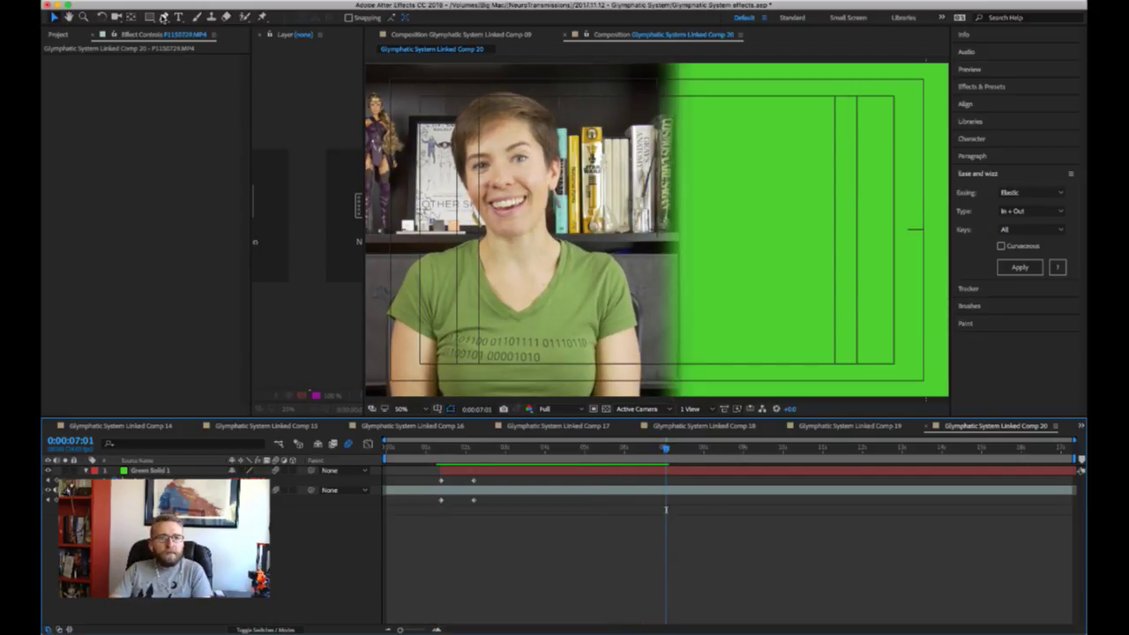
# - Add a two-line text layer reading "during sleep" over the green panel and scale it down
pyautogui.click(179, 17)
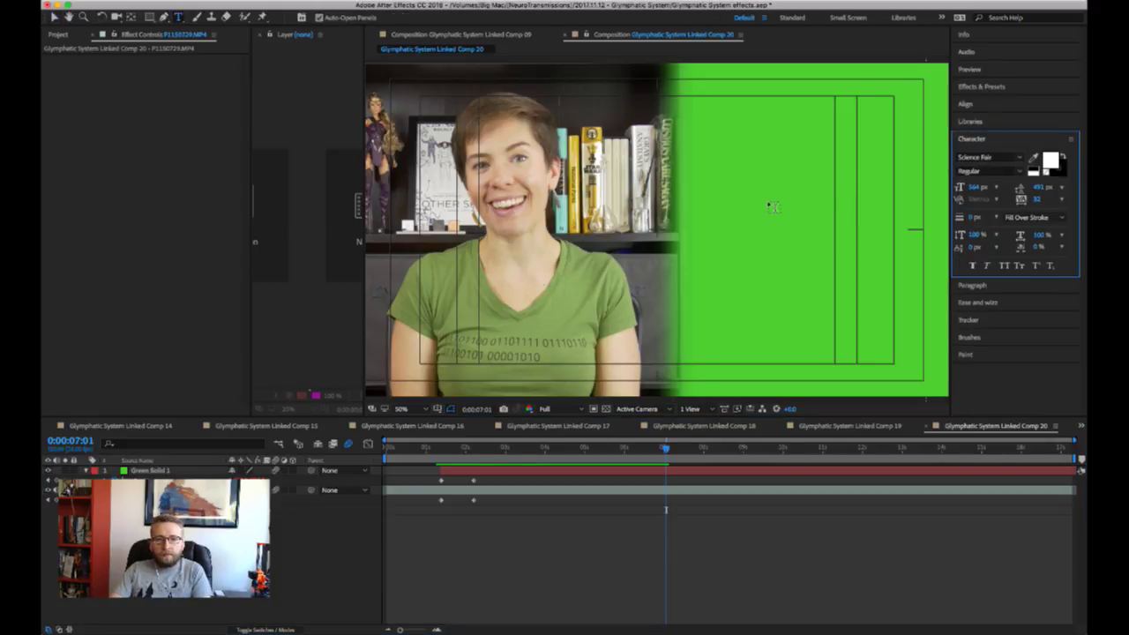
pyautogui.click(769, 213)
pyautogui.write('during')
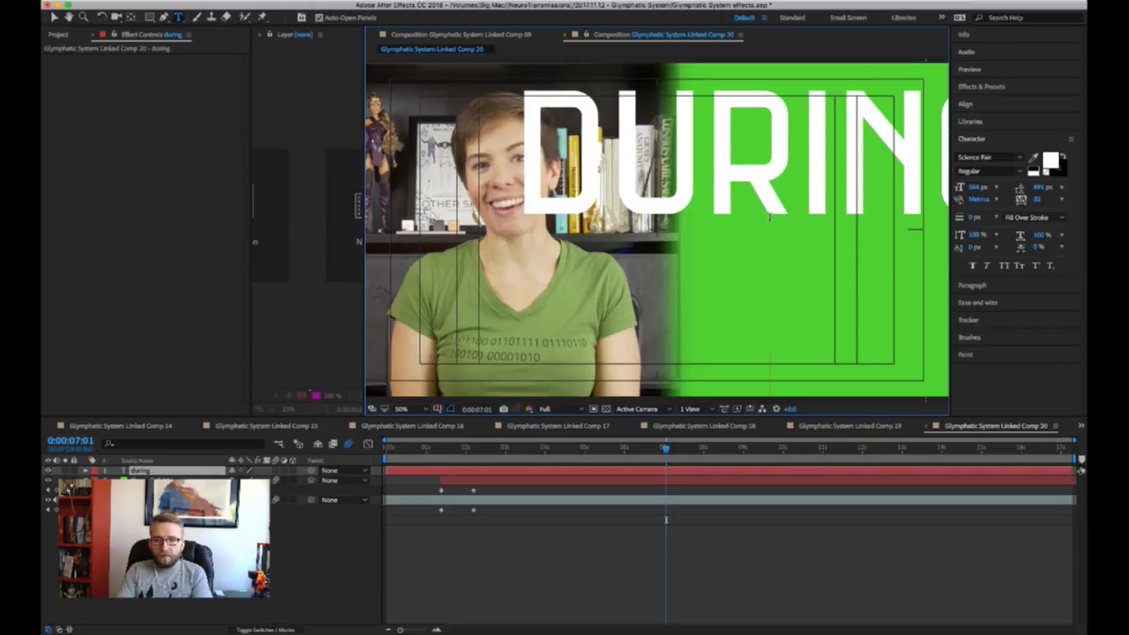
pyautogui.press('Return')
pyautogui.write('sleep')
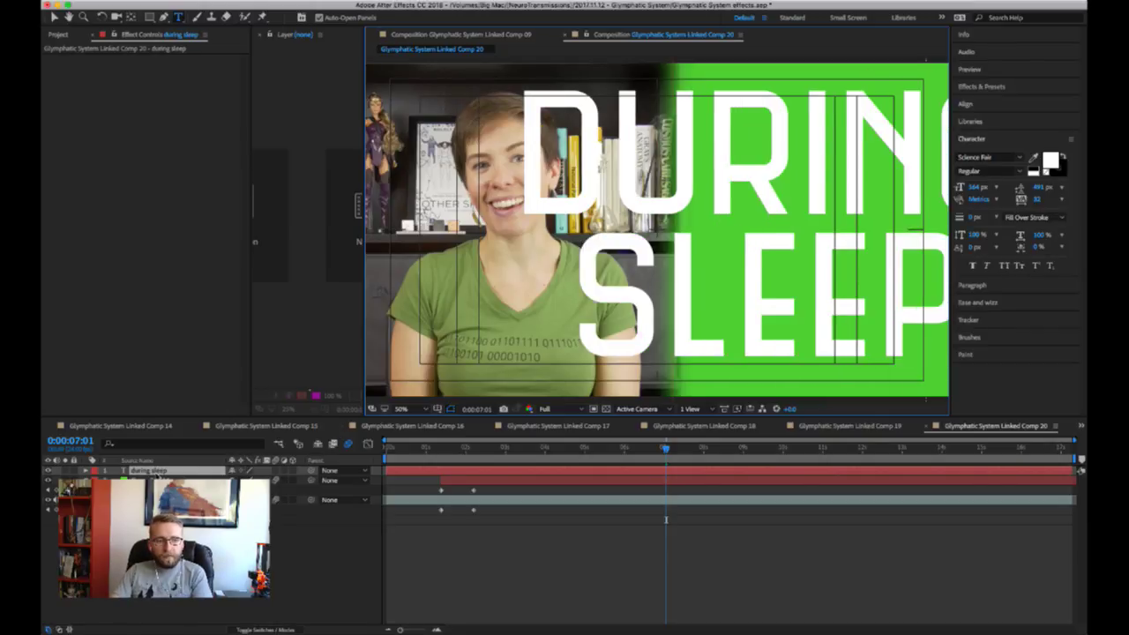
pyautogui.press('Escape')
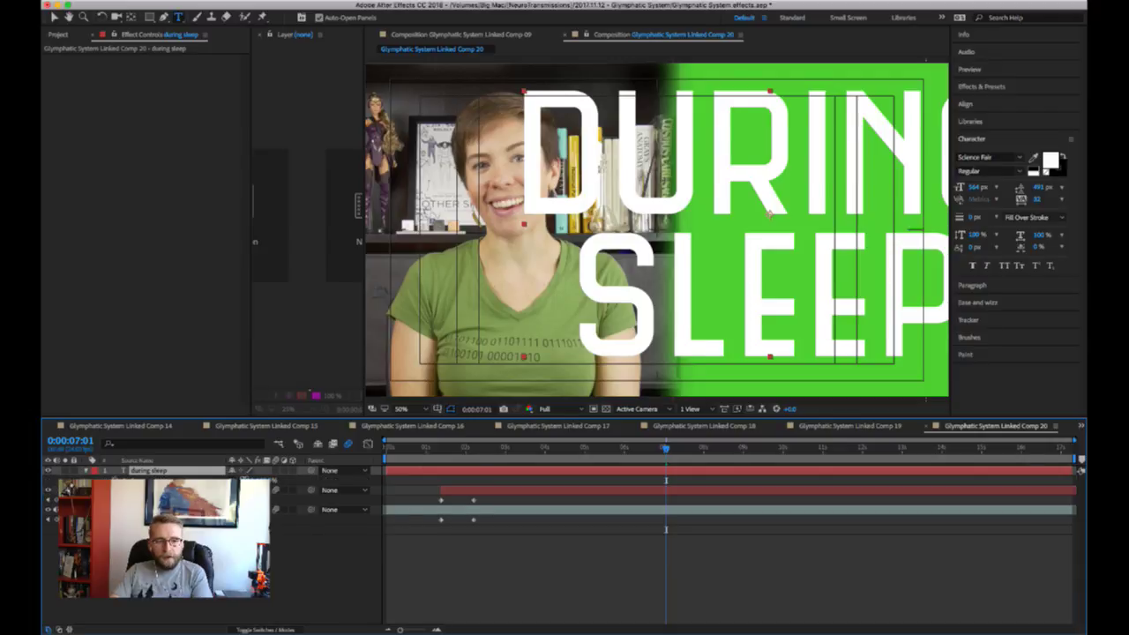
pyautogui.moveTo(247, 481); pyautogui.dragTo(215, 481)
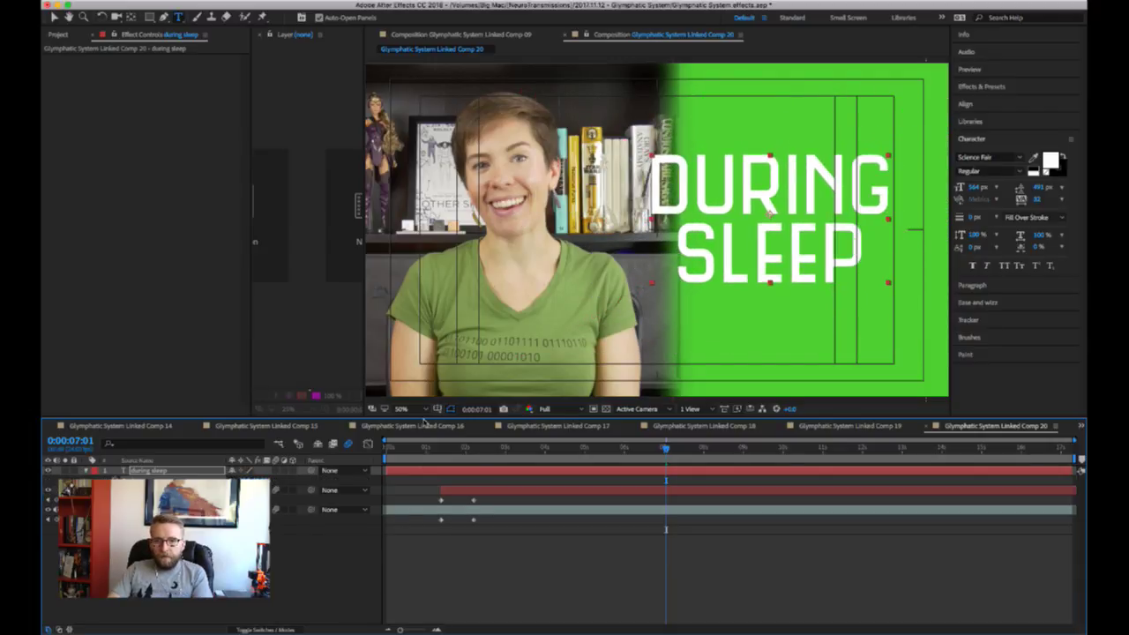
# - Enlarge the word SLEEP to 730 px to match the width of DURING and set its leading to 623 px
pyautogui.moveTo(857, 256); pyautogui.dragTo(675, 258)
pyautogui.moveTo(960, 185); pyautogui.dragTo(1010, 186)
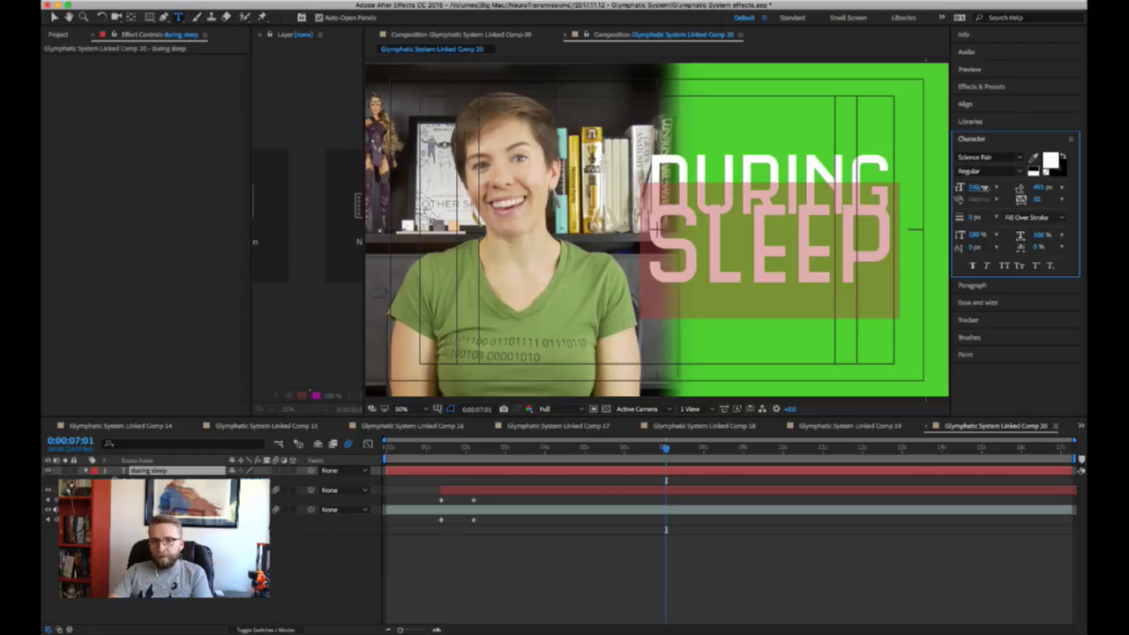
pyautogui.click(979, 186)
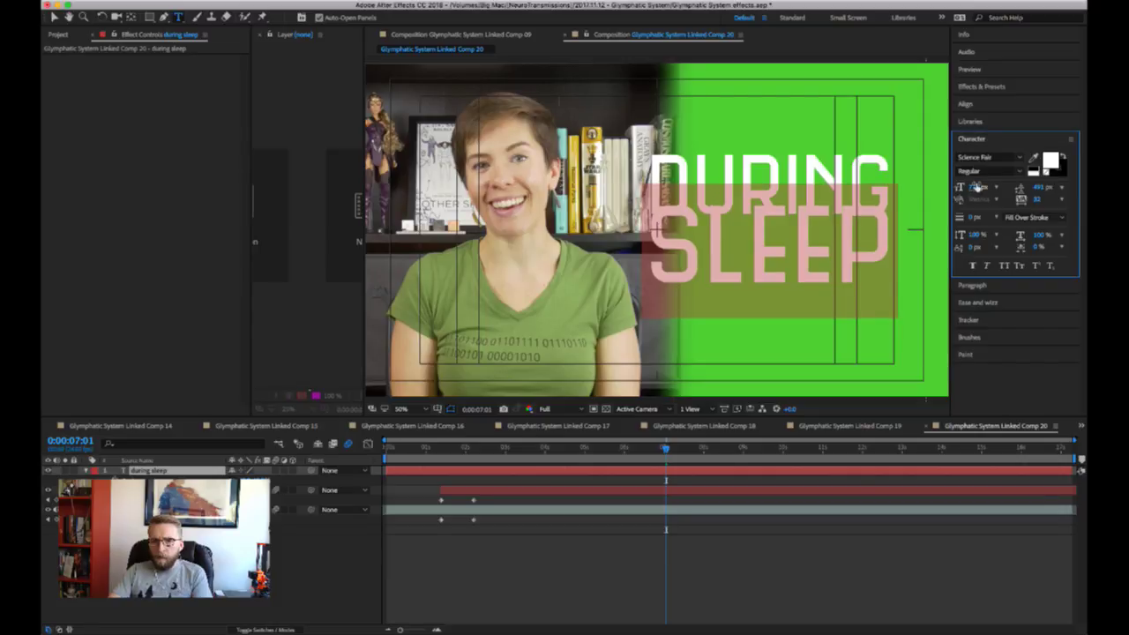
pyautogui.press('Tab')
pyautogui.write('636')
pyautogui.press('Return')
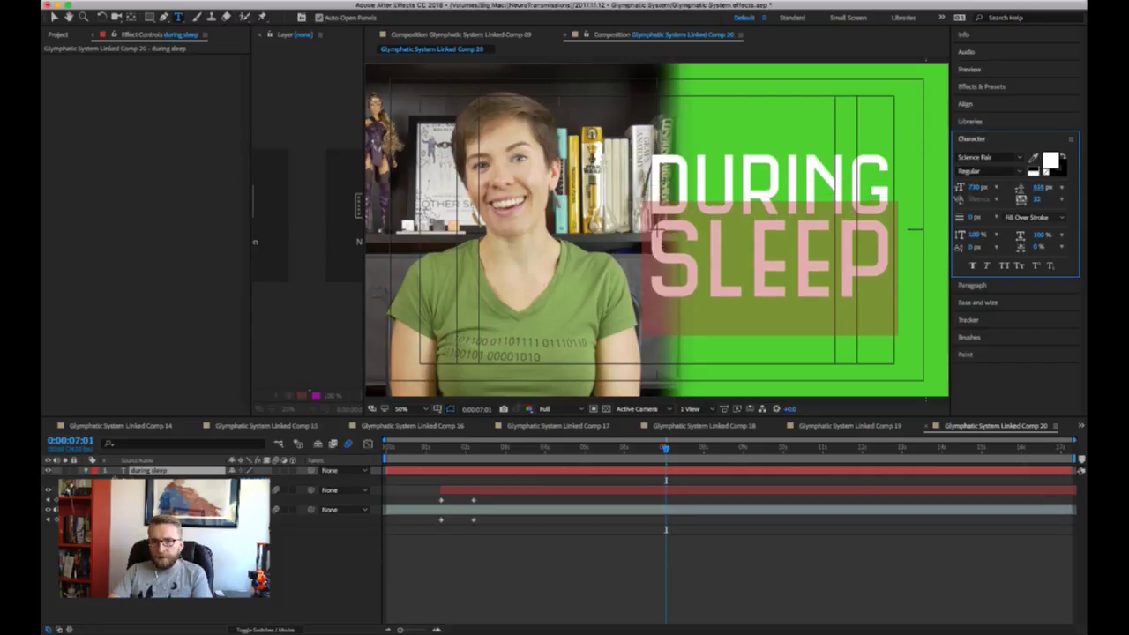
pyautogui.moveTo(1038, 187); pyautogui.dragTo(1057, 187)
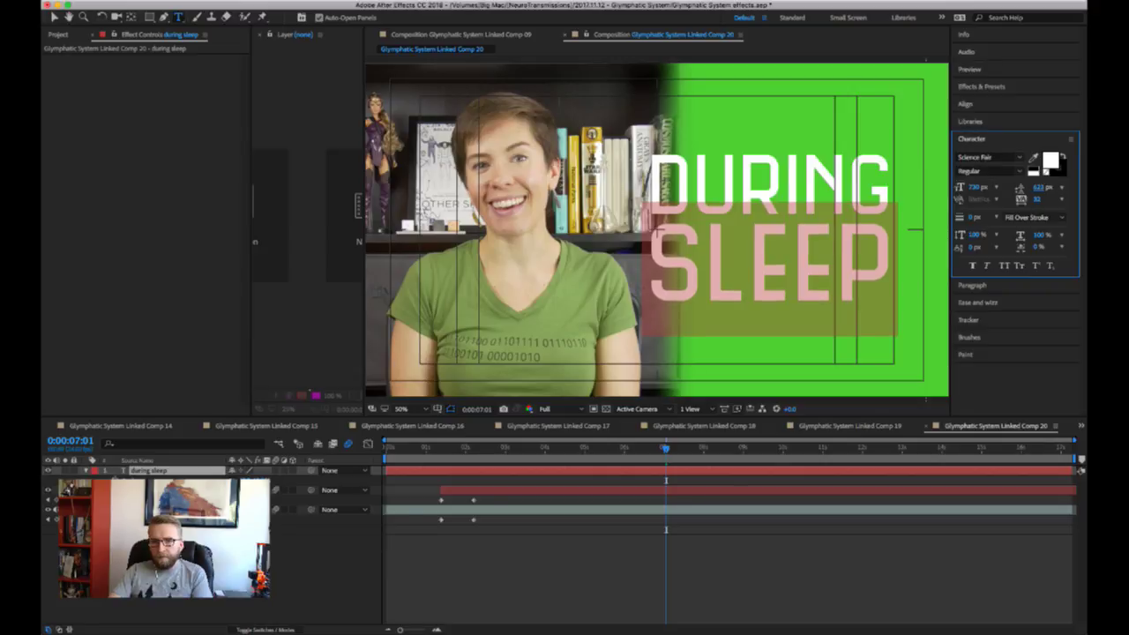
pyautogui.click(166, 472)
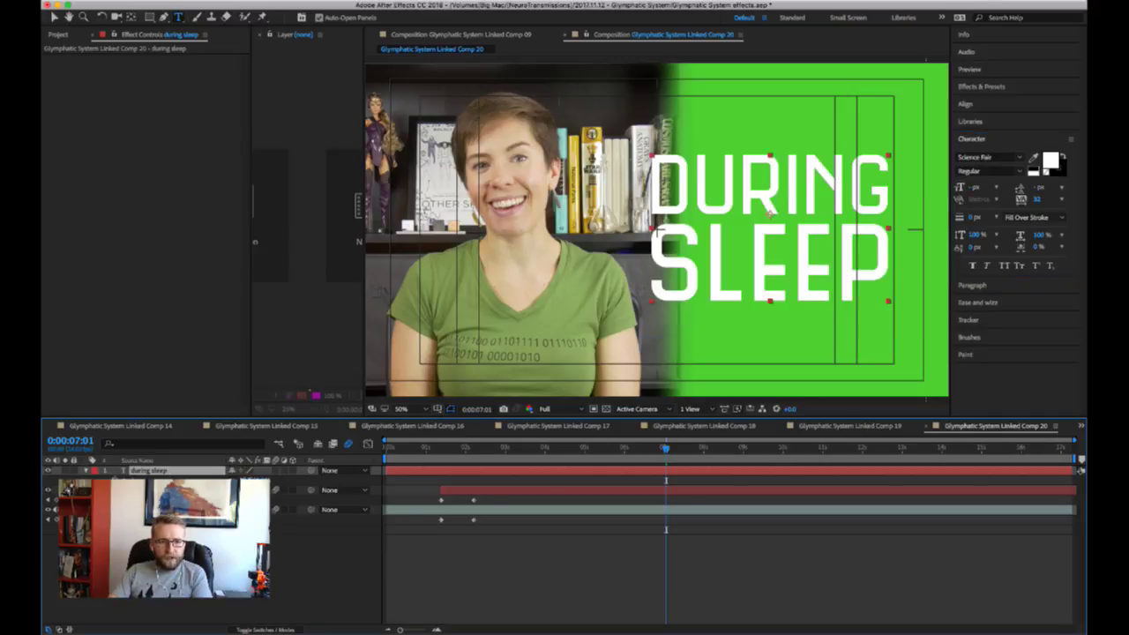
# - Scale the DURING SLEEP text layer down further to fit within the green panel and reveal its Scale property
pyautogui.hotkey('ctrl', 'shift', ',')
pyautogui.hotkey('ctrl', 'shift', ',')
pyautogui.hotkey('ctrl', 'shift', ',')
pyautogui.hotkey('ctrl', 'shift', ',')
pyautogui.hotkey('ctrl', 'shift', ',')
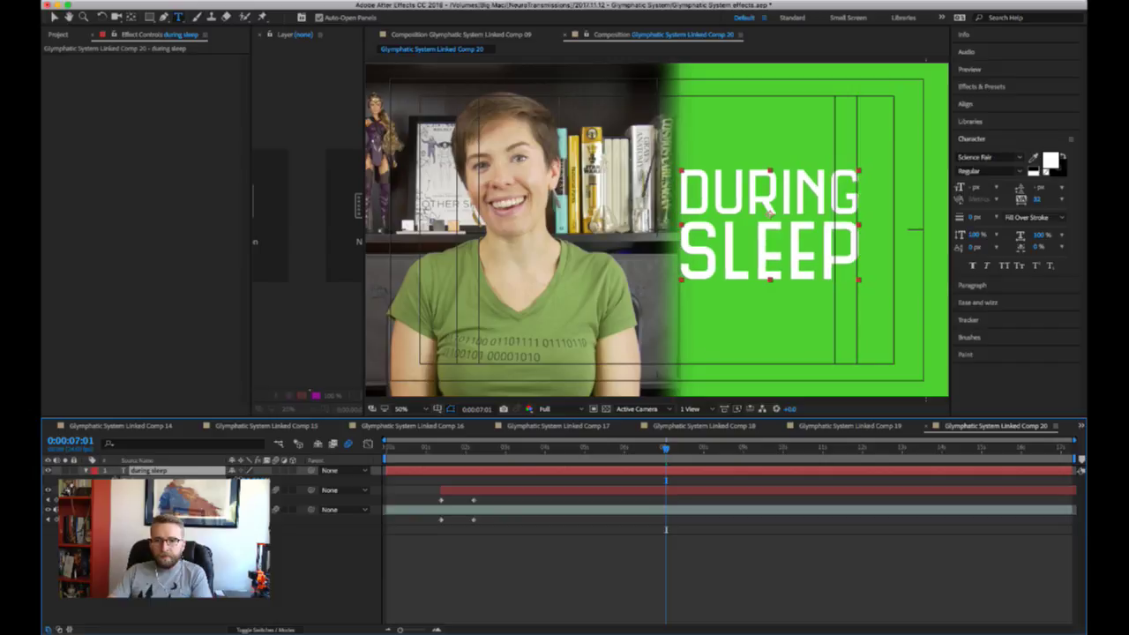
pyautogui.press('s')
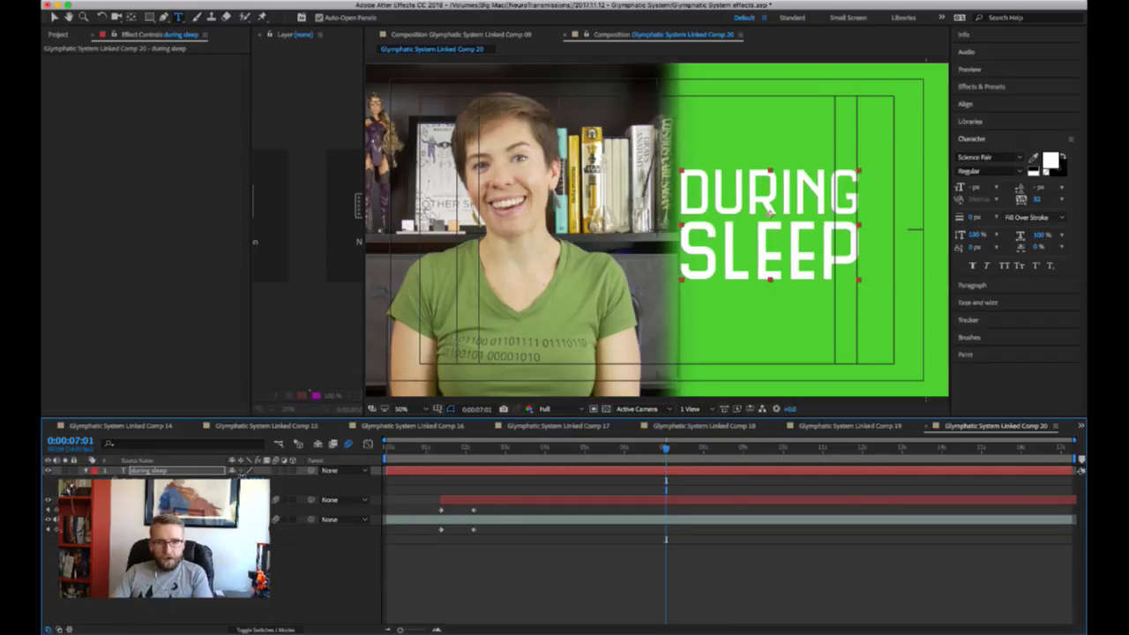
# - Reposition the DURING SLEEP text in the lower half of the green panel, previewing playback from 0:00:07:01 along the way
pyautogui.moveTo(769, 212); pyautogui.dragTo(826, 206)
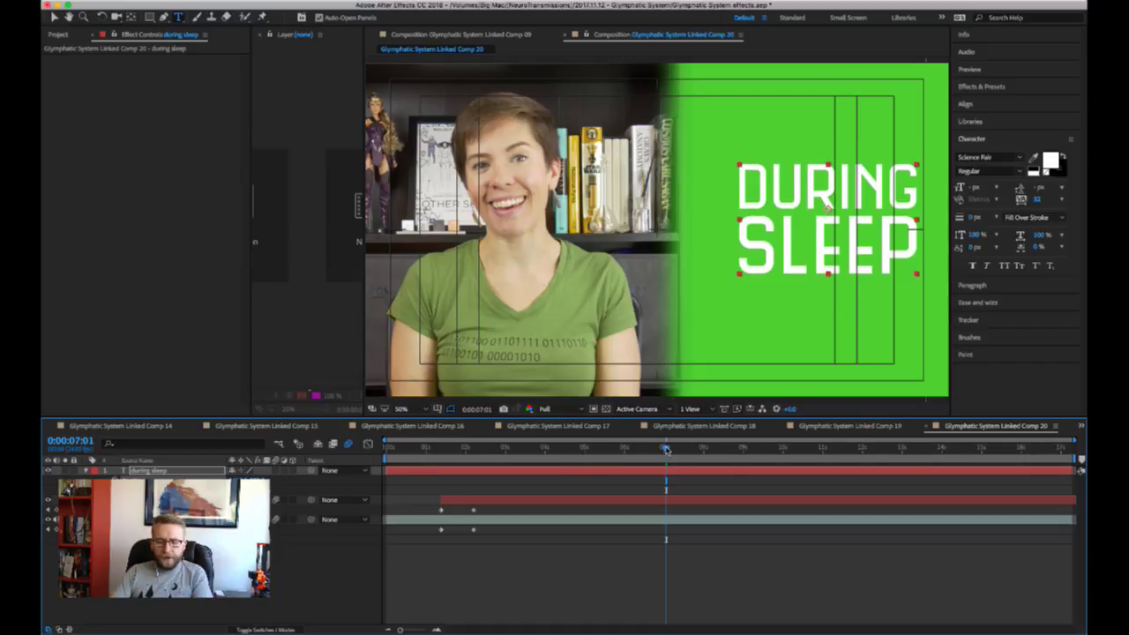
pyautogui.press('space')
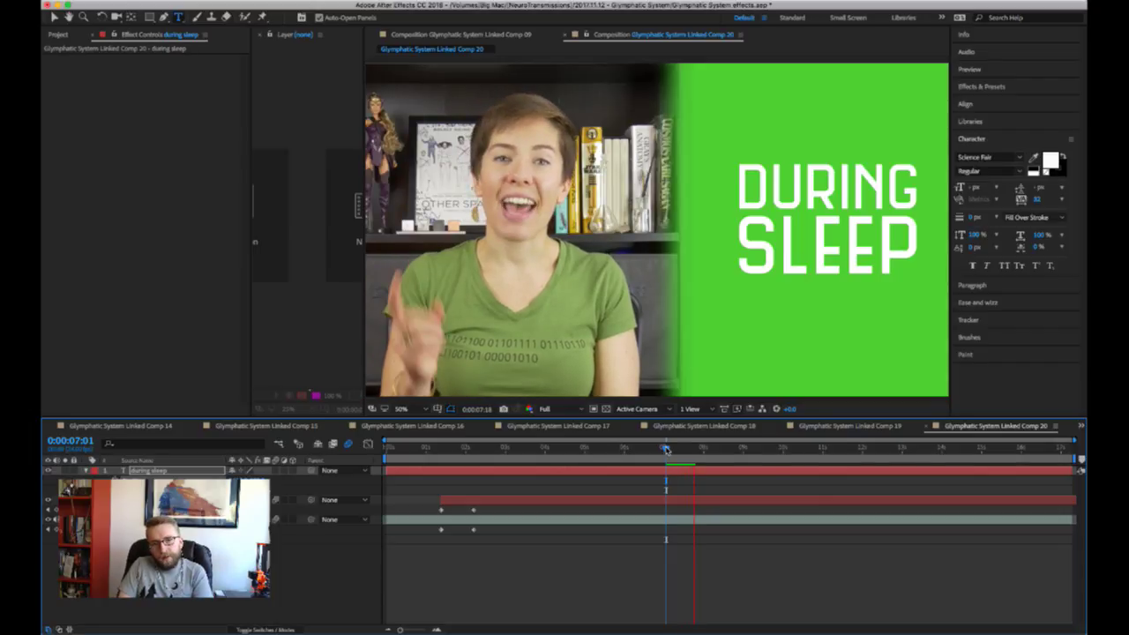
pyautogui.press('space')
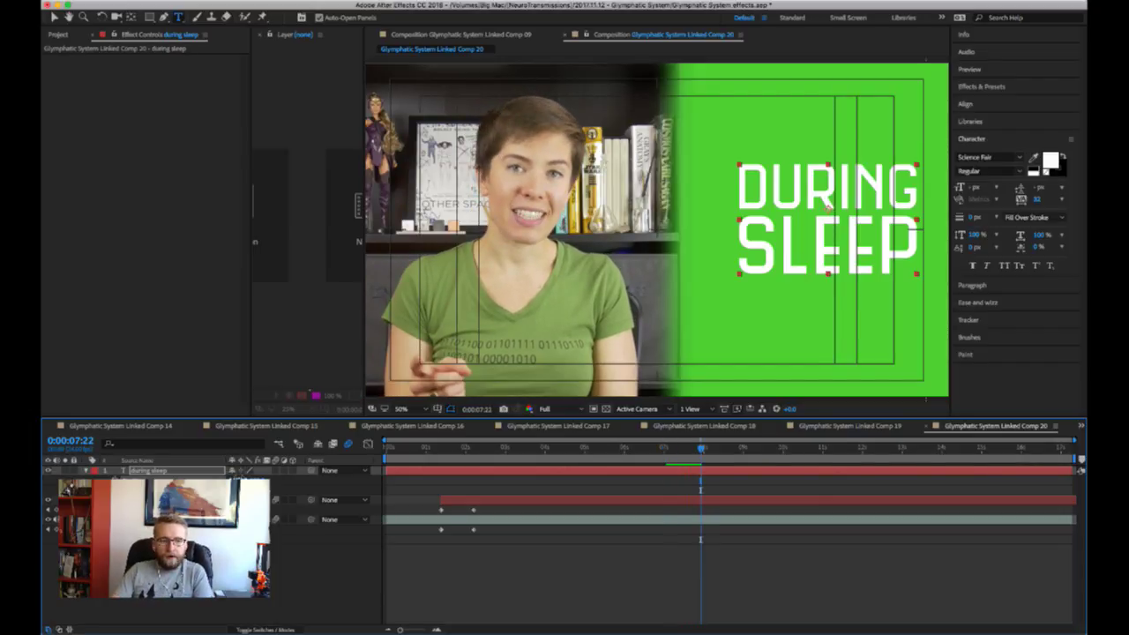
pyautogui.moveTo(828, 209); pyautogui.dragTo(828, 219)
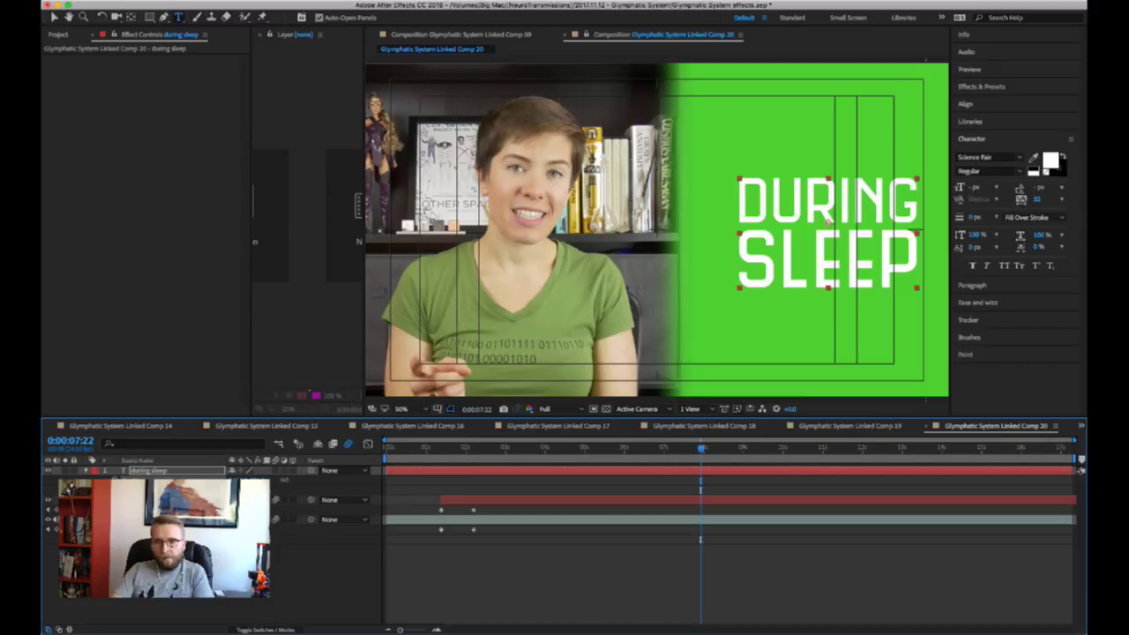
pyautogui.moveTo(827, 218); pyautogui.dragTo(810, 268)
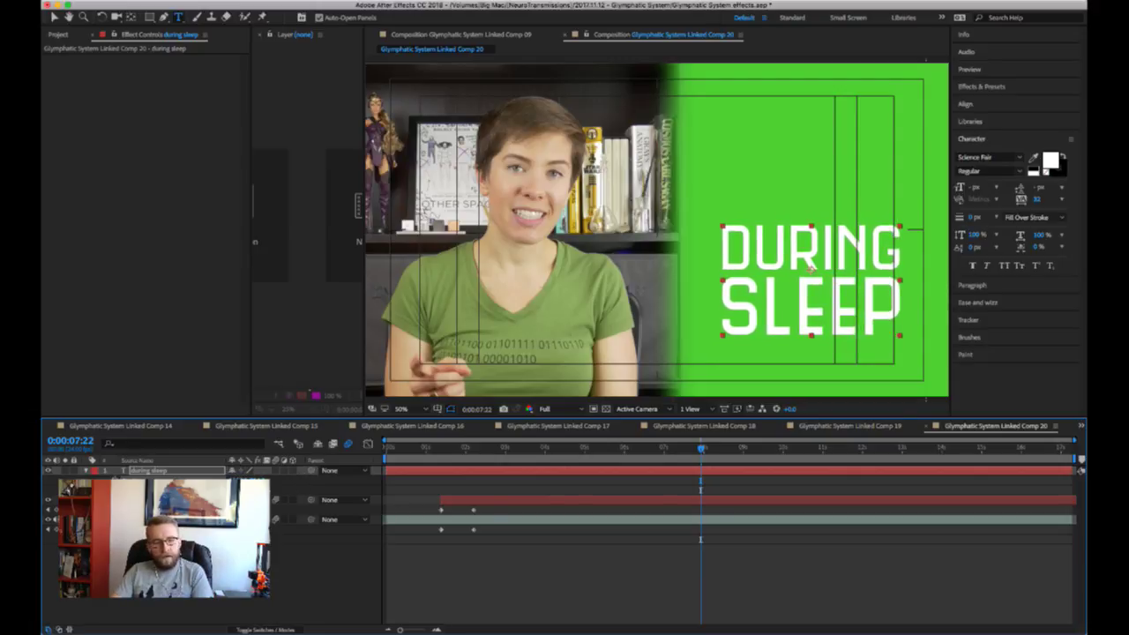
# - Search the project for "arrow" and add Layer 3/arrows with thin stroke.ai above the text layer, rotated to point upward
pyautogui.click(58, 34)
pyautogui.click(94, 113)
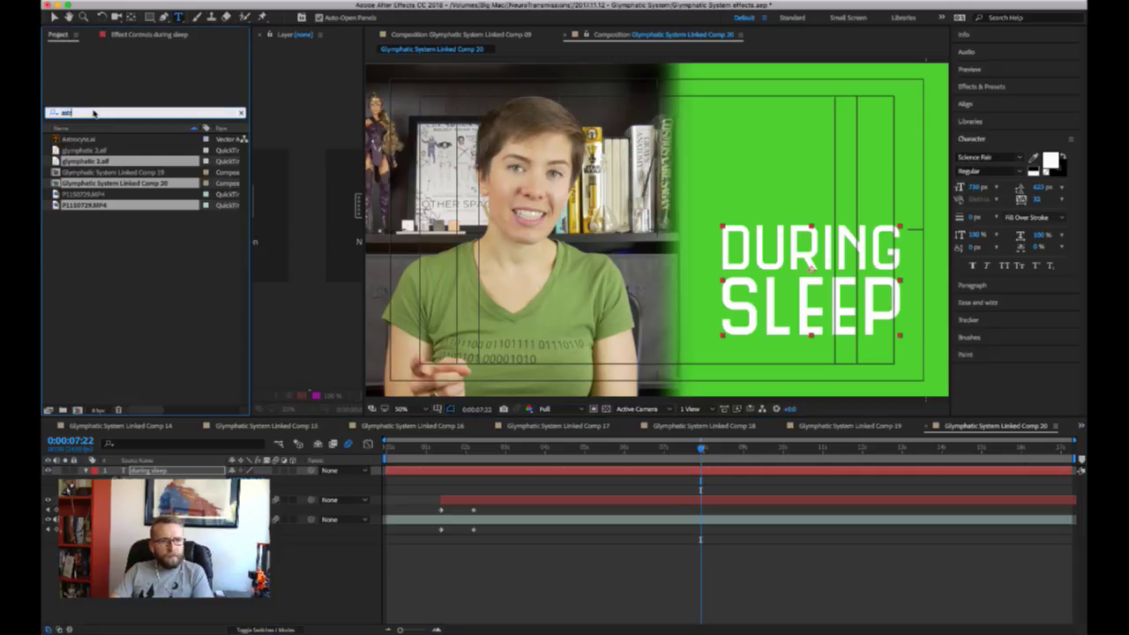
pyautogui.write('arrow')
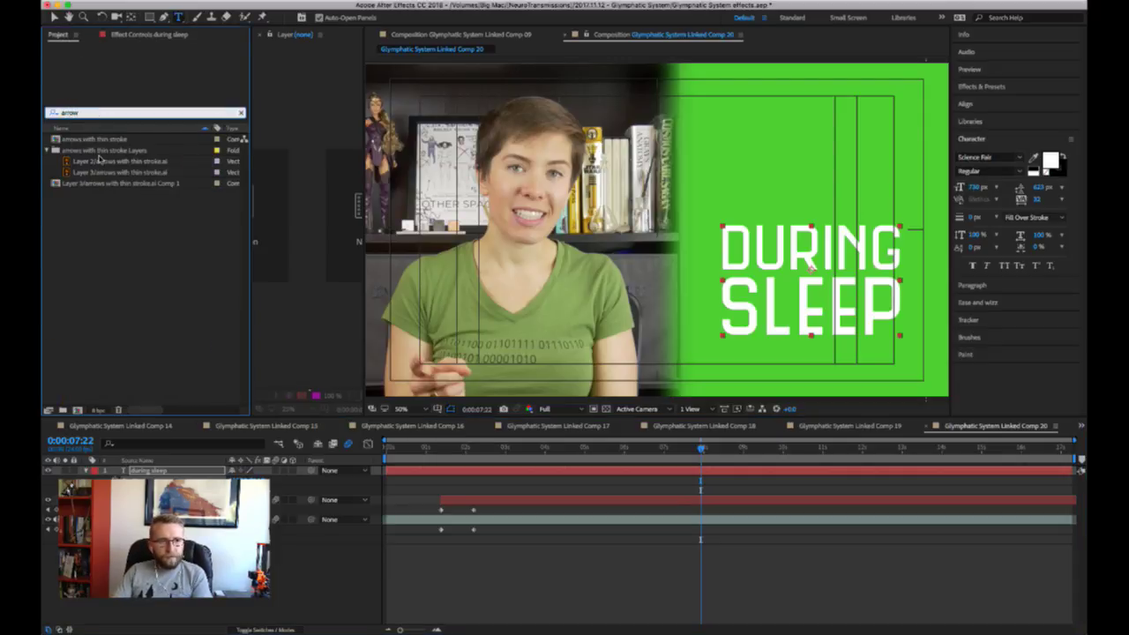
pyautogui.click(99, 161)
pyautogui.click(97, 170)
pyautogui.moveTo(88, 173)
pyautogui.mouseDown()
pyautogui.moveTo(157, 443)
pyautogui.moveTo(172, 465)
pyautogui.mouseUp()
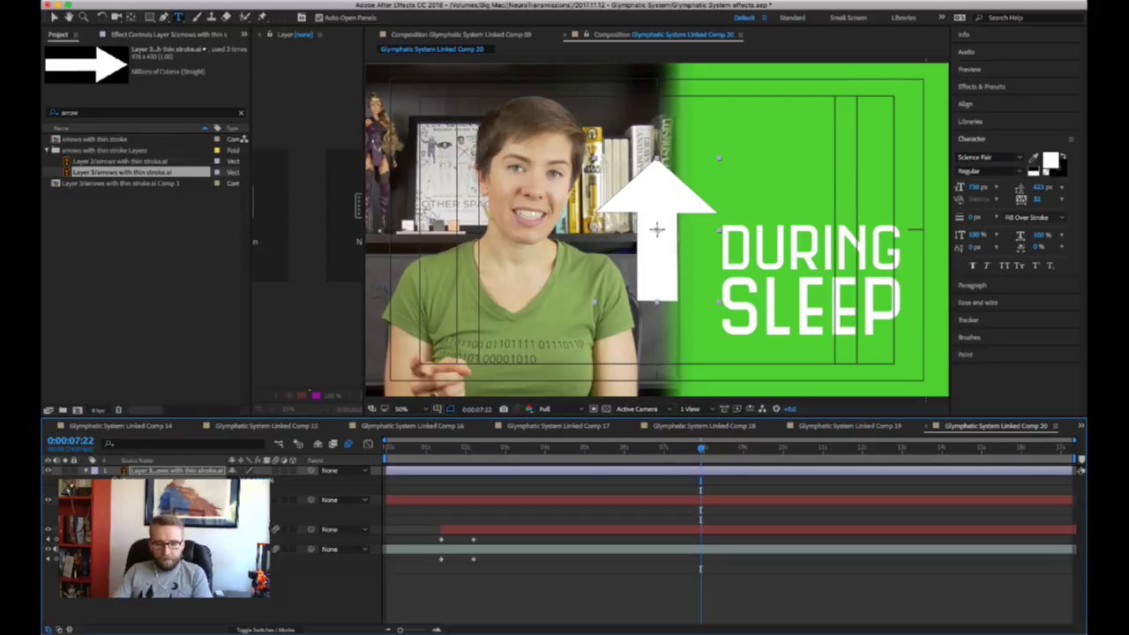
# - Move the arrow into the green panel, centre it above DURING SLEEP, and scale it down to fit there
pyautogui.hotkey('shift', 'p')
pyautogui.moveTo(657, 229); pyautogui.dragTo(812, 230)
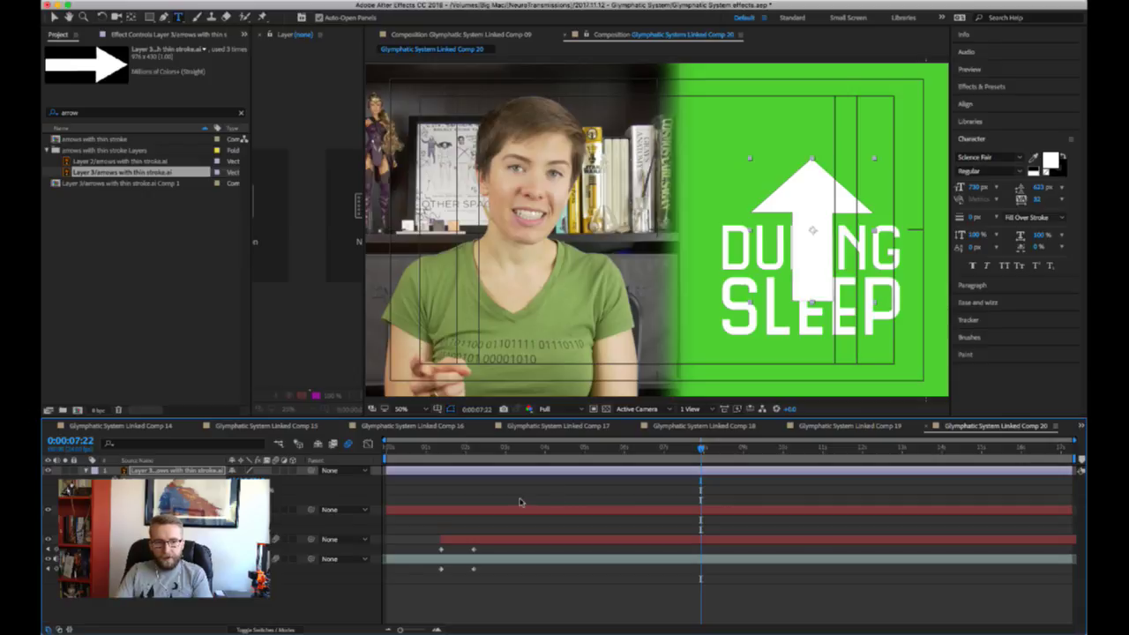
pyautogui.moveTo(255, 479); pyautogui.dragTo(94, 479)
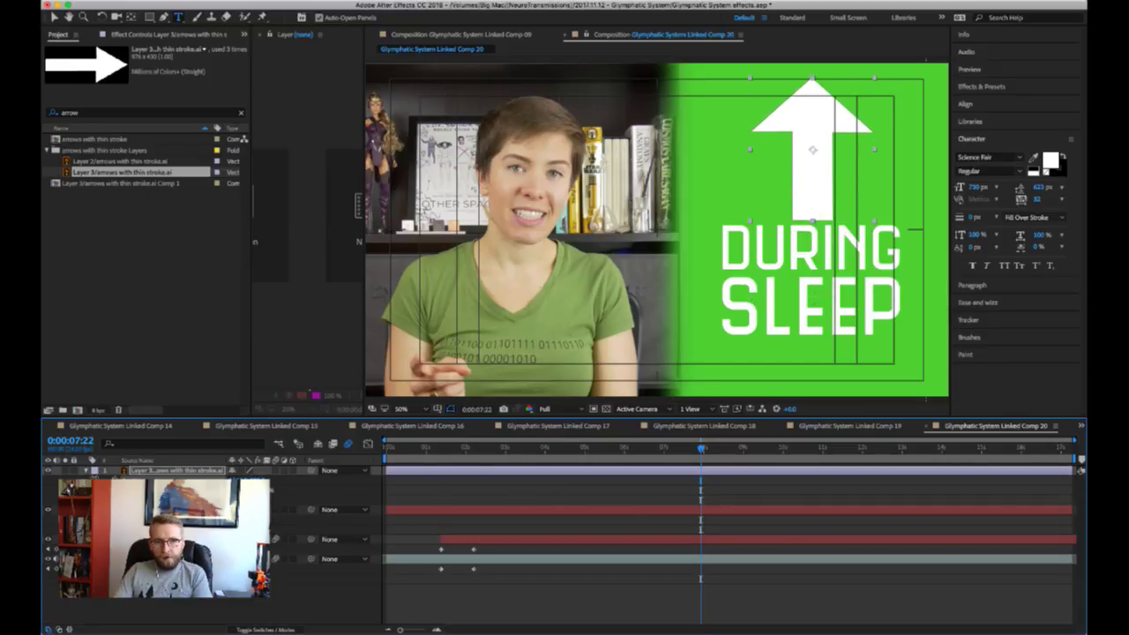
pyautogui.moveTo(268, 490); pyautogui.dragTo(296, 477)
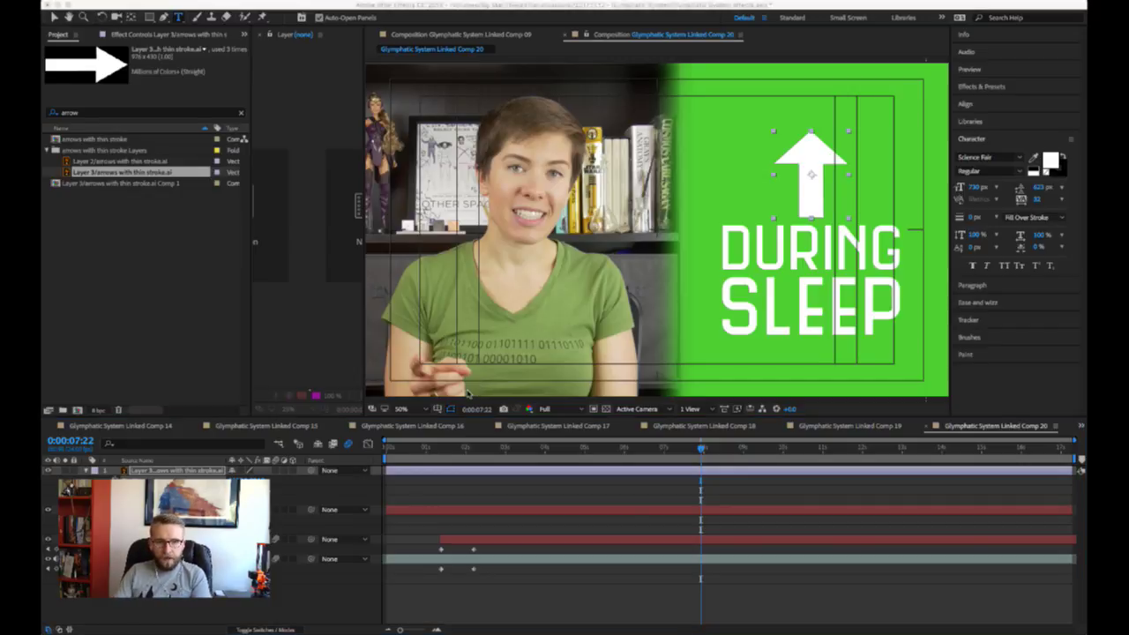
# - Apply Change to Color to the arrow, changing Hue, Lightness & Saturation from its sampled white, with 100% Hue tolerance
pyautogui.press('Return')
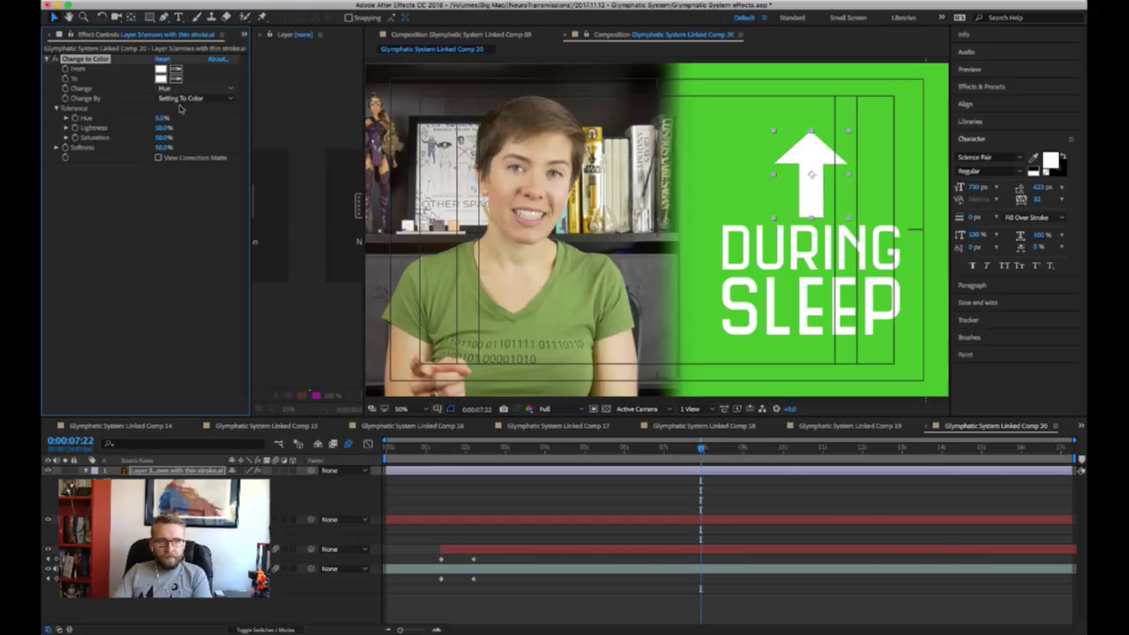
pyautogui.click(181, 88)
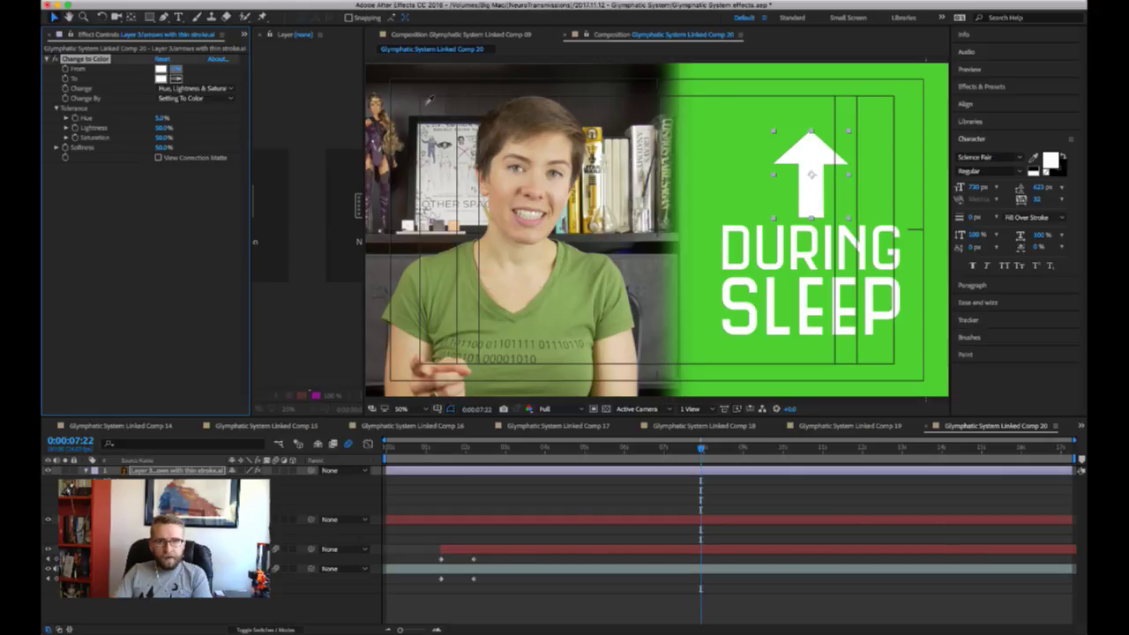
pyautogui.click(815, 161)
pyautogui.moveTo(163, 117); pyautogui.dragTo(317, 127)
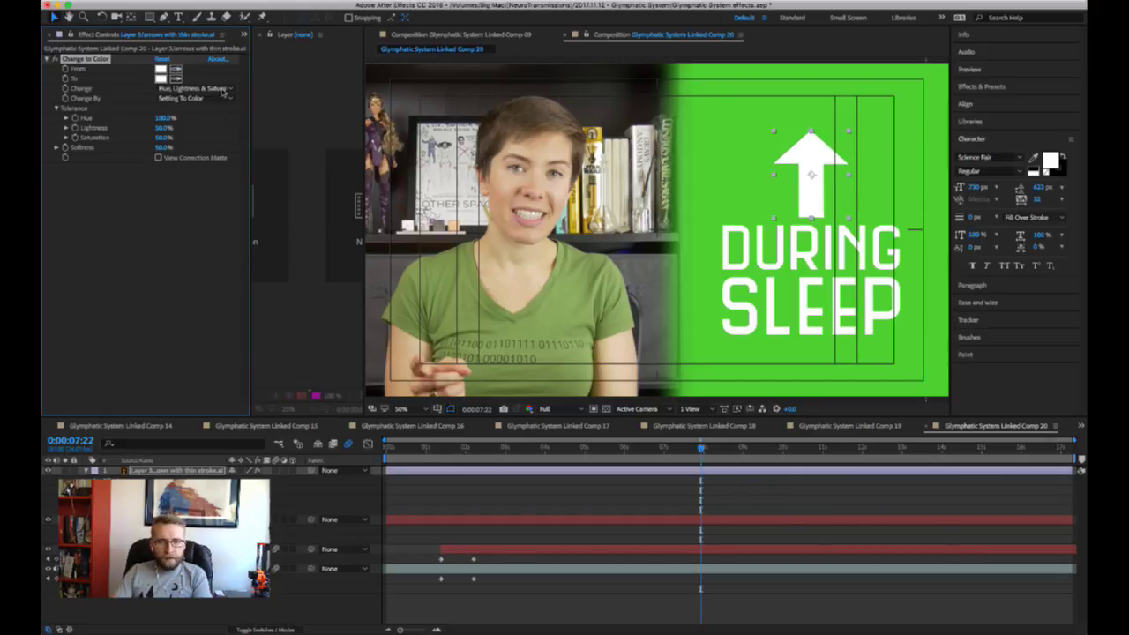
# - Set the arrow's Change to Color target to a bright magenta pink
pyautogui.click(161, 79)
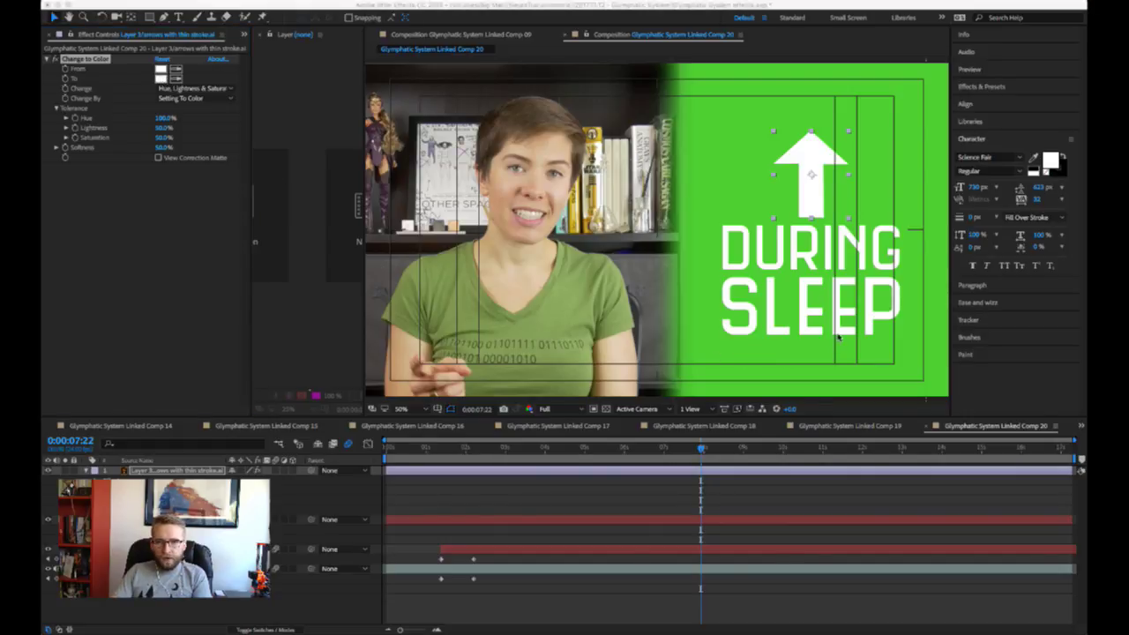
pyautogui.moveTo(764, 337)
pyautogui.mouseDown()
pyautogui.moveTo(769, 321)
pyautogui.moveTo(757, 318)
pyautogui.mouseUp()
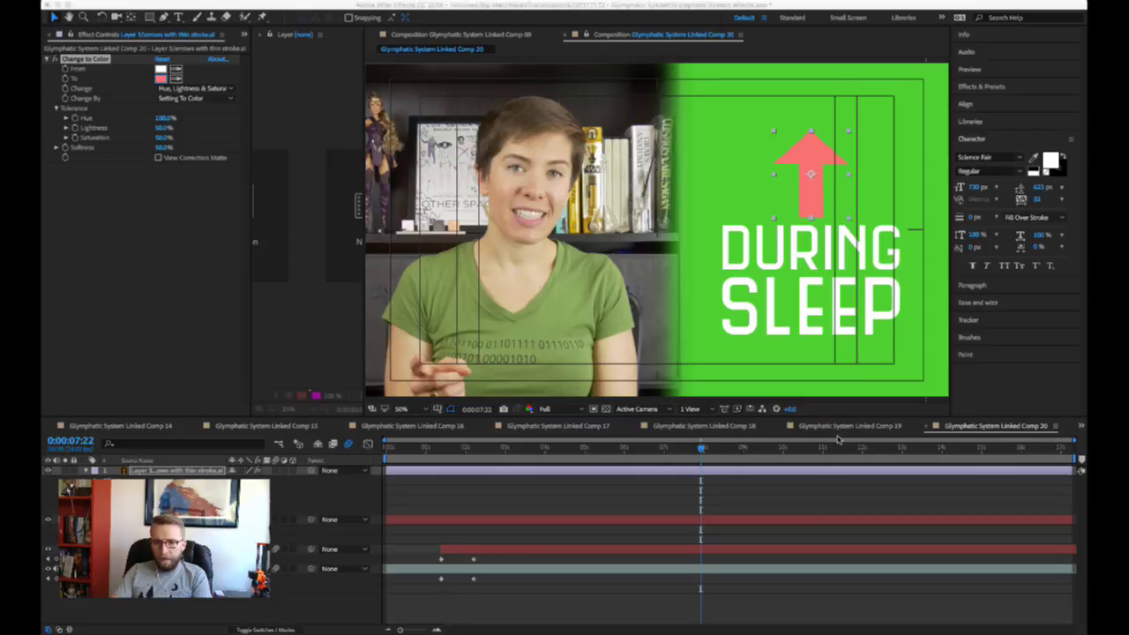
pyautogui.moveTo(840, 441); pyautogui.dragTo(841, 335)
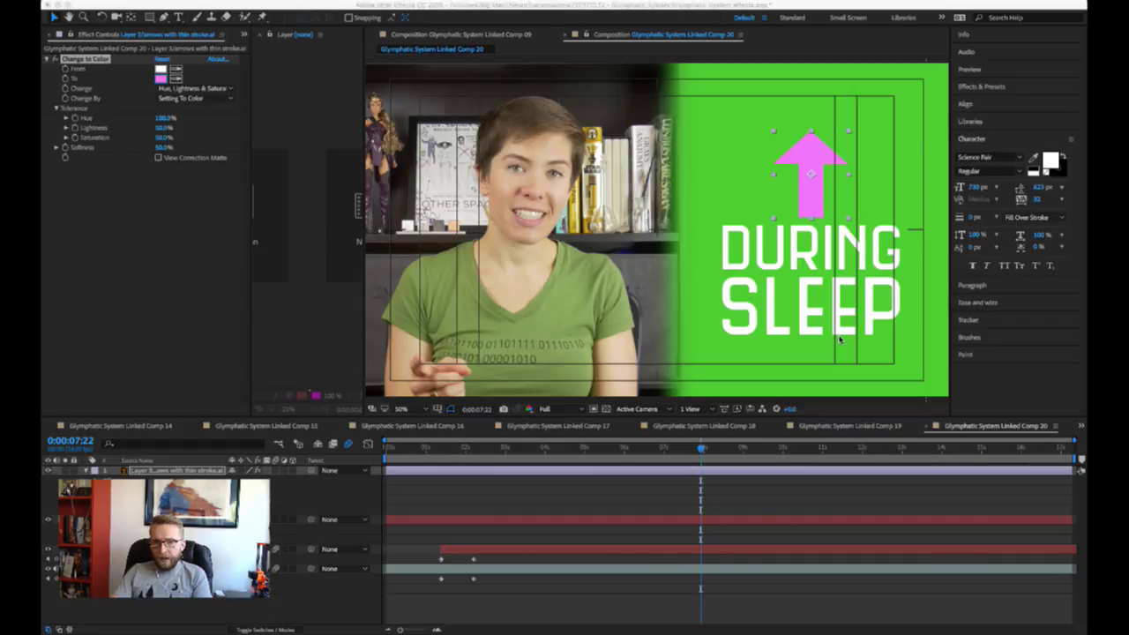
pyautogui.moveTo(841, 351); pyautogui.dragTo(779, 317)
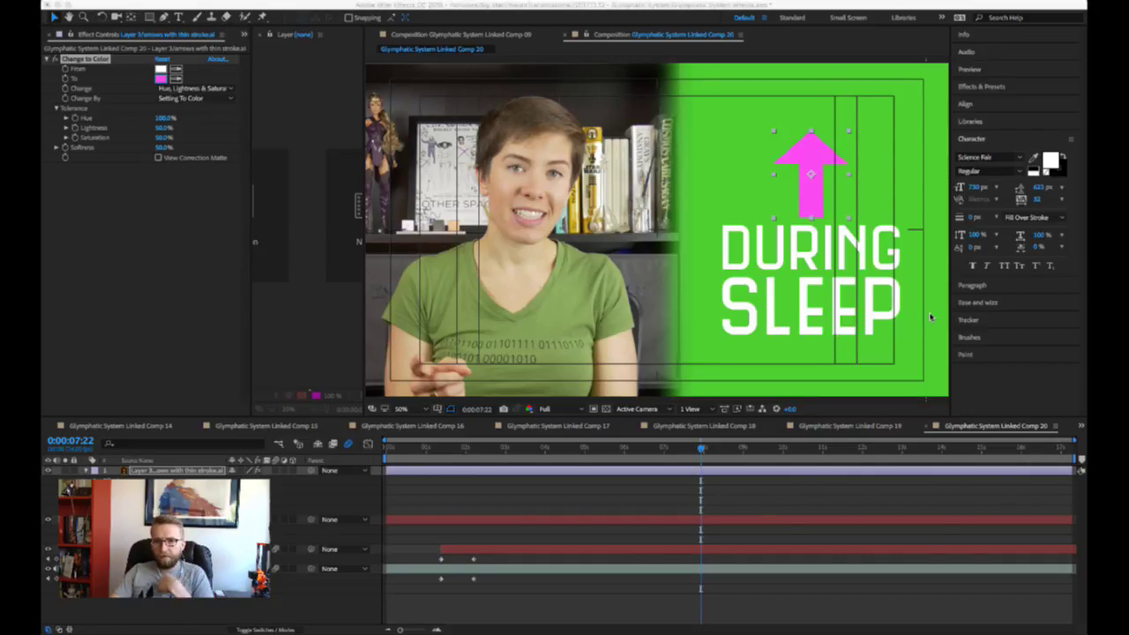
# - Apply a Drop Shadow with a distance of 15 to the arrow layer and turn on its continuous rasterization
pyautogui.click(176, 472)
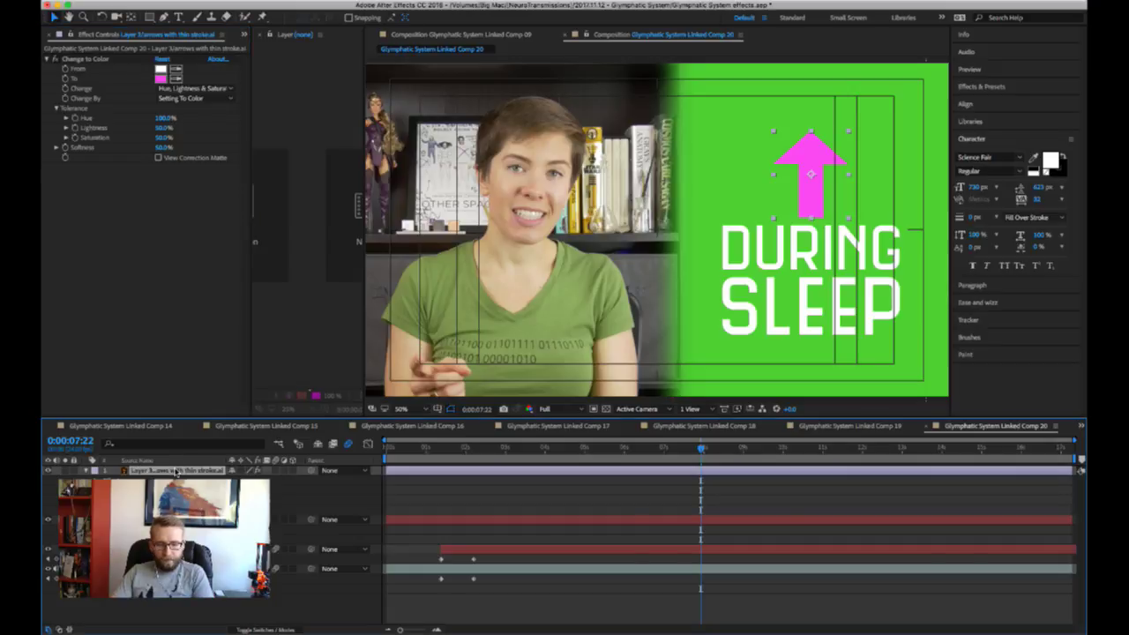
pyautogui.press('Return')
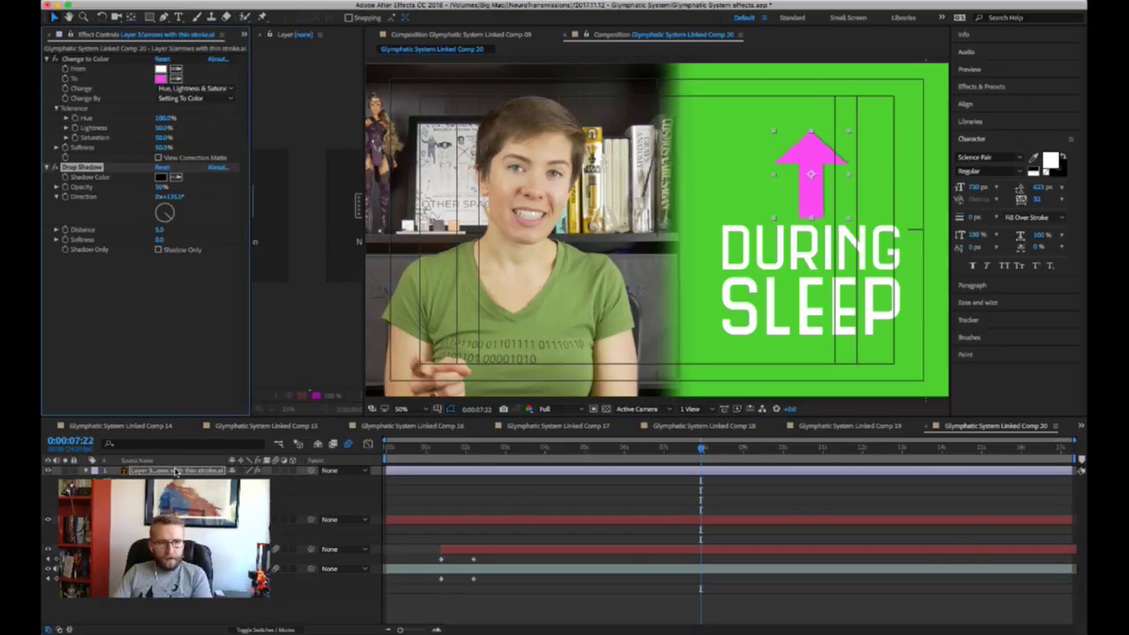
pyautogui.click(162, 229)
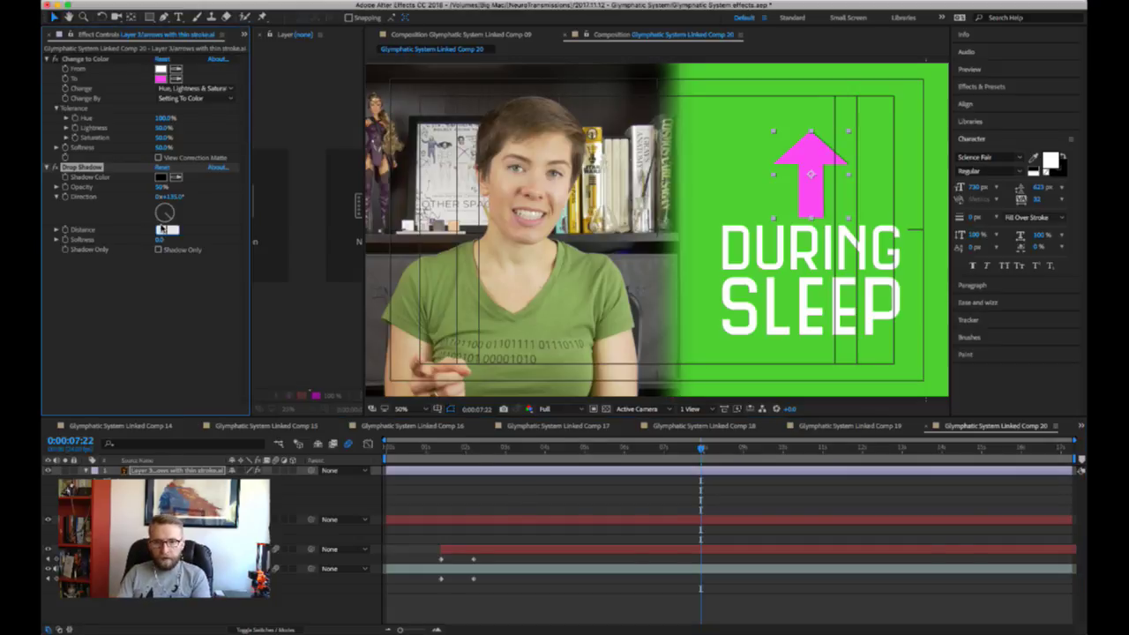
pyautogui.write('15')
pyautogui.press('Return')
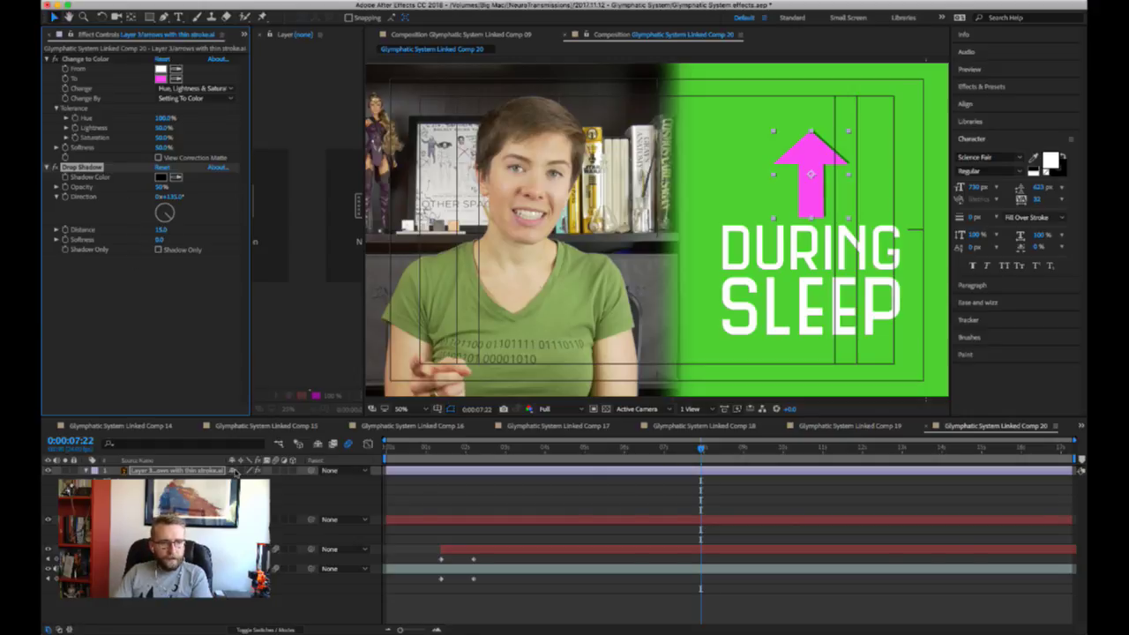
pyautogui.click(236, 474)
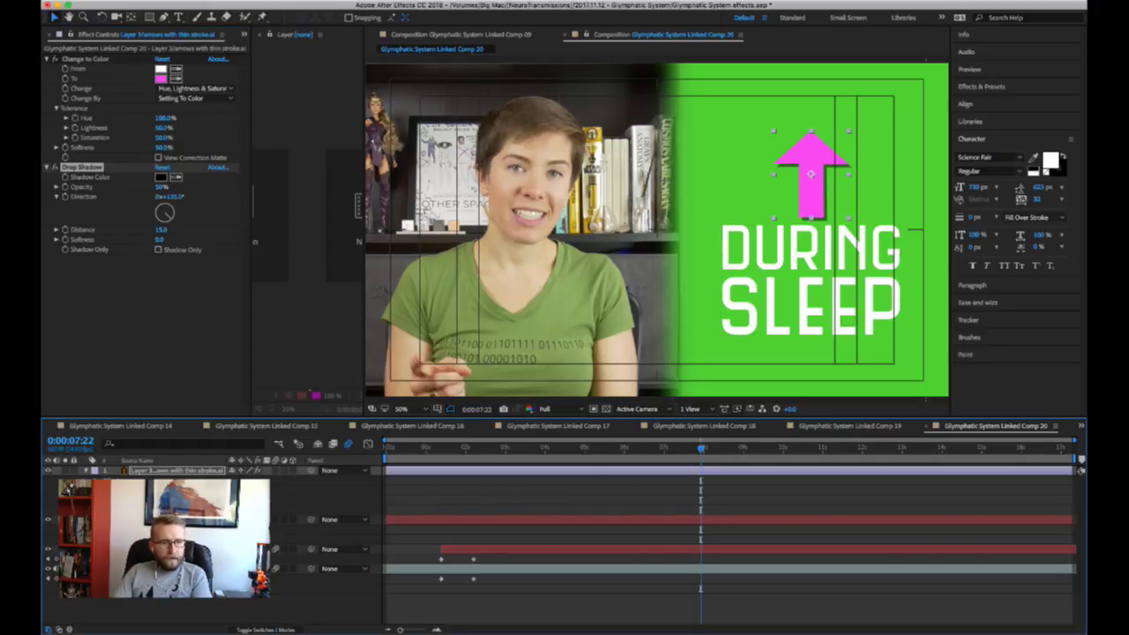
# - Copy the arrow's Drop Shadow effect onto the DURING SLEEP text layer
pyautogui.click(88, 172)
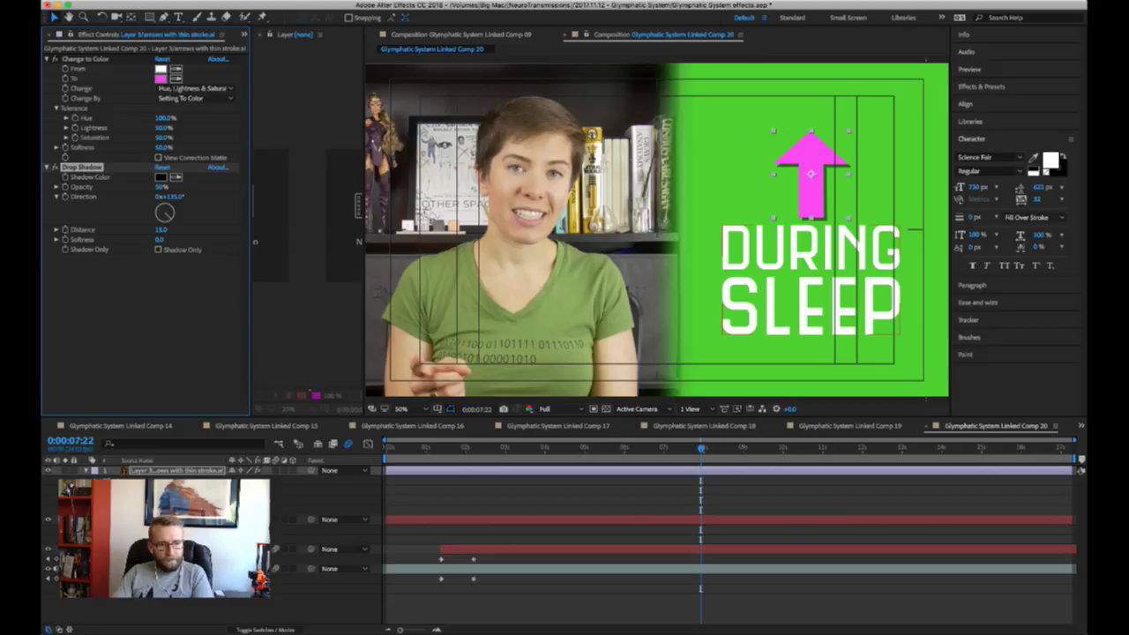
pyautogui.click(509, 475)
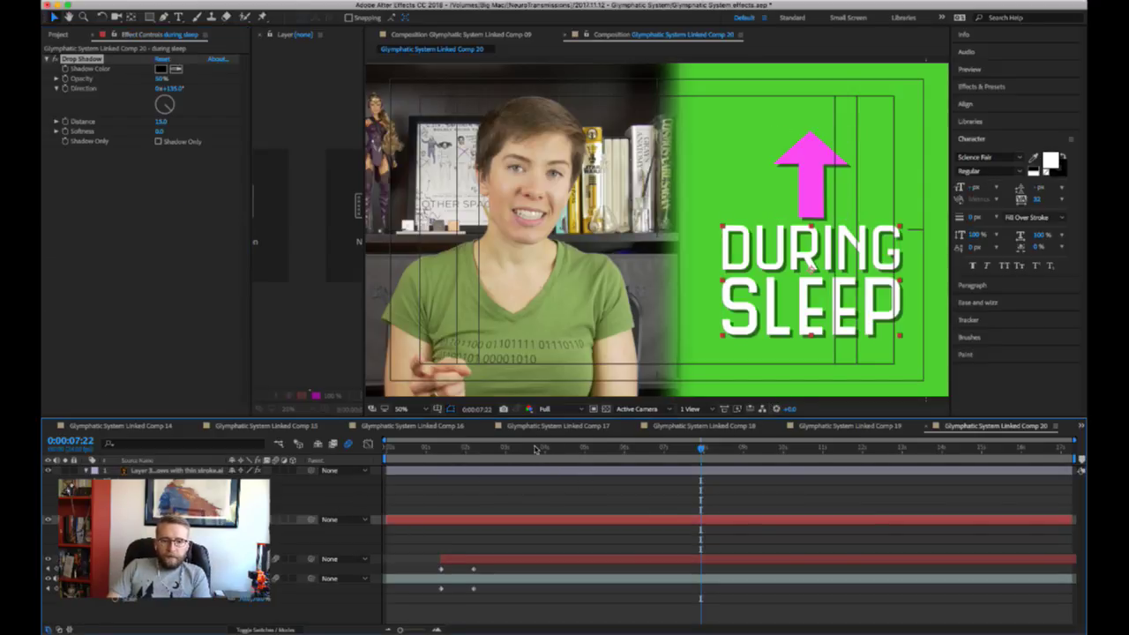
# - Keyframe the Position of the arrow and DURING SLEEP layers to slide in from beyond the frame's right edge between 0:00:01:10 and 0:00:02:06
pyautogui.click(443, 448)
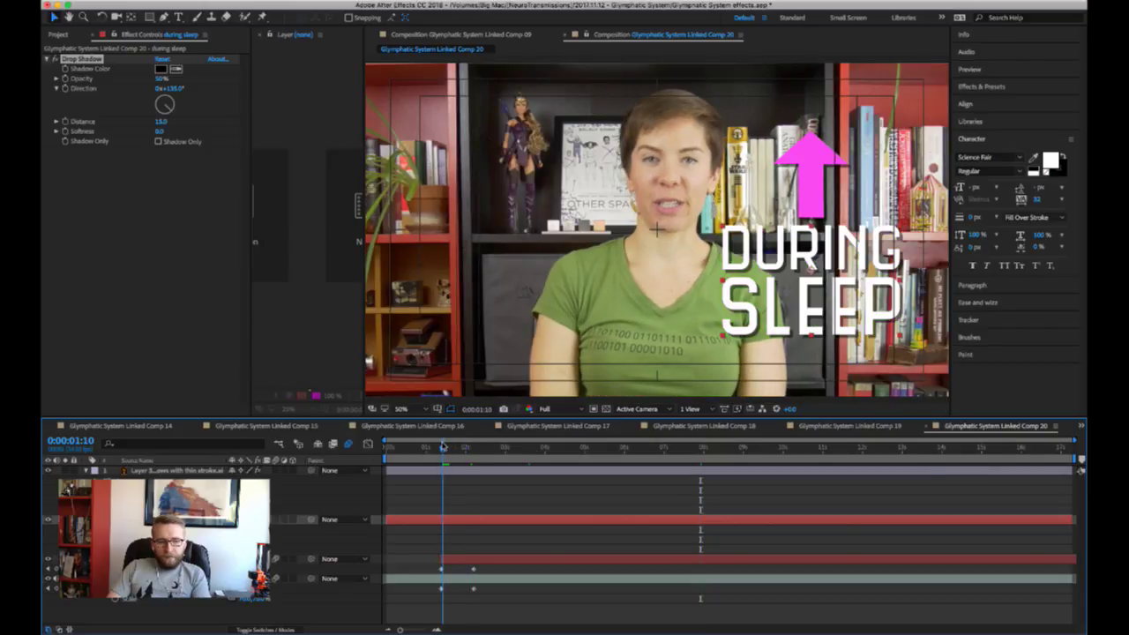
pyautogui.click(496, 473)
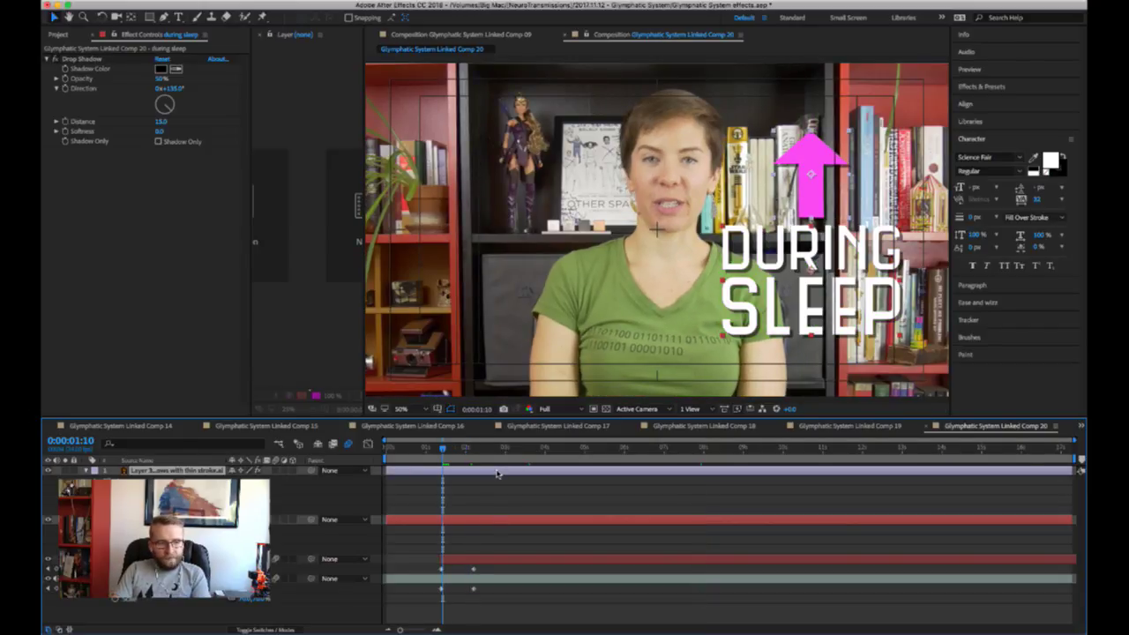
pyautogui.press('u')
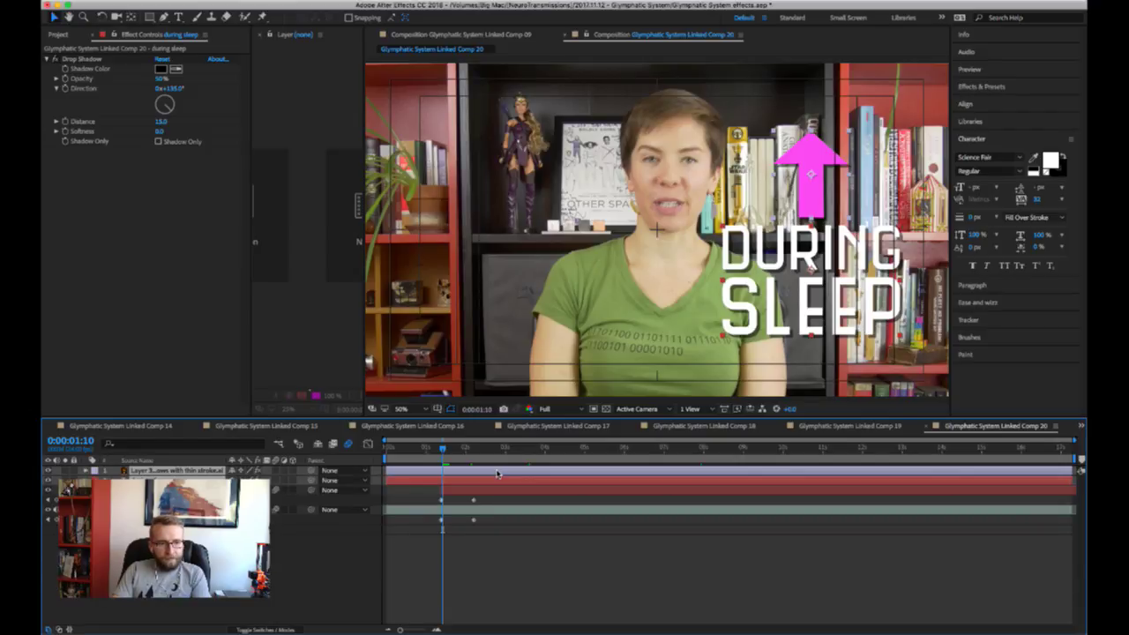
pyautogui.press('u')
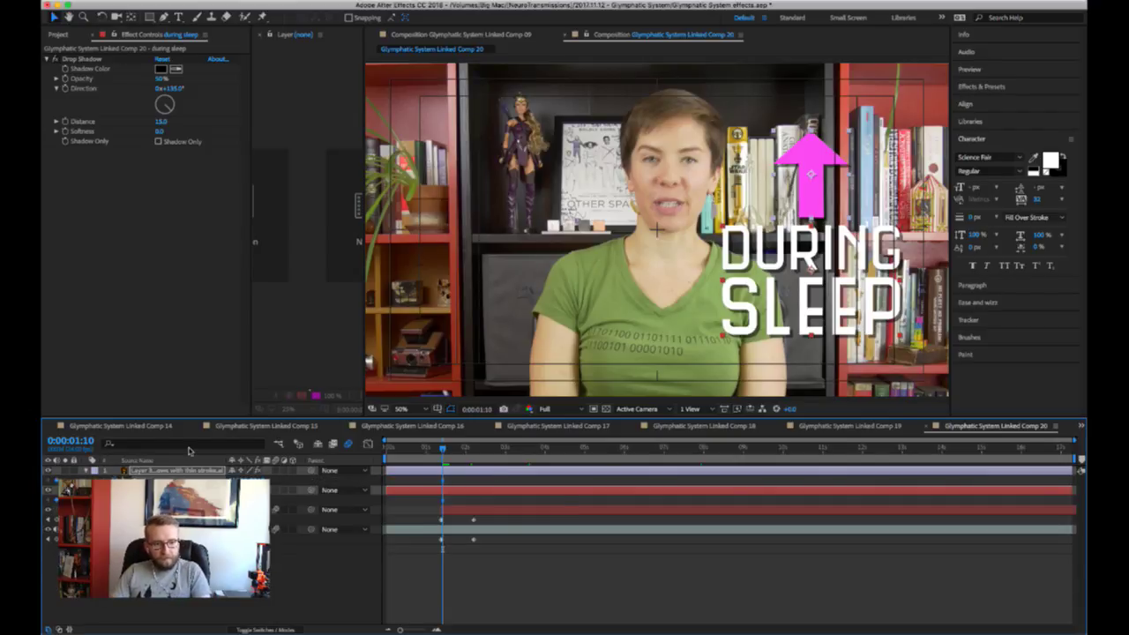
pyautogui.press('space')
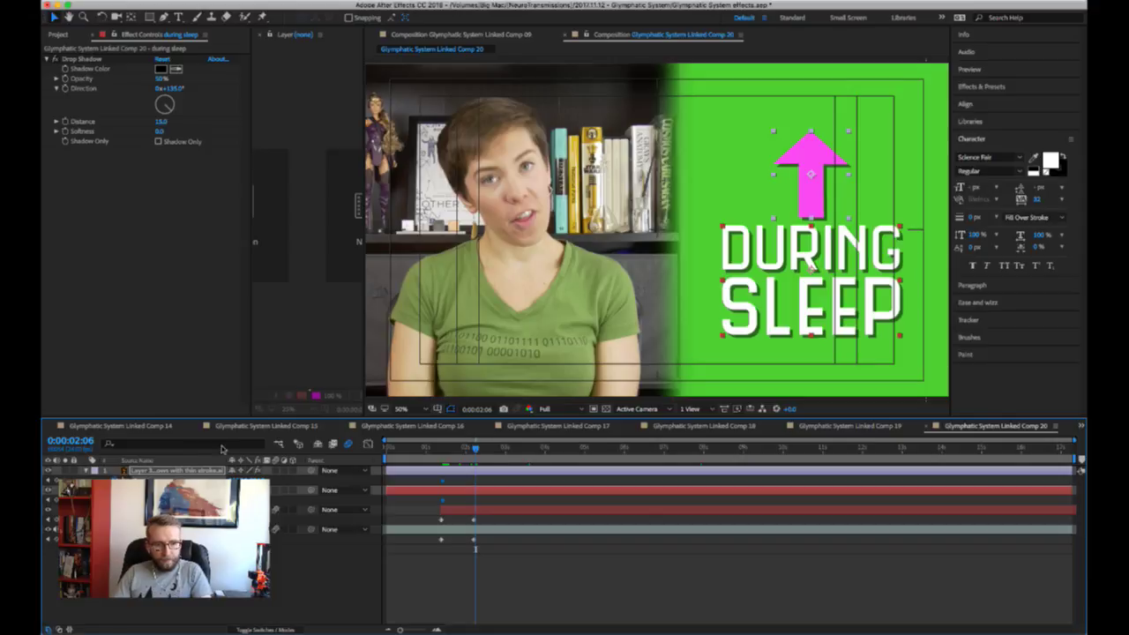
pyautogui.press('space')
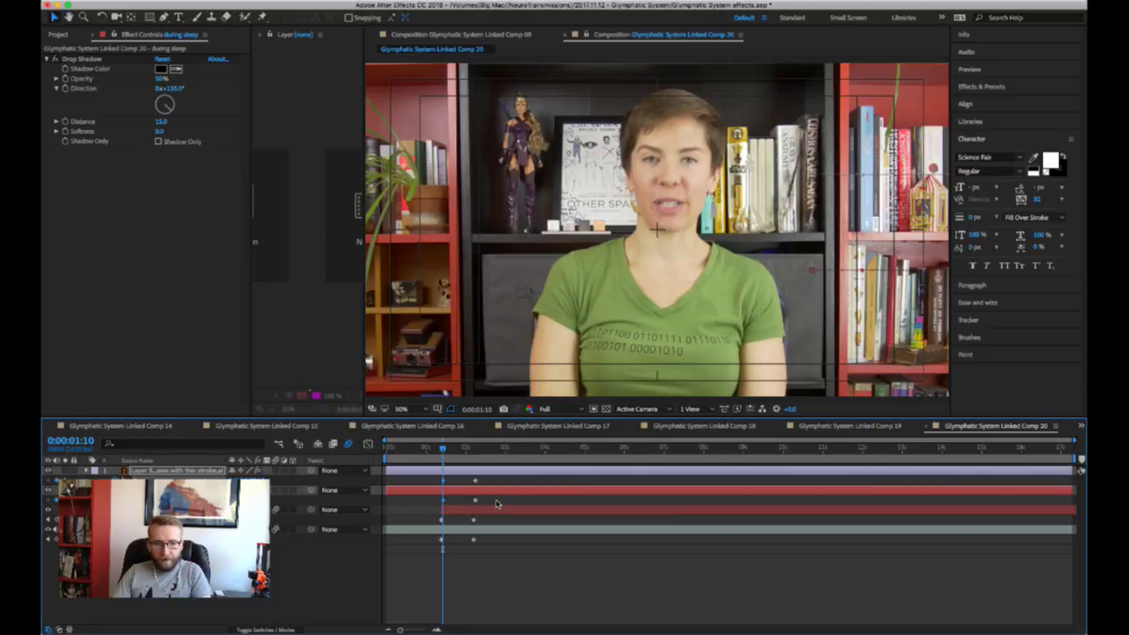
# - Apply Elastic In + Out easing from Ease and Wizz to the arrow and text Position keyframes and preview the motion
pyautogui.moveTo(496, 504); pyautogui.dragTo(436, 476)
pyautogui.click(1018, 304)
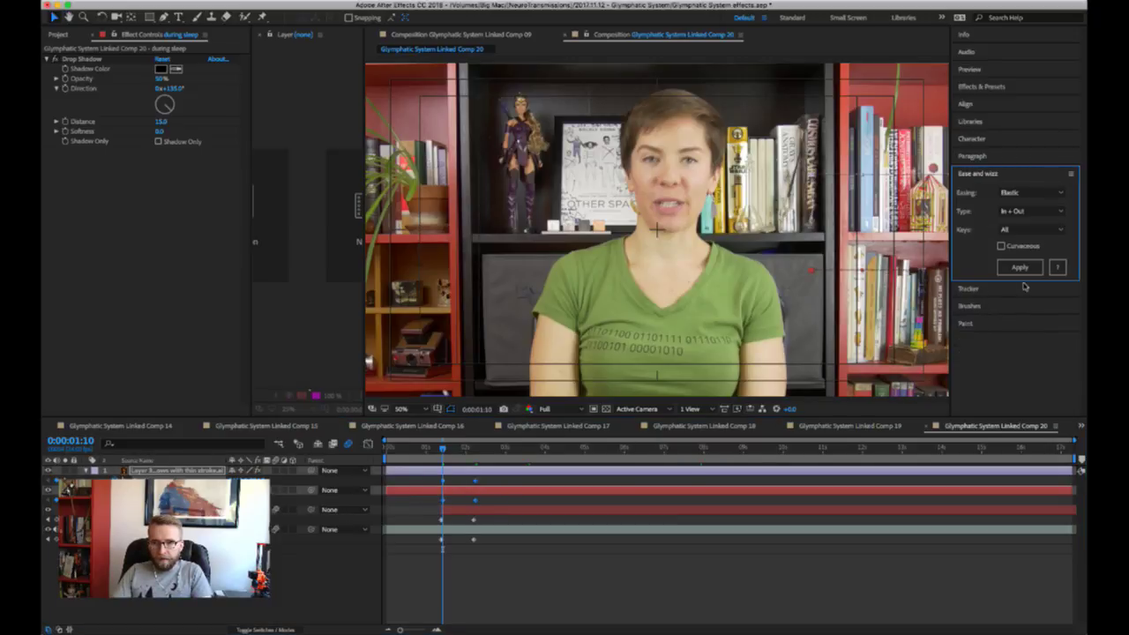
pyautogui.click(1020, 269)
pyautogui.click(604, 482)
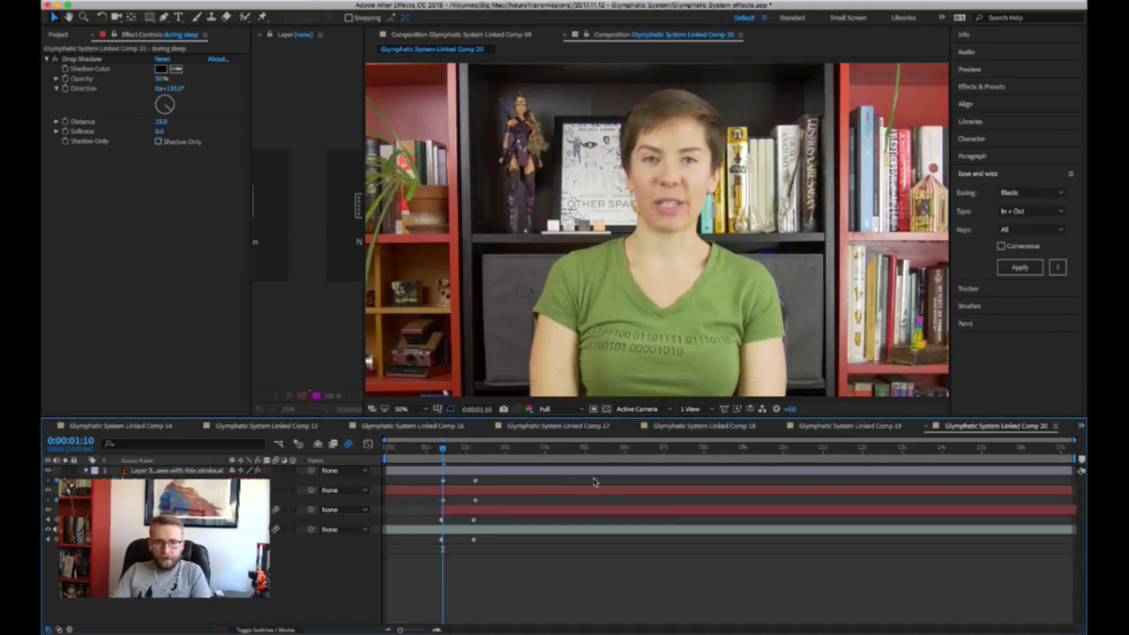
pyautogui.press('space')
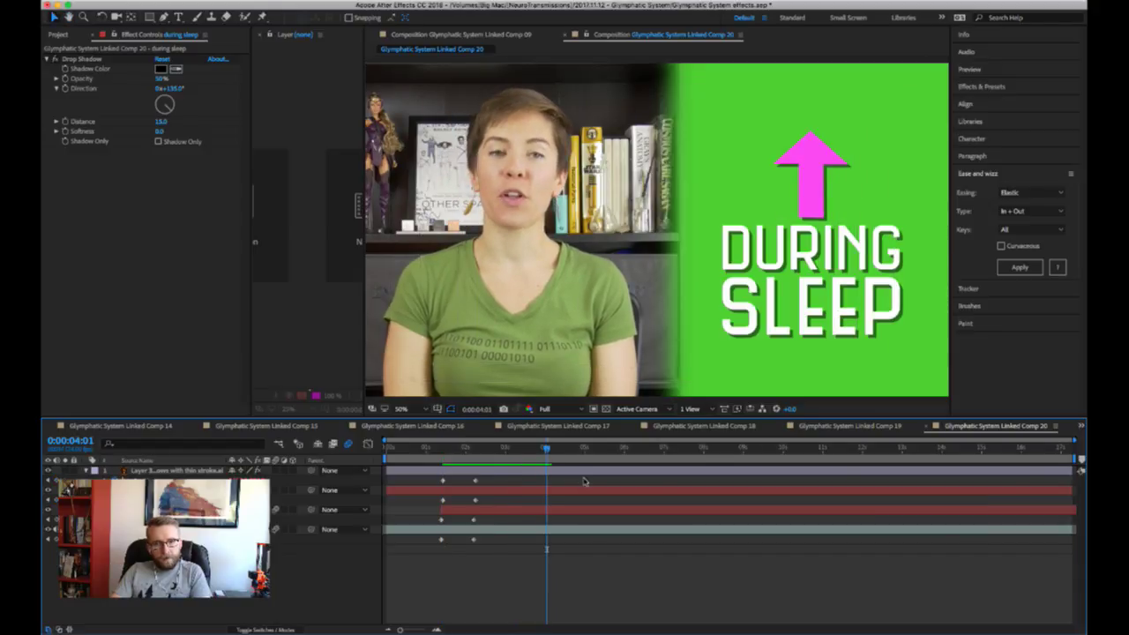
pyautogui.press('space')
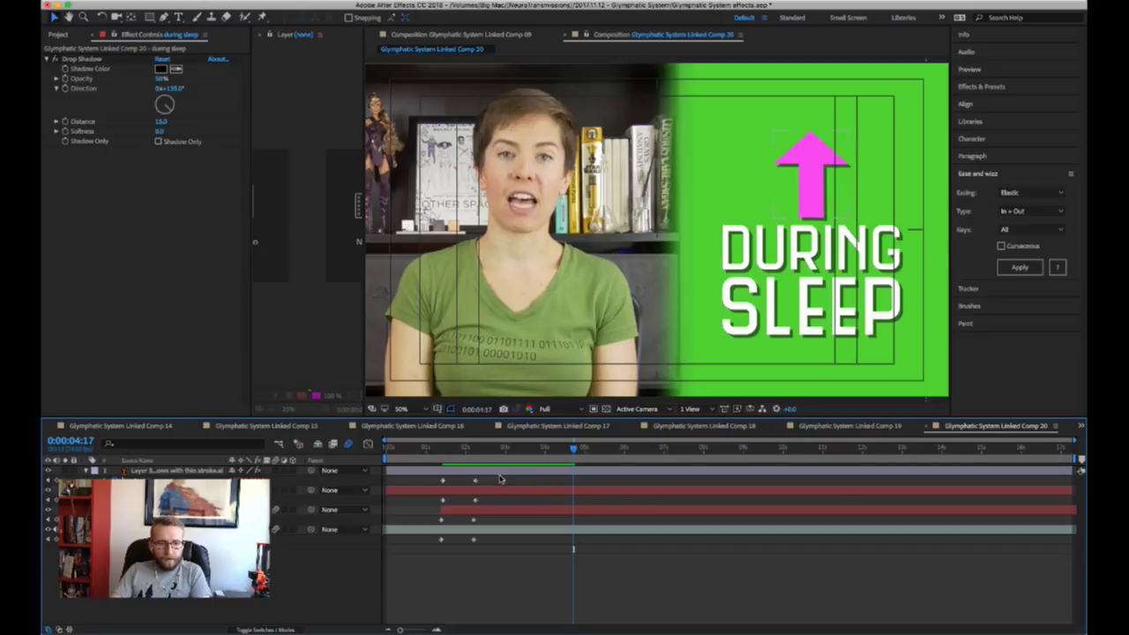
# - Move the arrow and DURING SLEEP layers later in time, with the text following the arrow and its slide-in ending at 0:00:05:13
pyautogui.moveTo(499, 479); pyautogui.dragTo(577, 450)
pyautogui.moveTo(539, 487); pyautogui.dragTo(660, 487)
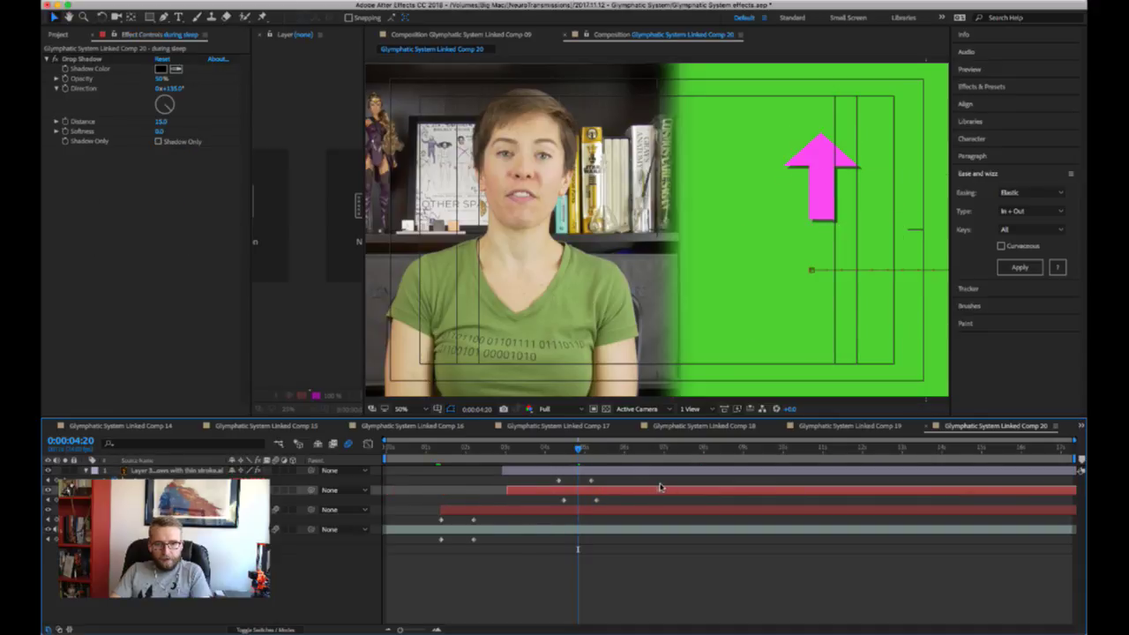
pyautogui.click(553, 448)
pyautogui.press('space')
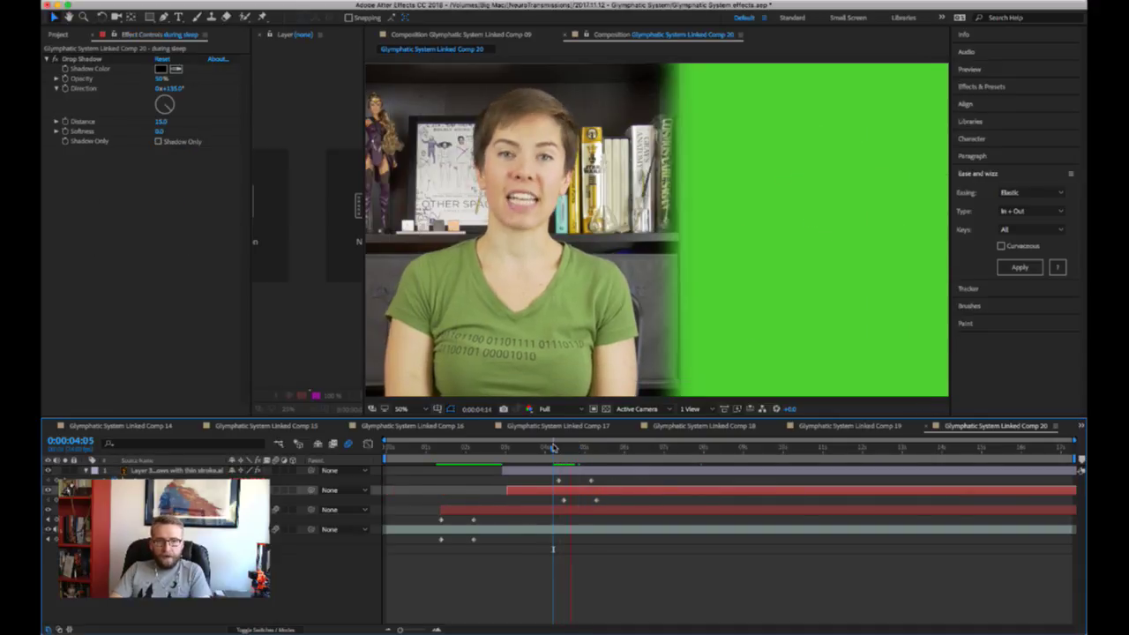
pyautogui.press('space')
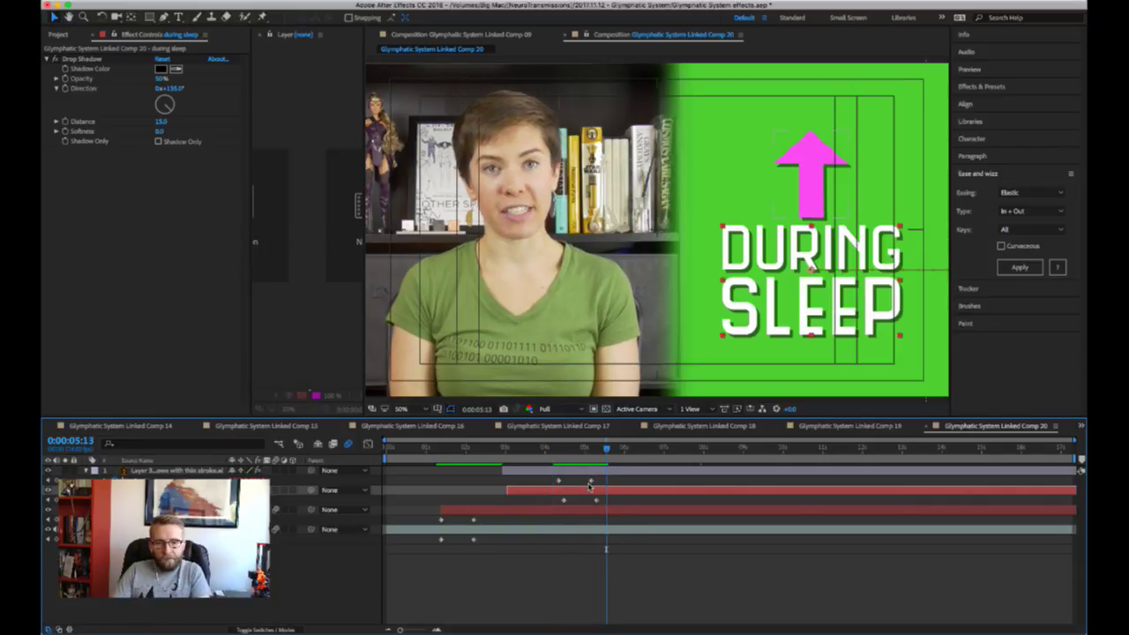
pyautogui.moveTo(591, 487); pyautogui.dragTo(600, 487)
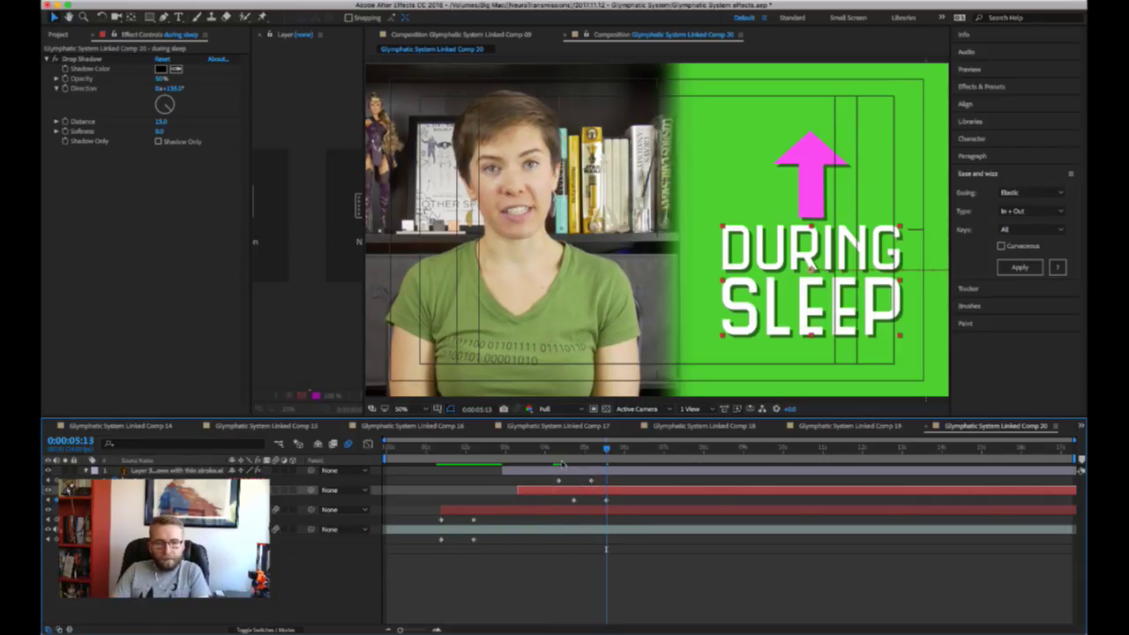
# - Split the arrow layer at 0:00:05:04 and set a Position keyframe at the start of the second segment
pyautogui.click(588, 448)
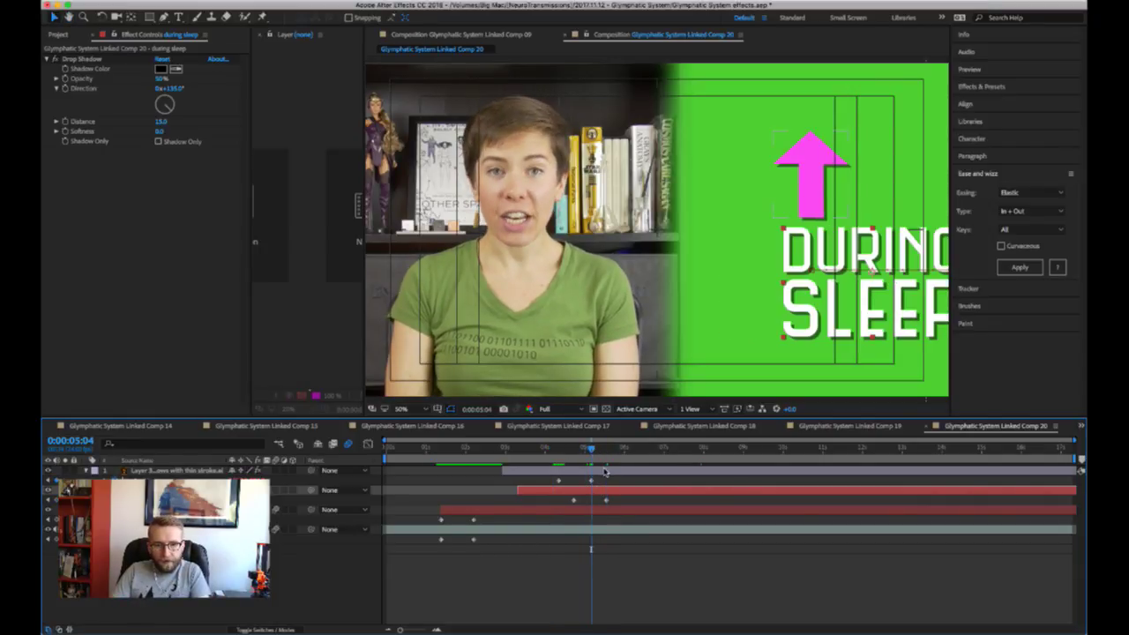
pyautogui.click(605, 472)
pyautogui.hotkey('ctrl', 'shift', 'd')
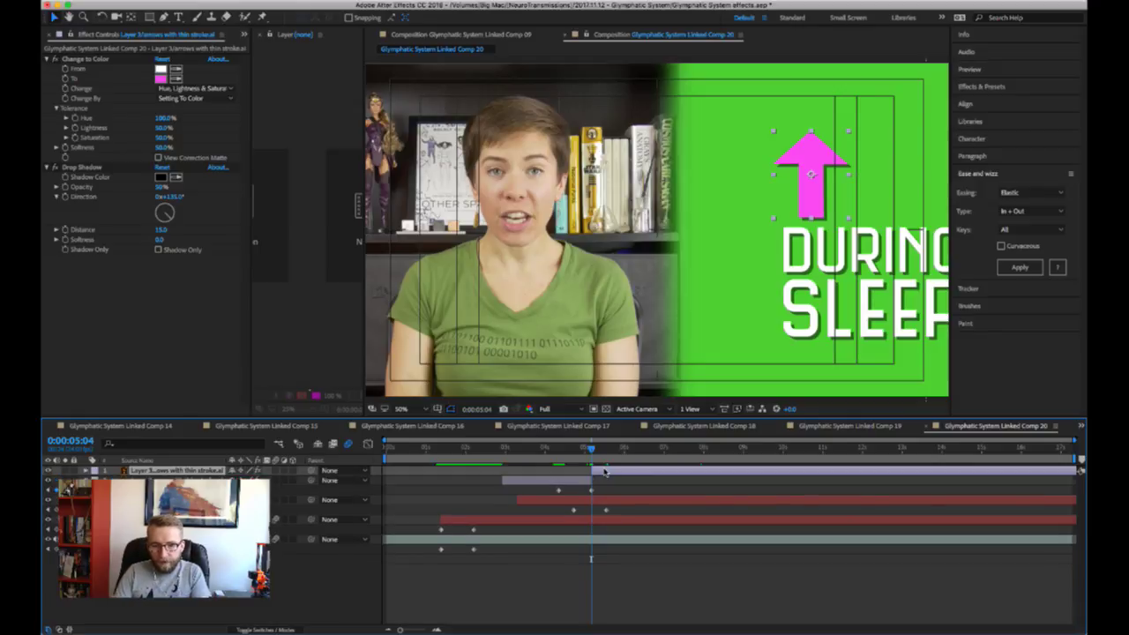
pyautogui.press('Return')
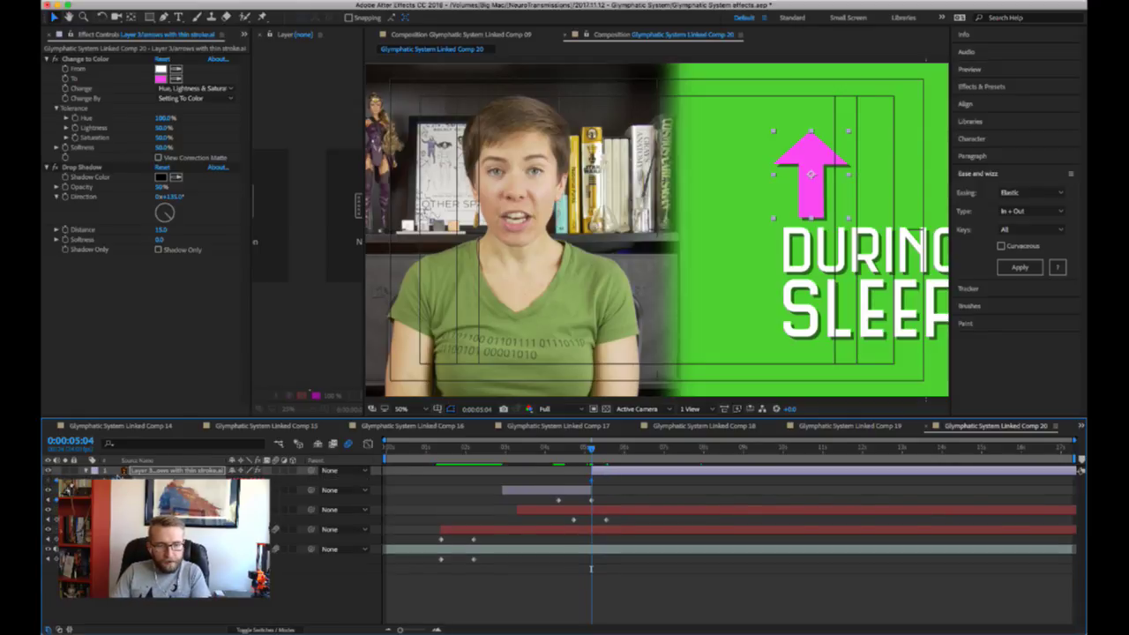
# - Raise the second arrow segment at 0:00:08:02 with a new Position keyframe so it drifts upward
pyautogui.press('space')
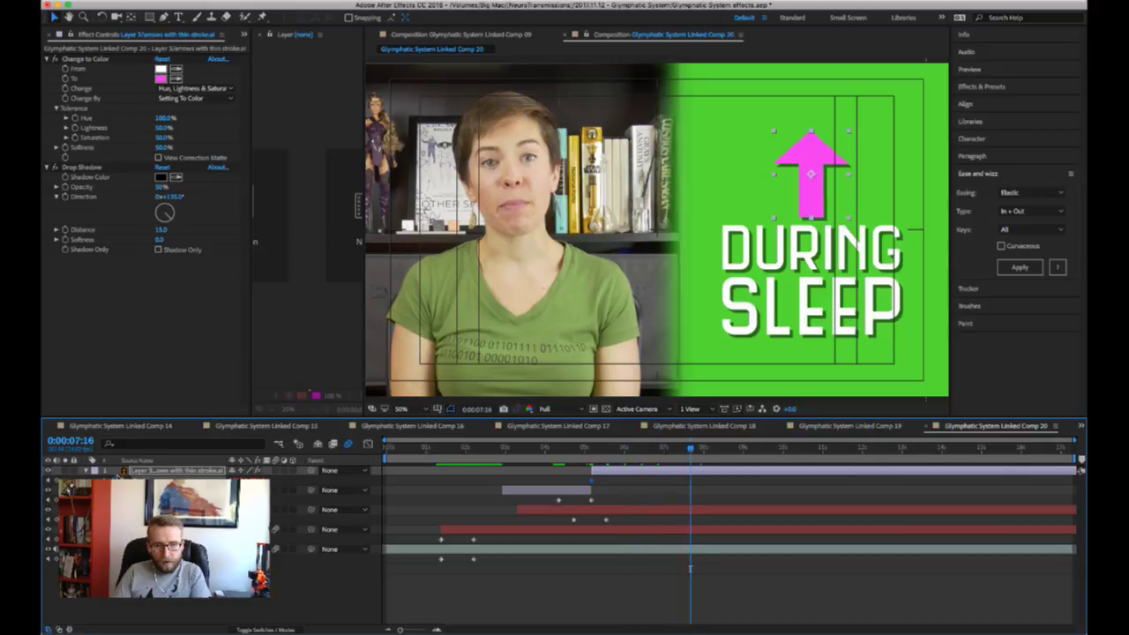
pyautogui.moveTo(724, 569); pyautogui.dragTo(706, 569)
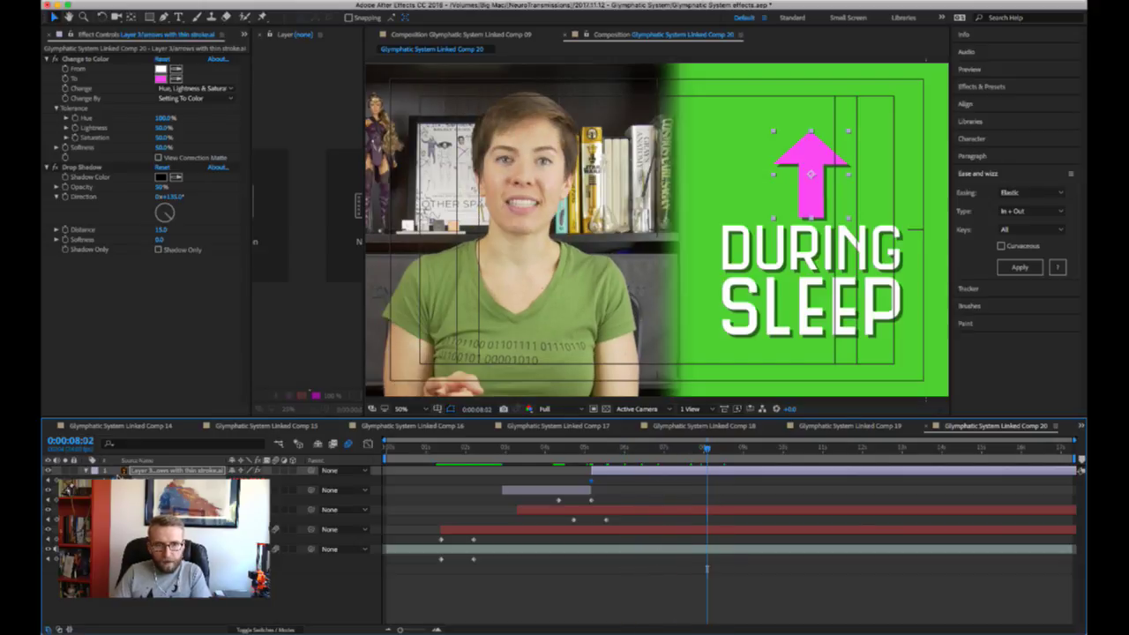
pyautogui.hotkey('shift', 'Up')
pyautogui.hotkey('shift', 'Up')
pyautogui.hotkey('shift', 'Up')
pyautogui.hotkey('shift', 'Up')
pyautogui.hotkey('shift', 'Up')
pyautogui.hotkey('shift', 'Up')
pyautogui.hotkey('shift', 'Up')
pyautogui.hotkey('shift', 'Up')
pyautogui.hotkey('shift', 'Up')
pyautogui.hotkey('shift', 'Up')
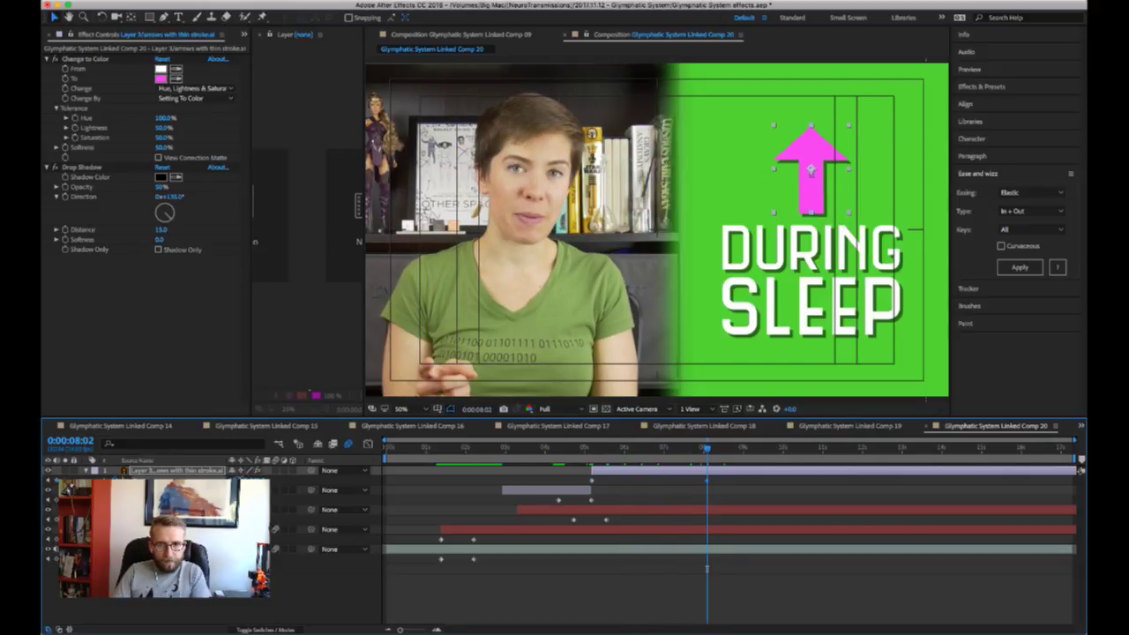
# - Preview the arrow's entrance and drift from 0:00:04:08, and delay the DURING SLEEP layer so its slide-in starts just after the arrow's
pyautogui.click(559, 449)
pyautogui.press('space')
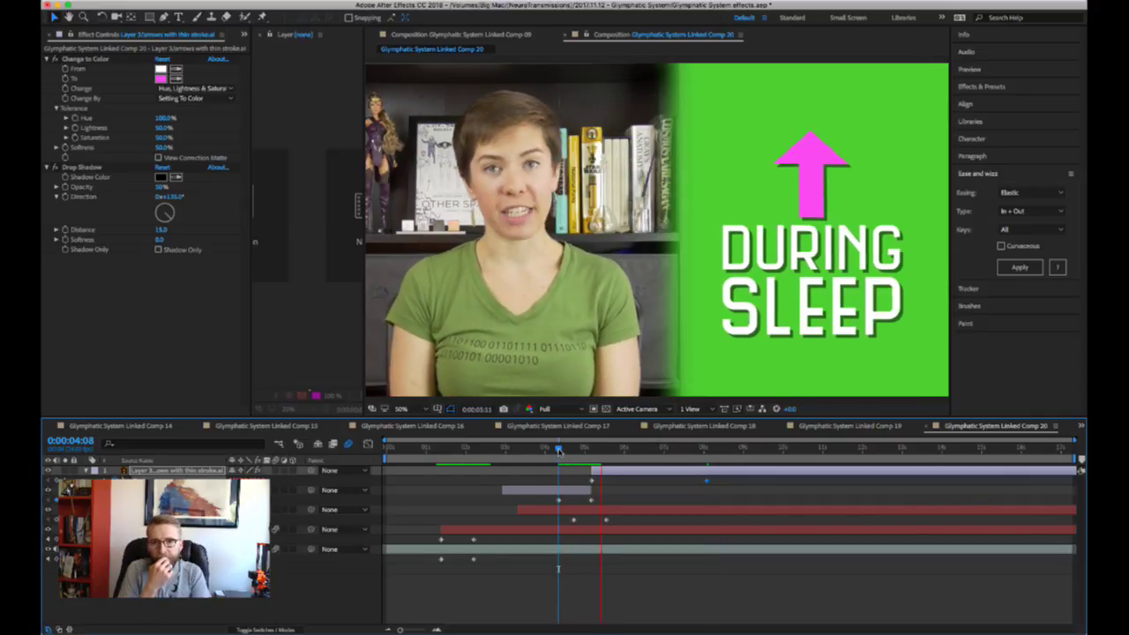
pyautogui.press('space')
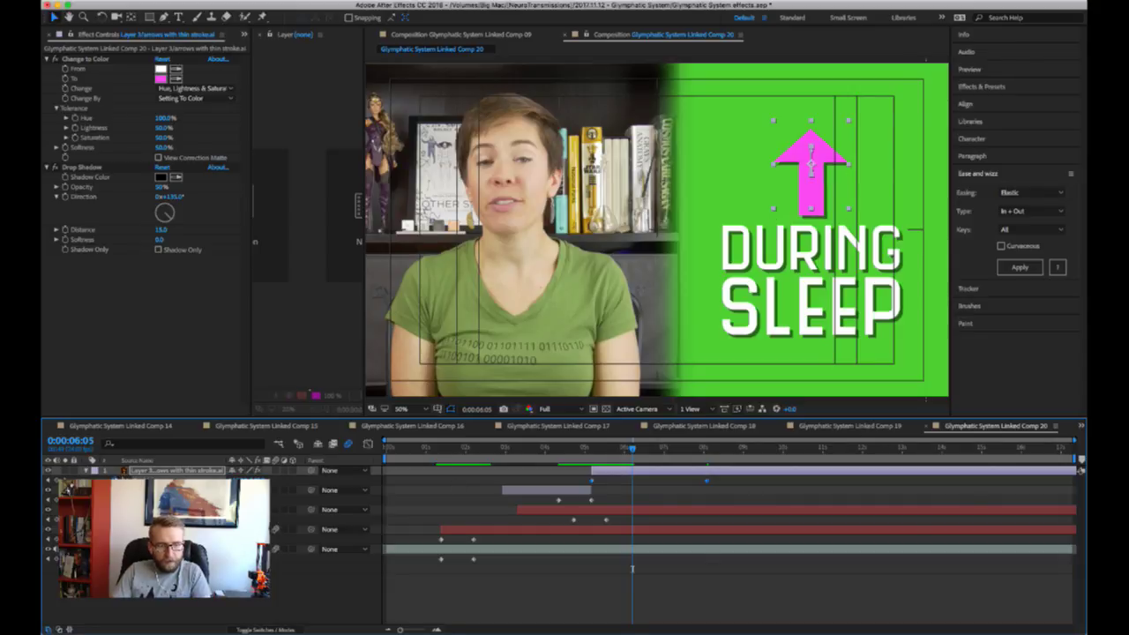
pyautogui.click(558, 449)
pyautogui.press('space')
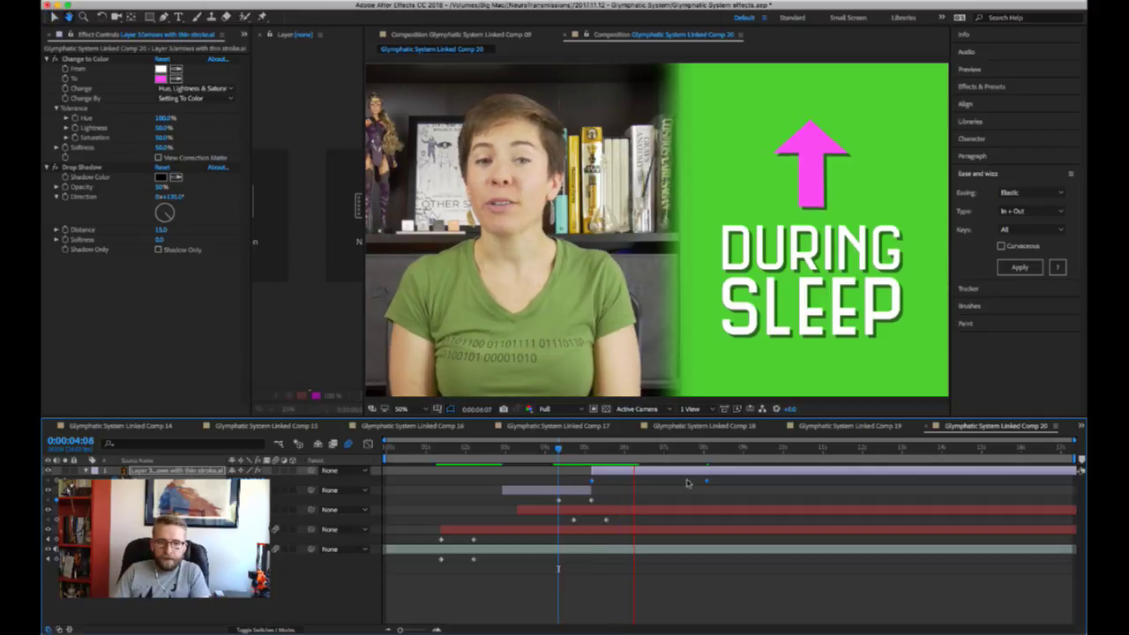
pyautogui.press('space')
pyautogui.moveTo(601, 455); pyautogui.dragTo(620, 449)
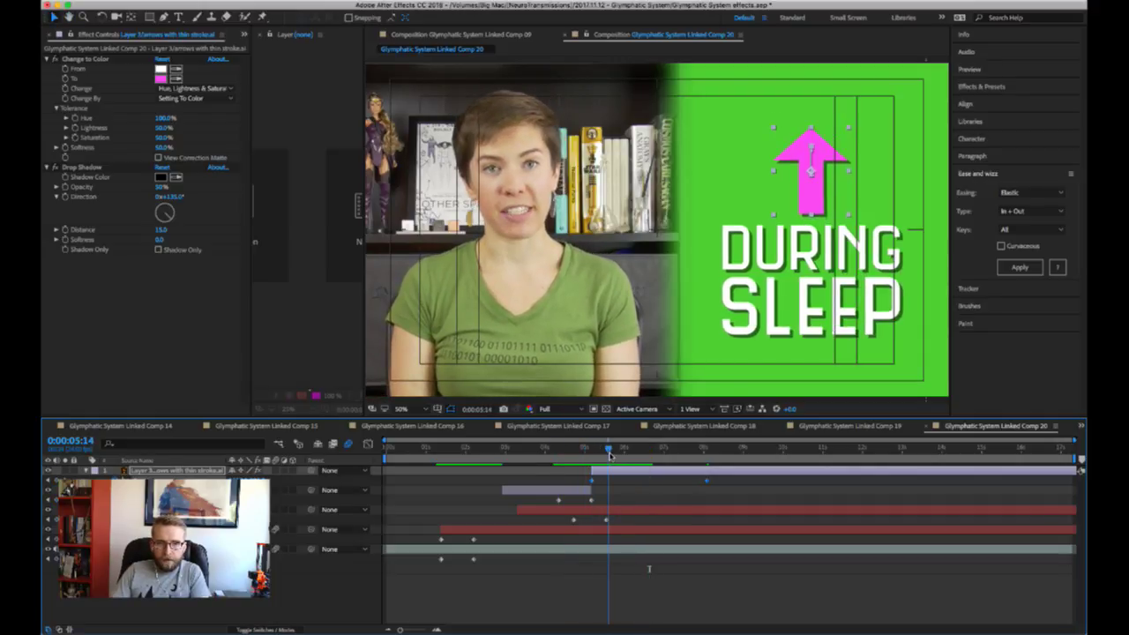
pyautogui.click(591, 512)
pyautogui.moveTo(591, 512); pyautogui.dragTo(612, 511)
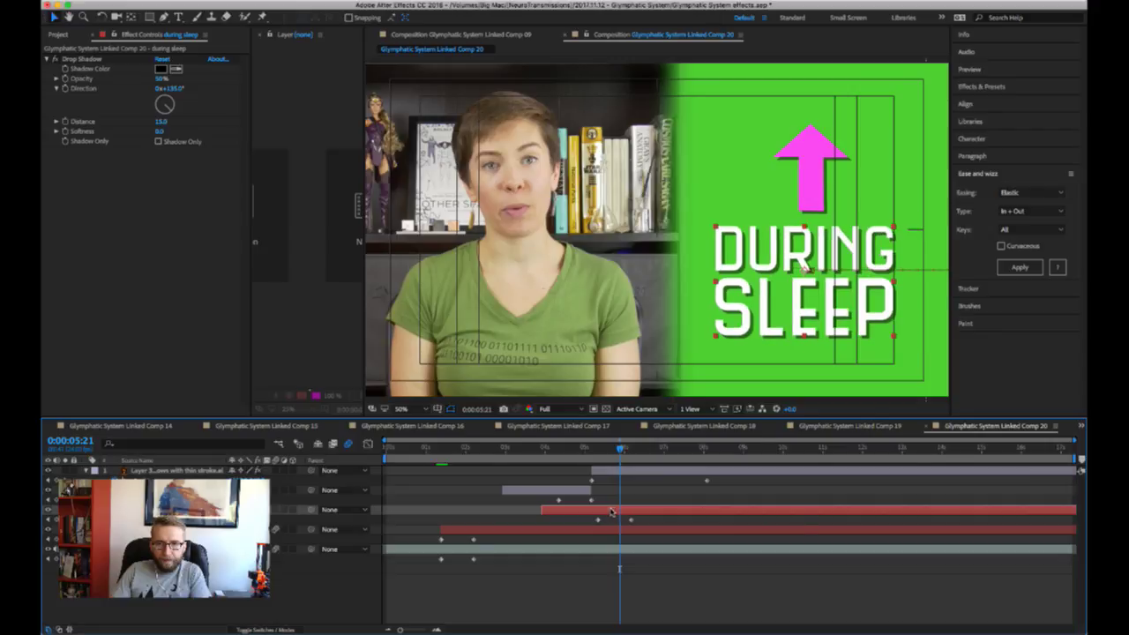
# - Preview the new timing and shift both arrow segments a few frames later so their cut meets the start of the DURING SLEEP slide-in
pyautogui.click(554, 448)
pyautogui.press('space')
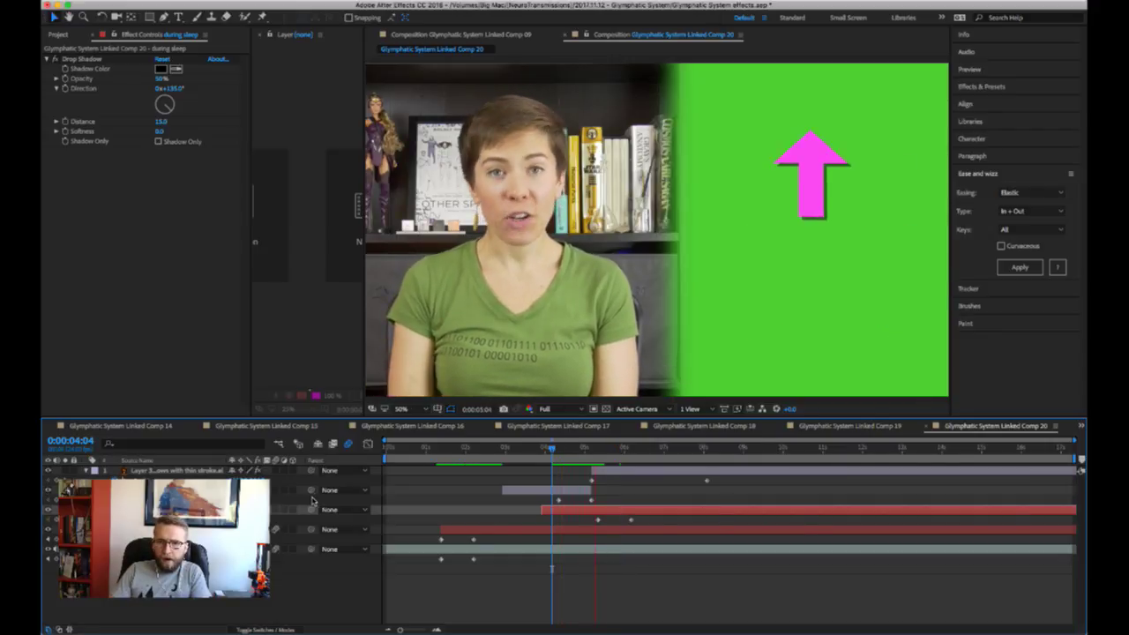
pyautogui.press('space')
pyautogui.moveTo(562, 454); pyautogui.dragTo(615, 474)
pyautogui.click(582, 490)
pyautogui.keyDown('shift'); pyautogui.click(606, 475); pyautogui.keyUp('shift')
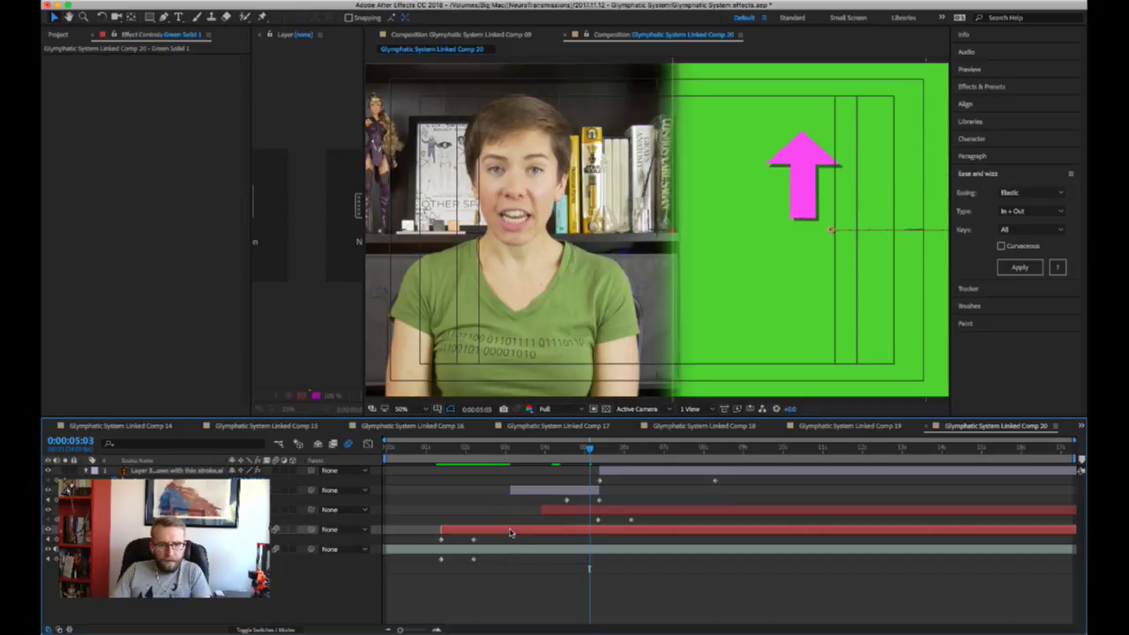
# - Try moving the slide keyframes of the green solid and the presenter footage later in time, and undo the move
pyautogui.click(510, 532)
pyautogui.moveTo(493, 565); pyautogui.dragTo(526, 540)
pyautogui.click(441, 449)
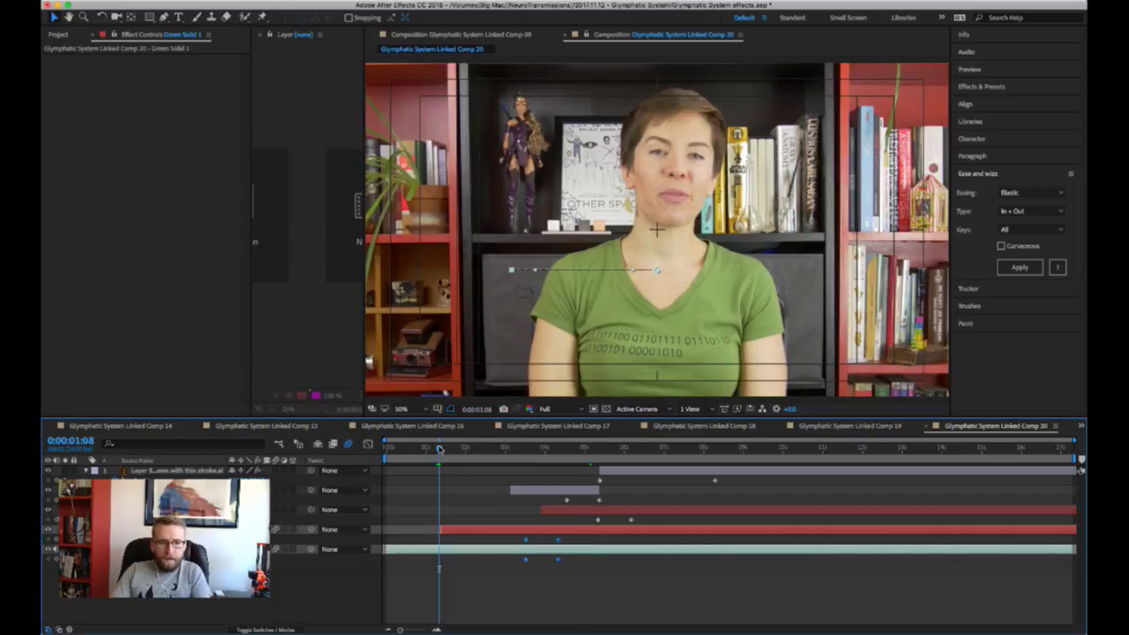
pyautogui.press('space')
pyautogui.hotkey('ctrl', 'z')
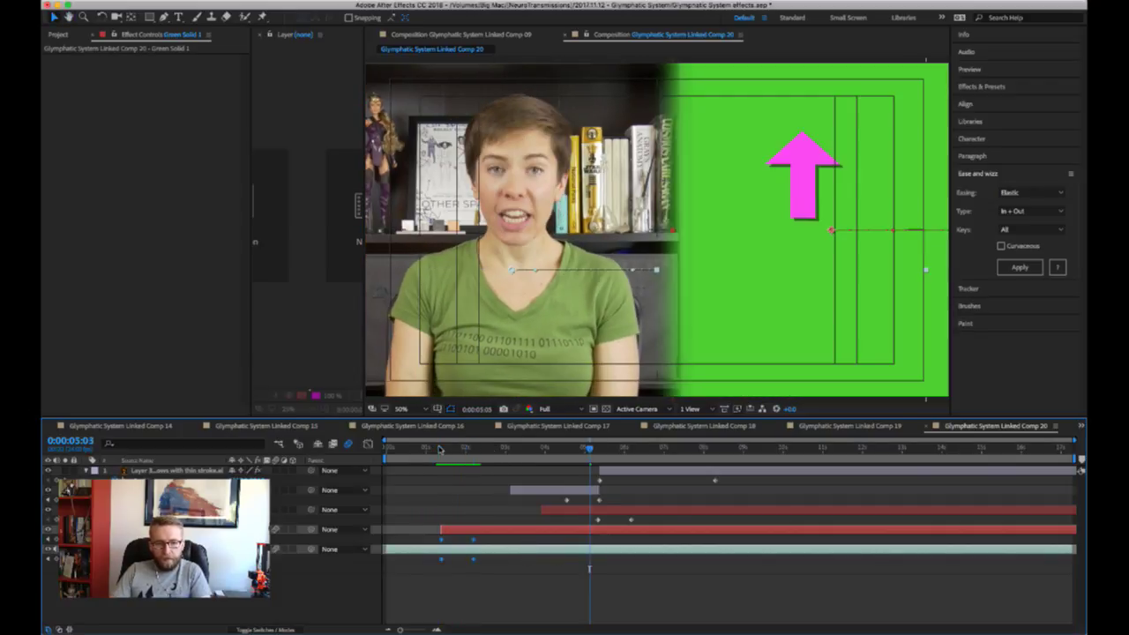
# - Play back the composition from about 0:00:01:14 and again from 0:00:02:10 to check the timing of the panel, arrow and text
pyautogui.click(449, 449)
pyautogui.press('space')
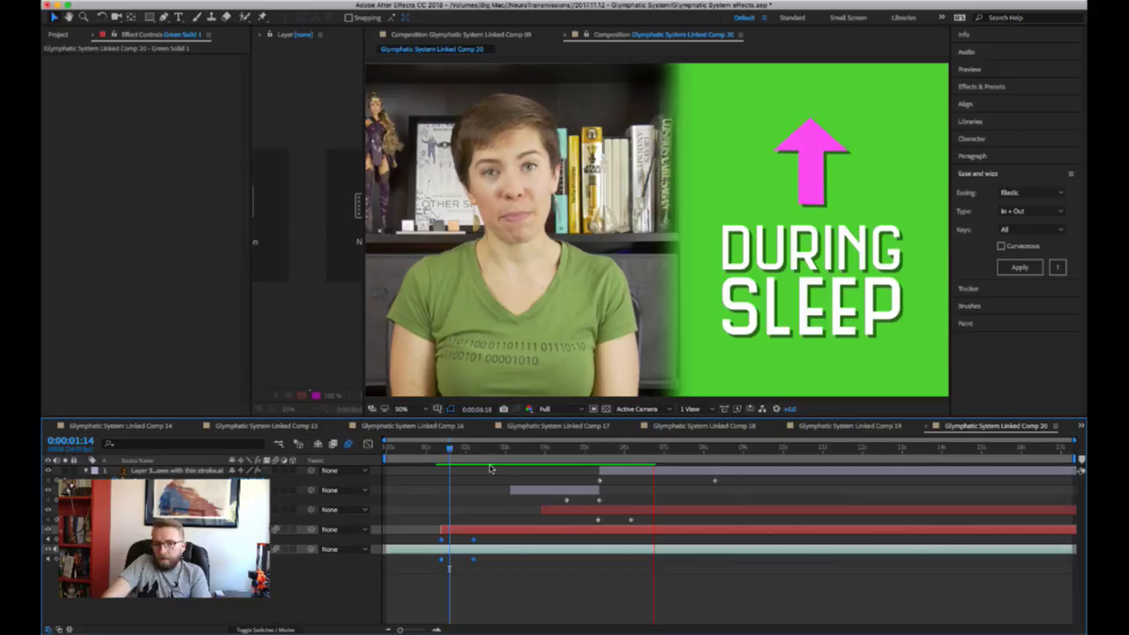
pyautogui.press('space')
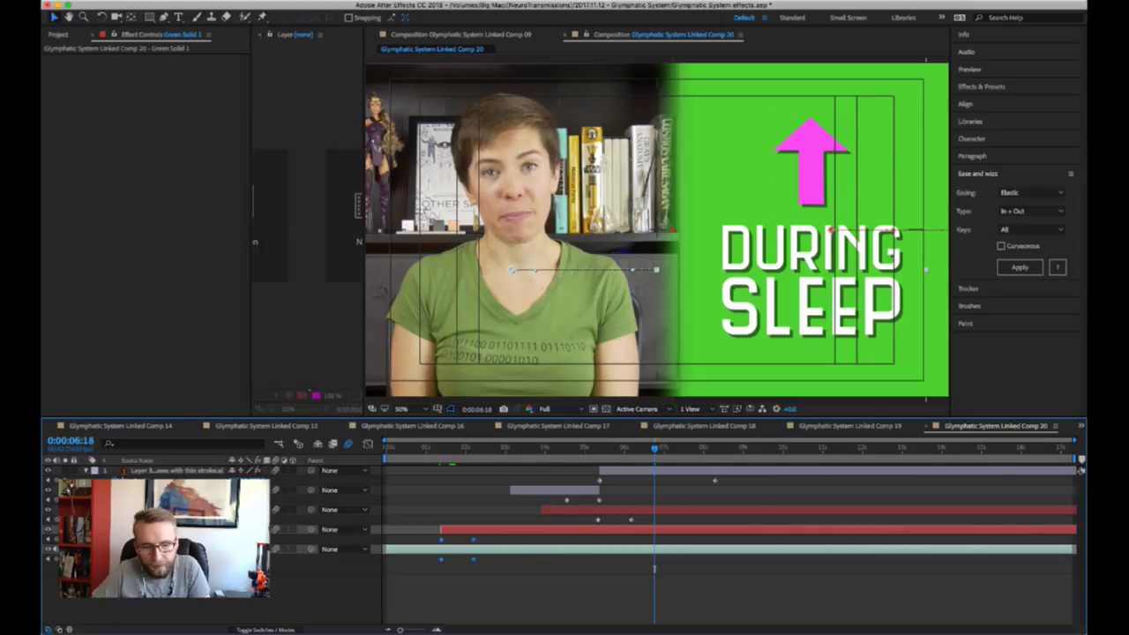
pyautogui.click(458, 448)
pyautogui.press('space')
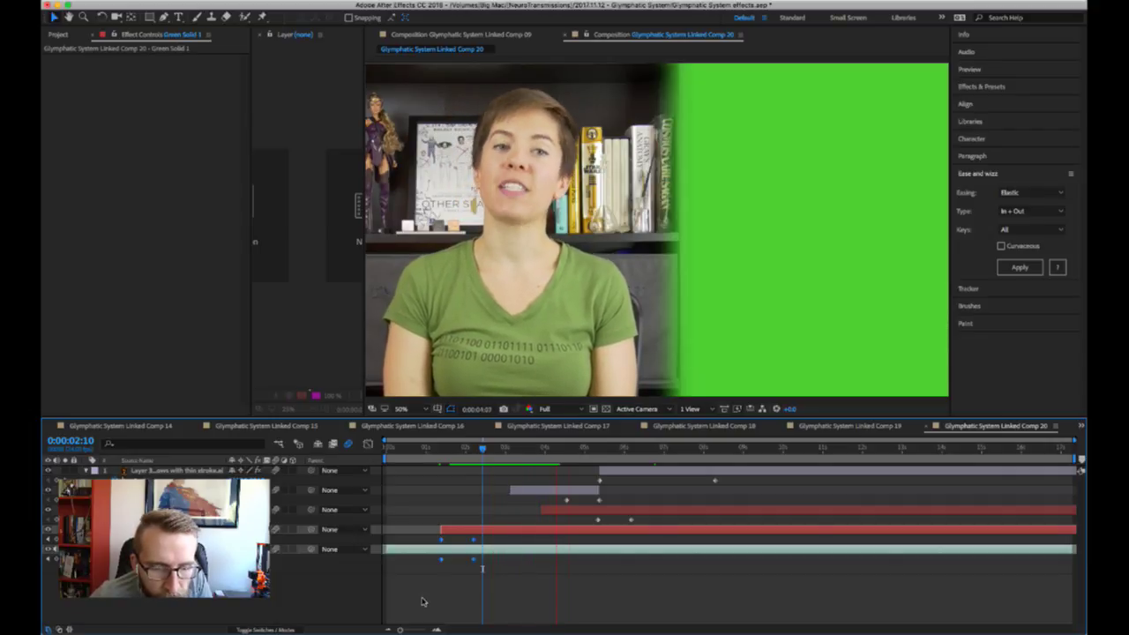
pyautogui.press('space')
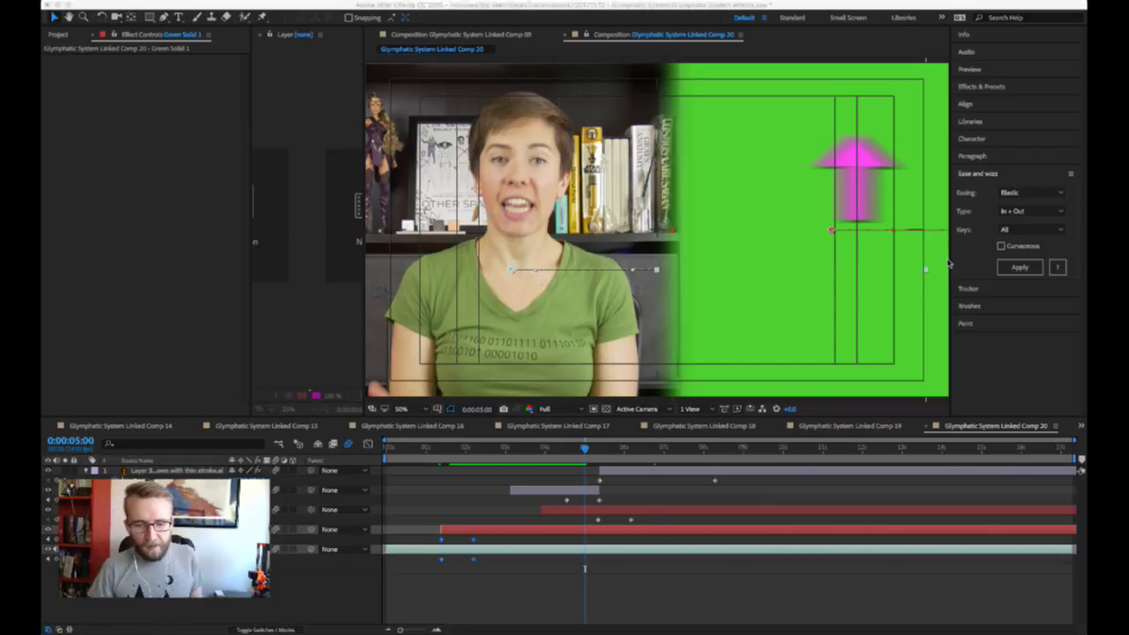
# - Play back the composition from 0:00:01:18 to review the green panel before the arrow enters
pyautogui.click(655, 457)
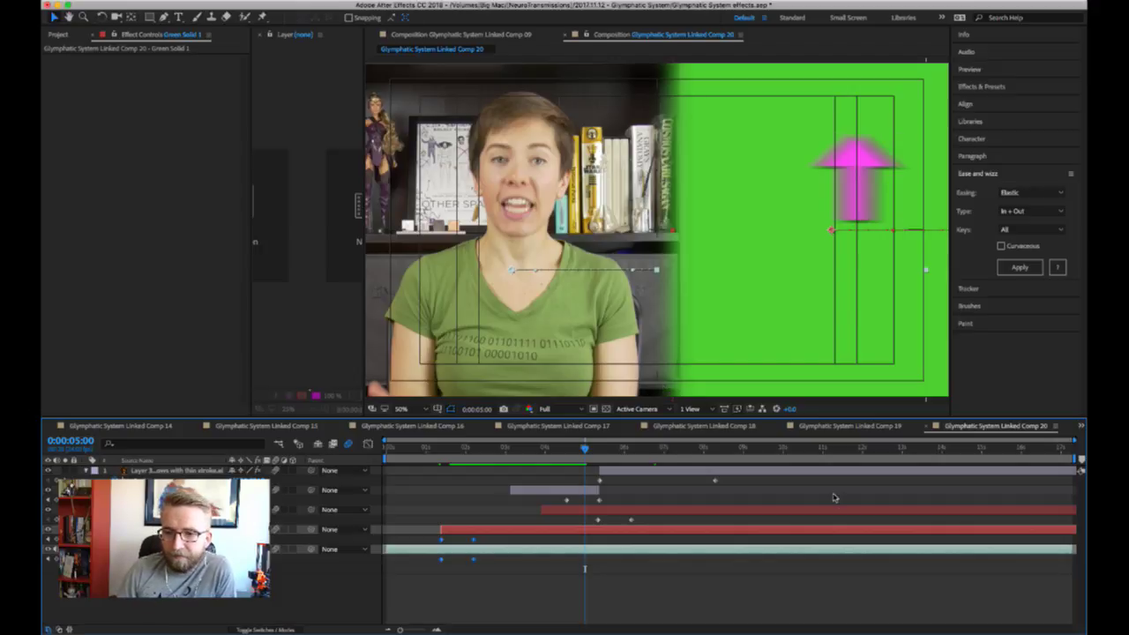
pyautogui.moveTo(587, 453); pyautogui.dragTo(458, 454)
pyautogui.press('space')
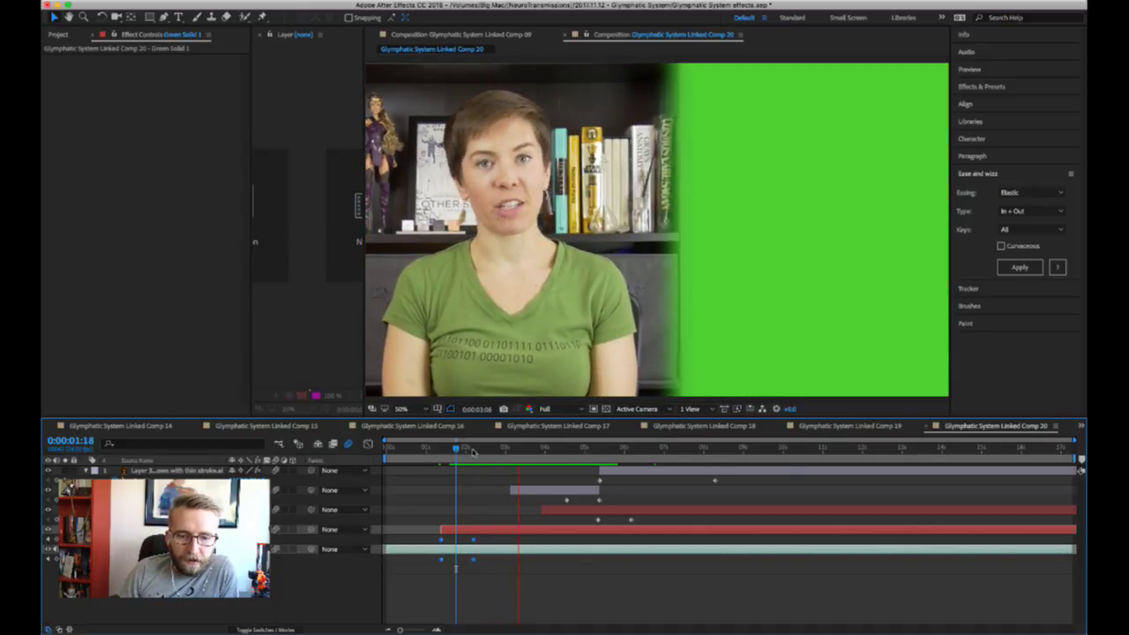
pyautogui.press('space')
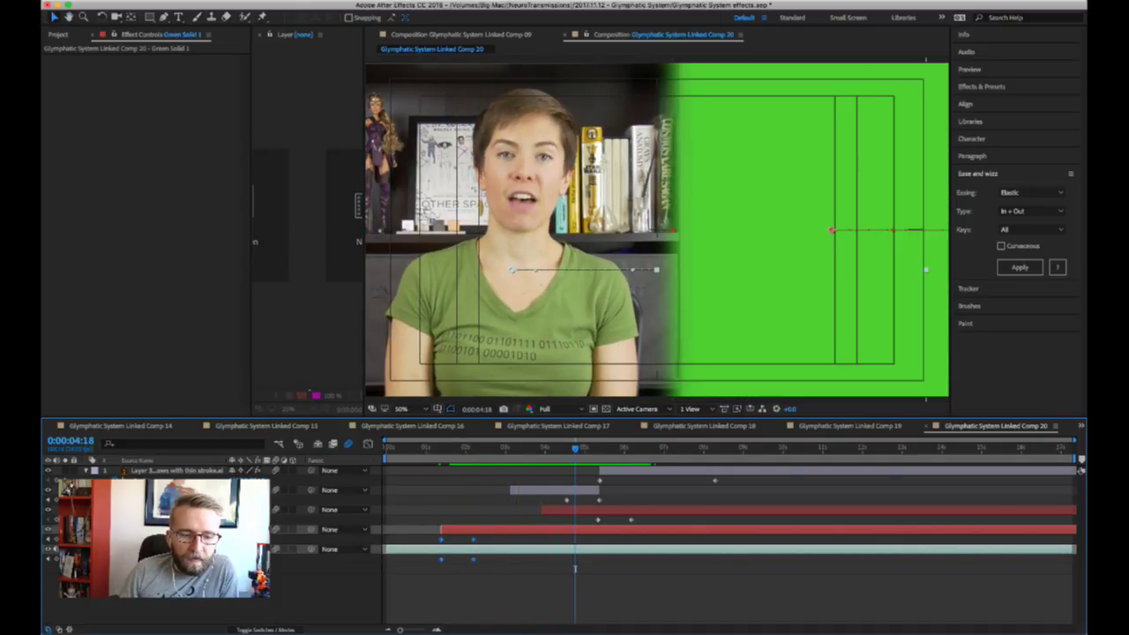
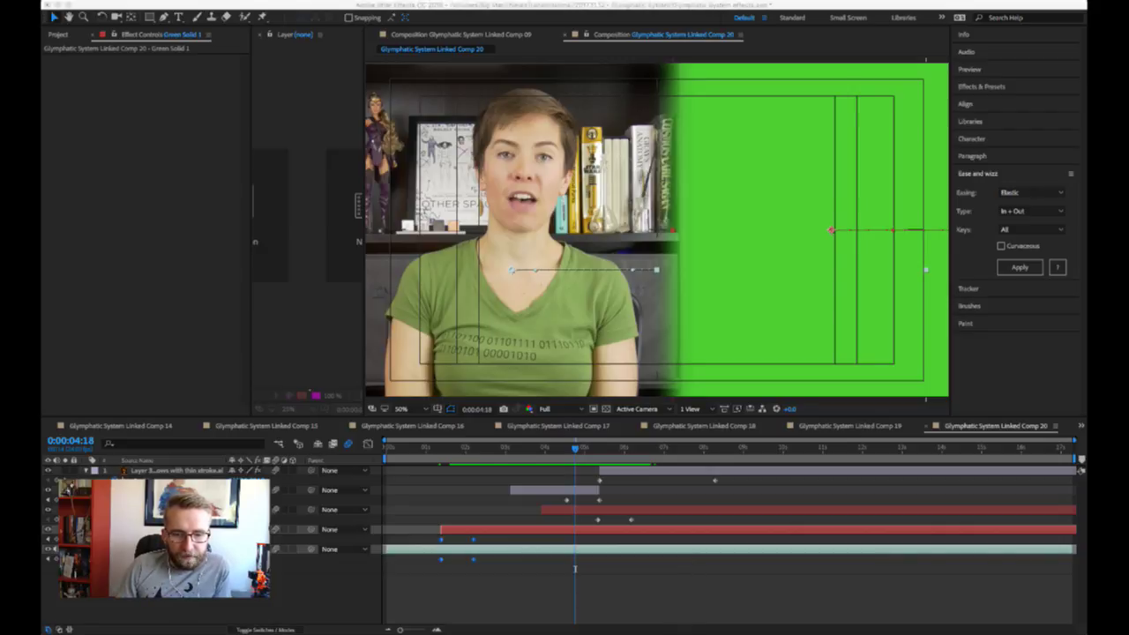
pyautogui.click(576, 569)
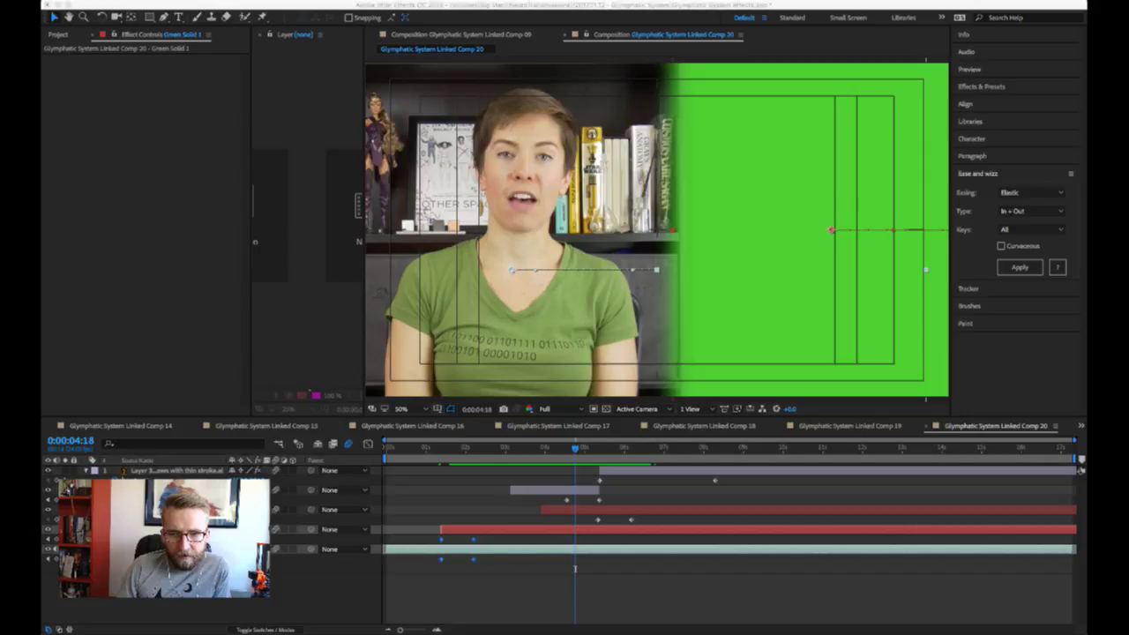
pyautogui.click(632, 630)
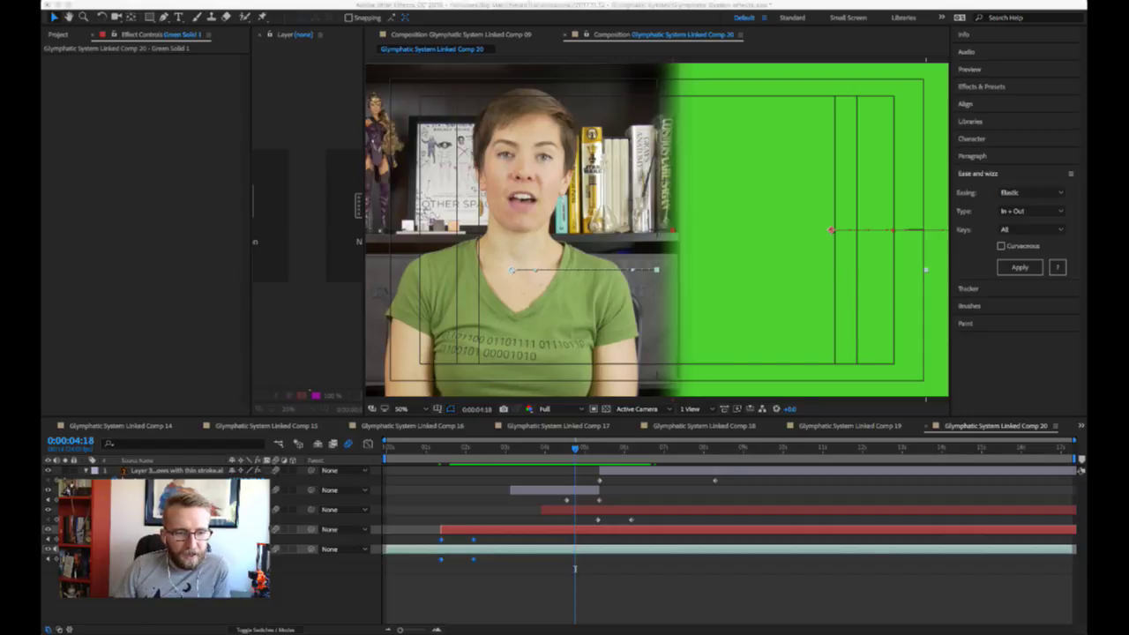
# - Try adding nihms540586.pdf as the top layer and positioning it on the green panel, and delete the layer
pyautogui.click(161, 473)
pyautogui.moveTo(168, 475); pyautogui.dragTo(174, 475)
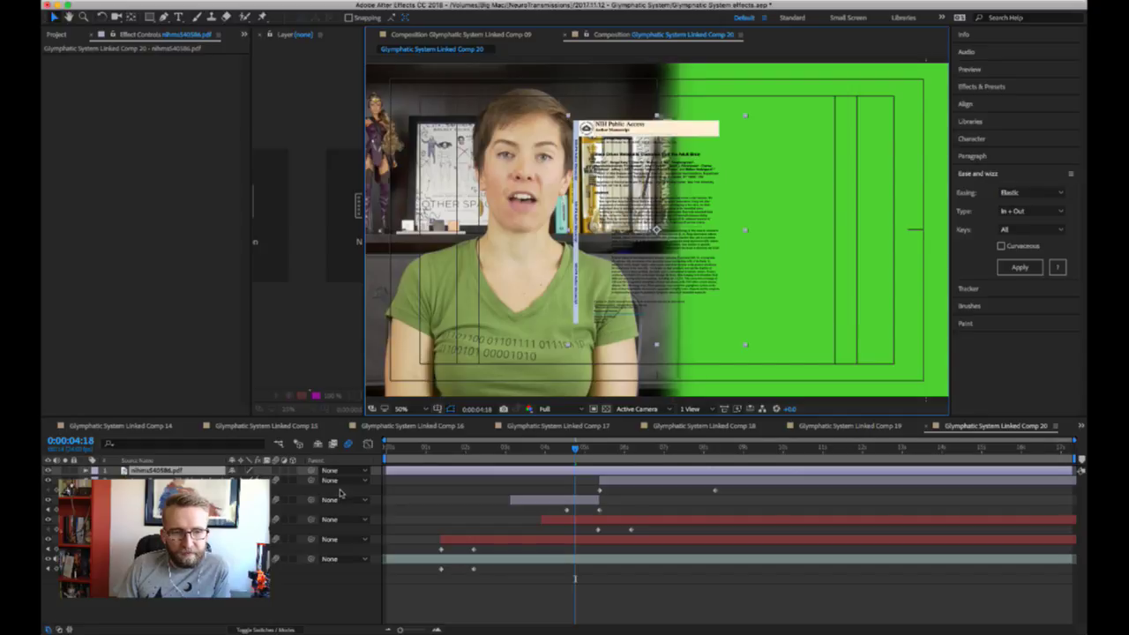
pyautogui.press('s')
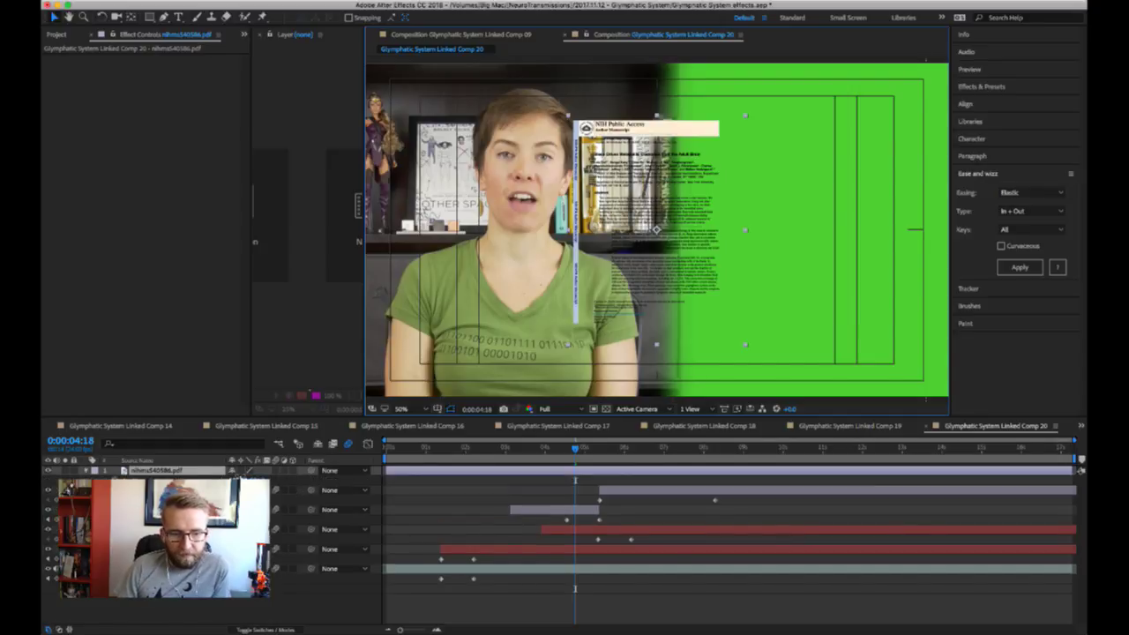
pyautogui.moveTo(236, 478); pyautogui.dragTo(484, 477)
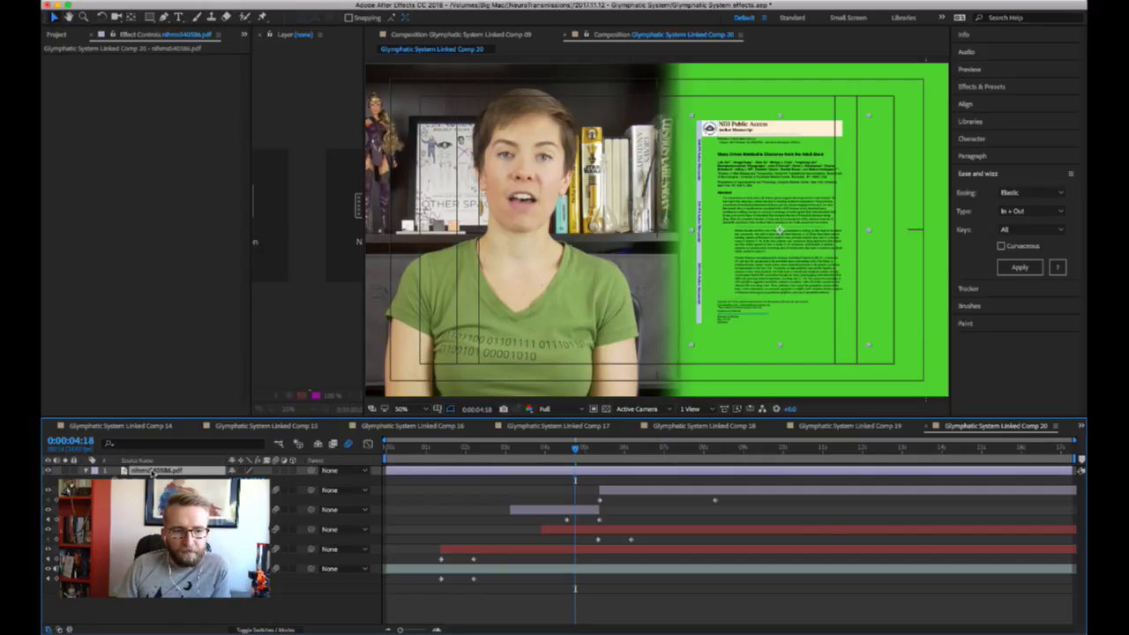
pyautogui.press('Delete')
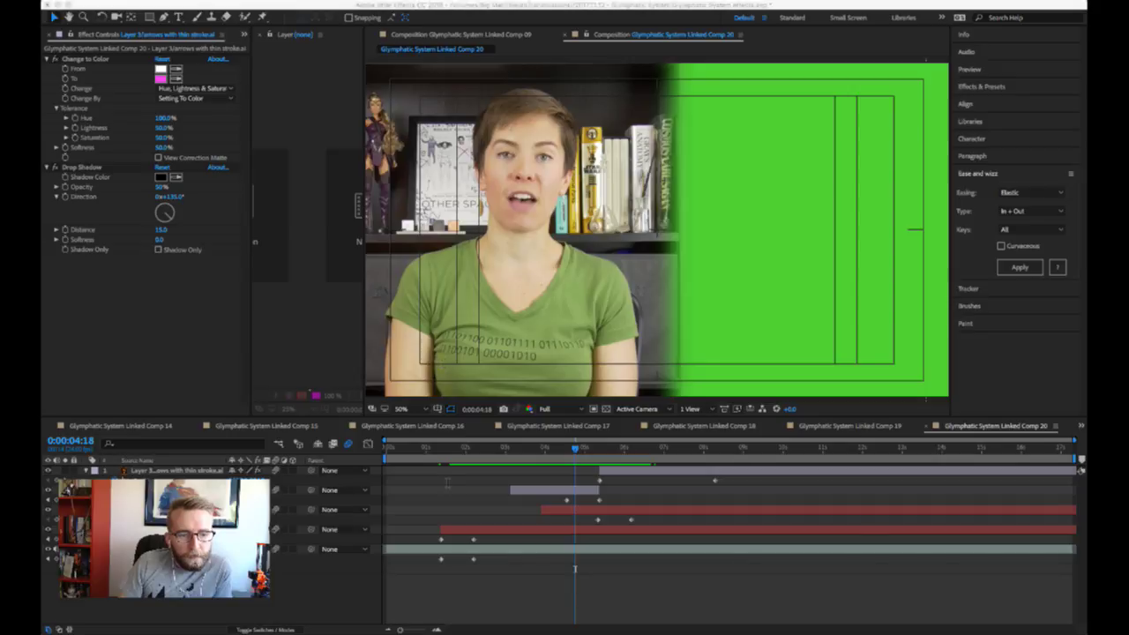
# - Add nihms540586.jpg as the top layer, scale it down to show the whole page, and position it on the green panel
pyautogui.click(575, 569)
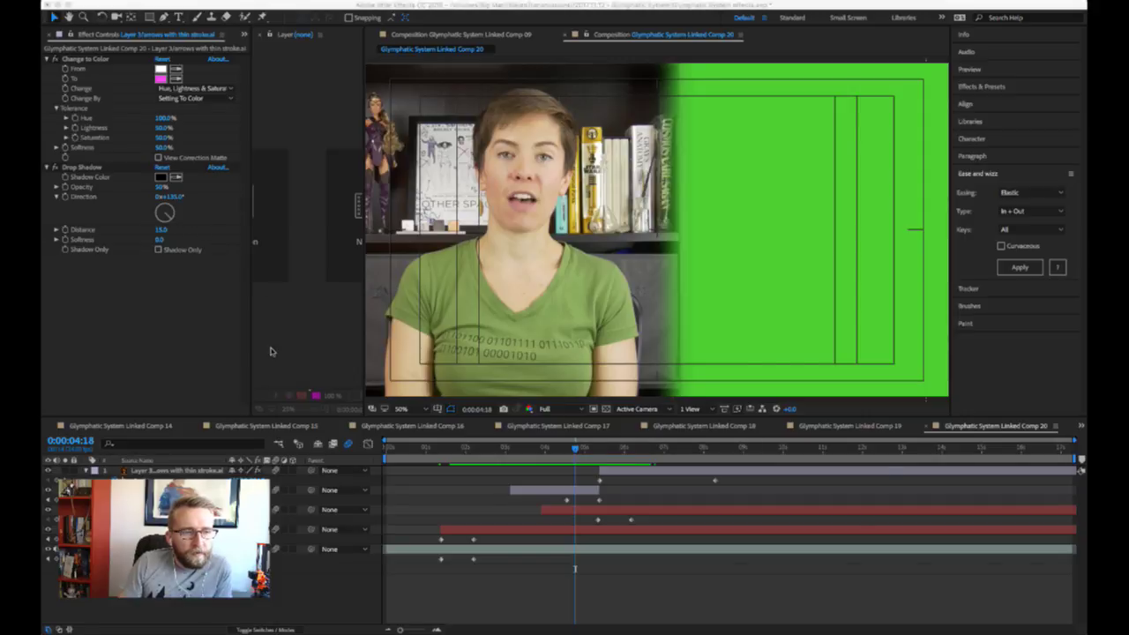
pyautogui.moveTo(176, 465); pyautogui.dragTo(177, 466)
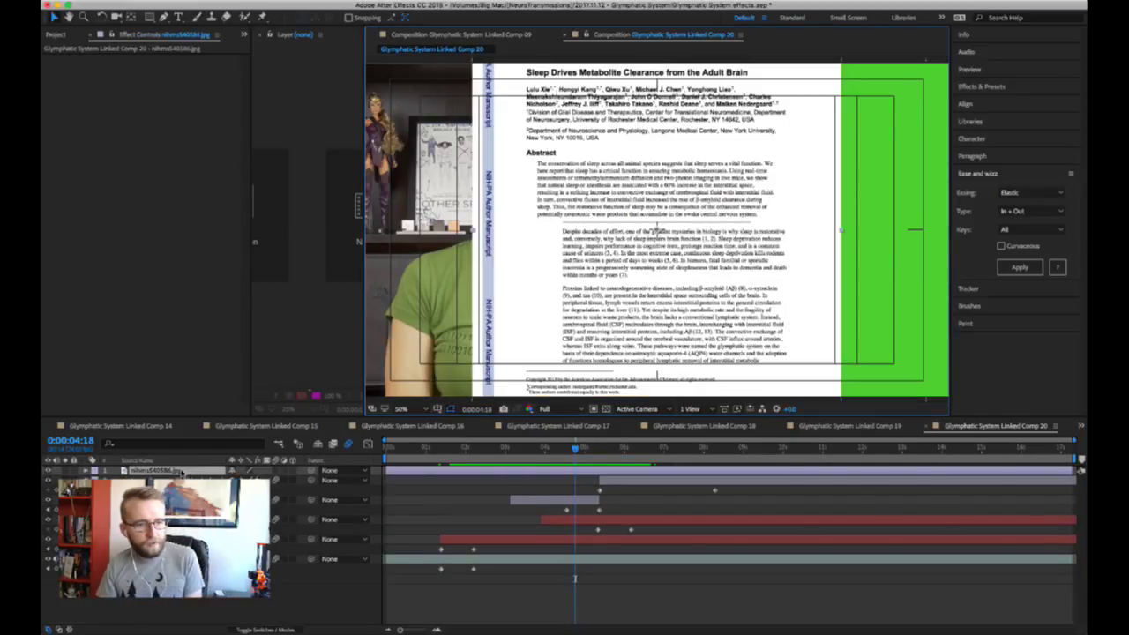
pyautogui.moveTo(247, 480); pyautogui.dragTo(539, 475)
pyautogui.hotkey('shift', 'p')
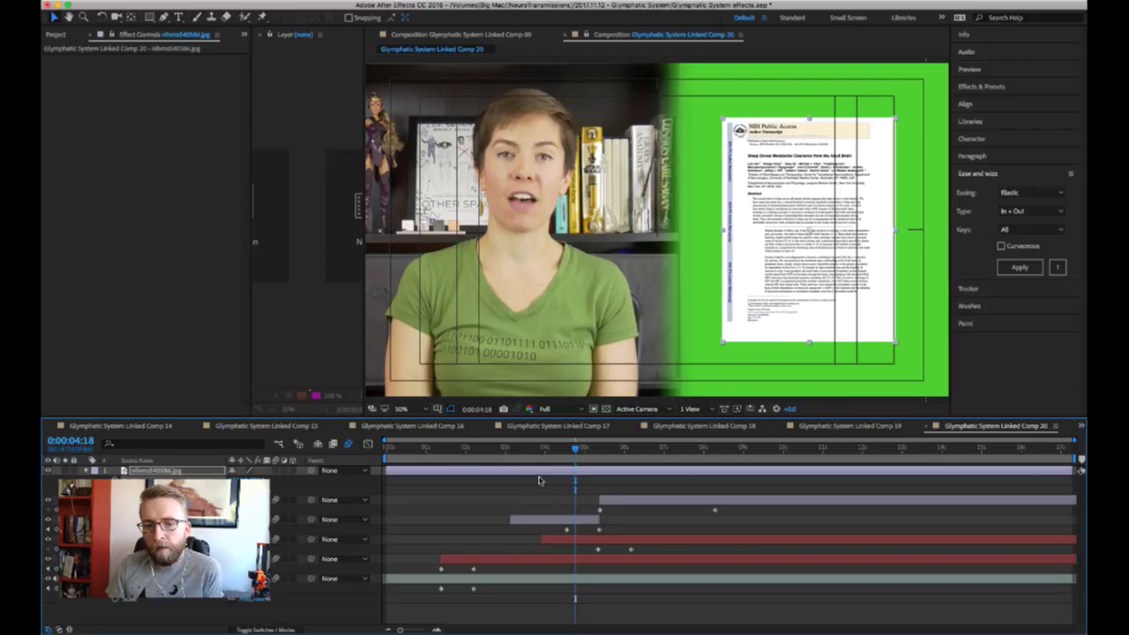
# - Keyframe the paper image sliding onto the green panel from off-screen, starting at 0:00:02:01, and apply Elastic In + Out easing to its position keyframes
pyautogui.click(478, 453)
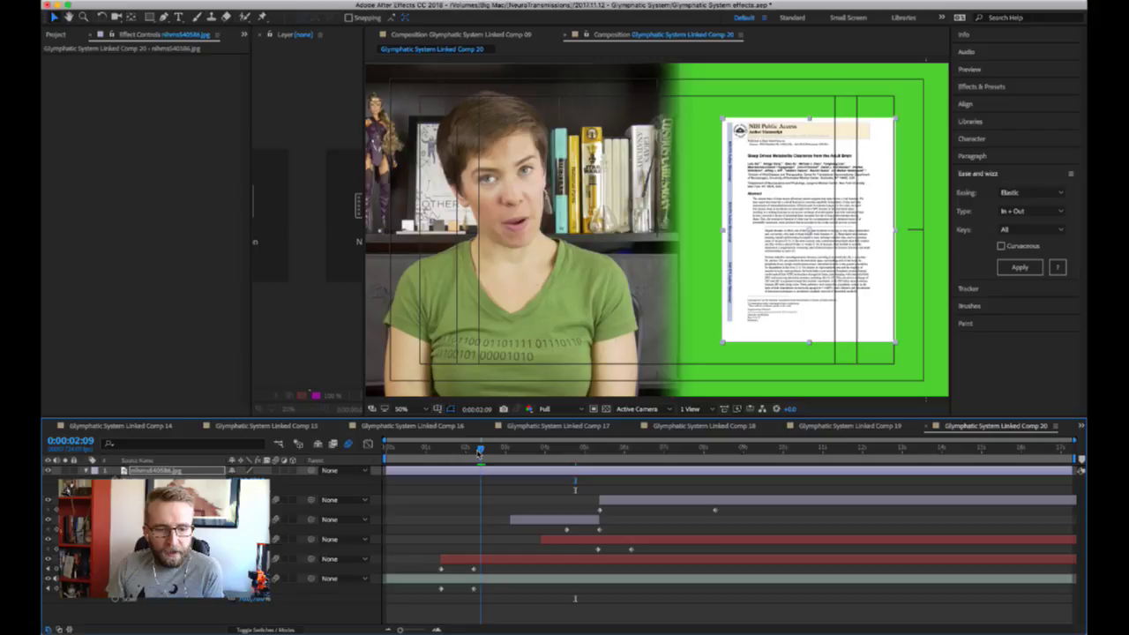
pyautogui.moveTo(479, 451); pyautogui.dragTo(467, 446)
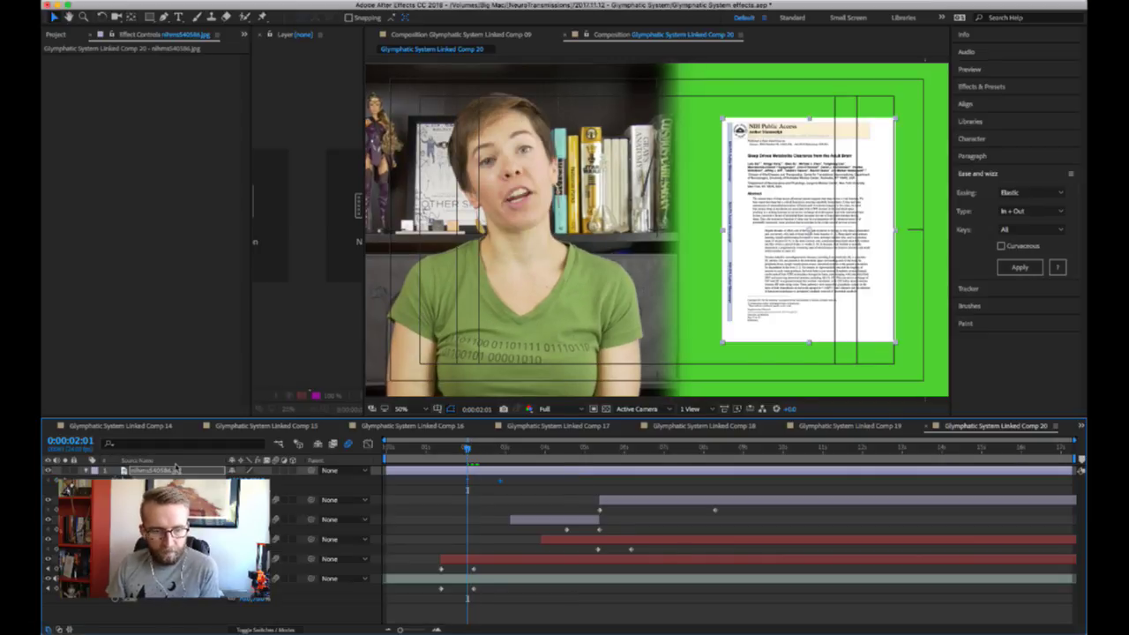
pyautogui.moveTo(238, 479); pyautogui.dragTo(302, 476)
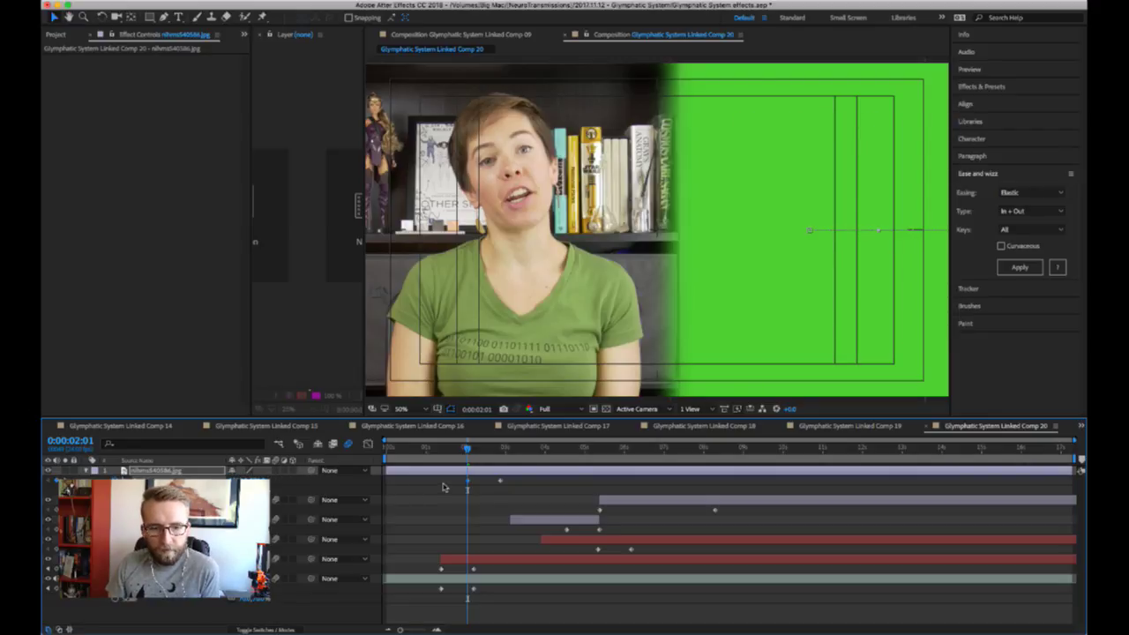
pyautogui.moveTo(443, 491); pyautogui.dragTo(517, 473)
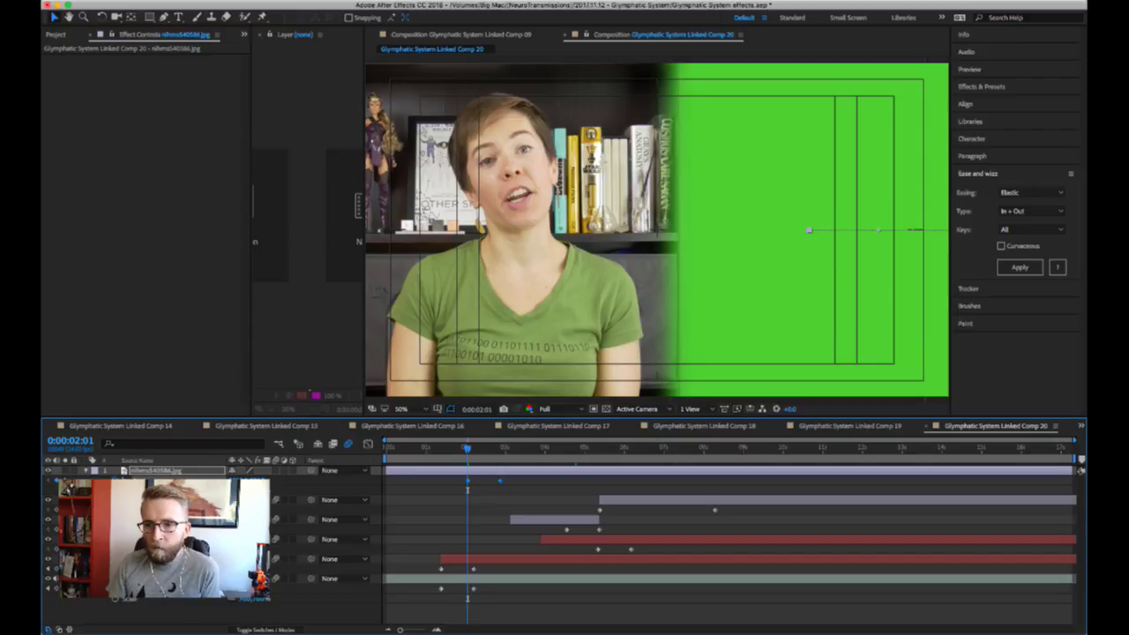
pyautogui.click(1020, 267)
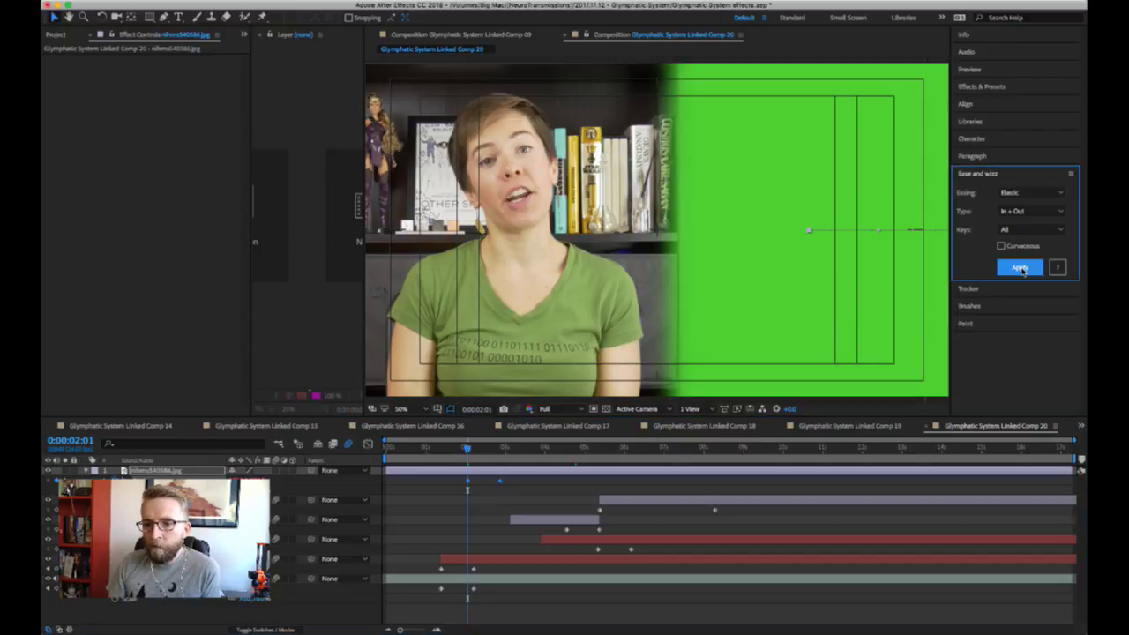
# - Trim the start of the paper image layer to 0:00:02:01 and start a preview from 0:00:01:03
pyautogui.click(498, 496)
pyautogui.click(497, 472)
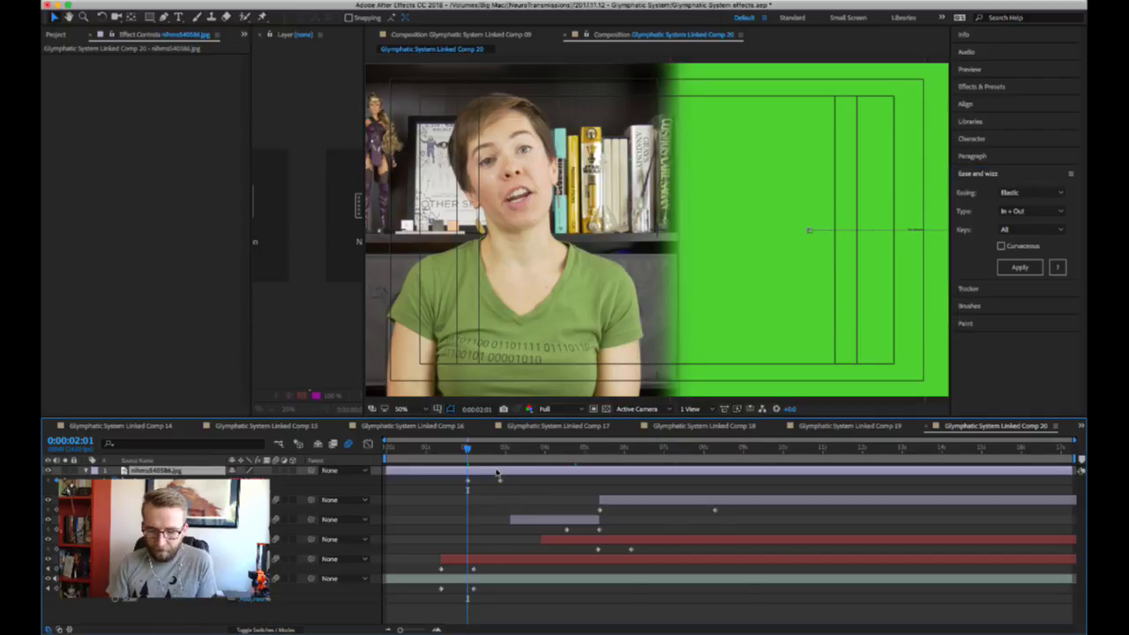
pyautogui.hotkey('alt', '[')
pyautogui.click(431, 447)
pyautogui.press('space')
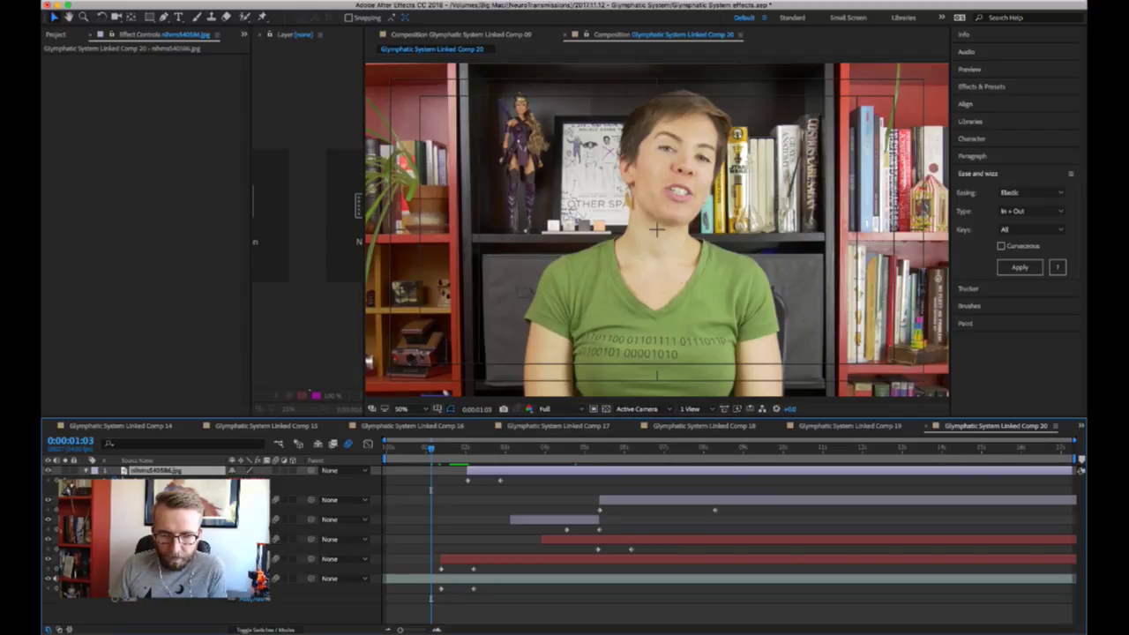
pyautogui.click(741, 620)
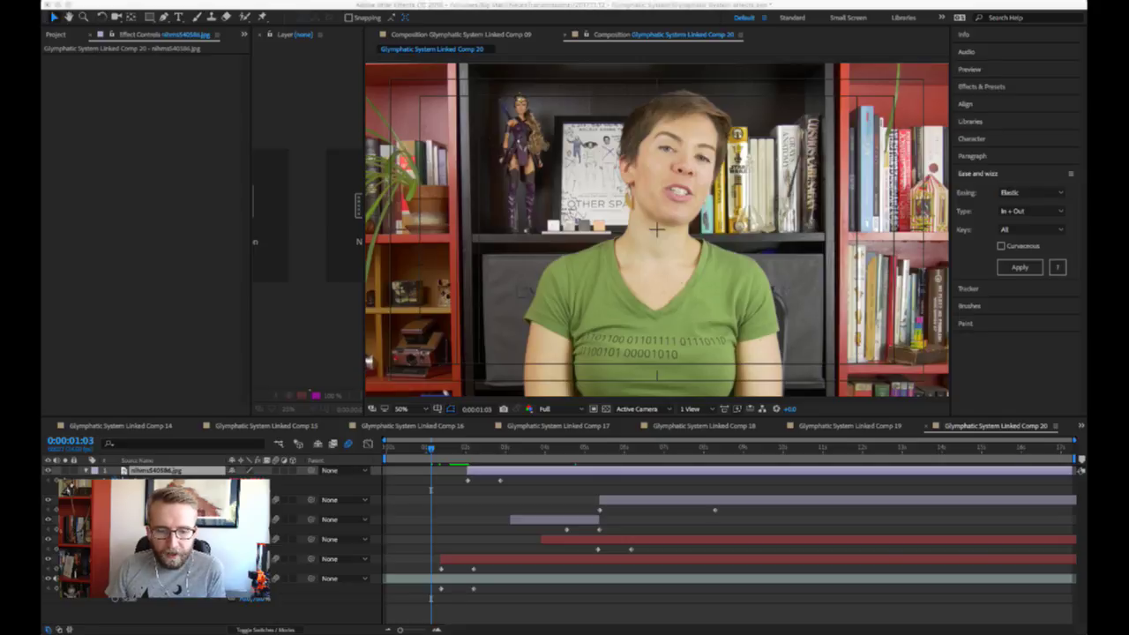
pyautogui.press('super+Tab')
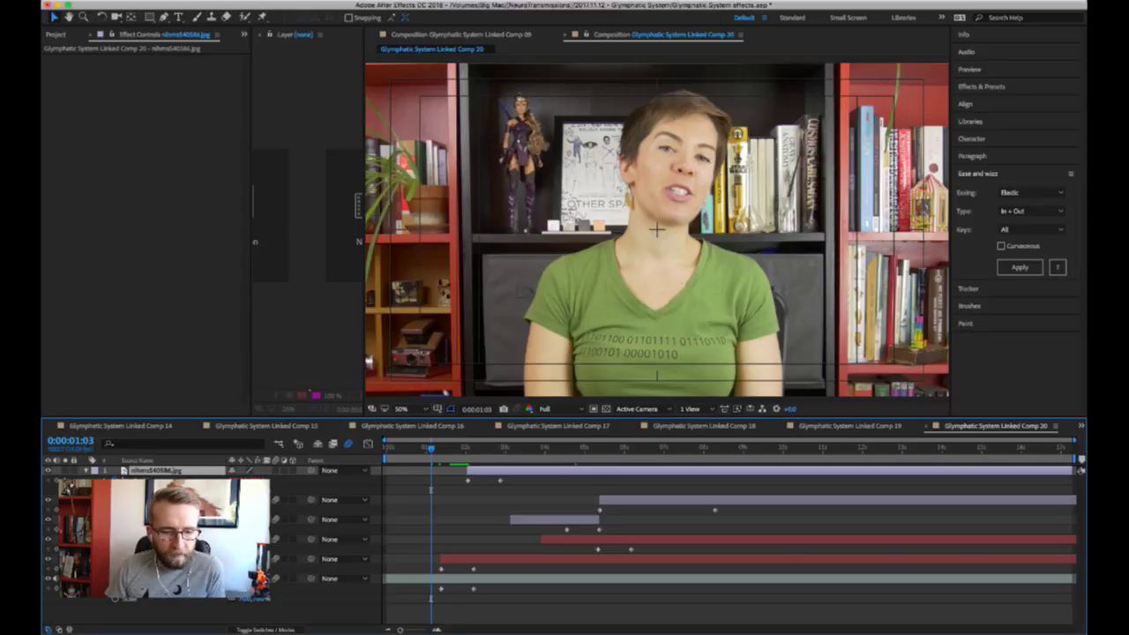
pyautogui.press('super+Tab')
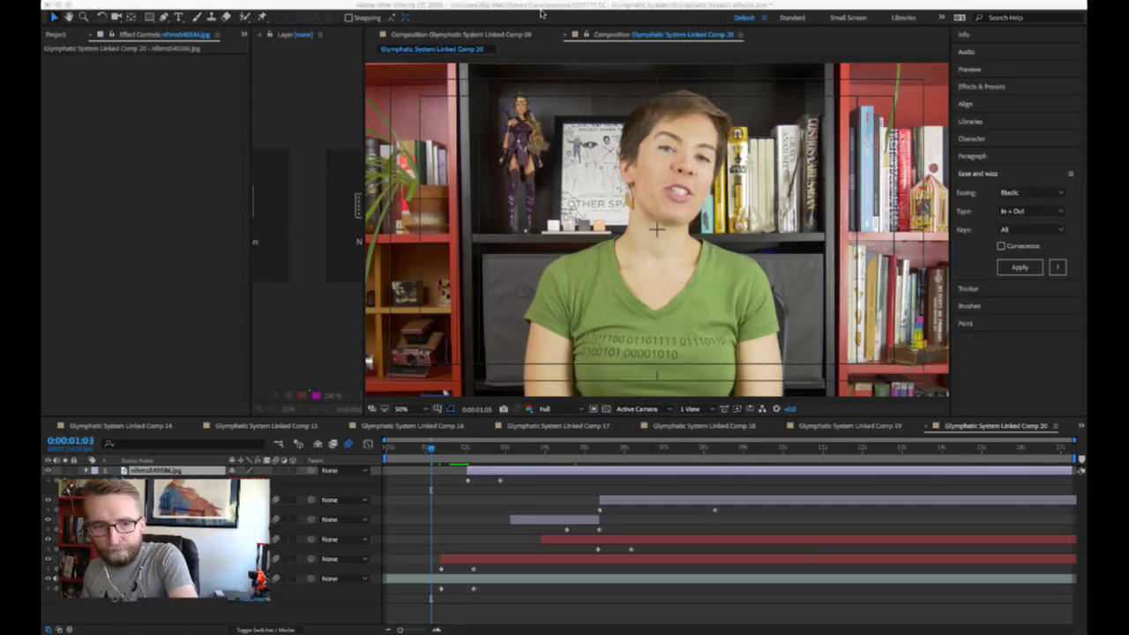
pyautogui.press('super+Tab')
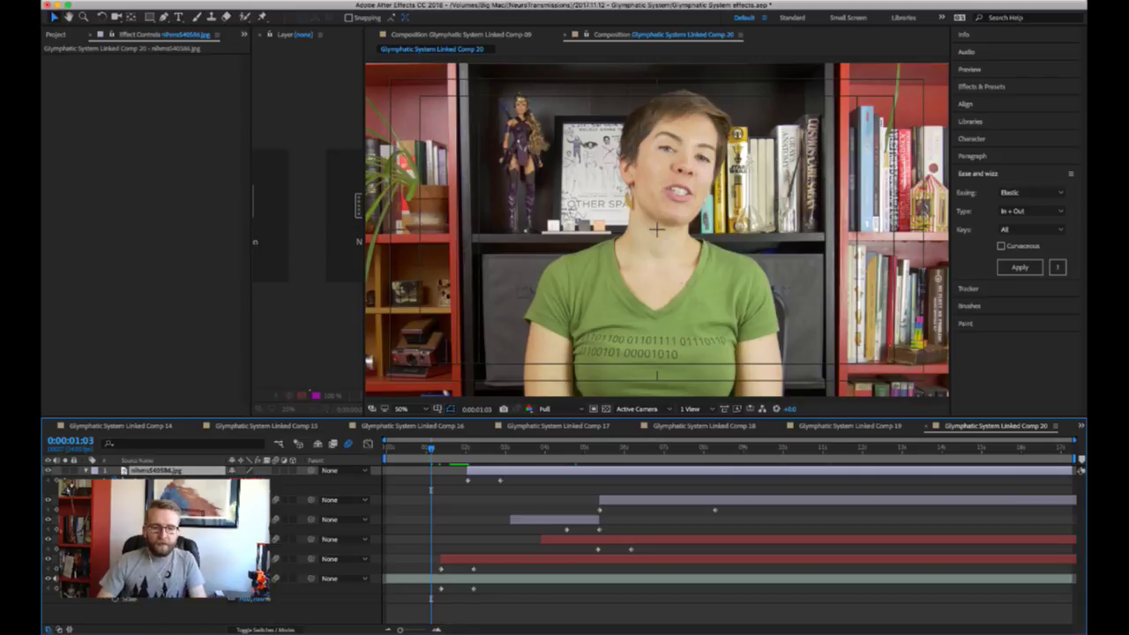
pyautogui.press('super+Tab')
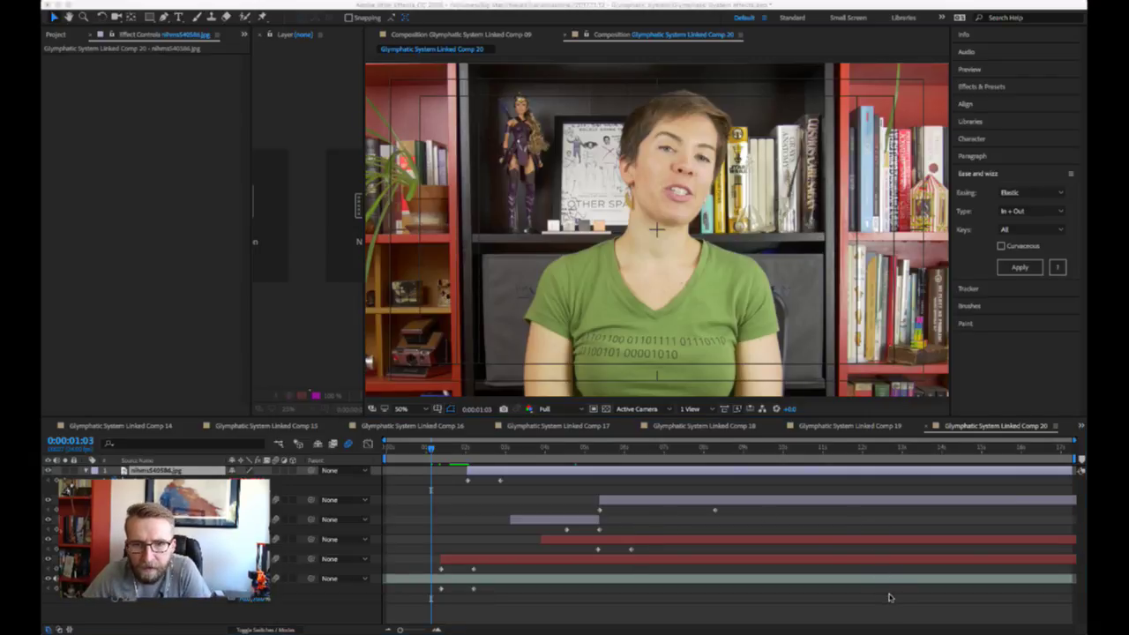
pyautogui.press('super+Tab')
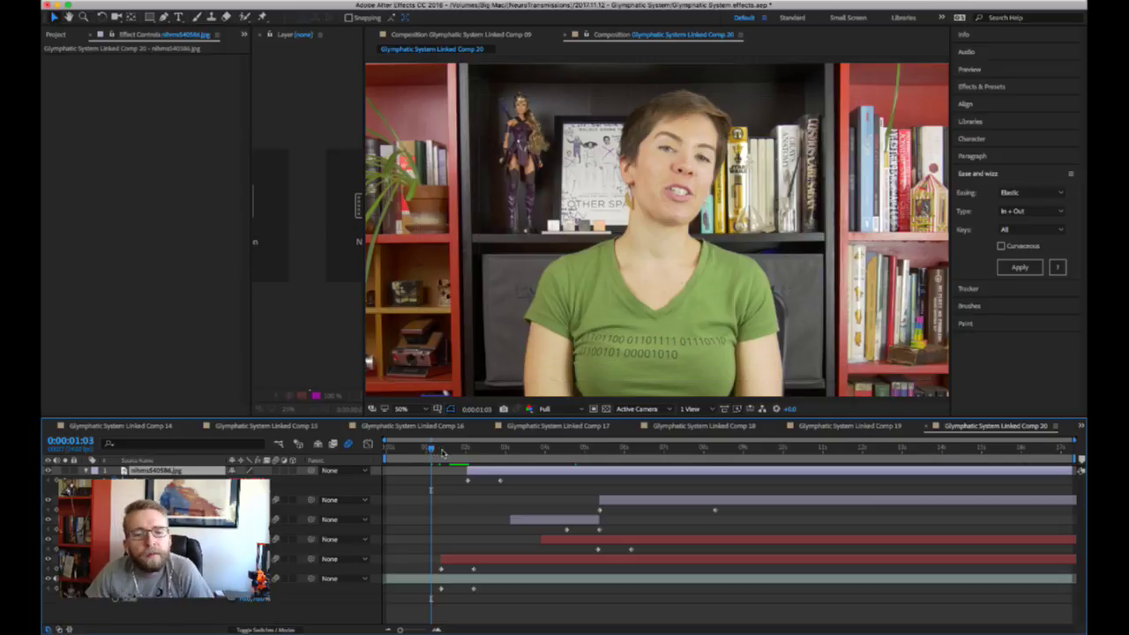
# - Preview the paper's slide-in from 0:00:01:03 and split the paper image layer at 0:00:03:17
pyautogui.press('space')
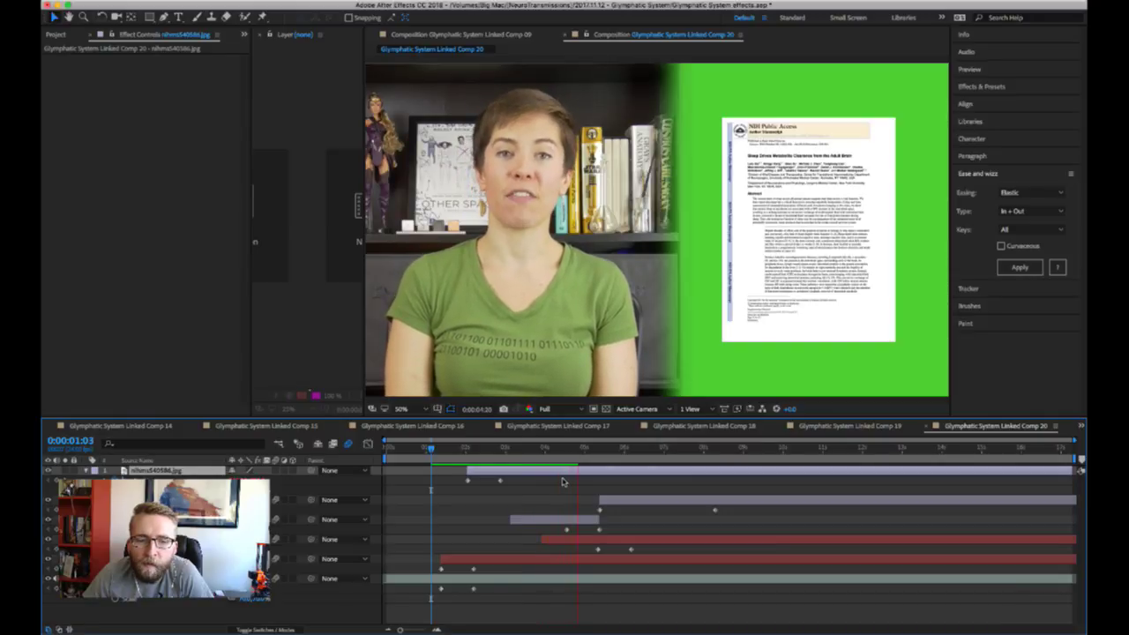
pyautogui.press('space')
pyautogui.moveTo(593, 450); pyautogui.dragTo(534, 450)
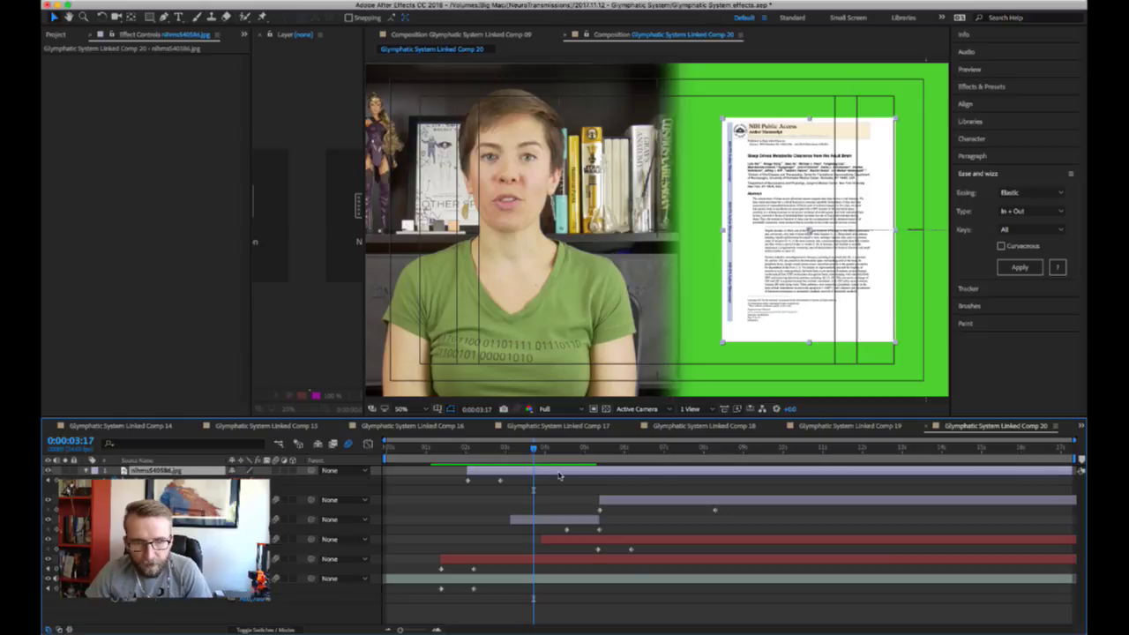
pyautogui.hotkey('ctrl', 'shift', 'd')
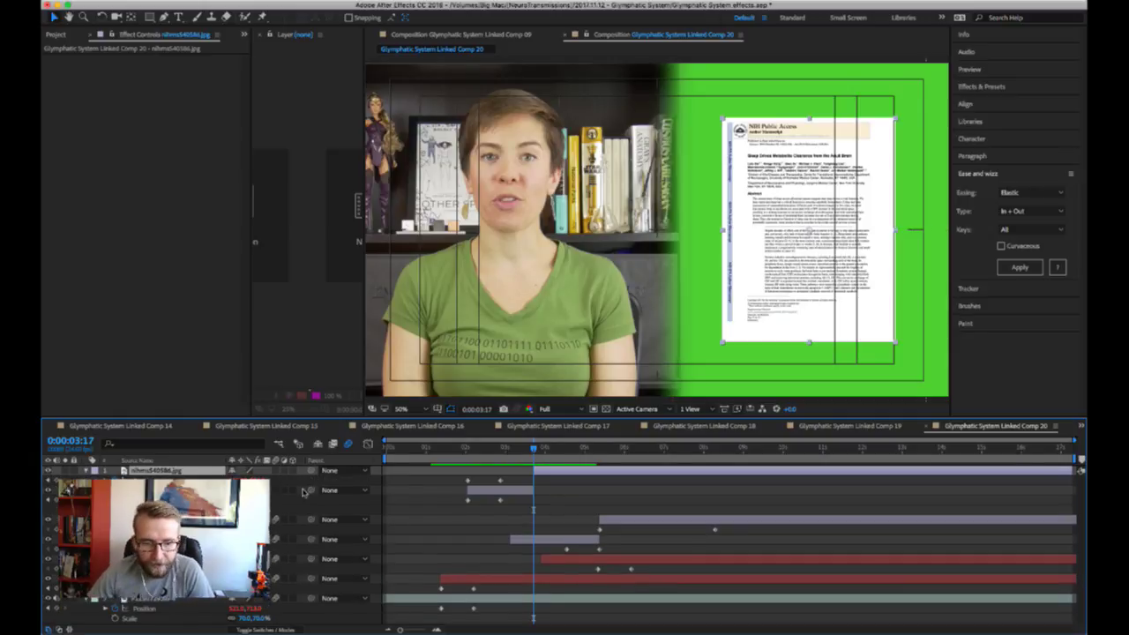
# - Keyframe the second paper segment sliding off-screen from its resting position at 0:00:03:17, ending at 0:00:04:13
pyautogui.press('Return')
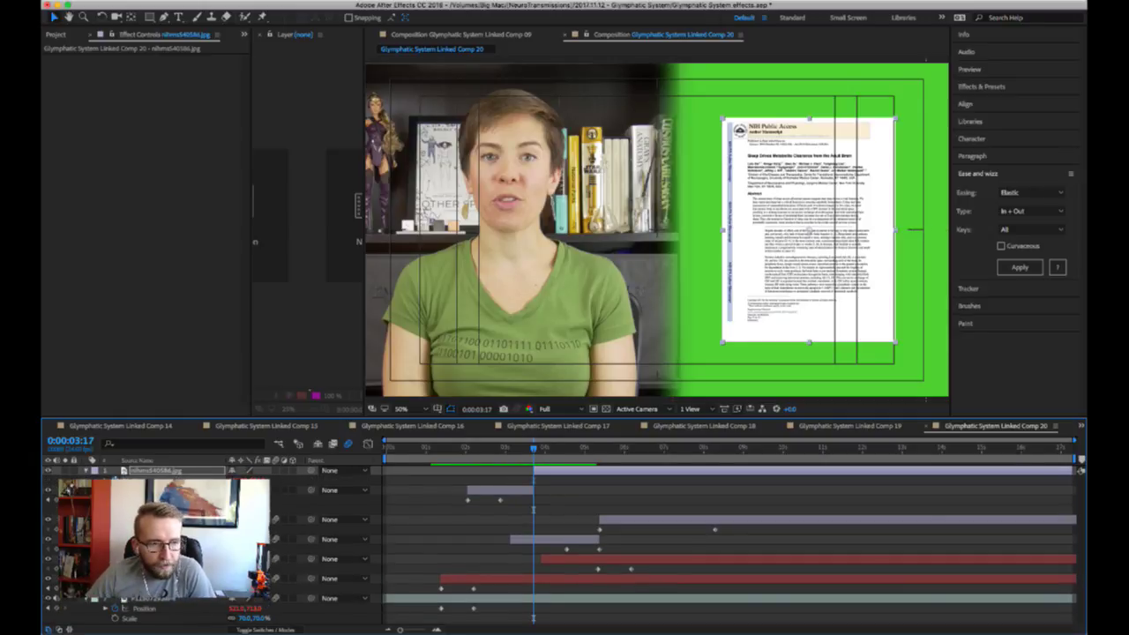
pyautogui.press('space')
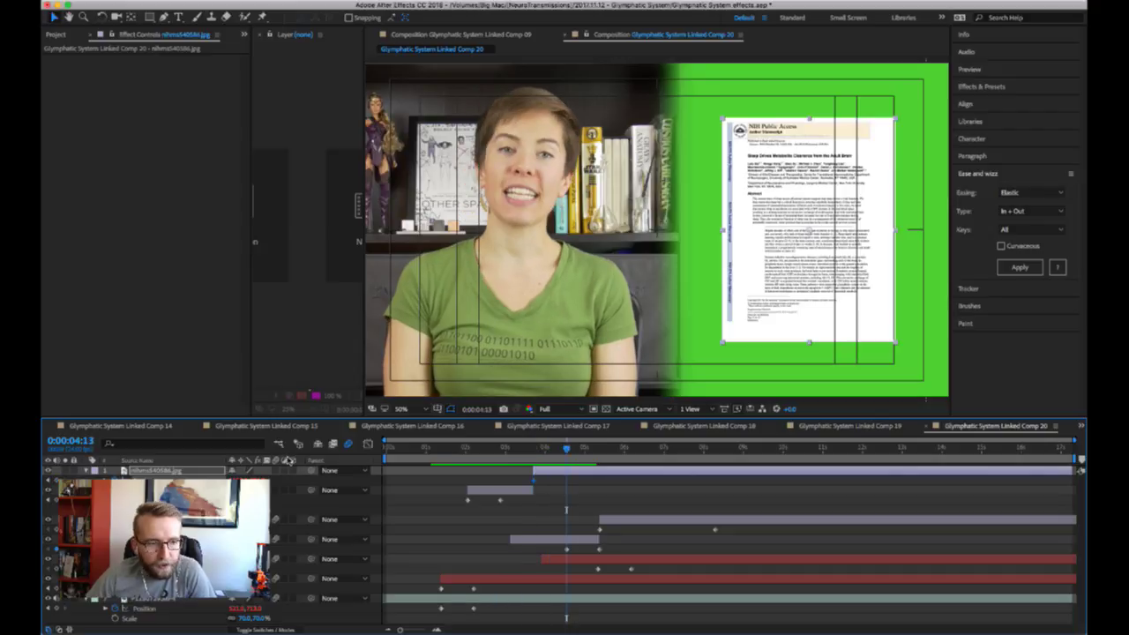
pyautogui.moveTo(237, 481); pyautogui.dragTo(325, 472)
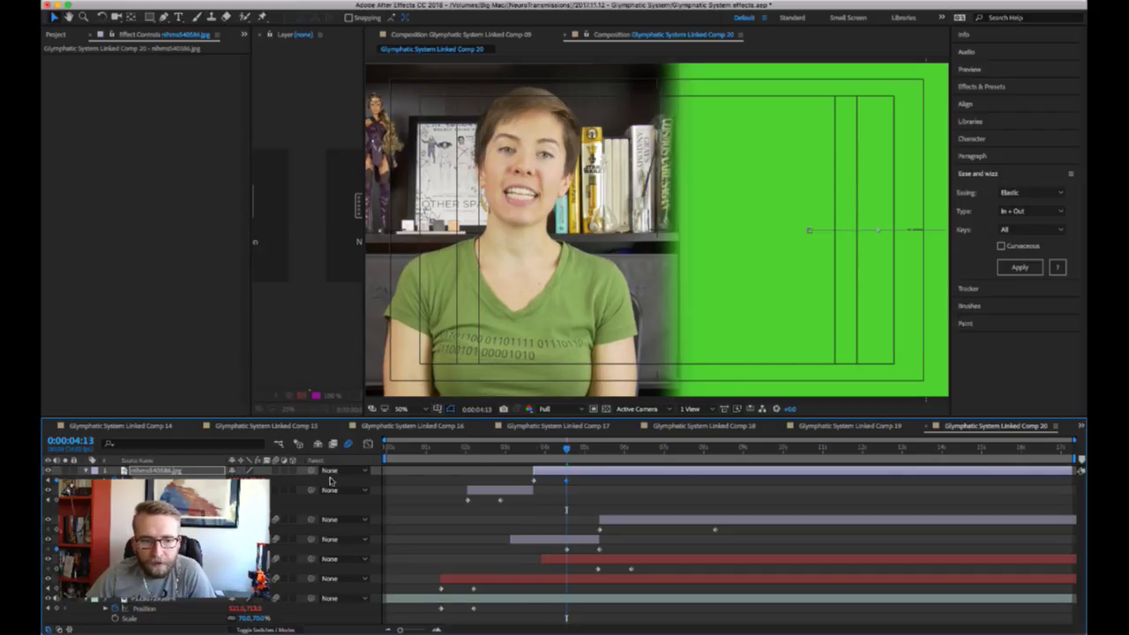
pyautogui.click(593, 510)
# - Preview the paper's entrance from 0:00:02:03, and shift its first segment a few frames earlier, extending its end to meet the cut at 0:00:03:17
pyautogui.click(474, 451)
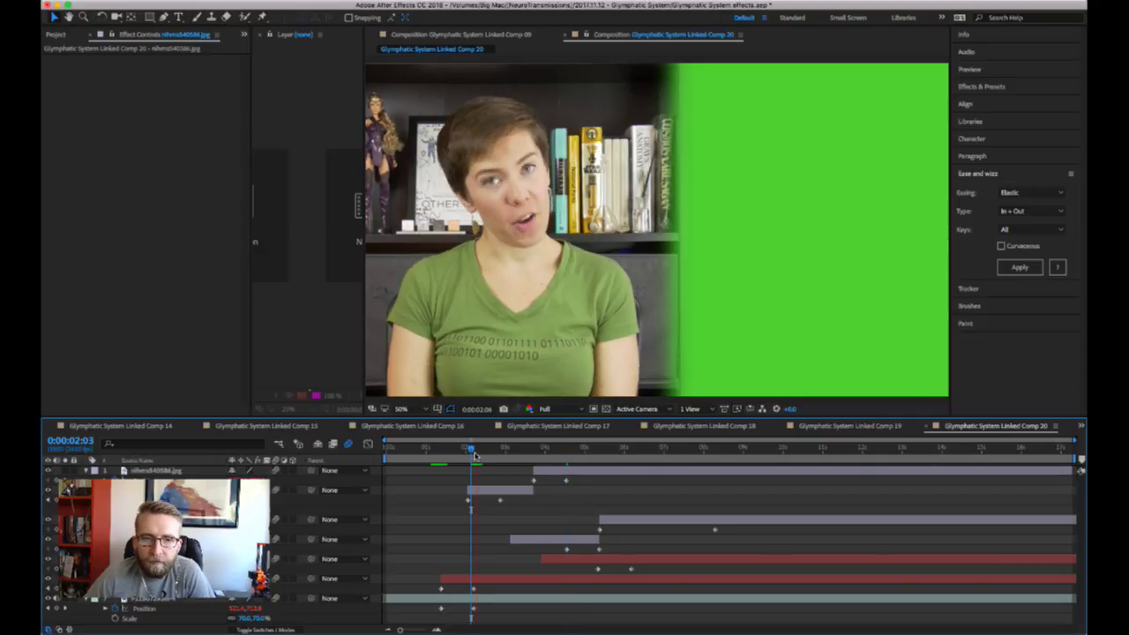
pyautogui.press('space')
pyautogui.click(496, 491)
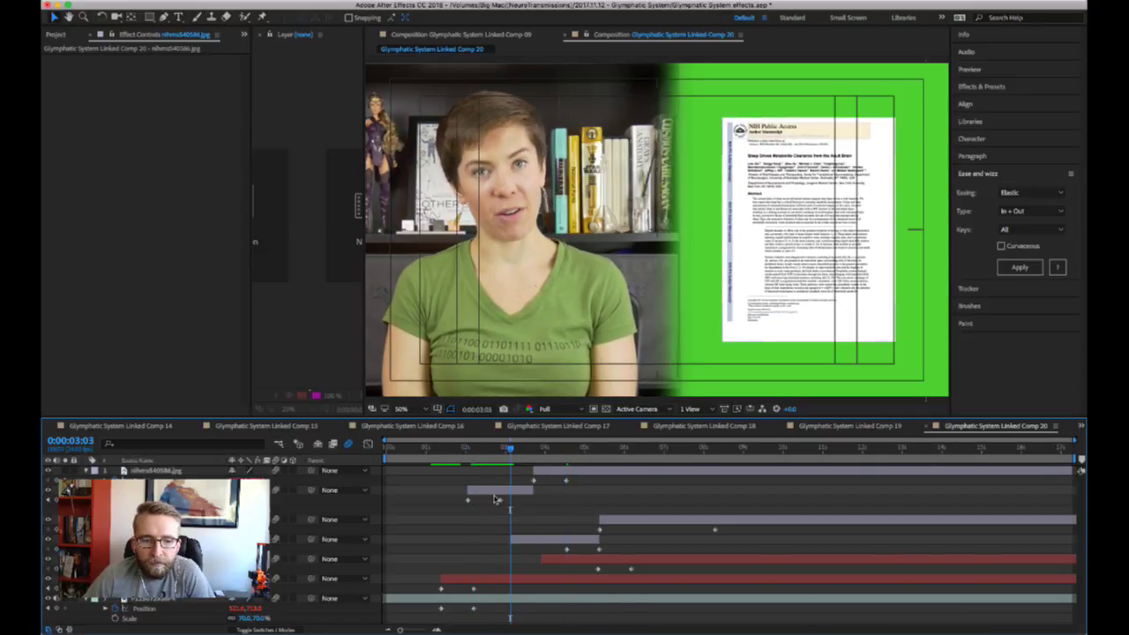
pyautogui.moveTo(492, 491); pyautogui.dragTo(531, 488)
pyautogui.moveTo(526, 448)
pyautogui.mouseDown()
pyautogui.moveTo(553, 448)
pyautogui.moveTo(533, 451)
pyautogui.mouseUp()
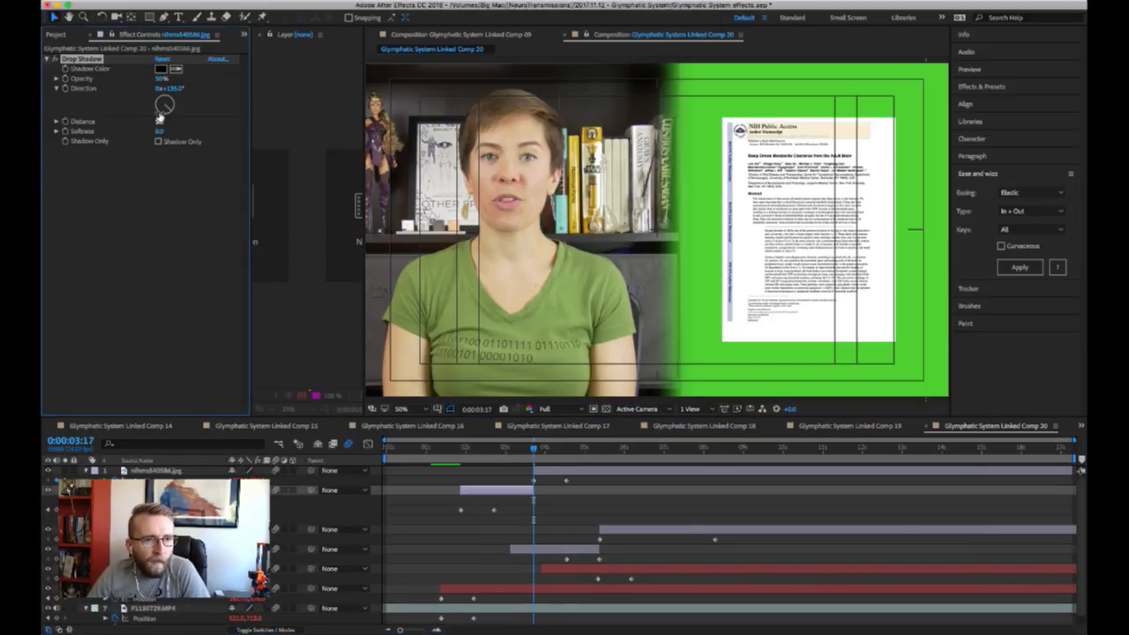
# - Set the Drop Shadow distance on the paper's first segment to 55 and apply the same shadow to the second segment
pyautogui.click(160, 121)
pyautogui.write('15')
pyautogui.press('Return')
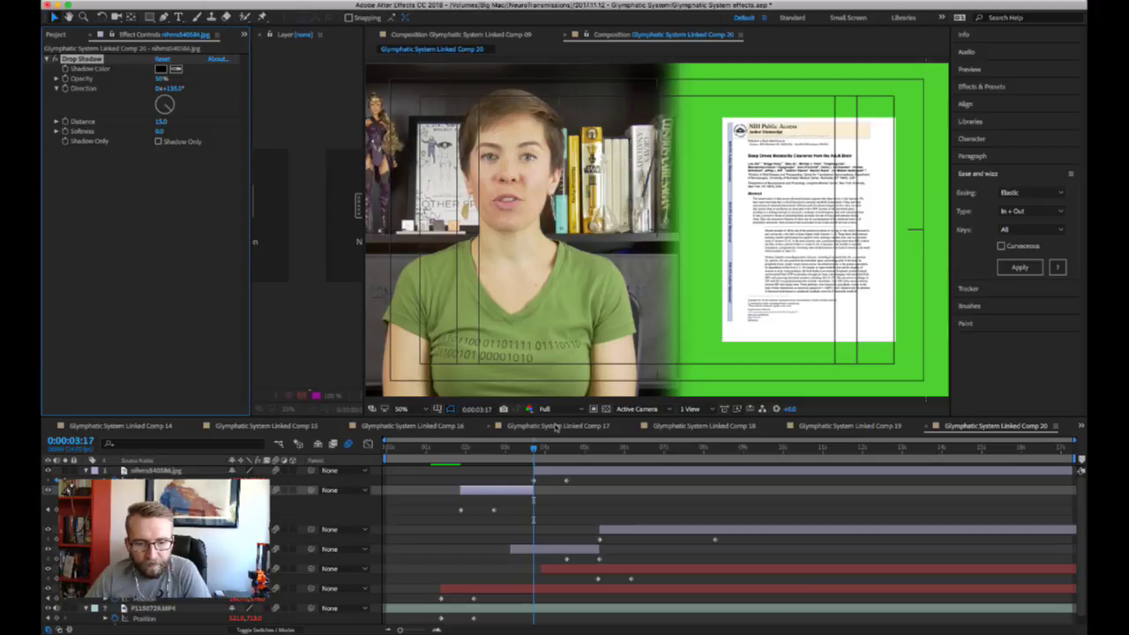
pyautogui.moveTo(535, 450); pyautogui.dragTo(529, 452)
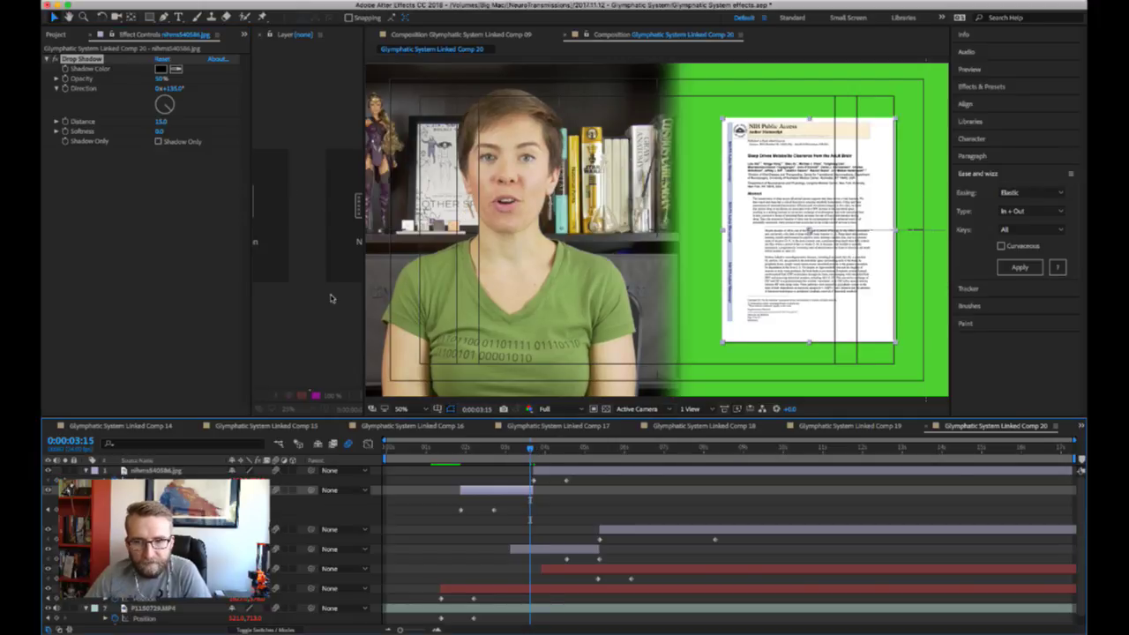
pyautogui.click(162, 108)
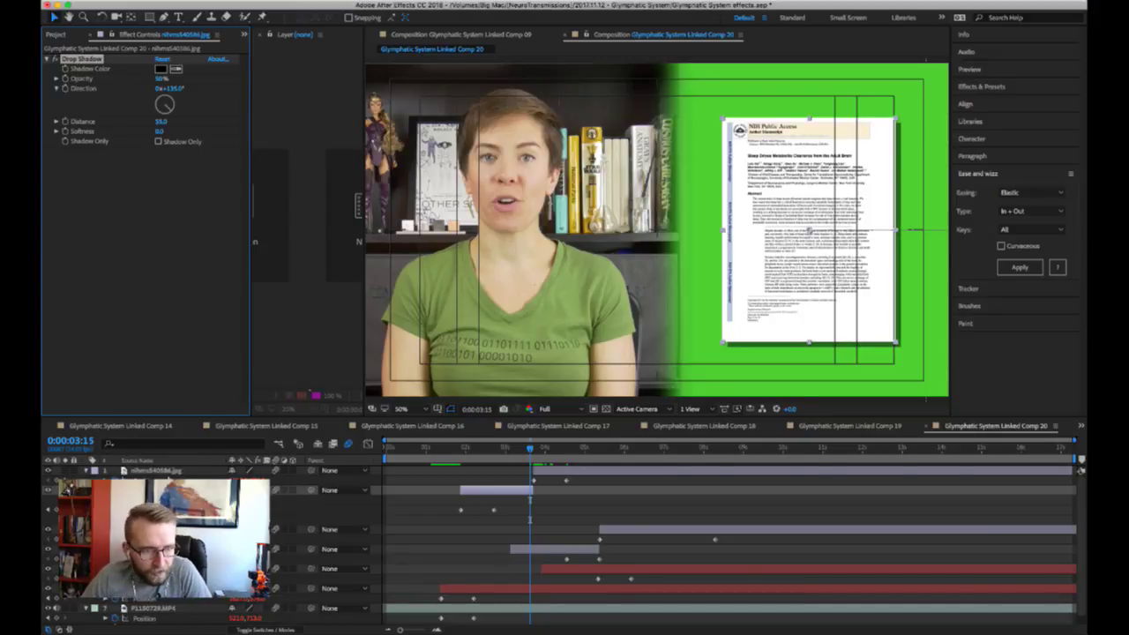
pyautogui.click(209, 466)
# - Preview the shadowed paper from 0:00:02:00 and move the second segment's exit keyframes later so they end at 0:00:05:00
pyautogui.click(465, 448)
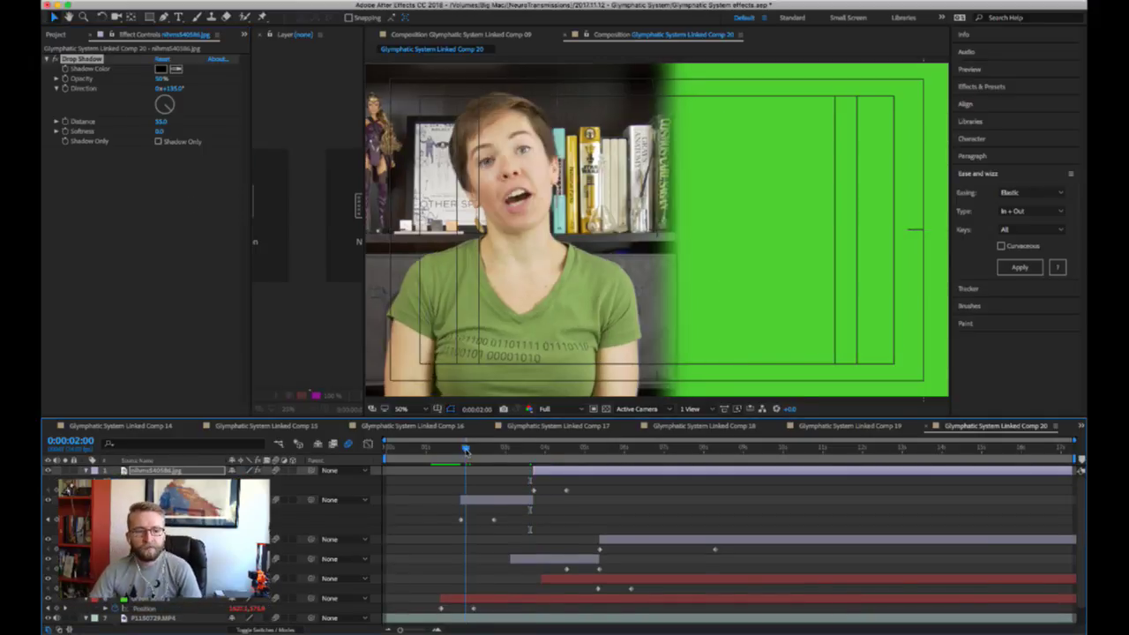
pyautogui.press('space')
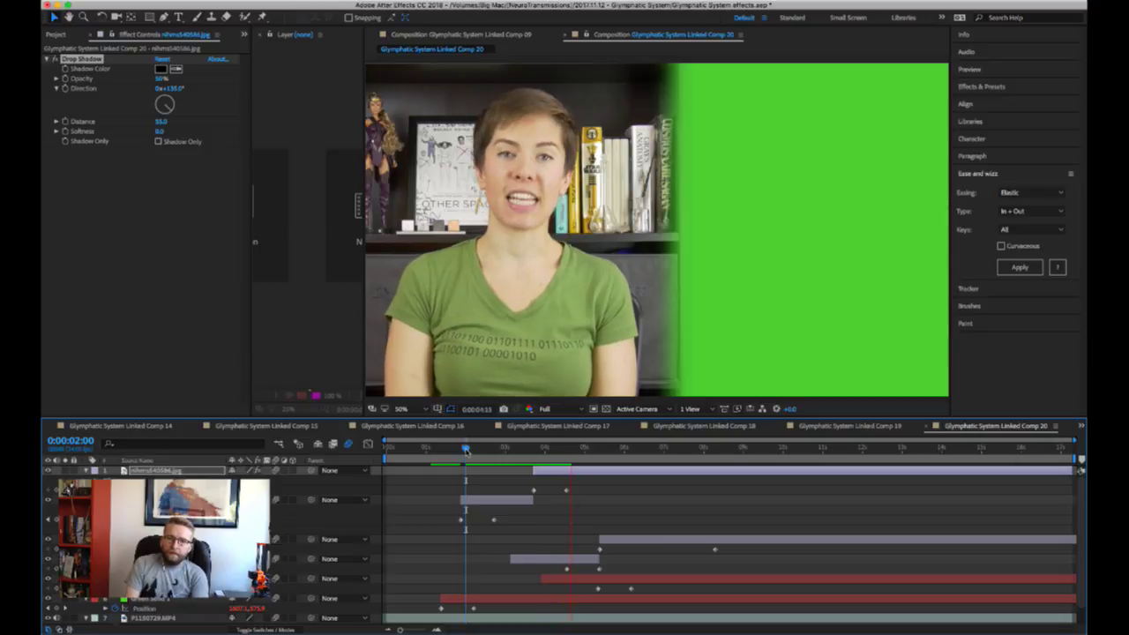
pyautogui.press('space')
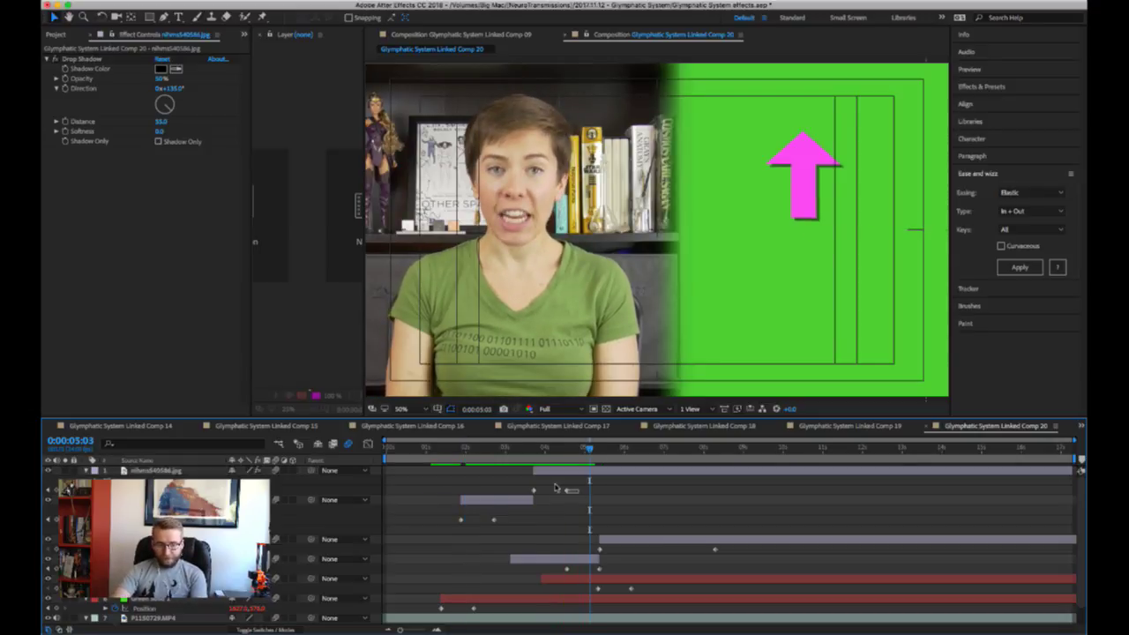
pyautogui.click(533, 491)
pyautogui.moveTo(533, 491); pyautogui.dragTo(552, 491)
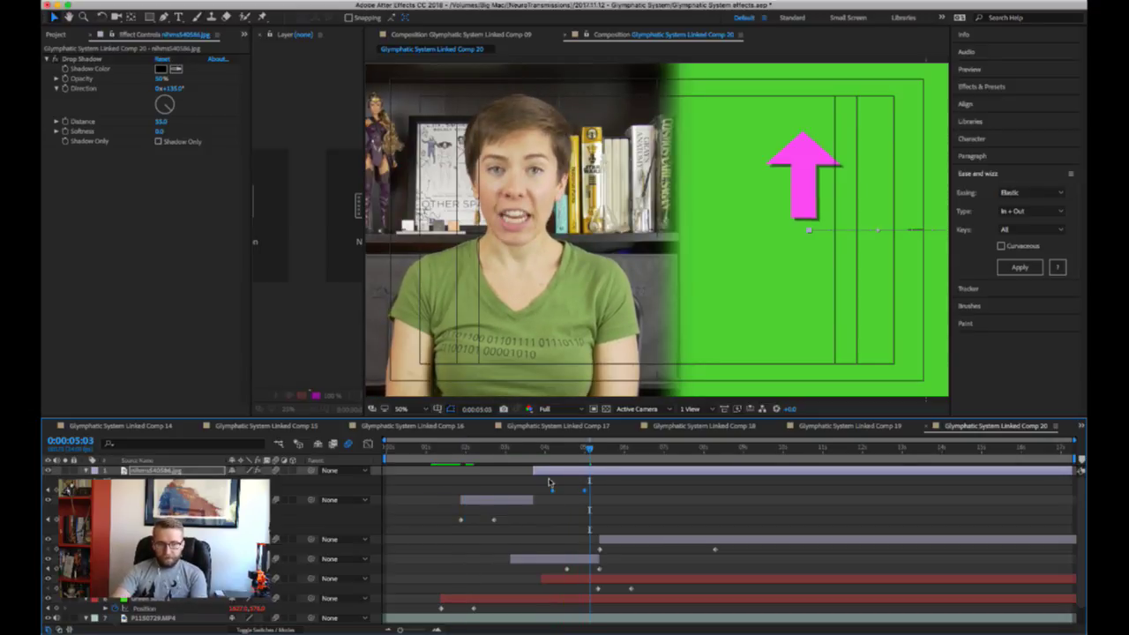
# - Preview the paper's exit from 0:00:04:03 and the arrow and DURING SLEEP text animation from 0:00:05:13
pyautogui.click(550, 449)
pyautogui.press('space')
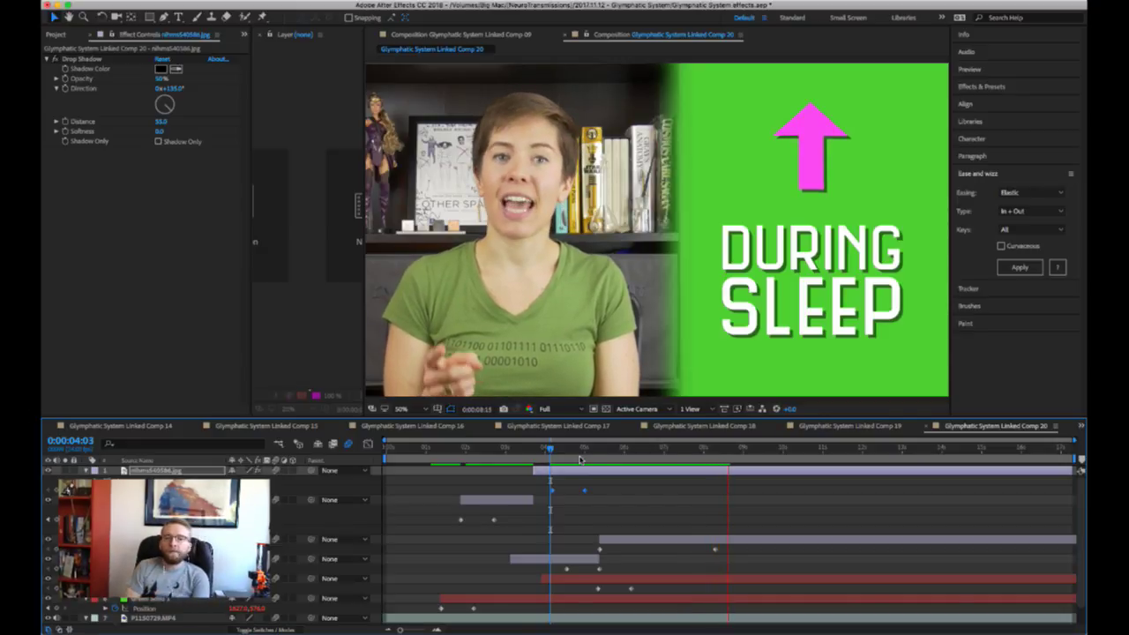
pyautogui.click(606, 450)
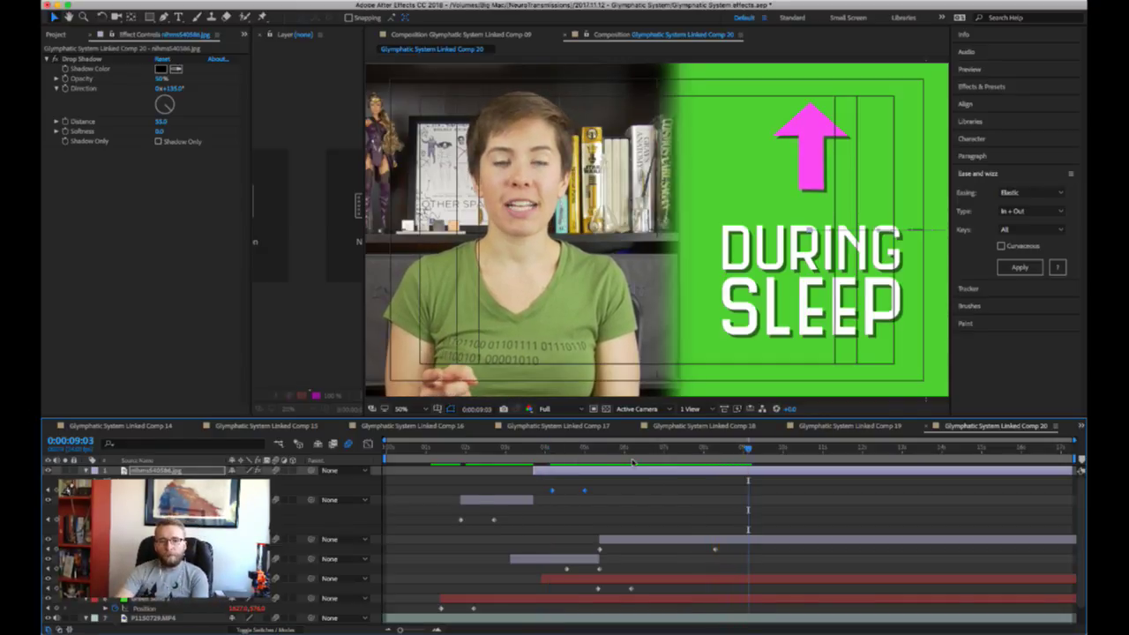
pyautogui.press('space')
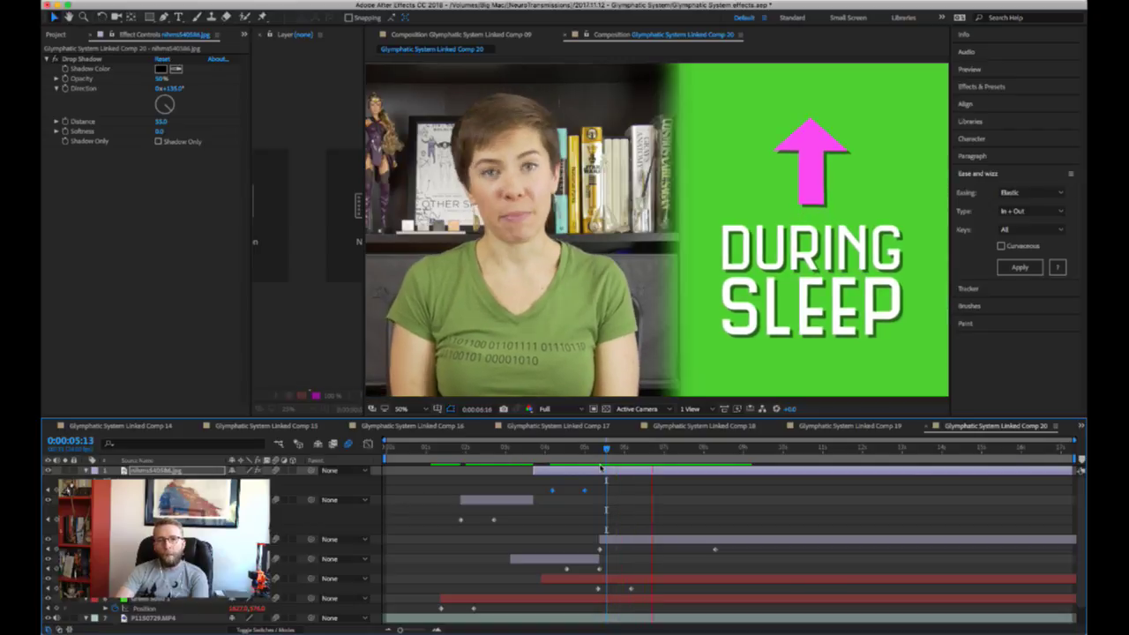
pyautogui.click(693, 452)
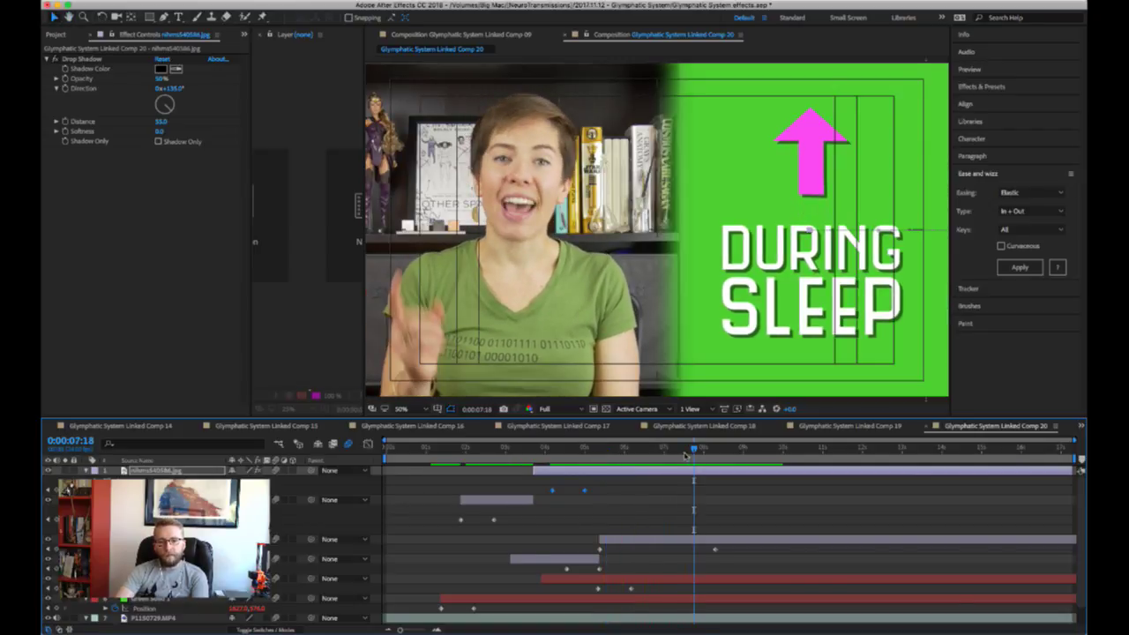
# - Trim the end of the second paper segment to its last exit keyframe at 0:00:05:00
pyautogui.click(586, 450)
pyautogui.moveTo(587, 450); pyautogui.dragTo(584, 450)
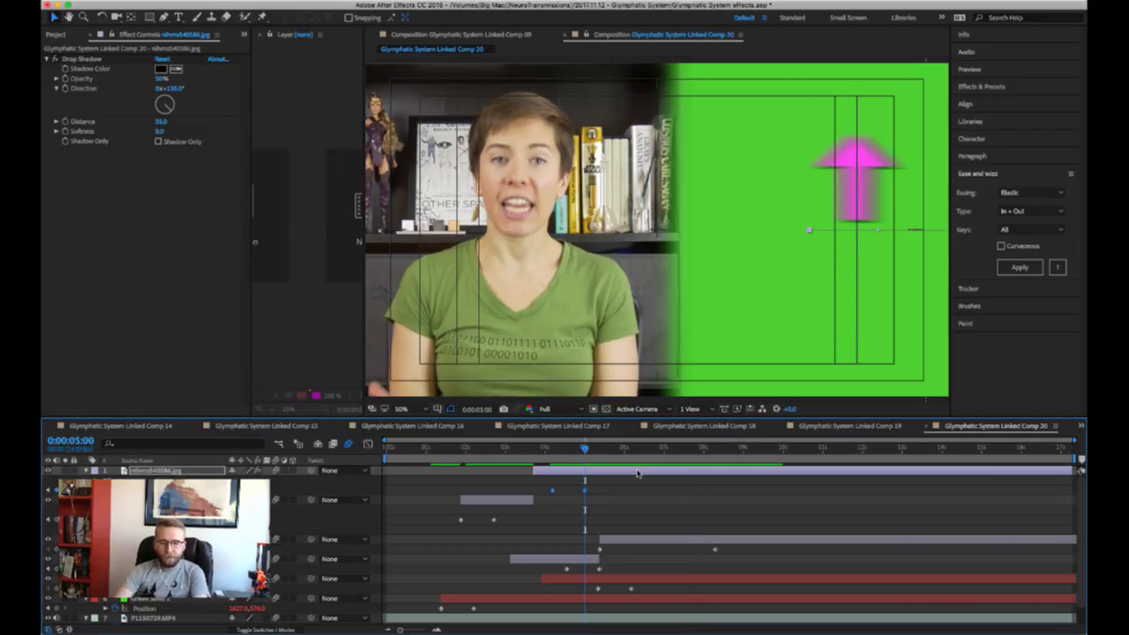
pyautogui.hotkey('alt', '[')
pyautogui.hotkey('ctrl', 'z')
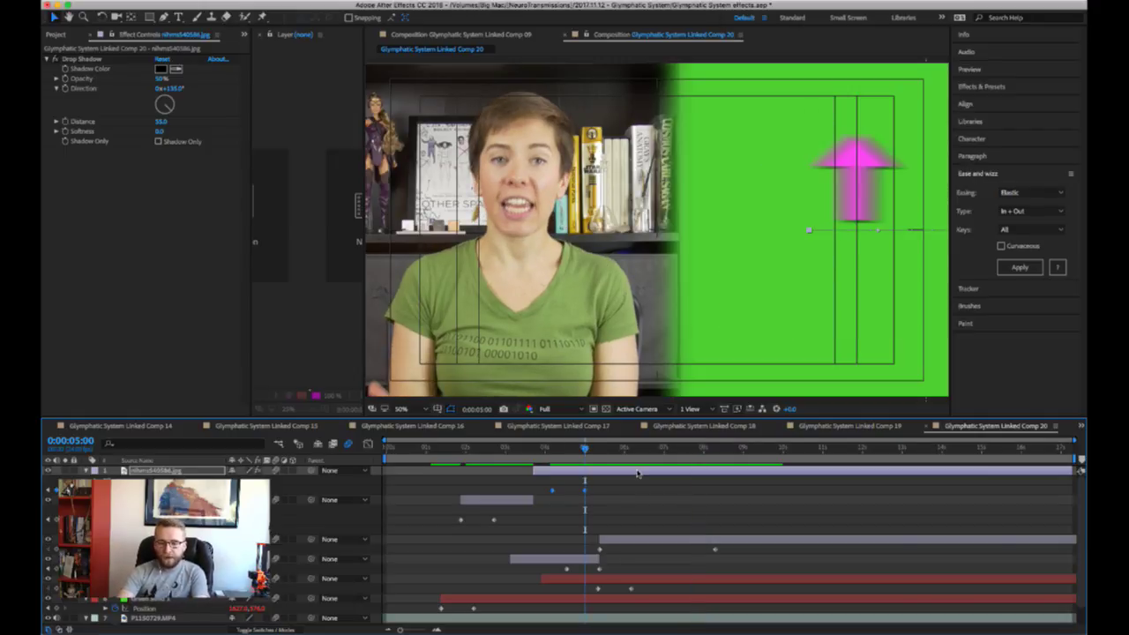
pyautogui.hotkey('alt', ']')
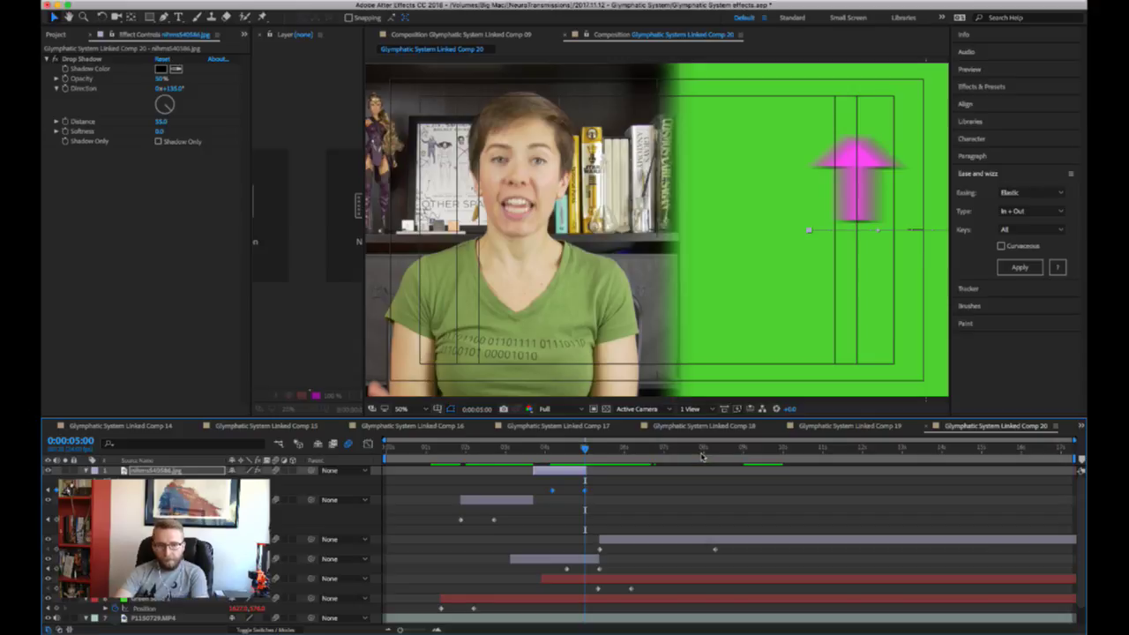
# - Try precomposing the arrow and text layers and keyframing the precomp off-screen from 0:00:07:10 to 0:00:08:06, and undo it
pyautogui.moveTo(704, 456); pyautogui.dragTo(681, 475)
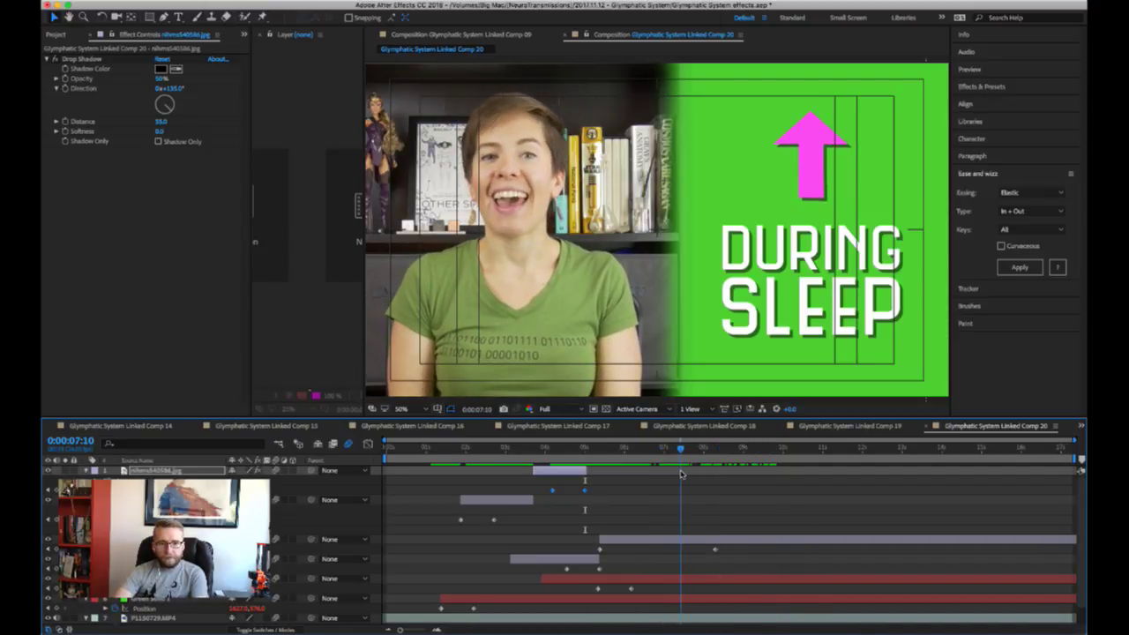
pyautogui.click(688, 540)
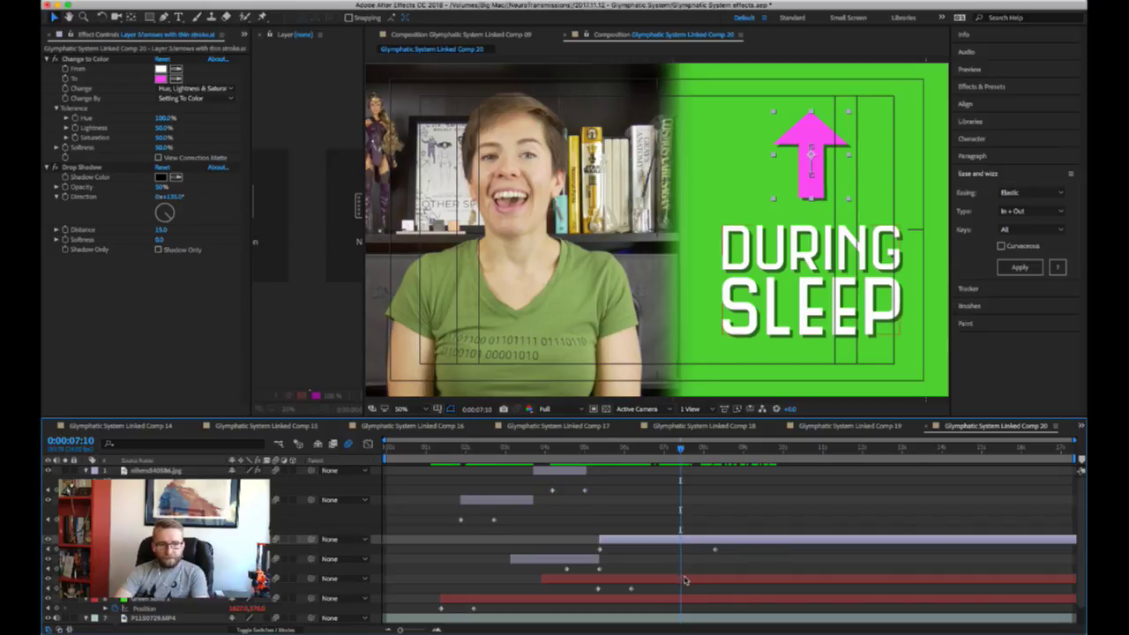
pyautogui.keyDown('shift'); pyautogui.click(687, 580); pyautogui.keyUp('shift')
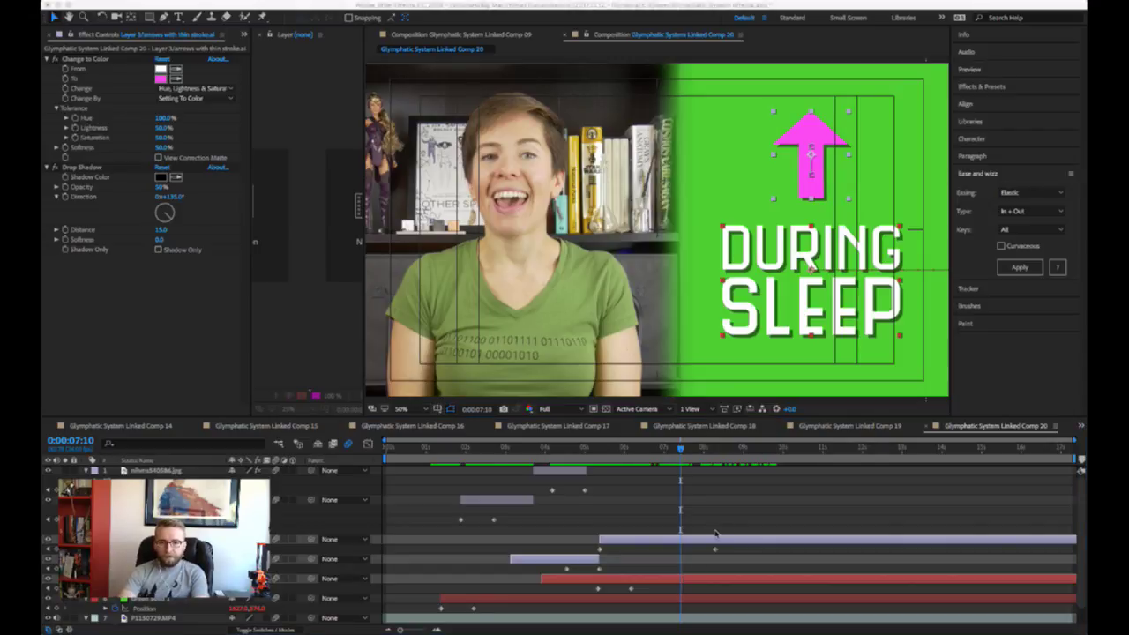
pyautogui.press('Return')
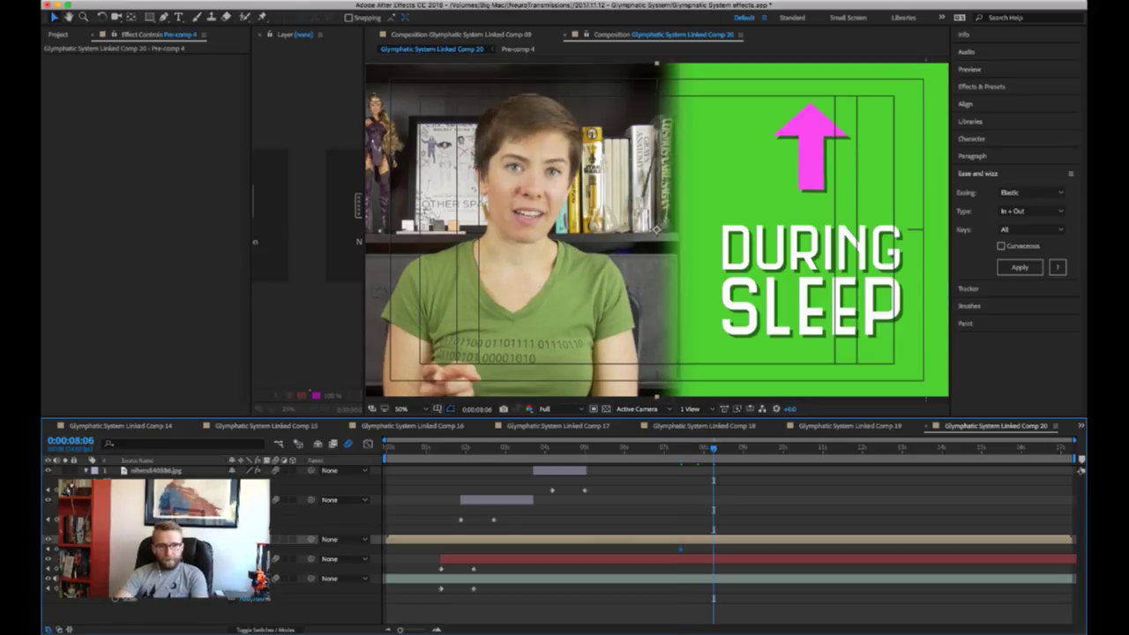
pyautogui.moveTo(242, 549); pyautogui.dragTo(314, 542)
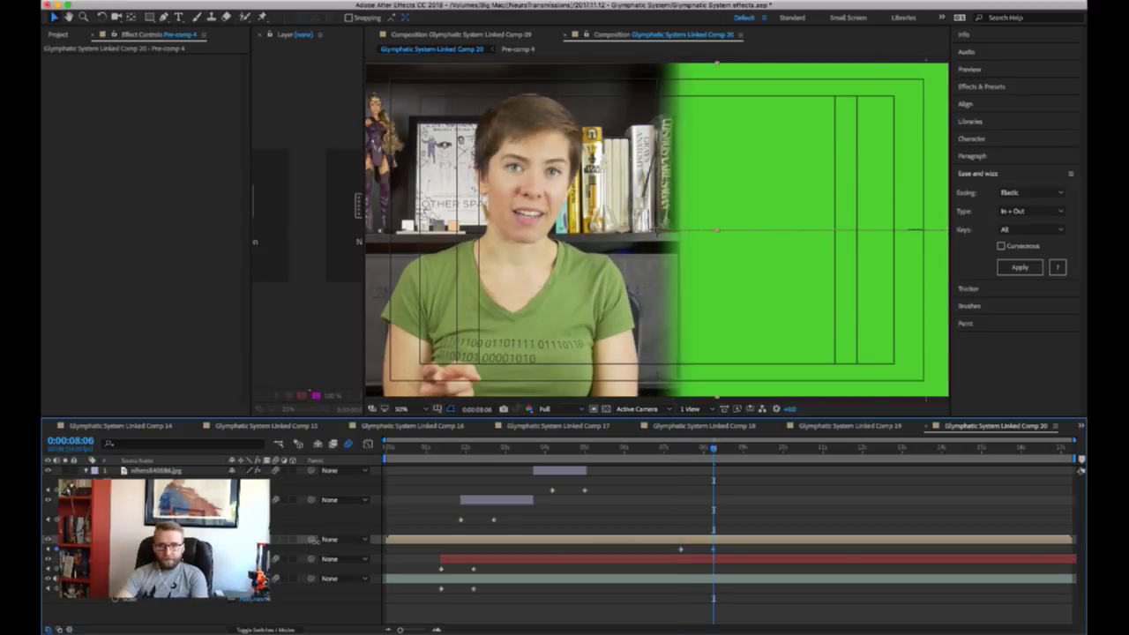
pyautogui.press('super+z')
pyautogui.press('super+z')
pyautogui.press('super+z')
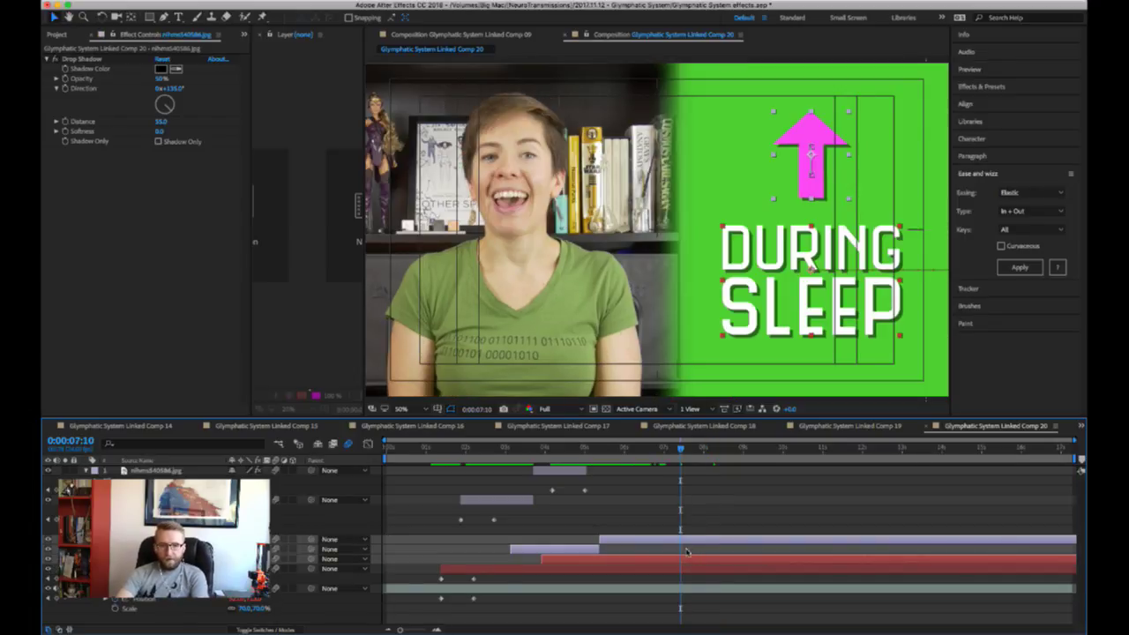
# - Split the extended arrow layer and the DURING SLEEP text layer at 0:00:07:10
pyautogui.click(703, 552)
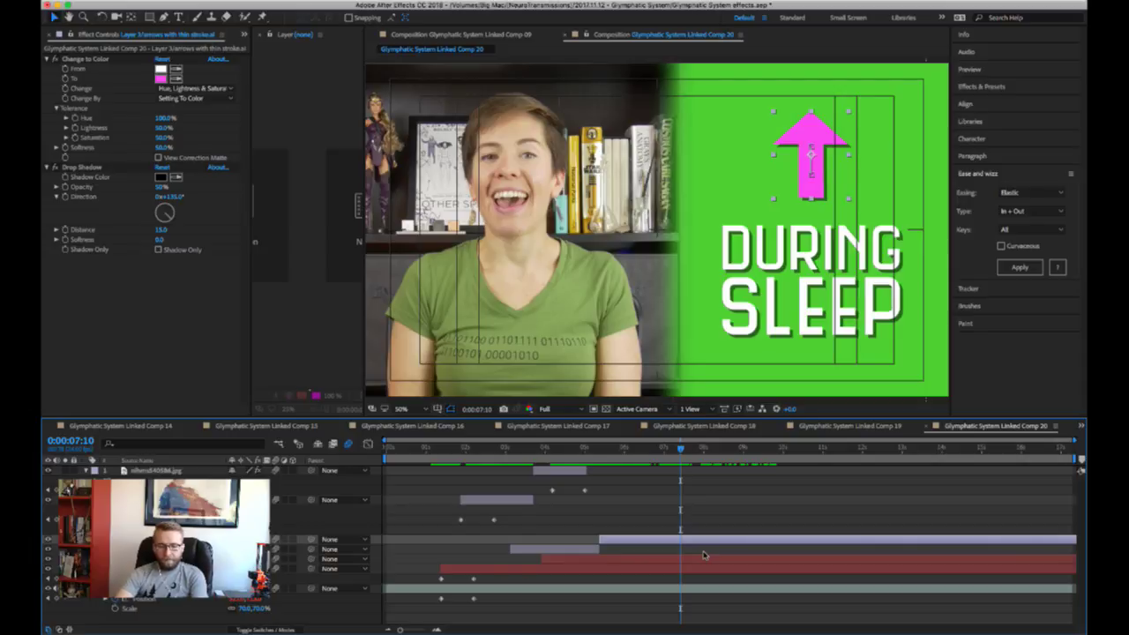
pyautogui.keyDown('shift'); pyautogui.click(698, 557); pyautogui.keyUp('shift')
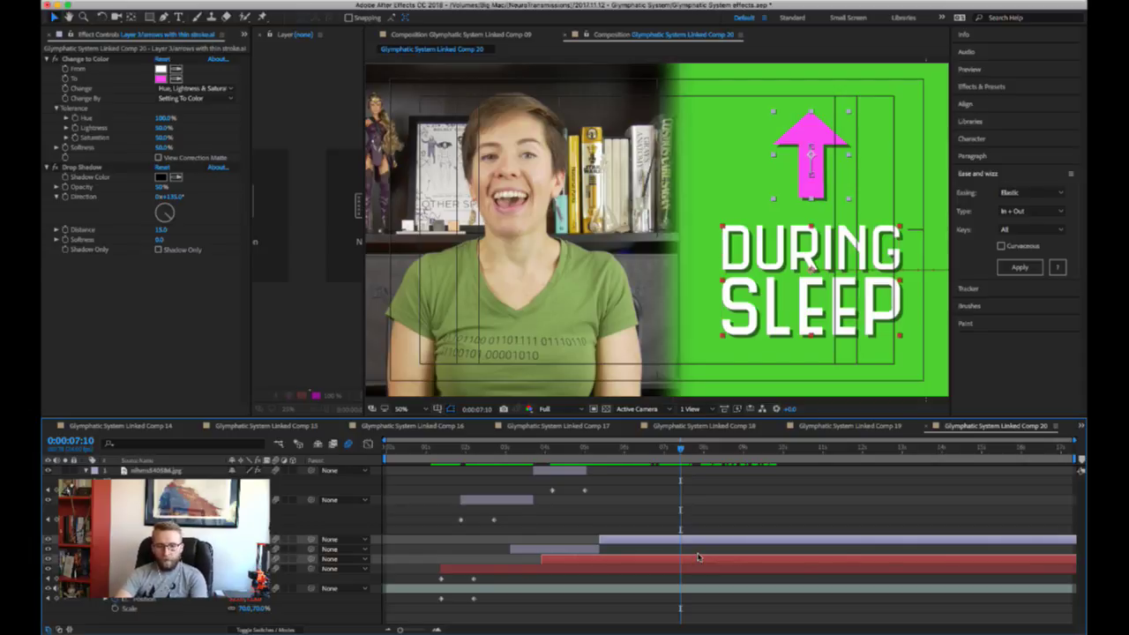
pyautogui.press('super+shift+d')
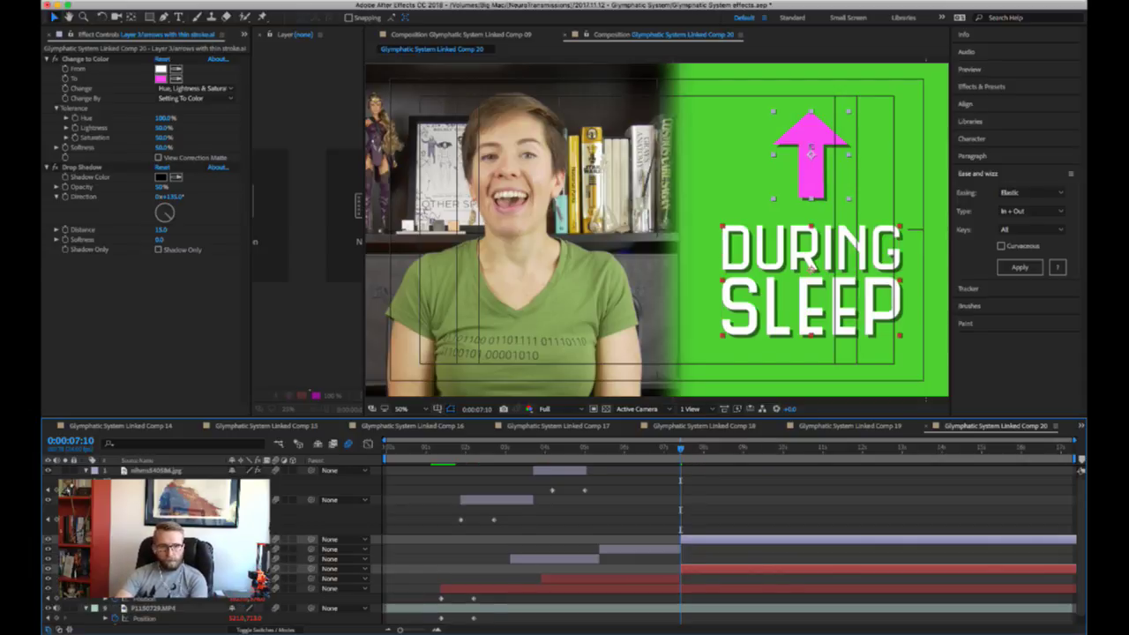
# - Keyframe the new arrow and text segments sliding off-screen from their resting positions at 0:00:07:10, ending at 0:00:08:06
pyautogui.moveTo(283, 570)
pyautogui.mouseDown()
pyautogui.moveTo(291, 554)
pyautogui.moveTo(299, 562)
pyautogui.mouseUp()
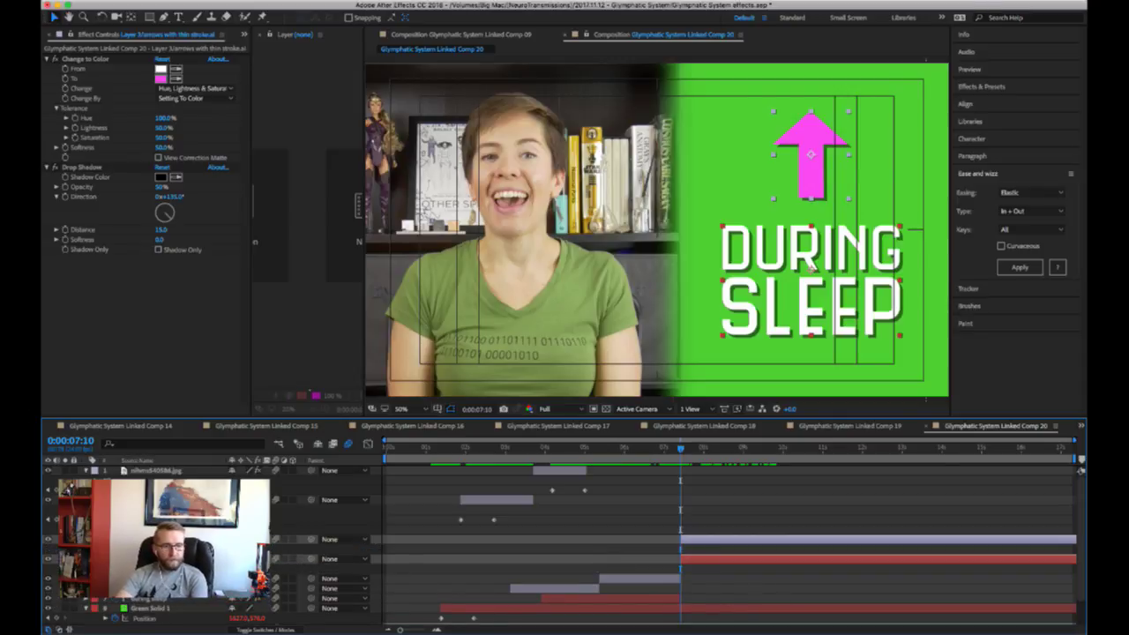
pyautogui.press('space')
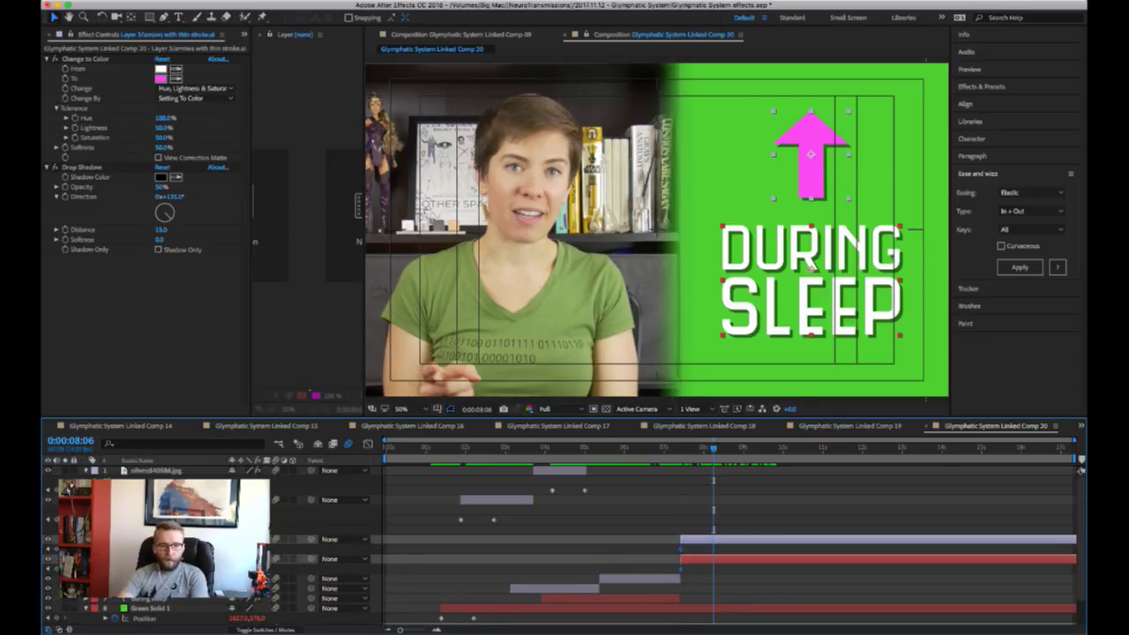
pyautogui.moveTo(238, 549); pyautogui.dragTo(330, 553)
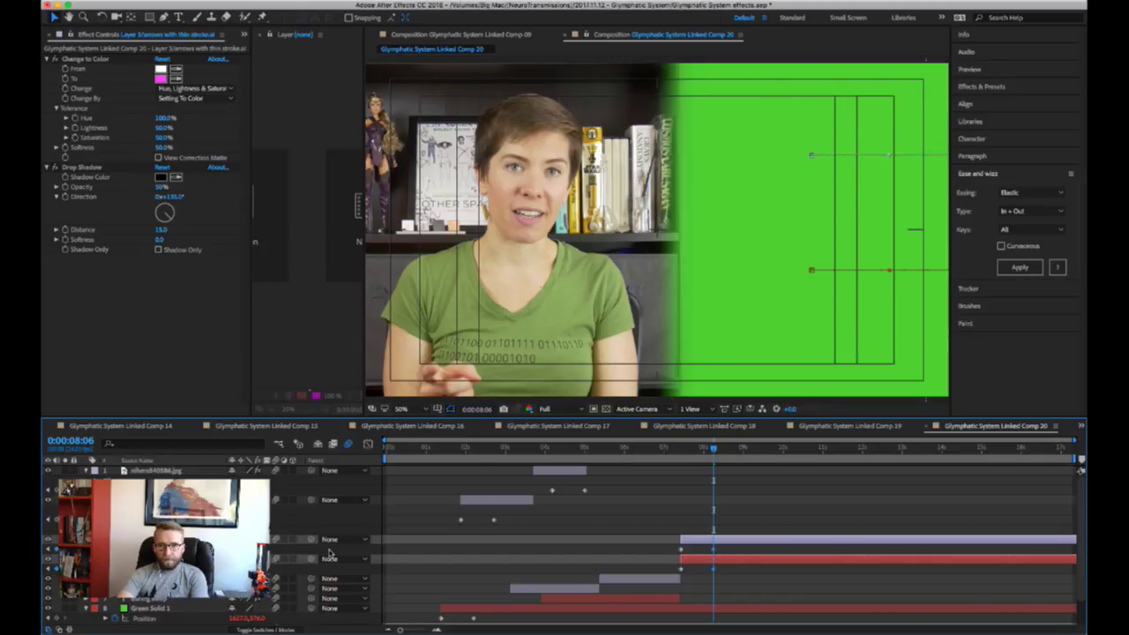
# - Preview the exit from 0:00:06:18 and apply the Elastic In + Out easing to the arrow and text exit keyframes
pyautogui.click(654, 447)
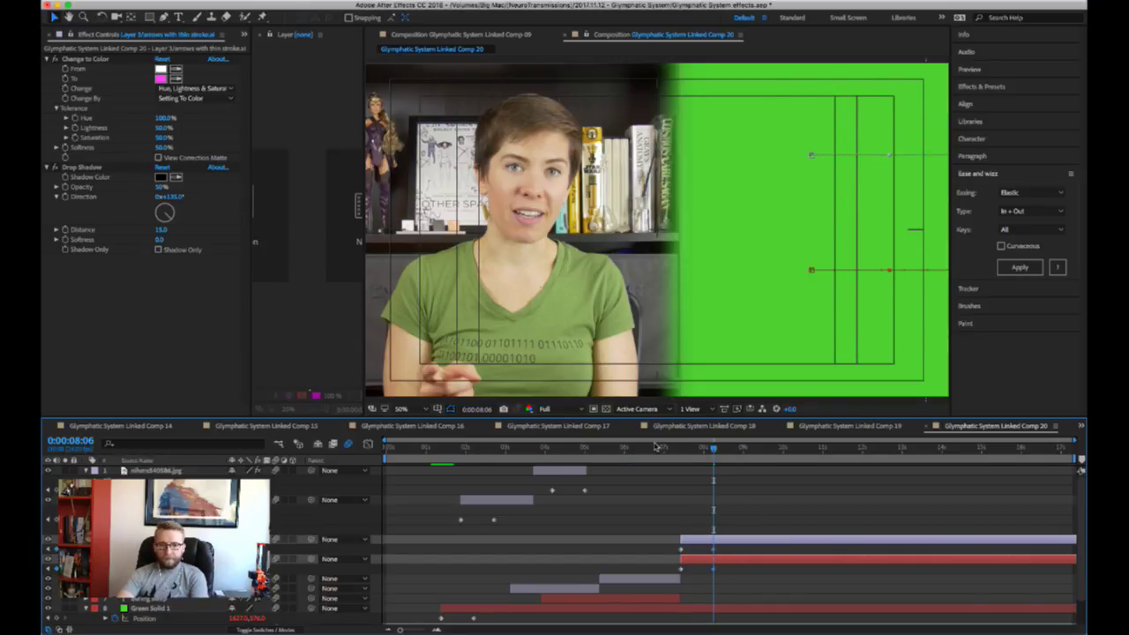
pyautogui.press('space')
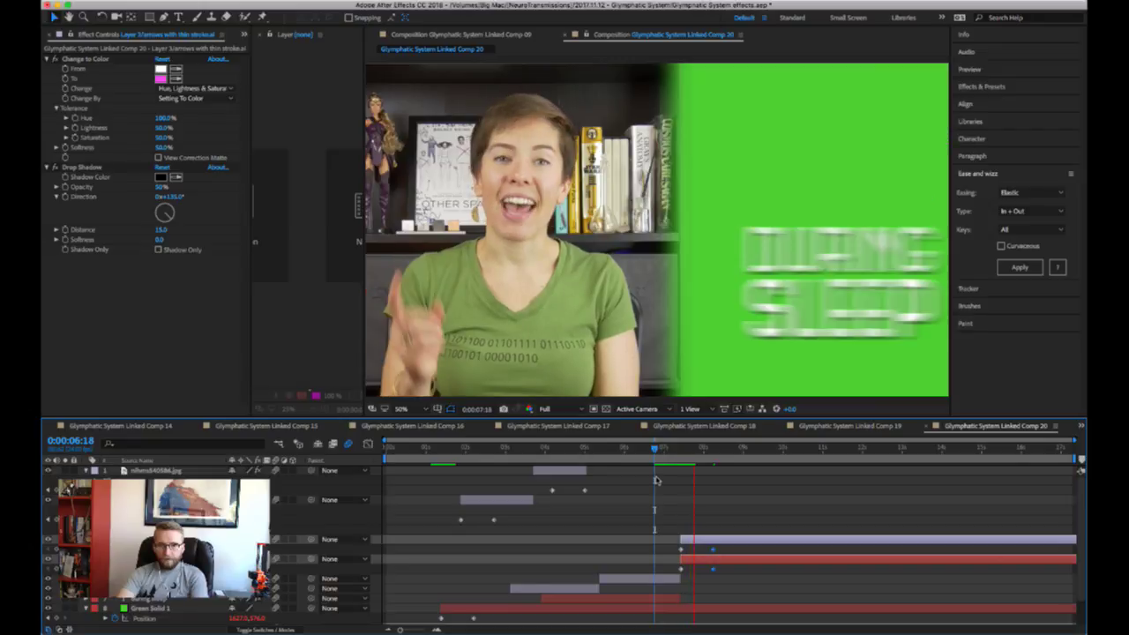
pyautogui.press('space')
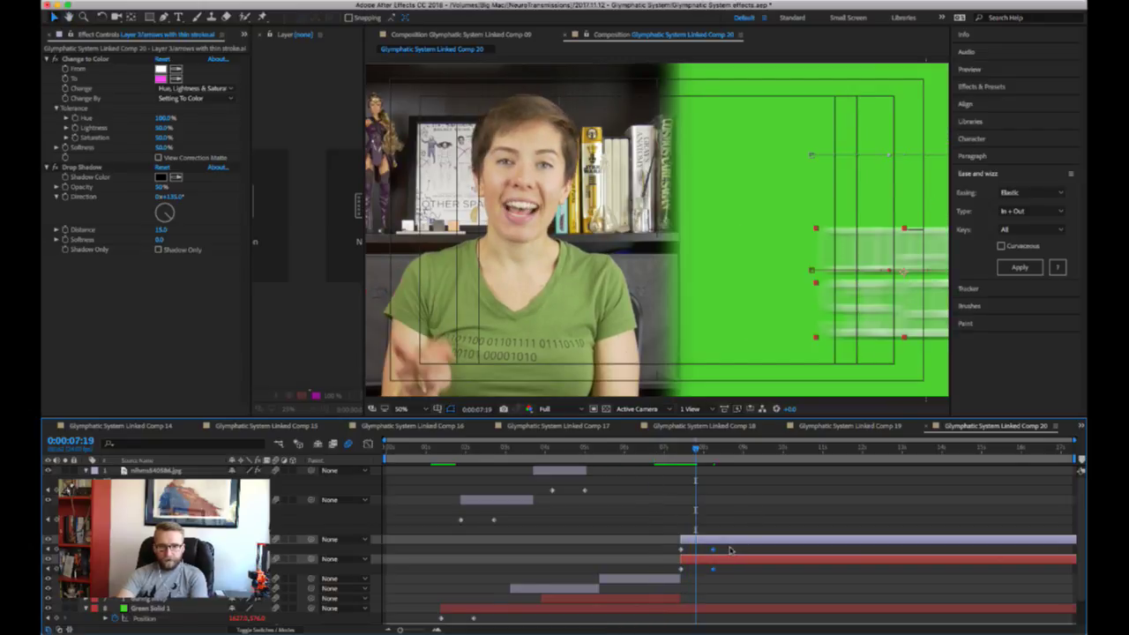
pyautogui.moveTo(730, 551); pyautogui.dragTo(664, 540)
pyautogui.click(1020, 266)
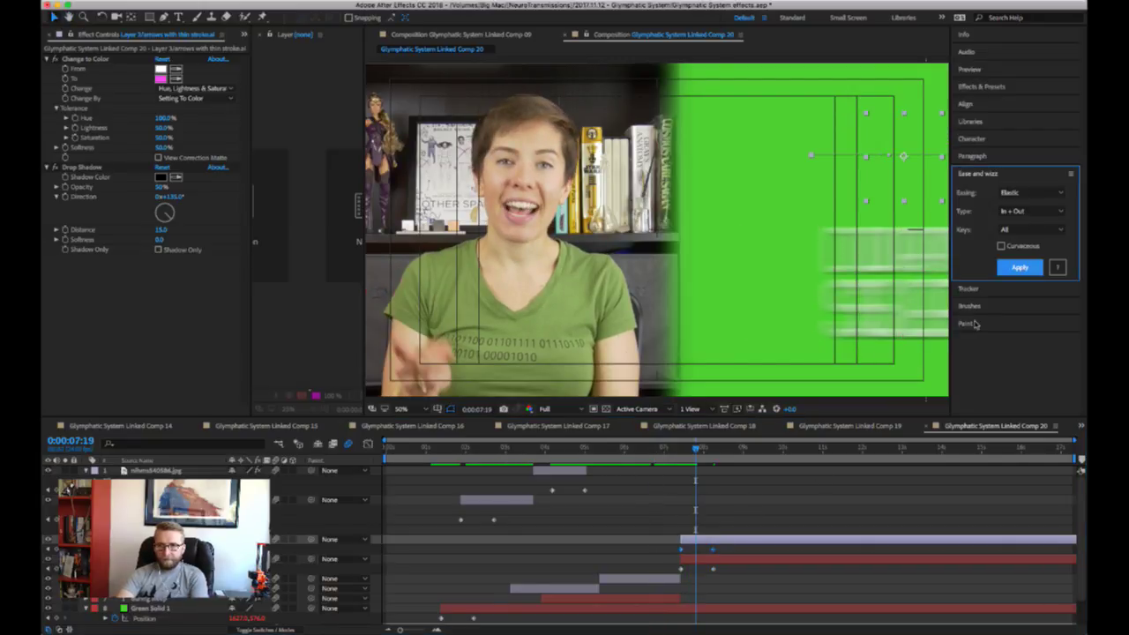
# - Preview the eased arrow and text exit from 0:00:07:10 and 0:00:07:00, and return to 0:00:07:10
pyautogui.click(682, 452)
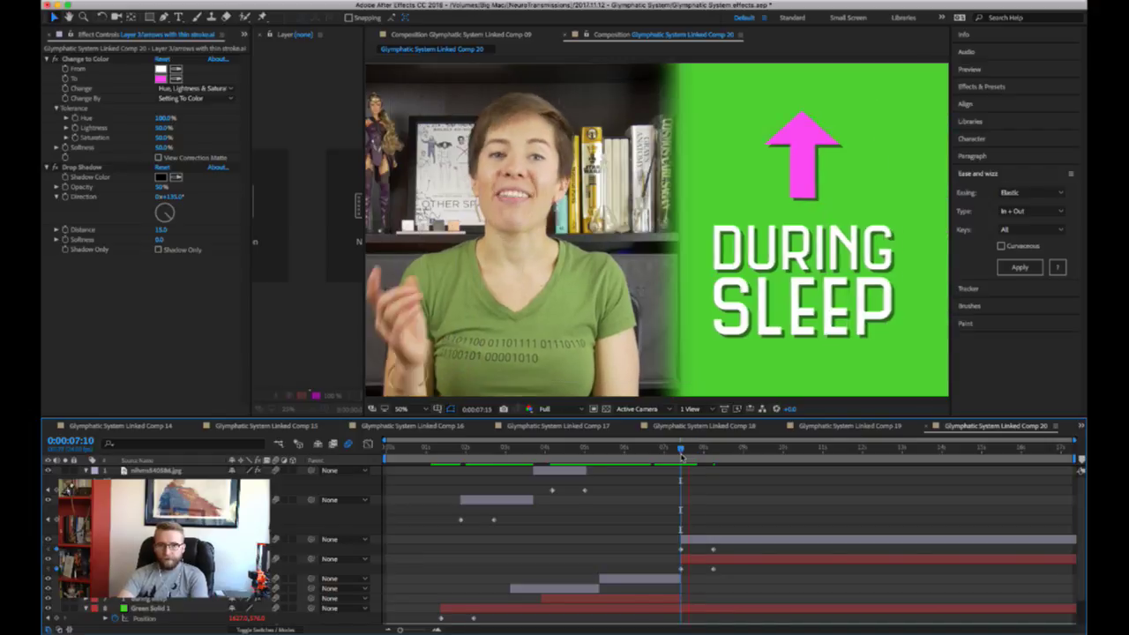
pyautogui.press('space')
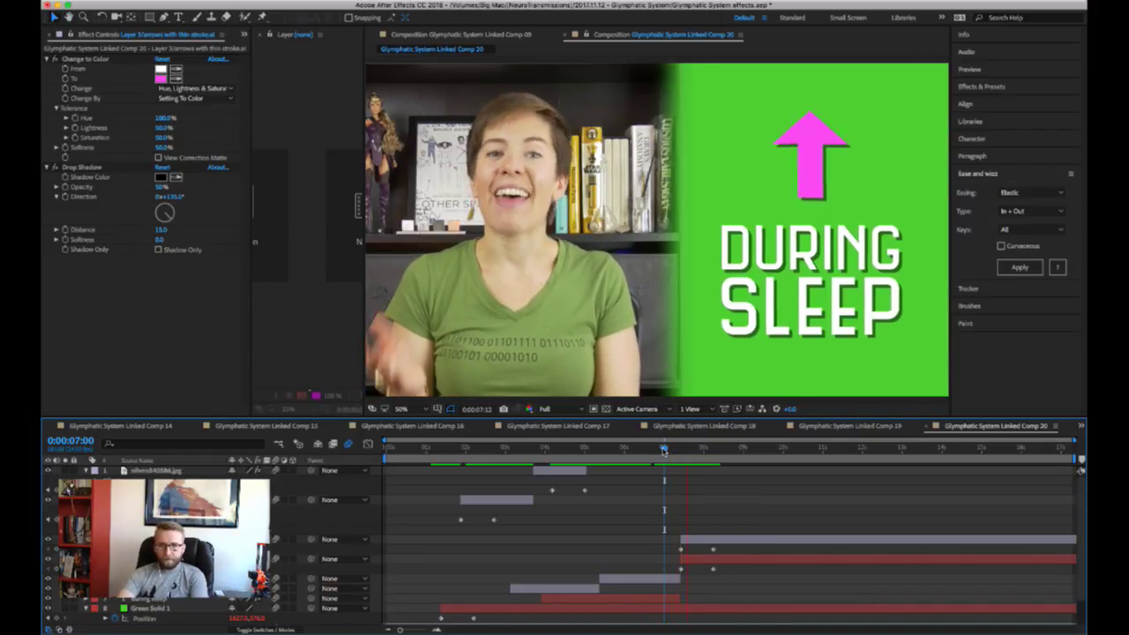
pyautogui.press('space')
pyautogui.click(688, 451)
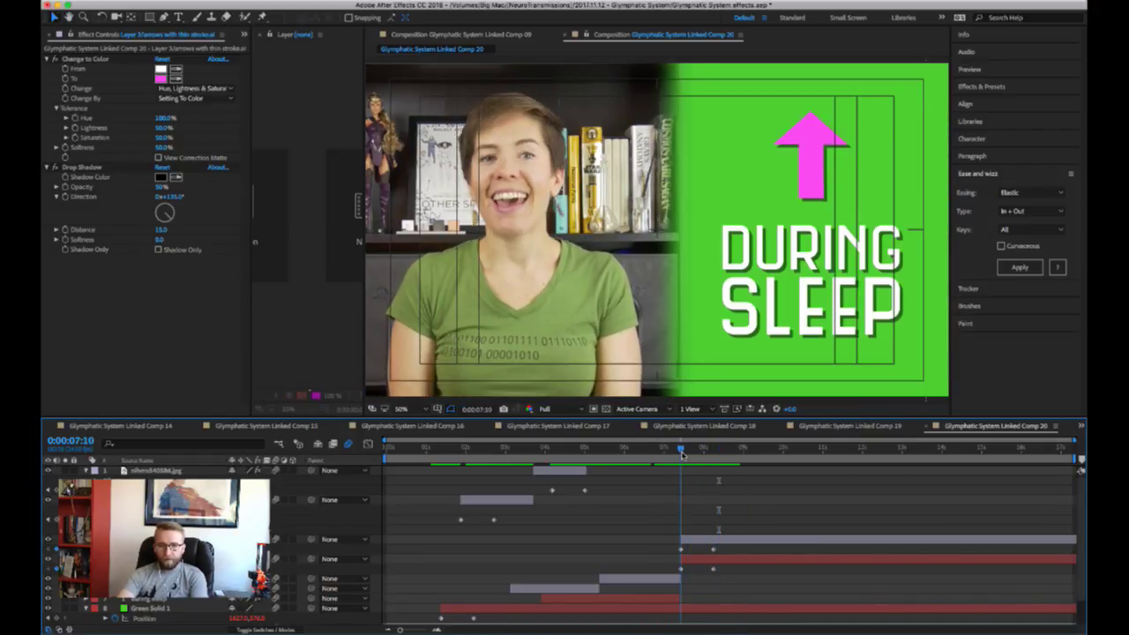
pyautogui.moveTo(688, 452); pyautogui.dragTo(680, 452)
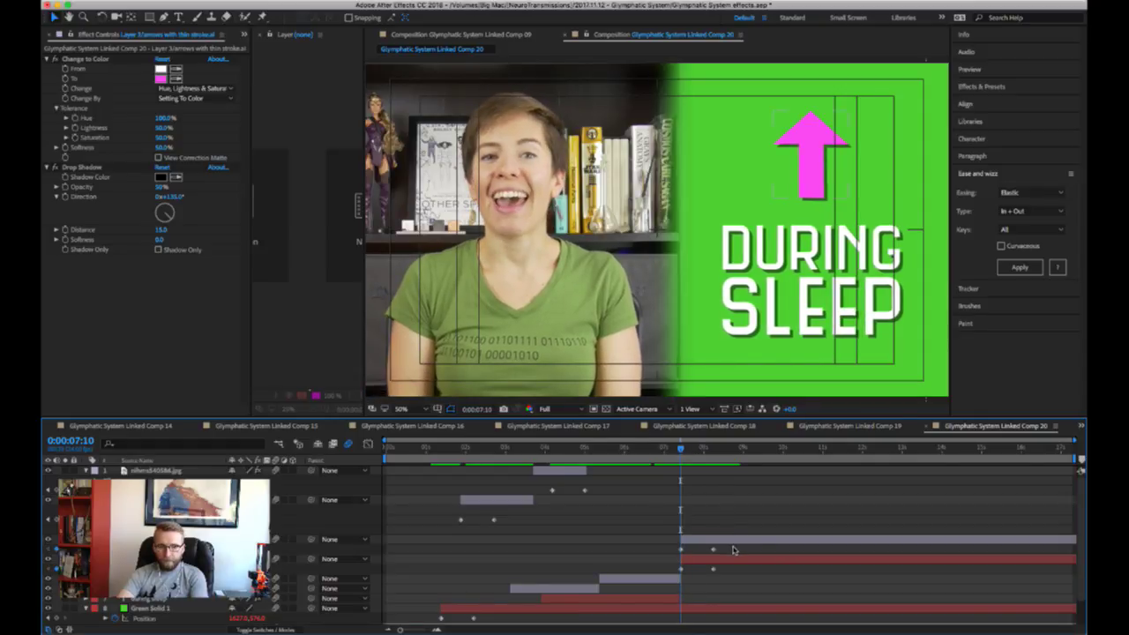
# - Shift the DURING SLEEP text's exit keyframes a few frames behind the arrow's and preview the staggered exit from 0:00:06:19
pyautogui.moveTo(713, 569); pyautogui.dragTo(679, 569)
pyautogui.click(679, 569)
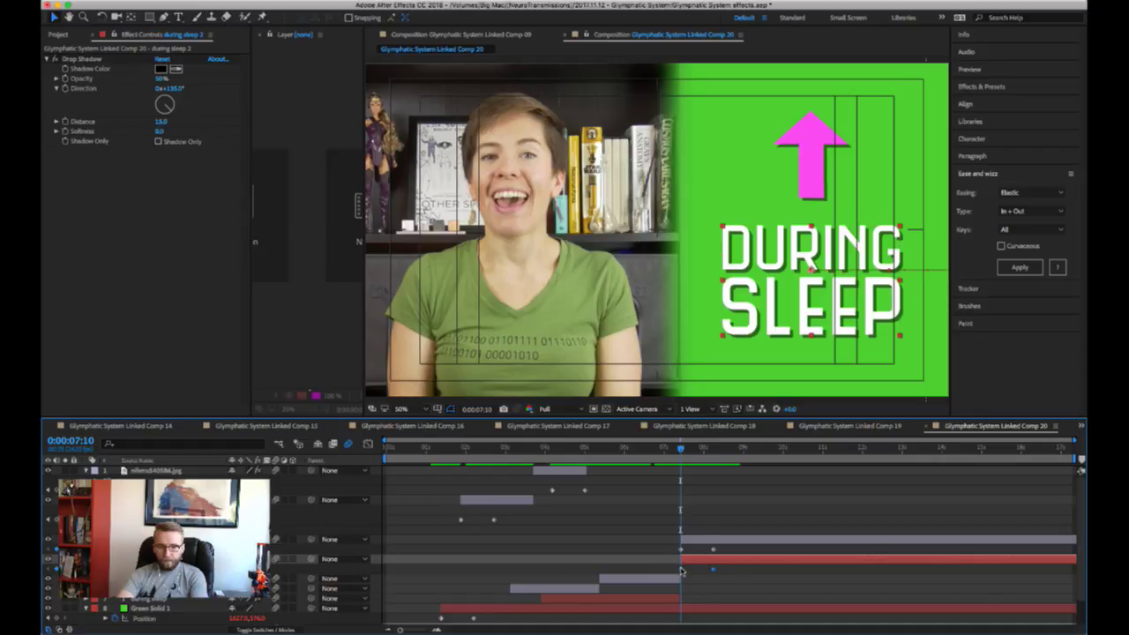
pyautogui.press('space')
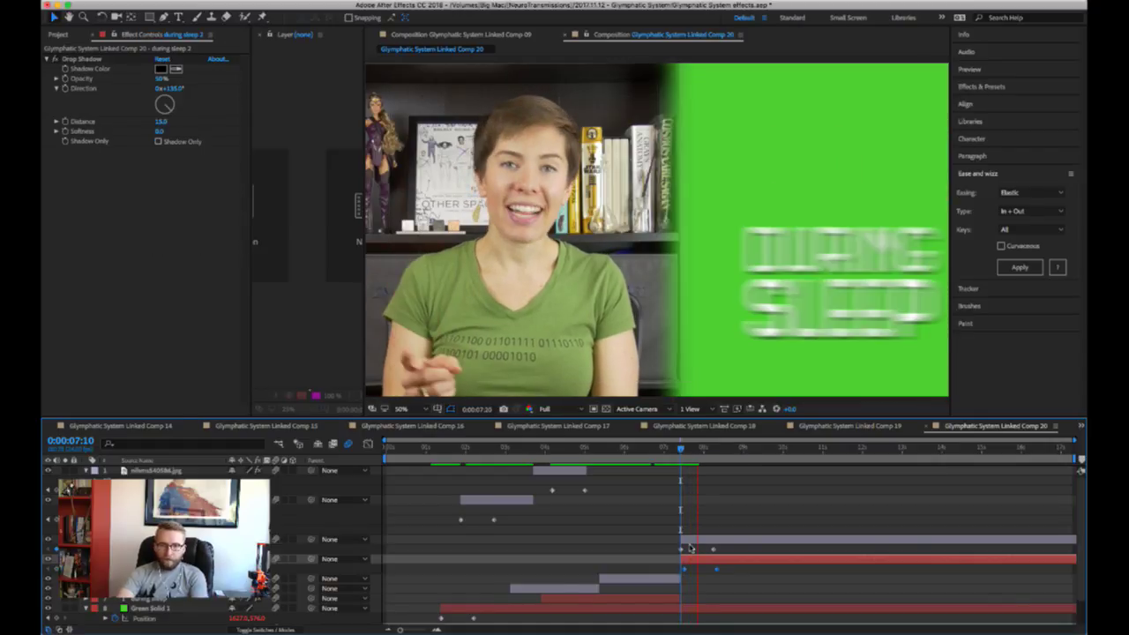
pyautogui.click(657, 452)
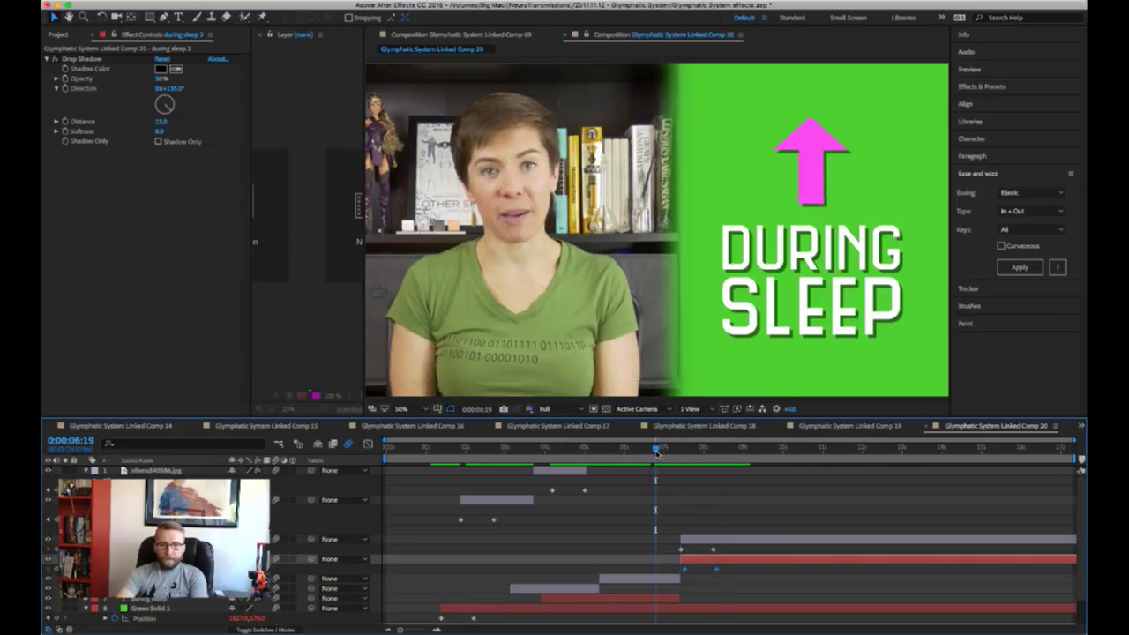
pyautogui.press('space')
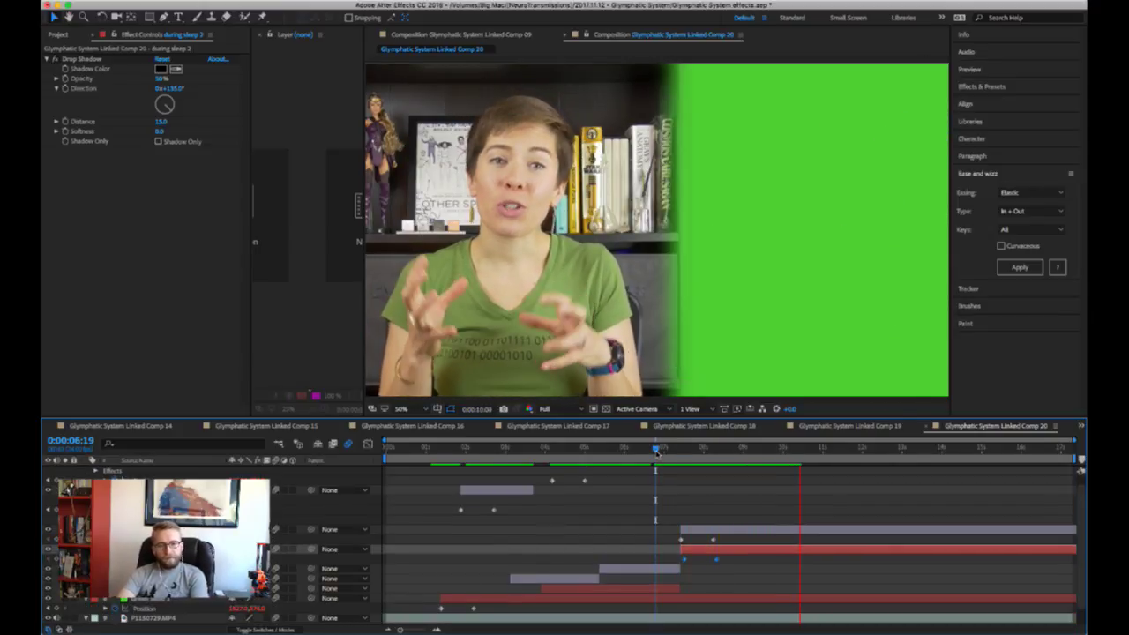
pyautogui.click(667, 449)
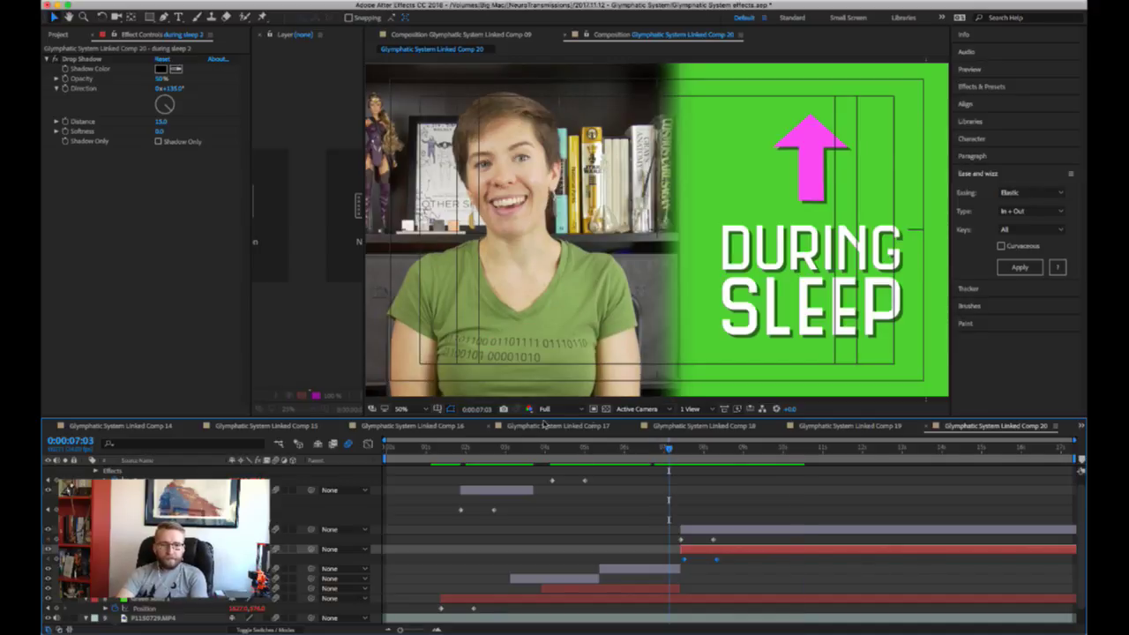
# - Examine the layers of Linked Comp 18 to identify those that form the red vessel and pink astrocyte
pyautogui.click(705, 426)
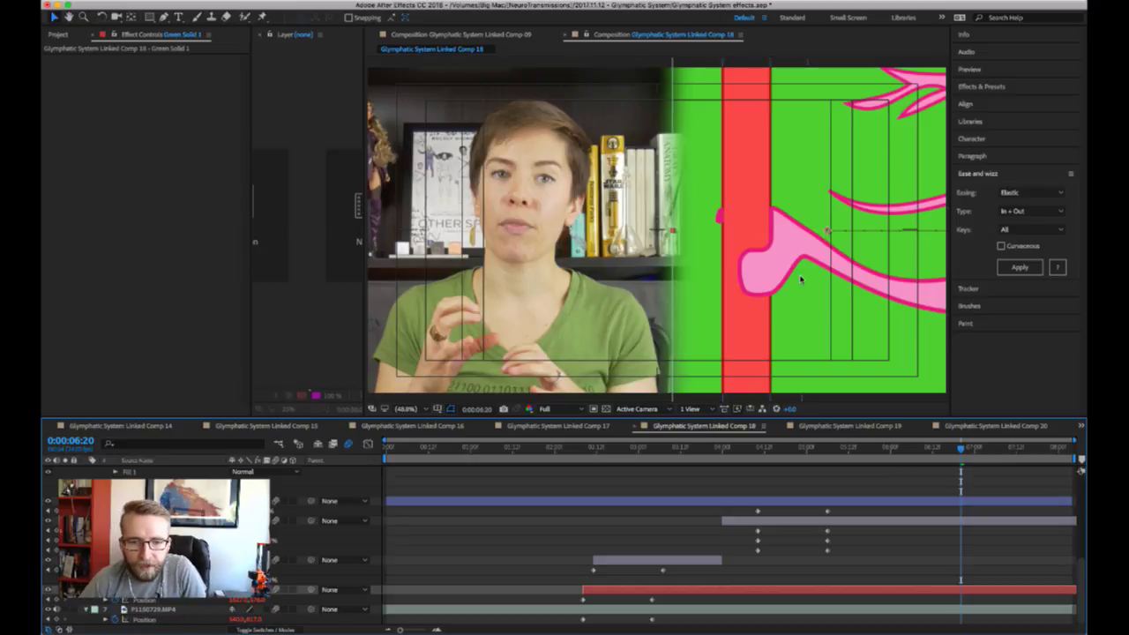
pyautogui.press(',')
pyautogui.press(',')
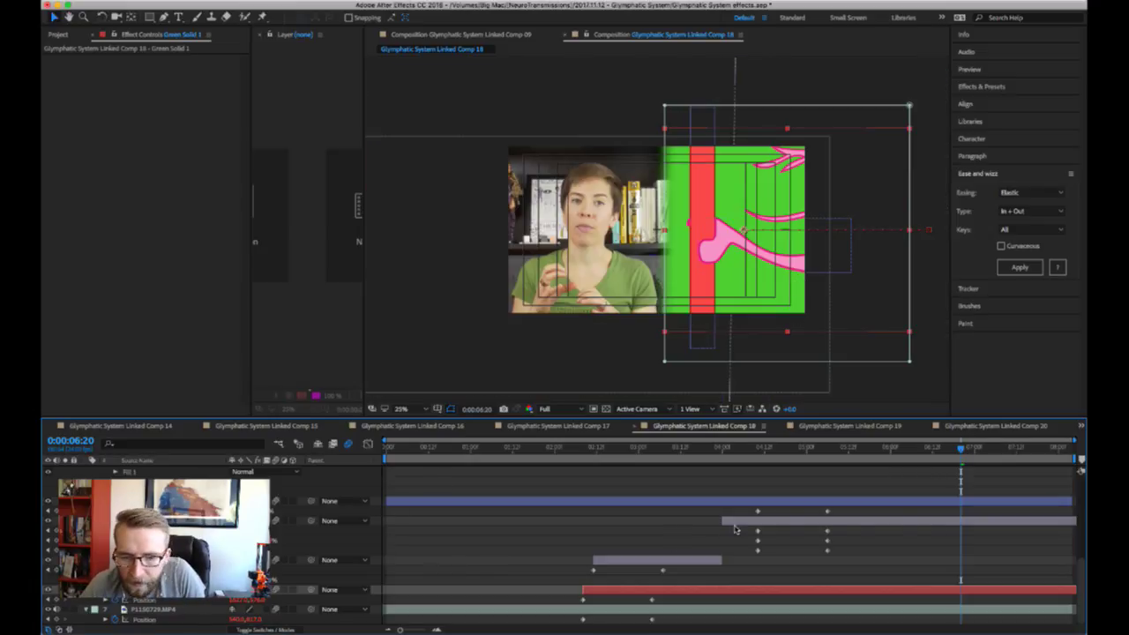
pyautogui.scroll(5, 869, 520)
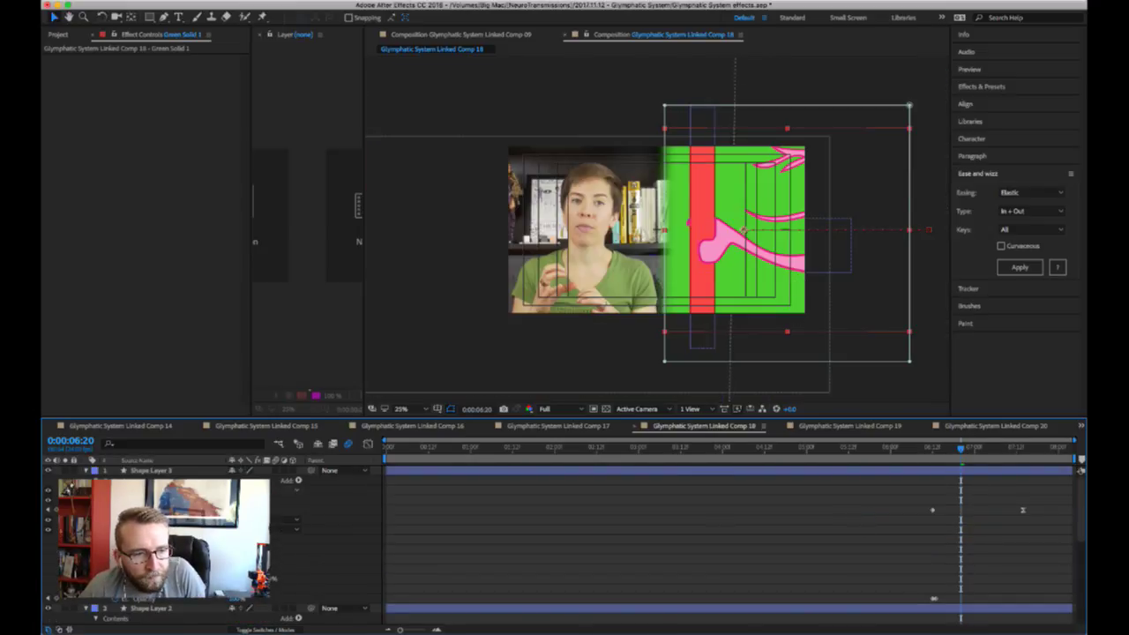
pyautogui.click(150, 472)
pyautogui.scroll(-3, 608, 513)
pyautogui.scroll(-4, 608, 514)
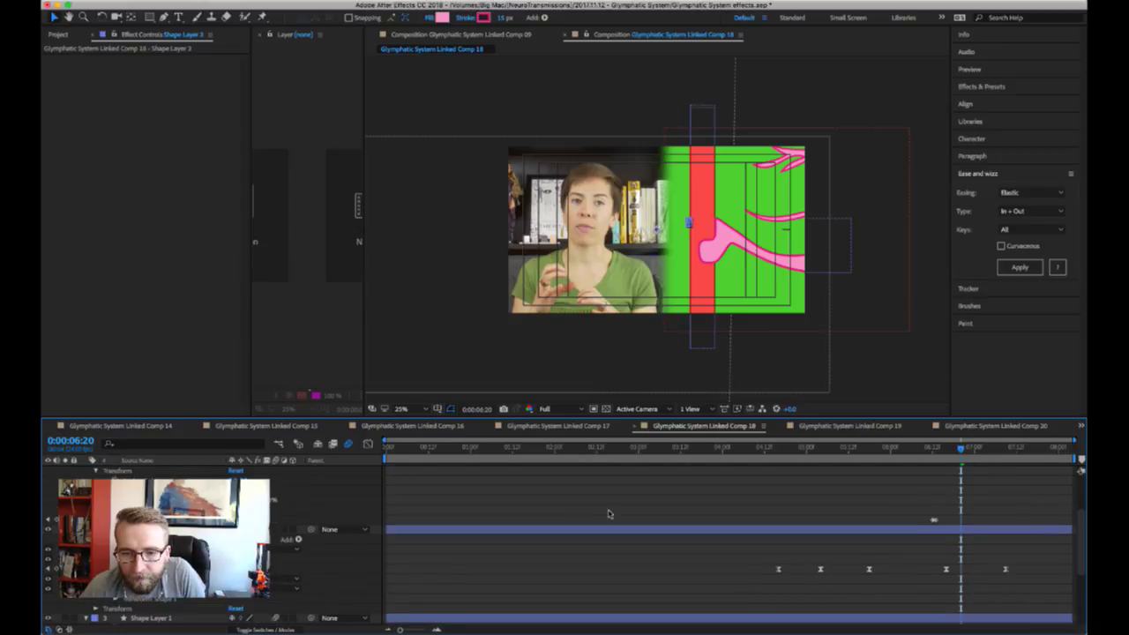
pyautogui.scroll(-2, 729, 538)
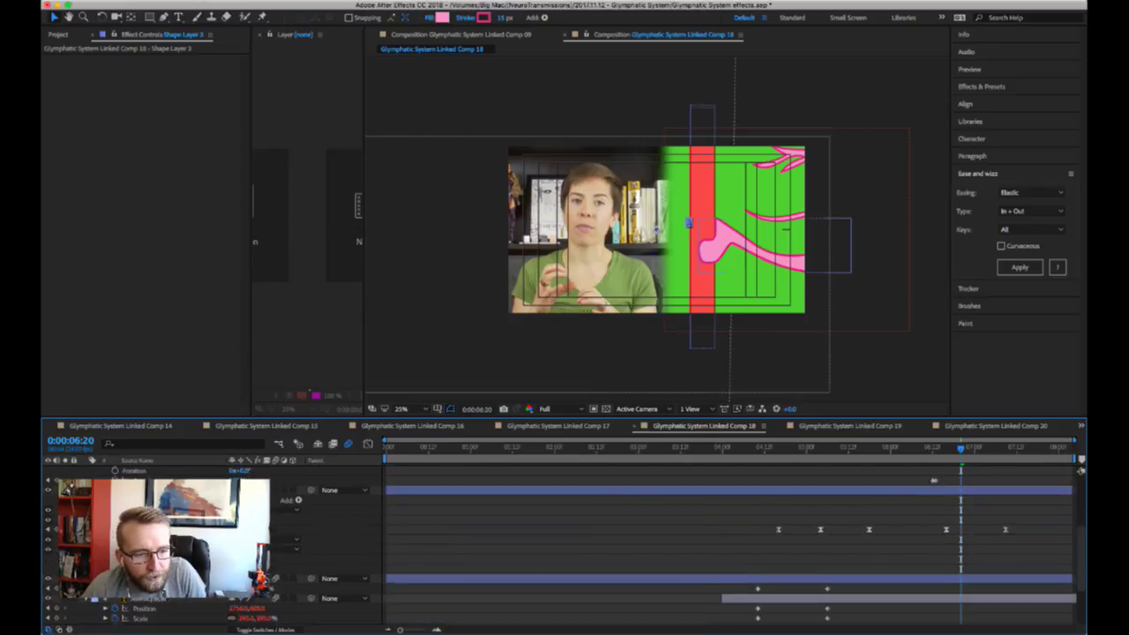
pyautogui.click(689, 223)
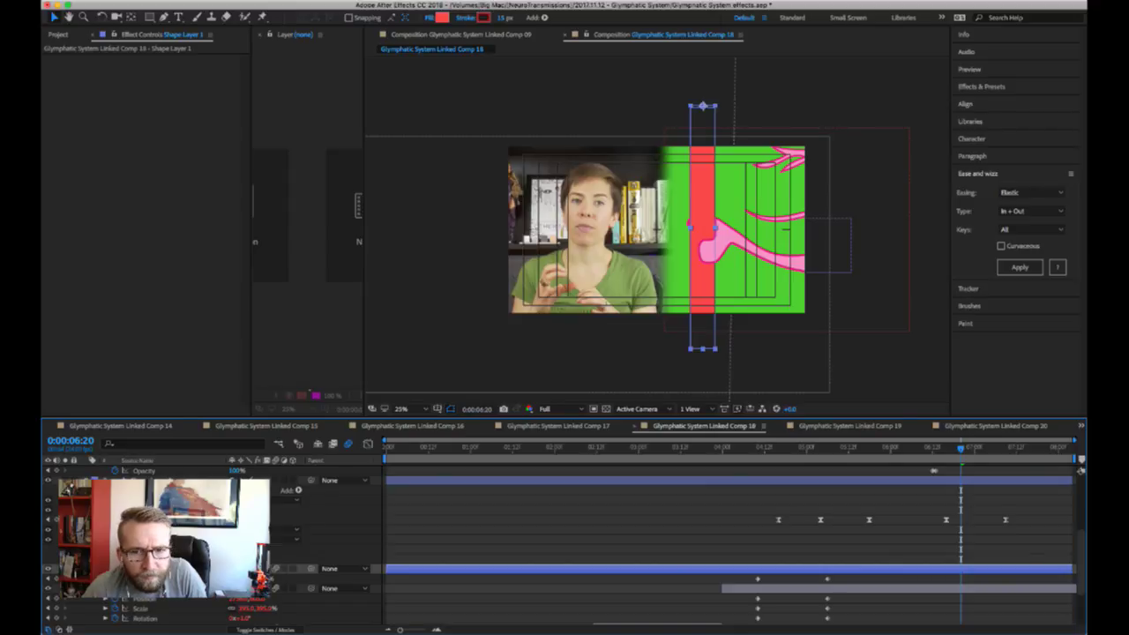
pyautogui.click(152, 589)
pyautogui.scroll(7, 153, 564)
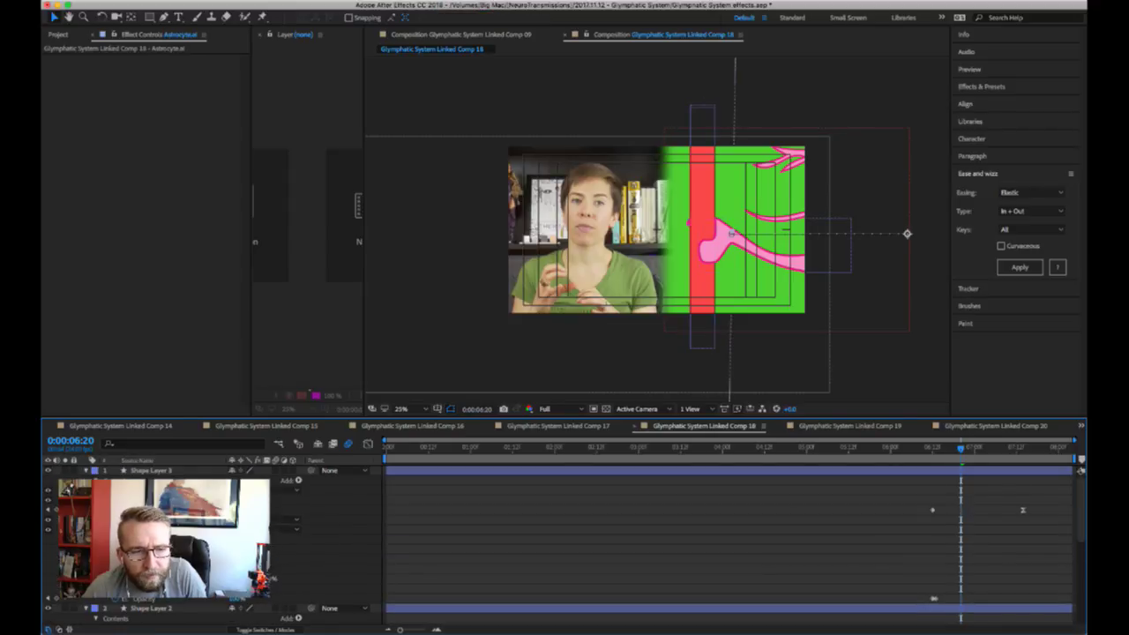
# - Copy Shape Layers 1 to 3 and the Astrocyte.ai layer from Linked Comp 18 and paste them into Linked Comp 20
pyautogui.click(152, 472)
pyautogui.press('u')
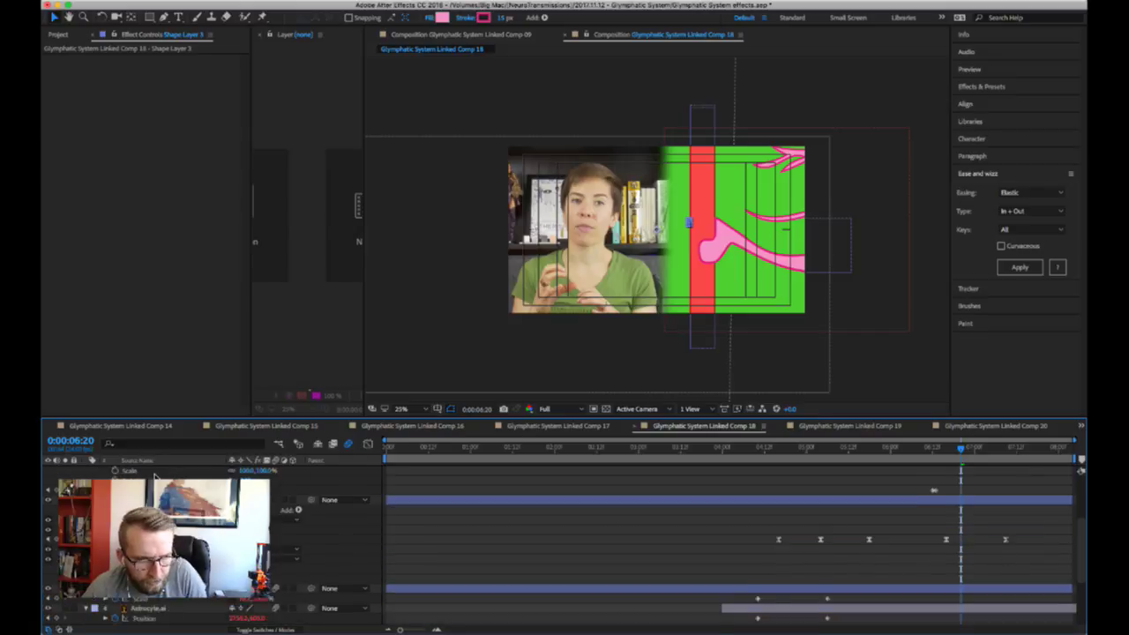
pyautogui.scroll(-3, 156, 477)
pyautogui.keyDown('shift'); pyautogui.click(153, 520); pyautogui.keyUp('shift')
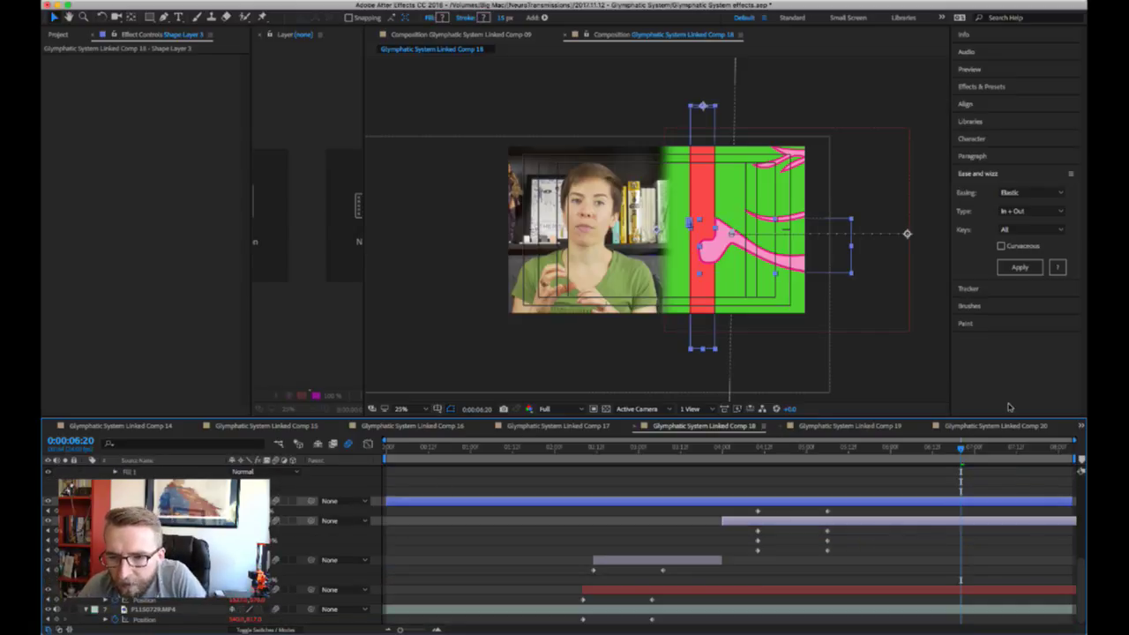
pyautogui.click(988, 426)
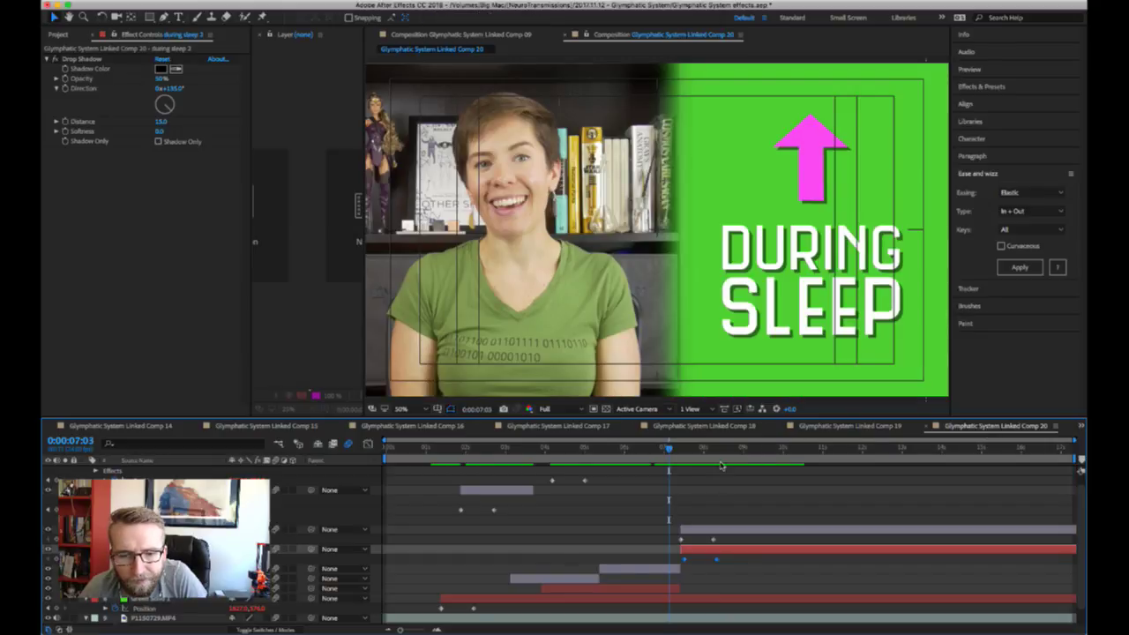
pyautogui.hotkey('ctrl', 'v')
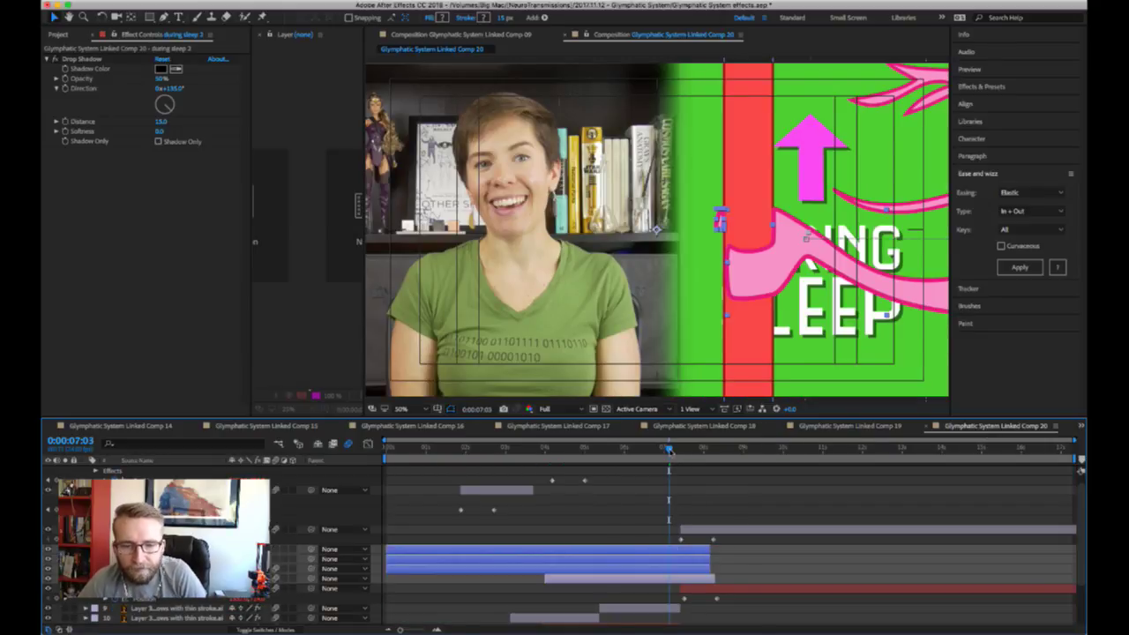
# - Trim the start of the pasted vessel and astrocyte layers to 0:00:07:17 and extend their ends to the composition's end
pyautogui.click(662, 449)
pyautogui.moveTo(661, 449); pyautogui.dragTo(692, 449)
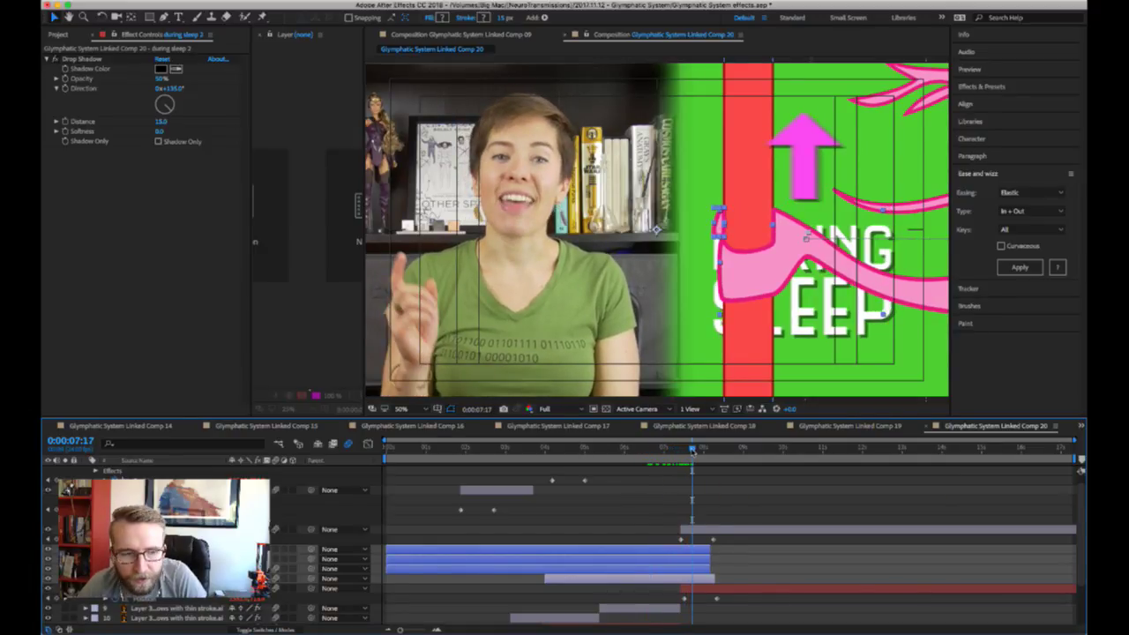
pyautogui.hotkey('alt', '[')
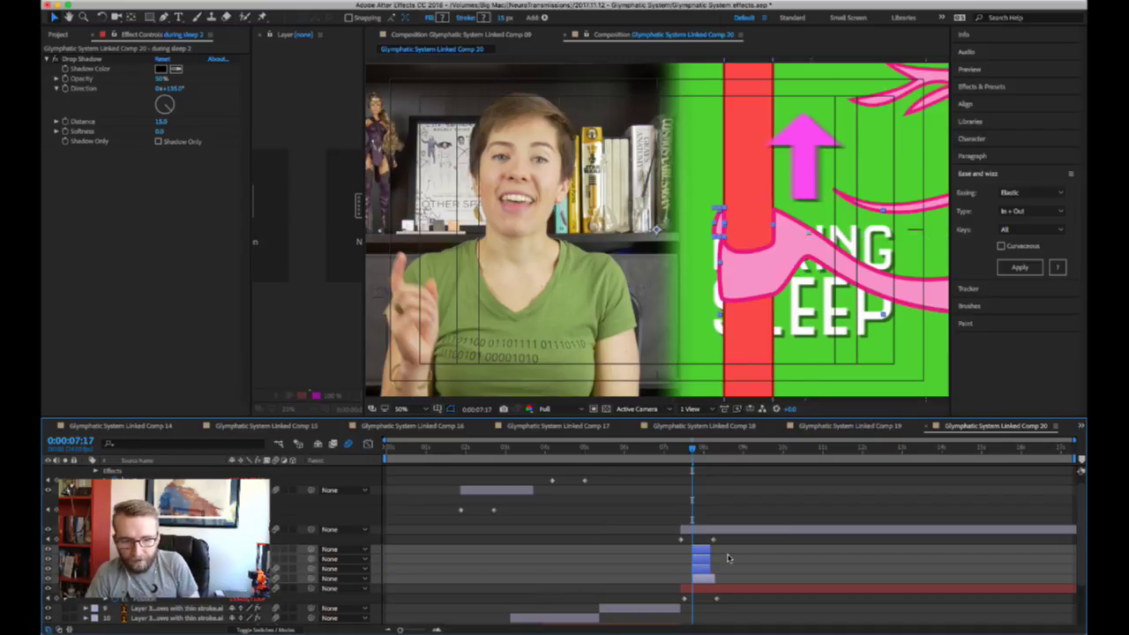
pyautogui.press('space')
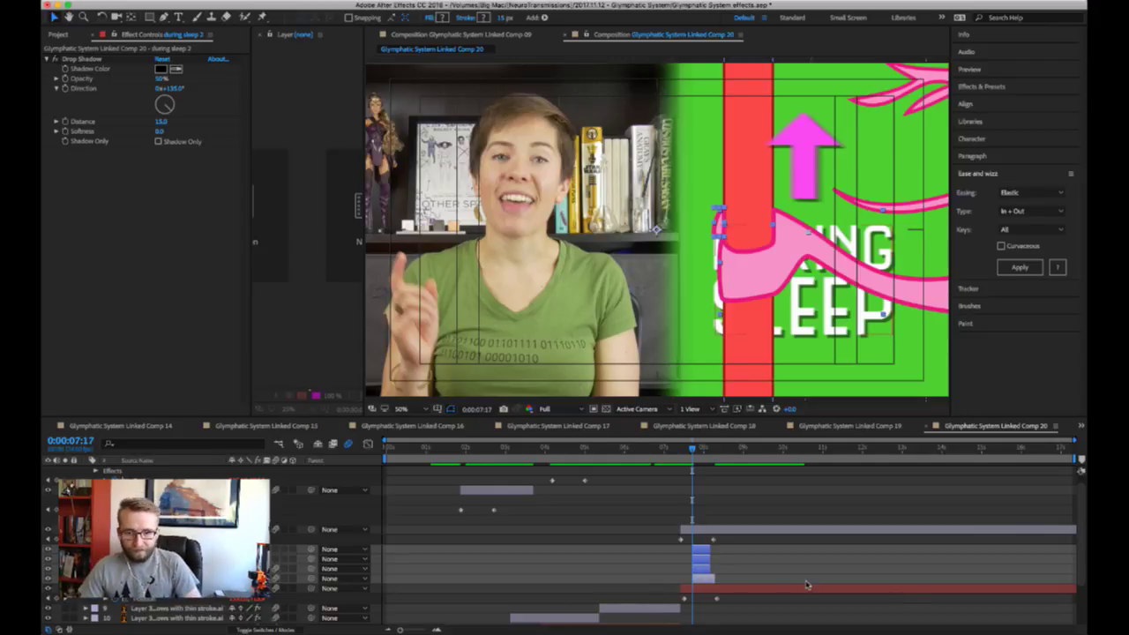
pyautogui.click(713, 539)
pyautogui.moveTo(713, 539); pyautogui.dragTo(1083, 554)
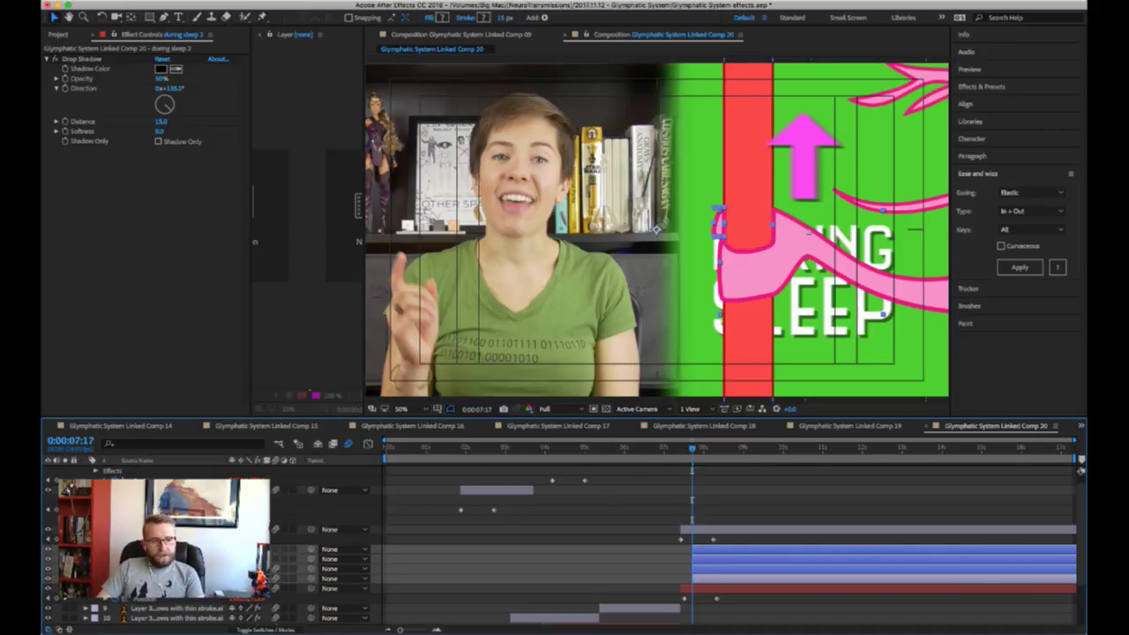
# - Preview the pasted vessel and astrocyte artwork from 0:00:07:17 and return to 0:00:09:21
pyautogui.press('space')
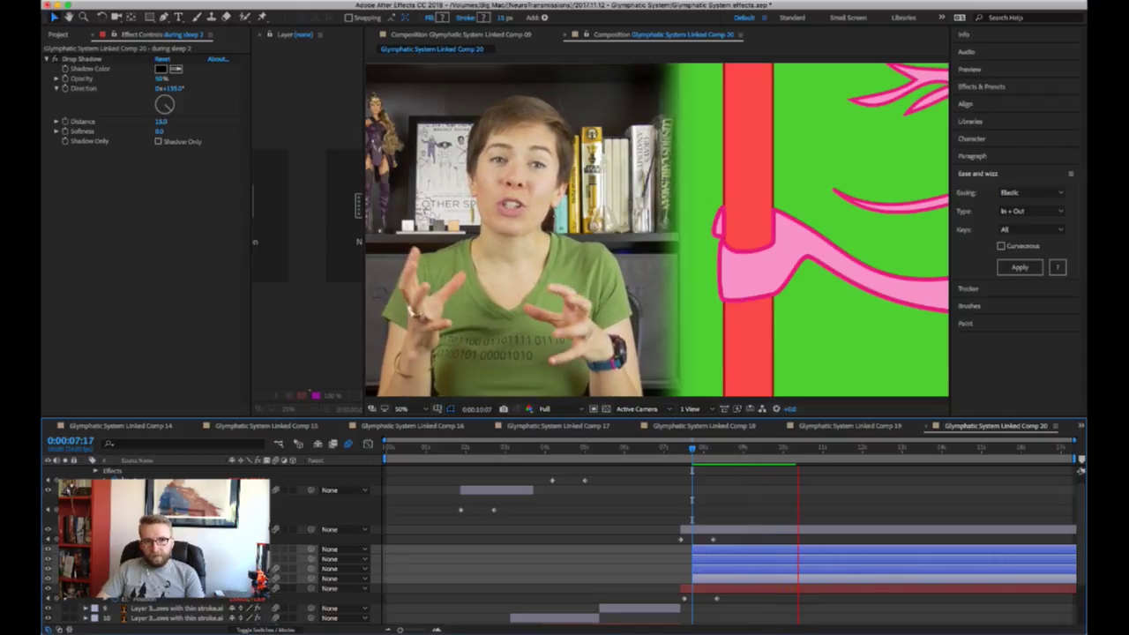
pyautogui.press('space')
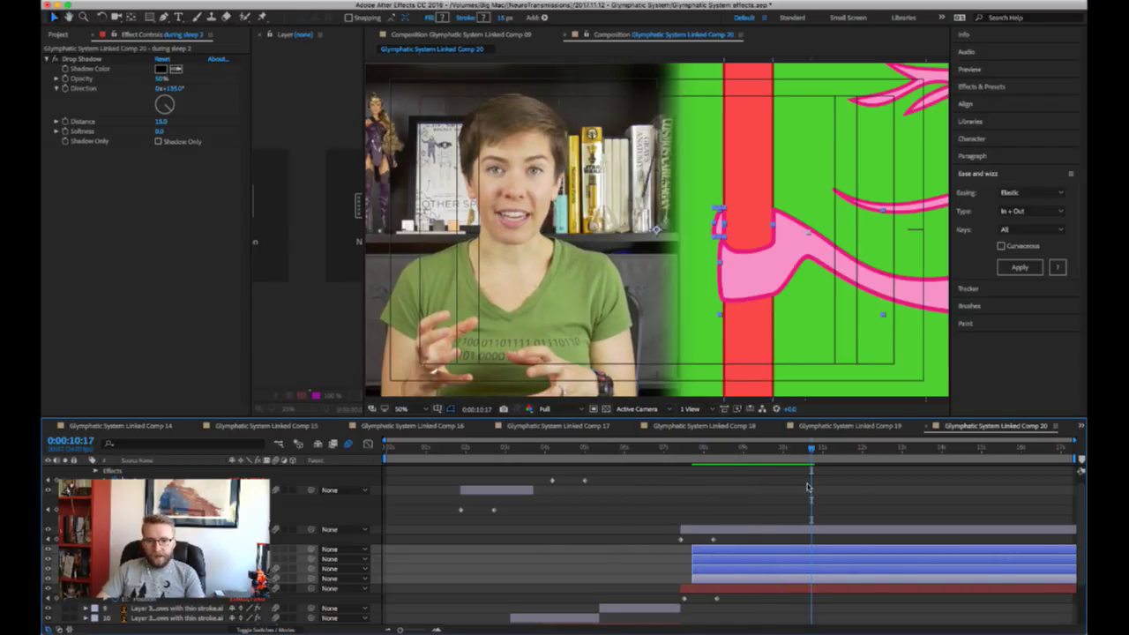
pyautogui.moveTo(766, 450); pyautogui.dragTo(783, 450)
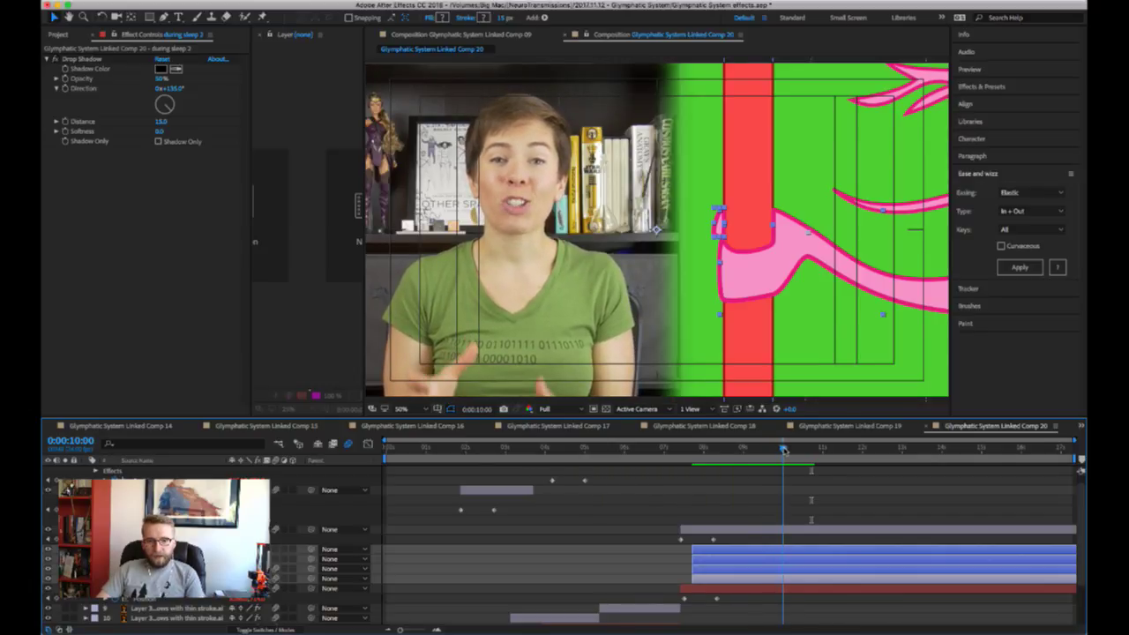
pyautogui.moveTo(781, 450); pyautogui.dragTo(779, 450)
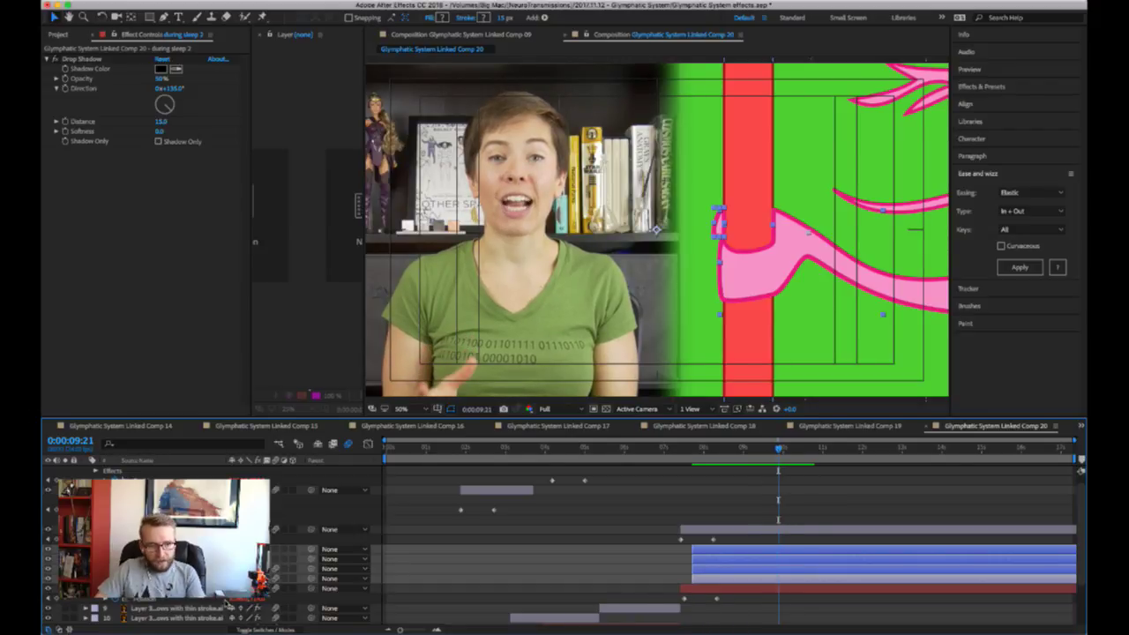
# - Reveal the shape path of Shape Layer 2 and add a path keyframe at 0:00:09:21
pyautogui.click(515, 546)
pyautogui.click(722, 561)
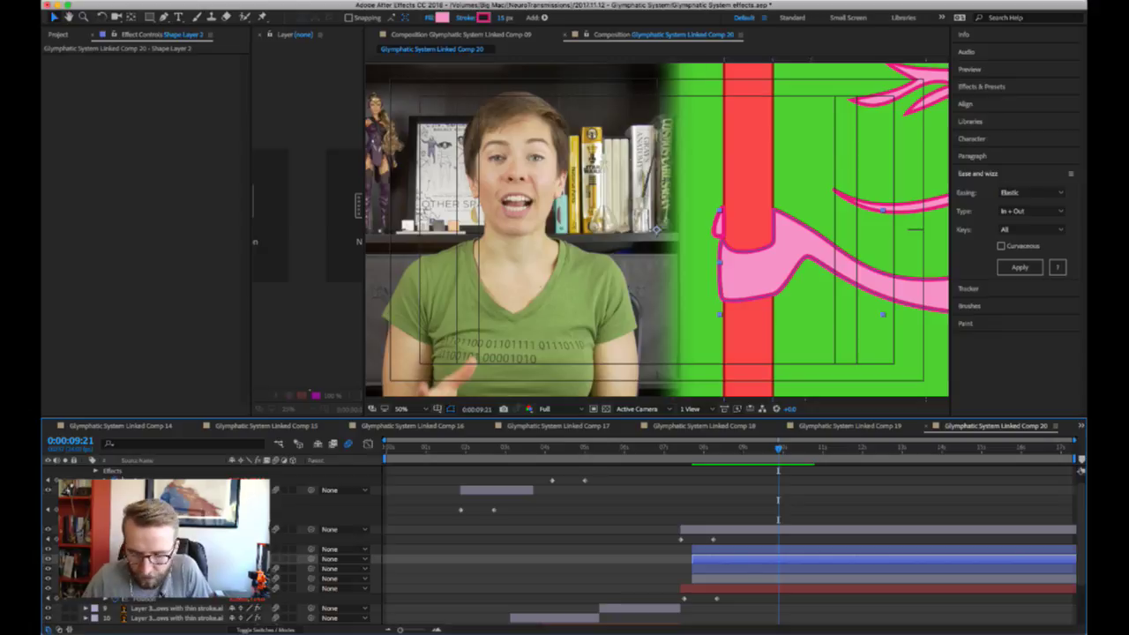
pyautogui.press('u')
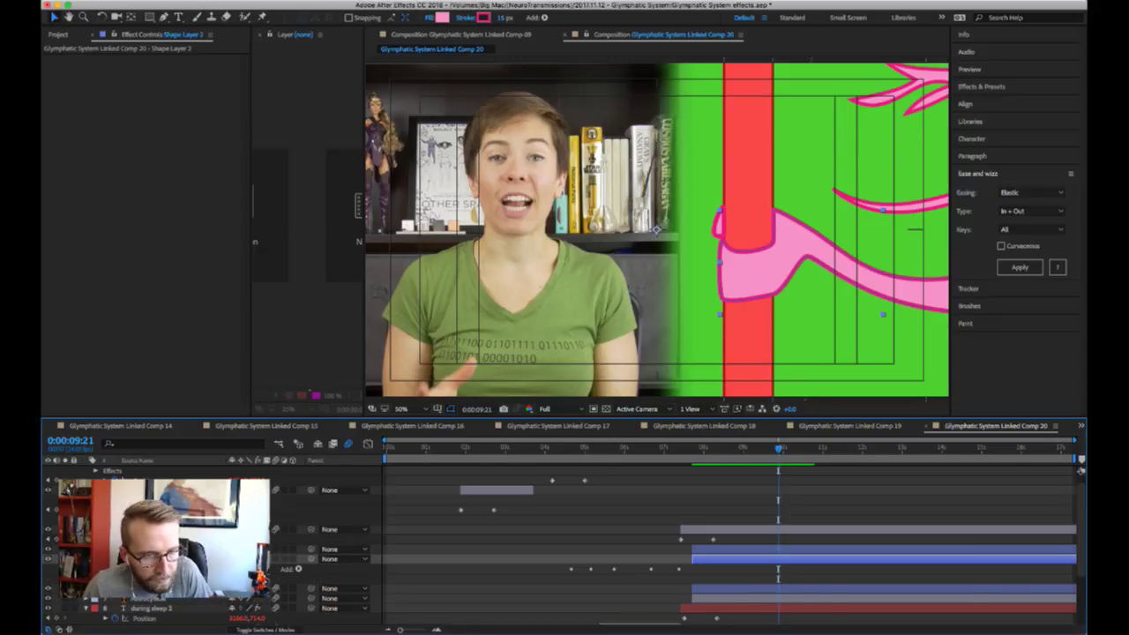
pyautogui.click(95, 569)
pyautogui.click(105, 579)
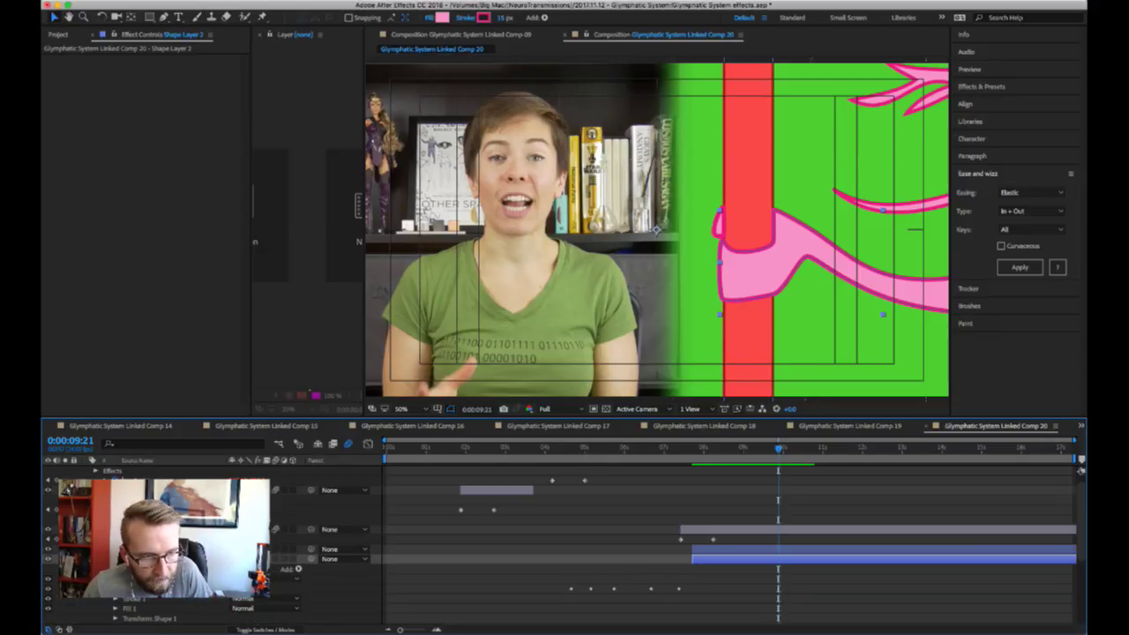
pyautogui.click(115, 589)
pyautogui.scroll(-3, 655, 551)
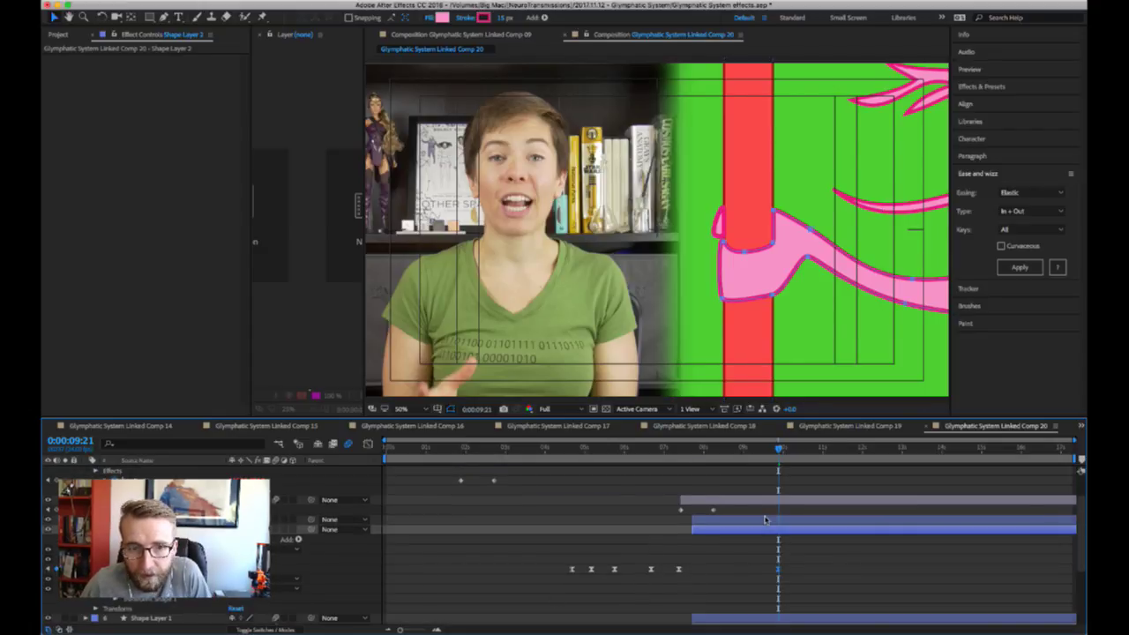
# - At 0:00:10:17, pull the inner corner point of Shape Layer 2's path away from the vessel's right edge and curve it into a rounded notch
pyautogui.press('space')
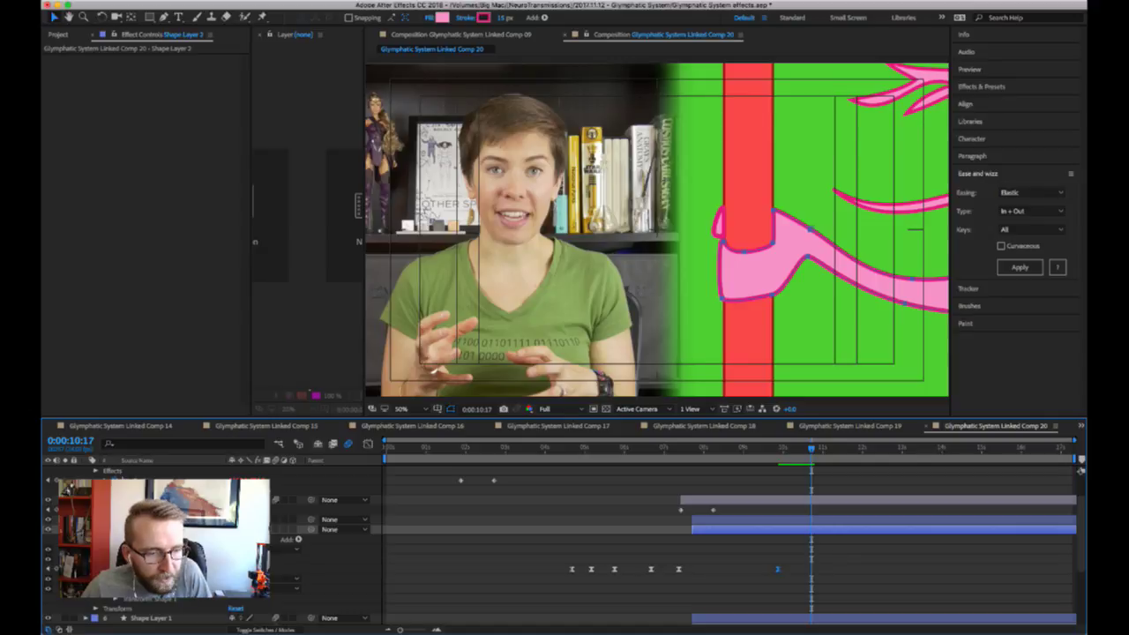
pyautogui.press('.')
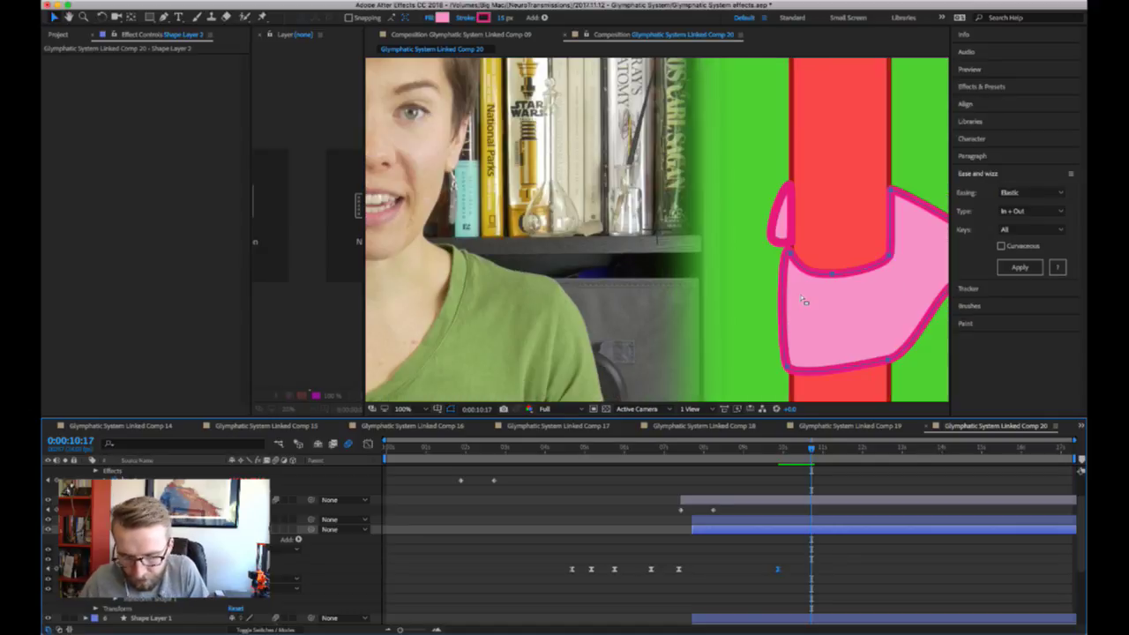
pyautogui.hscroll(5, 805, 301)
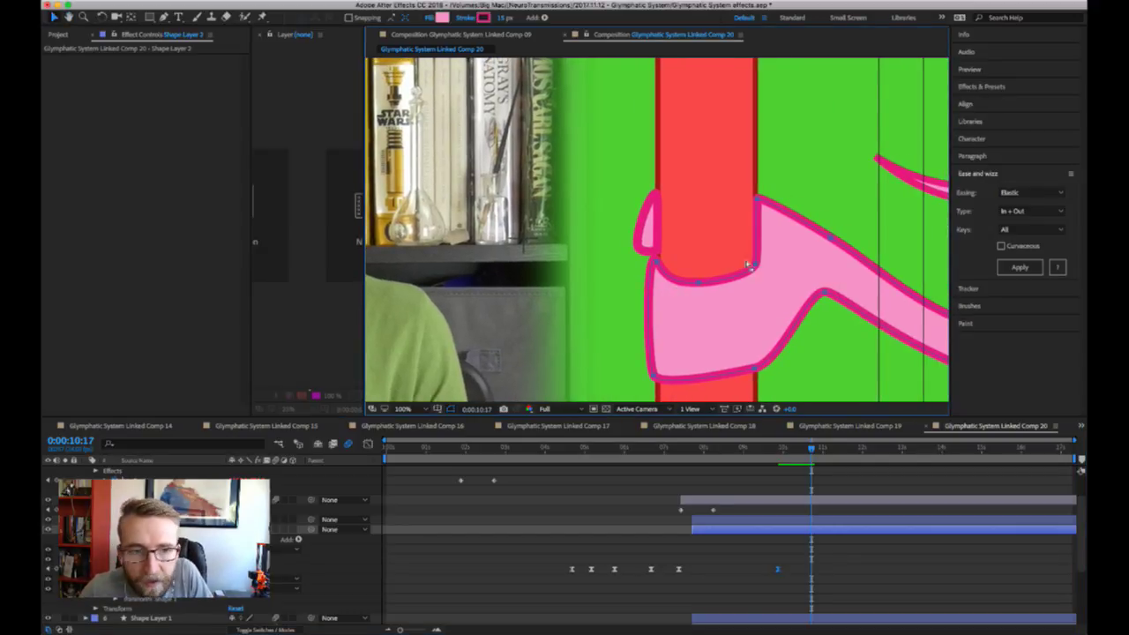
pyautogui.click(164, 17)
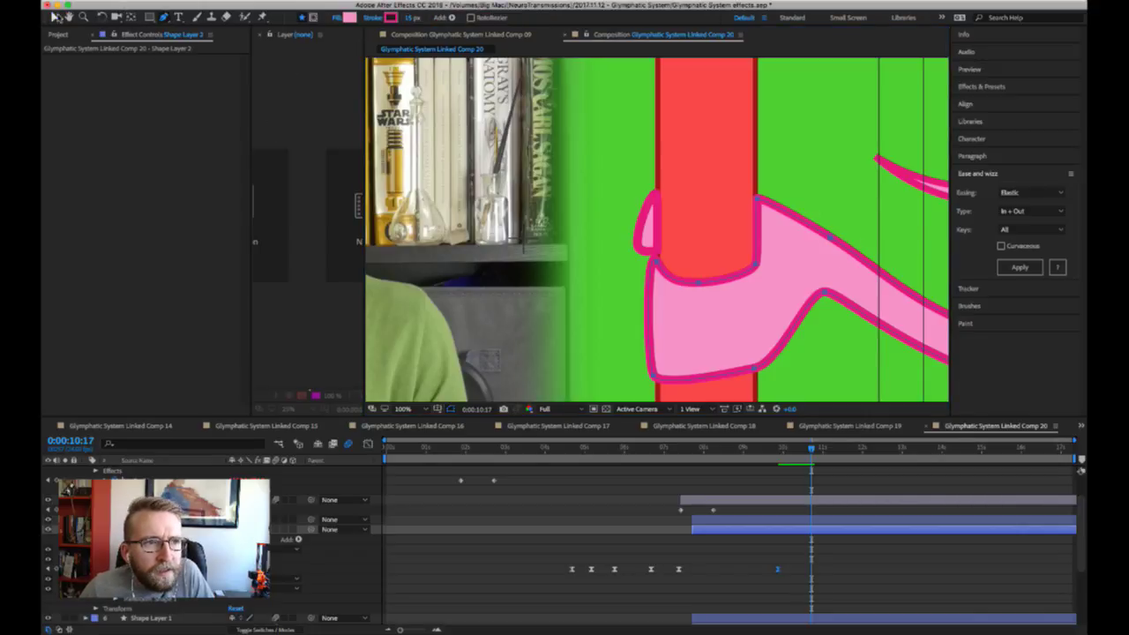
pyautogui.click(54, 16)
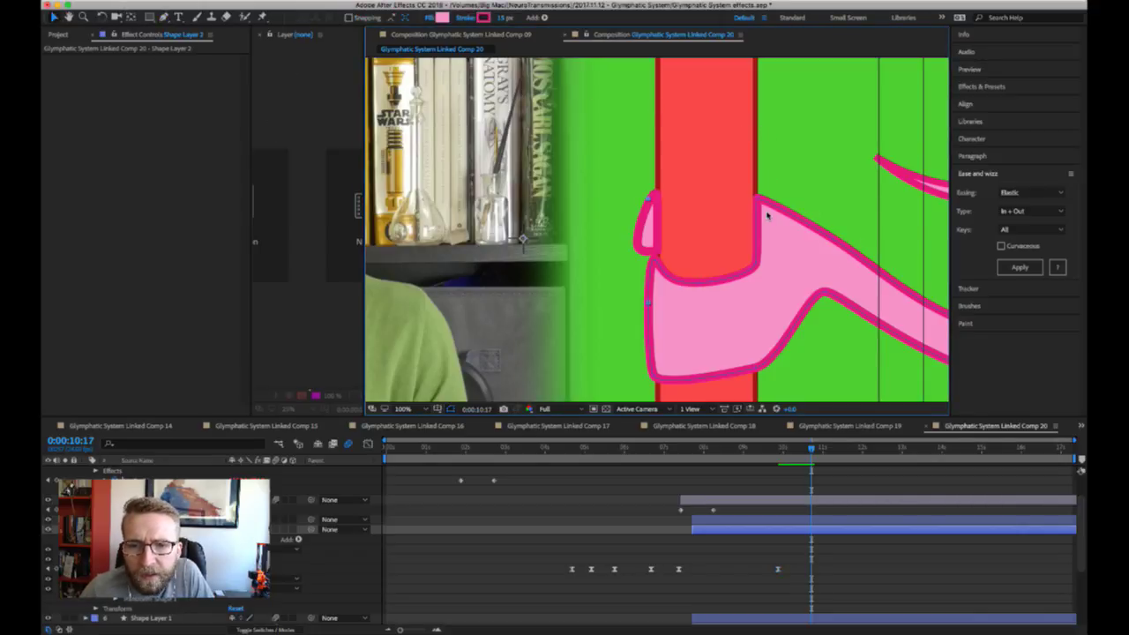
pyautogui.press('g')
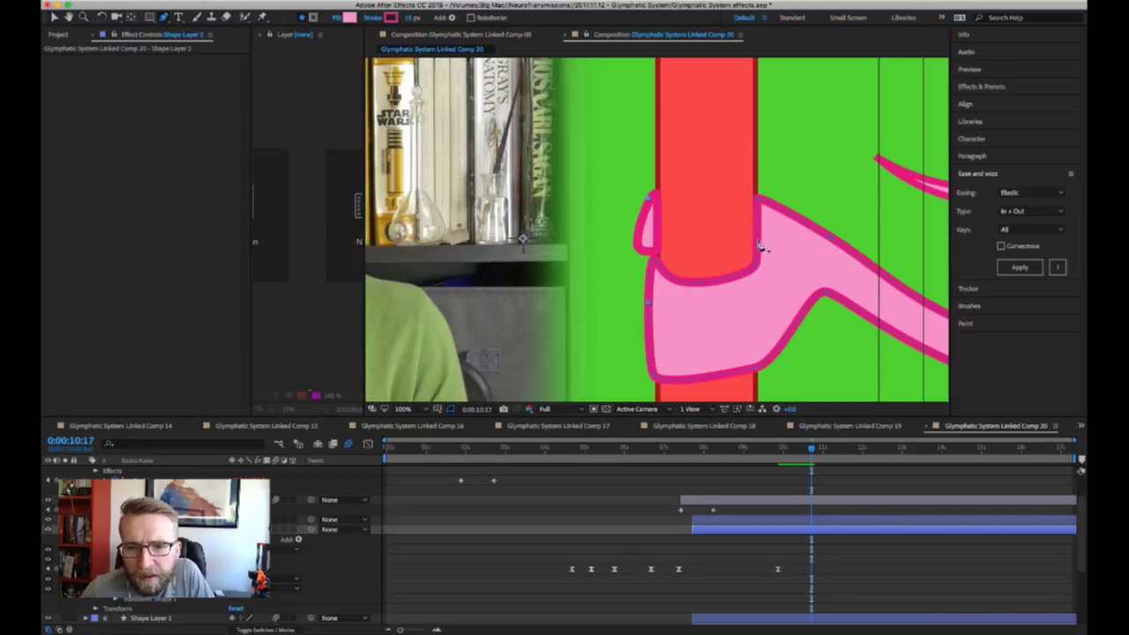
pyautogui.click(756, 261)
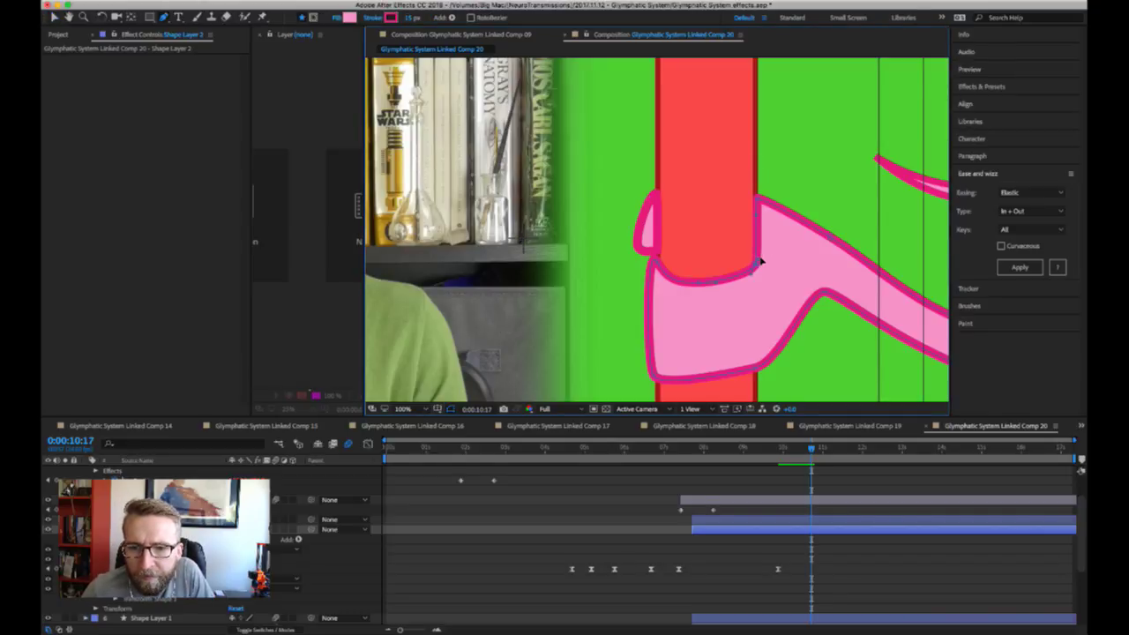
pyautogui.moveTo(761, 261); pyautogui.dragTo(788, 231)
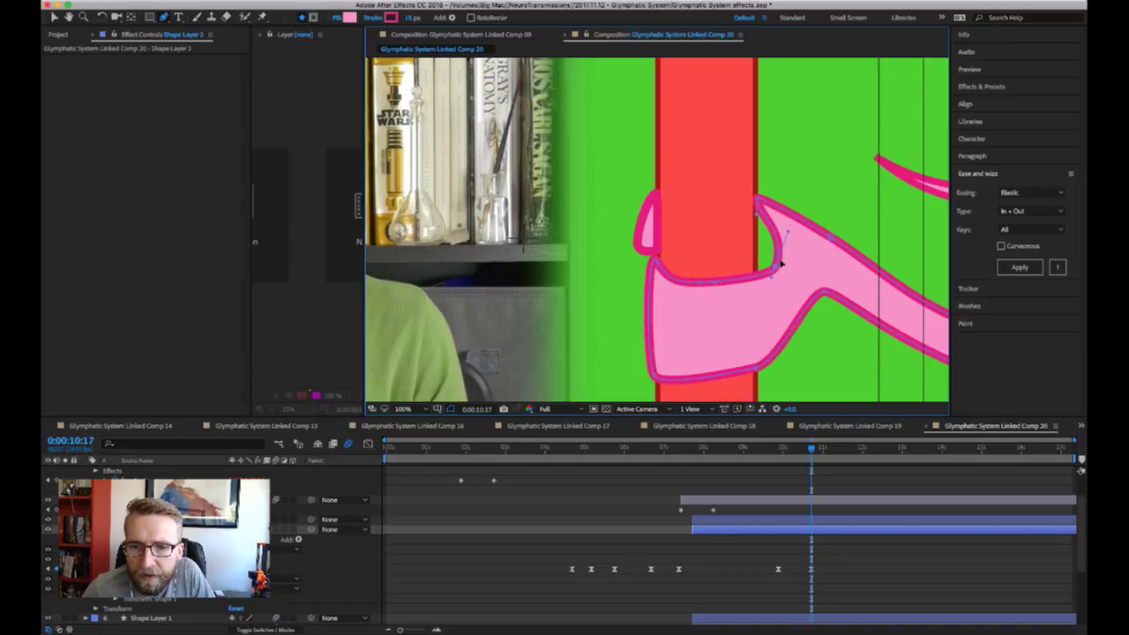
pyautogui.moveTo(772, 272); pyautogui.dragTo(746, 297)
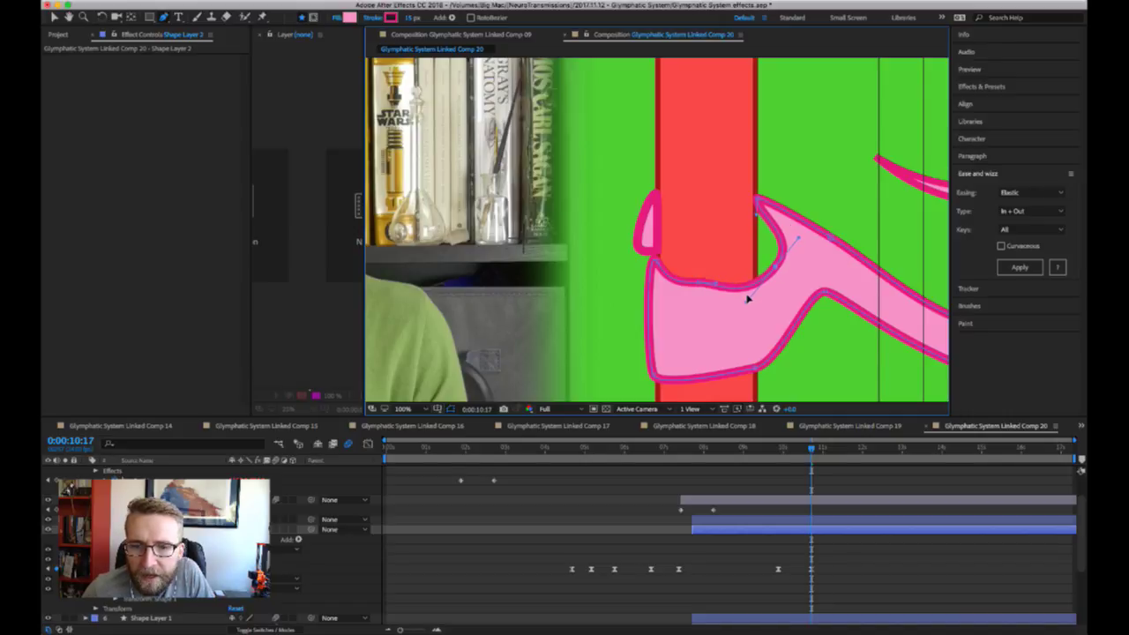
pyautogui.moveTo(777, 260); pyautogui.dragTo(766, 262)
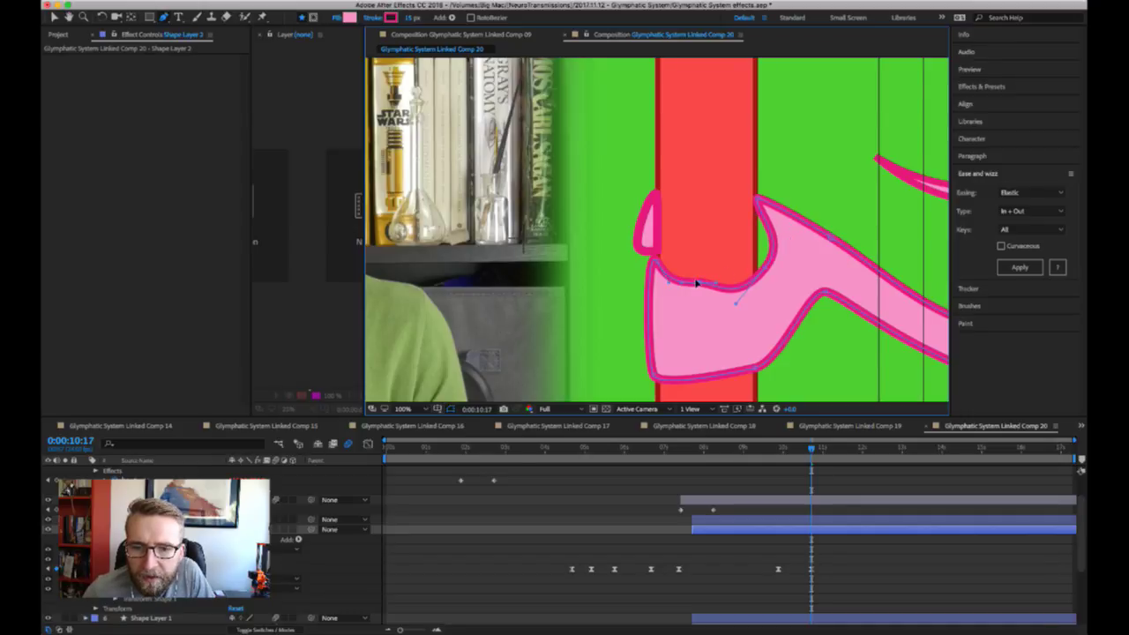
# - Lower the astrocyte foot's inner curve across the vessel and raise its bottom edge to make the foot thinner
pyautogui.moveTo(703, 283); pyautogui.dragTo(713, 299)
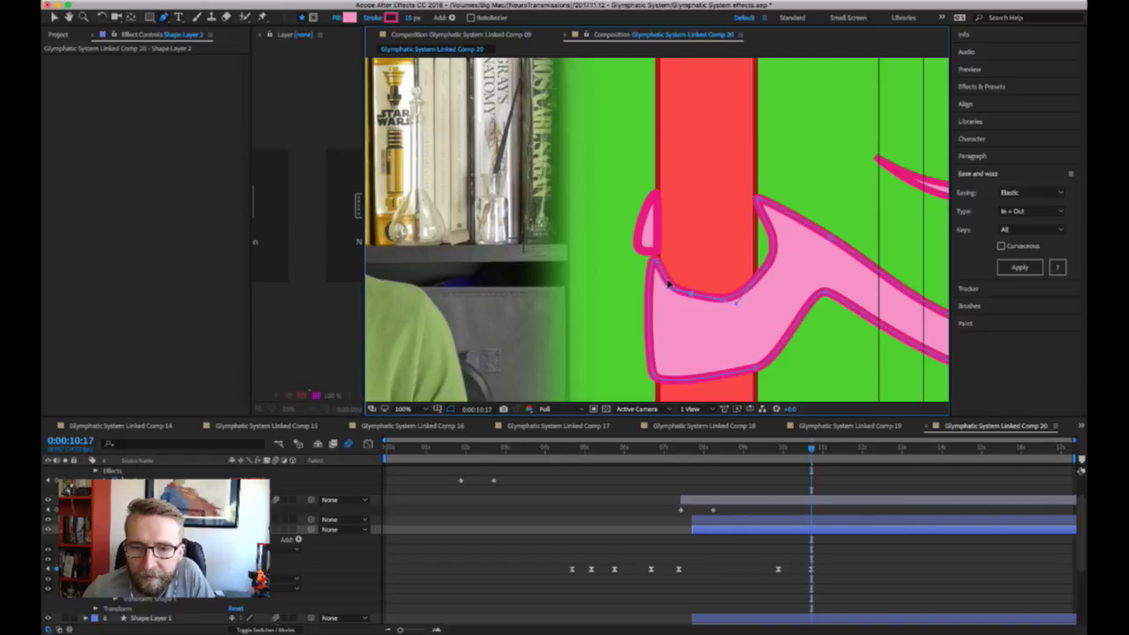
pyautogui.moveTo(694, 290); pyautogui.dragTo(694, 292)
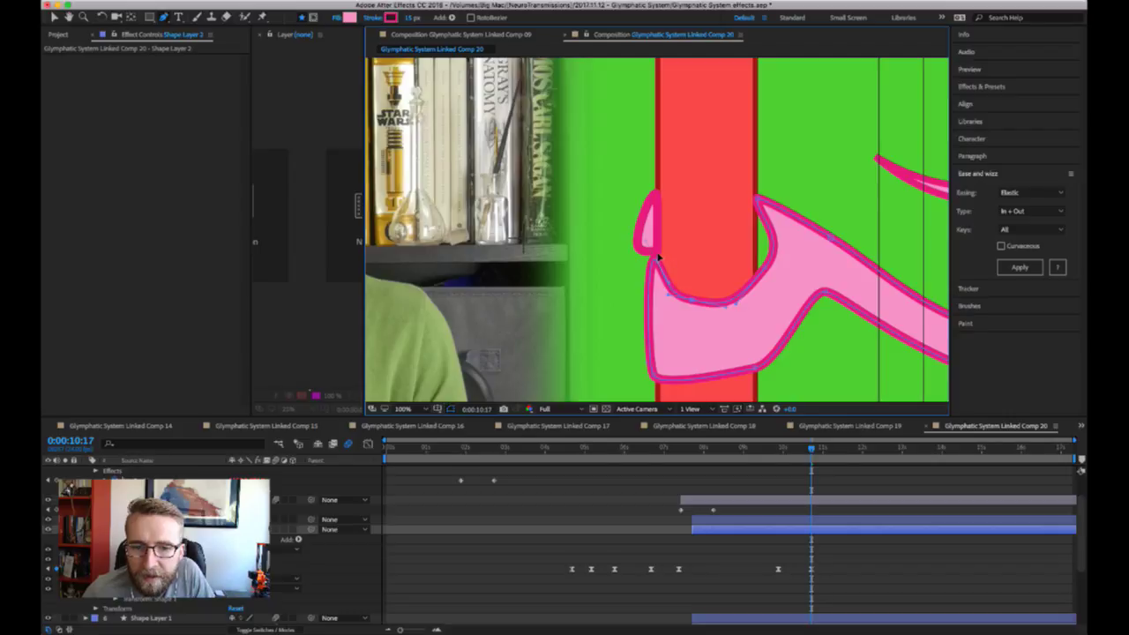
pyautogui.moveTo(669, 278); pyautogui.dragTo(653, 257)
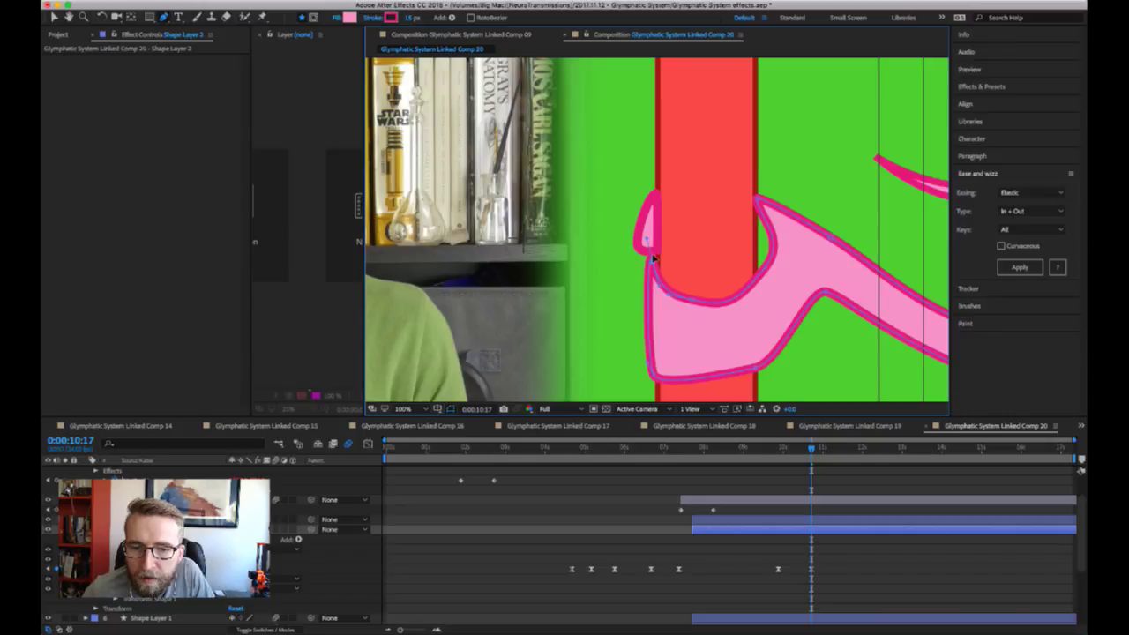
pyautogui.moveTo(655, 372); pyautogui.dragTo(653, 353)
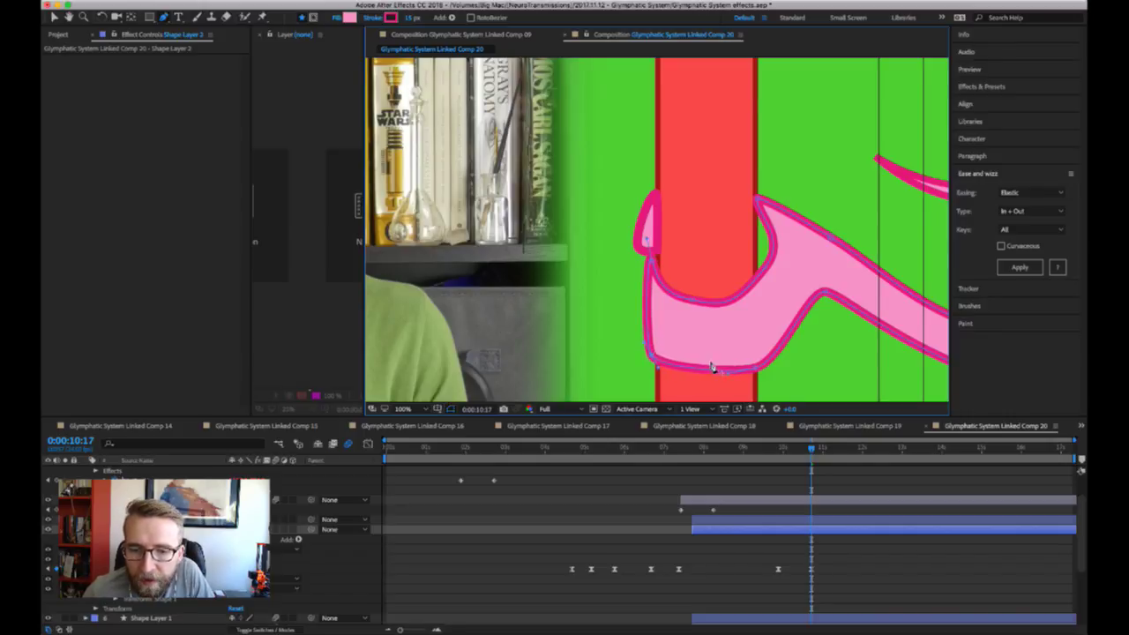
pyautogui.moveTo(750, 356); pyautogui.dragTo(751, 340)
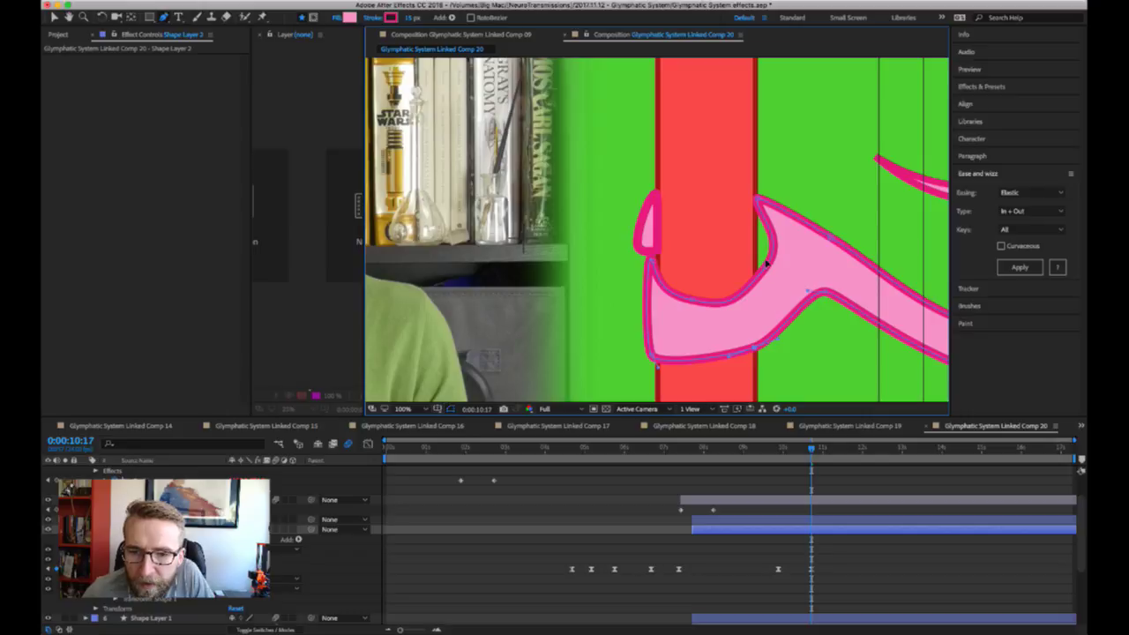
# - Refine the points and handles of the foot's inner curve so it bends smoothly around the vessel
pyautogui.moveTo(771, 267); pyautogui.dragTo(765, 268)
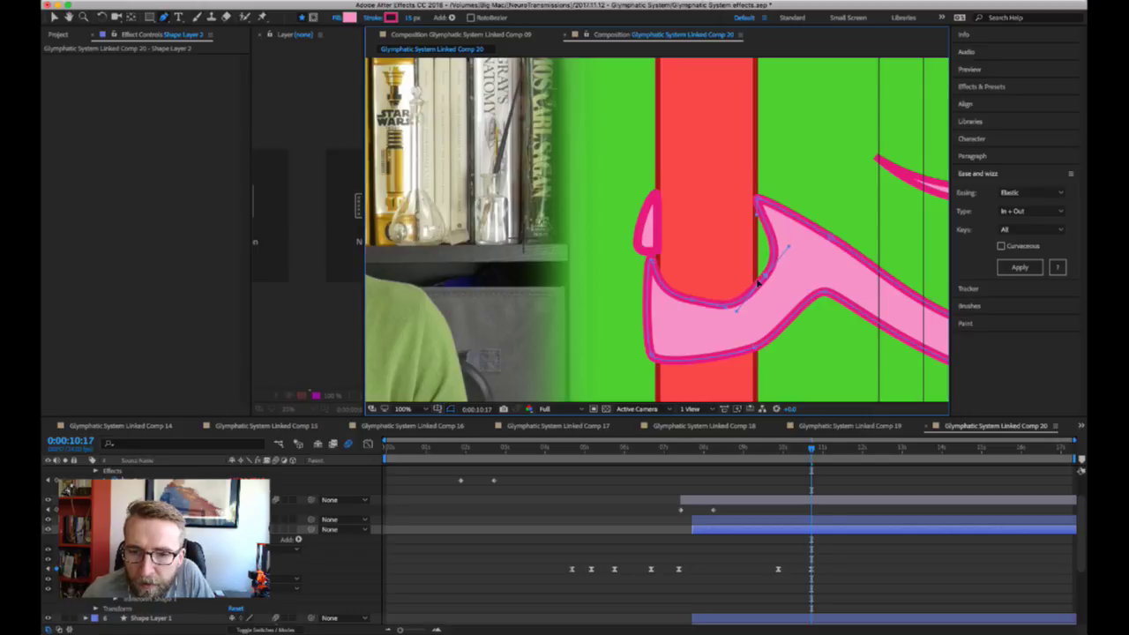
pyautogui.moveTo(736, 304); pyautogui.dragTo(734, 301)
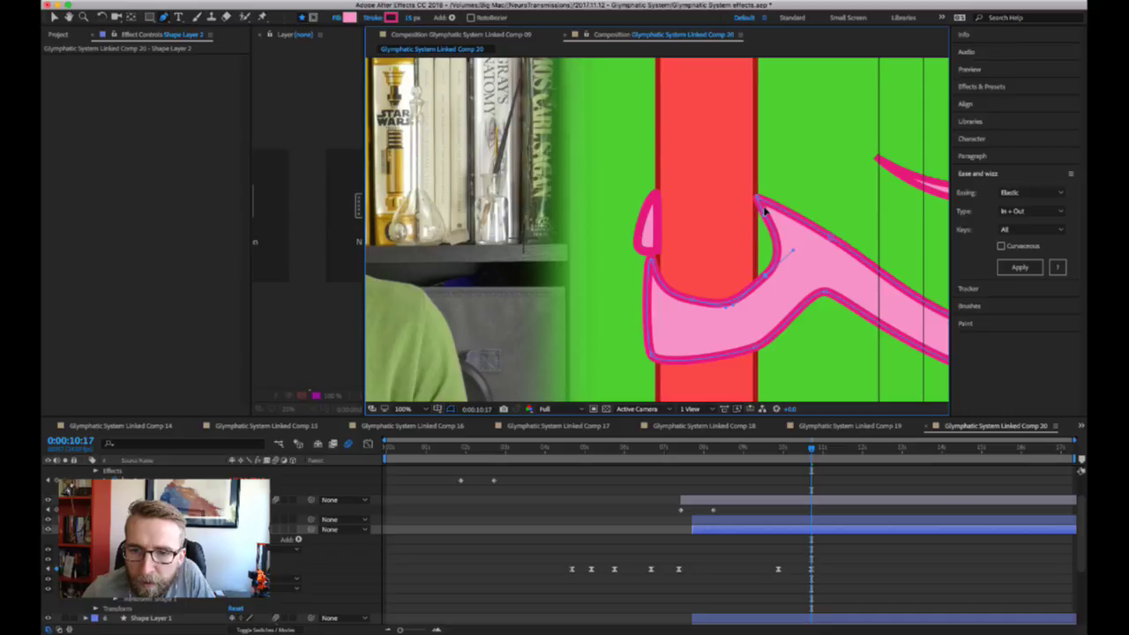
pyautogui.moveTo(765, 211); pyautogui.dragTo(751, 297)
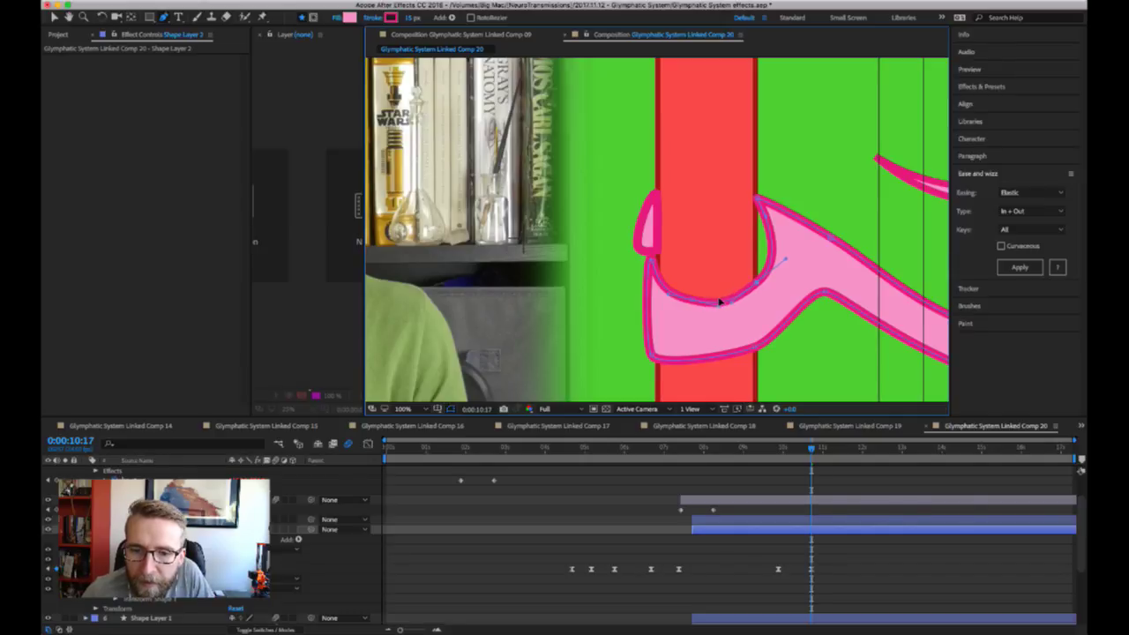
pyautogui.click(657, 280)
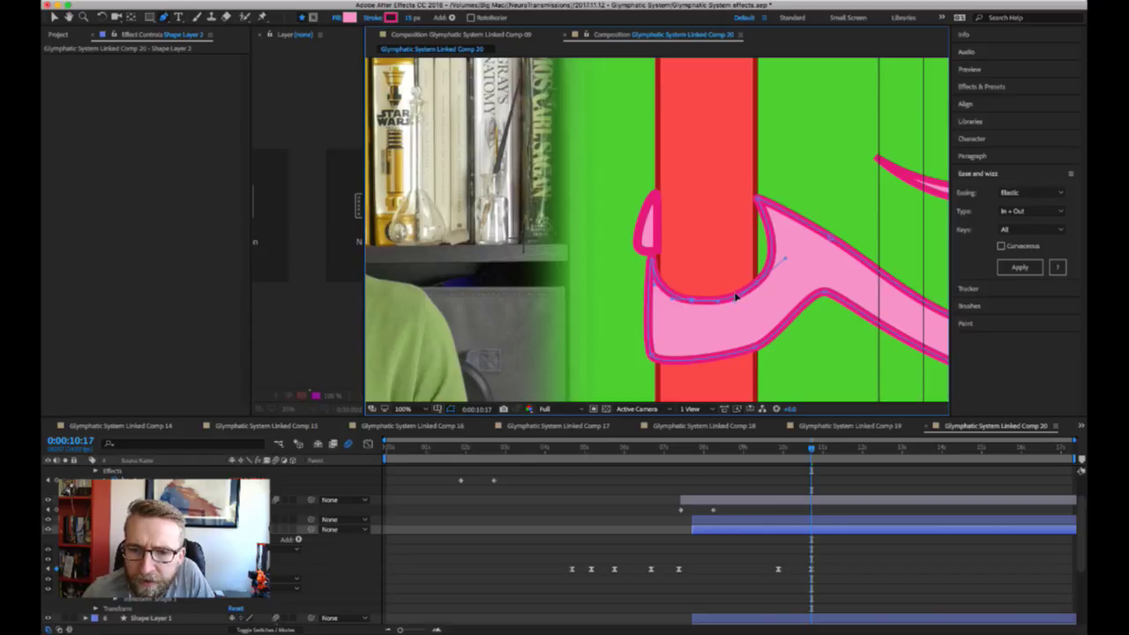
pyautogui.moveTo(760, 281); pyautogui.dragTo(756, 282)
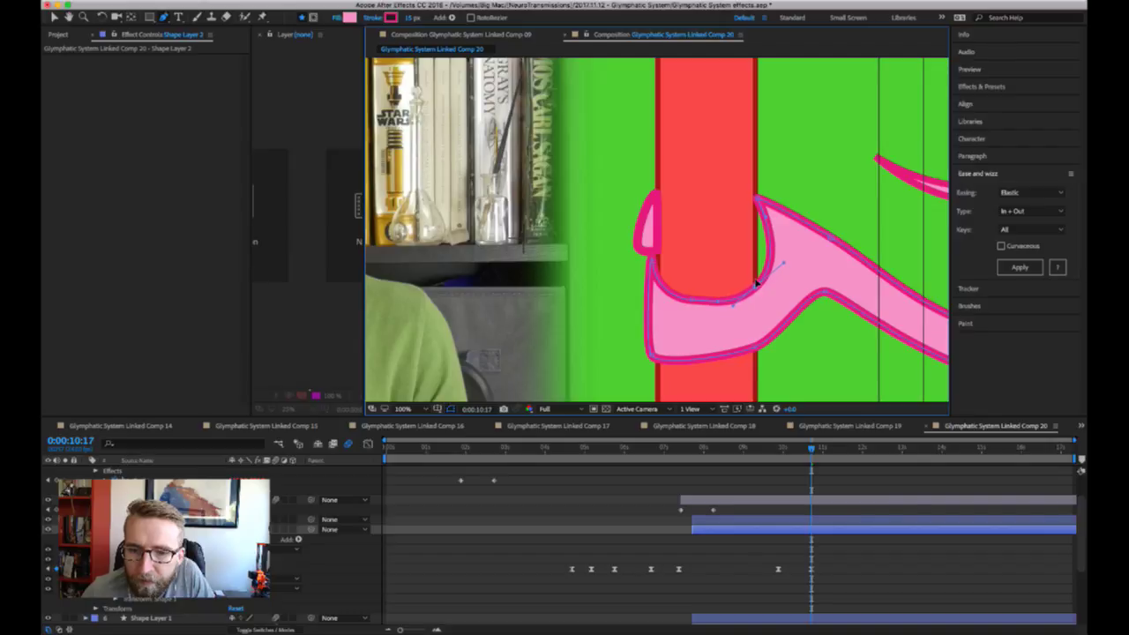
# - Raise the foot's bottom edge points slightly further and adjust the points where the foot joins the astrocyte's arm
pyautogui.click(752, 335)
pyautogui.moveTo(752, 336); pyautogui.dragTo(750, 335)
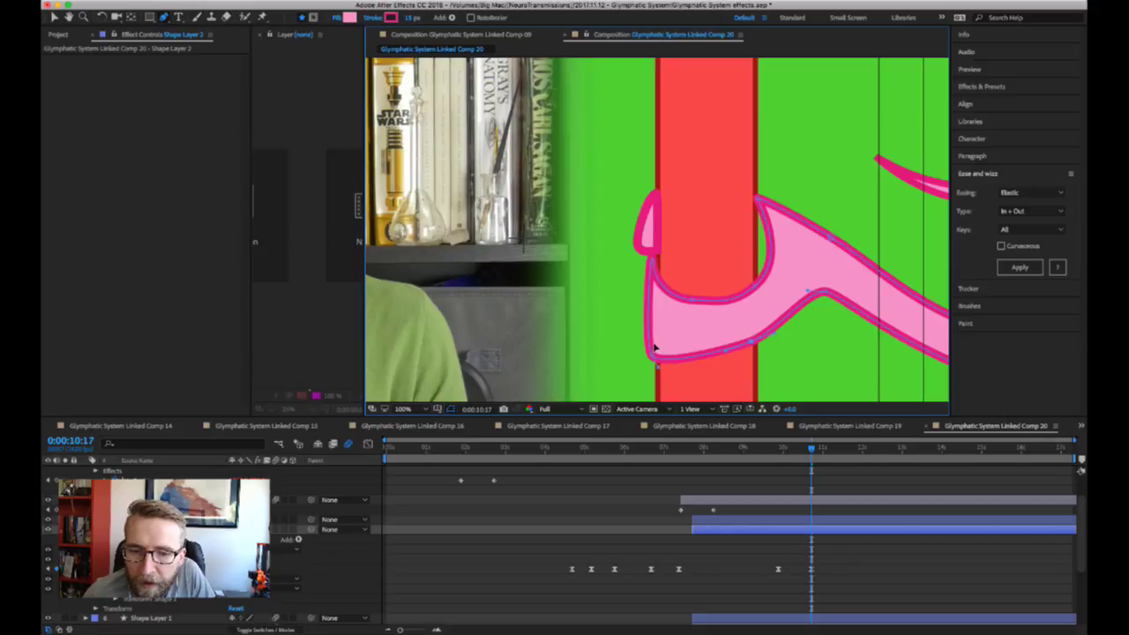
pyautogui.moveTo(653, 352); pyautogui.dragTo(653, 342)
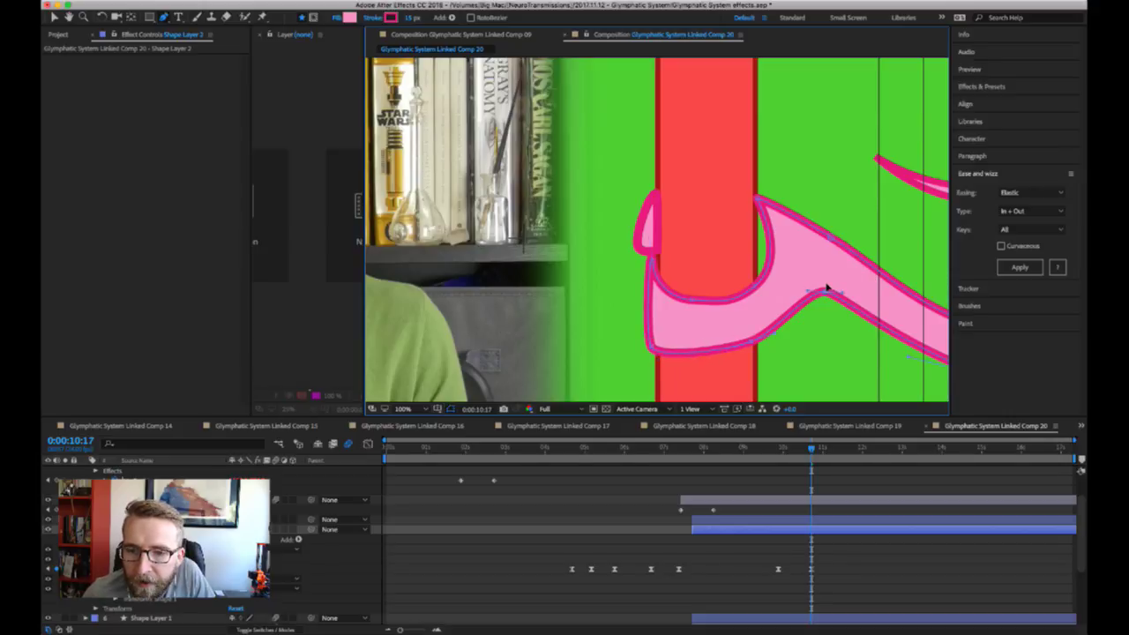
pyautogui.moveTo(832, 228); pyautogui.dragTo(832, 236)
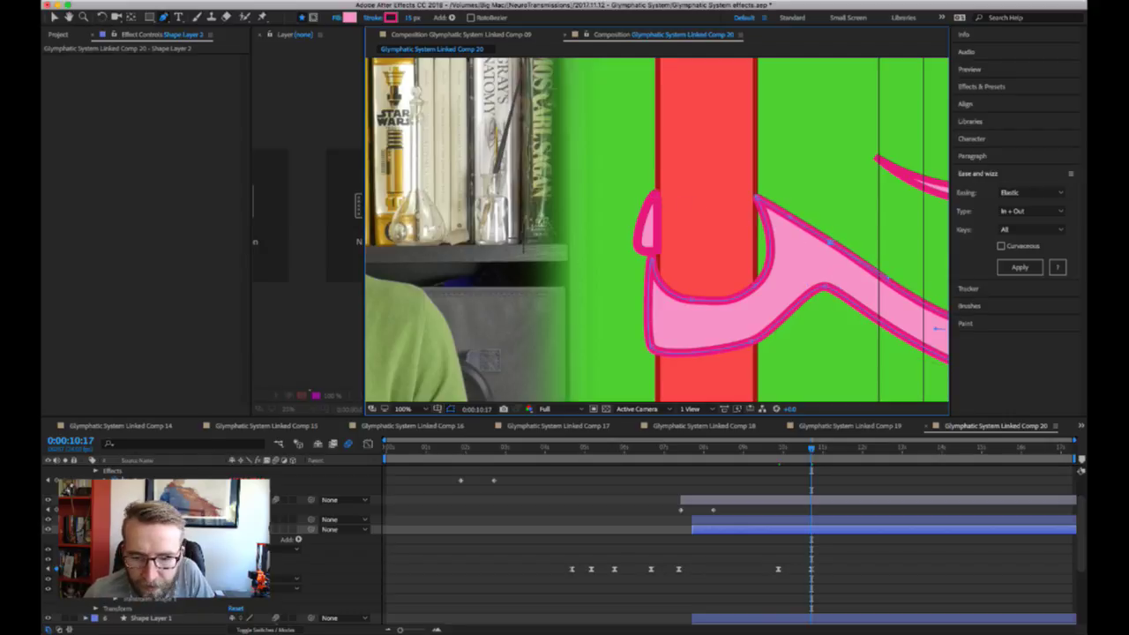
# - Reveal the shape path of Shape Layer 3 and add a path keyframe at 0:00:09:21
pyautogui.click(159, 520)
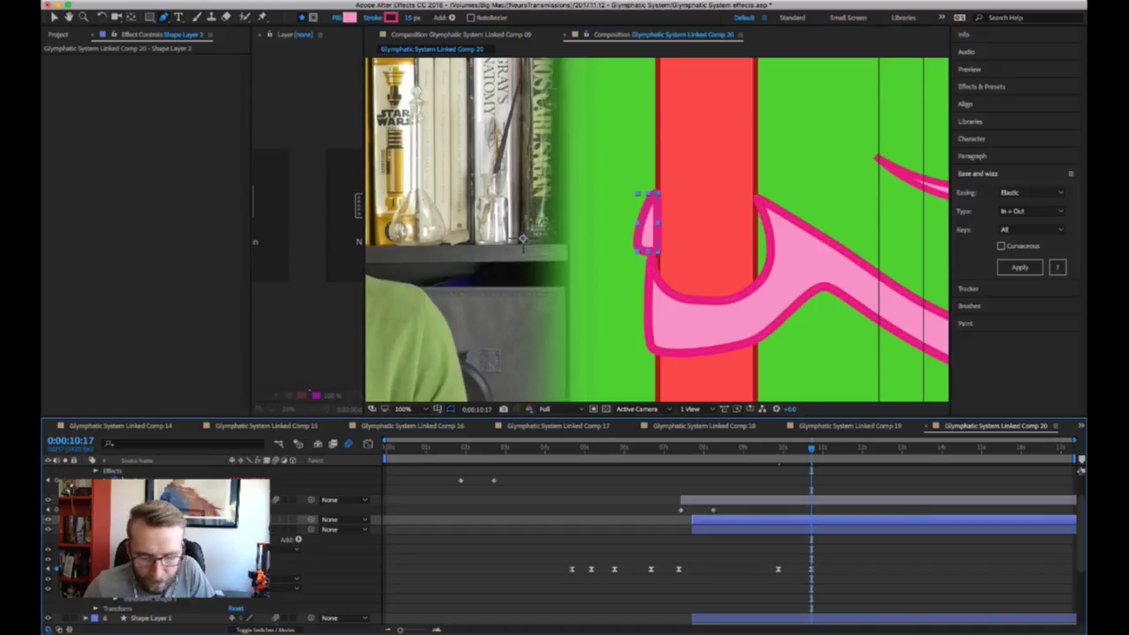
pyautogui.press('u')
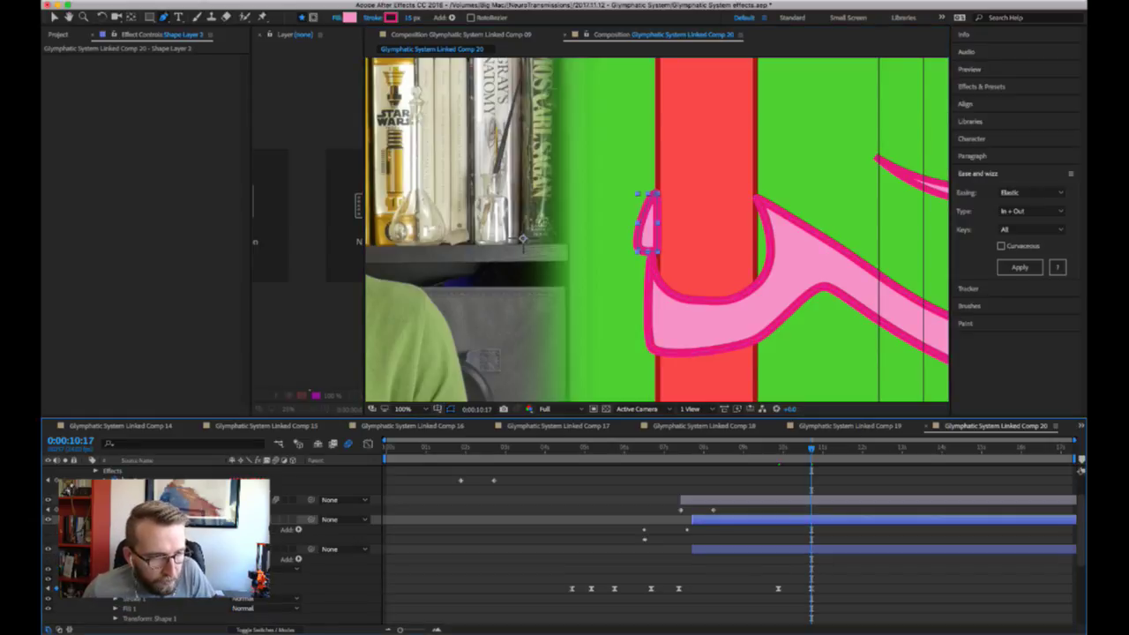
pyautogui.click(97, 530)
pyautogui.click(106, 540)
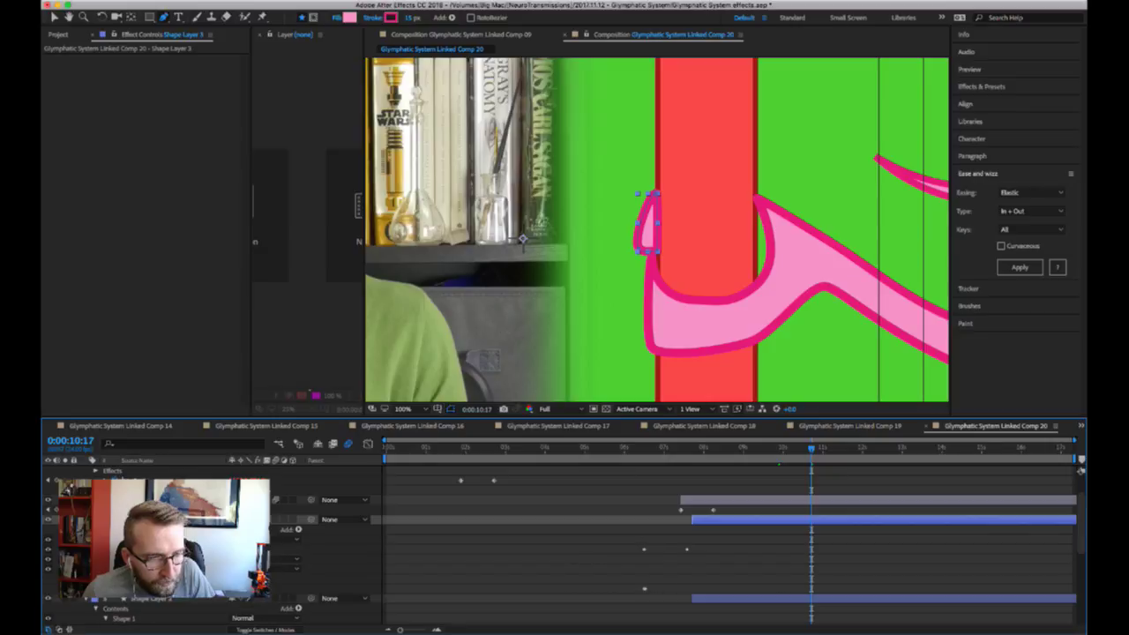
pyautogui.click(134, 550)
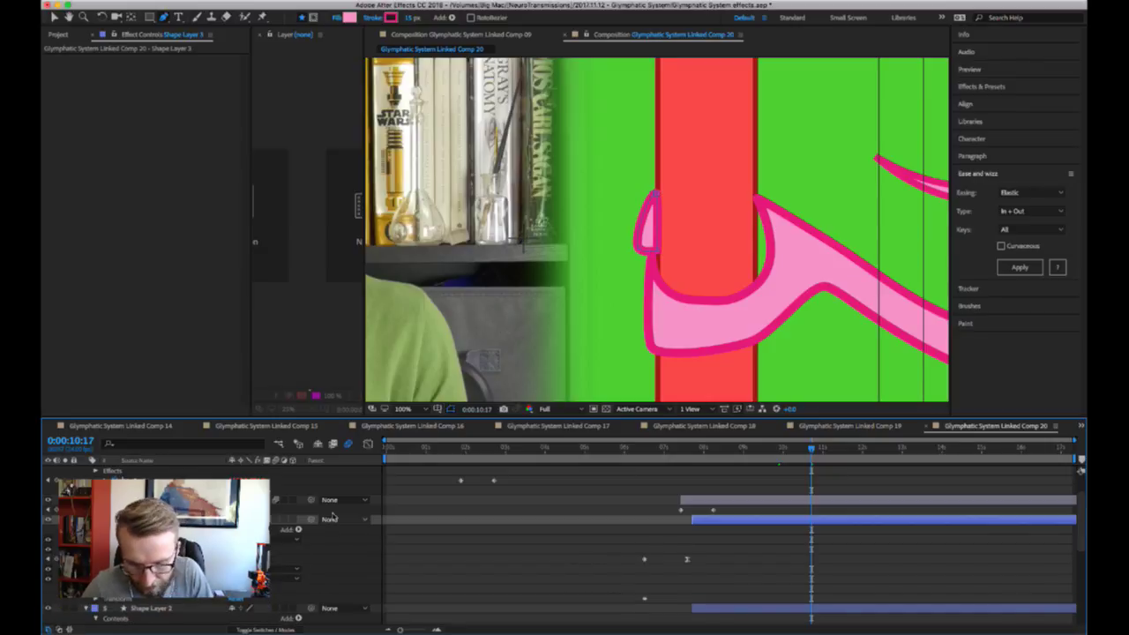
pyautogui.scroll(-1, 642, 474)
pyautogui.scroll(-1, 642, 474)
pyautogui.press('pageup')
pyautogui.press('pageup')
pyautogui.press('pageup')
pyautogui.press('pageup')
pyautogui.press('pageup')
pyautogui.press('pageup')
pyautogui.press('pageup')
pyautogui.press('pageup')
pyautogui.press('pageup')
pyautogui.press('pageup')
pyautogui.press('pageup')
pyautogui.press('pageup')
pyautogui.press('pageup')
pyautogui.press('pageup')
pyautogui.press('pageup')
pyautogui.press('pageup')
pyautogui.press('pageup')
pyautogui.press('pageup')
pyautogui.press('pageup')
pyautogui.press('pageup')
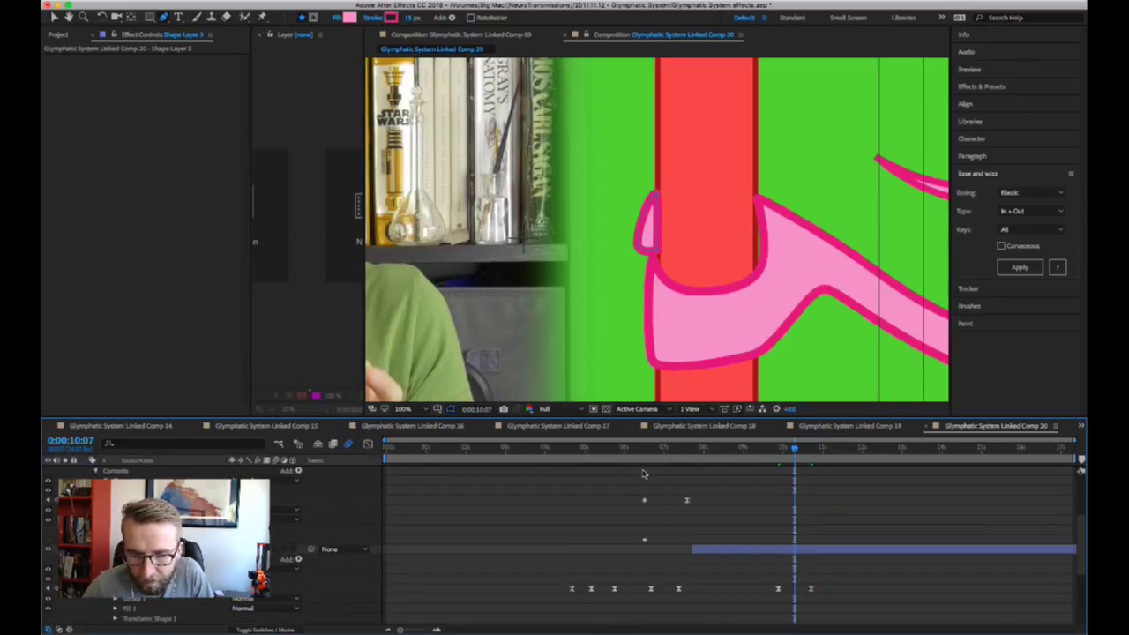
pyautogui.scroll(3, 529, 517)
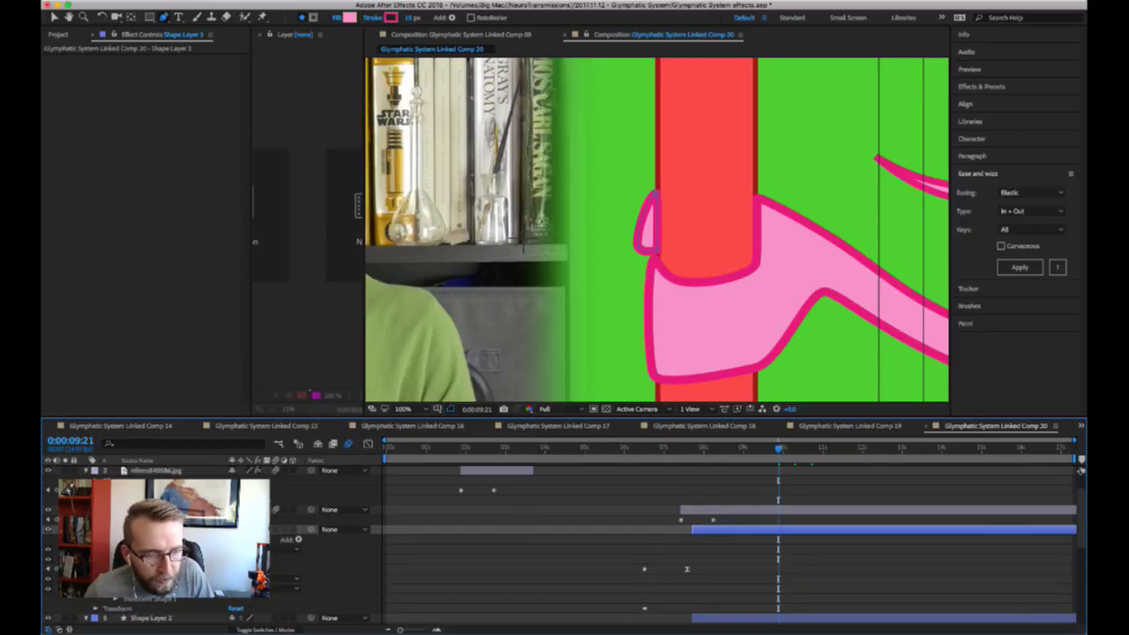
pyautogui.click(55, 569)
# - At 0:00:10:17, move the two lower points of Shape Layer 3's path upward to shorten the small piece beside the vessel
pyautogui.press('pagedown')
pyautogui.press('pagedown')
pyautogui.press('pagedown')
pyautogui.press('pagedown')
pyautogui.press('pagedown')
pyautogui.press('pagedown')
pyautogui.press('pagedown')
pyautogui.press('pagedown')
pyautogui.press('pagedown')
pyautogui.press('pagedown')
pyautogui.press('pagedown')
pyautogui.press('pagedown')
pyautogui.press('pagedown')
pyautogui.press('pagedown')
pyautogui.press('pagedown')
pyautogui.press('pagedown')
pyautogui.press('pagedown')
pyautogui.press('pagedown')
pyautogui.press('pagedown')
pyautogui.press('pagedown')
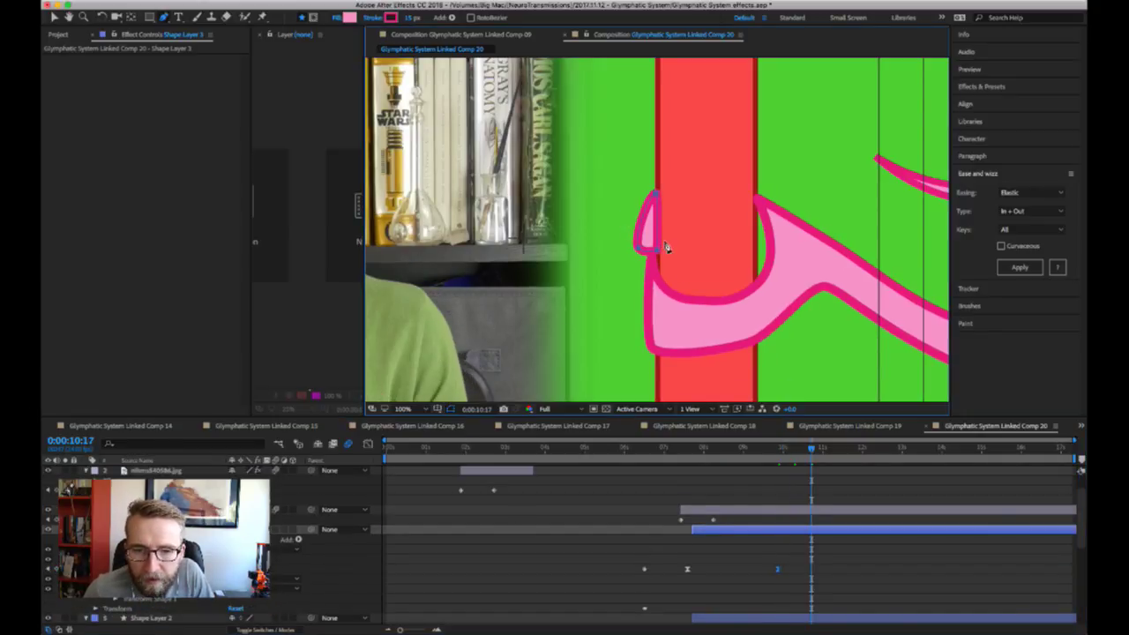
pyautogui.click(57, 16)
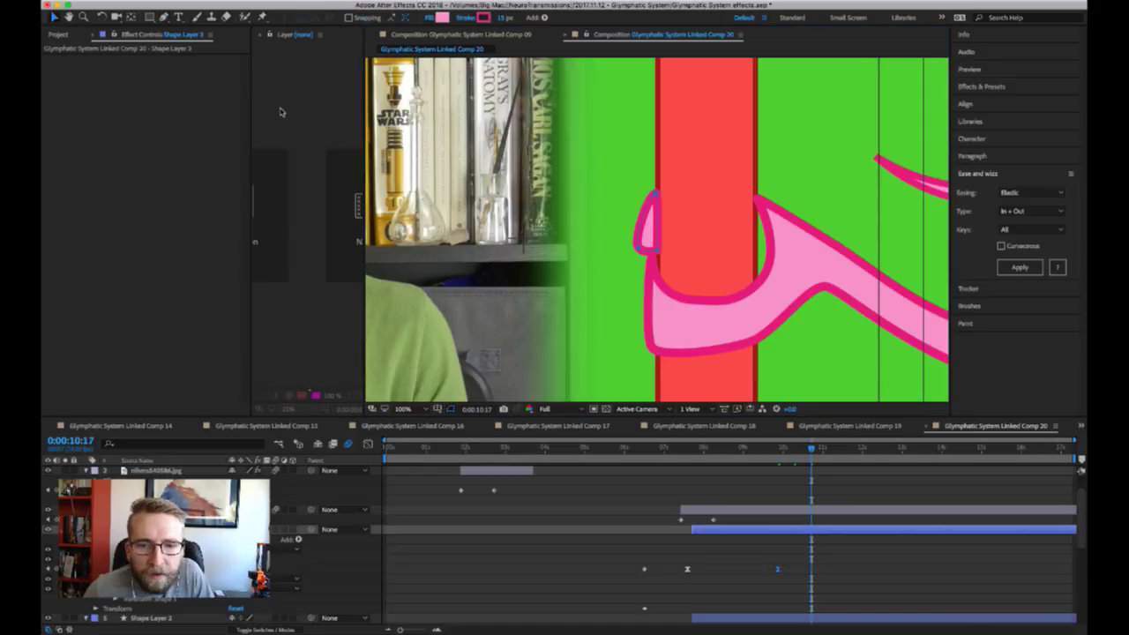
pyautogui.click(658, 254)
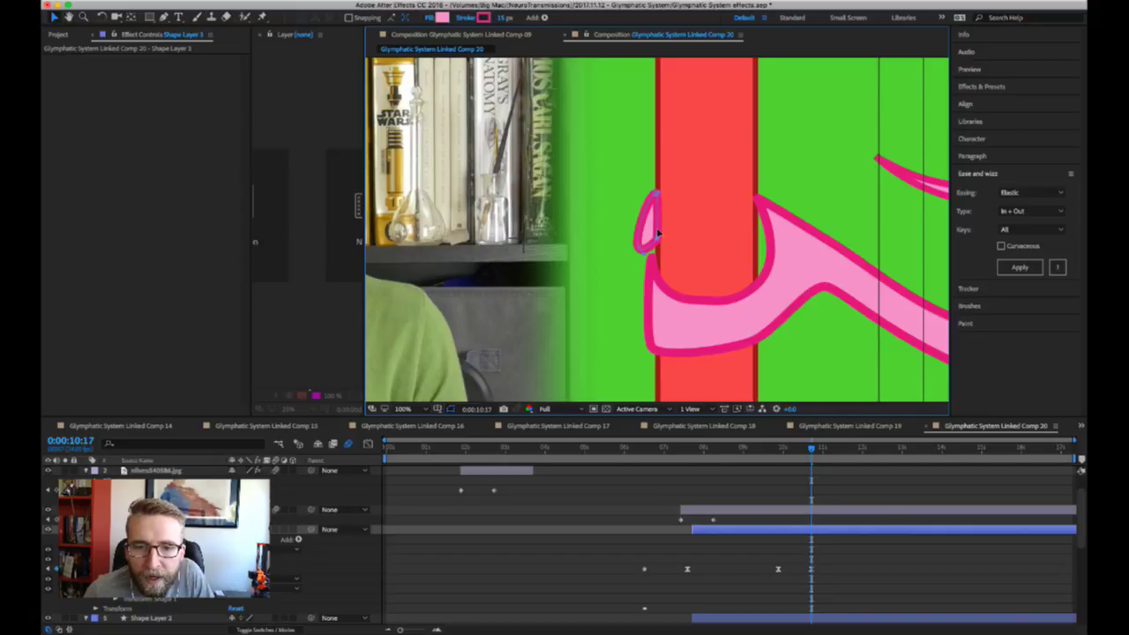
pyautogui.moveTo(641, 242); pyautogui.dragTo(645, 230)
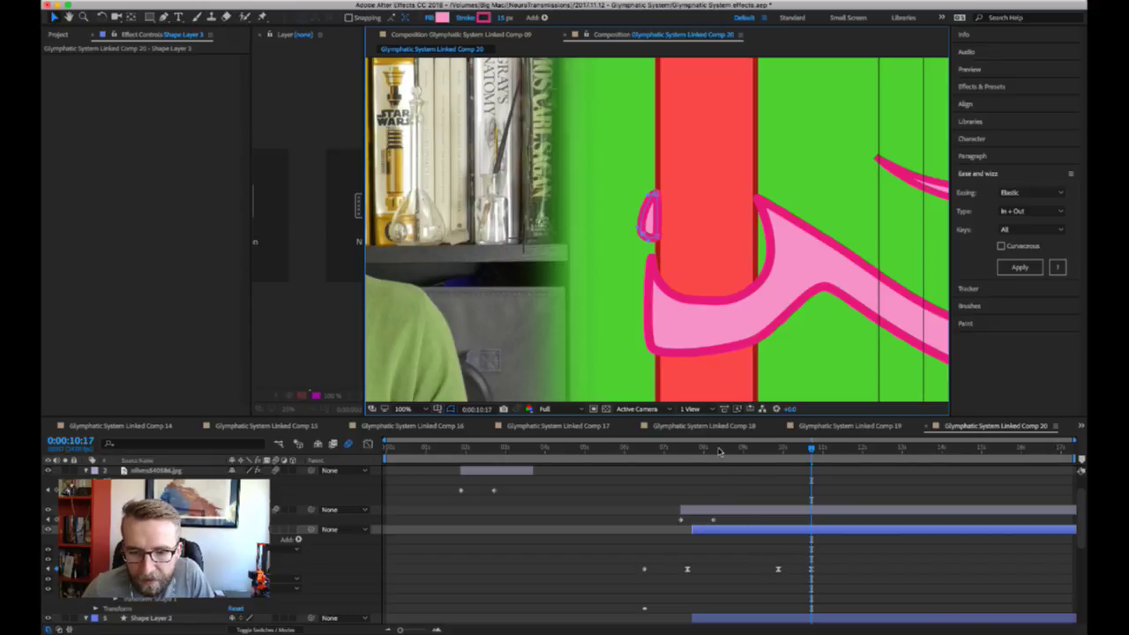
# - Preview the shrinking astrocyte foot animation from 0:00:09:17 to 0:00:10:23
pyautogui.click(772, 449)
pyautogui.press('space')
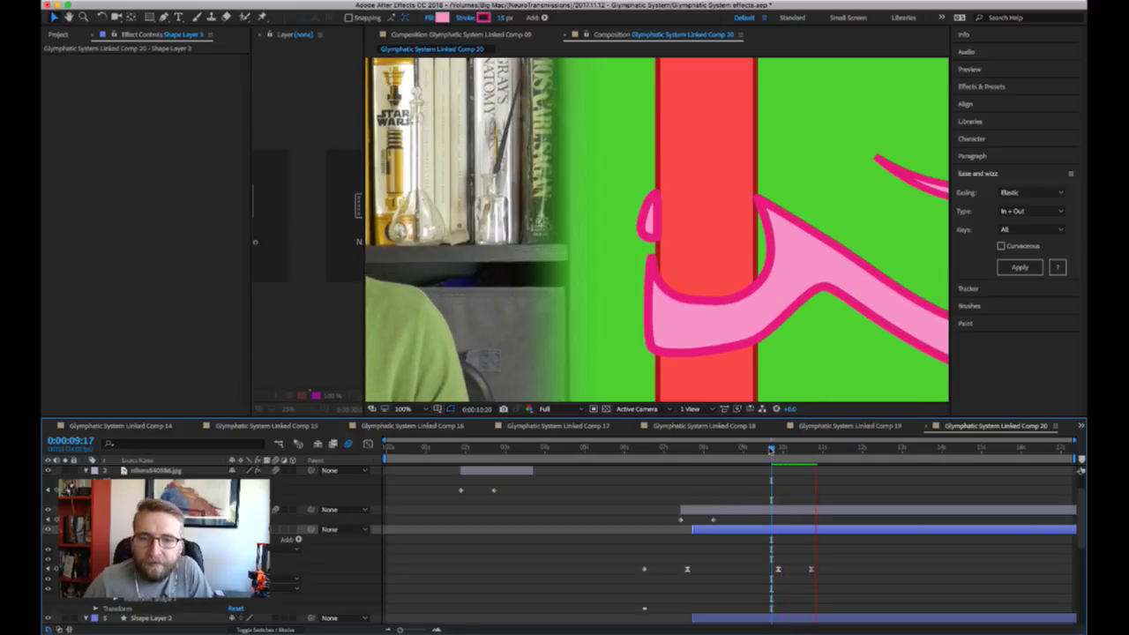
pyautogui.press('space')
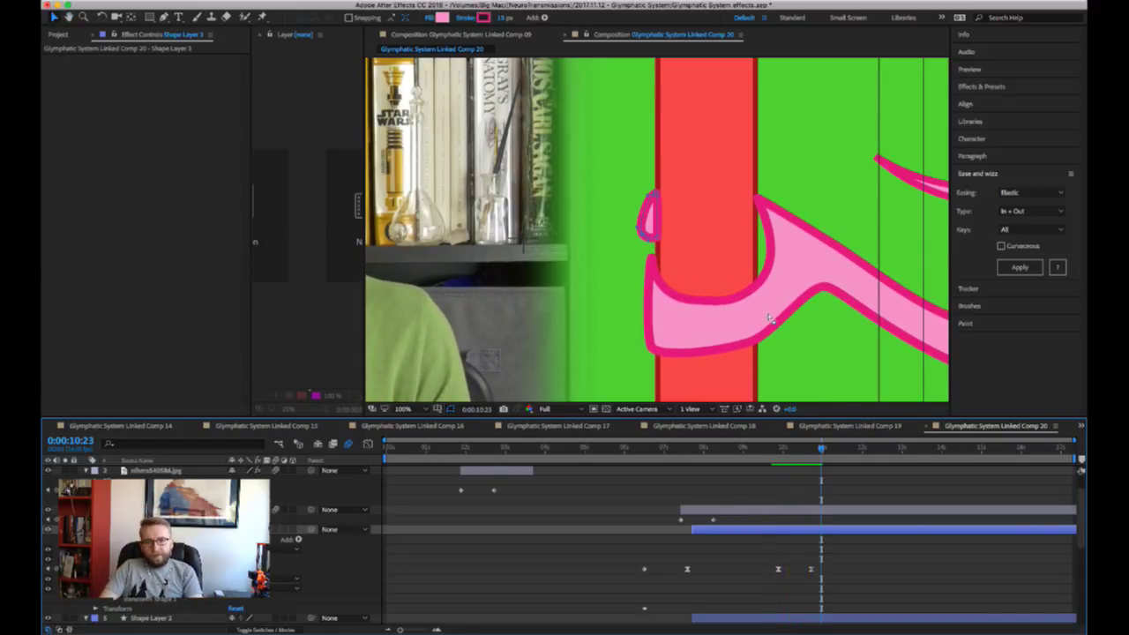
# - Add a path point on Shape Layer 2's inner edge beside the vessel's right wall, near the foot's upper tip, at 0:00:09:21
pyautogui.scroll(-4, 769, 318)
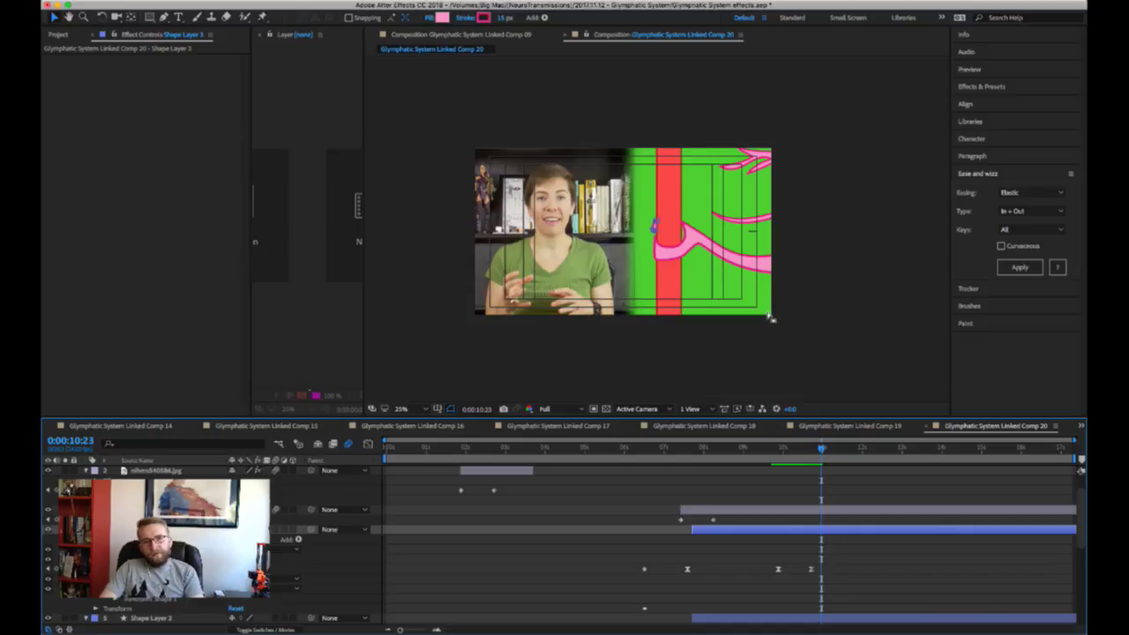
pyautogui.scroll(4, 770, 317)
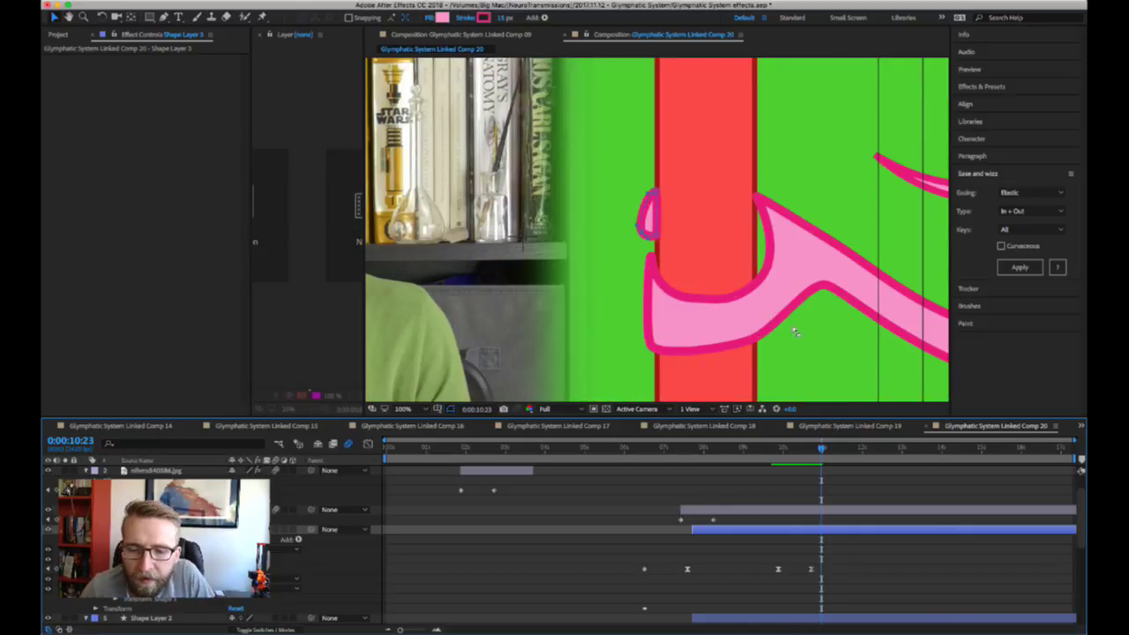
pyautogui.press('pageup')
pyautogui.press('pageup')
pyautogui.press('pageup')
pyautogui.press('pageup')
pyautogui.press('pageup')
pyautogui.press('pageup')
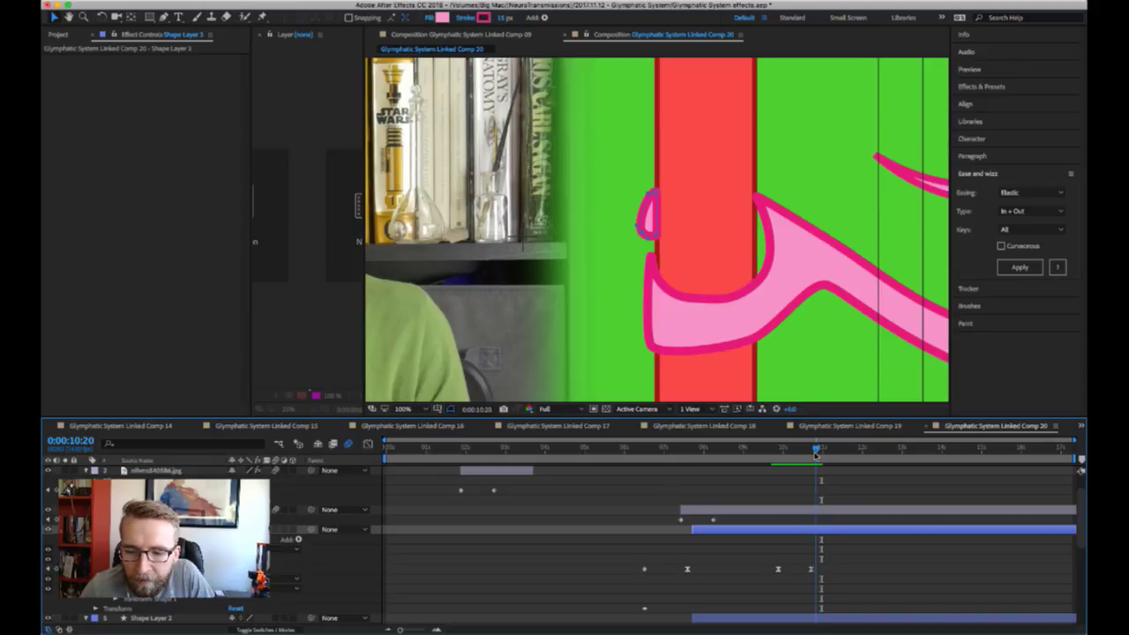
pyautogui.scroll(-1, 852, 573)
pyautogui.scroll(-2, 849, 572)
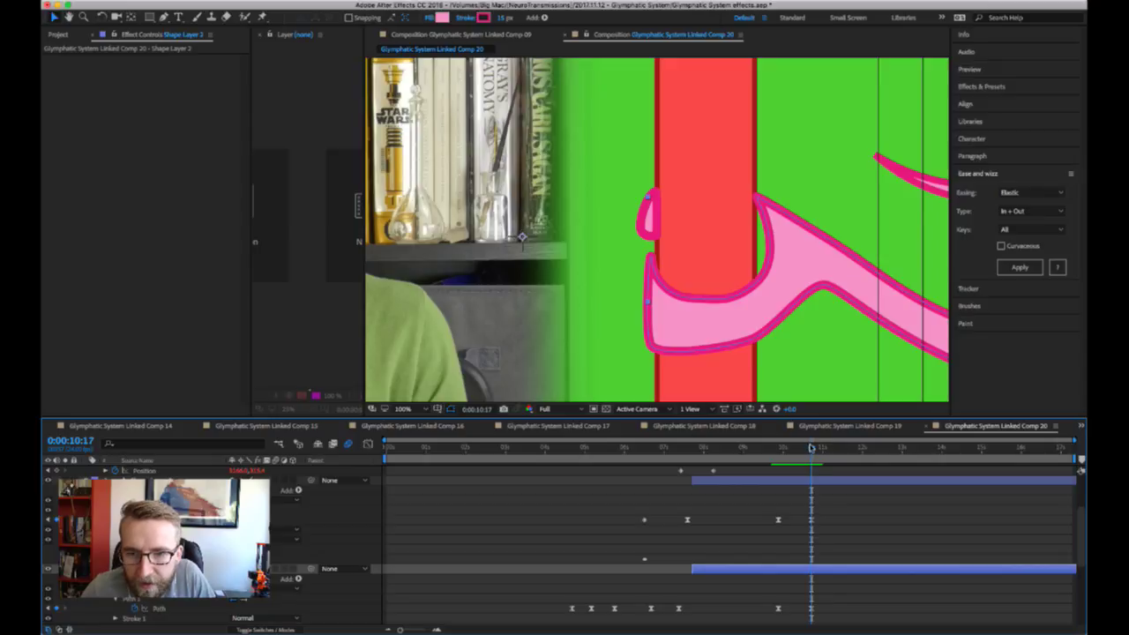
pyautogui.moveTo(812, 449); pyautogui.dragTo(778, 449)
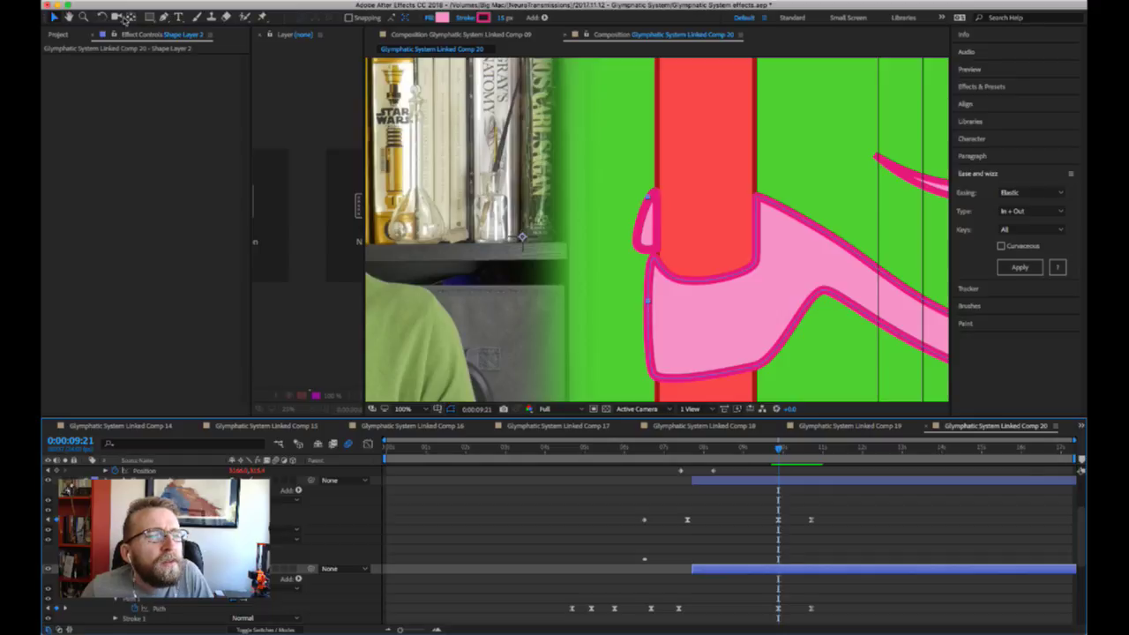
pyautogui.click(164, 17)
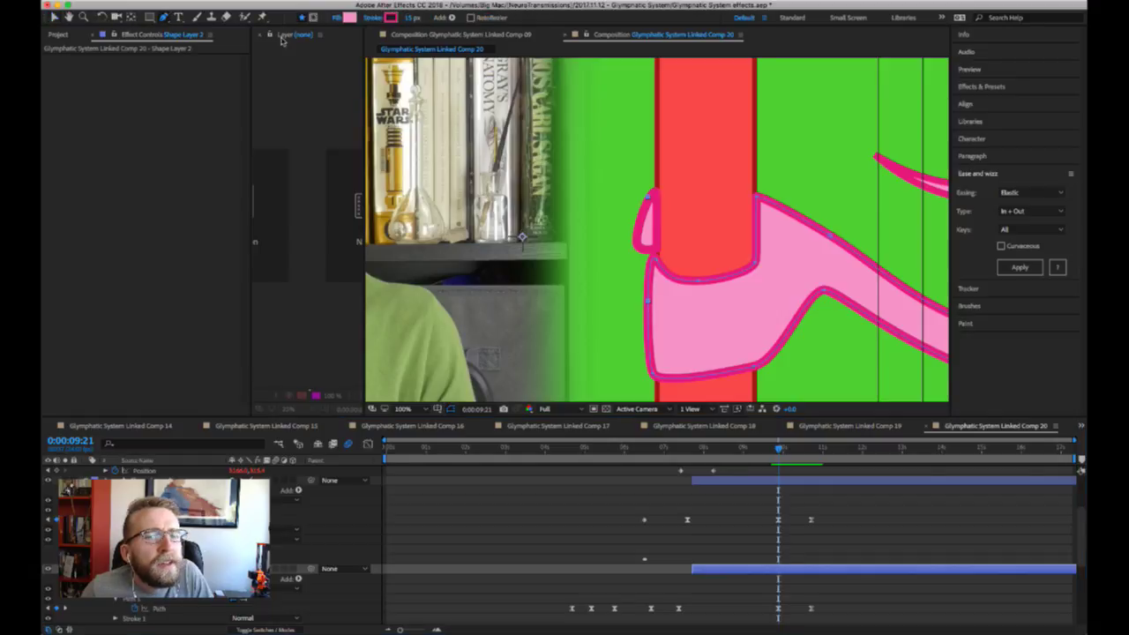
pyautogui.click(759, 214)
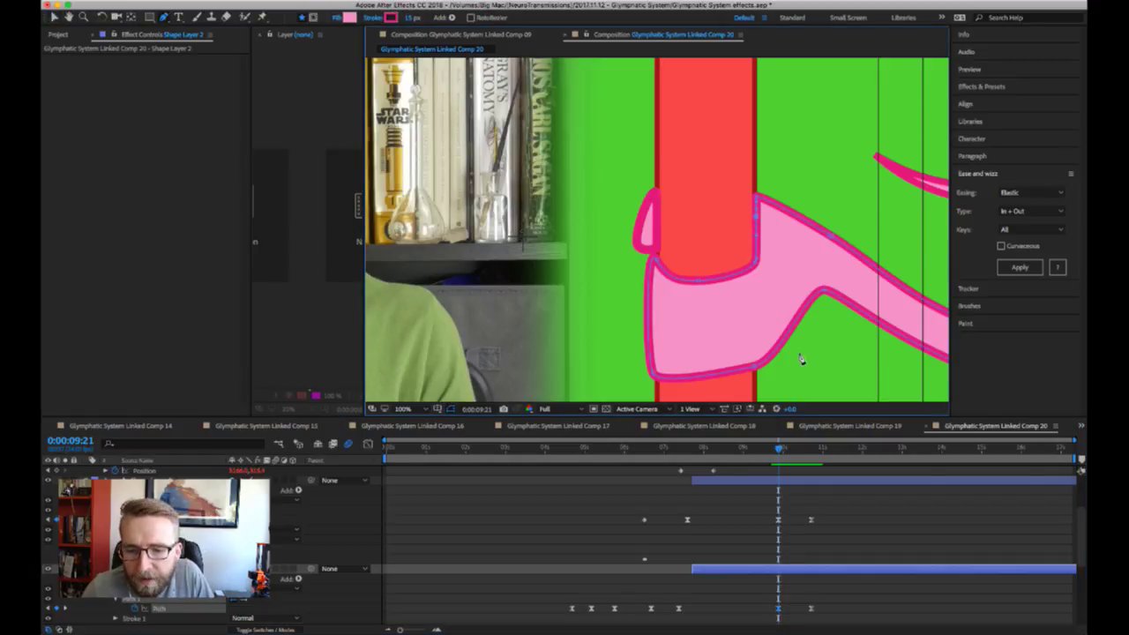
# - At 0:00:10:17, move the added point onto the vessel's right wall so the foot's upper tip hugs the vessel
pyautogui.moveTo(778, 450); pyautogui.dragTo(811, 451)
pyautogui.click(766, 211)
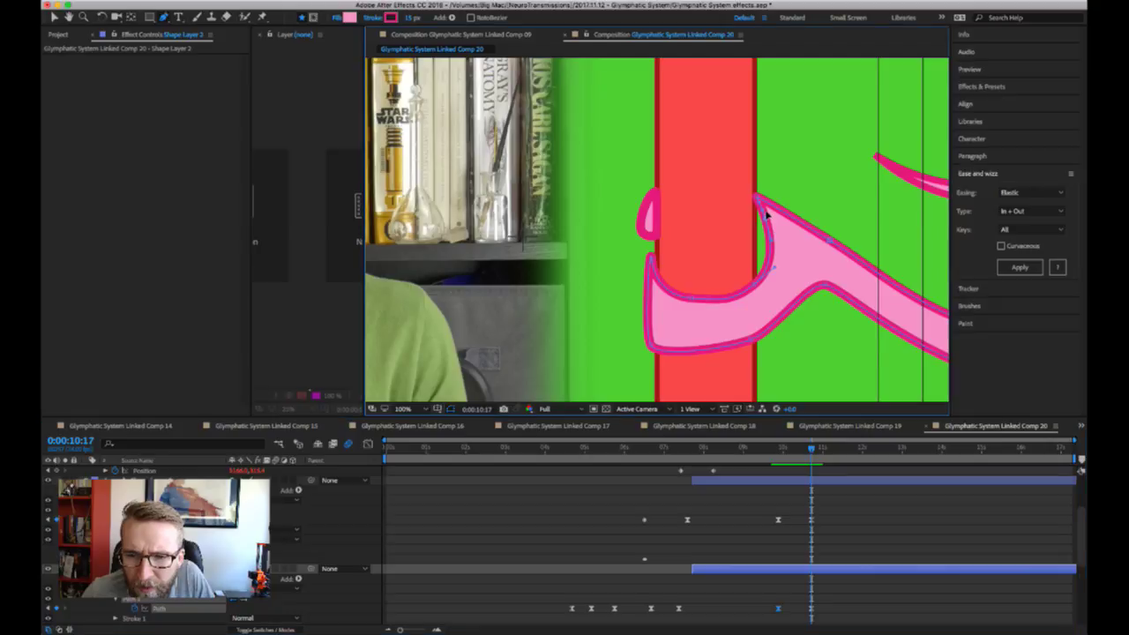
pyautogui.moveTo(766, 214); pyautogui.dragTo(757, 205)
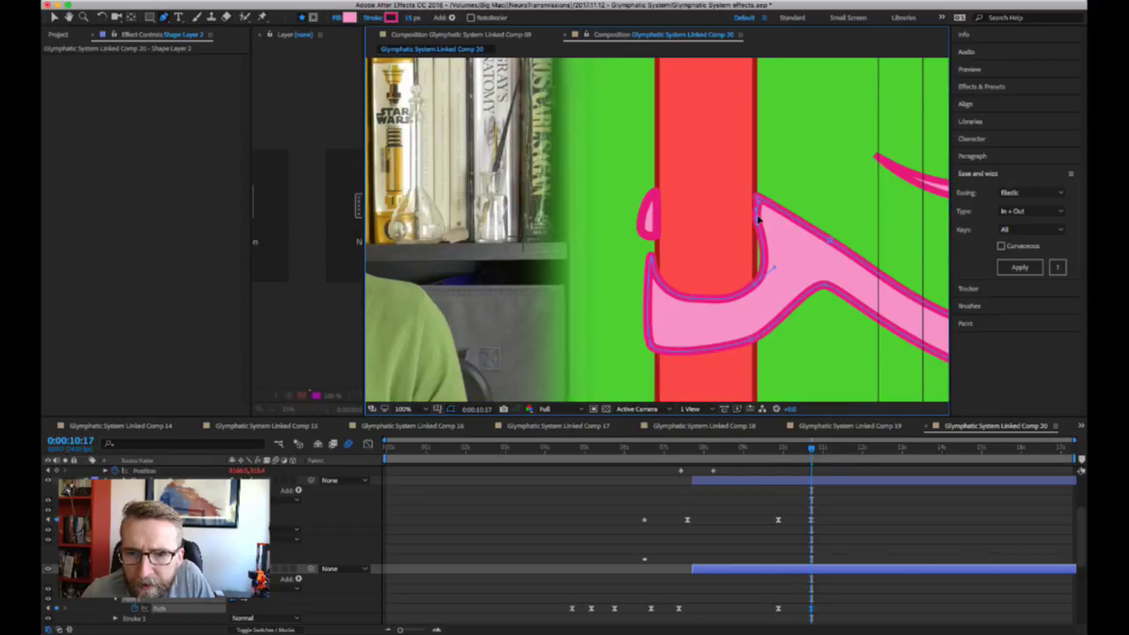
pyautogui.press('.')
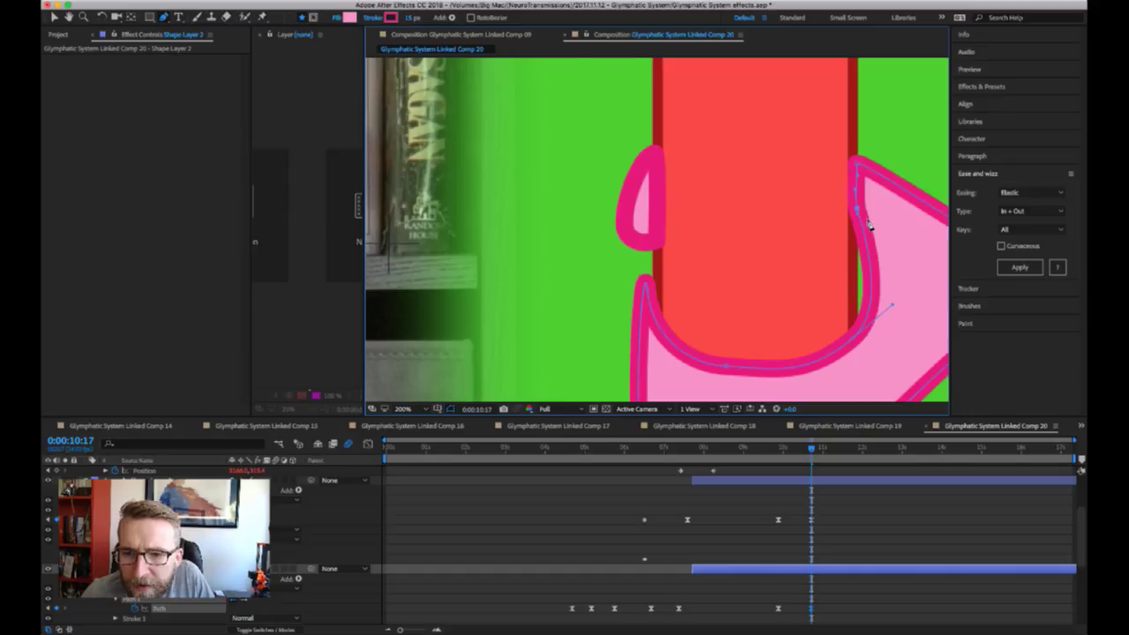
pyautogui.press(',')
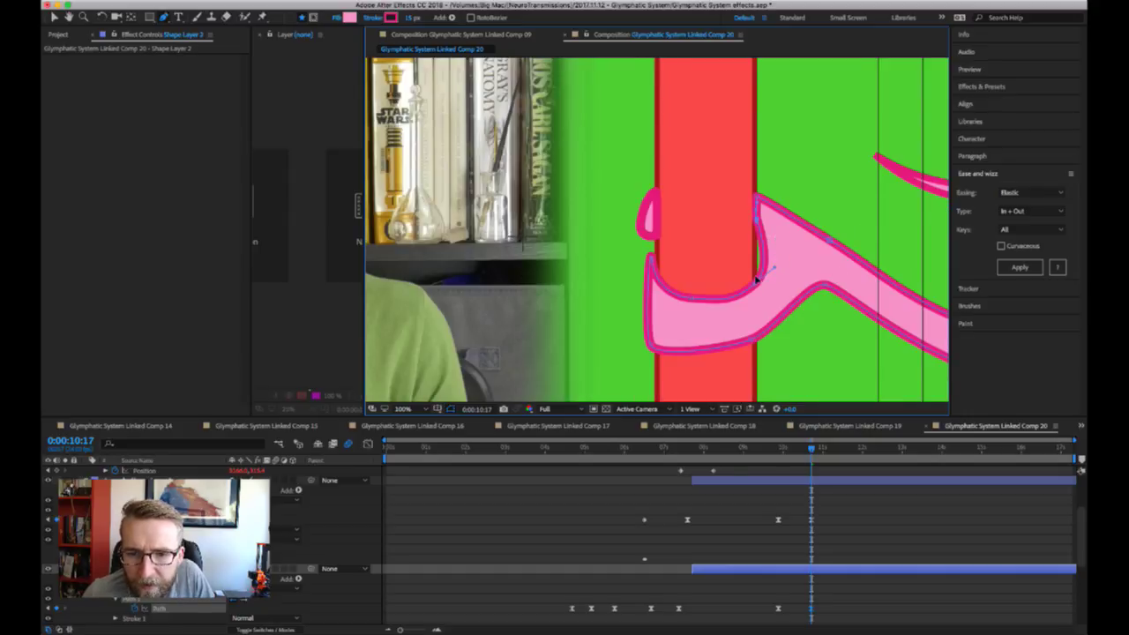
# - Lower the points of the foot's inner curve and its left tip slightly to narrow the band across the vessel
pyautogui.moveTo(757, 280); pyautogui.dragTo(762, 281)
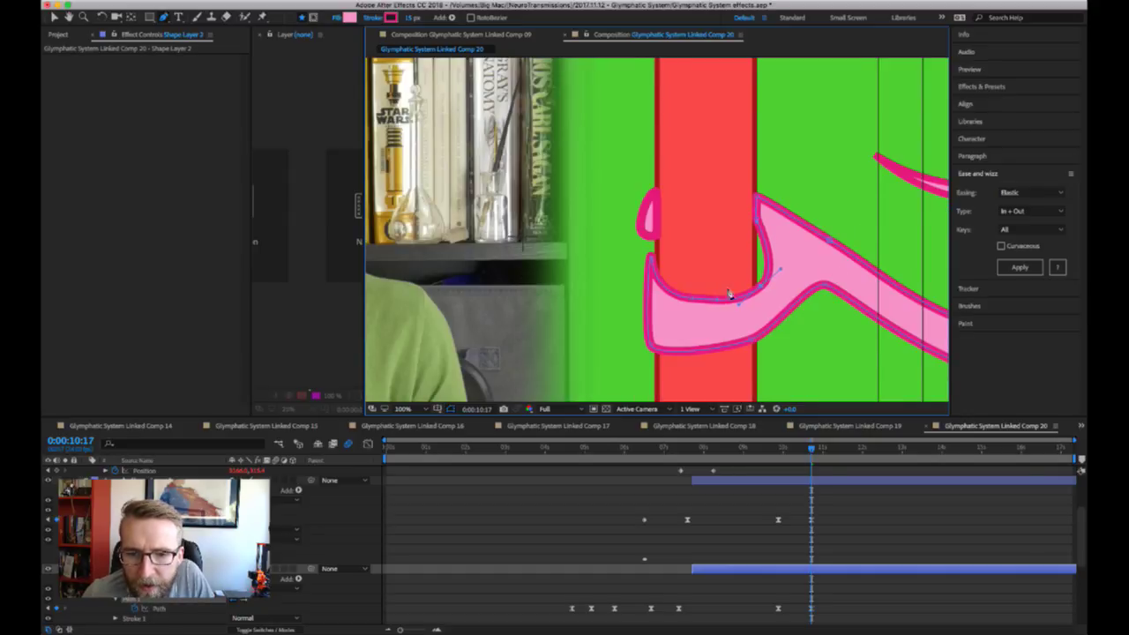
pyautogui.moveTo(692, 297); pyautogui.dragTo(688, 300)
pyautogui.press(',')
pyautogui.scroll(2, 657, 254)
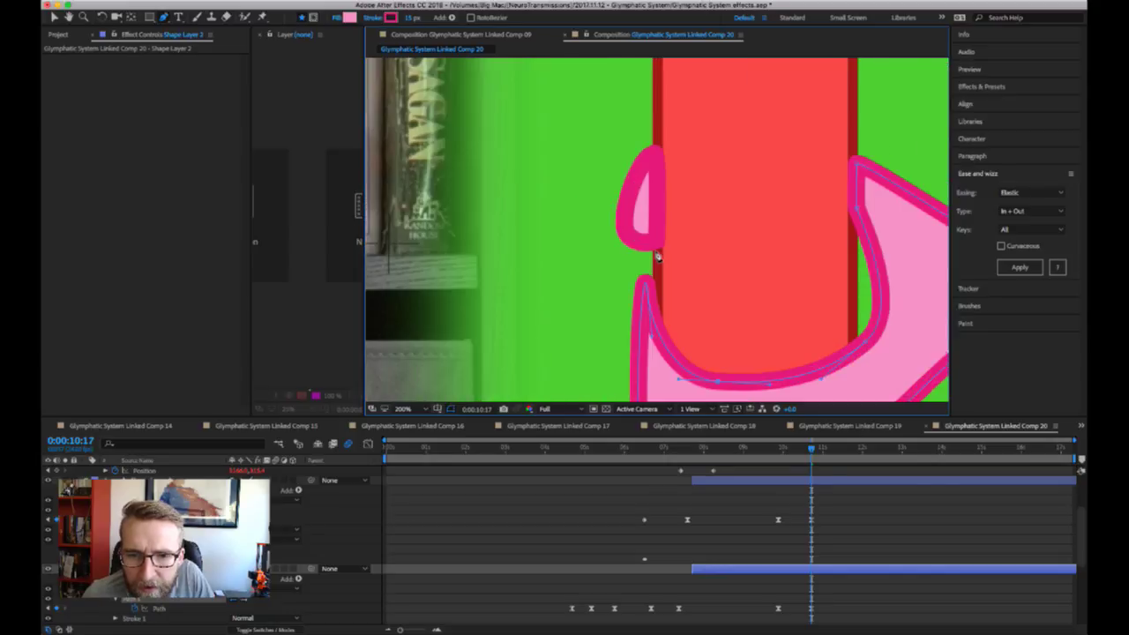
pyautogui.scroll(-1, 657, 254)
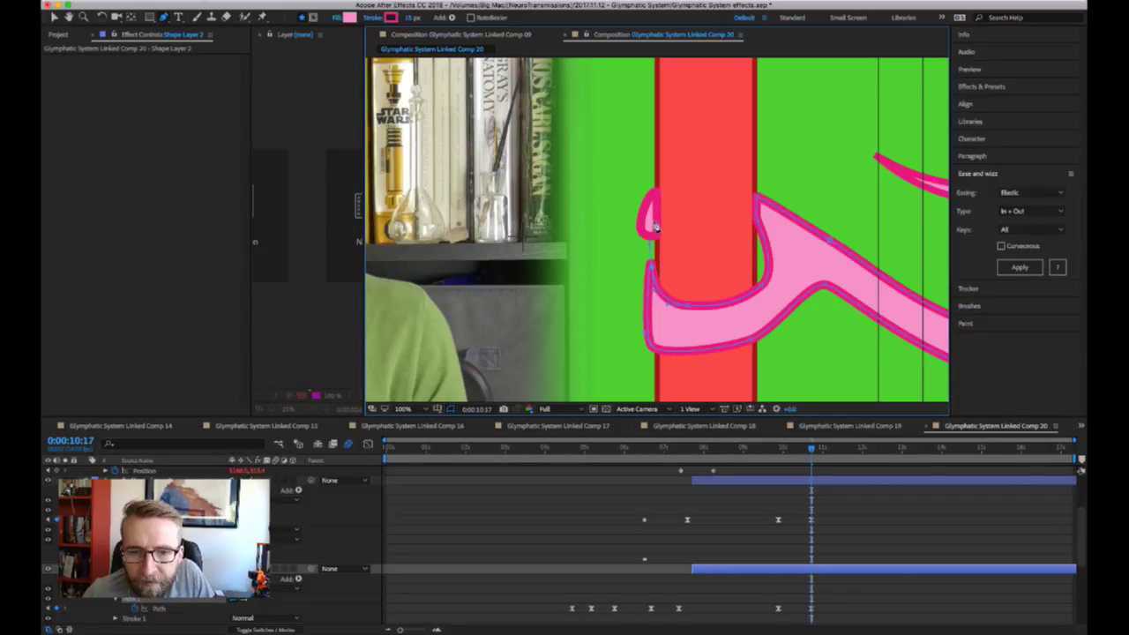
# - Raise the lower points of Shape Layer 3's path to shorten the small piece beside the vessel further
pyautogui.click(729, 489)
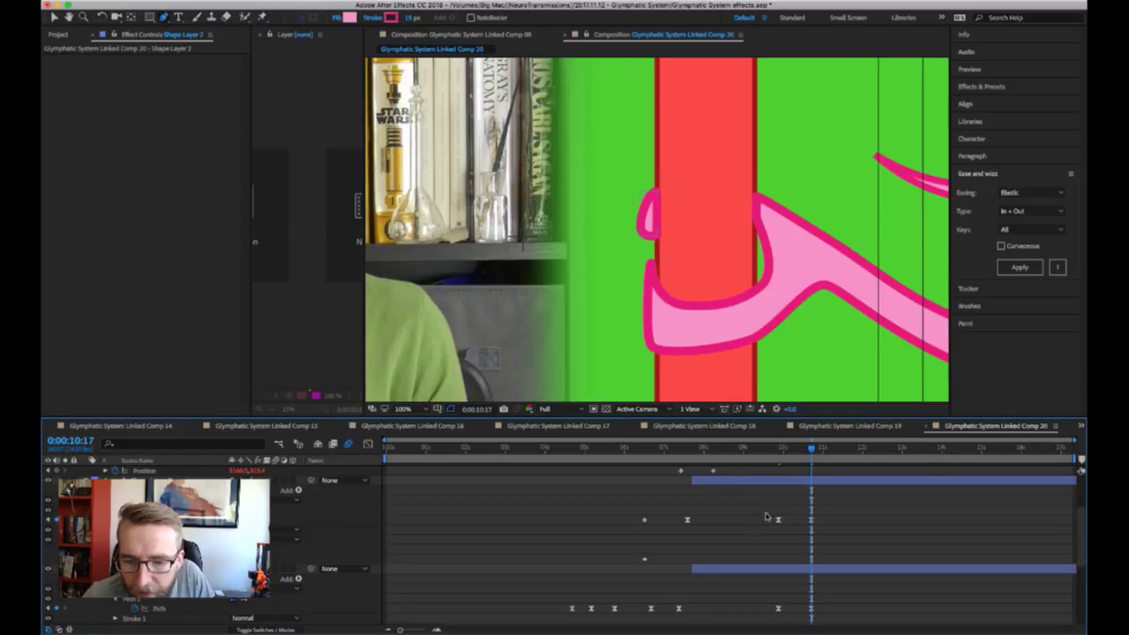
pyautogui.click(795, 484)
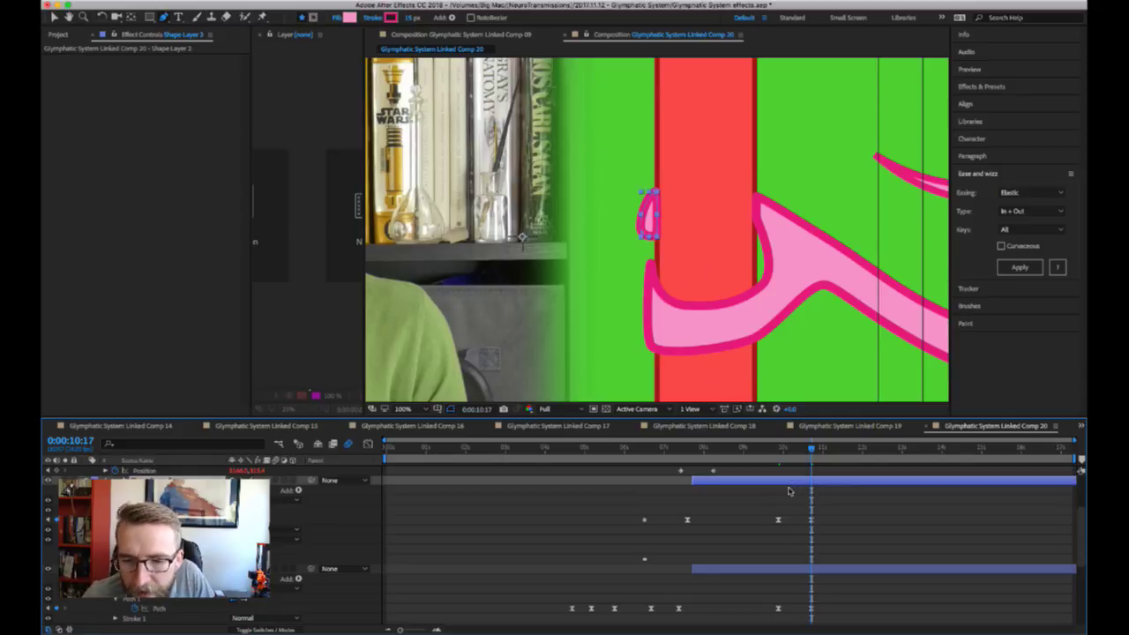
pyautogui.click(649, 229)
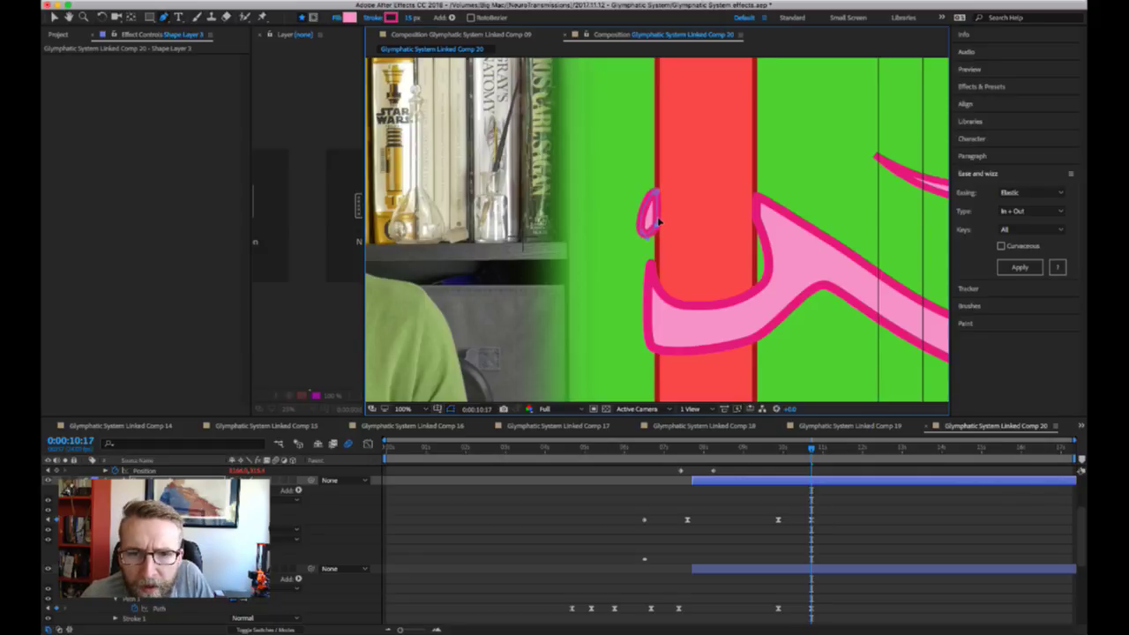
pyautogui.moveTo(643, 228); pyautogui.dragTo(644, 218)
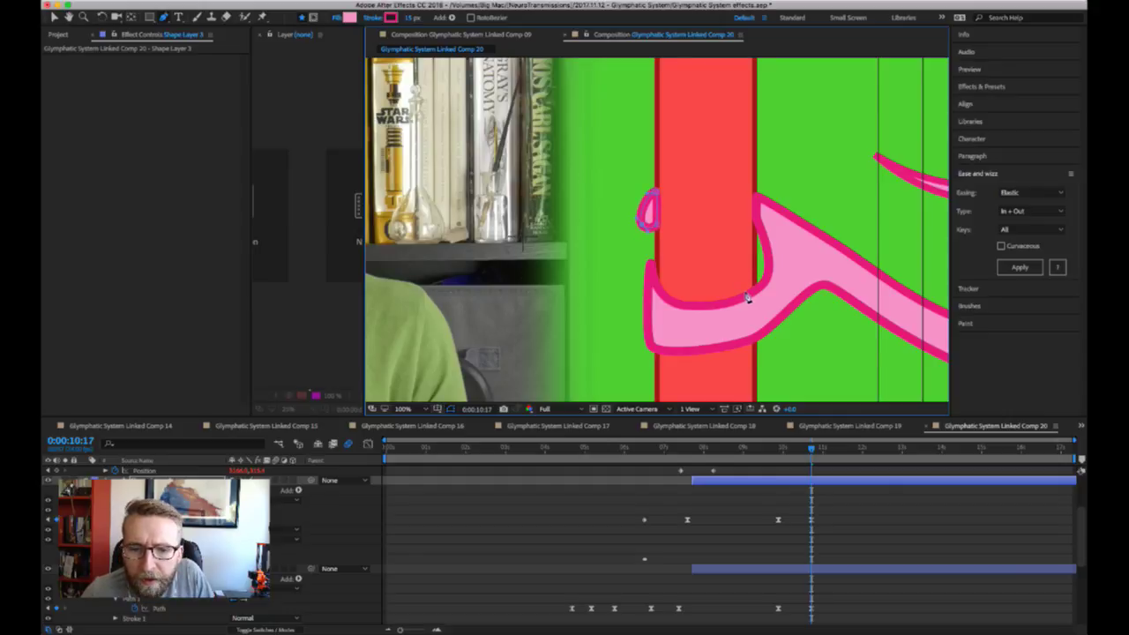
# - Raise the bottom edge points of Shape Layer 2's foot slightly to thin the band across the vessel
pyautogui.click(748, 572)
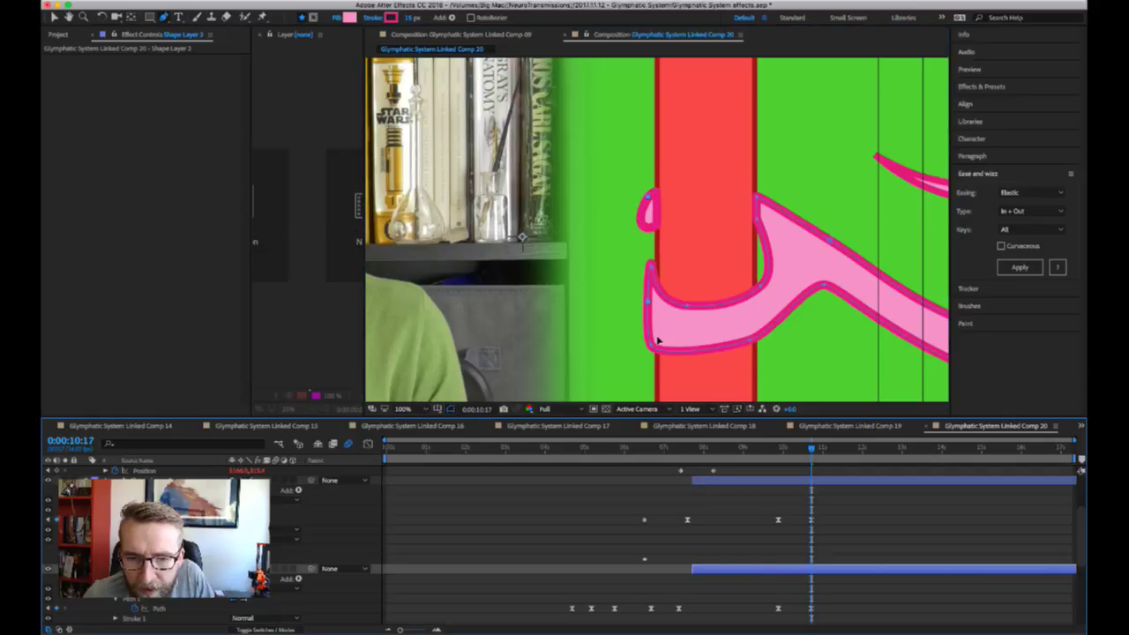
pyautogui.click(653, 341)
pyautogui.moveTo(652, 336); pyautogui.dragTo(652, 332)
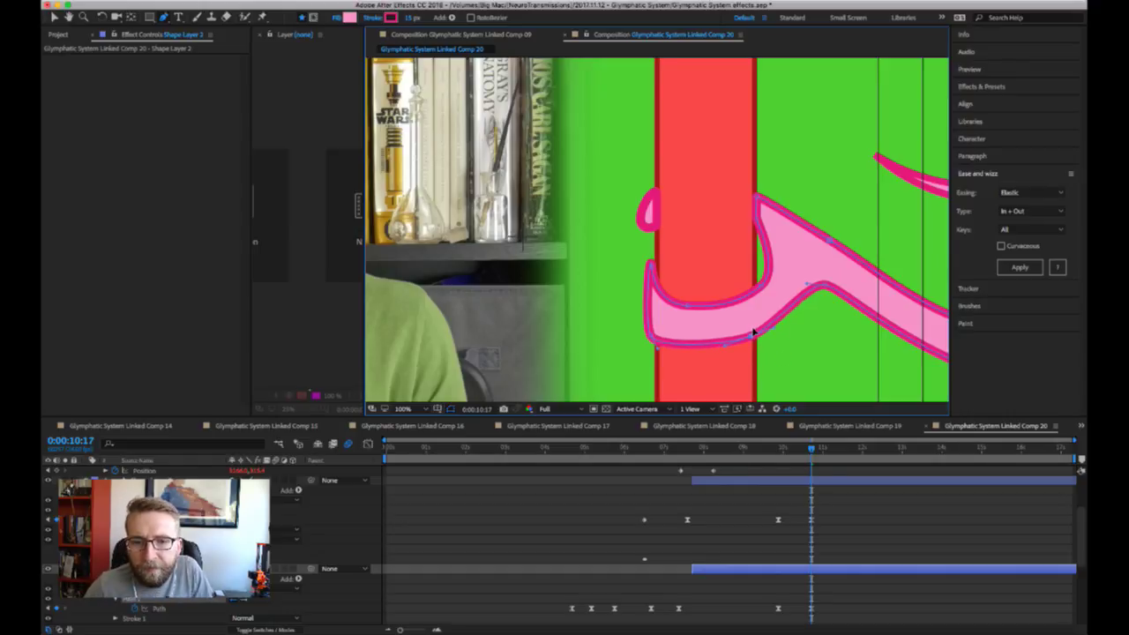
pyautogui.press(',')
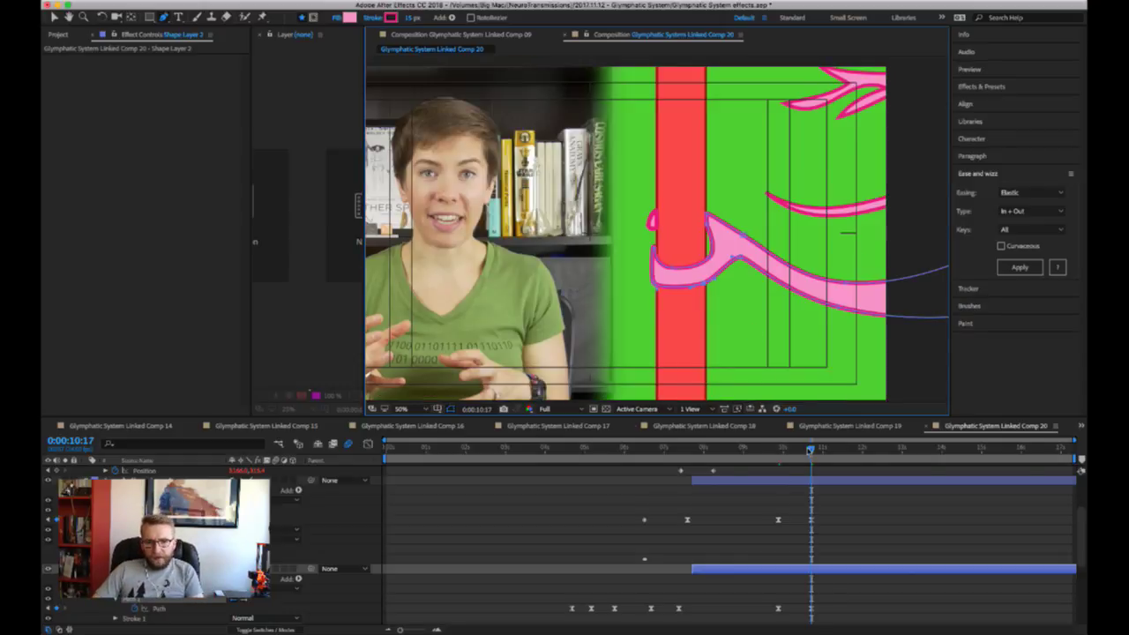
# - Preview the foot's shrinking animation from 0:00:09:13 and again from 0:00:09:17
pyautogui.click(769, 449)
pyautogui.press('space')
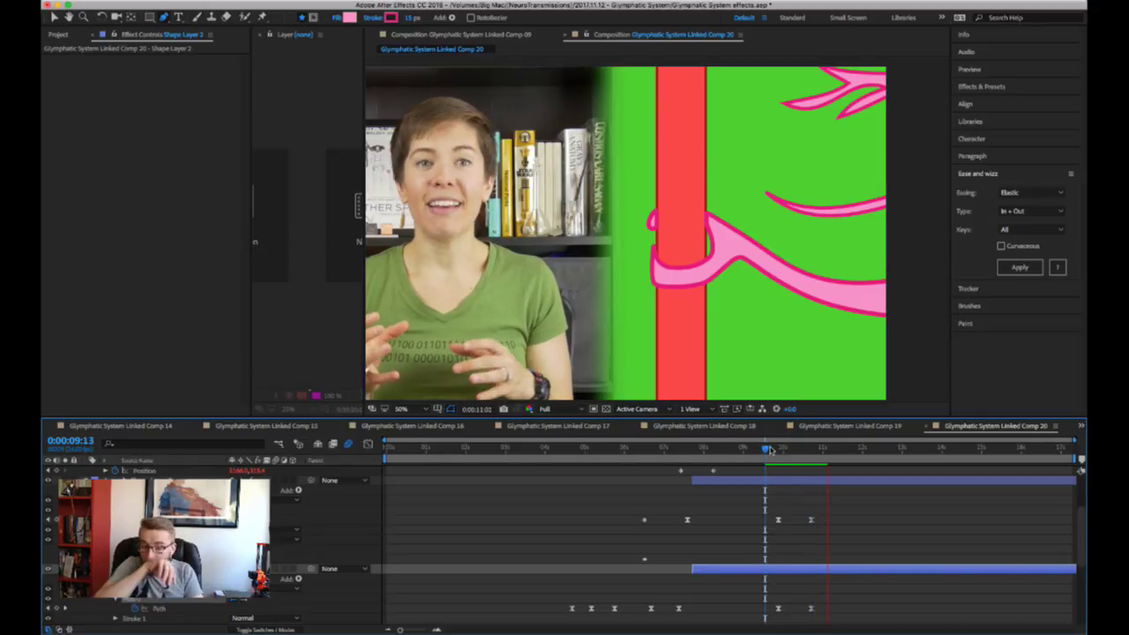
pyautogui.click(771, 450)
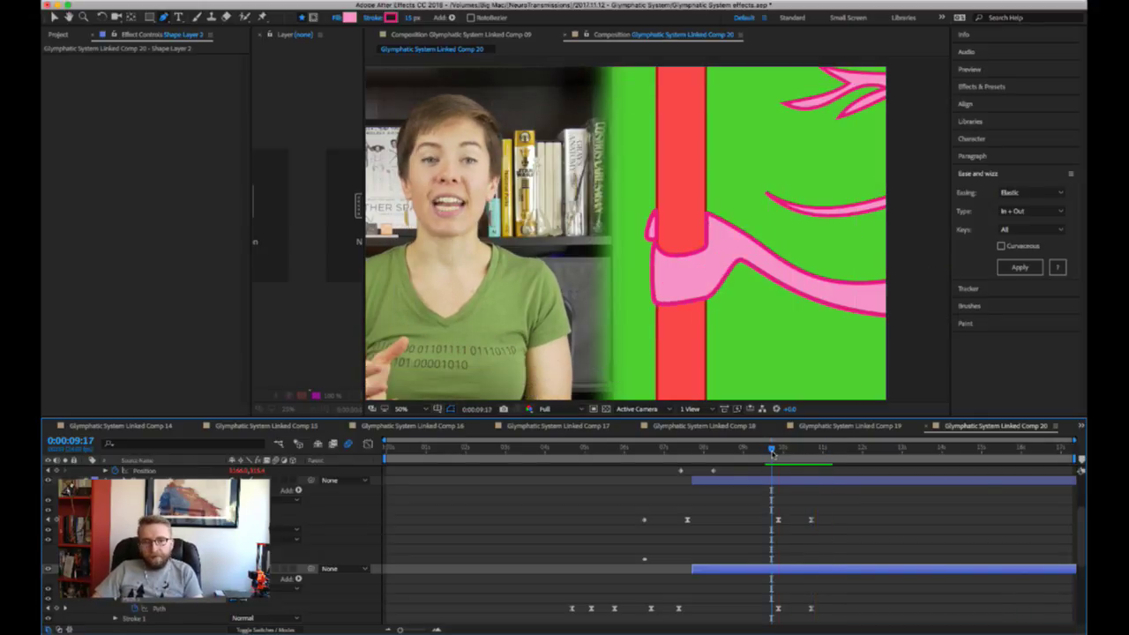
pyautogui.press('space')
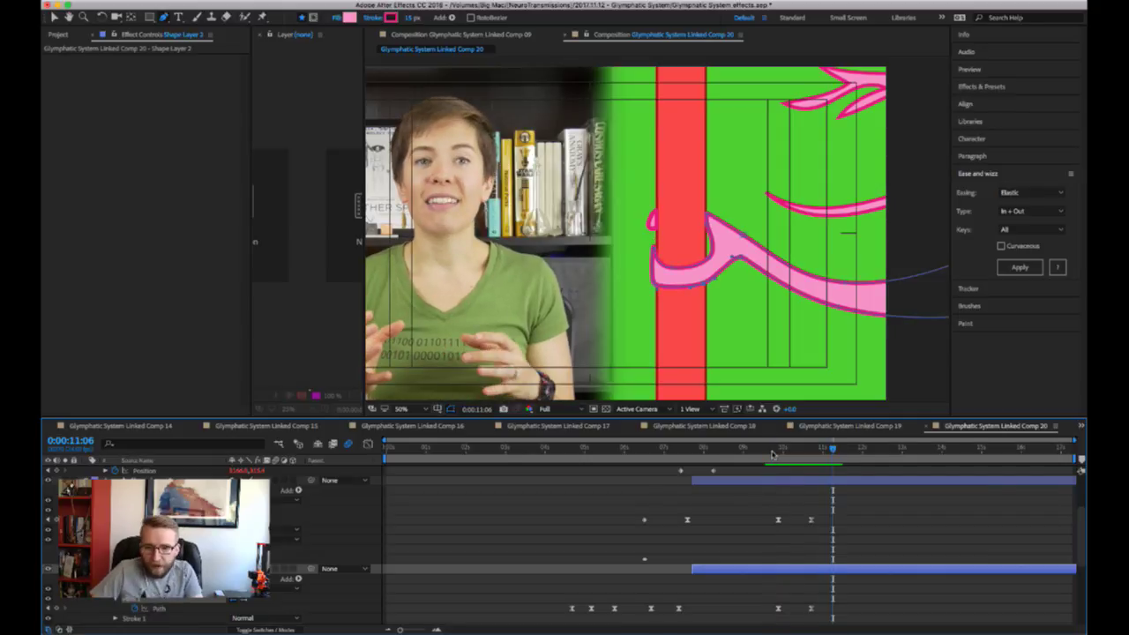
# - At 0:00:10:17, reshape the astrocyte's arm in Shape Layer 2 by moving its lower edge and off-frame end points inward to thin it
pyautogui.click(811, 450)
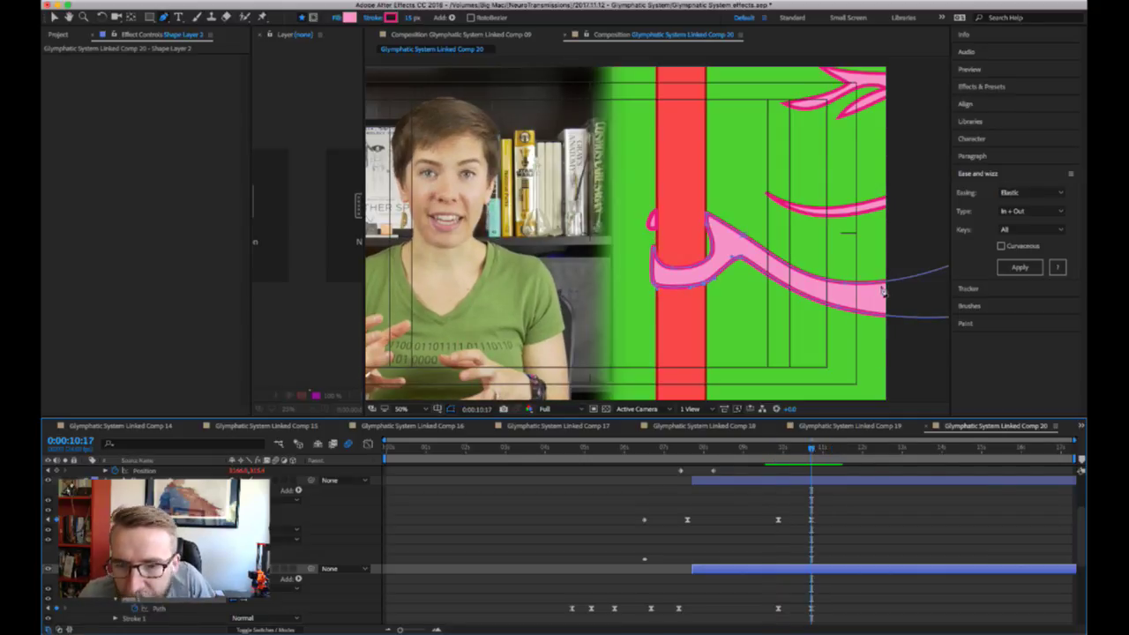
pyautogui.click(839, 302)
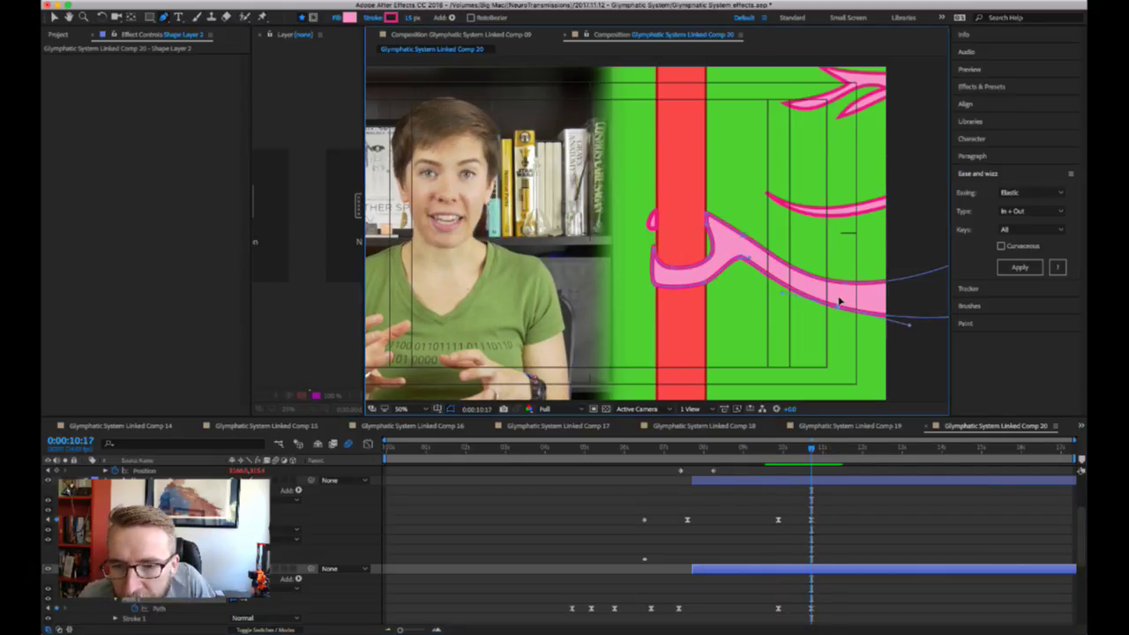
pyautogui.moveTo(840, 303); pyautogui.dragTo(819, 266)
pyautogui.press(',')
pyautogui.press(',')
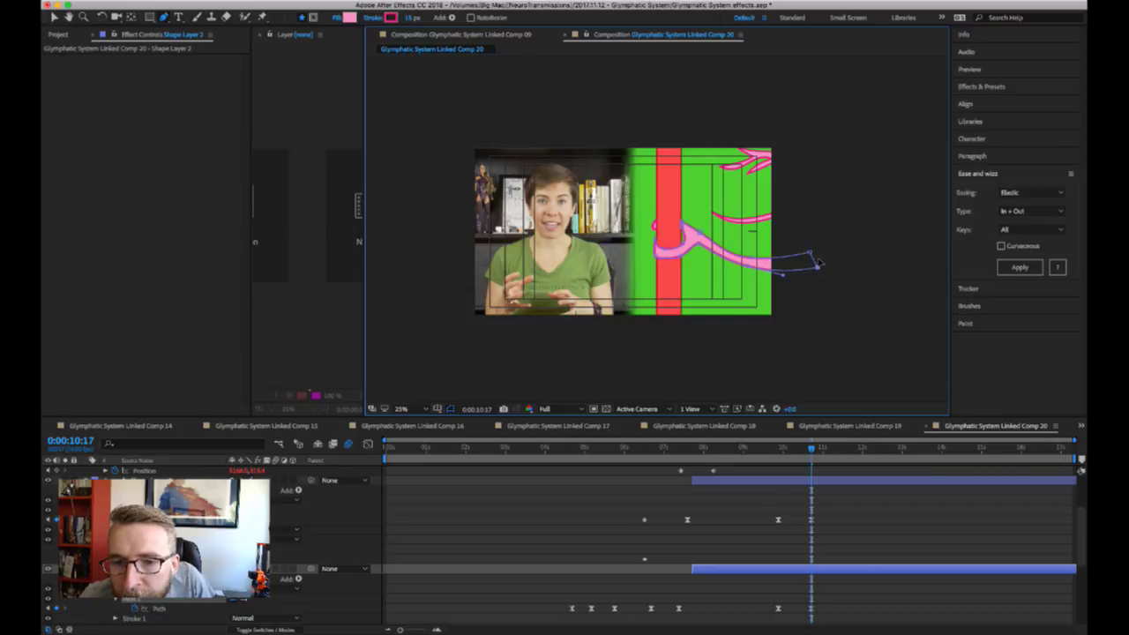
pyautogui.press('.')
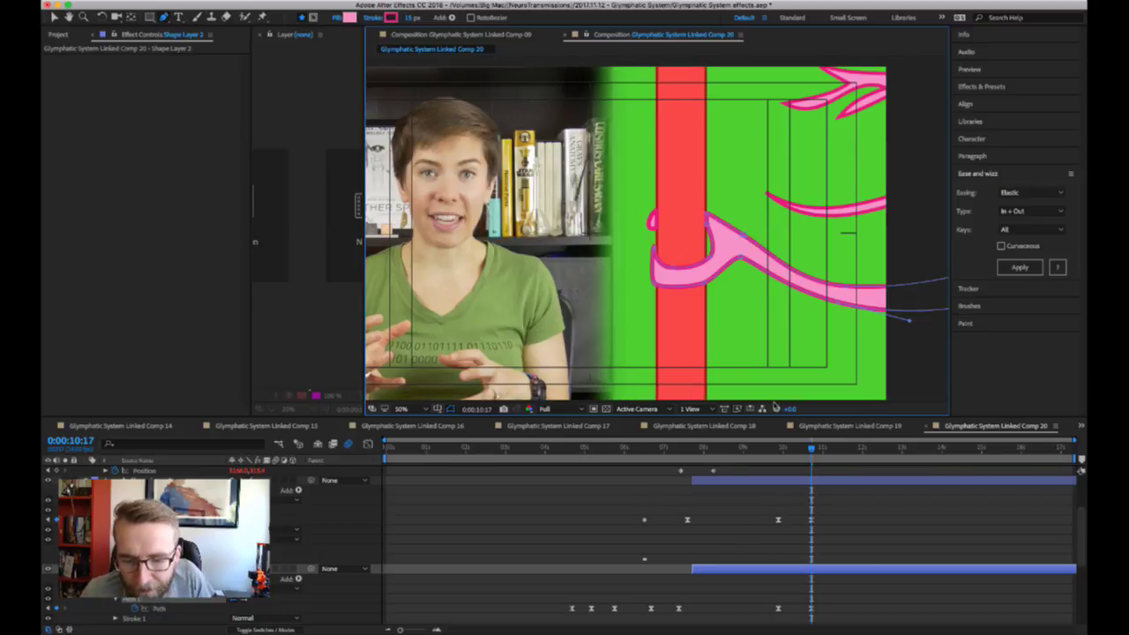
# - Fit the composition in the viewer and preview the animation from 0:00:08:12, 0:00:14:13 and 0:00:08:23
pyautogui.click(725, 452)
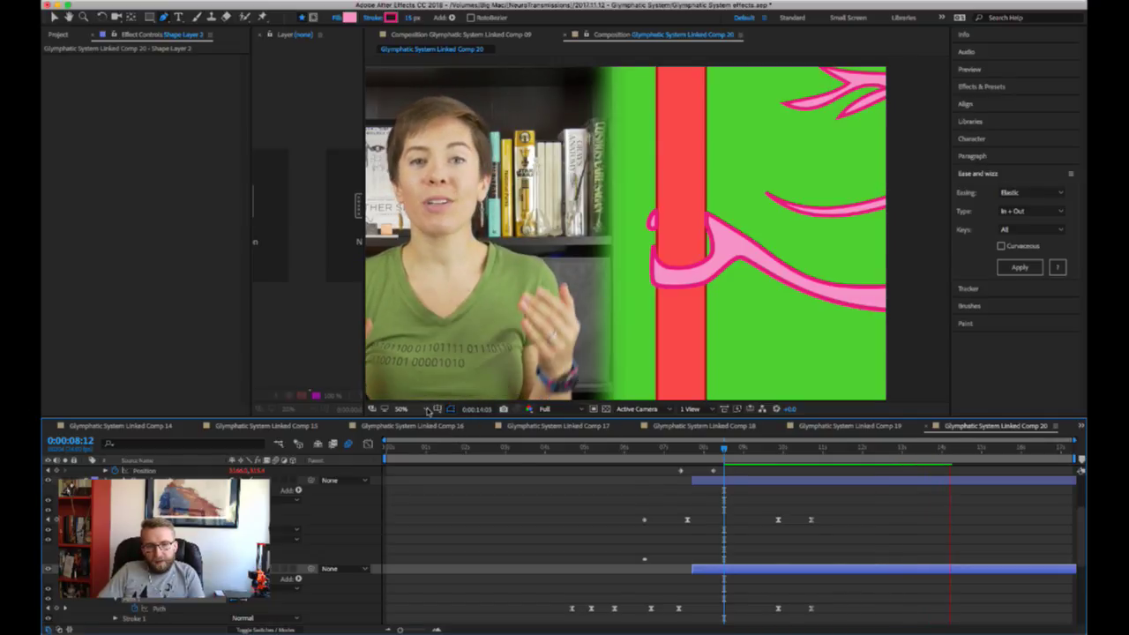
pyautogui.press('space')
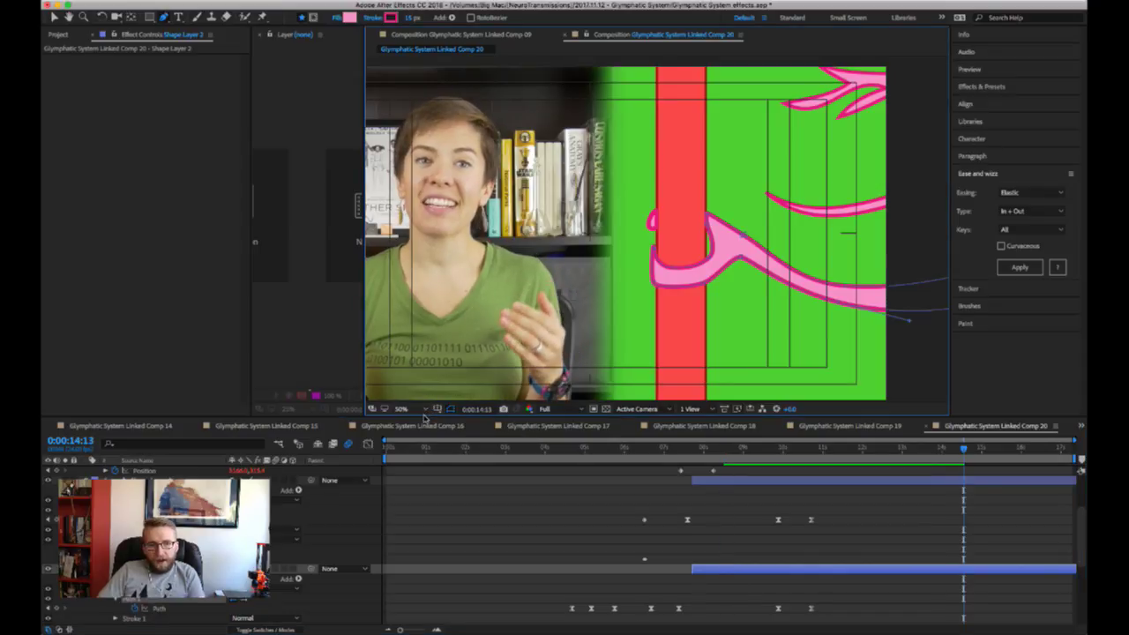
pyautogui.hotkey('shift', '/')
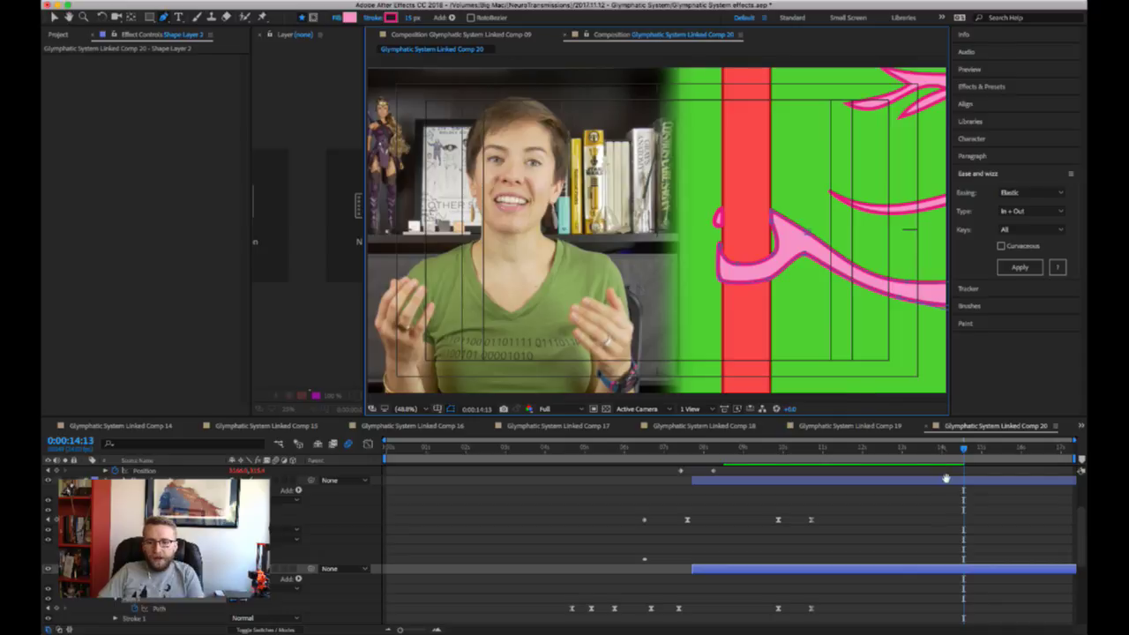
pyautogui.press('space')
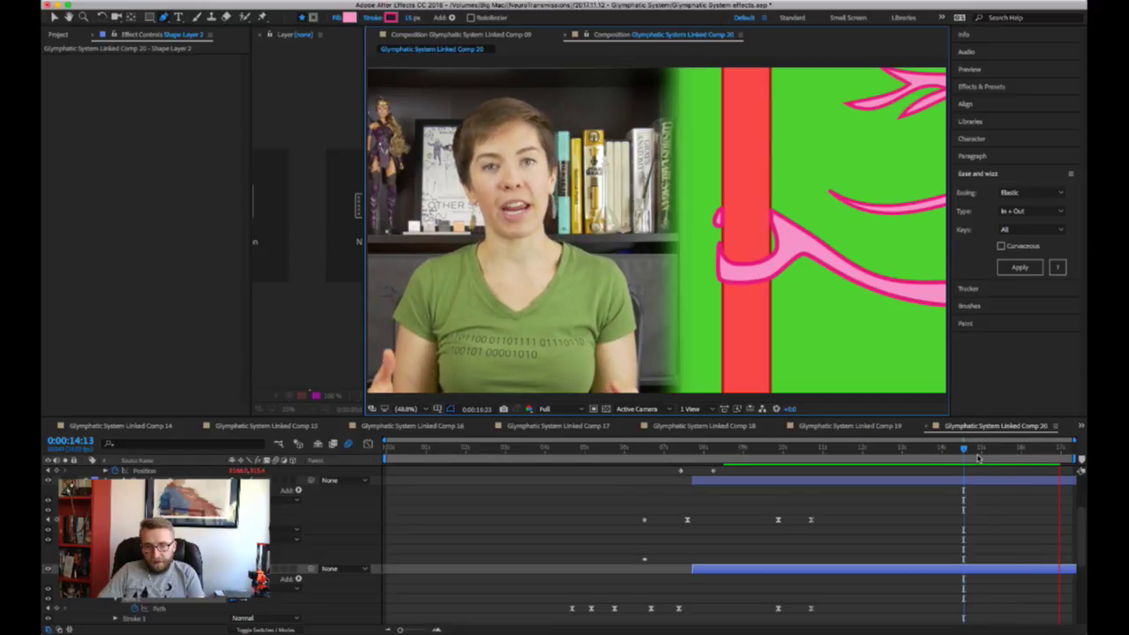
pyautogui.click(742, 449)
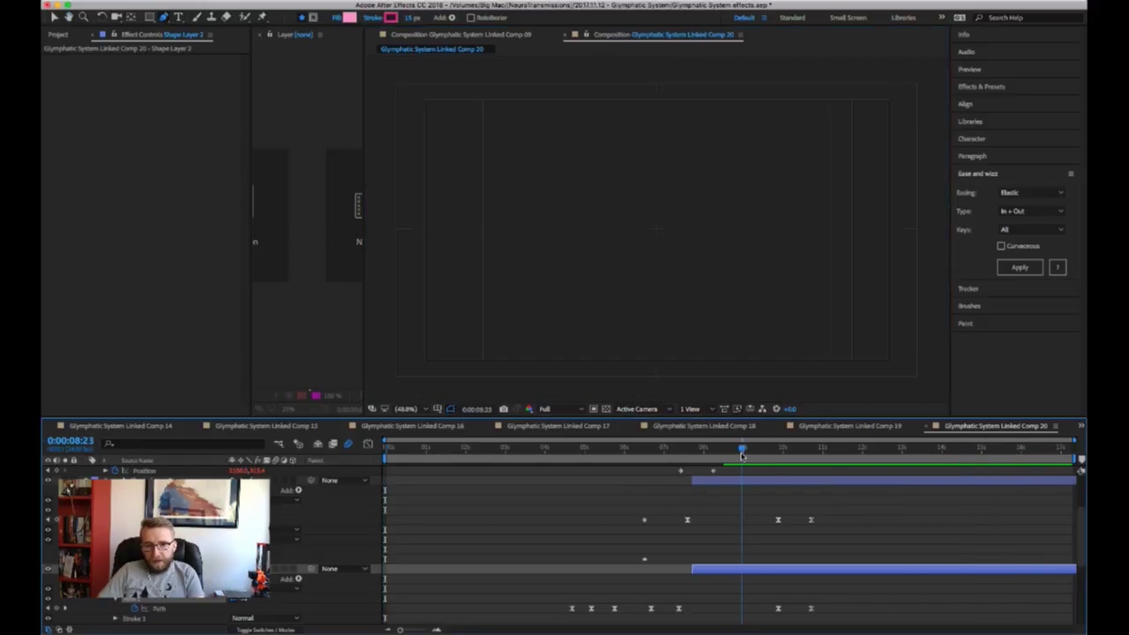
pyautogui.press('space')
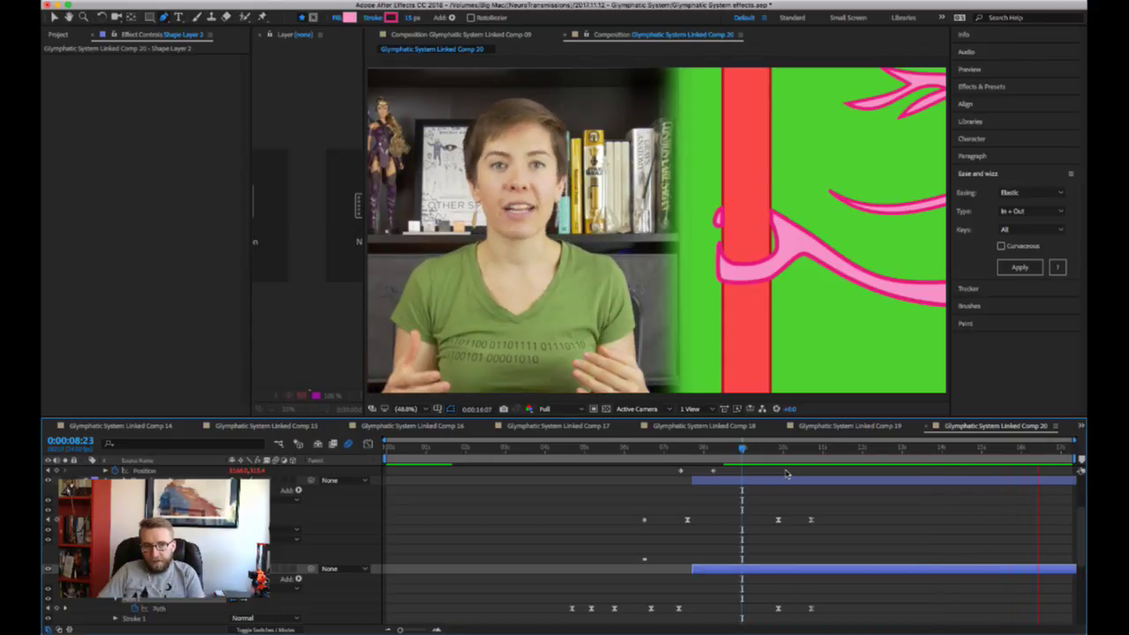
pyautogui.moveTo(799, 449); pyautogui.dragTo(877, 450)
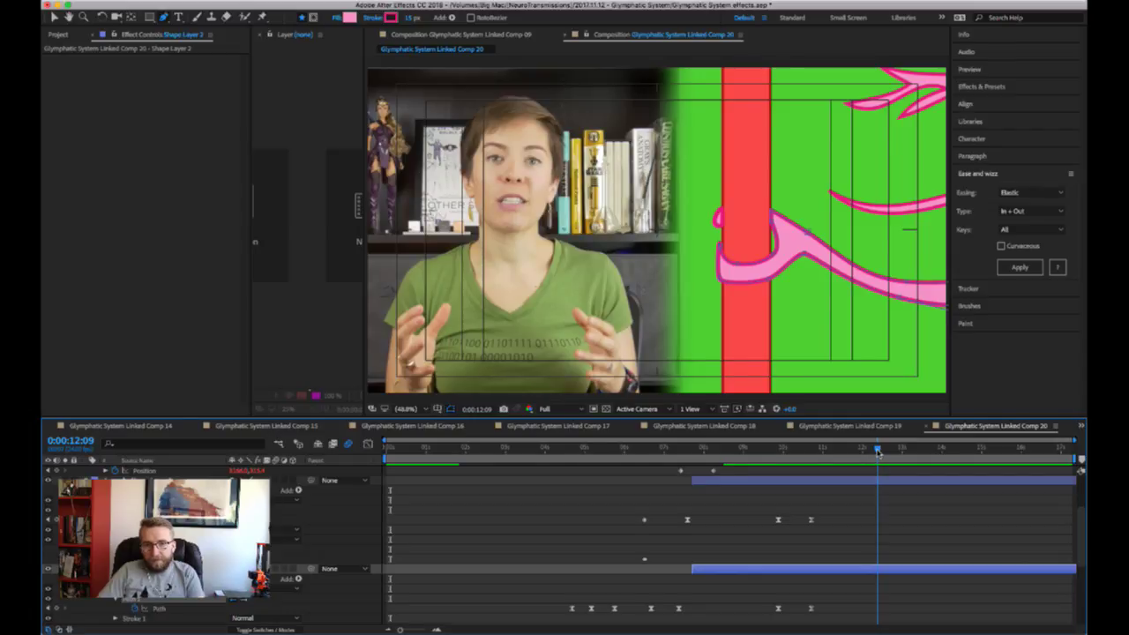
# - Scrub back through the arm animation, then switch to Premiere Pro and play the Glymphatic System sequence from 00:03:37:09
pyautogui.moveTo(877, 450); pyautogui.dragTo(829, 451)
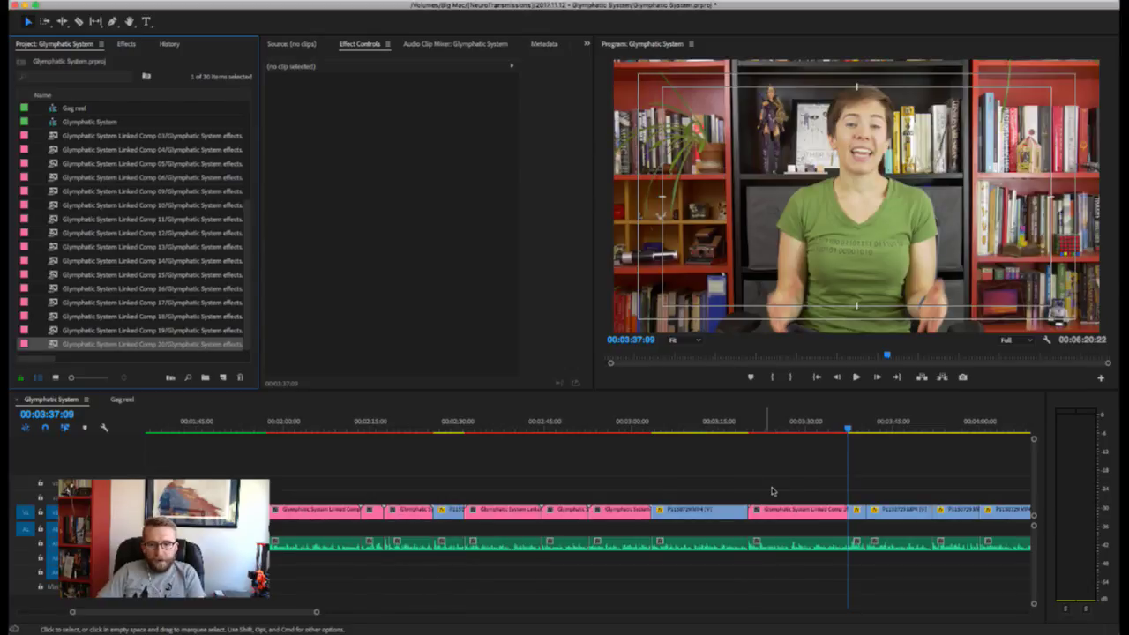
pyautogui.hscroll(3, 801, 482)
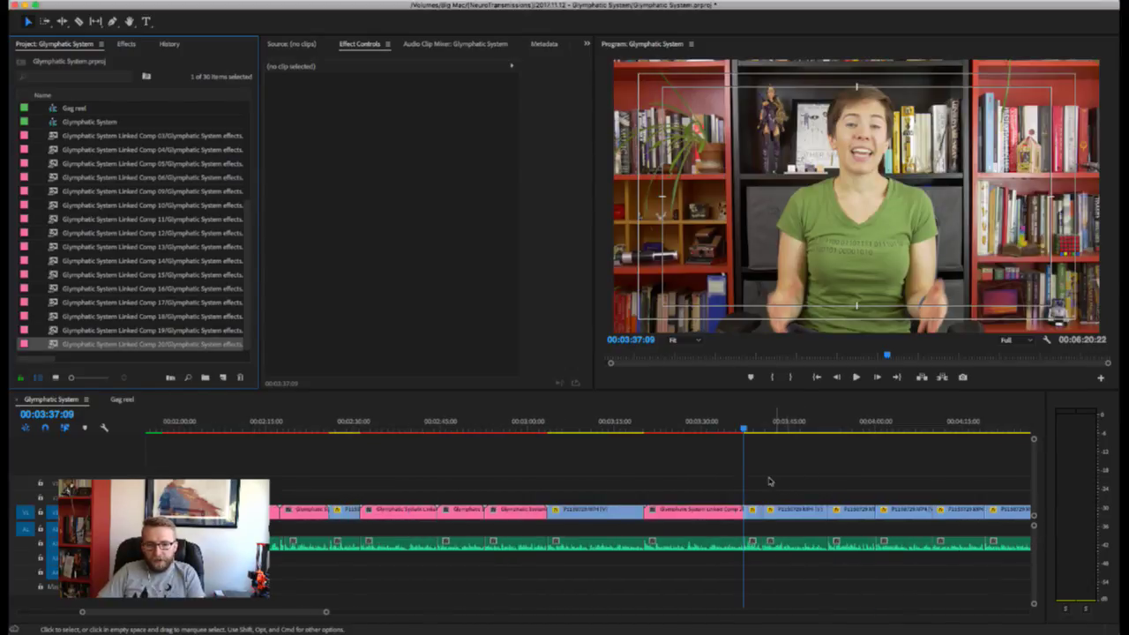
pyautogui.press('space')
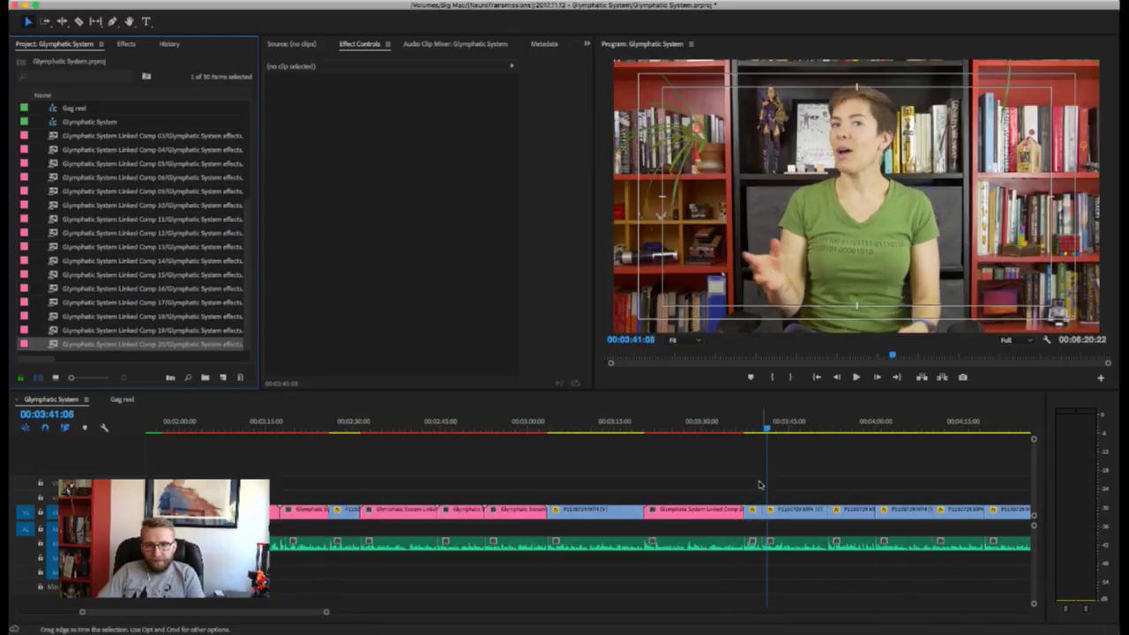
# - Scale the short P1150729.MP4 clip following the last linked comp to 100 and shift it downward to frame the presenter's face
pyautogui.click(751, 464)
pyautogui.click(754, 511)
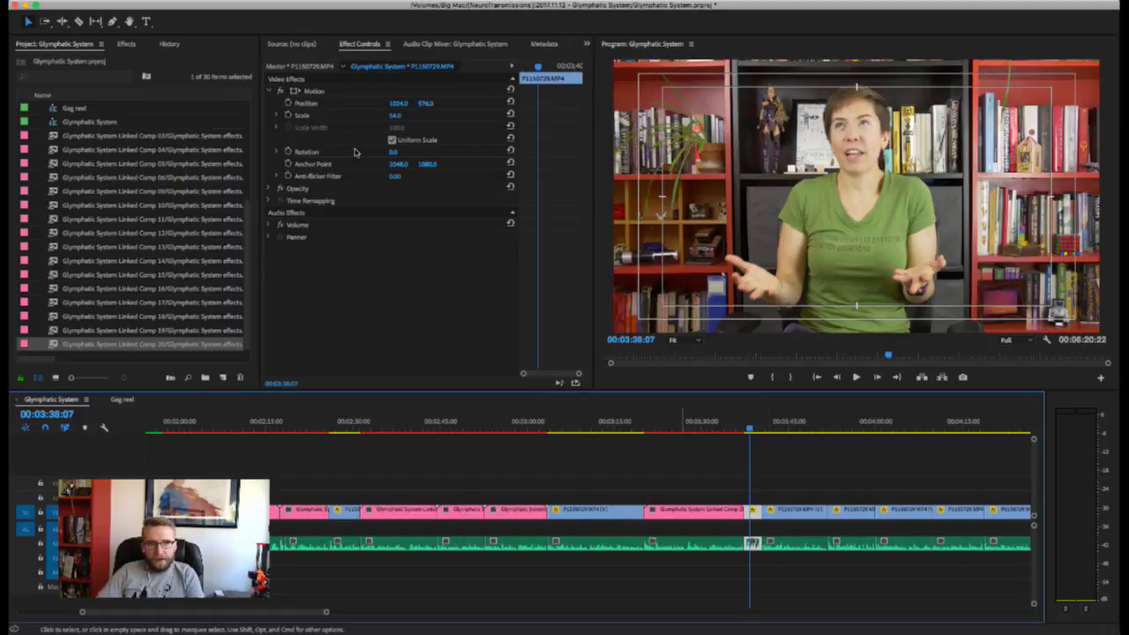
pyautogui.click(399, 116)
pyautogui.write('100')
pyautogui.press('Return')
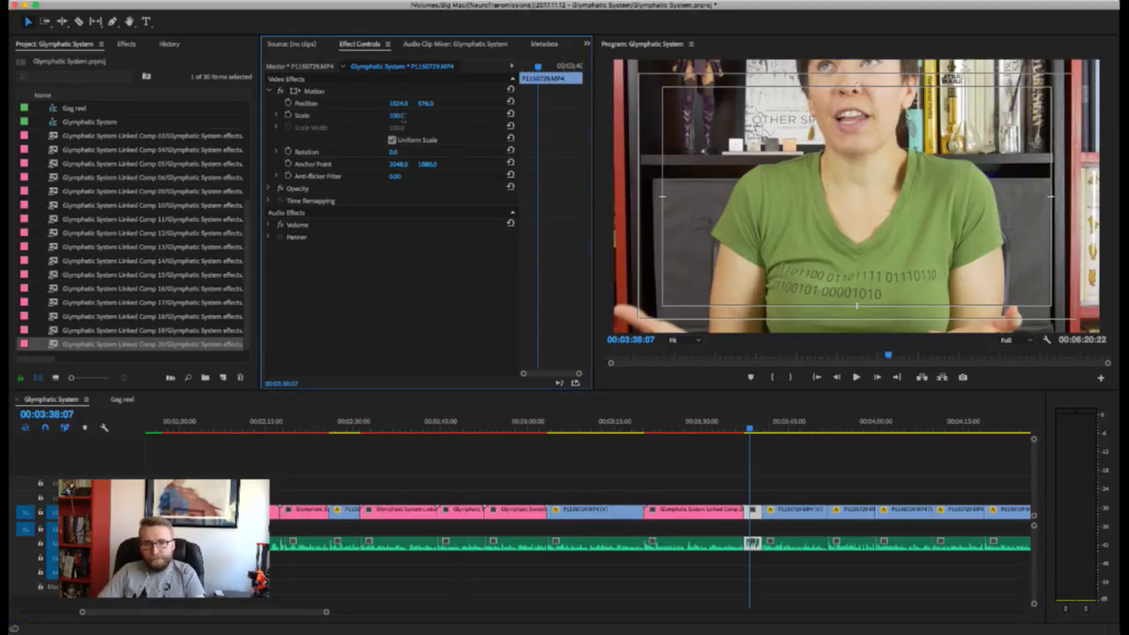
pyautogui.moveTo(427, 103); pyautogui.dragTo(530, 102)
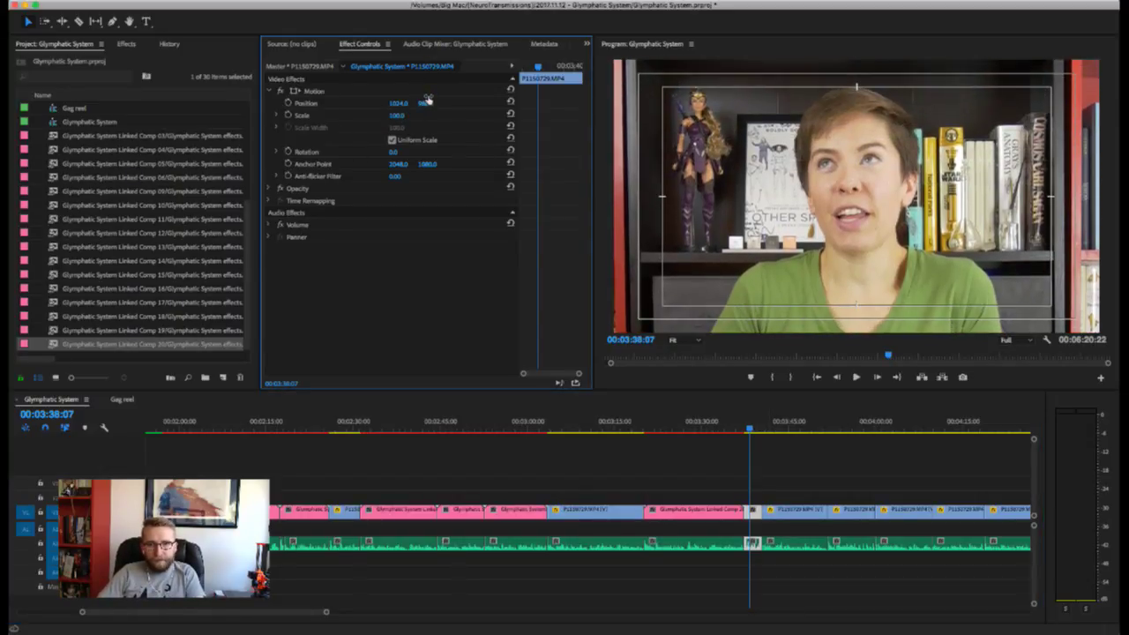
# - Set the horizontal position of the close-up clip at 00:03:38 to 1064 and play it back
pyautogui.moveTo(406, 107); pyautogui.dragTo(401, 99)
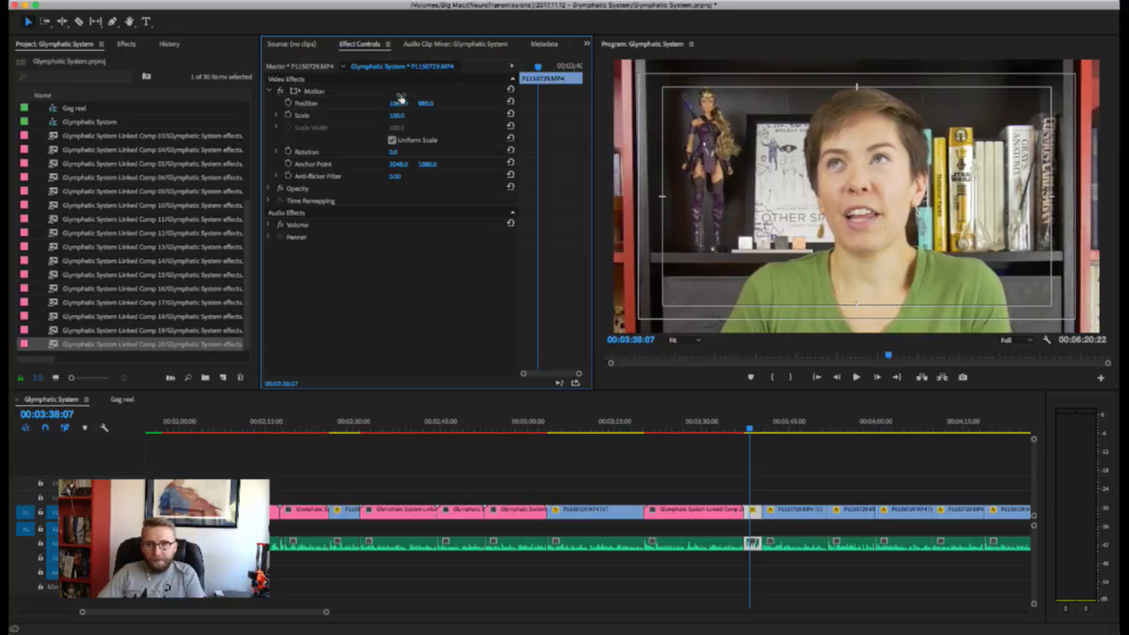
pyautogui.click(749, 429)
pyautogui.click(744, 424)
pyautogui.press('space')
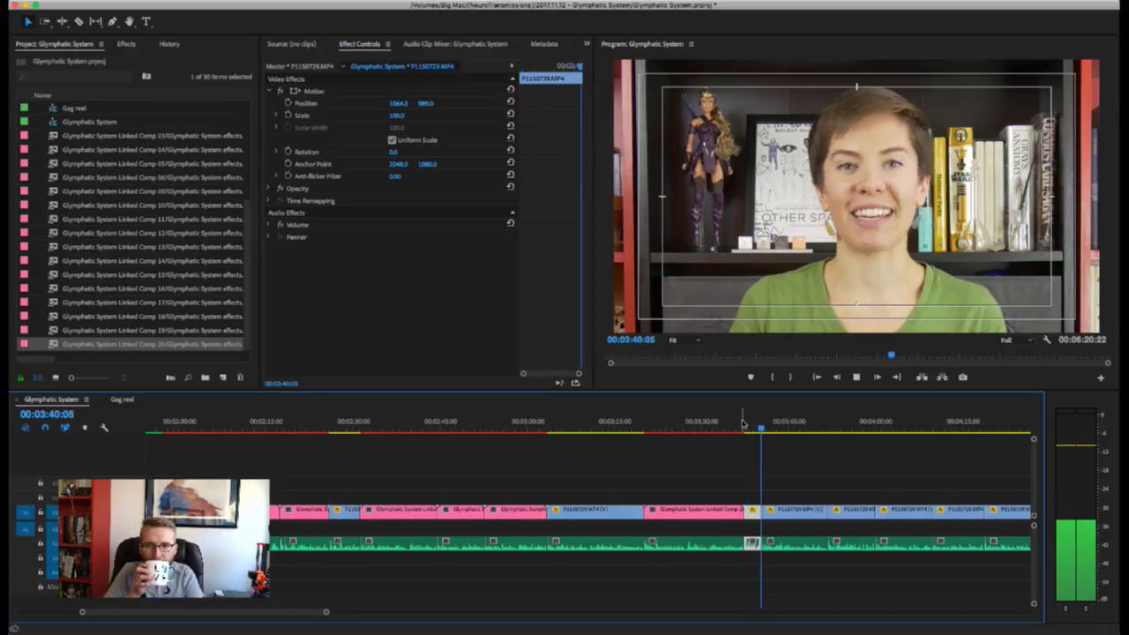
pyautogui.press('space')
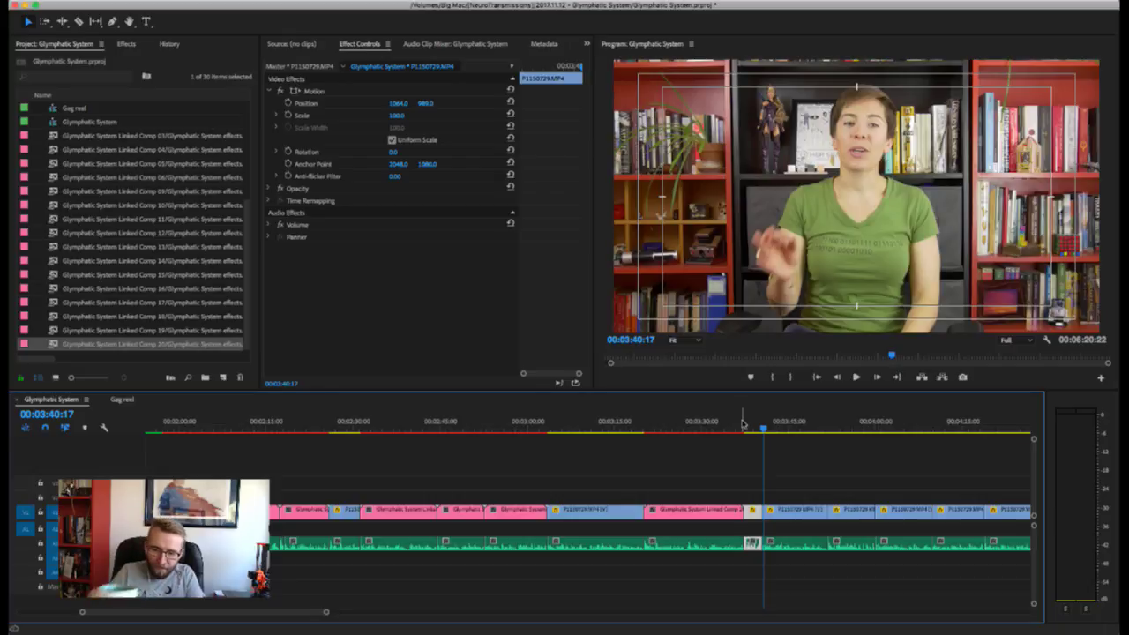
# - Review the following P1150729.MP4 clip and reframe it with a scale of 71 and a vertical position of 736
pyautogui.press('space')
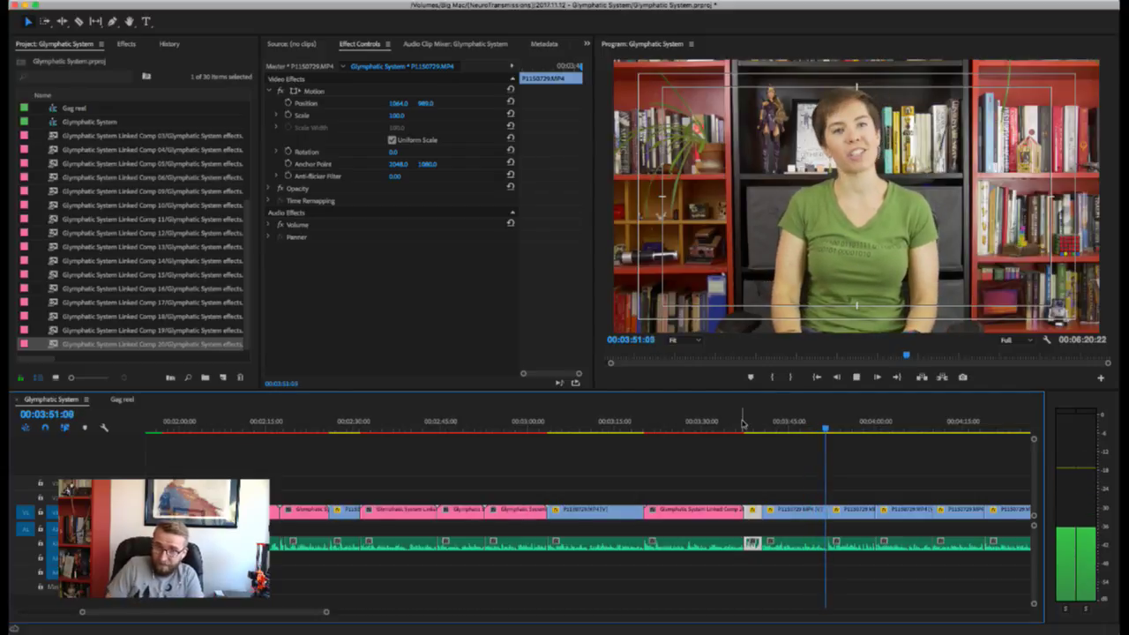
pyautogui.press('space')
pyautogui.click(809, 421)
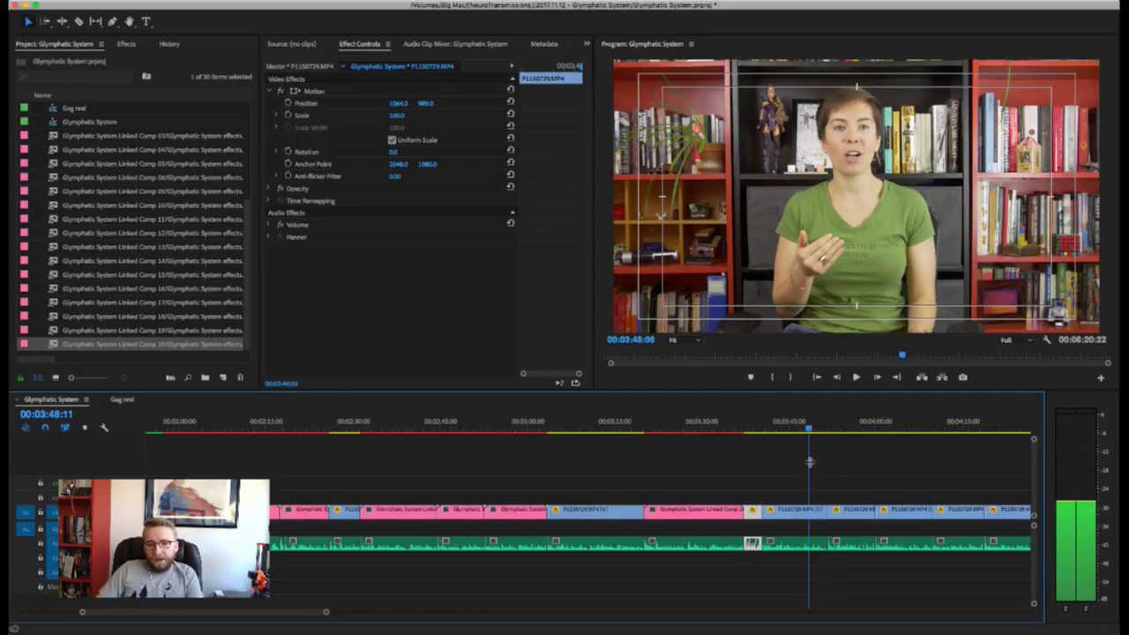
pyautogui.click(793, 511)
pyautogui.moveTo(404, 115); pyautogui.dragTo(425, 101)
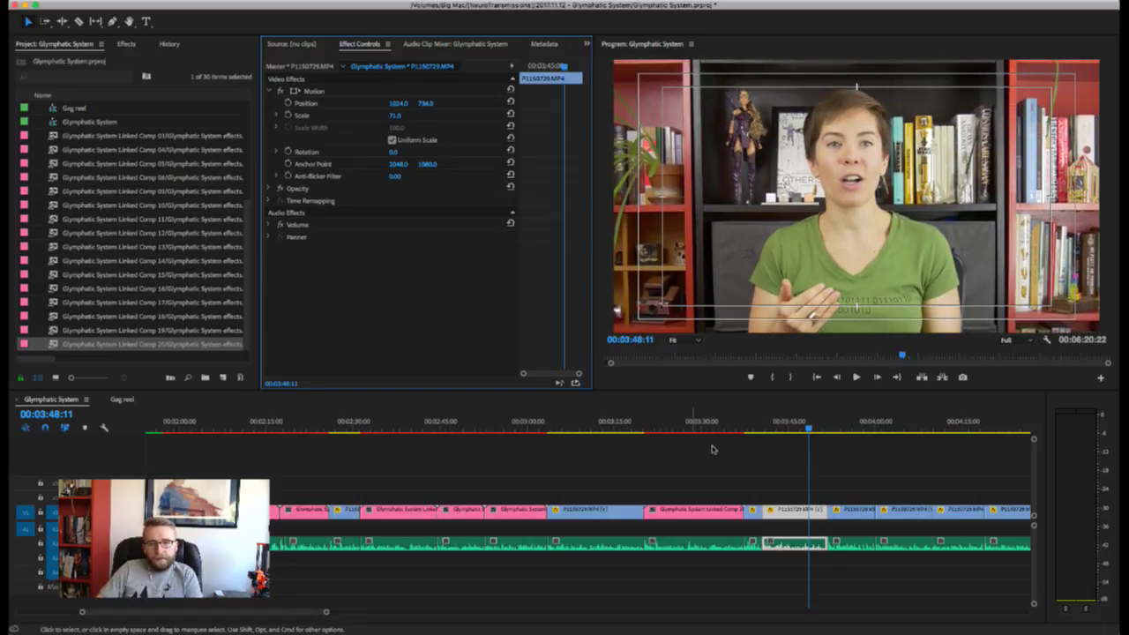
# - Play back the reframed clip from its start into the next clip to check the cut
pyautogui.click(765, 427)
pyautogui.hscroll(-3, 759, 432)
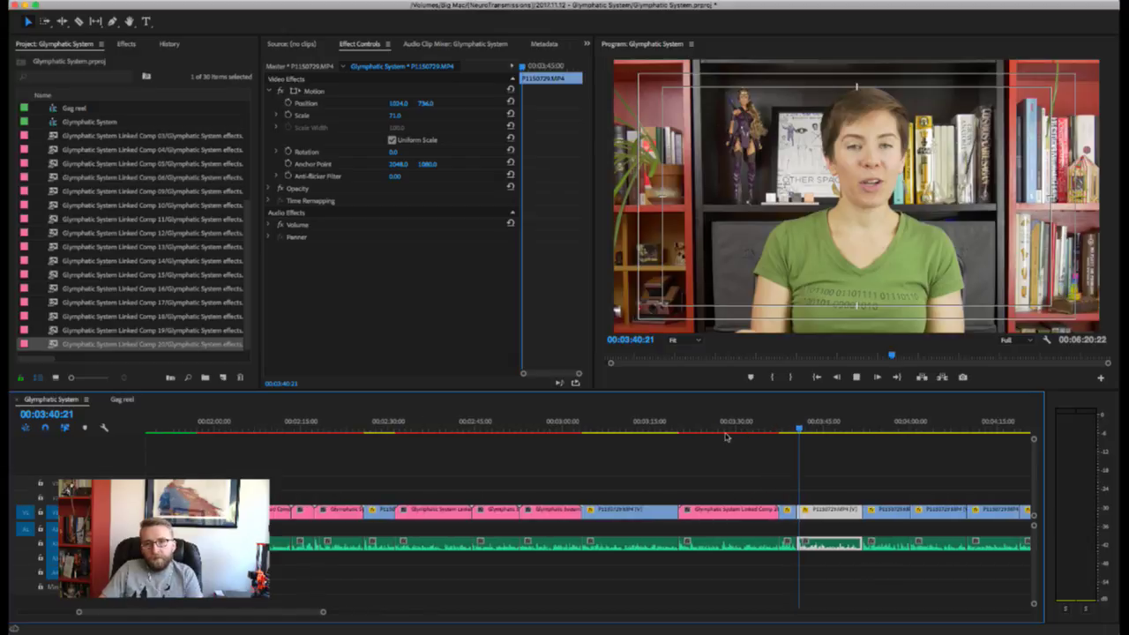
pyautogui.press('space')
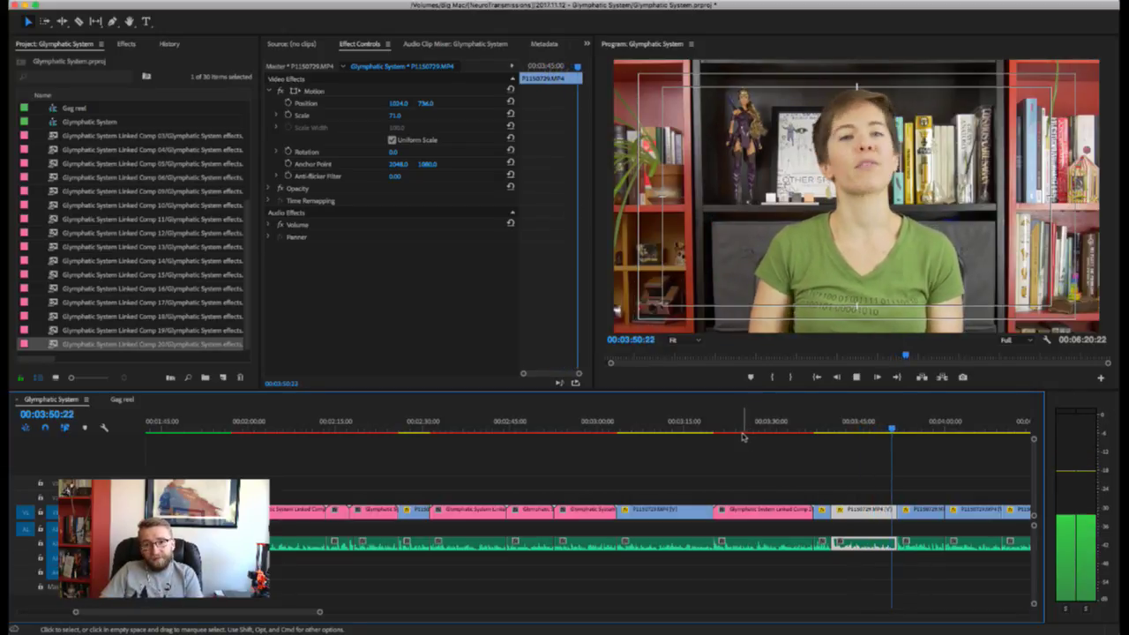
pyautogui.press('space')
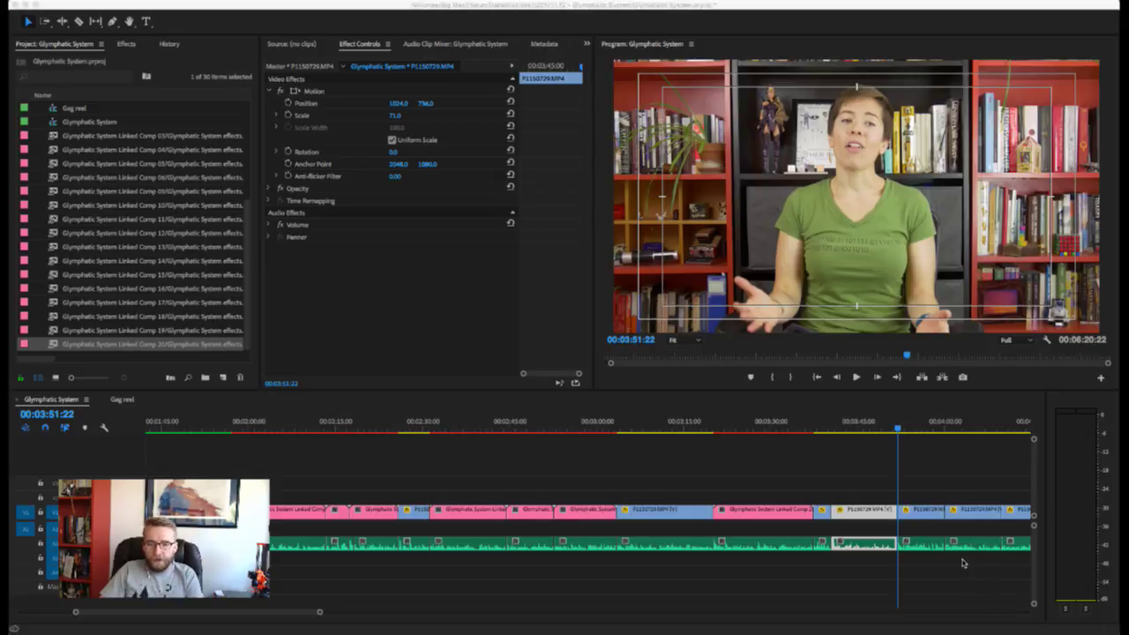
pyautogui.press('super+Tab')
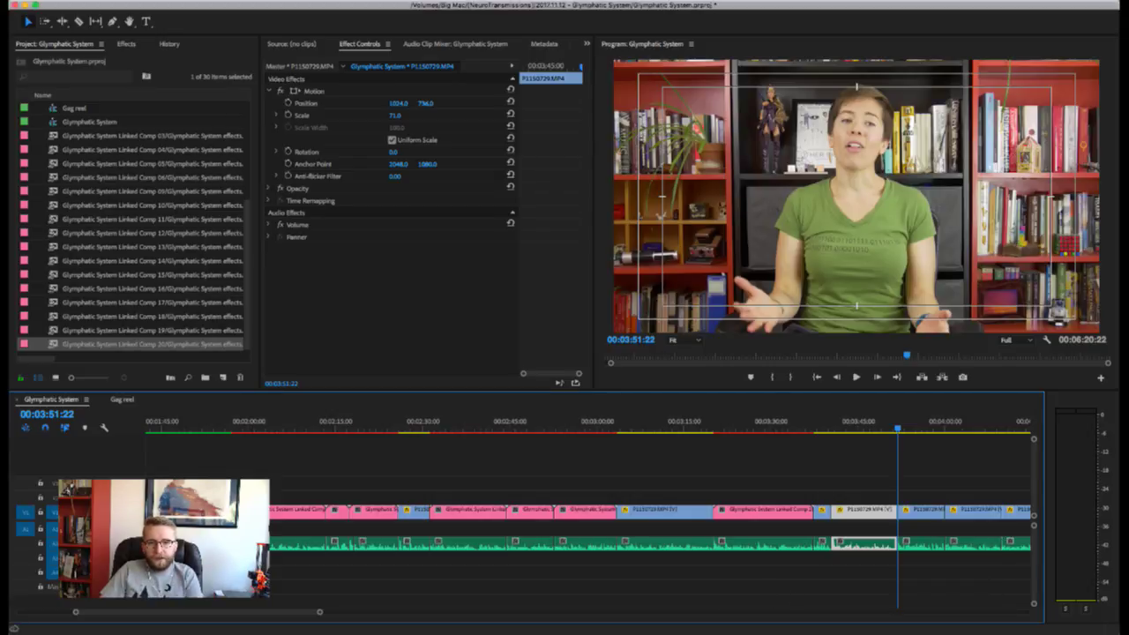
pyautogui.hscroll(3, 820, 619)
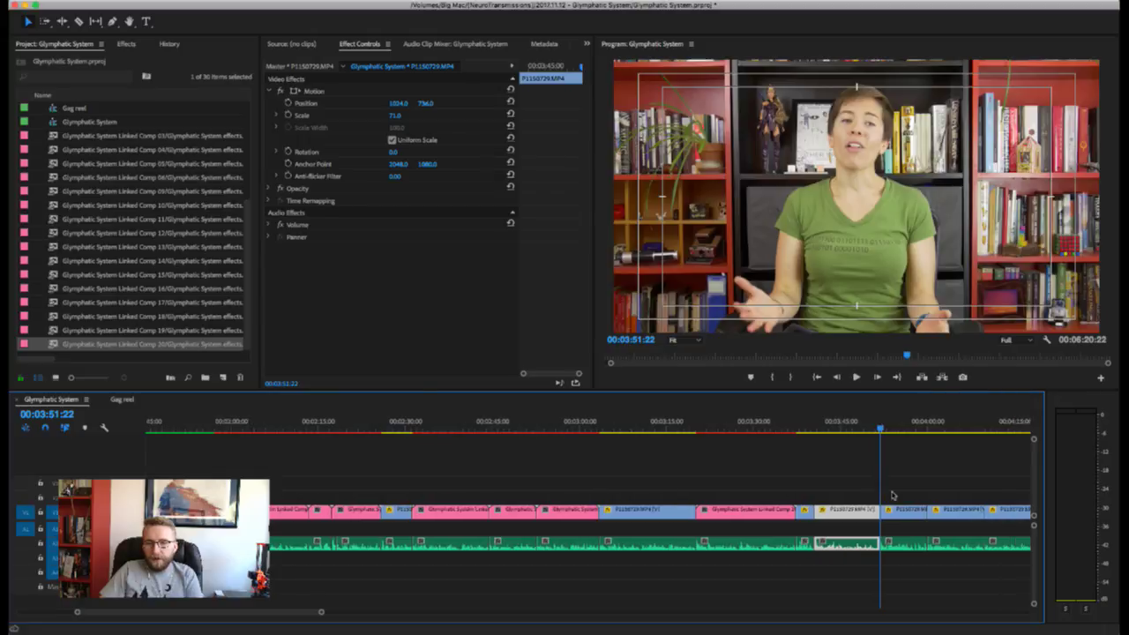
pyautogui.press('-')
pyautogui.press('-')
pyautogui.press('-')
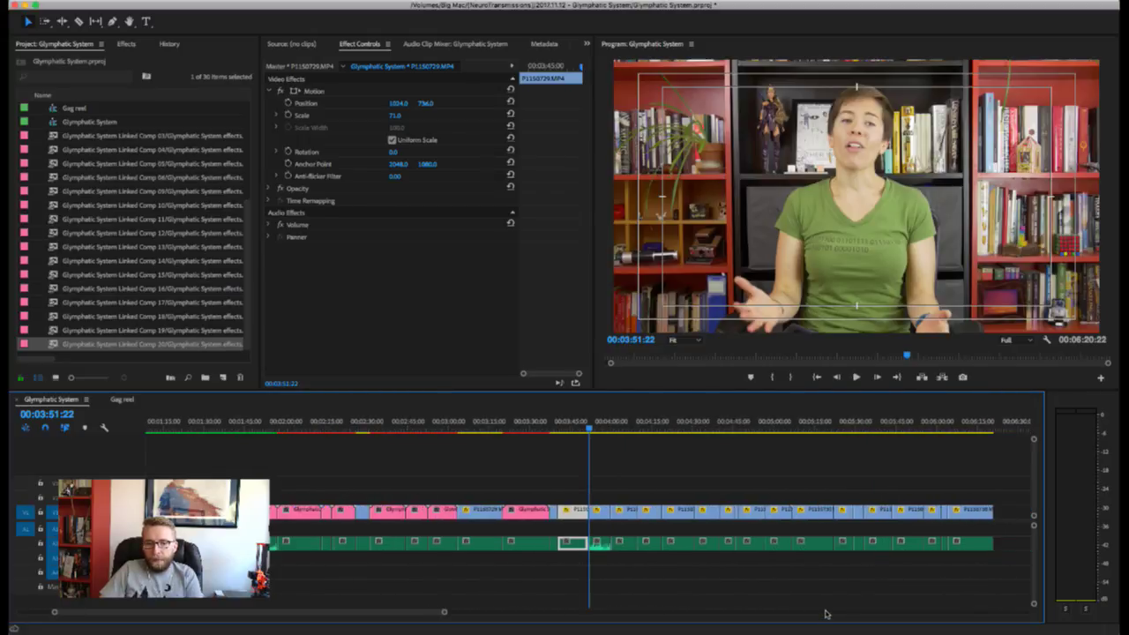
pyautogui.press('-')
pyautogui.press('-')
pyautogui.press('-')
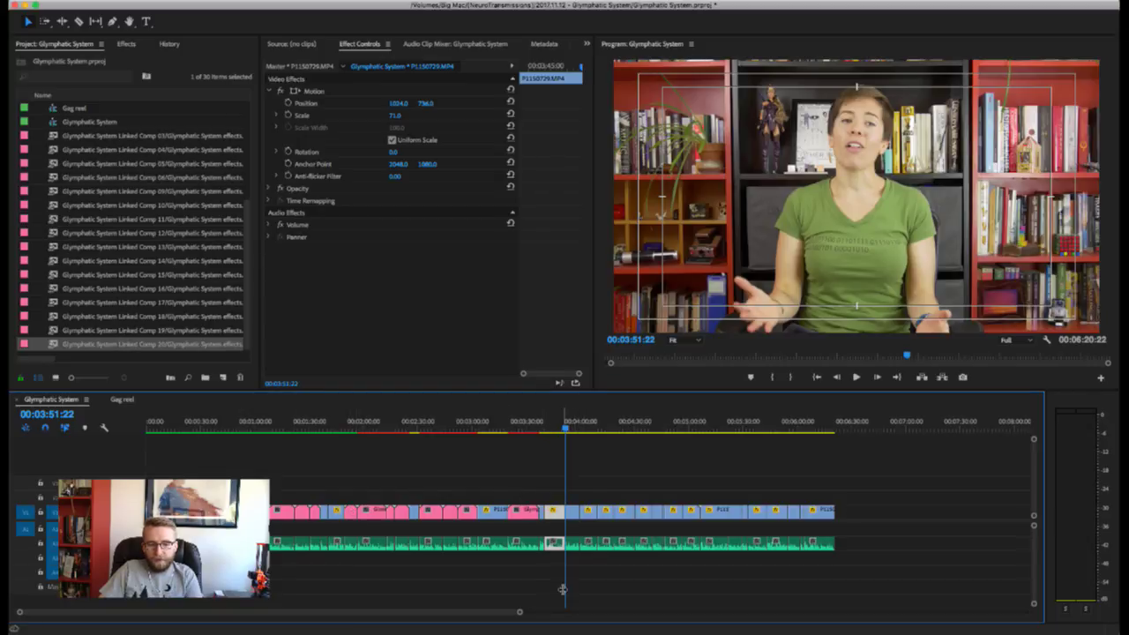
pyautogui.scroll(5, 591, 613)
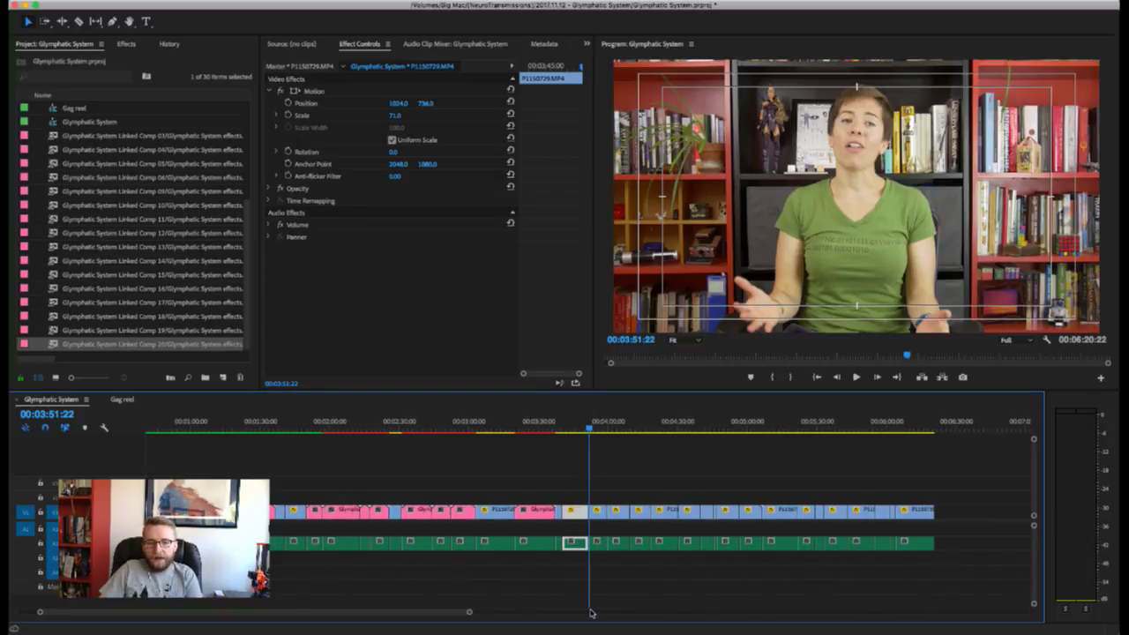
pyautogui.scroll(1, 591, 613)
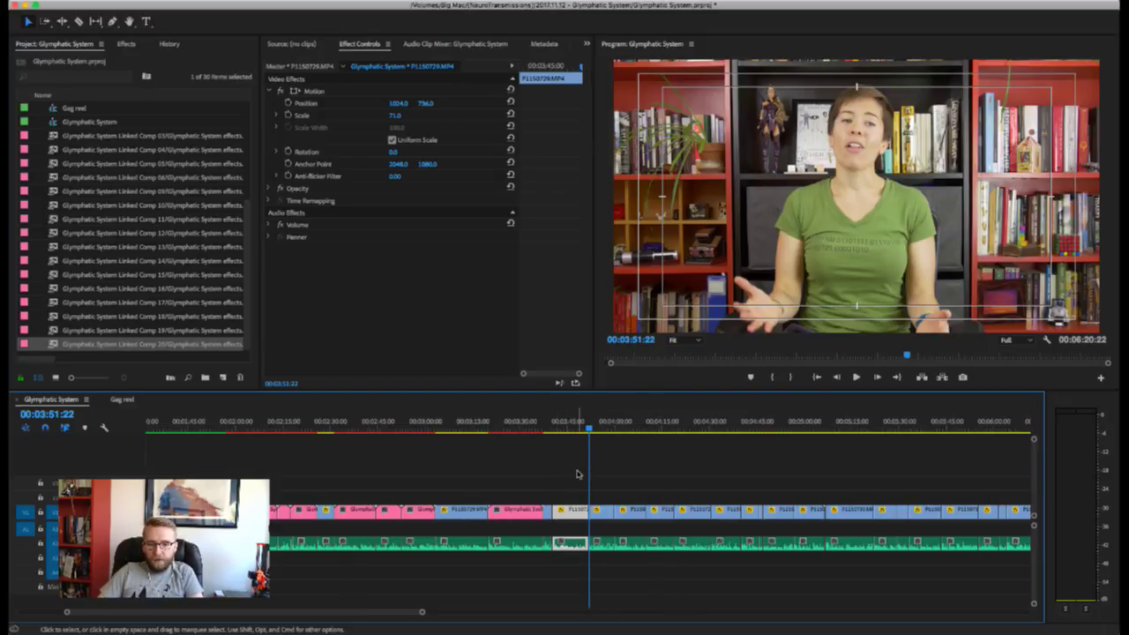
pyautogui.press('=')
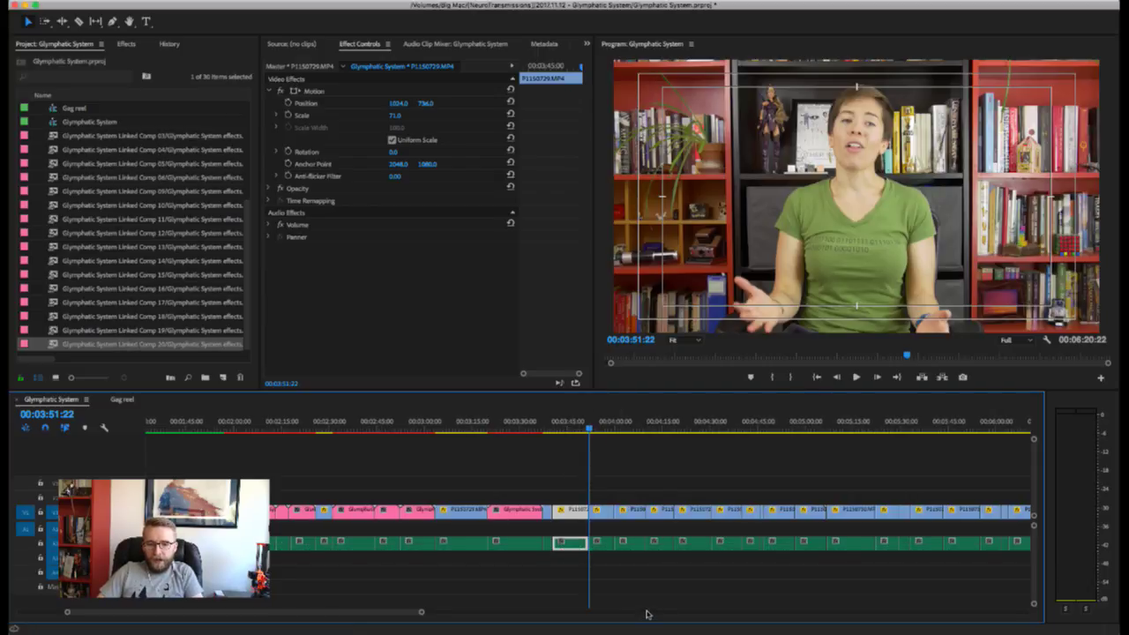
# - Play the section from 00:03:51:22 and select the talking-head clip at 00:03:54:12 in the sequence
pyautogui.press('space')
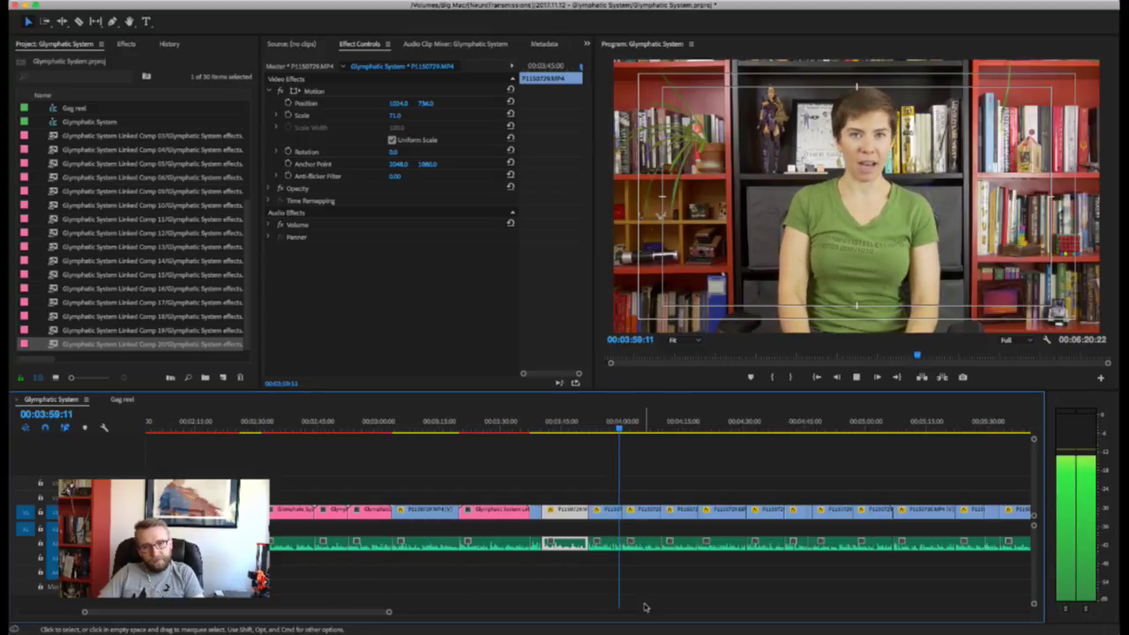
pyautogui.press('space')
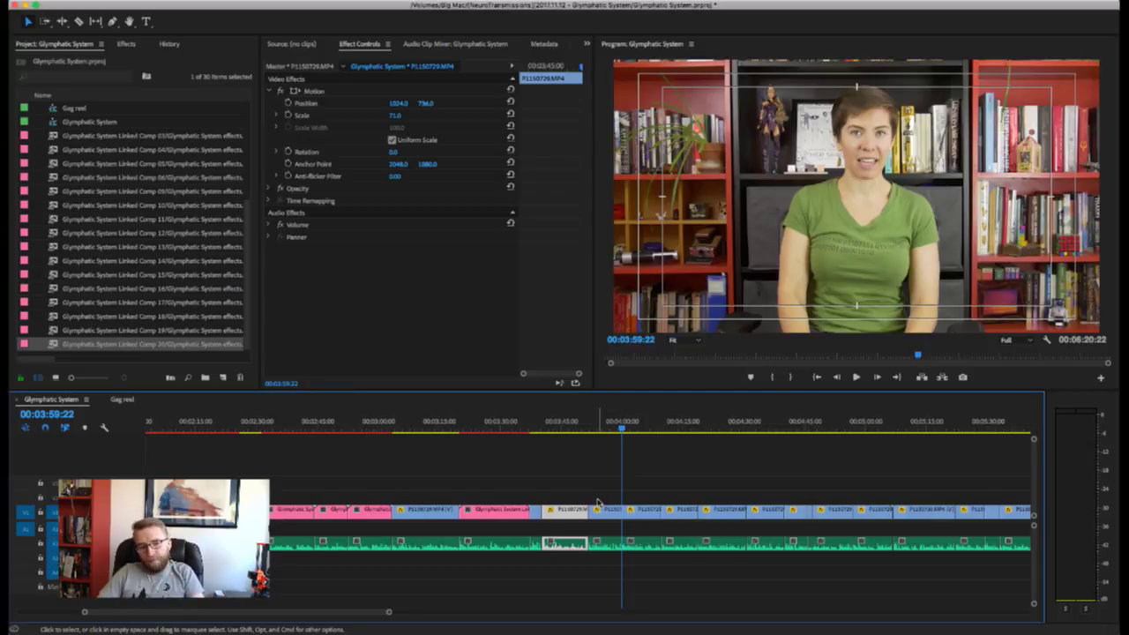
pyautogui.click(600, 425)
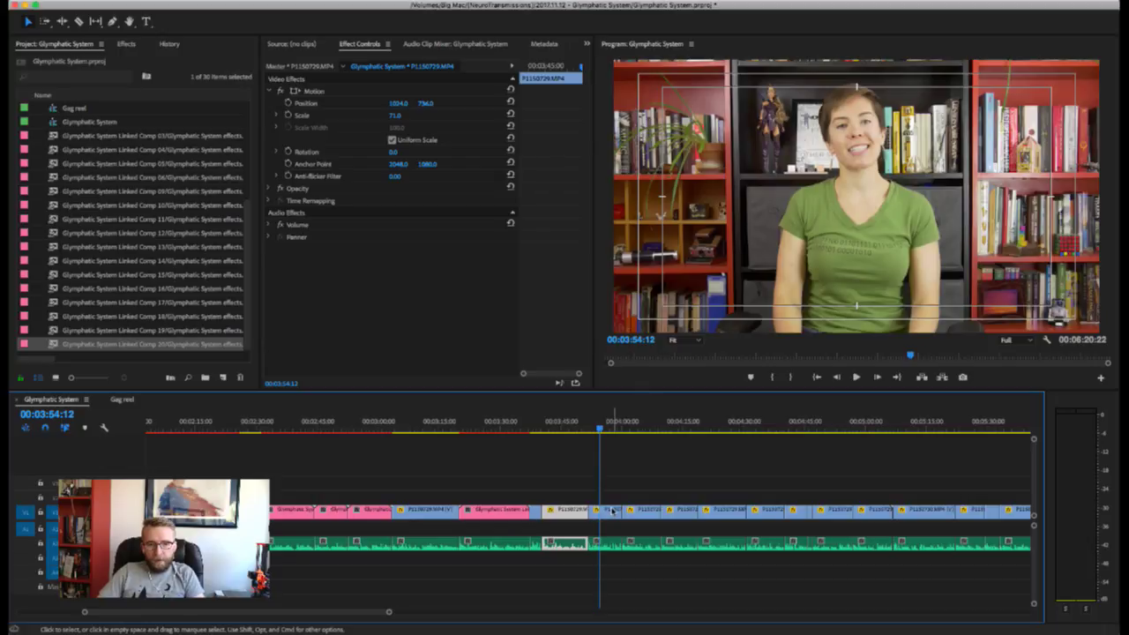
pyautogui.click(612, 511)
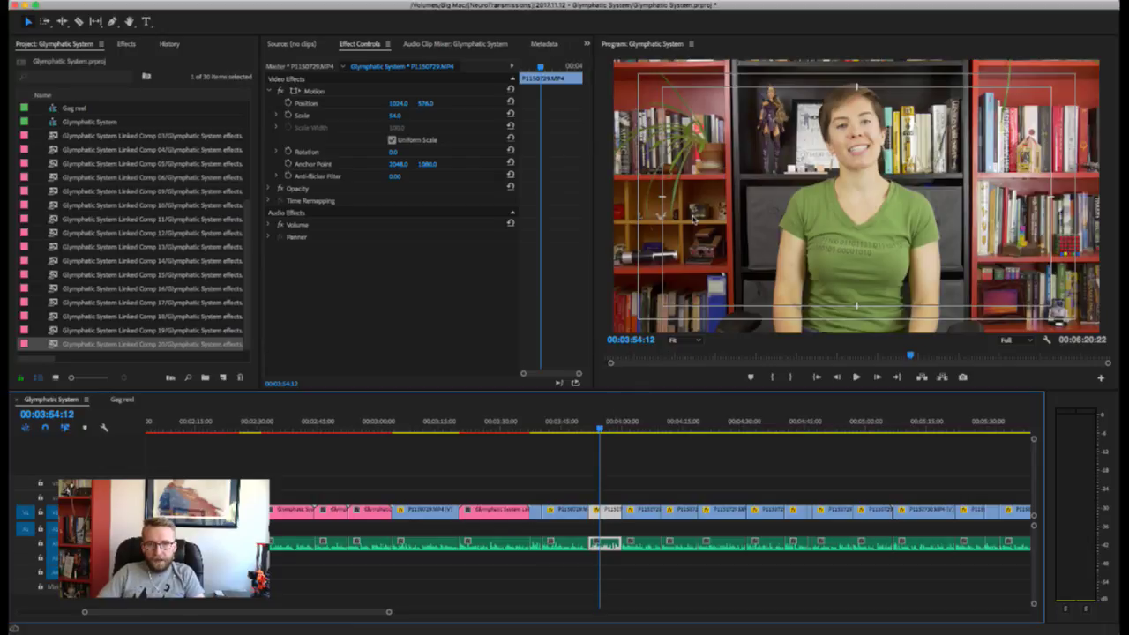
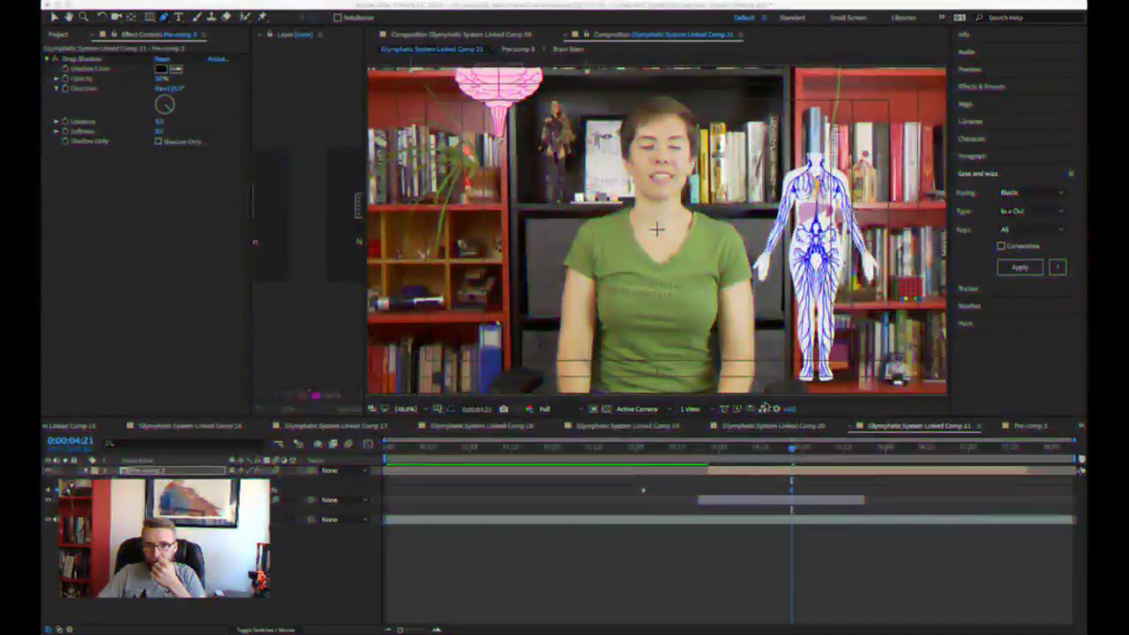
# - Switch to After Effects, enlarge the Pre-comp 3 brain graphic to nearly the frame's height, and shift it down and slightly right beside the presenter
pyautogui.click(889, 563)
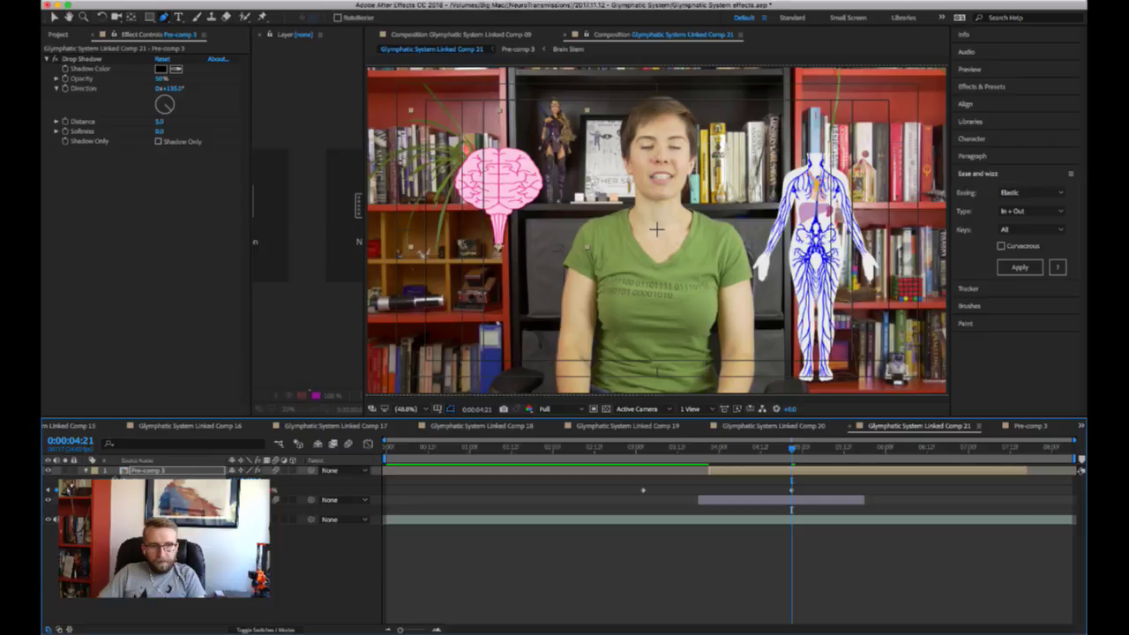
pyautogui.moveTo(245, 489); pyautogui.dragTo(334, 483)
pyautogui.moveTo(265, 491); pyautogui.dragTo(503, 496)
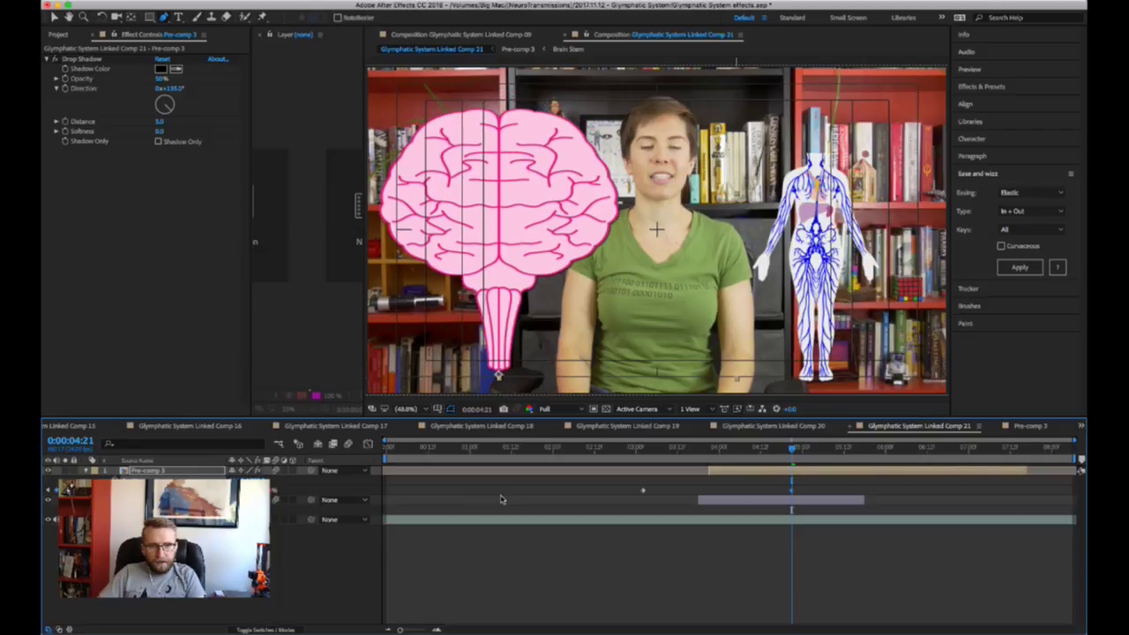
pyautogui.moveTo(235, 491); pyautogui.dragTo(272, 490)
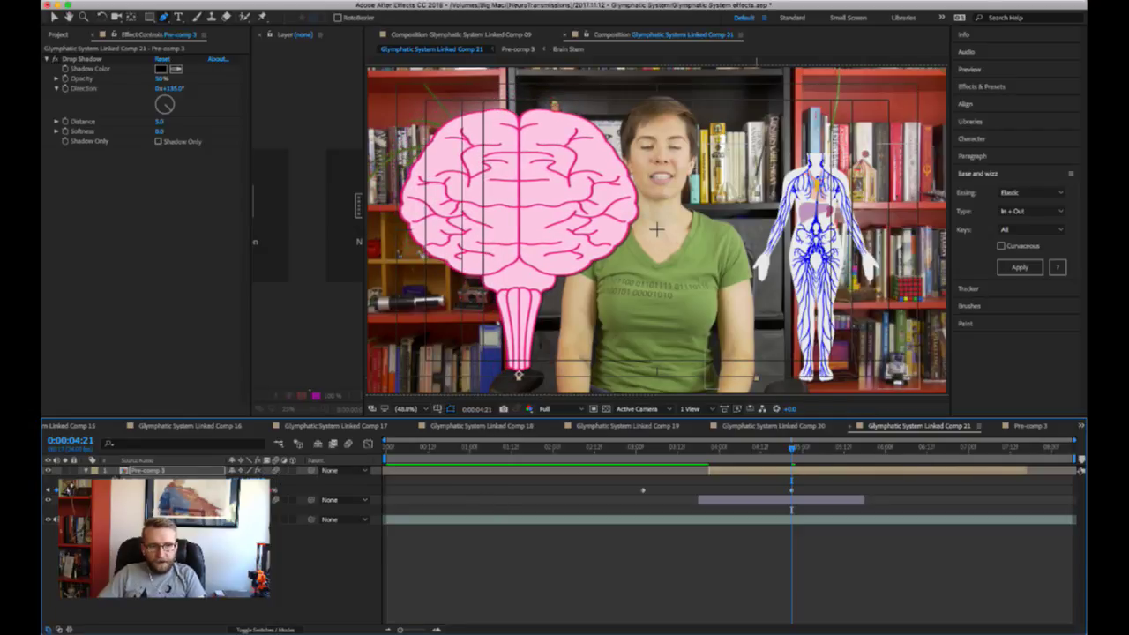
# - Shift the P1150729.MP4 footage layer right and scale it up so the presenter sits beside the brain and the footage fills the frame
pyautogui.click(656, 229)
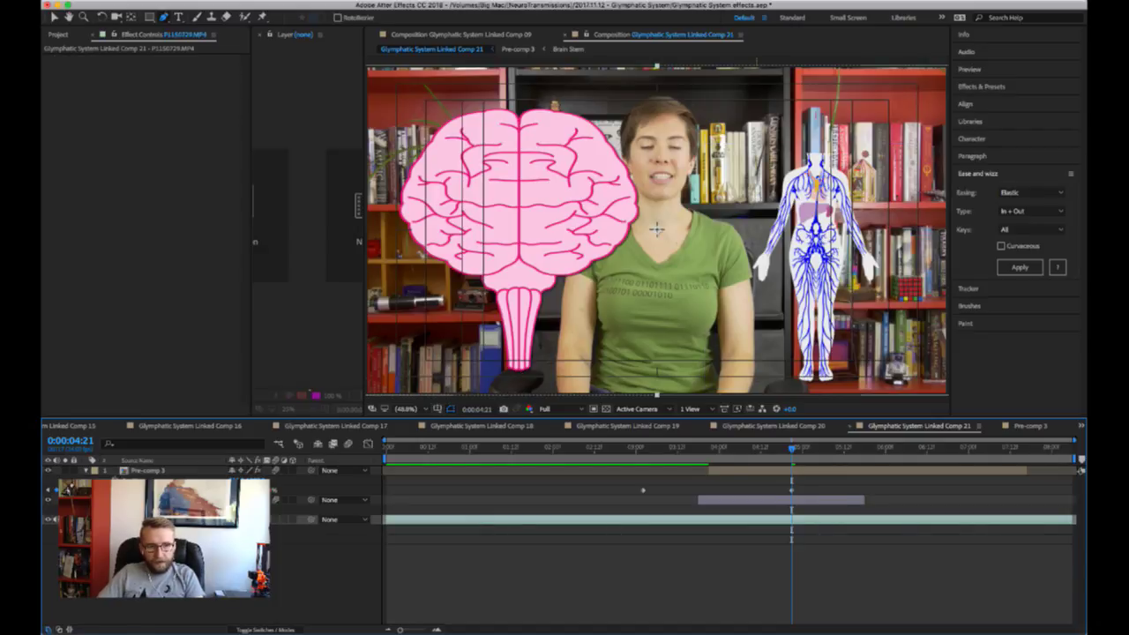
pyautogui.moveTo(250, 531); pyautogui.dragTo(401, 531)
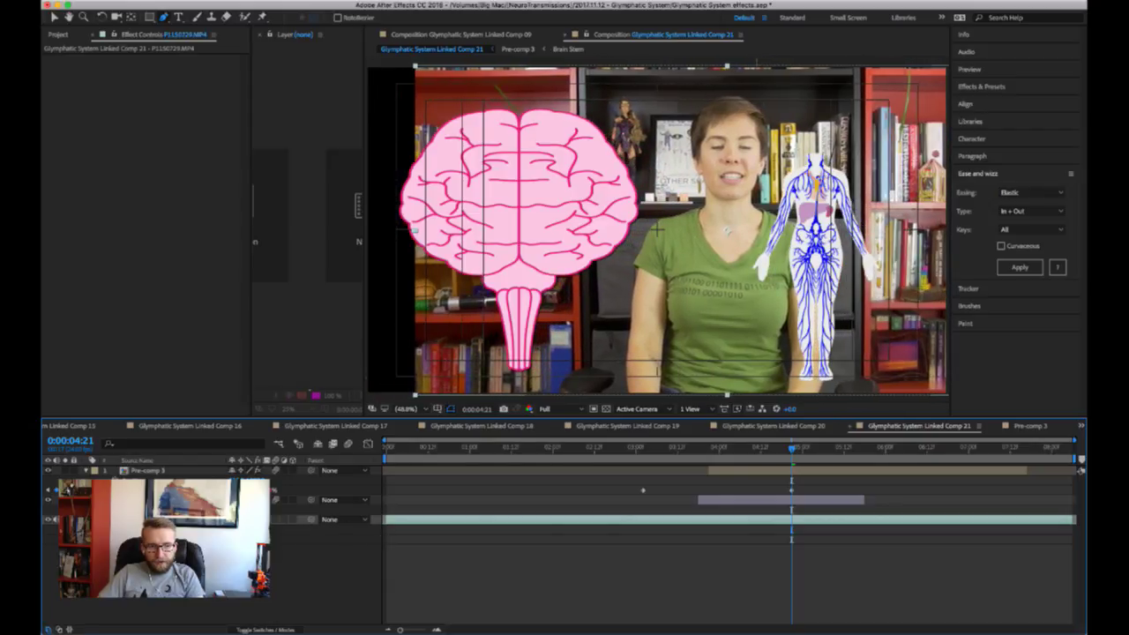
pyautogui.moveTo(251, 539); pyautogui.dragTo(328, 531)
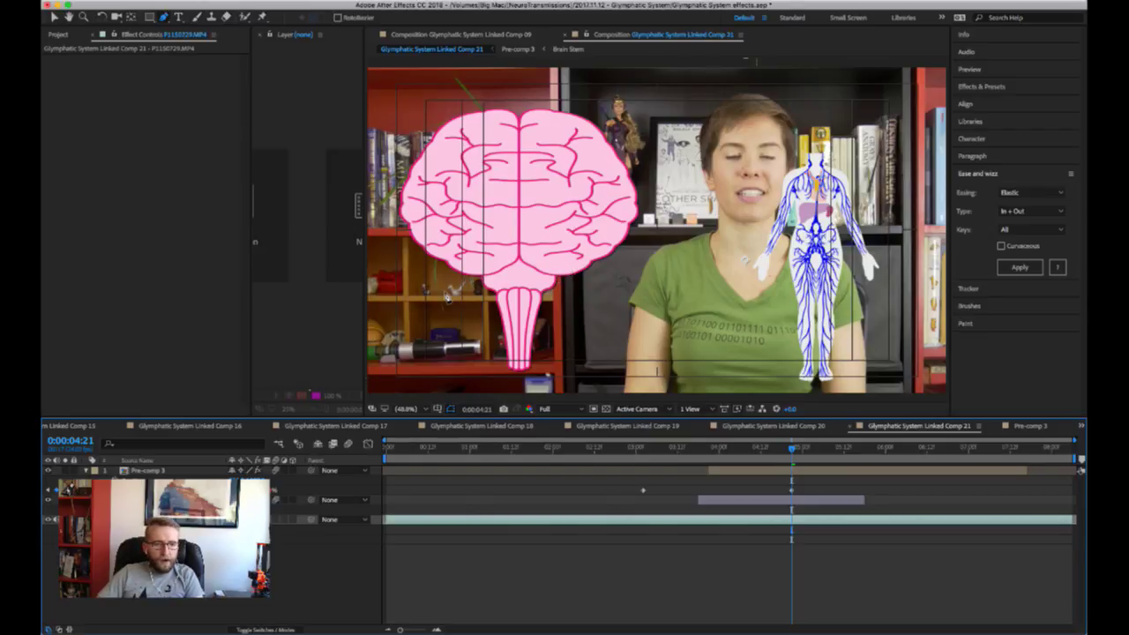
pyautogui.click(146, 471)
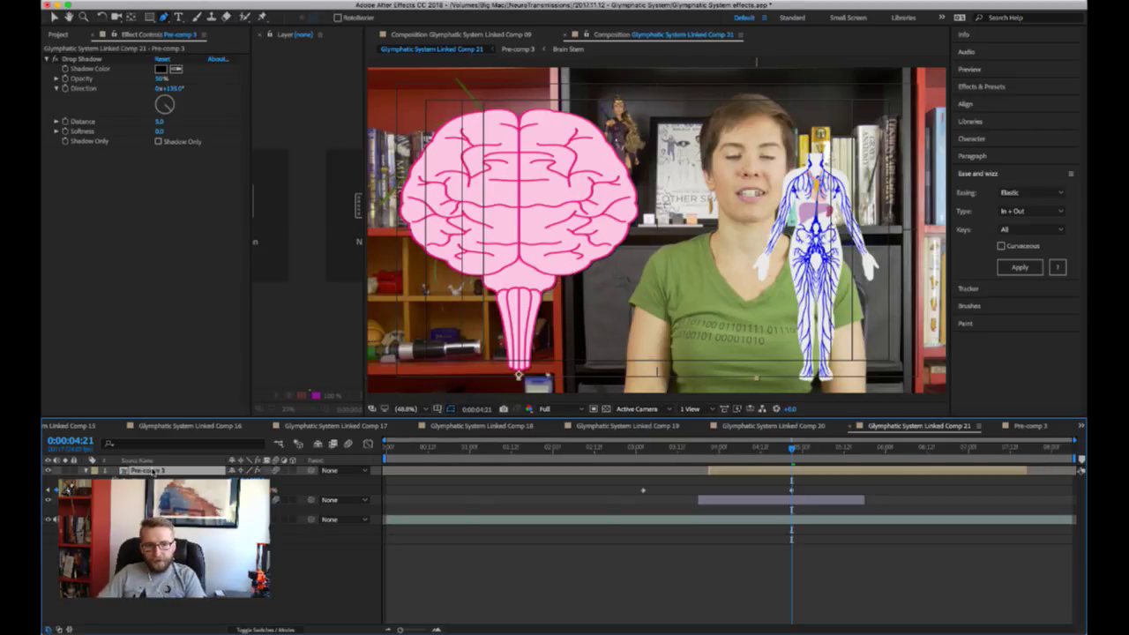
pyautogui.hotkey('ctrl', 'd')
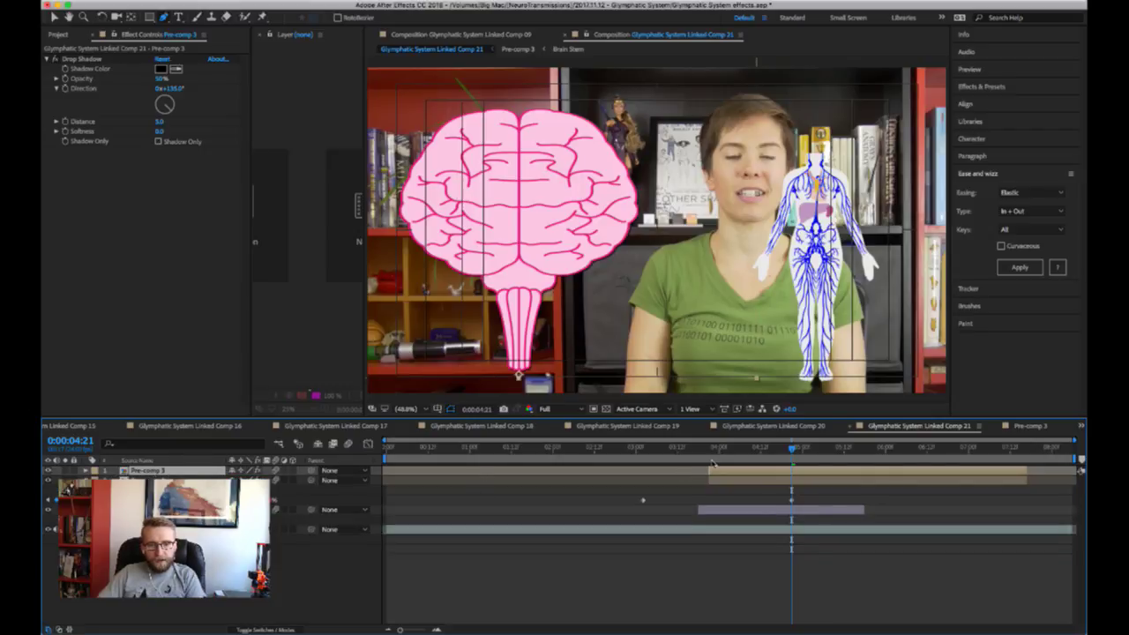
pyautogui.hotkey('ctrl', 'z')
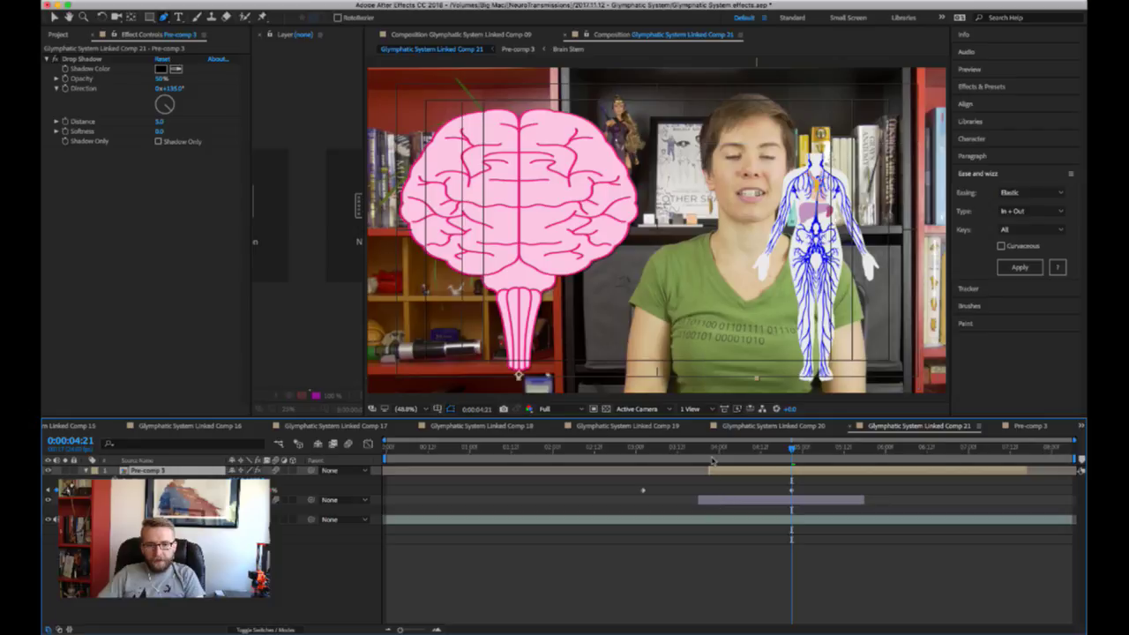
# - Preview the brain animation over the reframed footage from 0:00:03:20 to 0:00:05:12
pyautogui.click(706, 448)
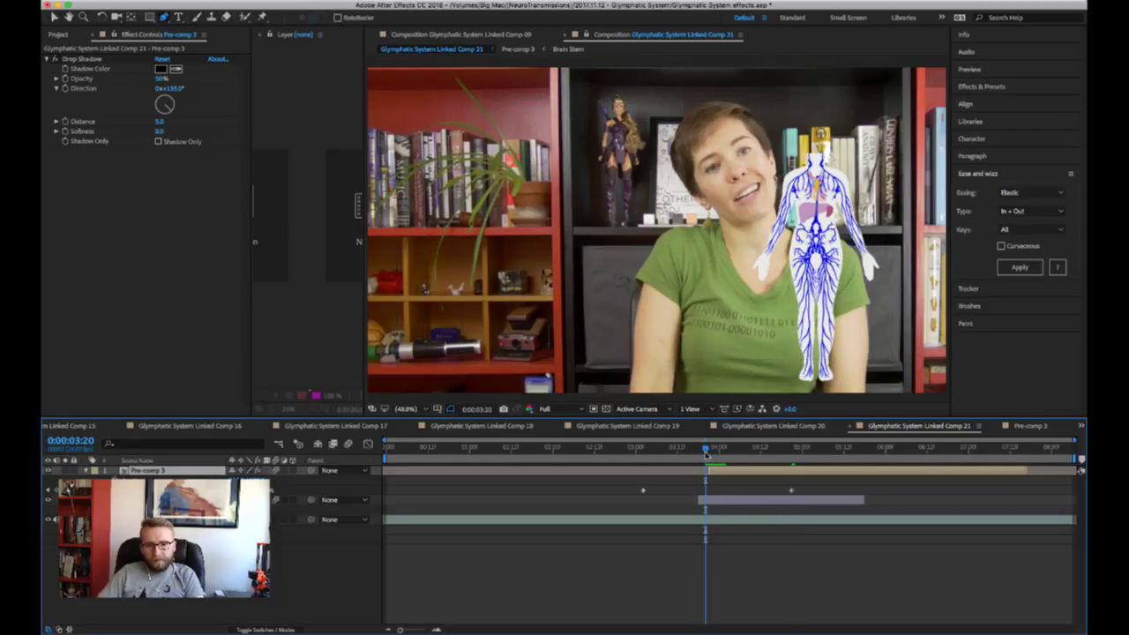
pyautogui.press('space')
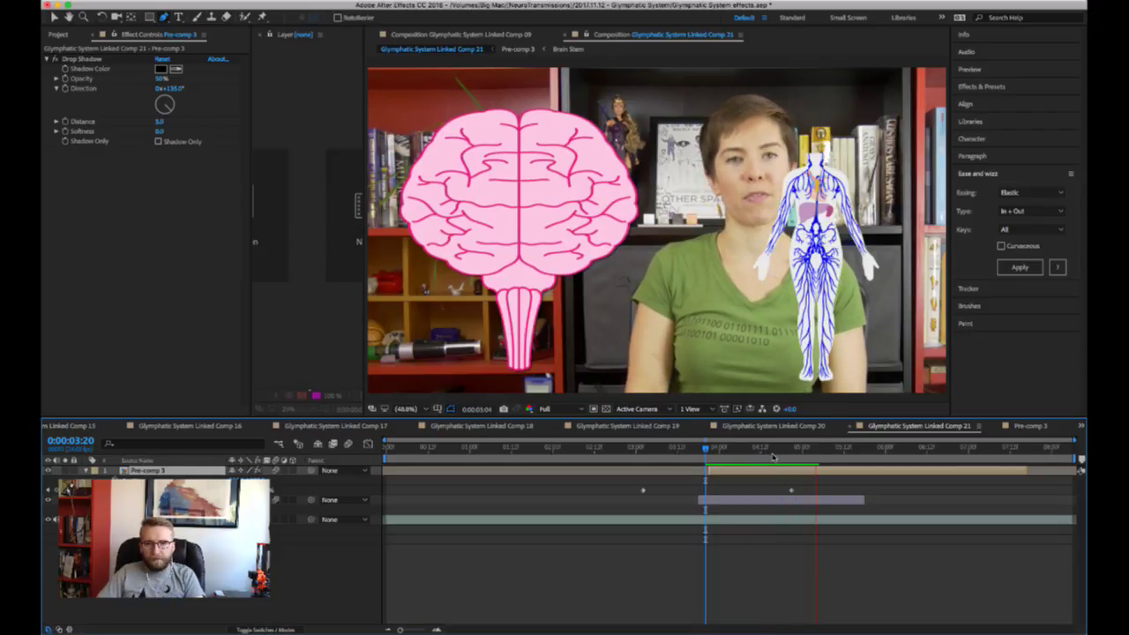
pyautogui.press('space')
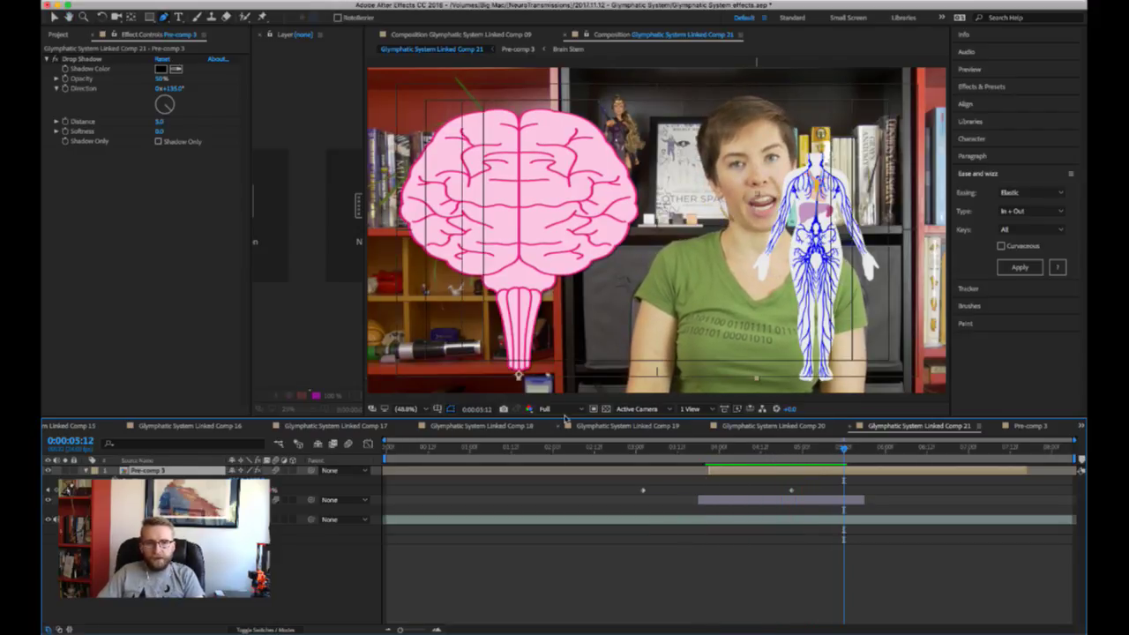
# - Duplicate the Pre-comp 3 layer and draw a closed mask around the brain's left hemisphere on the copy
pyautogui.hotkey('ctrl', 'd')
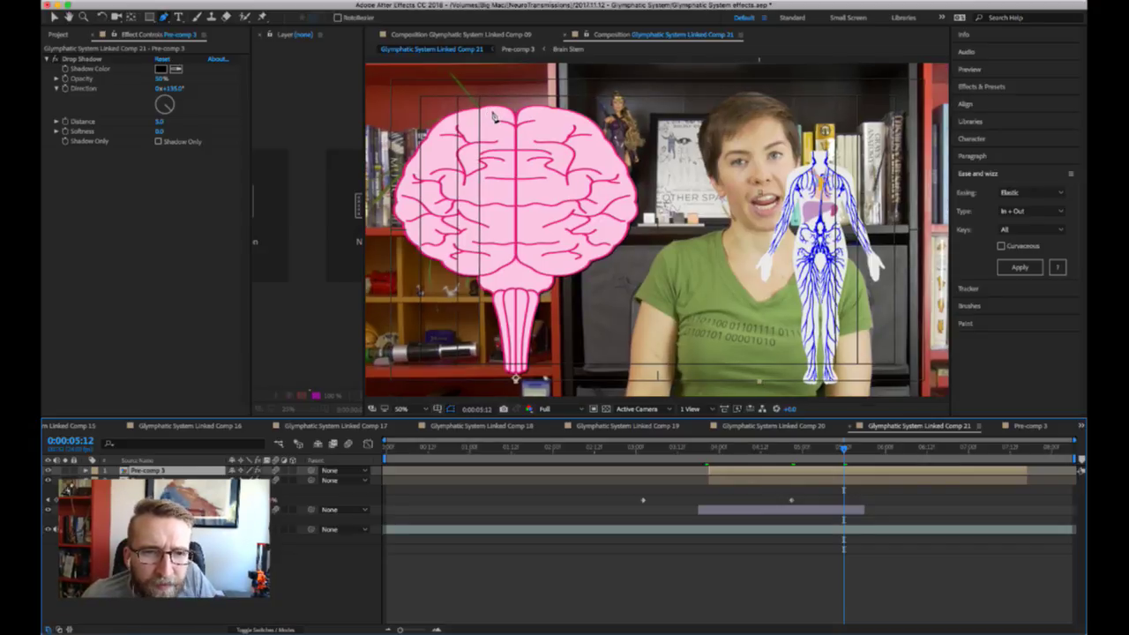
pyautogui.scroll(3, 499, 115)
pyautogui.moveTo(444, 124); pyautogui.dragTo(781, 203)
pyautogui.press('g')
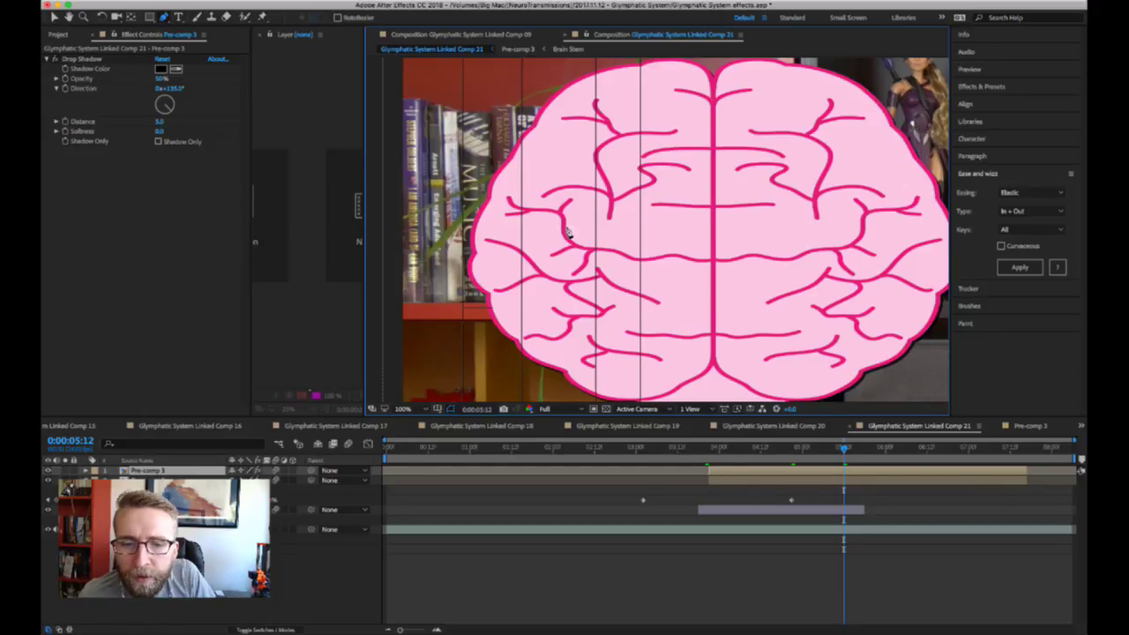
pyautogui.click(710, 90)
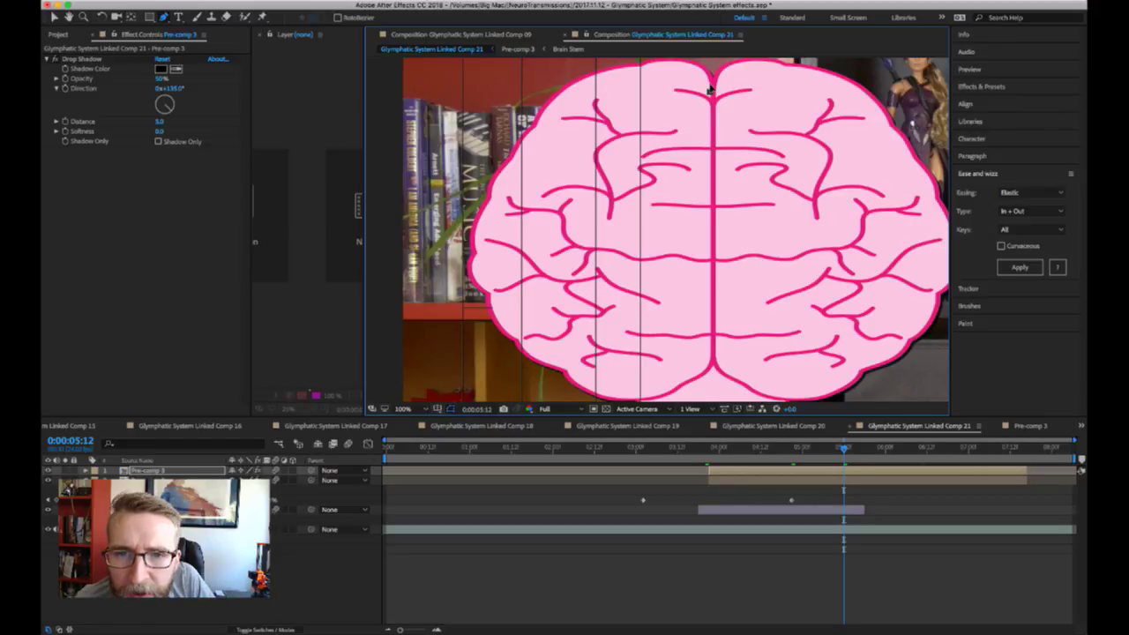
pyautogui.click(712, 339)
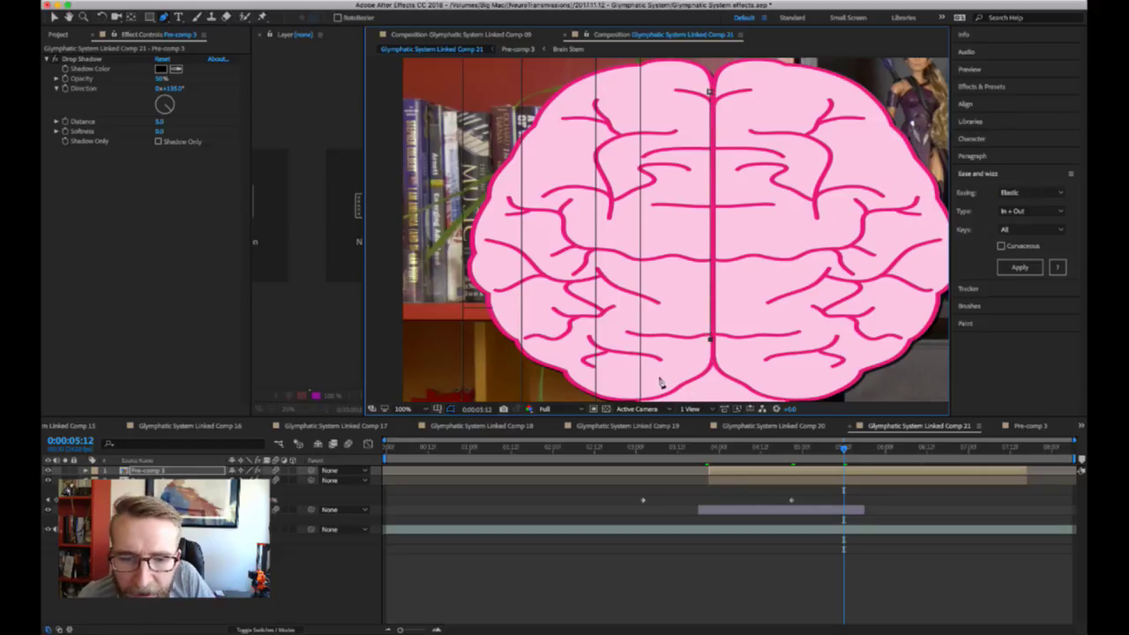
pyautogui.click(593, 381)
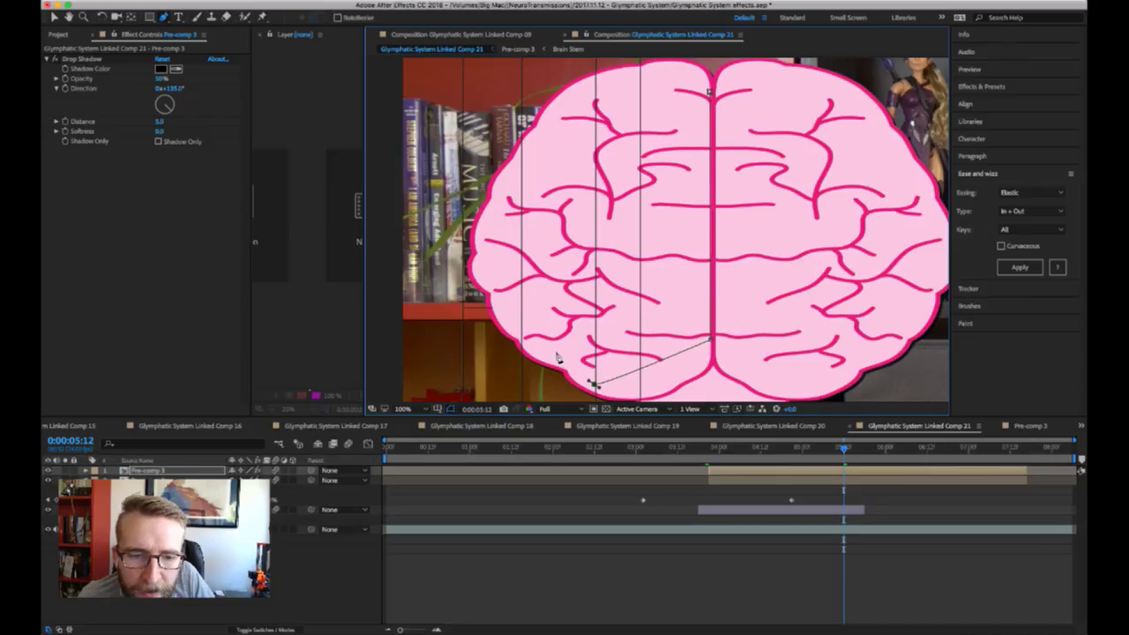
pyautogui.moveTo(550, 354); pyautogui.dragTo(522, 335)
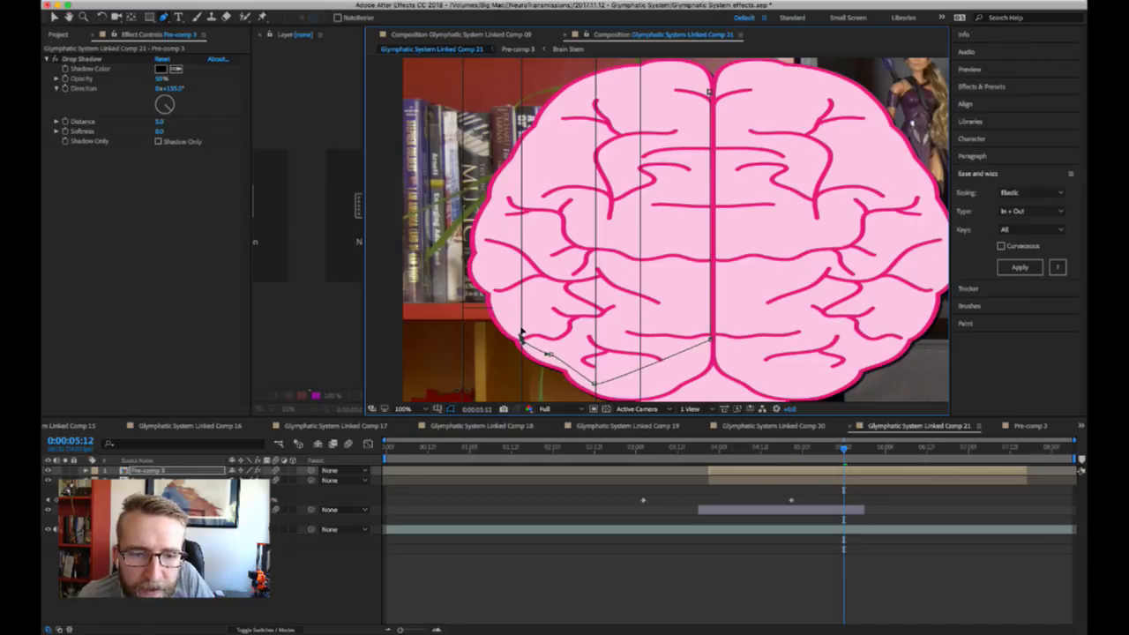
pyautogui.click(492, 293)
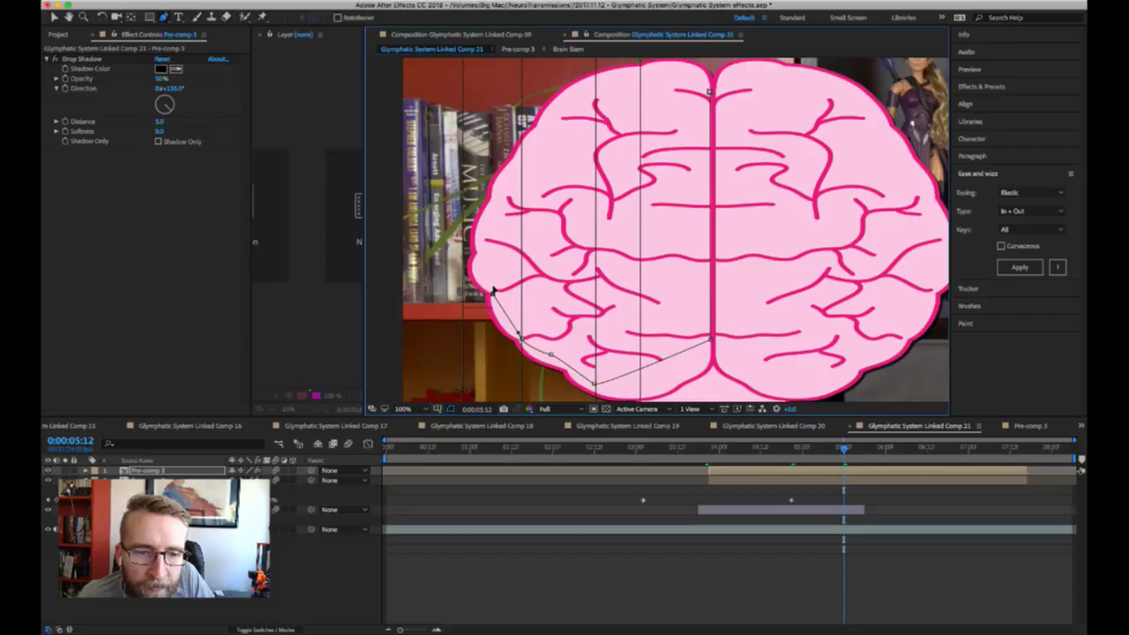
pyautogui.click(479, 242)
pyautogui.click(491, 209)
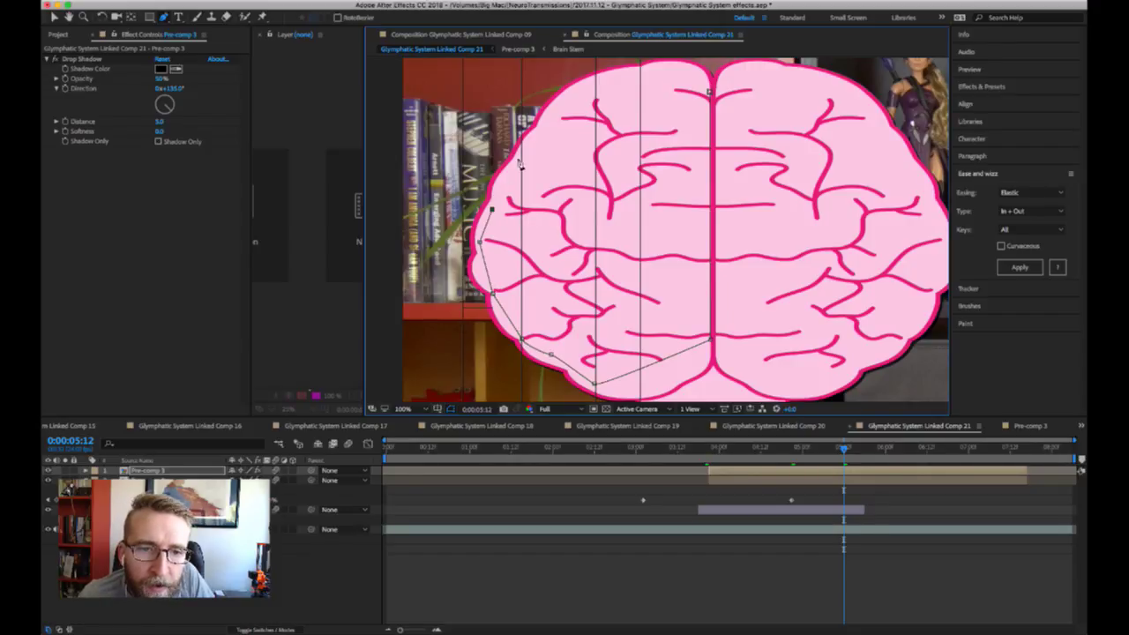
pyautogui.click(554, 109)
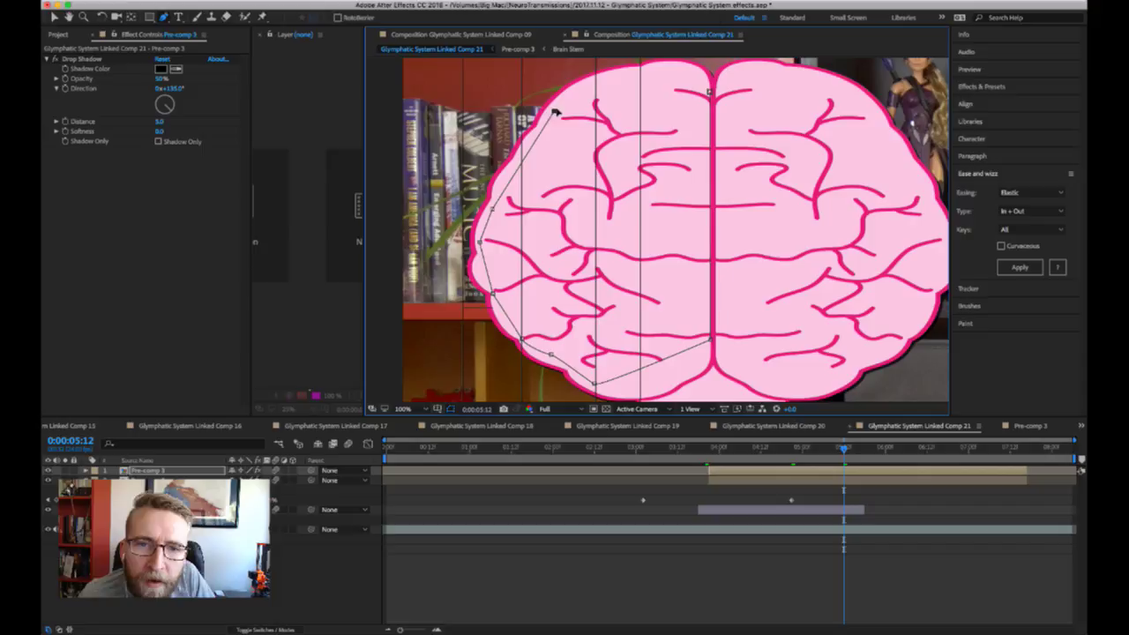
pyautogui.click(670, 71)
pyautogui.click(711, 90)
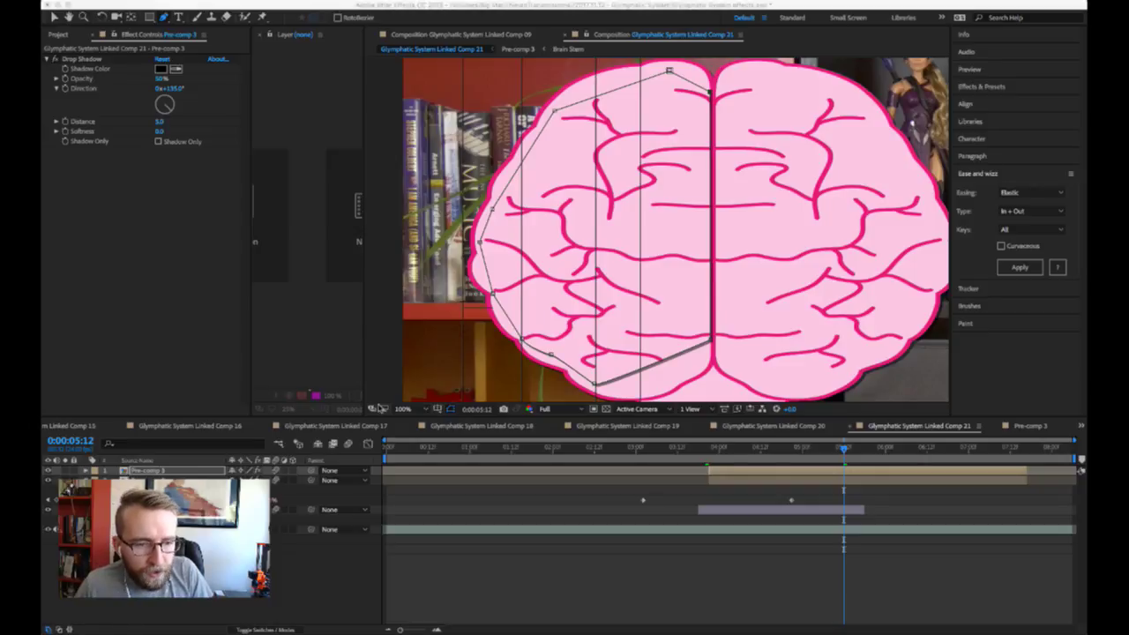
# - Apply Change to Color to the masked copy, sampling From from a pink brain fold and To from the body's blue vessels
pyautogui.press('Return')
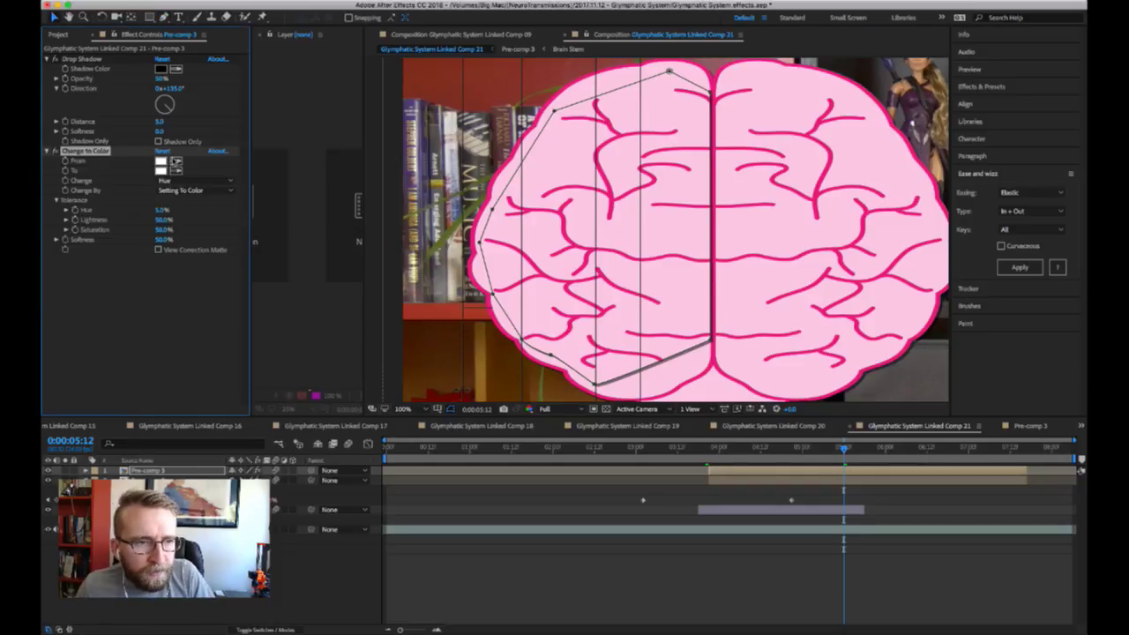
pyautogui.click(175, 162)
pyautogui.click(613, 197)
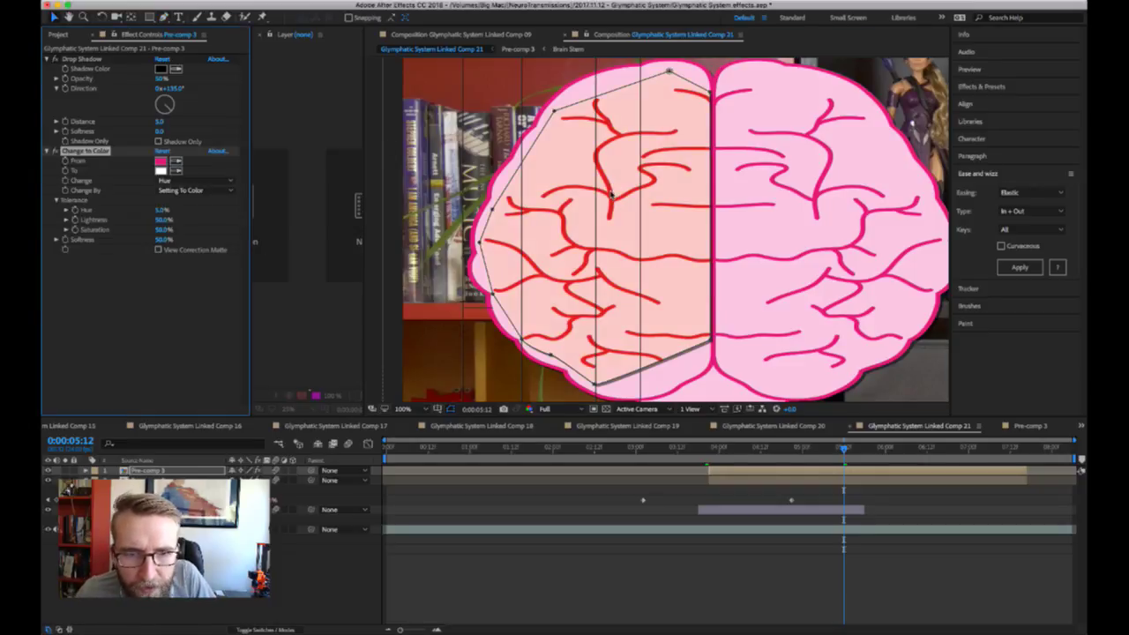
pyautogui.moveTo(794, 355); pyautogui.dragTo(205, 227)
pyautogui.click(175, 170)
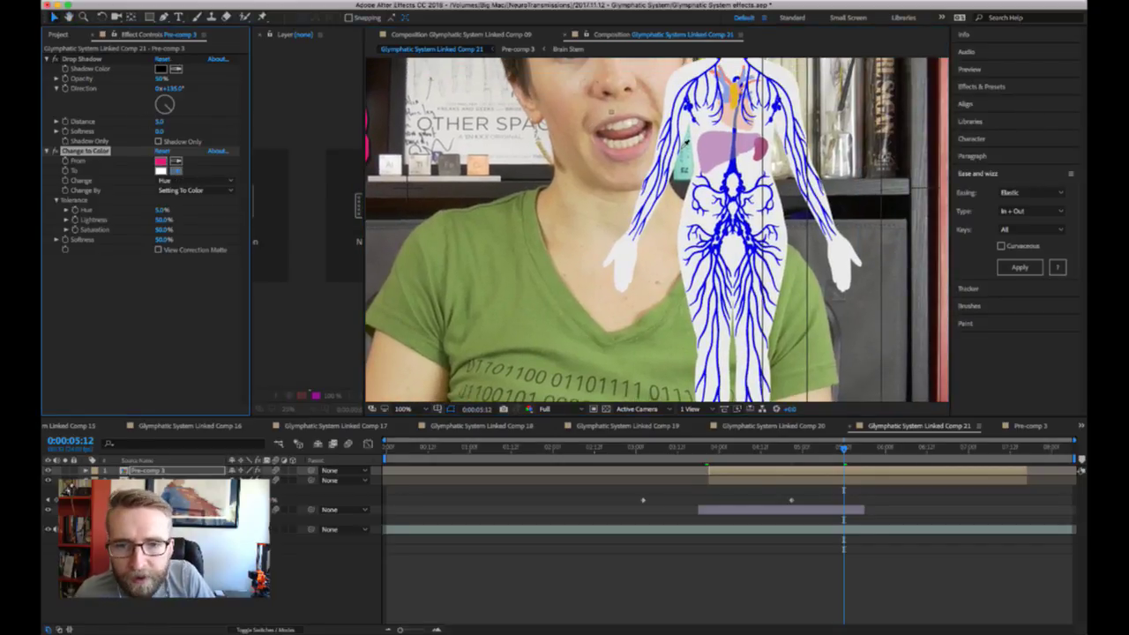
pyautogui.click(735, 173)
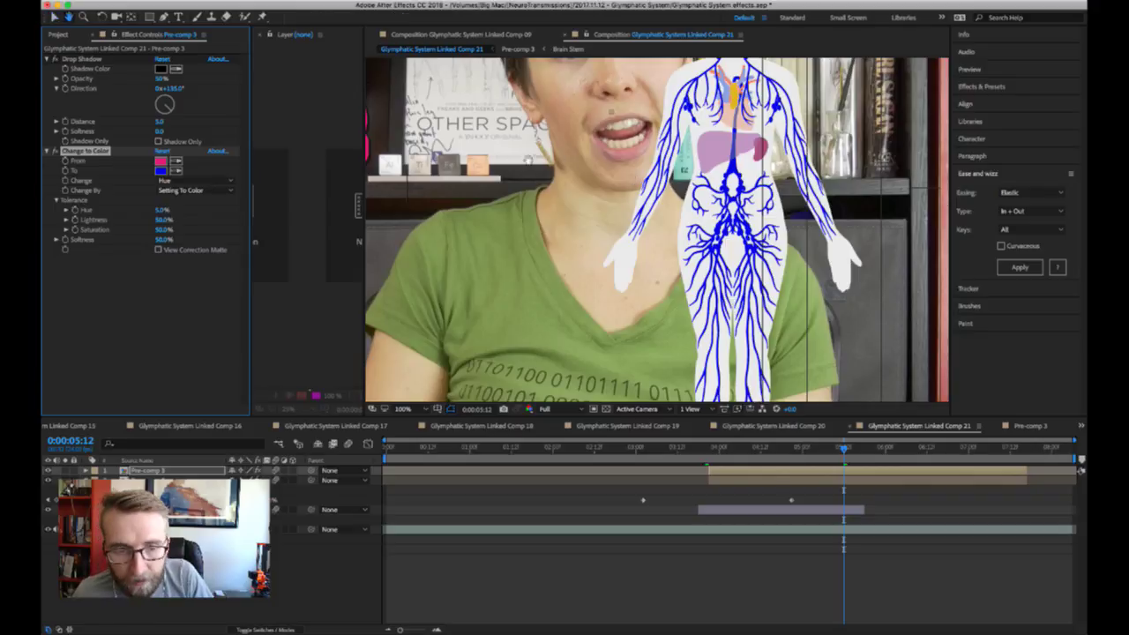
pyautogui.moveTo(545, 187); pyautogui.dragTo(1094, 309)
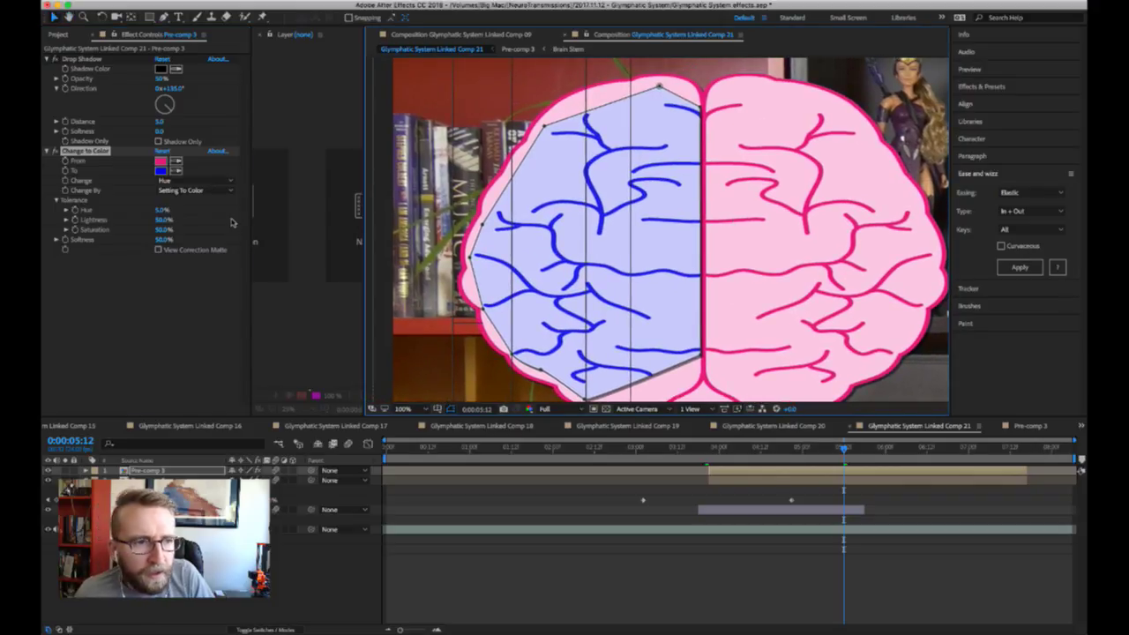
# - Set Change to Color to change Hue, Lightness & Saturation and reduce its Lightness tolerance to 1%
pyautogui.click(186, 183)
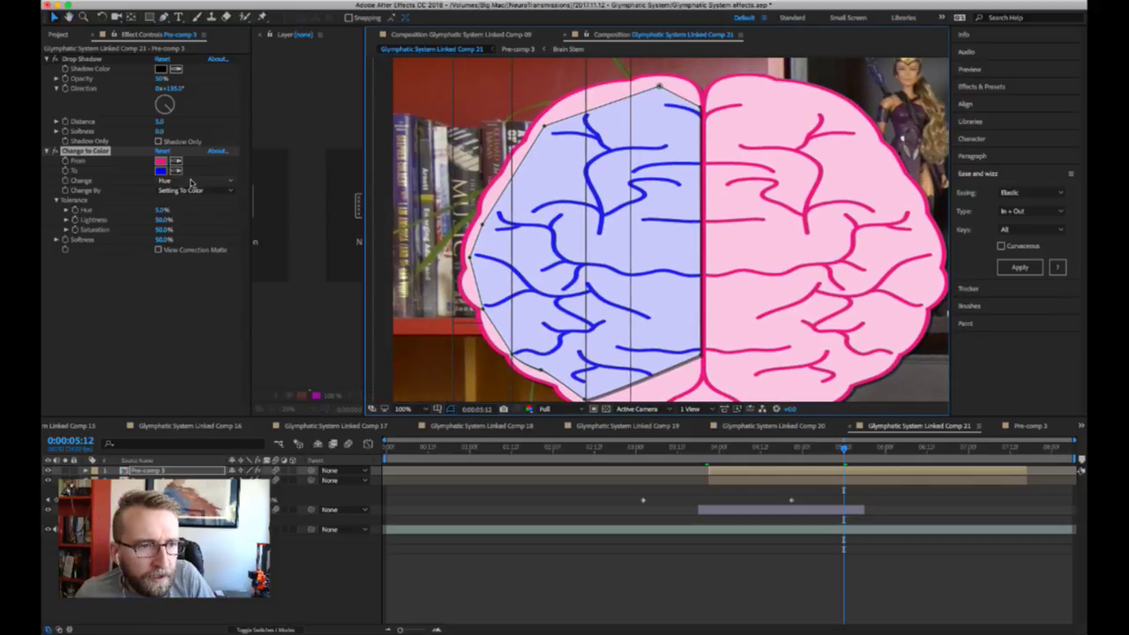
pyautogui.click(215, 237)
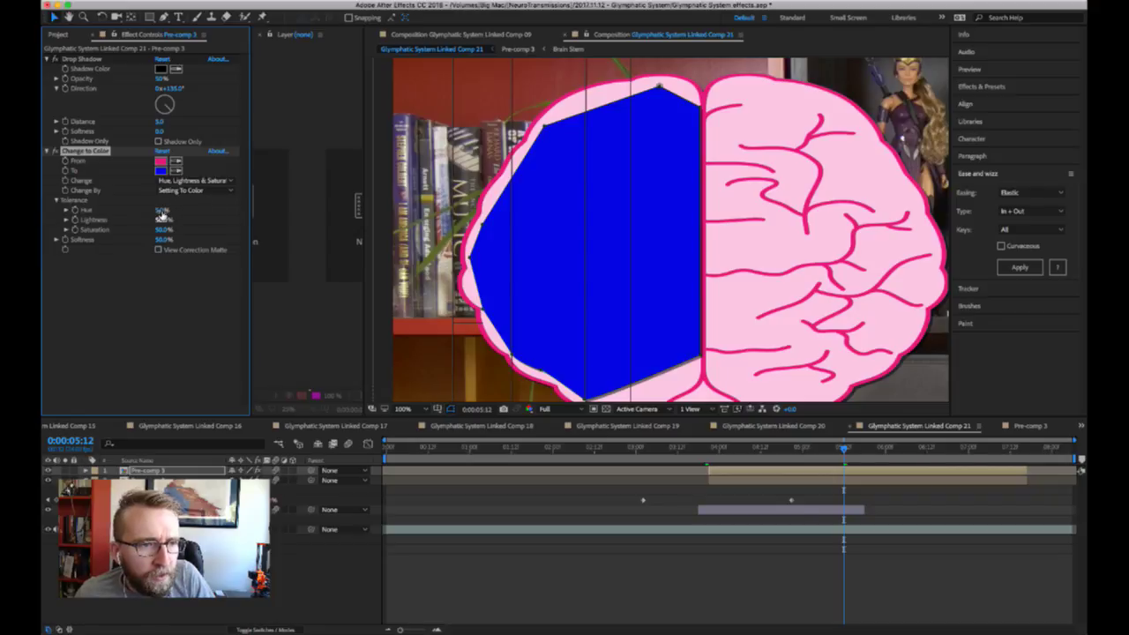
pyautogui.moveTo(164, 220); pyautogui.dragTo(102, 212)
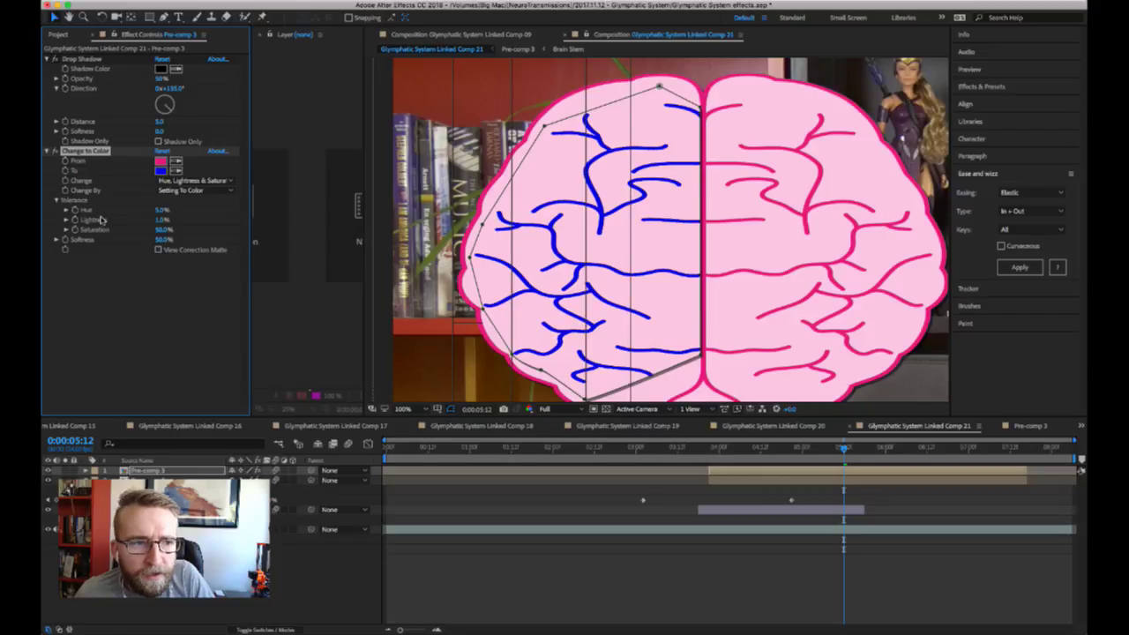
# - Set the Change to Color softness to 100%, Hue tolerance to 100% and Saturation tolerance to 37.5%
pyautogui.moveTo(162, 238); pyautogui.dragTo(240, 238)
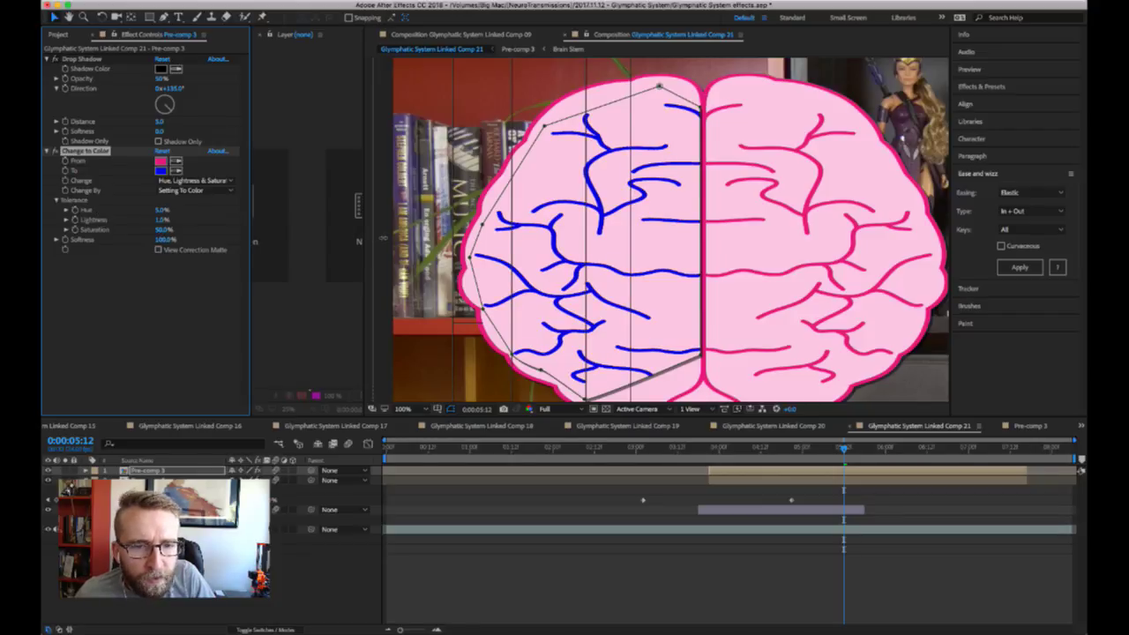
pyautogui.moveTo(163, 236); pyautogui.dragTo(374, 270)
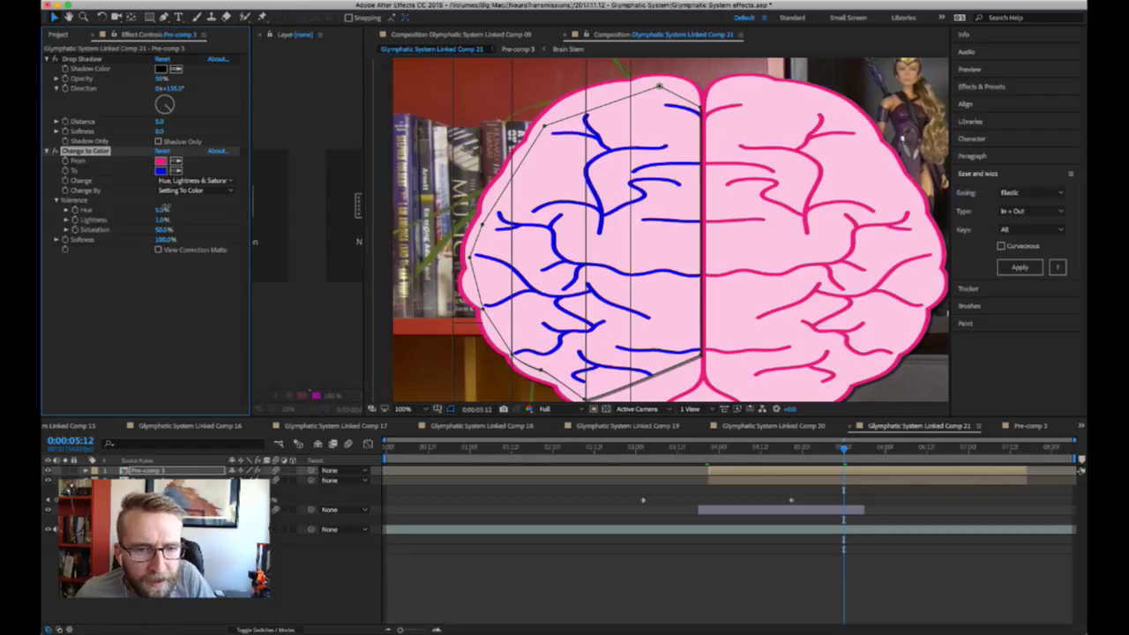
pyautogui.moveTo(165, 207); pyautogui.dragTo(176, 206)
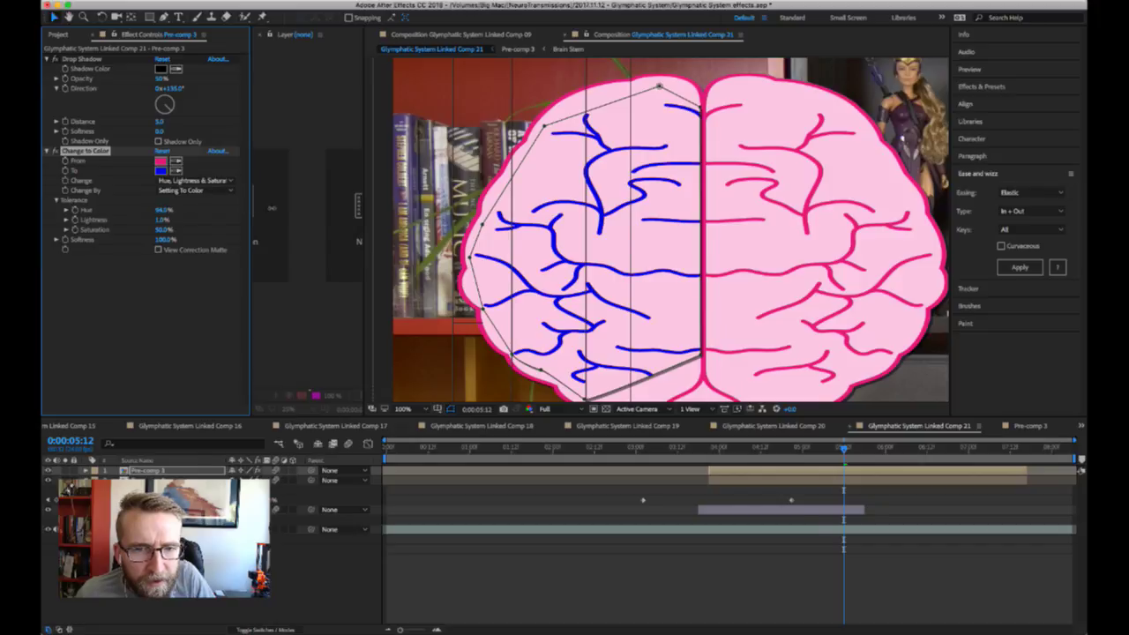
pyautogui.moveTo(272, 208); pyautogui.dragTo(355, 221)
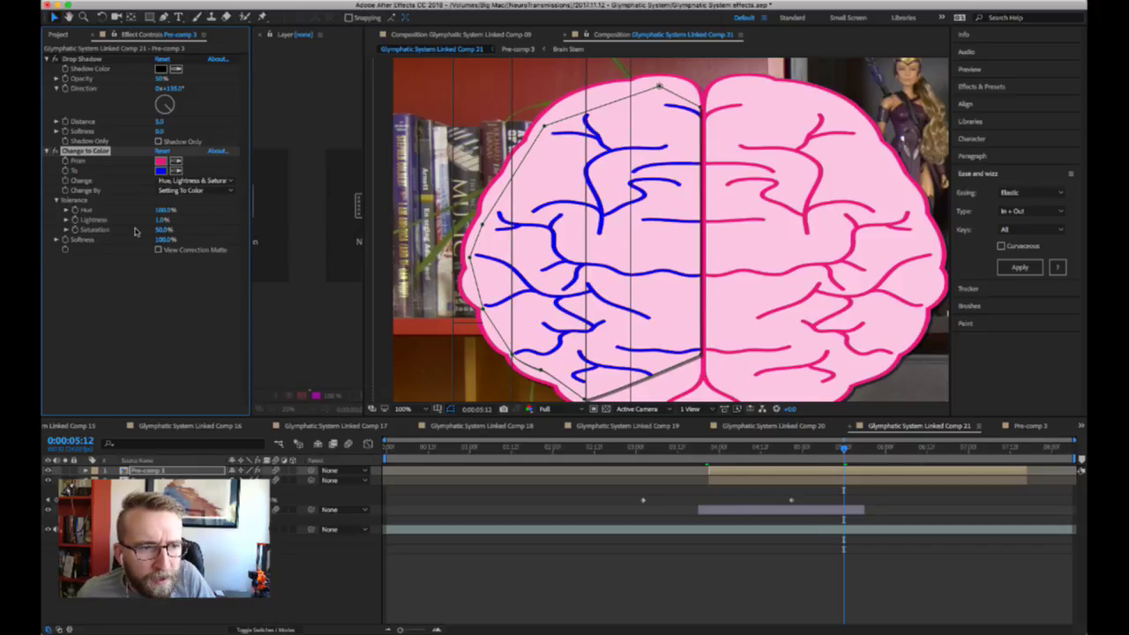
pyautogui.moveTo(163, 229); pyautogui.dragTo(76, 232)
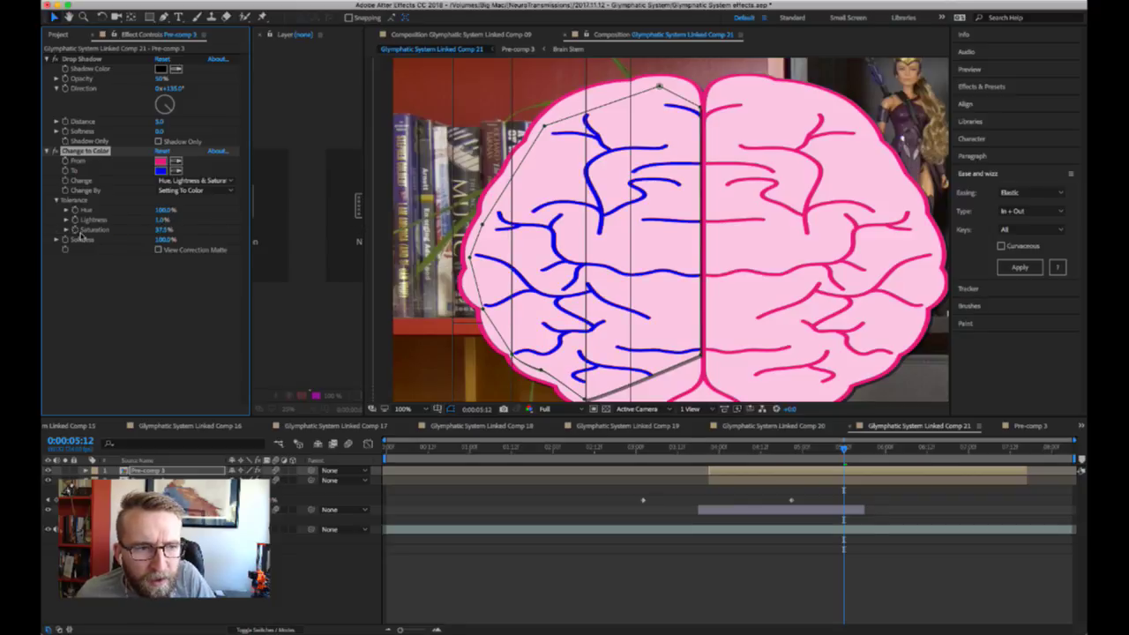
# - Try Lightness tolerances of 1.5% and 5%, settle on 2%, and inspect the recolored fold edges up close
pyautogui.click(160, 219)
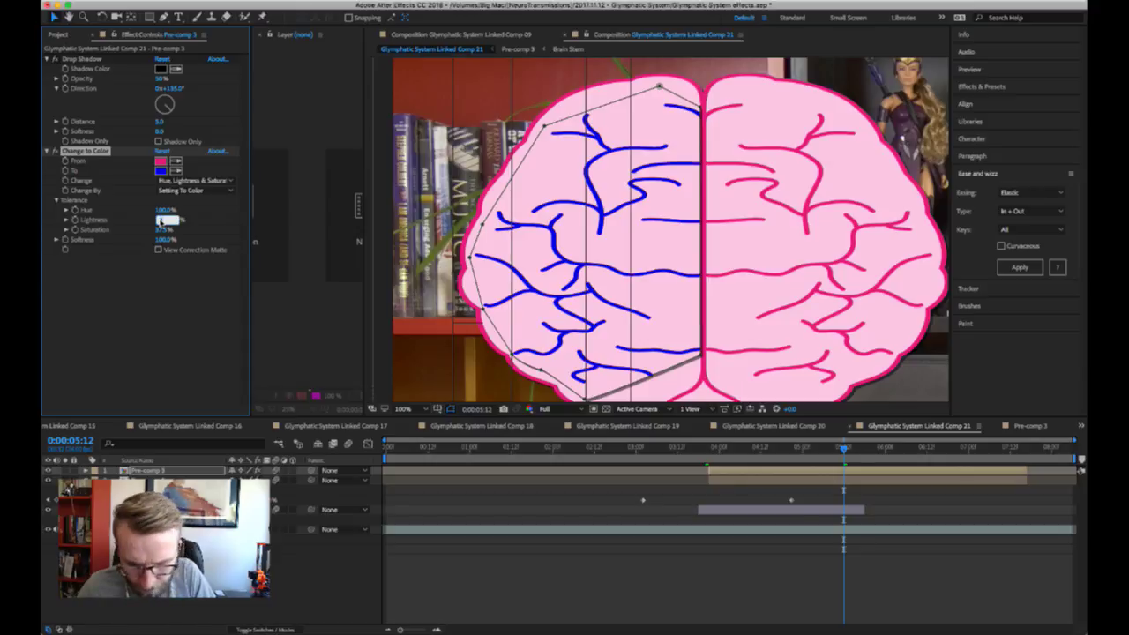
pyautogui.write('1.5')
pyautogui.press('Return')
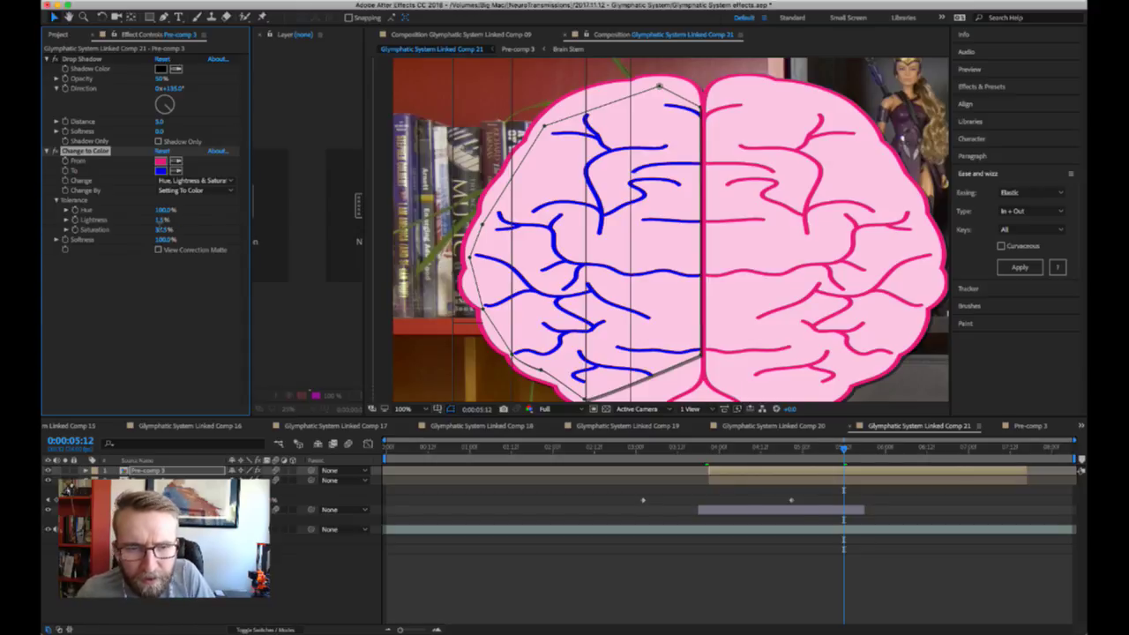
pyautogui.click(163, 221)
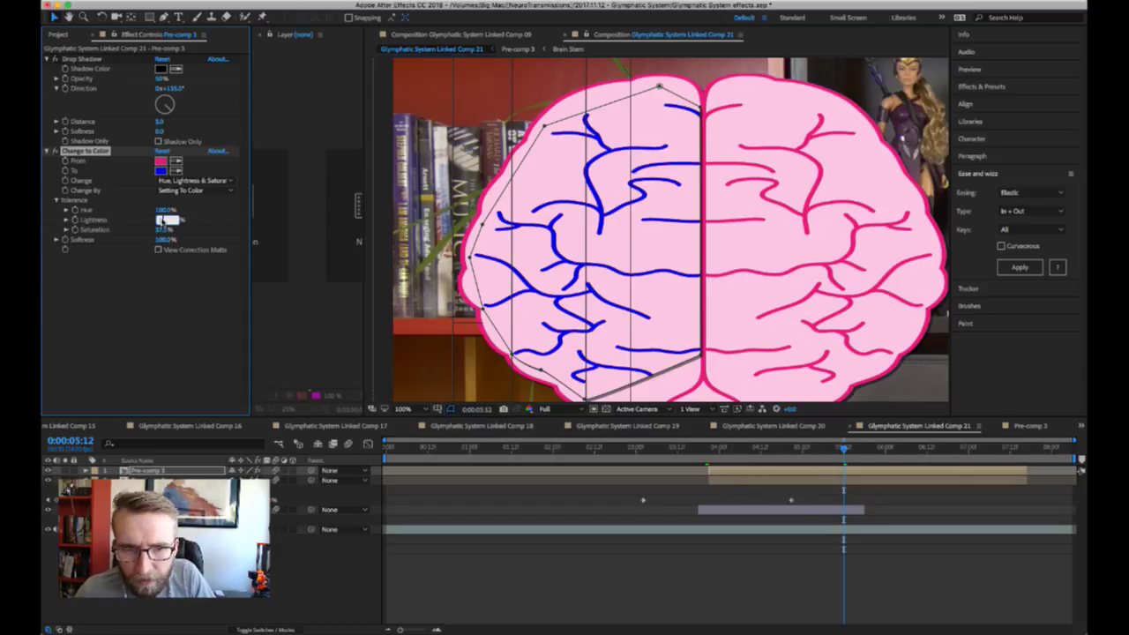
pyautogui.write('5')
pyautogui.press('Return')
pyautogui.click(161, 219)
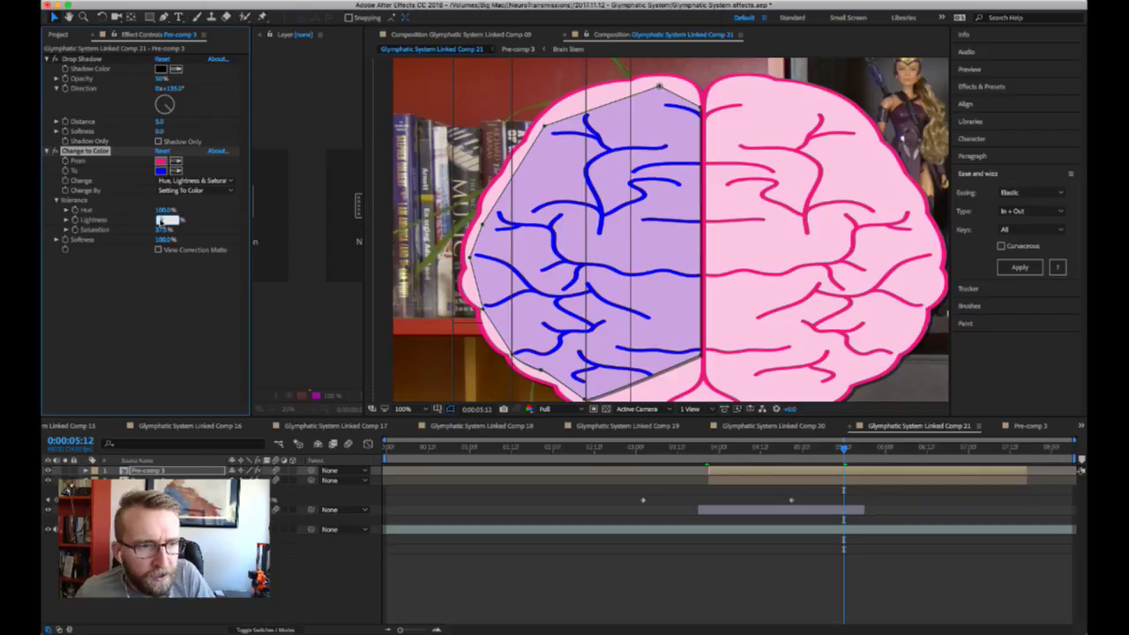
pyautogui.write('2')
pyautogui.press('Return')
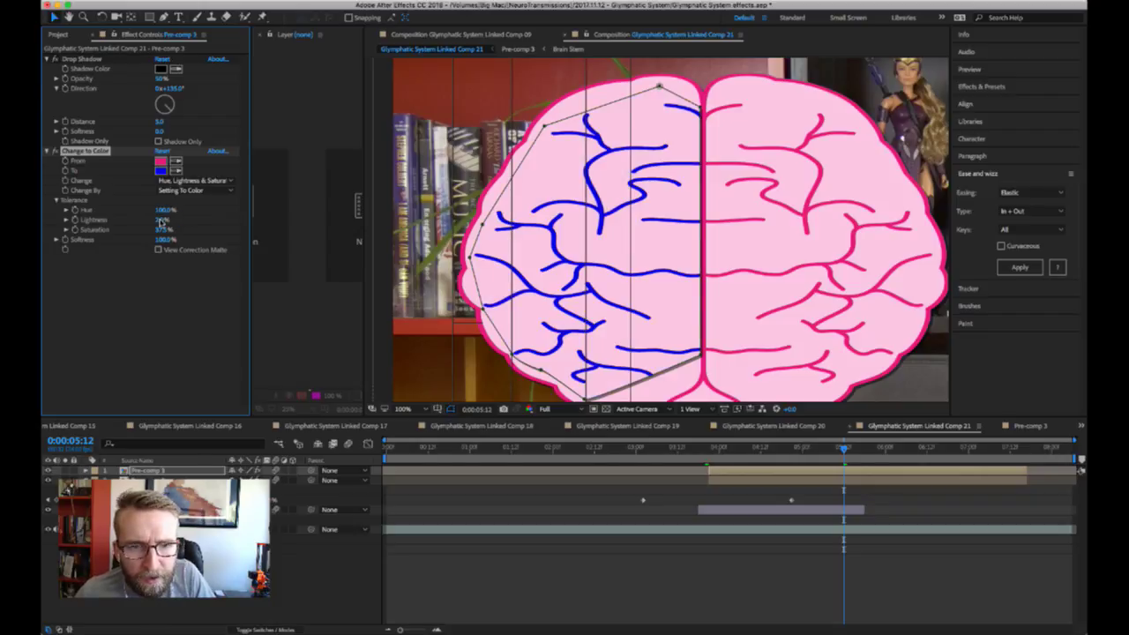
pyautogui.press('.')
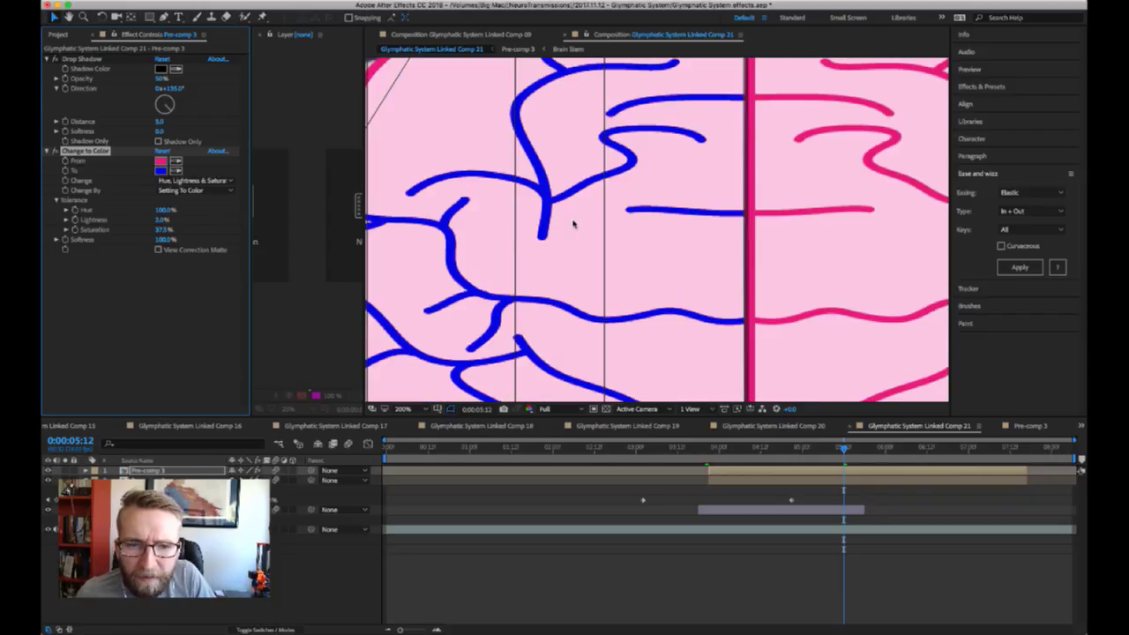
pyautogui.press('.')
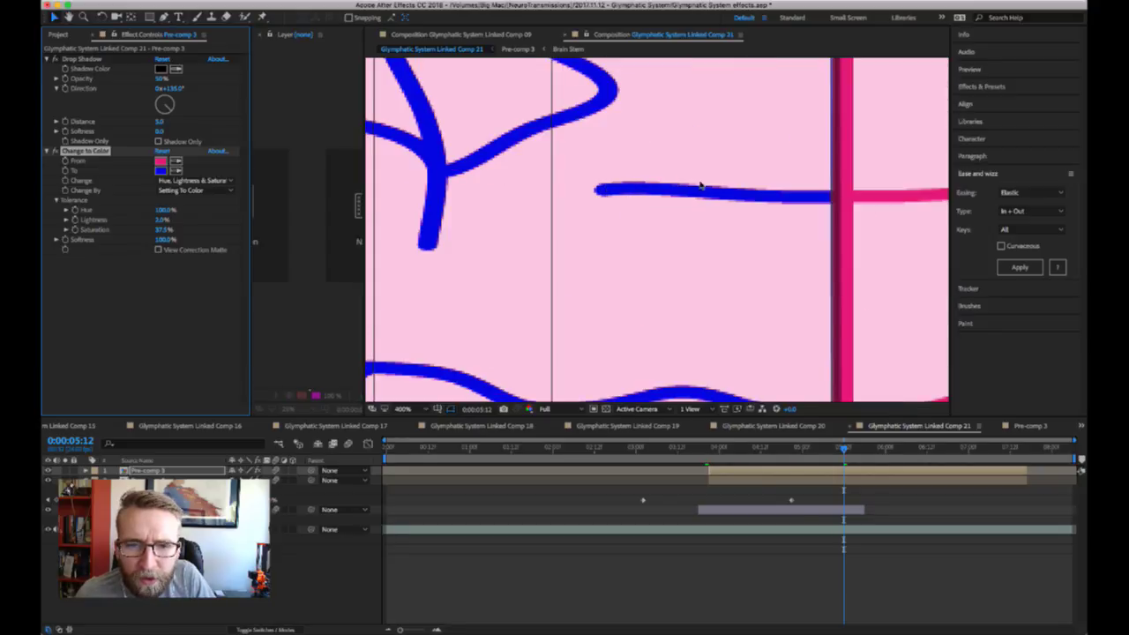
pyautogui.press(',')
pyautogui.press(',')
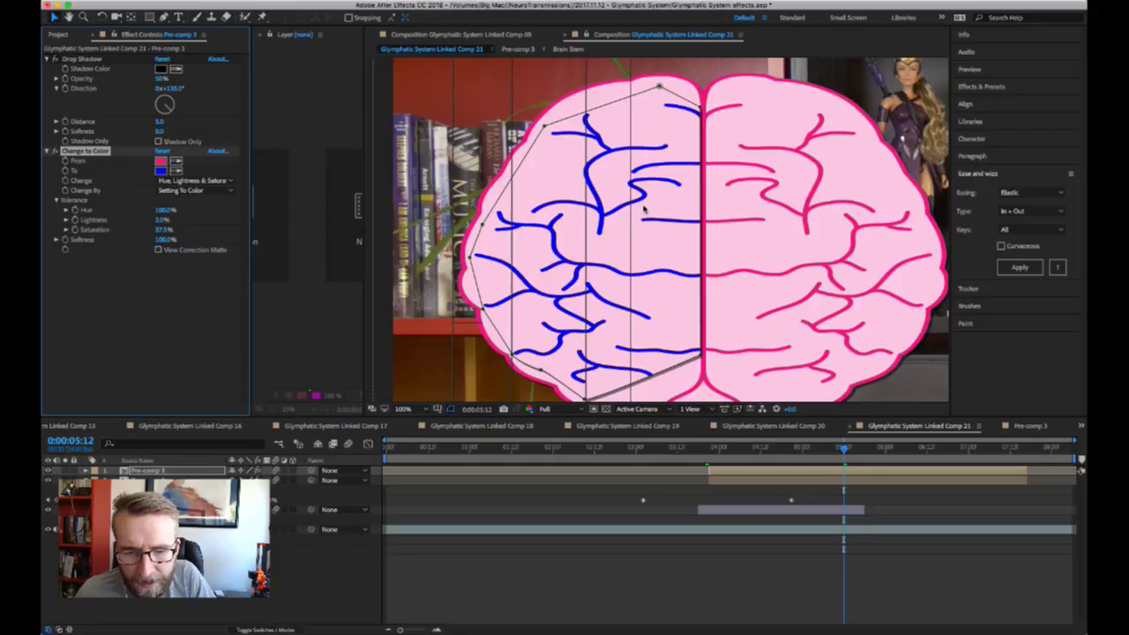
# - Delete the Drop Shadow effect from the masked Pre-comp 3 copy and select the P1150729.MP4 footage layer
pyautogui.click(76, 60)
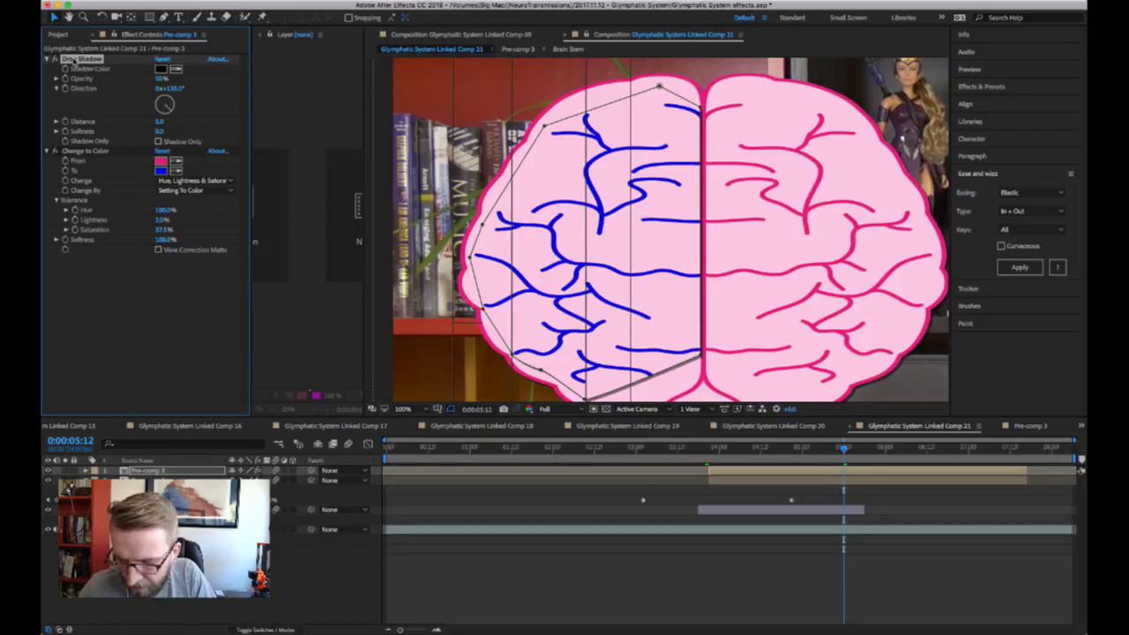
pyautogui.press('Delete')
pyautogui.scroll(-1, 584, 280)
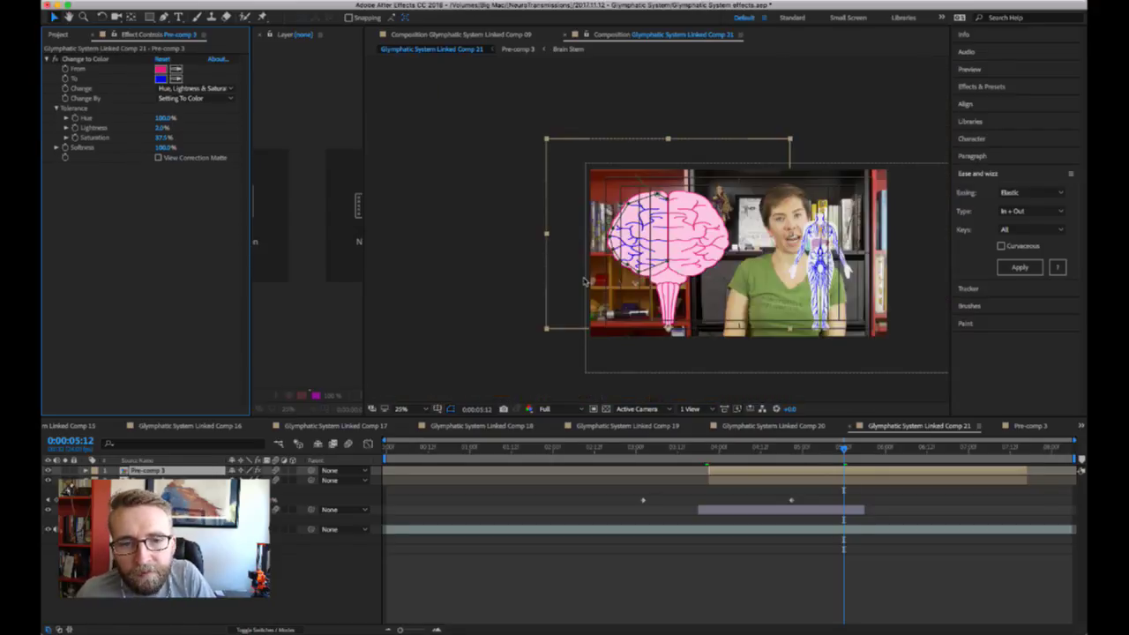
pyautogui.press('.')
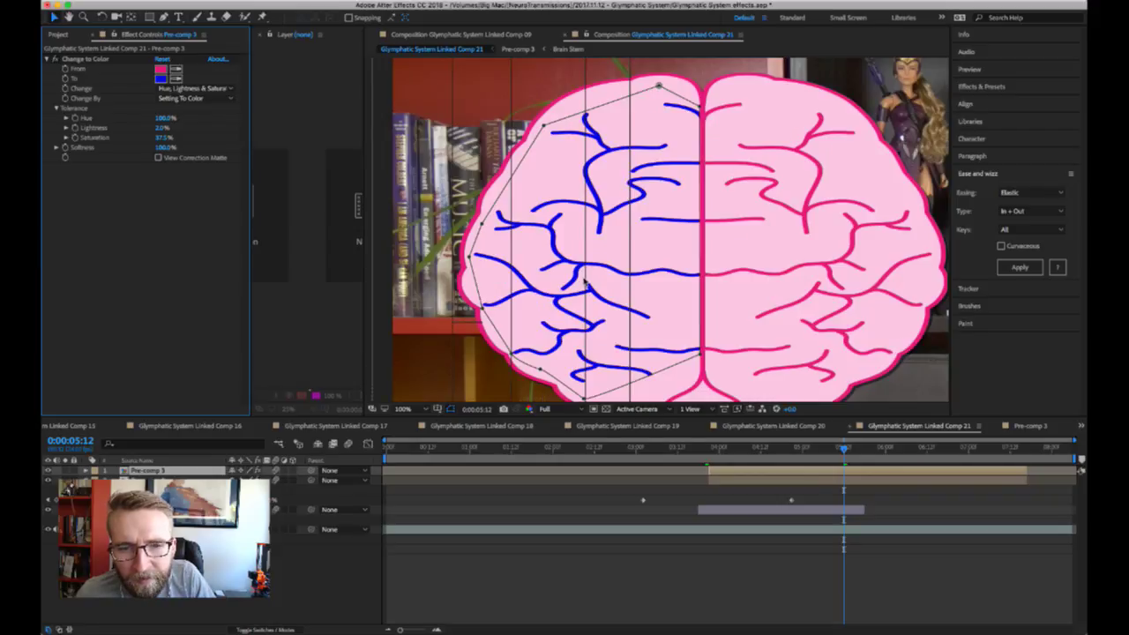
pyautogui.click(645, 527)
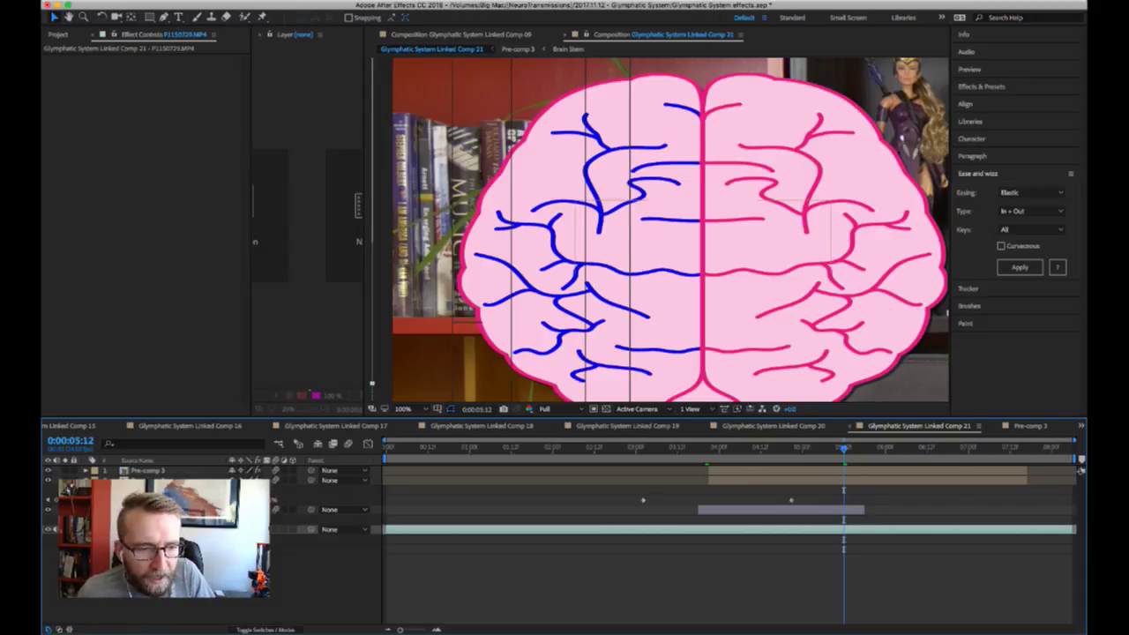
# - Duplicate the unmasked Pre-comp 3 brain layer and draw a closed Pen mask around the right hemisphere's folds, staying inside the brain's outline
pyautogui.click(159, 473)
pyautogui.hotkey('ctrl', 'd')
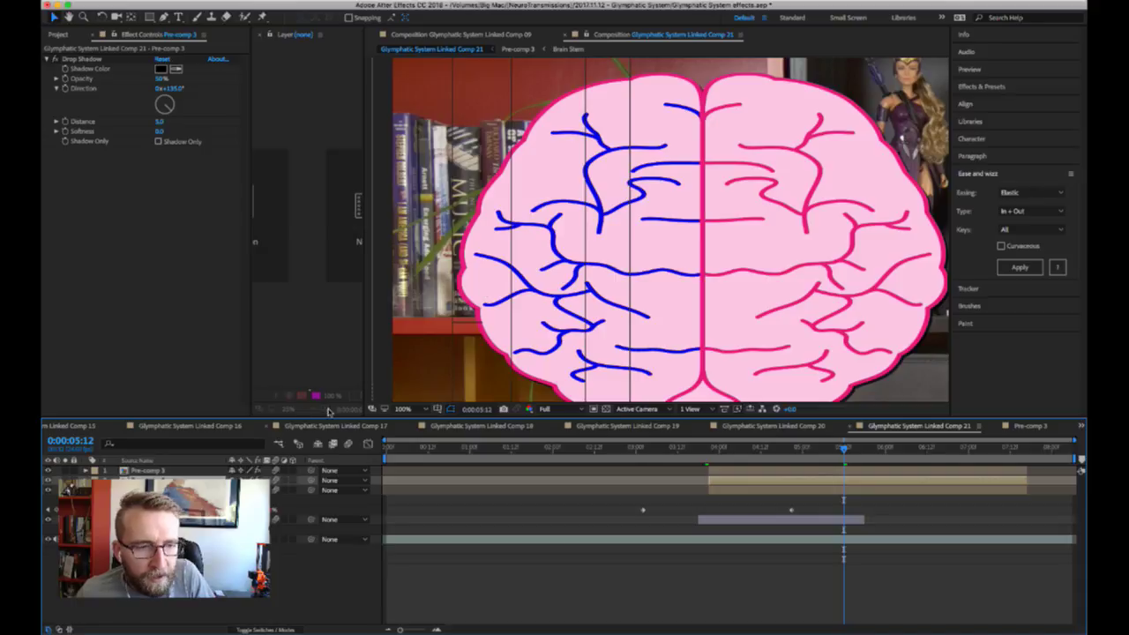
pyautogui.click(178, 17)
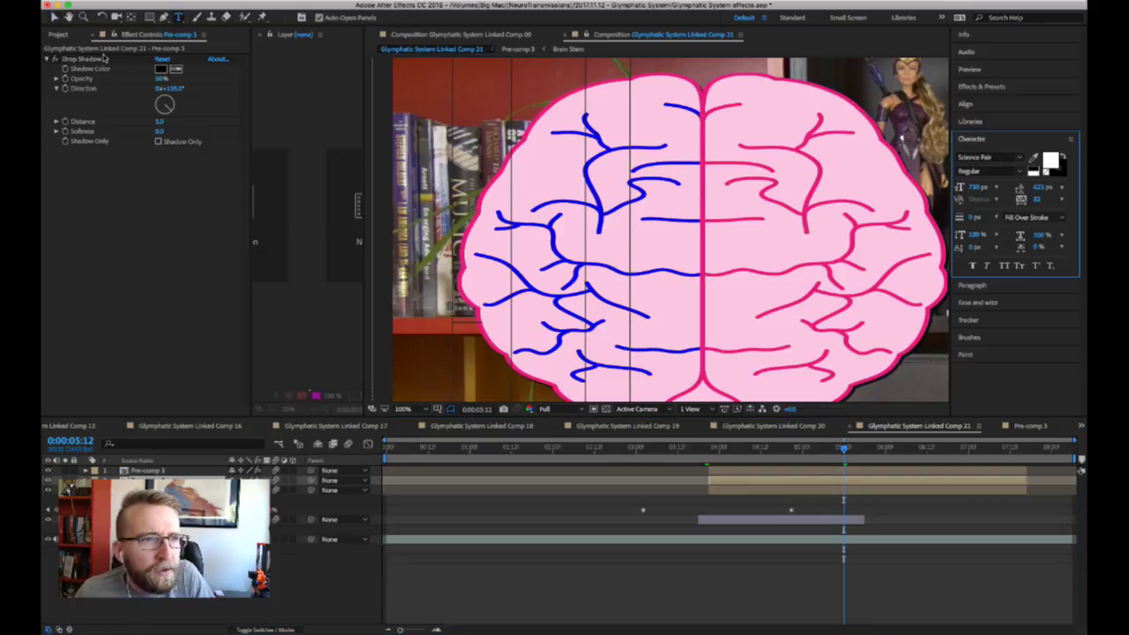
pyautogui.click(163, 17)
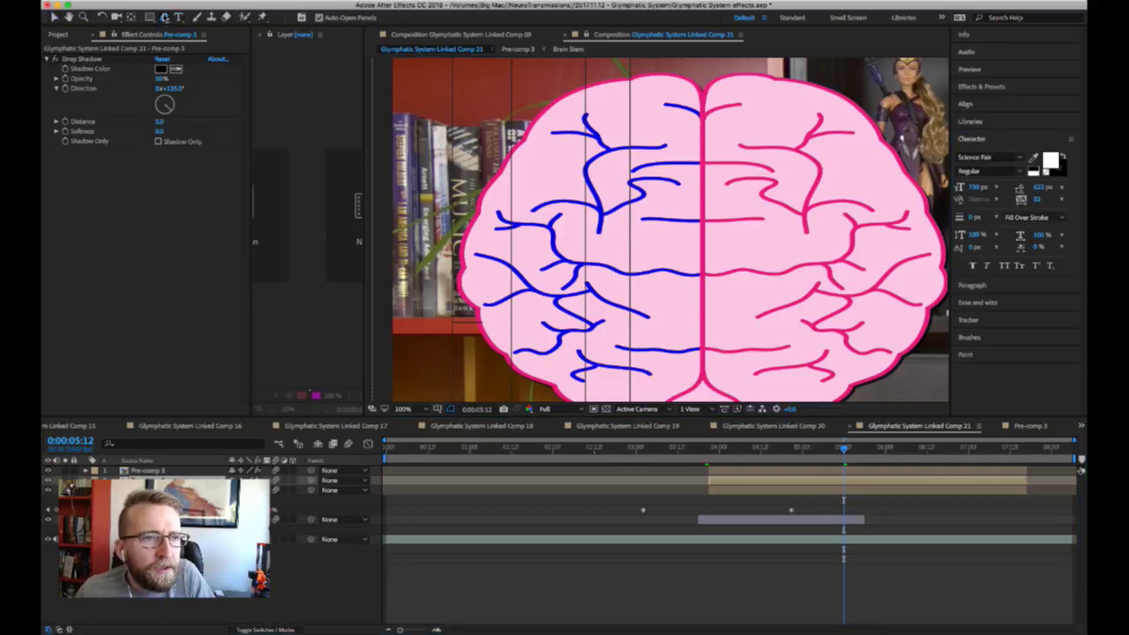
pyautogui.click(705, 110)
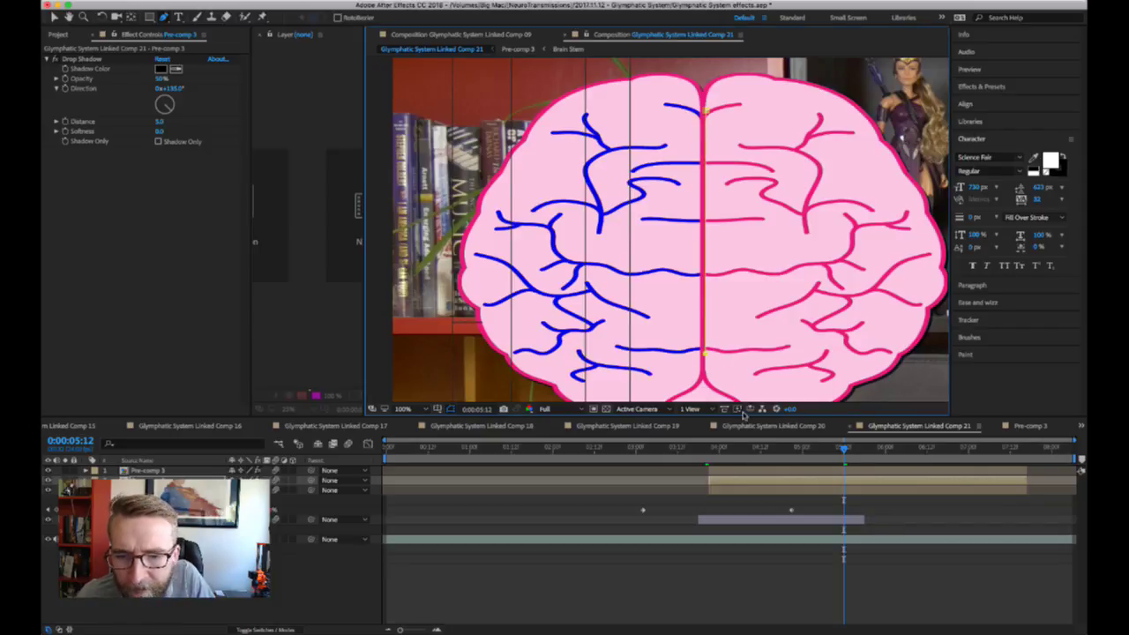
pyautogui.moveTo(751, 384); pyautogui.dragTo(743, 350)
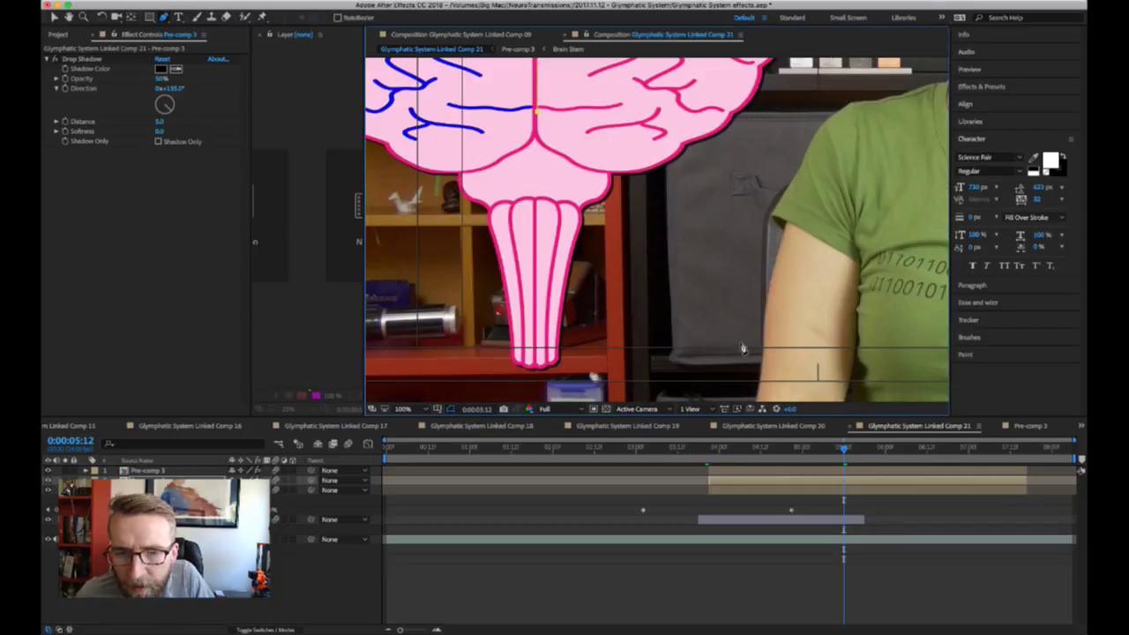
pyautogui.scroll(1, 653, 132)
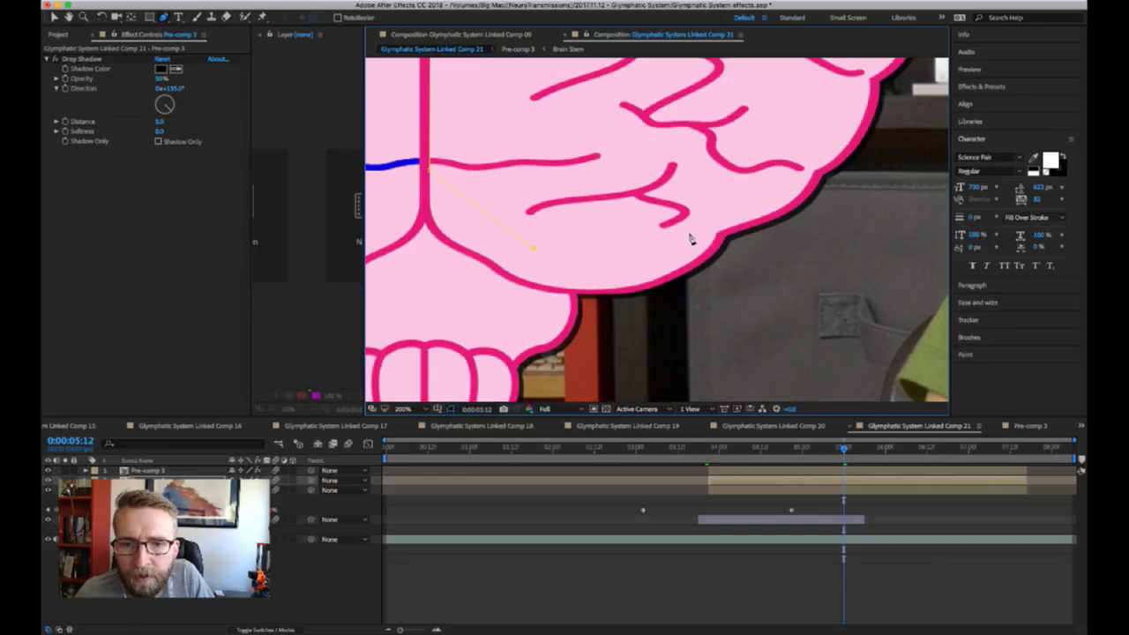
pyautogui.click(807, 172)
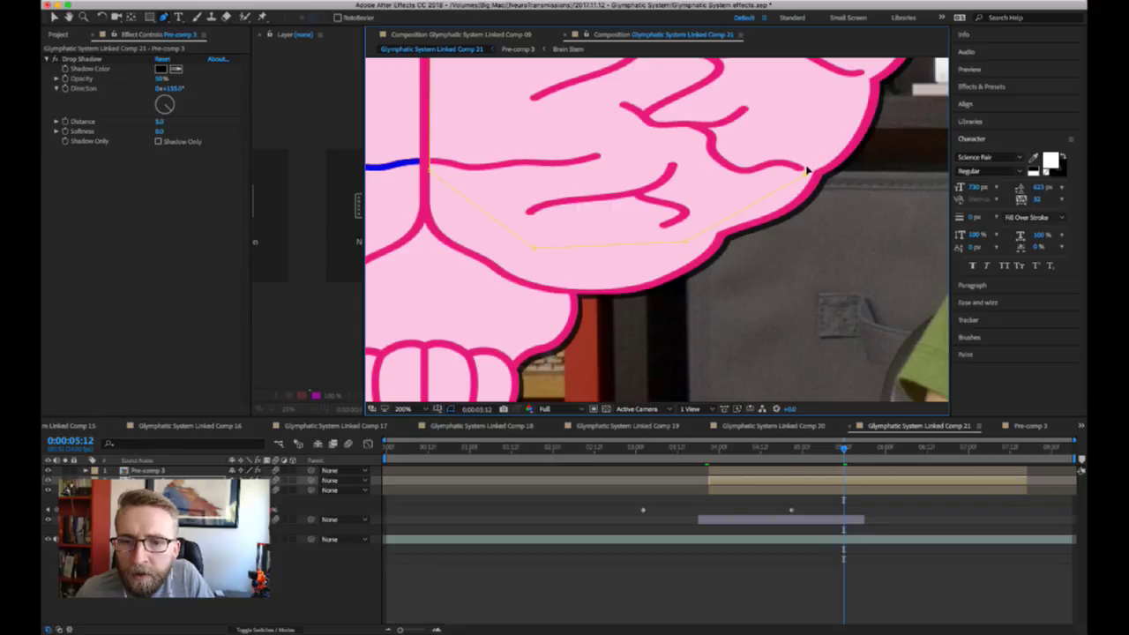
pyautogui.moveTo(860, 108); pyautogui.dragTo(756, 240)
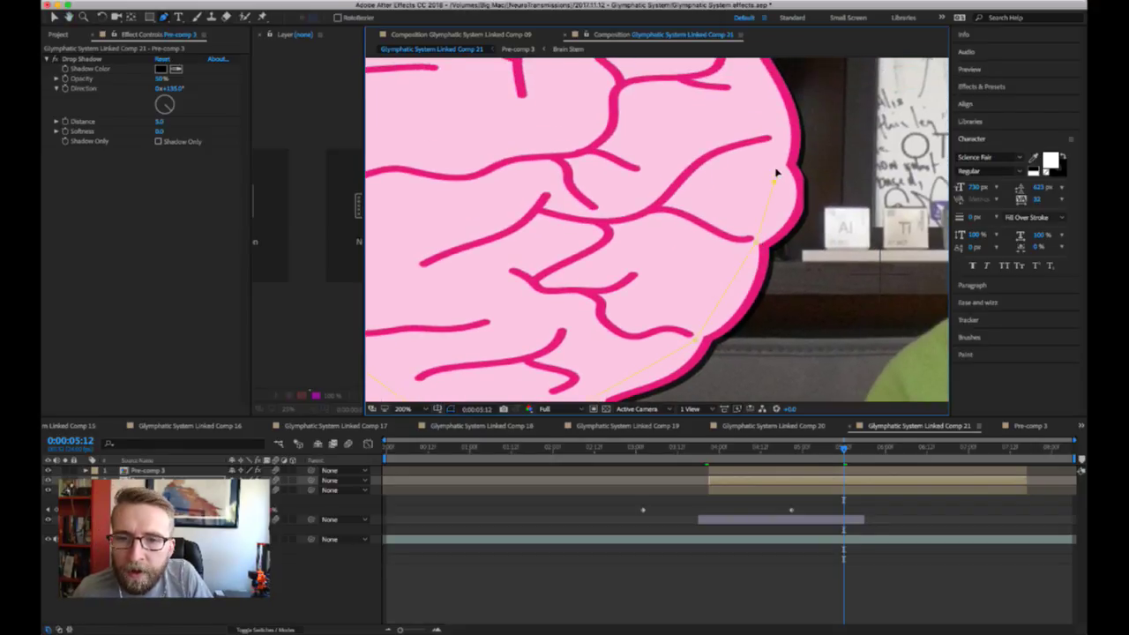
pyautogui.scroll(5, 768, 159)
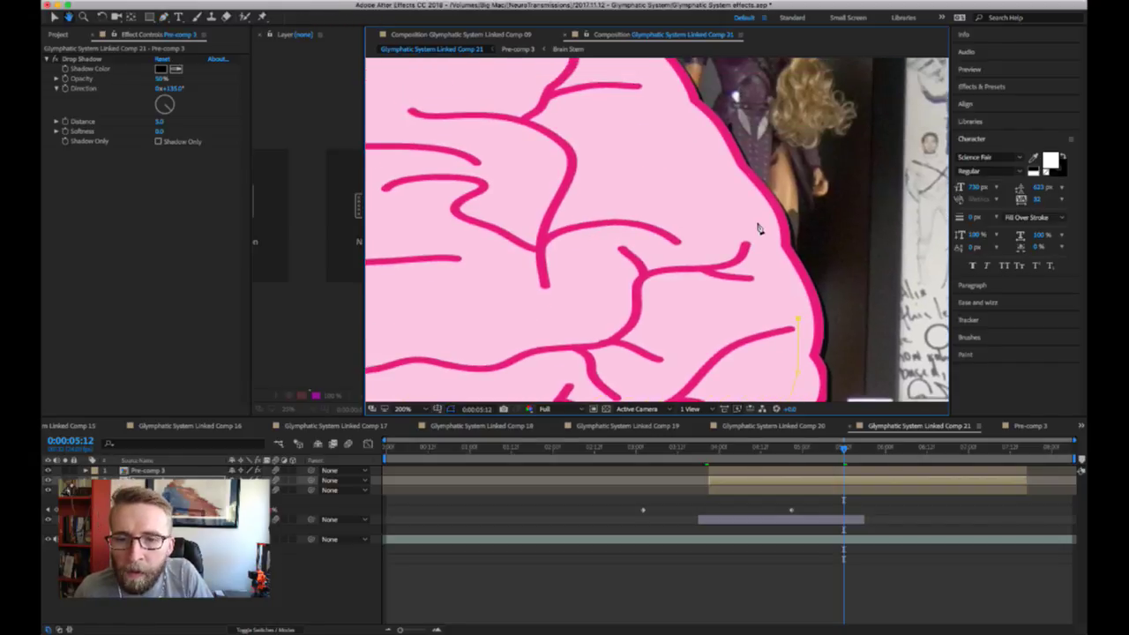
pyautogui.click(749, 210)
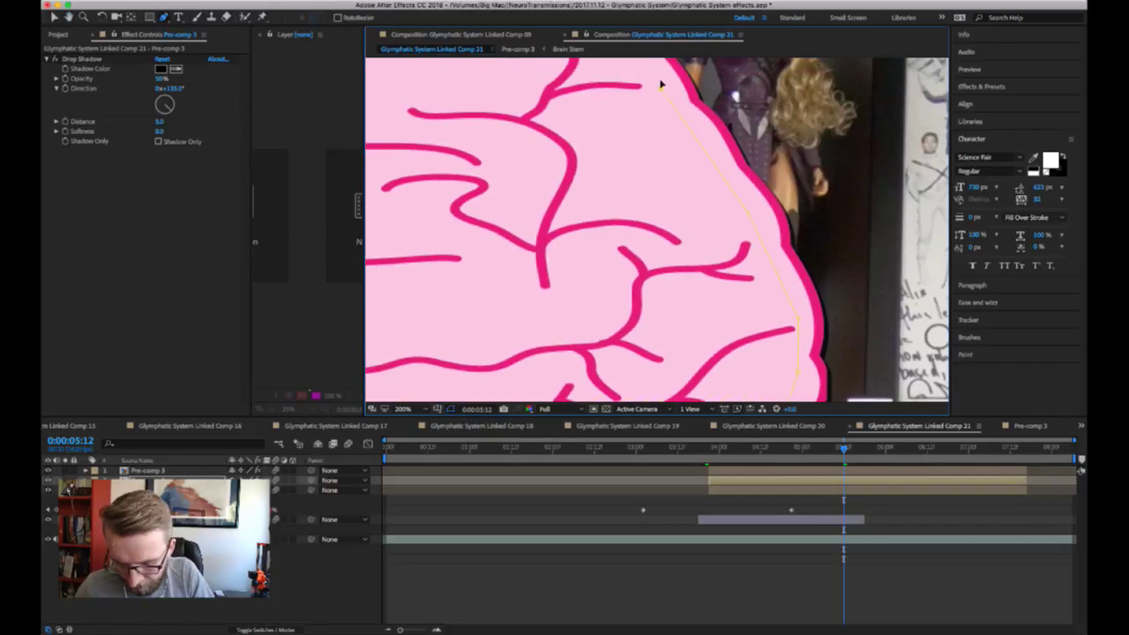
pyautogui.scroll(5, 781, 294)
pyautogui.hscroll(-3, 782, 295)
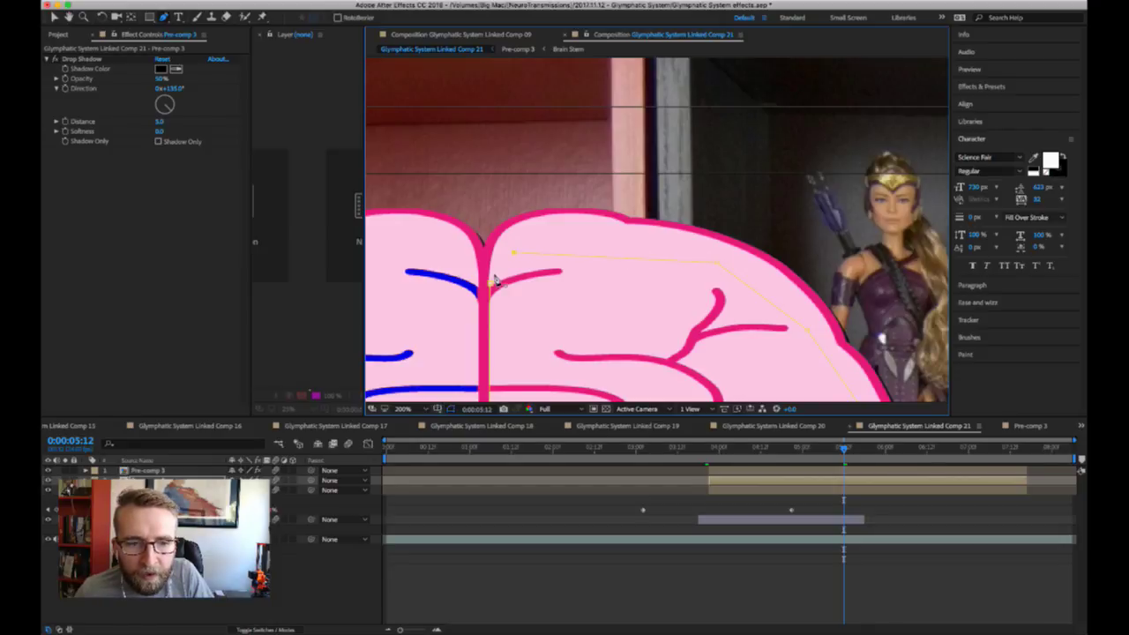
pyautogui.press(',')
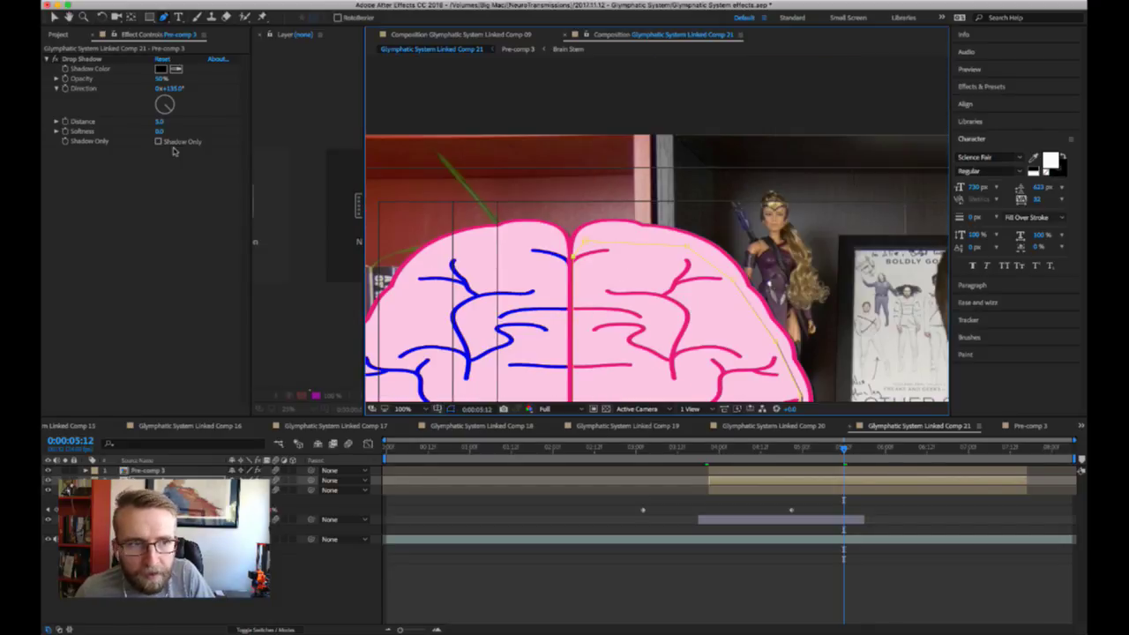
# - Delete the Drop Shadow effect from the newly masked right-hemisphere copy of Pre-comp 3
pyautogui.click(83, 59)
pyautogui.press('Delete')
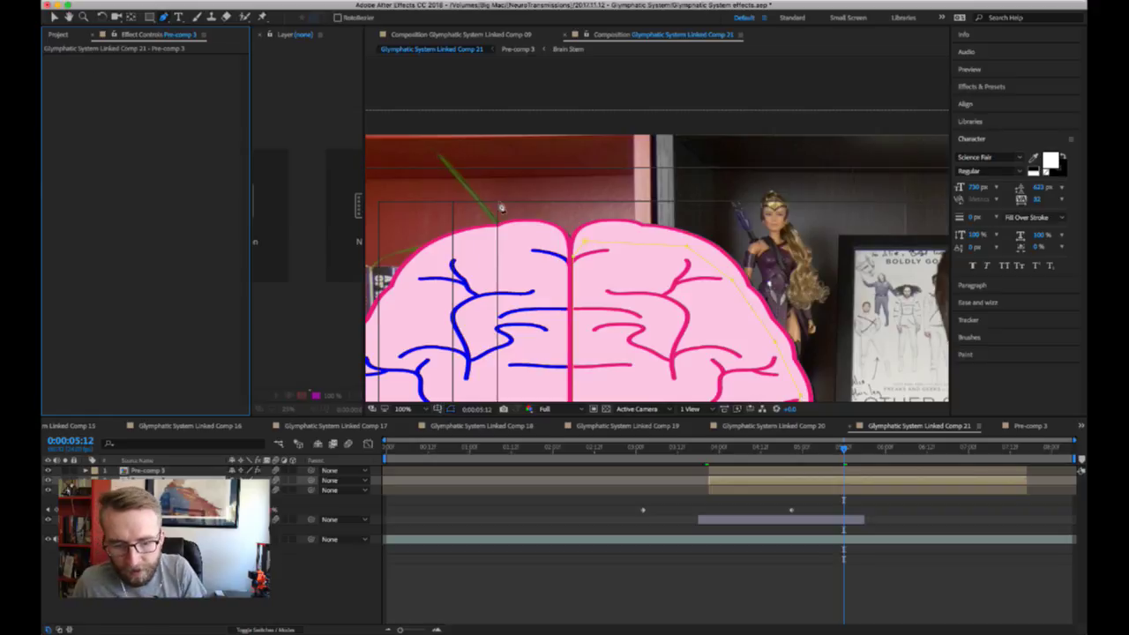
pyautogui.moveTo(466, 247); pyautogui.dragTo(481, 86)
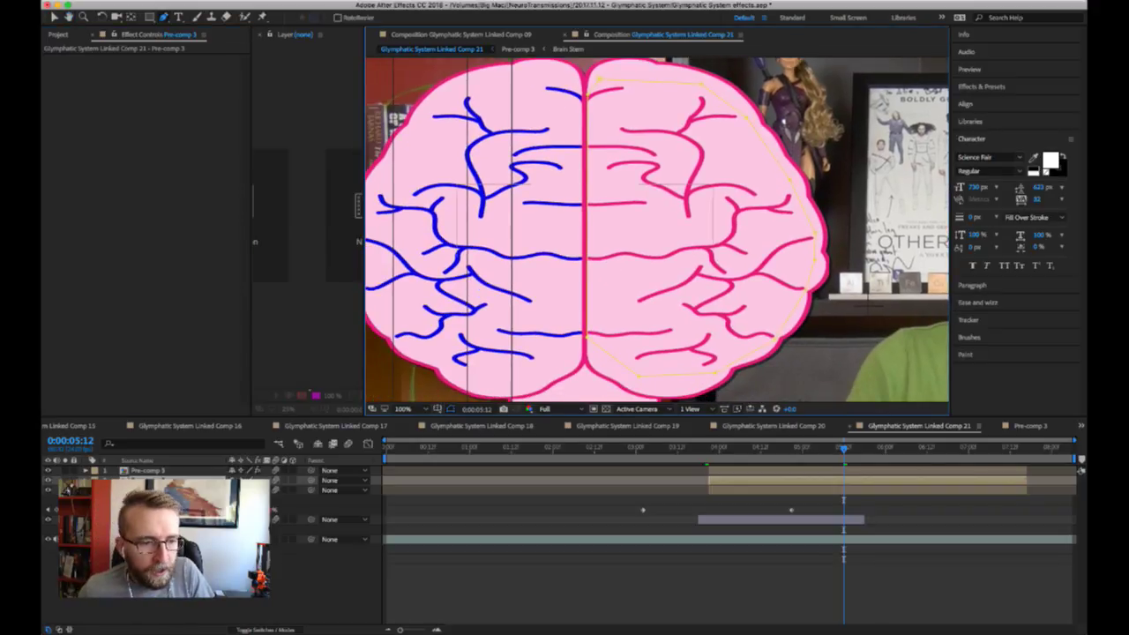
# - Copy the Change to Color effect from the left-fold Pre-comp 3 layer onto the right-hemisphere copy to recolor its folds blue
pyautogui.click(163, 472)
pyautogui.click(100, 61)
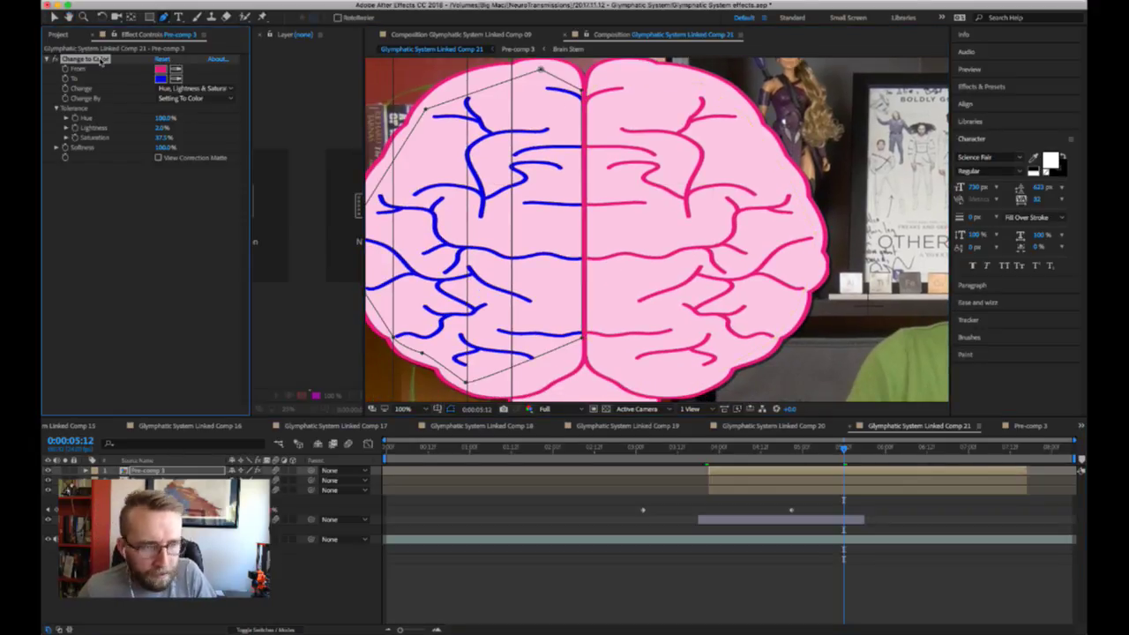
pyautogui.click(175, 414)
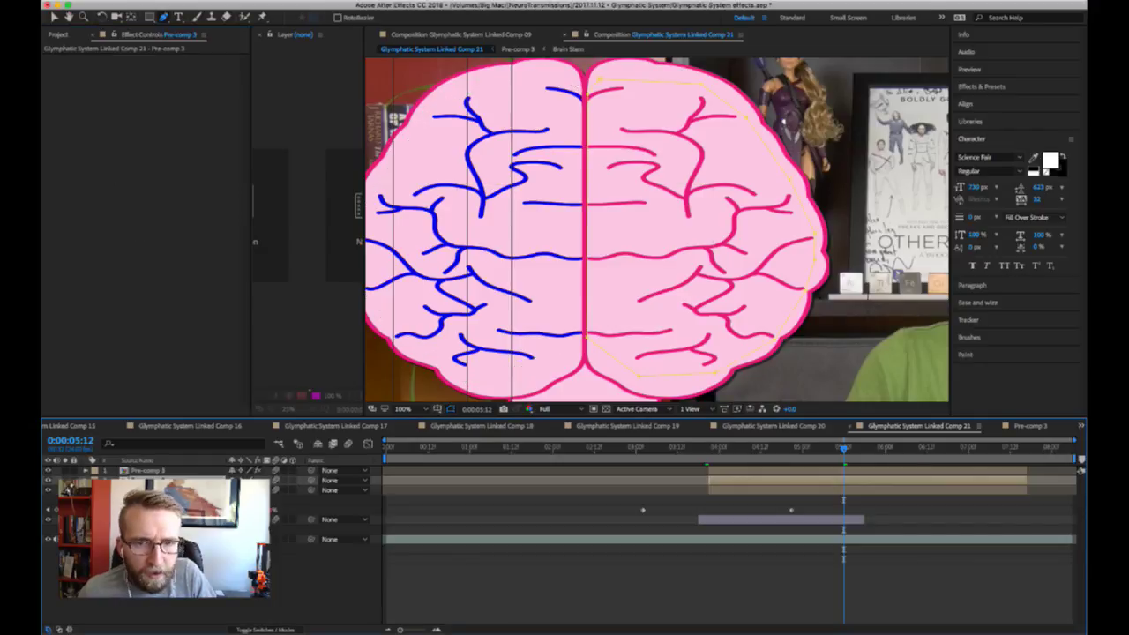
pyautogui.hotkey('ctrl', 'v')
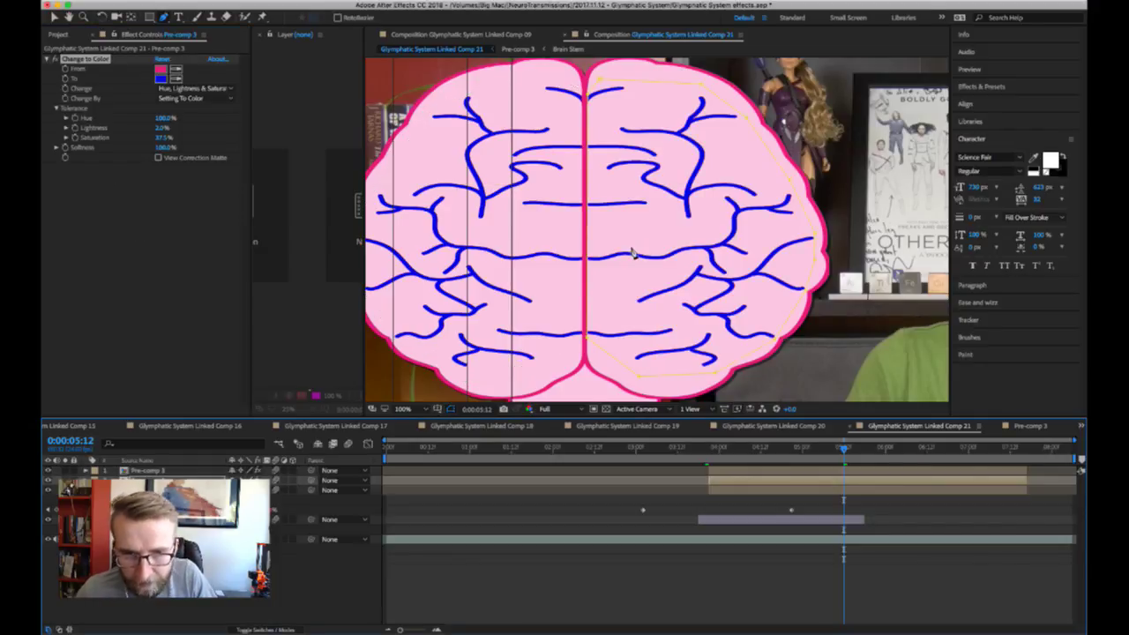
pyautogui.scroll(-2, 632, 253)
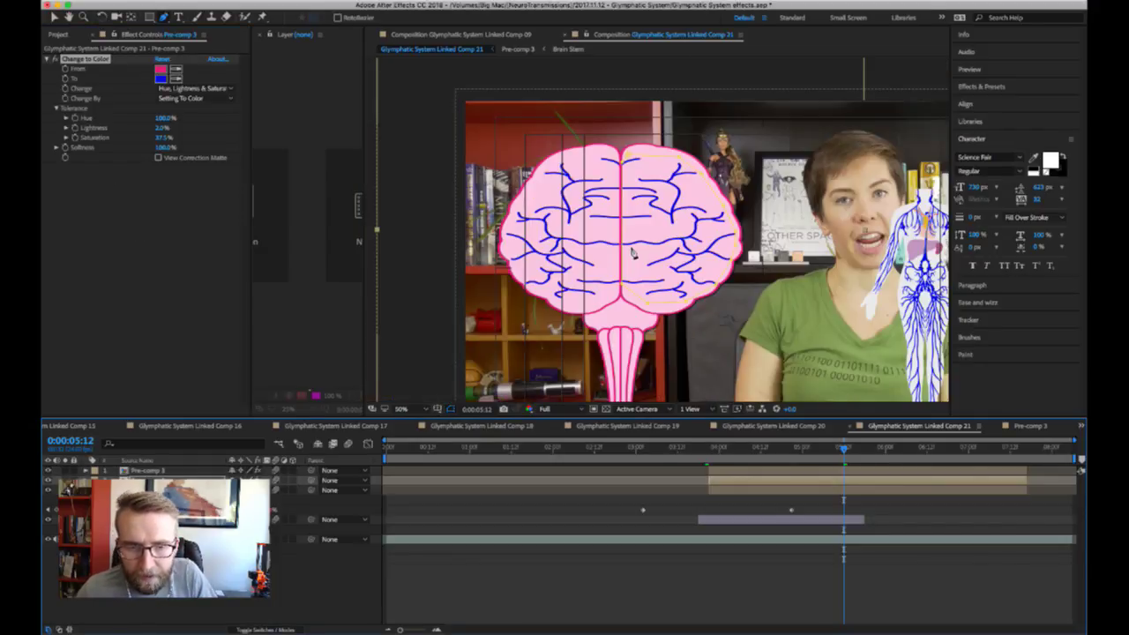
pyautogui.click(605, 527)
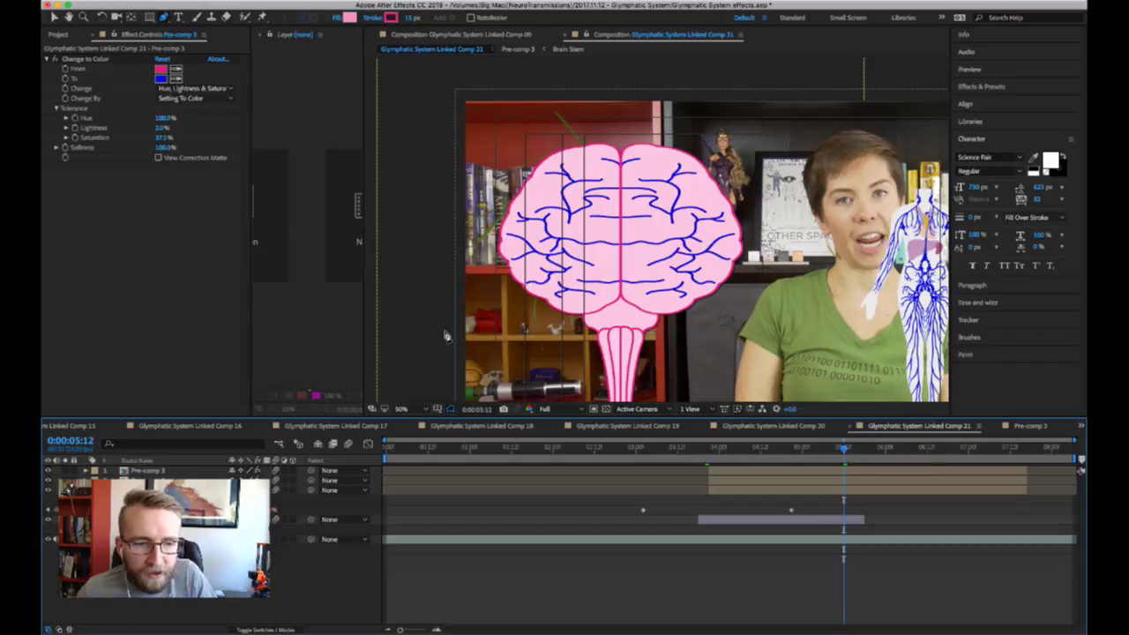
# - Keyframe the opacity of both masked Pre-comp 3 layers to fade in from 0:00:05:08 to 0:00:05:12, and trim their starts to 0:00:05:08
pyautogui.click(160, 481)
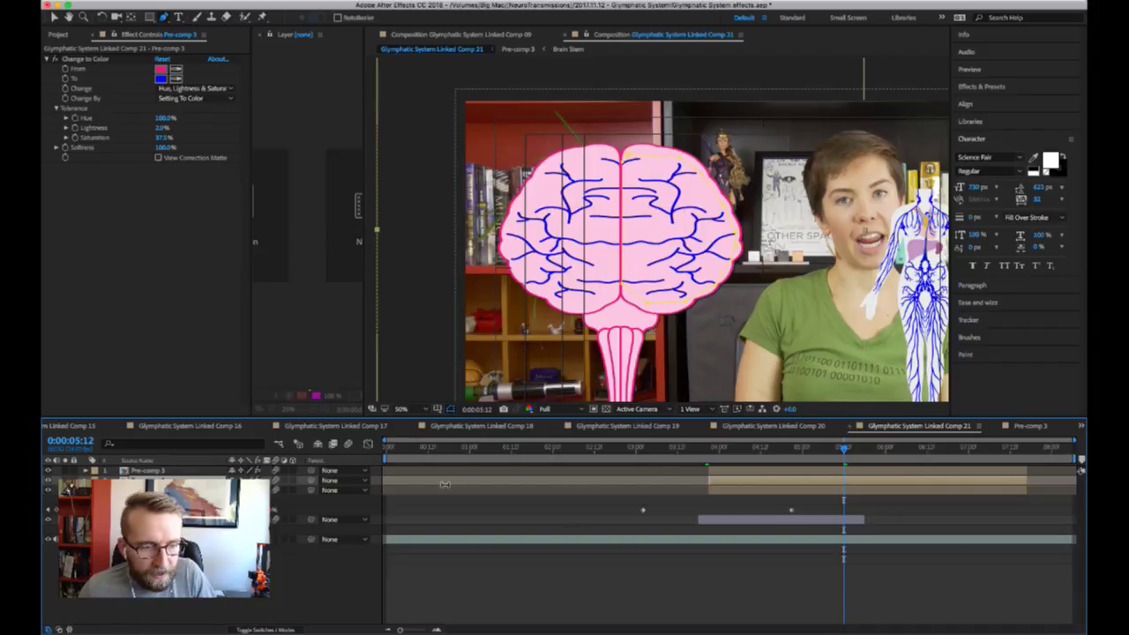
pyautogui.click(156, 472)
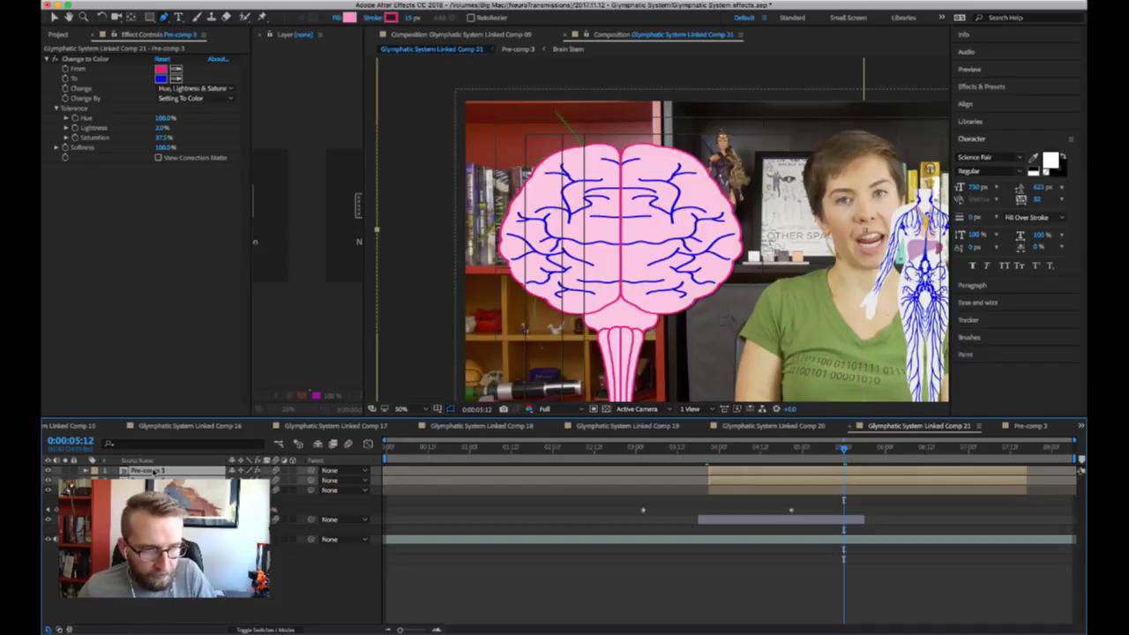
pyautogui.hotkey('ctrl', 'd')
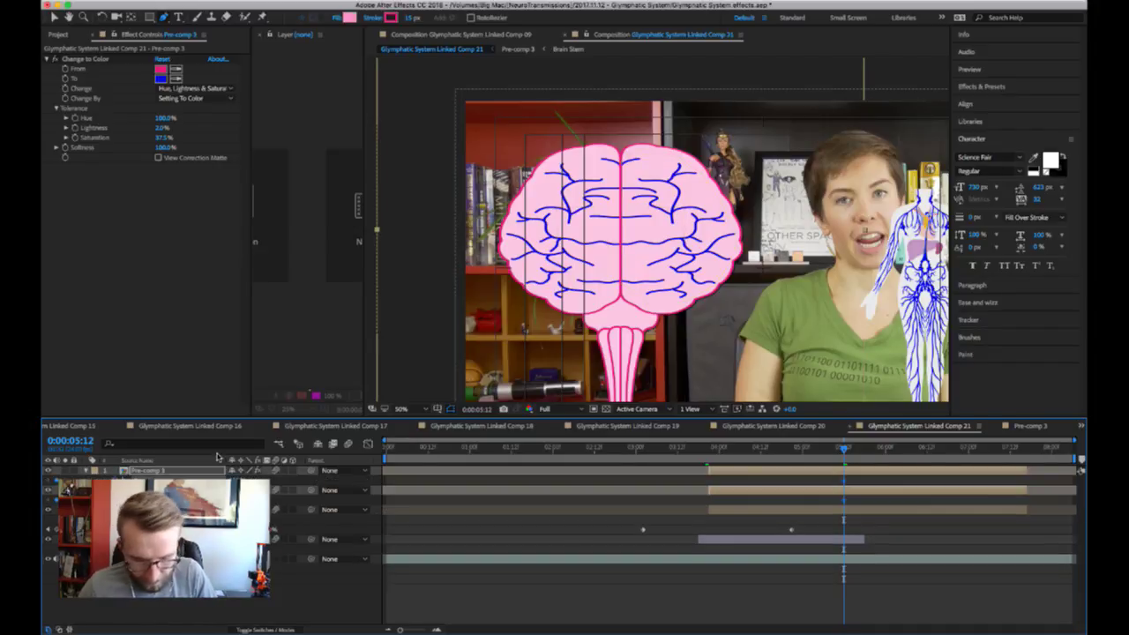
pyautogui.press('pageup')
pyautogui.press('pageup')
pyautogui.press('pageup')
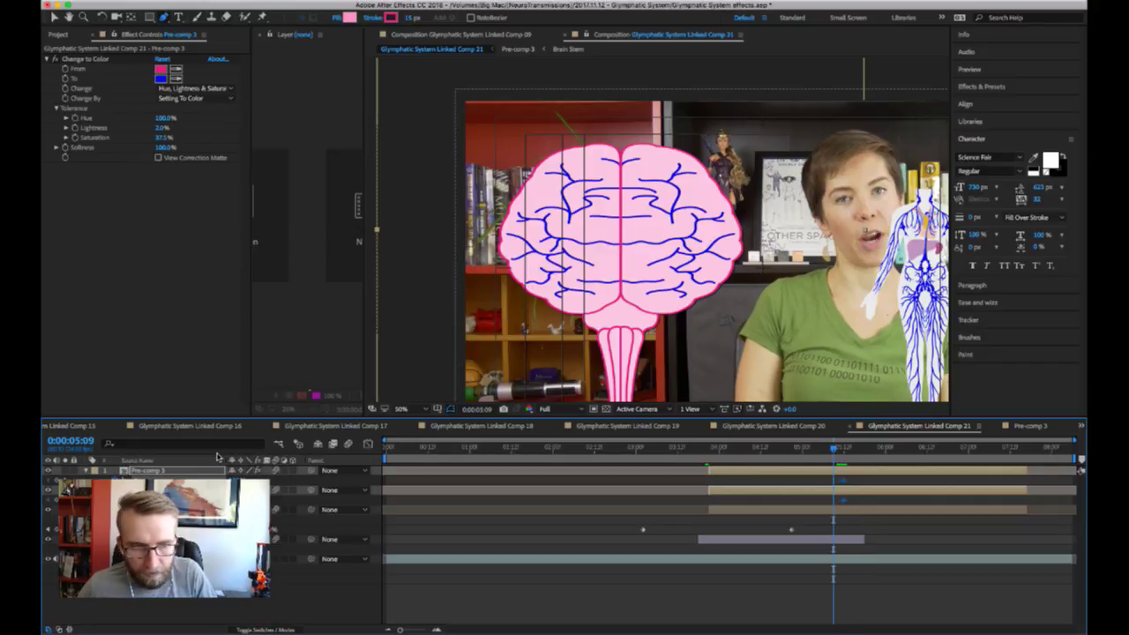
pyautogui.press('pageup')
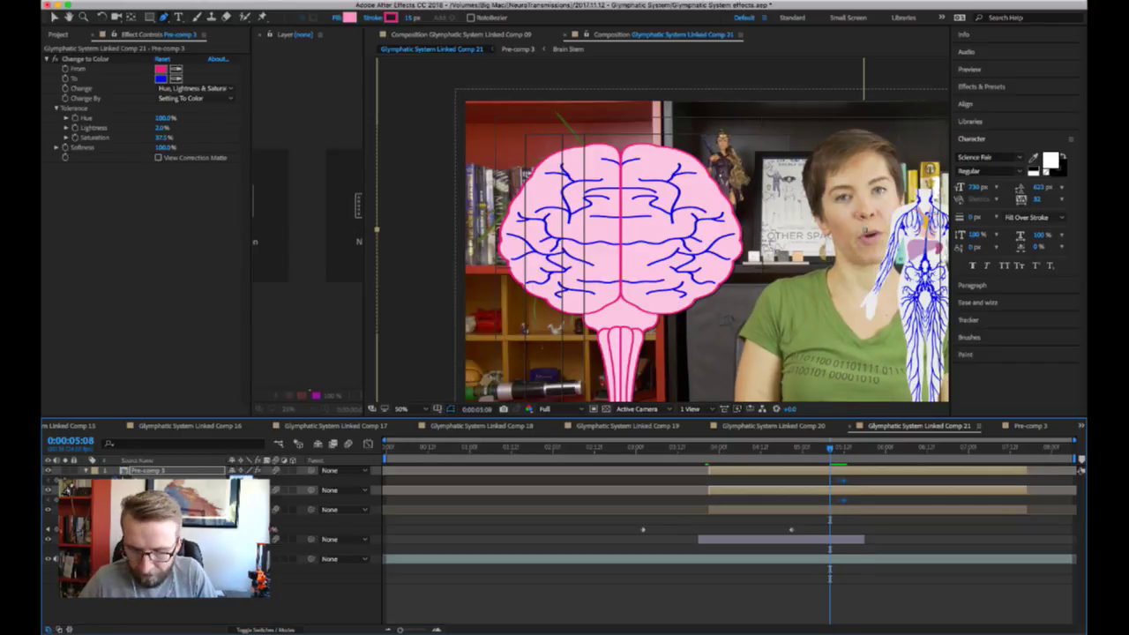
pyautogui.press('Return')
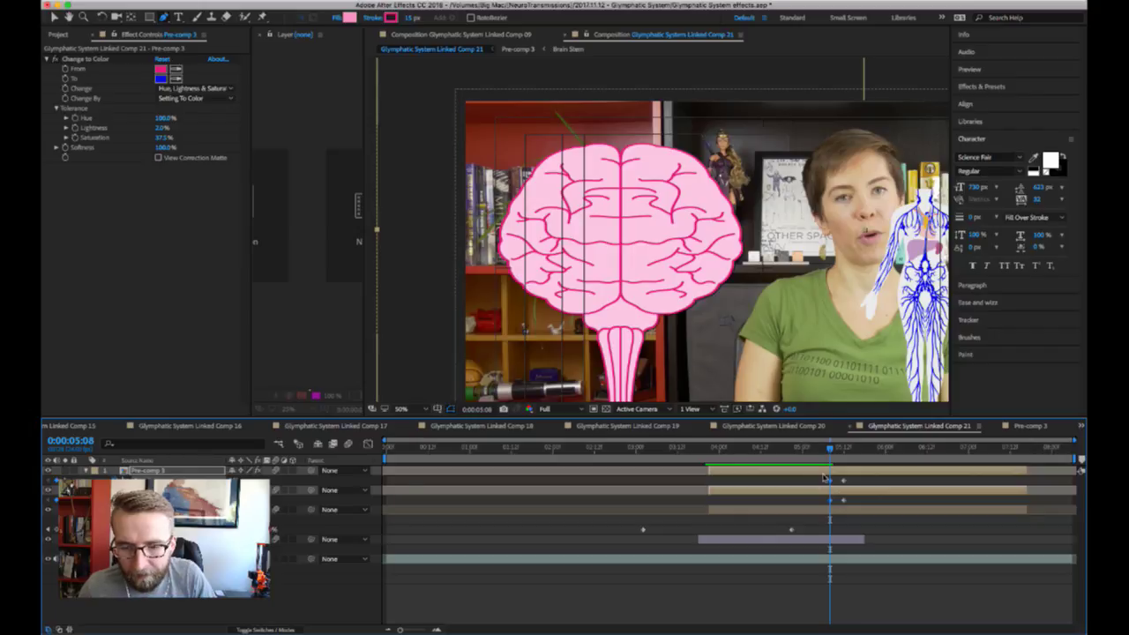
pyautogui.hotkey('alt', '[')
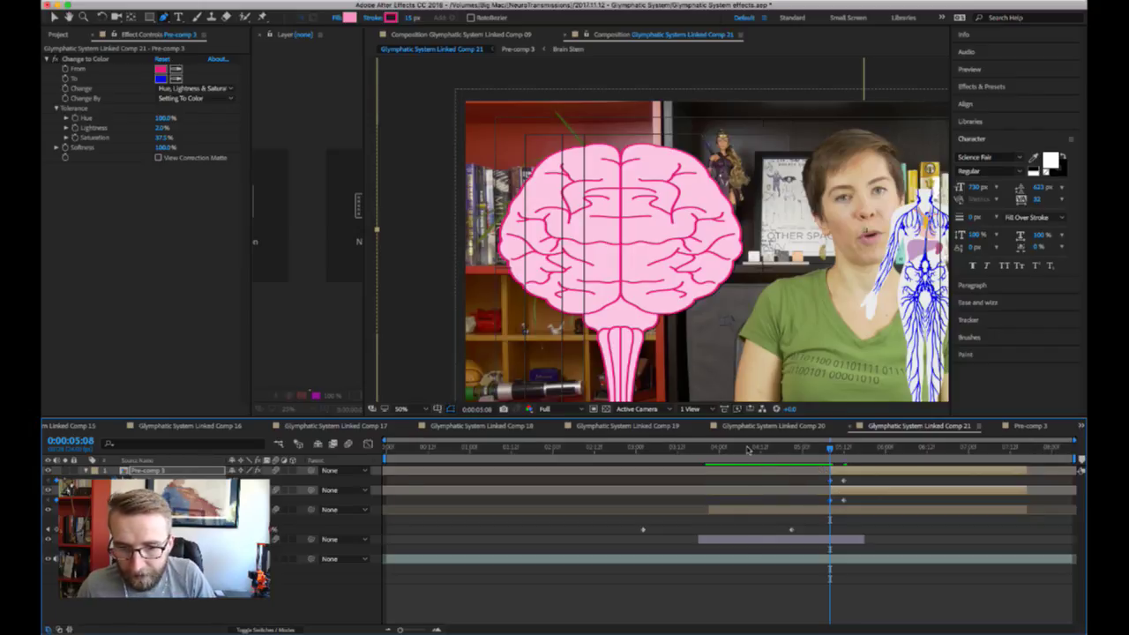
# - Play back the section before the fade to check the timing of the folds' change to blue
pyautogui.click(748, 455)
pyautogui.press('space')
pyautogui.press('space')
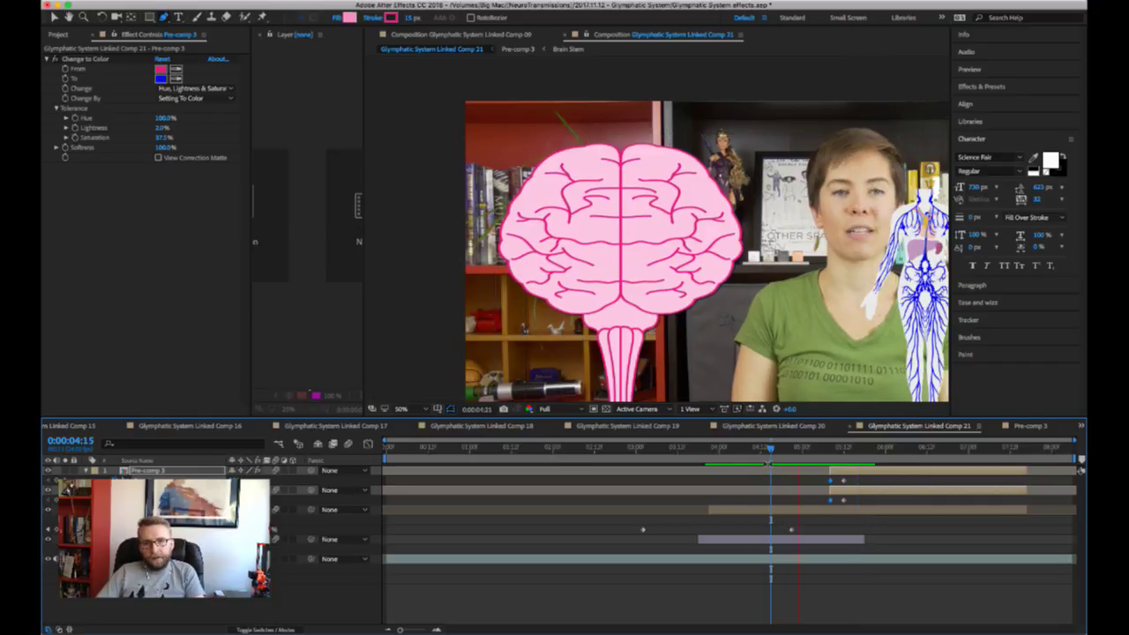
# - Move both masked fold layers two frames earlier so the fade ends at 0:00:05:10, and extend all three brain layers to the composition's end
pyautogui.moveTo(781, 448); pyautogui.dragTo(838, 448)
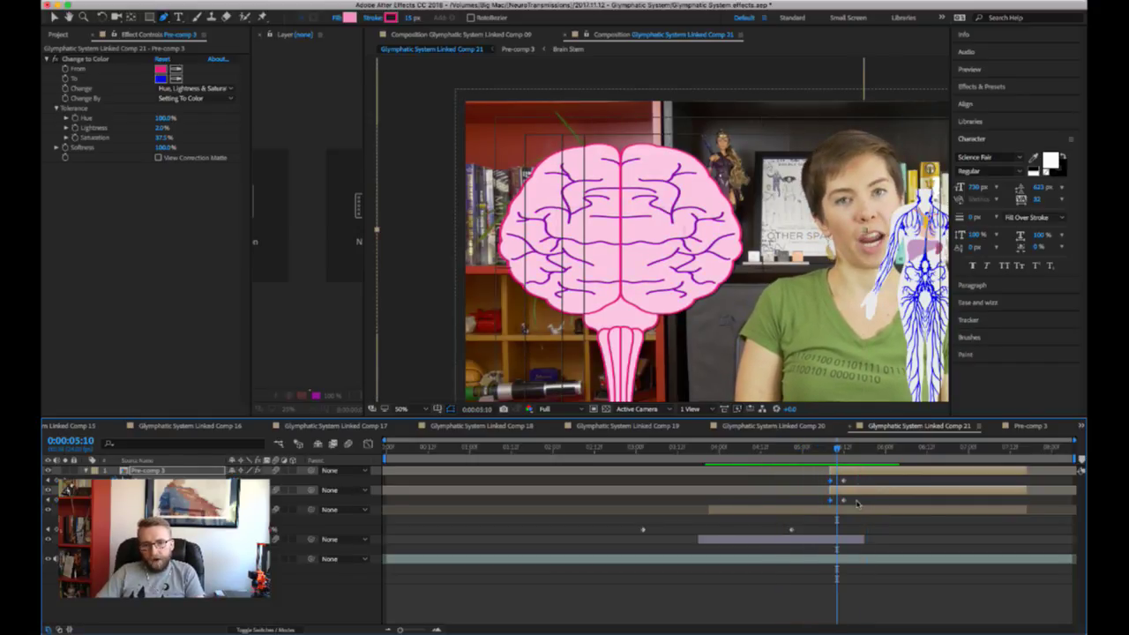
pyautogui.moveTo(856, 503); pyautogui.dragTo(831, 479)
pyautogui.click(846, 478)
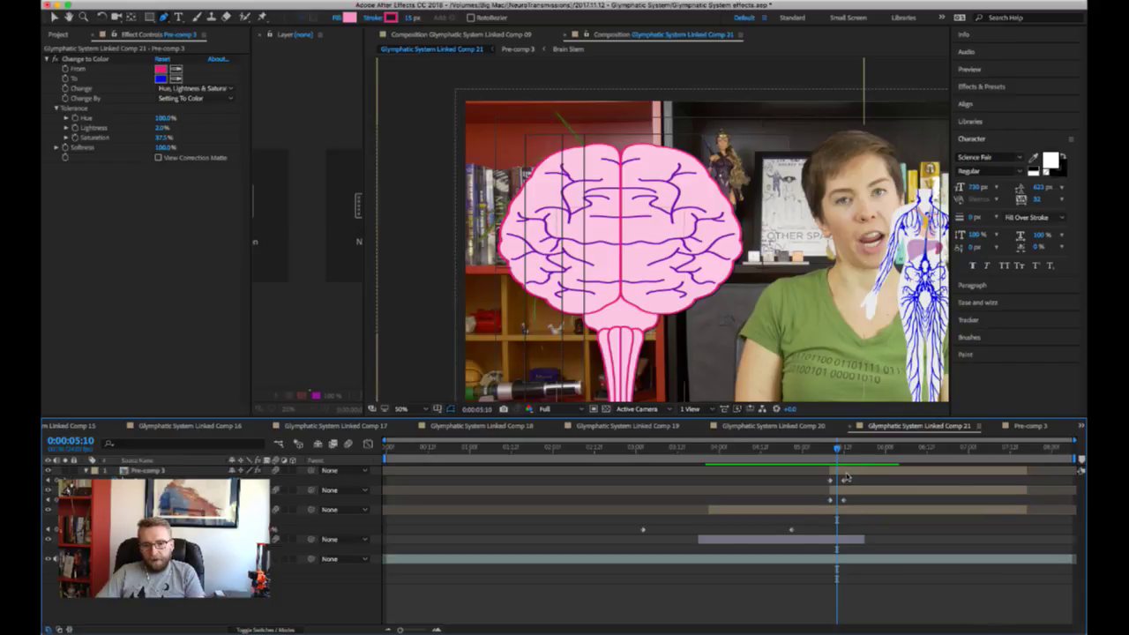
pyautogui.click(851, 475)
pyautogui.keyDown('shift'); pyautogui.click(868, 491); pyautogui.keyUp('shift')
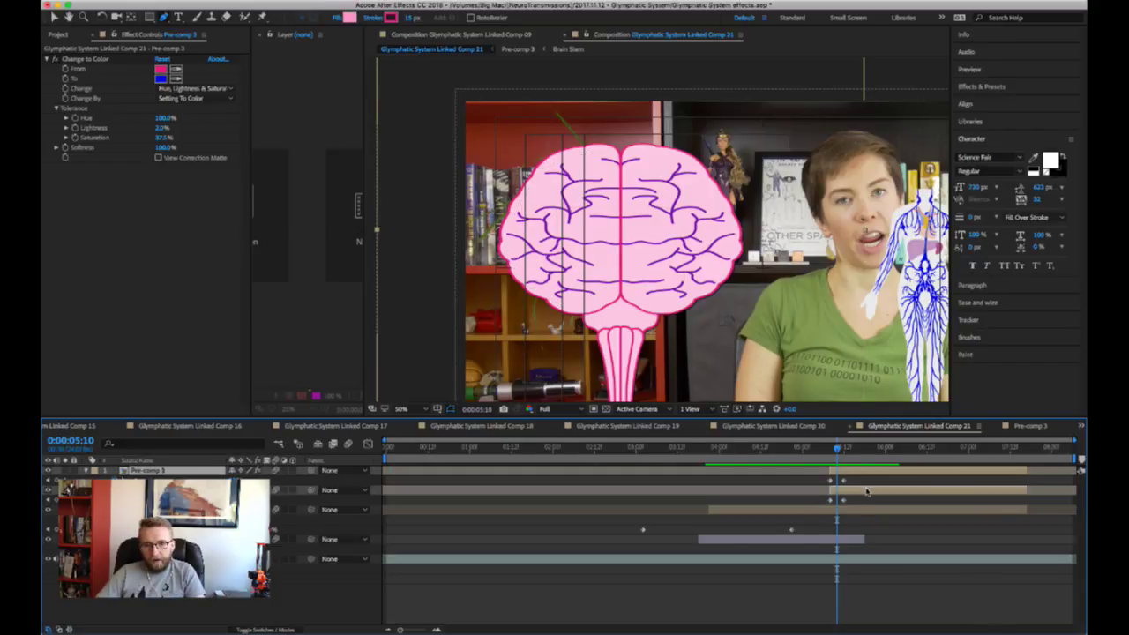
pyautogui.moveTo(868, 491); pyautogui.dragTo(862, 492)
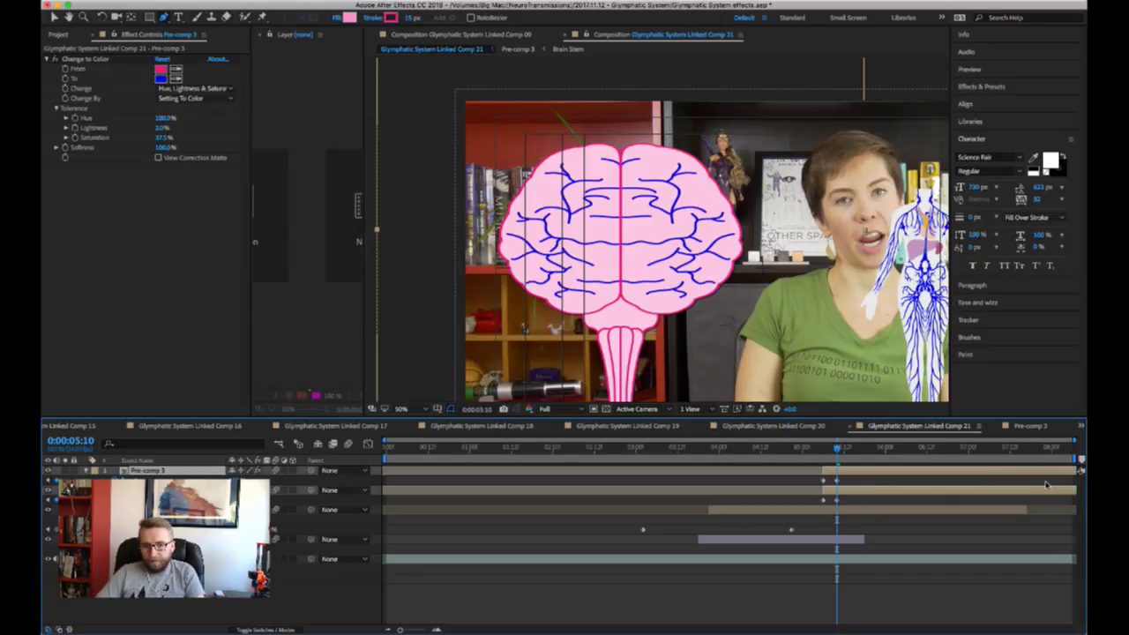
pyautogui.click(1032, 507)
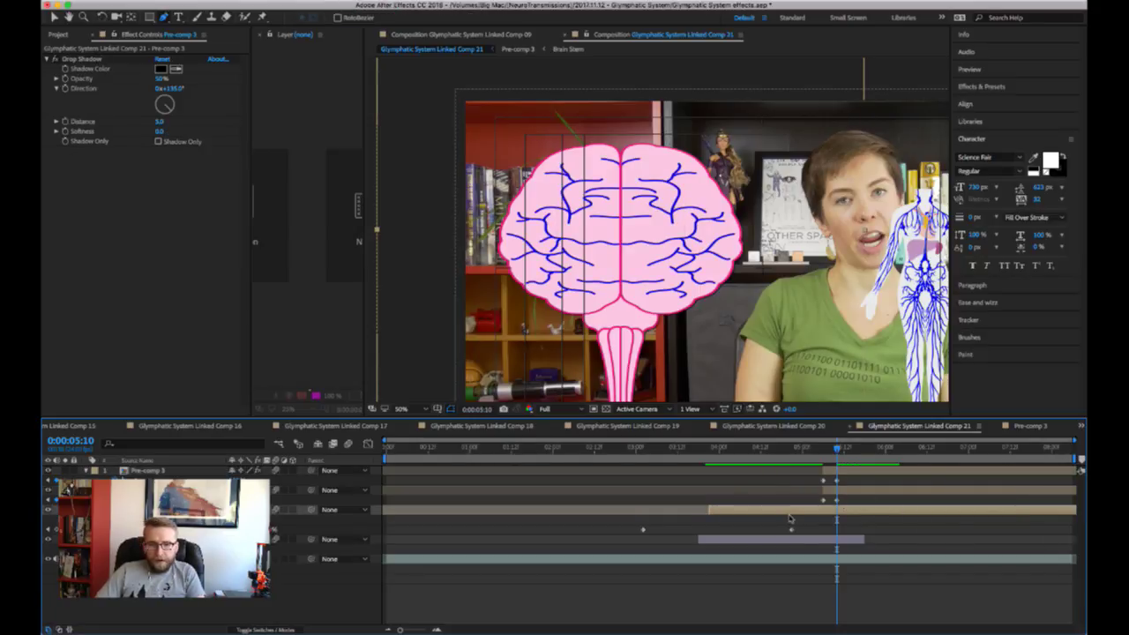
# - Play the full frame from 0:00:05:05 to review the brain folds fading to blue beside the presenter
pyautogui.scroll(-2, 661, 357)
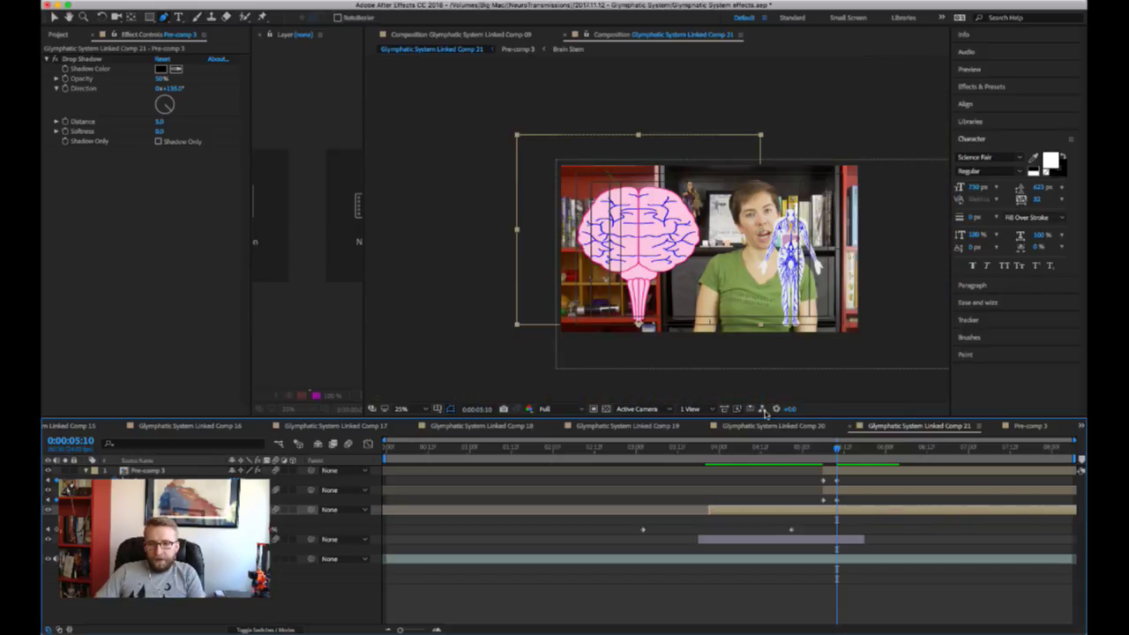
pyautogui.click(836, 527)
pyautogui.click(822, 450)
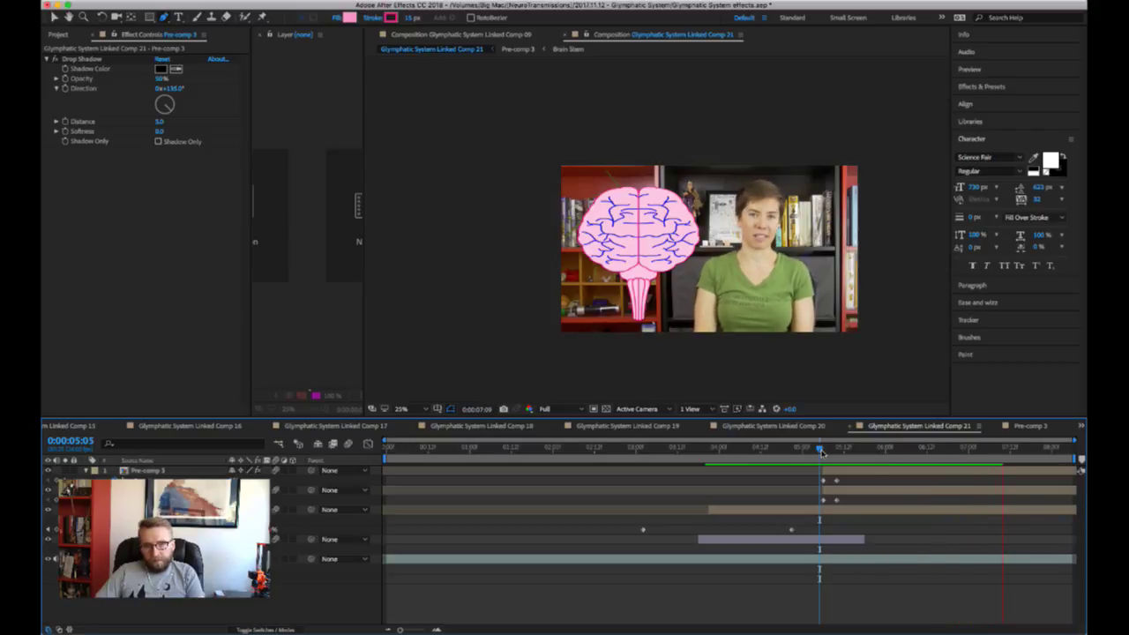
pyautogui.press('space')
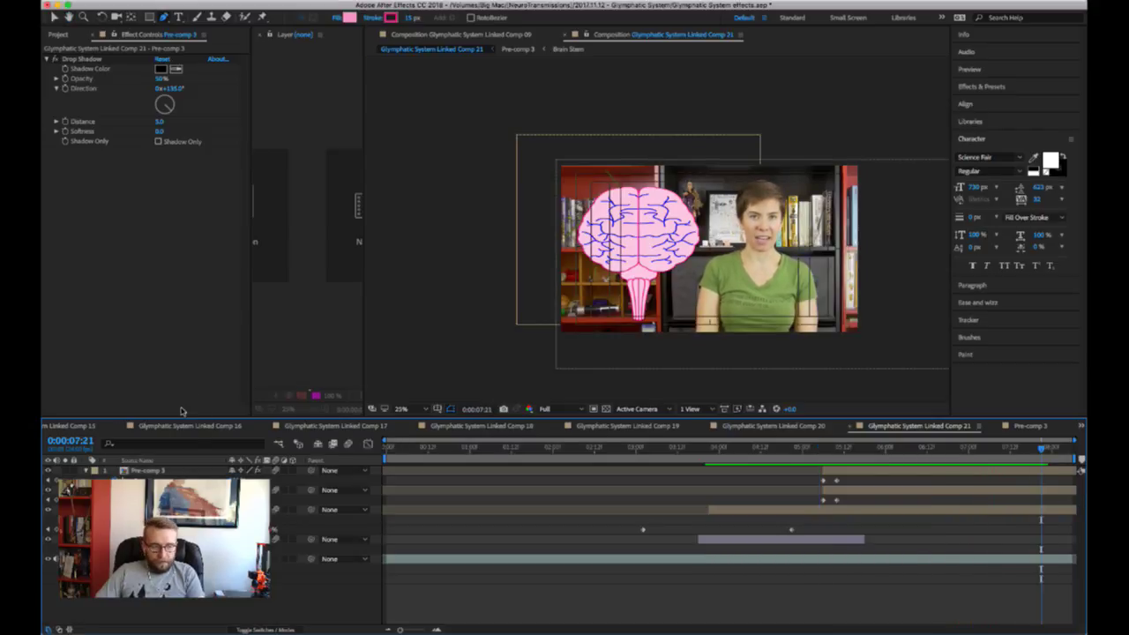
# - Copy the red x text layer from Glymphatic System Linked Comp 10 and paste it into Glymphatic System Linked Comp 21
pyautogui.click(207, 427)
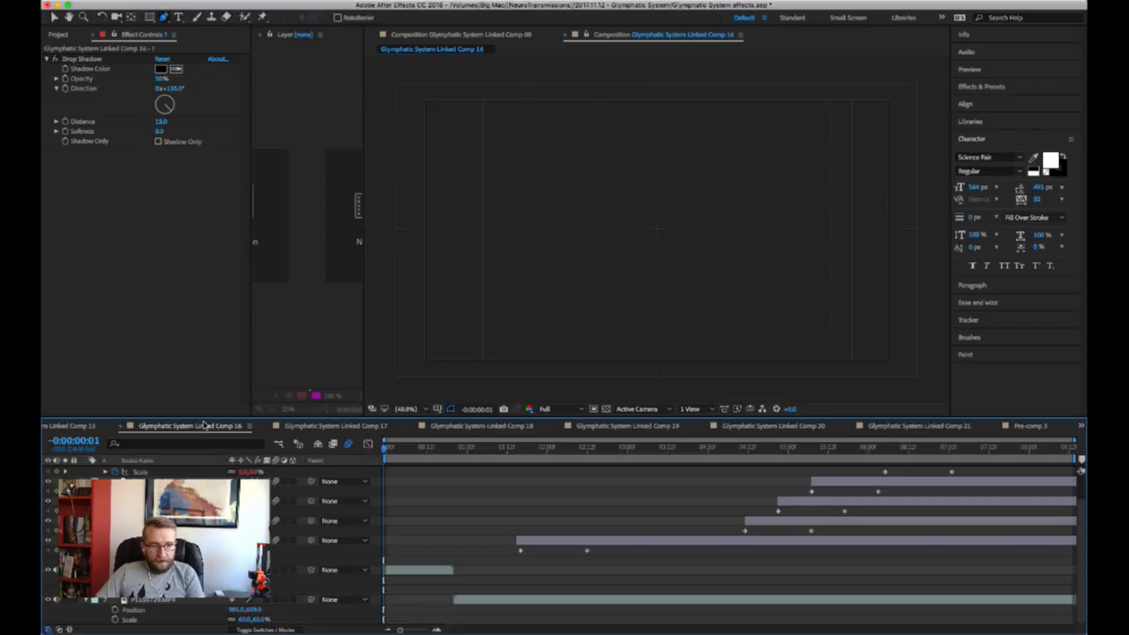
pyautogui.scroll(1, 204, 425)
pyautogui.scroll(1, 204, 425)
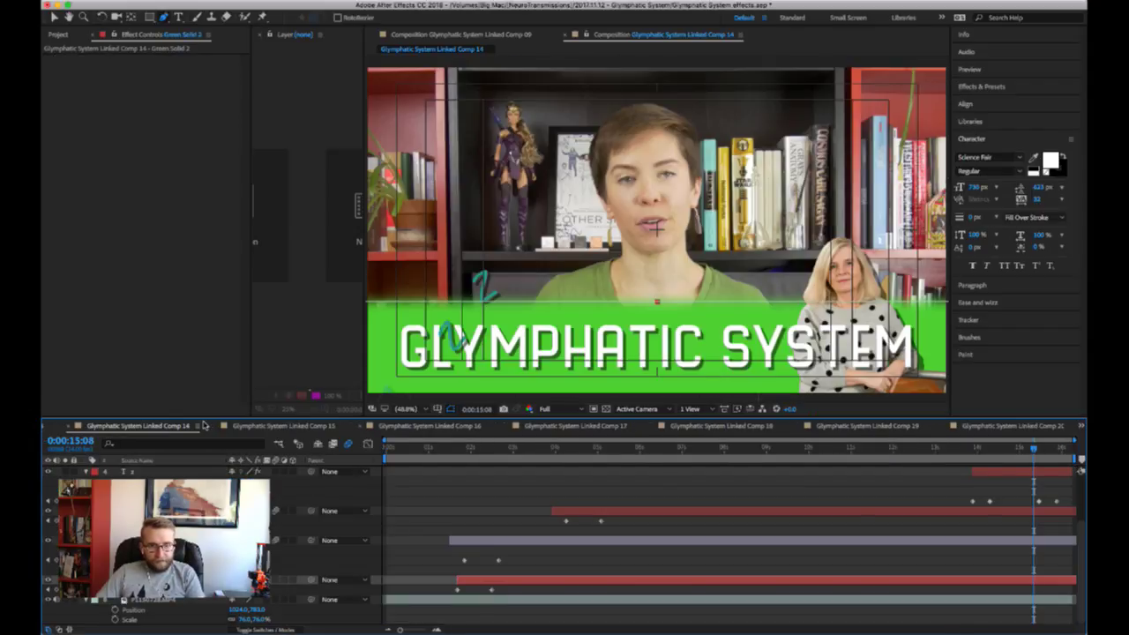
pyautogui.scroll(2, 203, 426)
pyautogui.scroll(6, 203, 425)
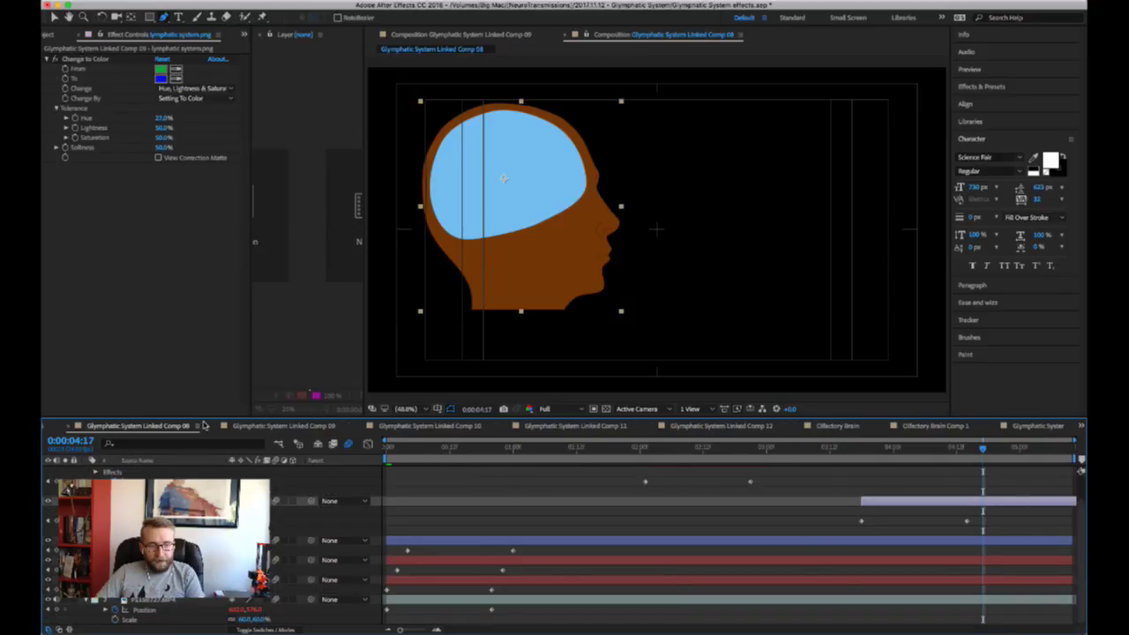
pyautogui.scroll(-1, 306, 431)
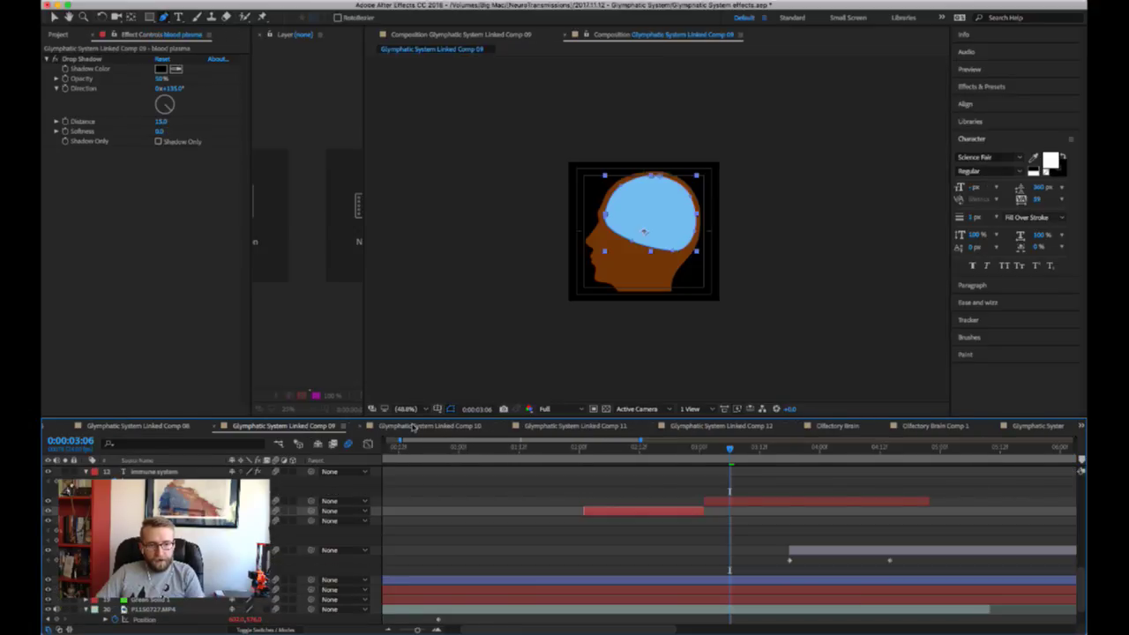
pyautogui.scroll(-1, 386, 427)
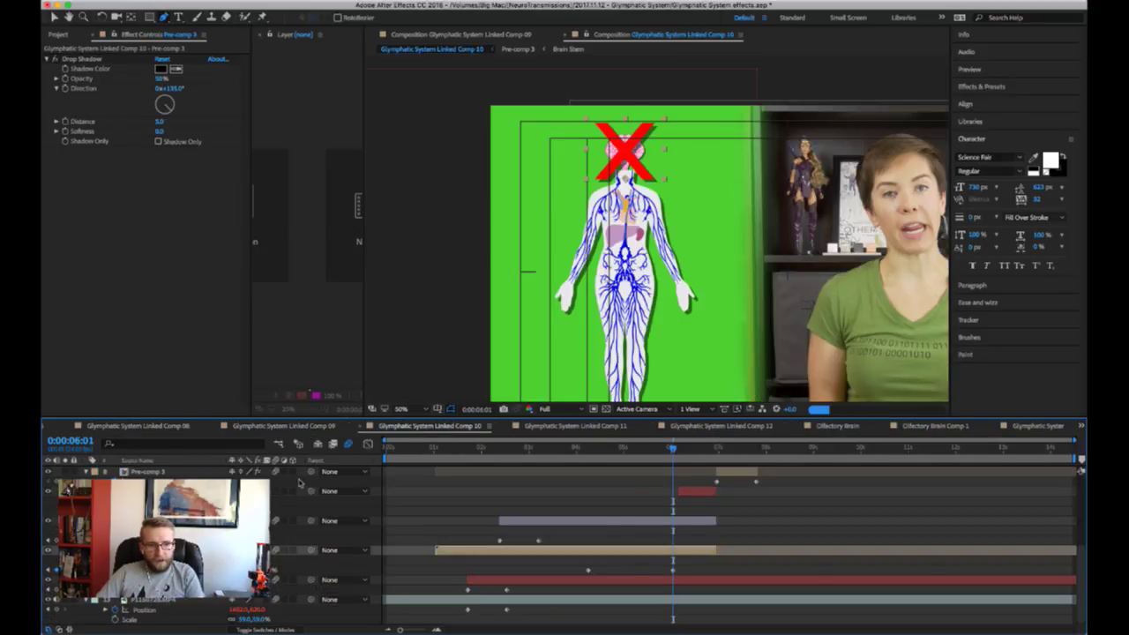
pyautogui.click(150, 491)
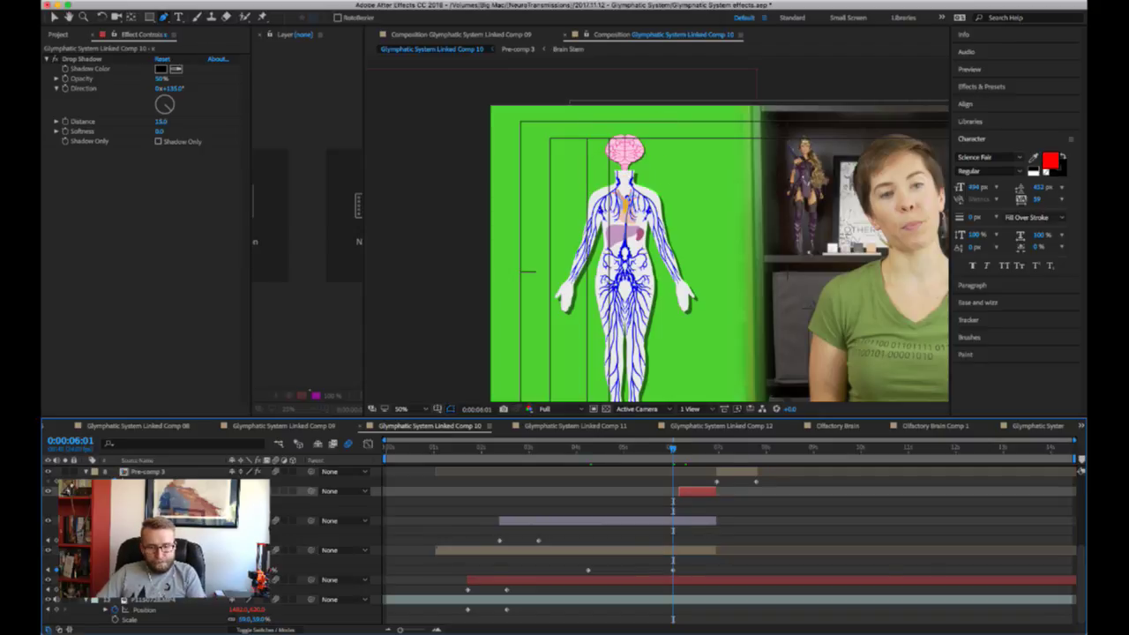
pyautogui.scroll(-10, 1025, 429)
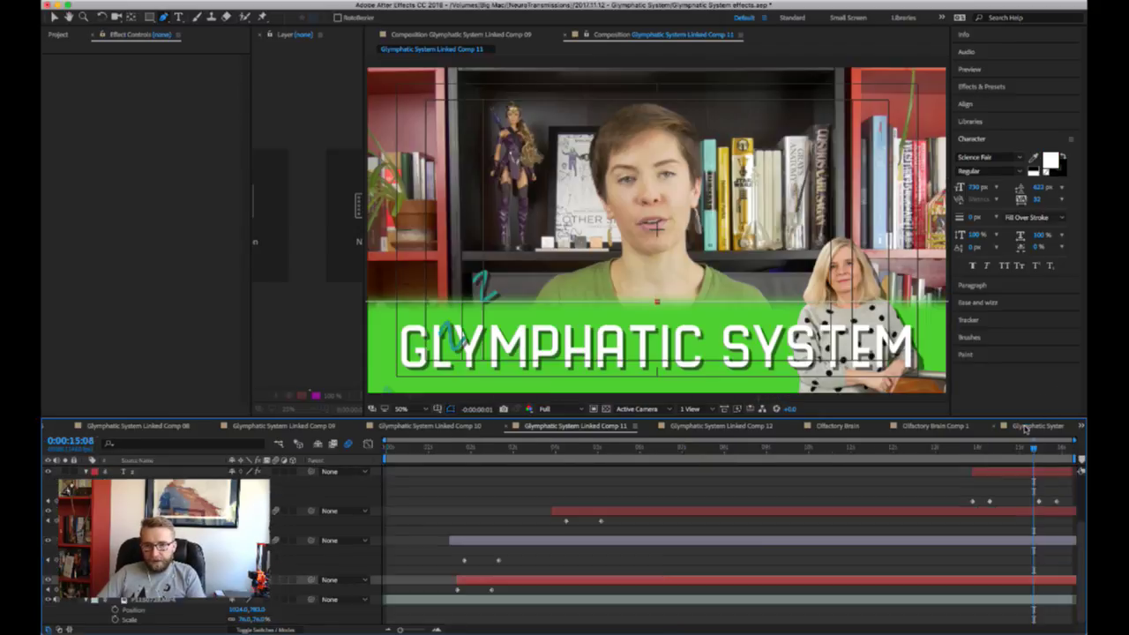
pyautogui.click(958, 429)
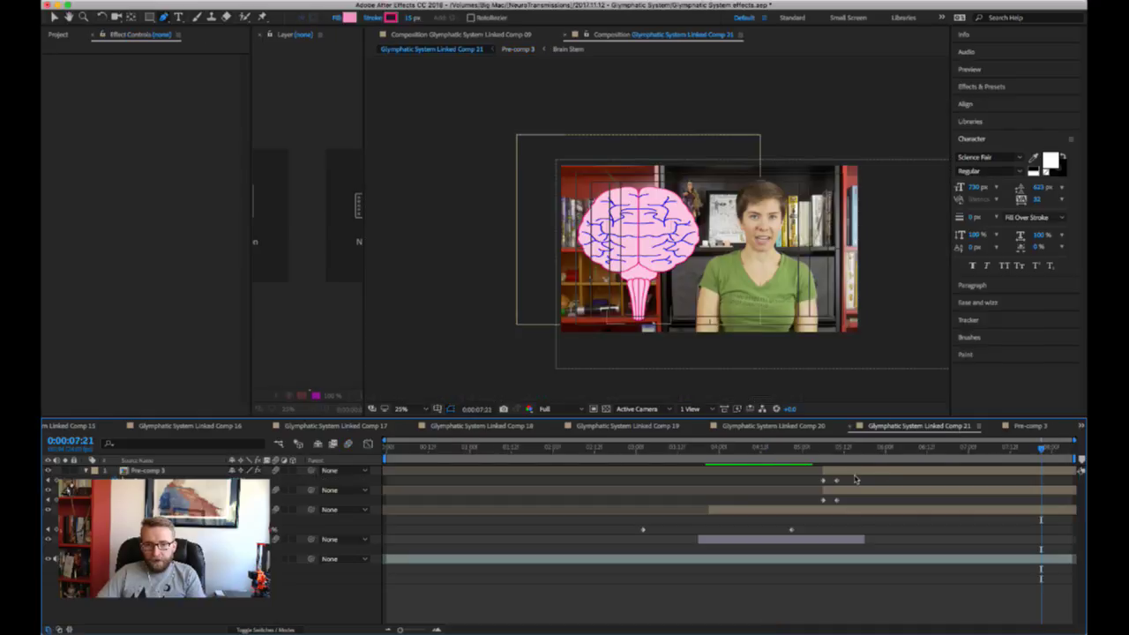
pyautogui.click(947, 470)
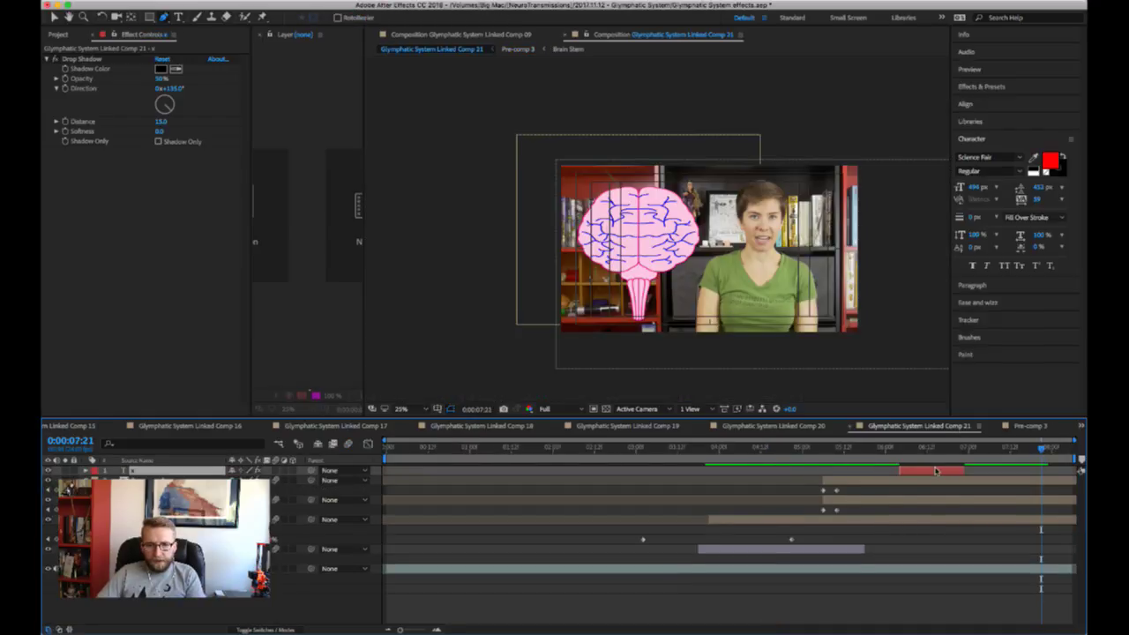
# - Start the red X layer at 0:00:08:00, then enlarge the X and centre it over the brain stem
pyautogui.moveTo(936, 472); pyautogui.dragTo(1041, 472)
pyautogui.moveTo(976, 449); pyautogui.dragTo(1072, 472)
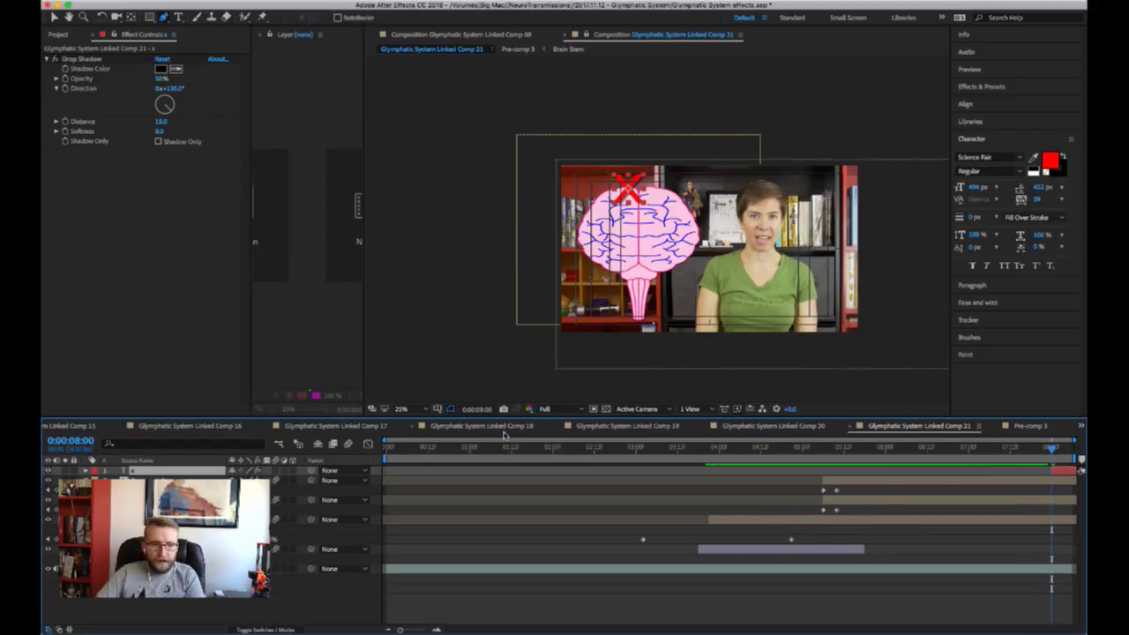
pyautogui.press('s')
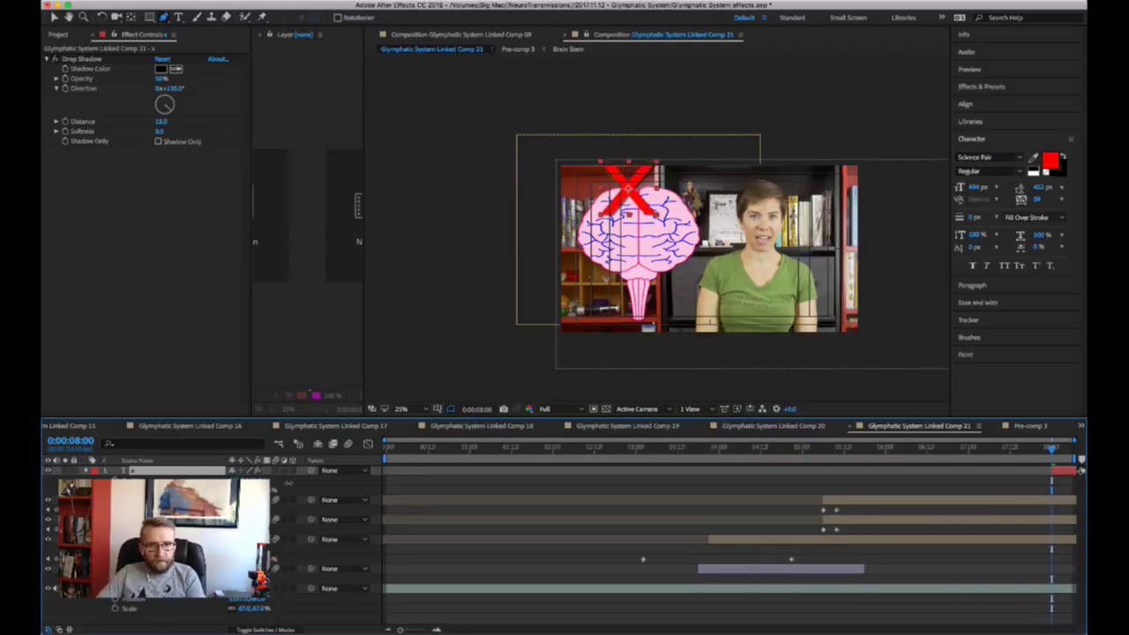
pyautogui.moveTo(255, 478); pyautogui.dragTo(612, 577)
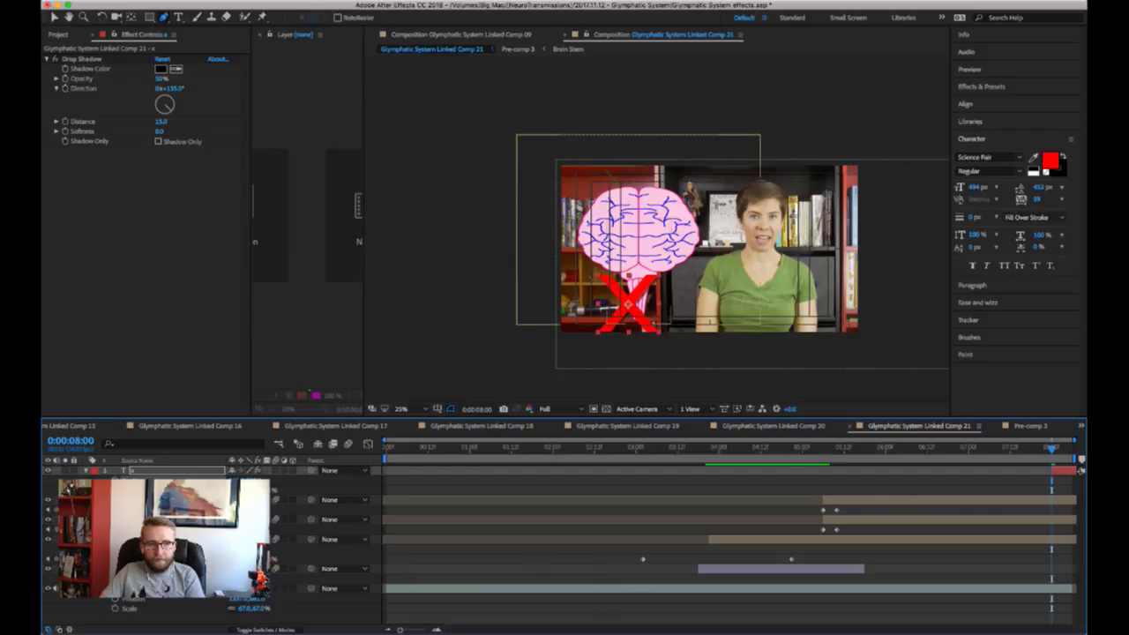
pyautogui.moveTo(251, 472); pyautogui.dragTo(273, 485)
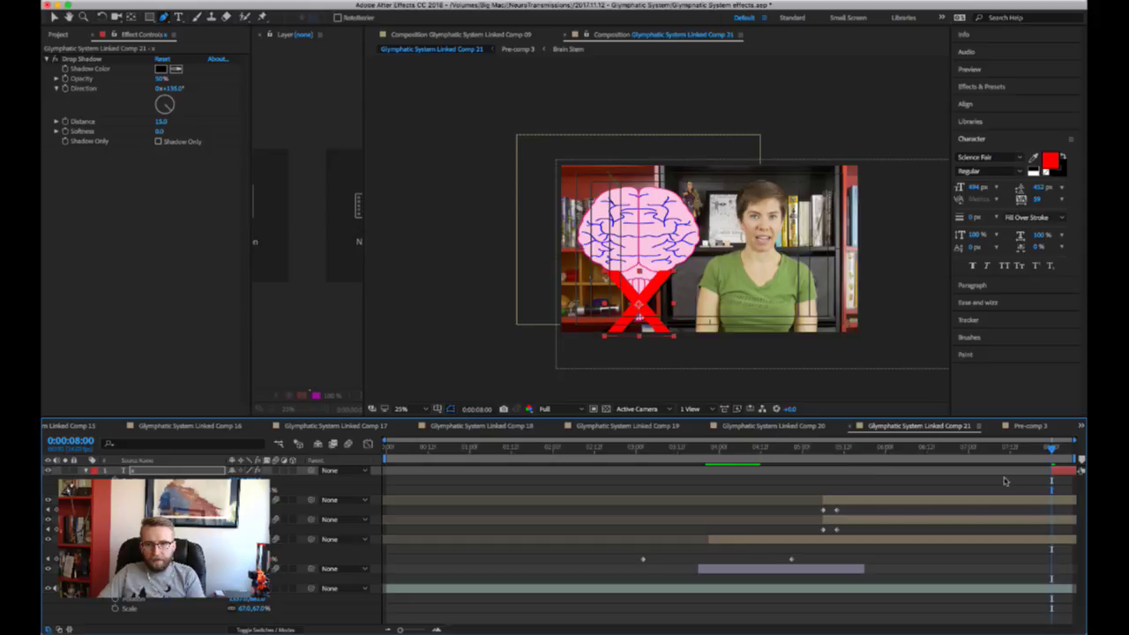
# - Move the red X layer's start to 0:00:07:22 and check the frames before it
pyautogui.click(1007, 450)
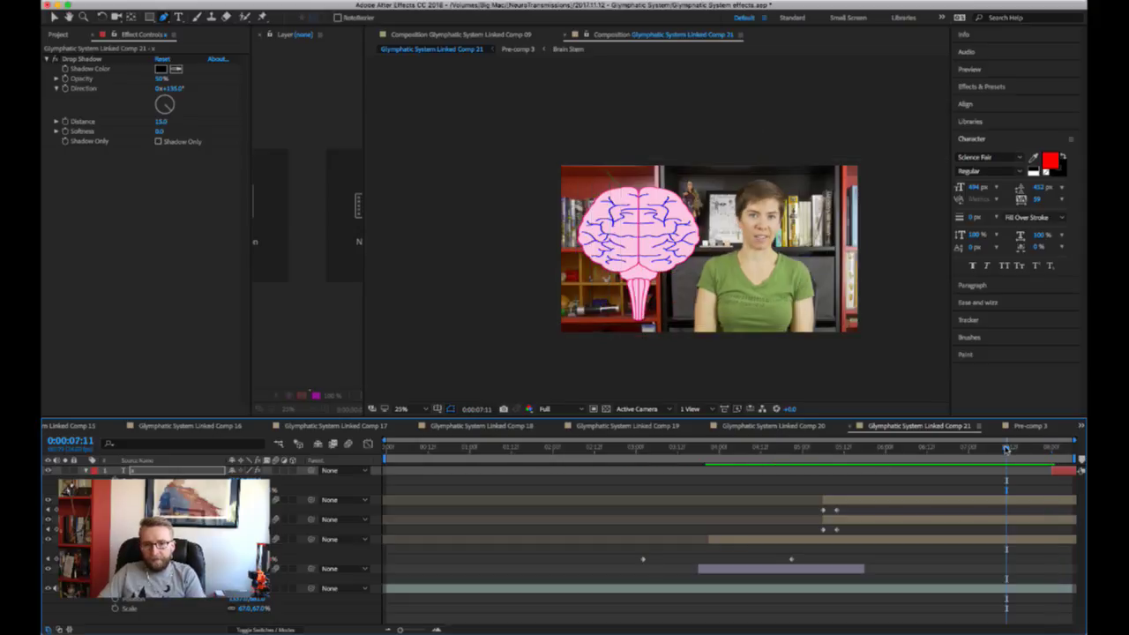
pyautogui.click(1011, 449)
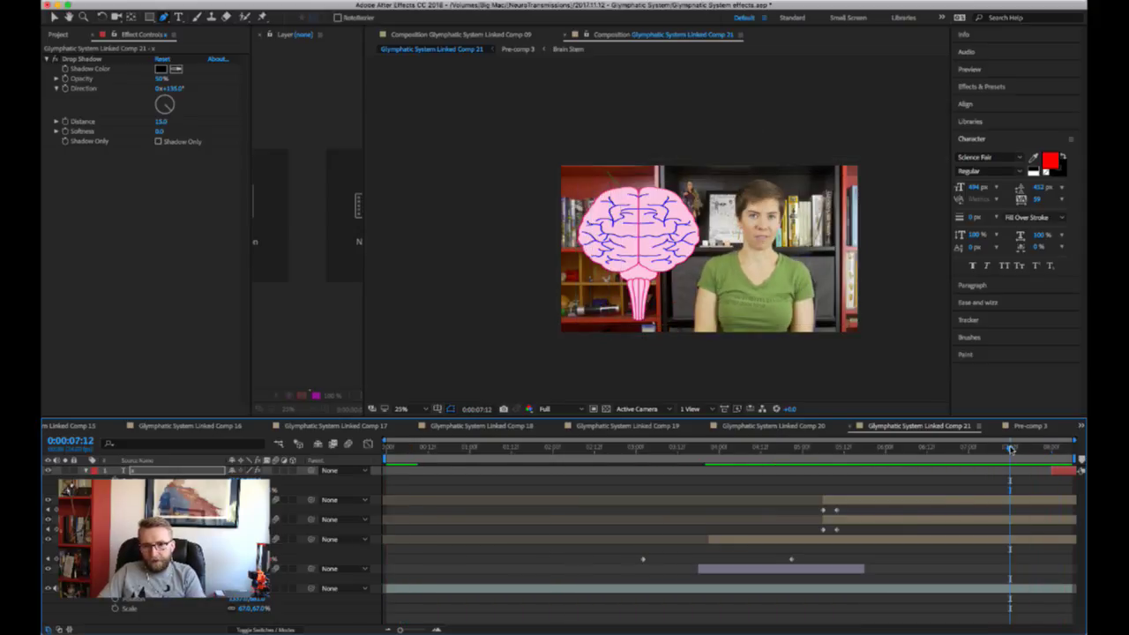
pyautogui.moveTo(1011, 450); pyautogui.dragTo(1045, 450)
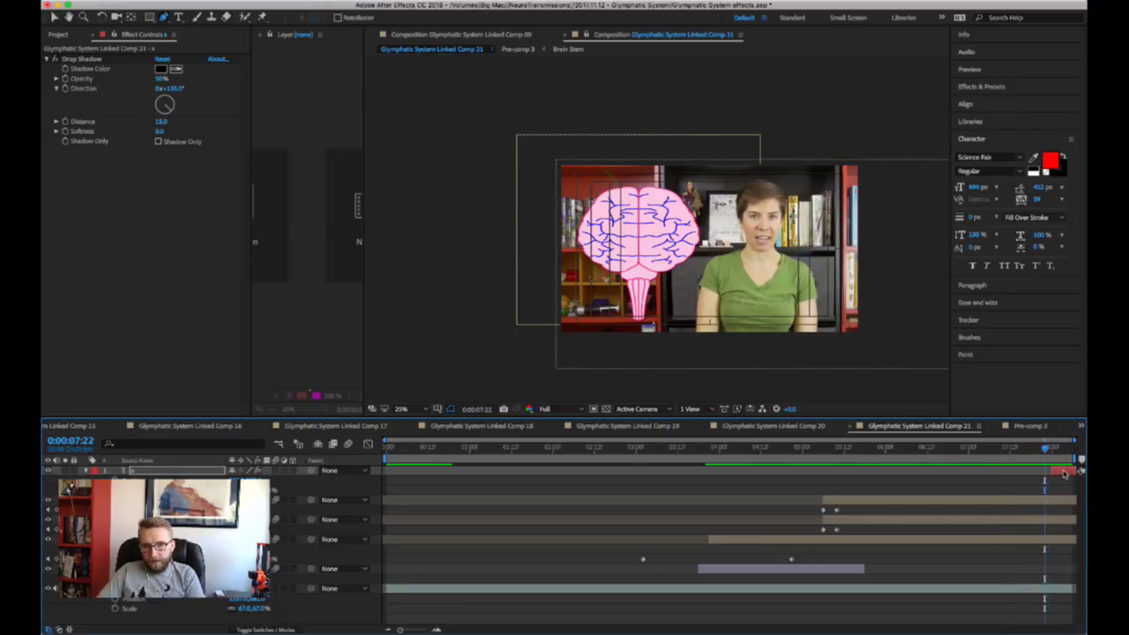
pyautogui.click(1057, 474)
pyautogui.click(993, 449)
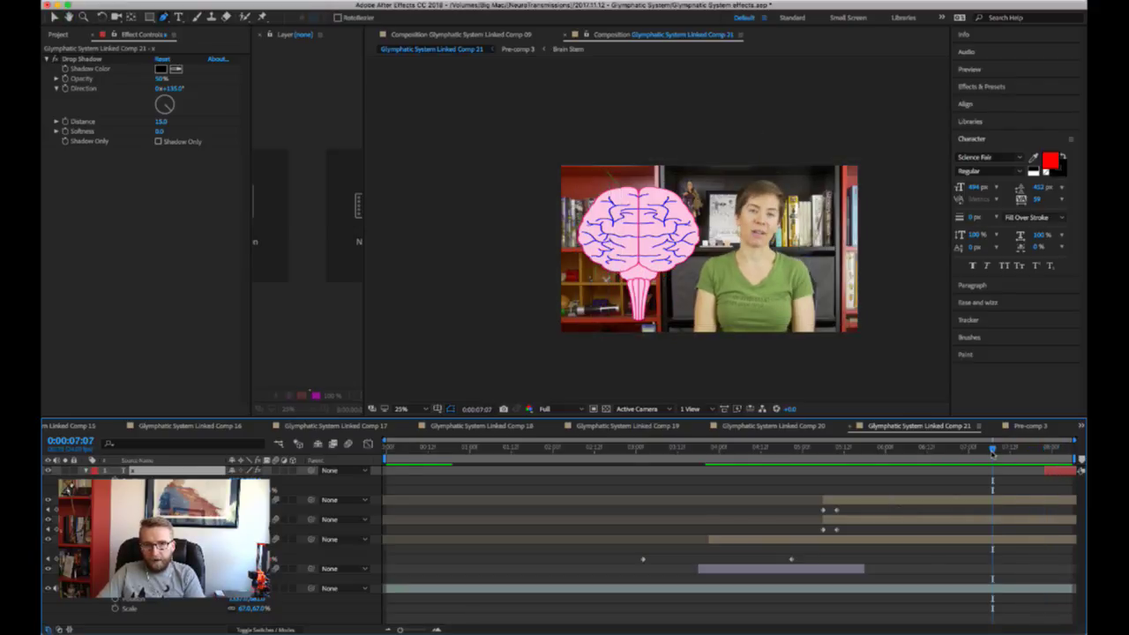
pyautogui.click(985, 451)
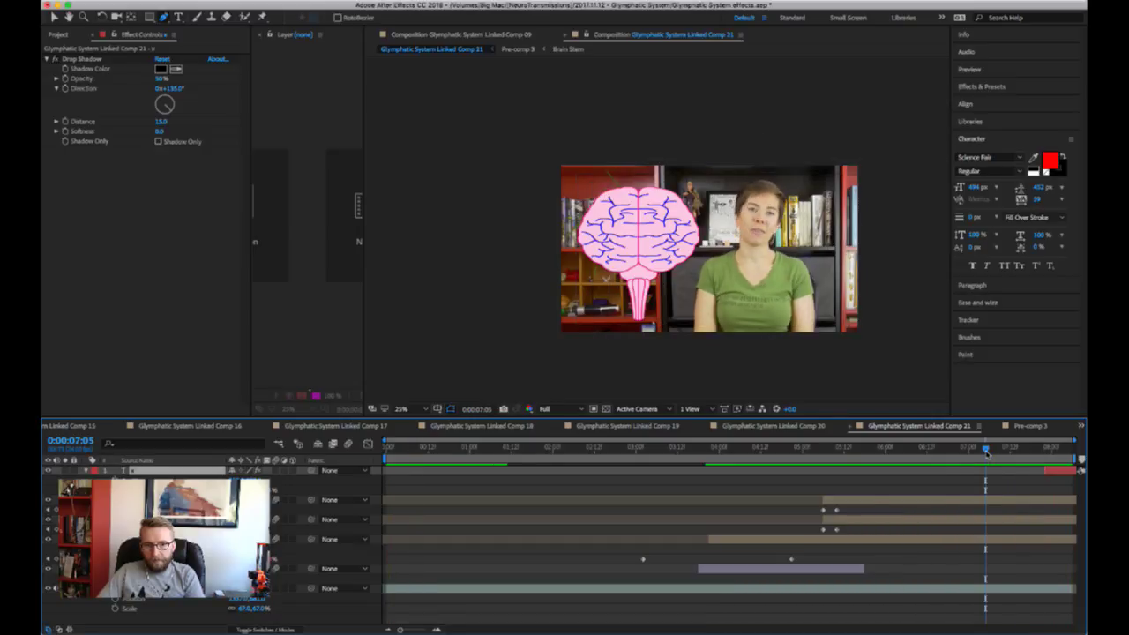
# - Delete the full-body graphic layer that overlaps the presenter around 0:00:04:09
pyautogui.moveTo(985, 450); pyautogui.dragTo(767, 465)
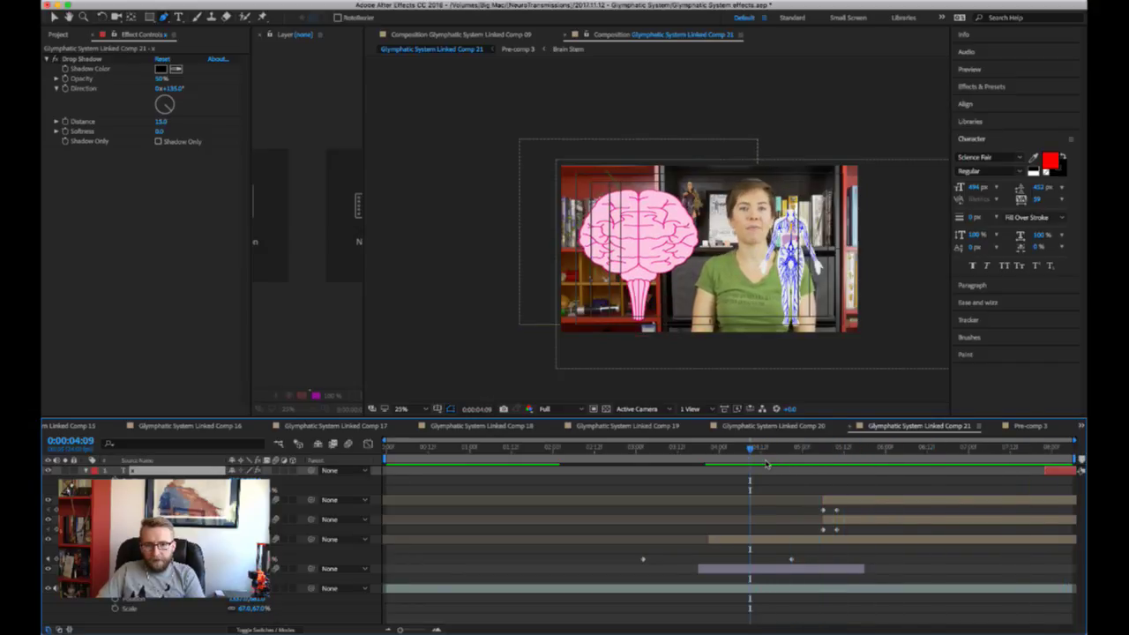
pyautogui.click(797, 570)
pyautogui.press('Delete')
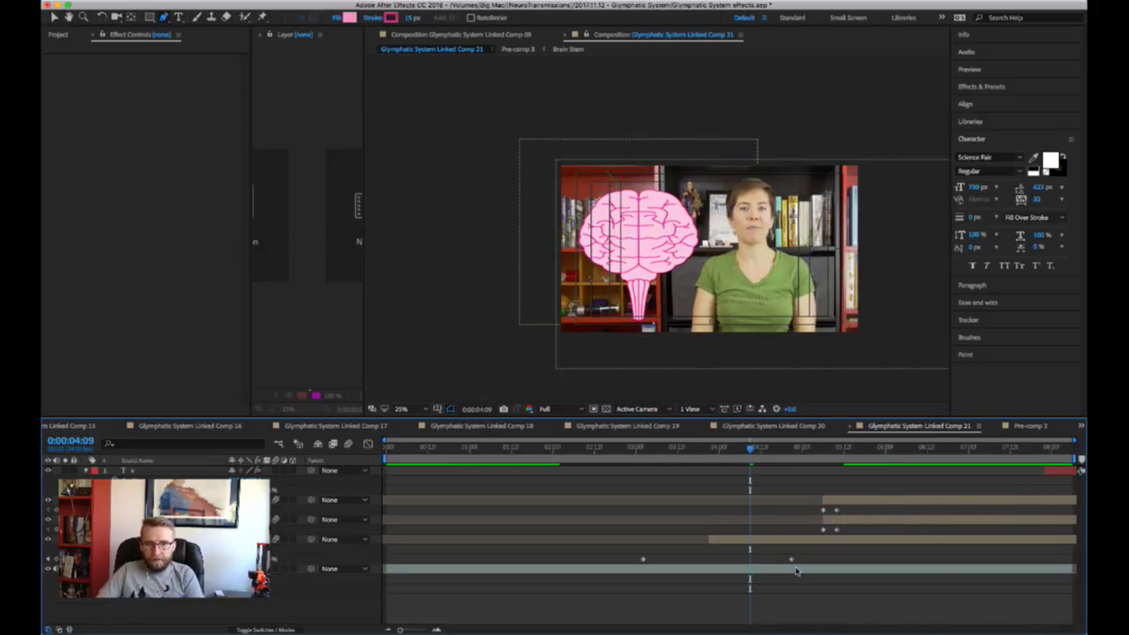
# - Play from 0:00:03:21 to find the cue, and make the red X layer run from 0:00:06:14 to the composition's end
pyautogui.click(710, 449)
pyautogui.press('space')
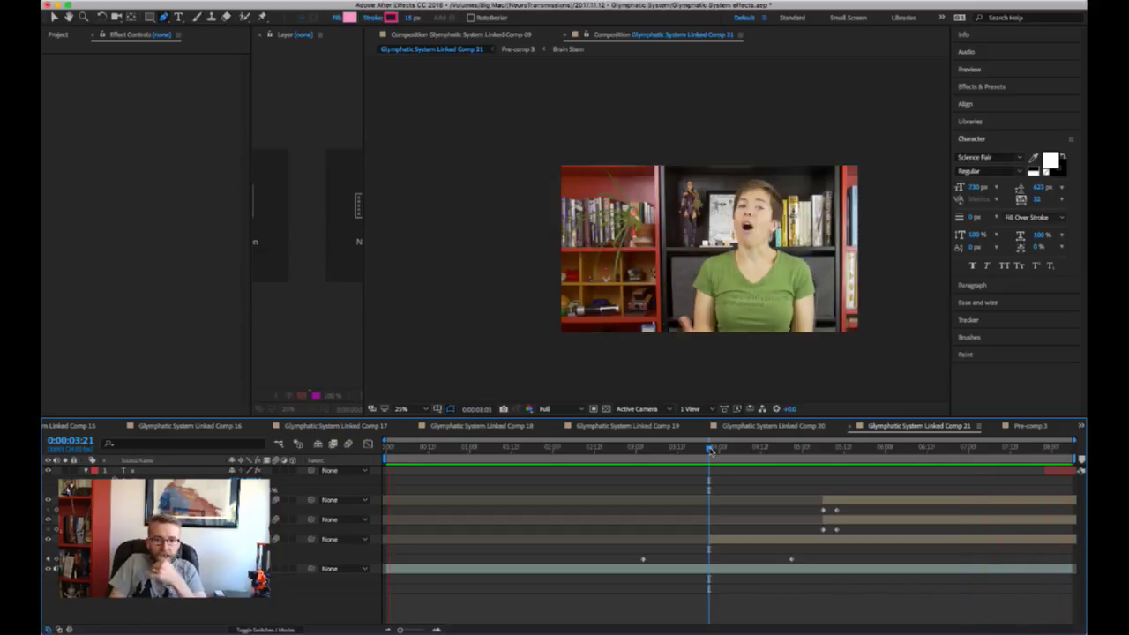
pyautogui.press('space')
pyautogui.moveTo(819, 454)
pyautogui.mouseDown()
pyautogui.moveTo(996, 455)
pyautogui.moveTo(847, 452)
pyautogui.mouseUp()
pyautogui.press('space')
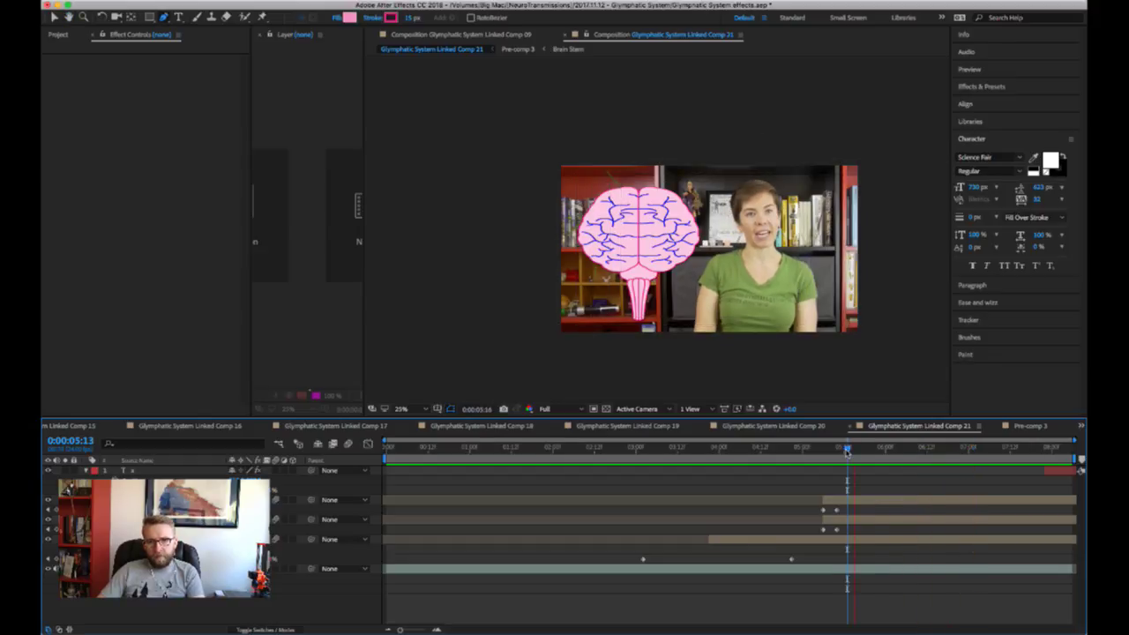
pyautogui.press('space')
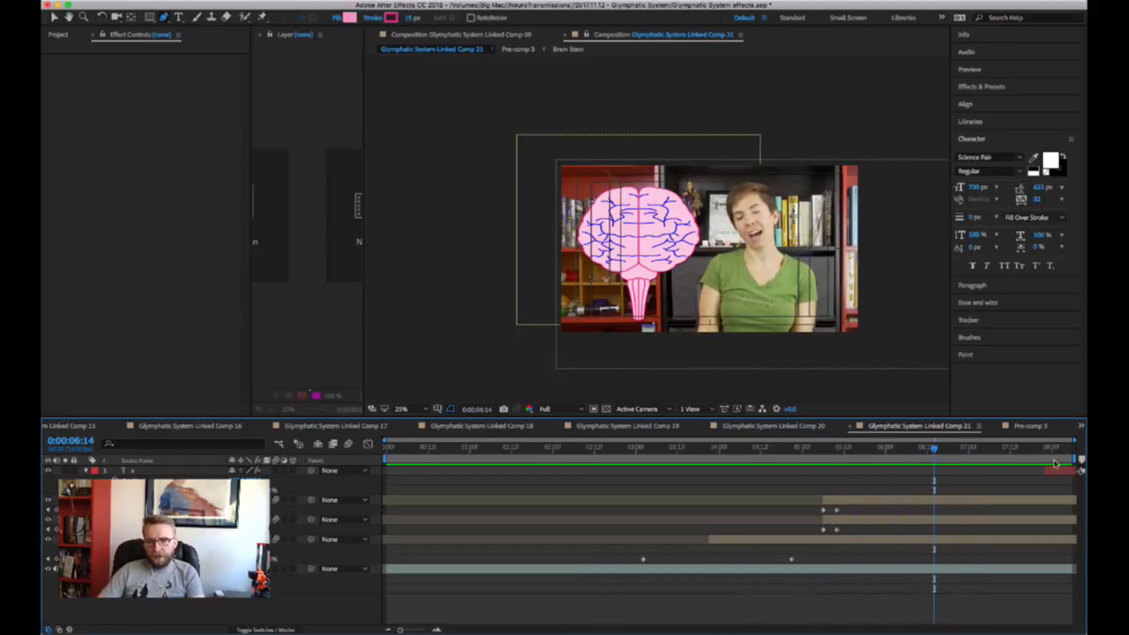
pyautogui.moveTo(1058, 472)
pyautogui.mouseDown()
pyautogui.moveTo(945, 472)
pyautogui.moveTo(1080, 471)
pyautogui.mouseUp()
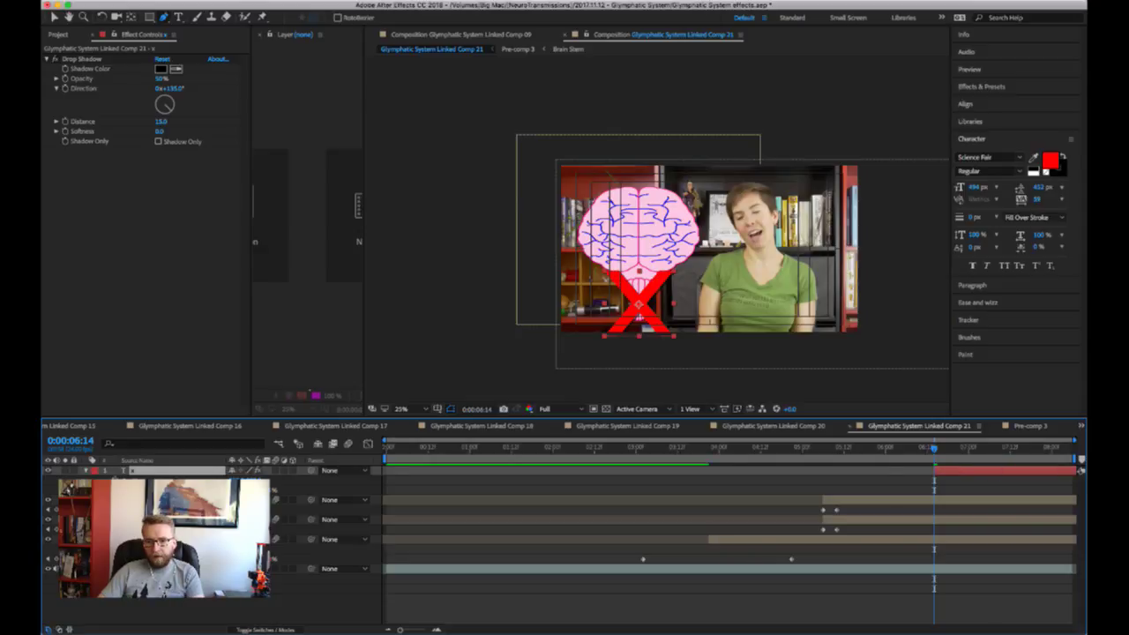
# - Preview the X from 0:00:05:20 and move its layer's start one frame earlier to 0:00:06:13
pyautogui.click(872, 448)
pyautogui.press('space')
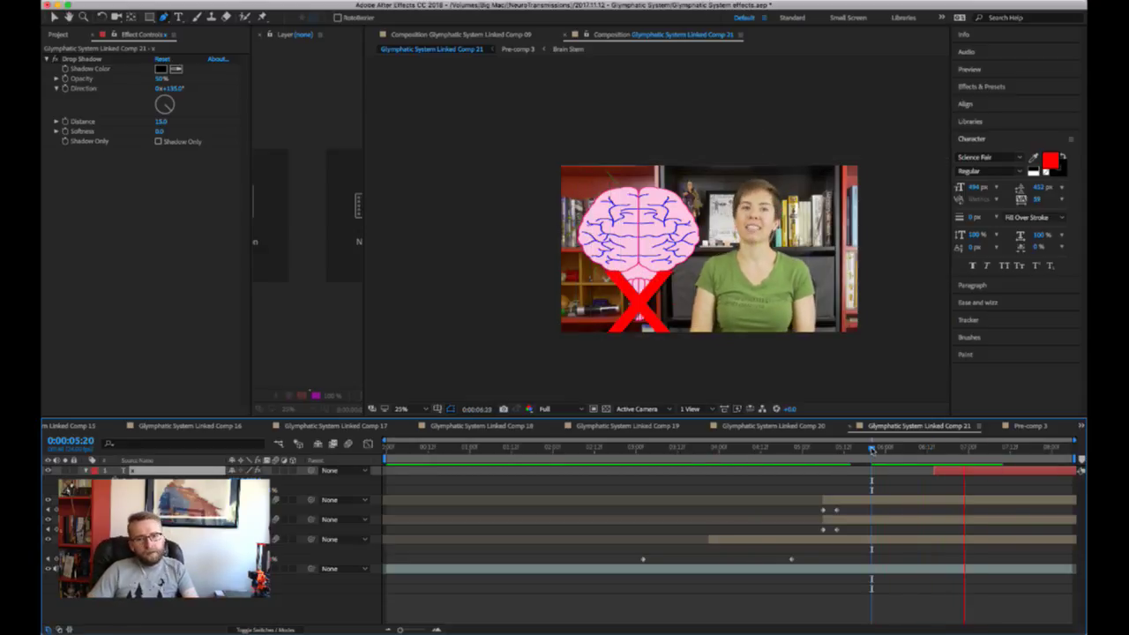
pyautogui.click(932, 448)
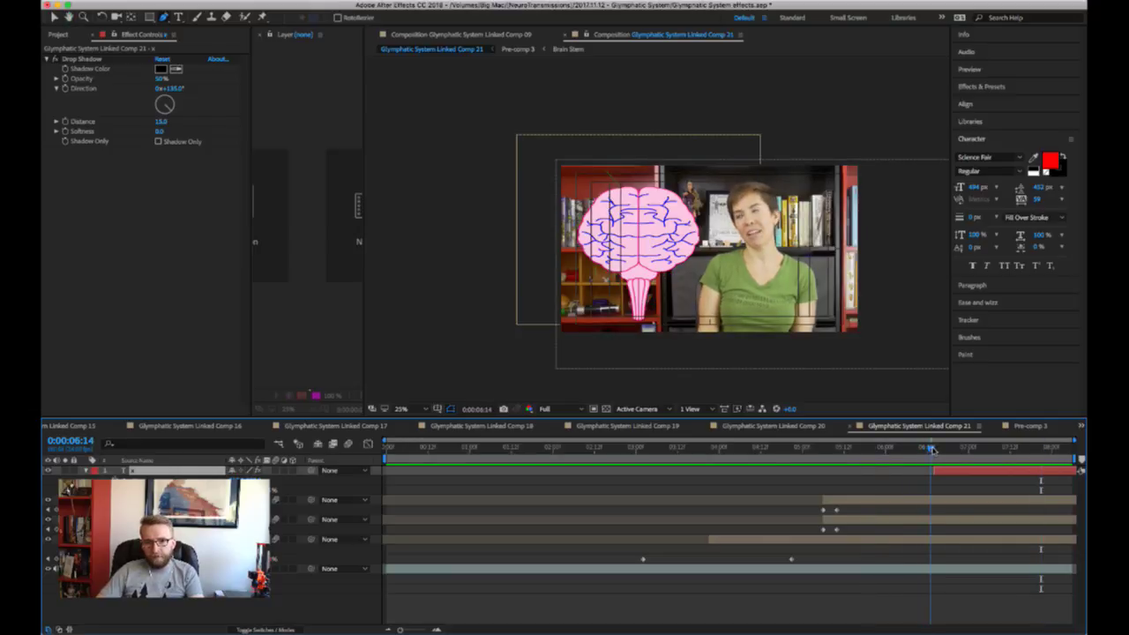
pyautogui.moveTo(932, 449); pyautogui.dragTo(931, 449)
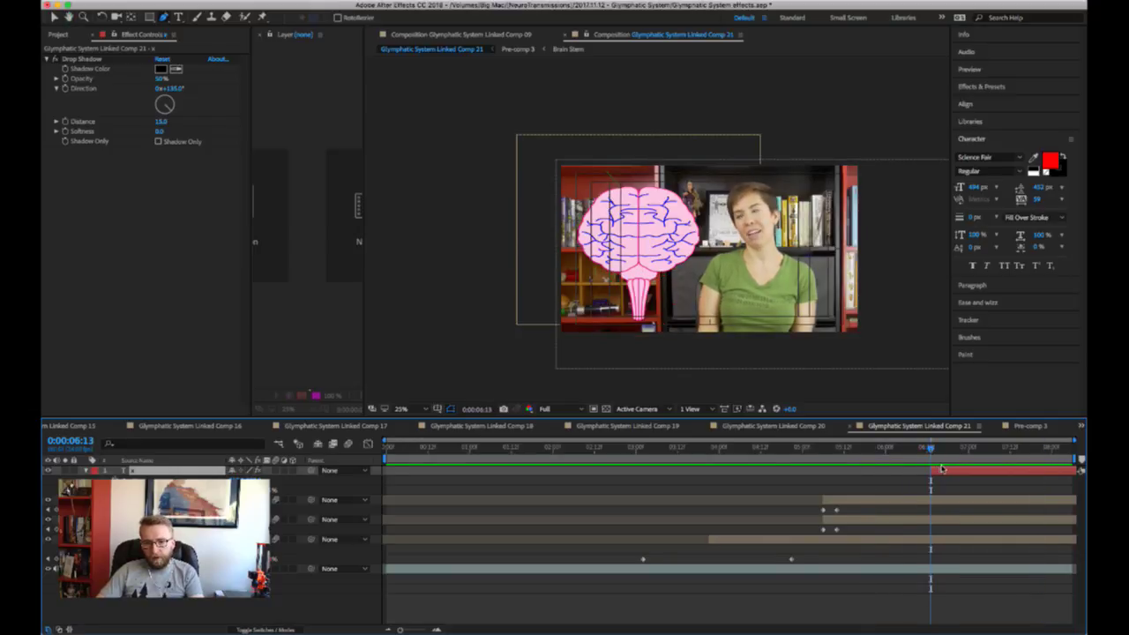
# - Play back from 0:00:05:08 to review when the red X appears over the brain stem
pyautogui.click(832, 450)
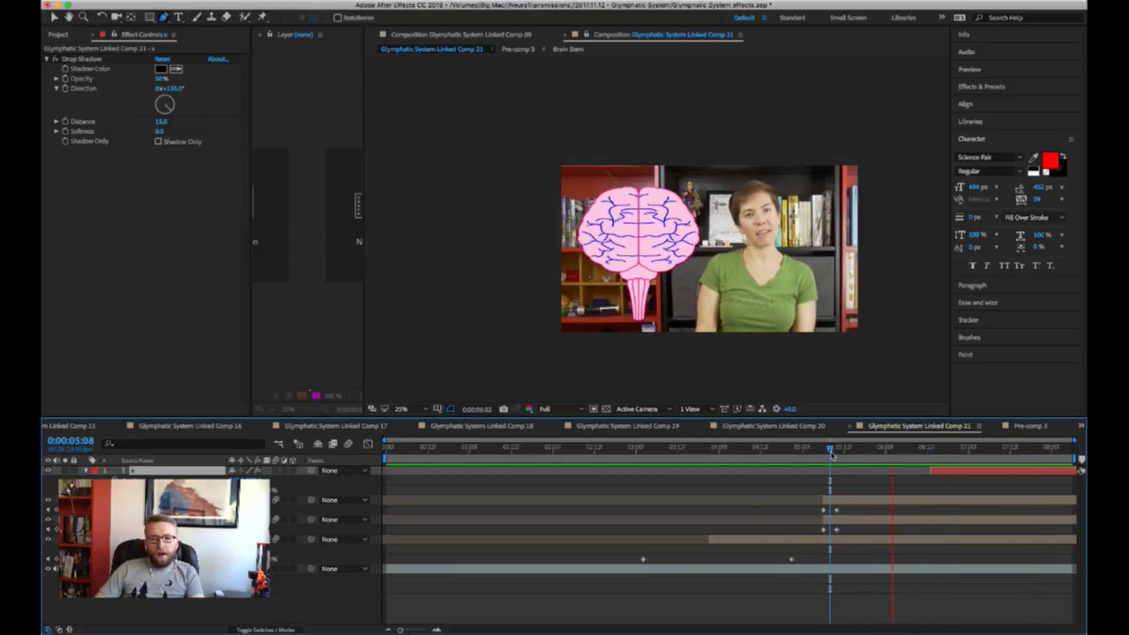
pyautogui.press('space')
pyautogui.press('space')
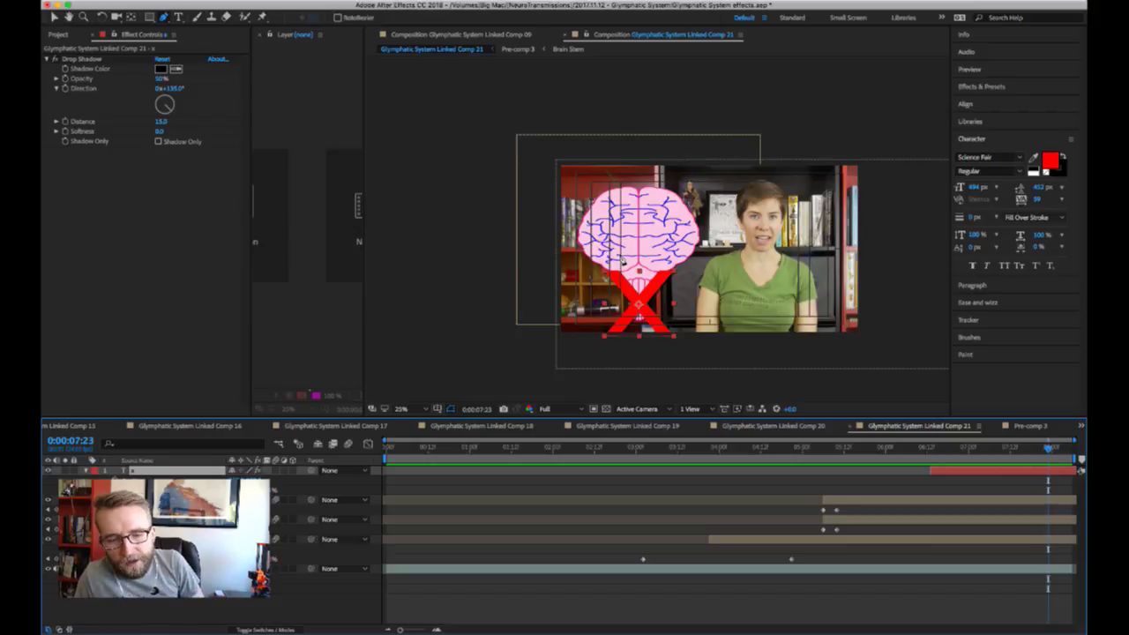
pyautogui.click(1037, 448)
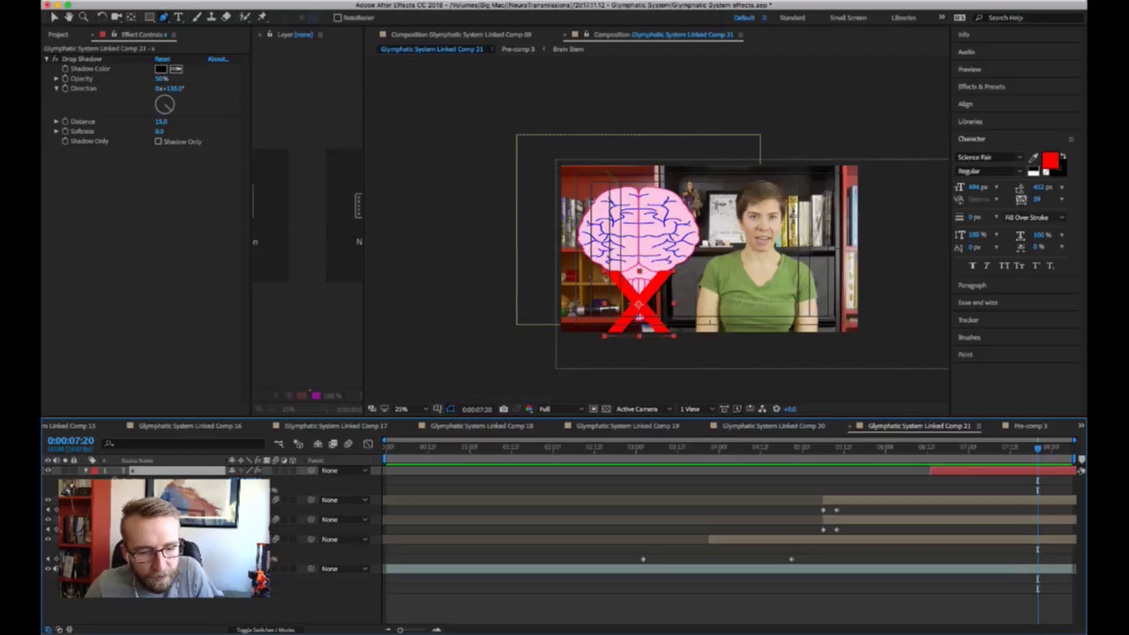
# - Switch to Premiere Pro and play the Glymphatic System sequence from 00:03:59:22 to review the following talking-head clips
pyautogui.press('super+Tab')
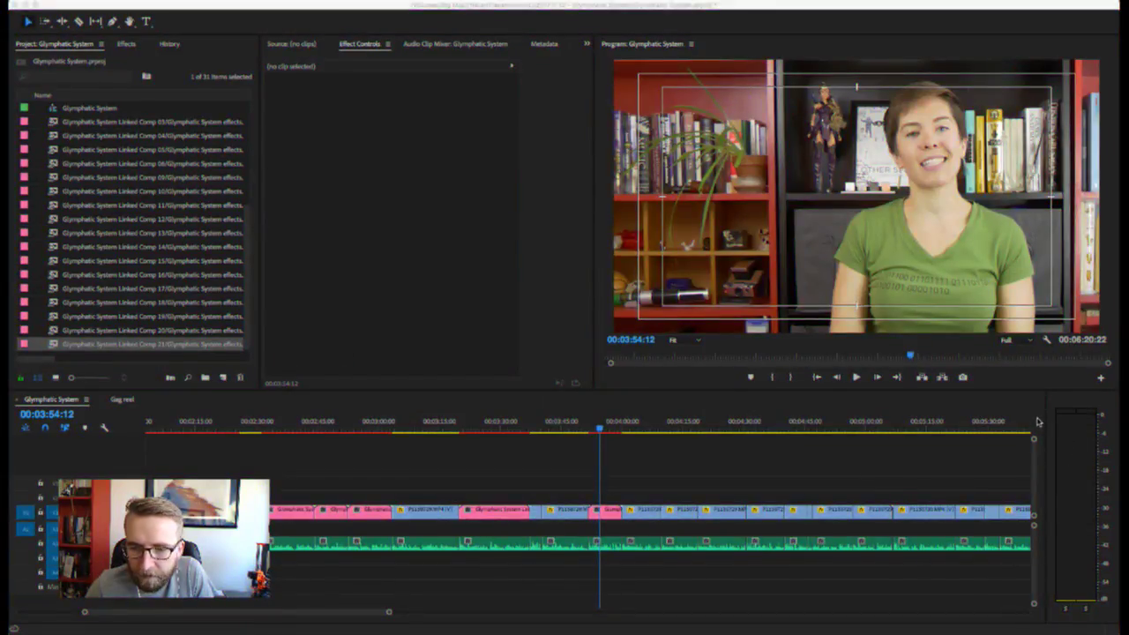
pyautogui.click(1037, 422)
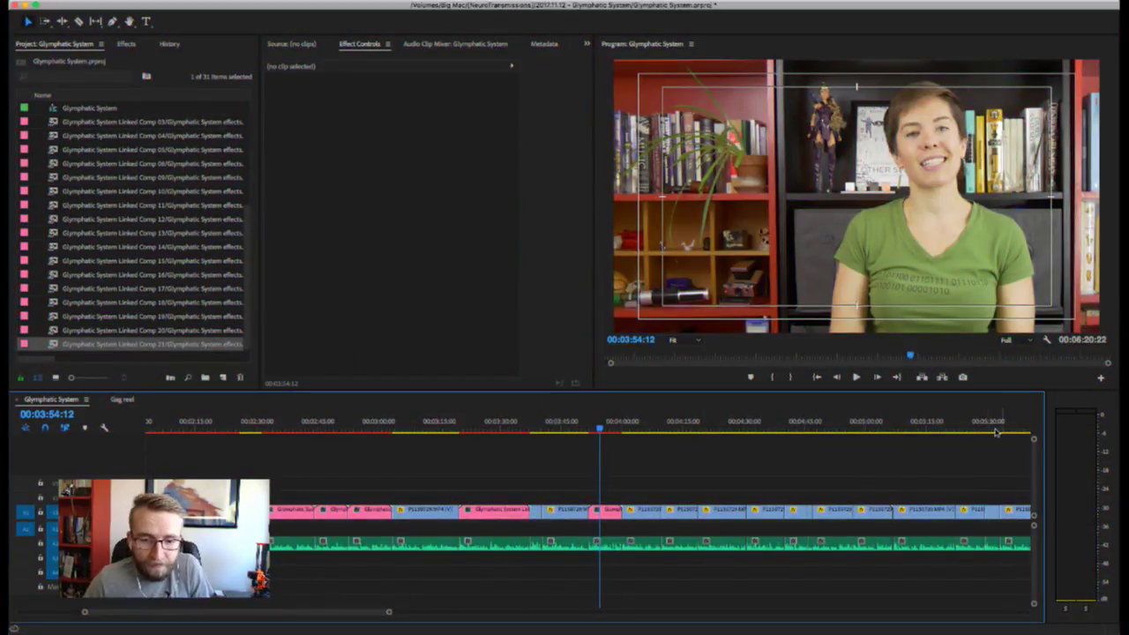
pyautogui.click(624, 426)
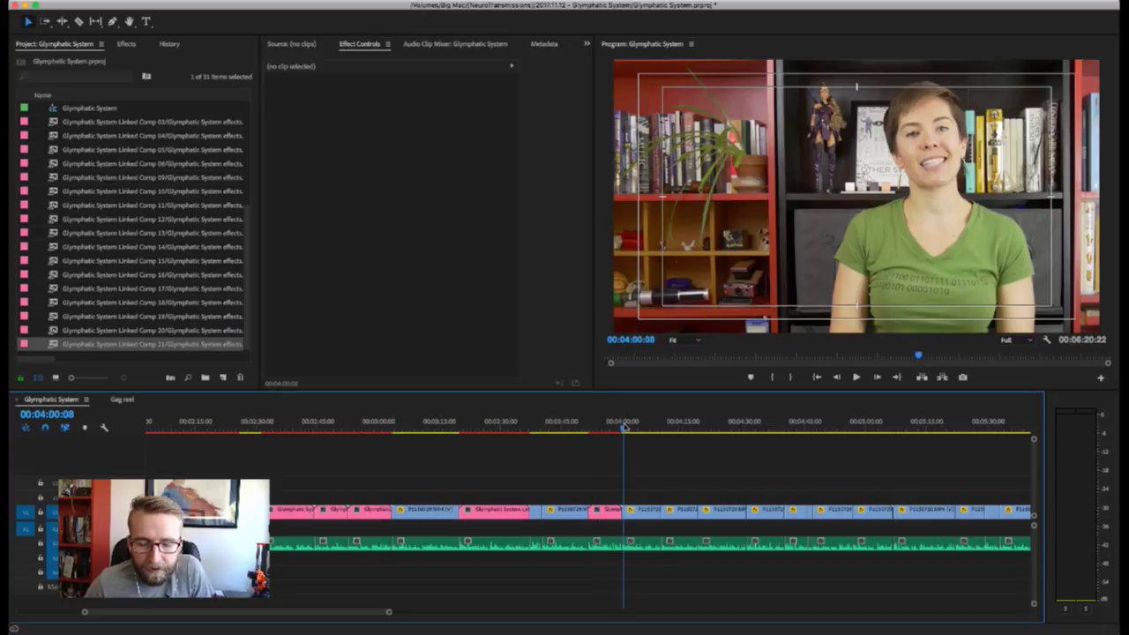
pyautogui.moveTo(625, 425); pyautogui.dragTo(623, 426)
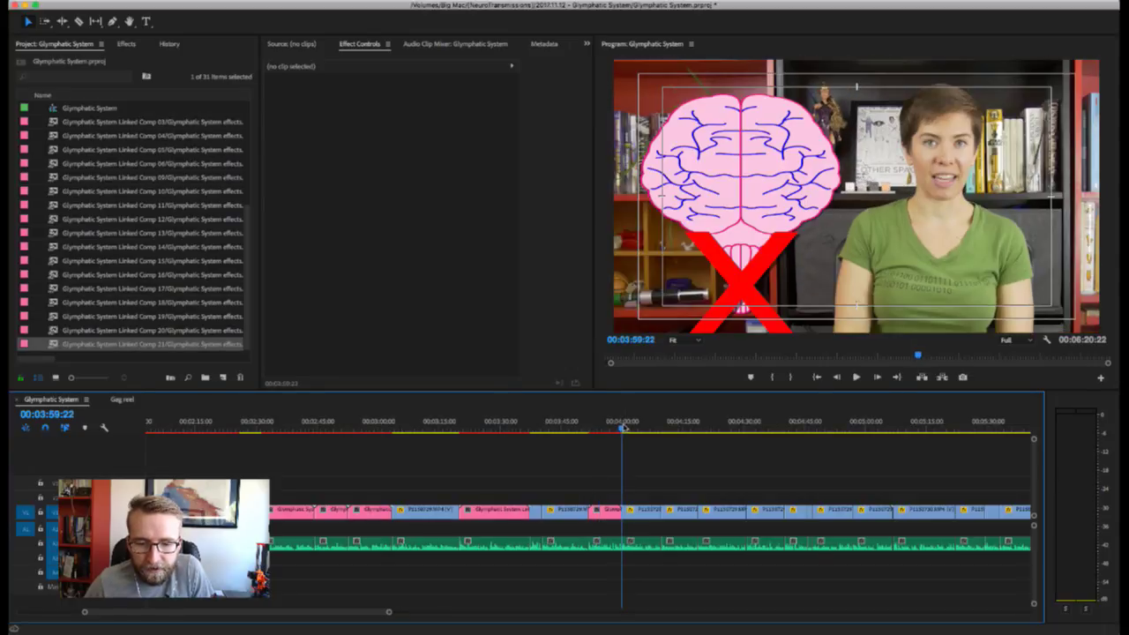
pyautogui.press('space')
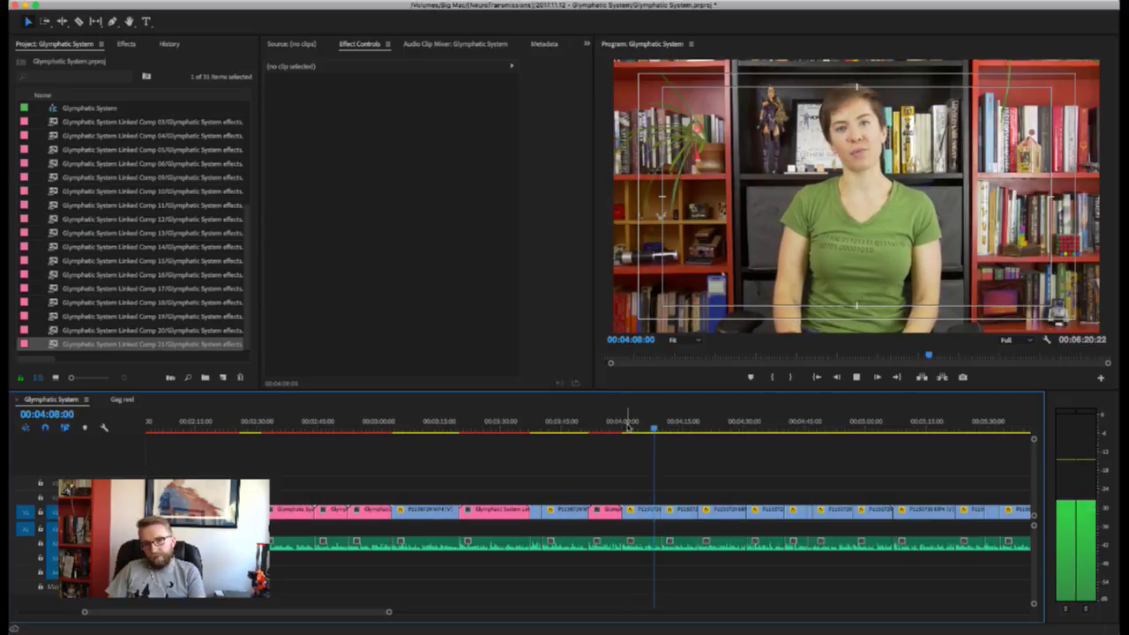
# - Reframe the talking-head clip at 00:04:00:15 by setting its scale to 69 and its vertical position to about 722
pyautogui.press('space')
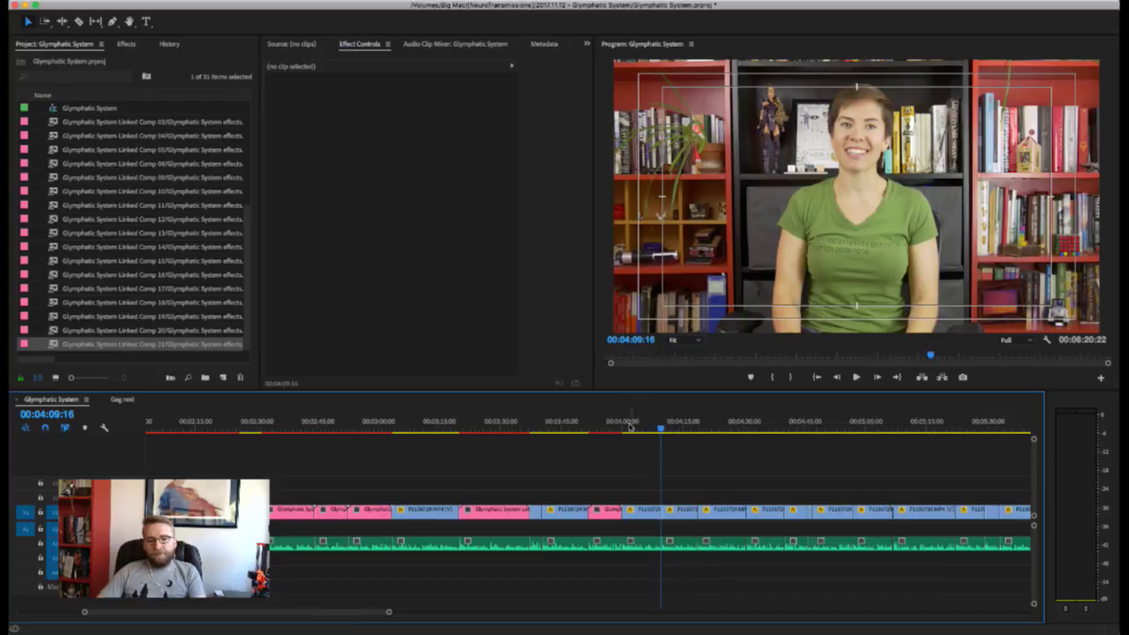
pyautogui.click(626, 425)
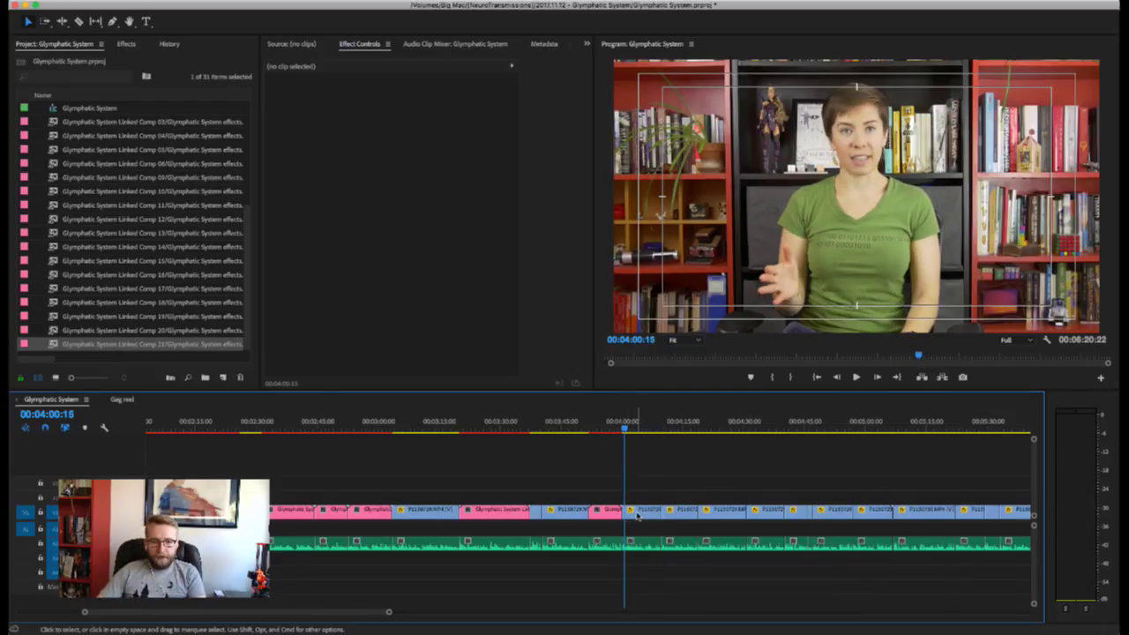
pyautogui.click(632, 541)
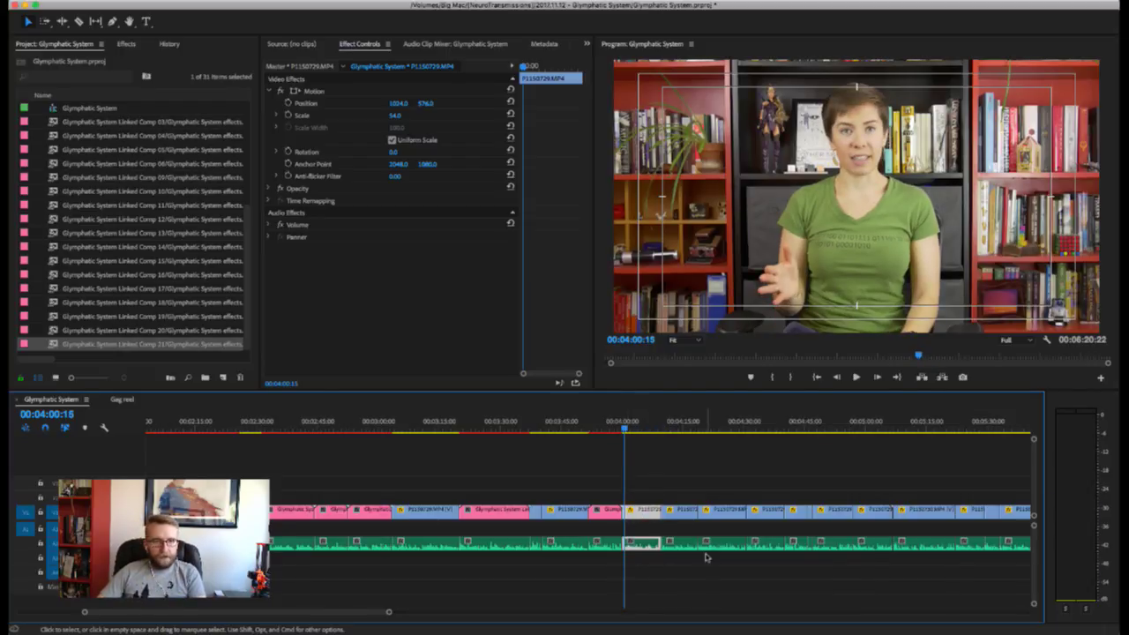
pyautogui.click(395, 115)
pyautogui.moveTo(395, 115); pyautogui.dragTo(466, 140)
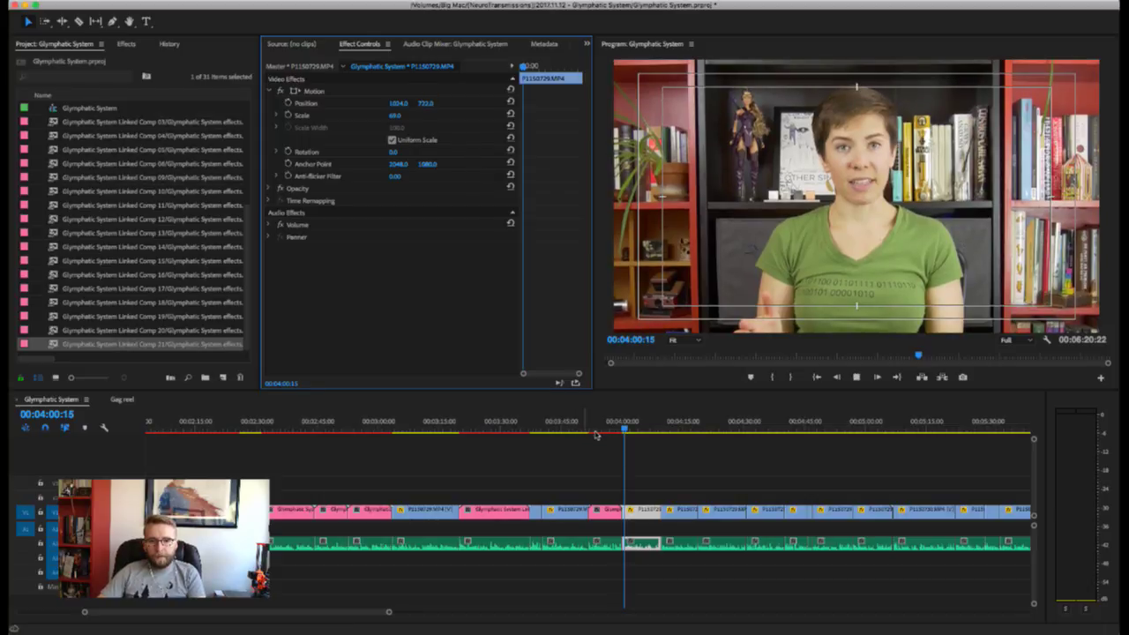
# - Play the reframed talking-head clip from about 00:04:00 through to its end to review the new framing
pyautogui.moveTo(625, 426)
pyautogui.mouseDown()
pyautogui.moveTo(609, 425)
pyautogui.moveTo(632, 425)
pyautogui.mouseUp()
pyautogui.click(628, 424)
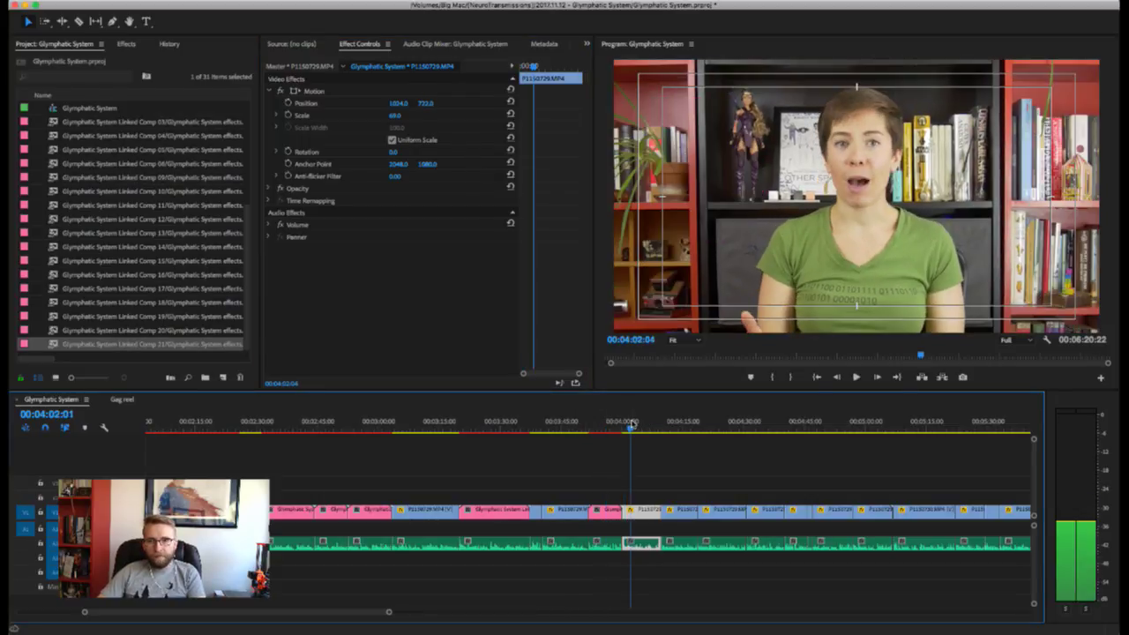
pyautogui.press('space')
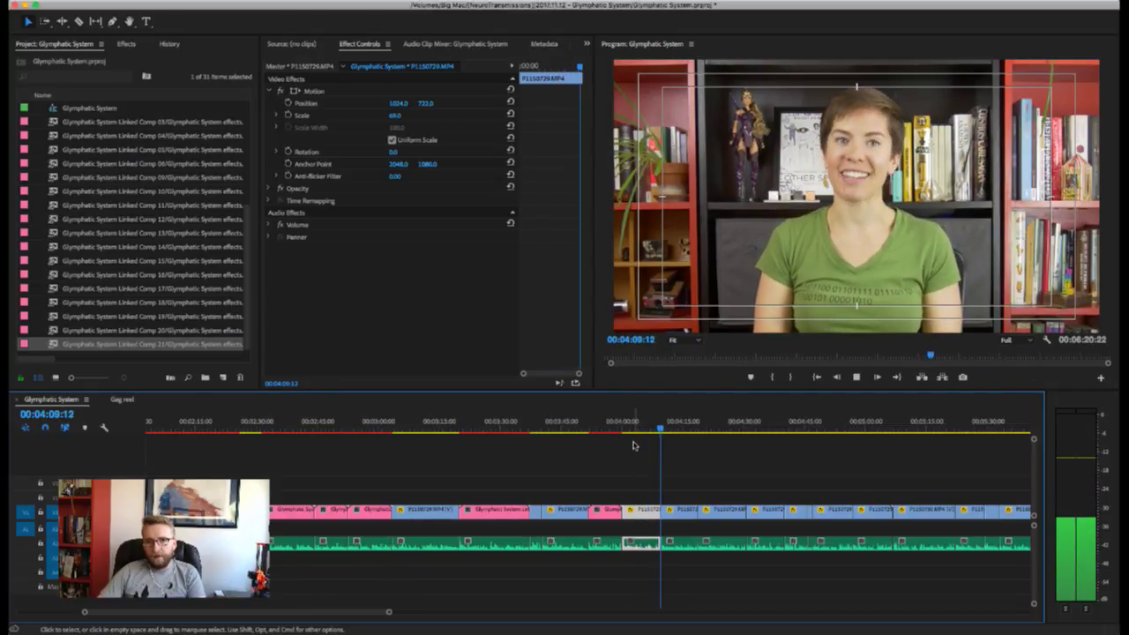
# - Replace the reframed clip at 00:04:00:08 with a linked After Effects composition and switch to After Effects
pyautogui.click(624, 421)
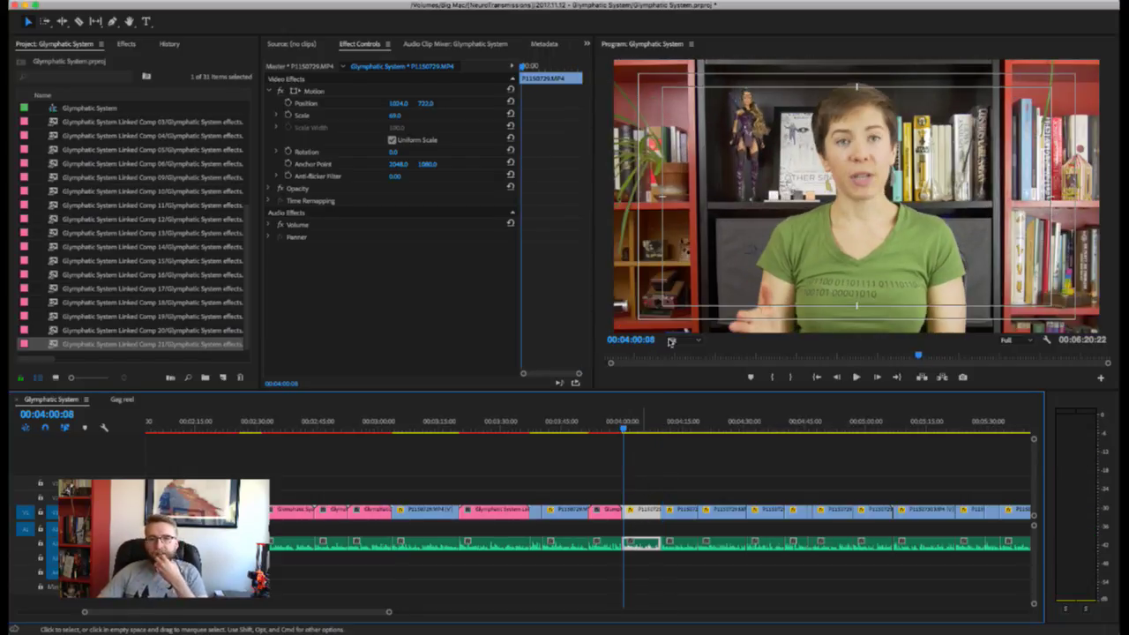
pyautogui.click(686, 551)
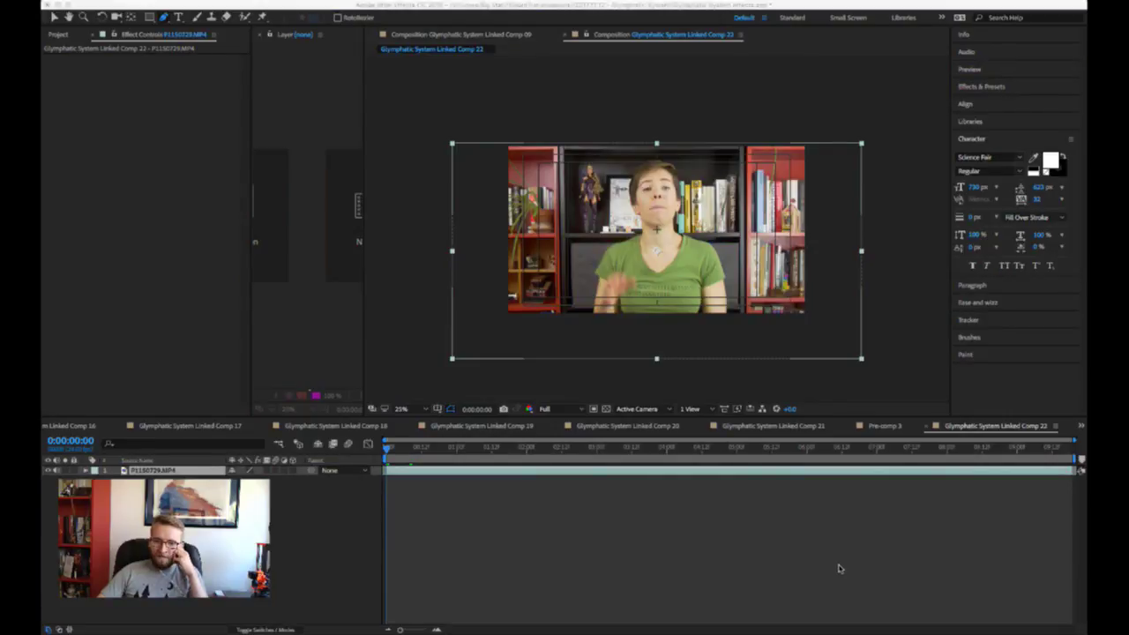
pyautogui.click(838, 568)
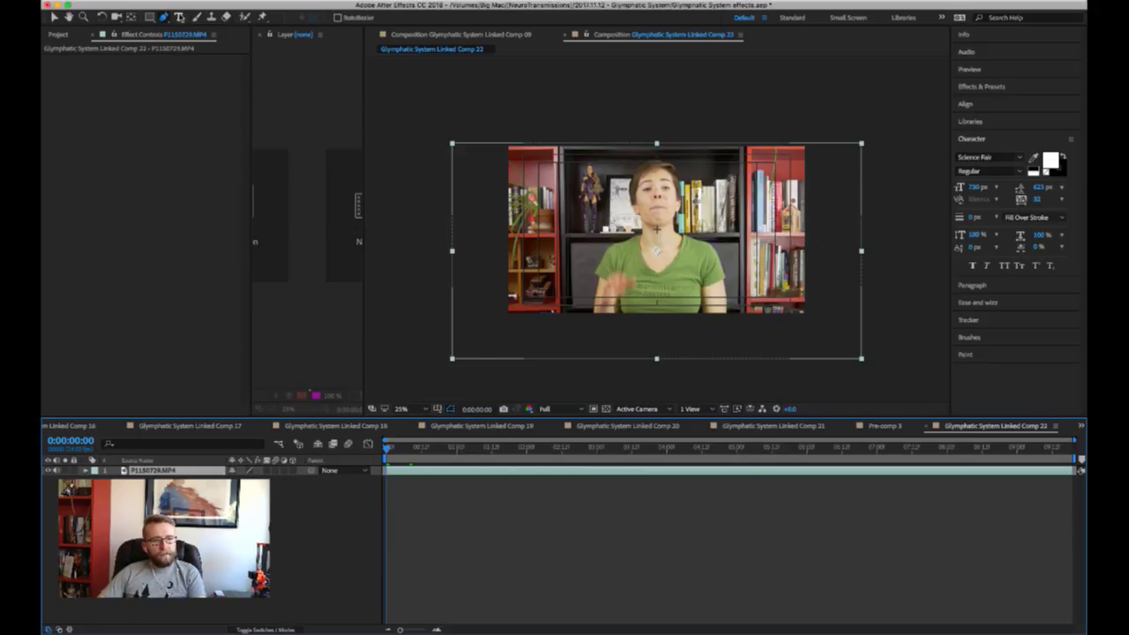
# - Add a text layer reading "the brain does have lymph vessels" over the talking-head clip
pyautogui.click(179, 17)
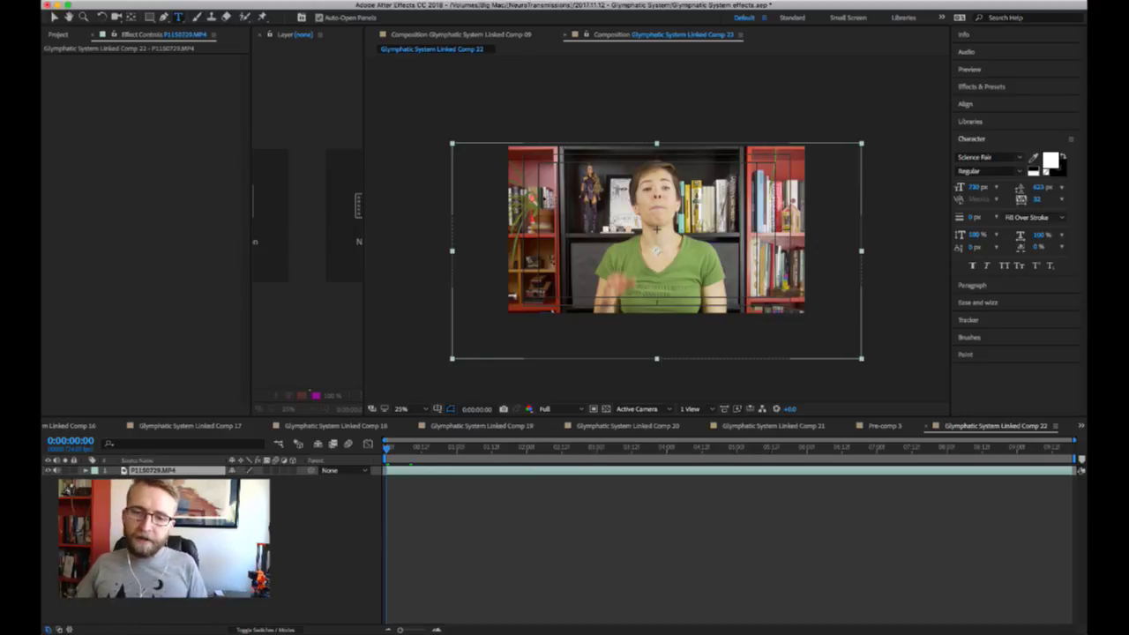
pyautogui.click(542, 132)
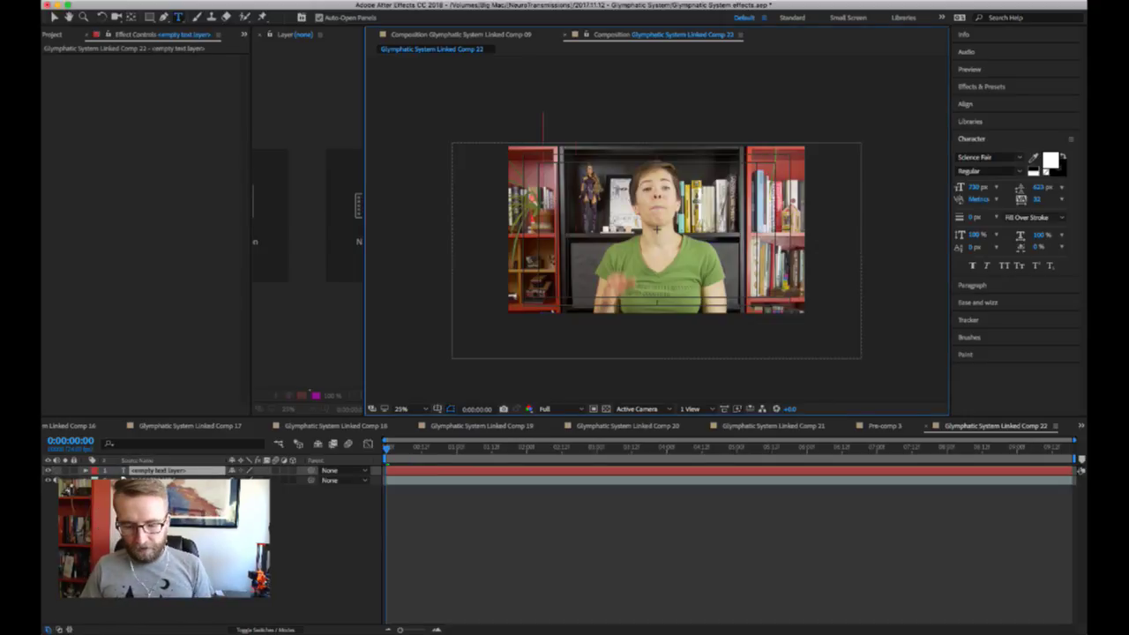
pyautogui.write('Hi')
pyautogui.press('BackSpace')
pyautogui.press('BackSpace')
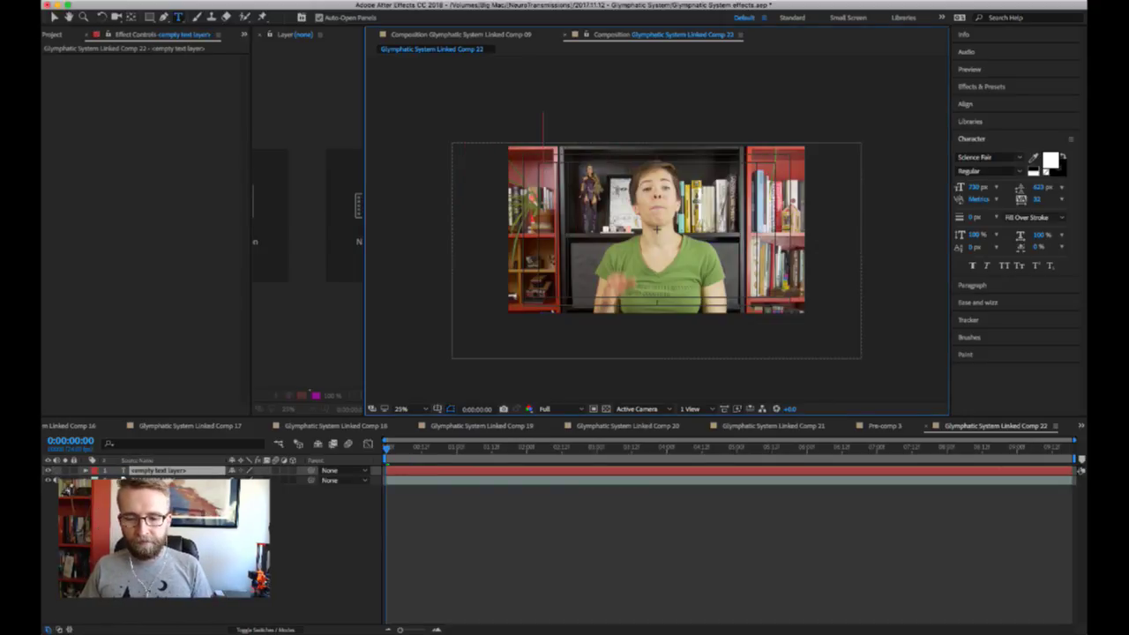
pyautogui.write('the br')
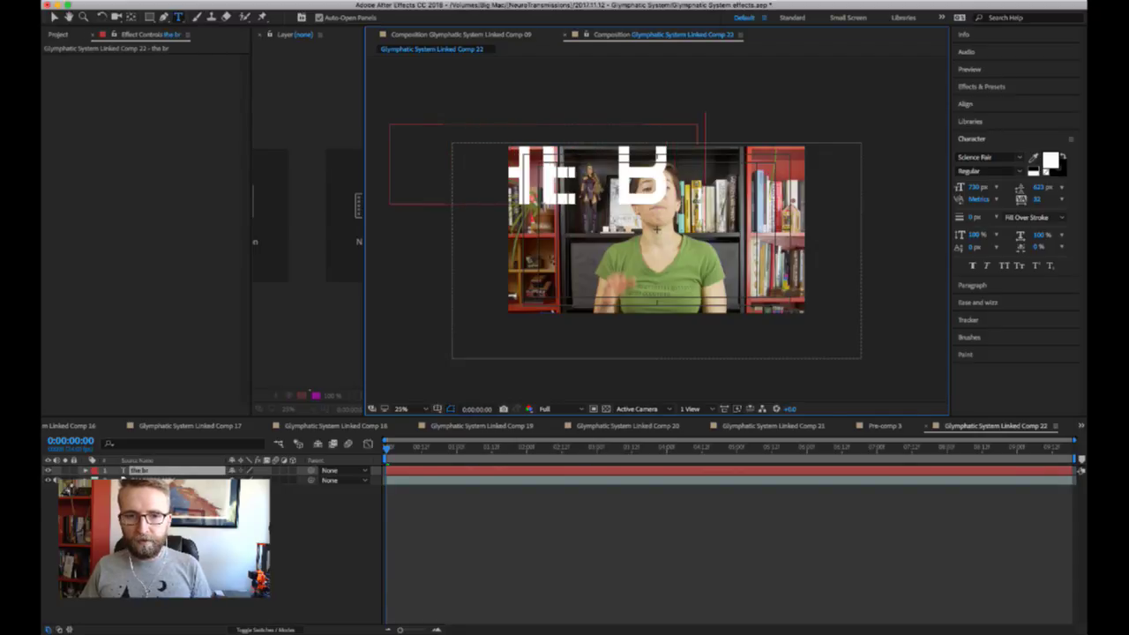
pyautogui.write('ain does')
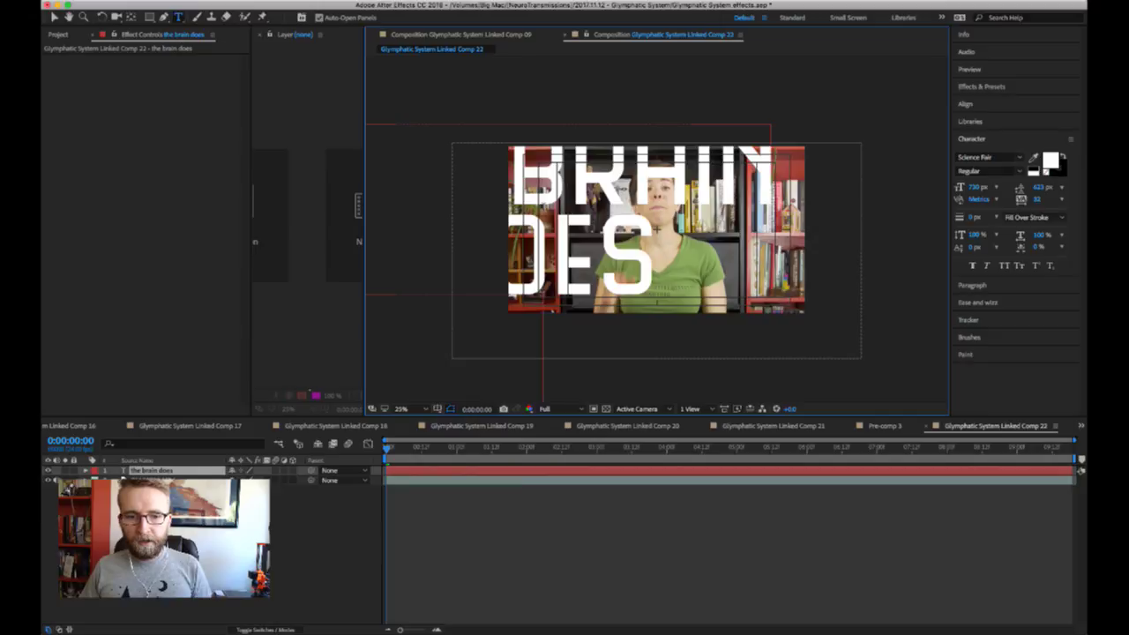
pyautogui.write(' have')
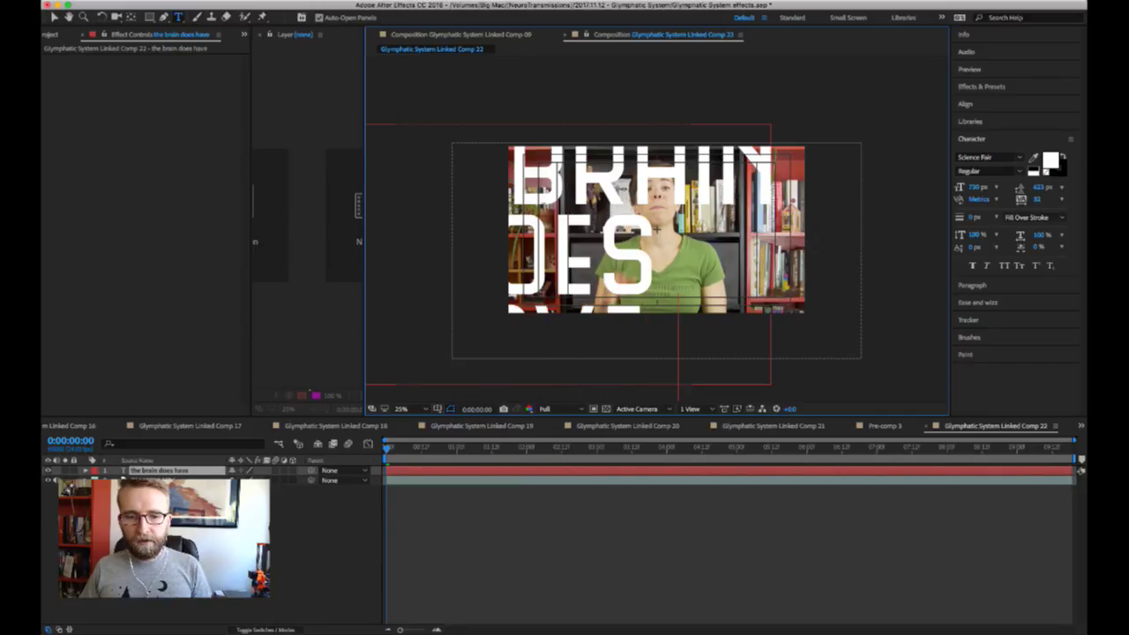
pyautogui.write(' iymph')
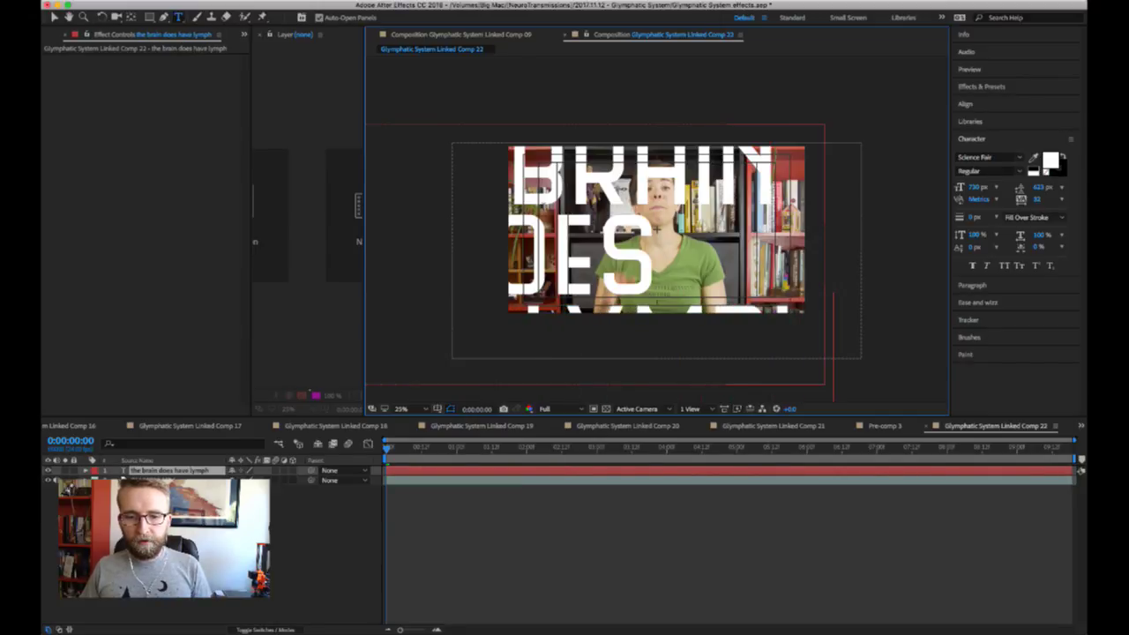
pyautogui.write(' vessels')
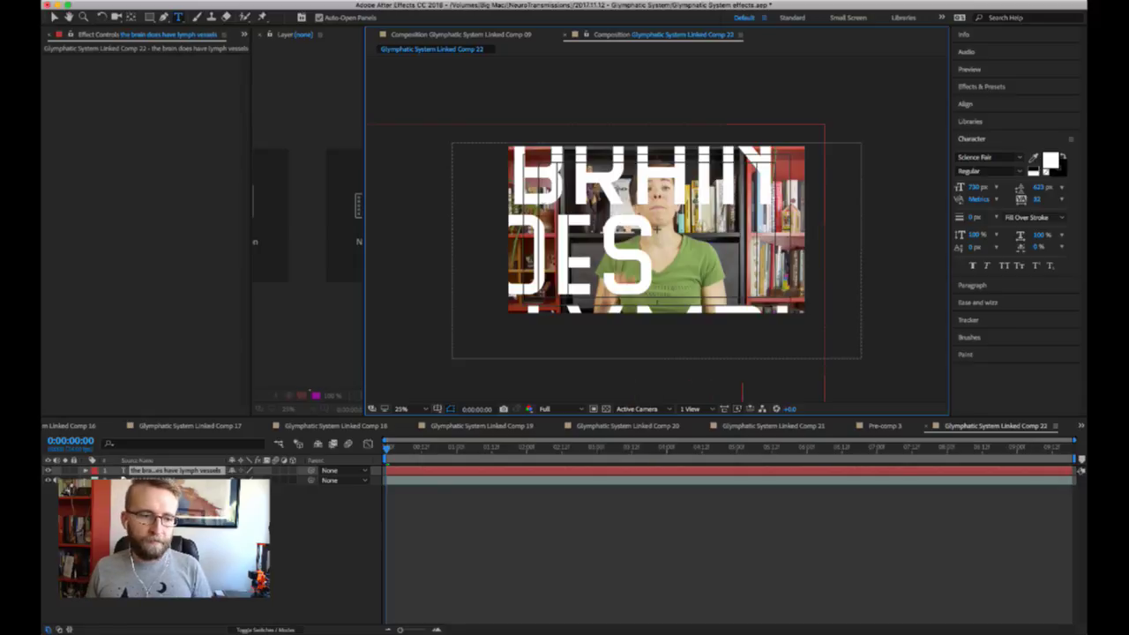
pyautogui.press('Escape')
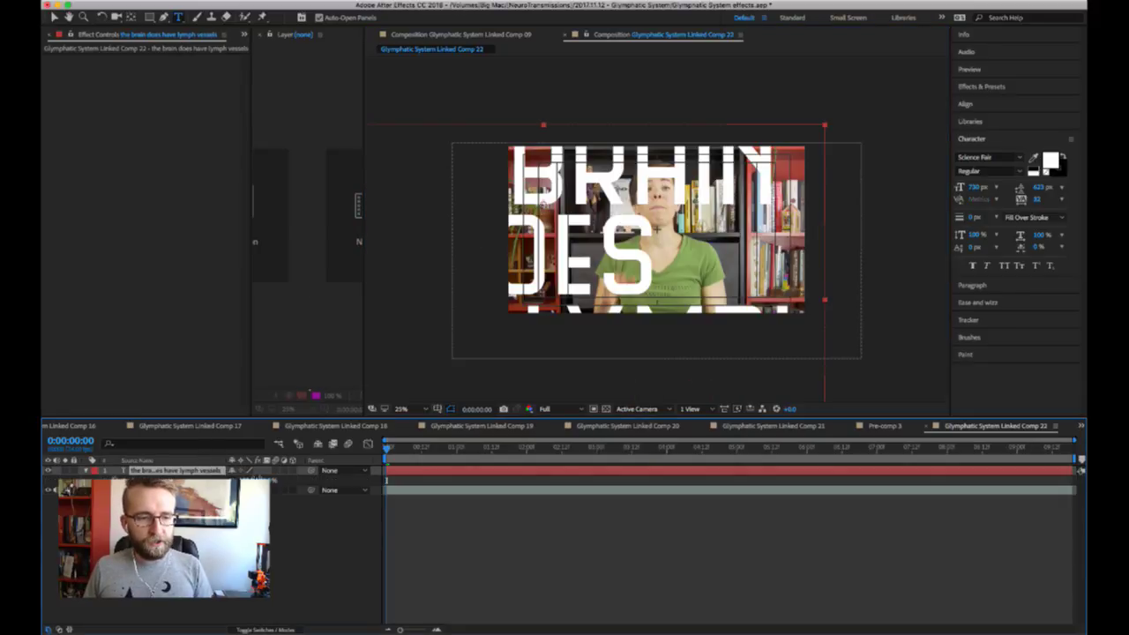
# - Scale the title down to fit the frame and centre it horizontally and vertically in the composition
pyautogui.moveTo(247, 479)
pyautogui.mouseDown()
pyautogui.moveTo(210, 479)
pyautogui.moveTo(252, 480)
pyautogui.mouseUp()
pyautogui.hotkey('shift', 'p')
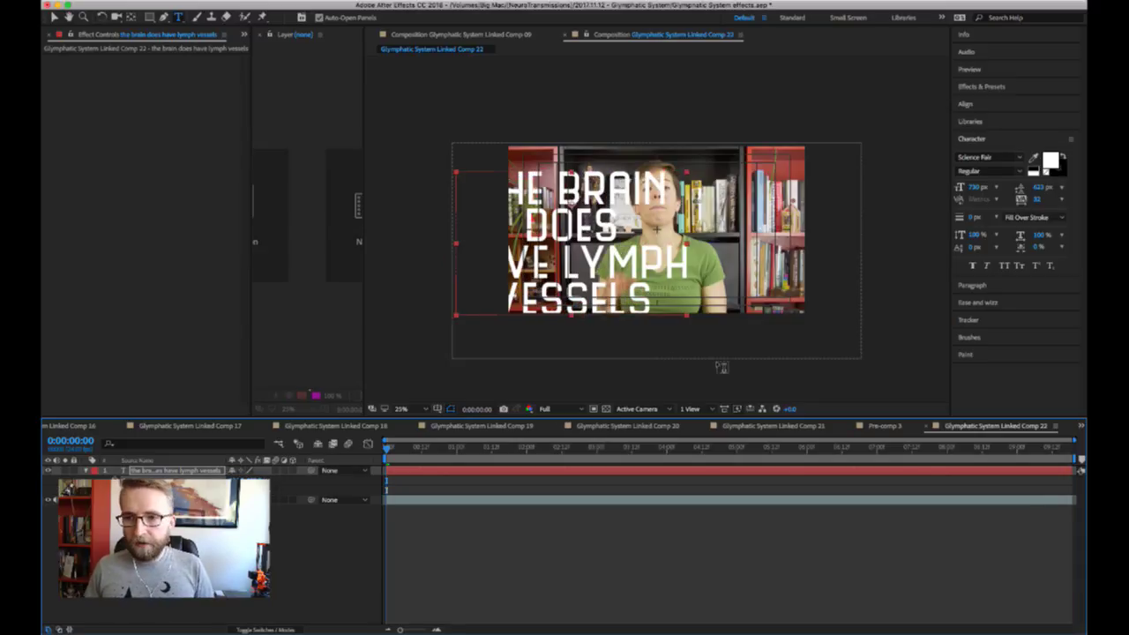
pyautogui.click(1005, 104)
pyautogui.click(982, 132)
pyautogui.click(1042, 132)
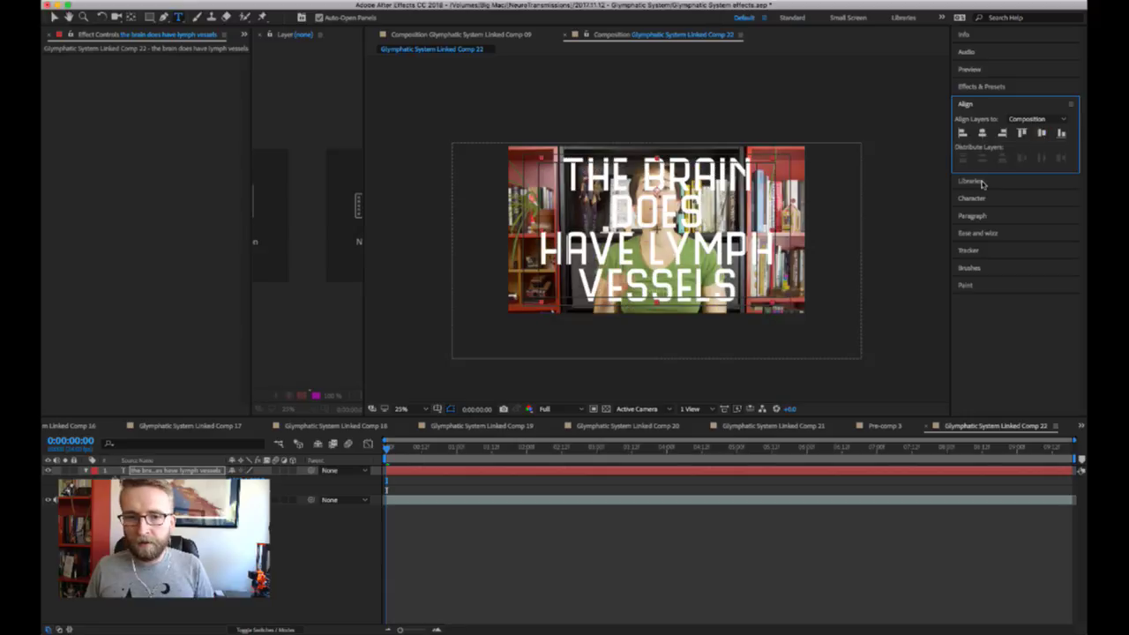
# - Apply a Drop Shadow effect to the title layer and set its distance to 15
pyautogui.click(180, 472)
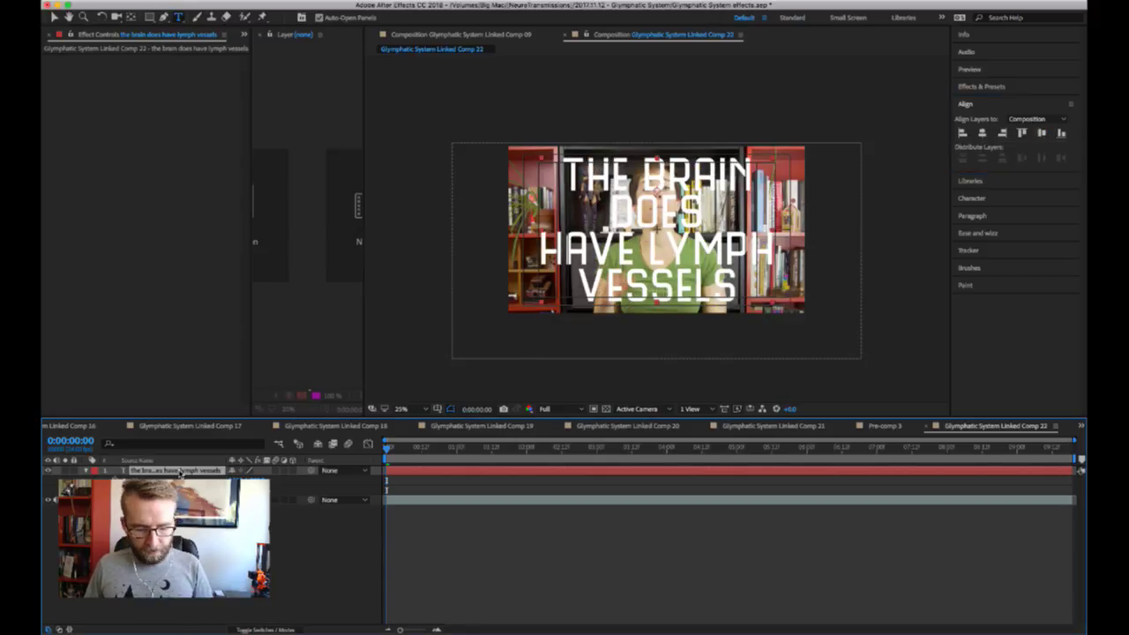
pyautogui.press('Return')
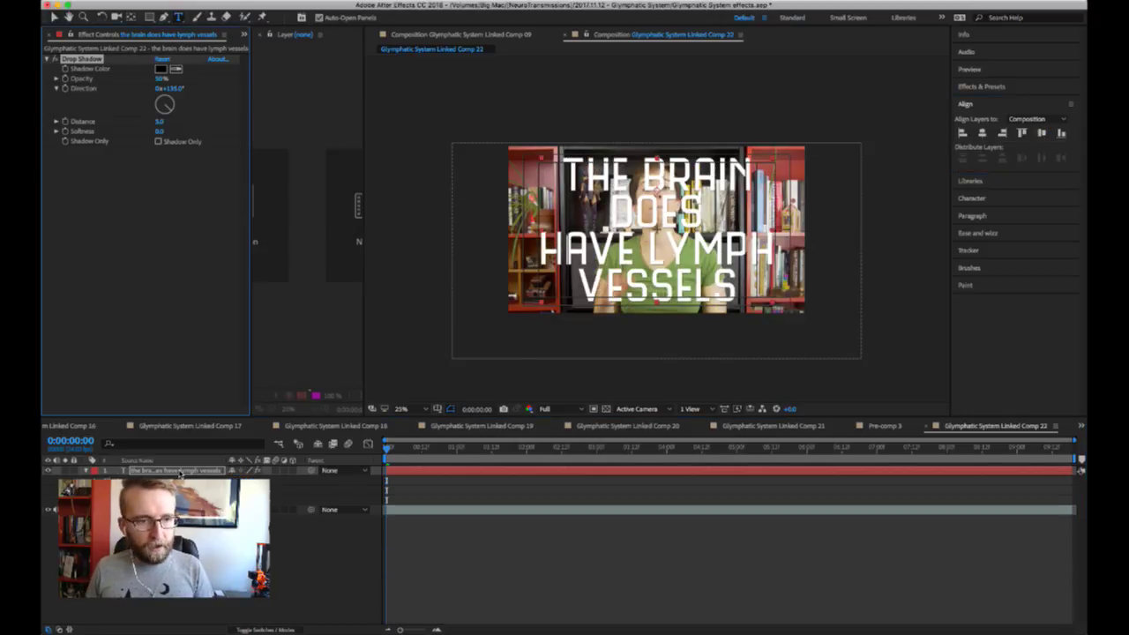
pyautogui.click(161, 122)
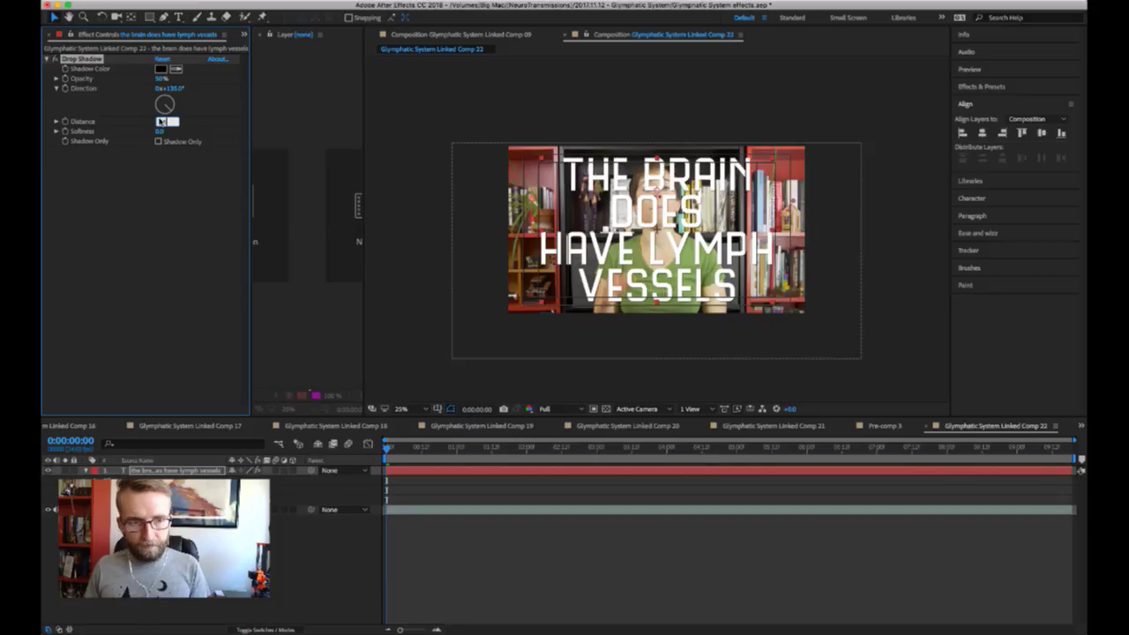
pyautogui.write('15')
pyautogui.press('Return')
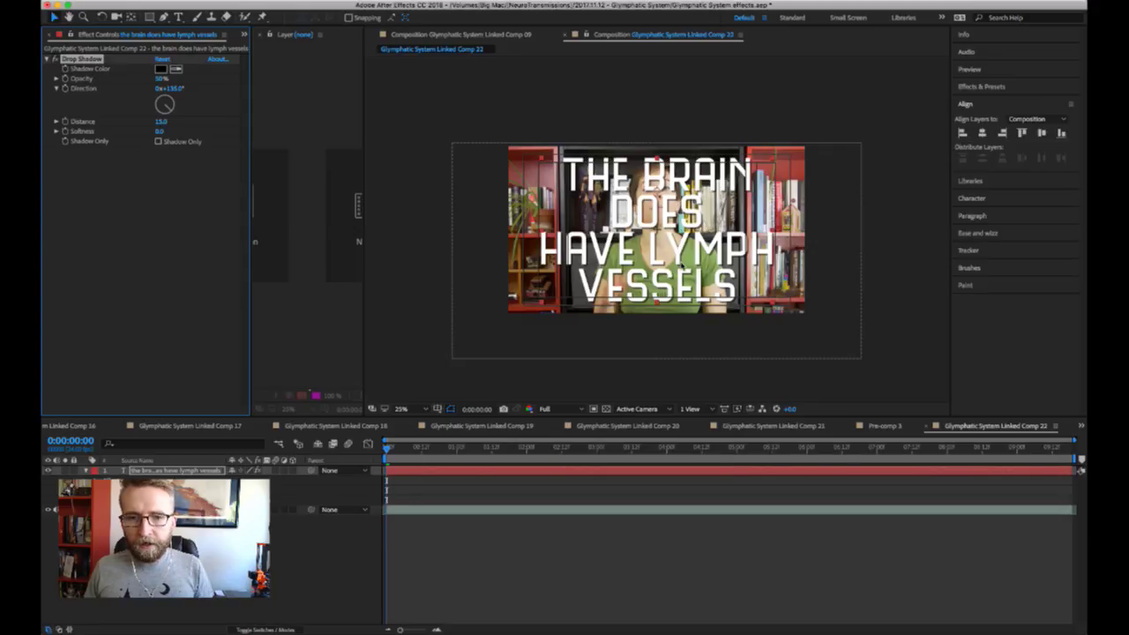
# - Increase the letter tracking of the whole title text to 75
pyautogui.doubleClick(681, 270)
pyautogui.press('Escape')
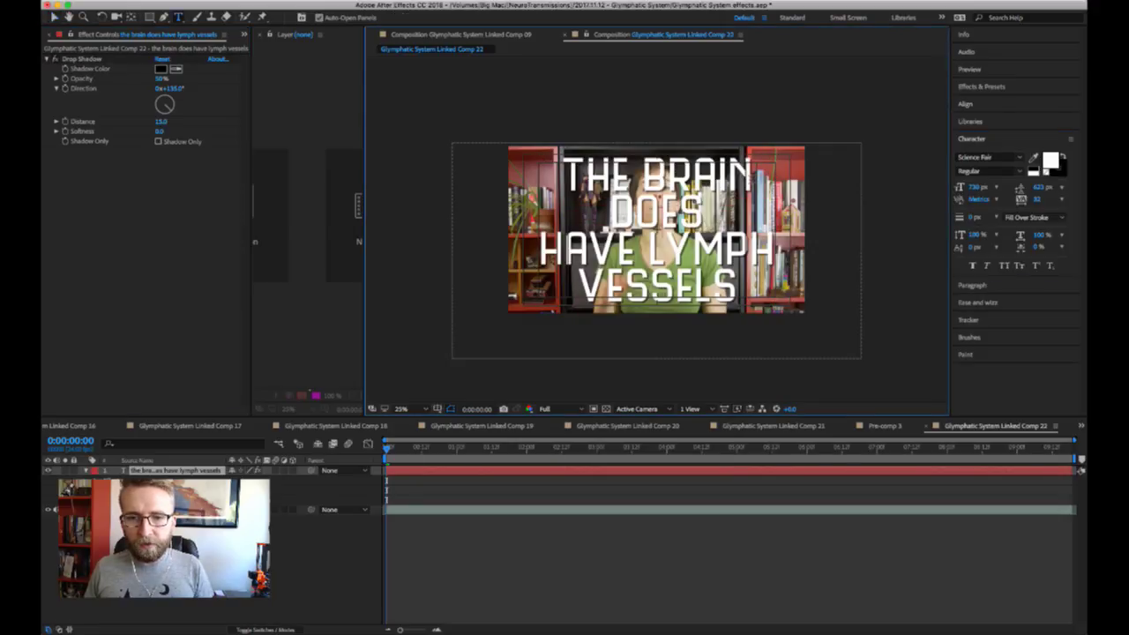
pyautogui.moveTo(747, 179); pyautogui.dragTo(562, 182)
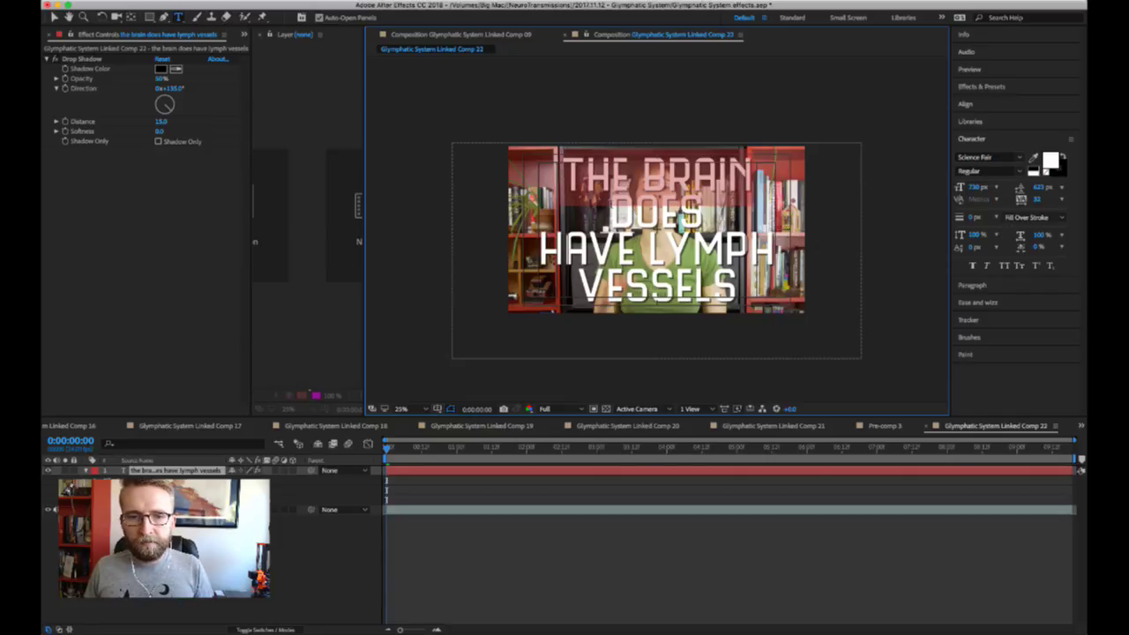
pyautogui.press('Left')
pyautogui.hotkey('ctrl', 'a')
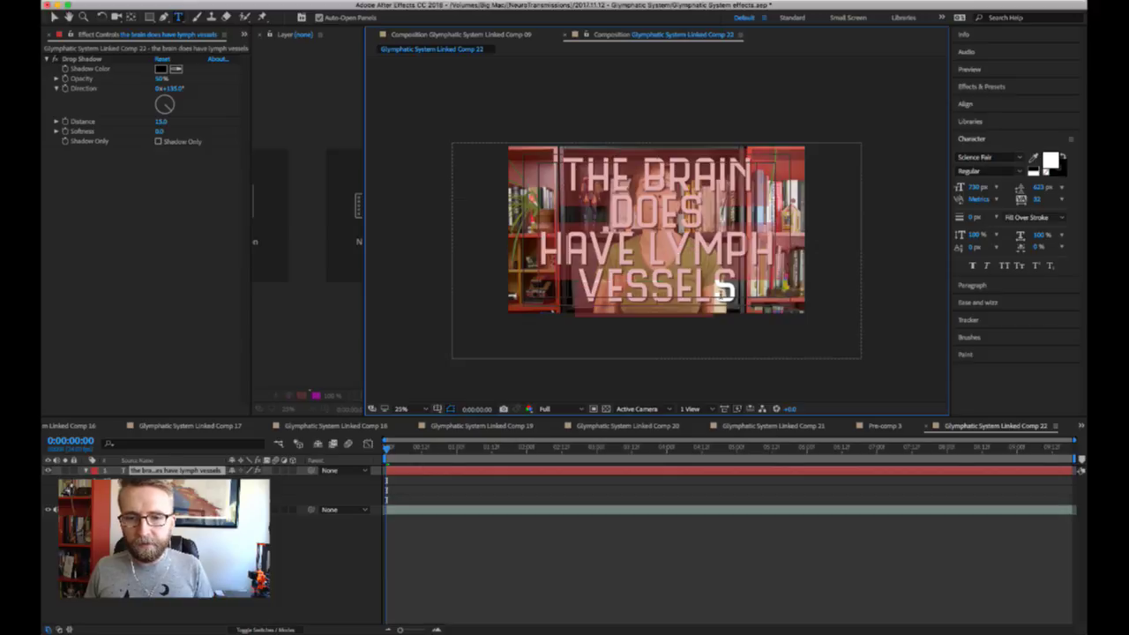
pyautogui.click(1039, 196)
pyautogui.moveTo(1047, 200); pyautogui.dragTo(1066, 199)
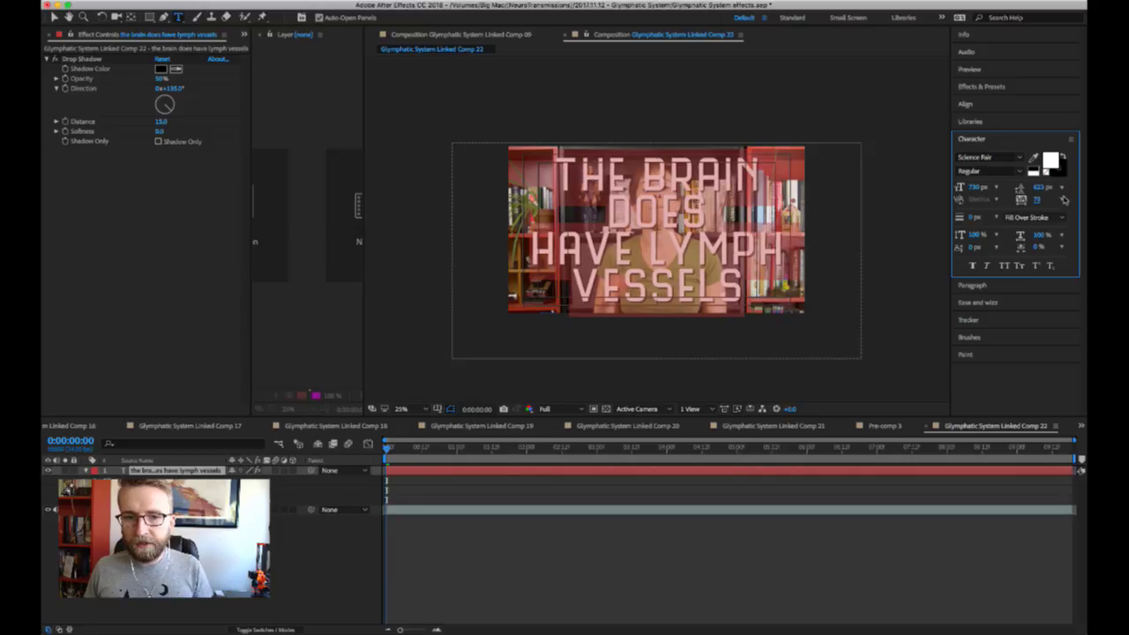
# - Enlarge the word DOES in the title to a font size of about 1300 px
pyautogui.click(667, 220)
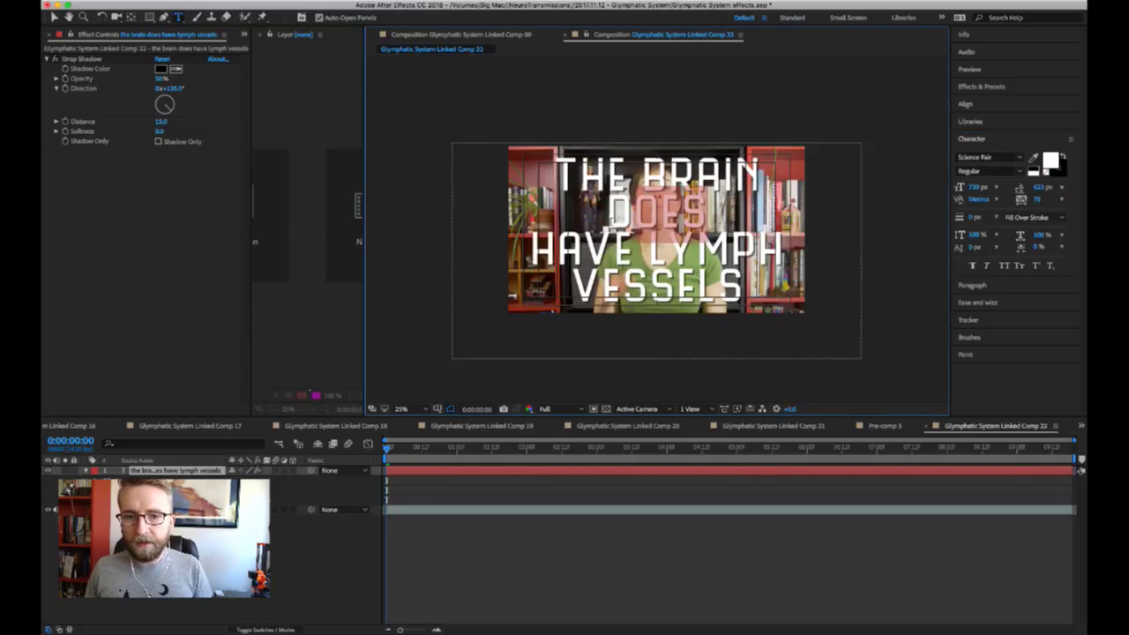
pyautogui.moveTo(973, 187); pyautogui.dragTo(1022, 187)
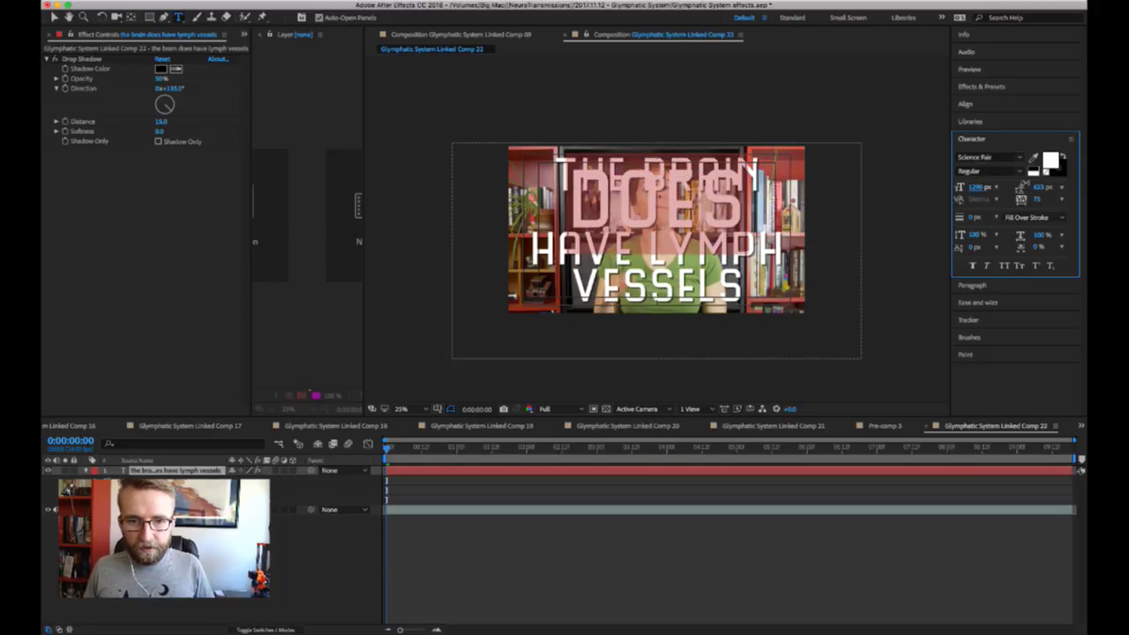
pyautogui.press('Escape')
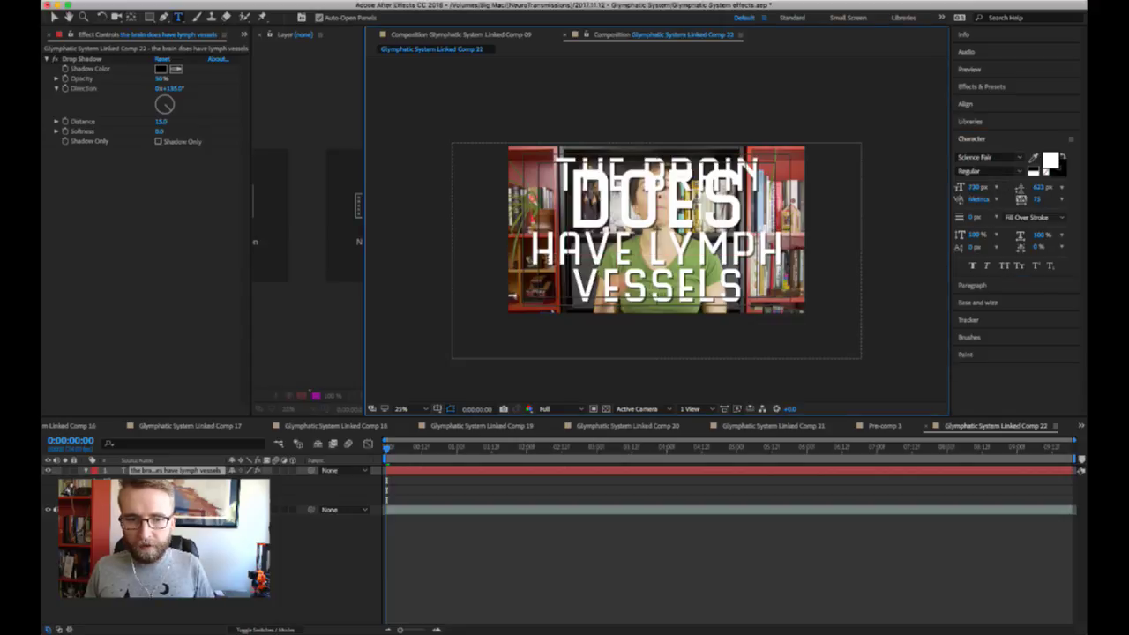
# - Reduce the HAVE LYMPH line of the title to a font size of about 520 px
pyautogui.moveTo(534, 251); pyautogui.dragTo(790, 254)
pyautogui.click(977, 187)
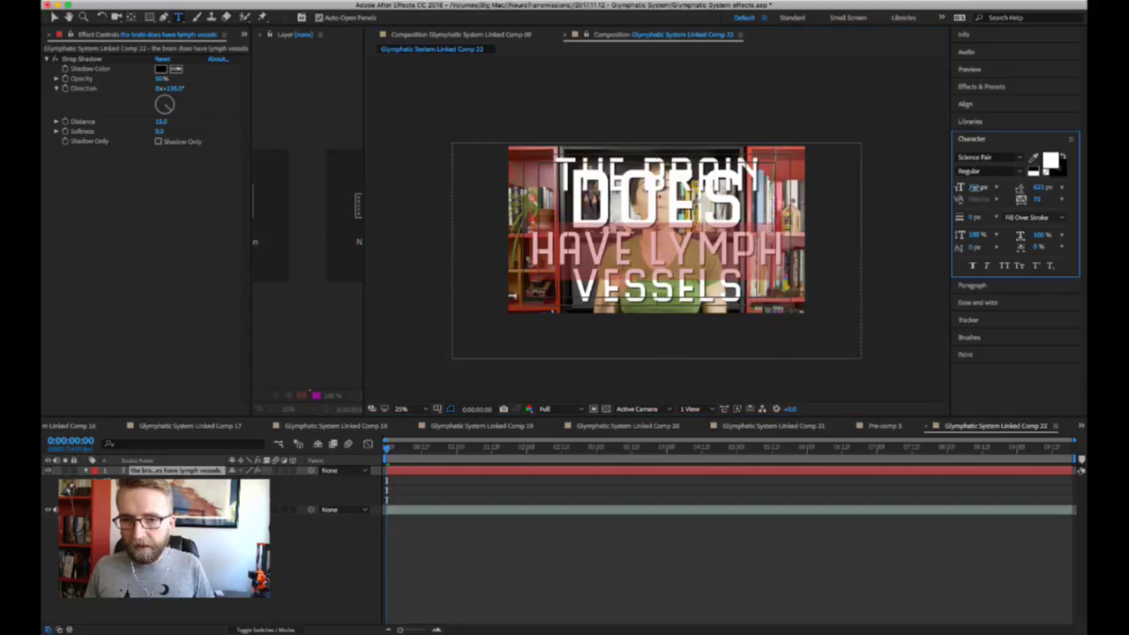
pyautogui.moveTo(975, 188); pyautogui.dragTo(961, 188)
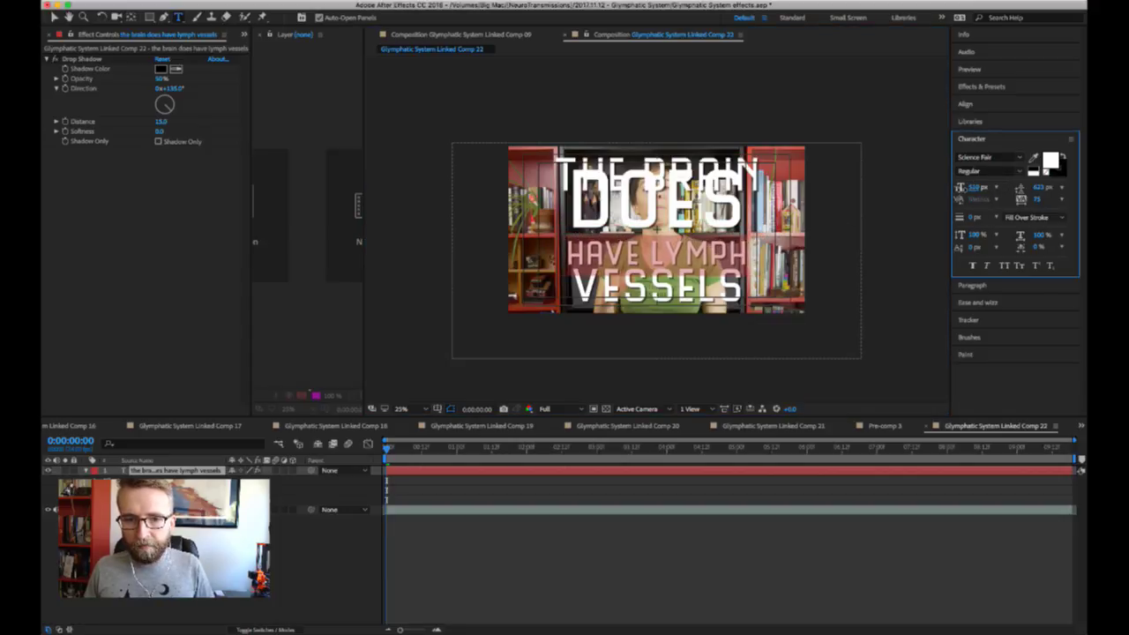
# - Reduce the font size of the word VESSELS in the title
pyautogui.click(709, 297)
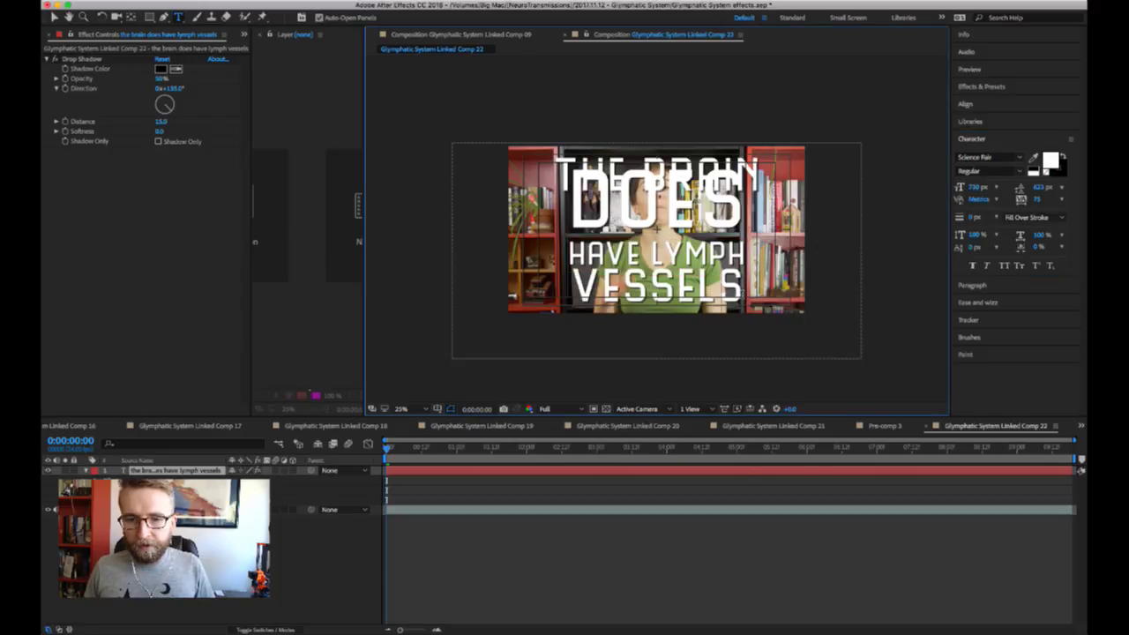
pyautogui.moveTo(746, 287); pyautogui.dragTo(572, 286)
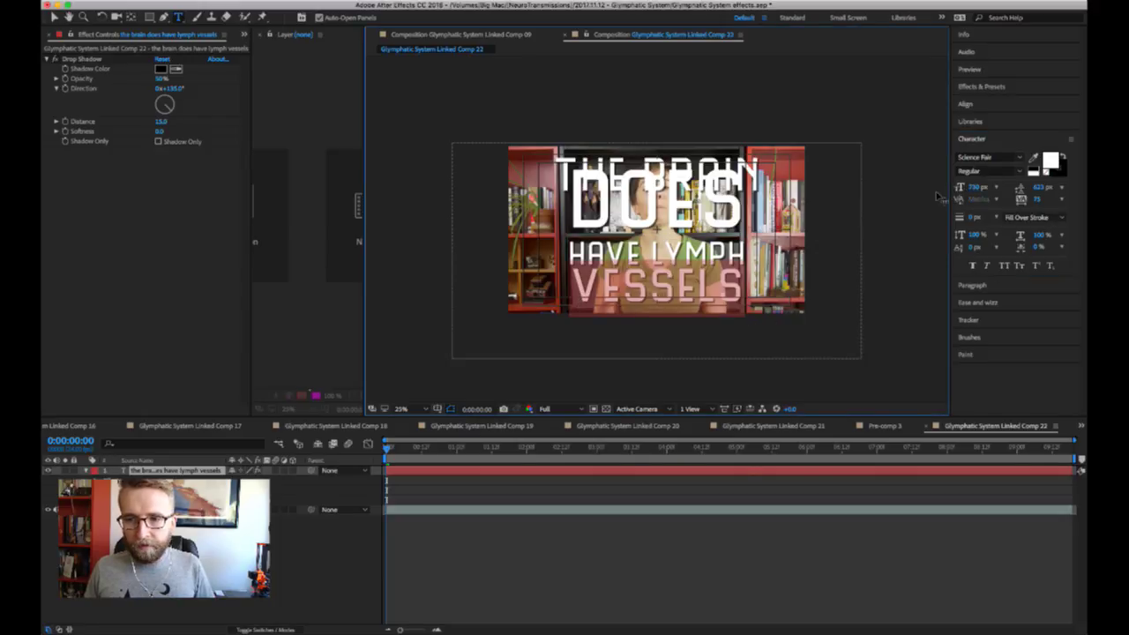
pyautogui.click(974, 188)
pyautogui.press('Down')
pyautogui.press('Down')
pyautogui.press('Down')
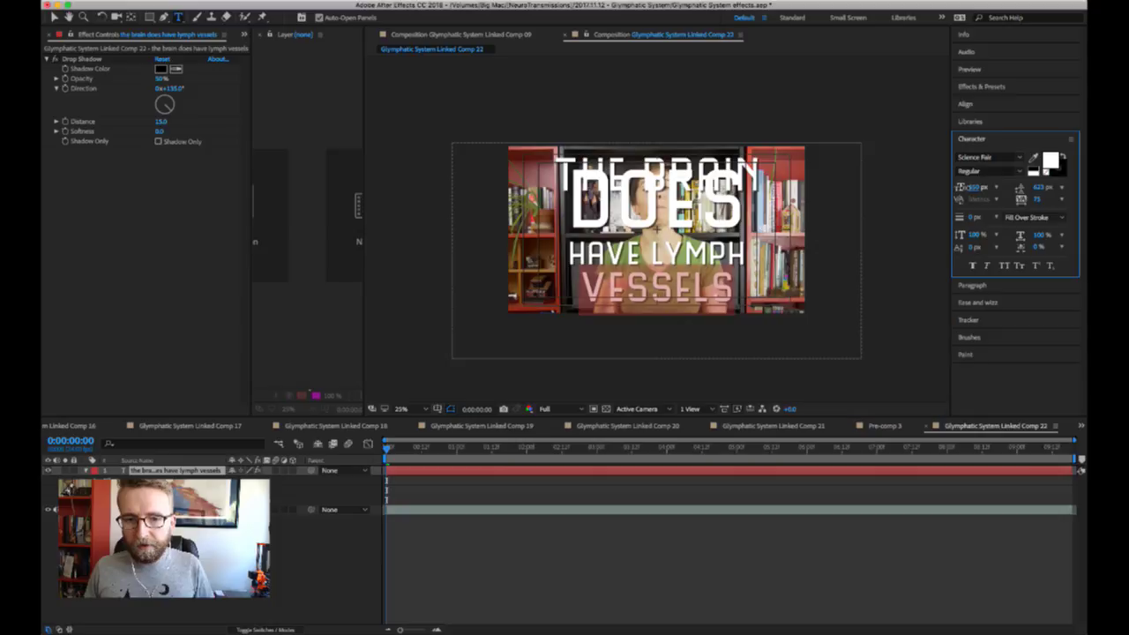
# - Reduce the THE BRAIN line of the title to a font size of about 600 px
pyautogui.click(660, 174)
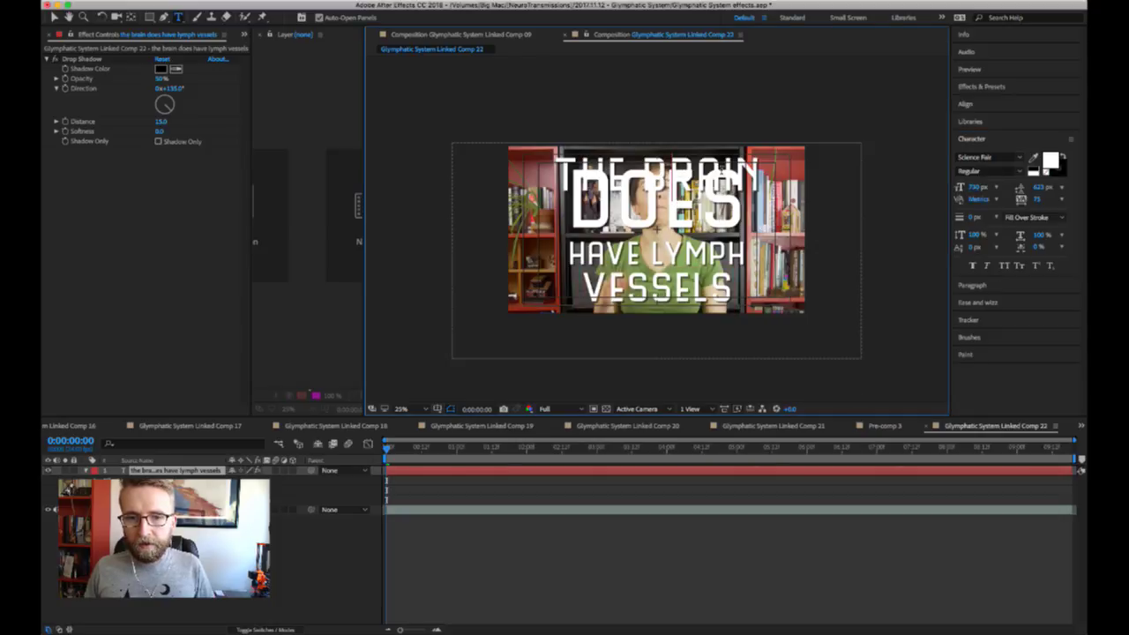
pyautogui.moveTo(760, 199); pyautogui.dragTo(562, 176)
pyautogui.moveTo(970, 186); pyautogui.dragTo(970, 187)
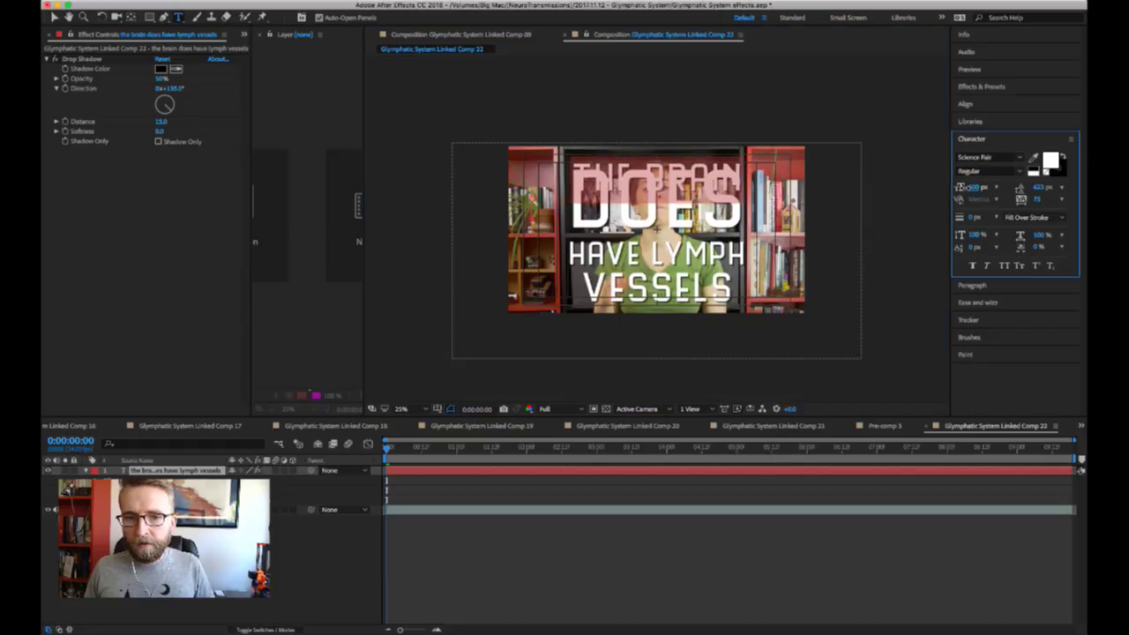
pyautogui.moveTo(970, 187); pyautogui.dragTo(970, 187)
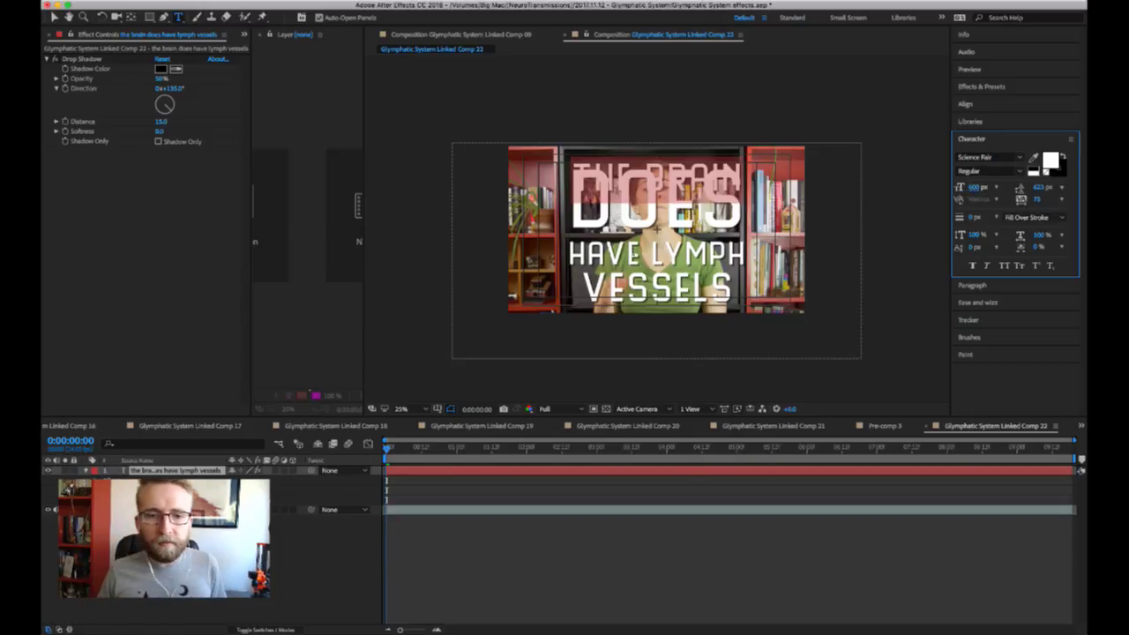
# - Remove line breaks so the title runs on two lines, THE BRAIN DOES and HAVE LYMPH VESSELS
pyautogui.click(576, 226)
pyautogui.press('BackSpace')
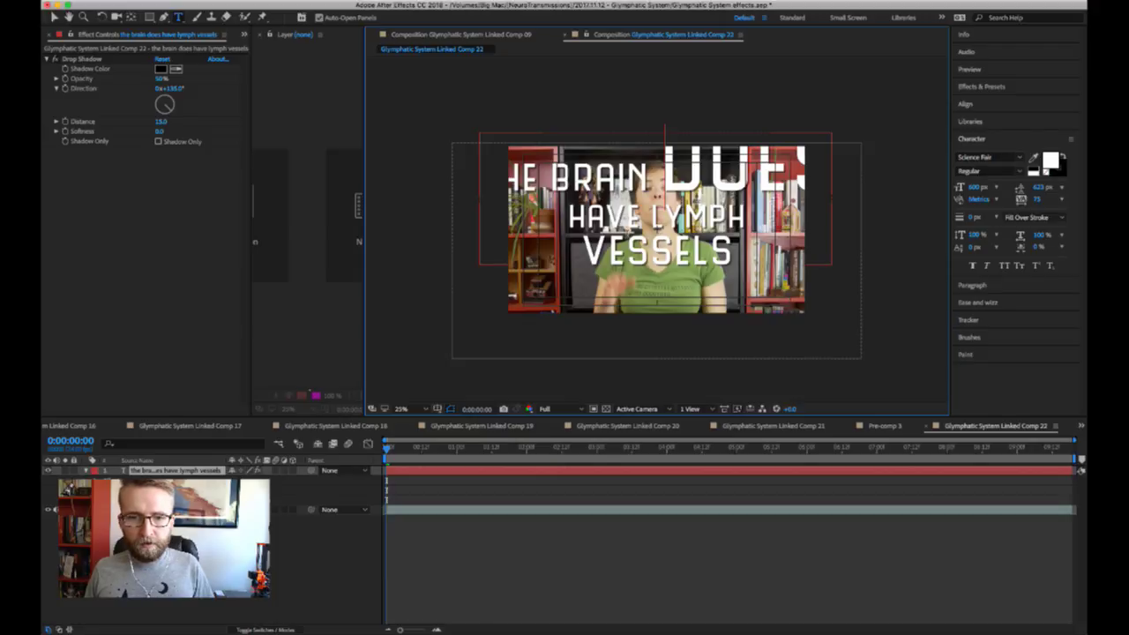
pyautogui.press('BackSpace')
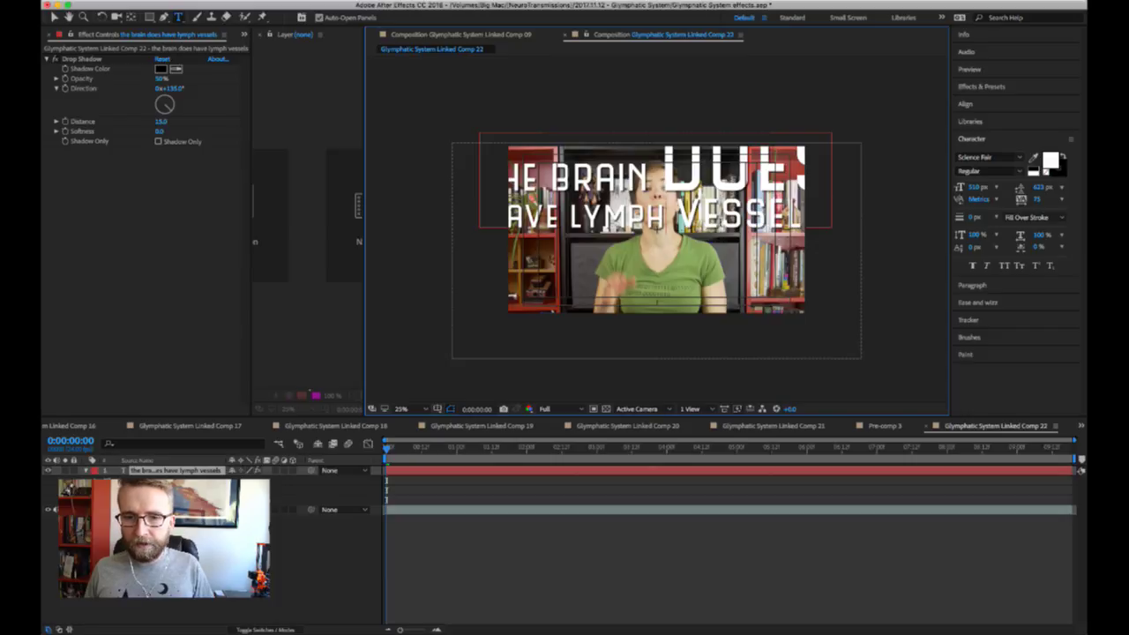
# - Reduce the word VESSELS to the same font size as HAVE LYMPH
pyautogui.moveTo(662, 216); pyautogui.dragTo(869, 221)
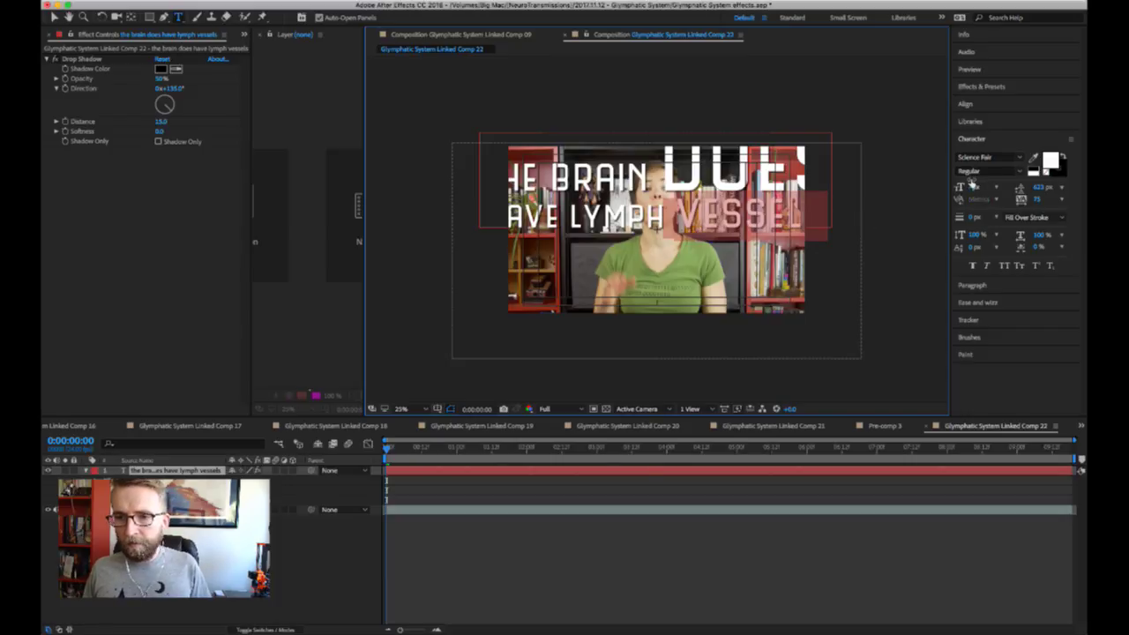
pyautogui.click(979, 187)
pyautogui.write('138')
pyautogui.press('Return')
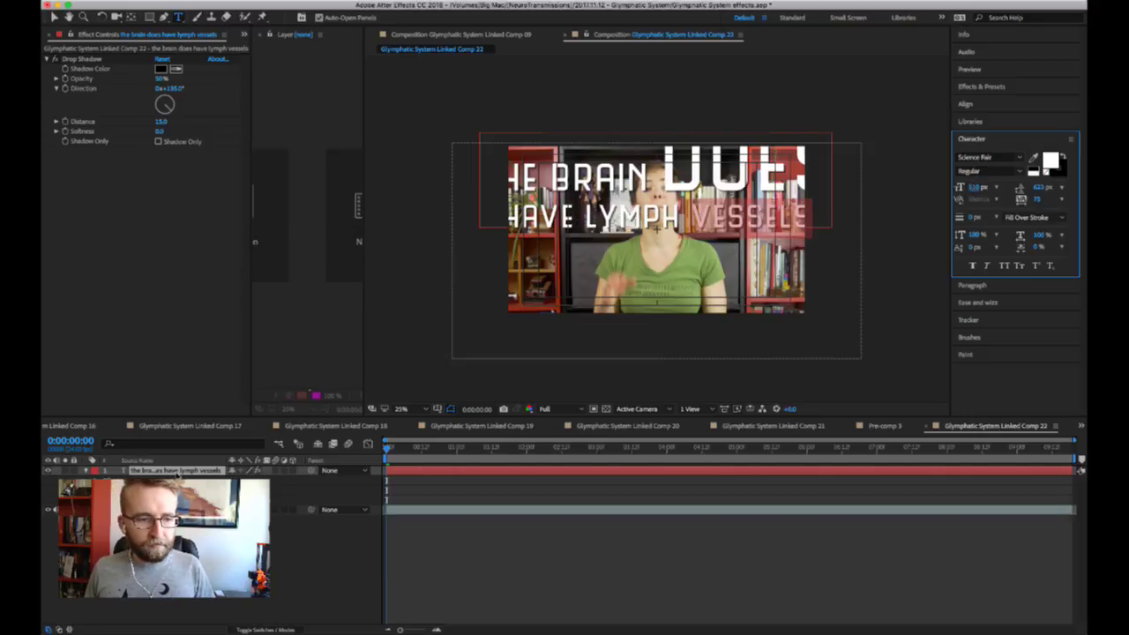
# - Shrink the title text to fit inside the frame, with the HAVE LYMPH VESSELS line as wide as the line above
pyautogui.click(177, 470)
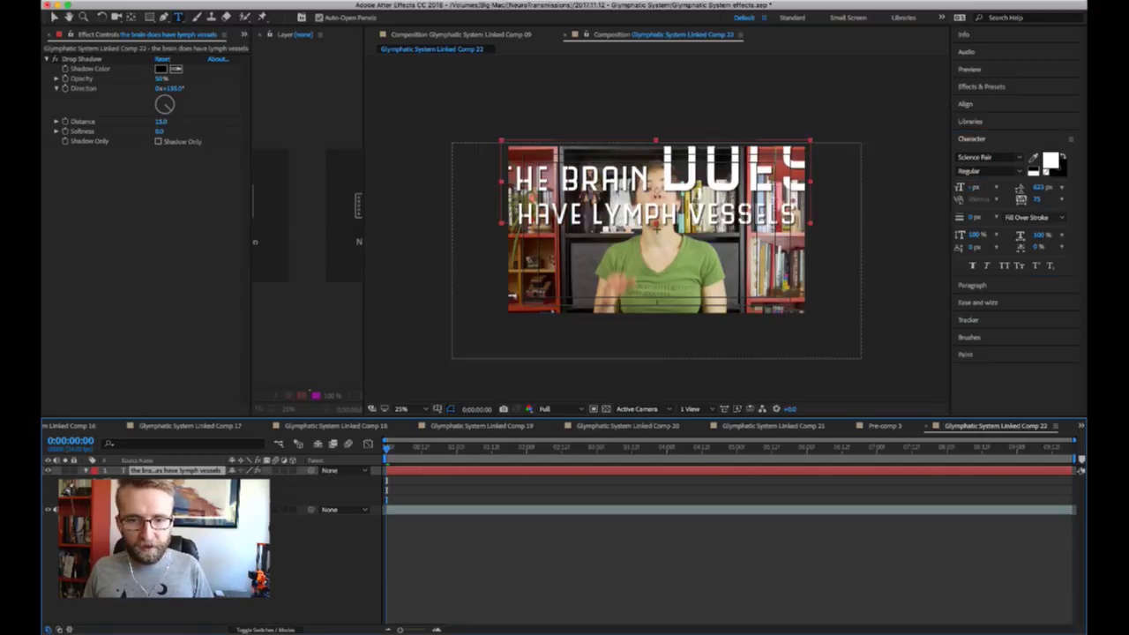
pyautogui.click(657, 227)
pyautogui.moveTo(543, 219); pyautogui.dragTo(808, 224)
pyautogui.moveTo(974, 186); pyautogui.dragTo(1019, 186)
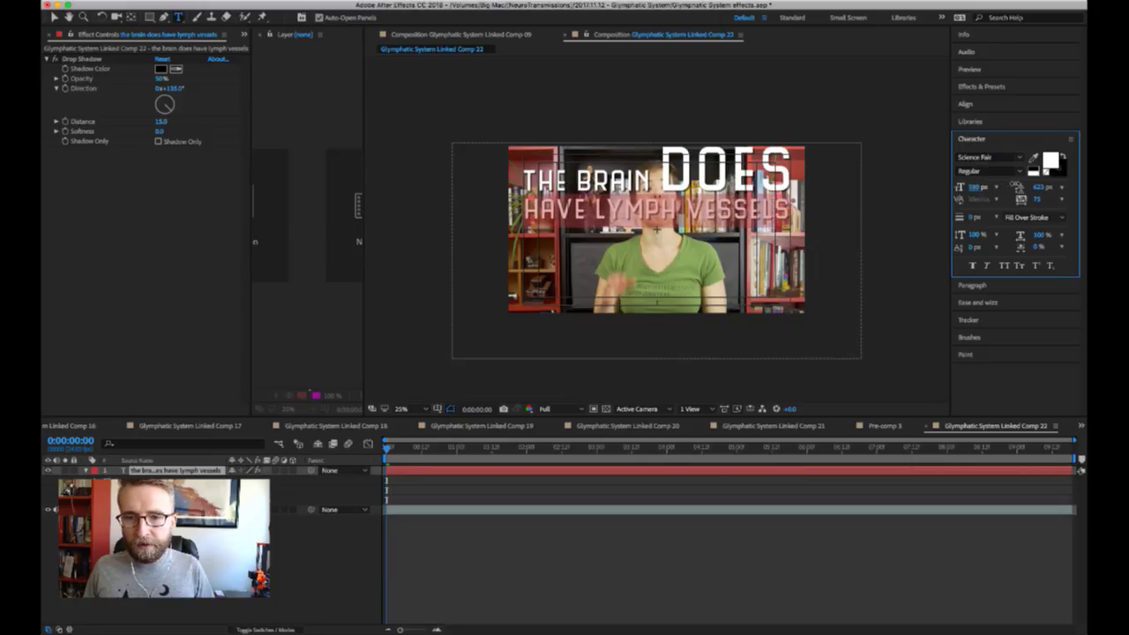
# - Move the title down to the lower part of the frame and centre it horizontally in the composition
pyautogui.click(159, 472)
pyautogui.hotkey('shift', 'Down')
pyautogui.hotkey('shift', 'Down')
pyautogui.hotkey('shift', 'Down')
pyautogui.hotkey('shift', 'Down')
pyautogui.hotkey('shift', 'Down')
pyautogui.hotkey('shift', 'Down')
pyautogui.hotkey('shift', 'Down')
pyautogui.hotkey('shift', 'Down')
pyautogui.hotkey('shift', 'Down')
pyautogui.hotkey('shift', 'Down')
pyautogui.hotkey('shift', 'Down')
pyautogui.hotkey('shift', 'Down')
pyautogui.hotkey('shift', 'Down')
pyautogui.hotkey('shift', 'Down')
pyautogui.hotkey('shift', 'Down')
pyautogui.hotkey('shift', 'Down')
pyautogui.hotkey('shift', 'Down')
pyautogui.hotkey('shift', 'Down')
pyautogui.hotkey('shift', 'Down')
pyautogui.hotkey('shift', 'Down')
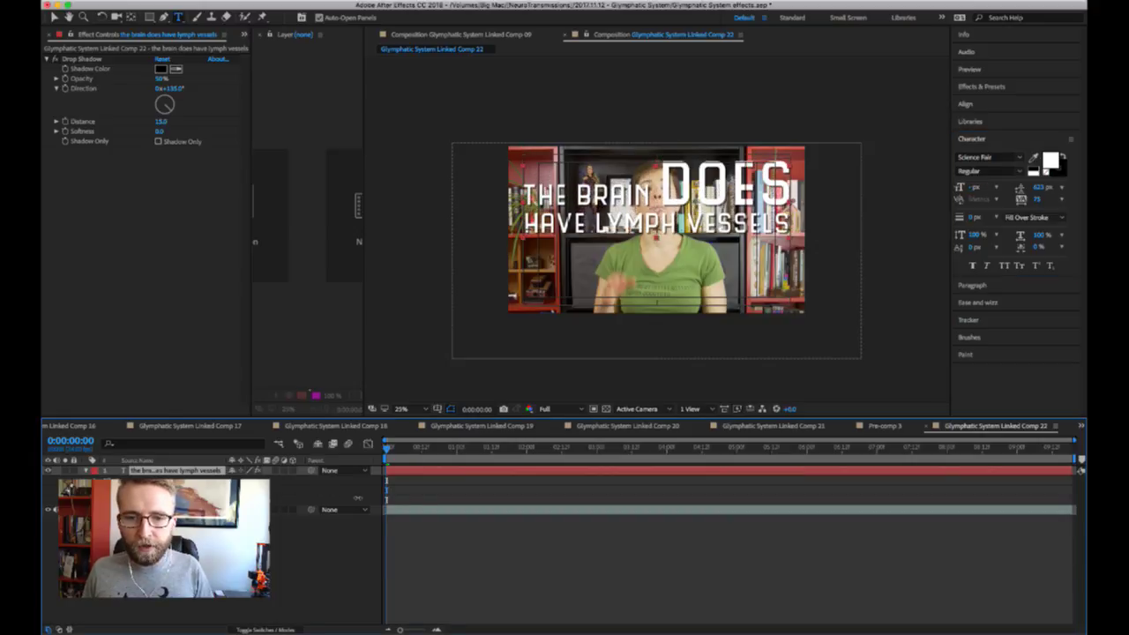
pyautogui.hotkey('shift', 'Down')
pyautogui.hotkey('shift', 'Down')
pyautogui.hotkey('shift', 'Down')
pyautogui.hotkey('shift', 'Down')
pyautogui.hotkey('shift', 'Down')
pyautogui.hotkey('shift', 'Down')
pyautogui.hotkey('shift', 'Down')
pyautogui.hotkey('shift', 'Down')
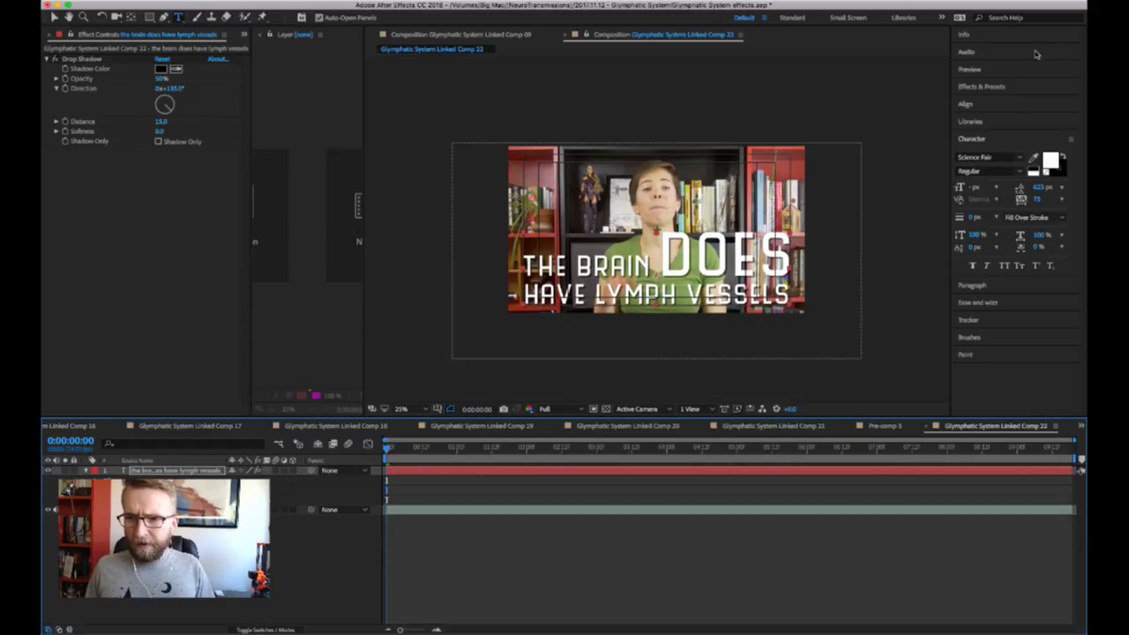
pyautogui.click(1007, 105)
pyautogui.click(984, 134)
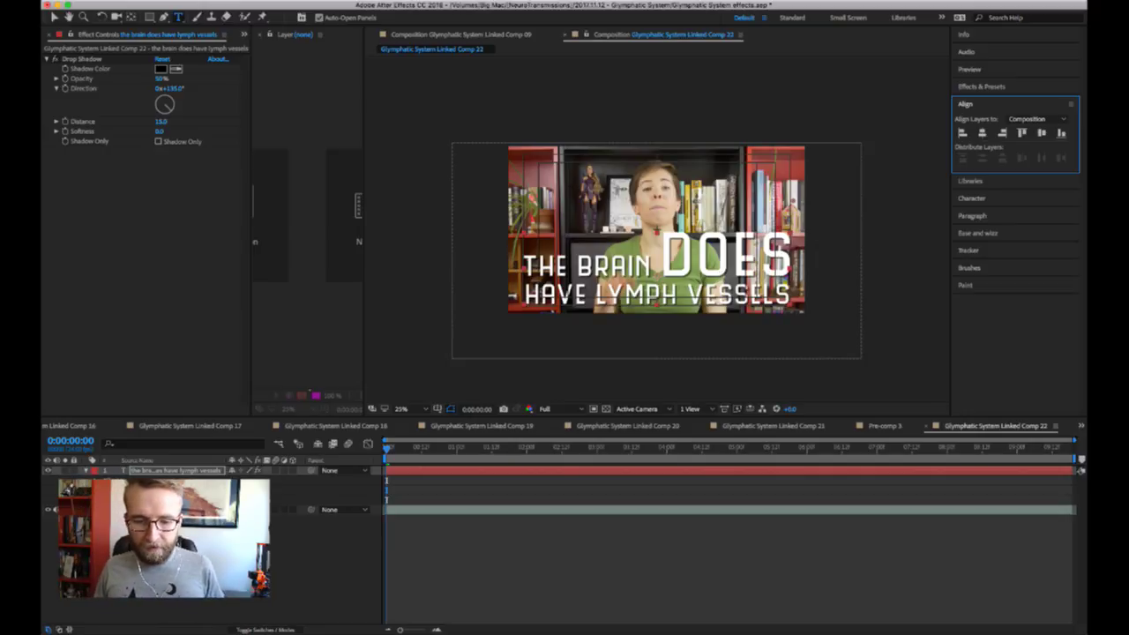
pyautogui.press('super+Tab')
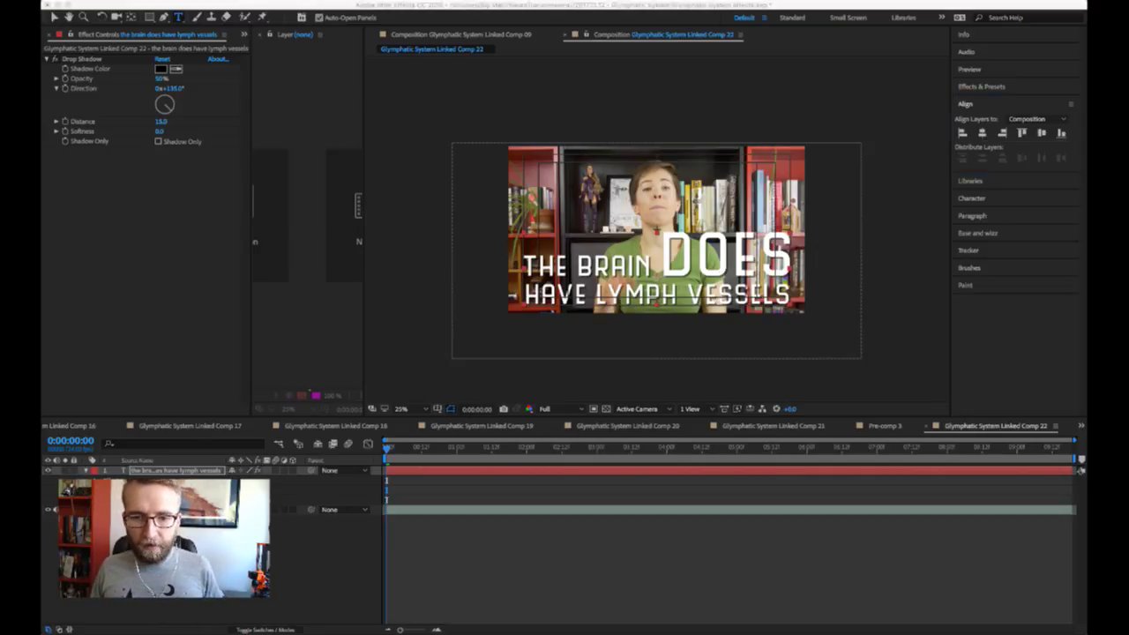
pyautogui.click(826, 592)
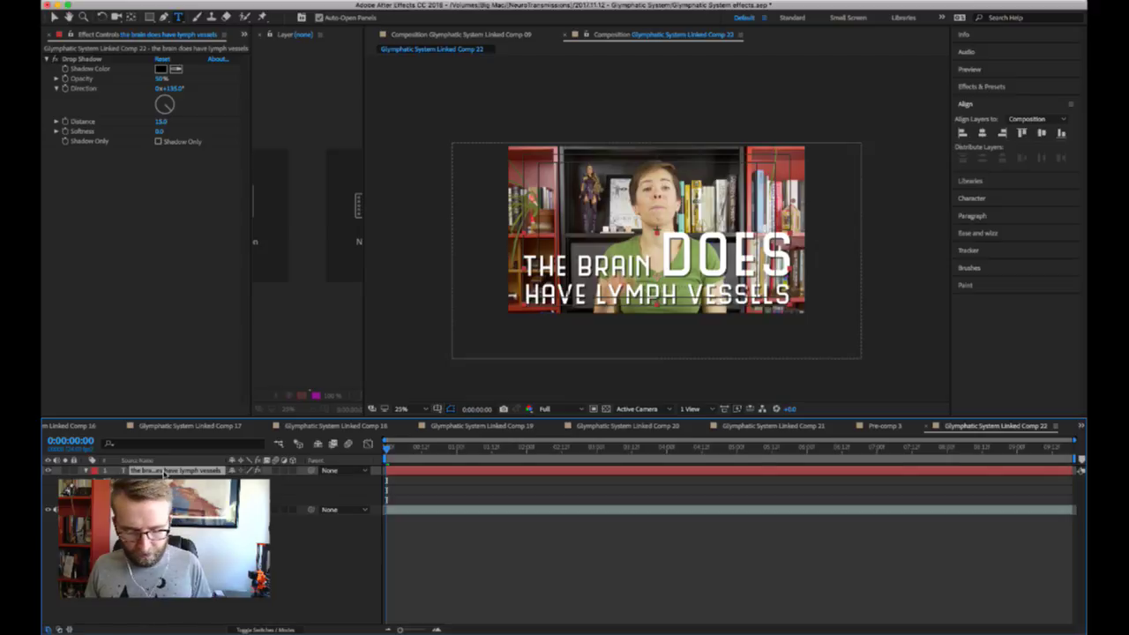
# - Duplicate the title layer six times
pyautogui.press('super+d')
pyautogui.press('super+d')
pyautogui.press('super+d')
pyautogui.press('super+d')
pyautogui.press('super+d')
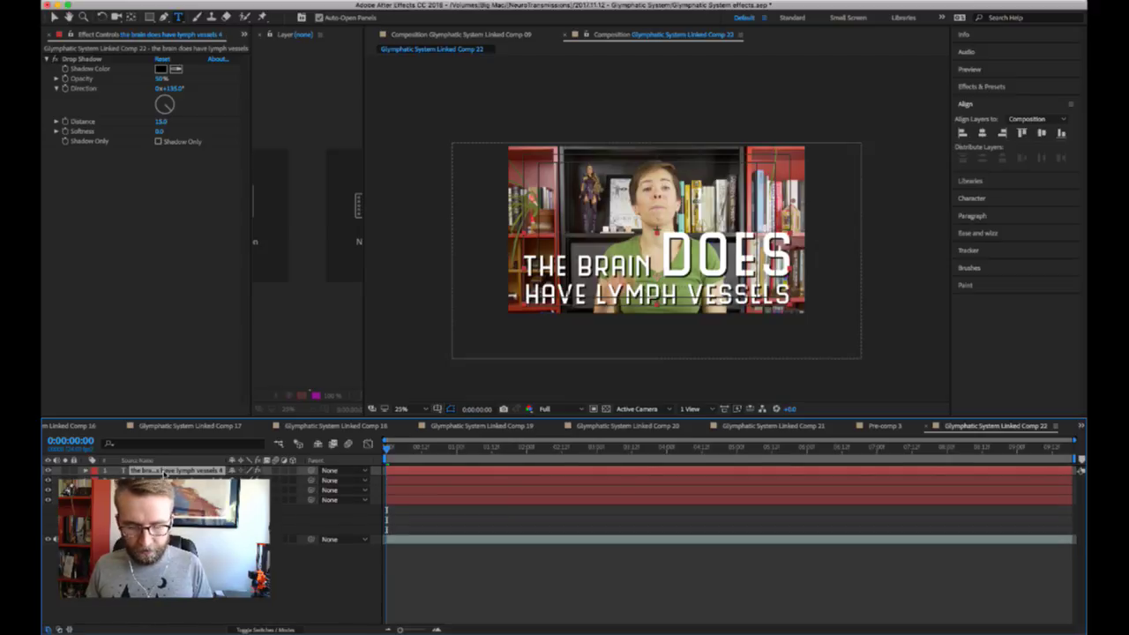
pyautogui.press('super+d')
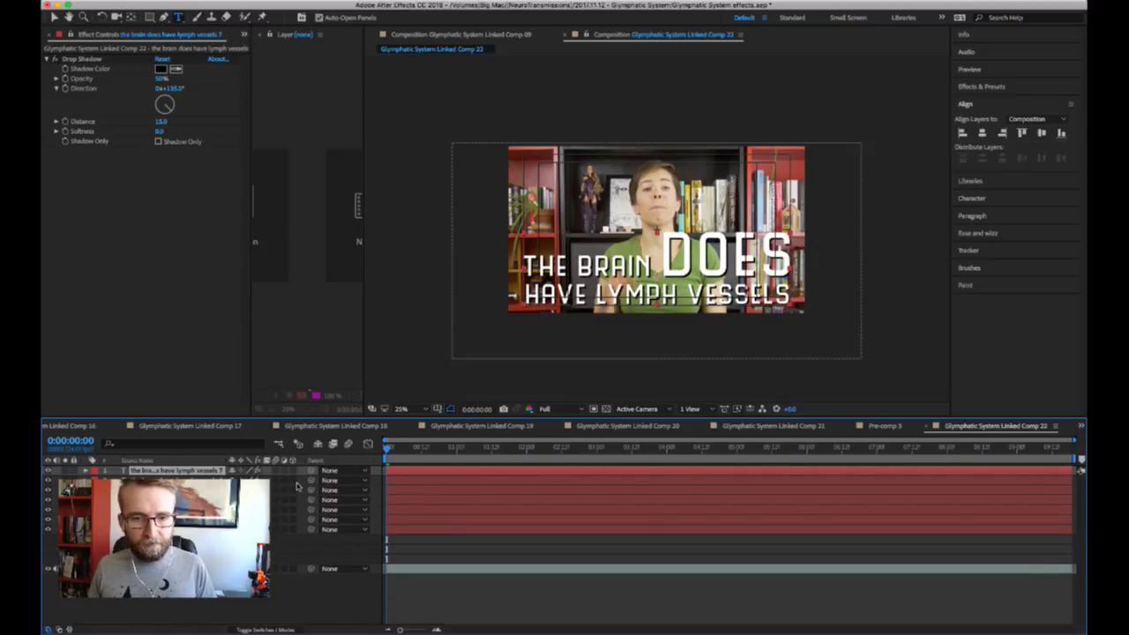
# - Trim the text of the title copy numbered 2 to the single word THE
pyautogui.click(176, 520)
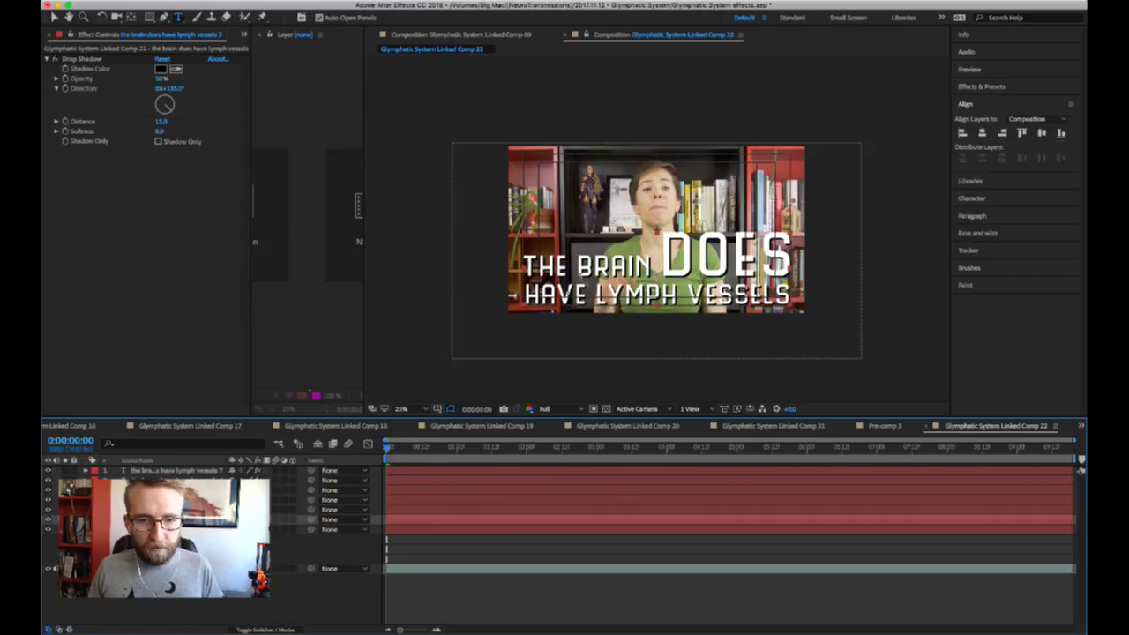
pyautogui.moveTo(581, 276); pyautogui.dragTo(794, 313)
pyautogui.click(660, 264)
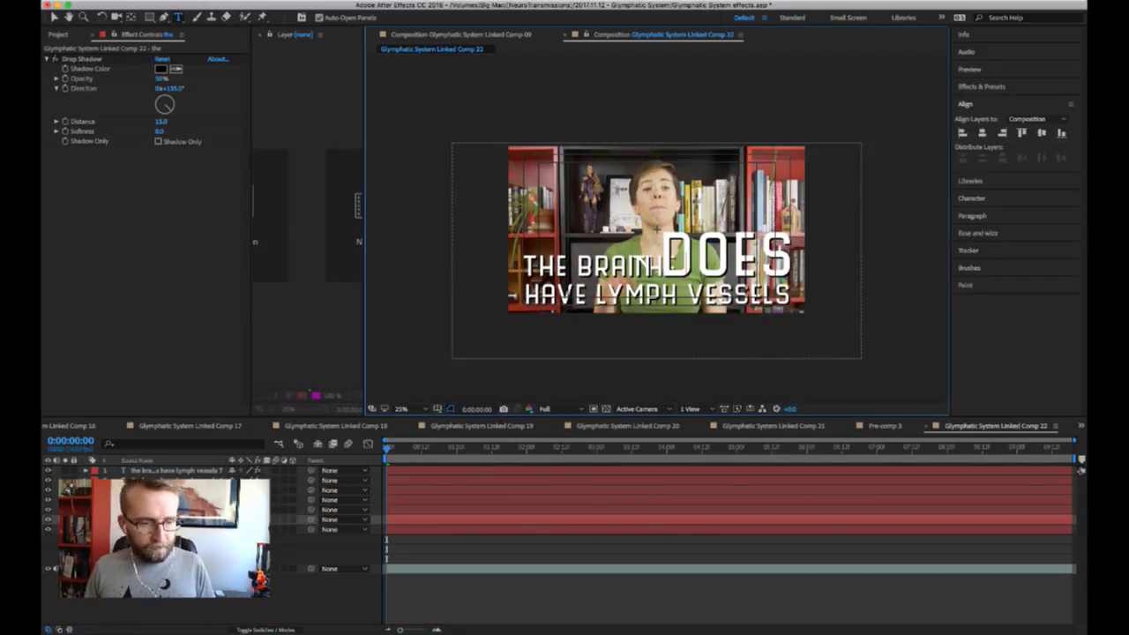
pyautogui.scroll(2, 656, 229)
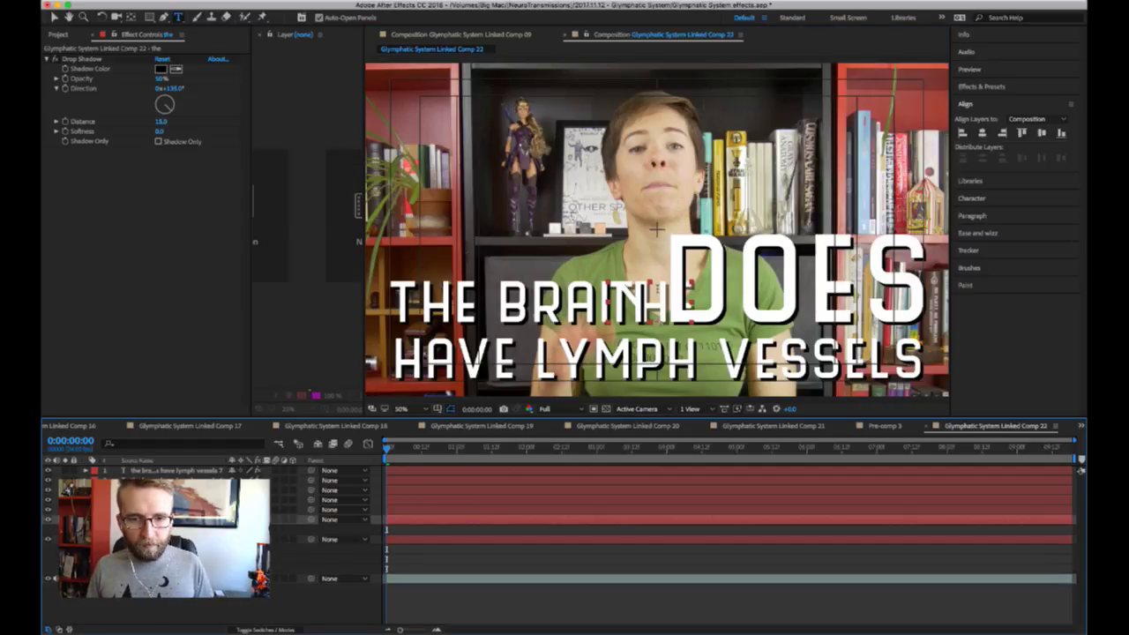
pyautogui.press('Escape')
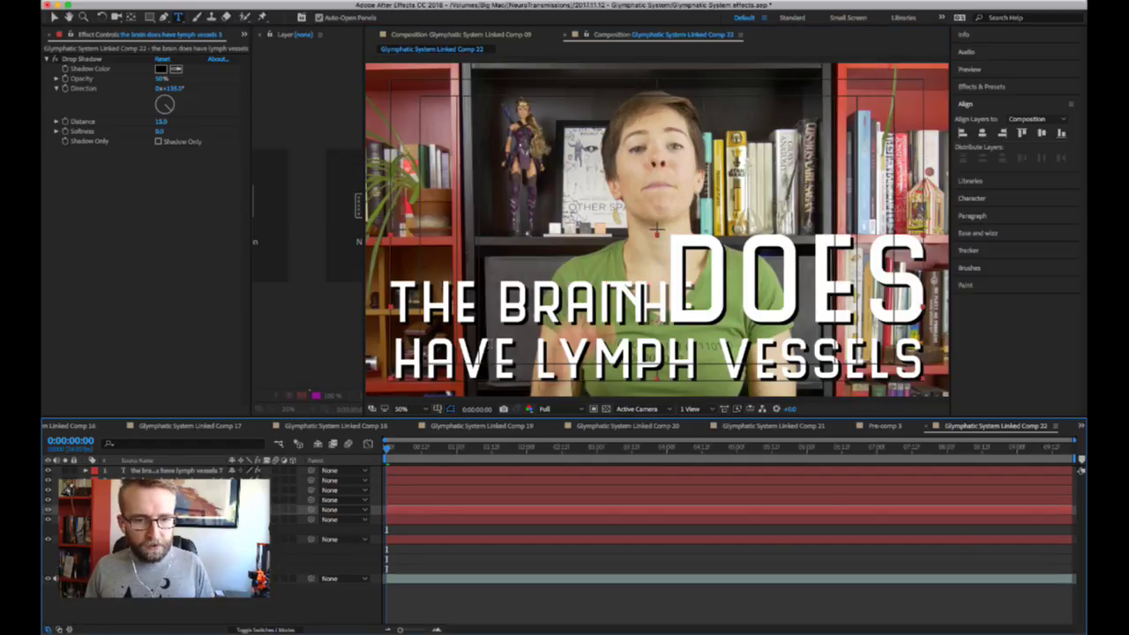
# - Delete the word THE from the title copy numbered 3
pyautogui.moveTo(498, 315); pyautogui.dragTo(394, 315)
pyautogui.press('BackSpace')
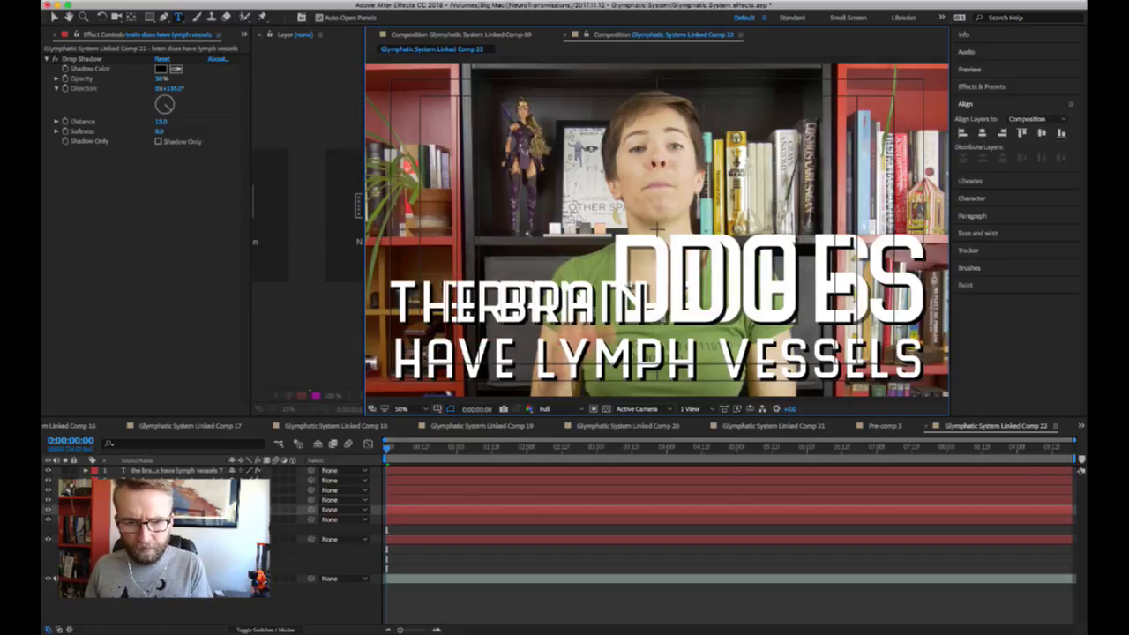
pyautogui.moveTo(593, 314); pyautogui.dragTo(896, 313)
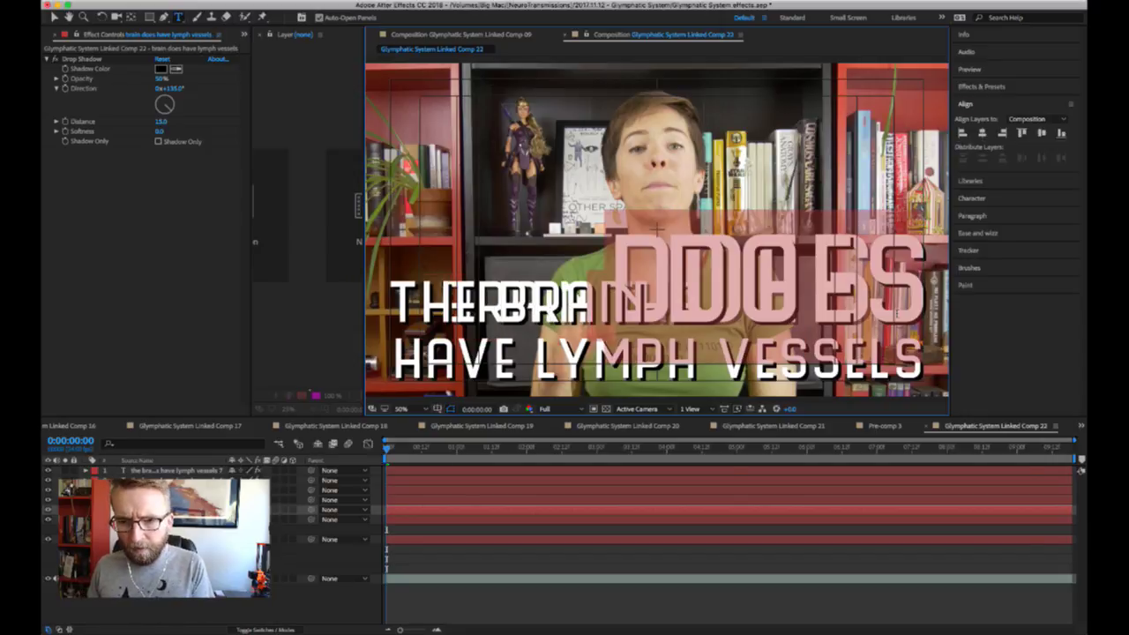
pyautogui.press('BackSpace')
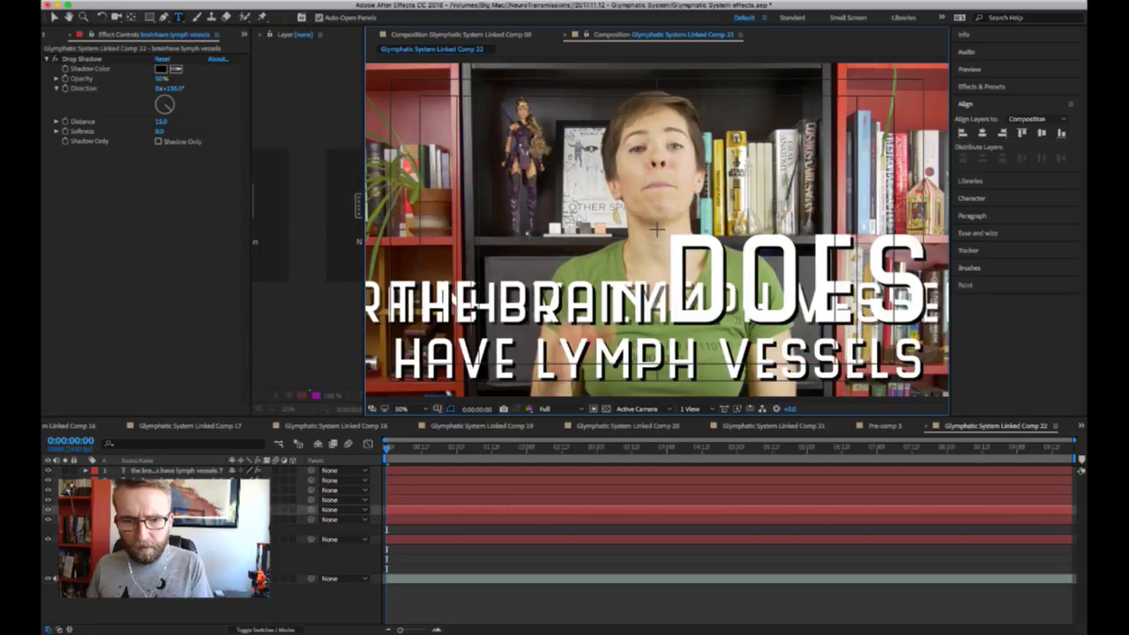
pyautogui.press('super+z')
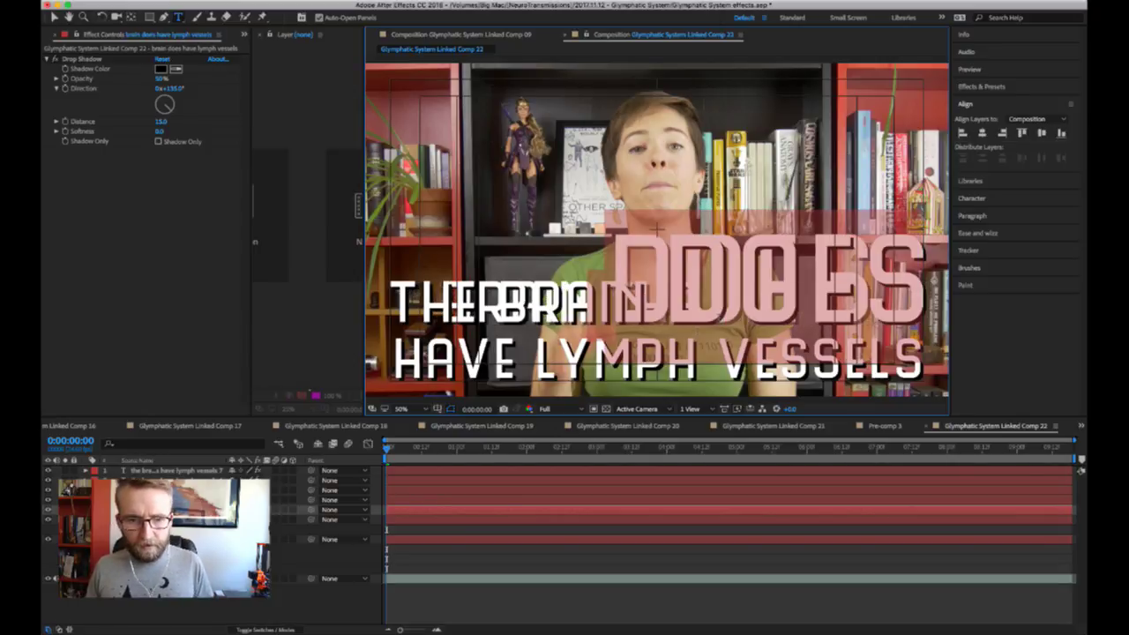
# - Hide the untrimmed title layers and delete everything after BRAIN in the title copy numbered 3
pyautogui.click(48, 474)
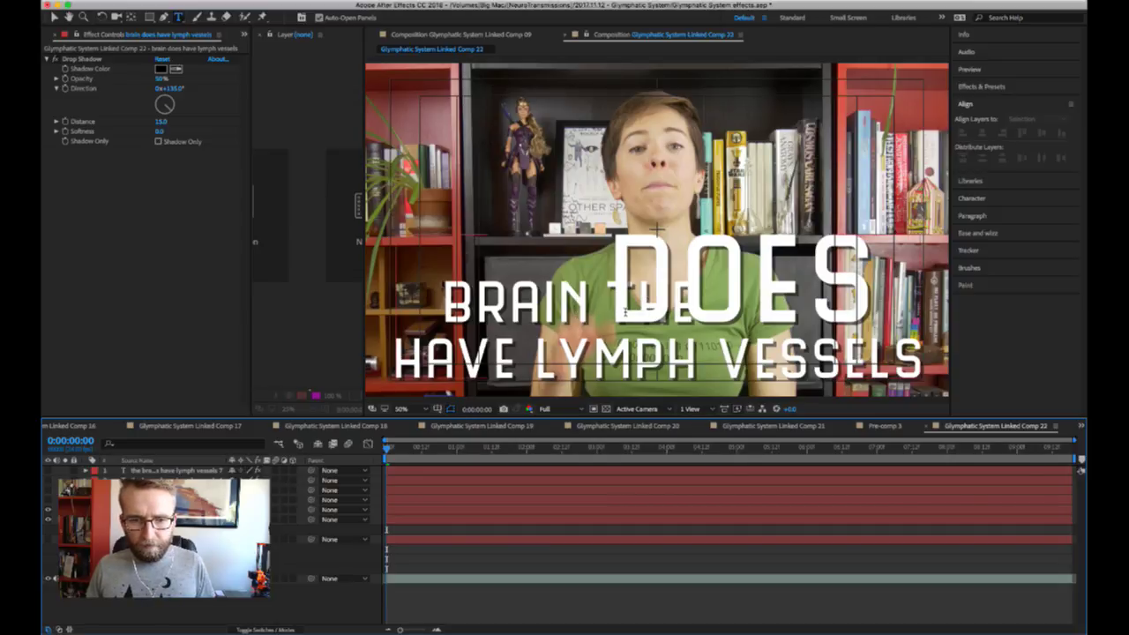
pyautogui.press(',')
pyautogui.click(636, 264)
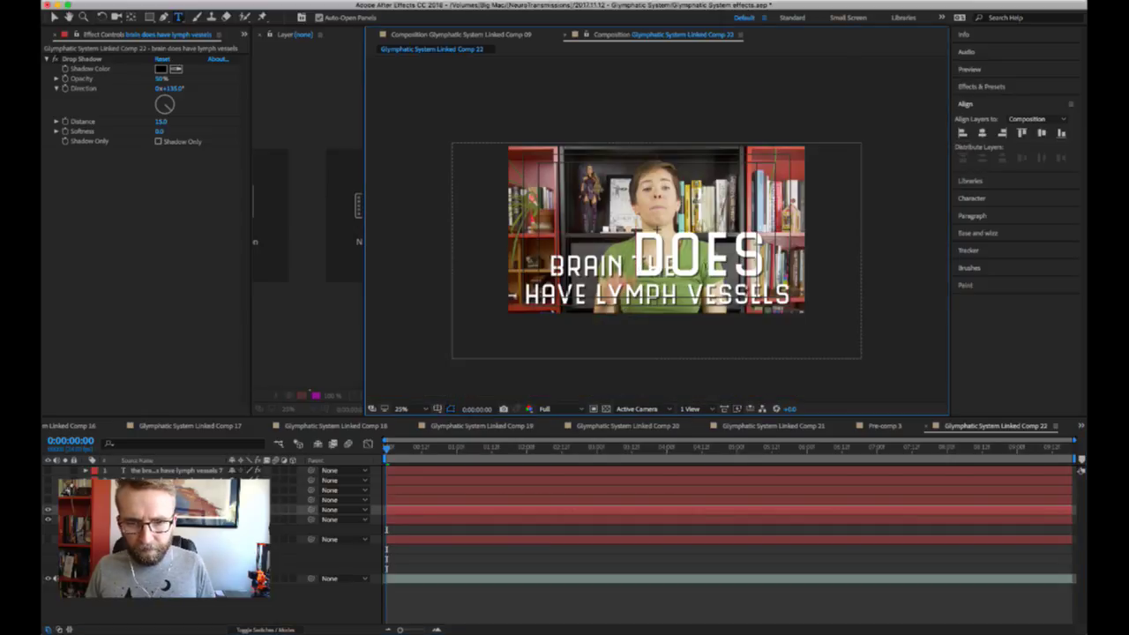
pyautogui.moveTo(633, 265); pyautogui.dragTo(787, 296)
pyautogui.press('BackSpace')
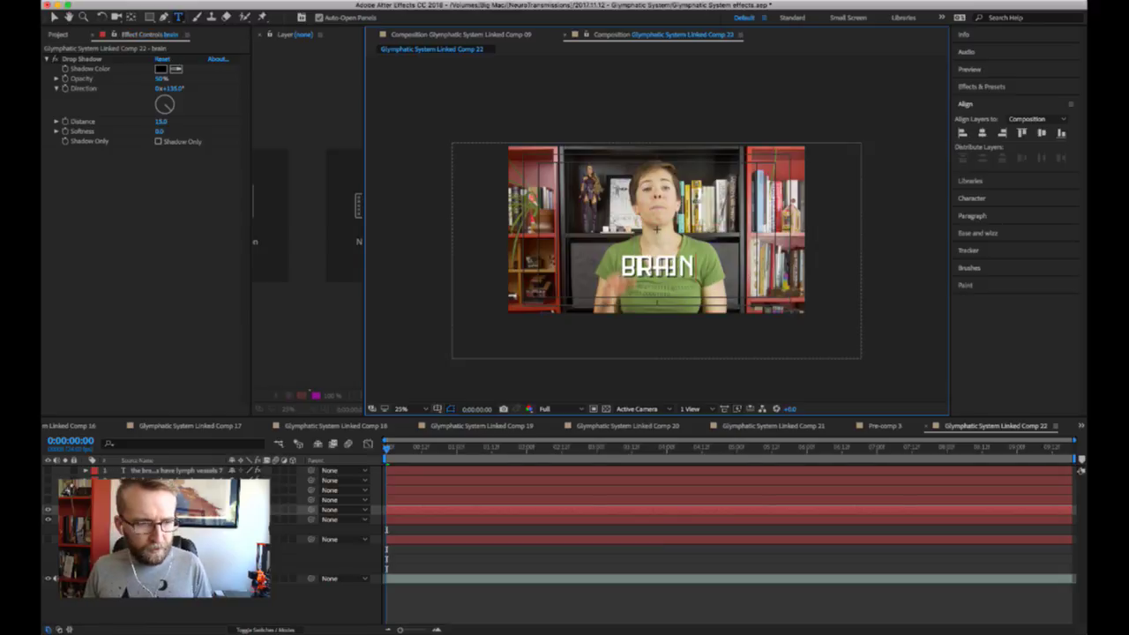
# - Show only the title copy numbered 4, hiding the THE and BRAIN layers, and trim its text to the word DOES
pyautogui.click(176, 499)
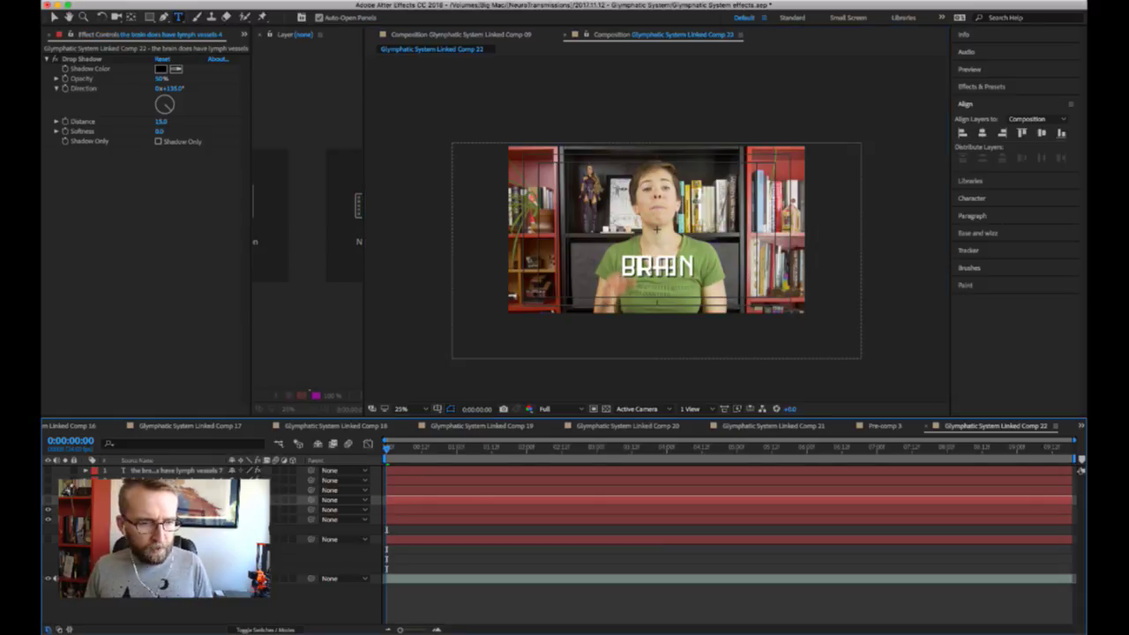
pyautogui.click(49, 500)
pyautogui.click(48, 509)
pyautogui.click(48, 520)
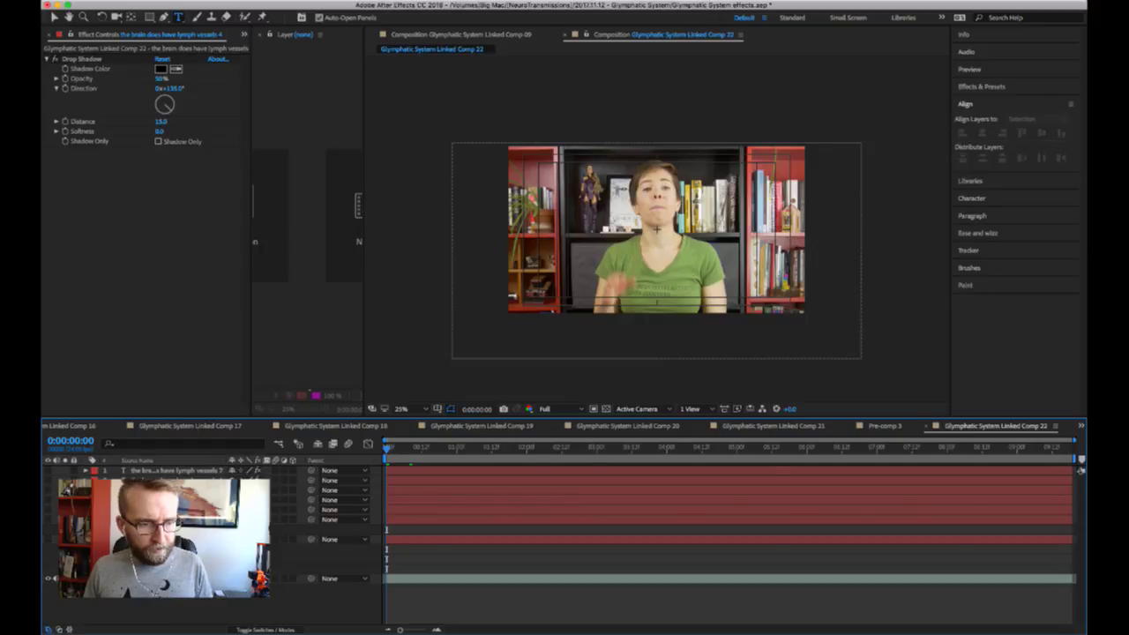
pyautogui.click(49, 510)
pyautogui.click(49, 504)
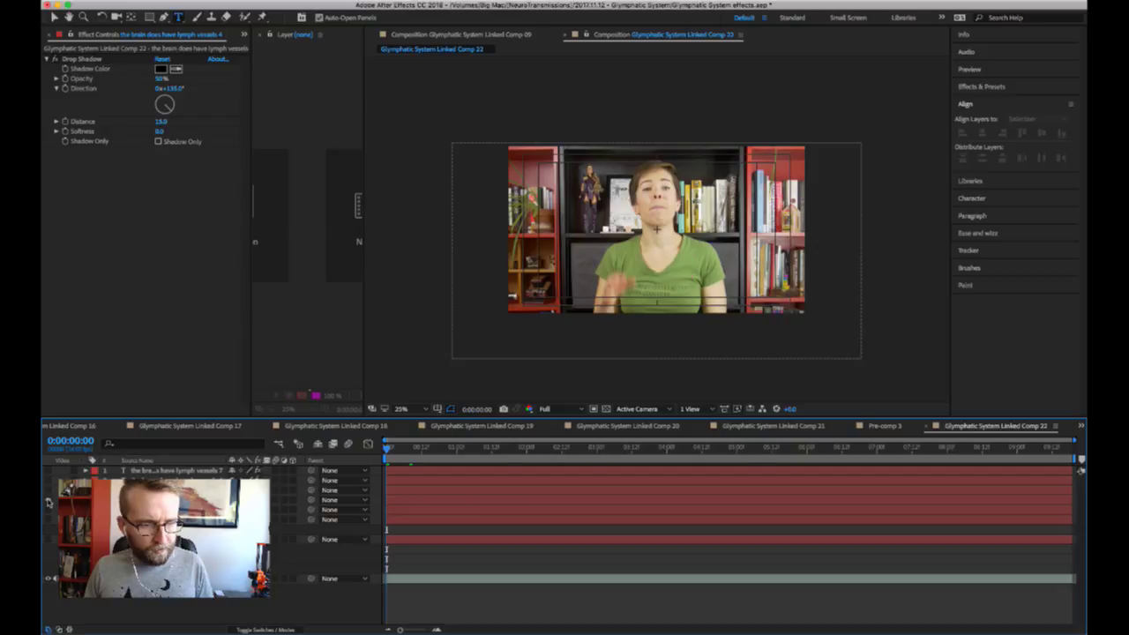
pyautogui.moveTo(49, 500); pyautogui.dragTo(48, 519)
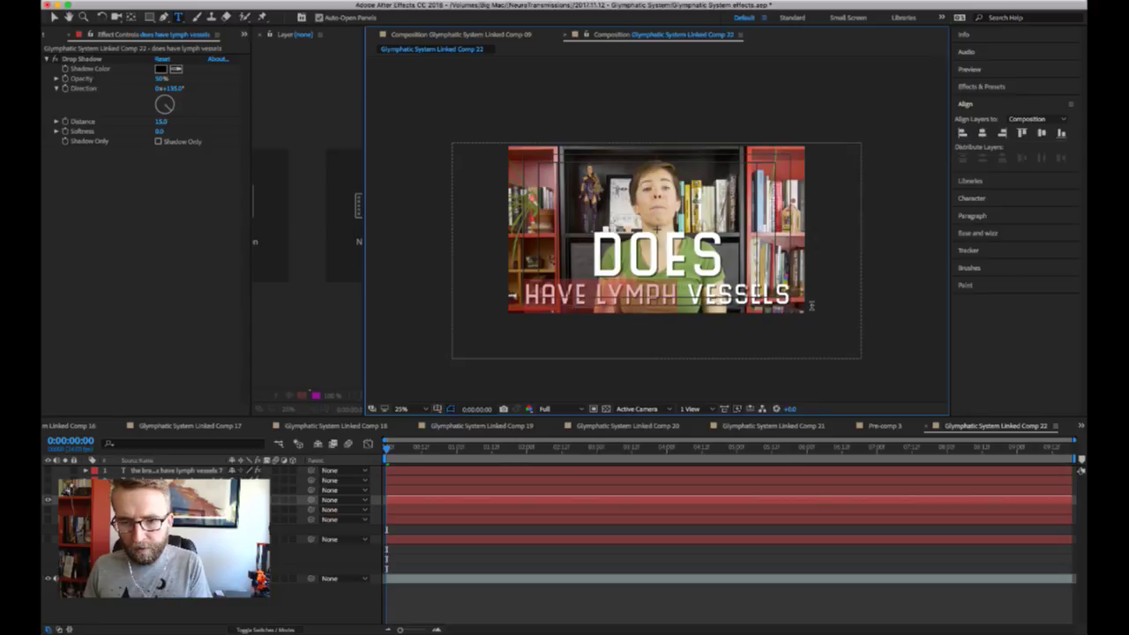
pyautogui.press('BackSpace')
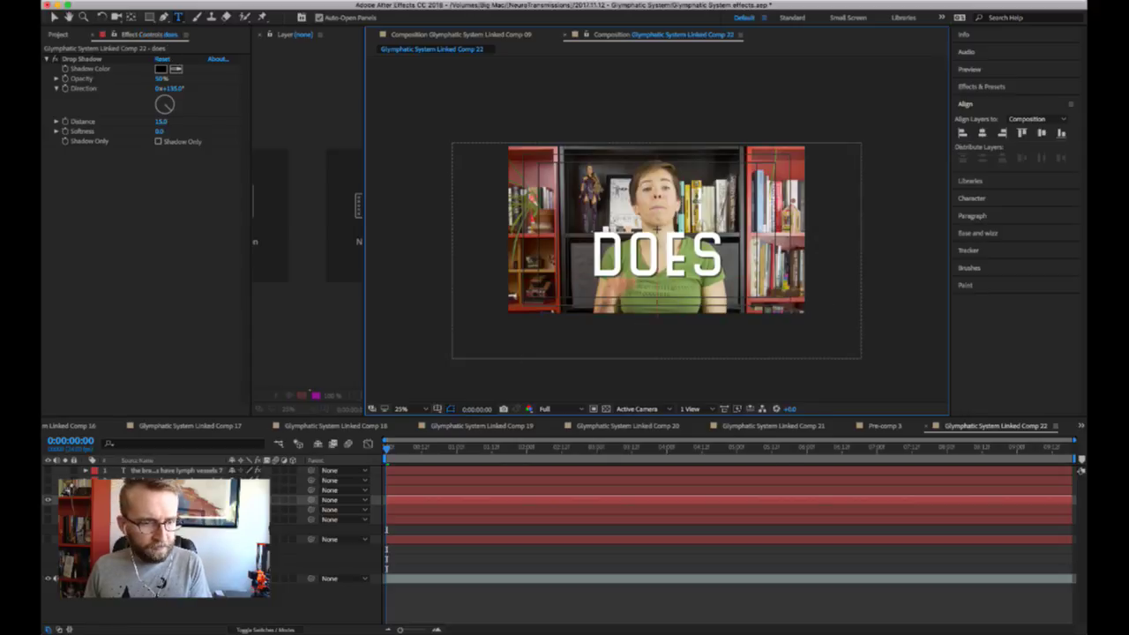
# - Show only the title copy numbered 5, hiding the DOES layer, and trim its text to the word HAVE
pyautogui.click(221, 491)
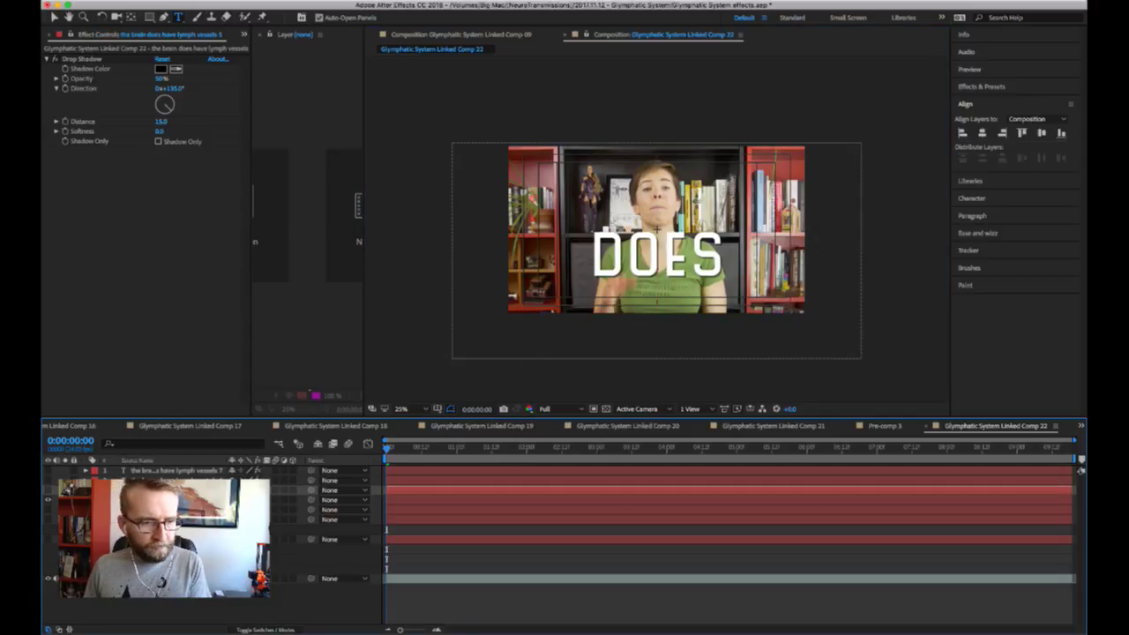
pyautogui.click(48, 489)
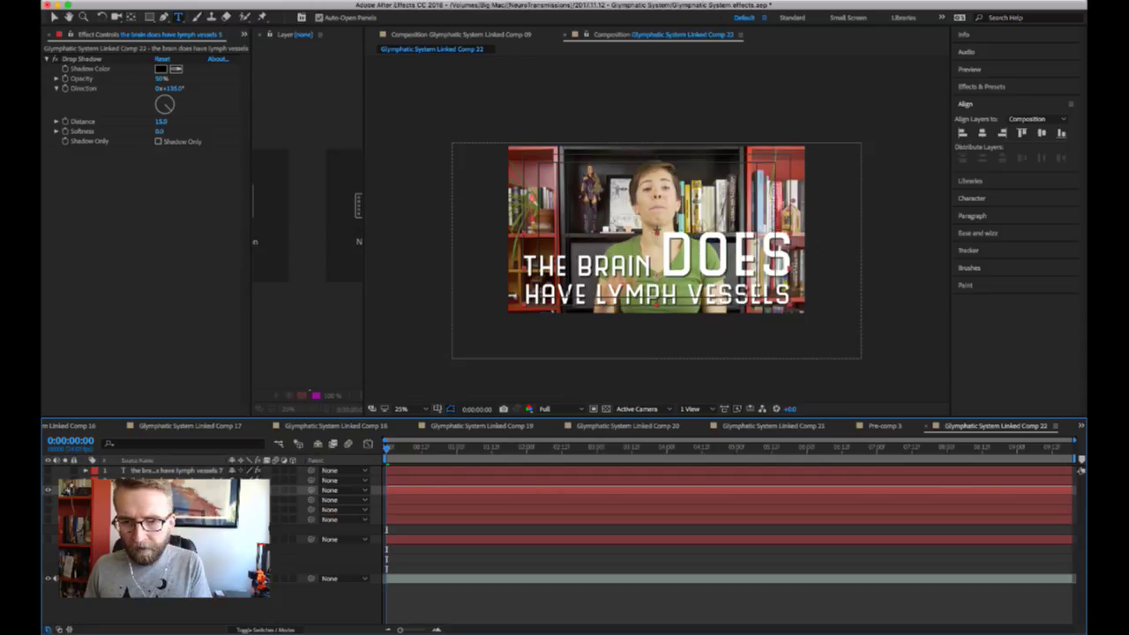
pyautogui.moveTo(792, 269); pyautogui.dragTo(522, 268)
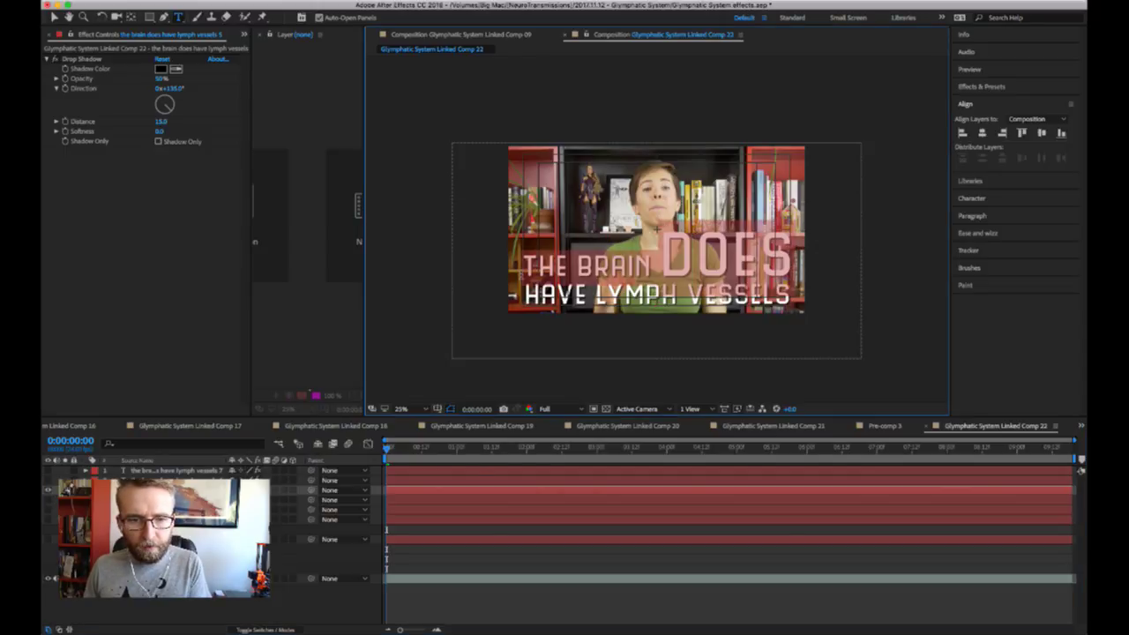
pyautogui.press('BackSpace')
pyautogui.moveTo(593, 295); pyautogui.dragTo(792, 295)
pyautogui.press('BackSpace')
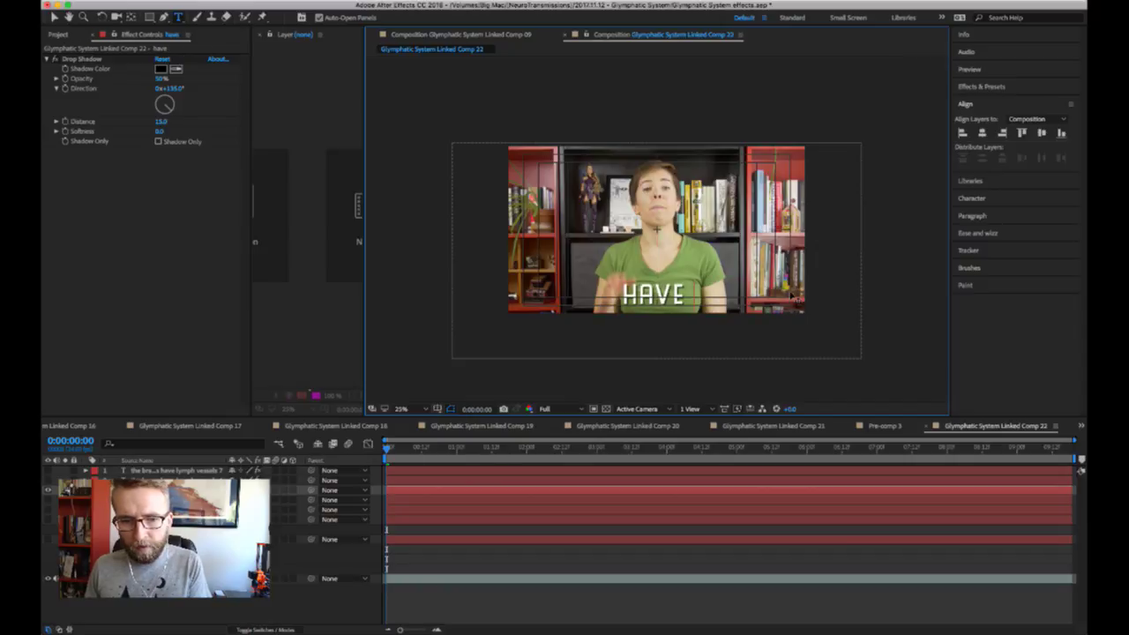
# - Show only the title copy numbered 6, hiding the HAVE layer, and delete the word HAVE from its text
pyautogui.click(192, 473)
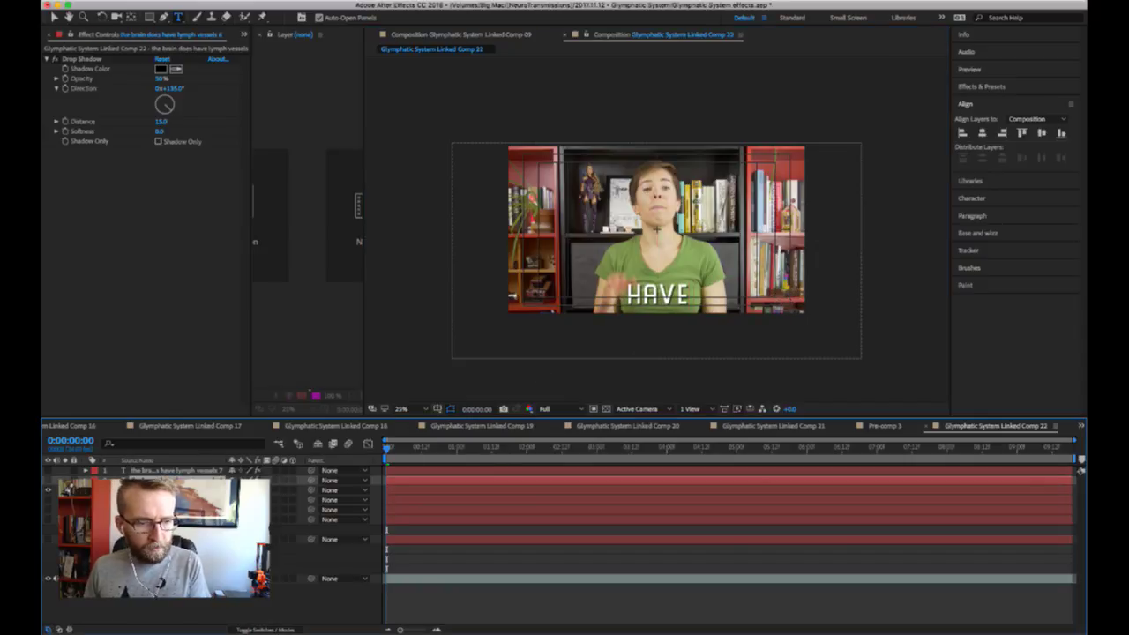
pyautogui.click(49, 481)
pyautogui.click(49, 491)
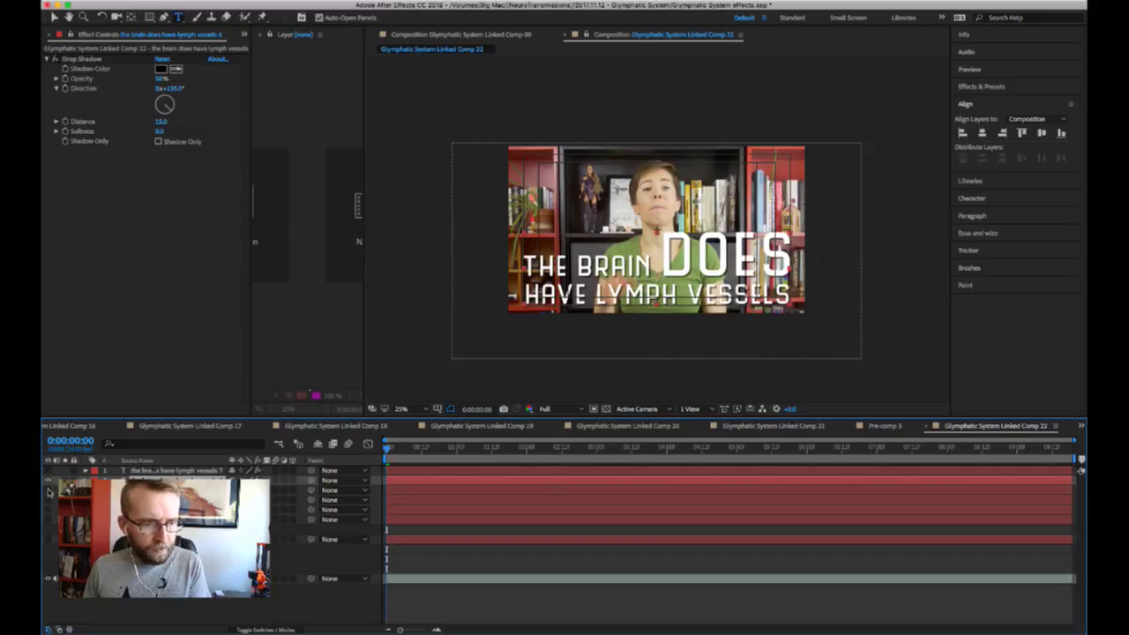
pyautogui.click(656, 231)
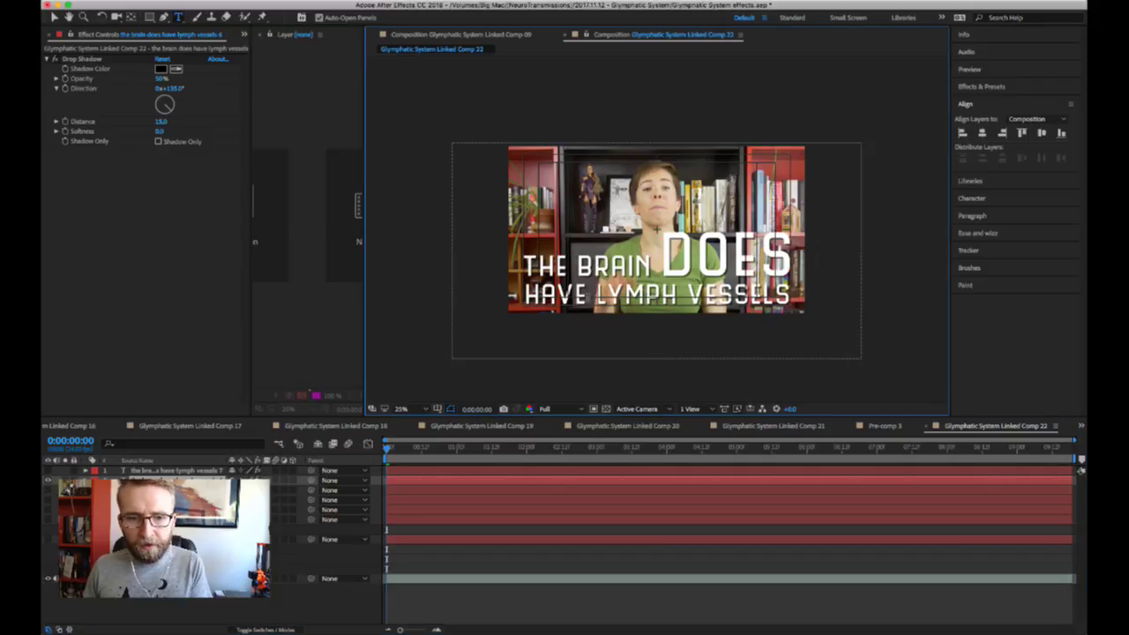
pyautogui.press('BackSpace')
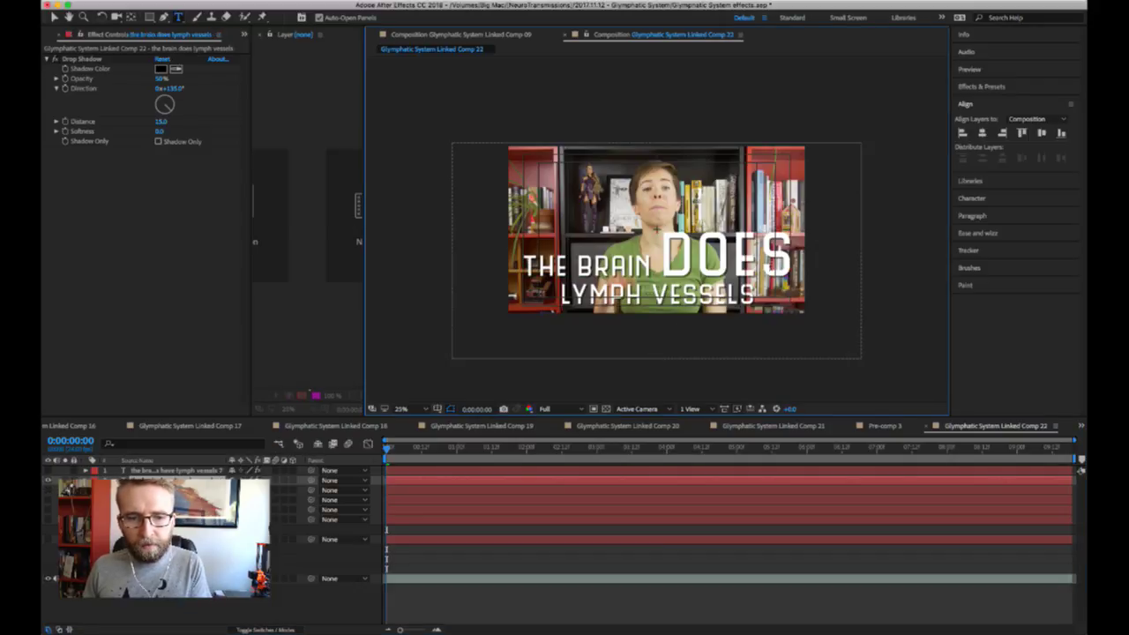
# - Delete THE BRAIN DOES and VESSELS from the title copy numbered 6, leaving only the word LYMPH
pyautogui.hotkey('shift', 'Left')
pyautogui.hotkey('shift', 'Left')
pyautogui.hotkey('shift', 'Left')
pyautogui.hotkey('shift', 'Left')
pyautogui.hotkey('shift', 'Left')
pyautogui.hotkey('shift', 'Left')
pyautogui.hotkey('shift', 'Left')
pyautogui.hotkey('shift', 'Left')
pyautogui.hotkey('shift', 'Left')
pyautogui.hotkey('shift', 'Left')
pyautogui.hotkey('shift', 'Left')
pyautogui.hotkey('shift', 'Left')
pyautogui.hotkey('shift', 'Left')
pyautogui.hotkey('shift', 'Left')
pyautogui.hotkey('shift', 'Left')
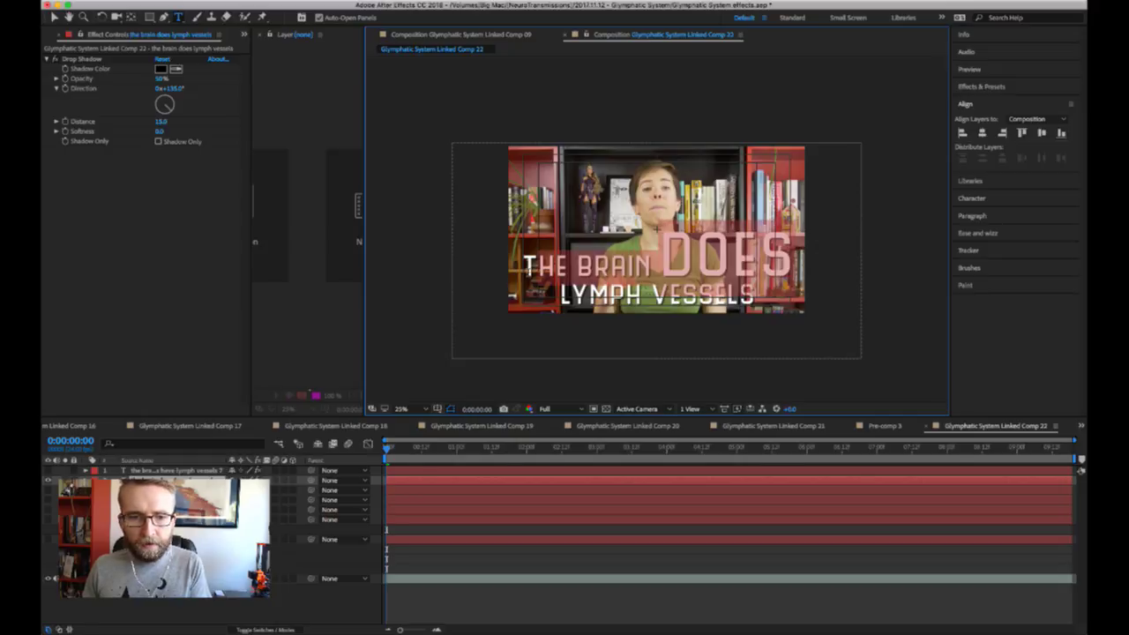
pyautogui.hotkey('shift', 'Left')
pyautogui.press('BackSpace')
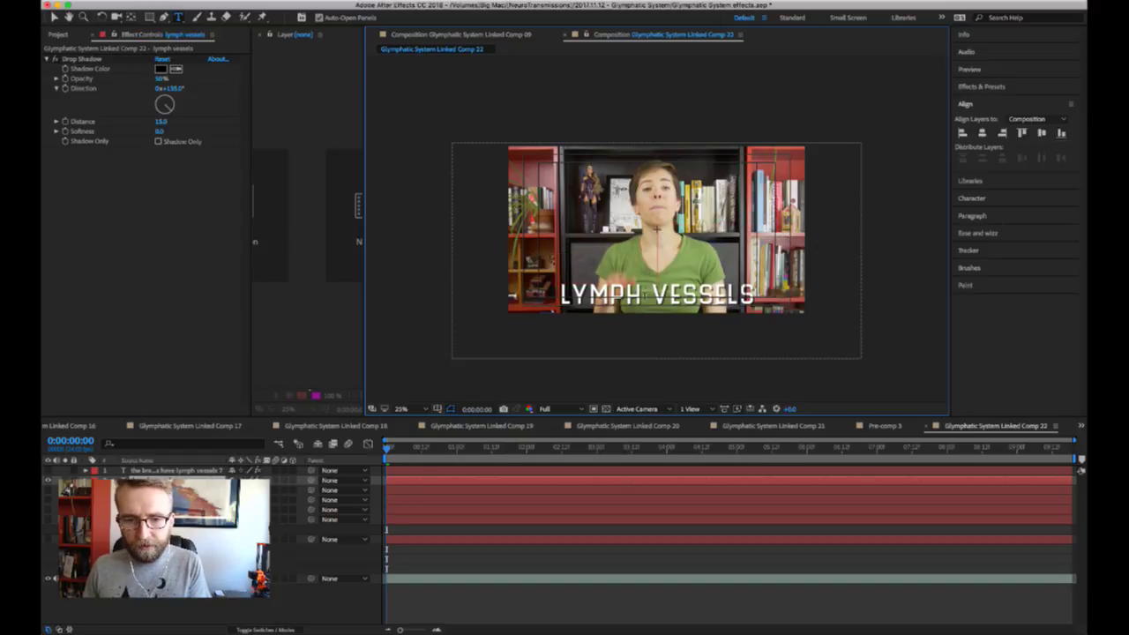
pyautogui.hotkey('shift', 'Right')
pyautogui.hotkey('shift', 'Right')
pyautogui.hotkey('shift', 'Right')
pyautogui.hotkey('shift', 'Right')
pyautogui.hotkey('shift', 'Right')
pyautogui.hotkey('shift', 'Right')
pyautogui.hotkey('shift', 'Right')
pyautogui.press('BackSpace')
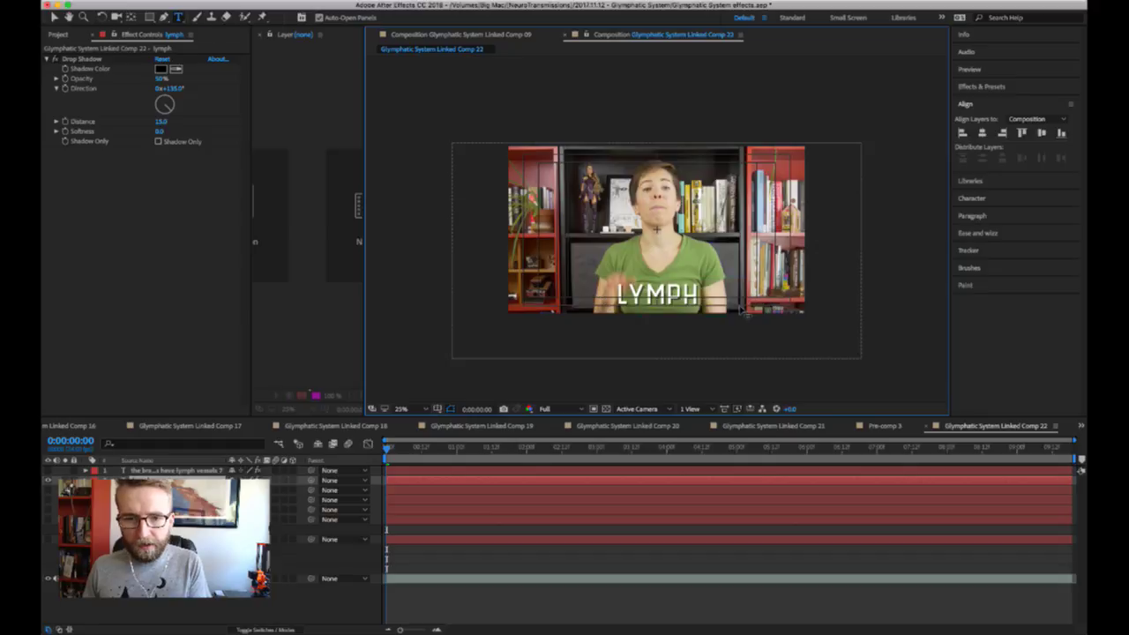
# - Show only the title copy numbered 7, hiding the LYMPH layer, and trim its text to the word VESSELS
pyautogui.click(190, 472)
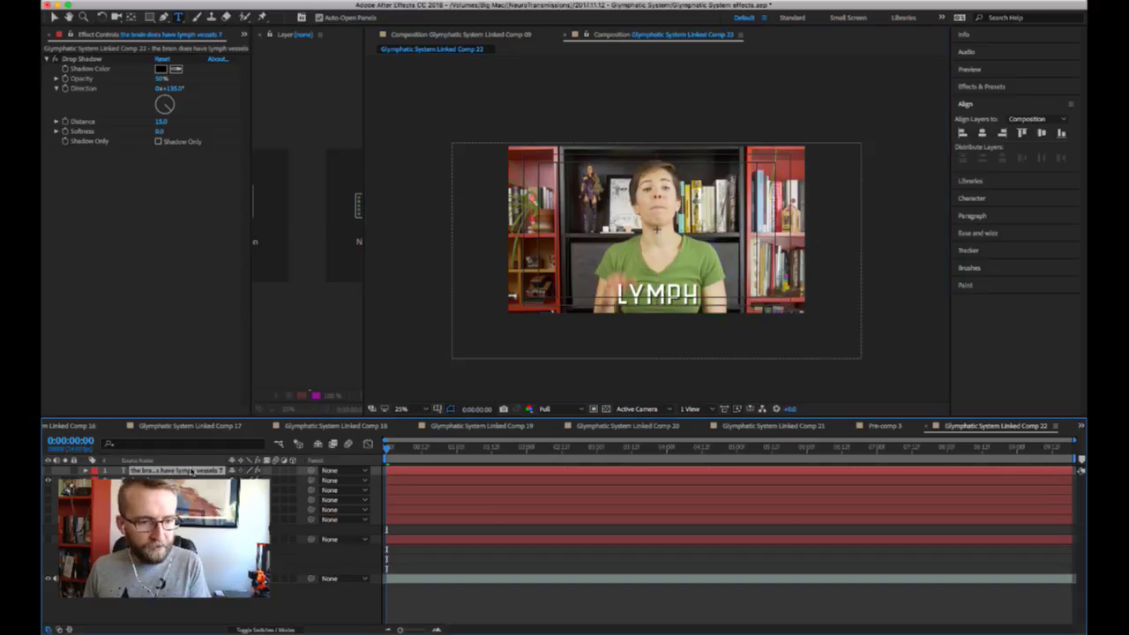
pyautogui.click(49, 472)
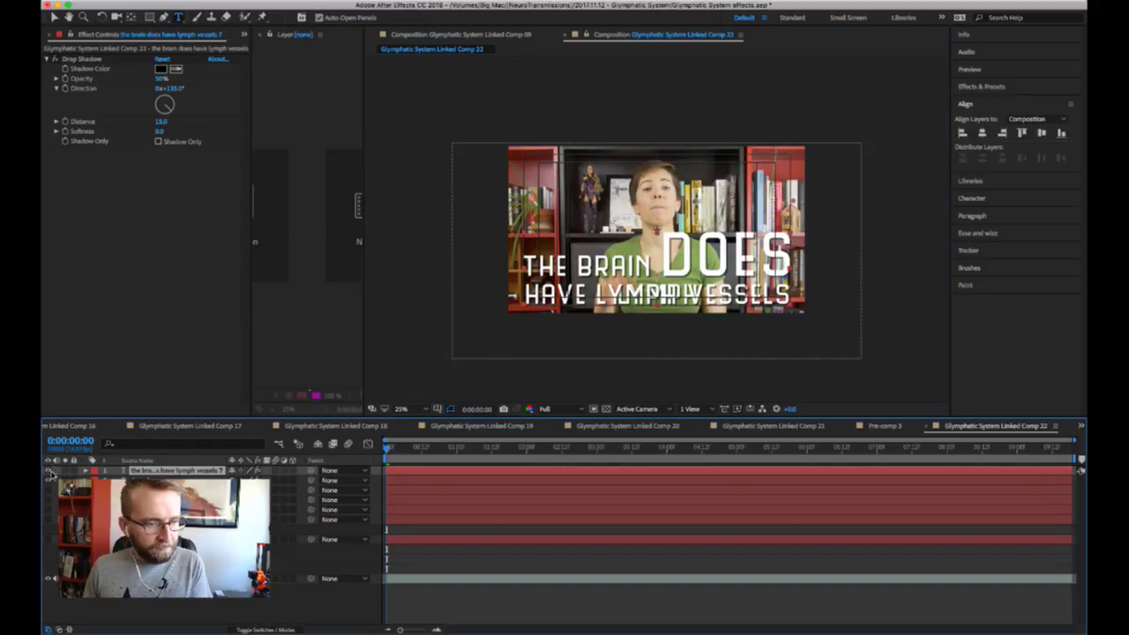
pyautogui.click(48, 471)
pyautogui.moveTo(687, 295); pyautogui.dragTo(515, 305)
pyautogui.press('BackSpace')
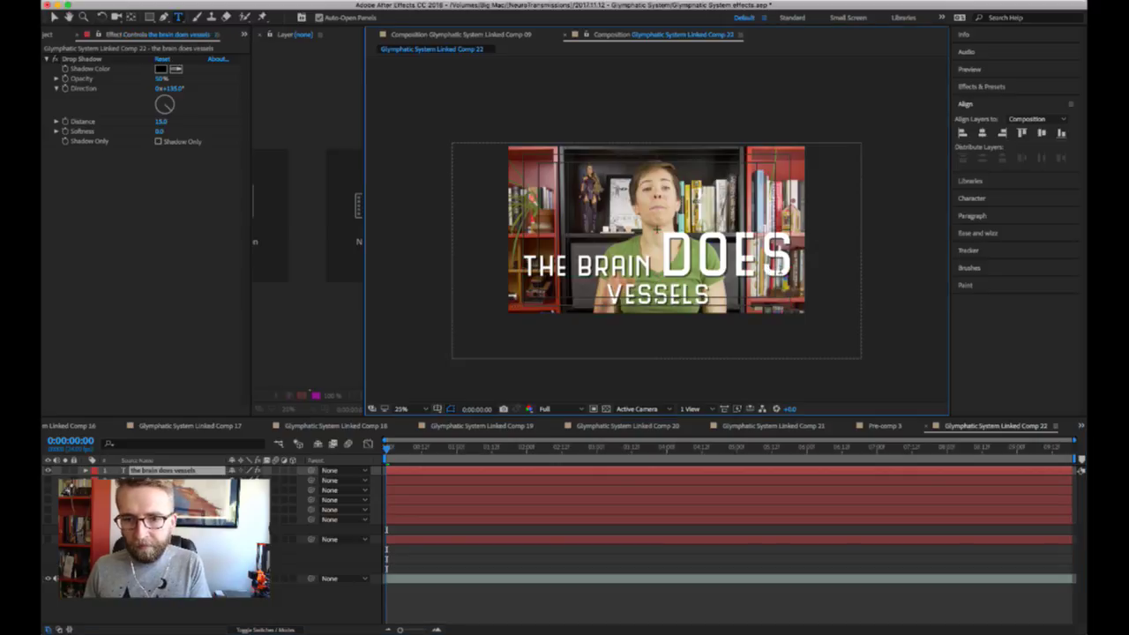
pyautogui.moveTo(797, 265); pyautogui.dragTo(520, 264)
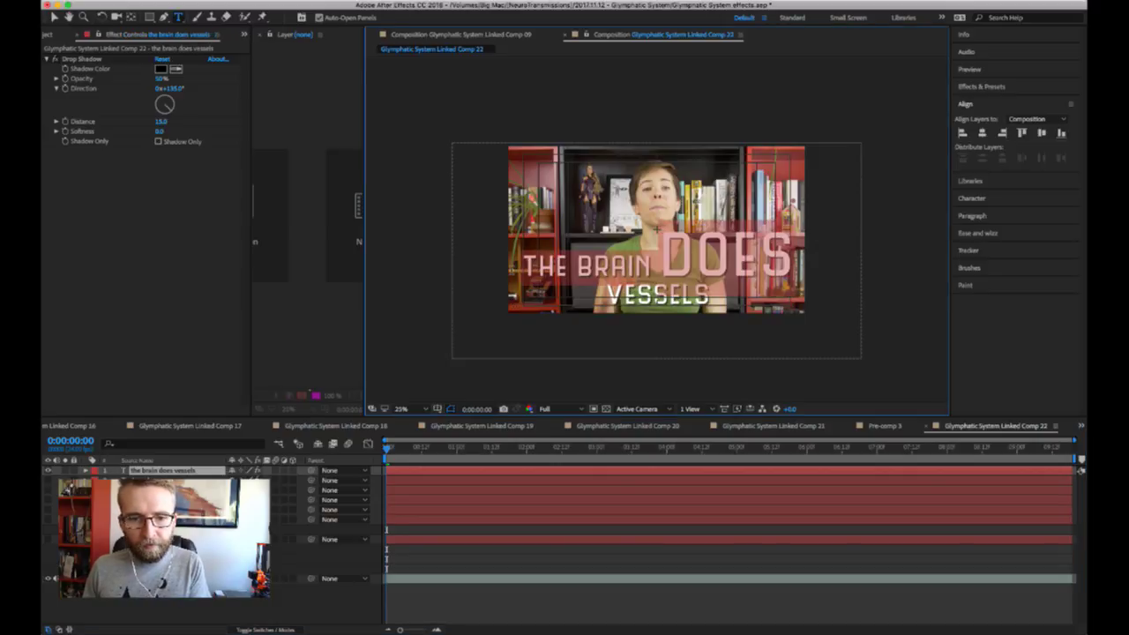
pyautogui.press('BackSpace')
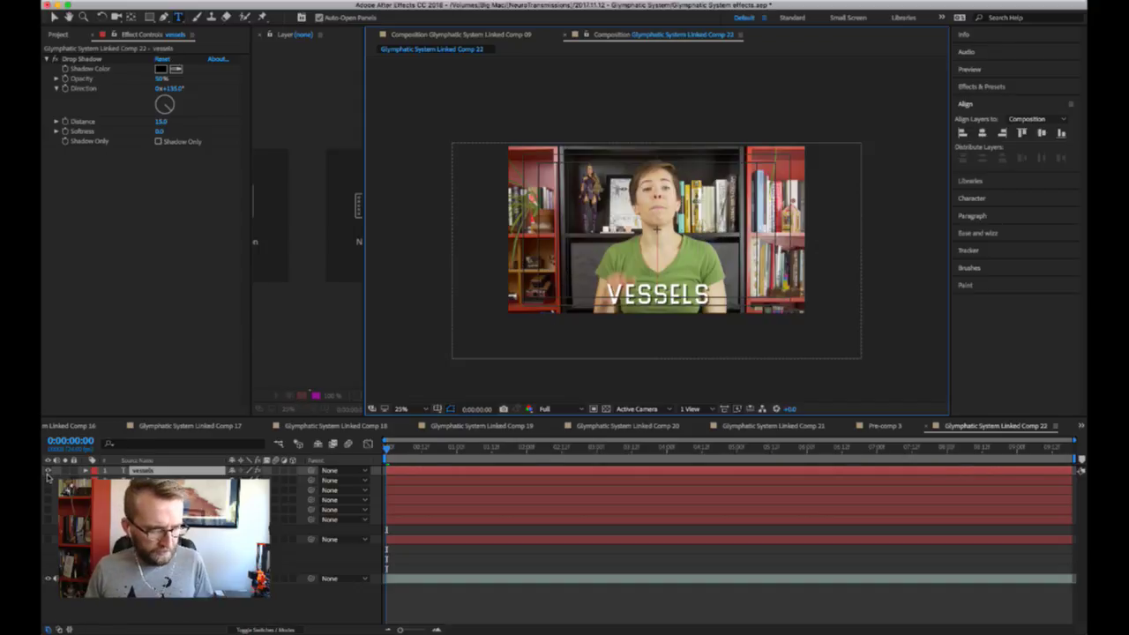
# - Show the complete title layer beneath the VESSELS layer as a positioning reference
pyautogui.click(49, 542)
pyautogui.press('cmd+z')
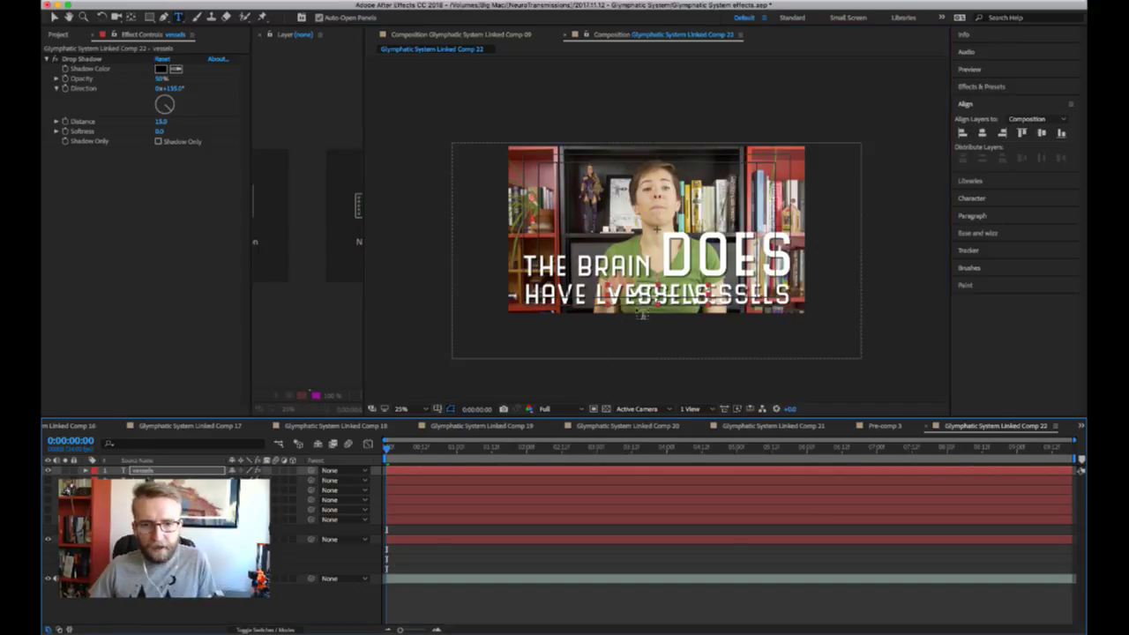
pyautogui.press('.')
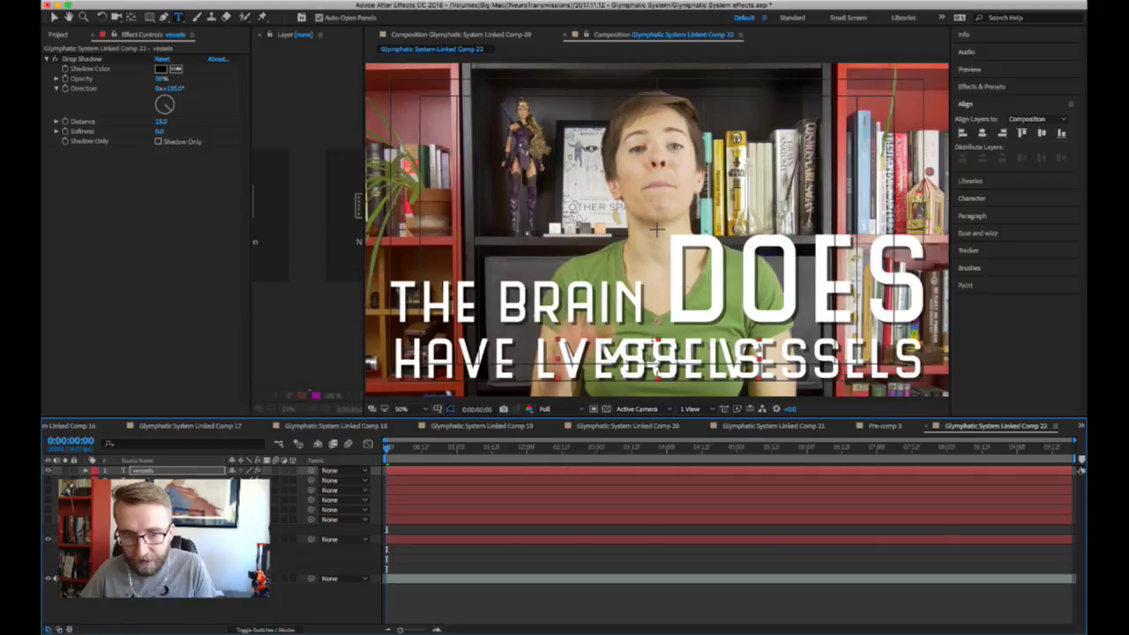
pyautogui.scroll(-5, 657, 220)
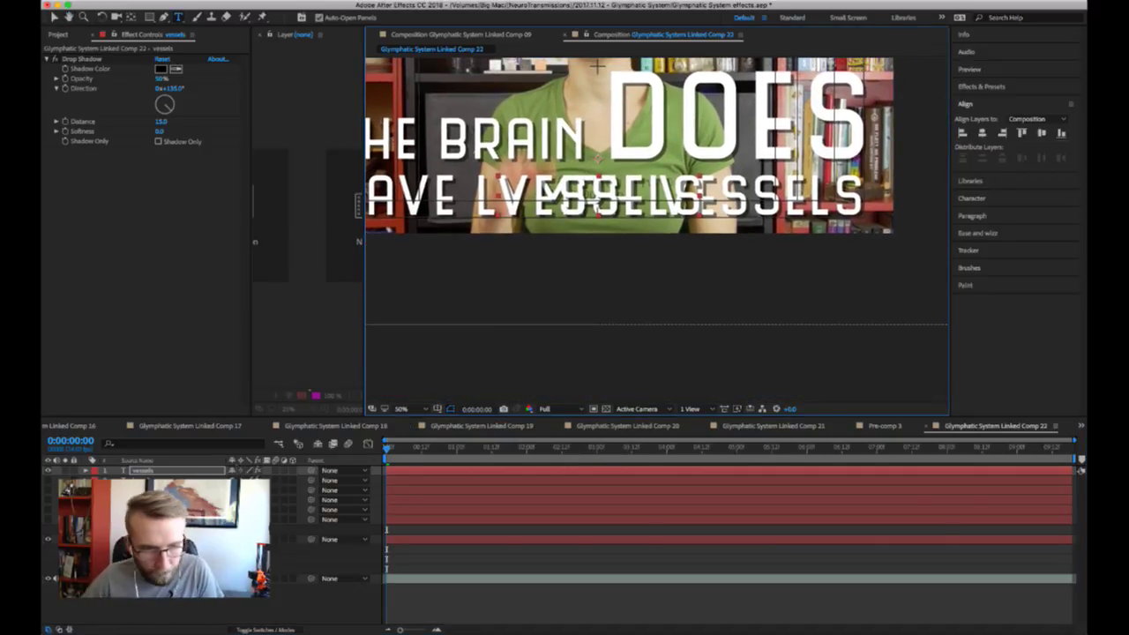
# - Reveal Position and Scale for all layers and move the VESSELS layer over its matching word in the complete title
pyautogui.press('cmd+a')
pyautogui.press('p')
pyautogui.hotkey('shift', 's')
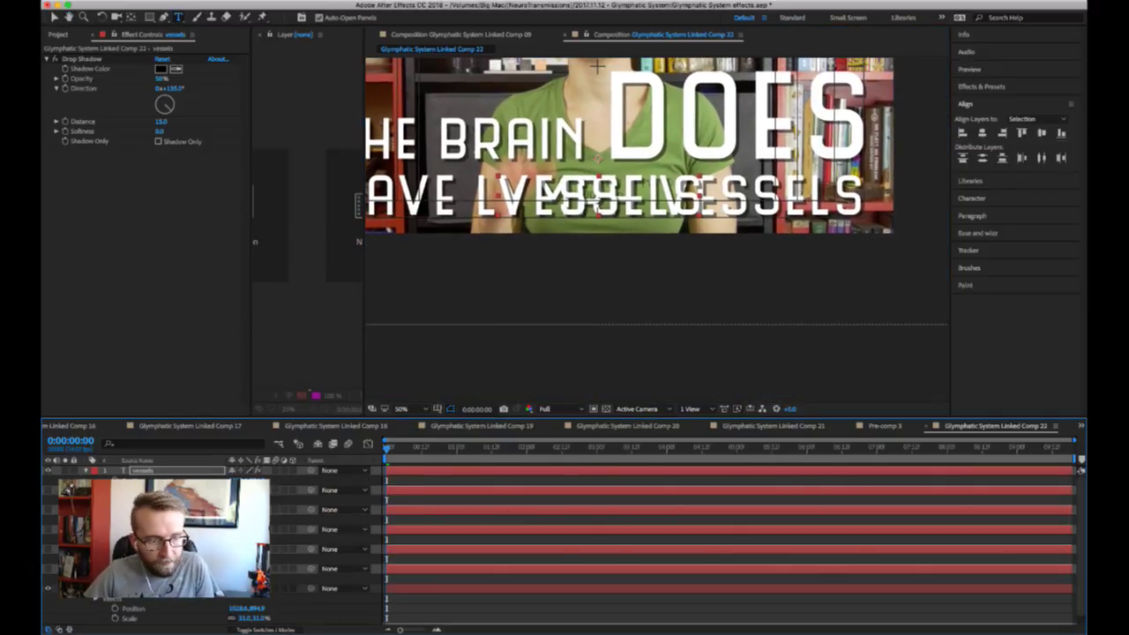
pyautogui.press('cmd+shift+a')
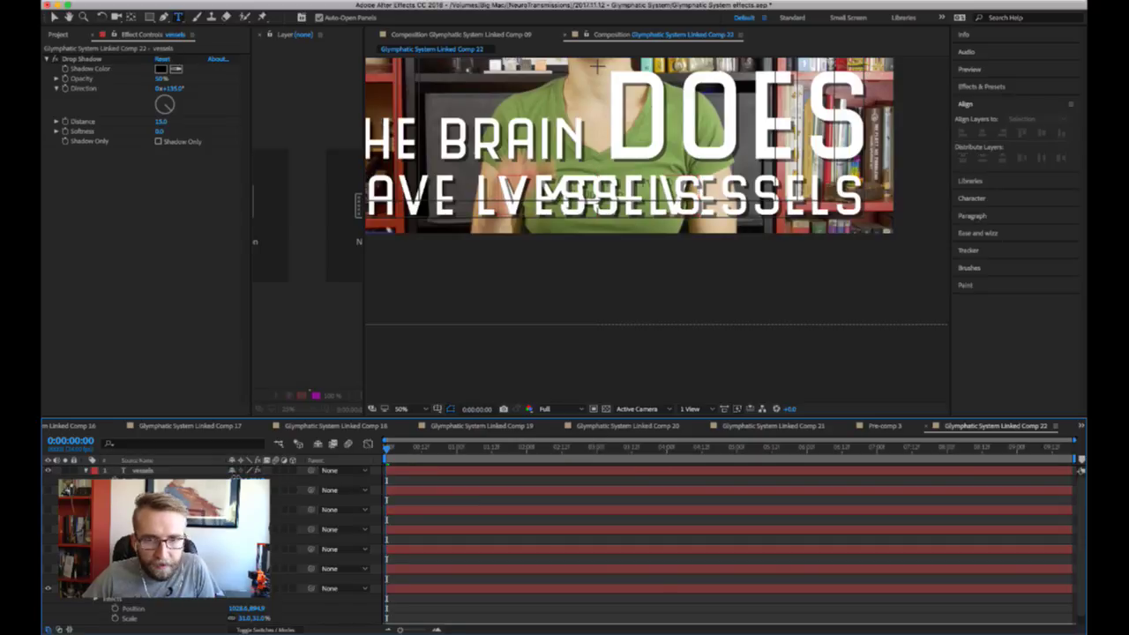
pyautogui.click(557, 478)
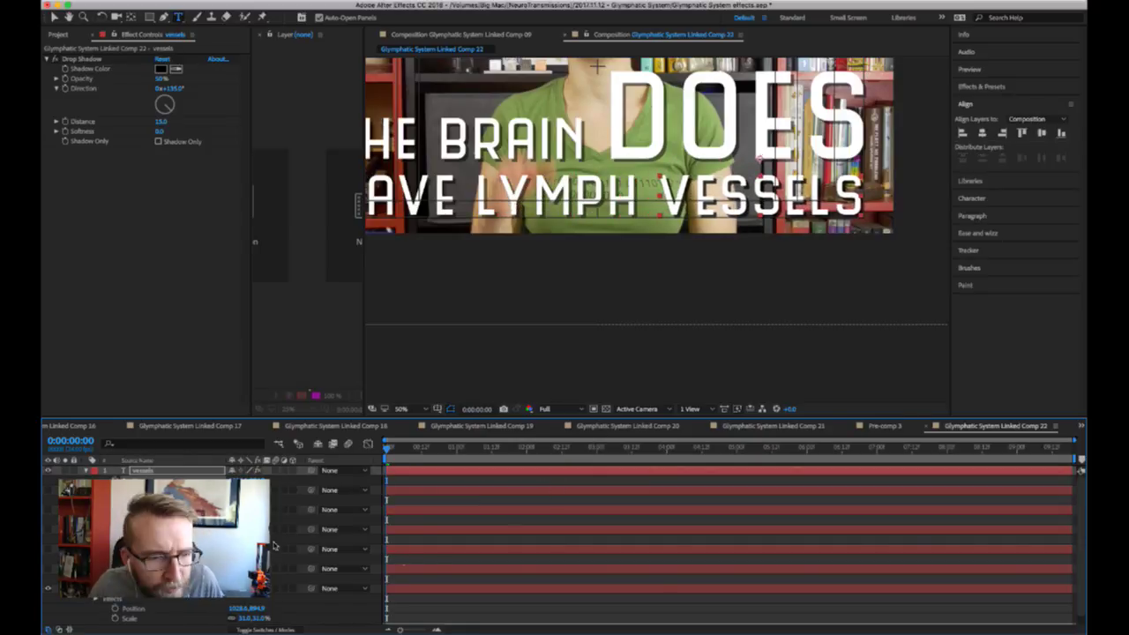
# - Show the LYMPH layer and move it left over its matching word in the complete title
pyautogui.click(557, 489)
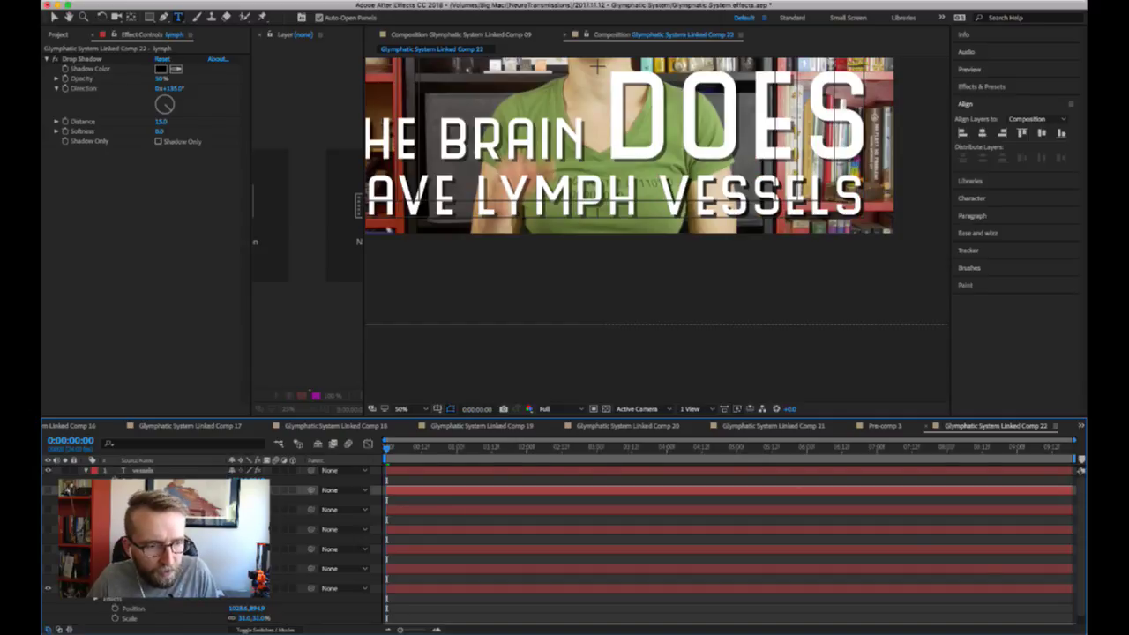
pyautogui.click(48, 490)
pyautogui.hotkey('shift', 'Left')
pyautogui.hotkey('shift', 'Left')
pyautogui.hotkey('shift', 'Left')
pyautogui.hotkey('shift', 'Left')
pyautogui.hotkey('shift', 'Left')
pyautogui.hotkey('shift', 'Left')
pyautogui.hotkey('shift', 'Left')
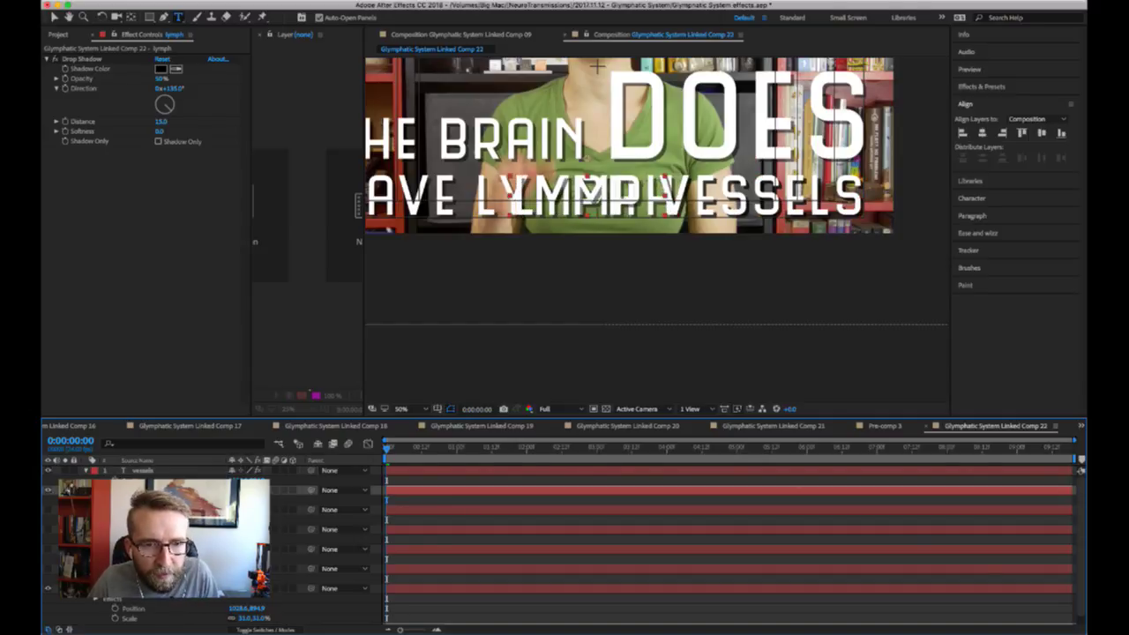
pyautogui.press('Left')
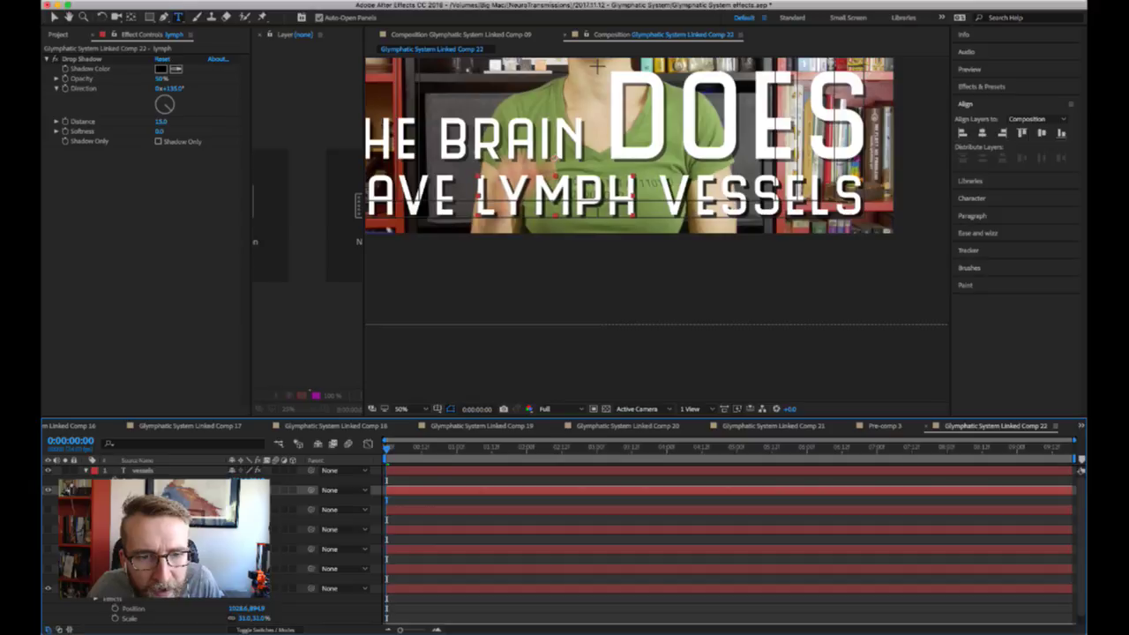
# - Show the HAVE layer and move it left over its matching word in the complete title
pyautogui.hotkey('ctrl', 'Down')
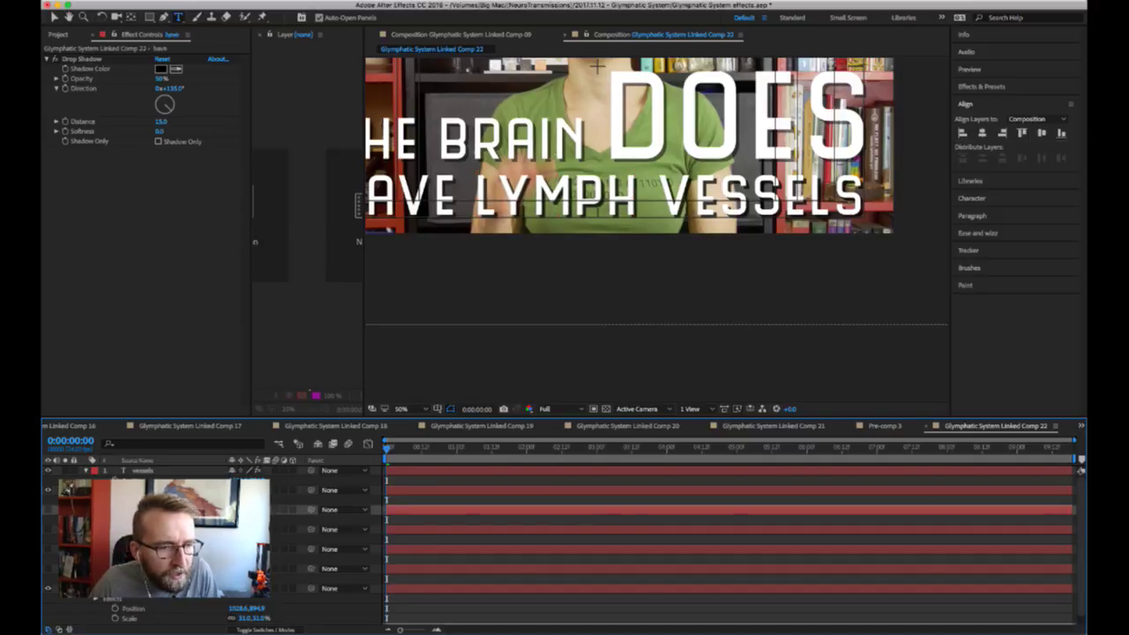
pyautogui.hotkey('shift', 'Left')
pyautogui.hotkey('shift', 'Left')
pyautogui.hotkey('shift', 'Left')
pyautogui.hotkey('shift', 'Left')
pyautogui.hotkey('shift', 'Left')
pyautogui.hotkey('shift', 'Left')
pyautogui.hotkey('shift', 'Left')
pyautogui.hotkey('shift', 'Left')
pyautogui.hotkey('shift', 'Left')
pyautogui.hotkey('shift', 'Left')
pyautogui.hotkey('shift', 'Left')
pyautogui.hotkey('shift', 'Left')
pyautogui.hotkey('shift', 'Left')
pyautogui.hotkey('shift', 'Left')
pyautogui.hotkey('shift', 'Left')
pyautogui.hotkey('shift', 'Left')
pyautogui.hotkey('shift', 'Left')
pyautogui.hotkey('shift', 'Left')
pyautogui.hotkey('shift', 'Left')
pyautogui.hotkey('shift', 'Left')
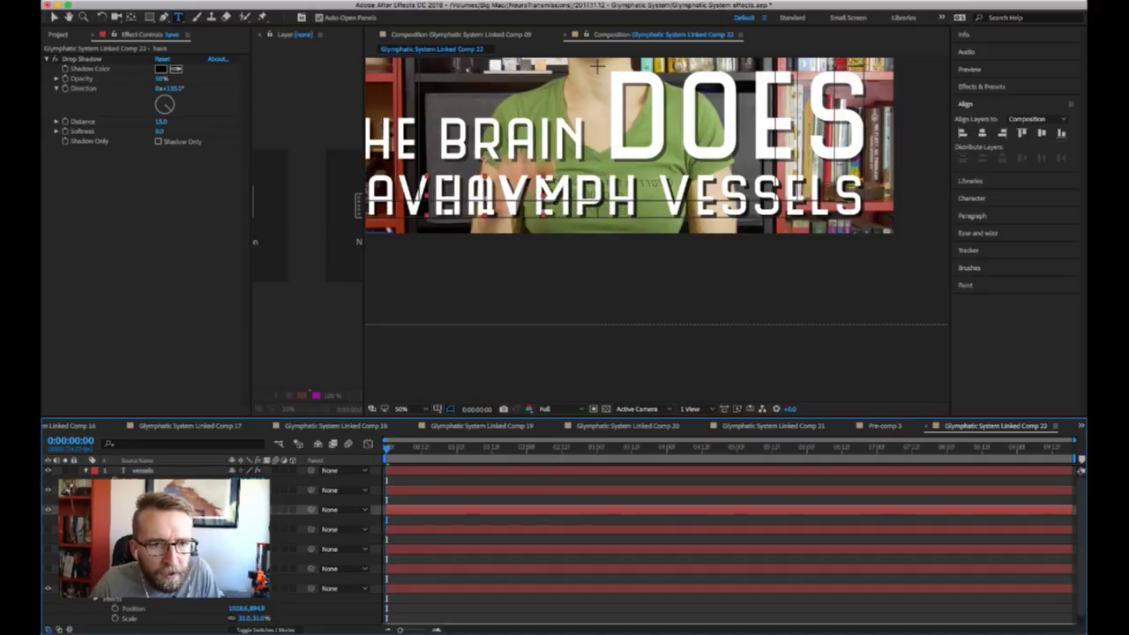
pyautogui.hotkey('shift', 'Left')
pyautogui.hotkey('shift', 'Left')
pyautogui.hotkey('shift', 'Left')
pyautogui.hotkey('shift', 'Left')
pyautogui.hotkey('shift', 'Left')
pyautogui.hotkey('shift', 'Left')
pyautogui.hotkey('shift', 'Left')
pyautogui.hotkey('shift', 'Left')
pyautogui.hotkey('shift', 'Left')
pyautogui.hotkey('shift', 'Left')
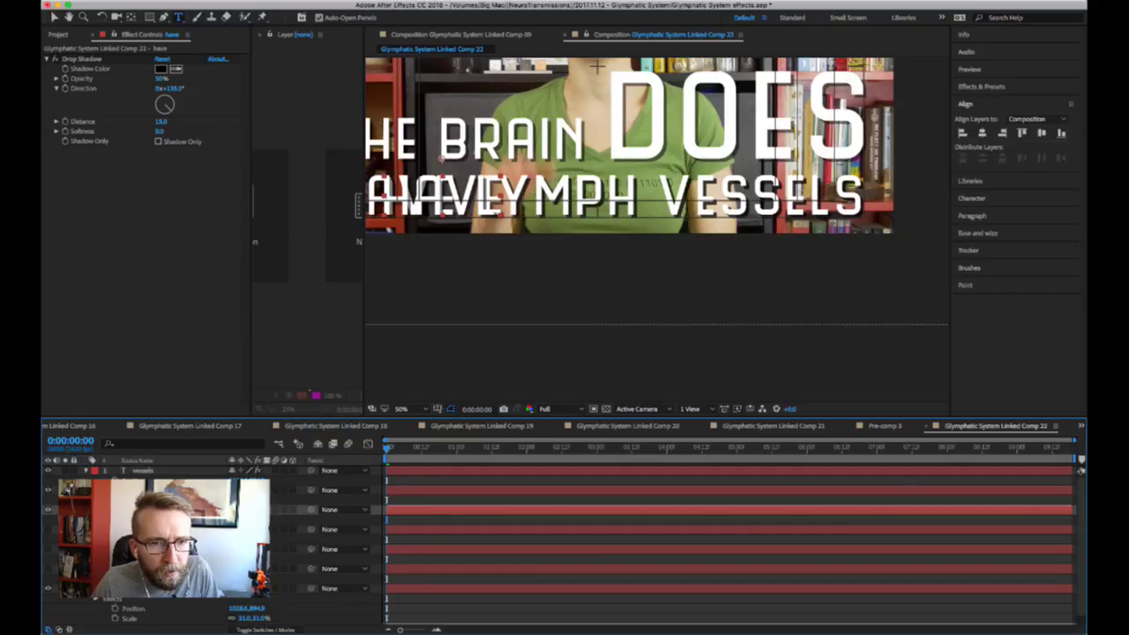
pyautogui.hotkey('shift', 'Left')
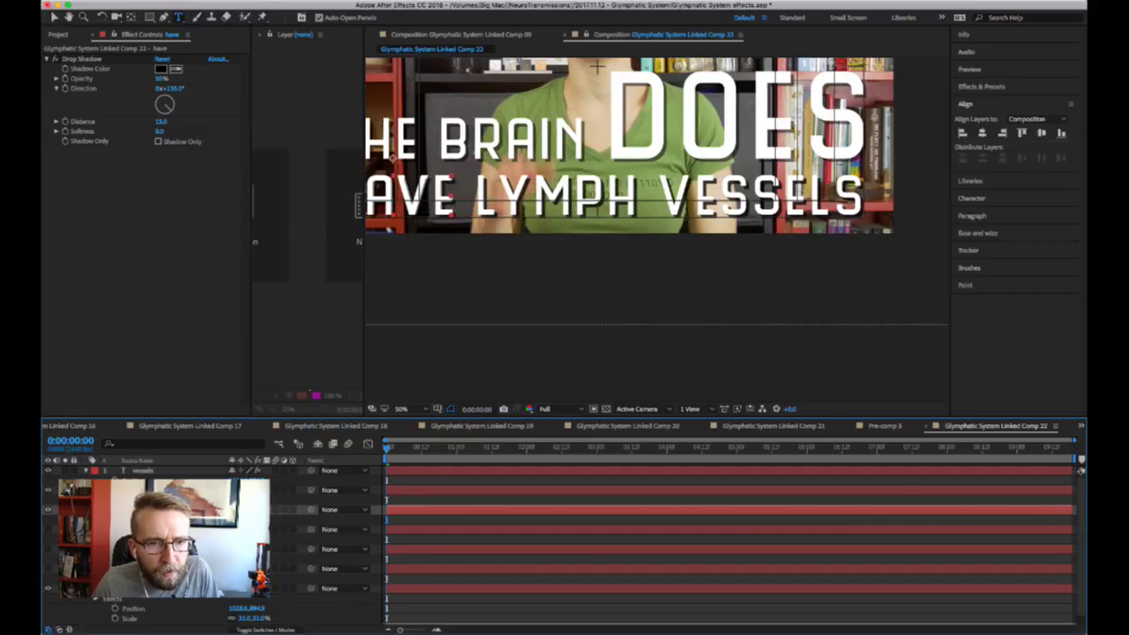
pyautogui.hotkey('shift', 'Left')
pyautogui.hotkey('shift', 'Left')
pyautogui.hotkey('shift', 'Left')
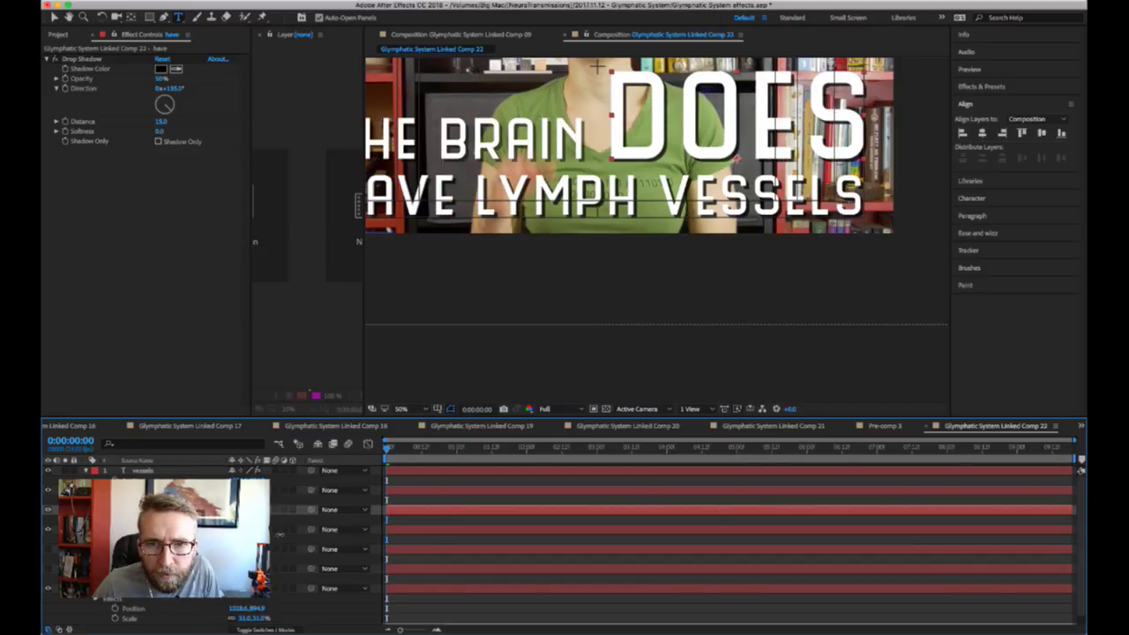
# - Show the DOES and BRAIN layers and move each over its matching word in the complete title
pyautogui.click(280, 533)
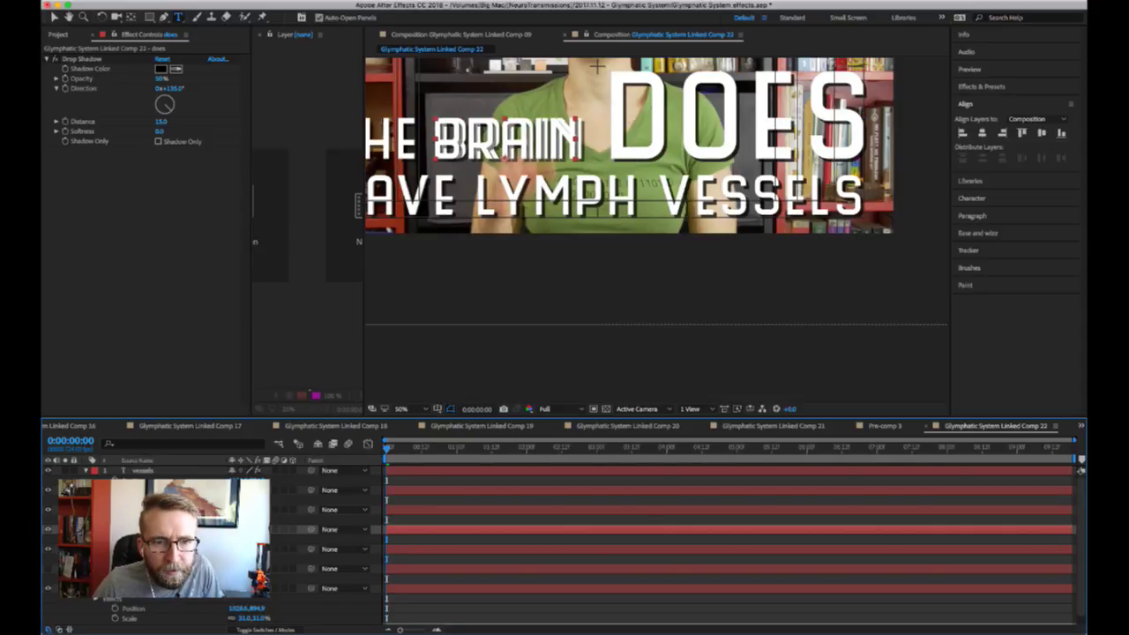
pyautogui.press('super+Down')
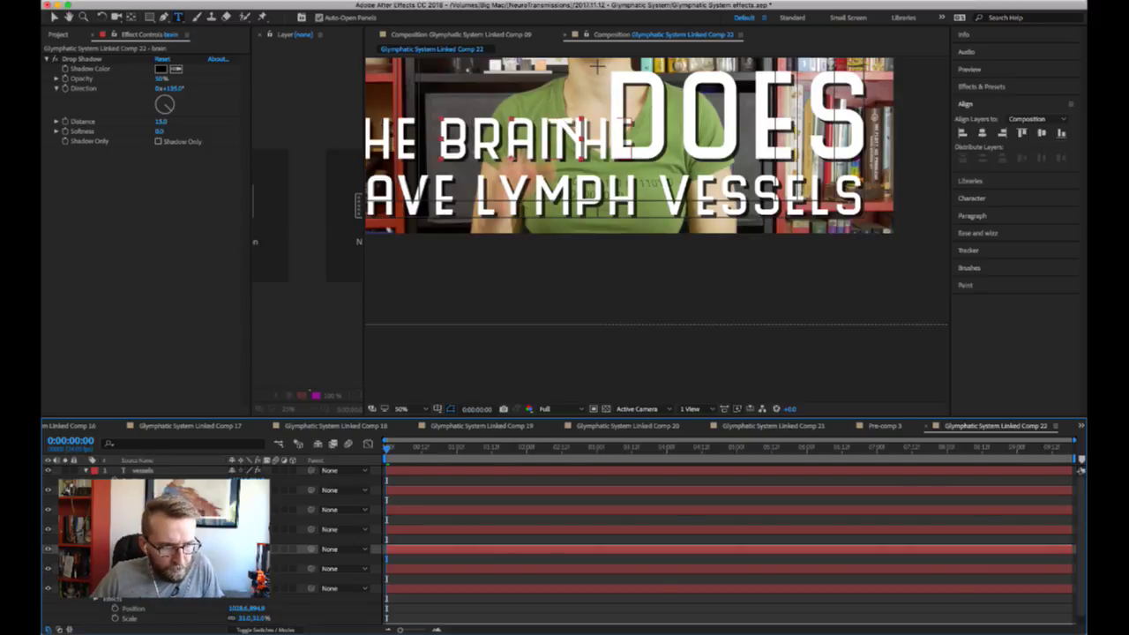
# - Show the THE layer, move it left over its matching word, and hide the complete title used as reference
pyautogui.moveTo(692, 201); pyautogui.dragTo(902, 232)
pyautogui.hotkey('shift', 'Left')
pyautogui.hotkey('shift', 'Left')
pyautogui.hotkey('shift', 'Left')
pyautogui.hotkey('shift', 'Left')
pyautogui.hotkey('shift', 'Left')
pyautogui.hotkey('shift', 'Left')
pyautogui.hotkey('shift', 'Left')
pyautogui.hotkey('shift', 'Left')
pyautogui.hotkey('shift', 'Left')
pyautogui.hotkey('shift', 'Left')
pyautogui.hotkey('shift', 'Left')
pyautogui.hotkey('shift', 'Left')
pyautogui.hotkey('shift', 'Left')
pyautogui.hotkey('shift', 'Left')
pyautogui.hotkey('shift', 'Left')
pyautogui.hotkey('shift', 'Left')
pyautogui.hotkey('shift', 'Left')
pyautogui.hotkey('shift', 'Left')
pyautogui.hotkey('shift', 'Left')
pyautogui.hotkey('shift', 'Left')
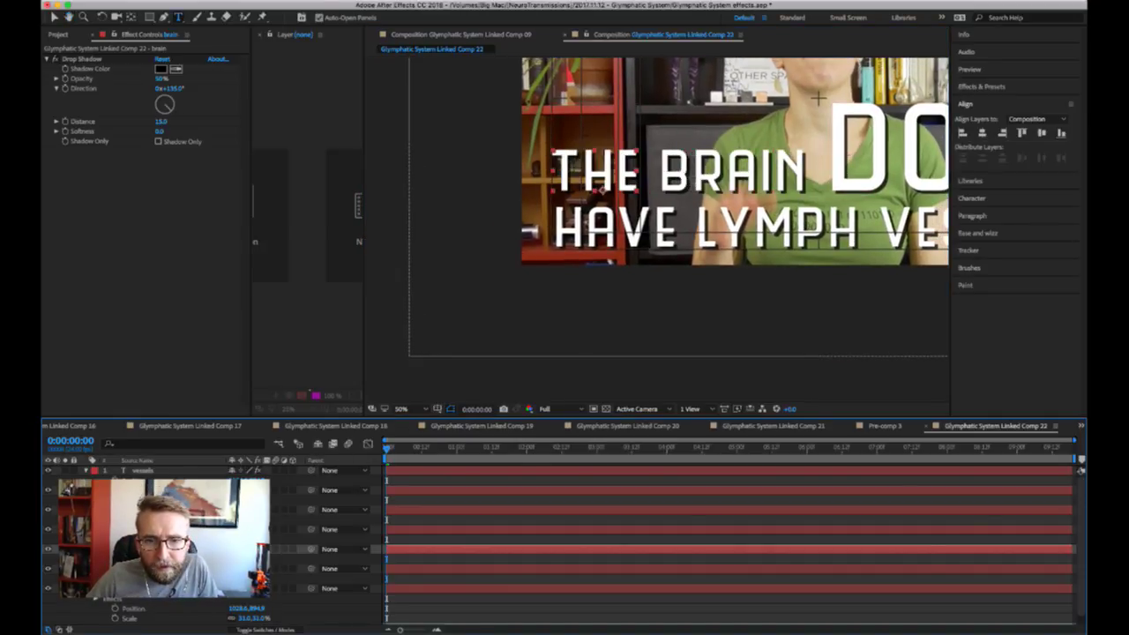
pyautogui.hotkey('ctrl', 'Down')
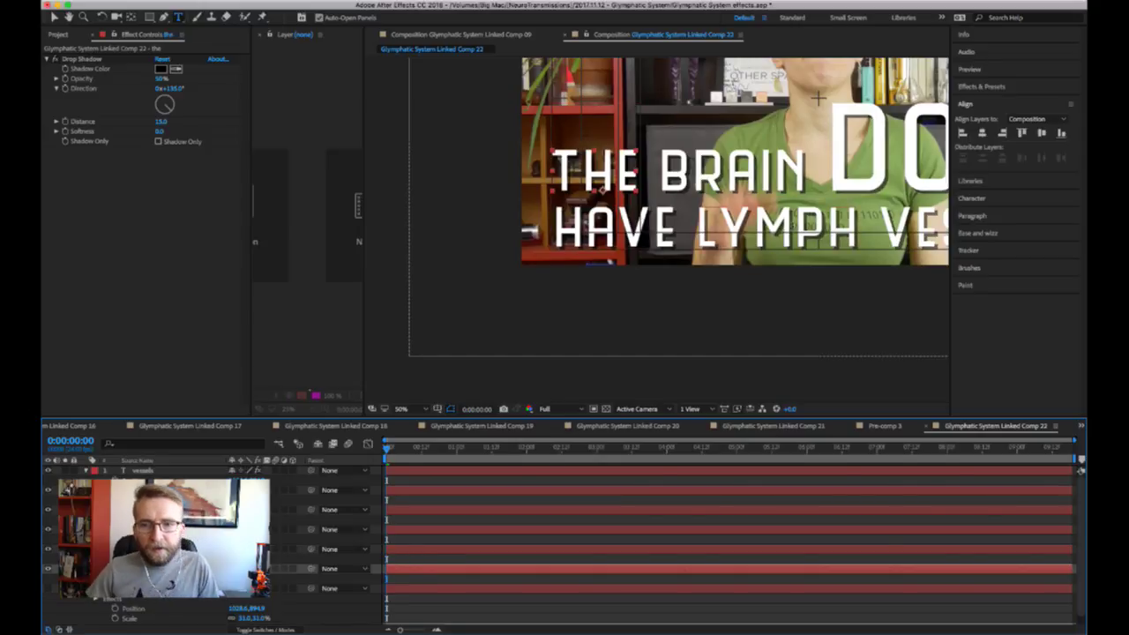
pyautogui.press(',')
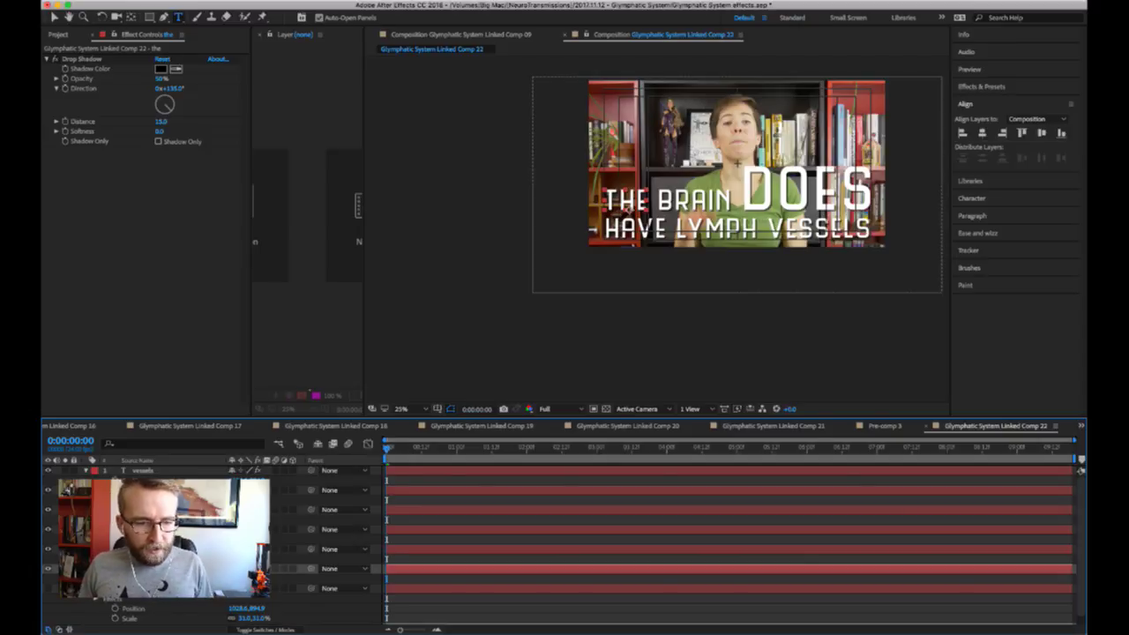
# - Deselect all layers and preview the composition from the beginning with the viewer magnification set to Fit
pyautogui.hotkey('ctrl', 'Down')
pyautogui.hotkey('ctrl', 'shift', 'a')
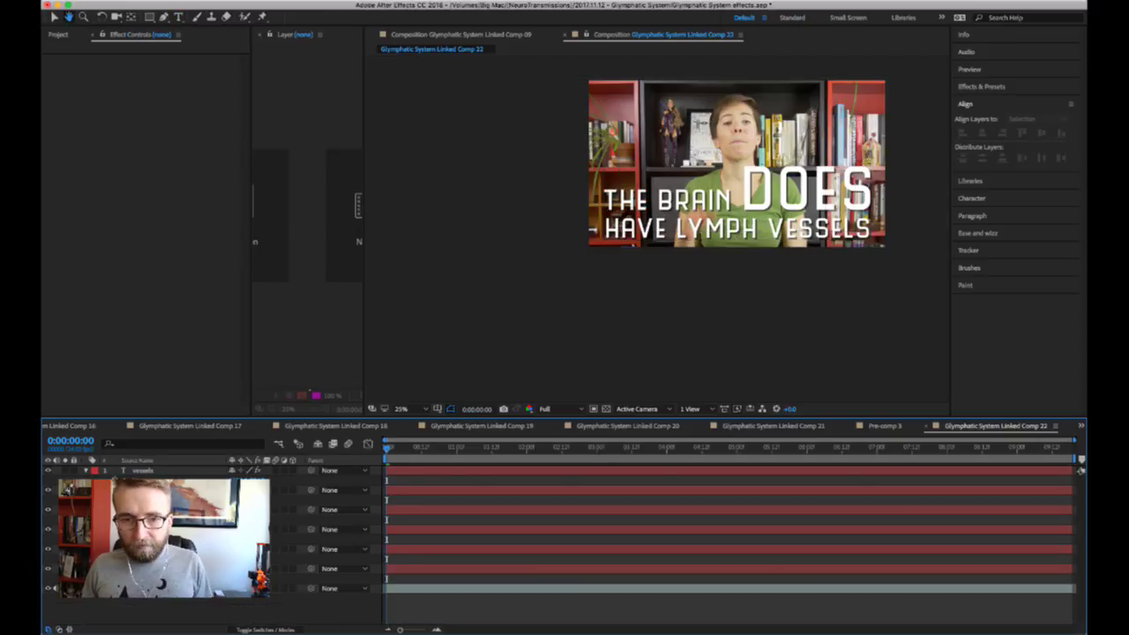
pyautogui.press('space')
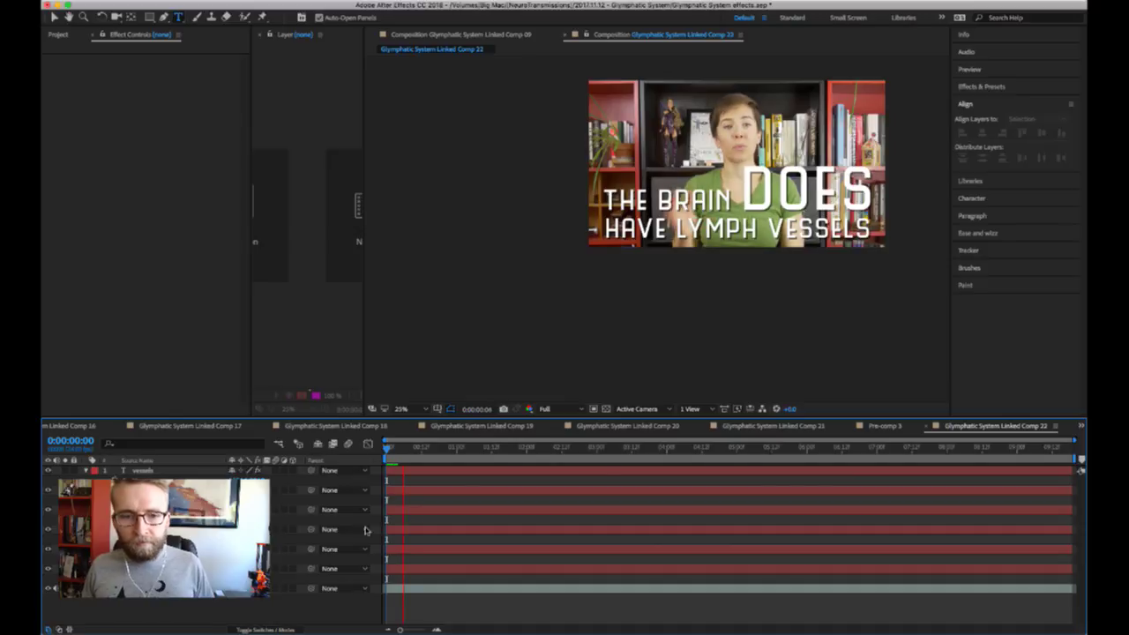
pyautogui.click(402, 408)
pyautogui.click(416, 432)
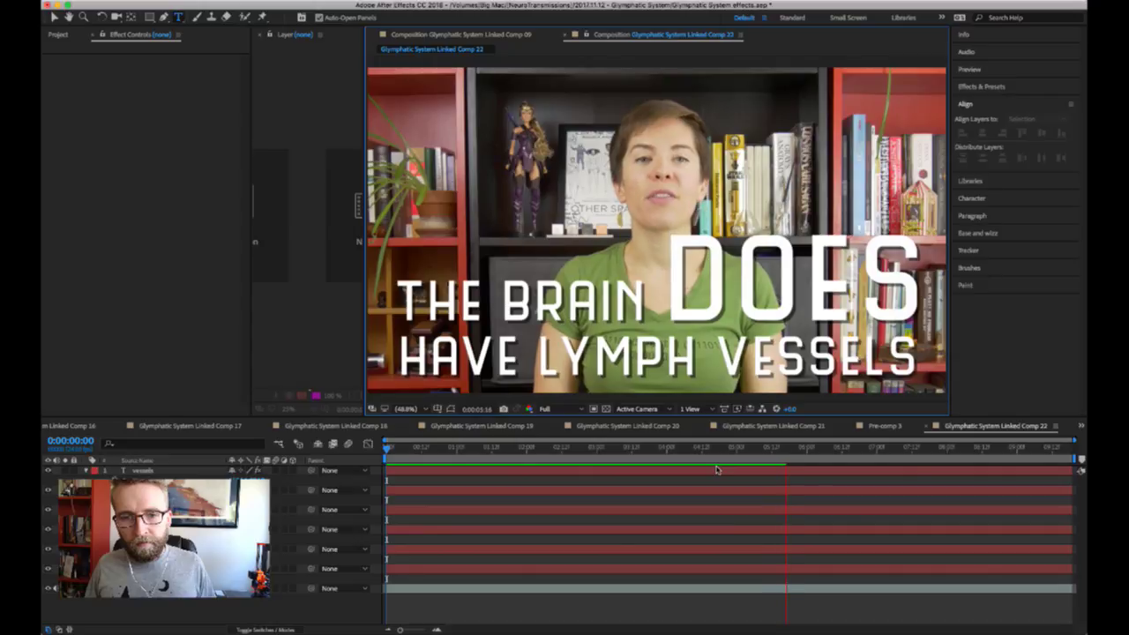
# - Trim the start of the THE layer to 0:00:05:17, where the word is spoken
pyautogui.press('space')
pyautogui.press('pageup')
pyautogui.press('pageup')
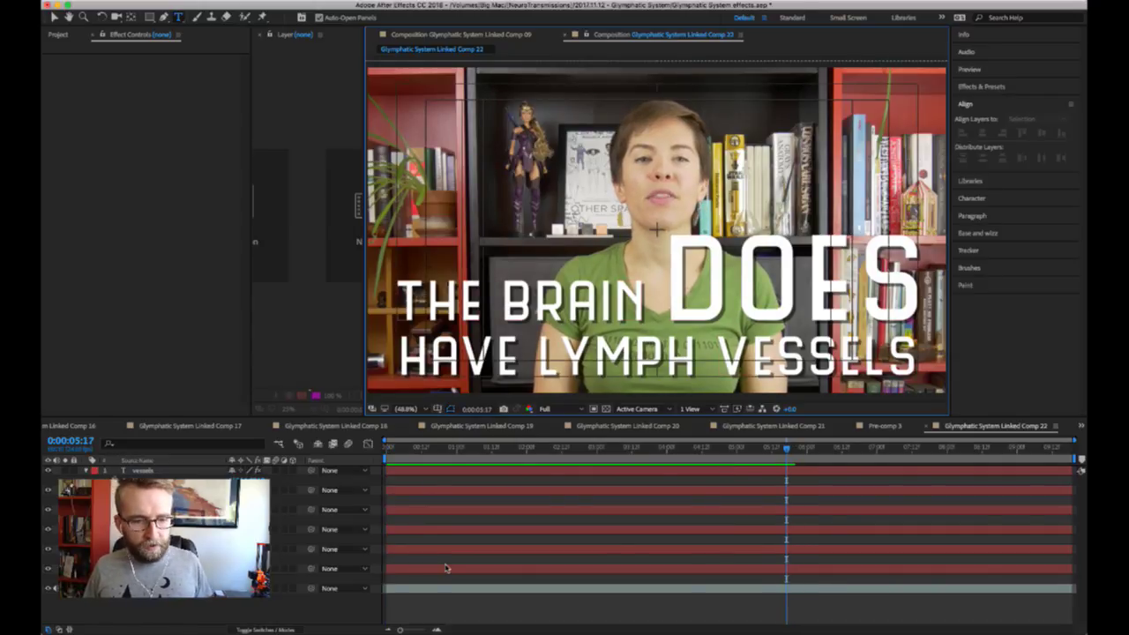
pyautogui.click(481, 559)
pyautogui.hotkey('alt', '[')
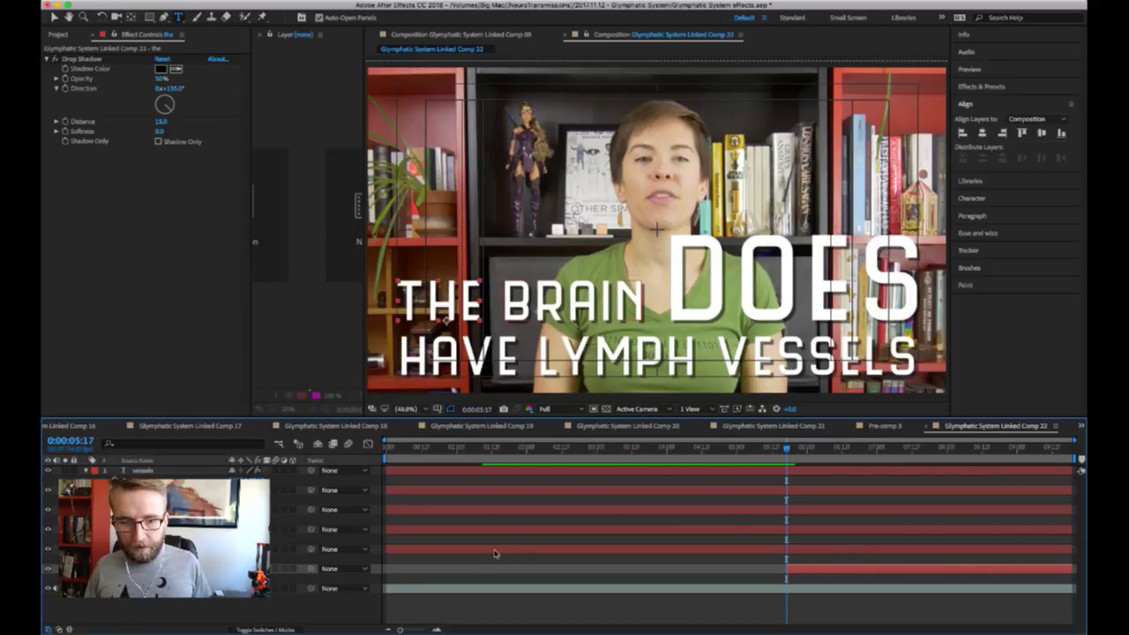
# - Trim the start of the BRAIN layer to 0:00:06:00 to match the speech
pyautogui.press('space')
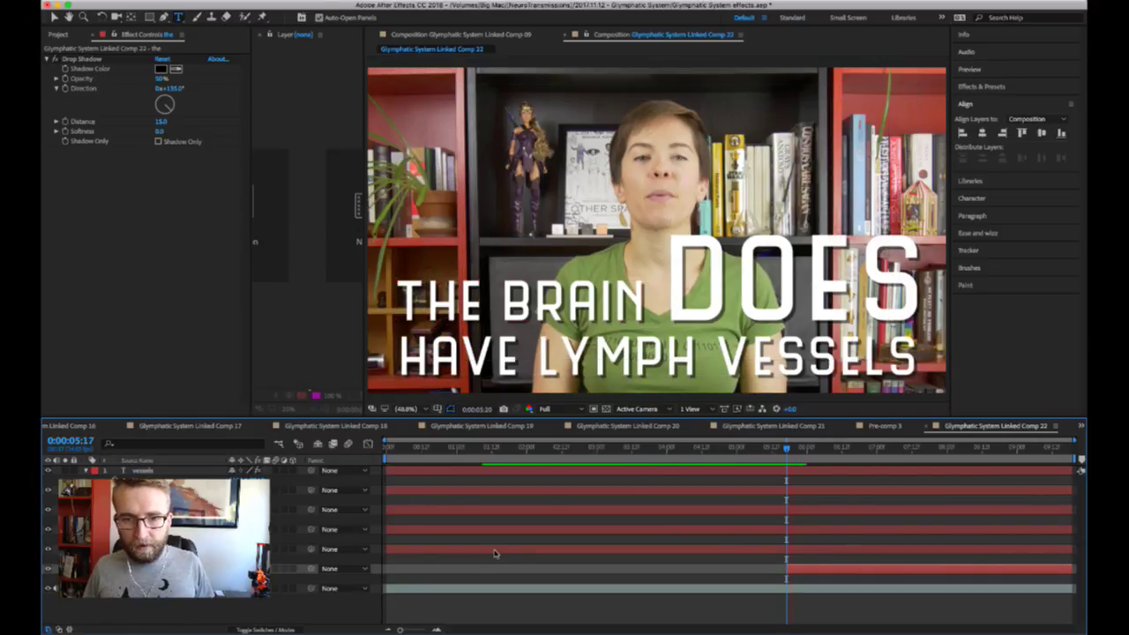
pyautogui.moveTo(790, 459); pyautogui.dragTo(806, 456)
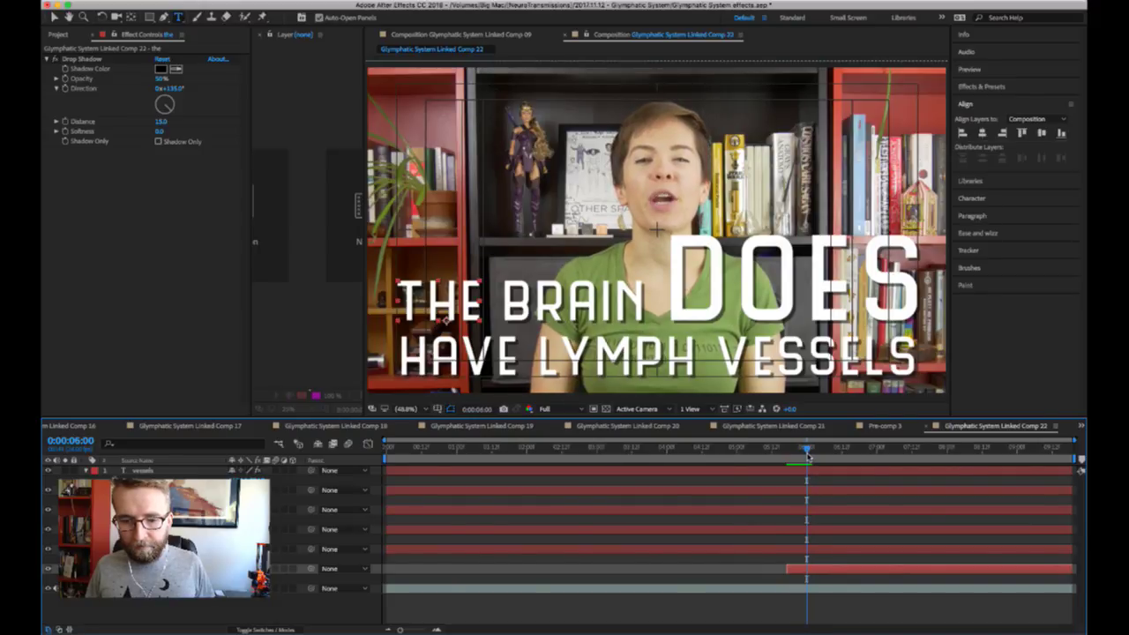
pyautogui.click(825, 550)
pyautogui.hotkey('alt', '[')
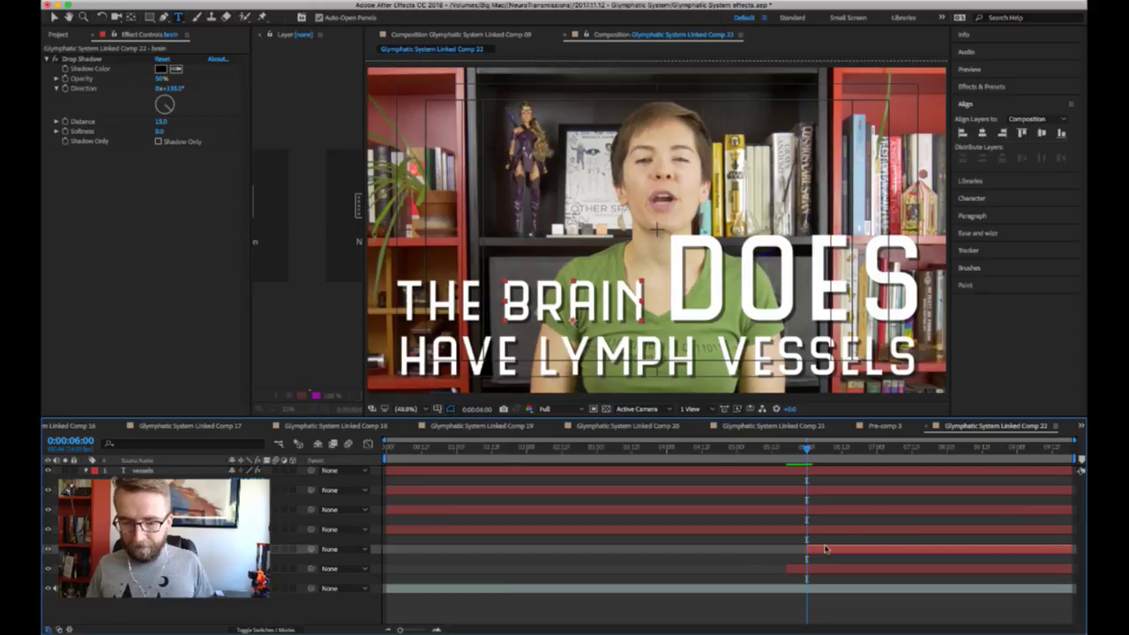
# - Replay the speech to find the next word and trim the start of the DOES layer to 0:00:06:11
pyautogui.press('space')
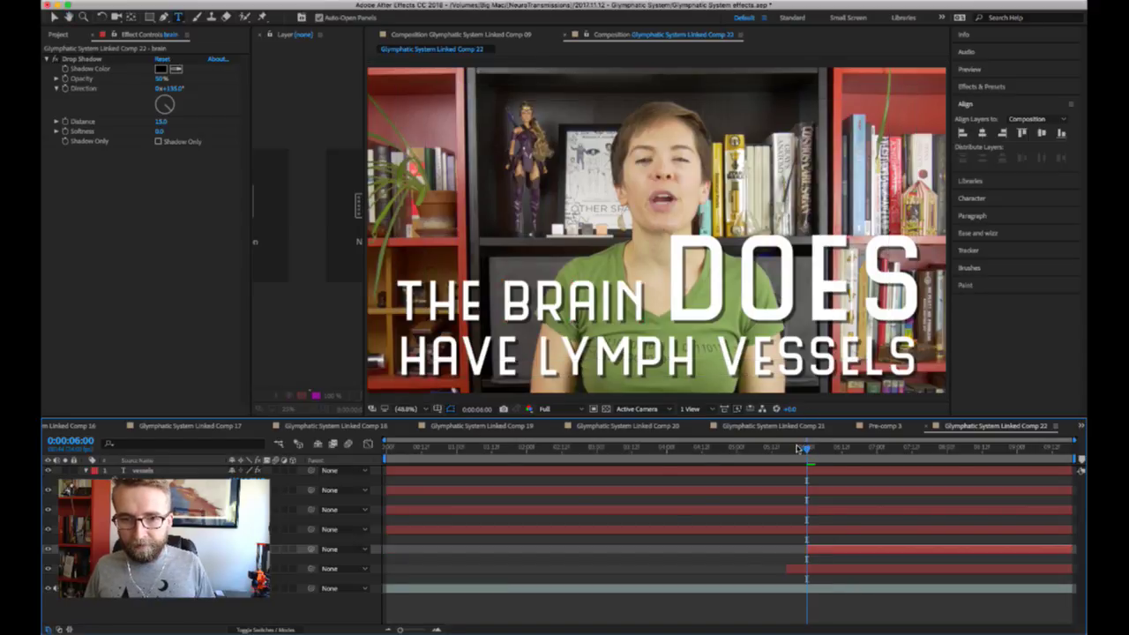
pyautogui.press('space')
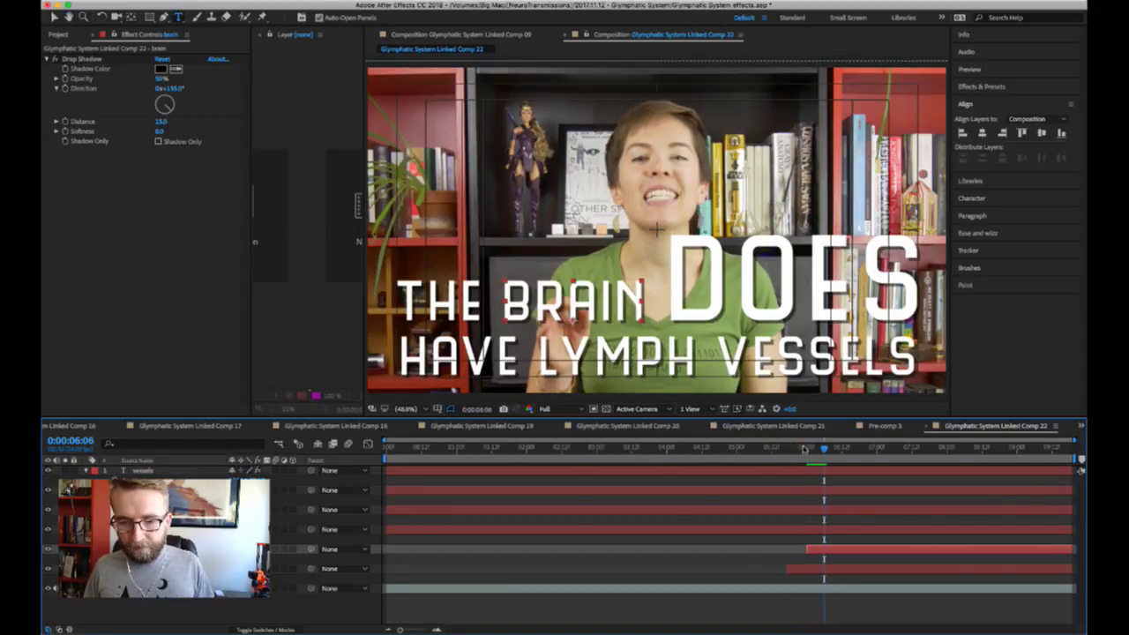
pyautogui.click(812, 448)
pyautogui.press('space')
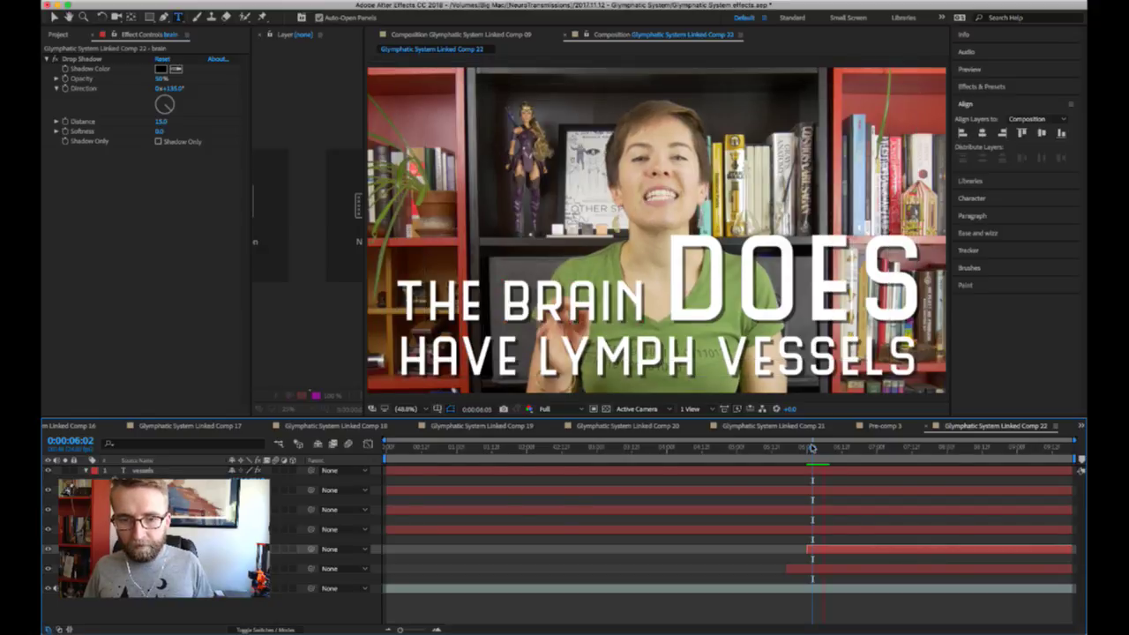
pyautogui.press('space')
pyautogui.press('pagedown')
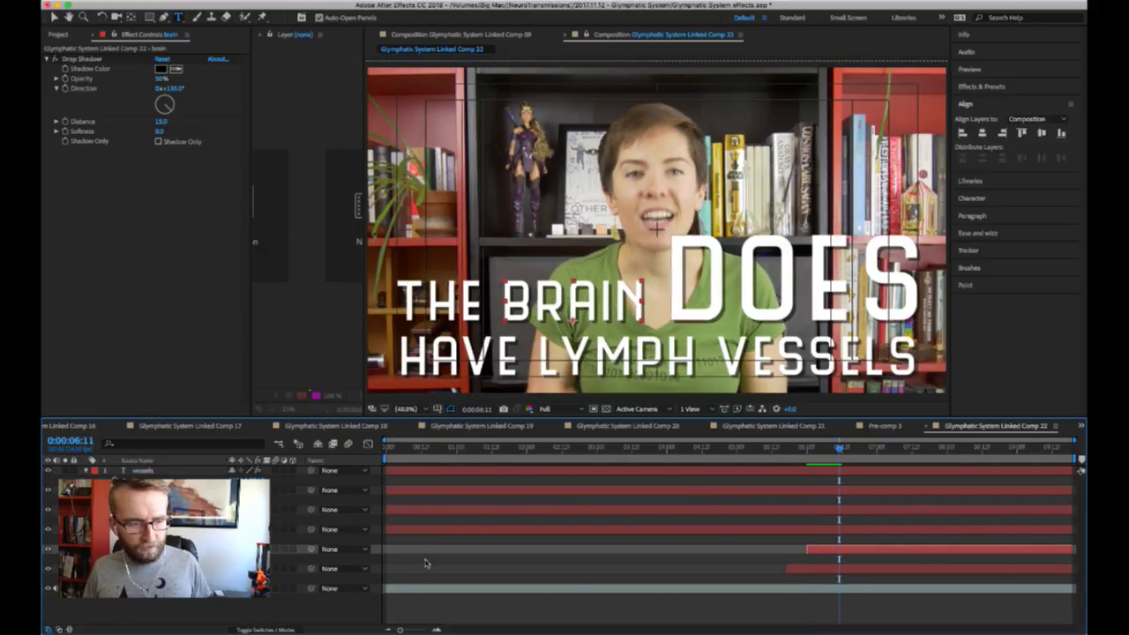
pyautogui.click(291, 529)
pyautogui.press('F2')
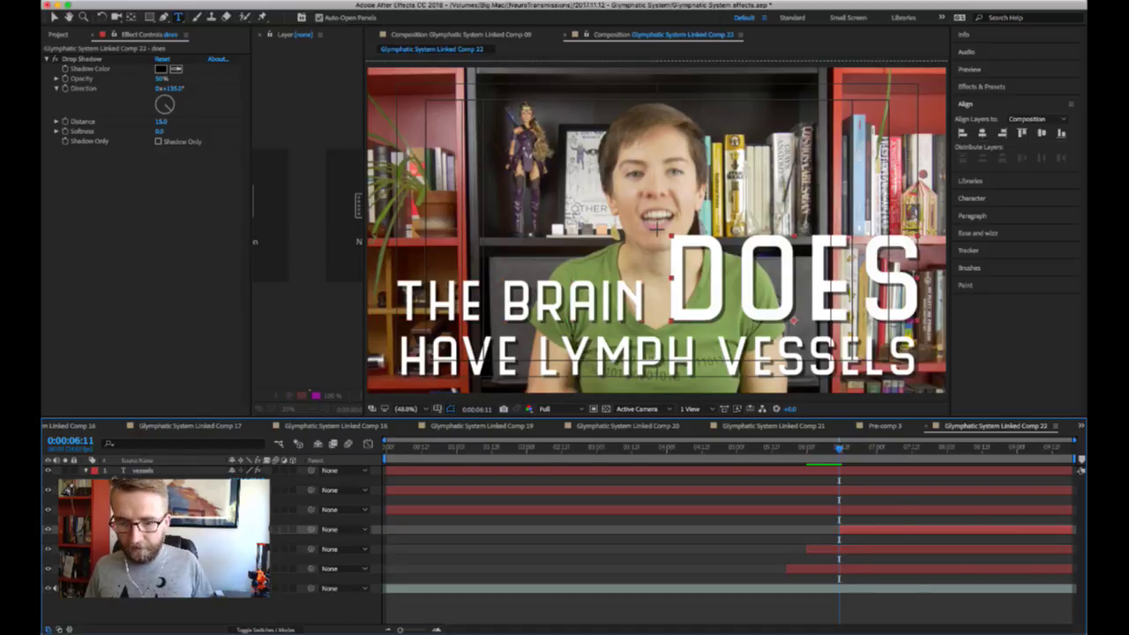
# - Locate the next spoken word and trim the start of the HAVE layer to 0:00:06:20
pyautogui.press('space')
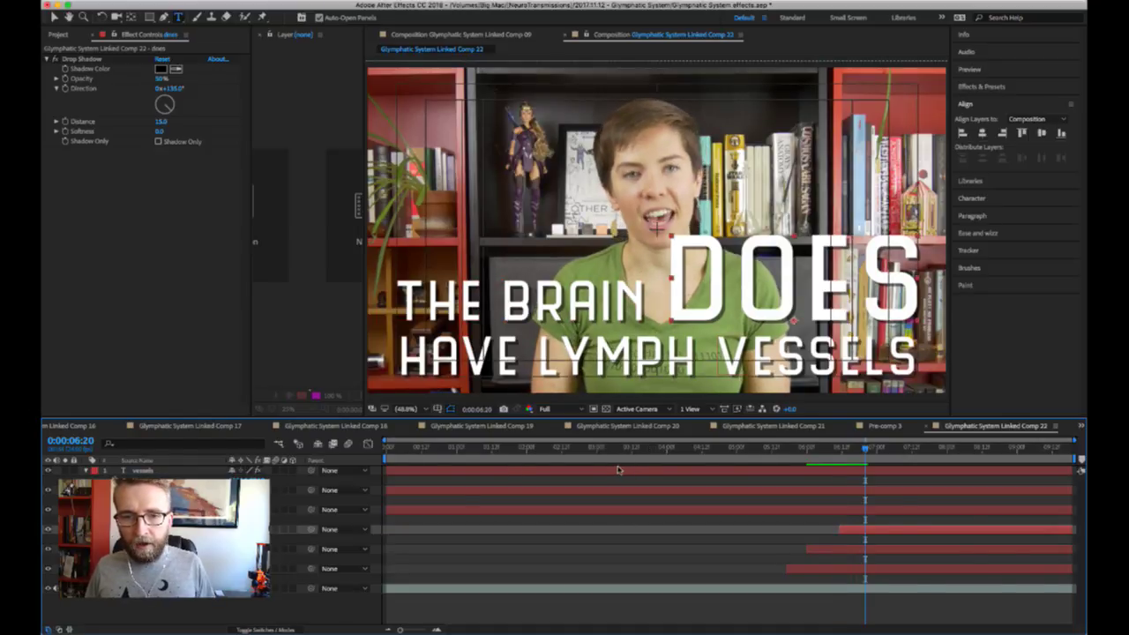
pyautogui.press('pageup')
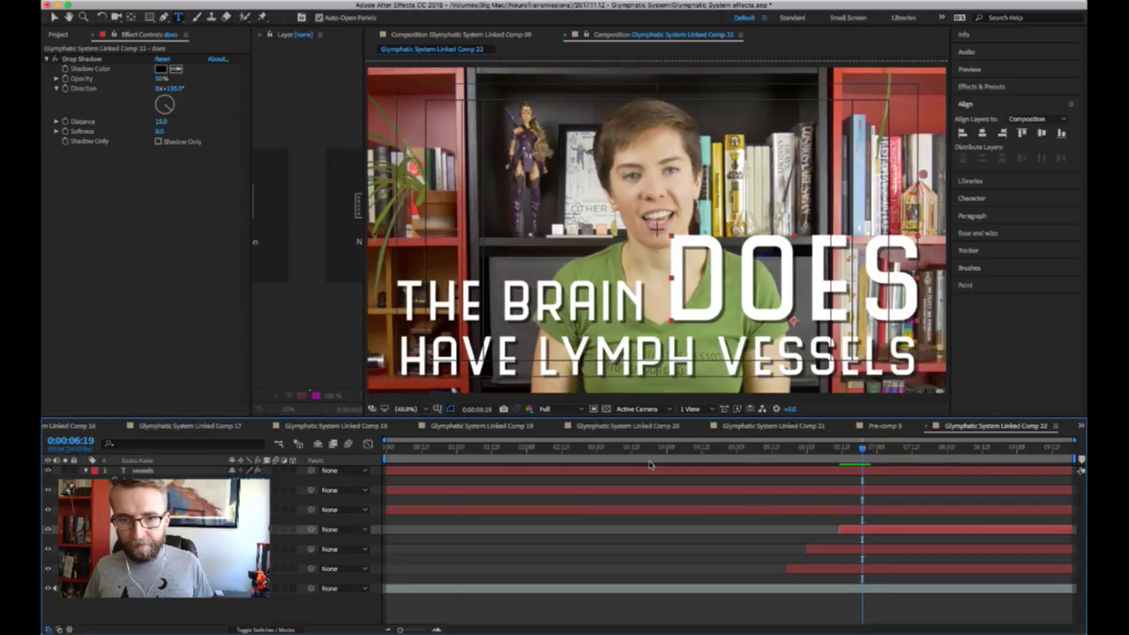
pyautogui.press('pagedown')
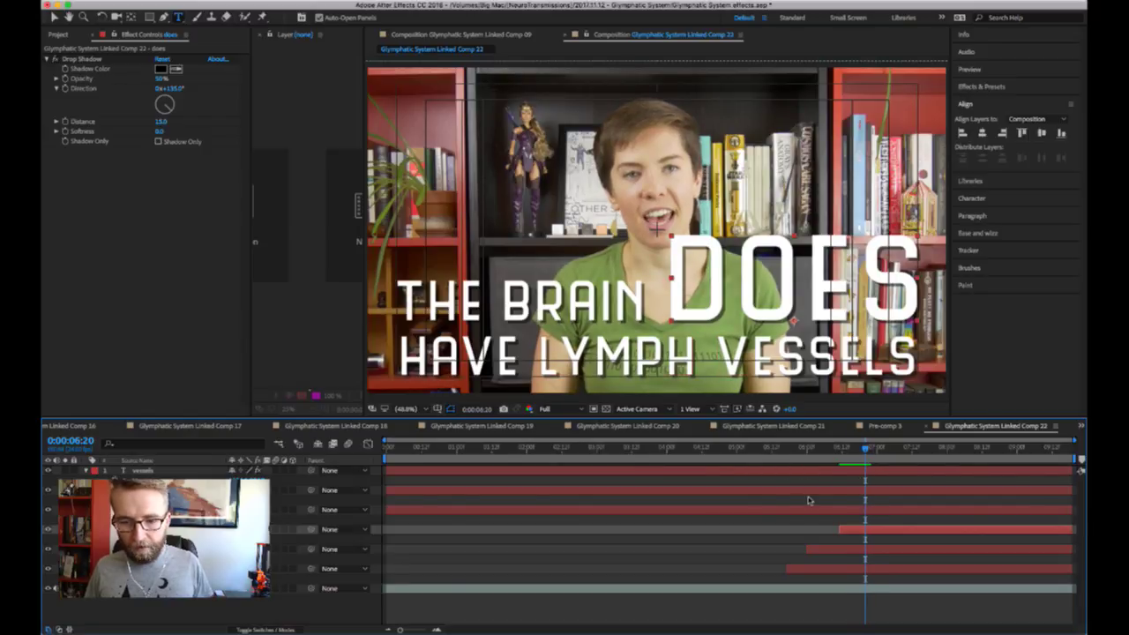
pyautogui.click(808, 509)
pyautogui.hotkey('alt', '[')
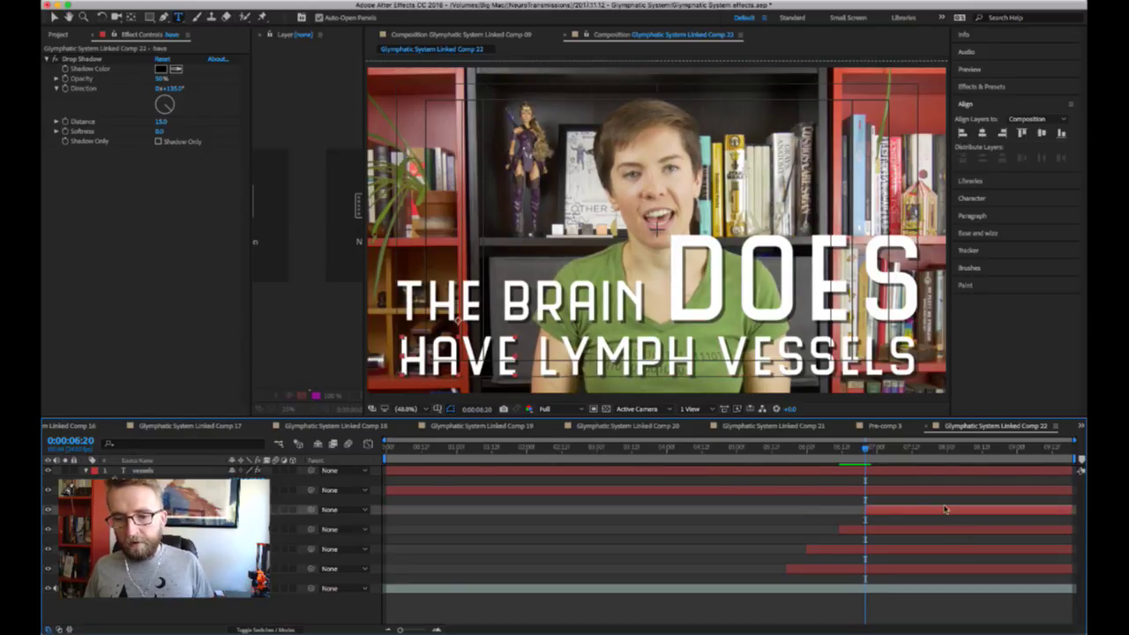
# - Step through the frames to the next spoken word and trim the start of the LYMPH layer to 0:00:07:03
pyautogui.press('pagedown')
pyautogui.press('pagedown')
pyautogui.press('pagedown')
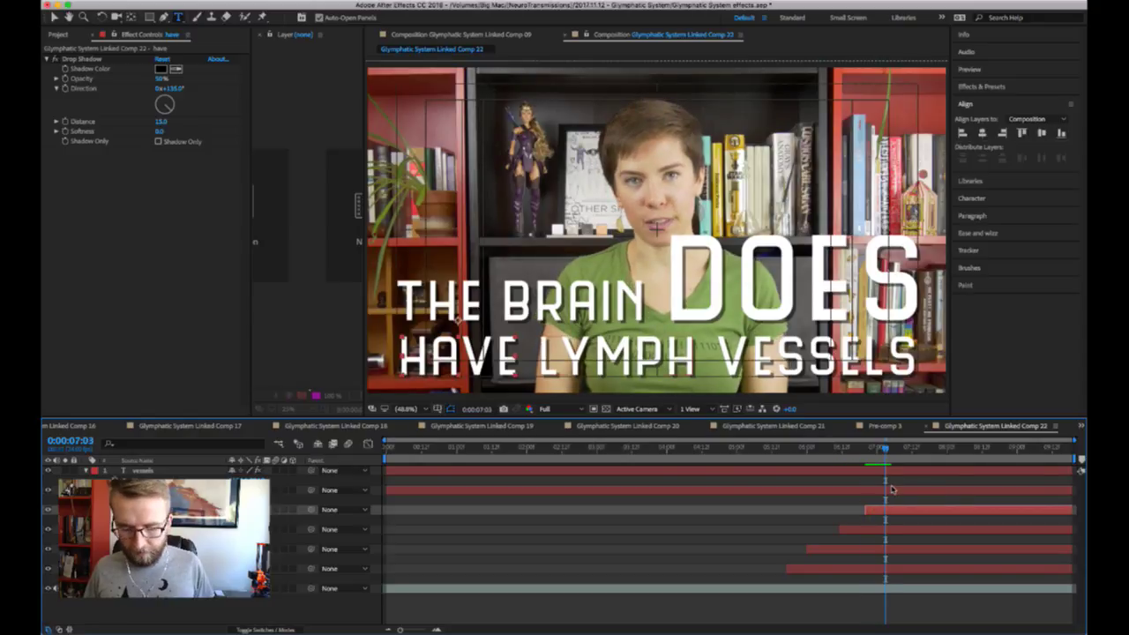
pyautogui.press('pagedown')
pyautogui.press('pagedown')
pyautogui.press('pagedown')
pyautogui.press('pagedown')
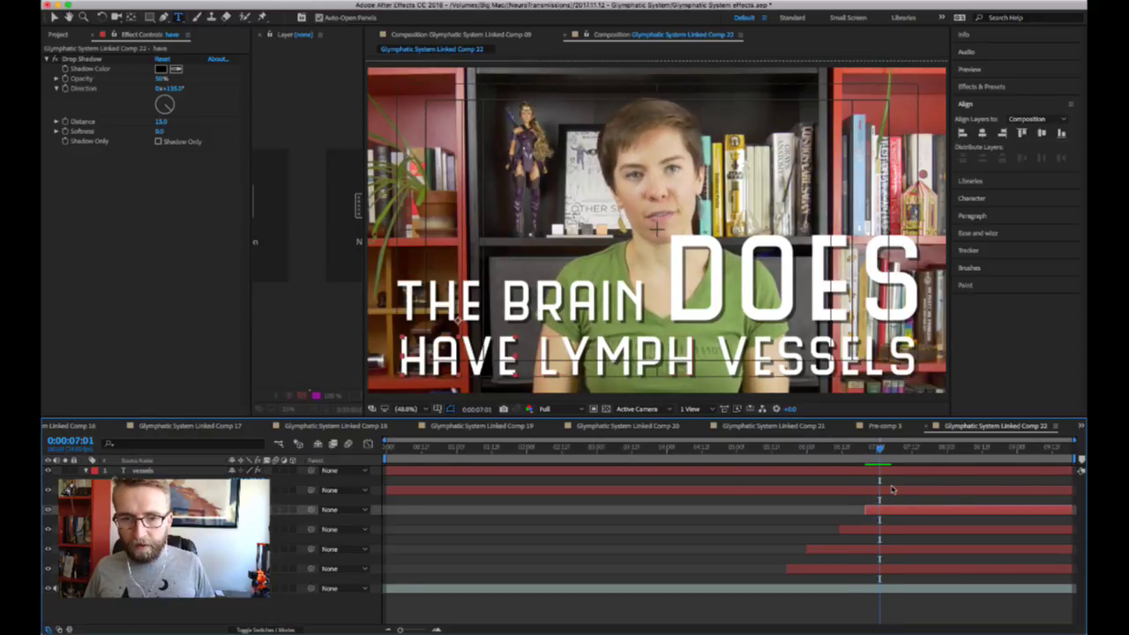
pyautogui.press('pageup')
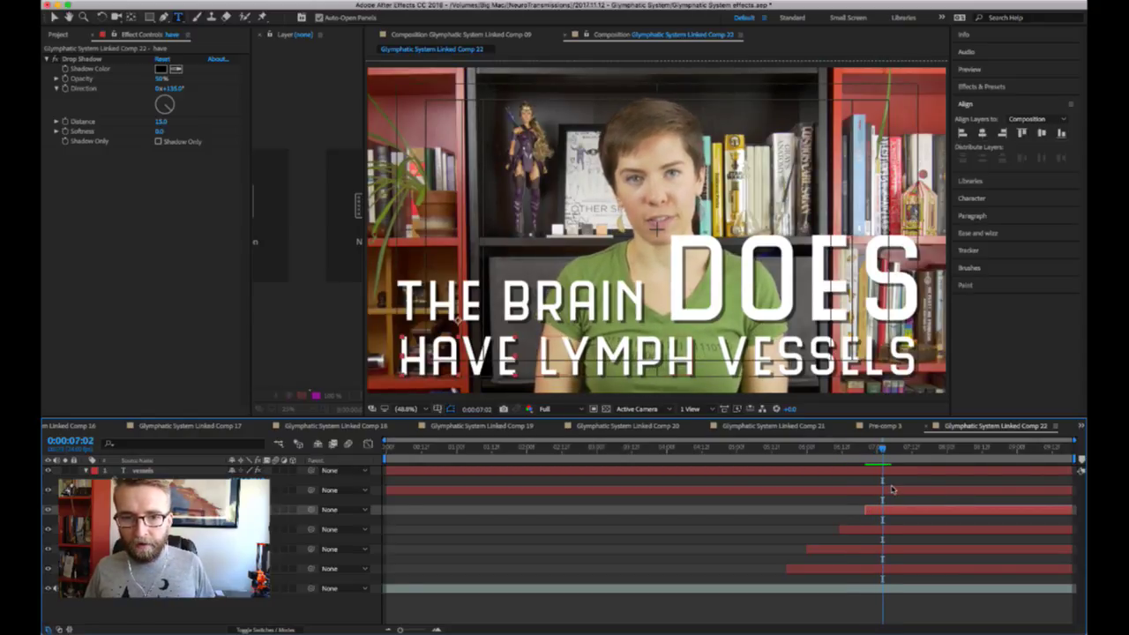
pyautogui.press('pagedown')
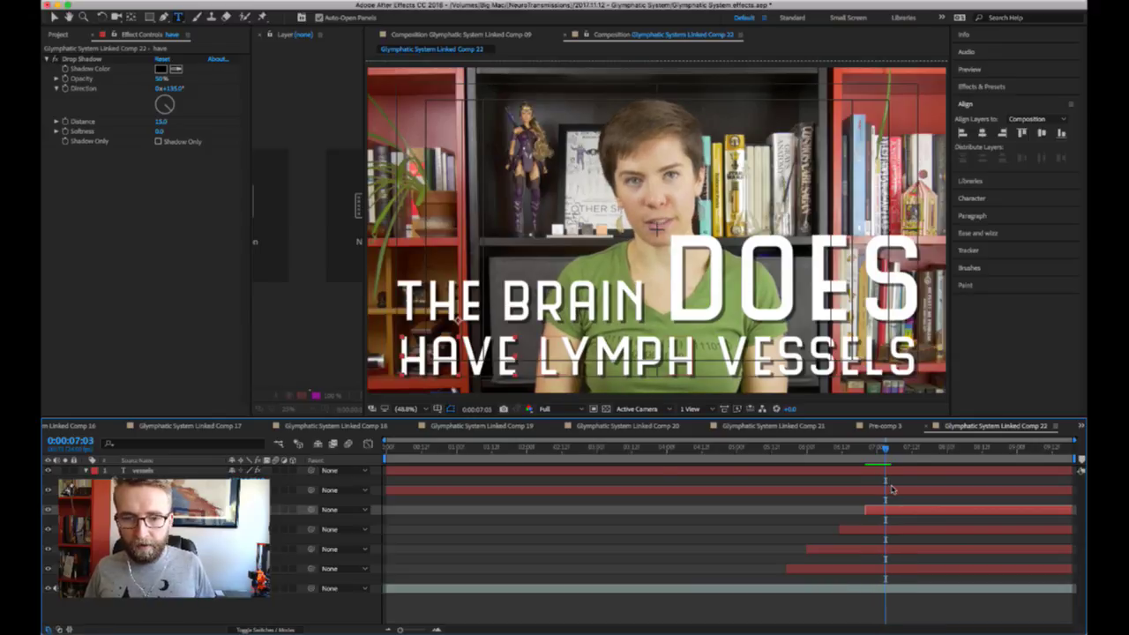
pyautogui.click(146, 491)
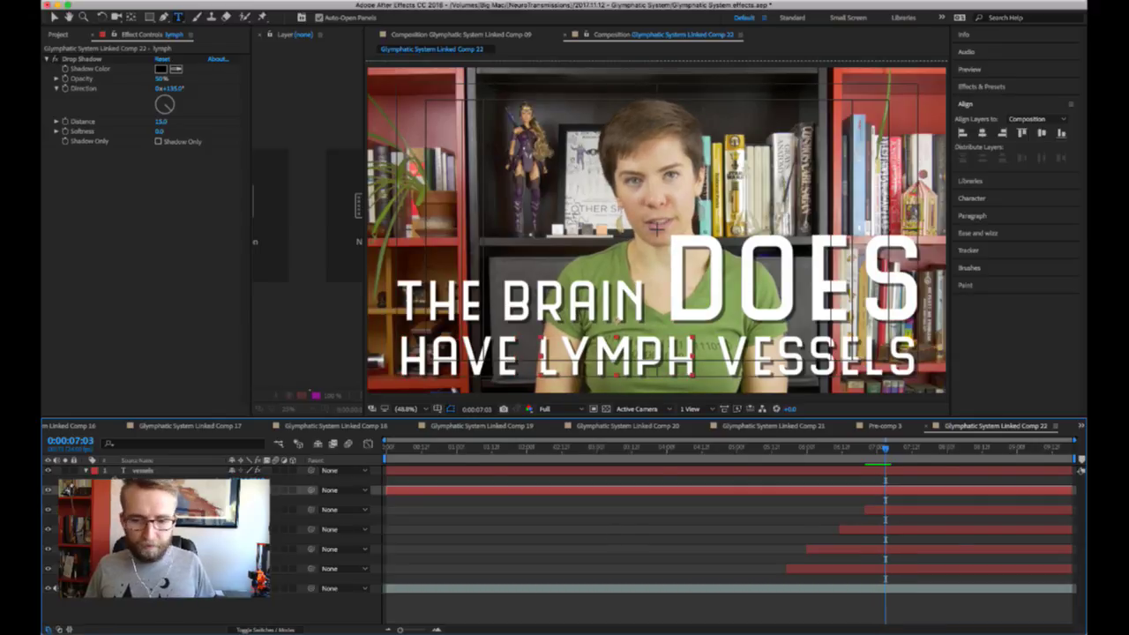
pyautogui.hotkey('alt', '[')
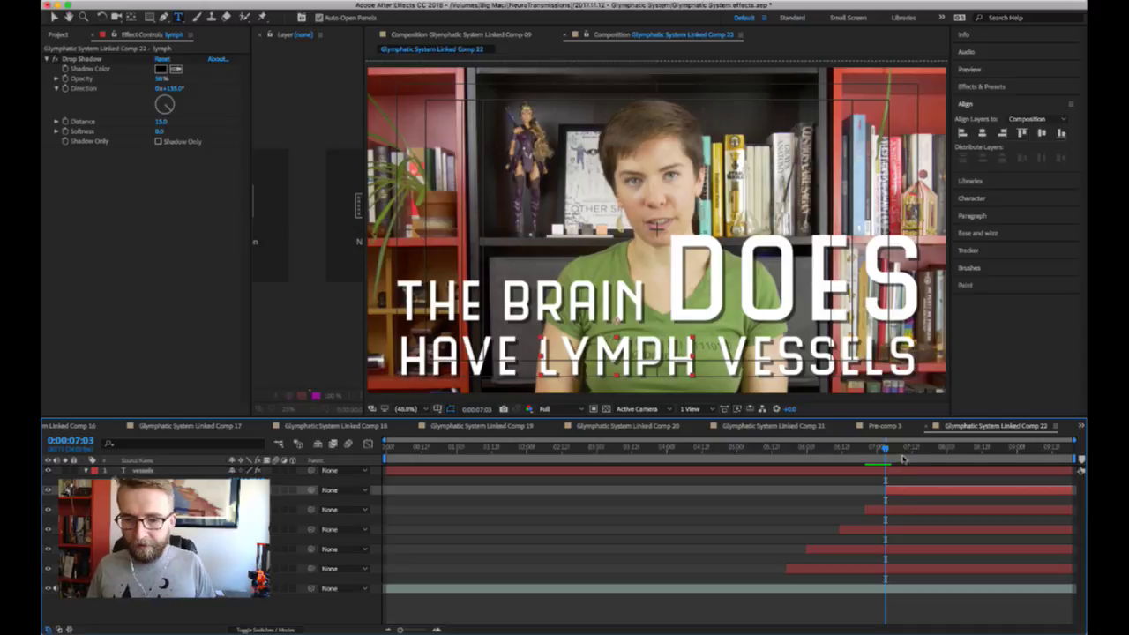
# - Advance to the last spoken word and trim the start of the VESSELS layer to 0:00:07:11
pyautogui.press('pagedown')
pyautogui.press('pagedown')
pyautogui.press('pagedown')
pyautogui.press('pagedown')
pyautogui.press('pagedown')
pyautogui.press('pagedown')
pyautogui.press('pagedown')
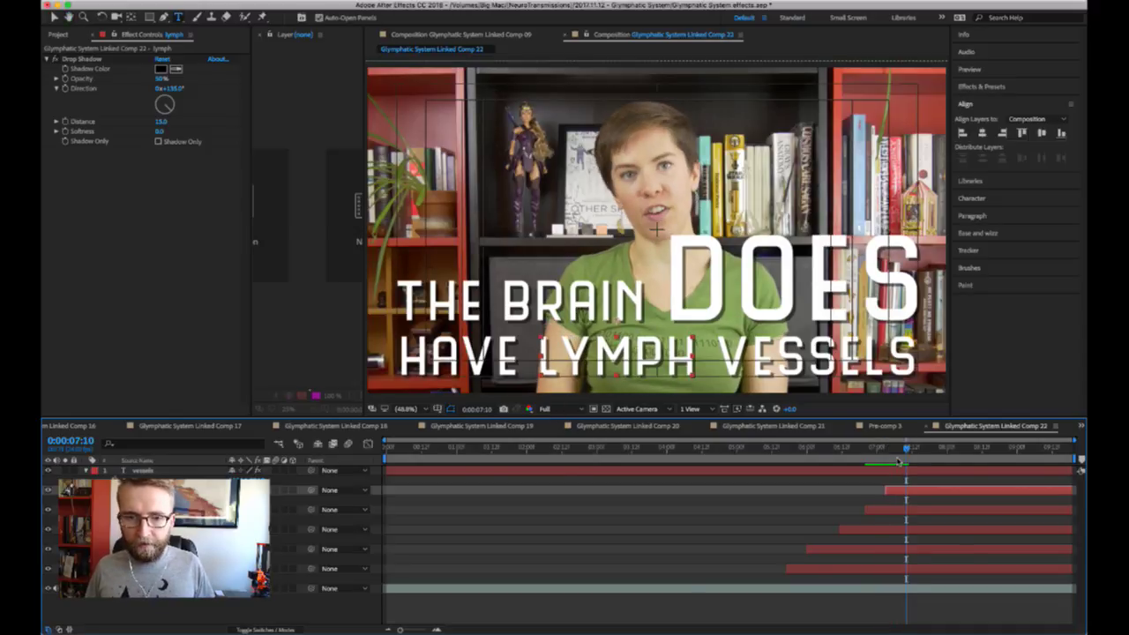
pyautogui.press('pagedown')
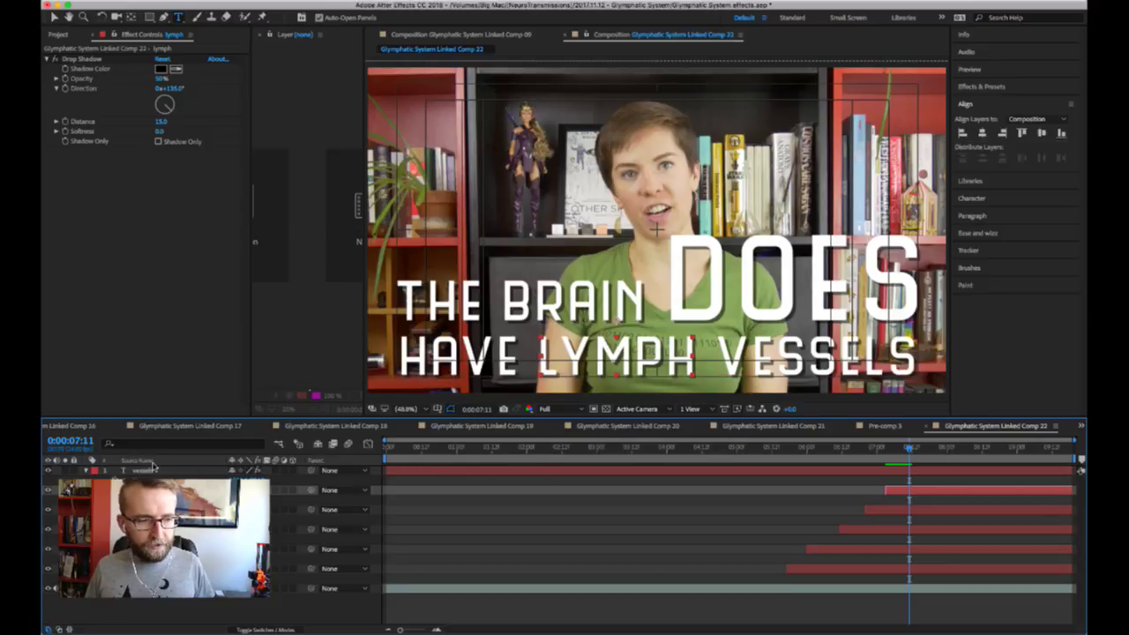
pyautogui.click(172, 472)
pyautogui.hotkey('alt', '[')
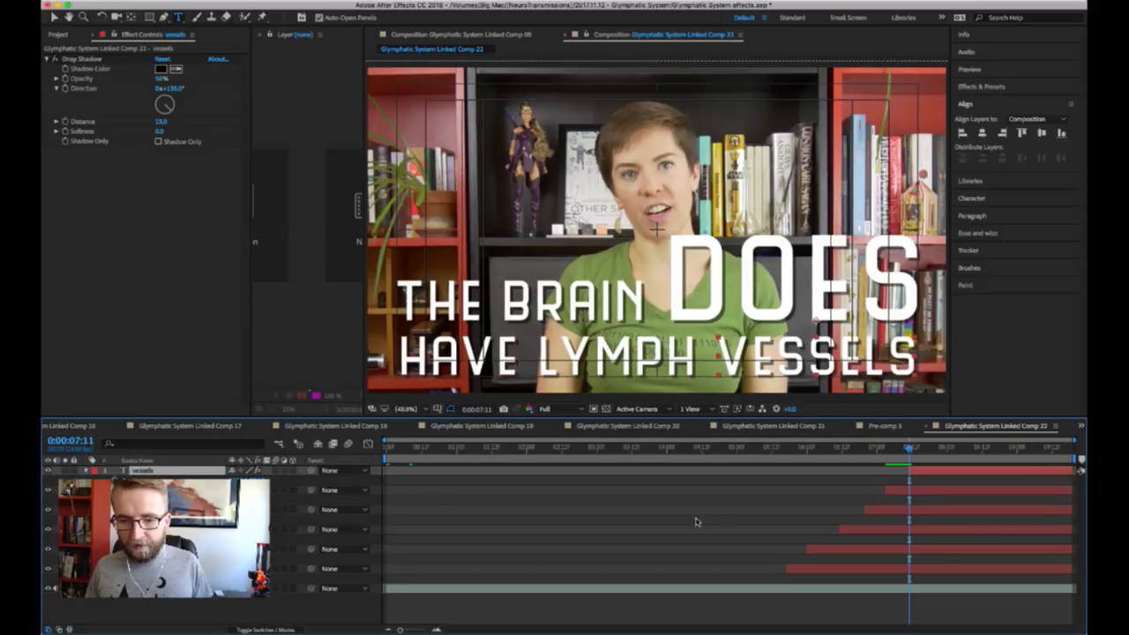
# - Preview the word-by-word title from about 0:00:05:00 to check its timing against the speech
pyautogui.click(734, 449)
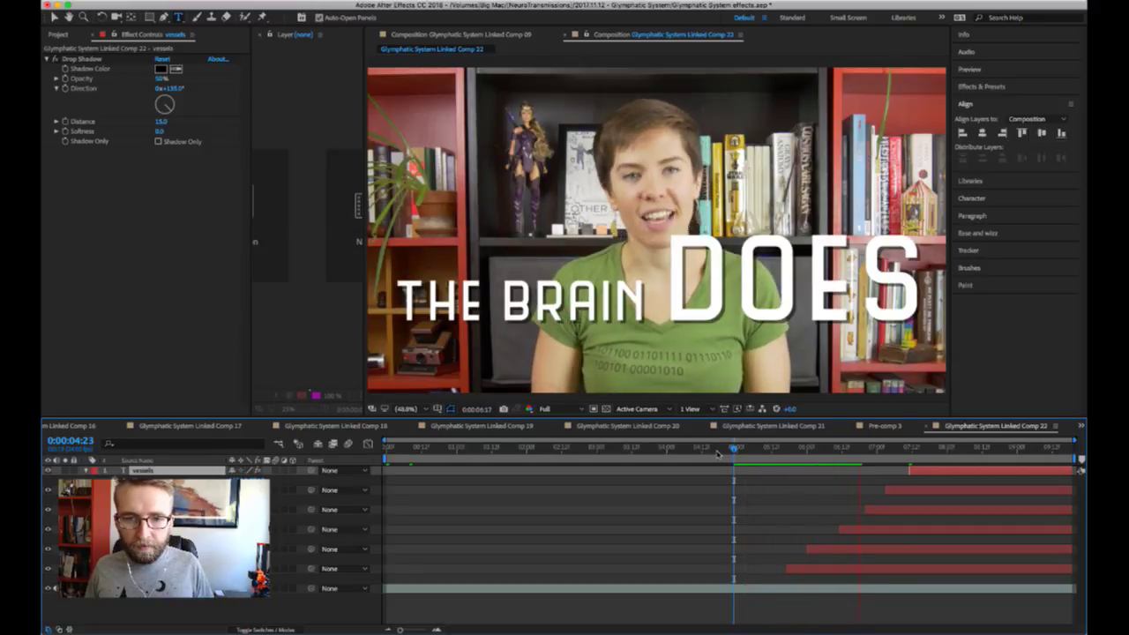
pyautogui.click(749, 449)
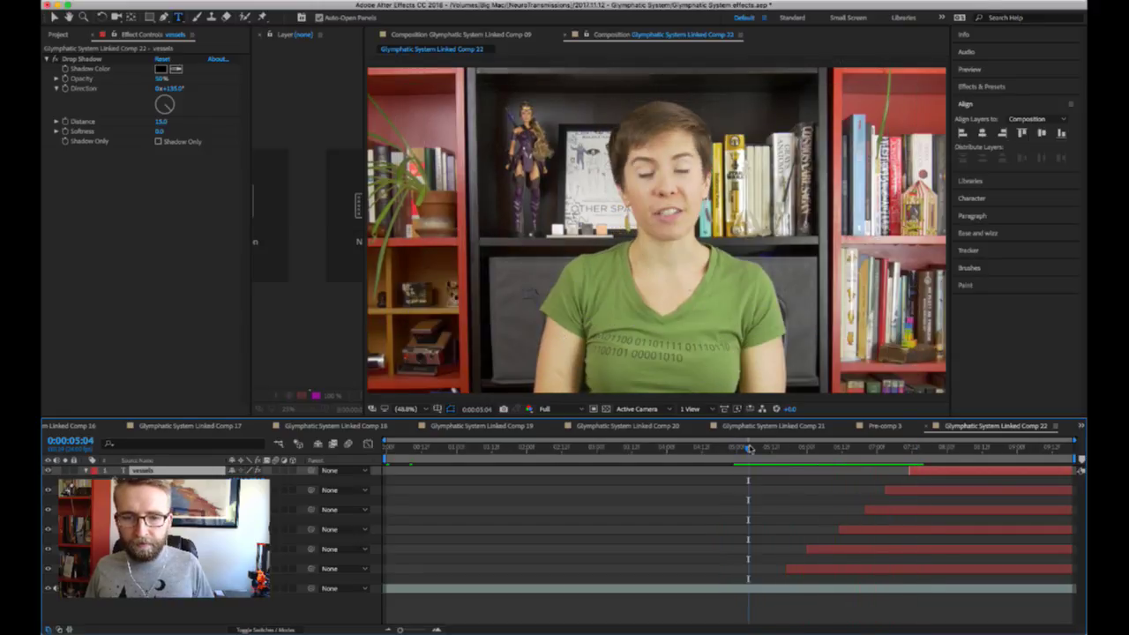
pyautogui.press('space')
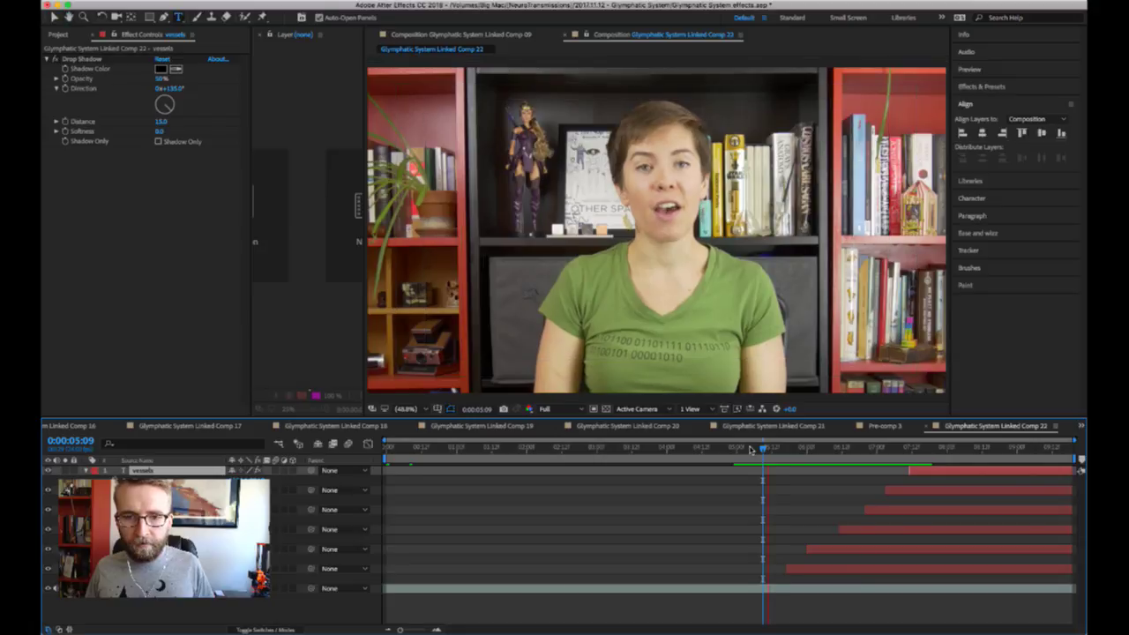
pyautogui.press('space')
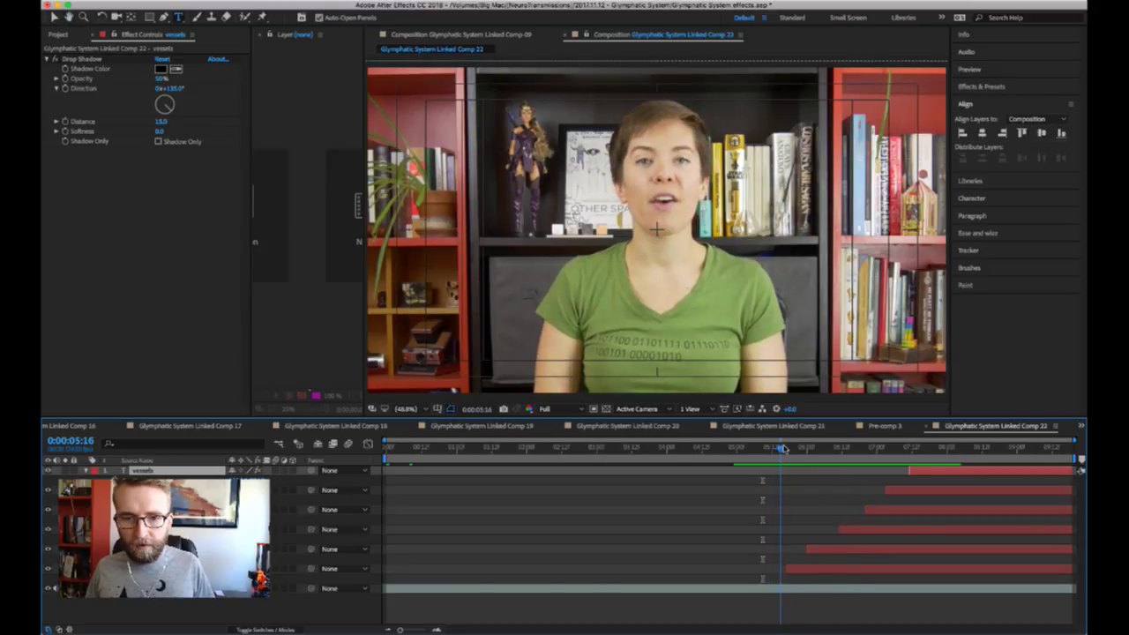
pyautogui.click(751, 449)
pyautogui.press('space')
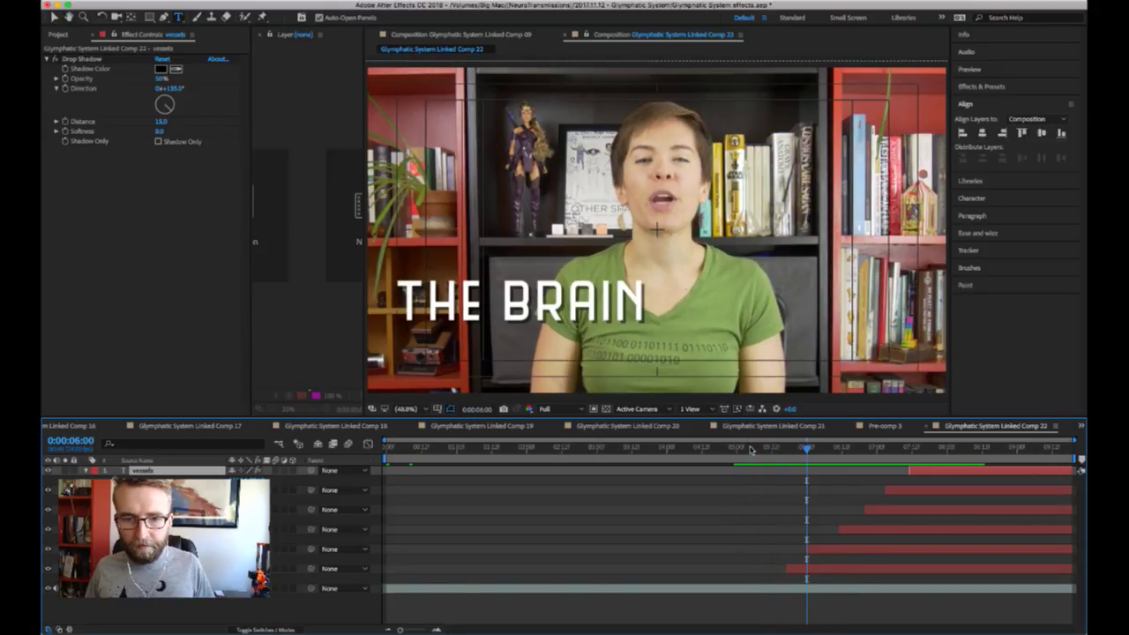
# - Extend the start of the BRAIN layer a few frames earlier than 0:00:06:00, replaying the speech to check the timing
pyautogui.click(807, 547)
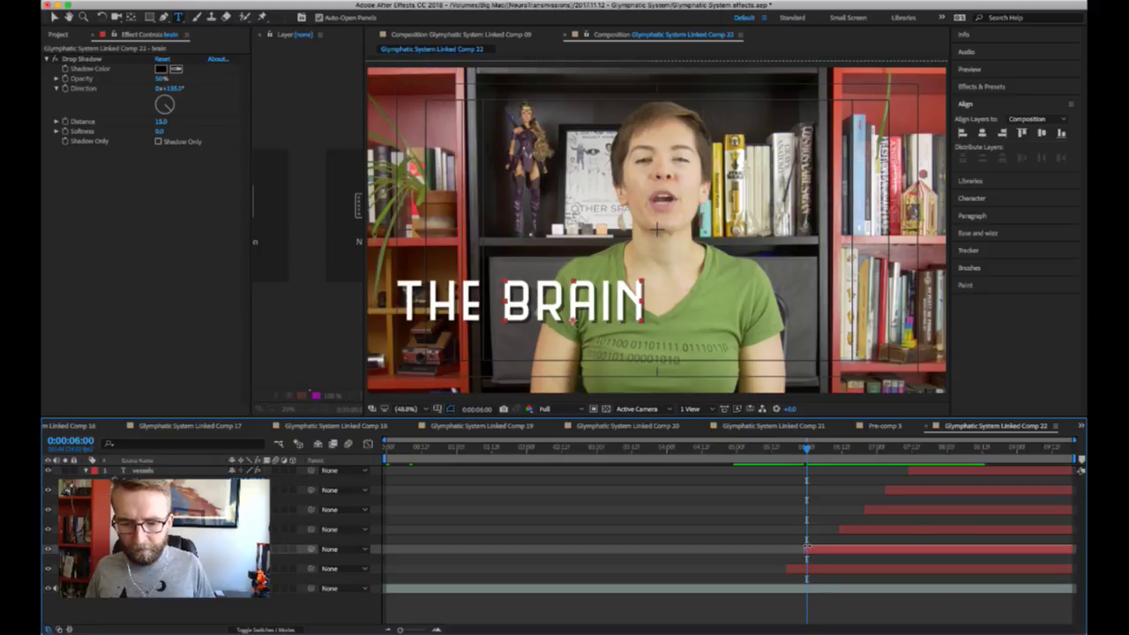
pyautogui.click(767, 450)
pyautogui.press('space')
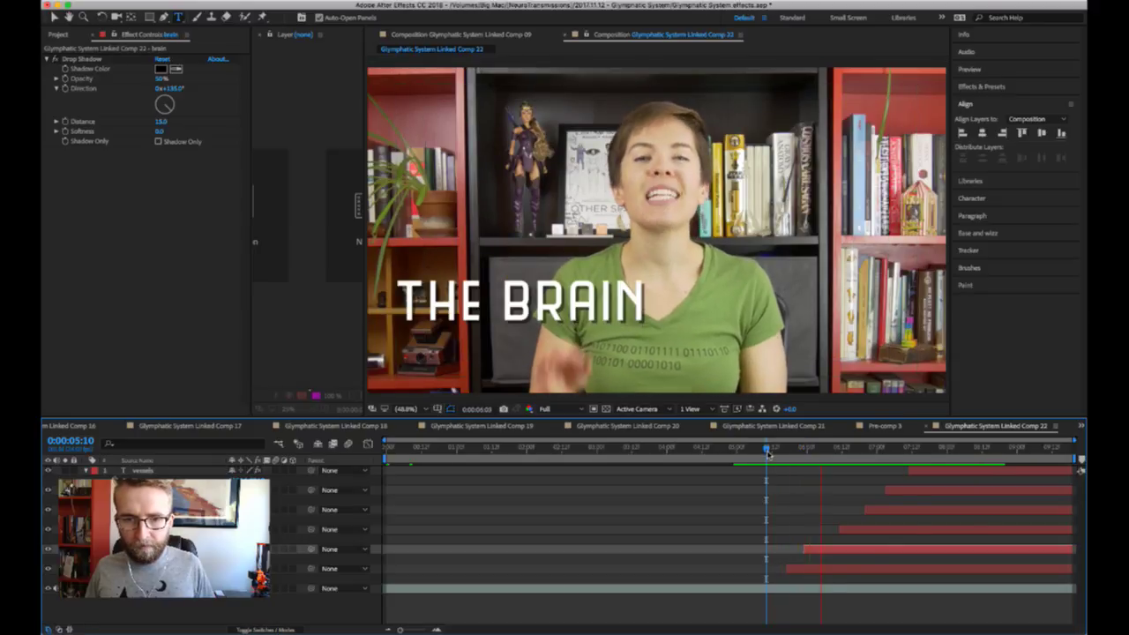
pyautogui.press('space')
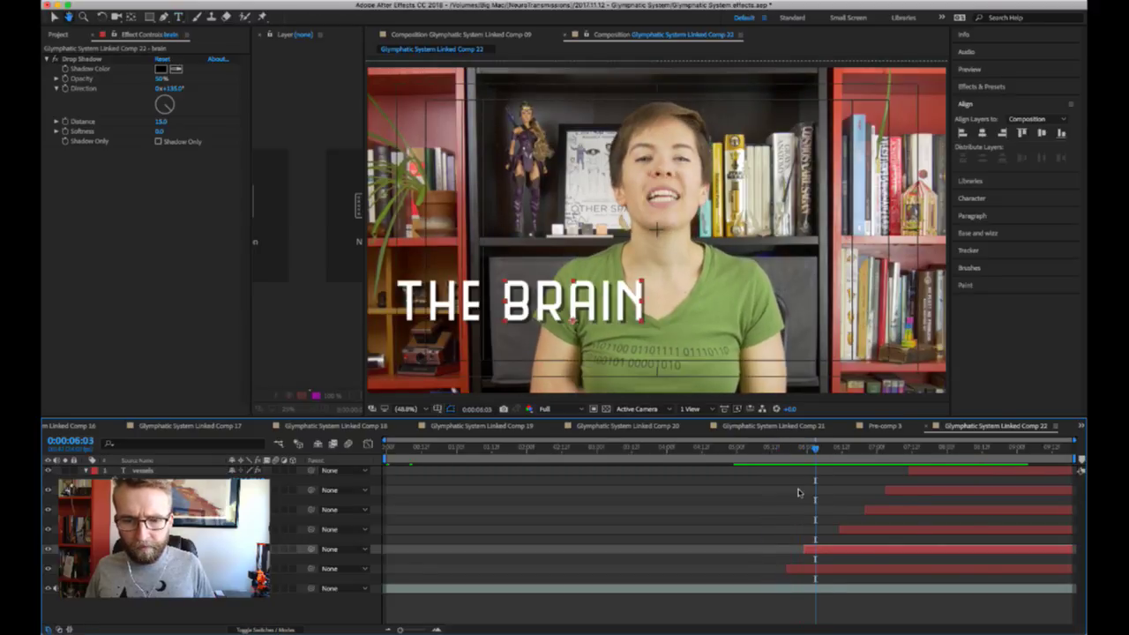
pyautogui.moveTo(804, 542); pyautogui.dragTo(799, 544)
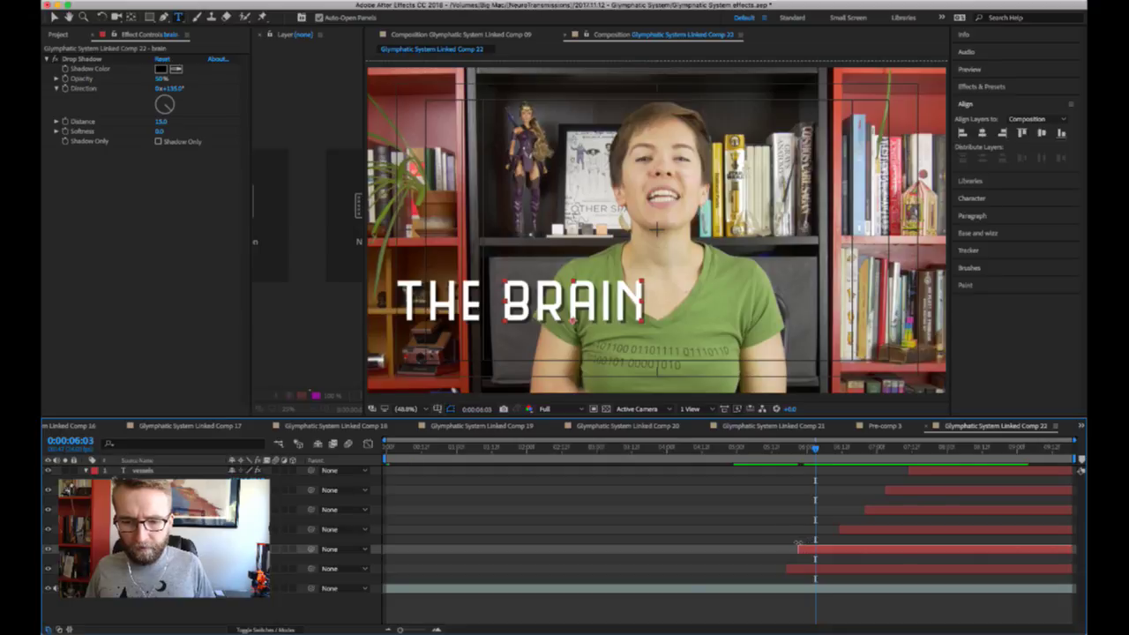
# - Replay the word-by-word title several times from about 0:00:05:10 to check the BRAIN layer's timing against the speech
pyautogui.click(766, 460)
pyautogui.press('space')
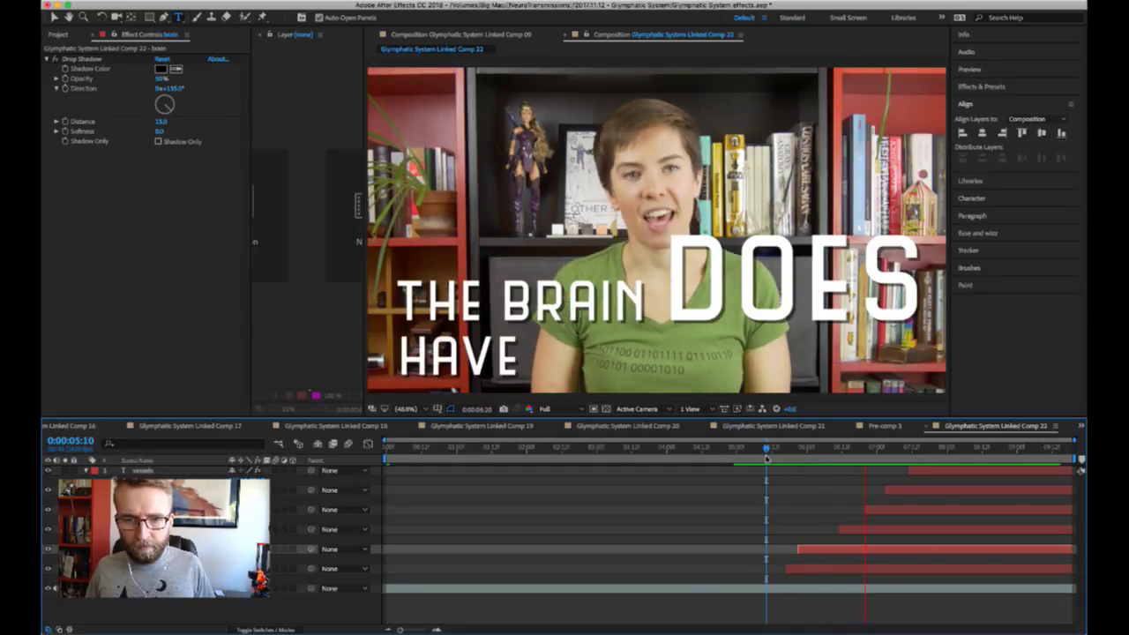
pyautogui.click(764, 457)
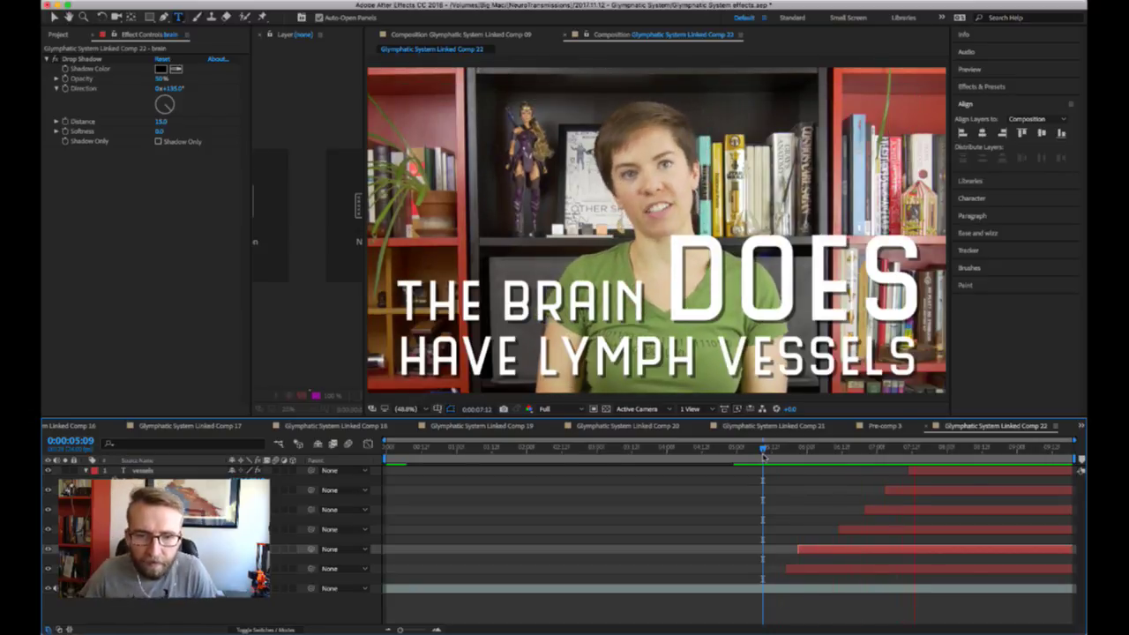
pyautogui.press('space')
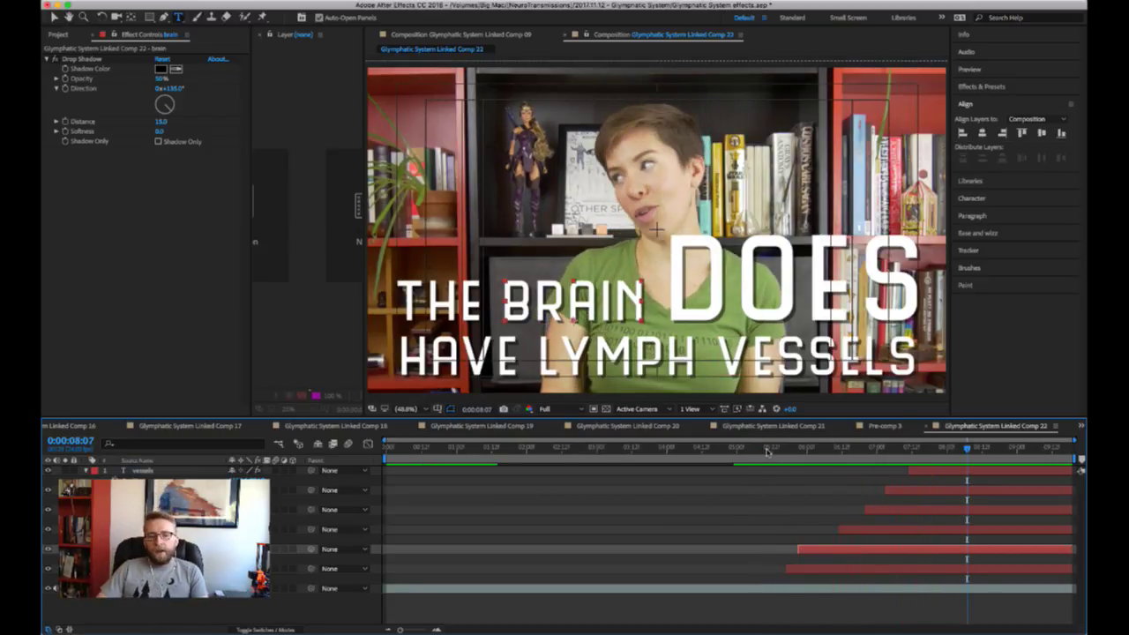
pyautogui.click(768, 450)
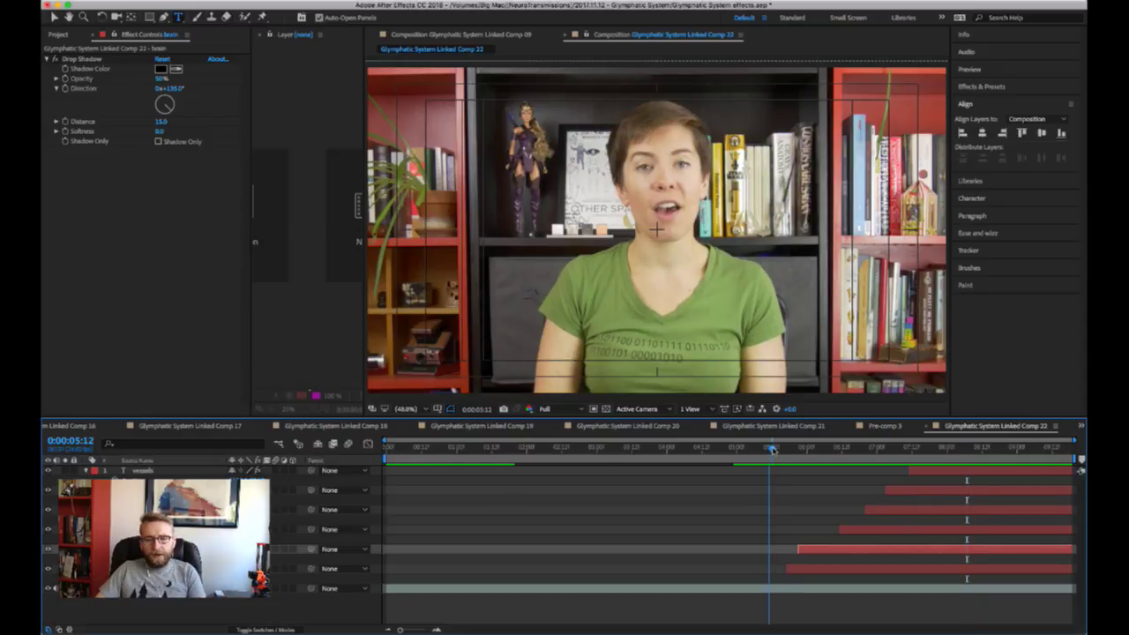
pyautogui.press('space')
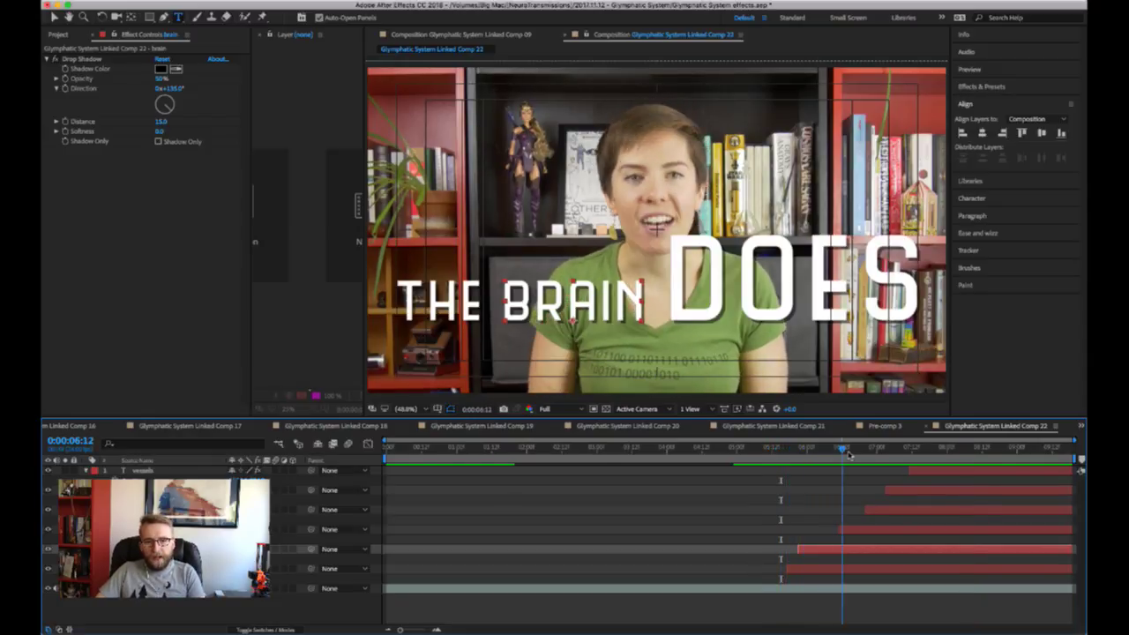
pyautogui.click(789, 449)
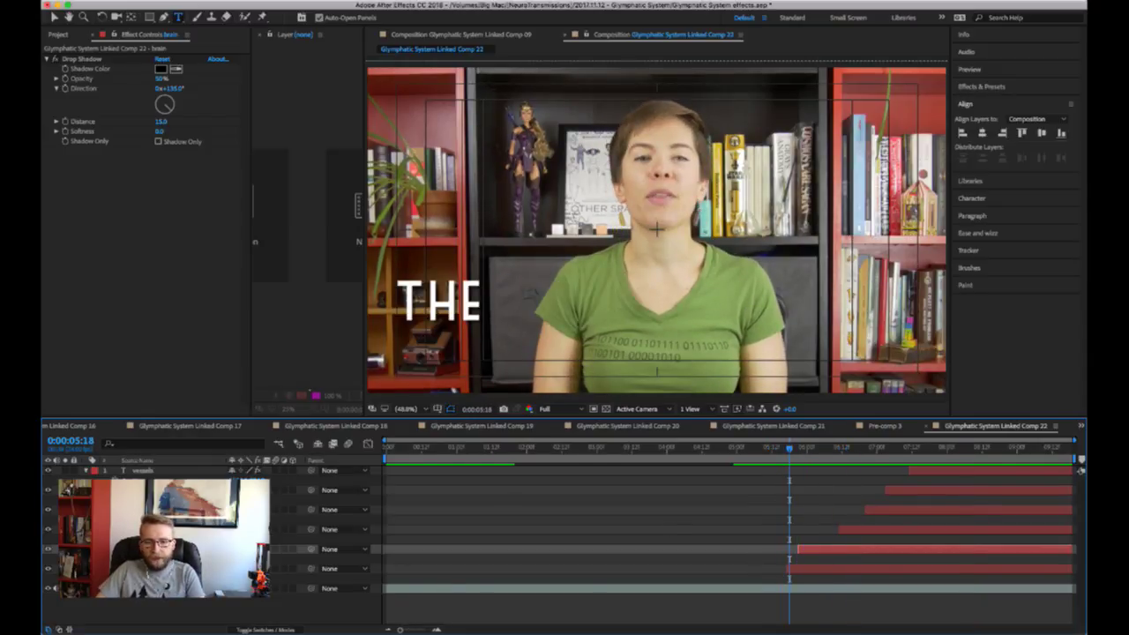
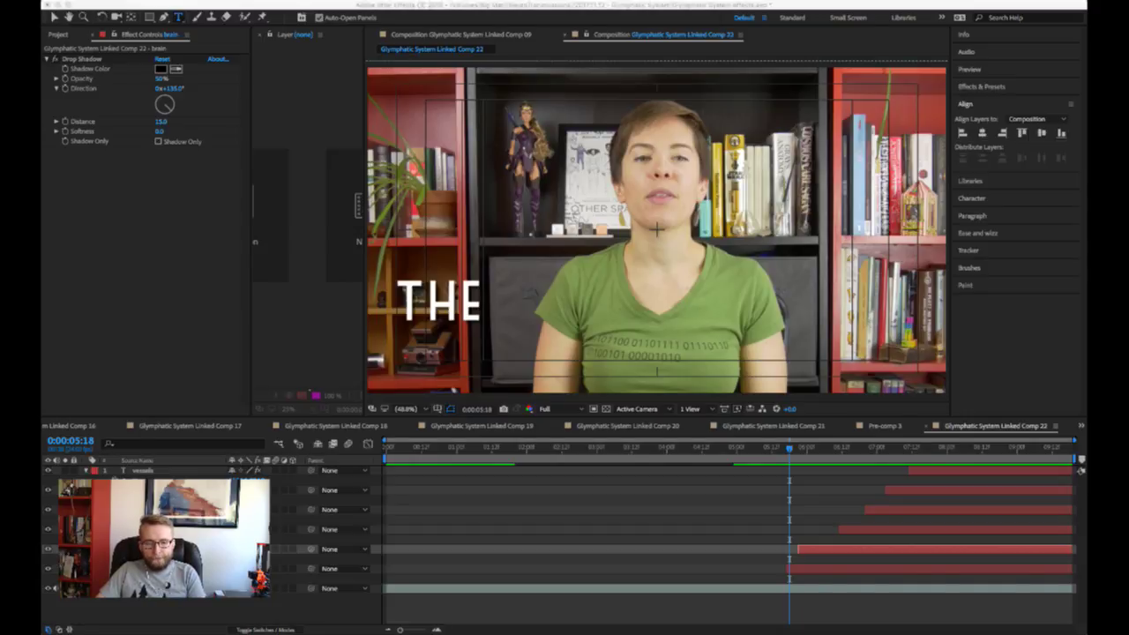
pyautogui.press('super+Tab')
pyautogui.press('super+Tab')
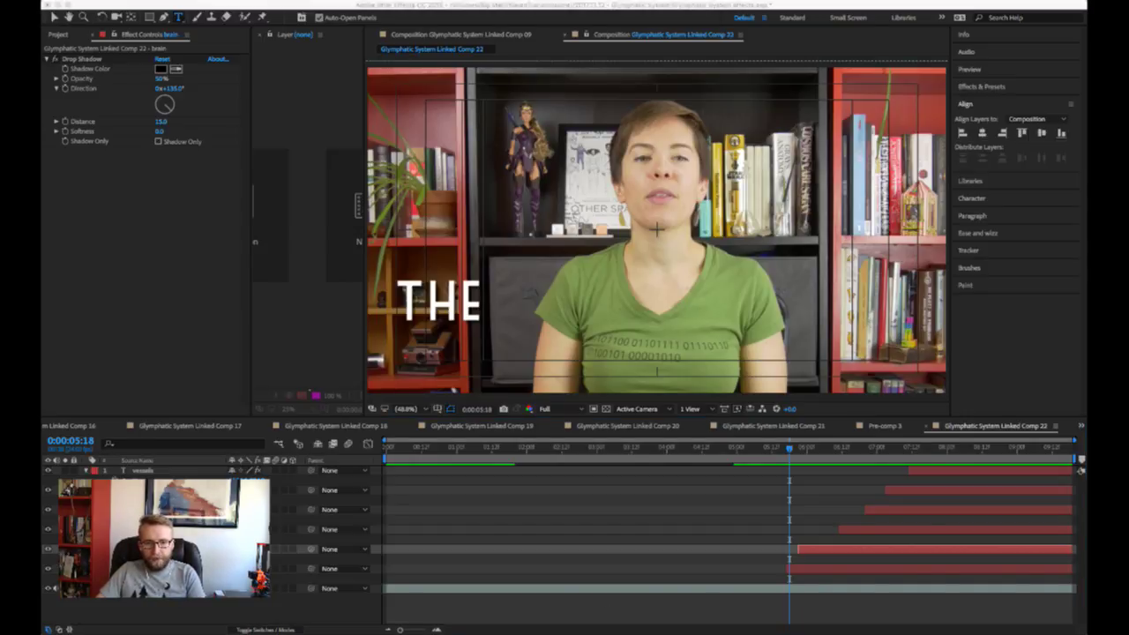
pyautogui.press('super+Tab')
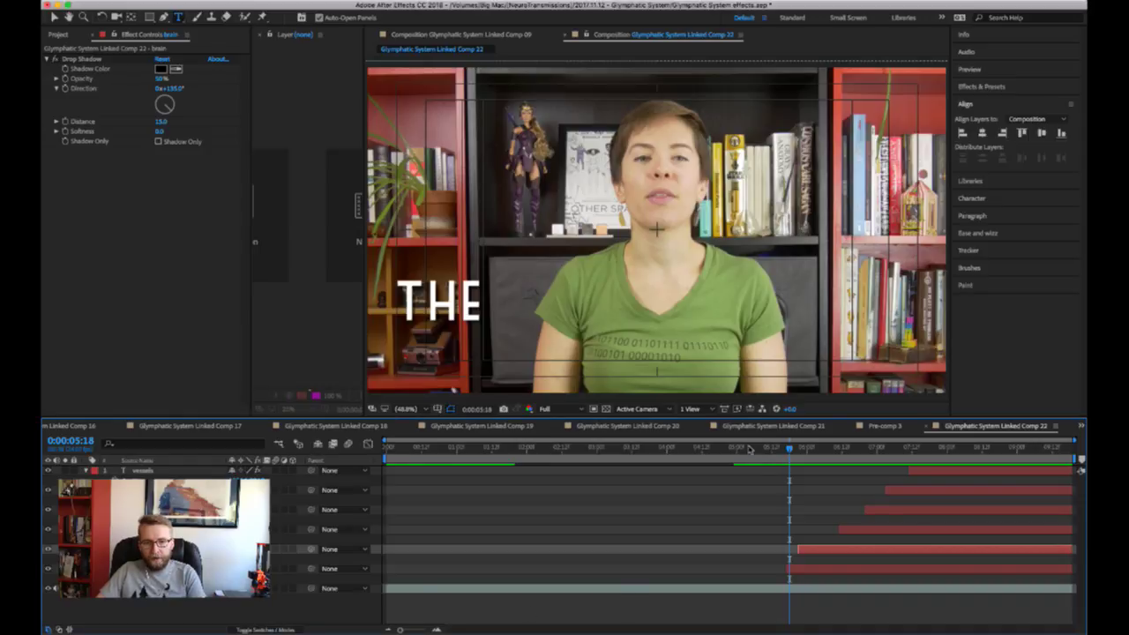
# - Replay the title from 0:00:05:07, extend the start of the VESSELS layer back to 0:00:07:09, recheck it and park the playhead at that frame
pyautogui.click(756, 449)
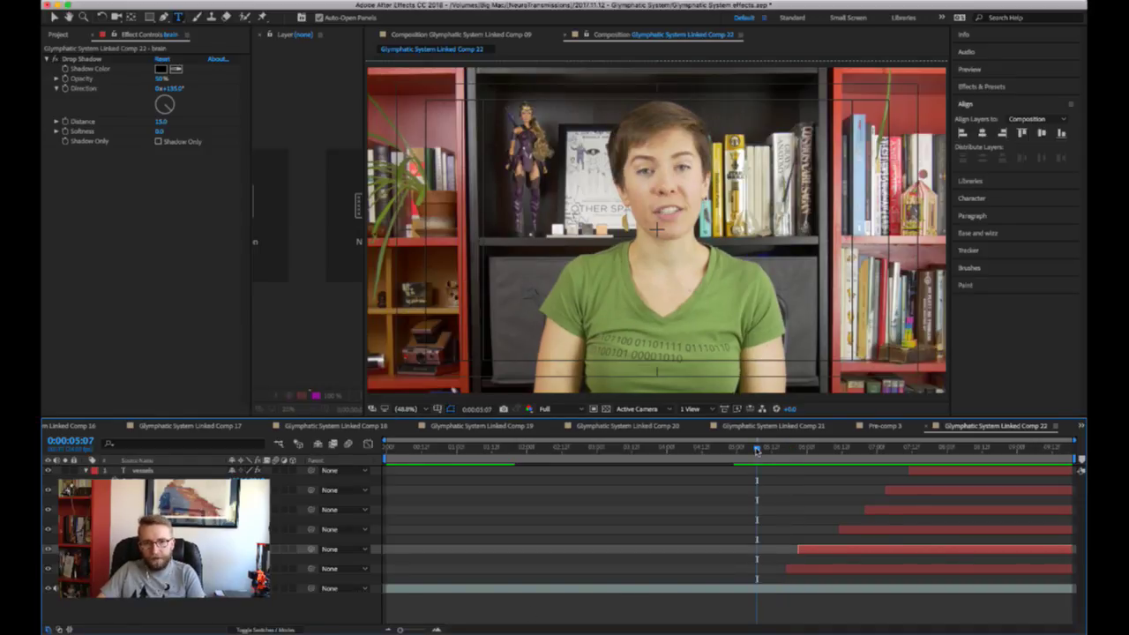
pyautogui.press('space')
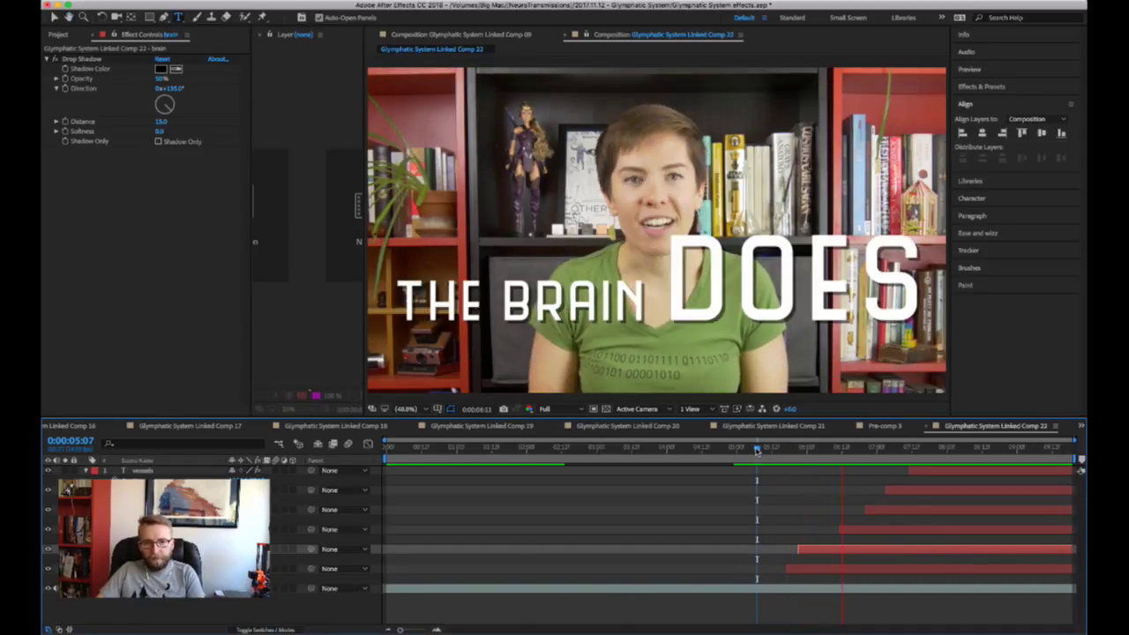
pyautogui.press('space')
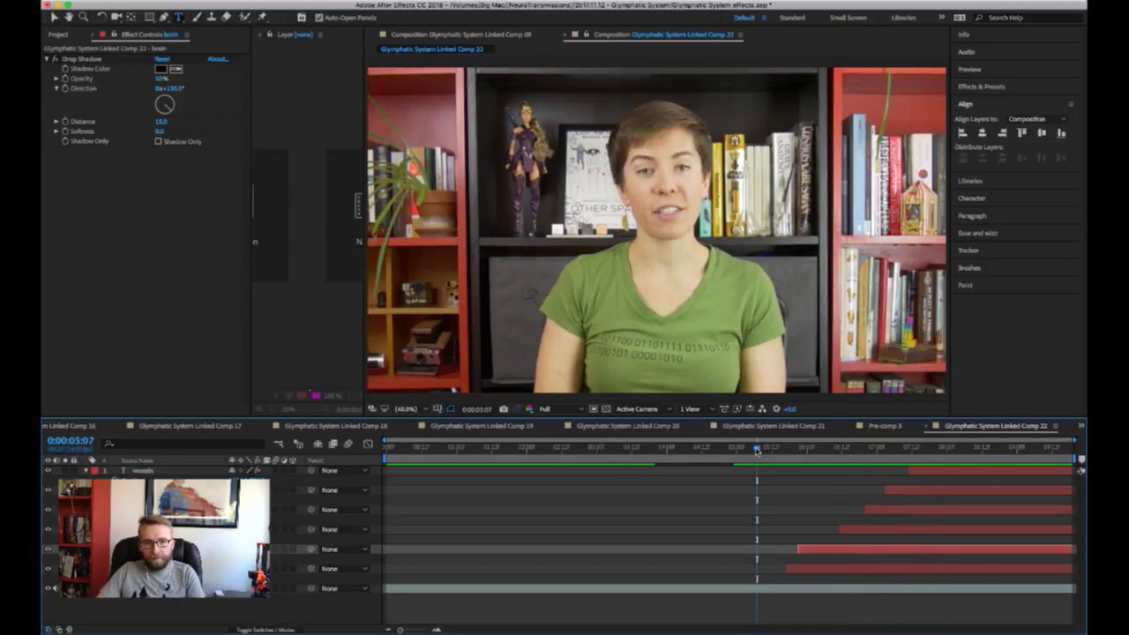
pyautogui.press('space')
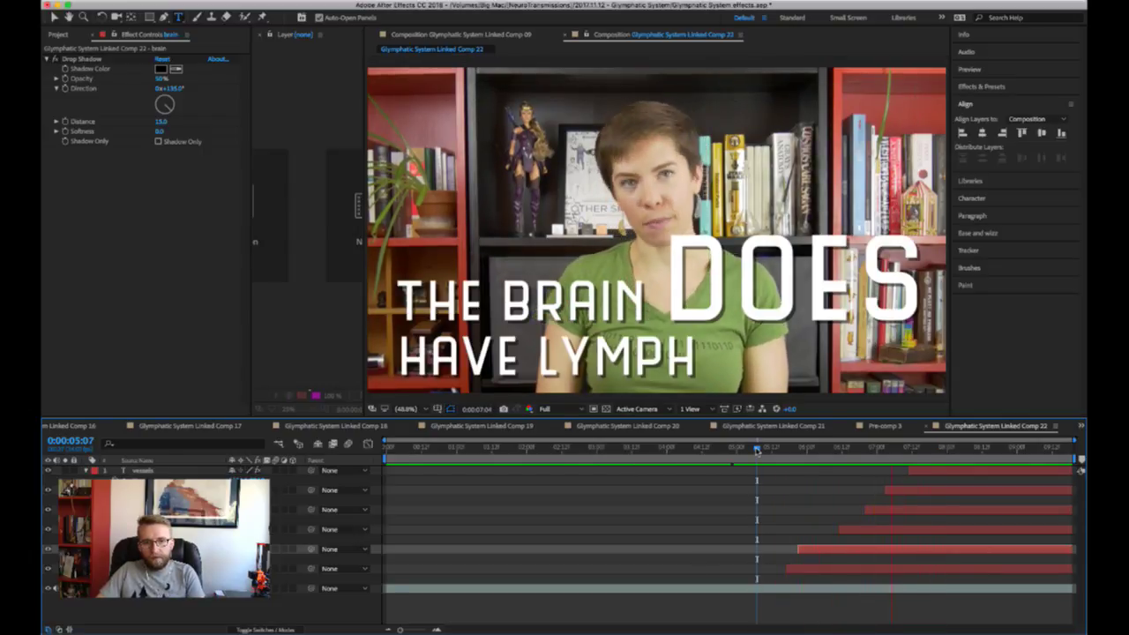
pyautogui.press('space')
pyautogui.moveTo(910, 468); pyautogui.dragTo(903, 467)
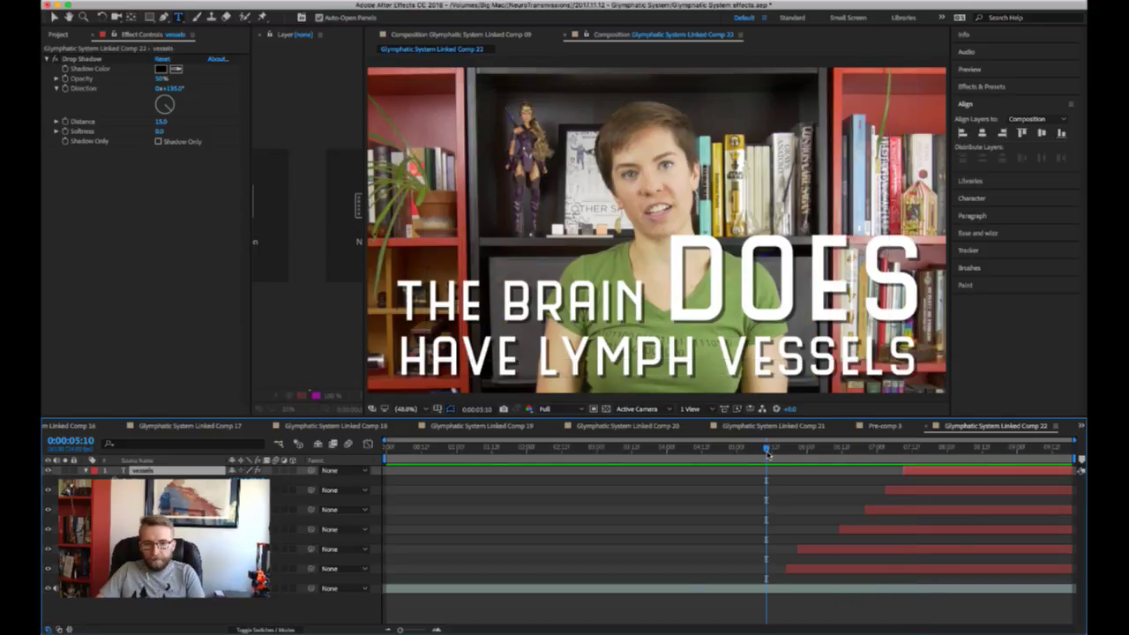
pyautogui.click(769, 454)
pyautogui.press('space')
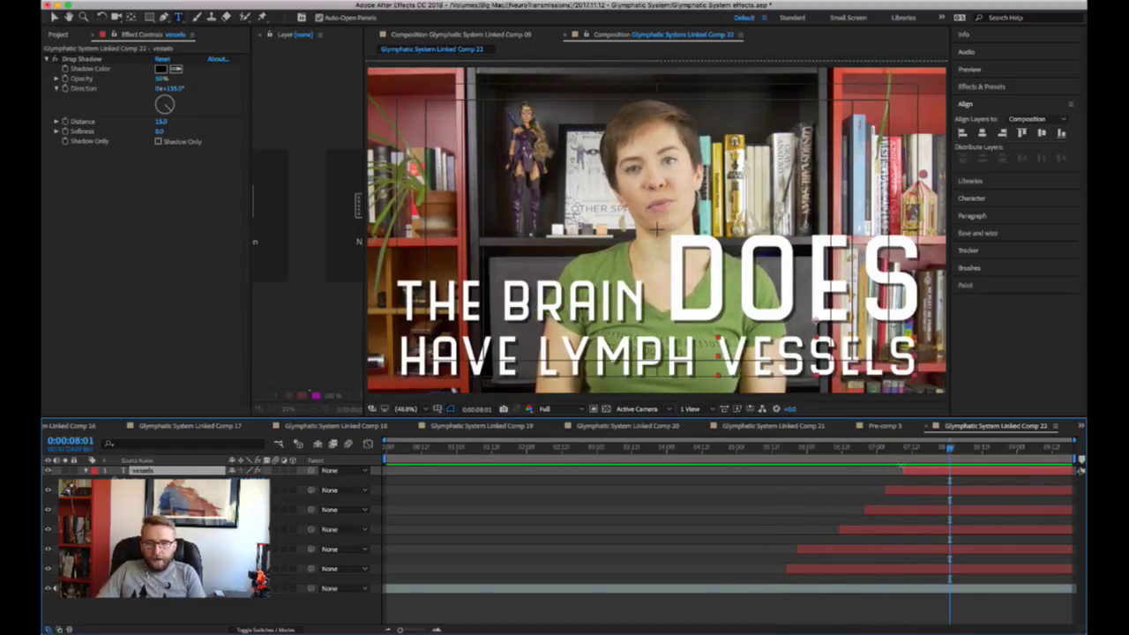
pyautogui.click(901, 451)
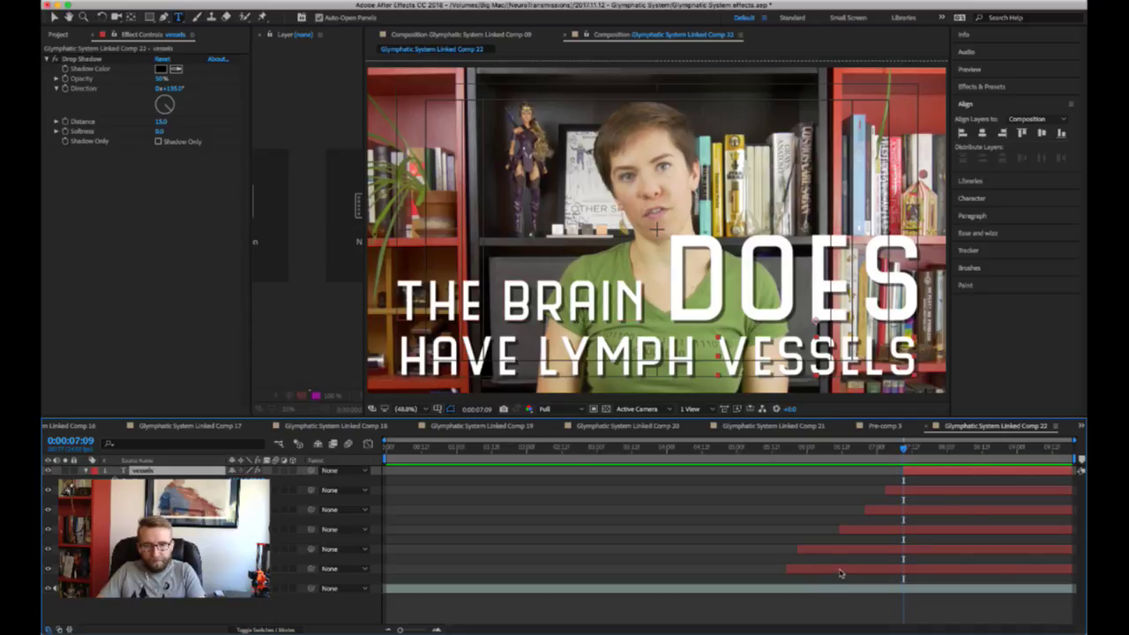
pyautogui.hotkey('ctrl', 'a')
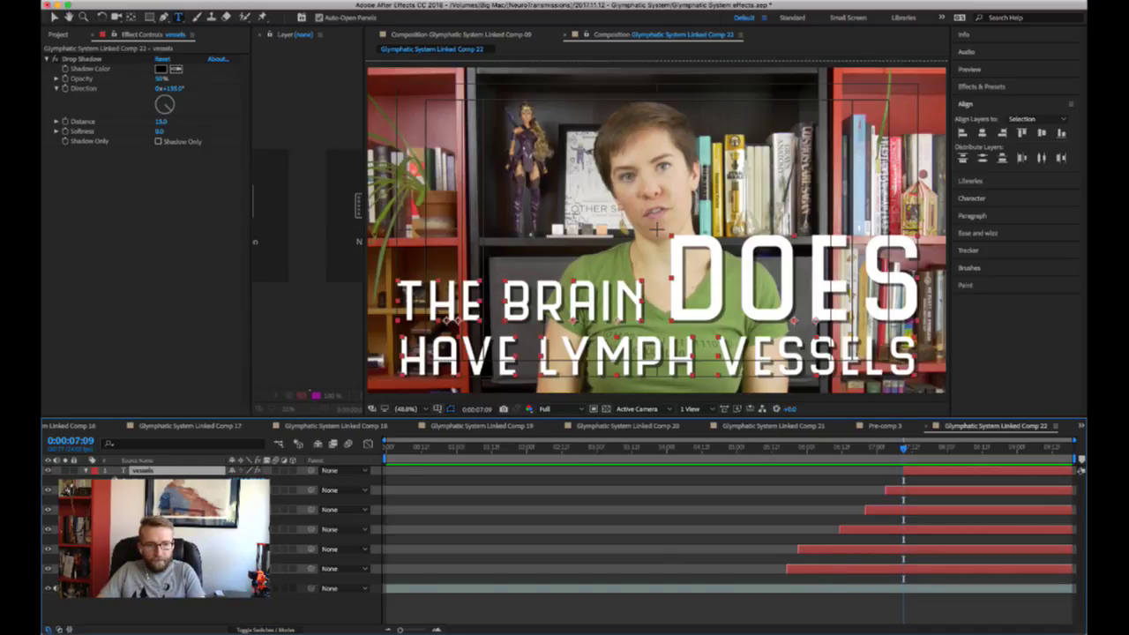
pyautogui.click(192, 460)
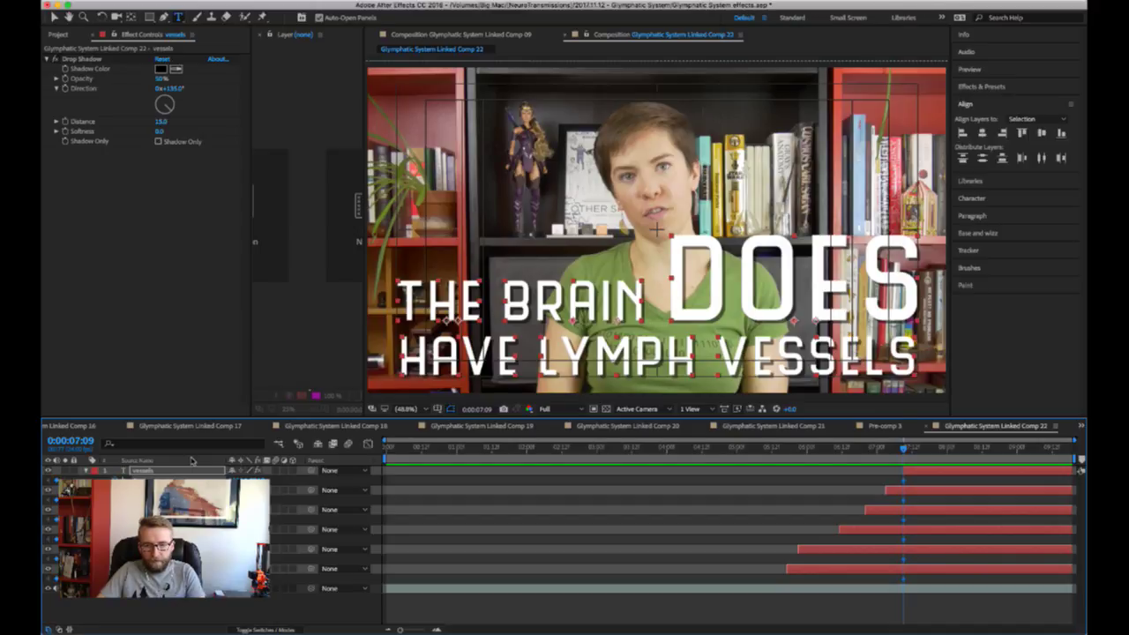
pyautogui.press('Return')
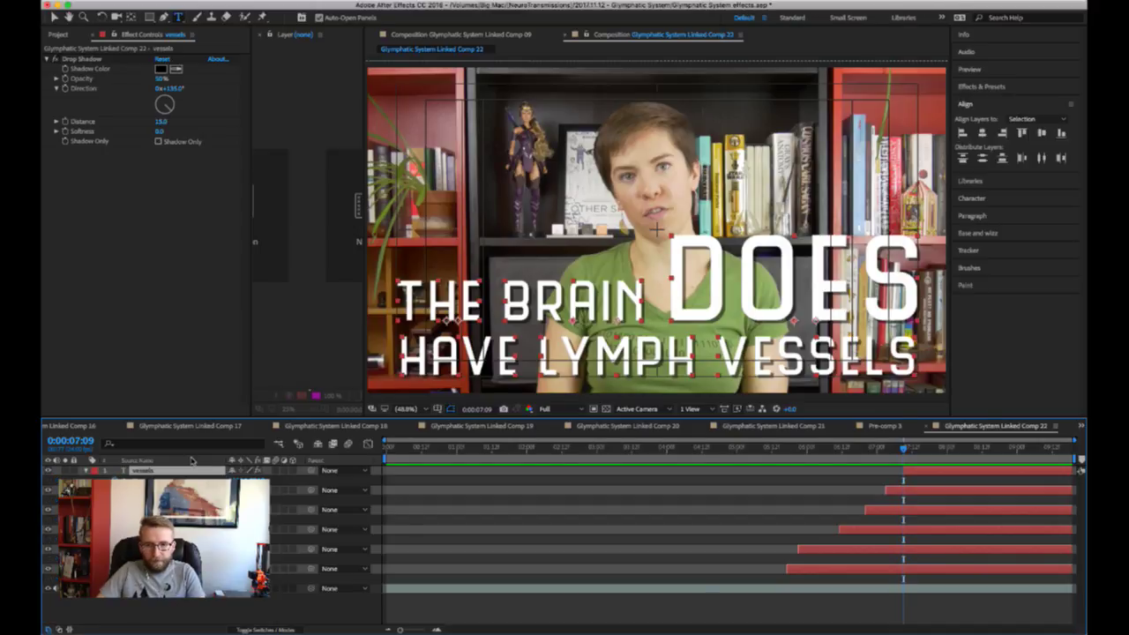
pyautogui.press('super+v')
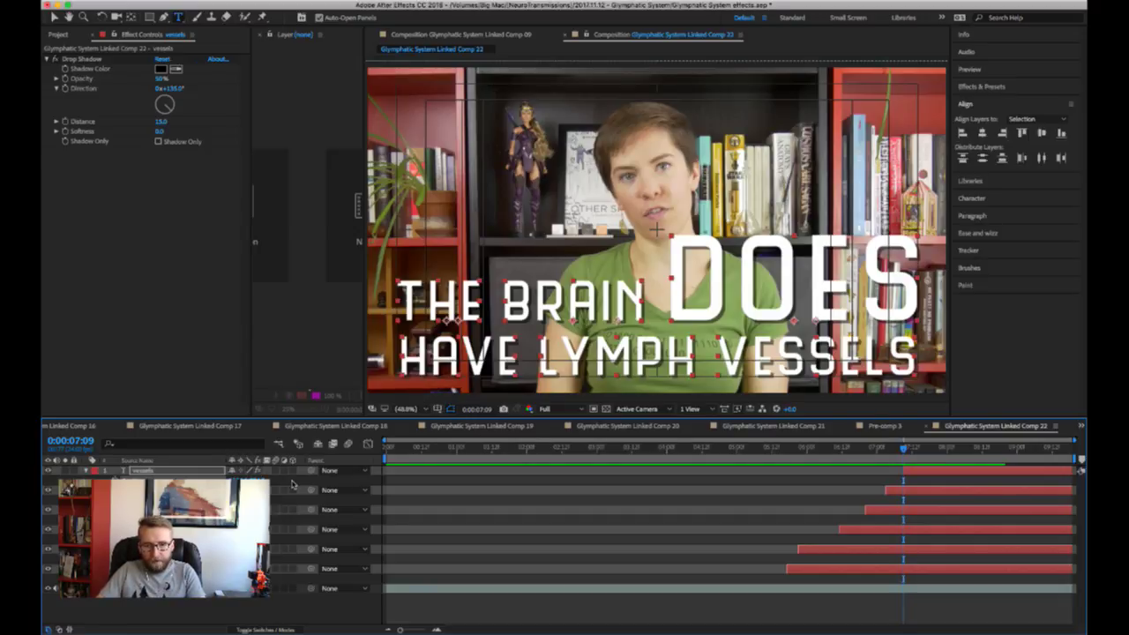
pyautogui.press('super+shift+a')
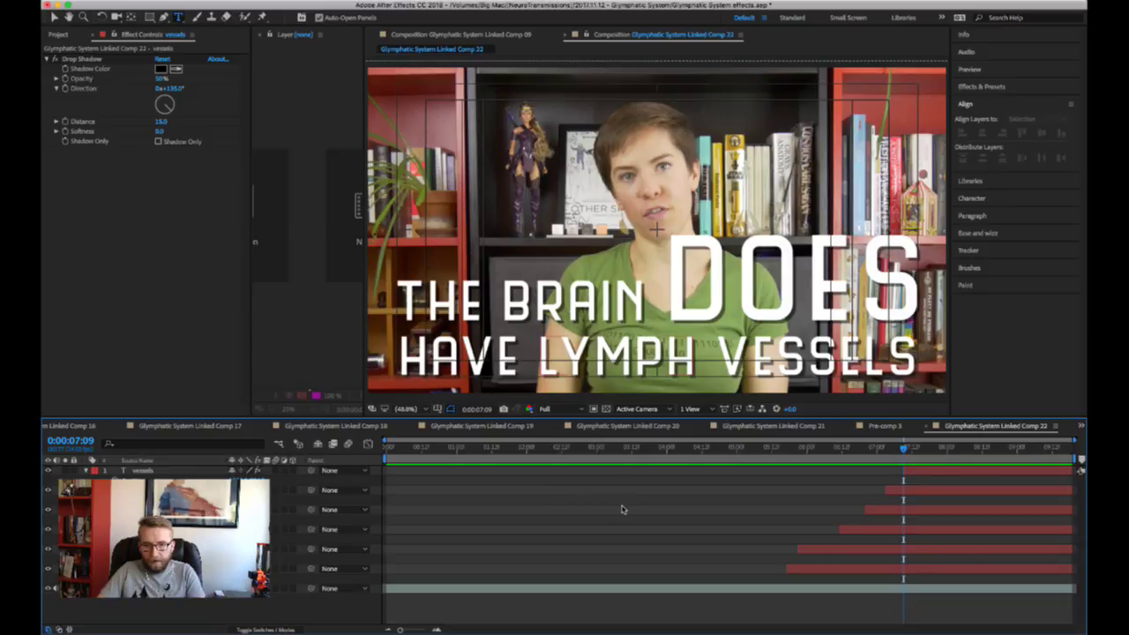
# - Keyframe the VESSELS layer rising into place from below the frame, starting at 0:00:06:23 and ending about ten frames after 0:00:07:09, with its start extended to cover the move
pyautogui.click(150, 471)
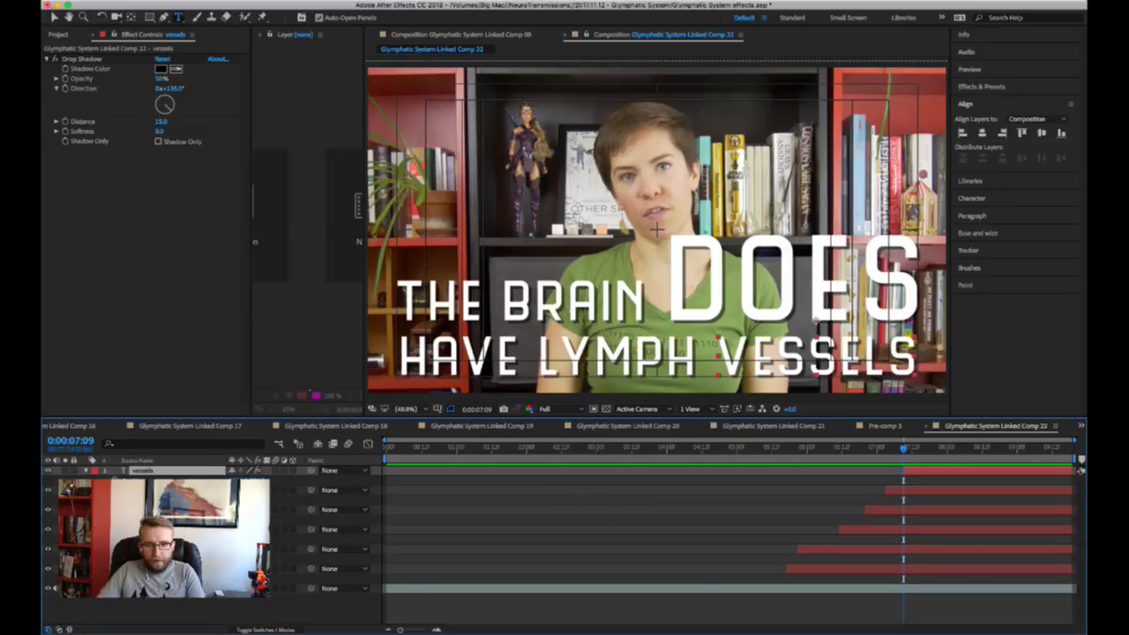
pyautogui.press('Return')
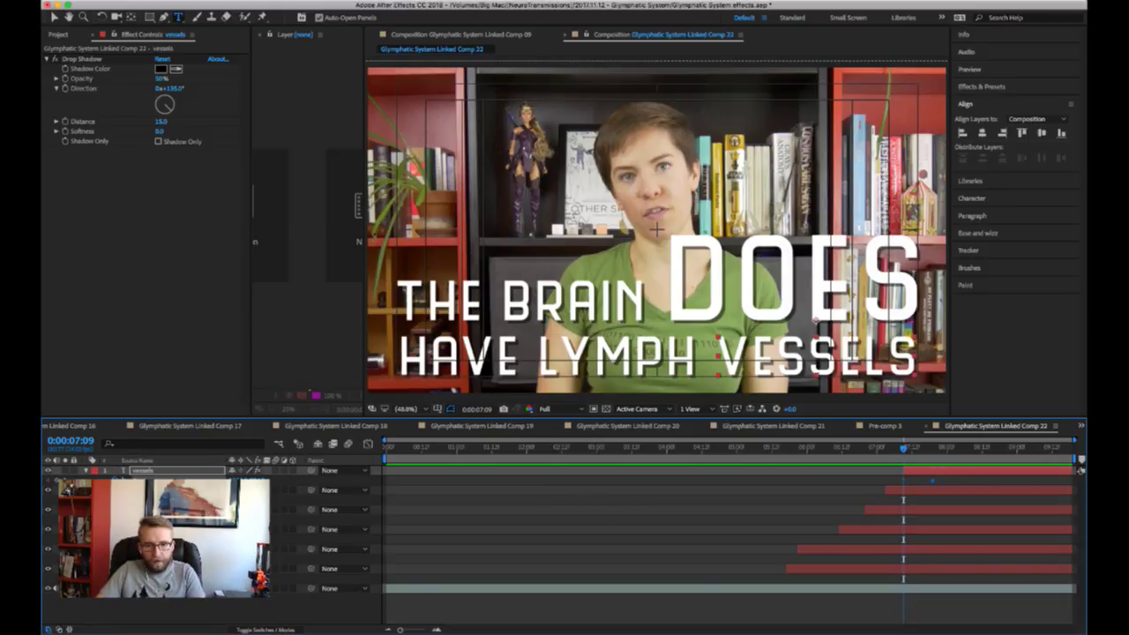
pyautogui.hotkey('shift', 'pageup')
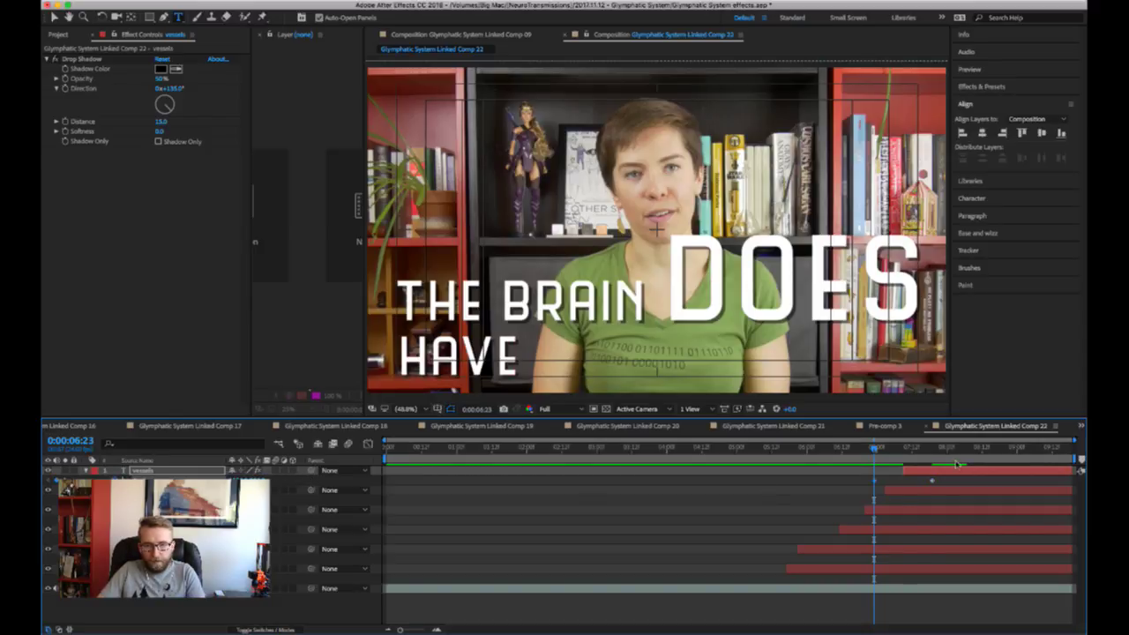
pyautogui.press('[')
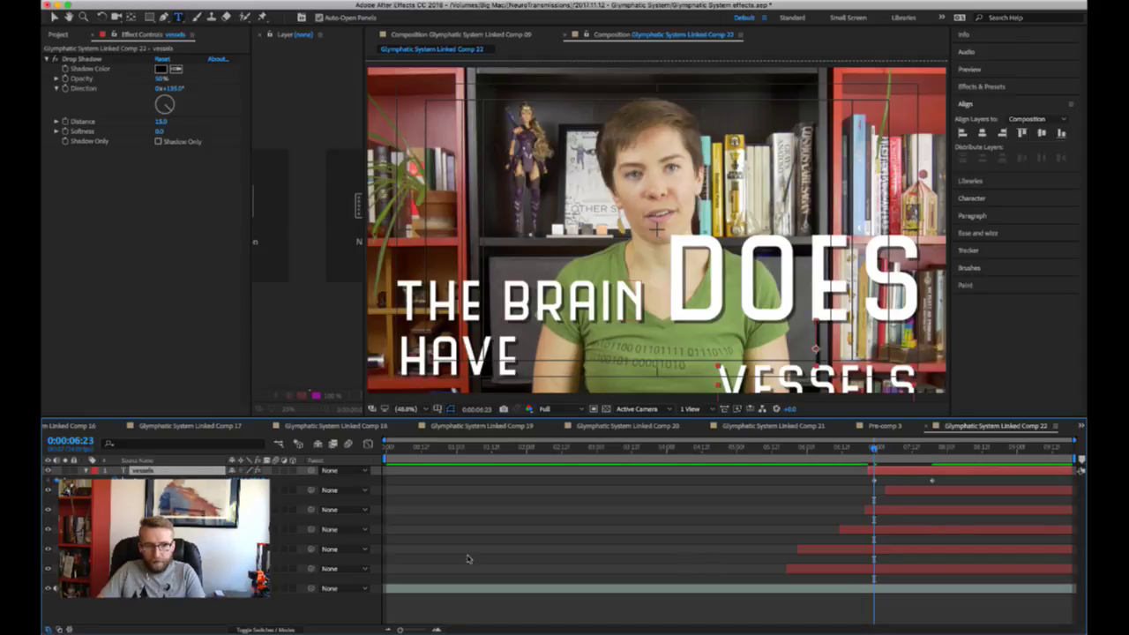
pyautogui.moveTo(261, 475); pyautogui.dragTo(287, 475)
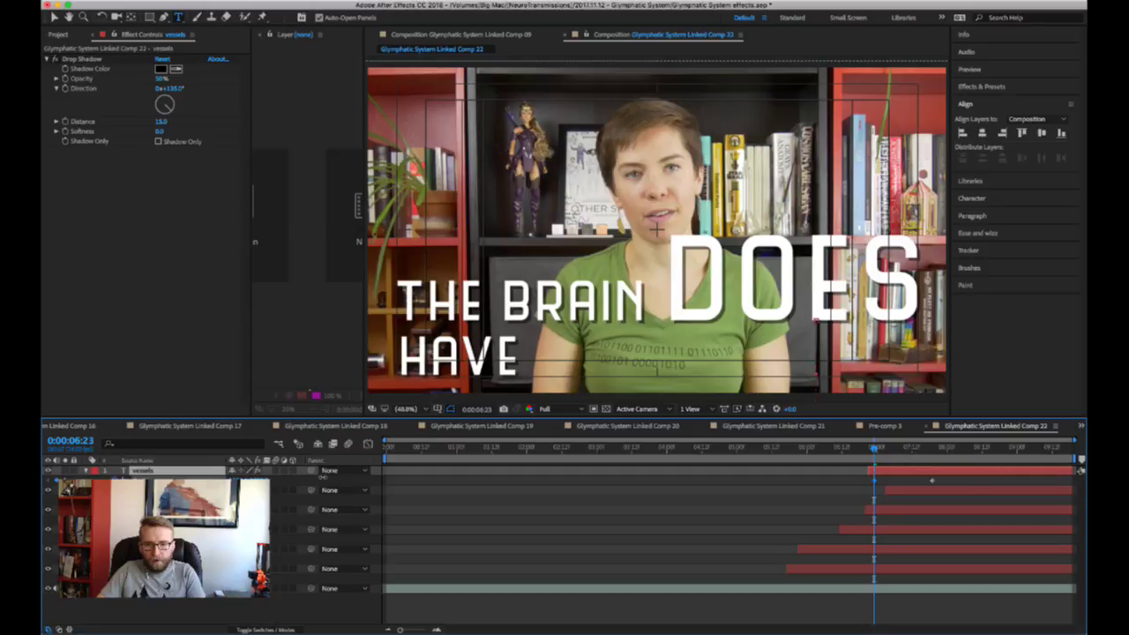
# - Apply Ease and Wizz Elastic easing, In + Out on all keys, to both VESSELS position keyframes and preview the bounce
pyautogui.moveTo(860, 481); pyautogui.dragTo(956, 483)
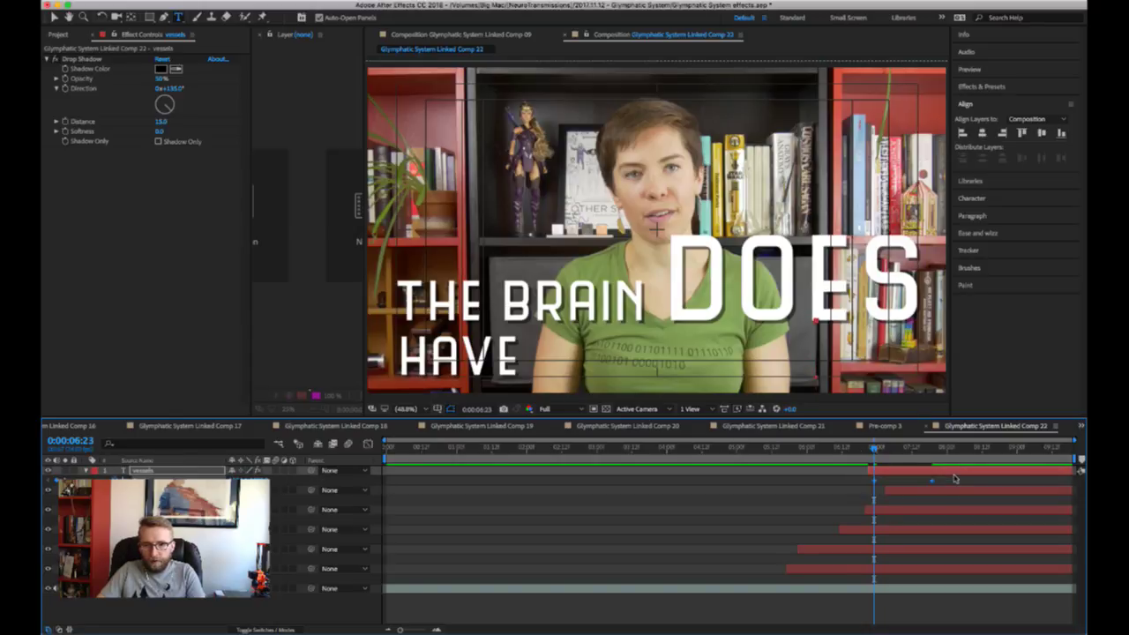
pyautogui.click(989, 236)
pyautogui.click(1019, 266)
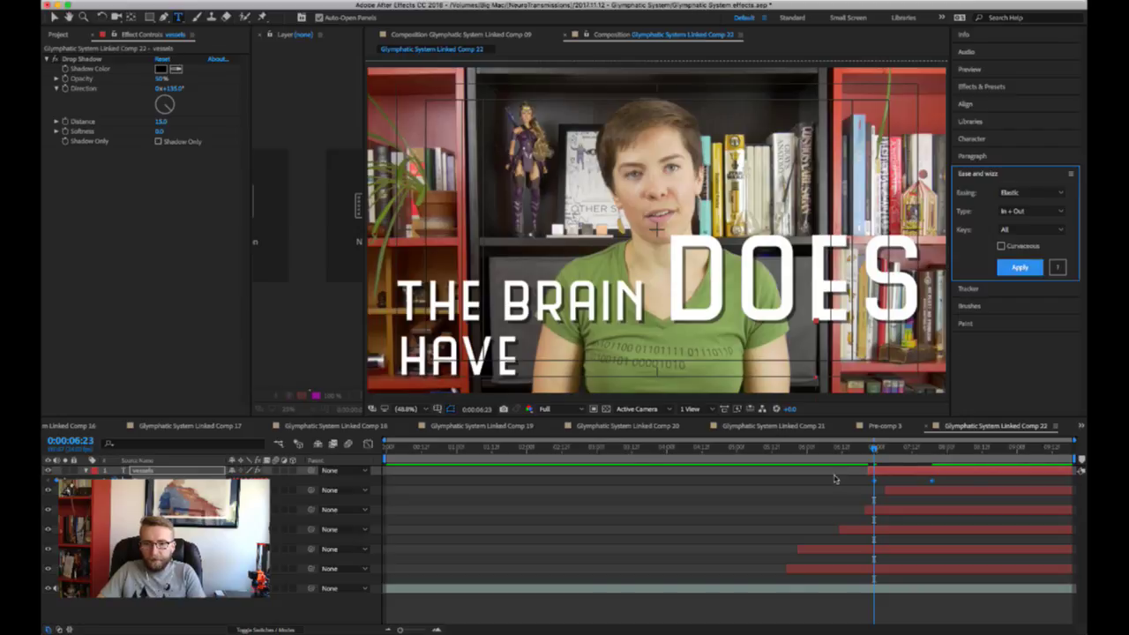
pyautogui.click(862, 452)
pyautogui.press('space')
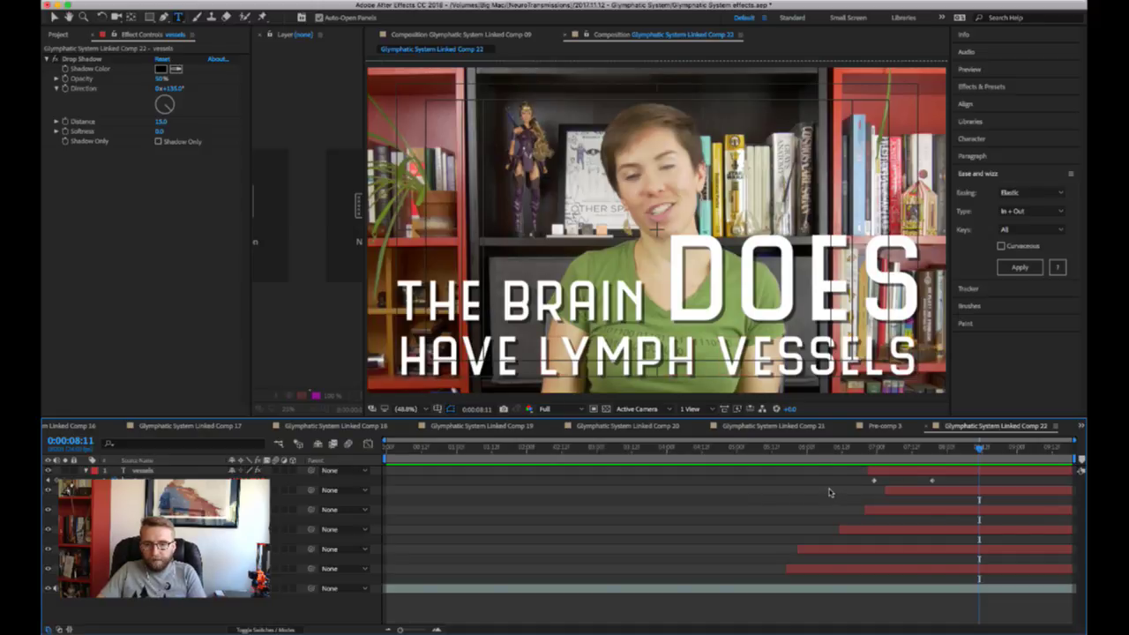
# - Keyframe the LYMPH layer rising from below the frame, from 0:00:06:17 to about ten frames after 0:00:07:03, extending its start to 0:00:06:17
pyautogui.click(883, 452)
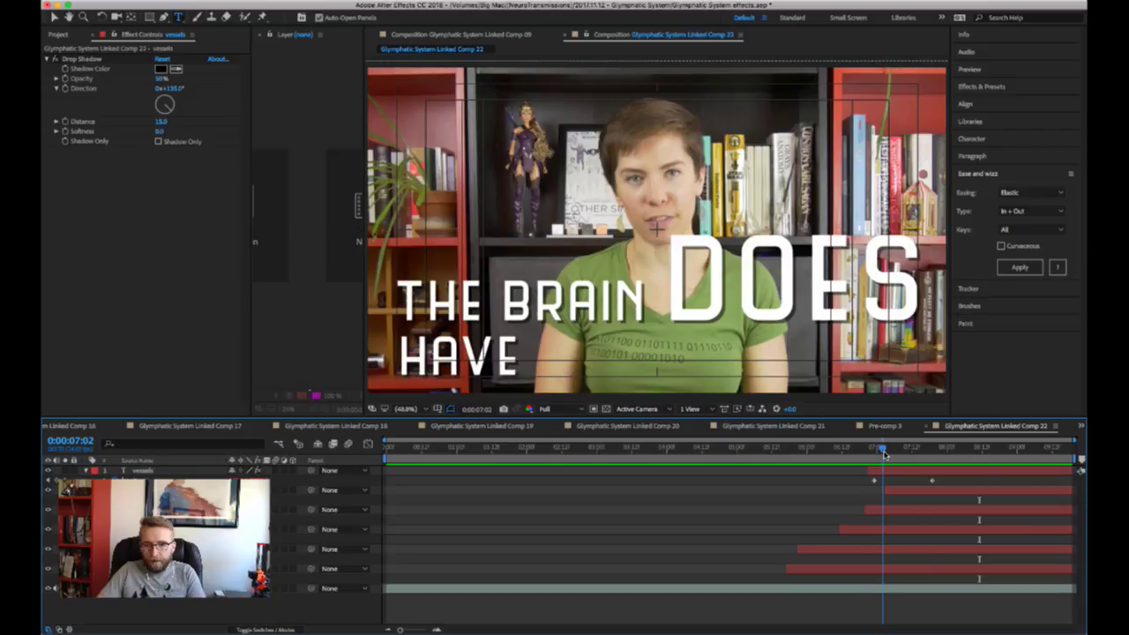
pyautogui.moveTo(883, 452); pyautogui.dragTo(886, 452)
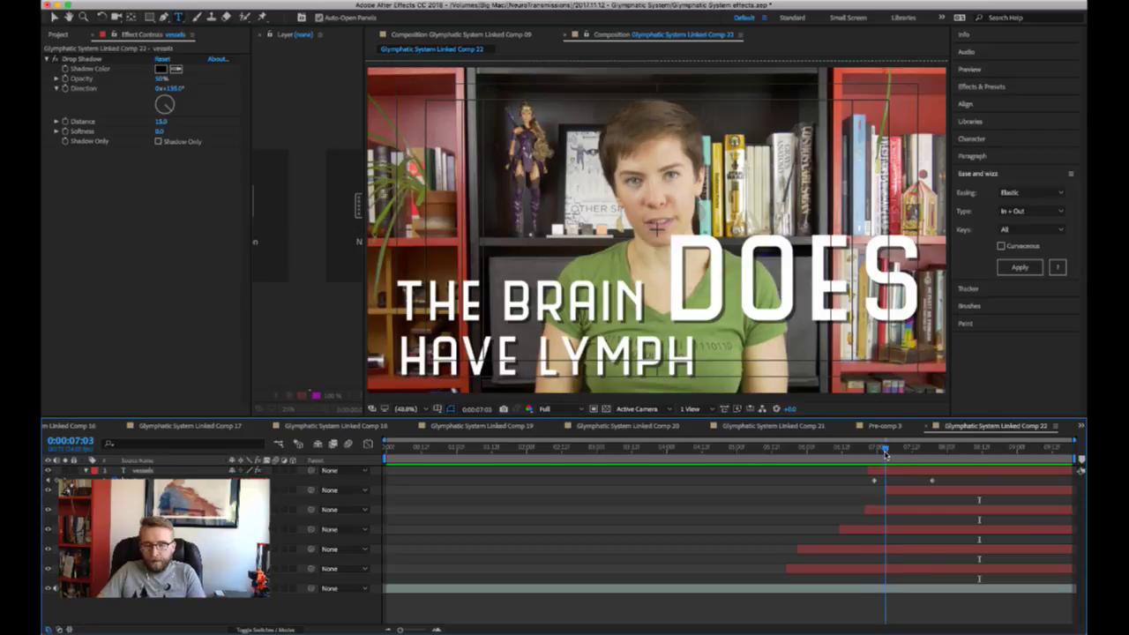
pyautogui.click(894, 493)
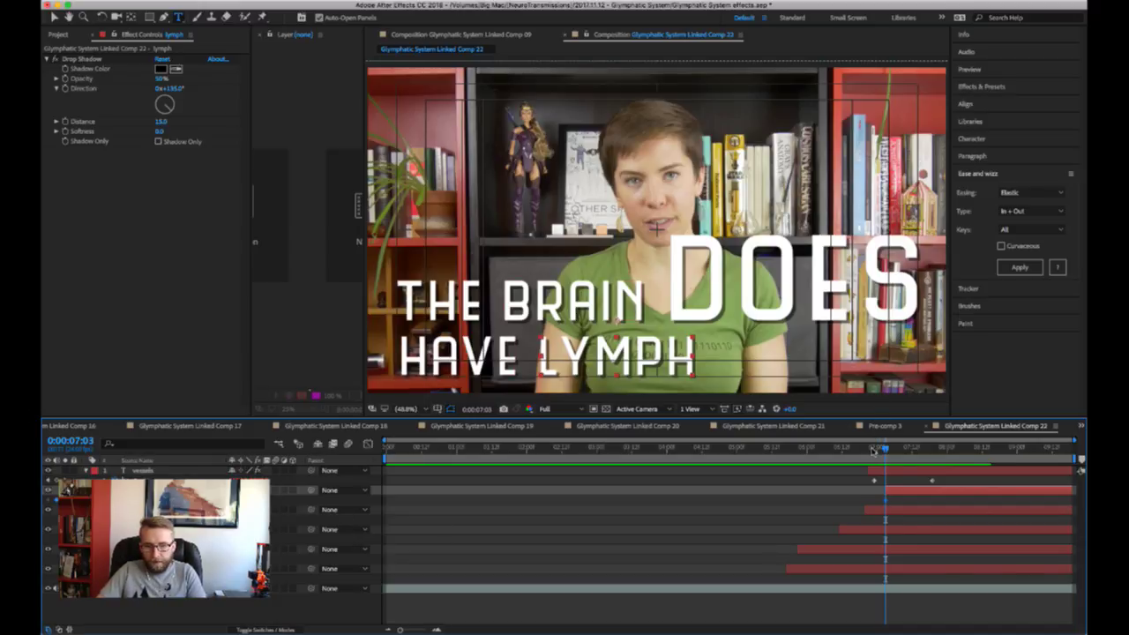
pyautogui.hotkey('shift', 'pageup')
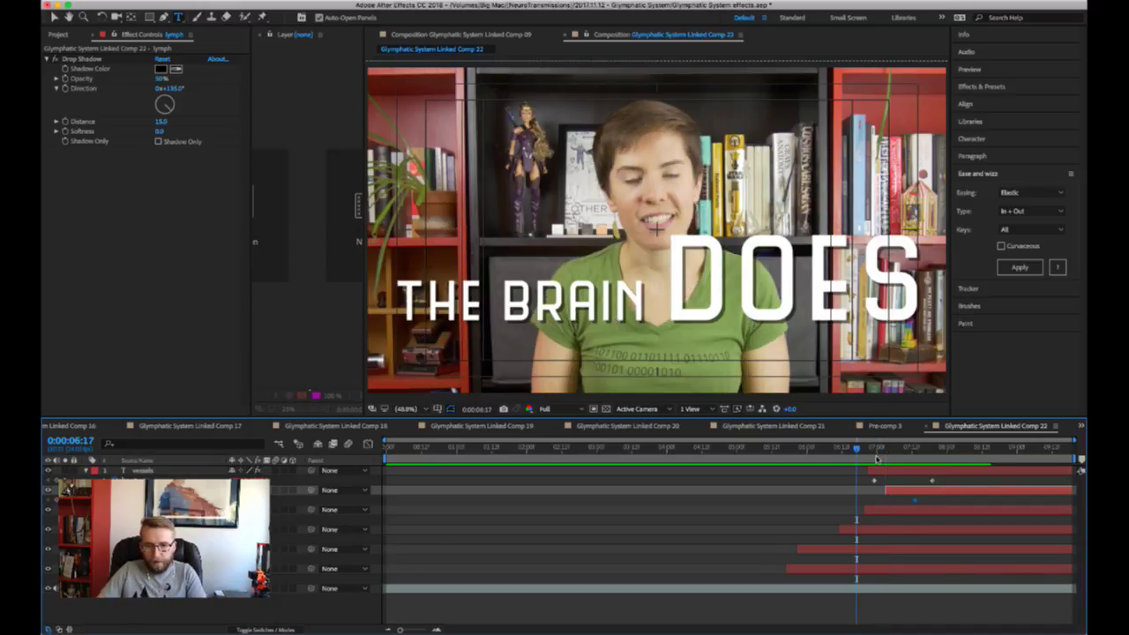
pyautogui.moveTo(886, 487); pyautogui.dragTo(856, 488)
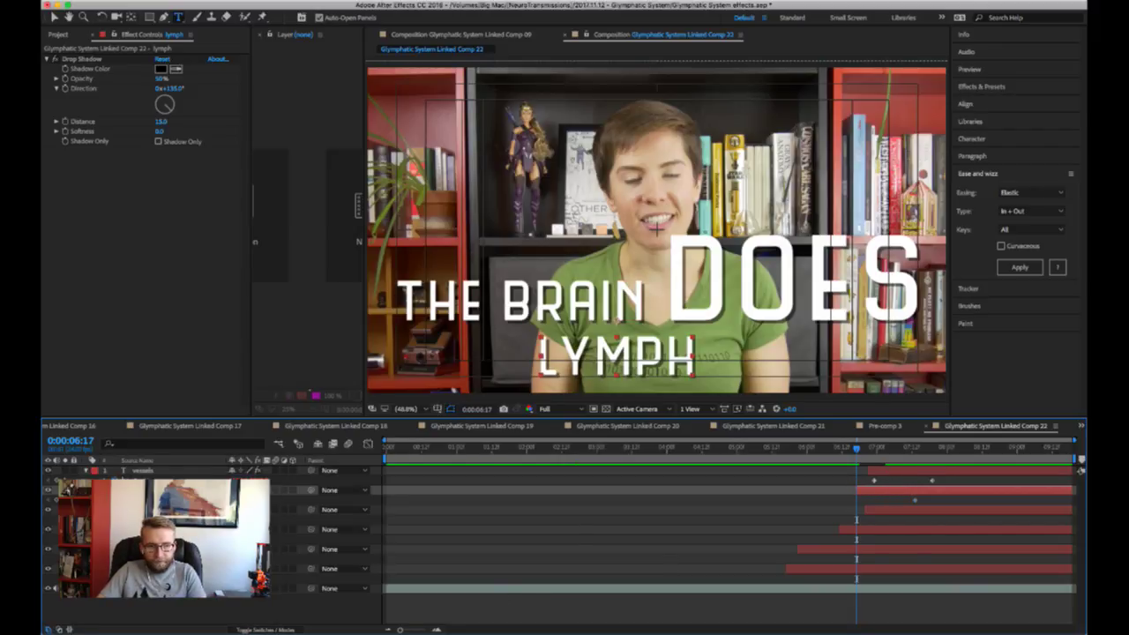
pyautogui.moveTo(261, 499); pyautogui.dragTo(288, 494)
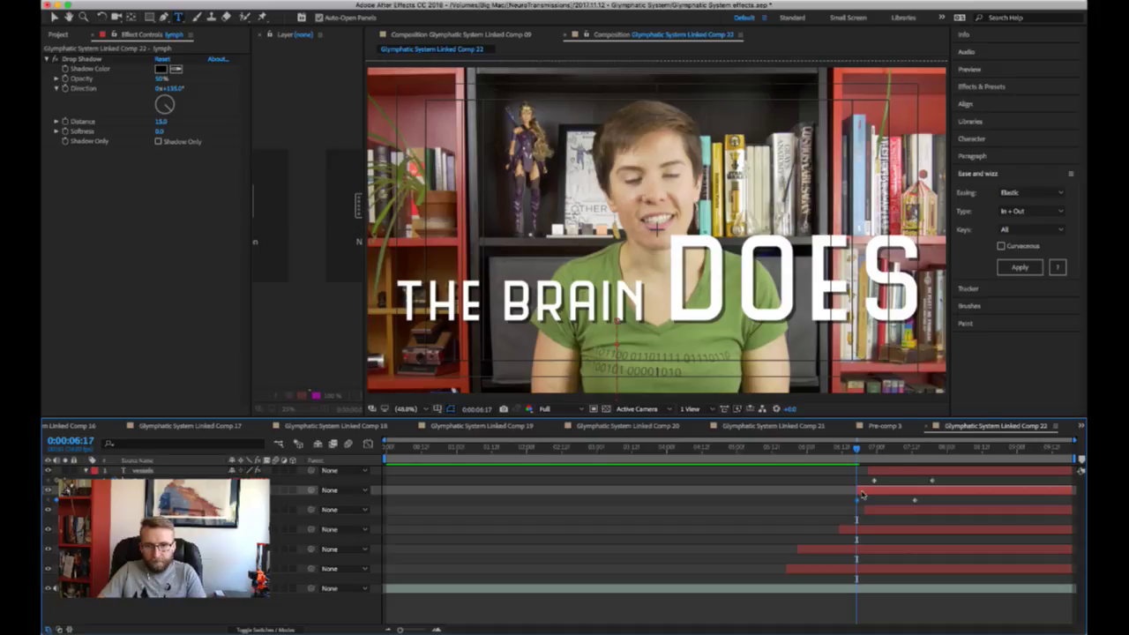
# - Keyframe the HAVE layer rising from below the frame, from 0:00:06:10 to about ten frames after 0:00:06:20, extending its start to 0:00:06:10
pyautogui.click(866, 451)
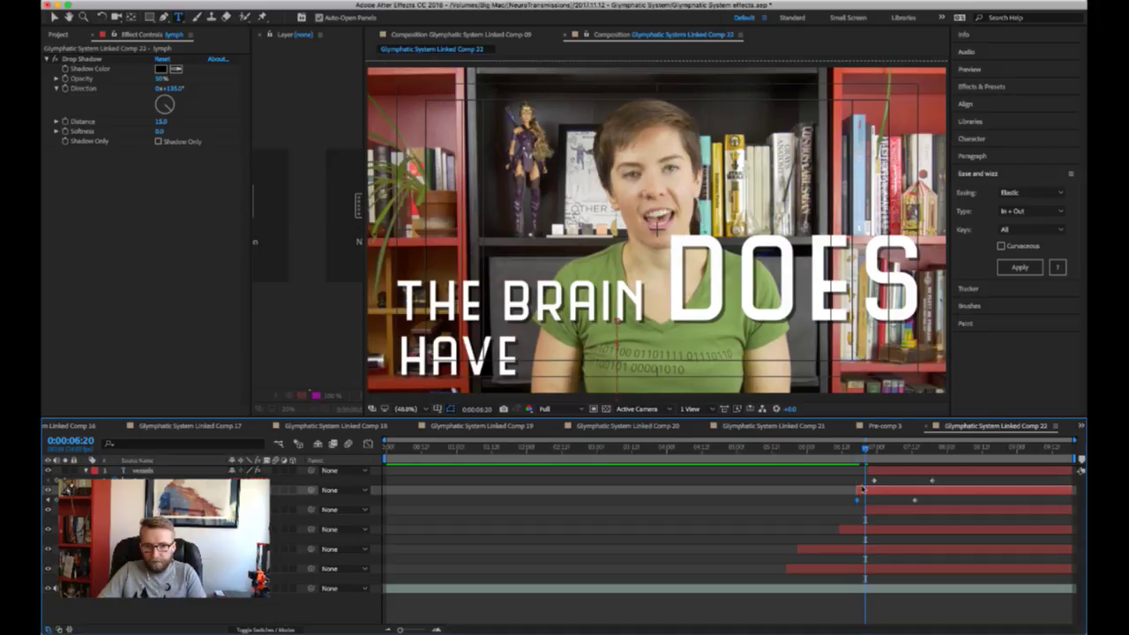
pyautogui.click(881, 514)
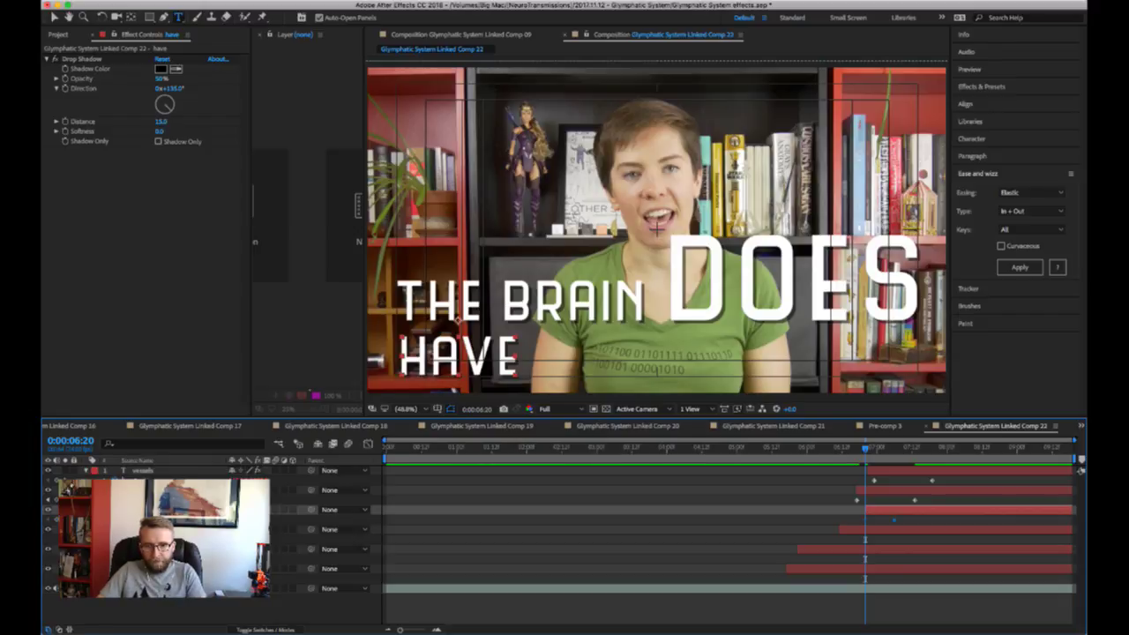
pyautogui.hotkey('shift', 'pageup')
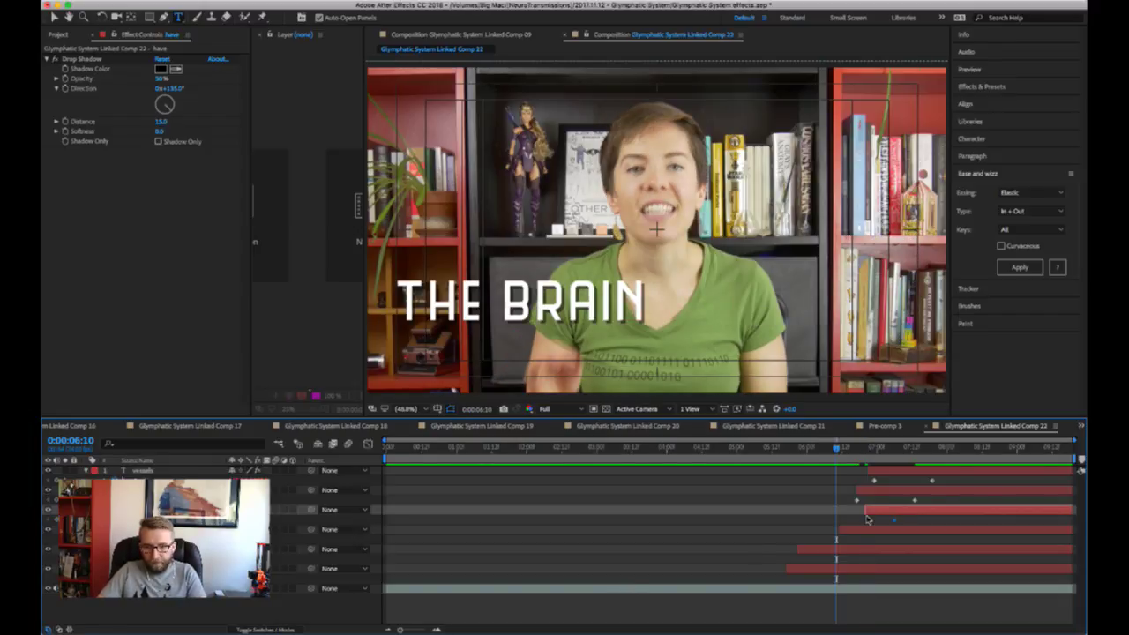
pyautogui.moveTo(864, 509); pyautogui.dragTo(838, 510)
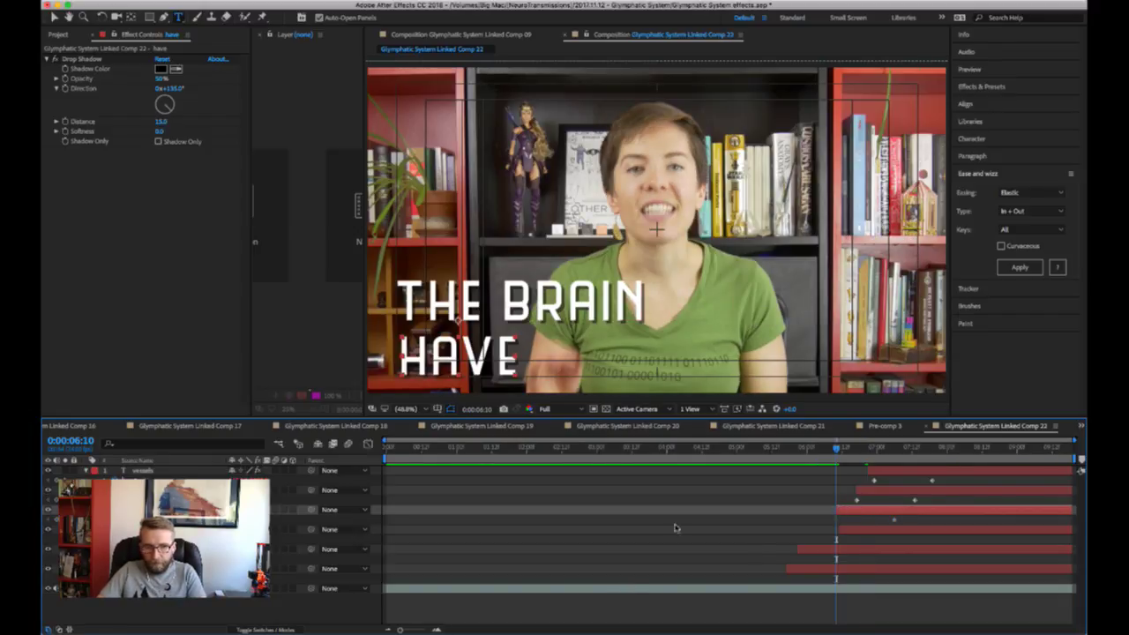
pyautogui.moveTo(253, 520); pyautogui.dragTo(287, 515)
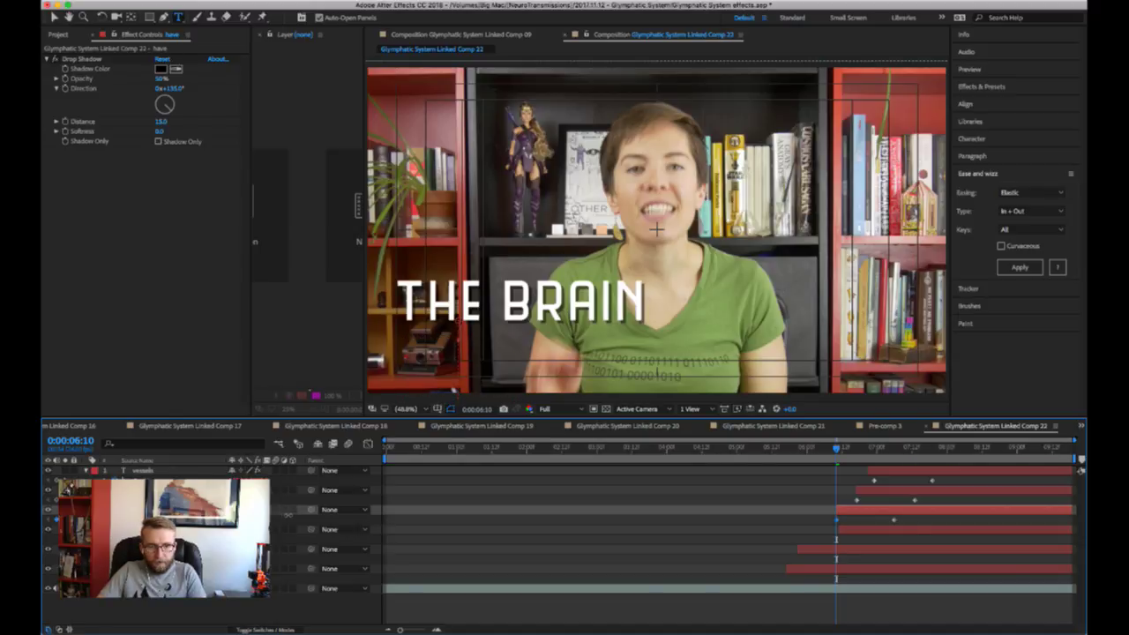
# - Keyframe the DOES layer rising from below the frame, from 0:00:06:01 to about ten frames after 0:00:06:11, extending its start to 0:00:06:01
pyautogui.press('pagedown')
pyautogui.click(876, 520)
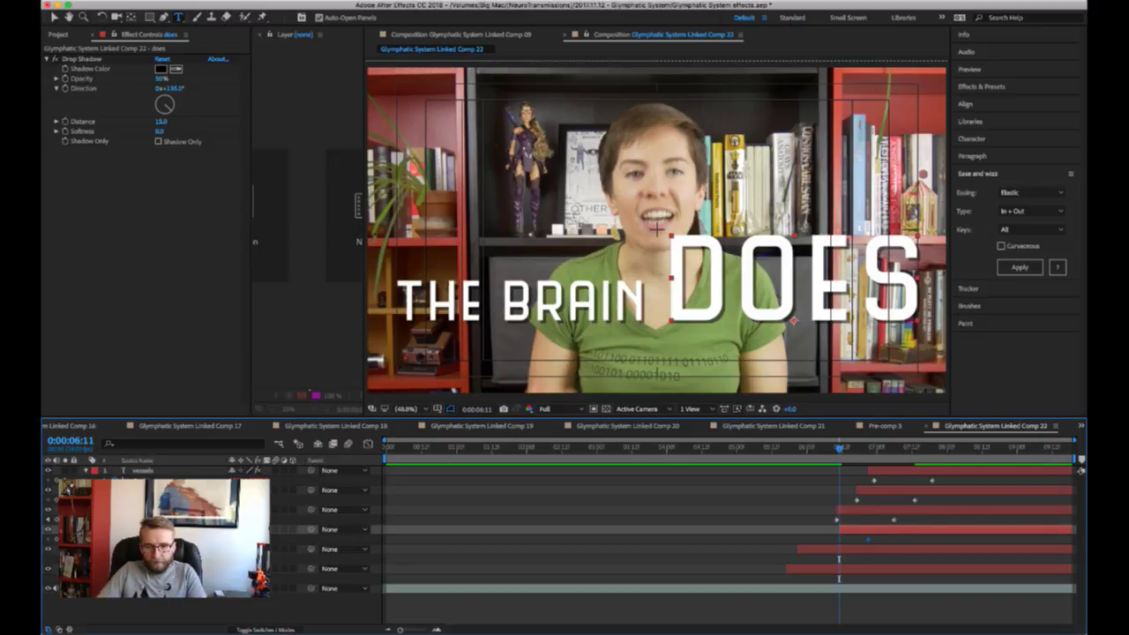
pyautogui.hotkey('shift', 'pageup')
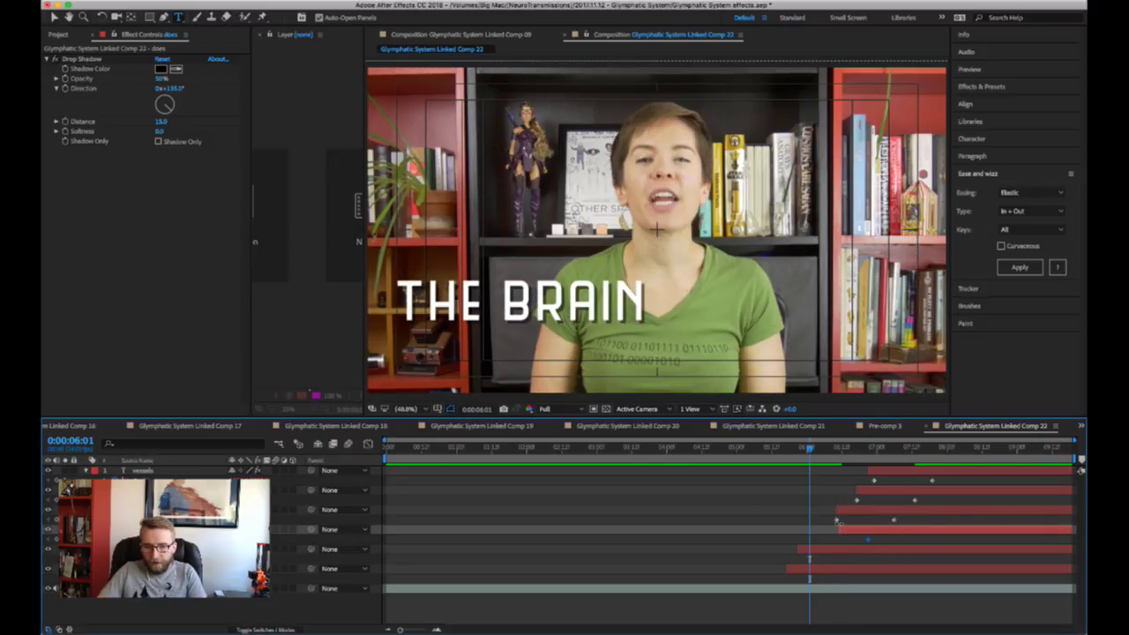
pyautogui.moveTo(848, 530); pyautogui.dragTo(812, 528)
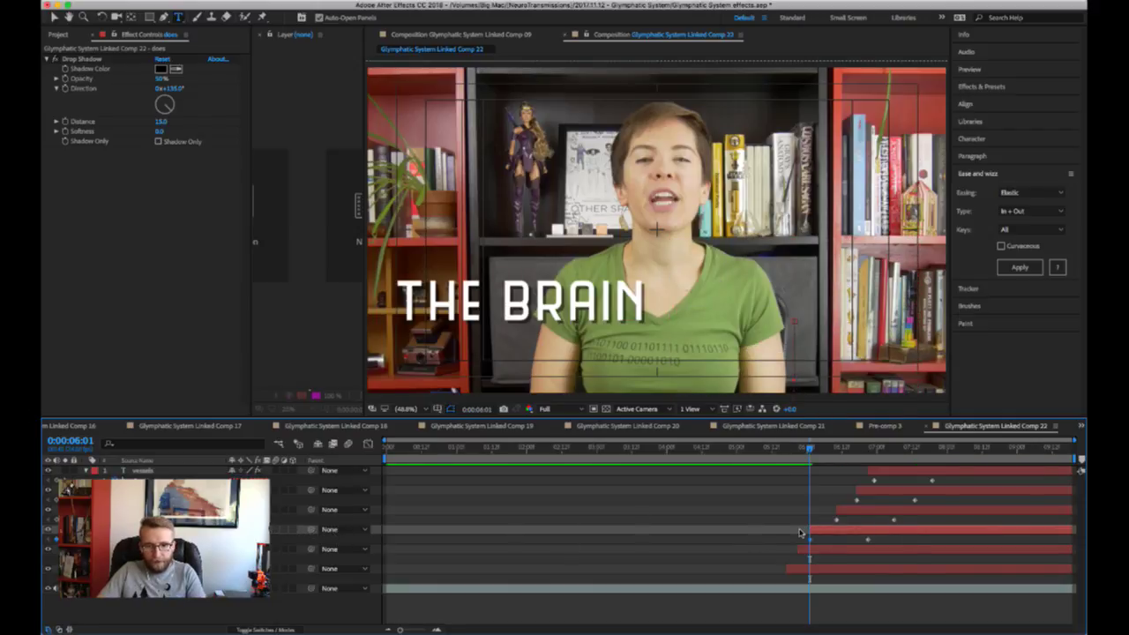
# - Keyframe the BRAIN layer rising from below the frame, from 0:00:05:11 to about ten frames after 0:00:05:21, extending its start to 0:00:05:11
pyautogui.click(798, 453)
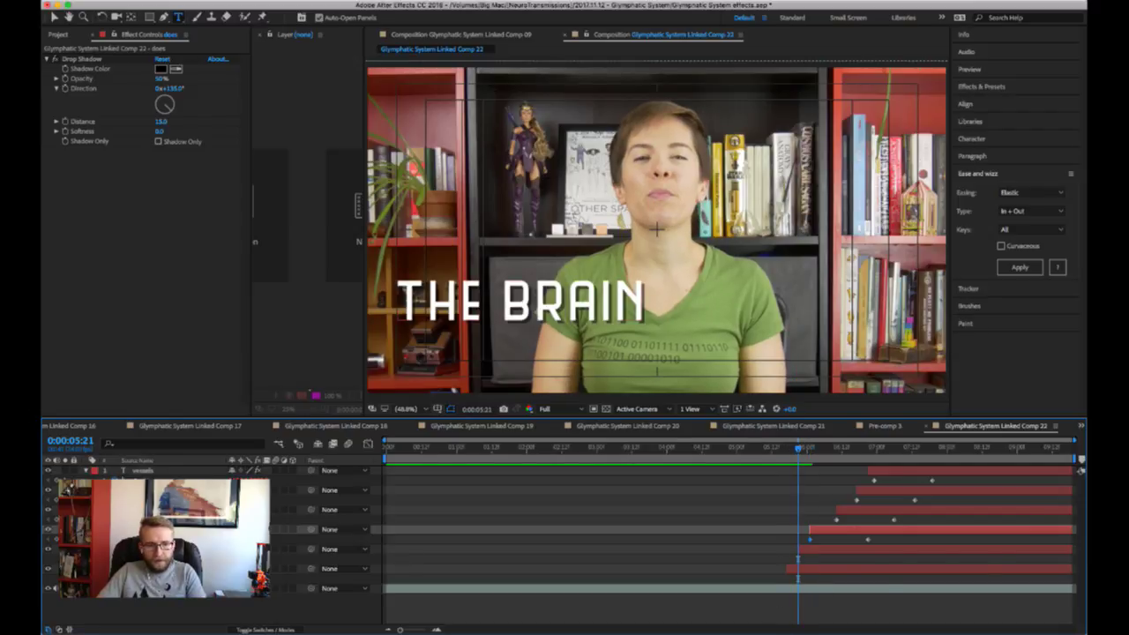
pyautogui.click(300, 549)
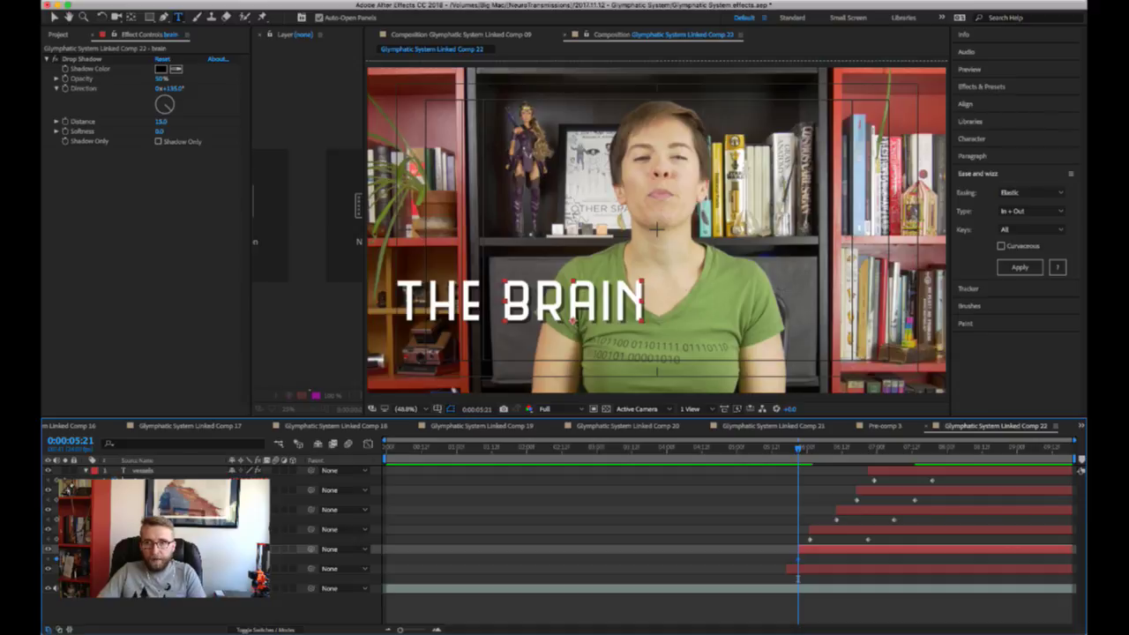
pyautogui.hotkey('shift', 'pageup')
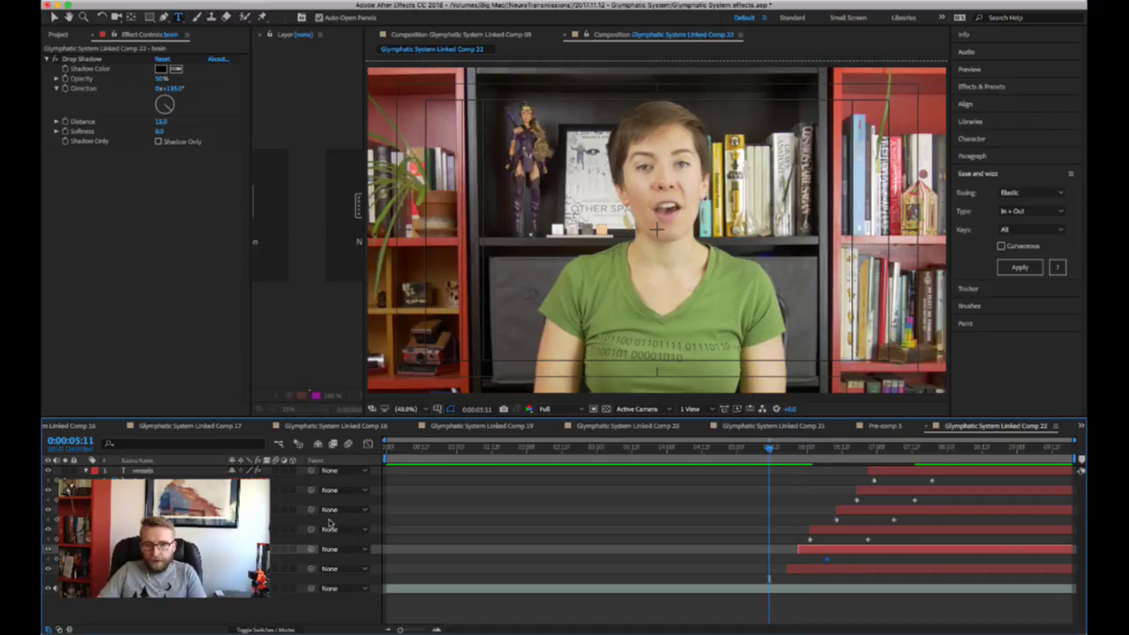
pyautogui.moveTo(796, 547); pyautogui.dragTo(771, 548)
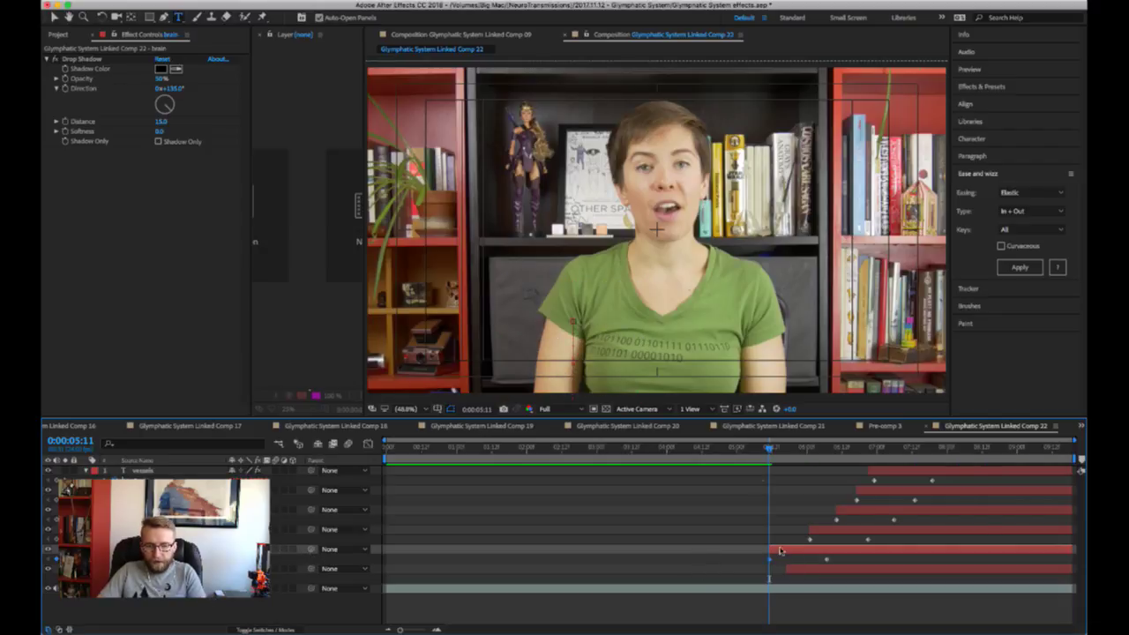
# - Keyframe the THE layer rising from below the frame, from 0:00:05:07 to about ten frames after 0:00:05:17, extending its start to 0:00:05:07
pyautogui.click(787, 449)
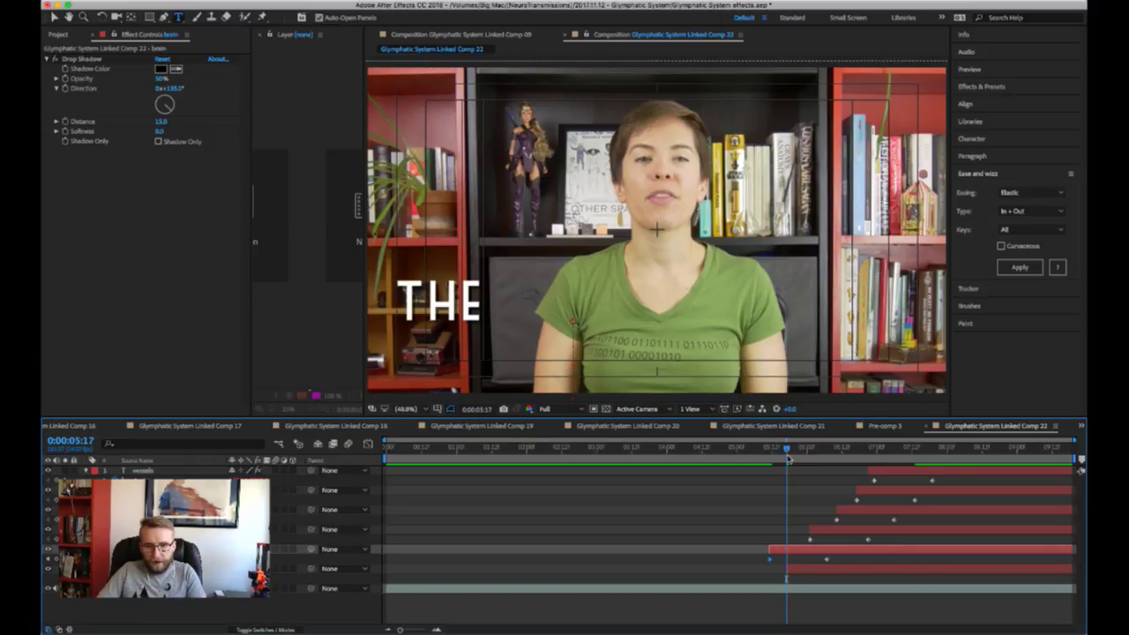
pyautogui.click(695, 575)
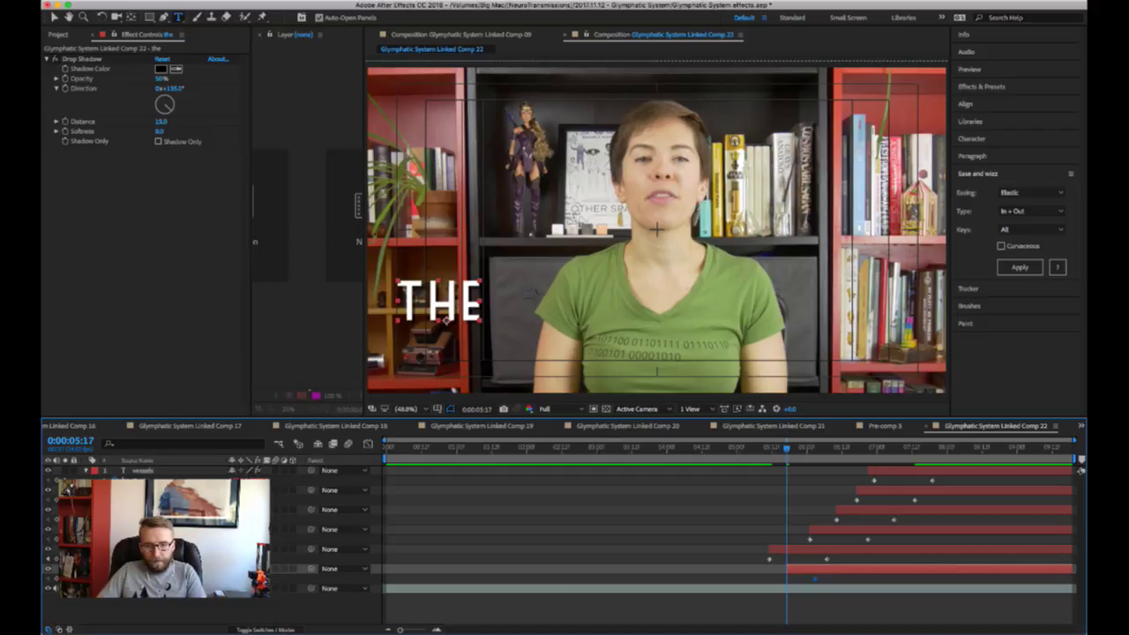
pyautogui.hotkey('shift', 'pageup')
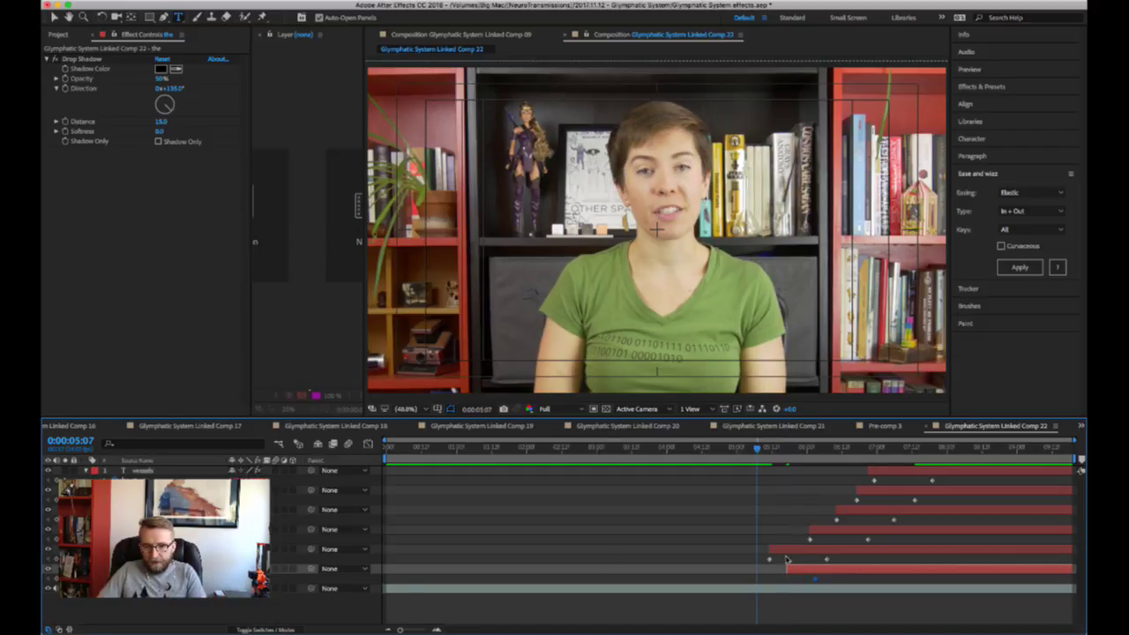
pyautogui.moveTo(787, 564); pyautogui.dragTo(757, 566)
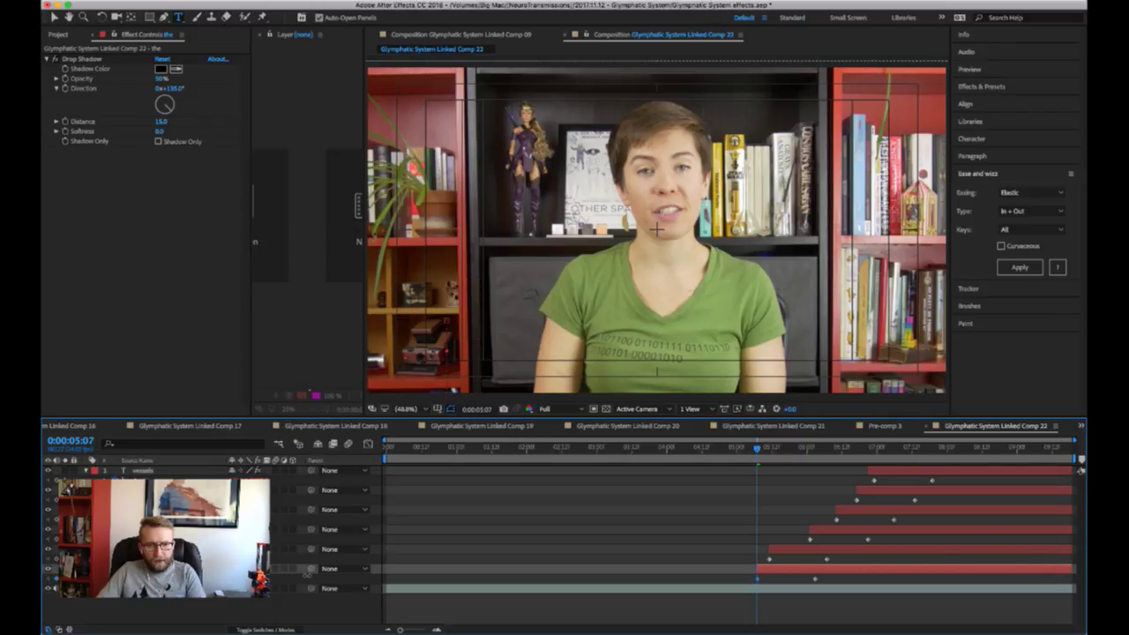
# - Apply Ease and Wizz Elastic easing, In + Out, to the position keyframes of THE, BRAIN, DOES, HAVE and LYMPH, and preview the title
pyautogui.moveTo(745, 577); pyautogui.dragTo(957, 494)
pyautogui.click(1020, 267)
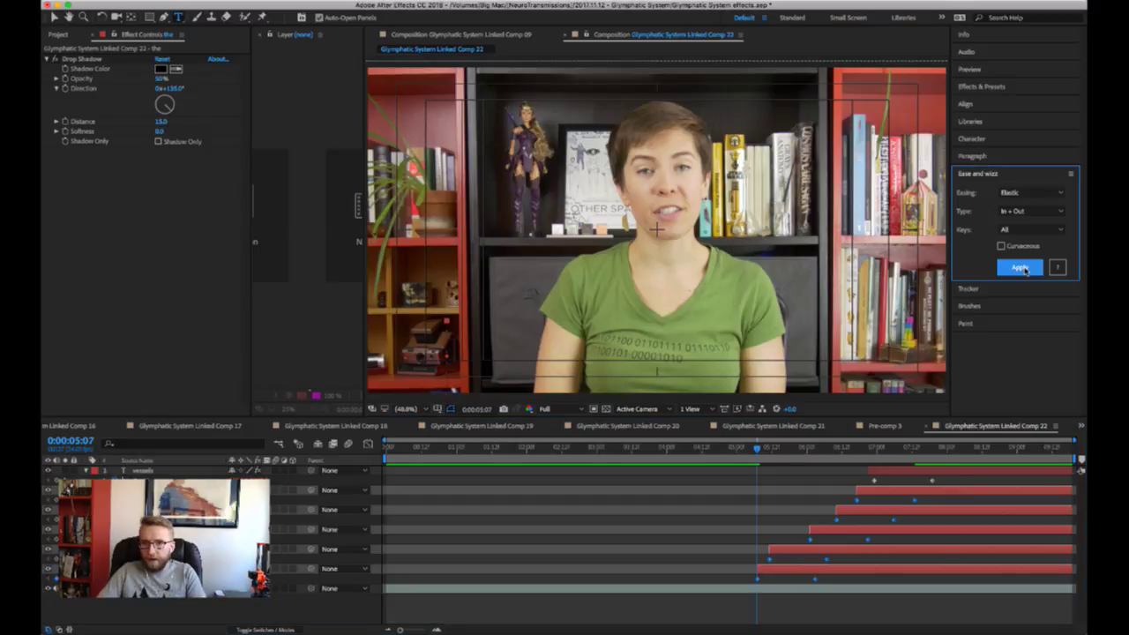
pyautogui.click(728, 460)
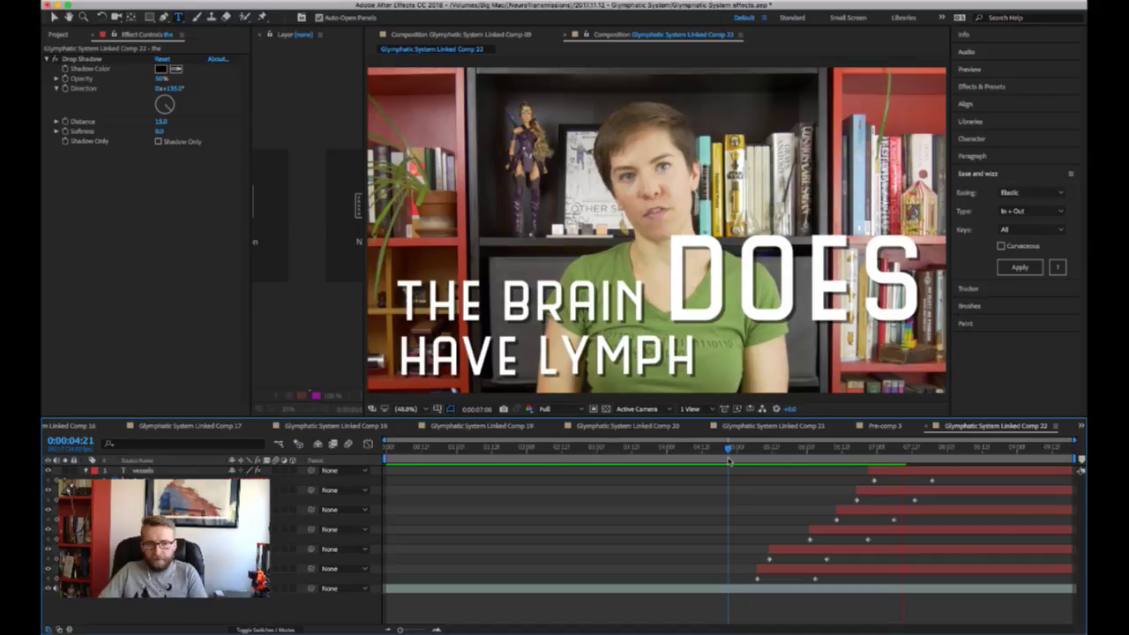
pyautogui.click(737, 453)
pyautogui.press('space')
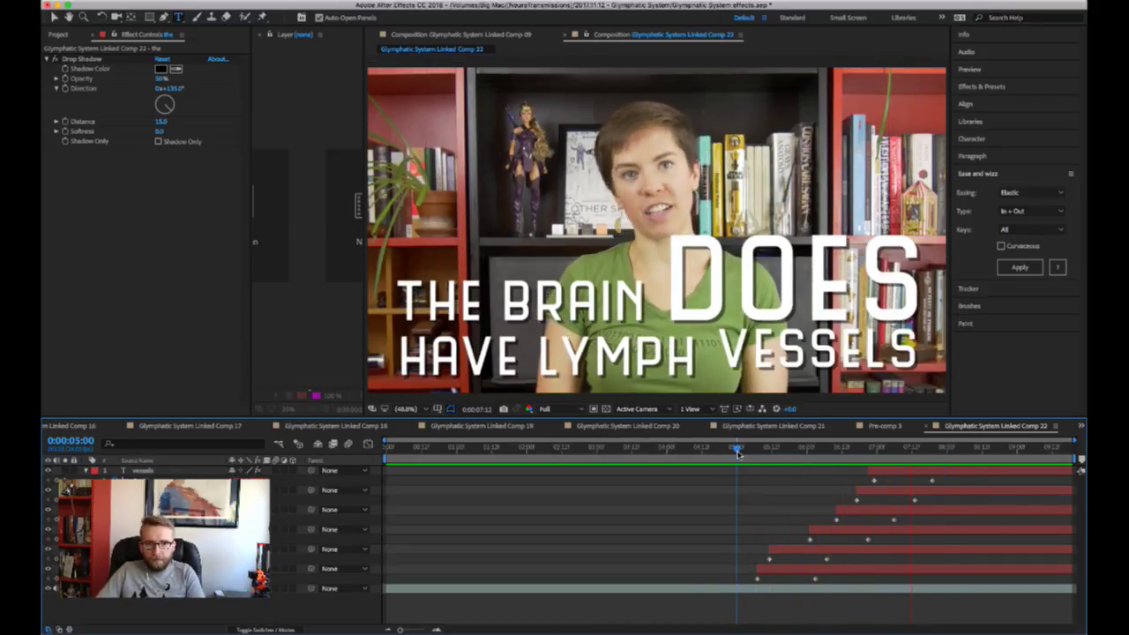
pyautogui.press('space')
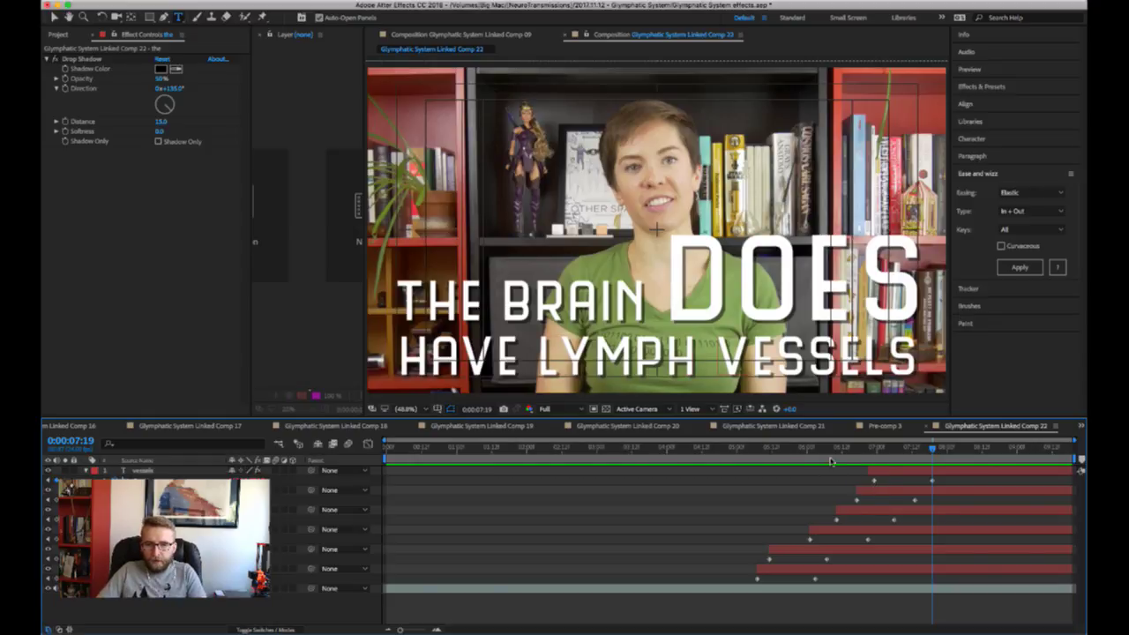
# - Extend the starts of all six word layers earlier, shift their position keyframes a few frames earlier, and replay the title from 0:00:04:19
pyautogui.moveTo(745, 450); pyautogui.dragTo(787, 450)
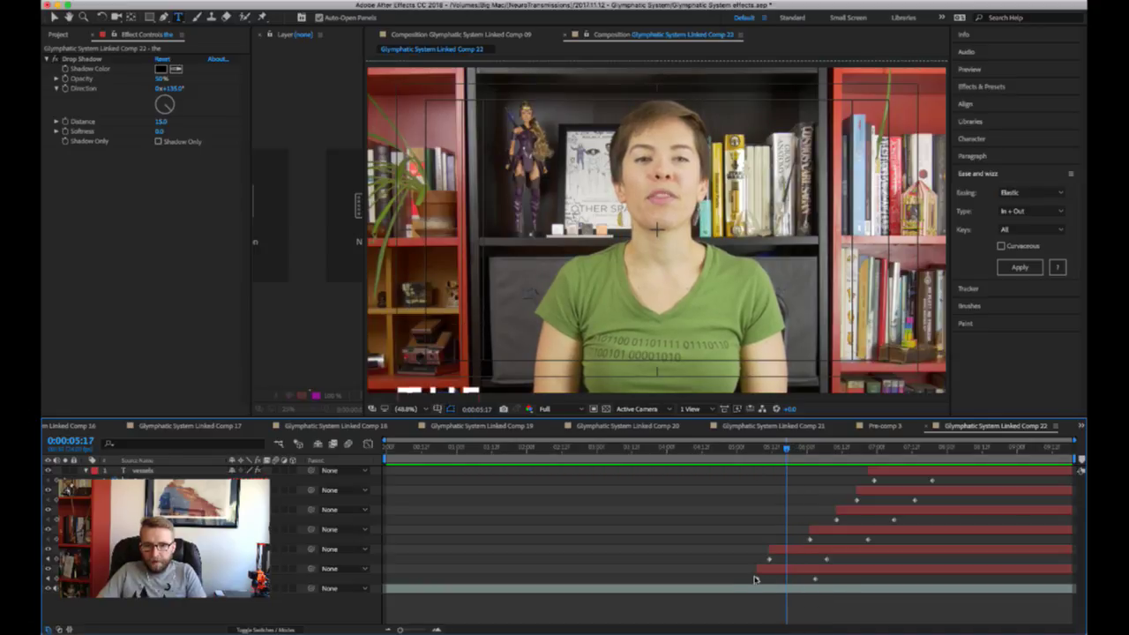
pyautogui.moveTo(739, 580); pyautogui.dragTo(850, 468)
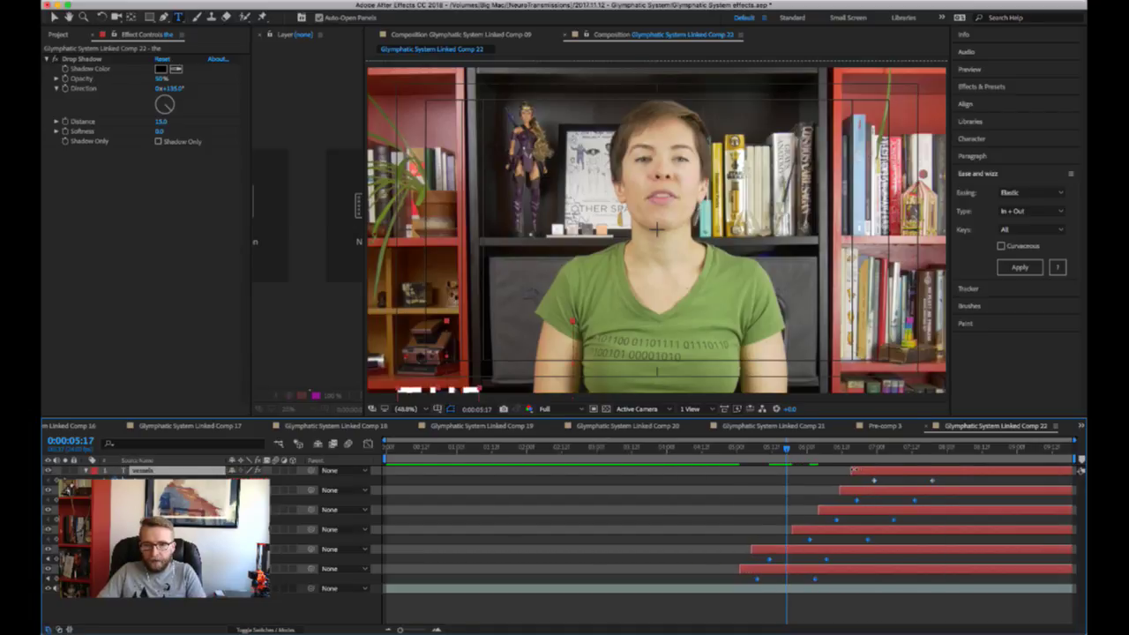
pyautogui.click(754, 573)
pyautogui.moveTo(737, 581); pyautogui.dragTo(866, 483)
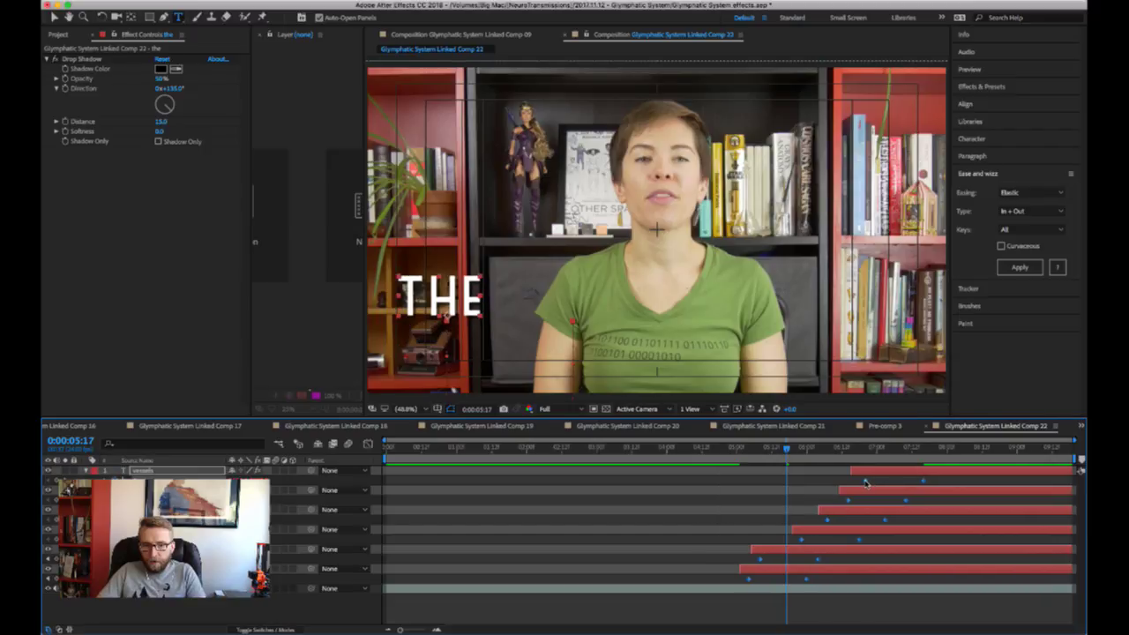
pyautogui.click(722, 501)
pyautogui.click(723, 452)
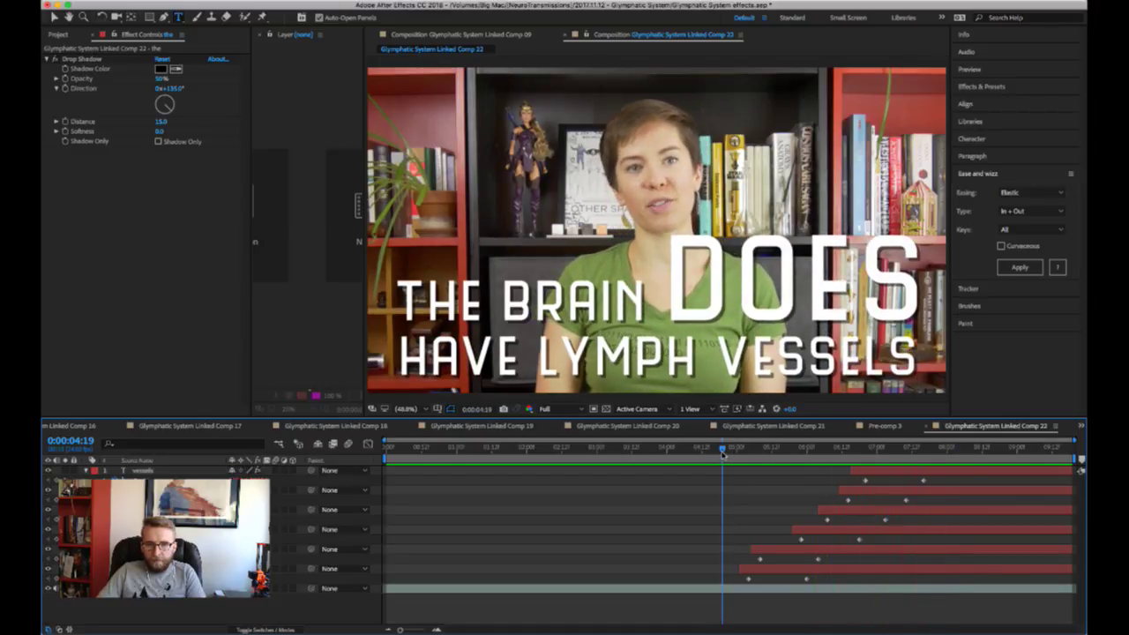
pyautogui.press('space')
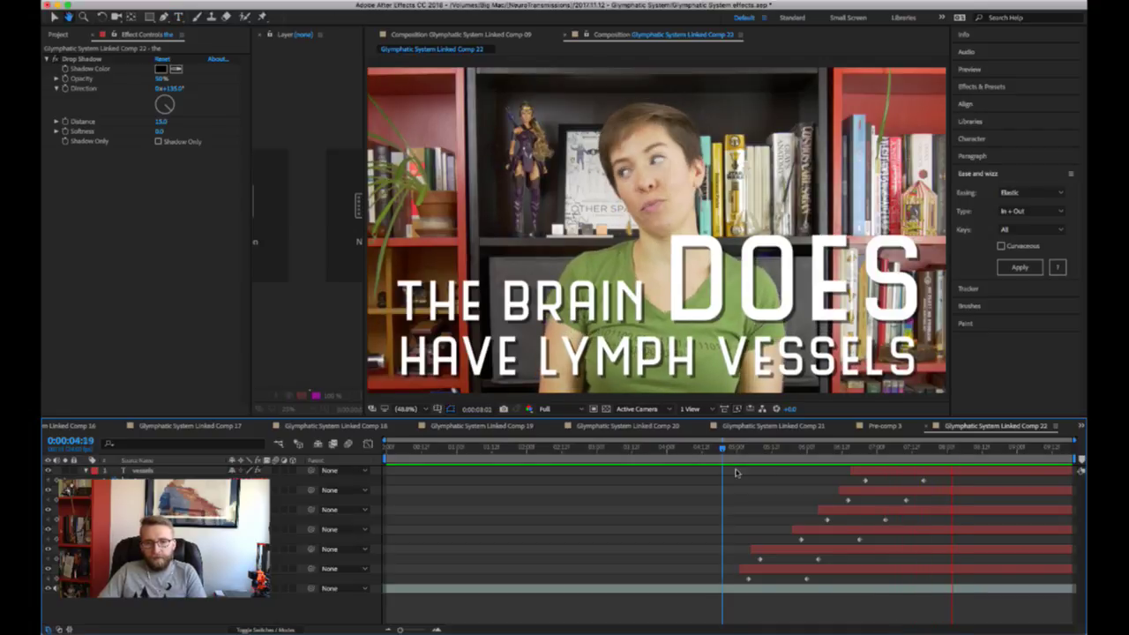
pyautogui.press('space')
pyautogui.hotkey('ctrl', 't')
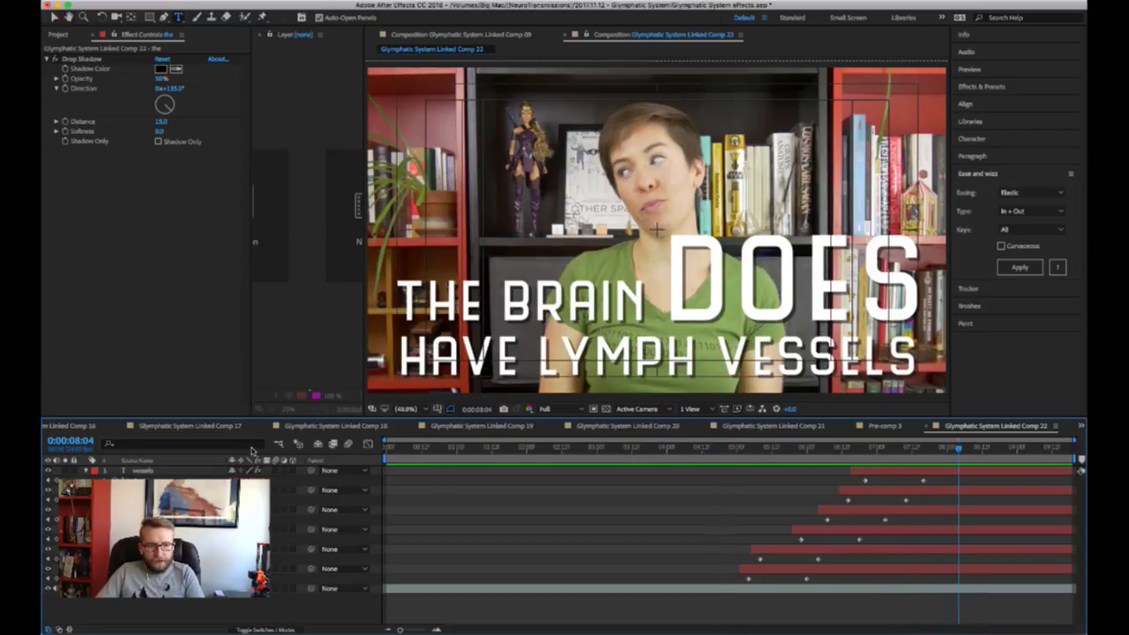
# - Enable motion blur for the six word layers and the composition, and replay the title animation through to the end
pyautogui.moveTo(277, 471); pyautogui.dragTo(278, 570)
pyautogui.click(349, 444)
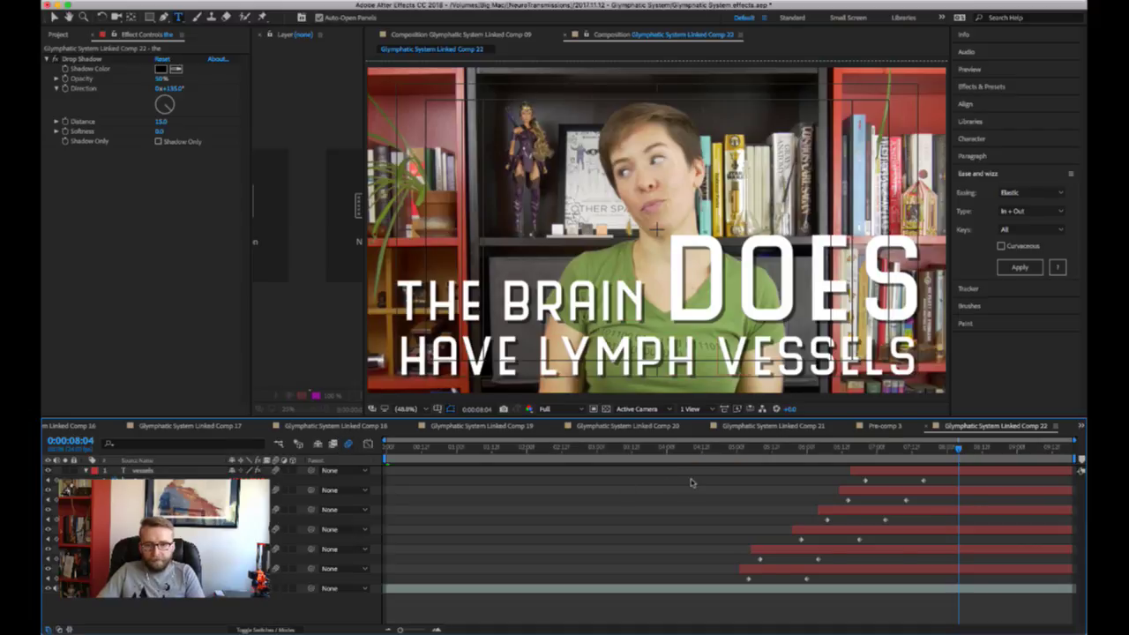
pyautogui.click(732, 450)
pyautogui.press('space')
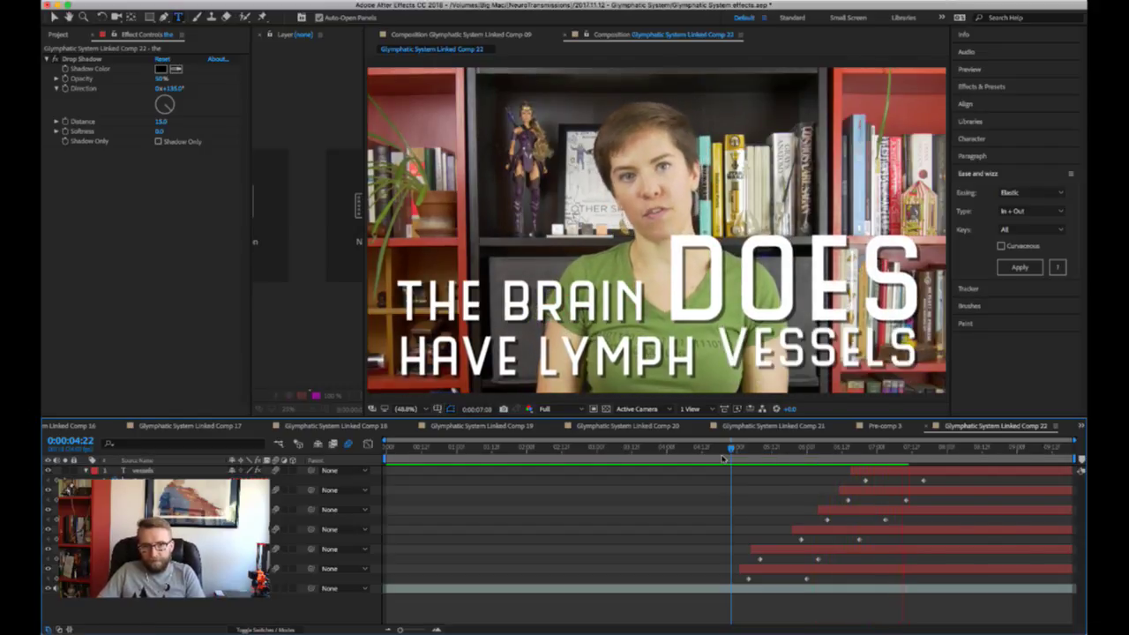
pyautogui.press('space')
pyautogui.click(738, 449)
pyautogui.press('space')
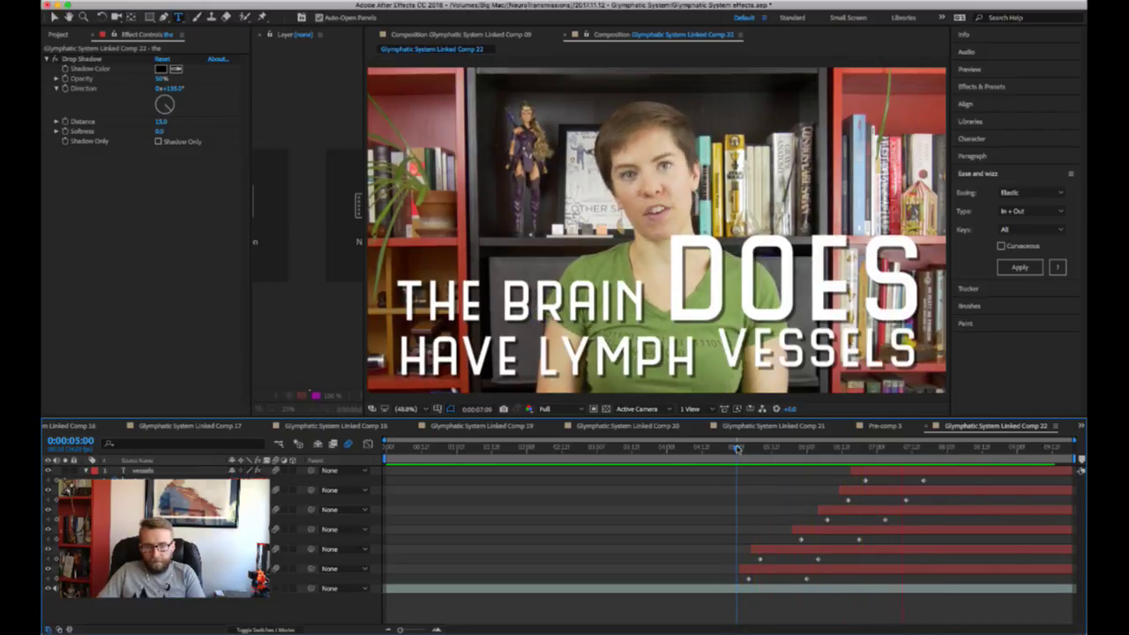
pyautogui.press('space')
pyautogui.hotkey('ctrl', 't')
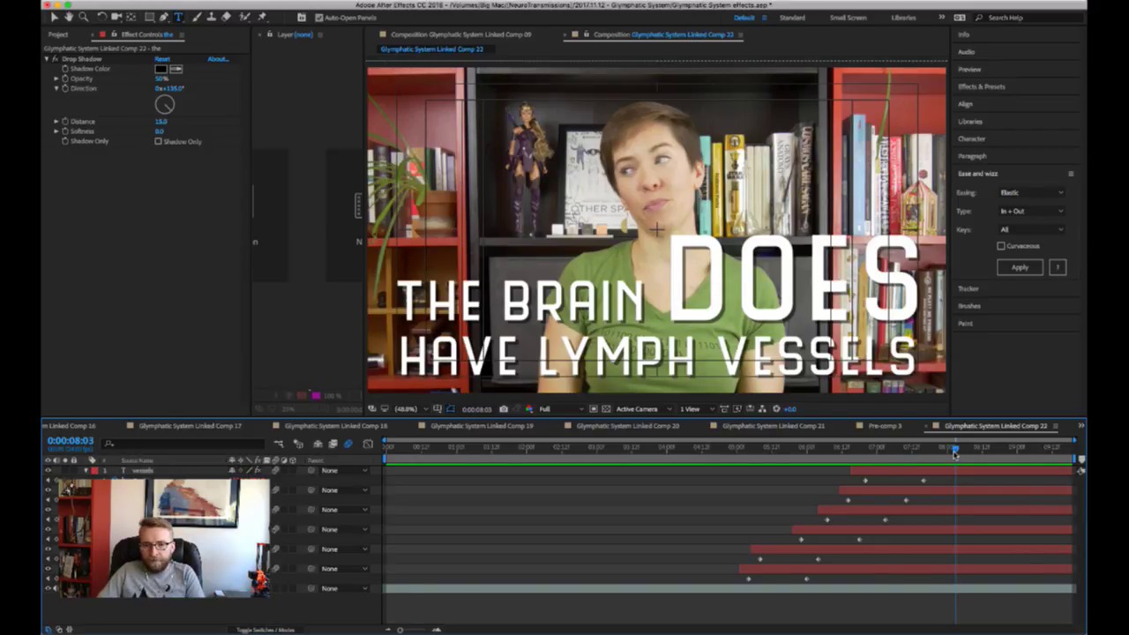
pyautogui.press('space')
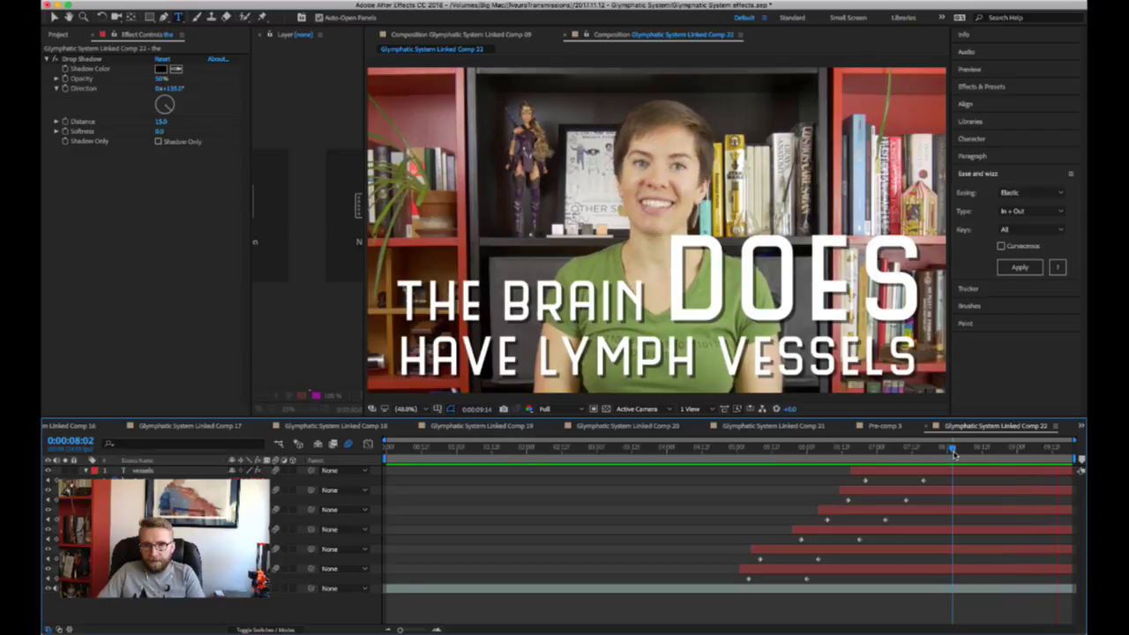
pyautogui.press('space')
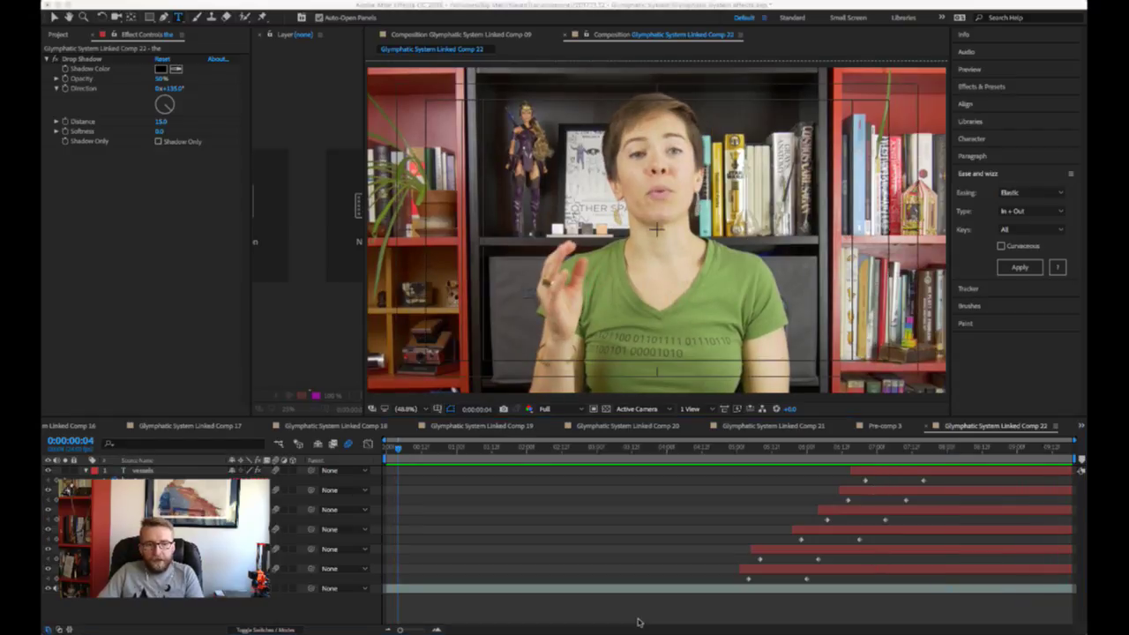
# - Switch to Premiere Pro and play the Glymphatic System sequence from the end of the last linked comp, near 00:04:10:07, to about 00:04:18:14
pyautogui.click(399, 630)
pyautogui.press('super+Tab')
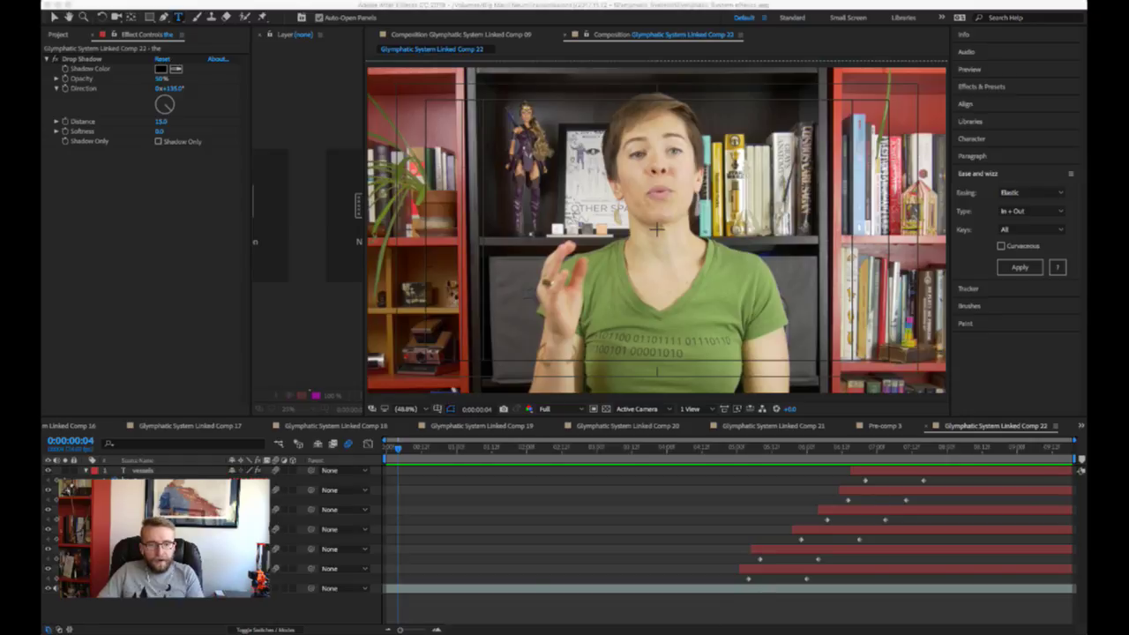
pyautogui.press('super+Tab')
pyautogui.press('super+Tab')
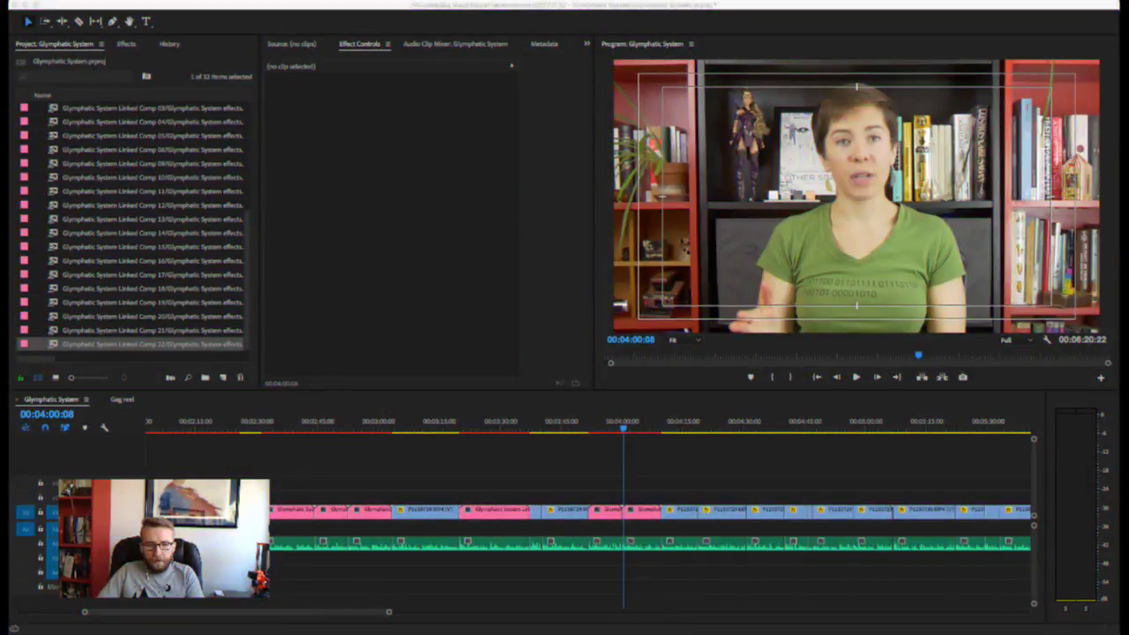
pyautogui.click(664, 427)
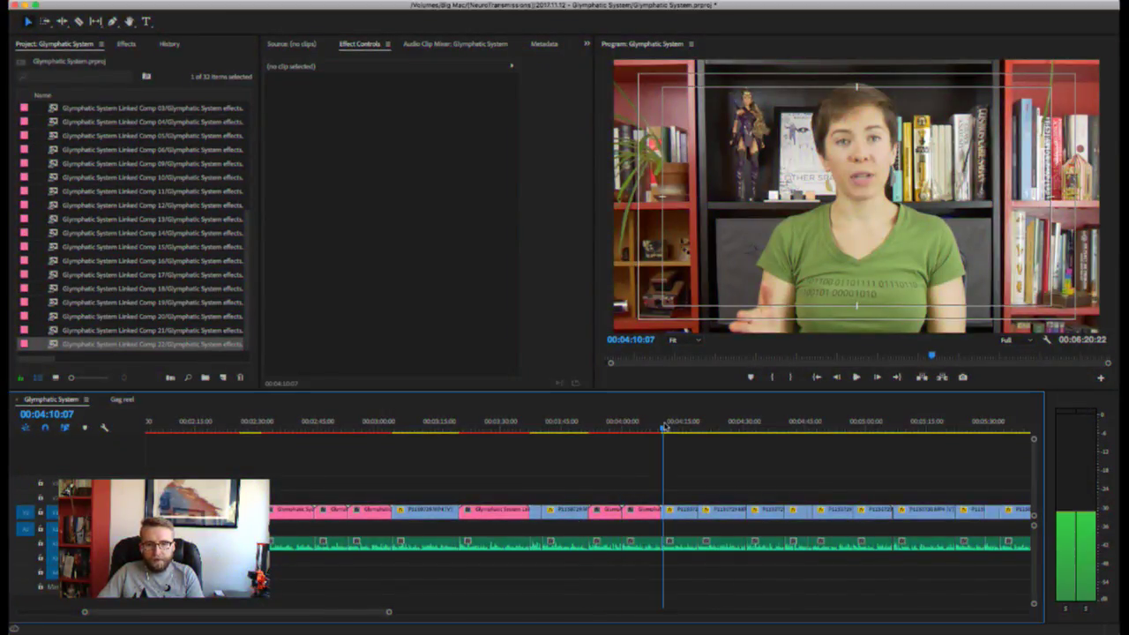
pyautogui.click(664, 427)
pyautogui.moveTo(665, 427); pyautogui.dragTo(661, 427)
pyautogui.press('space')
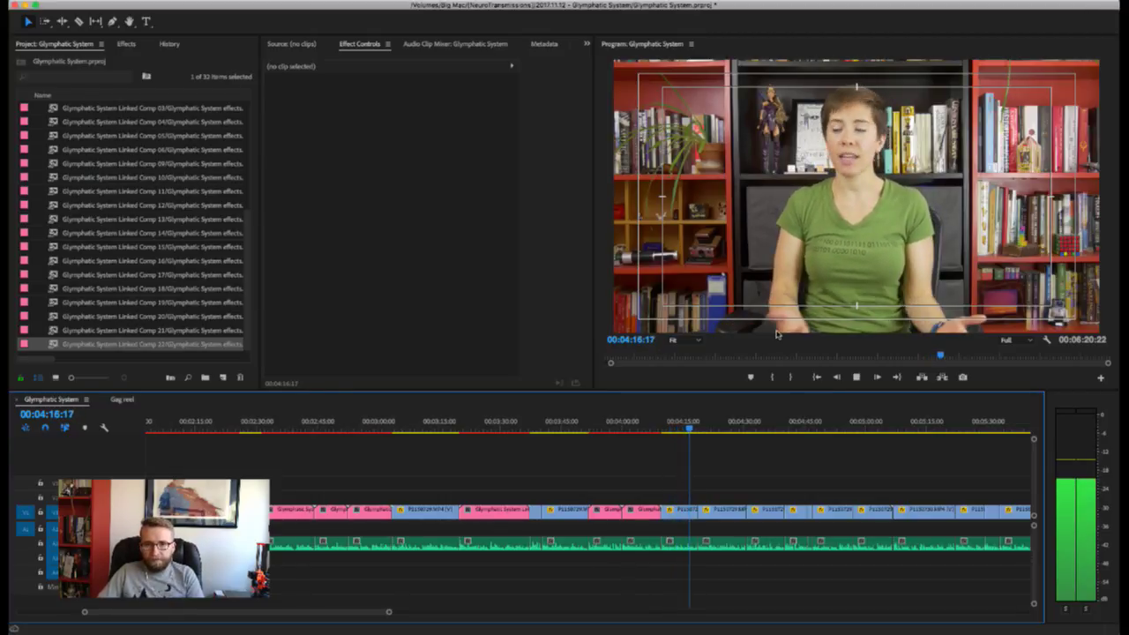
pyautogui.press('space')
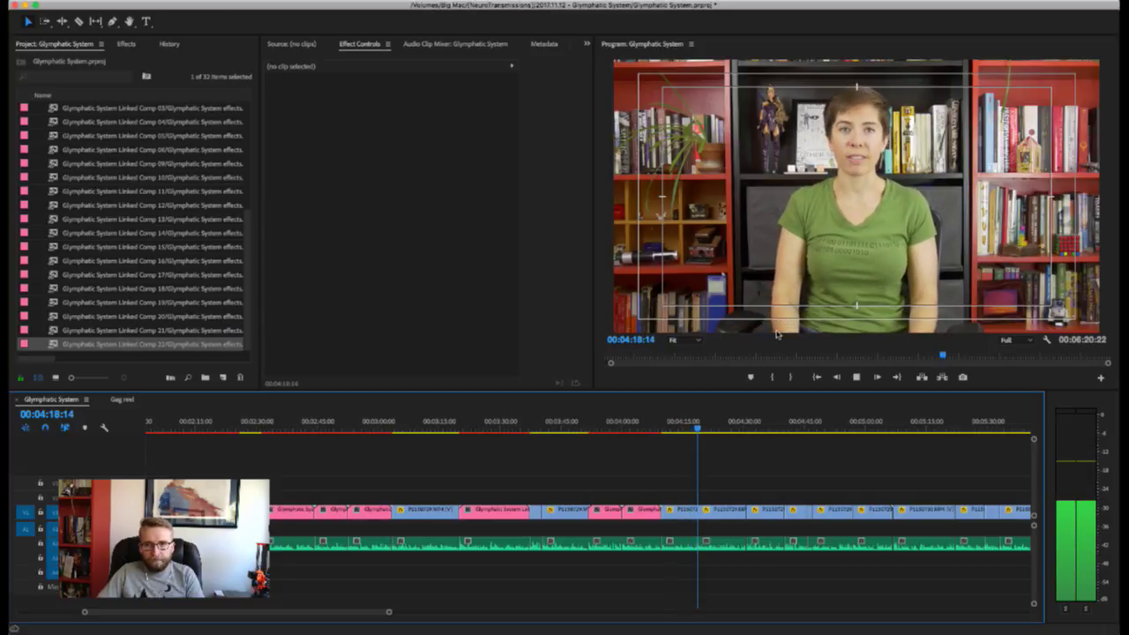